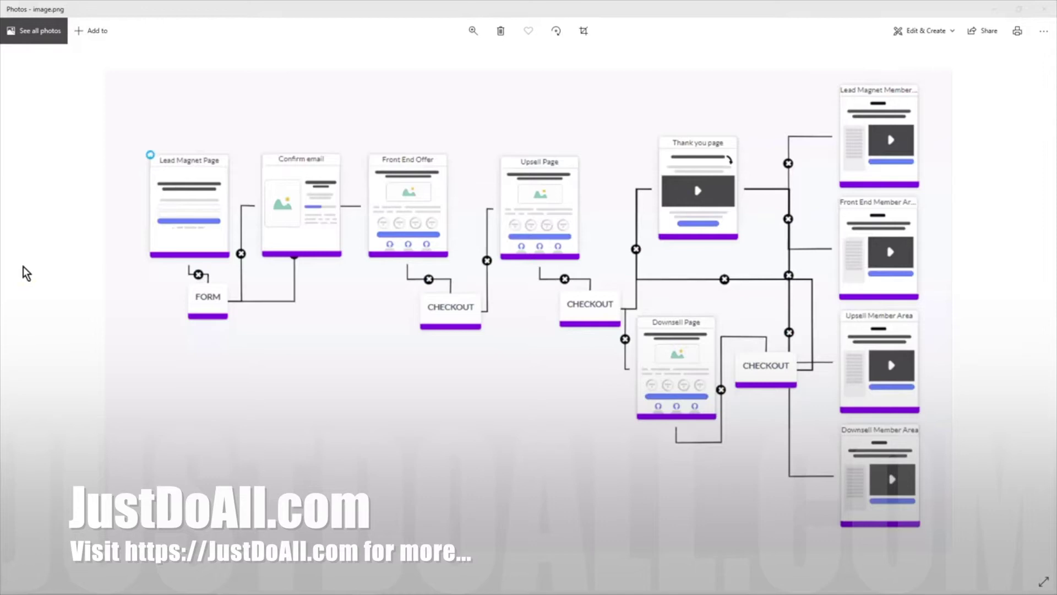
Hide the Photos window and launch the New Builder - Cheetah from the Virtual Office.
{"action": "left_click", "coordinate": [998, 9]}
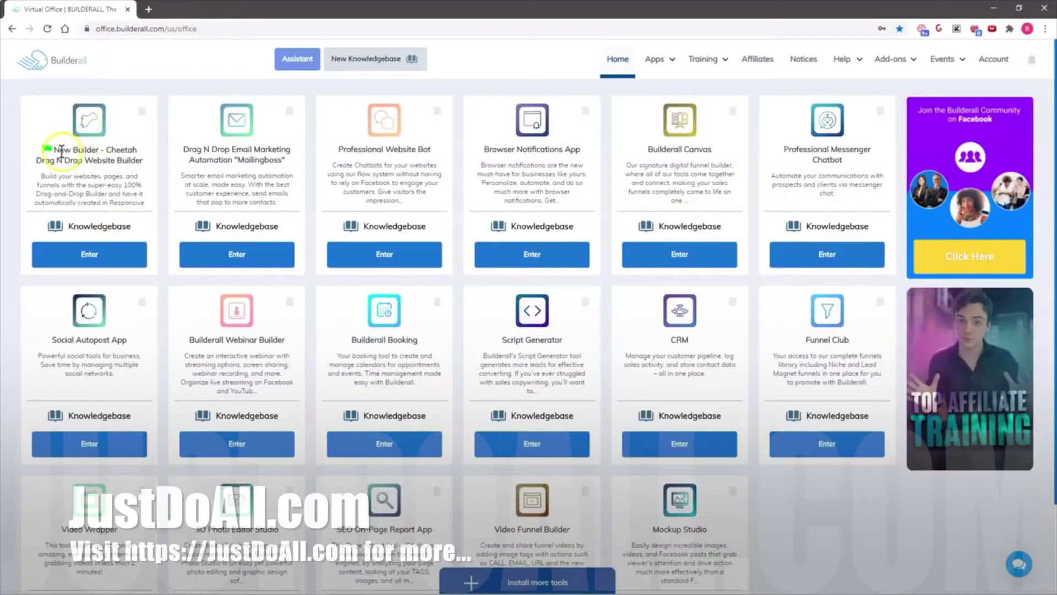
{"action": "left_click", "coordinate": [86, 255]}
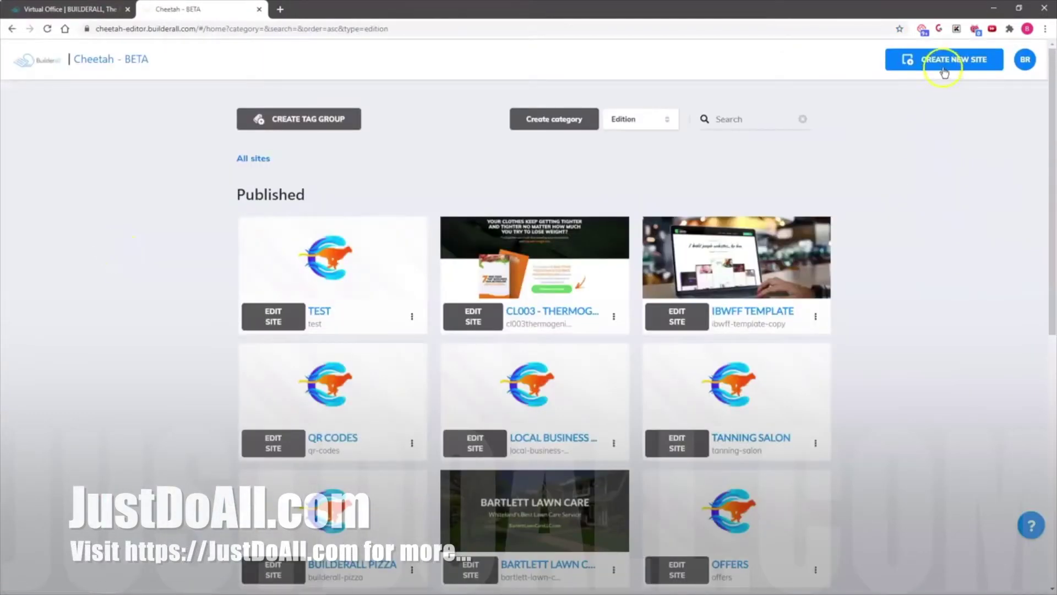
Create a blank-template site titled 'Upsell Funnel' with 'Upsell Funnel' pasted as its description.
{"action": "left_click", "coordinate": [944, 59]}
{"action": "left_click", "coordinate": [388, 258]}
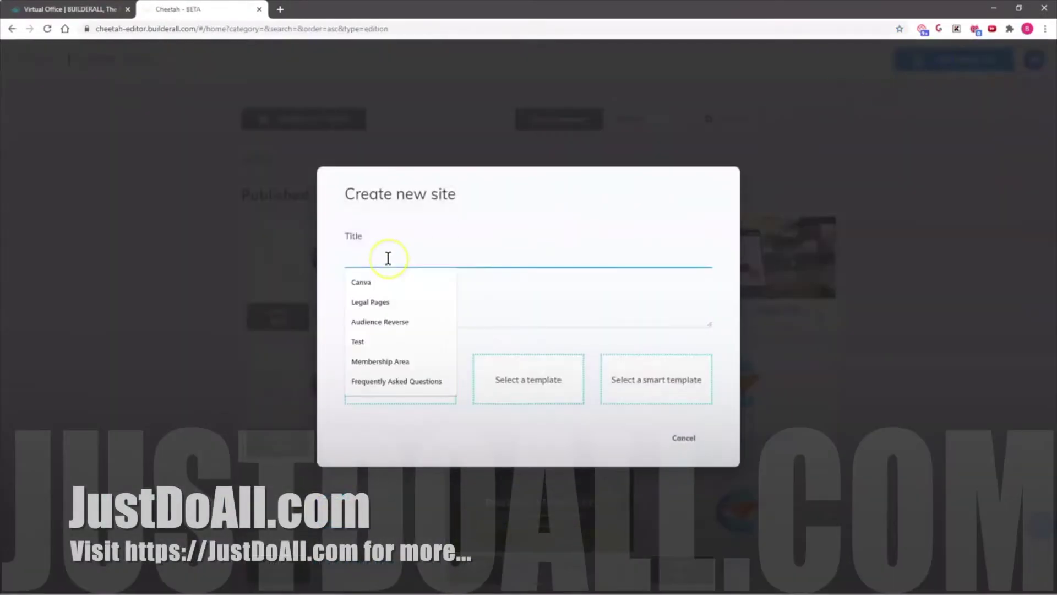
{"action": "type", "text": "Upsell Funnel"}
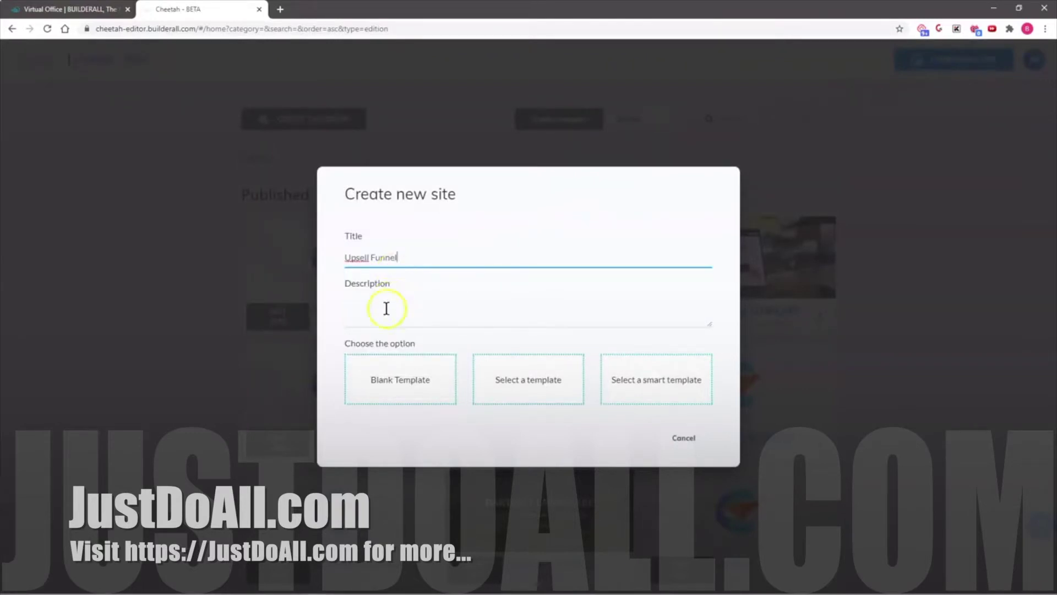
{"action": "triple_click", "coordinate": [359, 254]}
{"action": "key", "text": "ctrl+c"}
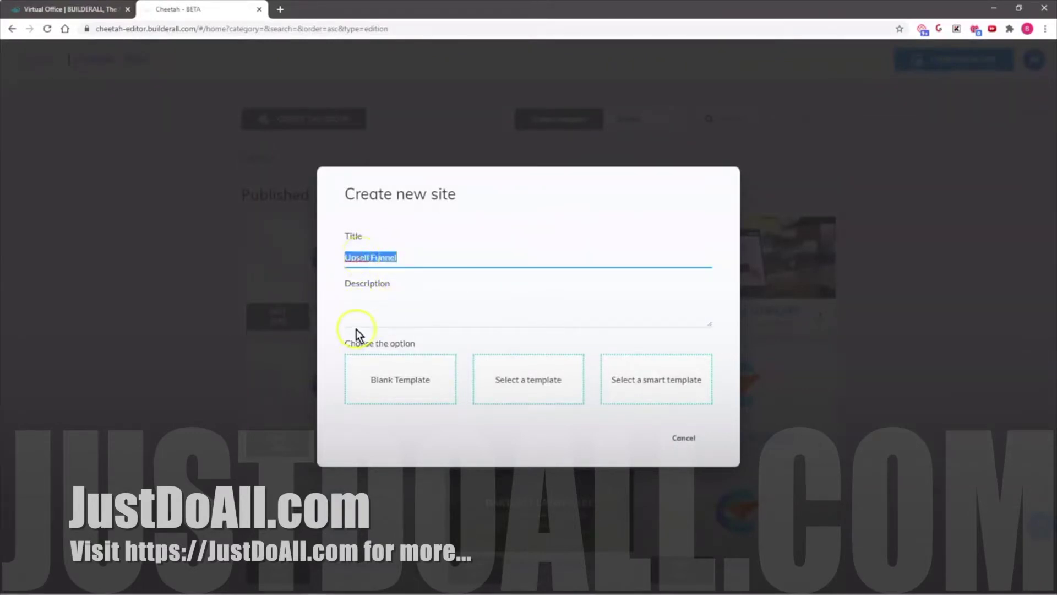
{"action": "left_click", "coordinate": [352, 305]}
{"action": "key", "text": "ctrl+v"}
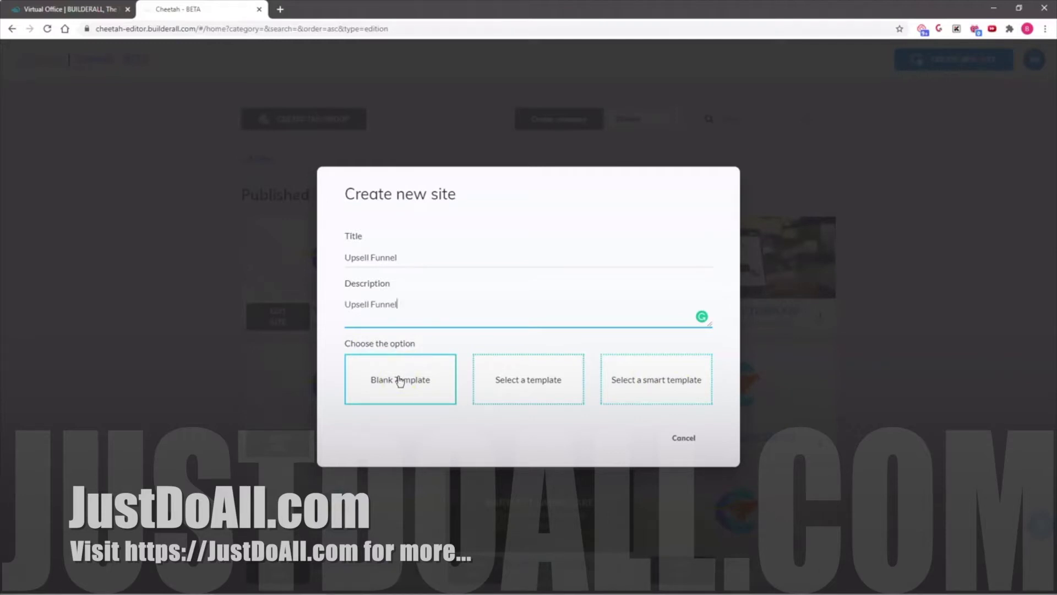
{"action": "left_click", "coordinate": [400, 380]}
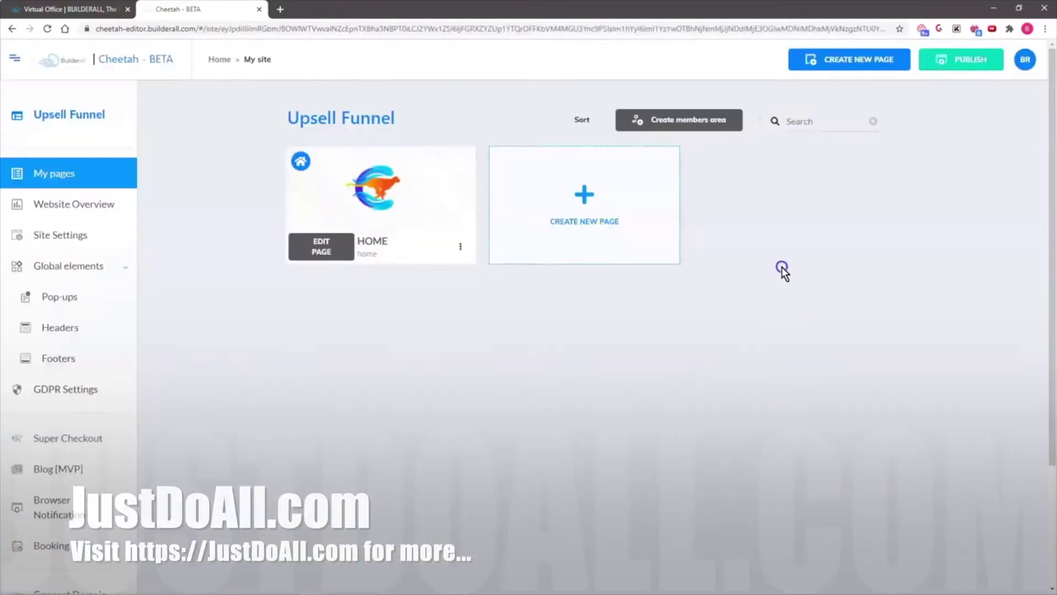
Check the account menu, page sorting and Website Overview, then bring up Site Settings.
{"action": "left_click", "coordinate": [338, 101]}
{"action": "left_click", "coordinate": [1025, 60]}
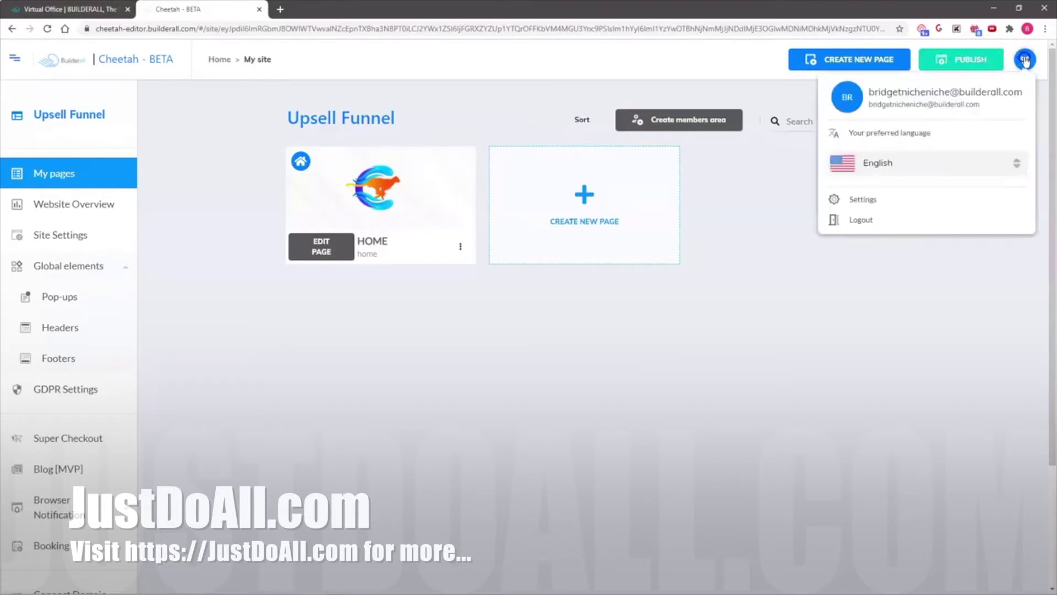
{"action": "left_click", "coordinate": [896, 304]}
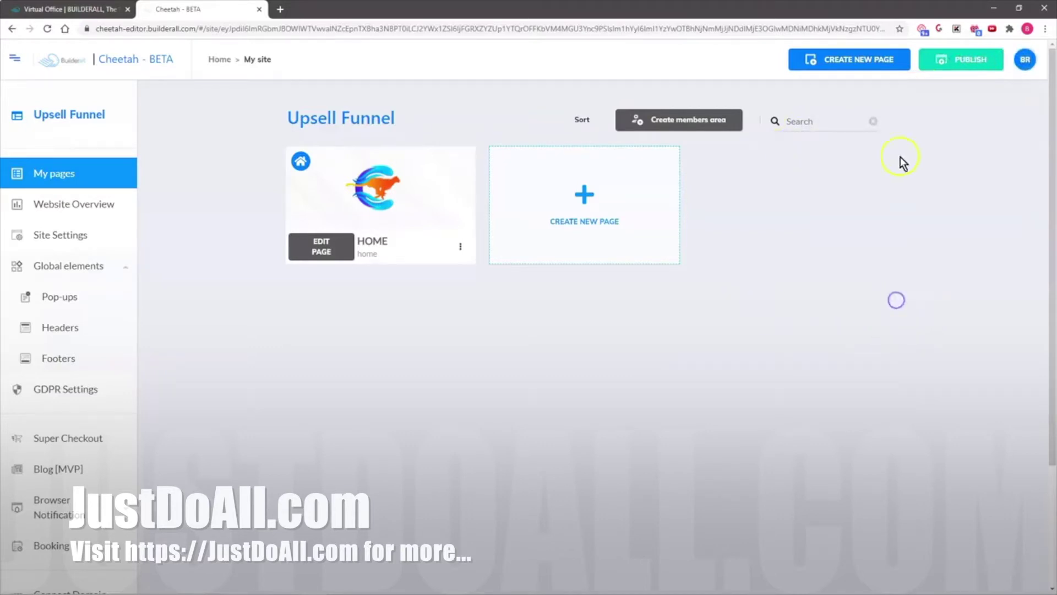
{"action": "left_click", "coordinate": [582, 121]}
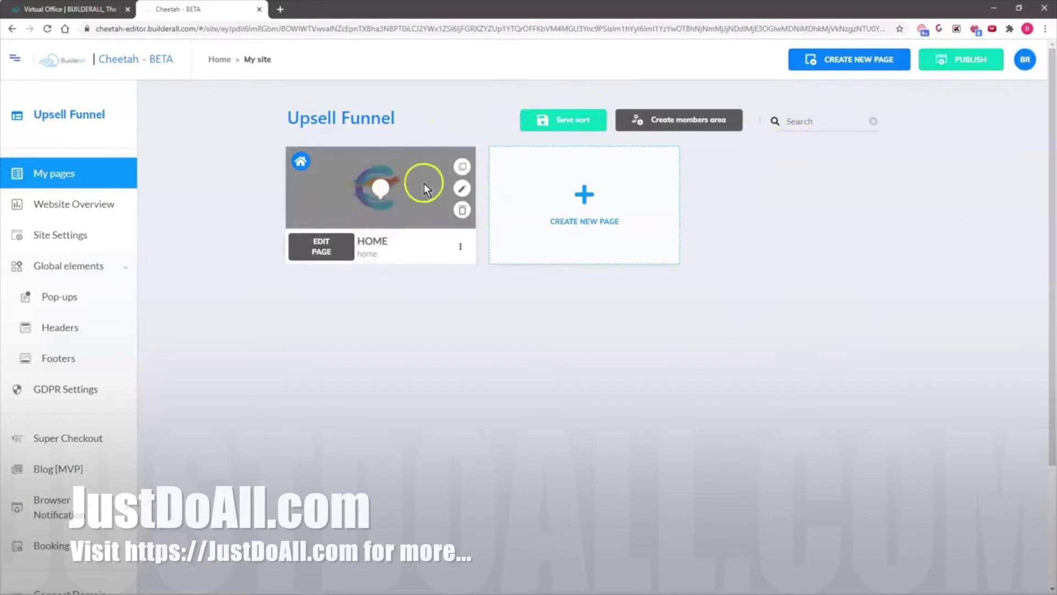
{"action": "left_click", "coordinate": [558, 121]}
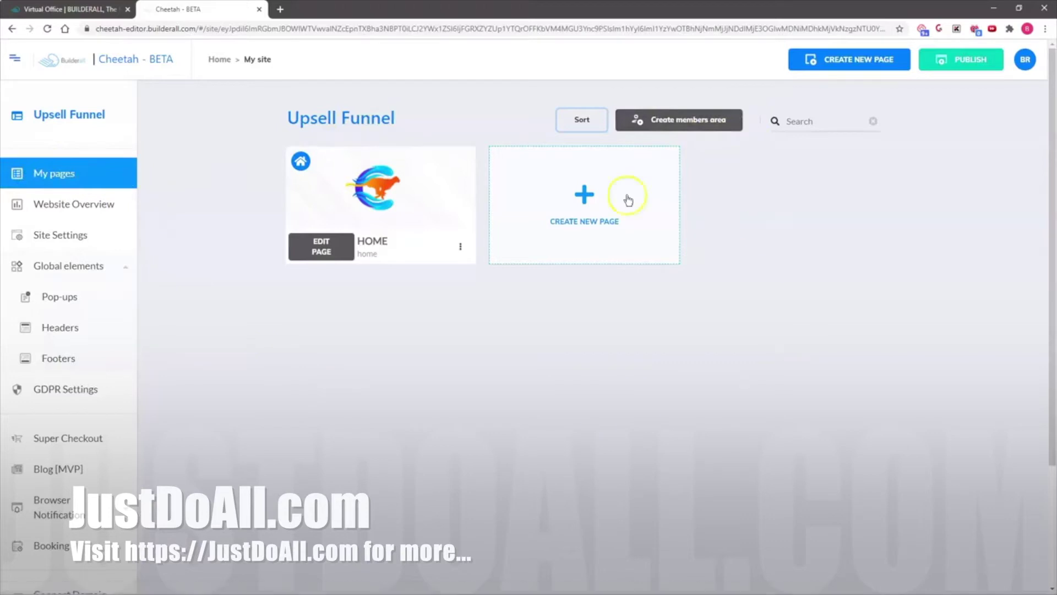
{"action": "left_click", "coordinate": [93, 205]}
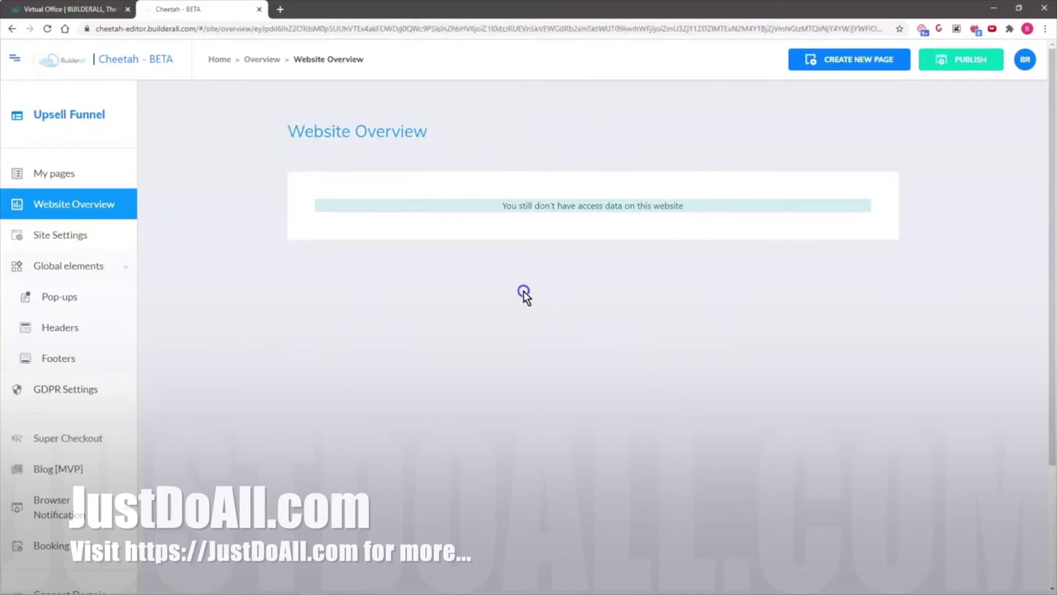
{"action": "left_click", "coordinate": [82, 234]}
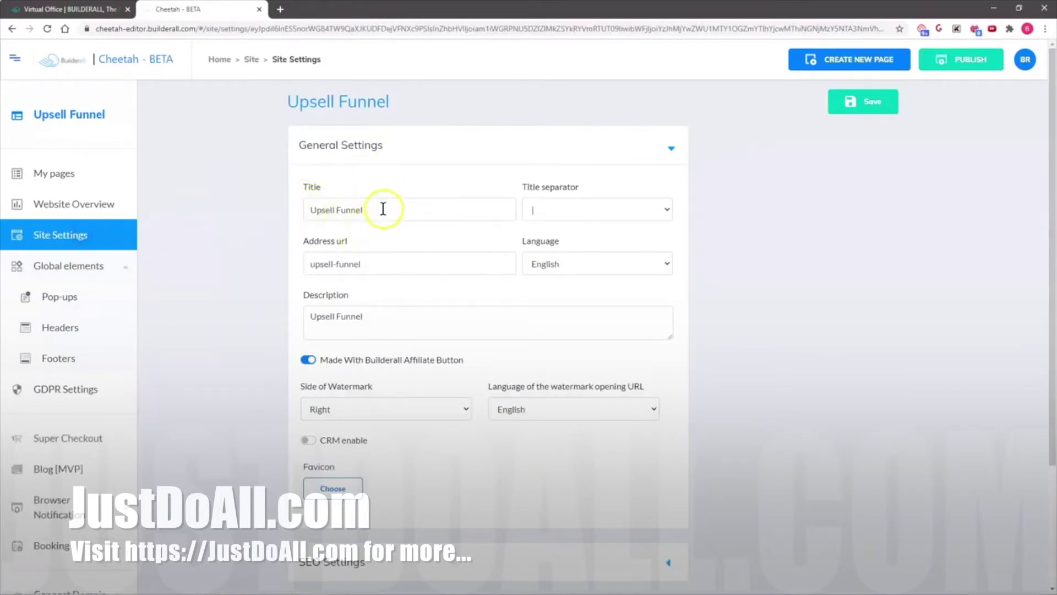
Keep the vertical bar title separator, the upsell-funnel address and English as site language.
{"action": "left_click", "coordinate": [561, 207]}
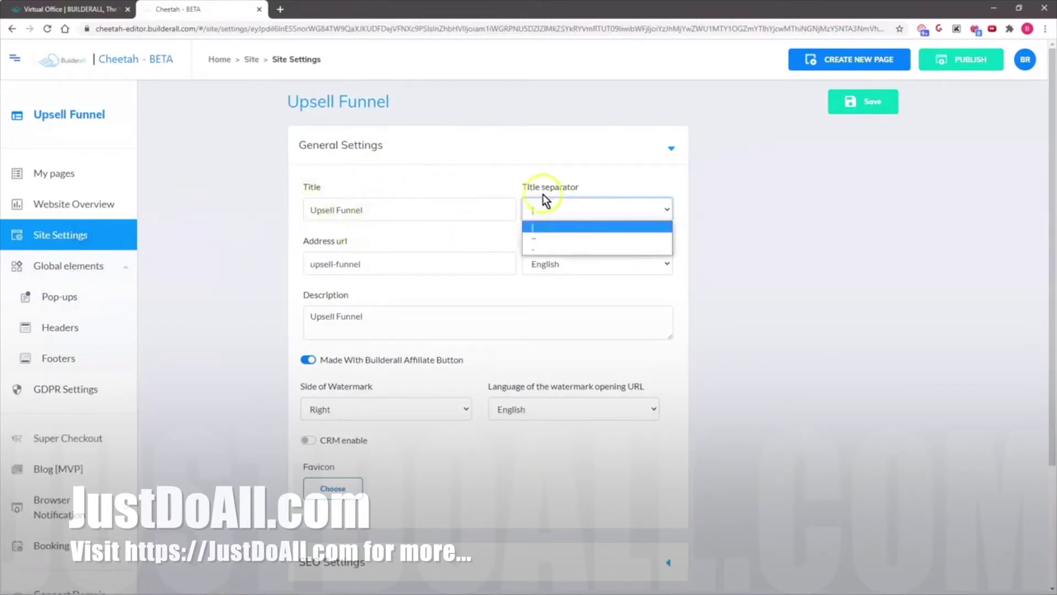
{"action": "left_click", "coordinate": [539, 227]}
{"action": "left_click_drag", "start_coordinate": [395, 263], "coordinate": [309, 264]}
{"action": "left_click", "coordinate": [378, 264]}
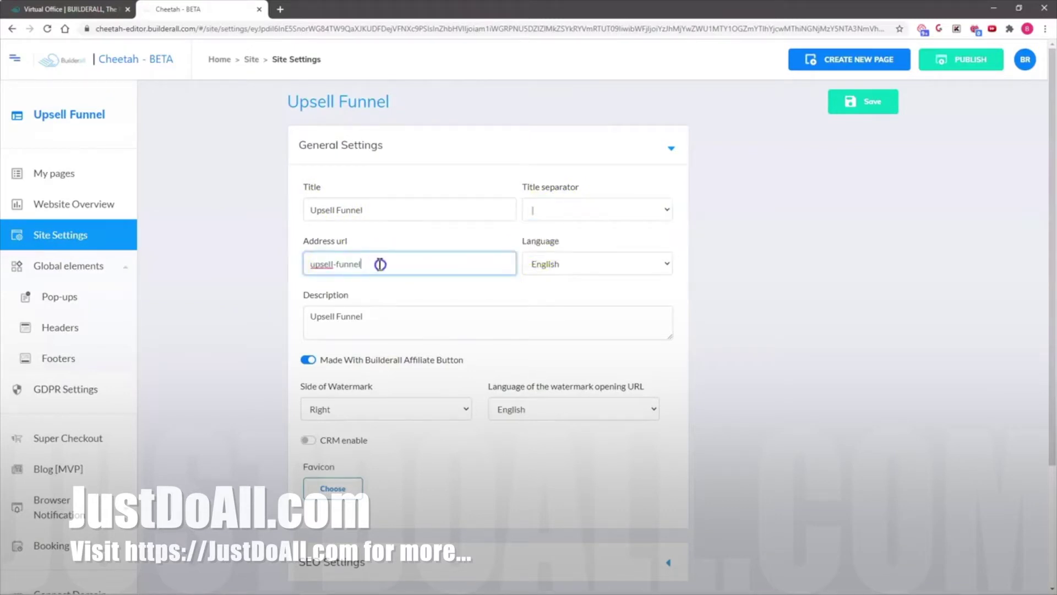
{"action": "left_click", "coordinate": [575, 266]}
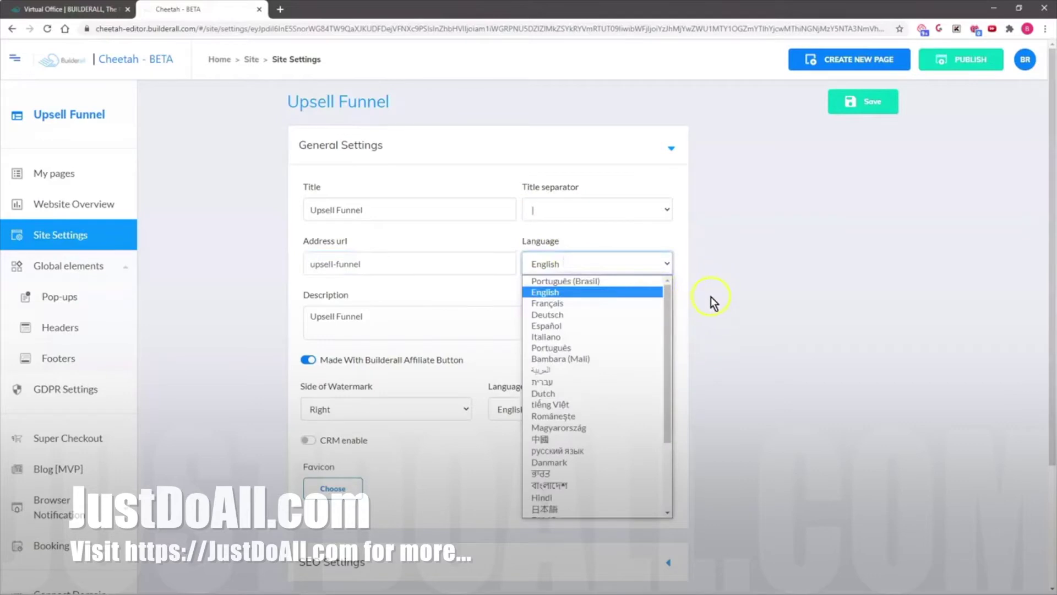
{"action": "left_click", "coordinate": [374, 292]}
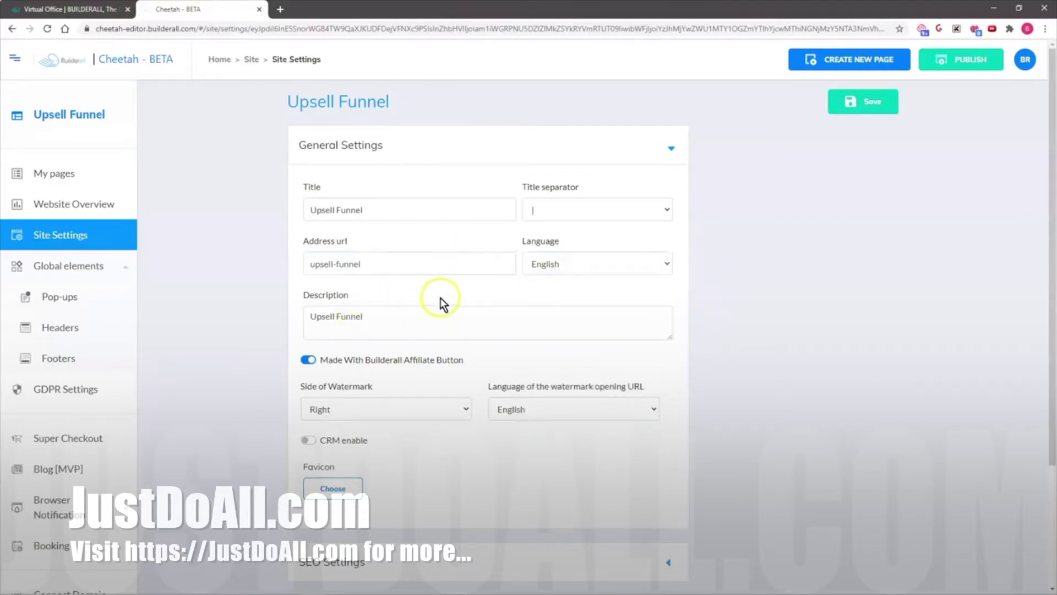
{"action": "scroll", "coordinate": [276, 350], "scroll_direction": "down", "scroll_amount": 3}
Leave the Builderall affiliate watermark on, with its link language kept in English.
{"action": "left_click", "coordinate": [307, 201]}
{"action": "left_click", "coordinate": [307, 201]}
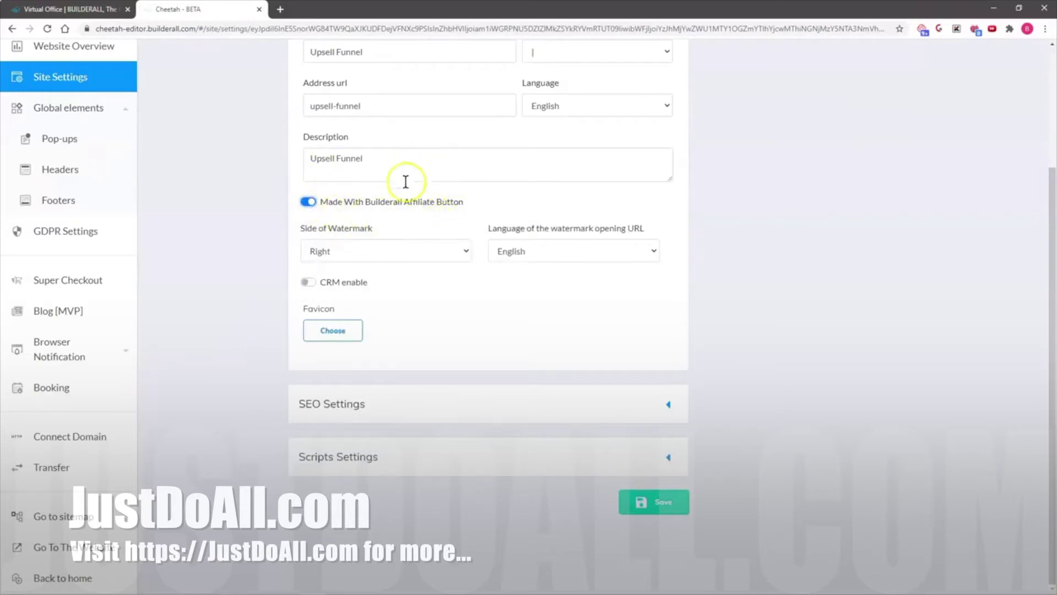
{"action": "left_click", "coordinate": [342, 256]}
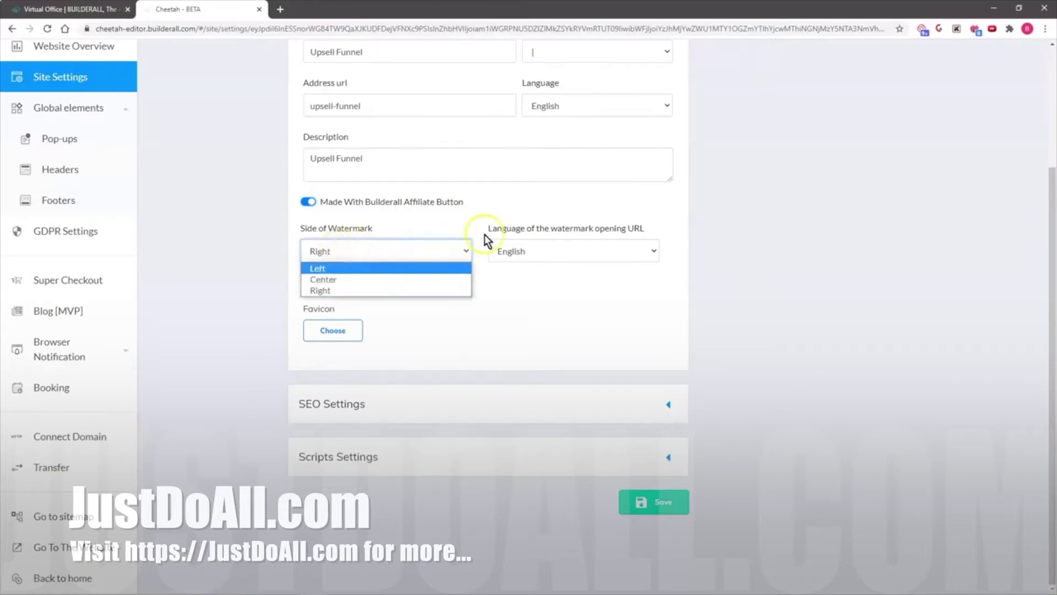
{"action": "left_click", "coordinate": [562, 252]}
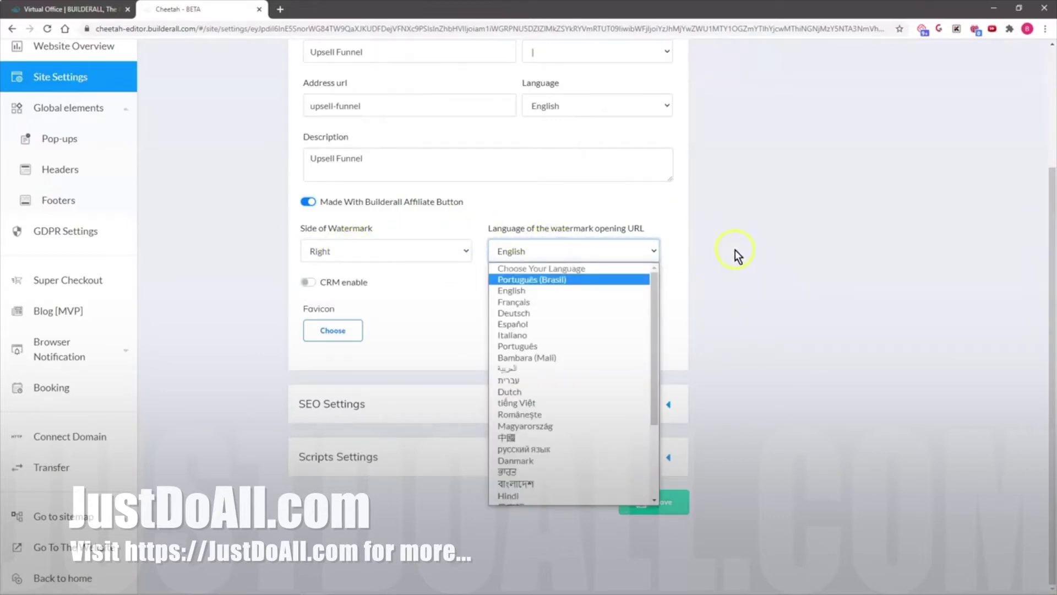
{"action": "left_click", "coordinate": [719, 276]}
Enable CRM for the site, leave the favicon unset, and expand SEO Settings.
{"action": "left_click", "coordinate": [309, 283]}
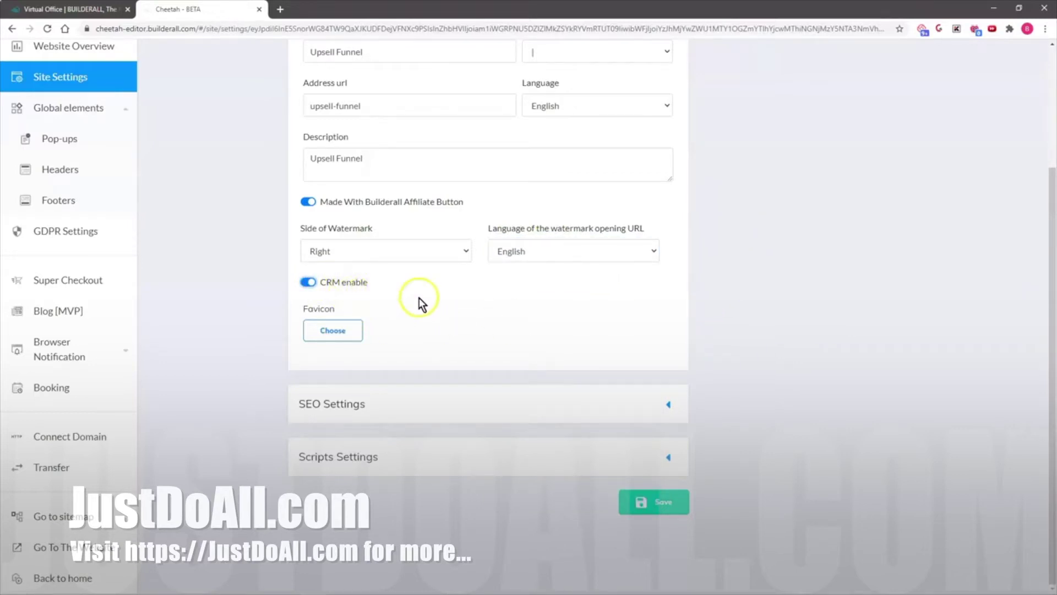
{"action": "left_click", "coordinate": [307, 282]}
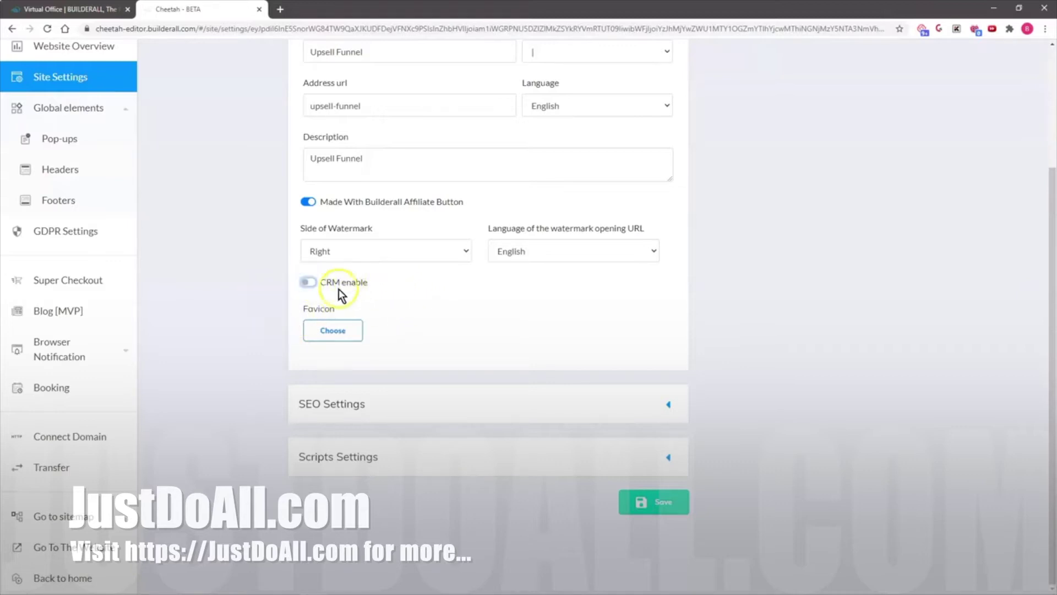
{"action": "left_click", "coordinate": [309, 282]}
{"action": "left_click", "coordinate": [332, 330]}
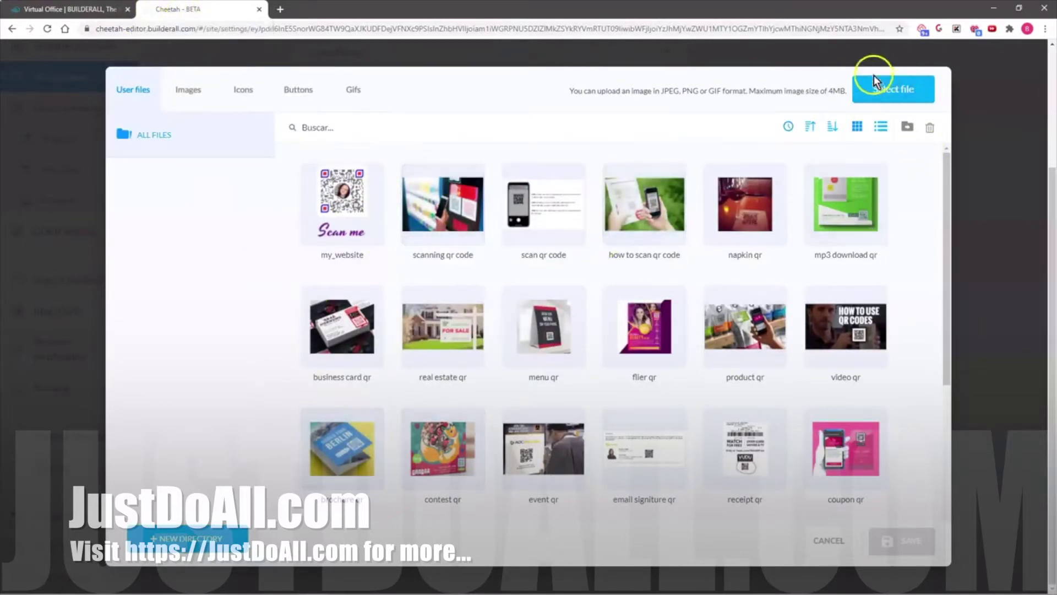
{"action": "left_click", "coordinate": [840, 545]}
{"action": "left_click", "coordinate": [323, 406]}
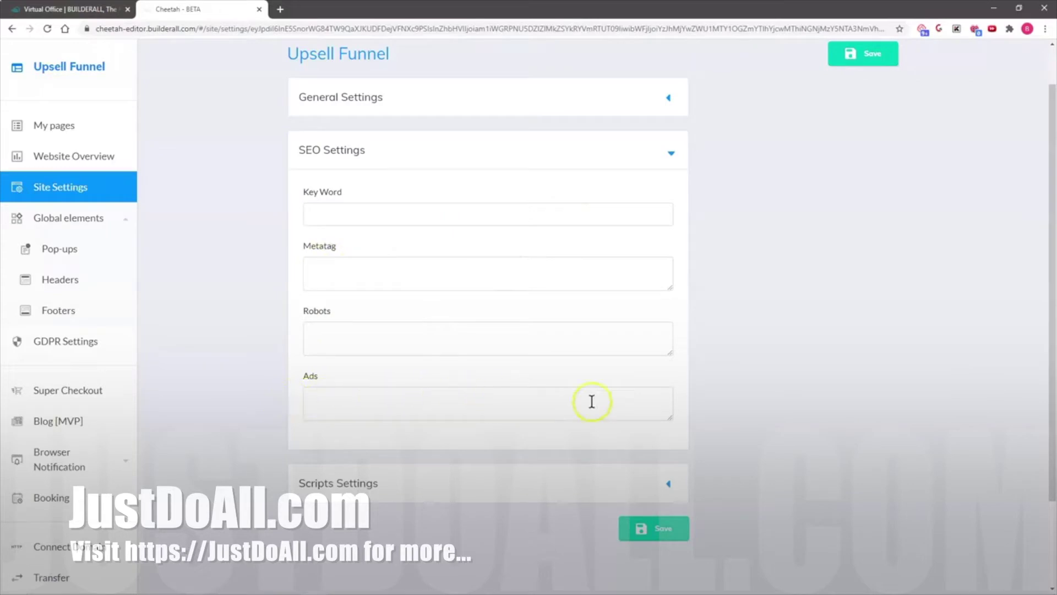
Leave the Script, Script pixel and Script analytics boxes empty and save the site settings.
{"action": "left_click", "coordinate": [565, 494]}
{"action": "scroll", "coordinate": [505, 288], "scroll_direction": "down", "scroll_amount": 1}
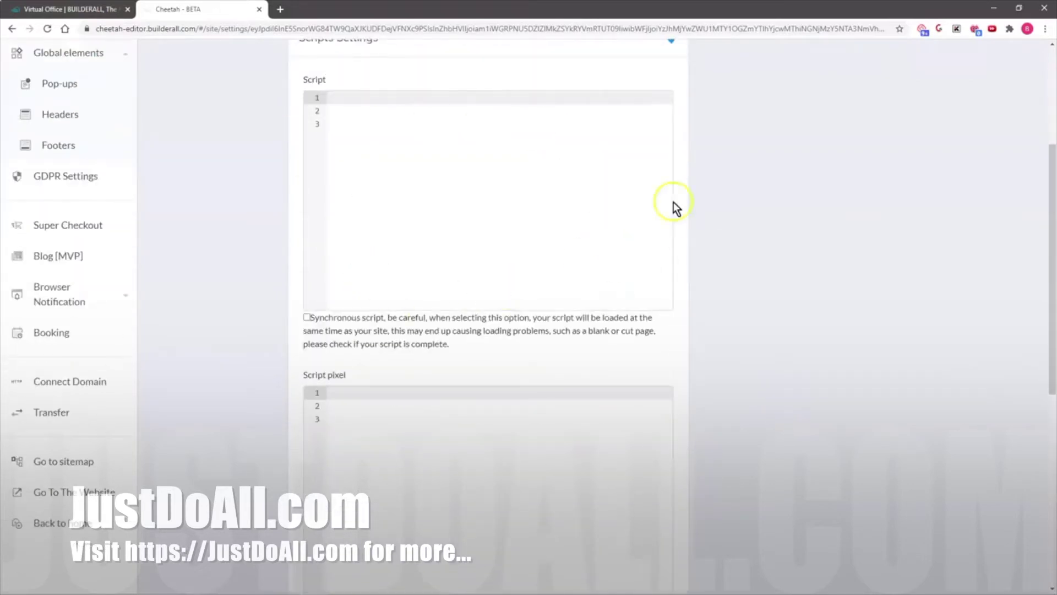
{"action": "scroll", "coordinate": [809, 358], "scroll_direction": "down", "scroll_amount": 3}
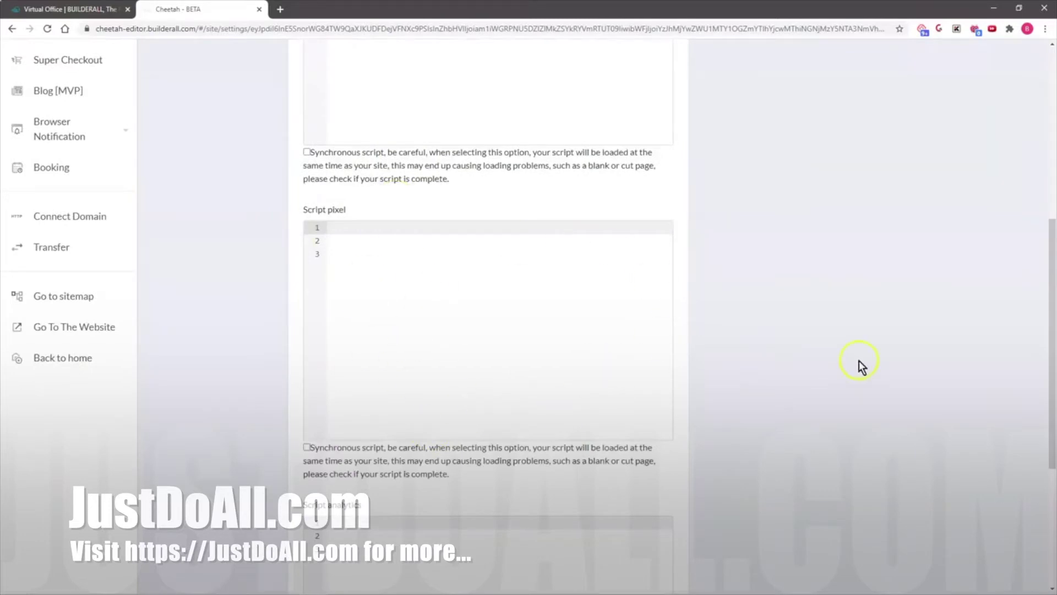
{"action": "scroll", "coordinate": [861, 366], "scroll_direction": "down", "scroll_amount": 4}
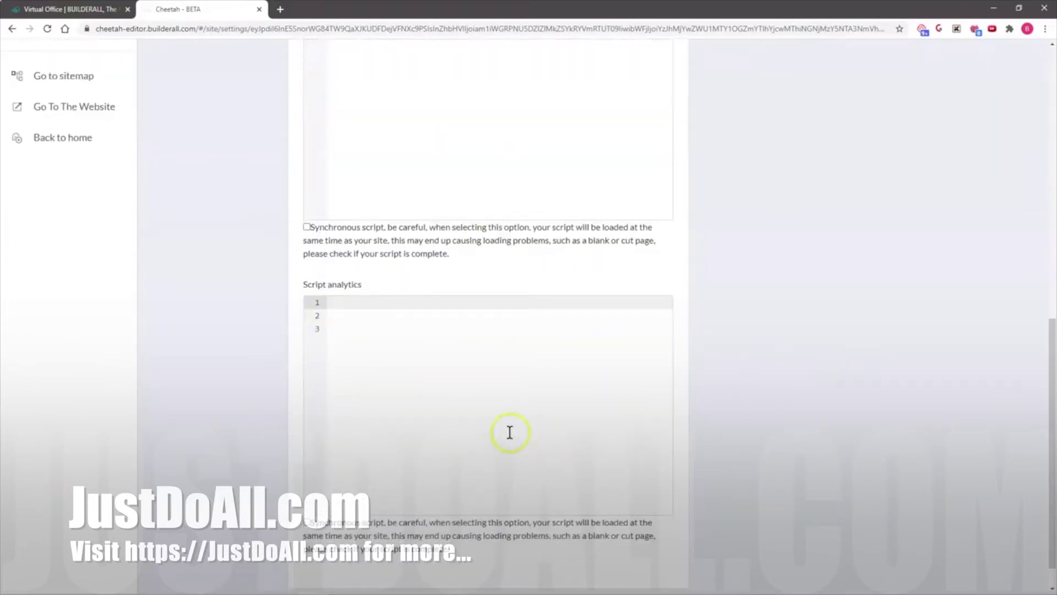
{"action": "scroll", "coordinate": [819, 408], "scroll_direction": "down", "scroll_amount": 1}
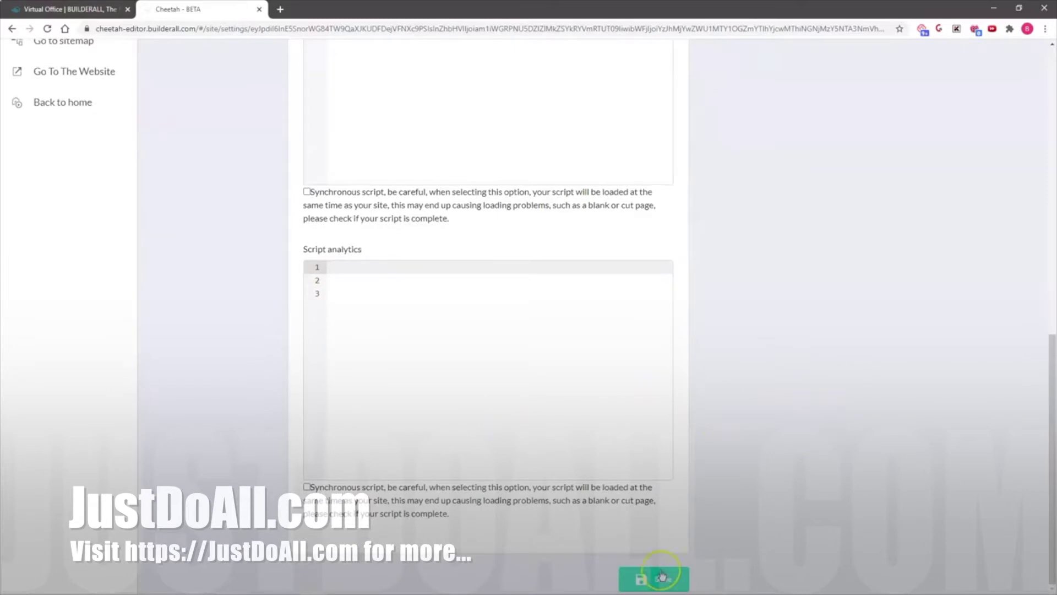
{"action": "left_click", "coordinate": [663, 575]}
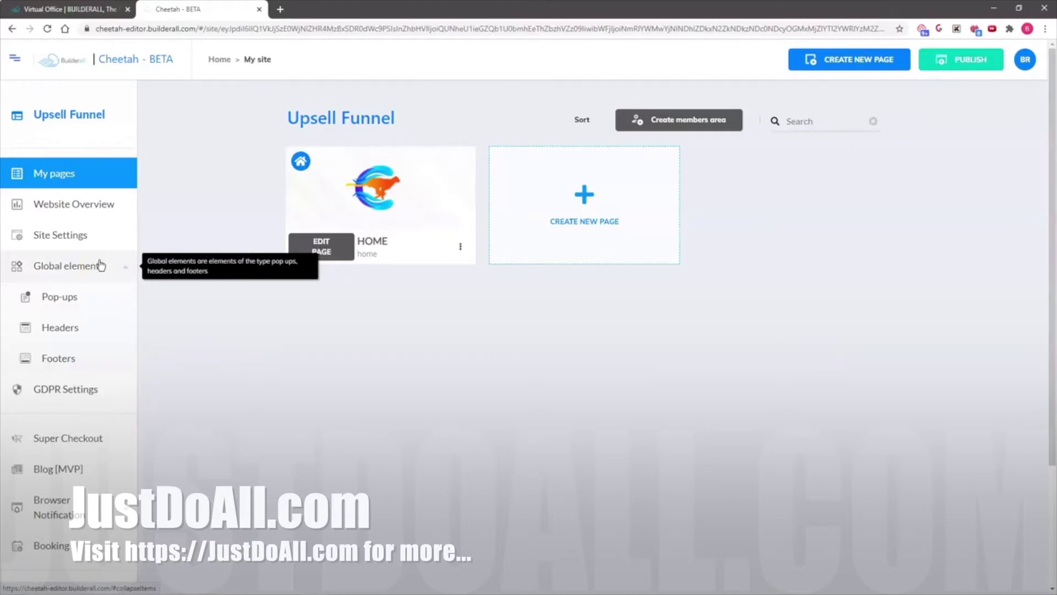
Look through the site's Pop-ups, Headers and Footers pages, then go to GDPR Settings.
{"action": "left_click", "coordinate": [88, 296]}
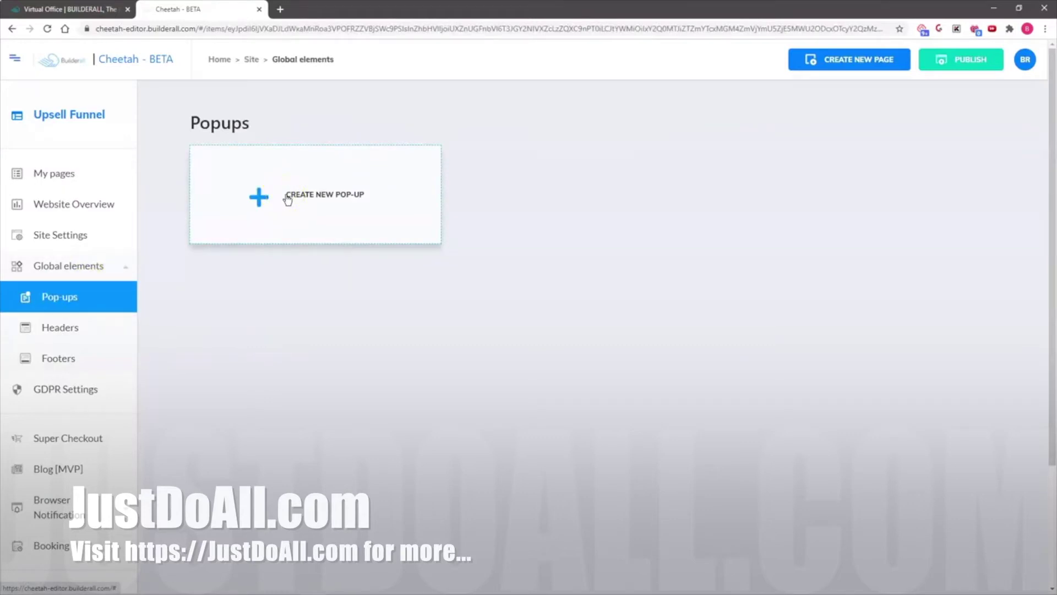
{"action": "left_click", "coordinate": [83, 333]}
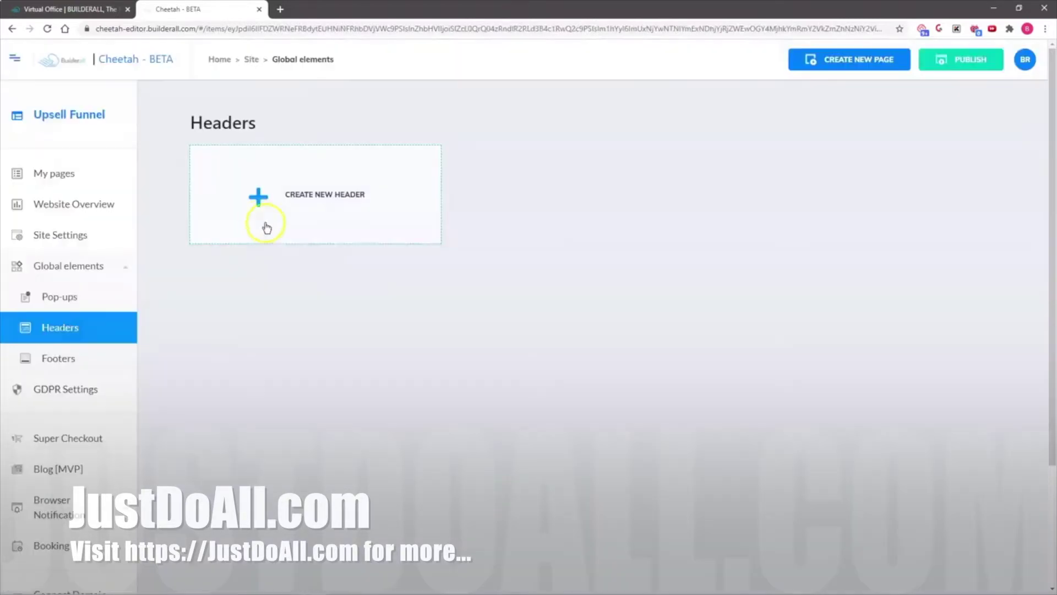
{"action": "left_click", "coordinate": [320, 205]}
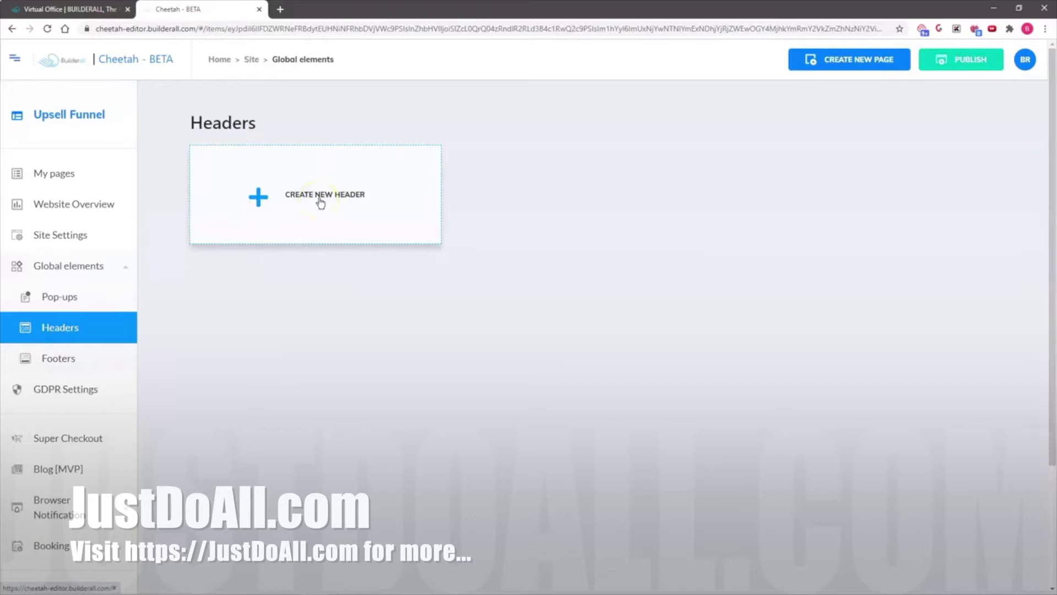
{"action": "left_click", "coordinate": [60, 358]}
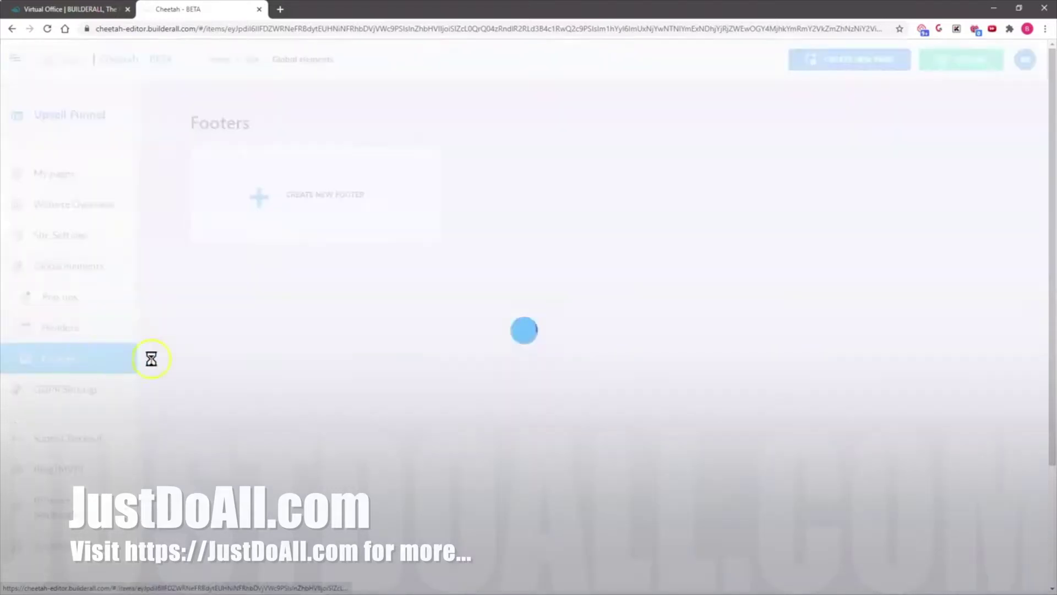
{"action": "left_click", "coordinate": [65, 389]}
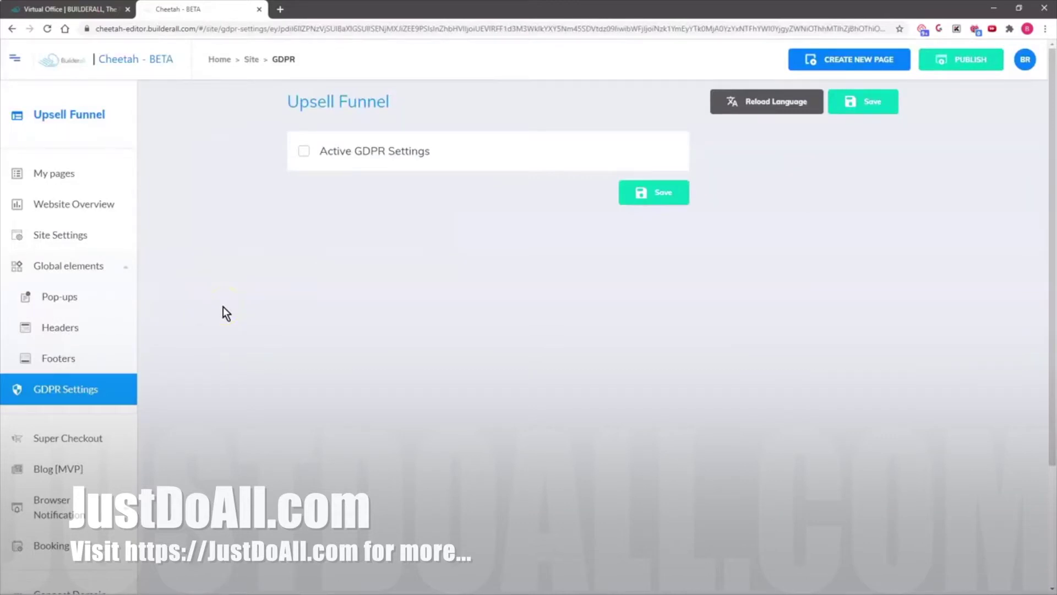
{"action": "left_click", "coordinate": [304, 152]}
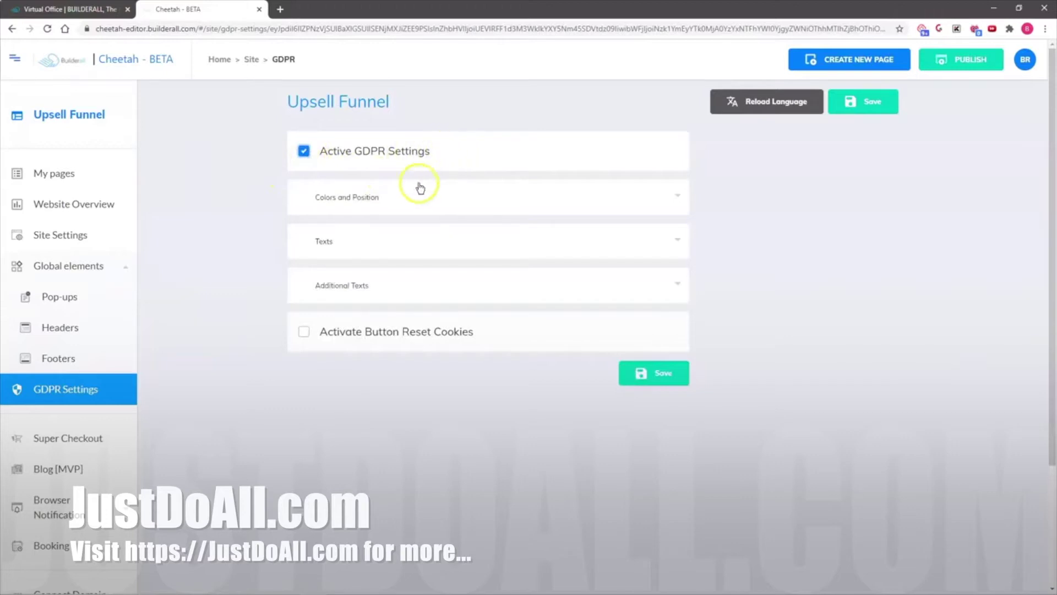
{"action": "left_click", "coordinate": [408, 199]}
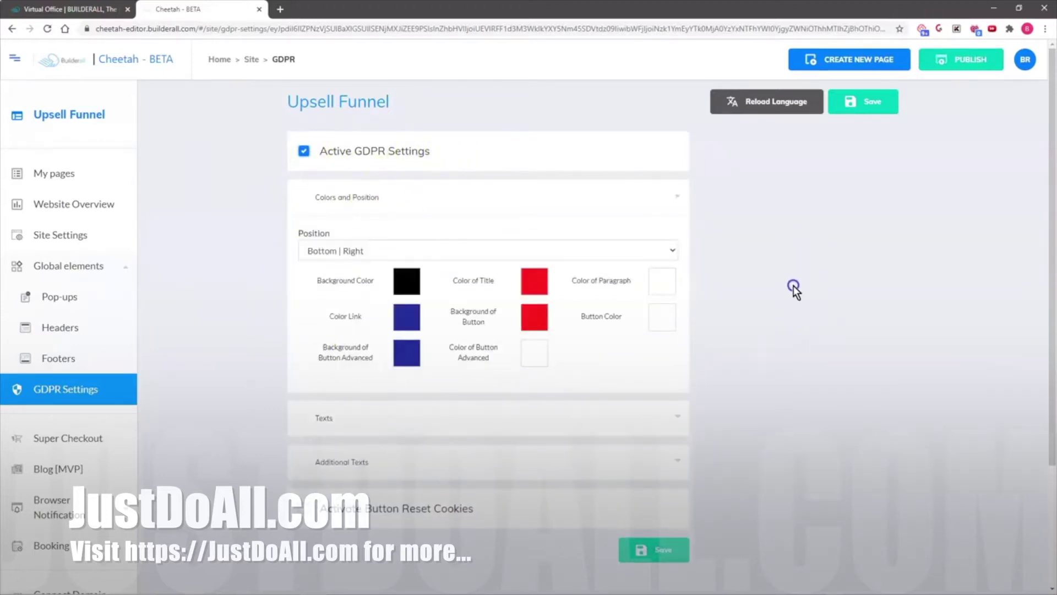
{"action": "scroll", "coordinate": [793, 289], "scroll_direction": "down", "scroll_amount": 2}
{"action": "left_click", "coordinate": [329, 308]}
{"action": "scroll", "coordinate": [759, 340], "scroll_direction": "down", "scroll_amount": 5}
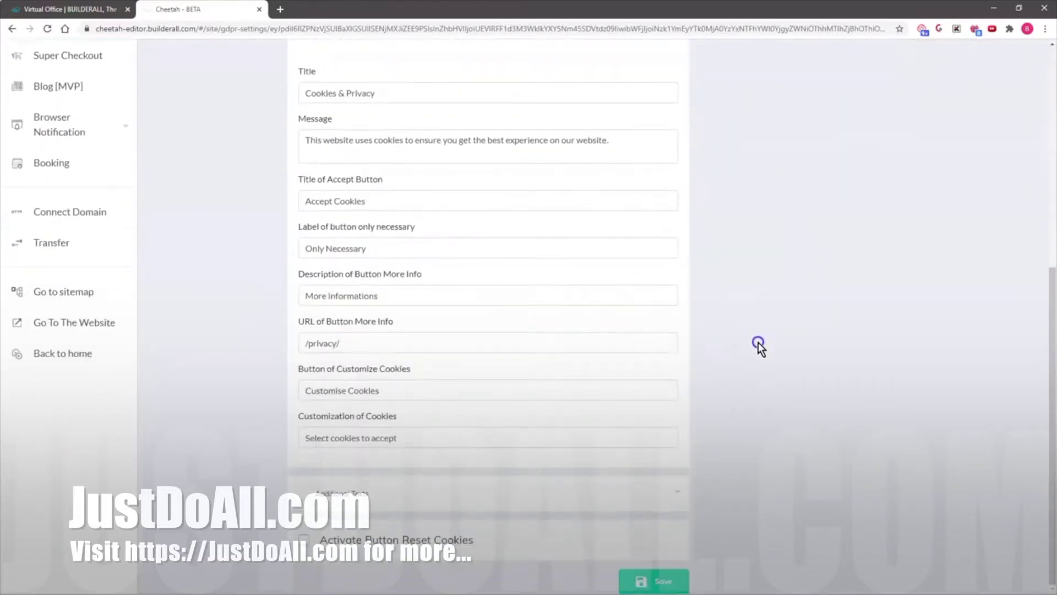
{"action": "scroll", "coordinate": [804, 435], "scroll_direction": "down", "scroll_amount": 3}
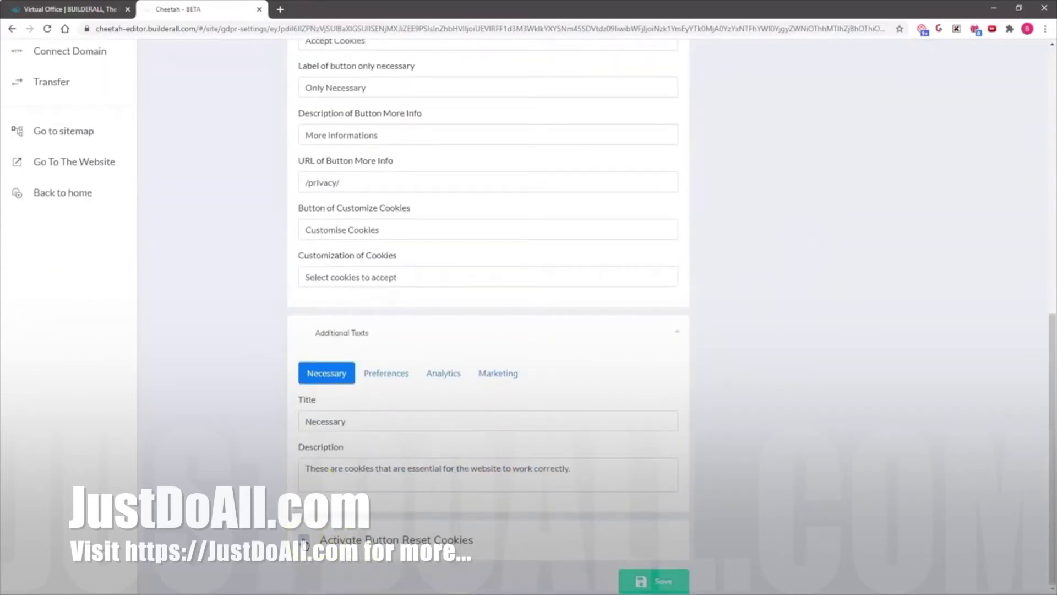
{"action": "scroll", "coordinate": [770, 490], "scroll_direction": "down", "scroll_amount": 1}
{"action": "left_click", "coordinate": [441, 543]}
{"action": "scroll", "coordinate": [582, 373], "scroll_direction": "down", "scroll_amount": 5}
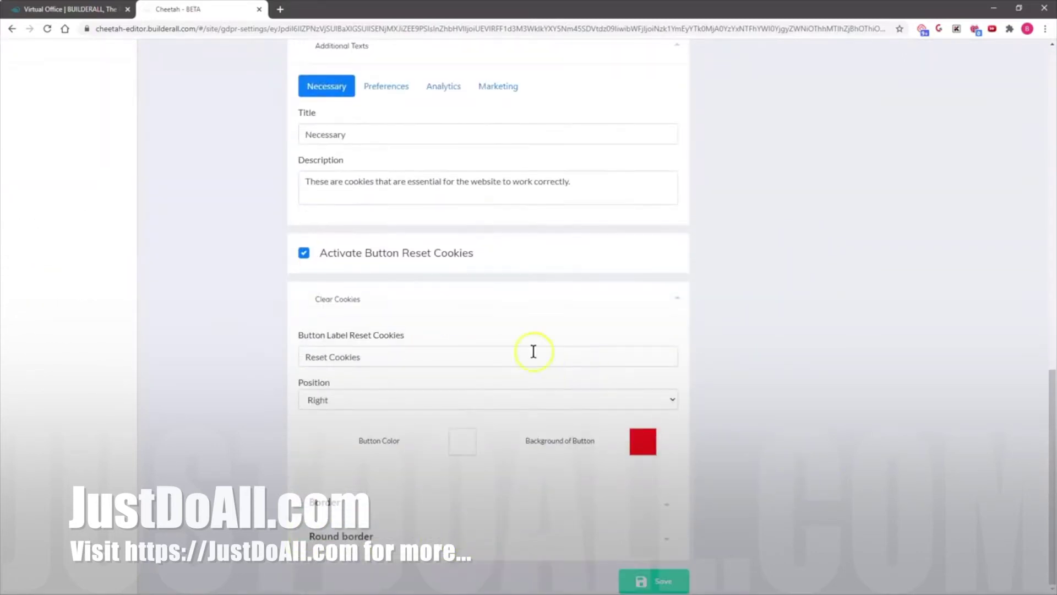
{"action": "scroll", "coordinate": [771, 473], "scroll_direction": "up", "scroll_amount": 15}
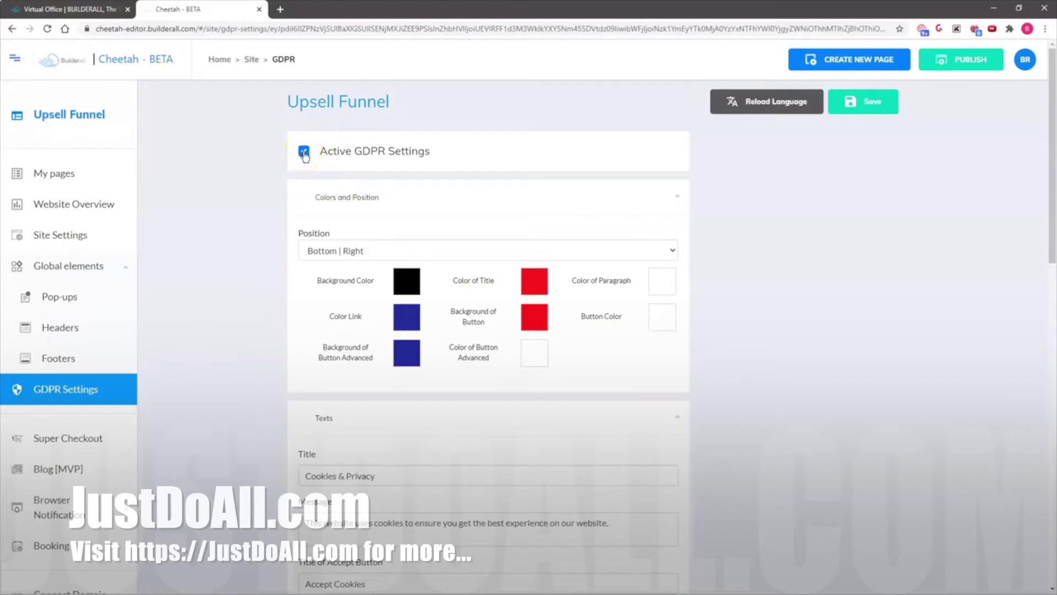
{"action": "left_click", "coordinate": [305, 154]}
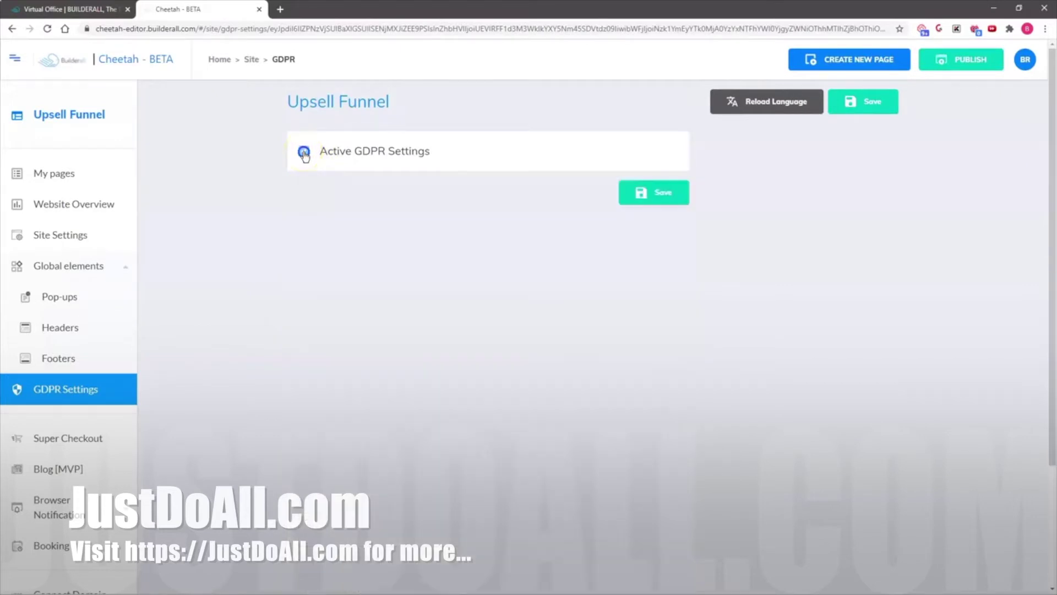
{"action": "left_click", "coordinate": [75, 442]}
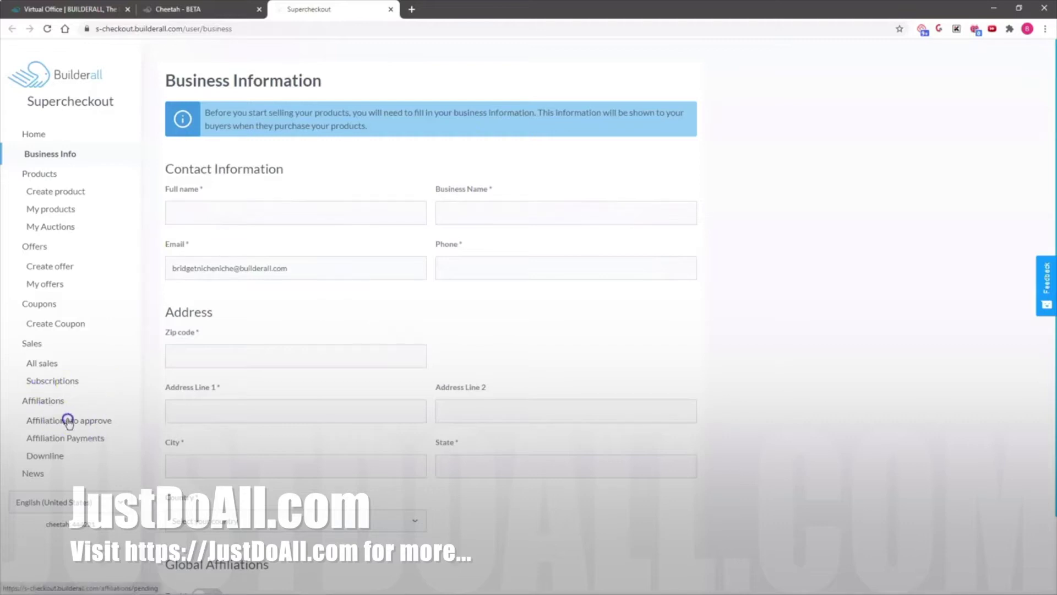
{"action": "left_click", "coordinate": [391, 10]}
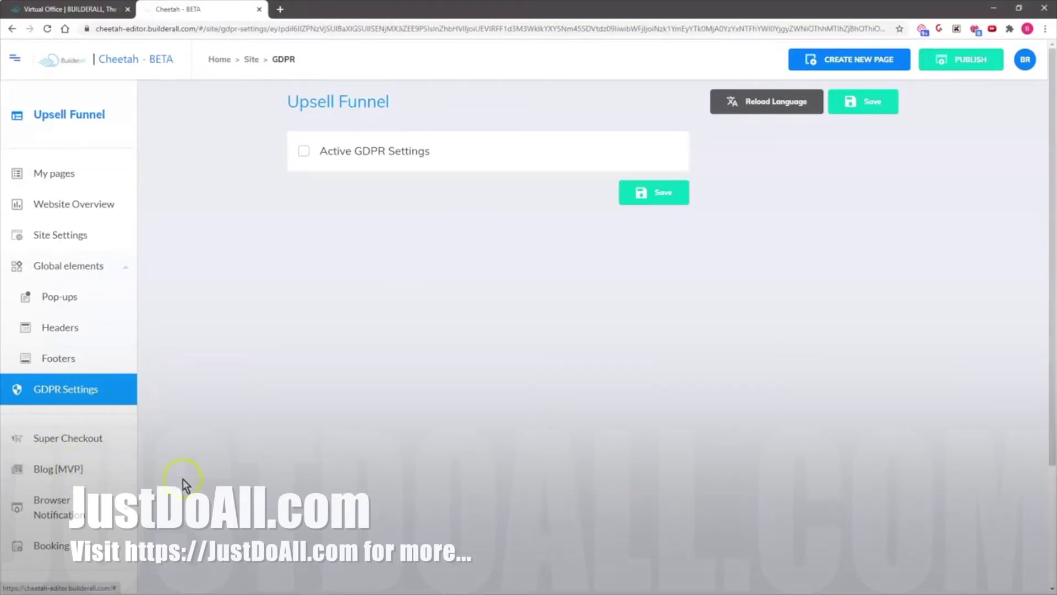
{"action": "scroll", "coordinate": [83, 349], "scroll_direction": "down", "scroll_amount": 3}
{"action": "left_click", "coordinate": [83, 348]}
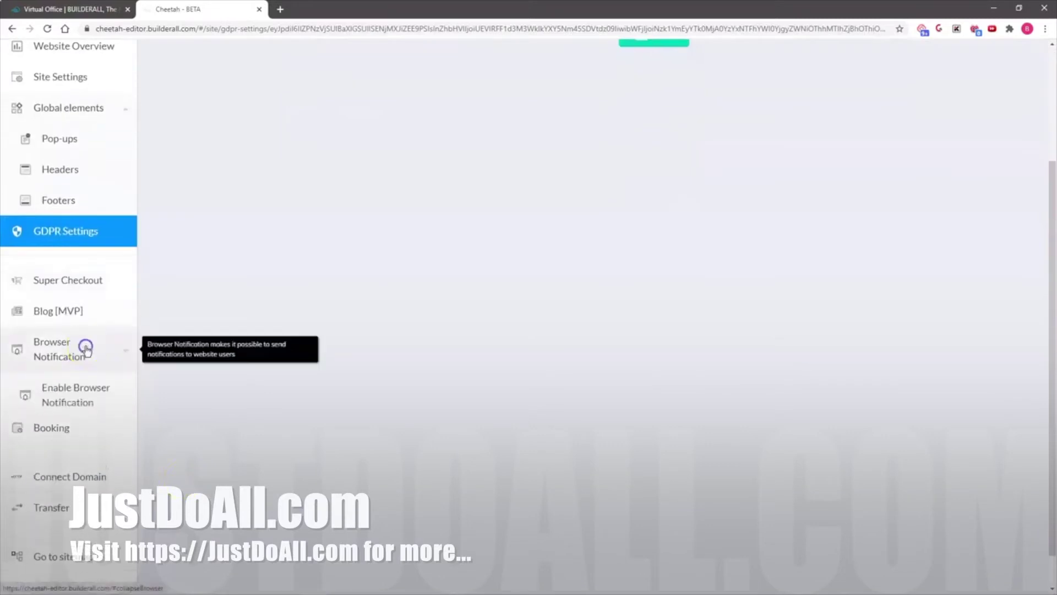
{"action": "left_click", "coordinate": [96, 389]}
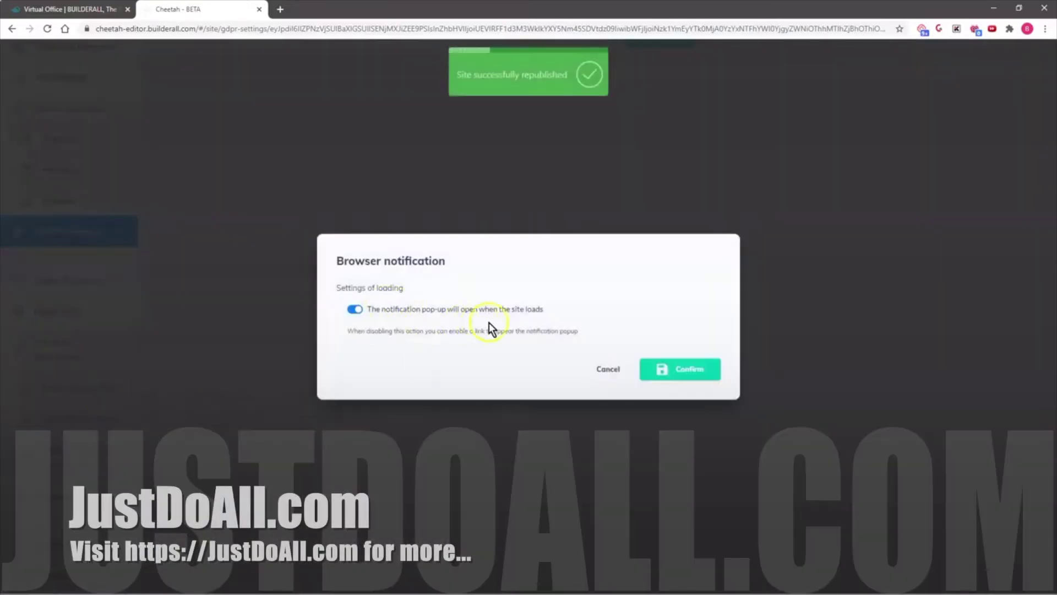
{"action": "left_click", "coordinate": [677, 370]}
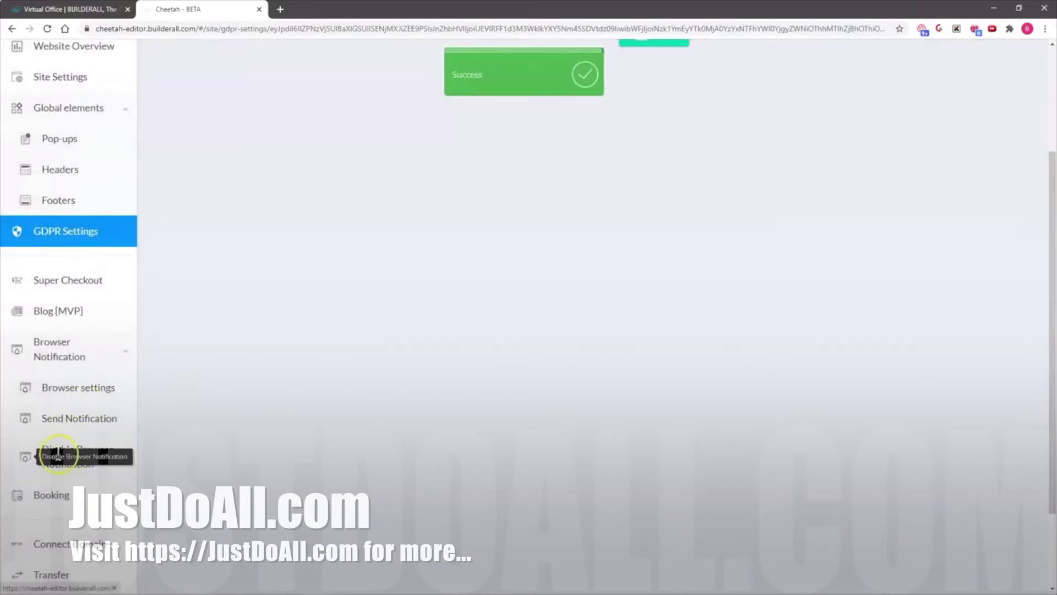
{"action": "left_click", "coordinate": [74, 421]}
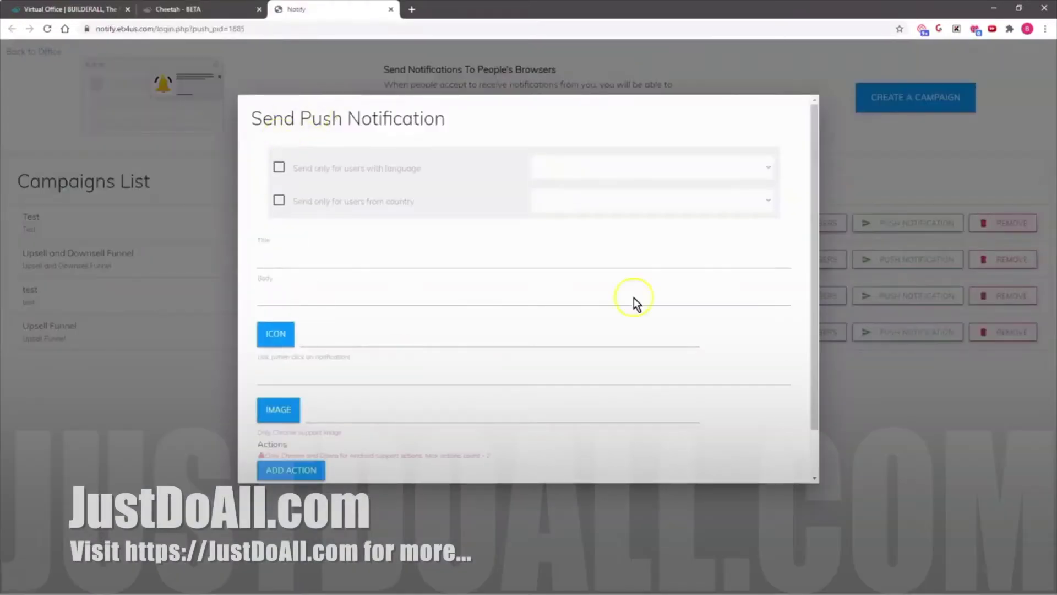
{"action": "left_click", "coordinate": [390, 10]}
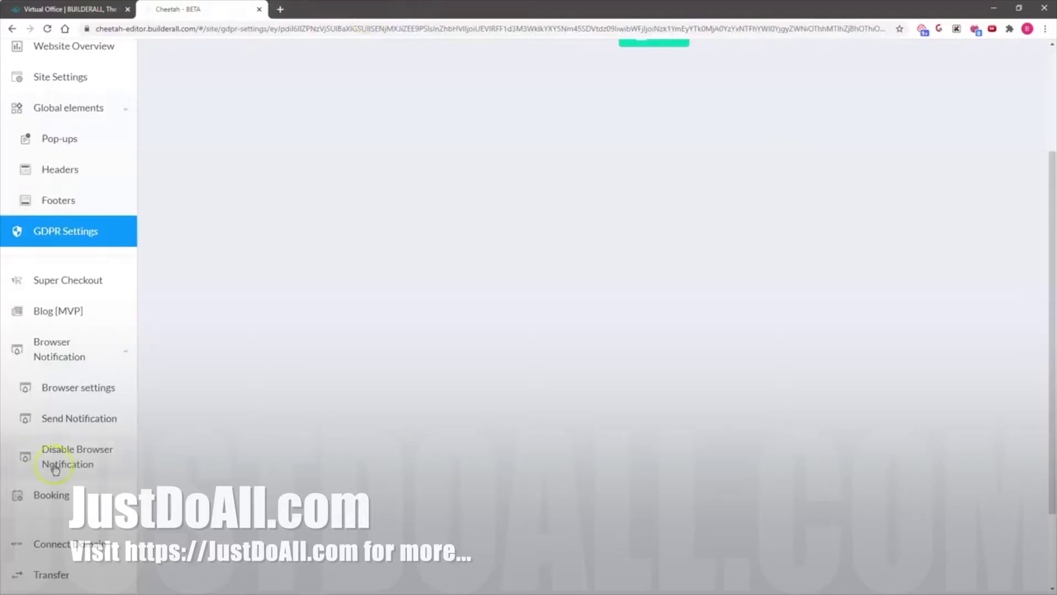
{"action": "left_click", "coordinate": [44, 454]}
{"action": "left_click", "coordinate": [615, 343]}
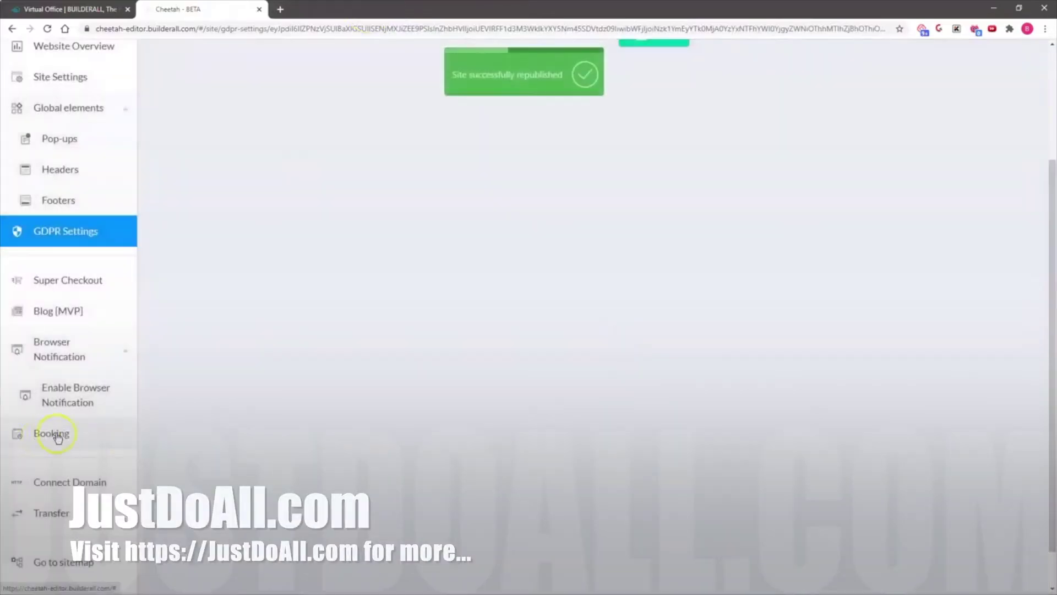
{"action": "left_click", "coordinate": [55, 432]}
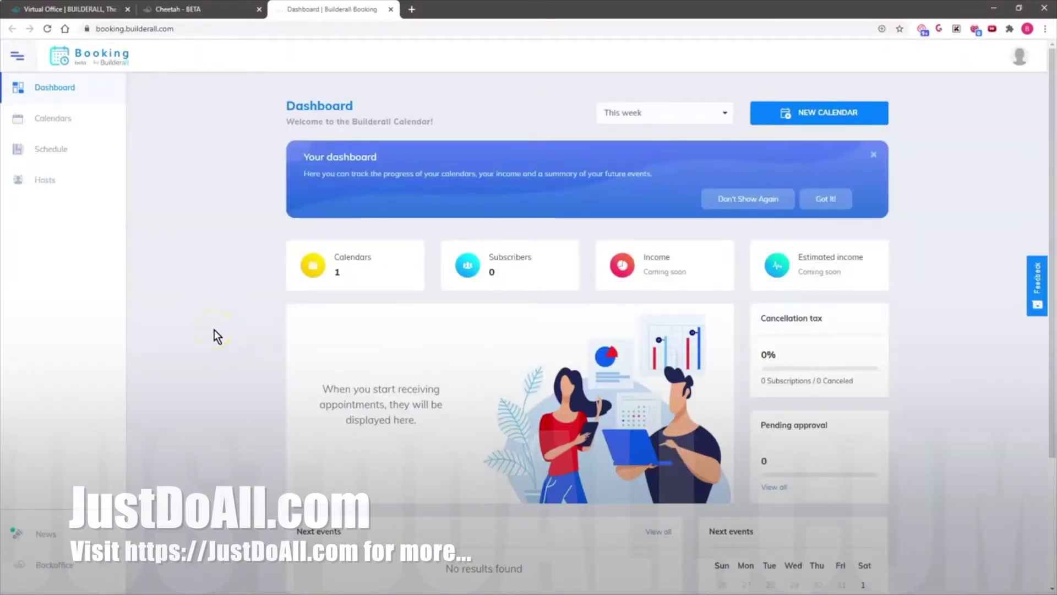
{"action": "left_click", "coordinate": [390, 9]}
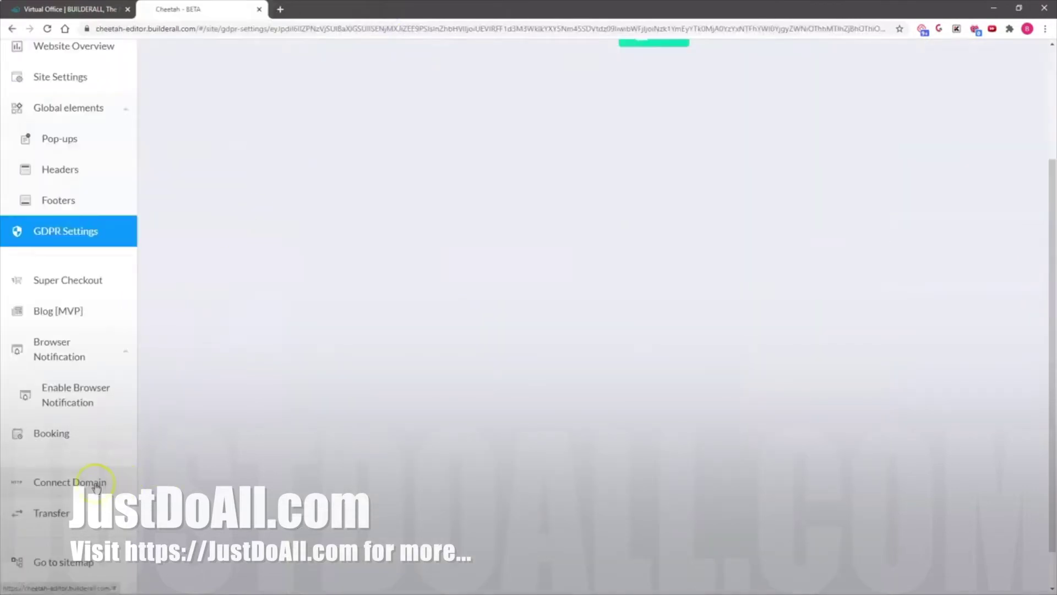
{"action": "left_click", "coordinate": [61, 483]}
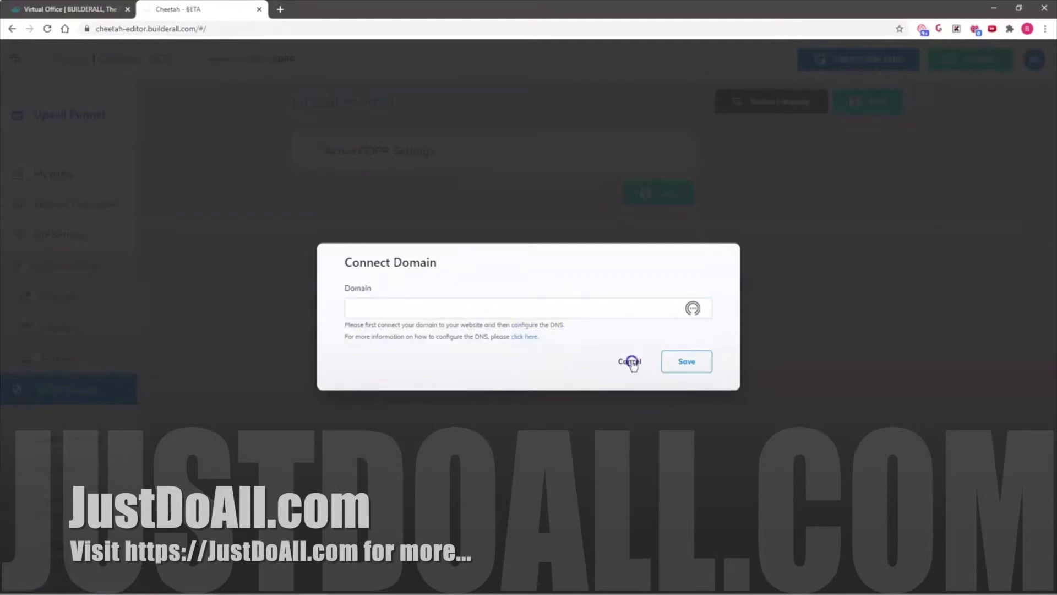
{"action": "left_click", "coordinate": [630, 362]}
{"action": "left_click", "coordinate": [71, 467]}
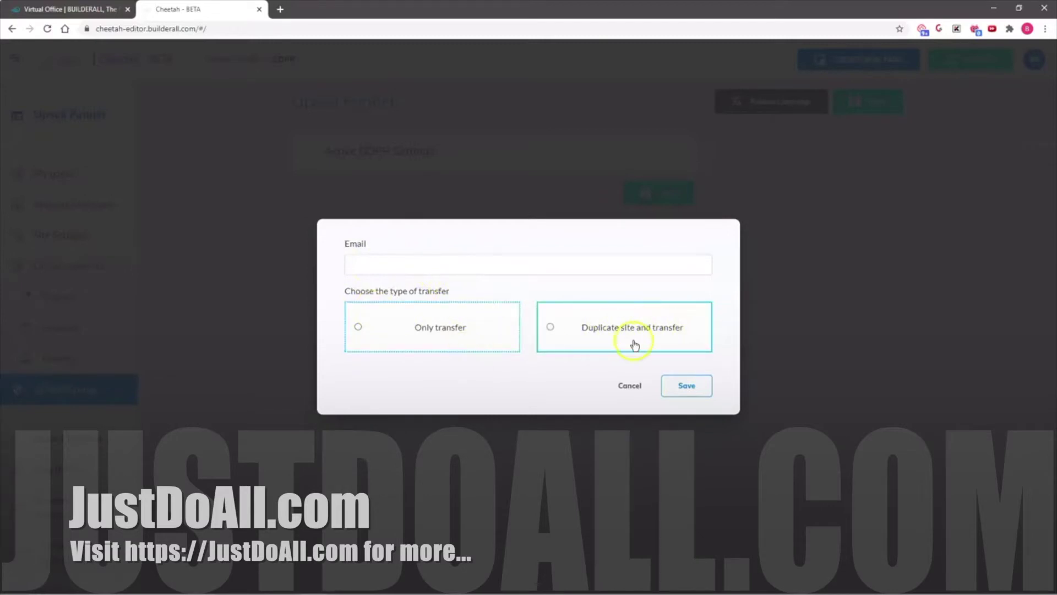
{"action": "left_click", "coordinate": [636, 388]}
{"action": "scroll", "coordinate": [83, 512], "scroll_direction": "down", "scroll_amount": 3}
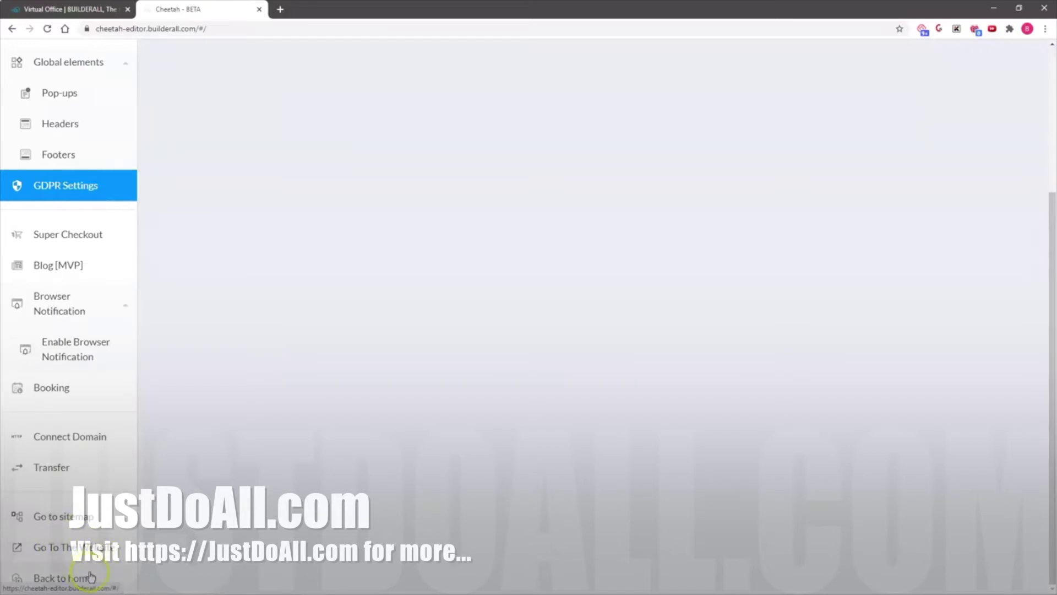
{"action": "scroll", "coordinate": [172, 492], "scroll_direction": "up", "scroll_amount": 4}
Place the funnel notes beside the page list and copy 'registration page (lead magnet)'.
{"action": "left_click", "coordinate": [48, 174]}
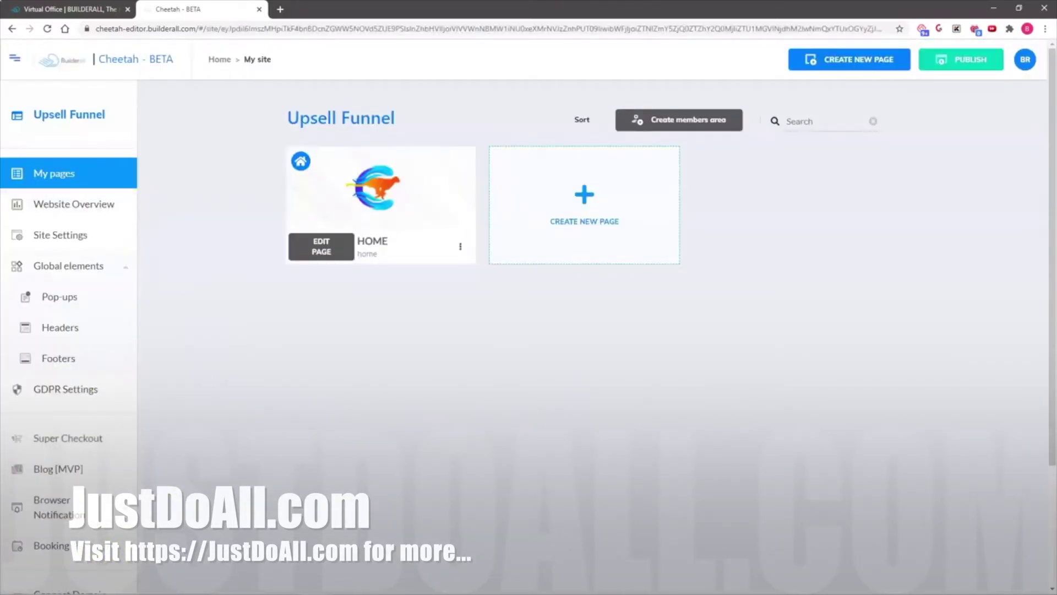
{"action": "key", "text": "alt+Tab"}
{"action": "left_click_drag", "start_coordinate": [422, 264], "coordinate": [723, 228]}
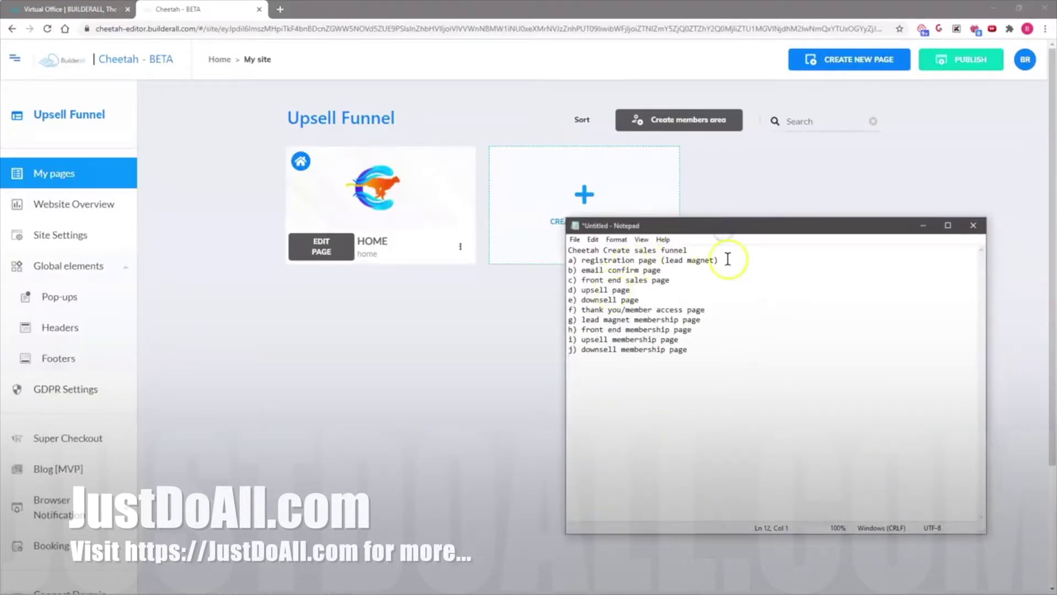
{"action": "left_click_drag", "start_coordinate": [756, 227], "coordinate": [776, 254]}
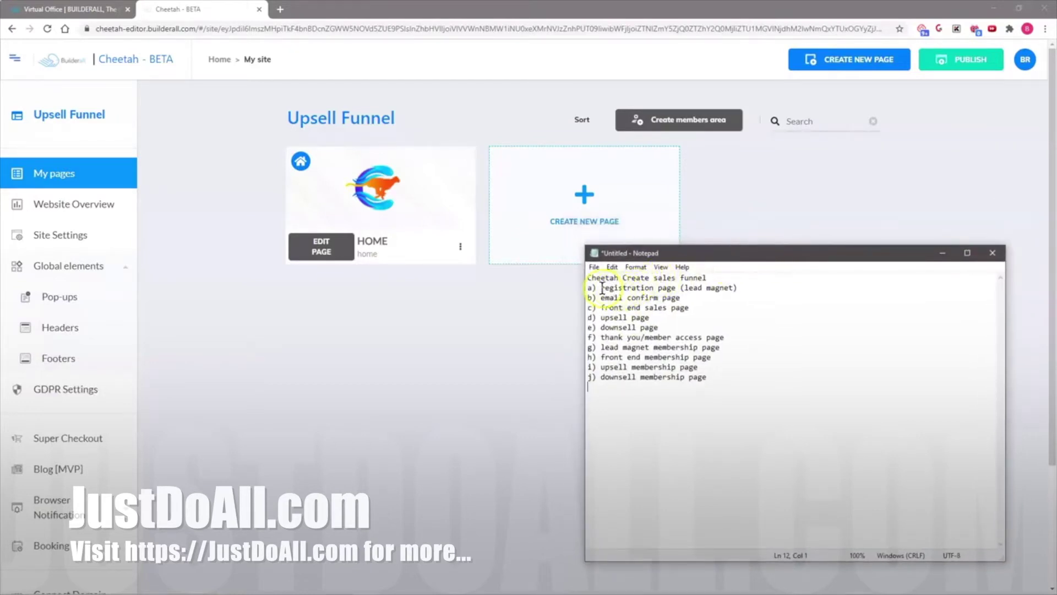
{"action": "left_click_drag", "start_coordinate": [601, 287], "coordinate": [741, 288]}
{"action": "right_click", "coordinate": [716, 289]}
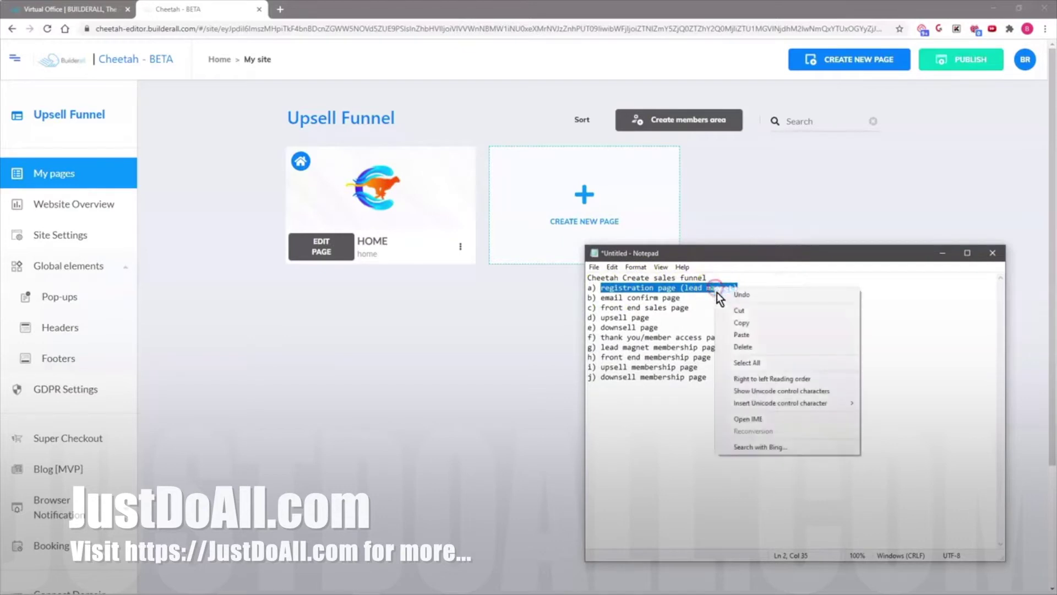
{"action": "left_click", "coordinate": [733, 321]}
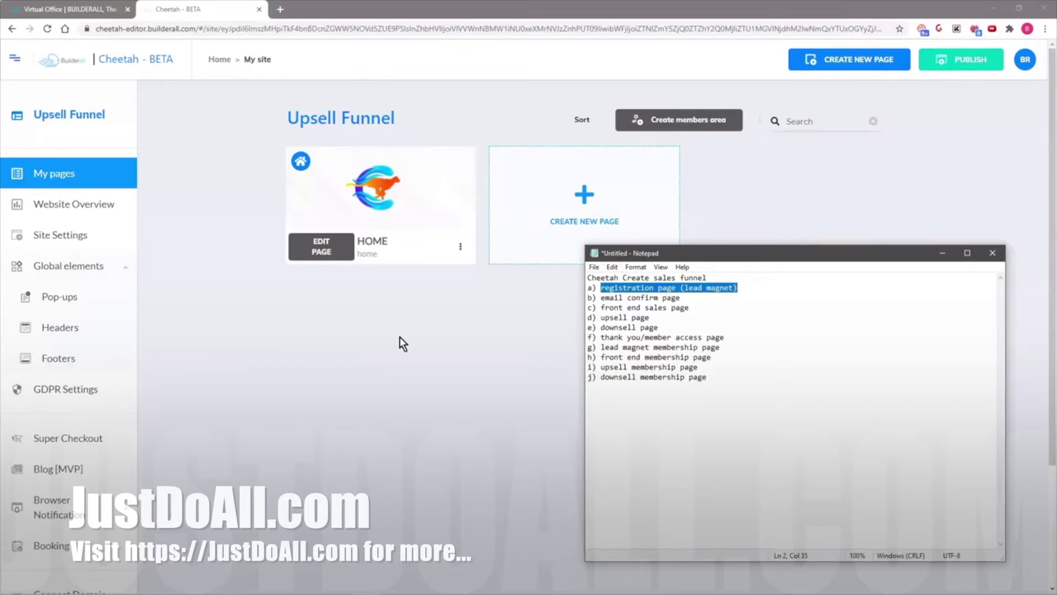
Rename the HOME page to 'registration page (lead magnet)', keeping it as the home page.
{"action": "left_click", "coordinate": [461, 249]}
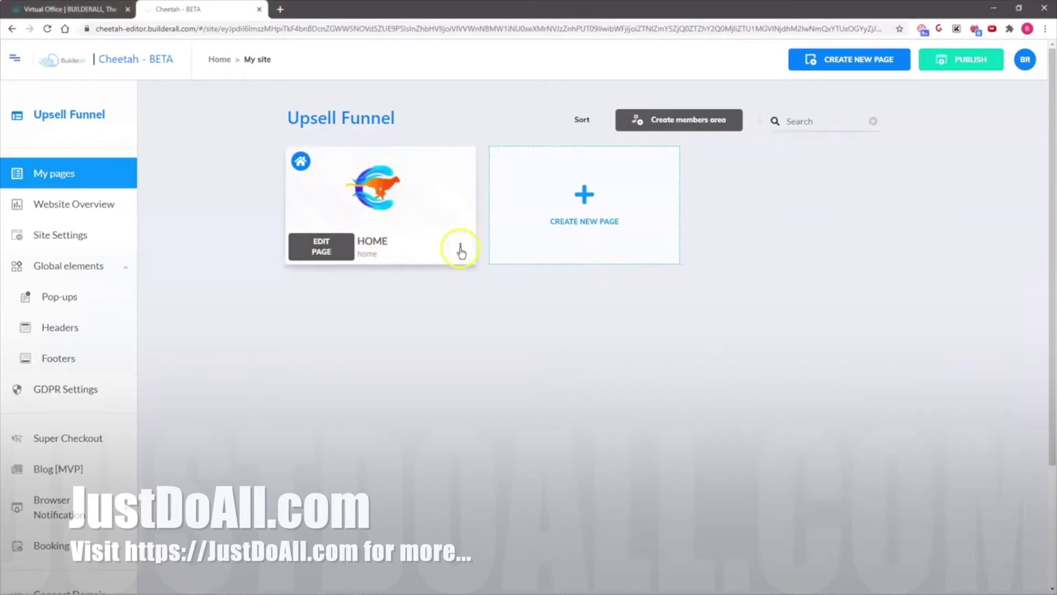
{"action": "left_click", "coordinate": [412, 276]}
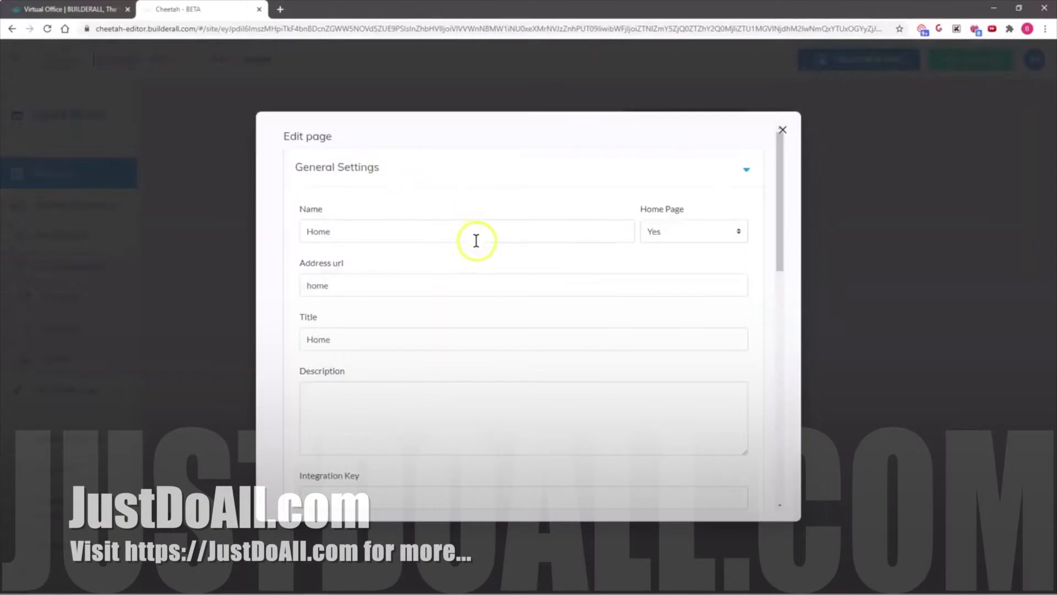
{"action": "left_click_drag", "start_coordinate": [353, 231], "coordinate": [303, 231]}
{"action": "key", "text": "ctrl+v"}
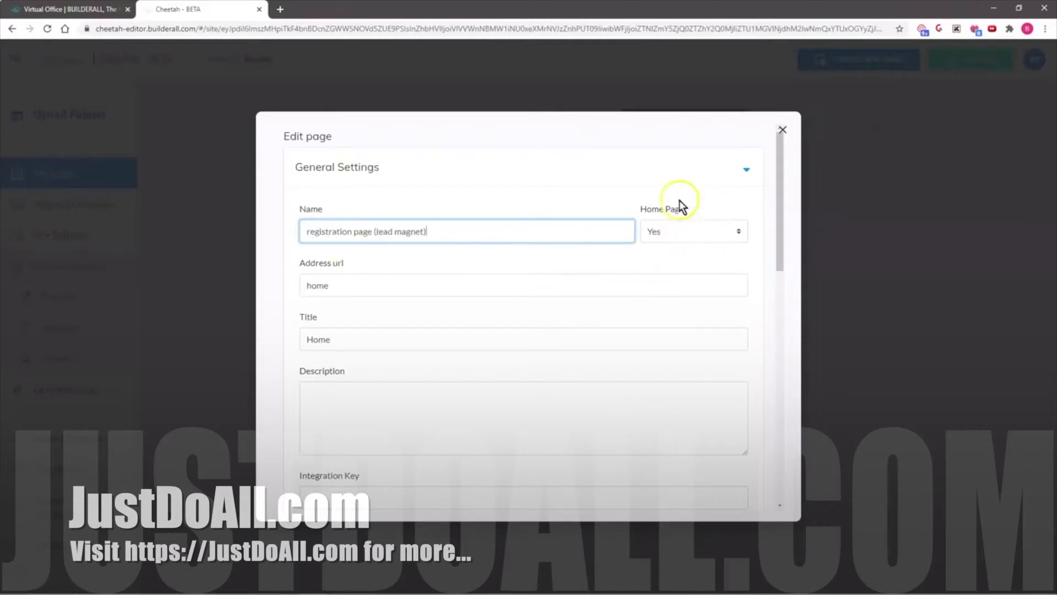
{"action": "left_click", "coordinate": [683, 237]}
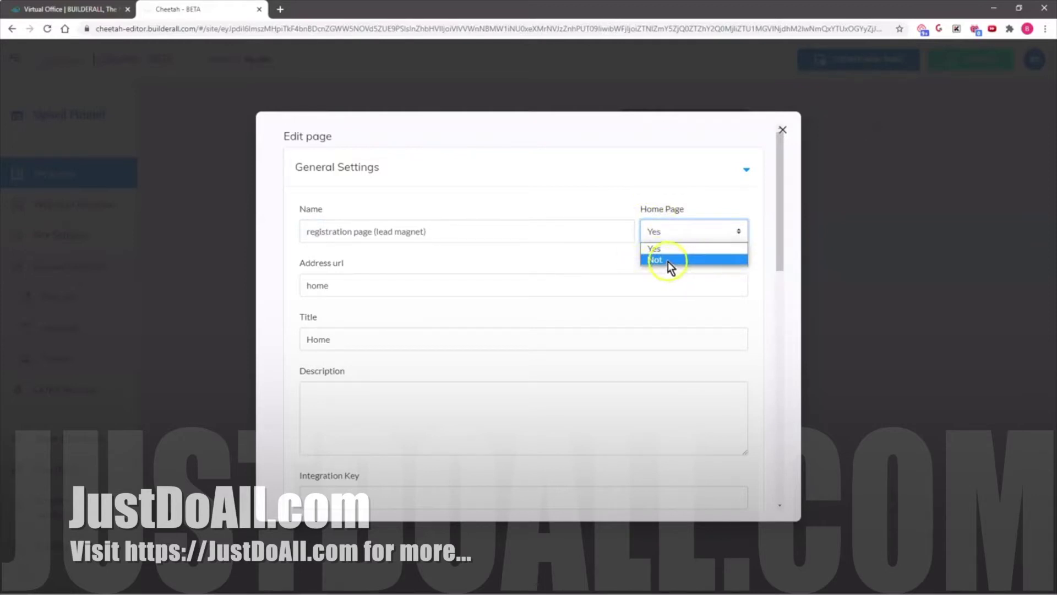
{"action": "left_click", "coordinate": [672, 233]}
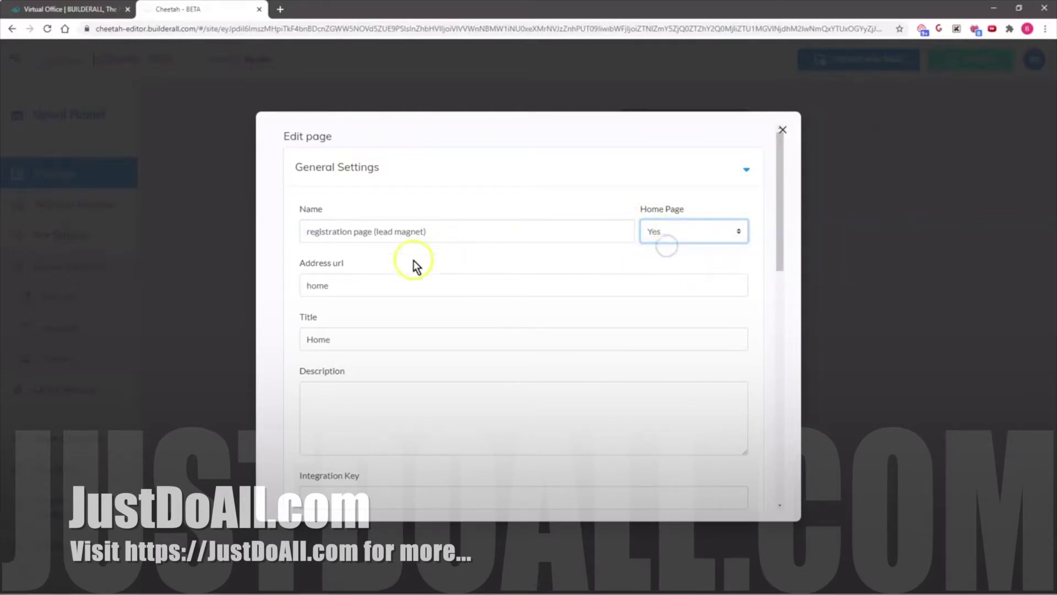
Set the address url to registrationpageleadmagnet and the title to 'registration page (lead magnet)'.
{"action": "left_click_drag", "start_coordinate": [342, 288], "coordinate": [277, 291]}
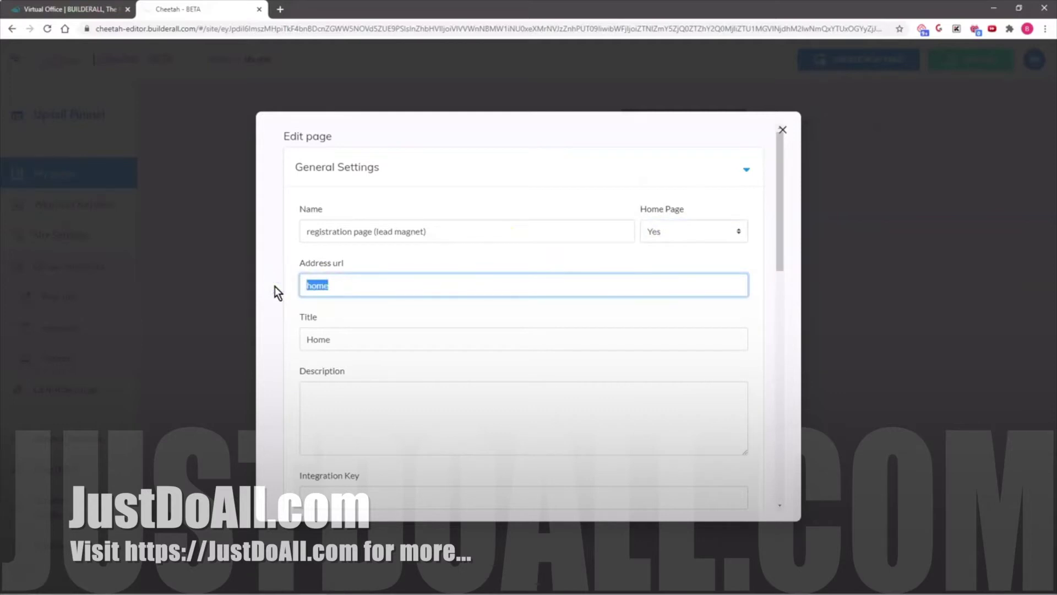
{"action": "key", "text": "ctrl+v"}
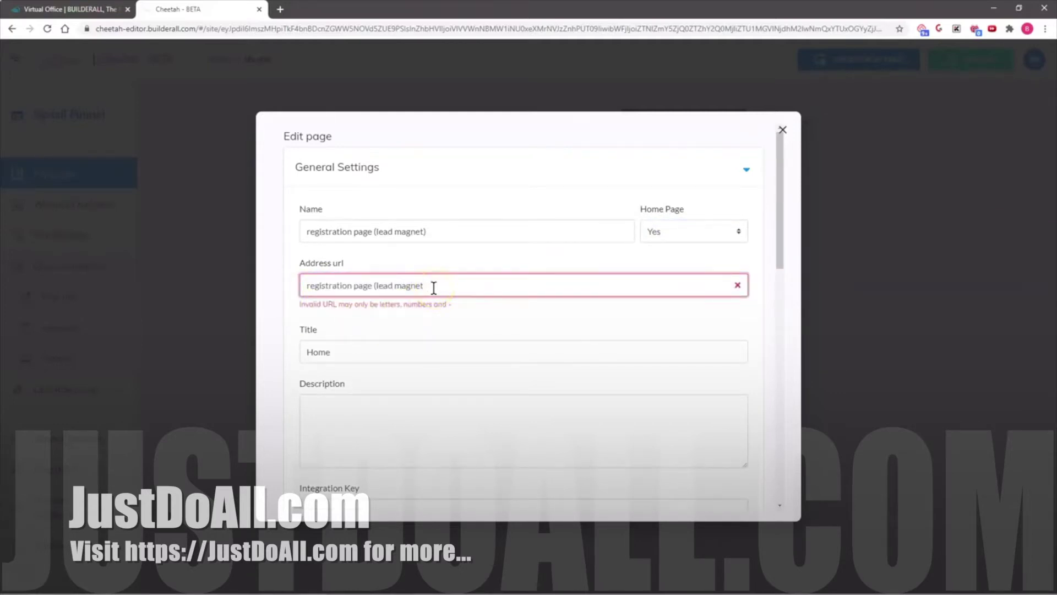
{"action": "key", "text": "BackSpace"}
{"action": "key", "text": "ctrl+Right"}
{"action": "key", "text": "BackSpace"}
{"action": "double_click", "coordinate": [298, 339]}
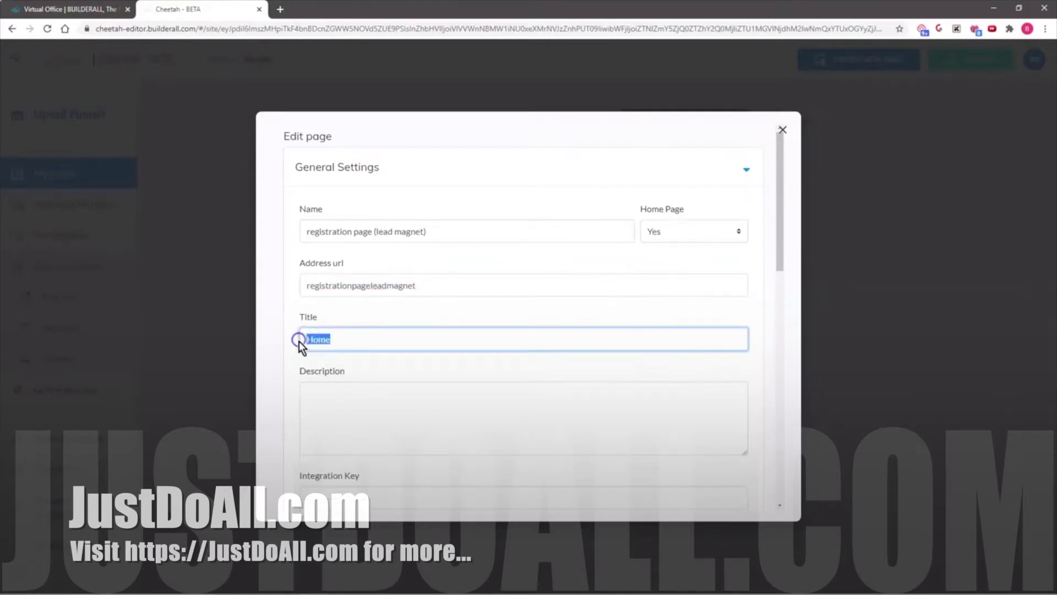
{"action": "key", "text": "ctrl+v"}
Bring up the page's SEO Settings, showing empty Key words, Metatag and Redirect to fields.
{"action": "scroll", "coordinate": [741, 379], "scroll_direction": "down", "scroll_amount": 3}
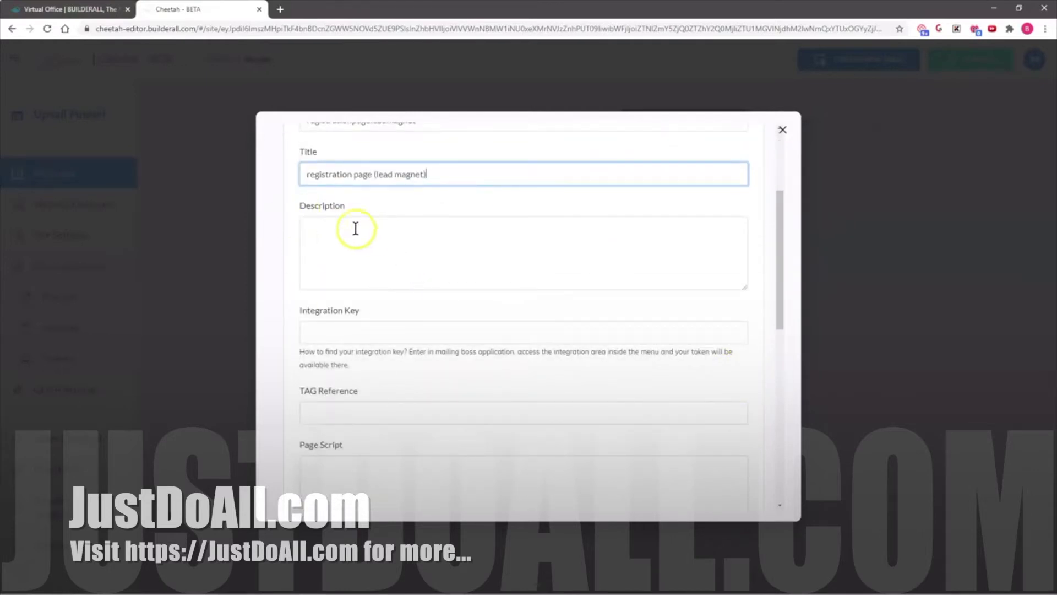
{"action": "scroll", "coordinate": [451, 276], "scroll_direction": "down", "scroll_amount": 1}
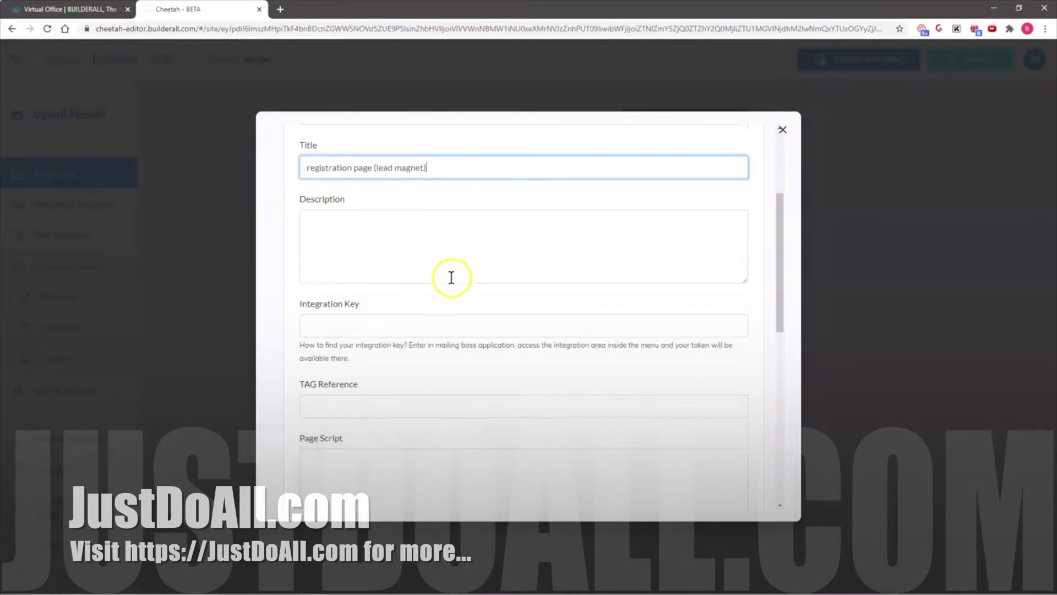
{"action": "scroll", "coordinate": [451, 277], "scroll_direction": "down", "scroll_amount": 2}
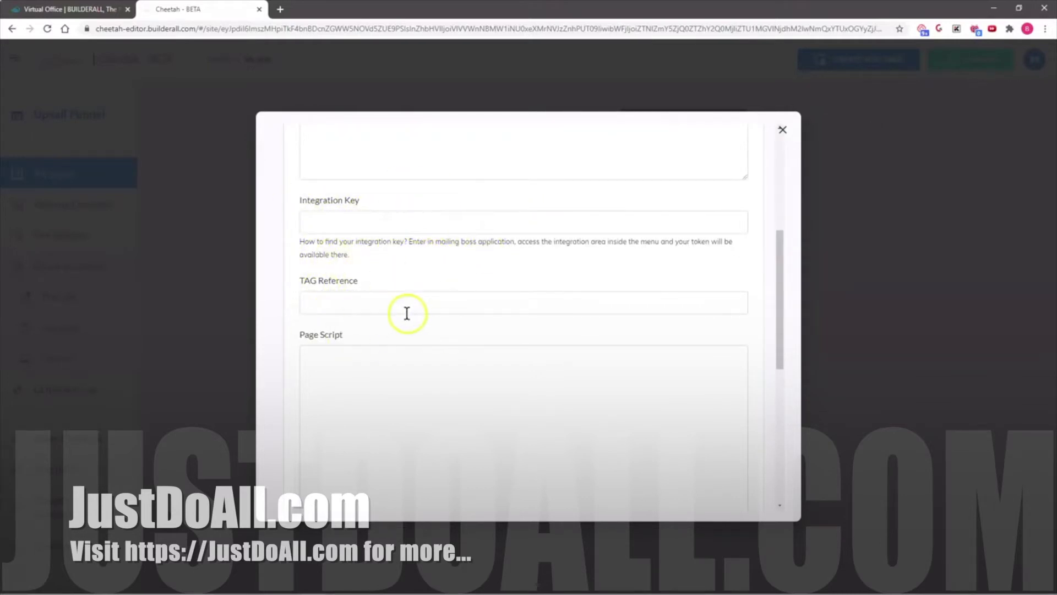
{"action": "scroll", "coordinate": [472, 293], "scroll_direction": "down", "scroll_amount": 2}
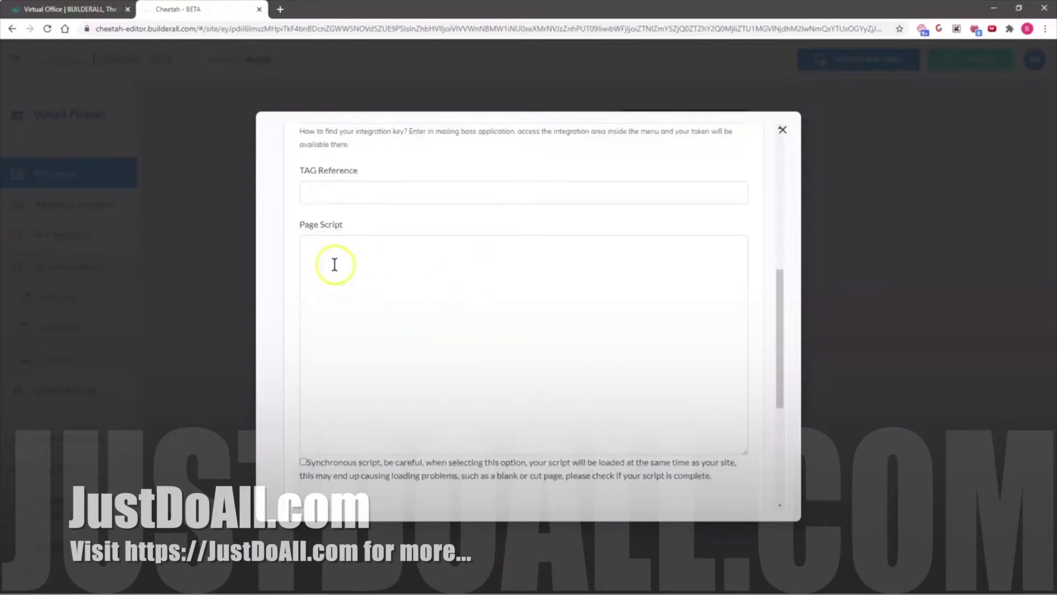
{"action": "left_click", "coordinate": [317, 263]}
{"action": "scroll", "coordinate": [526, 337], "scroll_direction": "down", "scroll_amount": 4}
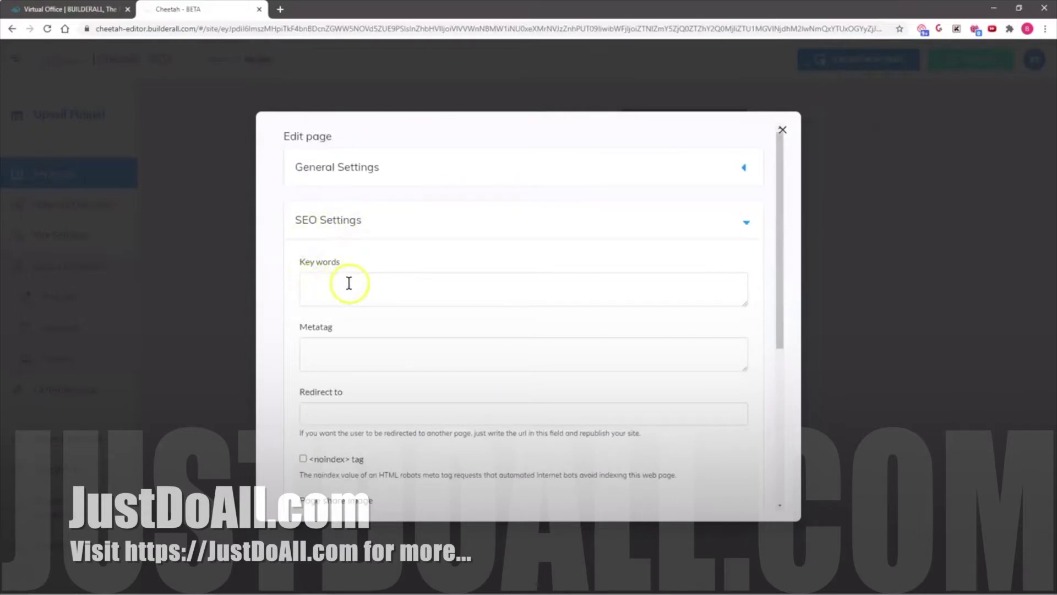
Choose the product qr picture from User files as the page share image.
{"action": "scroll", "coordinate": [385, 281], "scroll_direction": "down", "scroll_amount": 2}
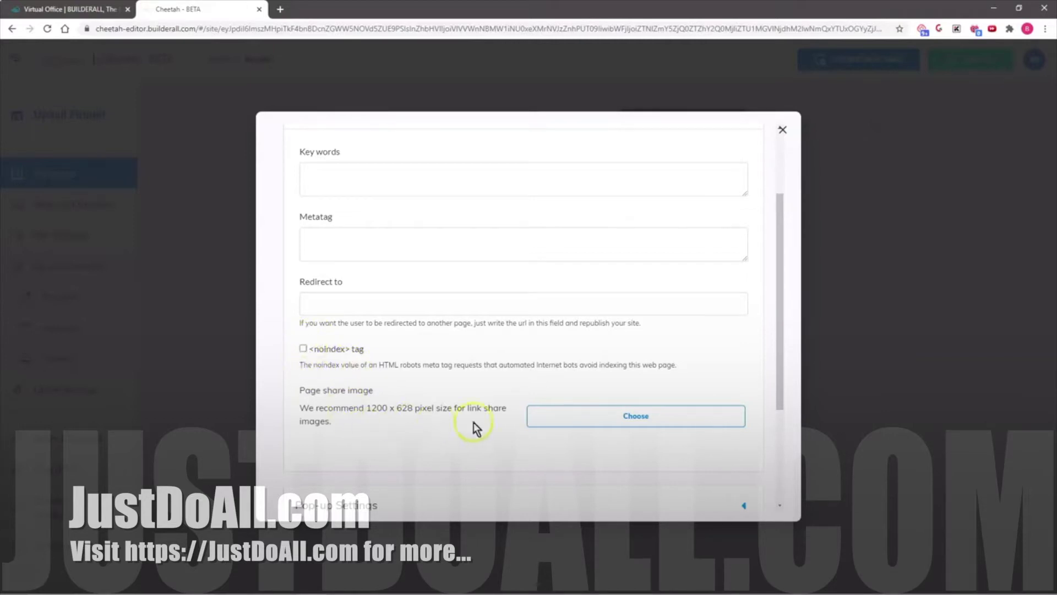
{"action": "left_click", "coordinate": [640, 420]}
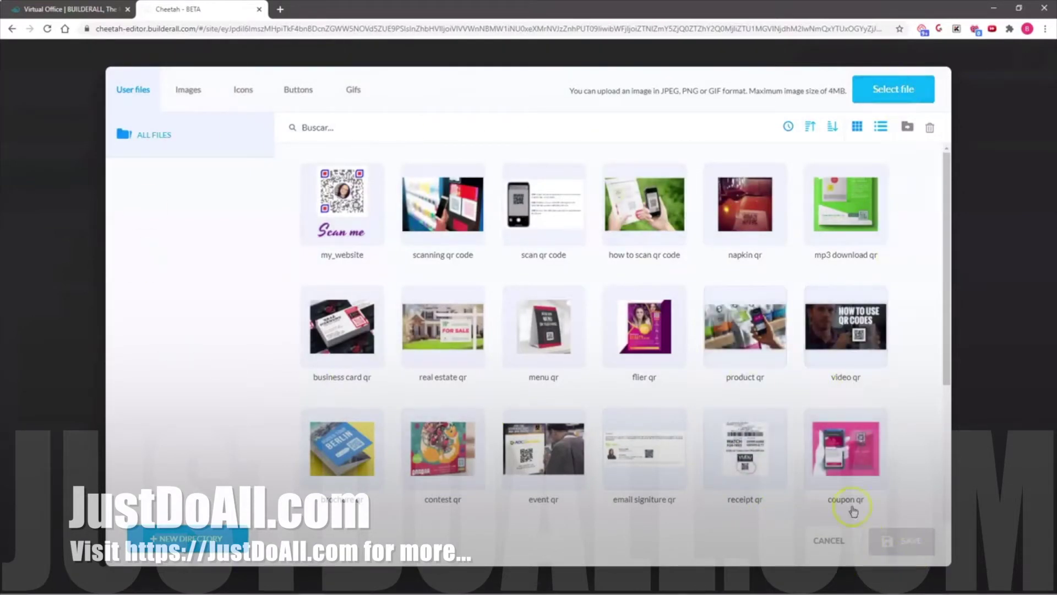
{"action": "left_click", "coordinate": [752, 296]}
{"action": "left_click", "coordinate": [895, 541]}
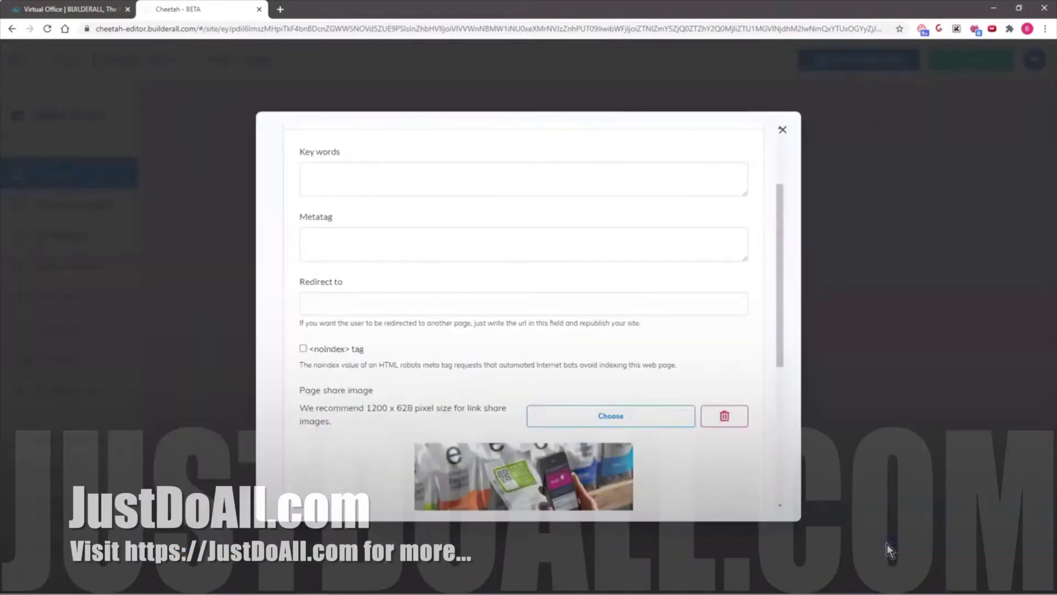
{"action": "scroll", "coordinate": [431, 438], "scroll_direction": "down", "scroll_amount": 1}
{"action": "scroll", "coordinate": [431, 439], "scroll_direction": "down", "scroll_amount": 3}
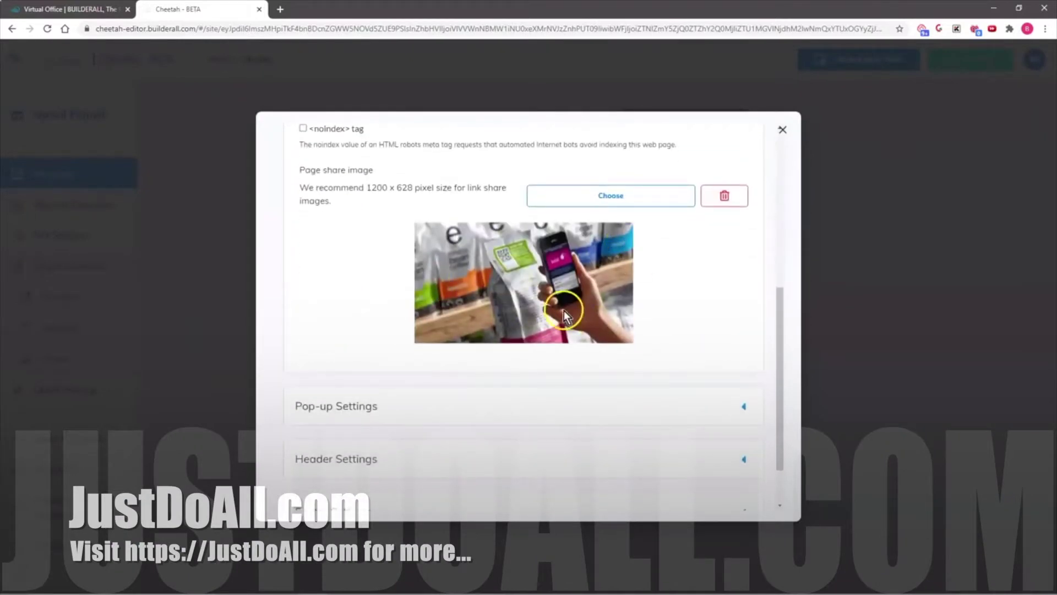
{"action": "left_click", "coordinate": [630, 405]}
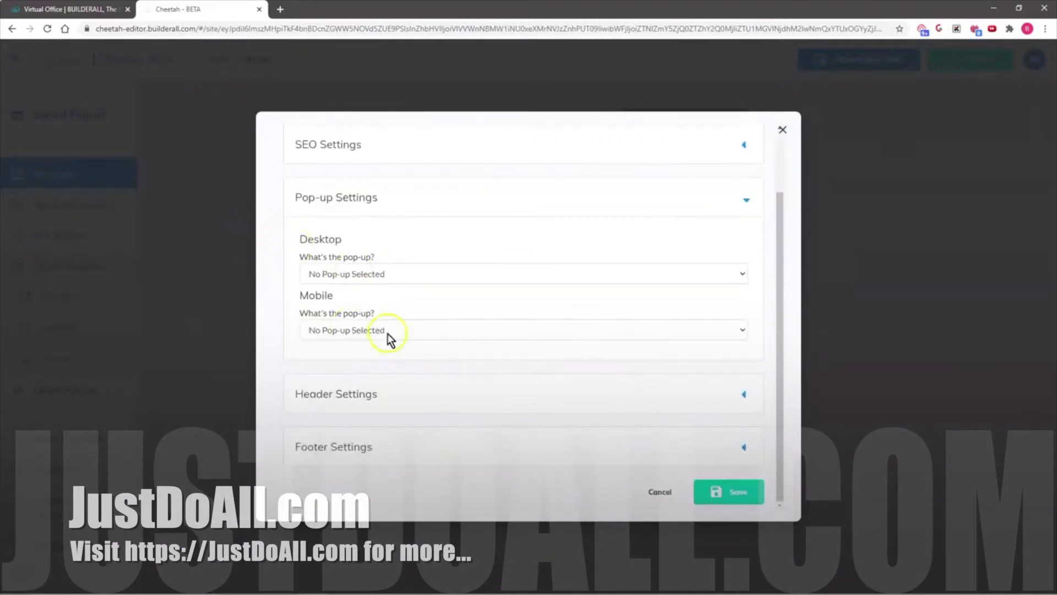
Leave the desktop pop-up, header and footer on none and save the registration page.
{"action": "left_click", "coordinate": [419, 273]}
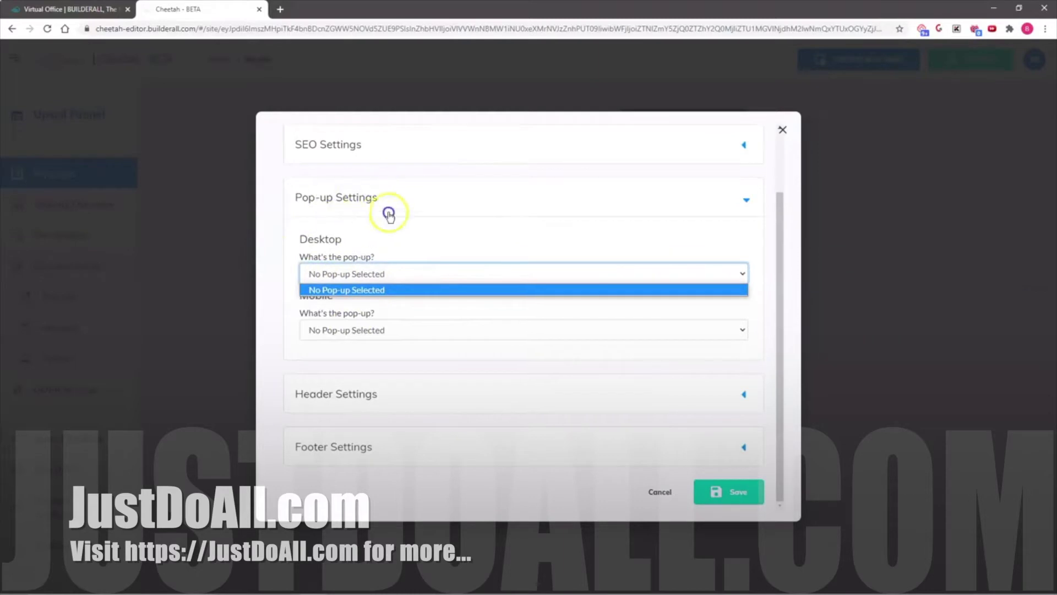
{"action": "left_click", "coordinate": [361, 358]}
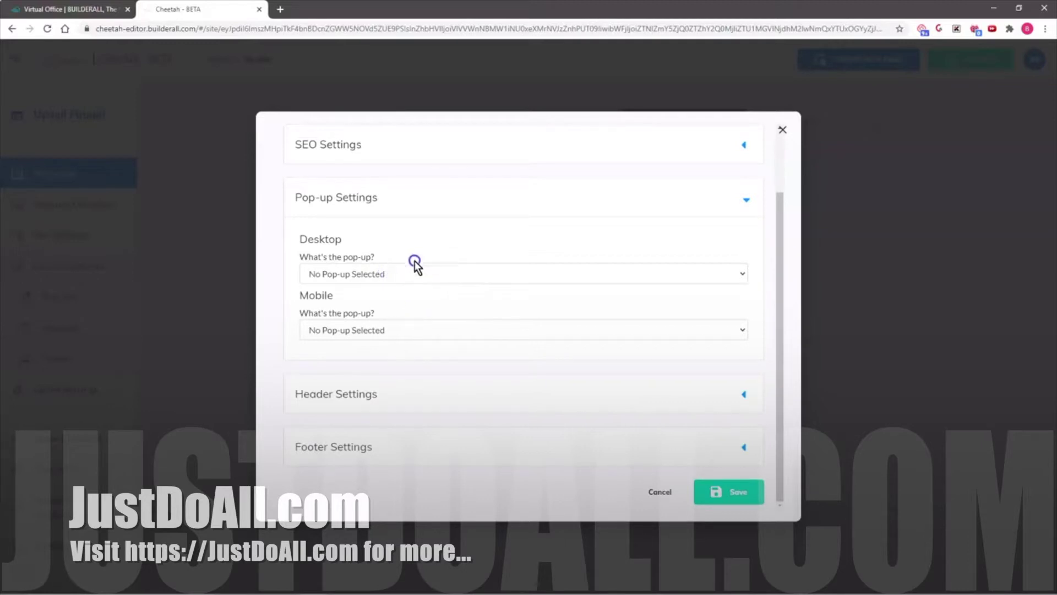
{"action": "left_click", "coordinate": [428, 273]}
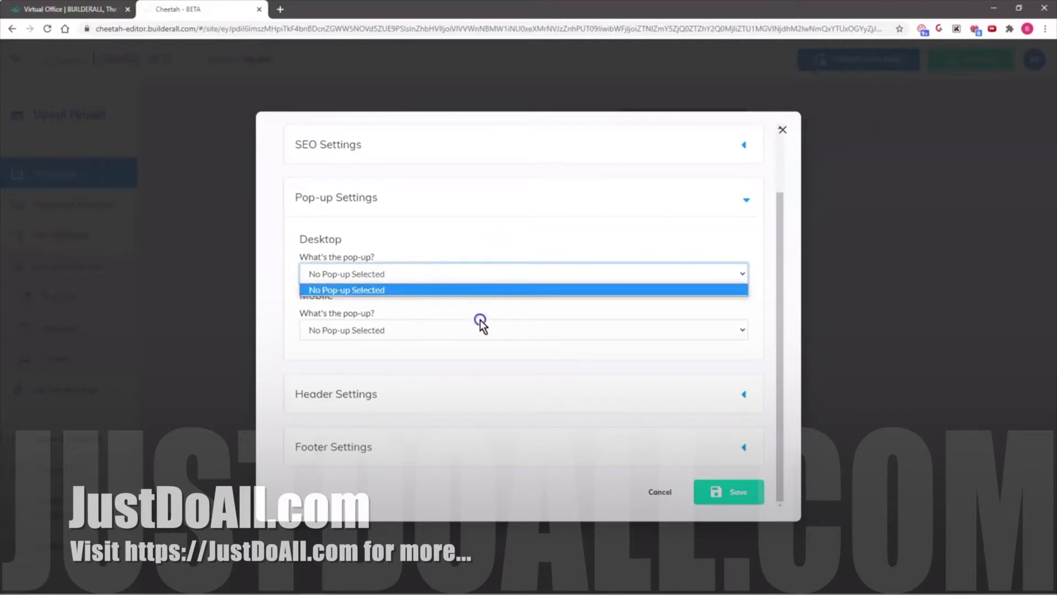
{"action": "left_click", "coordinate": [431, 312]}
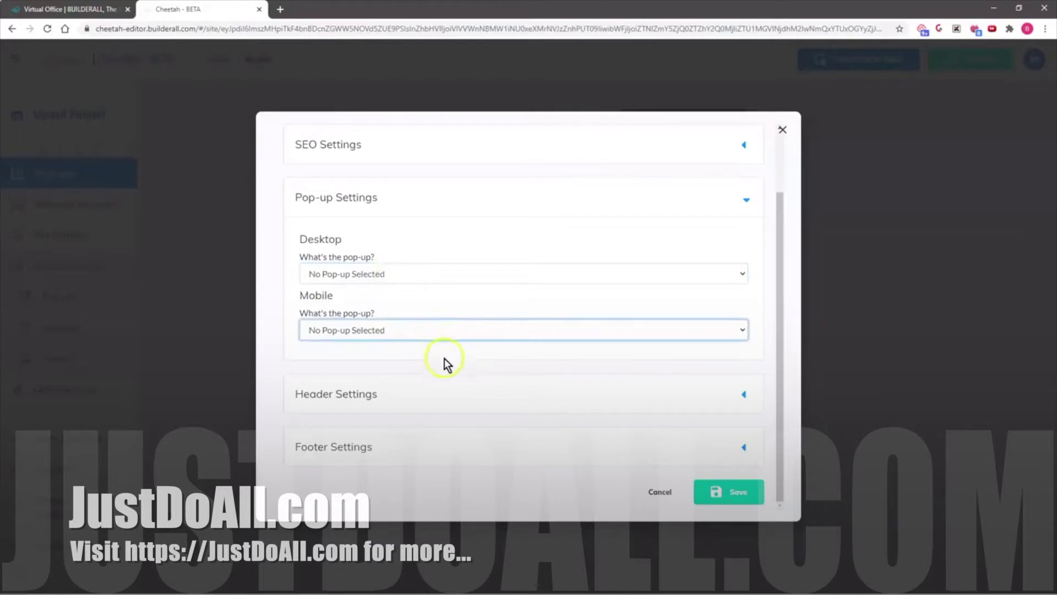
{"action": "left_click", "coordinate": [444, 392]}
{"action": "scroll", "coordinate": [491, 332], "scroll_direction": "down", "scroll_amount": 2}
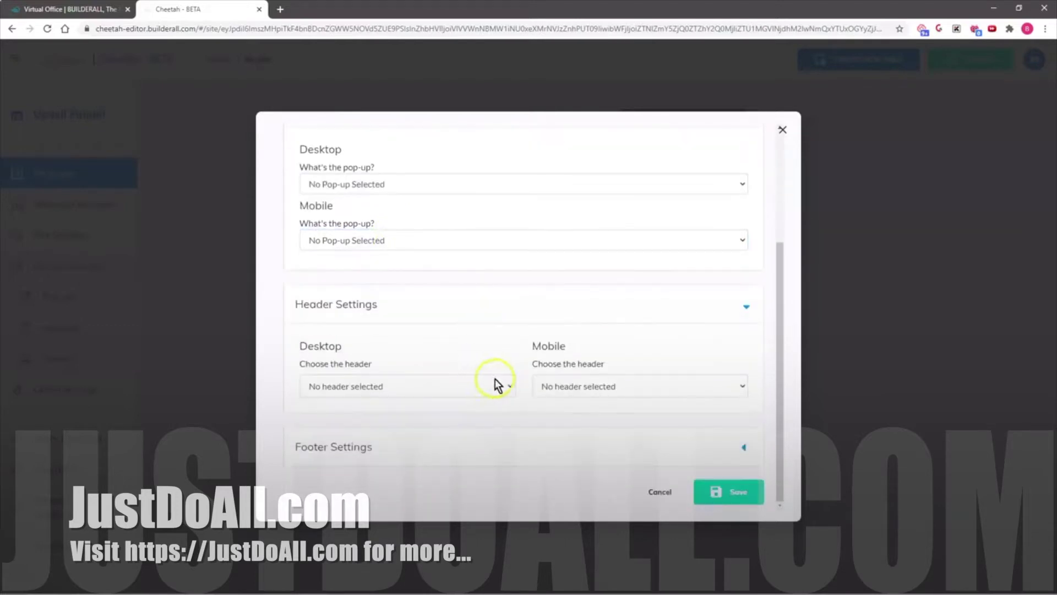
{"action": "left_click", "coordinate": [415, 386]}
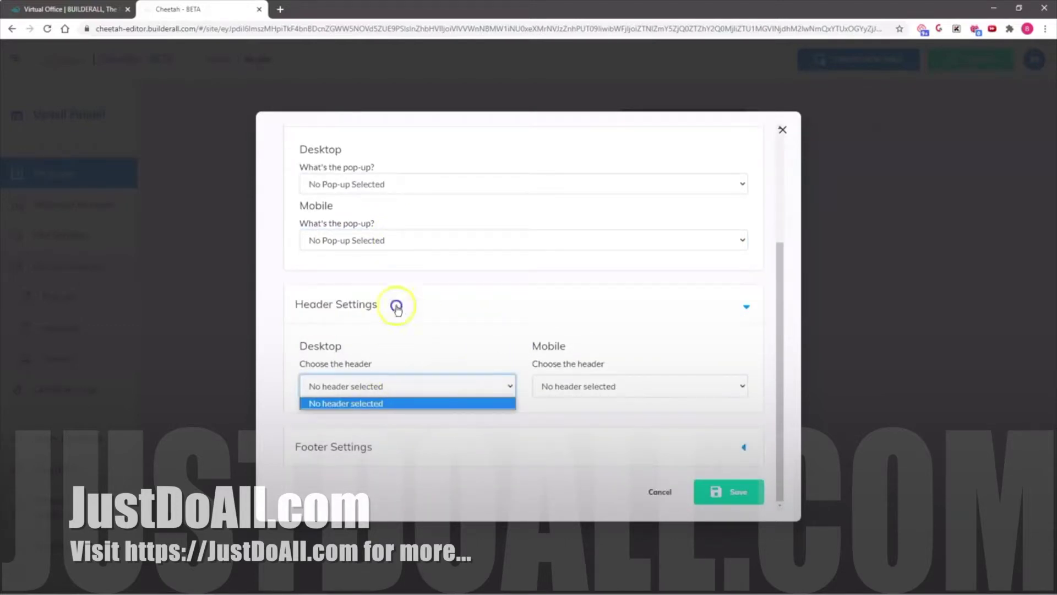
{"action": "left_click", "coordinate": [507, 414]}
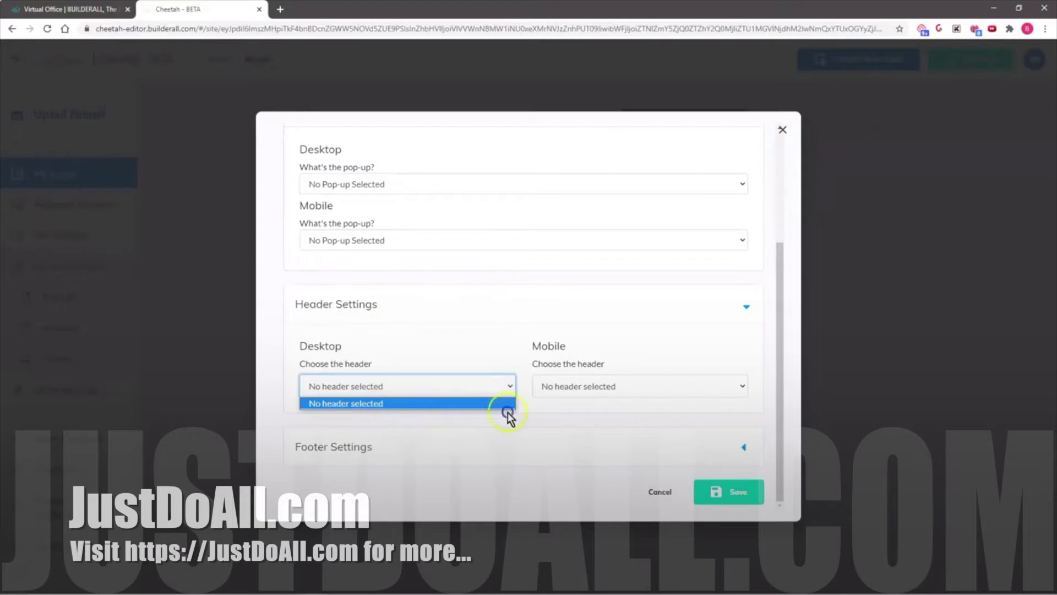
{"action": "left_click", "coordinate": [498, 447]}
{"action": "scroll", "coordinate": [522, 421], "scroll_direction": "down", "scroll_amount": 2}
{"action": "left_click", "coordinate": [462, 439]}
{"action": "left_click", "coordinate": [731, 491]}
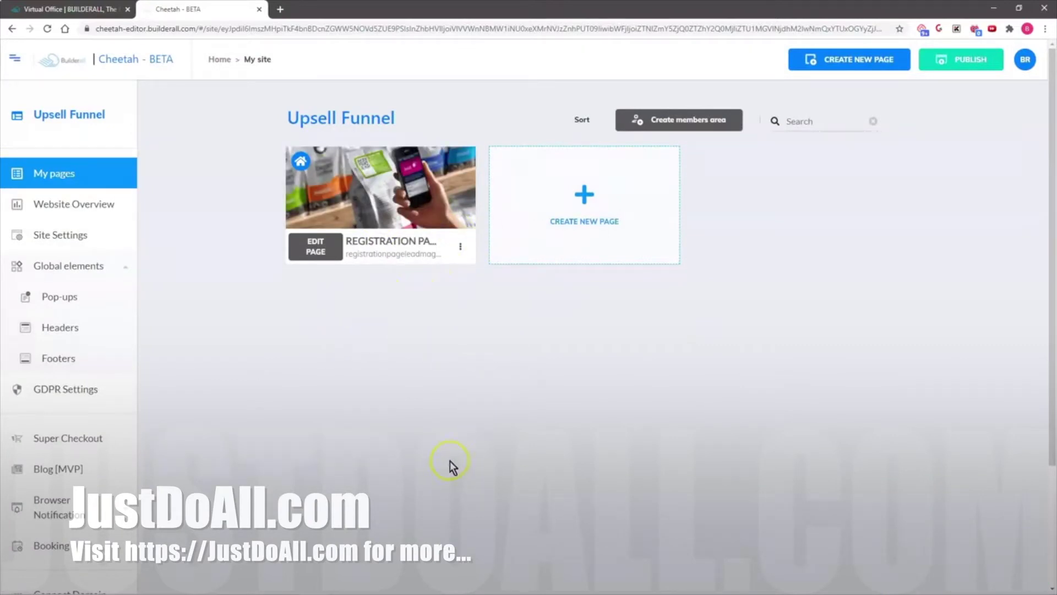
Copy 'email confirm page' from the Notepad plan and paste it as the new page's name and title.
{"action": "mouse_move", "coordinate": [419, 588]}
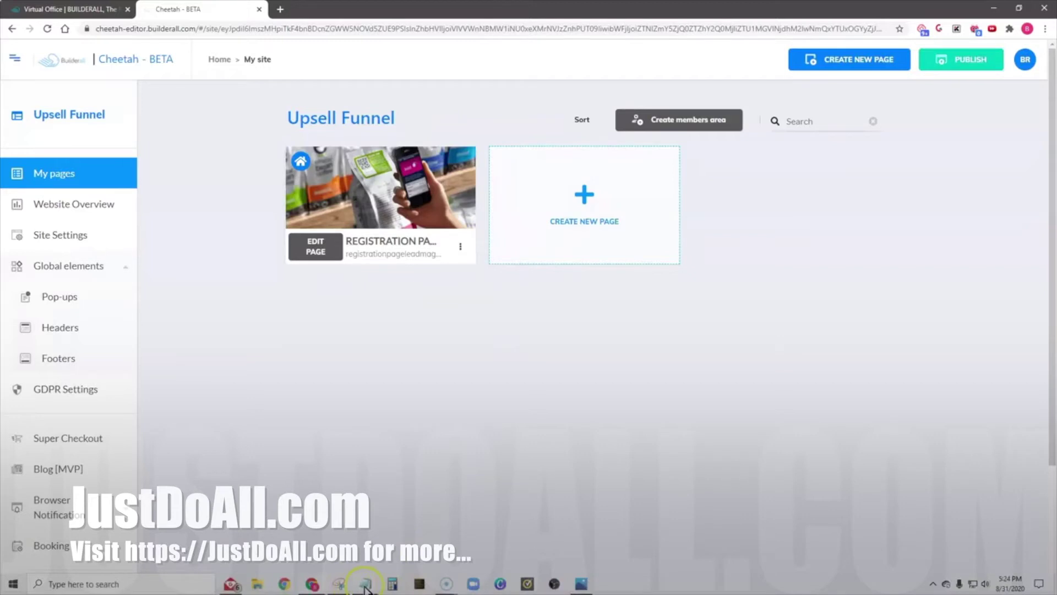
{"action": "left_click", "coordinate": [364, 585]}
{"action": "left_click_drag", "start_coordinate": [600, 297], "coordinate": [678, 300]}
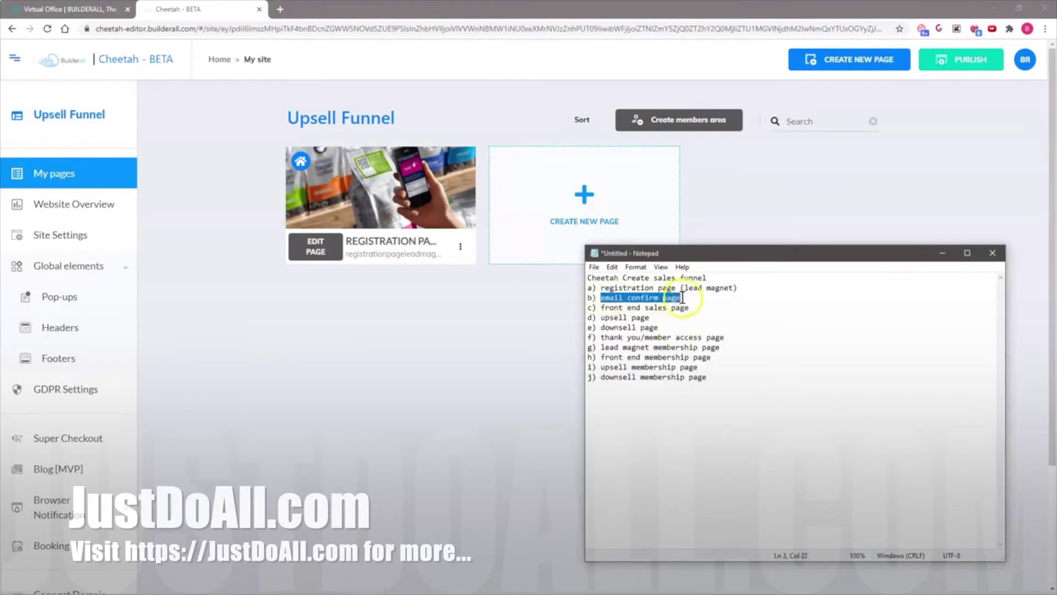
{"action": "right_click", "coordinate": [661, 304]}
{"action": "left_click", "coordinate": [677, 333]}
{"action": "left_click", "coordinate": [569, 207]}
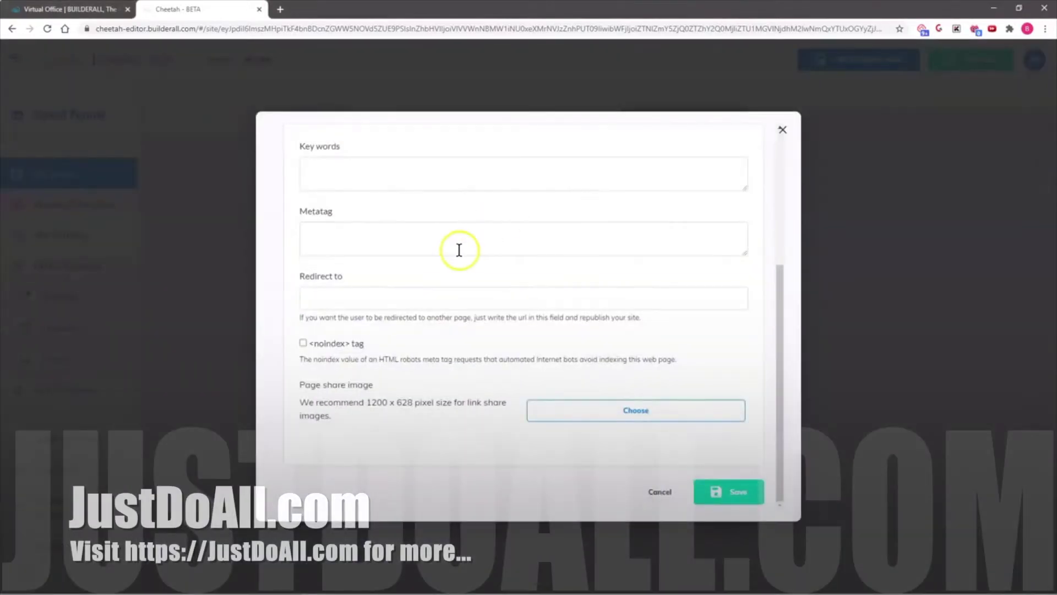
{"action": "scroll", "coordinate": [460, 251], "scroll_direction": "up", "scroll_amount": 5}
{"action": "left_click", "coordinate": [370, 166]}
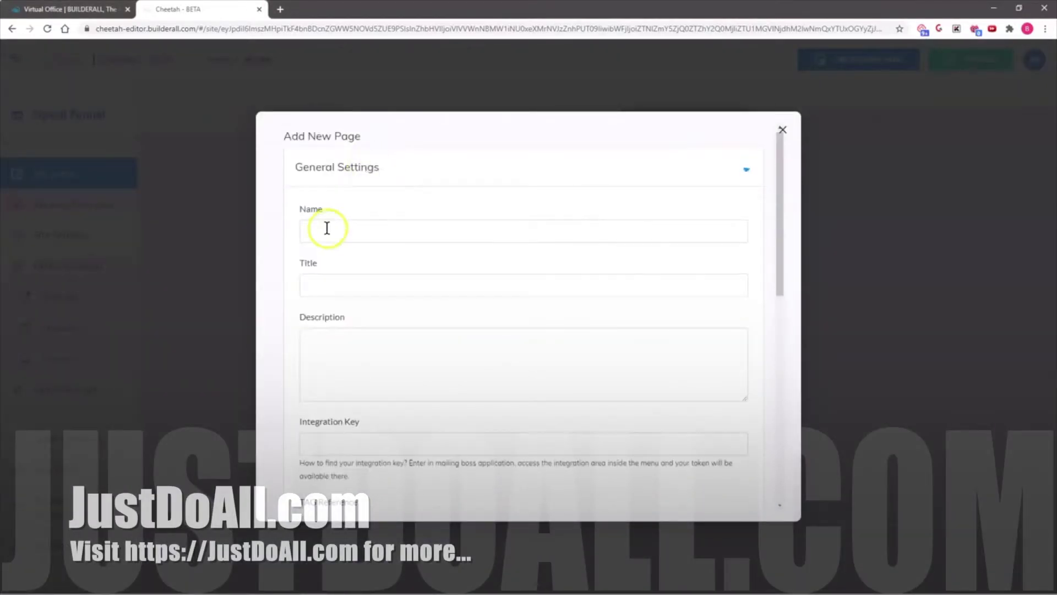
{"action": "left_click", "coordinate": [326, 229]}
{"action": "key", "text": "ctrl+v"}
{"action": "left_click", "coordinate": [315, 283]}
{"action": "key", "text": "ctrl+v"}
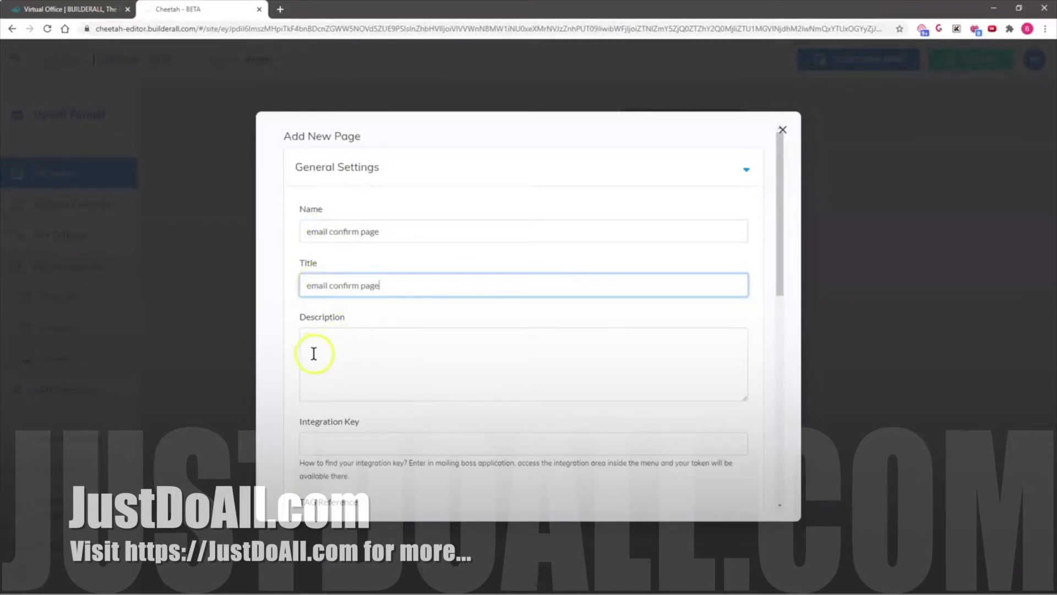
Keep the blank page template, expand SEO Settings and save the new page.
{"action": "left_click", "coordinate": [312, 350]}
{"action": "left_click", "coordinate": [359, 368]}
{"action": "scroll", "coordinate": [361, 369], "scroll_direction": "down", "scroll_amount": 3}
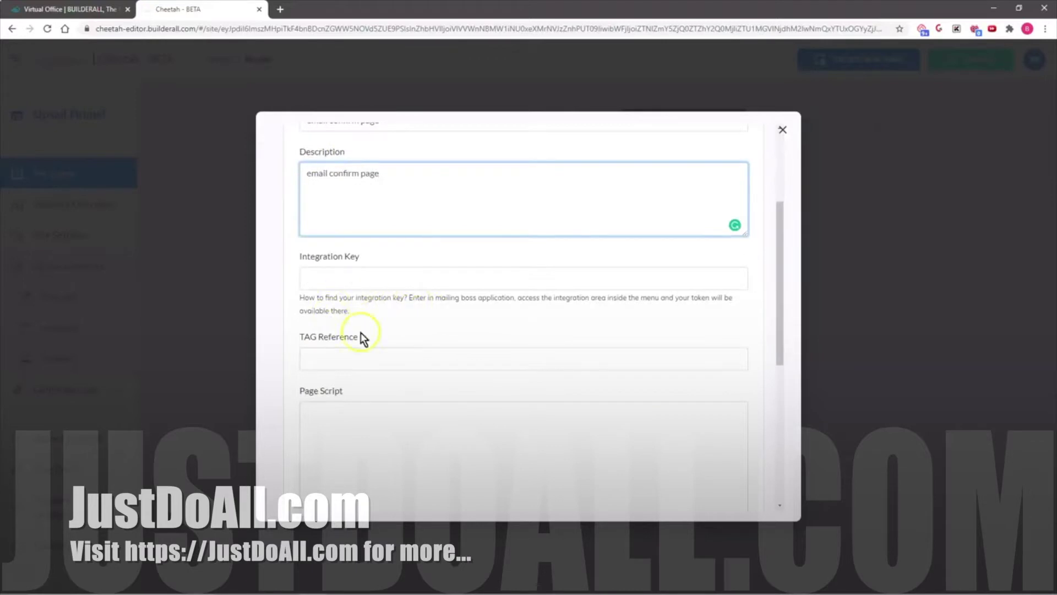
{"action": "scroll", "coordinate": [456, 361], "scroll_direction": "down", "scroll_amount": 1}
{"action": "scroll", "coordinate": [456, 361], "scroll_direction": "down", "scroll_amount": 3}
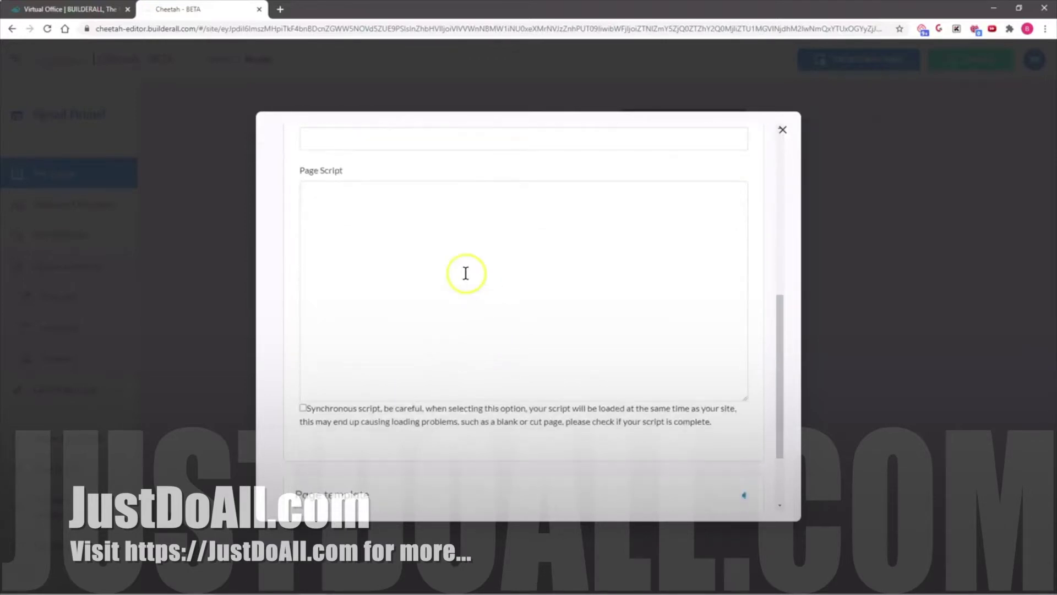
{"action": "scroll", "coordinate": [487, 378], "scroll_direction": "down", "scroll_amount": 2}
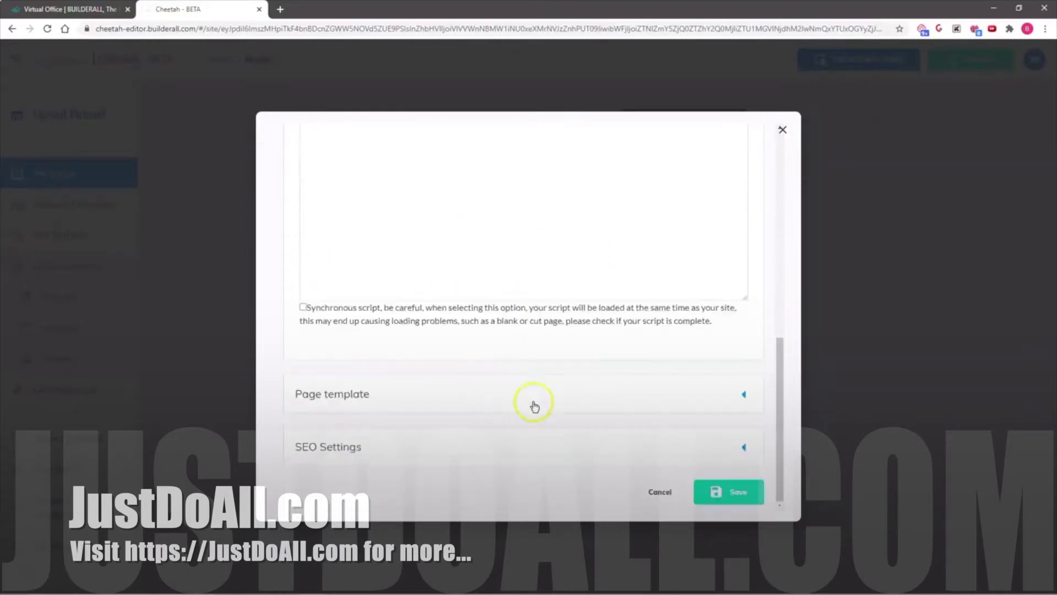
{"action": "left_click", "coordinate": [514, 402]}
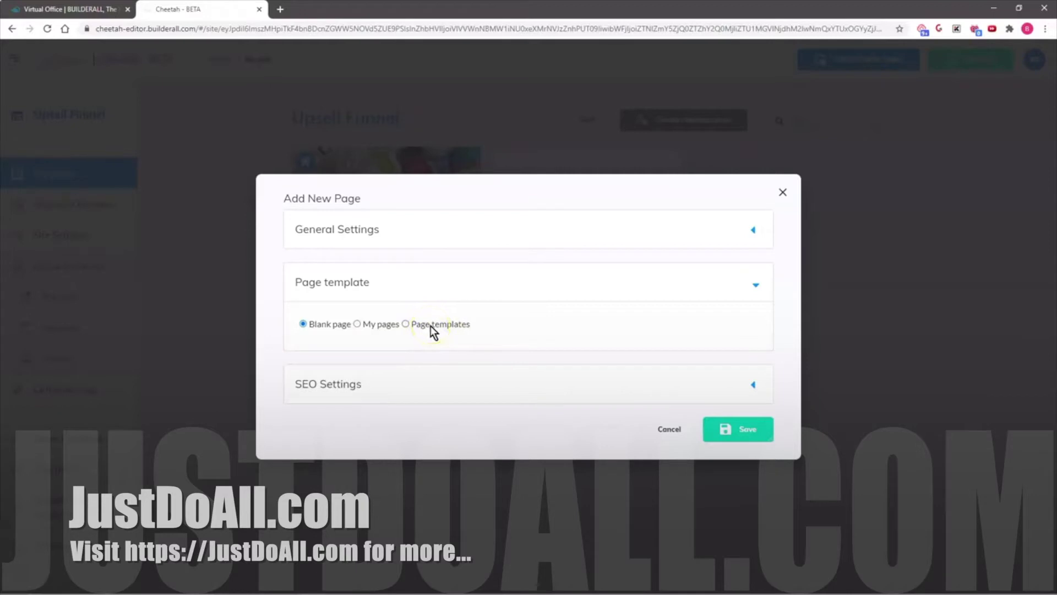
{"action": "left_click", "coordinate": [333, 389]}
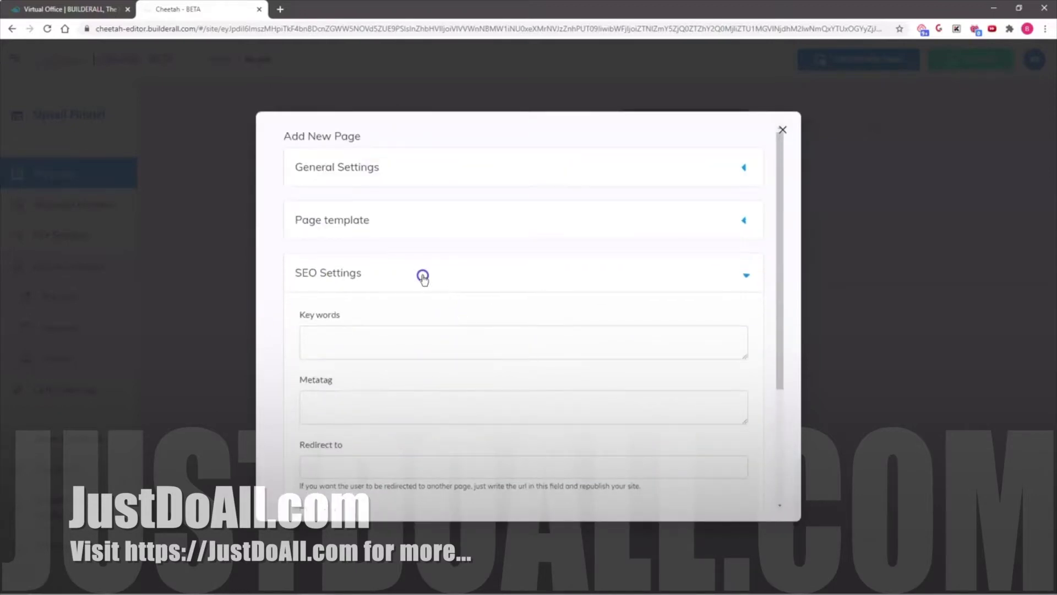
{"action": "scroll", "coordinate": [416, 281], "scroll_direction": "down", "scroll_amount": 1}
{"action": "scroll", "coordinate": [413, 291], "scroll_direction": "down", "scroll_amount": 1}
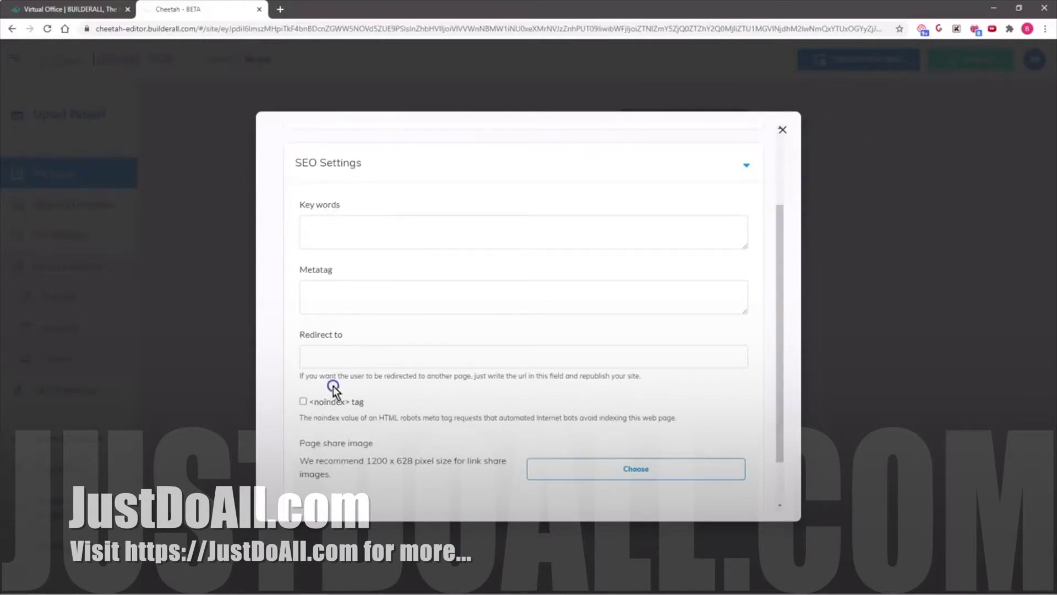
{"action": "scroll", "coordinate": [379, 405], "scroll_direction": "down", "scroll_amount": 1}
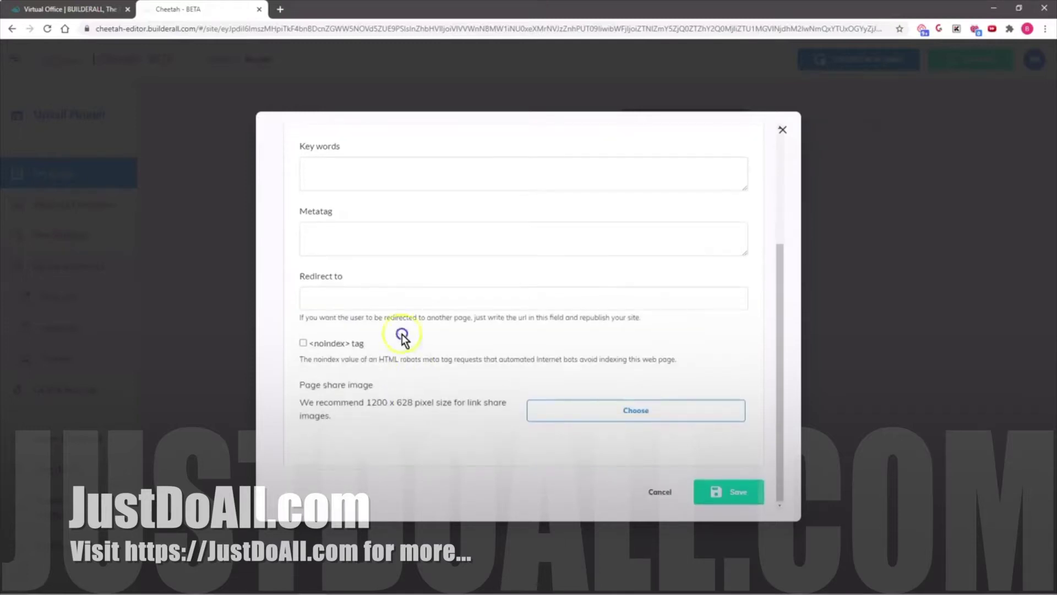
{"action": "left_click", "coordinate": [722, 498]}
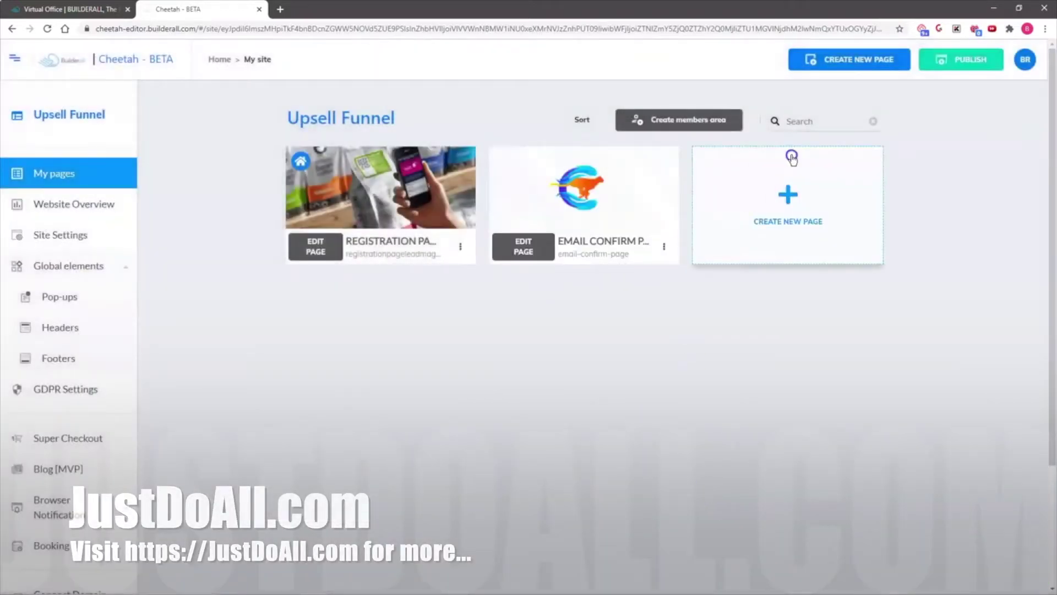
Start another new page and copy 'front end sales page' from the Notepad plan.
{"action": "left_click", "coordinate": [791, 206]}
{"action": "scroll", "coordinate": [365, 250], "scroll_direction": "up", "scroll_amount": 4}
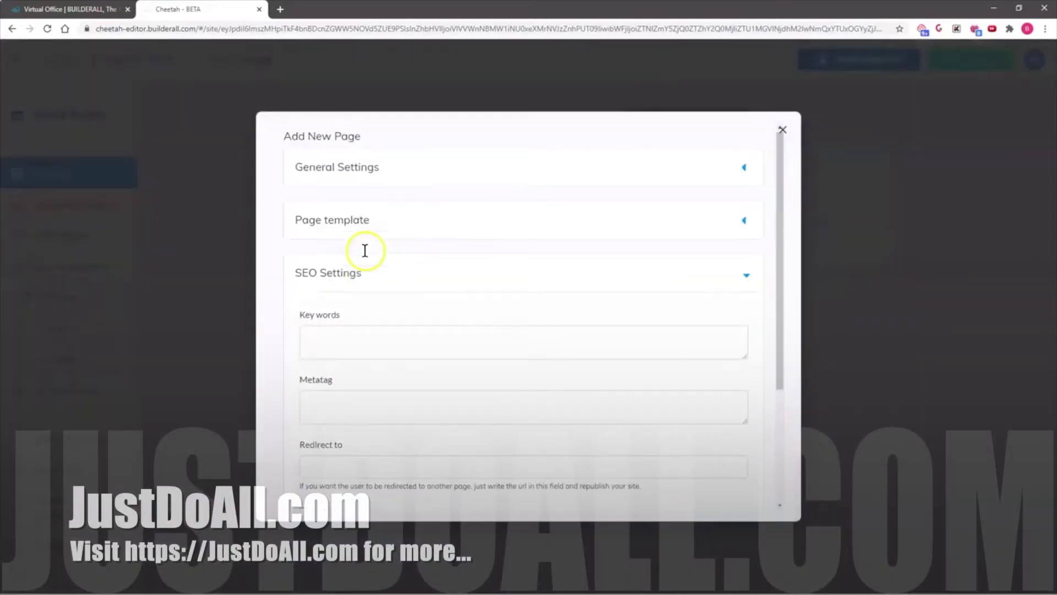
{"action": "left_click", "coordinate": [347, 160]}
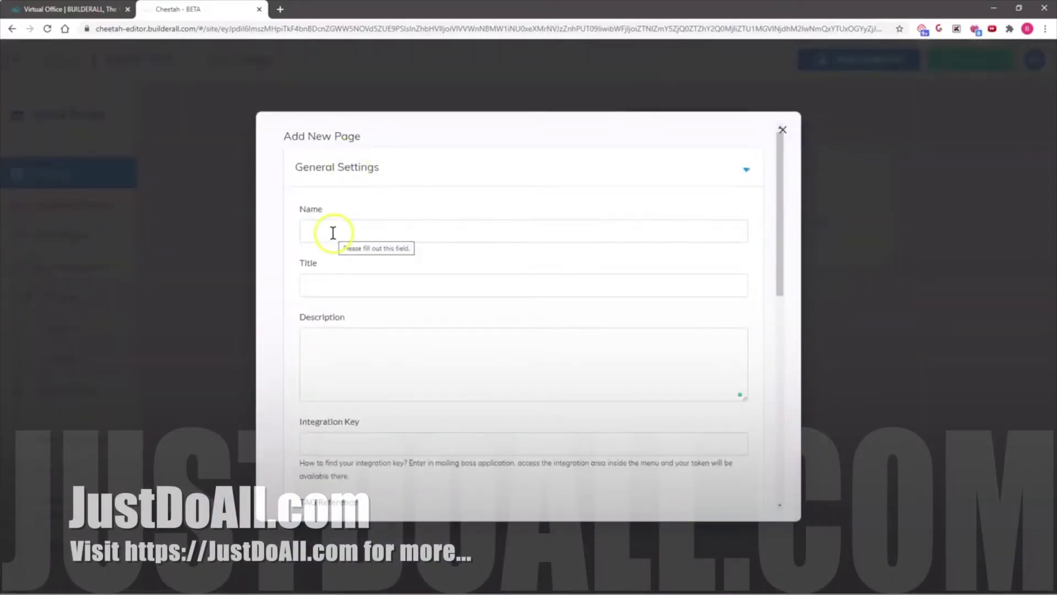
{"action": "left_click", "coordinate": [365, 583]}
{"action": "left_click_drag", "start_coordinate": [600, 307], "coordinate": [690, 305]}
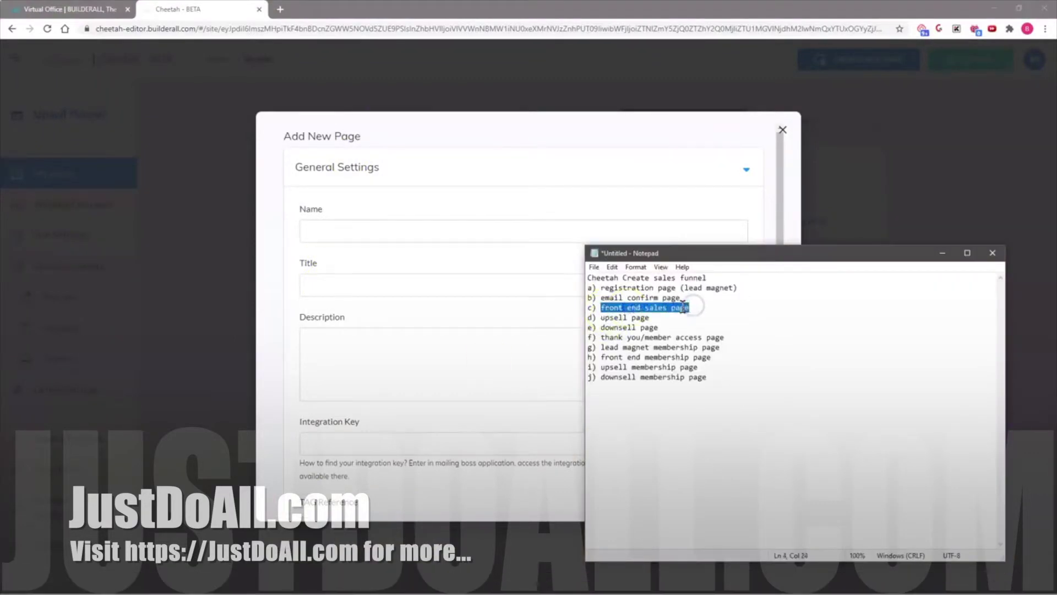
{"action": "right_click", "coordinate": [683, 307]}
{"action": "left_click", "coordinate": [701, 342]}
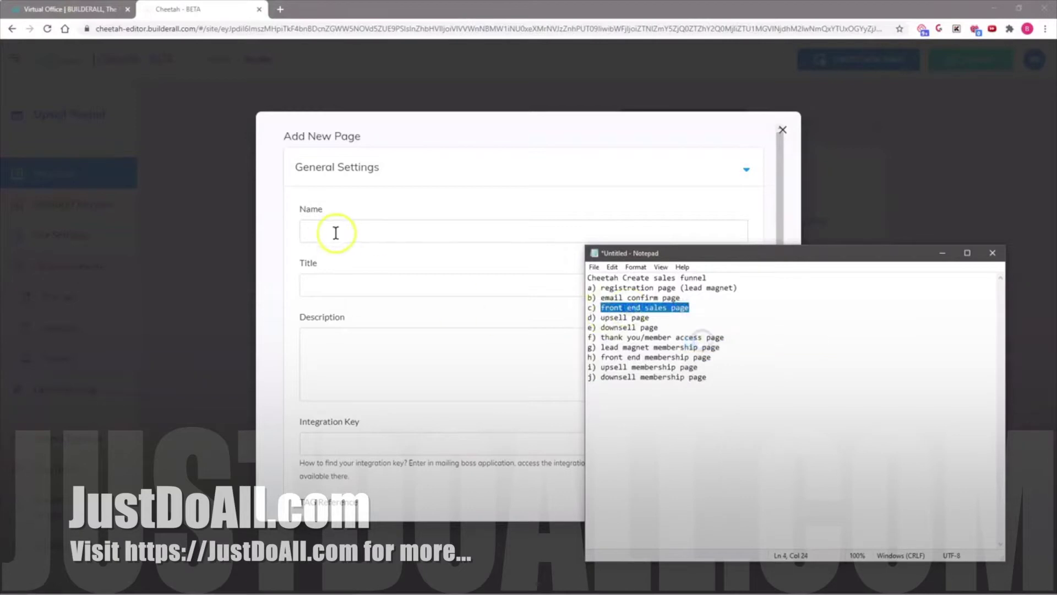
Paste 'front end sales page' into the page's Name, Title and Description fields.
{"action": "left_click", "coordinate": [337, 232]}
{"action": "key", "text": "ctrl+v"}
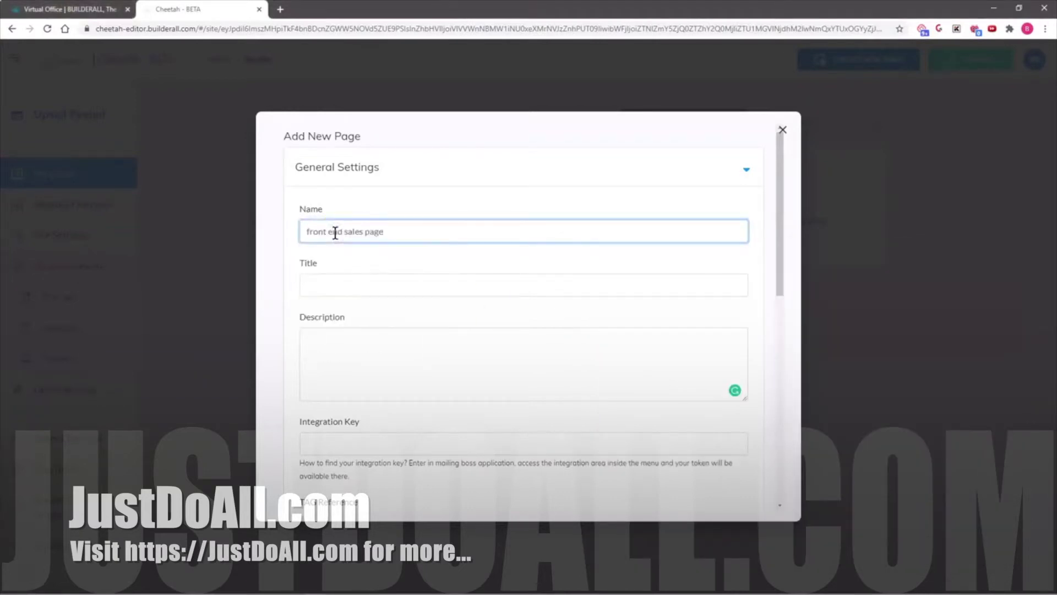
{"action": "left_click", "coordinate": [333, 287]}
{"action": "key", "text": "ctrl+v"}
{"action": "left_click", "coordinate": [338, 339]}
{"action": "key", "text": "ctrl+v"}
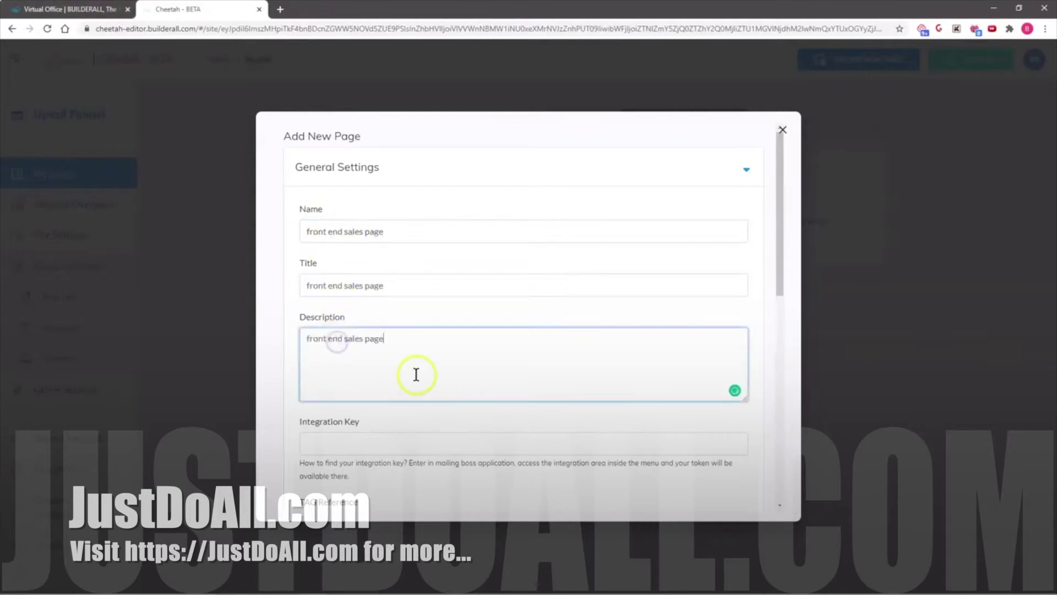
Keep the Blank page template and save the front end sales page.
{"action": "scroll", "coordinate": [413, 373], "scroll_direction": "down", "scroll_amount": 4}
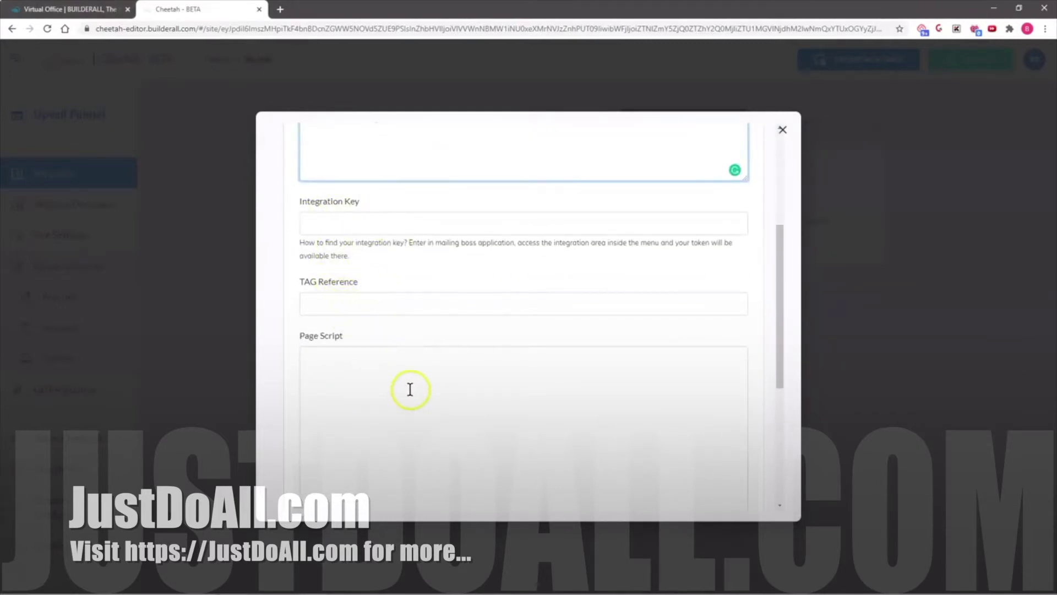
{"action": "scroll", "coordinate": [408, 389], "scroll_direction": "down", "scroll_amount": 5}
{"action": "left_click", "coordinate": [352, 394]}
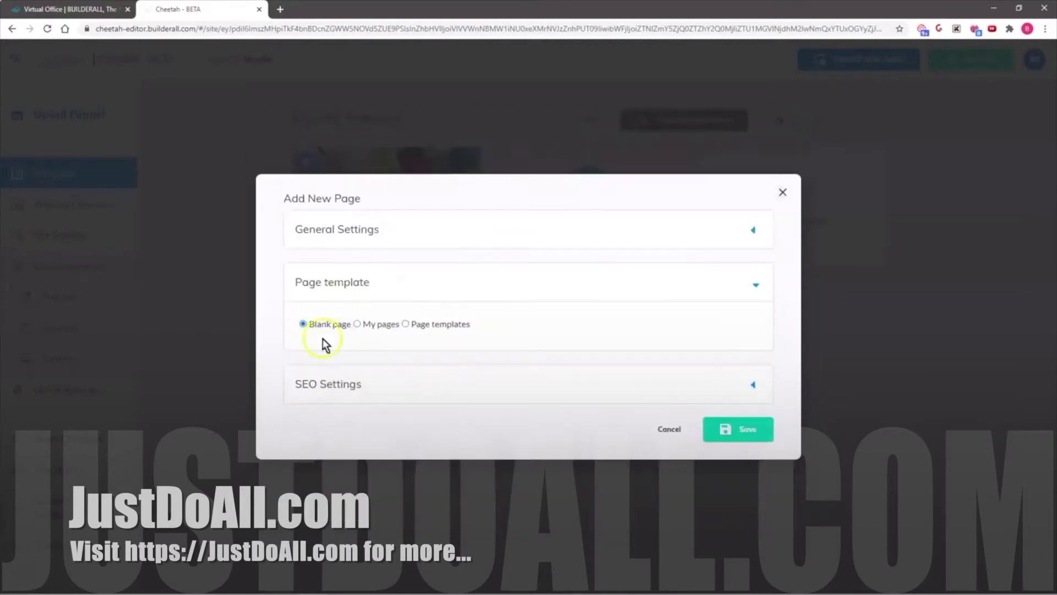
{"action": "left_click", "coordinate": [356, 394]}
{"action": "scroll", "coordinate": [357, 342], "scroll_direction": "down", "scroll_amount": 3}
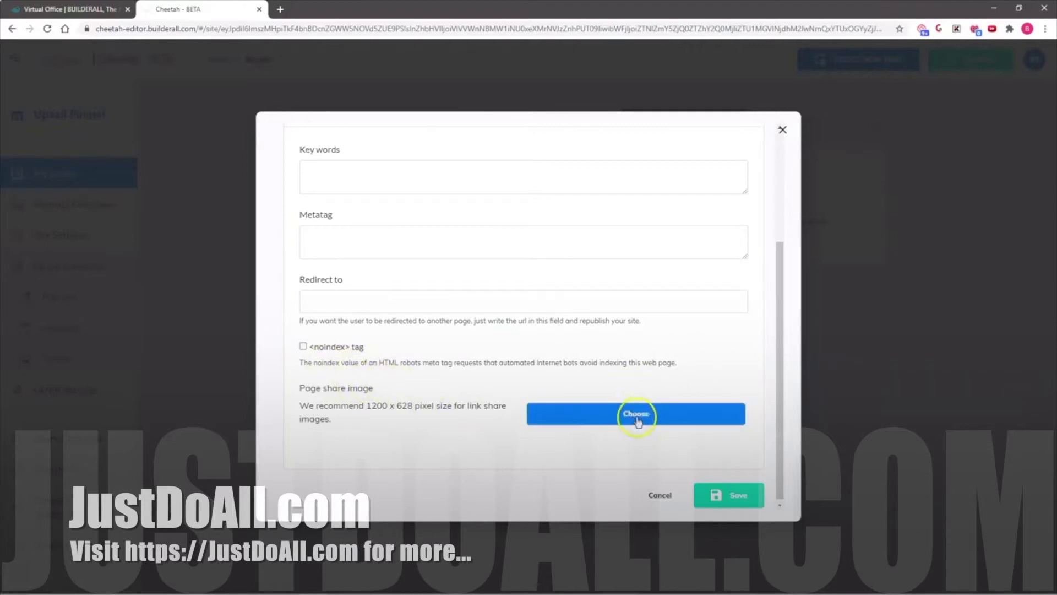
{"action": "left_click", "coordinate": [738, 498]}
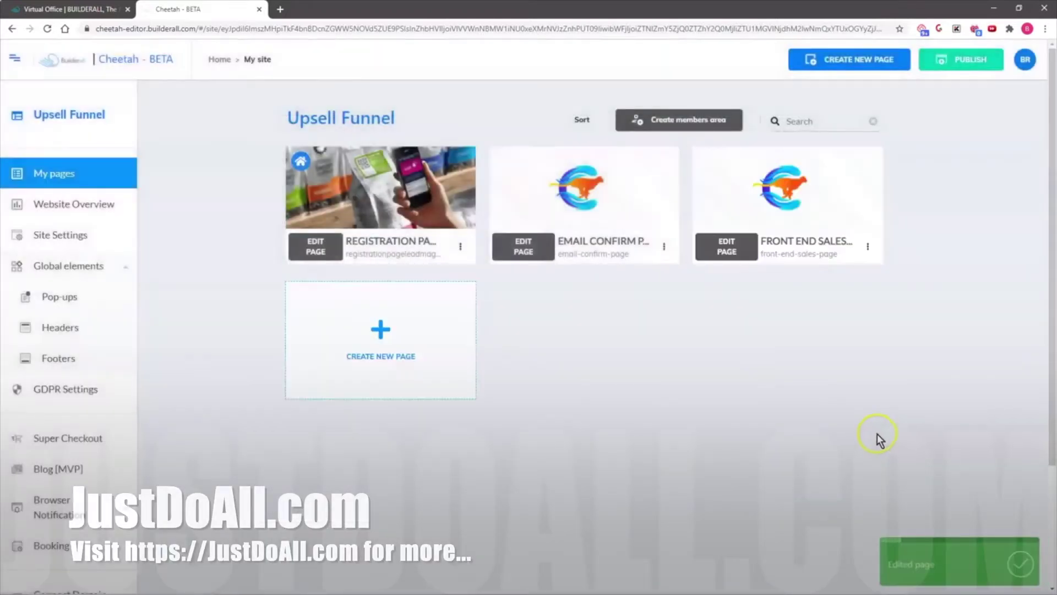
{"action": "key", "text": "alt+Tab"}
Copy the remaining page names from the notes, including 'thank you/member access page'.
{"action": "left_click_drag", "start_coordinate": [618, 430], "coordinate": [836, 344]}
{"action": "left_click", "coordinate": [798, 337]}
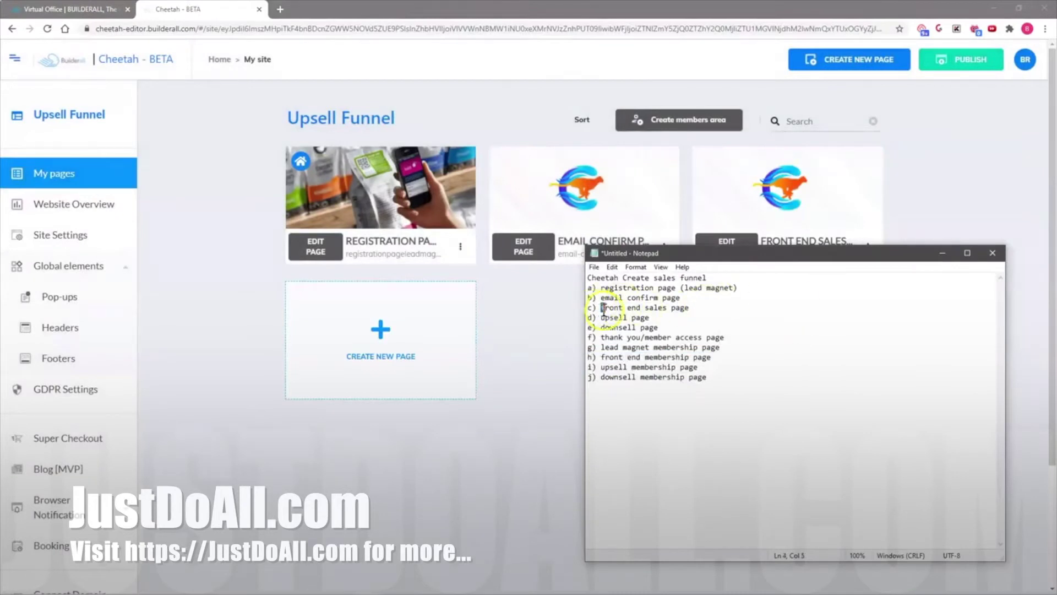
{"action": "left_click_drag", "start_coordinate": [590, 338], "coordinate": [598, 366]}
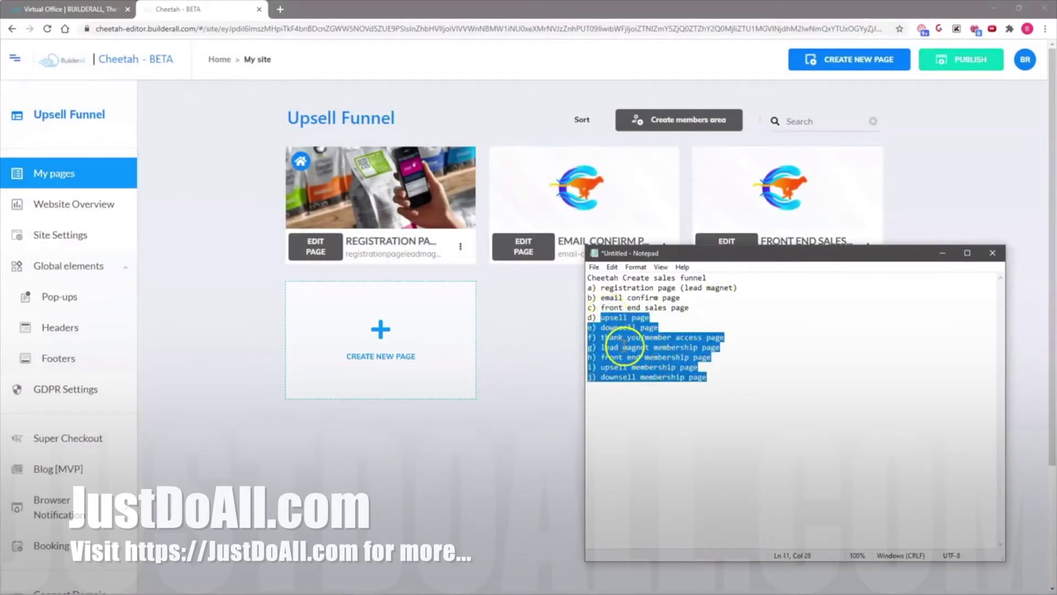
{"action": "left_click", "coordinate": [655, 406]}
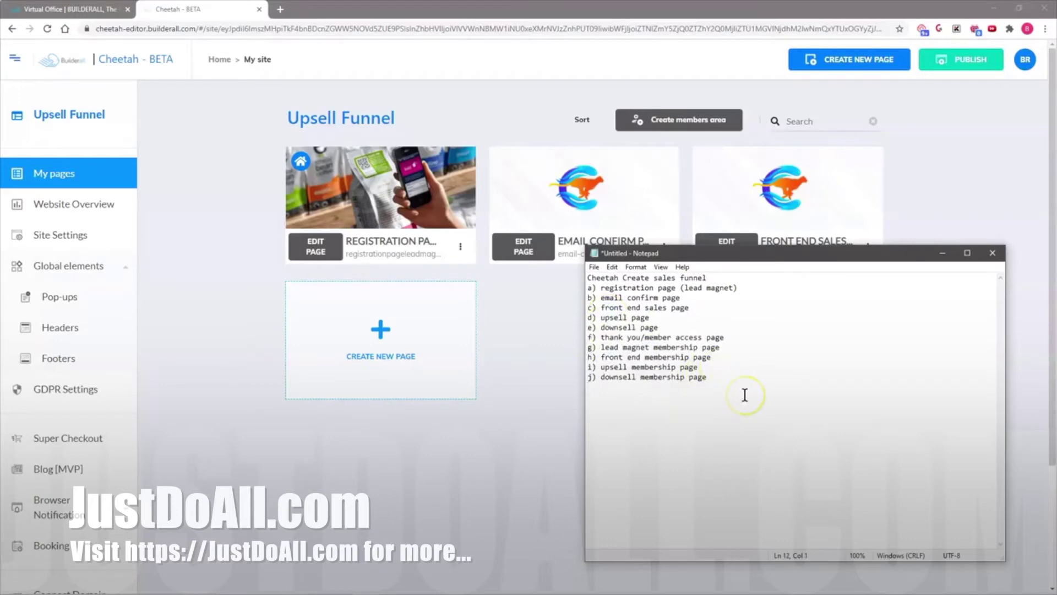
{"action": "left_click_drag", "start_coordinate": [600, 317], "coordinate": [650, 317]}
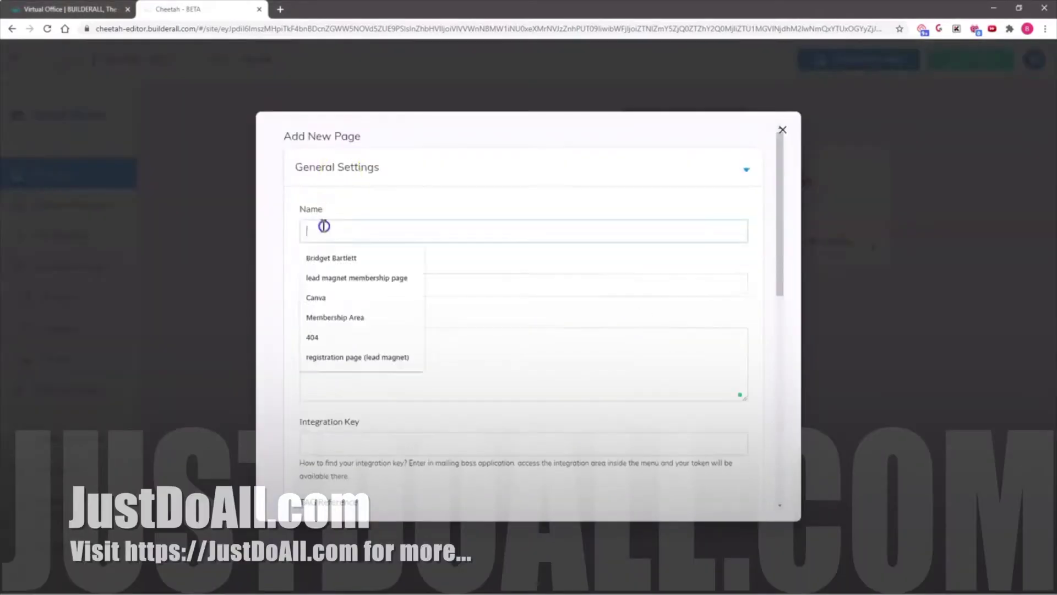
{"action": "scroll", "coordinate": [425, 370], "scroll_direction": "down", "scroll_amount": 5}
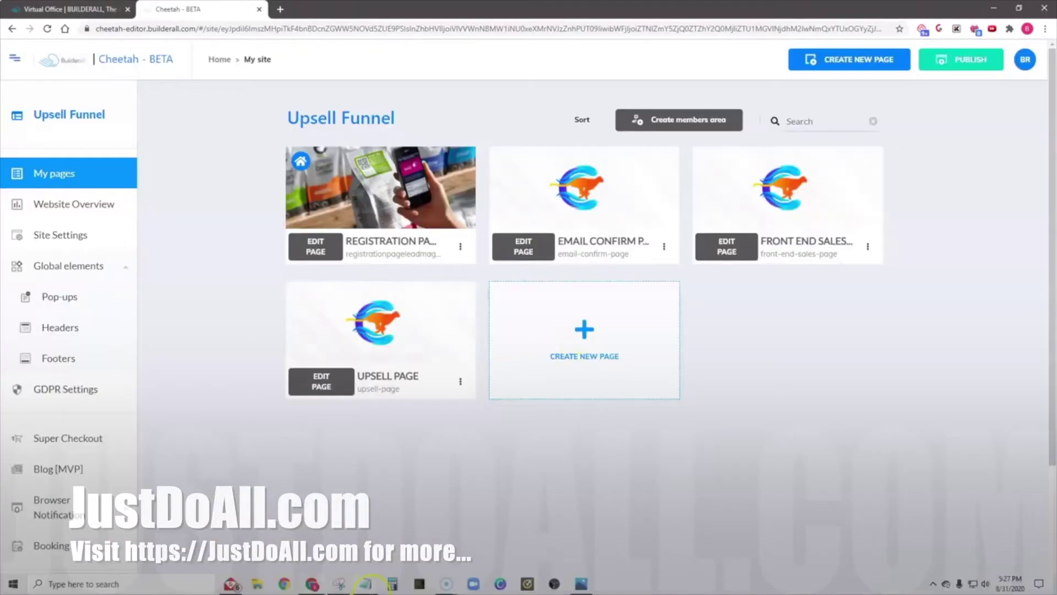
{"action": "left_click", "coordinate": [380, 589]}
{"action": "left_click_drag", "start_coordinate": [601, 327], "coordinate": [658, 327]}
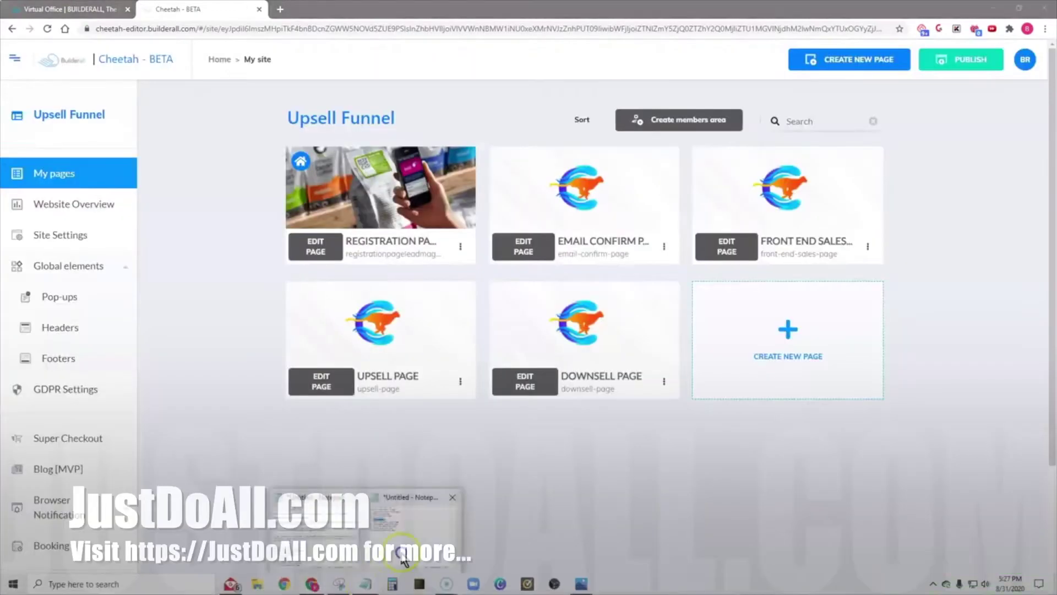
{"action": "left_click", "coordinate": [400, 552]}
{"action": "left_click_drag", "start_coordinate": [601, 337], "coordinate": [720, 337]}
{"action": "right_click", "coordinate": [720, 337]}
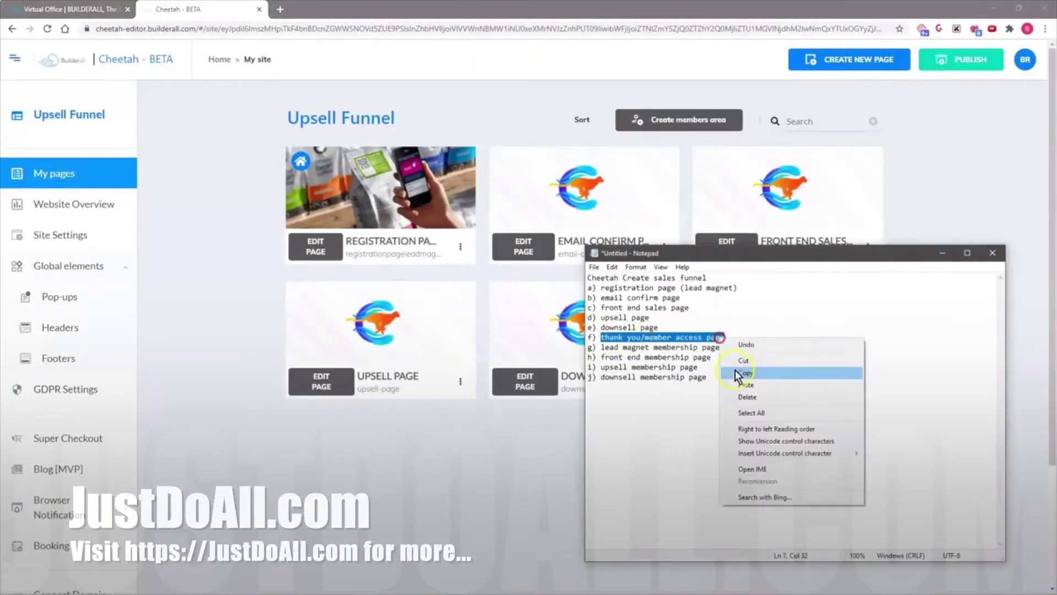
{"action": "left_click", "coordinate": [745, 373]}
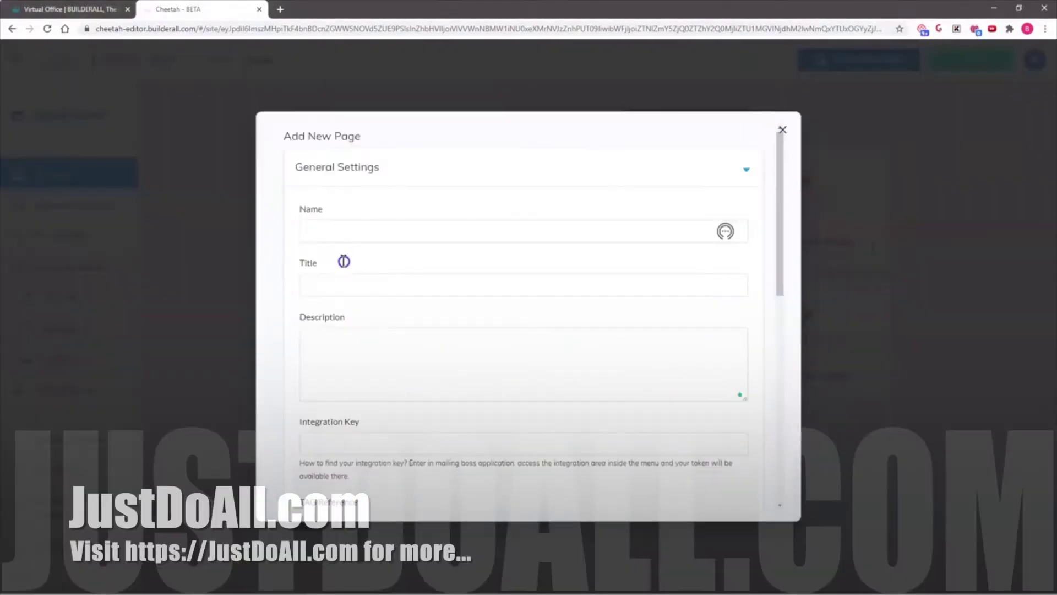
Save the last new page and open the registration page in the editor.
{"action": "scroll", "coordinate": [734, 494], "scroll_direction": "down", "scroll_amount": 10}
{"action": "left_click", "coordinate": [734, 494]}
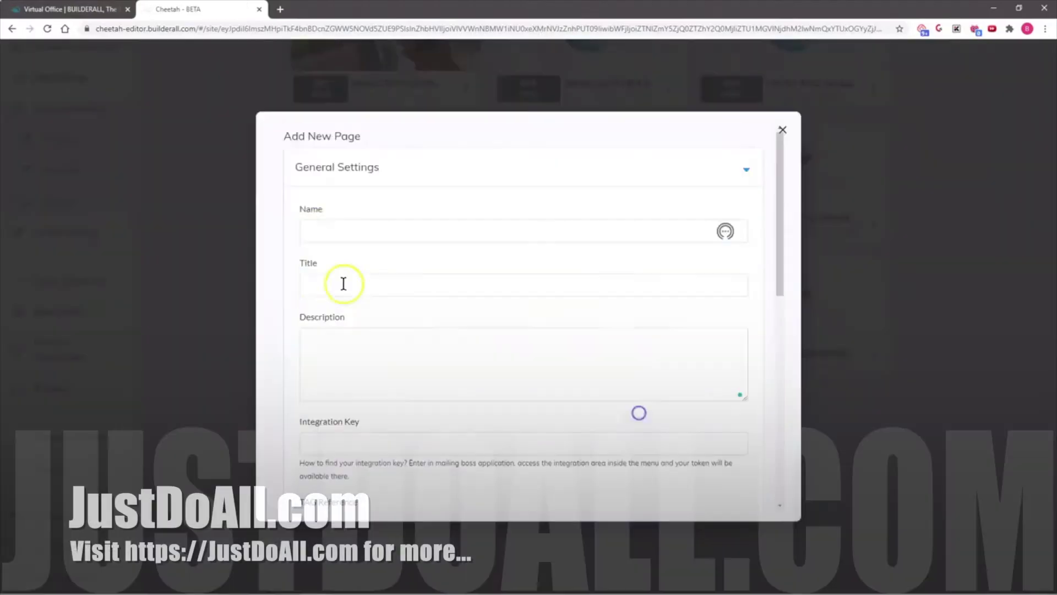
{"action": "scroll", "coordinate": [508, 418], "scroll_direction": "down", "scroll_amount": 10}
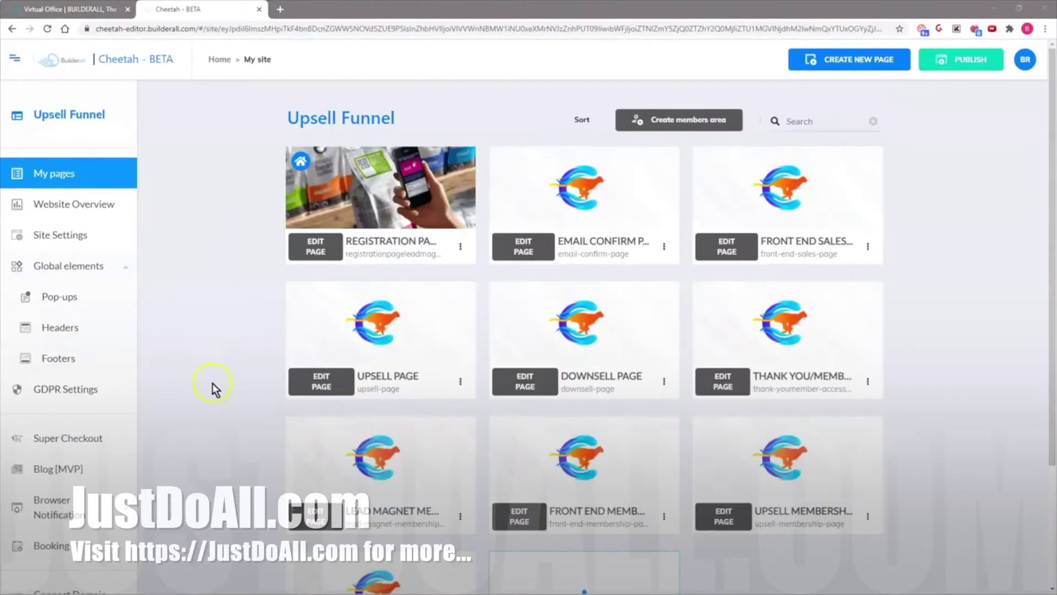
{"action": "left_click", "coordinate": [317, 247]}
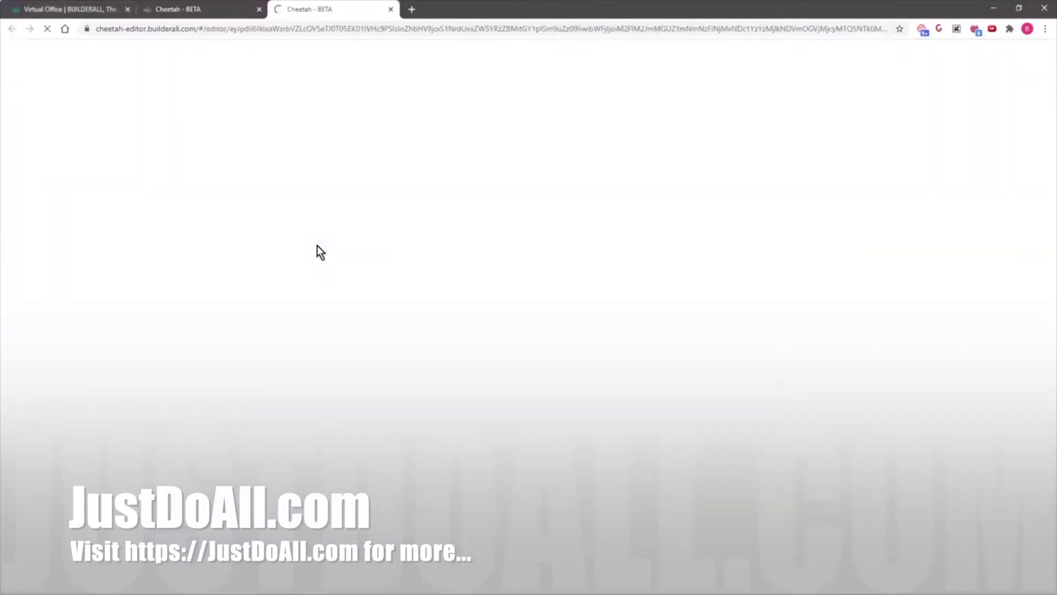
Add a blank panel to the registration page and select its text box.
{"action": "left_click", "coordinate": [932, 111]}
{"action": "left_click", "coordinate": [947, 147]}
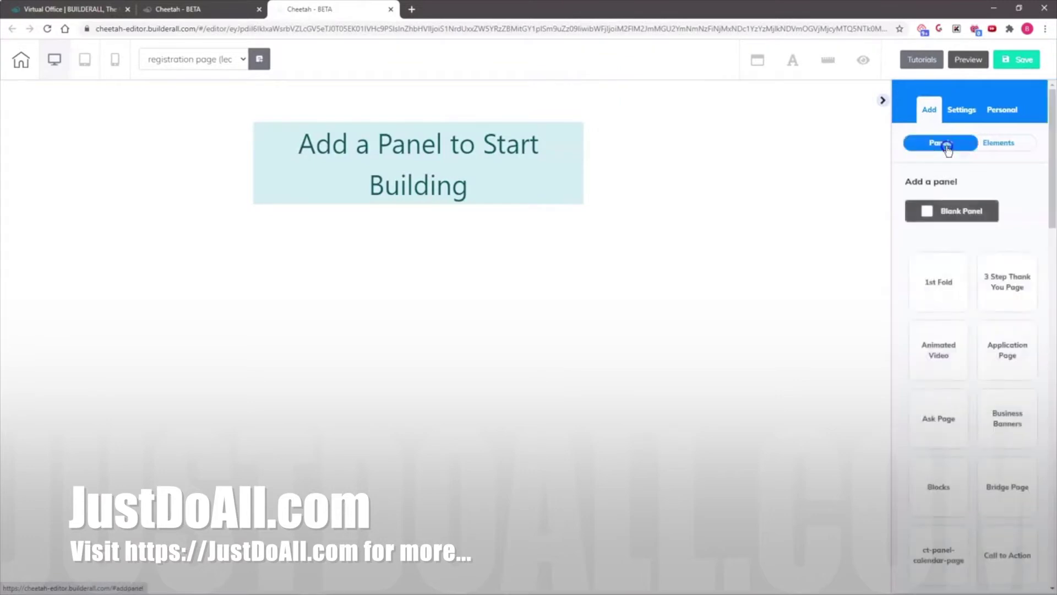
{"action": "left_click", "coordinate": [942, 214]}
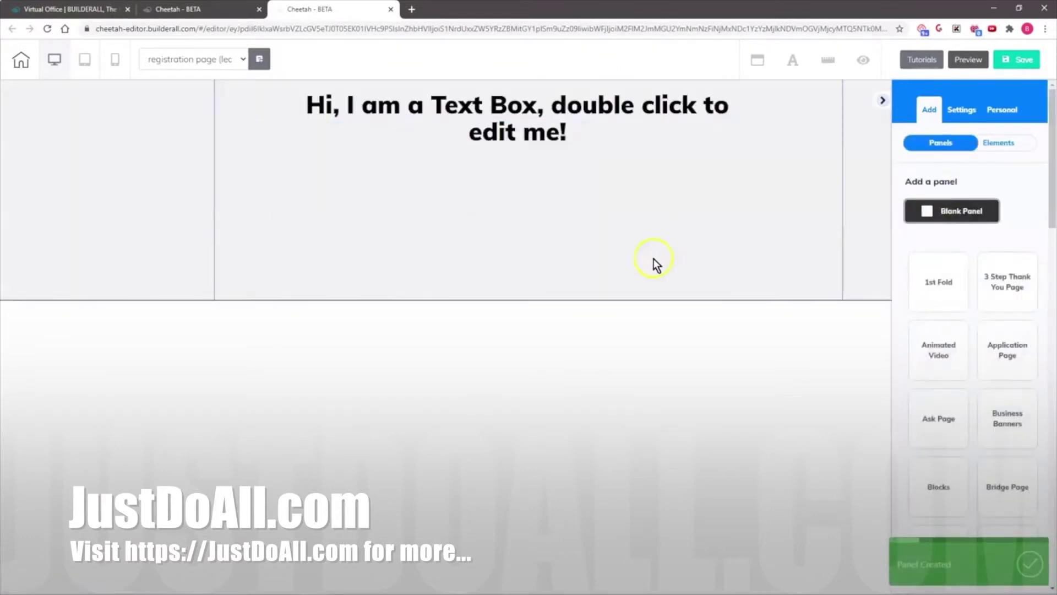
{"action": "left_click", "coordinate": [484, 130]}
{"action": "left_click", "coordinate": [385, 127]}
{"action": "double_click", "coordinate": [329, 131]}
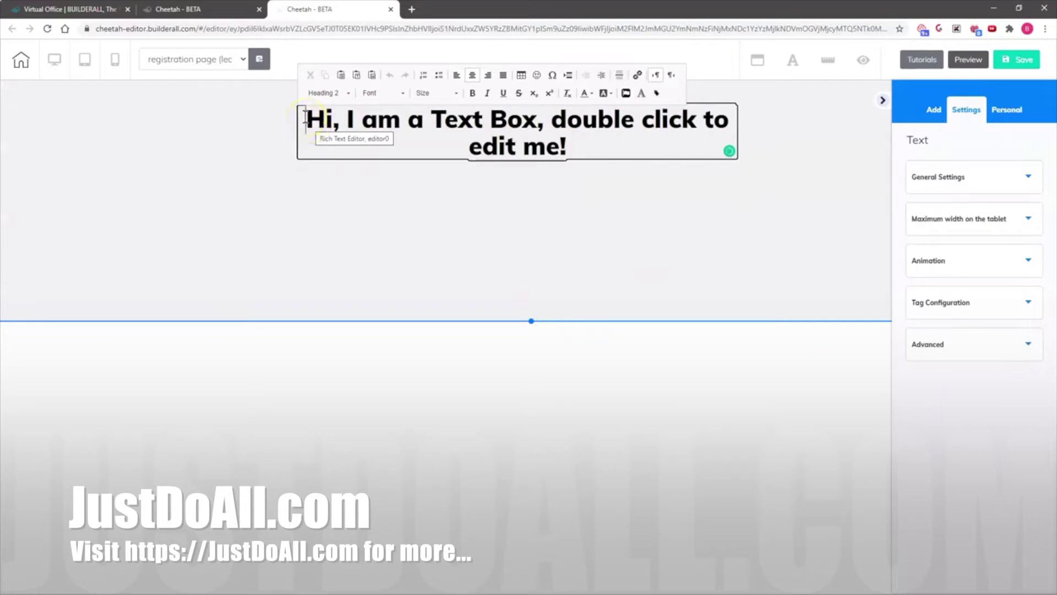
{"action": "left_click", "coordinate": [695, 158]}
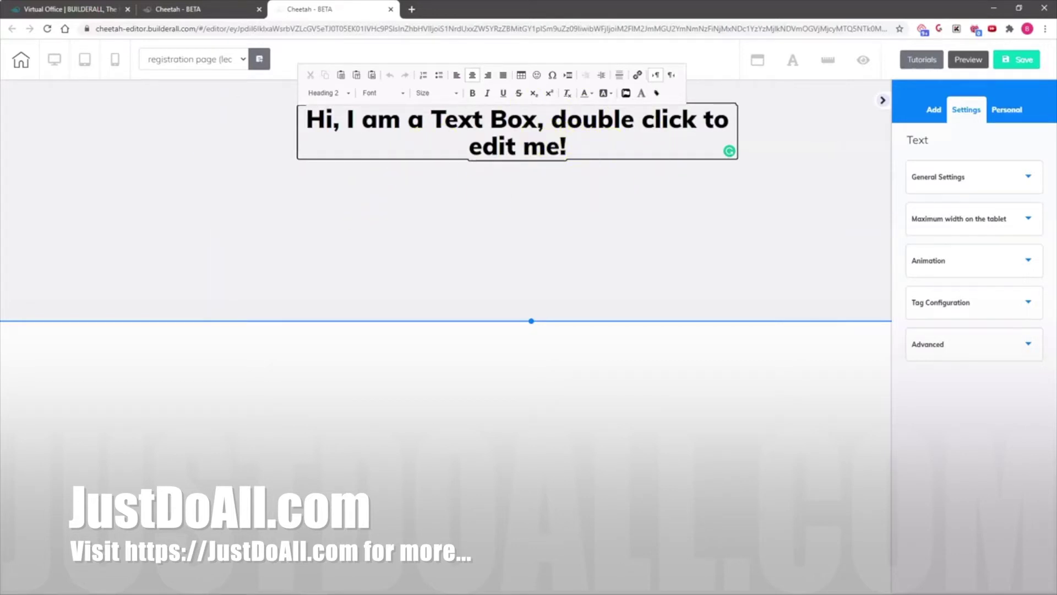
Replace the placeholder text with the heading 'registration page (lead magnet)'.
{"action": "key", "text": "alt+Tab"}
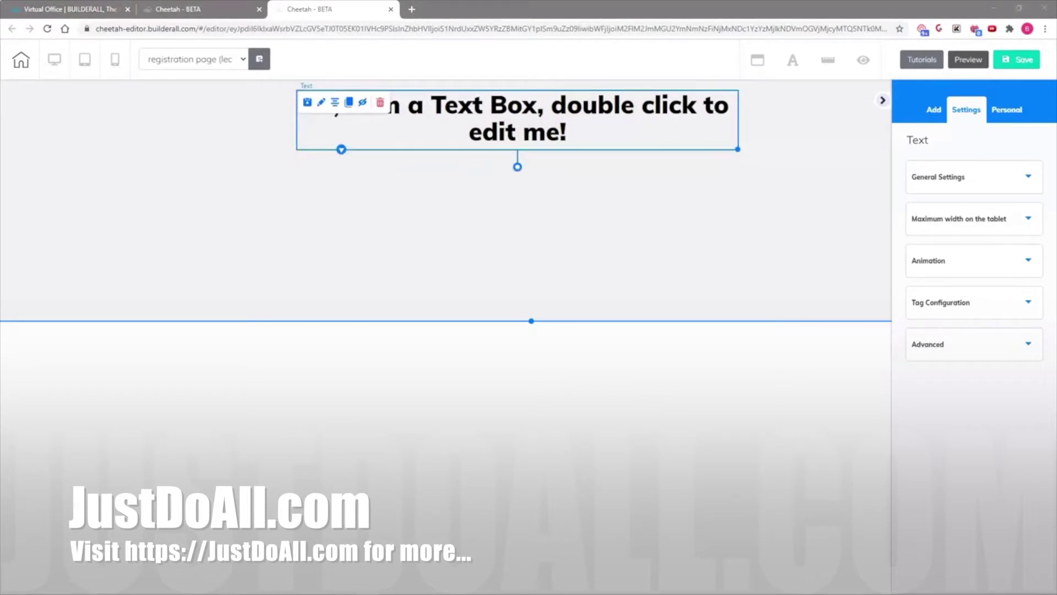
{"action": "key", "text": "alt+Tab"}
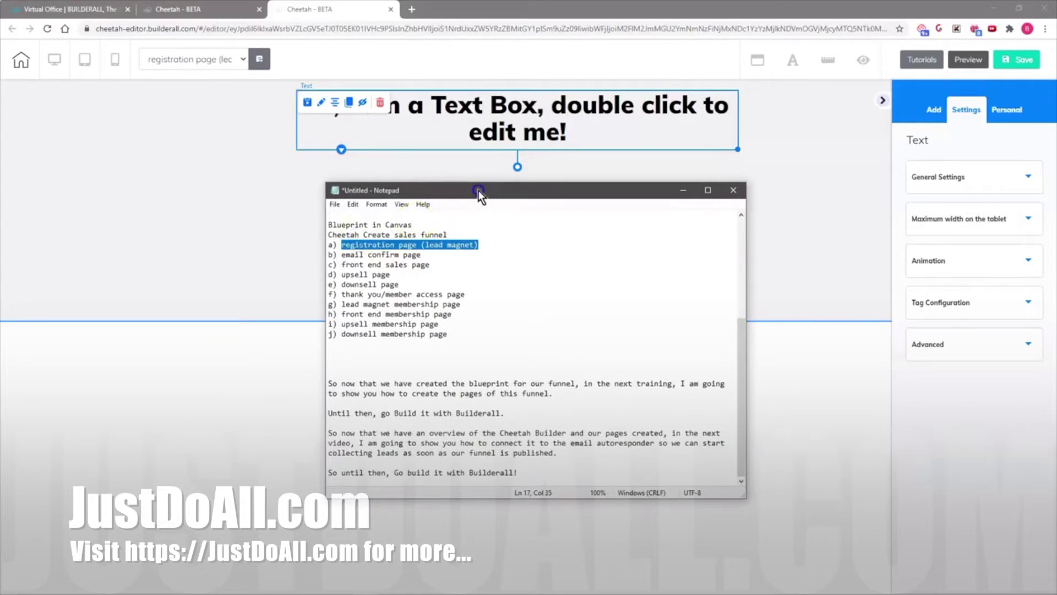
{"action": "key", "text": "alt+Tab"}
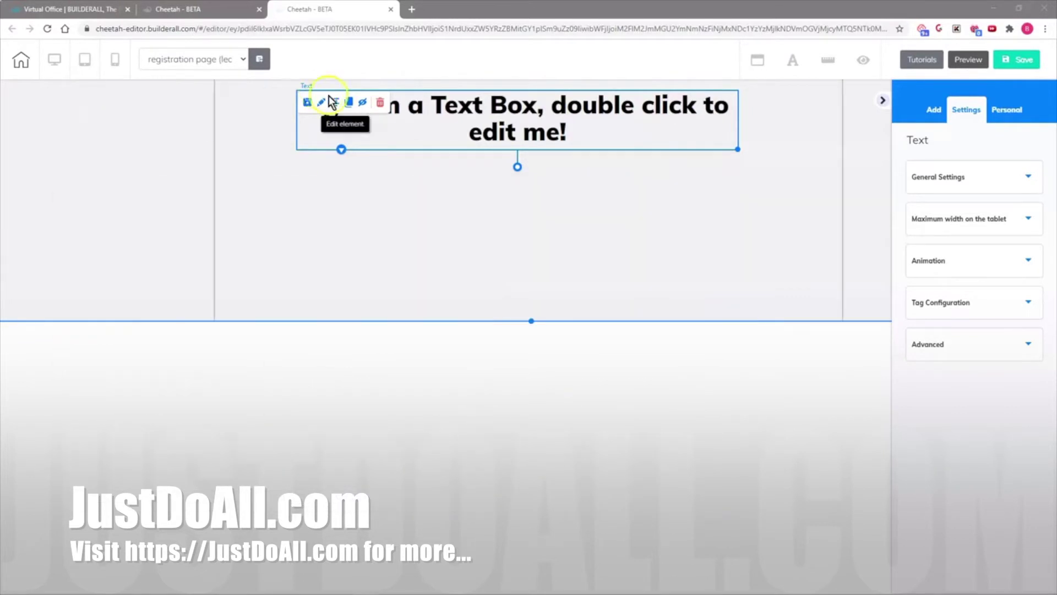
{"action": "double_click", "coordinate": [517, 140]}
{"action": "left_click_drag", "start_coordinate": [309, 118], "coordinate": [590, 145]}
{"action": "key", "text": "ctrl+v"}
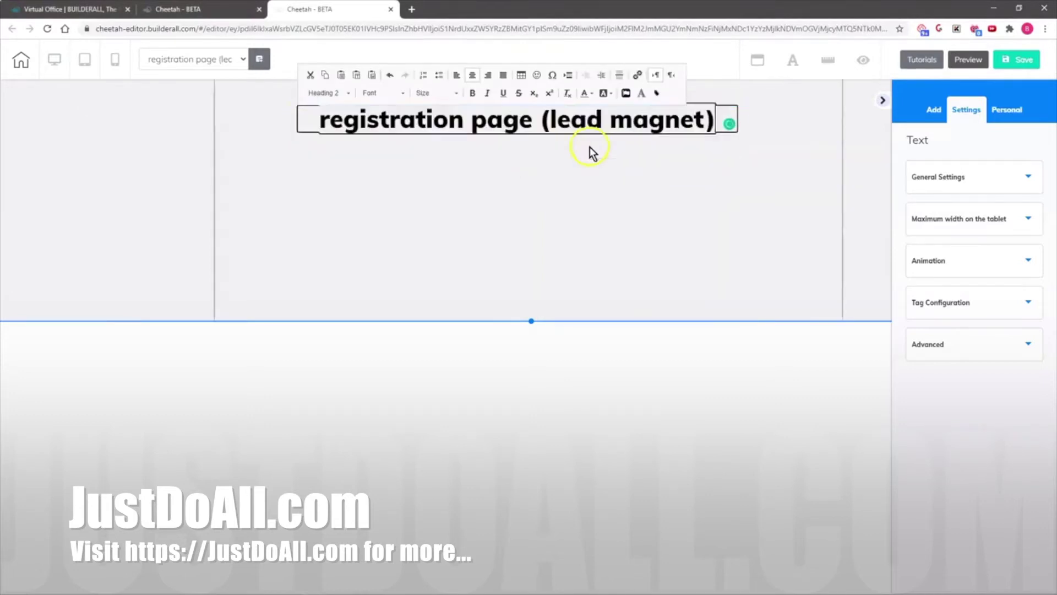
{"action": "left_click", "coordinate": [503, 122]}
Save and publish the registration page, then switch to the email confirm page.
{"action": "left_click", "coordinate": [1000, 60]}
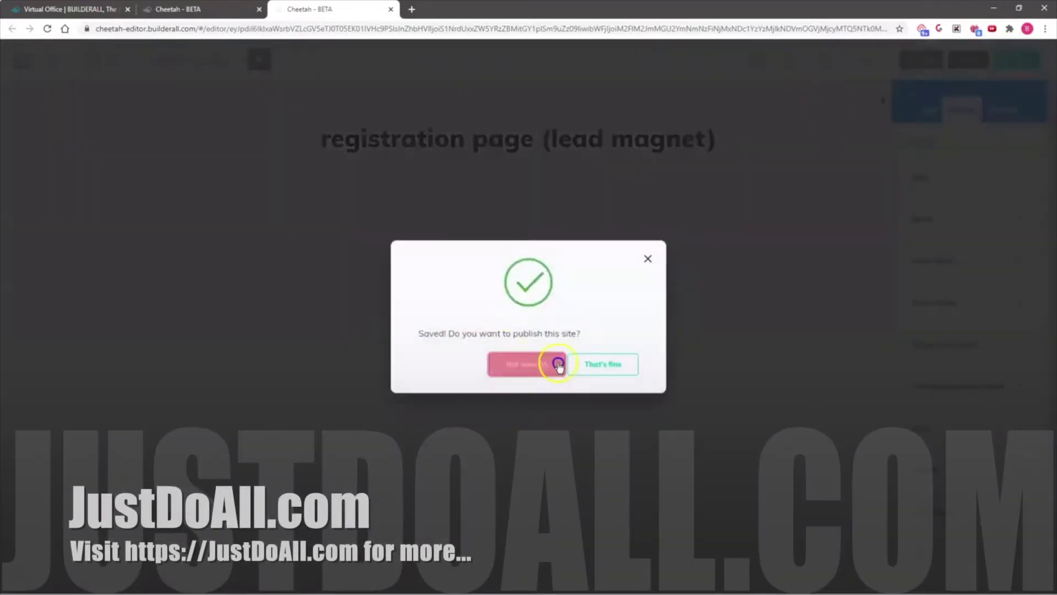
{"action": "left_click", "coordinate": [613, 362]}
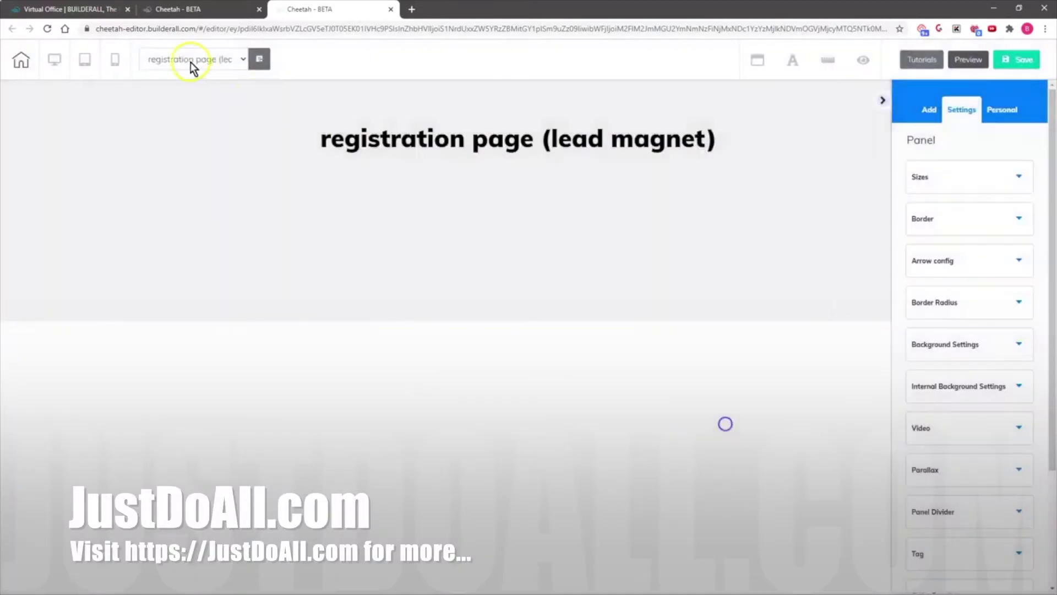
{"action": "left_click", "coordinate": [190, 59]}
{"action": "left_click", "coordinate": [194, 88]}
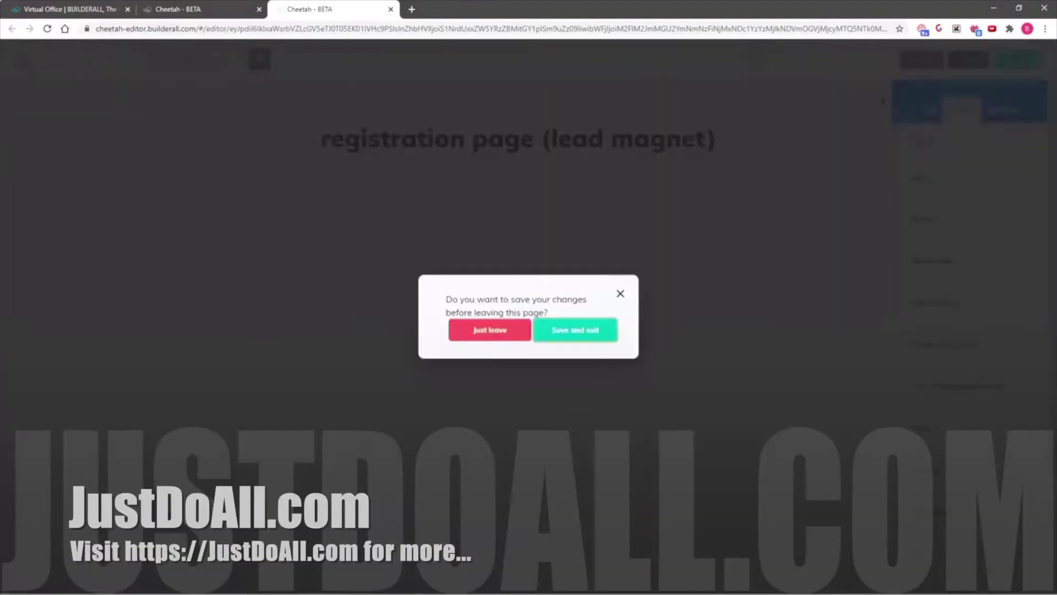
{"action": "left_click", "coordinate": [491, 329]}
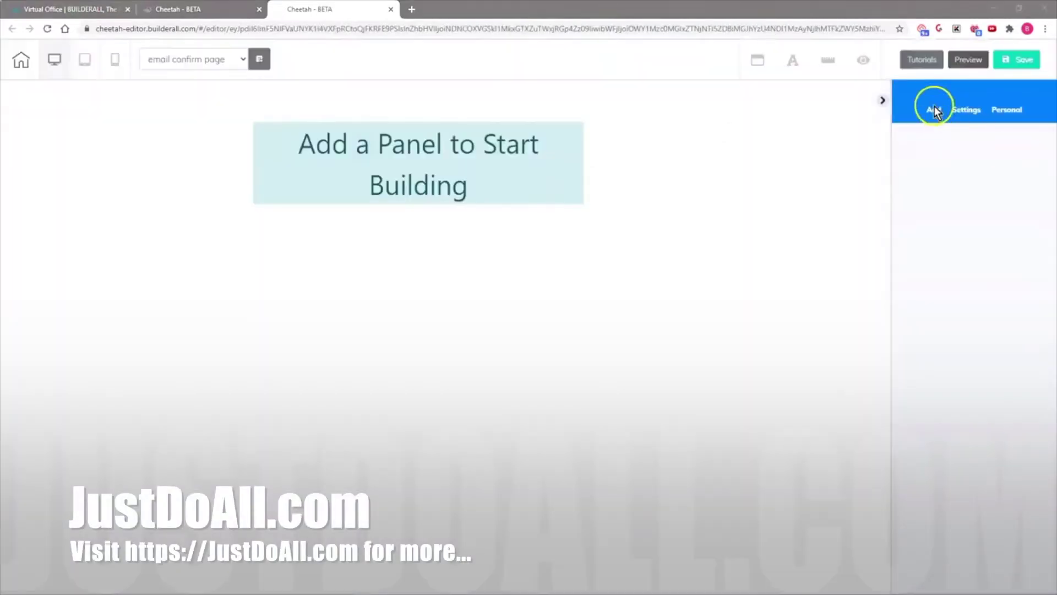
Add a blank panel and copy 'email confirm page' from the funnel notes.
{"action": "left_click", "coordinate": [935, 112]}
{"action": "left_click", "coordinate": [946, 144]}
{"action": "left_click", "coordinate": [928, 218]}
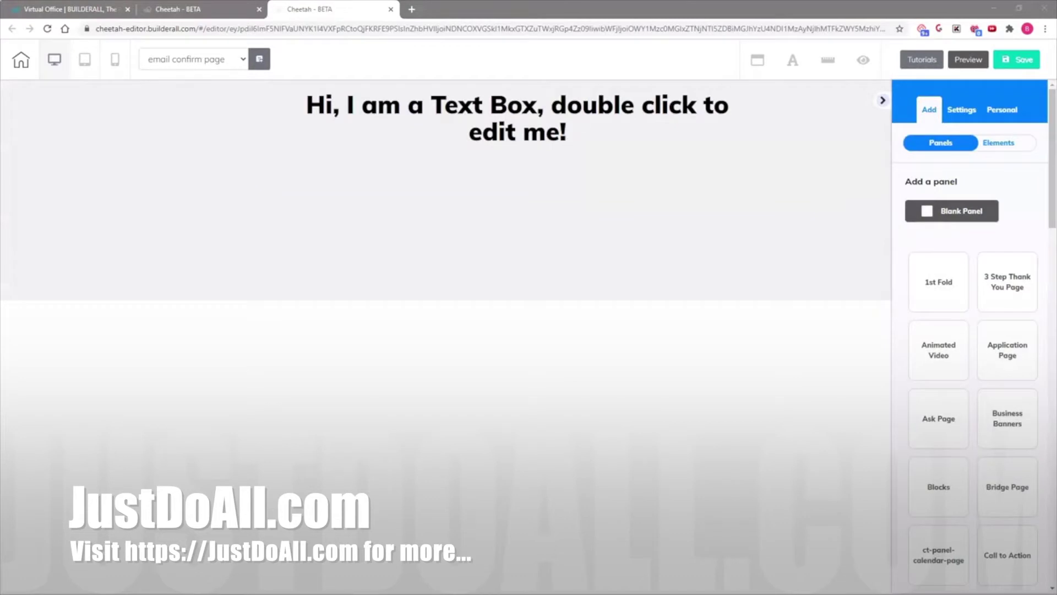
{"action": "key", "text": "alt+Tab"}
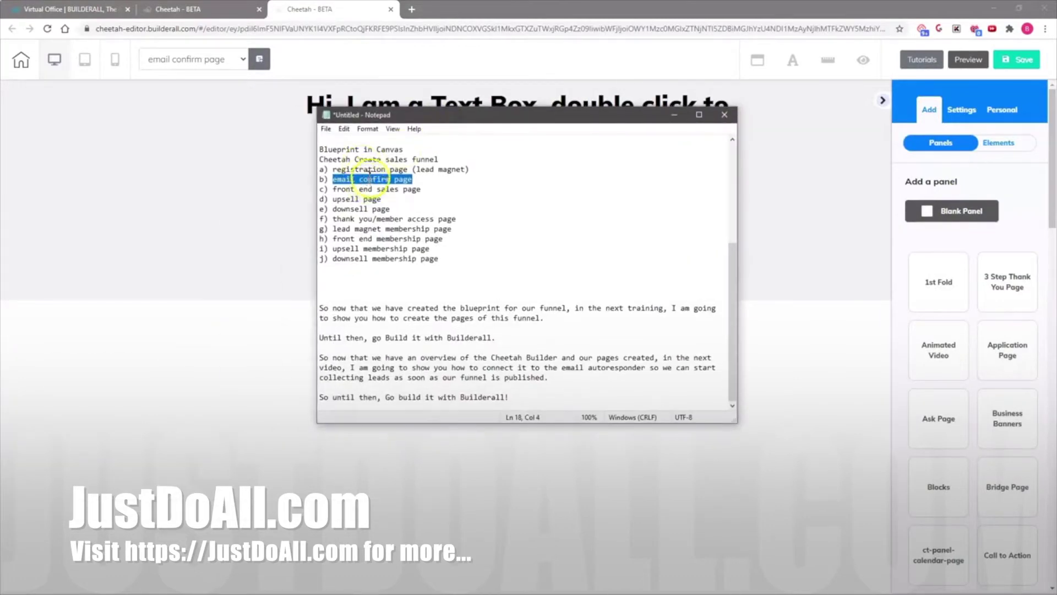
{"action": "right_click", "coordinate": [371, 180]}
{"action": "left_click", "coordinate": [396, 213]}
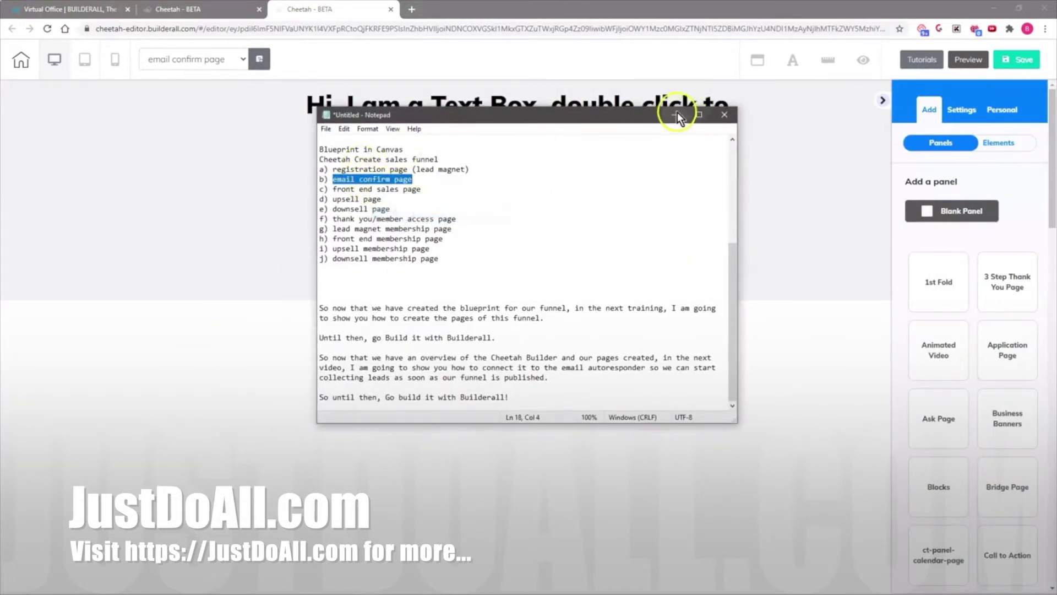
{"action": "left_click", "coordinate": [675, 115]}
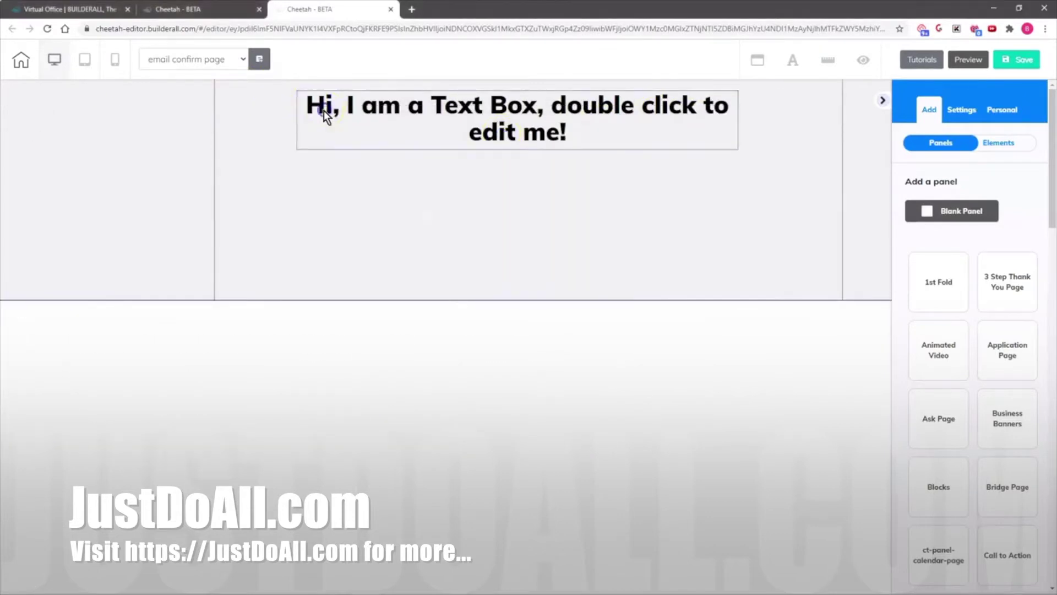
Replace the panel's placeholder heading with 'email confirm page'.
{"action": "left_click", "coordinate": [317, 119]}
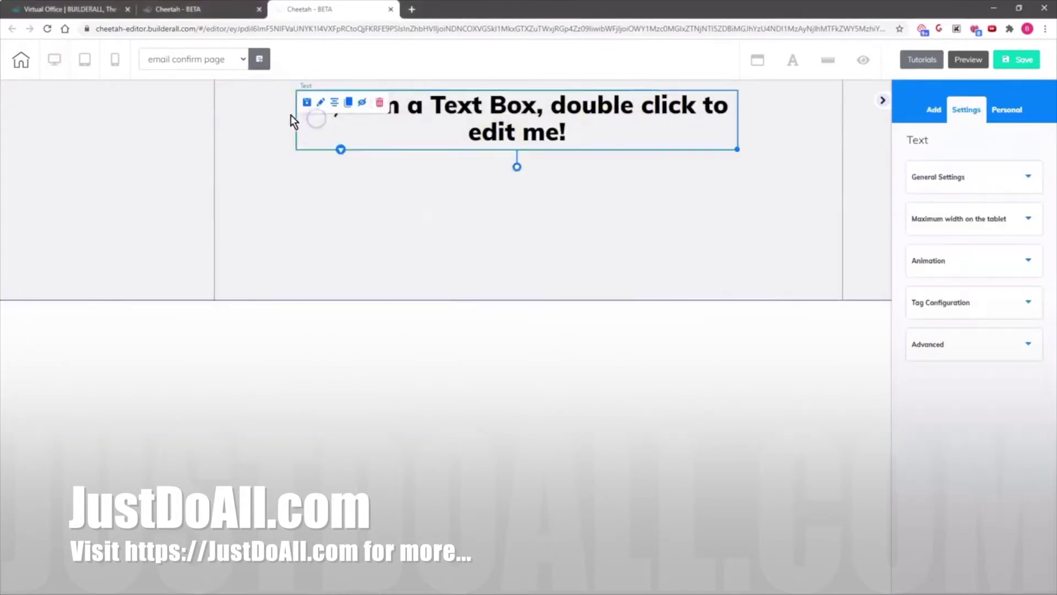
{"action": "double_click", "coordinate": [310, 130]}
{"action": "left_click_drag", "start_coordinate": [310, 130], "coordinate": [594, 142]}
{"action": "key", "text": "ctrl+v"}
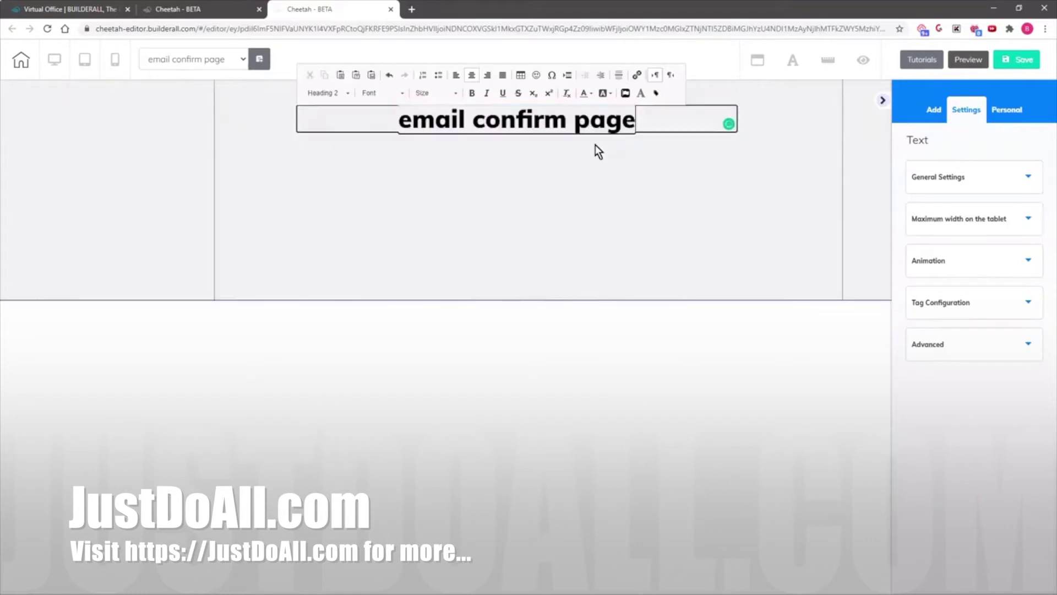
{"action": "left_click", "coordinate": [518, 171]}
Save the email confirm page and dismiss the publish prompt.
{"action": "left_click", "coordinate": [1016, 57]}
{"action": "left_click", "coordinate": [608, 364]}
{"action": "left_click", "coordinate": [371, 207]}
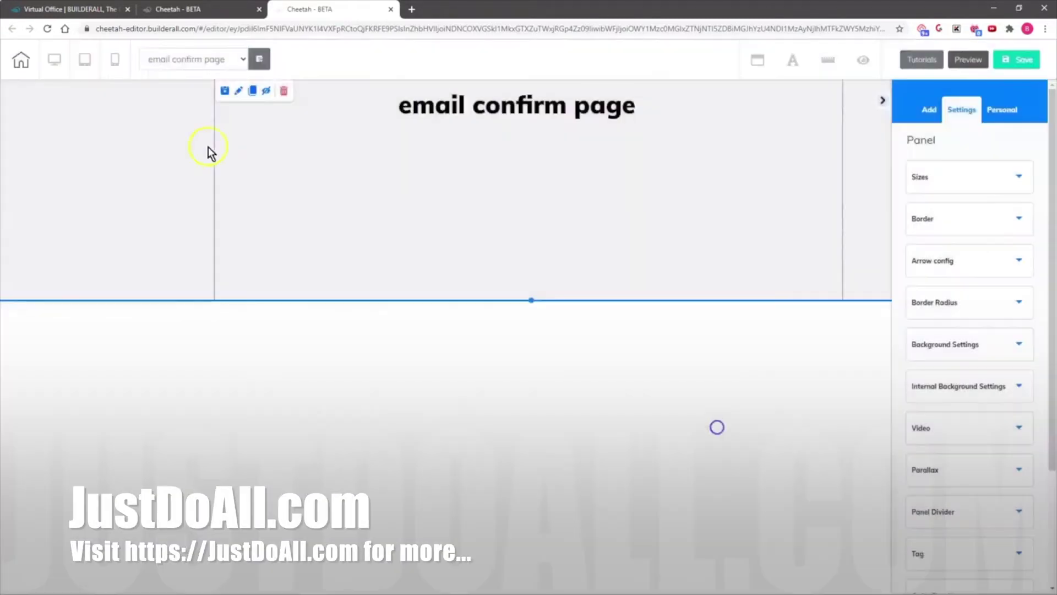
{"action": "left_click", "coordinate": [165, 59]}
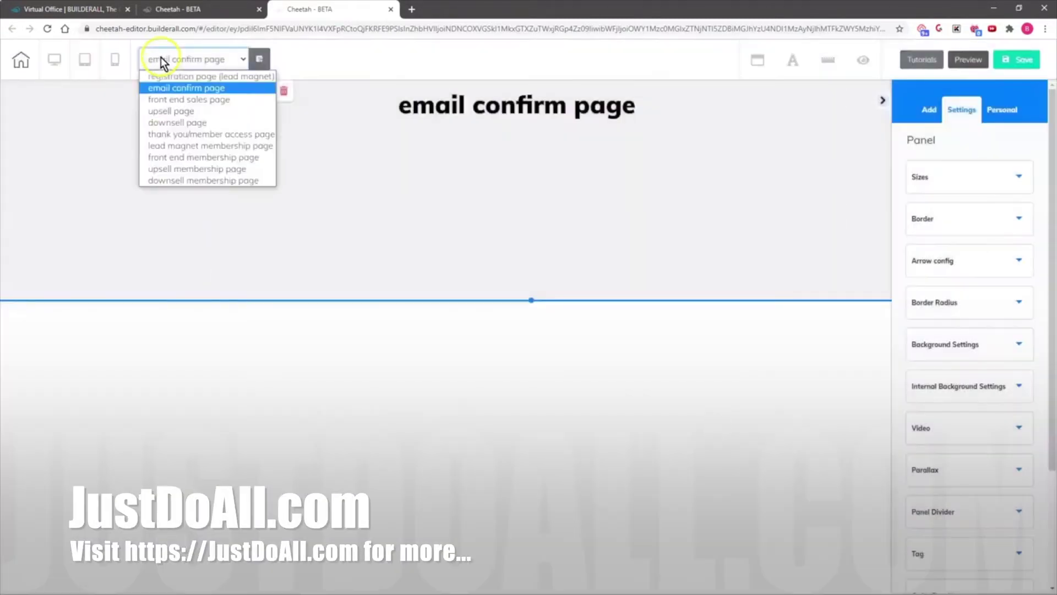
Save changes, switch to the front end sales page and add a blank panel.
{"action": "left_click", "coordinate": [154, 101]}
{"action": "left_click", "coordinate": [575, 331]}
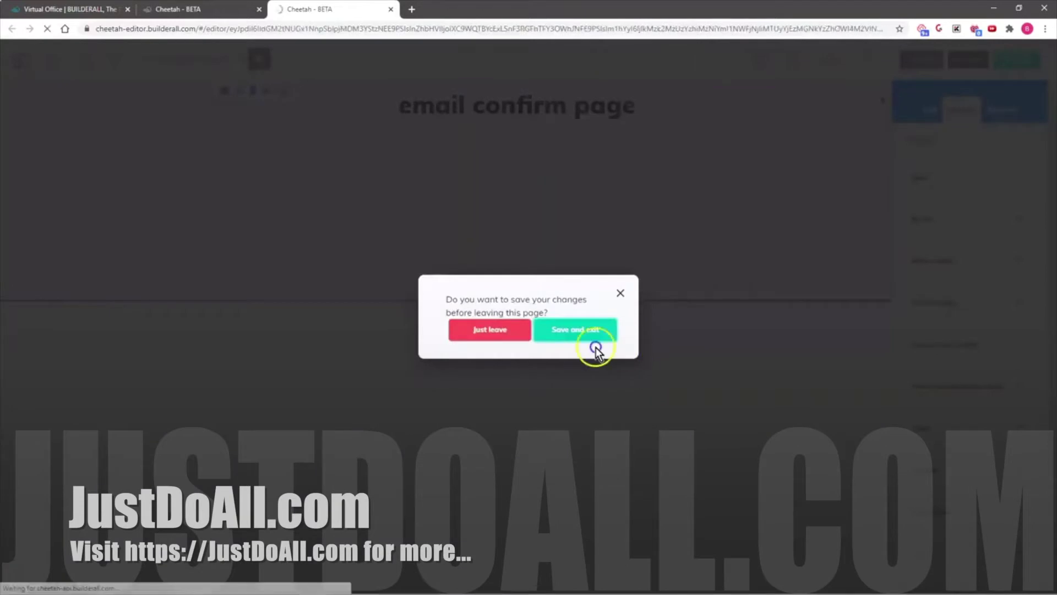
{"action": "left_click", "coordinate": [589, 333]}
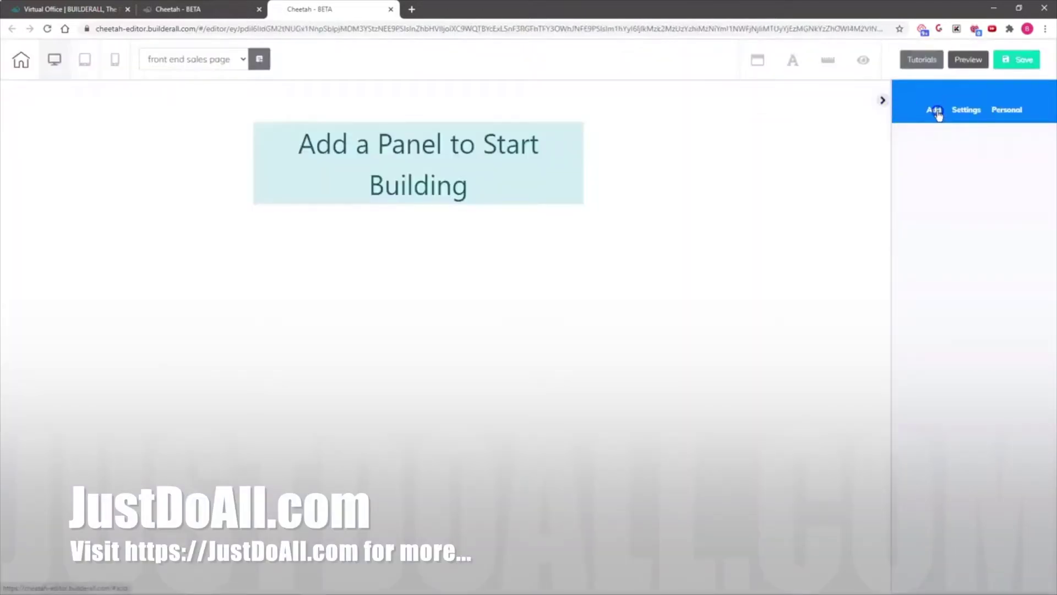
{"action": "left_click", "coordinate": [936, 112]}
{"action": "left_click", "coordinate": [960, 211]}
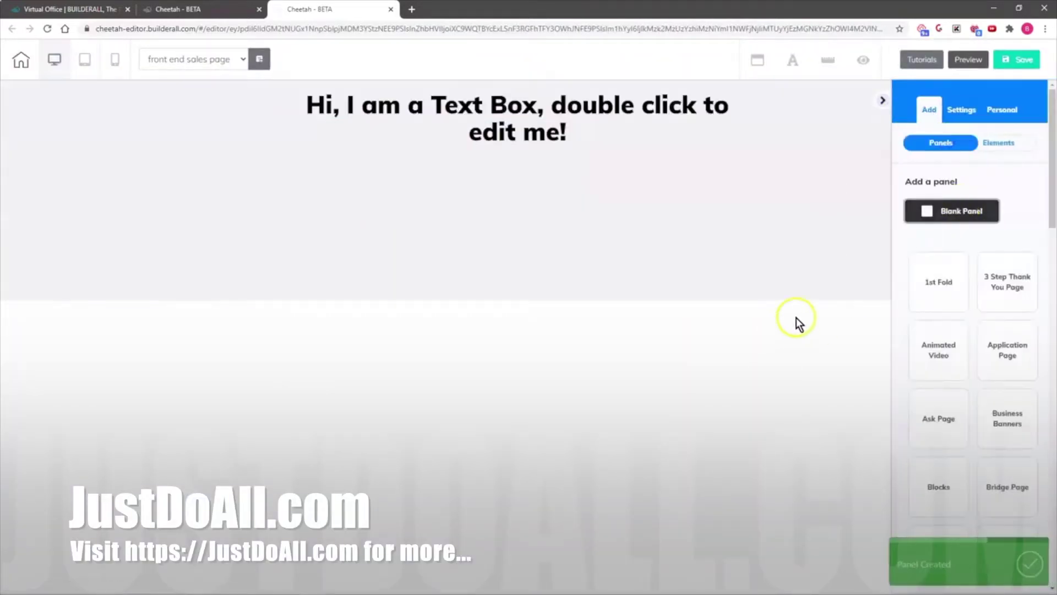
Cut 'front end sales page' from the notes and paste it as the panel heading.
{"action": "left_click_drag", "start_coordinate": [0, 226], "coordinate": [564, 184]}
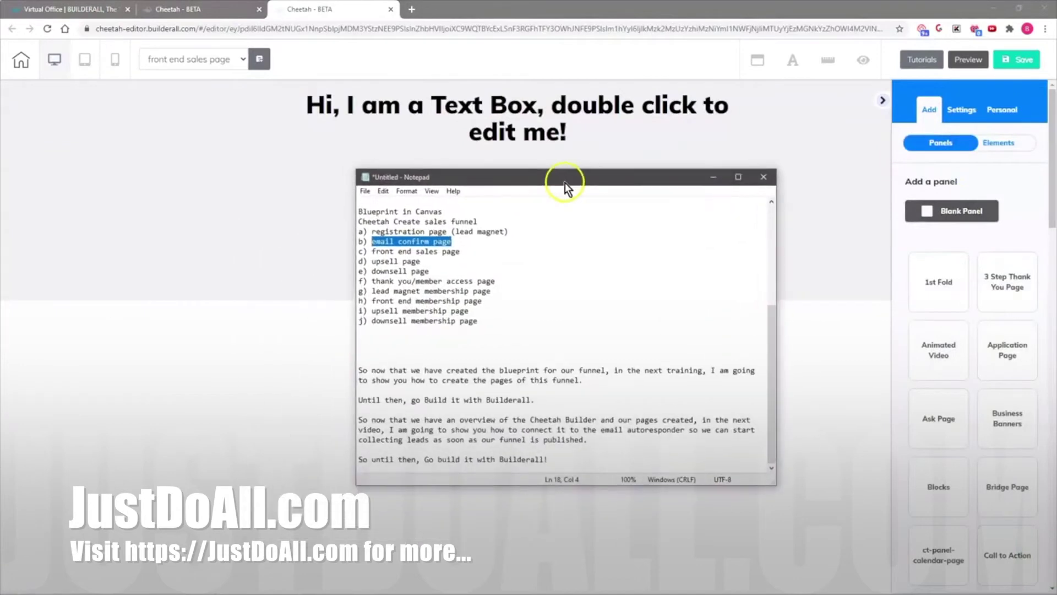
{"action": "left_click_drag", "start_coordinate": [460, 252], "coordinate": [375, 255]}
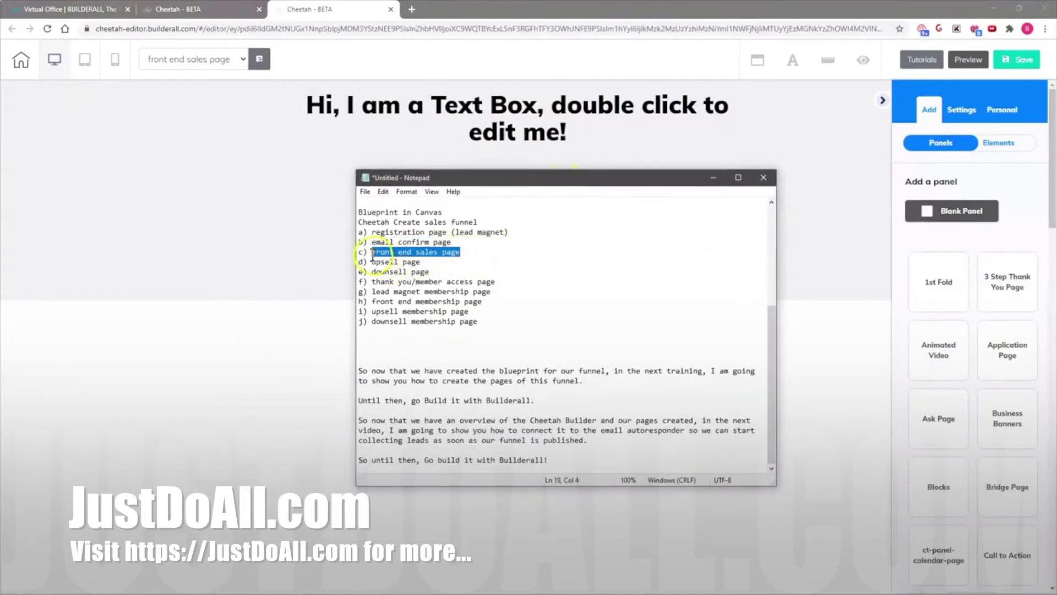
{"action": "right_click", "coordinate": [384, 255]}
{"action": "left_click", "coordinate": [406, 278]}
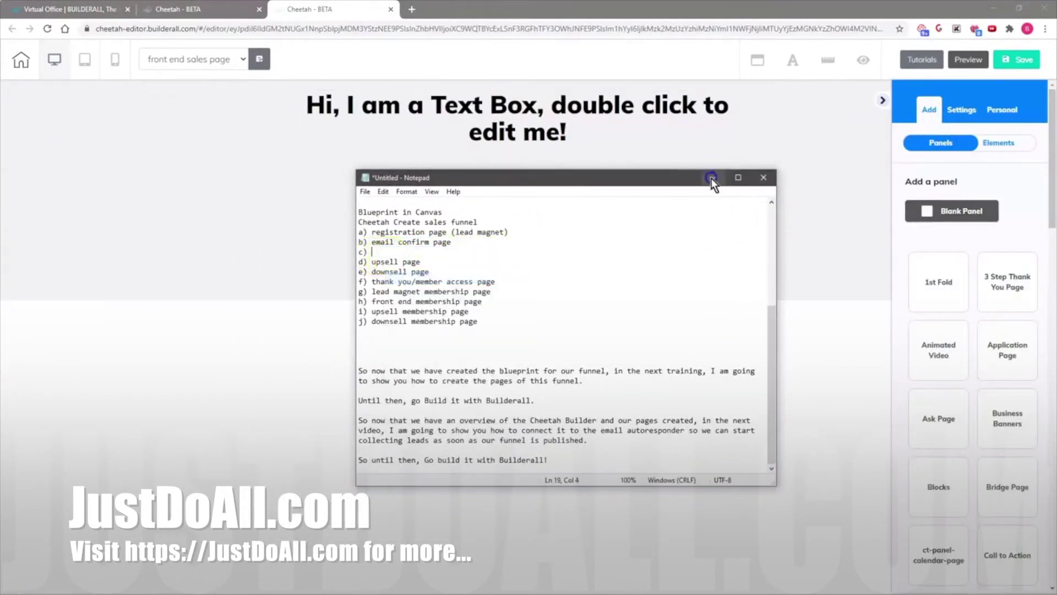
{"action": "left_click_drag", "start_coordinate": [646, 175], "coordinate": [17, 118]}
{"action": "double_click", "coordinate": [322, 118]}
{"action": "left_click_drag", "start_coordinate": [307, 118], "coordinate": [569, 139]}
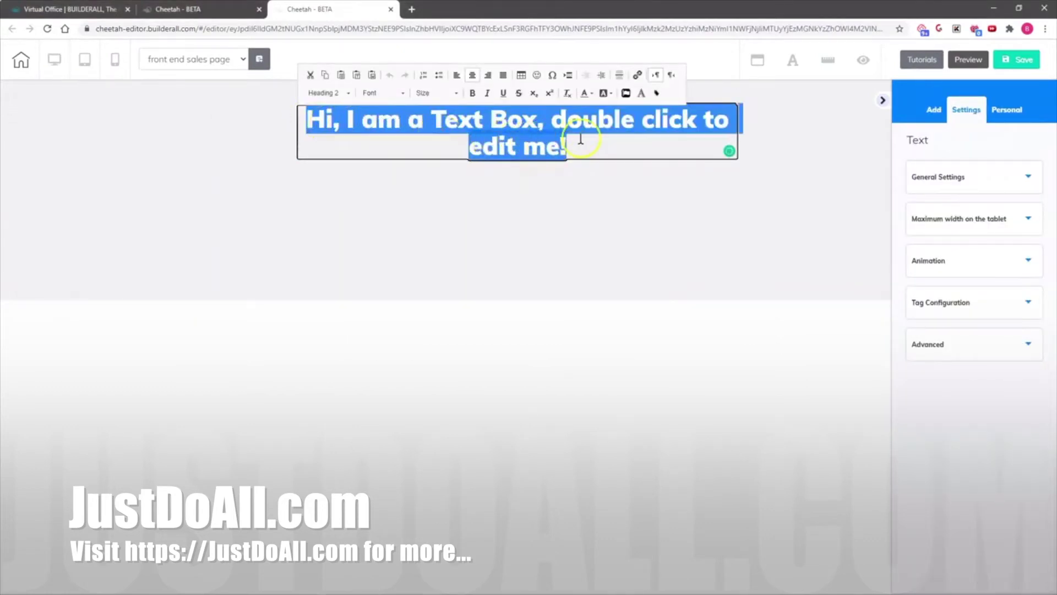
{"action": "key", "text": "ctrl+v"}
Save the front end sales page and publish the site.
{"action": "left_click", "coordinate": [1019, 60]}
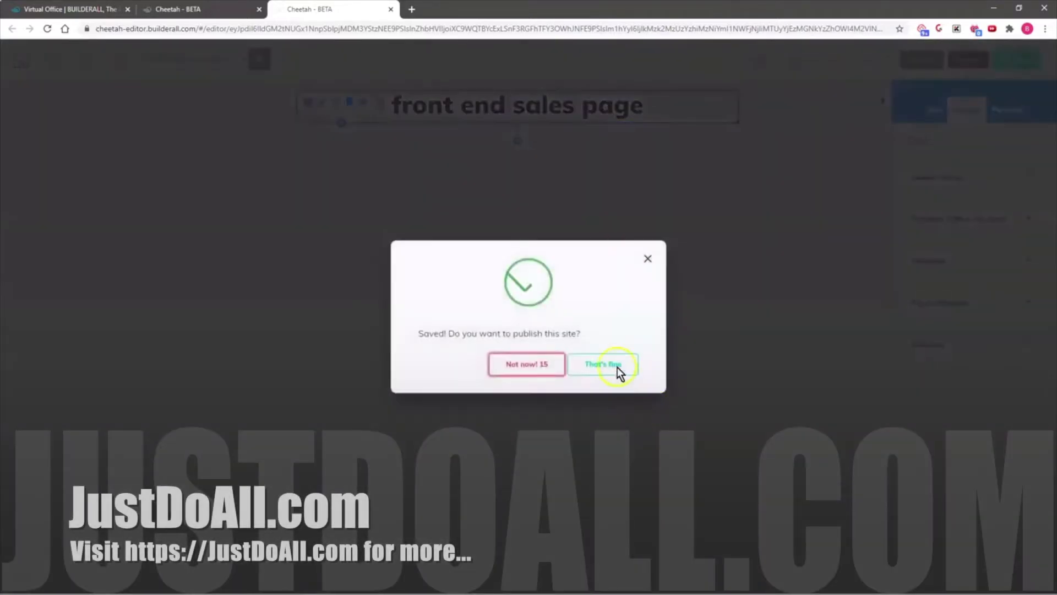
{"action": "left_click", "coordinate": [618, 368]}
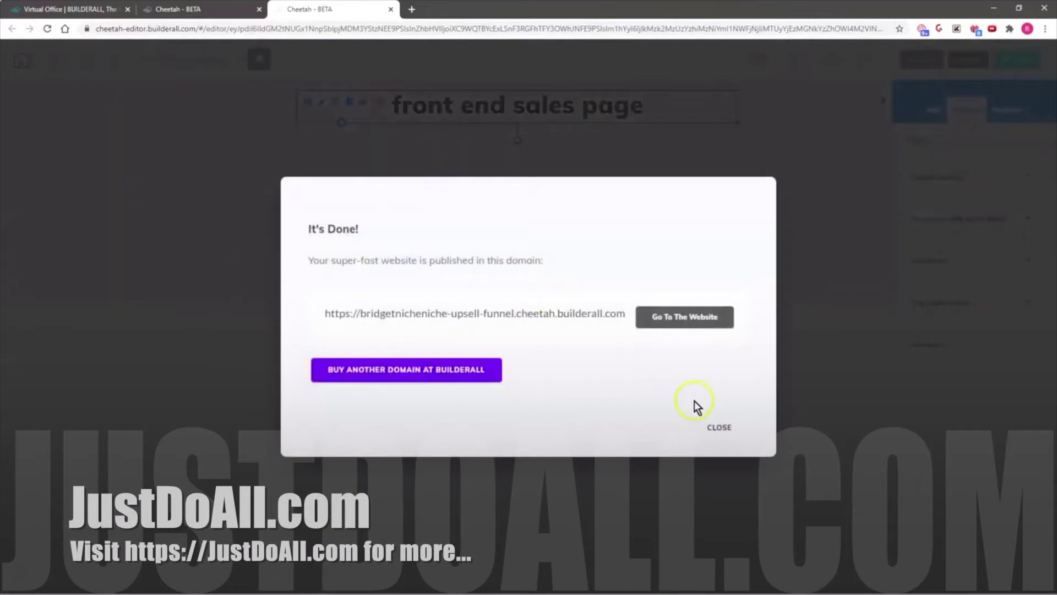
{"action": "left_click", "coordinate": [718, 427]}
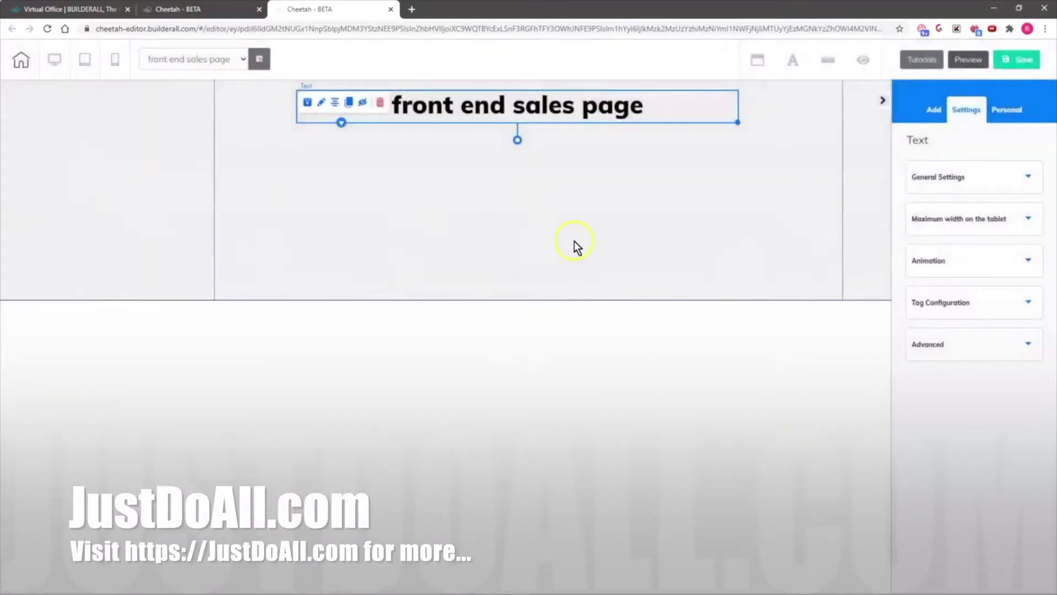
{"action": "left_click", "coordinate": [209, 62]}
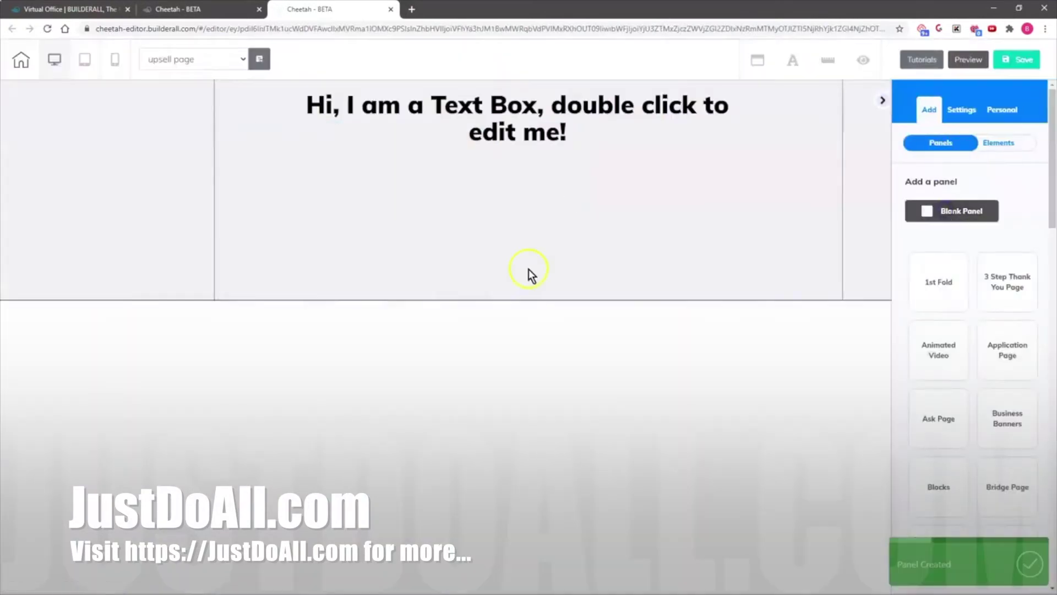
Open the upsell page and paste 'upsell page' as its heading.
{"action": "left_click", "coordinate": [529, 275]}
{"action": "key", "text": "alt+Tab"}
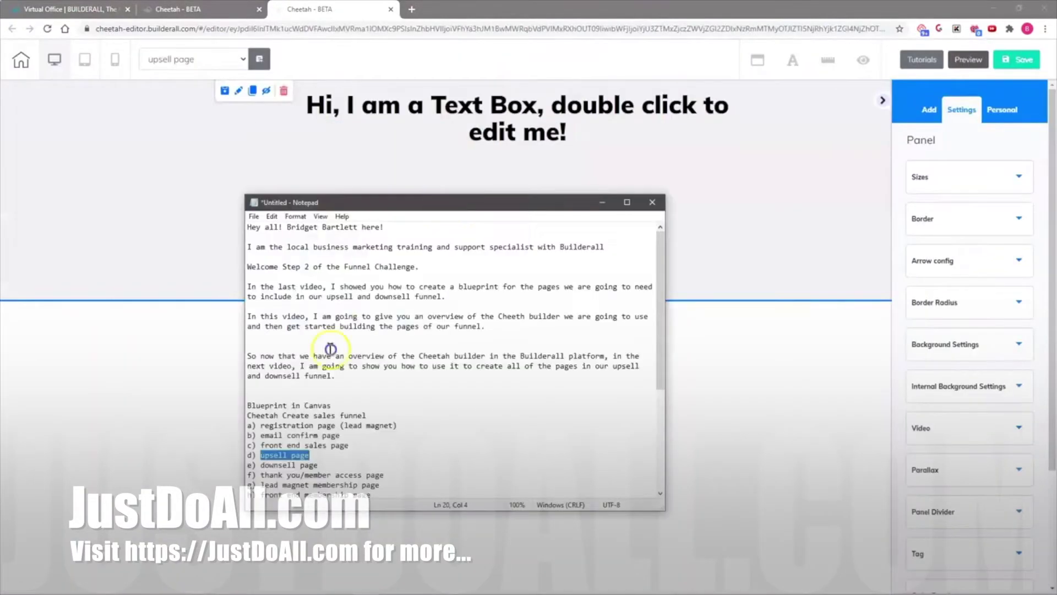
{"action": "double_click", "coordinate": [597, 144]}
{"action": "key", "text": "ctrl+v"}
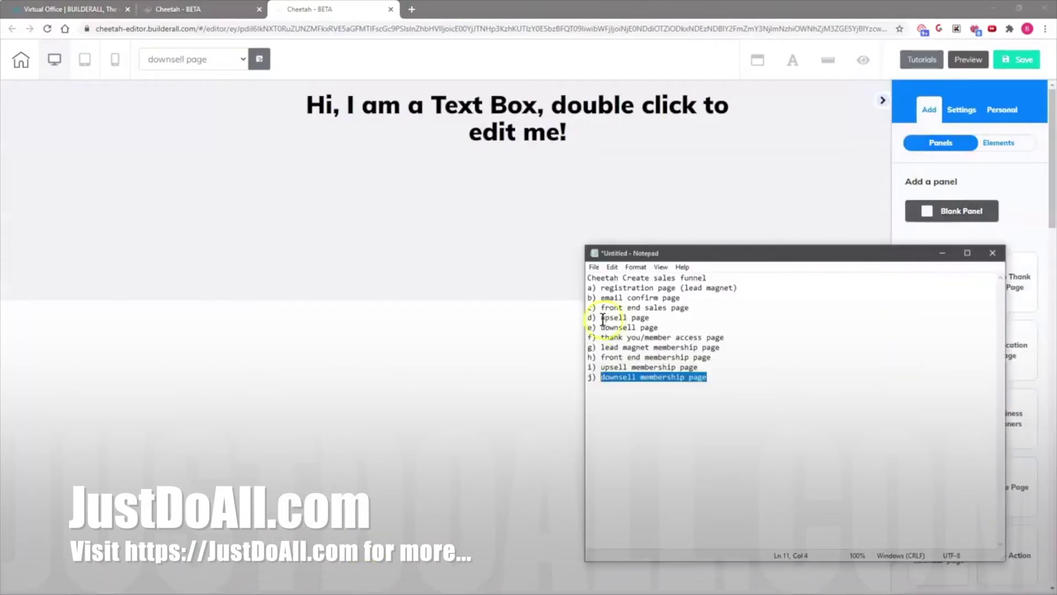
Copy 'downsell page' from the notes, replace the downsell page heading, and save.
{"action": "left_click_drag", "start_coordinate": [601, 327], "coordinate": [658, 327]}
{"action": "key", "text": "alt+Tab"}
{"action": "left_click", "coordinate": [572, 135]}
{"action": "double_click", "coordinate": [571, 142]}
{"action": "left_click_drag", "start_coordinate": [571, 144], "coordinate": [469, 129]}
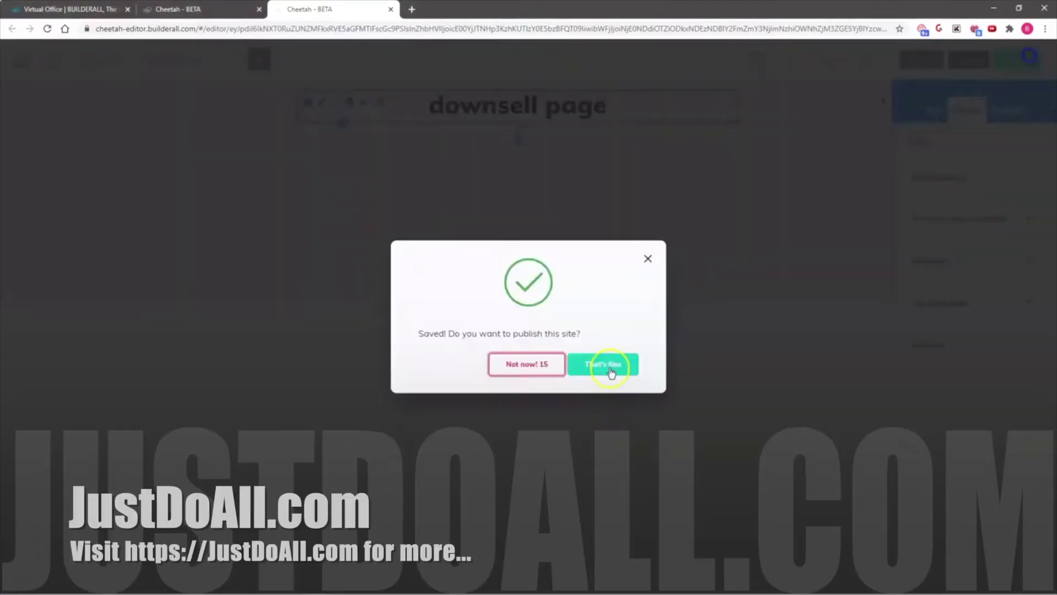
{"action": "left_click", "coordinate": [609, 367]}
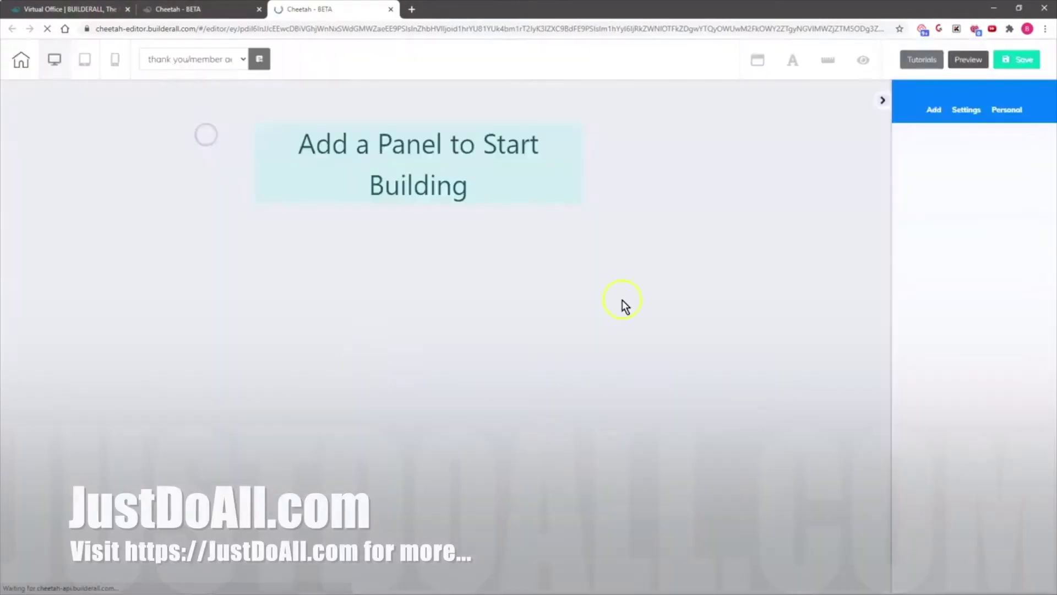
Add a blank panel headed 'thank you/member access page' to the thank you page.
{"action": "left_click", "coordinate": [909, 208]}
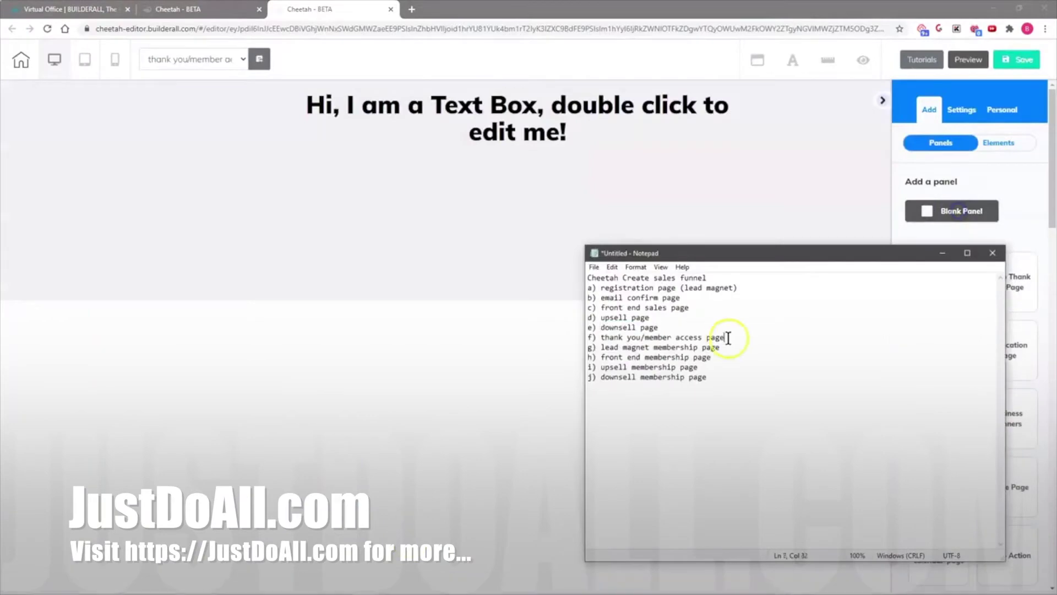
{"action": "key", "text": "alt+Tab"}
{"action": "double_click", "coordinate": [507, 148]}
{"action": "key", "text": "ctrl+v"}
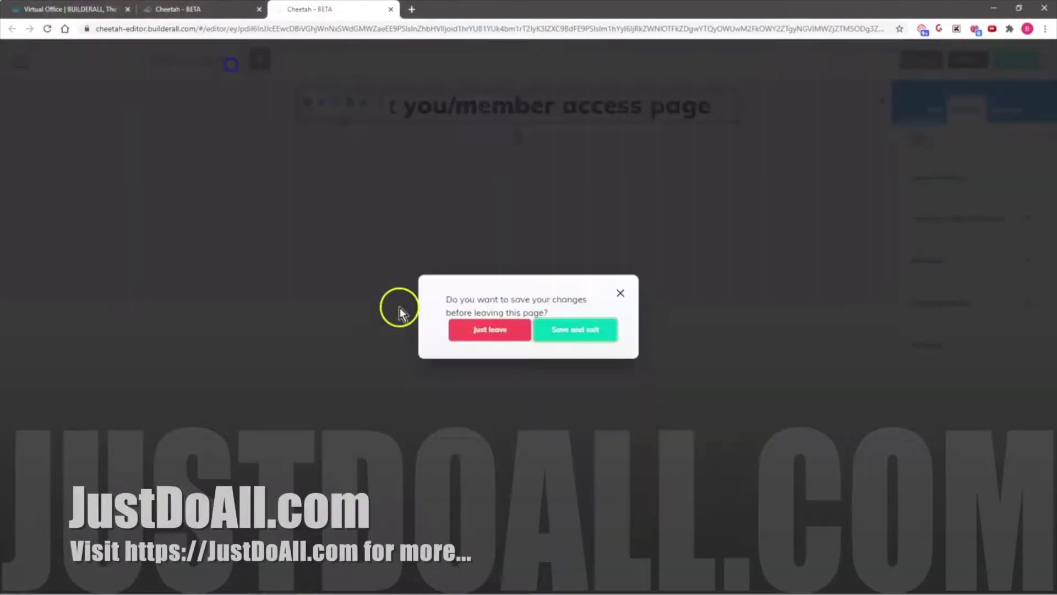
{"action": "left_click", "coordinate": [481, 328]}
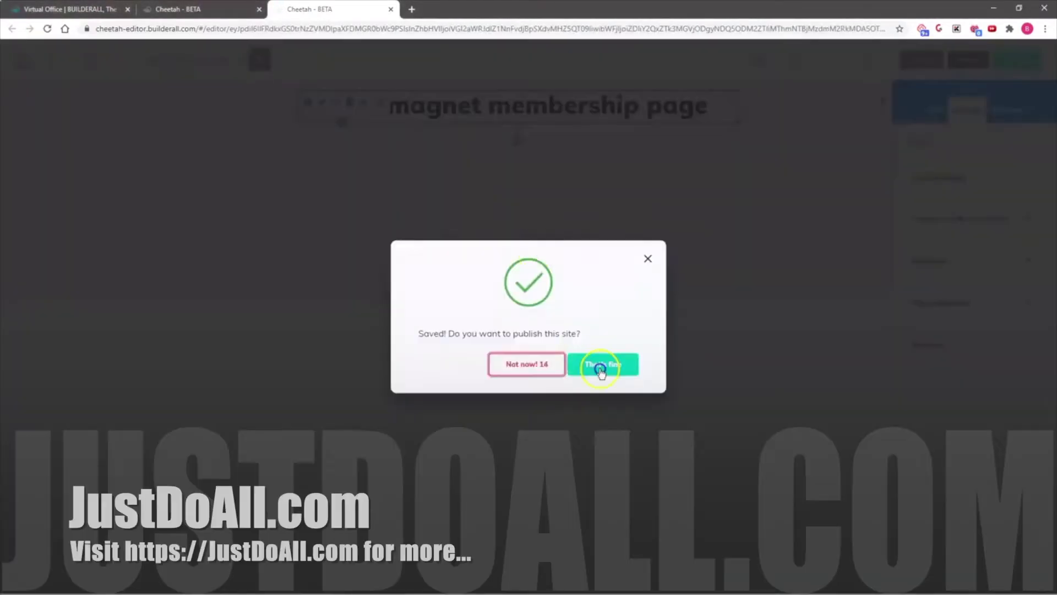
{"action": "left_click", "coordinate": [601, 363]}
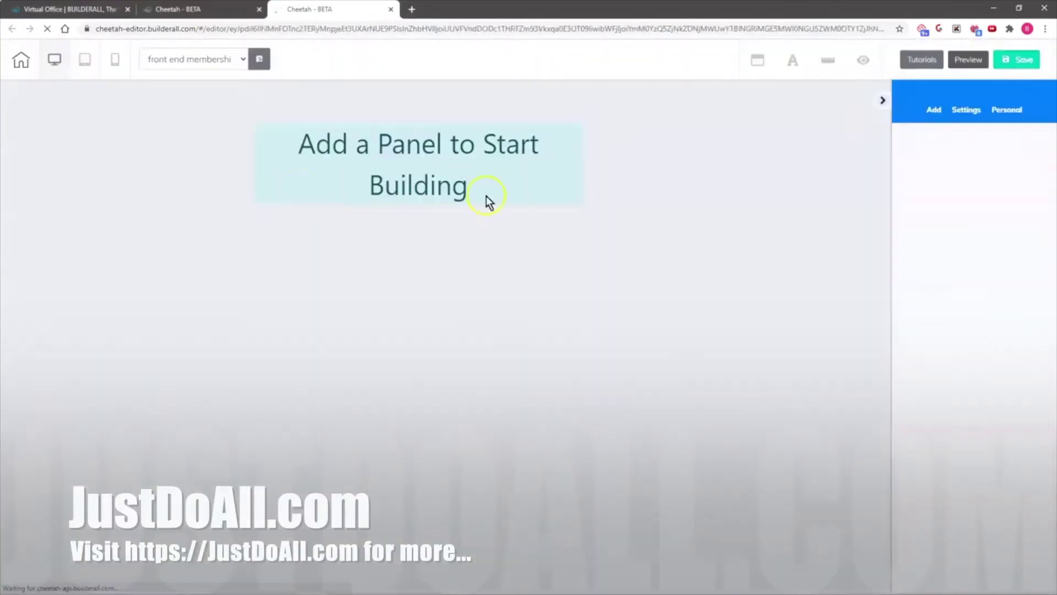
Copy the membership page names and head the upsell membership page 'upsell membership page'.
{"action": "left_click", "coordinate": [487, 201]}
{"action": "left_click_drag", "start_coordinate": [711, 358], "coordinate": [602, 357]}
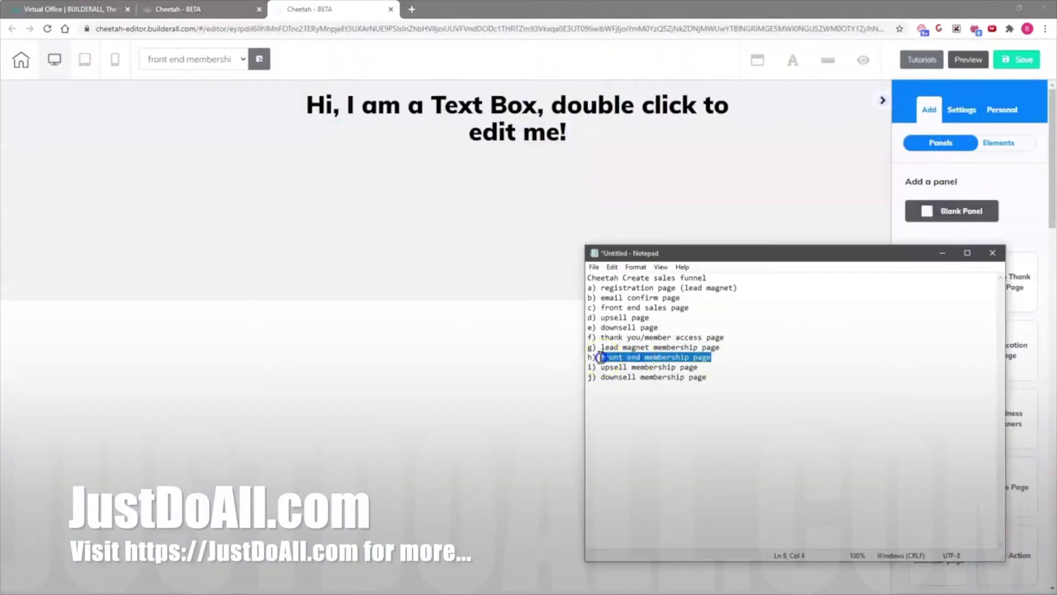
{"action": "left_click_drag", "start_coordinate": [588, 377], "coordinate": [699, 367]}
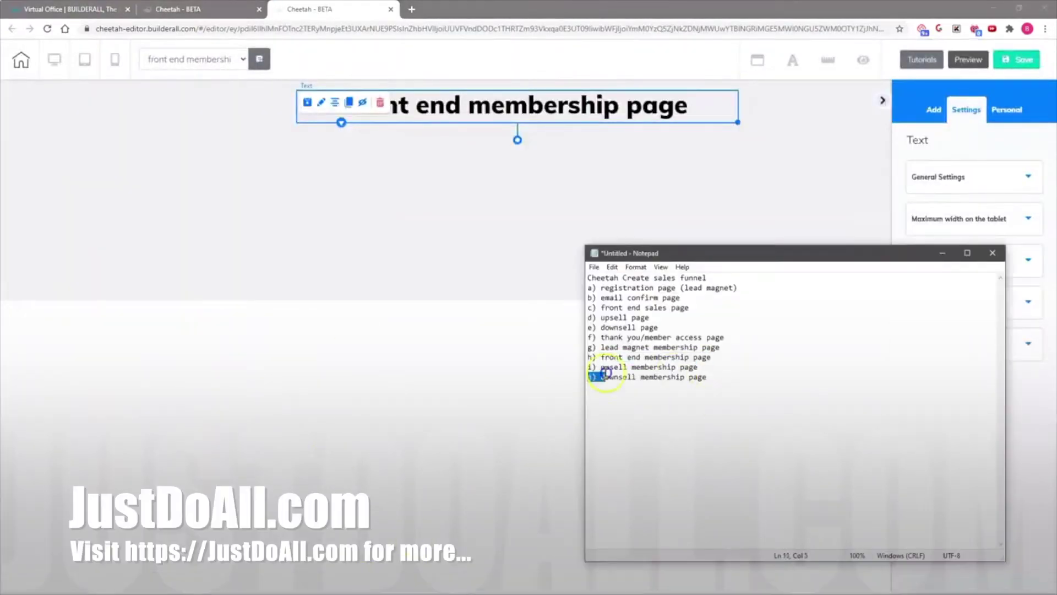
{"action": "left_click", "coordinate": [193, 59]}
{"action": "left_click", "coordinate": [204, 170]}
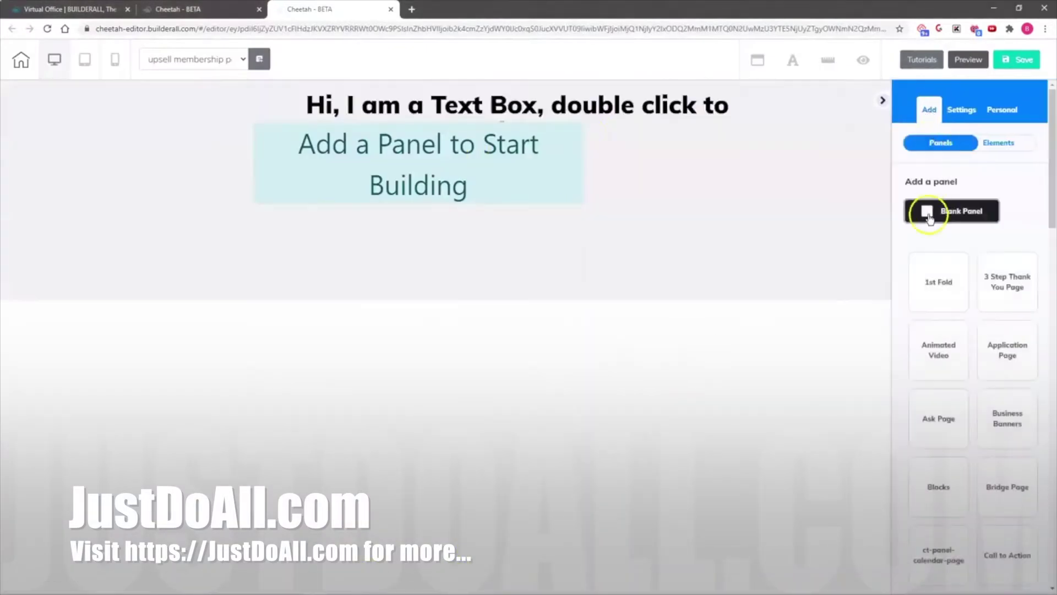
{"action": "double_click", "coordinate": [512, 105]}
{"action": "key", "text": "ctrl+v"}
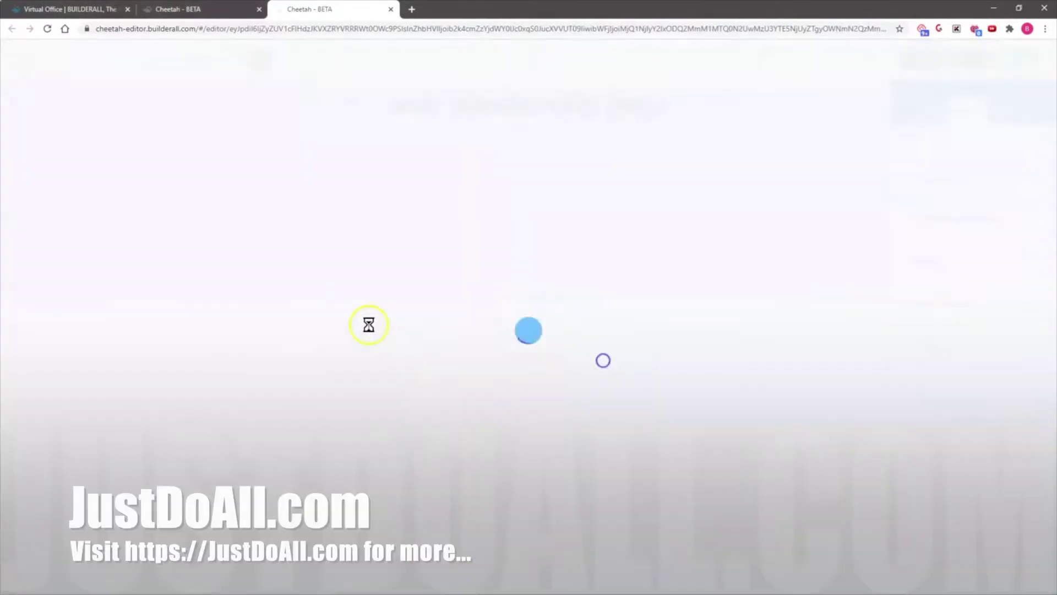
Switch to the downsell membership page.
{"action": "mouse_move", "coordinate": [359, 564]}
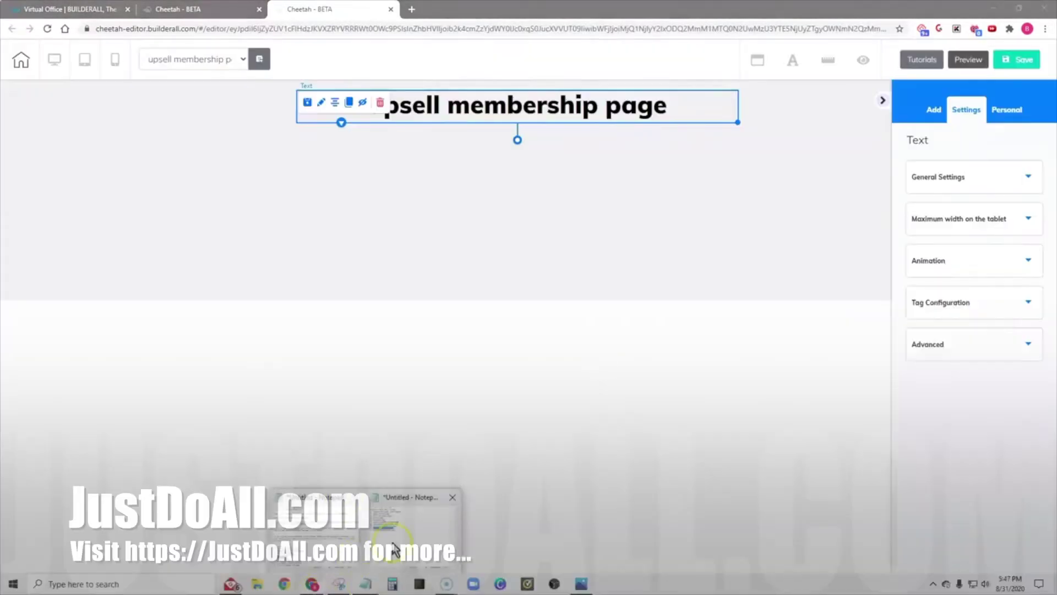
{"action": "left_click", "coordinate": [192, 59]}
{"action": "left_click", "coordinate": [198, 179]}
Close the Cheetah page editor with Ctrl+W, returning to the Virtual Office apps.
{"action": "left_click_drag", "start_coordinate": [567, 148], "coordinate": [376, 127]}
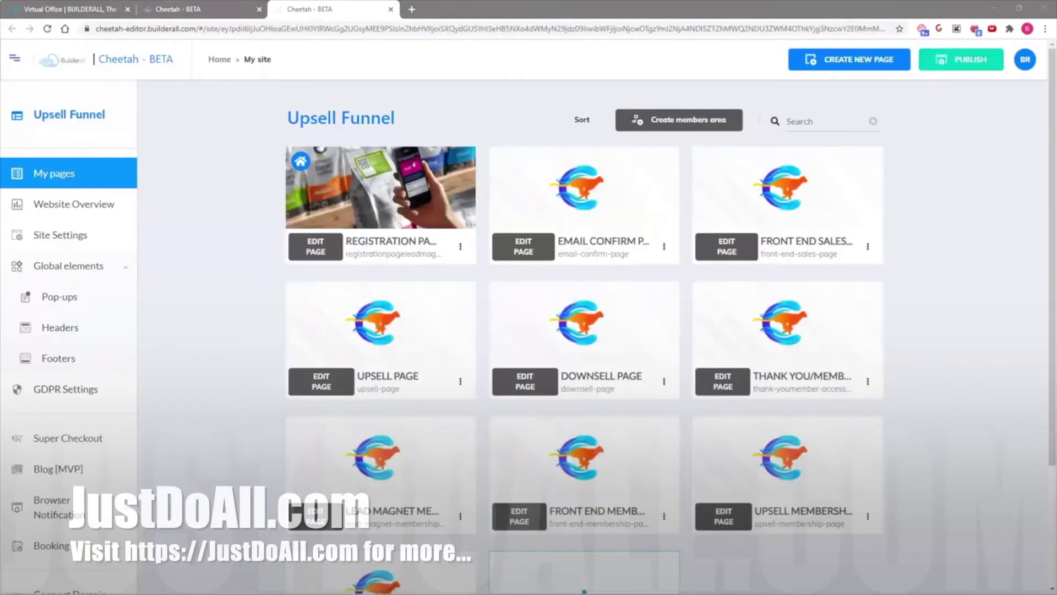
{"action": "key", "text": "ctrl+w"}
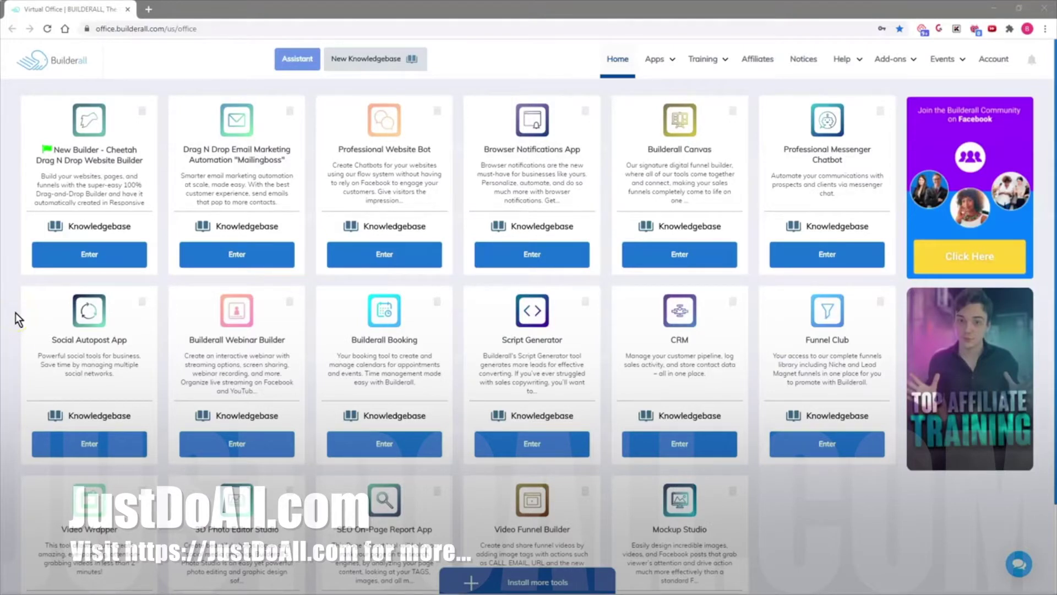
Create and save a new MailingBoss workflow named 'Sales Funnel'.
{"action": "left_click", "coordinate": [235, 259]}
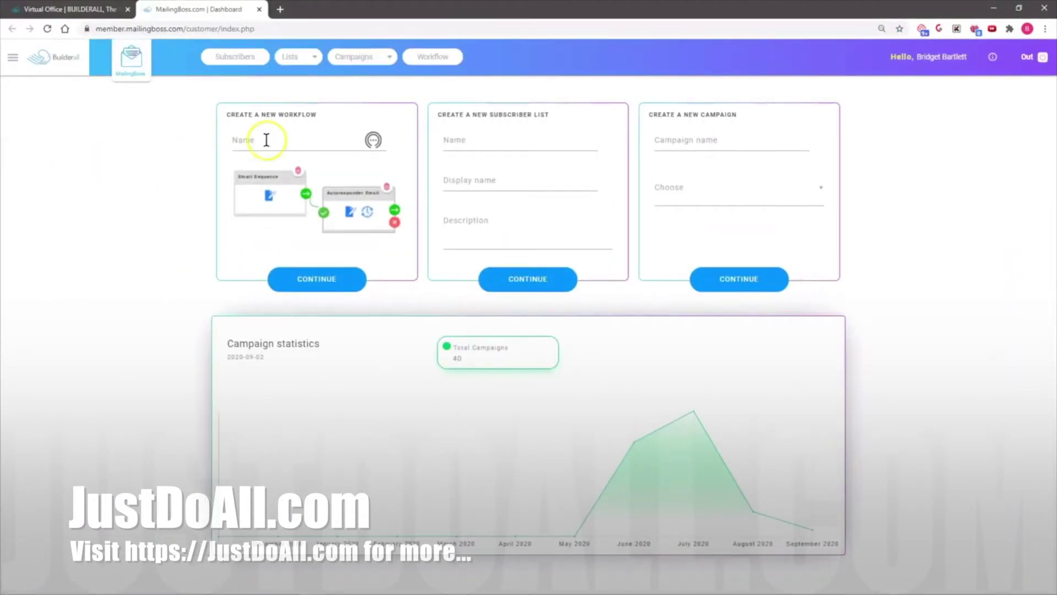
{"action": "left_click", "coordinate": [266, 140]}
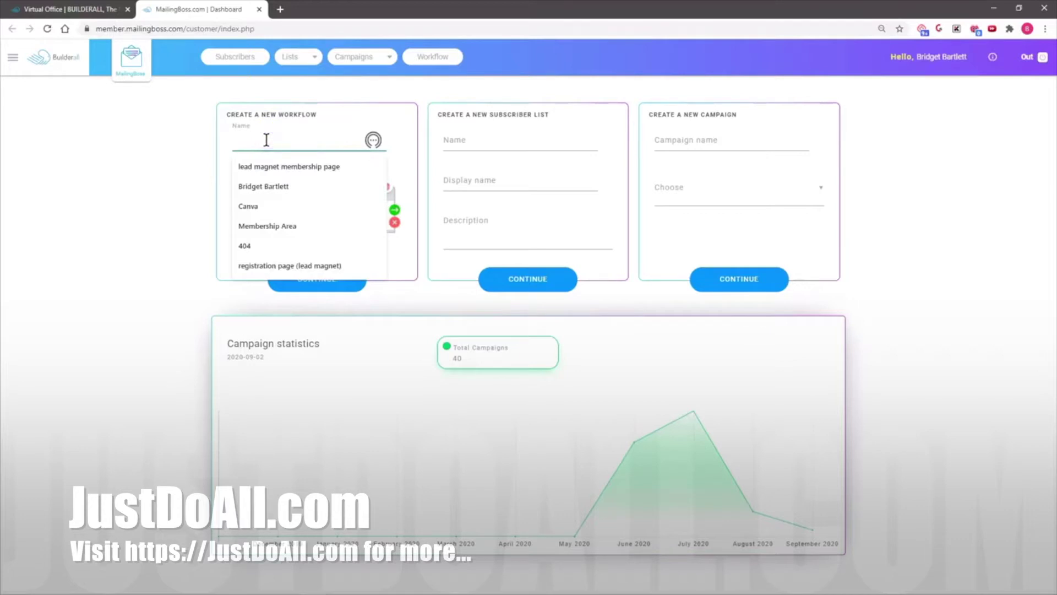
{"action": "type", "text": "Sales Funnel"}
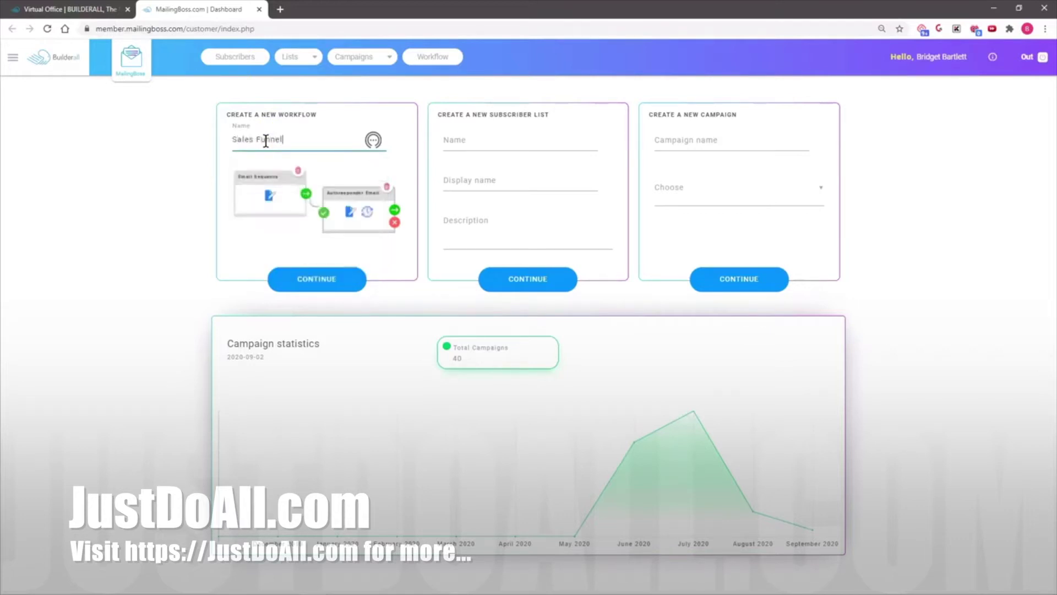
{"action": "left_click", "coordinate": [314, 281]}
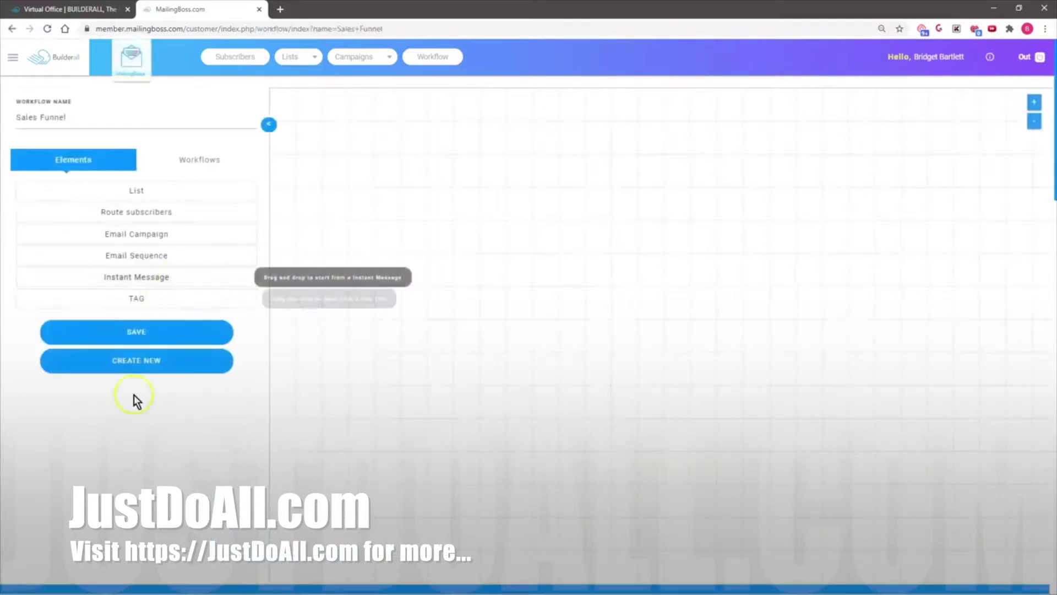
{"action": "left_click", "coordinate": [137, 332]}
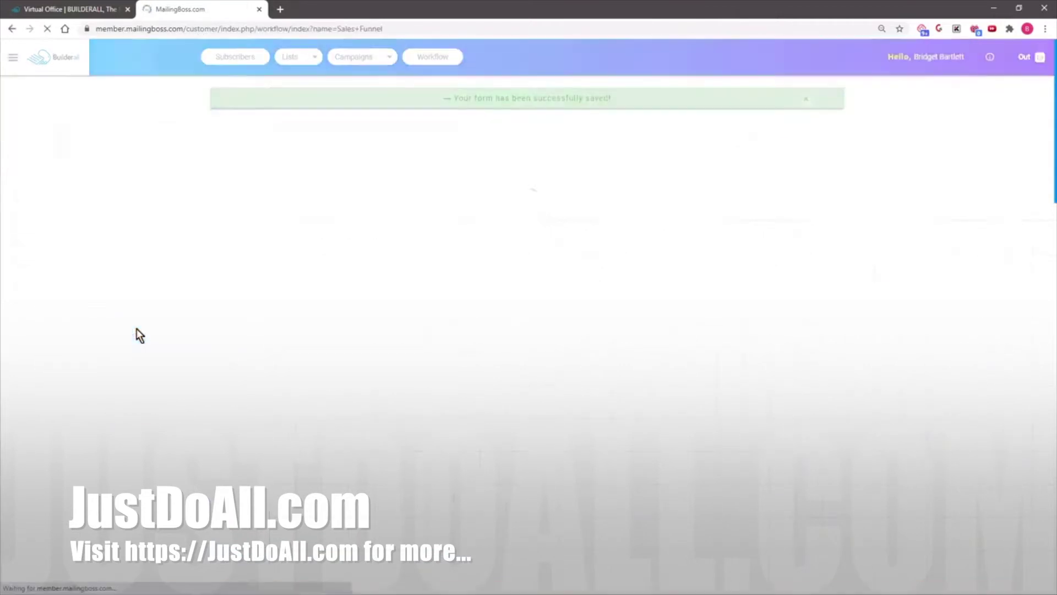
Add a List step to the workflow canvas and open its settings without picking a list.
{"action": "left_click_drag", "start_coordinate": [136, 202], "coordinate": [462, 165]}
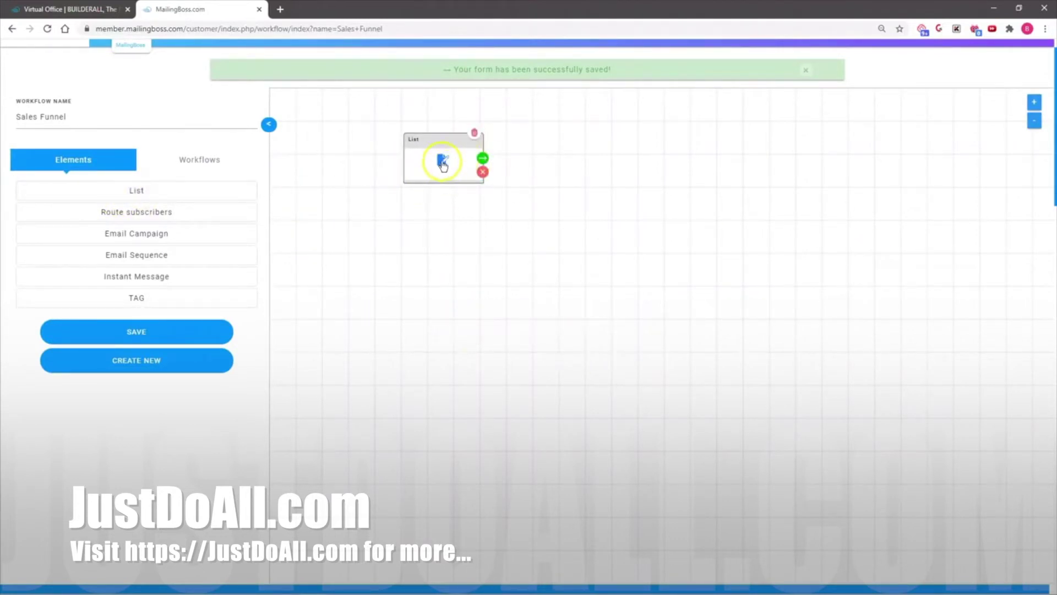
{"action": "left_click", "coordinate": [442, 161]}
{"action": "left_click", "coordinate": [415, 136]}
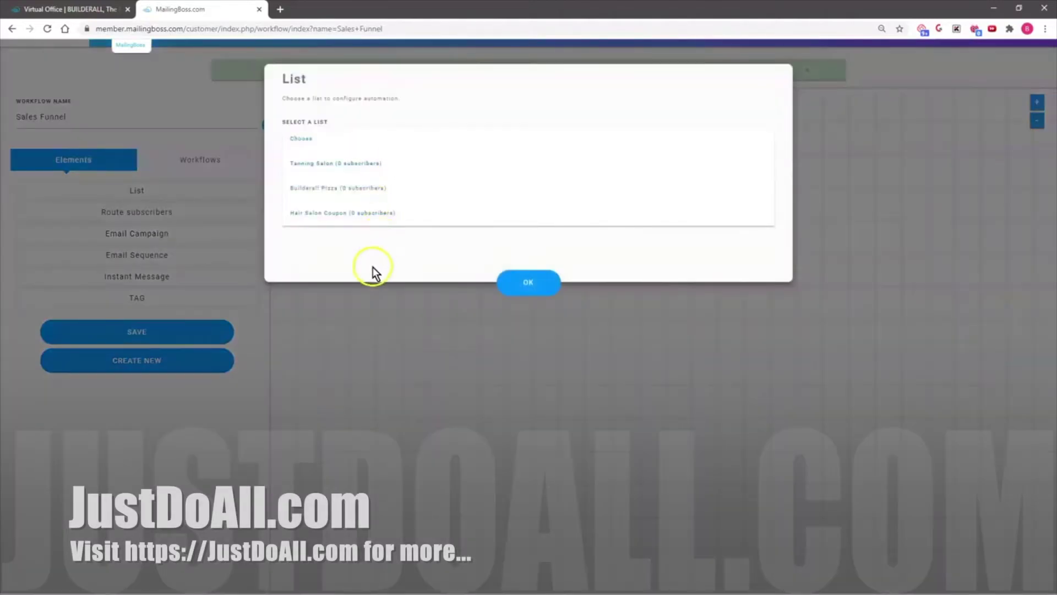
{"action": "left_click", "coordinate": [427, 102]}
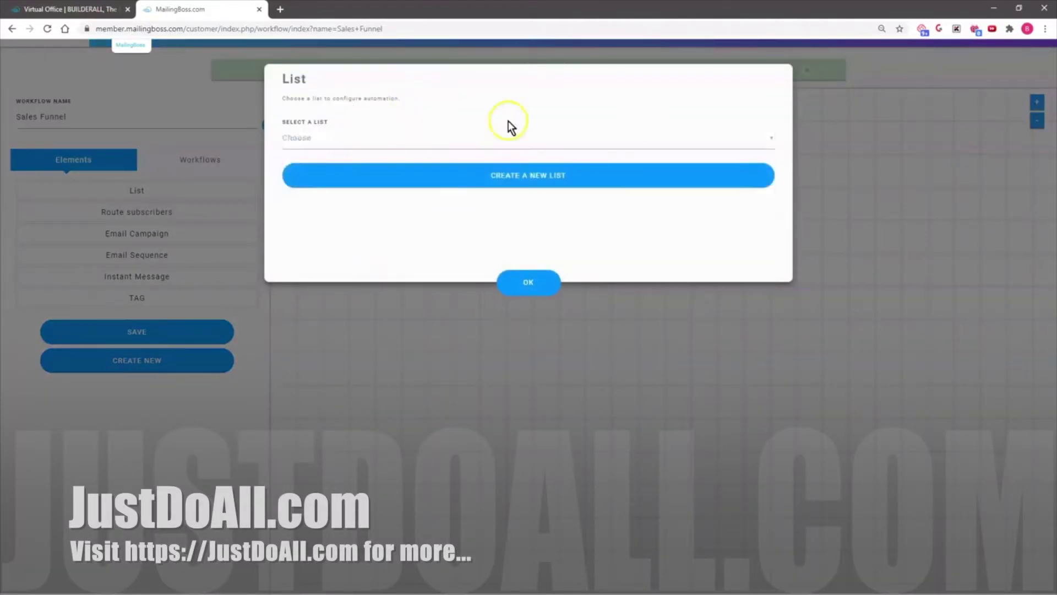
Start a new list named 'Upsell Downsell Funnel', using that name as display name and description.
{"action": "left_click", "coordinate": [534, 178]}
{"action": "left_click", "coordinate": [352, 122]}
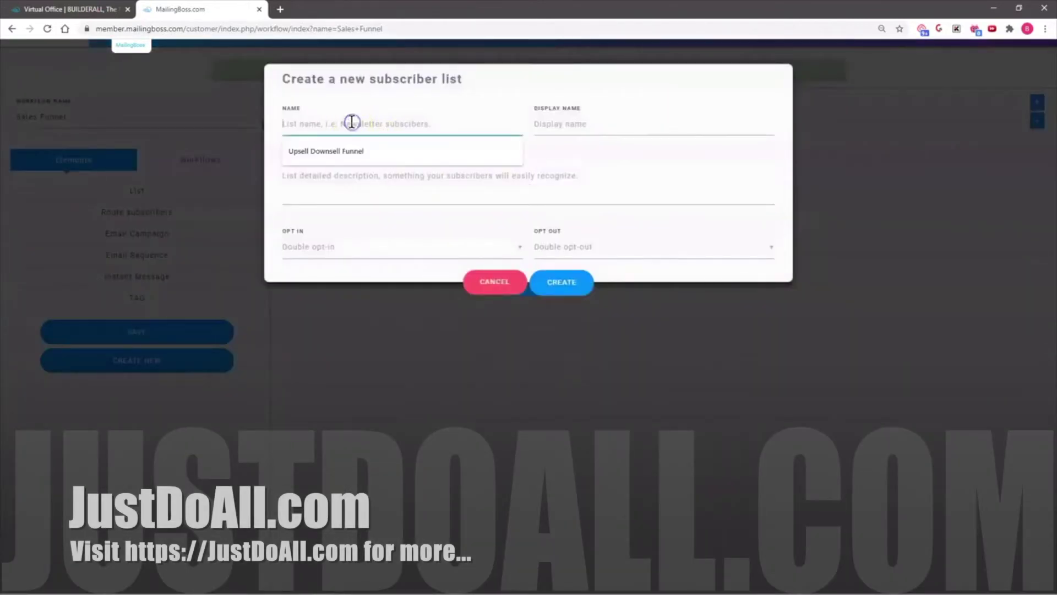
{"action": "left_click", "coordinate": [355, 151]}
{"action": "left_click_drag", "start_coordinate": [441, 131], "coordinate": [278, 123]}
{"action": "right_click", "coordinate": [301, 126]}
{"action": "left_click", "coordinate": [327, 167]}
{"action": "left_click", "coordinate": [593, 125]}
{"action": "key", "text": "ctrl+v"}
{"action": "left_click", "coordinate": [462, 182]}
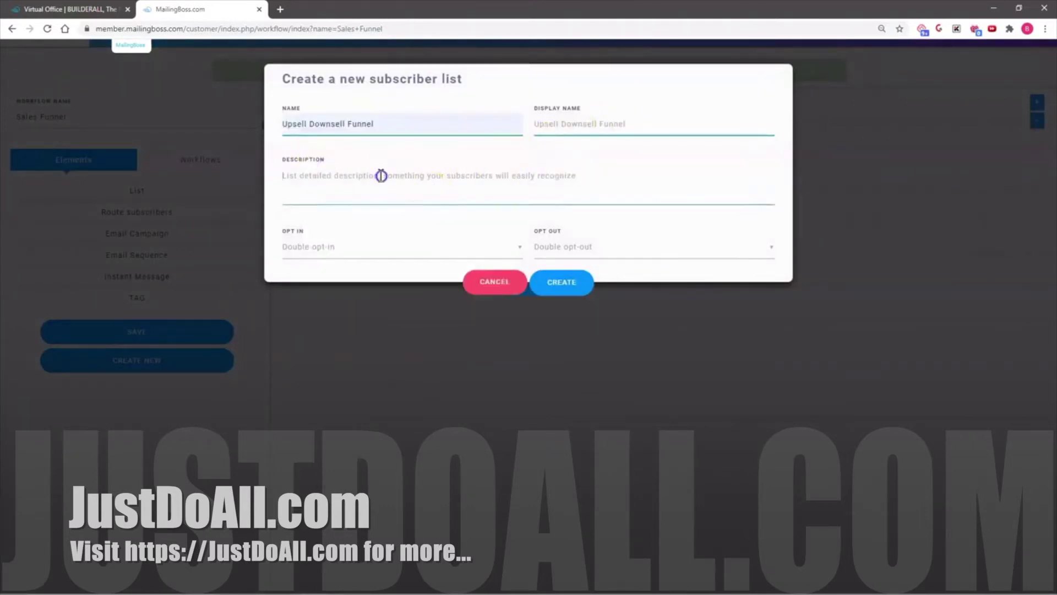
{"action": "key", "text": "ctrl+v"}
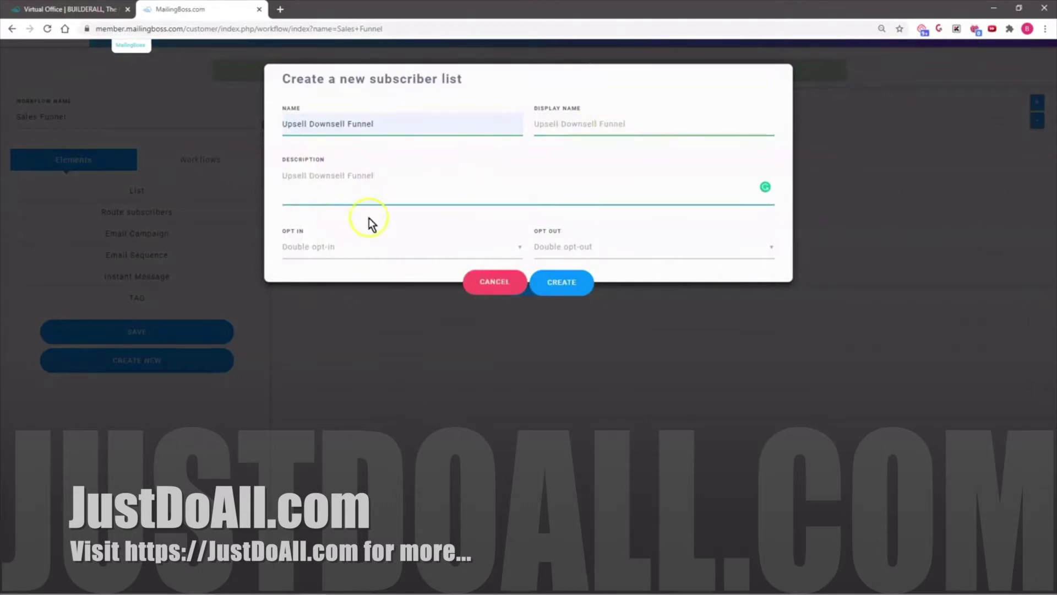
Keep double opt-in and create the Upsell Downsell Funnel list.
{"action": "left_click", "coordinate": [318, 248]}
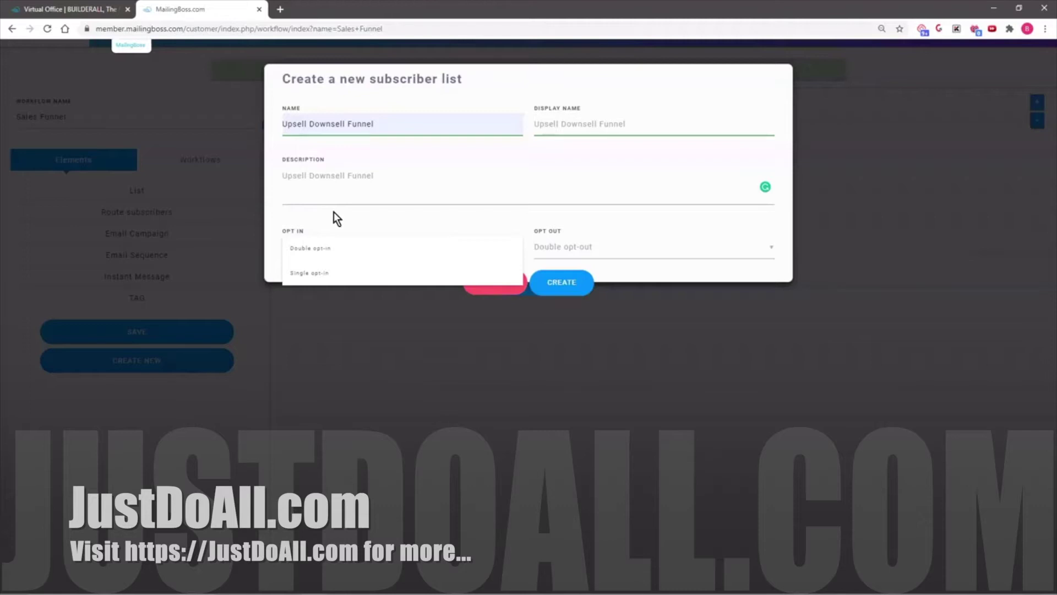
{"action": "left_click", "coordinate": [329, 246]}
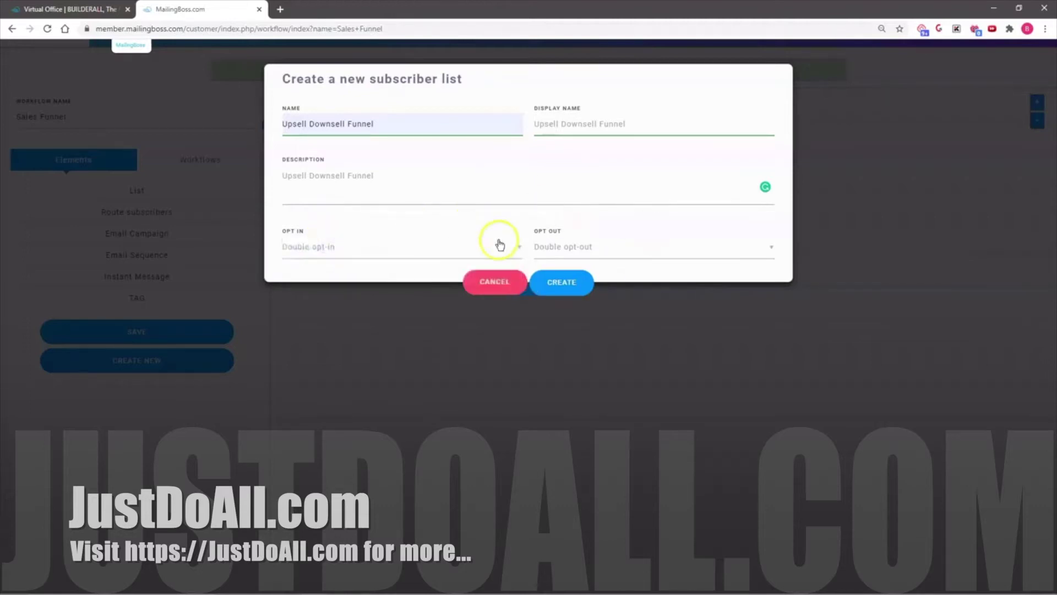
{"action": "left_click", "coordinate": [566, 285]}
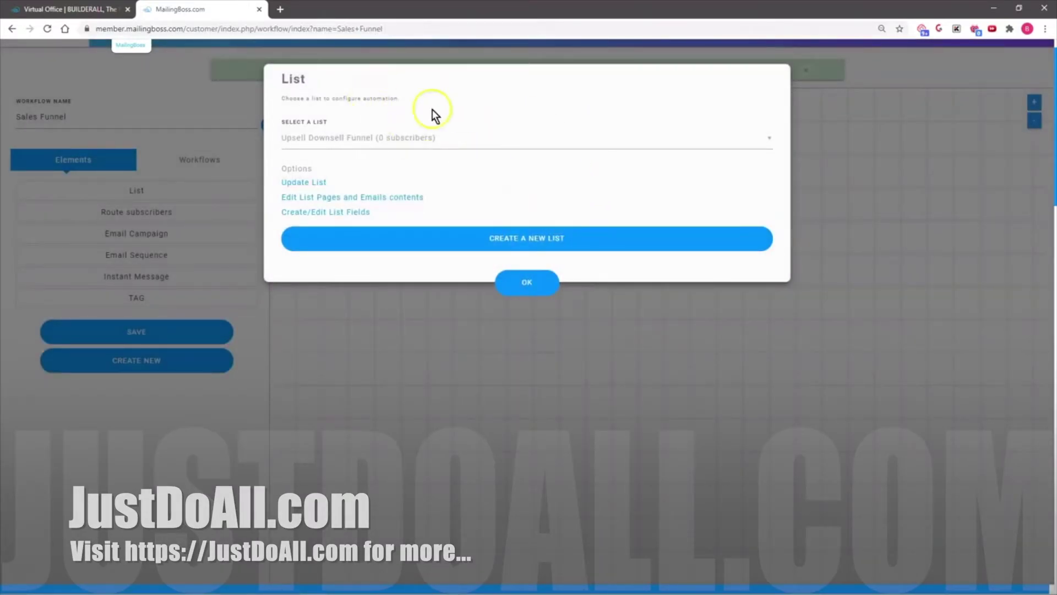
Open the list's advanced settings and keep subscriber approval set to No.
{"action": "left_click", "coordinate": [319, 182]}
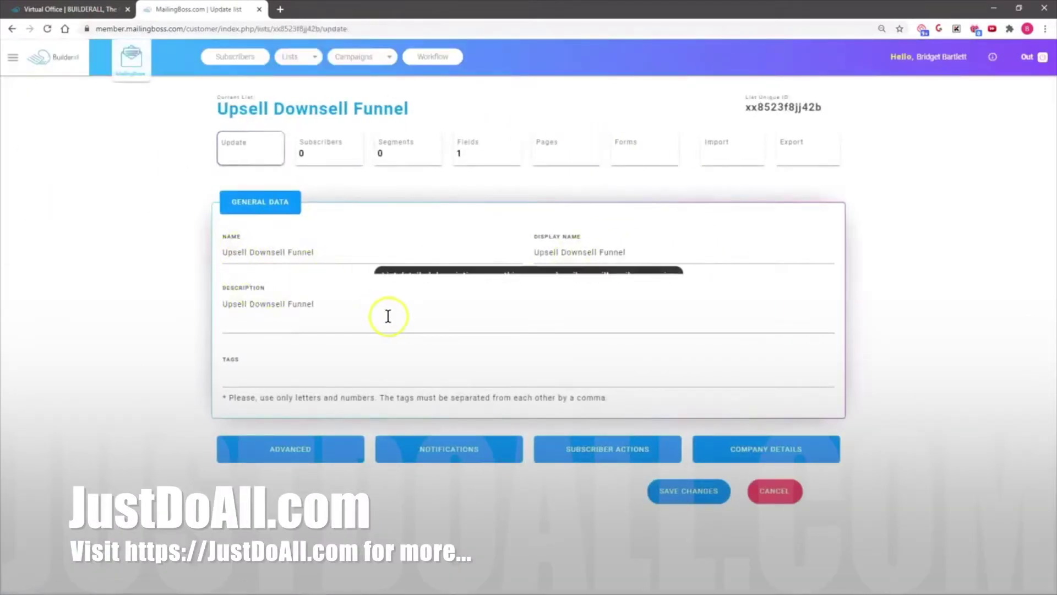
{"action": "left_click", "coordinate": [284, 449]}
{"action": "scroll", "coordinate": [149, 380], "scroll_direction": "down", "scroll_amount": 1}
{"action": "scroll", "coordinate": [150, 380], "scroll_direction": "down", "scroll_amount": 3}
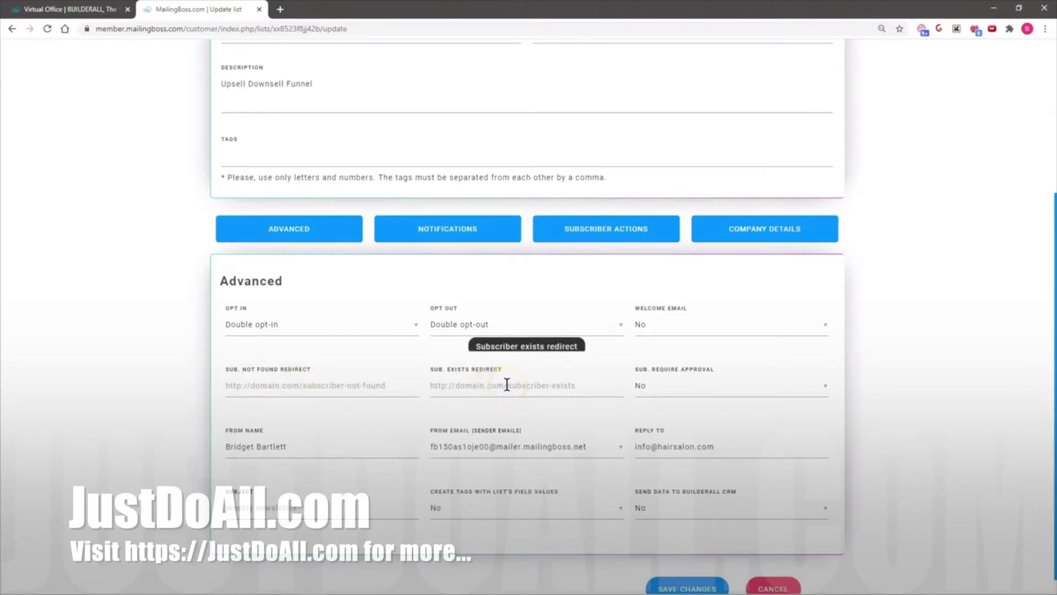
{"action": "left_click", "coordinate": [671, 388]}
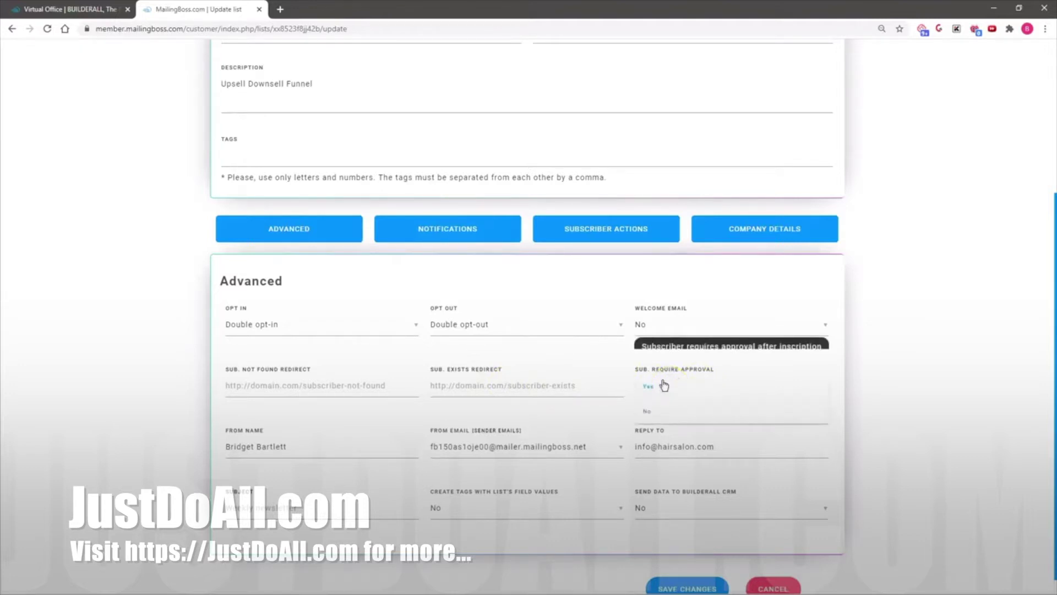
{"action": "left_click", "coordinate": [655, 414]}
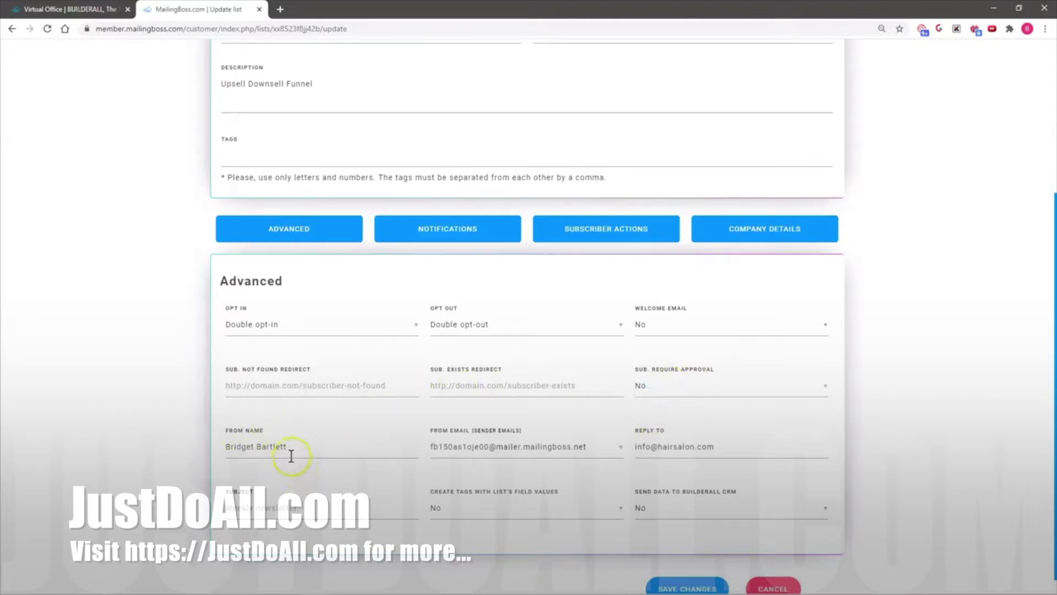
Choose the MailingBoss sender email address for the list.
{"action": "left_click", "coordinate": [493, 447]}
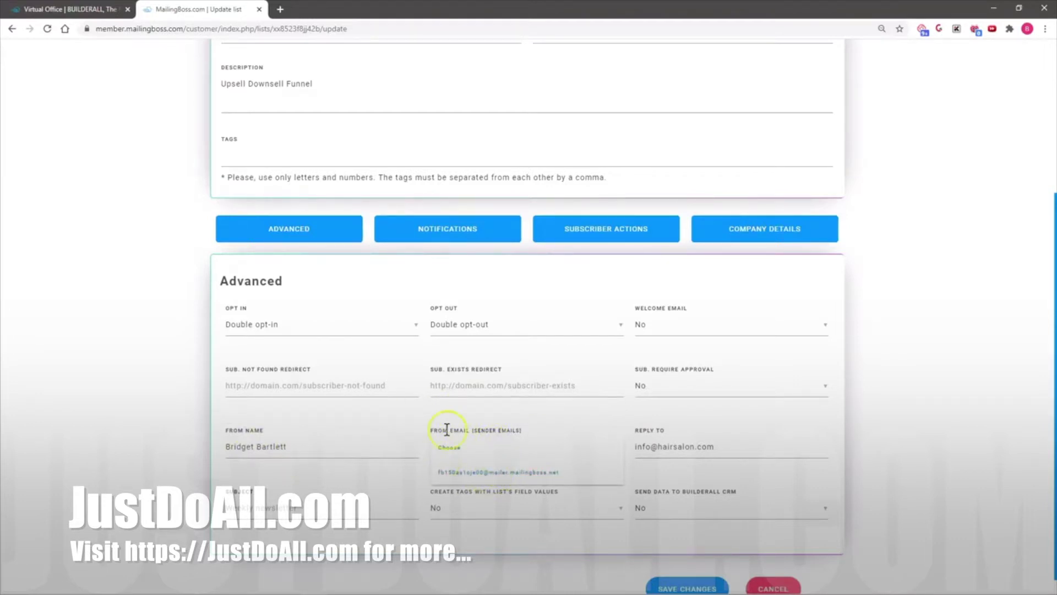
{"action": "left_click", "coordinate": [472, 472]}
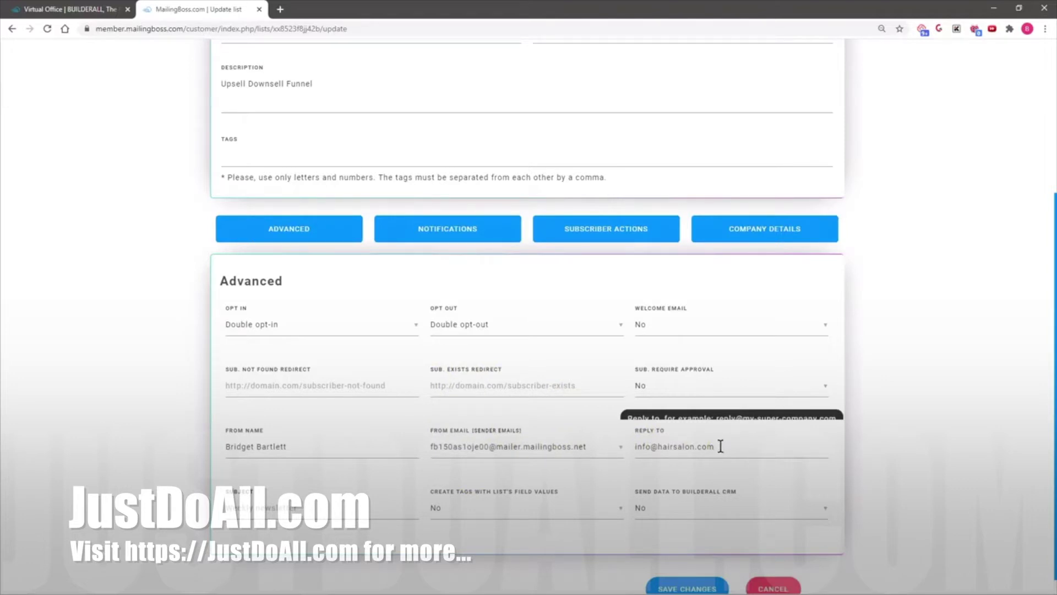
{"action": "left_click_drag", "start_coordinate": [720, 446], "coordinate": [625, 443]}
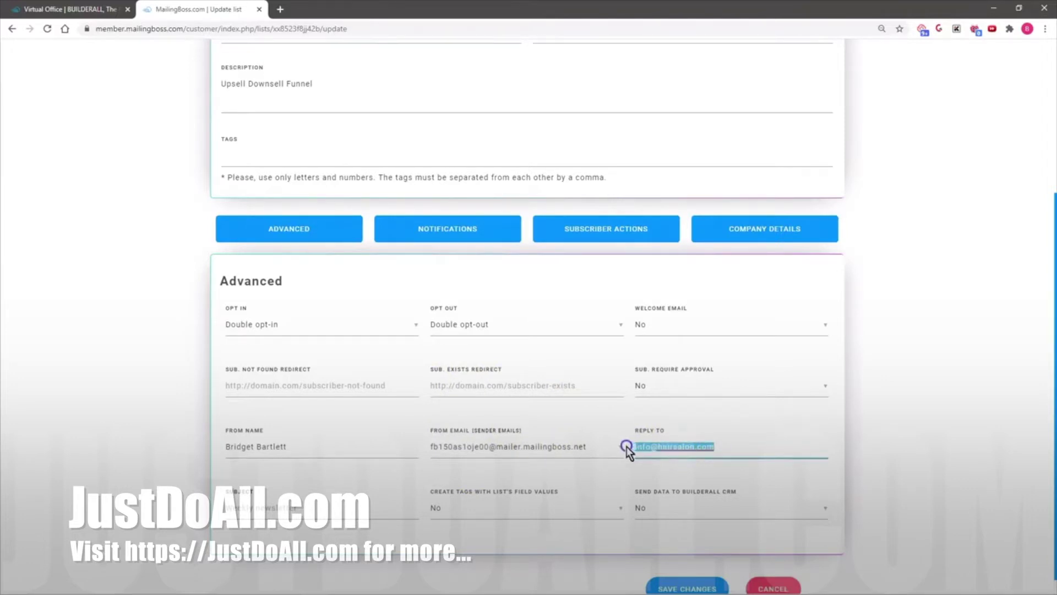
{"action": "left_click", "coordinate": [739, 429]}
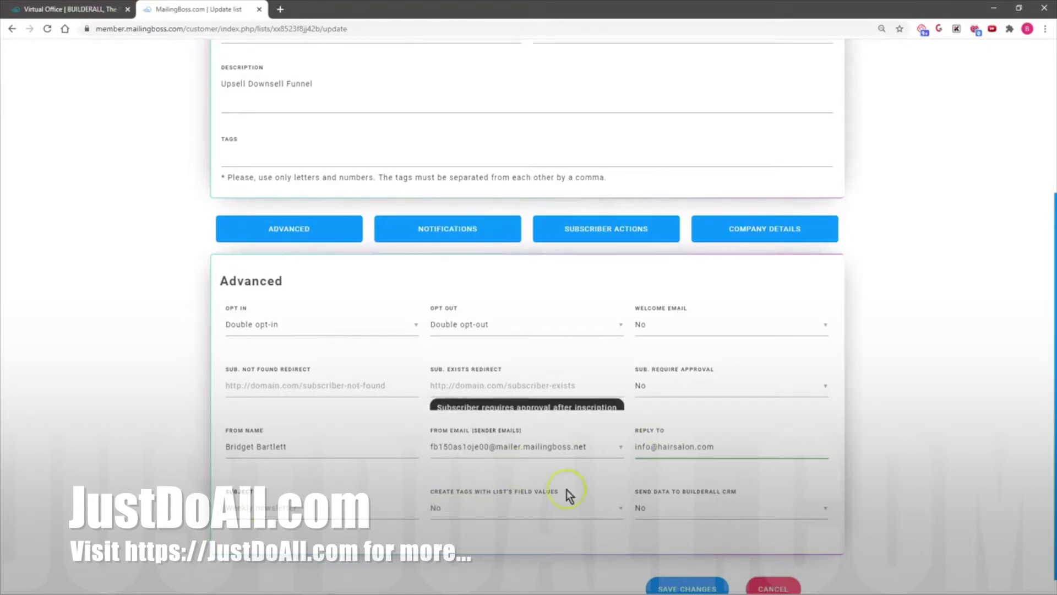
Set Send Data to Builderall CRM to Yes and save the advanced settings.
{"action": "left_click", "coordinate": [662, 511]}
{"action": "left_click", "coordinate": [661, 510]}
{"action": "left_click", "coordinate": [661, 510]}
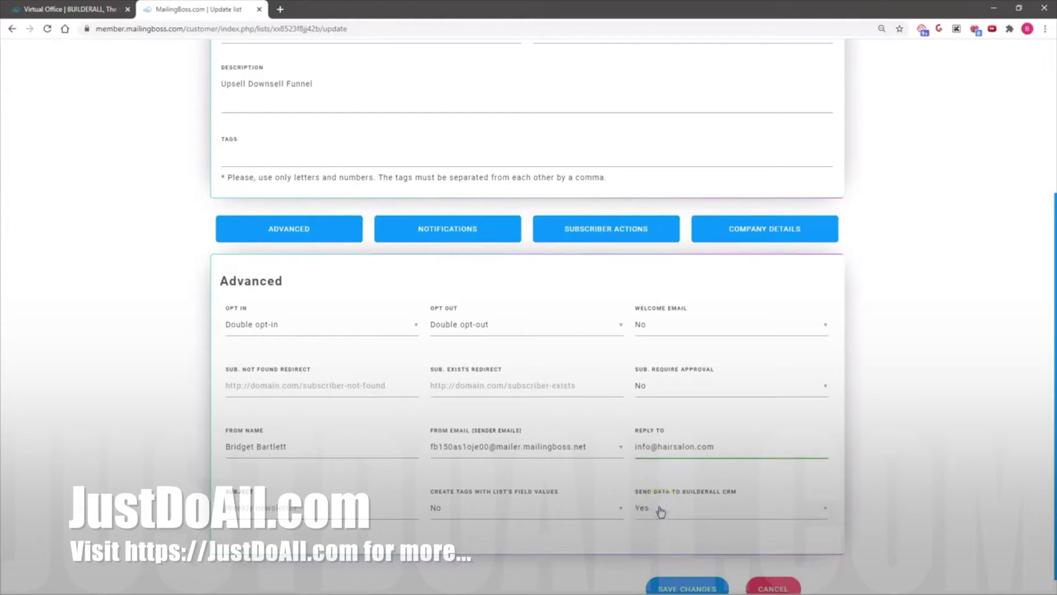
{"action": "left_click", "coordinate": [674, 477]}
{"action": "left_click", "coordinate": [680, 585]}
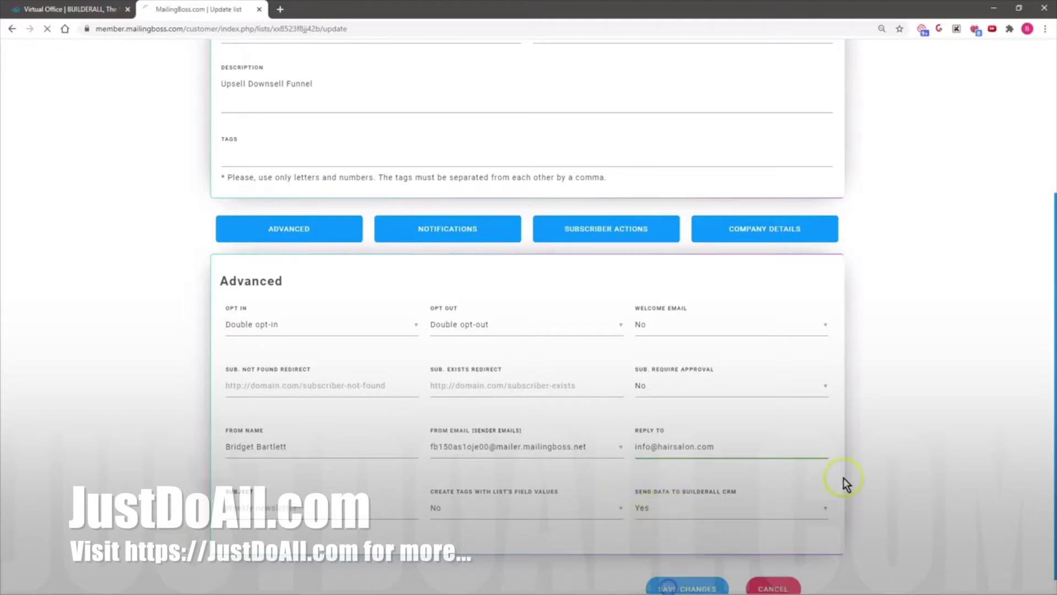
{"action": "scroll", "coordinate": [909, 454], "scroll_direction": "down", "scroll_amount": 3}
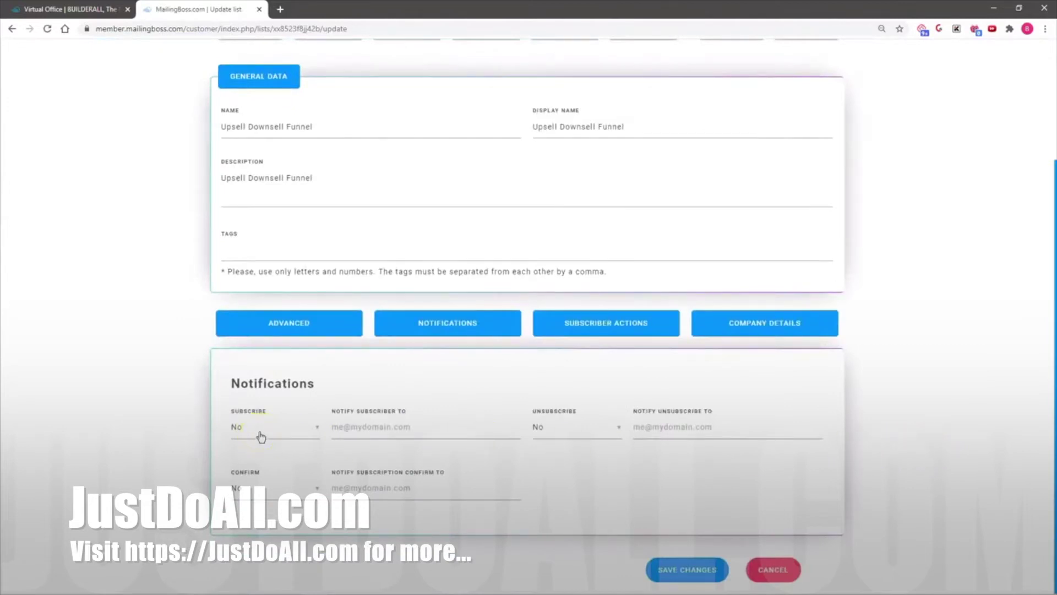
Leave the list's subscribe notifications set to No.
{"action": "left_click", "coordinate": [375, 430]}
{"action": "left_click", "coordinate": [248, 426]}
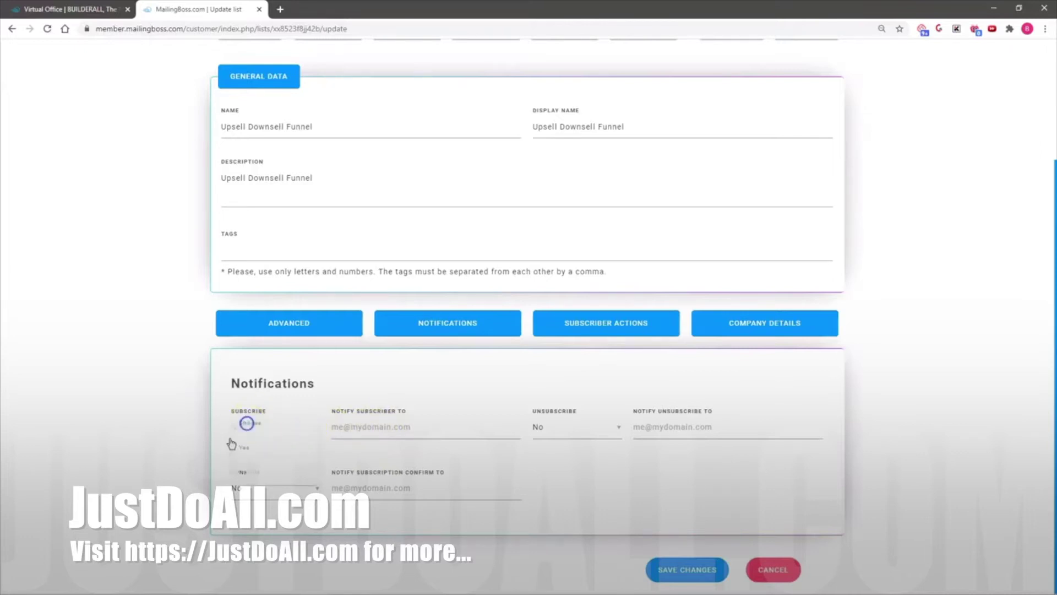
{"action": "left_click", "coordinate": [345, 426]}
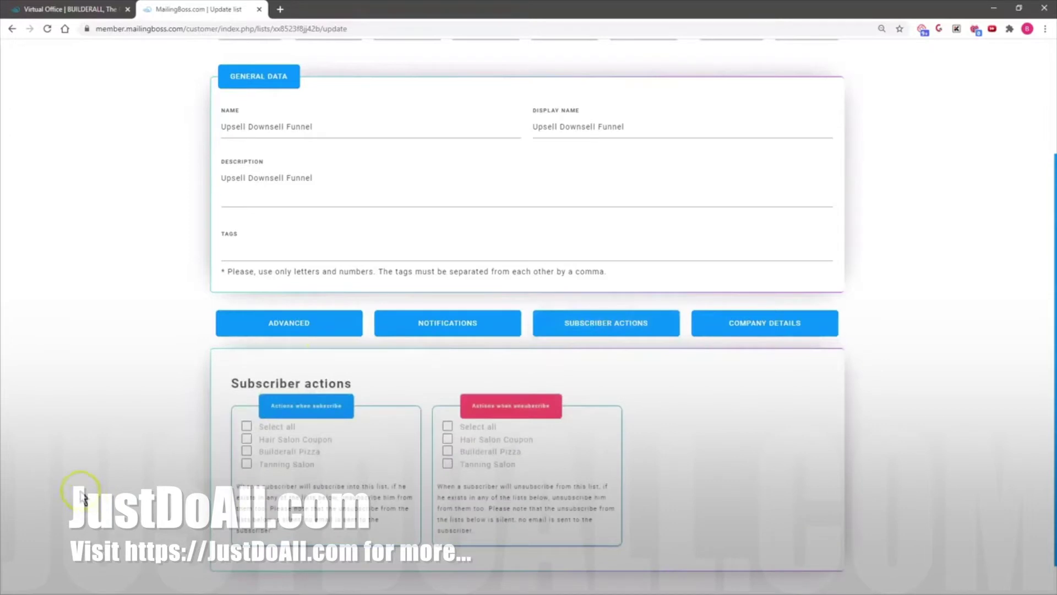
{"action": "scroll", "coordinate": [154, 455], "scroll_direction": "down", "scroll_amount": 1}
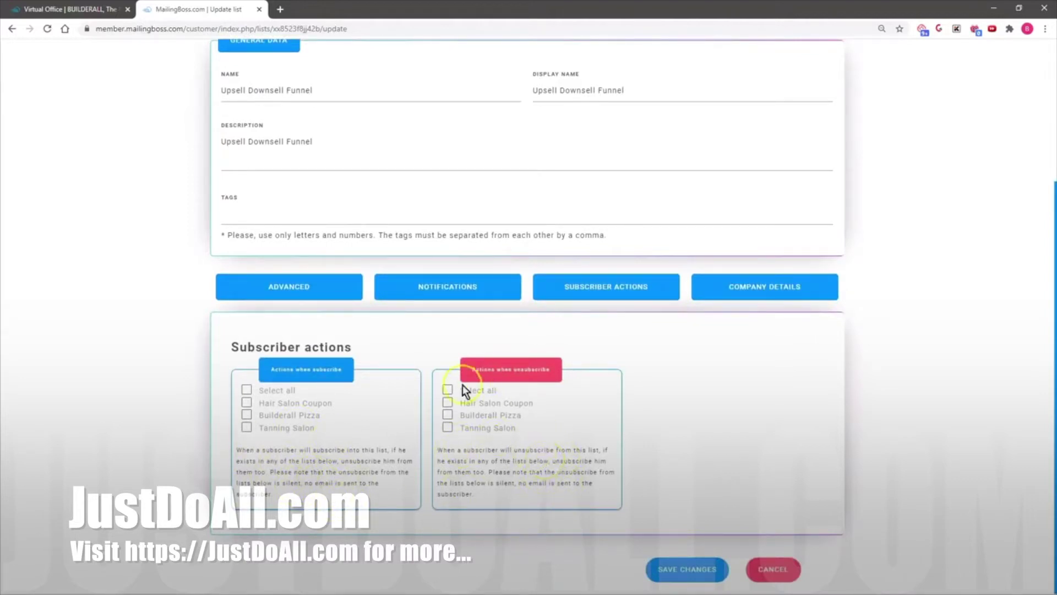
Review the Hair Salon Experts company details and save the list settings.
{"action": "left_click", "coordinate": [767, 289]}
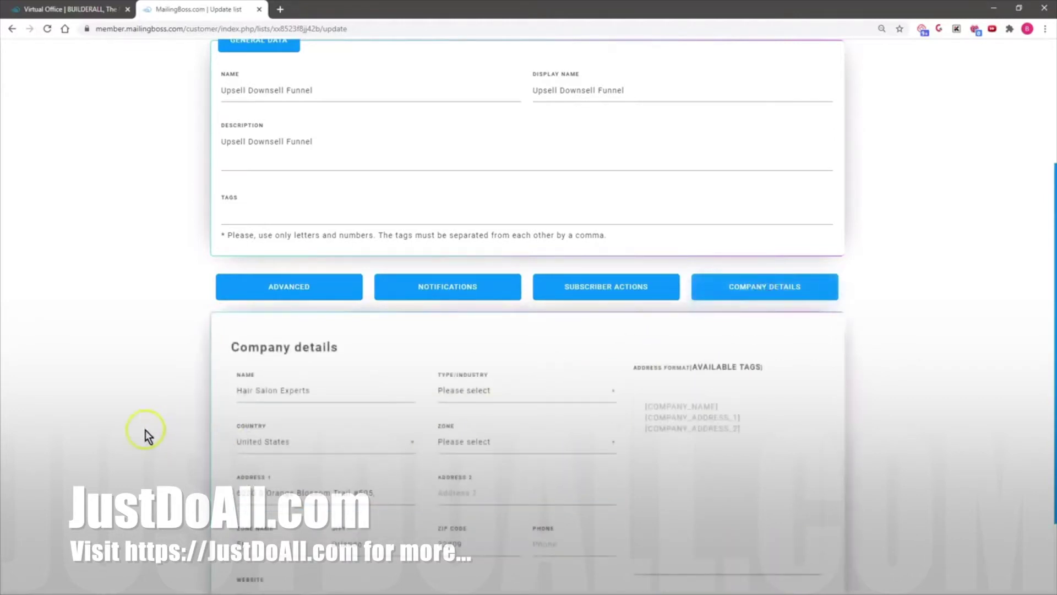
{"action": "scroll", "coordinate": [146, 440], "scroll_direction": "down", "scroll_amount": 1}
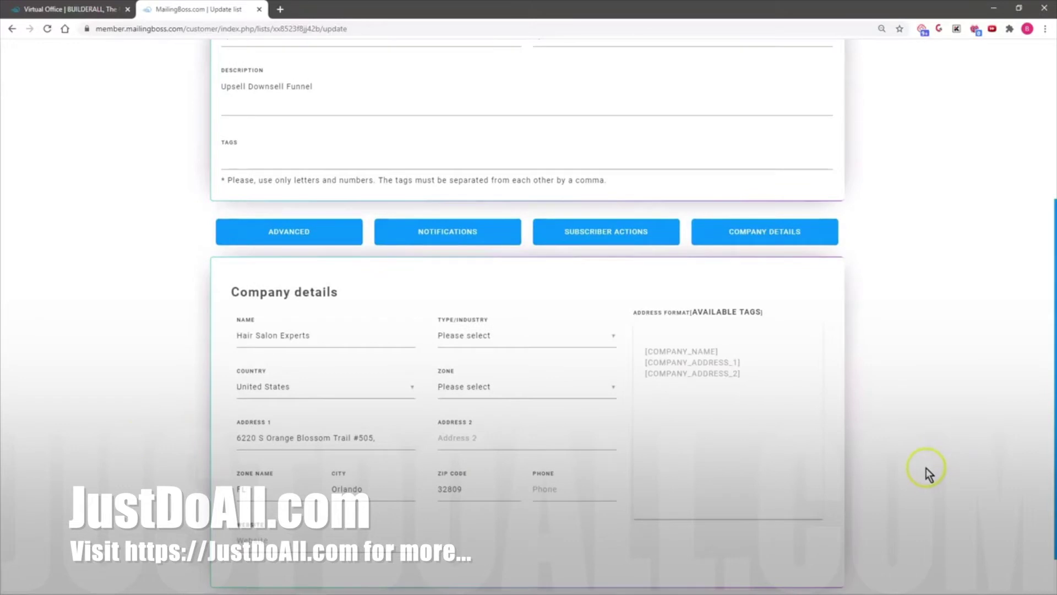
{"action": "scroll", "coordinate": [925, 471], "scroll_direction": "up", "scroll_amount": 5}
{"action": "mouse_move", "coordinate": [916, 55]}
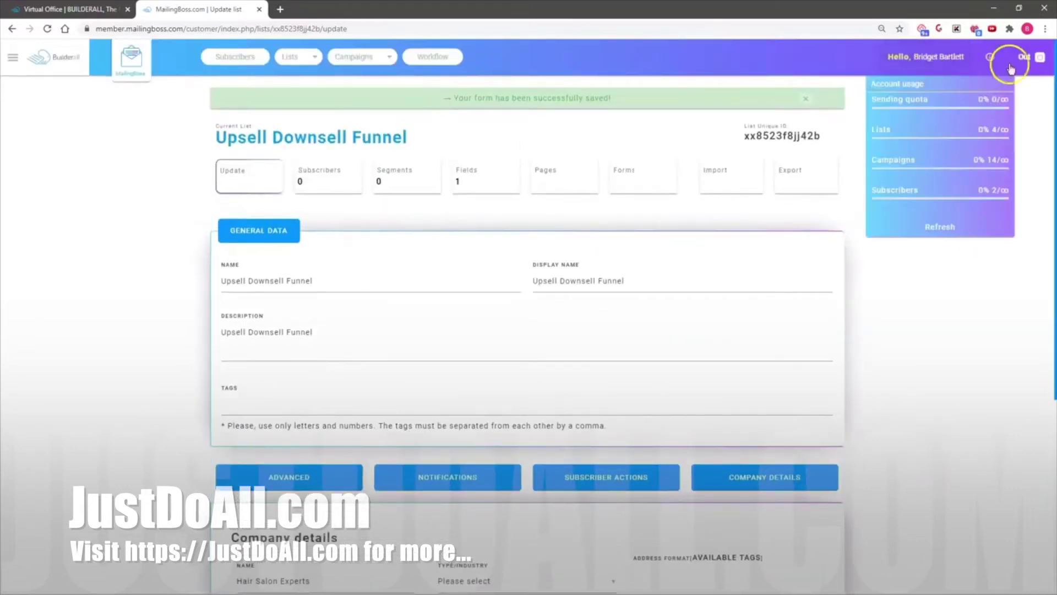
{"action": "scroll", "coordinate": [473, 314], "scroll_direction": "down", "scroll_amount": 5}
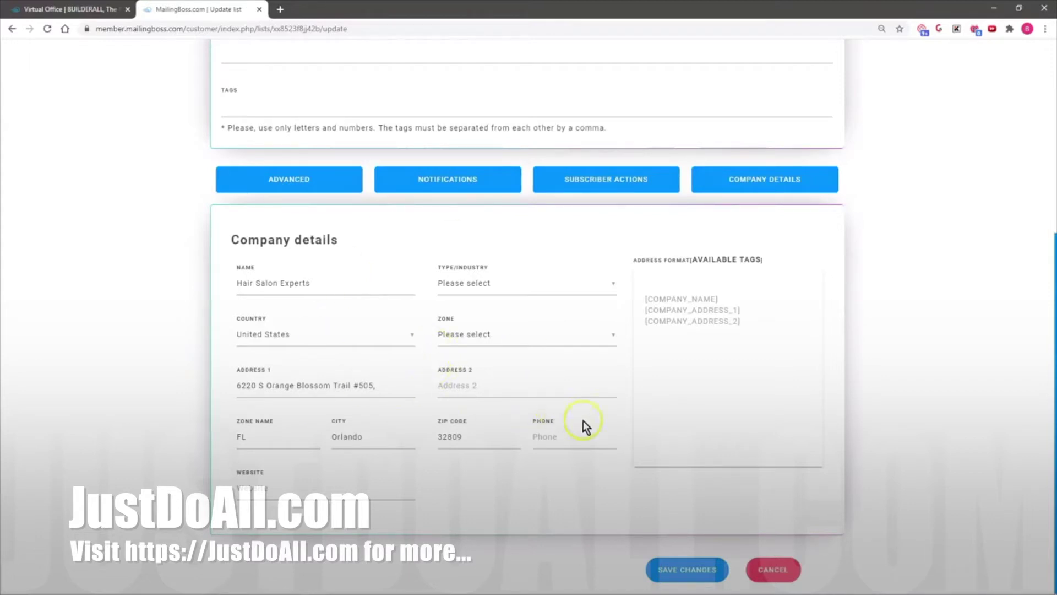
{"action": "left_click", "coordinate": [662, 563]}
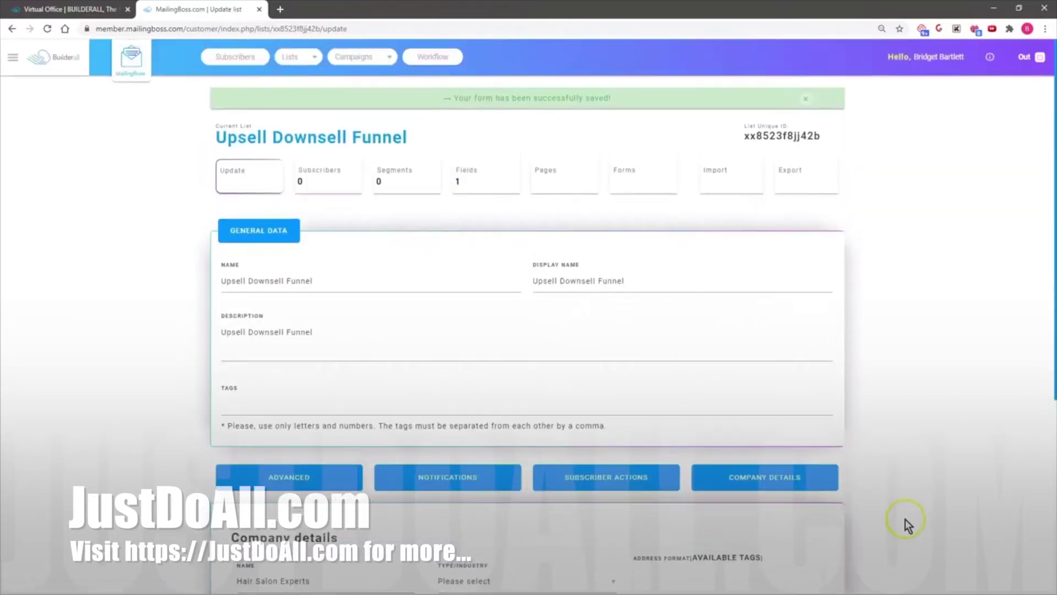
Check the list's empty Subscribers and Segments tabs, then view its Fields.
{"action": "left_click", "coordinate": [325, 181]}
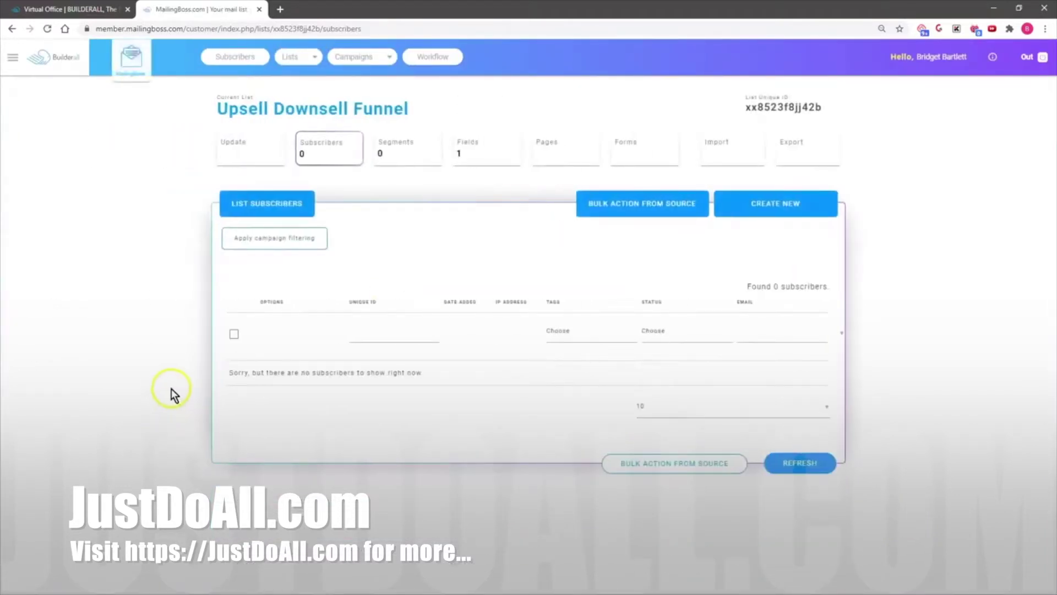
{"action": "left_click", "coordinate": [414, 156]}
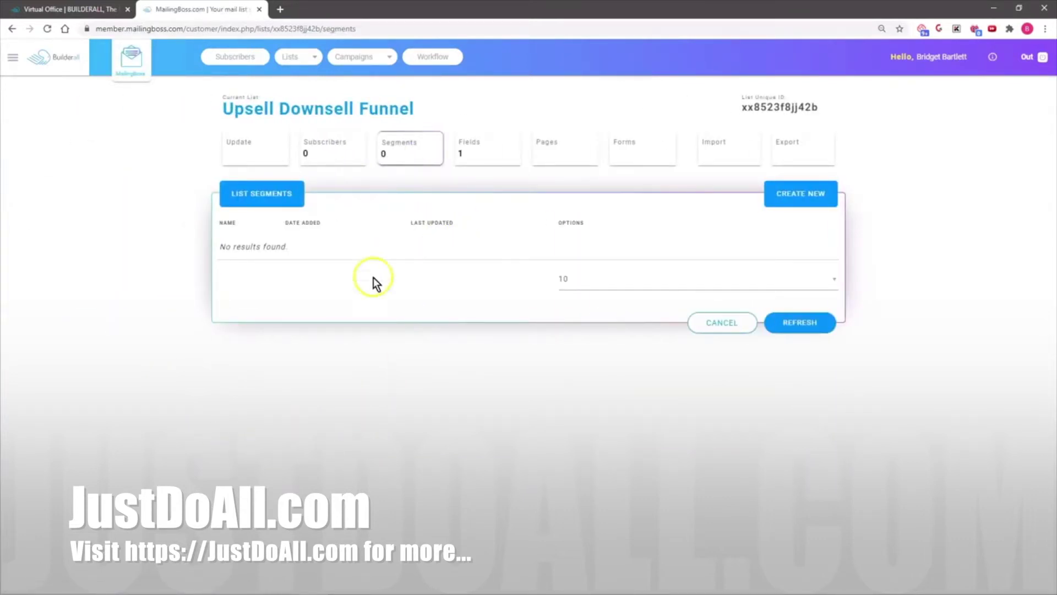
{"action": "left_click", "coordinate": [495, 144]}
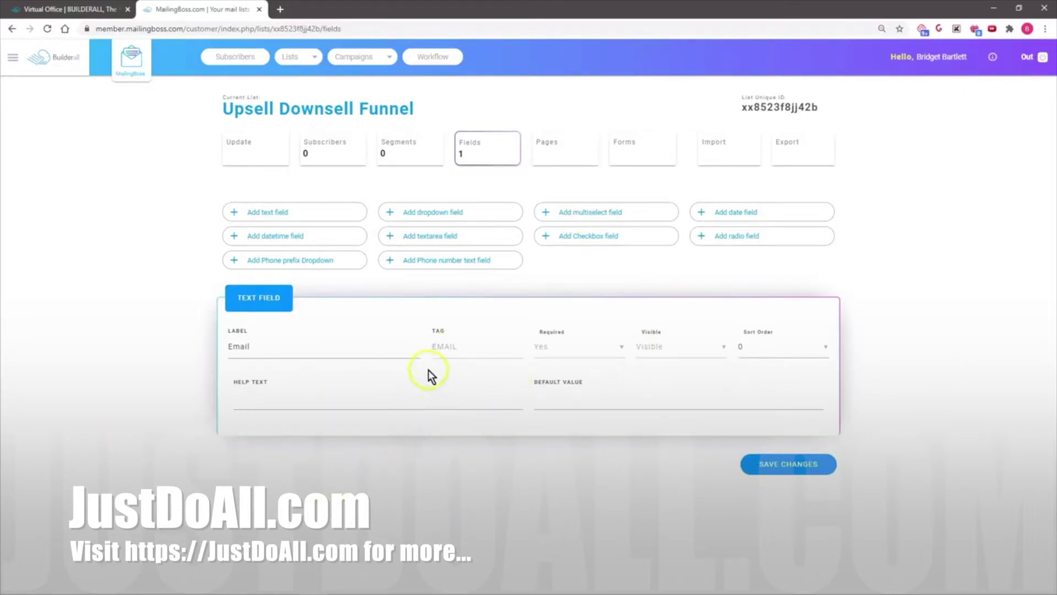
Add a required text field labelled First Name, tag FNAME, with sort order 1.
{"action": "left_click", "coordinate": [237, 215]}
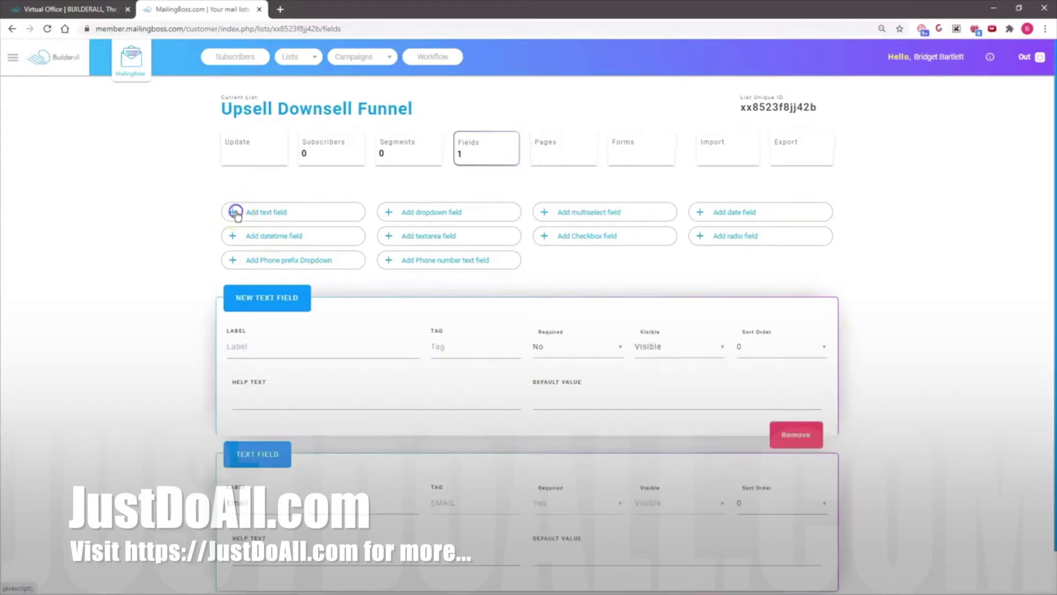
{"action": "left_click", "coordinate": [242, 346]}
{"action": "left_click", "coordinate": [265, 374]}
{"action": "left_click", "coordinate": [451, 345]}
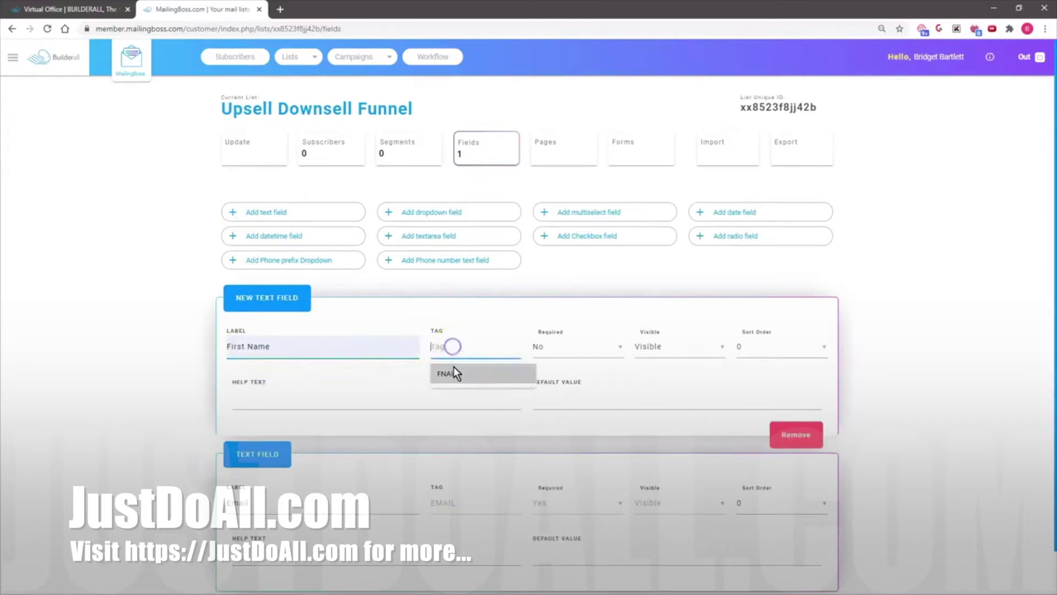
{"action": "left_click", "coordinate": [453, 375]}
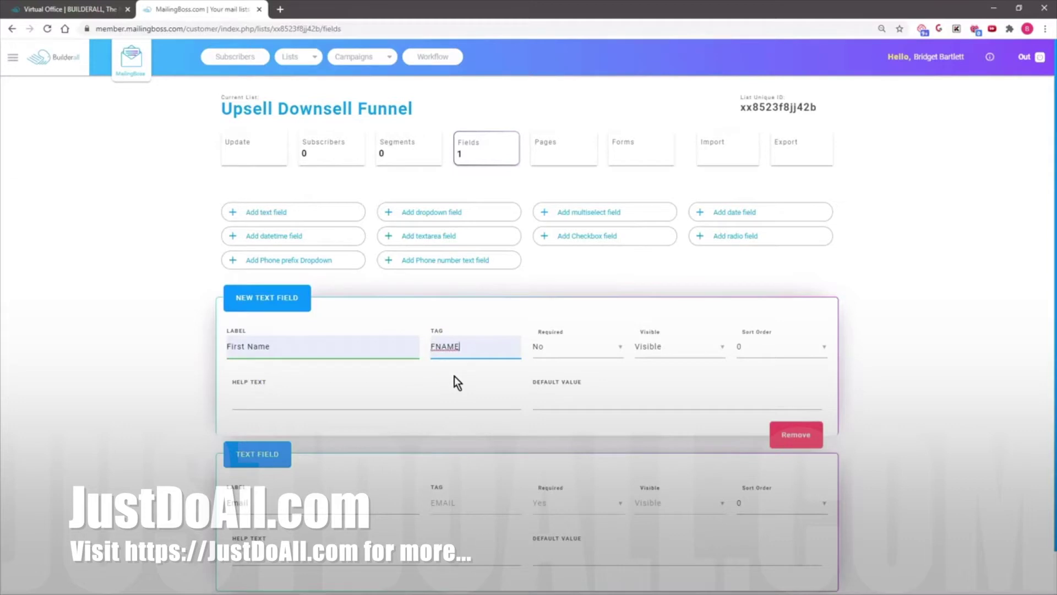
{"action": "left_click", "coordinate": [570, 349]}
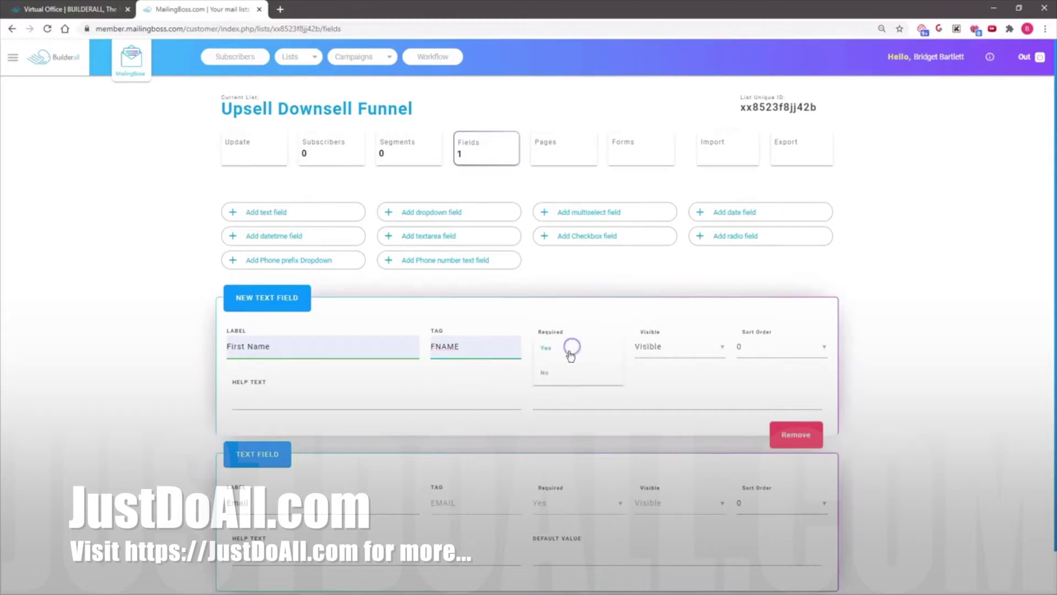
{"action": "left_click", "coordinate": [564, 348]}
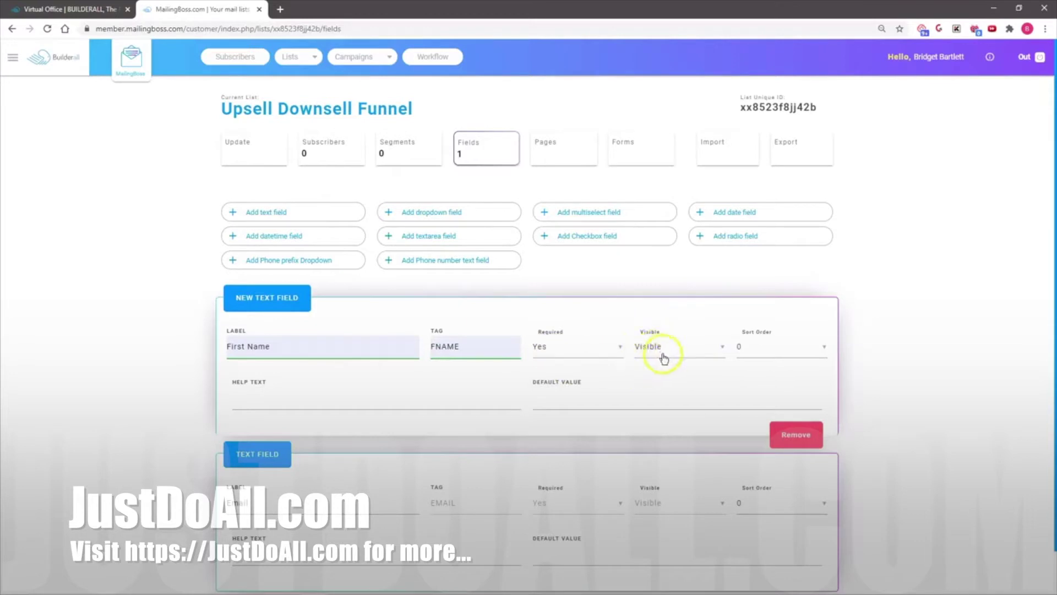
{"action": "left_click", "coordinate": [751, 350]}
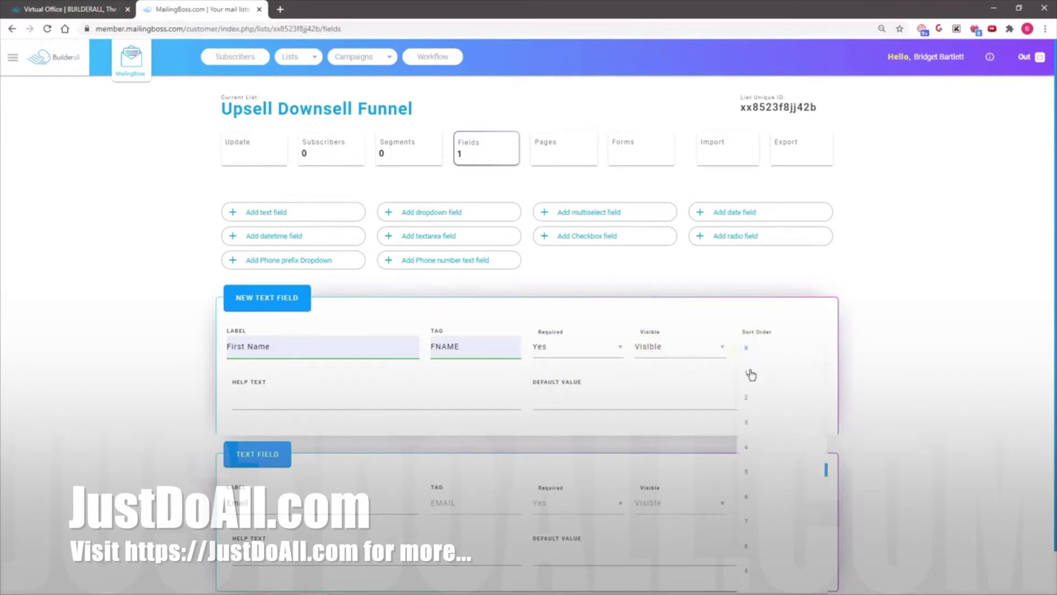
{"action": "left_click", "coordinate": [752, 375]}
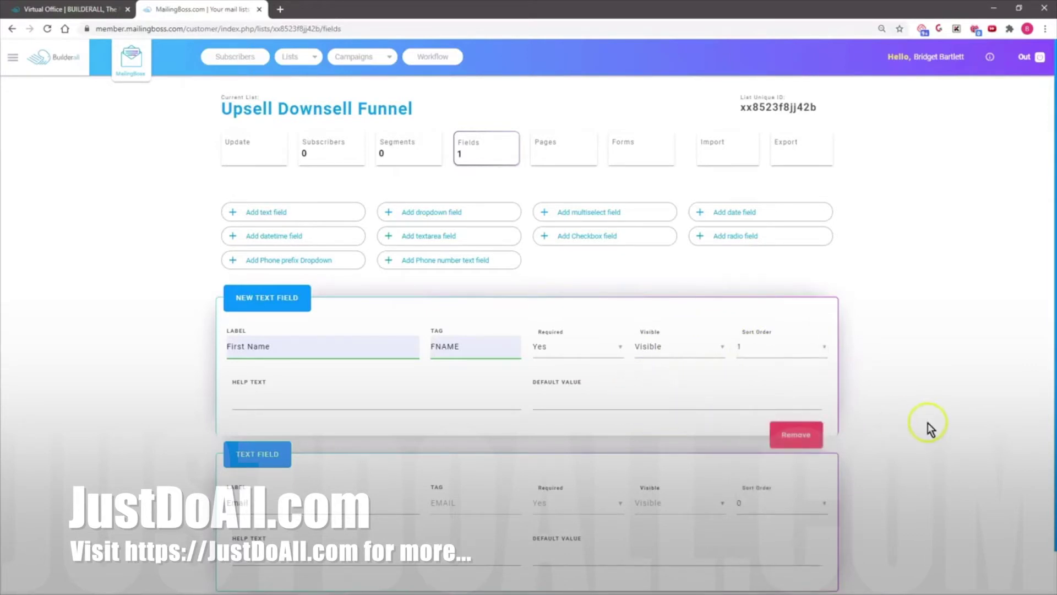
Set the Email field's sort order to 2, save the fields, and view the list's Pages.
{"action": "scroll", "coordinate": [916, 472], "scroll_direction": "down", "scroll_amount": 1}
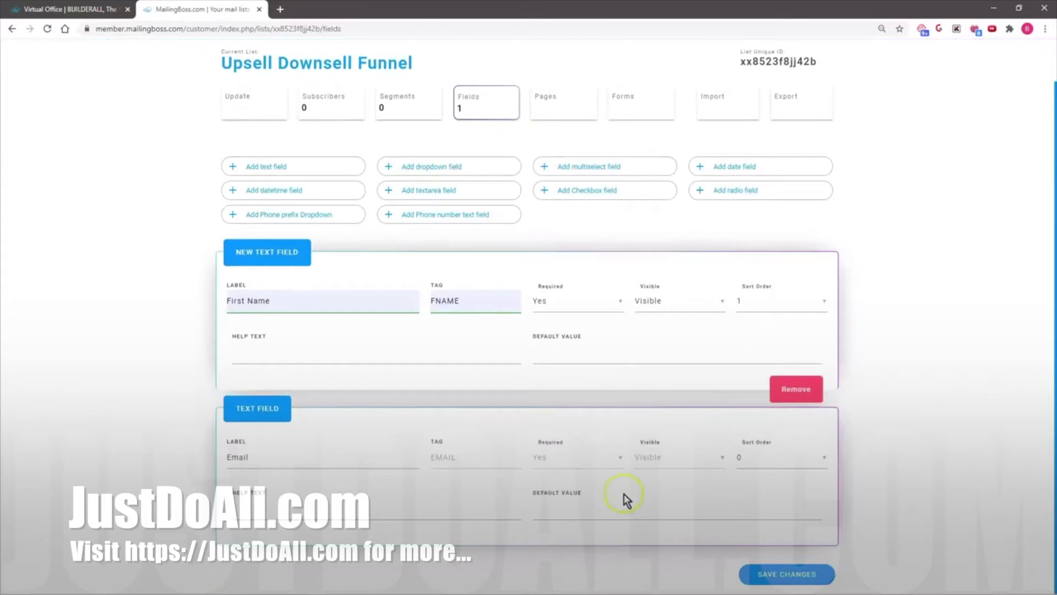
{"action": "left_click", "coordinate": [744, 471]}
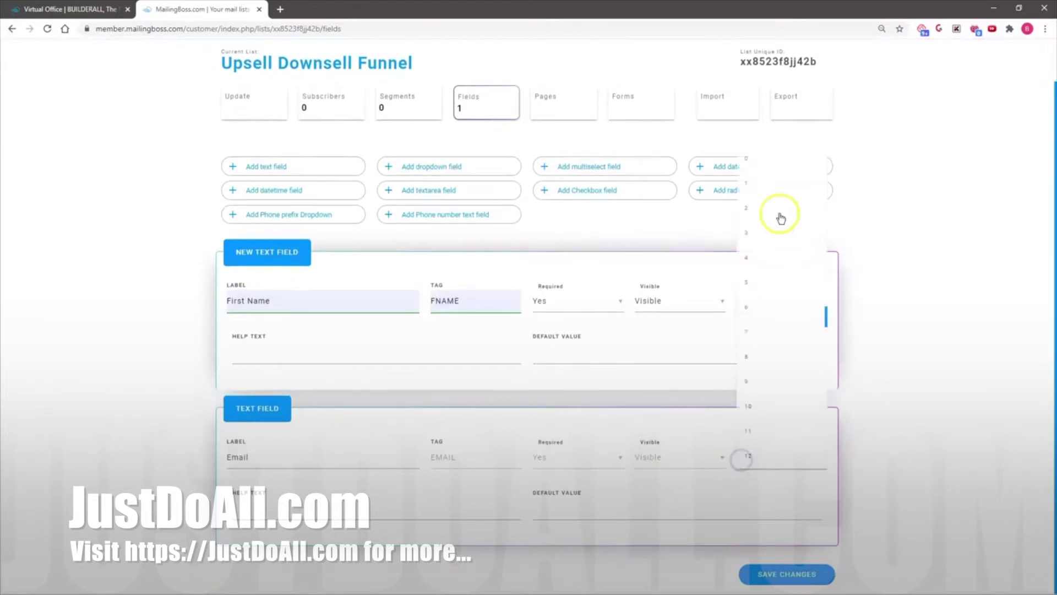
{"action": "left_click", "coordinate": [750, 209]}
{"action": "left_click", "coordinate": [787, 574]}
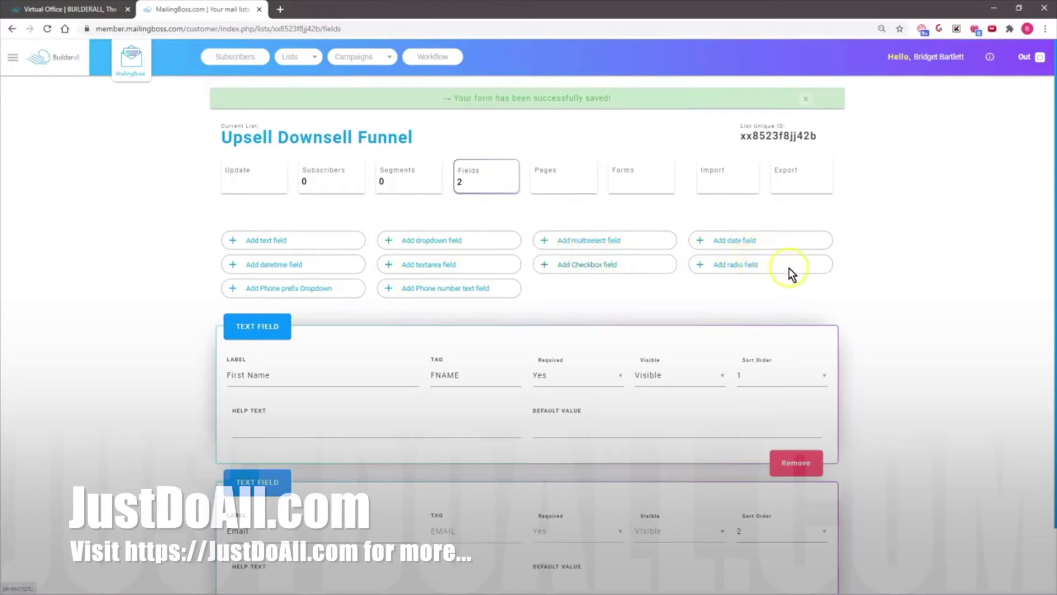
{"action": "scroll", "coordinate": [930, 407], "scroll_direction": "down", "scroll_amount": 1}
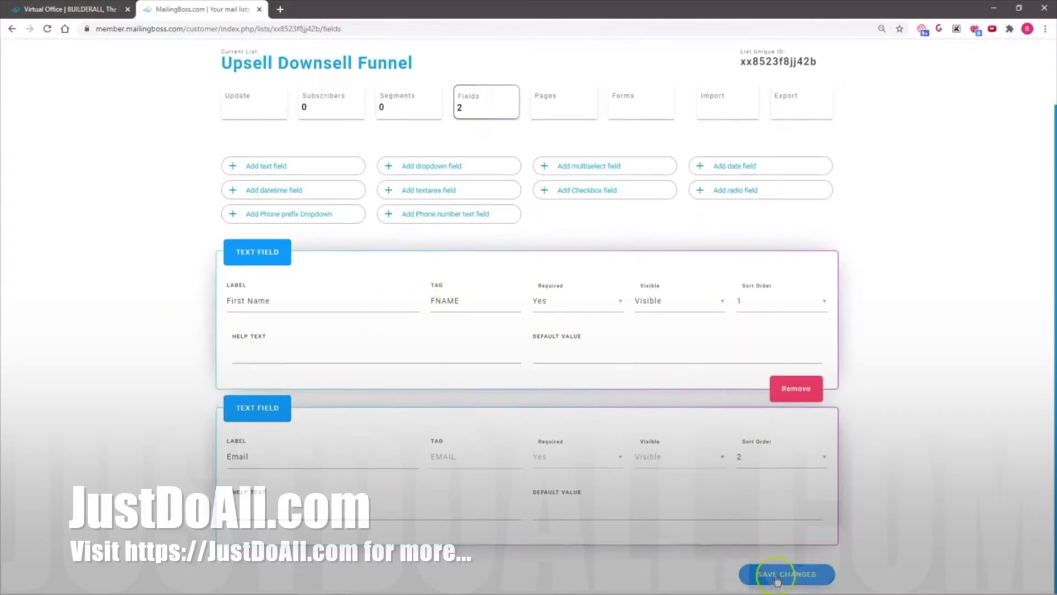
{"action": "left_click", "coordinate": [555, 109]}
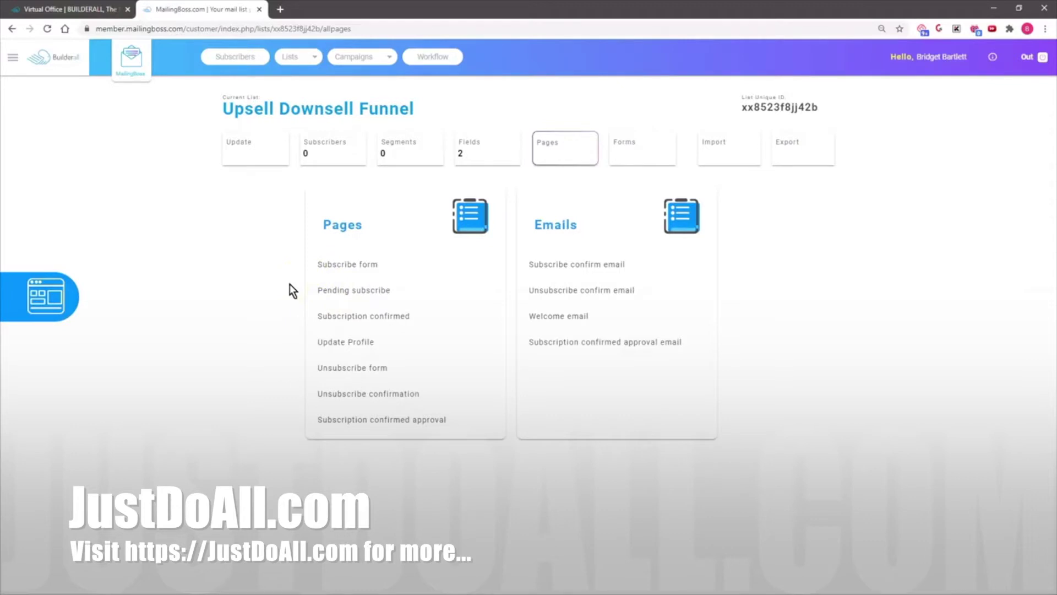
Switch back to the Builderall Virtual Office dashboard tab.
{"action": "left_click", "coordinate": [271, 281]}
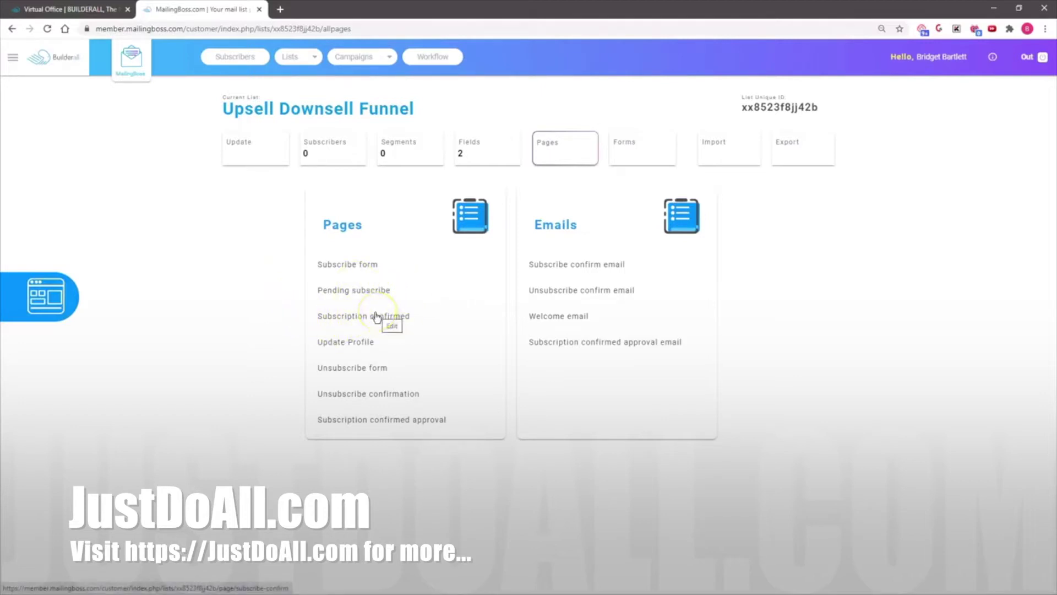
{"action": "left_click", "coordinate": [69, 9]}
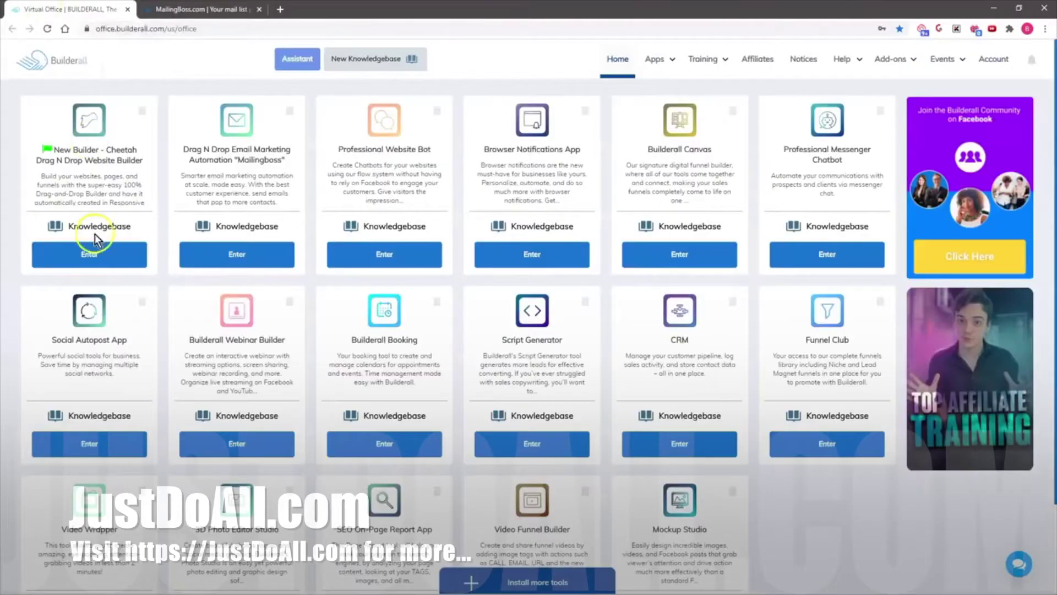
Open the Upsell Funnel site in Cheetah and publish it.
{"action": "left_click", "coordinate": [89, 252]}
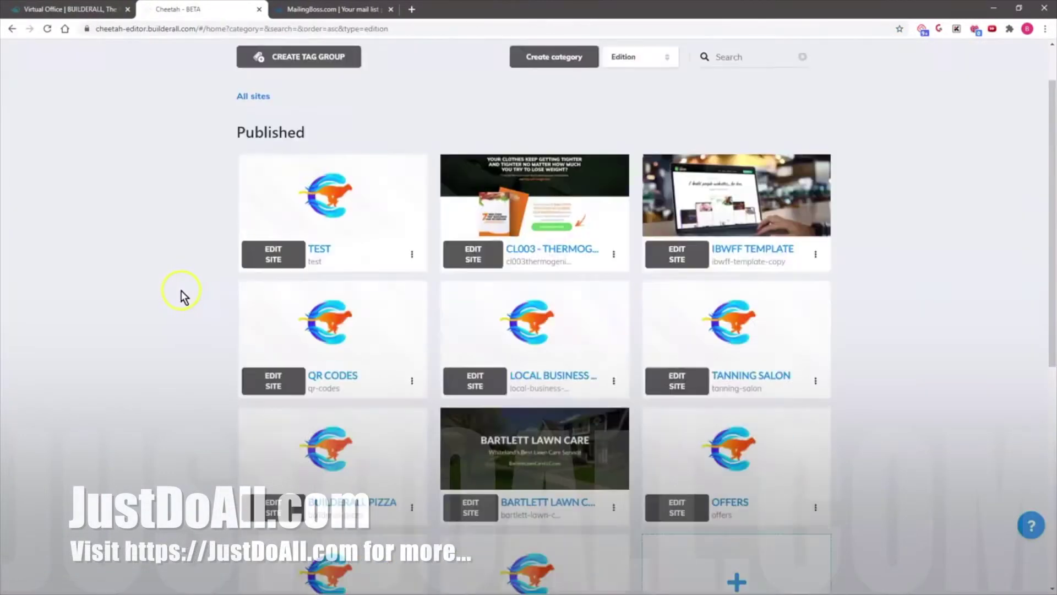
{"action": "scroll", "coordinate": [181, 292], "scroll_direction": "down", "scroll_amount": 7}
{"action": "scroll", "coordinate": [171, 283], "scroll_direction": "up", "scroll_amount": 5}
{"action": "left_click", "coordinate": [524, 304]}
{"action": "left_click", "coordinate": [524, 304]}
{"action": "scroll", "coordinate": [463, 385], "scroll_direction": "down", "scroll_amount": 3}
{"action": "left_click", "coordinate": [467, 441]}
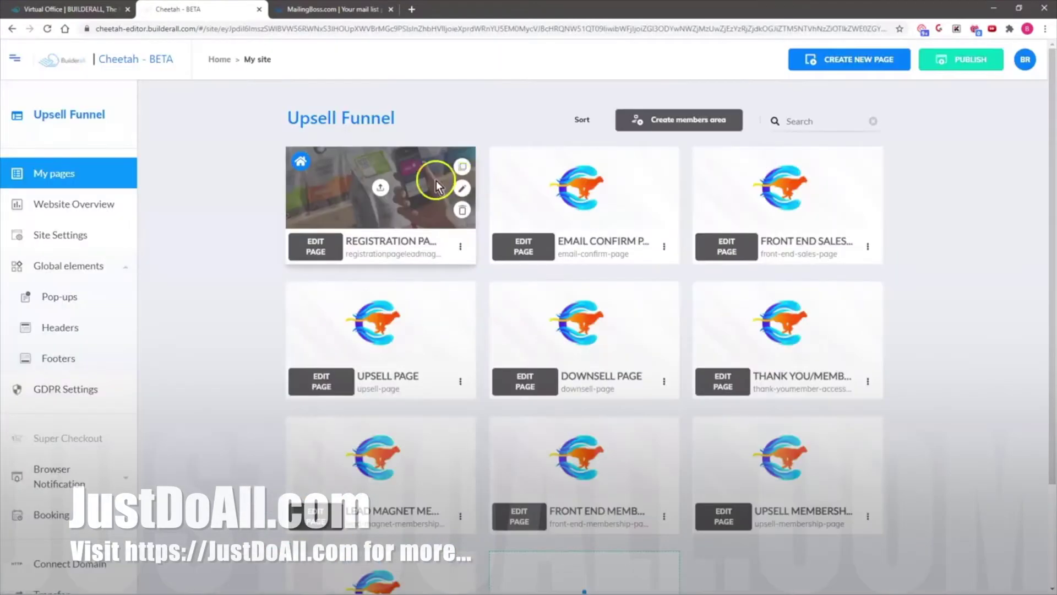
{"action": "left_click", "coordinate": [978, 59]}
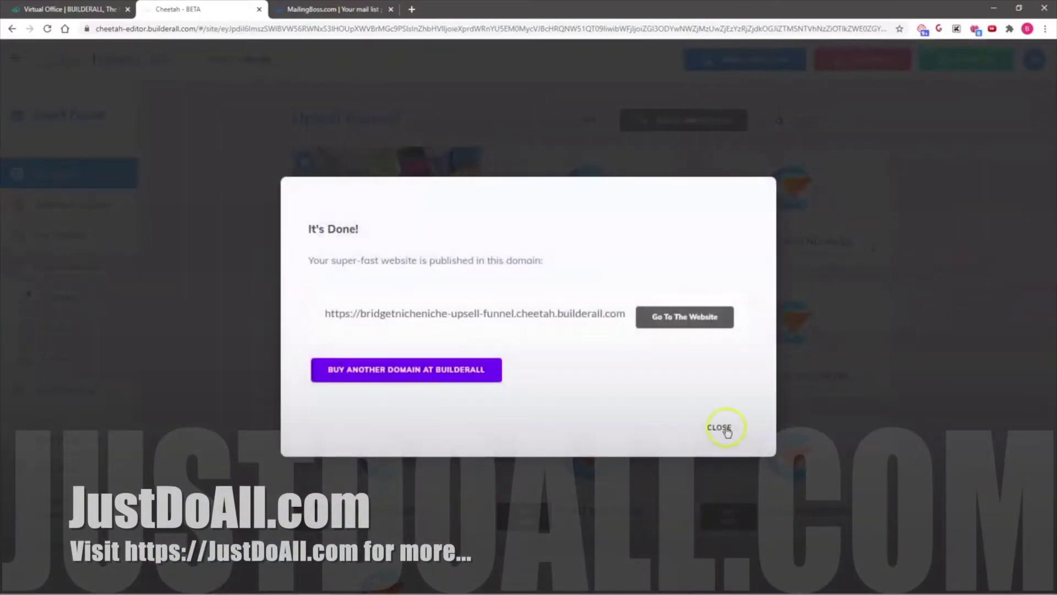
{"action": "left_click", "coordinate": [720, 427]}
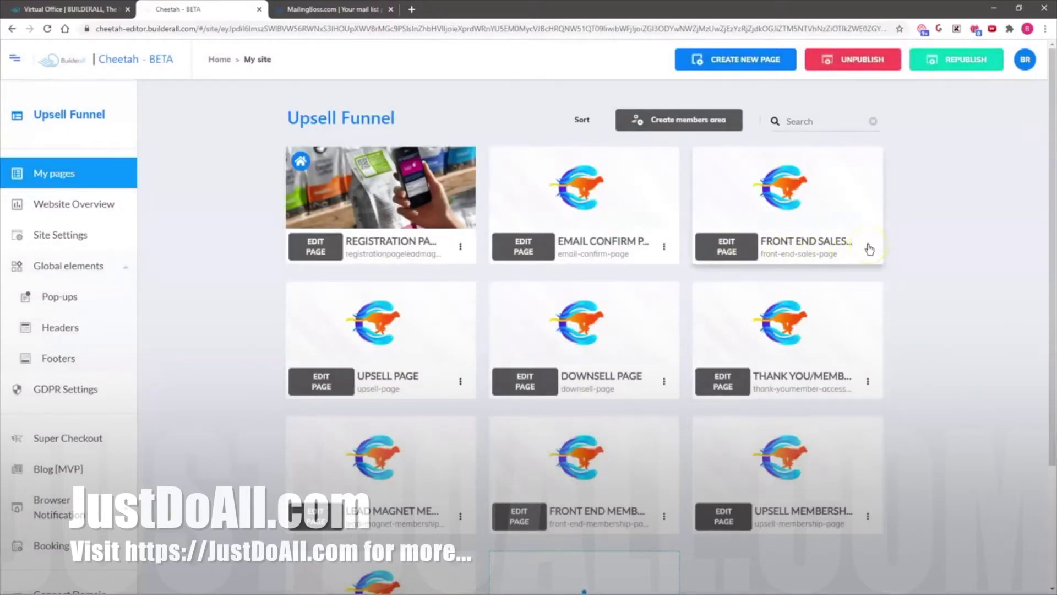
Copy the live front-end sales page URL and return to the MailingBoss Pages overview.
{"action": "left_click", "coordinate": [867, 245]}
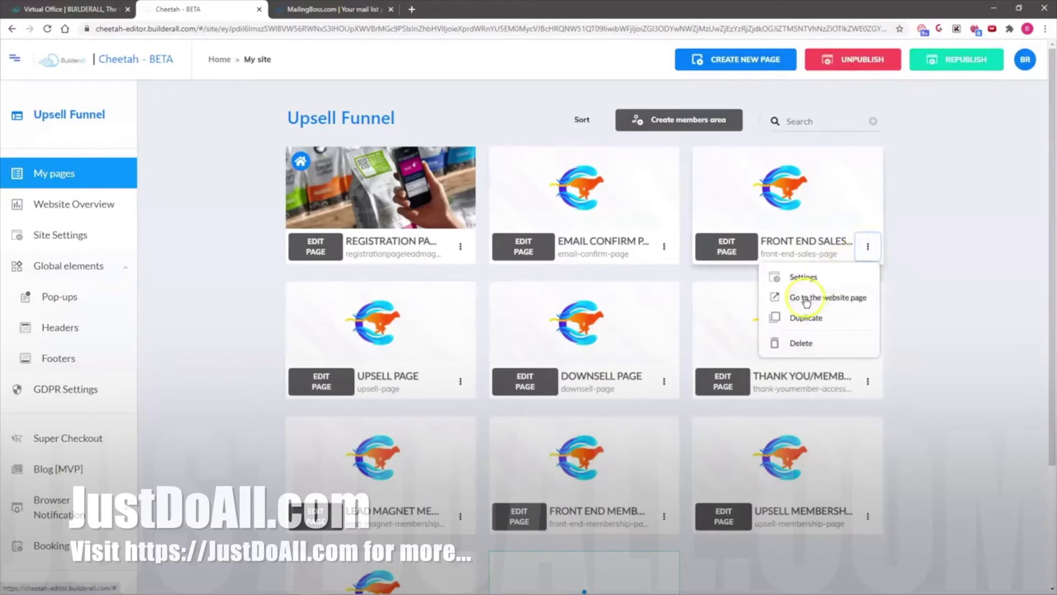
{"action": "left_click", "coordinate": [805, 297]}
{"action": "left_click", "coordinate": [424, 28]}
{"action": "left_click", "coordinate": [426, 28]}
{"action": "left_click_drag", "start_coordinate": [425, 28], "coordinate": [74, 23]}
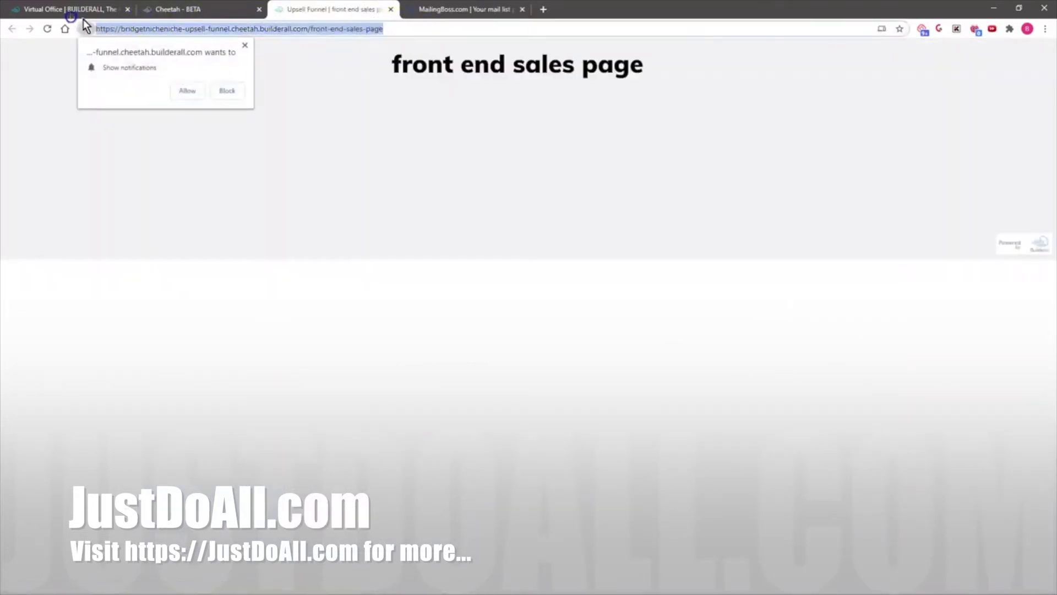
{"action": "right_click", "coordinate": [146, 29]}
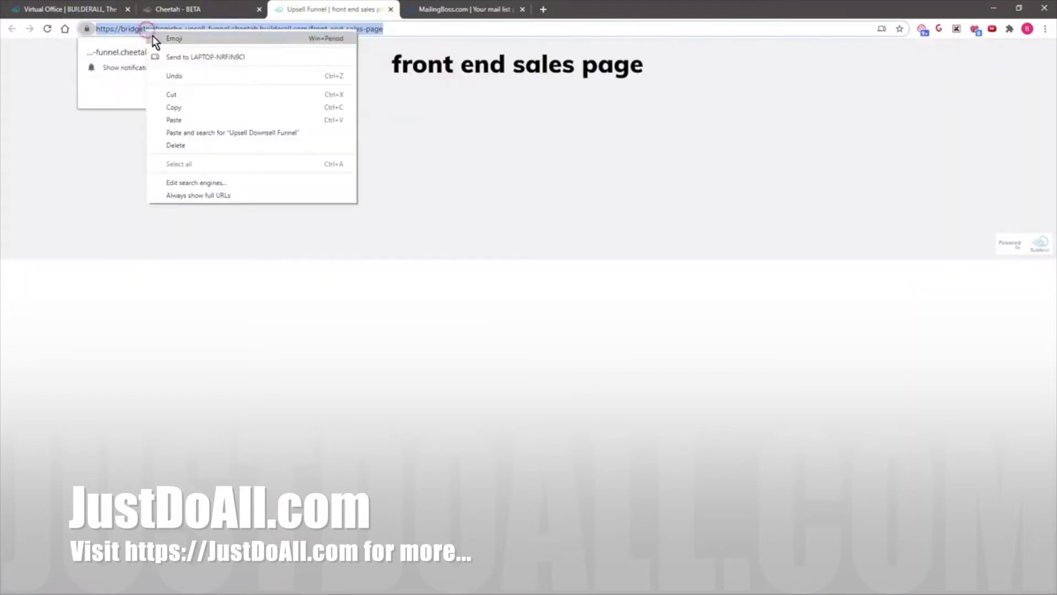
{"action": "left_click", "coordinate": [182, 106]}
{"action": "left_click", "coordinate": [177, 10]}
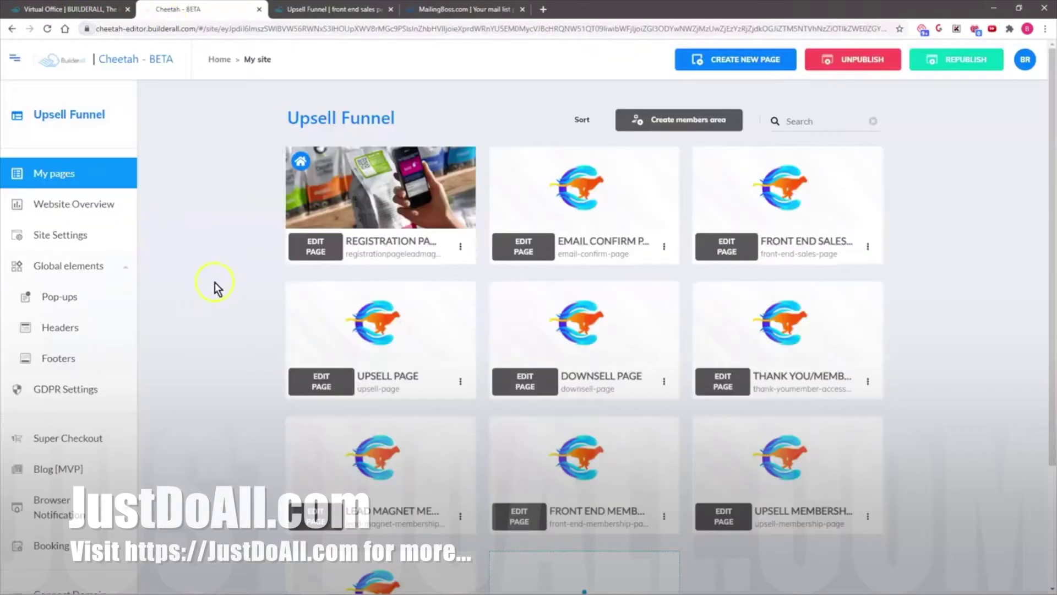
{"action": "left_click", "coordinate": [468, 10]}
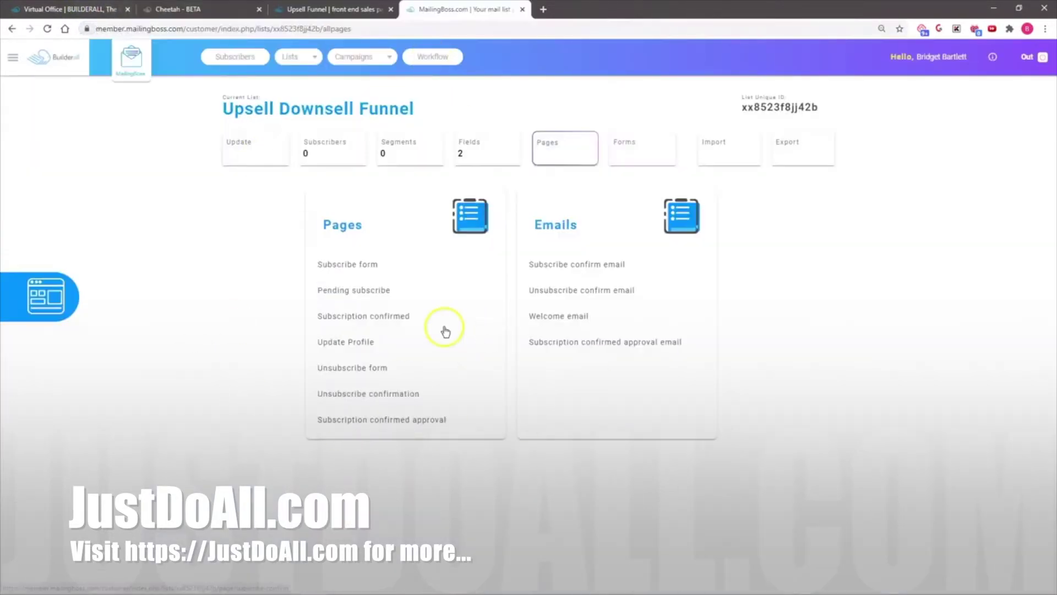
Open the Subscription confirmed page and expand its advanced settings.
{"action": "left_click", "coordinate": [329, 317]}
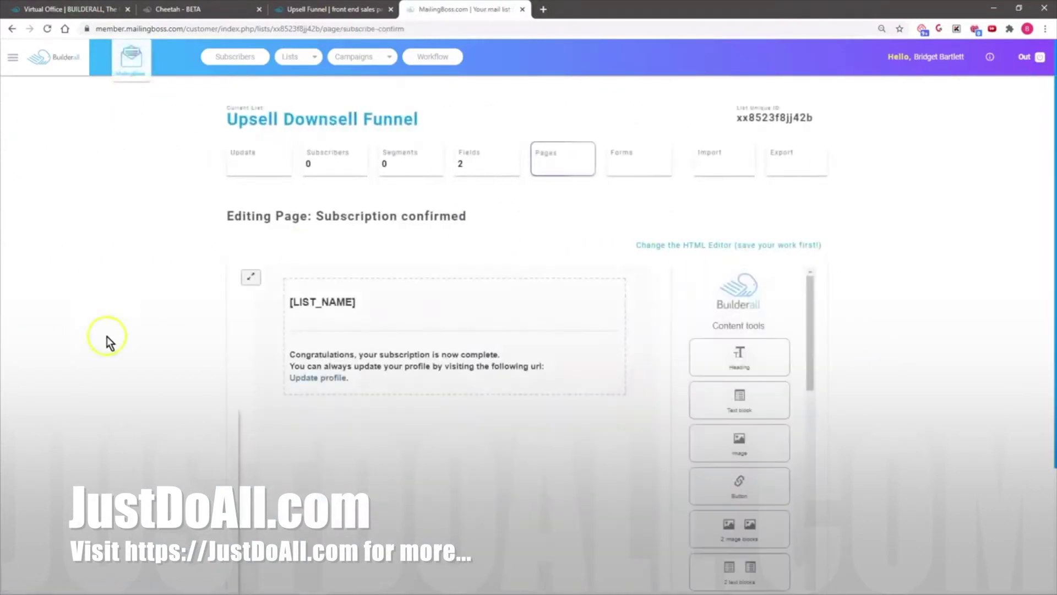
{"action": "scroll", "coordinate": [426, 319], "scroll_direction": "down", "scroll_amount": 3}
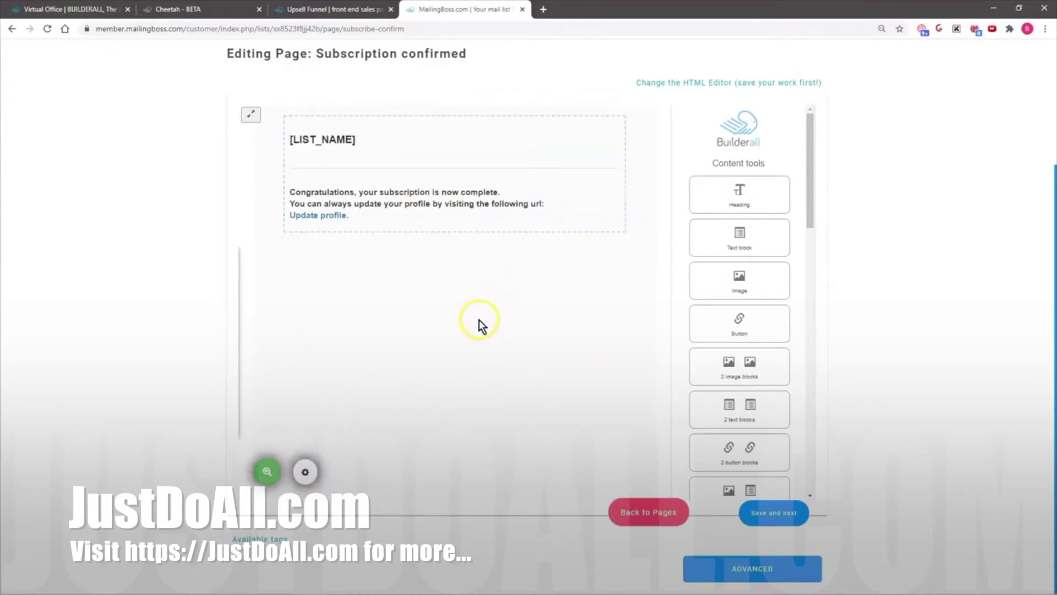
{"action": "left_click", "coordinate": [454, 349]}
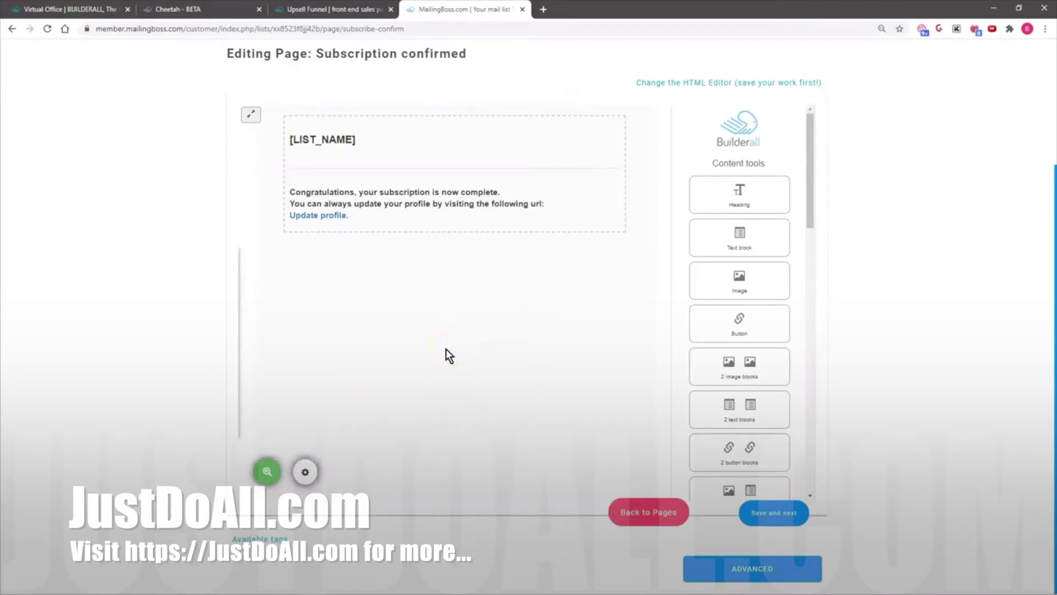
{"action": "left_click", "coordinate": [911, 346]}
{"action": "left_click", "coordinate": [741, 572]}
Paste the front-end sales page URL as its redirect and save the page.
{"action": "scroll", "coordinate": [892, 453], "scroll_direction": "down", "scroll_amount": 5}
{"action": "left_click", "coordinate": [261, 419]}
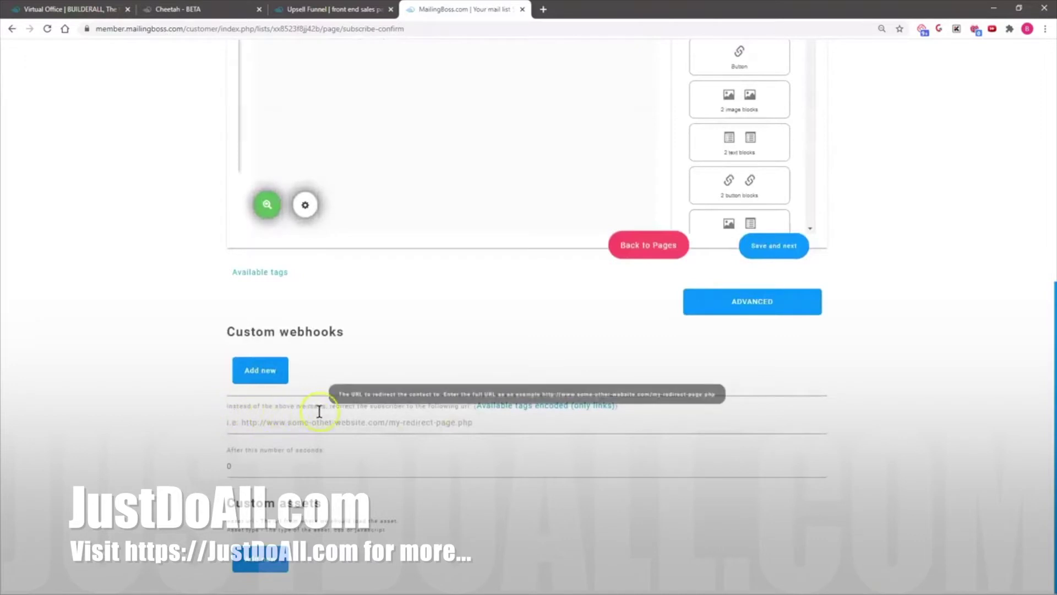
{"action": "left_click", "coordinate": [246, 422]}
{"action": "right_click", "coordinate": [246, 422]}
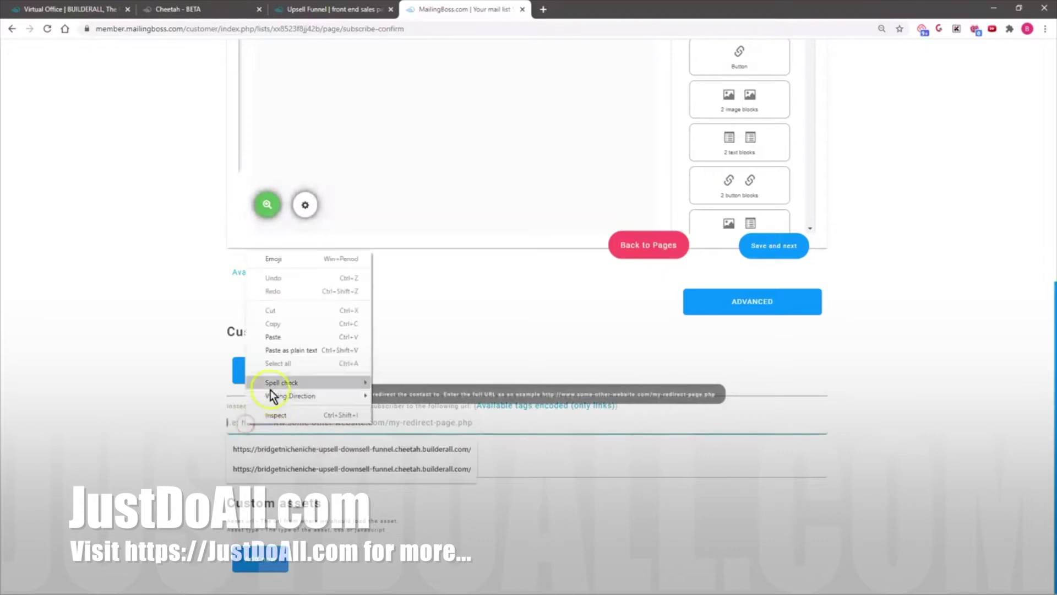
{"action": "left_click", "coordinate": [273, 337]}
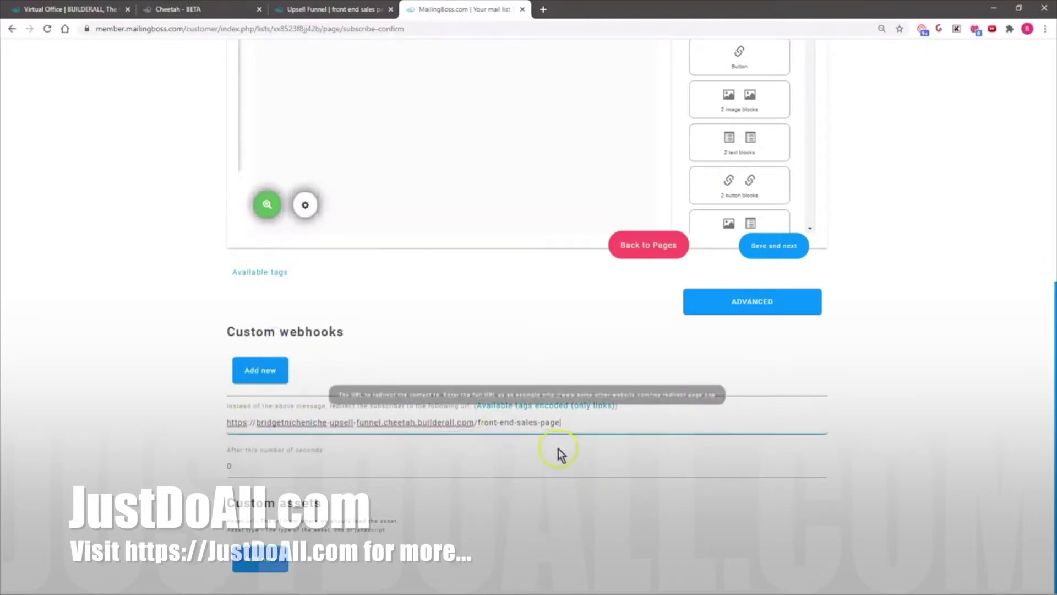
{"action": "left_click", "coordinate": [768, 251]}
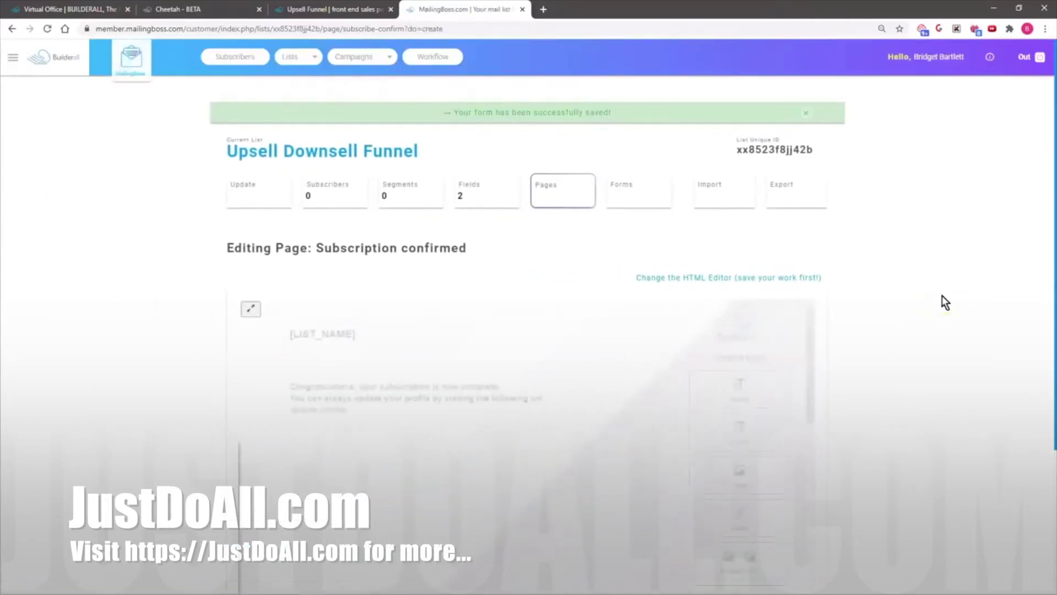
{"action": "left_click", "coordinate": [537, 182]}
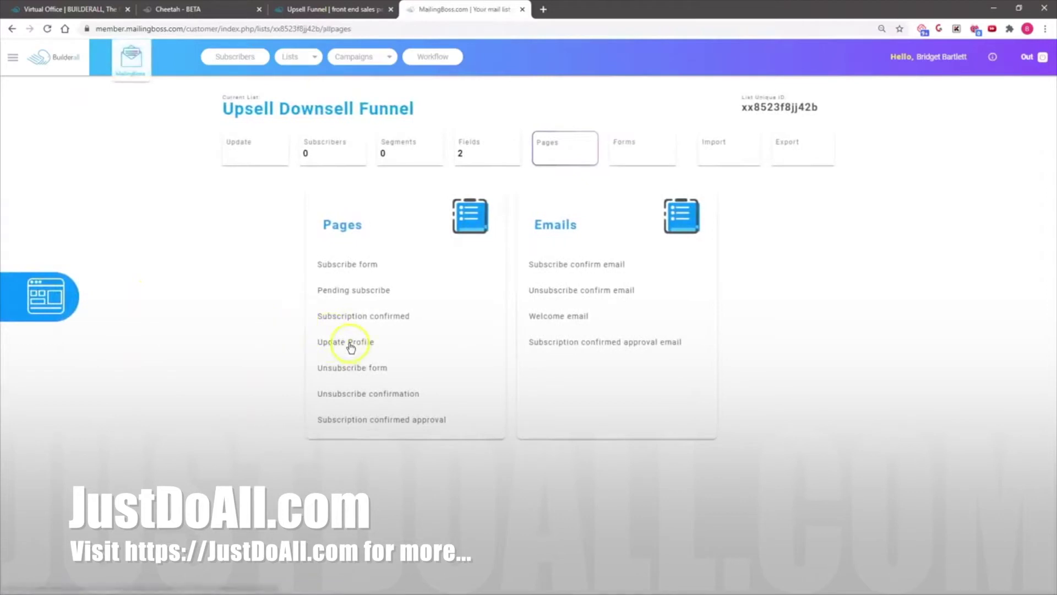
Open the Update Profile page and expand its advanced redirect settings.
{"action": "left_click", "coordinate": [357, 344]}
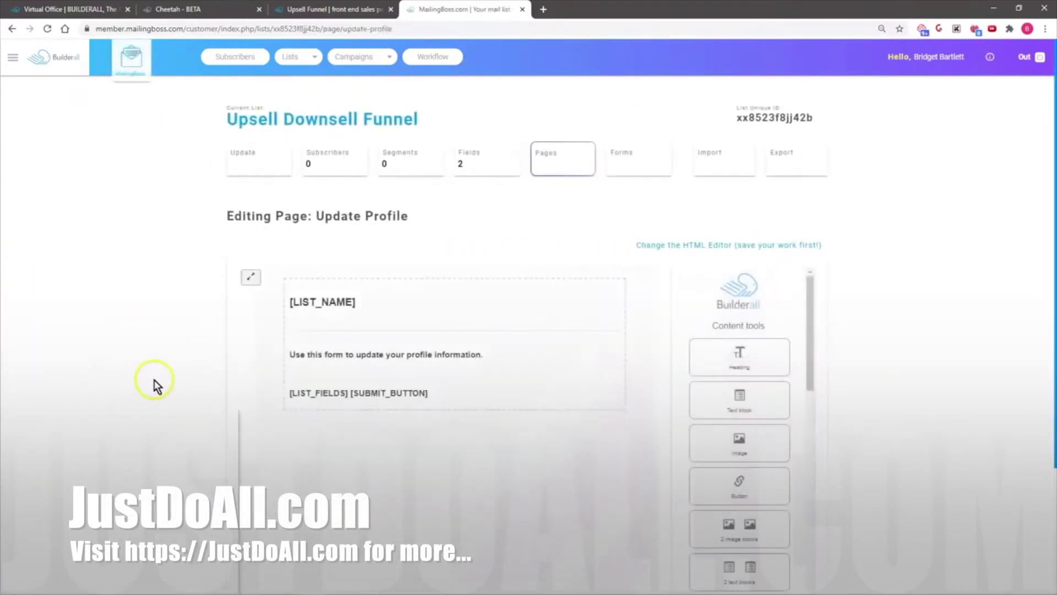
{"action": "scroll", "coordinate": [153, 385], "scroll_direction": "down", "scroll_amount": 1}
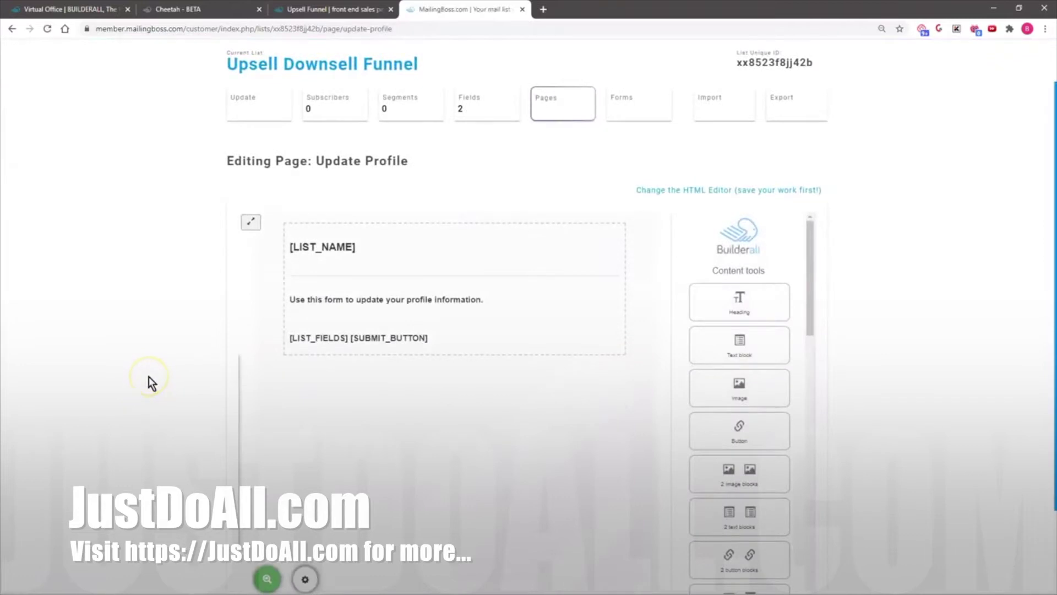
{"action": "scroll", "coordinate": [545, 417], "scroll_direction": "down", "scroll_amount": 1}
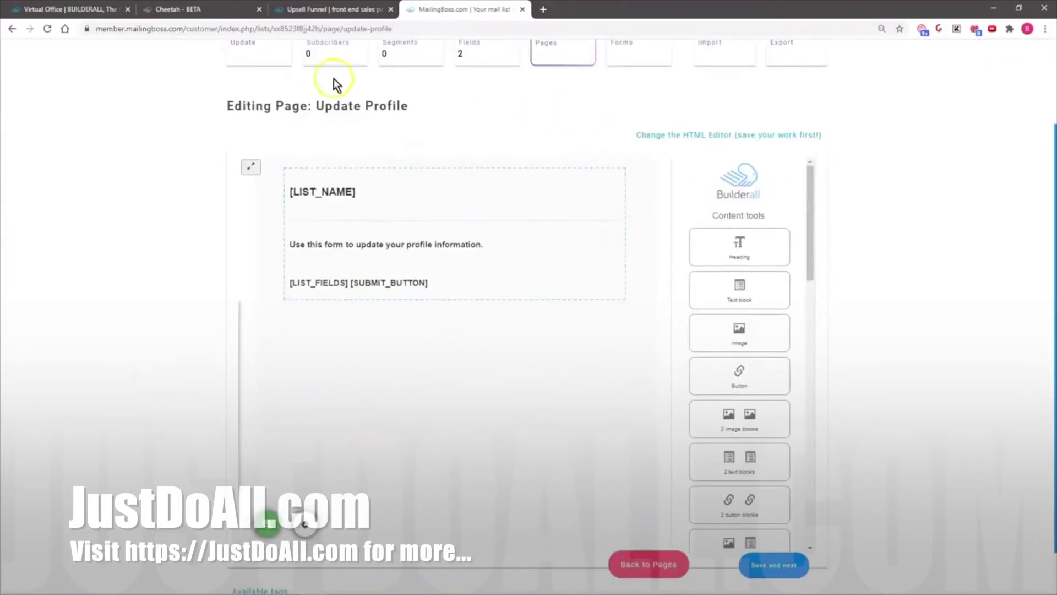
{"action": "scroll", "coordinate": [137, 371], "scroll_direction": "down", "scroll_amount": 1}
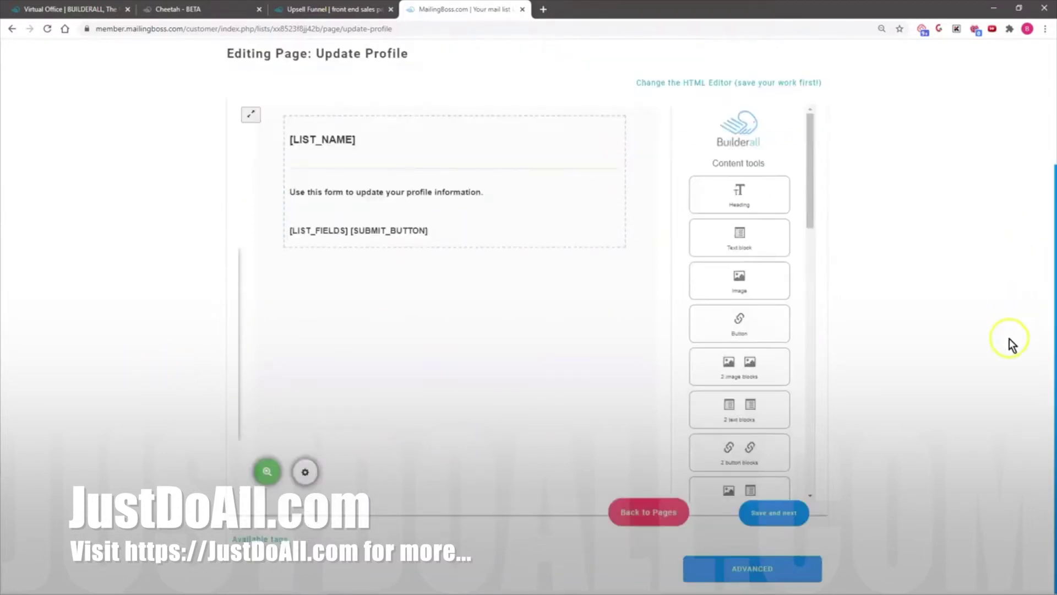
{"action": "left_click", "coordinate": [747, 573]}
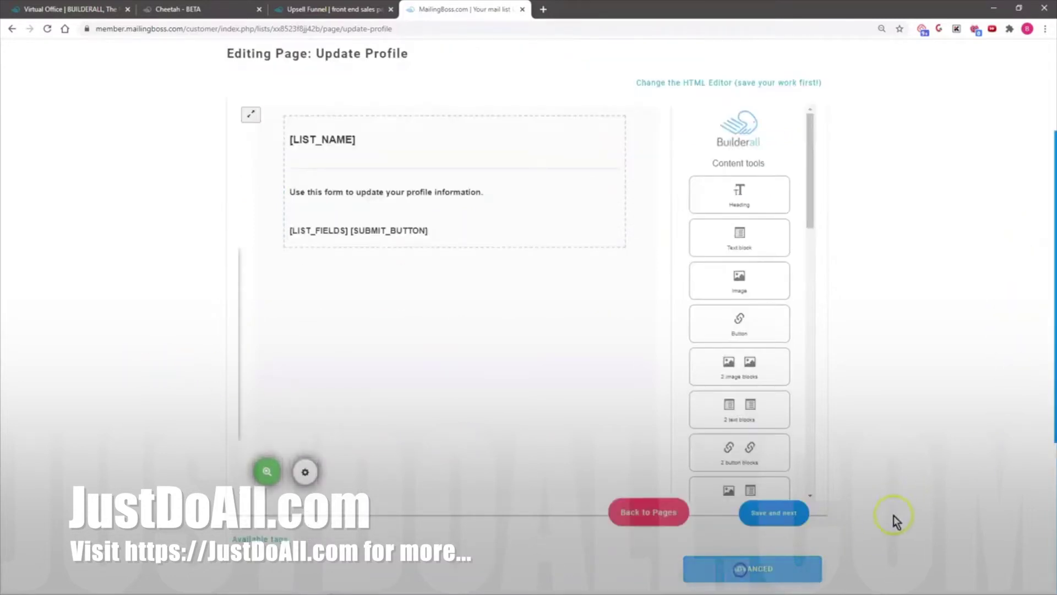
{"action": "scroll", "coordinate": [897, 513], "scroll_direction": "down", "scroll_amount": 4}
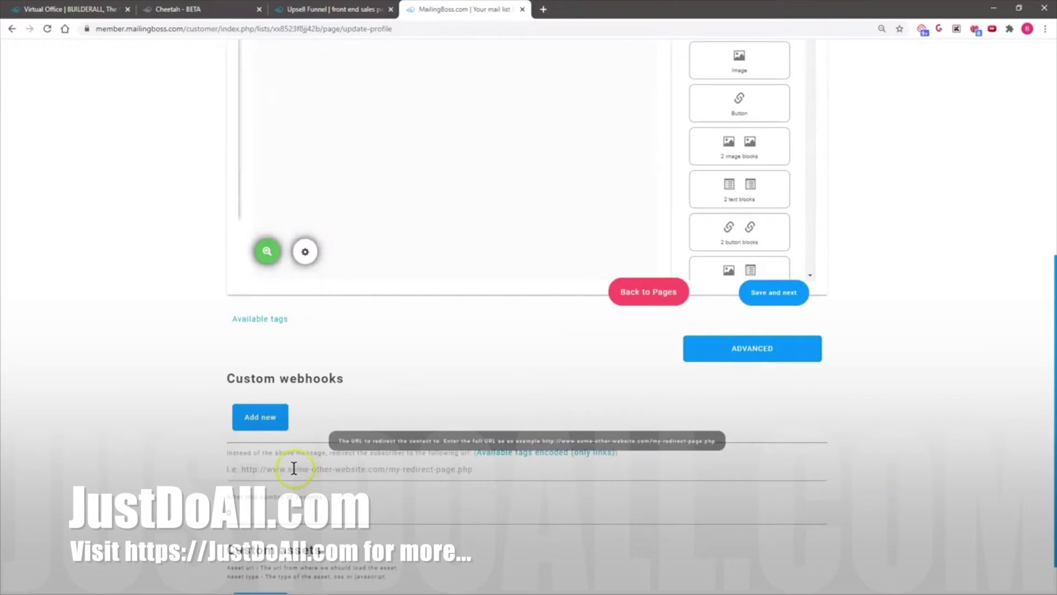
Set its redirect to the front-end sales page URL suggestion and save.
{"action": "left_click", "coordinate": [294, 469]}
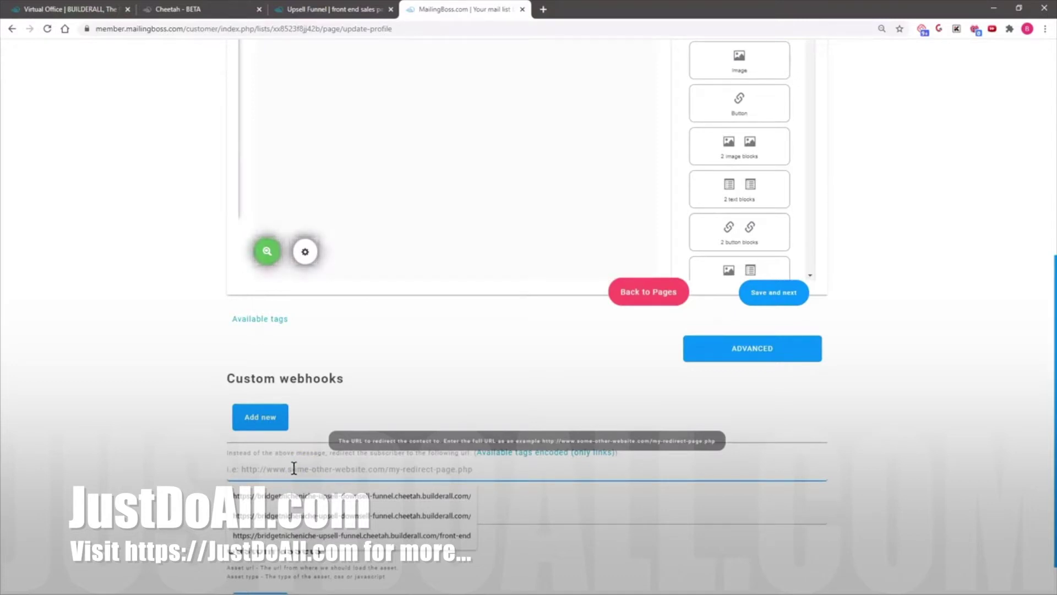
{"action": "key", "text": "Down"}
{"action": "key", "text": "Down"}
{"action": "key", "text": "Down"}
{"action": "key", "text": "Return"}
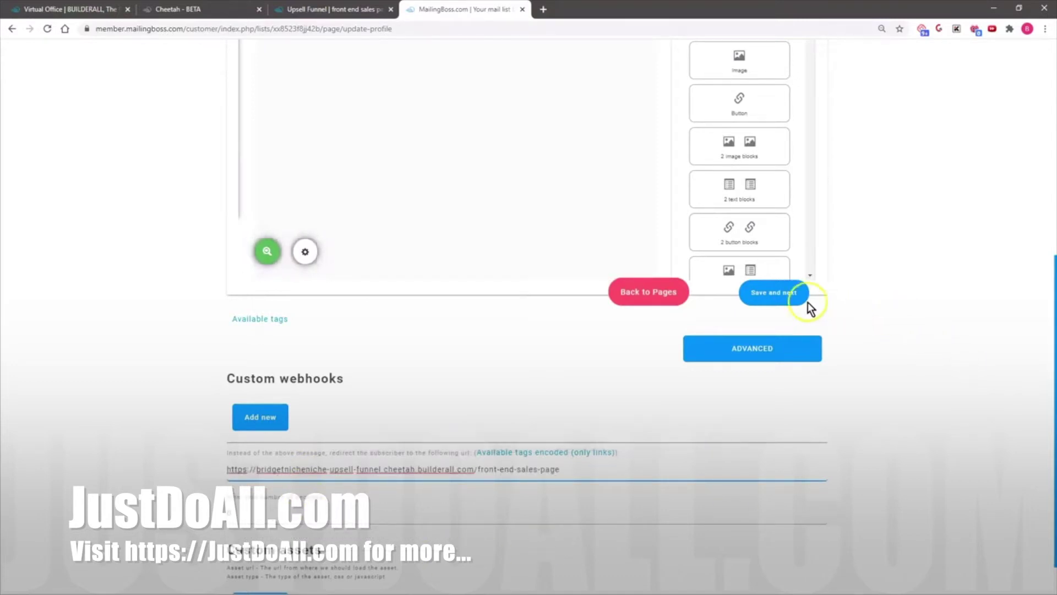
{"action": "left_click", "coordinate": [782, 293]}
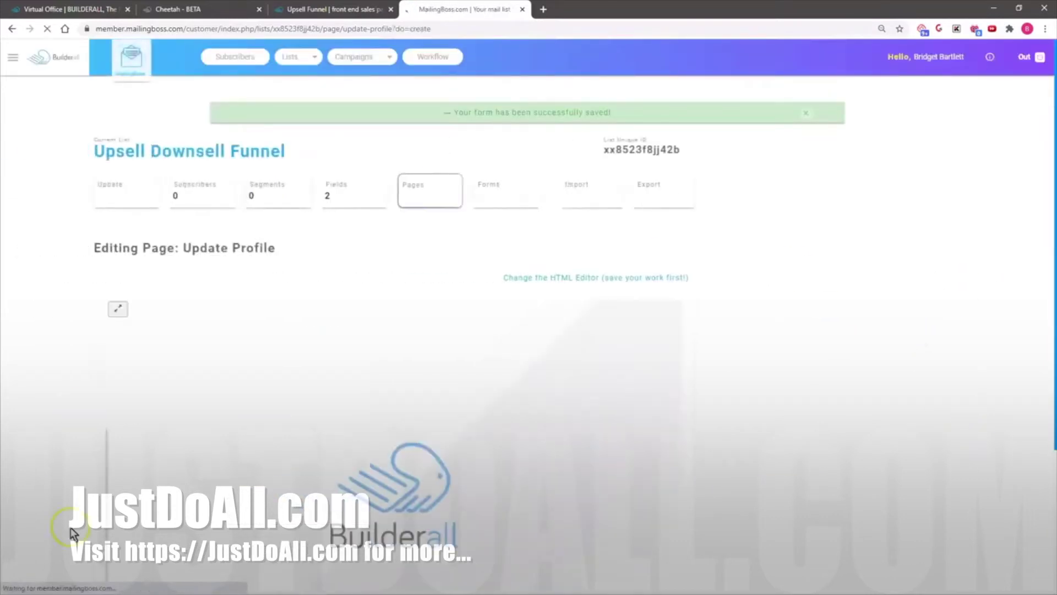
{"action": "scroll", "coordinate": [101, 416], "scroll_direction": "down", "scroll_amount": 4}
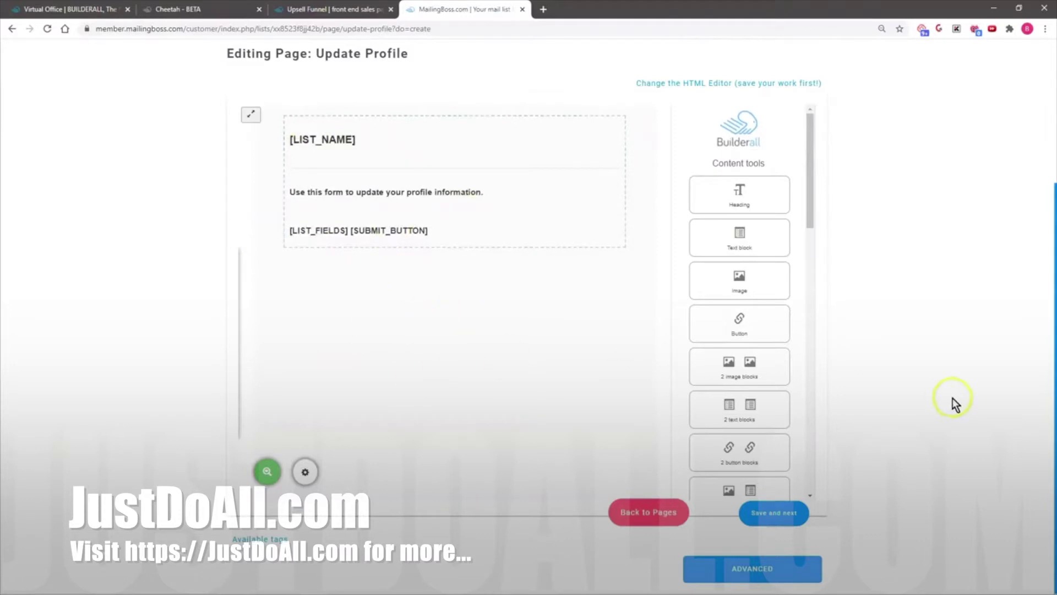
{"action": "left_click", "coordinate": [540, 185]}
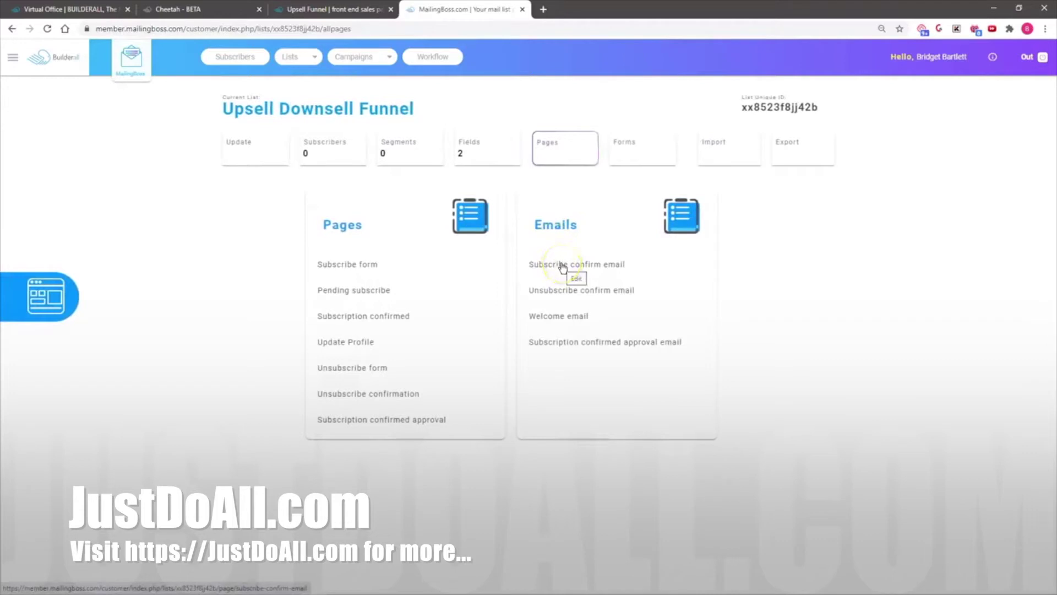
Replace the confirm email's confirmation wording with 'to receive your special offer!'.
{"action": "left_click", "coordinate": [563, 266]}
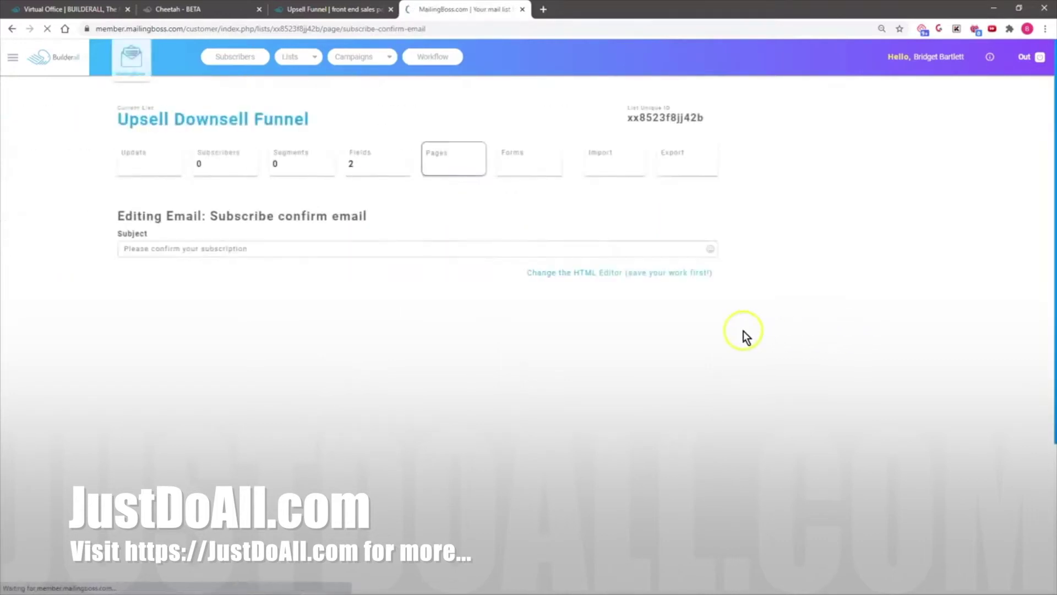
{"action": "scroll", "coordinate": [177, 410], "scroll_direction": "down", "scroll_amount": 1}
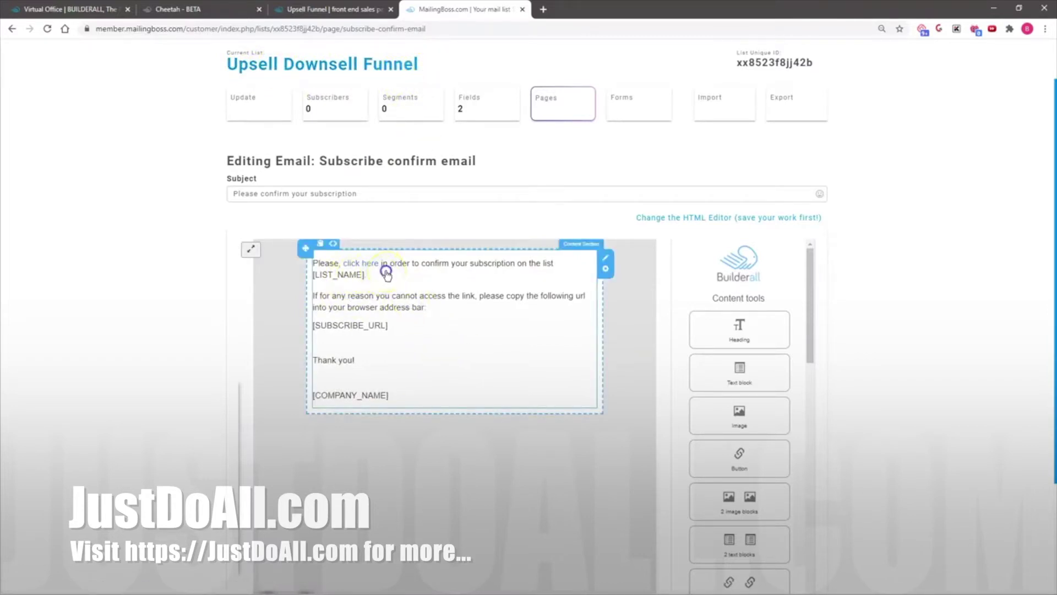
{"action": "left_click", "coordinate": [385, 274]}
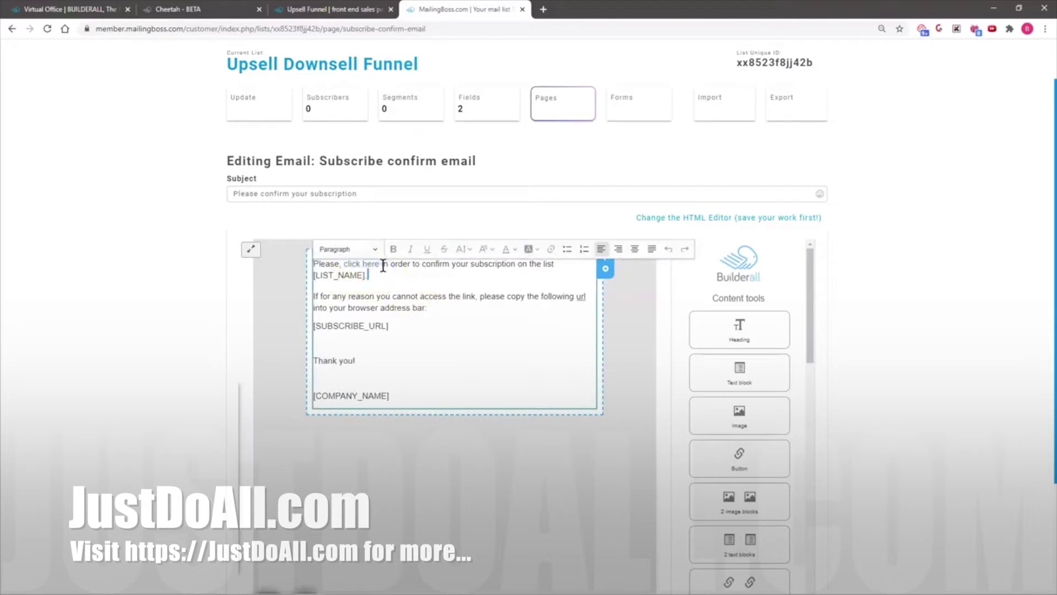
{"action": "left_click_drag", "start_coordinate": [381, 265], "coordinate": [427, 281]}
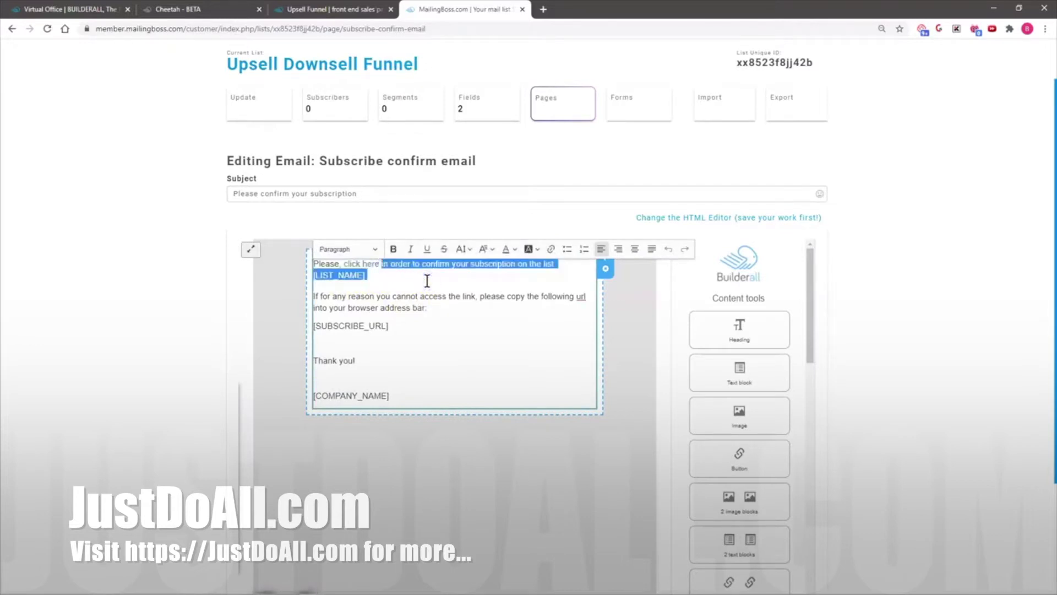
{"action": "key", "text": "BackSpace"}
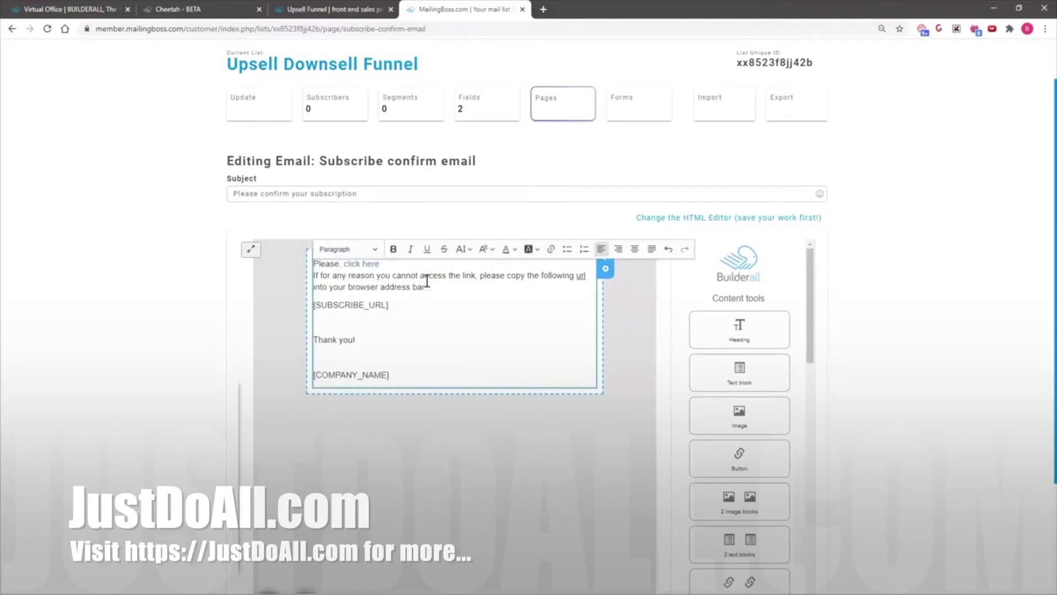
{"action": "type", "text": "to receive your special offer!"}
{"action": "key", "text": "Return"}
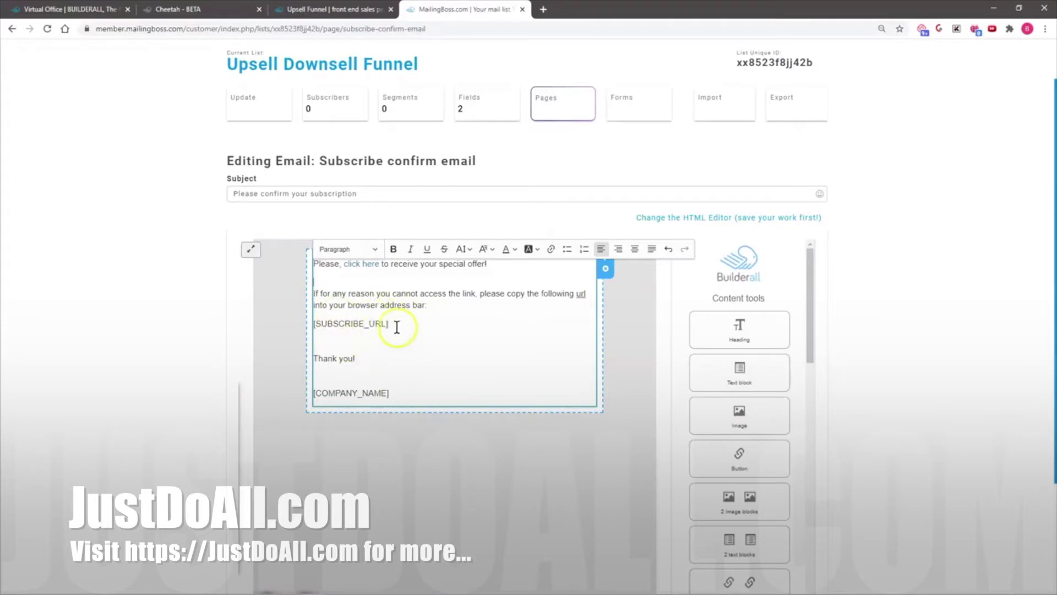
Add a sender sign-off line under 'Thank you!' and save the email.
{"action": "left_click", "coordinate": [395, 325]}
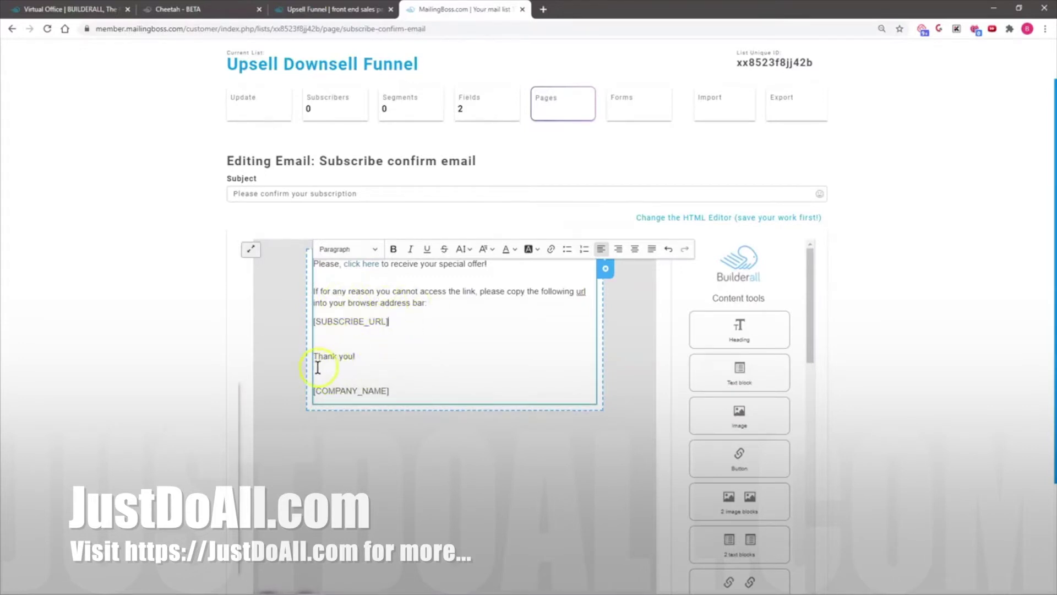
{"action": "left_click", "coordinate": [365, 357]}
{"action": "key", "text": "Return"}
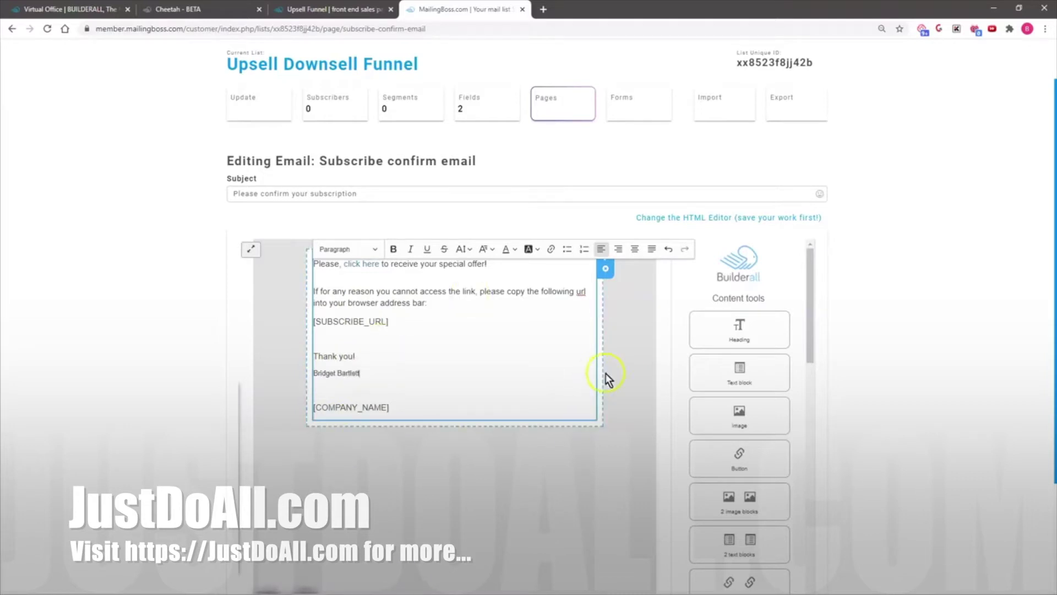
{"action": "left_click", "coordinate": [560, 379]}
{"action": "scroll", "coordinate": [559, 379], "scroll_direction": "down", "scroll_amount": 2}
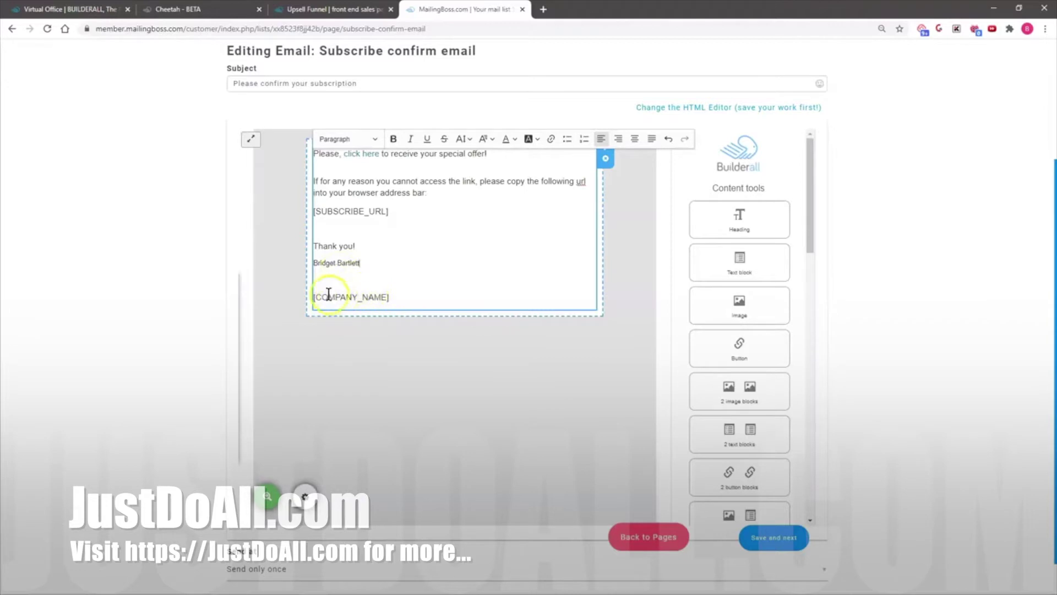
{"action": "left_click", "coordinate": [773, 545]}
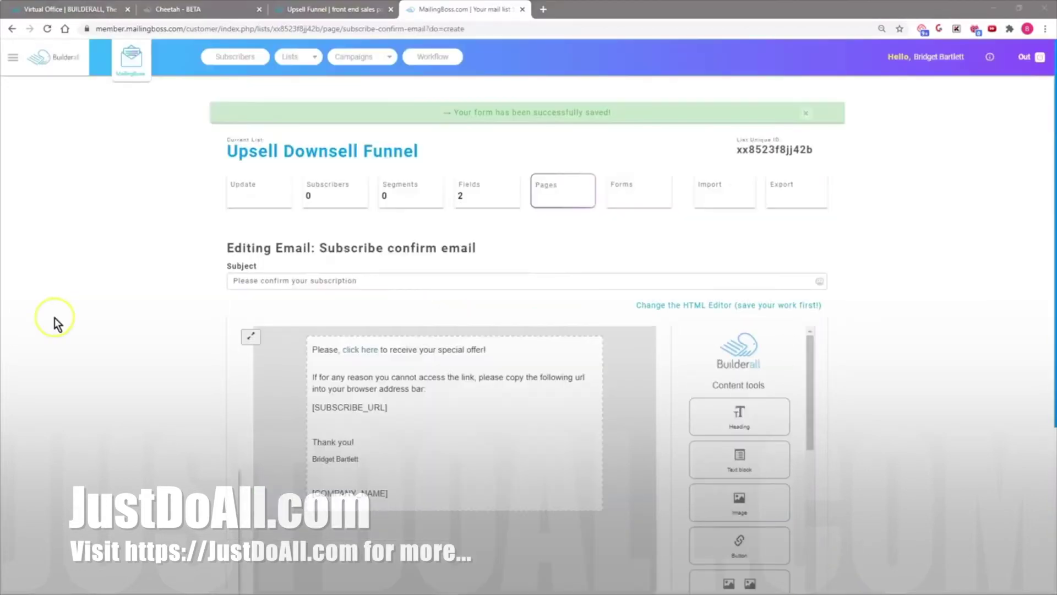
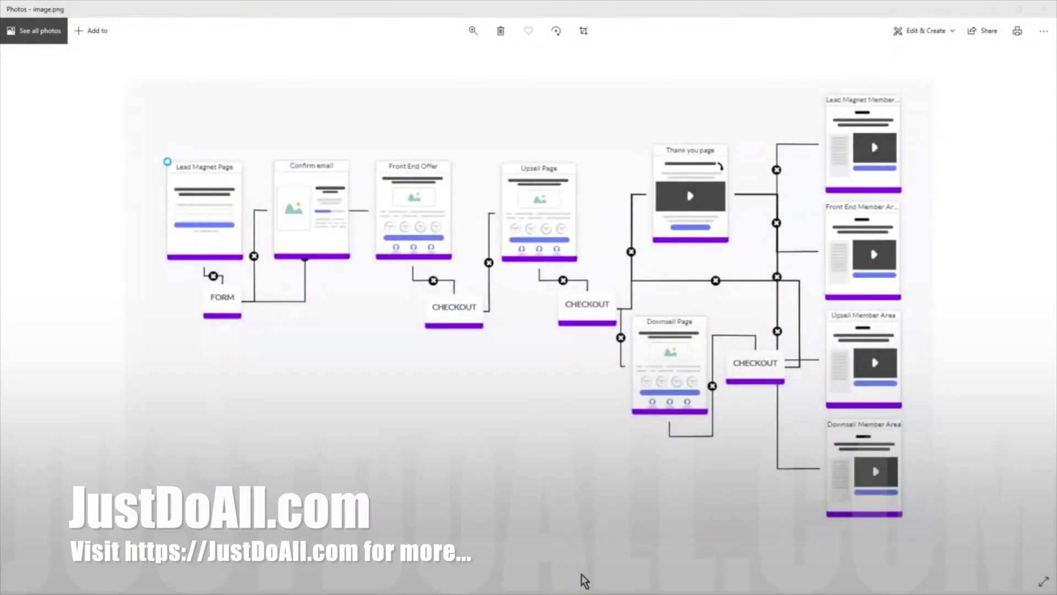
Close the funnel diagram in Windows Photos and return to the Builderall Virtual Office in Chrome.
{"action": "left_click", "coordinate": [591, 582]}
{"action": "left_click", "coordinate": [592, 587]}
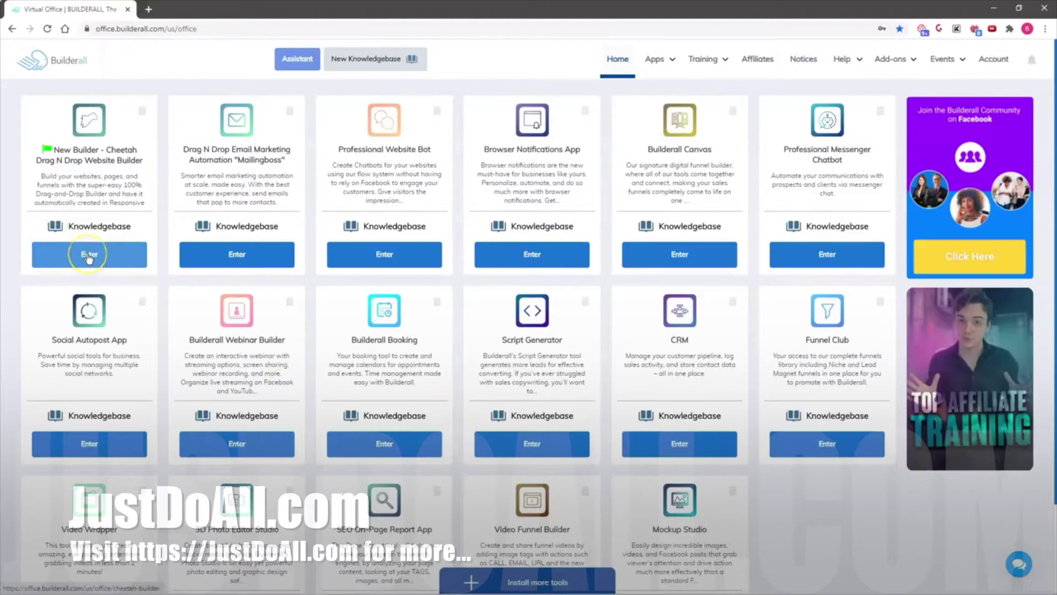
Enter Cheetah, edit the Upsell Funnel site, and open a new members area form.
{"action": "left_click", "coordinate": [88, 256]}
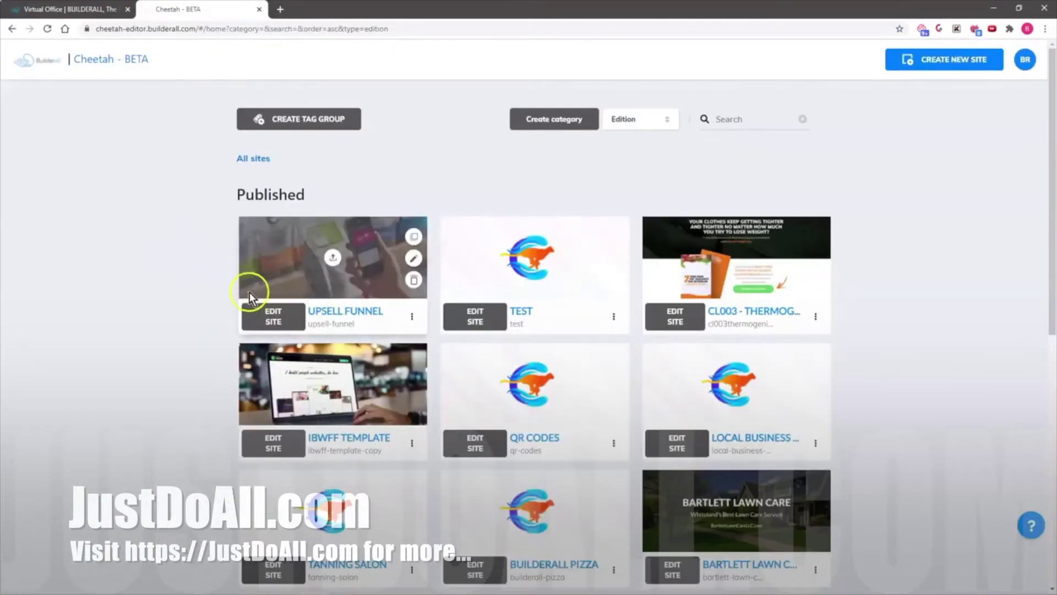
{"action": "left_click", "coordinate": [272, 310]}
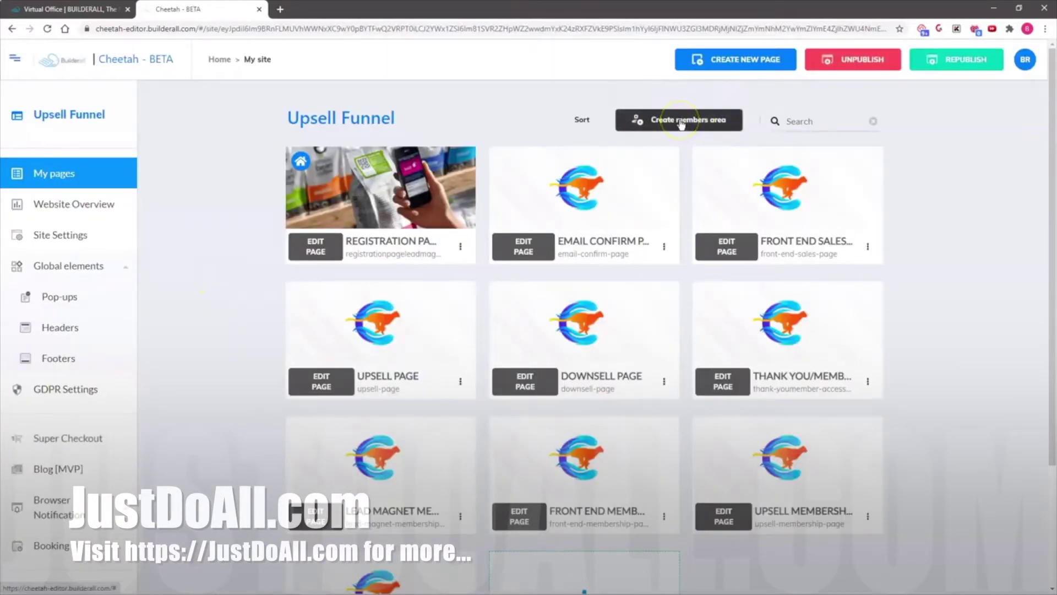
{"action": "left_click", "coordinate": [681, 123]}
Name the members area 'Lead Magnet Member LOCK' and give it a red colour.
{"action": "left_click", "coordinate": [282, 137]}
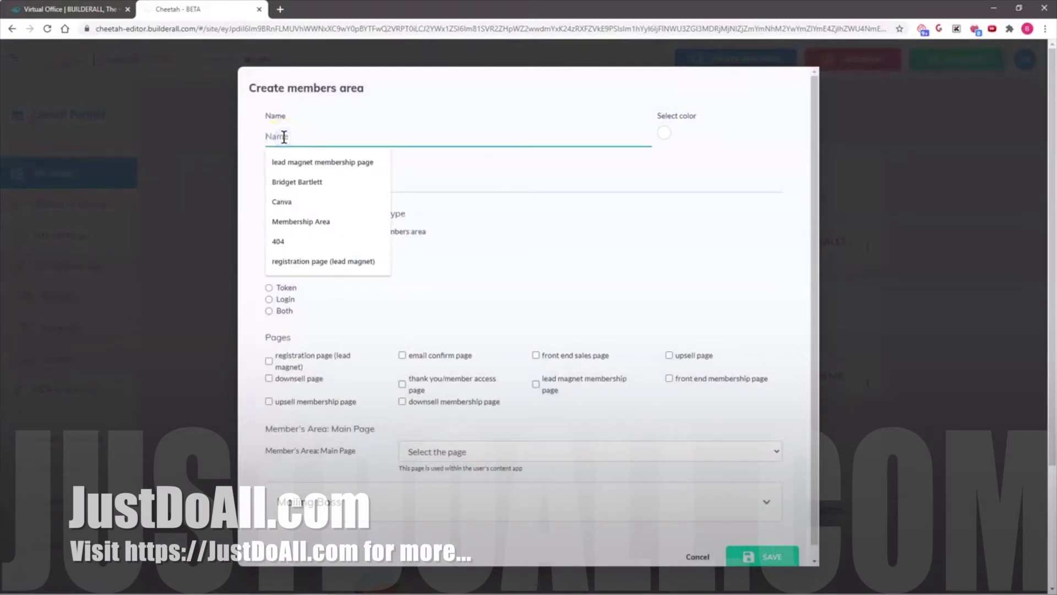
{"action": "type", "text": "Lead Magnet Member LOCK"}
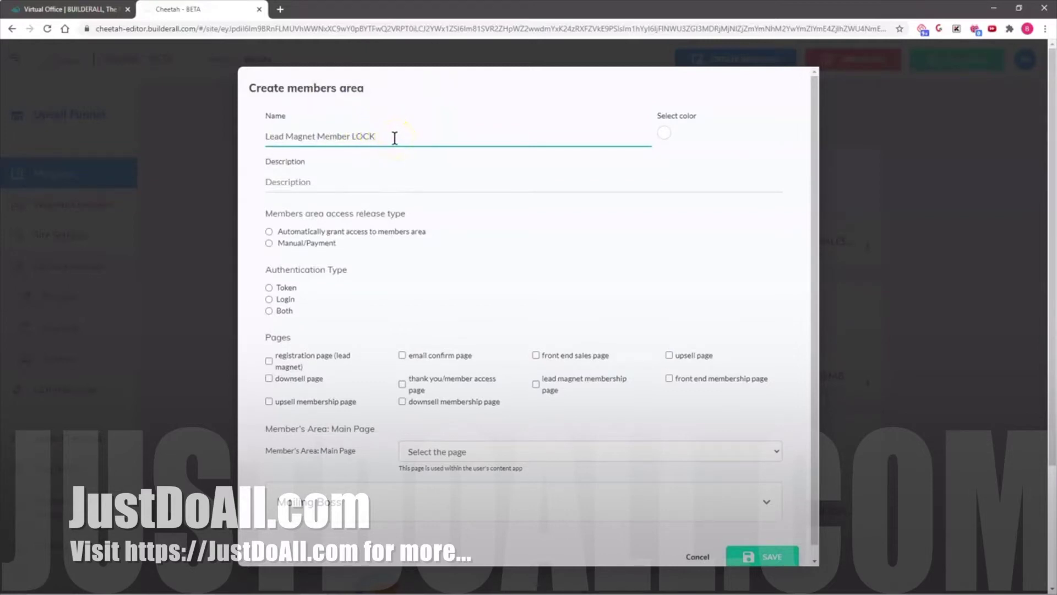
{"action": "left_click", "coordinate": [430, 138]}
{"action": "left_click", "coordinate": [665, 134]}
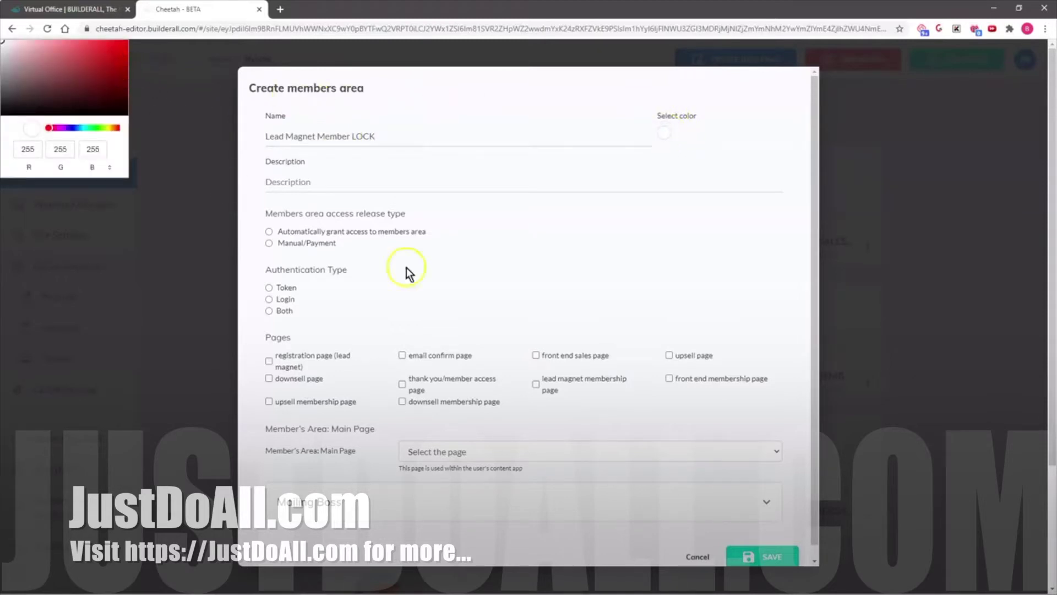
{"action": "left_click_drag", "start_coordinate": [99, 69], "coordinate": [106, 60]}
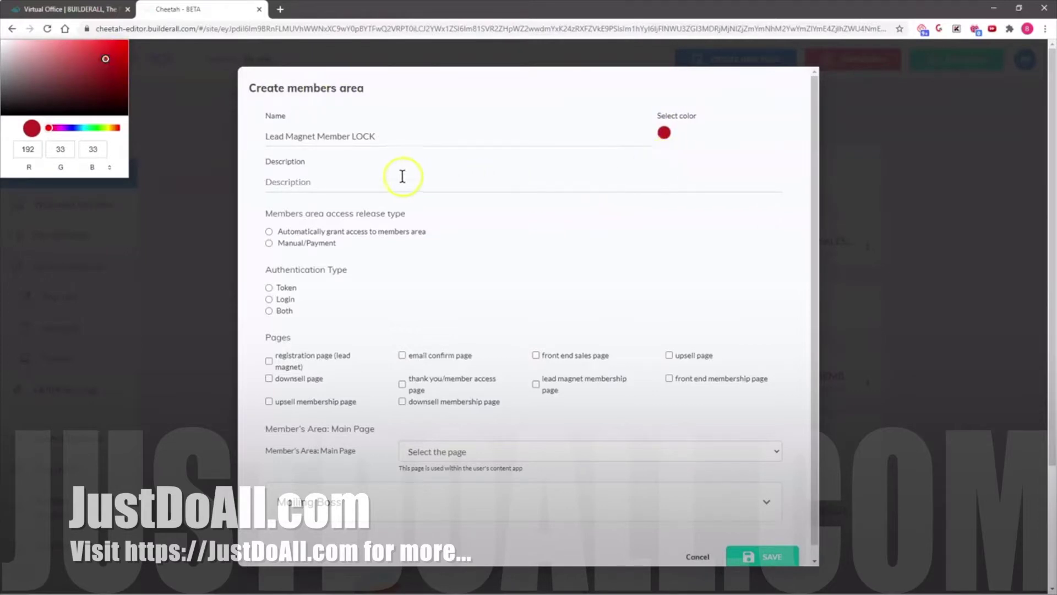
Copy the name into the description and set access to be granted automatically.
{"action": "left_click_drag", "start_coordinate": [392, 140], "coordinate": [281, 138]}
{"action": "right_click", "coordinate": [265, 137]}
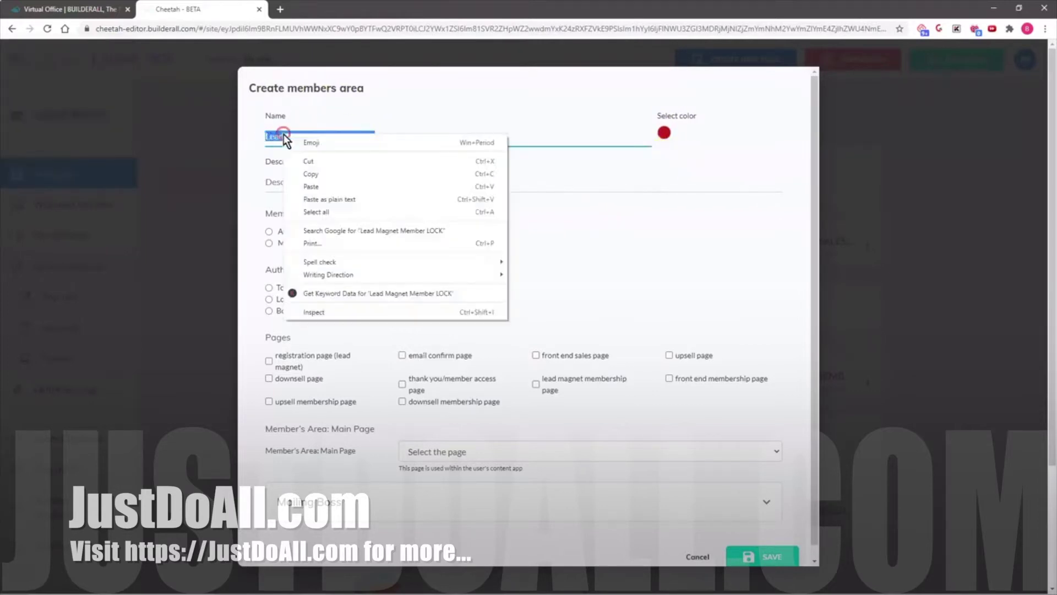
{"action": "left_click", "coordinate": [302, 171]}
{"action": "left_click", "coordinate": [284, 182]}
{"action": "key", "text": "ctrl+v"}
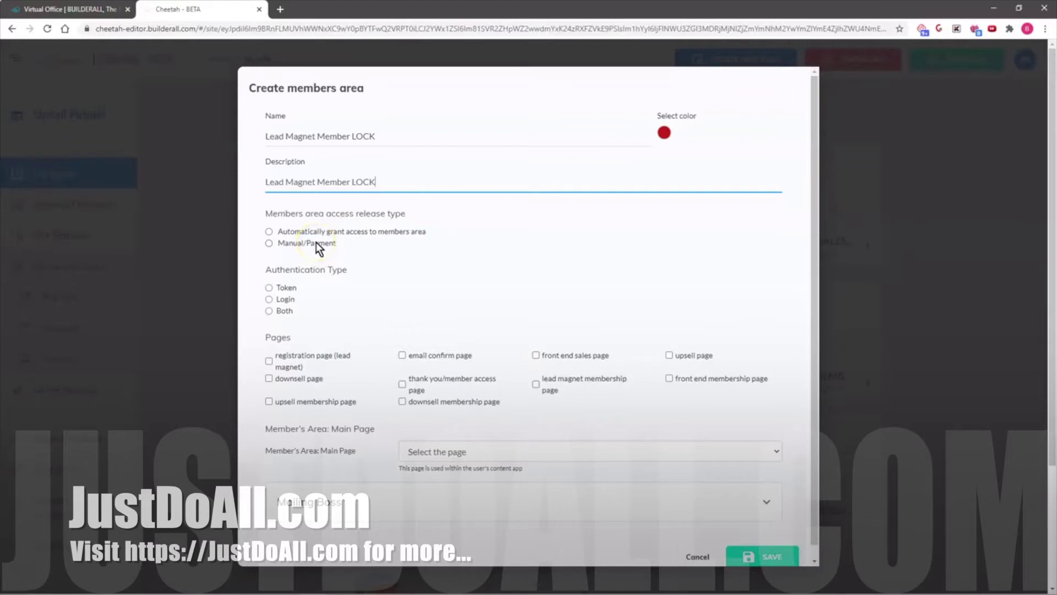
{"action": "left_click", "coordinate": [269, 231]}
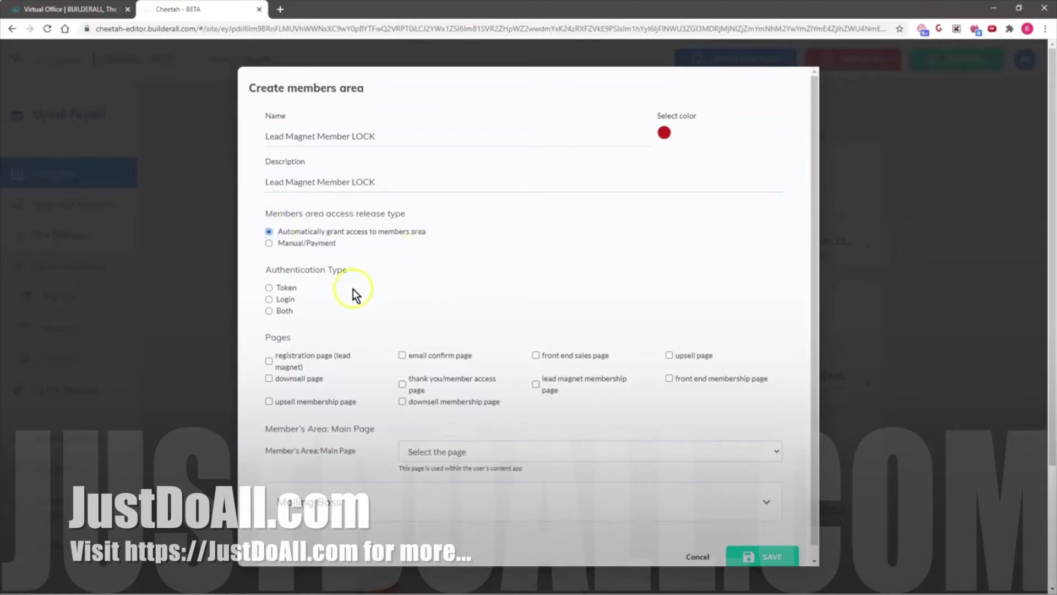
Require Login, lock the lead magnet membership page, and make thank you/member access the main page.
{"action": "left_click", "coordinate": [268, 299]}
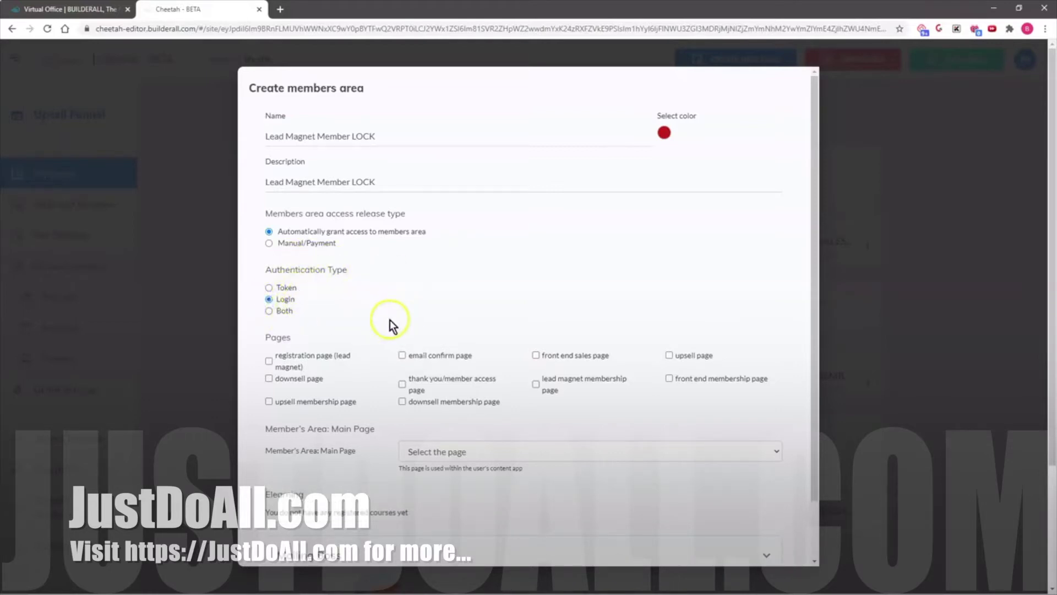
{"action": "scroll", "coordinate": [378, 325], "scroll_direction": "down", "scroll_amount": 1}
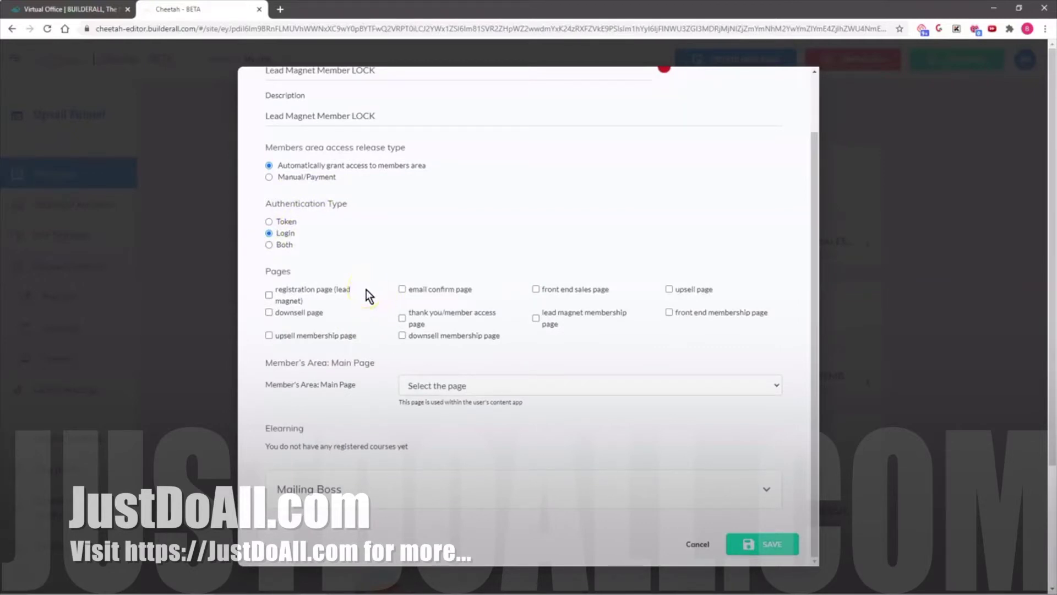
{"action": "left_click", "coordinate": [537, 318]}
{"action": "left_click", "coordinate": [537, 387]}
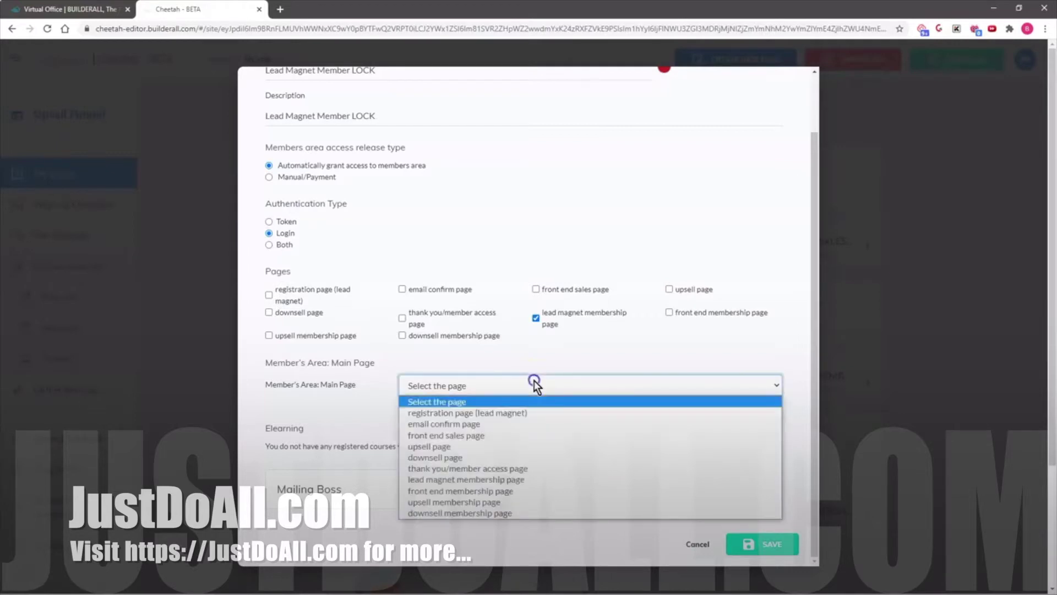
{"action": "left_click", "coordinate": [510, 470]}
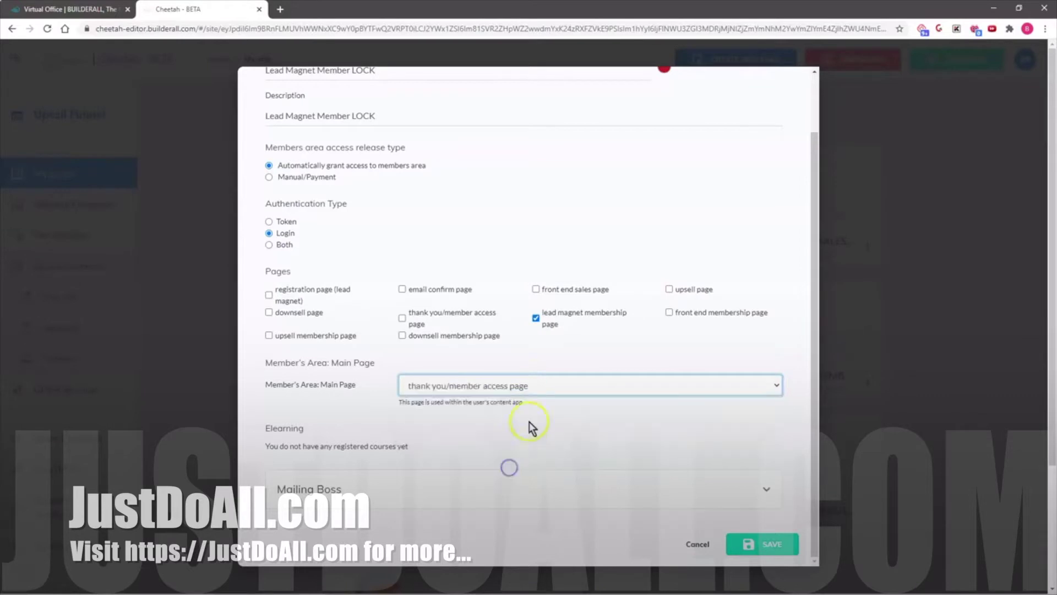
Link the Upsell Downsell Funnel Mailing Boss list and save the members area.
{"action": "left_click", "coordinate": [457, 491]}
{"action": "scroll", "coordinate": [550, 432], "scroll_direction": "down", "scroll_amount": 2}
{"action": "left_click", "coordinate": [430, 436]}
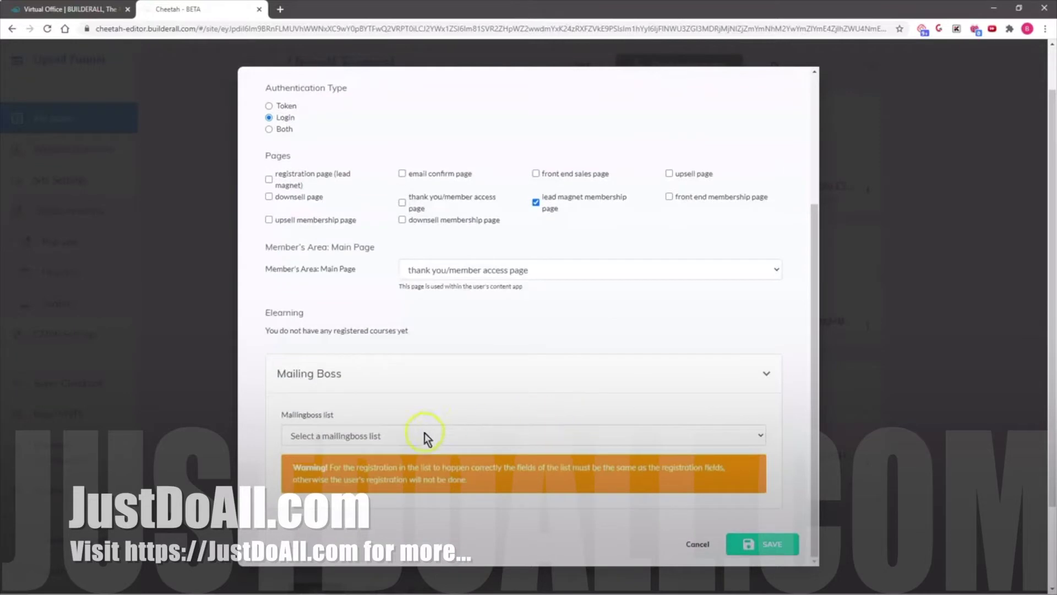
{"action": "left_click", "coordinate": [424, 437]}
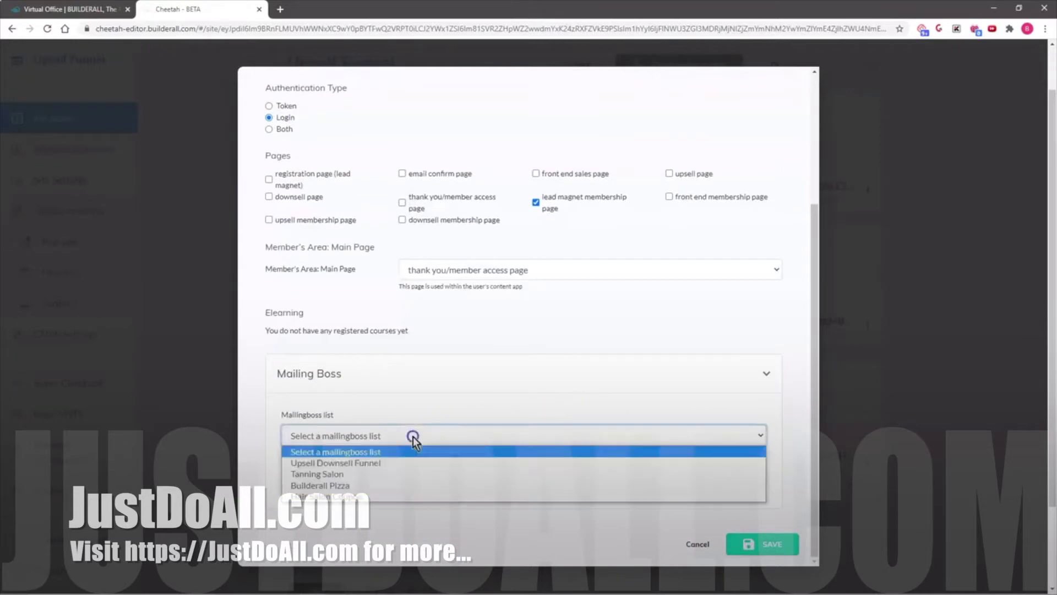
{"action": "left_click", "coordinate": [371, 463]}
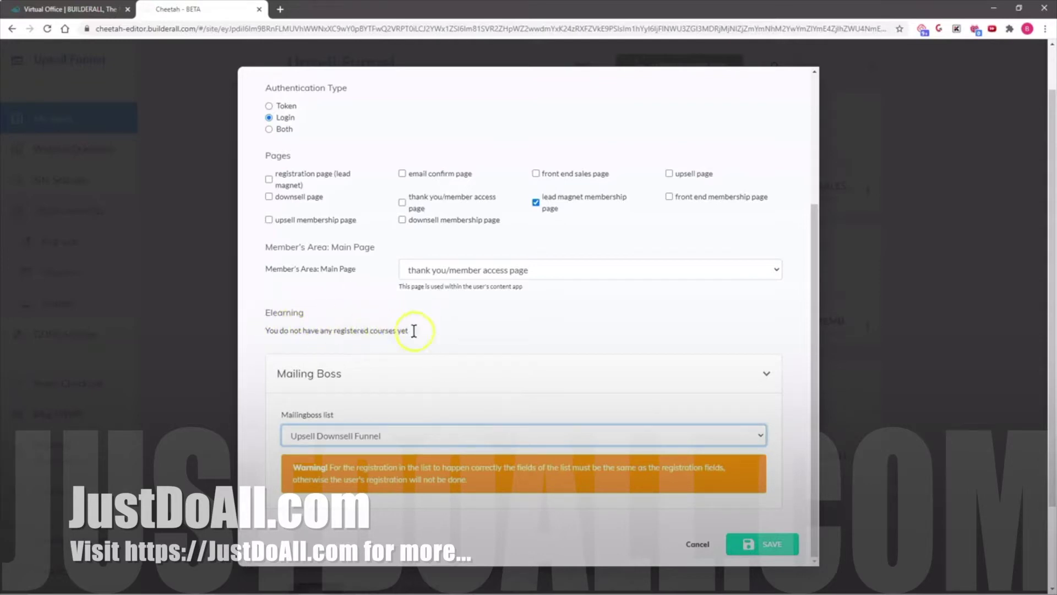
{"action": "left_click", "coordinate": [772, 545]}
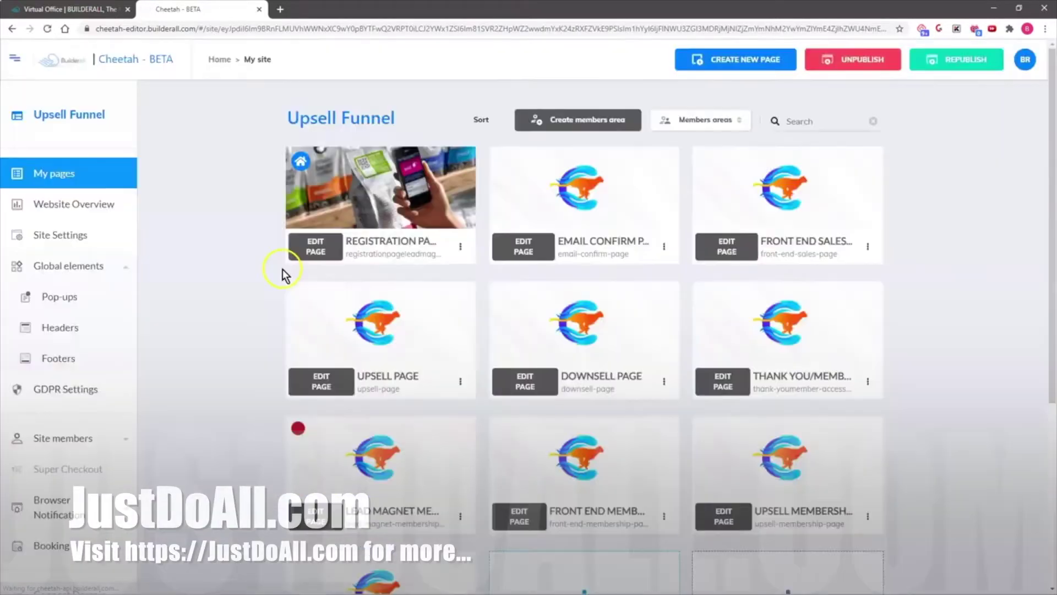
Confirm Lead Magnet Member LOCK is listed under Members areas, then start another members area.
{"action": "scroll", "coordinate": [207, 386], "scroll_direction": "down", "scroll_amount": 5}
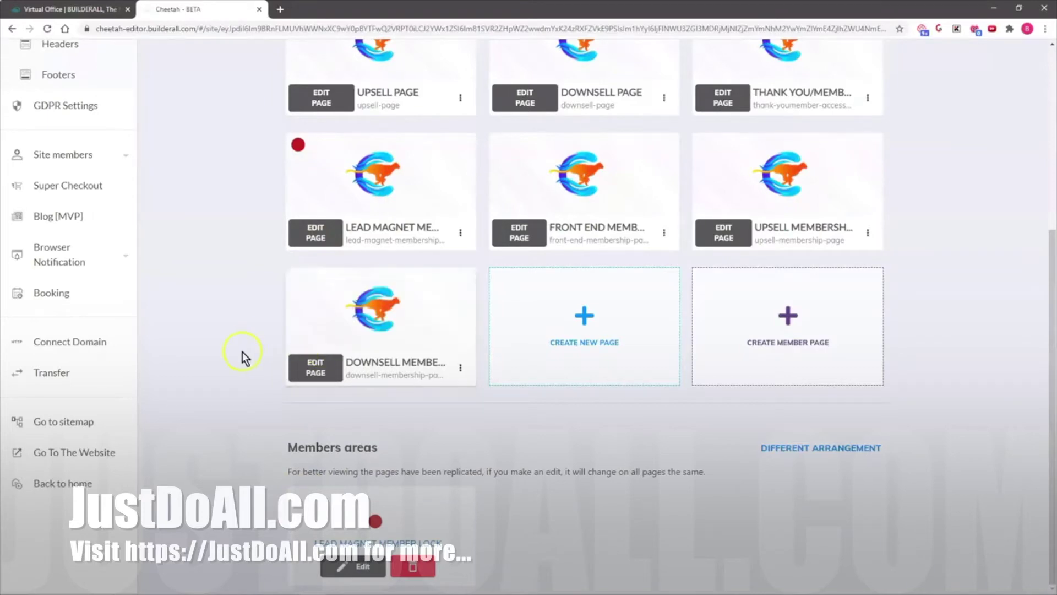
{"action": "scroll", "coordinate": [242, 357], "scroll_direction": "up", "scroll_amount": 5}
{"action": "left_click", "coordinate": [592, 120]}
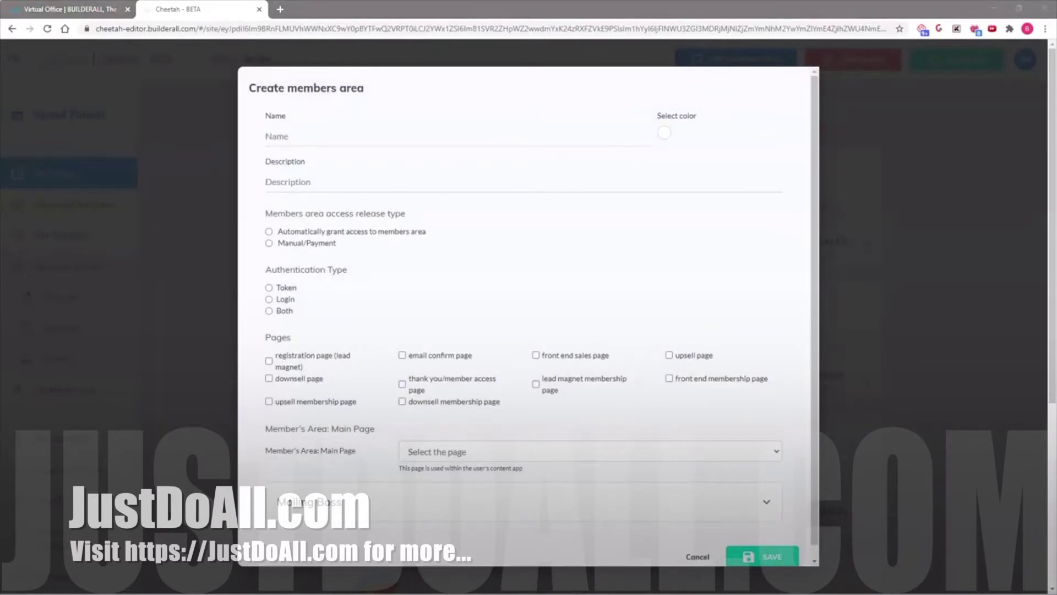
Create a blue 'Front End Member Area LOCK' area, name reused as description, with Manual/Payment release.
{"action": "left_click", "coordinate": [271, 137]}
{"action": "type", "text": "Front End Member Area LOCK"}
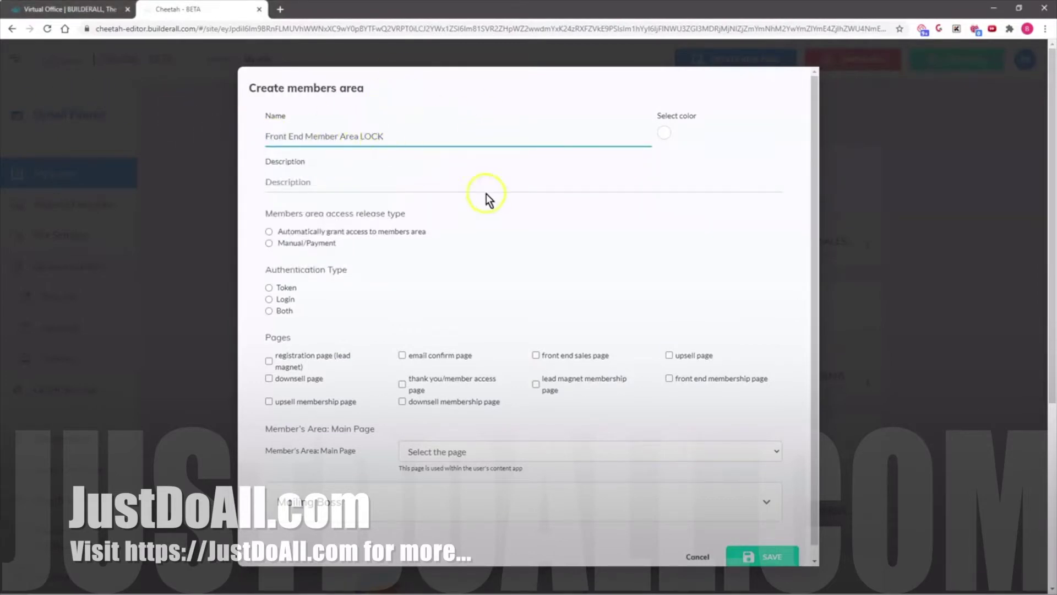
{"action": "left_click", "coordinate": [664, 133]}
{"action": "left_click", "coordinate": [74, 127]}
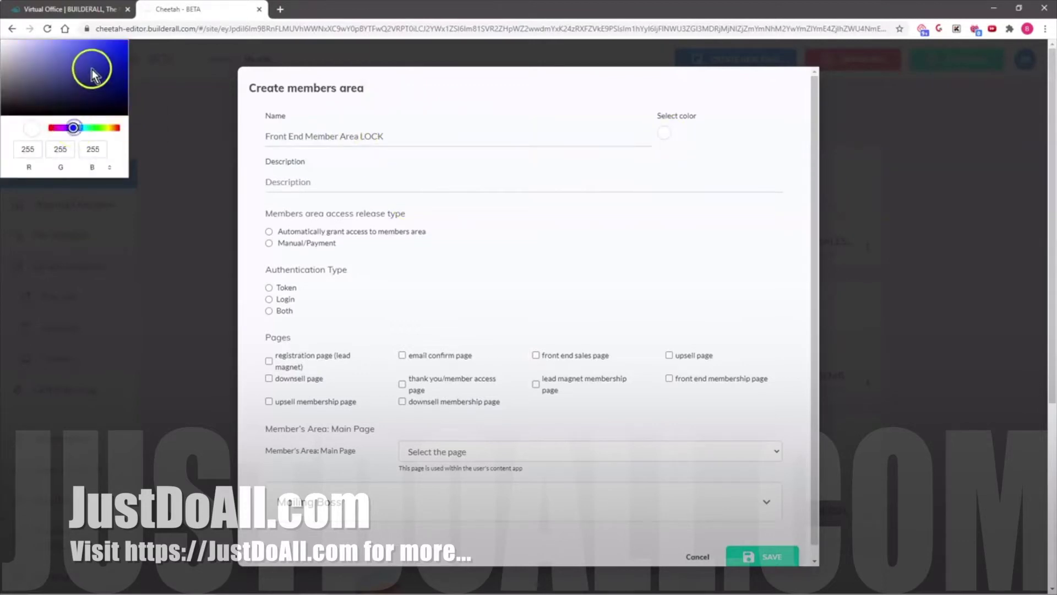
{"action": "left_click", "coordinate": [107, 58]}
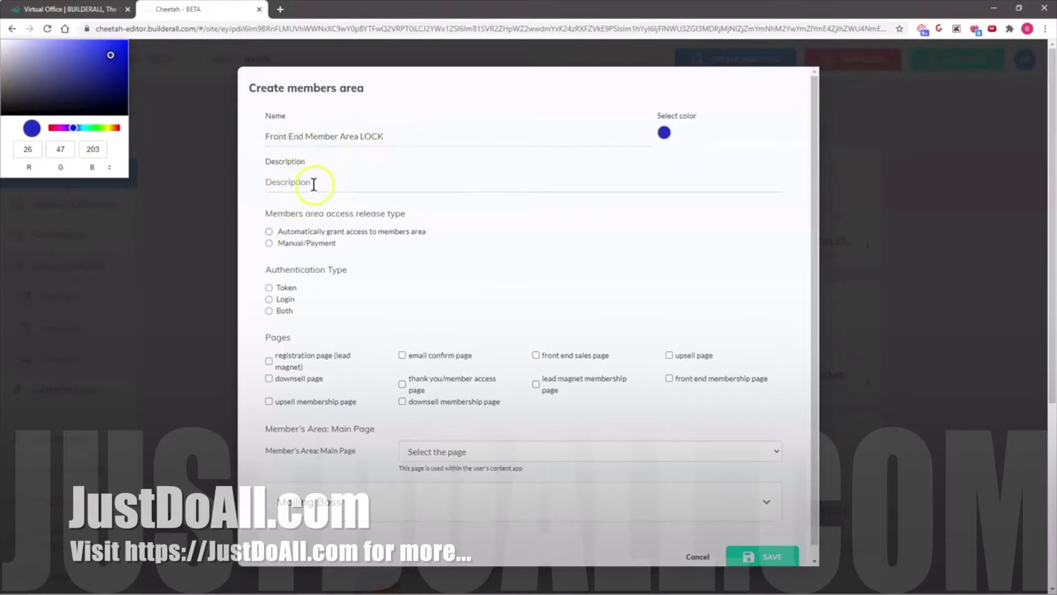
{"action": "left_click", "coordinate": [314, 183]}
{"action": "key", "text": "ctrl+v"}
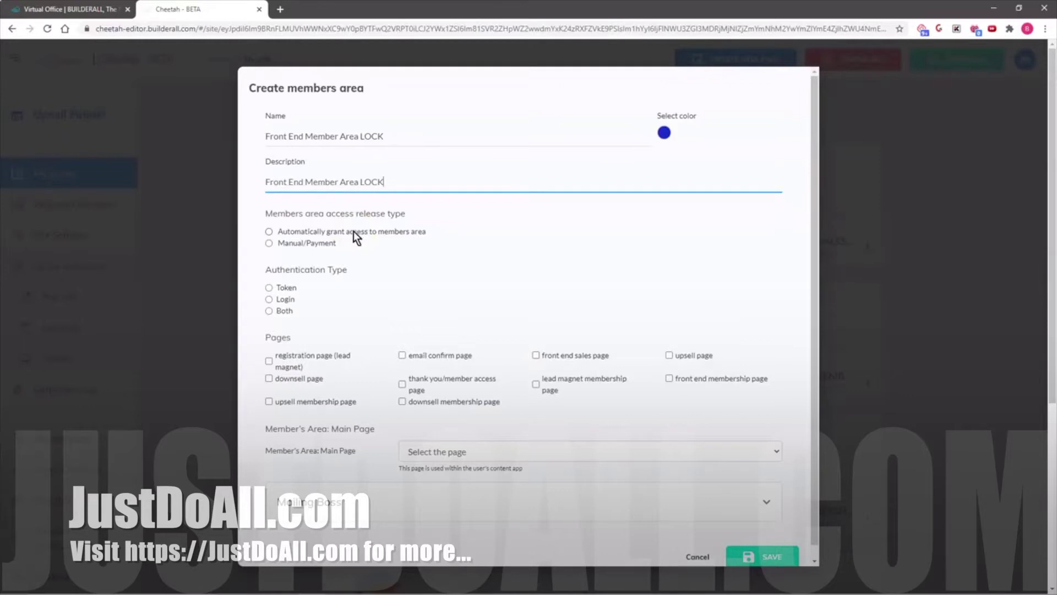
{"action": "left_click", "coordinate": [268, 242]}
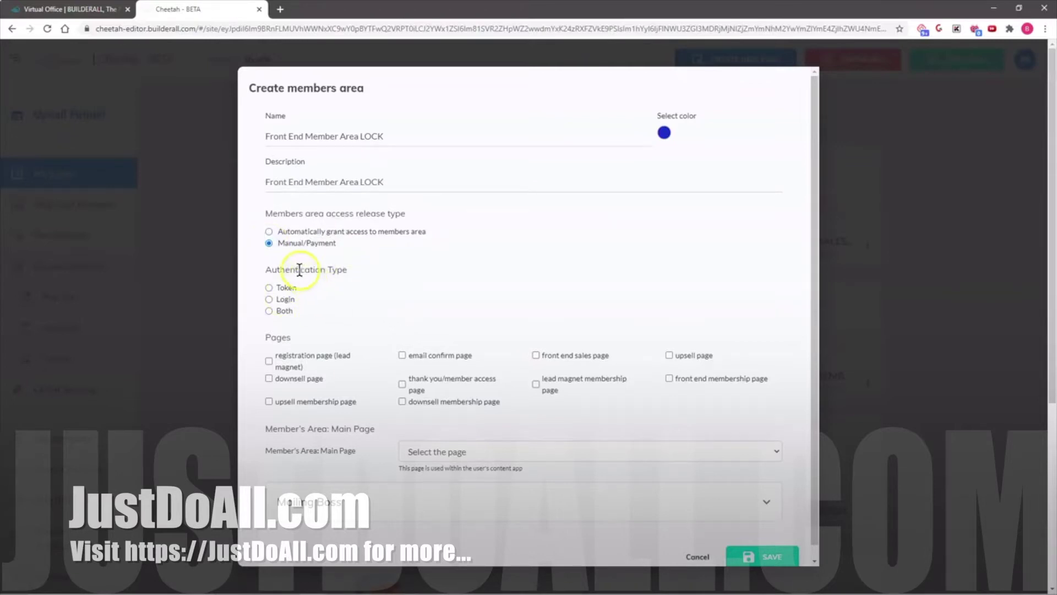
Require Login, lock the front end membership page, set thank you/member access as main page, and save.
{"action": "left_click", "coordinate": [284, 299]}
{"action": "scroll", "coordinate": [388, 306], "scroll_direction": "down", "scroll_amount": 1}
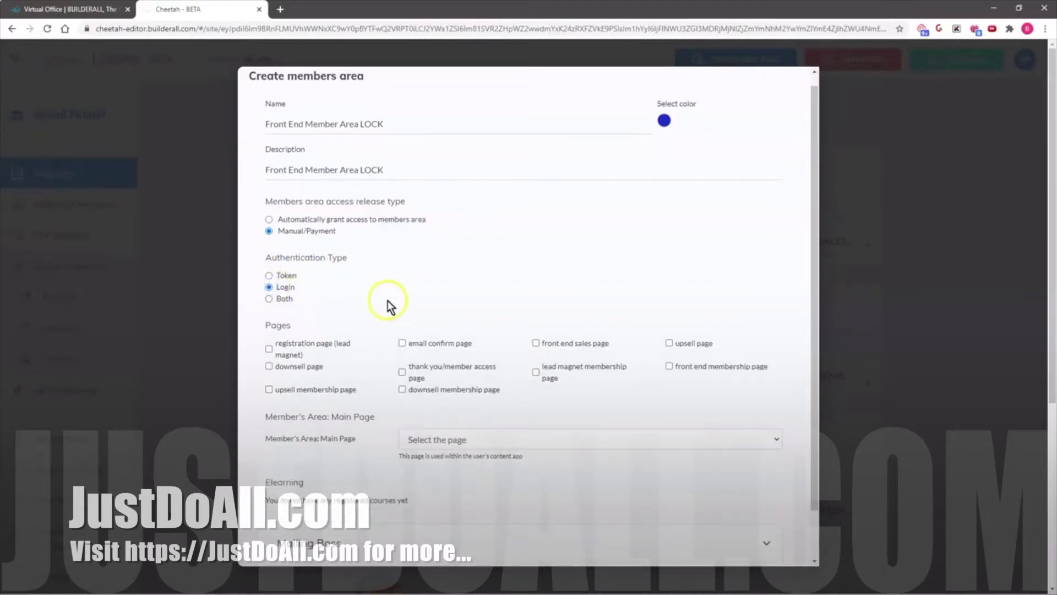
{"action": "scroll", "coordinate": [388, 306], "scroll_direction": "down", "scroll_amount": 1}
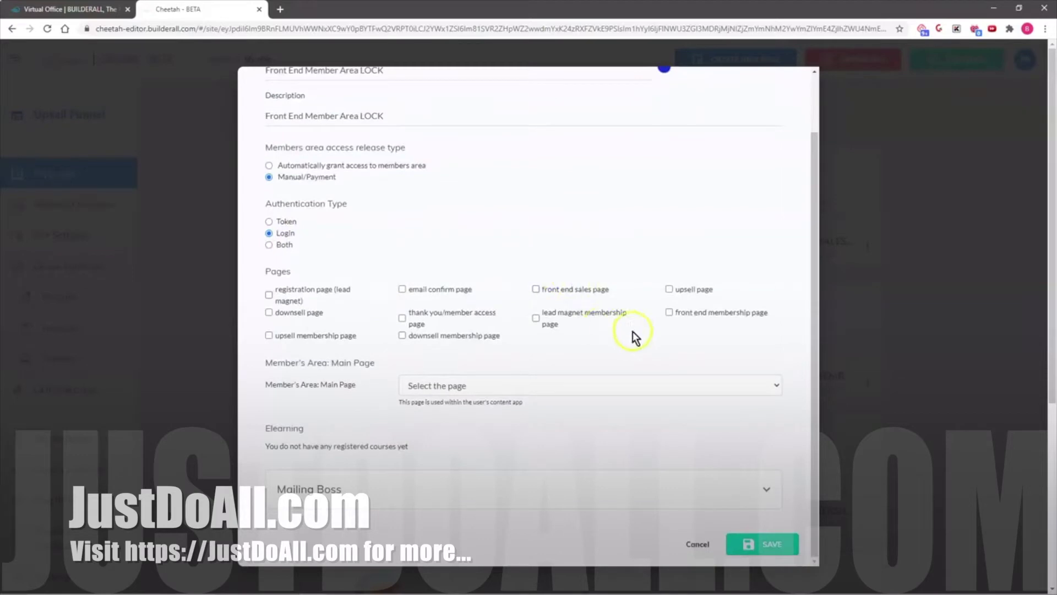
{"action": "left_click", "coordinate": [669, 312]}
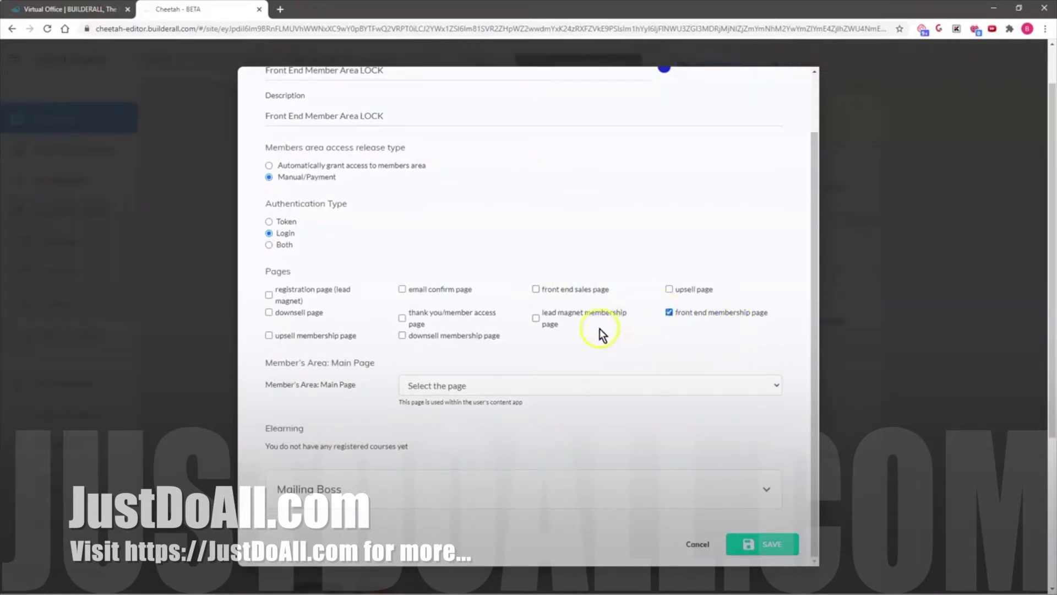
{"action": "left_click", "coordinate": [457, 386]}
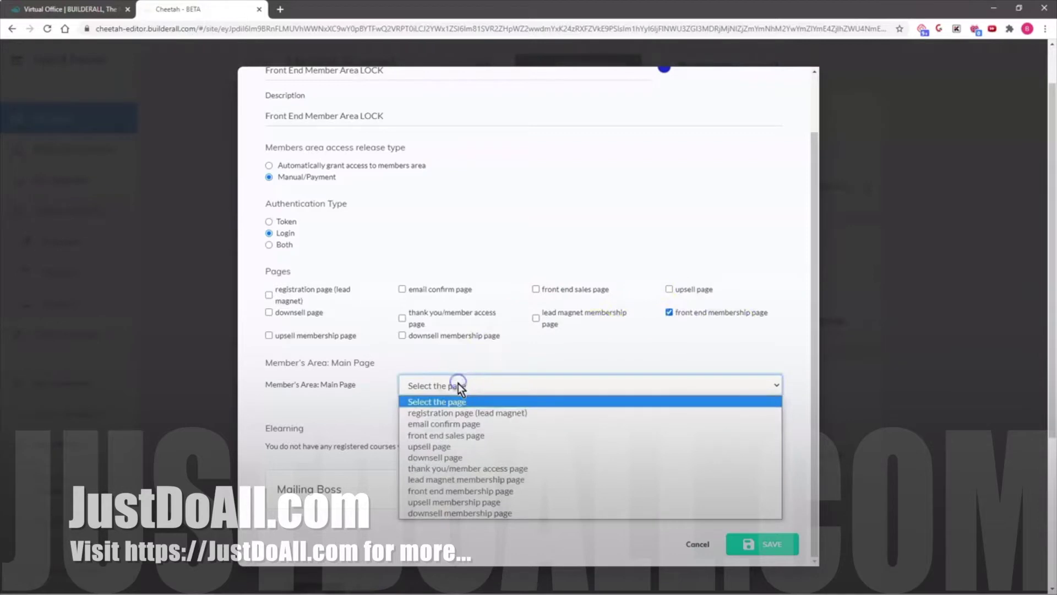
{"action": "left_click", "coordinate": [470, 468]}
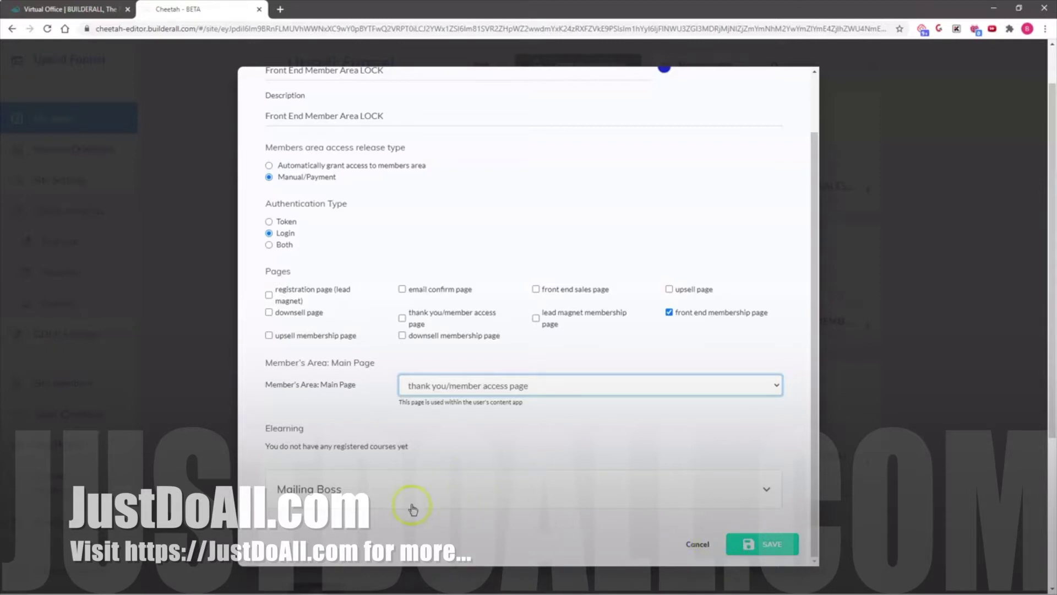
{"action": "left_click", "coordinate": [772, 544]}
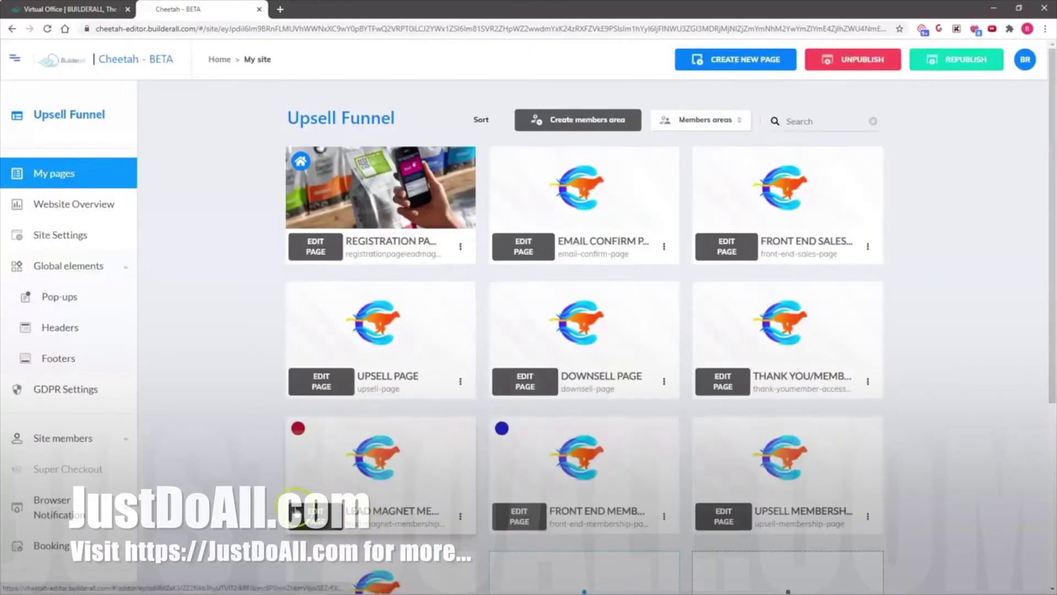
Start a new members area and paste in the name 'Upsell Member Area LOCK'.
{"action": "scroll", "coordinate": [484, 529], "scroll_direction": "down", "scroll_amount": 5}
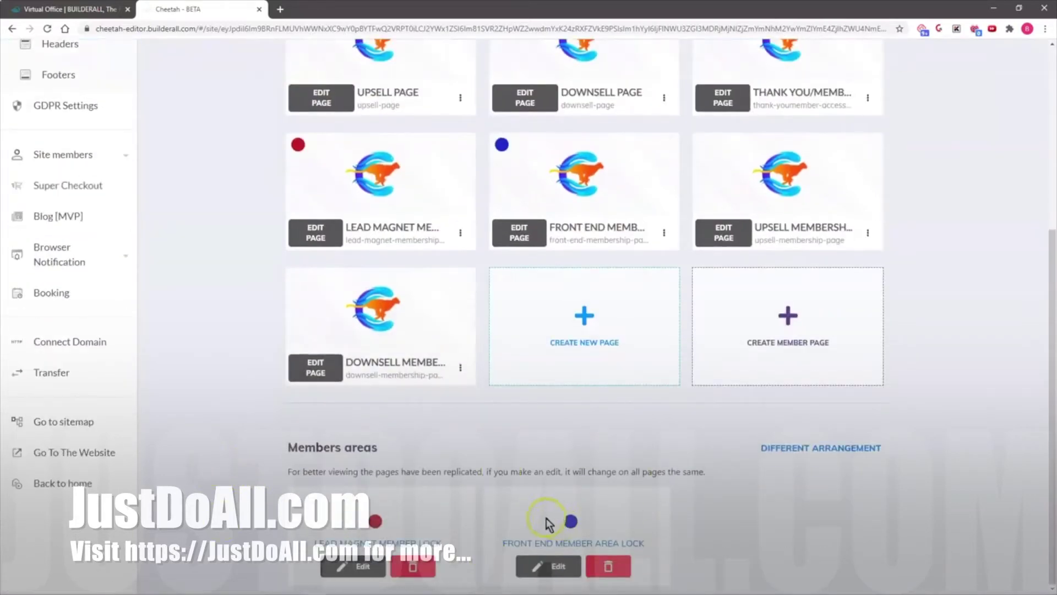
{"action": "scroll", "coordinate": [942, 521], "scroll_direction": "up", "scroll_amount": 5}
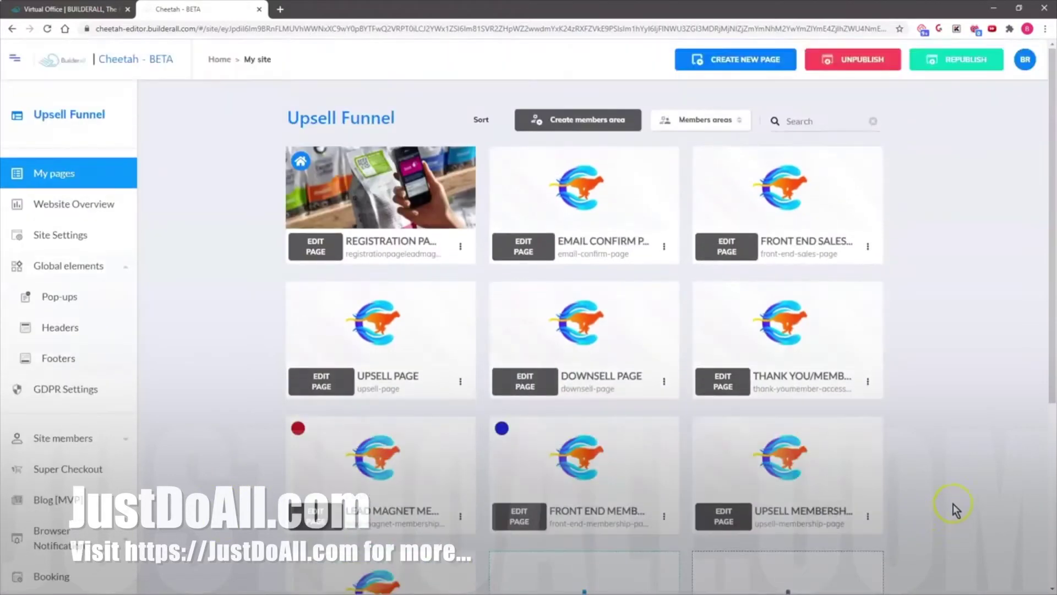
{"action": "left_click", "coordinate": [573, 122]}
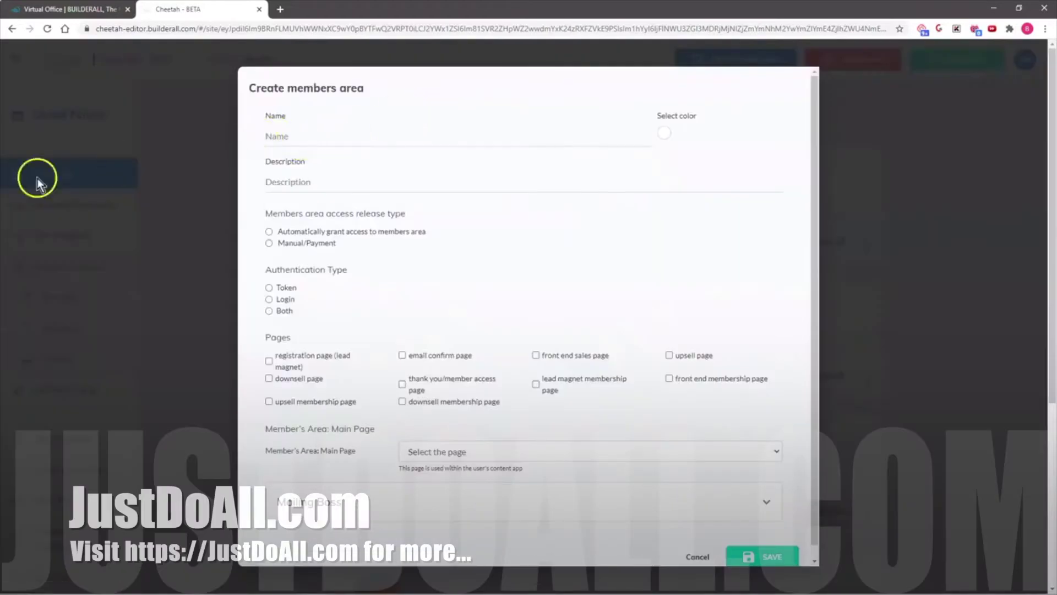
{"action": "left_click", "coordinate": [272, 139]}
{"action": "right_click", "coordinate": [273, 137]}
{"action": "left_click", "coordinate": [337, 224]}
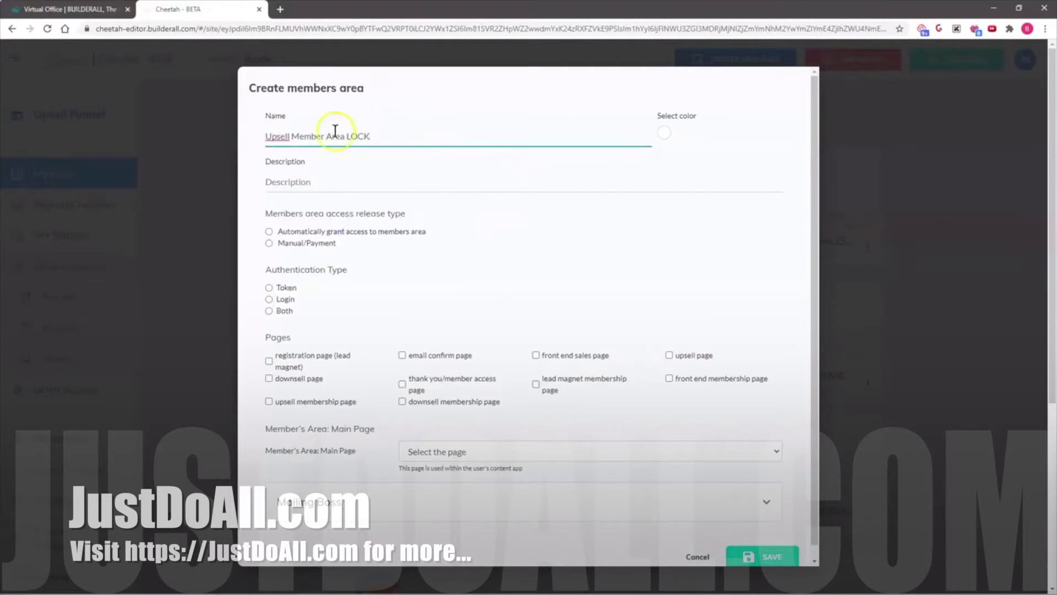
Colour it bright green, paste the name as description, and choose Manual/Payment release with Login.
{"action": "left_click", "coordinate": [663, 134]}
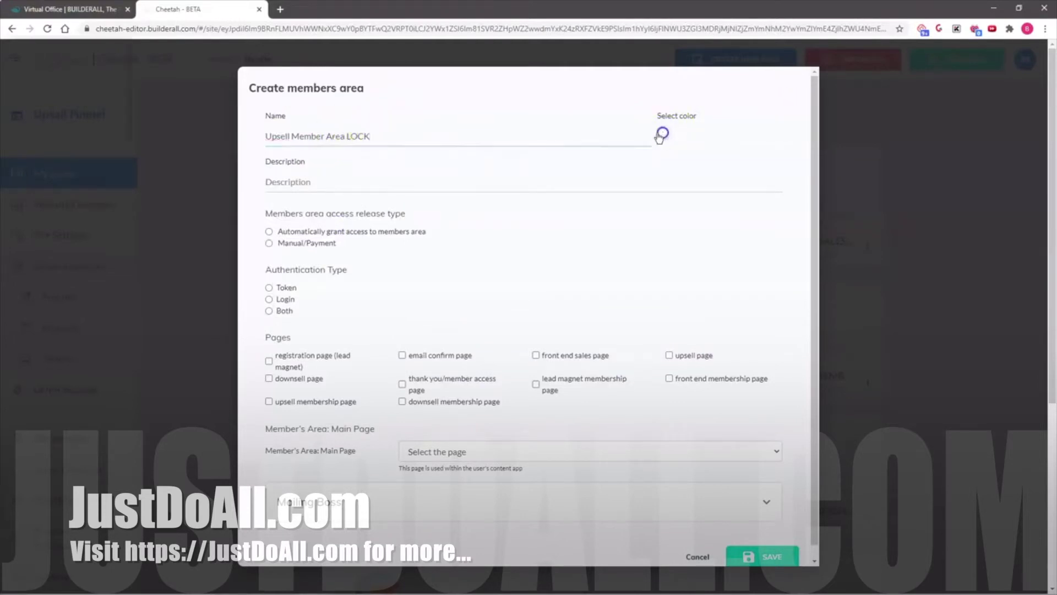
{"action": "left_click", "coordinate": [96, 128]}
{"action": "left_click_drag", "start_coordinate": [100, 74], "coordinate": [109, 53]}
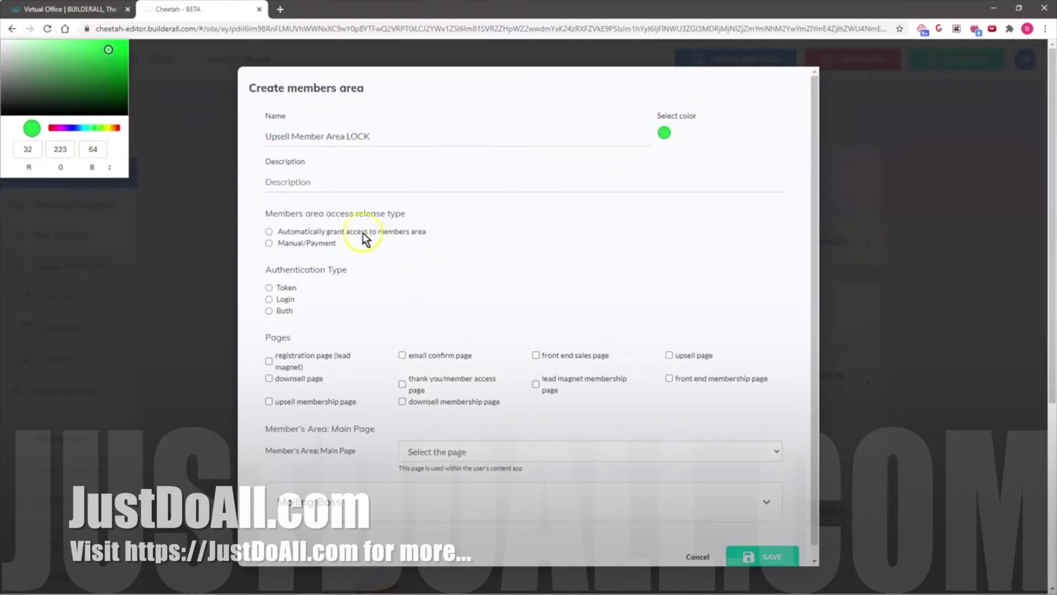
{"action": "left_click", "coordinate": [283, 180]}
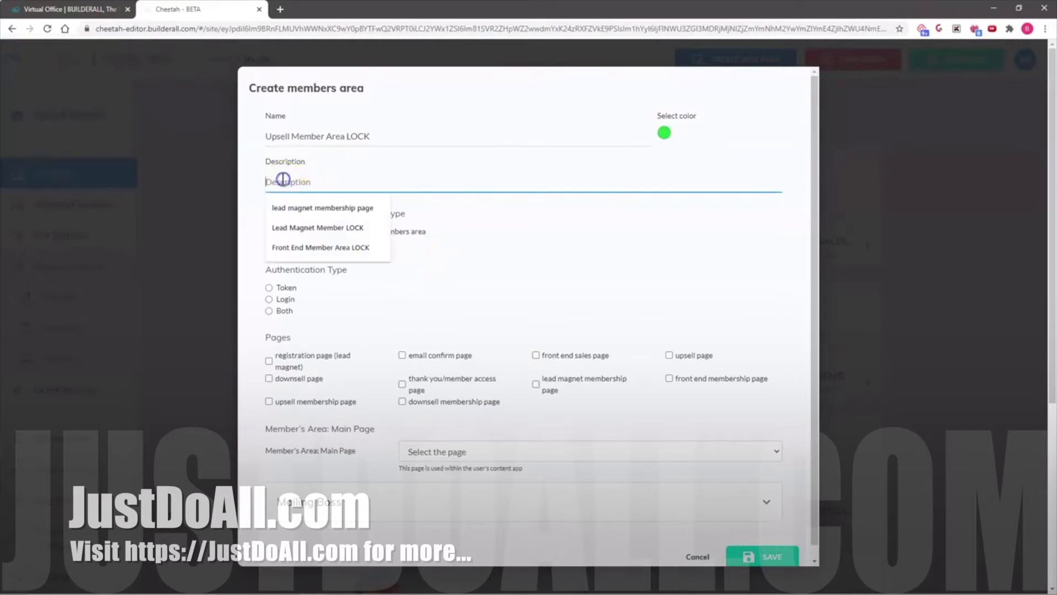
{"action": "type", "text": "Upsell Member Area LOCK"}
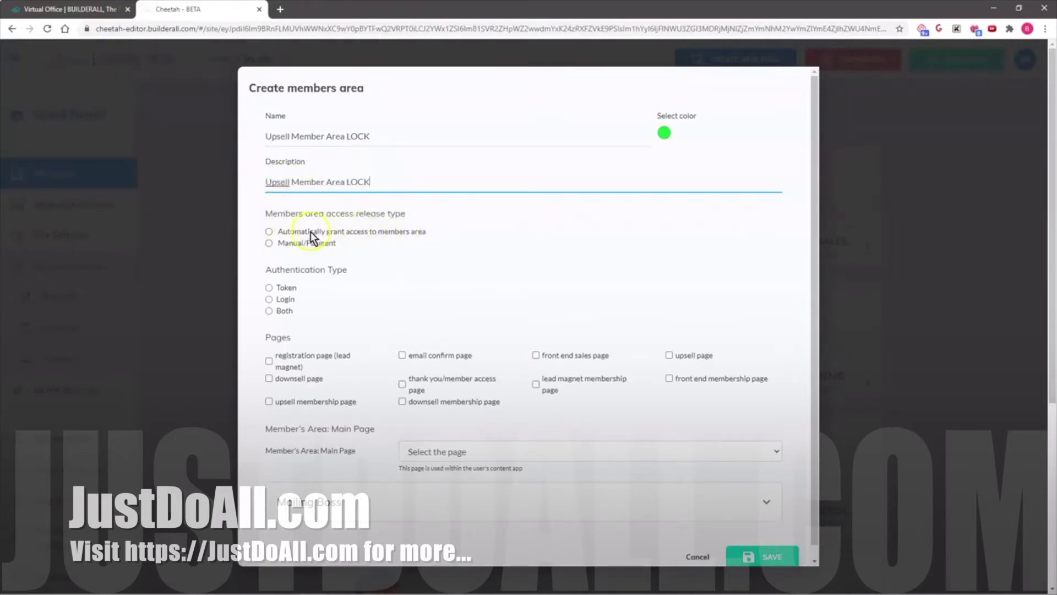
{"action": "left_click", "coordinate": [269, 243]}
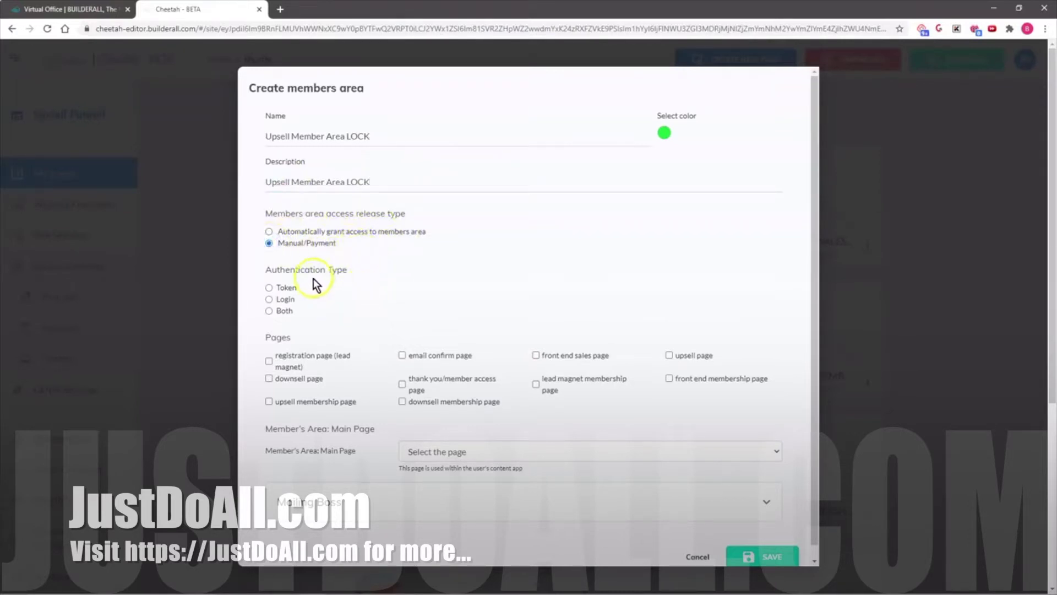
{"action": "left_click", "coordinate": [269, 300]}
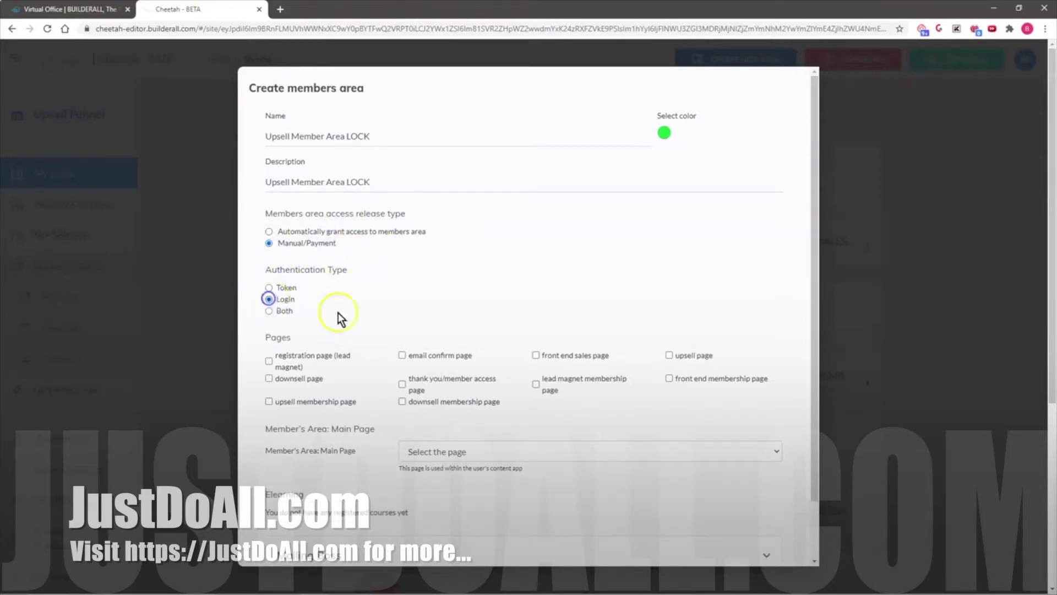
Lock the upsell membership page, make thank you/member access the main page, and save.
{"action": "scroll", "coordinate": [320, 296], "scroll_direction": "down", "scroll_amount": 1}
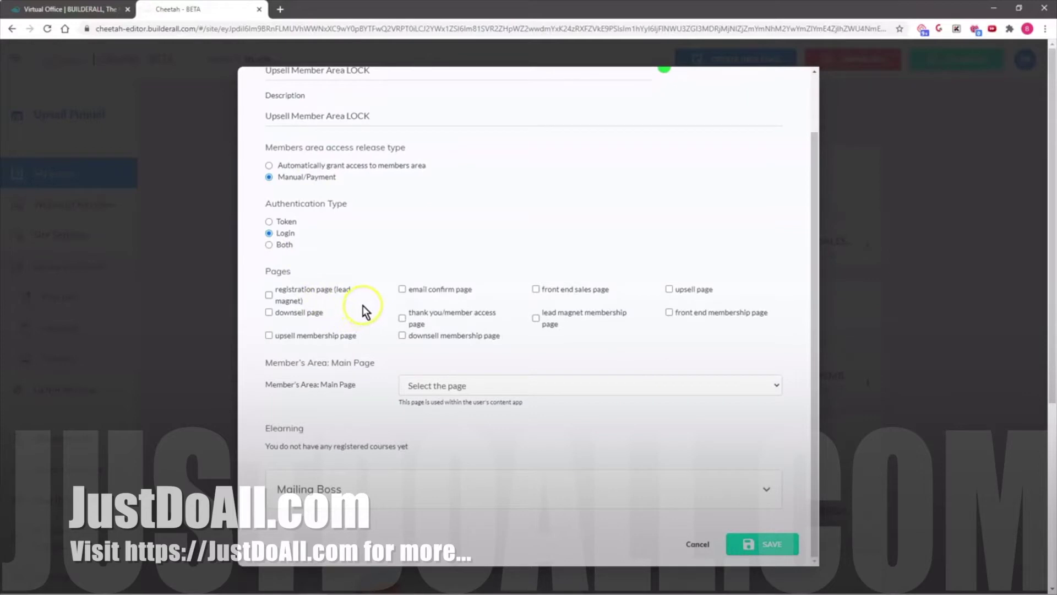
{"action": "scroll", "coordinate": [374, 310], "scroll_direction": "up", "scroll_amount": 1}
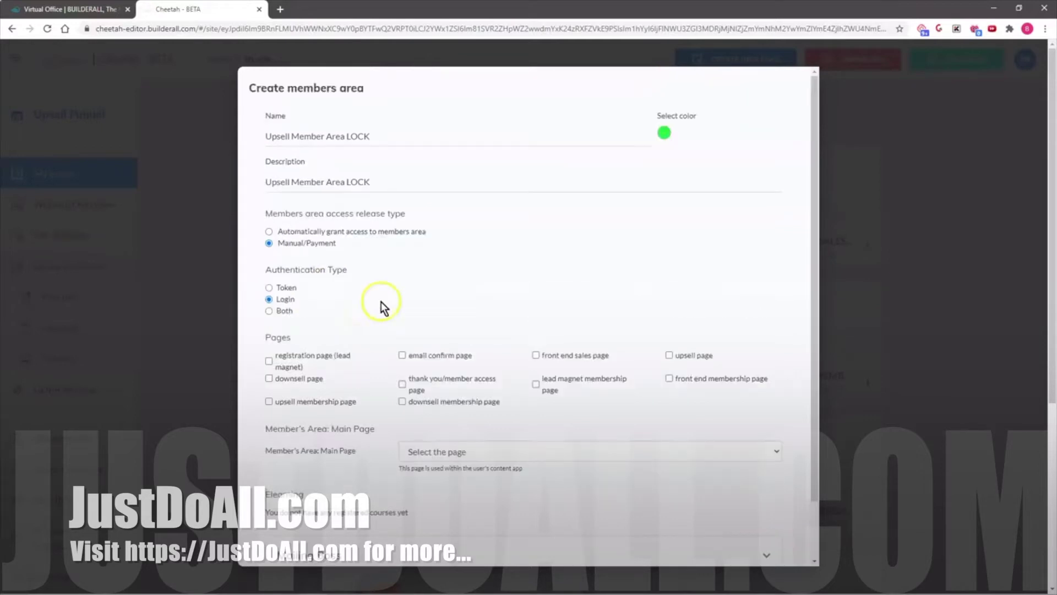
{"action": "scroll", "coordinate": [379, 301], "scroll_direction": "down", "scroll_amount": 1}
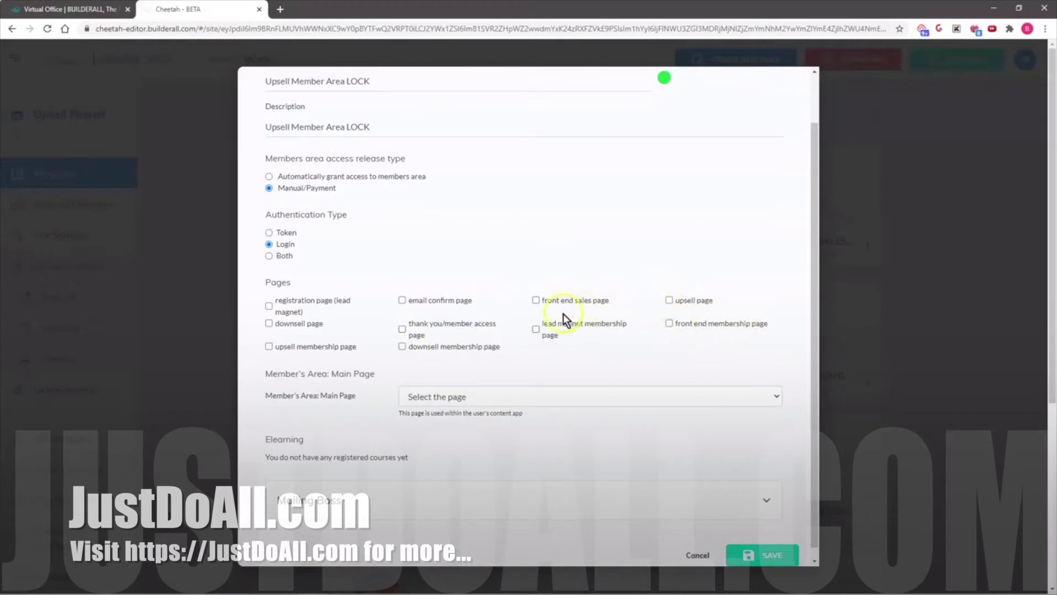
{"action": "left_click", "coordinate": [328, 347]}
{"action": "left_click", "coordinate": [456, 396]}
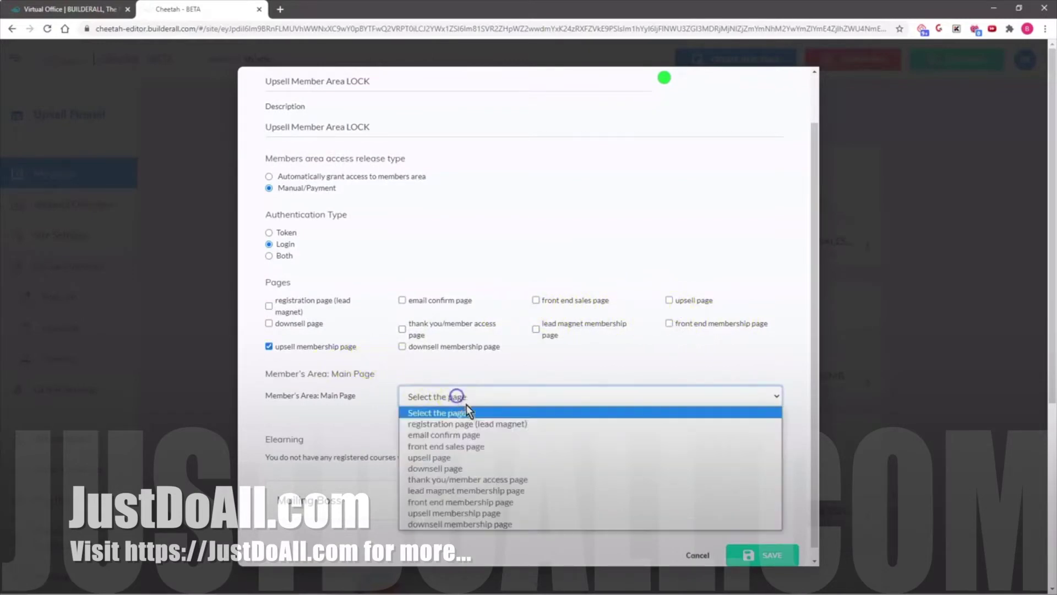
{"action": "left_click", "coordinate": [470, 479]}
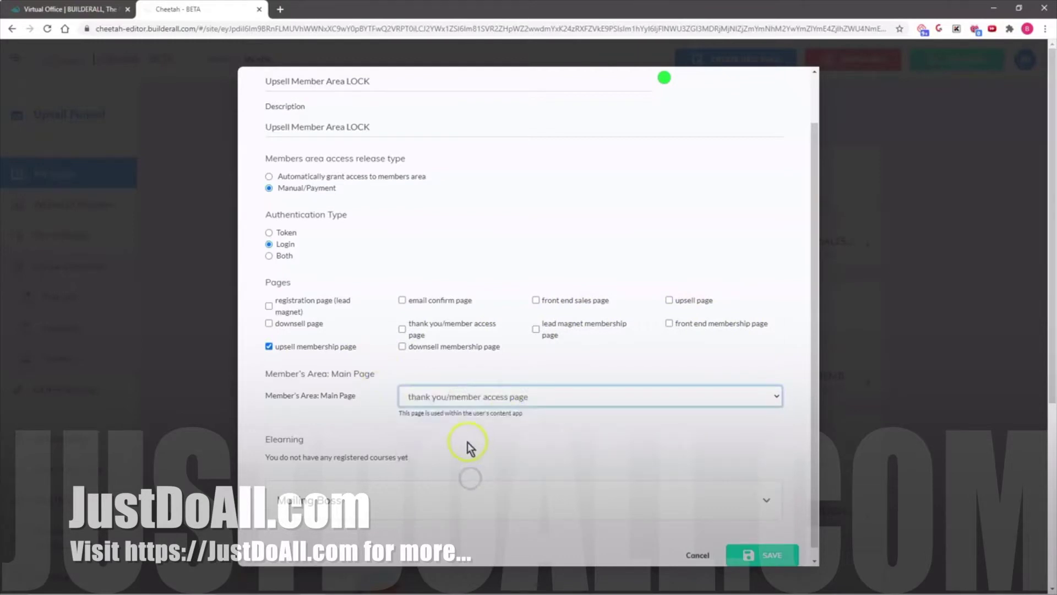
{"action": "scroll", "coordinate": [467, 443], "scroll_direction": "down", "scroll_amount": 1}
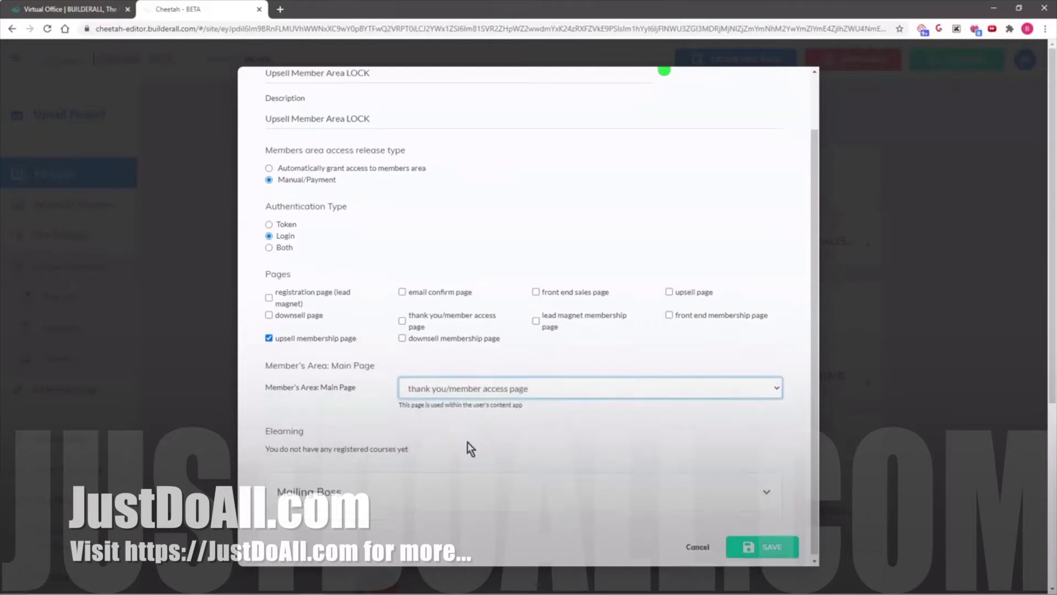
{"action": "left_click", "coordinate": [498, 474]}
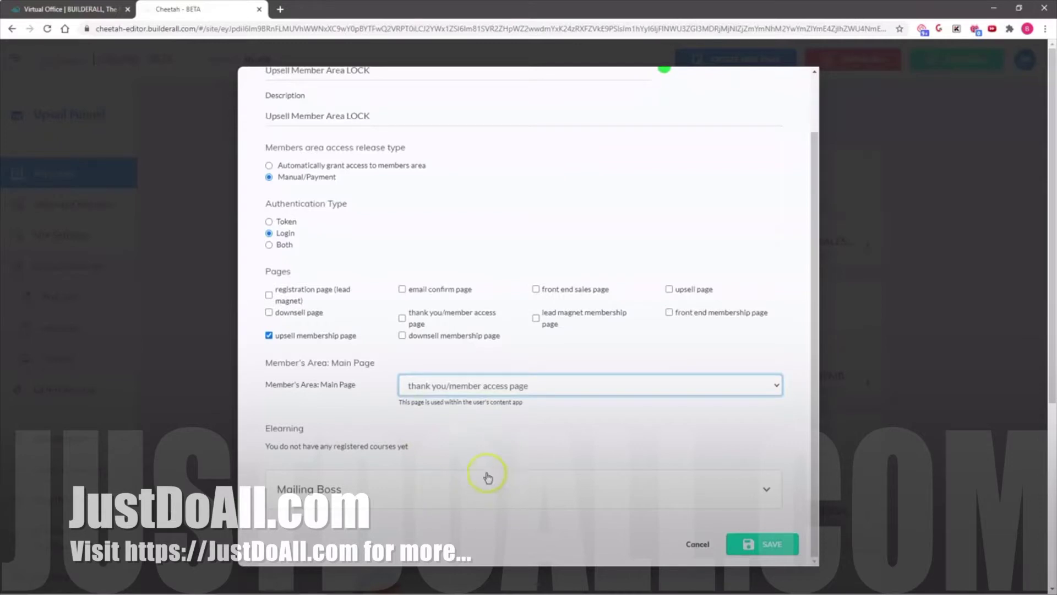
{"action": "left_click", "coordinate": [754, 545]}
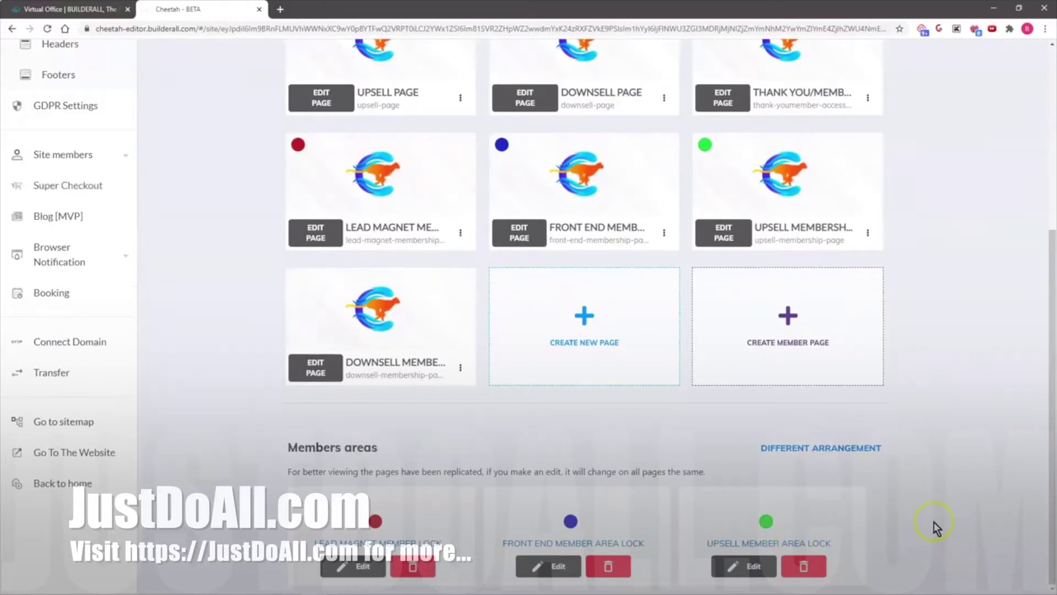
{"action": "scroll", "coordinate": [936, 529], "scroll_direction": "up", "scroll_amount": 10}
Start a new members area with name and description 'Downsell Member Area LOCK'.
{"action": "left_click", "coordinate": [564, 118]}
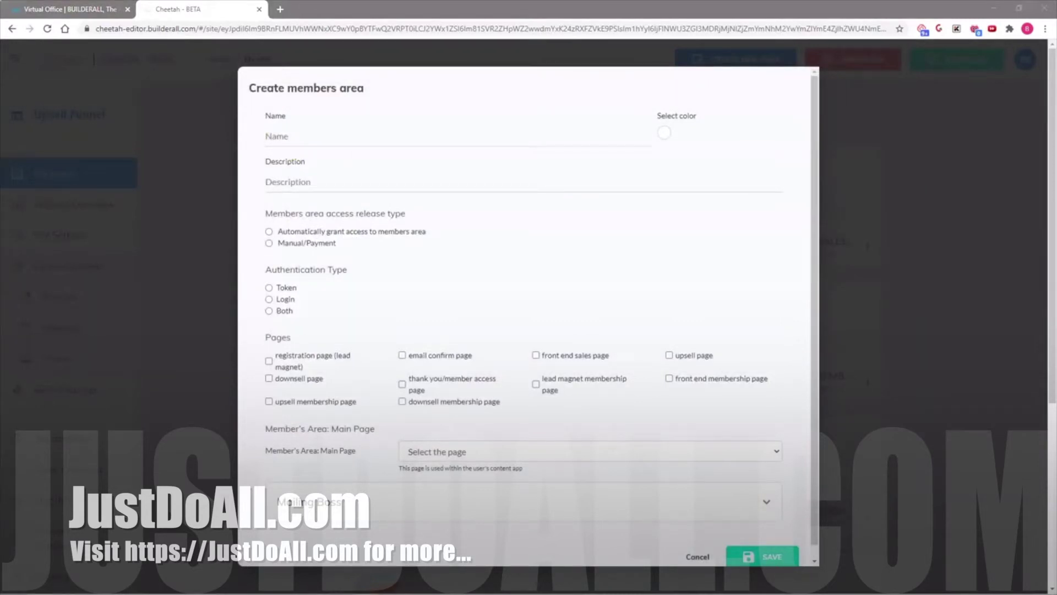
{"action": "left_click", "coordinate": [295, 136]}
{"action": "type", "text": "Downsell Member Area LOCK"}
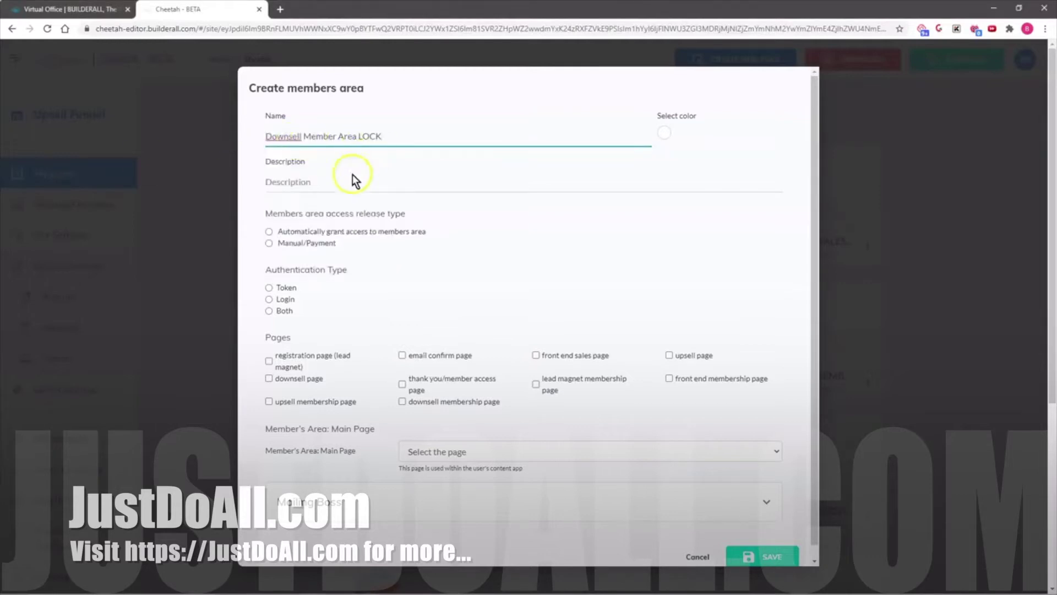
{"action": "left_click", "coordinate": [285, 182]}
{"action": "type", "text": "Downsell Member Area LOCK"}
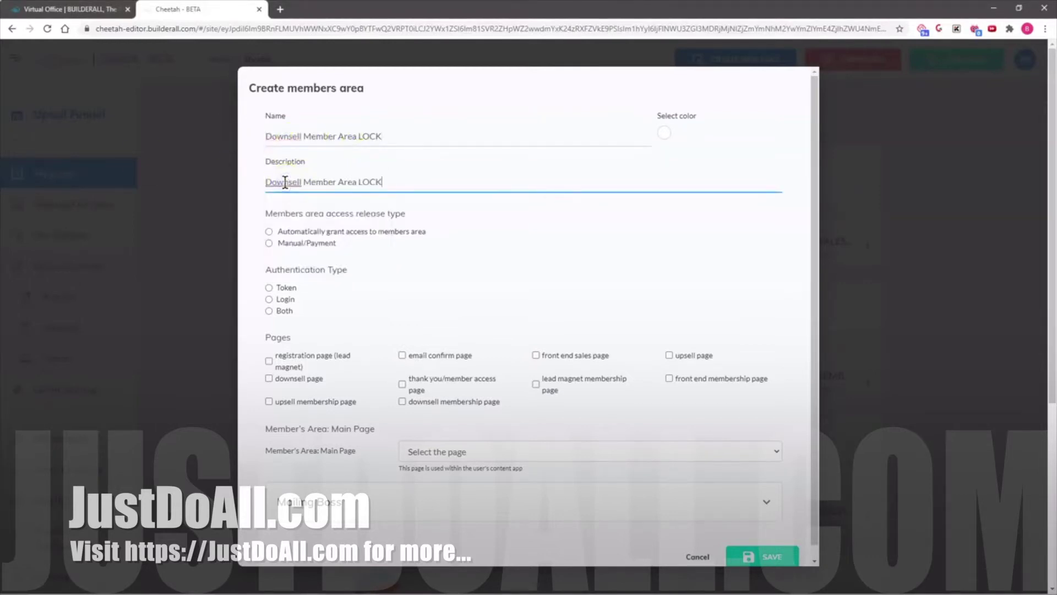
Colour it deep purple and choose Manual/Payment access release with Login.
{"action": "left_click", "coordinate": [665, 135]}
{"action": "left_click", "coordinate": [665, 135]}
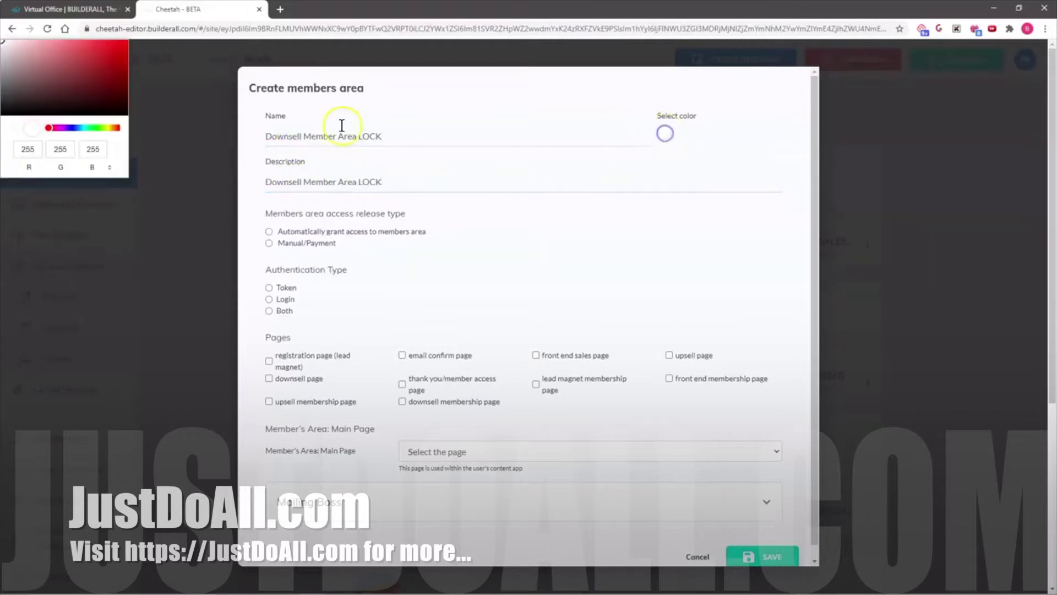
{"action": "left_click", "coordinate": [65, 128]}
{"action": "left_click", "coordinate": [111, 57]}
{"action": "left_click", "coordinate": [503, 256]}
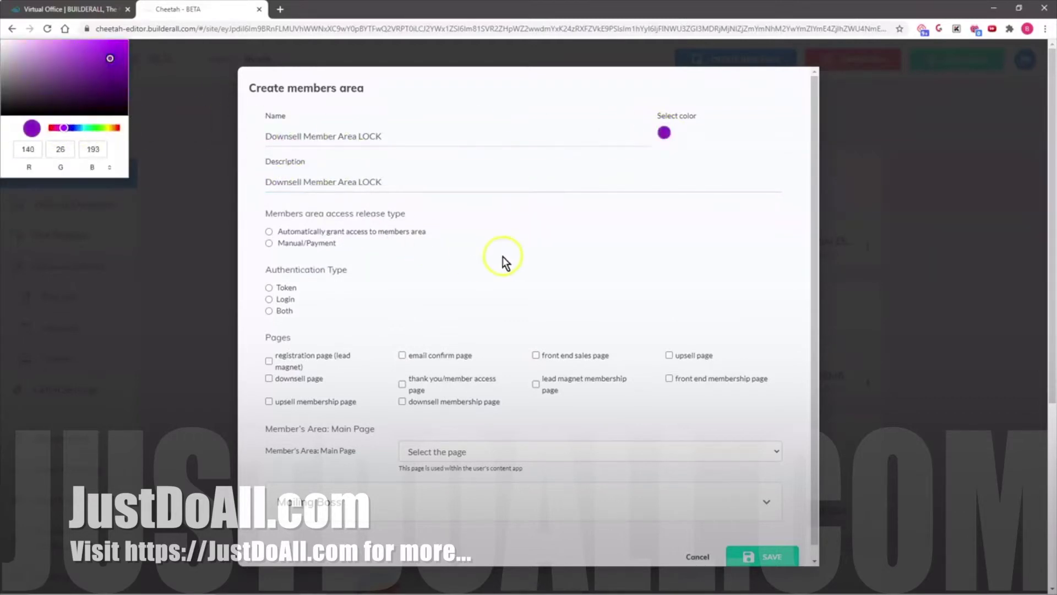
{"action": "left_click", "coordinate": [414, 160]}
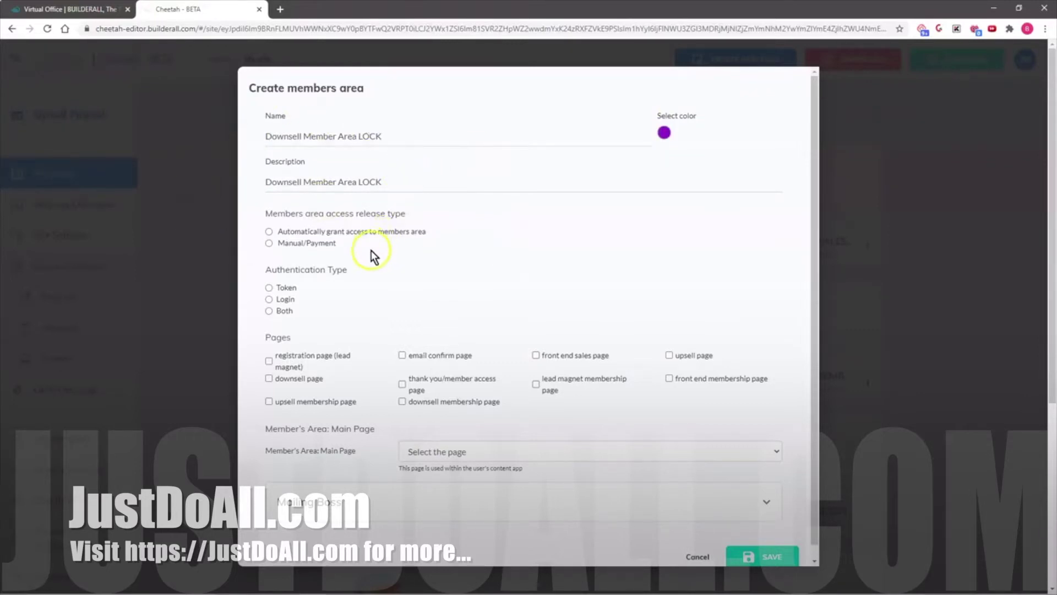
{"action": "left_click", "coordinate": [269, 244]}
{"action": "left_click", "coordinate": [269, 299]}
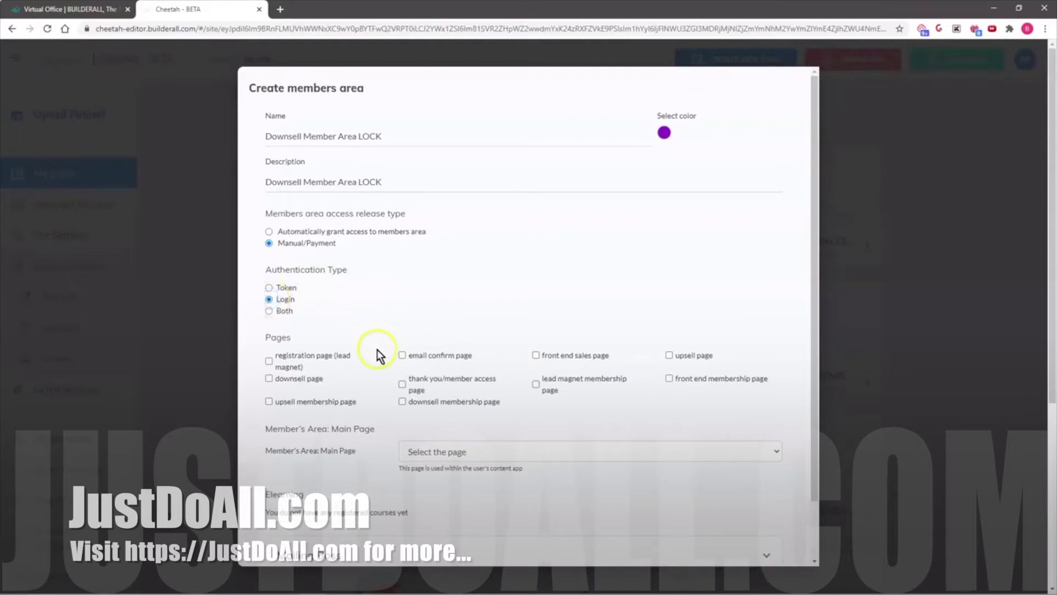
Lock the downsell membership page, make thank you/member access the main page, and save.
{"action": "scroll", "coordinate": [482, 287], "scroll_direction": "down", "scroll_amount": 1}
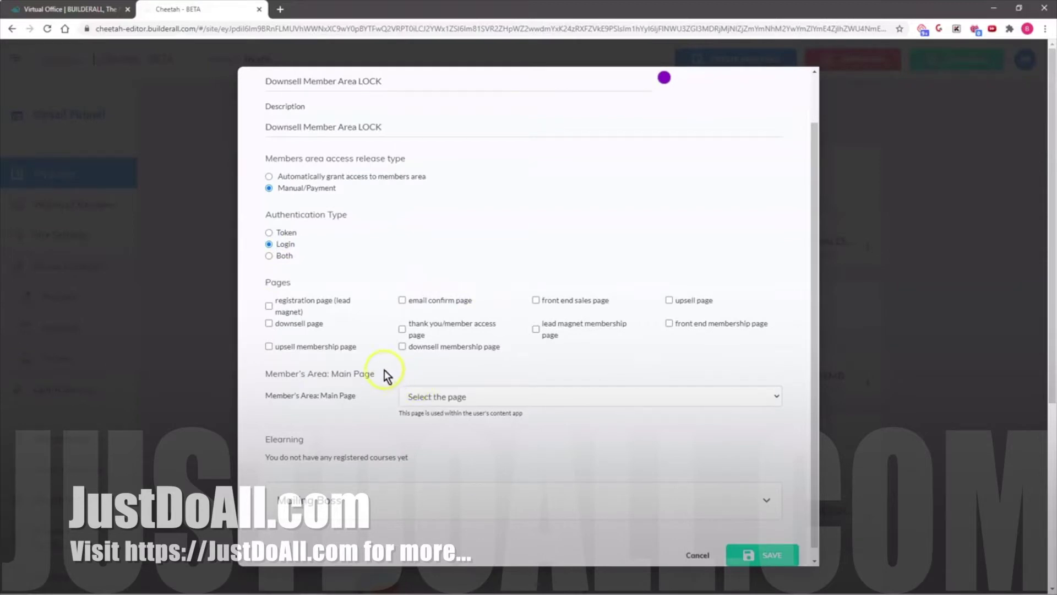
{"action": "left_click", "coordinate": [402, 347]}
{"action": "left_click", "coordinate": [510, 396]}
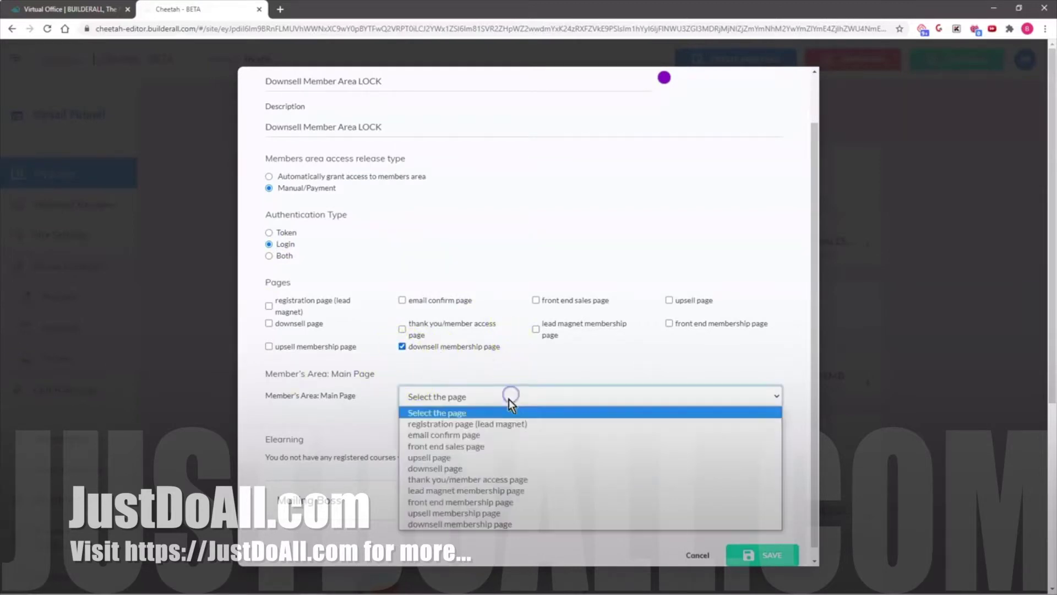
{"action": "left_click", "coordinate": [494, 479]}
{"action": "scroll", "coordinate": [441, 419], "scroll_direction": "down", "scroll_amount": 1}
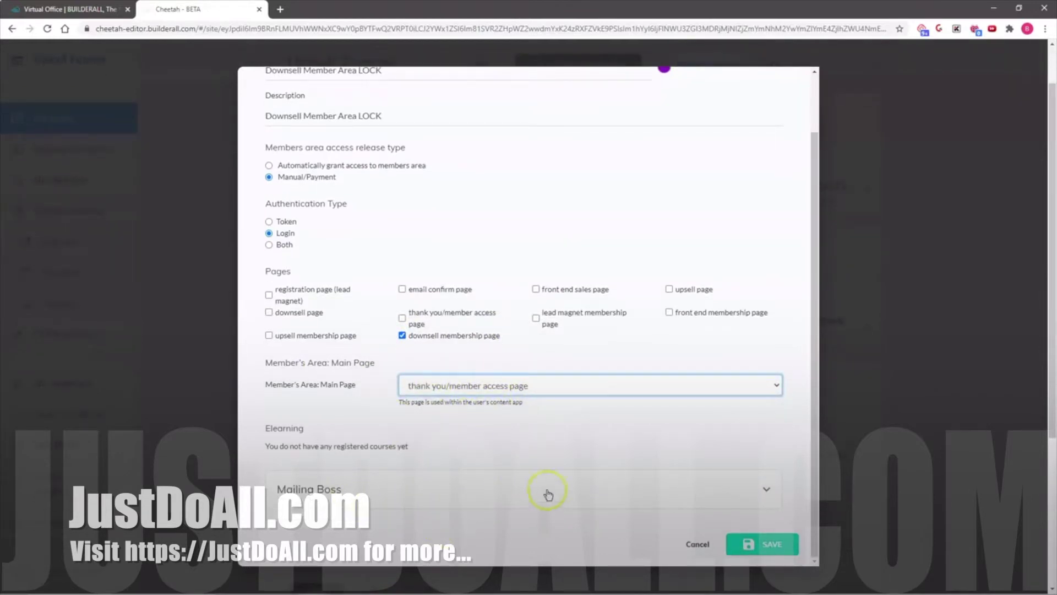
{"action": "left_click", "coordinate": [761, 546]}
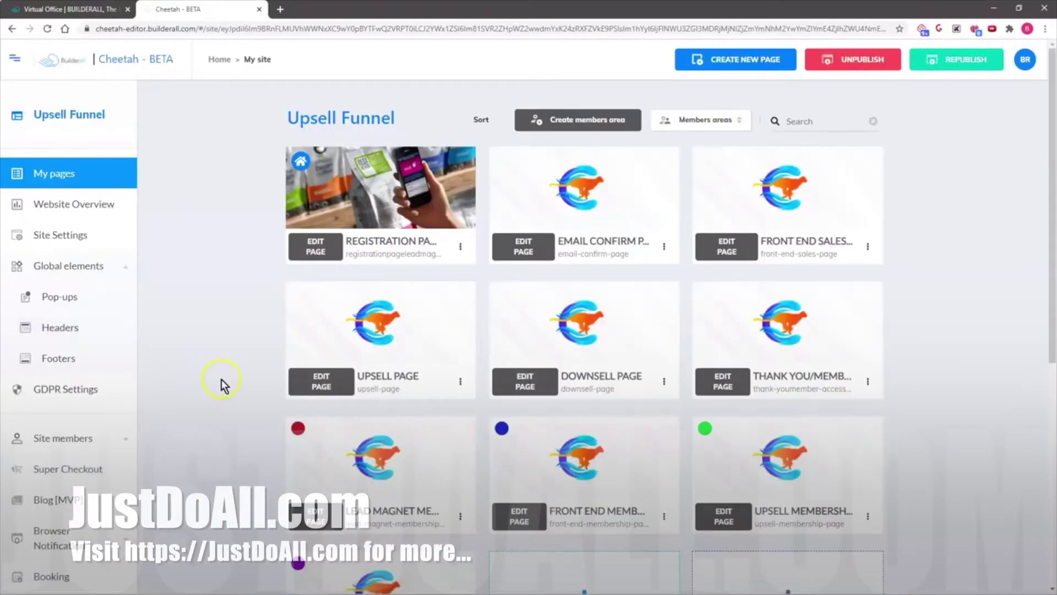
Open the Lead Magnet members area settings and close them without changes.
{"action": "scroll", "coordinate": [225, 392], "scroll_direction": "down", "scroll_amount": 7}
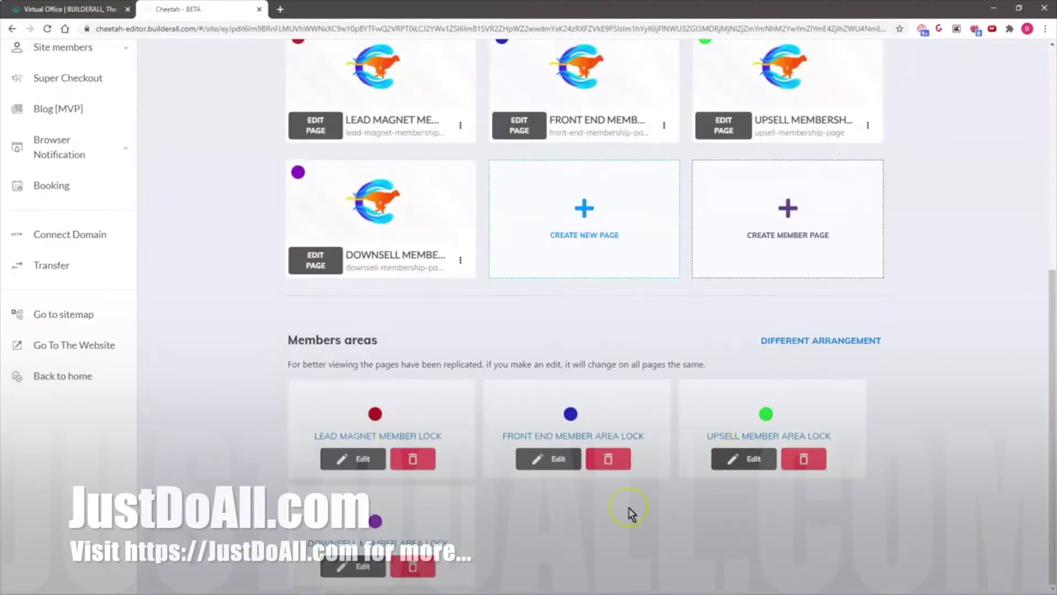
{"action": "left_click", "coordinate": [364, 459]}
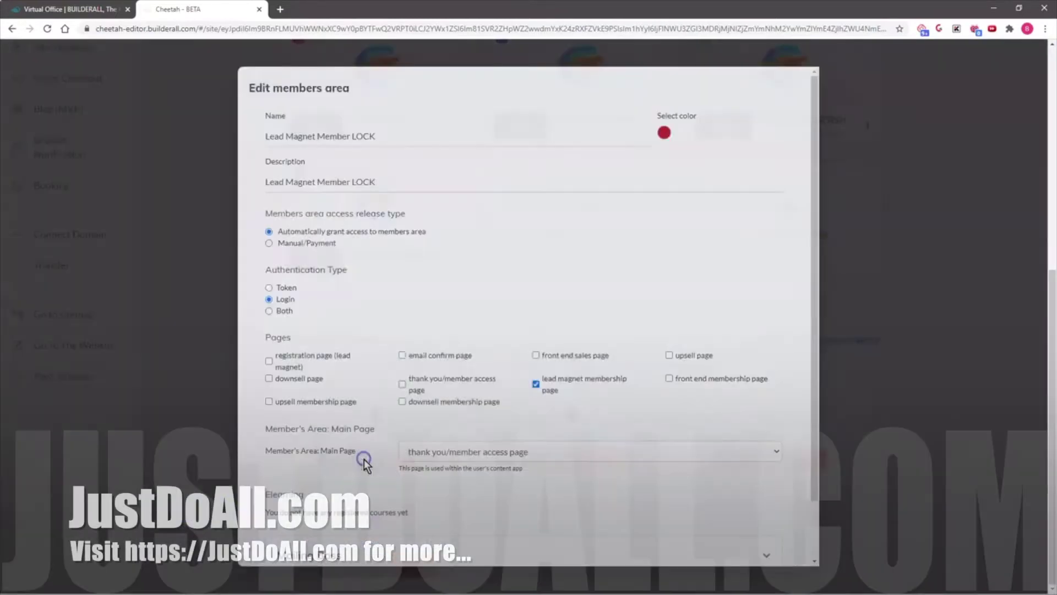
{"action": "scroll", "coordinate": [366, 402], "scroll_direction": "down", "scroll_amount": 2}
{"action": "left_click", "coordinate": [189, 418]}
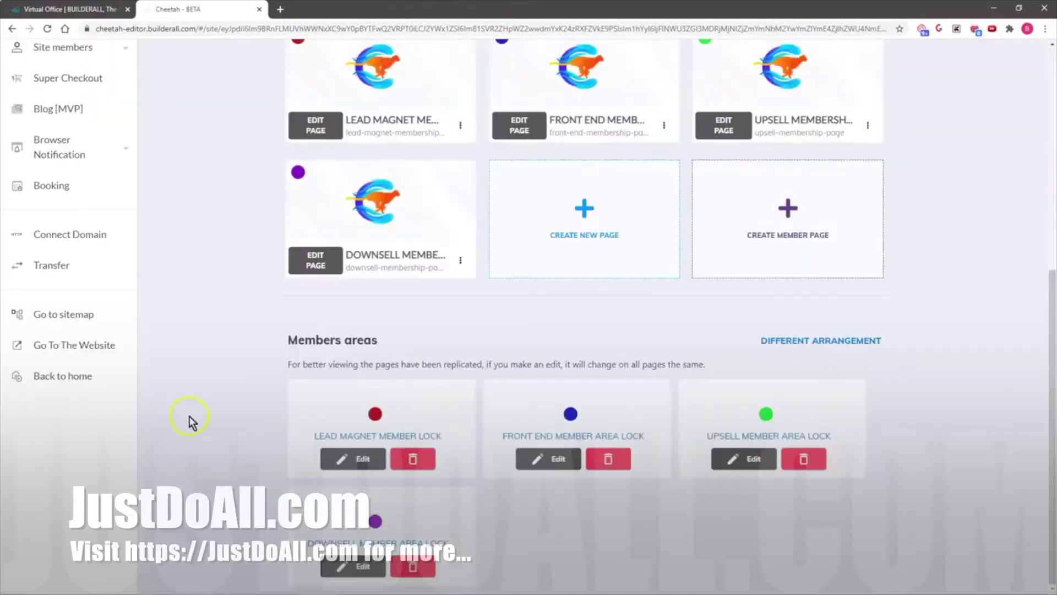
{"action": "scroll", "coordinate": [187, 411], "scroll_direction": "up", "scroll_amount": 3}
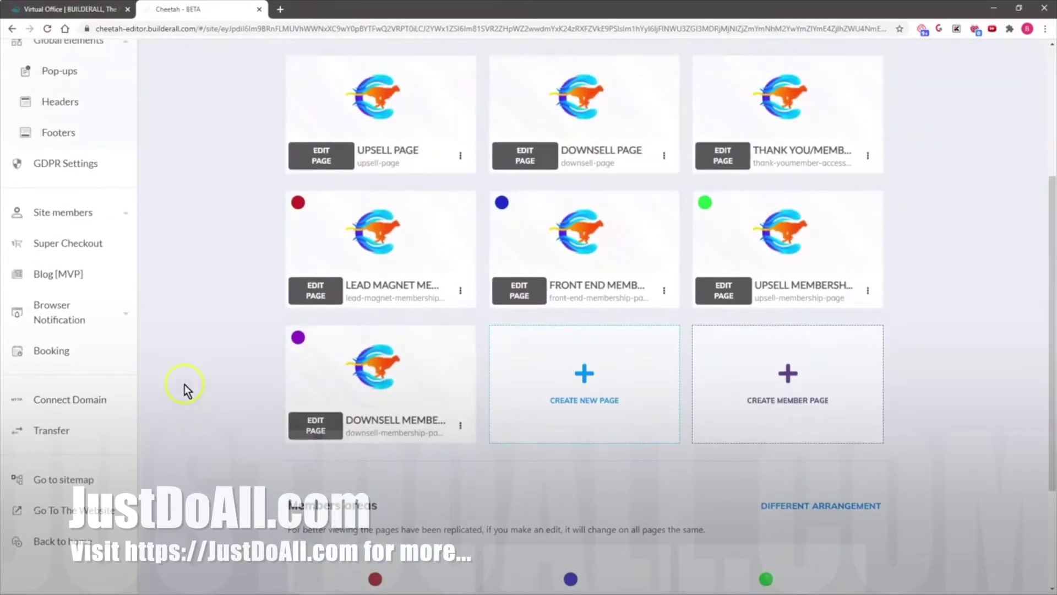
Expand Site members in the sidebar and go to Automatic emails.
{"action": "left_click", "coordinate": [85, 215]}
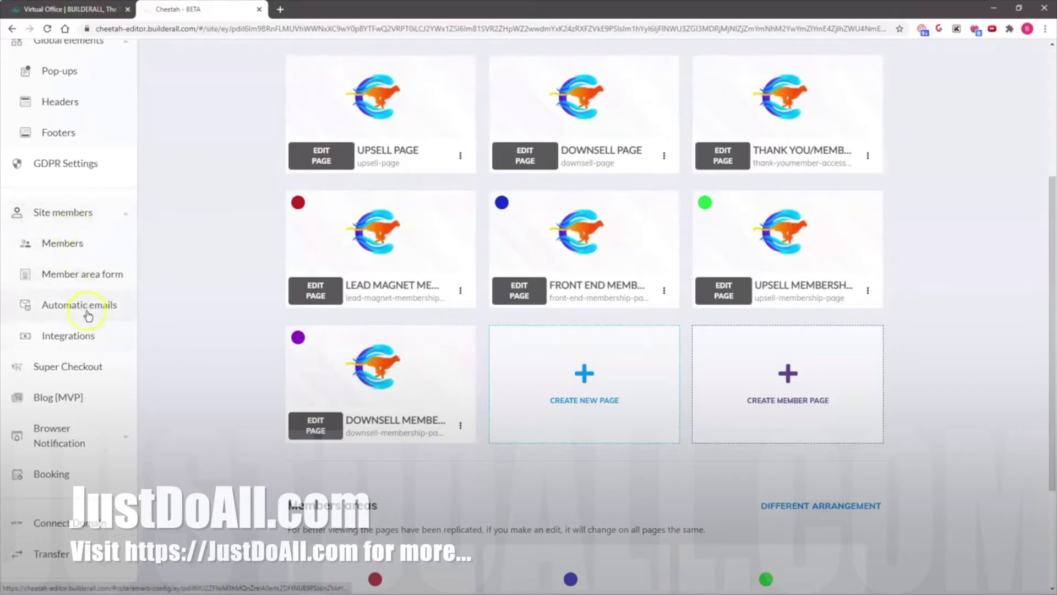
{"action": "left_click", "coordinate": [91, 240]}
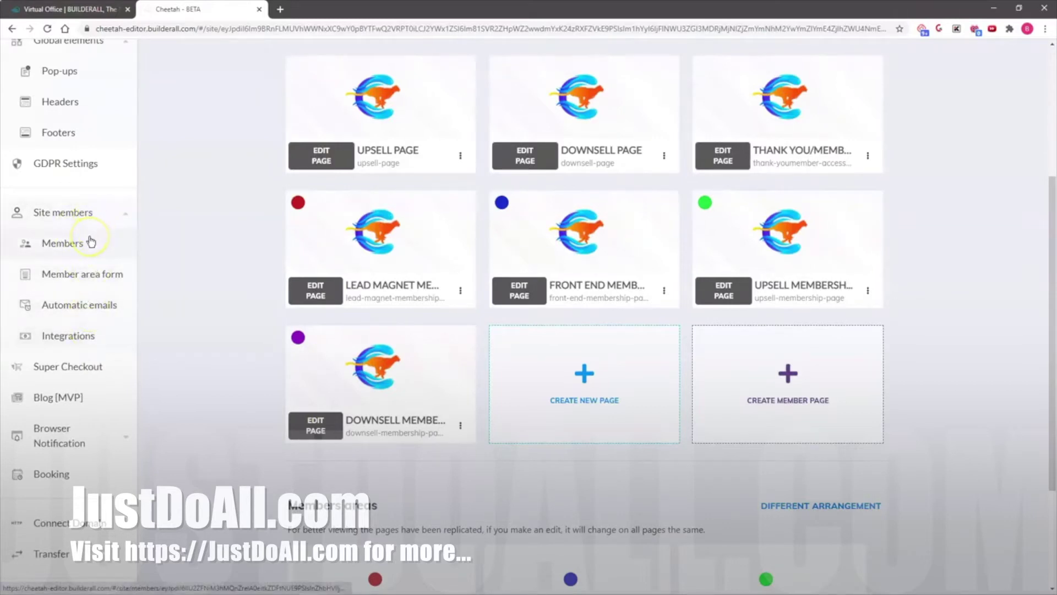
{"action": "left_click", "coordinate": [86, 244]}
Create a new automatic email theme named 'Upsell theme'.
{"action": "left_click", "coordinate": [95, 308]}
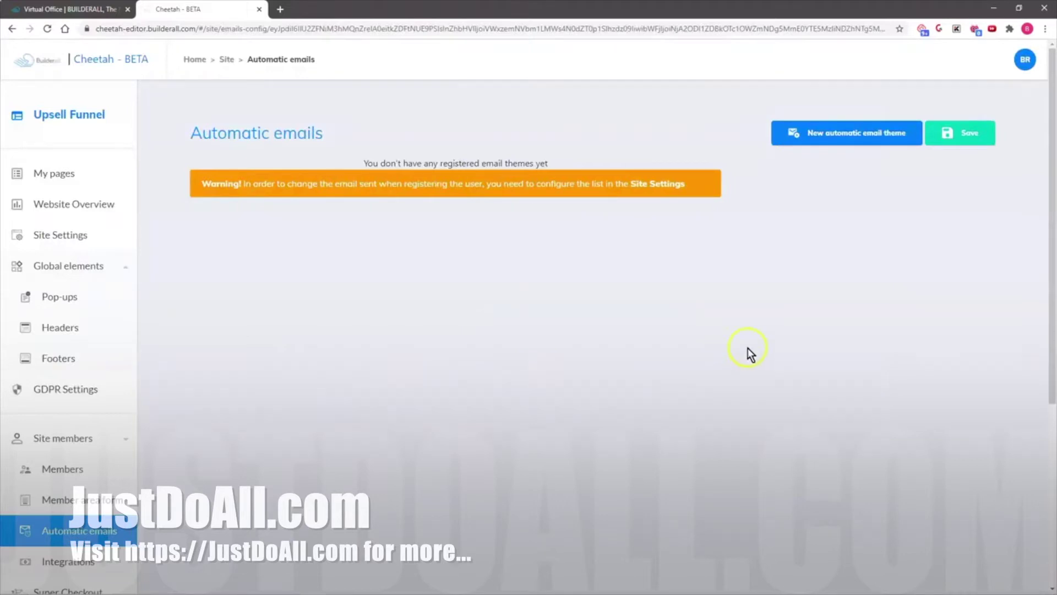
{"action": "left_click", "coordinate": [841, 138]}
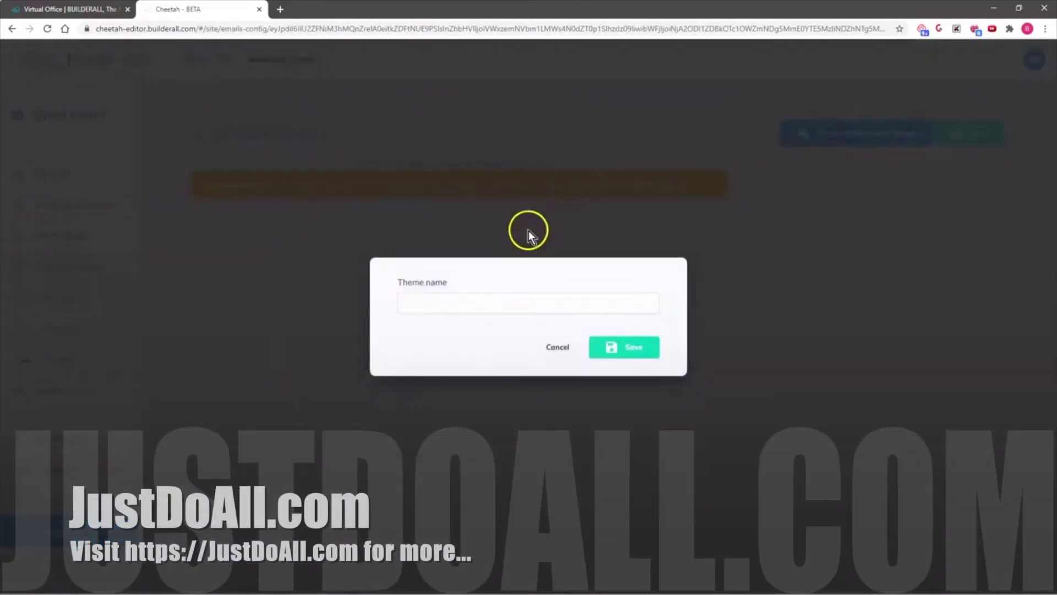
{"action": "left_click", "coordinate": [454, 304]}
{"action": "type", "text": "Ul"}
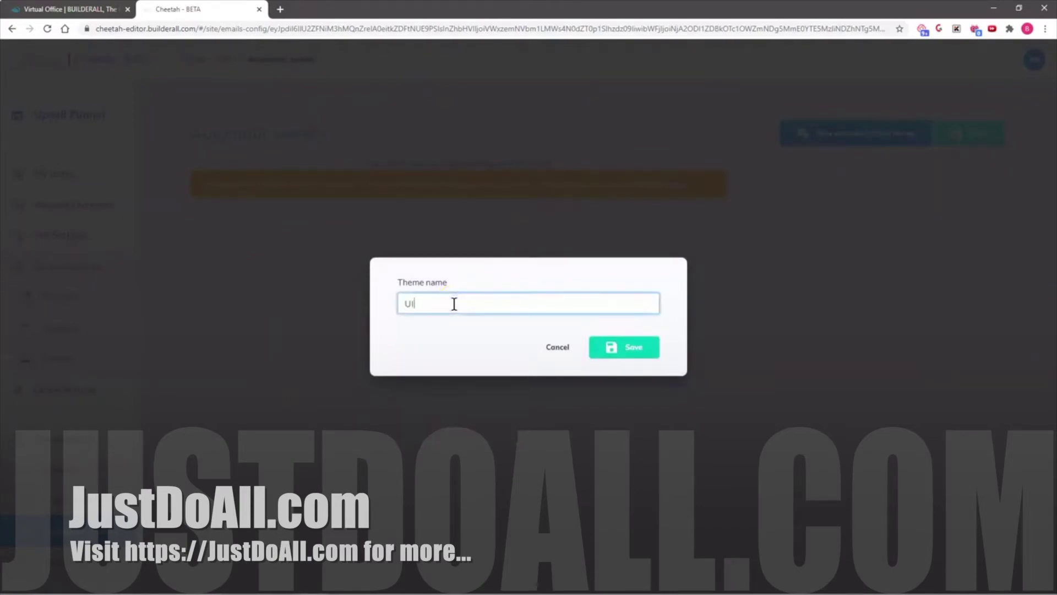
{"action": "type", "text": "sell theme"}
{"action": "left_click", "coordinate": [627, 348]}
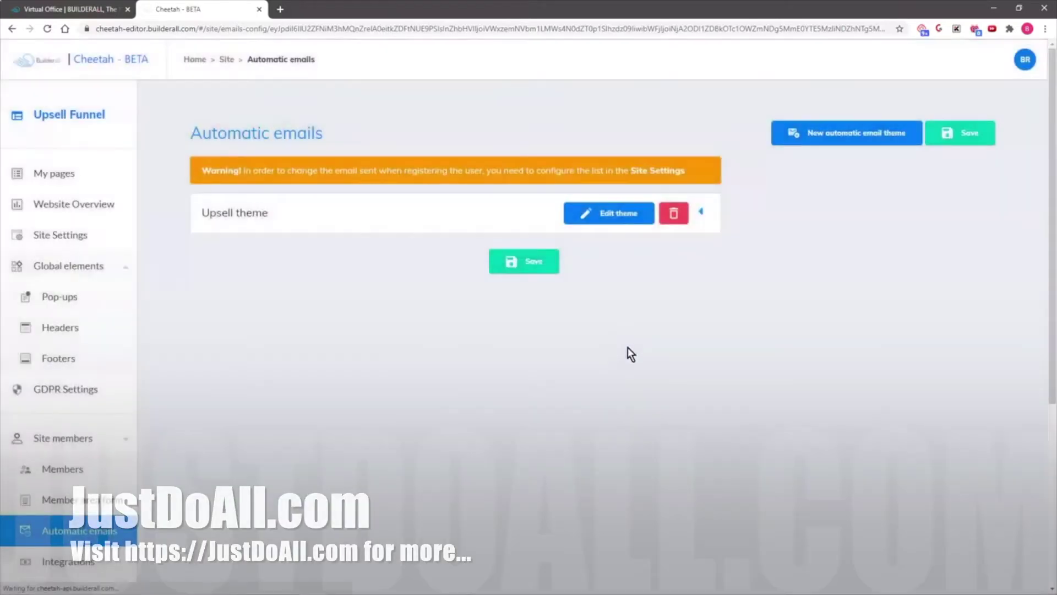
Expand the Upsell theme's Welcome email, subject 'Welcome to members area', and review it.
{"action": "left_click", "coordinate": [701, 212]}
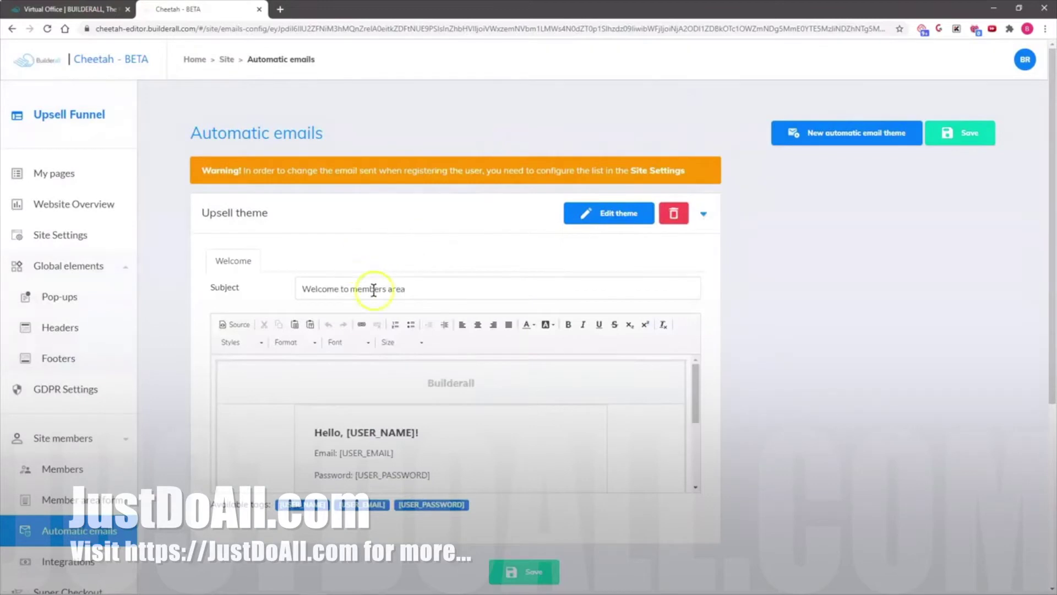
{"action": "scroll", "coordinate": [705, 352], "scroll_direction": "down", "scroll_amount": 1}
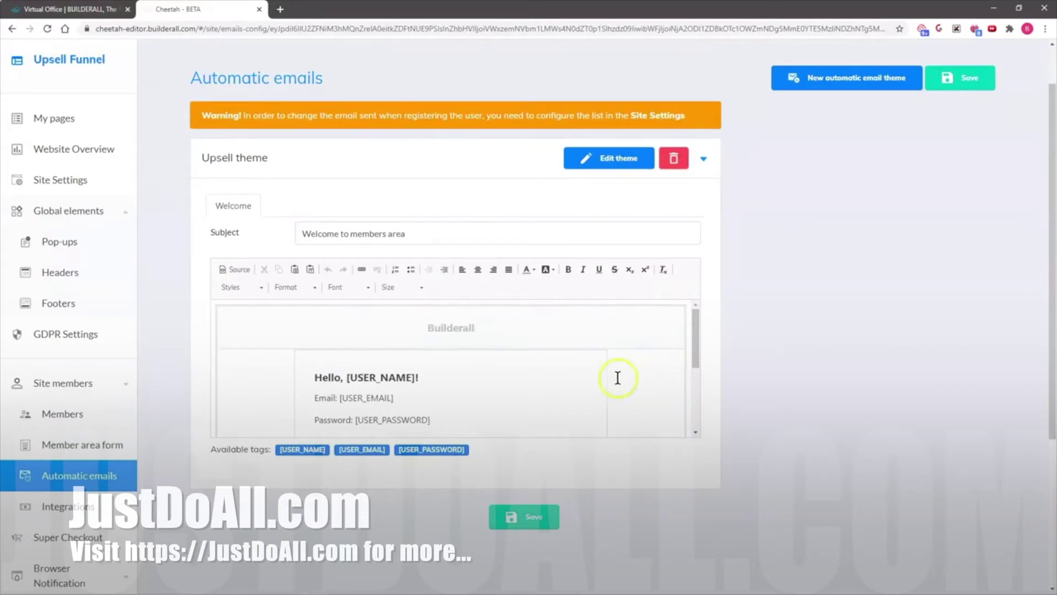
{"action": "scroll", "coordinate": [622, 376], "scroll_direction": "down", "scroll_amount": 1}
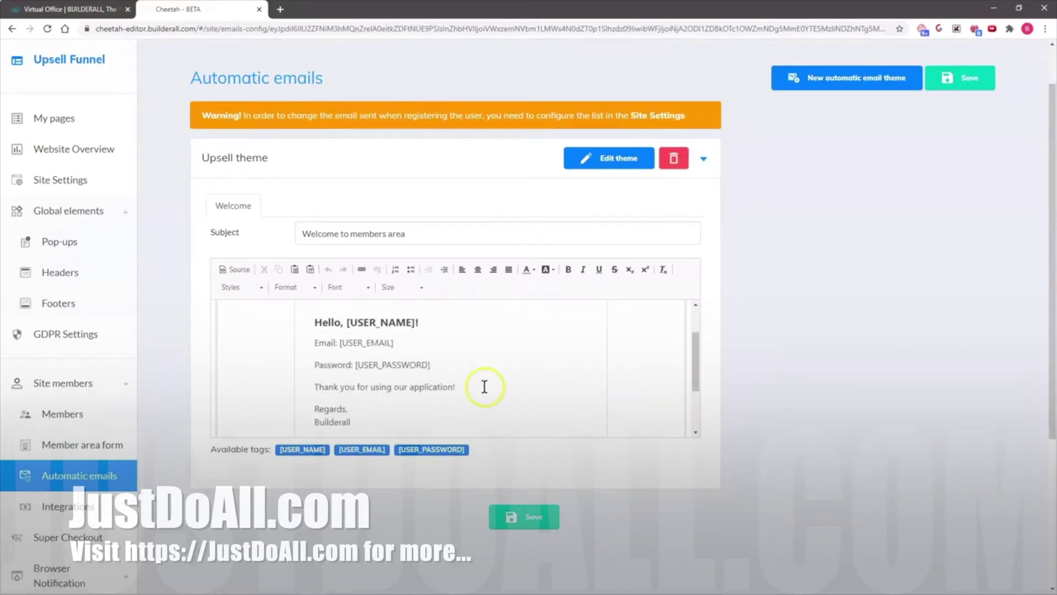
{"action": "scroll", "coordinate": [521, 376], "scroll_direction": "up", "scroll_amount": 1}
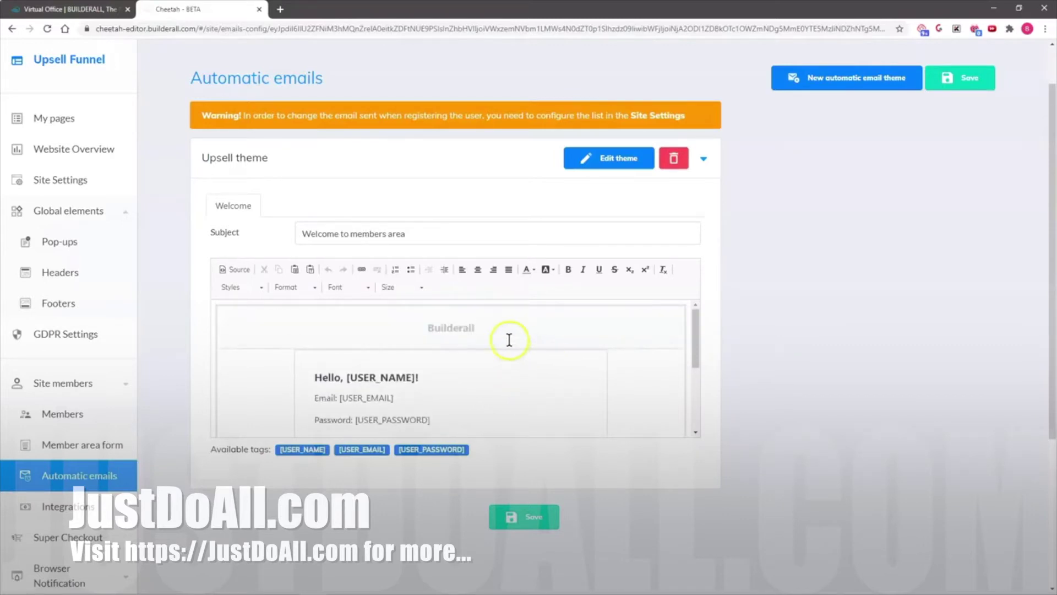
Replace the welcome email header with bold 'Upsell and Downsell Funnel'.
{"action": "left_click", "coordinate": [475, 329]}
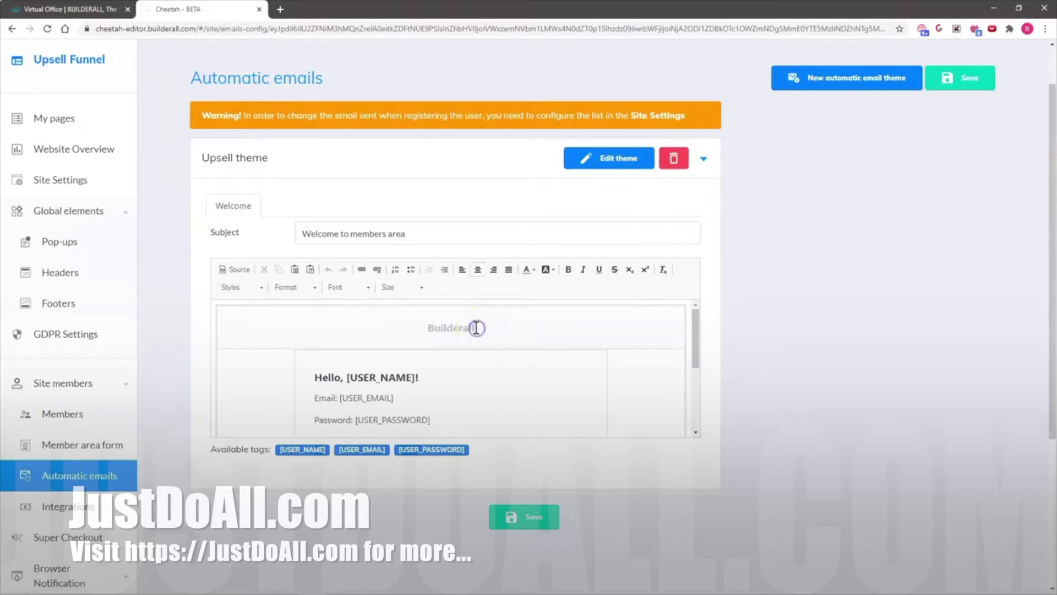
{"action": "key", "text": "BackSpace"}
{"action": "key", "text": "BackSpace"}
{"action": "key", "text": "BackSpace"}
{"action": "key", "text": "BackSpace"}
{"action": "key", "text": "BackSpace"}
{"action": "key", "text": "BackSpace"}
{"action": "key", "text": "BackSpace"}
{"action": "key", "text": "BackSpace"}
{"action": "key", "text": "BackSpace"}
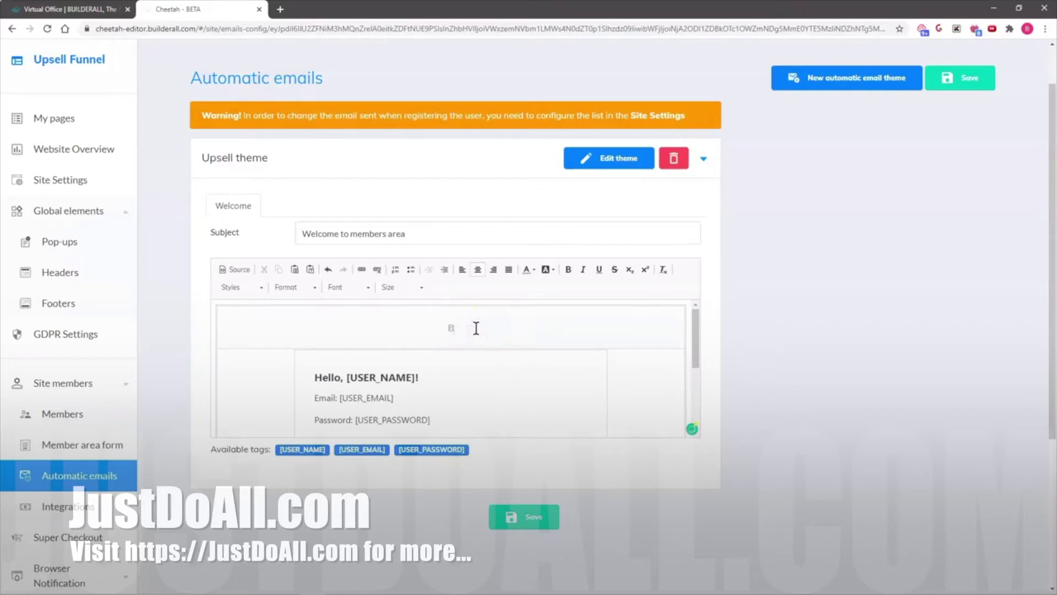
{"action": "type", "text": "Upsell"}
{"action": "key", "text": "Home"}
{"action": "key", "text": "Delete"}
{"action": "key", "text": "End"}
{"action": "type", "text": "and Downsell Funnel"}
{"action": "left_click_drag", "start_coordinate": [517, 324], "coordinate": [392, 333]}
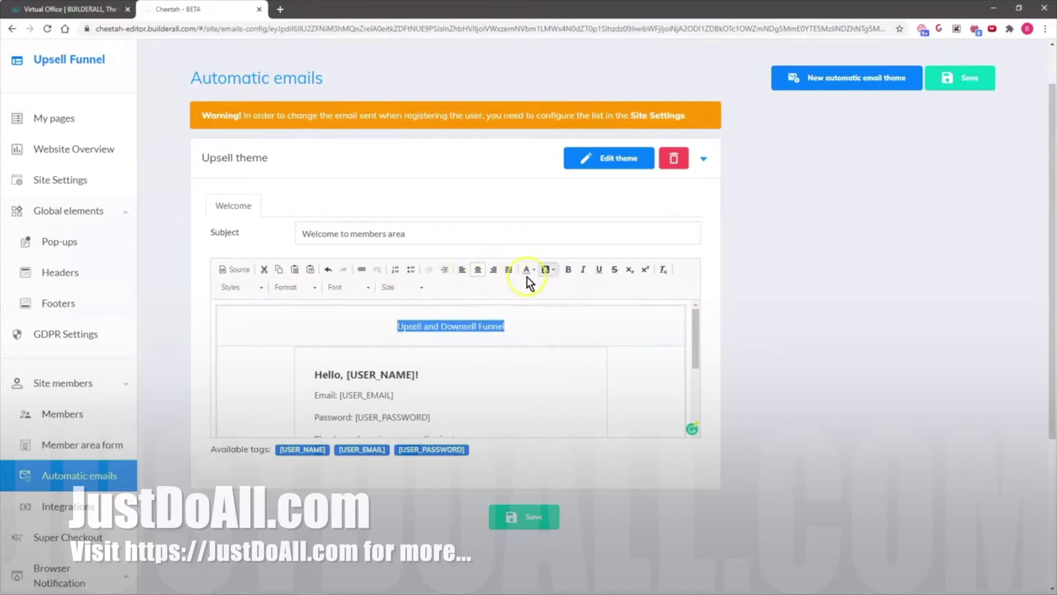
{"action": "left_click", "coordinate": [568, 268]}
{"action": "left_click", "coordinate": [542, 374]}
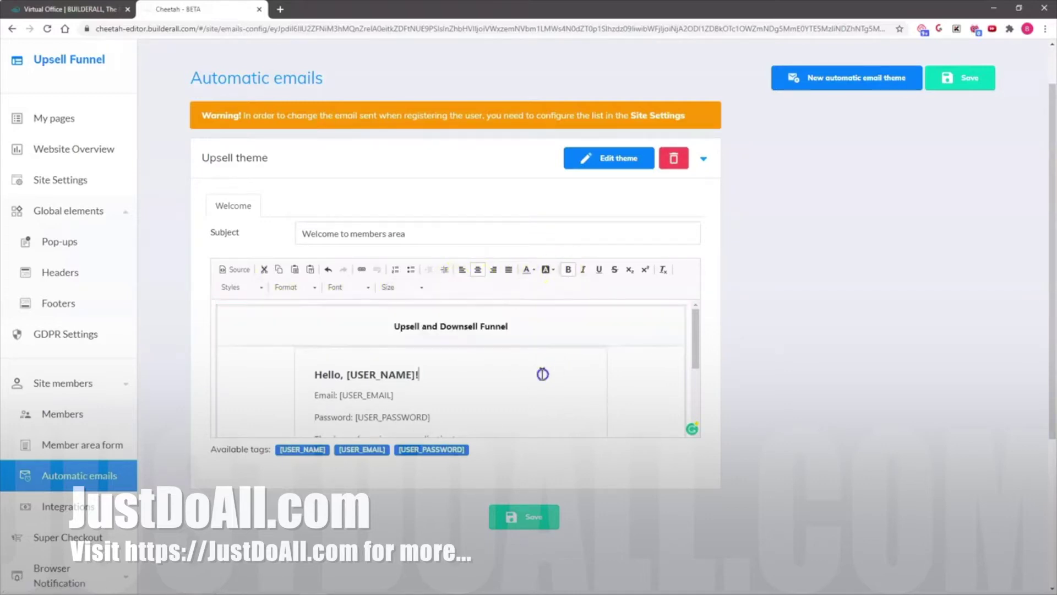
Replace the Builderall signature after 'Regards,' with the sender's name and save the email.
{"action": "scroll", "coordinate": [554, 391], "scroll_direction": "down", "scroll_amount": 3}
{"action": "left_click", "coordinate": [404, 334]}
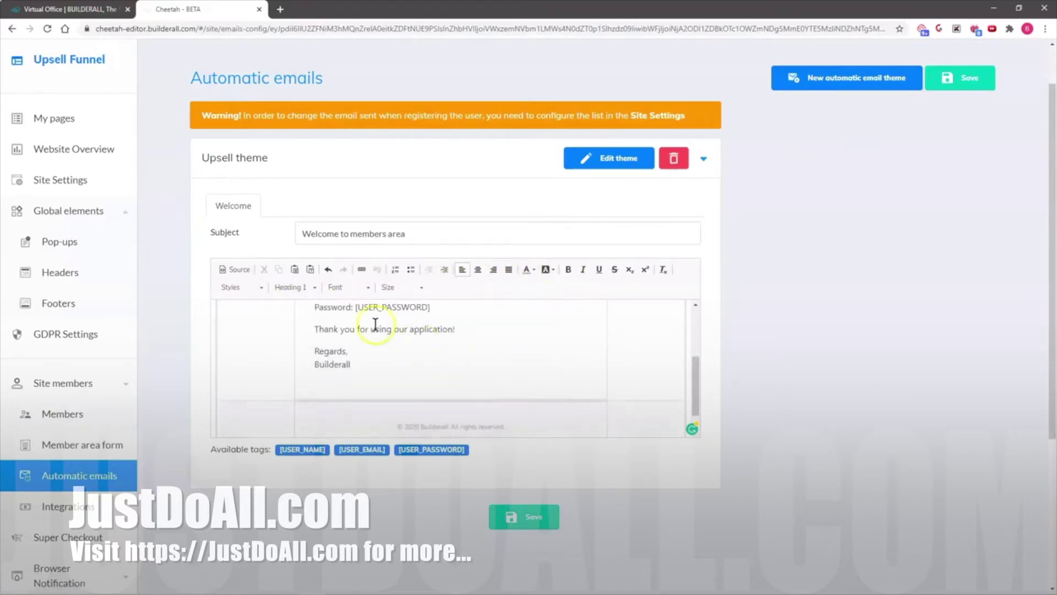
{"action": "scroll", "coordinate": [455, 366], "scroll_direction": "up", "scroll_amount": 2}
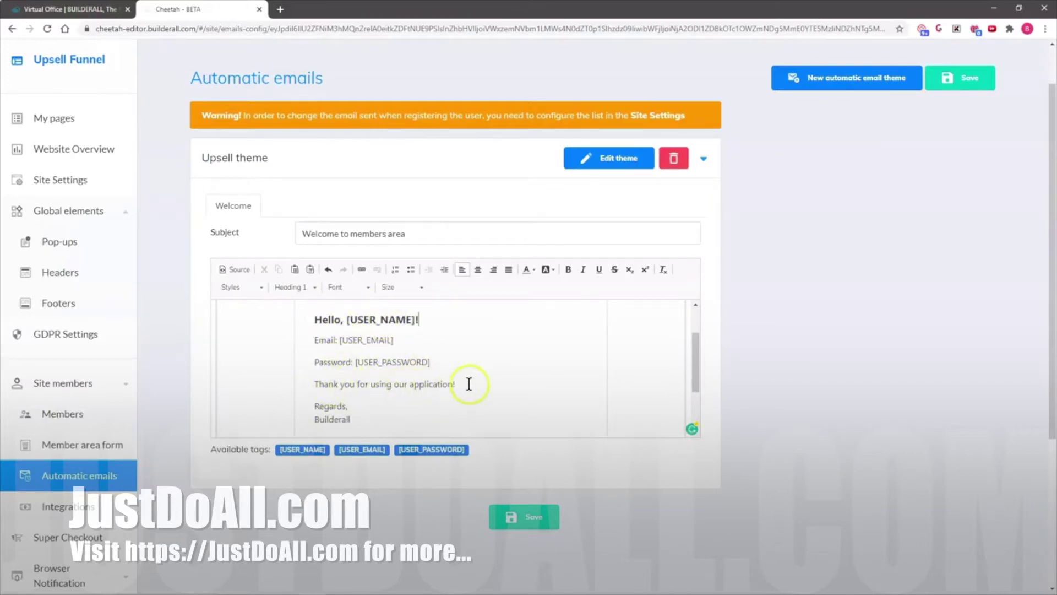
{"action": "scroll", "coordinate": [469, 384], "scroll_direction": "down", "scroll_amount": 2}
{"action": "left_click", "coordinate": [358, 364]}
{"action": "key", "text": "BackSpace"}
{"action": "key", "text": "BackSpace"}
{"action": "key", "text": "BackSpace"}
{"action": "key", "text": "BackSpace"}
{"action": "key", "text": "BackSpace"}
{"action": "key", "text": "BackSpace"}
{"action": "key", "text": "BackSpace"}
{"action": "key", "text": "BackSpace"}
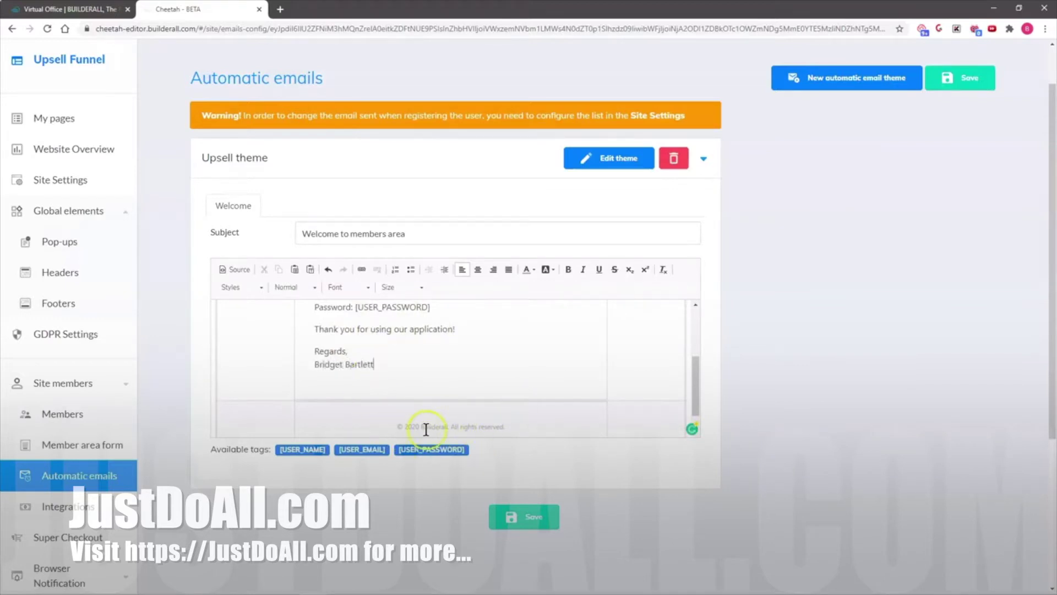
{"action": "left_click", "coordinate": [335, 434]}
{"action": "scroll", "coordinate": [520, 370], "scroll_direction": "up", "scroll_amount": 3}
{"action": "scroll", "coordinate": [520, 371], "scroll_direction": "down", "scroll_amount": 4}
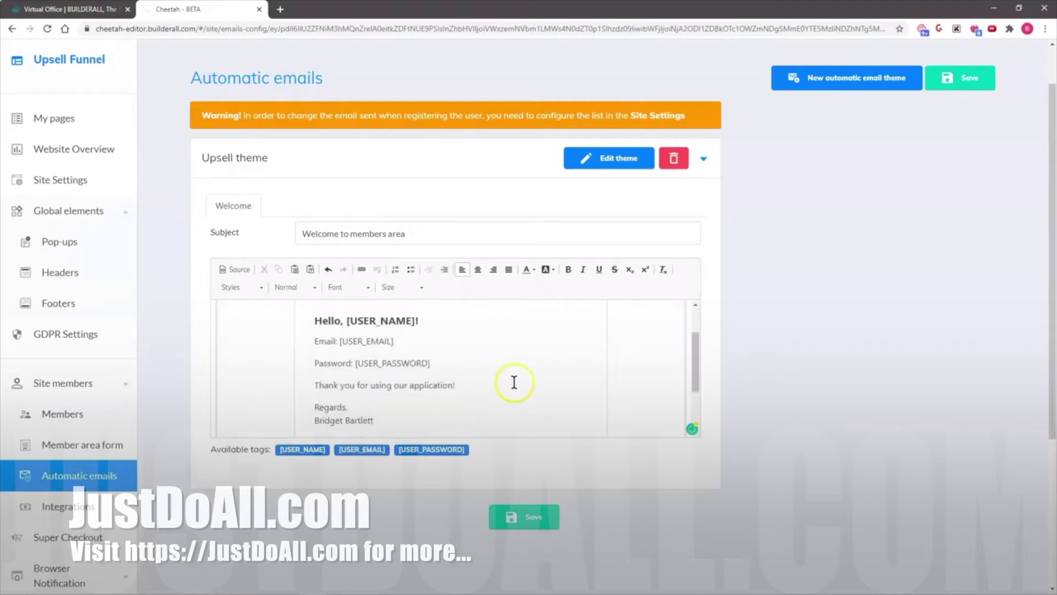
{"action": "left_click", "coordinate": [533, 388]}
{"action": "scroll", "coordinate": [533, 388], "scroll_direction": "down", "scroll_amount": 1}
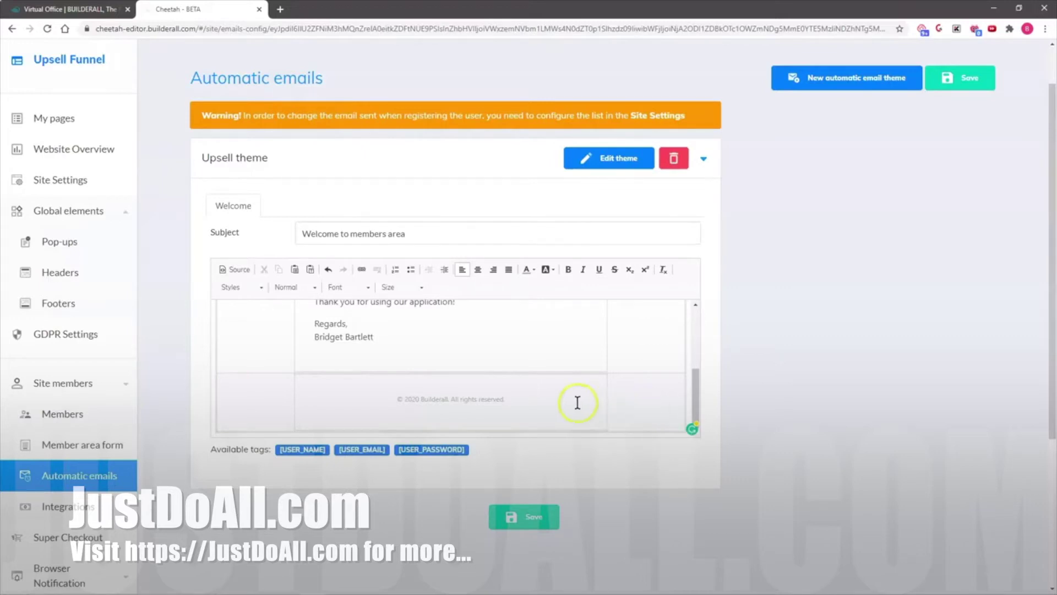
{"action": "scroll", "coordinate": [583, 401], "scroll_direction": "up", "scroll_amount": 5}
{"action": "scroll", "coordinate": [589, 449], "scroll_direction": "down", "scroll_amount": 1}
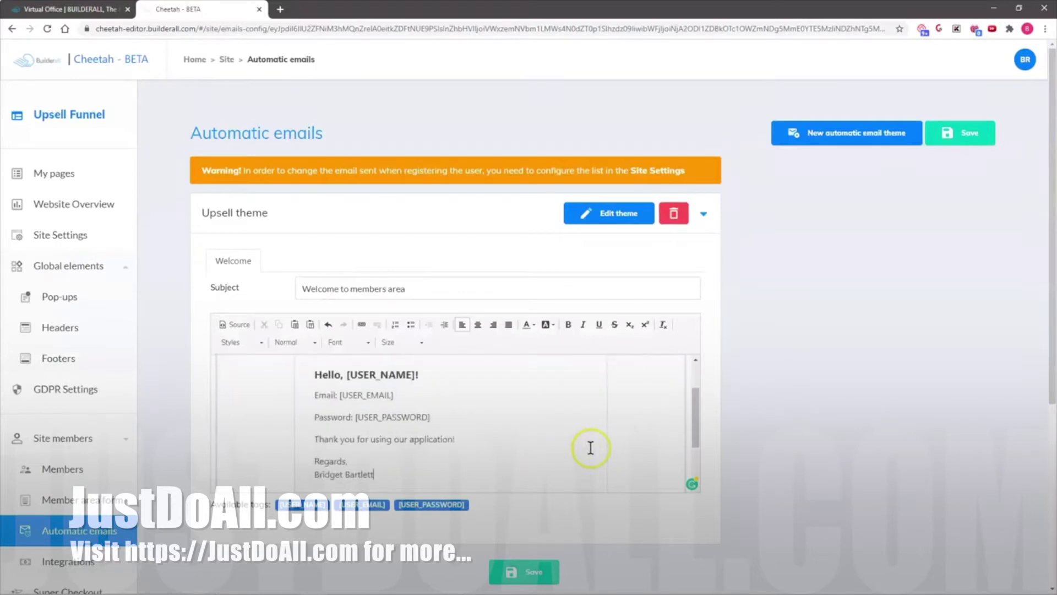
{"action": "left_click", "coordinate": [533, 573]}
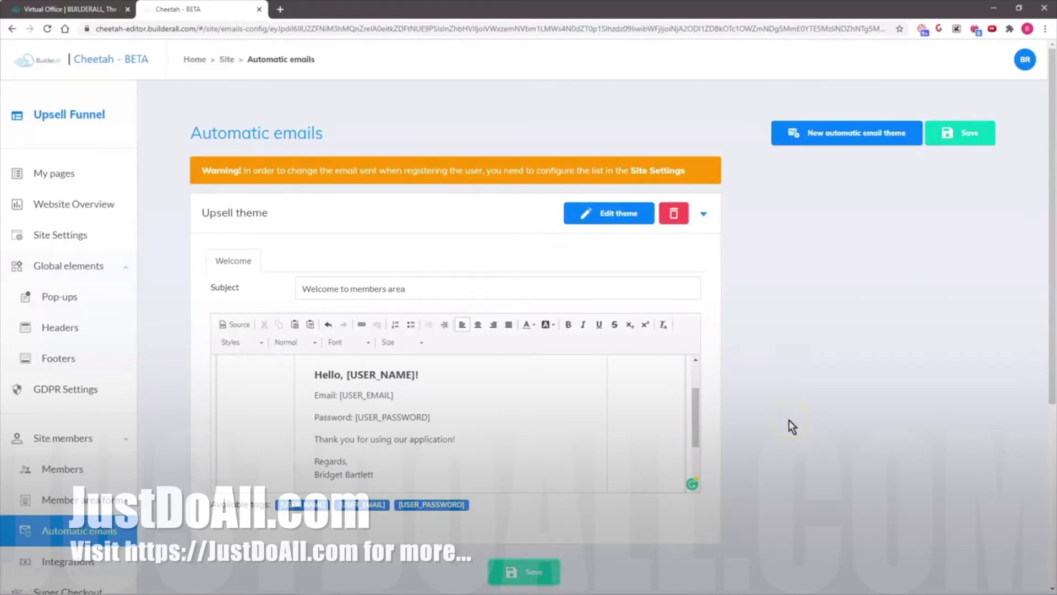
Set Upsell theme as the site's members email theme, save settings, and republish.
{"action": "left_click", "coordinate": [62, 233]}
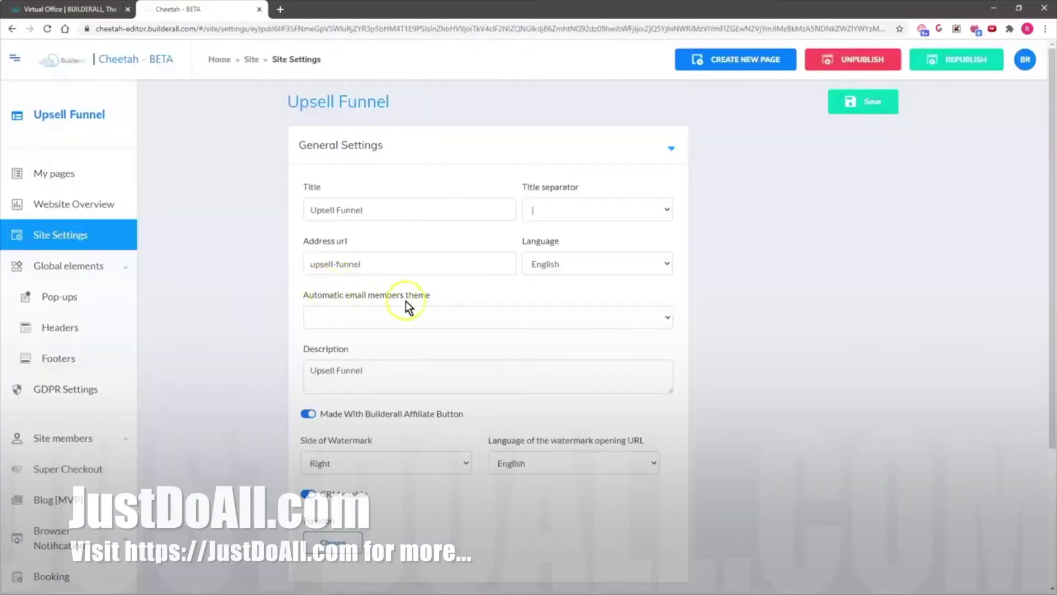
{"action": "left_click", "coordinate": [449, 317]}
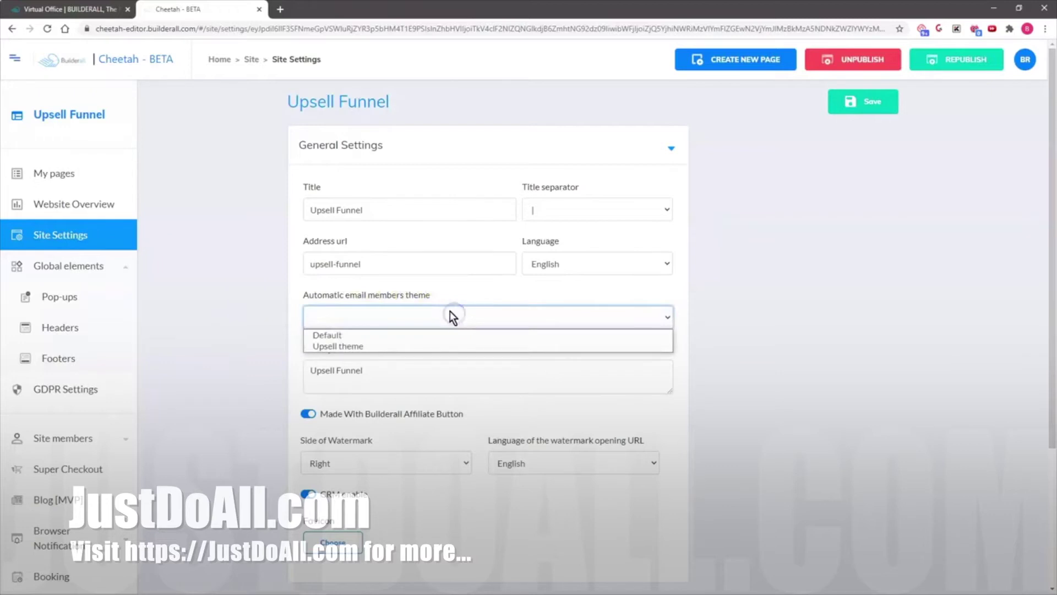
{"action": "left_click", "coordinate": [363, 346]}
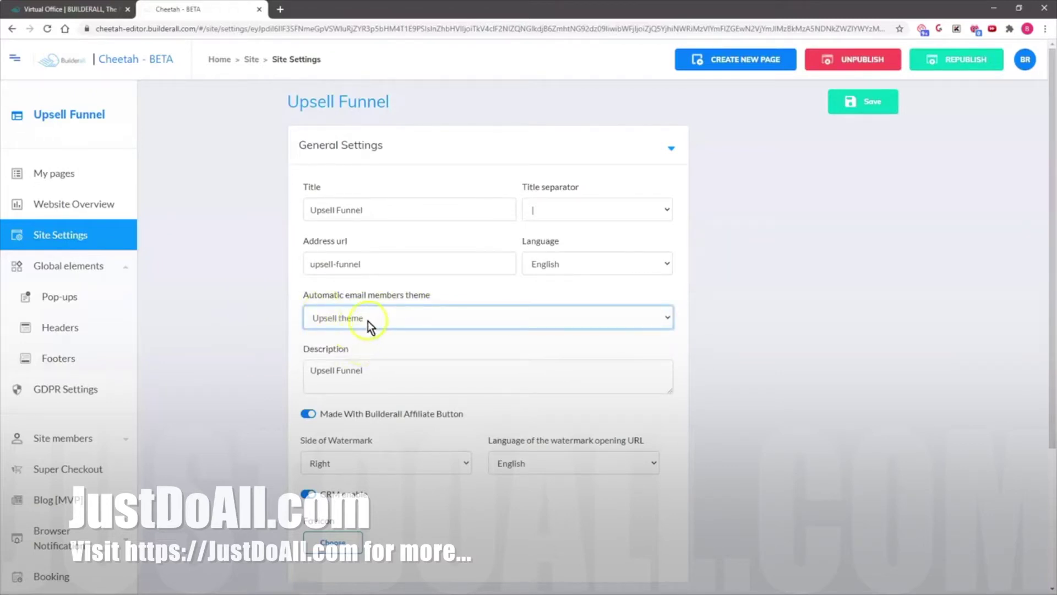
{"action": "left_click", "coordinate": [873, 100]}
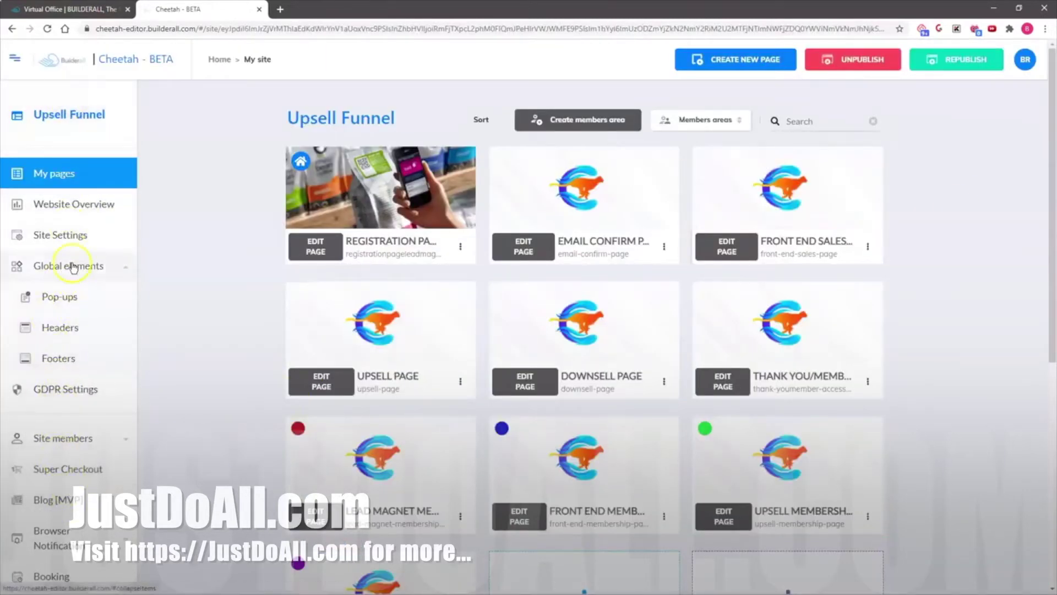
{"action": "left_click", "coordinate": [965, 61]}
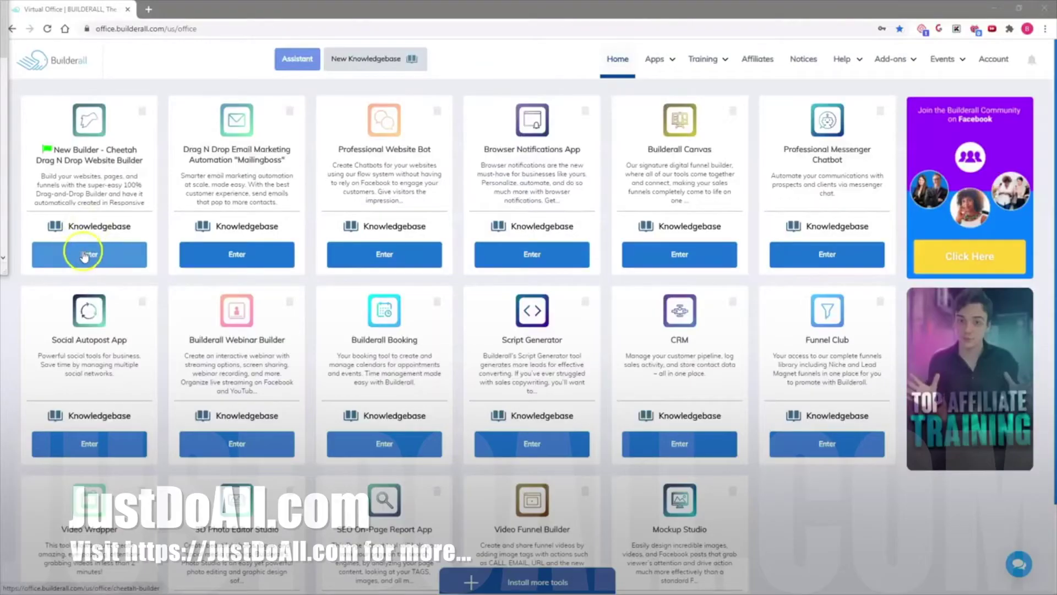
Leave the funnel diagram and enter the Cheetah site builder.
{"action": "left_click", "coordinate": [84, 252]}
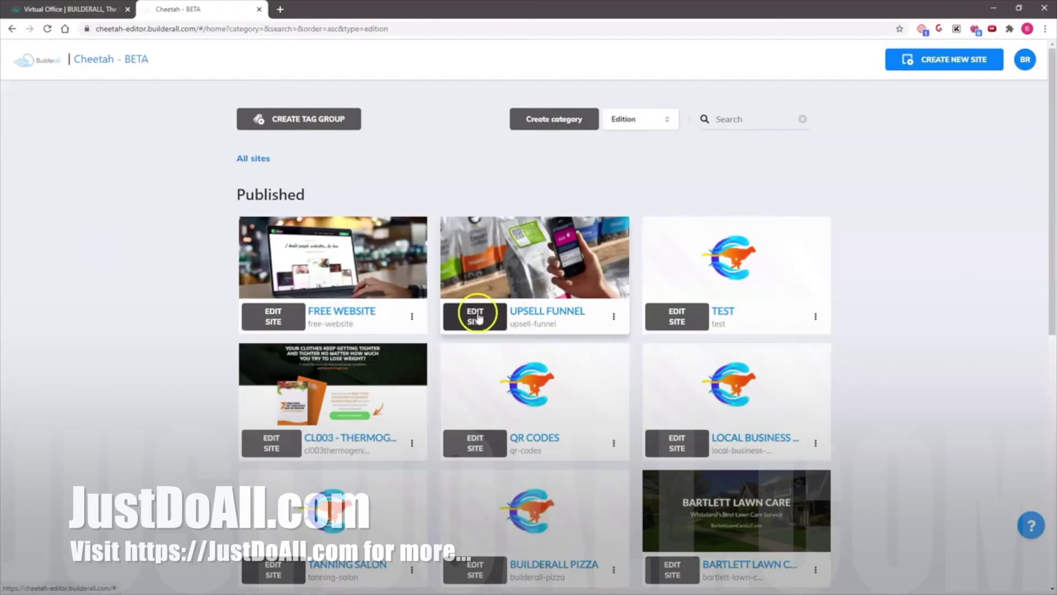
Open the Upsell Funnel site's pages and launch Super Checkout from its sidebar.
{"action": "left_click", "coordinate": [477, 316]}
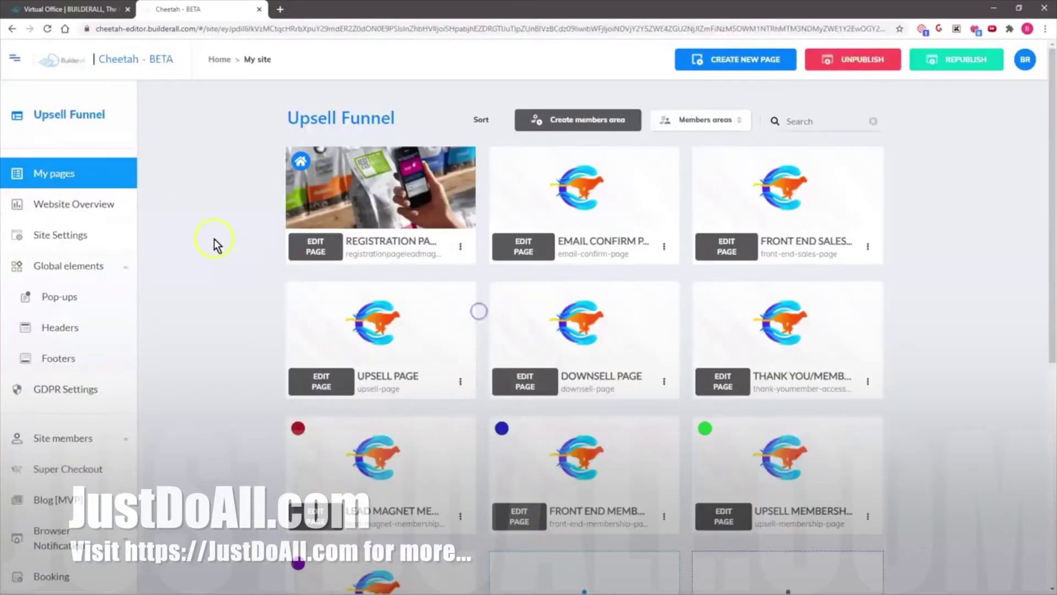
{"action": "scroll", "coordinate": [185, 423], "scroll_direction": "down", "scroll_amount": 3}
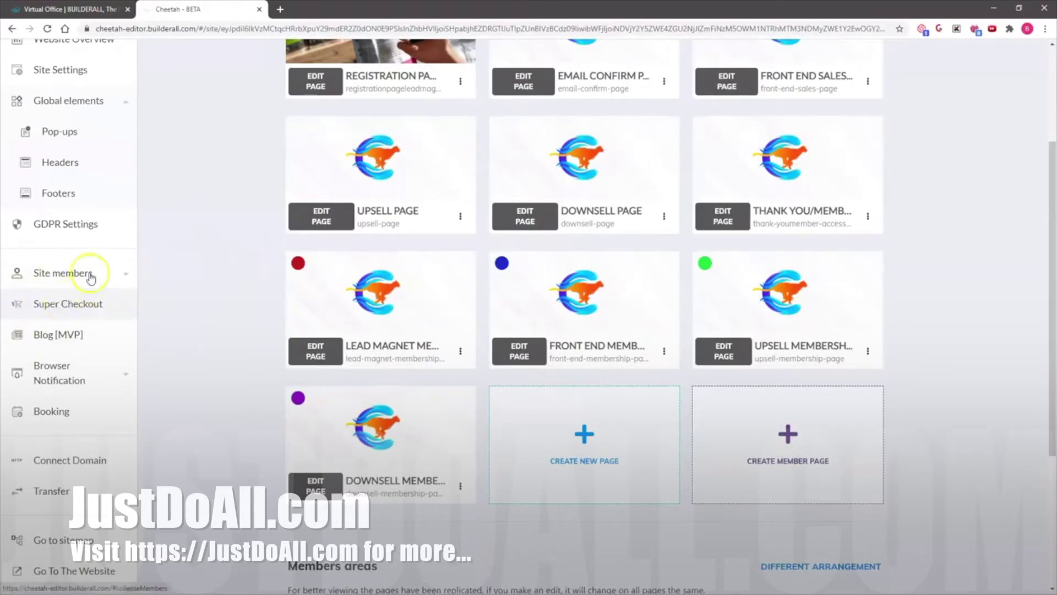
{"action": "left_click", "coordinate": [79, 307]}
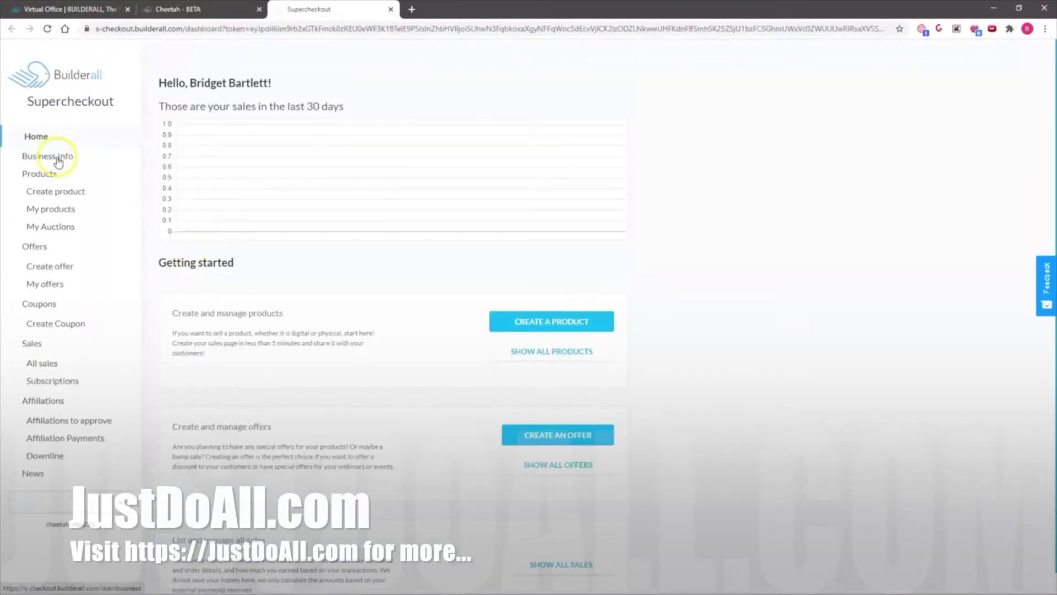
Save the business info with Global Affiliations left off, then begin a new product.
{"action": "left_click", "coordinate": [52, 157]}
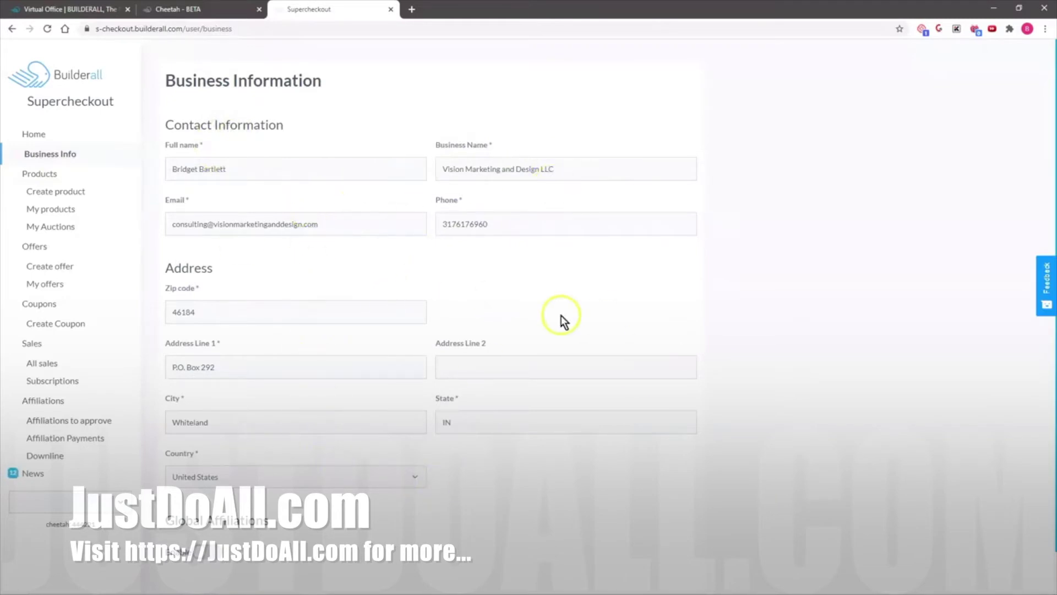
{"action": "scroll", "coordinate": [539, 350], "scroll_direction": "down", "scroll_amount": 1}
{"action": "scroll", "coordinate": [449, 391], "scroll_direction": "down", "scroll_amount": 1}
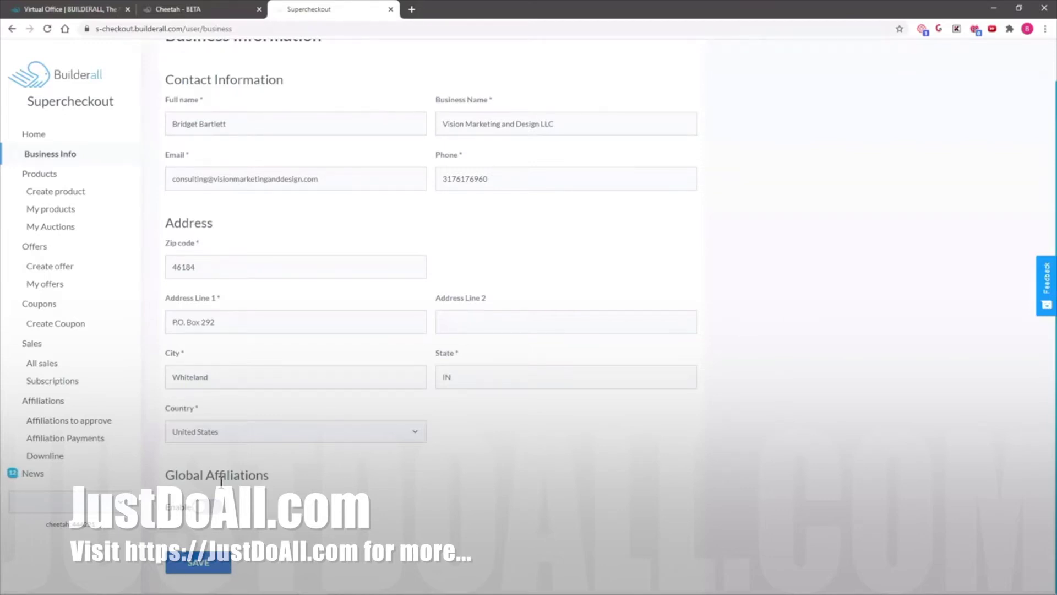
{"action": "left_click", "coordinate": [202, 513]}
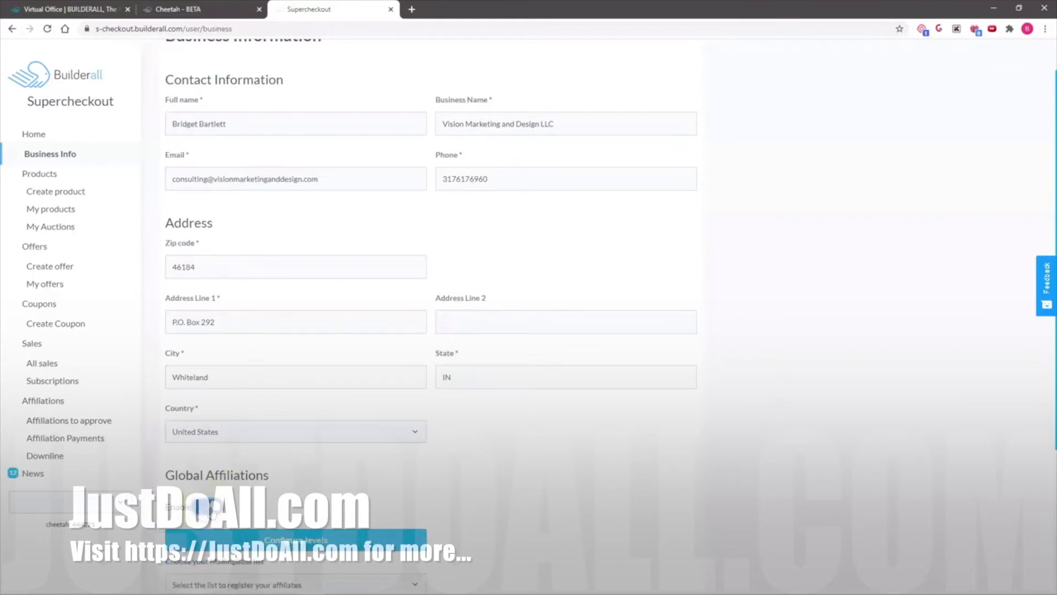
{"action": "scroll", "coordinate": [398, 489], "scroll_direction": "down", "scroll_amount": 2}
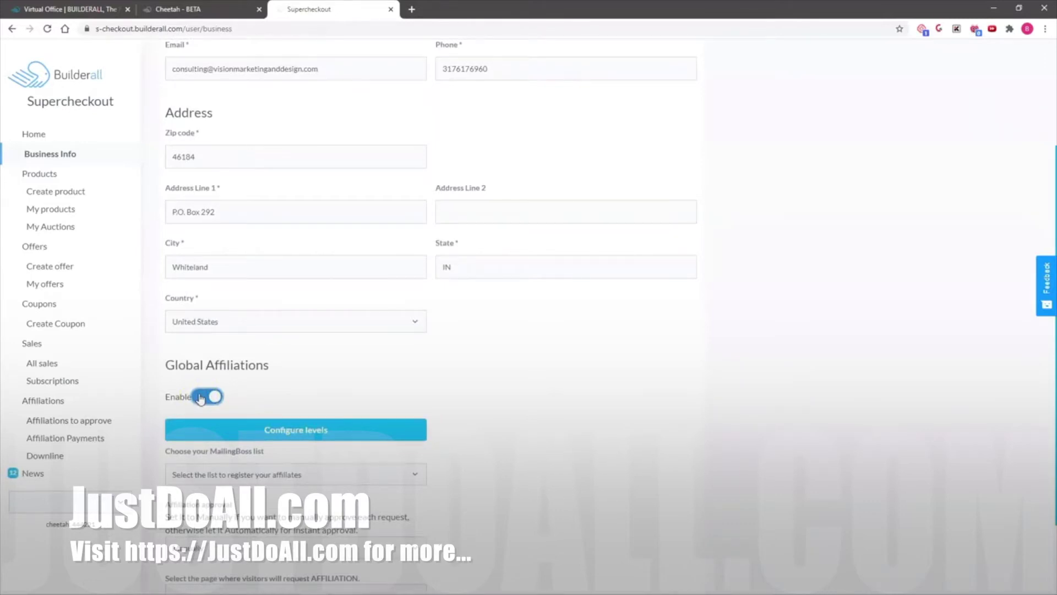
{"action": "left_click", "coordinate": [200, 397]}
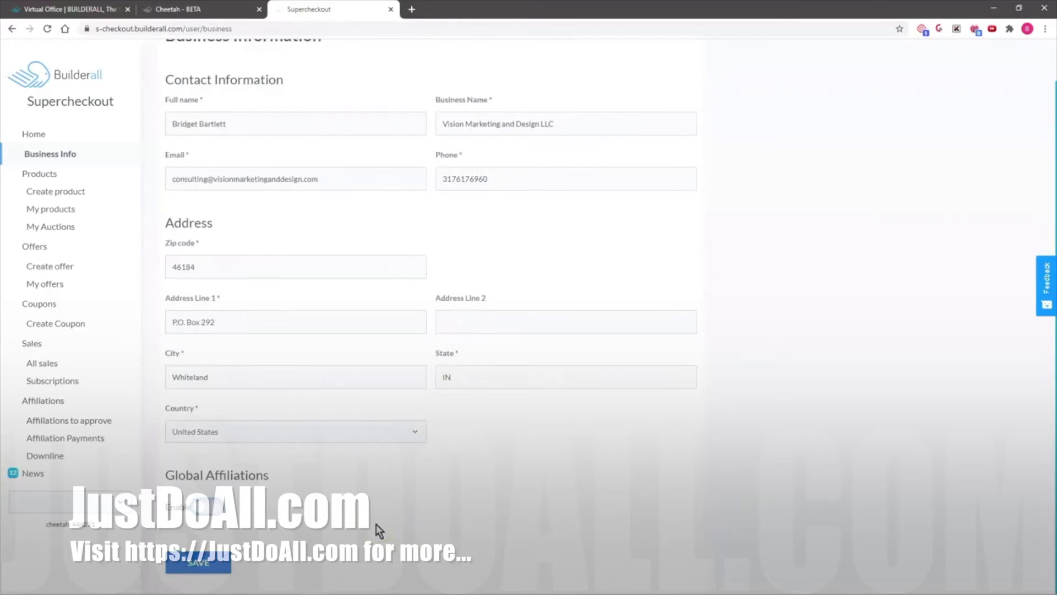
{"action": "left_click", "coordinate": [201, 569]}
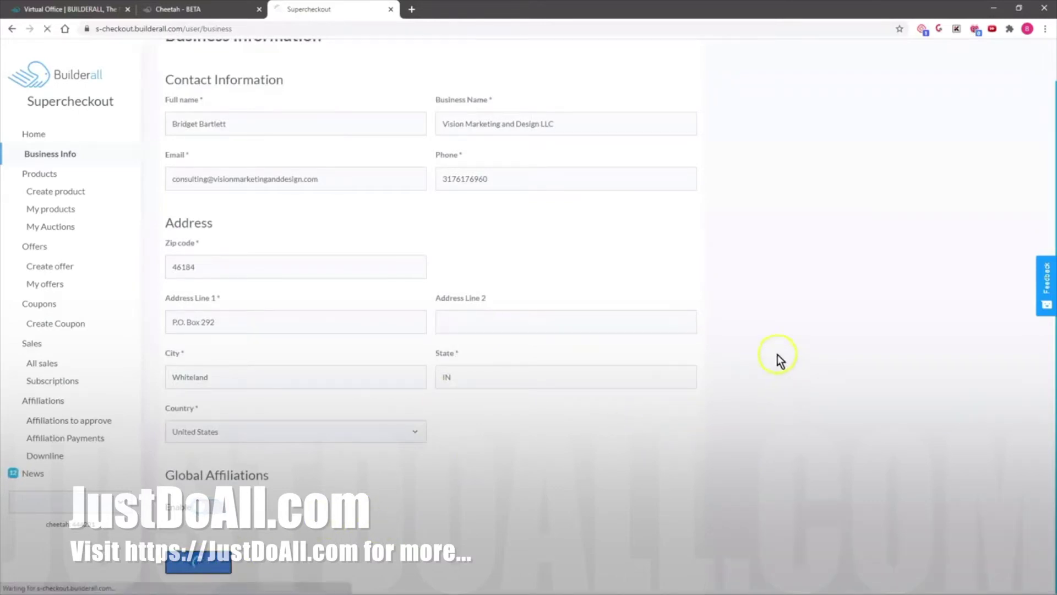
{"action": "left_click", "coordinate": [566, 304]}
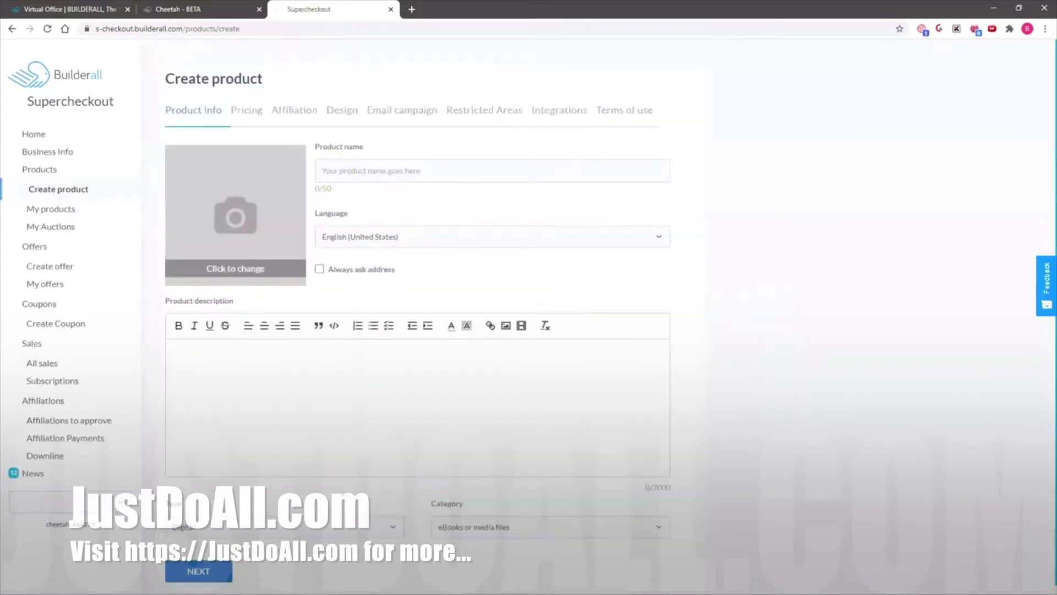
Name the product 'Front End Product' and upload the cropped Front End Offer image.
{"action": "left_click", "coordinate": [346, 173]}
{"action": "type", "text": "F"}
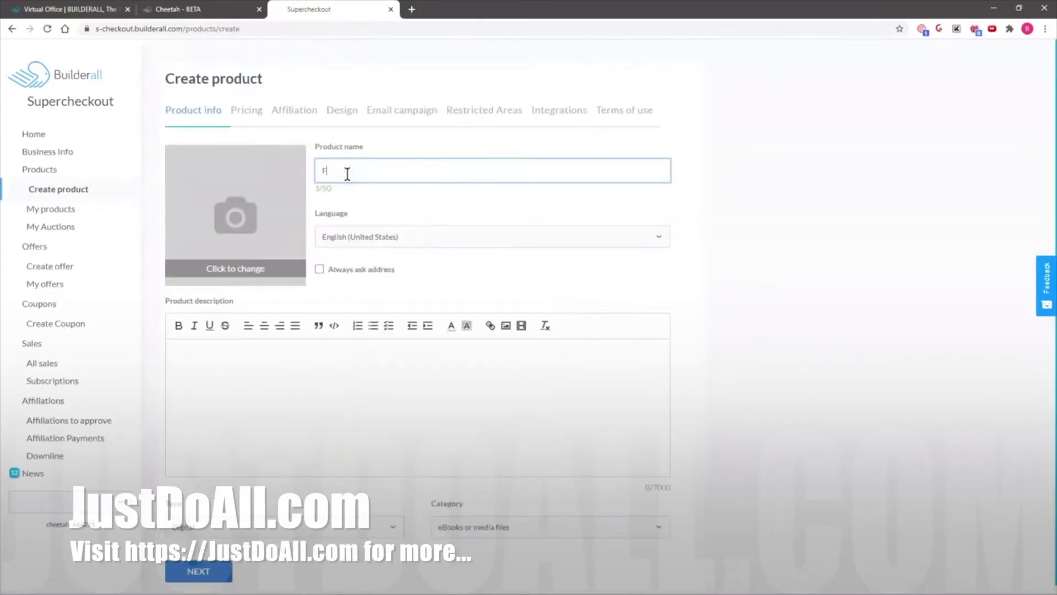
{"action": "type", "text": "ront End Product"}
{"action": "left_click", "coordinate": [225, 267]}
{"action": "left_click", "coordinate": [121, 140]}
{"action": "scroll", "coordinate": [385, 182], "scroll_direction": "down", "scroll_amount": 3}
{"action": "left_click", "coordinate": [264, 141]}
{"action": "left_click", "coordinate": [511, 268]}
{"action": "left_click_drag", "start_coordinate": [607, 379], "coordinate": [645, 440]}
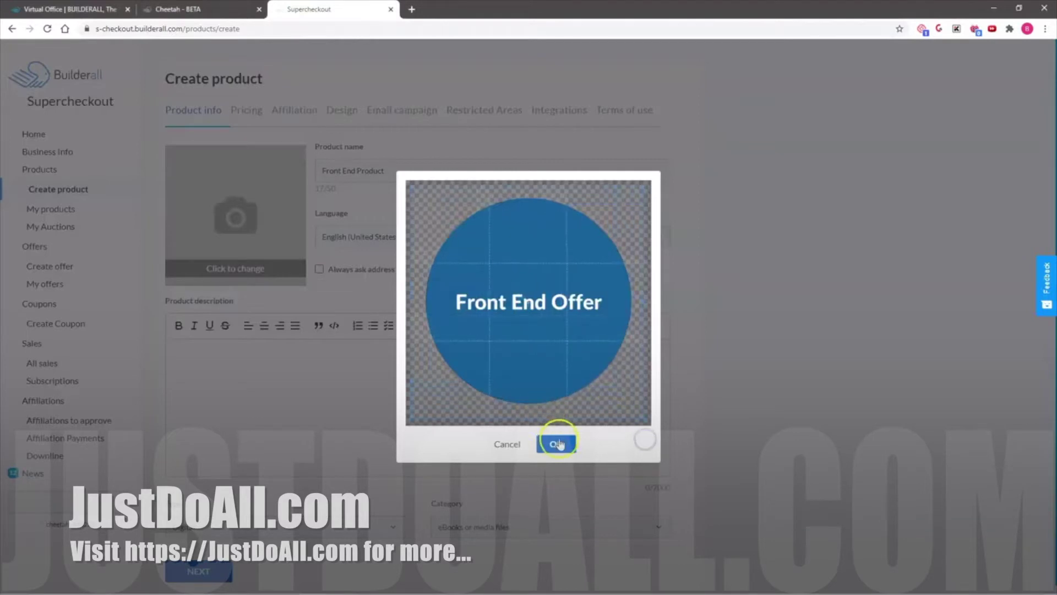
{"action": "left_click", "coordinate": [555, 444]}
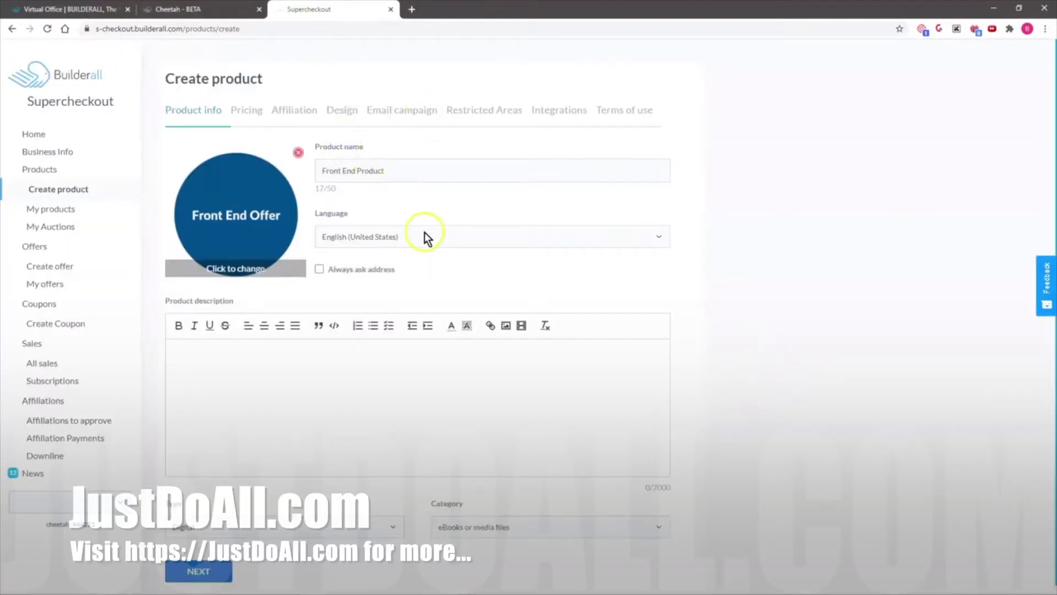
Keep English (United States) as the language and leave Always ask address unchecked.
{"action": "left_click", "coordinate": [423, 234]}
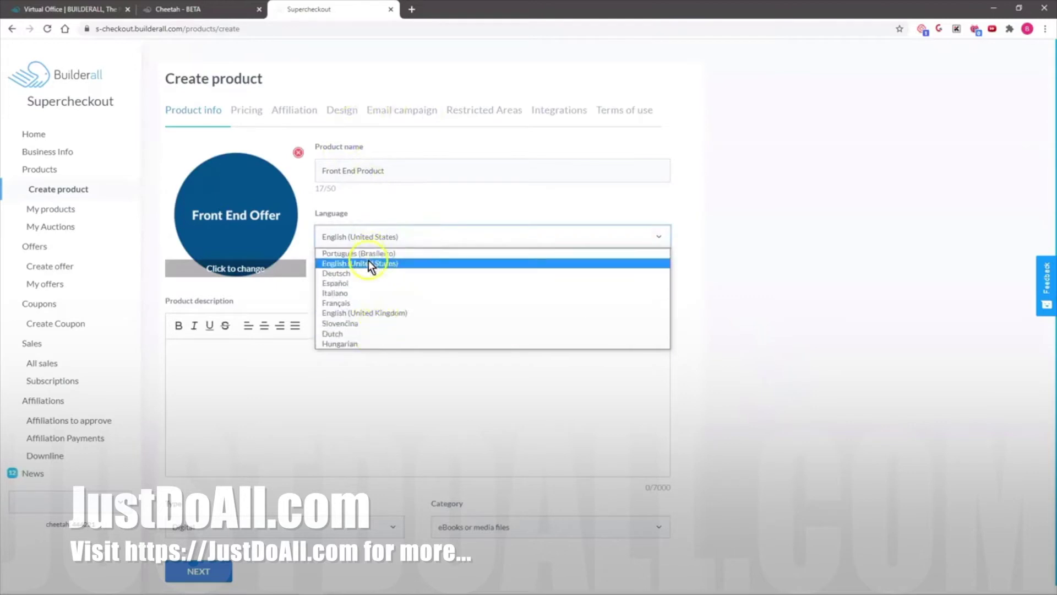
{"action": "left_click", "coordinate": [411, 264]}
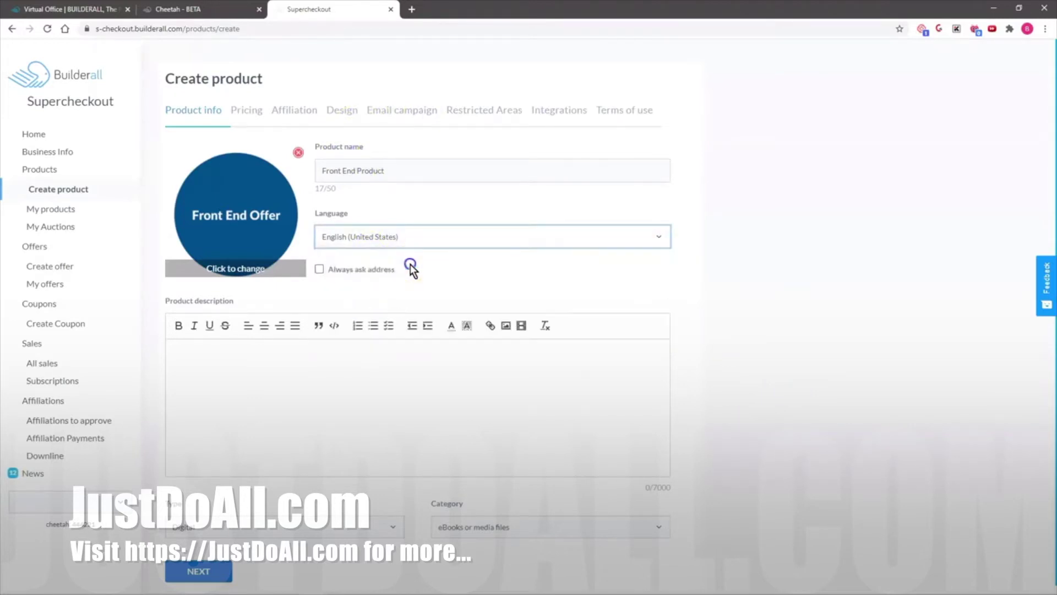
{"action": "left_click", "coordinate": [320, 269]}
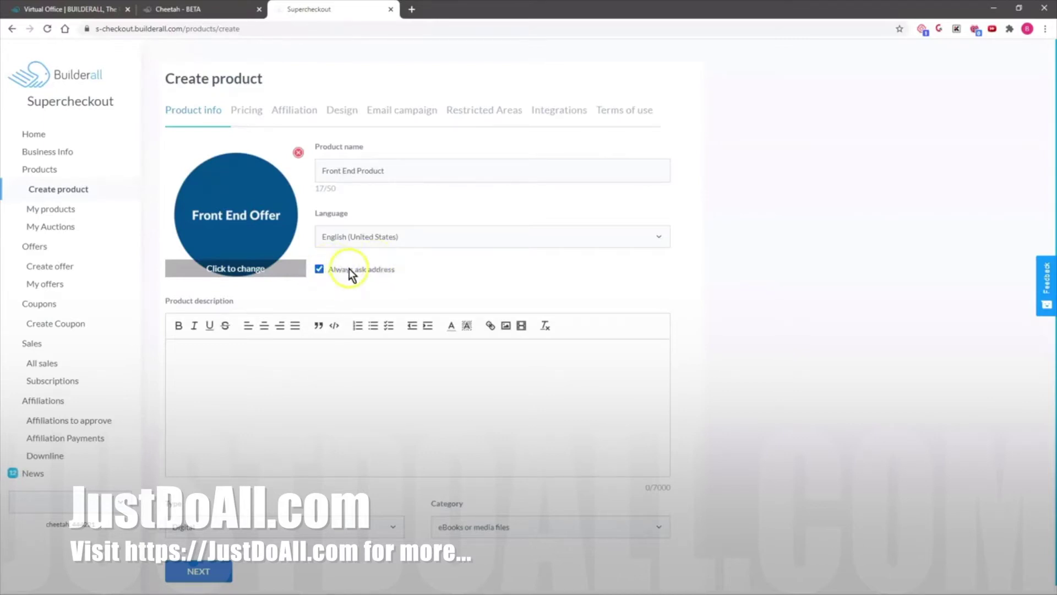
{"action": "left_click", "coordinate": [320, 269]}
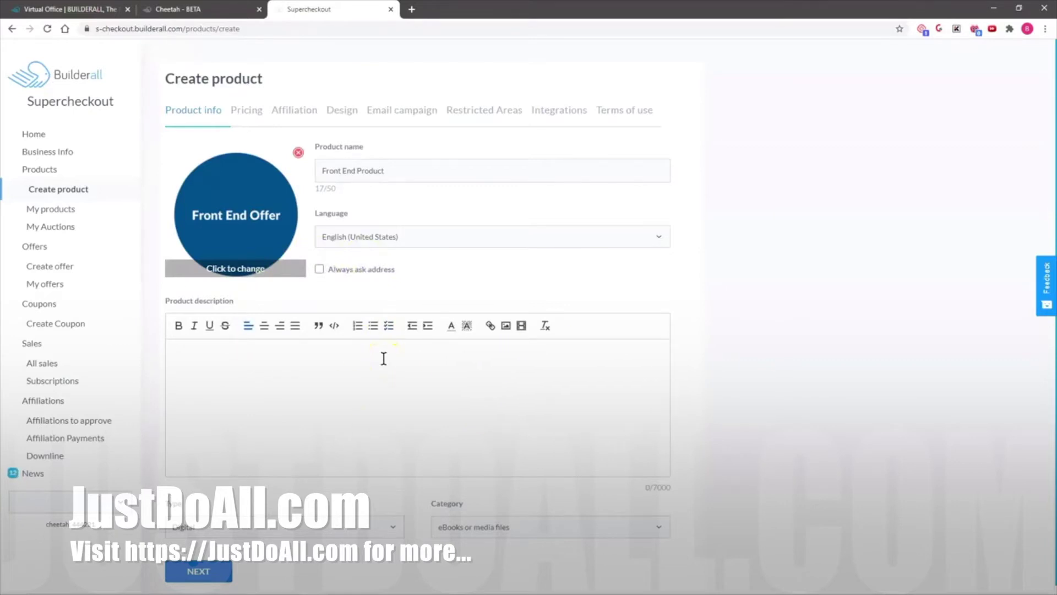
Fill the description with 'This is an excellent product!' pasted repeatedly.
{"action": "type", "text": "product!"}
{"action": "left_click_drag", "start_coordinate": [295, 352], "coordinate": [171, 352]}
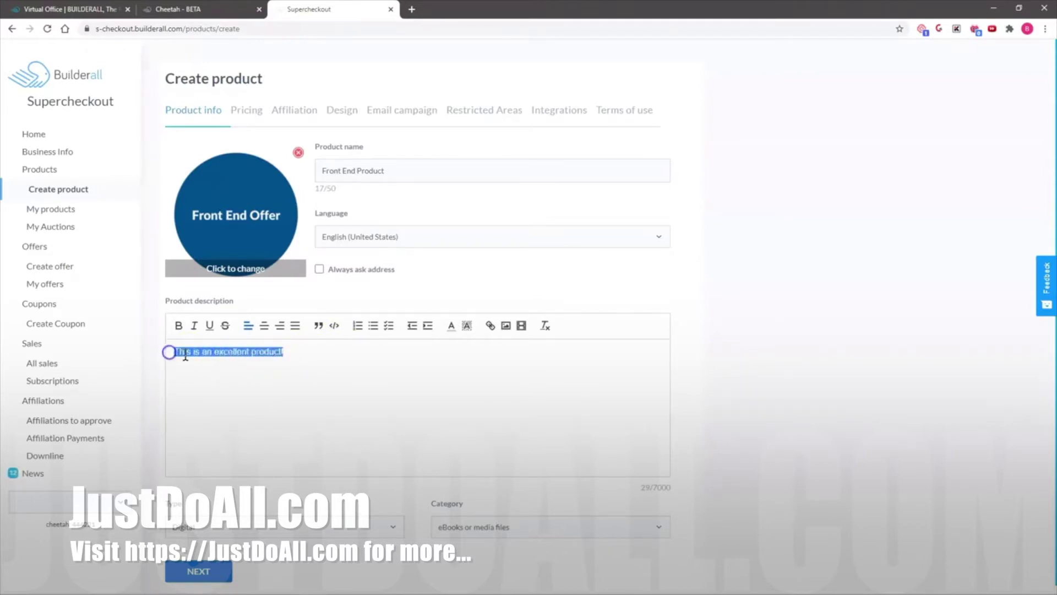
{"action": "right_click", "coordinate": [185, 353]}
{"action": "left_click", "coordinate": [202, 390]}
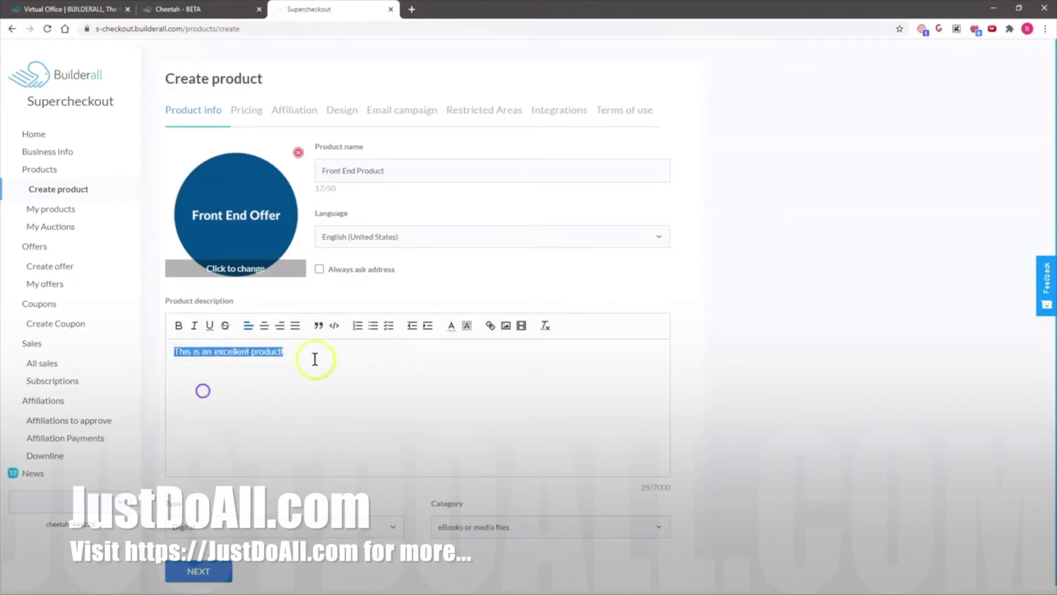
{"action": "key", "text": "ctrl+v"}
{"action": "key", "text": "ctrl+v"}
{"action": "key", "text": "ctrl+v"}
{"action": "key", "text": "ctrl+v"}
{"action": "key", "text": "ctrl+v"}
{"action": "key", "text": "ctrl+v"}
{"action": "key", "text": "ctrl+v"}
{"action": "key", "text": "ctrl+v"}
{"action": "key", "text": "ctrl+v"}
{"action": "key", "text": "ctrl+v"}
{"action": "key", "text": "ctrl+v"}
{"action": "key", "text": "ctrl+v"}
{"action": "key", "text": "ctrl+v"}
{"action": "key", "text": "ctrl+v"}
{"action": "key", "text": "ctrl+v"}
{"action": "key", "text": "ctrl+v"}
{"action": "key", "text": "ctrl+v"}
{"action": "key", "text": "ctrl+v"}
{"action": "key", "text": "ctrl+v"}
{"action": "key", "text": "ctrl+v"}
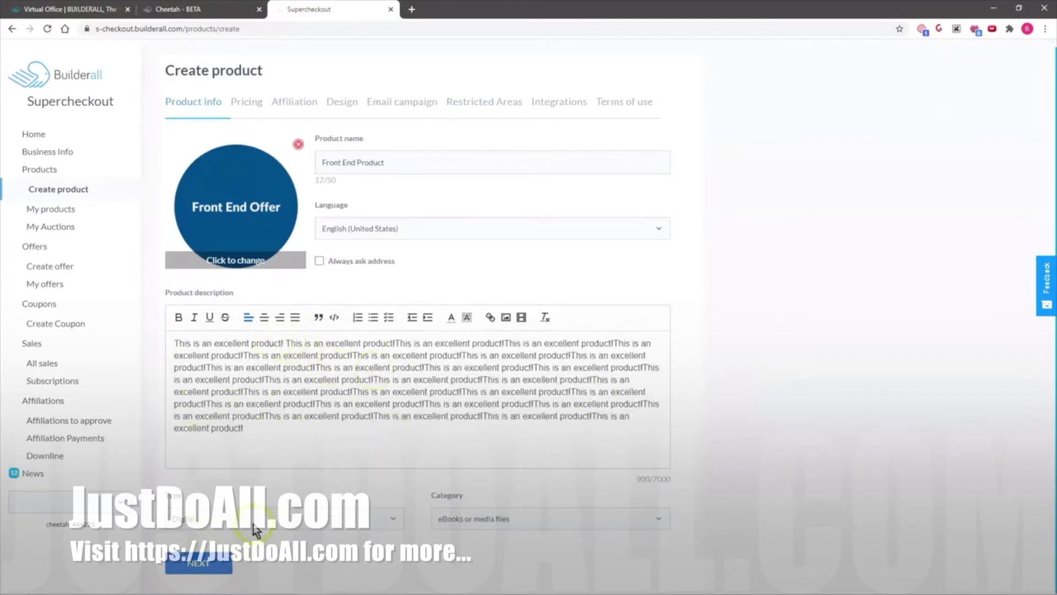
Set the product type to Digital with category eBooks or media files.
{"action": "left_click", "coordinate": [222, 505]}
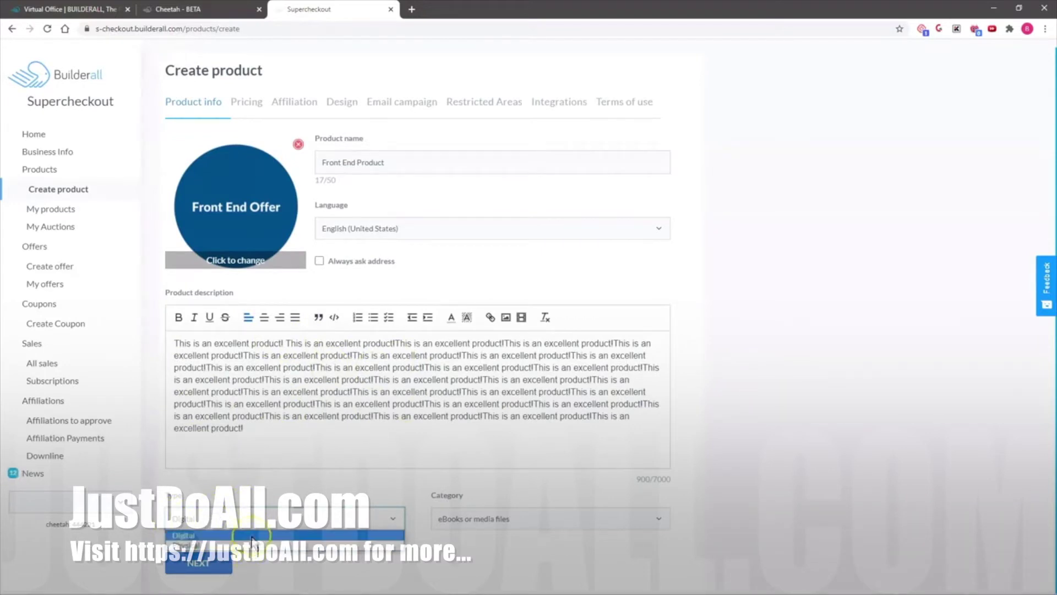
{"action": "left_click", "coordinate": [246, 535]}
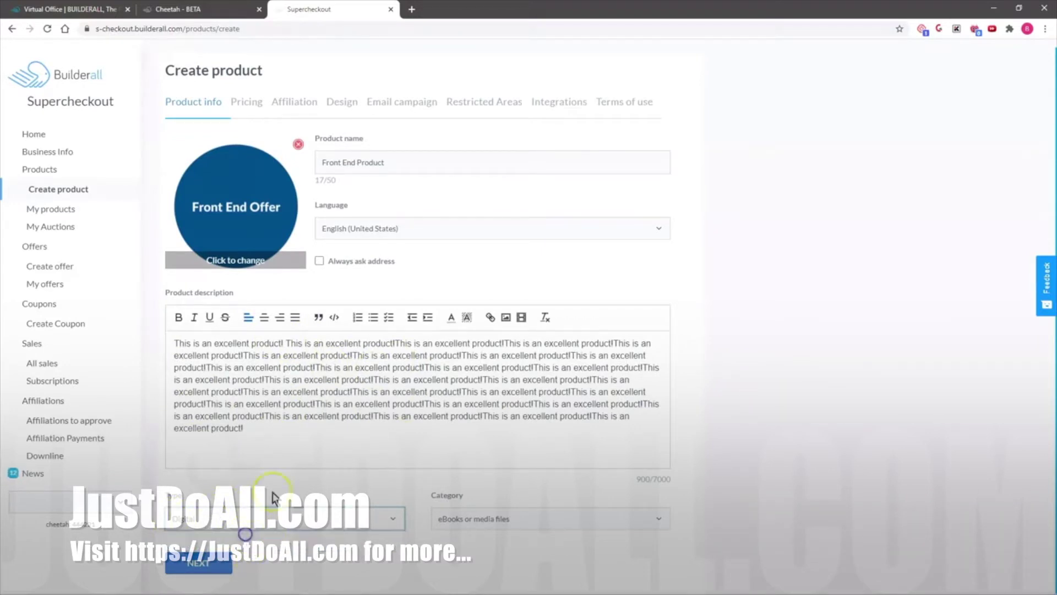
{"action": "left_click", "coordinate": [484, 520]}
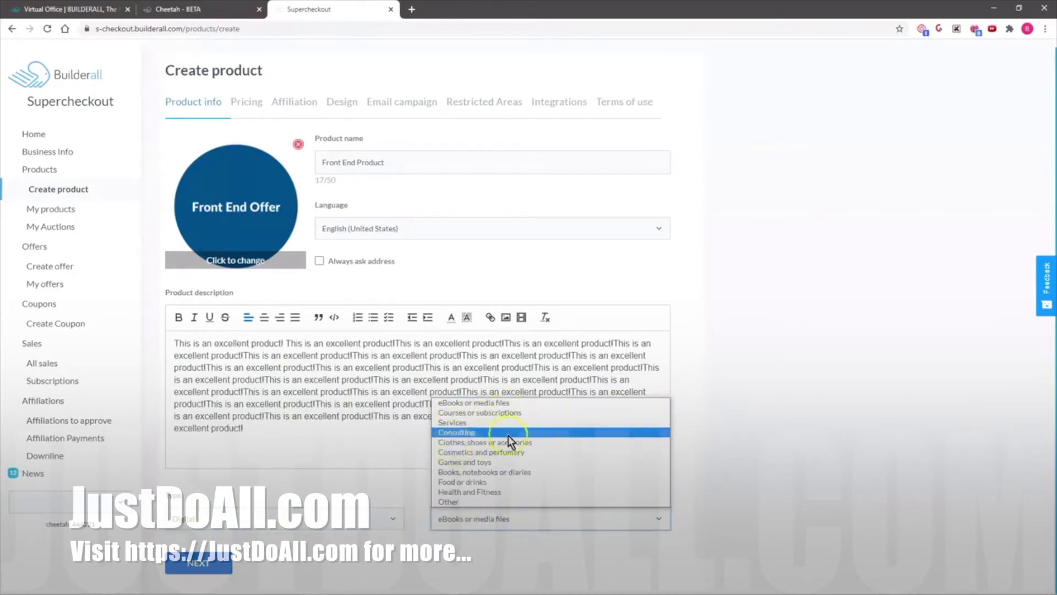
{"action": "key", "text": "Up"}
{"action": "key", "text": "Up"}
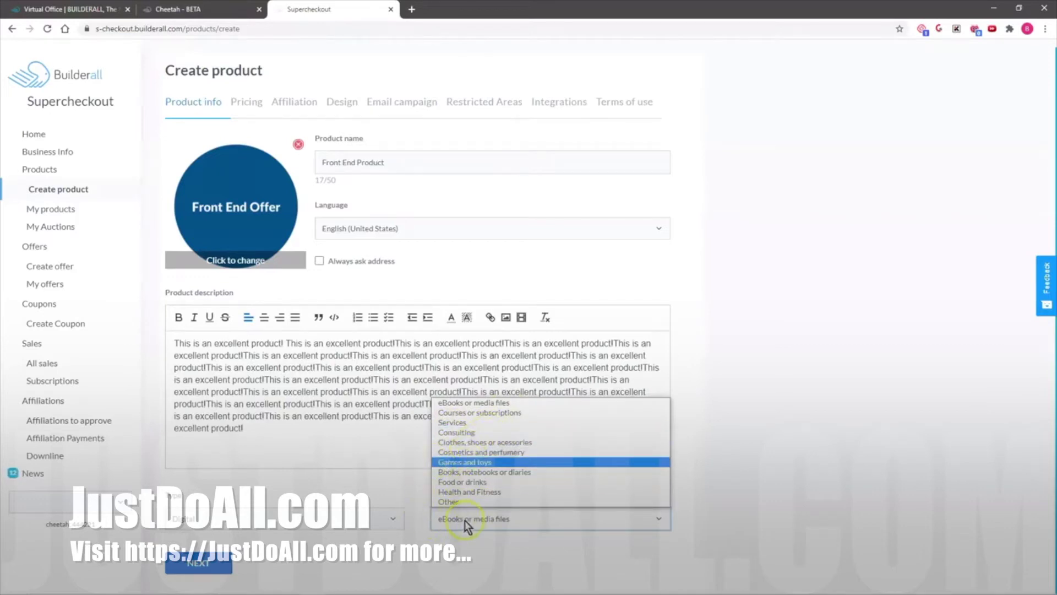
{"action": "left_click", "coordinate": [467, 524]}
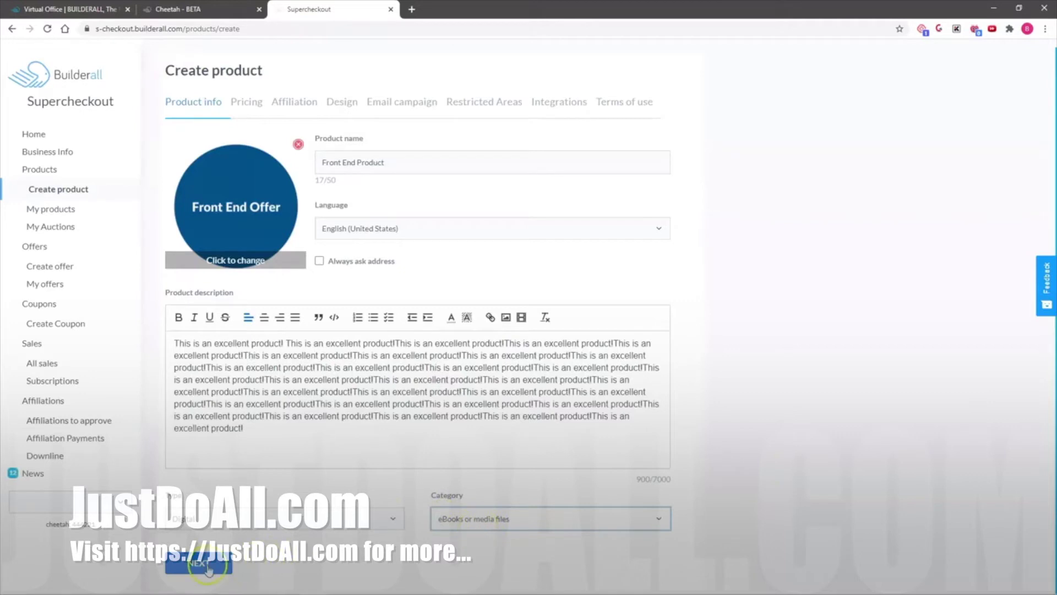
Move to the Pricing step and select Stripe as the payment gateway.
{"action": "left_click", "coordinate": [207, 569]}
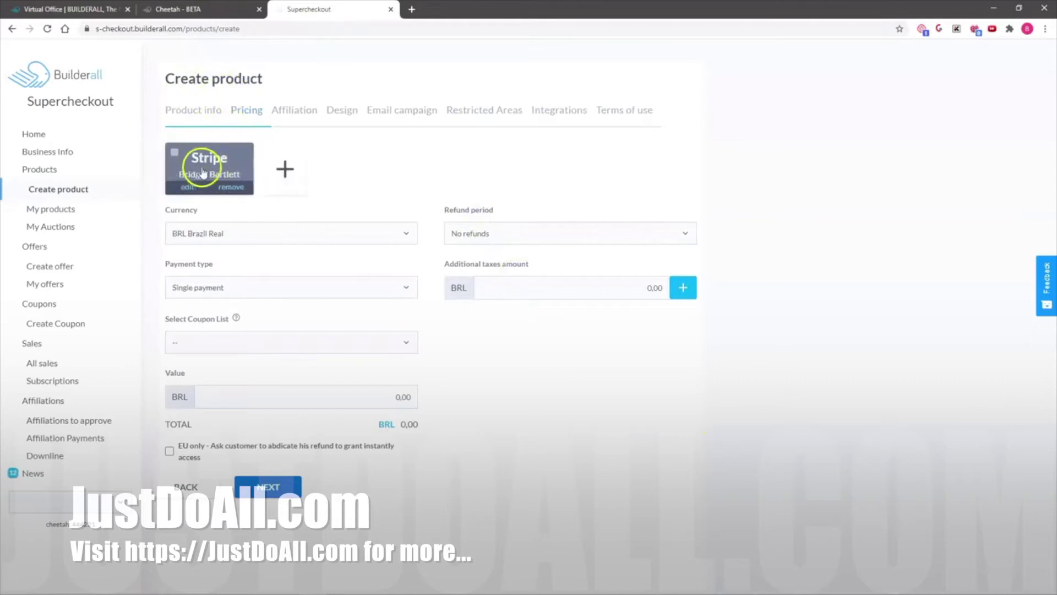
{"action": "left_click", "coordinate": [286, 167]}
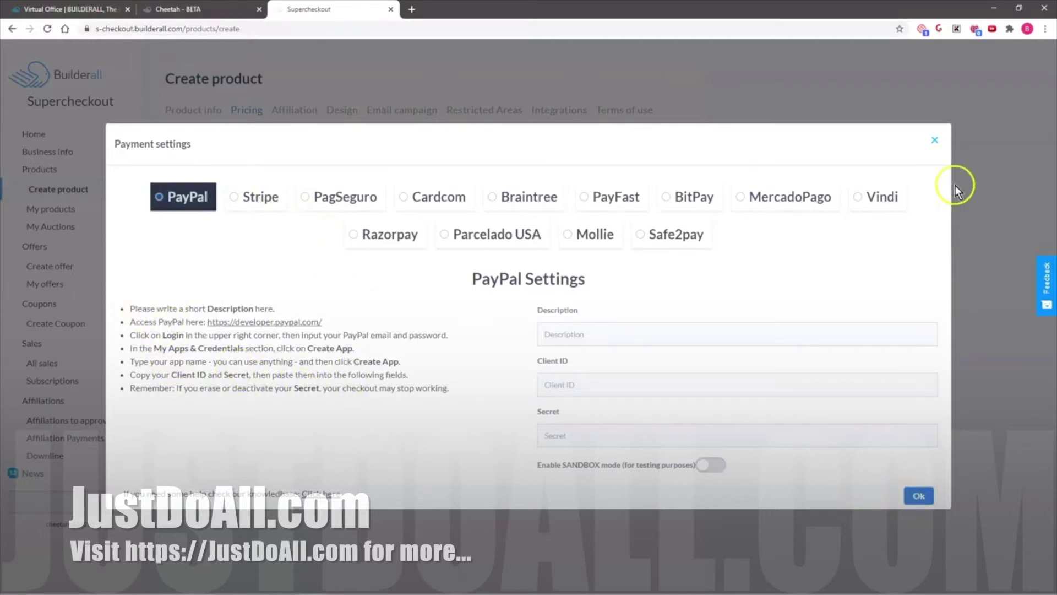
{"action": "left_click", "coordinate": [938, 142]}
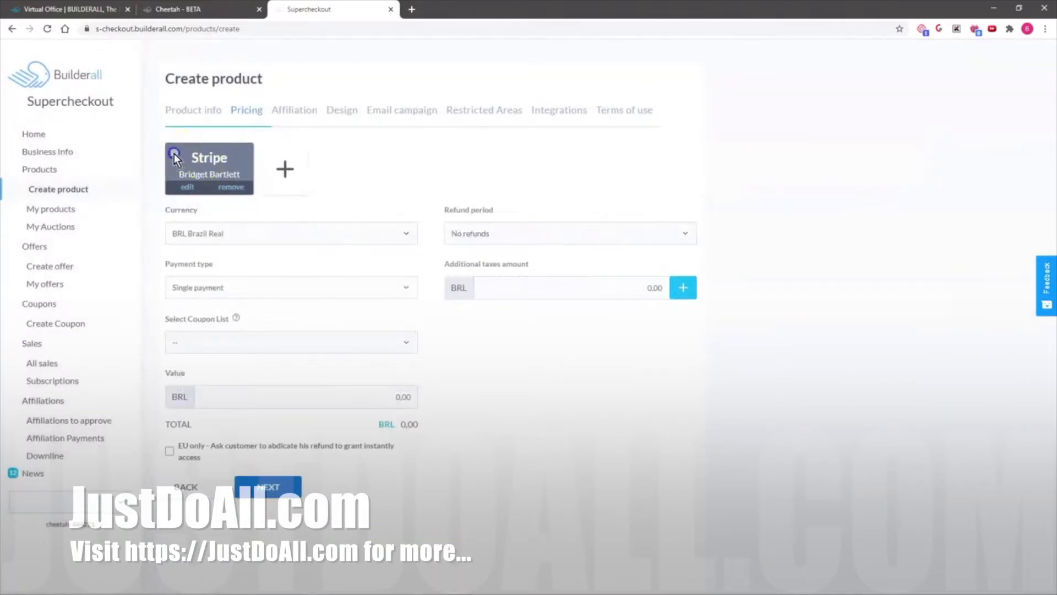
{"action": "left_click", "coordinate": [174, 154]}
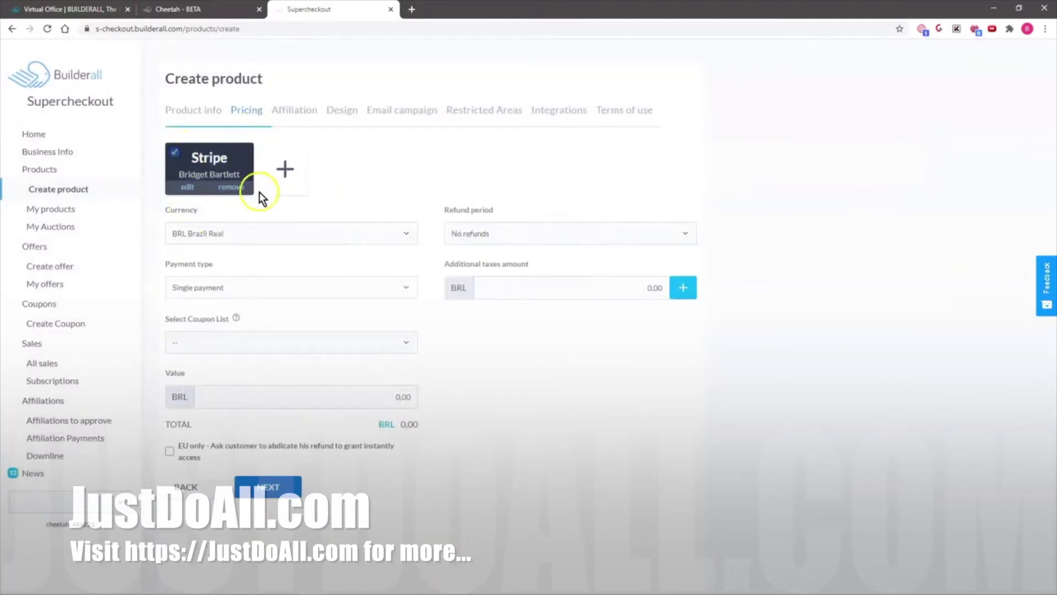
Set currency to USD, refund period to 14 days, and payment type to Single payment.
{"action": "left_click", "coordinate": [277, 232]}
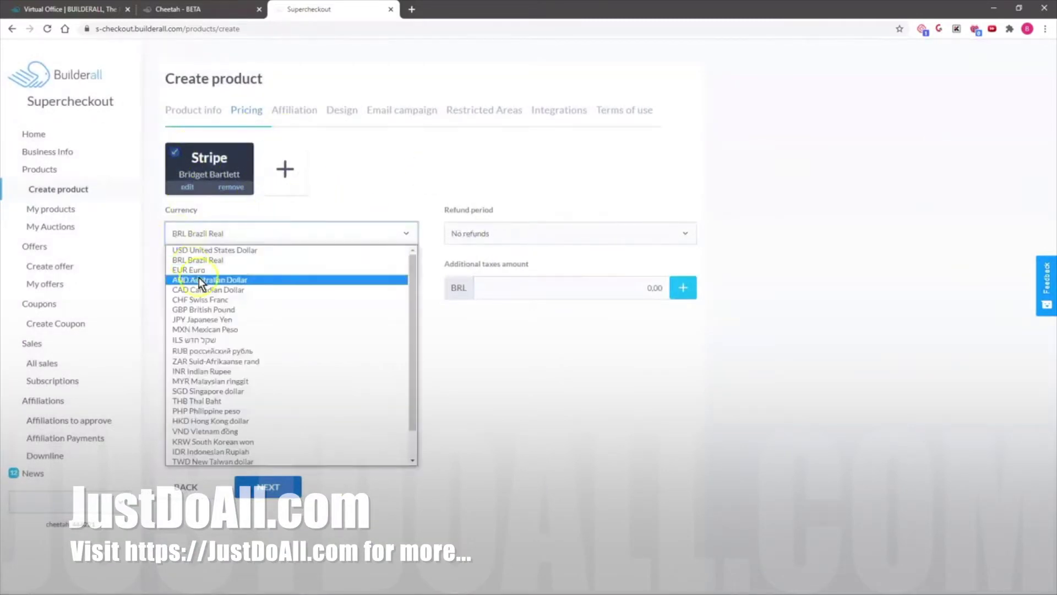
{"action": "left_click", "coordinate": [255, 251]}
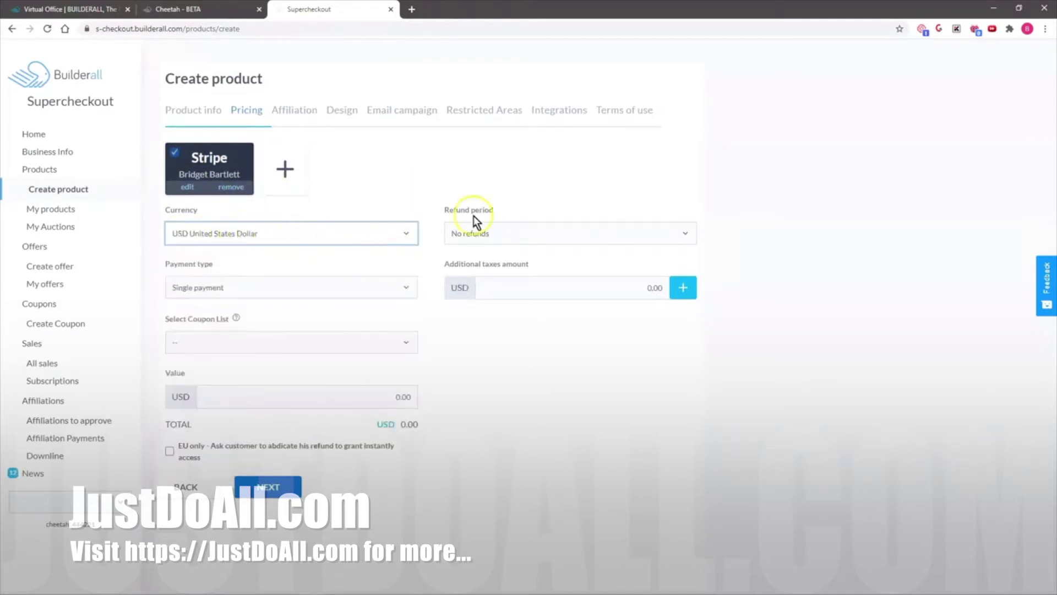
{"action": "left_click", "coordinate": [530, 234]}
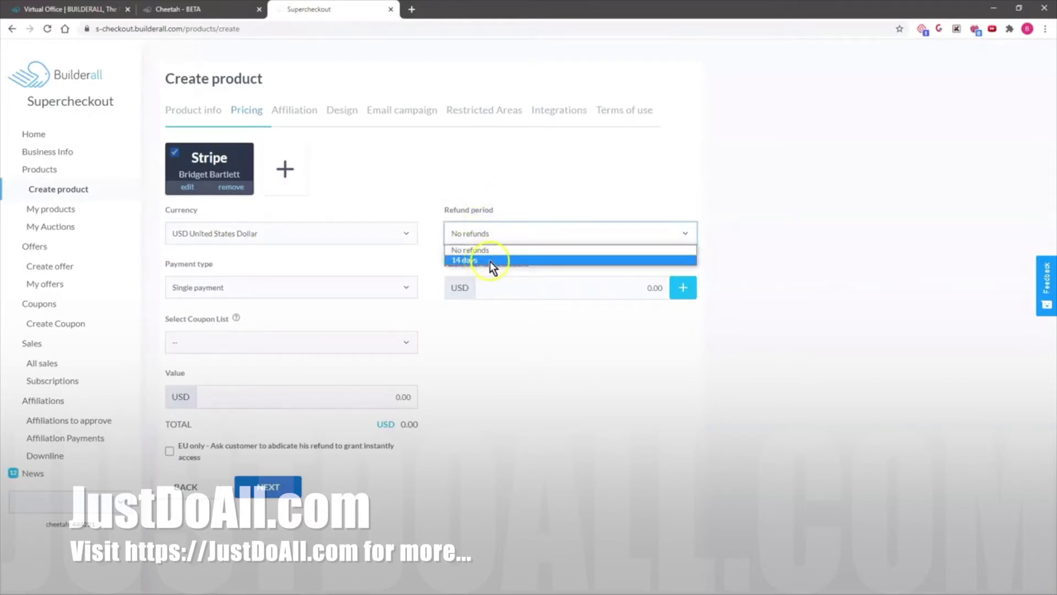
{"action": "left_click", "coordinate": [490, 261]}
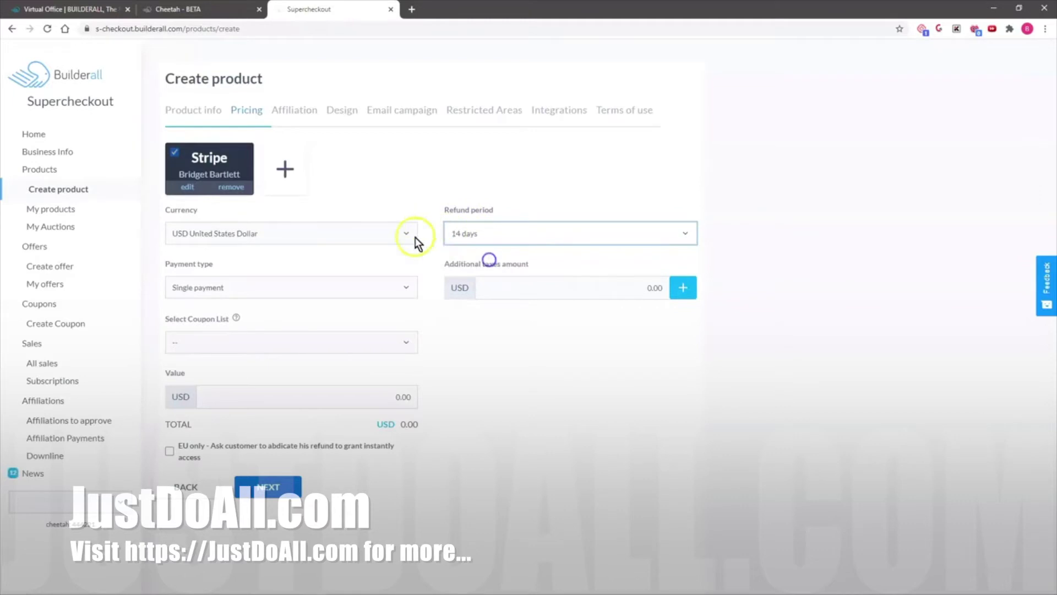
{"action": "left_click", "coordinate": [350, 287]}
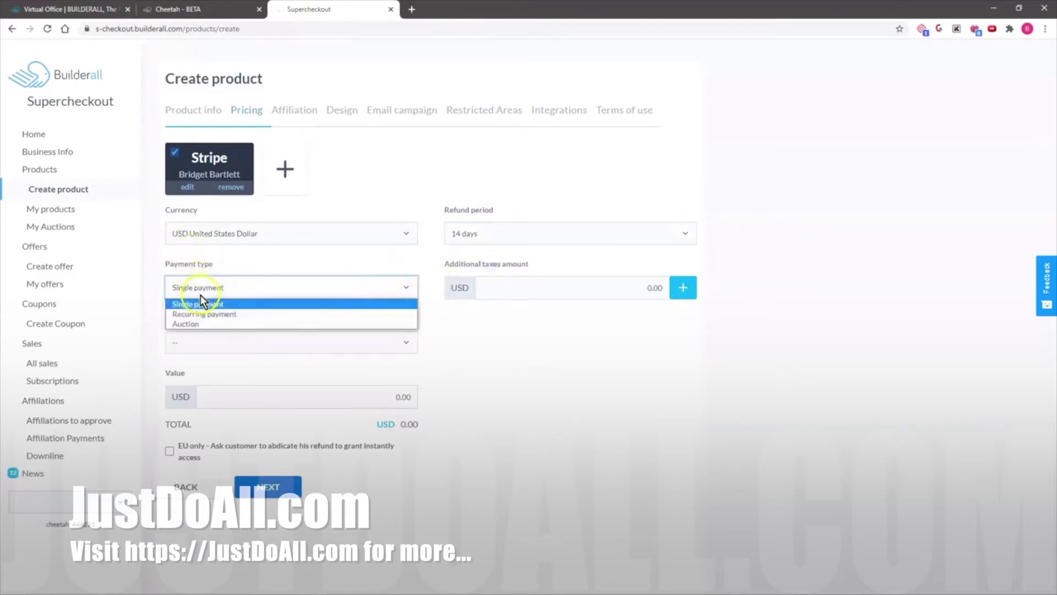
{"action": "left_click", "coordinate": [239, 324]}
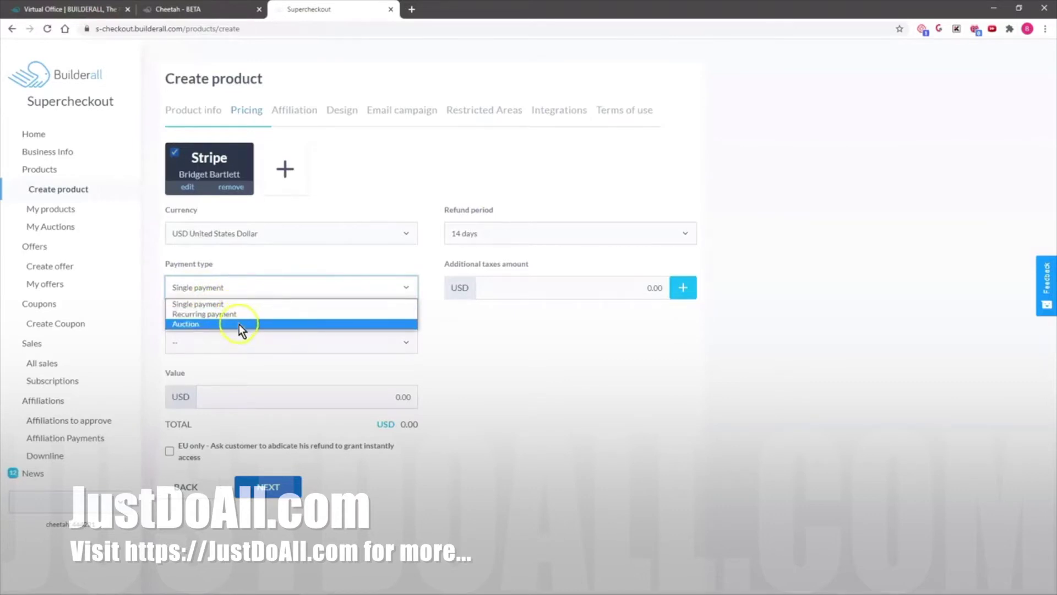
{"action": "left_click", "coordinate": [245, 305]}
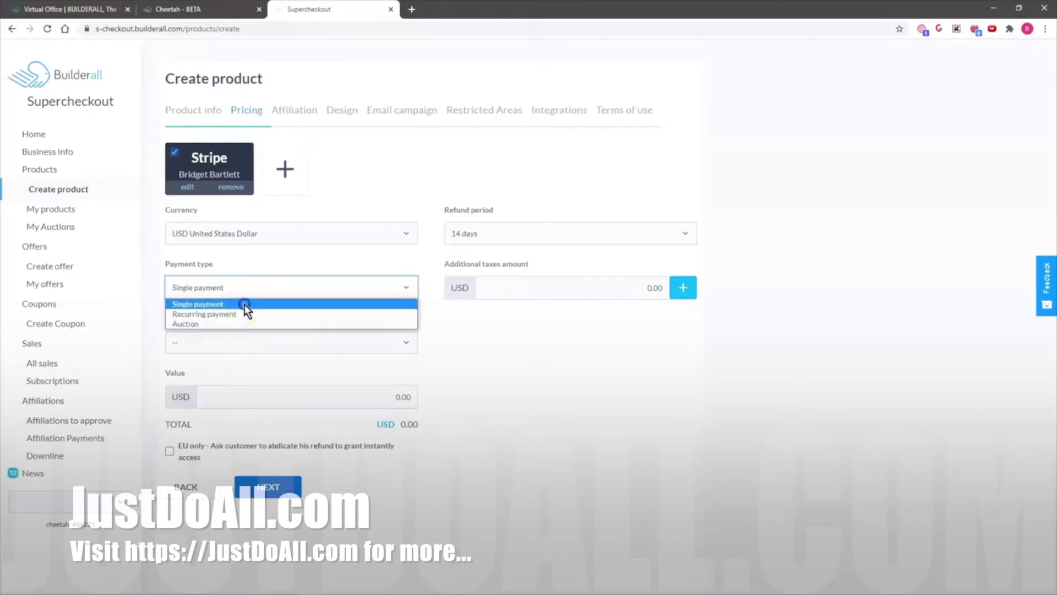
{"action": "left_click", "coordinate": [245, 305]}
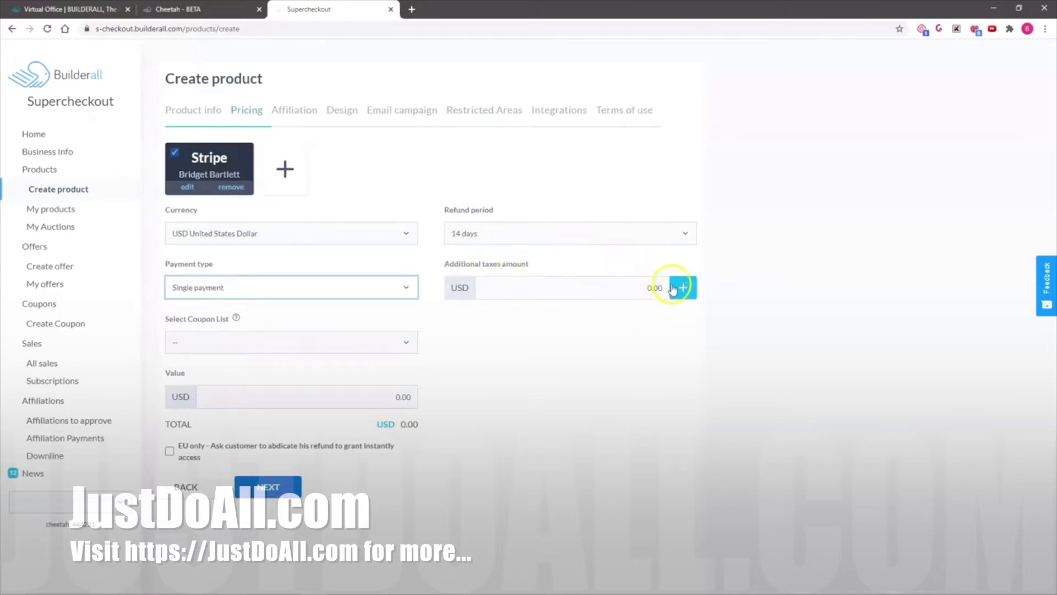
Set the product's price to 0.50 USD with no coupon list selected.
{"action": "left_click", "coordinate": [281, 337]}
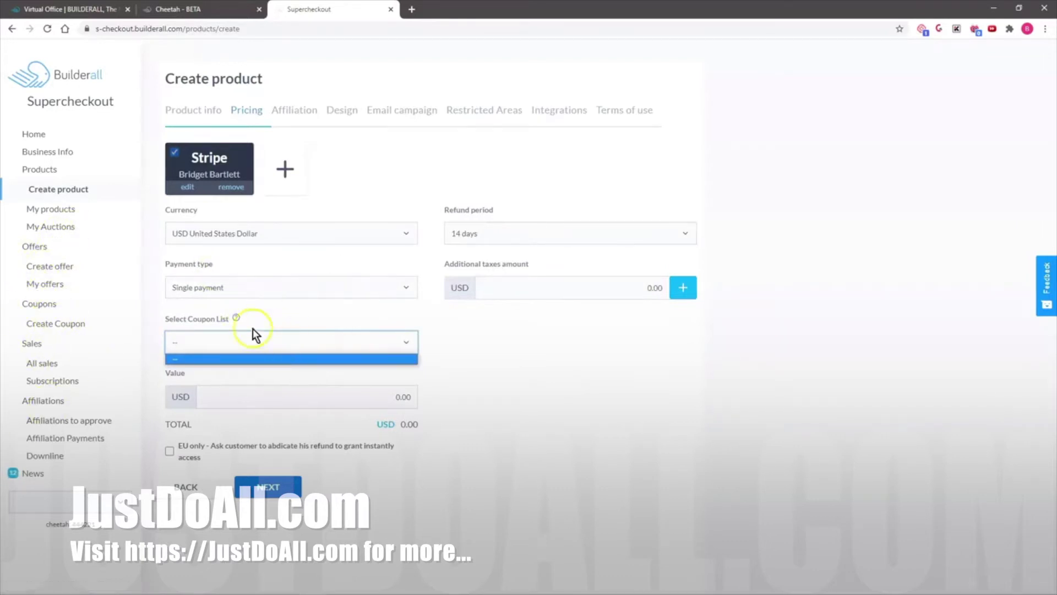
{"action": "left_click", "coordinate": [518, 380]}
{"action": "left_click", "coordinate": [412, 396]}
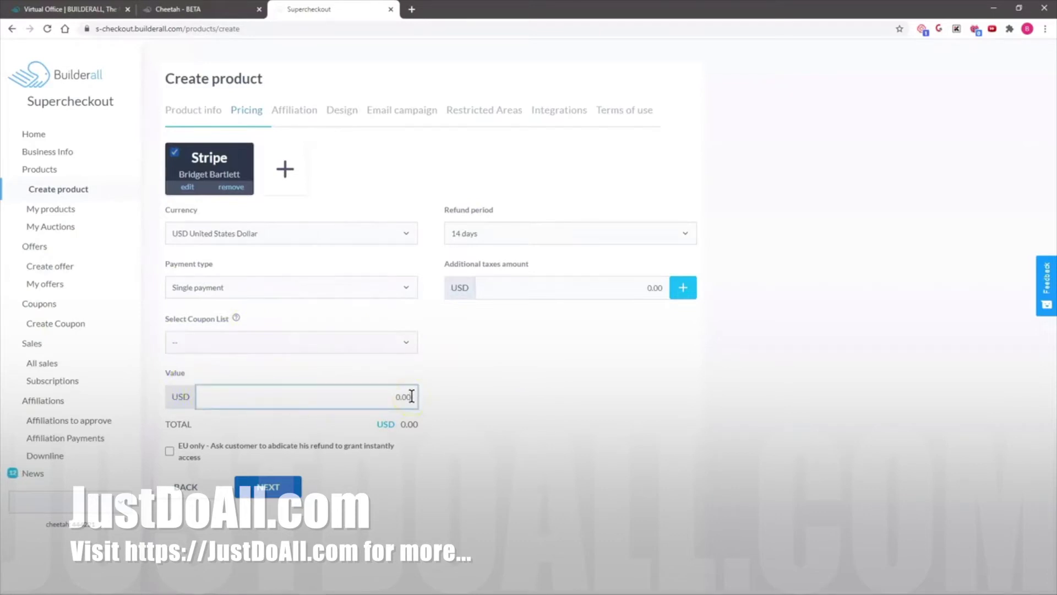
{"action": "type", "text": "5"}
{"action": "left_click", "coordinate": [434, 478]}
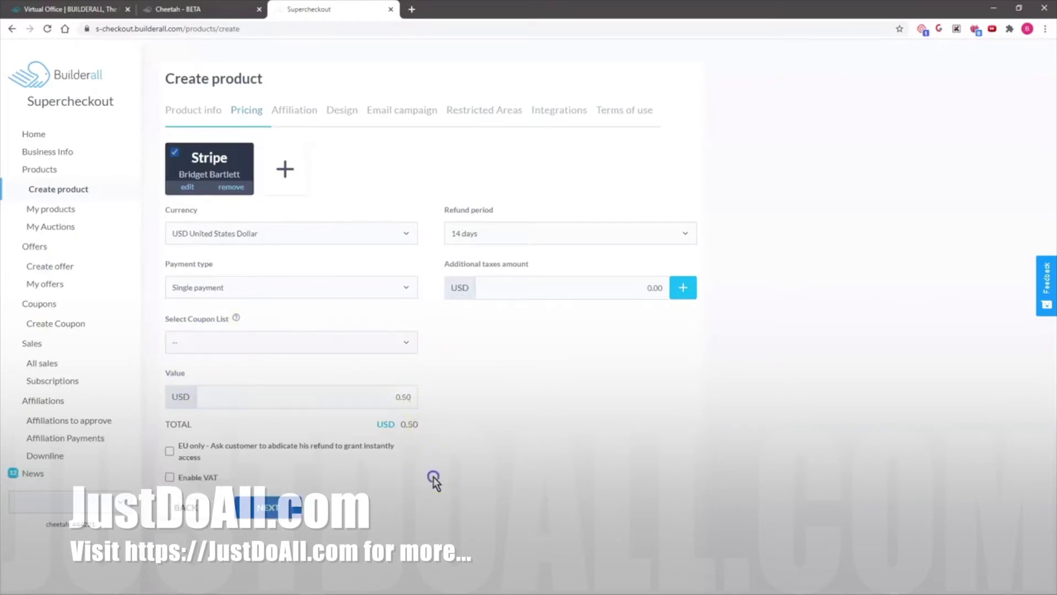
Try the EU-only and Enable VAT options, turn both off, and continue to Affiliation.
{"action": "left_click", "coordinate": [169, 451]}
{"action": "left_click", "coordinate": [169, 478]}
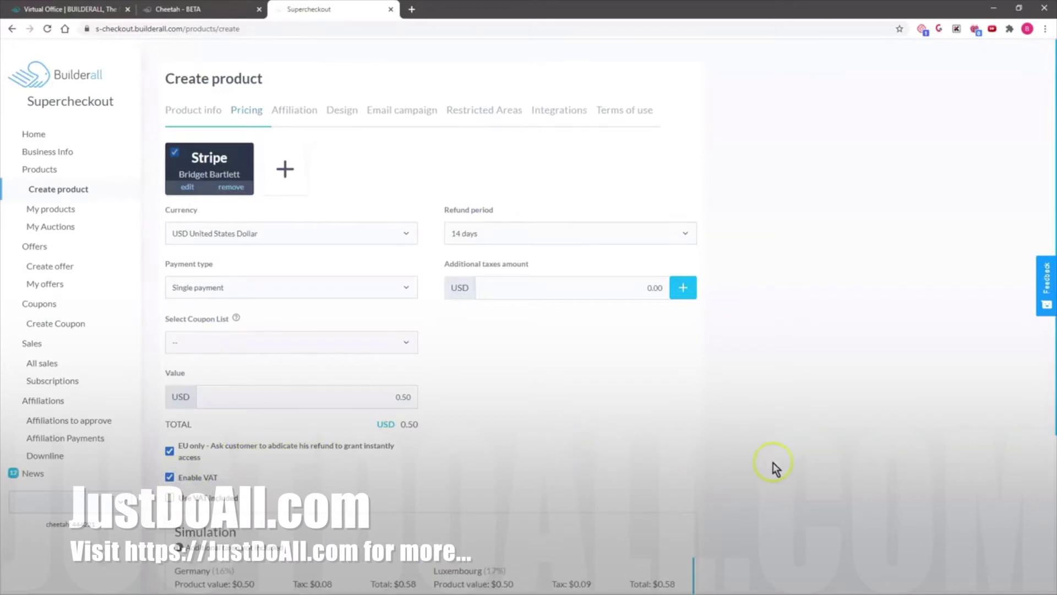
{"action": "scroll", "coordinate": [793, 441], "scroll_direction": "down", "scroll_amount": 3}
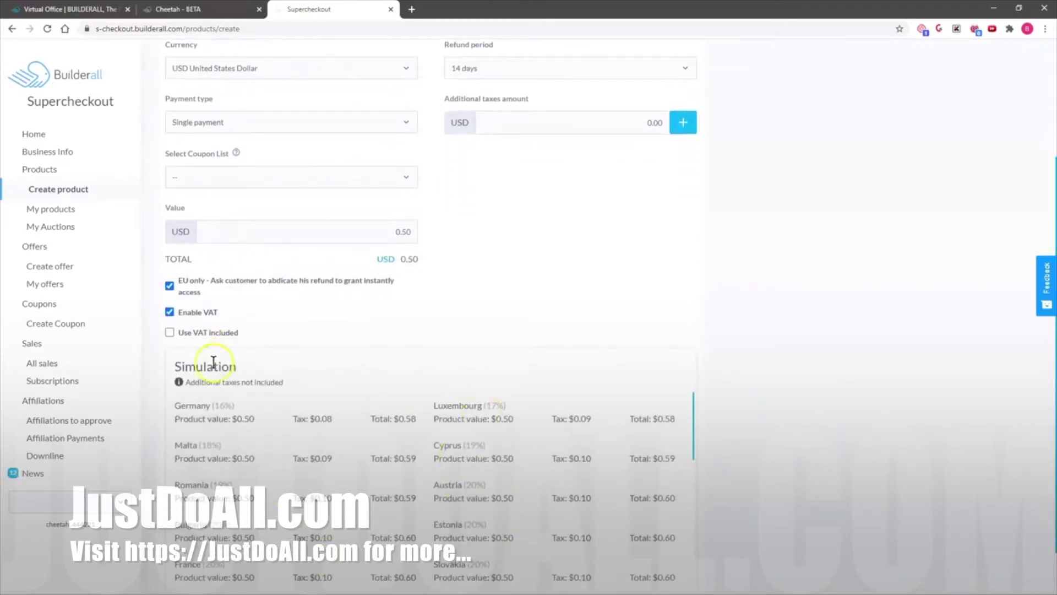
{"action": "left_click", "coordinate": [170, 312]}
{"action": "left_click", "coordinate": [170, 450]}
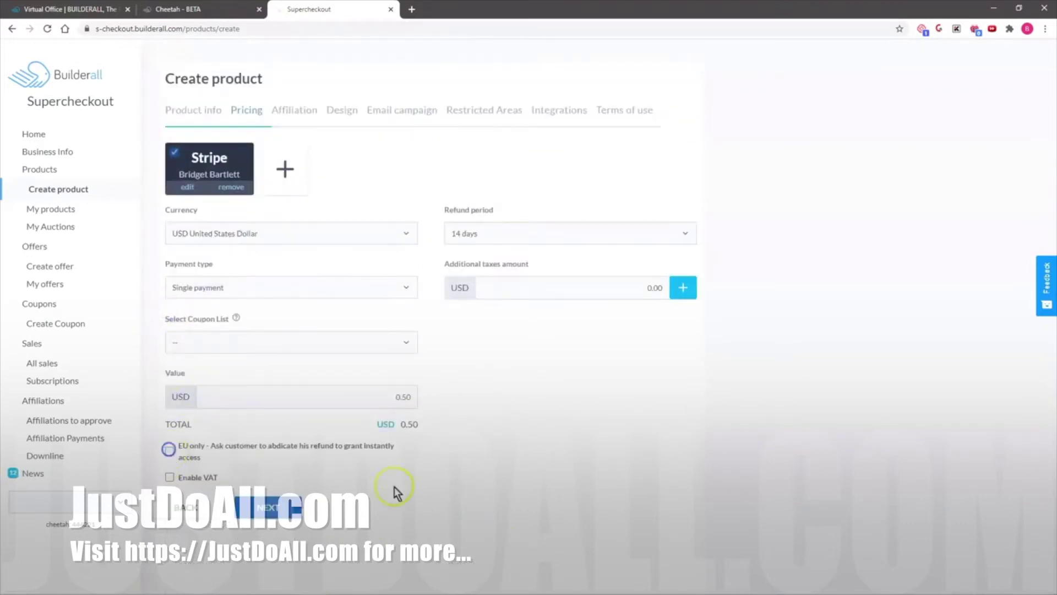
{"action": "left_click", "coordinate": [259, 507]}
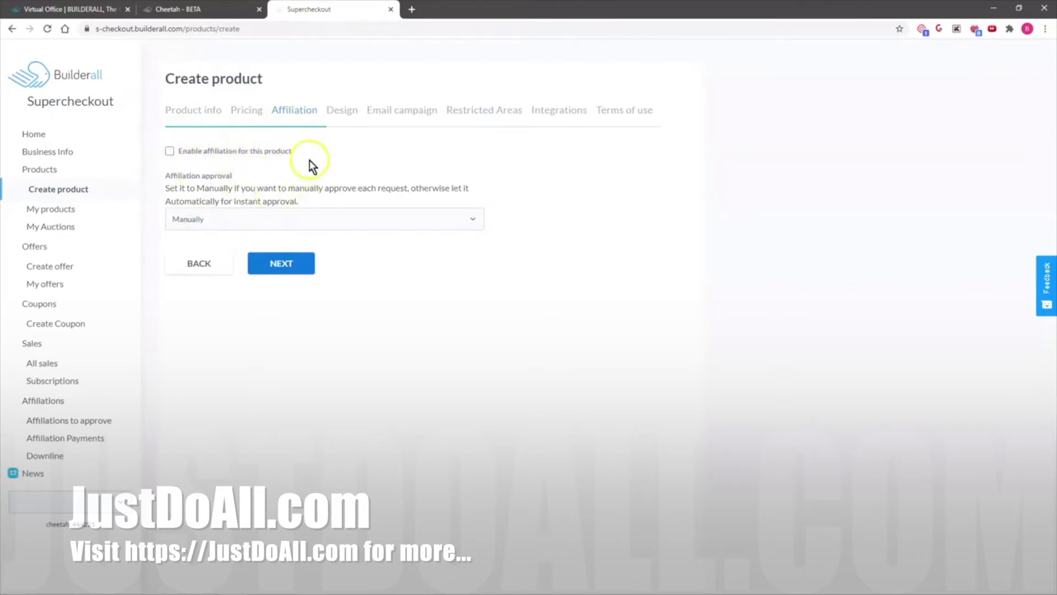
Browse the sales page designs, pick 3 Steps Checkout and open its Customize design editor.
{"action": "left_click", "coordinate": [281, 264]}
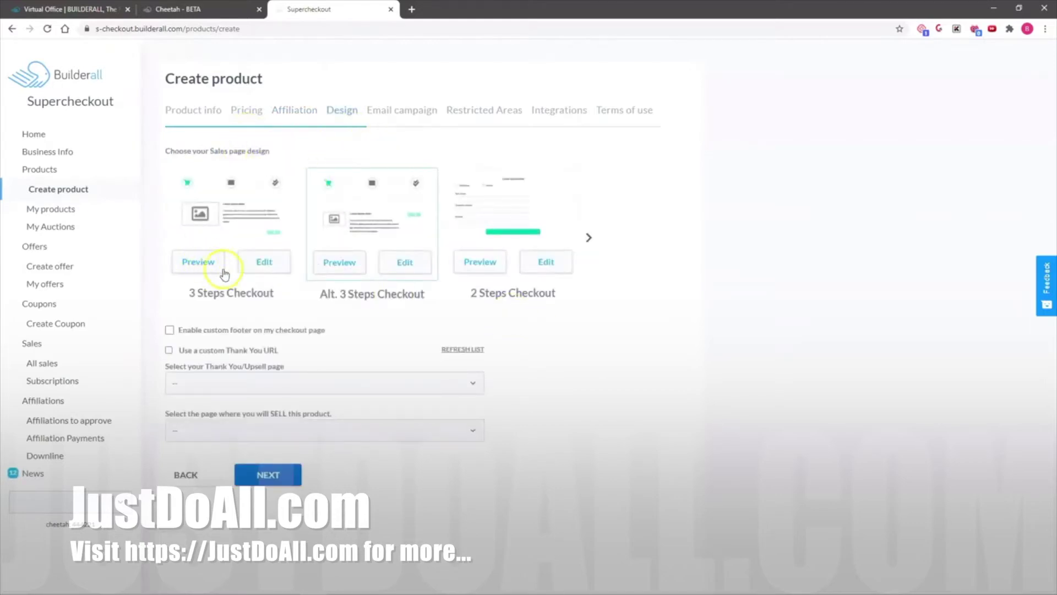
{"action": "left_click", "coordinate": [588, 237]}
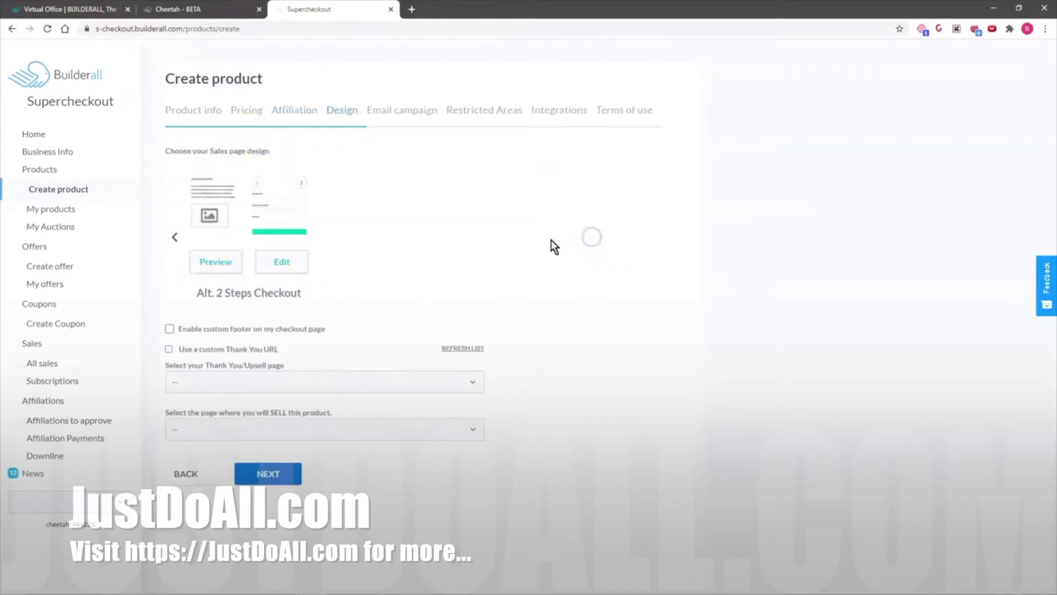
{"action": "left_click", "coordinate": [175, 237]}
{"action": "triple_click", "coordinate": [506, 360]}
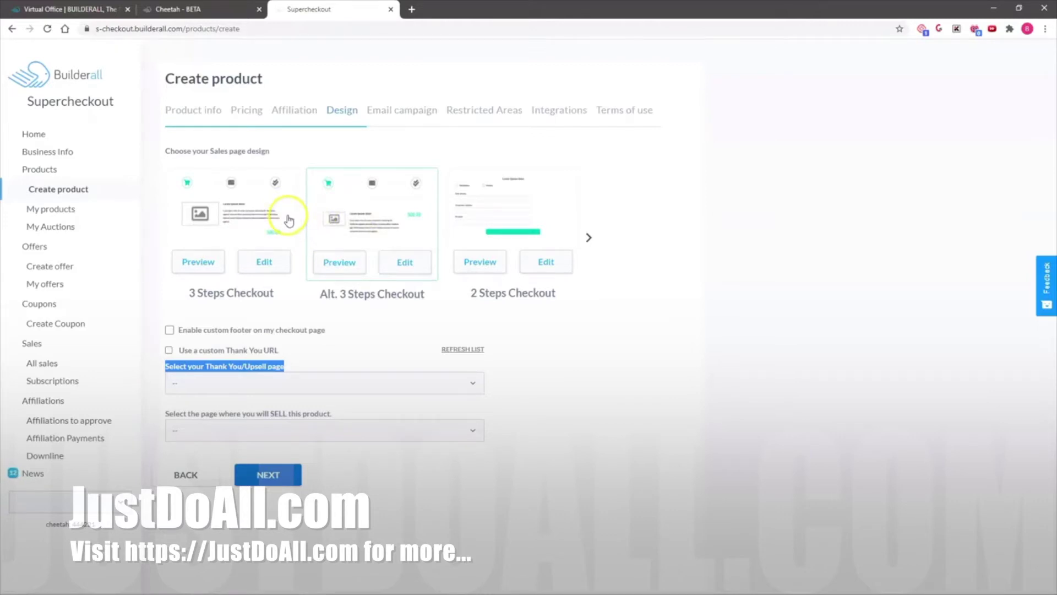
{"action": "left_click", "coordinate": [239, 213]}
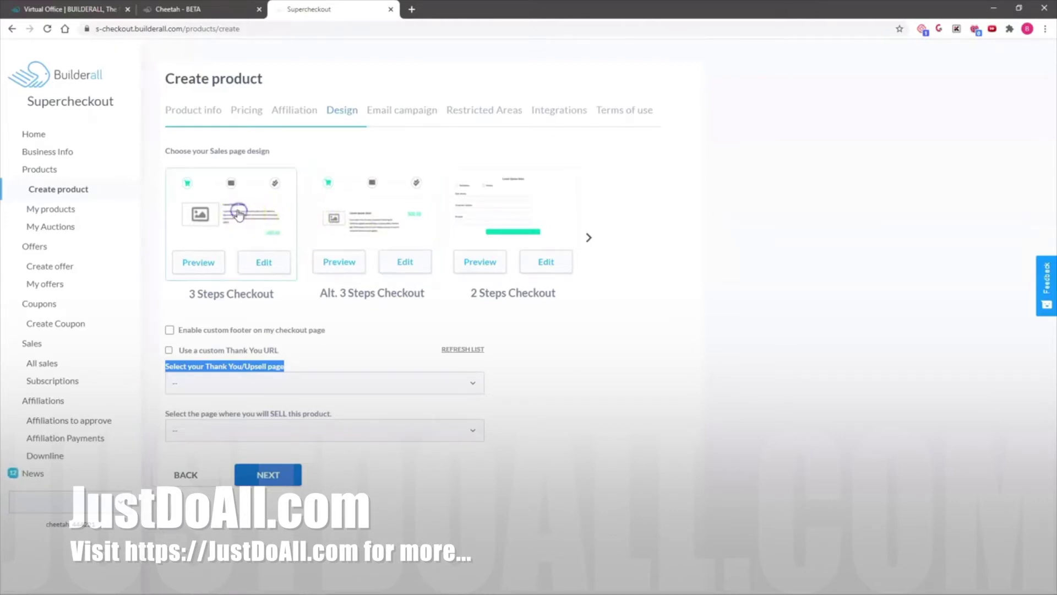
{"action": "left_click", "coordinate": [266, 262]}
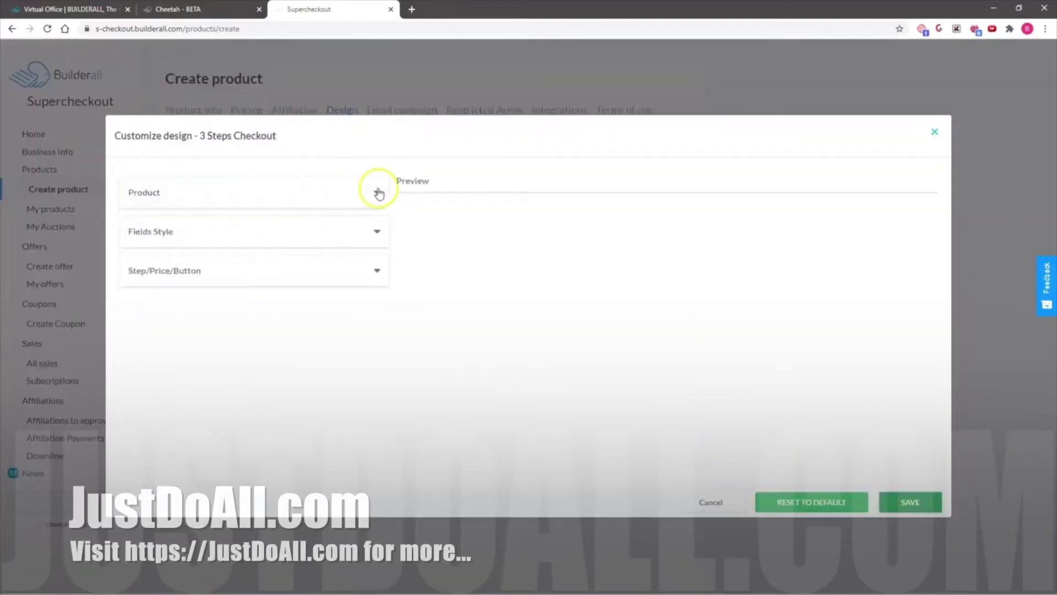
{"action": "left_click", "coordinate": [377, 191]}
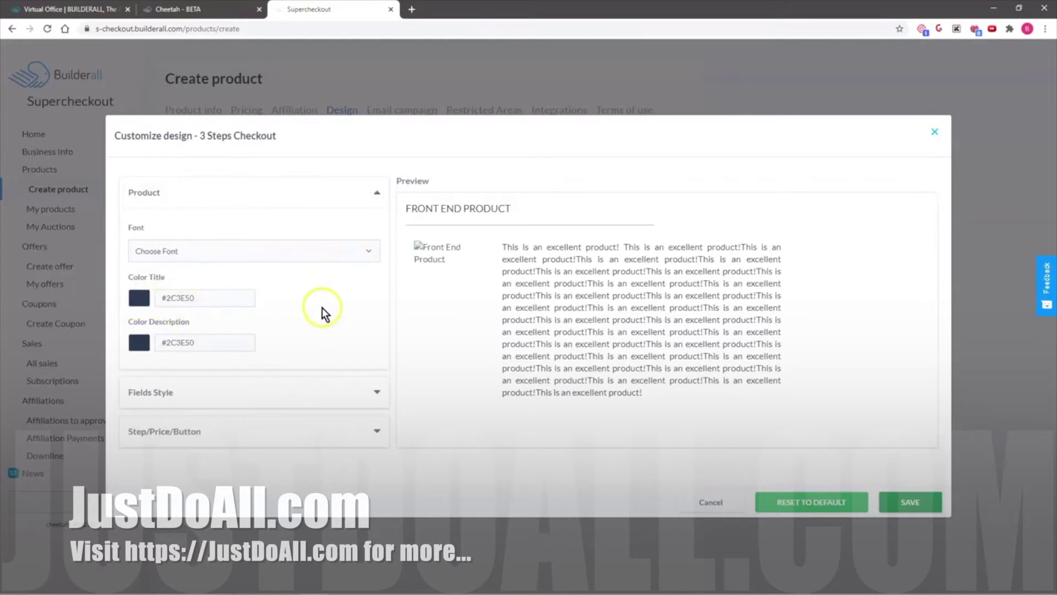
Review the 3 Steps Checkout Fields Style and Step/Price/Button settings.
{"action": "left_click", "coordinate": [156, 386]}
{"action": "scroll", "coordinate": [327, 353], "scroll_direction": "down", "scroll_amount": 5}
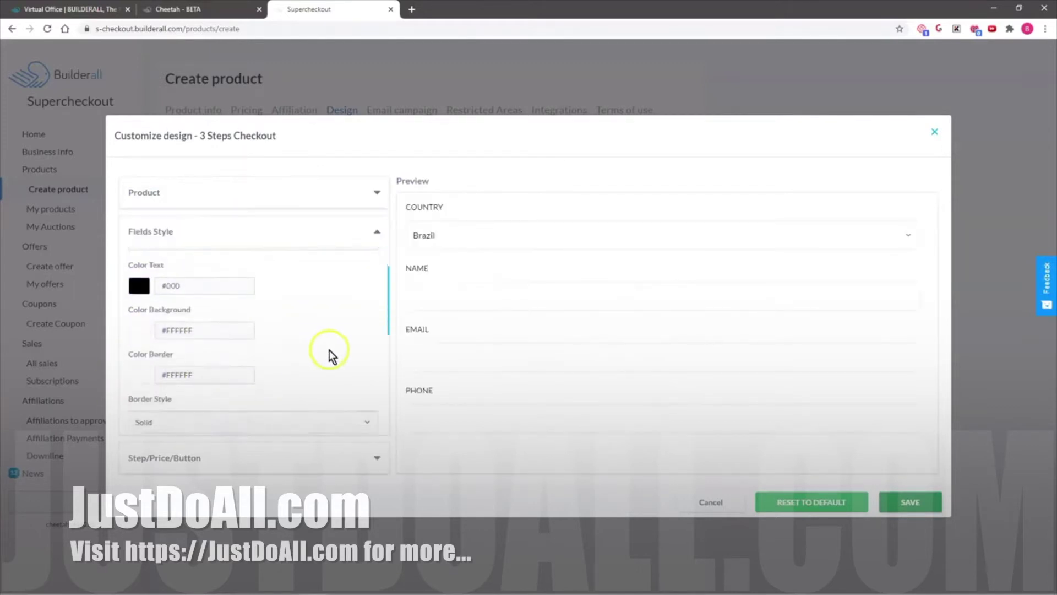
{"action": "left_click", "coordinate": [313, 457]}
{"action": "scroll", "coordinate": [358, 369], "scroll_direction": "down", "scroll_amount": 3}
{"action": "scroll", "coordinate": [355, 378], "scroll_direction": "down", "scroll_amount": 1}
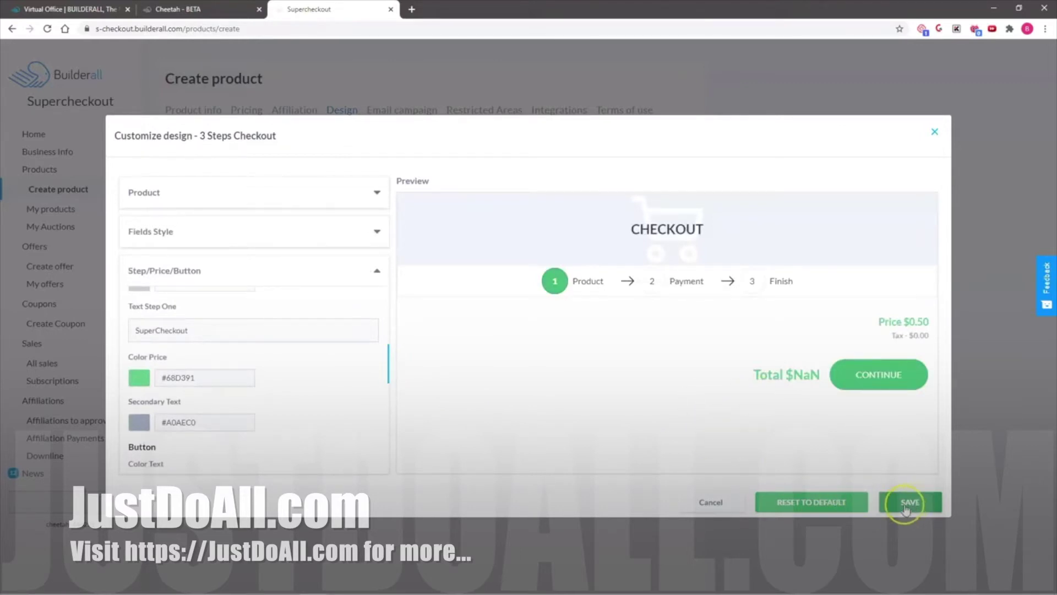
Save the checkout design settings and preview the 3 Steps Checkout page.
{"action": "left_click", "coordinate": [892, 502]}
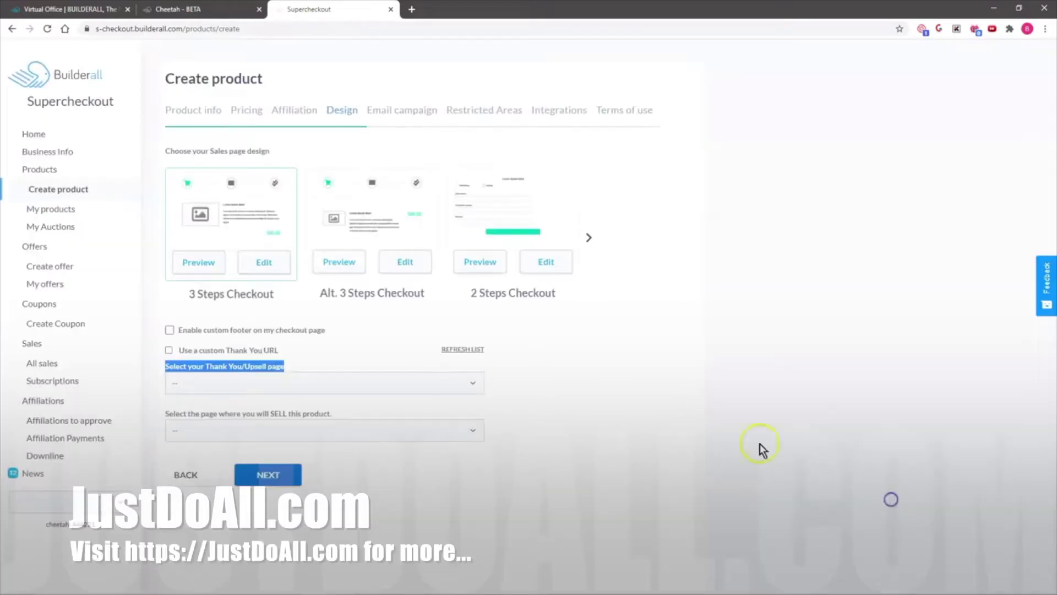
{"action": "left_click", "coordinate": [209, 264]}
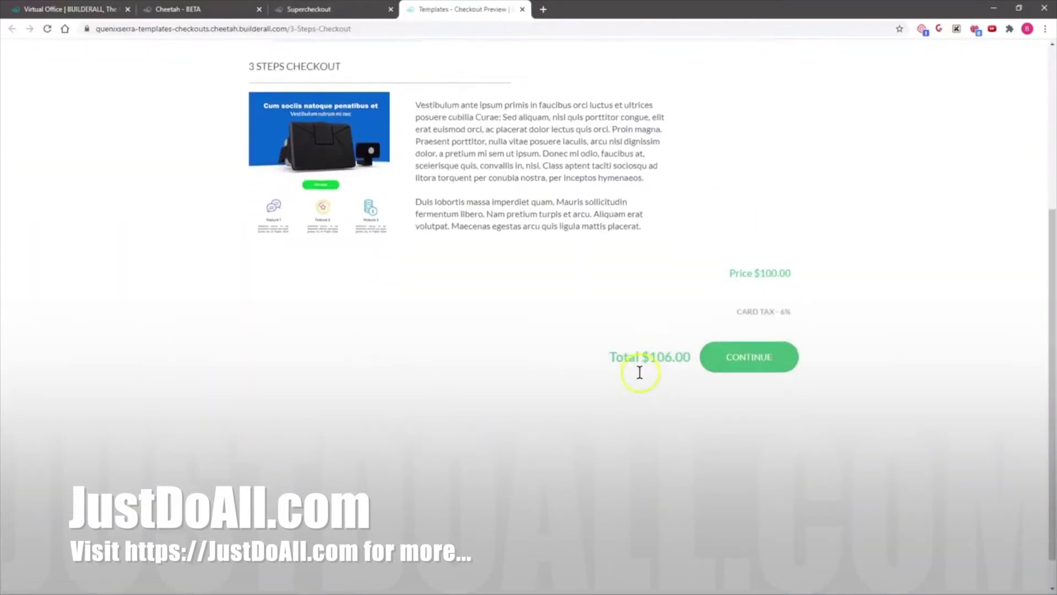
{"action": "key", "text": "ctrl+w"}
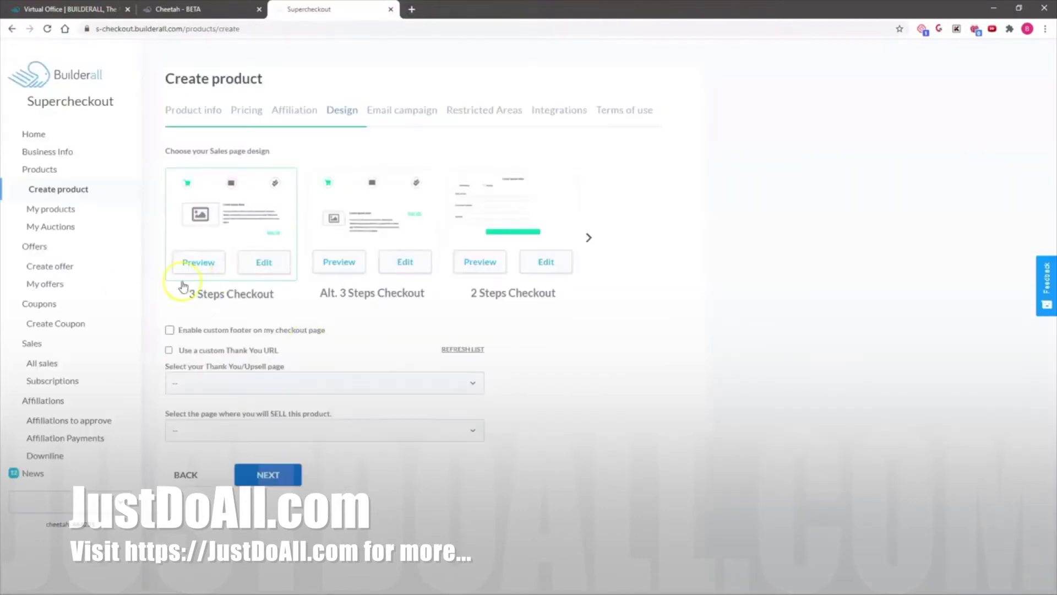
Add the custom checkout footer 'Thank you shopping with us'.
{"action": "left_click", "coordinate": [170, 330]}
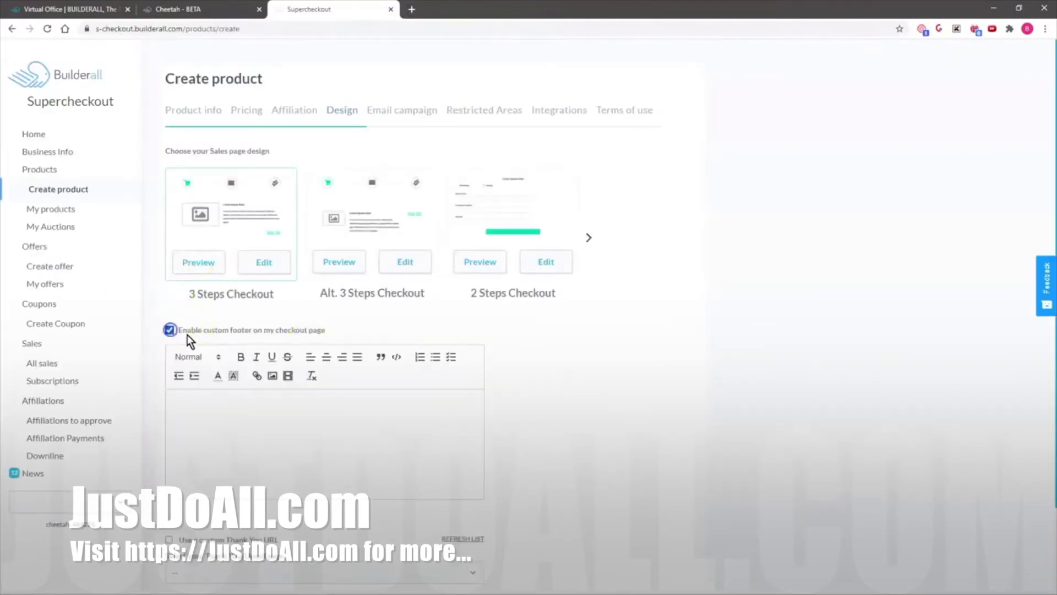
{"action": "left_click", "coordinate": [230, 410]}
{"action": "type", "text": "Thank you shopping with us"}
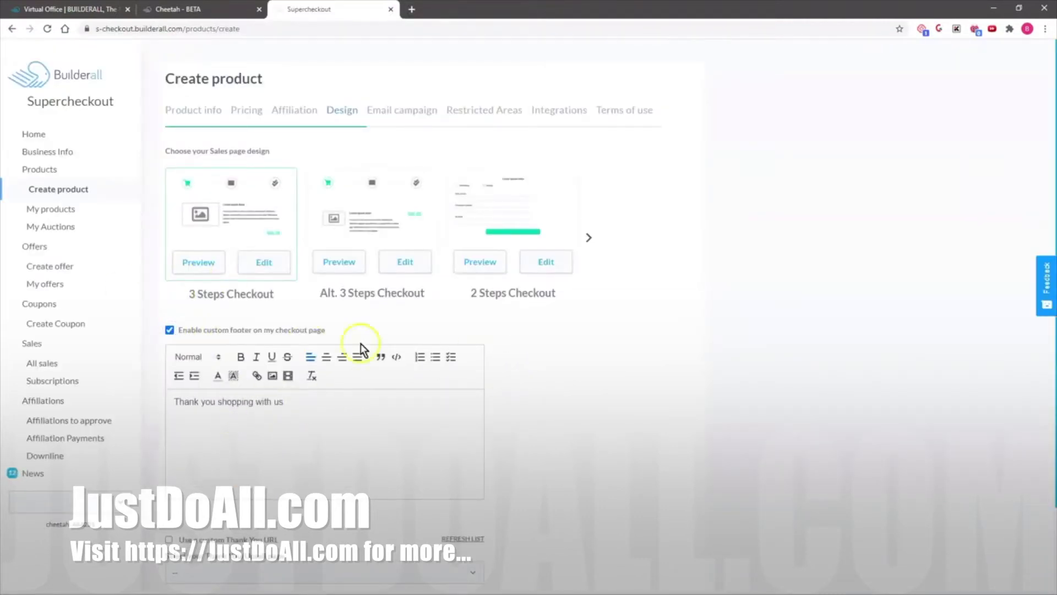
{"action": "scroll", "coordinate": [169, 436], "scroll_direction": "down", "scroll_amount": 2}
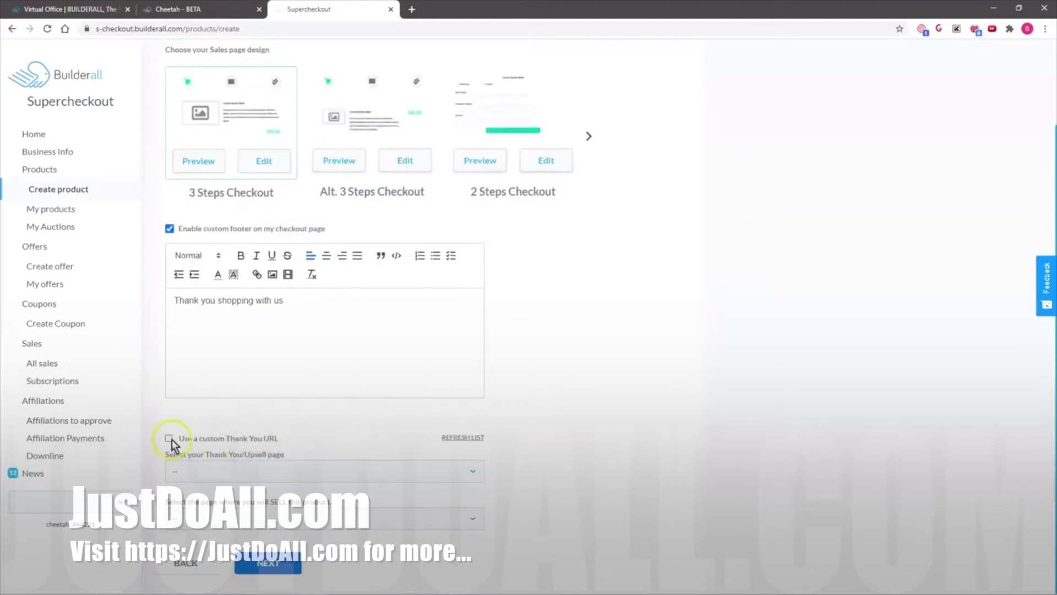
Use 'upsell page' as the Thank You page and 'front end sales page' as the selling page.
{"action": "left_click", "coordinate": [168, 438]}
{"action": "scroll", "coordinate": [585, 470], "scroll_direction": "down", "scroll_amount": 1}
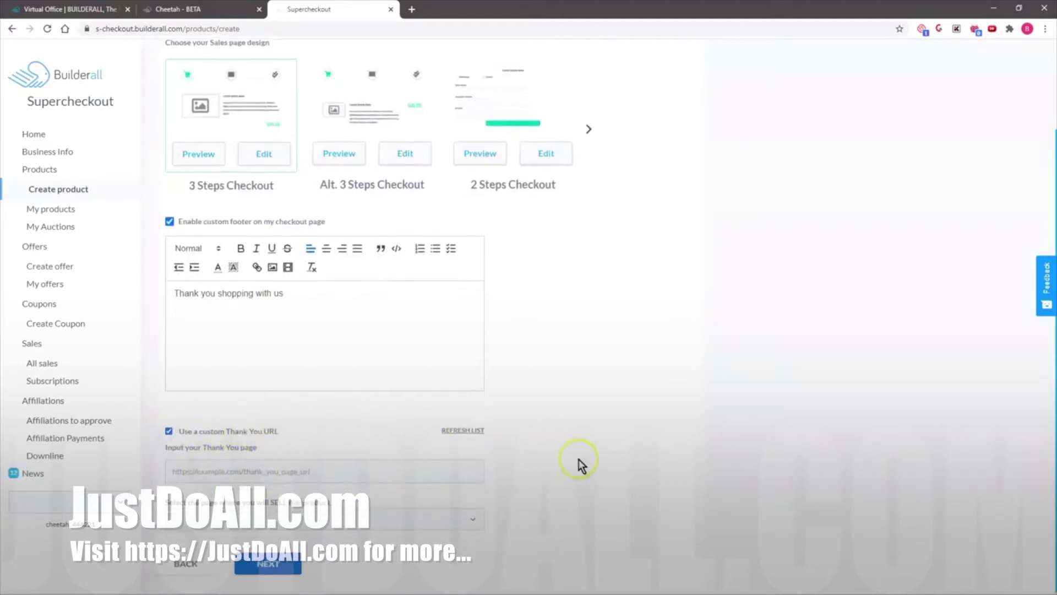
{"action": "left_click", "coordinate": [168, 430]}
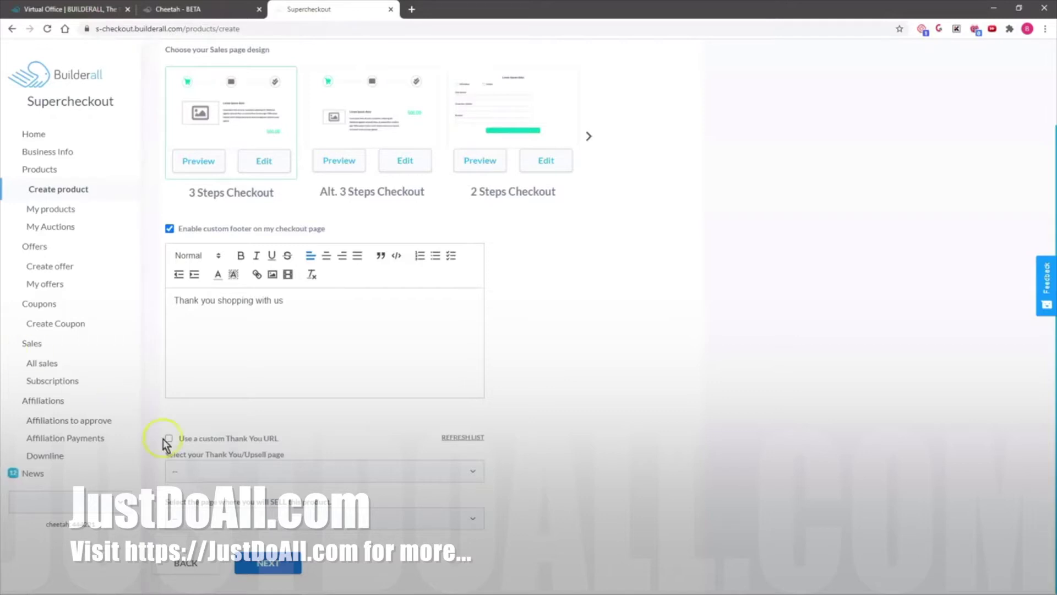
{"action": "left_click", "coordinate": [196, 470]}
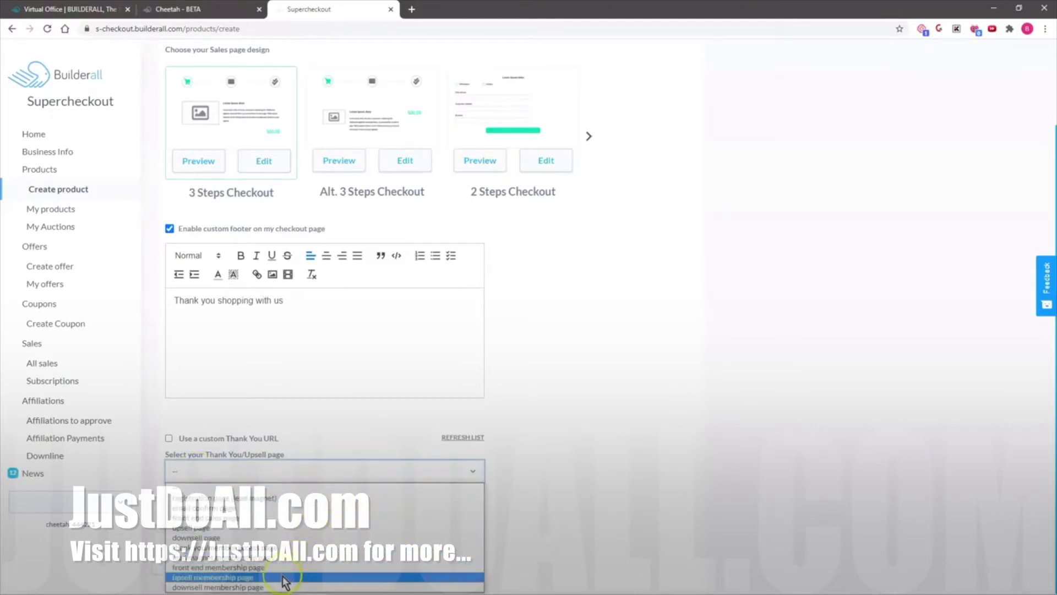
{"action": "left_click", "coordinate": [251, 529]}
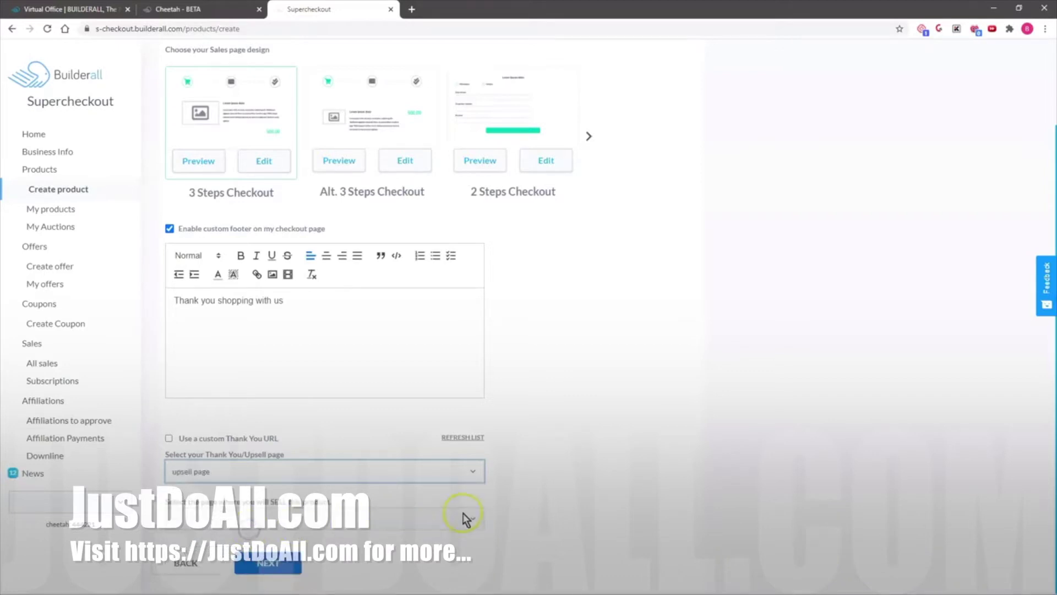
{"action": "left_click", "coordinate": [363, 518]}
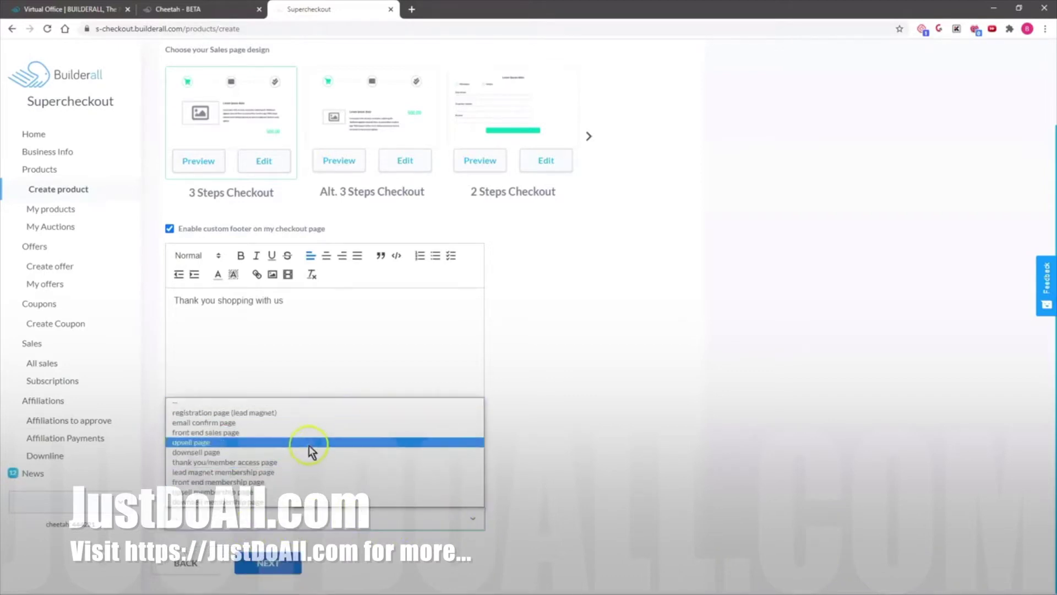
{"action": "left_click", "coordinate": [247, 433]}
{"action": "left_click", "coordinate": [270, 565]}
{"action": "left_click", "coordinate": [275, 570]}
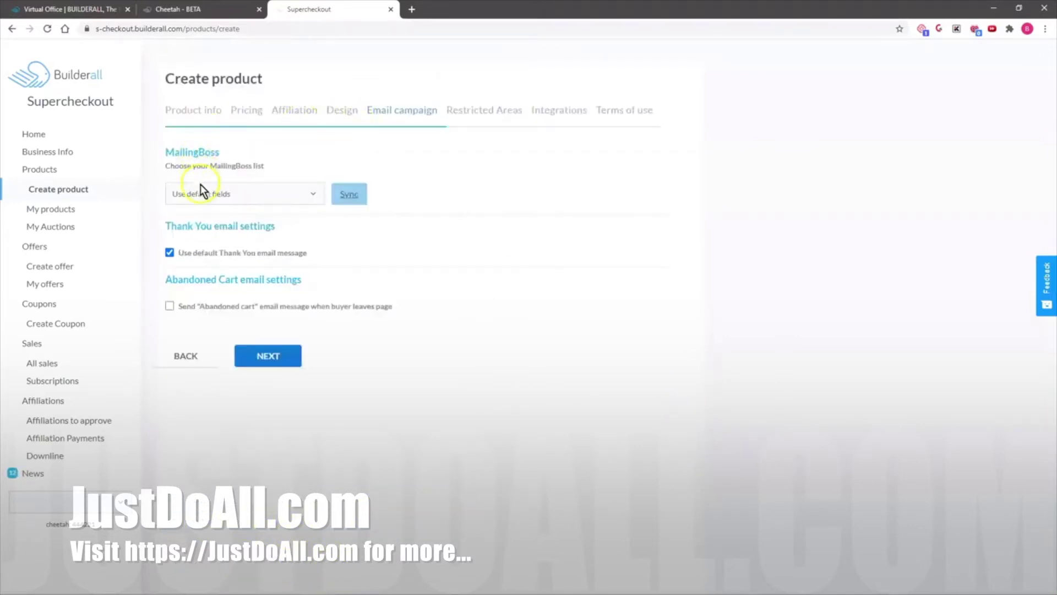
Keep MailingBoss default fields and the default thank-you email.
{"action": "left_click", "coordinate": [267, 190]}
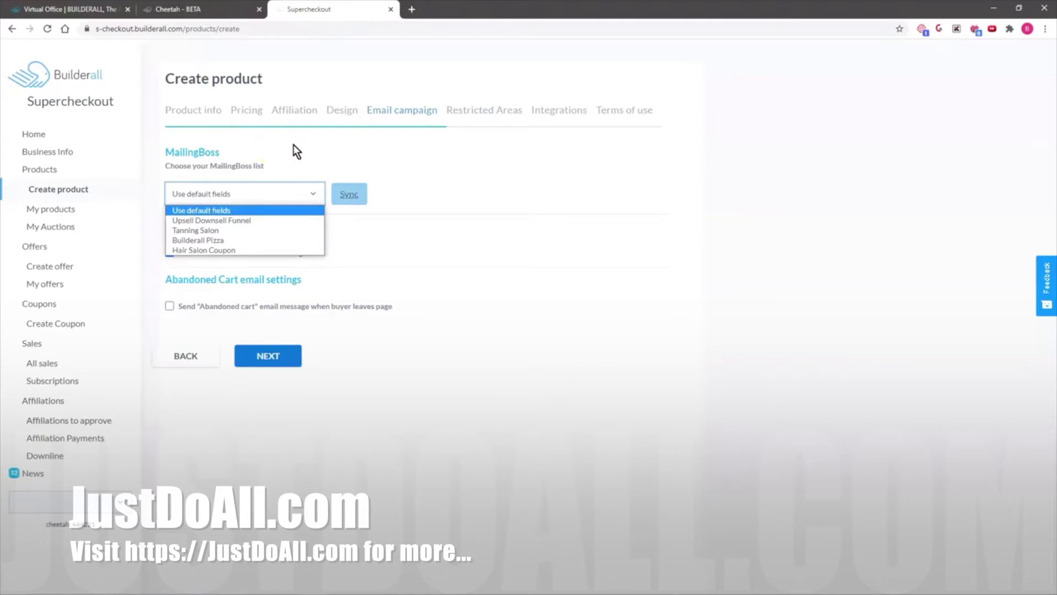
{"action": "left_click", "coordinate": [402, 203]}
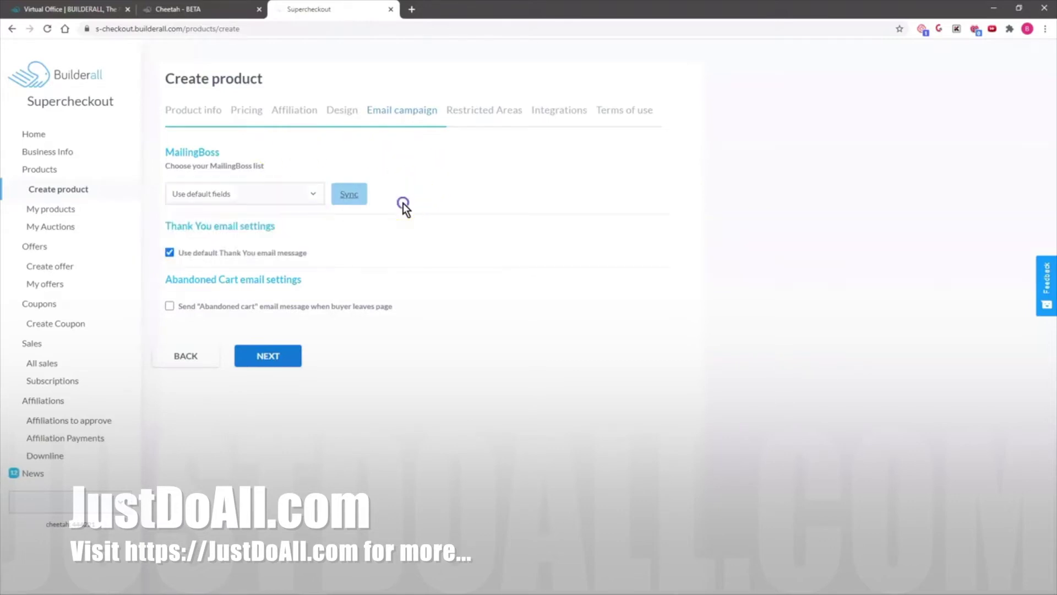
{"action": "left_click", "coordinate": [278, 197]}
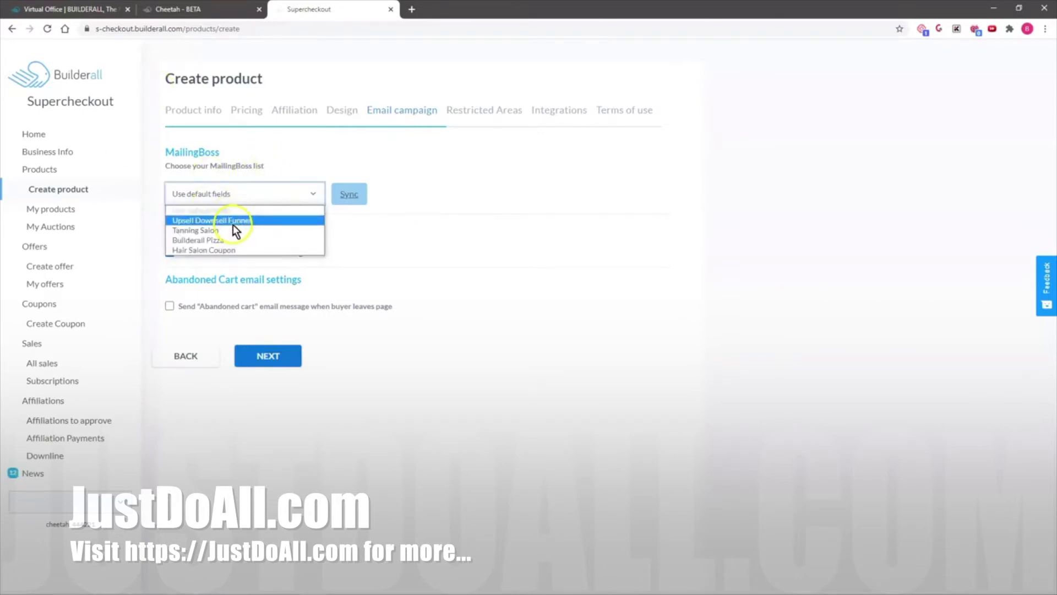
{"action": "left_click", "coordinate": [170, 253]}
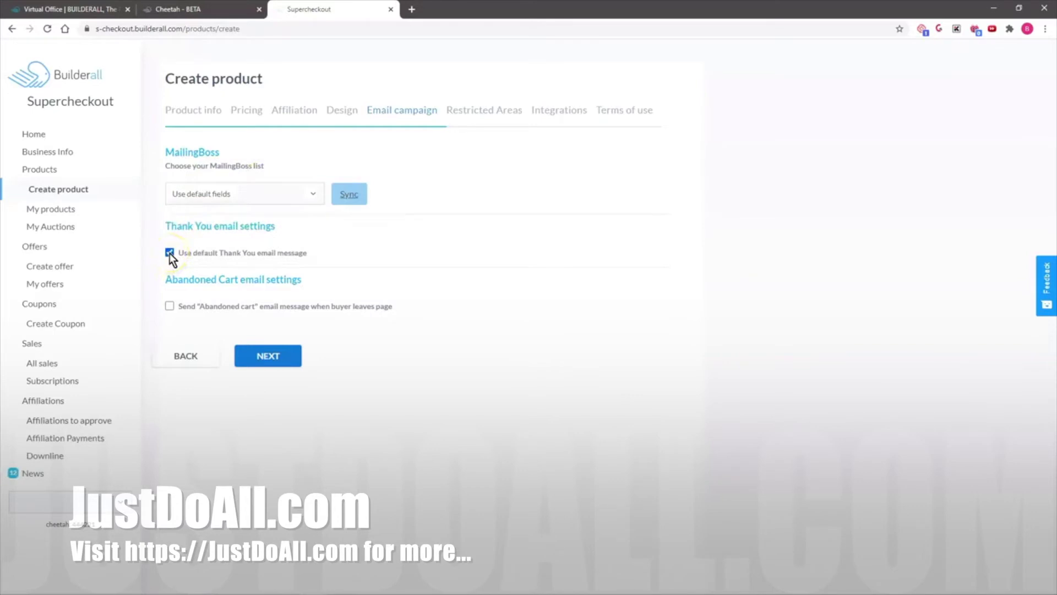
{"action": "left_click", "coordinate": [169, 253]}
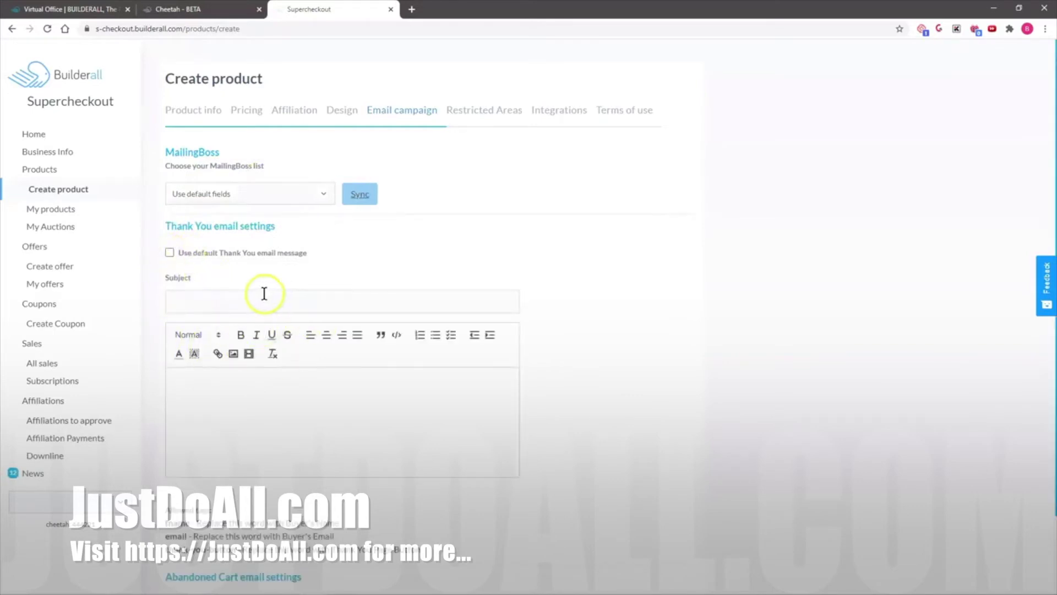
{"action": "left_click", "coordinate": [170, 253]}
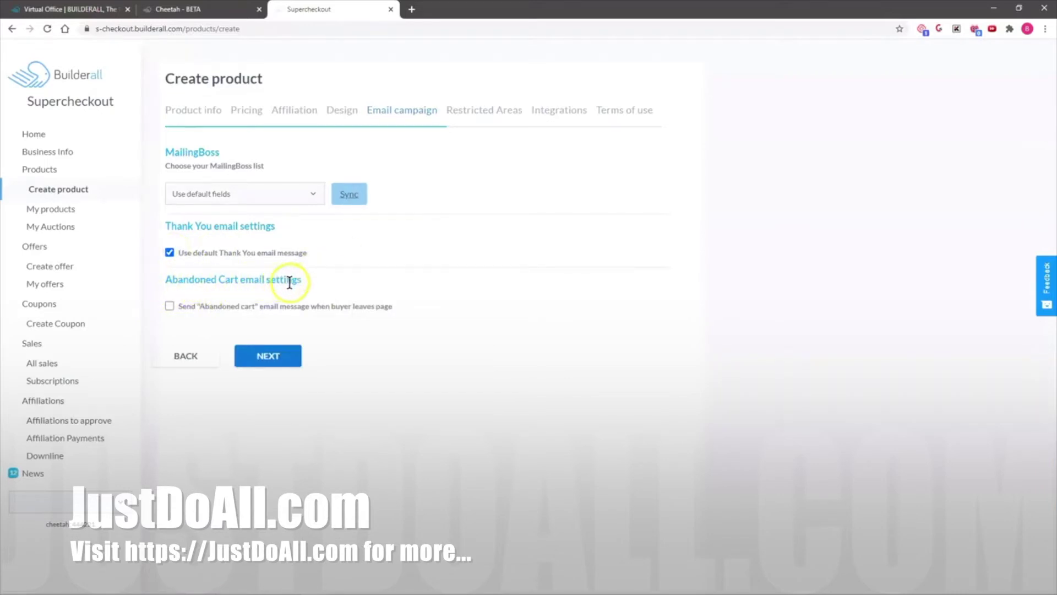
Enable the abandoned-cart email after 1 hour with the default message.
{"action": "left_click", "coordinate": [170, 306]}
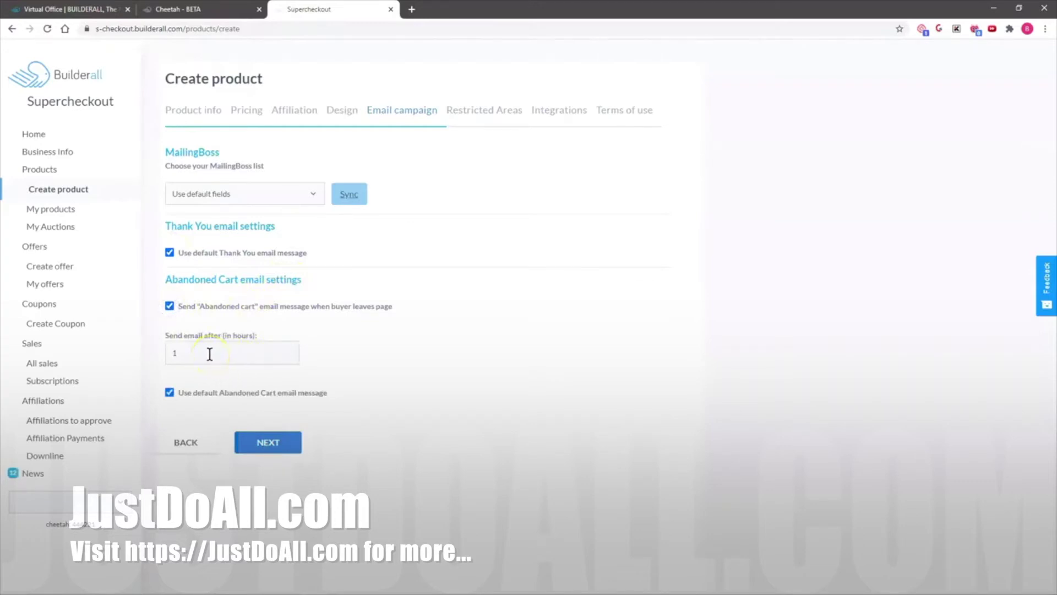
{"action": "left_click", "coordinate": [248, 357]}
{"action": "left_click", "coordinate": [199, 356]}
{"action": "left_click", "coordinate": [191, 378]}
{"action": "left_click", "coordinate": [170, 392]}
{"action": "scroll", "coordinate": [495, 419], "scroll_direction": "down", "scroll_amount": 2}
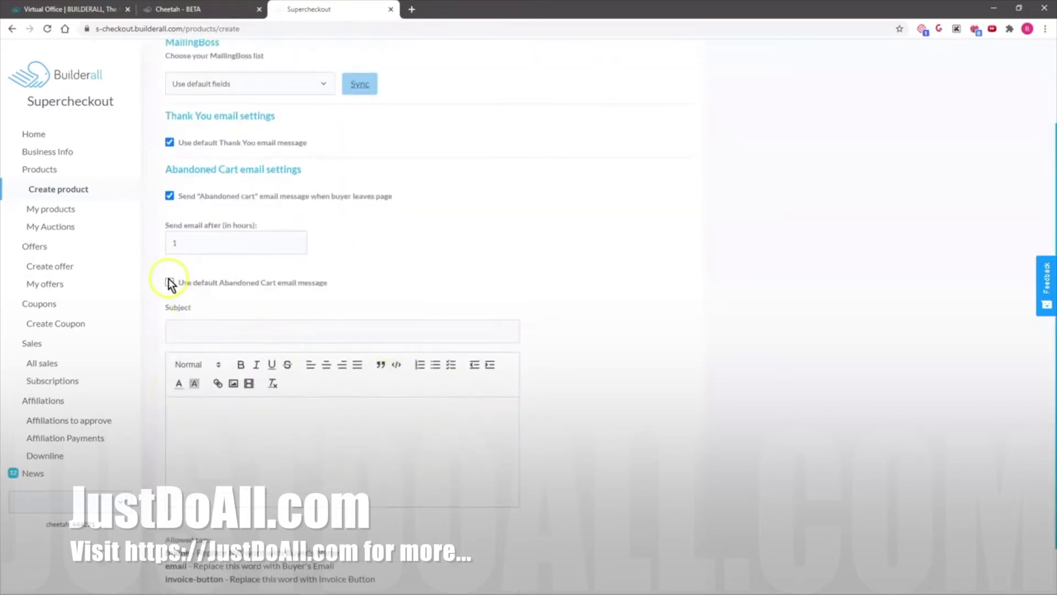
{"action": "left_click", "coordinate": [169, 282]}
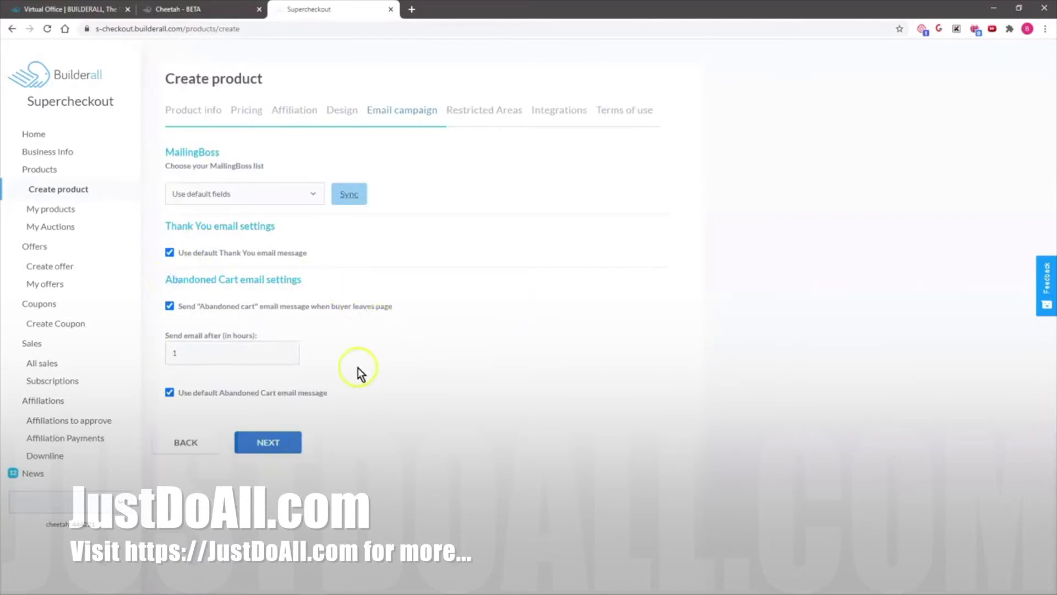
{"action": "left_click", "coordinate": [270, 443]}
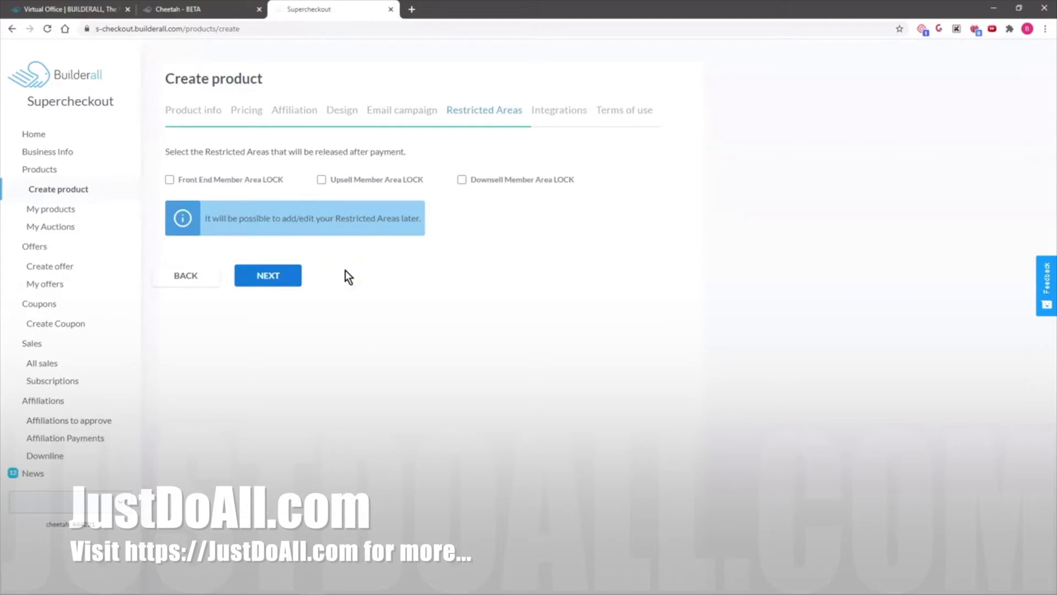
Tick Front End Member Area LOCK, skip integrations, accept the terms and create the Front End Product.
{"action": "left_click", "coordinate": [269, 181]}
{"action": "left_click", "coordinate": [283, 278]}
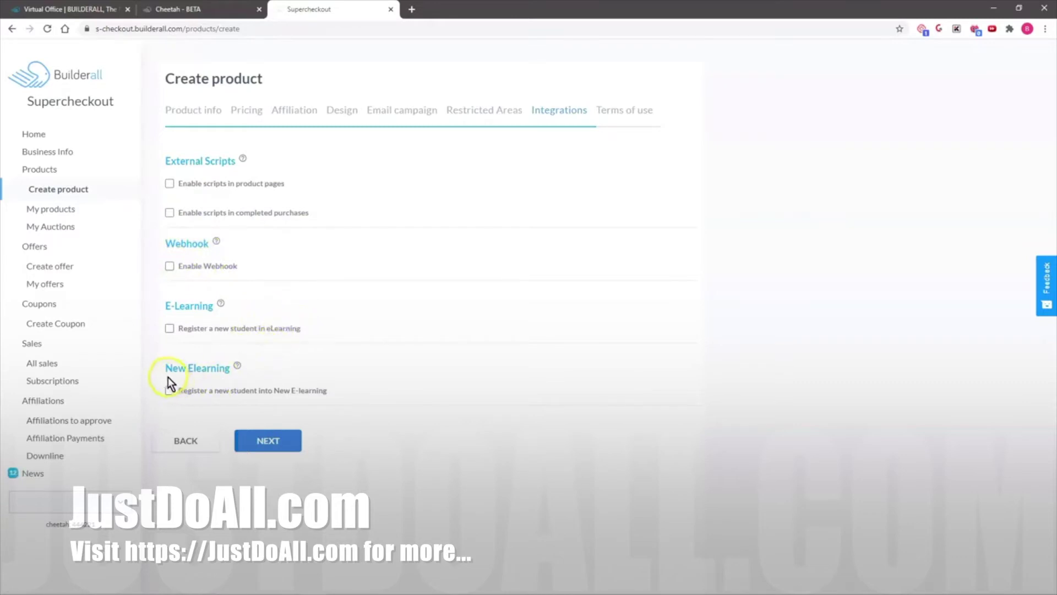
{"action": "left_click", "coordinate": [270, 442]}
{"action": "scroll", "coordinate": [408, 242], "scroll_direction": "down", "scroll_amount": 3}
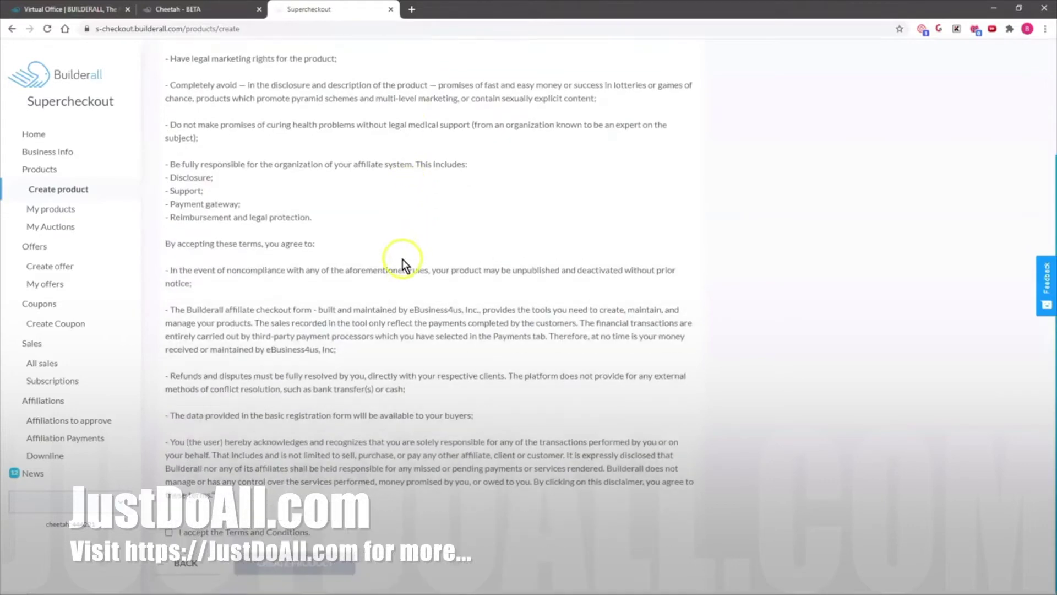
{"action": "left_click", "coordinate": [168, 532]}
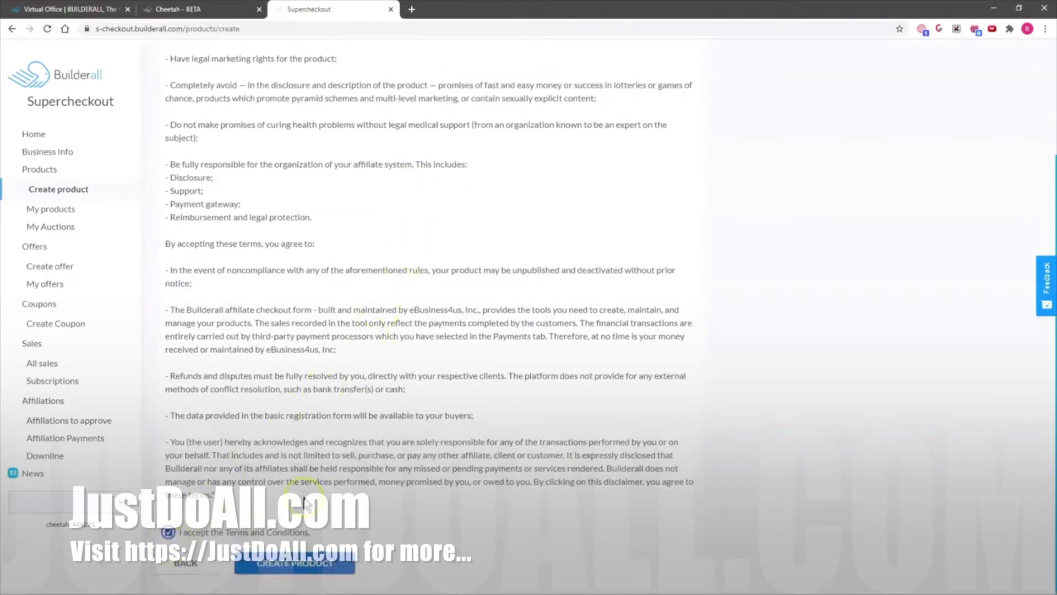
{"action": "left_click", "coordinate": [302, 567]}
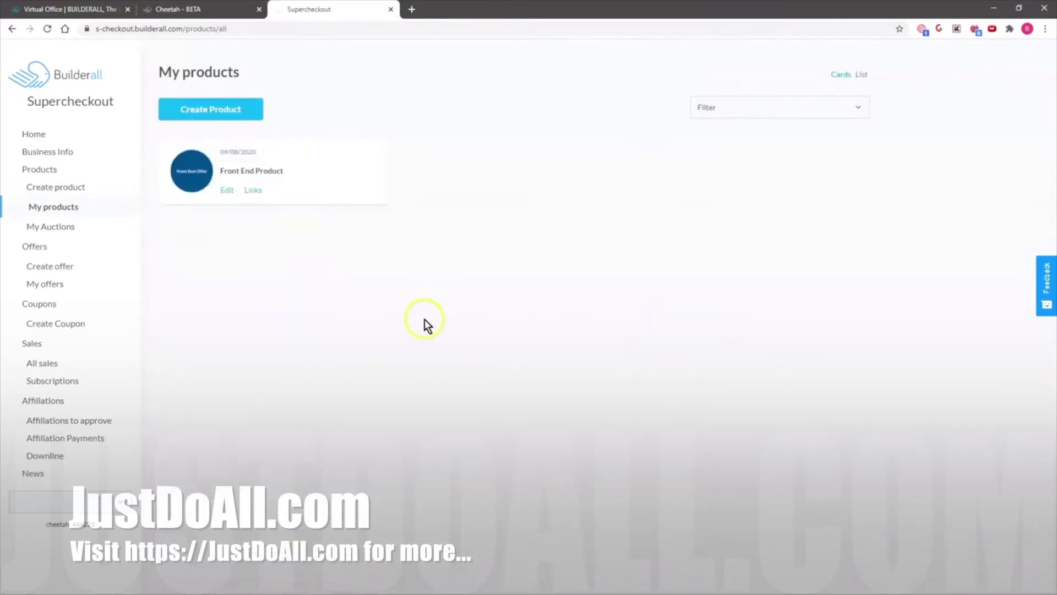
Check the Front End Product's sales, thank-you and checkout URLs in Panel Links, then close it.
{"action": "left_click", "coordinate": [254, 194]}
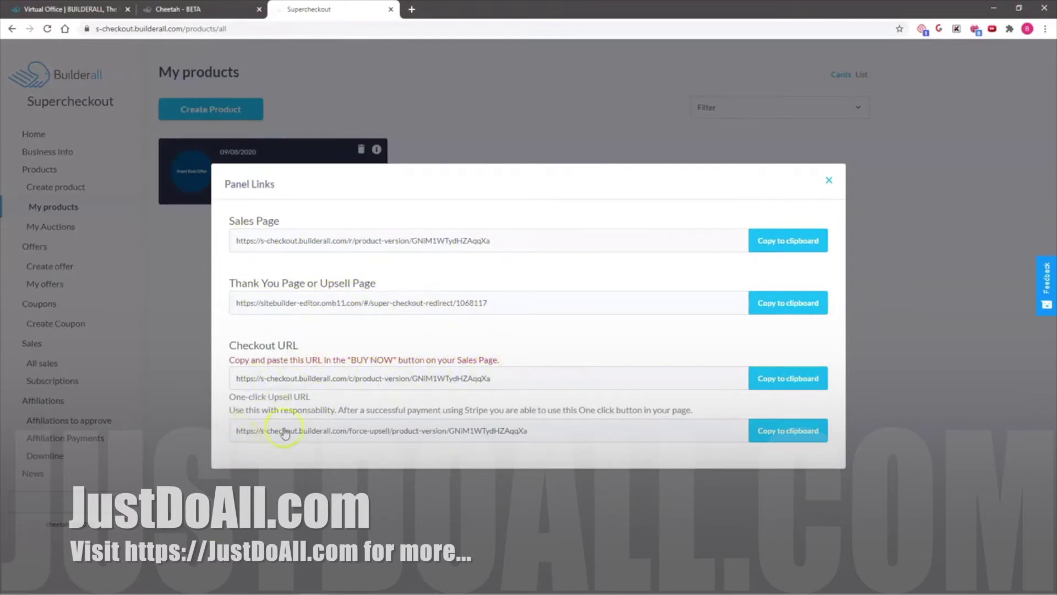
{"action": "left_click", "coordinate": [827, 180]}
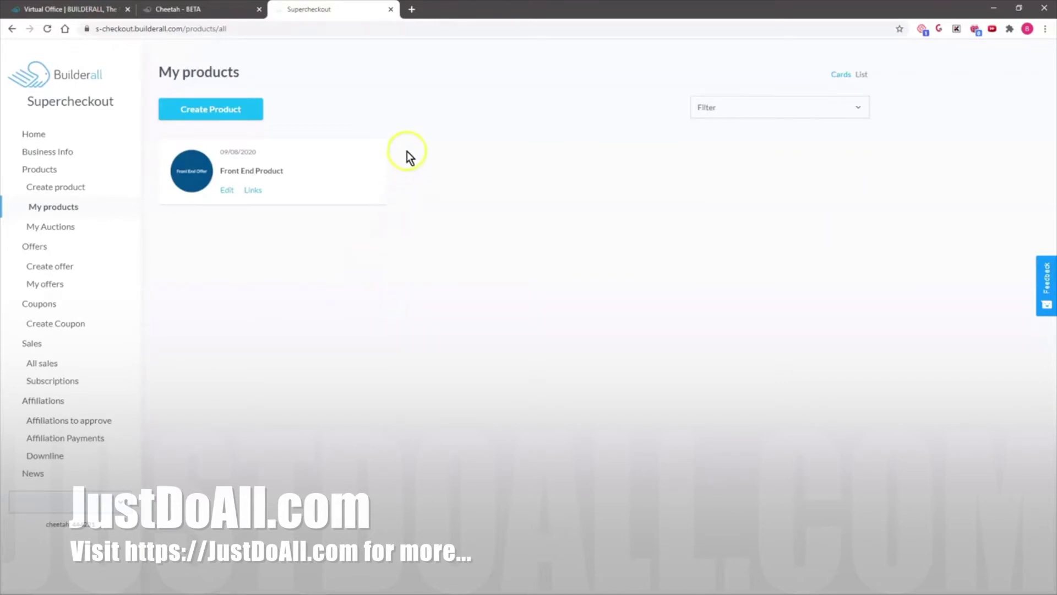
Start a new product named 'Upsell Product' with the cropped Upsell Offer image.
{"action": "left_click", "coordinate": [218, 111]}
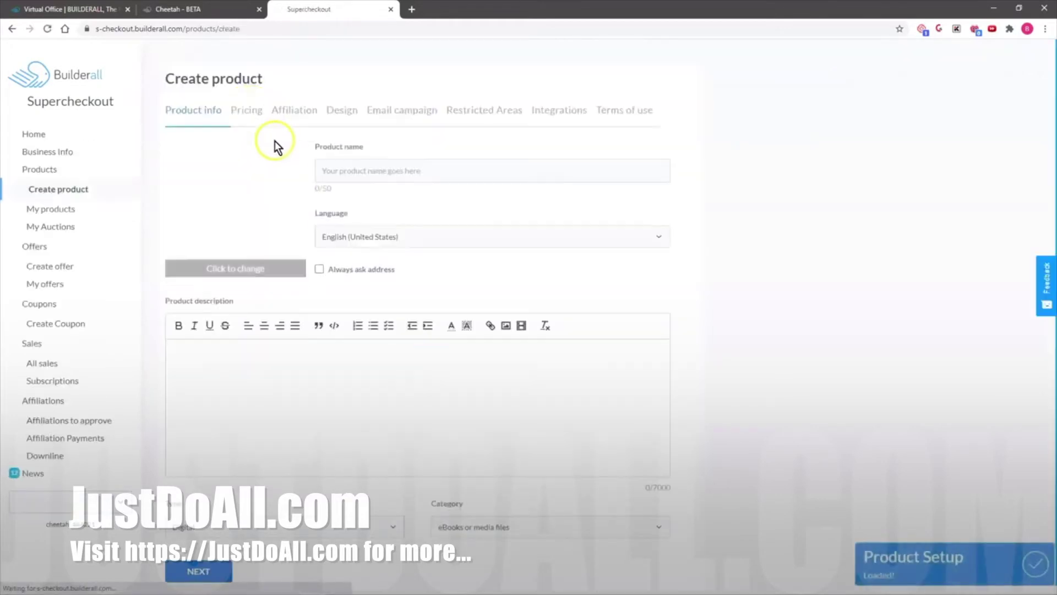
{"action": "left_click", "coordinate": [377, 168]}
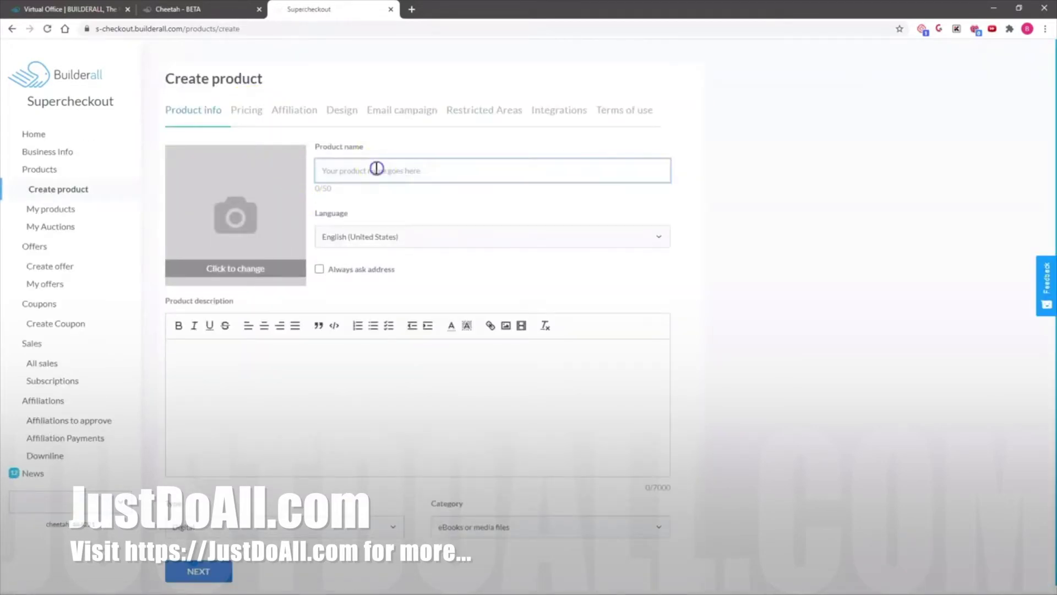
{"action": "type", "text": "Up"}
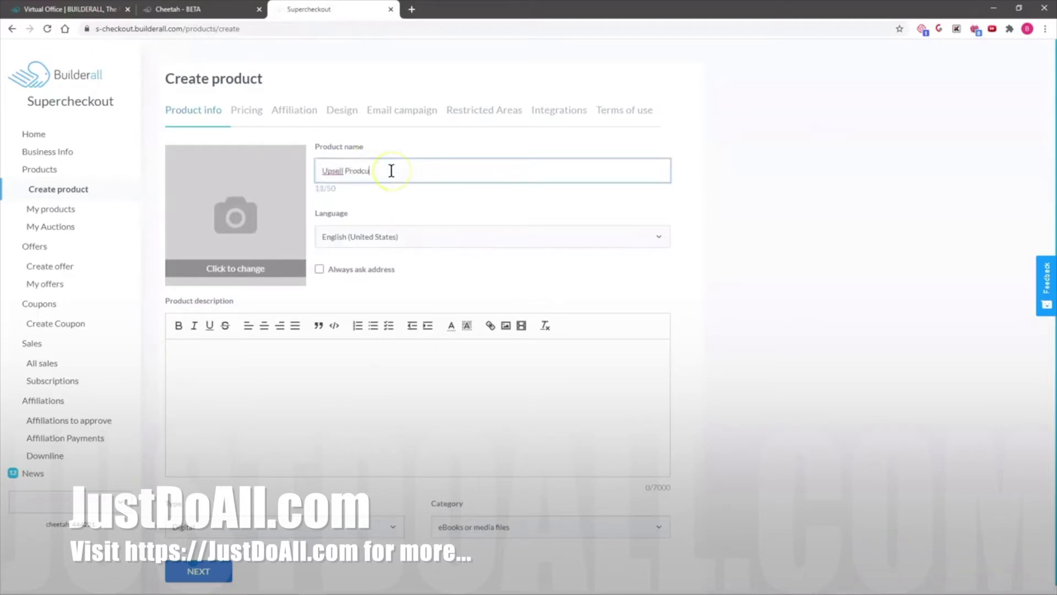
{"action": "type", "text": "sell Product"}
{"action": "left_click", "coordinate": [236, 220]}
{"action": "left_click", "coordinate": [121, 139]}
{"action": "left_click_drag", "start_coordinate": [594, 137], "coordinate": [602, 217]}
{"action": "double_click", "coordinate": [554, 124]}
{"action": "left_click_drag", "start_coordinate": [630, 403], "coordinate": [642, 422]}
{"action": "left_click", "coordinate": [557, 444]}
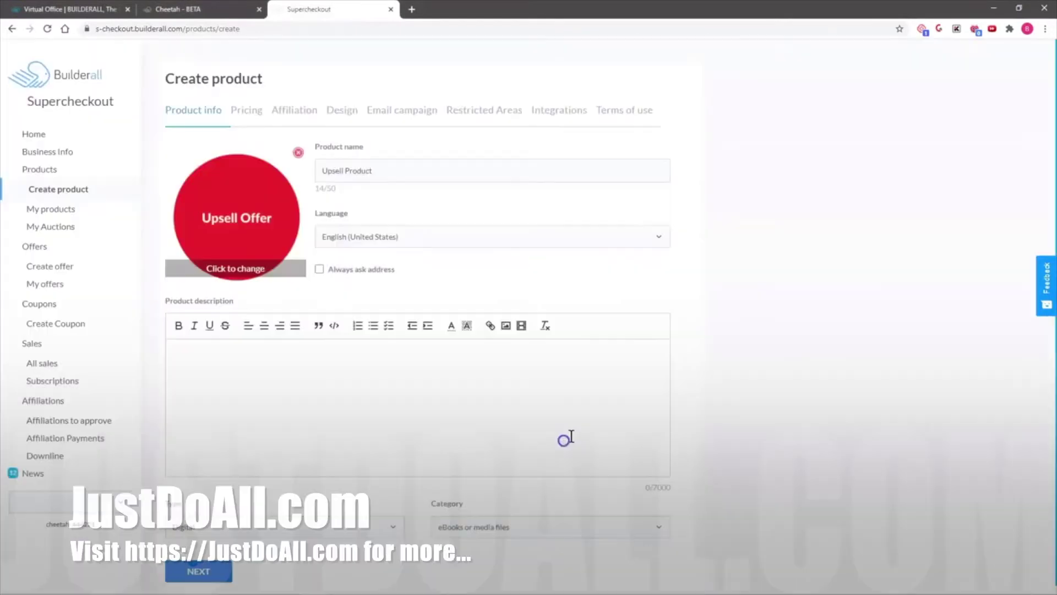
Set English (United States), paste the description, keep Digital type and eBooks or media files category.
{"action": "left_click", "coordinate": [396, 235]}
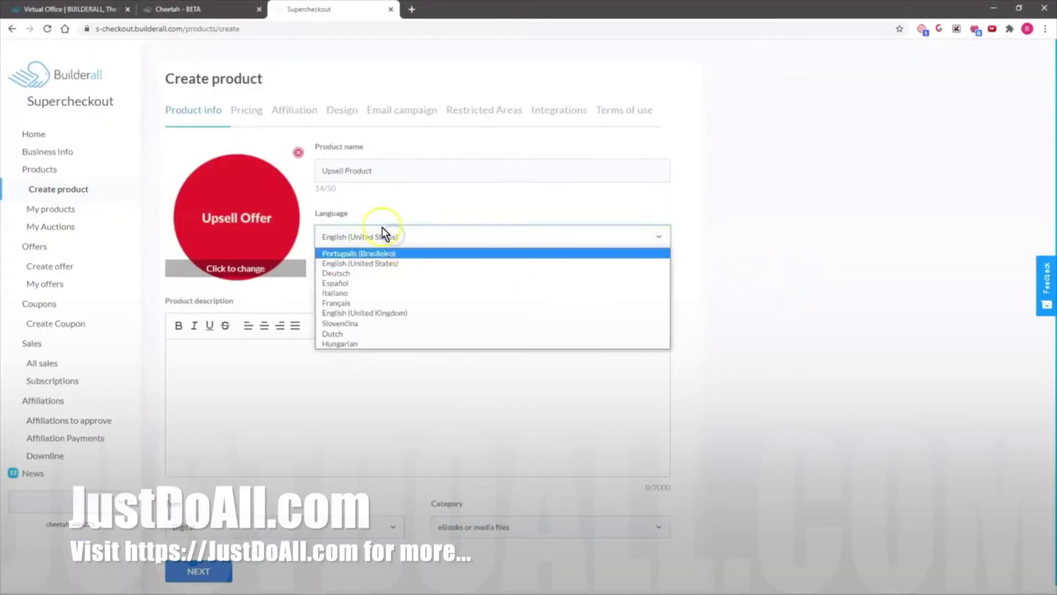
{"action": "left_click", "coordinate": [382, 263]}
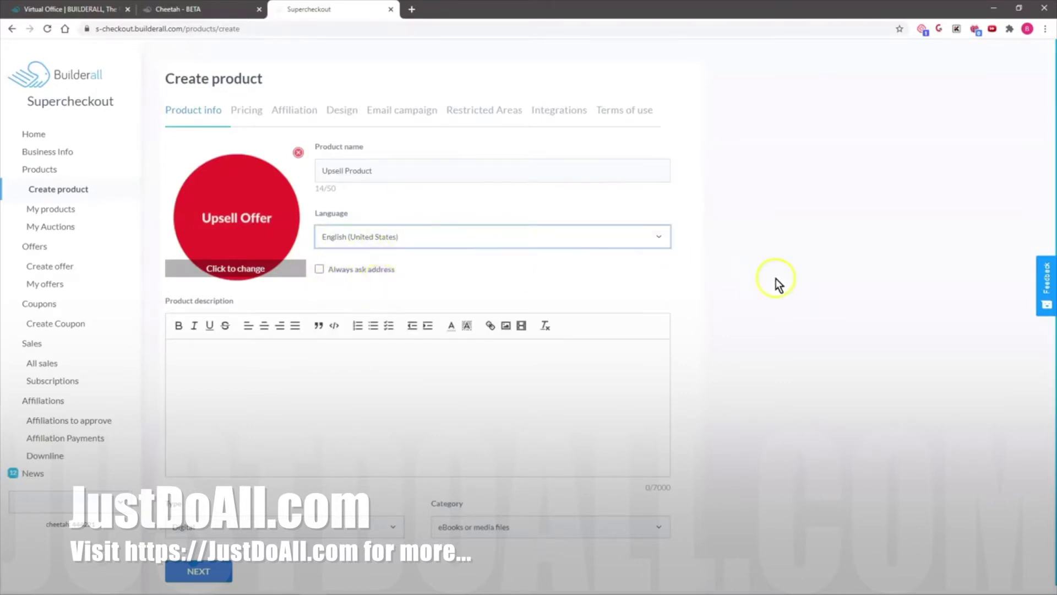
{"action": "scroll", "coordinate": [250, 346], "scroll_direction": "down", "scroll_amount": 1}
{"action": "left_click", "coordinate": [186, 346]}
{"action": "key", "text": "ctrl+v"}
{"action": "key", "text": "ctrl+v"}
{"action": "key", "text": "ctrl+v"}
{"action": "key", "text": "ctrl+v"}
{"action": "key", "text": "ctrl+v"}
{"action": "key", "text": "ctrl+v"}
{"action": "key", "text": "ctrl+v"}
{"action": "key", "text": "ctrl+v"}
{"action": "key", "text": "ctrl+v"}
{"action": "key", "text": "ctrl+v"}
{"action": "key", "text": "ctrl+v"}
{"action": "key", "text": "ctrl+v"}
{"action": "key", "text": "ctrl+v"}
{"action": "key", "text": "ctrl+v"}
{"action": "key", "text": "ctrl+v"}
{"action": "key", "text": "ctrl+v"}
{"action": "key", "text": "ctrl+v"}
{"action": "key", "text": "ctrl+v"}
{"action": "key", "text": "ctrl+v"}
{"action": "key", "text": "ctrl+v"}
{"action": "left_click", "coordinate": [269, 518]}
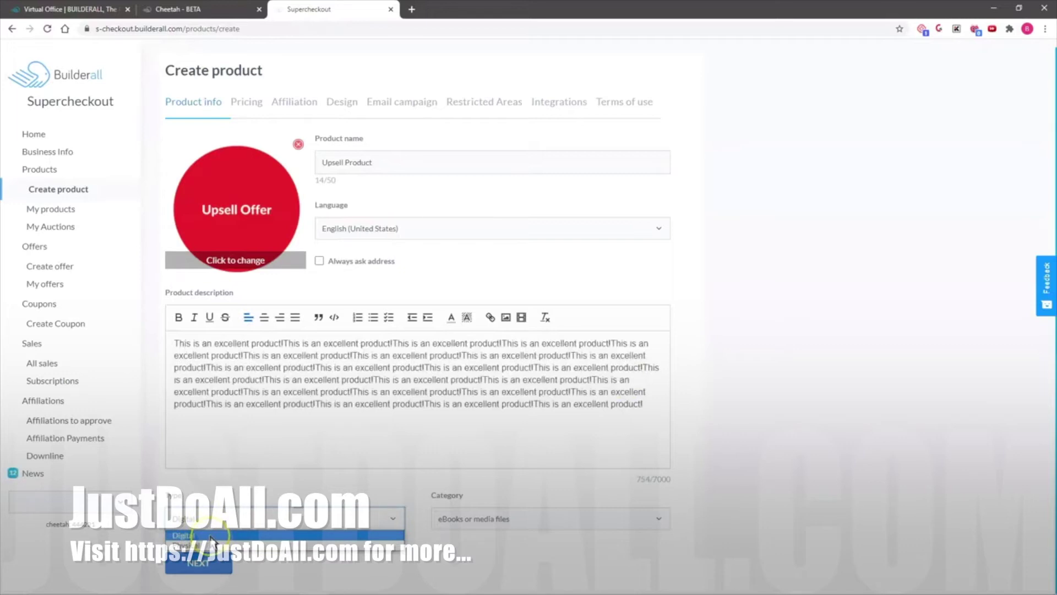
{"action": "left_click", "coordinate": [211, 537]}
{"action": "left_click", "coordinate": [466, 515]}
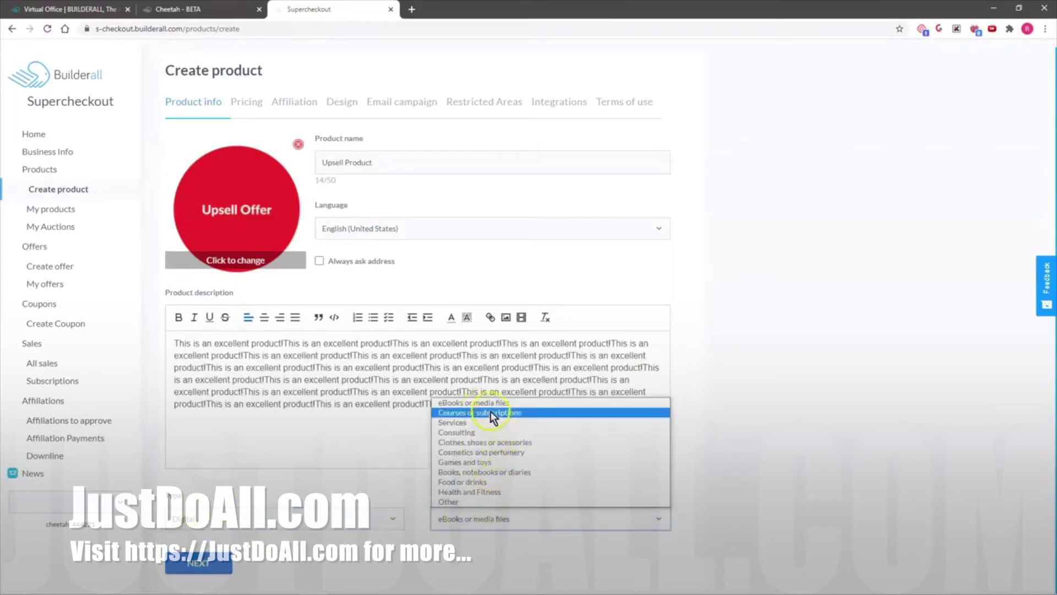
{"action": "left_click", "coordinate": [487, 404]}
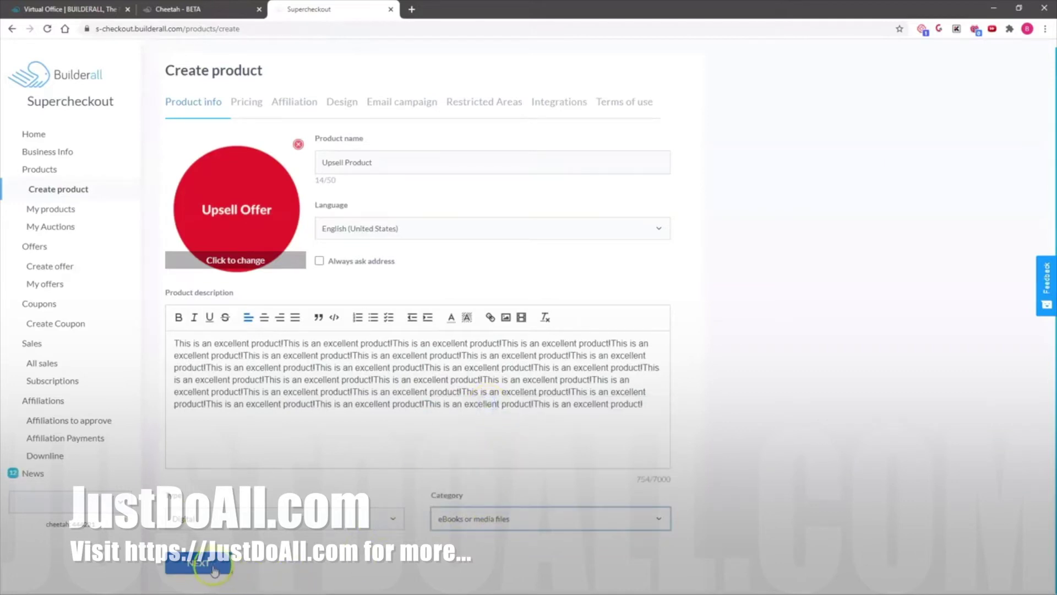
{"action": "left_click", "coordinate": [214, 568]}
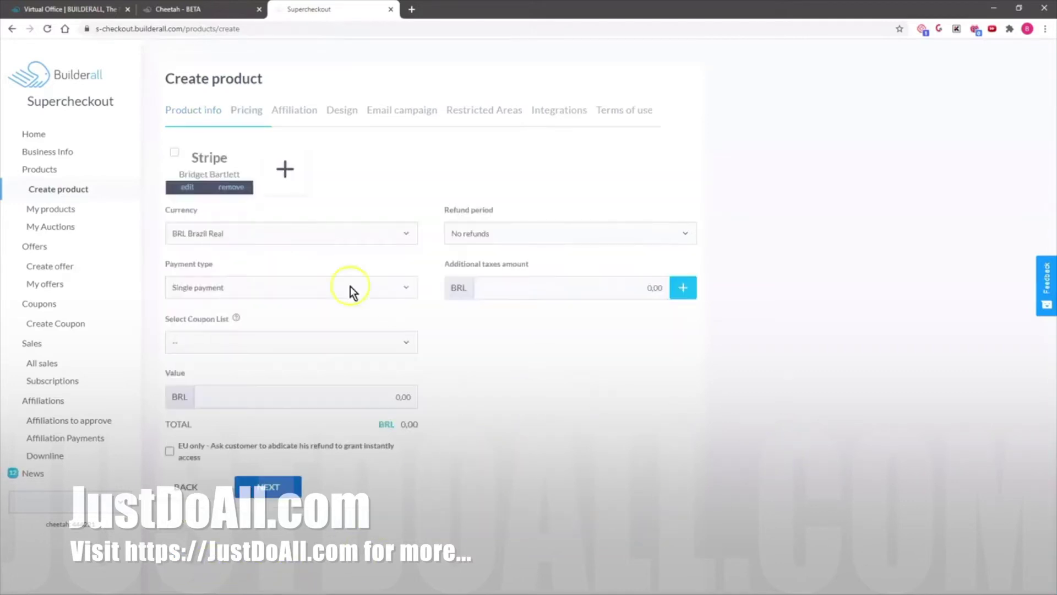
{"action": "left_click", "coordinate": [175, 160]}
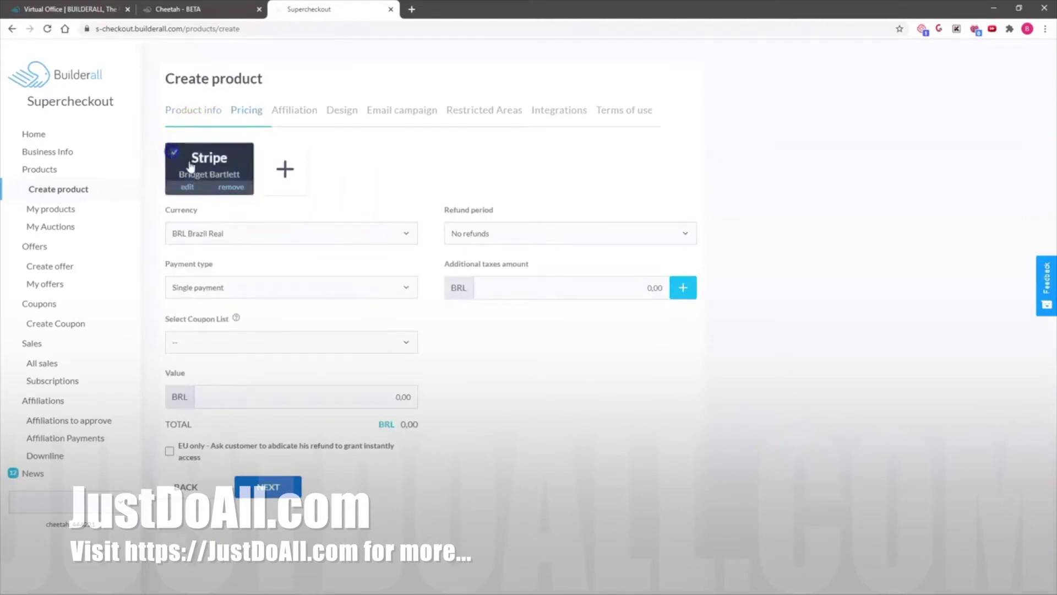
Set Stripe pricing in USD with a 14-day refund period and single payment.
{"action": "left_click", "coordinate": [285, 169]}
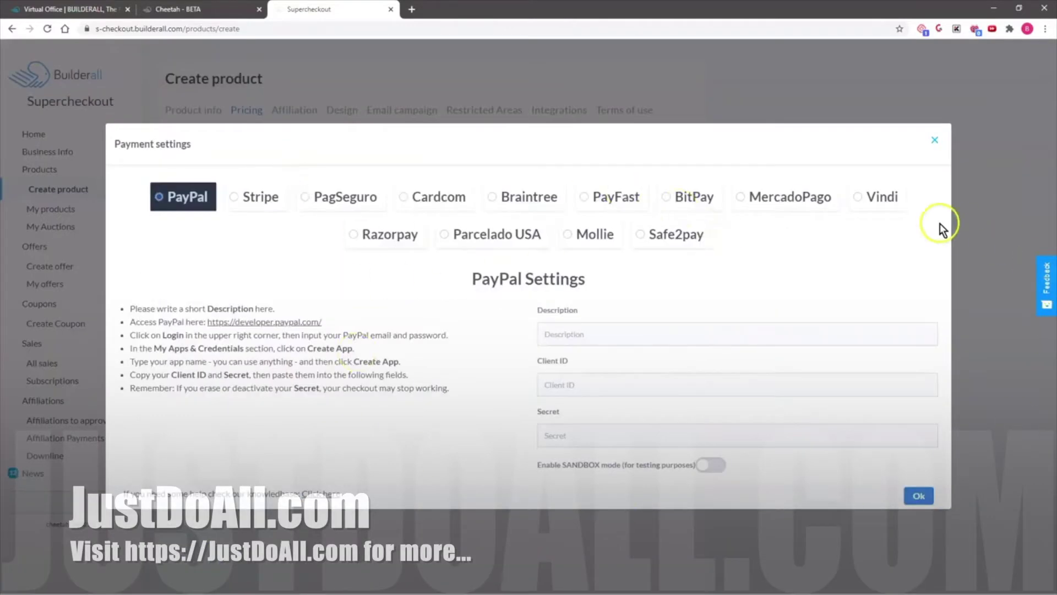
{"action": "left_click", "coordinate": [934, 139]}
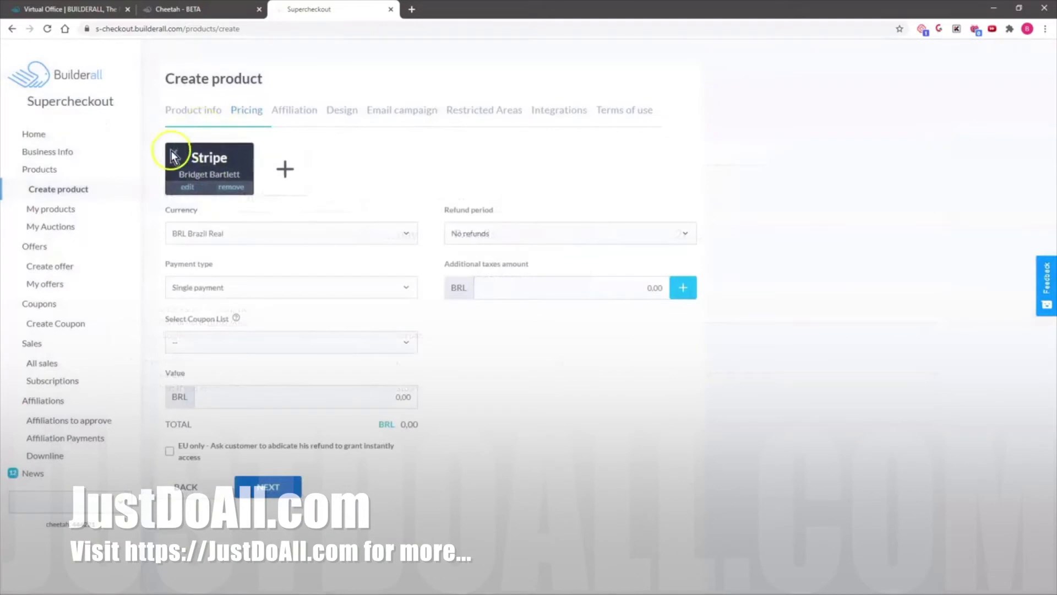
{"action": "left_click", "coordinate": [263, 233]}
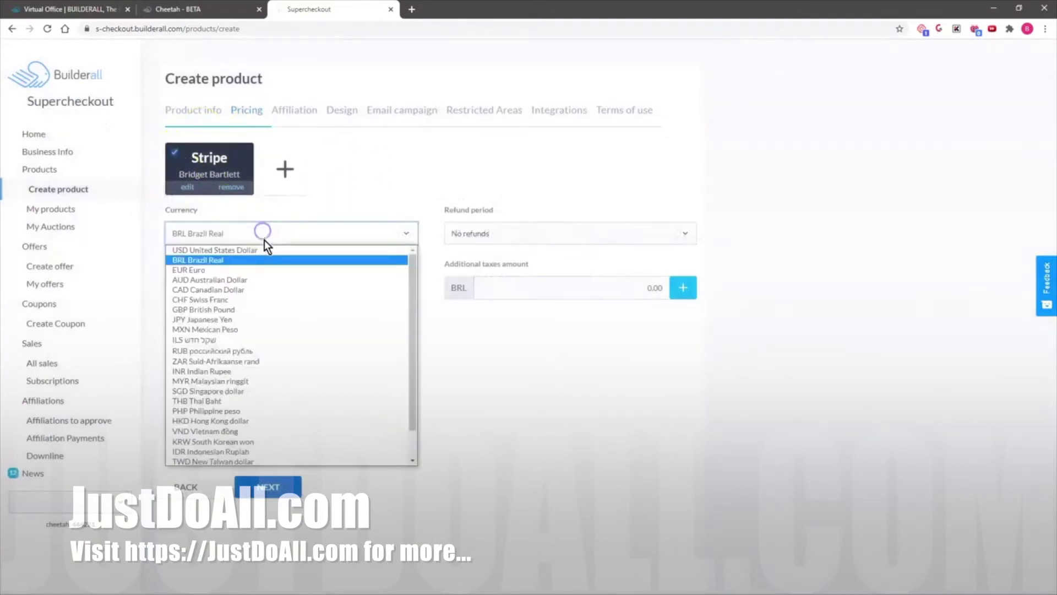
{"action": "left_click", "coordinate": [265, 250]}
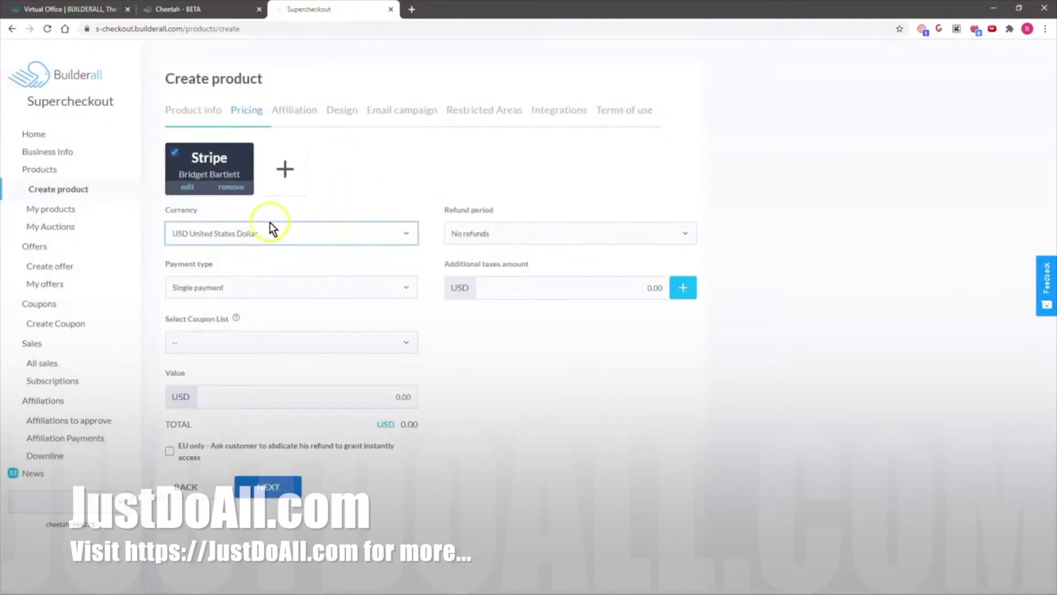
{"action": "left_click", "coordinate": [514, 234]}
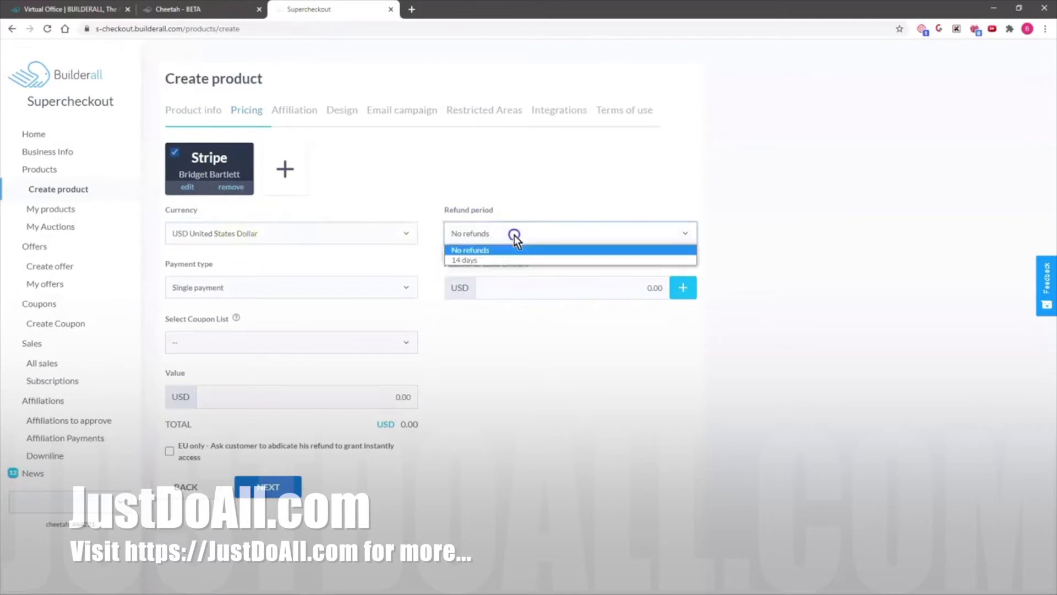
{"action": "left_click", "coordinate": [472, 260]}
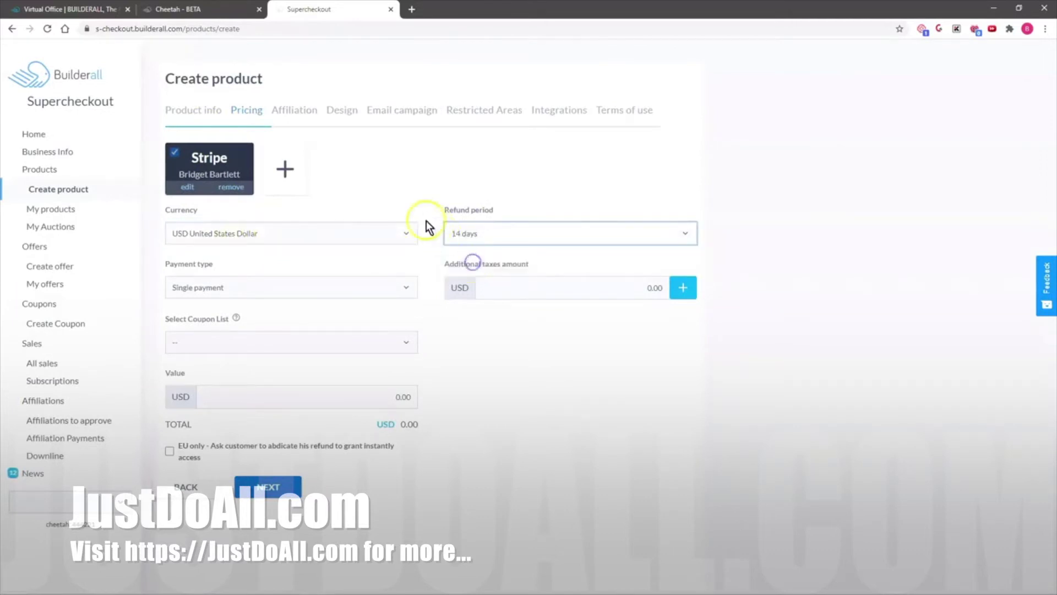
{"action": "left_click", "coordinate": [260, 287]}
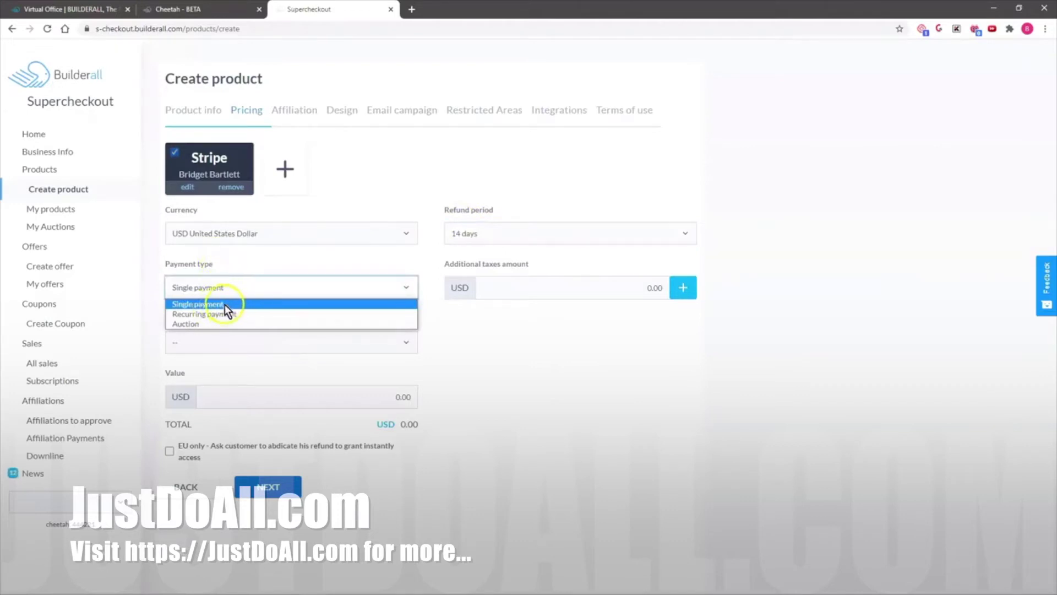
{"action": "left_click", "coordinate": [249, 253]}
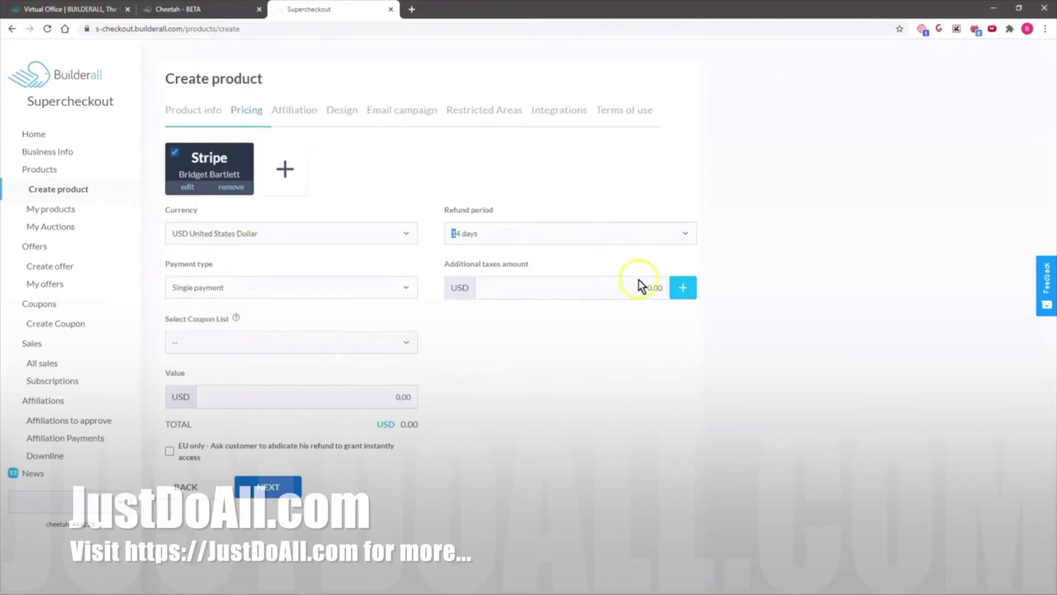
Leave no coupon and enter a price of 0.50.
{"action": "left_click", "coordinate": [306, 348]}
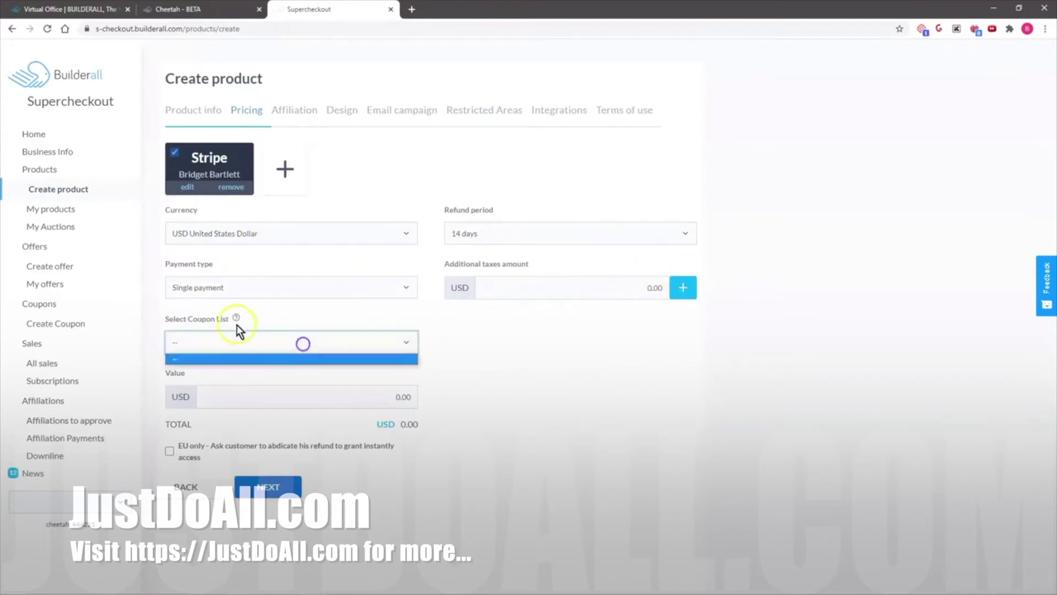
{"action": "left_click", "coordinate": [325, 372]}
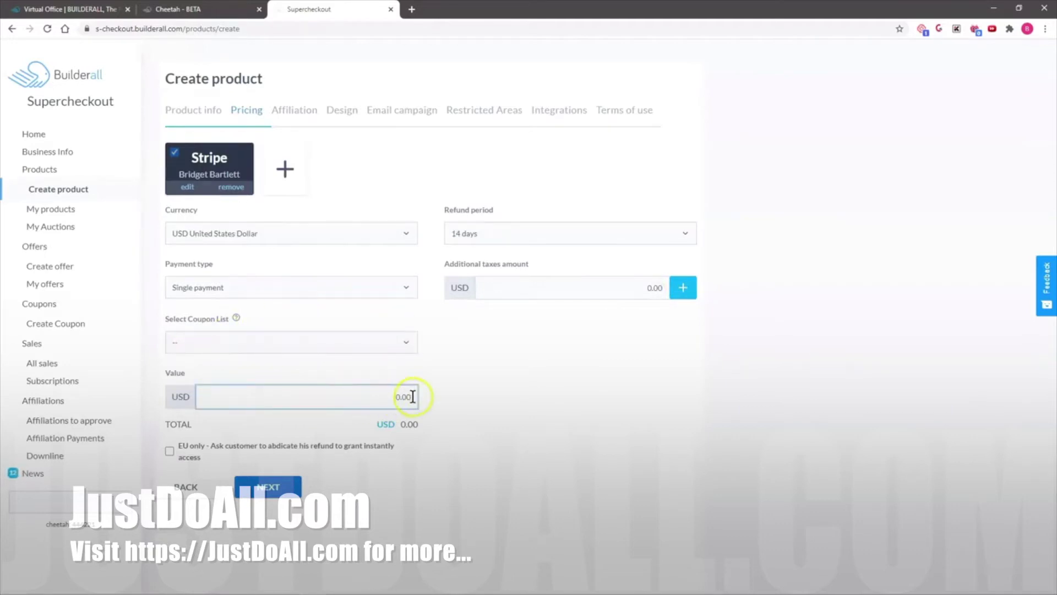
{"action": "type", "text": "50"}
{"action": "left_click", "coordinate": [455, 423]}
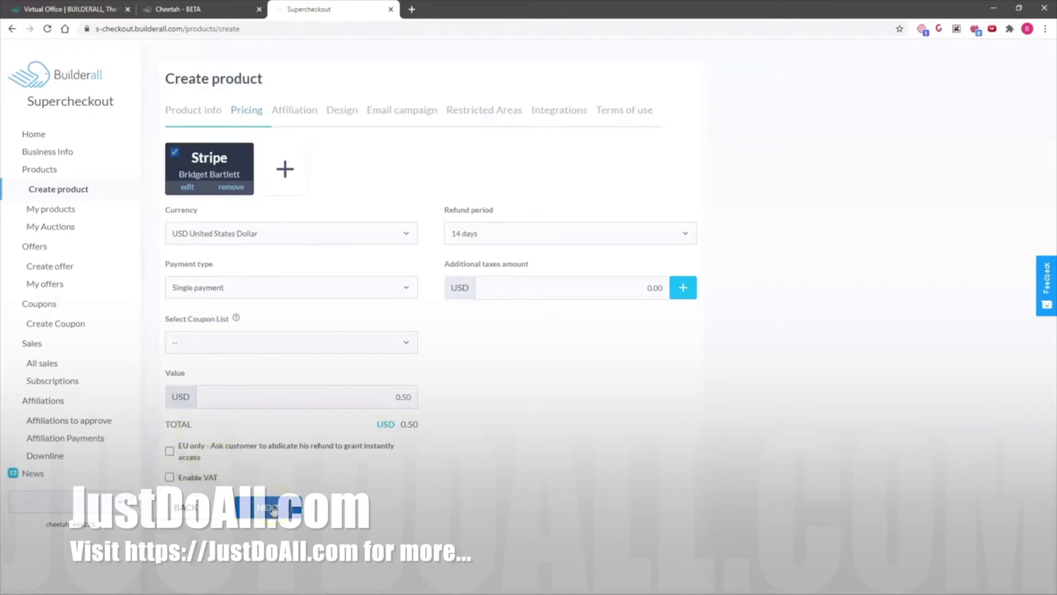
{"action": "left_click", "coordinate": [274, 509]}
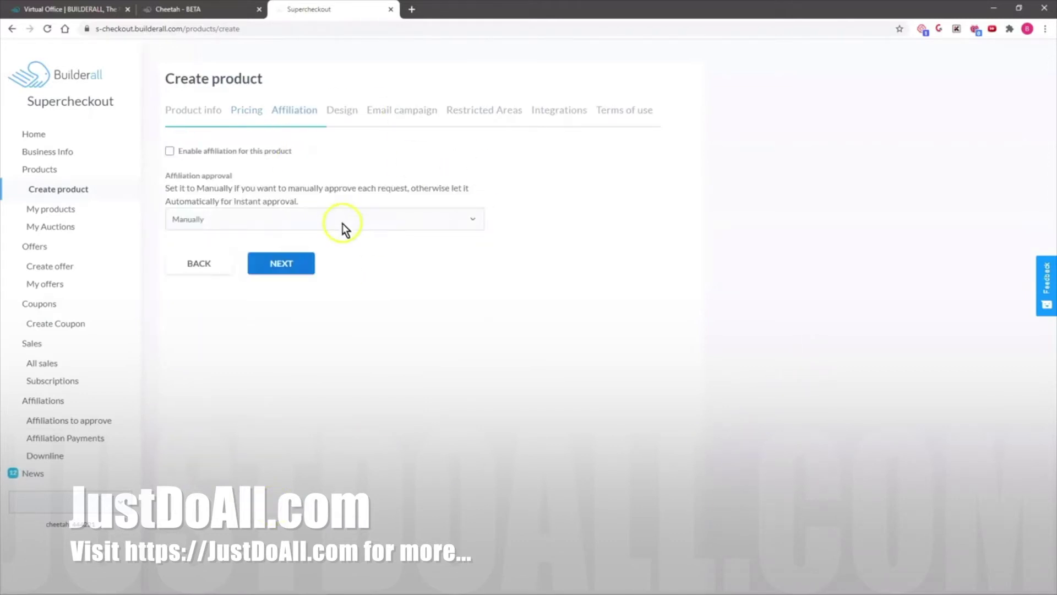
Apply 3 Steps Checkout with 'thank you/member access page' as Thank You page and 'upsell page' as selling page.
{"action": "left_click", "coordinate": [294, 266]}
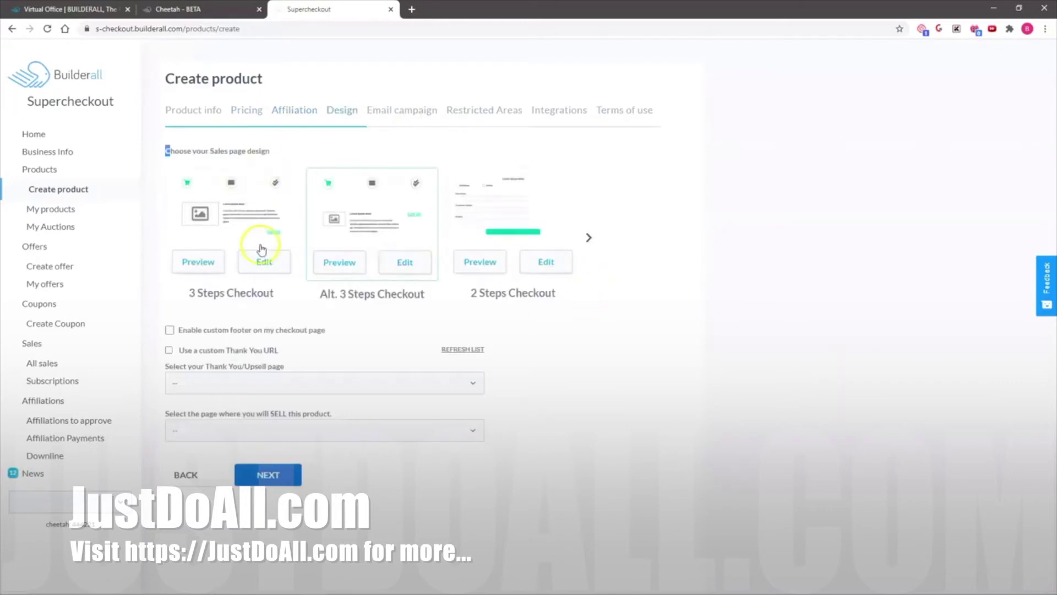
{"action": "left_click", "coordinate": [248, 213]}
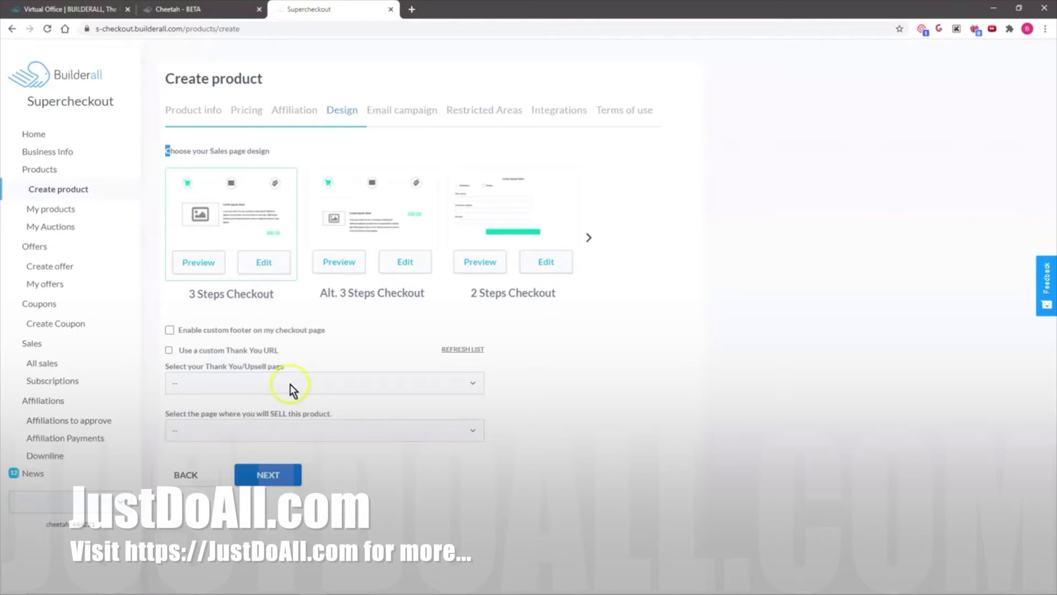
{"action": "left_click", "coordinate": [291, 386]}
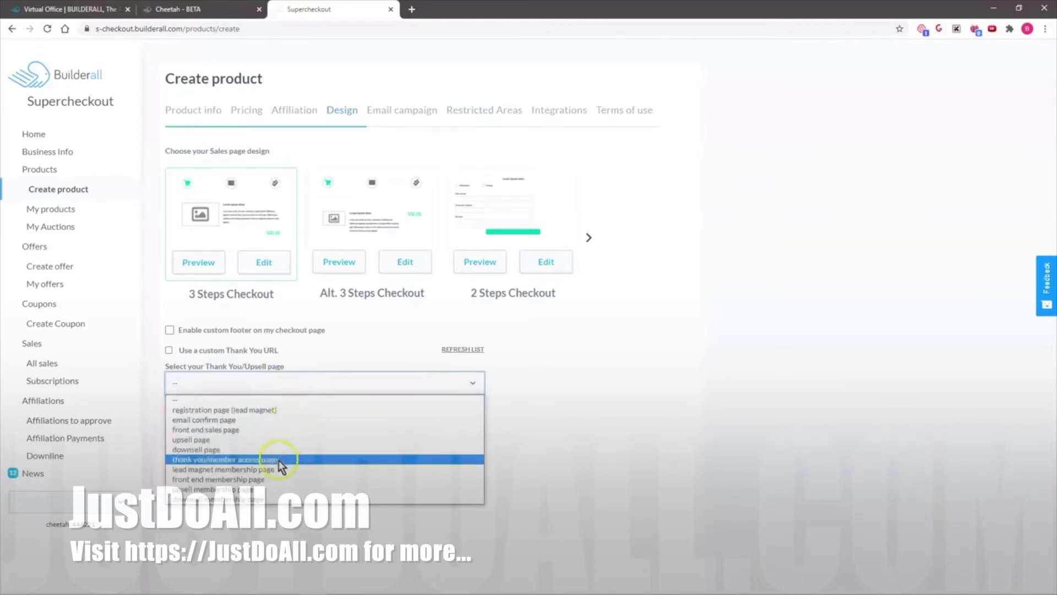
{"action": "left_click", "coordinate": [259, 459]}
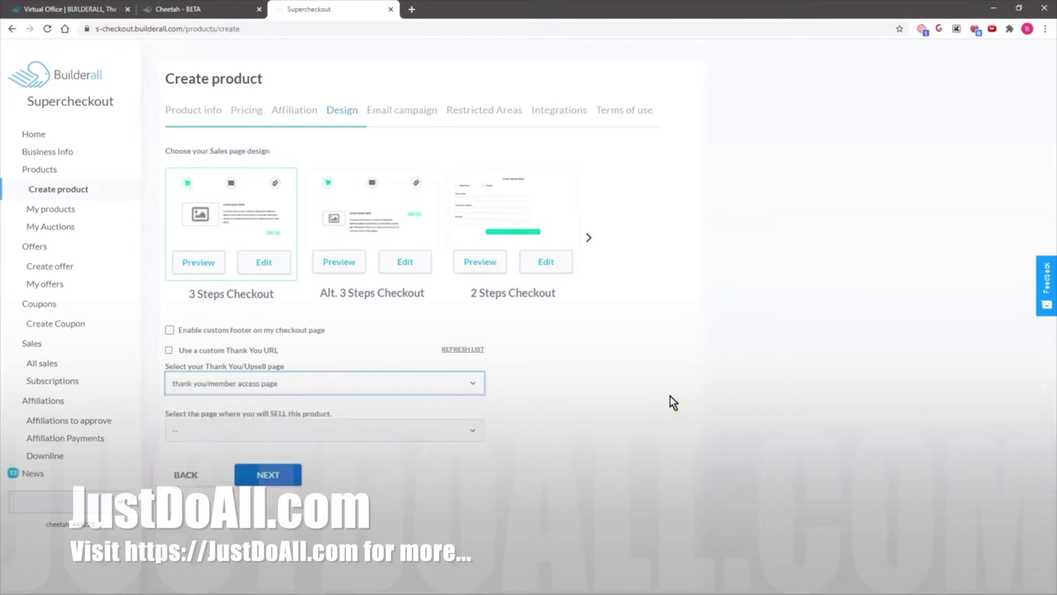
{"action": "left_click", "coordinate": [232, 430]}
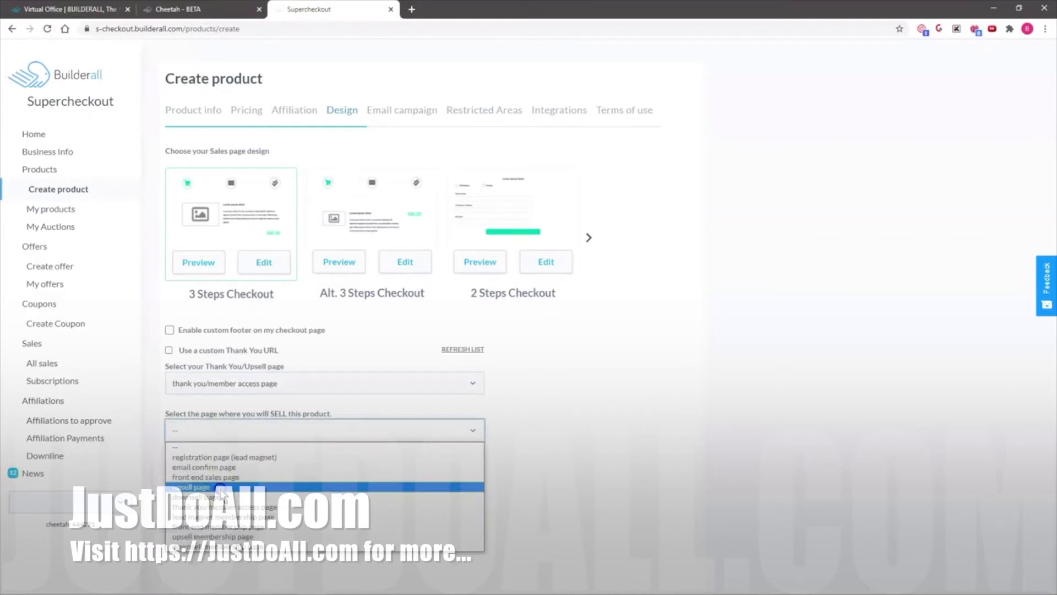
{"action": "left_click", "coordinate": [222, 488]}
{"action": "left_click", "coordinate": [271, 476]}
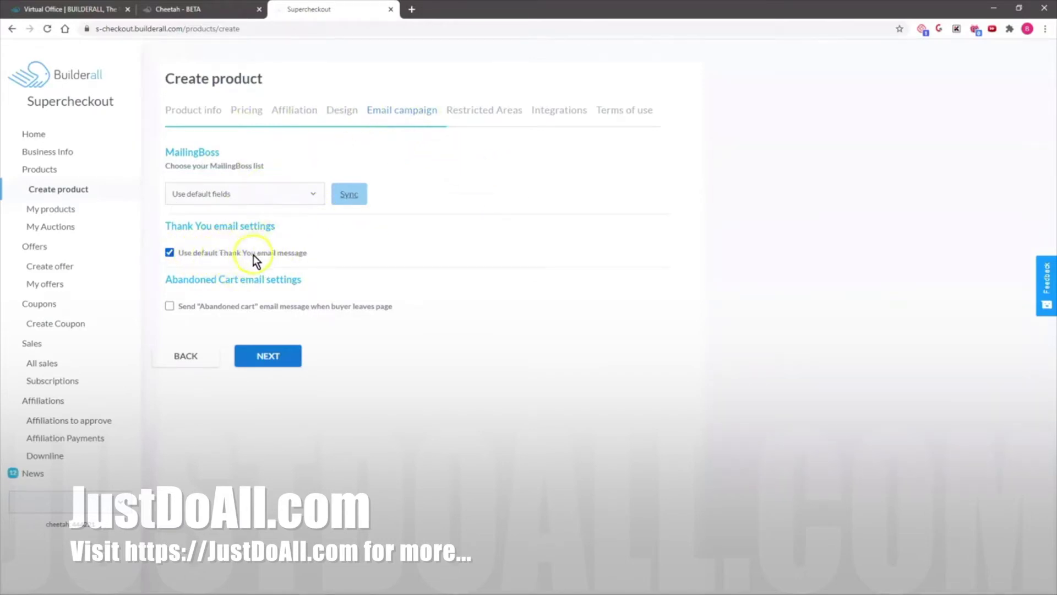
Enable abandoned-cart emails, skip Restricted Areas and Integrations, accept the terms and create Upsell Product.
{"action": "left_click", "coordinate": [169, 306]}
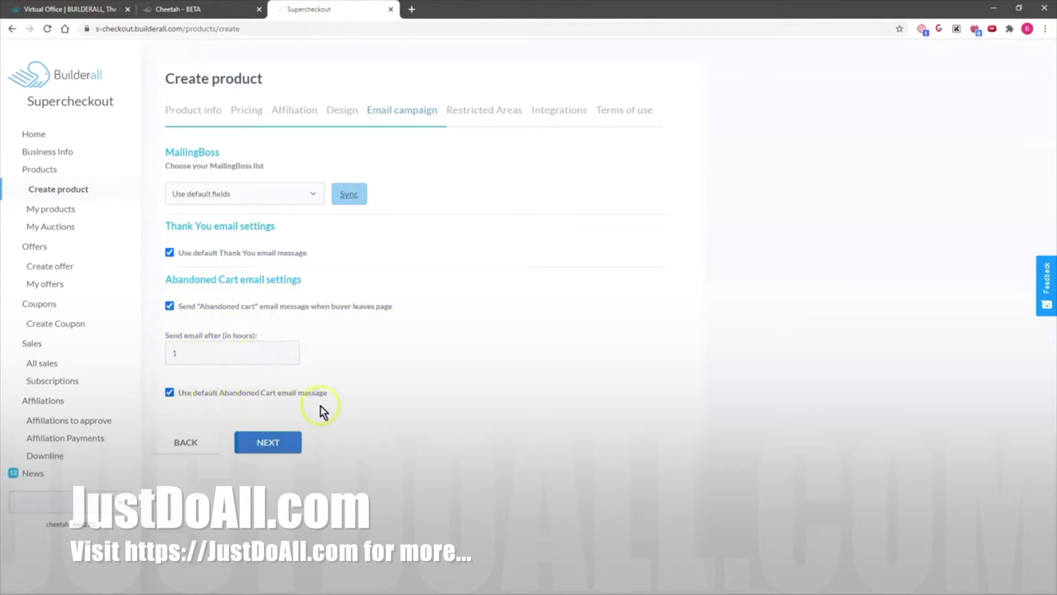
{"action": "left_click", "coordinate": [278, 445]}
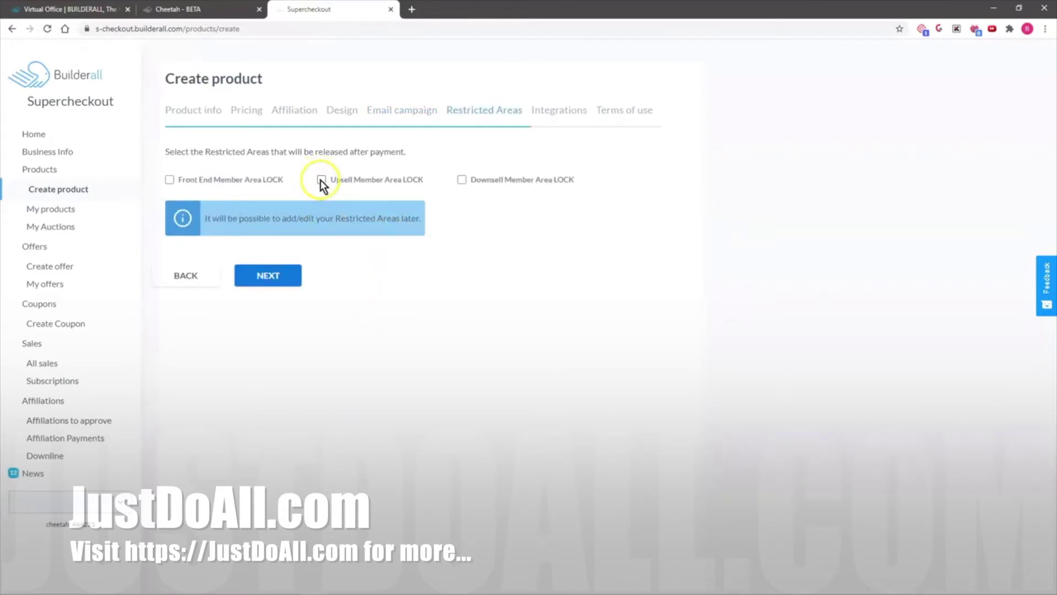
{"action": "left_click", "coordinate": [267, 271]}
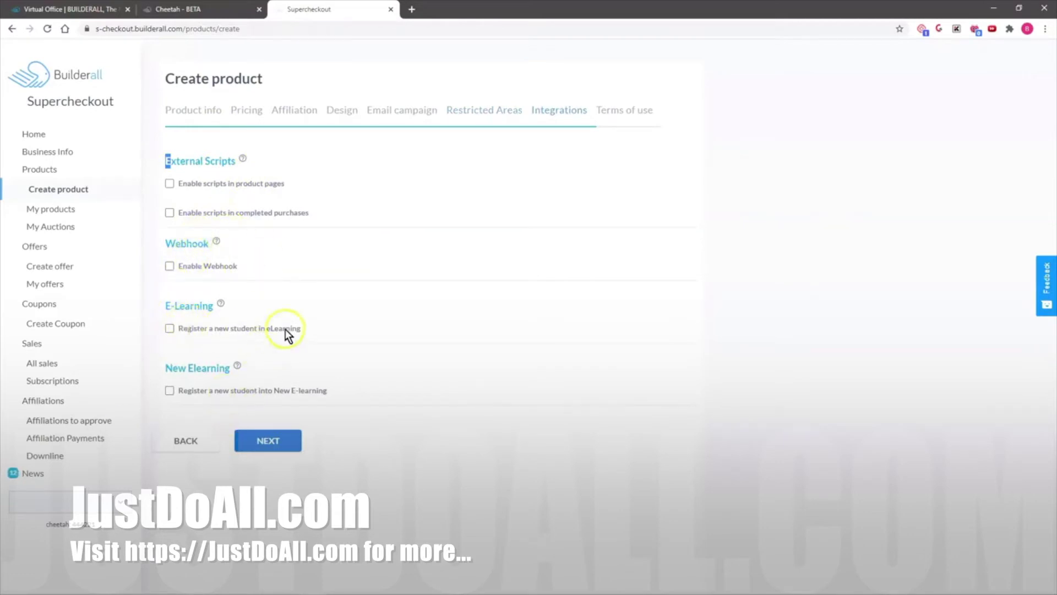
{"action": "left_click", "coordinate": [264, 444]}
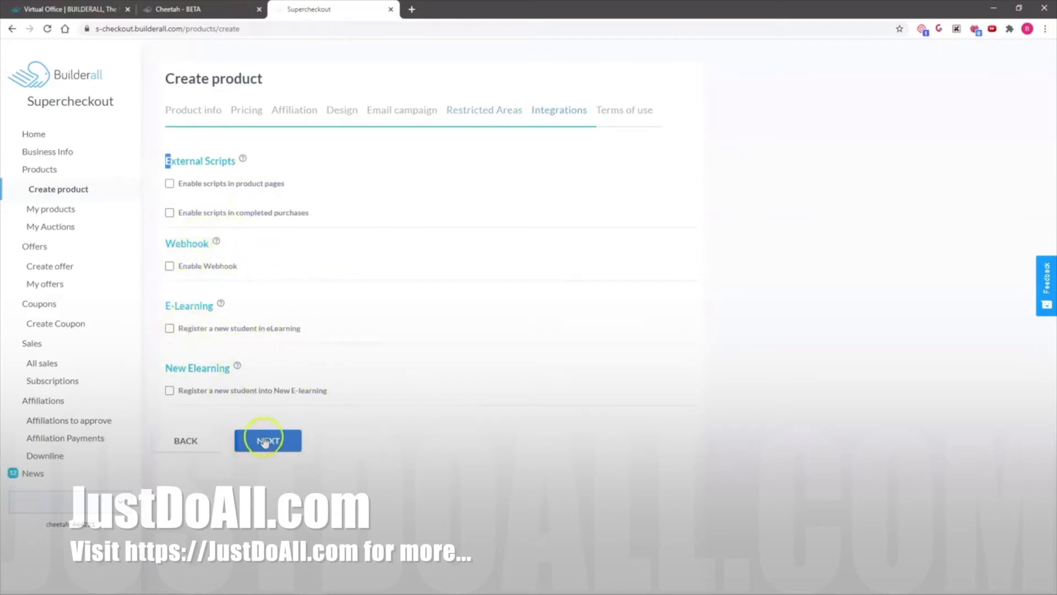
{"action": "scroll", "coordinate": [364, 226], "scroll_direction": "down", "scroll_amount": 3}
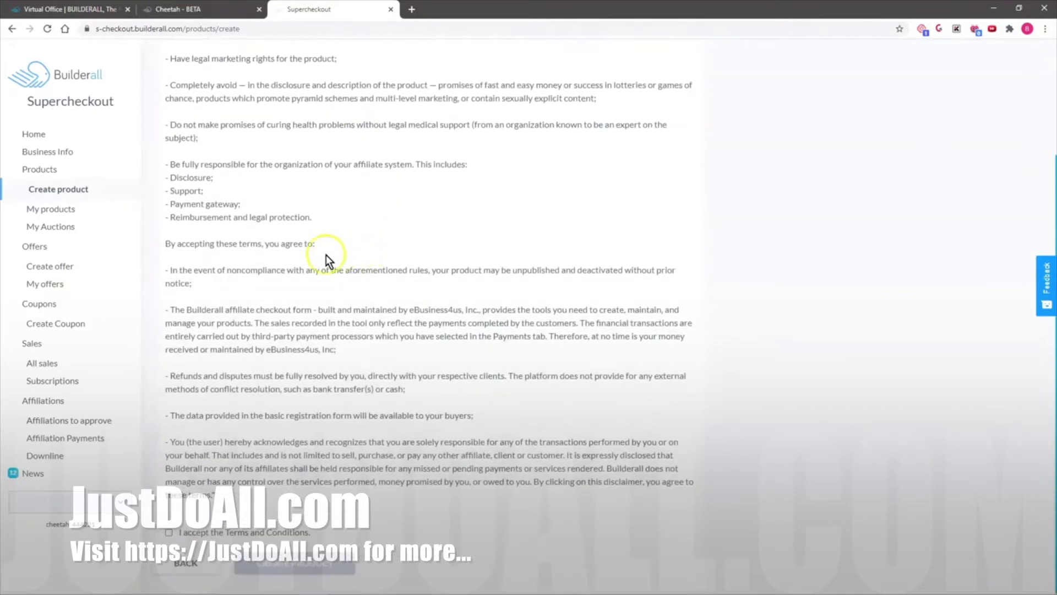
{"action": "left_click", "coordinate": [168, 533]}
{"action": "left_click", "coordinate": [316, 564]}
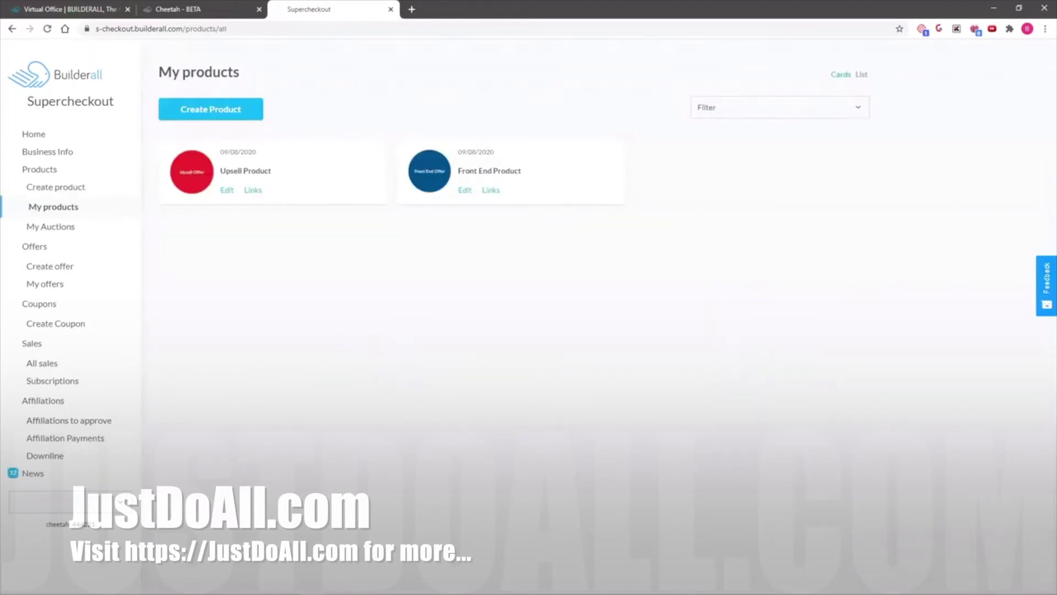
Start a new product named 'Downsell Product' with the Downsell Offer image and English (United States) language.
{"action": "left_click", "coordinate": [210, 111]}
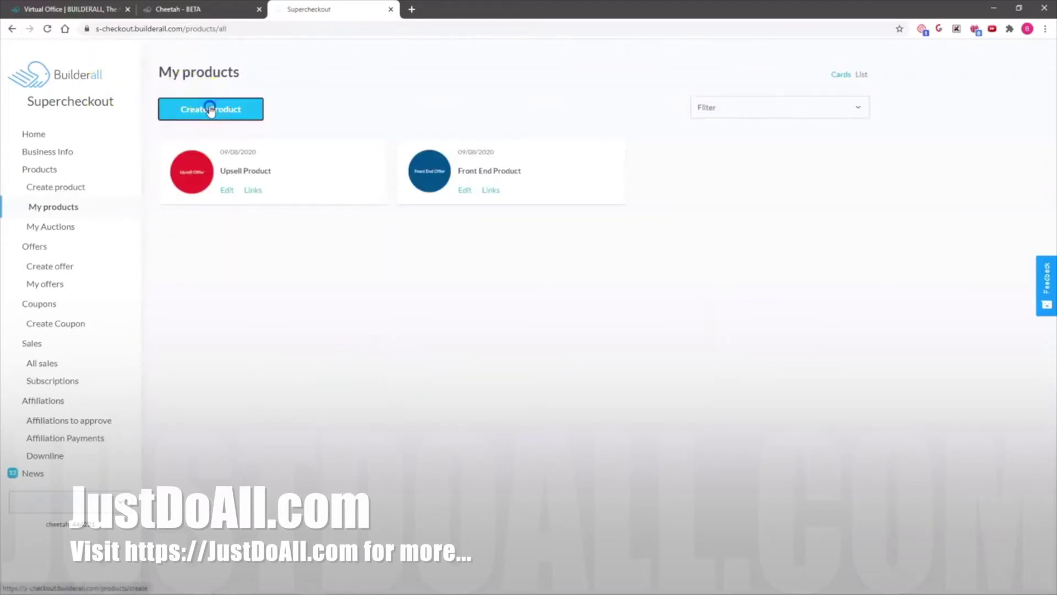
{"action": "type", "text": "Downsell Product"}
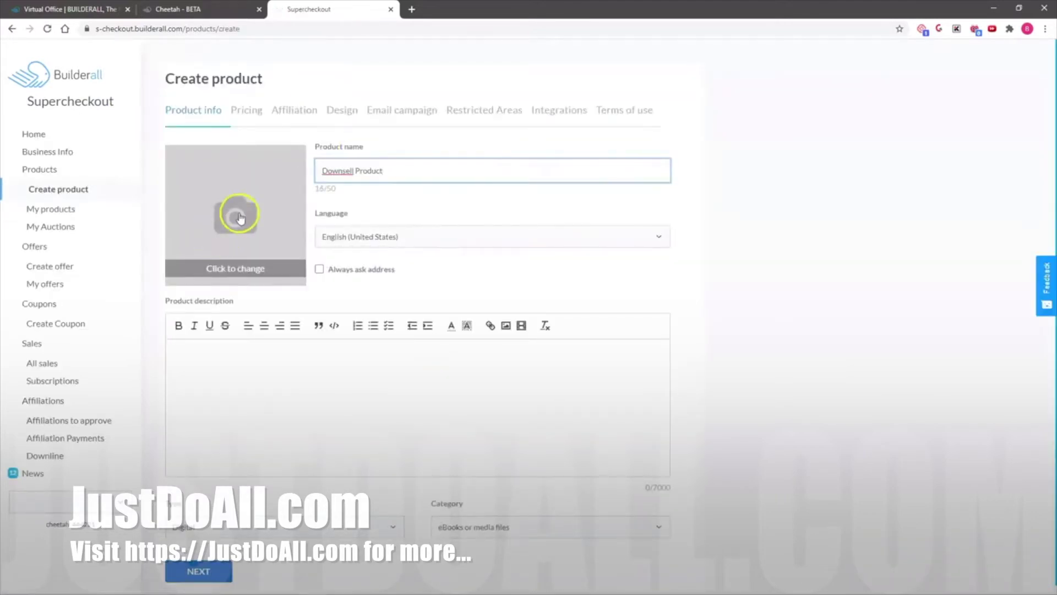
{"action": "left_click", "coordinate": [235, 213]}
{"action": "scroll", "coordinate": [523, 196], "scroll_direction": "down", "scroll_amount": 5}
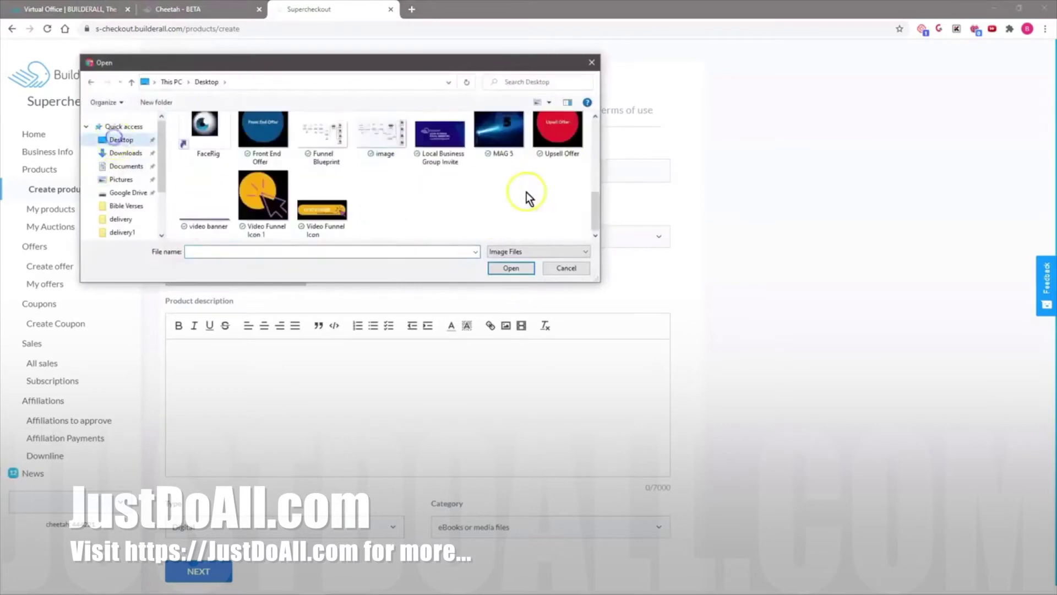
{"action": "double_click", "coordinate": [557, 147]}
{"action": "key", "text": "Return"}
{"action": "left_click", "coordinate": [382, 236]}
{"action": "left_click", "coordinate": [389, 263]}
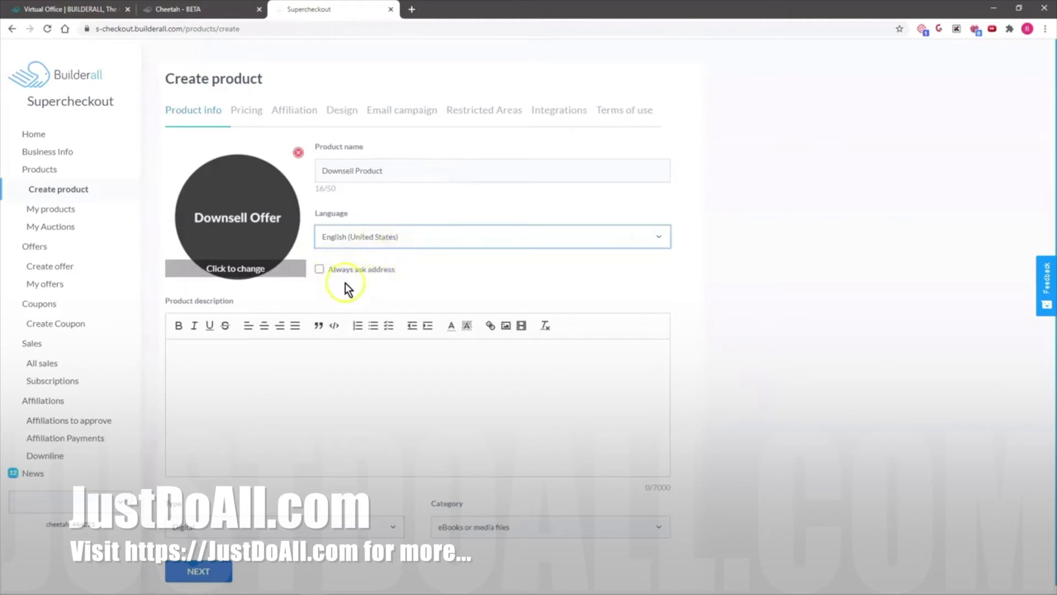
Paste the sample description text repeatedly, set type to Digital and category to eBooks or media files.
{"action": "left_click", "coordinate": [235, 353]}
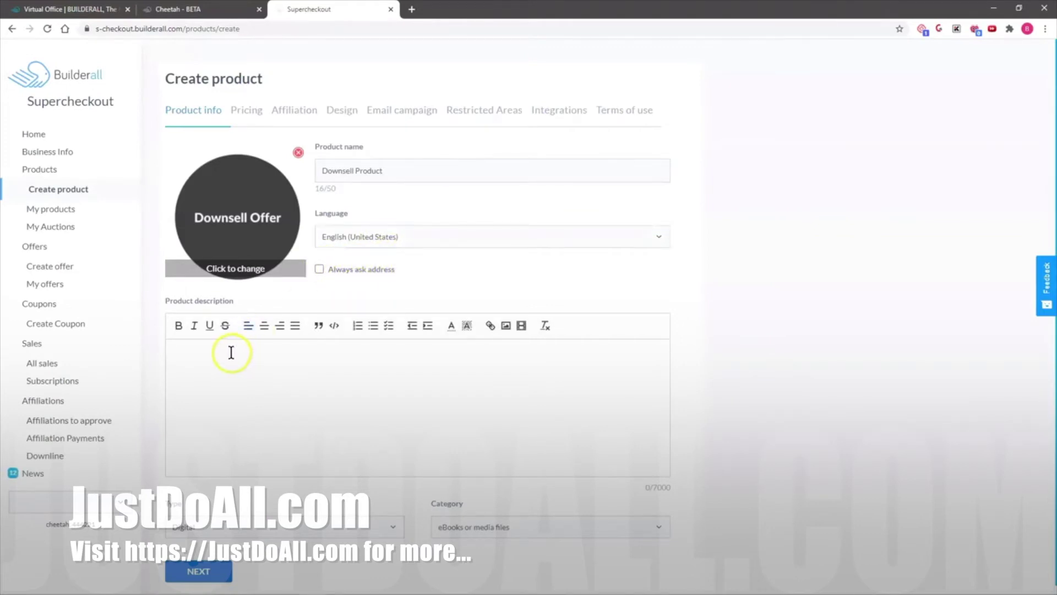
{"action": "key", "text": "ctrl+v"}
{"action": "key", "text": "ctrl+v"}
{"action": "key", "text": "ctrl+v"}
{"action": "key", "text": "ctrl+v"}
{"action": "key", "text": "ctrl+v"}
{"action": "key", "text": "ctrl+v"}
{"action": "key", "text": "ctrl+v"}
{"action": "key", "text": "ctrl+v"}
{"action": "key", "text": "ctrl+v"}
{"action": "key", "text": "ctrl+v"}
{"action": "key", "text": "ctrl+v"}
{"action": "key", "text": "ctrl+v"}
{"action": "key", "text": "ctrl+v"}
{"action": "key", "text": "ctrl+v"}
{"action": "key", "text": "ctrl+v"}
{"action": "key", "text": "ctrl+v"}
{"action": "key", "text": "ctrl+v"}
{"action": "key", "text": "ctrl+v"}
{"action": "key", "text": "ctrl+v"}
{"action": "key", "text": "ctrl+v"}
{"action": "left_click", "coordinate": [251, 500]}
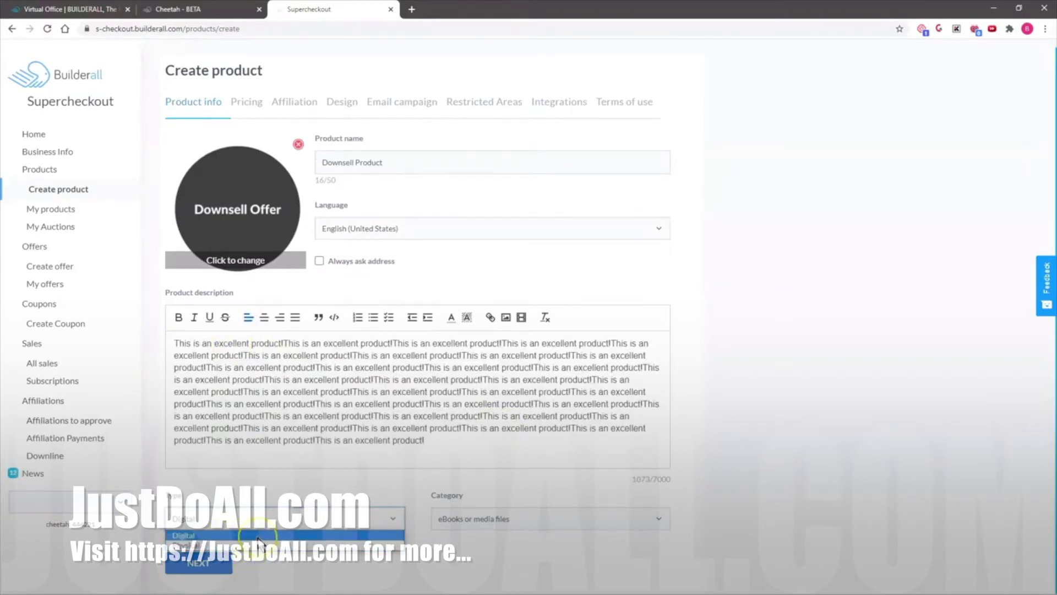
{"action": "left_click", "coordinate": [257, 536]}
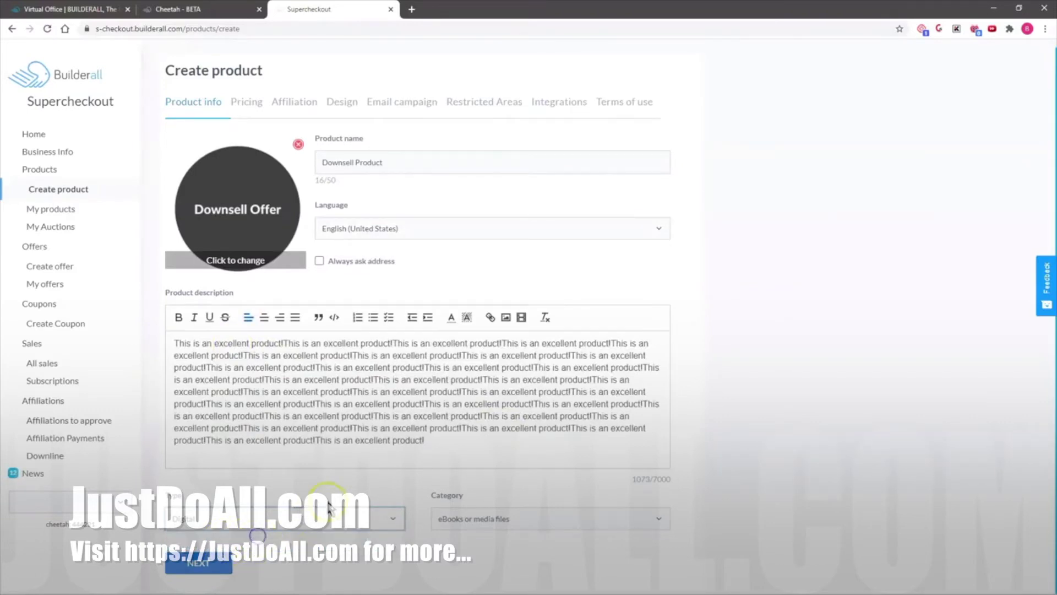
{"action": "left_click", "coordinate": [522, 518]}
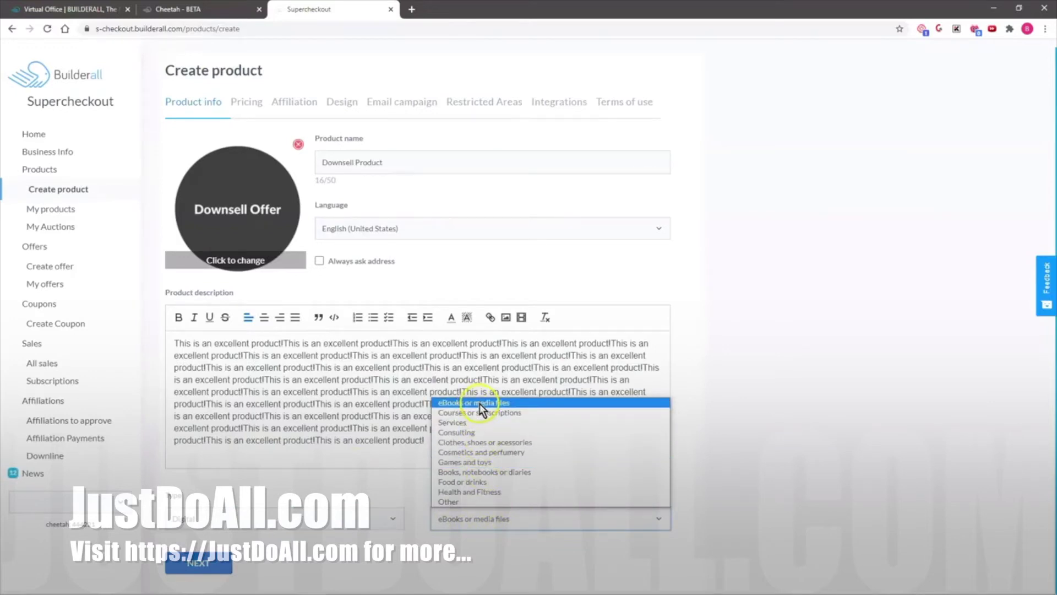
{"action": "left_click", "coordinate": [479, 403]}
On the pricing step, charge in USD with a 14-day refund period.
{"action": "left_click", "coordinate": [198, 563]}
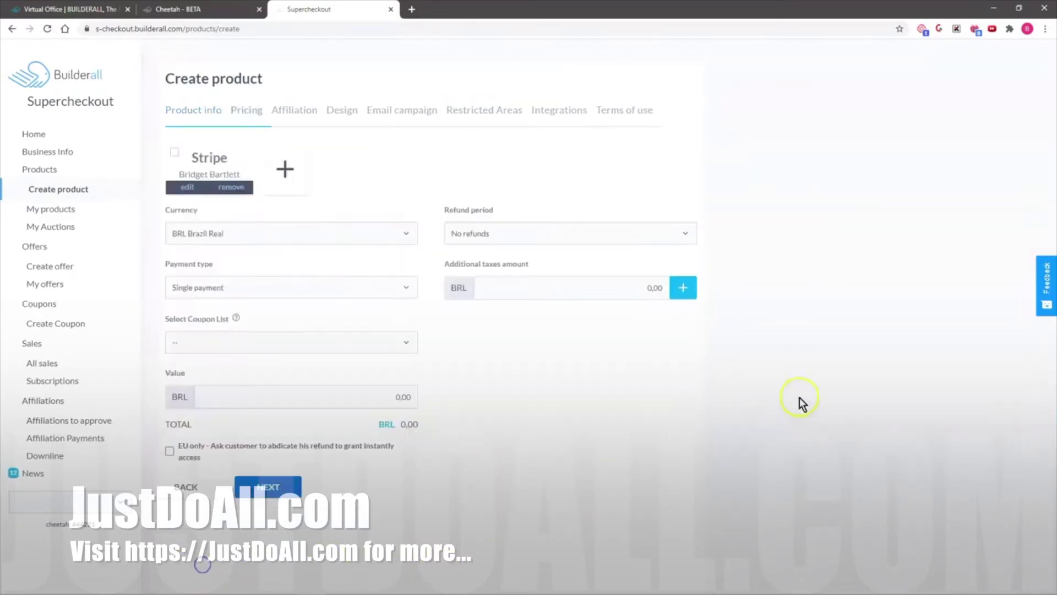
{"action": "left_click", "coordinate": [284, 168]}
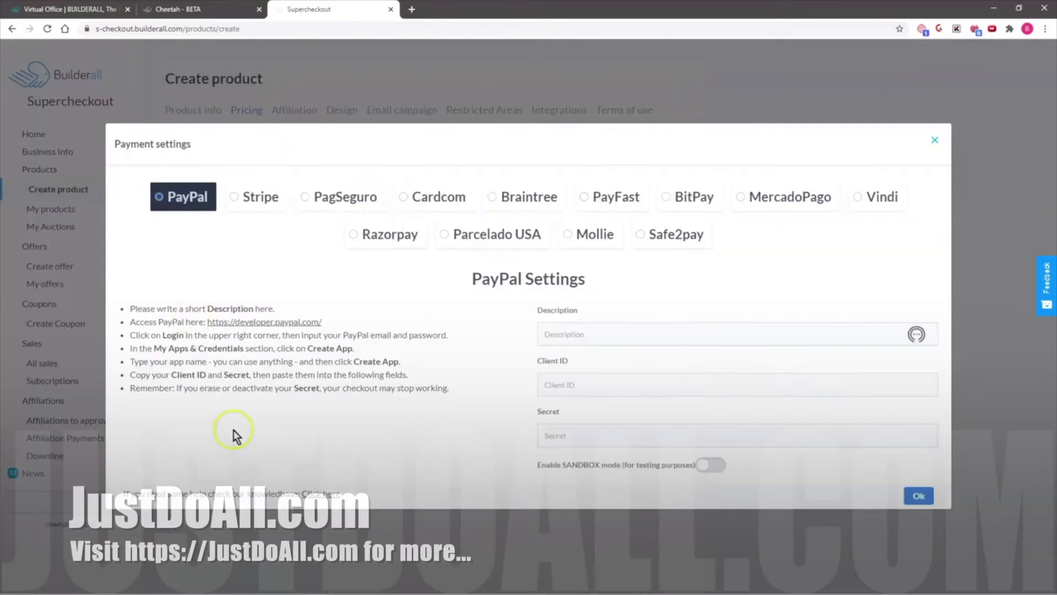
{"action": "left_click", "coordinate": [936, 141]}
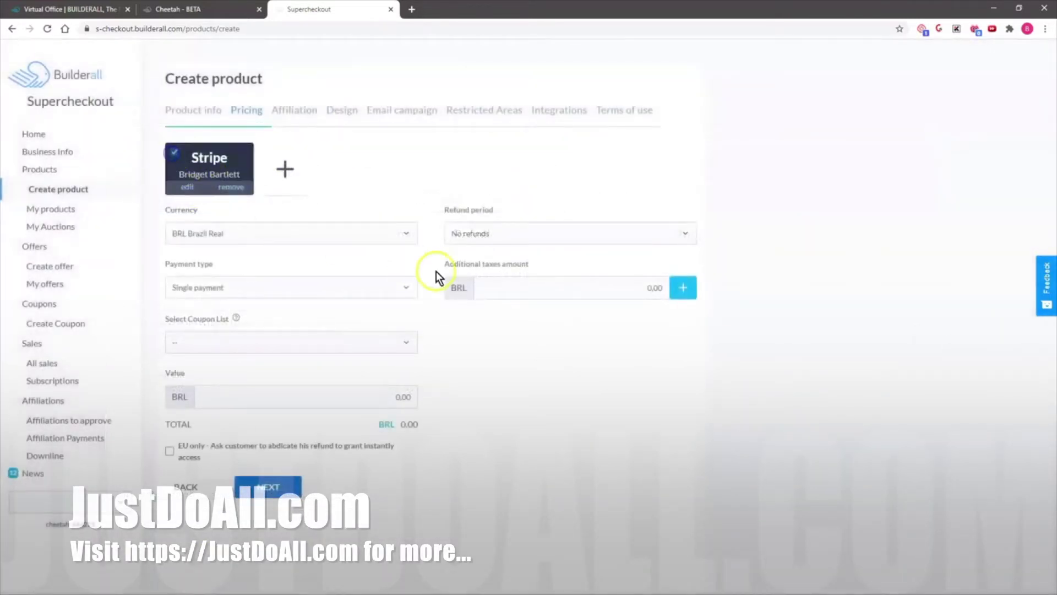
{"action": "left_click", "coordinate": [213, 233]}
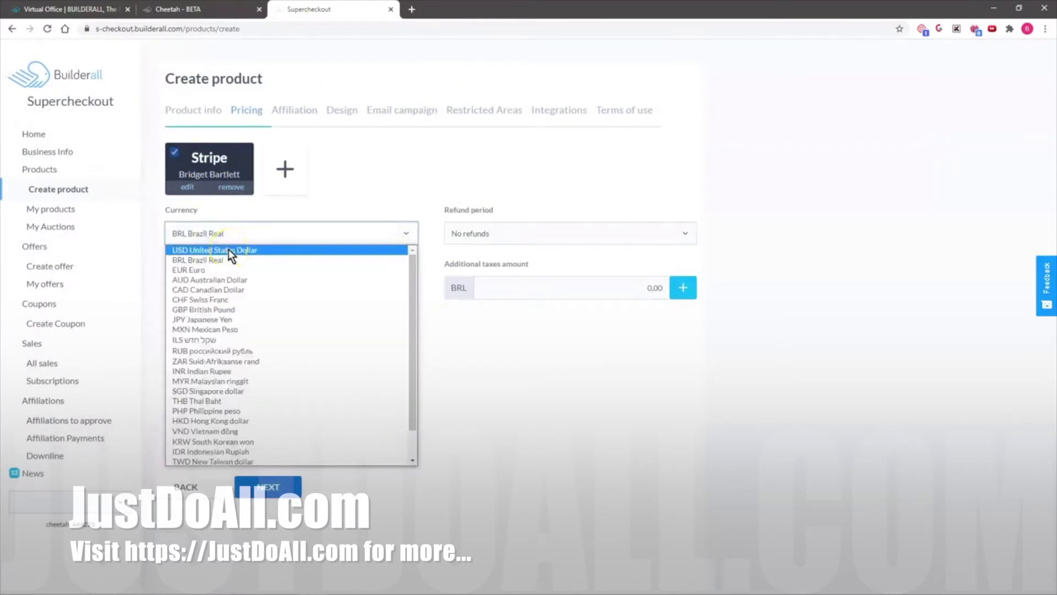
{"action": "left_click", "coordinate": [230, 251]}
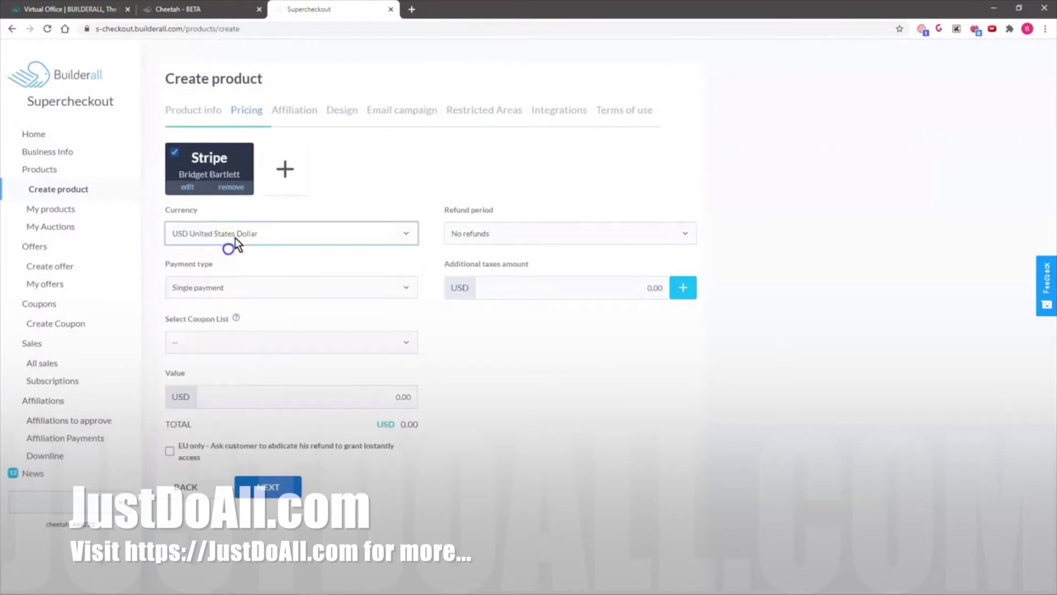
{"action": "left_click", "coordinate": [527, 231]}
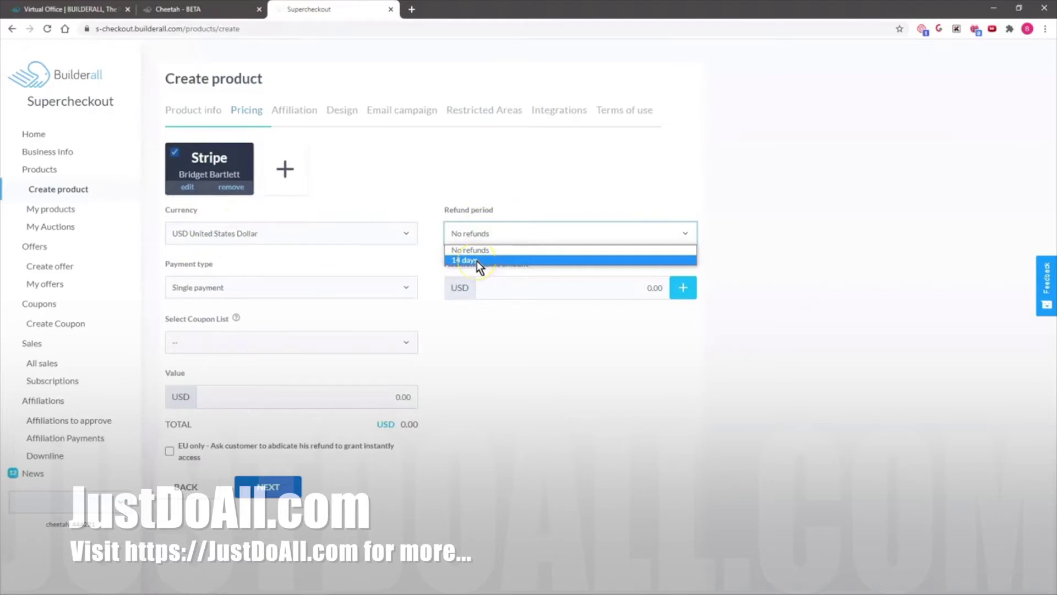
{"action": "left_click", "coordinate": [476, 260]}
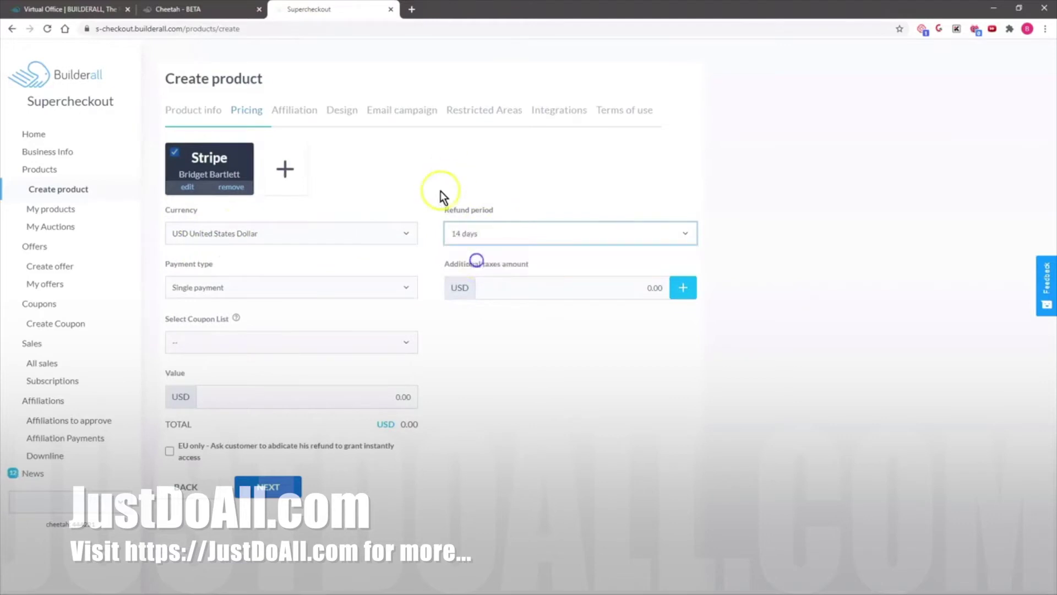
Make it a single payment with a value of 50 (USD 0.50) and continue.
{"action": "left_click", "coordinate": [242, 292]}
{"action": "left_click", "coordinate": [217, 289]}
{"action": "left_click", "coordinate": [216, 302]}
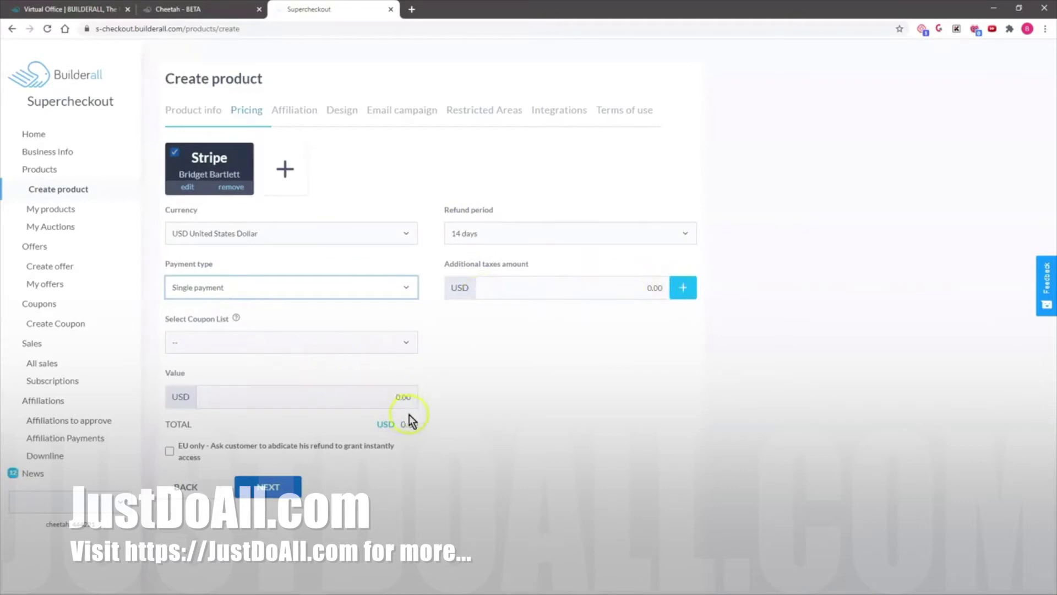
{"action": "left_click", "coordinate": [408, 398]}
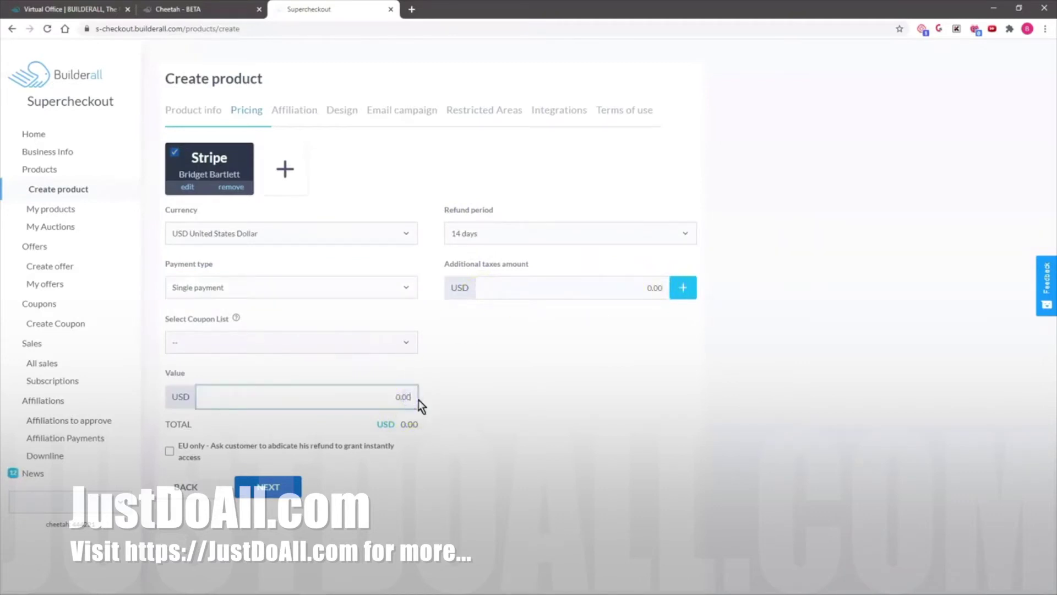
{"action": "type", "text": "50"}
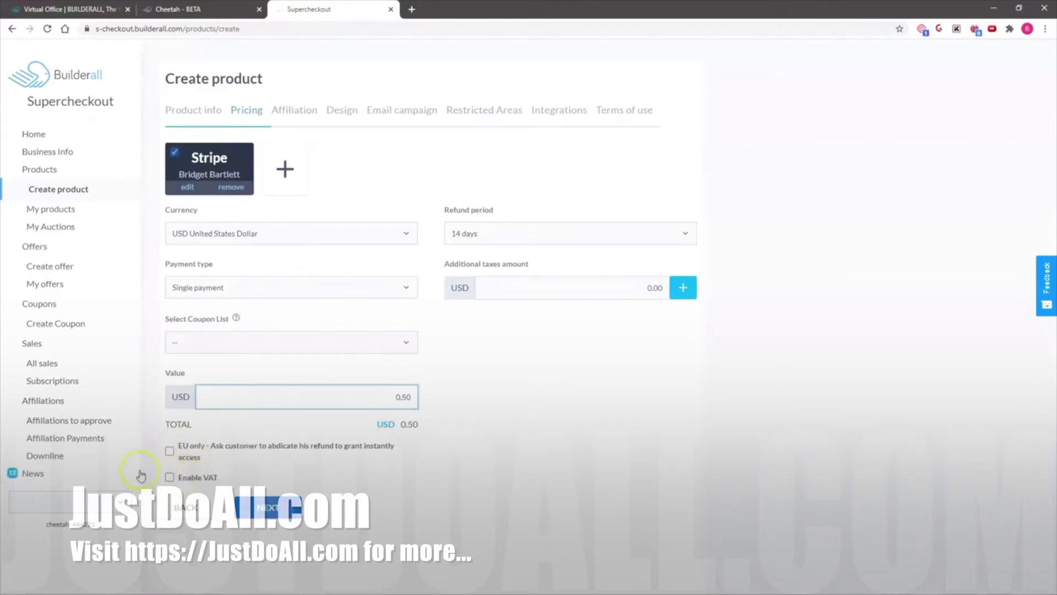
{"action": "left_click", "coordinate": [268, 505]}
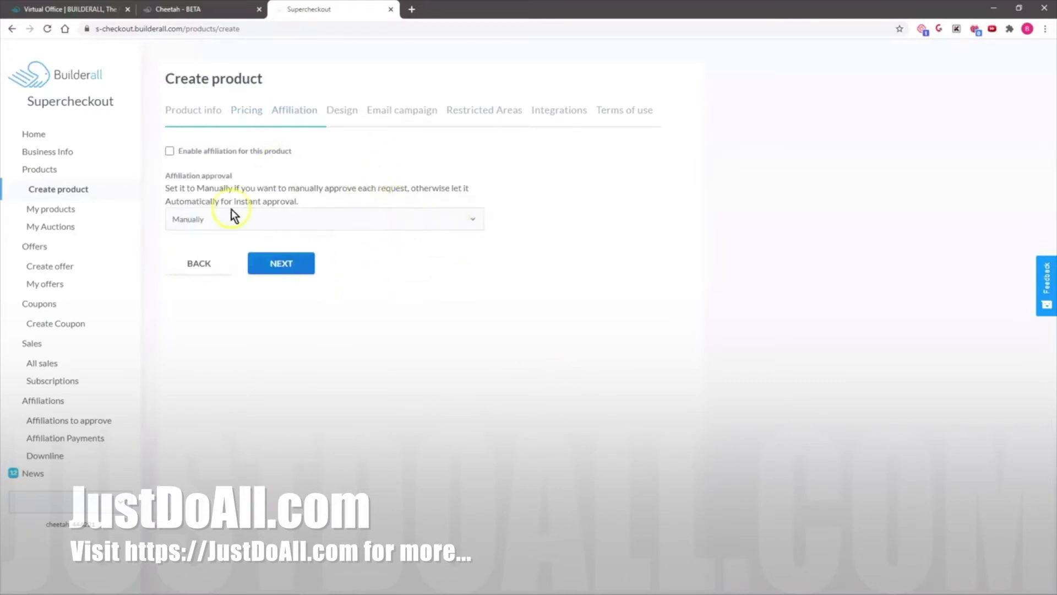
Skip affiliation, use 'thank you/member access page' after purchase and sell on 'downsell page'.
{"action": "left_click", "coordinate": [294, 274]}
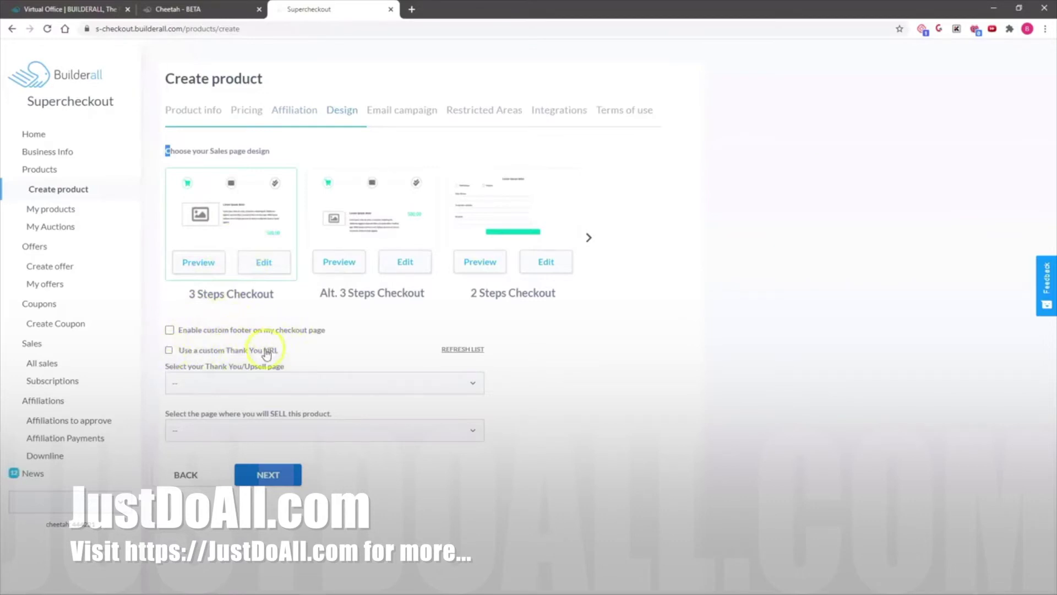
{"action": "left_click", "coordinate": [273, 384]}
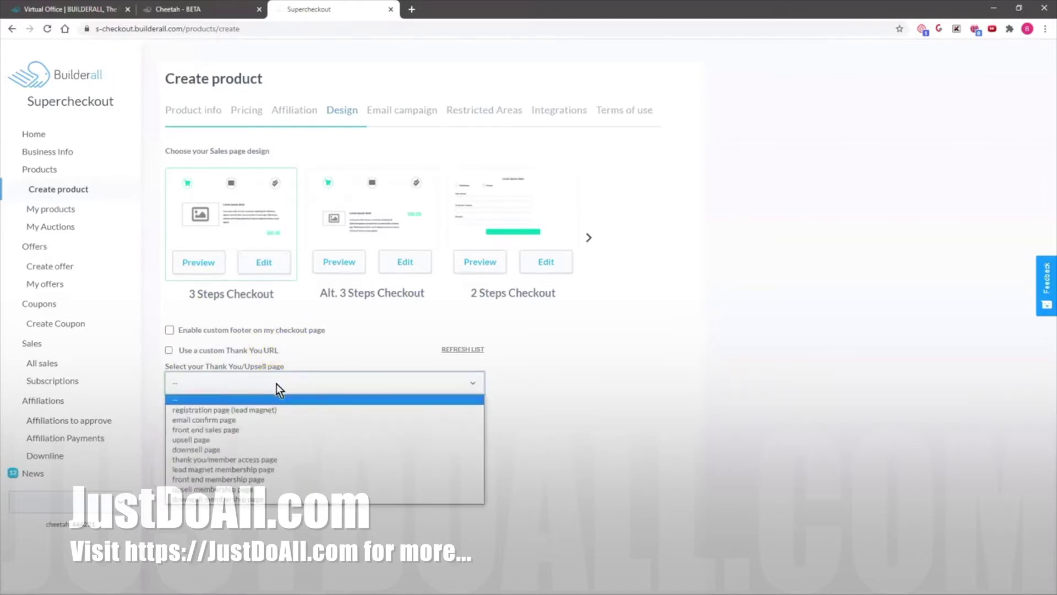
{"action": "left_click", "coordinate": [253, 461]}
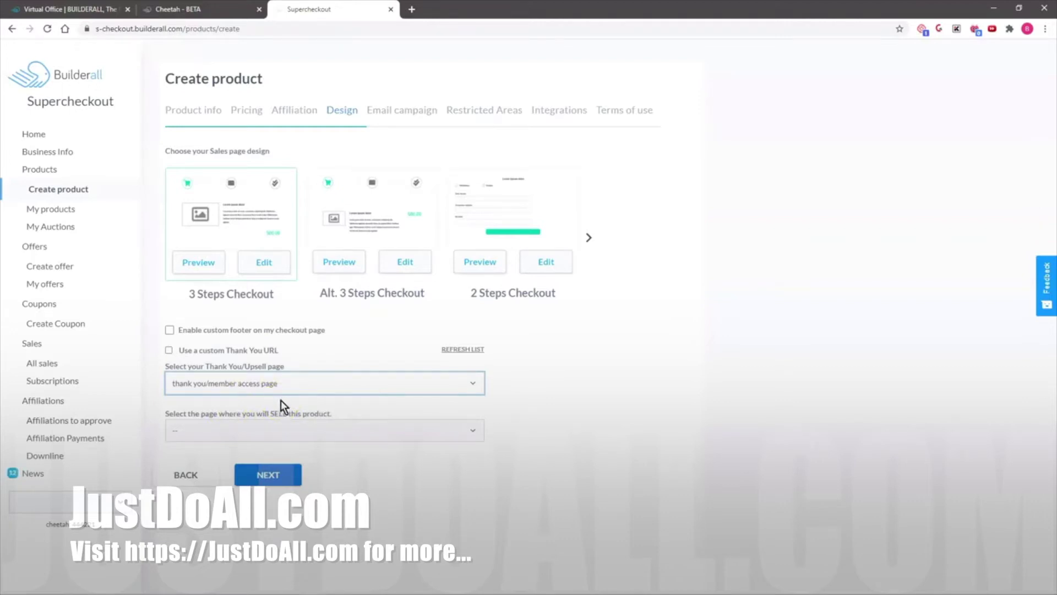
{"action": "left_click", "coordinate": [242, 384]}
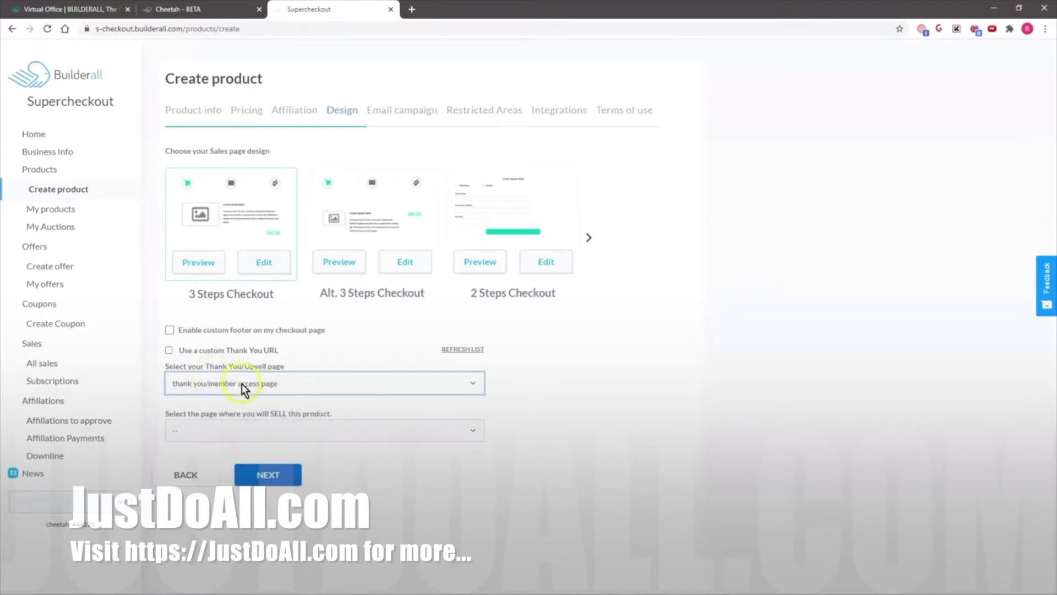
{"action": "left_click", "coordinate": [278, 432]}
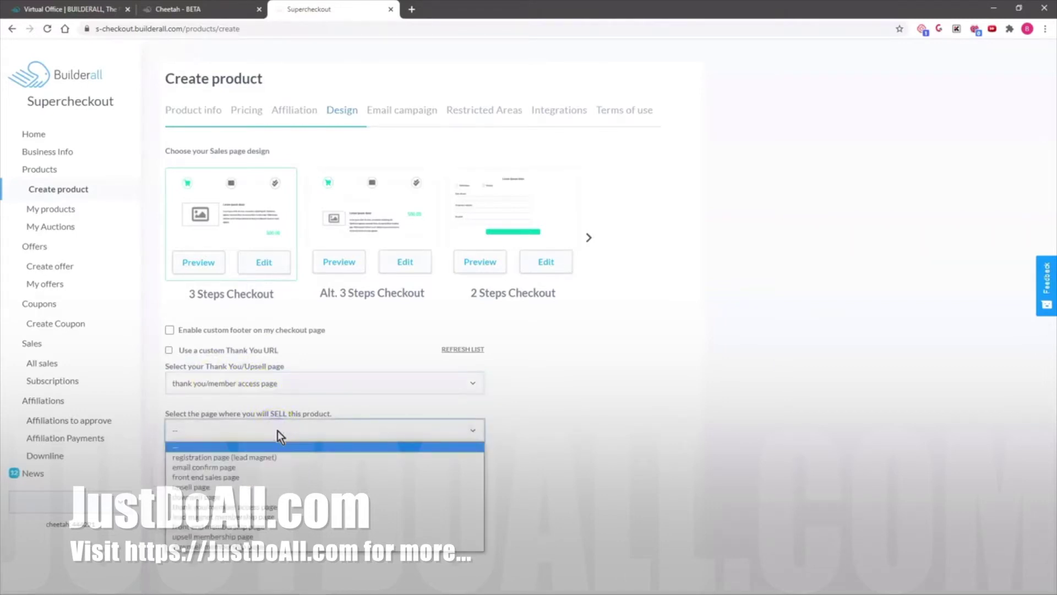
{"action": "left_click", "coordinate": [267, 499]}
{"action": "left_click", "coordinate": [274, 480]}
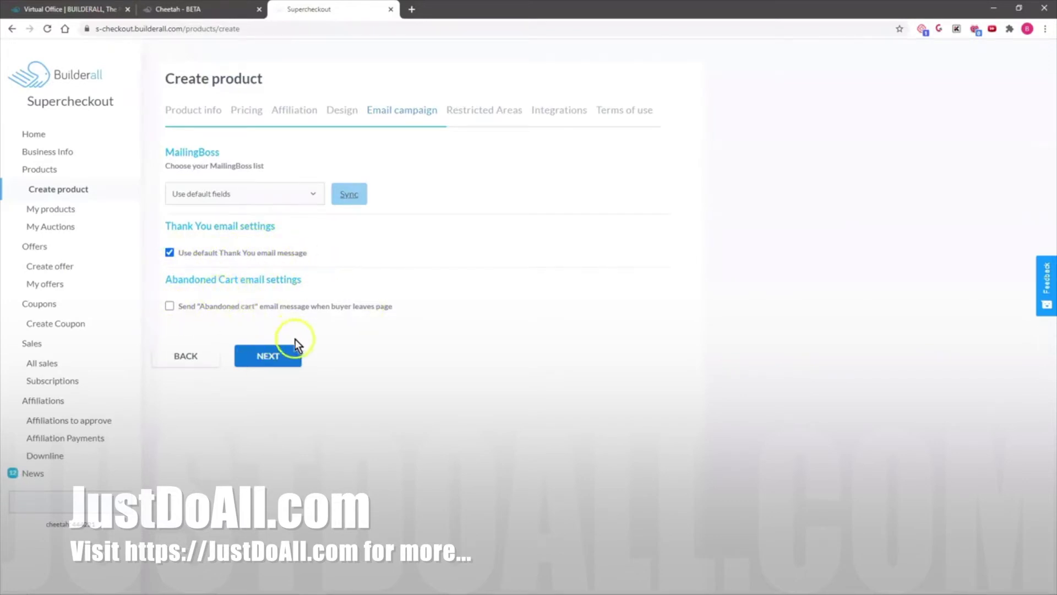
Lock the Downsell Member Area after payment, accept the Terms and Conditions, and create the product.
{"action": "left_click", "coordinate": [276, 358]}
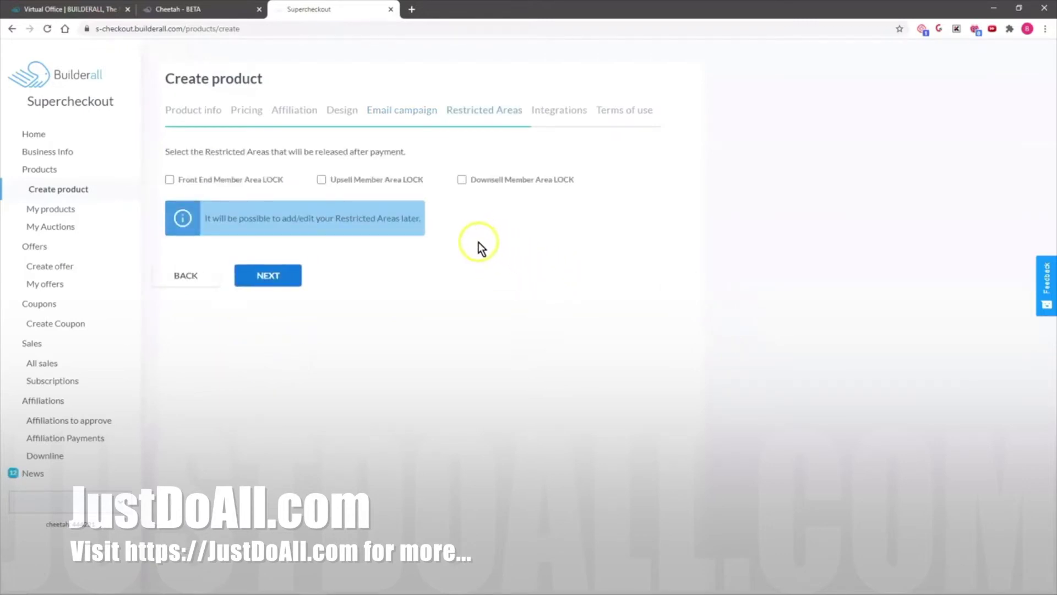
{"action": "left_click", "coordinate": [462, 180]}
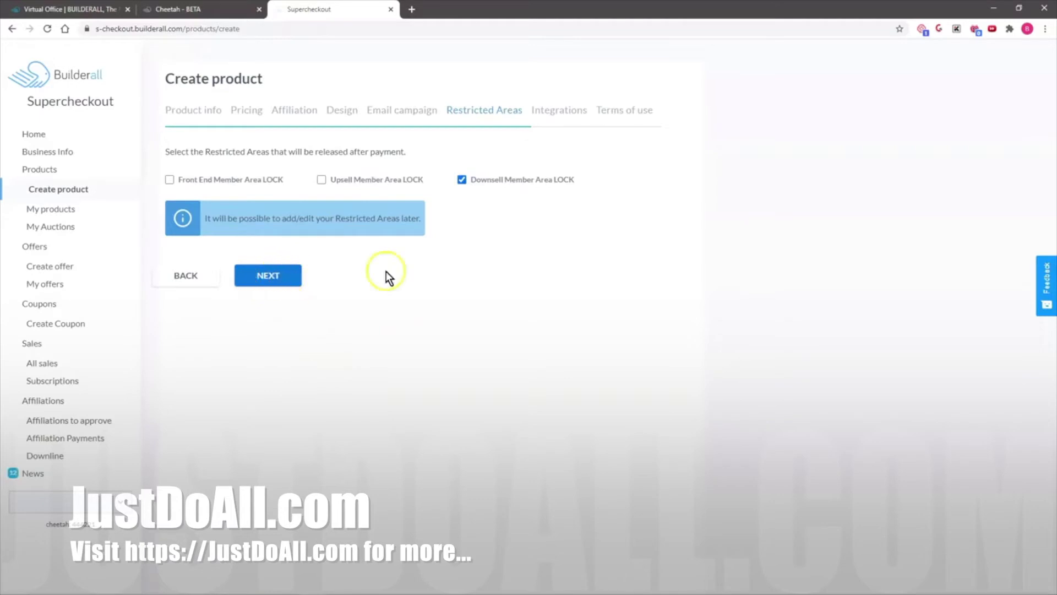
{"action": "left_click", "coordinate": [267, 276]}
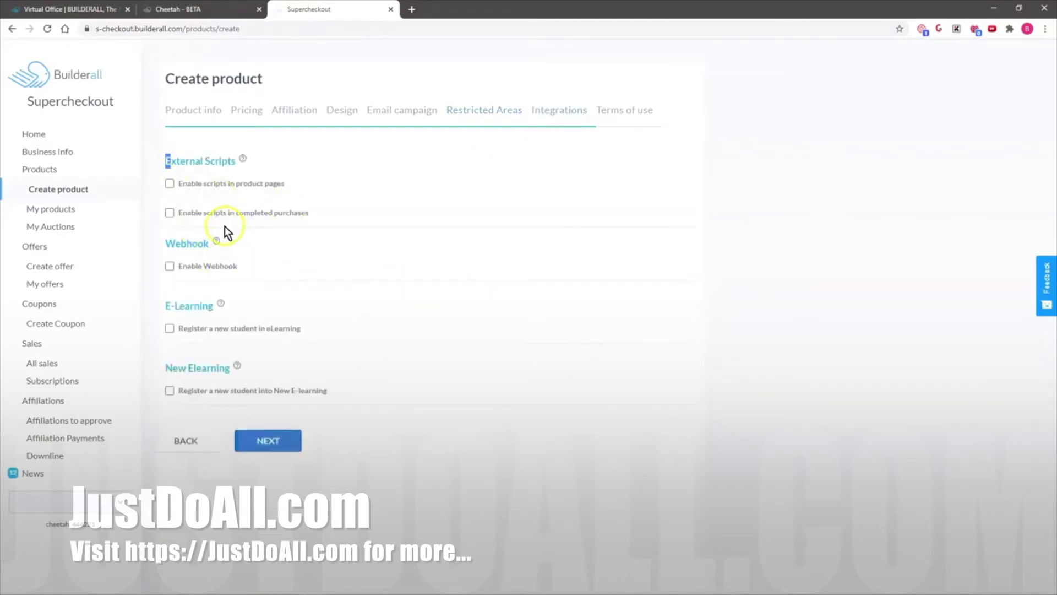
{"action": "left_click", "coordinate": [270, 443]}
{"action": "scroll", "coordinate": [401, 349], "scroll_direction": "down", "scroll_amount": 5}
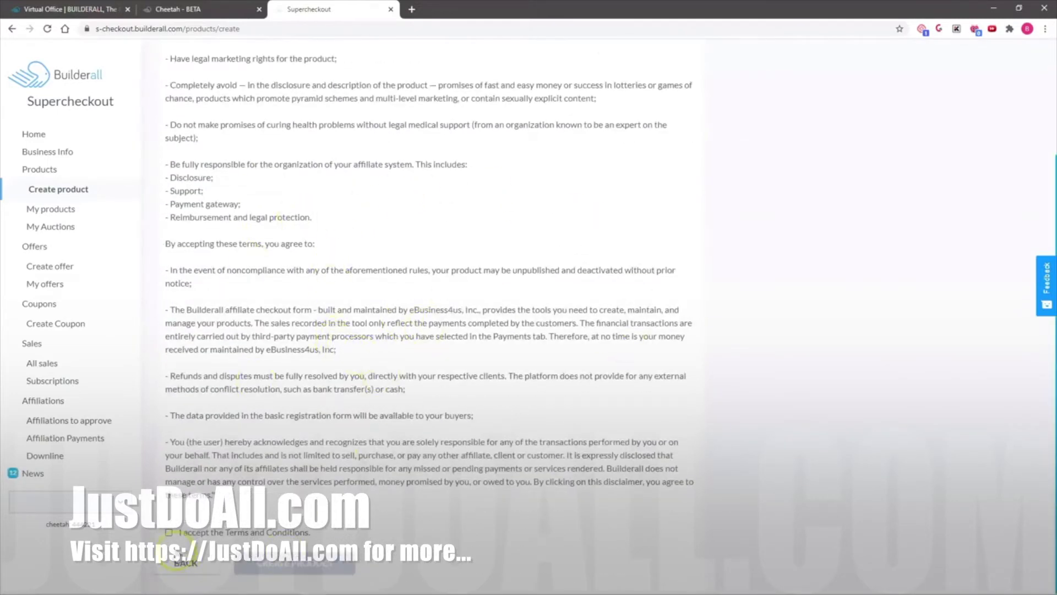
{"action": "left_click", "coordinate": [169, 533]}
{"action": "left_click", "coordinate": [281, 562]}
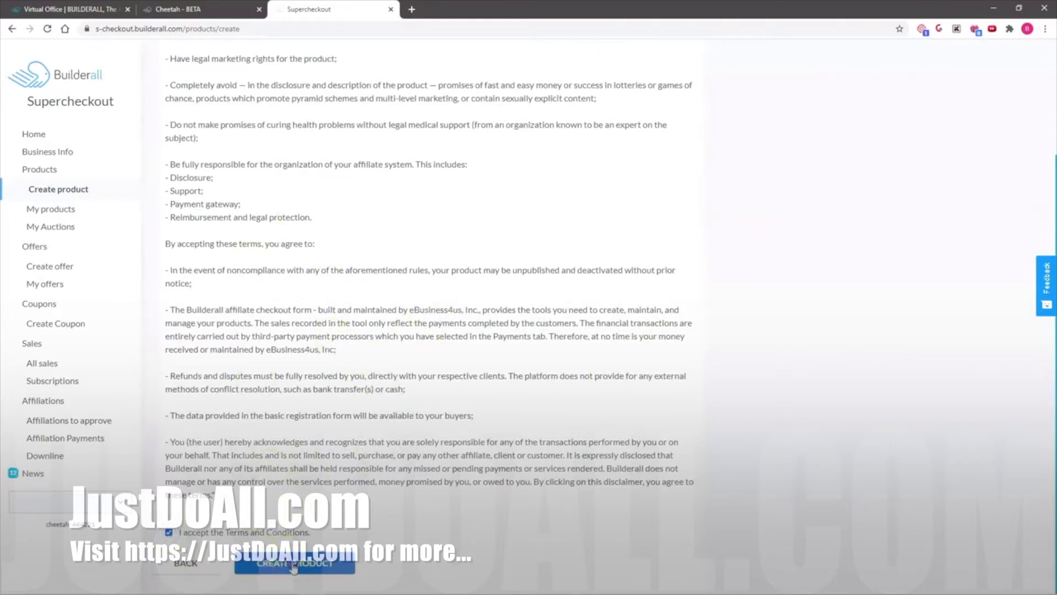
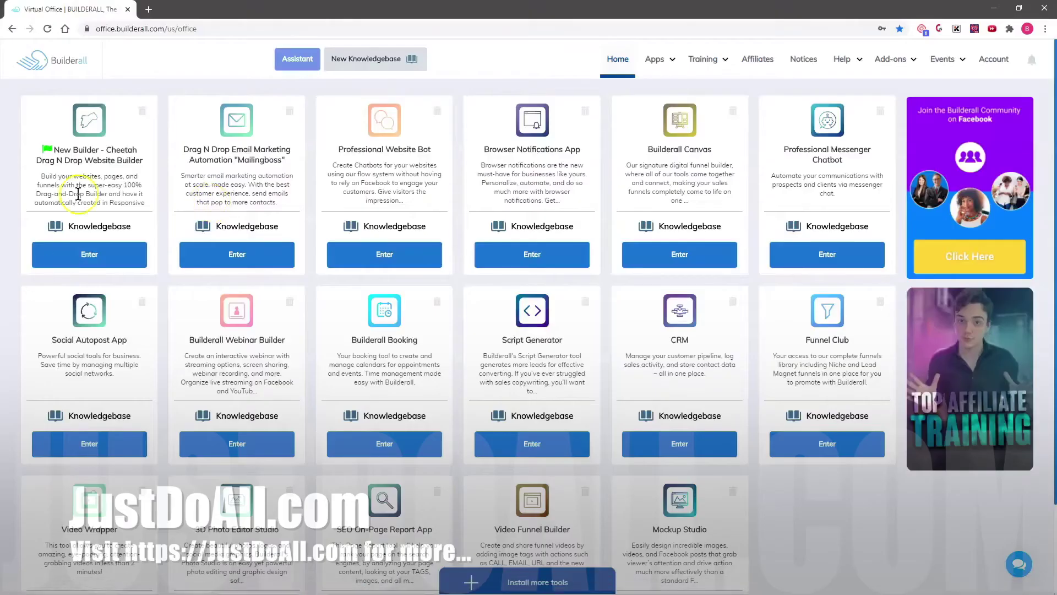
Open the Upsell Funnel site's registration page (lead magnet) from the Cheetah builder.
{"action": "left_click", "coordinate": [95, 252]}
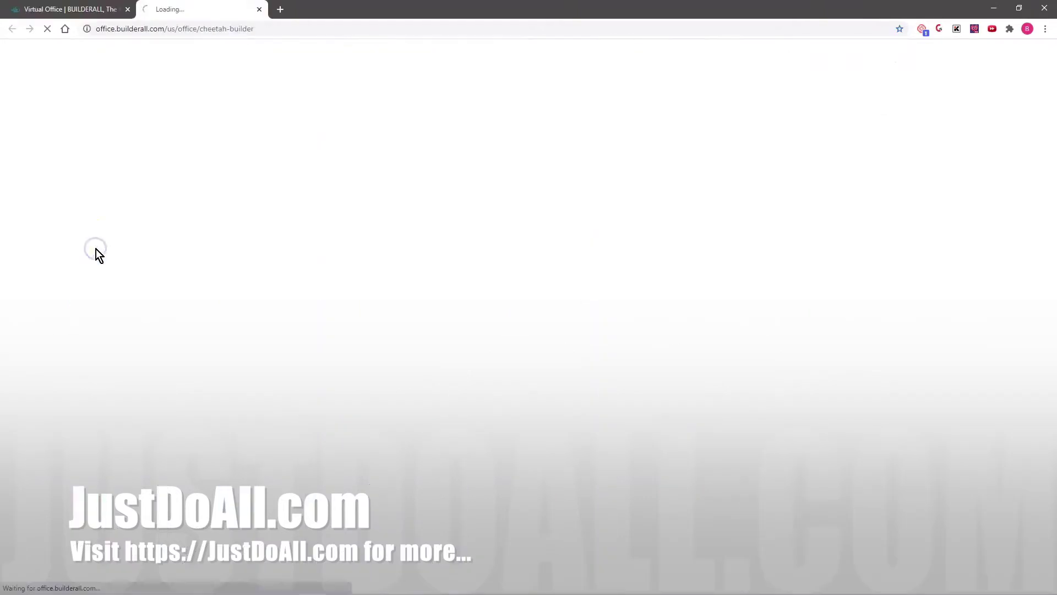
{"action": "mouse_move", "coordinate": [617, 239]}
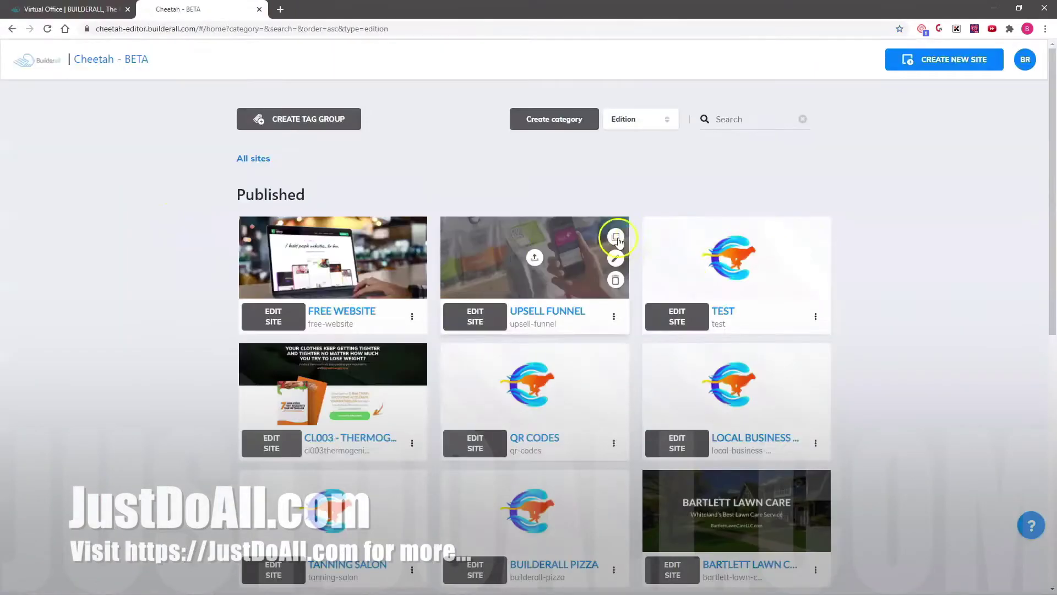
{"action": "left_click", "coordinate": [482, 320]}
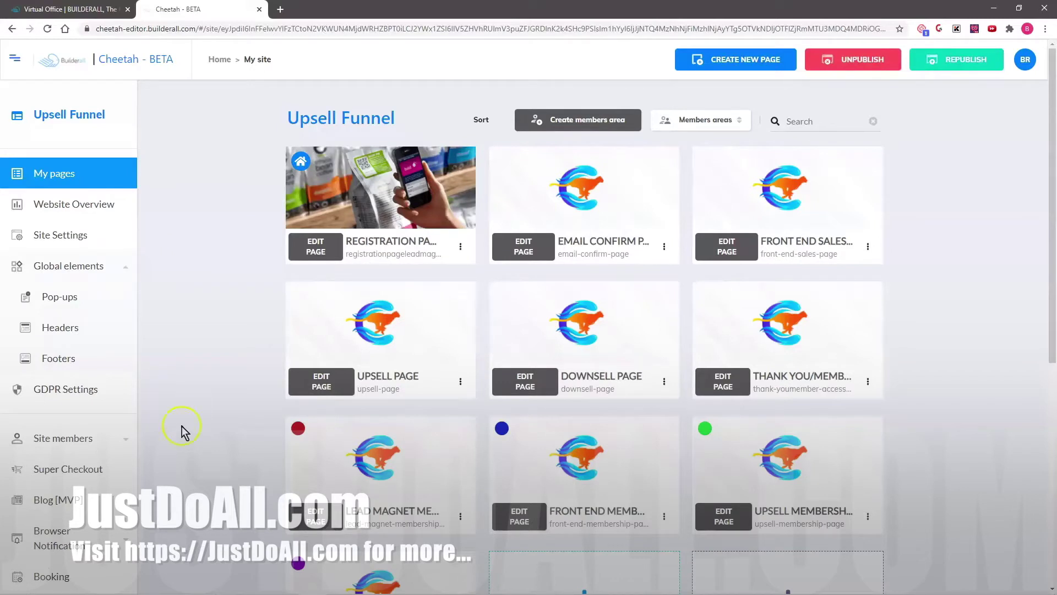
{"action": "left_click", "coordinate": [319, 248]}
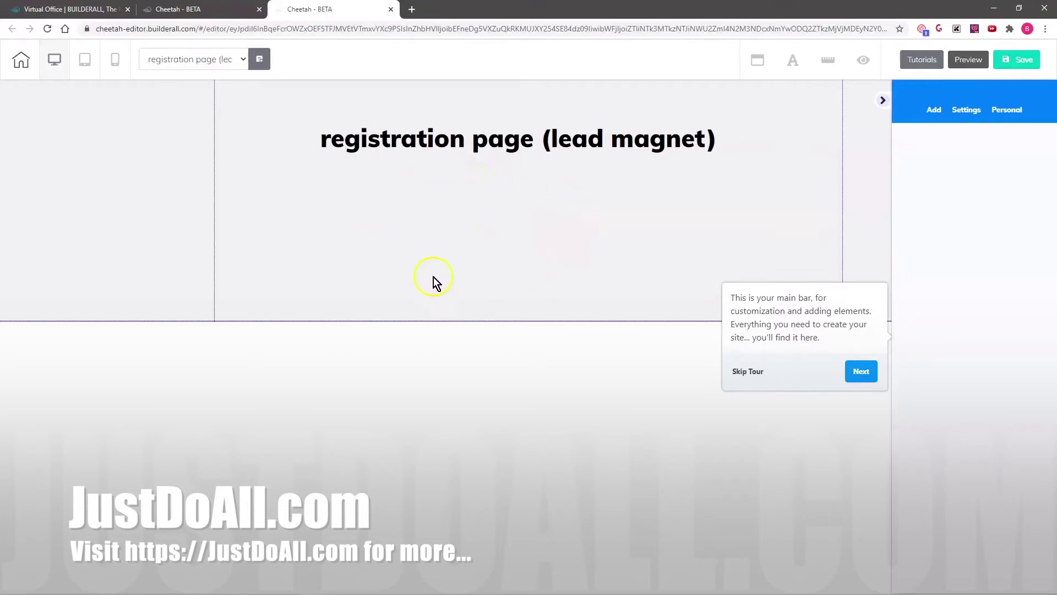
Place a Register Now button under the registration page title.
{"action": "left_click", "coordinate": [747, 372]}
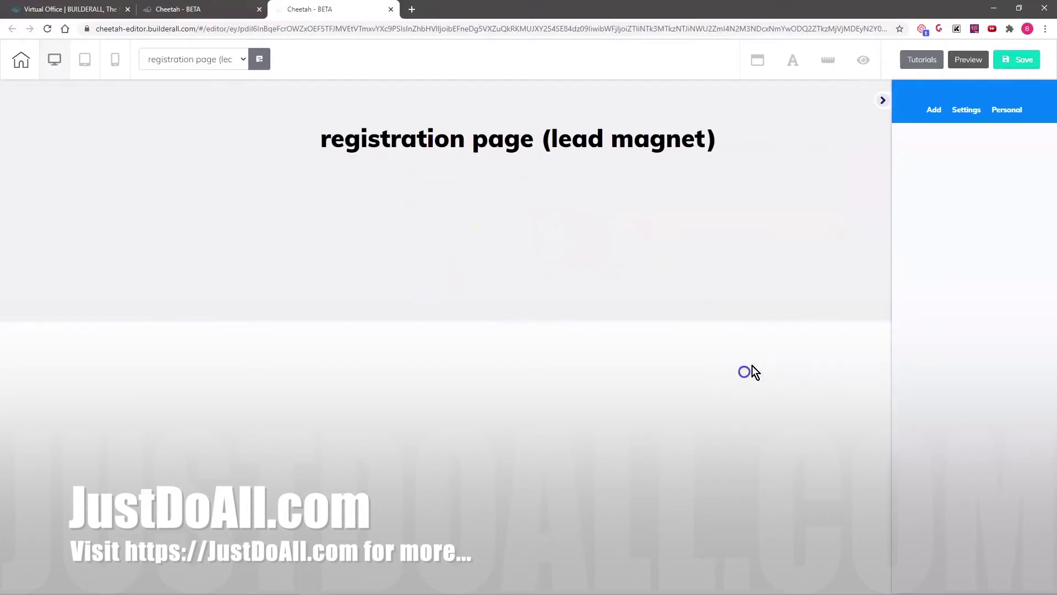
{"action": "left_click", "coordinate": [934, 110]}
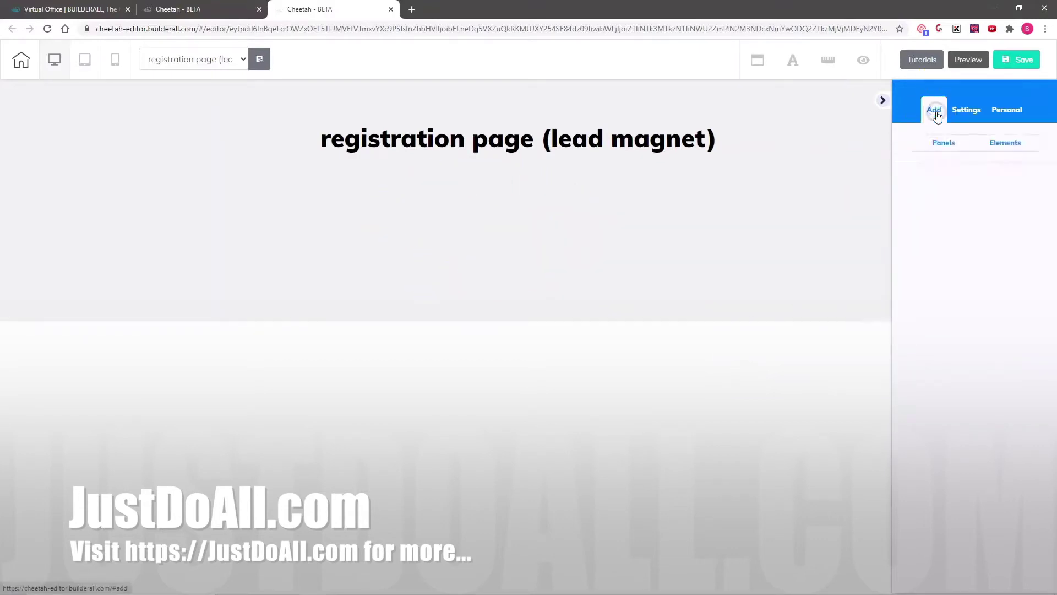
{"action": "left_click", "coordinate": [1007, 143]}
{"action": "scroll", "coordinate": [962, 281], "scroll_direction": "down", "scroll_amount": 5}
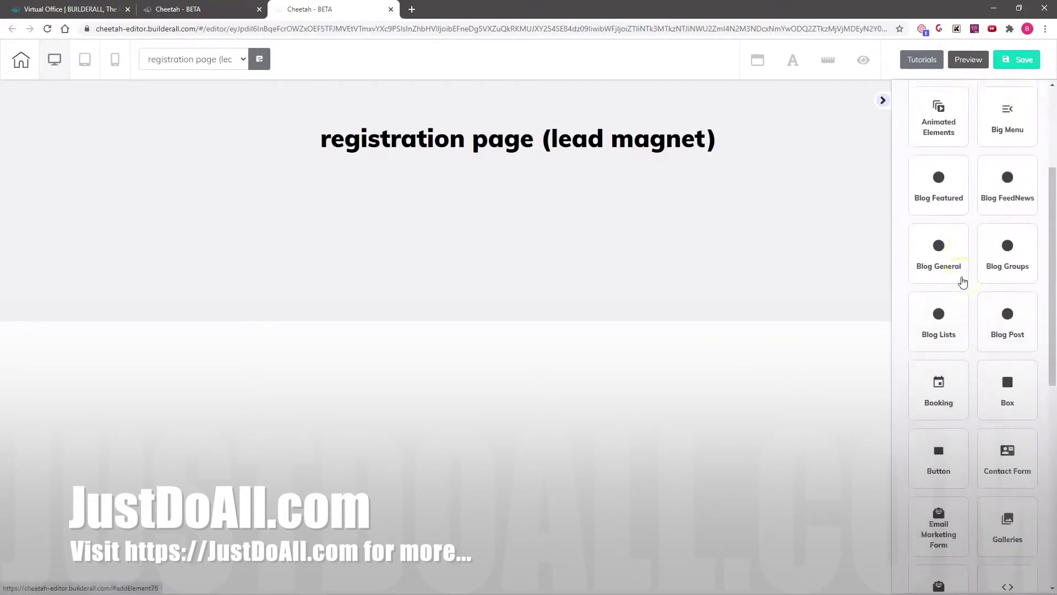
{"action": "left_click", "coordinate": [936, 363]}
{"action": "left_click_drag", "start_coordinate": [986, 272], "coordinate": [543, 210]}
{"action": "left_click", "coordinate": [484, 199]}
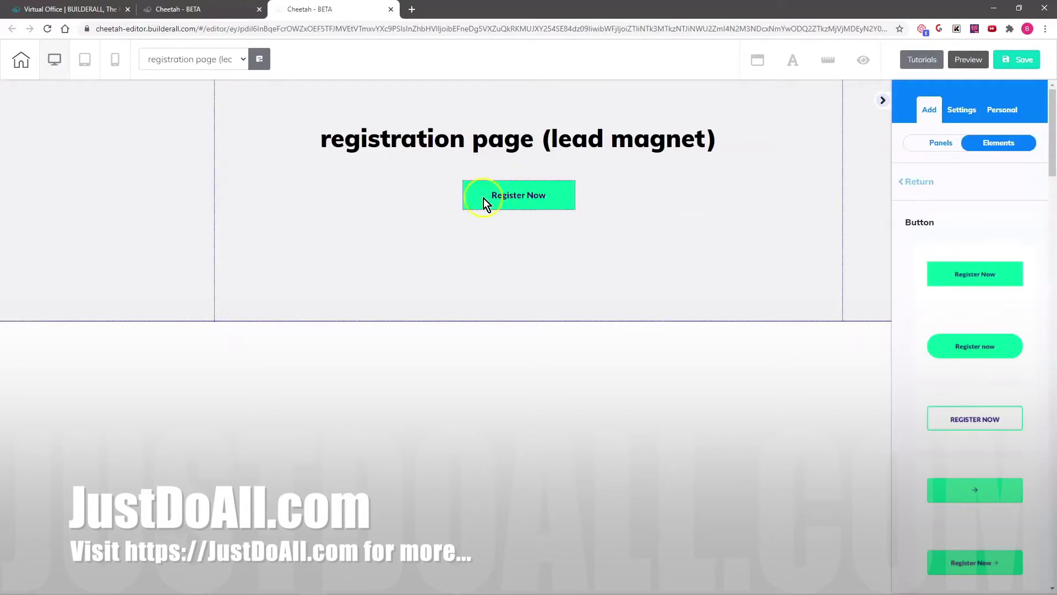
{"action": "left_click", "coordinate": [518, 197]}
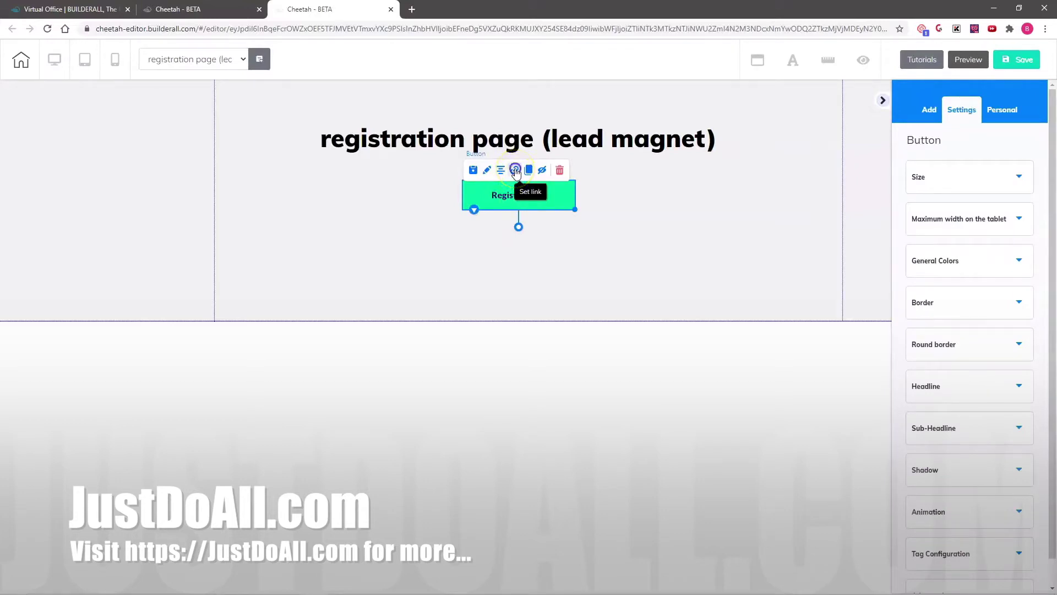
Link the button to Site members registration for Lead Magnet, redirecting to the email confirm page.
{"action": "left_click", "coordinate": [515, 171]}
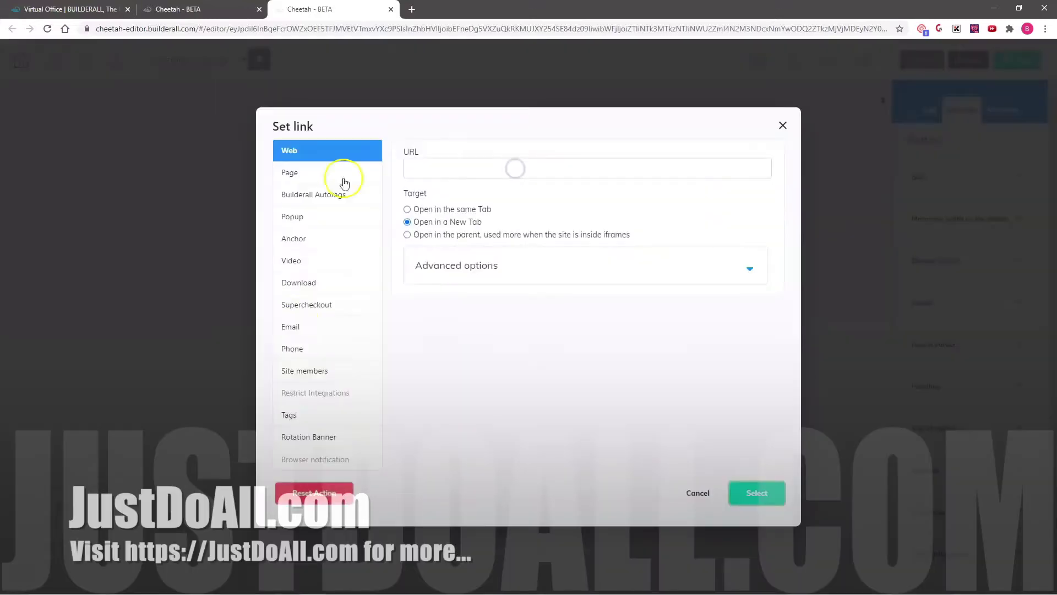
{"action": "left_click", "coordinate": [301, 373]}
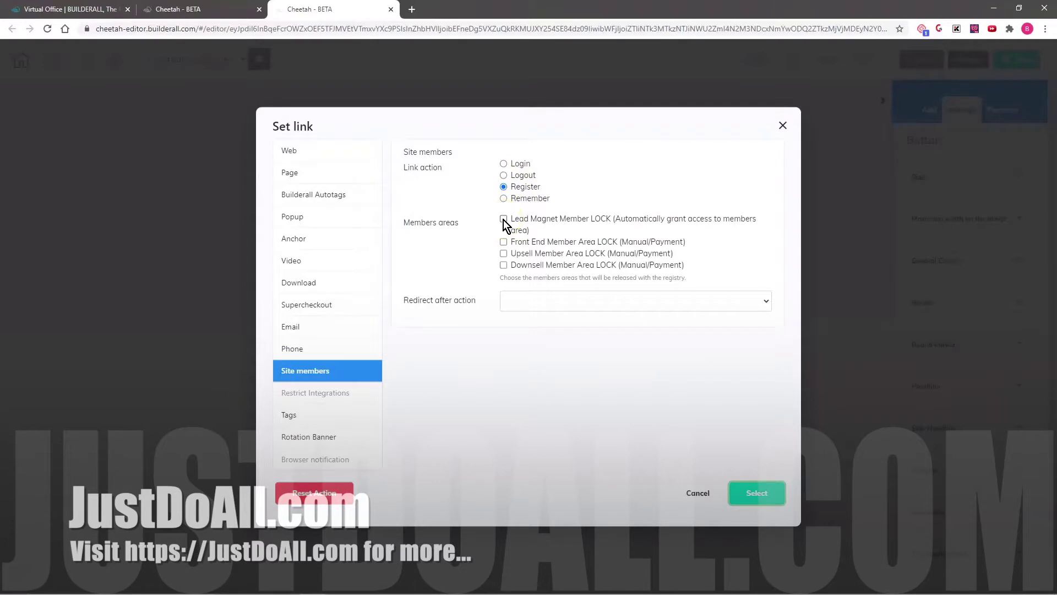
{"action": "left_click", "coordinate": [503, 218]}
{"action": "left_click", "coordinate": [553, 301]}
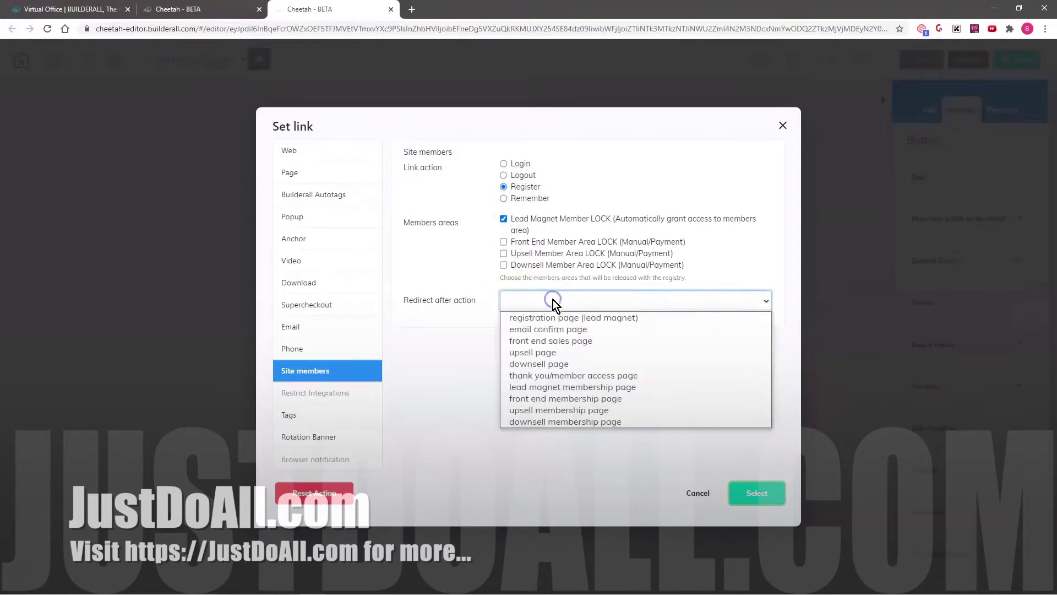
{"action": "left_click", "coordinate": [541, 330]}
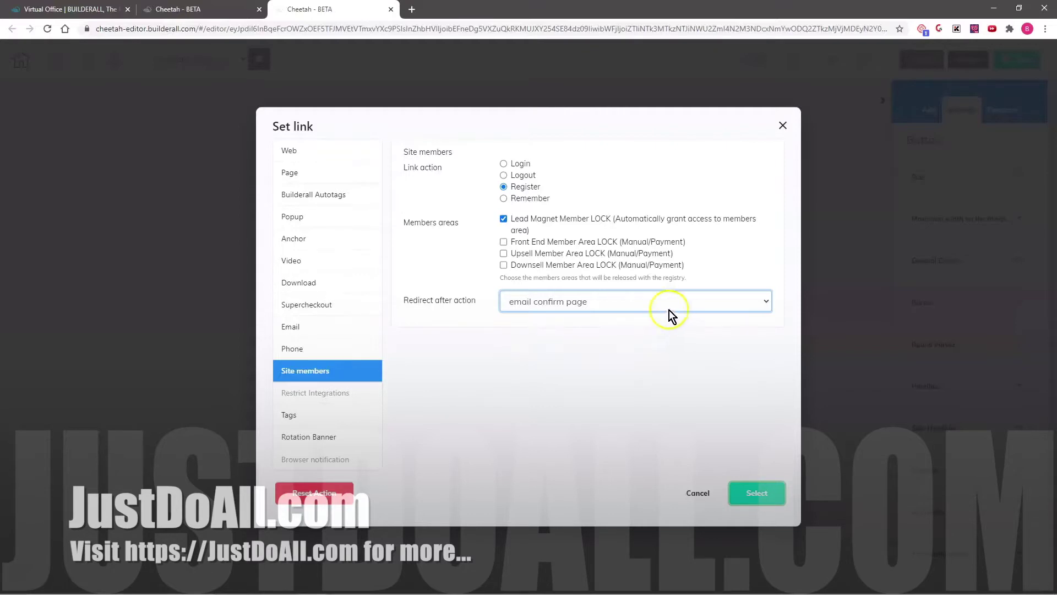
{"action": "left_click", "coordinate": [757, 492]}
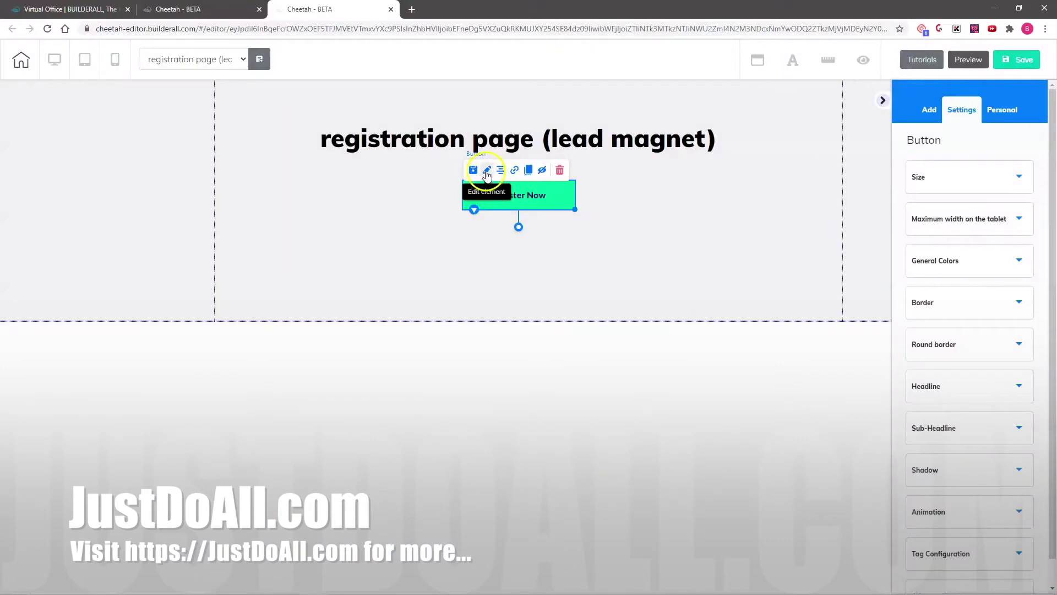
Relabel the button 'Register For you download now', widen it, and save the page.
{"action": "left_click", "coordinate": [968, 388]}
{"action": "left_click", "coordinate": [969, 443]}
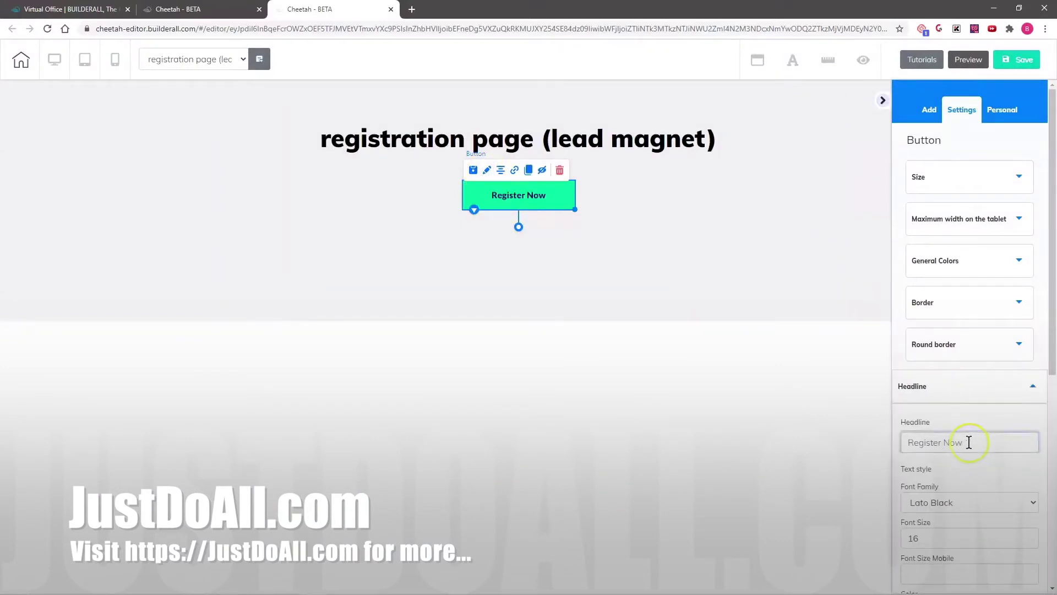
{"action": "key", "text": "BackSpace"}
{"action": "key", "text": "BackSpace"}
{"action": "key", "text": "BackSpace"}
{"action": "type", "text": "For you download now"}
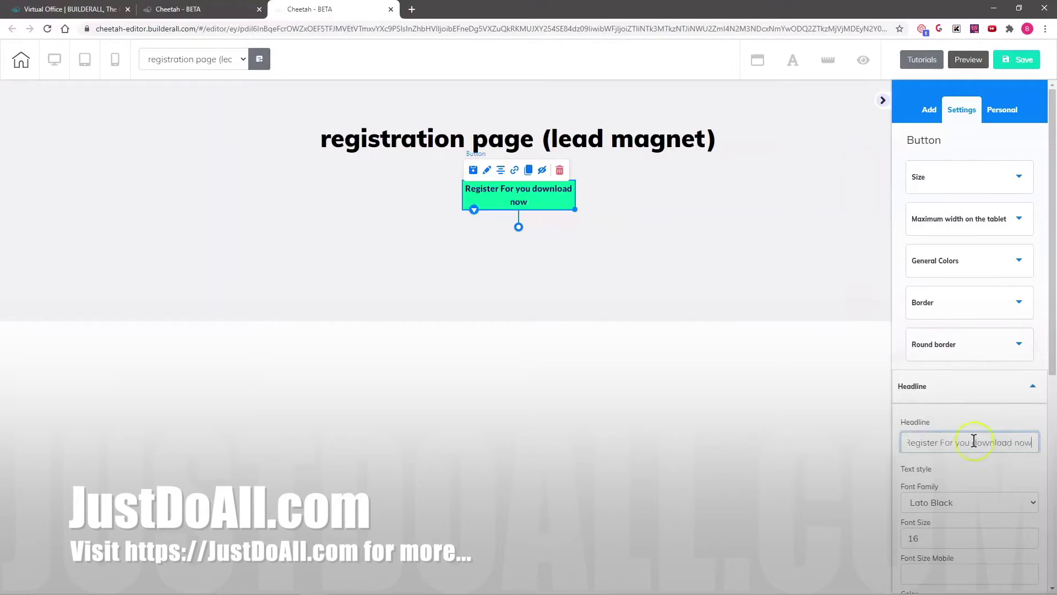
{"action": "left_click_drag", "start_coordinate": [575, 210], "coordinate": [523, 206]}
{"action": "left_click", "coordinate": [1012, 60]}
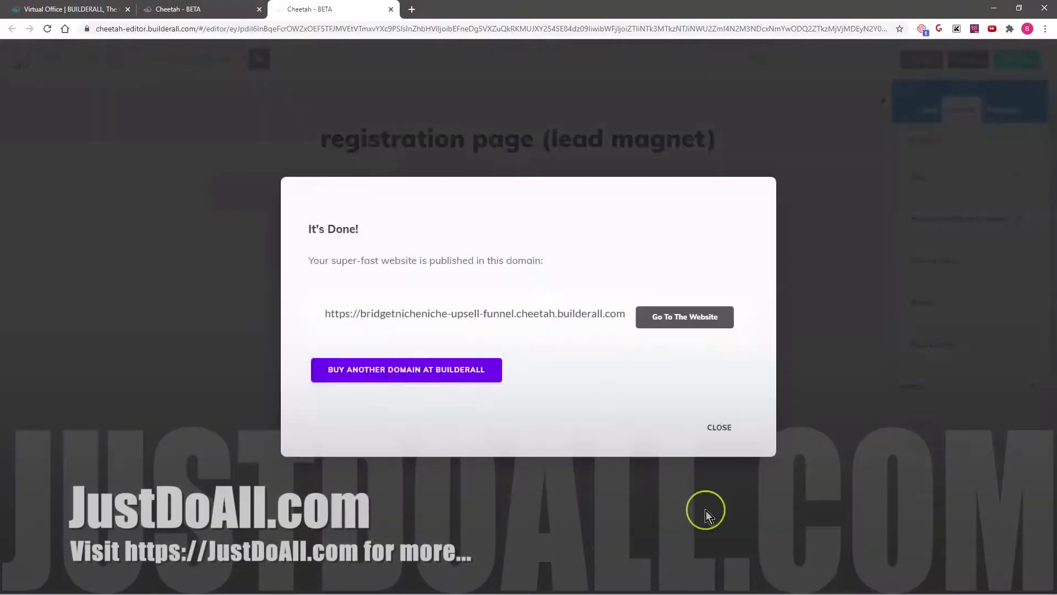
{"action": "left_click", "coordinate": [721, 428]}
{"action": "left_click", "coordinate": [172, 57]}
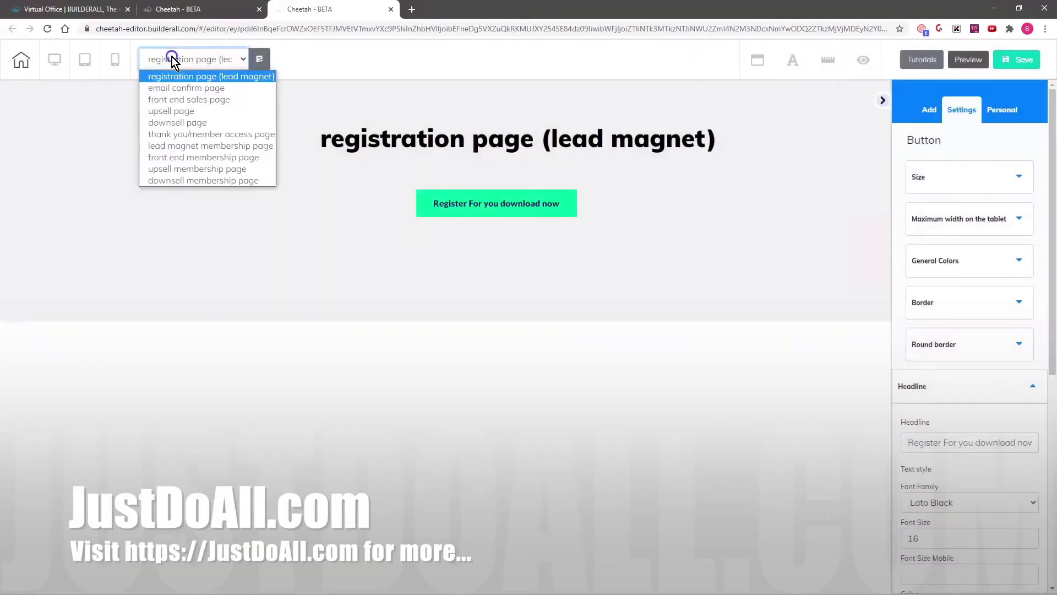
Switch to the email confirm page and place a Title H4 heading below its title.
{"action": "left_click", "coordinate": [192, 90]}
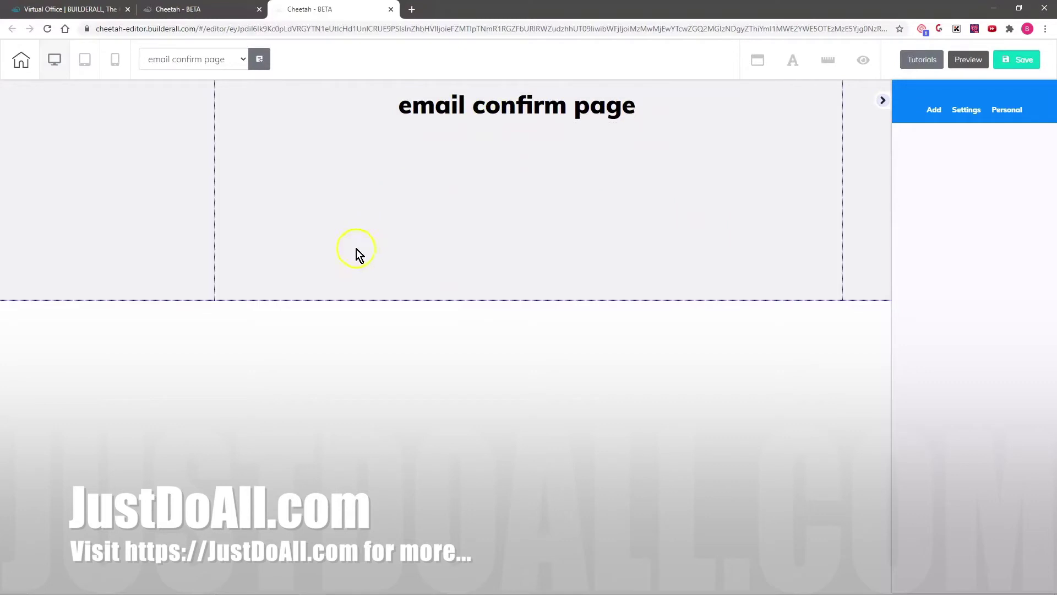
{"action": "left_click", "coordinate": [935, 110]}
{"action": "left_click", "coordinate": [993, 144]}
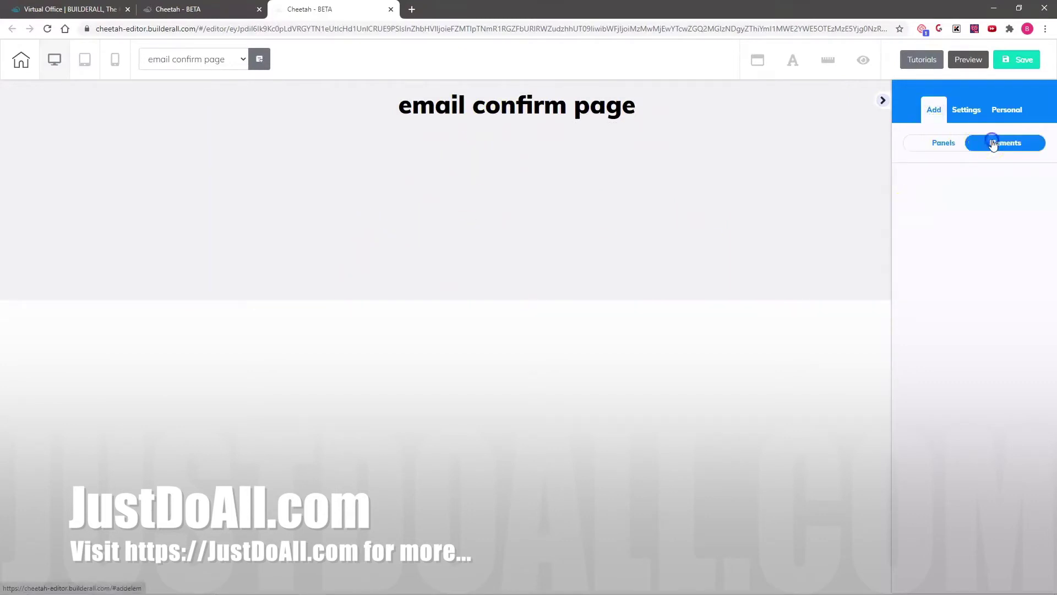
{"action": "left_click", "coordinate": [927, 231]}
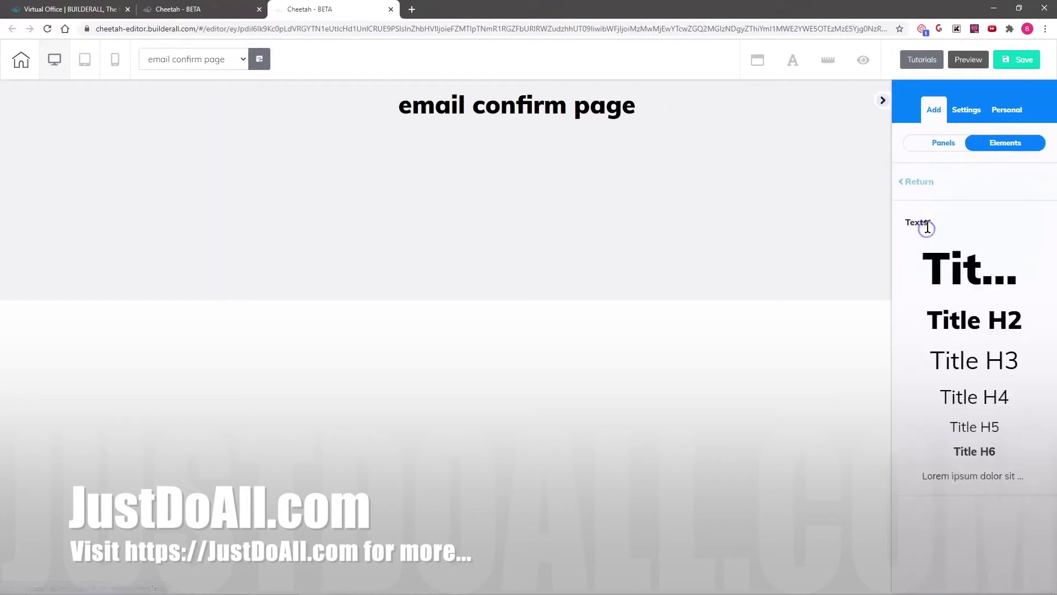
{"action": "left_click_drag", "start_coordinate": [970, 411], "coordinate": [505, 158]}
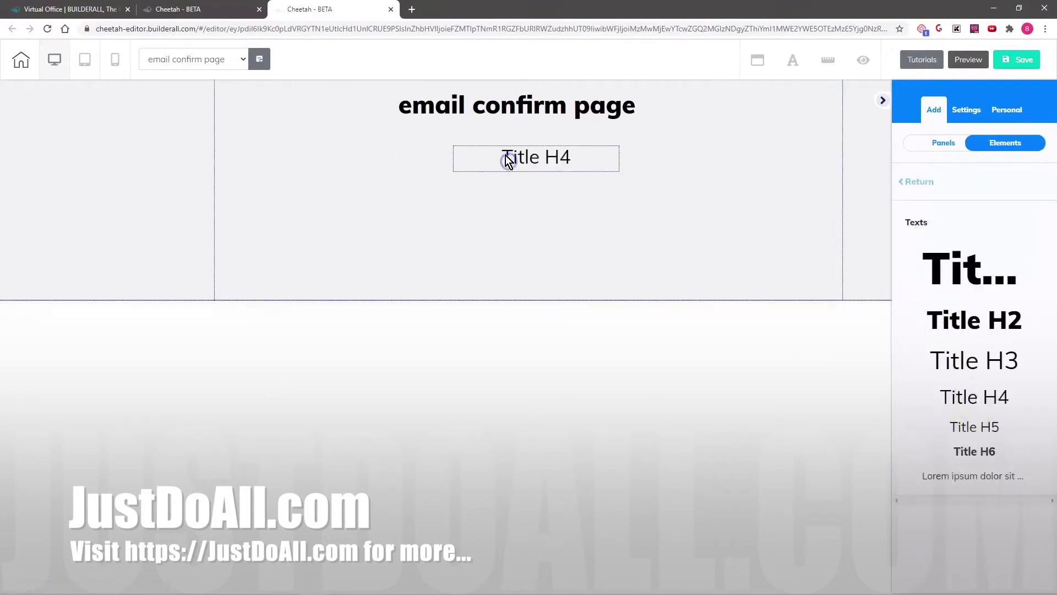
Set the heading to 'You are almost there! Please check your email to confirm your membership!', centre it, and save.
{"action": "left_click", "coordinate": [570, 157]}
{"action": "left_click", "coordinate": [571, 157]}
{"action": "left_click_drag", "start_coordinate": [570, 157], "coordinate": [488, 157]}
{"action": "type", "text": "You are almost there! Please check your email to confirm your membership!"}
{"action": "left_click", "coordinate": [619, 253]}
{"action": "left_click_drag", "start_coordinate": [619, 253], "coordinate": [844, 219]}
{"action": "left_click_drag", "start_coordinate": [653, 179], "coordinate": [539, 174]}
{"action": "left_click", "coordinate": [1019, 60]}
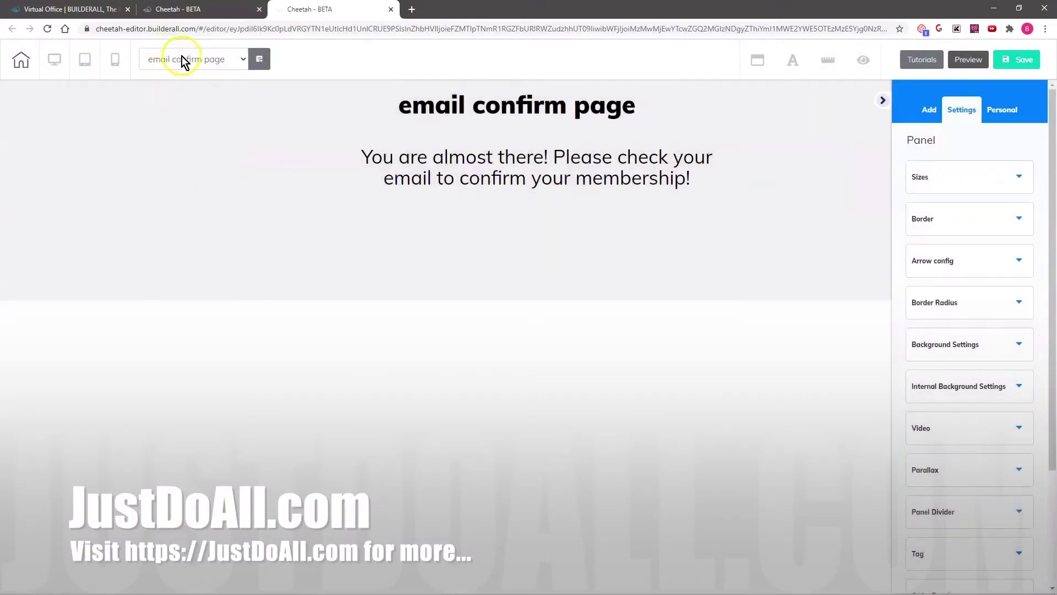
{"action": "left_click", "coordinate": [182, 59]}
Switch to the front end sales page and place a Register Now button under its title.
{"action": "left_click", "coordinate": [188, 99]}
{"action": "left_click", "coordinate": [573, 332]}
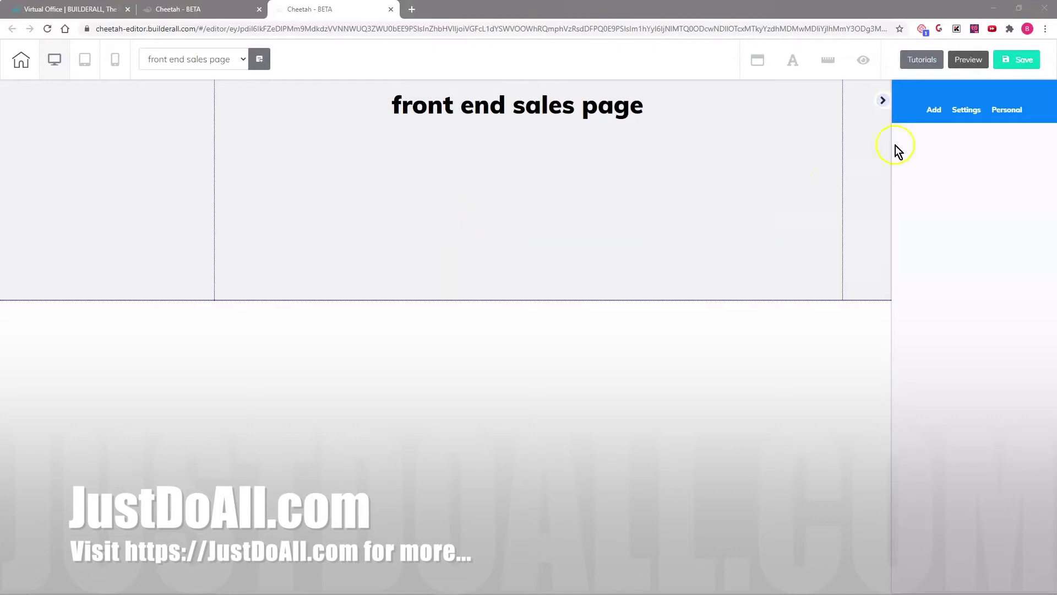
{"action": "left_click", "coordinate": [934, 112]}
{"action": "left_click", "coordinate": [1019, 147]}
{"action": "scroll", "coordinate": [985, 419], "scroll_direction": "down", "scroll_amount": 3}
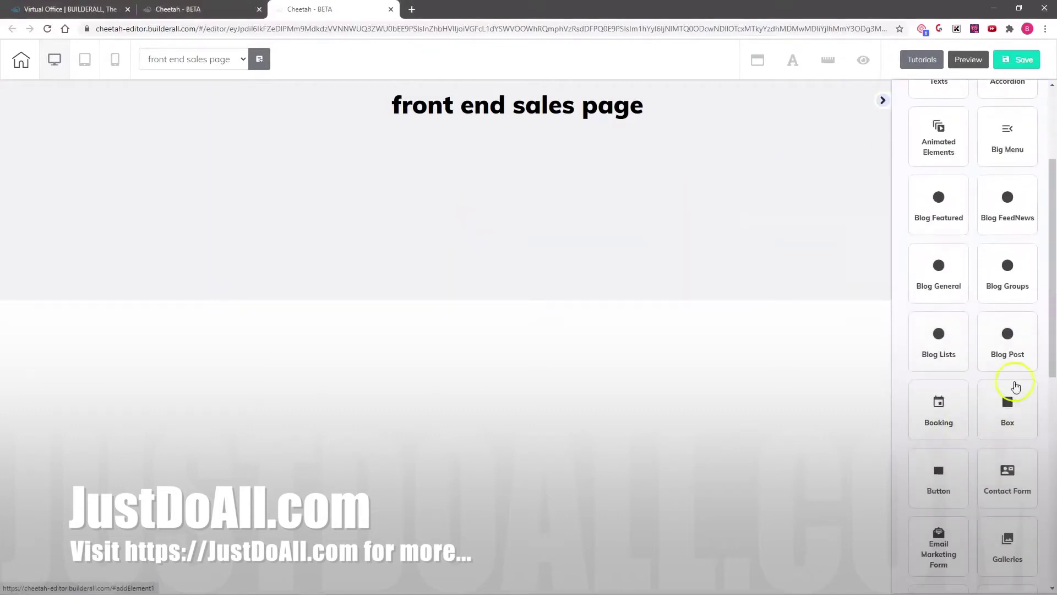
{"action": "left_click", "coordinate": [939, 477]}
{"action": "left_click_drag", "start_coordinate": [975, 278], "coordinate": [499, 157]}
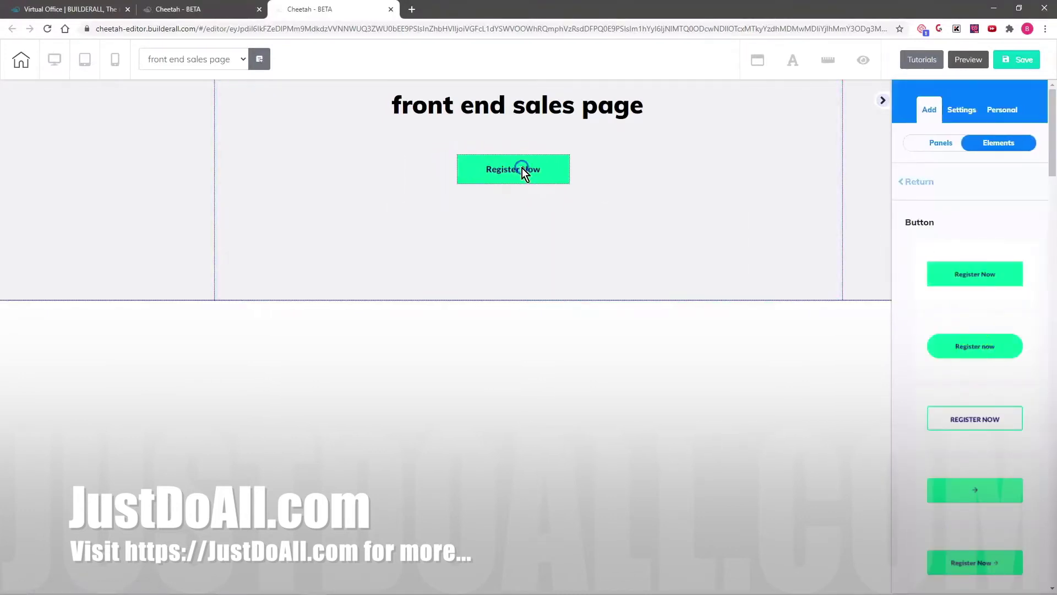
{"action": "left_click", "coordinate": [479, 156]}
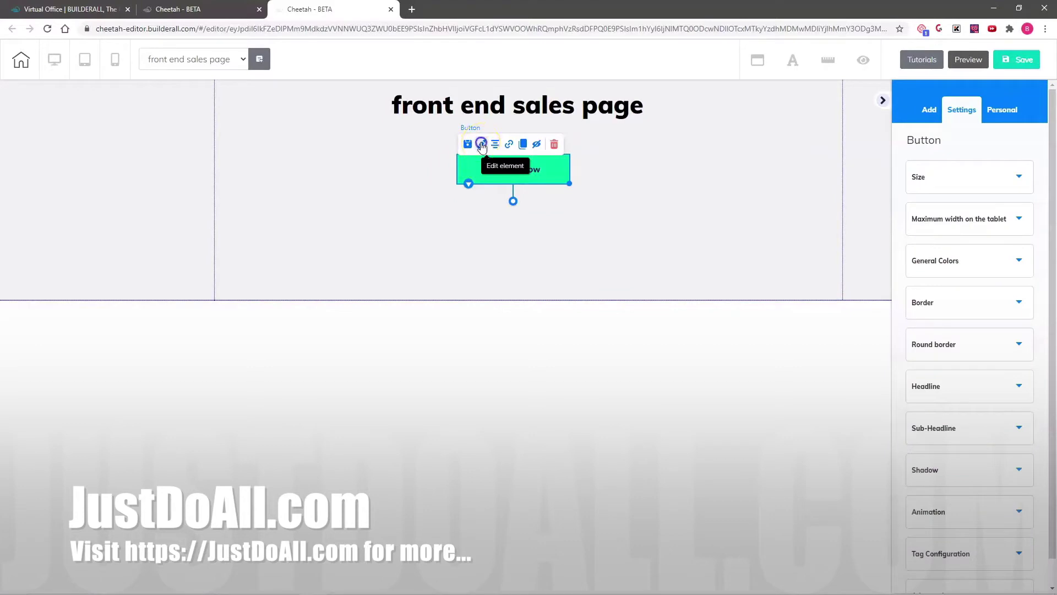
Change the button label to BUY NOW.
{"action": "left_click", "coordinate": [976, 387]}
{"action": "left_click_drag", "start_coordinate": [972, 443], "coordinate": [878, 444]}
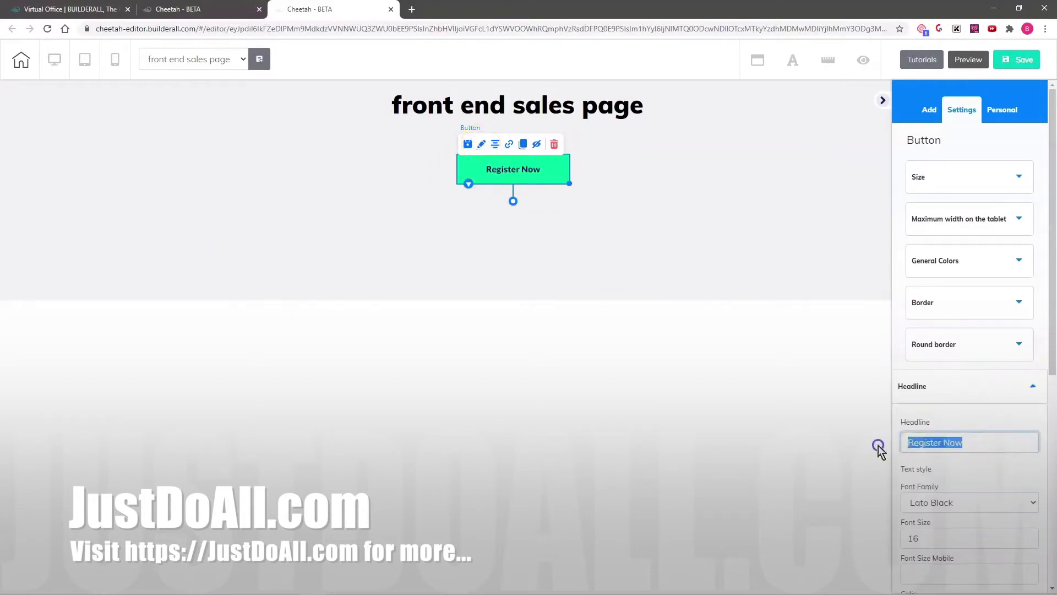
{"action": "type", "text": "BUY NOI"}
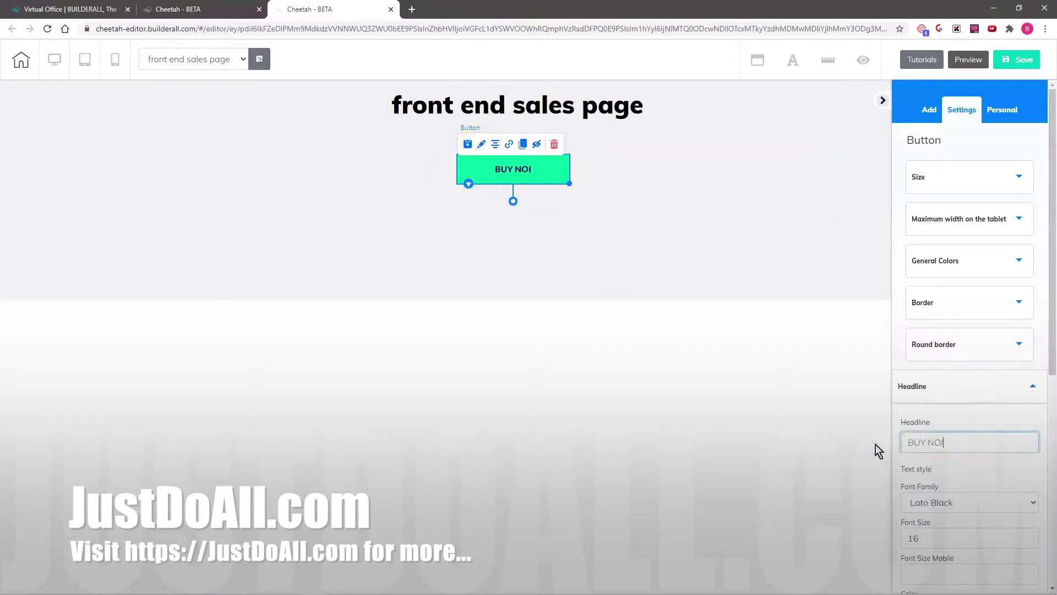
{"action": "key", "text": "BackSpace"}
{"action": "type", "text": "W"}
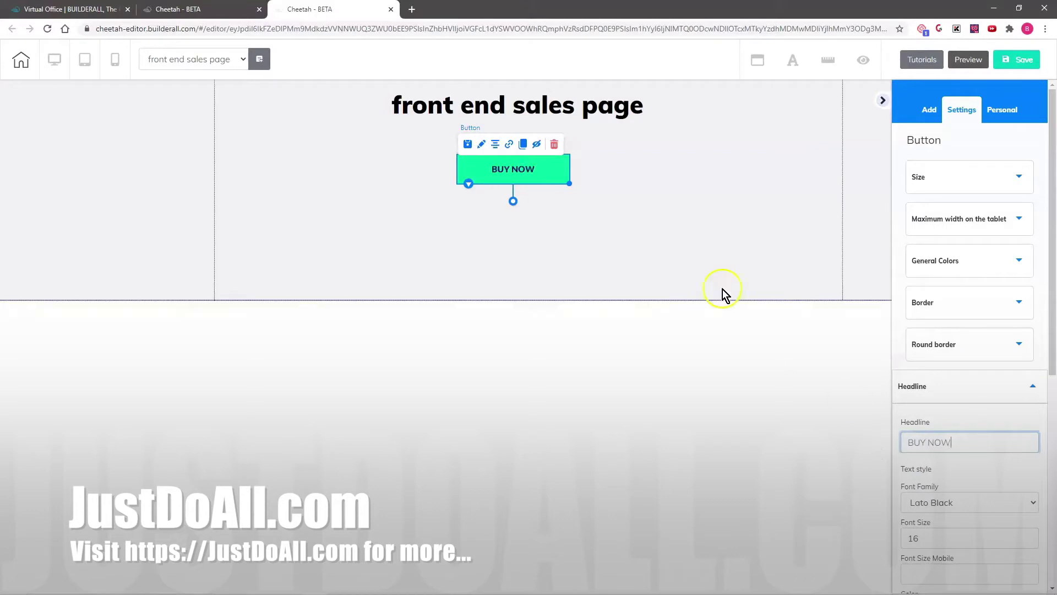
Link BUY NOW to the Front End Product via Supercheckout and save the page.
{"action": "left_click", "coordinate": [507, 147]}
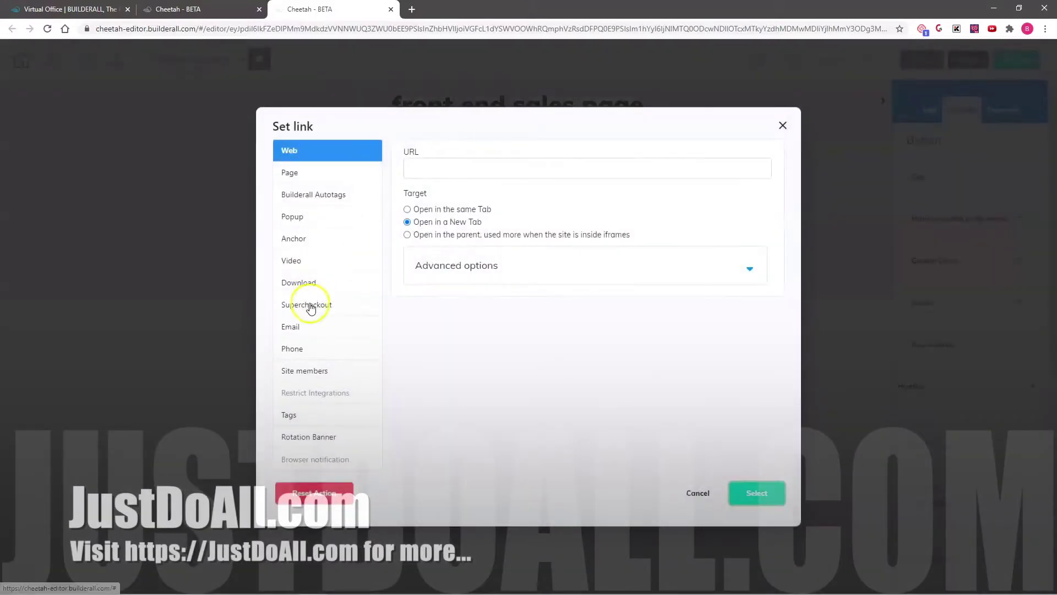
{"action": "left_click", "coordinate": [321, 304]}
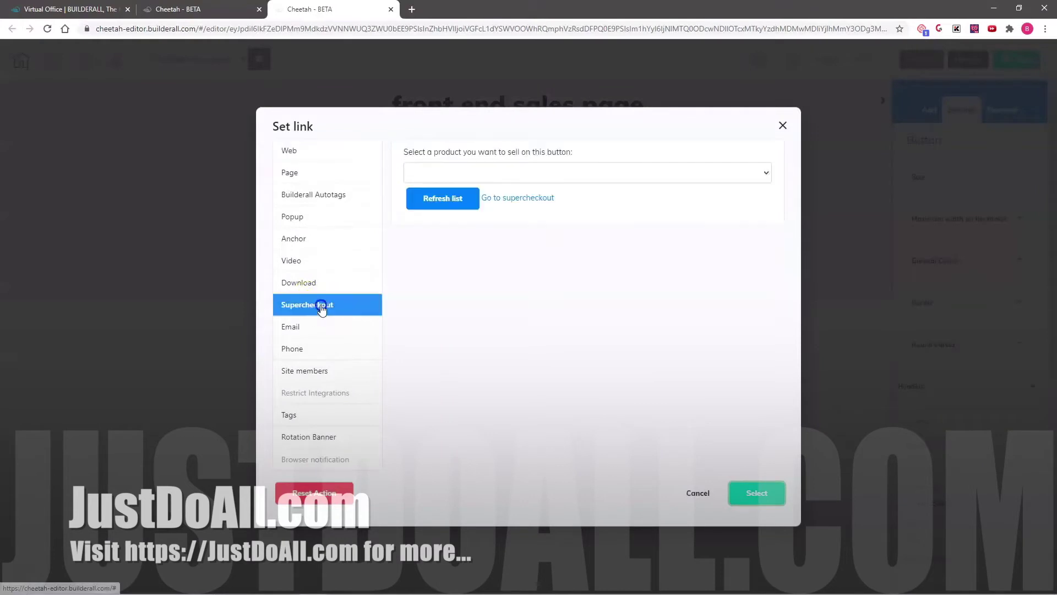
{"action": "left_click", "coordinate": [539, 171]}
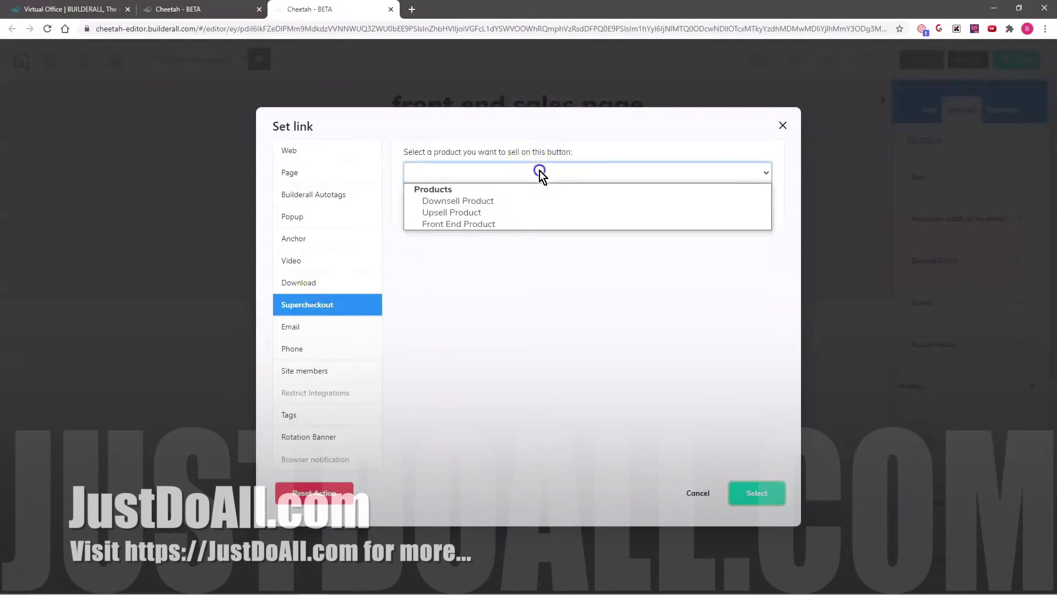
{"action": "left_click", "coordinate": [492, 224]}
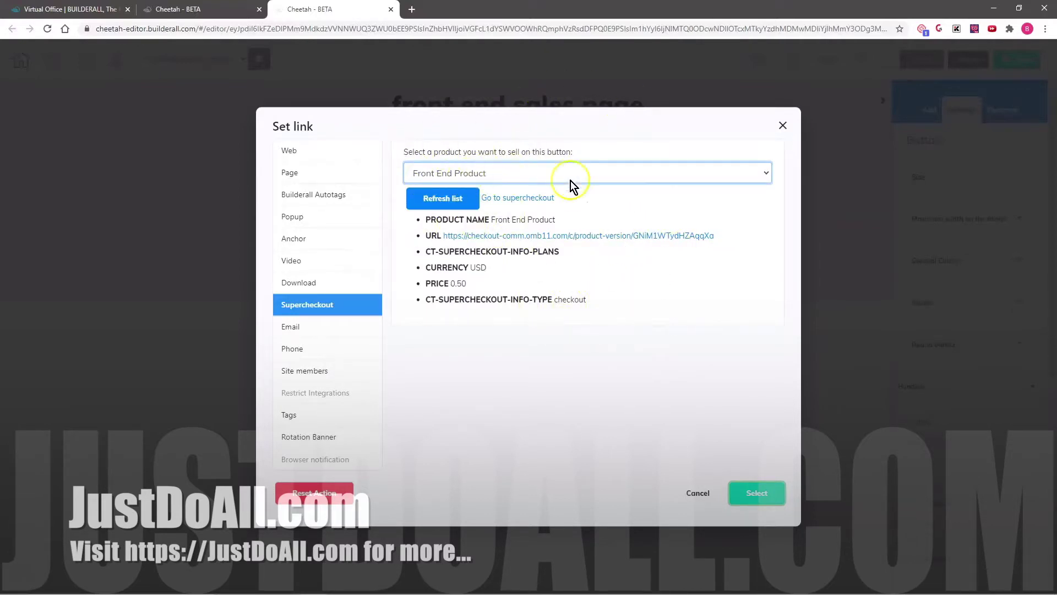
{"action": "left_click", "coordinate": [763, 498]}
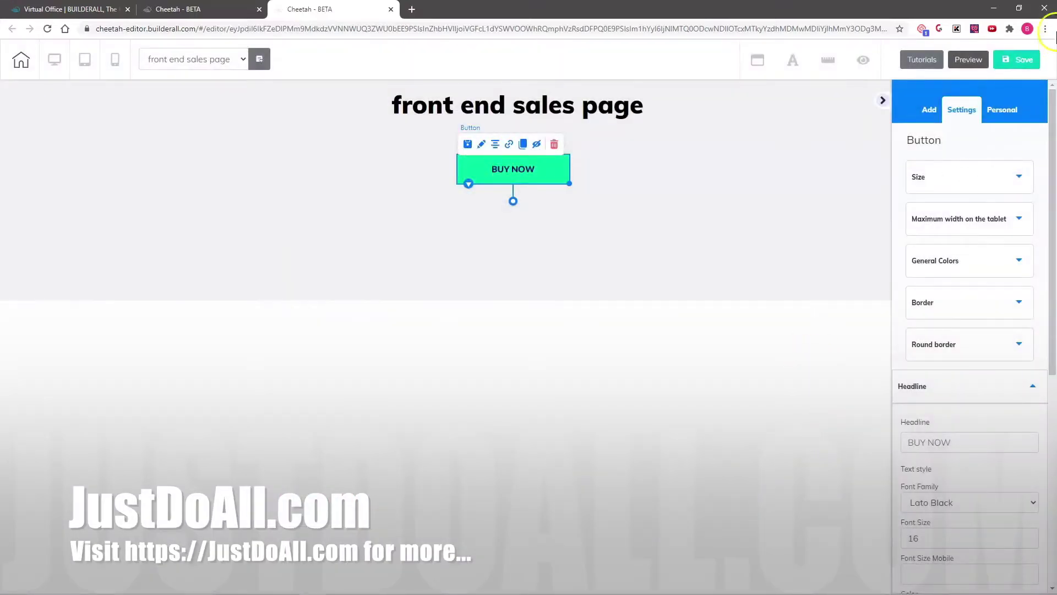
{"action": "left_click", "coordinate": [1024, 56]}
{"action": "left_click", "coordinate": [193, 59]}
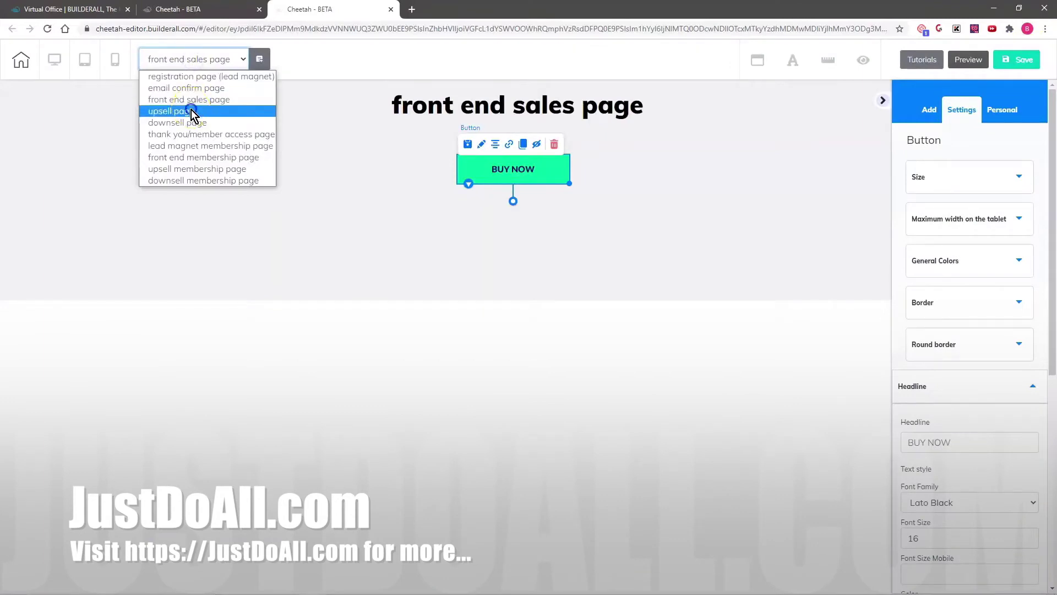
Switch to the upsell page and place a new button under its heading.
{"action": "left_click", "coordinate": [199, 110]}
{"action": "left_click", "coordinate": [581, 329]}
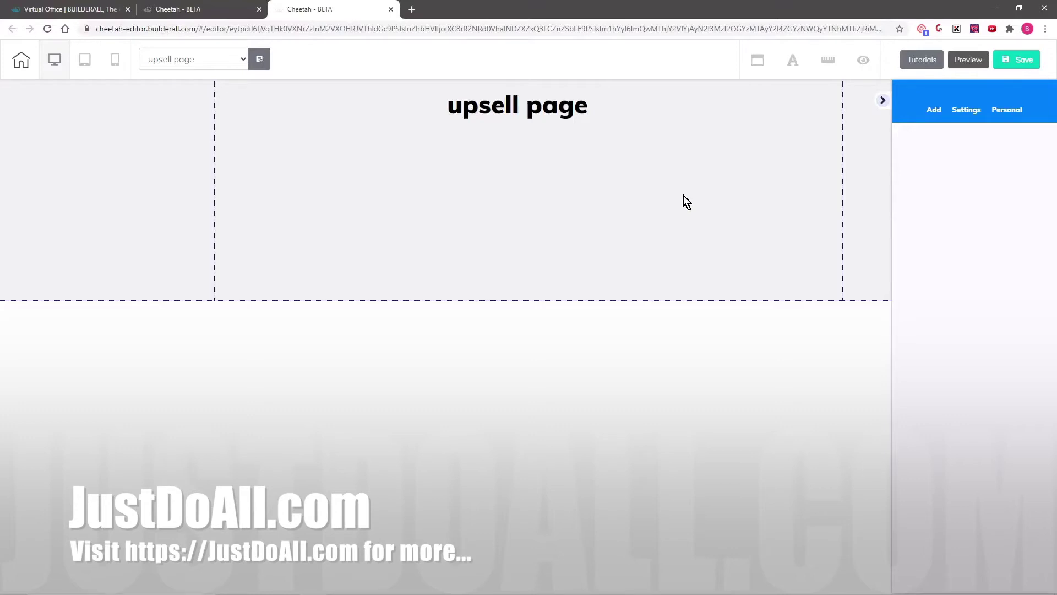
{"action": "left_click", "coordinate": [934, 111]}
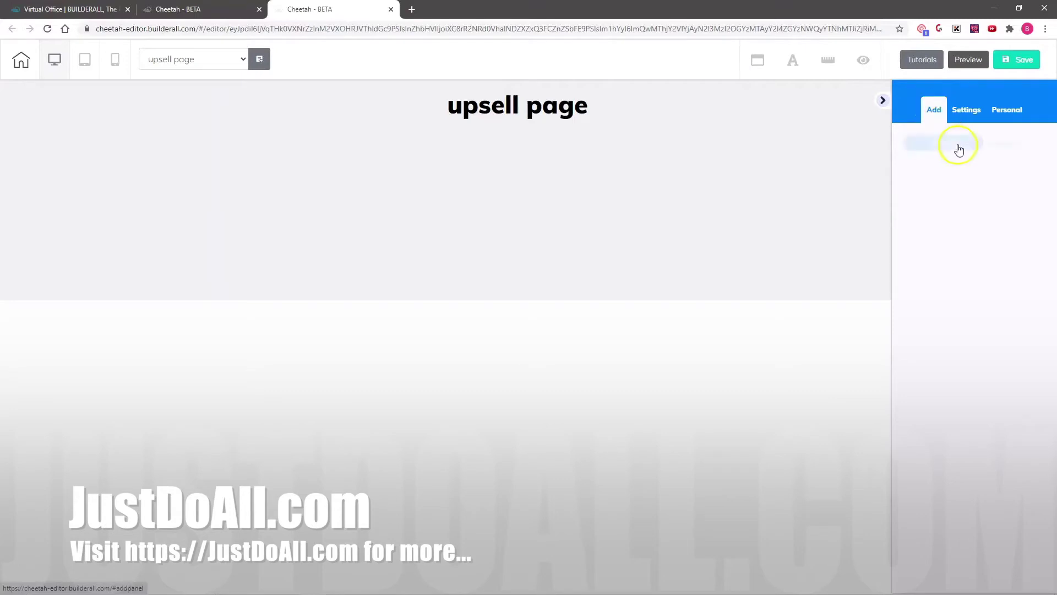
{"action": "scroll", "coordinate": [940, 467], "scroll_direction": "down", "scroll_amount": 5}
{"action": "left_click_drag", "start_coordinate": [939, 361], "coordinate": [497, 176]}
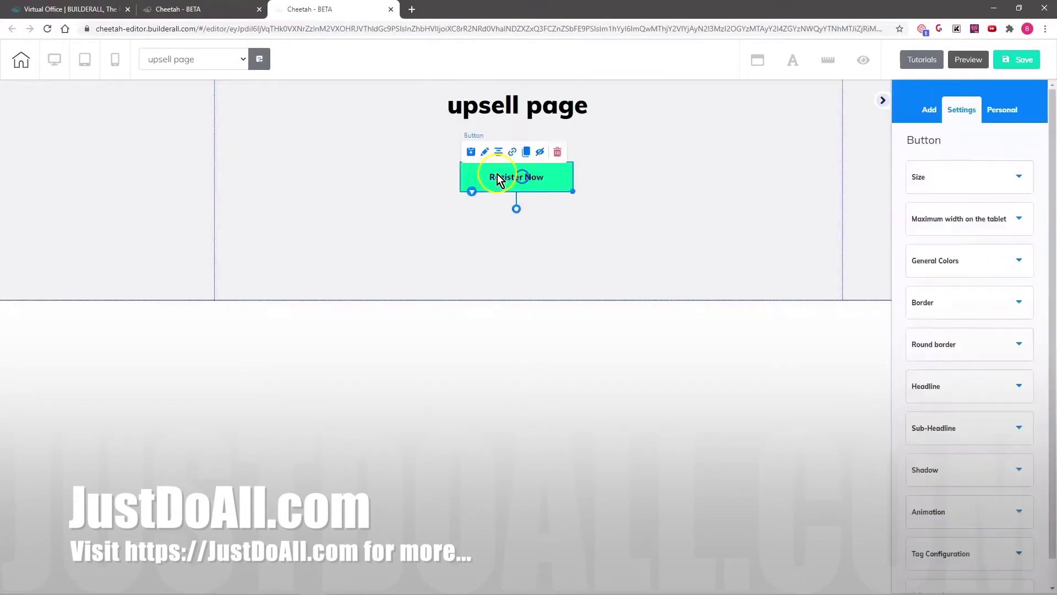
{"action": "left_click", "coordinate": [489, 175]}
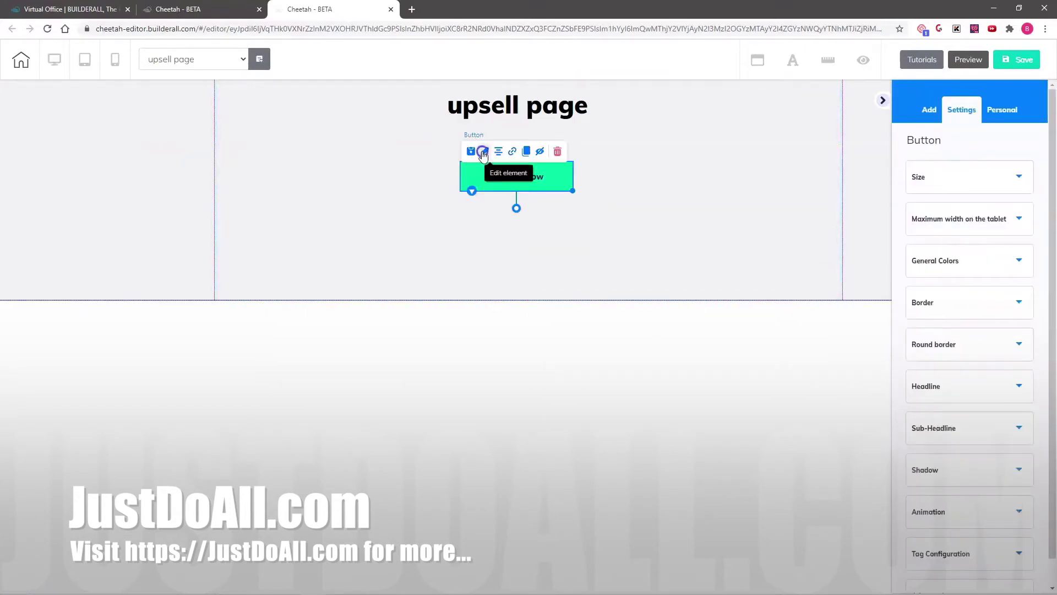
Label the button BUY NOW and link it to the Upsell Product via Supercheckout.
{"action": "left_click", "coordinate": [986, 385]}
{"action": "left_click_drag", "start_coordinate": [965, 442], "coordinate": [887, 438]}
{"action": "type", "text": "BUY NOW"}
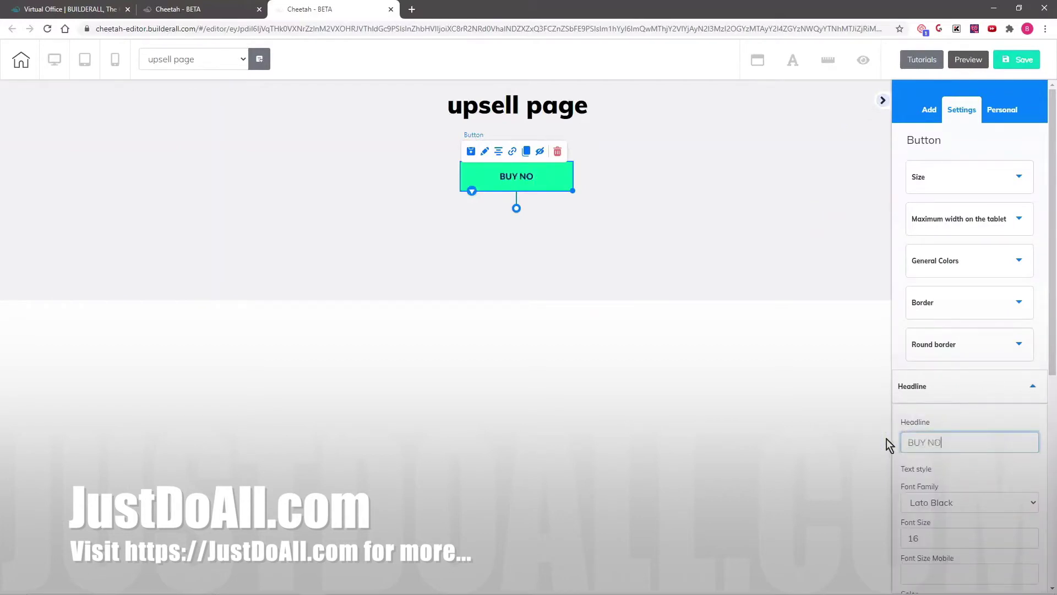
{"action": "left_click", "coordinate": [513, 152]}
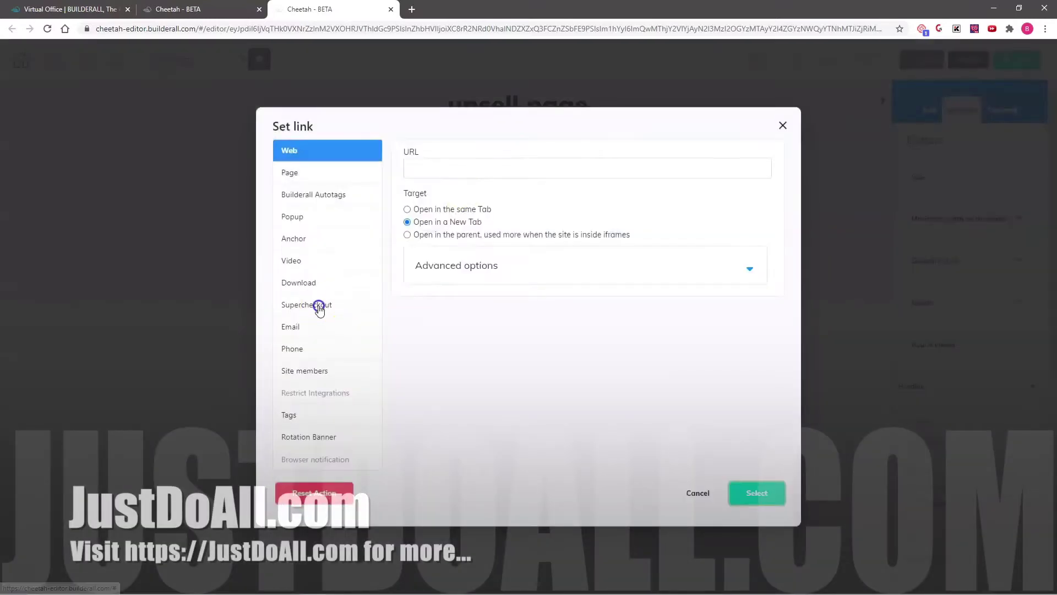
{"action": "left_click", "coordinate": [316, 304]}
{"action": "left_click", "coordinate": [537, 173]}
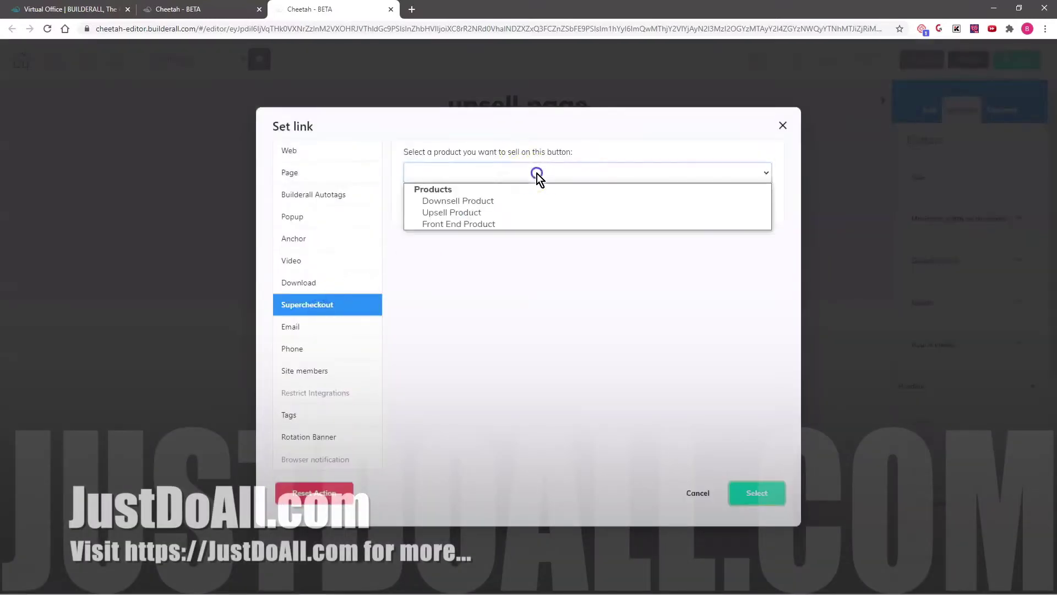
{"action": "left_click", "coordinate": [498, 212]}
{"action": "left_click", "coordinate": [756, 493]}
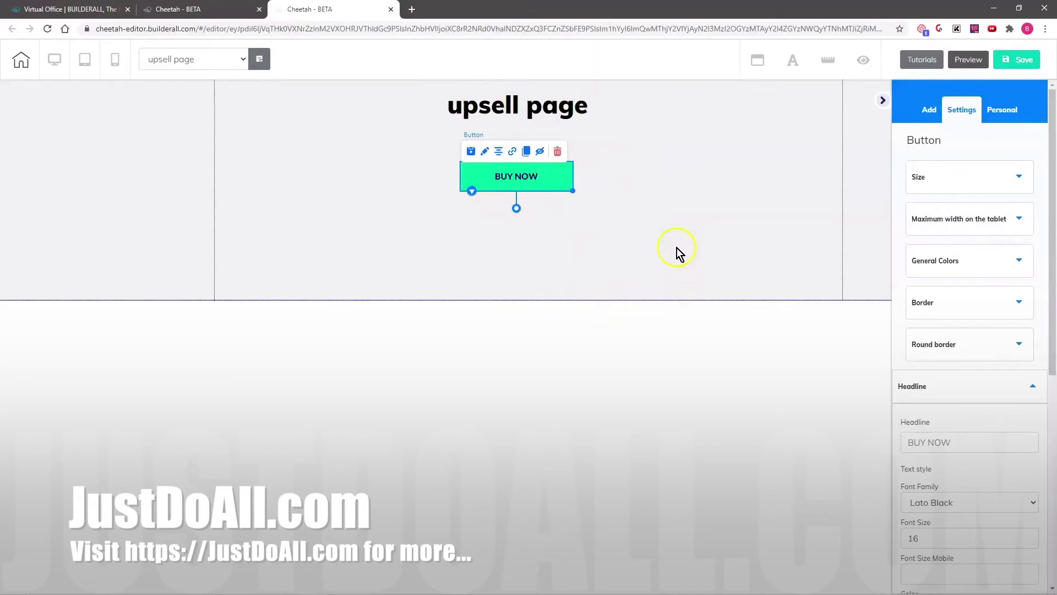
Place a second button centred beneath BUY NOW.
{"action": "left_click", "coordinate": [933, 110]}
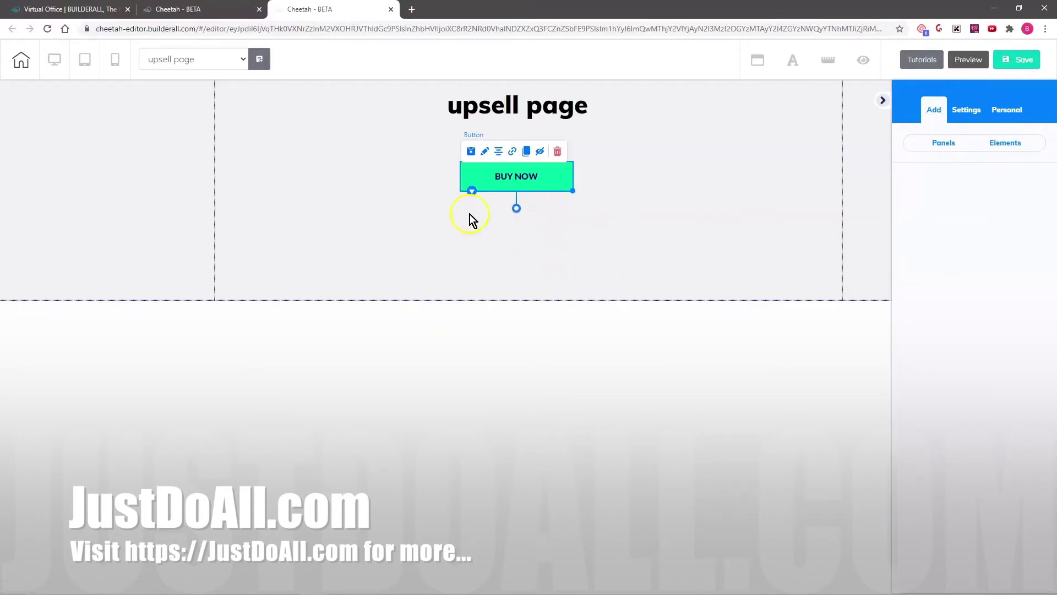
{"action": "left_click", "coordinate": [1006, 145]}
{"action": "left_click_drag", "start_coordinate": [974, 273], "coordinate": [527, 253]}
{"action": "left_click_drag", "start_coordinate": [505, 204], "coordinate": [518, 218]}
{"action": "left_click", "coordinate": [518, 219]}
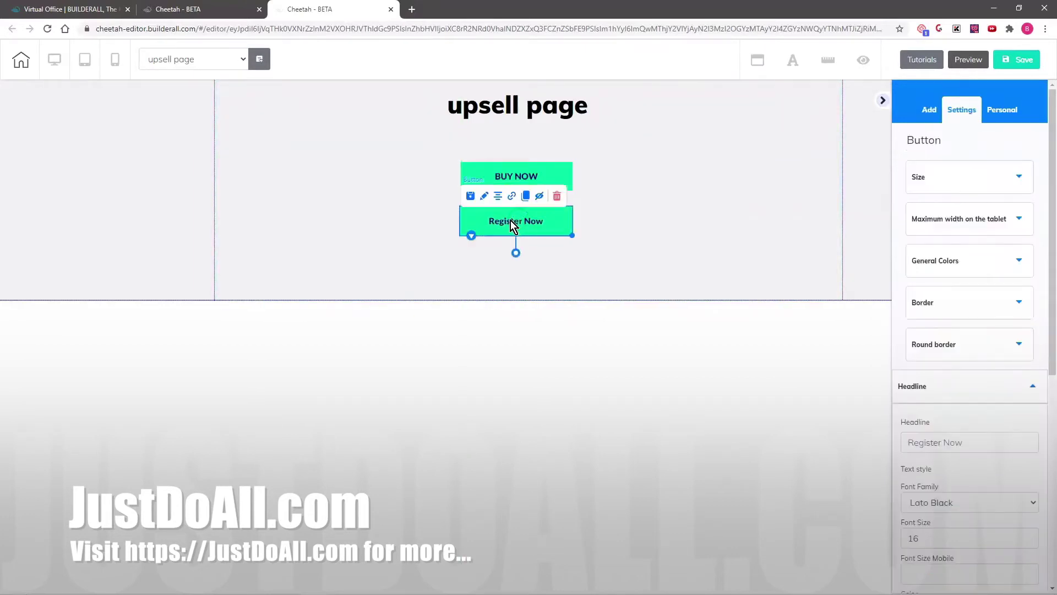
Relabel the second button 'No thank you' with font size 12 and near-black text.
{"action": "left_click_drag", "start_coordinate": [991, 442], "coordinate": [890, 442]}
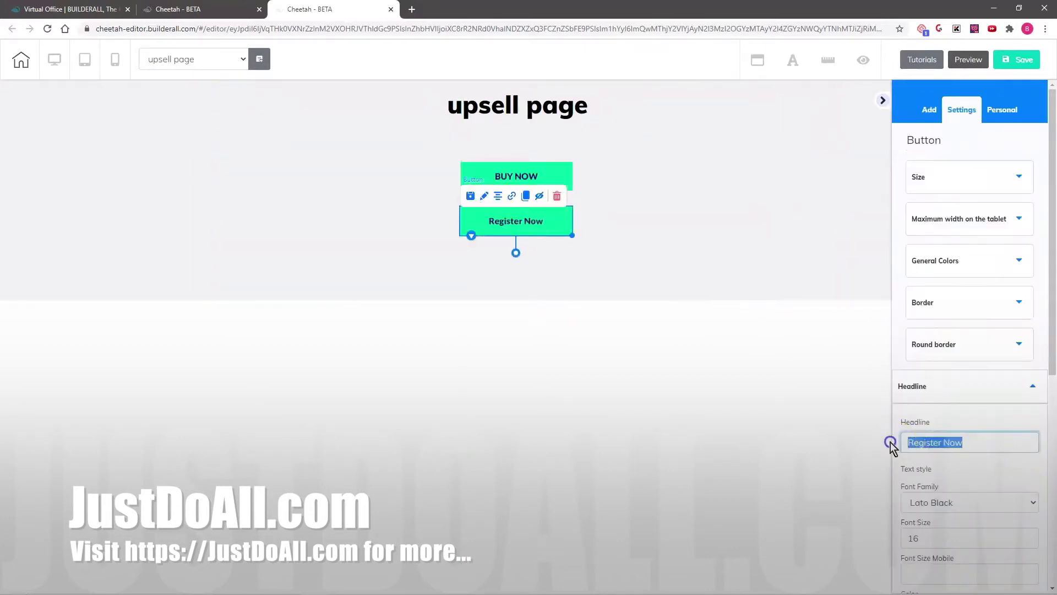
{"action": "type", "text": "No thank you"}
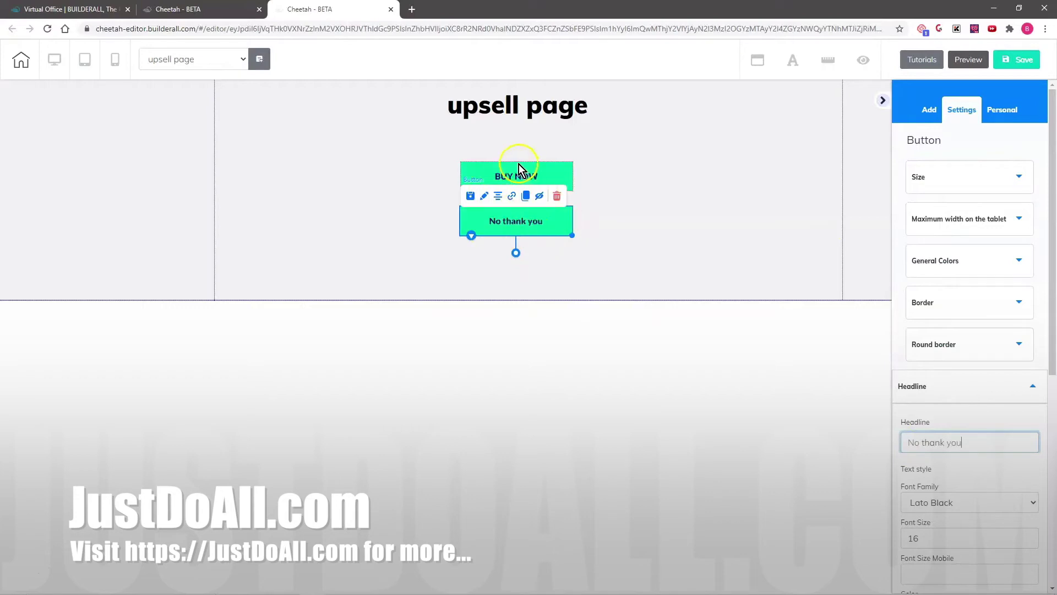
{"action": "scroll", "coordinate": [1012, 418], "scroll_direction": "down", "scroll_amount": 5}
{"action": "left_click", "coordinate": [1032, 267]}
{"action": "left_click", "coordinate": [1032, 268]}
{"action": "left_click", "coordinate": [1032, 267]}
{"action": "left_click", "coordinate": [1032, 268]}
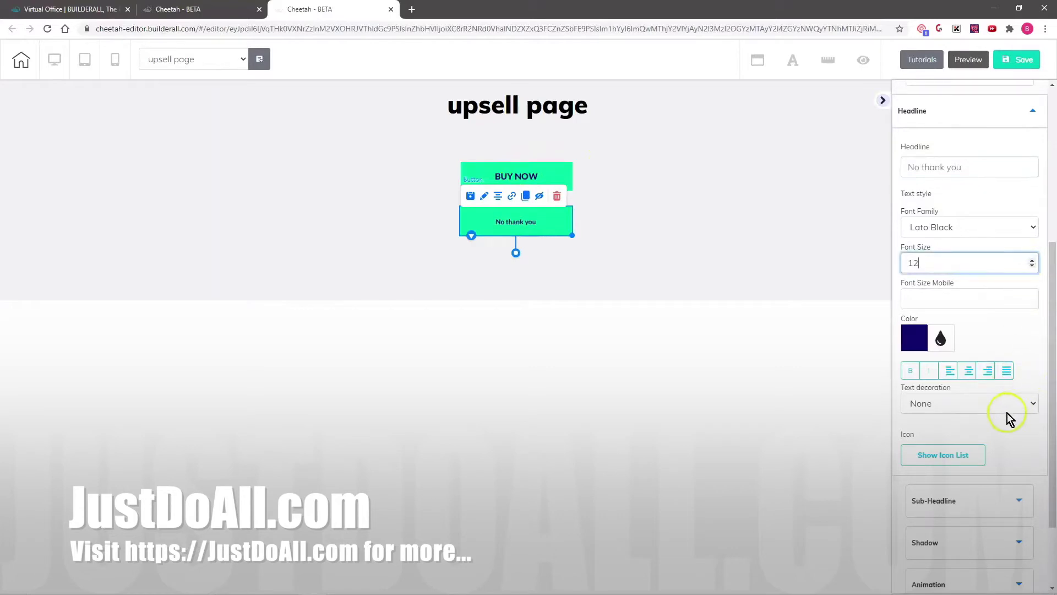
{"action": "scroll", "coordinate": [1010, 417], "scroll_direction": "down", "scroll_amount": 2}
{"action": "scroll", "coordinate": [994, 468], "scroll_direction": "up", "scroll_amount": 3}
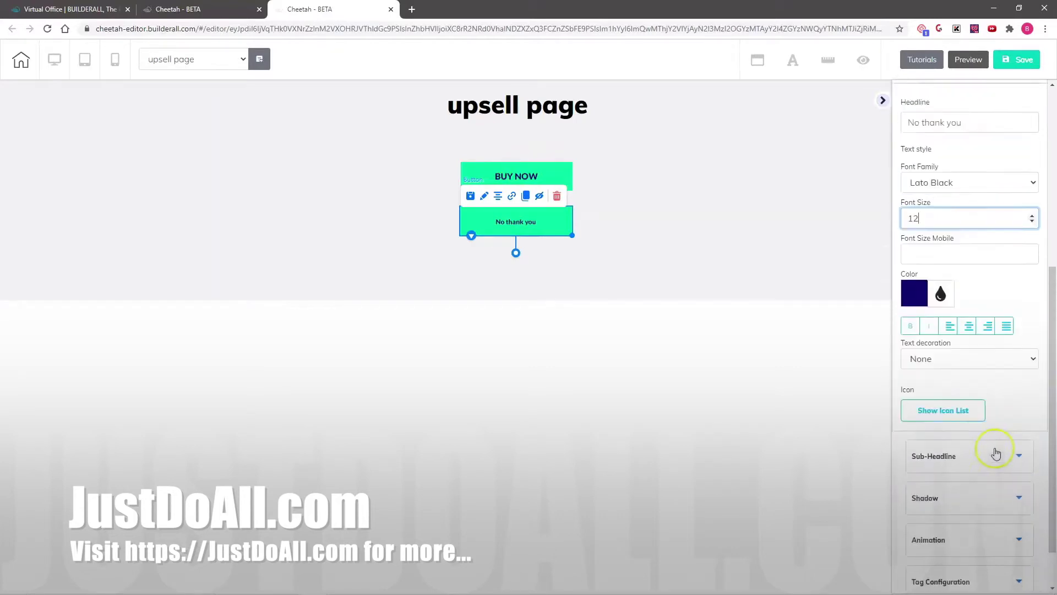
{"action": "left_click", "coordinate": [916, 406]}
{"action": "left_click_drag", "start_coordinate": [954, 498], "coordinate": [894, 522]}
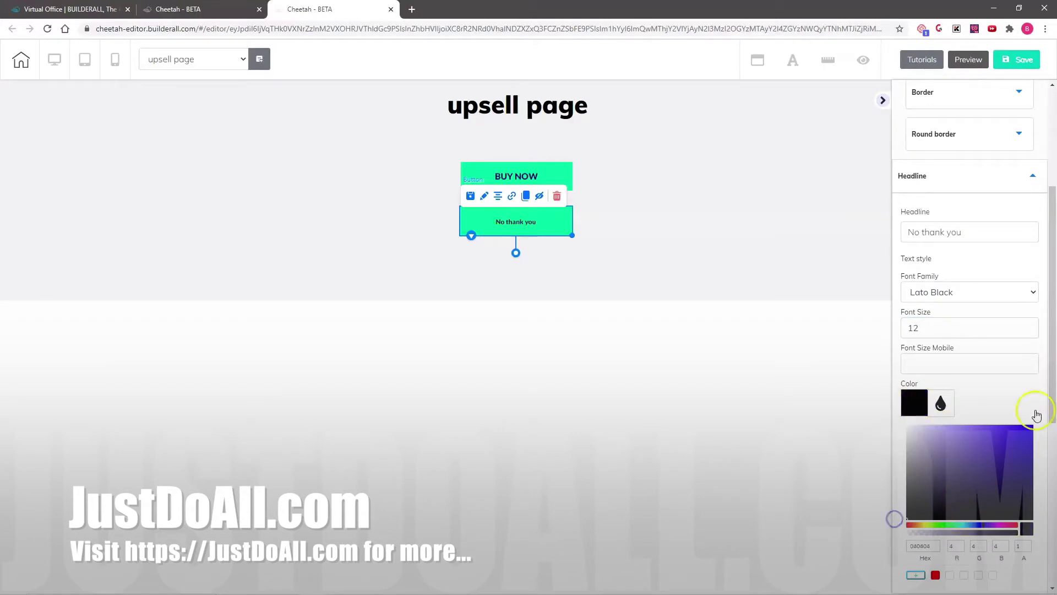
Make the button background fully transparent and nudge it slightly up.
{"action": "scroll", "coordinate": [1019, 396], "scroll_direction": "up", "scroll_amount": 4}
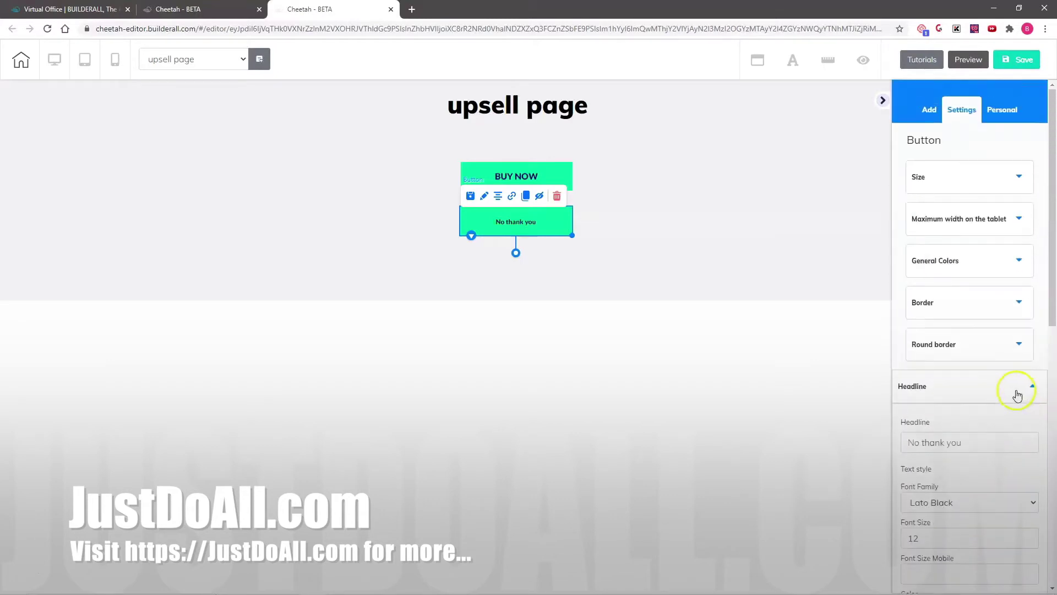
{"action": "left_click", "coordinate": [956, 266]}
{"action": "left_click", "coordinate": [912, 357]}
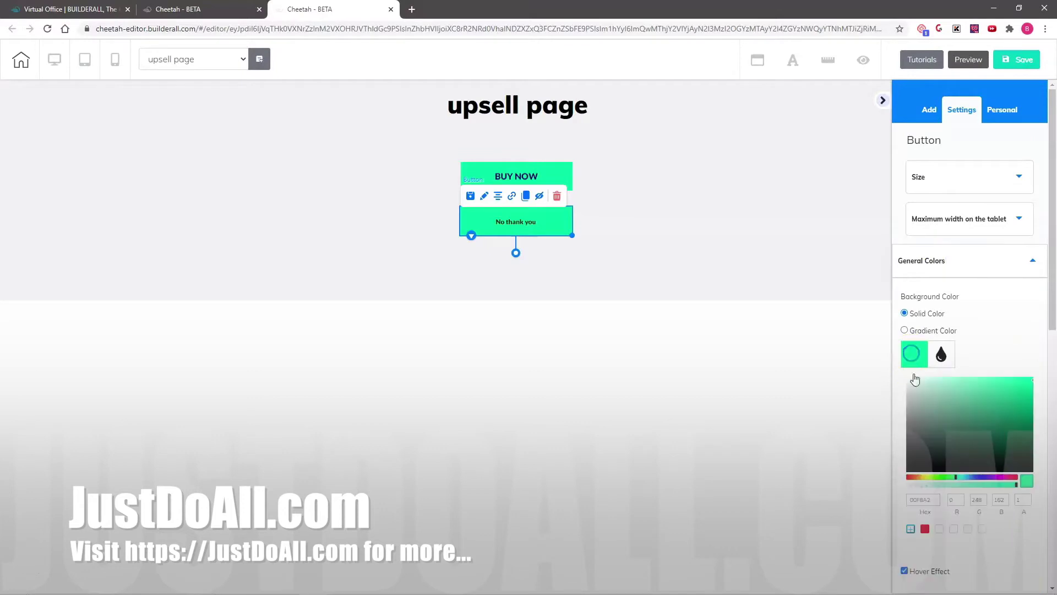
{"action": "left_click_drag", "start_coordinate": [991, 487], "coordinate": [904, 487]}
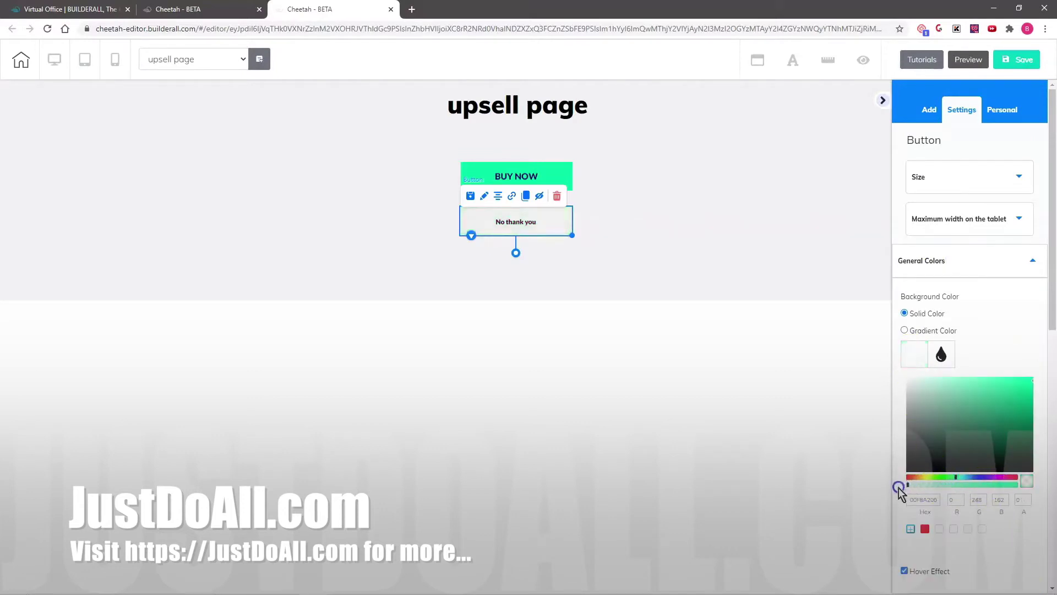
{"action": "left_click", "coordinate": [612, 263]}
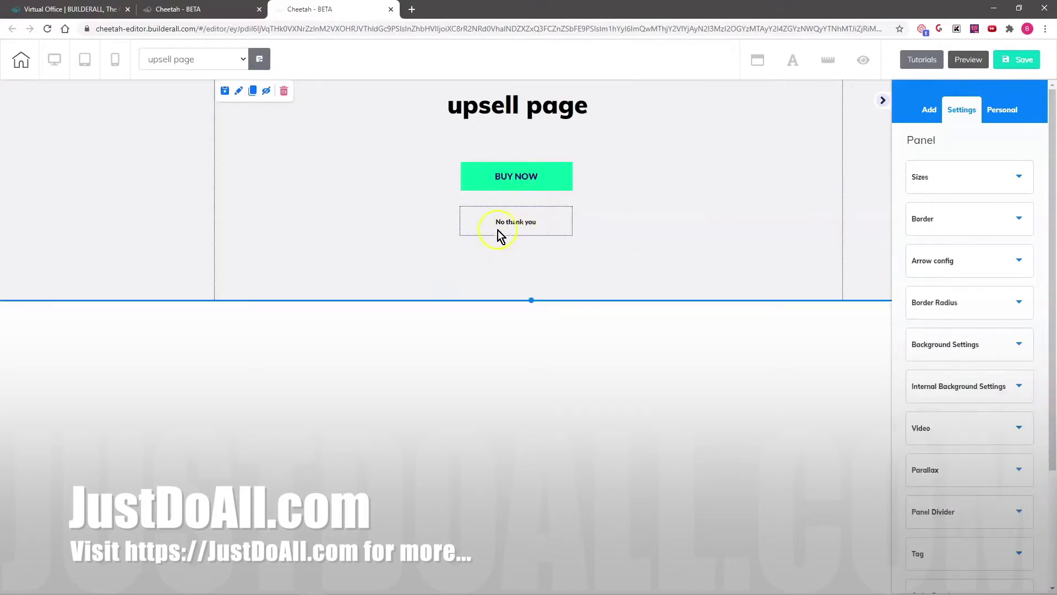
{"action": "left_click_drag", "start_coordinate": [515, 226], "coordinate": [514, 215]}
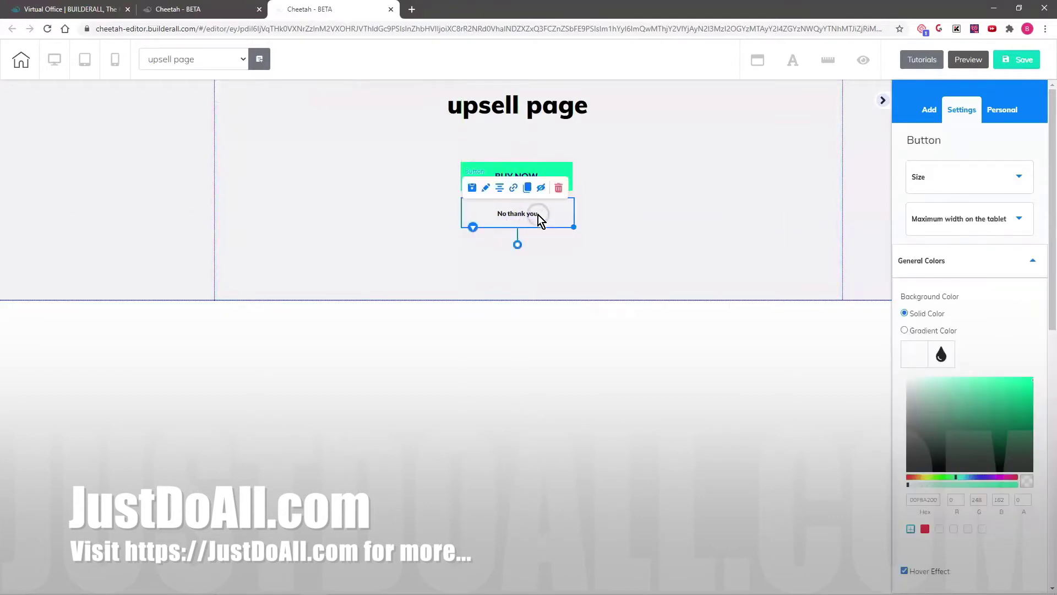
Link the No thank you button to the downsell page and save the upsell page.
{"action": "left_click", "coordinate": [513, 188]}
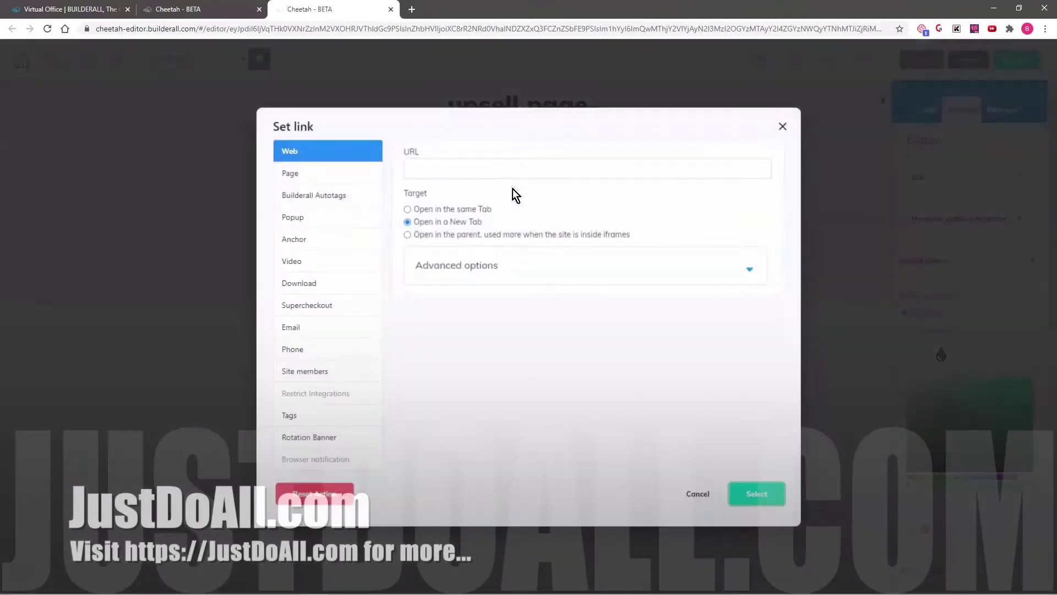
{"action": "left_click", "coordinate": [320, 176]}
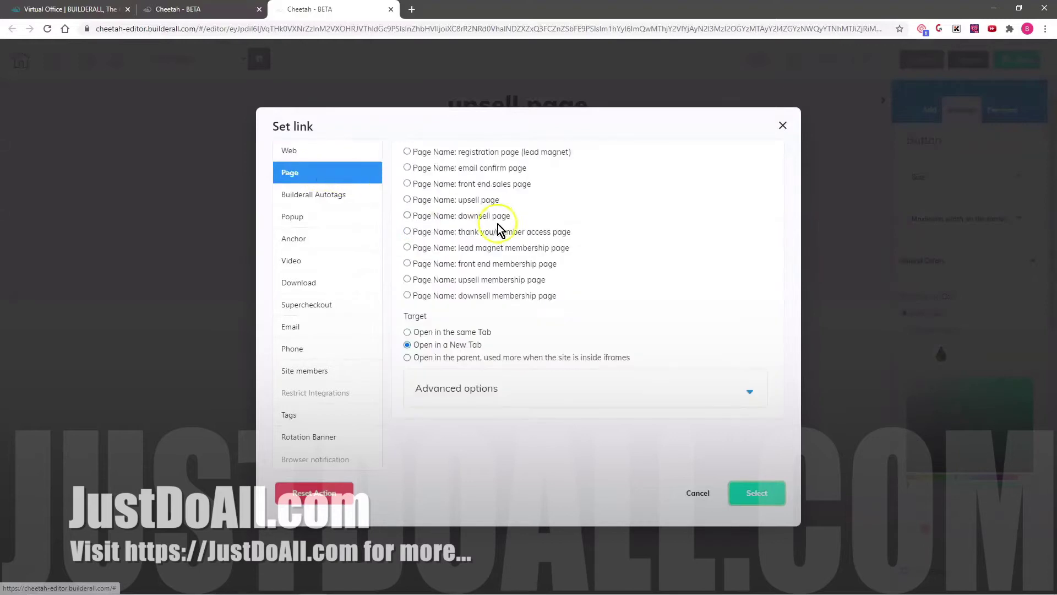
{"action": "left_click", "coordinate": [470, 222]}
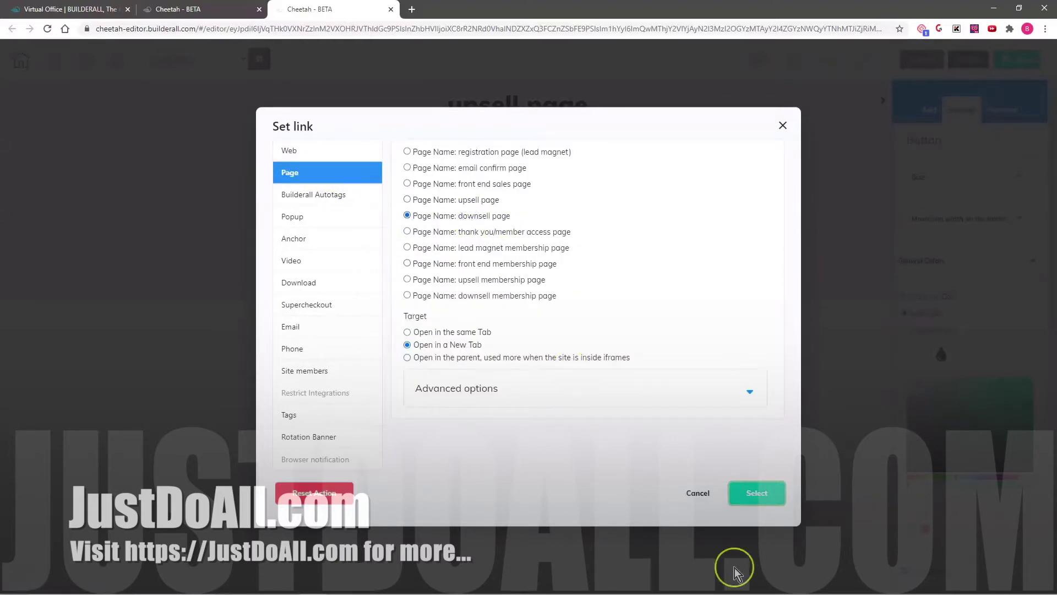
{"action": "left_click", "coordinate": [758, 498]}
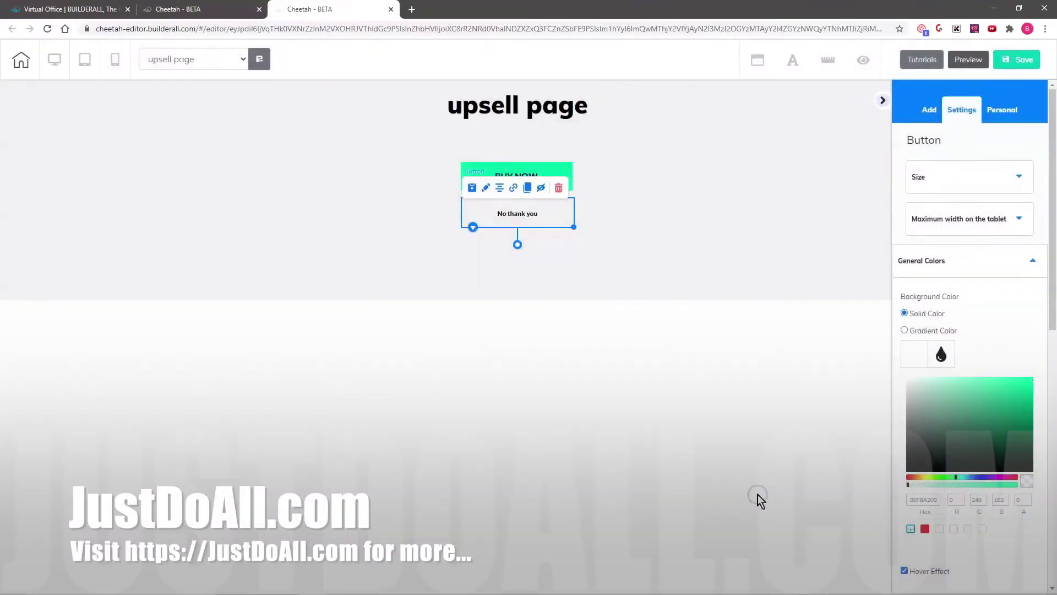
{"action": "left_click", "coordinate": [1004, 62]}
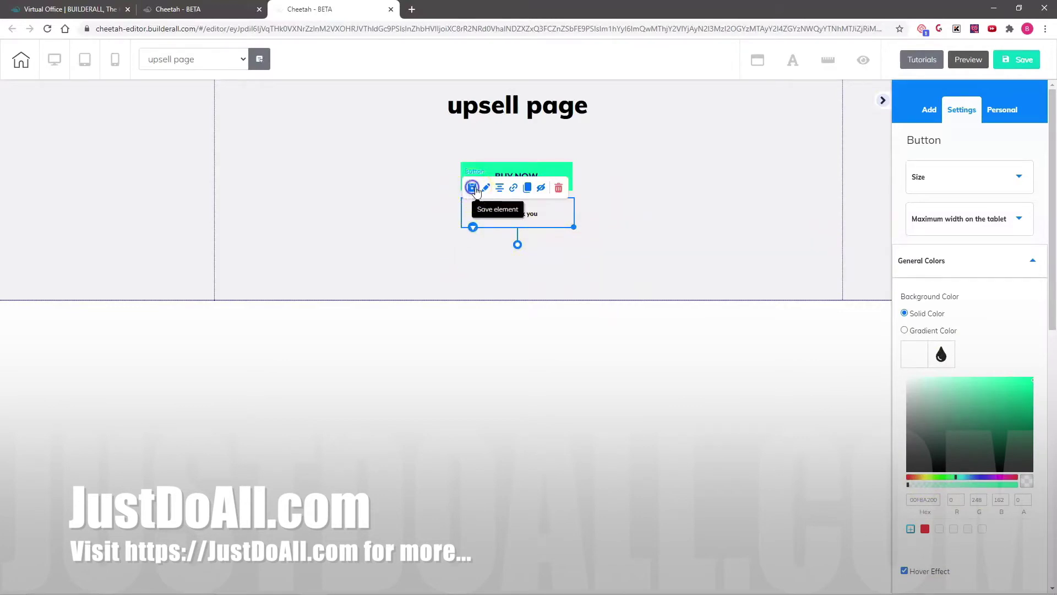
Save the No thank you button as a personal reusable element.
{"action": "left_click", "coordinate": [472, 188]}
{"action": "left_click", "coordinate": [459, 284]}
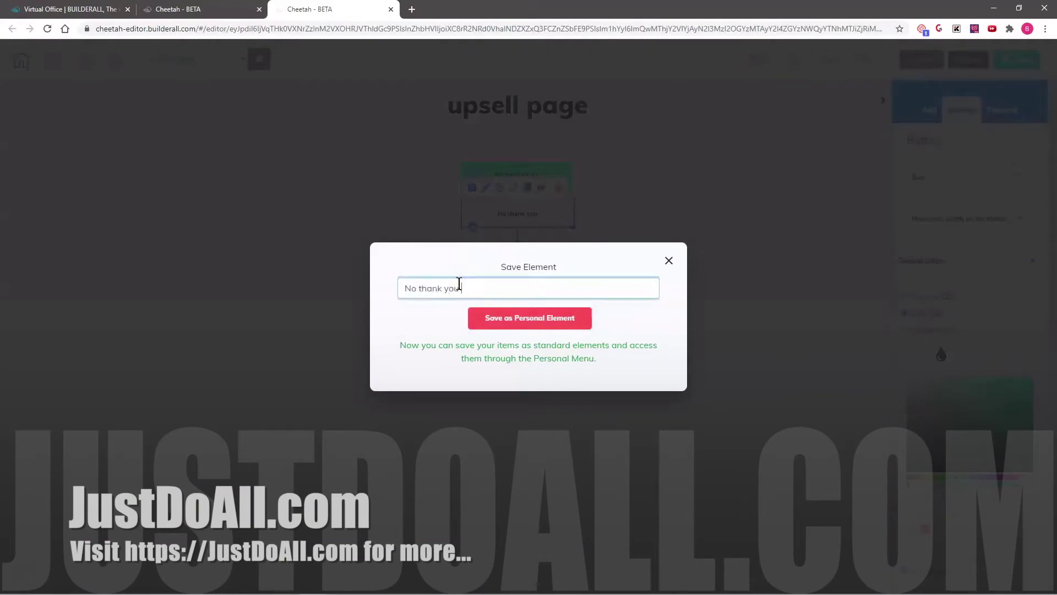
{"action": "left_click", "coordinate": [537, 324]}
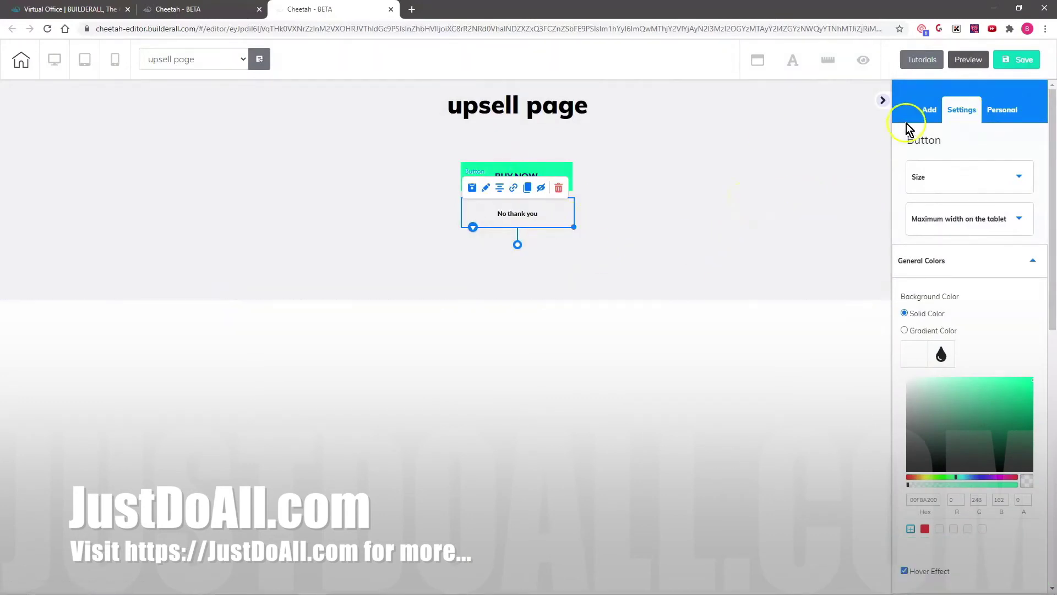
Save the upsell page and publish the site.
{"action": "left_click", "coordinate": [1023, 61]}
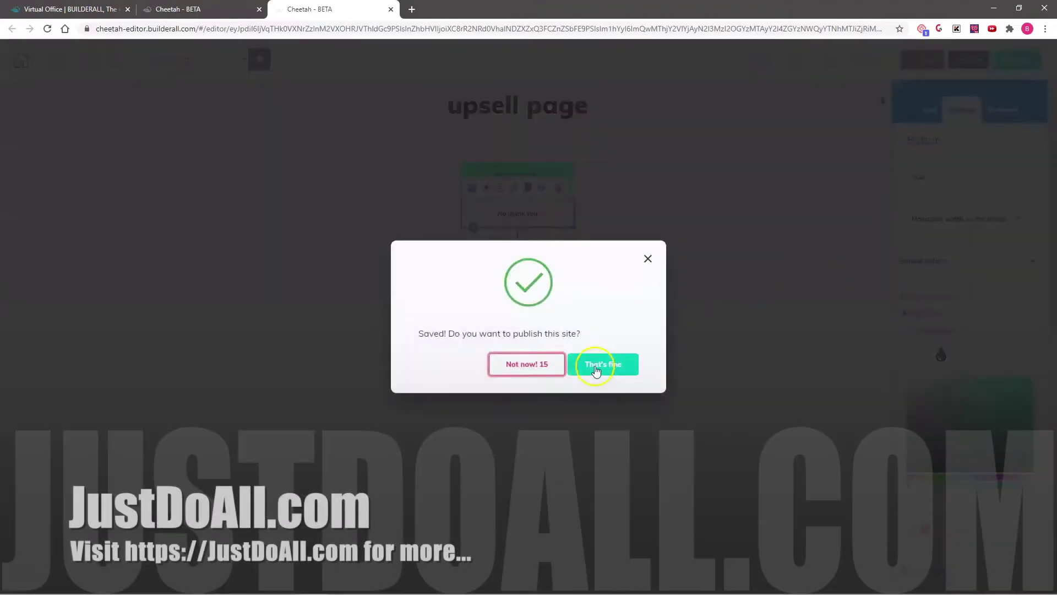
{"action": "left_click", "coordinate": [598, 365]}
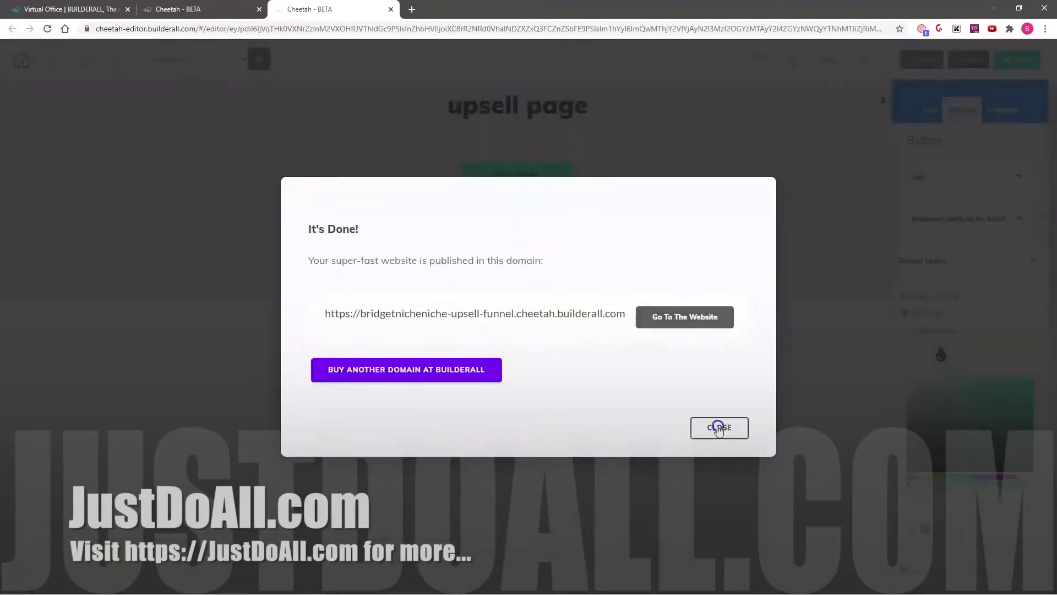
{"action": "left_click", "coordinate": [716, 427]}
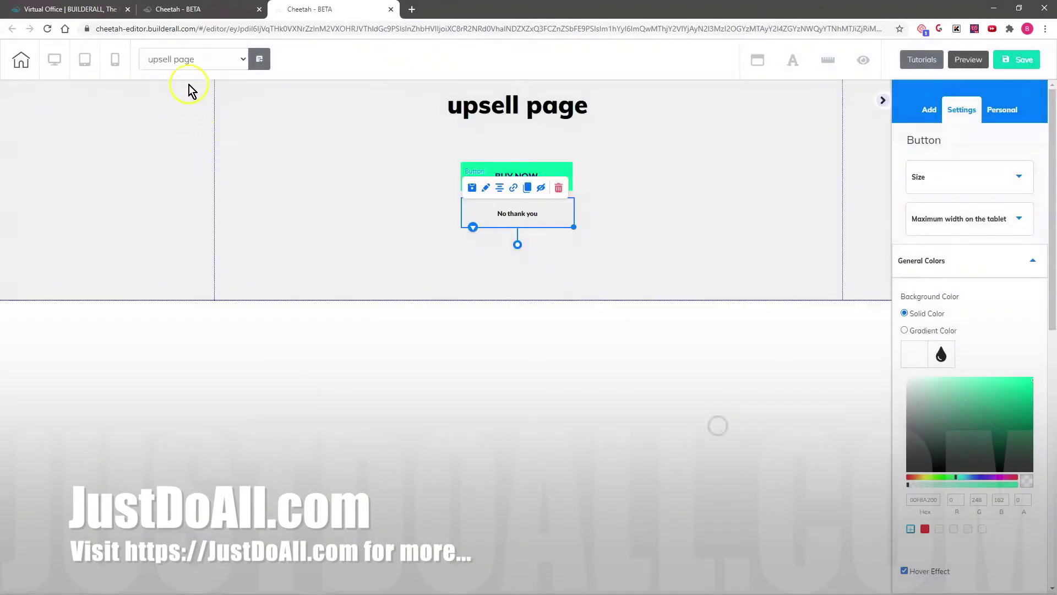
{"action": "left_click", "coordinate": [181, 58]}
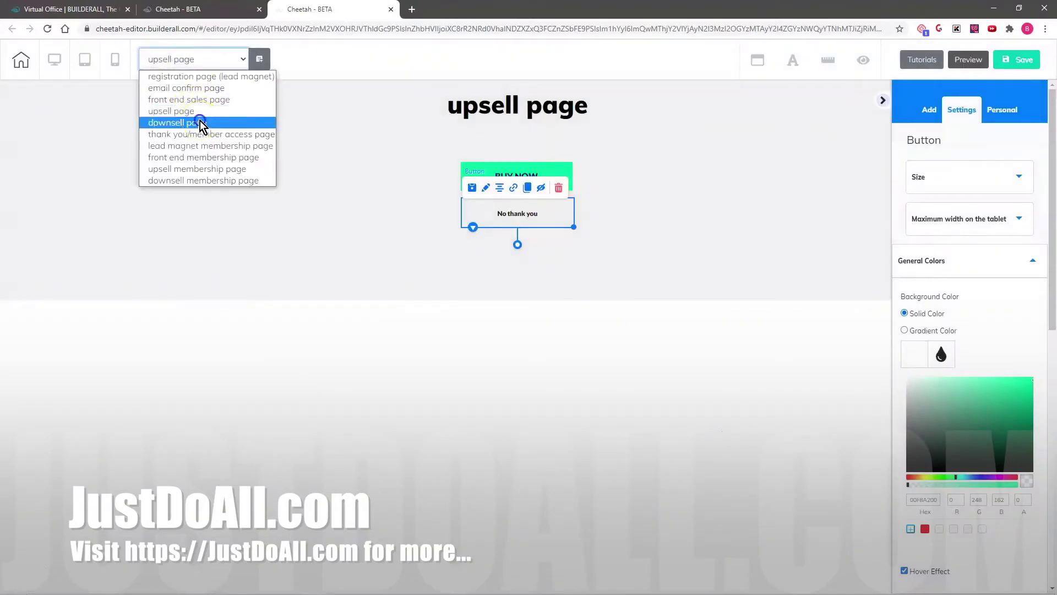
Switch to the downsell page and place a Register Now button under its title.
{"action": "left_click", "coordinate": [200, 124]}
{"action": "left_click", "coordinate": [573, 329]}
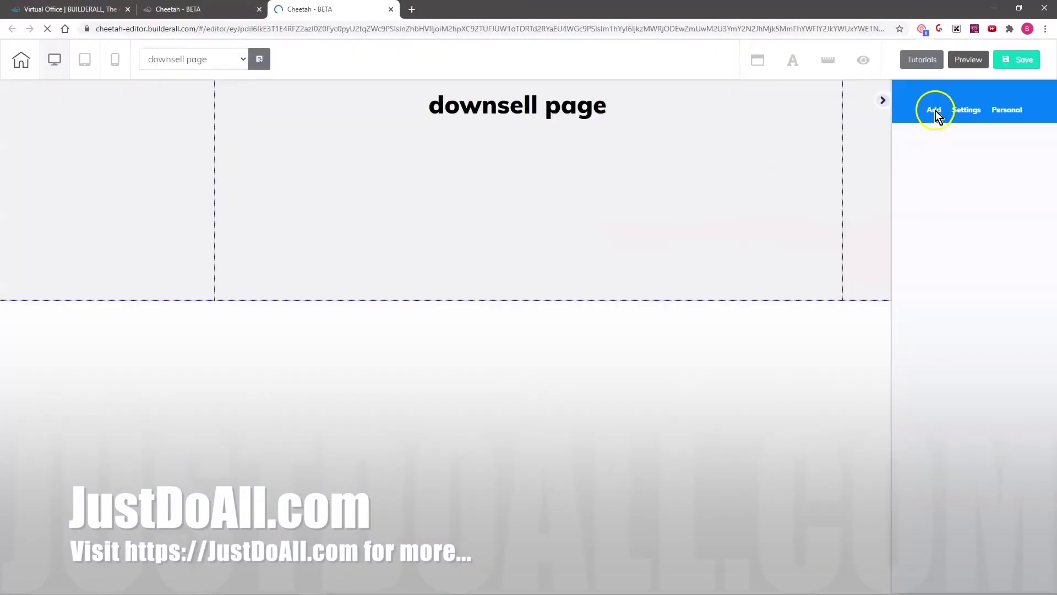
{"action": "left_click", "coordinate": [934, 110]}
{"action": "left_click", "coordinate": [1002, 142]}
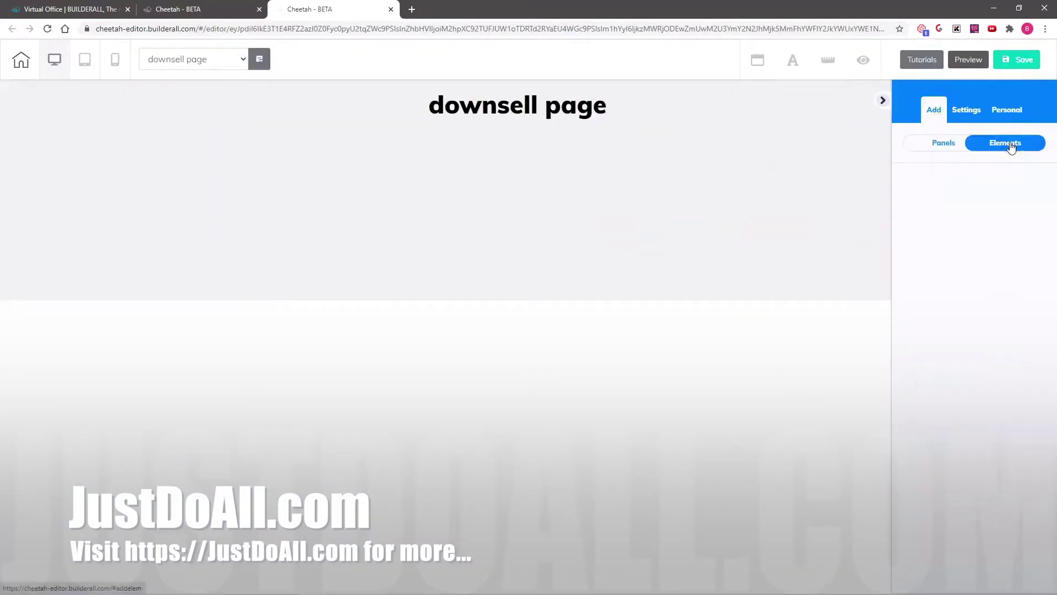
{"action": "left_click", "coordinate": [939, 536]}
{"action": "left_click_drag", "start_coordinate": [986, 271], "coordinate": [497, 153]}
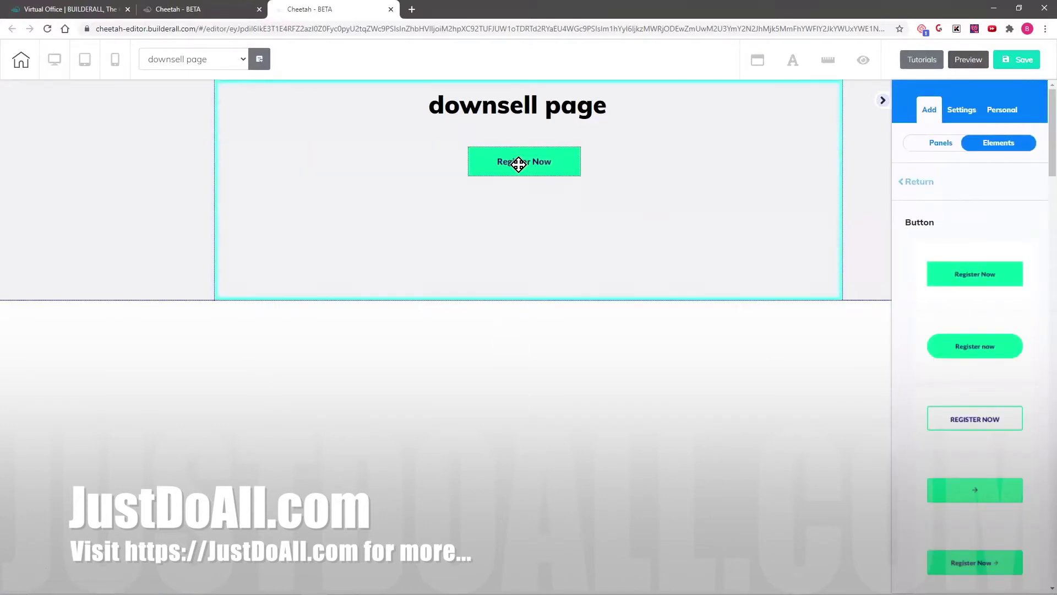
Change the new button's label to BUY NOW.
{"action": "left_click", "coordinate": [514, 169]}
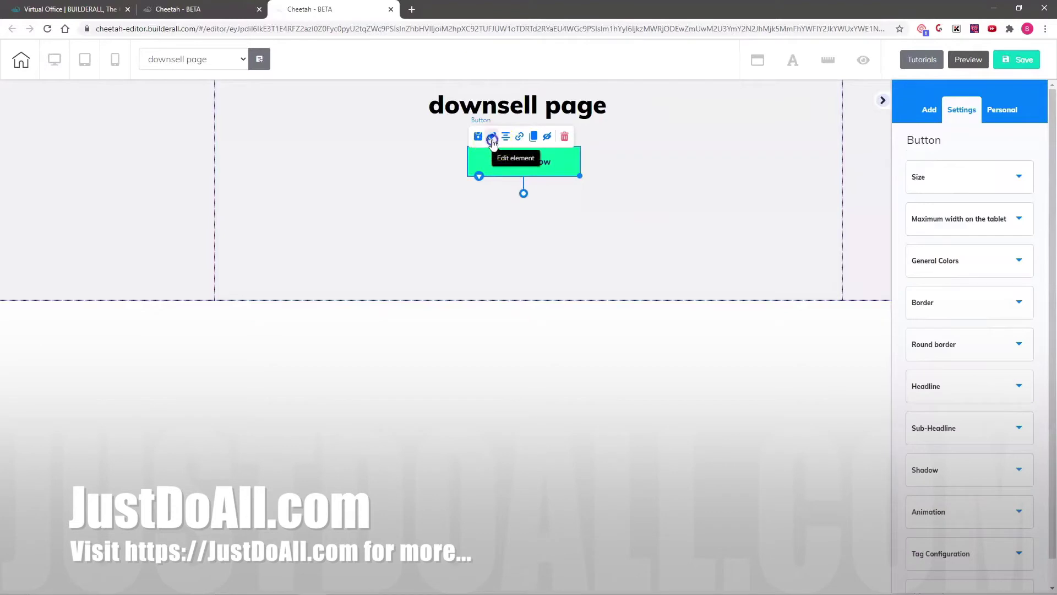
{"action": "left_click", "coordinate": [963, 382]}
{"action": "left_click_drag", "start_coordinate": [976, 437], "coordinate": [890, 445]}
{"action": "type", "text": "BUY NOW"}
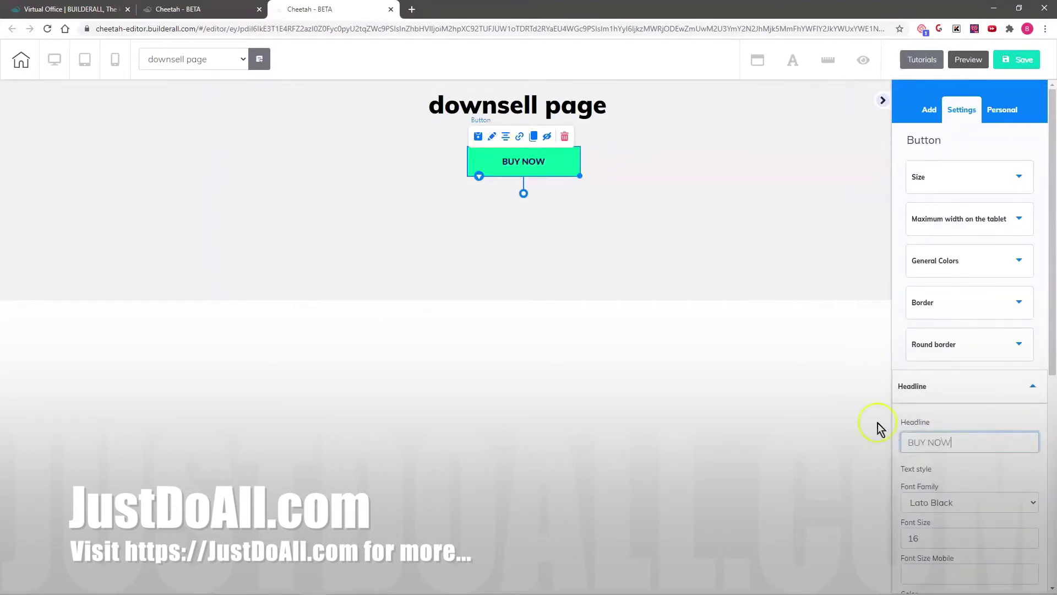
Link the downsell BUY NOW button to the Downsell Product via Supercheckout and save.
{"action": "left_click", "coordinate": [518, 137]}
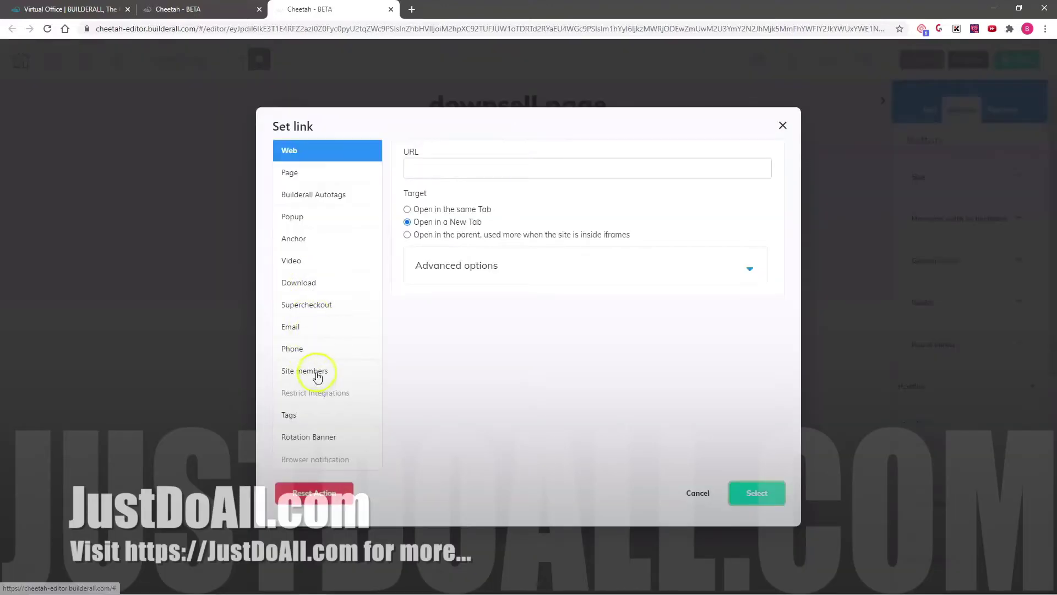
{"action": "left_click", "coordinate": [313, 304]}
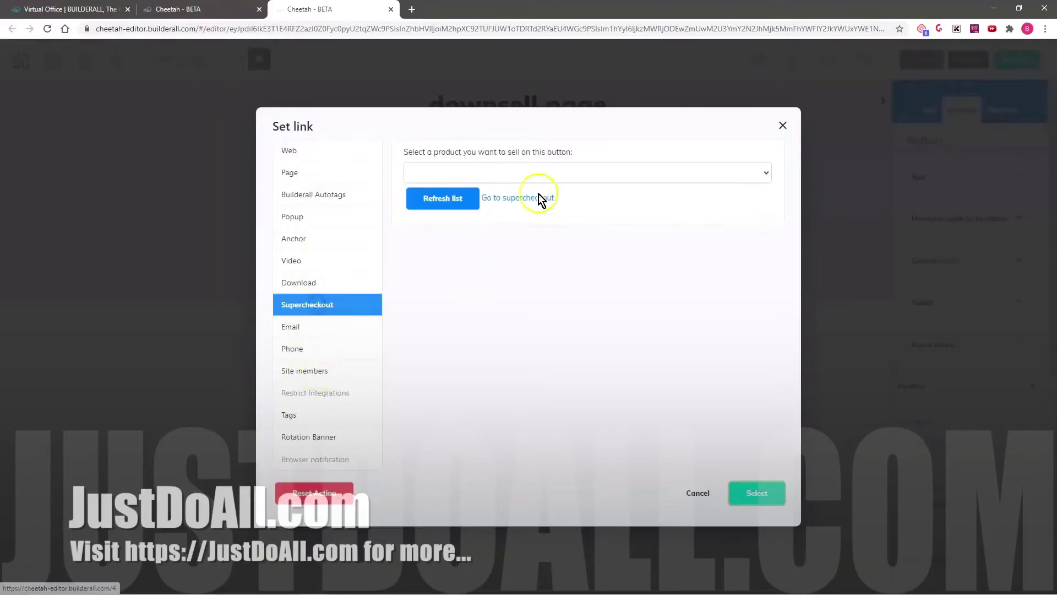
{"action": "left_click", "coordinate": [544, 167]}
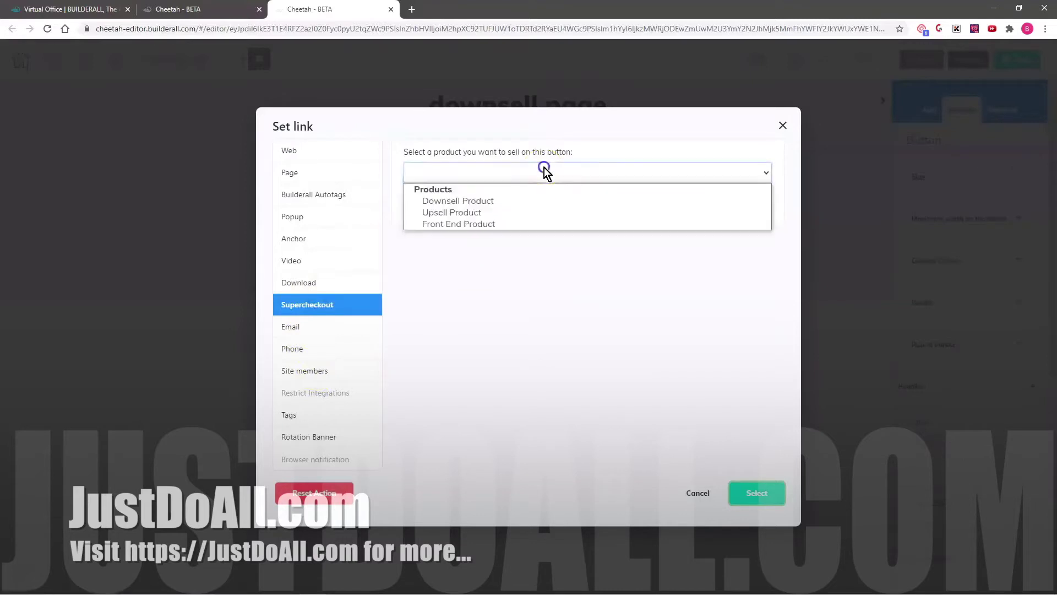
{"action": "left_click", "coordinate": [468, 201]}
{"action": "left_click", "coordinate": [756, 492]}
{"action": "left_click", "coordinate": [1015, 59]}
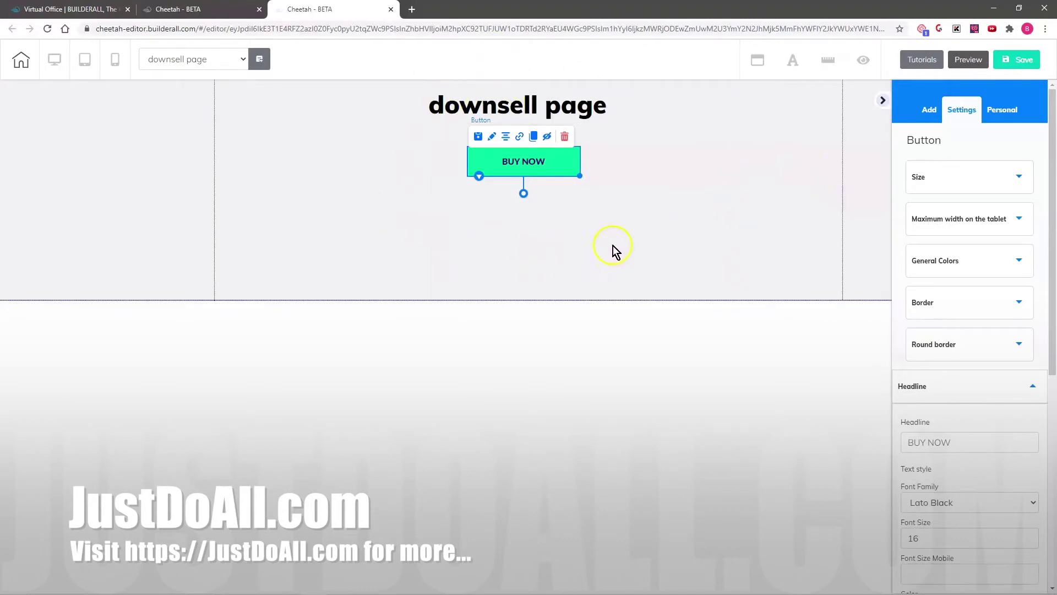
Place the saved 'No thank you' button from personal elements below the BUY NOW button.
{"action": "left_click", "coordinate": [998, 113]}
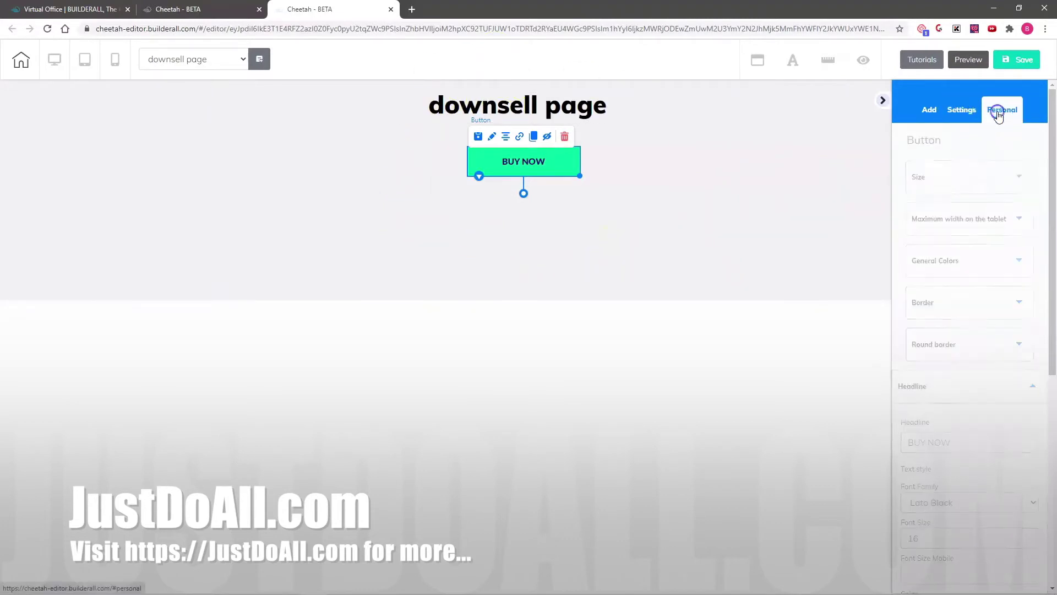
{"action": "left_click", "coordinate": [1005, 143]}
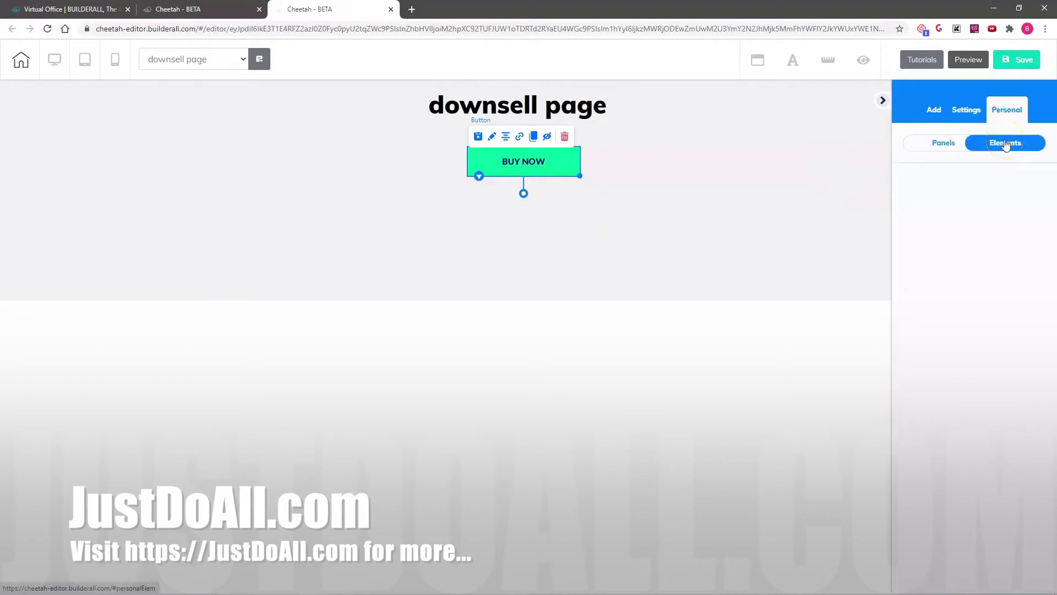
{"action": "left_click", "coordinate": [1005, 145]}
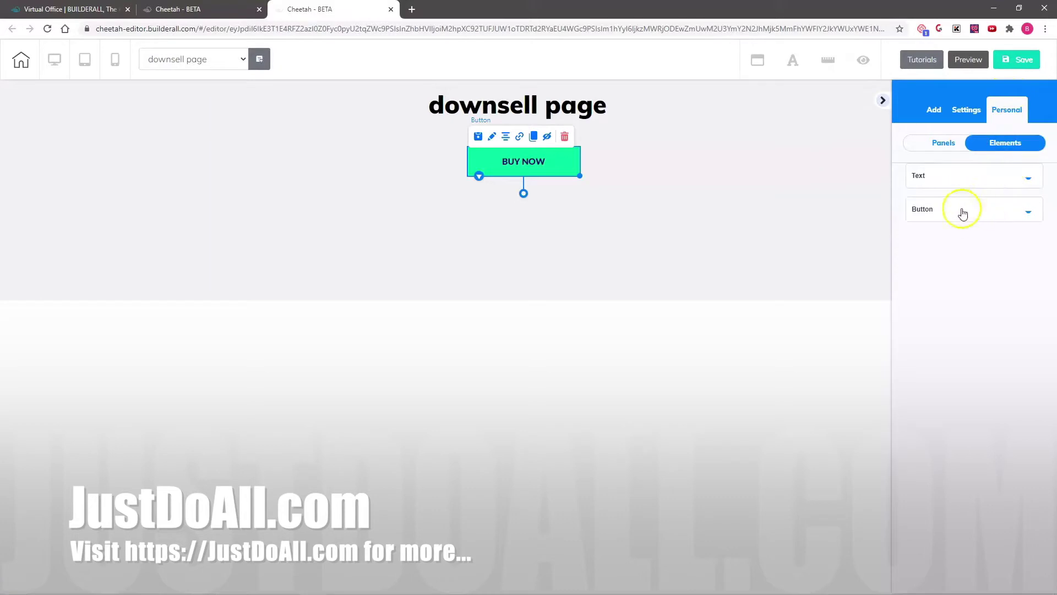
{"action": "left_click", "coordinate": [958, 210]}
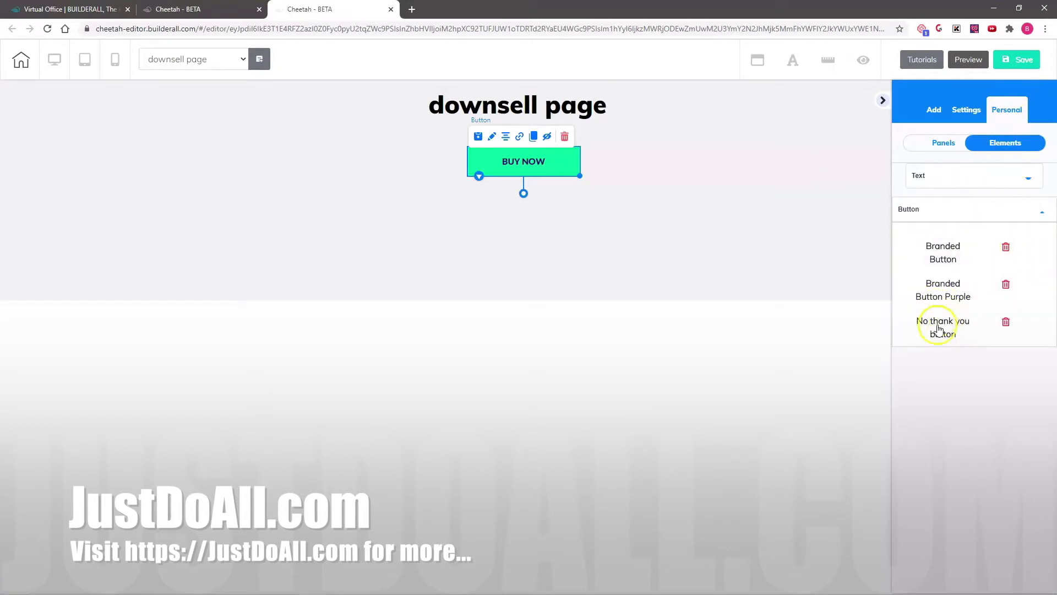
{"action": "left_click_drag", "start_coordinate": [952, 328], "coordinate": [568, 206]}
{"action": "left_click", "coordinate": [607, 240]}
Link the 'No thank you' button to the thank you/member access page and save the page.
{"action": "left_click", "coordinate": [520, 225]}
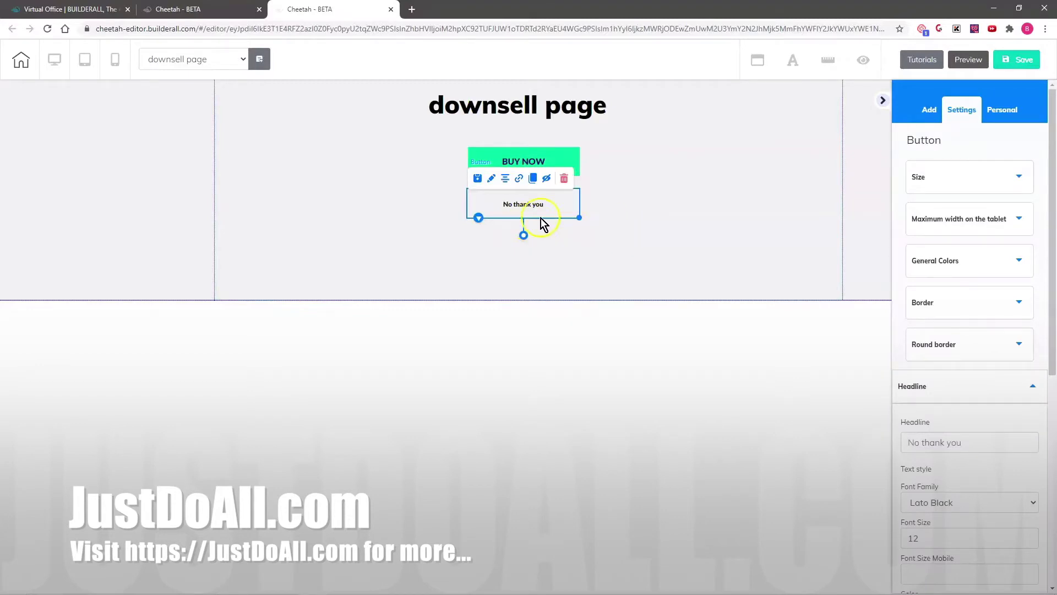
{"action": "left_click", "coordinate": [519, 181]}
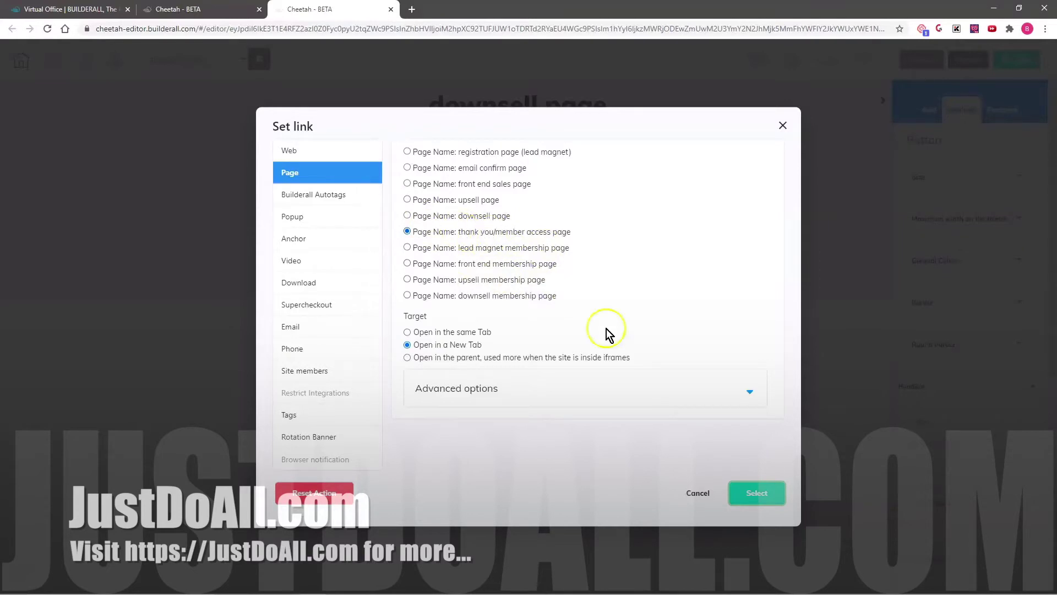
{"action": "left_click", "coordinate": [755, 492]}
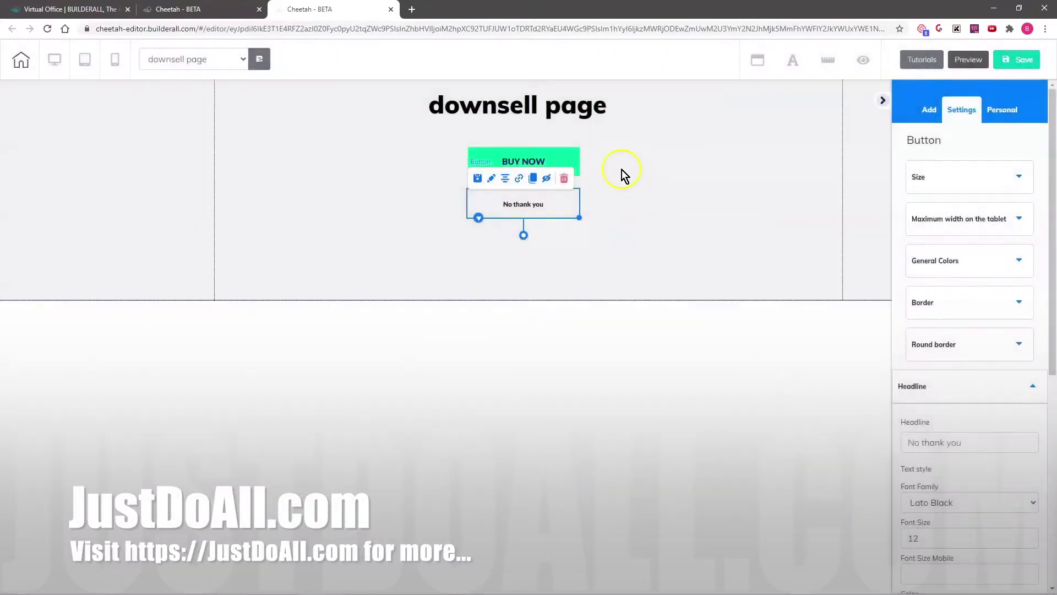
{"action": "left_click", "coordinate": [1014, 59]}
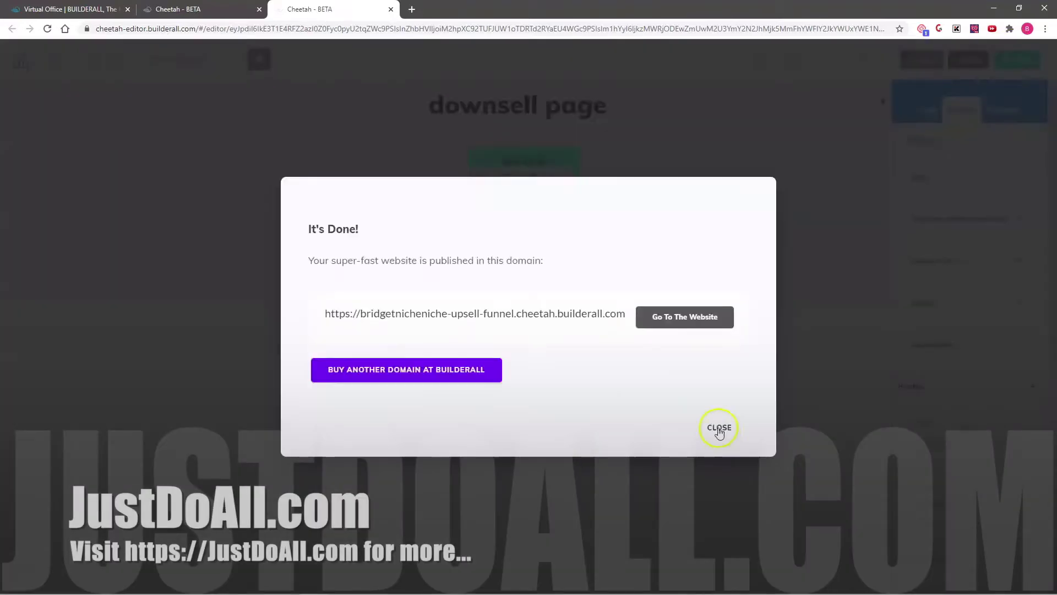
Switch from the downsell page to the 'thank you/member access page', saving changes on leaving.
{"action": "left_click", "coordinate": [716, 427]}
{"action": "left_click", "coordinate": [198, 59]}
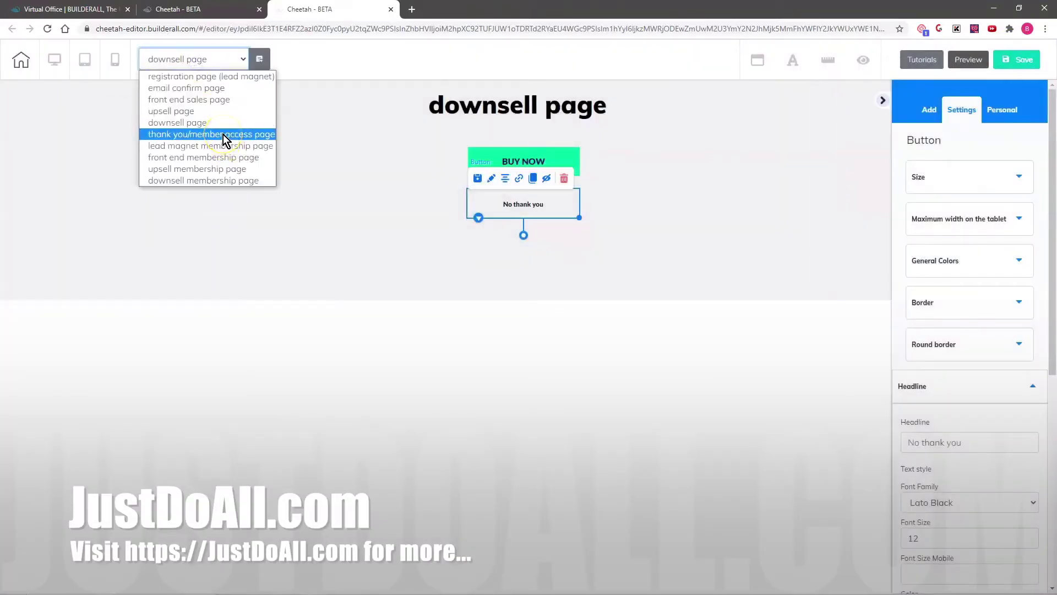
{"action": "left_click", "coordinate": [223, 135]}
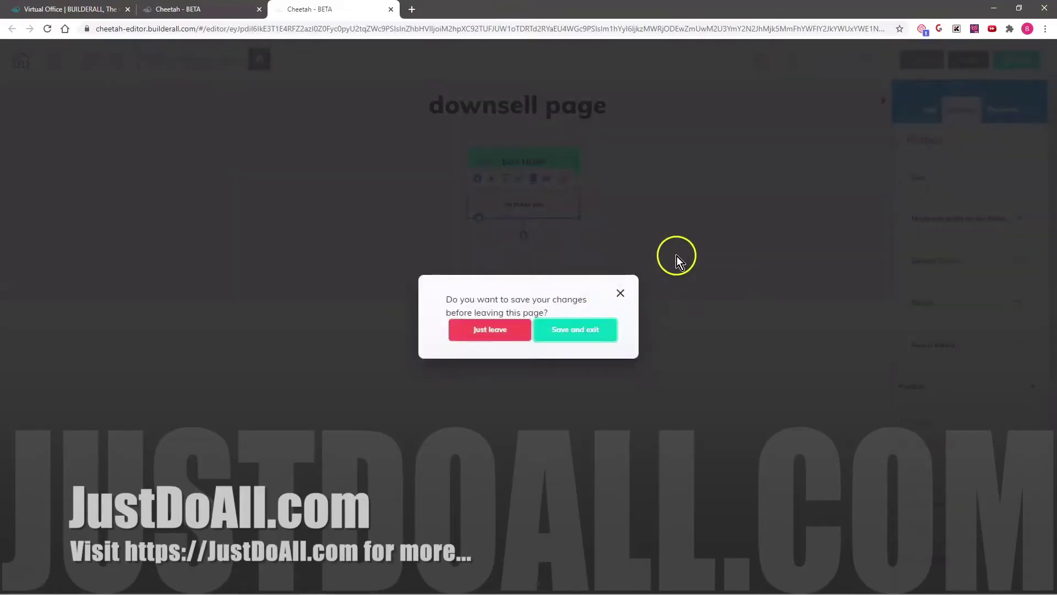
{"action": "key", "text": "Return"}
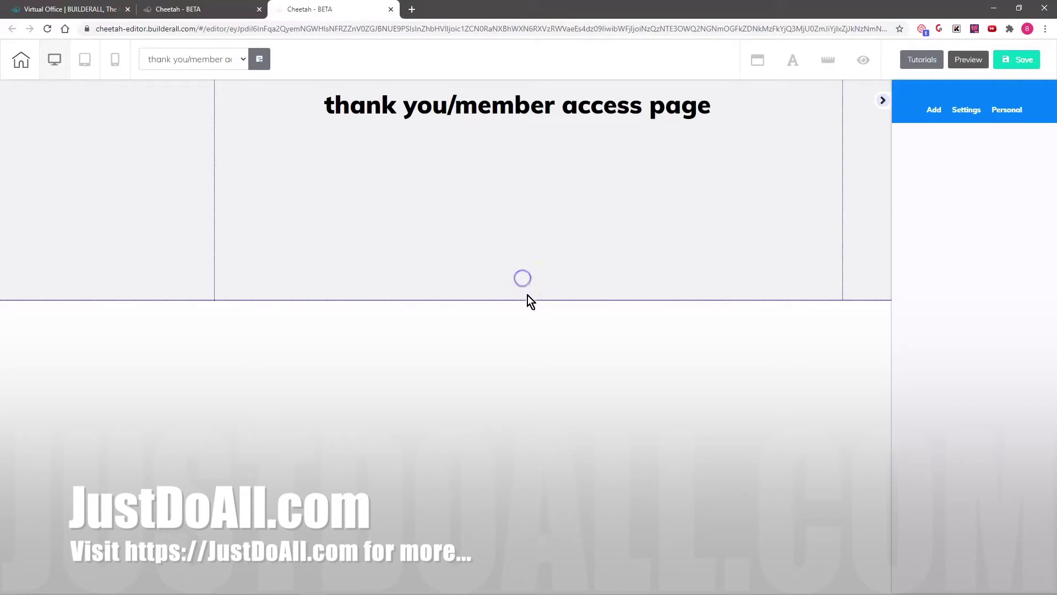
Stretch the thank you page section taller and stack Register Now style buttons beneath the title.
{"action": "left_click_drag", "start_coordinate": [531, 299], "coordinate": [523, 544]}
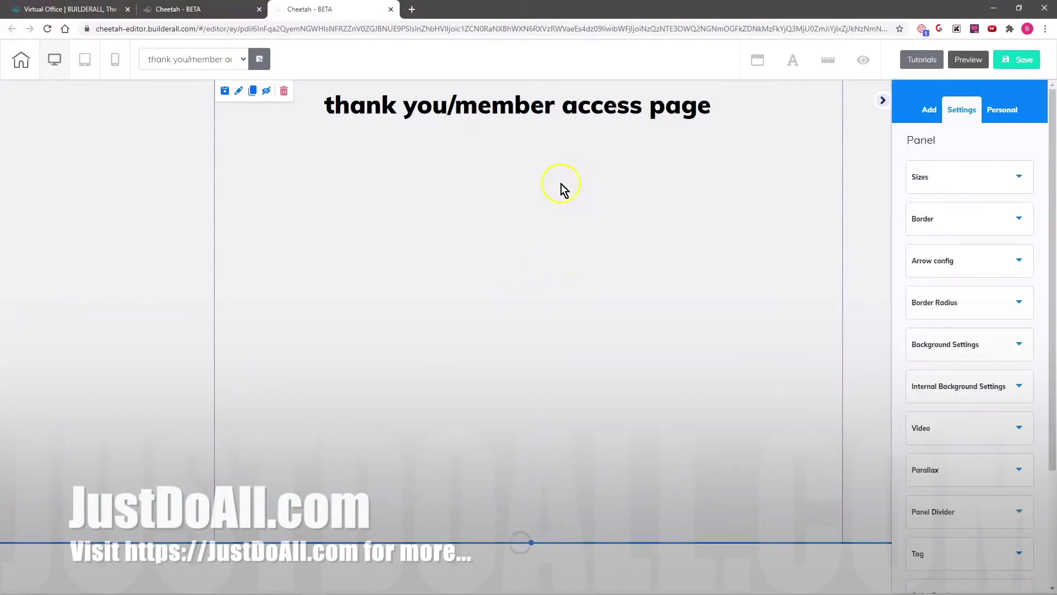
{"action": "left_click", "coordinate": [931, 111]}
{"action": "left_click", "coordinate": [1005, 144]}
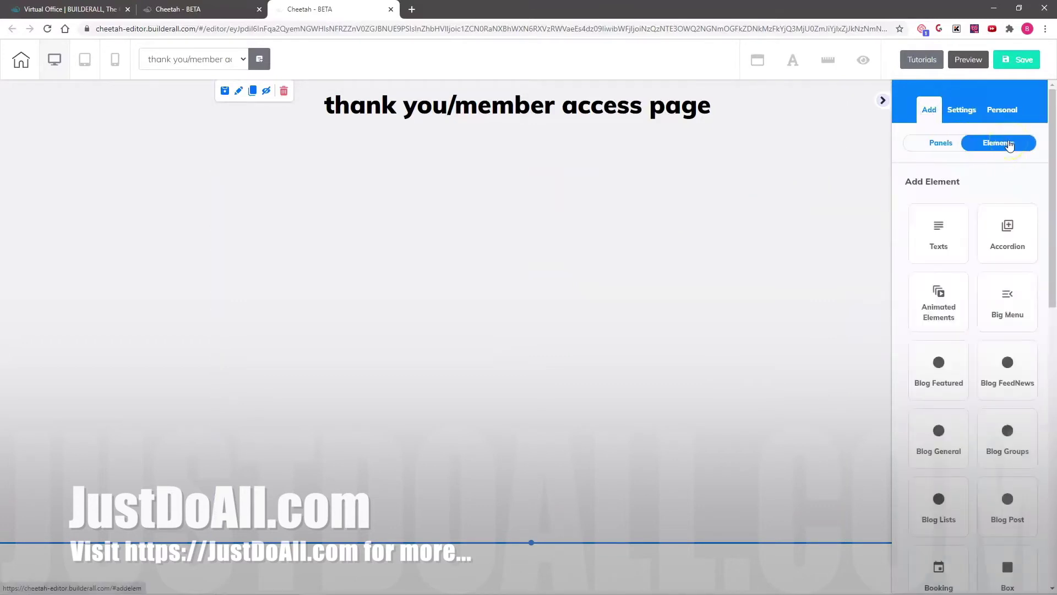
{"action": "scroll", "coordinate": [960, 432], "scroll_direction": "down", "scroll_amount": 4}
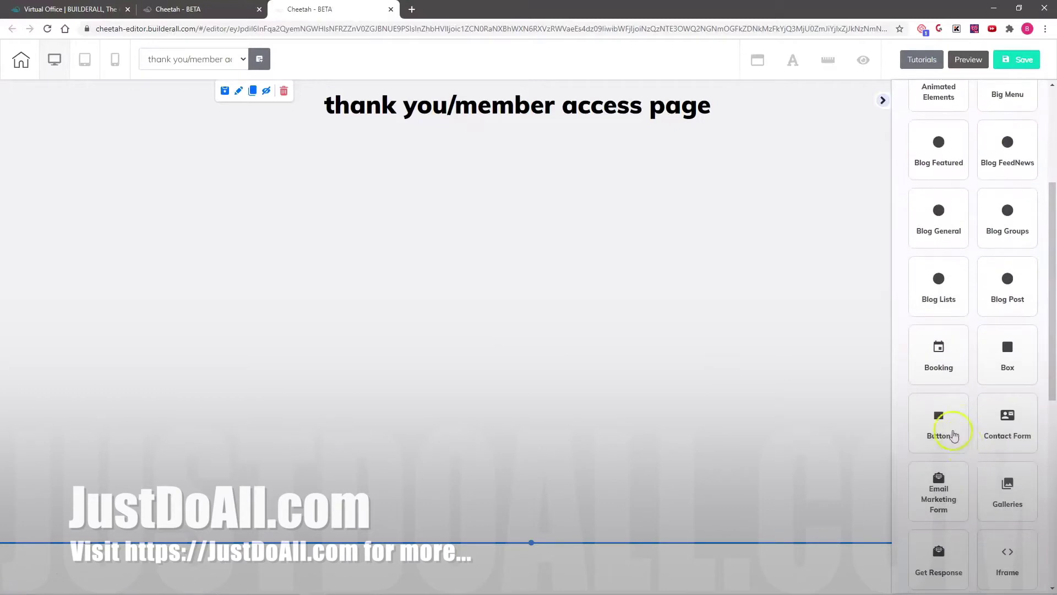
{"action": "left_click", "coordinate": [947, 420]}
{"action": "left_click_drag", "start_coordinate": [972, 268], "coordinate": [519, 168]}
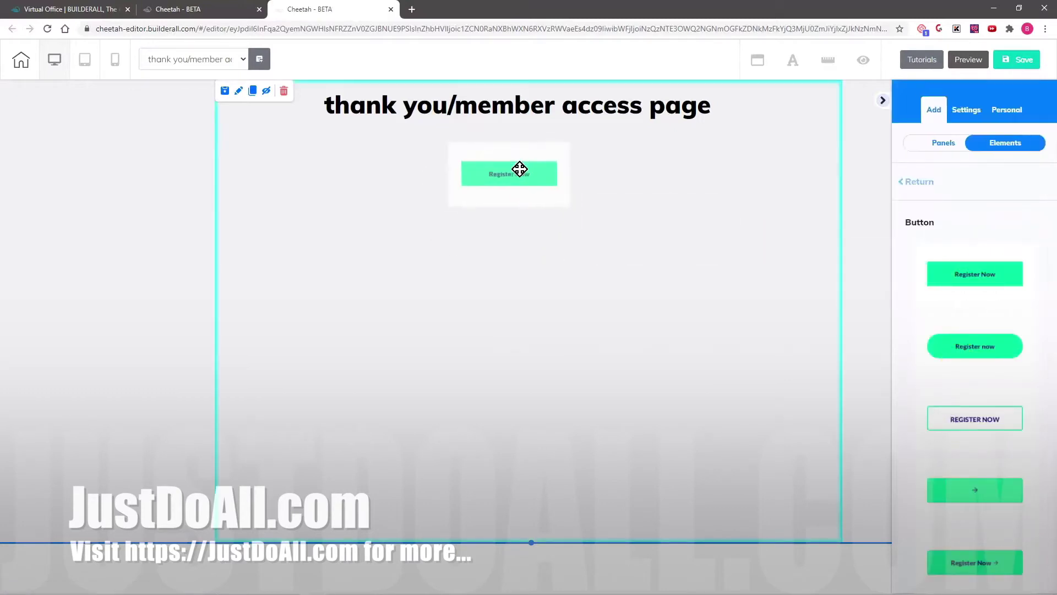
{"action": "left_click_drag", "start_coordinate": [975, 275], "coordinate": [489, 238]}
{"action": "left_click_drag", "start_coordinate": [979, 272], "coordinate": [496, 274]}
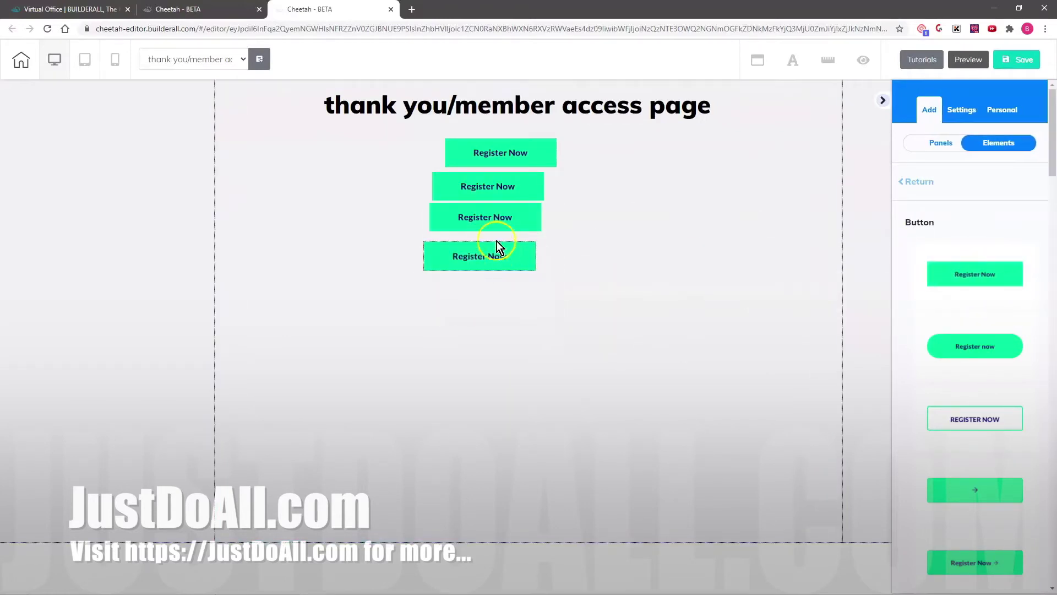
{"action": "left_click", "coordinate": [484, 155]}
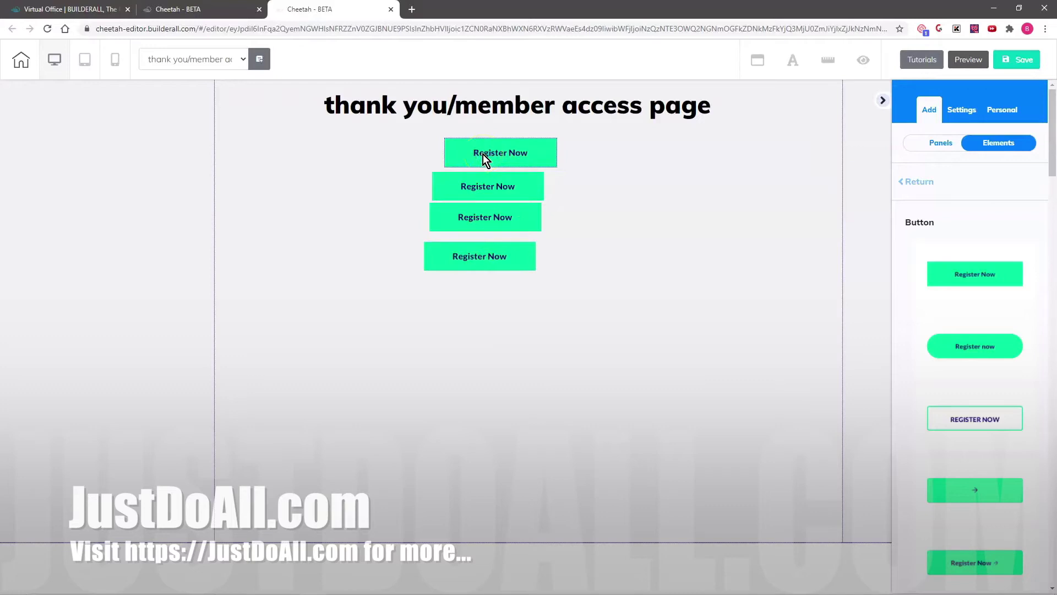
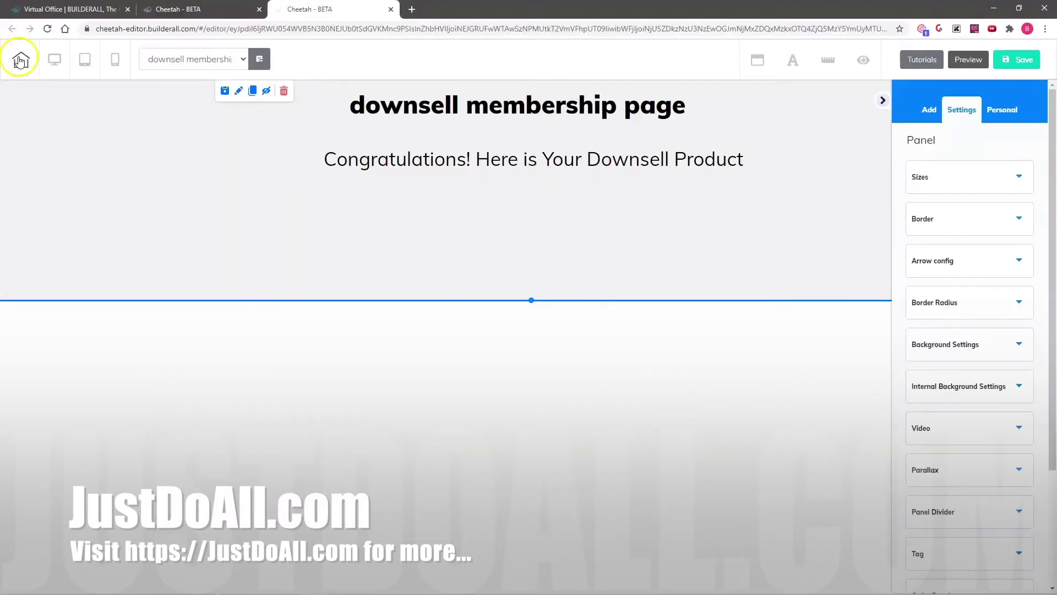
Leave the editor, republish the site, and view the live Registration Page from its options menu.
{"action": "left_click", "coordinate": [20, 55]}
{"action": "left_click", "coordinate": [575, 331]}
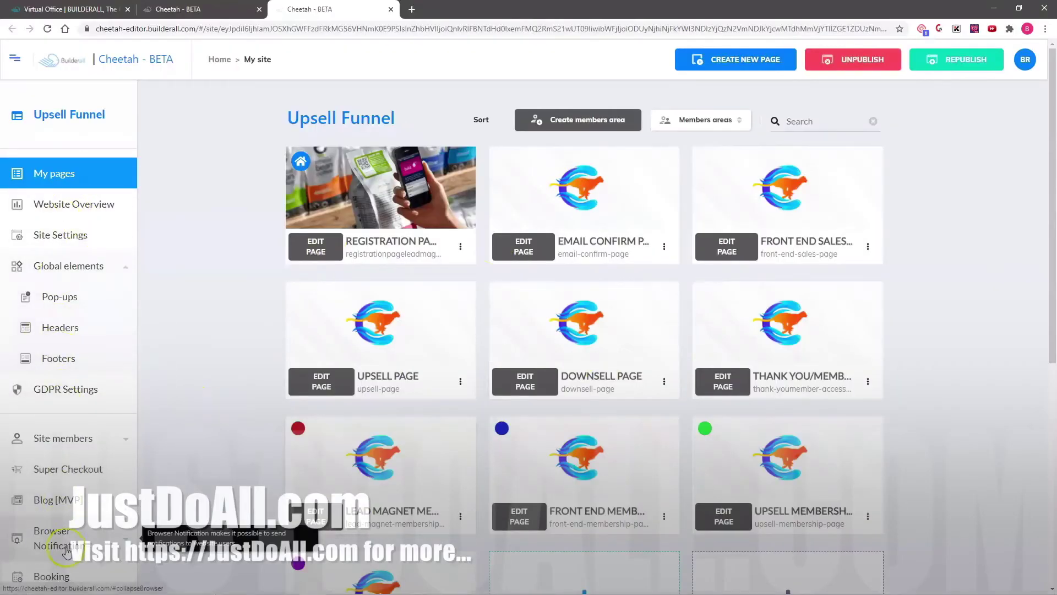
{"action": "left_click", "coordinate": [958, 61]}
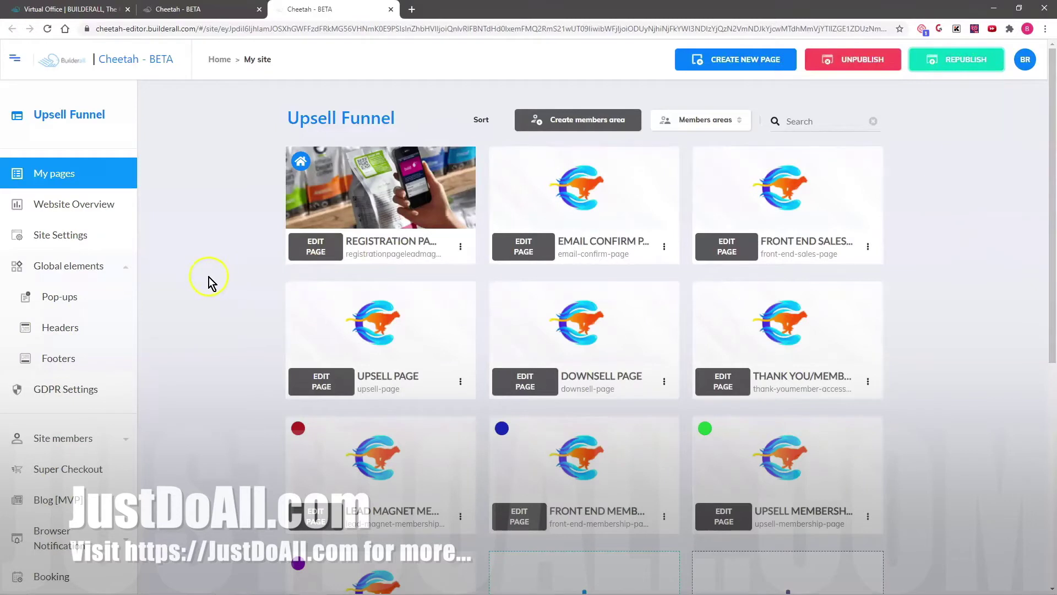
{"action": "left_click", "coordinate": [460, 248]}
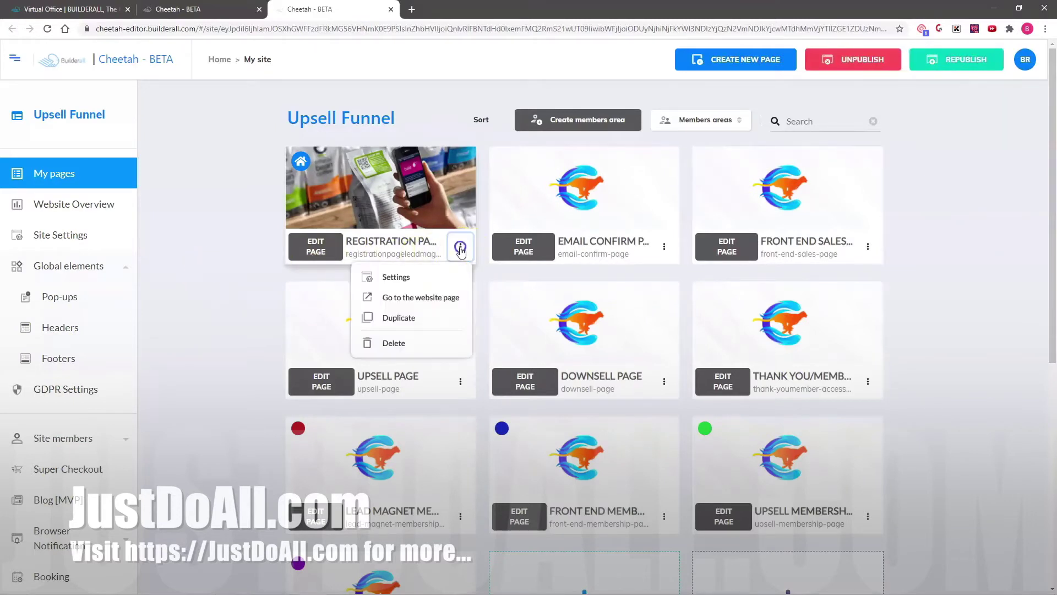
{"action": "left_click", "coordinate": [418, 301]}
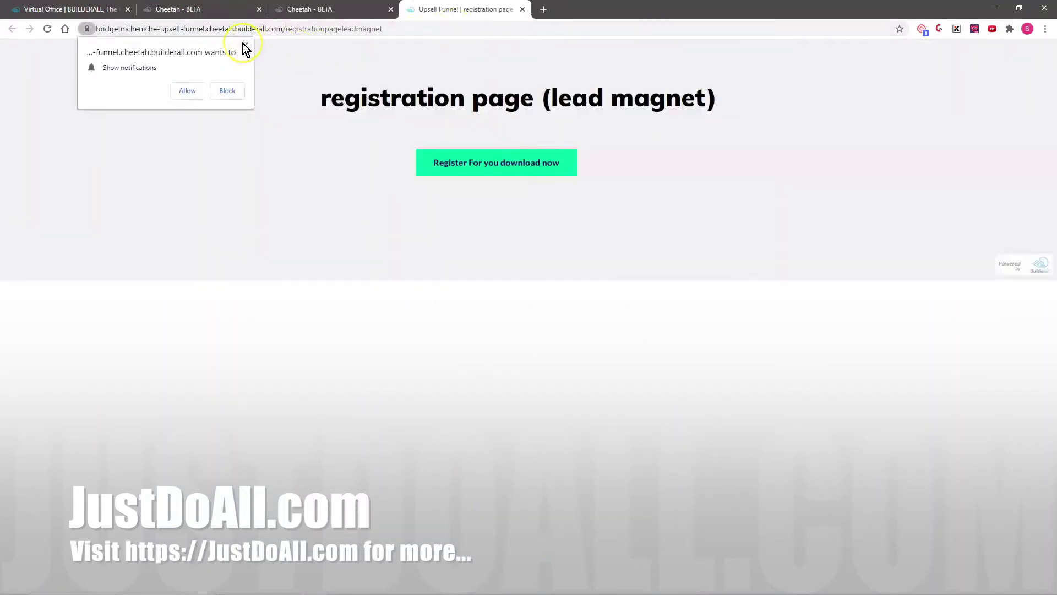
Open the registration form and enter the test member's name and e-mail address.
{"action": "left_click", "coordinate": [245, 45]}
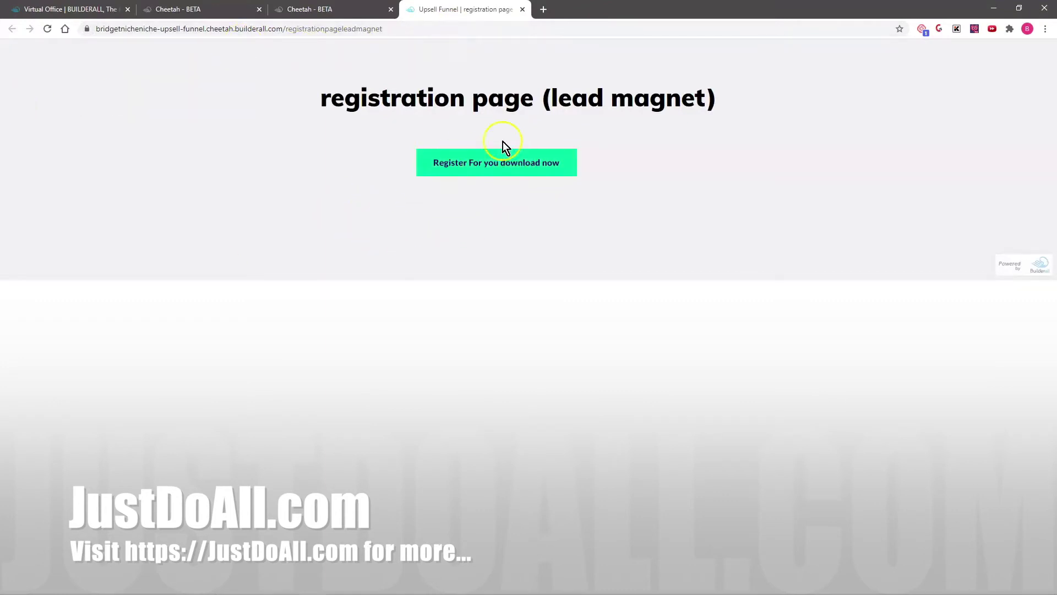
{"action": "left_click", "coordinate": [493, 168]}
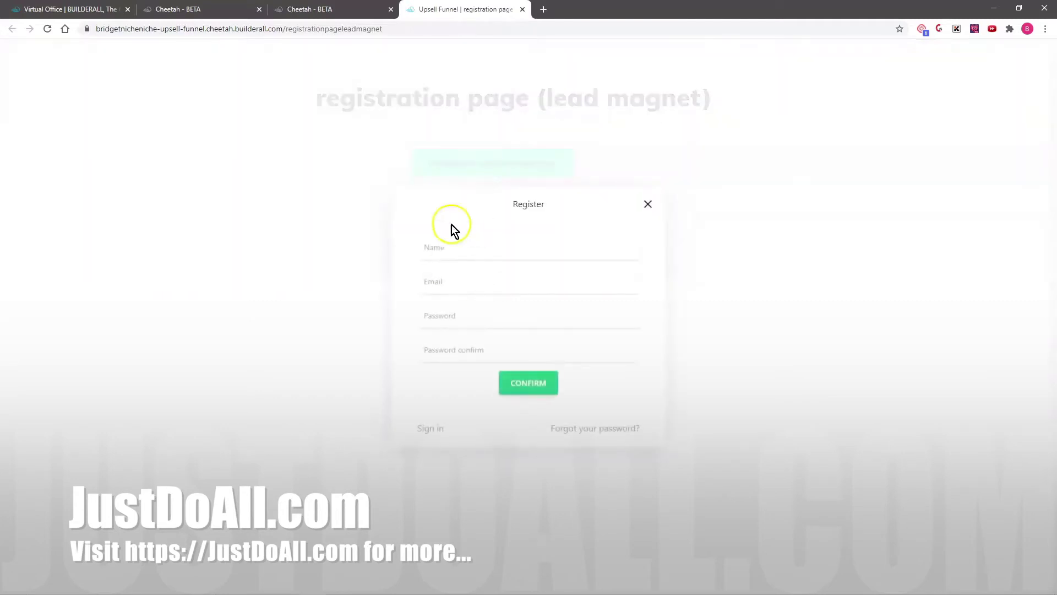
{"action": "left_click", "coordinate": [449, 253]}
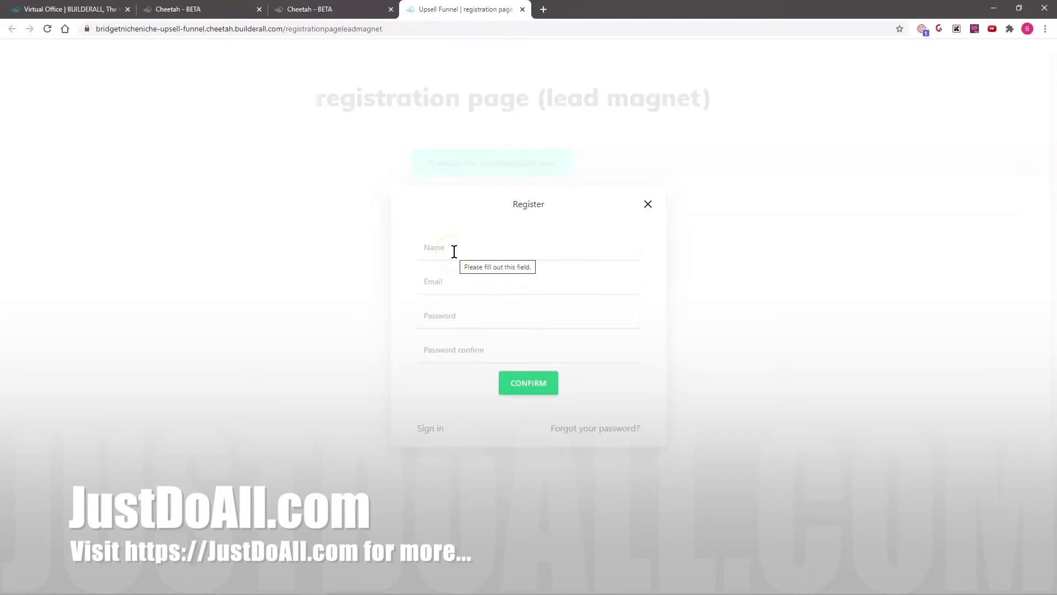
{"action": "type", "text": "Bridget"}
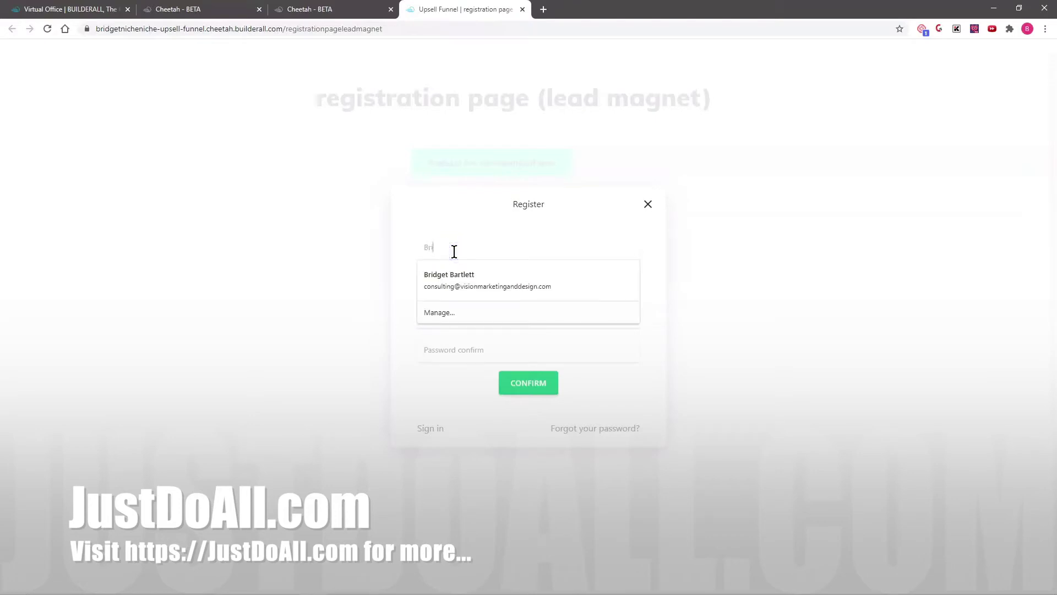
{"action": "key", "text": "Tab"}
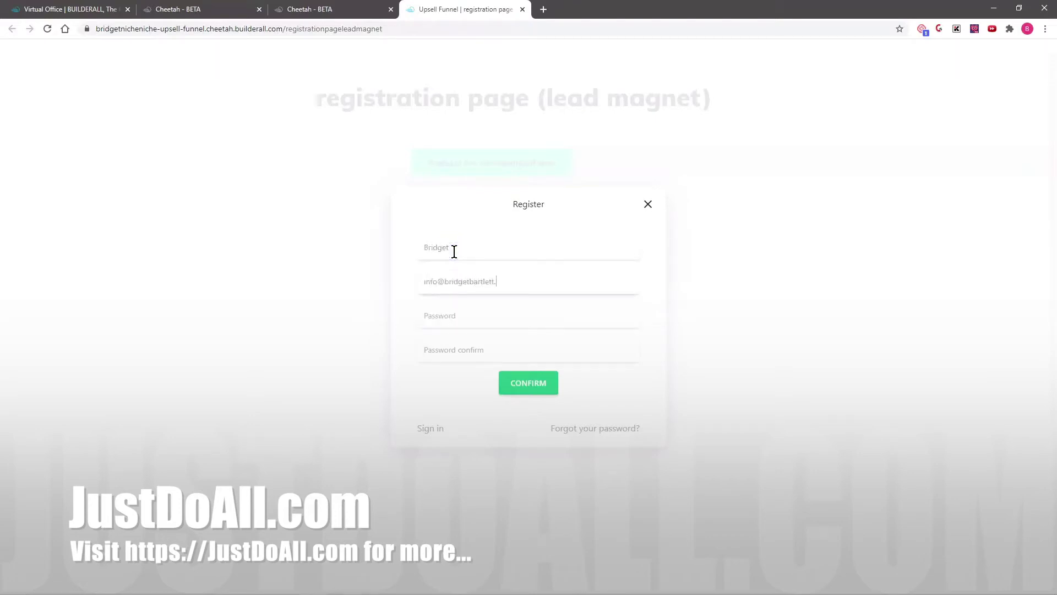
Enter and confirm the password, submit the registration, and dismiss the browser popups.
{"action": "left_click", "coordinate": [459, 317]}
{"action": "type", "text": "****"}
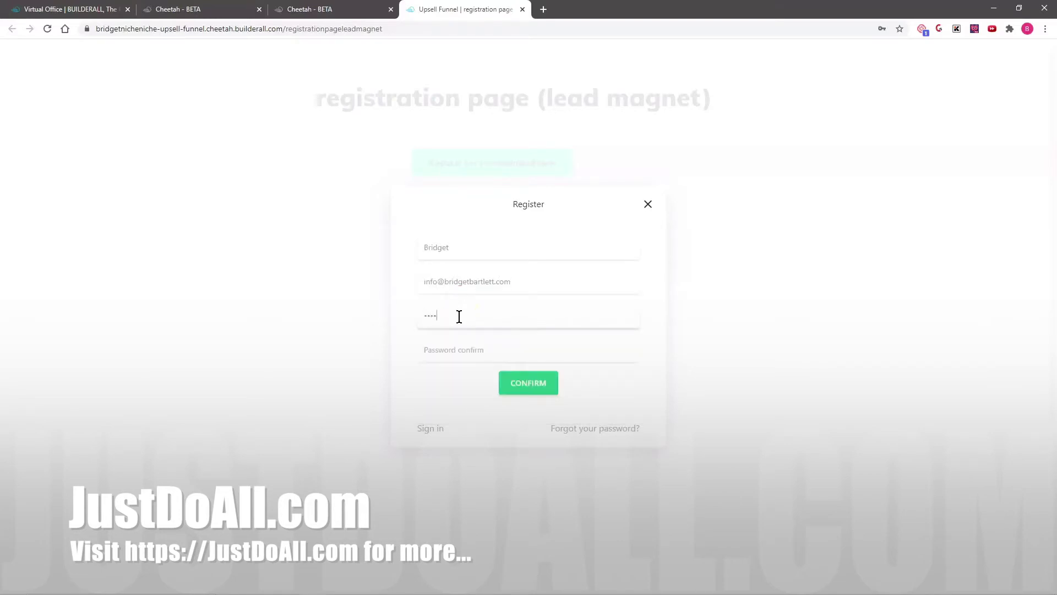
{"action": "type", "text": "*****"}
{"action": "left_click", "coordinate": [456, 353]}
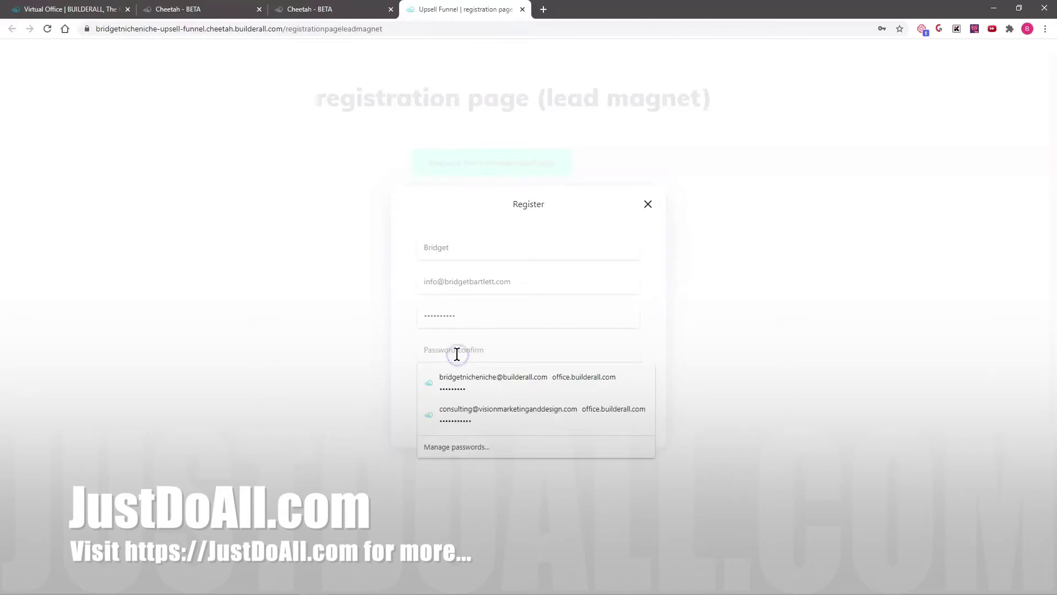
{"action": "type", "text": "***********"}
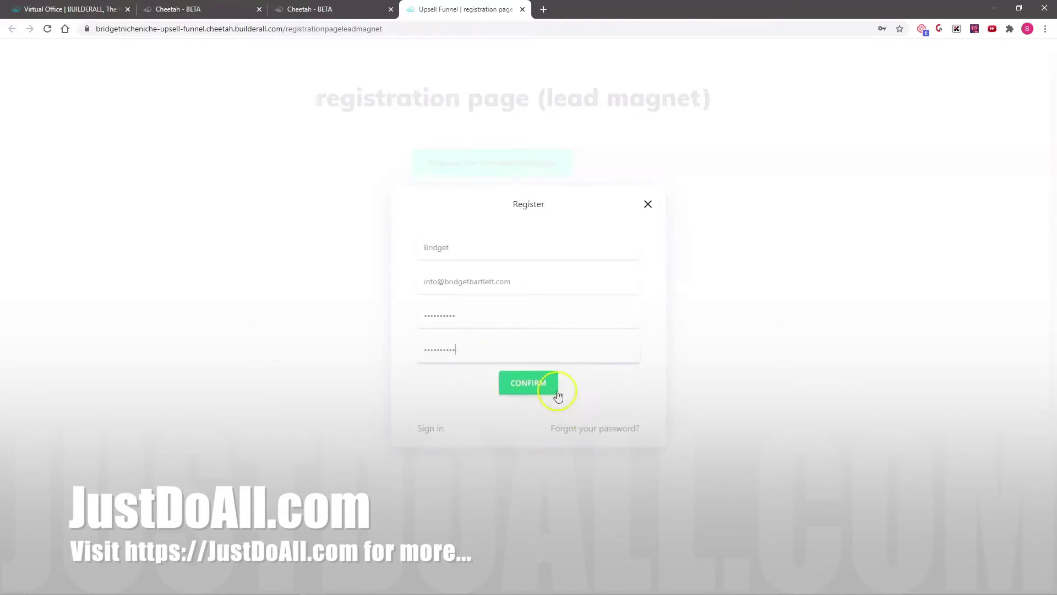
{"action": "left_click", "coordinate": [529, 386]}
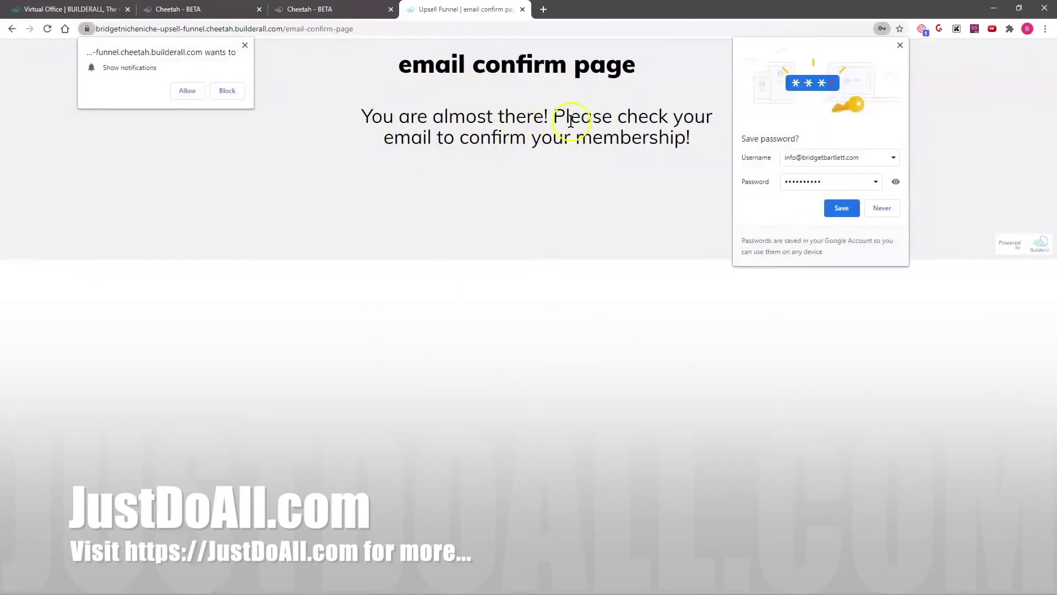
{"action": "left_click", "coordinate": [900, 45]}
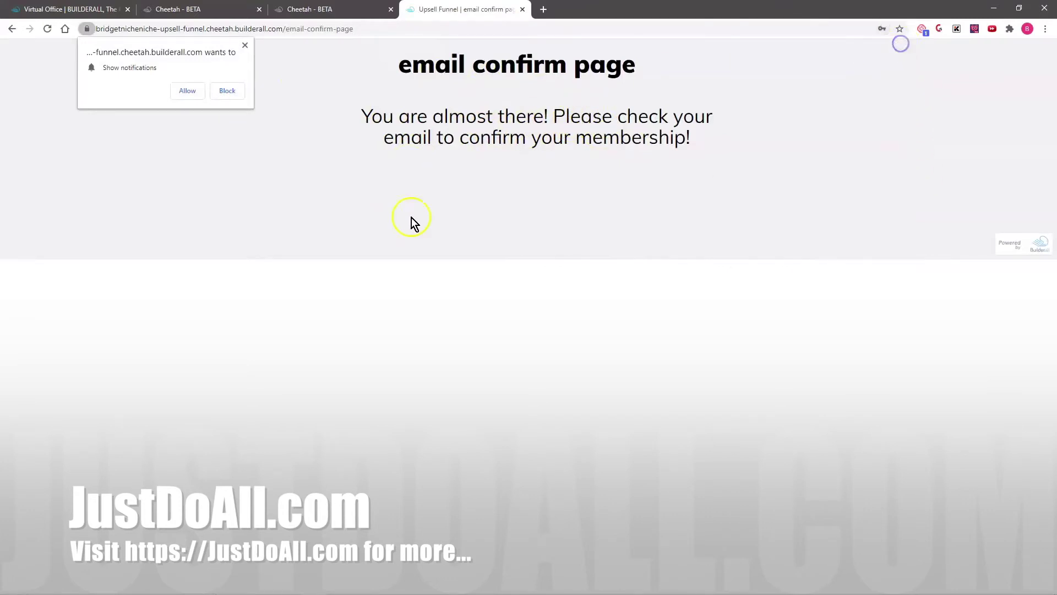
{"action": "left_click", "coordinate": [246, 44]}
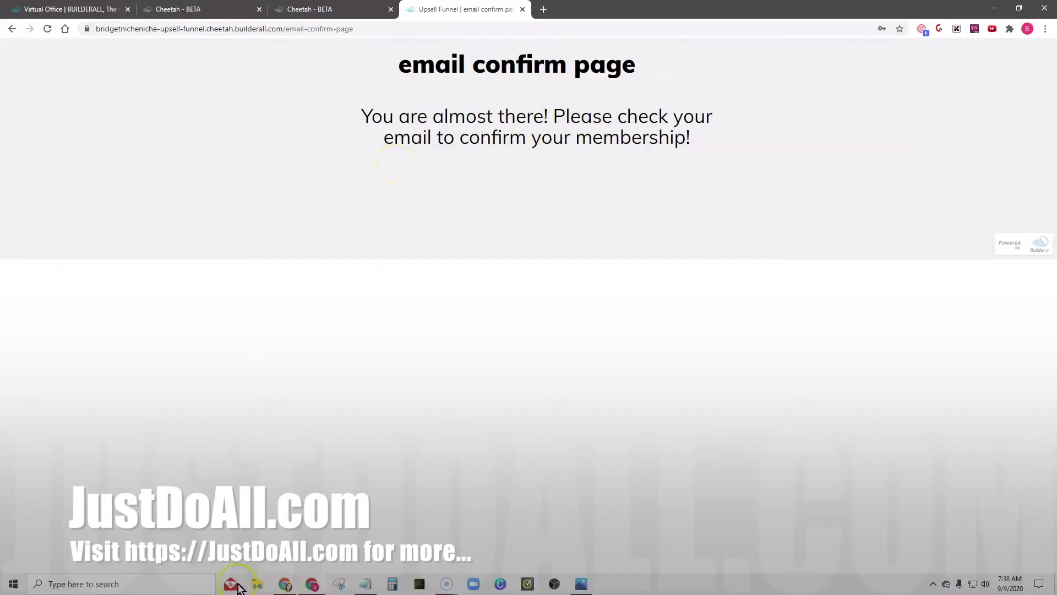
Read the 'Welcome to members area' email, then follow the link in 'Please confirm your subscription'.
{"action": "left_click", "coordinate": [228, 588]}
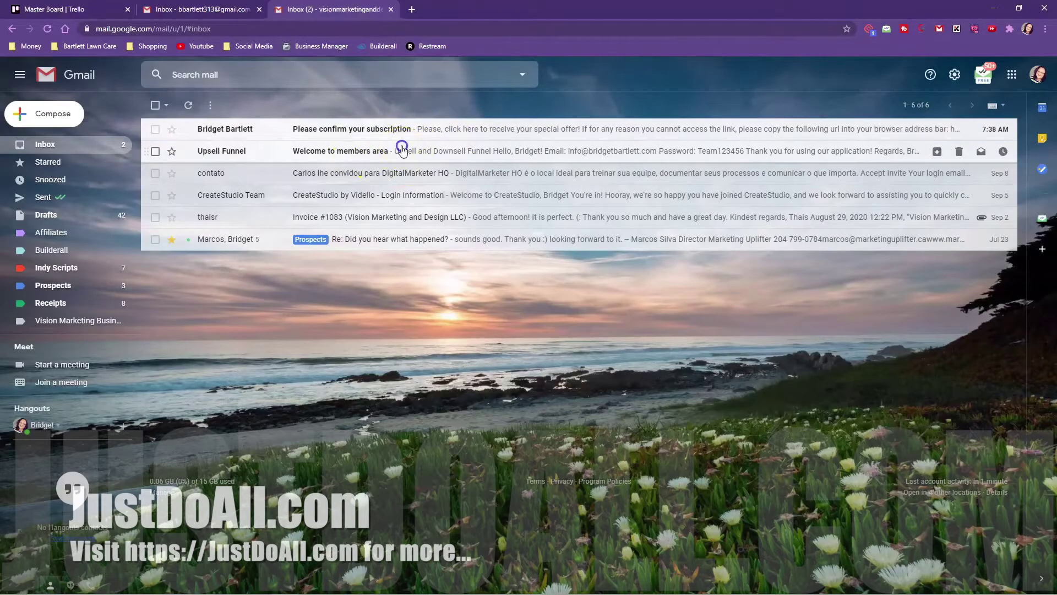
{"action": "left_click", "coordinate": [402, 148]}
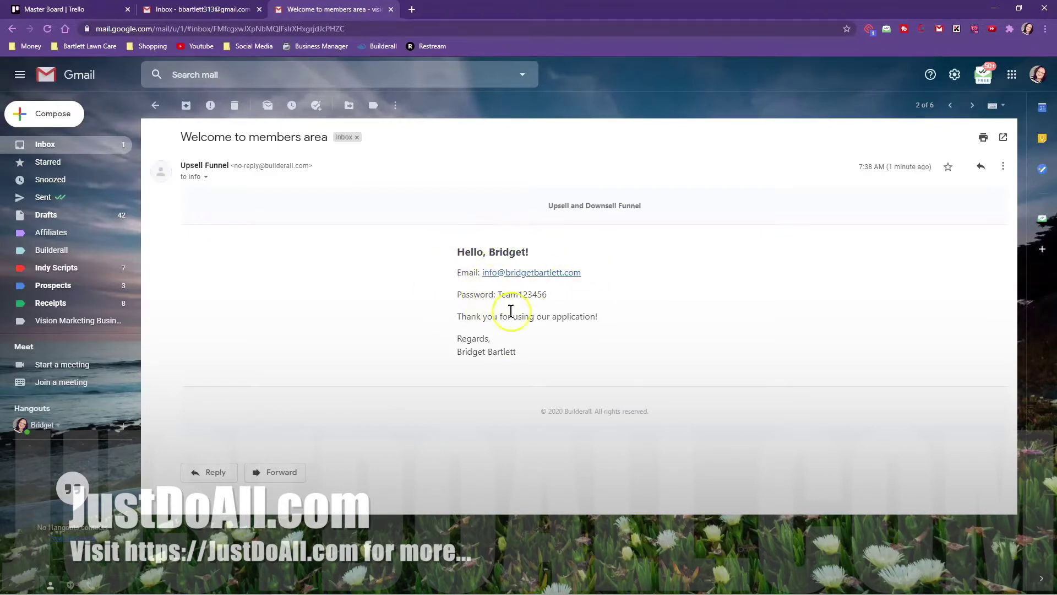
{"action": "left_click", "coordinate": [155, 105]}
{"action": "left_click", "coordinate": [430, 130]}
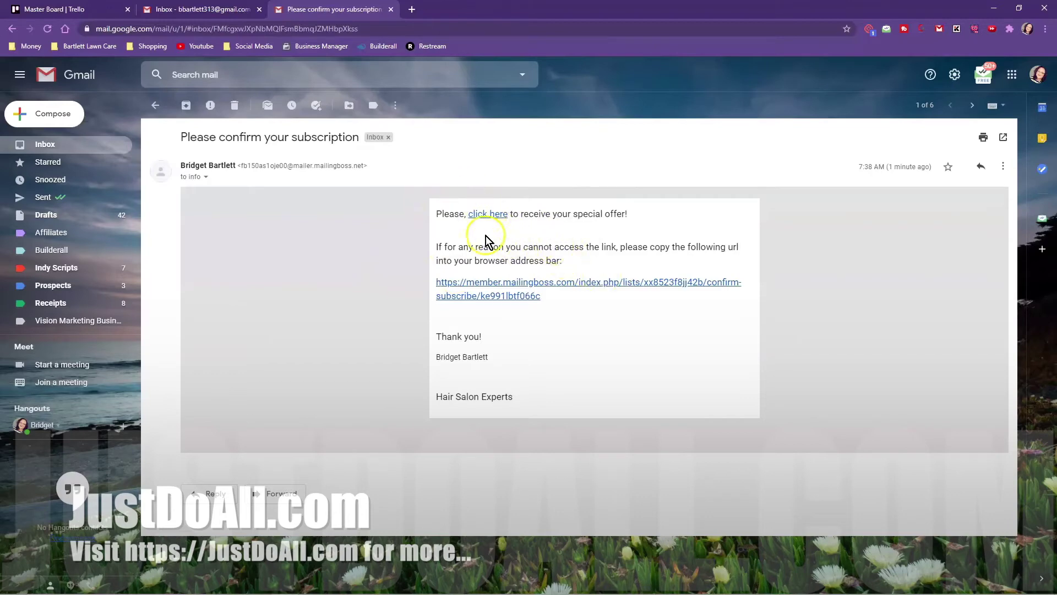
{"action": "left_click", "coordinate": [488, 216]}
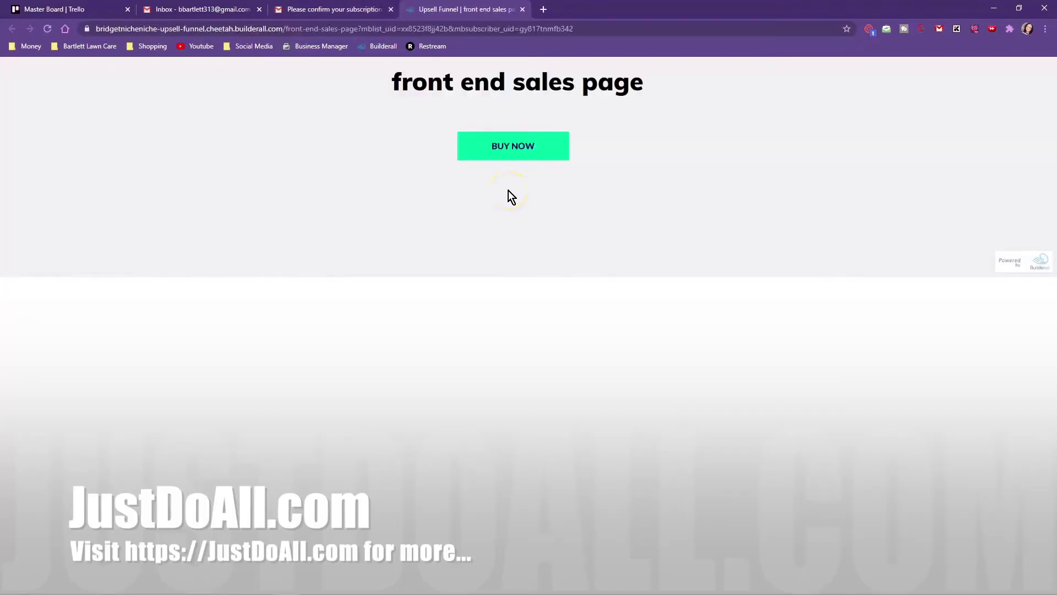
Start buying the Front End Product, entering the buyer's name, e-mail and membership password twice.
{"action": "left_click", "coordinate": [516, 146]}
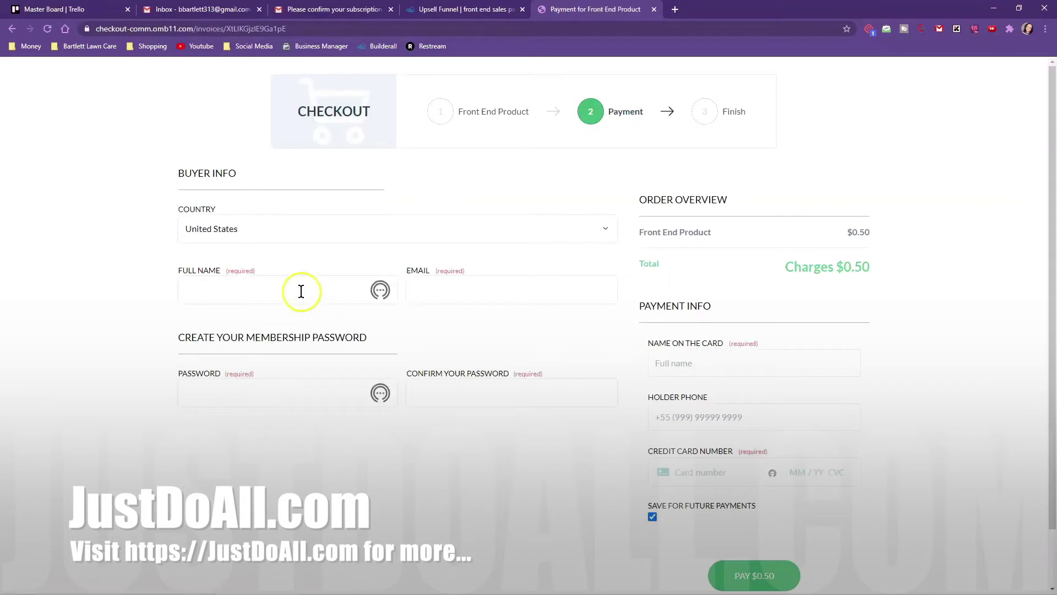
{"action": "left_click", "coordinate": [301, 291]}
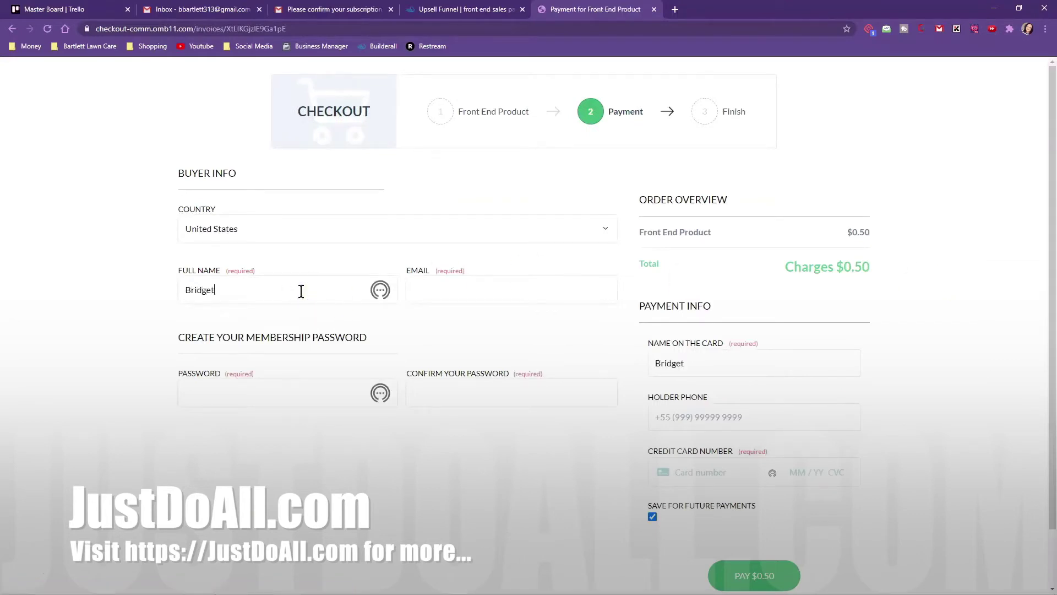
{"action": "key", "text": "Tab"}
{"action": "left_click", "coordinate": [245, 390]}
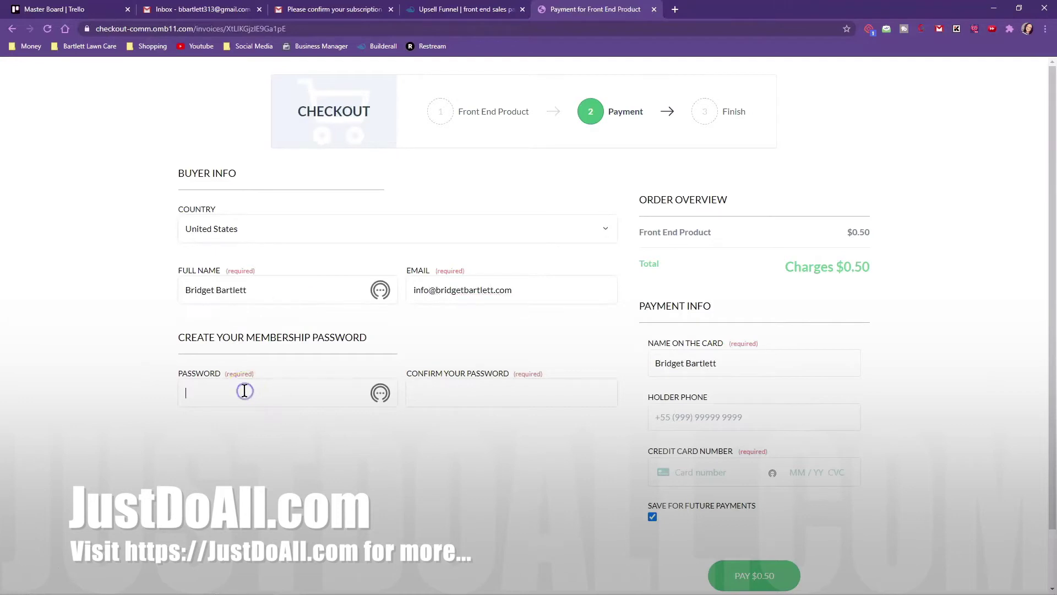
{"action": "type", "text": "••••••••••••"}
{"action": "left_click", "coordinate": [451, 392]}
{"action": "type", "text": "•"}
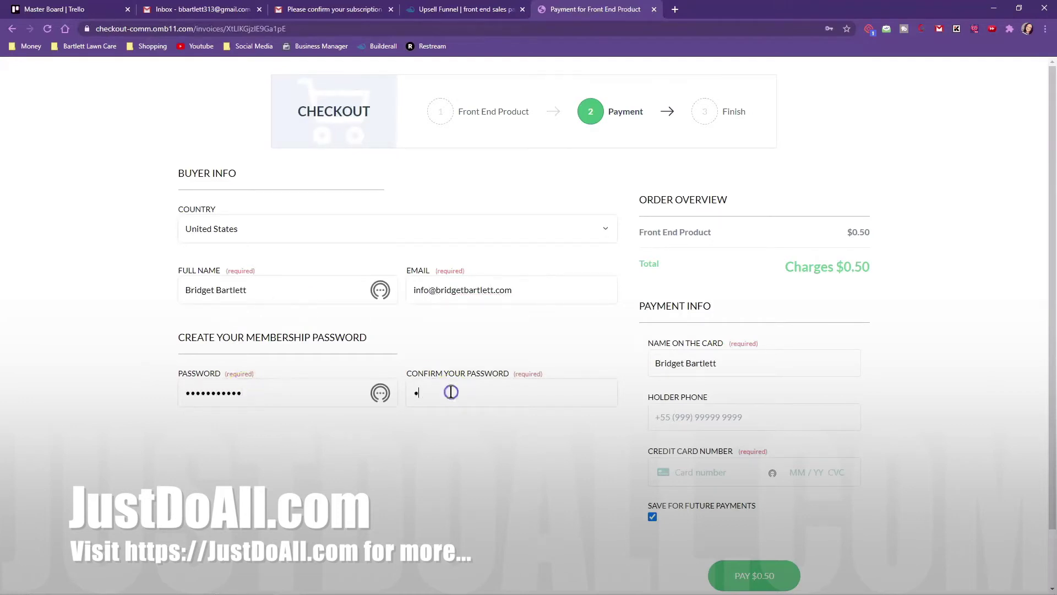
{"action": "type", "text": "••••••••••"}
Autofill the saved holder phone and card details, pay $0.50, and continue past the Thank You step.
{"action": "scroll", "coordinate": [705, 363], "scroll_direction": "down", "scroll_amount": 1}
{"action": "left_click", "coordinate": [705, 363]}
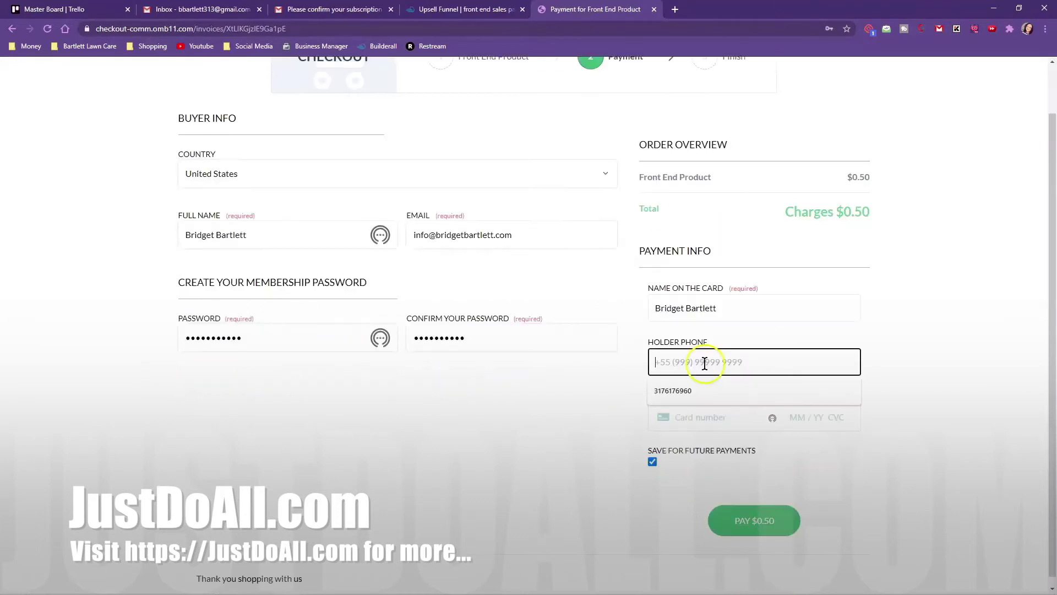
{"action": "left_click", "coordinate": [683, 390]}
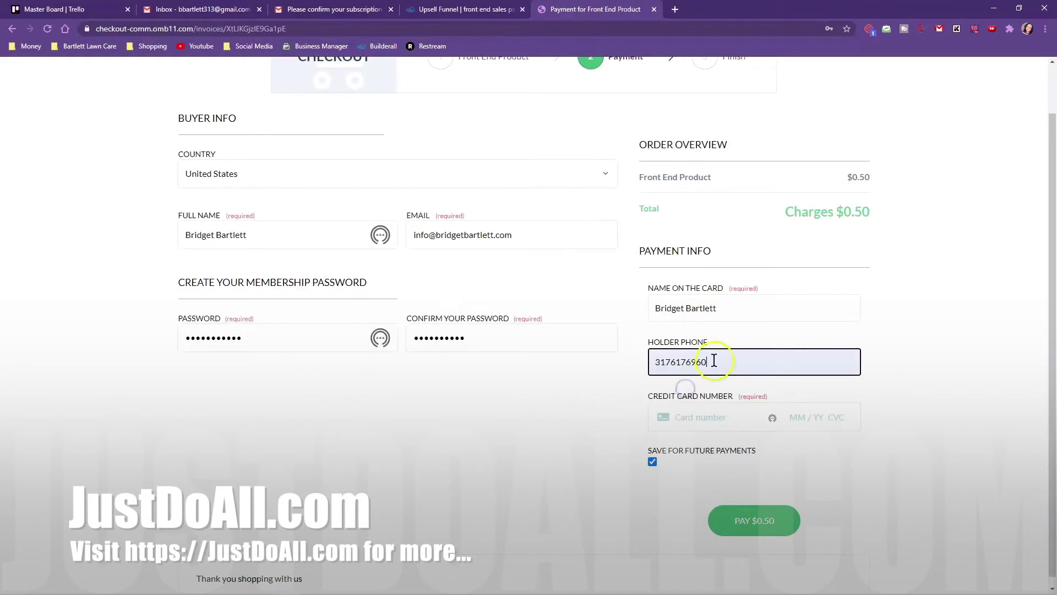
{"action": "left_click", "coordinate": [693, 417]}
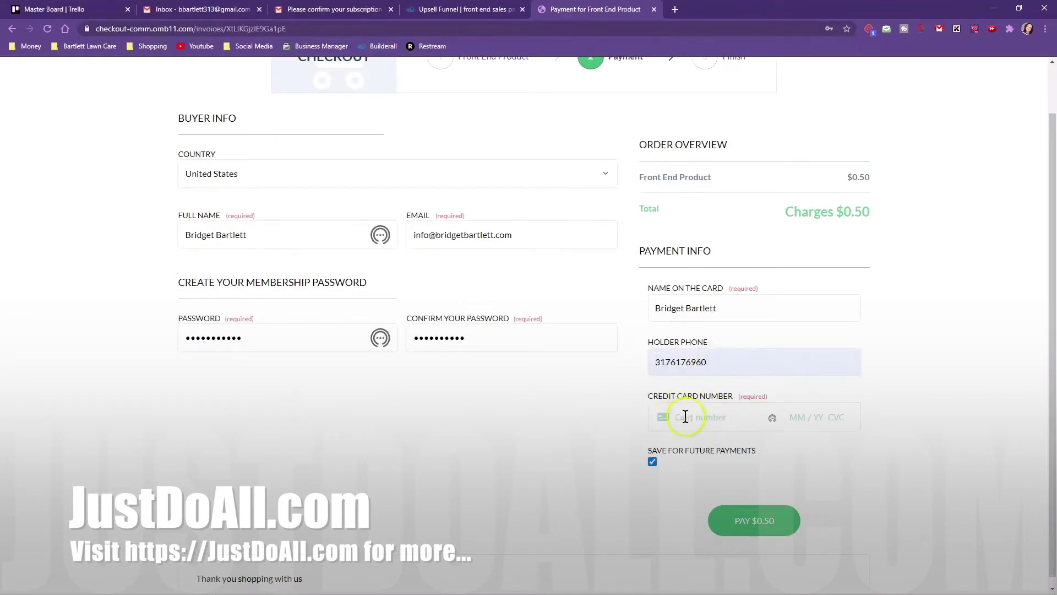
{"action": "left_click", "coordinate": [685, 418]}
{"action": "right_click", "coordinate": [685, 419]}
{"action": "left_click", "coordinate": [710, 378]}
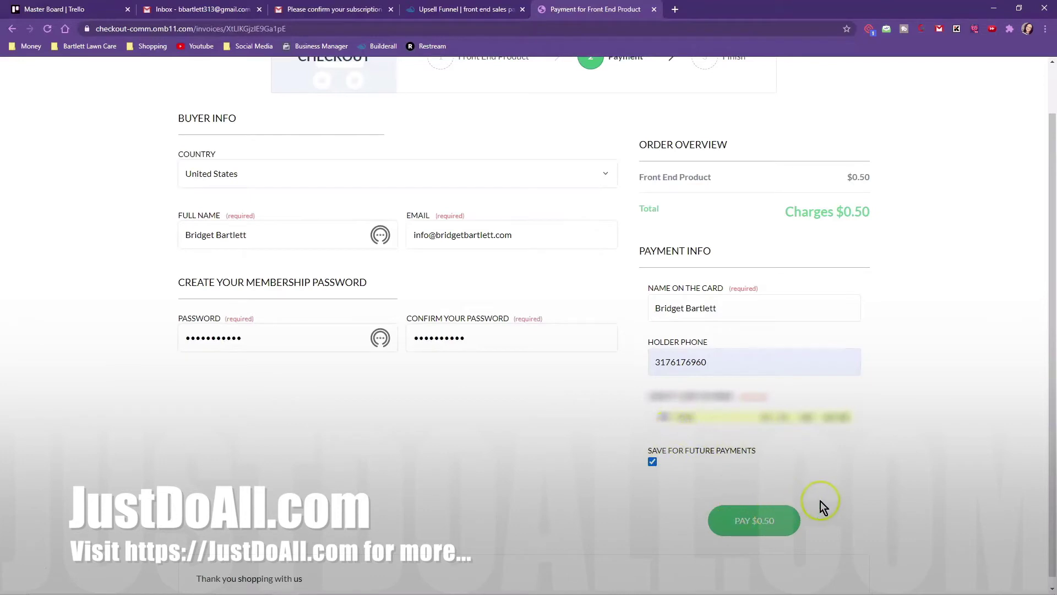
{"action": "scroll", "coordinate": [821, 501], "scroll_direction": "down", "scroll_amount": 1}
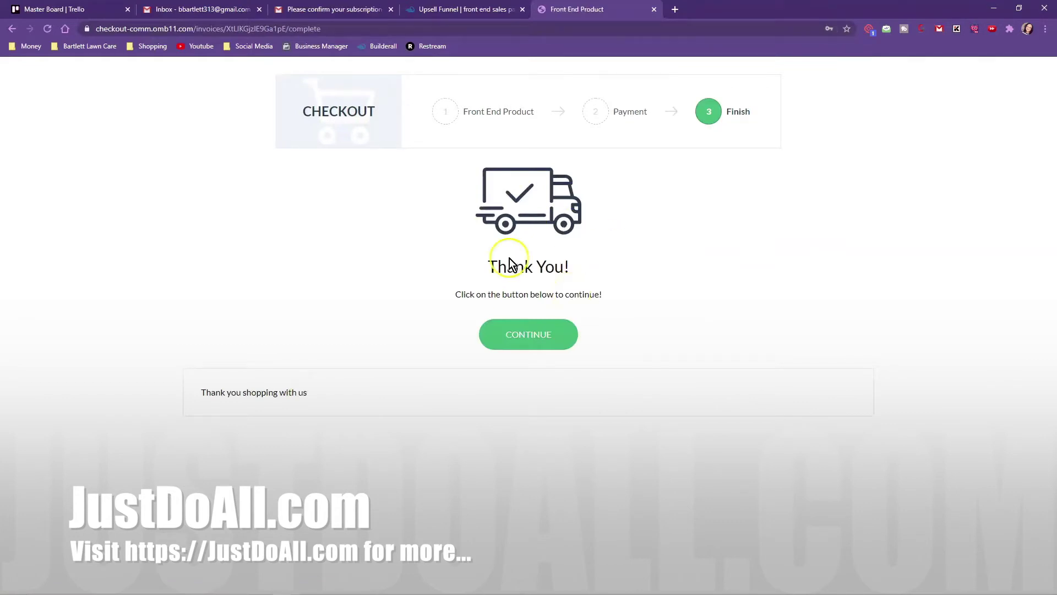
{"action": "left_click", "coordinate": [534, 334]}
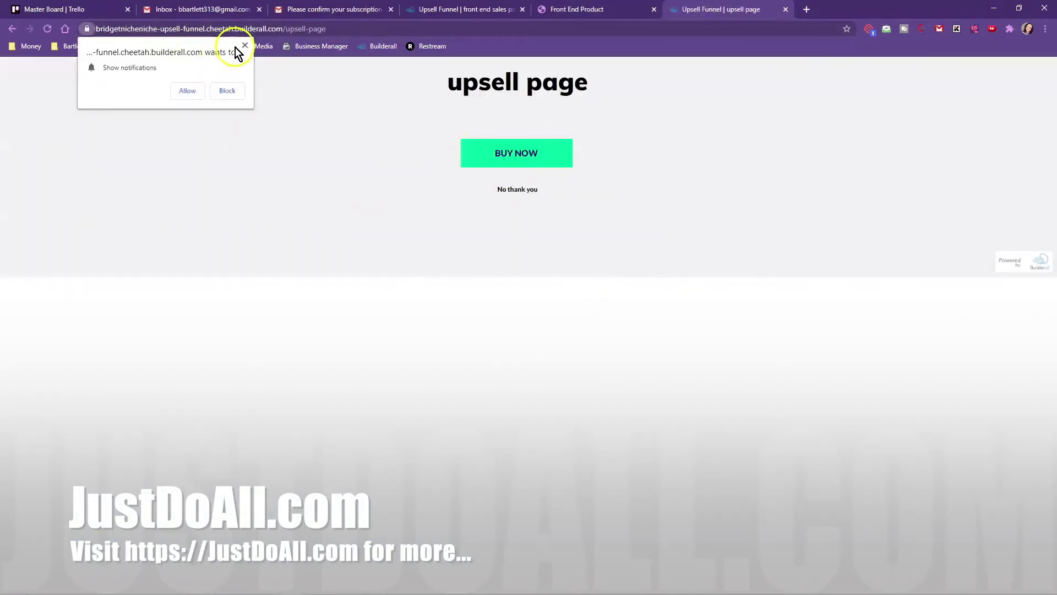
Decline the upsell offer, accept the downsell, and proceed to Downsell Product checkout.
{"action": "left_click", "coordinate": [245, 45]}
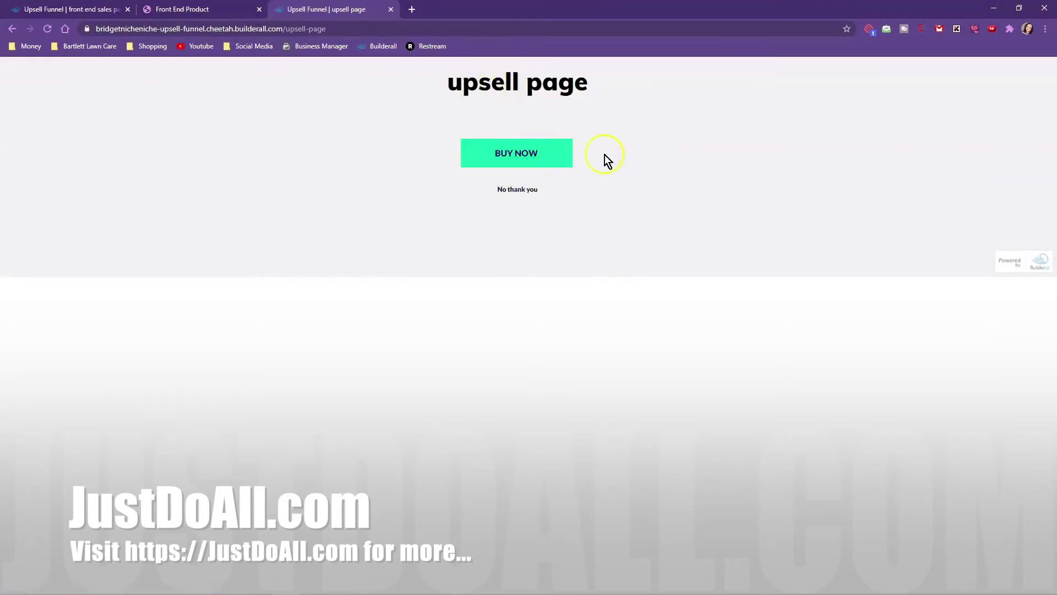
{"action": "left_click", "coordinate": [519, 192]}
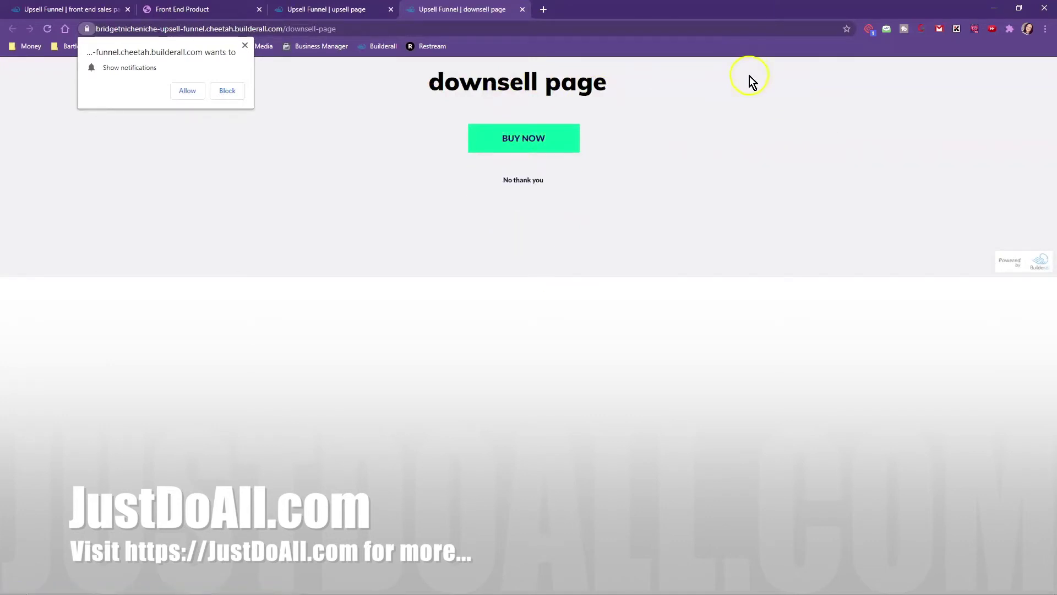
{"action": "left_click", "coordinate": [511, 141]}
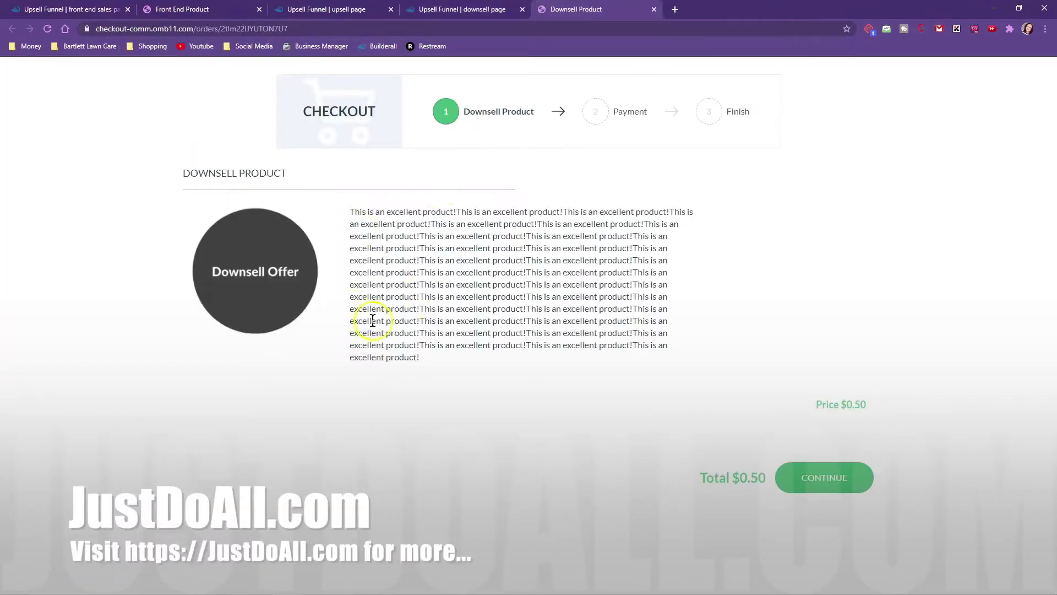
{"action": "left_click", "coordinate": [833, 483]}
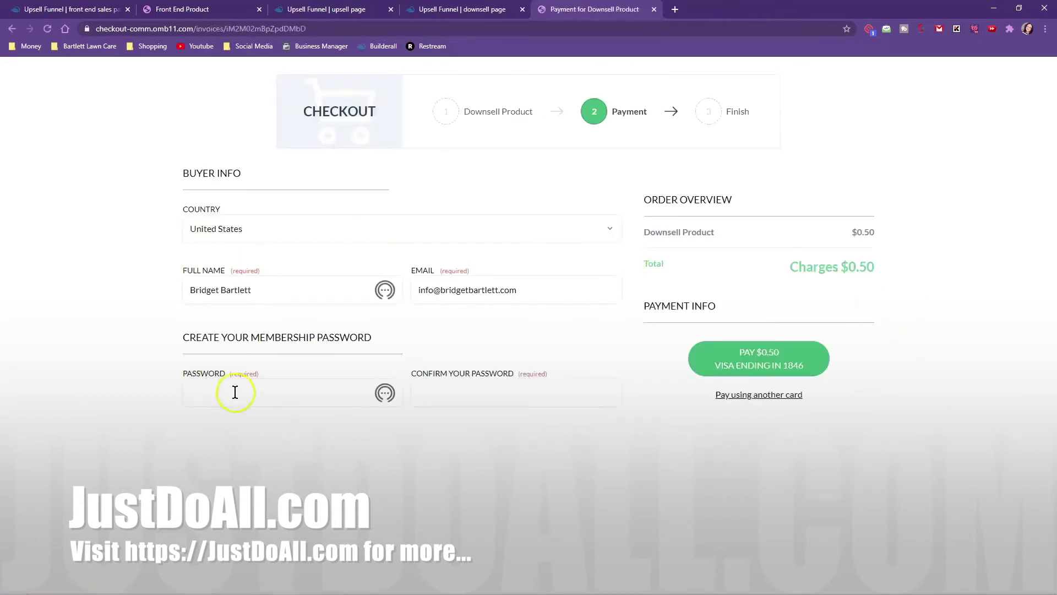
Enter and confirm the membership password, pay $0.50 with the saved card, and continue.
{"action": "left_click", "coordinate": [236, 392]}
{"action": "type", "text": "•••••••••••"}
{"action": "key", "text": "Tab"}
{"action": "type", "text": "•••••••••••"}
{"action": "left_click", "coordinate": [757, 361]}
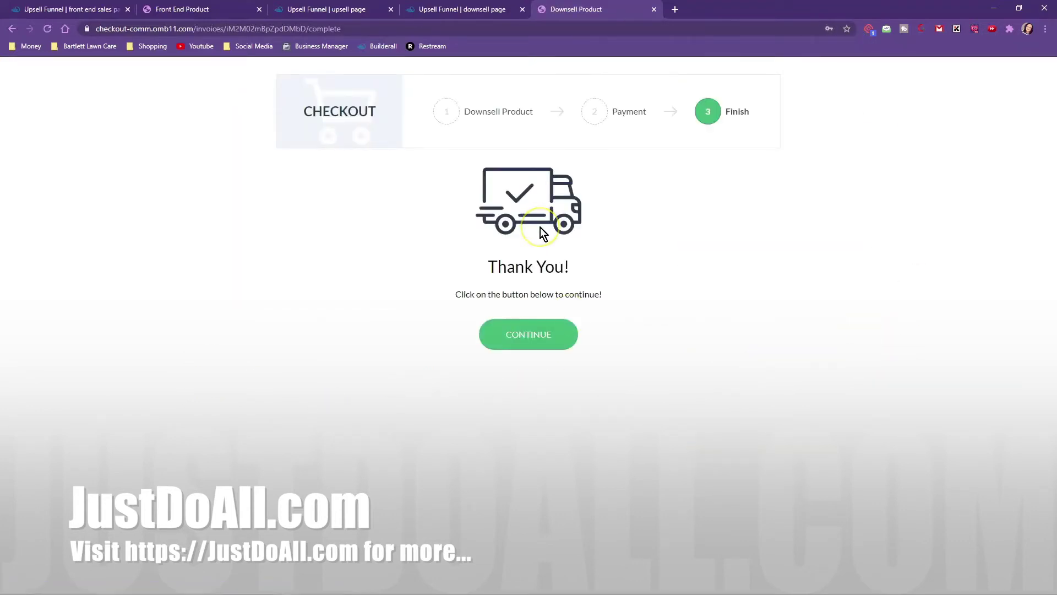
{"action": "left_click", "coordinate": [523, 330]}
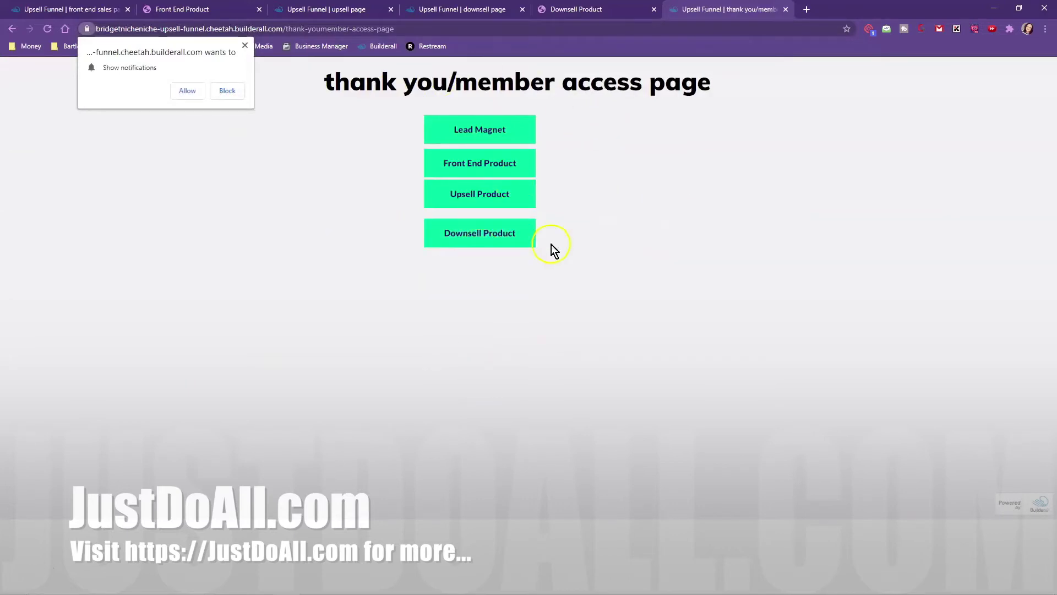
Open the Lead Magnet and Front End Product membership pages, returning to the access page each time.
{"action": "left_click", "coordinate": [245, 45]}
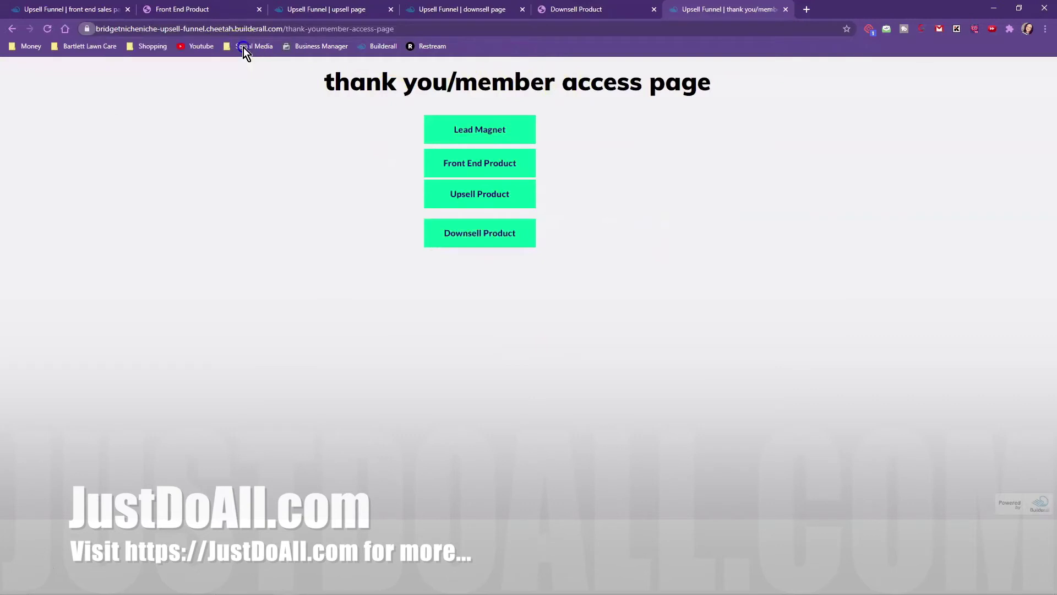
{"action": "left_click", "coordinate": [478, 130]}
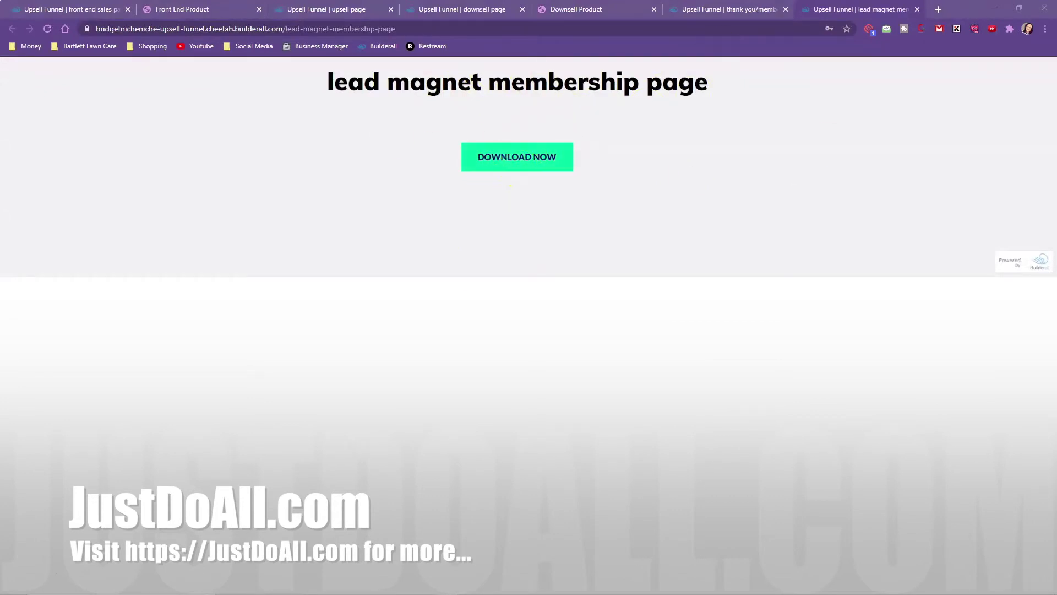
{"action": "left_click", "coordinate": [727, 9]}
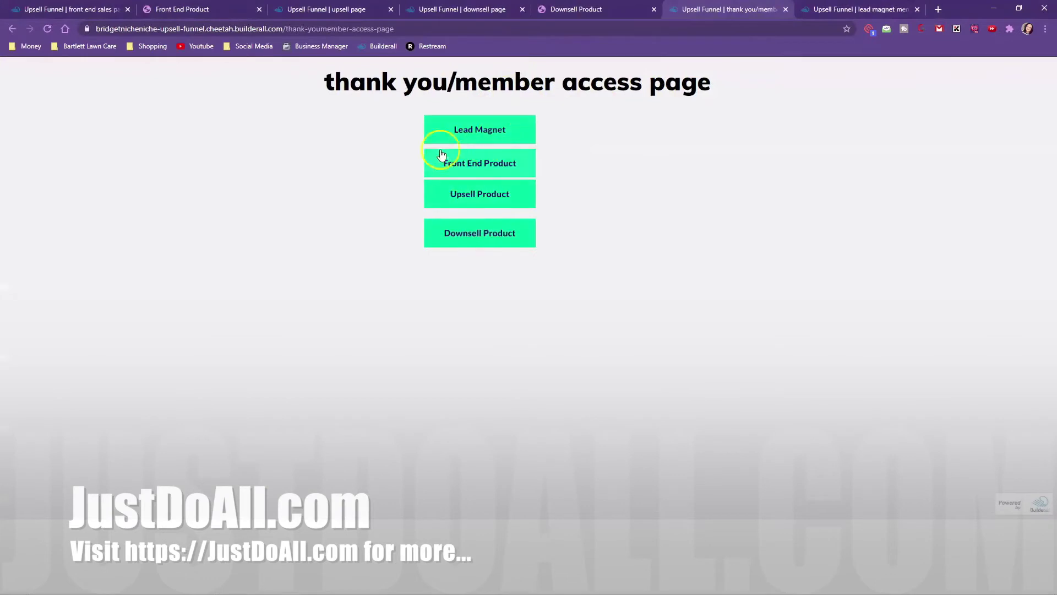
{"action": "left_click", "coordinate": [496, 165]}
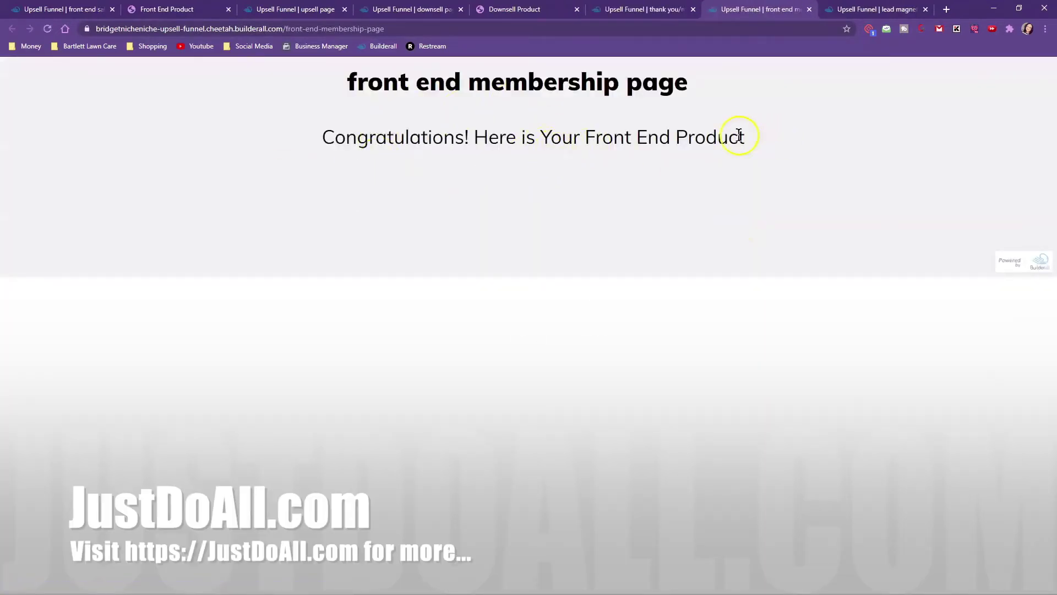
{"action": "key", "text": "ctrl+shift+Tab"}
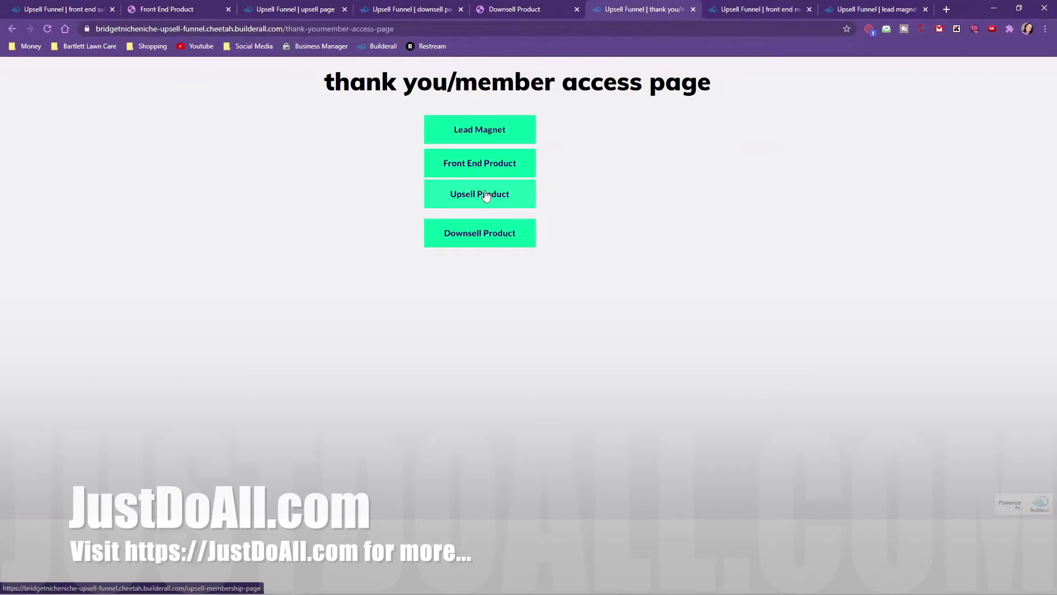
Try the Upsell Product area, which denies access, then open the Downsell Product page.
{"action": "left_click", "coordinate": [486, 196]}
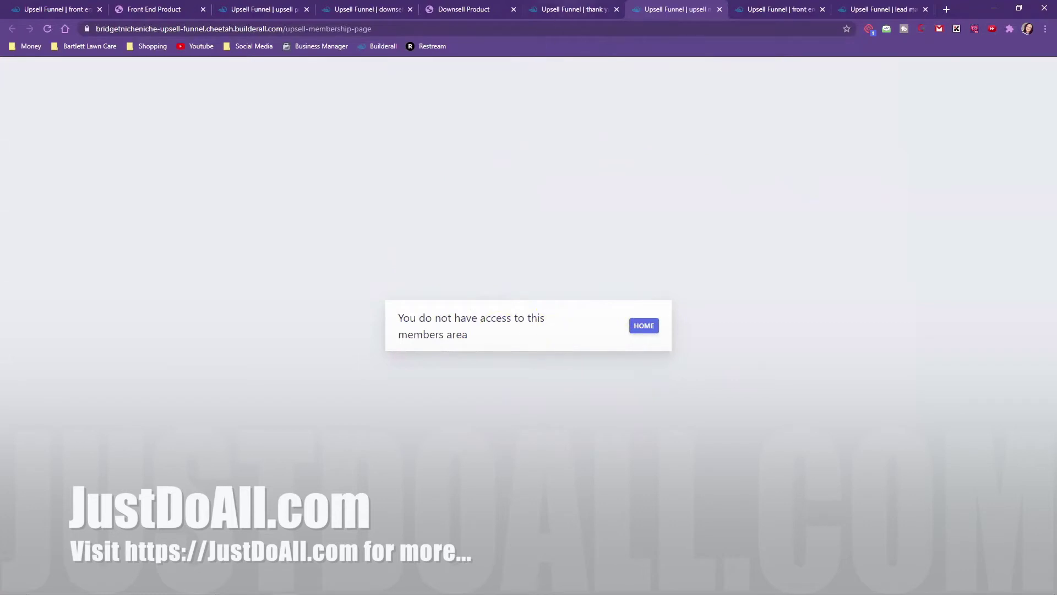
{"action": "left_click", "coordinate": [573, 10]}
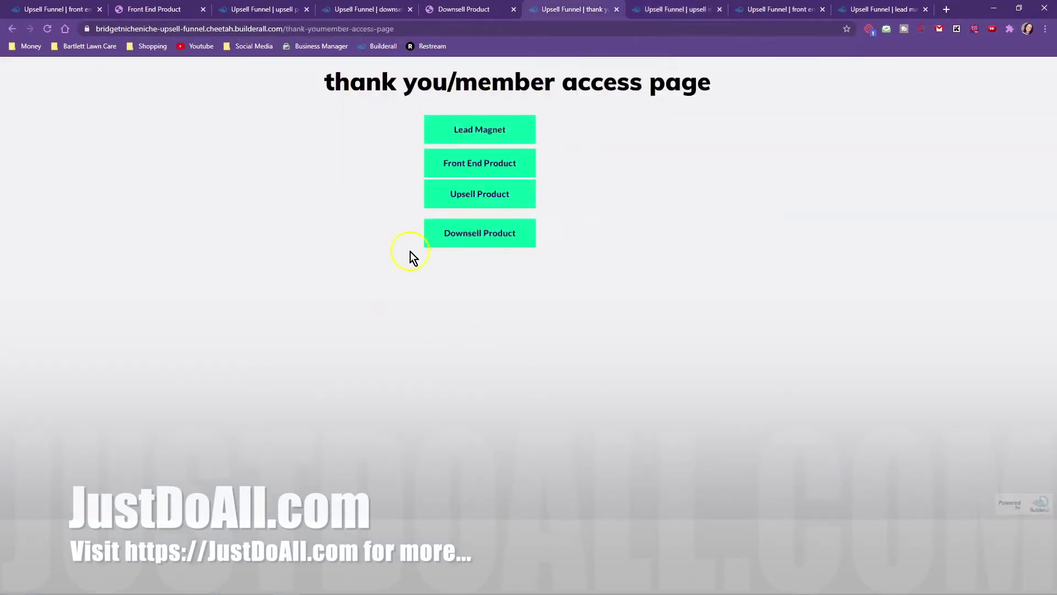
{"action": "left_click", "coordinate": [478, 234]}
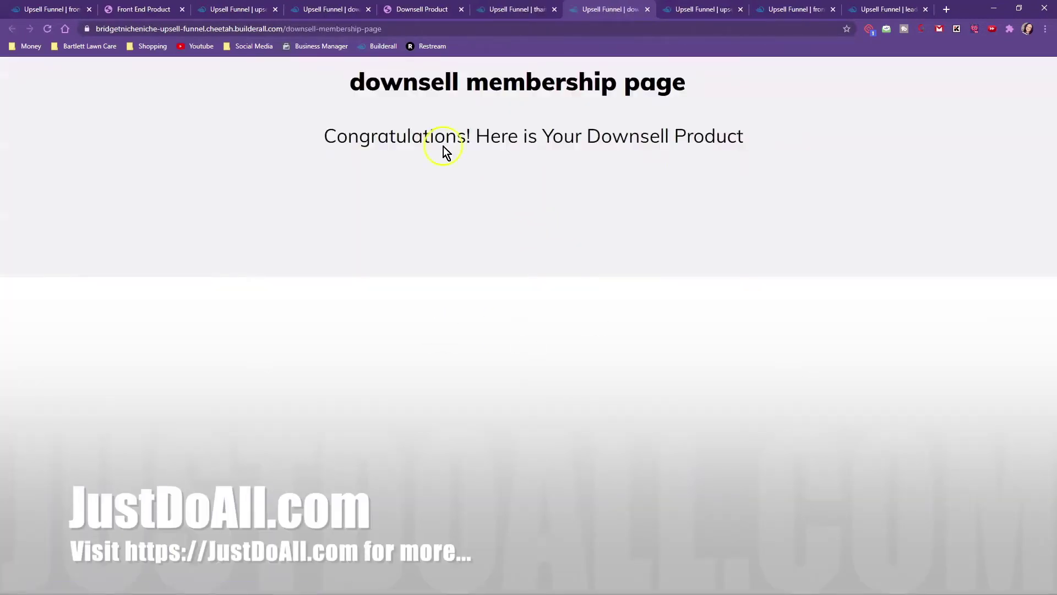
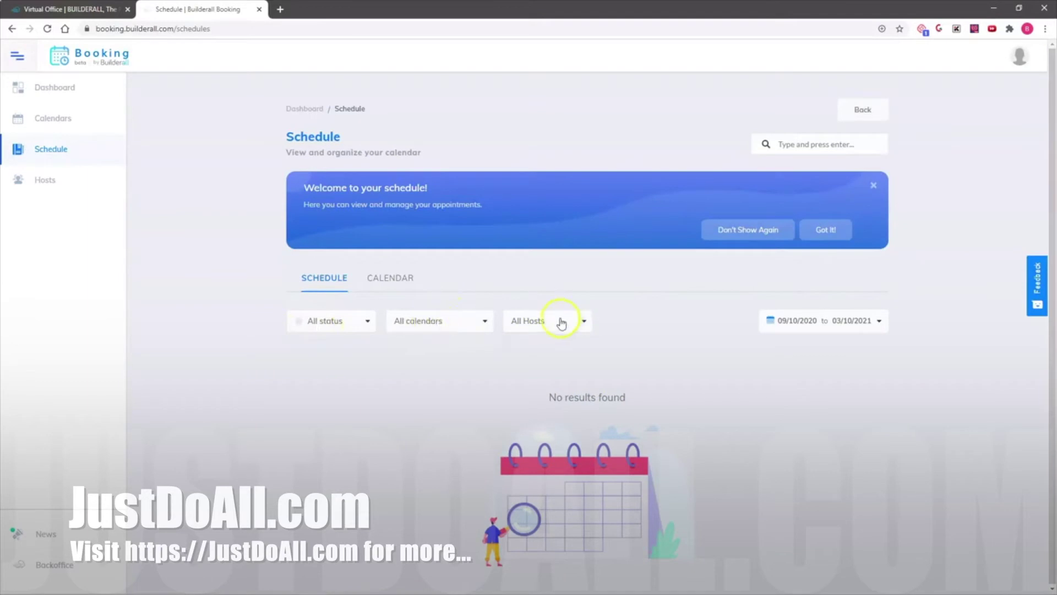
From the Booking dashboard, start a new calendar and review the Consultation type's features.
{"action": "left_click", "coordinate": [390, 278]}
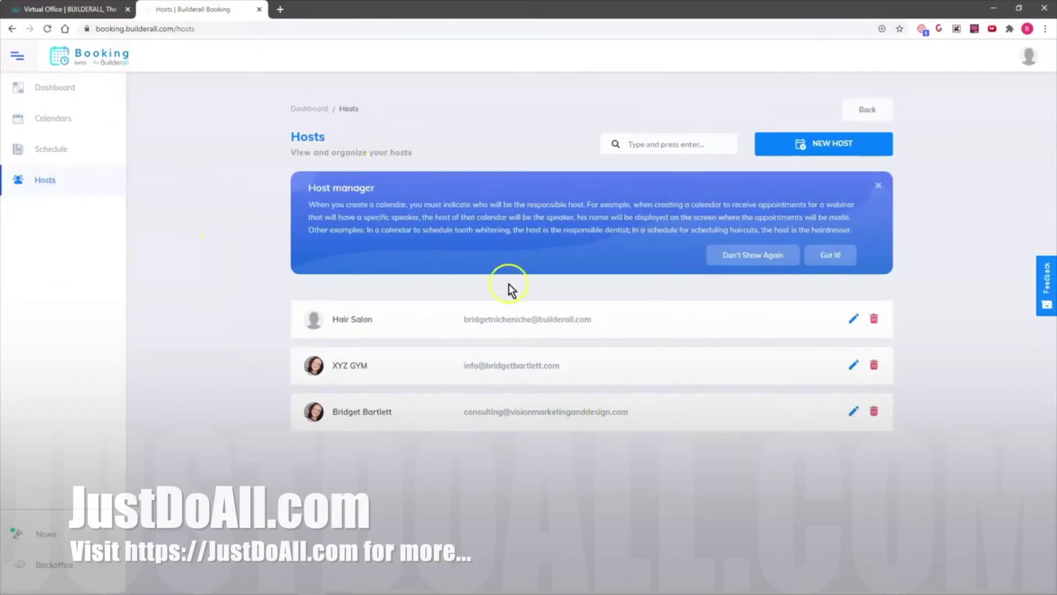
{"action": "left_click", "coordinate": [53, 88]}
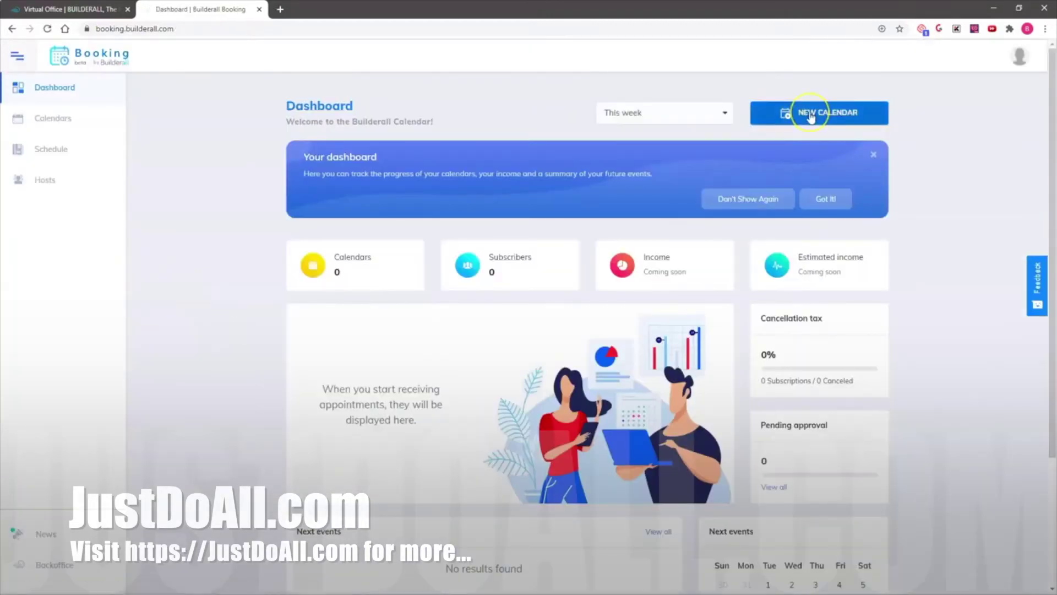
{"action": "left_click", "coordinate": [810, 117]}
{"action": "scroll", "coordinate": [615, 256], "scroll_direction": "down", "scroll_amount": 1}
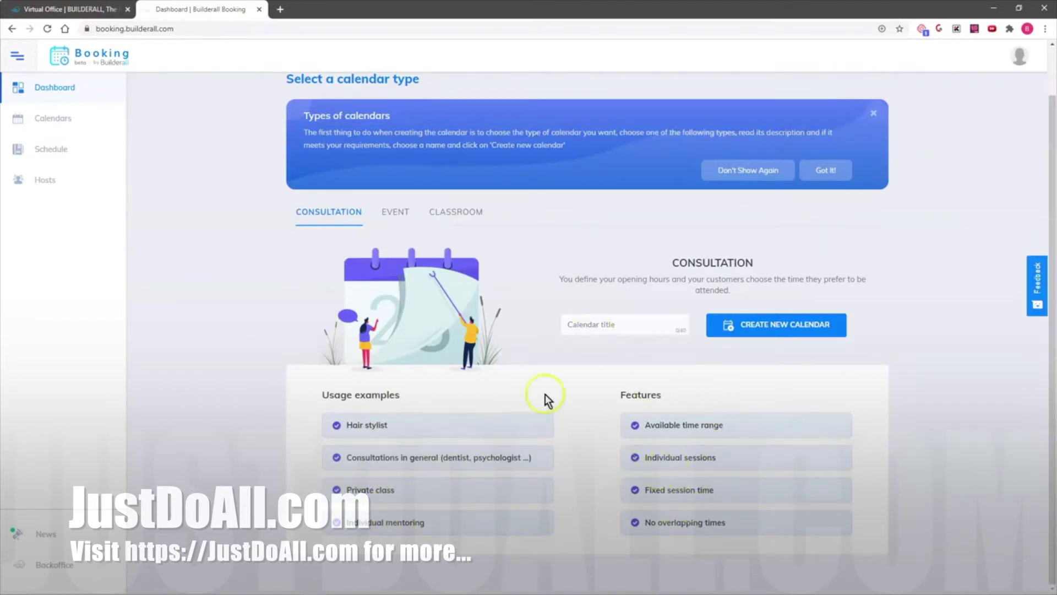
Look over the Event and Classroom calendar types.
{"action": "left_click", "coordinate": [394, 218]}
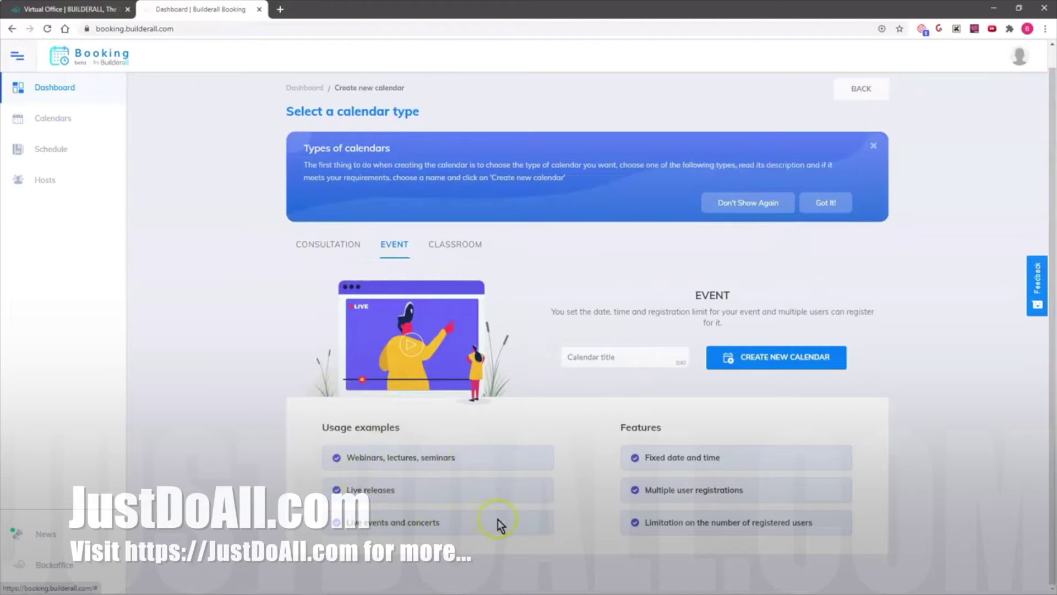
{"action": "left_click", "coordinate": [461, 244]}
{"action": "scroll", "coordinate": [247, 466], "scroll_direction": "down", "scroll_amount": 1}
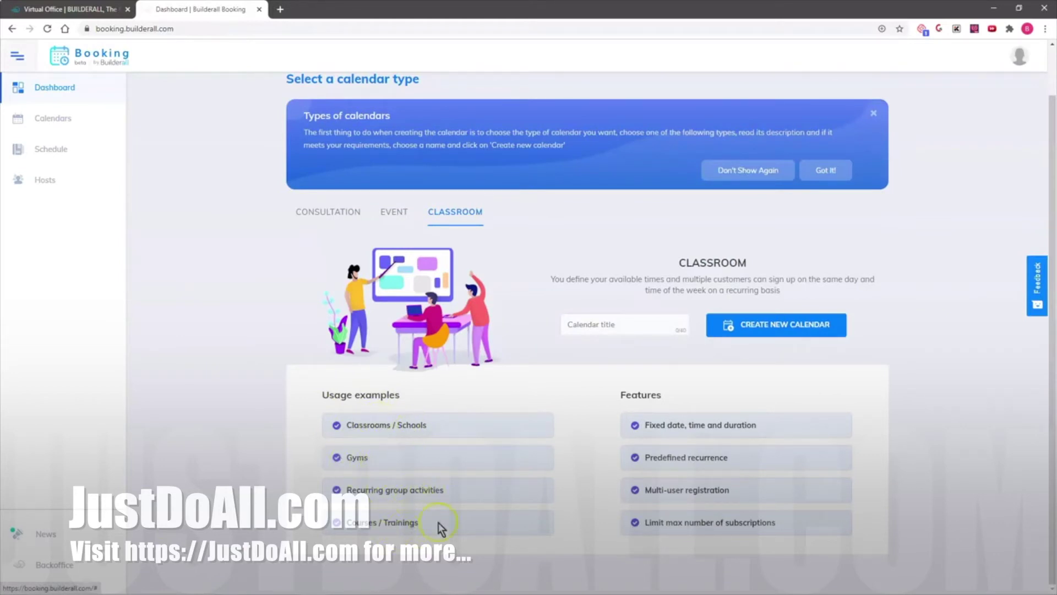
Choose Consultation, title it 'Private Coaching' and create the calendar.
{"action": "left_click", "coordinate": [337, 209]}
{"action": "left_click", "coordinate": [589, 327]}
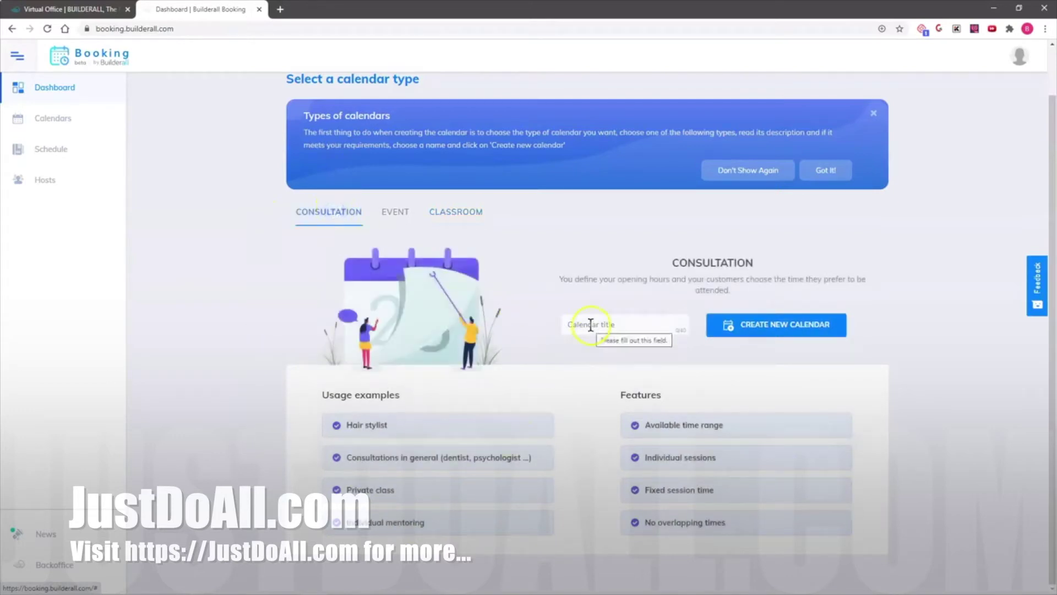
{"action": "left_click", "coordinate": [589, 327]}
{"action": "left_click", "coordinate": [602, 410]}
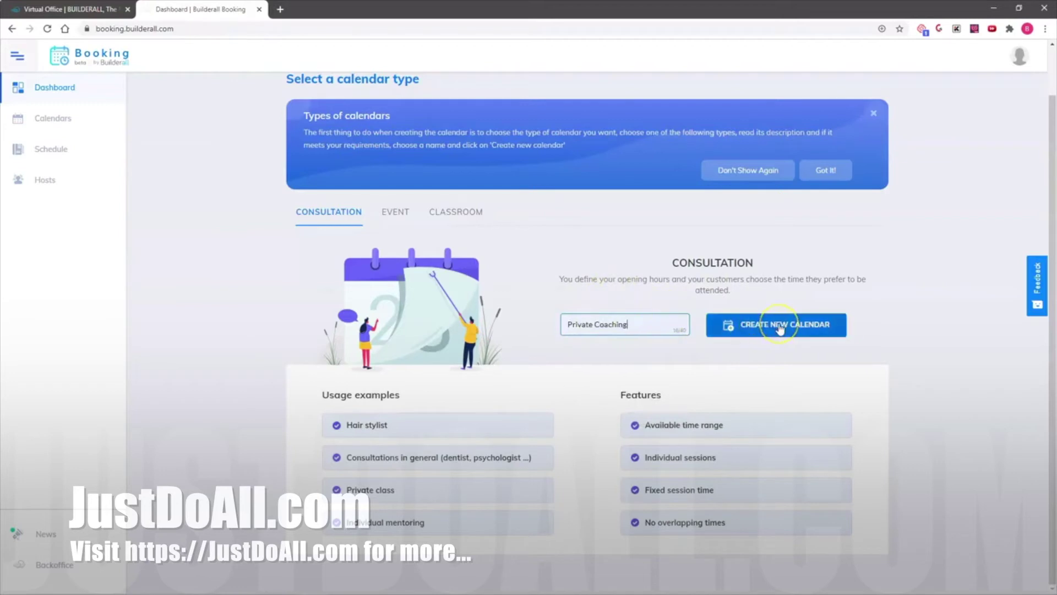
{"action": "left_click", "coordinate": [780, 326]}
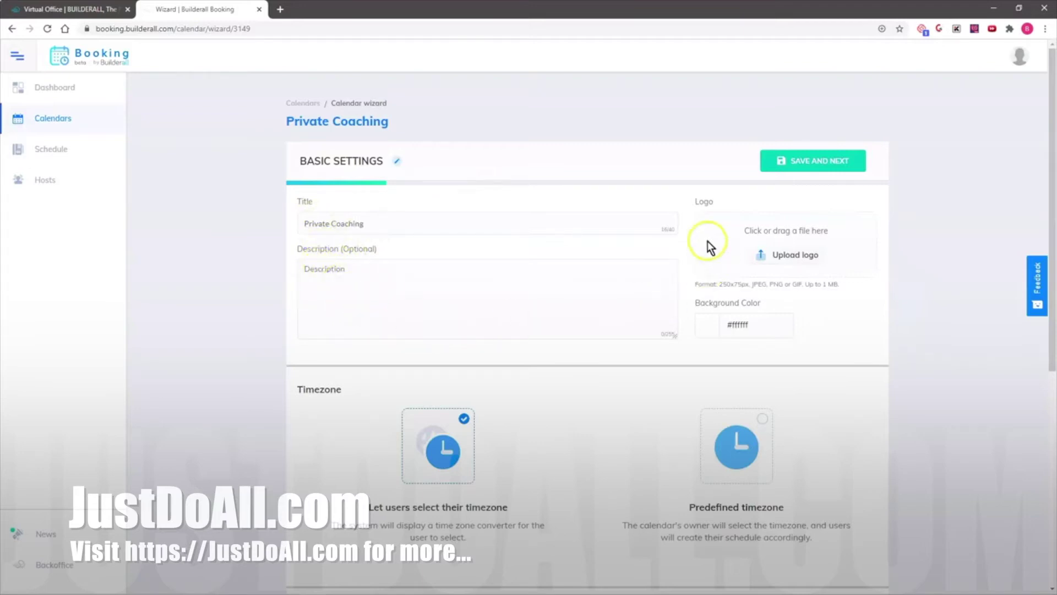
Upload the Builderall logo from My Drive as the calendar logo.
{"action": "left_click", "coordinate": [798, 255]}
{"action": "left_click", "coordinate": [123, 183]}
{"action": "left_click", "coordinate": [528, 81]}
{"action": "type", "text": "builderall logo"}
{"action": "key", "text": "Return"}
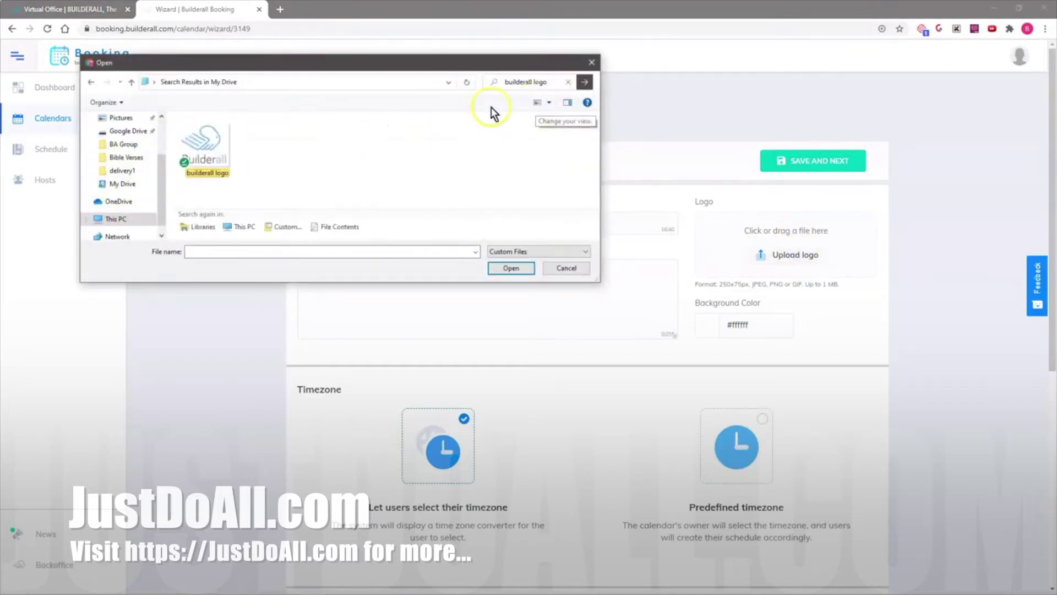
{"action": "left_click", "coordinate": [511, 267]}
Choose Redirect to URL as the after-booking action, then go to the Builderall Virtual Office.
{"action": "left_click", "coordinate": [729, 315]}
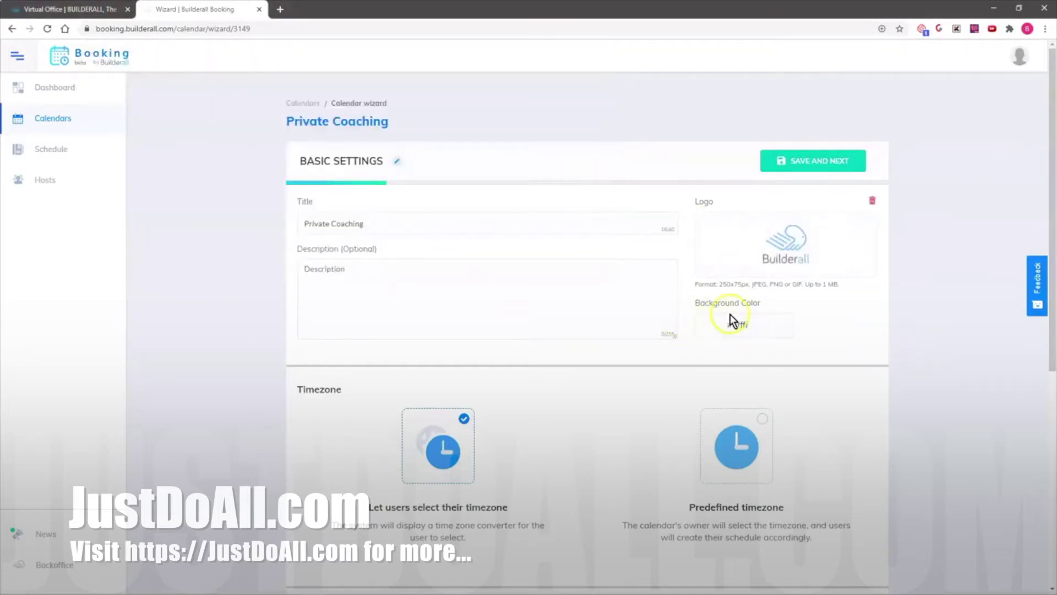
{"action": "scroll", "coordinate": [956, 323], "scroll_direction": "down", "scroll_amount": 5}
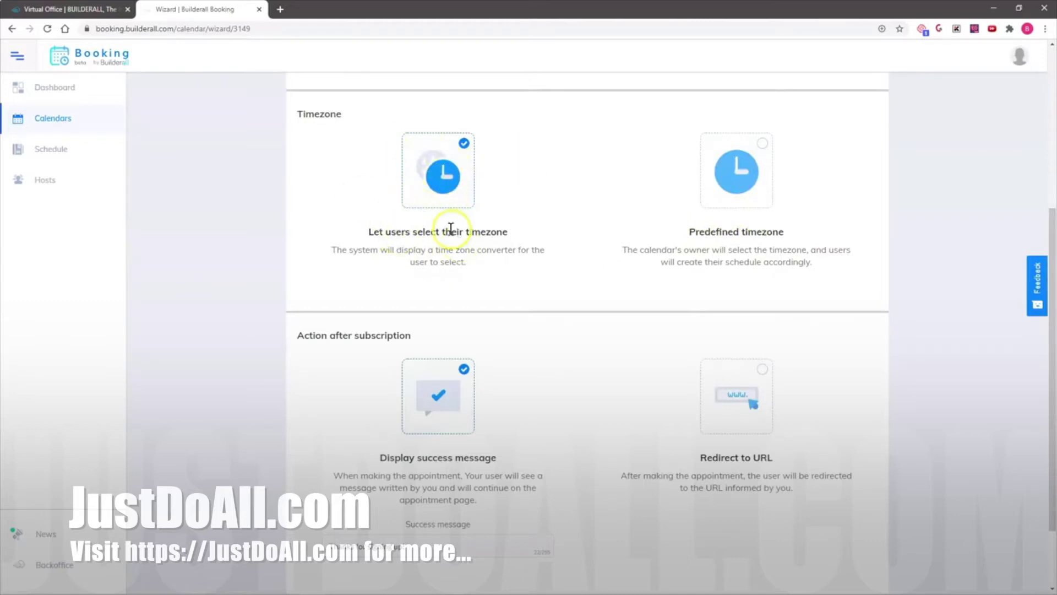
{"action": "scroll", "coordinate": [497, 337], "scroll_direction": "down", "scroll_amount": 2}
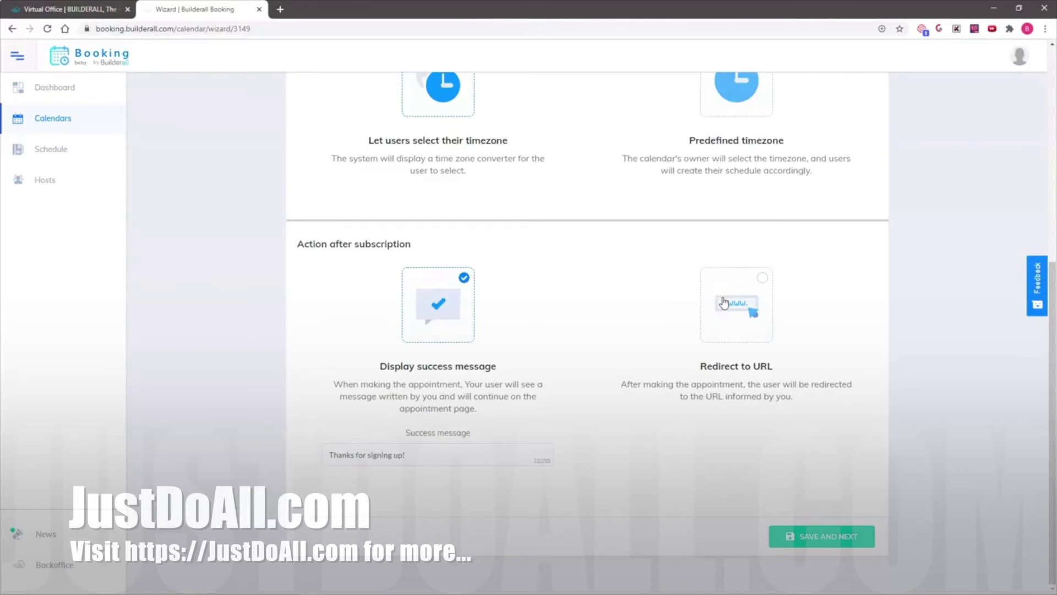
{"action": "left_click", "coordinate": [724, 303]}
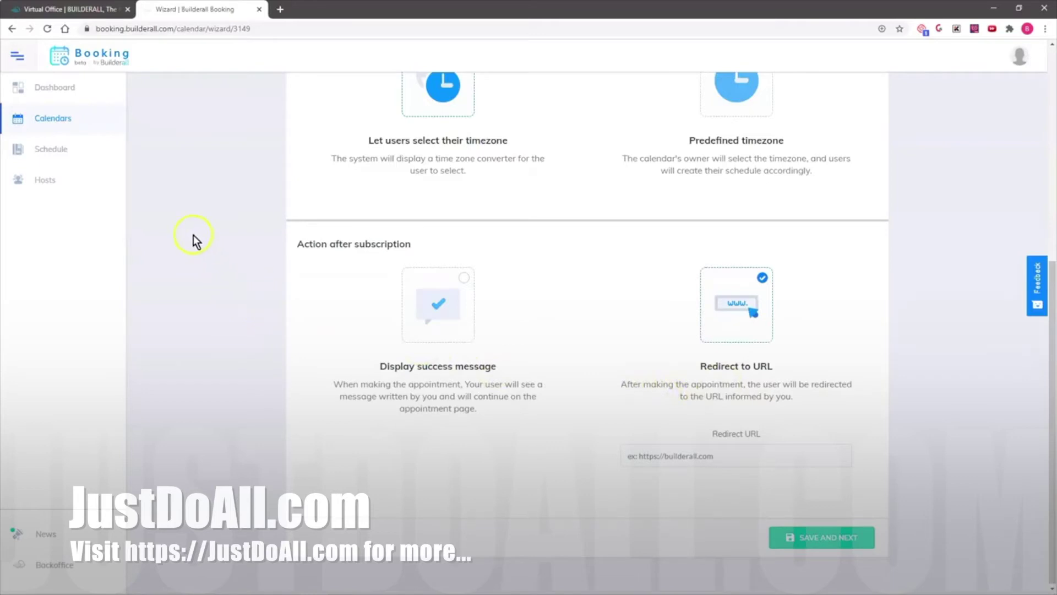
{"action": "left_click", "coordinate": [71, 9]}
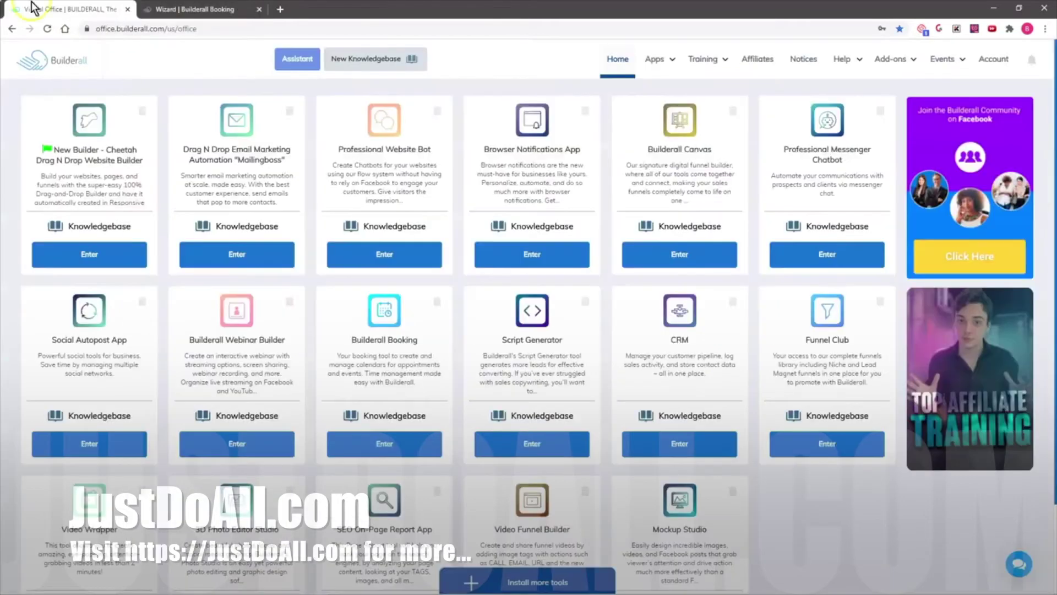
Open the Upsell Funnel's live thank-you member access page from Cheetah.
{"action": "left_click", "coordinate": [84, 255]}
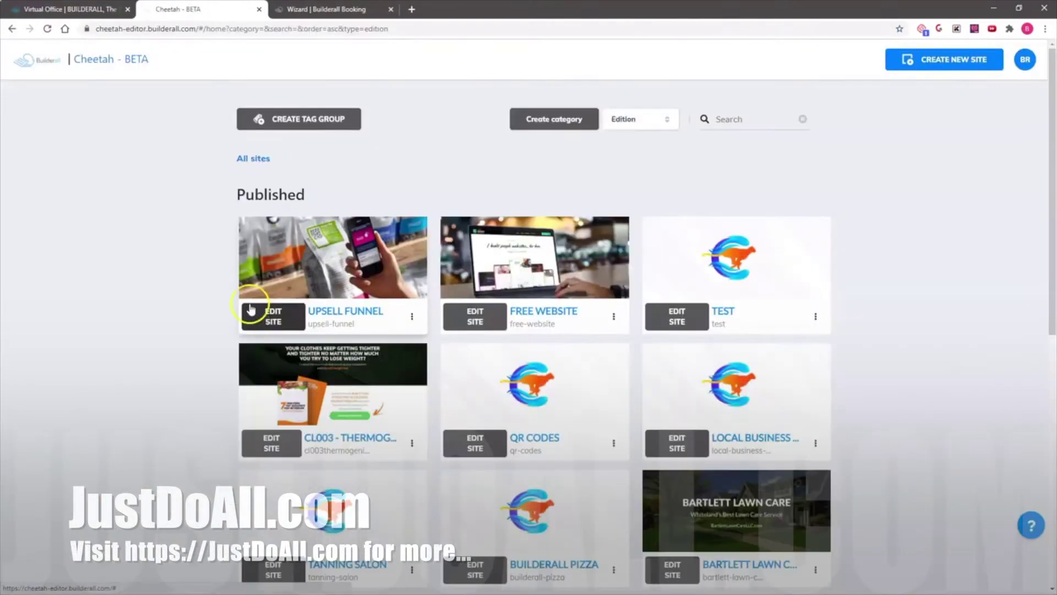
{"action": "left_click", "coordinate": [250, 310]}
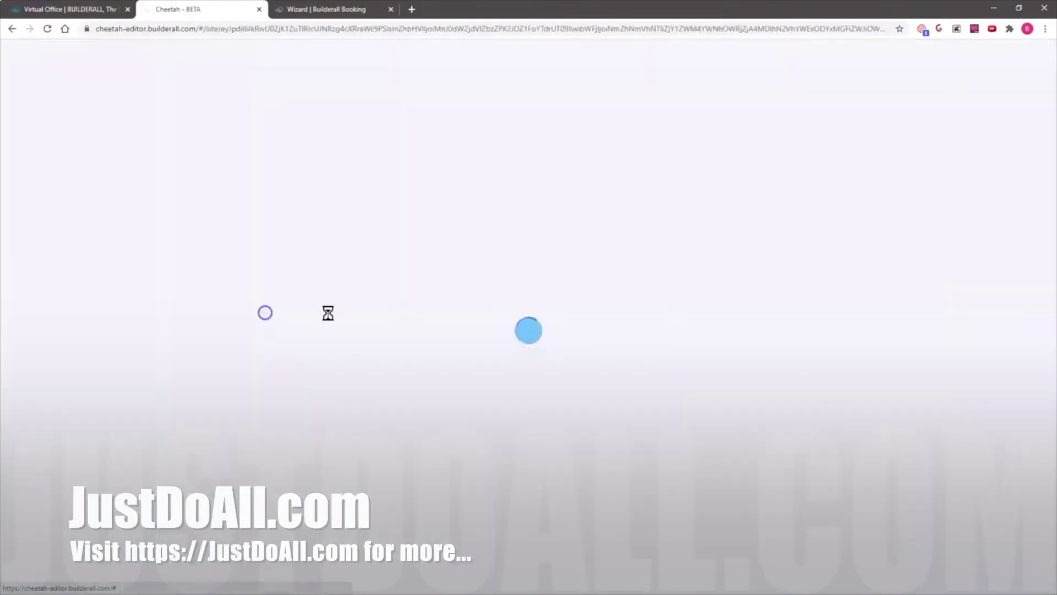
{"action": "scroll", "coordinate": [1027, 376], "scroll_direction": "down", "scroll_amount": 3}
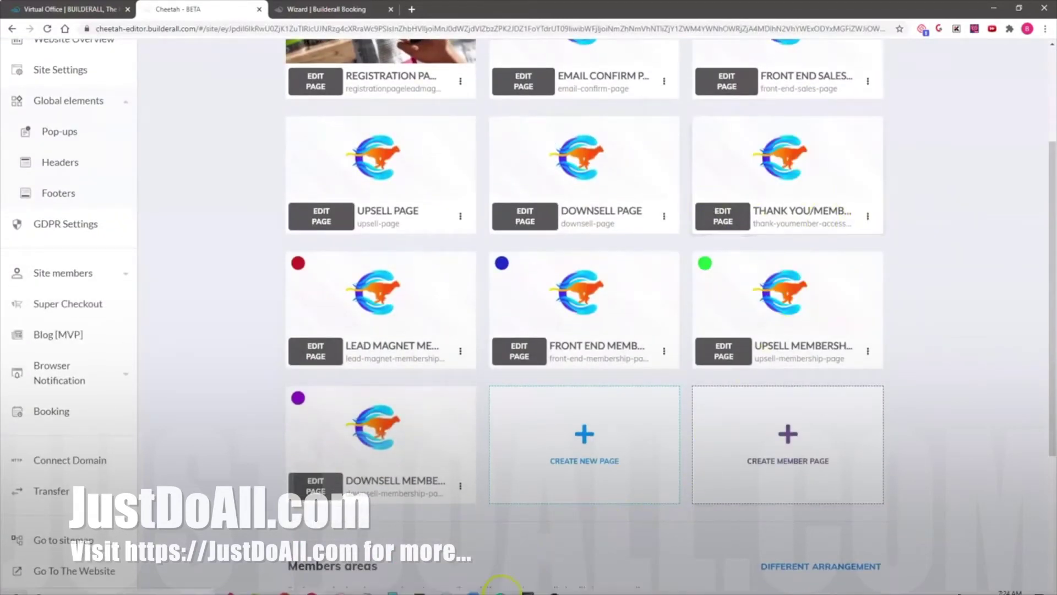
{"action": "left_click", "coordinate": [500, 585]}
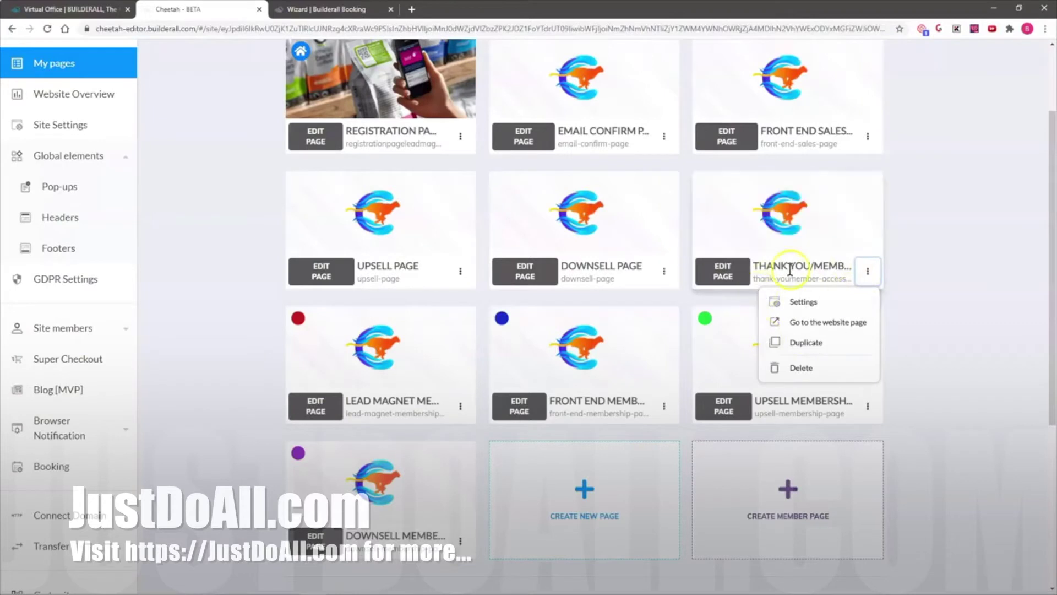
{"action": "left_click", "coordinate": [799, 324]}
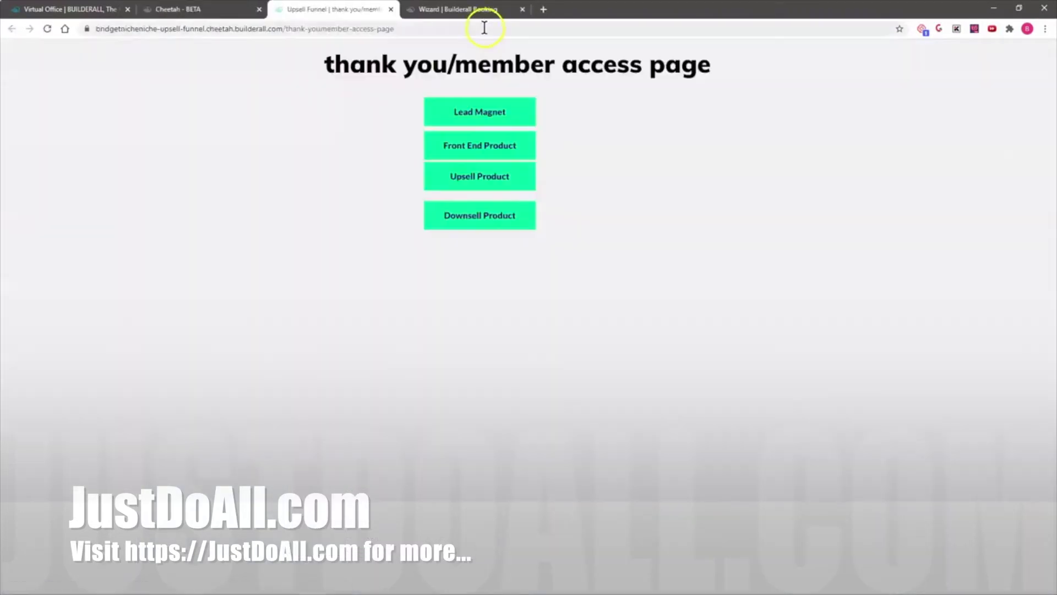
Copy the thank-you page's web address and return to the Booking wizard.
{"action": "double_click", "coordinate": [485, 28]}
{"action": "left_click", "coordinate": [485, 28]}
{"action": "right_click", "coordinate": [337, 28]}
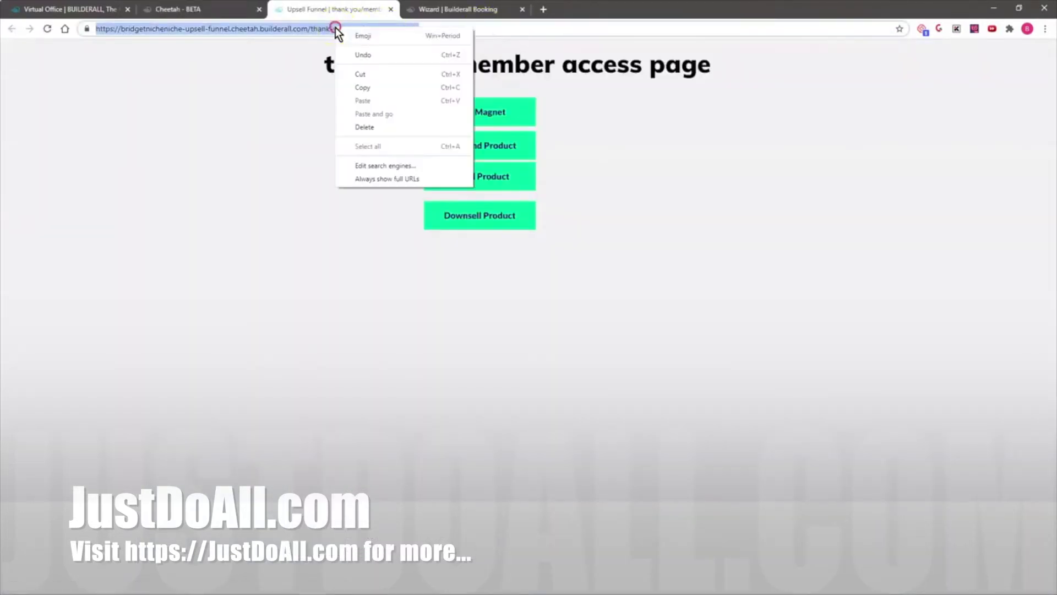
{"action": "left_click", "coordinate": [357, 83]}
{"action": "left_click", "coordinate": [457, 9]}
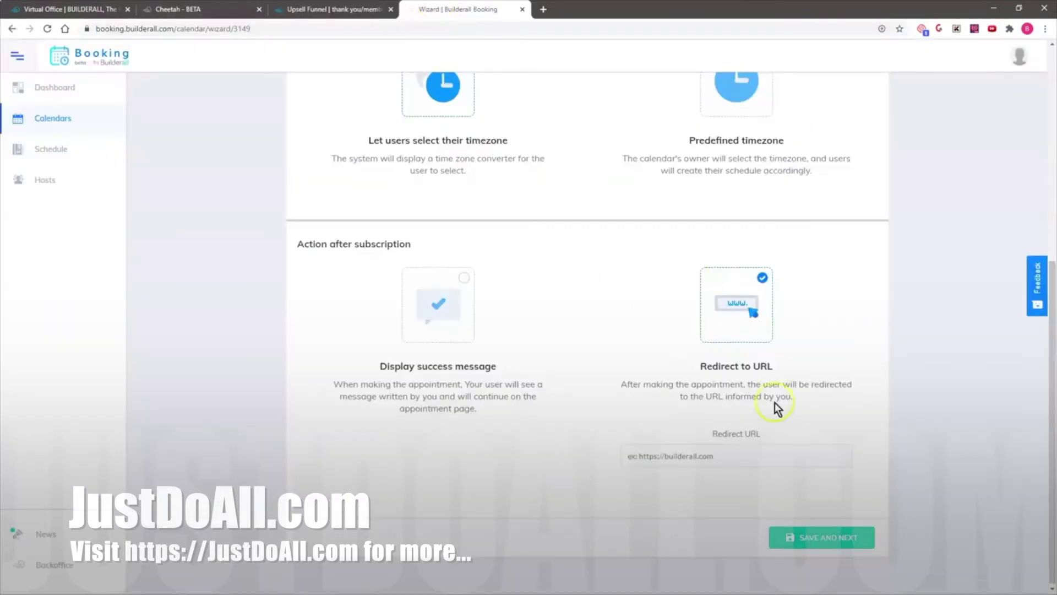
Paste the thank-you page address as the Redirect URL and save Basic Settings.
{"action": "left_click", "coordinate": [655, 456]}
{"action": "right_click", "coordinate": [659, 455]}
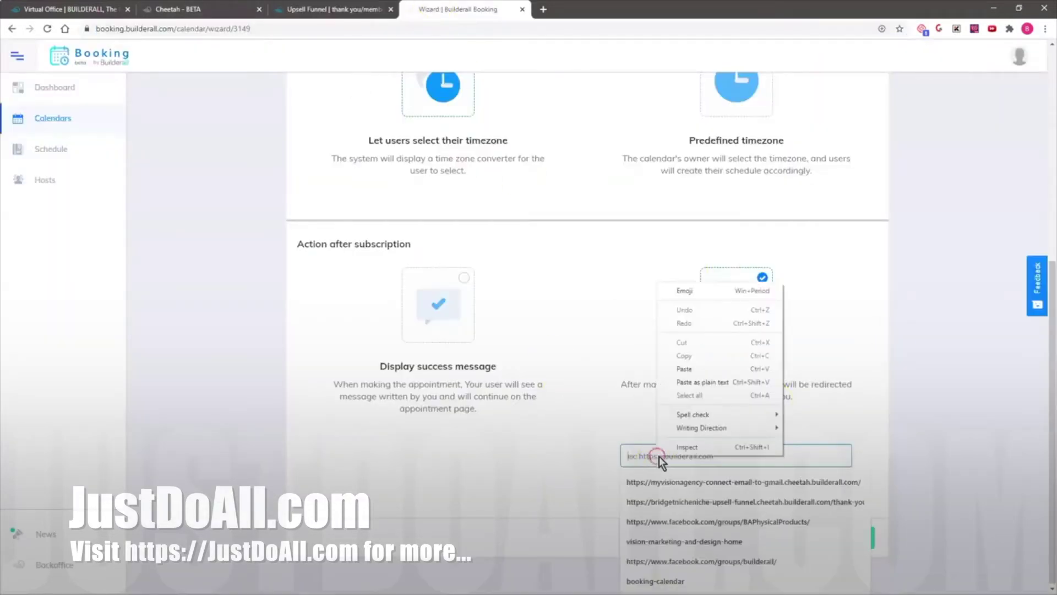
{"action": "left_click", "coordinate": [682, 366]}
{"action": "left_click", "coordinate": [821, 536]}
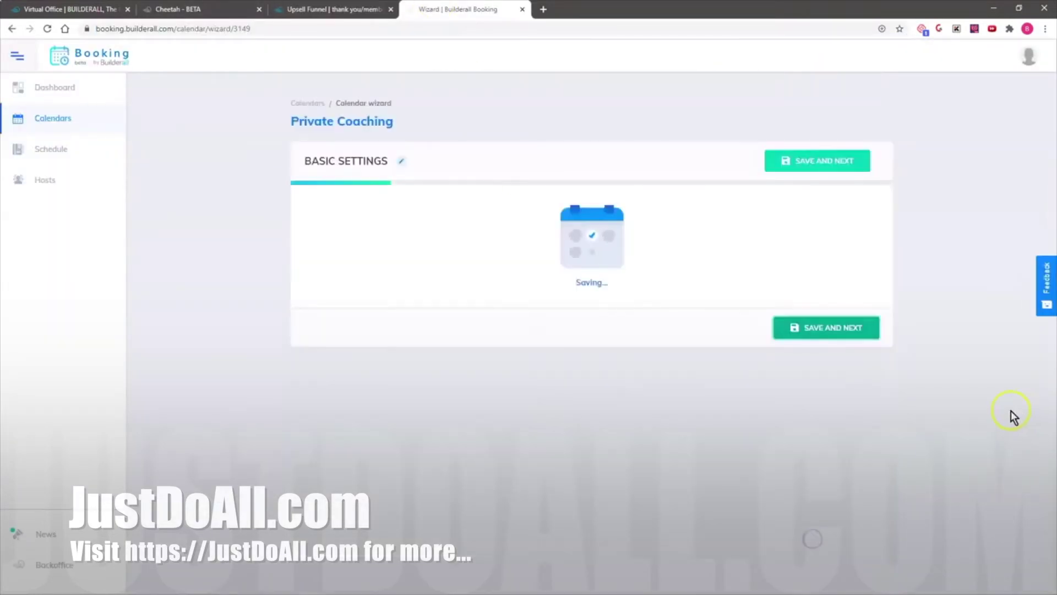
{"action": "scroll", "coordinate": [179, 335], "scroll_direction": "down", "scroll_amount": 1}
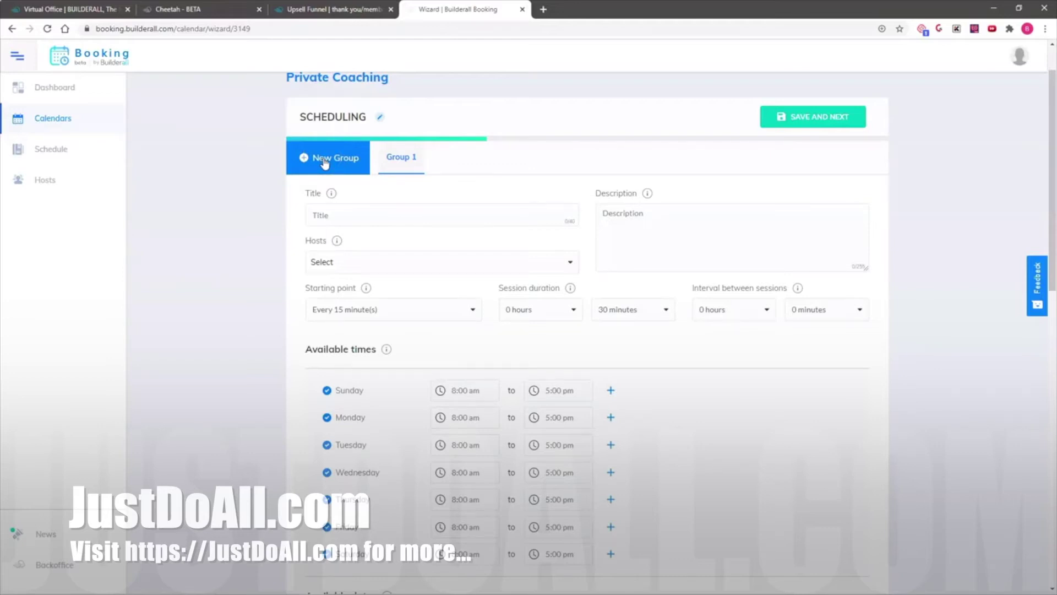
Add a scheduling group titled 'Private Coaching 1' and assign the third listed host.
{"action": "left_click", "coordinate": [325, 162]}
{"action": "left_click", "coordinate": [363, 215]}
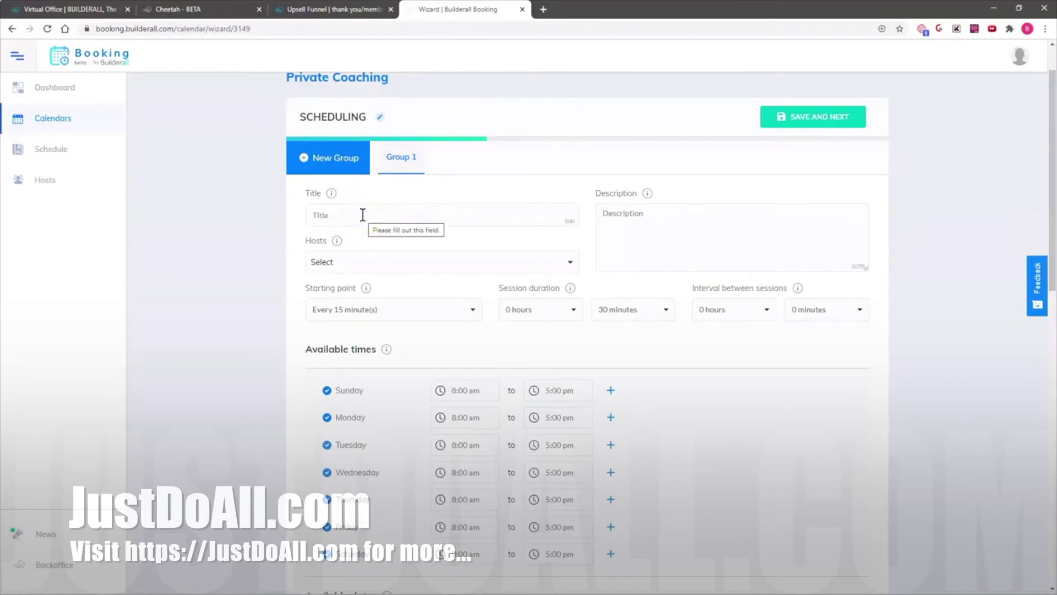
{"action": "left_click", "coordinate": [363, 215]}
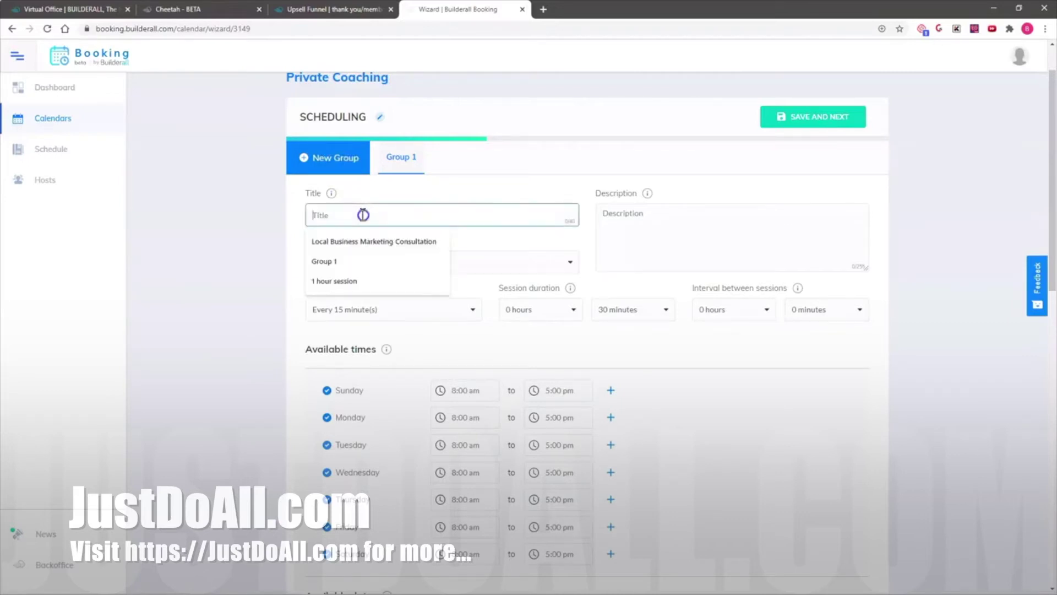
{"action": "type", "text": "Private Coaching 1"}
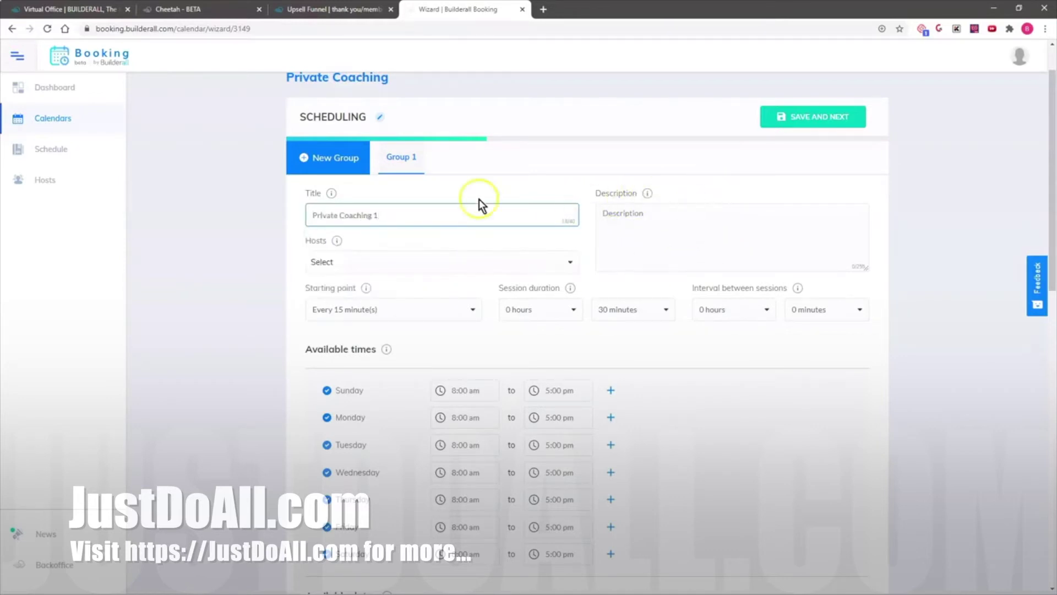
{"action": "left_click", "coordinate": [332, 261]}
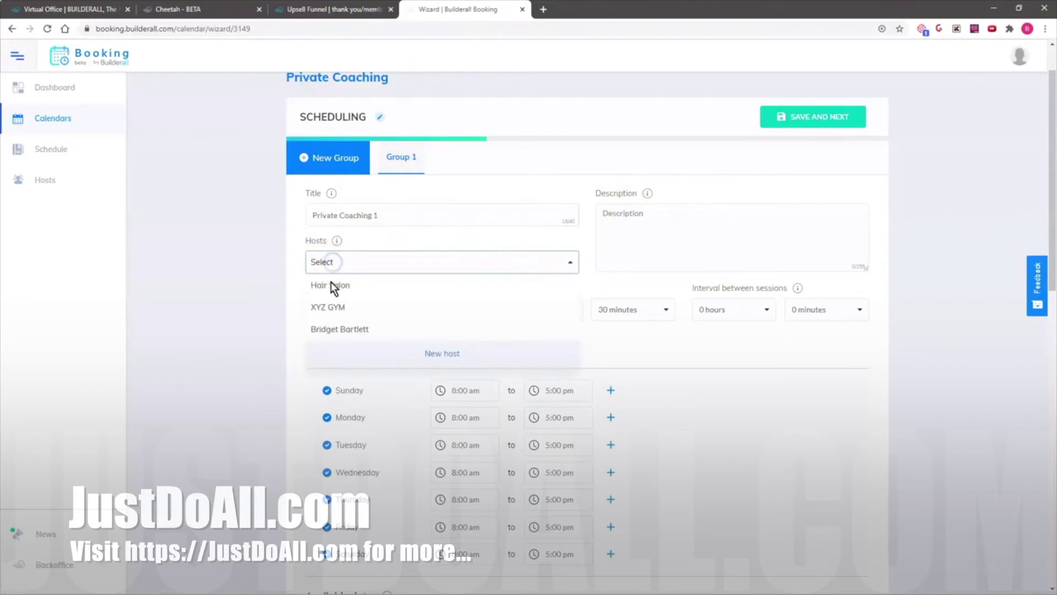
{"action": "left_click", "coordinate": [335, 329]}
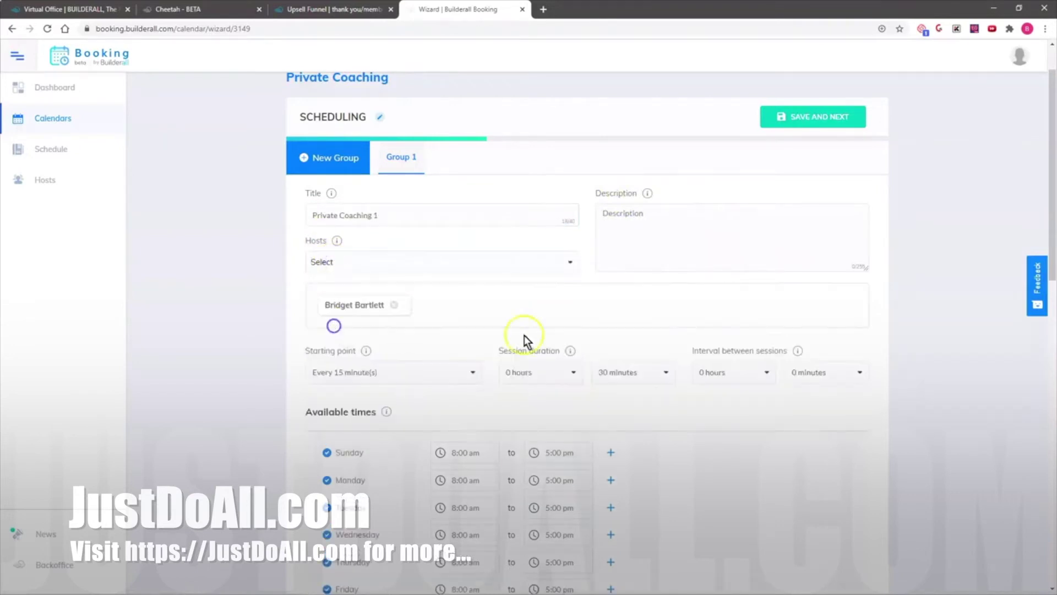
{"action": "scroll", "coordinate": [342, 281], "scroll_direction": "down", "scroll_amount": 2}
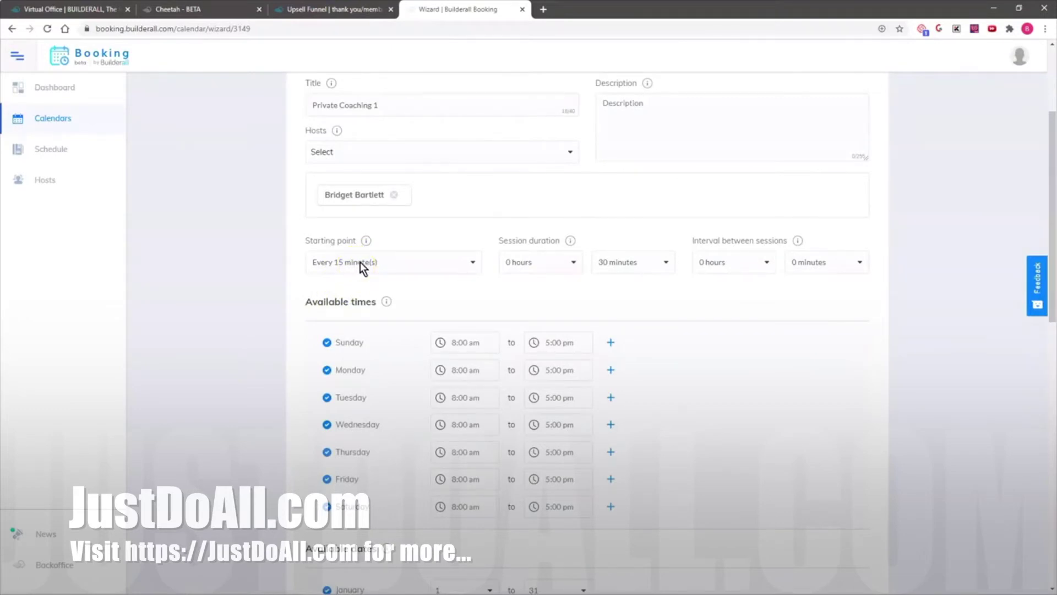
Set sessions to start every 60 minutes, last 50 minutes, with 10-minute gaps.
{"action": "left_click", "coordinate": [360, 262]}
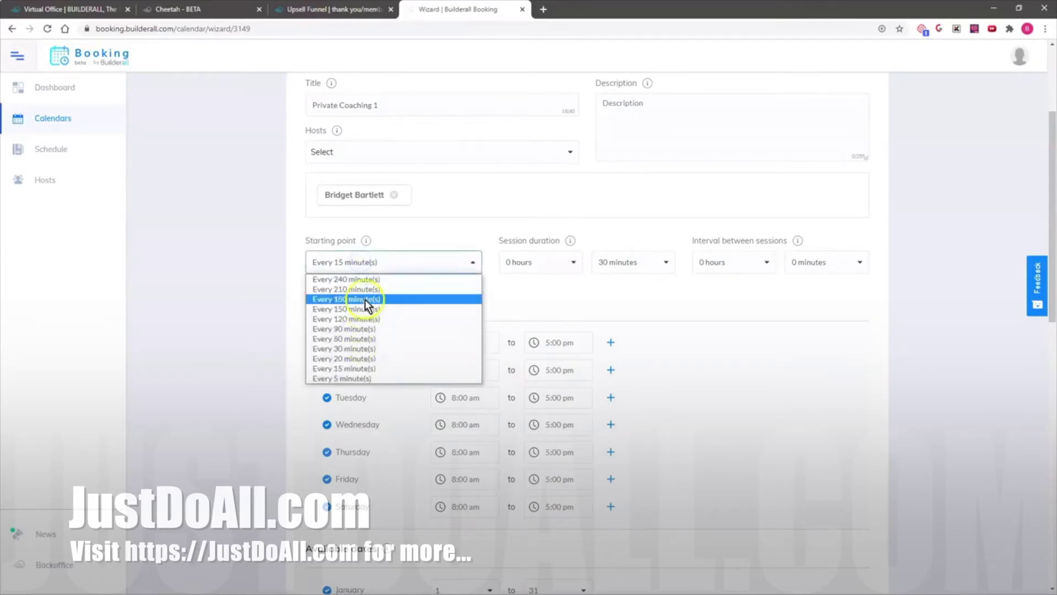
{"action": "left_click", "coordinate": [362, 339]}
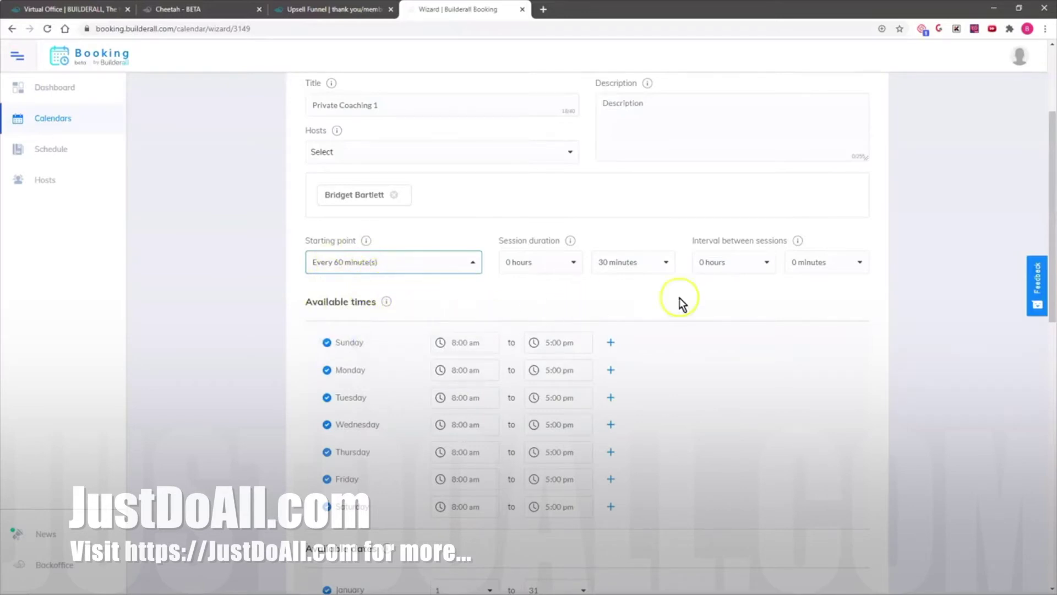
{"action": "left_click", "coordinate": [635, 261]}
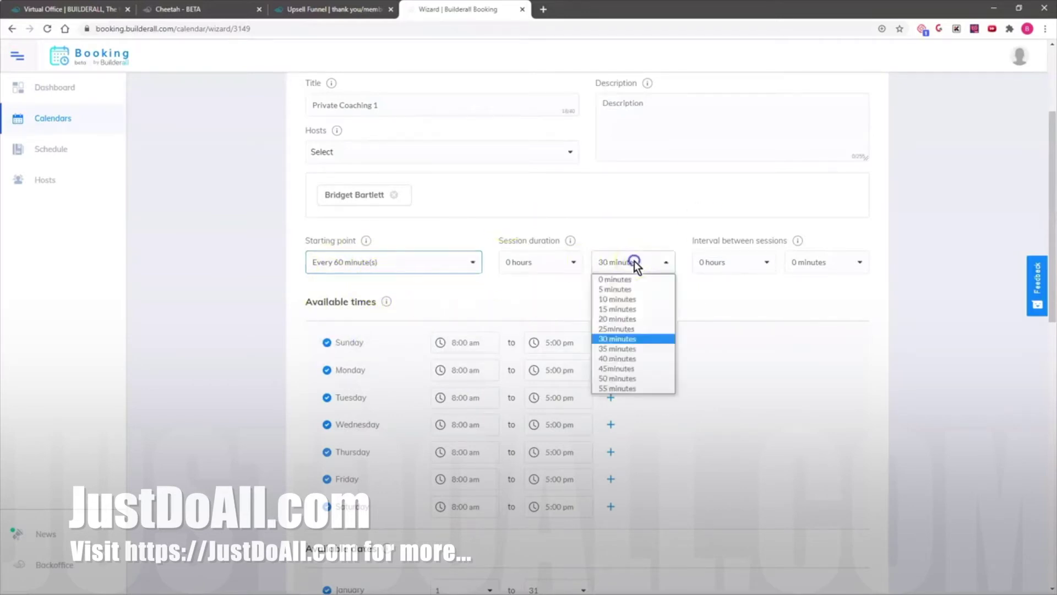
{"action": "left_click", "coordinate": [623, 377]}
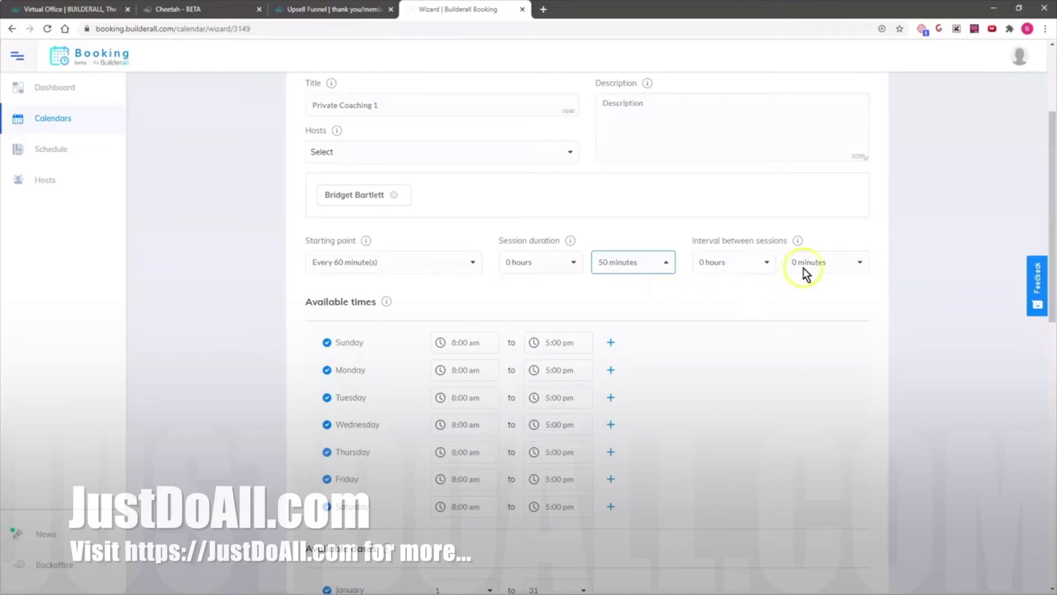
{"action": "left_click", "coordinate": [830, 266]}
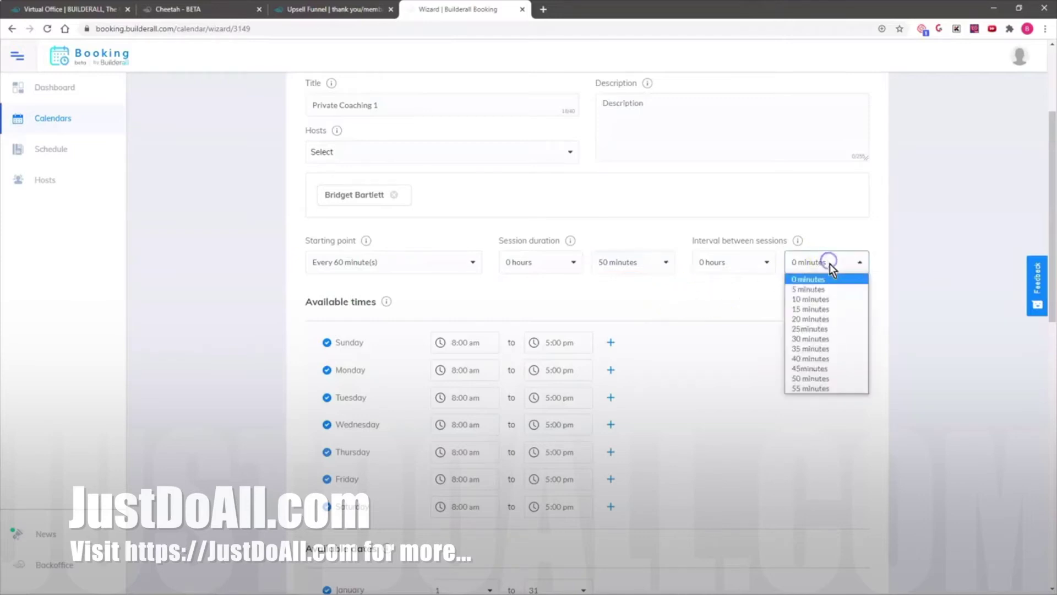
{"action": "left_click", "coordinate": [809, 302]}
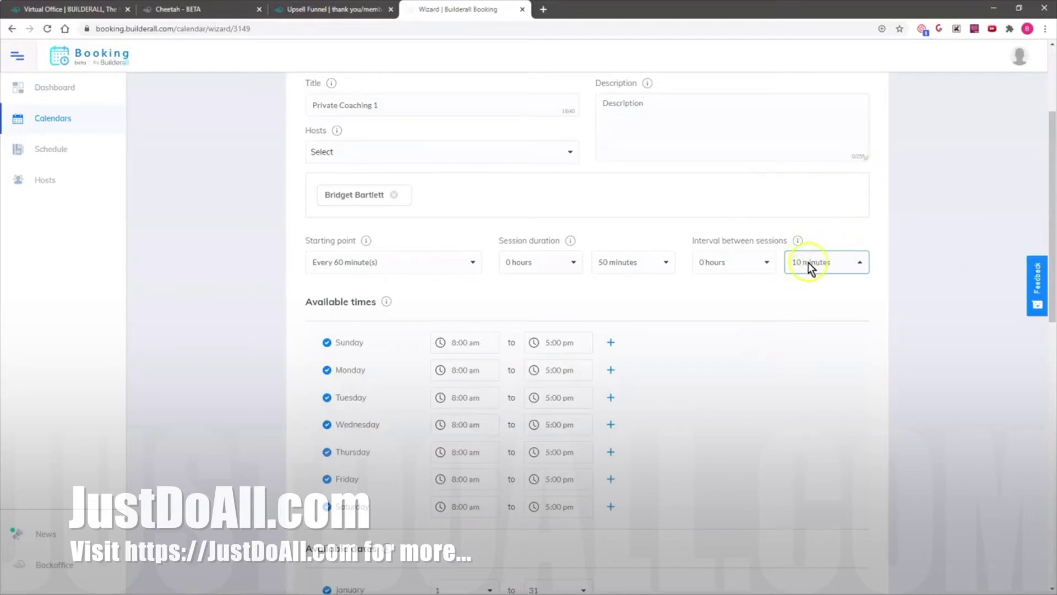
Make Sunday, Thursday, Friday and Saturday unavailable.
{"action": "scroll", "coordinate": [229, 359], "scroll_direction": "down", "scroll_amount": 2}
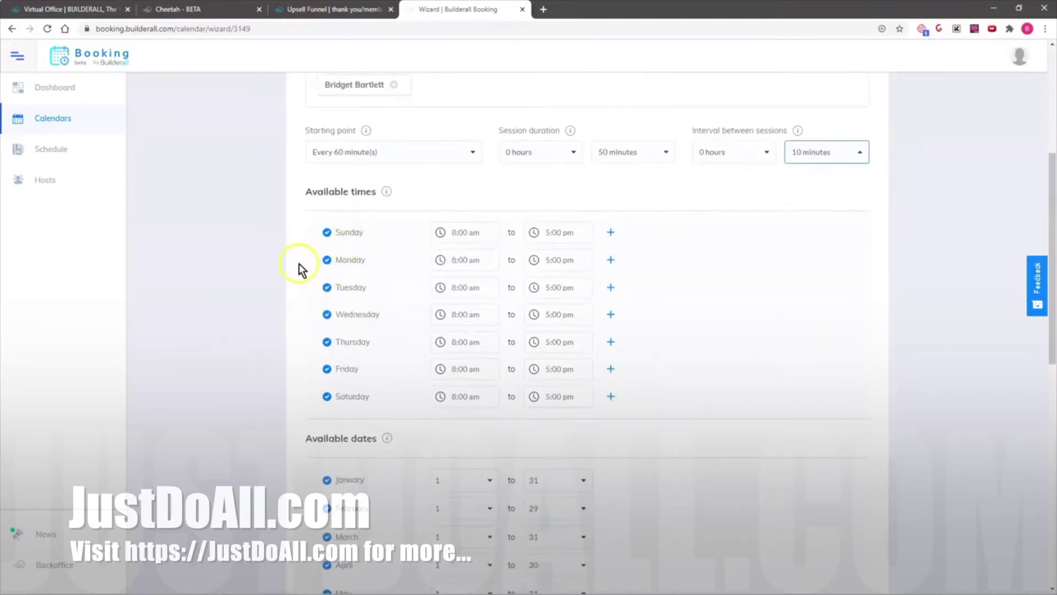
{"action": "left_click", "coordinate": [326, 232]}
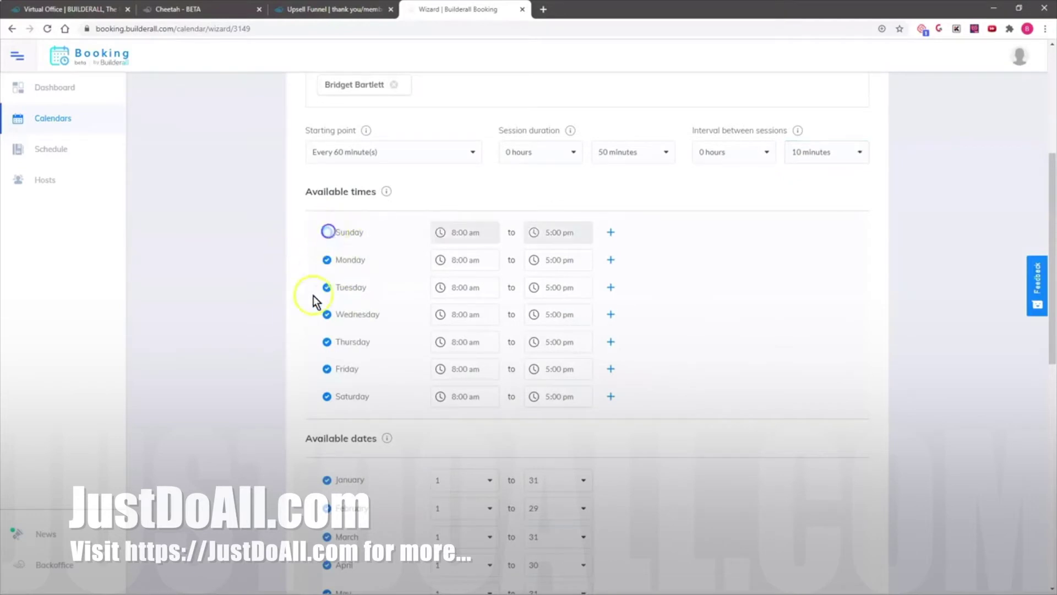
{"action": "left_click", "coordinate": [326, 342]}
{"action": "left_click", "coordinate": [327, 368]}
{"action": "left_click", "coordinate": [326, 396]}
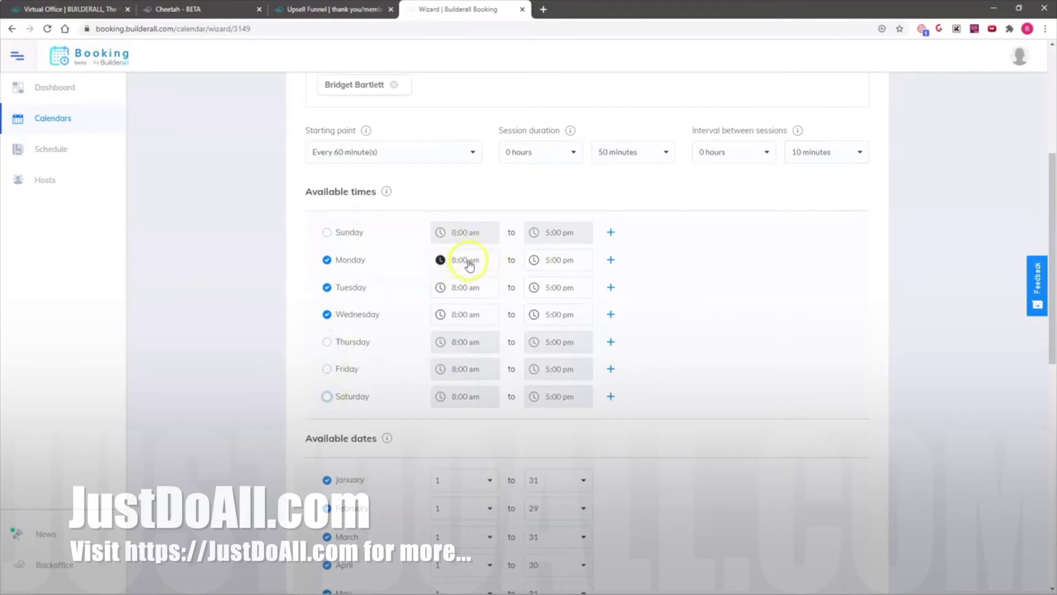
End Monday at 4:00 pm, set Tuesday to 10:00 am–7:00 pm, and exclude June.
{"action": "left_click", "coordinate": [559, 262]}
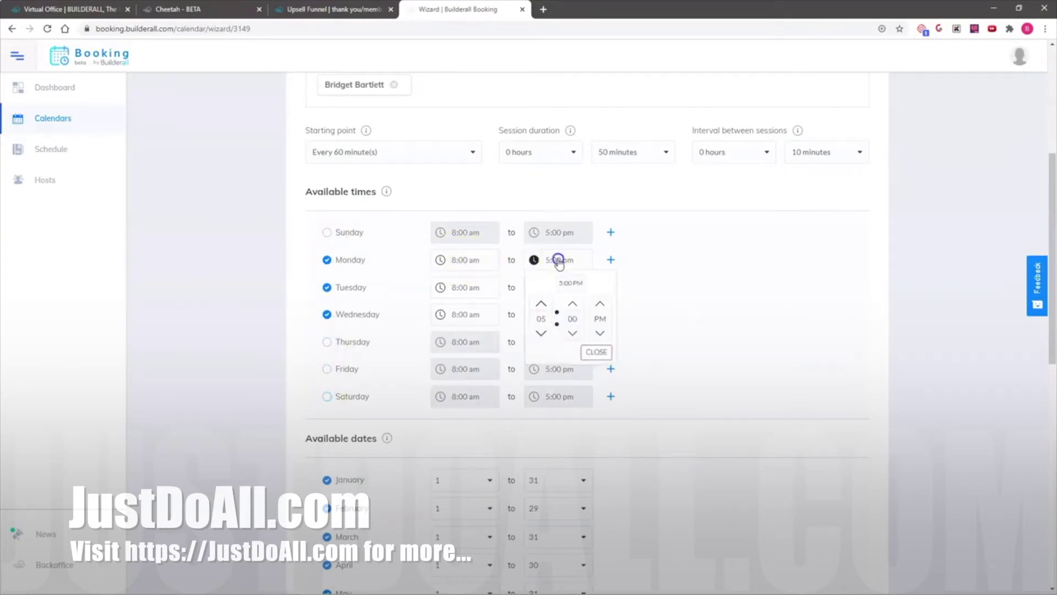
{"action": "left_click", "coordinate": [541, 332]}
{"action": "left_click", "coordinate": [593, 352]}
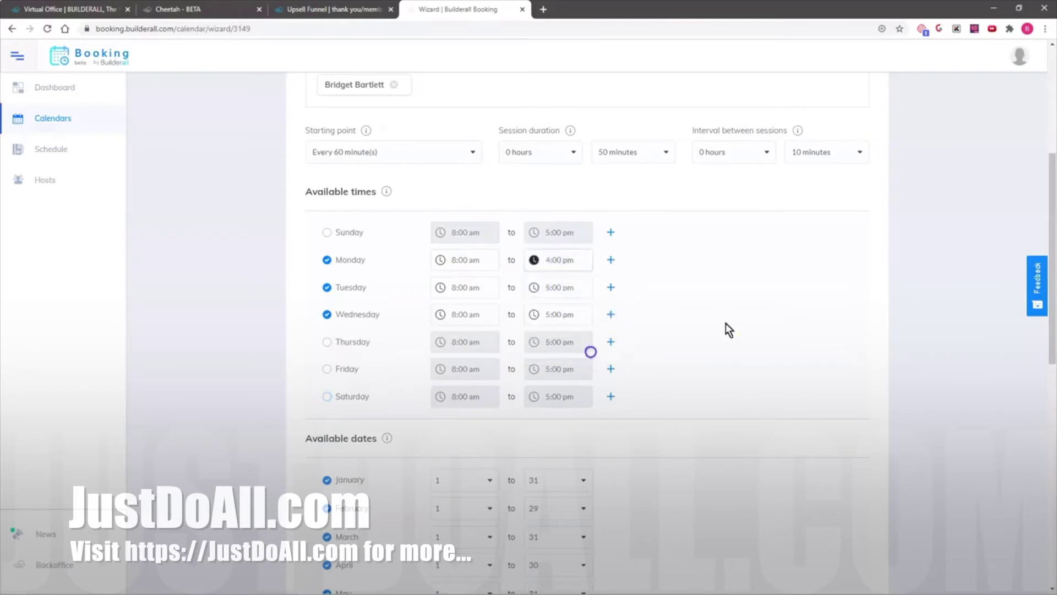
{"action": "left_click", "coordinate": [460, 289]}
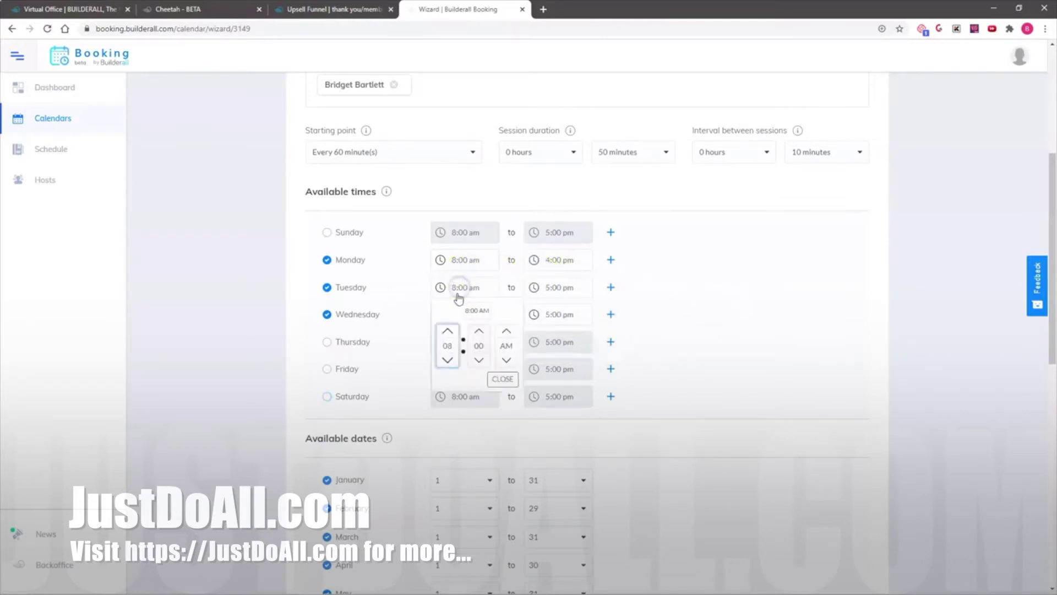
{"action": "left_click", "coordinate": [446, 330]}
{"action": "left_click", "coordinate": [446, 330]}
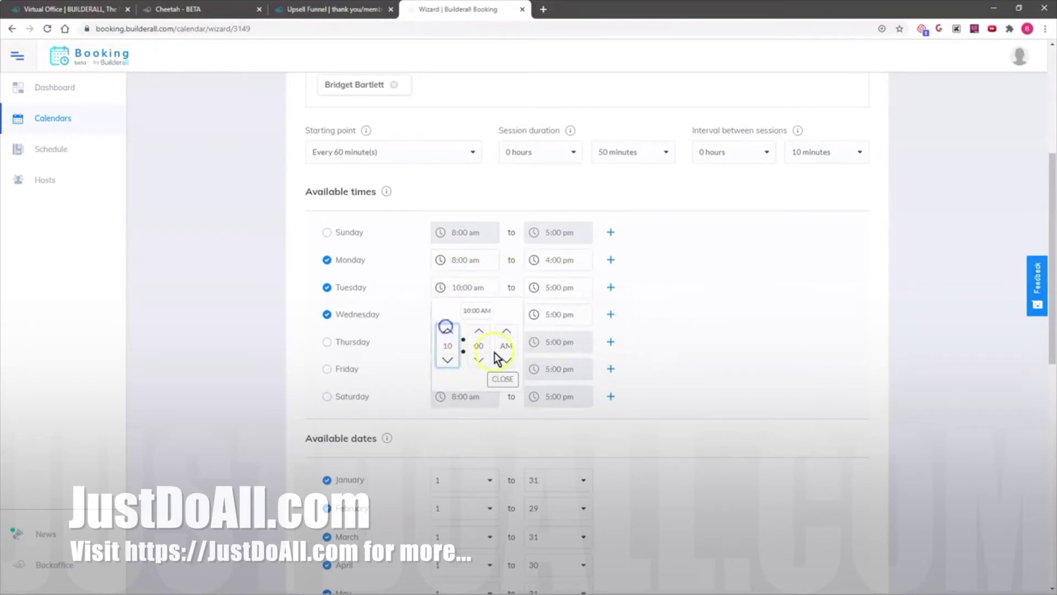
{"action": "left_click", "coordinate": [566, 288]}
{"action": "left_click", "coordinate": [541, 331]}
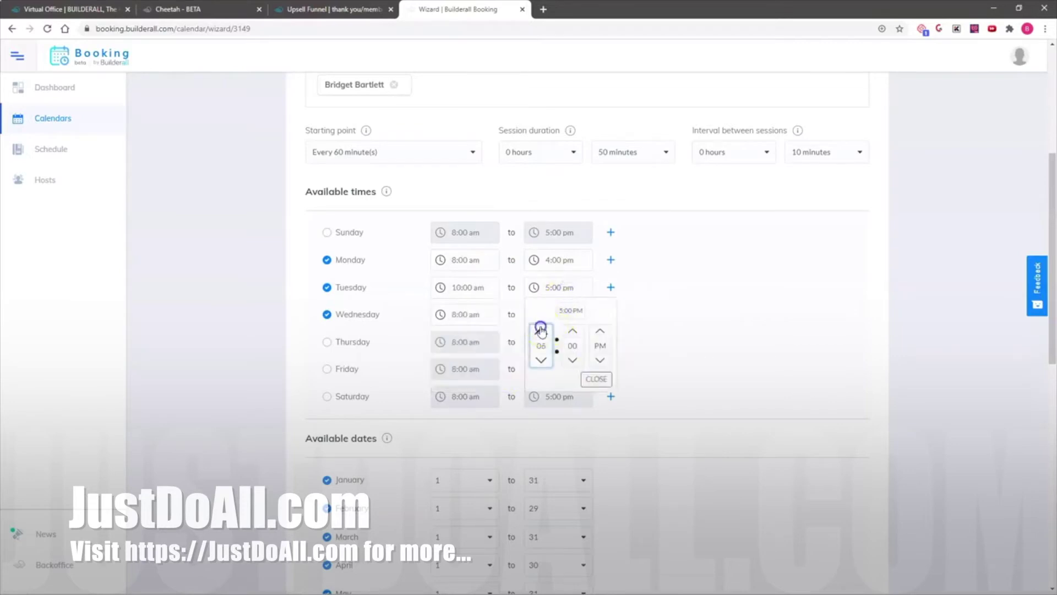
{"action": "left_click", "coordinate": [541, 330]}
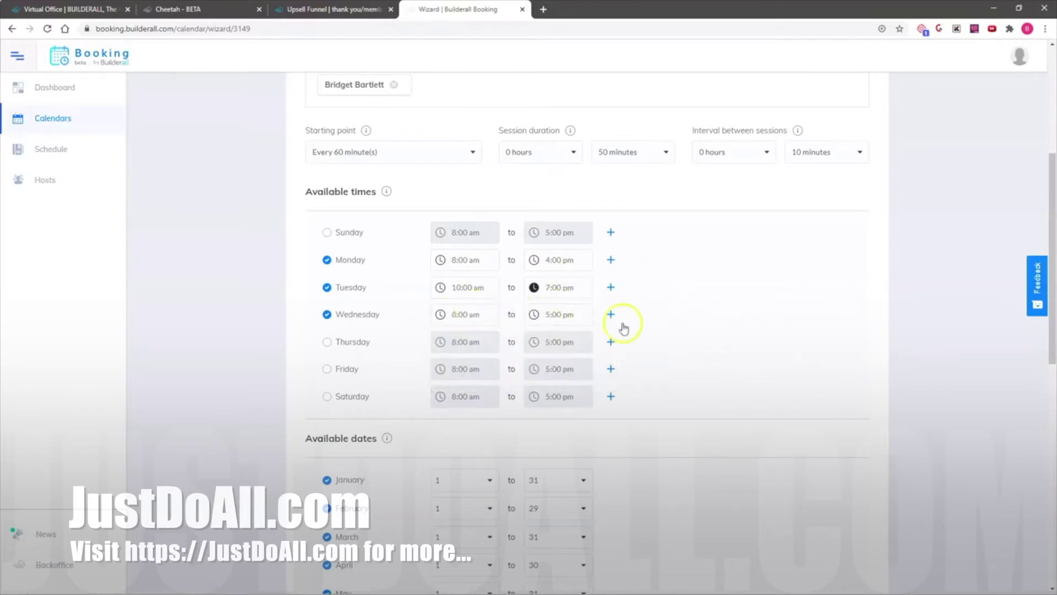
{"action": "scroll", "coordinate": [743, 419], "scroll_direction": "down", "scroll_amount": 5}
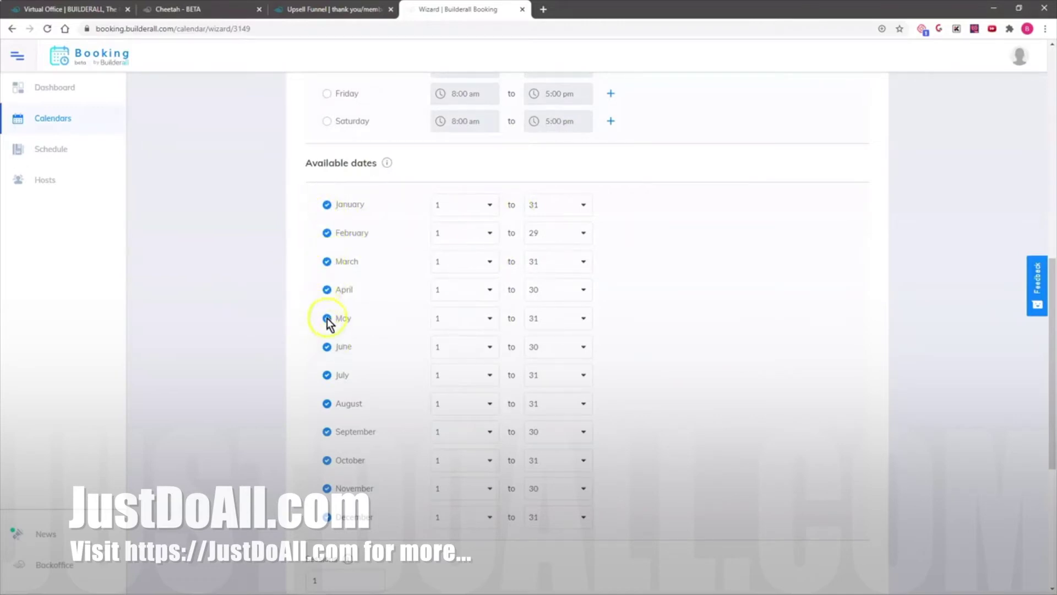
{"action": "left_click", "coordinate": [326, 345]}
Exclude July, August and September, and end May's availability on the 15th.
{"action": "left_click", "coordinate": [327, 375]}
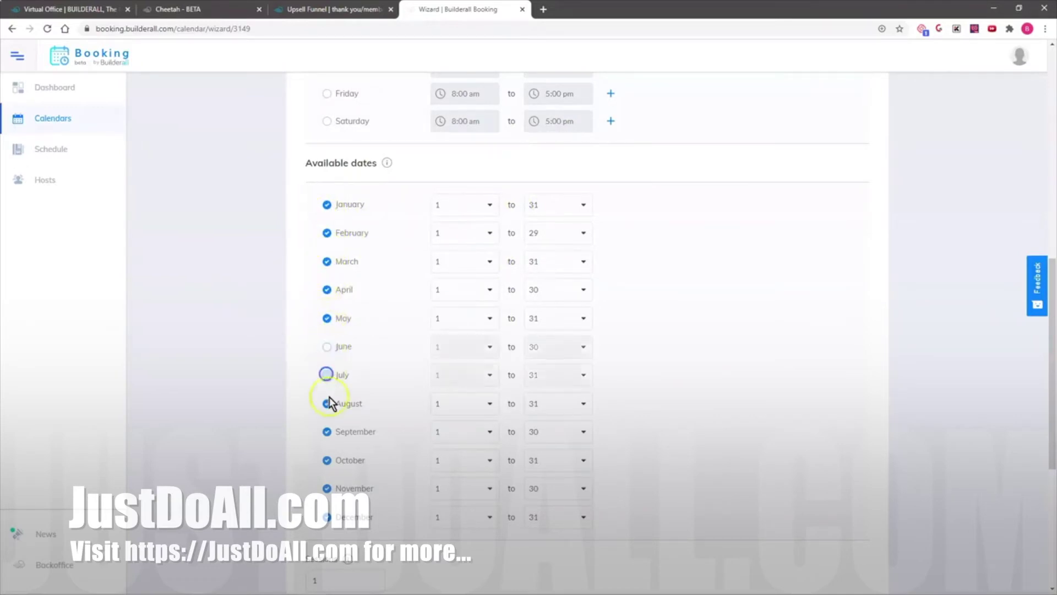
{"action": "left_click", "coordinate": [327, 404]}
{"action": "left_click", "coordinate": [327, 433]}
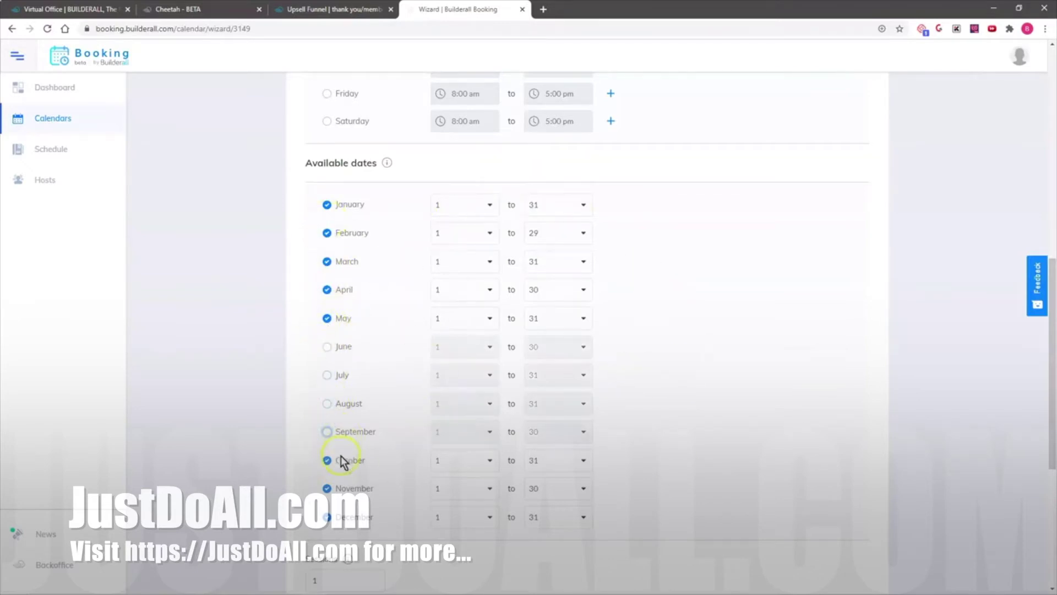
{"action": "left_click", "coordinate": [561, 322]}
{"action": "left_click_drag", "start_coordinate": [594, 445], "coordinate": [588, 419]}
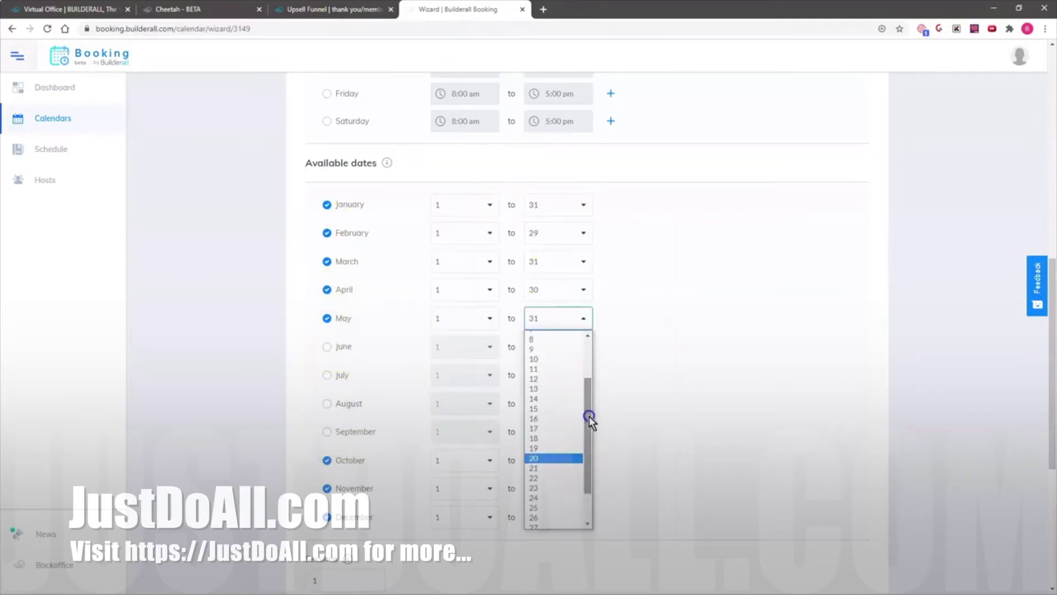
{"action": "left_click", "coordinate": [538, 407]}
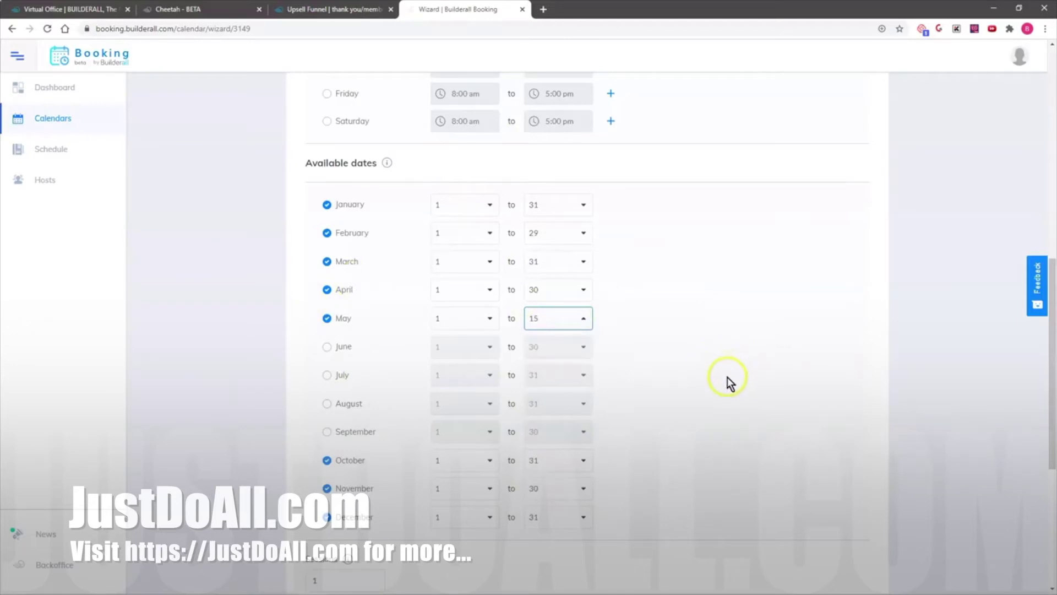
{"action": "scroll", "coordinate": [728, 380], "scroll_direction": "down", "scroll_amount": 5}
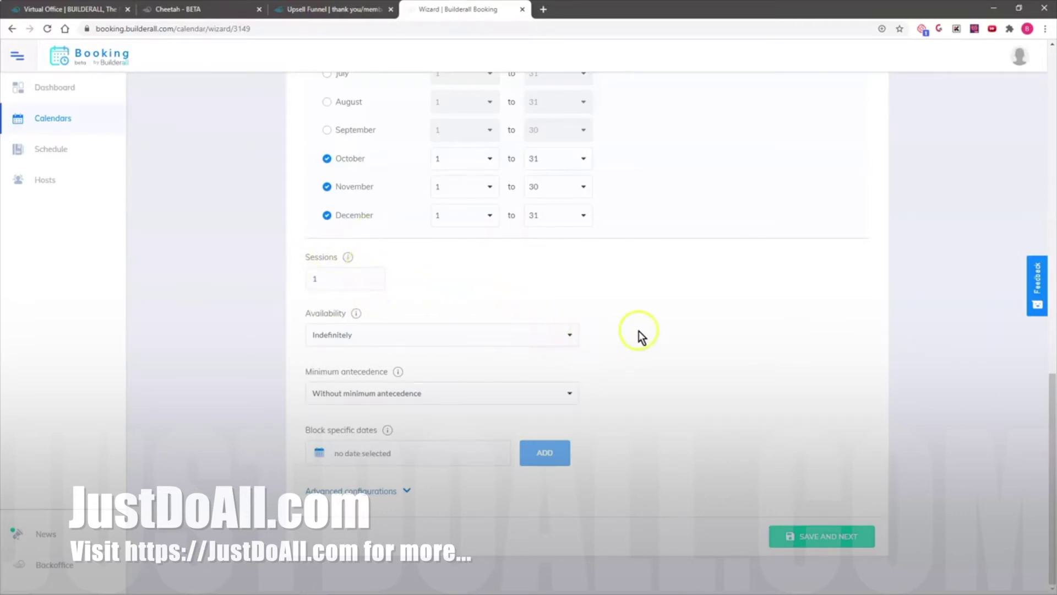
Keep availability Indefinitely with no minimum booking notice.
{"action": "left_click", "coordinate": [417, 336]}
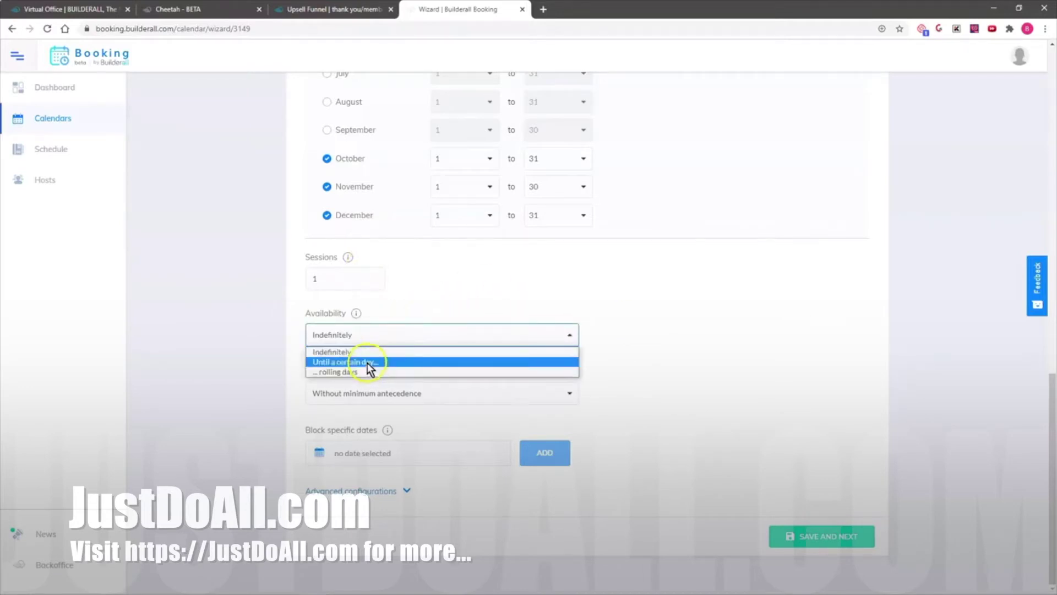
{"action": "left_click", "coordinate": [429, 300]}
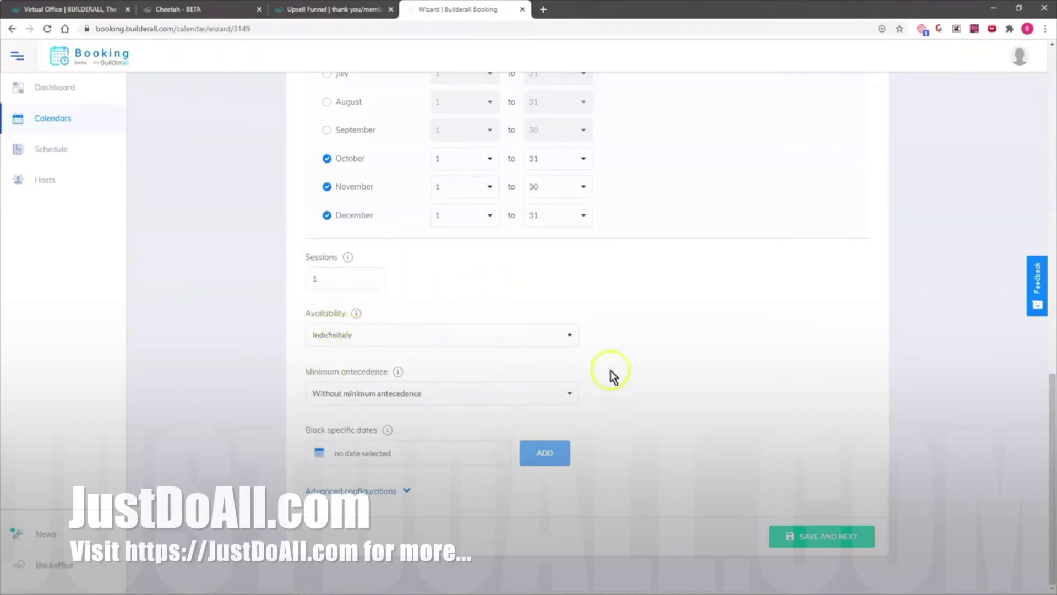
{"action": "left_click", "coordinate": [545, 393]}
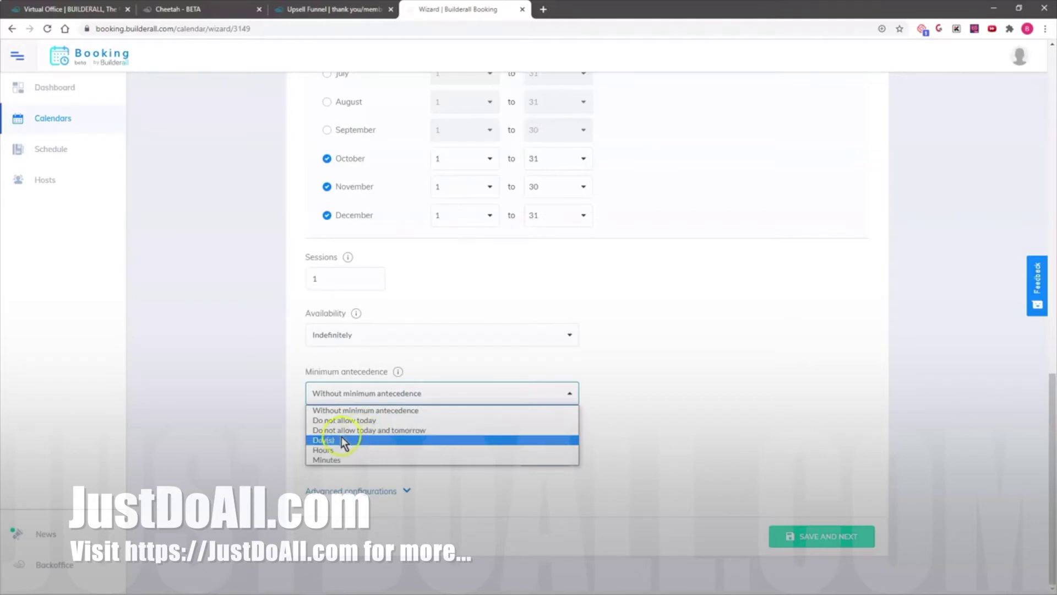
{"action": "left_click", "coordinate": [419, 394]}
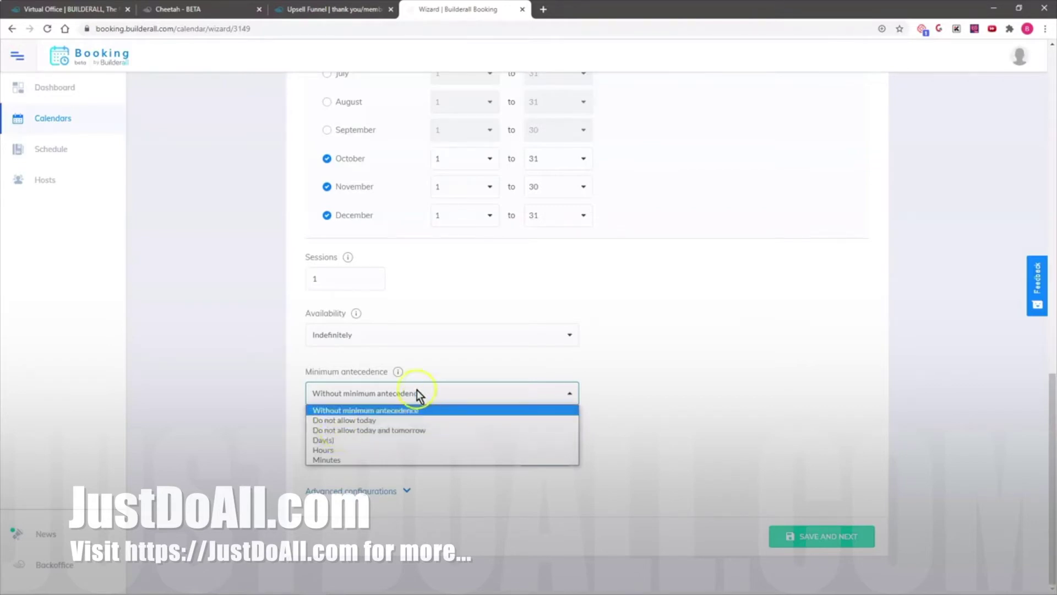
{"action": "left_click", "coordinate": [428, 363]}
Block October 14, 2020 as an unavailable date.
{"action": "left_click", "coordinate": [363, 452]}
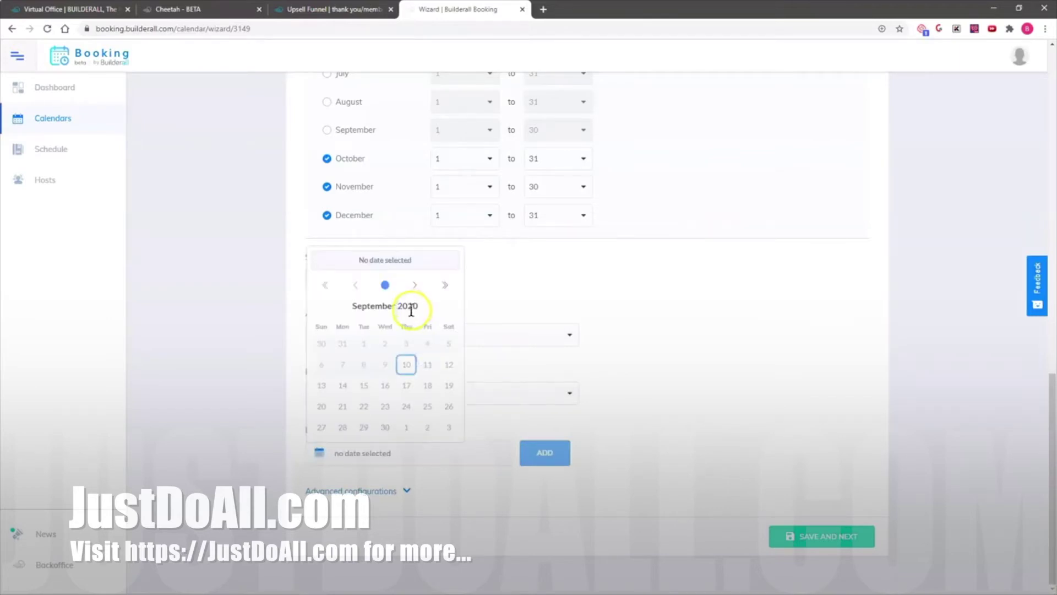
{"action": "left_click", "coordinate": [415, 285]}
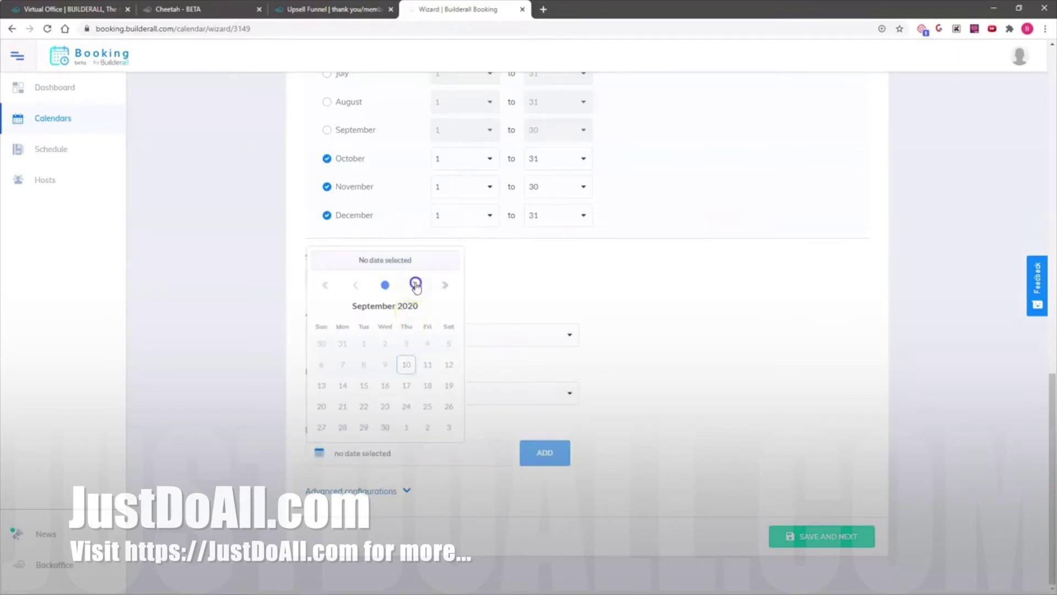
{"action": "left_click", "coordinate": [385, 385]}
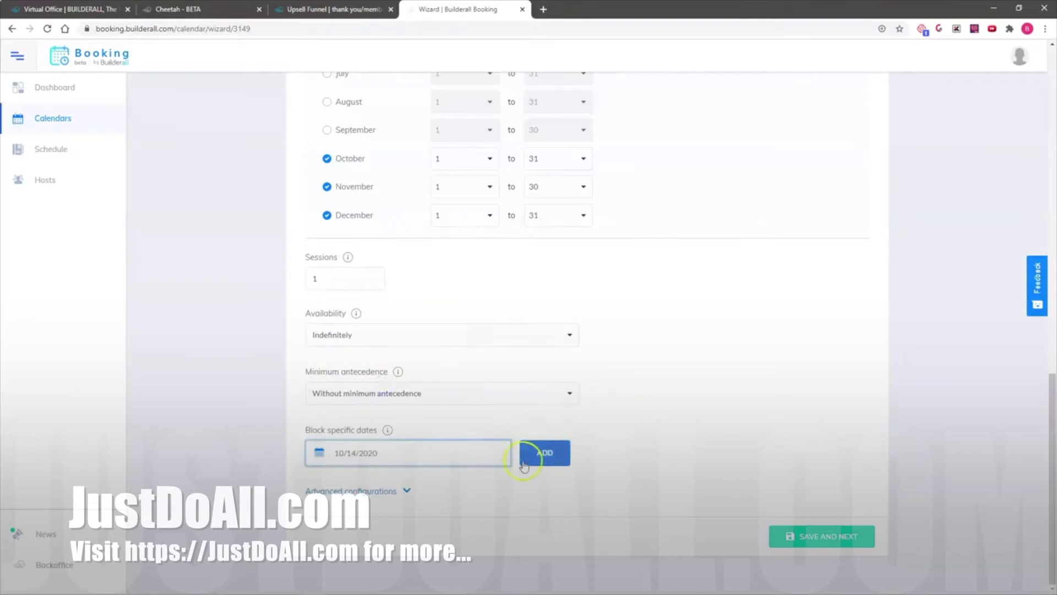
{"action": "left_click", "coordinate": [539, 455]}
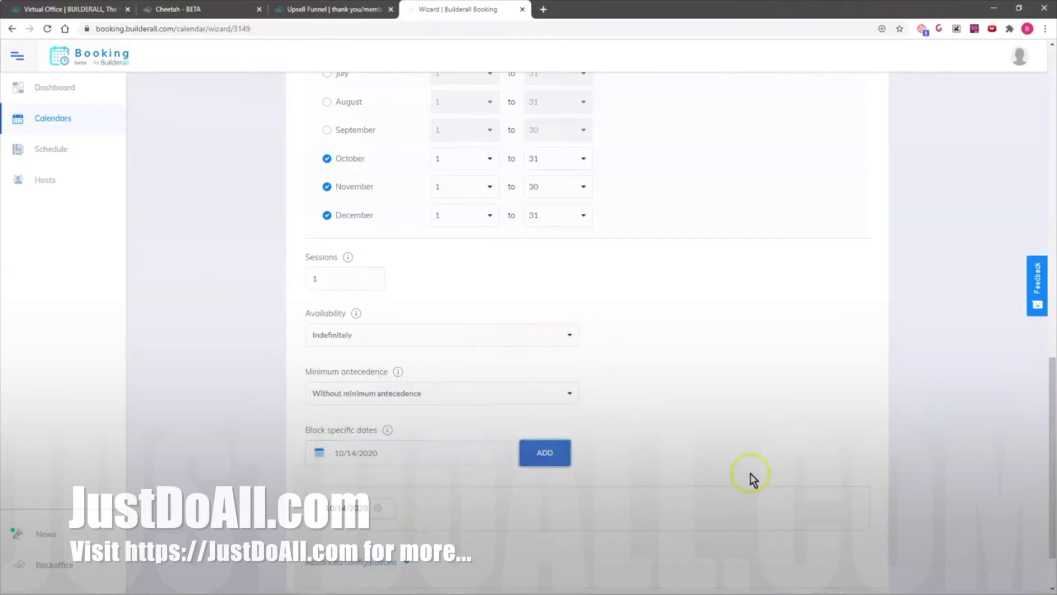
{"action": "scroll", "coordinate": [752, 479], "scroll_direction": "down", "scroll_amount": 1}
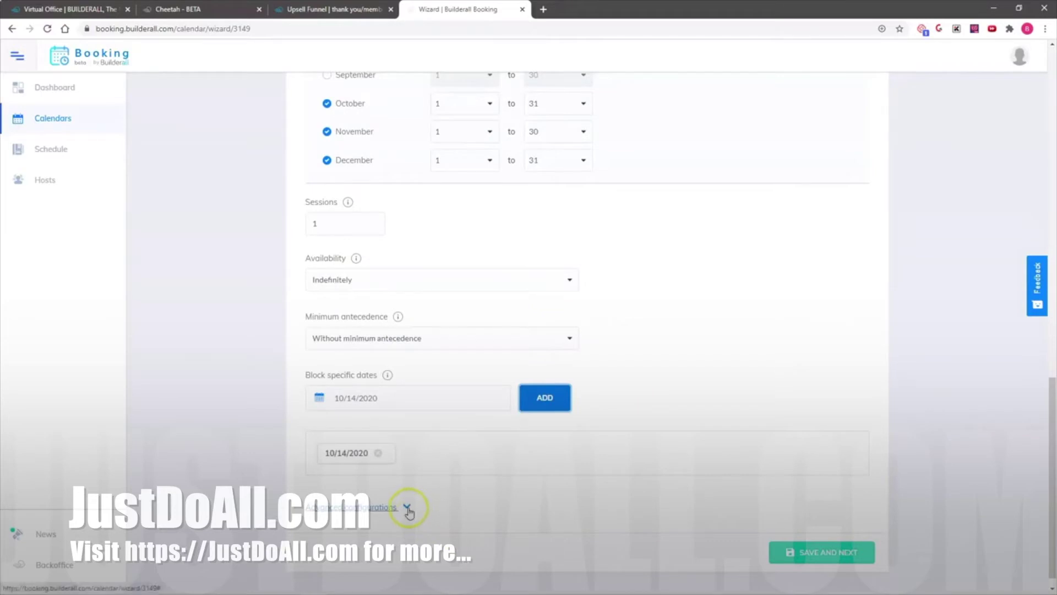
In Advanced configurations, keep automatic approval and subscriber cancellations enabled.
{"action": "scroll", "coordinate": [415, 444], "scroll_direction": "up", "scroll_amount": 4}
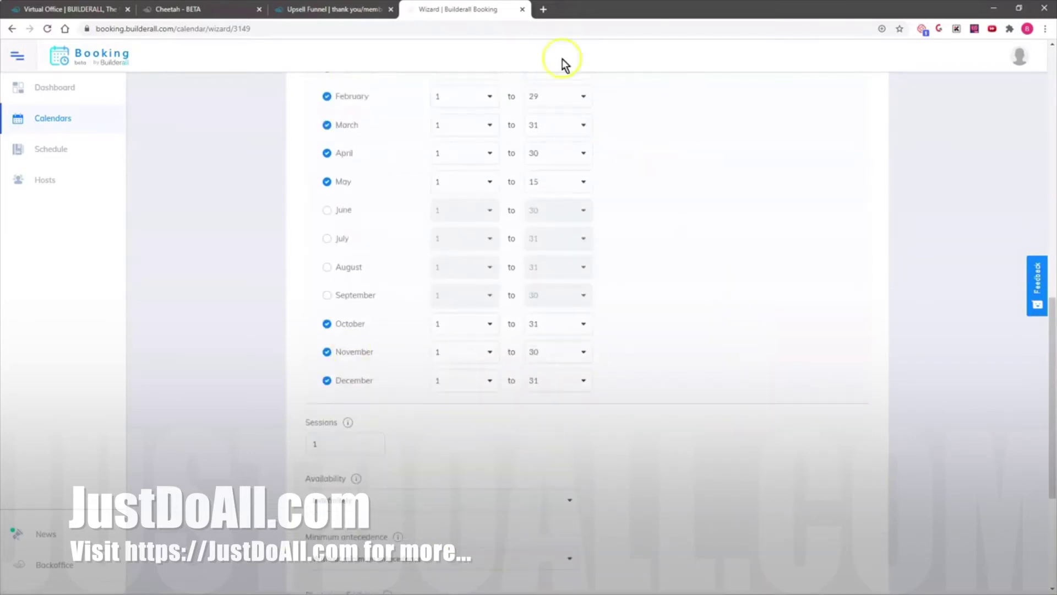
{"action": "scroll", "coordinate": [661, 441], "scroll_direction": "down", "scroll_amount": 4}
{"action": "left_click", "coordinate": [366, 493]}
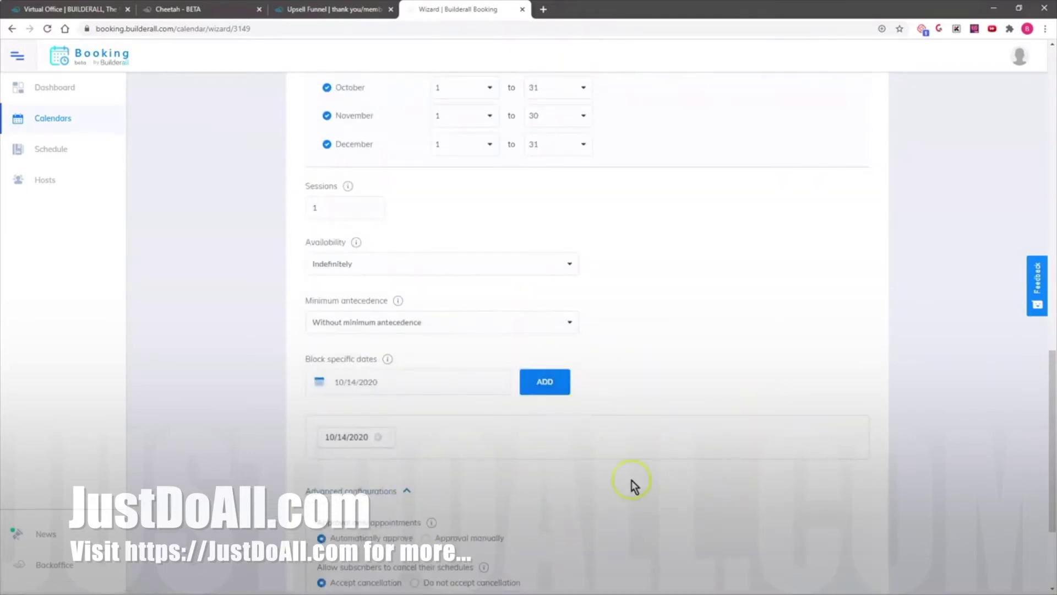
{"action": "scroll", "coordinate": [688, 498], "scroll_direction": "down", "scroll_amount": 3}
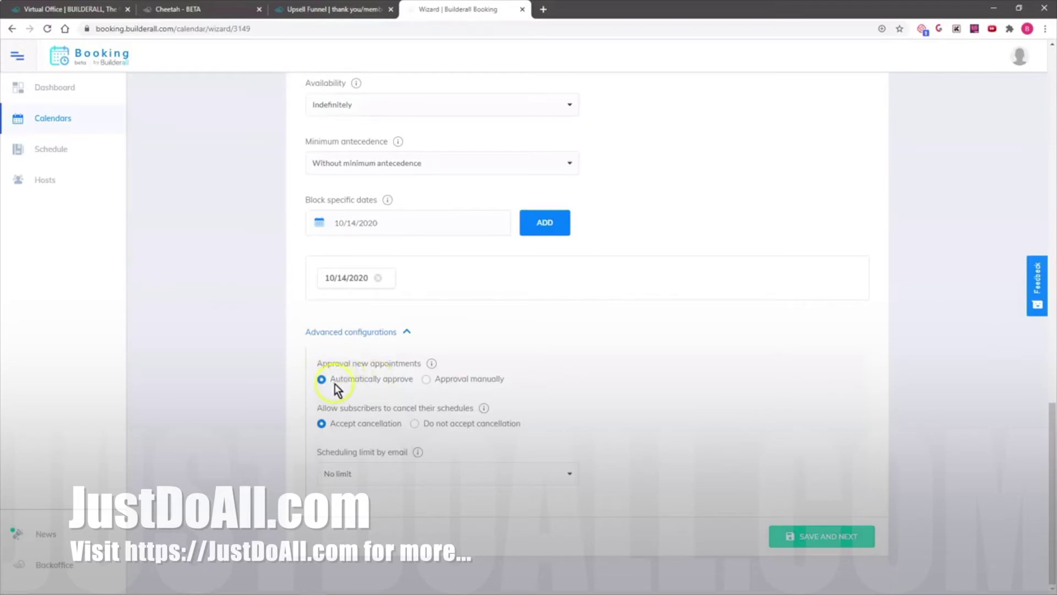
{"action": "left_click", "coordinate": [427, 379]}
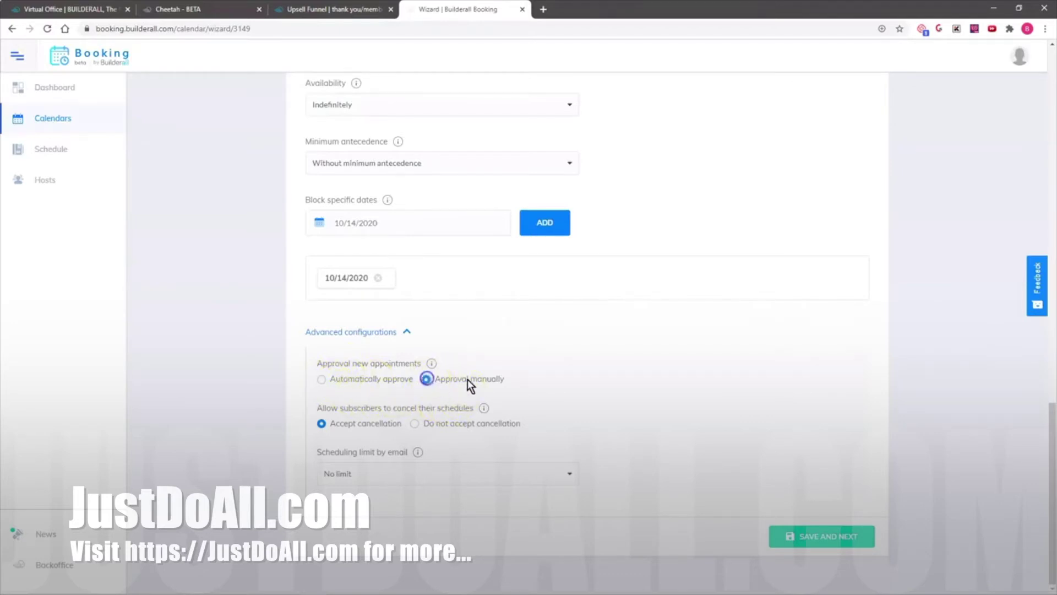
{"action": "left_click", "coordinate": [322, 380]}
{"action": "left_click", "coordinate": [435, 423]}
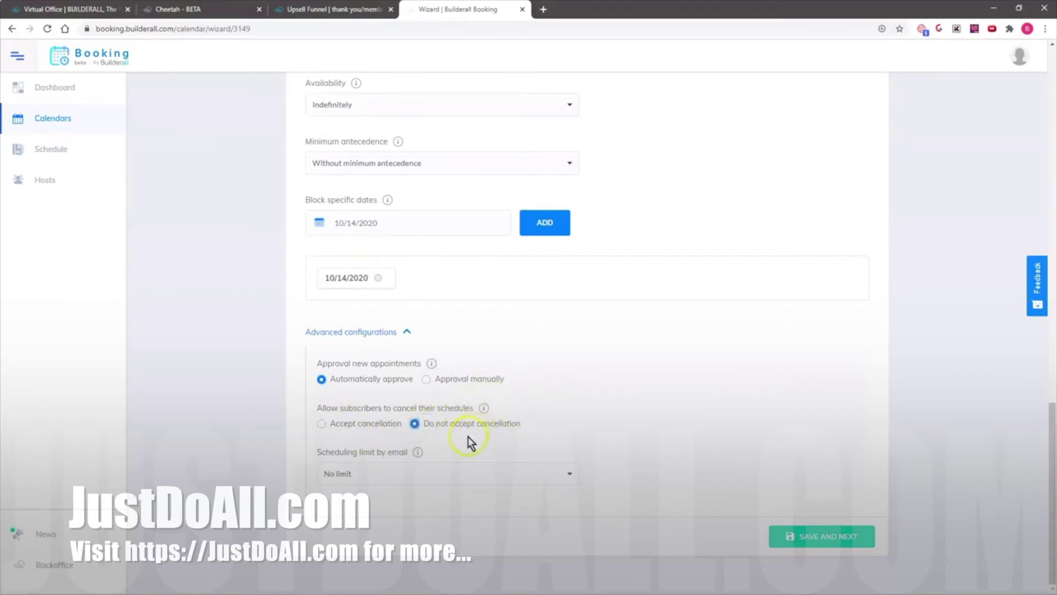
{"action": "left_click", "coordinate": [322, 424]}
Keep no per-email scheduling limit and save the scheduling step.
{"action": "left_click", "coordinate": [373, 477]}
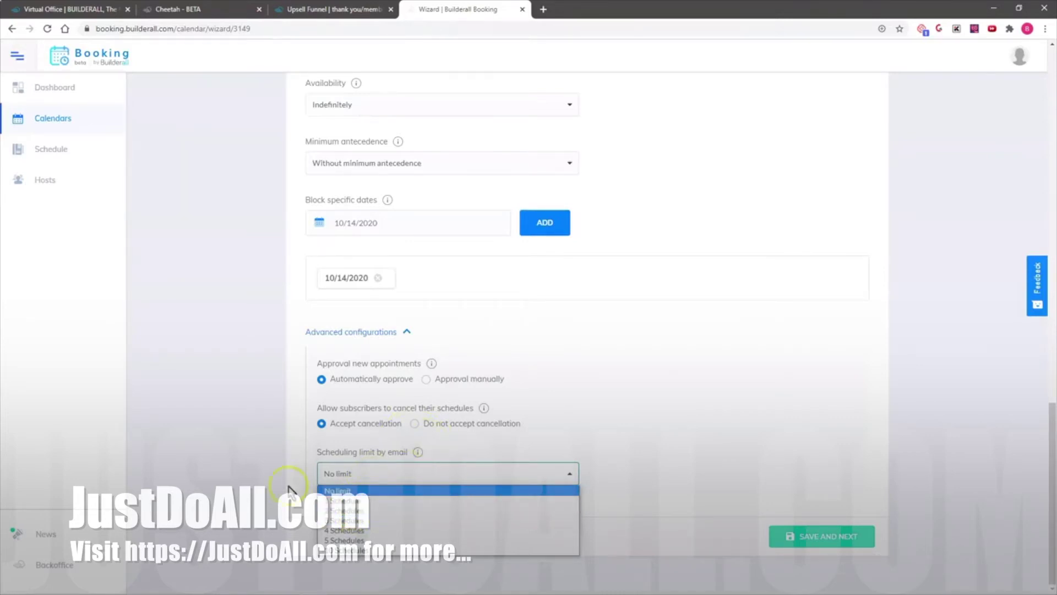
{"action": "left_click", "coordinate": [558, 423]}
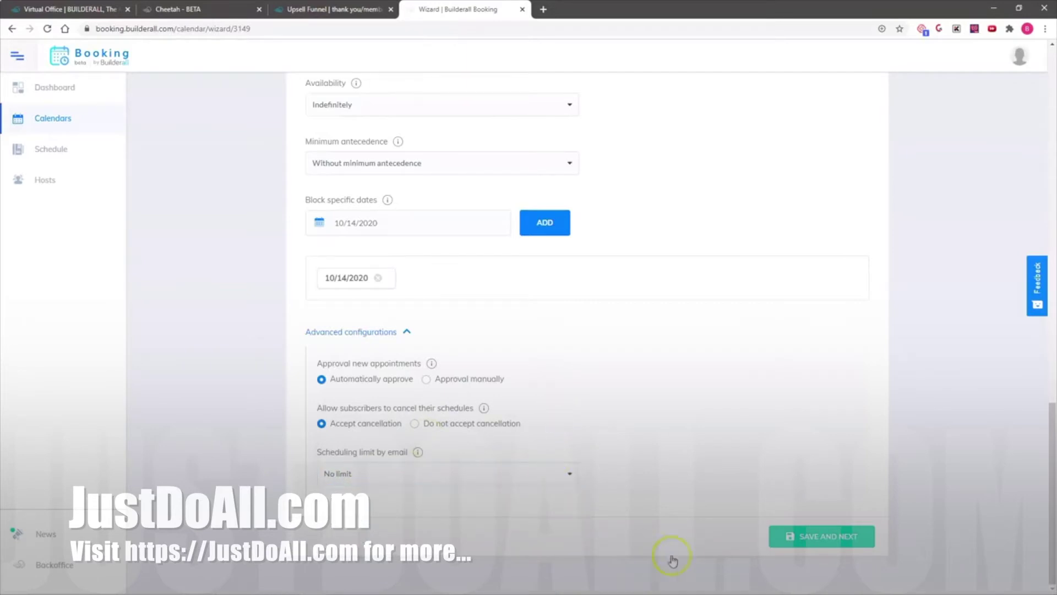
{"action": "left_click", "coordinate": [809, 541]}
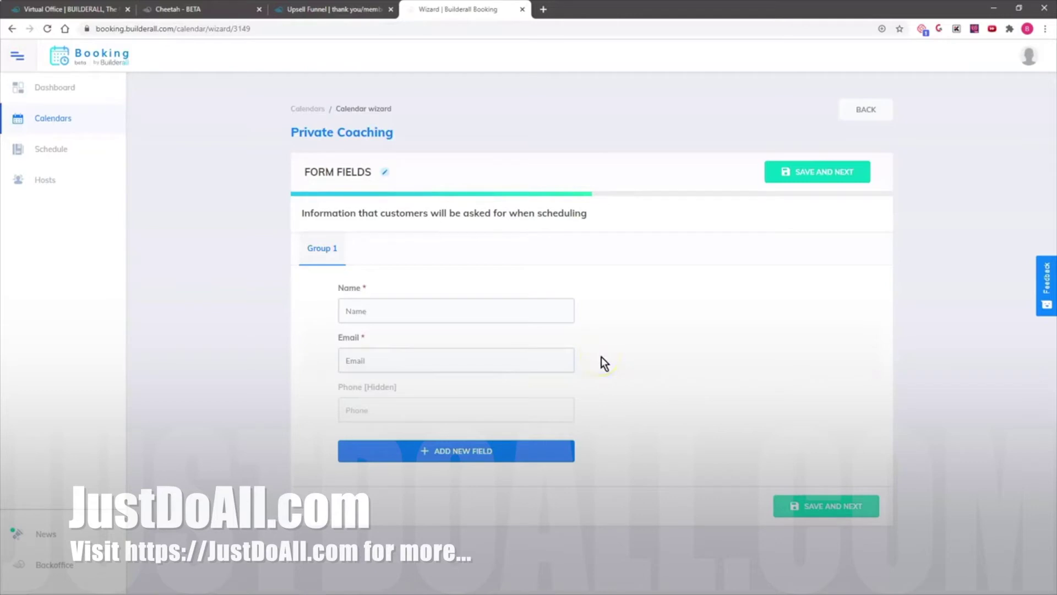
Mark the Phone field as Required, so it joins Name and Email as required fields.
{"action": "mouse_move", "coordinate": [598, 407]}
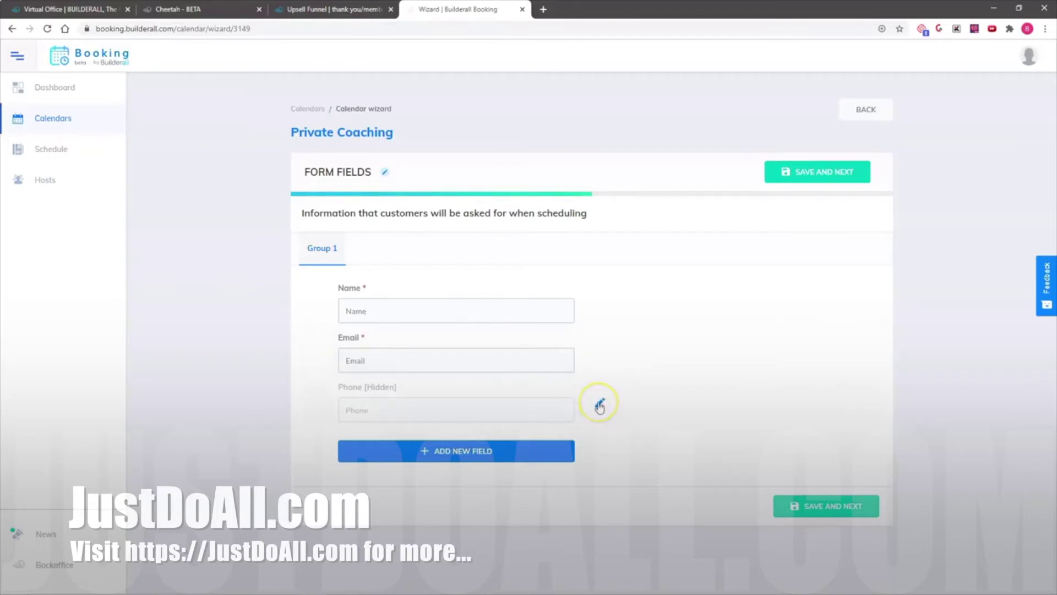
{"action": "left_click", "coordinate": [600, 406]}
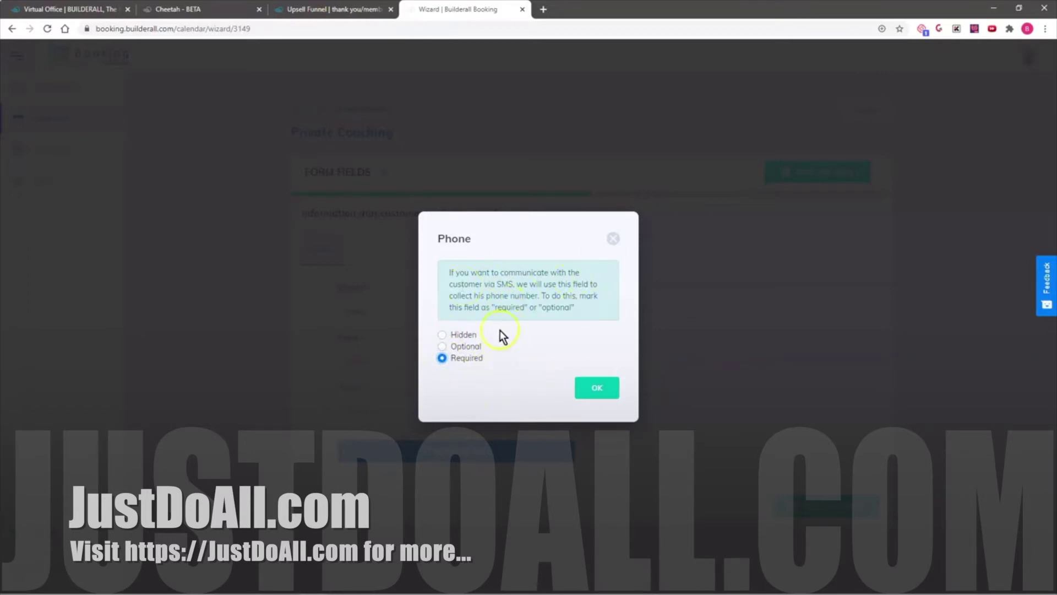
{"action": "left_click", "coordinate": [599, 391]}
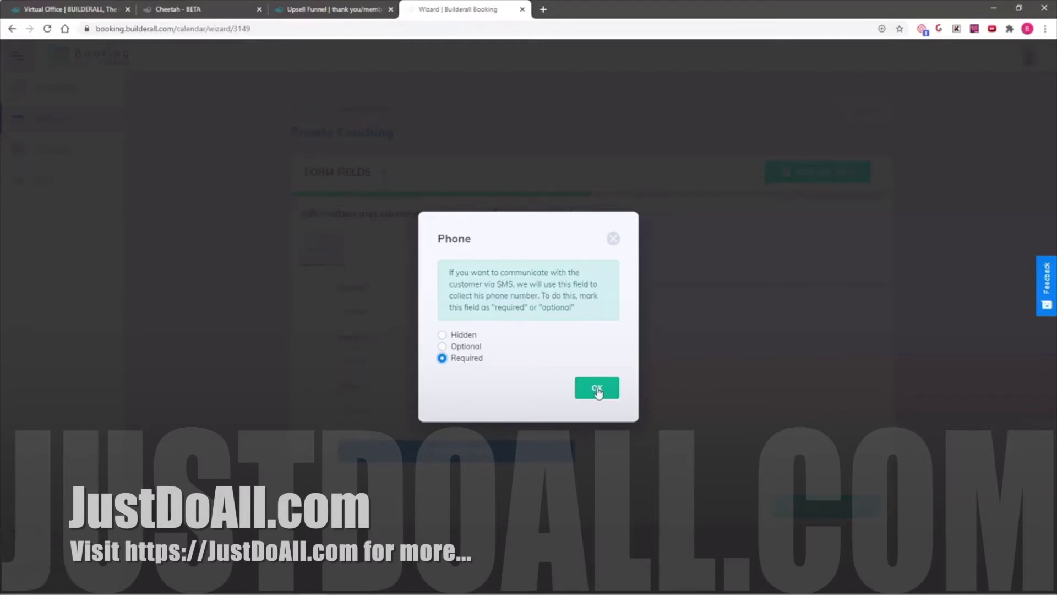
{"action": "left_click", "coordinate": [597, 390]}
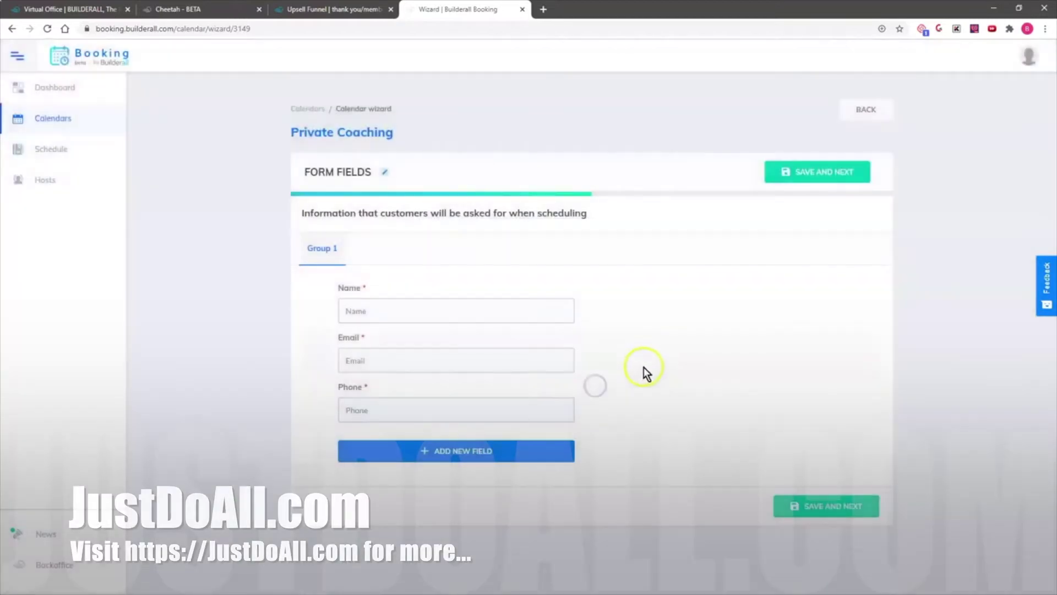
Add a Checkboxes field titled 'What are you interested in learning more about?'.
{"action": "left_click", "coordinate": [435, 452]}
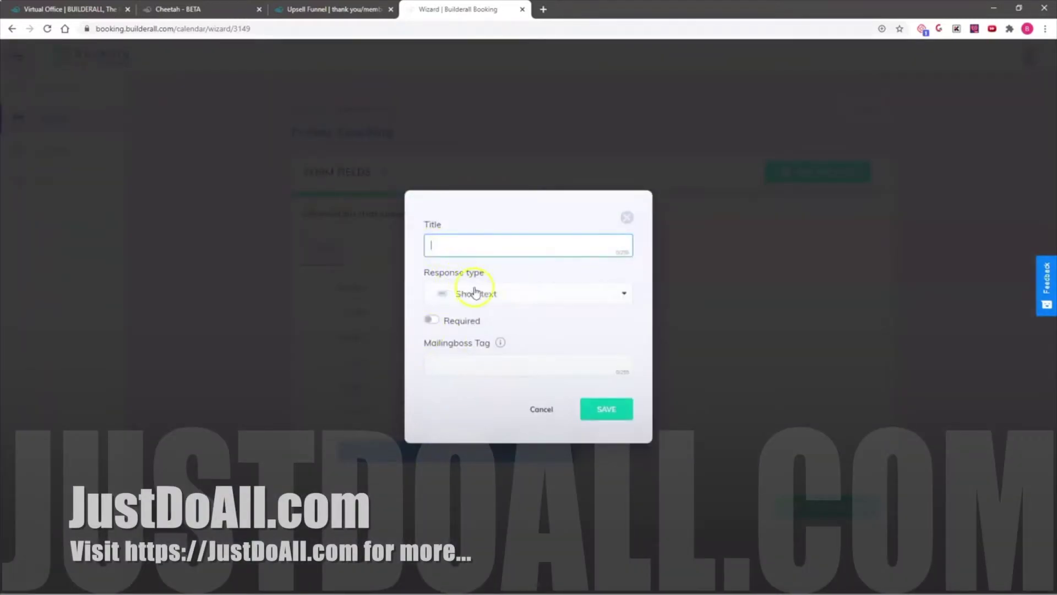
{"action": "left_click", "coordinate": [497, 299]}
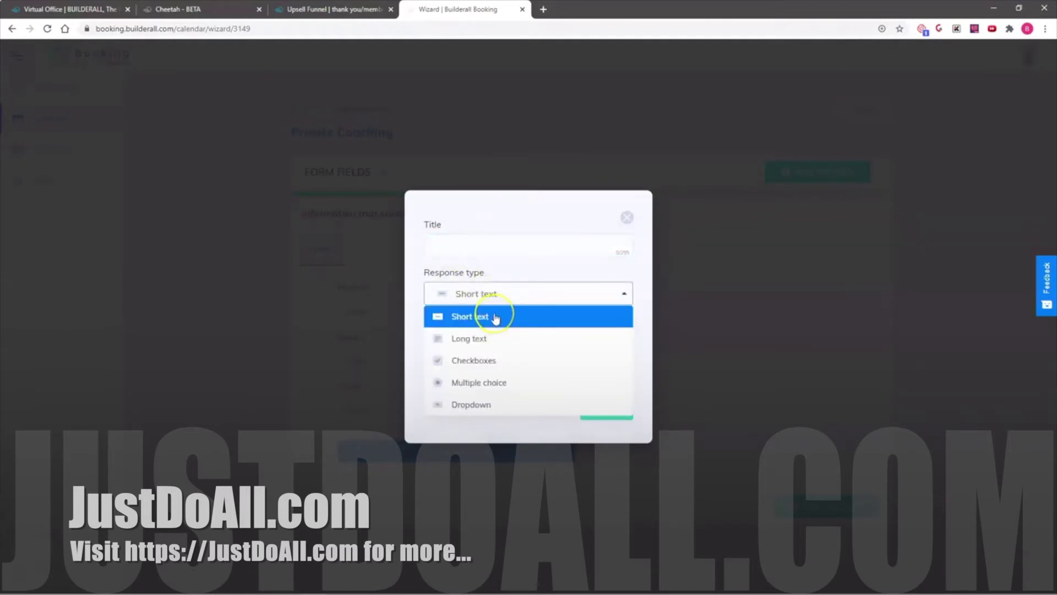
{"action": "left_click", "coordinate": [484, 317]}
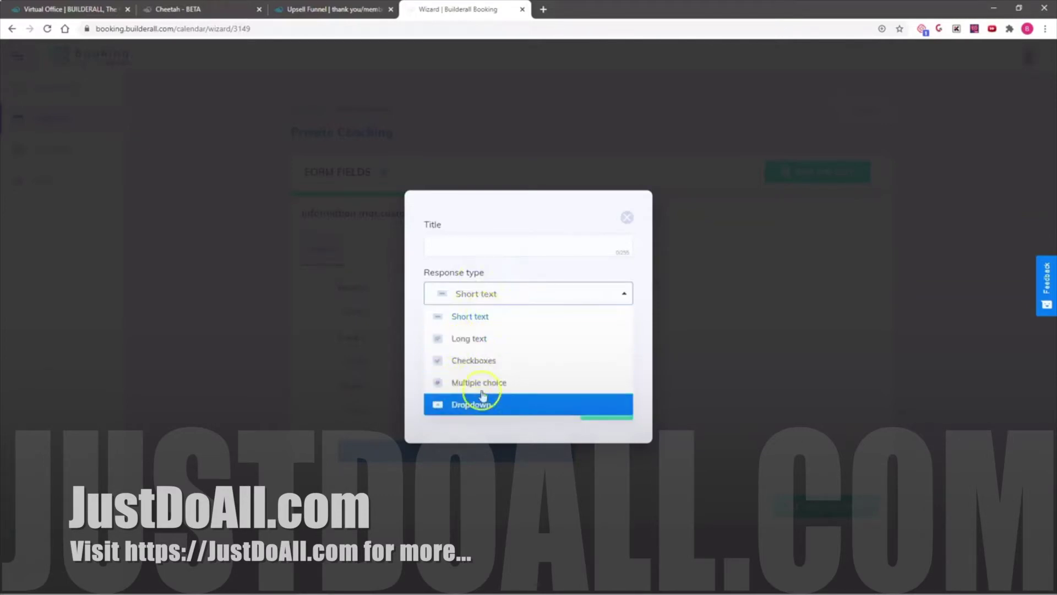
{"action": "left_click", "coordinate": [490, 360]}
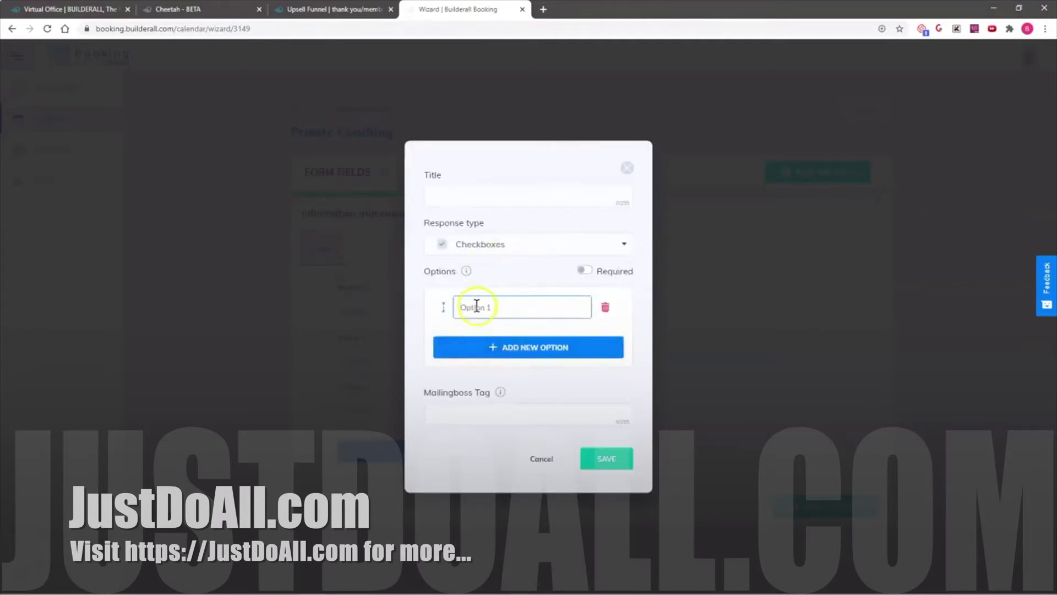
{"action": "left_click", "coordinate": [464, 201]}
{"action": "type", "text": "What are you interested in learning more about?"}
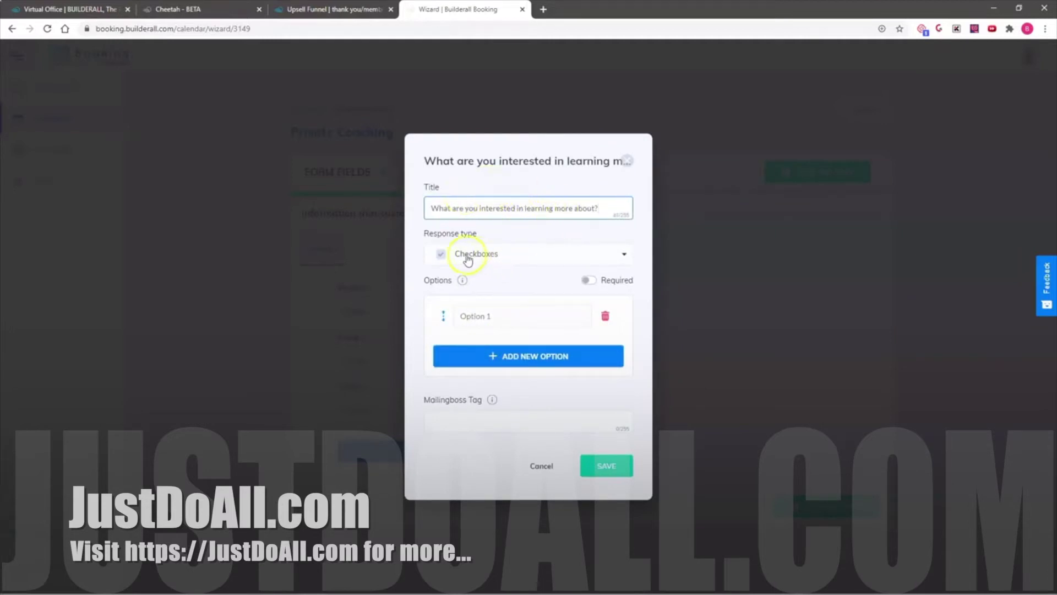
Enter the answer options Option 1, Option 2 and Option 3.
{"action": "left_click", "coordinate": [473, 315]}
{"action": "type", "text": "Opti"}
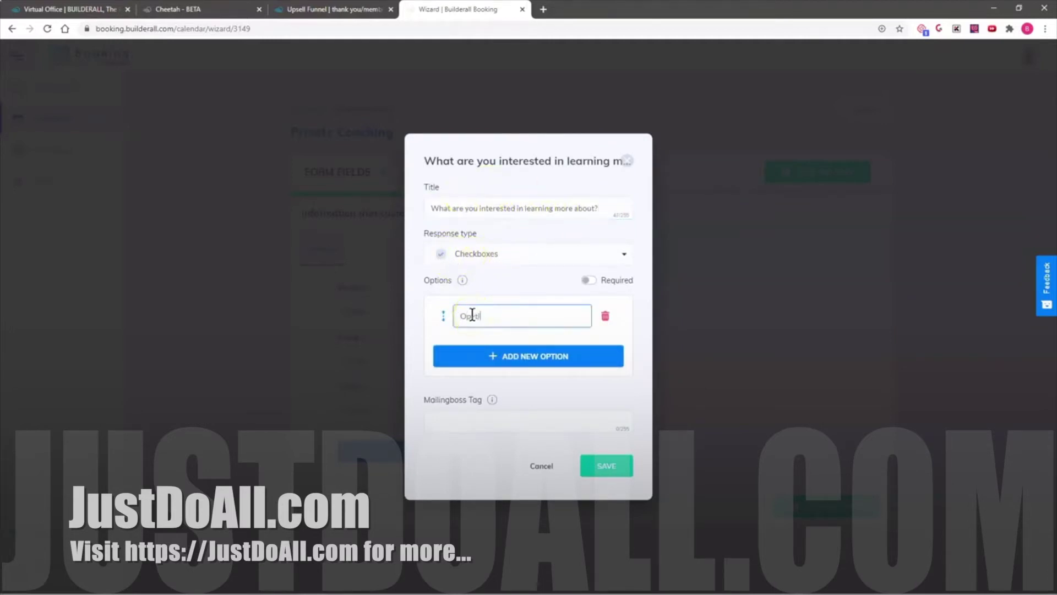
{"action": "type", "text": "on 1"}
{"action": "key", "text": "Return"}
{"action": "left_click", "coordinate": [493, 333]}
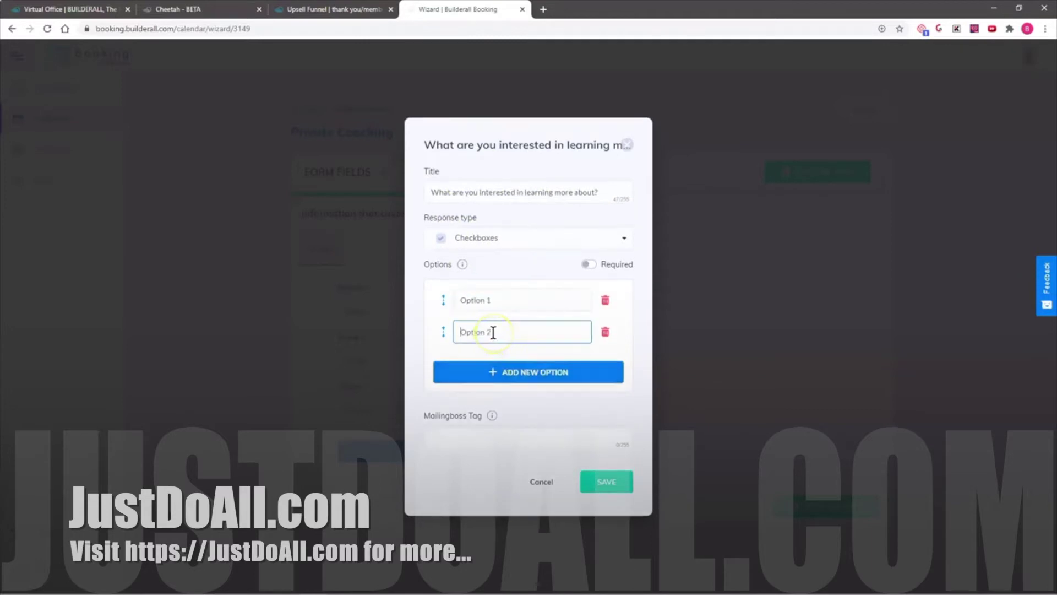
{"action": "type", "text": "Option 2"}
{"action": "key", "text": "Return"}
{"action": "type", "text": "Op"}
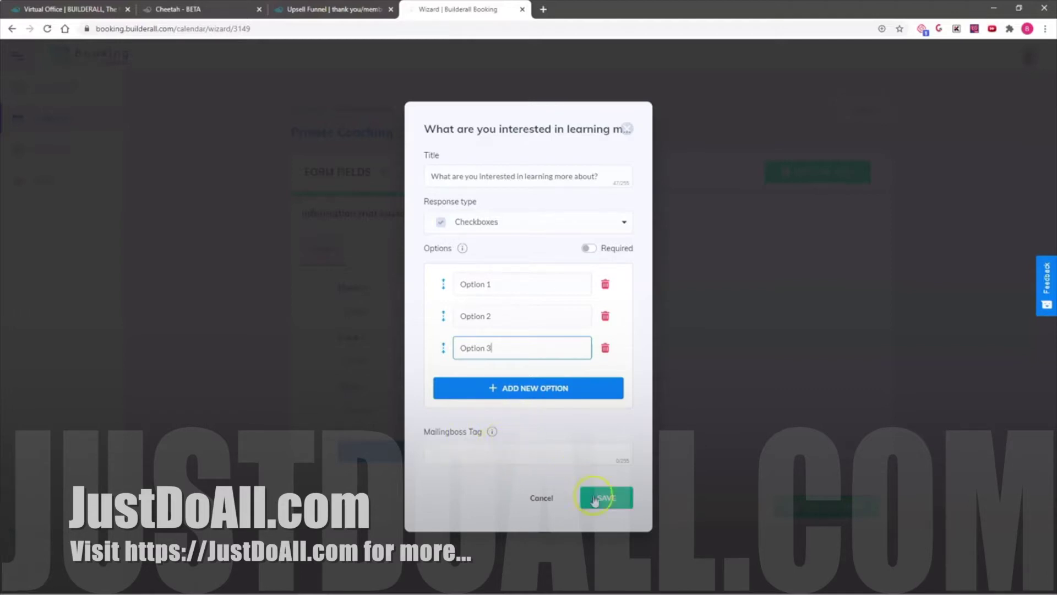
Make the checkbox question required, save it, and save the form fields.
{"action": "left_click", "coordinate": [590, 248]}
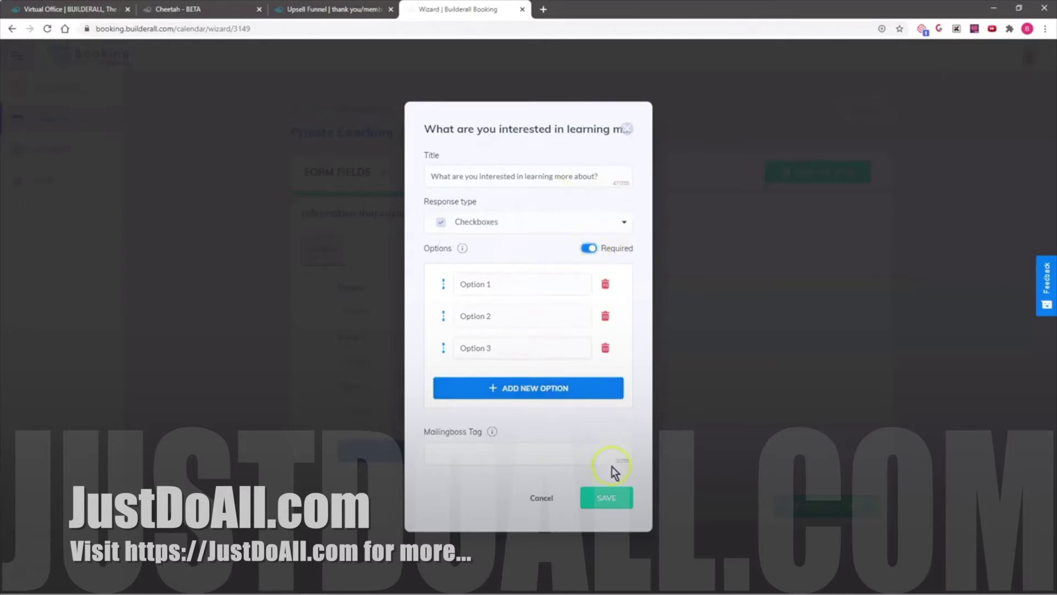
{"action": "left_click", "coordinate": [607, 497]}
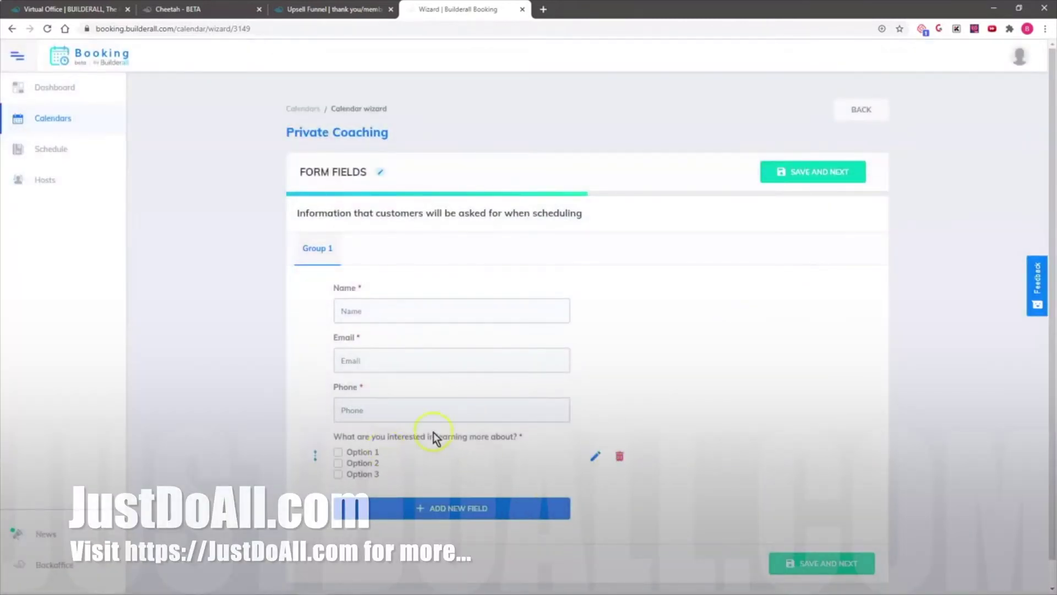
{"action": "scroll", "coordinate": [576, 539], "scroll_direction": "down", "scroll_amount": 1}
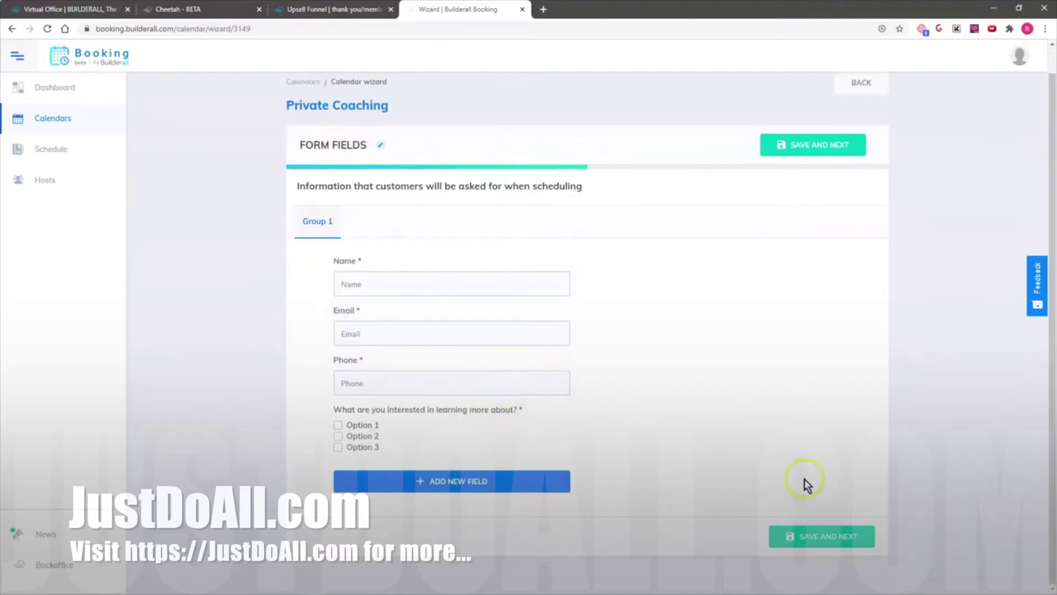
{"action": "left_click", "coordinate": [824, 543]}
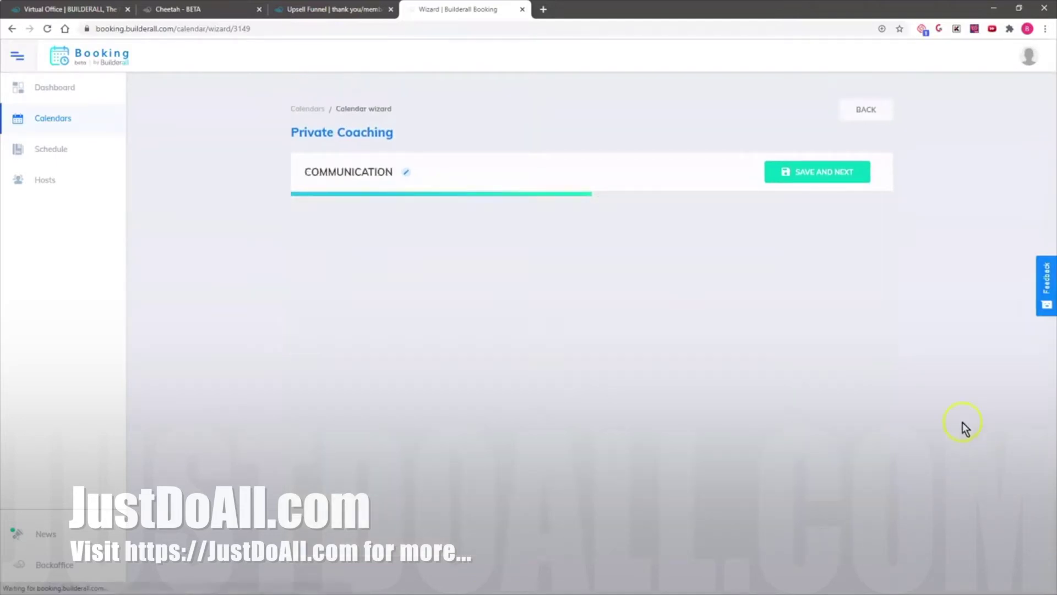
Send scheduling confirmations to subscribers and open the 'Scheduling confirmed successfully!' email for editing.
{"action": "scroll", "coordinate": [345, 254], "scroll_direction": "down", "scroll_amount": 2}
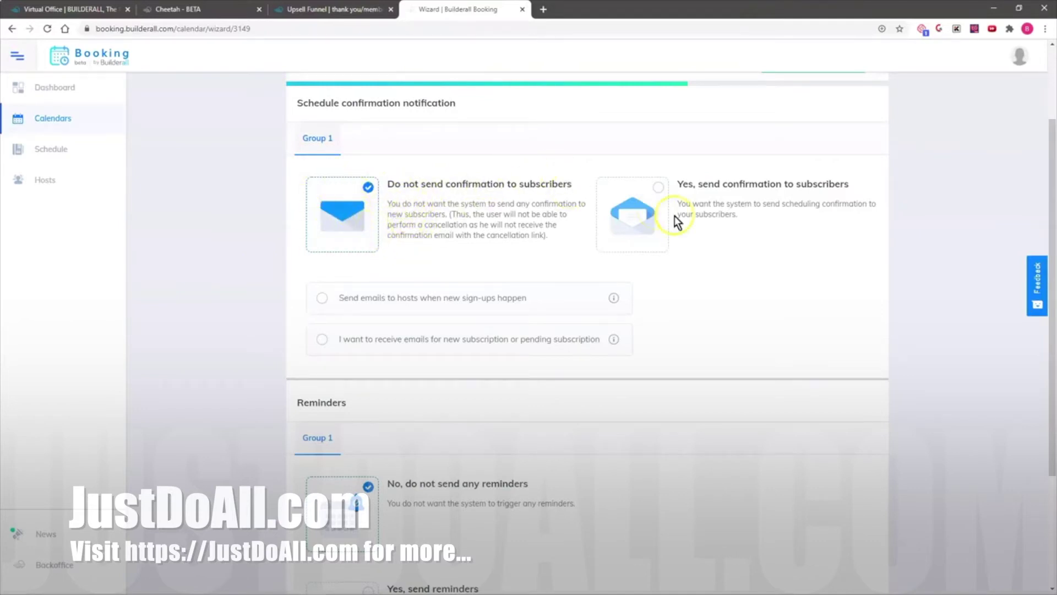
{"action": "left_click", "coordinate": [638, 217]}
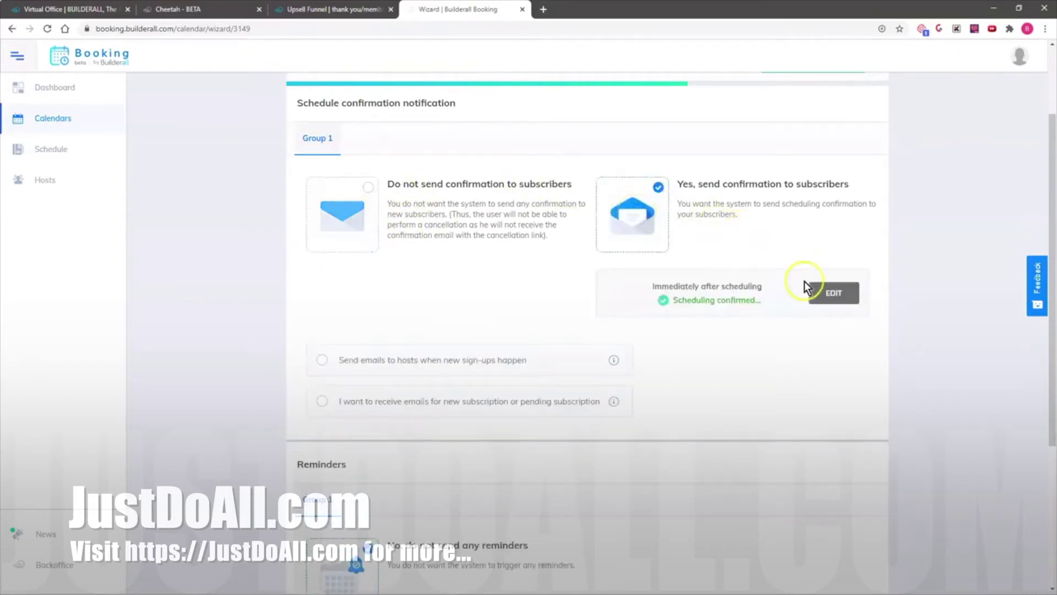
{"action": "left_click", "coordinate": [833, 296]}
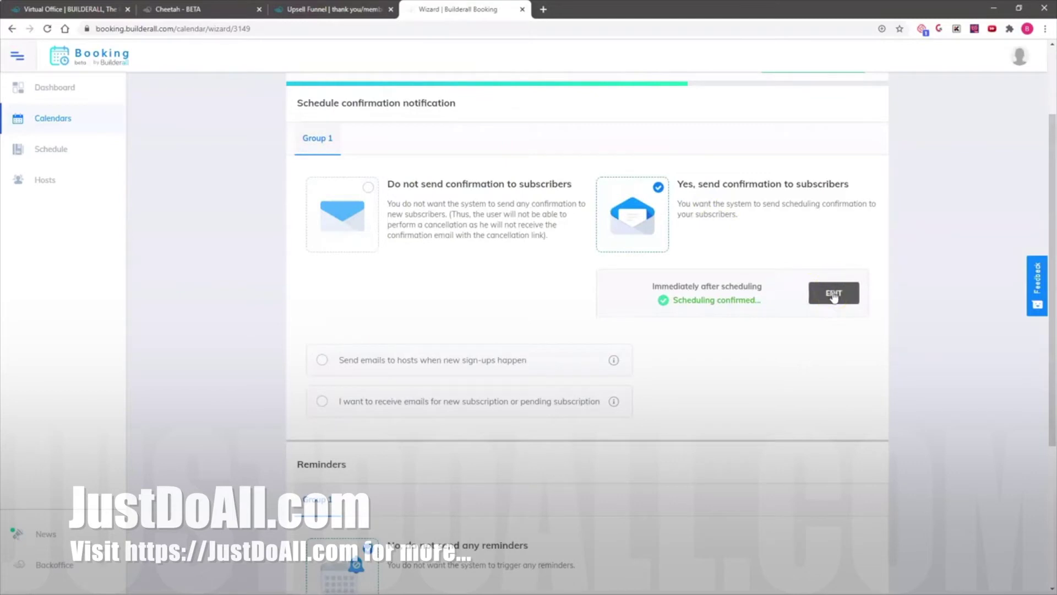
{"action": "left_click", "coordinate": [833, 295]}
Insert the {host_email} variable on a new line after 'It's confirmed!' in the email message.
{"action": "left_click", "coordinate": [431, 392]}
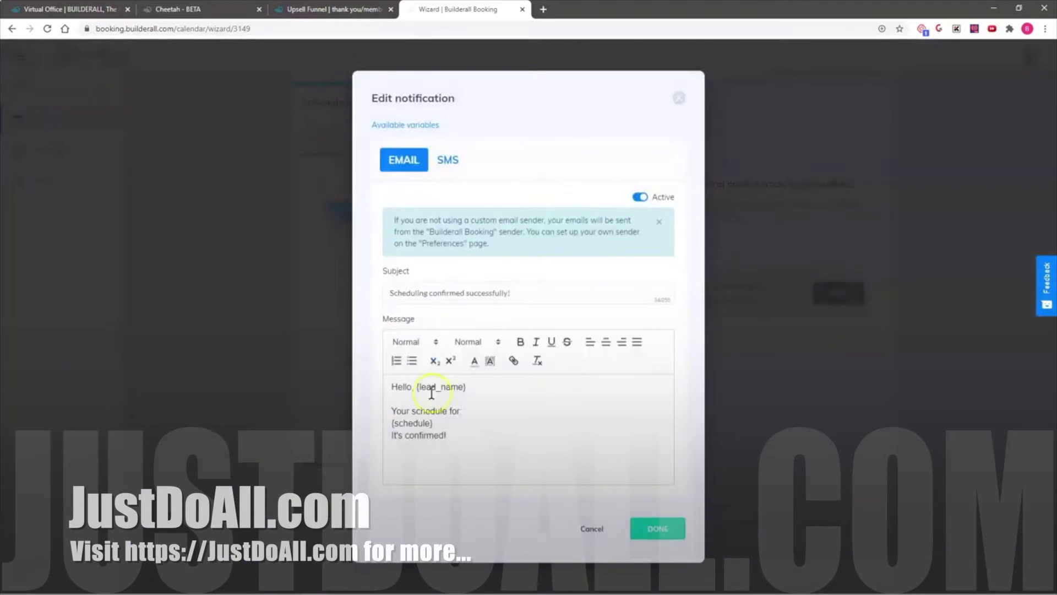
{"action": "left_click", "coordinate": [514, 296]}
{"action": "left_click_drag", "start_coordinate": [395, 292], "coordinate": [557, 290]}
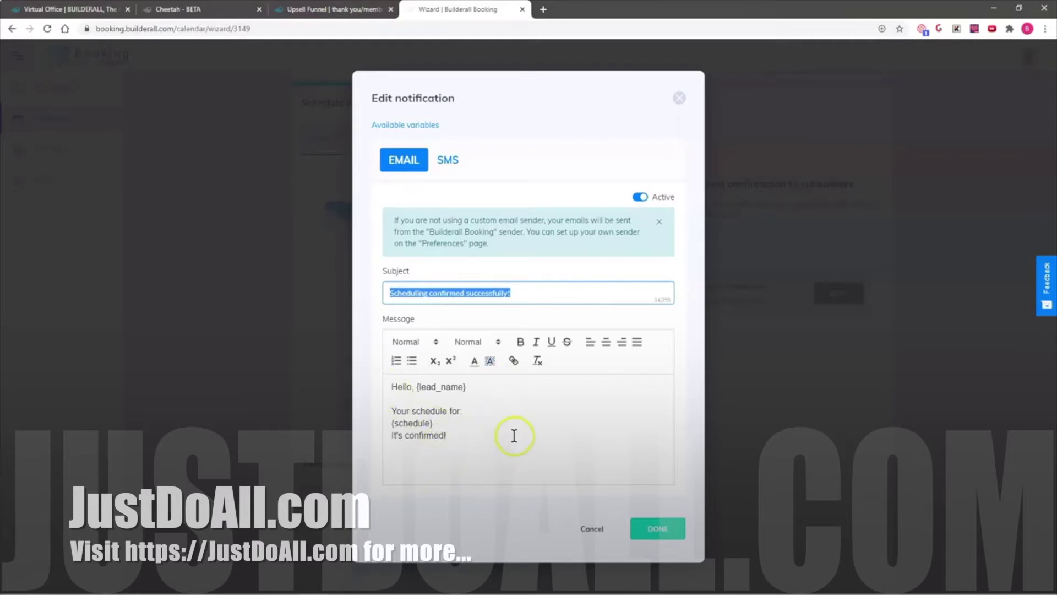
{"action": "left_click", "coordinate": [389, 126]}
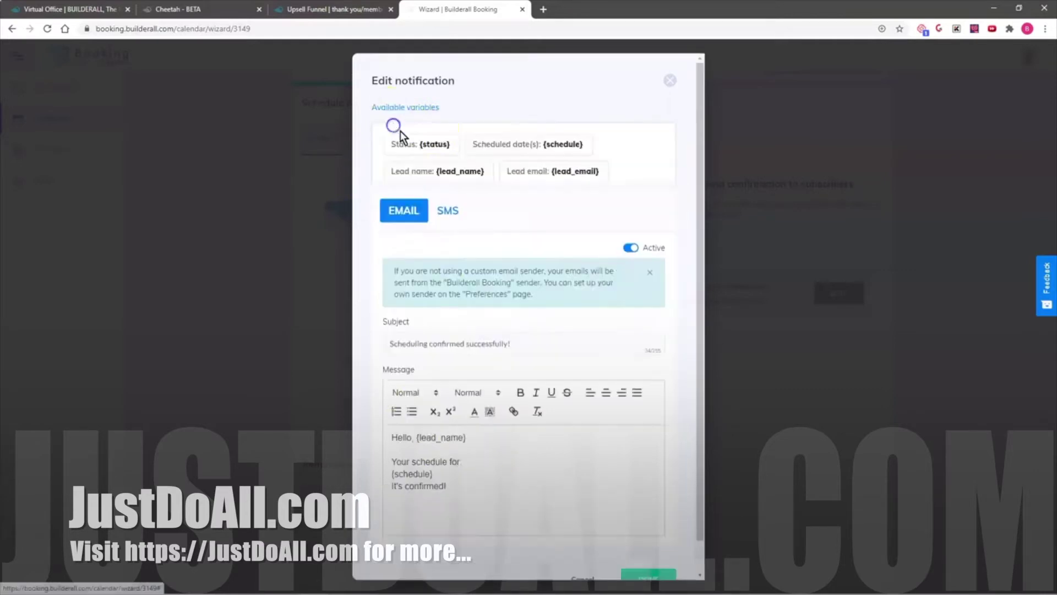
{"action": "scroll", "coordinate": [528, 457], "scroll_direction": "down", "scroll_amount": 1}
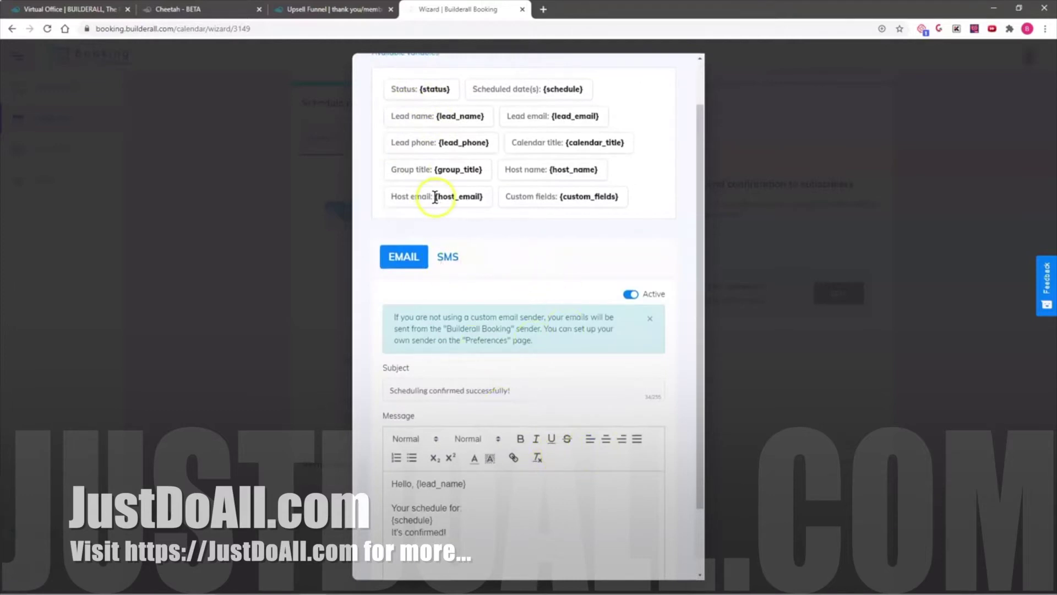
{"action": "left_click_drag", "start_coordinate": [437, 197], "coordinate": [484, 203]}
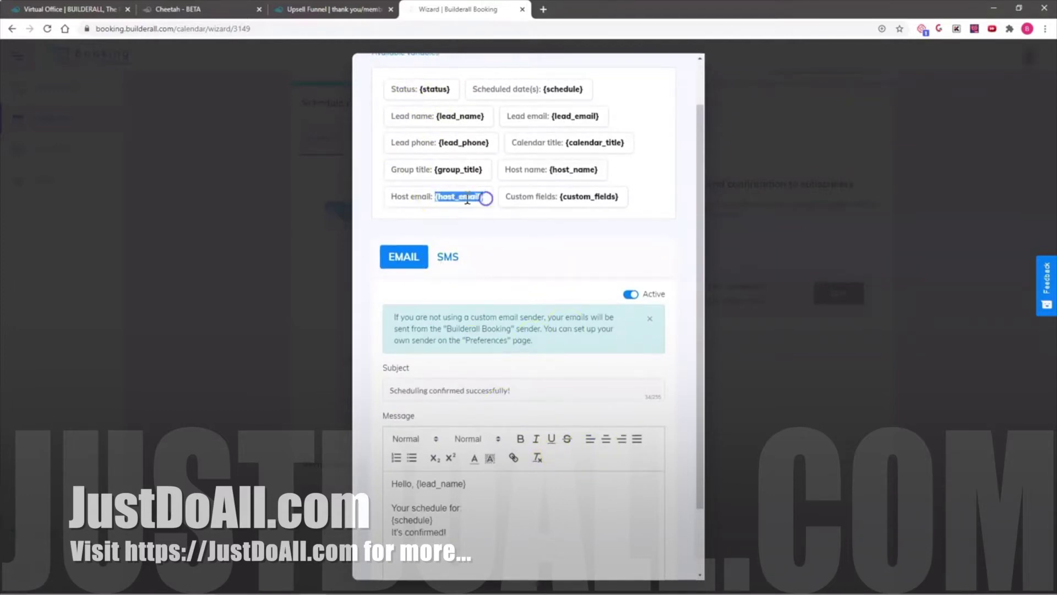
{"action": "right_click", "coordinate": [469, 202]}
{"action": "left_click", "coordinate": [495, 207]}
{"action": "left_click", "coordinate": [454, 534]}
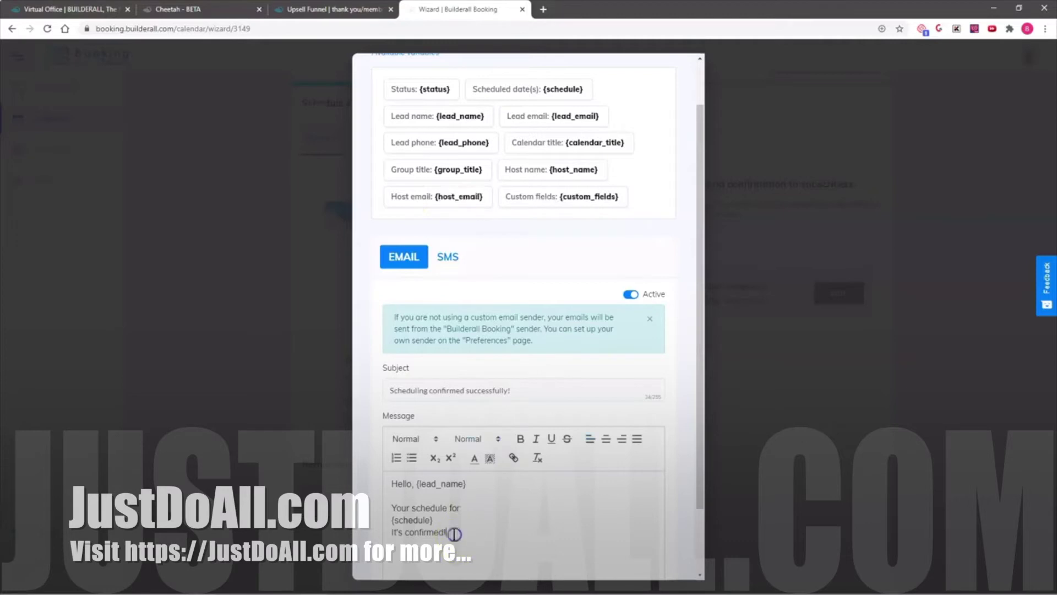
{"action": "key", "text": "Return"}
{"action": "key", "text": "ctrl+v"}
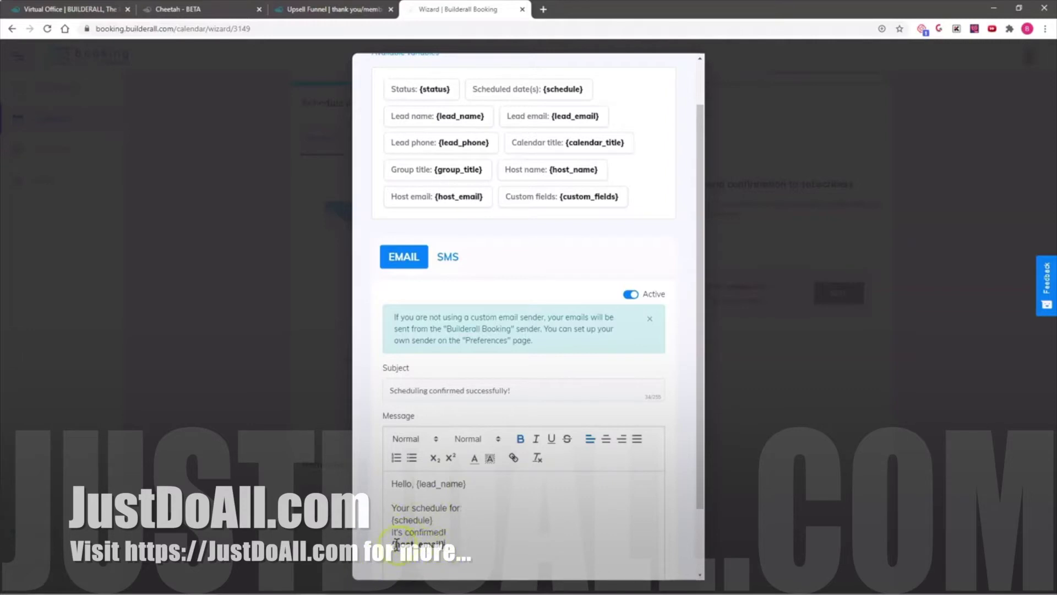
Set the SMS confirmation to Active and close the message editor with DONE.
{"action": "left_click", "coordinate": [448, 257]}
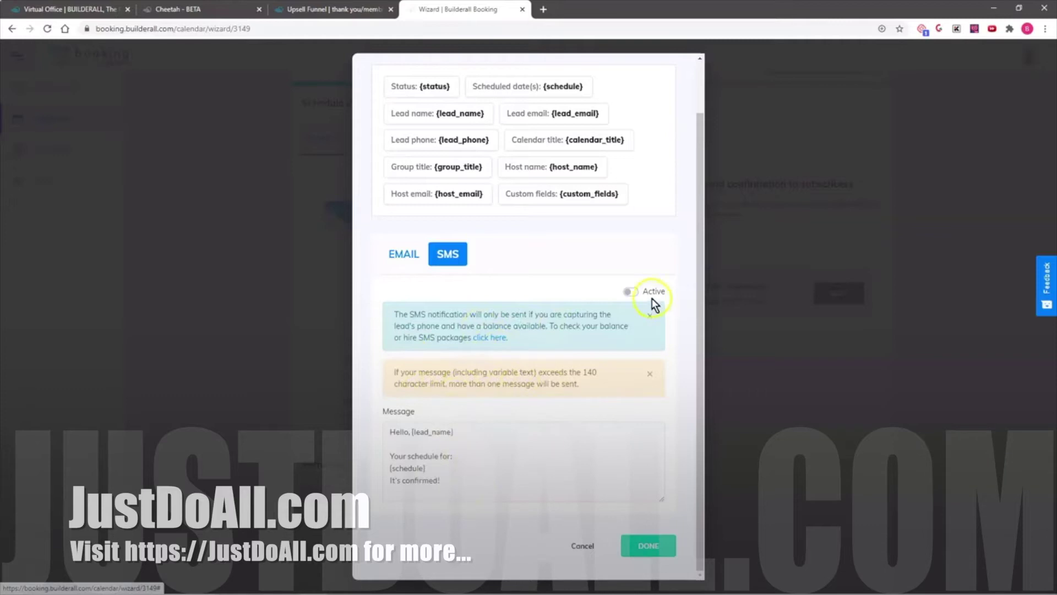
{"action": "left_click", "coordinate": [629, 291]}
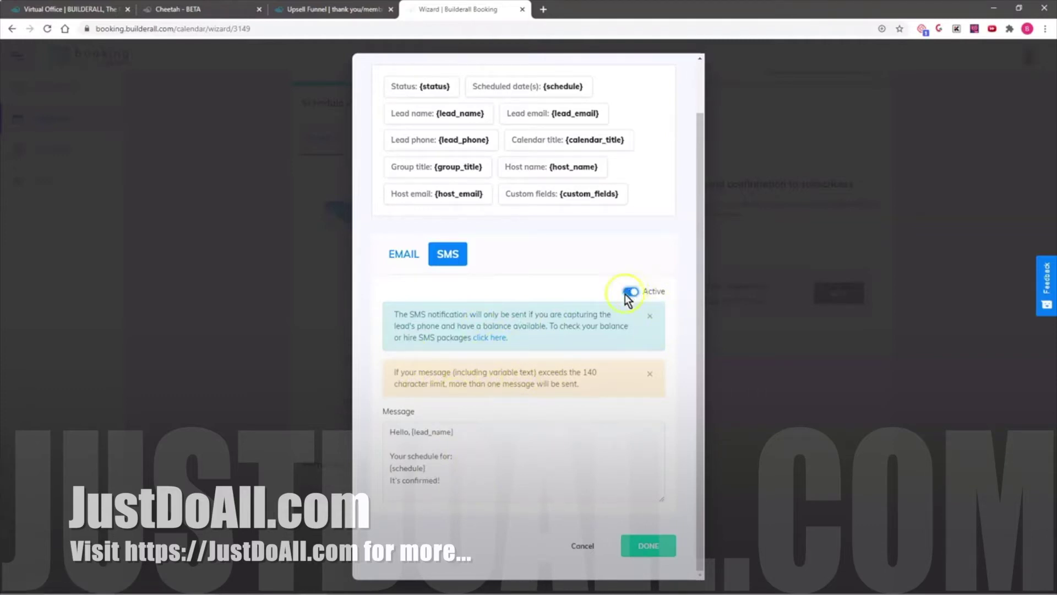
{"action": "left_click", "coordinate": [647, 546]}
{"action": "scroll", "coordinate": [726, 319], "scroll_direction": "down", "scroll_amount": 1}
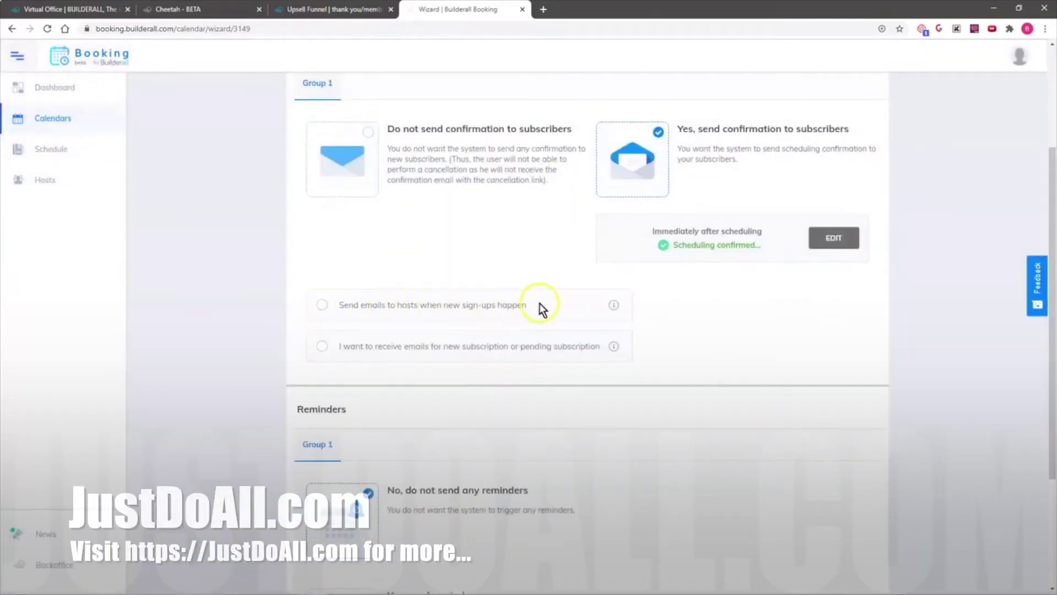
Tick 'Send emails to hosts when new sign-ups happen' and 'I want to receive emails for new subscription or pending subscription'.
{"action": "left_click", "coordinate": [323, 306]}
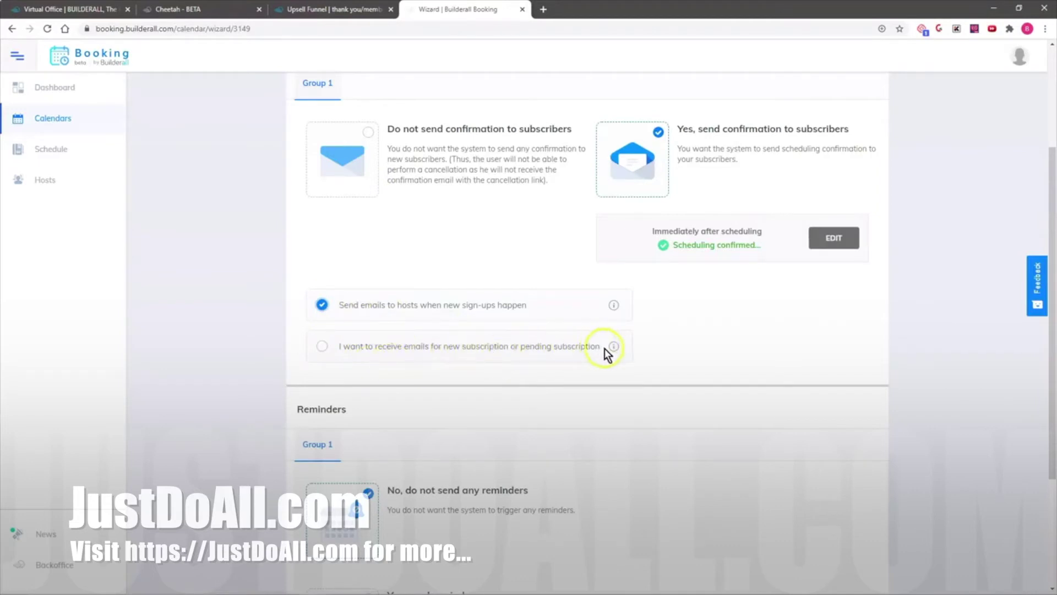
{"action": "left_click", "coordinate": [323, 346]}
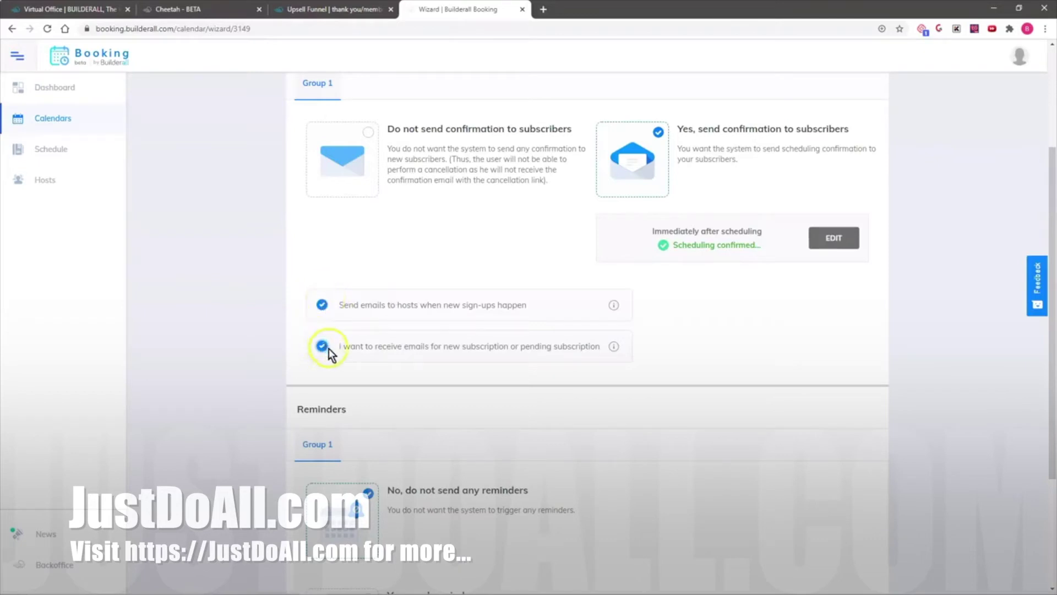
{"action": "scroll", "coordinate": [685, 455], "scroll_direction": "down", "scroll_amount": 3}
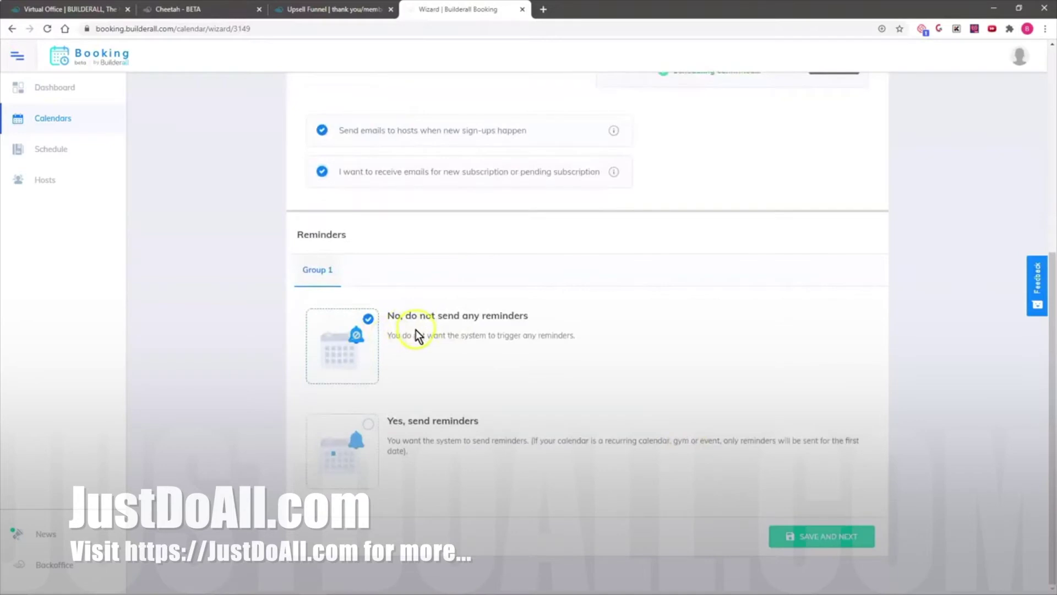
Turn on reminders and also send the reminder emails to hosts.
{"action": "left_click", "coordinate": [341, 468]}
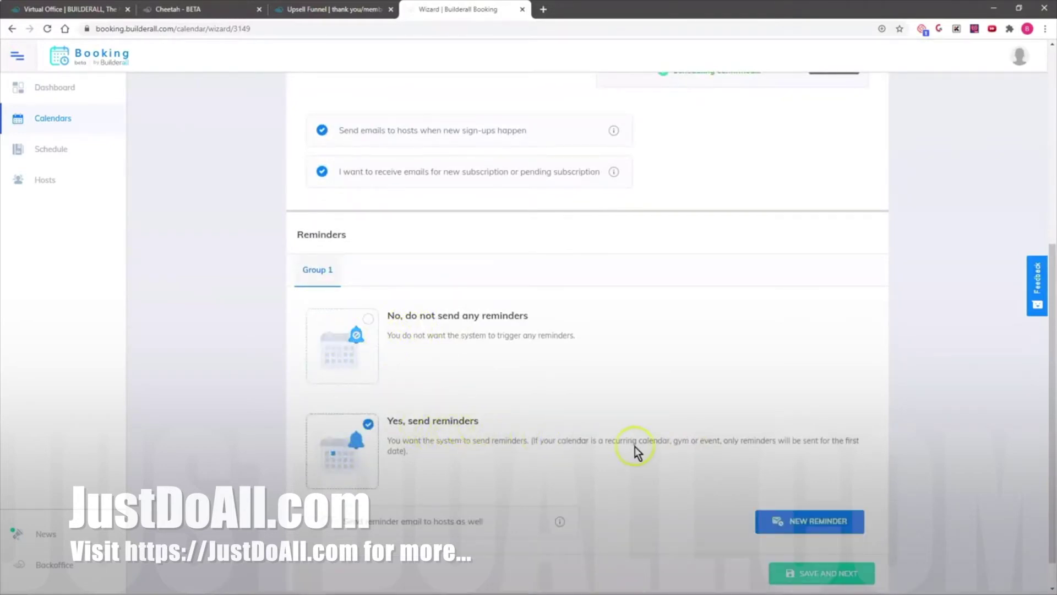
{"action": "scroll", "coordinate": [638, 452], "scroll_direction": "down", "scroll_amount": 1}
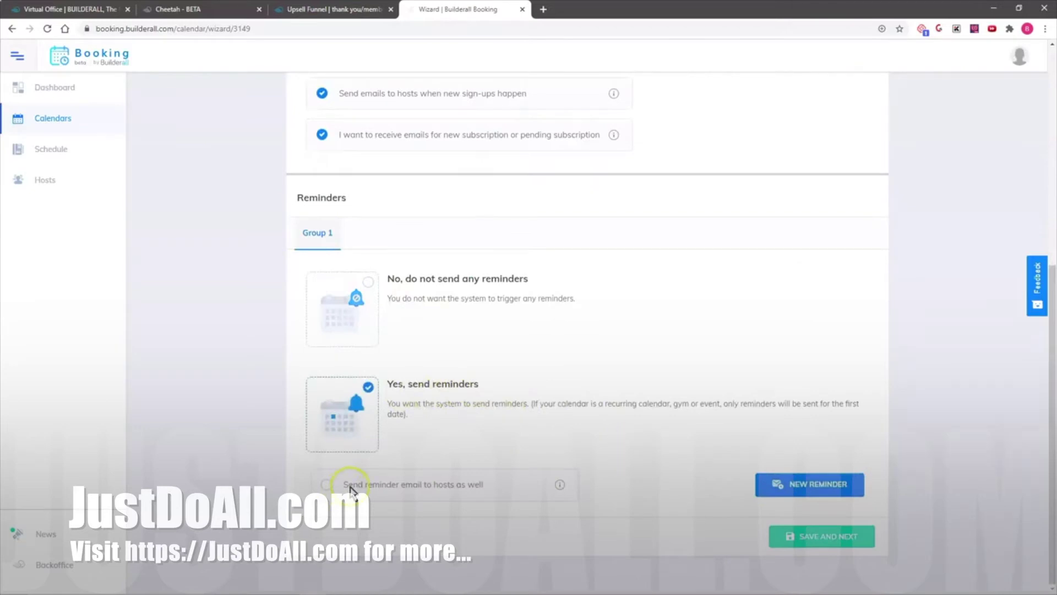
{"action": "left_click", "coordinate": [327, 486]}
Keep a single '1 hour to the meeting!' reminder, delete the duplicate, and save the step.
{"action": "left_click", "coordinate": [804, 487]}
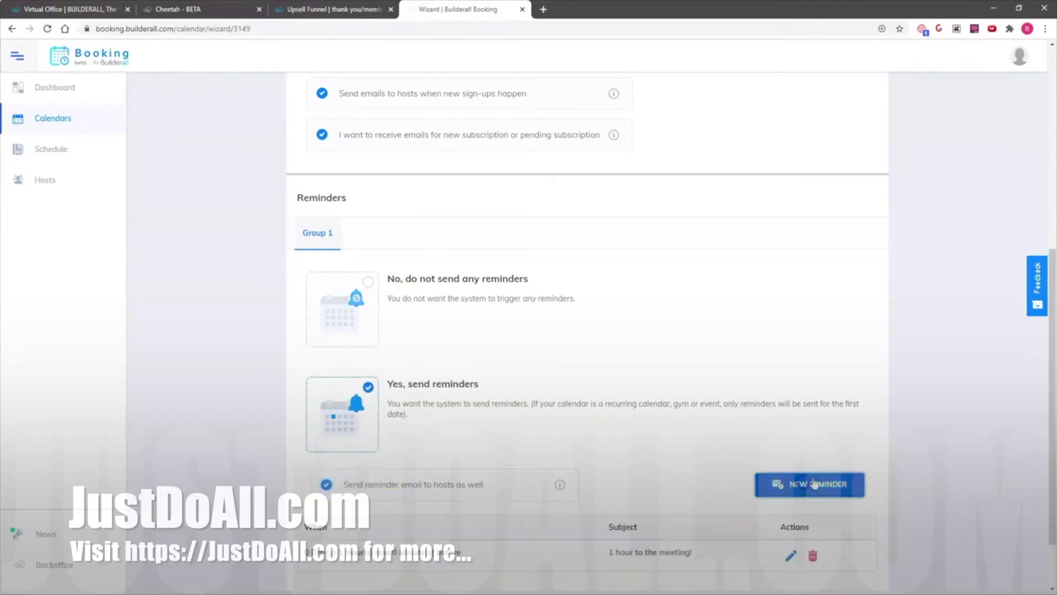
{"action": "scroll", "coordinate": [771, 496], "scroll_direction": "down", "scroll_amount": 2}
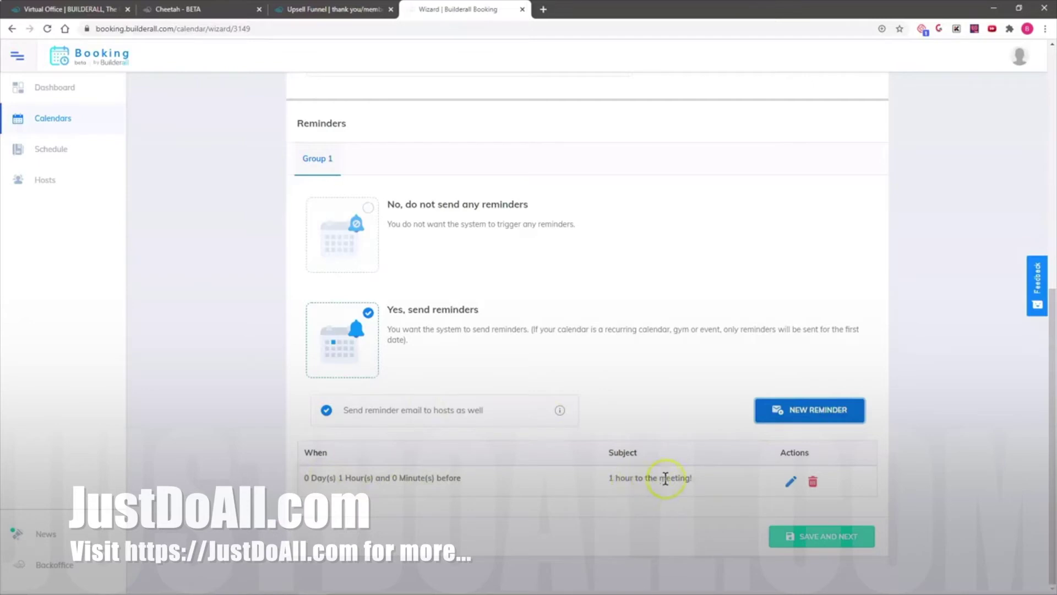
{"action": "left_click", "coordinate": [817, 413]}
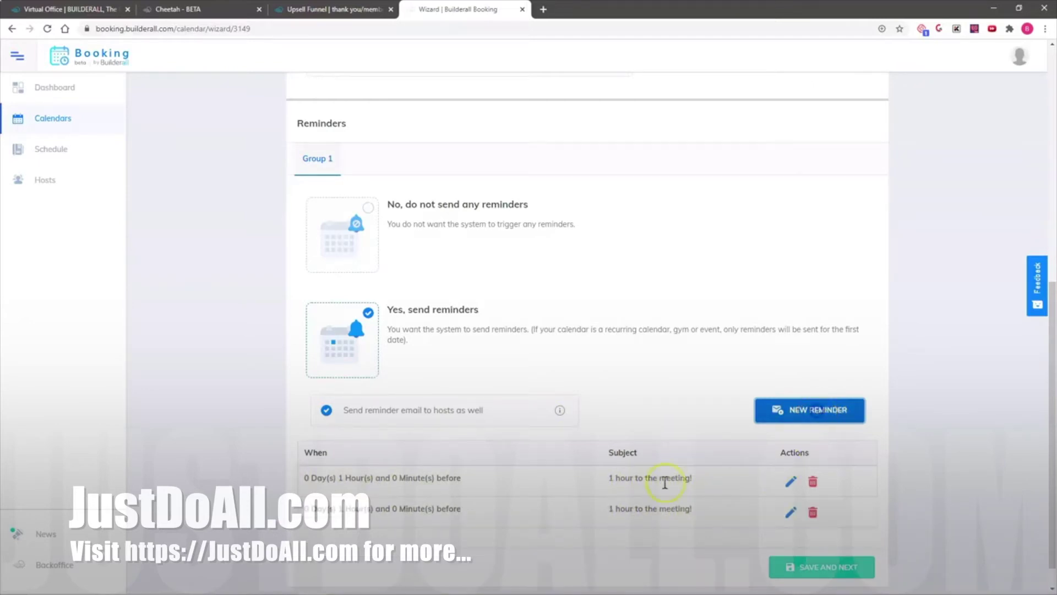
{"action": "left_click", "coordinate": [791, 513]}
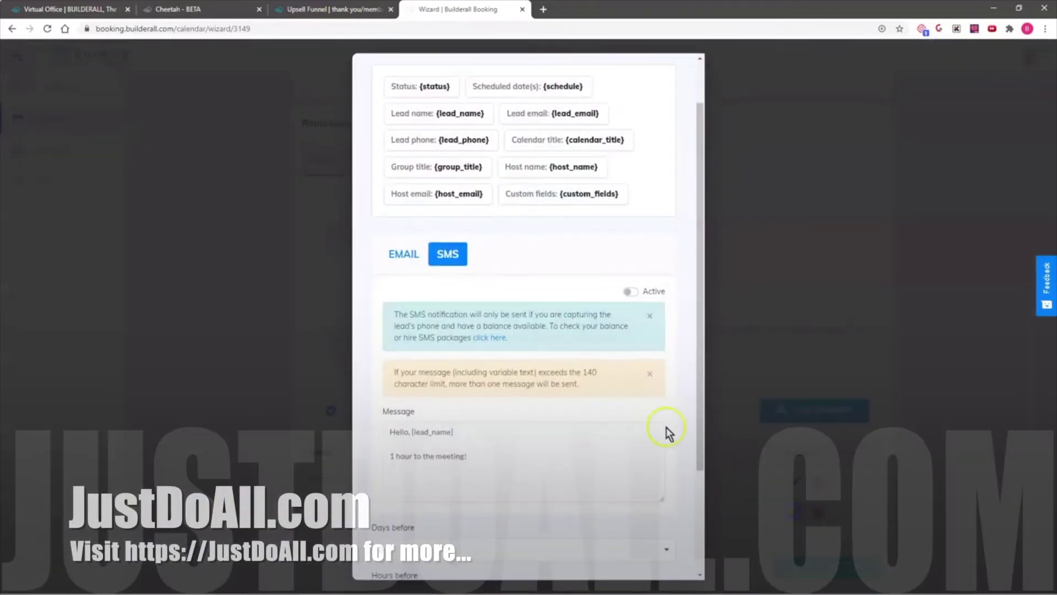
{"action": "scroll", "coordinate": [393, 410], "scroll_direction": "down", "scroll_amount": 3}
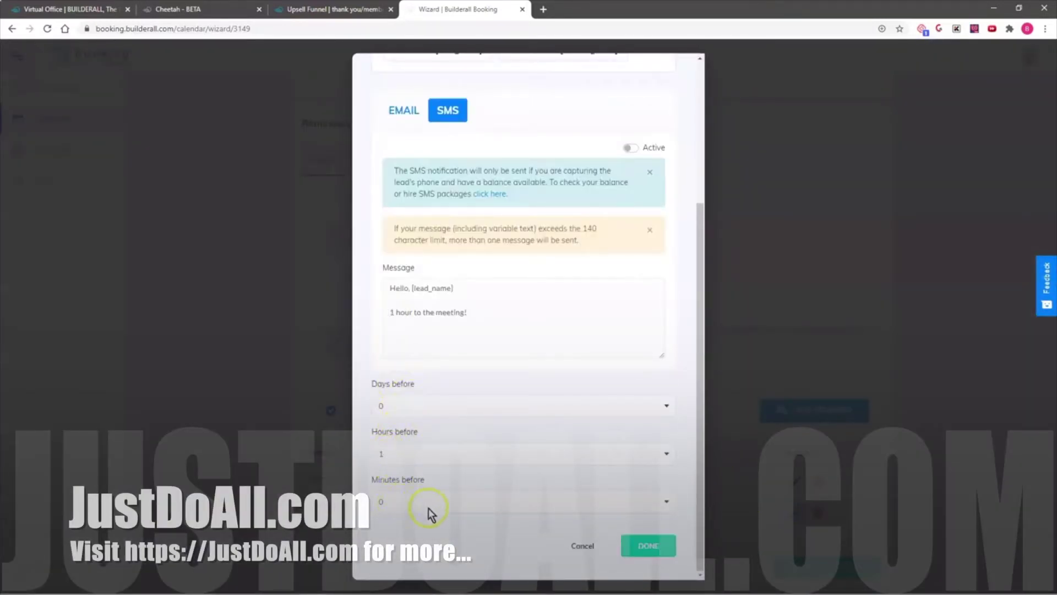
{"action": "left_click", "coordinate": [643, 546]}
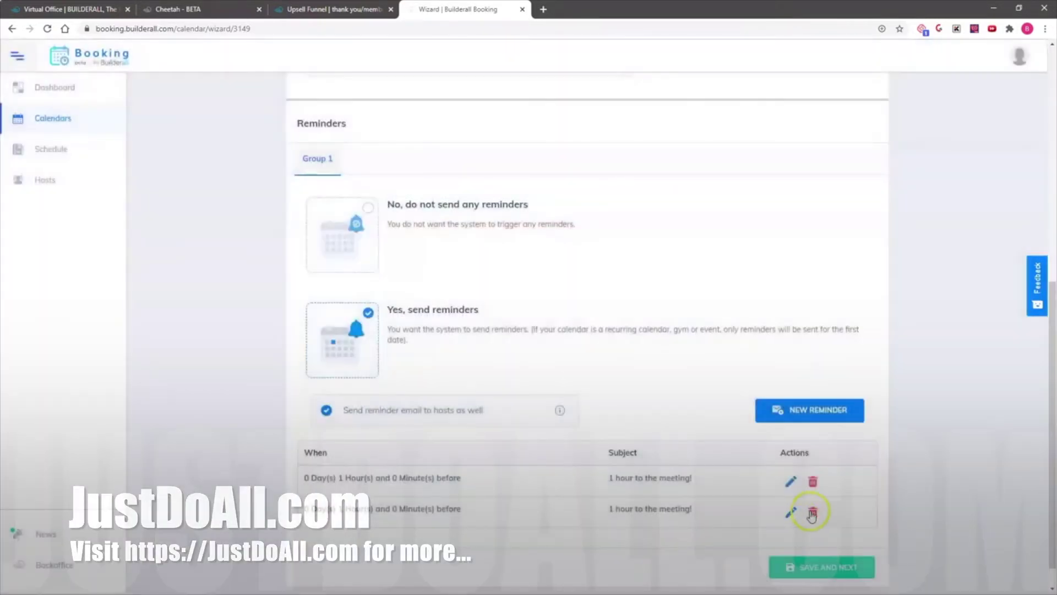
{"action": "left_click", "coordinate": [812, 512]}
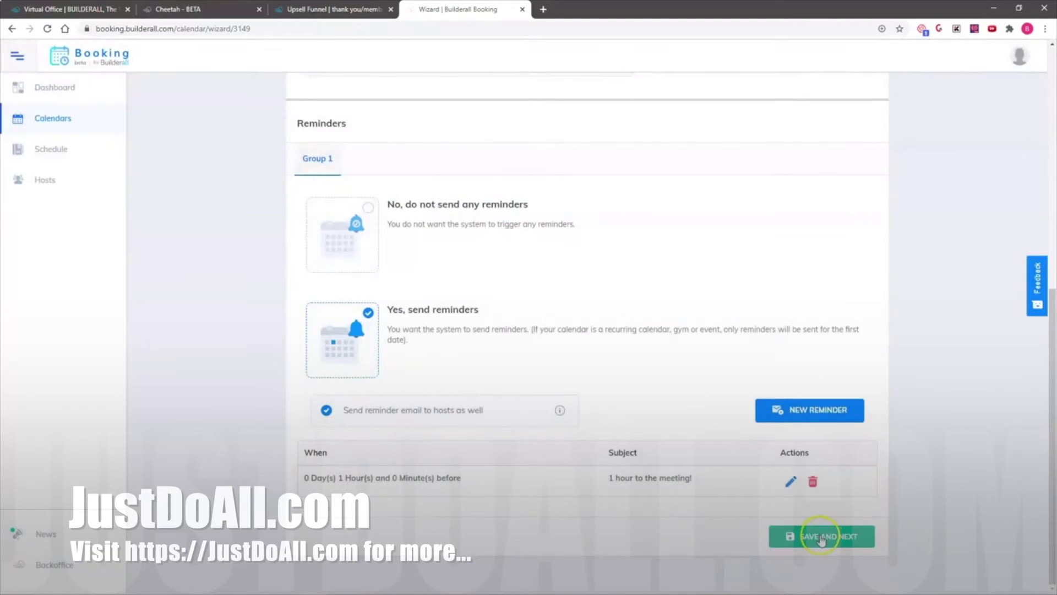
{"action": "left_click", "coordinate": [821, 536]}
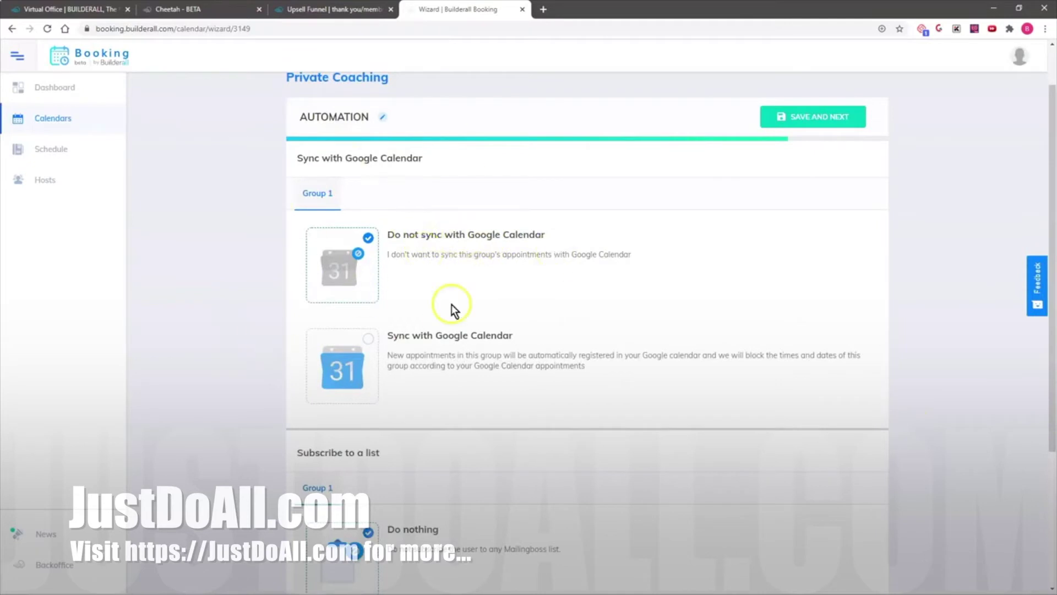
Choose Google Calendar sync, connect a new Google account with access allowed, and select the 'Meetings' calendar.
{"action": "left_click", "coordinate": [330, 370]}
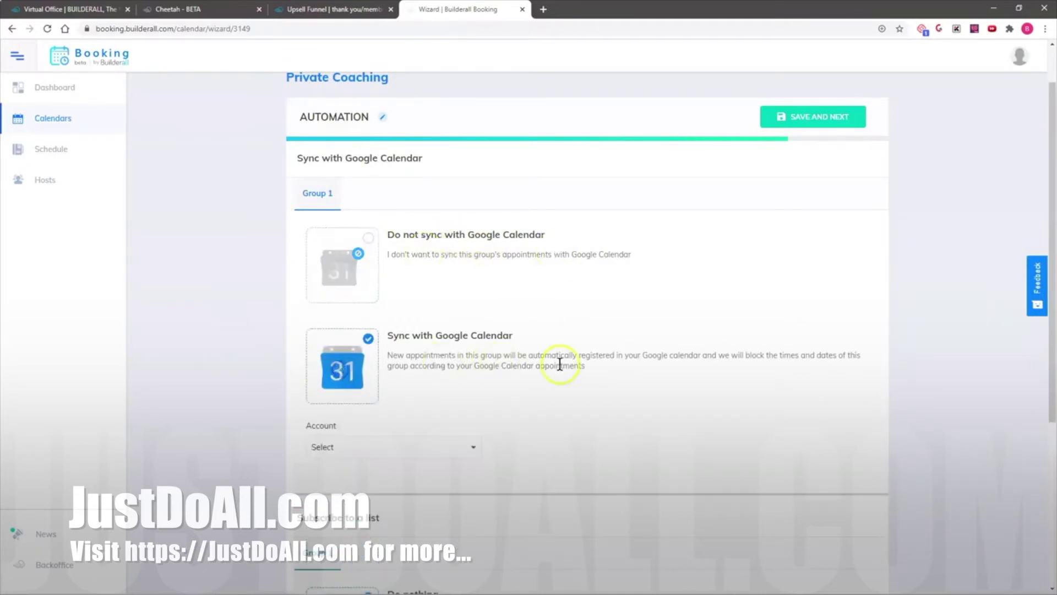
{"action": "scroll", "coordinate": [561, 369], "scroll_direction": "down", "scroll_amount": 3}
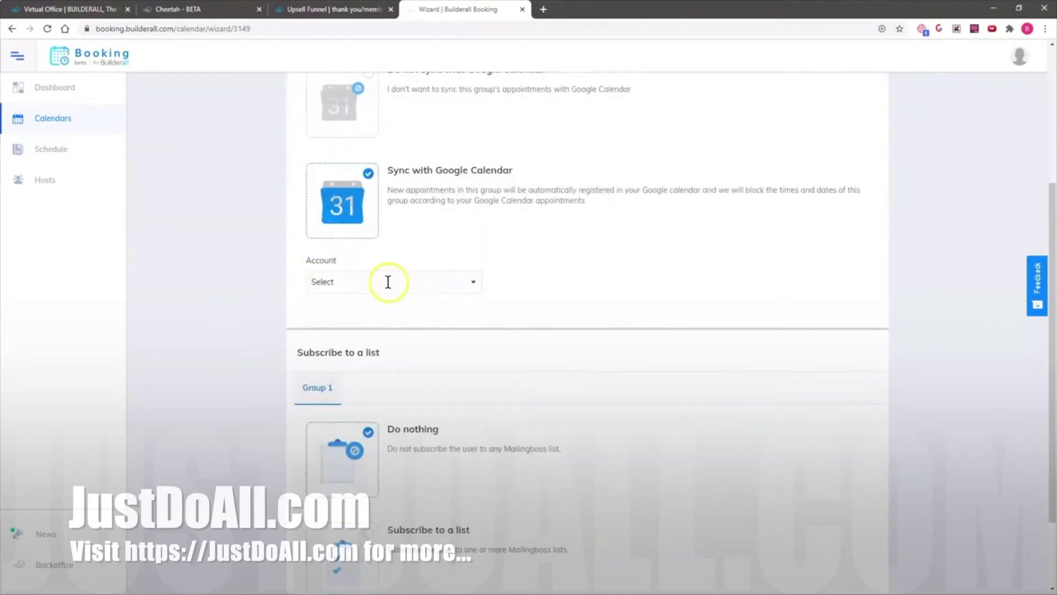
{"action": "left_click", "coordinate": [388, 282]}
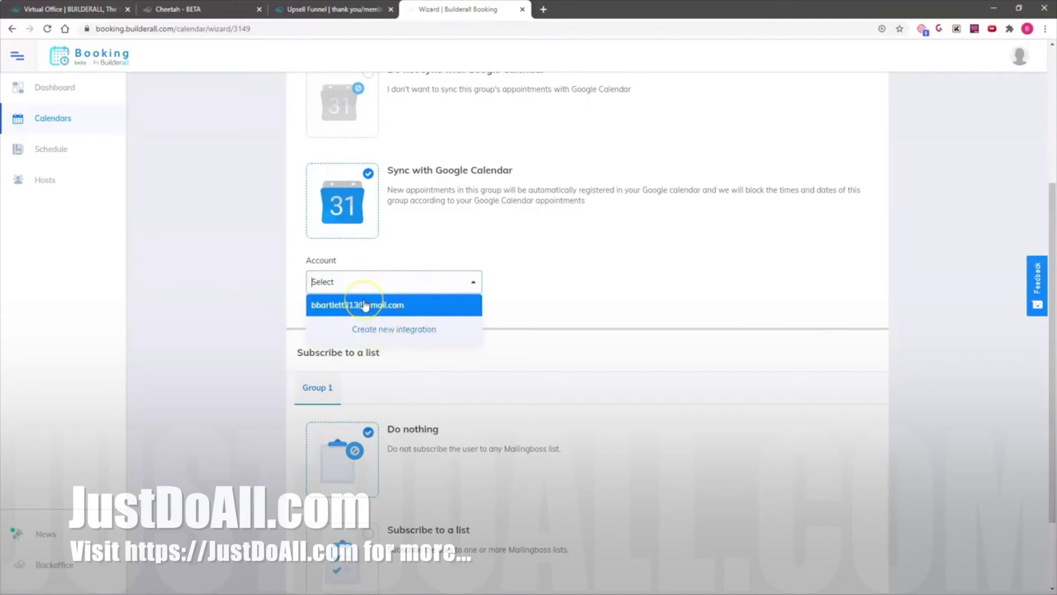
{"action": "left_click", "coordinate": [386, 329]}
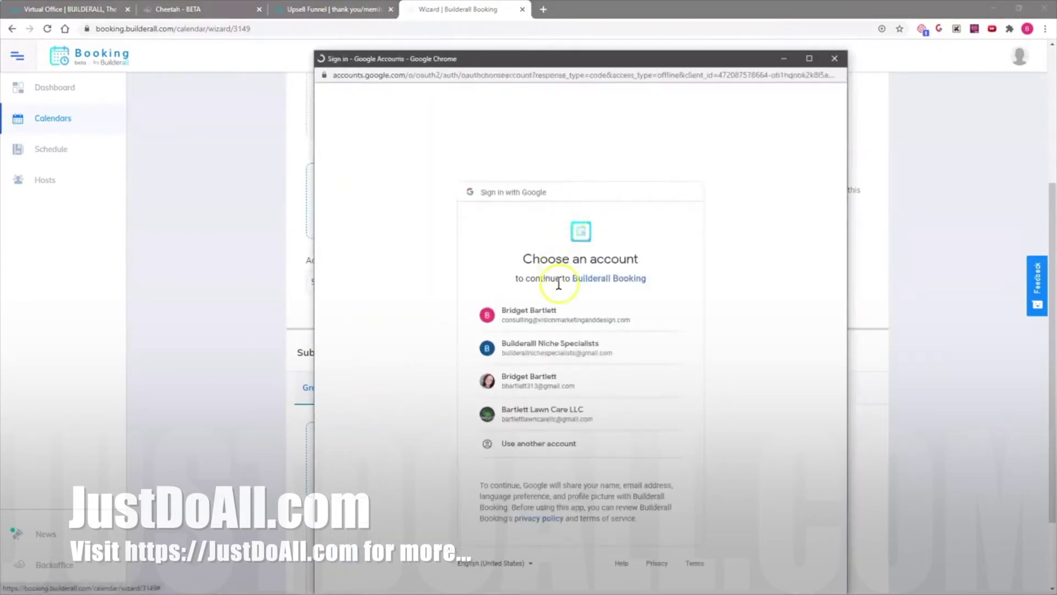
{"action": "left_click", "coordinate": [505, 318]}
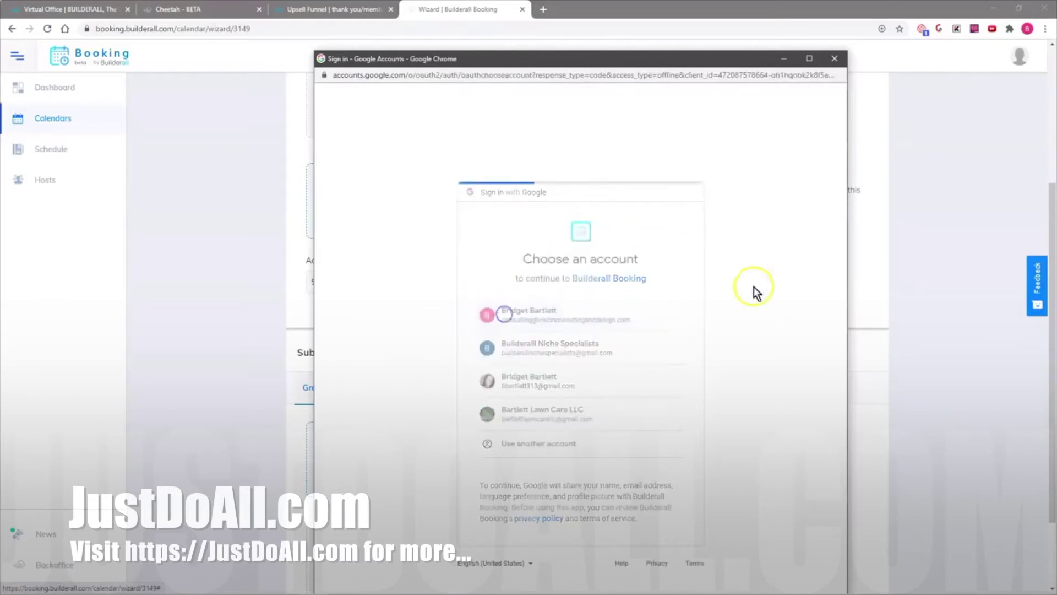
{"action": "left_click", "coordinate": [640, 420]}
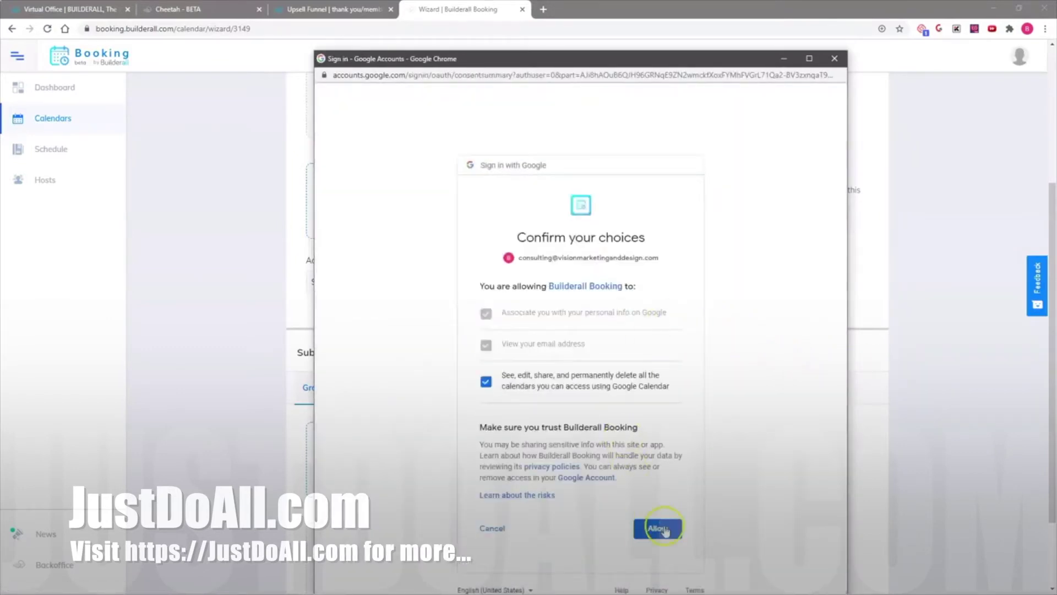
{"action": "left_click", "coordinate": [657, 528]}
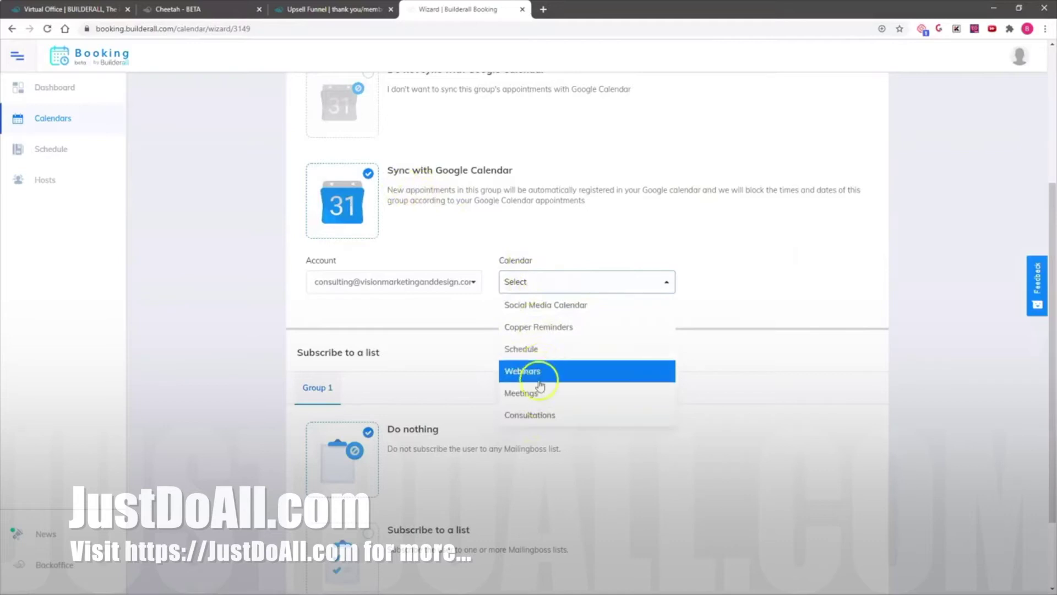
{"action": "left_click", "coordinate": [522, 392]}
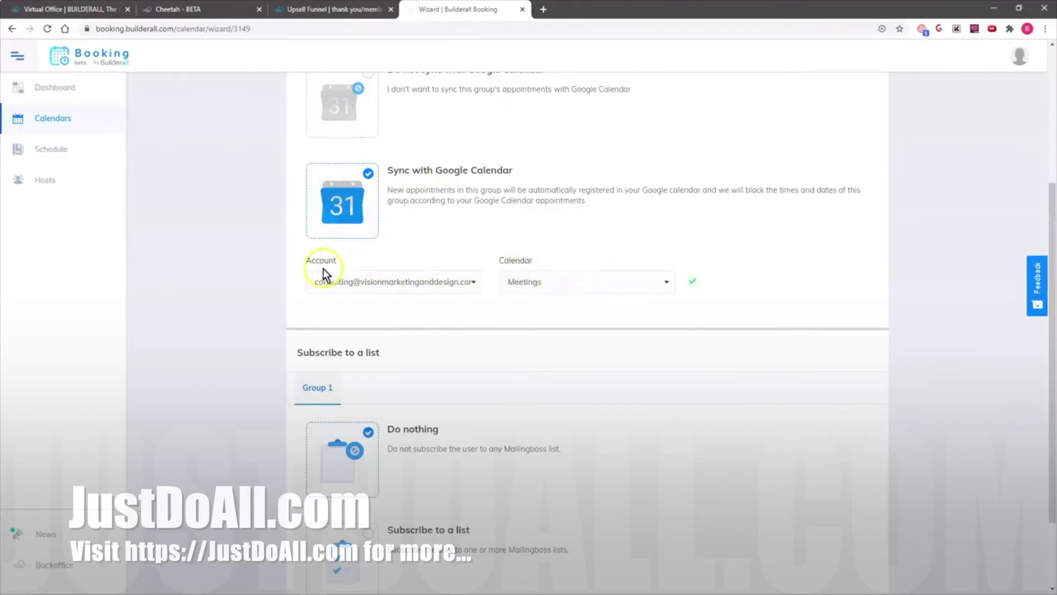
{"action": "scroll", "coordinate": [386, 341], "scroll_direction": "down", "scroll_amount": 2}
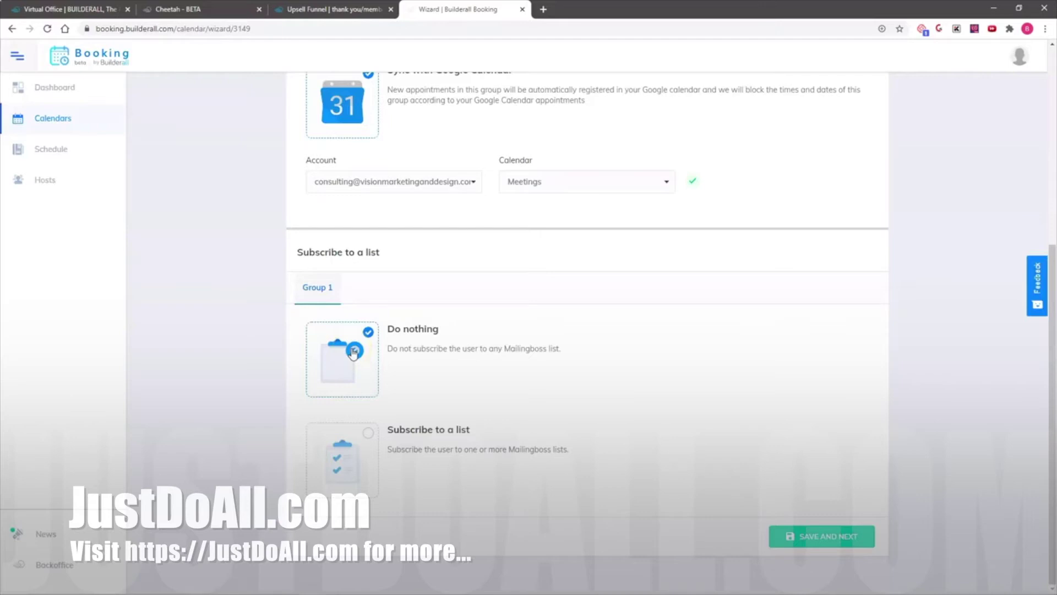
Leave the mailing-list option on 'Do nothing' and save the Automation step.
{"action": "left_click", "coordinate": [339, 454]}
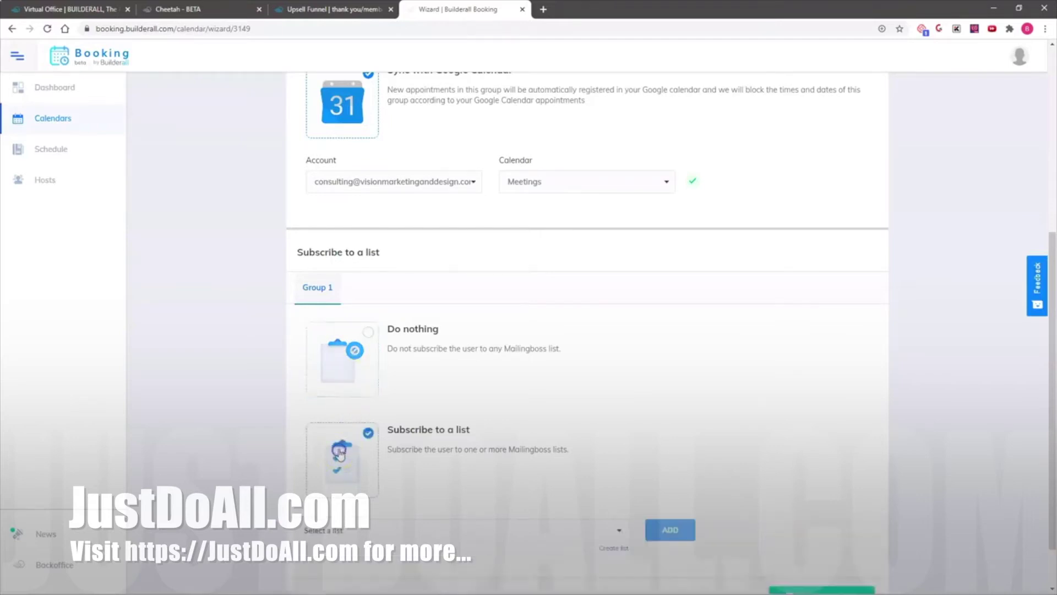
{"action": "scroll", "coordinate": [569, 442], "scroll_direction": "down", "scroll_amount": 1}
{"action": "left_click", "coordinate": [474, 469]}
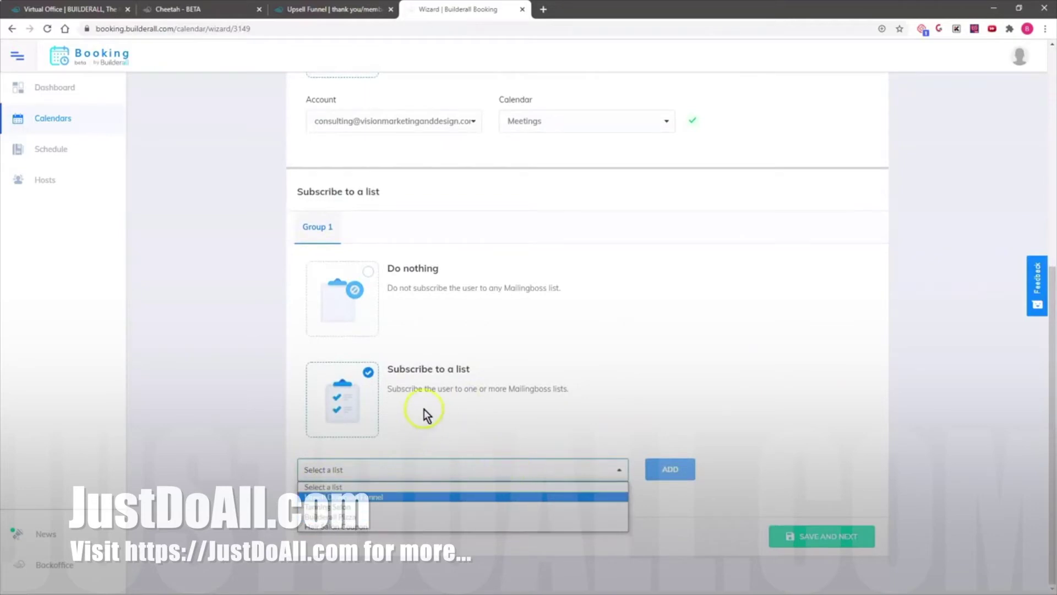
{"action": "left_click", "coordinate": [343, 295]}
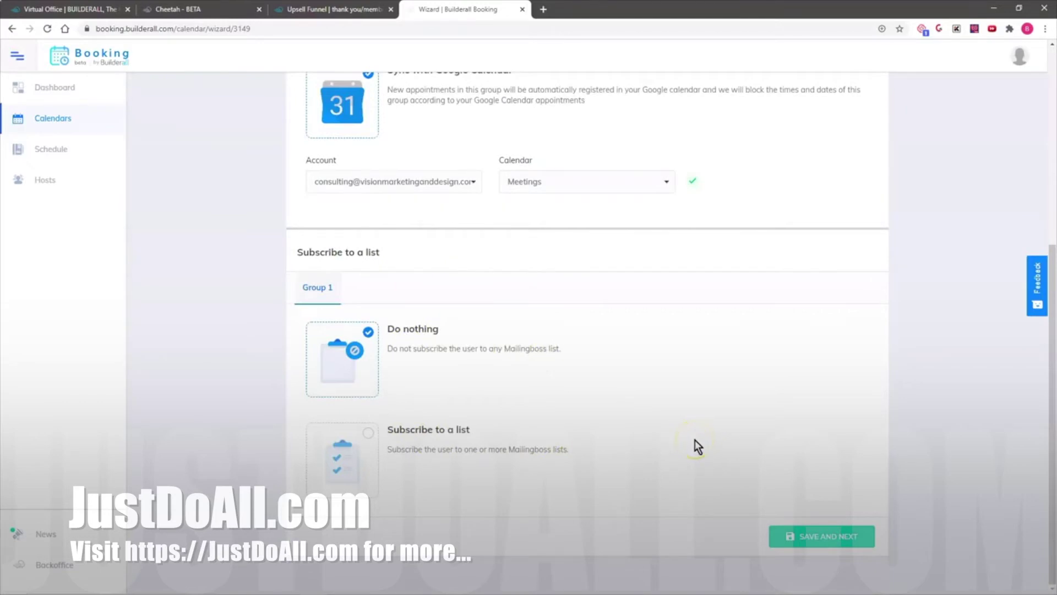
{"action": "left_click", "coordinate": [833, 543]}
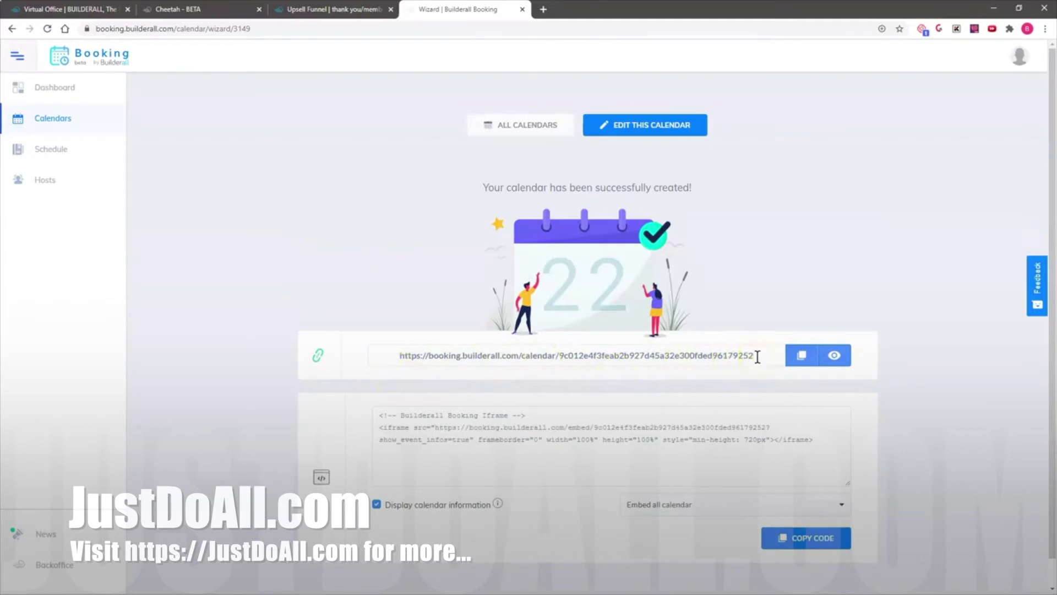
Copy the Private Coaching calendar's public link and open a new browser tab for pasting it.
{"action": "left_click", "coordinate": [802, 355]}
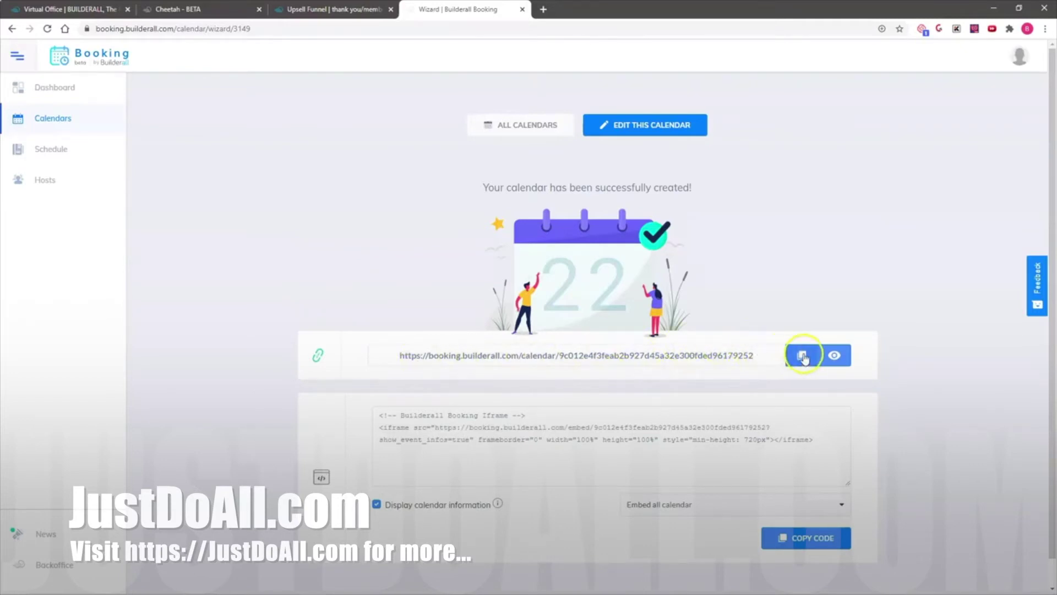
{"action": "left_click", "coordinate": [543, 9]}
{"action": "left_click", "coordinate": [534, 26]}
{"action": "right_click", "coordinate": [533, 29]}
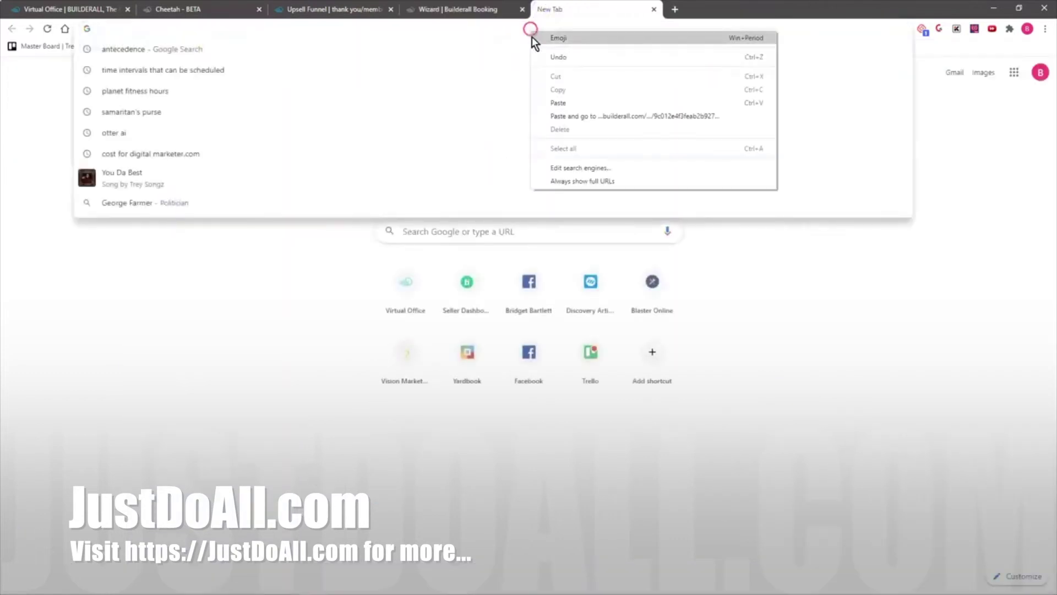
Load the booking link and pick October 6, 2020 at 10:00 am.
{"action": "left_click", "coordinate": [552, 103]}
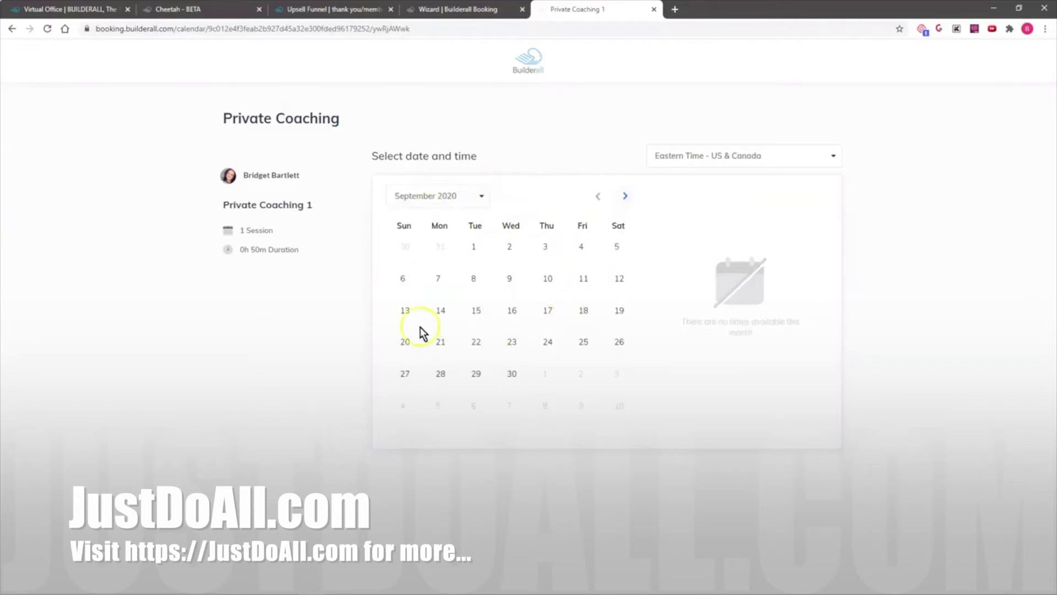
{"action": "left_click", "coordinate": [626, 197]}
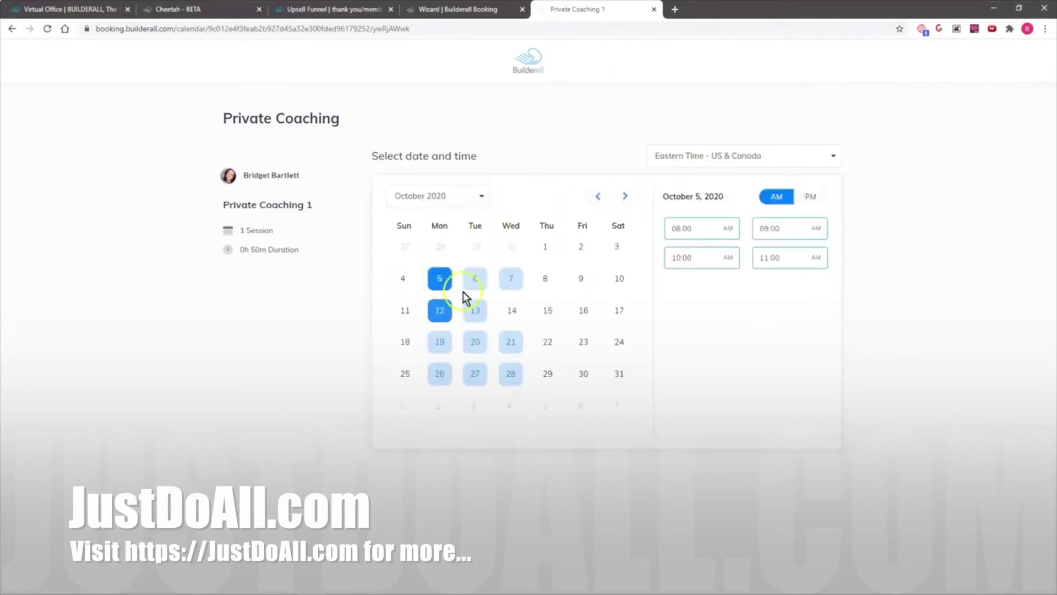
{"action": "left_click", "coordinate": [474, 278]}
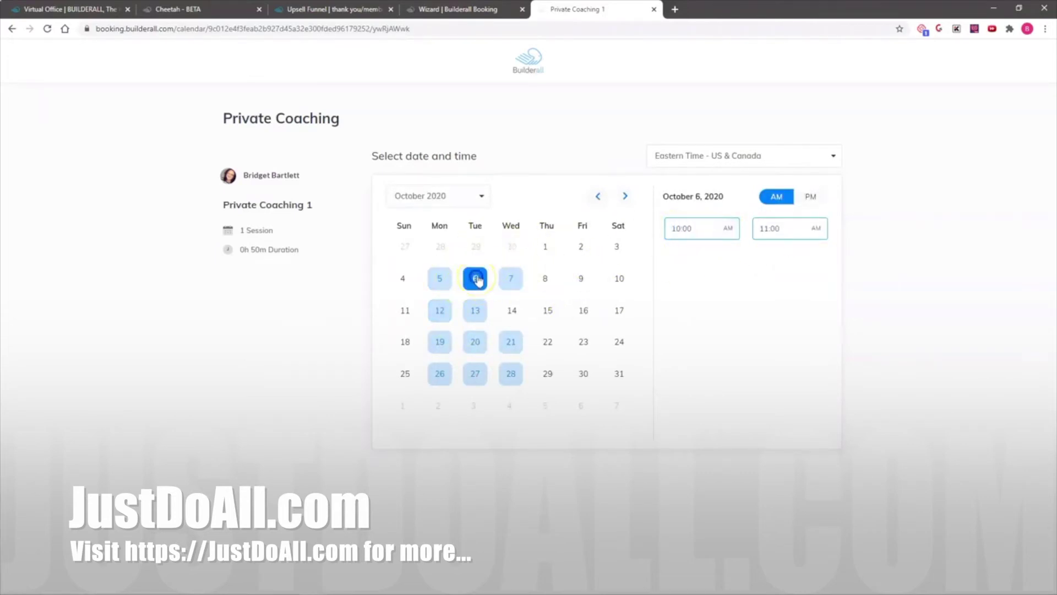
{"action": "left_click", "coordinate": [713, 229]}
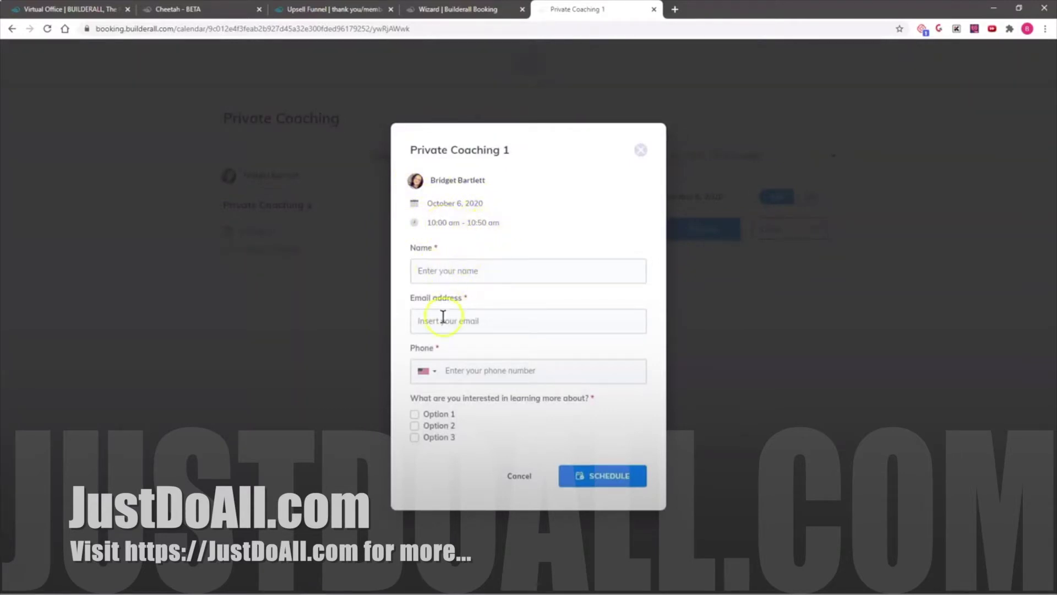
Autofill the booker's name, phone and e-mail, tick the interest options, and submit the booking.
{"action": "left_click", "coordinate": [433, 268]}
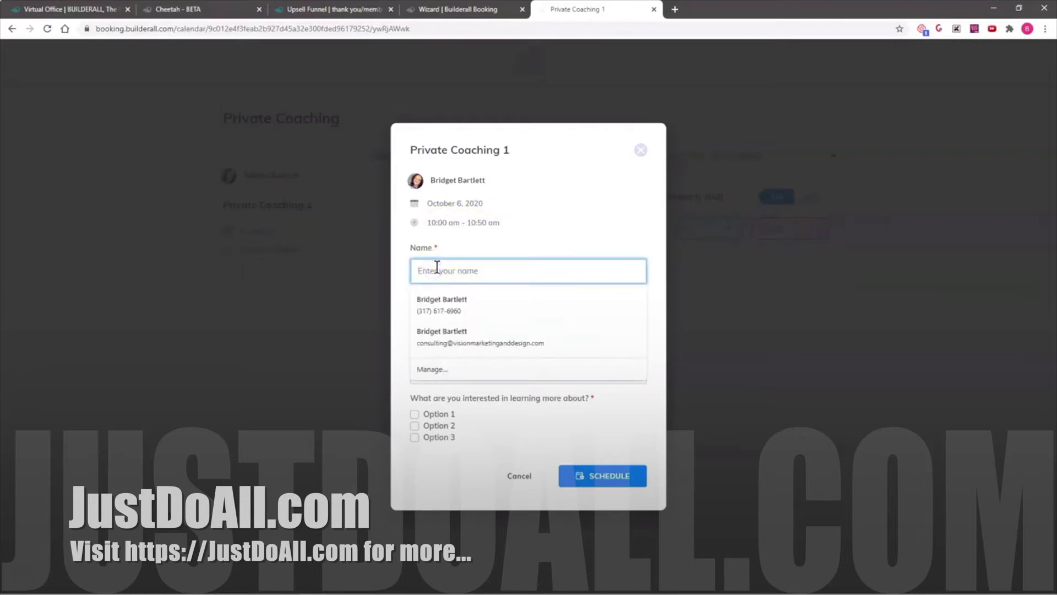
{"action": "left_click", "coordinate": [448, 306]}
{"action": "left_click", "coordinate": [457, 320]}
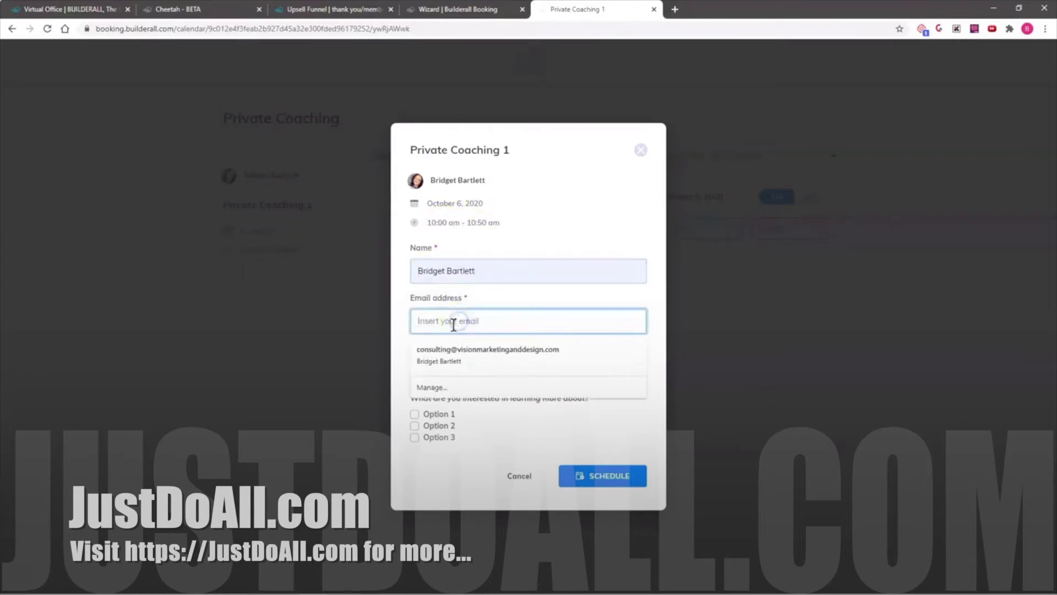
{"action": "left_click", "coordinate": [450, 350]}
{"action": "left_click", "coordinate": [414, 414]}
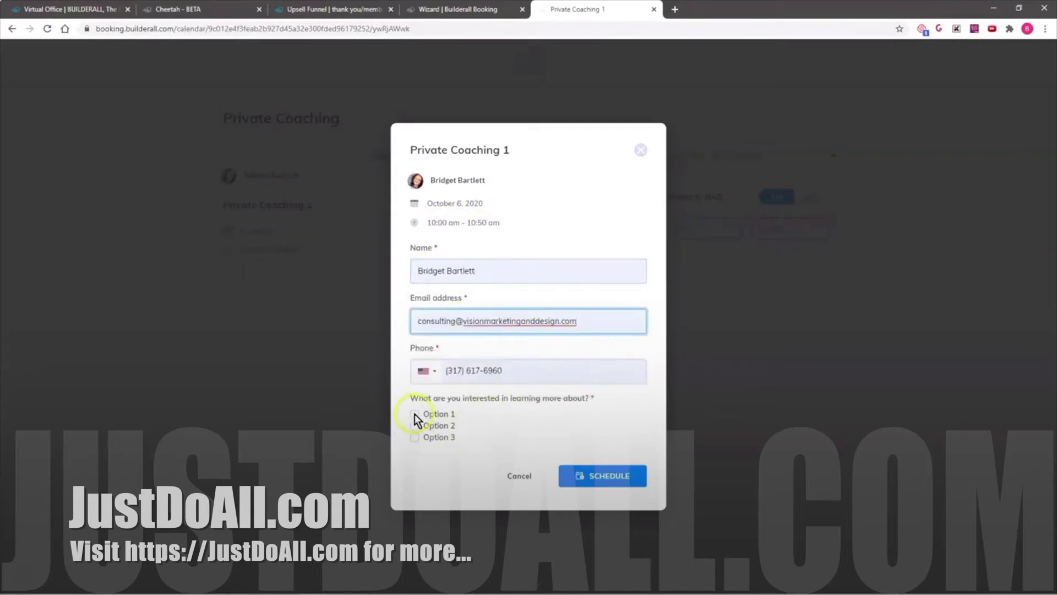
{"action": "left_click", "coordinate": [415, 414]}
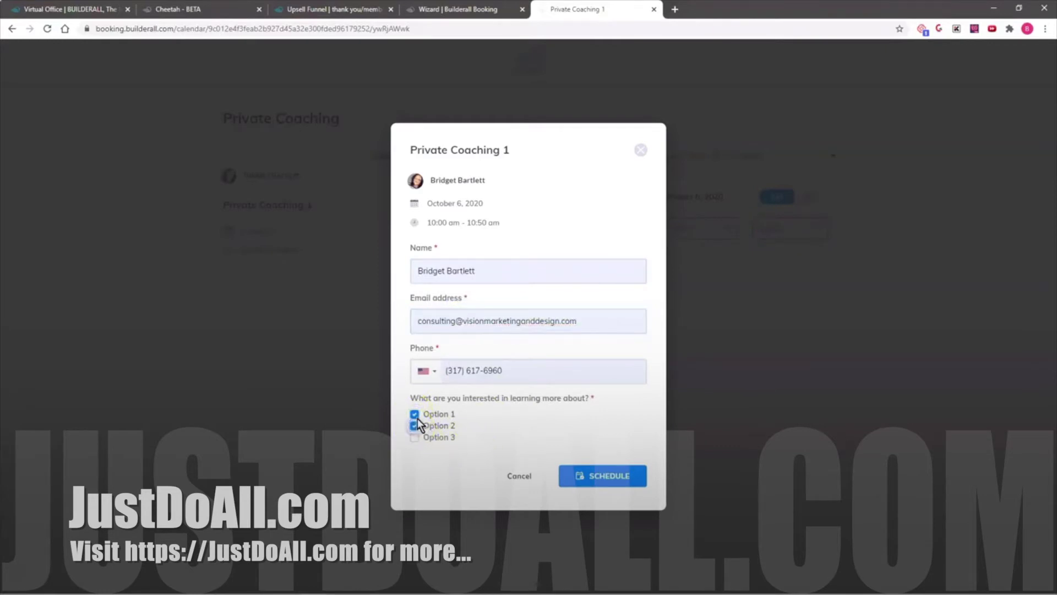
{"action": "left_click", "coordinate": [414, 425]}
{"action": "left_click", "coordinate": [413, 414]}
{"action": "left_click", "coordinate": [598, 474]}
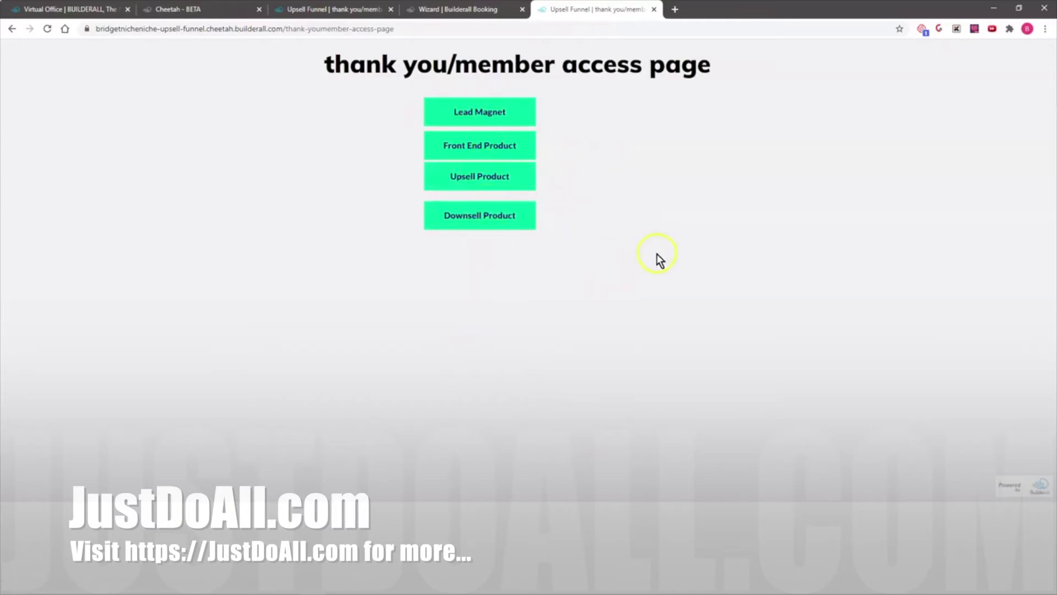
From the Booking dashboard, create a new Classroom-type calendar titled 'Group Coaching'.
{"action": "left_click", "coordinate": [565, 289]}
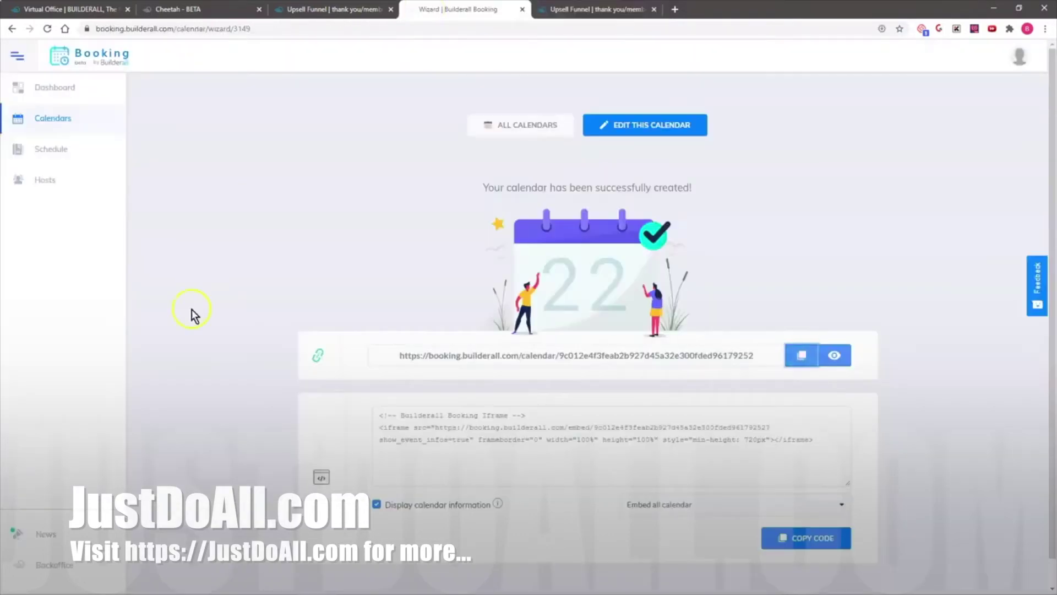
{"action": "left_click", "coordinate": [55, 86]}
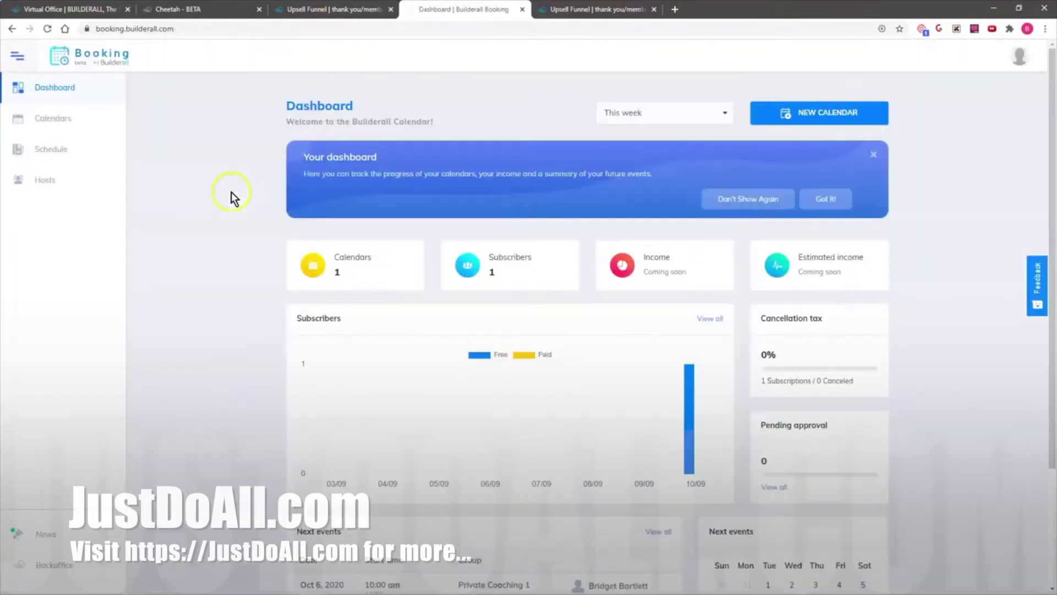
{"action": "left_click", "coordinate": [805, 111]}
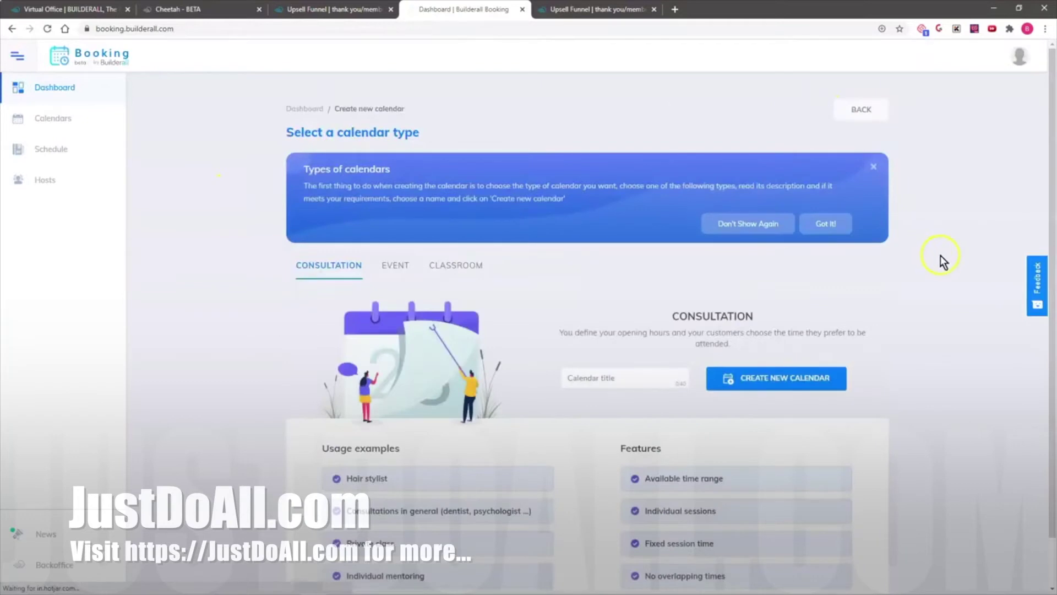
{"action": "scroll", "coordinate": [716, 232], "scroll_direction": "down", "scroll_amount": 1}
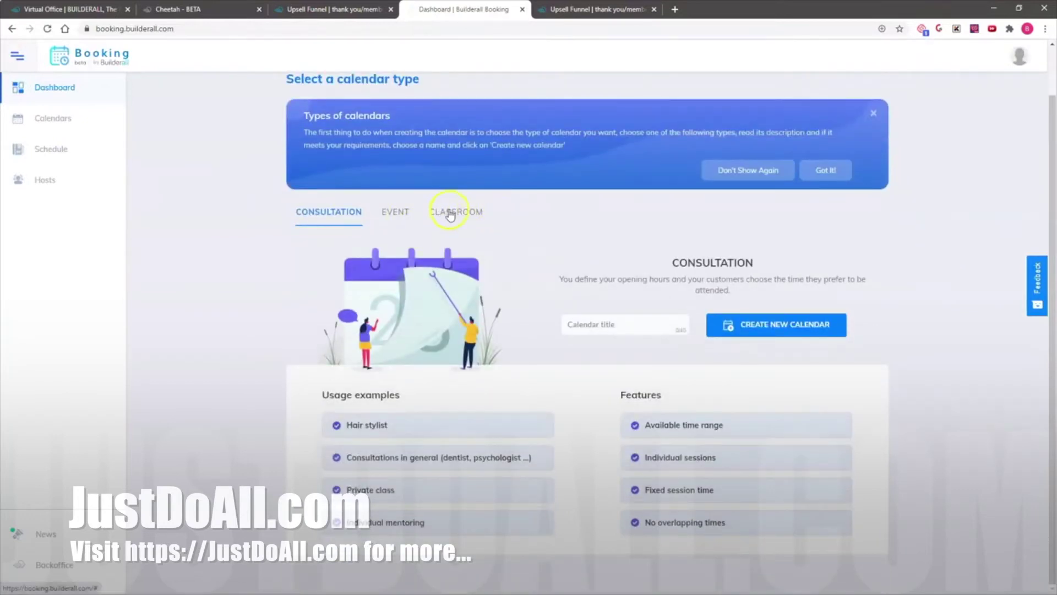
{"action": "left_click", "coordinate": [450, 215]}
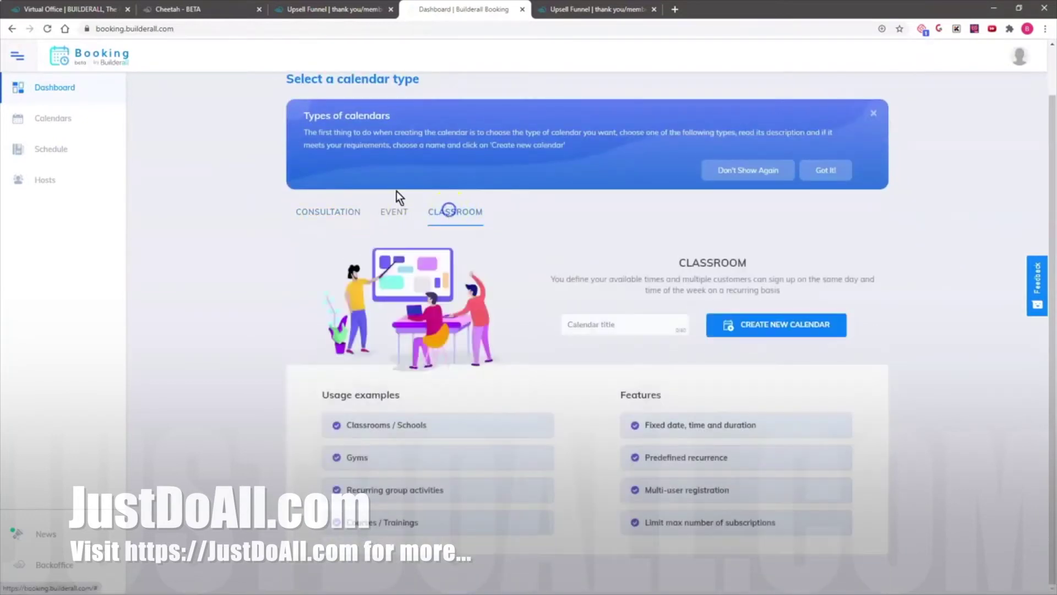
{"action": "left_click", "coordinate": [634, 327]}
{"action": "left_click", "coordinate": [621, 353]}
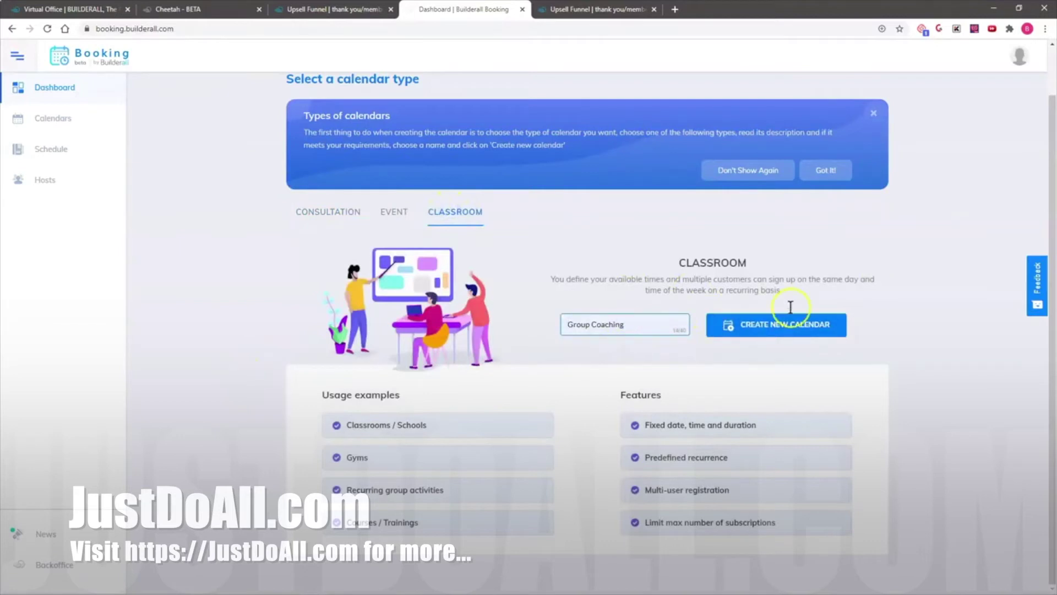
{"action": "left_click", "coordinate": [766, 328]}
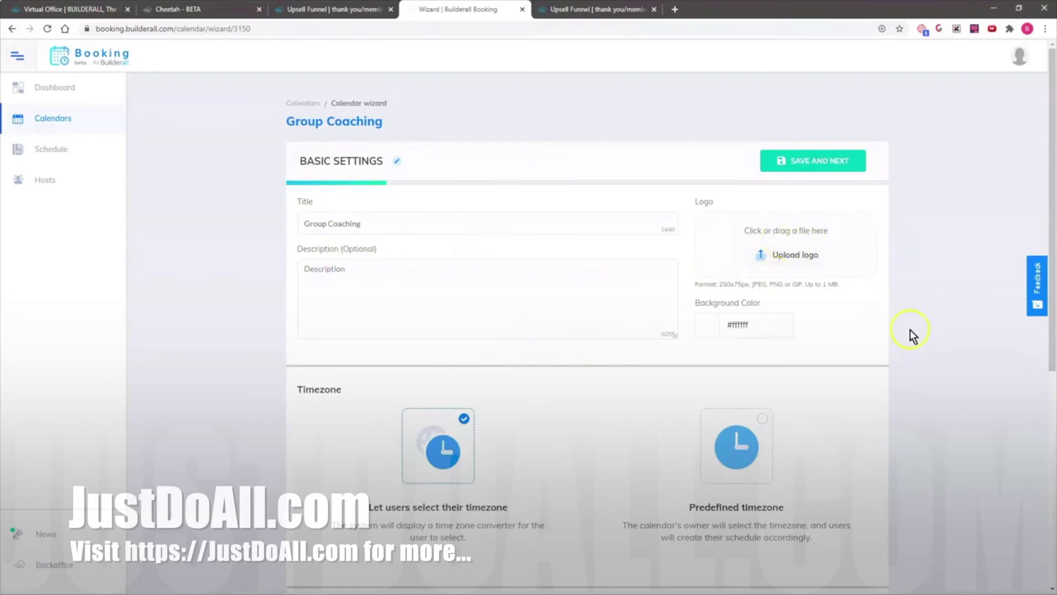
Choose Redirect to URL after booking and paste the thank-you/member access page address.
{"action": "scroll", "coordinate": [602, 201], "scroll_direction": "down", "scroll_amount": 3}
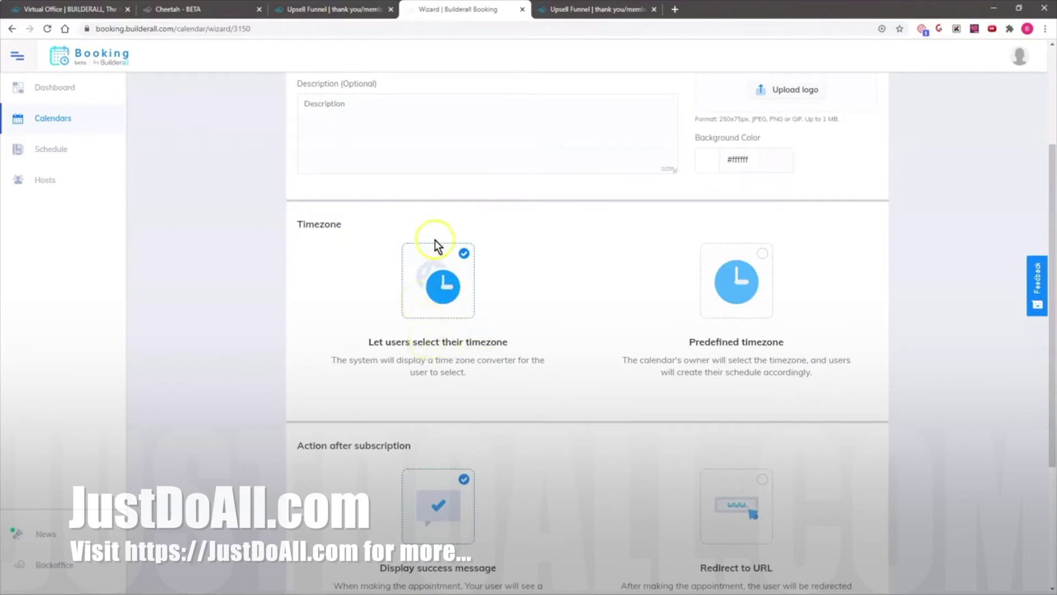
{"action": "scroll", "coordinate": [595, 403], "scroll_direction": "down", "scroll_amount": 4}
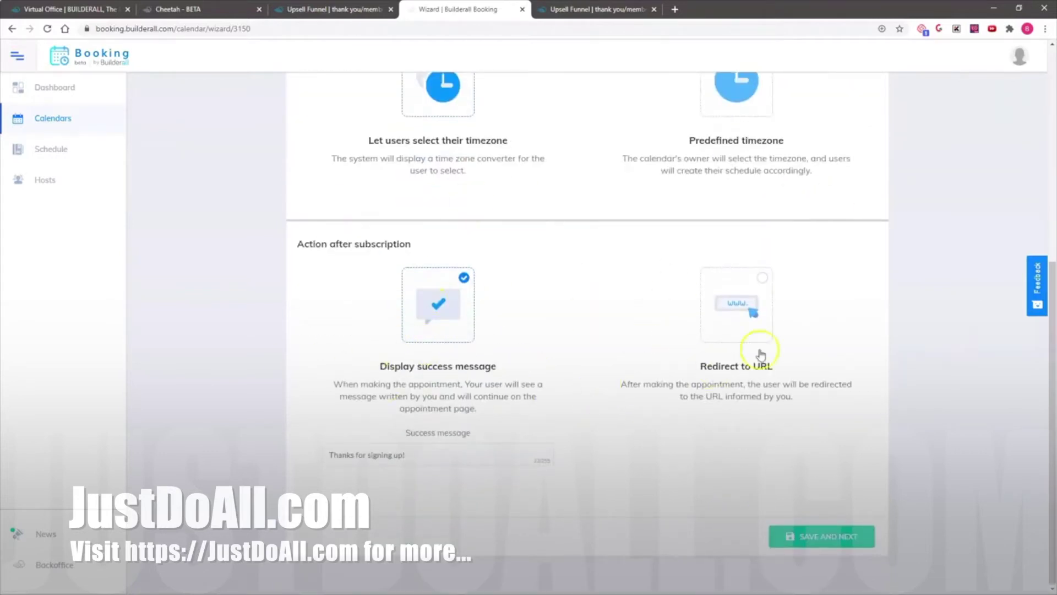
{"action": "left_click", "coordinate": [741, 302]}
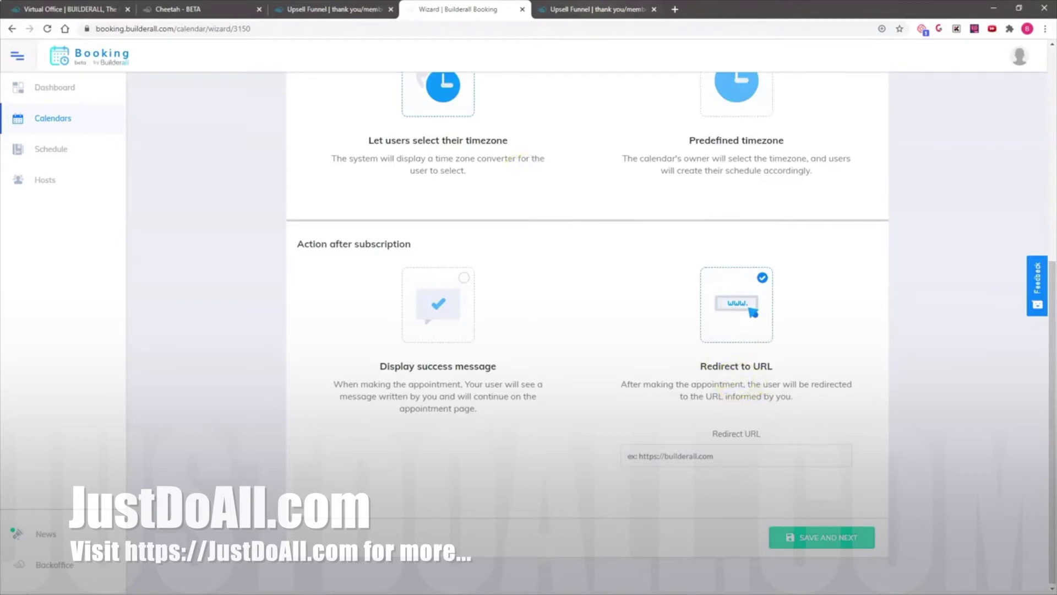
{"action": "left_click", "coordinate": [597, 9]}
{"action": "left_click", "coordinate": [397, 29]}
{"action": "right_click", "coordinate": [396, 31]}
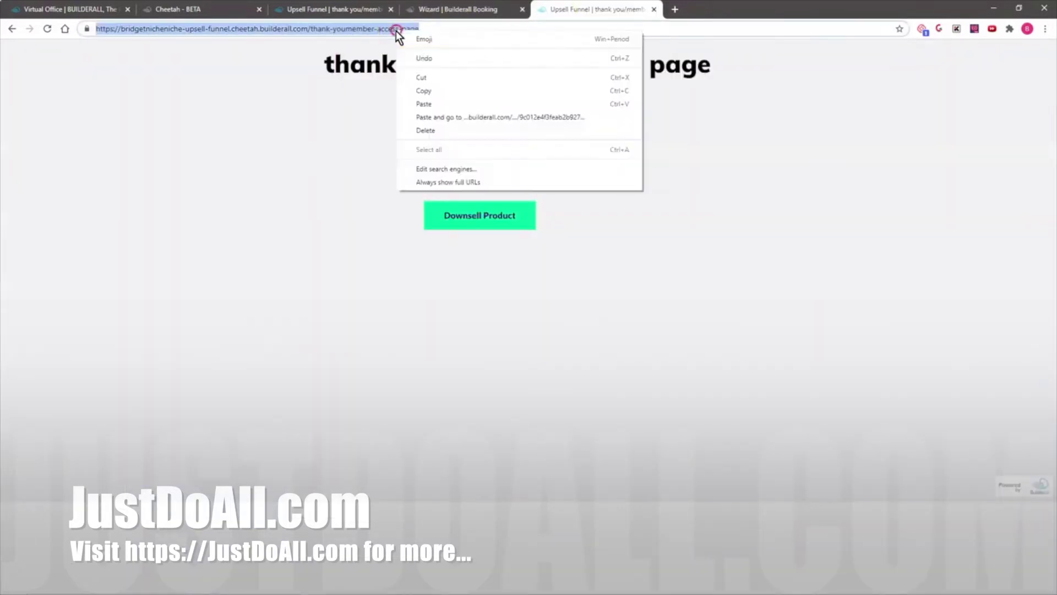
{"action": "left_click", "coordinate": [410, 91]}
{"action": "left_click", "coordinate": [457, 9]}
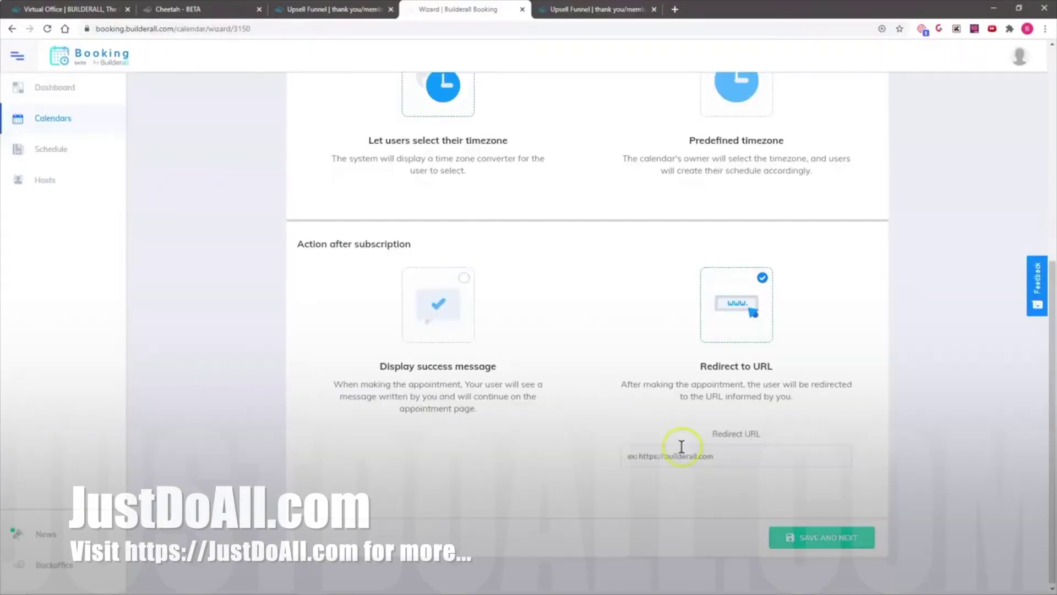
{"action": "left_click", "coordinate": [681, 452]}
{"action": "right_click", "coordinate": [680, 448]}
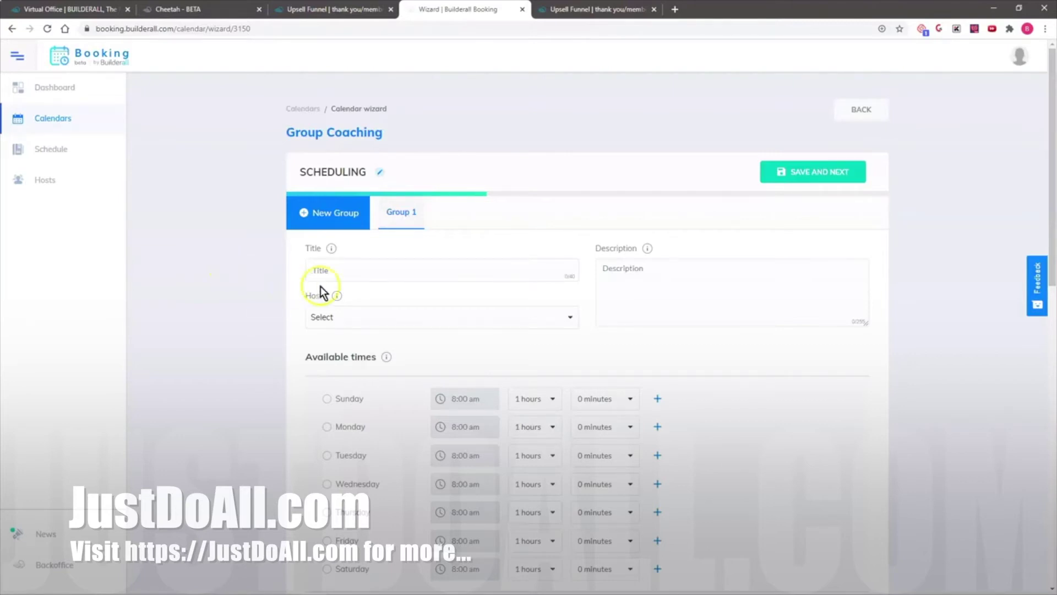
Start entering the group title 'Group Co' and assign the coach as the group's host.
{"action": "left_click", "coordinate": [334, 272]}
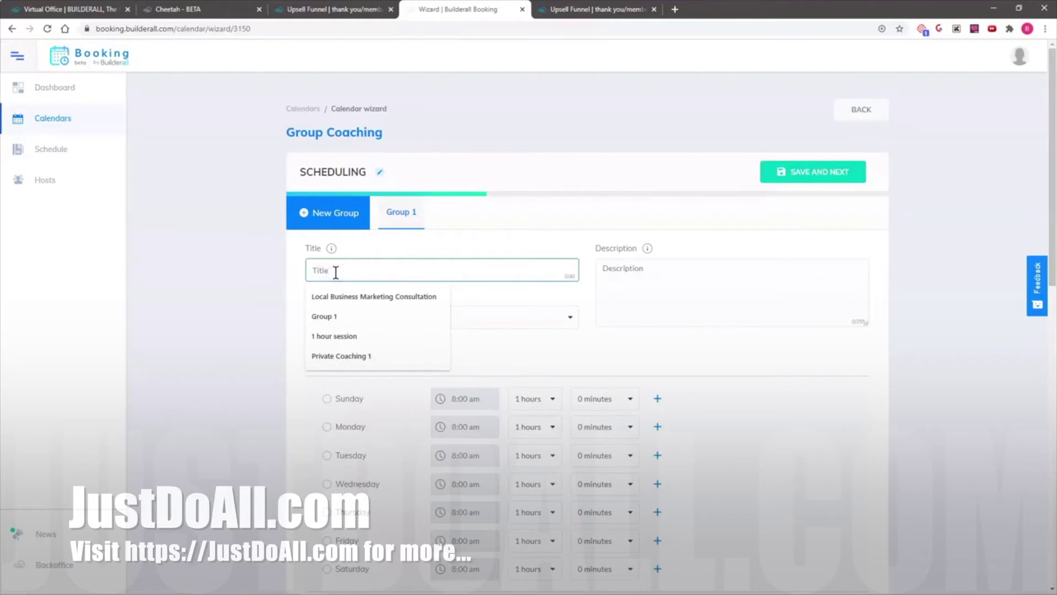
{"action": "type", "text": "Group Coaching 1"}
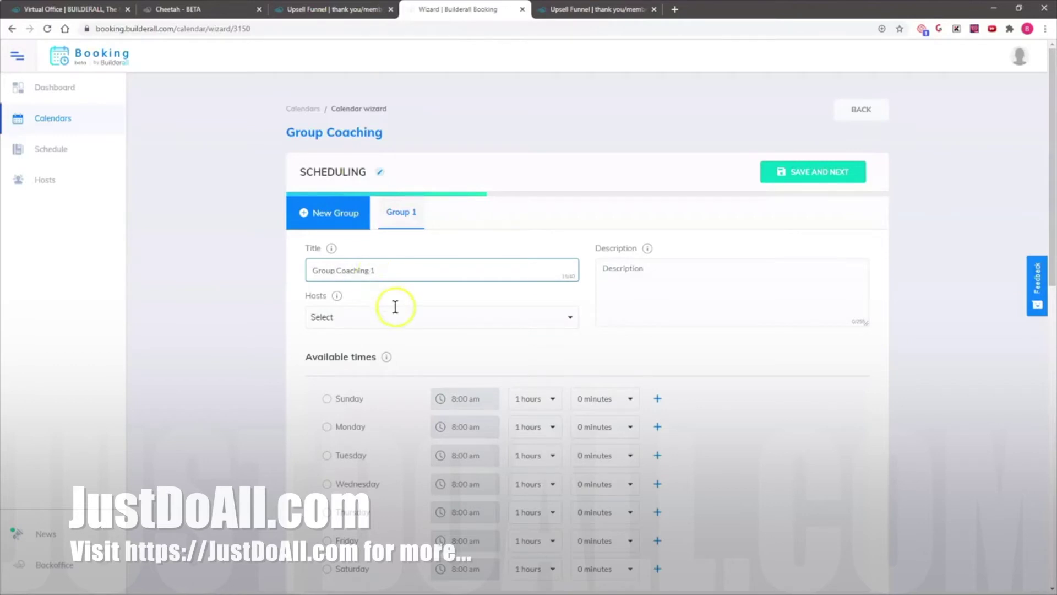
{"action": "left_click", "coordinate": [410, 317]}
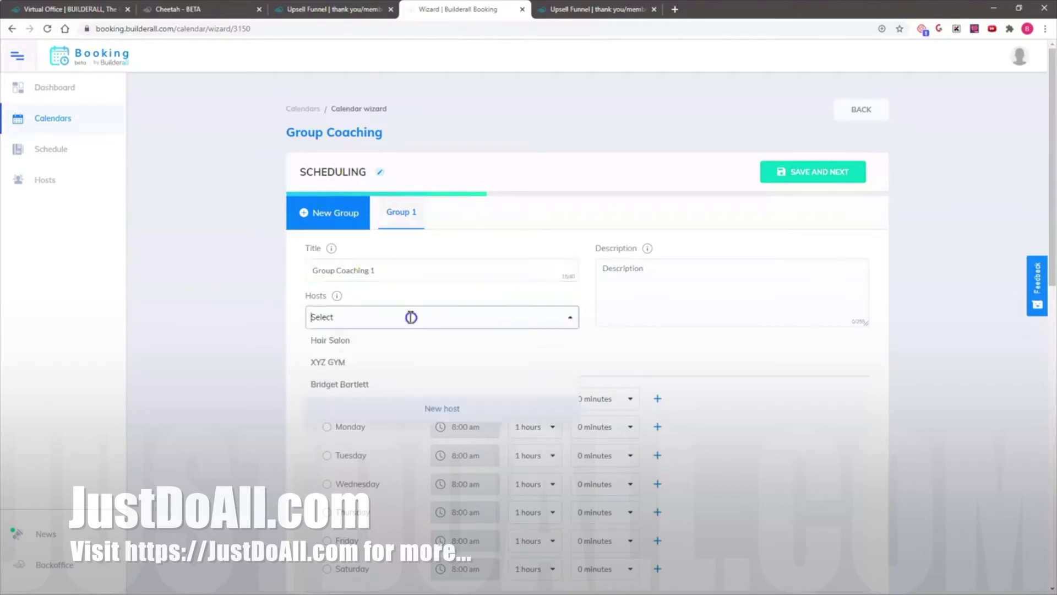
{"action": "left_click", "coordinate": [330, 383]}
Make Thursday available, starting at 5:00 pm with 2-hour sessions.
{"action": "scroll", "coordinate": [936, 402], "scroll_direction": "down", "scroll_amount": 4}
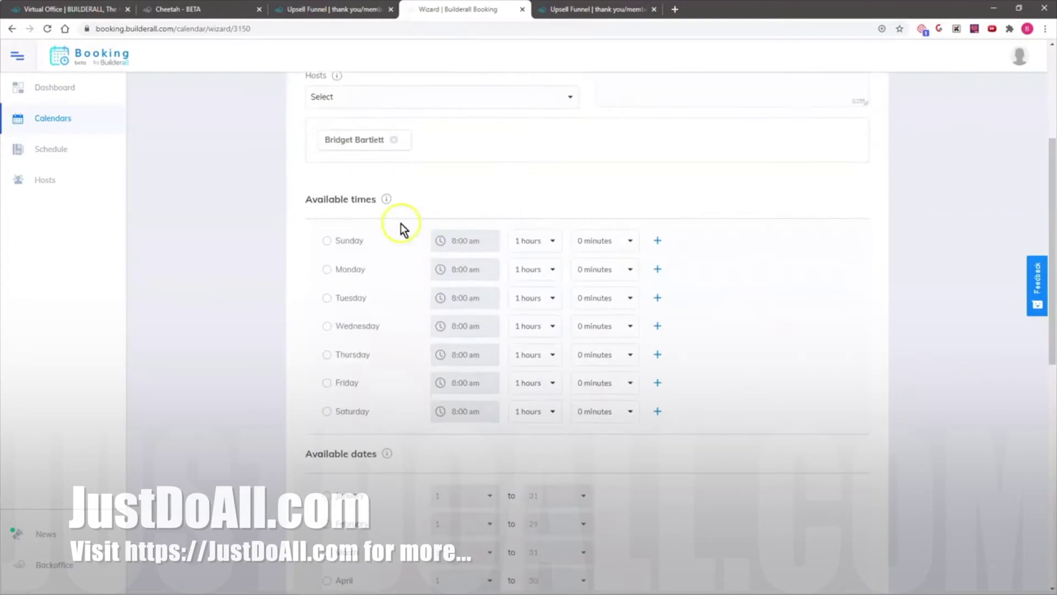
{"action": "left_click", "coordinate": [327, 355]}
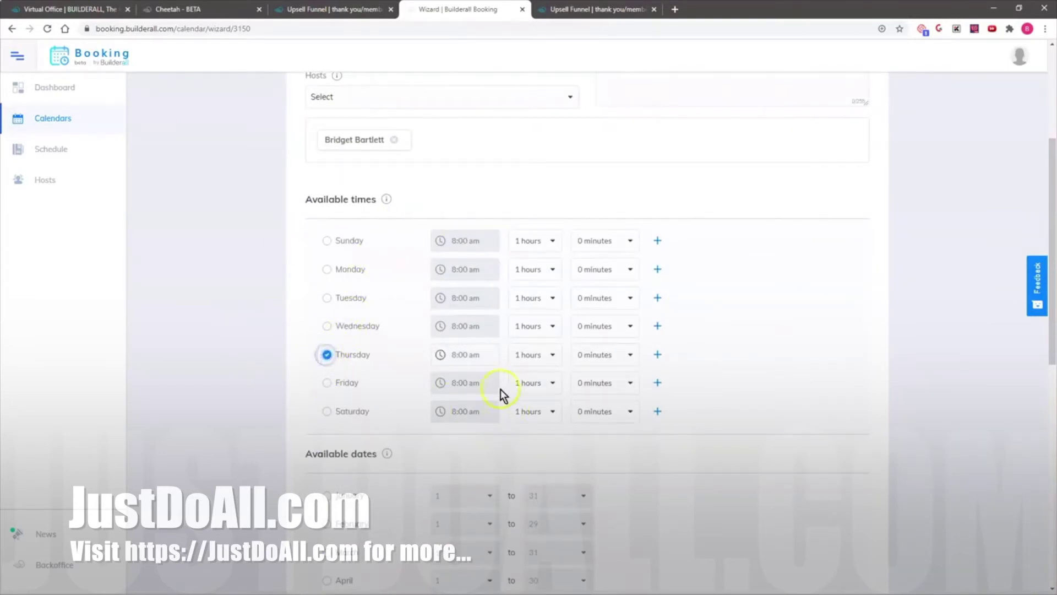
{"action": "left_click", "coordinate": [483, 358]}
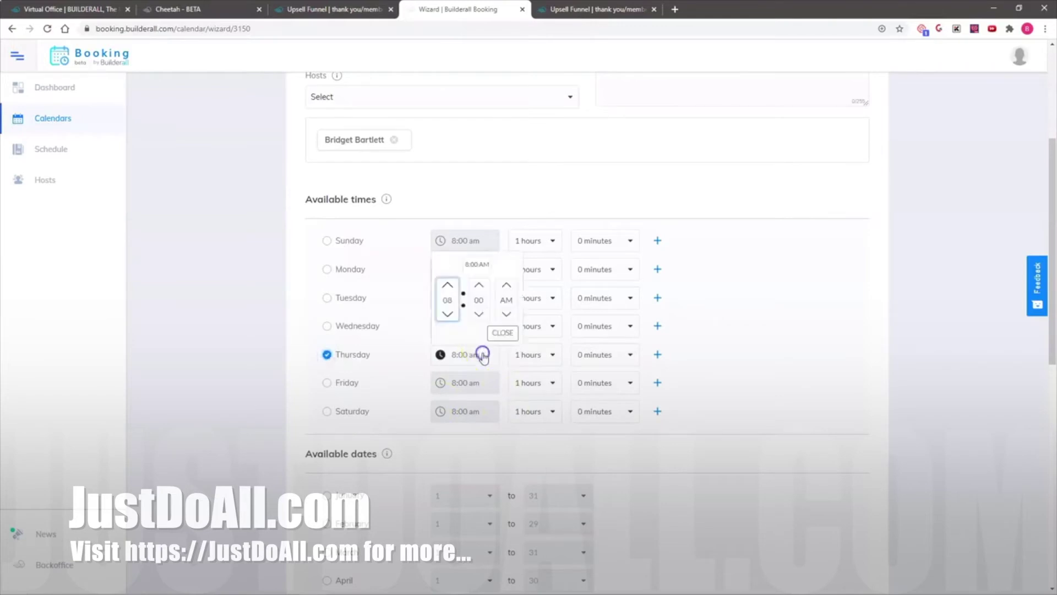
{"action": "left_click", "coordinate": [448, 285]}
{"action": "left_click", "coordinate": [448, 285]}
{"action": "left_click", "coordinate": [448, 285]}
{"action": "left_click", "coordinate": [449, 285]}
{"action": "left_click", "coordinate": [448, 285]}
{"action": "left_click", "coordinate": [449, 285]}
{"action": "left_click", "coordinate": [449, 285]}
{"action": "left_click", "coordinate": [502, 333]}
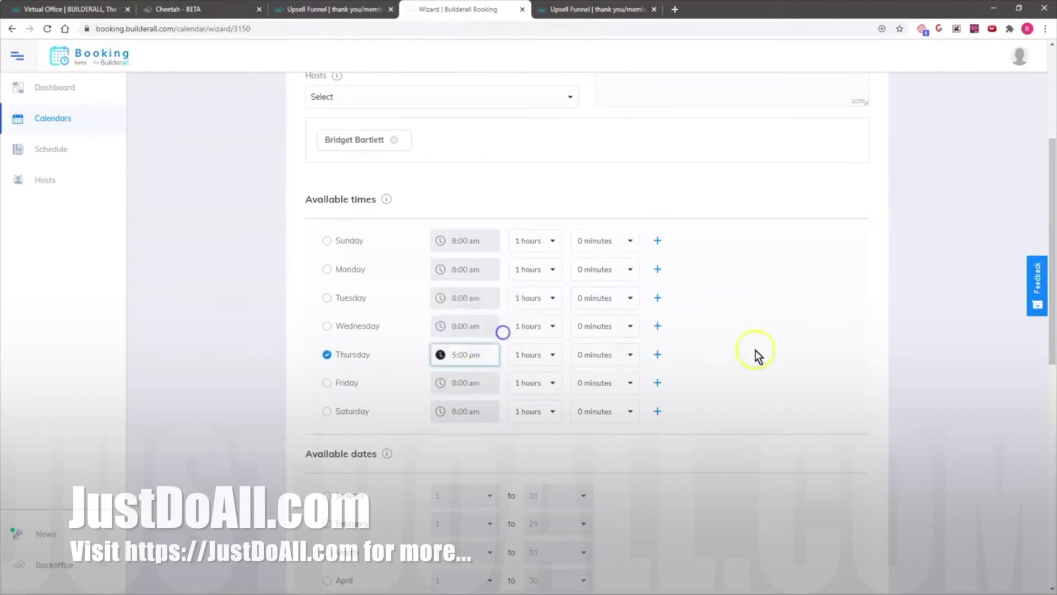
{"action": "left_click", "coordinate": [537, 355]}
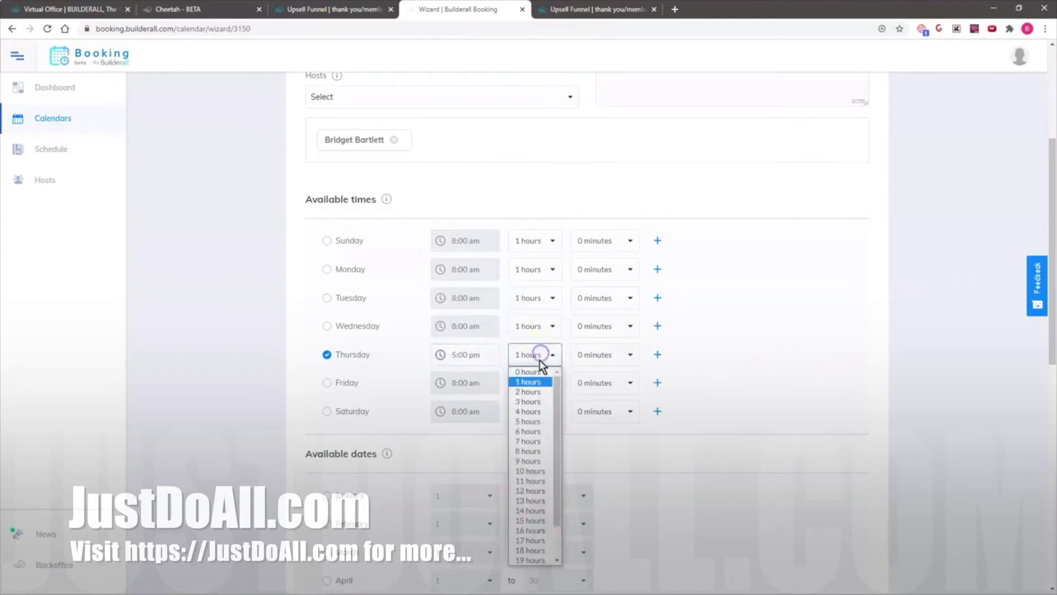
{"action": "left_click", "coordinate": [535, 389]}
Tick all twelve months, January through December, as available dates.
{"action": "scroll", "coordinate": [741, 355], "scroll_direction": "down", "scroll_amount": 4}
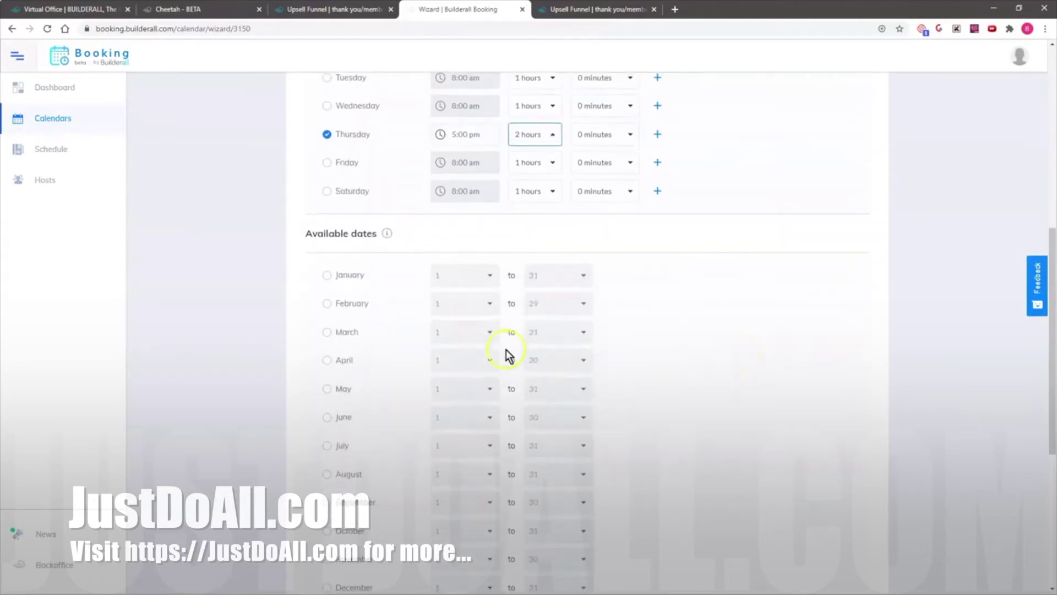
{"action": "left_click", "coordinate": [327, 275]}
{"action": "left_click", "coordinate": [327, 303]}
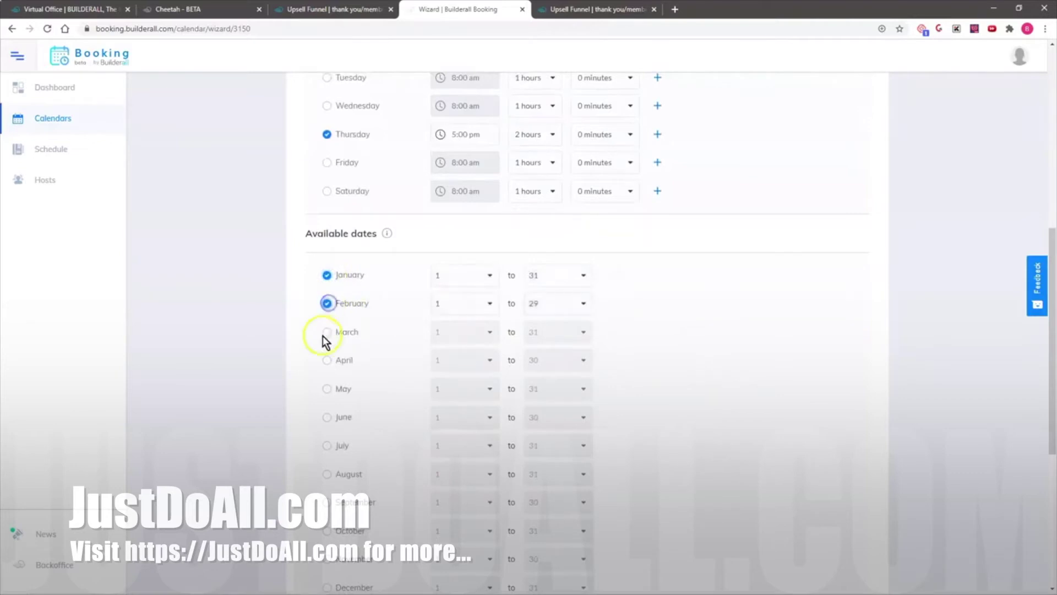
{"action": "left_click", "coordinate": [326, 332]}
{"action": "left_click", "coordinate": [327, 361]}
{"action": "left_click", "coordinate": [327, 389]}
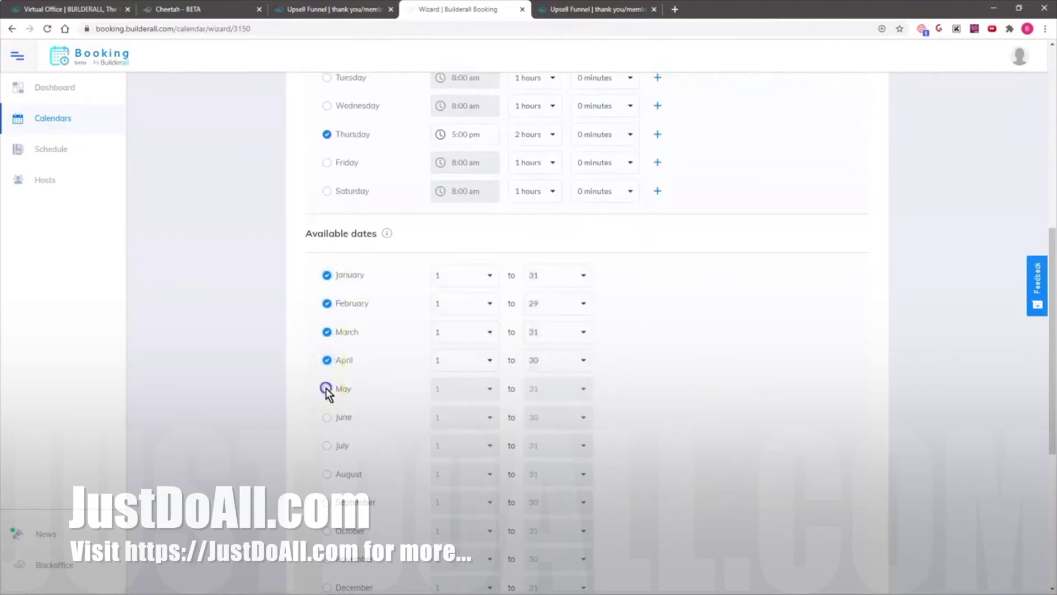
{"action": "left_click", "coordinate": [327, 417]}
{"action": "scroll", "coordinate": [306, 432], "scroll_direction": "down", "scroll_amount": 2}
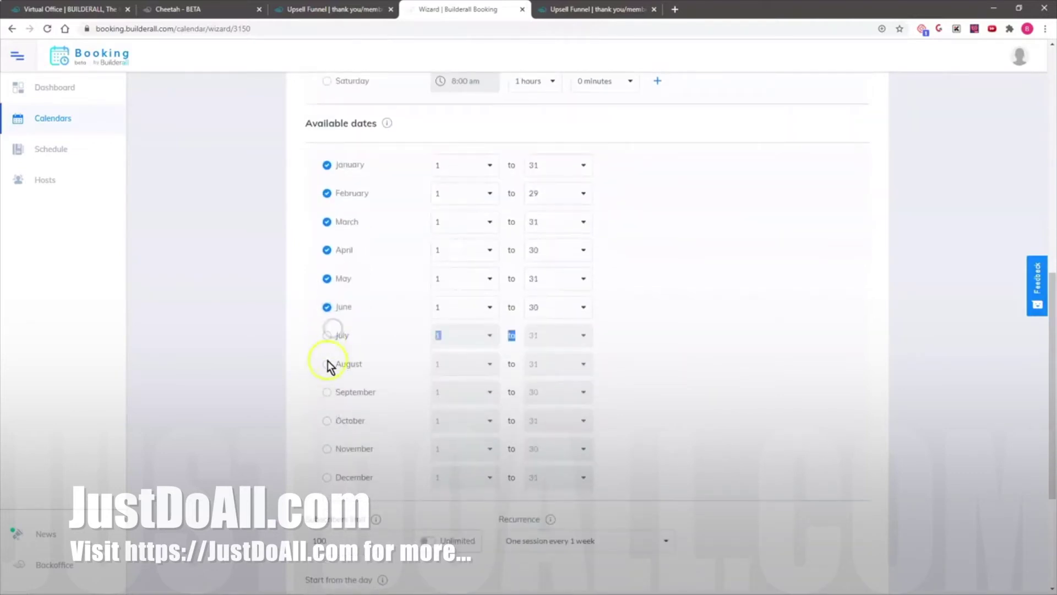
{"action": "left_click", "coordinate": [327, 335]}
{"action": "left_click", "coordinate": [327, 364]}
{"action": "left_click", "coordinate": [327, 392]}
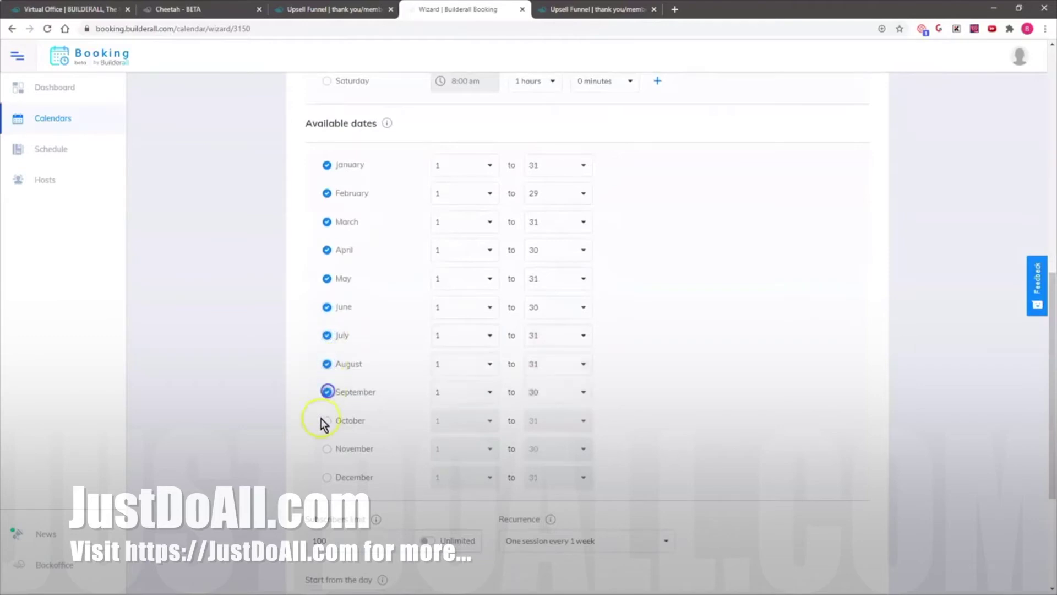
{"action": "left_click", "coordinate": [327, 420]}
{"action": "left_click", "coordinate": [327, 448]}
{"action": "left_click", "coordinate": [326, 476]}
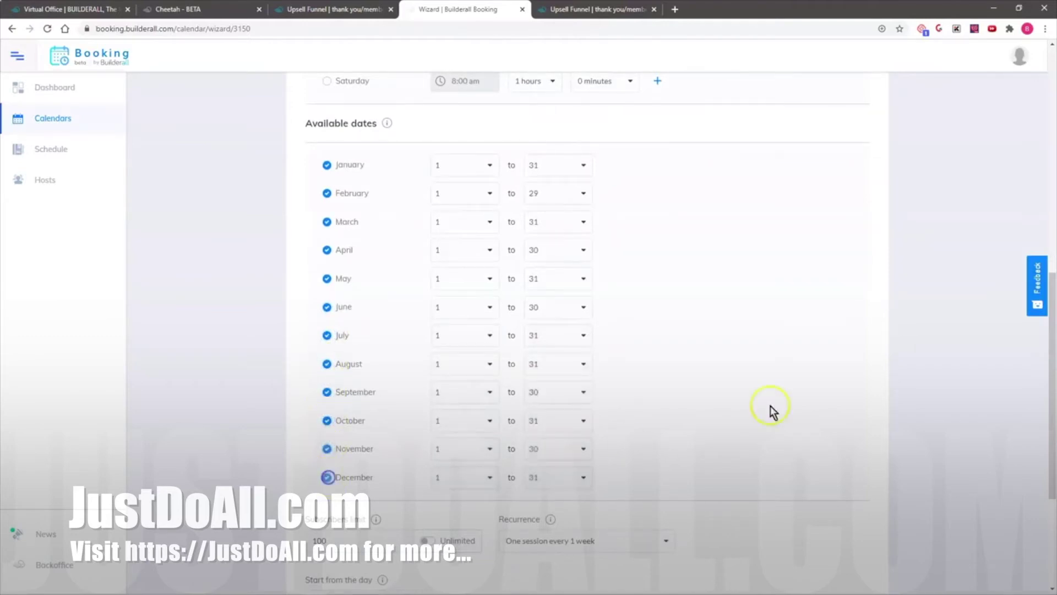
{"action": "scroll", "coordinate": [826, 385], "scroll_direction": "down", "scroll_amount": 1}
Make the subscriber limit Unlimited and keep one session every 1 week.
{"action": "scroll", "coordinate": [850, 369], "scroll_direction": "down", "scroll_amount": 3}
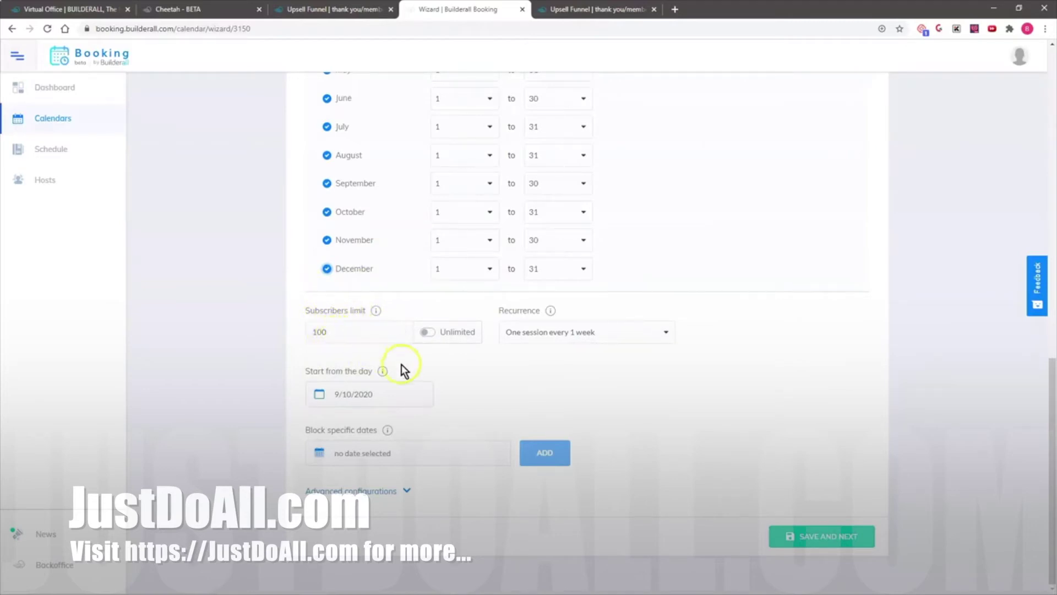
{"action": "double_click", "coordinate": [313, 326]}
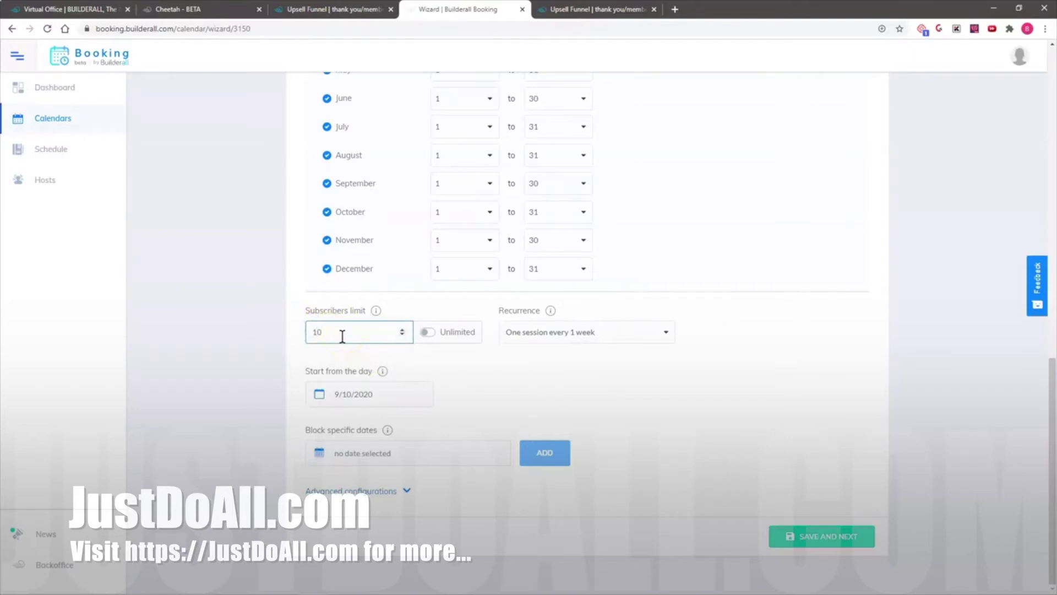
{"action": "type", "text": "10"}
{"action": "left_click", "coordinate": [430, 333]}
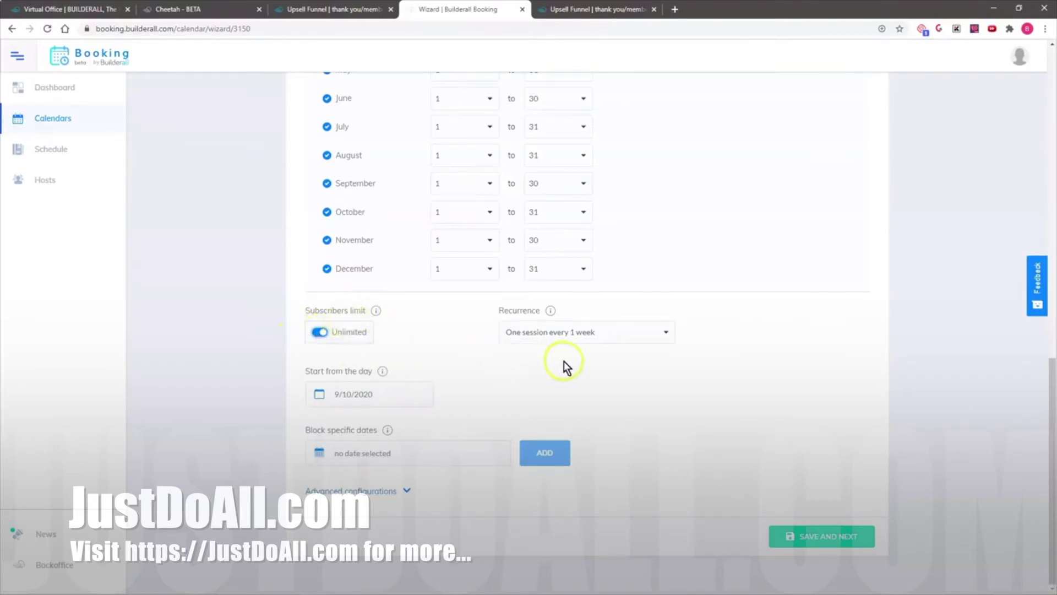
{"action": "left_click", "coordinate": [573, 330]}
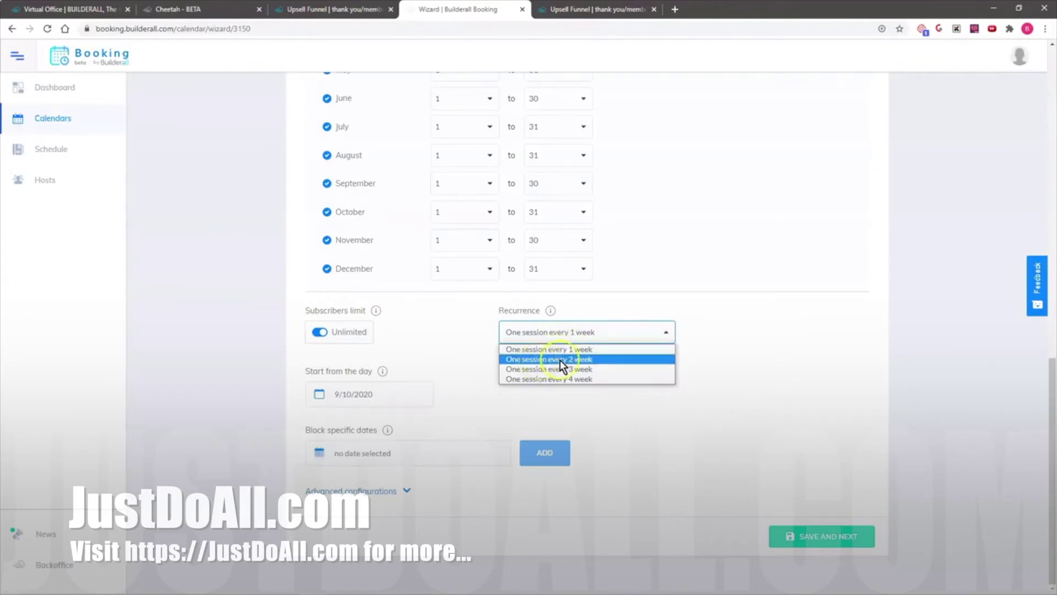
{"action": "left_click", "coordinate": [563, 368]}
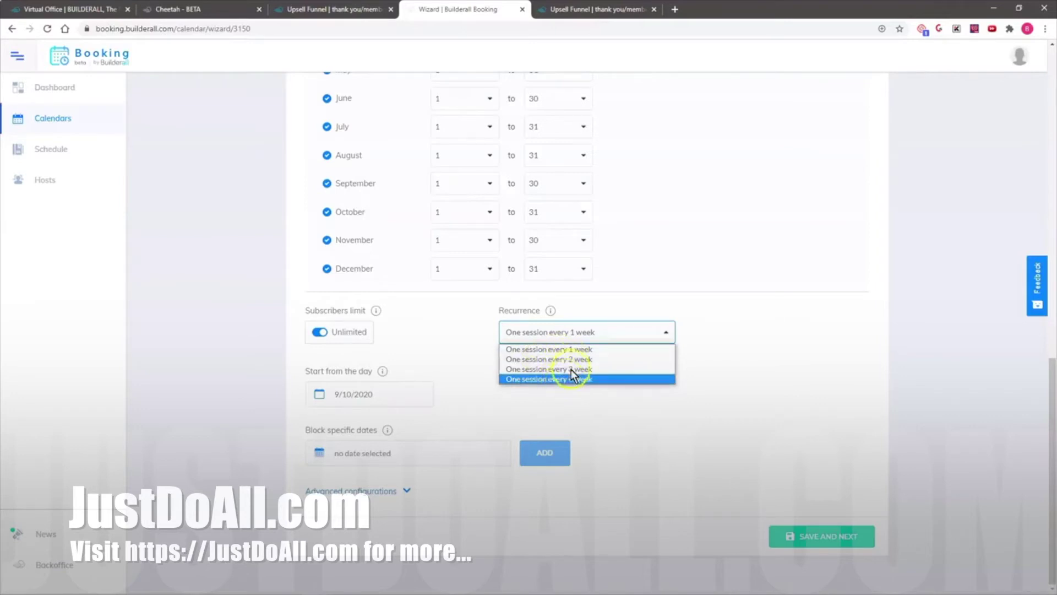
{"action": "left_click", "coordinate": [563, 349]}
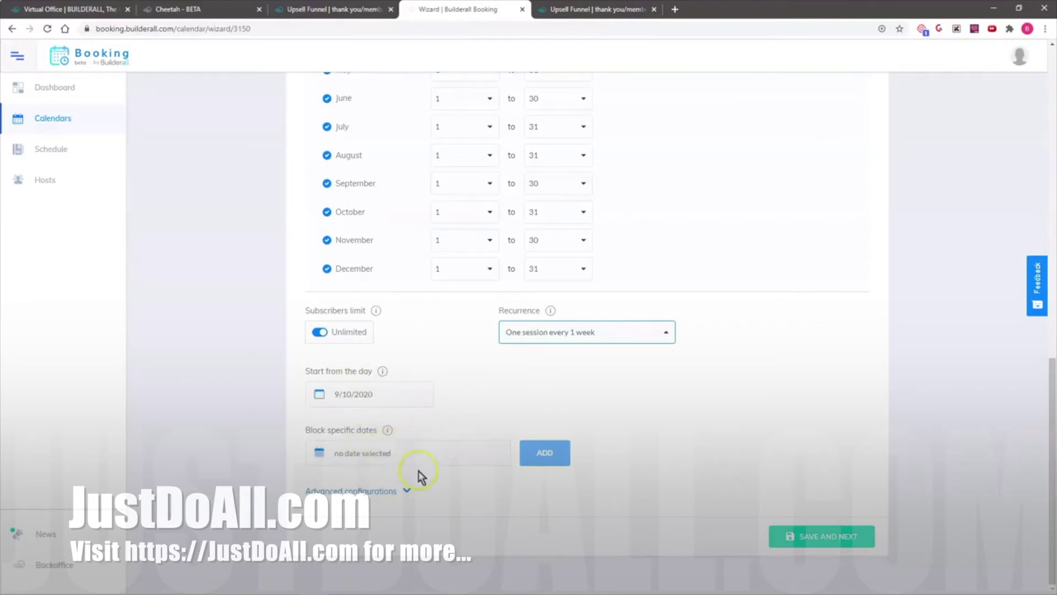
In Advanced configurations, keep cancellations accepted and No limit on bookings per email.
{"action": "left_click", "coordinate": [391, 490]}
{"action": "scroll", "coordinate": [675, 399], "scroll_direction": "down", "scroll_amount": 3}
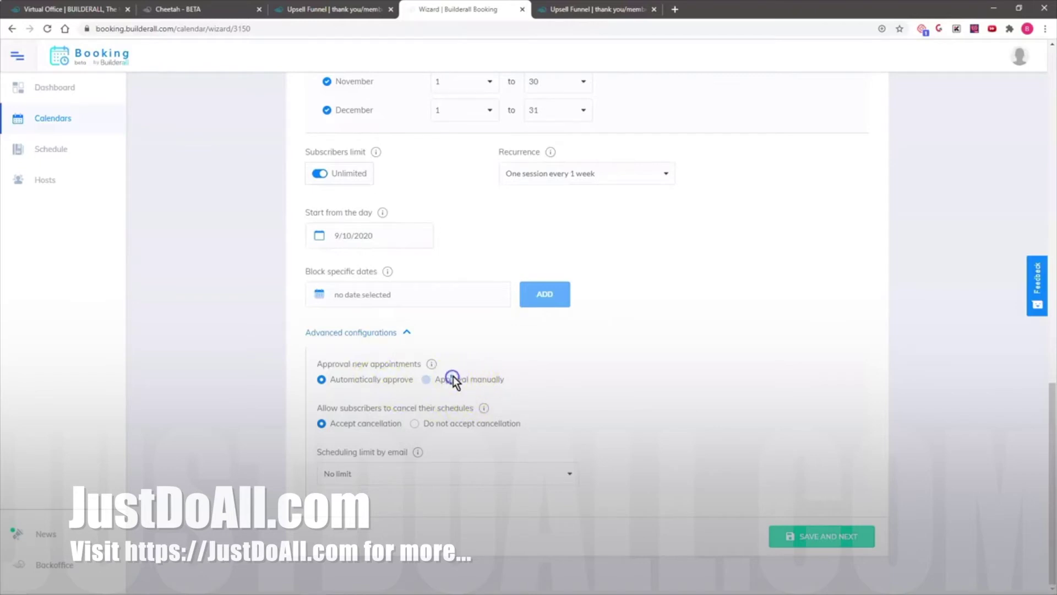
{"action": "left_click", "coordinate": [416, 425]}
{"action": "left_click", "coordinate": [358, 425]}
{"action": "left_click", "coordinate": [371, 473]}
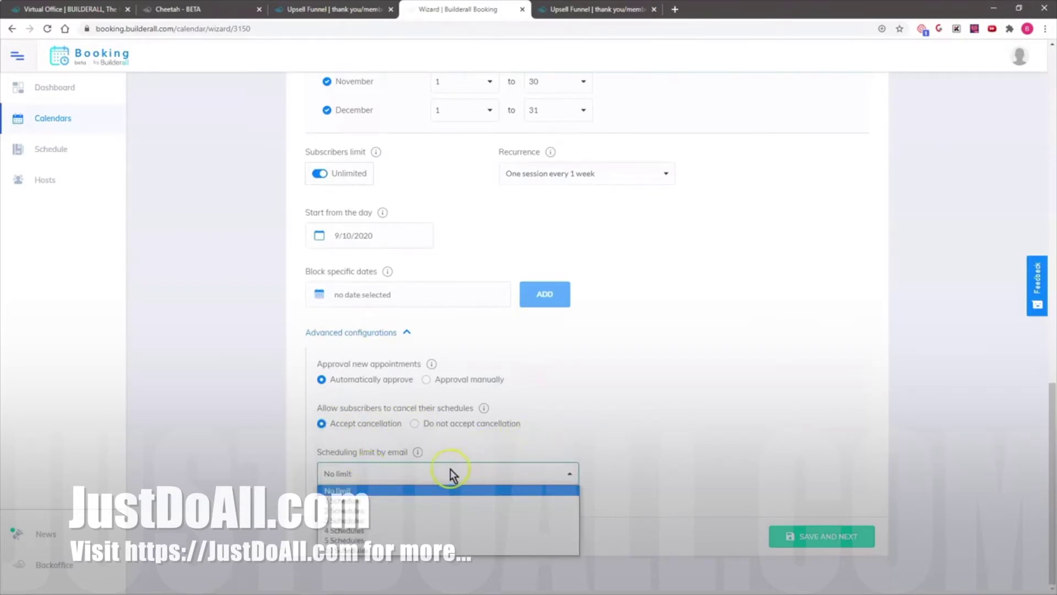
{"action": "left_click", "coordinate": [530, 438]}
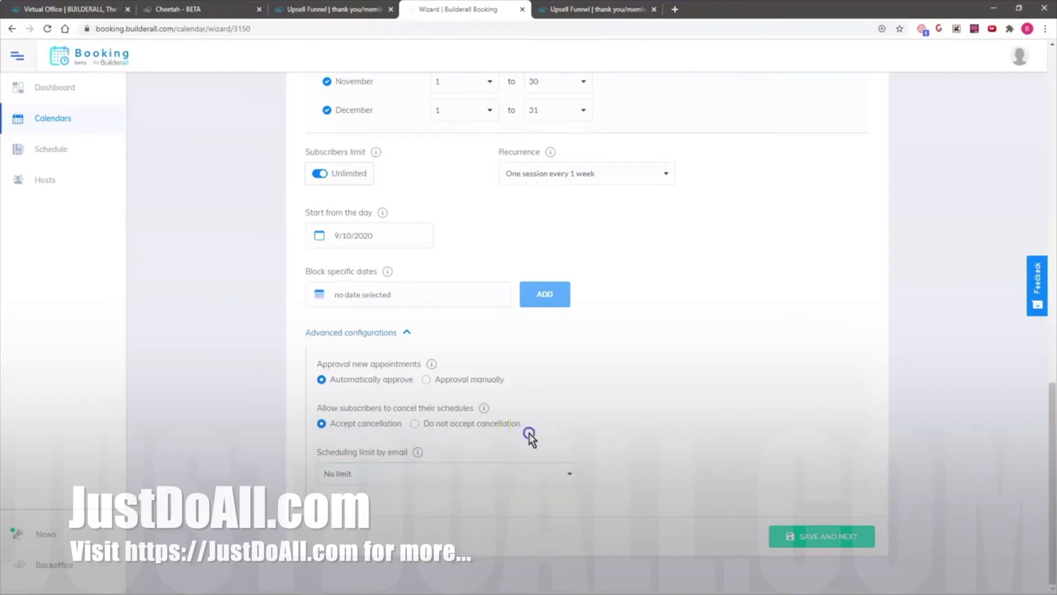
Save availability, mark the Phone form field as Required, and save the form fields.
{"action": "left_click", "coordinate": [816, 535]}
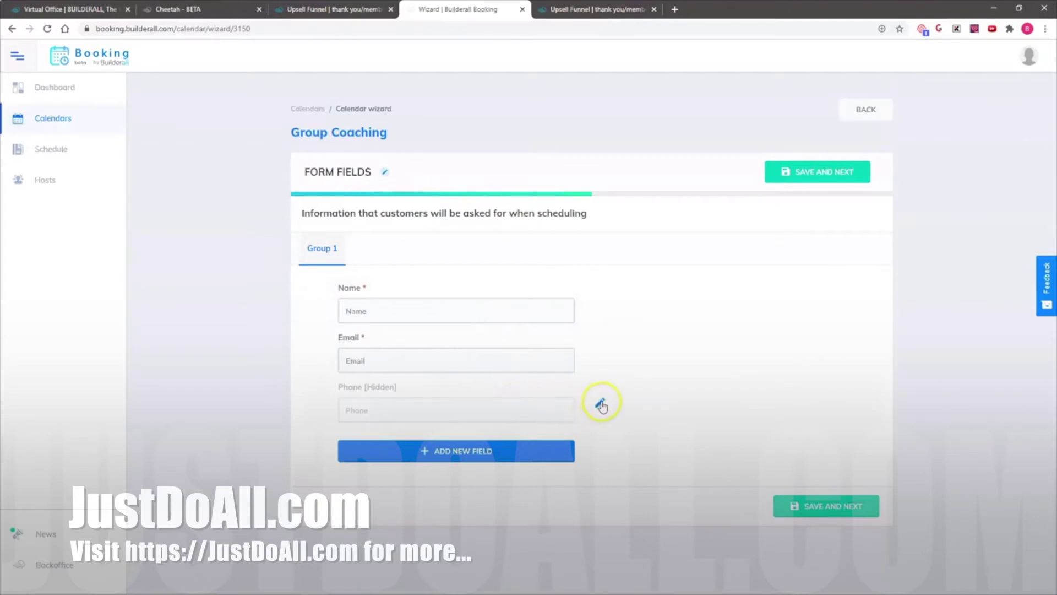
{"action": "left_click", "coordinate": [602, 405]}
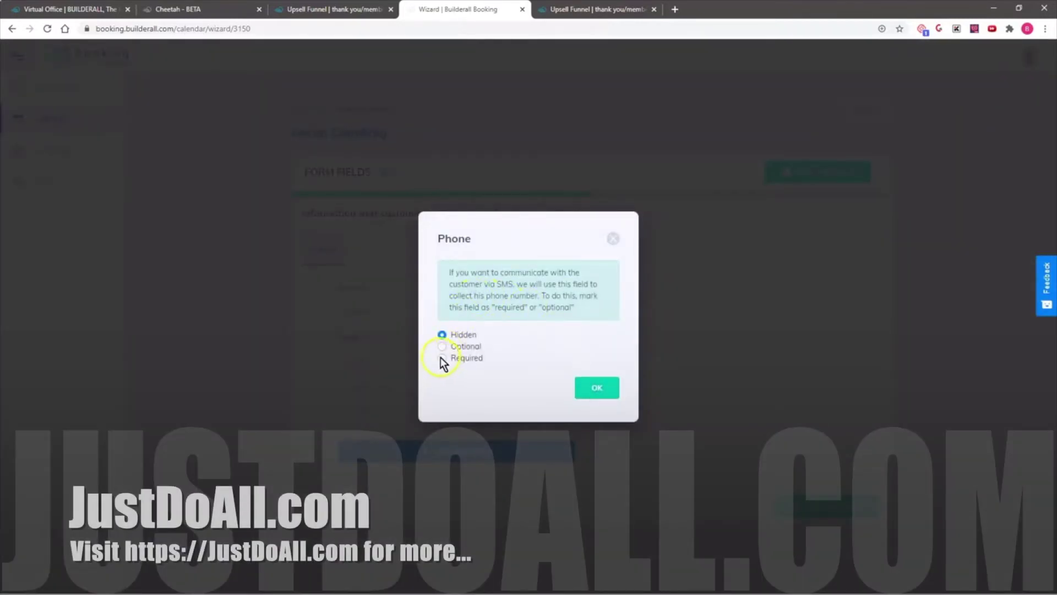
{"action": "left_click", "coordinate": [599, 388]}
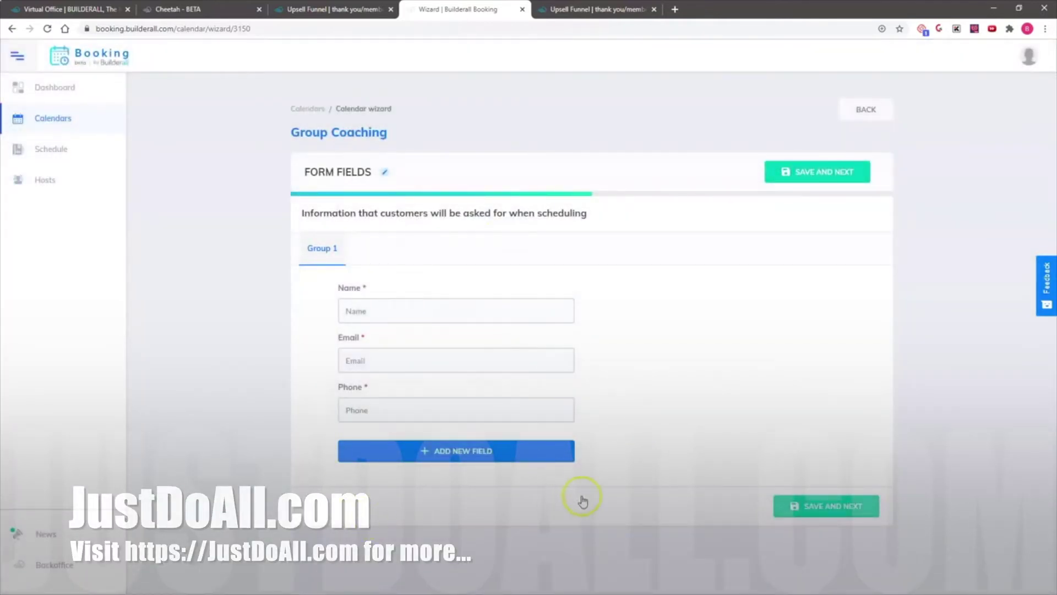
{"action": "left_click", "coordinate": [876, 510]}
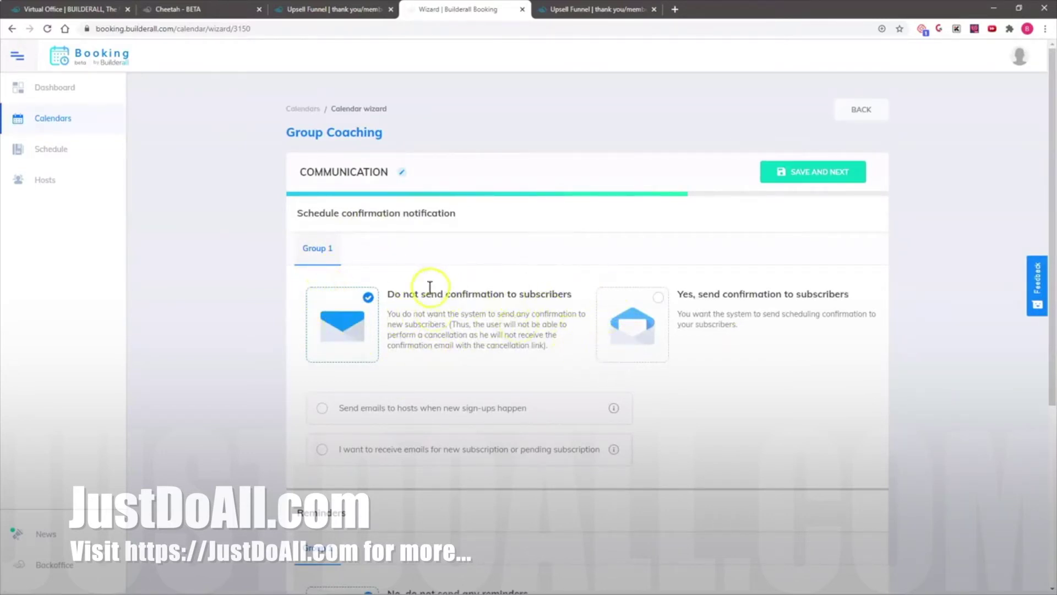
Enable booking confirmations for subscribers and new-subscription emails to hosts.
{"action": "left_click", "coordinate": [643, 318]}
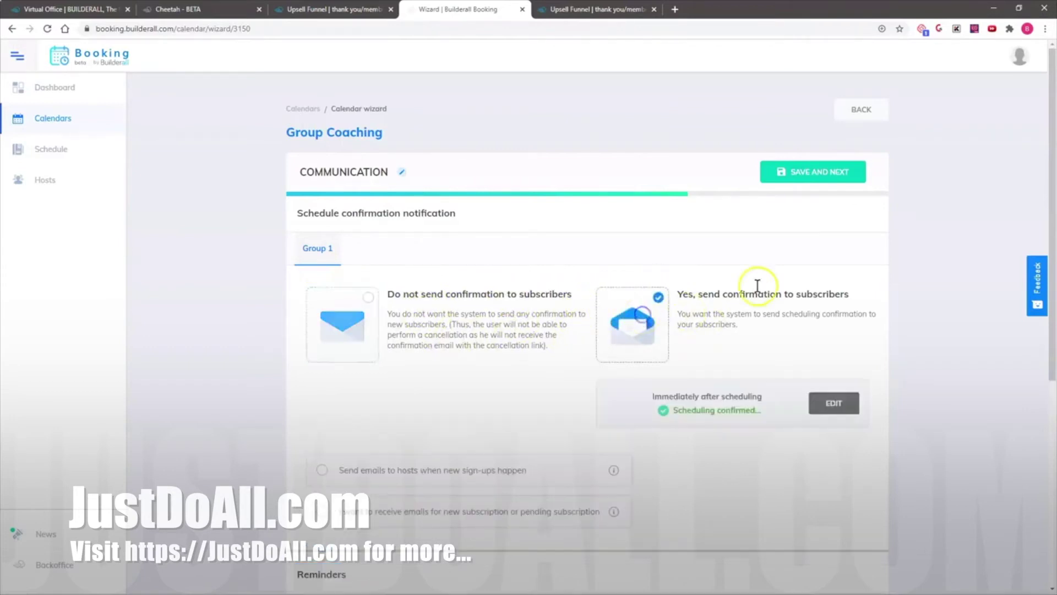
{"action": "left_click", "coordinate": [832, 405]}
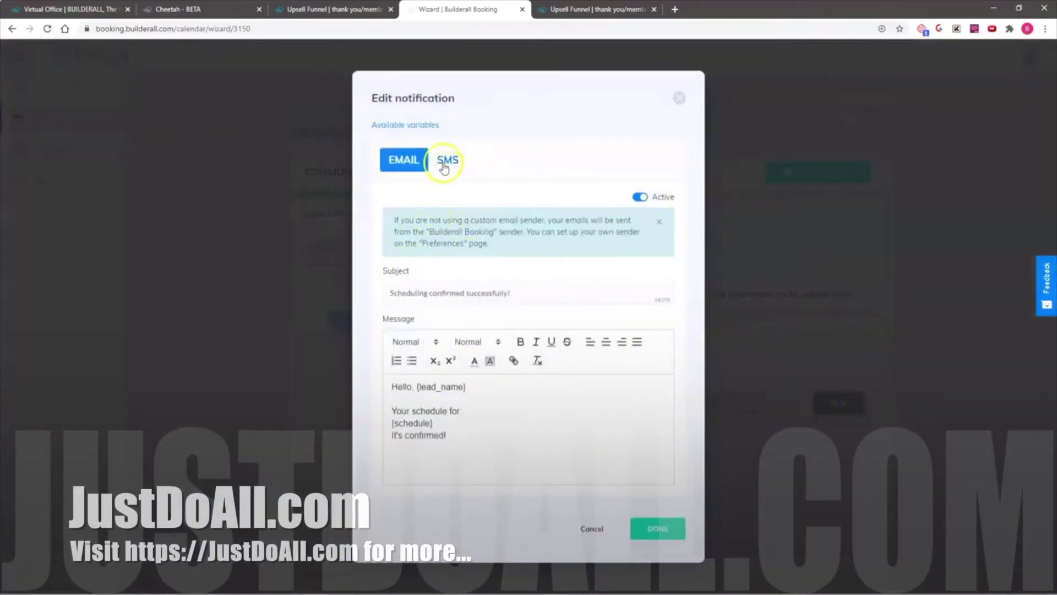
{"action": "left_click", "coordinate": [451, 158]}
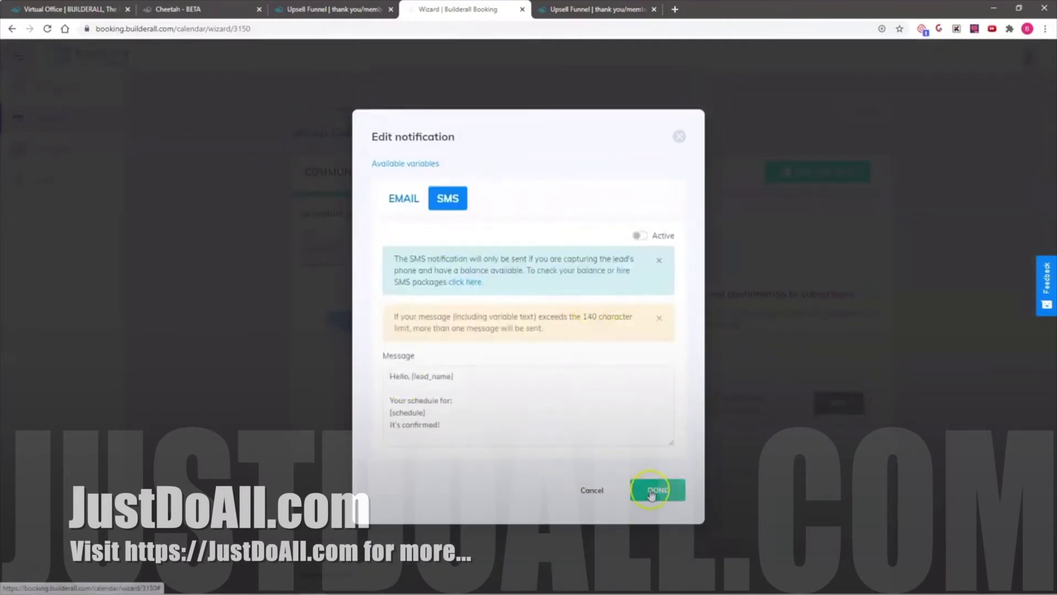
{"action": "left_click", "coordinate": [646, 501]}
{"action": "scroll", "coordinate": [975, 385], "scroll_direction": "down", "scroll_amount": 4}
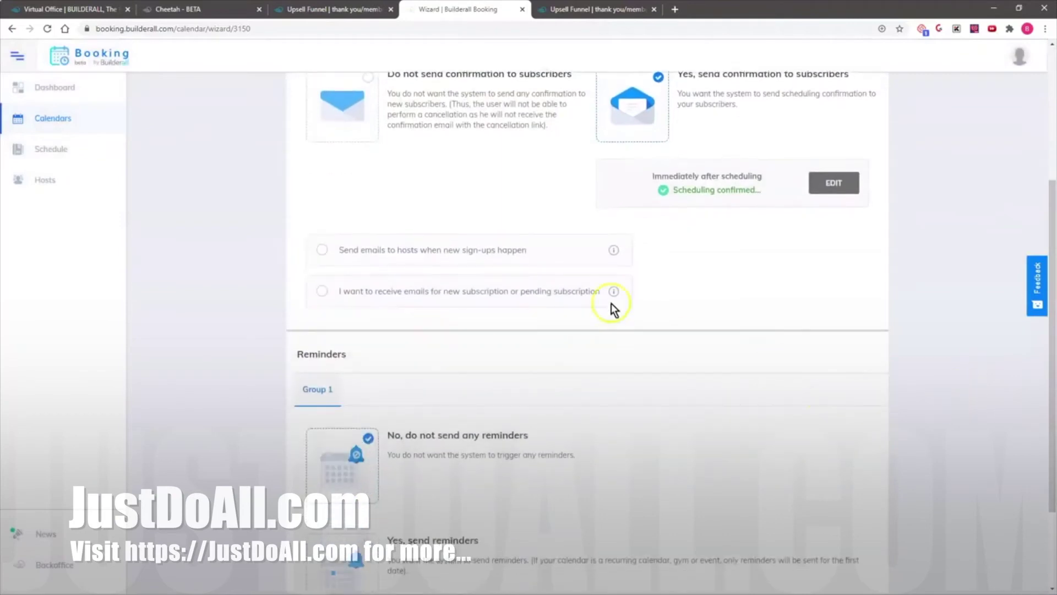
{"action": "left_click", "coordinate": [322, 251]}
{"action": "left_click", "coordinate": [322, 292]}
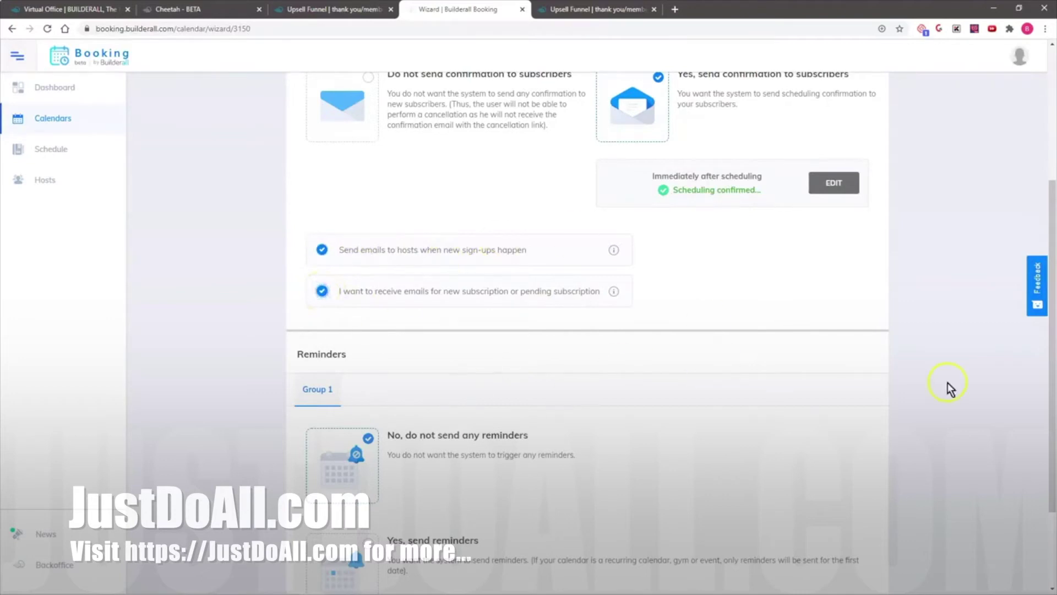
{"action": "scroll", "coordinate": [439, 254], "scroll_direction": "down", "scroll_amount": 2}
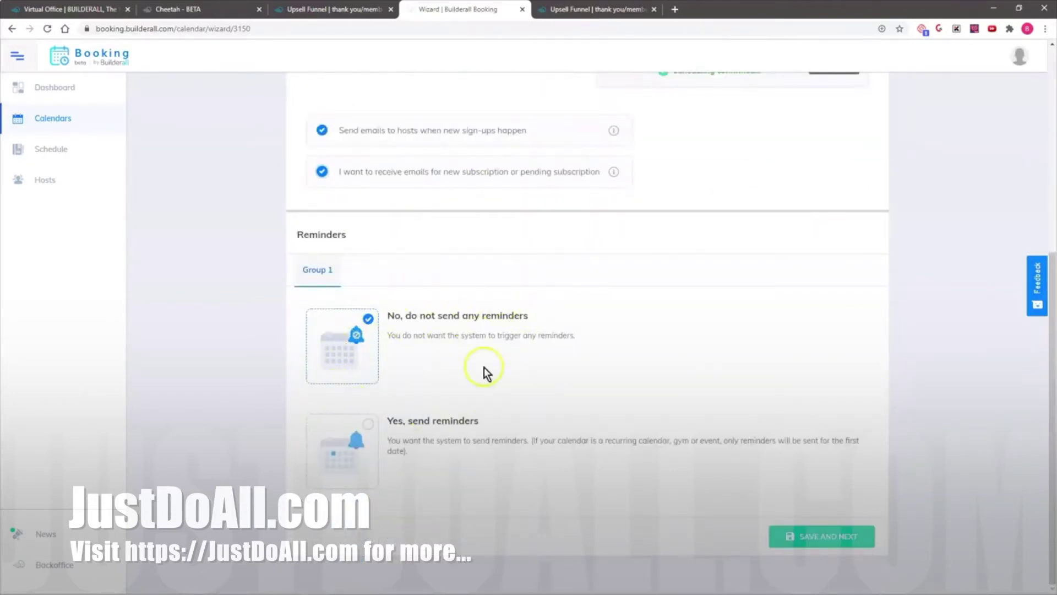
Turn on 1-hour reminders, also emailed to hosts, and save the step.
{"action": "left_click", "coordinate": [348, 450]}
{"action": "scroll", "coordinate": [671, 444], "scroll_direction": "down", "scroll_amount": 1}
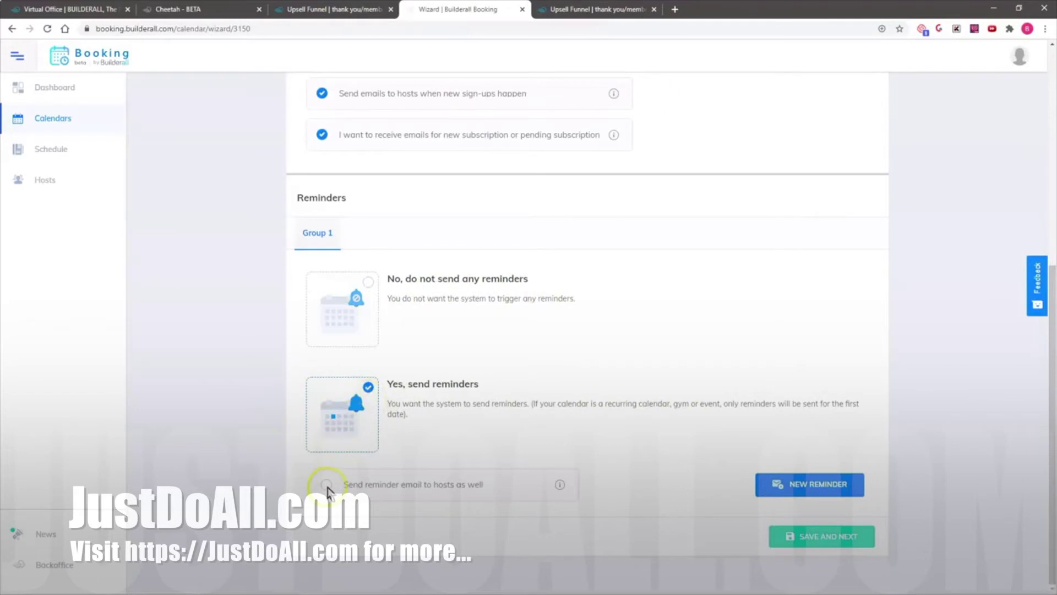
{"action": "left_click", "coordinate": [649, 404]}
{"action": "left_click", "coordinate": [810, 484]}
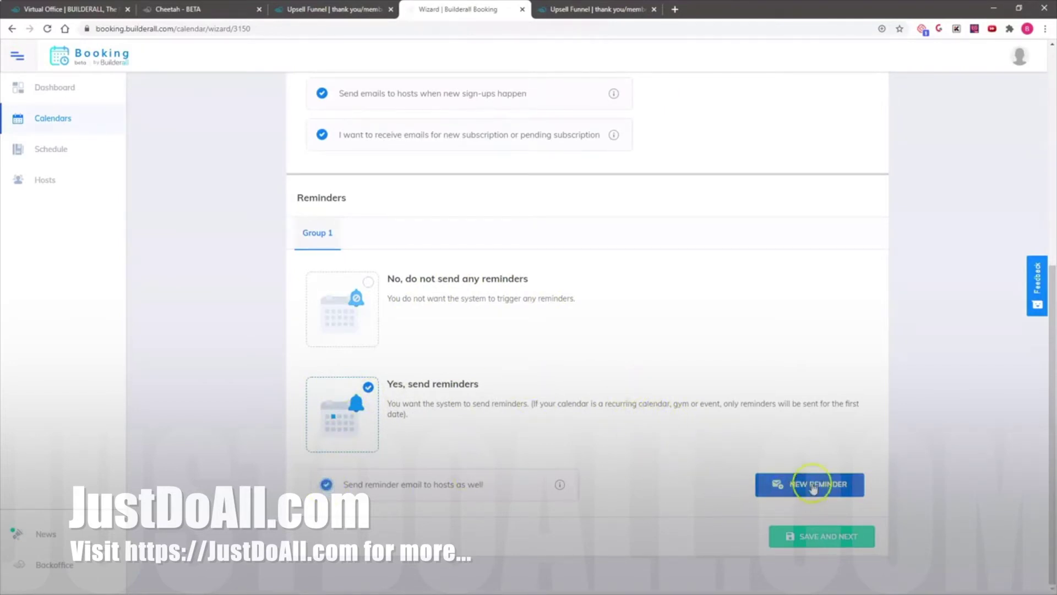
{"action": "scroll", "coordinate": [435, 440], "scroll_direction": "down", "scroll_amount": 2}
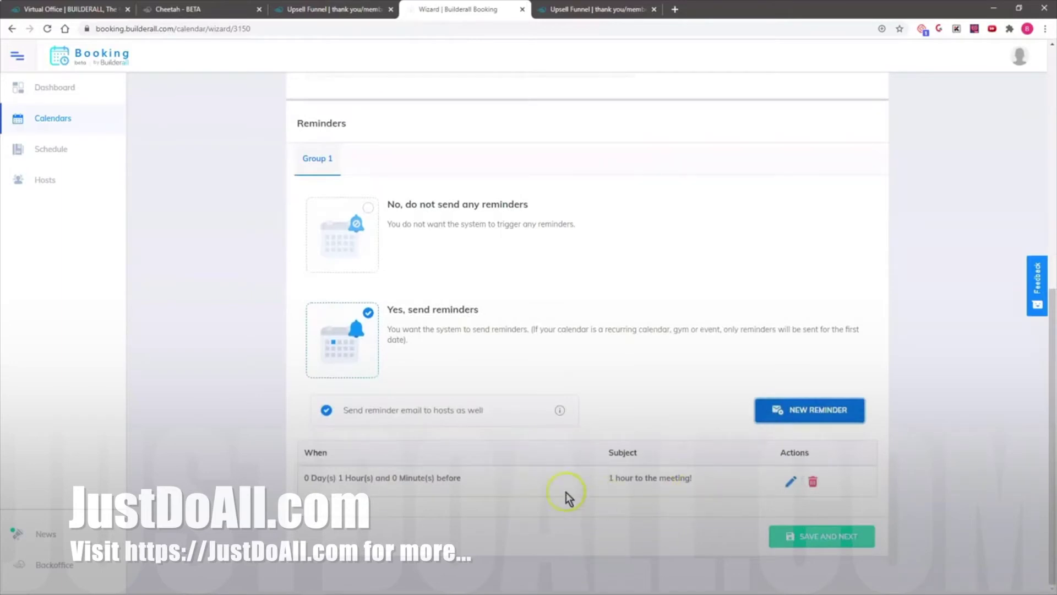
{"action": "left_click", "coordinate": [829, 540]}
Sync bookings with the business Google account's Meetings calendar.
{"action": "scroll", "coordinate": [408, 209], "scroll_direction": "down", "scroll_amount": 3}
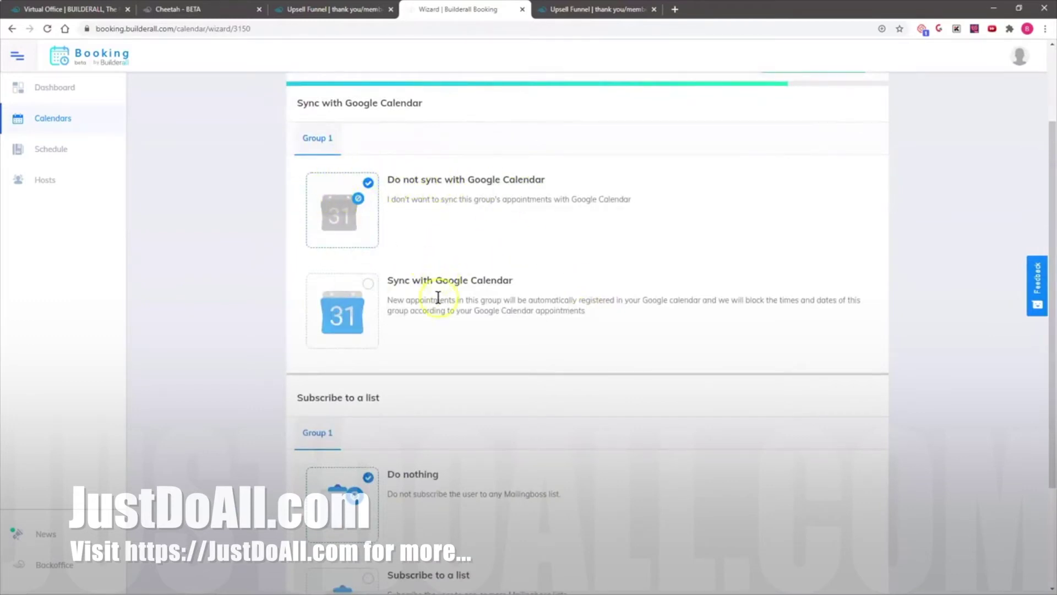
{"action": "left_click", "coordinate": [338, 314]}
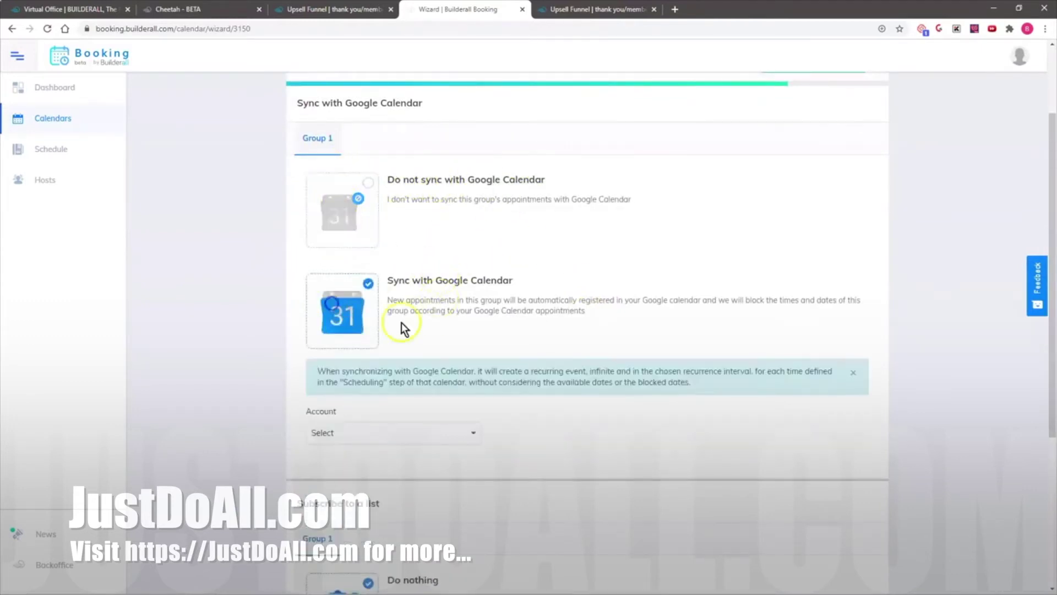
{"action": "left_click", "coordinate": [393, 433]}
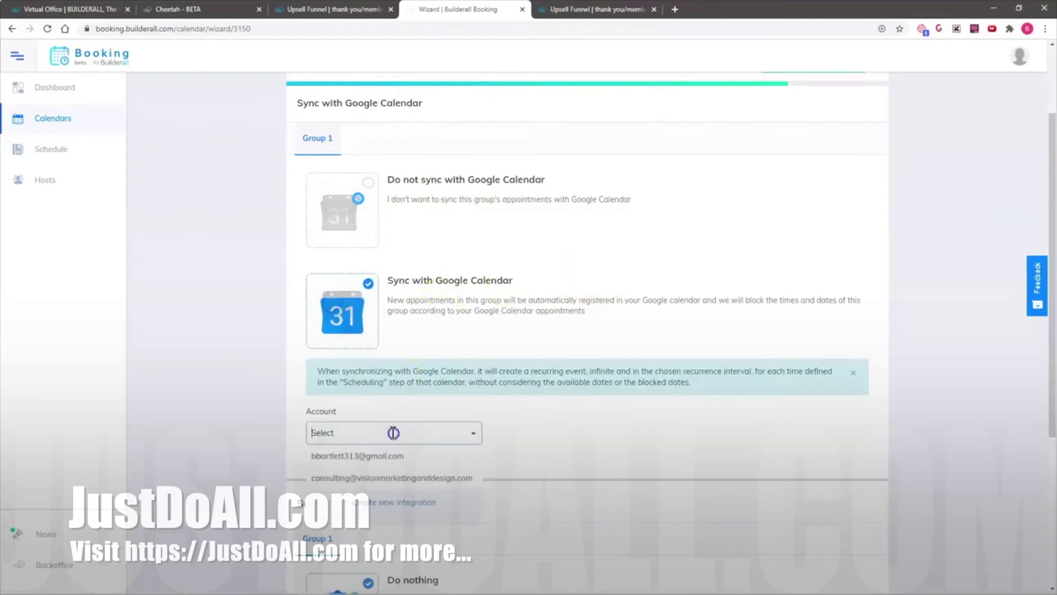
{"action": "left_click", "coordinate": [381, 479]}
{"action": "left_click", "coordinate": [542, 434]}
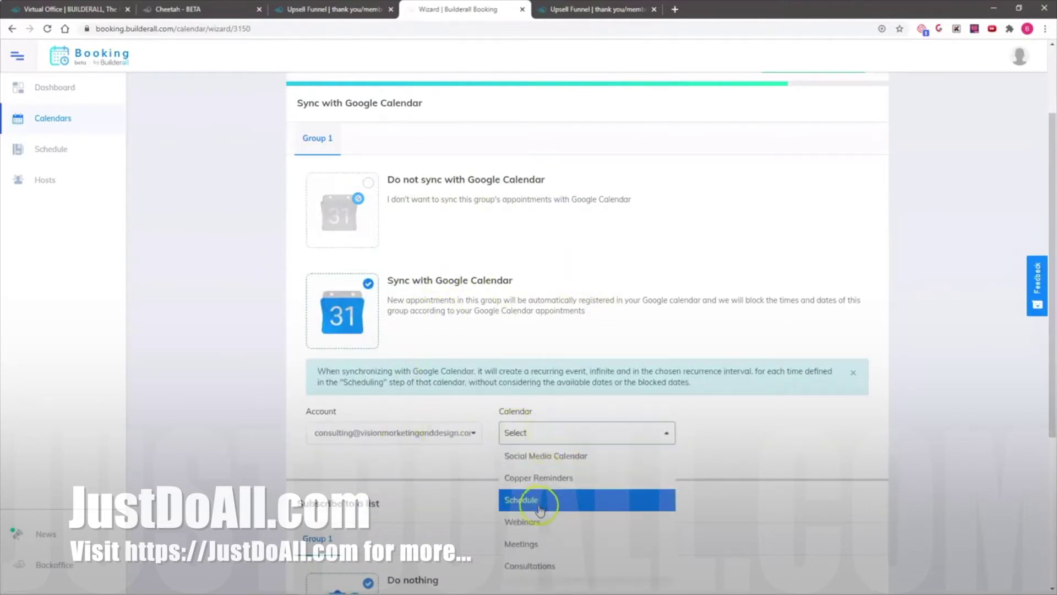
{"action": "left_click", "coordinate": [529, 543]}
Keep 'Do nothing' for mailing lists and save to create the calendar.
{"action": "scroll", "coordinate": [880, 416], "scroll_direction": "down", "scroll_amount": 5}
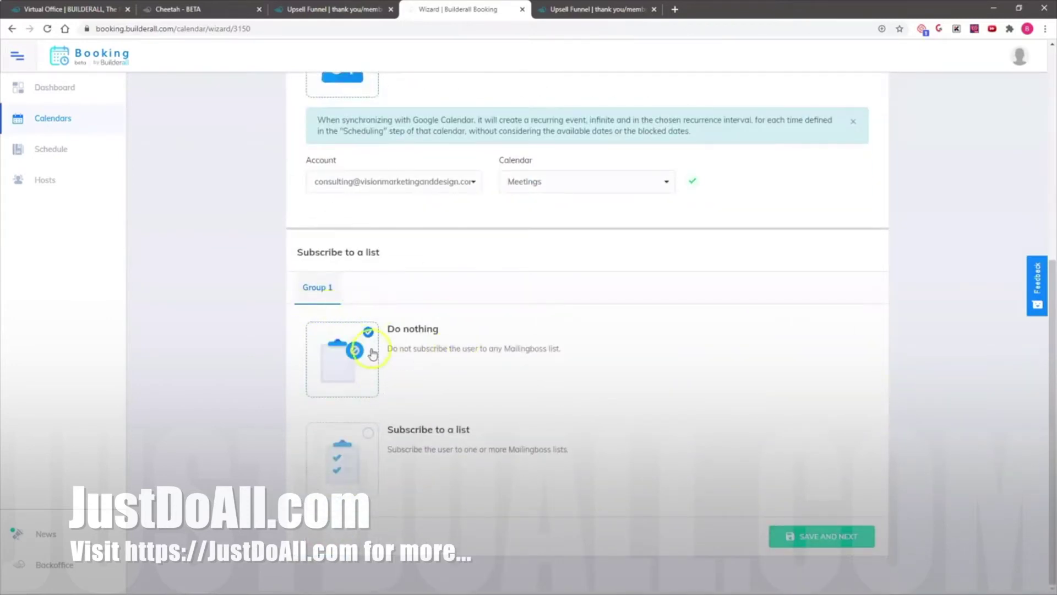
{"action": "left_click", "coordinate": [355, 460]}
{"action": "scroll", "coordinate": [604, 416], "scroll_direction": "down", "scroll_amount": 1}
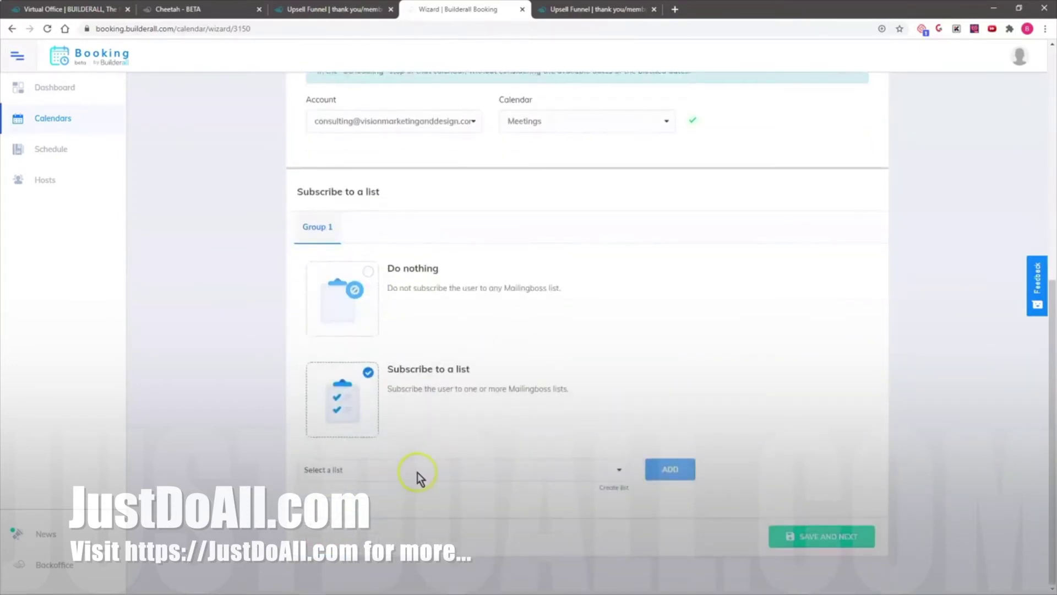
{"action": "left_click", "coordinate": [419, 474]}
{"action": "left_click", "coordinate": [624, 348]}
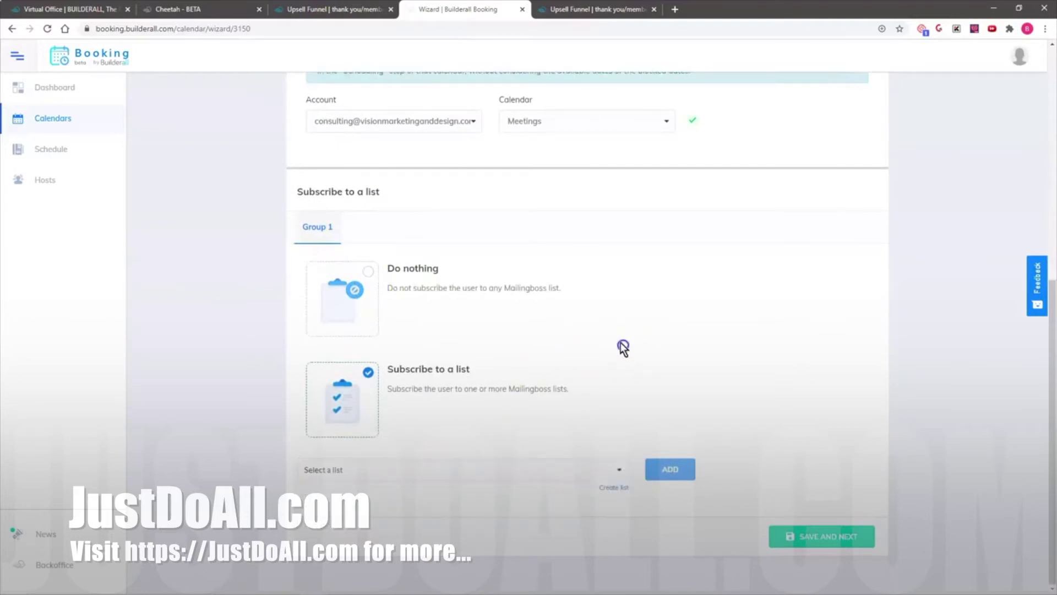
{"action": "left_click", "coordinate": [343, 282]}
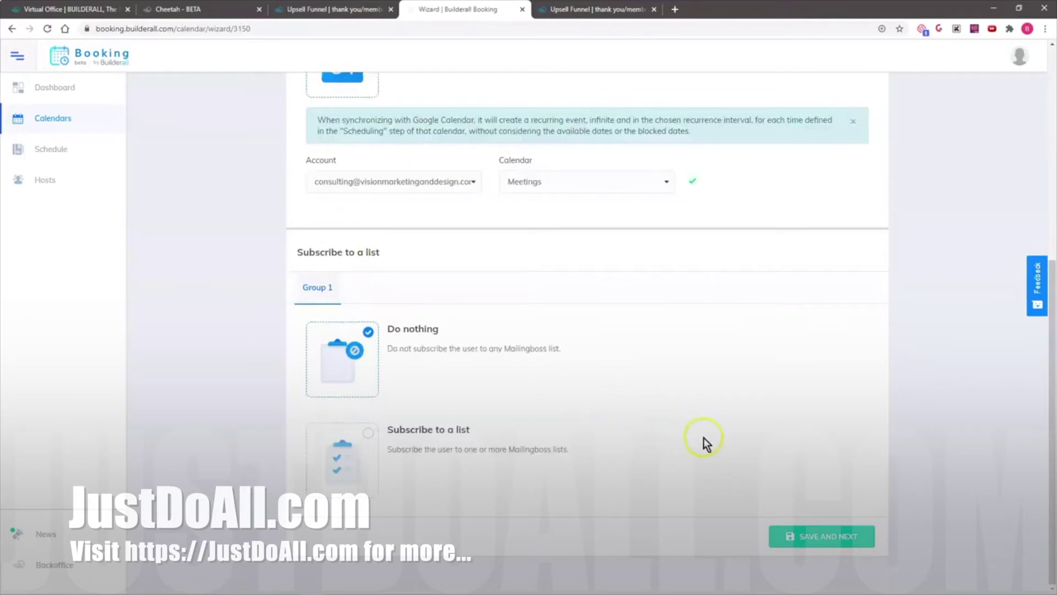
{"action": "left_click", "coordinate": [841, 538]}
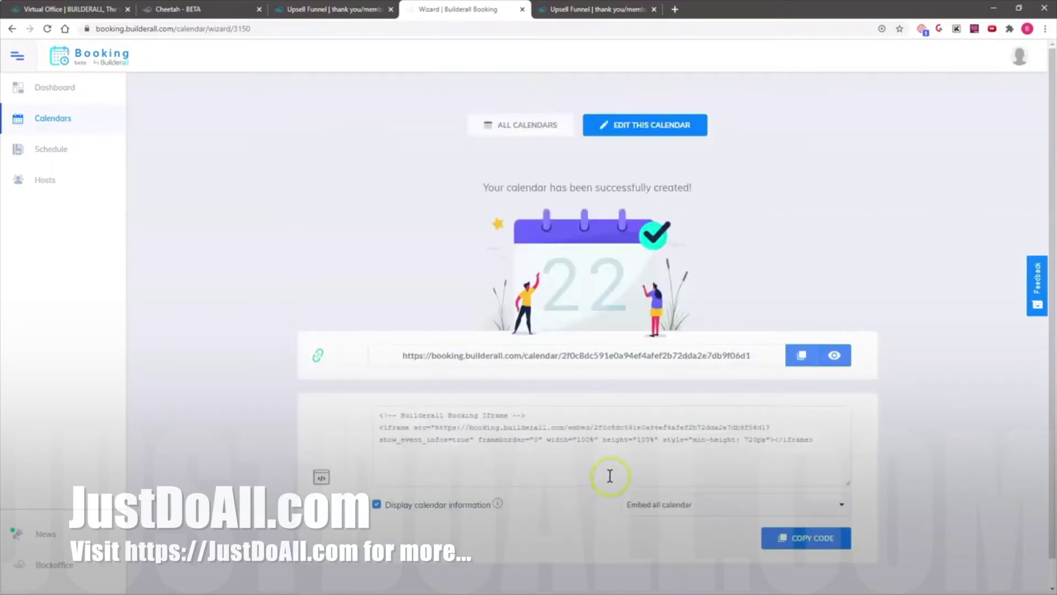
Add a second scheduling group, 'Group Coaching 2', hosted by the existing host.
{"action": "left_click", "coordinate": [669, 128]}
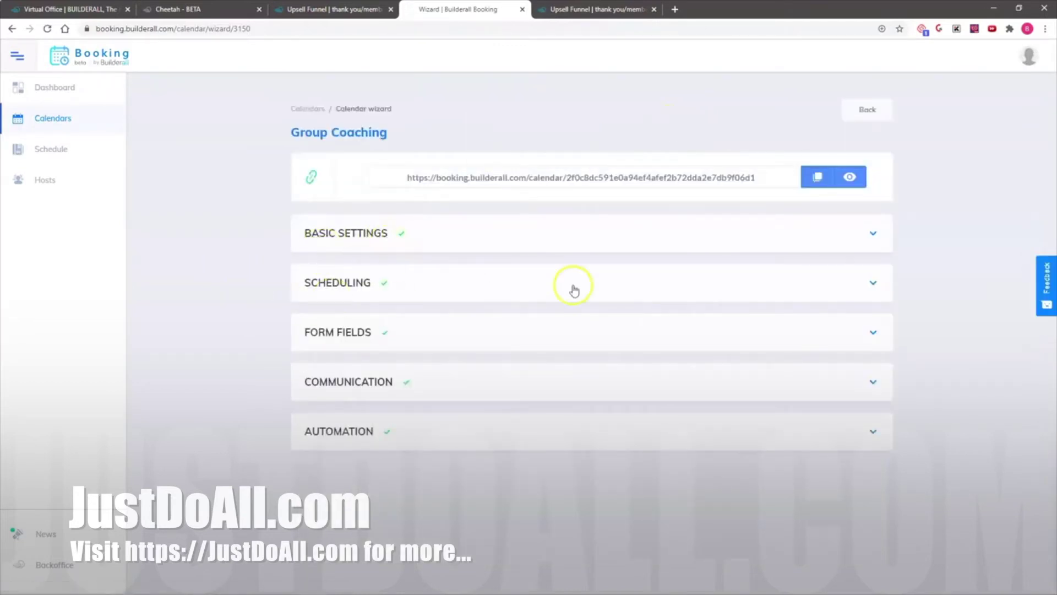
{"action": "left_click", "coordinate": [872, 286]}
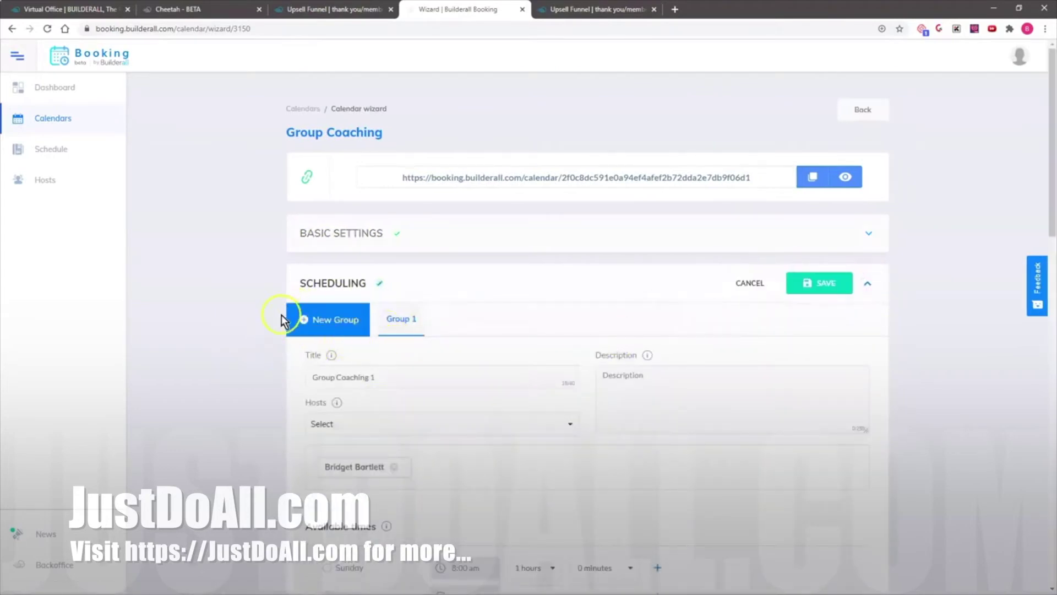
{"action": "left_click", "coordinate": [330, 324]}
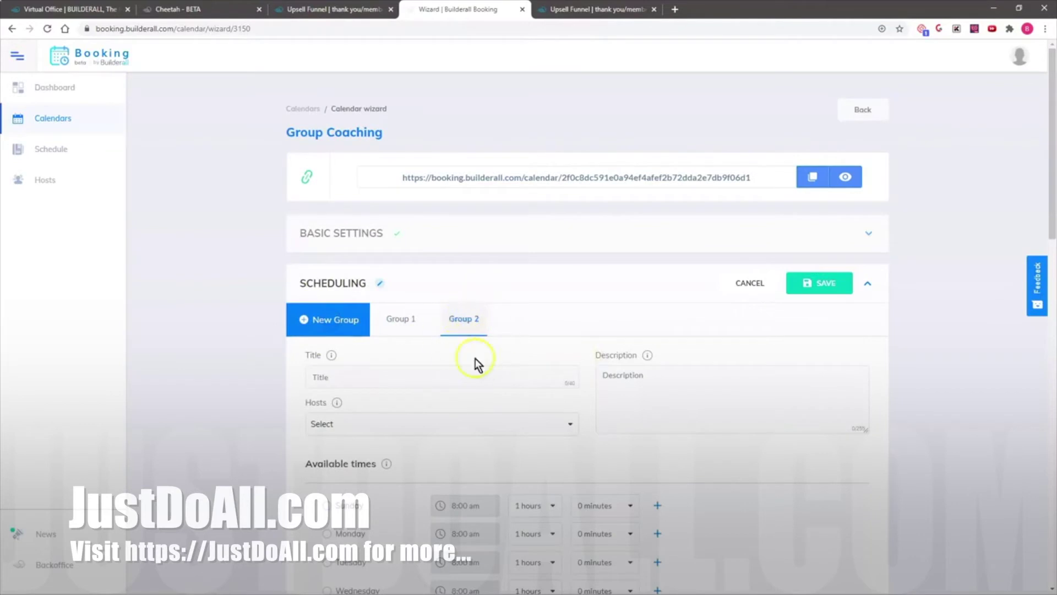
{"action": "left_click", "coordinate": [377, 377]}
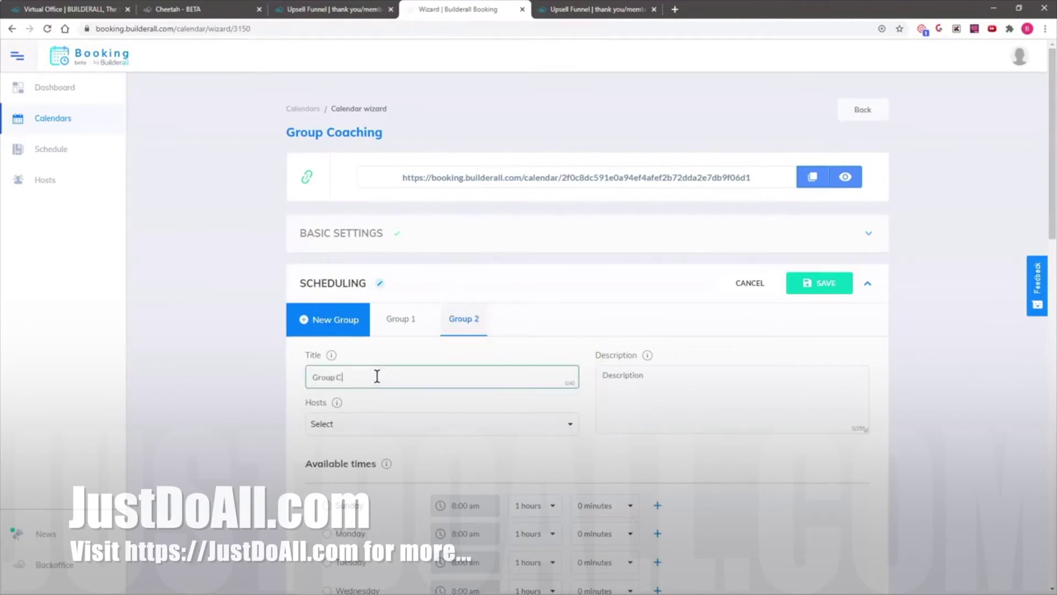
{"action": "scroll", "coordinate": [991, 433], "scroll_direction": "down", "scroll_amount": 2}
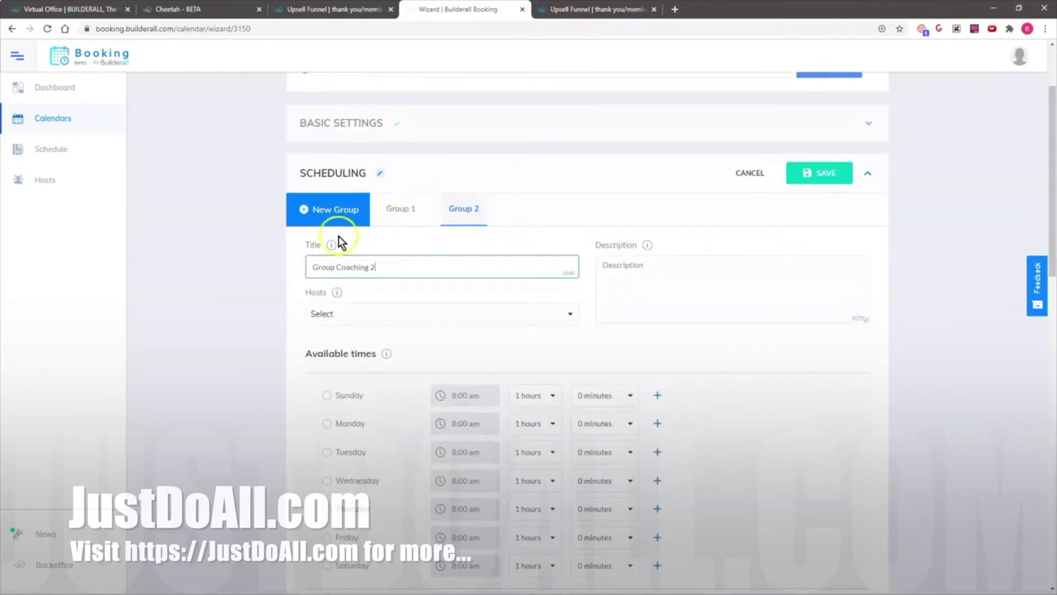
{"action": "left_click", "coordinate": [376, 316]}
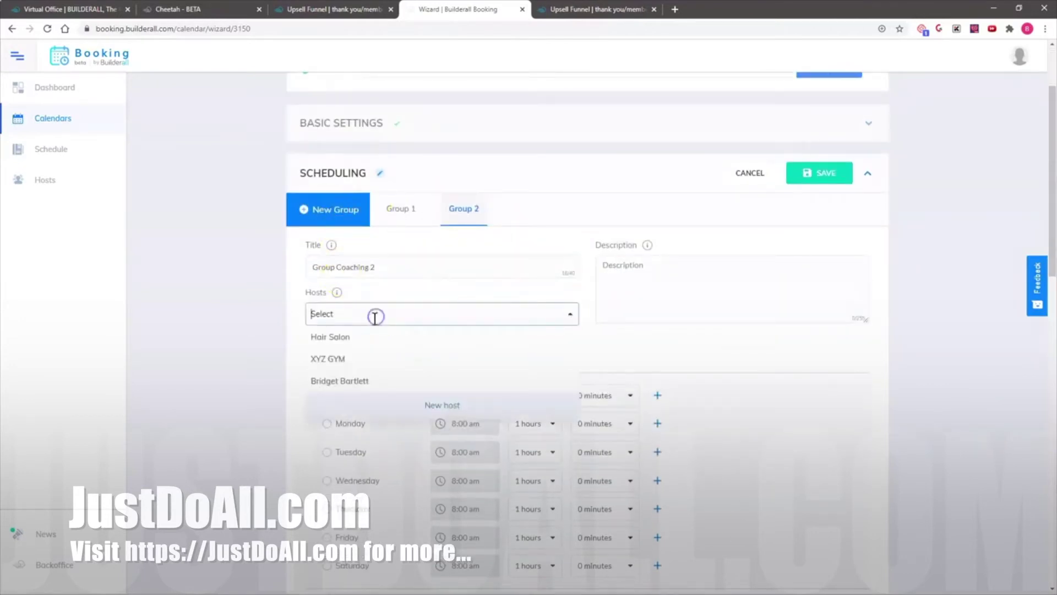
{"action": "left_click", "coordinate": [364, 377]}
Make Group 2 available on Fridays from 10:00 am for 1 hour.
{"action": "scroll", "coordinate": [942, 408], "scroll_direction": "down", "scroll_amount": 4}
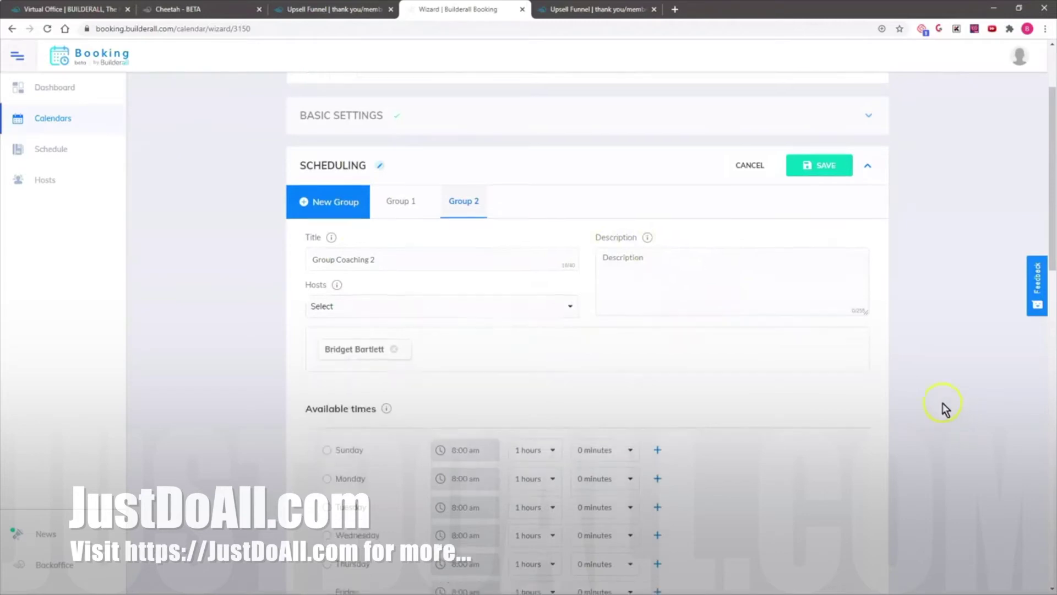
{"action": "left_click", "coordinate": [327, 380]}
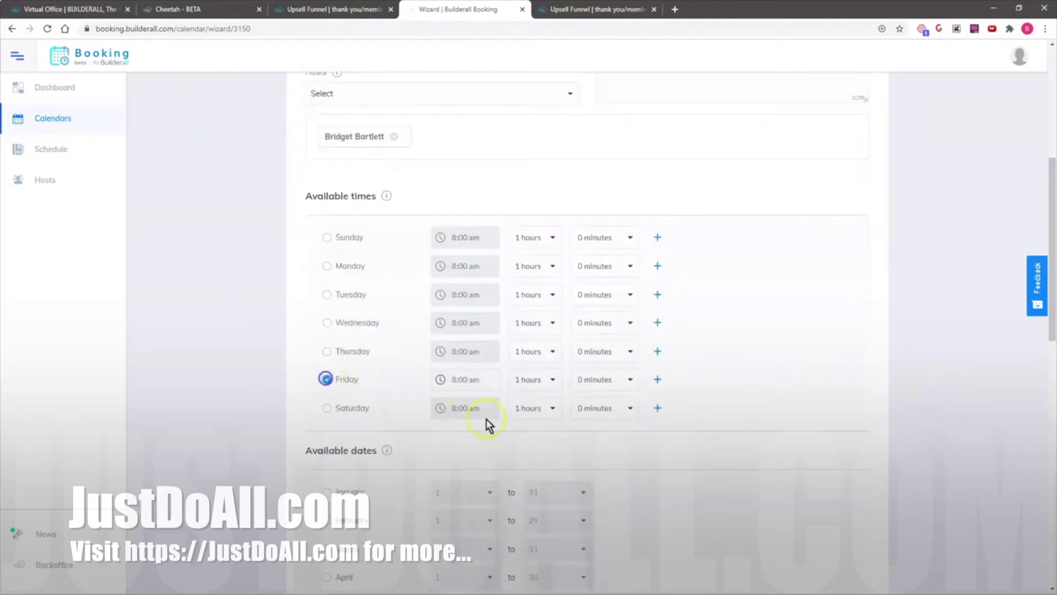
{"action": "left_click", "coordinate": [469, 380]}
{"action": "left_click", "coordinate": [447, 309]}
{"action": "left_click", "coordinate": [447, 309]}
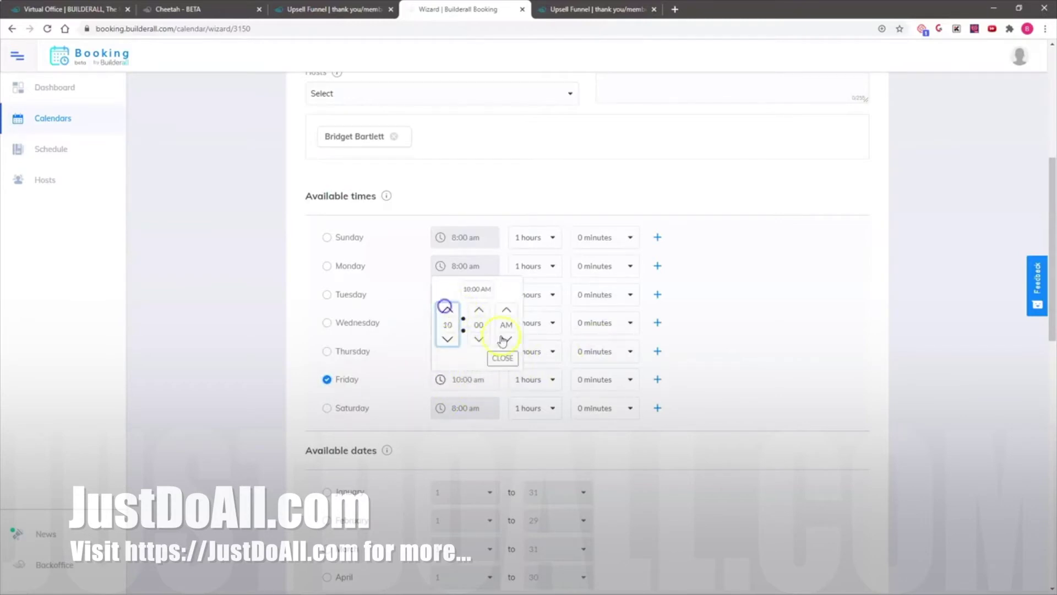
{"action": "left_click", "coordinate": [549, 380]}
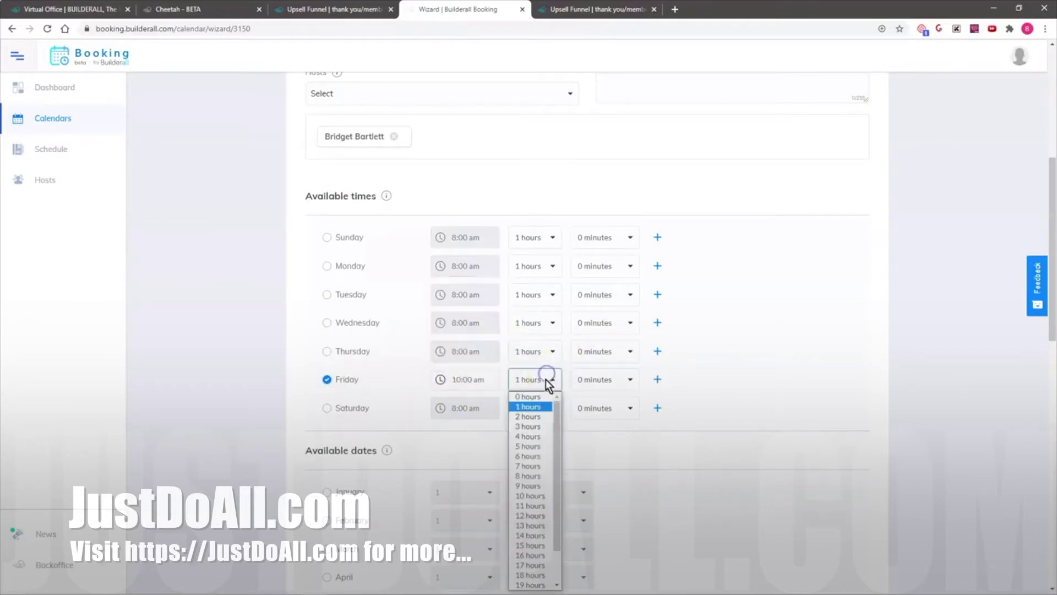
{"action": "left_click", "coordinate": [537, 414]}
{"action": "scroll", "coordinate": [771, 407], "scroll_direction": "down", "scroll_amount": 6}
Tick every month from January to December as available for Group 2.
{"action": "left_click", "coordinate": [326, 162]}
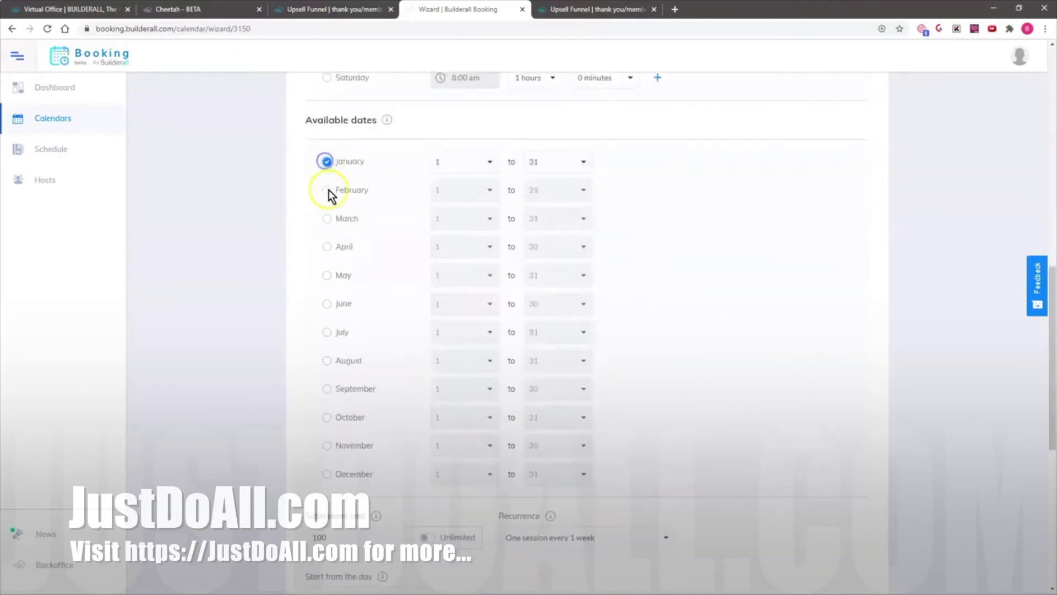
{"action": "left_click", "coordinate": [327, 218]}
{"action": "left_click", "coordinate": [326, 246]}
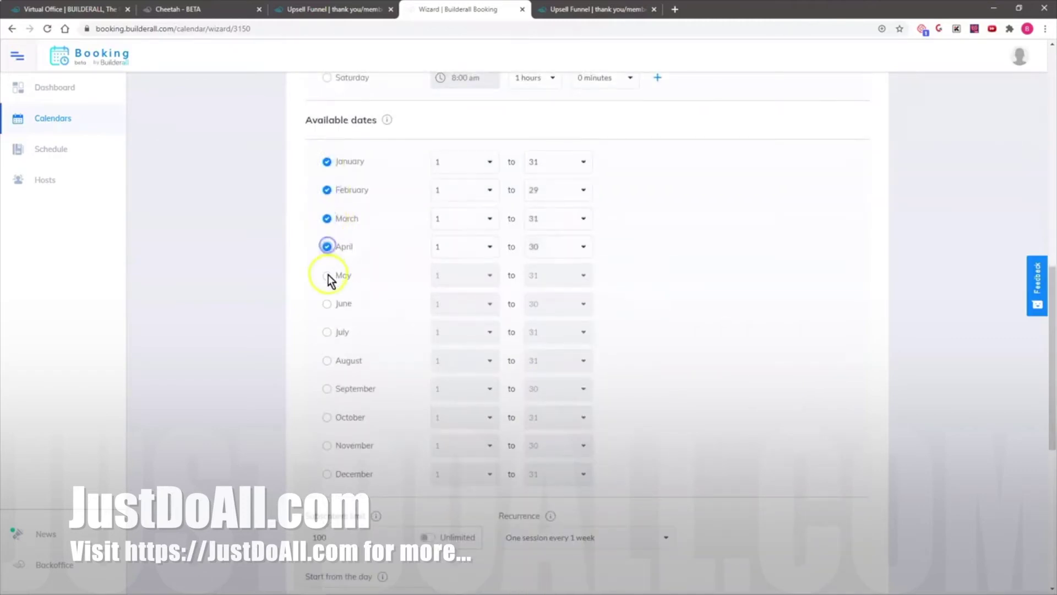
{"action": "left_click", "coordinate": [326, 275]}
{"action": "left_click", "coordinate": [326, 304]}
{"action": "left_click", "coordinate": [327, 332]}
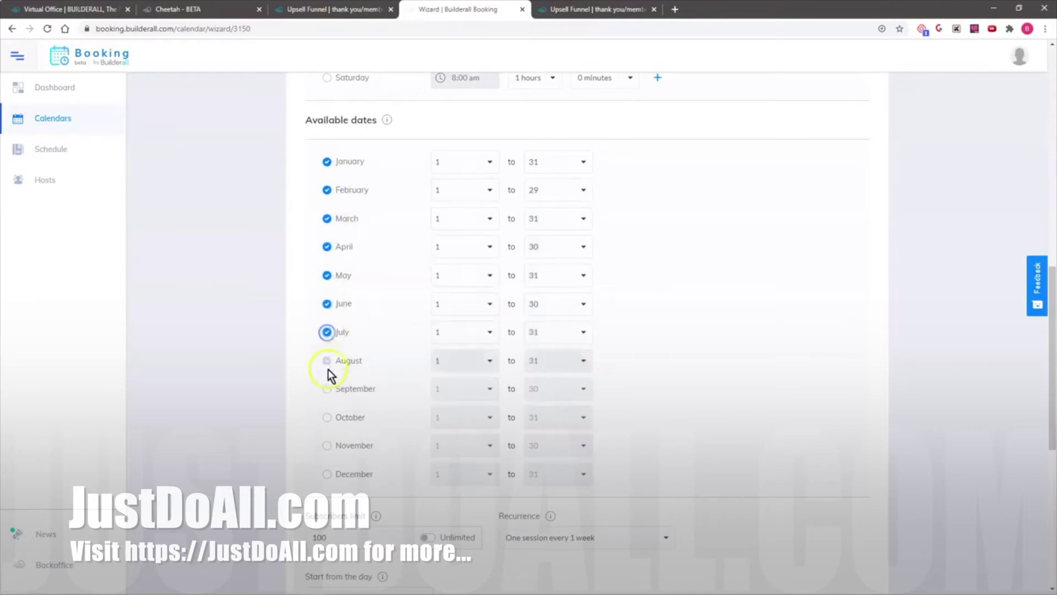
{"action": "left_click", "coordinate": [327, 360]}
{"action": "left_click", "coordinate": [321, 203]}
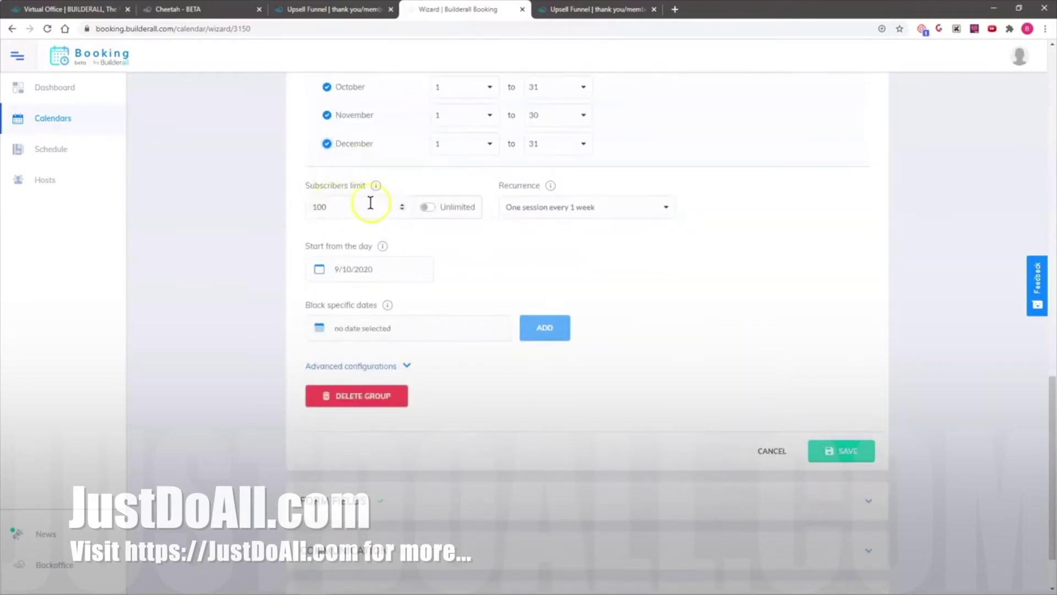
Allow unlimited subscribers weekly, leaving the start date and blocked dates unchanged.
{"action": "left_click", "coordinate": [427, 207]}
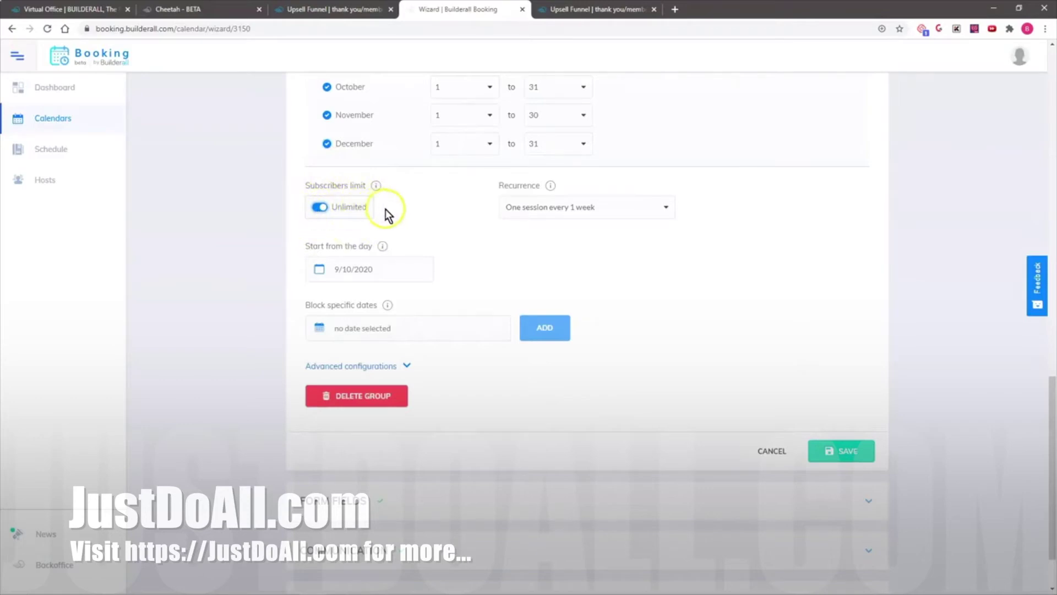
{"action": "left_click", "coordinate": [644, 209]}
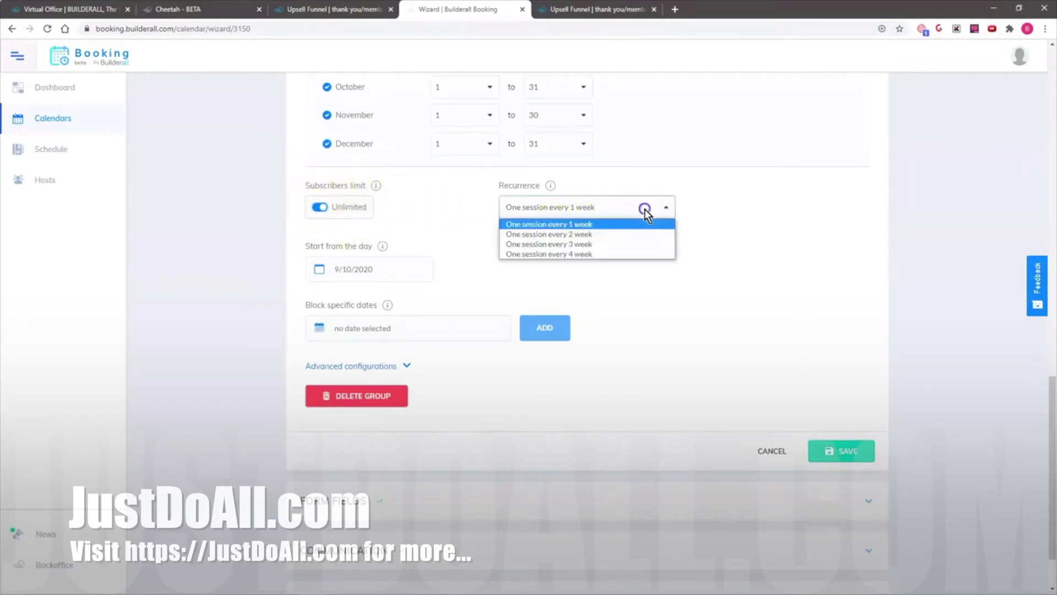
{"action": "left_click", "coordinate": [569, 226]}
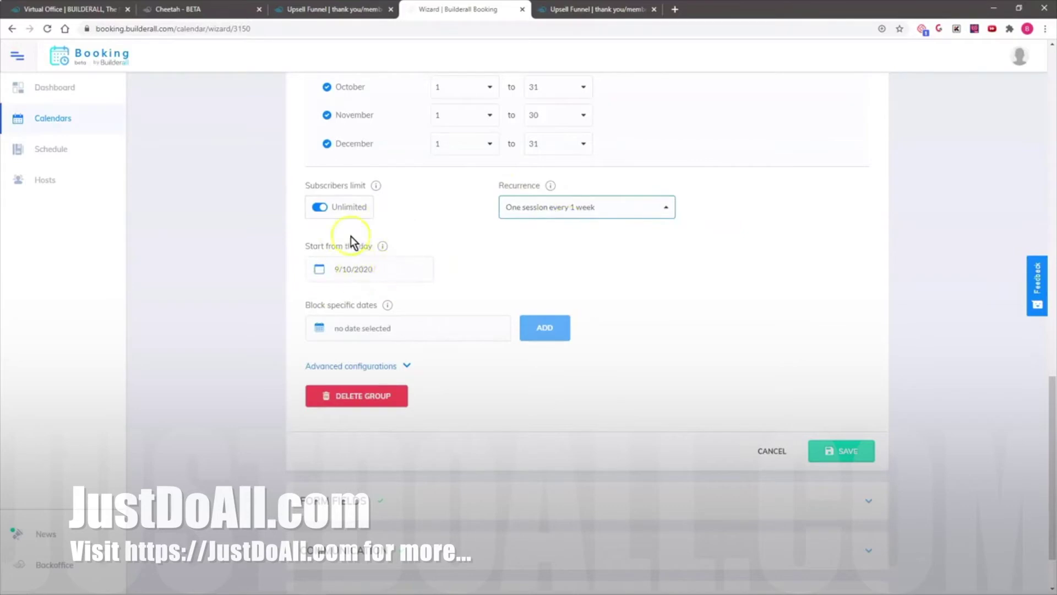
{"action": "left_click", "coordinate": [360, 271]}
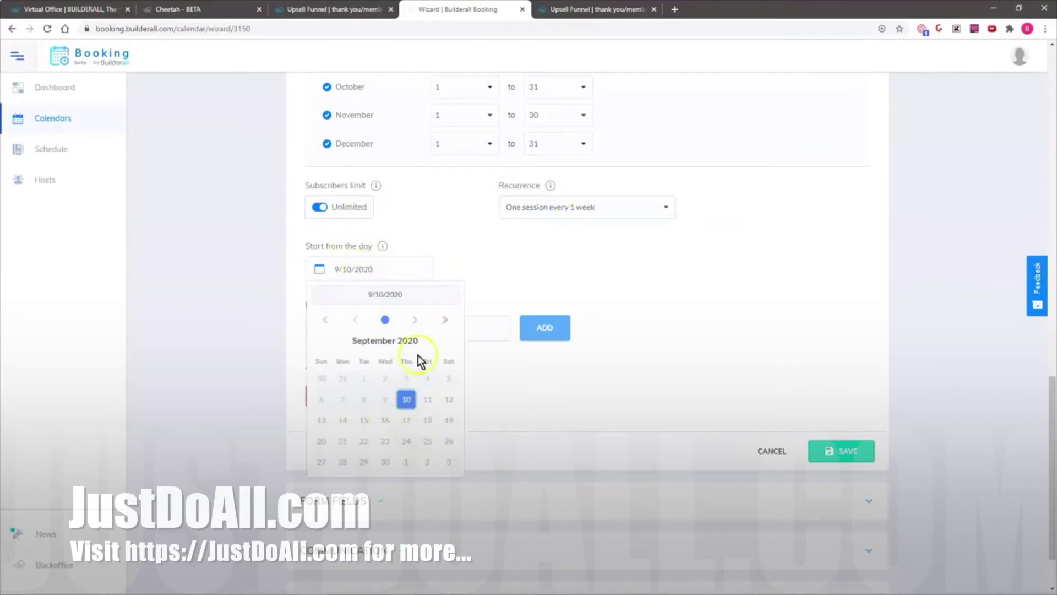
{"action": "left_click", "coordinate": [491, 255]}
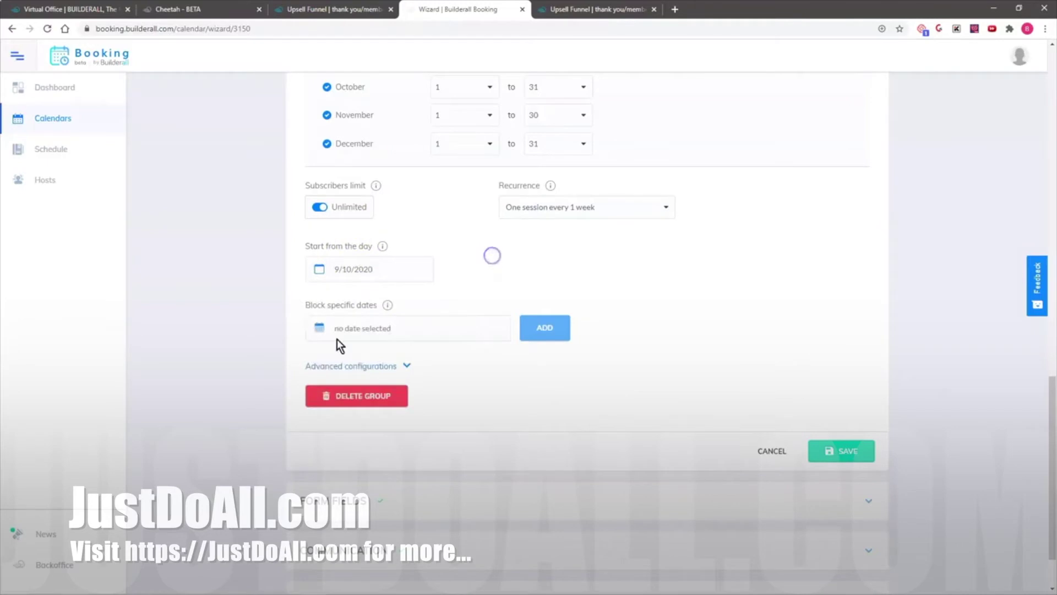
{"action": "left_click", "coordinate": [367, 328]}
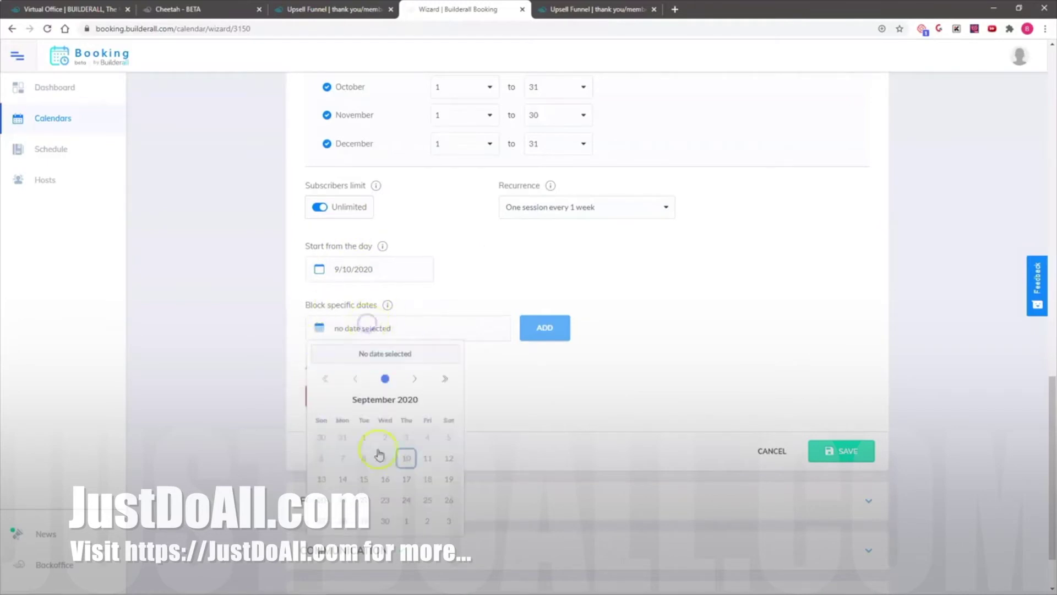
{"action": "left_click", "coordinate": [594, 397]}
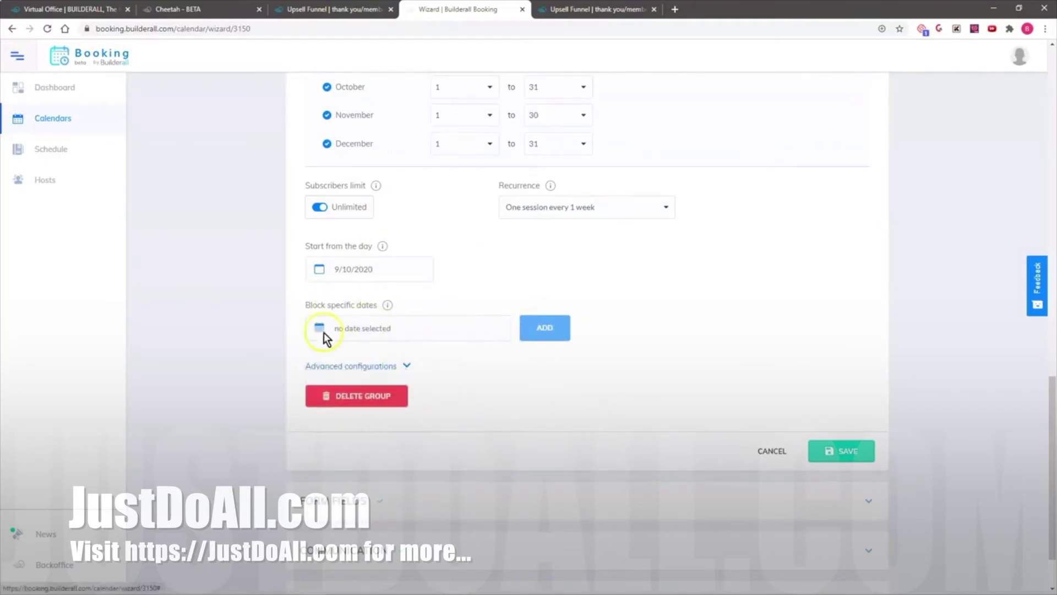
Keep No limit for scheduling by email under Advanced configurations and save.
{"action": "left_click", "coordinate": [385, 367]}
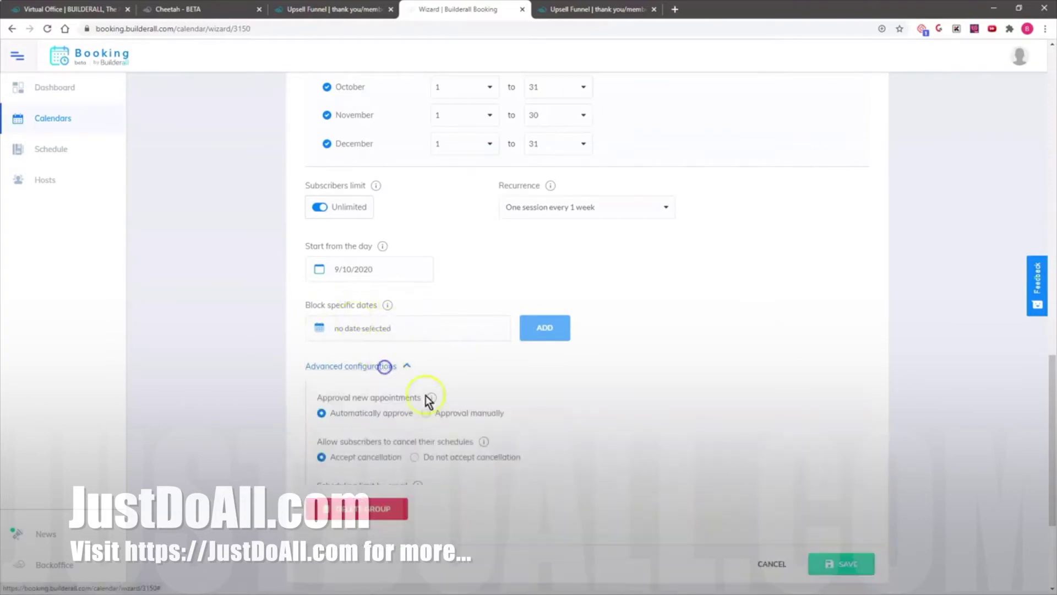
{"action": "scroll", "coordinate": [396, 330], "scroll_direction": "down", "scroll_amount": 1}
{"action": "left_click", "coordinate": [407, 295]}
{"action": "left_click", "coordinate": [407, 293]}
{"action": "scroll", "coordinate": [405, 276], "scroll_direction": "down", "scroll_amount": 1}
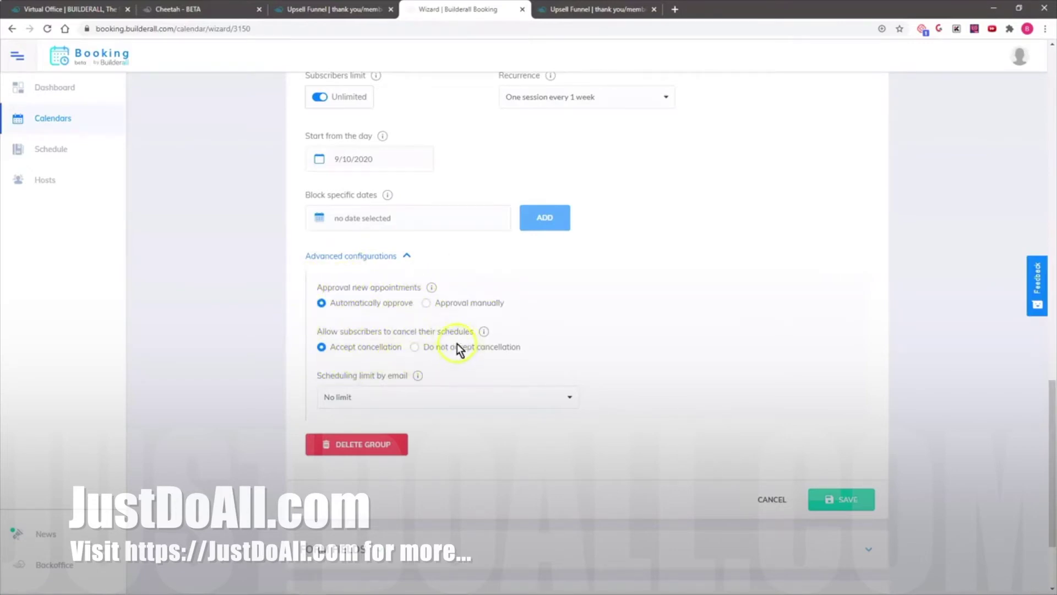
{"action": "left_click", "coordinate": [366, 399]}
{"action": "left_click", "coordinate": [530, 366]}
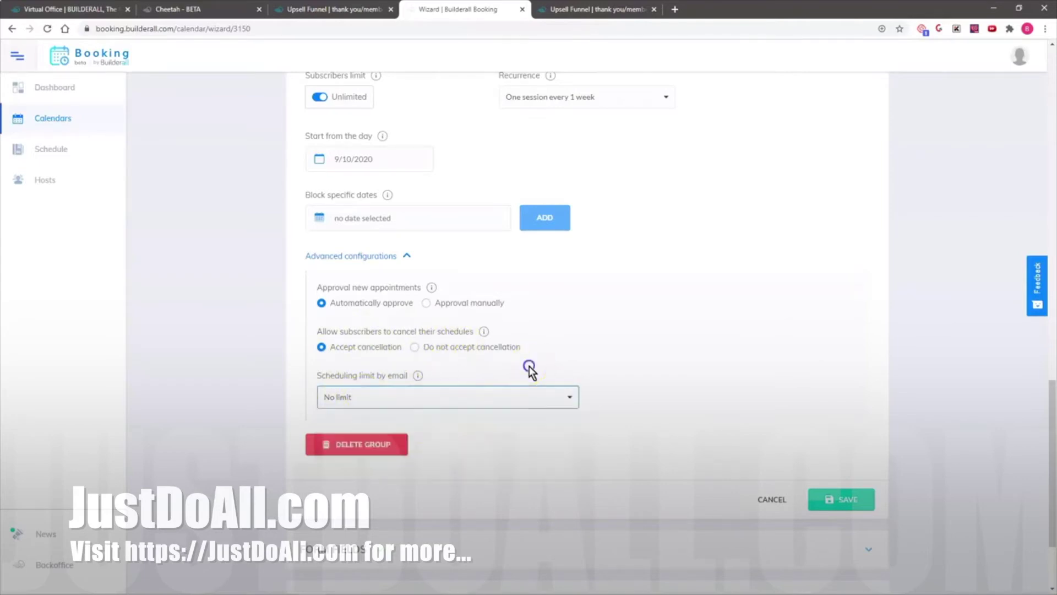
{"action": "left_click", "coordinate": [835, 496]}
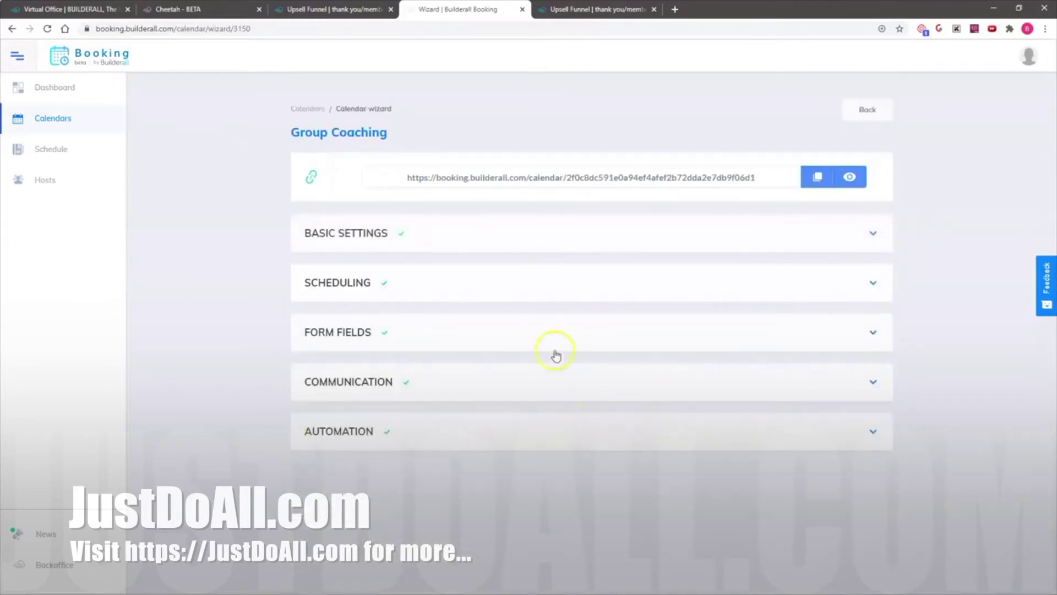
Copy the calendar's public booking link and load it in the browser.
{"action": "left_click", "coordinate": [818, 177]}
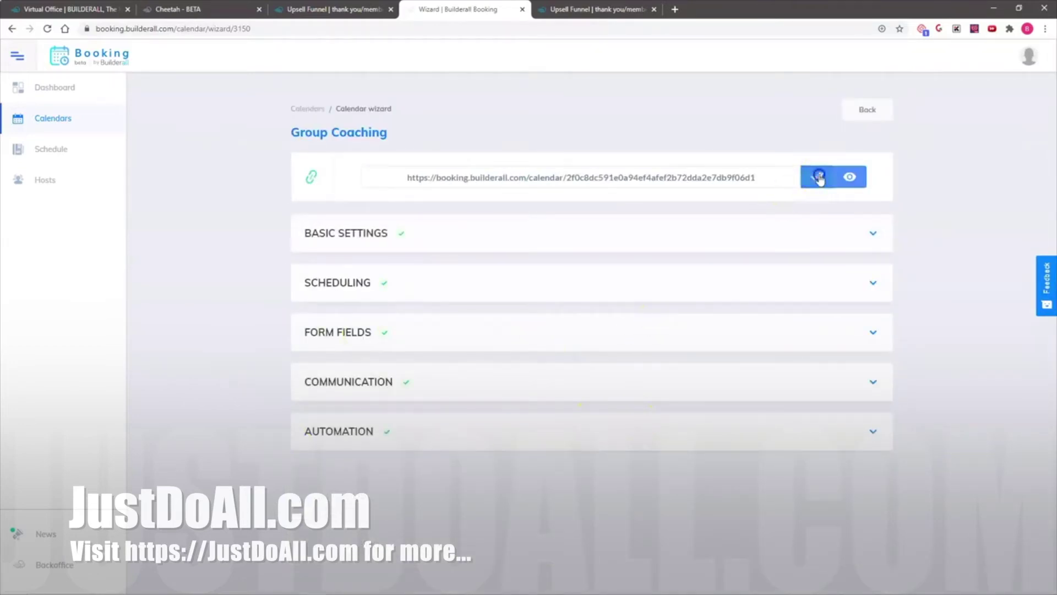
{"action": "key", "text": "ctrl+v"}
{"action": "key", "text": "Return"}
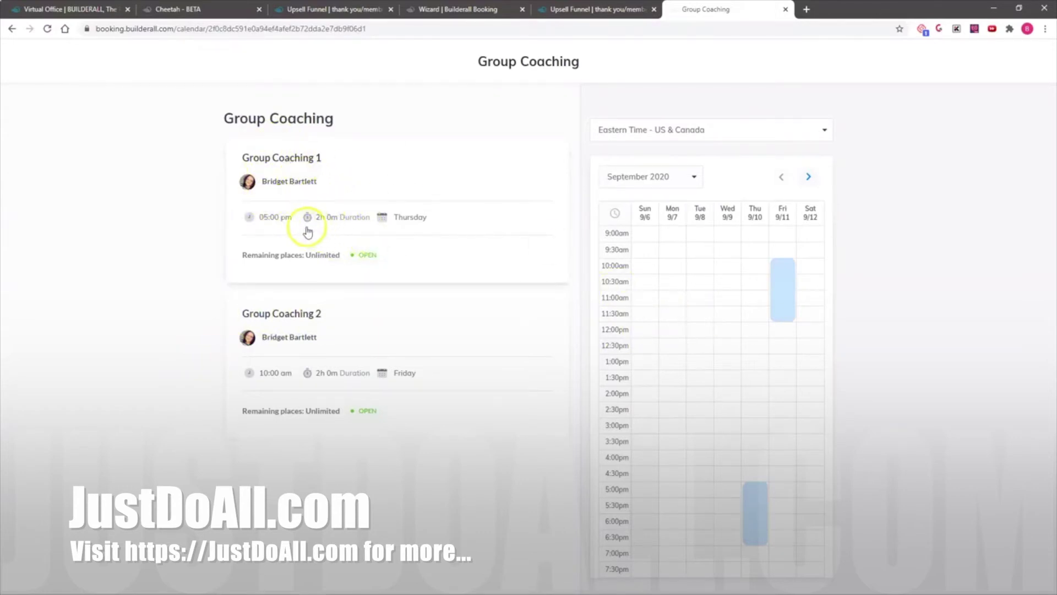
Join the Thursday 5:00 pm Group Coaching 1 session and begin filling in the attendee's name.
{"action": "left_click", "coordinate": [753, 509]}
{"action": "left_click", "coordinate": [519, 254]}
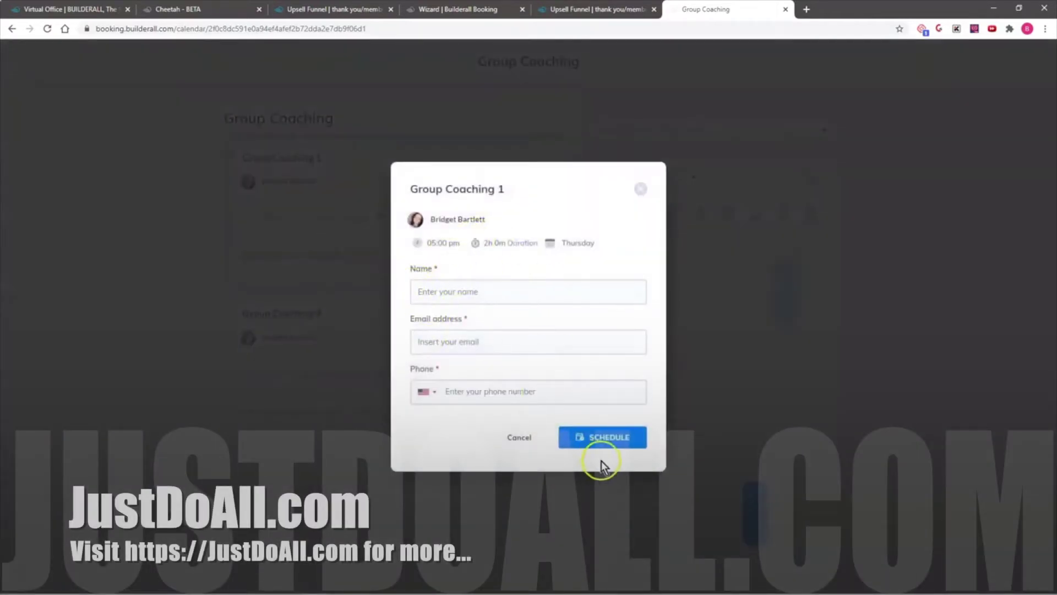
{"action": "left_click", "coordinate": [446, 290]}
{"action": "left_click", "coordinate": [451, 324]}
{"action": "left_click", "coordinate": [466, 344]}
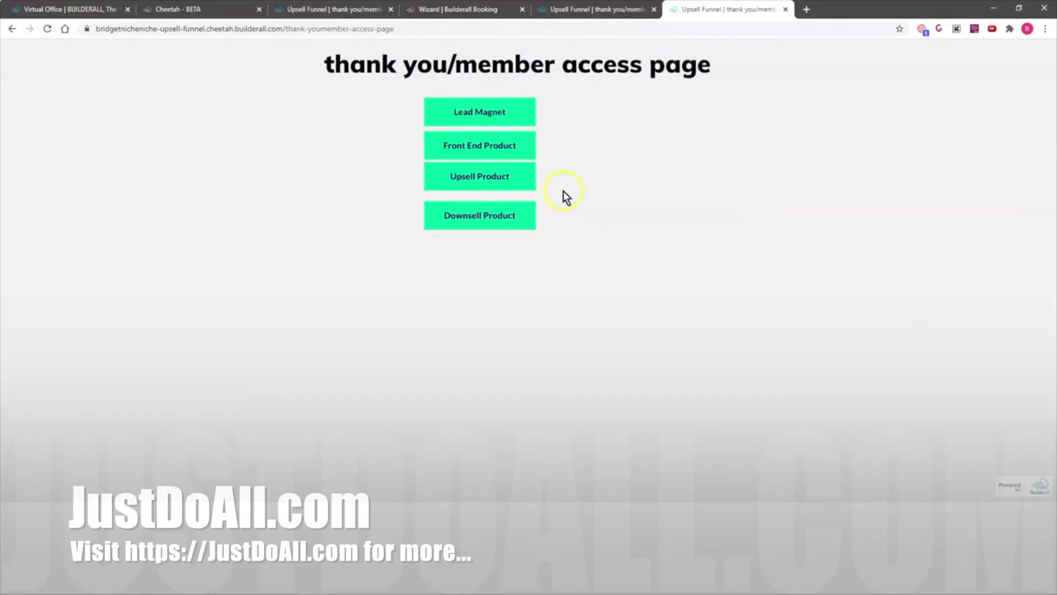
Go to the Cheetah site's pages list and start editing the UPSELL MEMBERSHIP page.
{"action": "left_click", "coordinate": [330, 8]}
{"action": "left_click", "coordinate": [187, 8]}
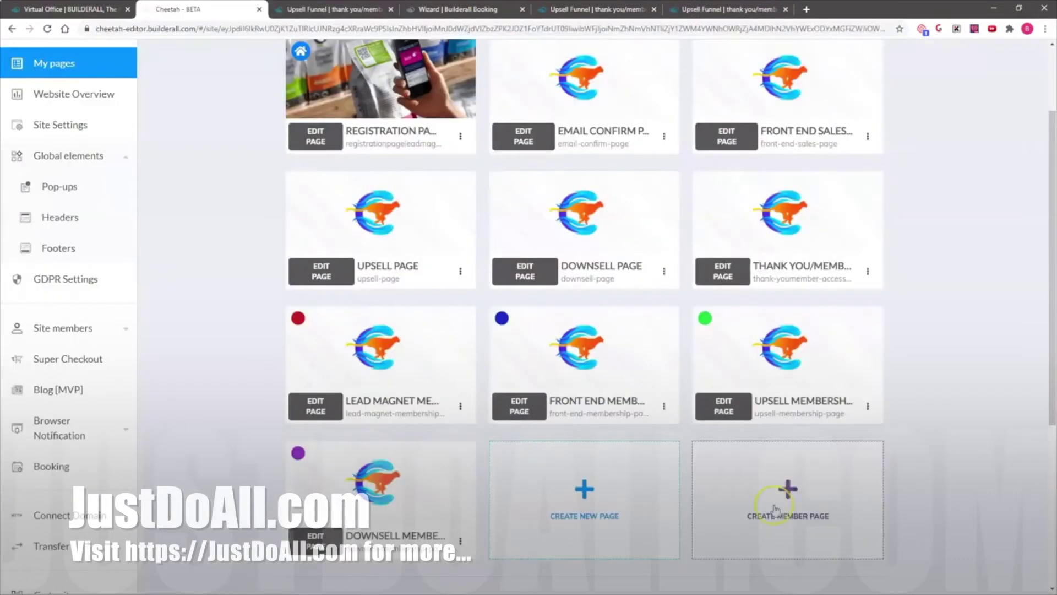
{"action": "scroll", "coordinate": [947, 435], "scroll_direction": "up", "scroll_amount": 2}
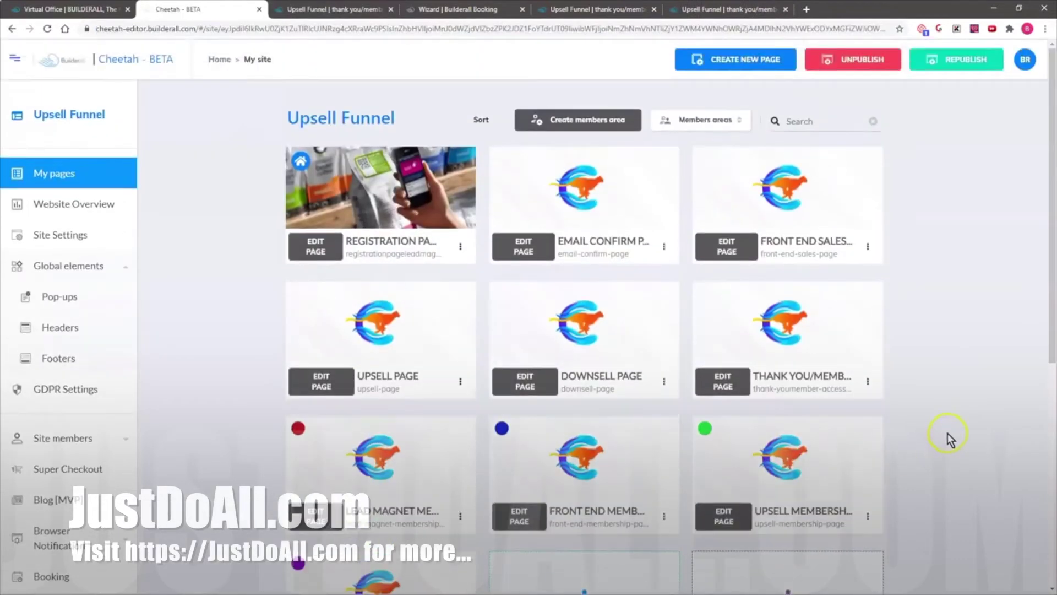
{"action": "scroll", "coordinate": [205, 456], "scroll_direction": "down", "scroll_amount": 2}
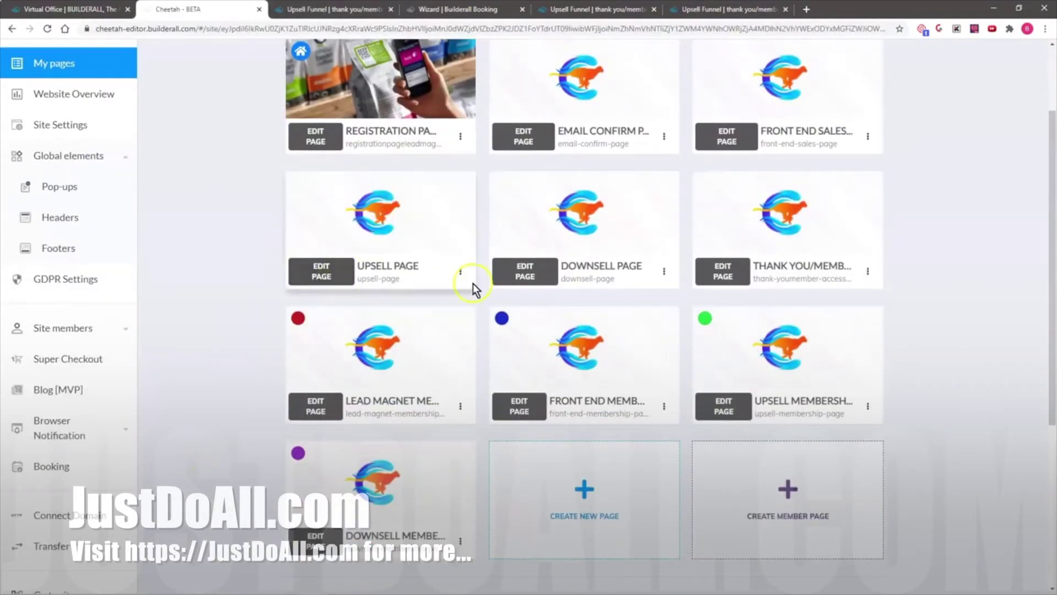
{"action": "mouse_move", "coordinate": [361, 243]}
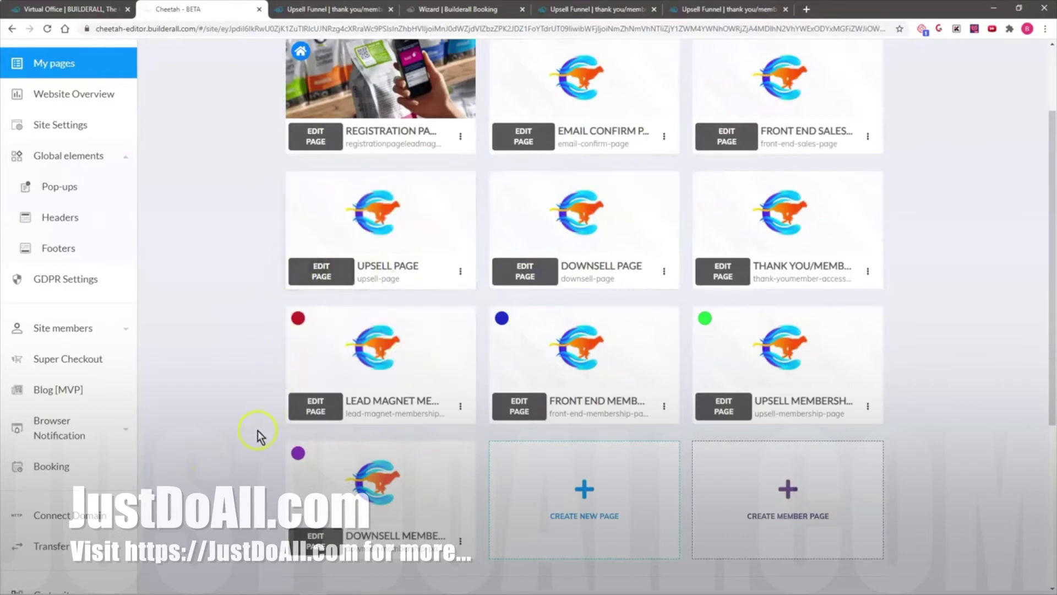
{"action": "scroll", "coordinate": [259, 435], "scroll_direction": "down", "scroll_amount": 2}
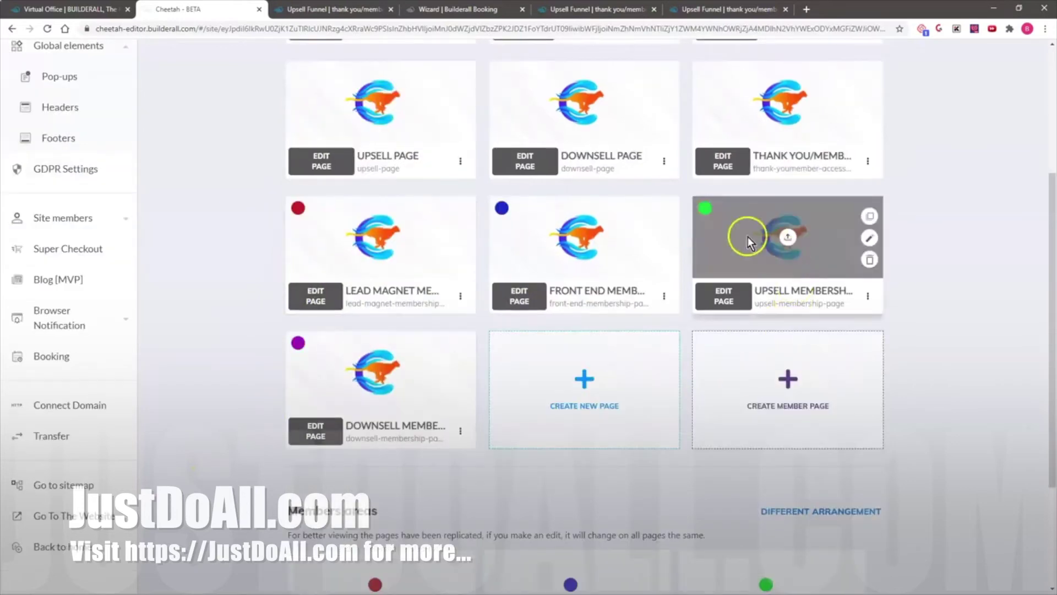
{"action": "left_click", "coordinate": [727, 301]}
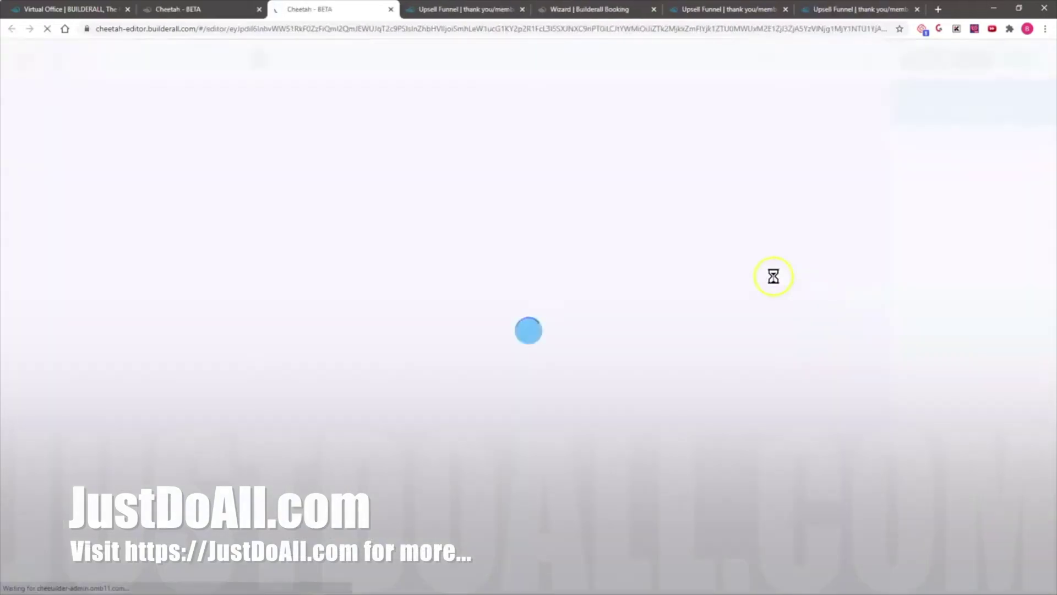
Add a Blank Panel and place a Booking element below the text box.
{"action": "left_click", "coordinate": [936, 111]}
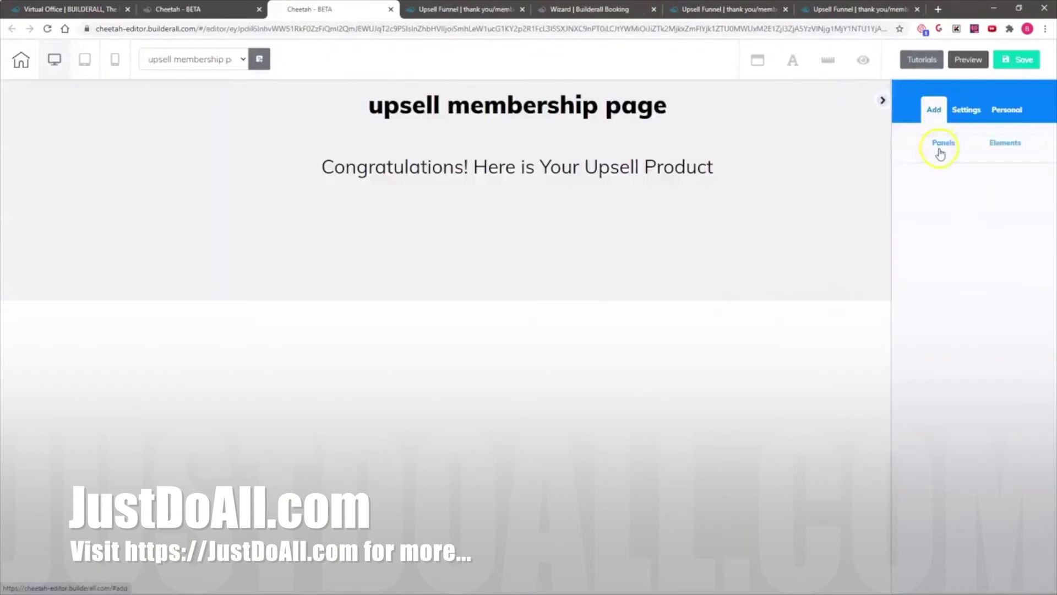
{"action": "left_click", "coordinate": [937, 144]}
{"action": "left_click", "coordinate": [950, 220]}
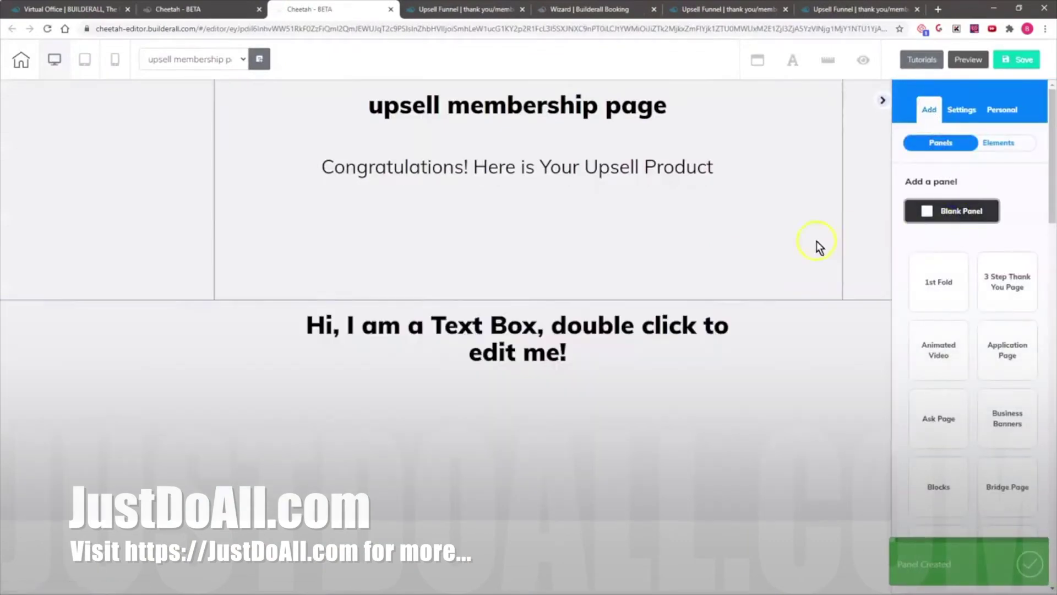
{"action": "left_click", "coordinate": [1003, 143]}
{"action": "scroll", "coordinate": [974, 271], "scroll_direction": "down", "scroll_amount": 6}
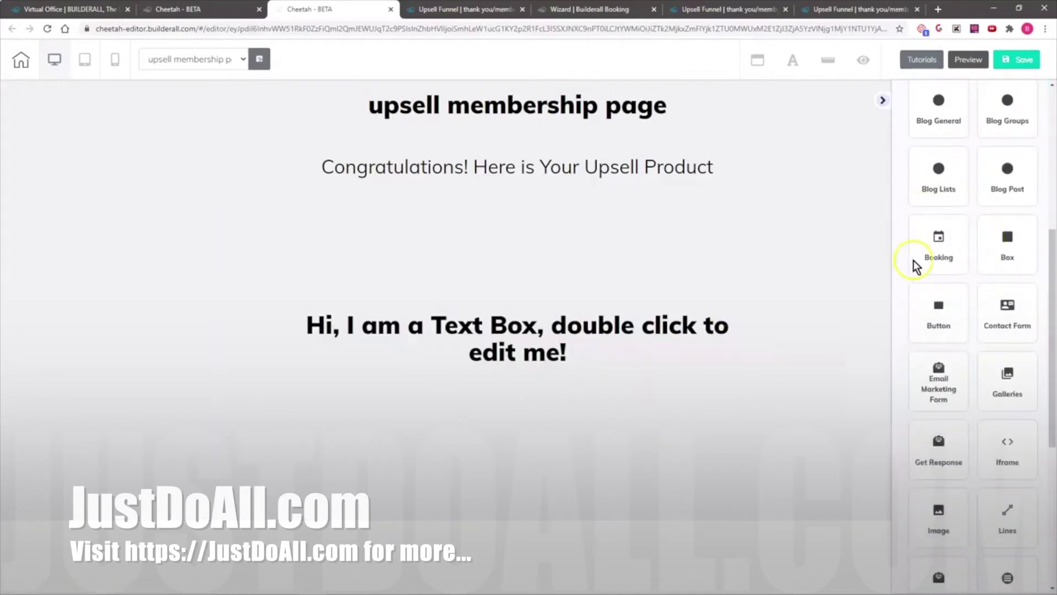
{"action": "left_click", "coordinate": [940, 242]}
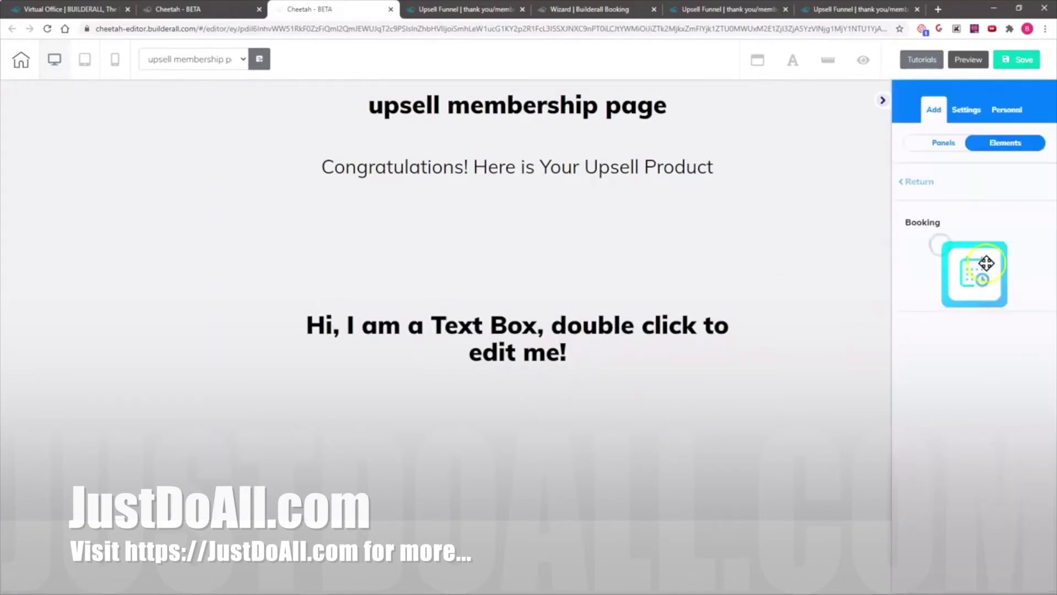
{"action": "left_click_drag", "start_coordinate": [991, 267], "coordinate": [522, 427]}
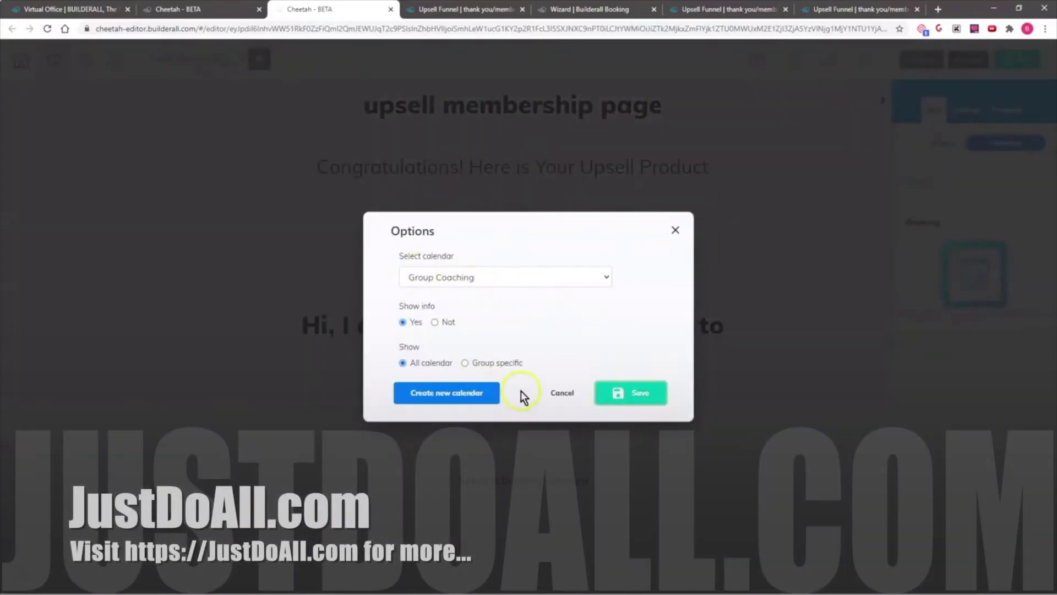
Set the Booking element to the Private Coaching calendar using the Group specific option, then pull up the group list.
{"action": "left_click", "coordinate": [474, 273]}
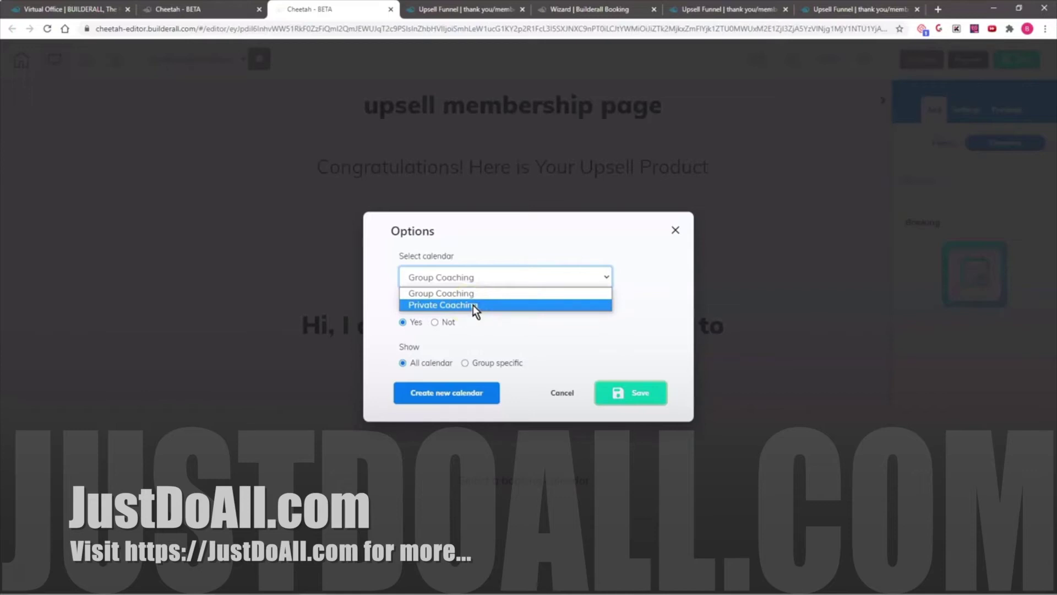
{"action": "left_click", "coordinate": [474, 305]}
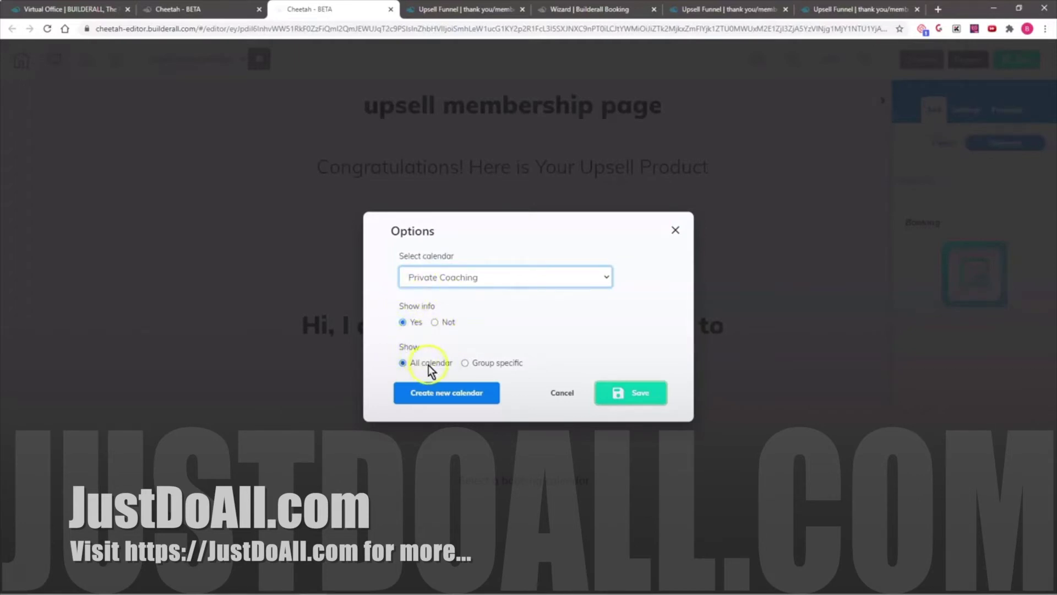
{"action": "left_click", "coordinate": [465, 363]}
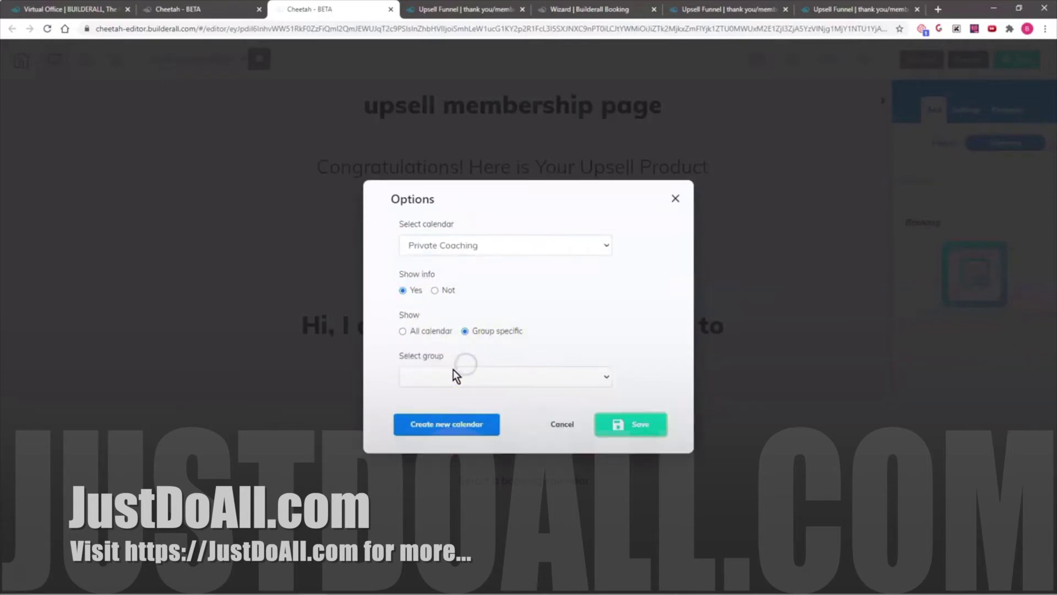
{"action": "left_click", "coordinate": [453, 378]}
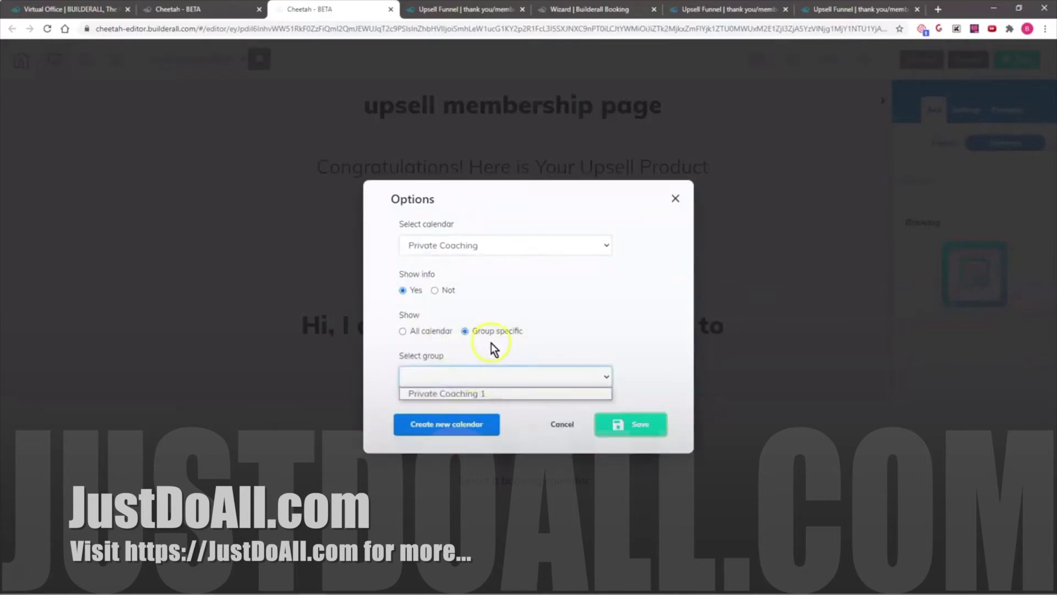
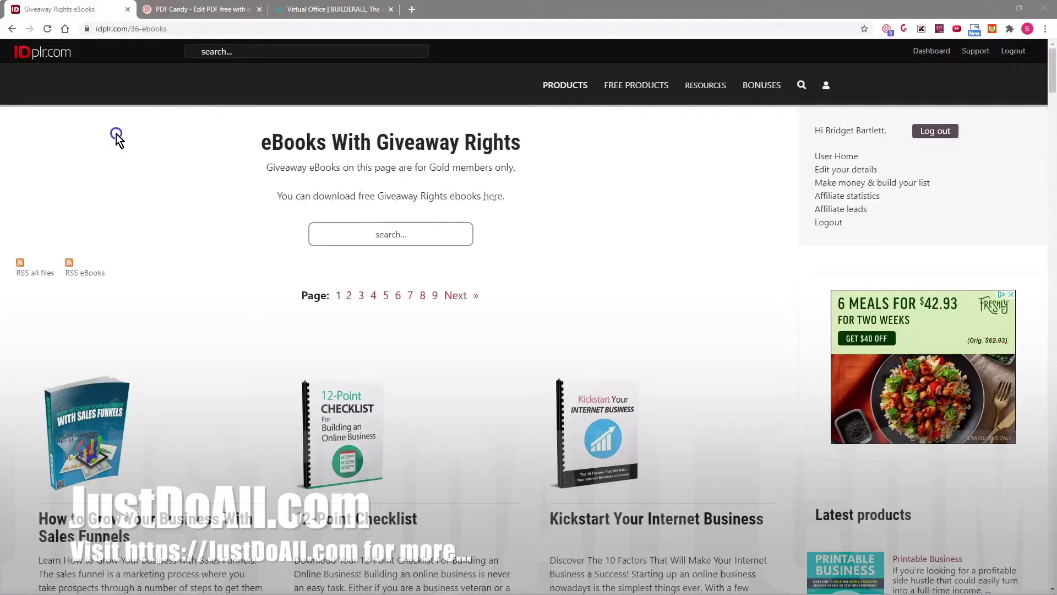
Open the eBooks with Giveaway Rights listing from IDPLR's Products menu.
{"action": "left_click", "coordinate": [686, 187]}
{"action": "left_click", "coordinate": [577, 94]}
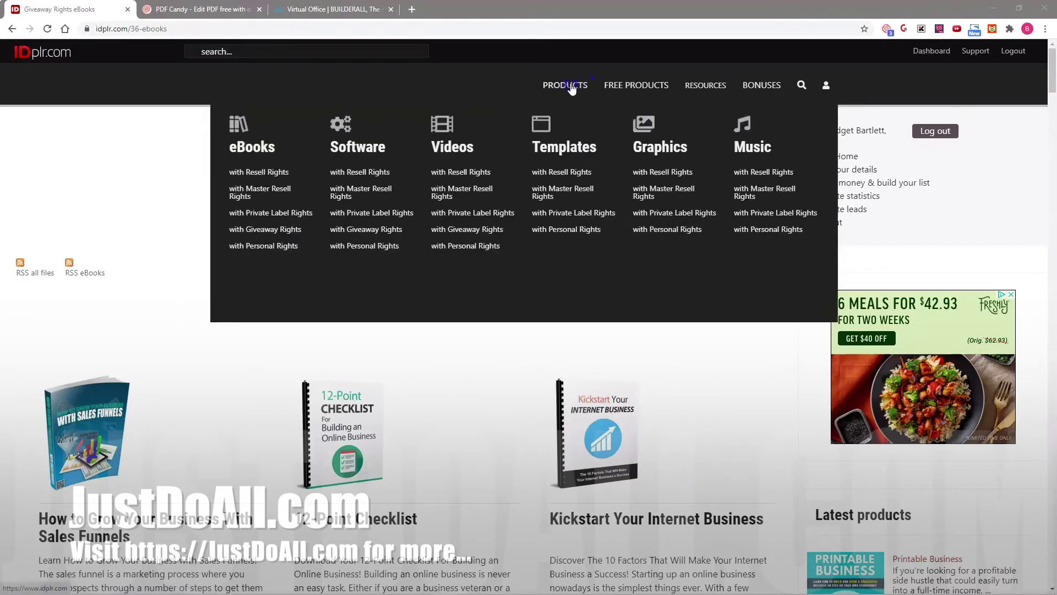
{"action": "left_click", "coordinate": [272, 137]}
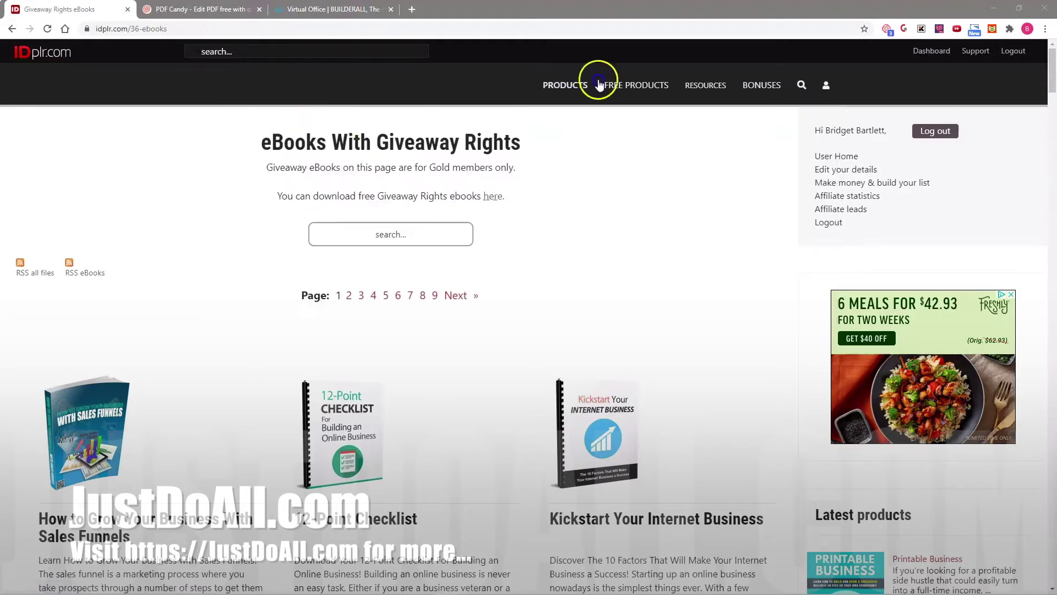
{"action": "left_click", "coordinate": [570, 86]}
{"action": "left_click", "coordinate": [270, 213]}
{"action": "left_click", "coordinate": [283, 231]}
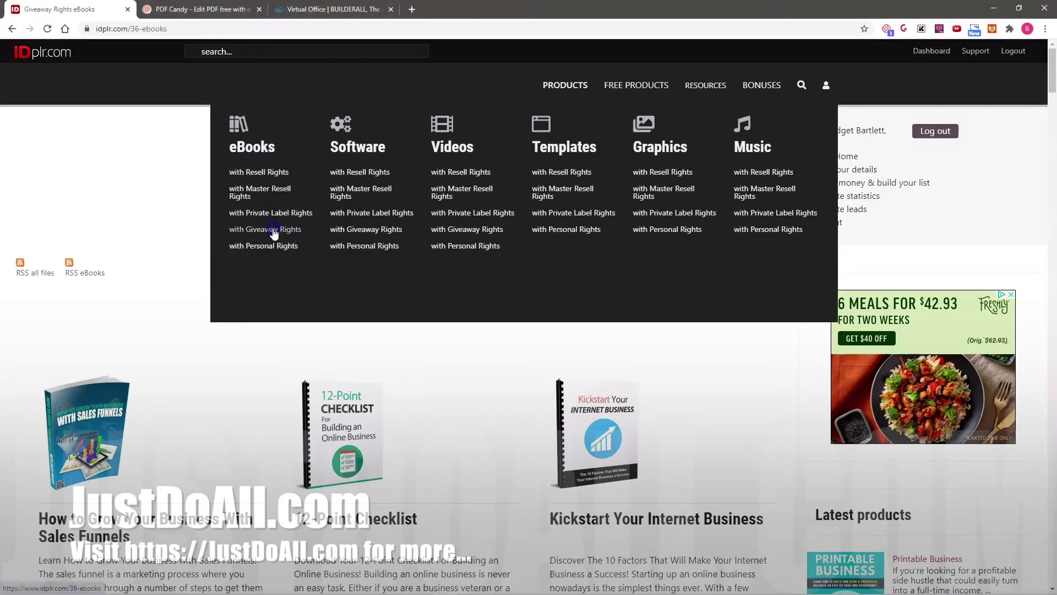
Browse the giveaway-rights ebook listing to locate the Sales Funnels title.
{"action": "scroll", "coordinate": [700, 322], "scroll_direction": "down", "scroll_amount": 2}
{"action": "scroll", "coordinate": [705, 320], "scroll_direction": "down", "scroll_amount": 8}
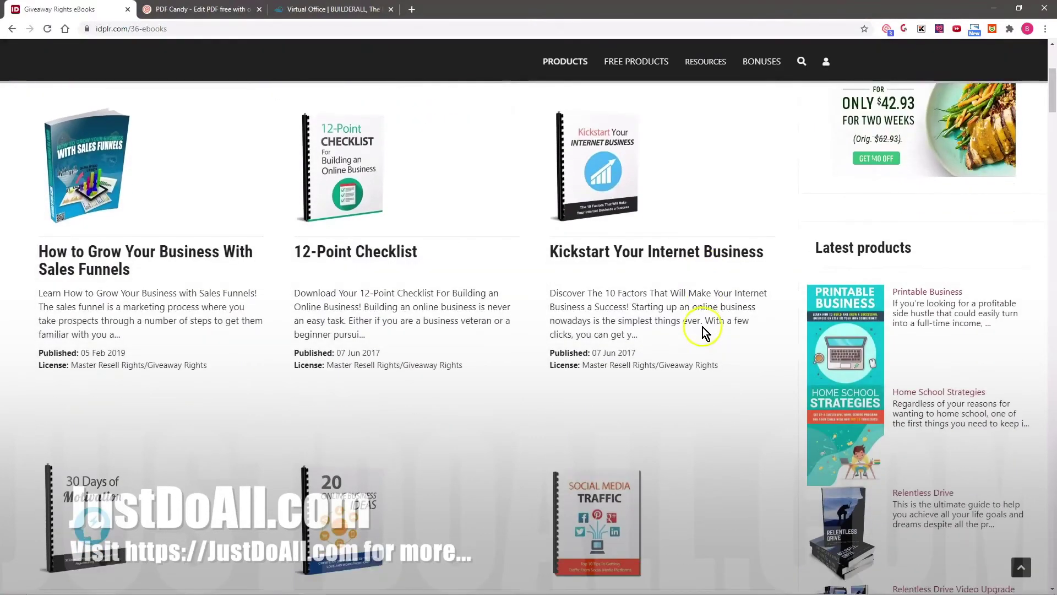
{"action": "scroll", "coordinate": [696, 312], "scroll_direction": "down", "scroll_amount": 5}
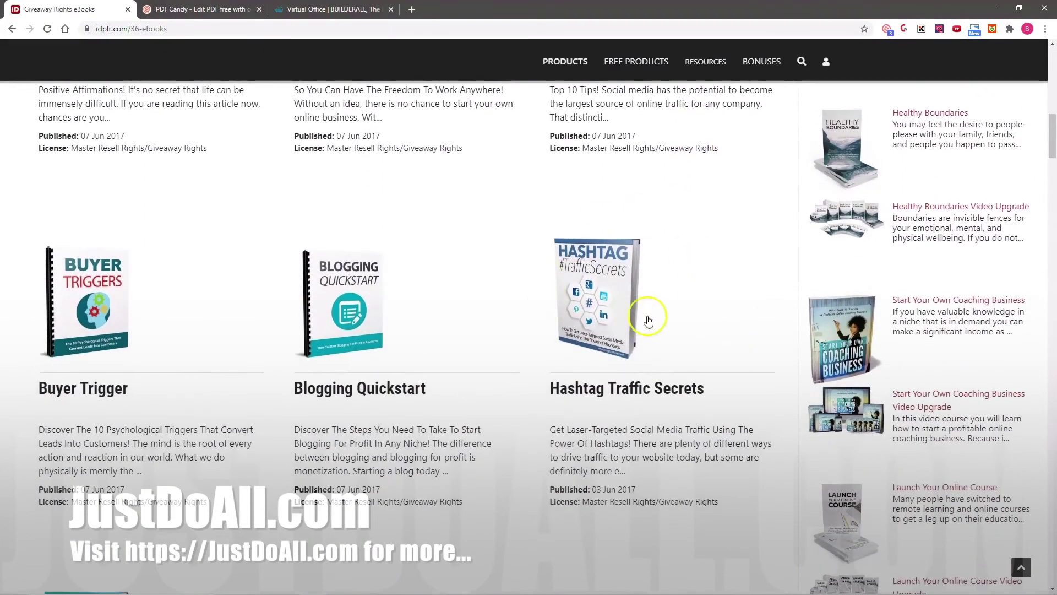
{"action": "scroll", "coordinate": [681, 301], "scroll_direction": "down", "scroll_amount": 5}
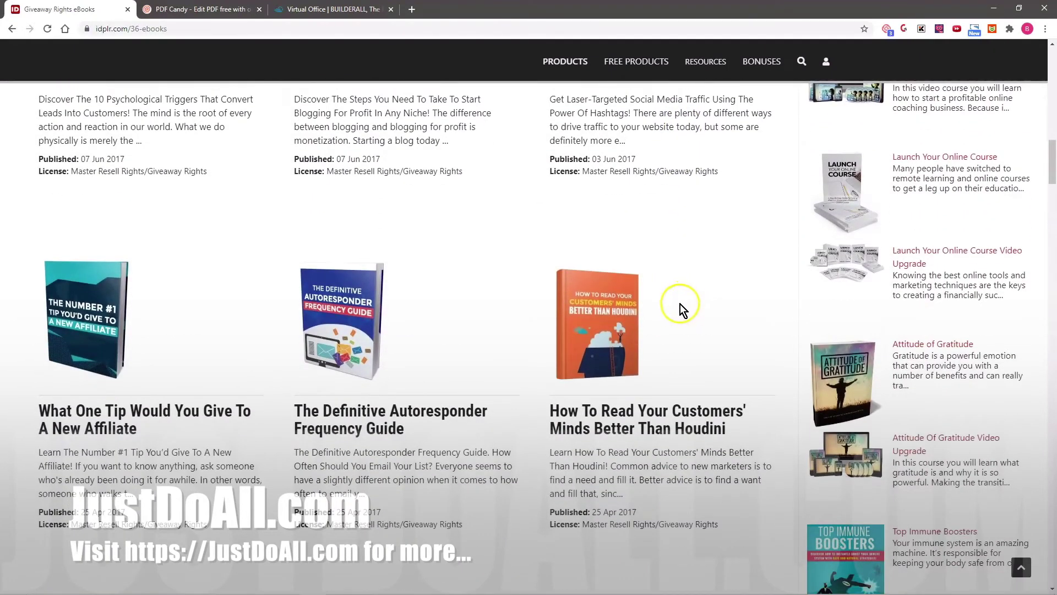
{"action": "scroll", "coordinate": [679, 304], "scroll_direction": "up", "scroll_amount": 2}
{"action": "scroll", "coordinate": [659, 324], "scroll_direction": "up", "scroll_amount": 1}
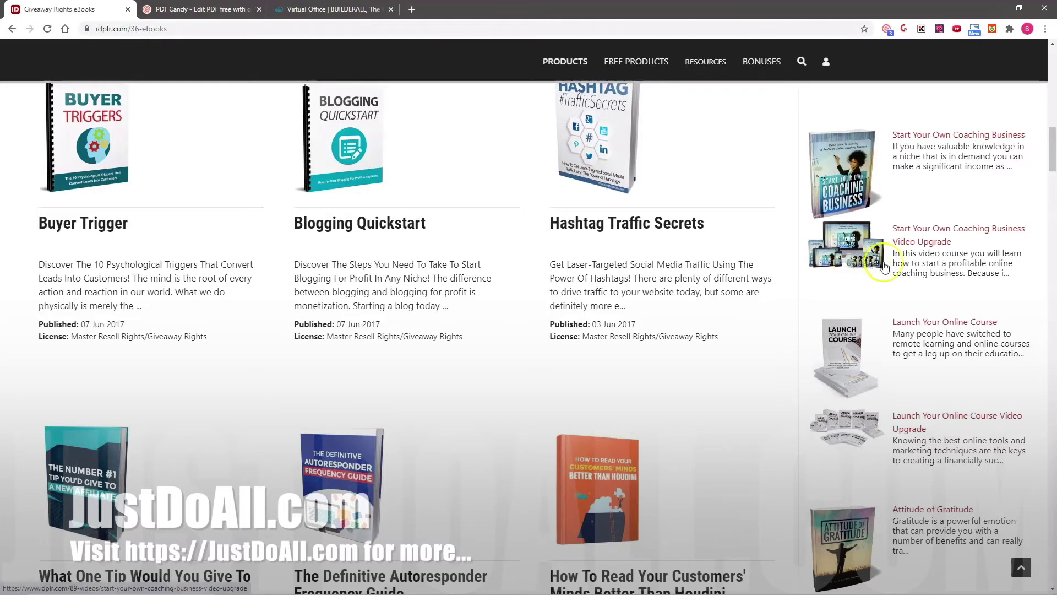
{"action": "left_click", "coordinate": [864, 251]}
{"action": "scroll", "coordinate": [747, 352], "scroll_direction": "down", "scroll_amount": 1}
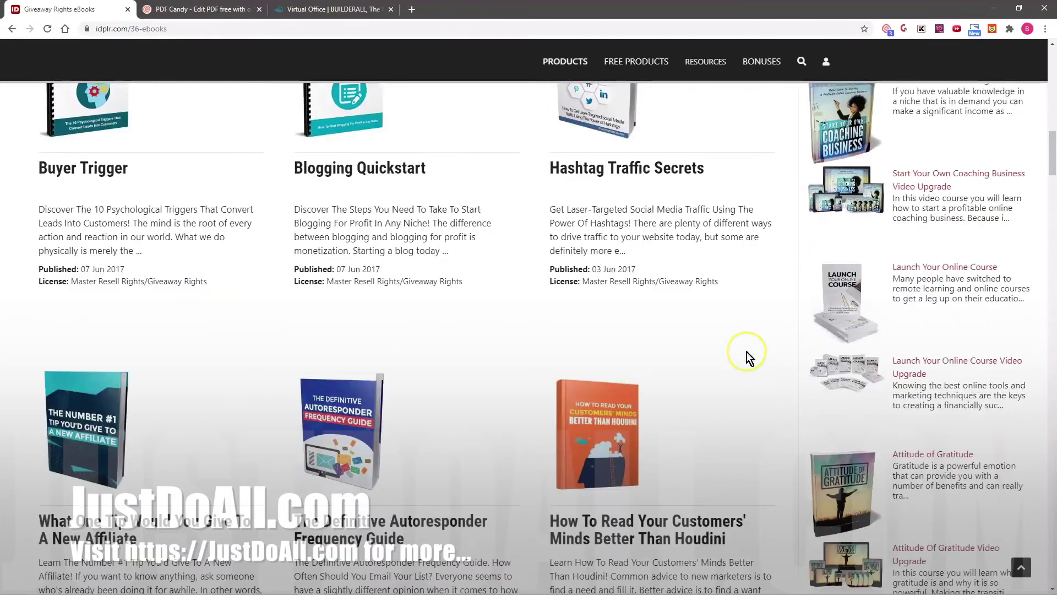
{"action": "scroll", "coordinate": [747, 352], "scroll_direction": "up", "scroll_amount": 1}
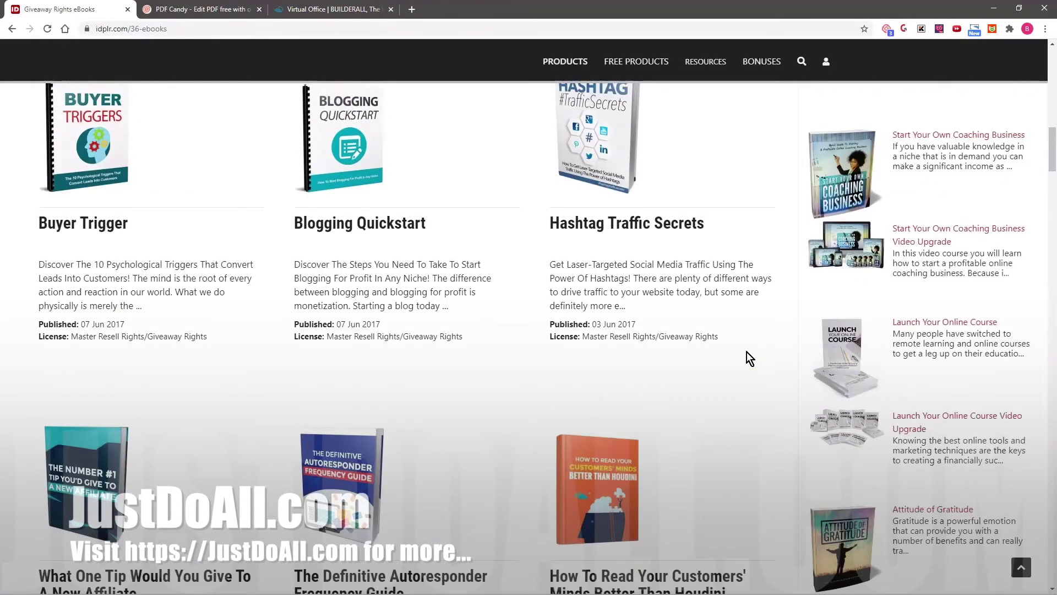
{"action": "scroll", "coordinate": [762, 362], "scroll_direction": "up", "scroll_amount": 1}
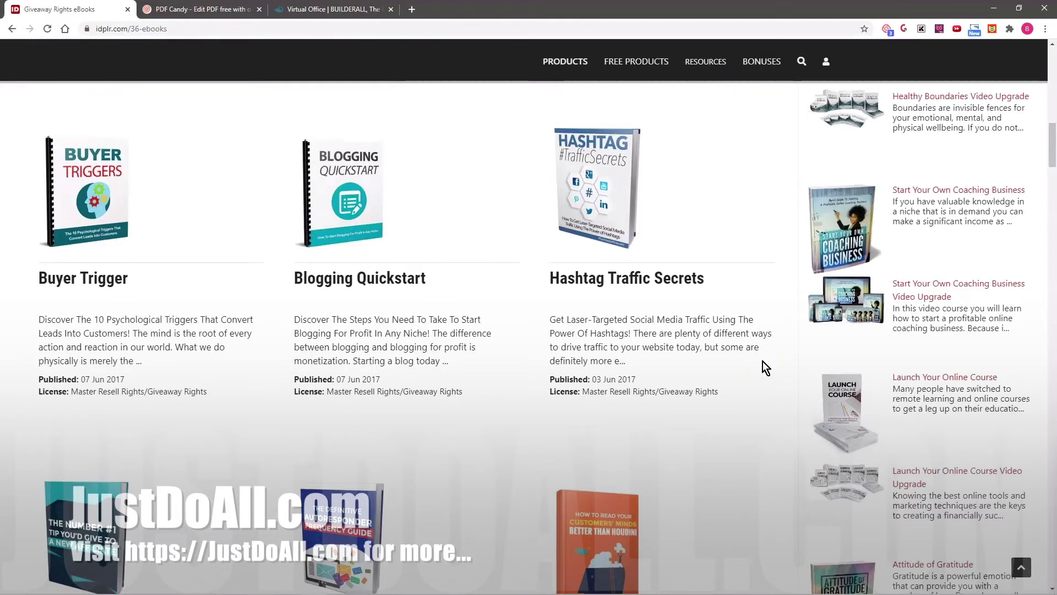
{"action": "scroll", "coordinate": [762, 361], "scroll_direction": "up", "scroll_amount": 2}
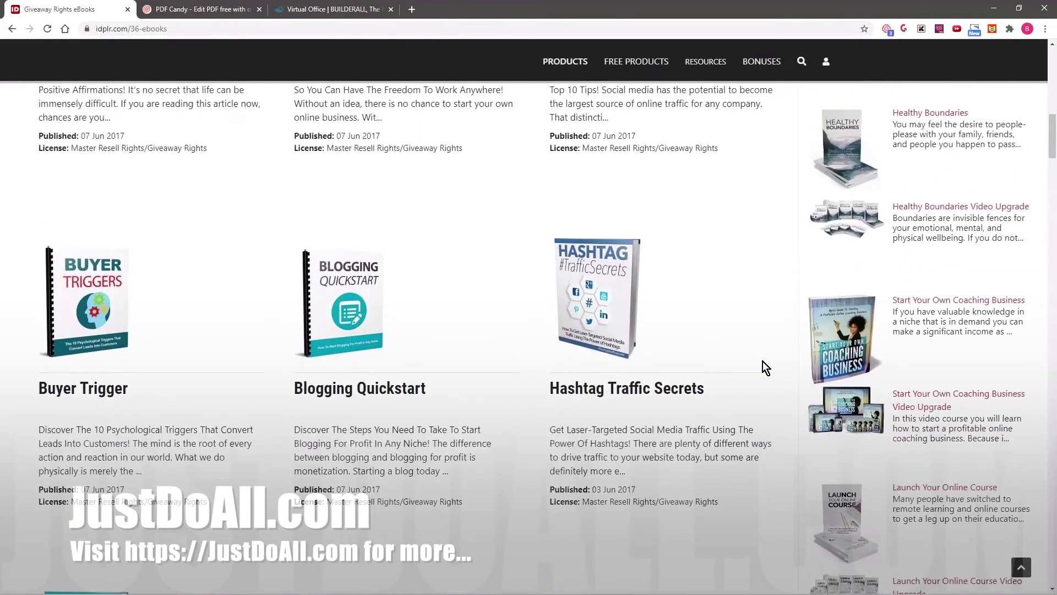
{"action": "scroll", "coordinate": [762, 364], "scroll_direction": "up", "scroll_amount": 2}
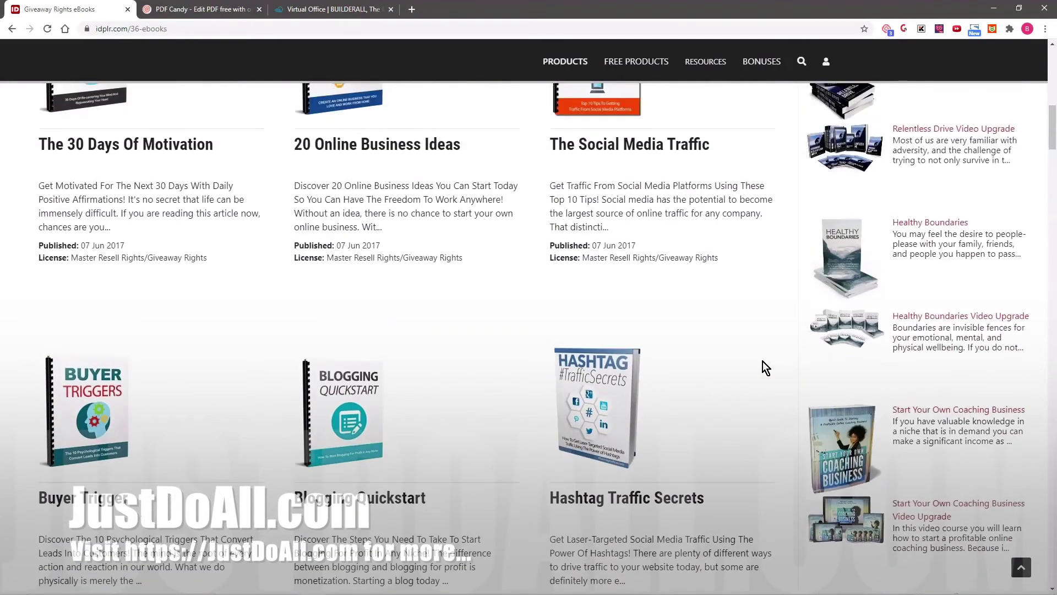
{"action": "scroll", "coordinate": [762, 363], "scroll_direction": "up", "scroll_amount": 8}
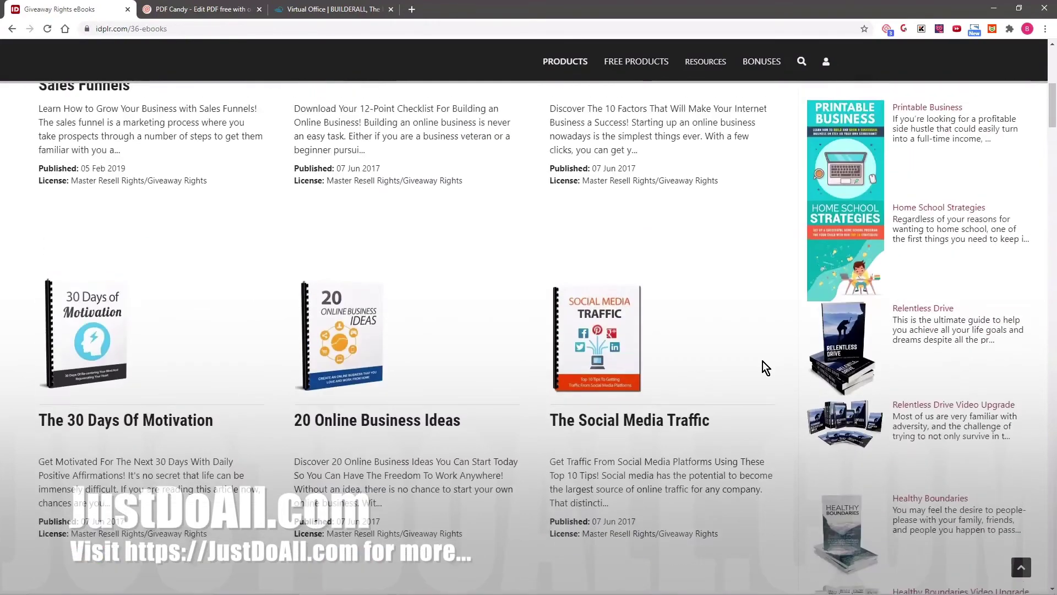
{"action": "scroll", "coordinate": [764, 362], "scroll_direction": "up", "scroll_amount": 2}
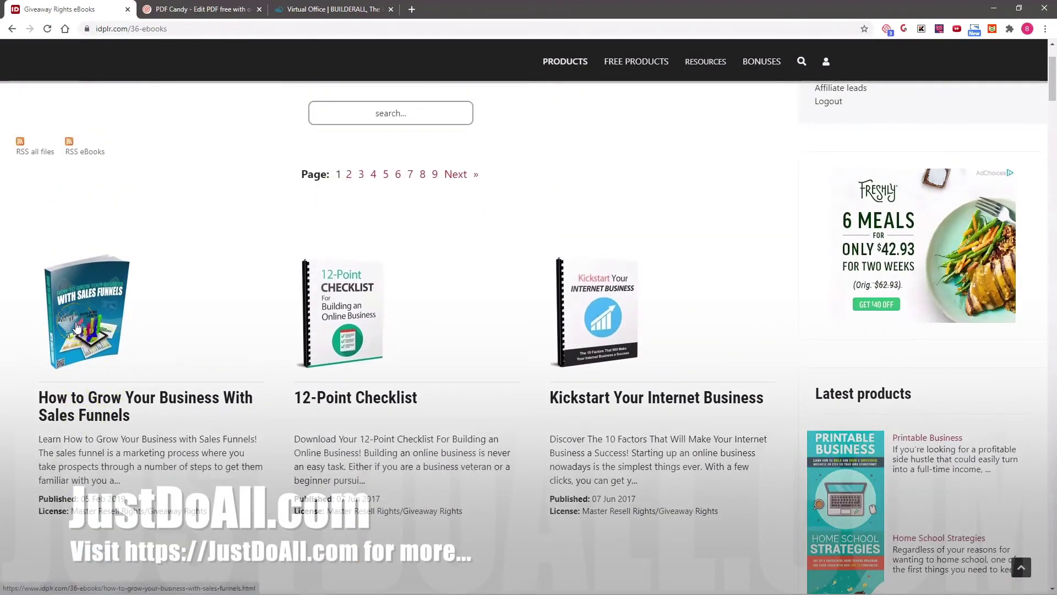
Download the How to Grow Your Business With Sales Funnels zip and open it in File Explorer.
{"action": "left_click", "coordinate": [70, 321]}
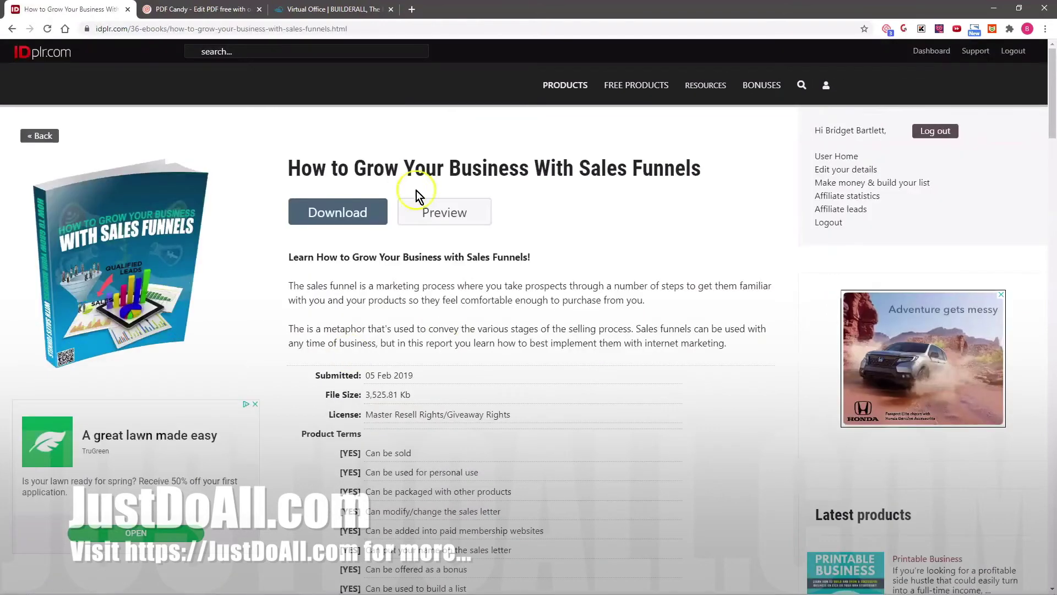
{"action": "left_click", "coordinate": [331, 213]}
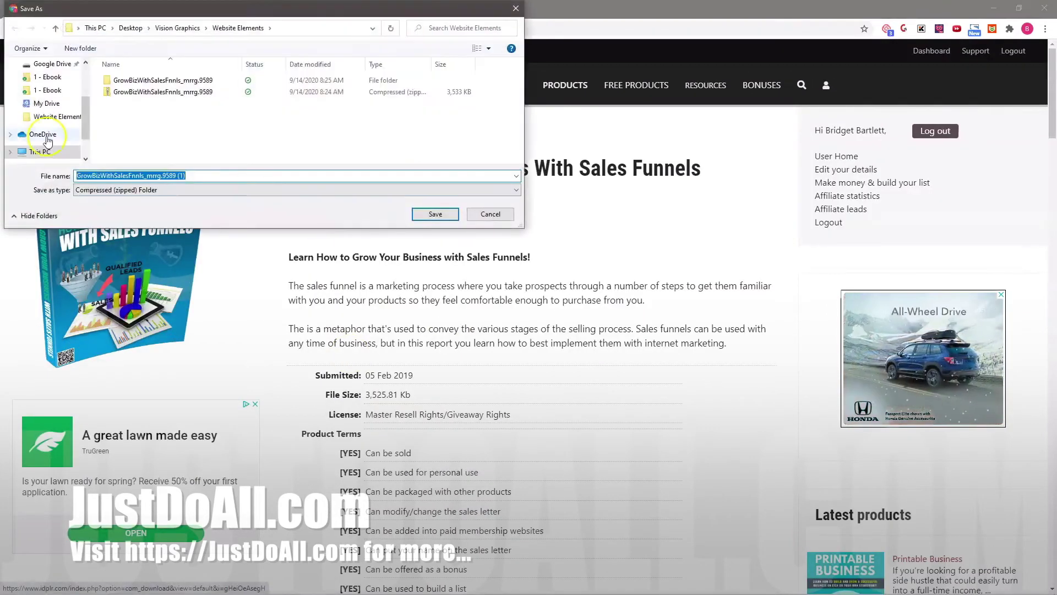
{"action": "key", "text": "Return"}
{"action": "left_click", "coordinate": [114, 581]}
{"action": "left_click", "coordinate": [133, 512]}
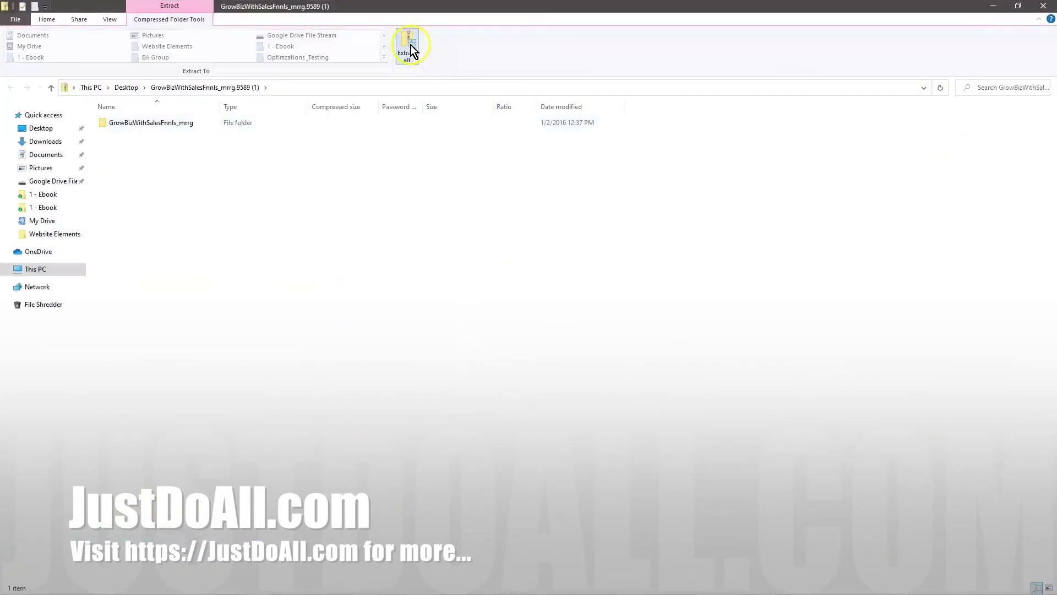
Extract the zip and open the Sales Funnels PDF inside the GrowBizWithSalesFnnls_mrrg folder.
{"action": "left_click", "coordinate": [409, 46]}
{"action": "left_click", "coordinate": [628, 410]}
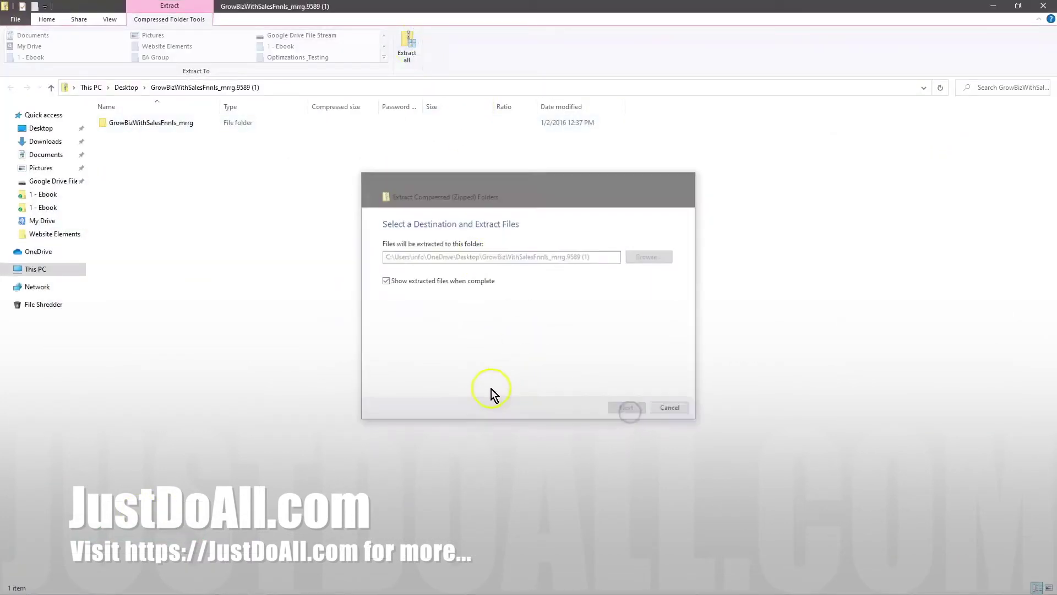
{"action": "double_click", "coordinate": [169, 122]}
{"action": "double_click", "coordinate": [151, 124]}
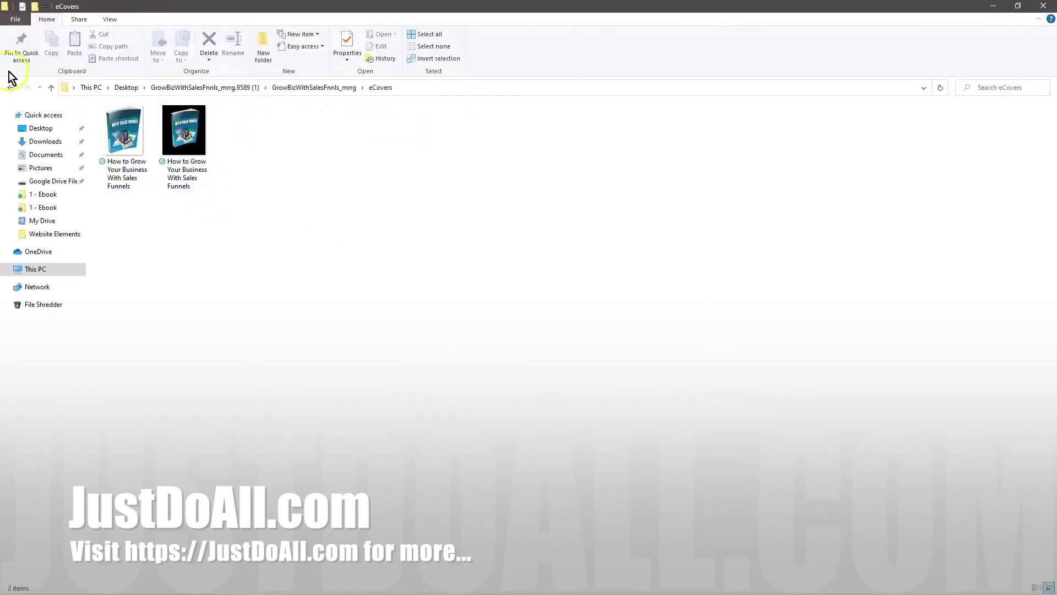
{"action": "left_click", "coordinate": [10, 87]}
{"action": "double_click", "coordinate": [143, 135]}
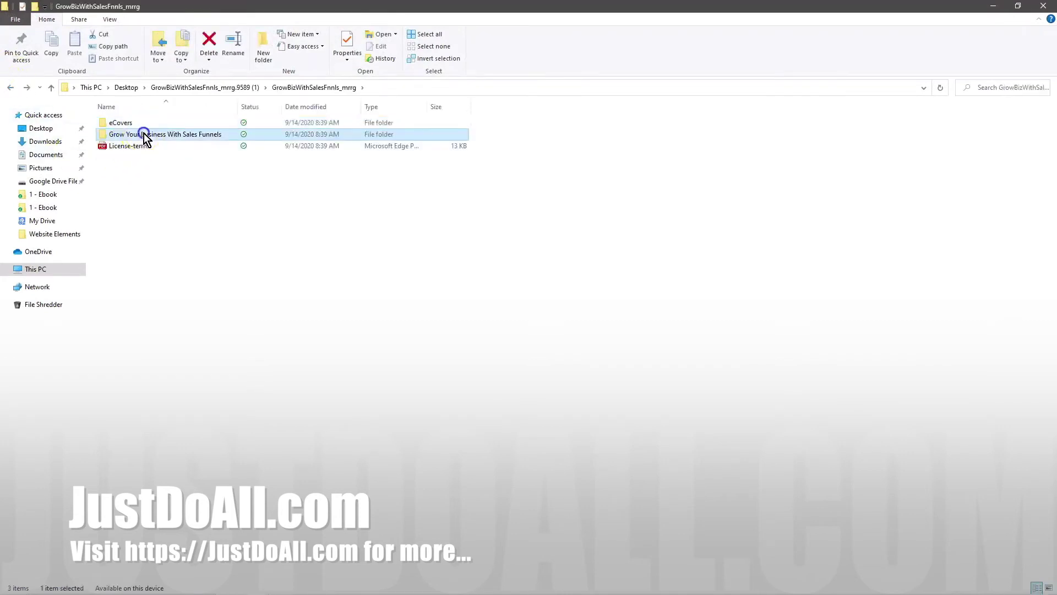
{"action": "double_click", "coordinate": [170, 123]}
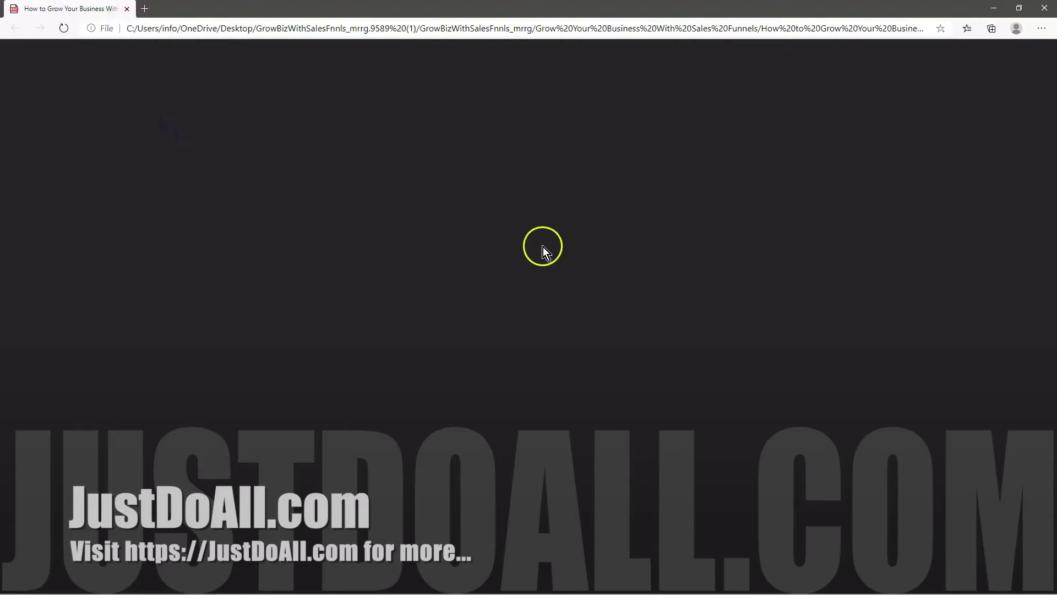
Skim the Sales Funnels PDF, then switch to PDF Candy's PDF to Word converter.
{"action": "scroll", "coordinate": [663, 253], "scroll_direction": "down", "scroll_amount": 12}
{"action": "scroll", "coordinate": [662, 297], "scroll_direction": "down", "scroll_amount": 20}
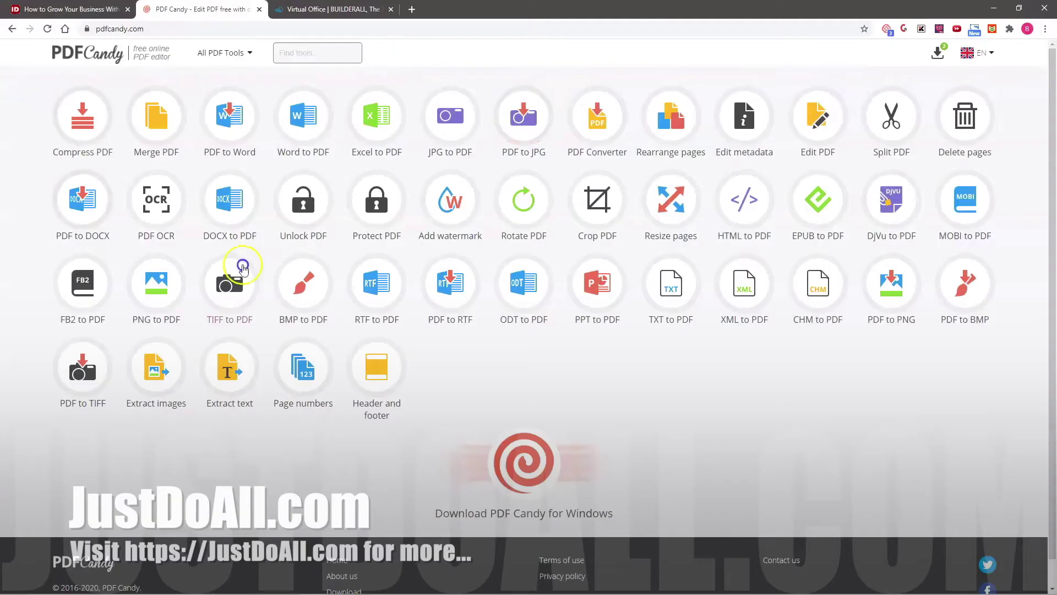
{"action": "left_click", "coordinate": [224, 129]}
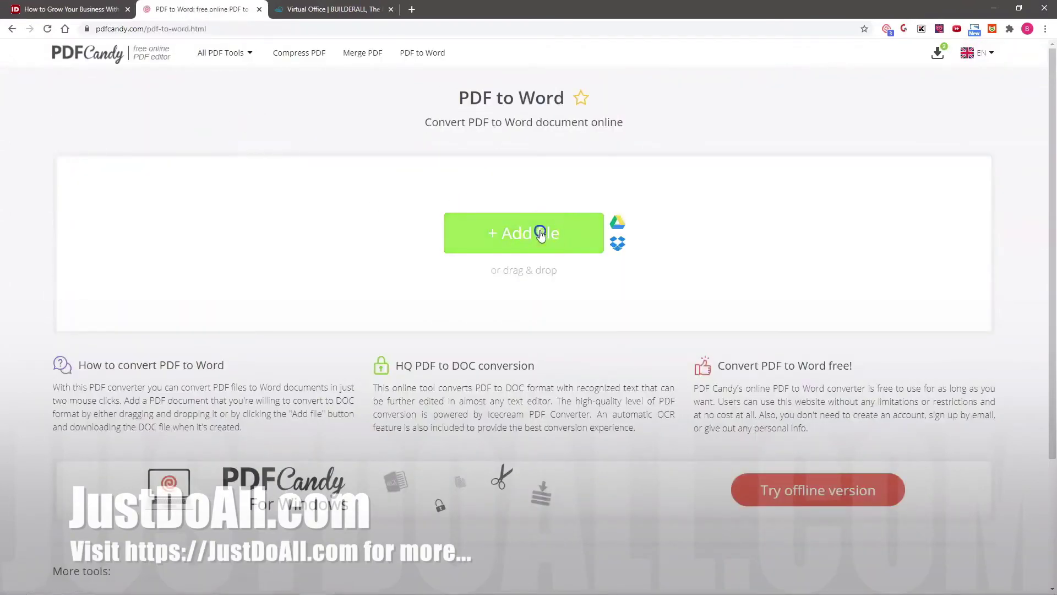
Upload the How to Grow Your Business PDF and save the converted Word file to the desktop.
{"action": "left_click", "coordinate": [540, 234]}
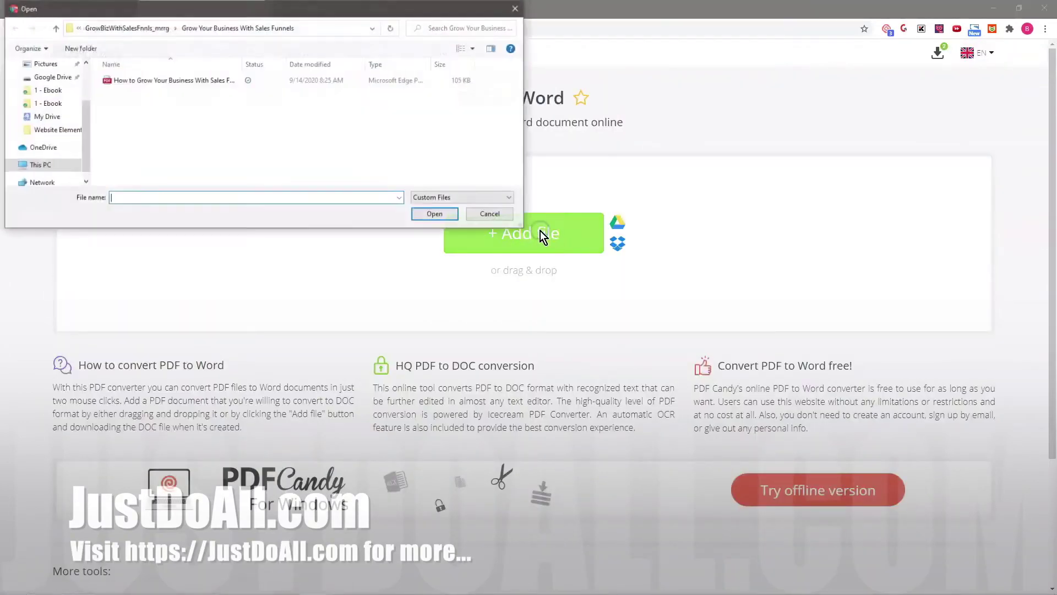
{"action": "left_click", "coordinate": [128, 83]}
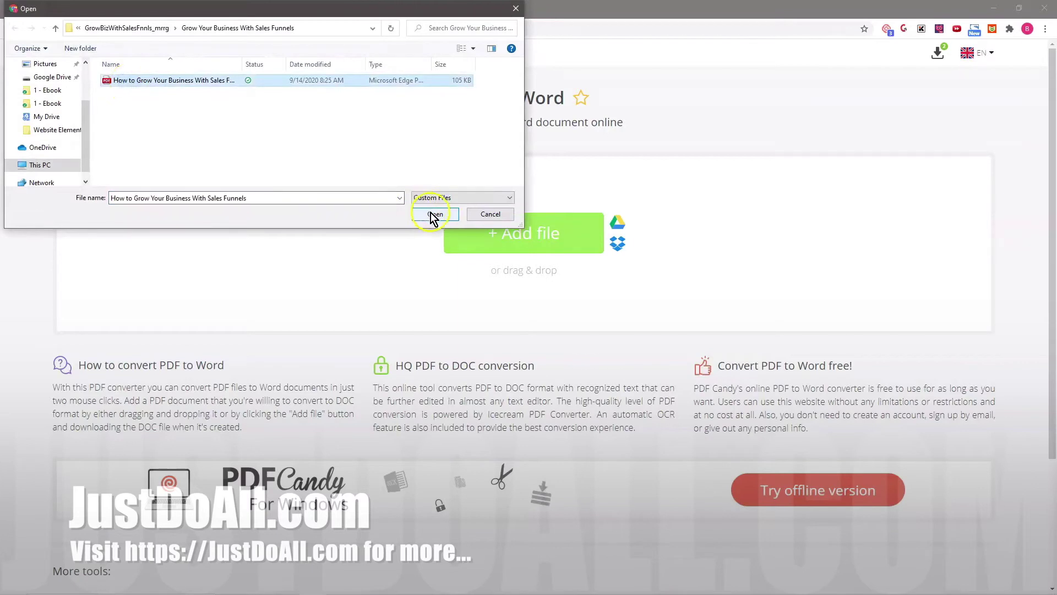
{"action": "left_click", "coordinate": [432, 215]}
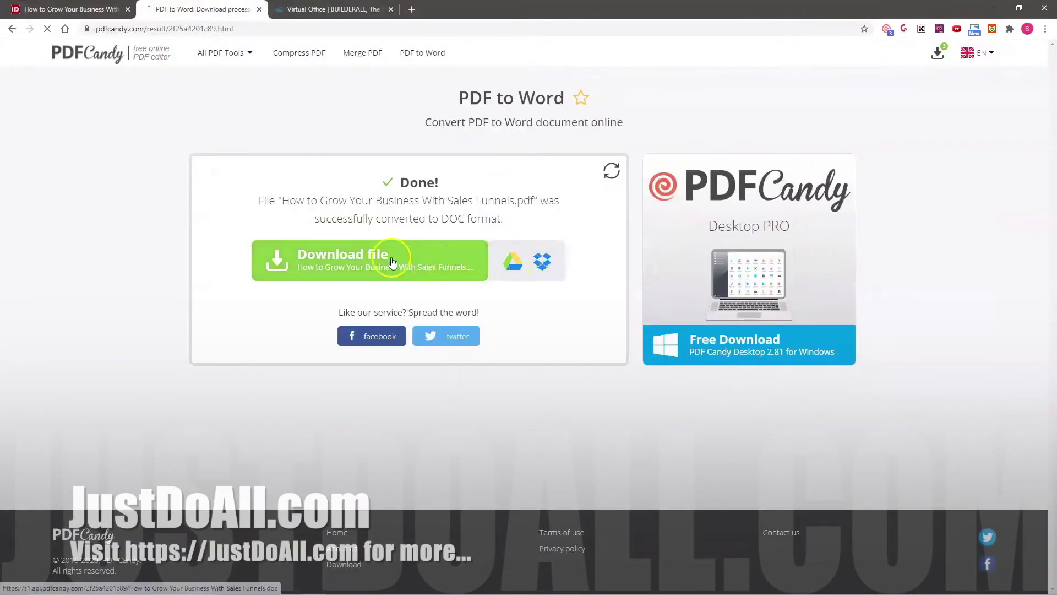
{"action": "left_click", "coordinate": [335, 269]}
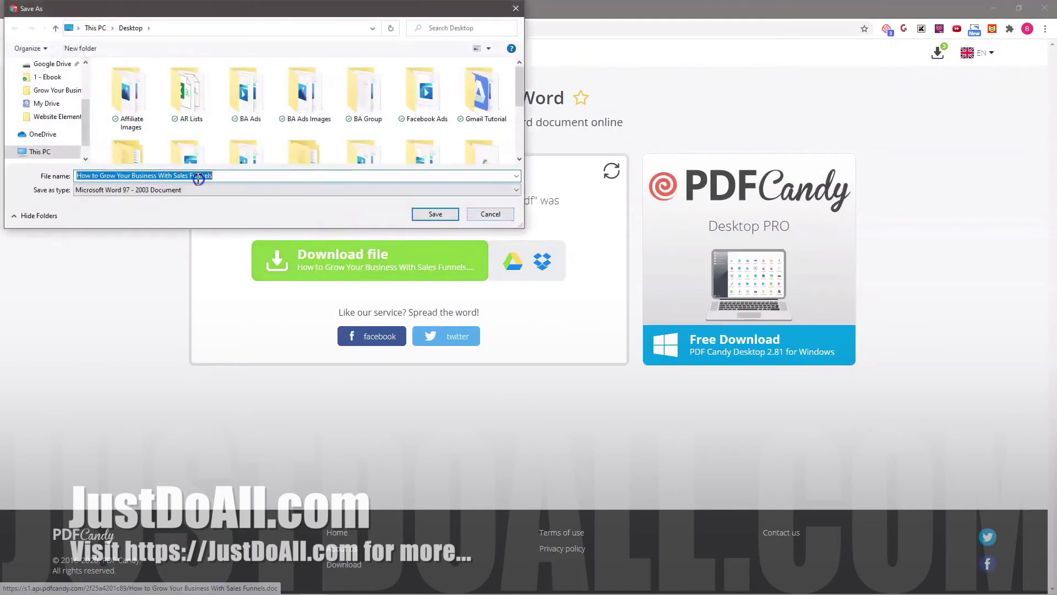
{"action": "key", "text": "Return"}
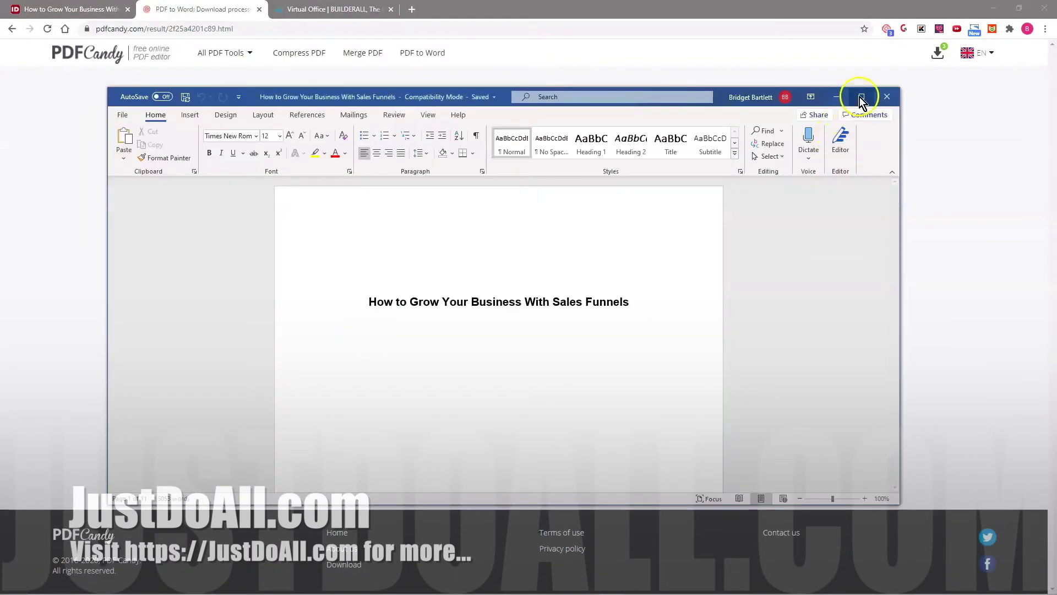
Maximize the converted document, scroll to its last page, and close Word.
{"action": "left_click", "coordinate": [860, 97]}
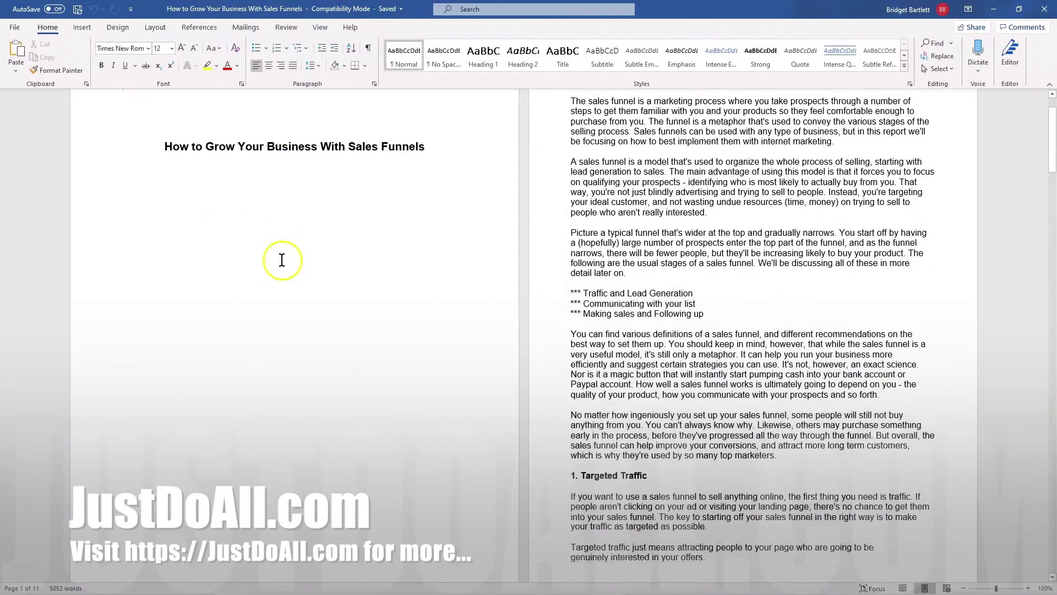
{"action": "scroll", "coordinate": [282, 260], "scroll_direction": "down", "scroll_amount": 5}
{"action": "scroll", "coordinate": [276, 271], "scroll_direction": "up", "scroll_amount": 6}
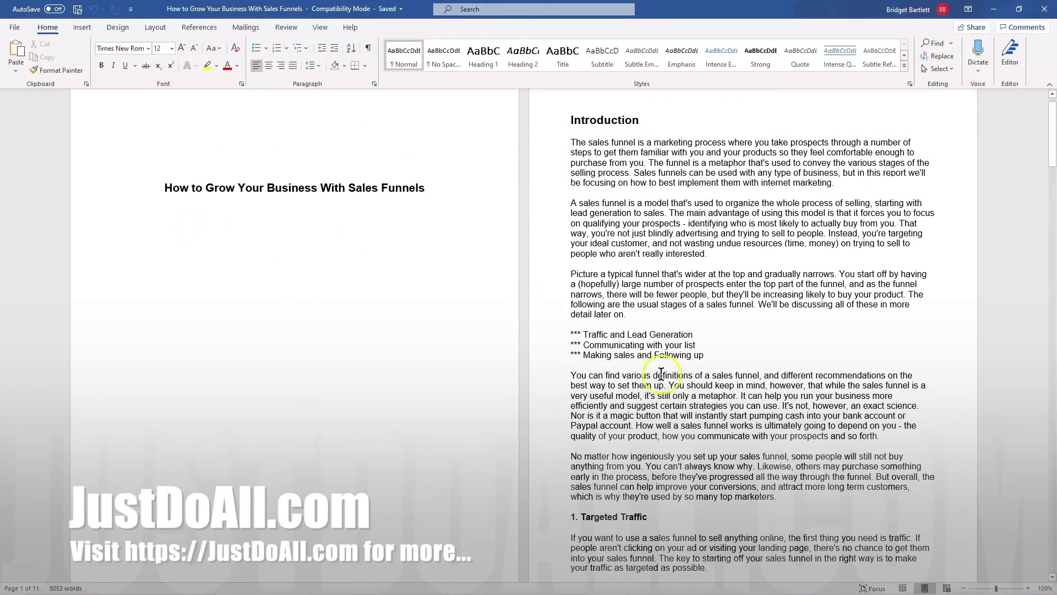
{"action": "scroll", "coordinate": [660, 372], "scroll_direction": "down", "scroll_amount": 10}
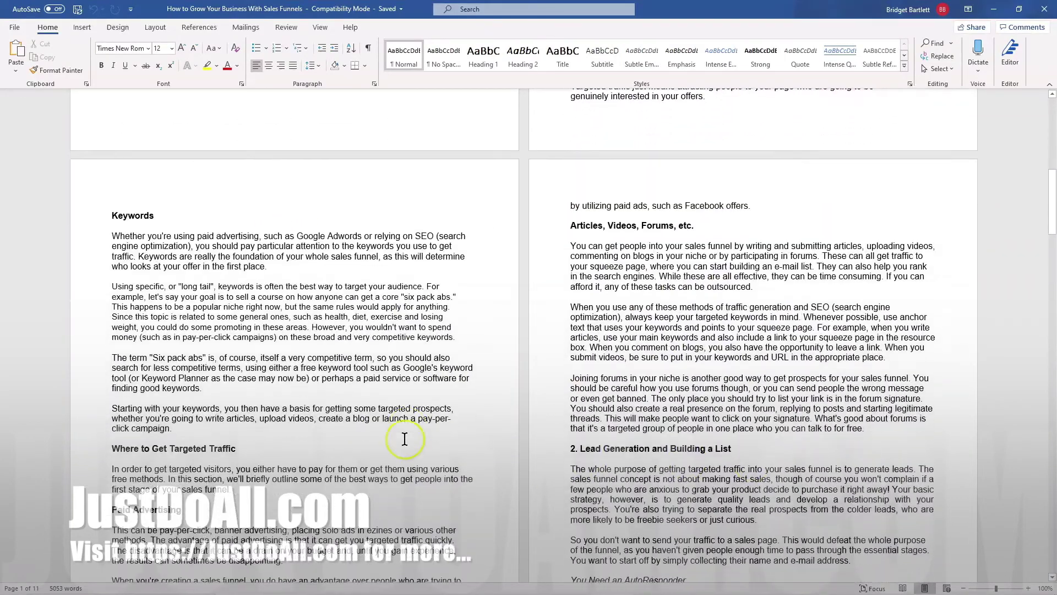
{"action": "scroll", "coordinate": [405, 439], "scroll_direction": "down", "scroll_amount": 16}
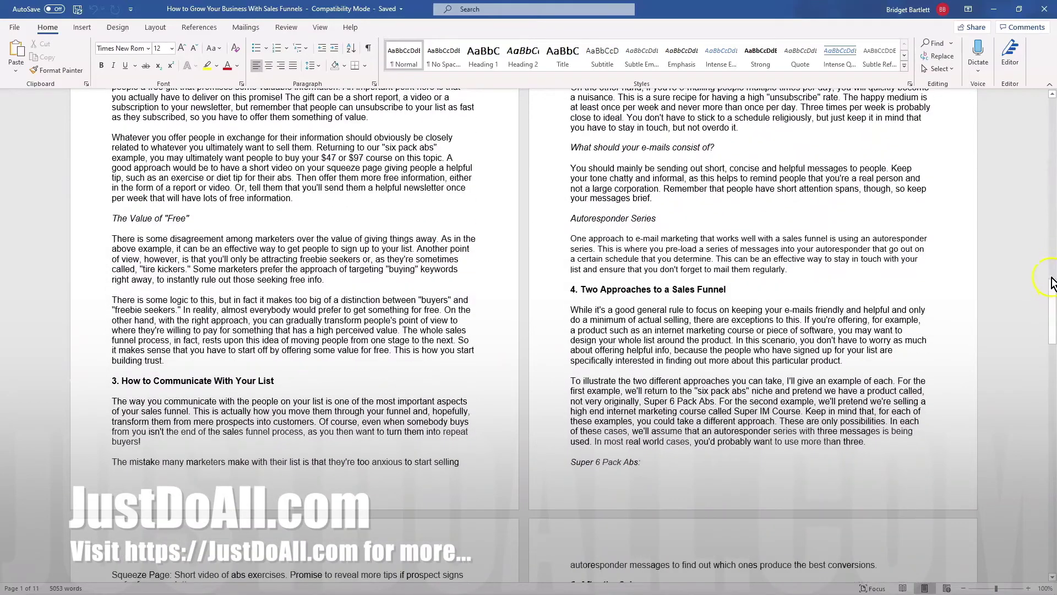
{"action": "left_click_drag", "start_coordinate": [1052, 284], "coordinate": [1052, 532]}
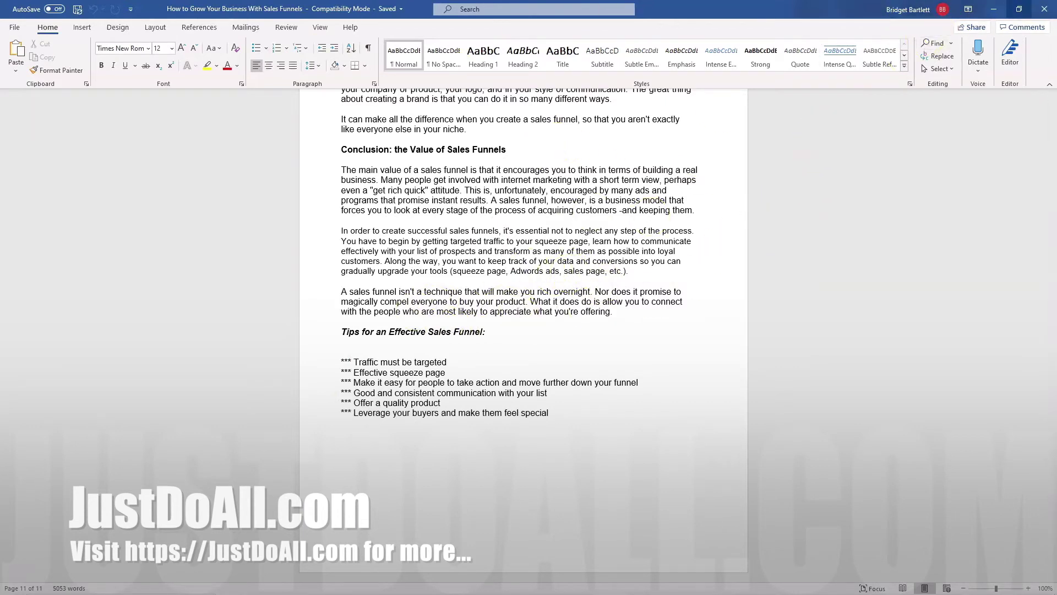
{"action": "left_click", "coordinate": [1044, 9]}
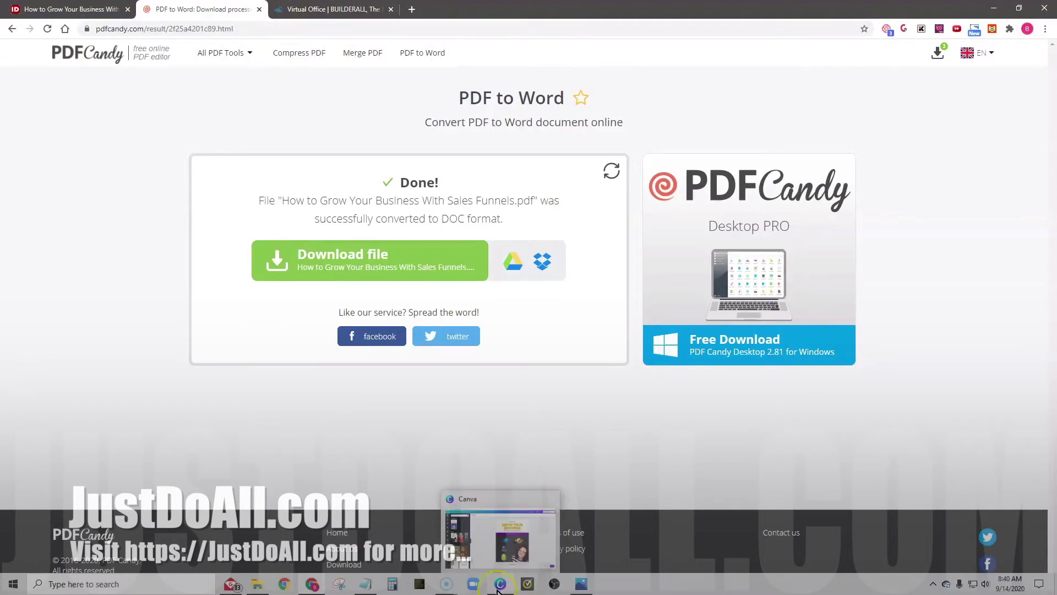
Review the Canva ebook cover, then return to Builderall Virtual Office and show the Apps list.
{"action": "left_click", "coordinate": [501, 575]}
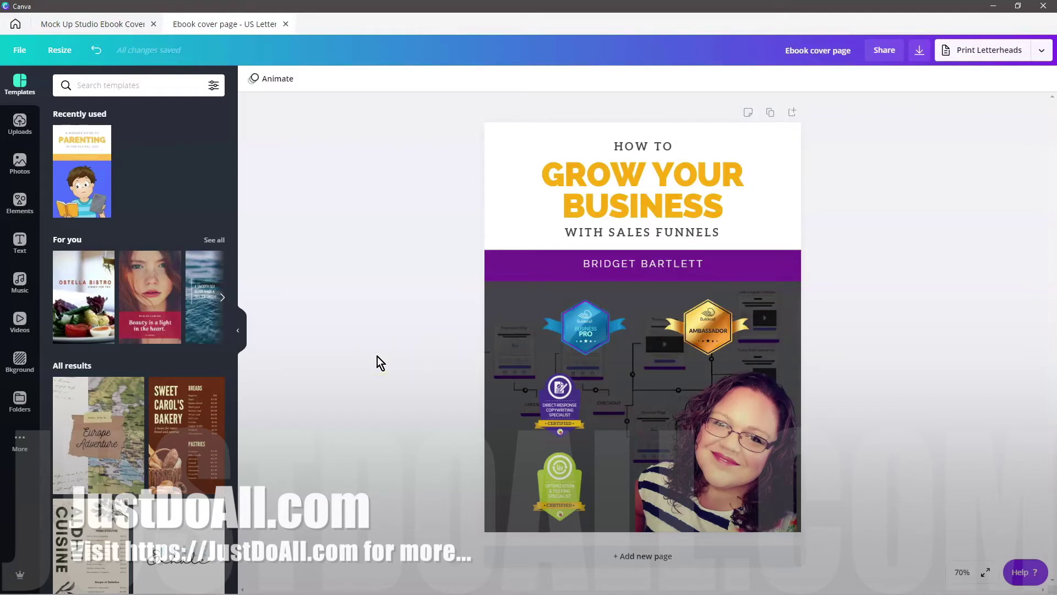
{"action": "mouse_move", "coordinate": [494, 591]}
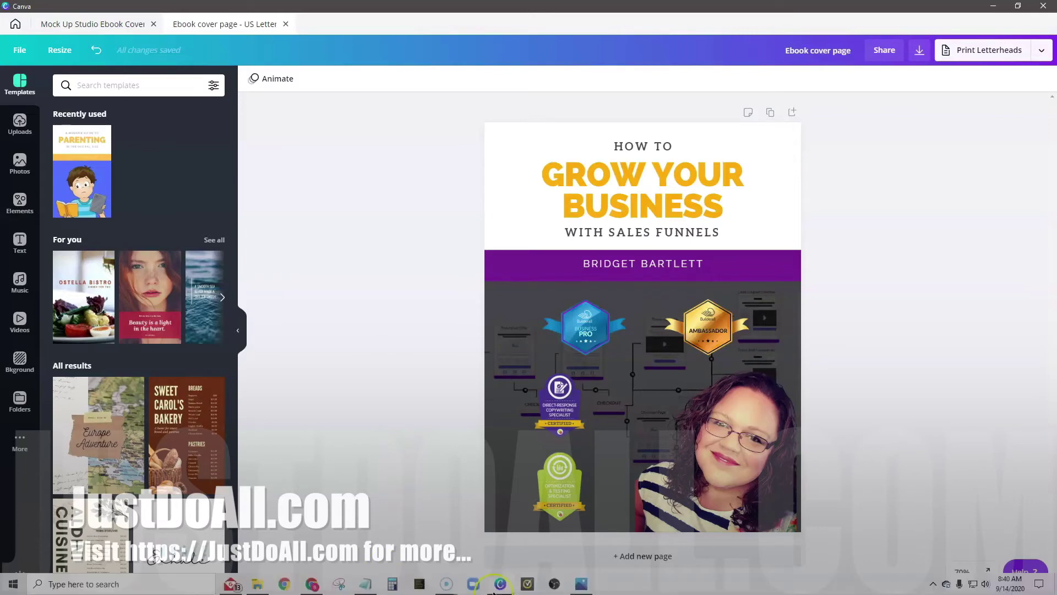
{"action": "left_click", "coordinate": [312, 583]}
{"action": "left_click", "coordinate": [330, 9]}
{"action": "left_click", "coordinate": [663, 65]}
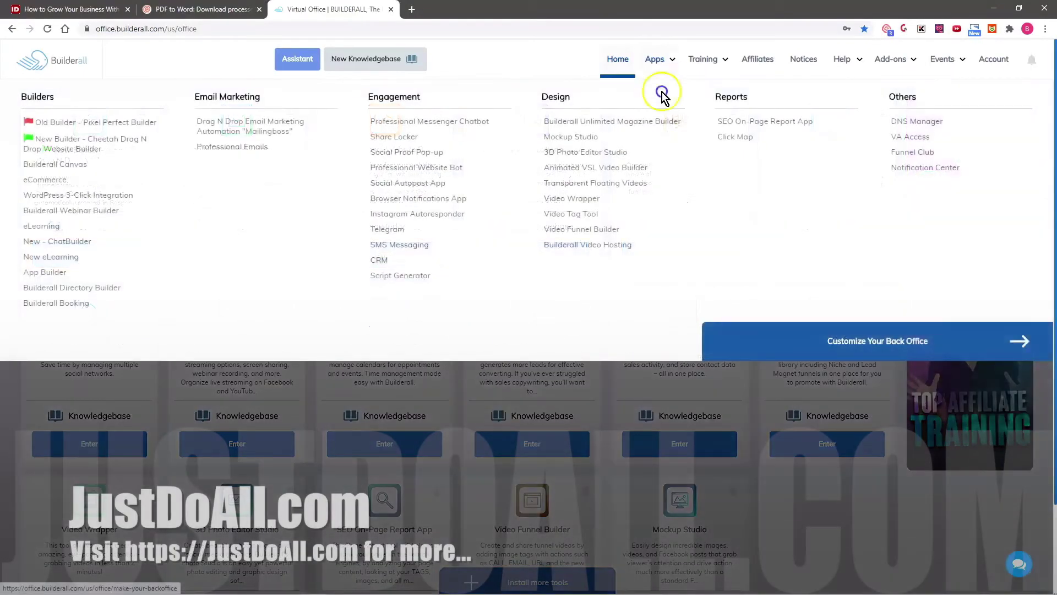
Launch Mockup Studio from the Design apps and scroll the gallery to the Ebook mockups.
{"action": "left_click", "coordinate": [561, 137]}
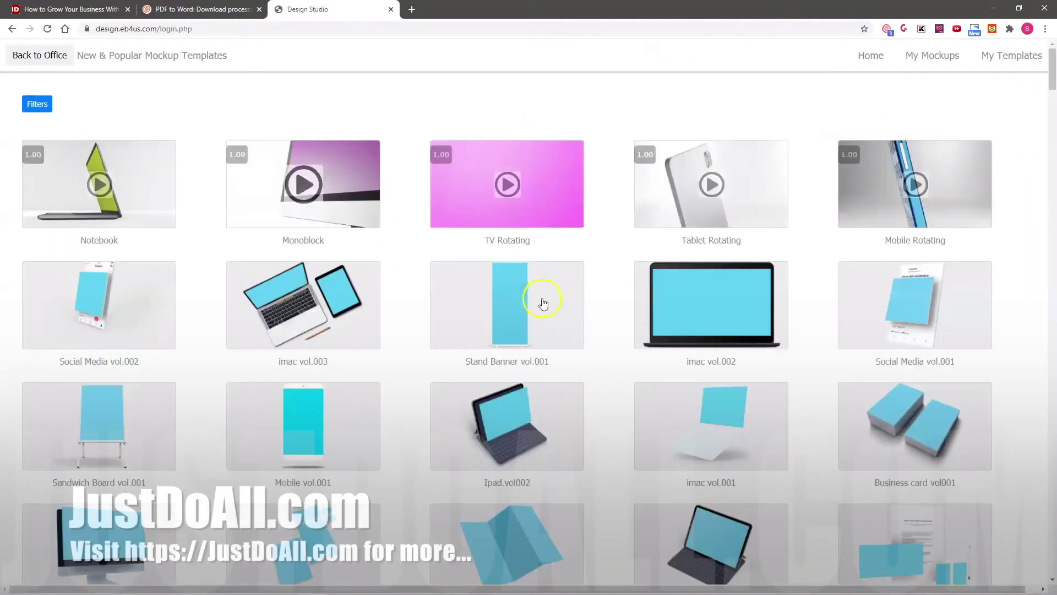
{"action": "scroll", "coordinate": [599, 327], "scroll_direction": "down", "scroll_amount": 4}
{"action": "scroll", "coordinate": [599, 327], "scroll_direction": "up", "scroll_amount": 2}
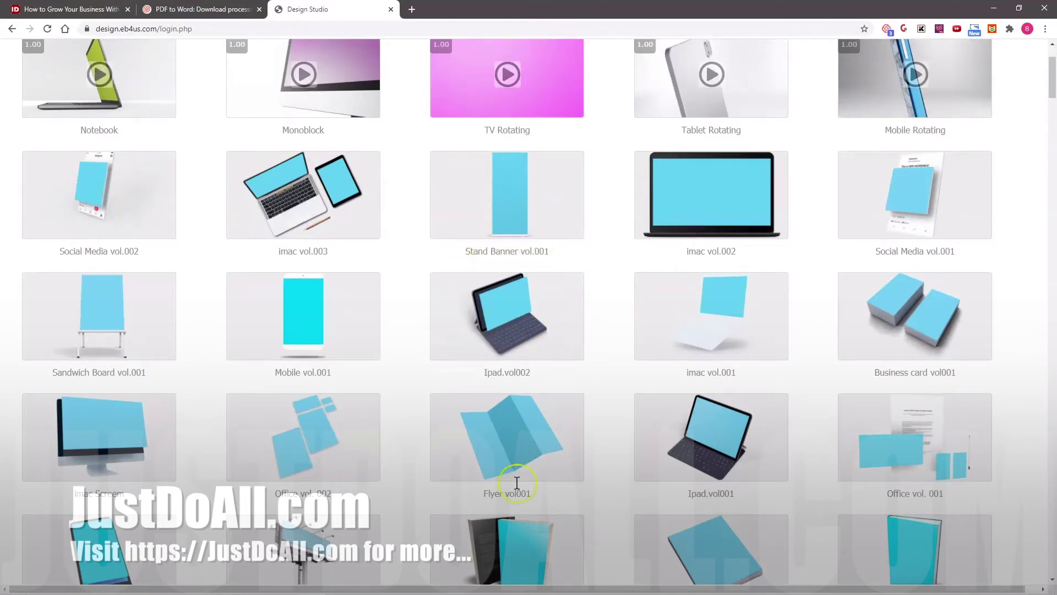
{"action": "scroll", "coordinate": [500, 432], "scroll_direction": "down", "scroll_amount": 2}
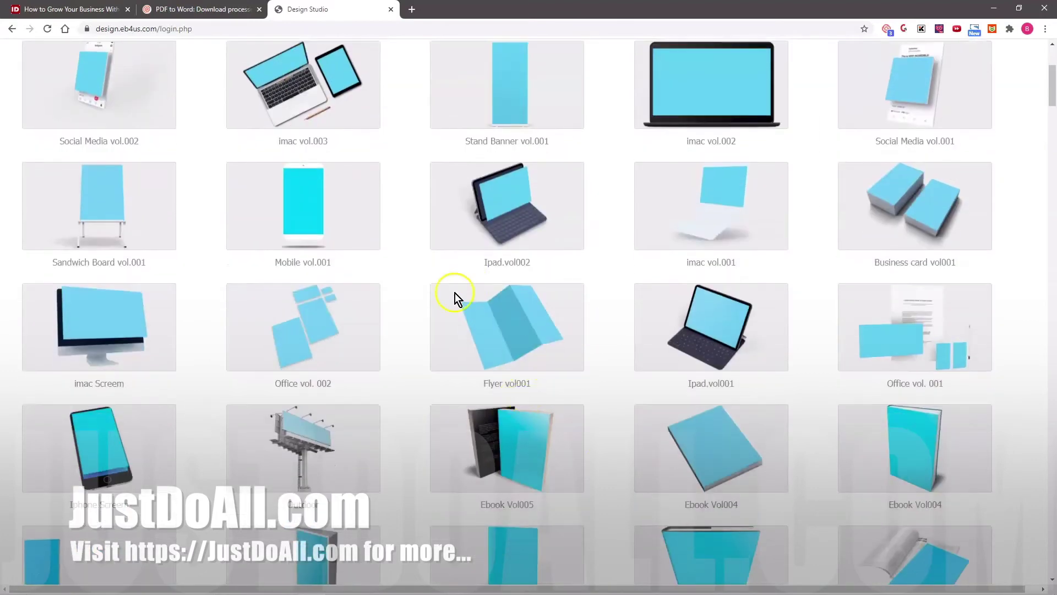
{"action": "scroll", "coordinate": [567, 440], "scroll_direction": "down", "scroll_amount": 5}
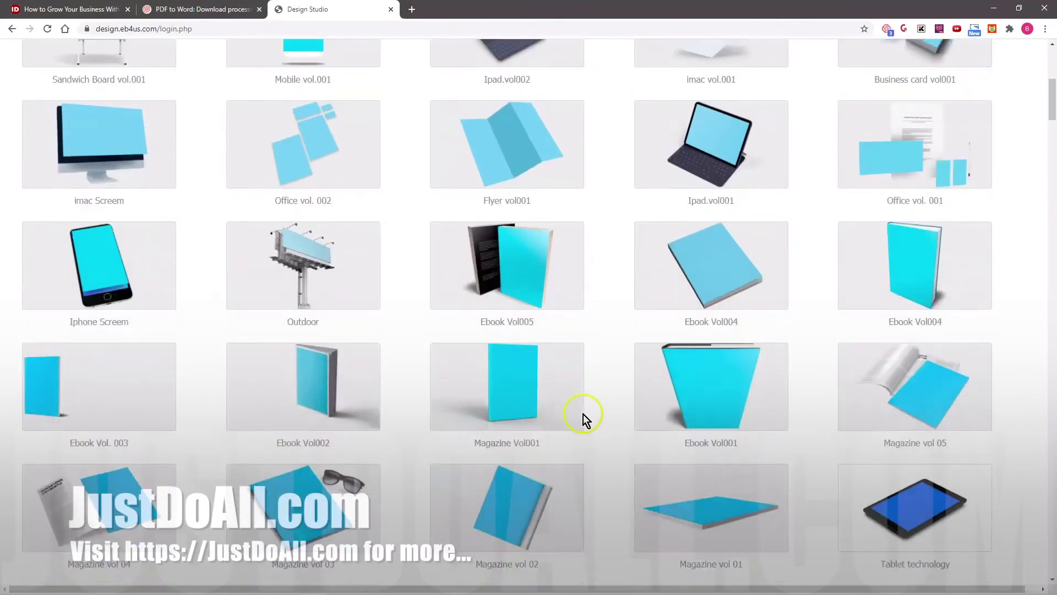
{"action": "scroll", "coordinate": [580, 415], "scroll_direction": "up", "scroll_amount": 2}
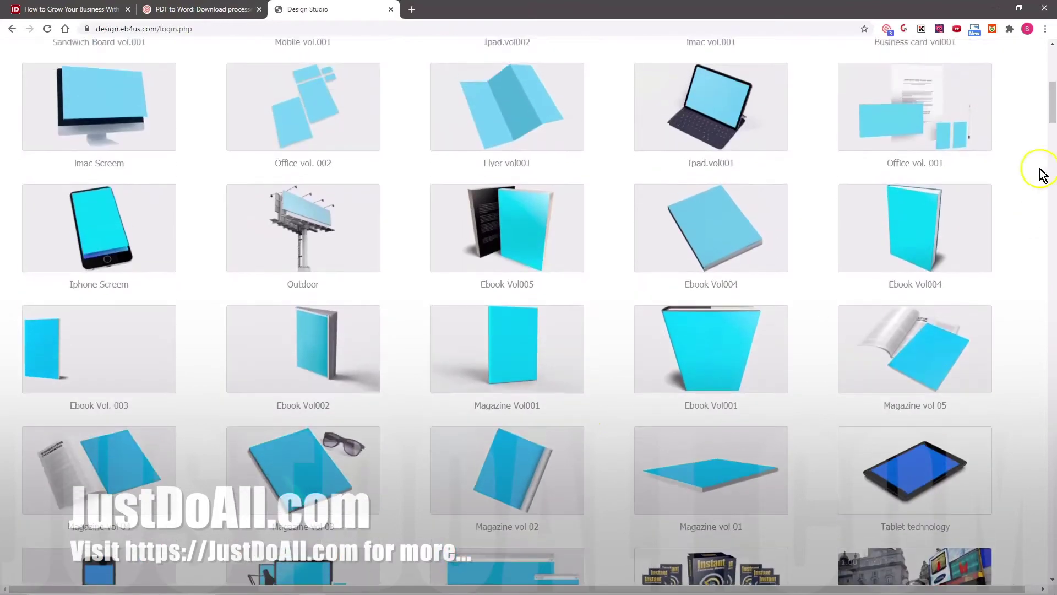
Open the Ebook Vol004 mockup and confirm the Canva cover is 768 x 1024 pixels.
{"action": "left_click", "coordinate": [903, 222]}
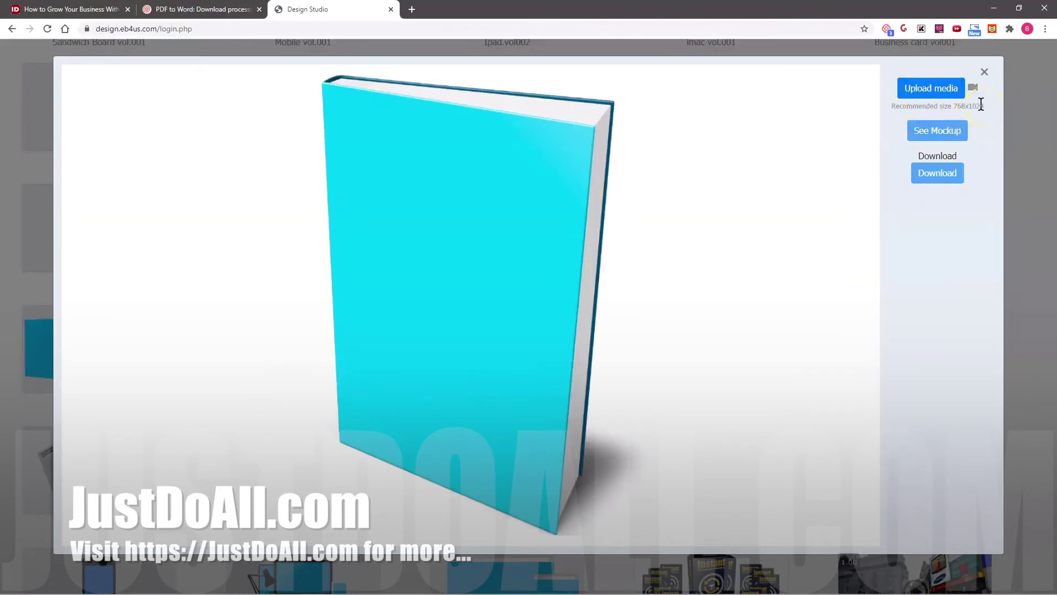
{"action": "mouse_move", "coordinate": [529, 592]}
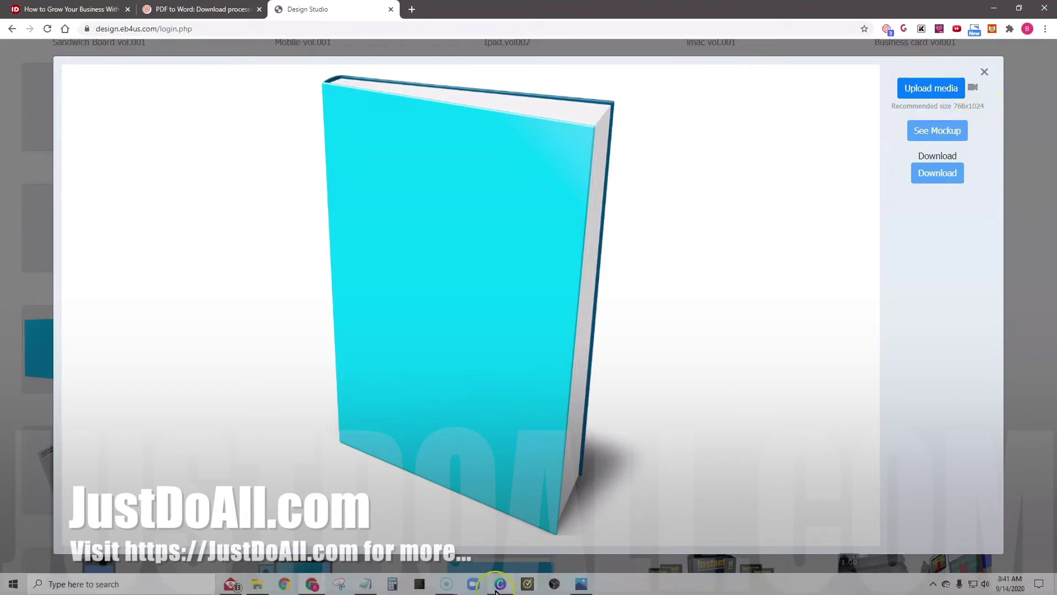
{"action": "left_click", "coordinate": [499, 583]}
{"action": "left_click", "coordinate": [60, 49]}
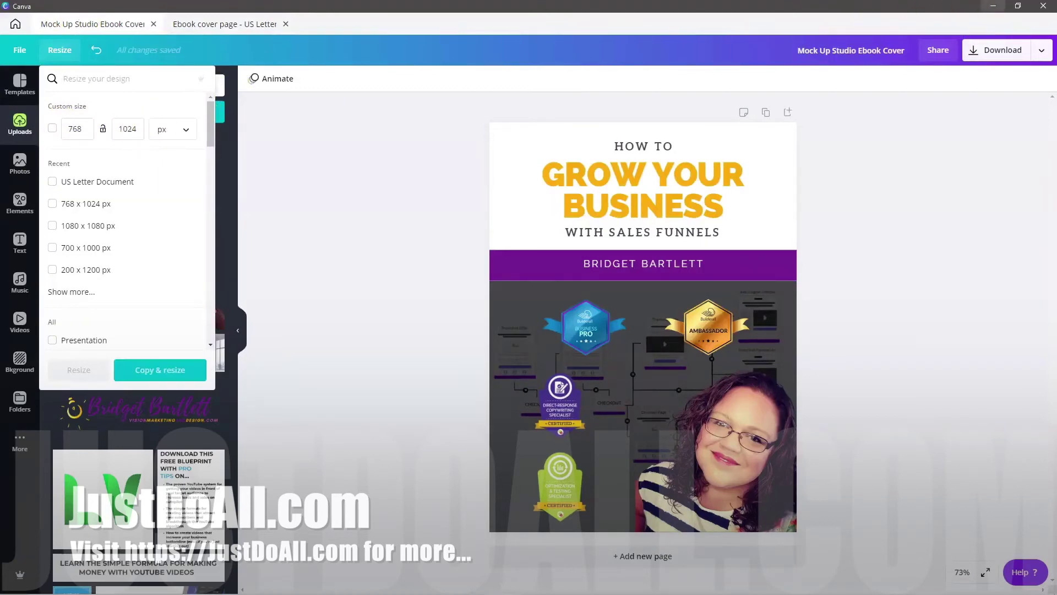
{"action": "left_click", "coordinate": [994, 5]}
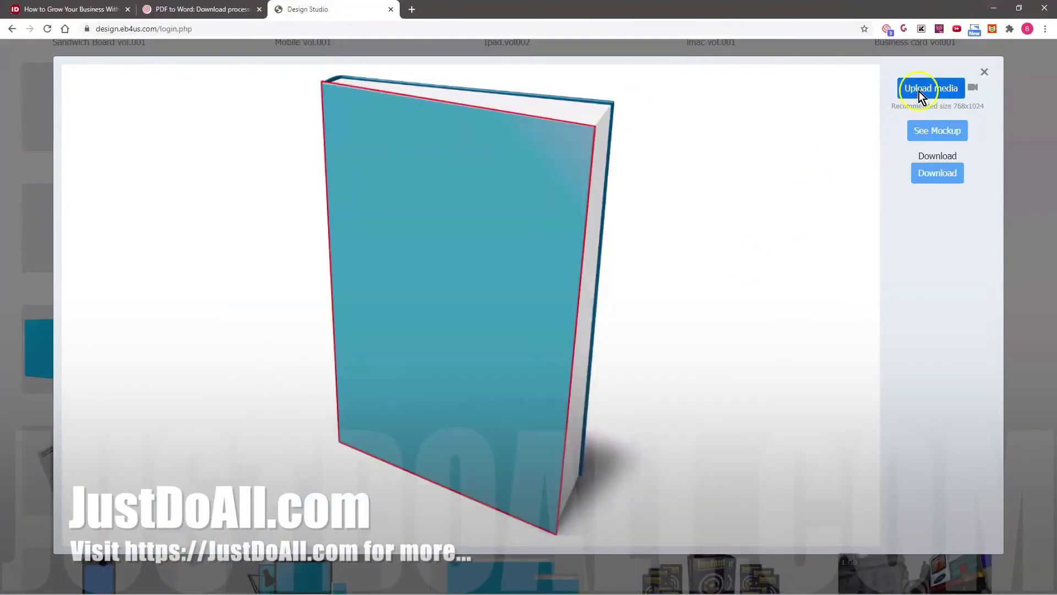
Upload the Grow Your Business cover onto the book and render the mockup.
{"action": "left_click", "coordinate": [920, 92]}
{"action": "left_click", "coordinate": [50, 130]}
{"action": "double_click", "coordinate": [118, 141]}
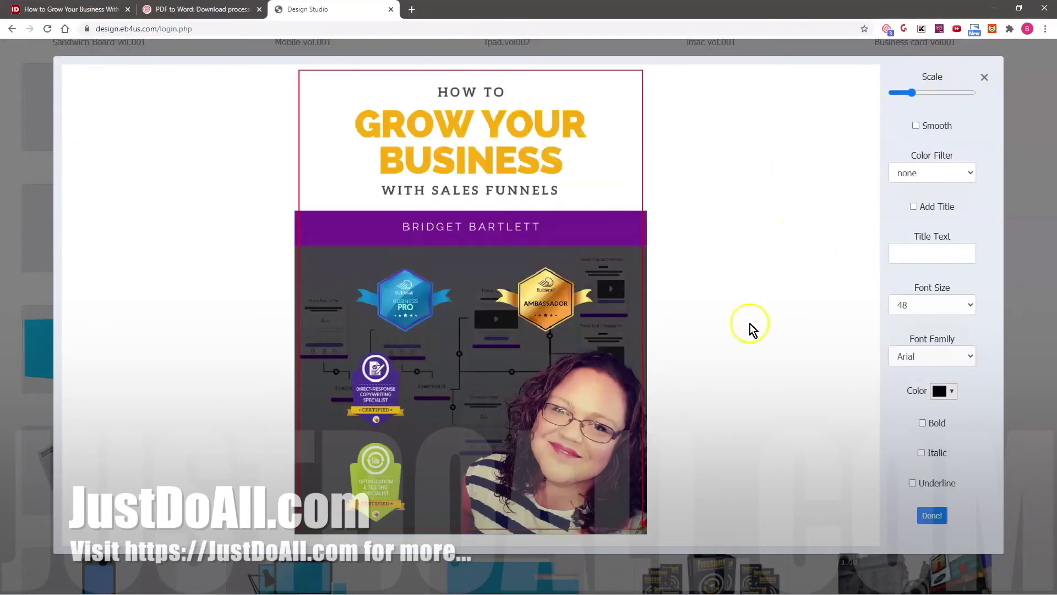
{"action": "left_click", "coordinate": [937, 518]}
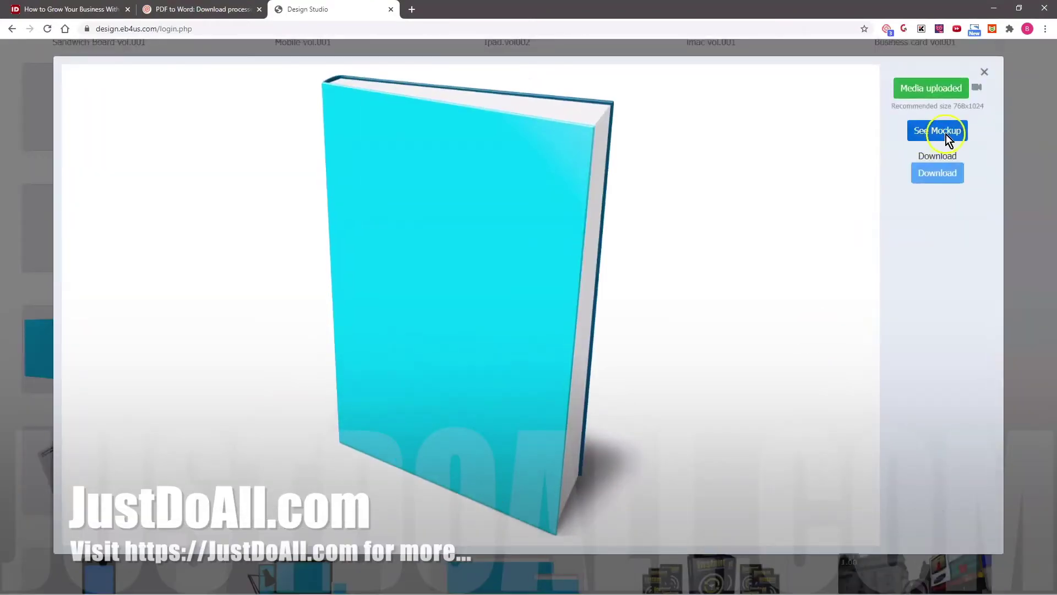
{"action": "left_click", "coordinate": [946, 134]}
{"action": "left_click", "coordinate": [445, 394]}
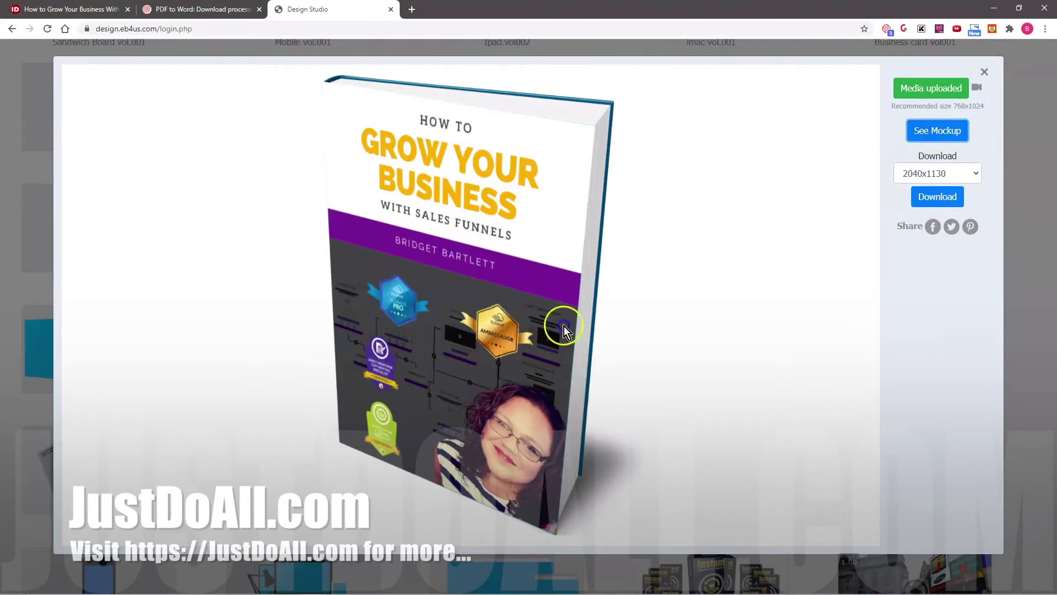
Save the mockup as a 2040x1130 PNG, close the preview, and return to the back office.
{"action": "left_click", "coordinate": [938, 197]}
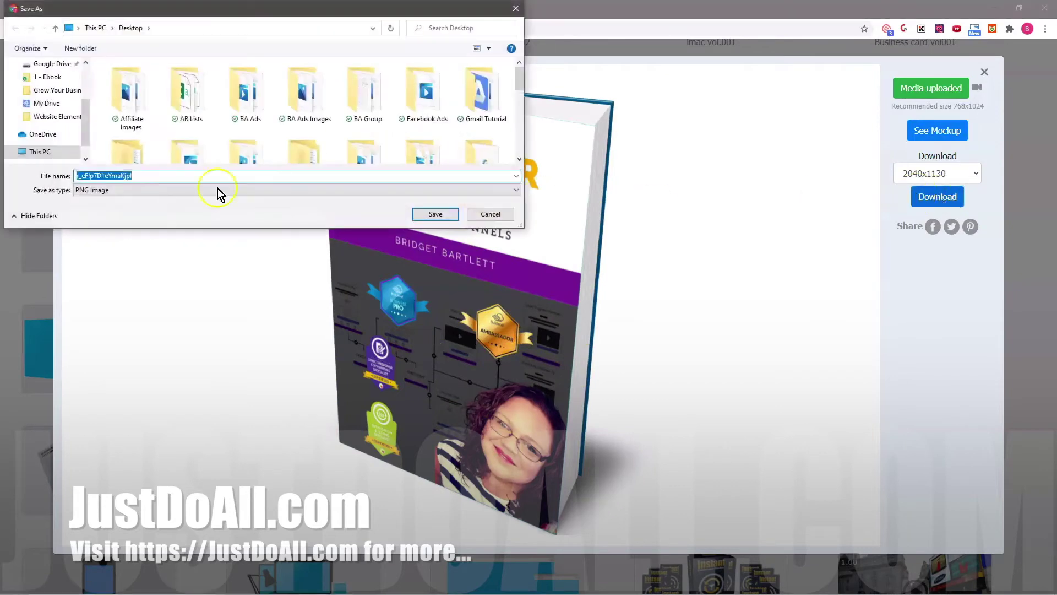
{"action": "left_click", "coordinate": [63, 164]}
{"action": "key", "text": "Return"}
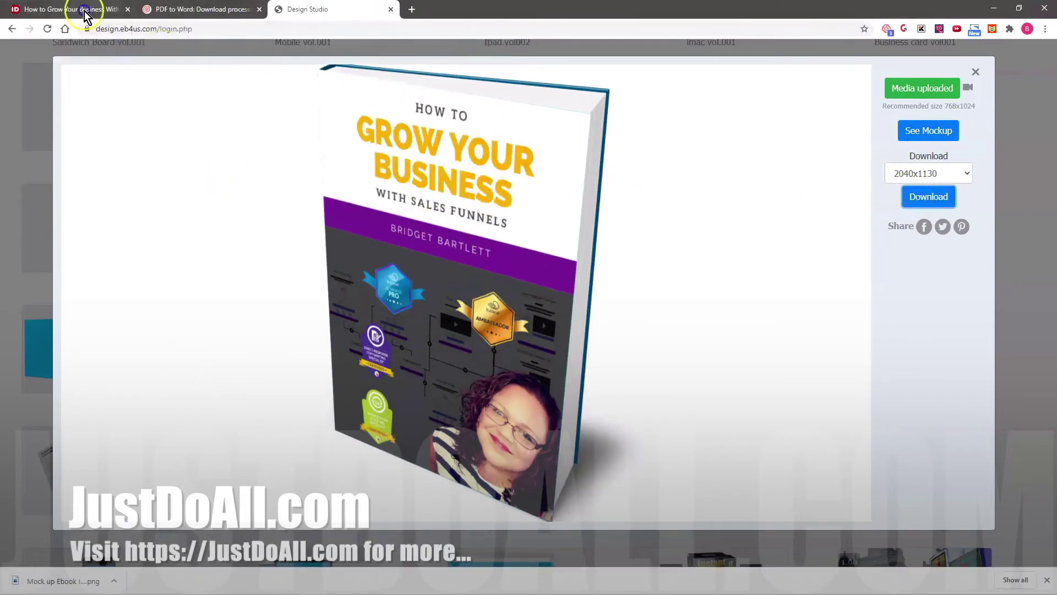
{"action": "left_click", "coordinate": [973, 70]}
{"action": "scroll", "coordinate": [309, 220], "scroll_direction": "up", "scroll_amount": 10}
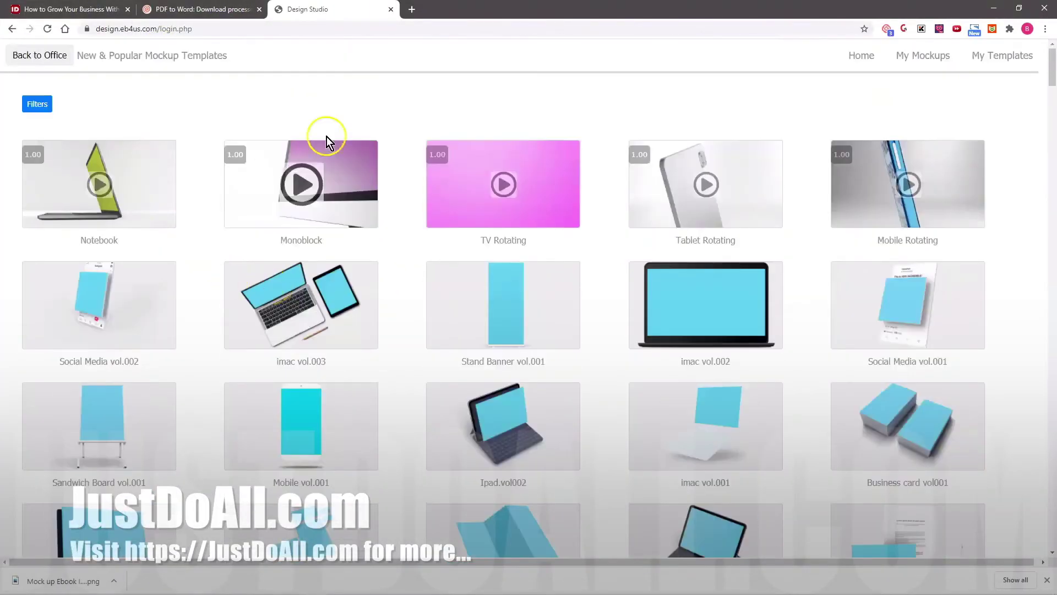
{"action": "left_click", "coordinate": [54, 52]}
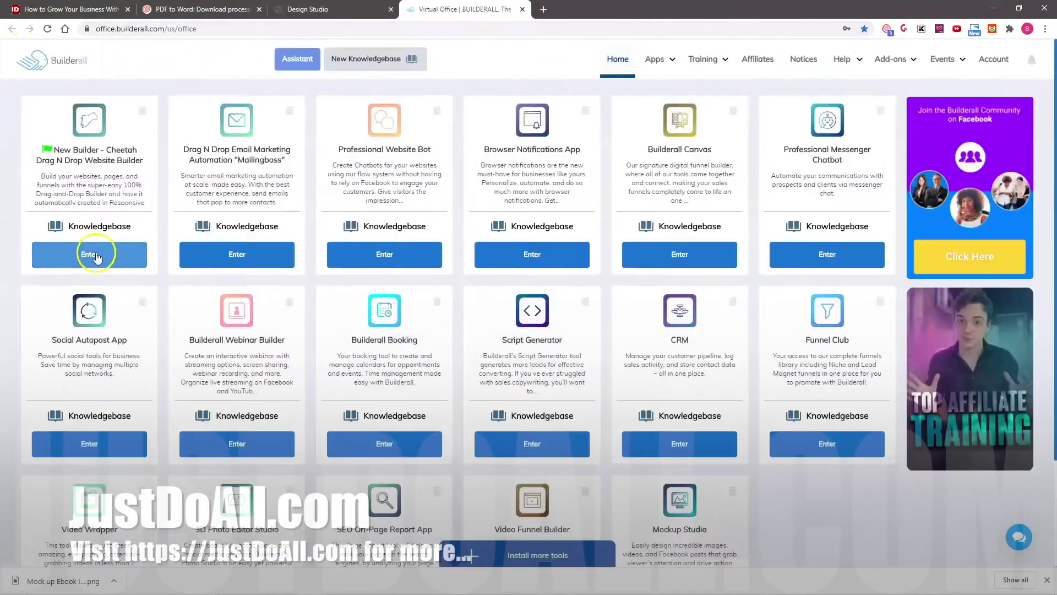
Enter Cheetah, edit the Upsell Funnel site, and open its Registration page.
{"action": "left_click", "coordinate": [95, 250]}
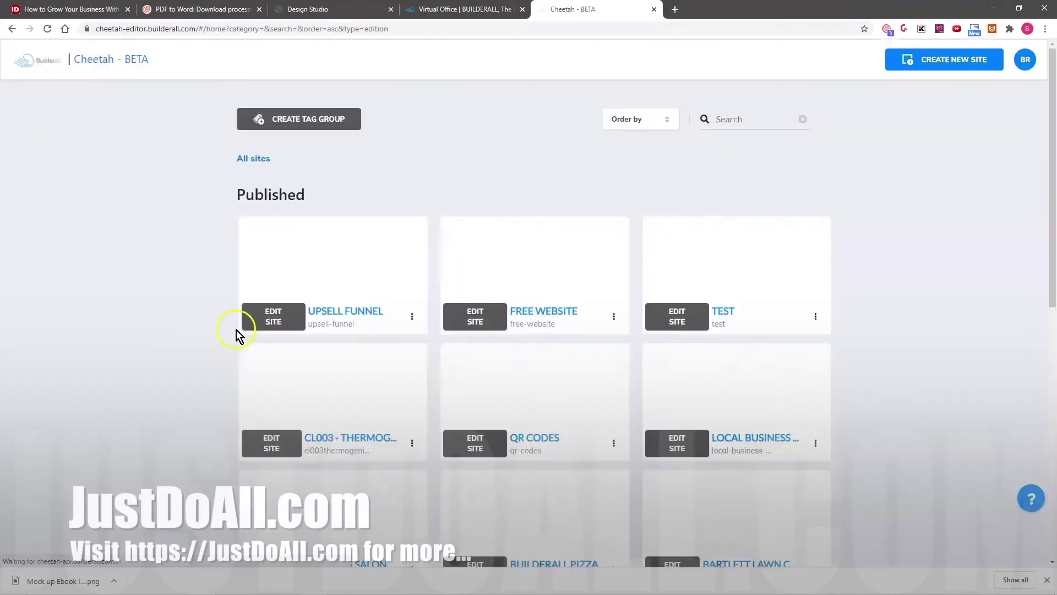
{"action": "left_click", "coordinate": [271, 315]}
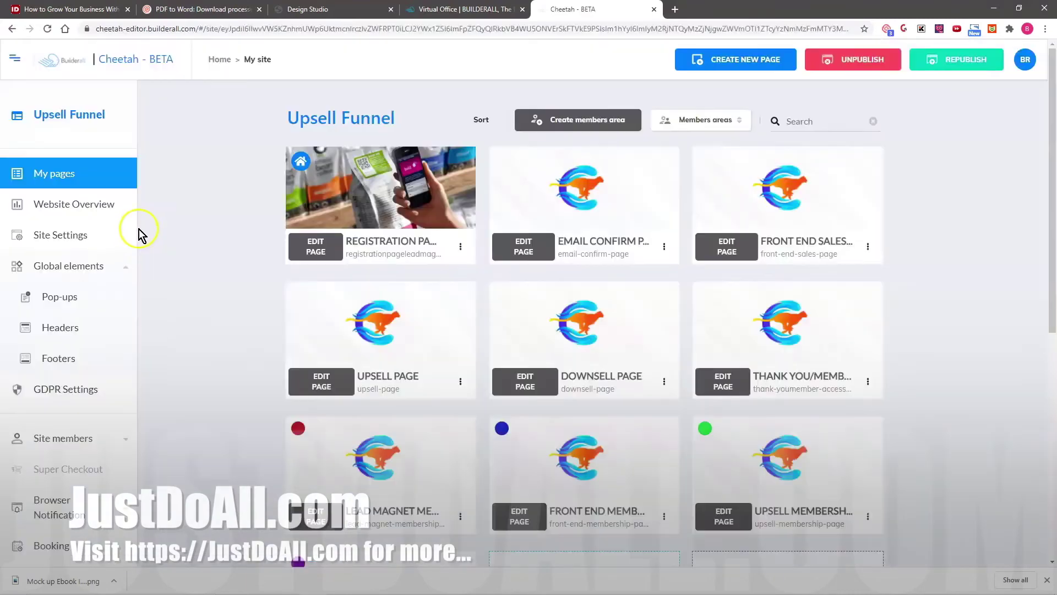
{"action": "left_click", "coordinate": [318, 245]}
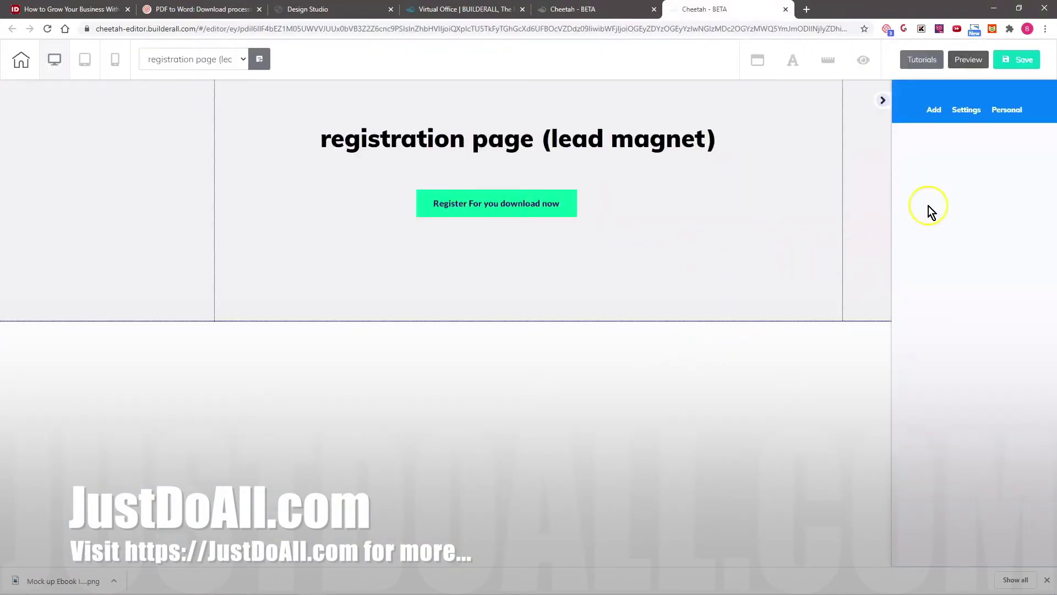
Insert the Course Lead Magnet Page template from the Lead Magnet Page panels.
{"action": "left_click", "coordinate": [935, 111]}
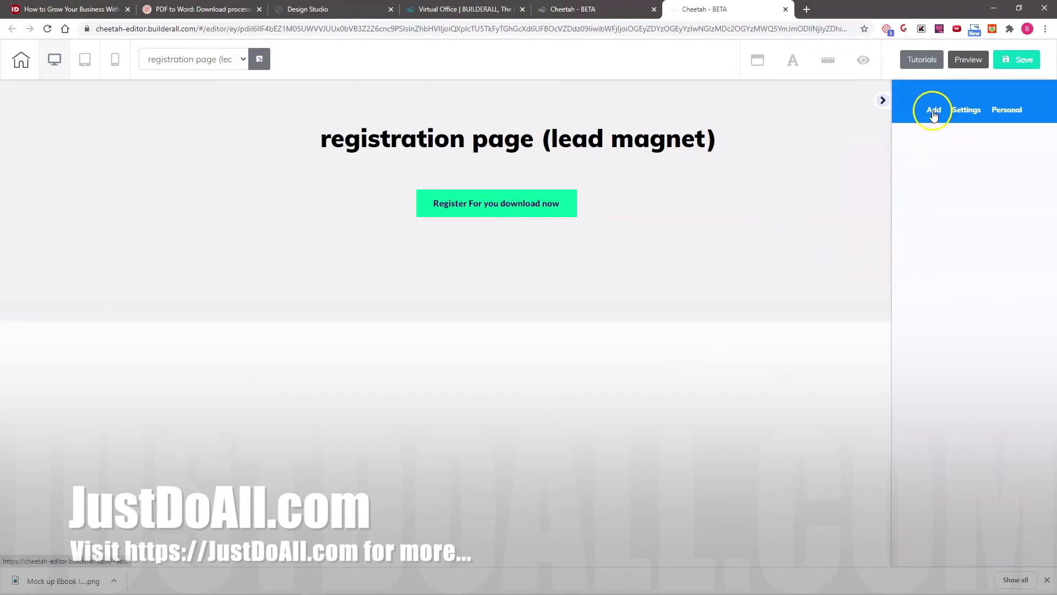
{"action": "left_click", "coordinate": [941, 145]}
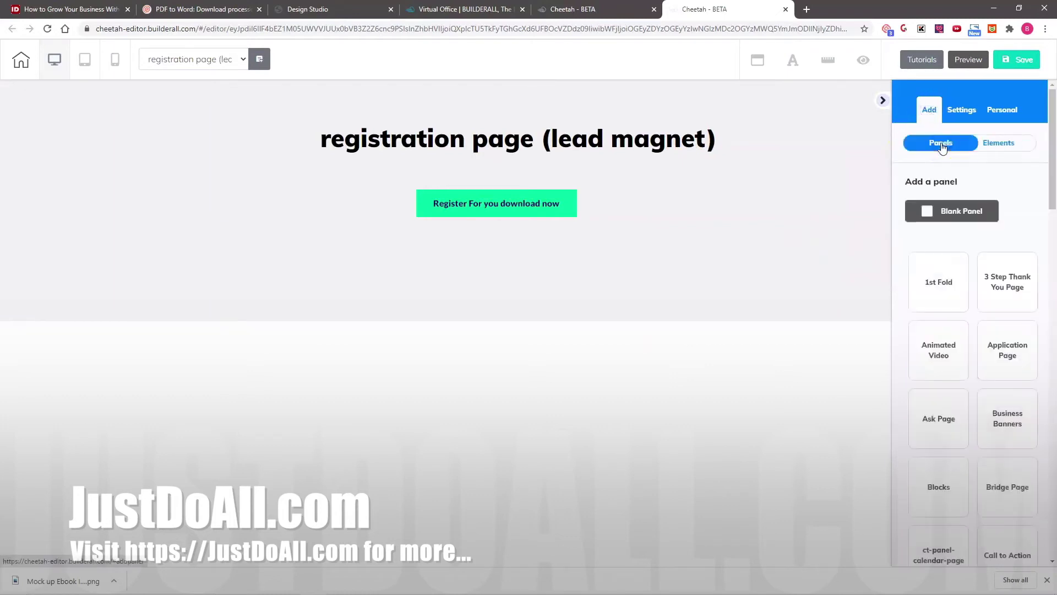
{"action": "scroll", "coordinate": [969, 300], "scroll_direction": "down", "scroll_amount": 13}
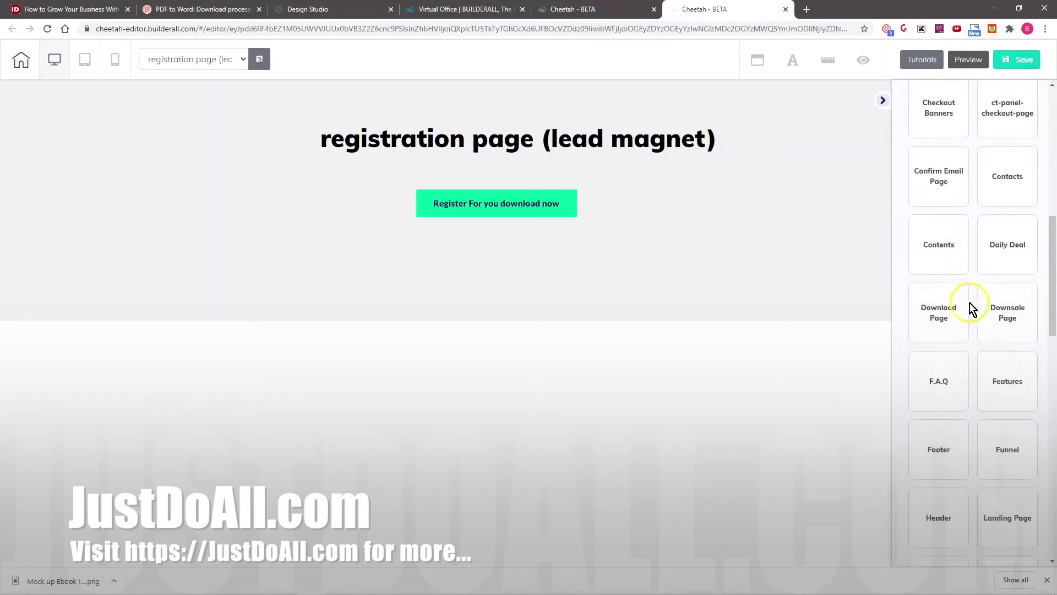
{"action": "scroll", "coordinate": [971, 304], "scroll_direction": "down", "scroll_amount": 3}
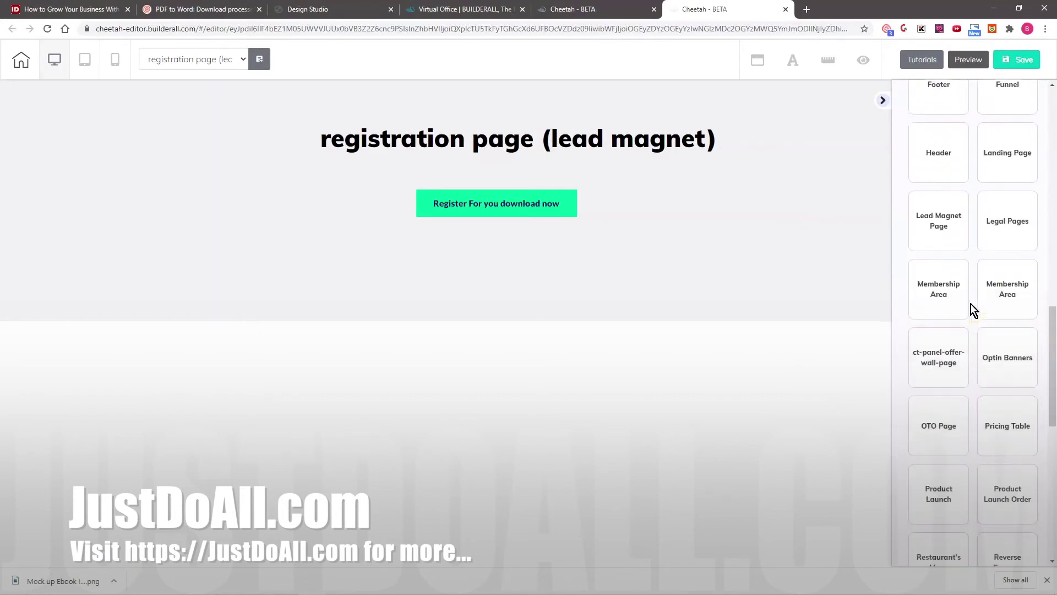
{"action": "left_click", "coordinate": [940, 216]}
{"action": "scroll", "coordinate": [975, 300], "scroll_direction": "down", "scroll_amount": 7}
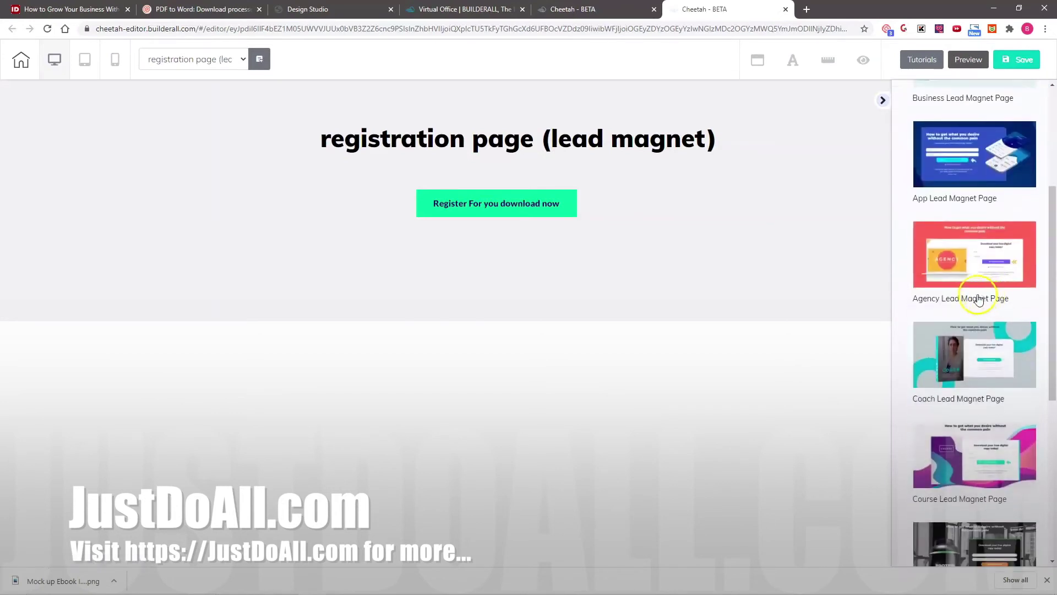
{"action": "scroll", "coordinate": [963, 303], "scroll_direction": "down", "scroll_amount": 3}
{"action": "scroll", "coordinate": [963, 302], "scroll_direction": "up", "scroll_amount": 3}
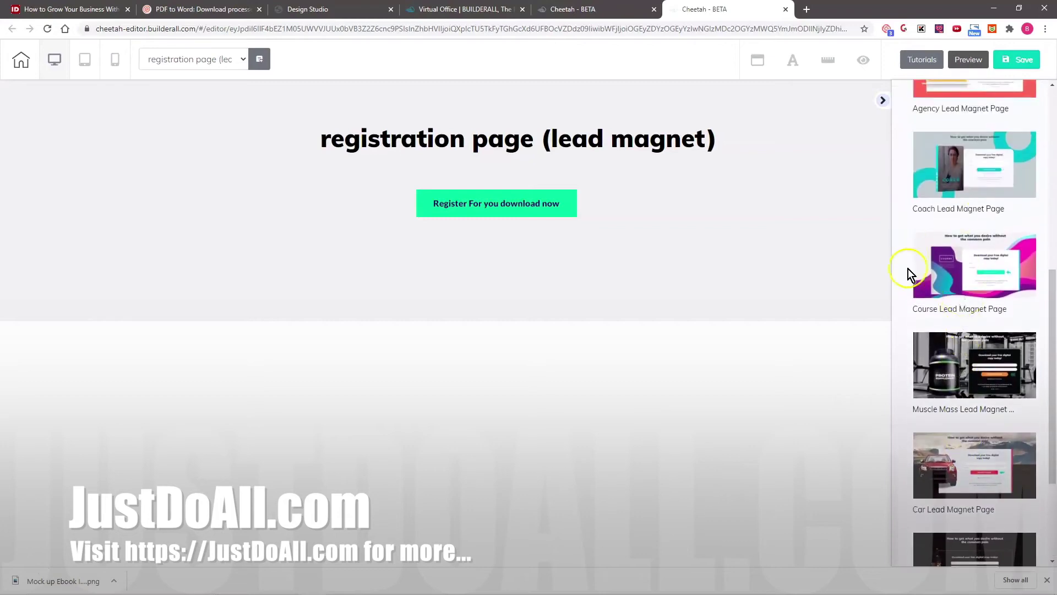
{"action": "left_click", "coordinate": [972, 242]}
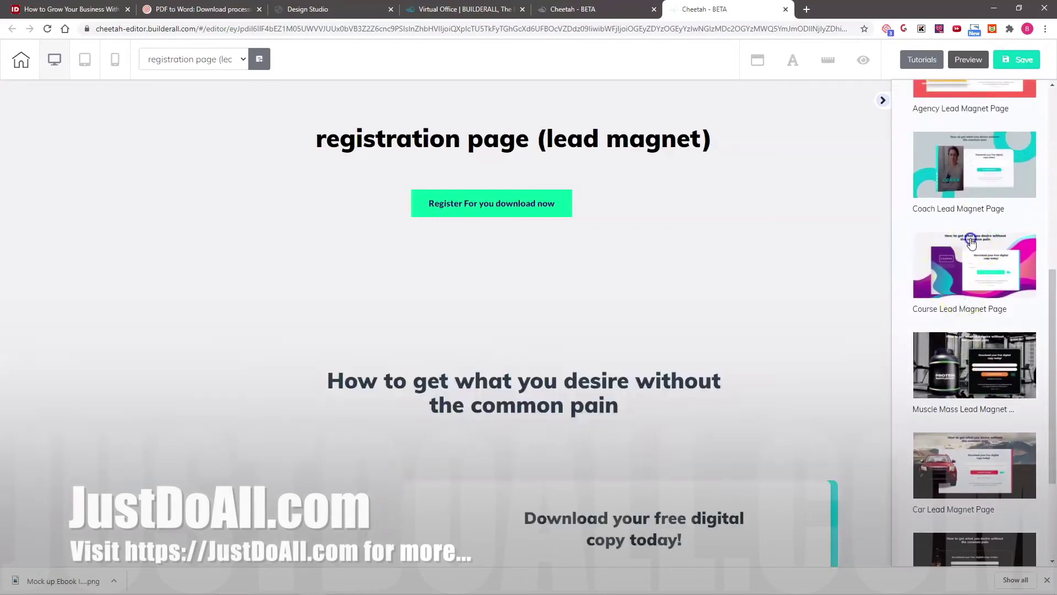
Drag the green register button to a new position within its section.
{"action": "scroll", "coordinate": [813, 312], "scroll_direction": "down", "scroll_amount": 5}
{"action": "scroll", "coordinate": [813, 313], "scroll_direction": "up", "scroll_amount": 5}
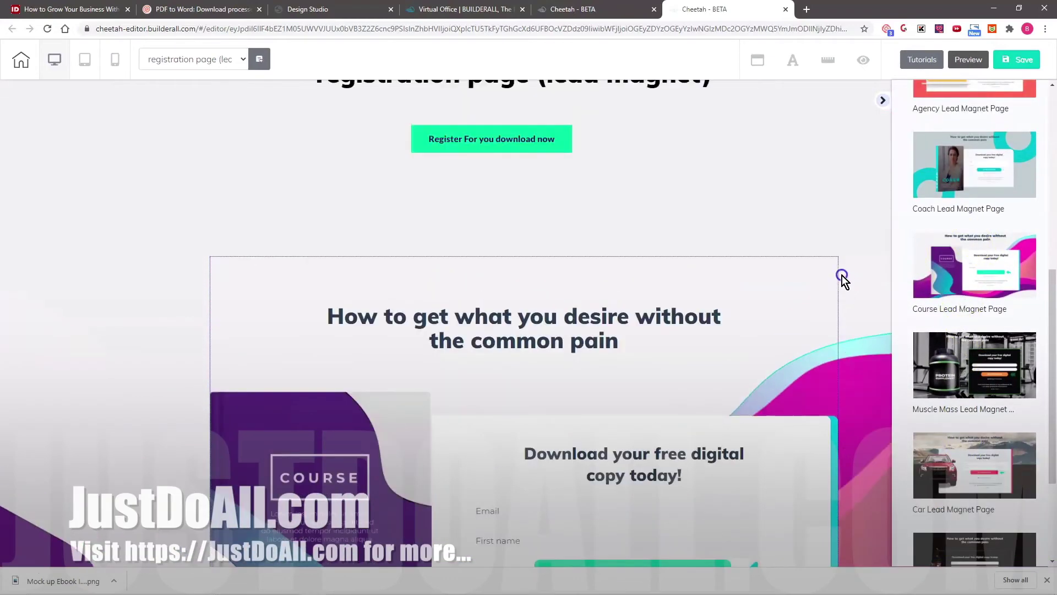
{"action": "scroll", "coordinate": [728, 269], "scroll_direction": "down", "scroll_amount": 3}
{"action": "scroll", "coordinate": [728, 270], "scroll_direction": "up", "scroll_amount": 3}
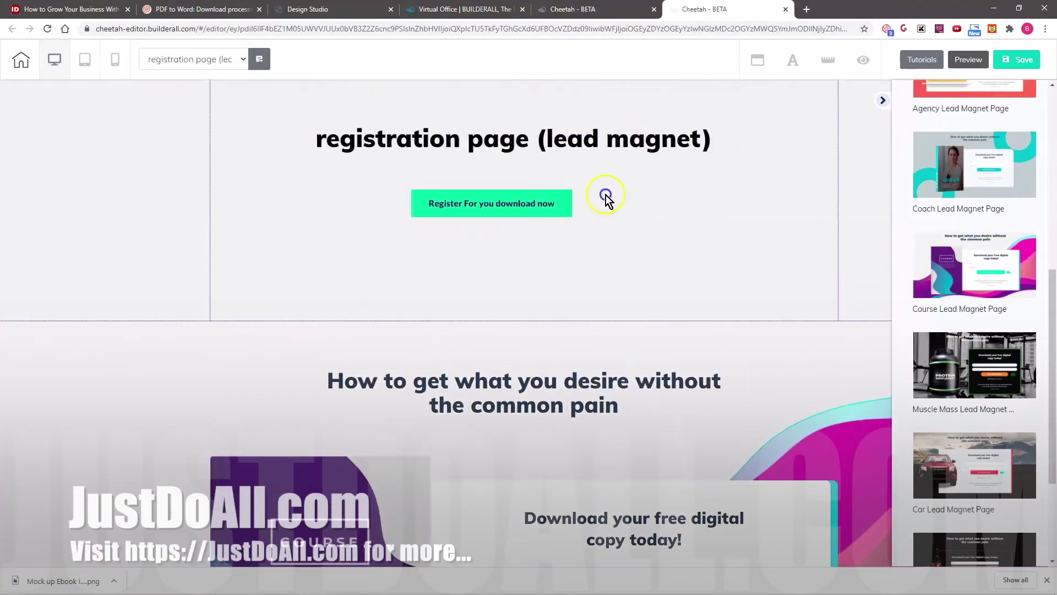
{"action": "left_click_drag", "start_coordinate": [472, 203], "coordinate": [557, 223]}
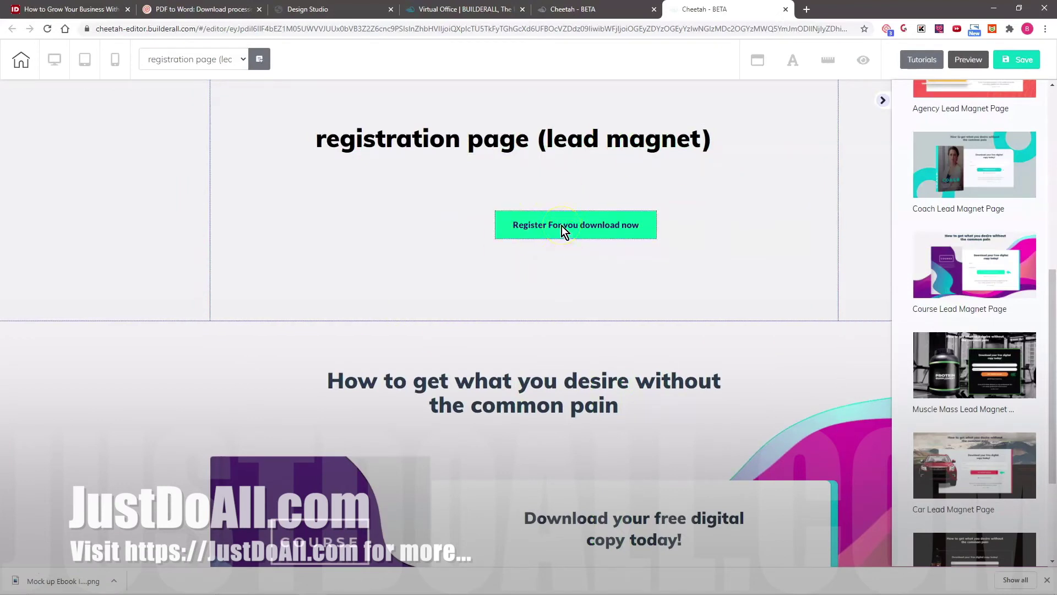
{"action": "left_click_drag", "start_coordinate": [562, 226], "coordinate": [602, 244]}
{"action": "scroll", "coordinate": [652, 443], "scroll_direction": "down", "scroll_amount": 3}
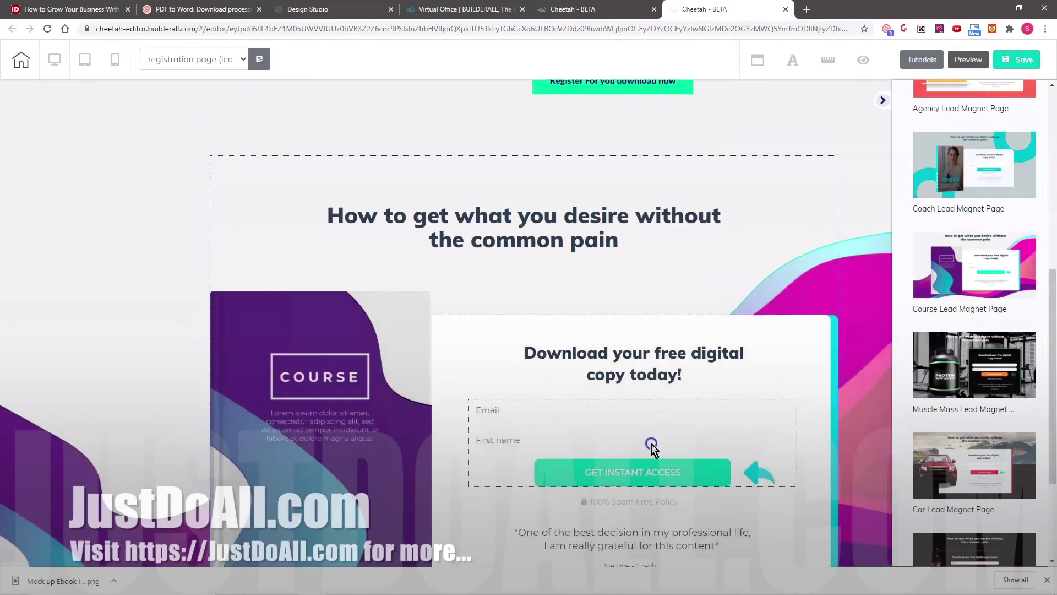
Delete the MailingBoss signup form from the Course section's card.
{"action": "left_click", "coordinate": [643, 448]}
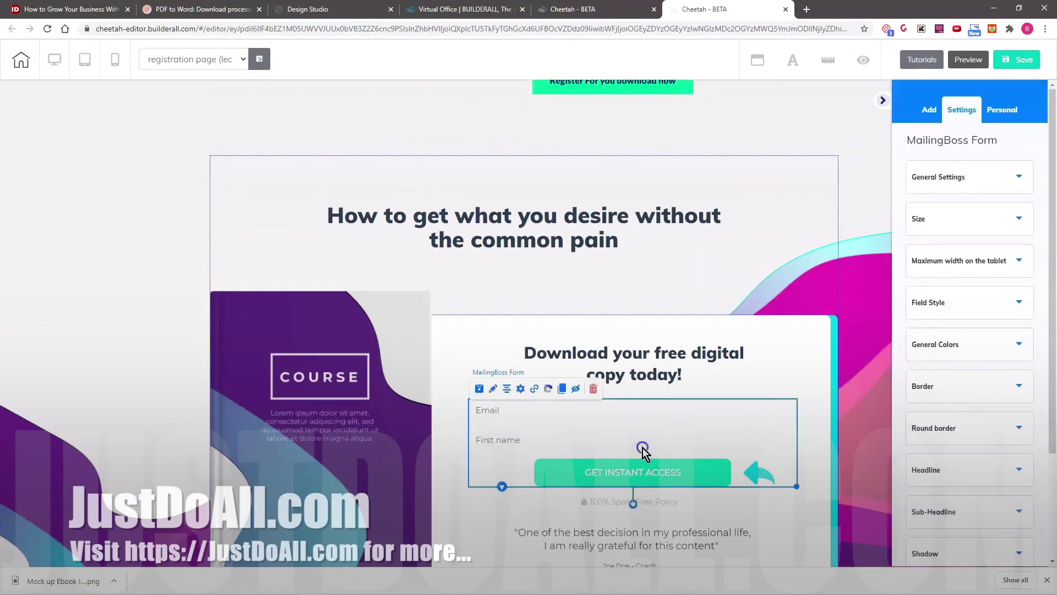
{"action": "left_click_drag", "start_coordinate": [643, 448], "coordinate": [273, 127]}
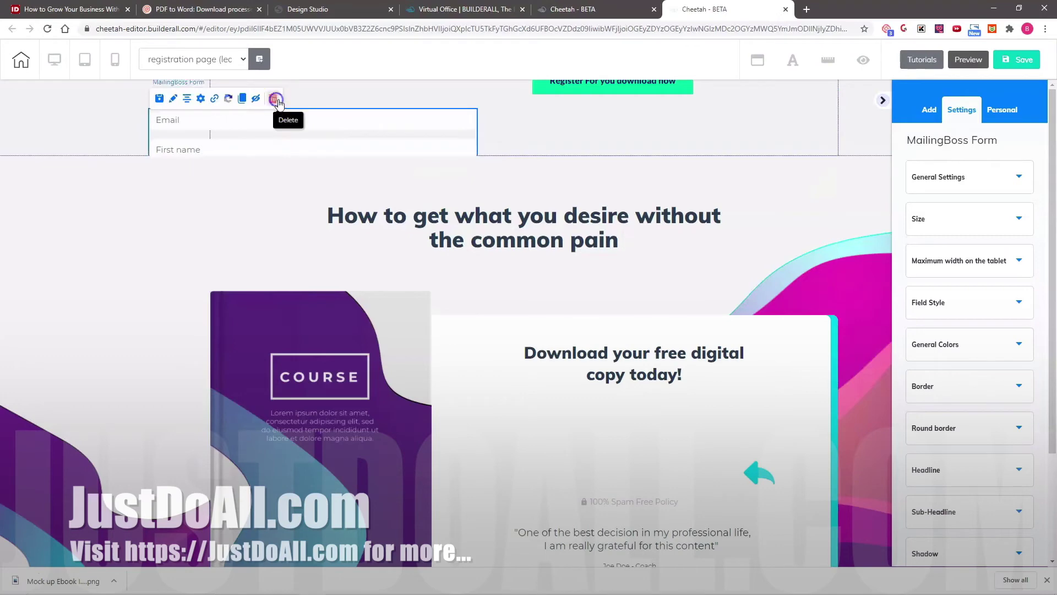
{"action": "left_click", "coordinate": [272, 99]}
{"action": "left_click", "coordinate": [586, 317]}
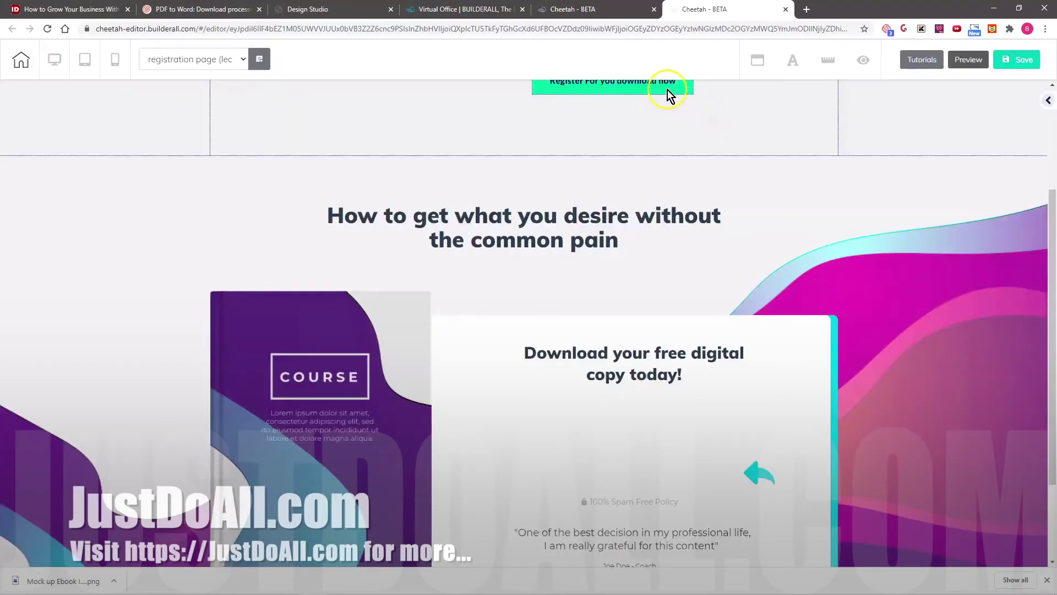
Set the green Register For you download now button's Positioning Layer to Top.
{"action": "left_click_drag", "start_coordinate": [667, 88], "coordinate": [668, 134]}
{"action": "left_click", "coordinate": [643, 134]}
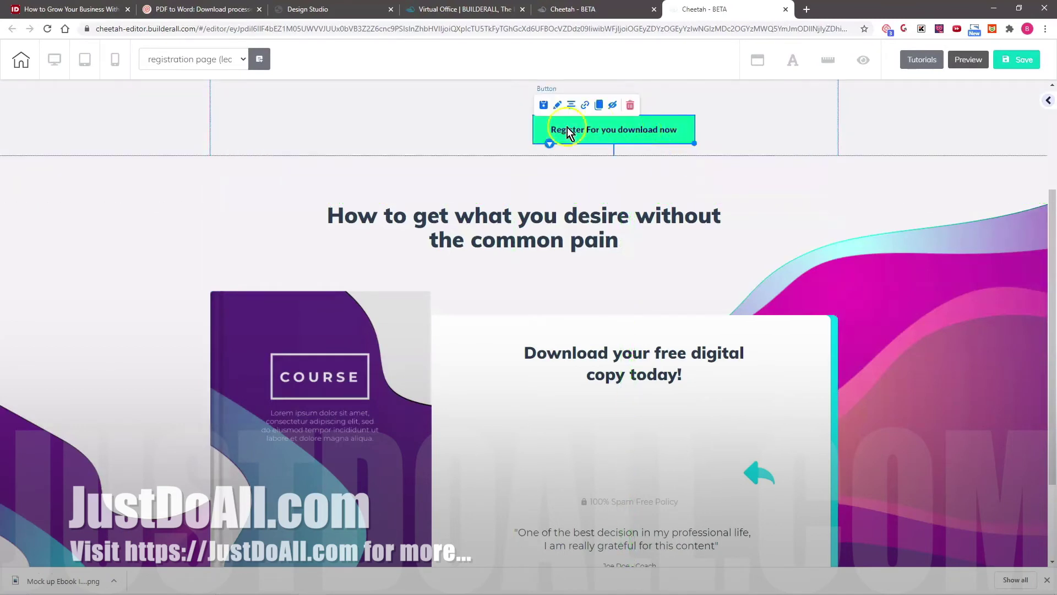
{"action": "left_click", "coordinate": [559, 105]}
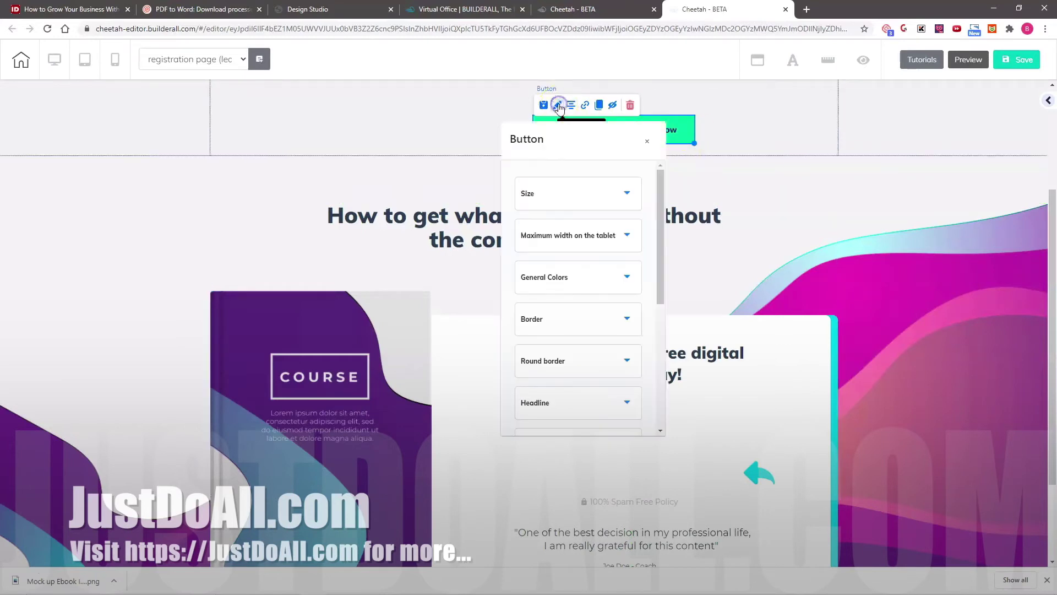
{"action": "left_click_drag", "start_coordinate": [577, 145], "coordinate": [914, 109]}
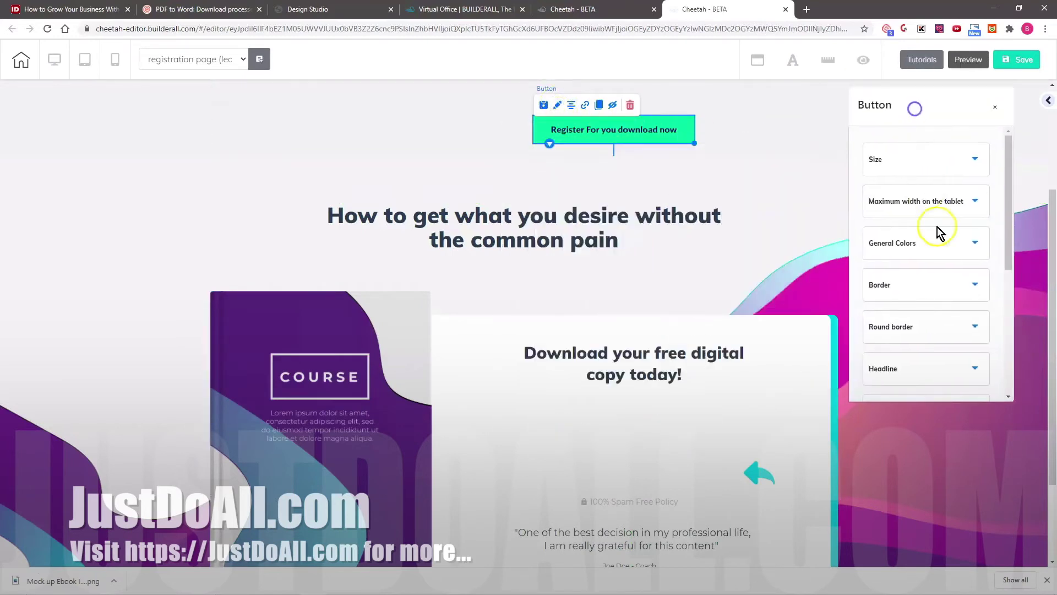
{"action": "scroll", "coordinate": [933, 255], "scroll_direction": "down", "scroll_amount": 5}
{"action": "left_click", "coordinate": [903, 328]}
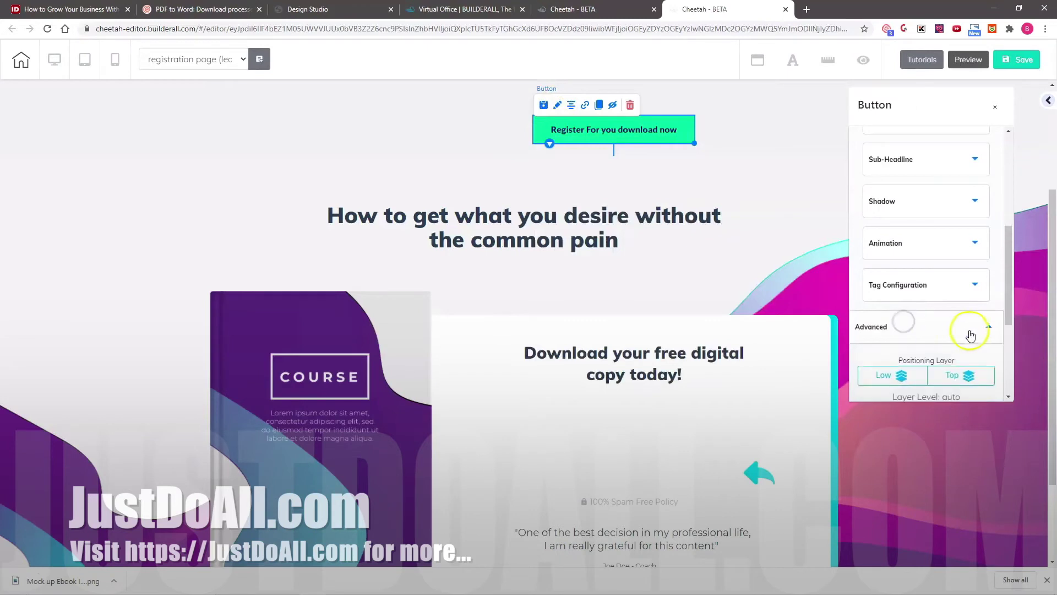
{"action": "left_click", "coordinate": [961, 210]}
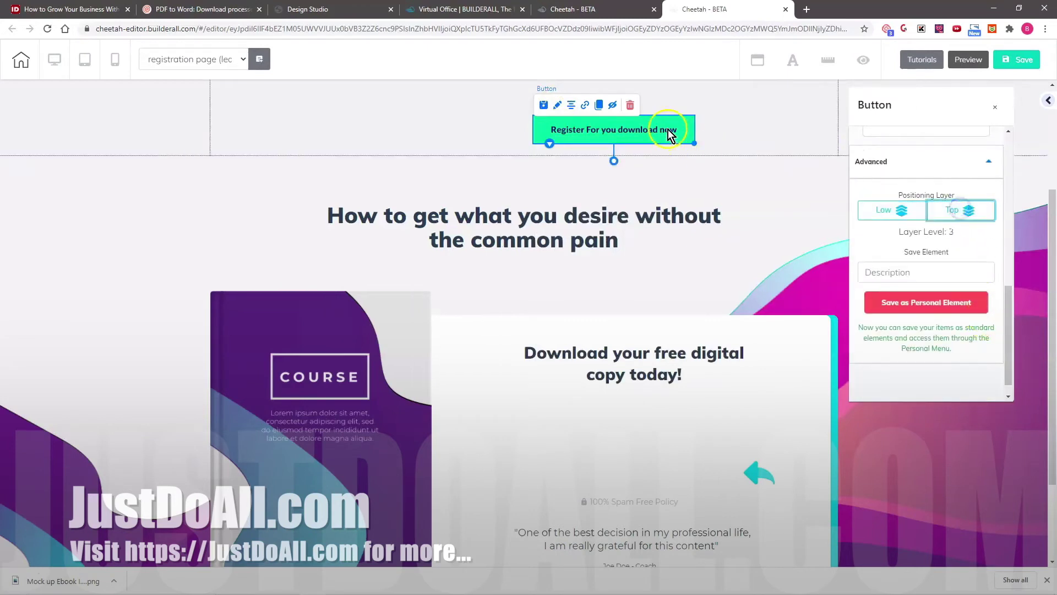
Drag the register button into the card where the signup form used to be.
{"action": "left_click_drag", "start_coordinate": [672, 130], "coordinate": [738, 191]}
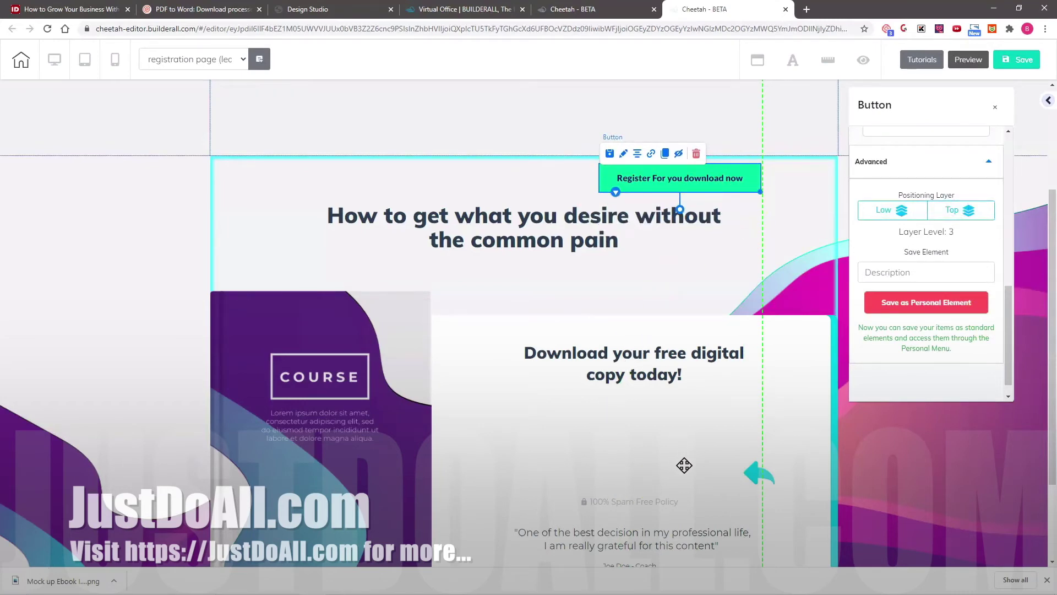
{"action": "left_click_drag", "start_coordinate": [684, 466], "coordinate": [684, 465]}
{"action": "left_click", "coordinate": [781, 242]}
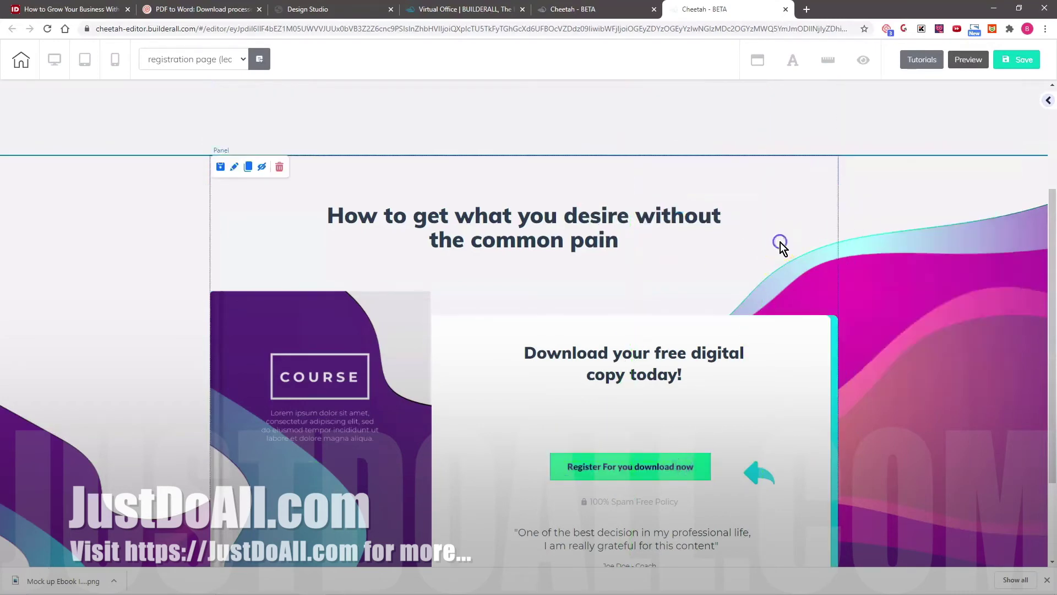
{"action": "scroll", "coordinate": [936, 292], "scroll_direction": "down", "scroll_amount": 2}
{"action": "scroll", "coordinate": [926, 284], "scroll_direction": "up", "scroll_amount": 1}
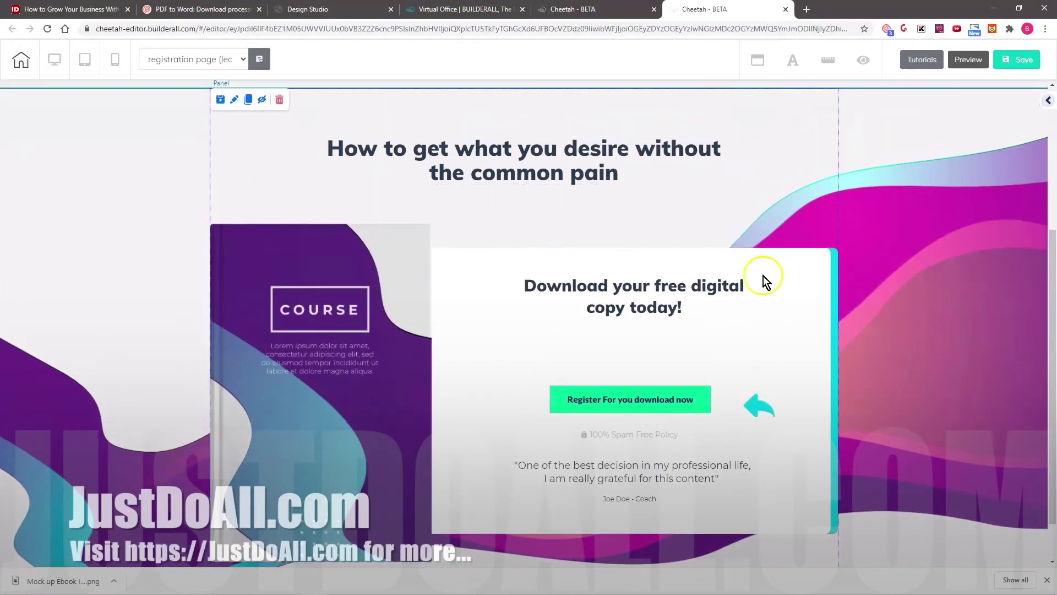
{"action": "scroll", "coordinate": [914, 247], "scroll_direction": "up", "scroll_amount": 4}
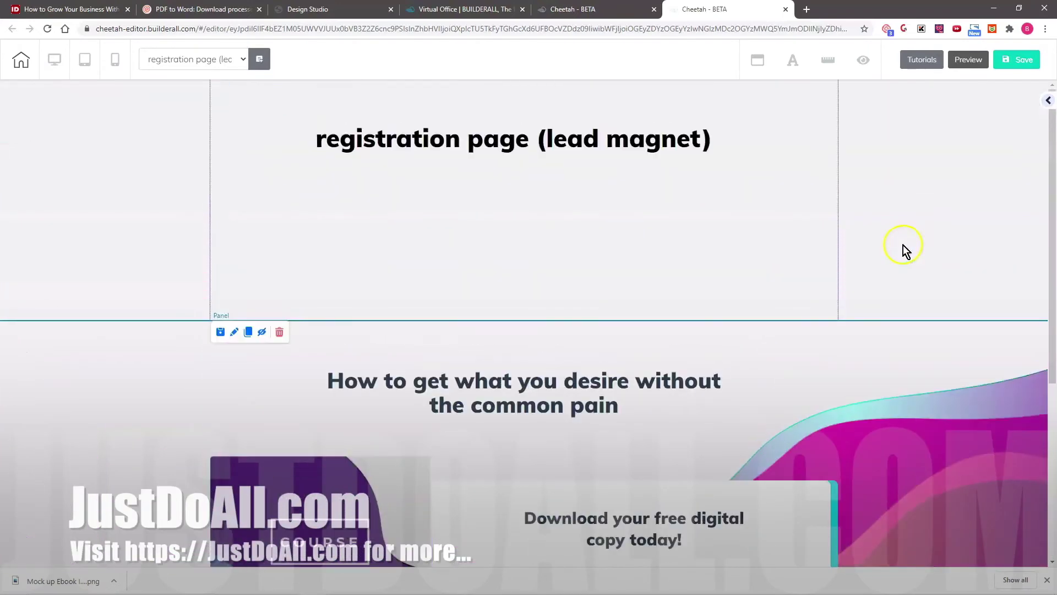
Delete the top registration heading section.
{"action": "left_click", "coordinate": [873, 159]}
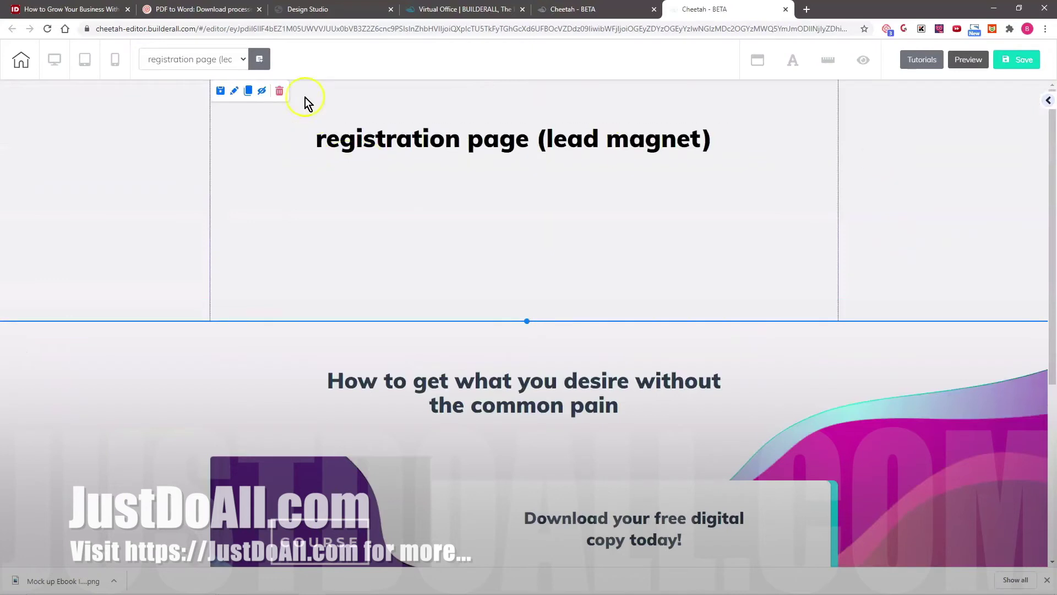
{"action": "left_click", "coordinate": [278, 90]}
{"action": "left_click", "coordinate": [570, 318]}
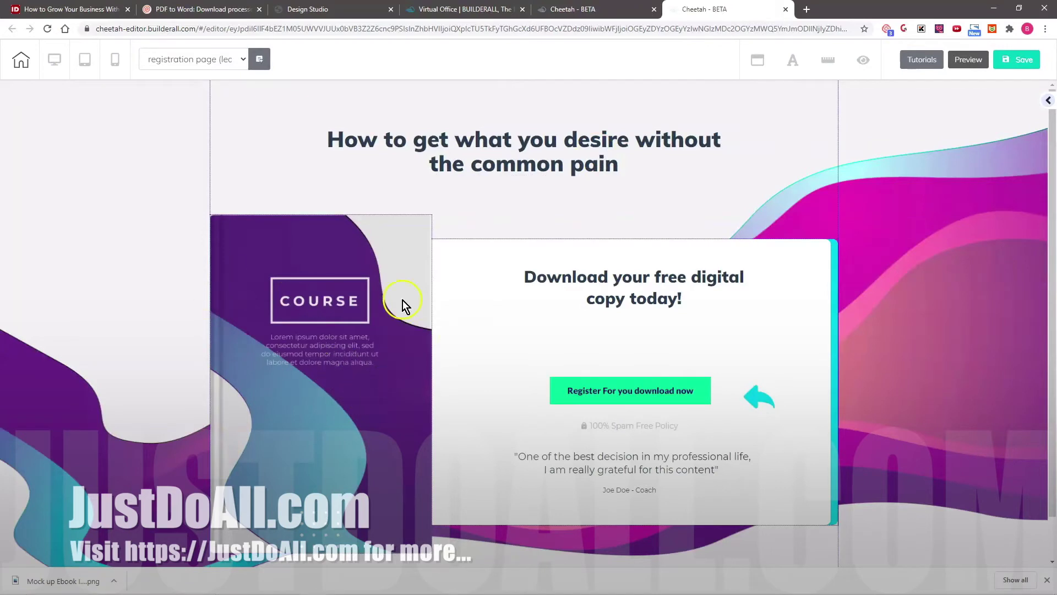
Replace the purple COURSE book image with the uploaded Mock up Ebook Image file.
{"action": "left_click", "coordinate": [355, 306]}
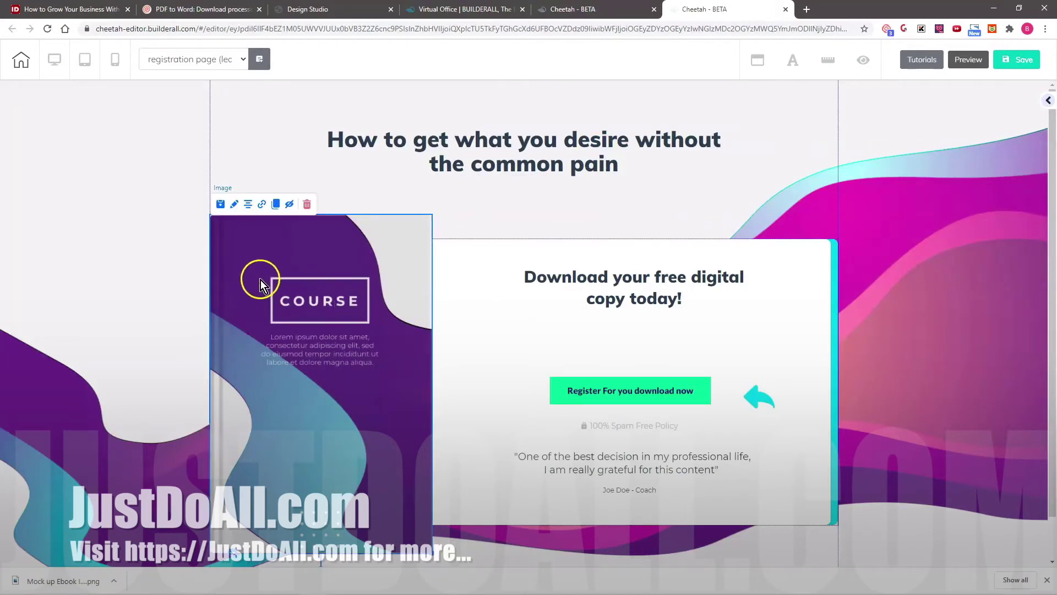
{"action": "left_click", "coordinate": [232, 206]}
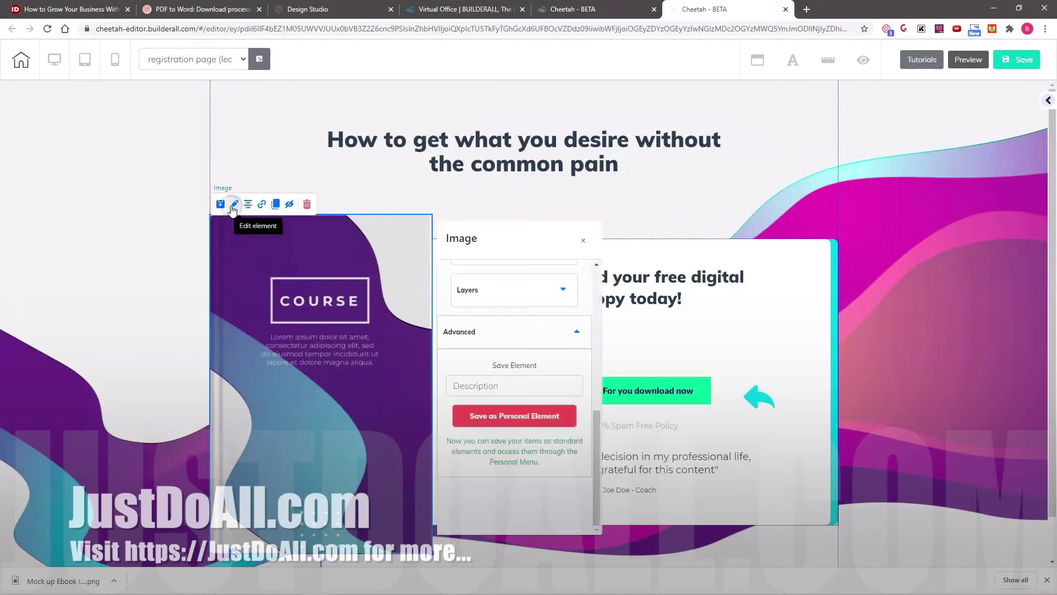
{"action": "scroll", "coordinate": [526, 331], "scroll_direction": "up", "scroll_amount": 8}
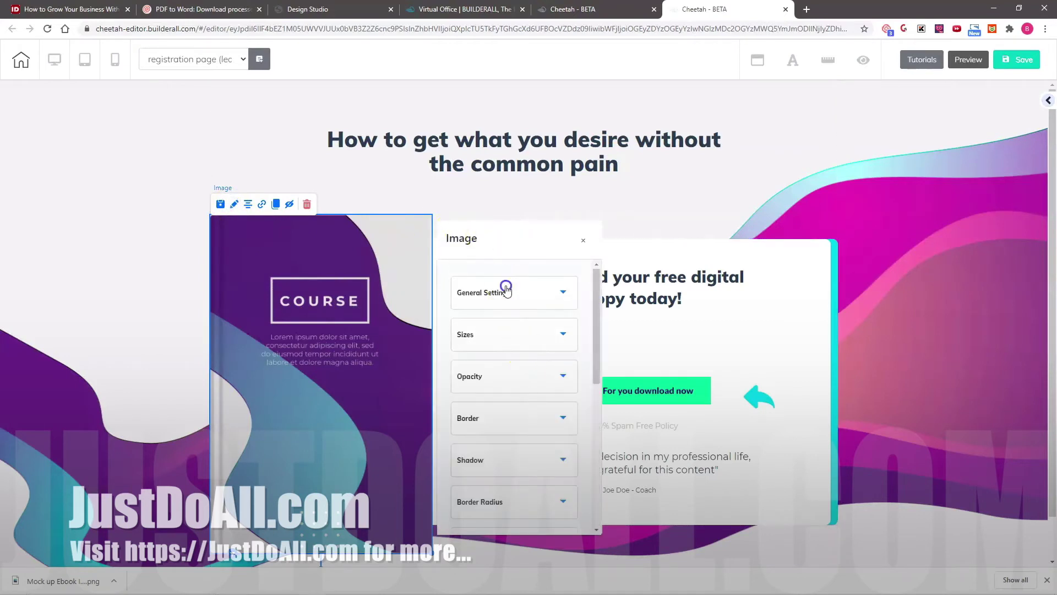
{"action": "left_click", "coordinate": [506, 291]}
{"action": "scroll", "coordinate": [495, 419], "scroll_direction": "down", "scroll_amount": 3}
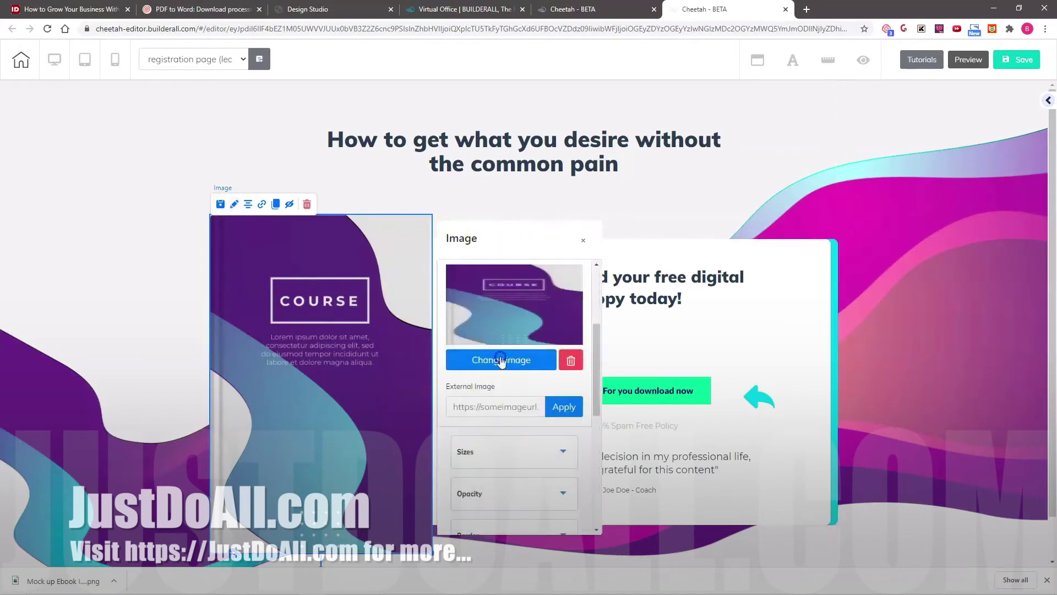
{"action": "left_click", "coordinate": [501, 359]}
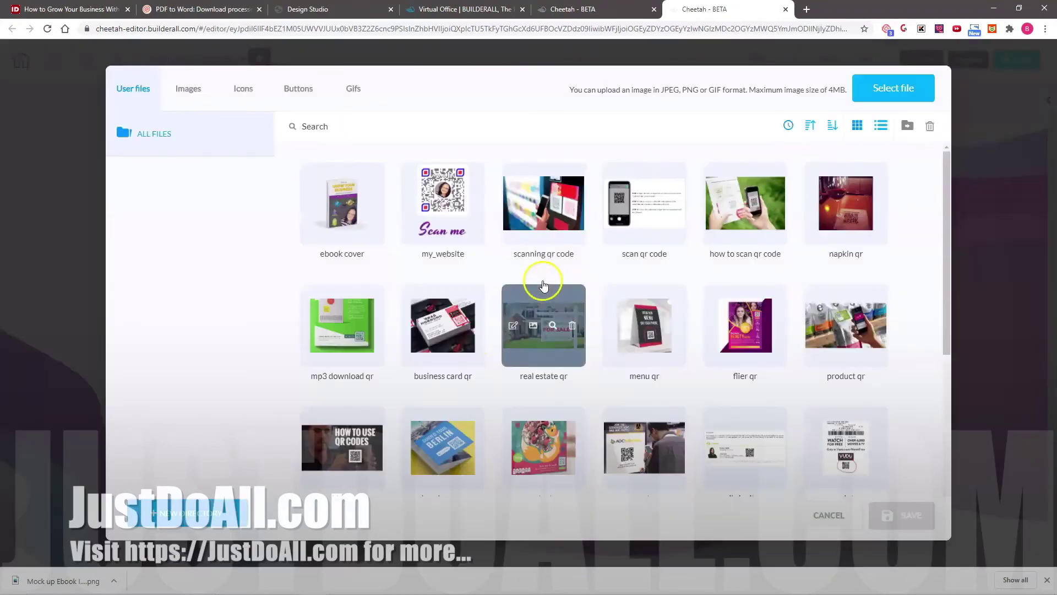
{"action": "left_click", "coordinate": [886, 95]}
{"action": "double_click", "coordinate": [186, 154]}
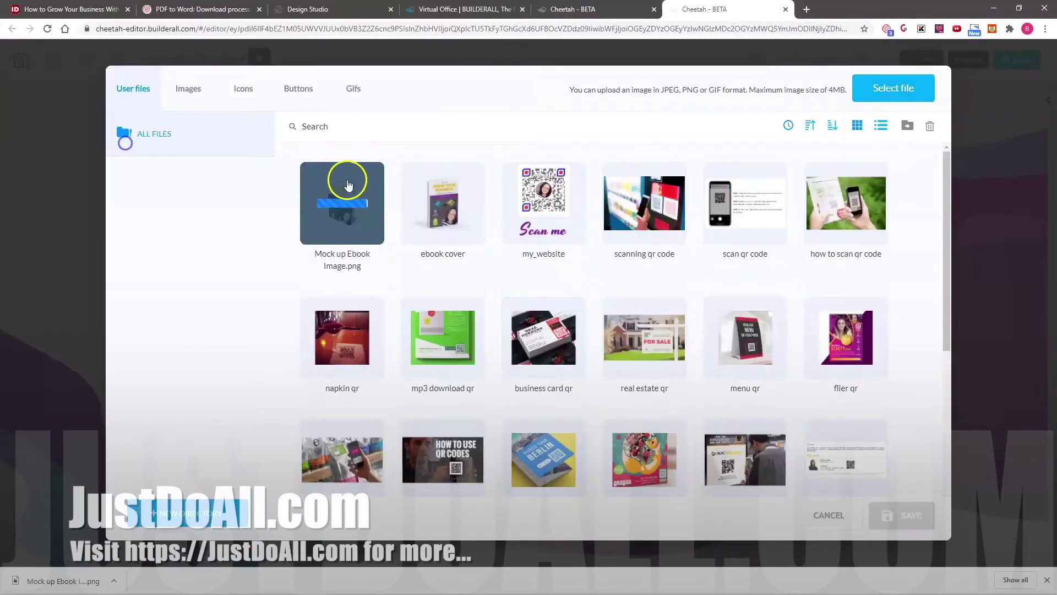
{"action": "left_click", "coordinate": [898, 513]}
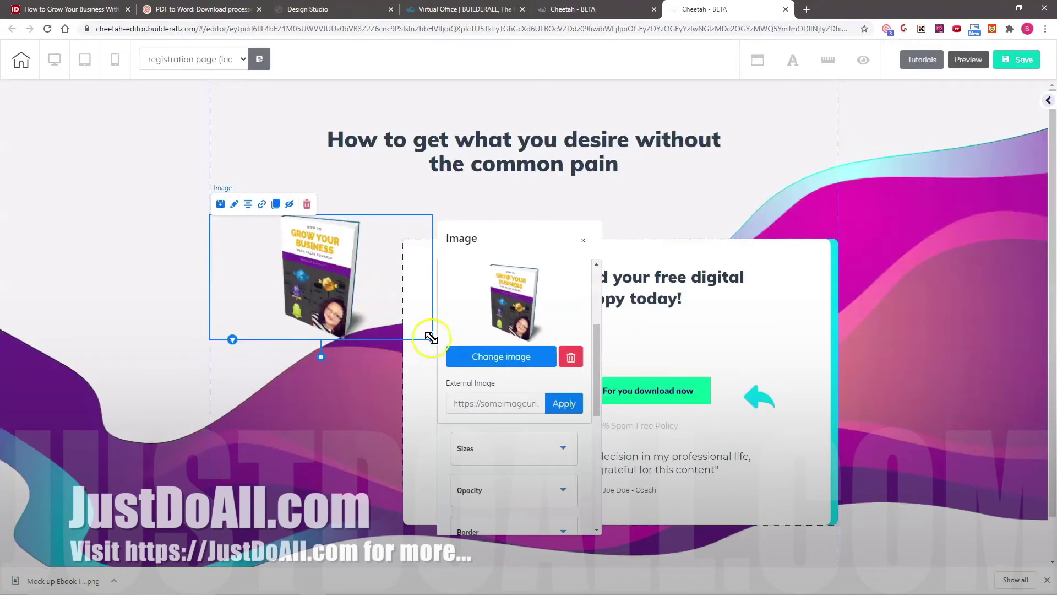
Enlarge the ebook mockup, shift the form box left, and place the mockup beside it.
{"action": "left_click_drag", "start_coordinate": [432, 338], "coordinate": [683, 590]}
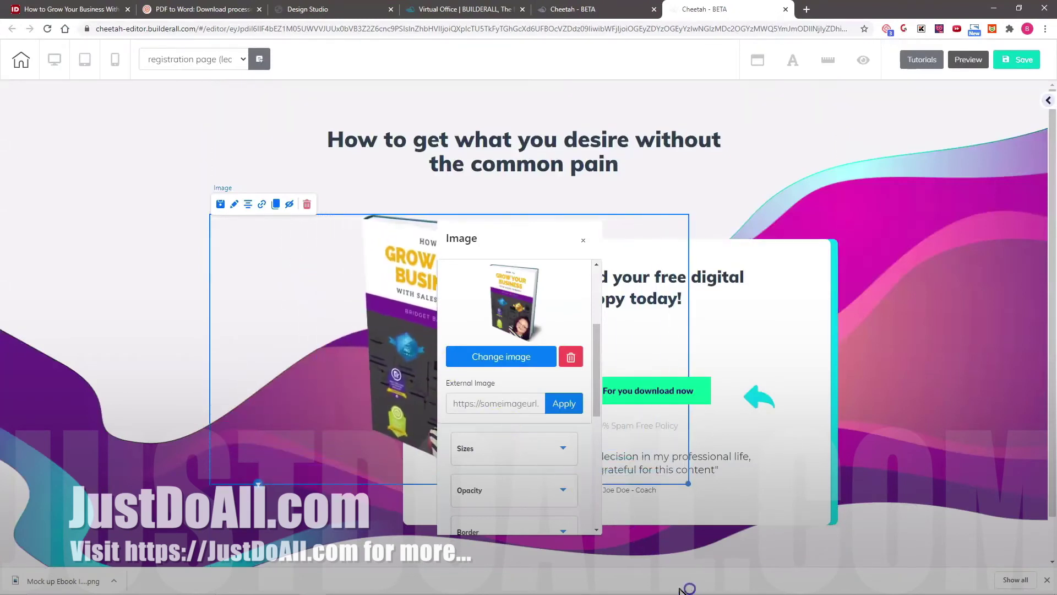
{"action": "left_click_drag", "start_coordinate": [339, 319], "coordinate": [754, 326]}
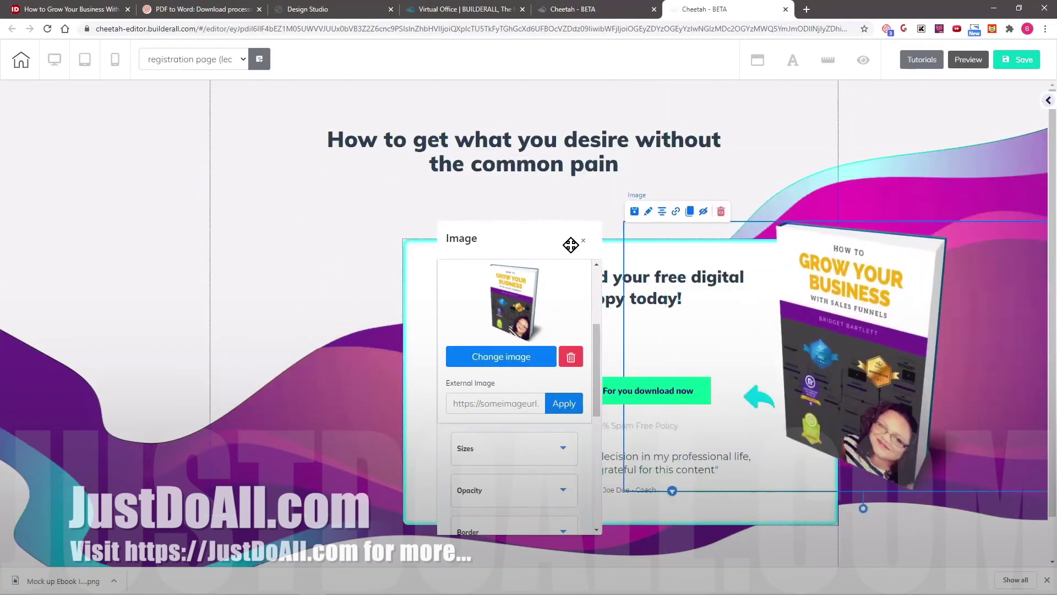
{"action": "left_click", "coordinate": [584, 241]}
{"action": "left_click_drag", "start_coordinate": [528, 254], "coordinate": [309, 237]}
{"action": "left_click", "coordinate": [641, 389]}
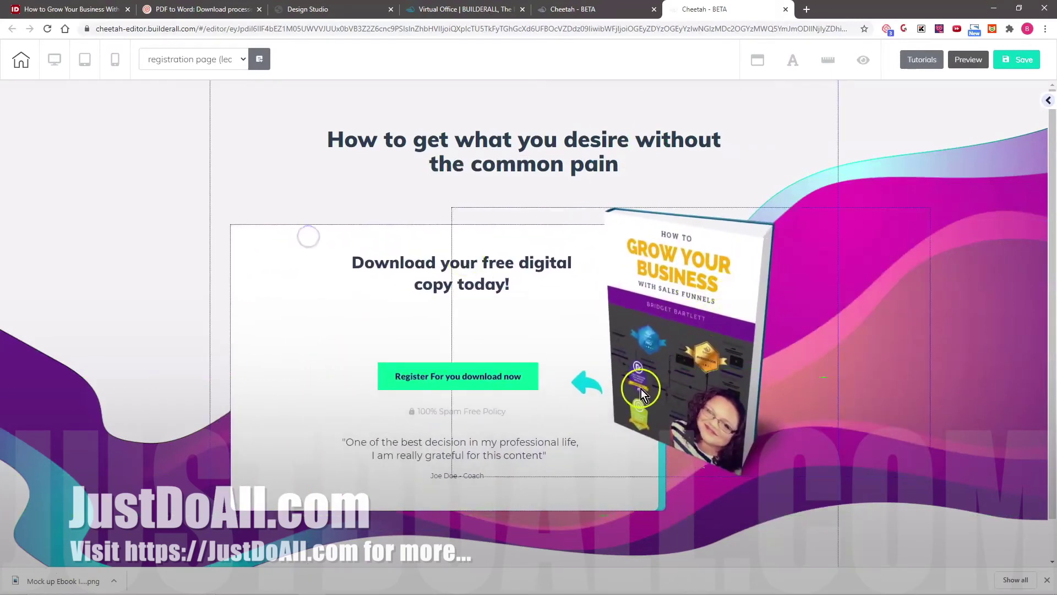
{"action": "left_click_drag", "start_coordinate": [593, 381], "coordinate": [301, 385]}
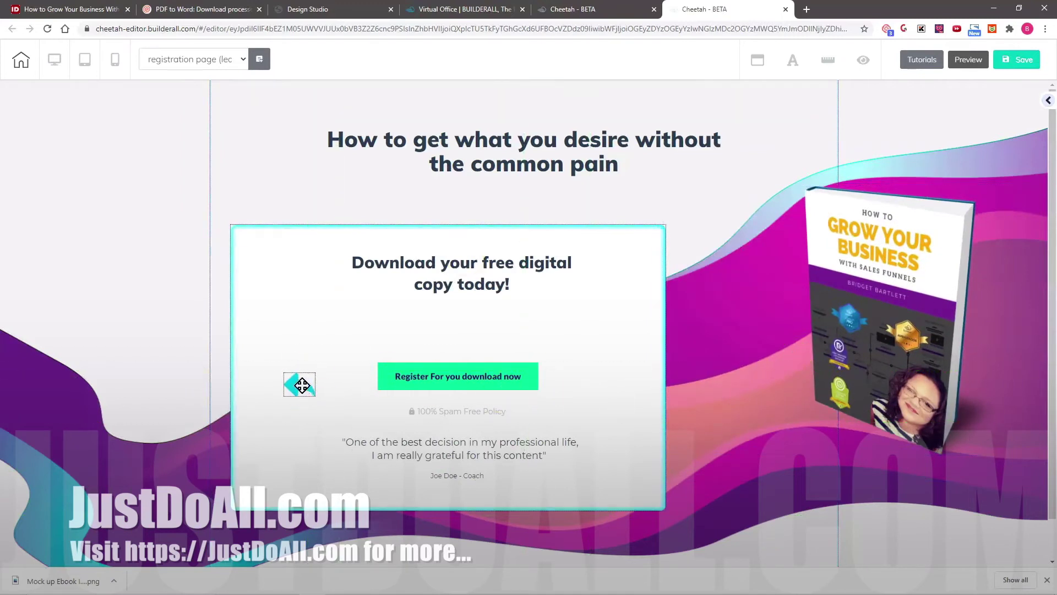
Rotate the arrow to point at the register button and shift the button and download headline left.
{"action": "left_click", "coordinate": [304, 385]}
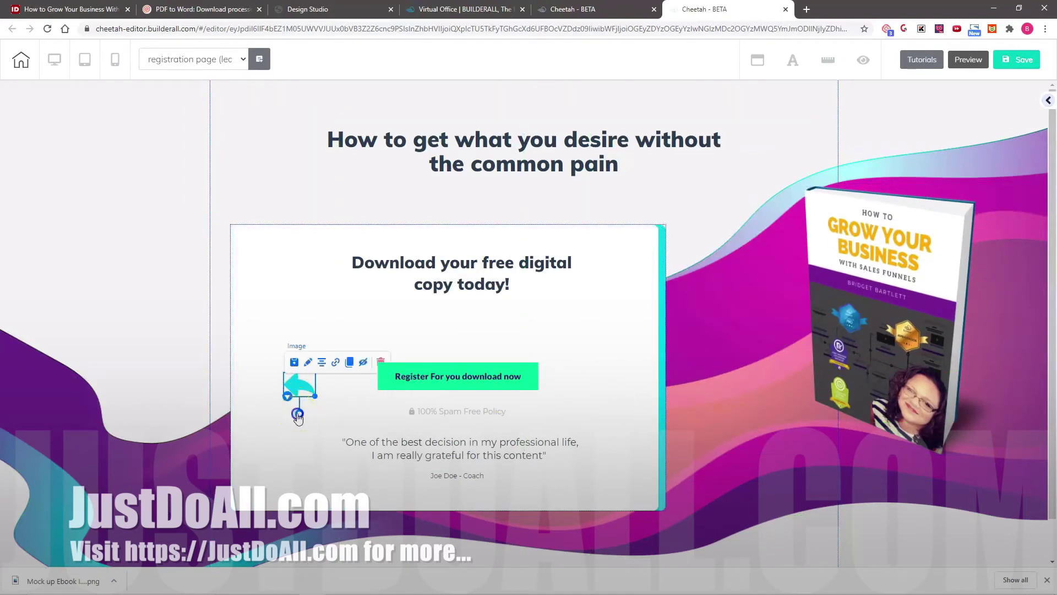
{"action": "left_click_drag", "start_coordinate": [298, 418], "coordinate": [298, 342]}
{"action": "left_click", "coordinate": [400, 376]}
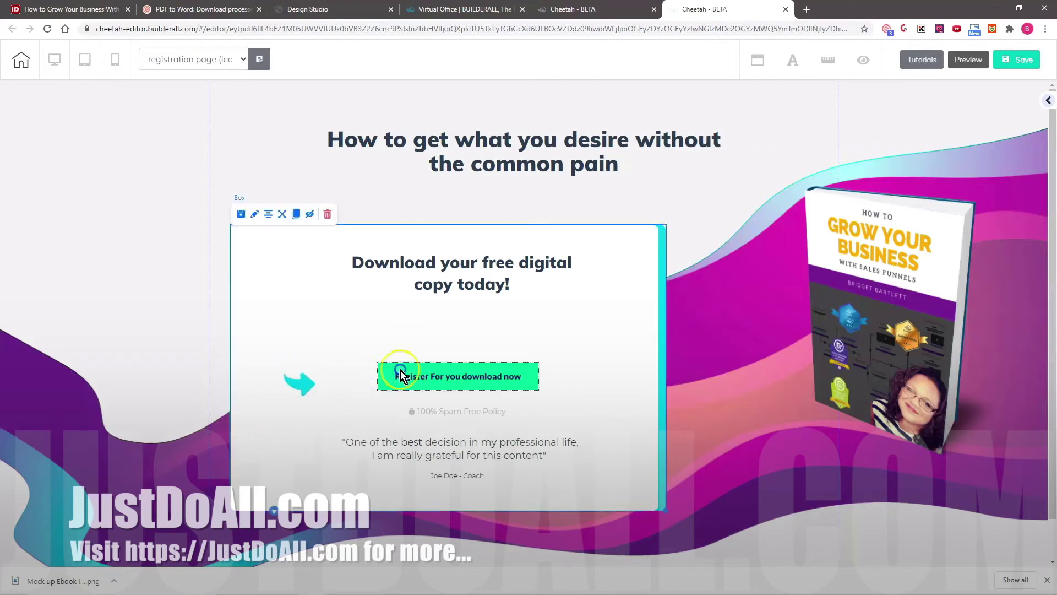
{"action": "left_click_drag", "start_coordinate": [414, 382], "coordinate": [424, 392]}
{"action": "left_click_drag", "start_coordinate": [436, 265], "coordinate": [366, 272]}
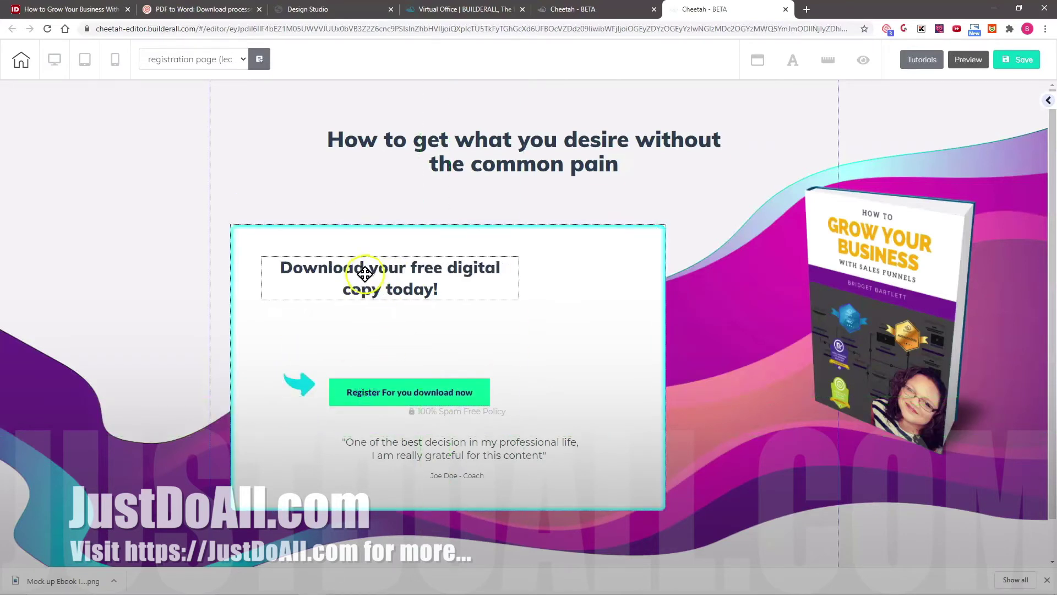
{"action": "left_click", "coordinate": [411, 386]}
Widen the form box to the right and move the ebook mockup inside it.
{"action": "left_click", "coordinate": [680, 492]}
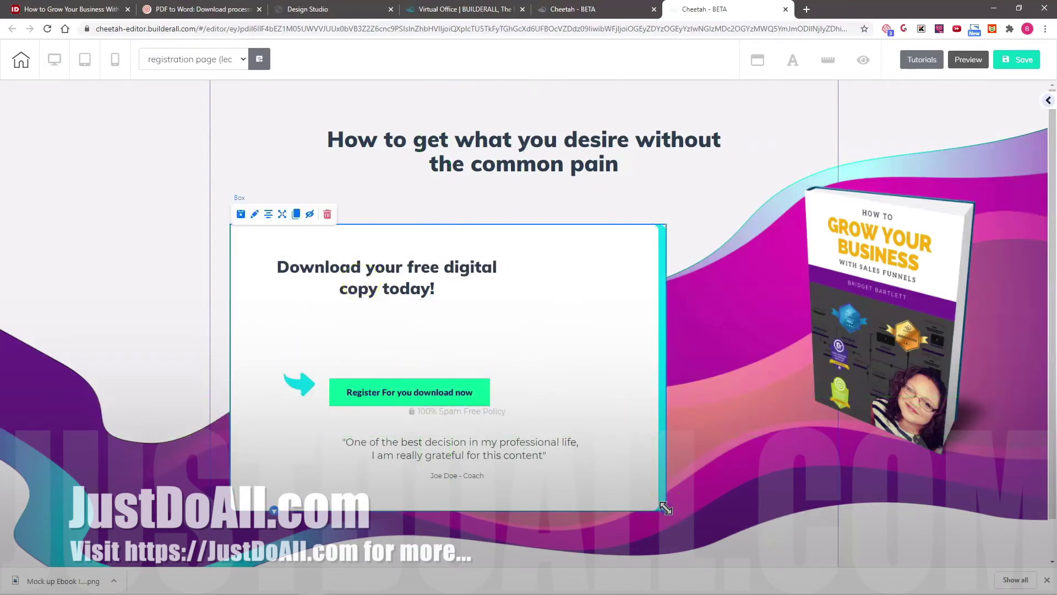
{"action": "left_click_drag", "start_coordinate": [666, 508], "coordinate": [793, 512]}
{"action": "left_click_drag", "start_coordinate": [932, 308], "coordinate": [733, 354]}
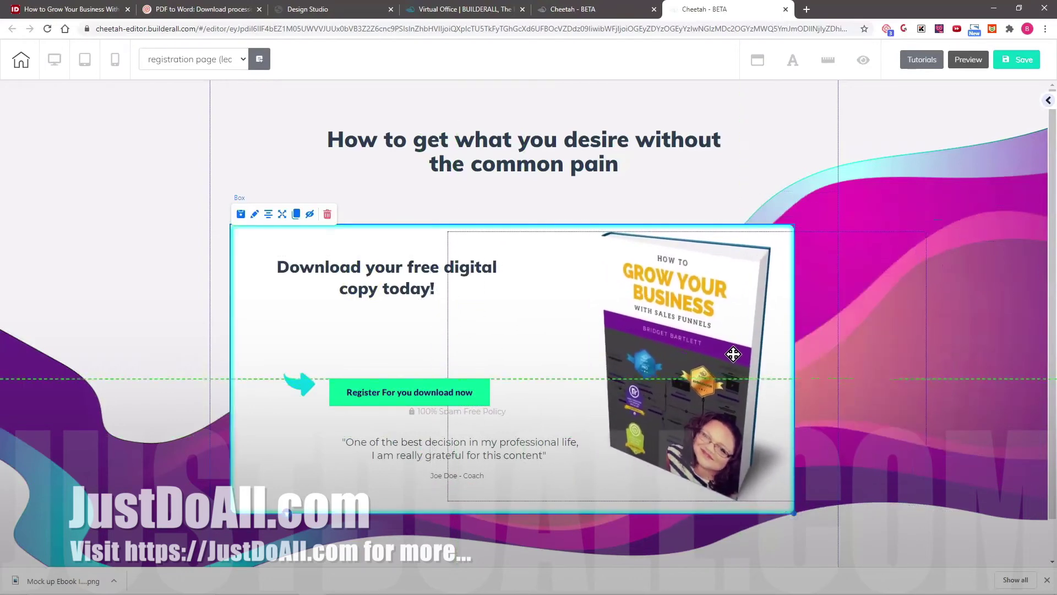
Put the cursor at the start of the main headline for editing.
{"action": "left_click", "coordinate": [608, 354]}
{"action": "left_click", "coordinate": [500, 151]}
{"action": "left_click", "coordinate": [500, 151]}
{"action": "left_click", "coordinate": [329, 139]}
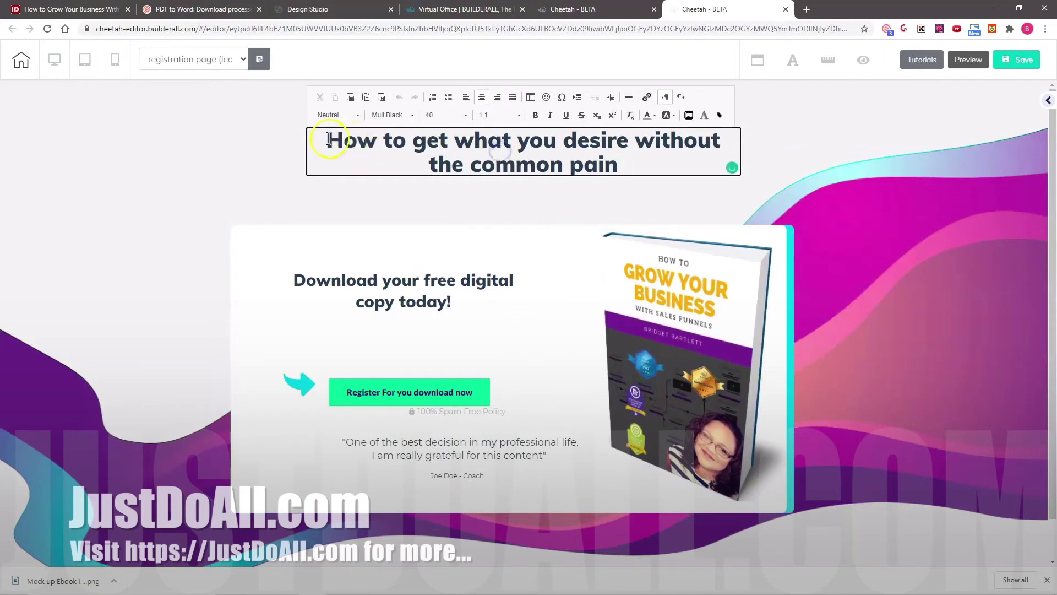
Replace the main headline with 'STOP WASTING TIME ON SOCIAL MEDIA ALL DAY!'.
{"action": "left_click_drag", "start_coordinate": [329, 139], "coordinate": [646, 182]}
{"action": "type", "text": "STOP WASTING TIME ON SOCIAL MEDIA ALL DAY!"}
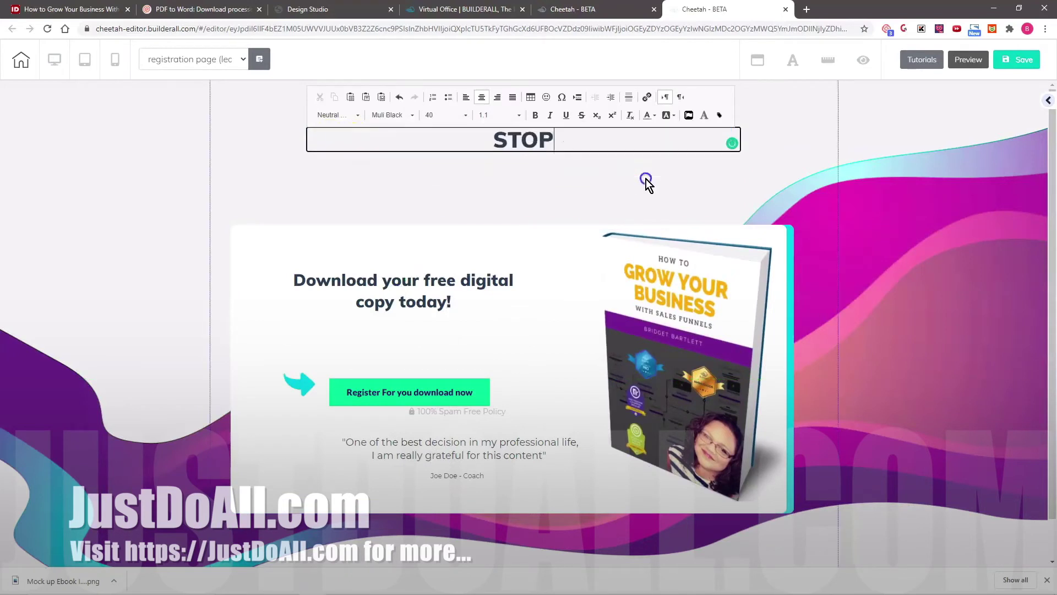
{"action": "left_click", "coordinate": [648, 162]}
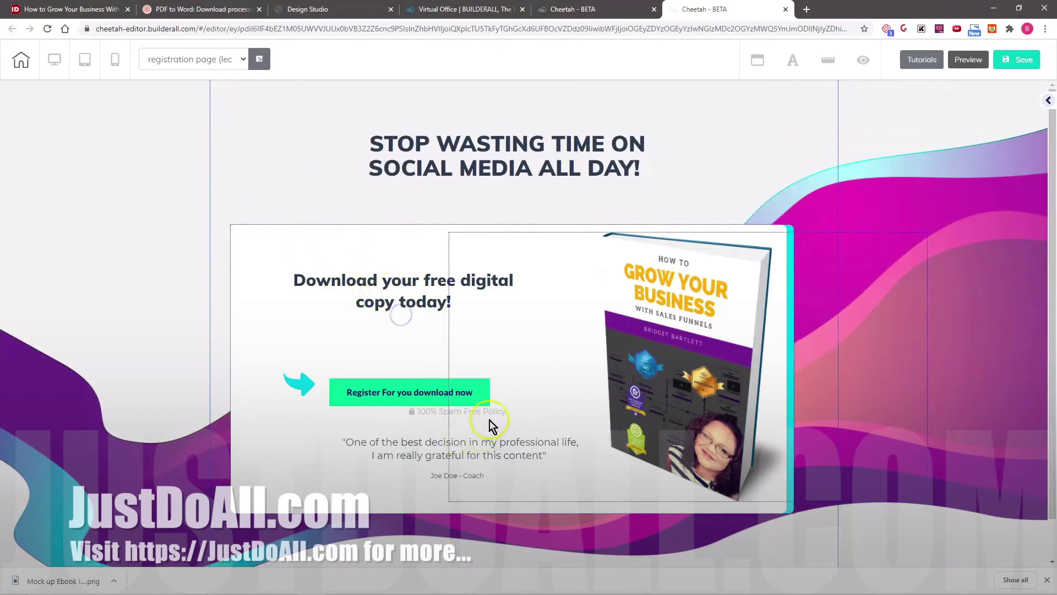
Shift the spam-policy line, quote and attribution left, and nudge the ebook mockup left.
{"action": "left_click_drag", "start_coordinate": [434, 414], "coordinate": [352, 448]}
{"action": "left_click_drag", "start_coordinate": [439, 478], "coordinate": [362, 463]}
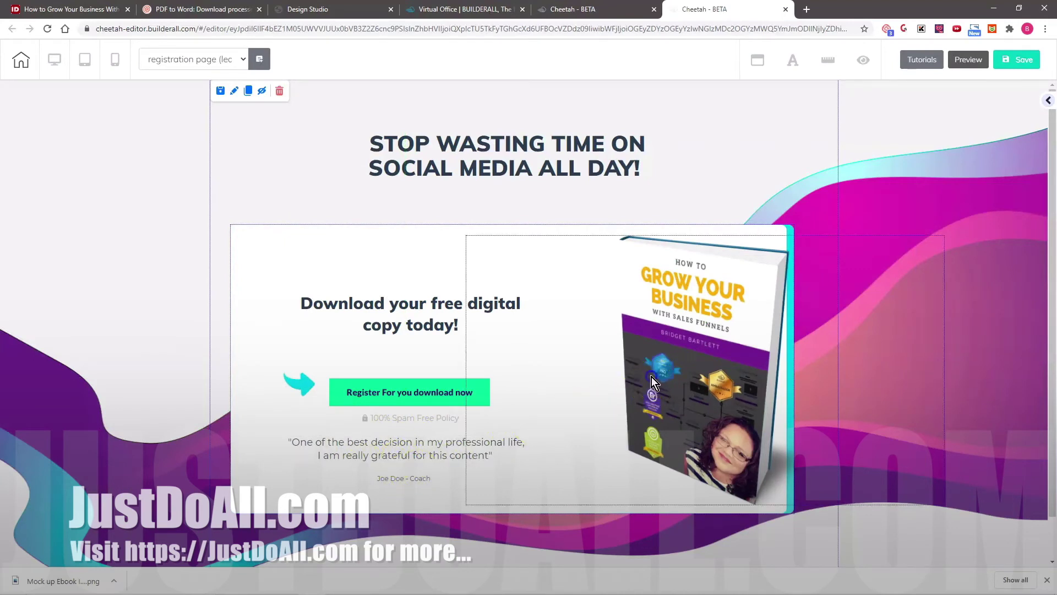
{"action": "left_click_drag", "start_coordinate": [652, 377], "coordinate": [495, 337]}
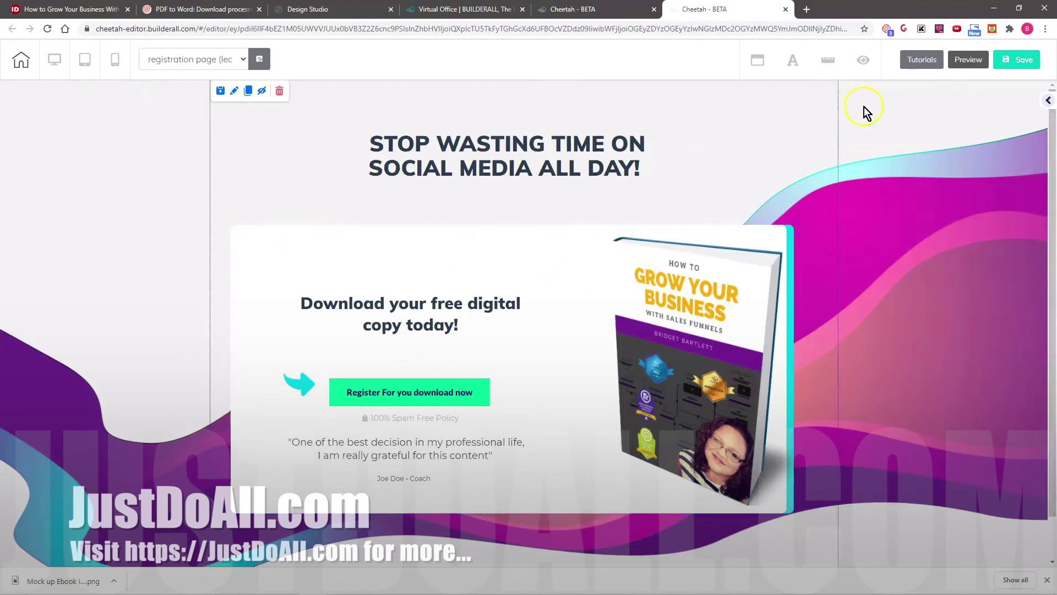
Save the registration page and switch the editor to the phone preview.
{"action": "left_click", "coordinate": [1019, 60]}
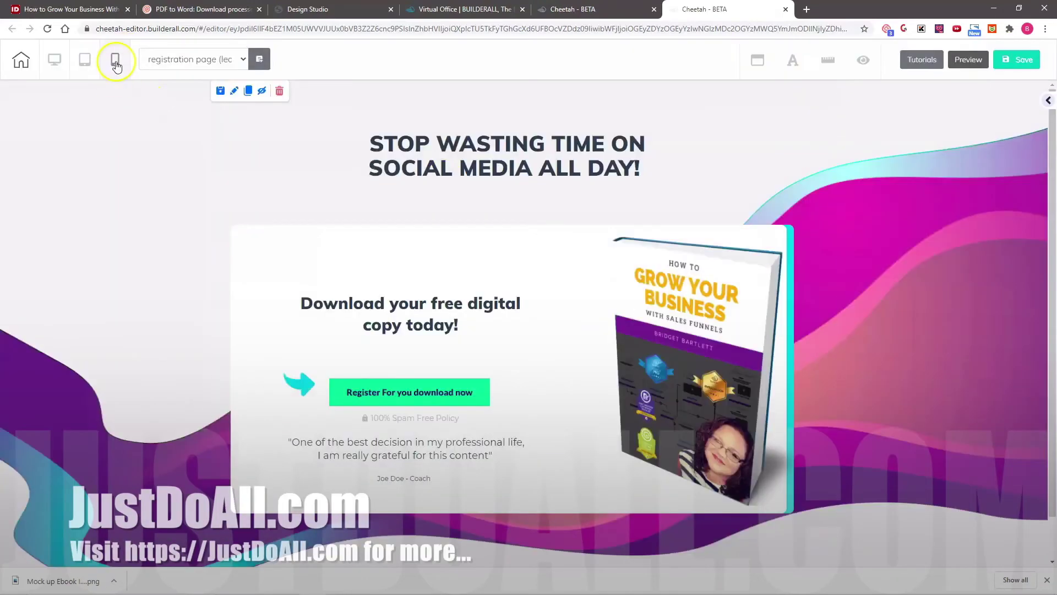
{"action": "left_click", "coordinate": [115, 61]}
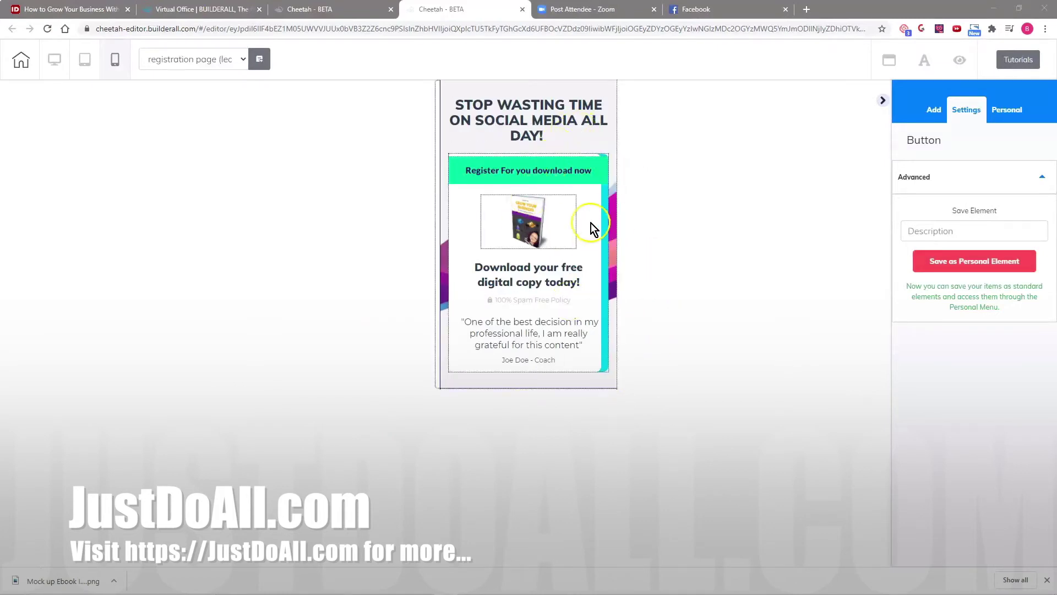
On mobile, move the register button down below the download text.
{"action": "left_click", "coordinate": [506, 170]}
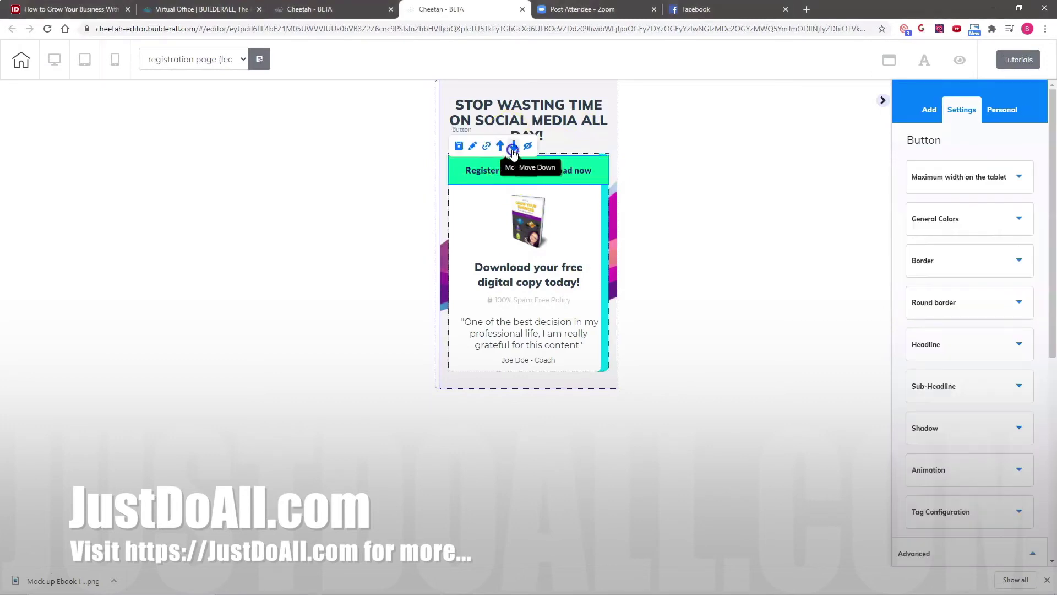
{"action": "left_click", "coordinate": [516, 147]}
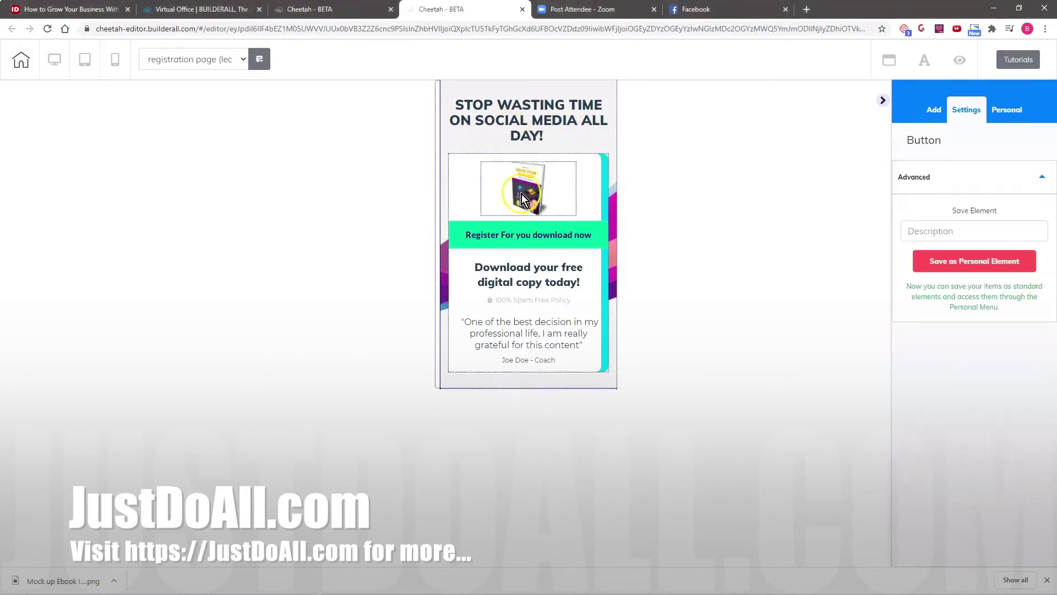
{"action": "left_click", "coordinate": [527, 232]}
{"action": "left_click", "coordinate": [512, 211]}
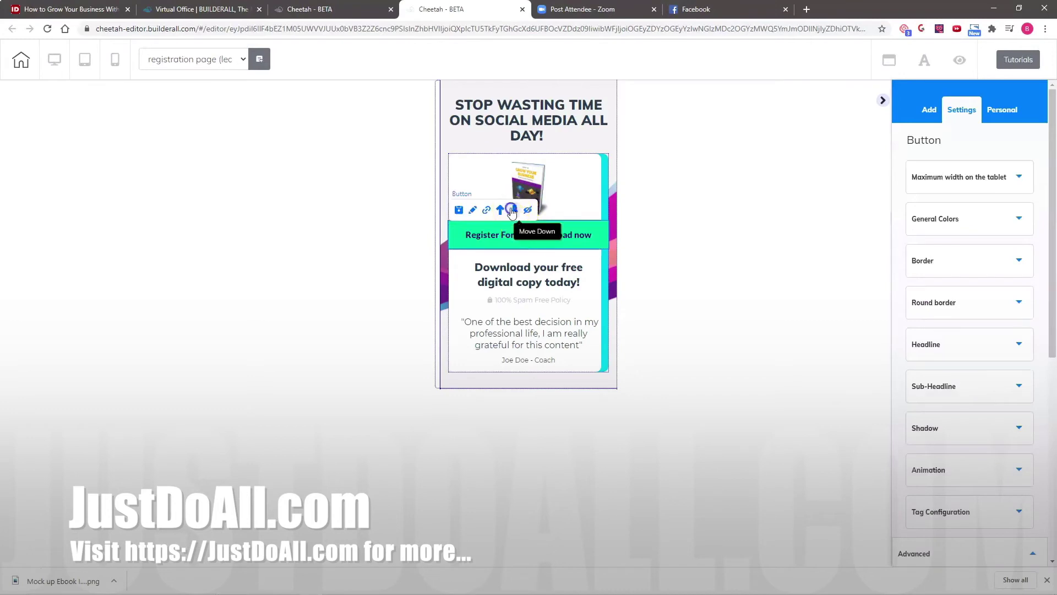
{"action": "left_click", "coordinate": [507, 249]}
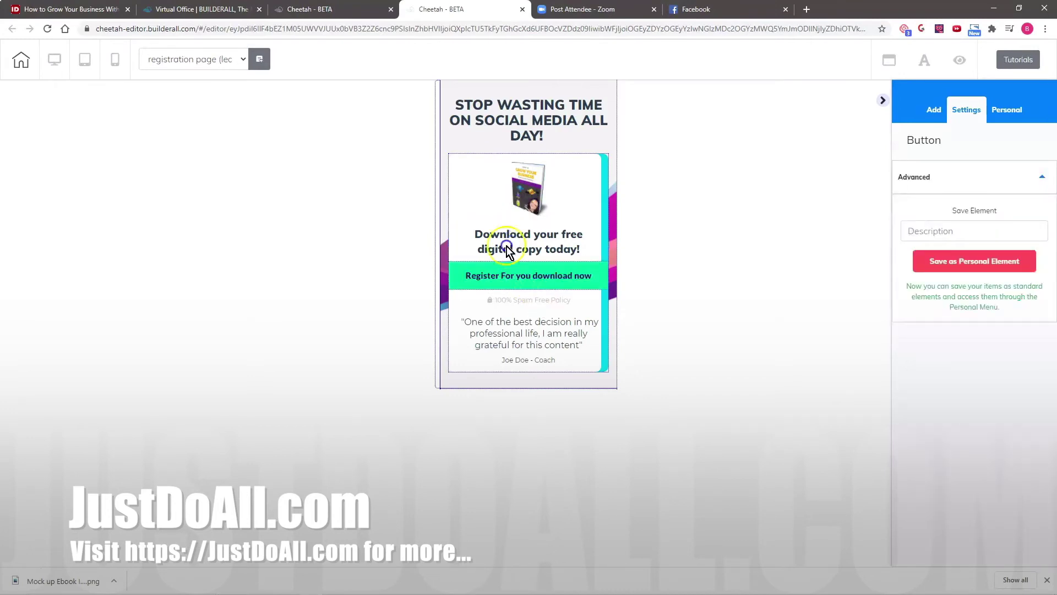
Set the ebook image's lateral spacing to 0 so it widens.
{"action": "mouse_move", "coordinate": [533, 196]}
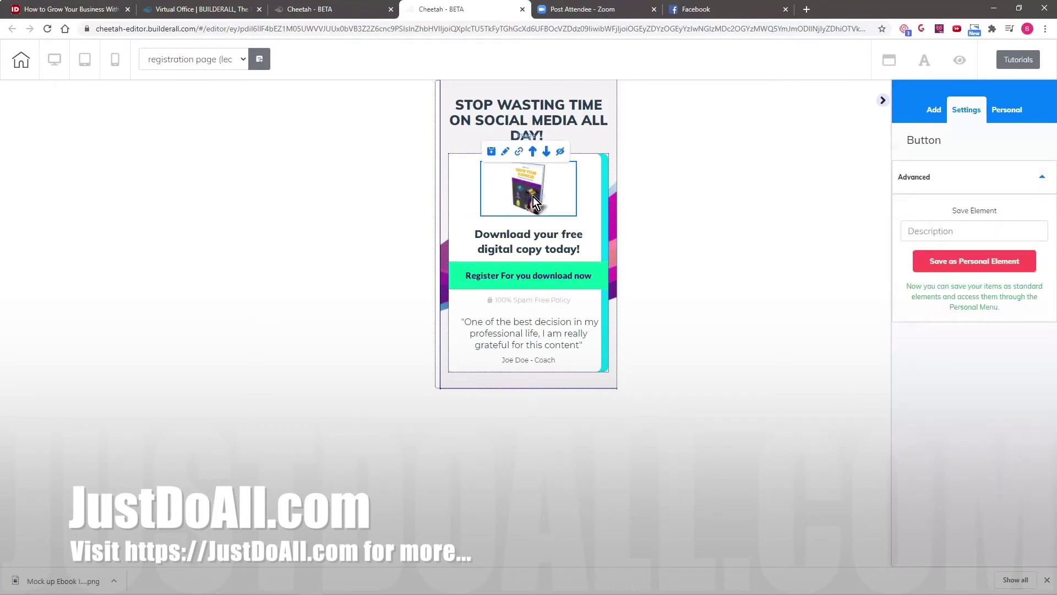
{"action": "left_click", "coordinate": [505, 152]}
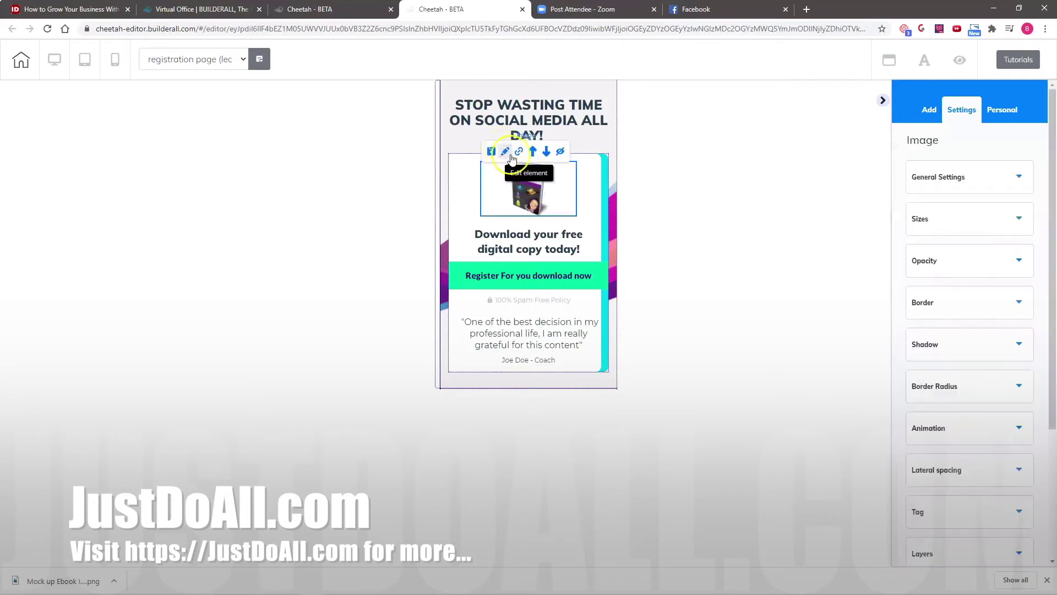
{"action": "left_click", "coordinate": [948, 178]}
{"action": "left_click", "coordinate": [1006, 471]}
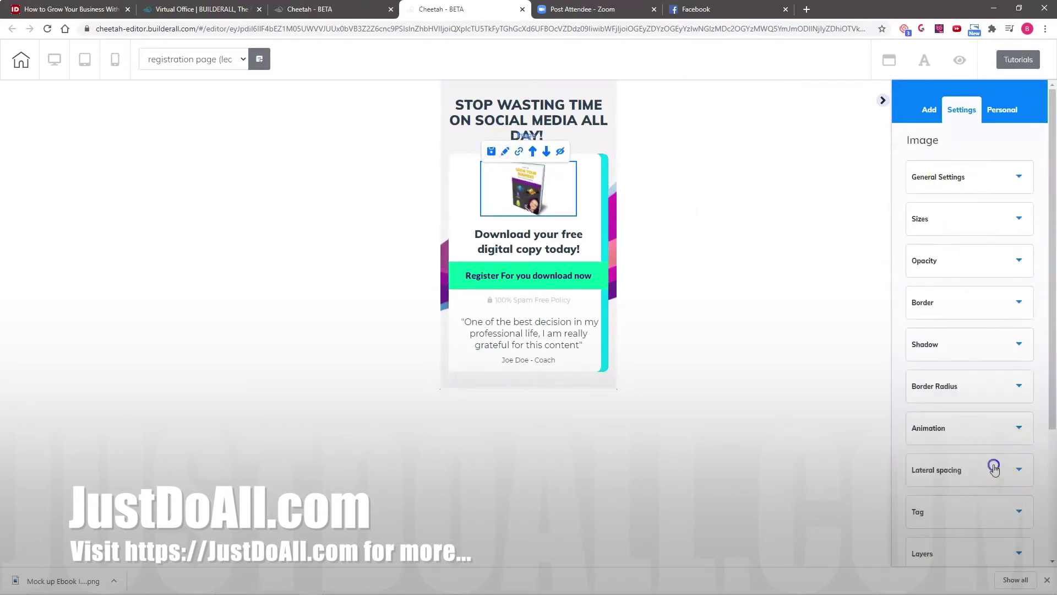
{"action": "scroll", "coordinate": [964, 419], "scroll_direction": "down", "scroll_amount": 4}
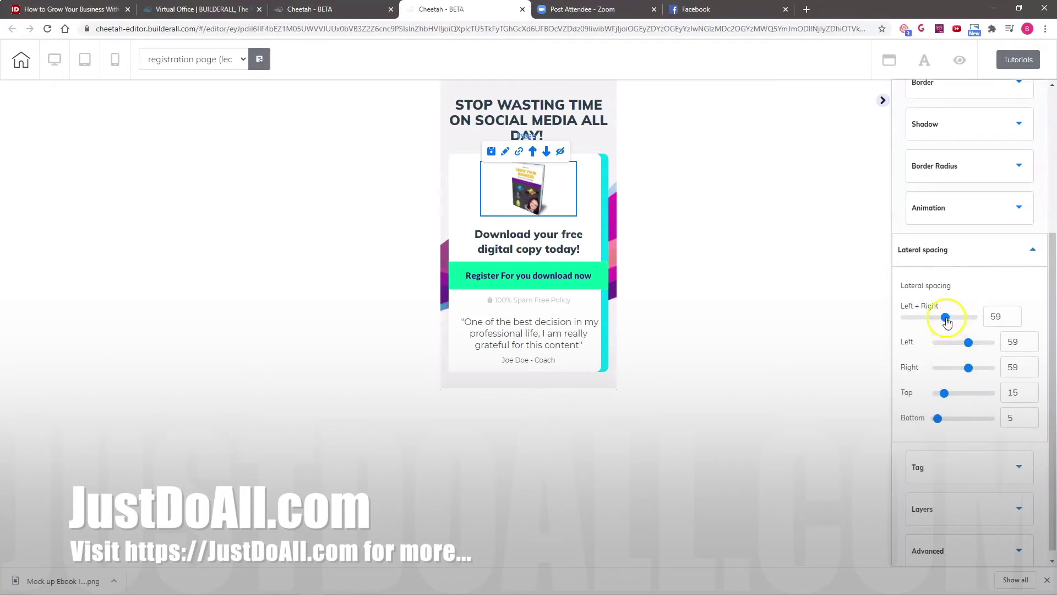
{"action": "left_click_drag", "start_coordinate": [945, 318], "coordinate": [897, 332]}
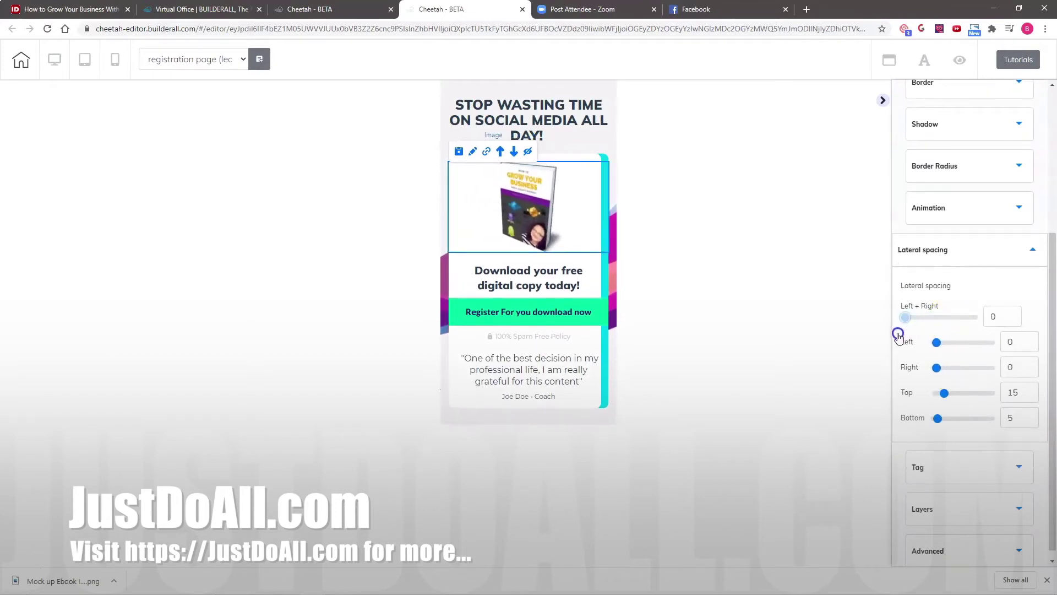
Give the register button 23 left and right spacing, then return to desktop view.
{"action": "left_click", "coordinate": [520, 308]}
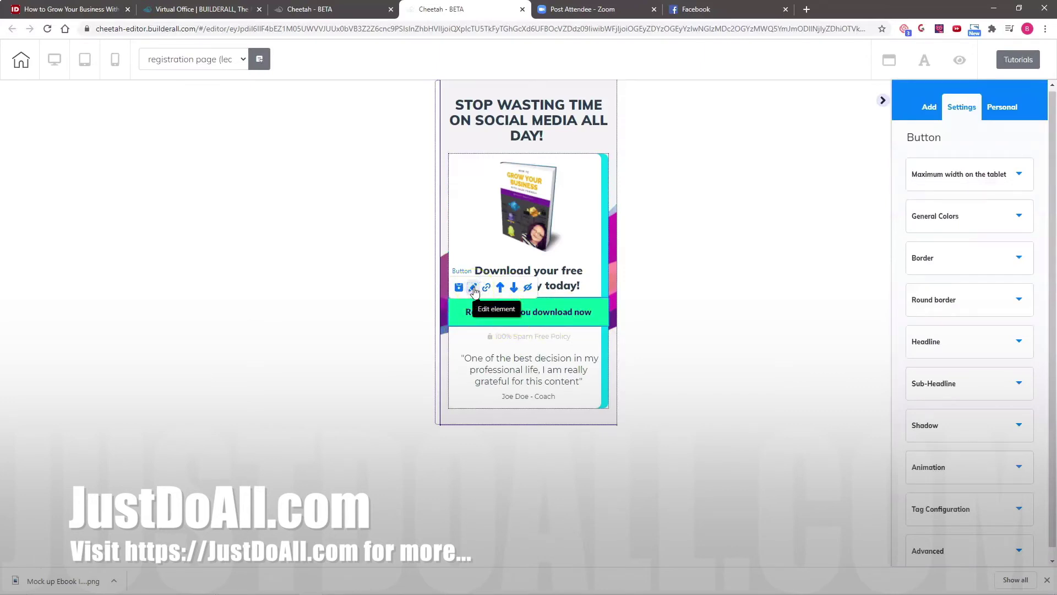
{"action": "left_click", "coordinate": [973, 358]}
{"action": "scroll", "coordinate": [979, 382], "scroll_direction": "down", "scroll_amount": 1}
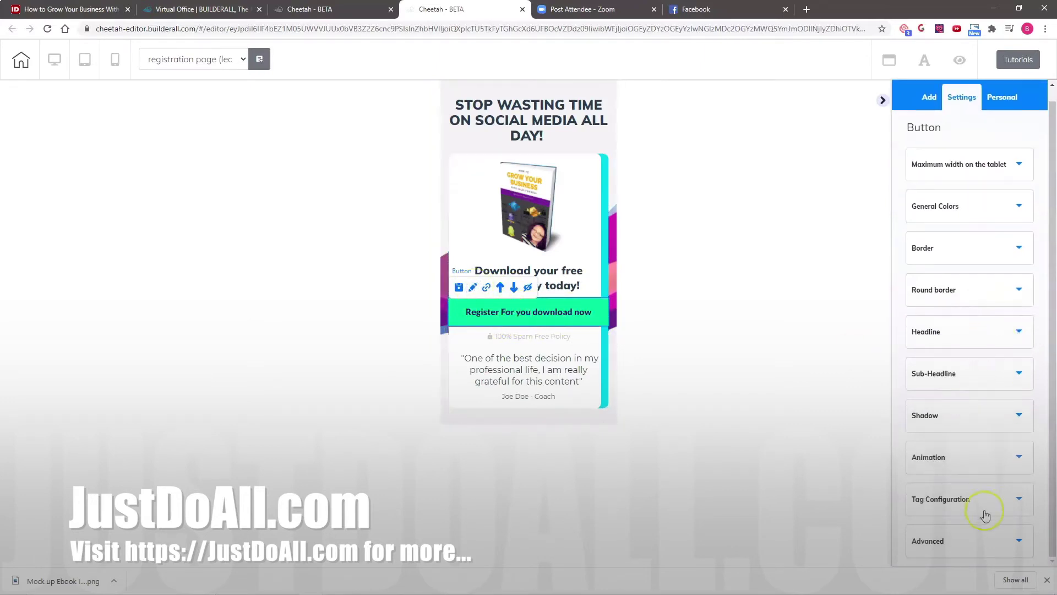
{"action": "left_click", "coordinate": [972, 541]}
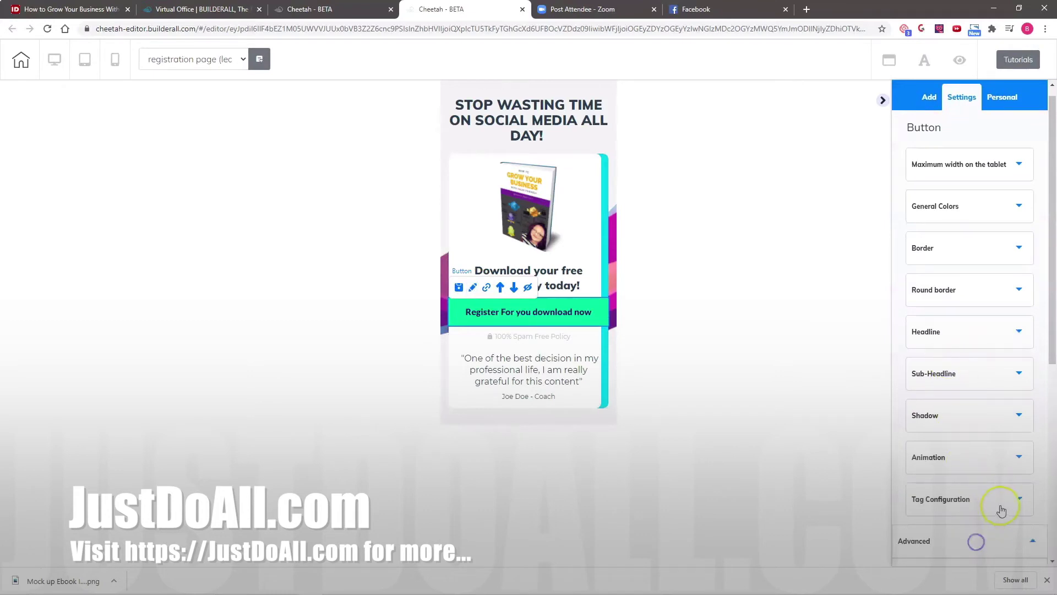
{"action": "left_click", "coordinate": [905, 318]}
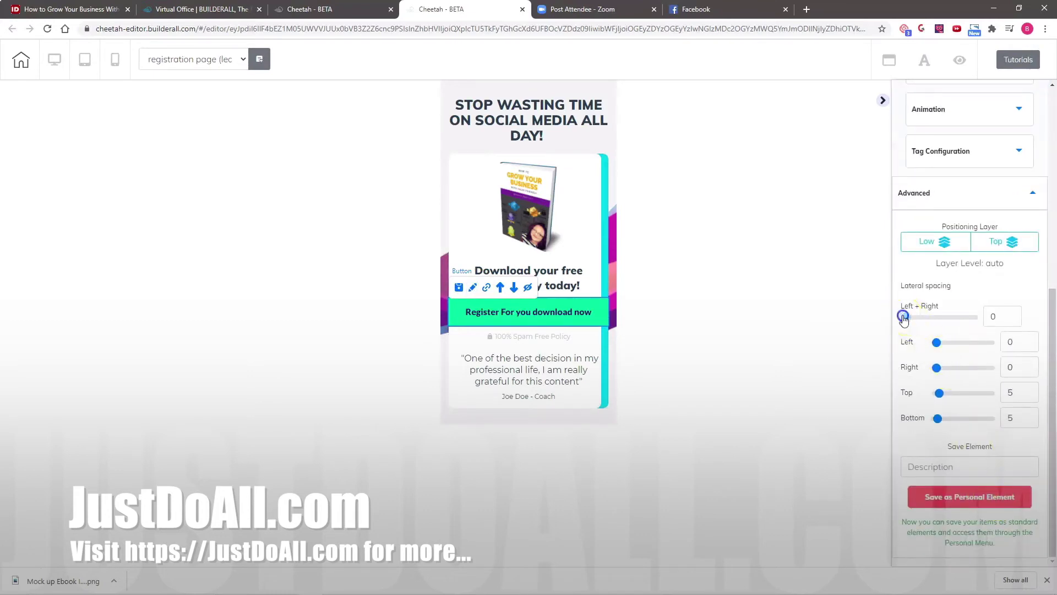
{"action": "left_click_drag", "start_coordinate": [903, 318], "coordinate": [921, 319]}
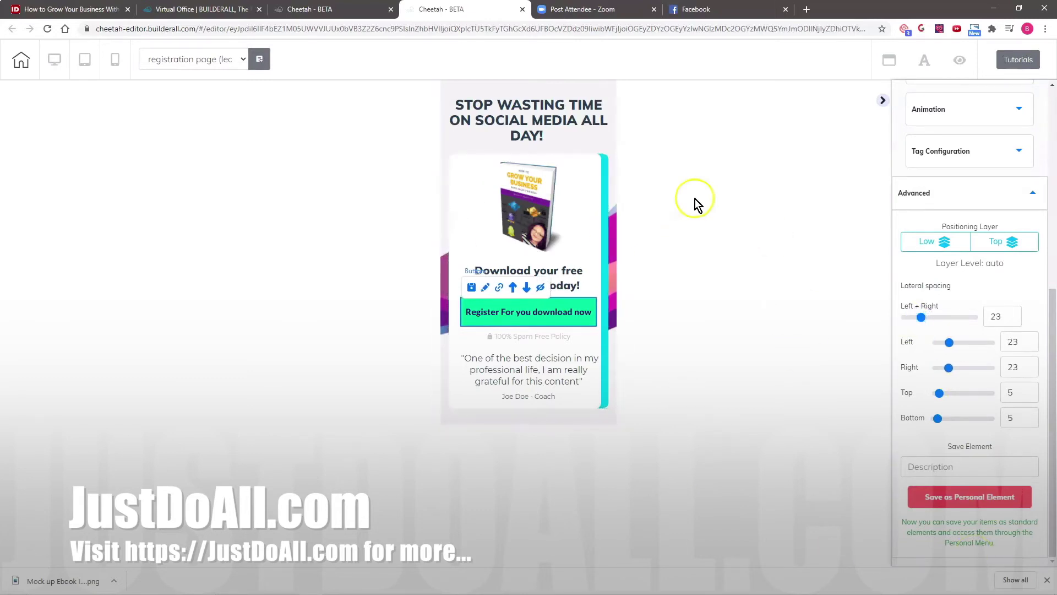
{"action": "left_click", "coordinate": [596, 192]}
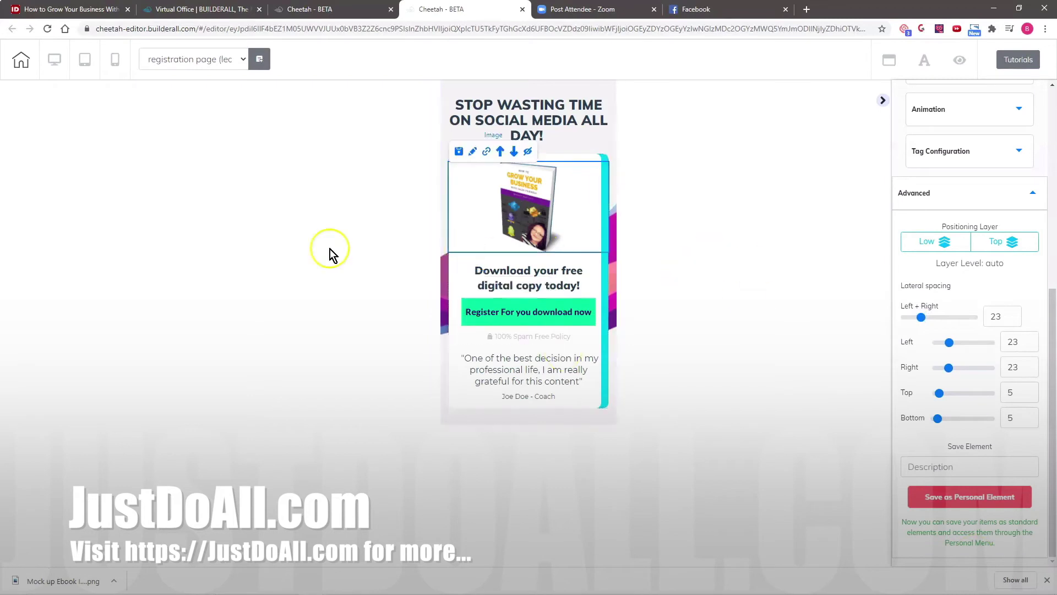
{"action": "left_click", "coordinate": [55, 63]}
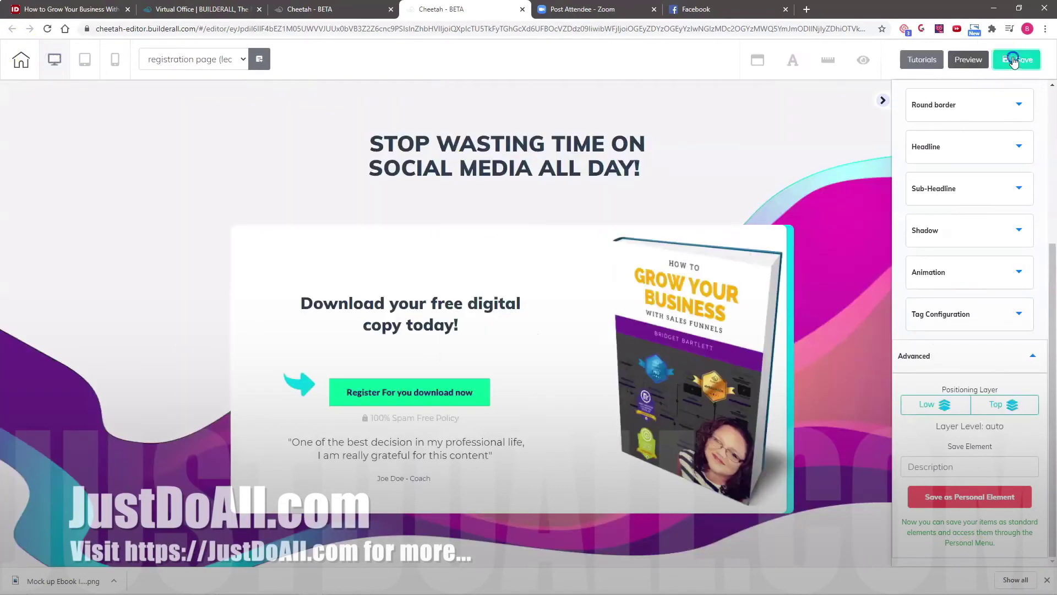
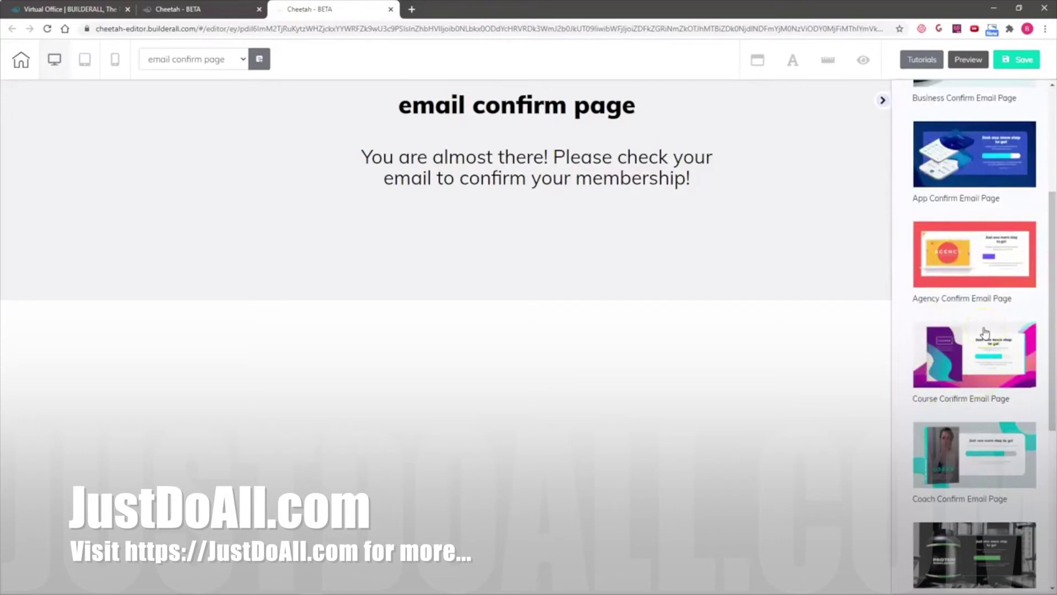
Add the Course Confirm Email Page template and delete the old email confirm section.
{"action": "left_click", "coordinate": [985, 333]}
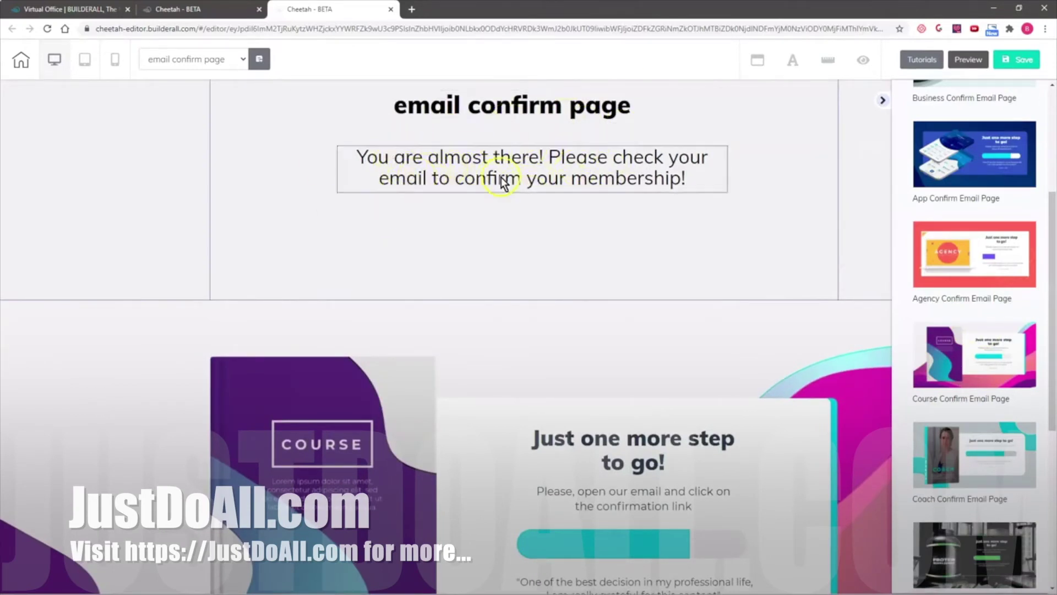
{"action": "scroll", "coordinate": [830, 258], "scroll_direction": "down", "scroll_amount": 2}
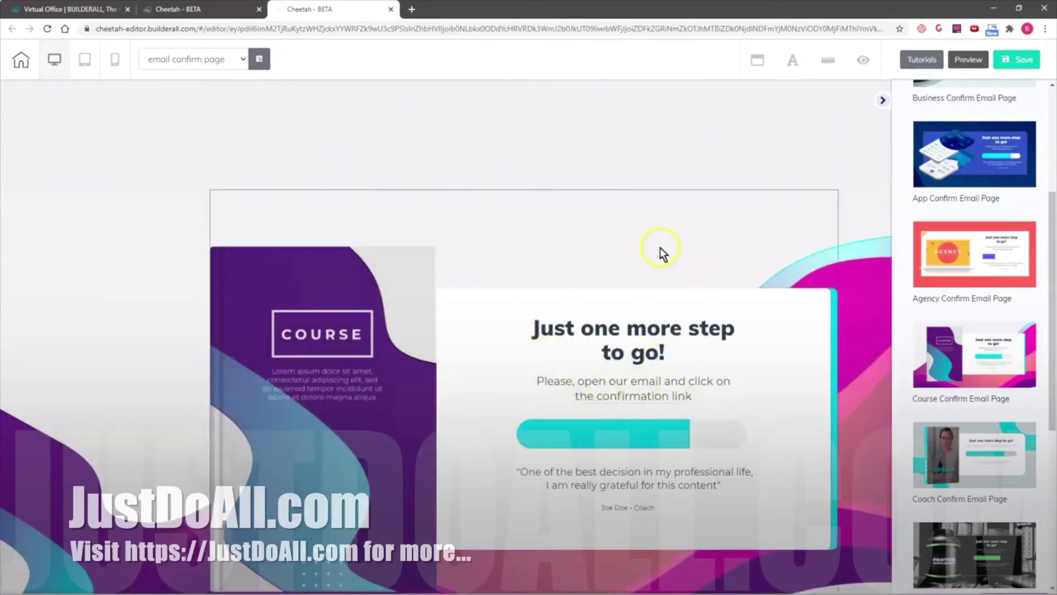
{"action": "scroll", "coordinate": [633, 248], "scroll_direction": "up", "scroll_amount": 2}
{"action": "left_click", "coordinate": [235, 122]}
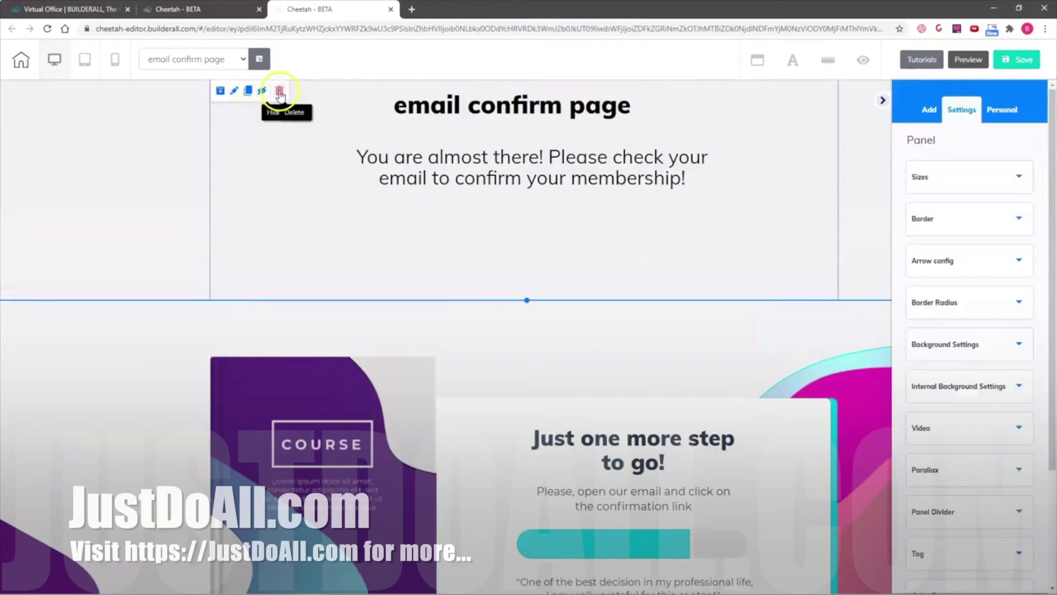
{"action": "left_click", "coordinate": [278, 90]}
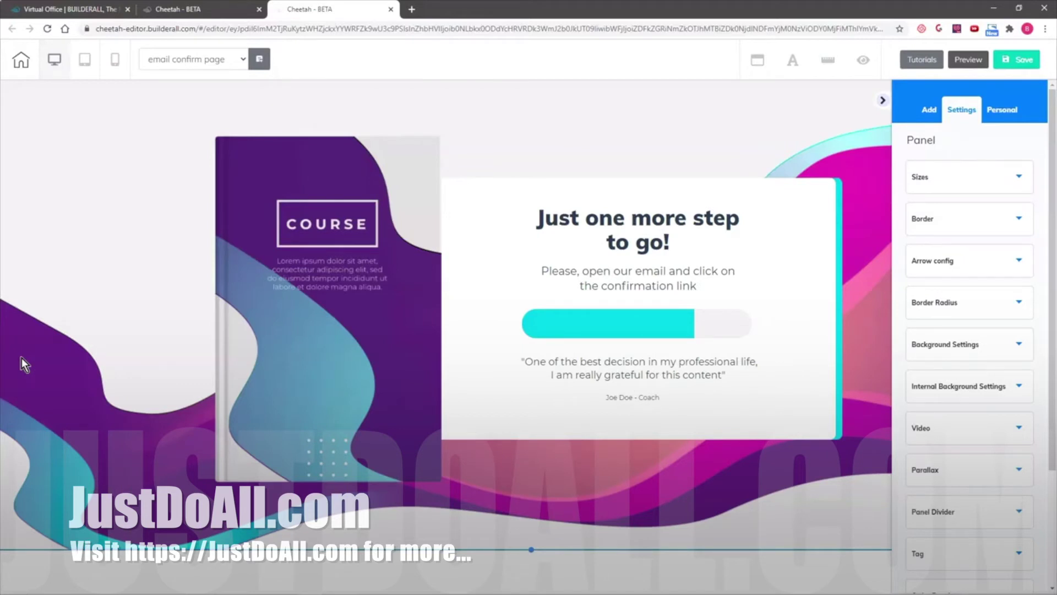
Open the element settings for the course book cover image.
{"action": "left_click", "coordinate": [404, 325]}
{"action": "left_click", "coordinate": [405, 304]}
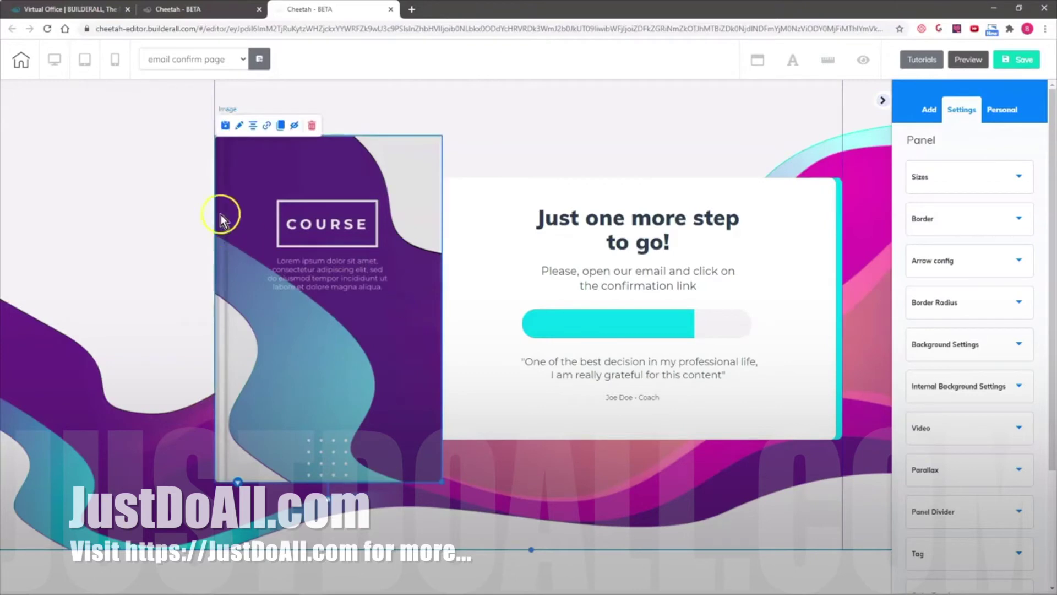
{"action": "left_click", "coordinate": [239, 126]}
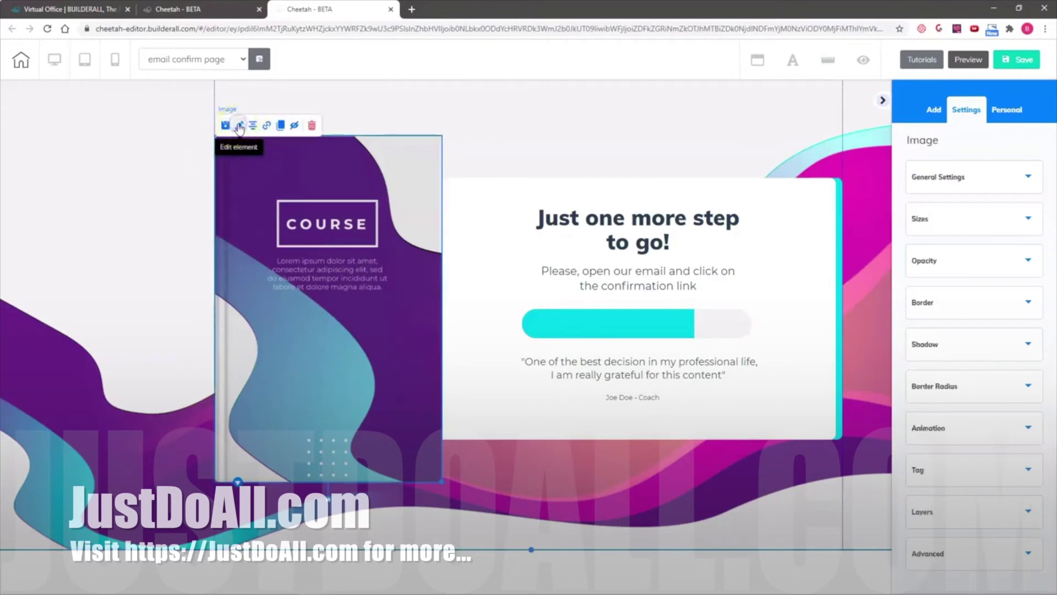
Swap the book cover for the uploaded trilogy promo photo and nudge it up slightly.
{"action": "left_click", "coordinate": [996, 170]}
{"action": "left_click", "coordinate": [952, 417]}
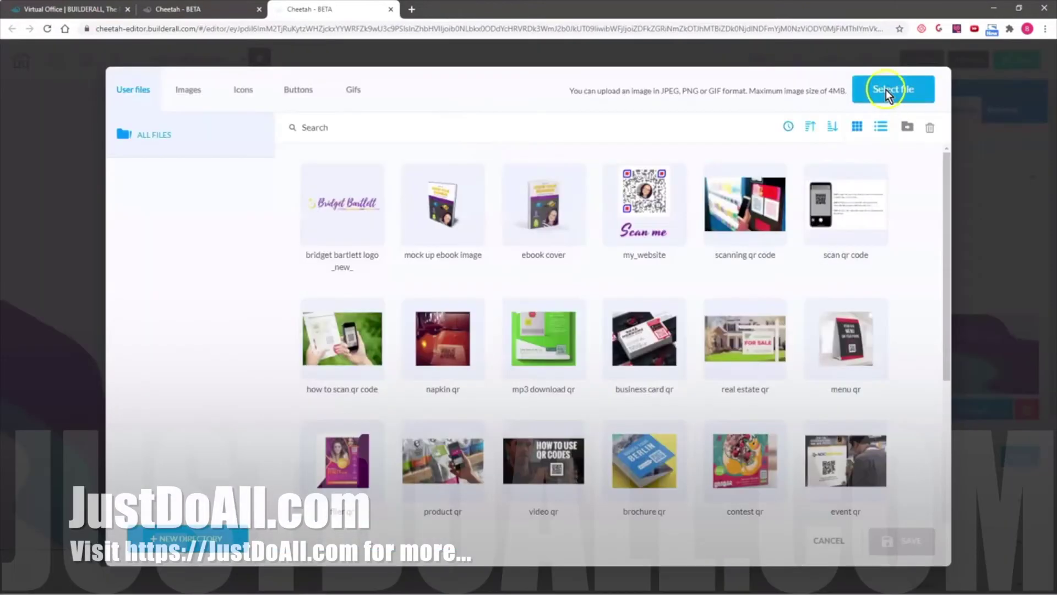
{"action": "left_click", "coordinate": [886, 90]}
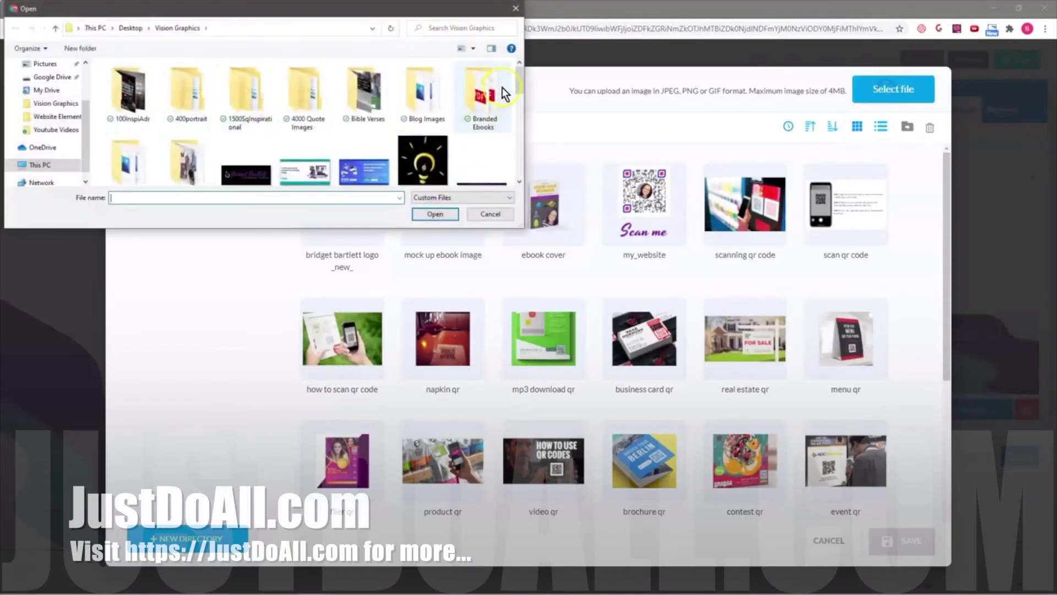
{"action": "left_click_drag", "start_coordinate": [518, 92], "coordinate": [513, 130]}
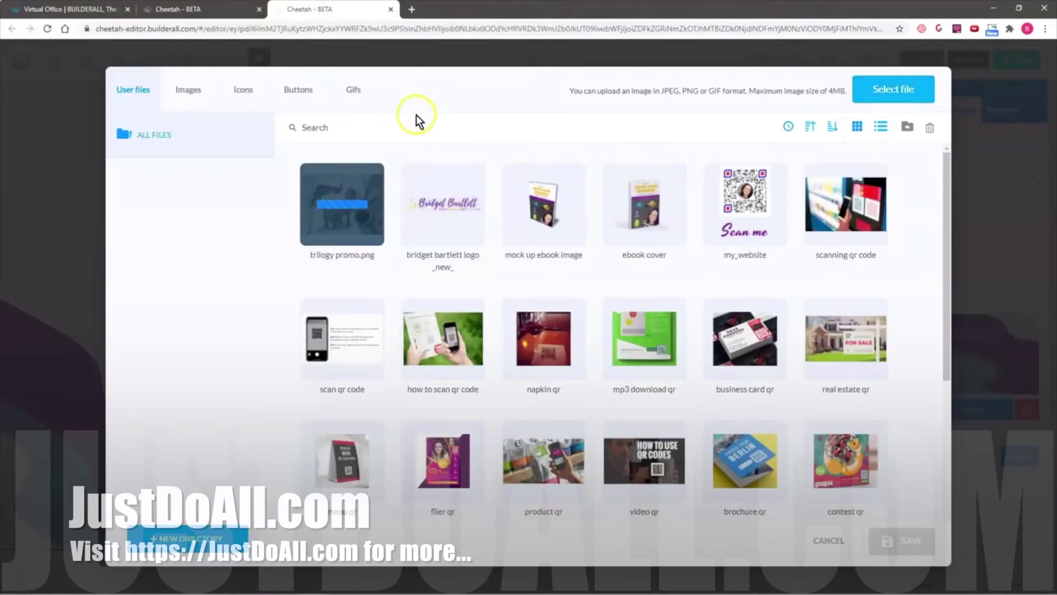
{"action": "left_click", "coordinate": [354, 182]}
{"action": "left_click", "coordinate": [903, 540]}
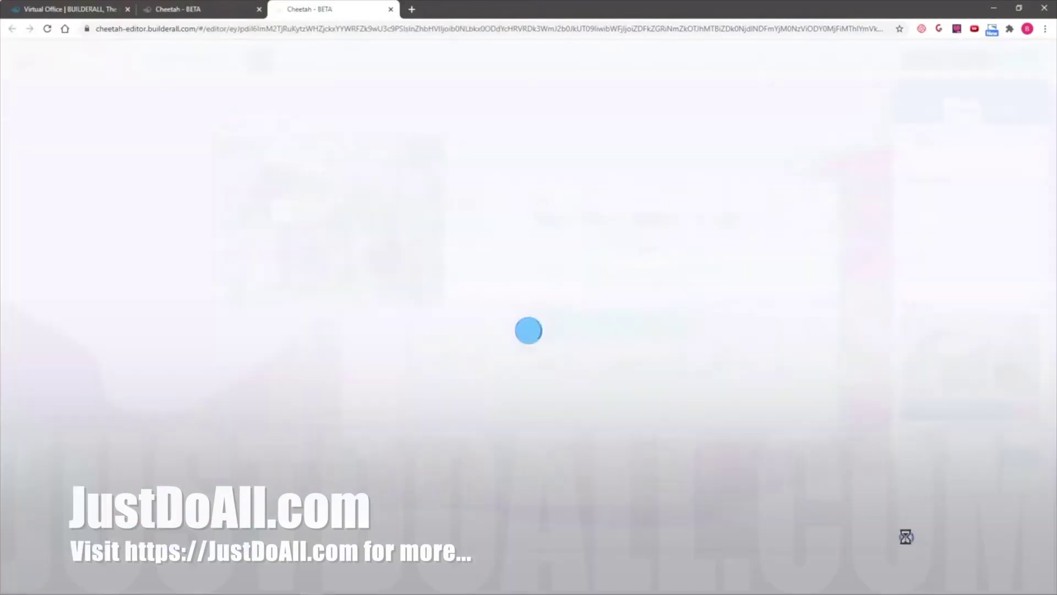
{"action": "left_click_drag", "start_coordinate": [337, 302], "coordinate": [337, 293]}
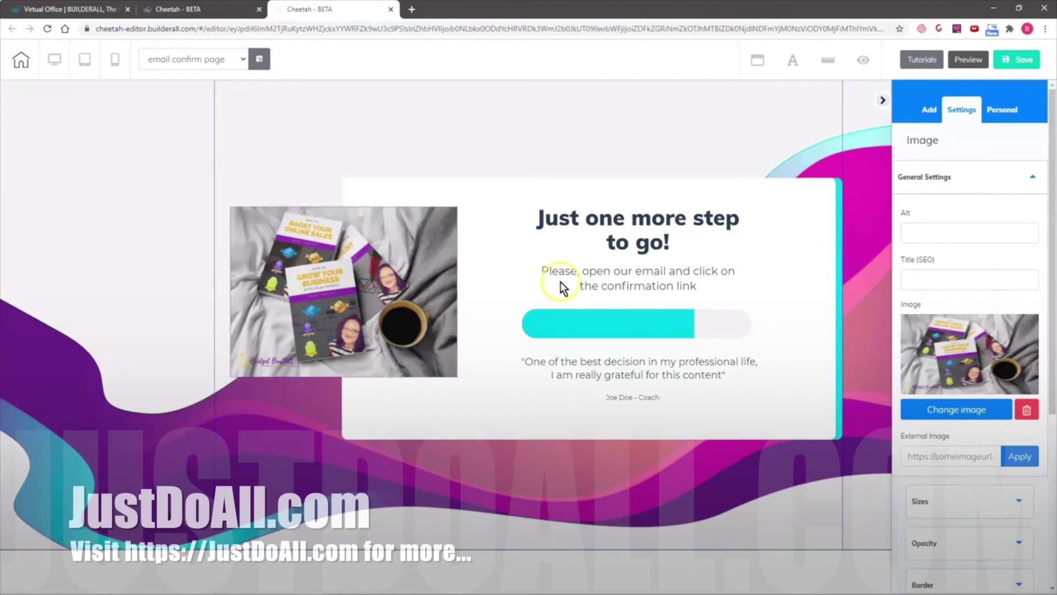
Move the white text card left behind the photo, widen it, and centre it in the section.
{"action": "left_click_drag", "start_coordinate": [803, 224], "coordinate": [706, 223]}
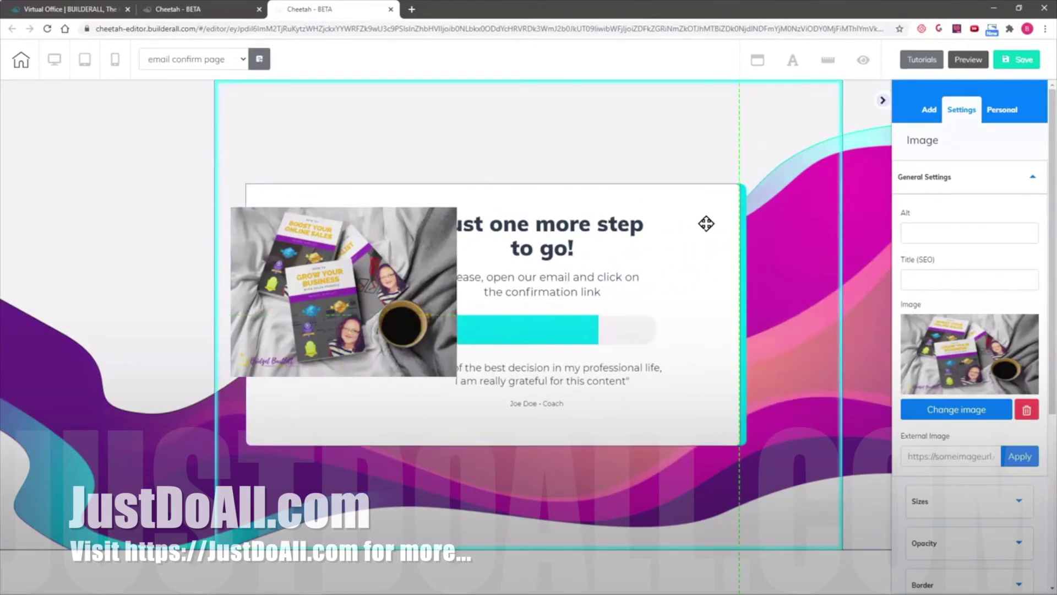
{"action": "left_click", "coordinate": [715, 429]}
{"action": "left_click_drag", "start_coordinate": [741, 442], "coordinate": [842, 449]}
{"action": "left_click_drag", "start_coordinate": [378, 406], "coordinate": [353, 401]}
{"action": "left_click", "coordinate": [725, 411]}
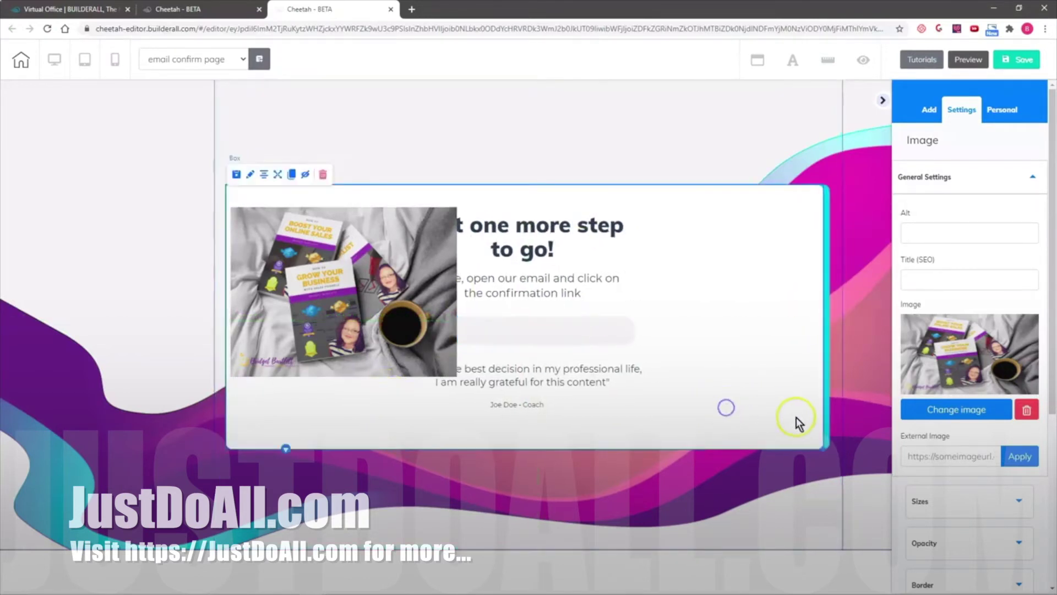
{"action": "left_click_drag", "start_coordinate": [822, 447], "coordinate": [830, 448]}
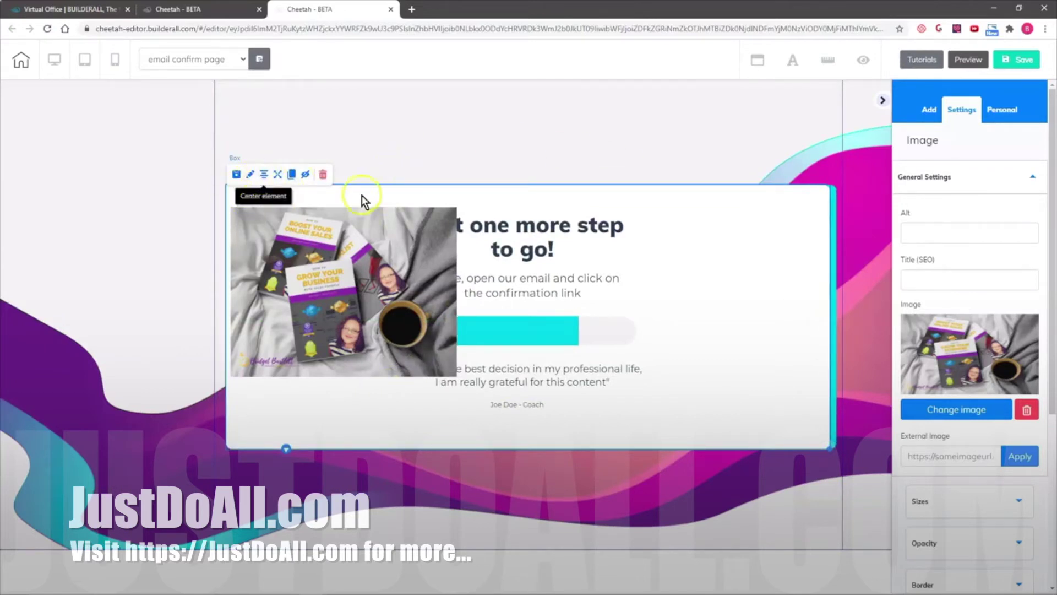
{"action": "left_click", "coordinate": [263, 175]}
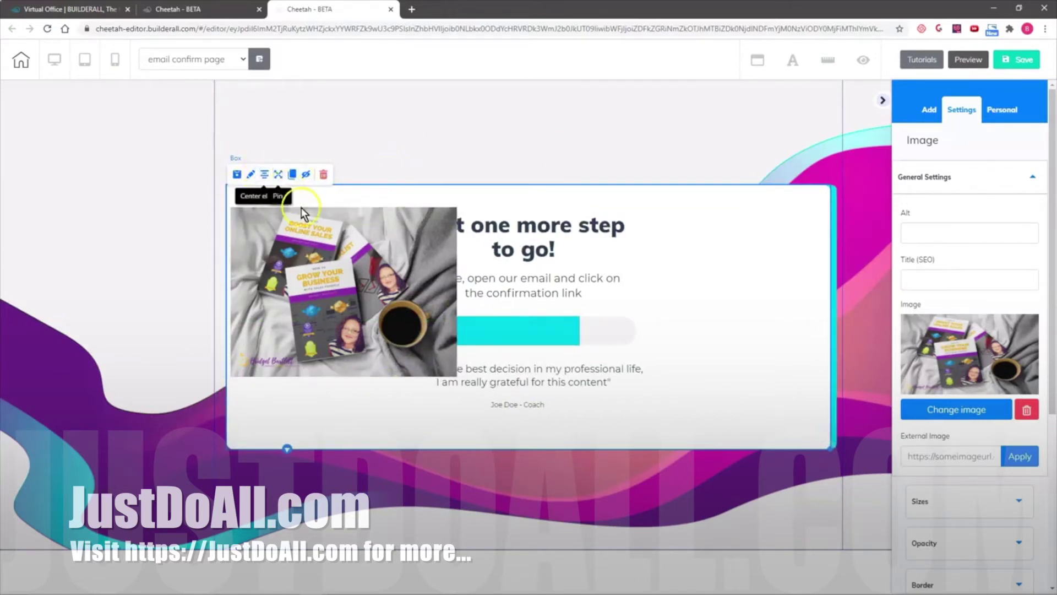
Shift the heading, paragraph, progress bar, quote and author line into the card's right half.
{"action": "left_click_drag", "start_coordinate": [517, 238], "coordinate": [670, 233]}
{"action": "left_click_drag", "start_coordinate": [538, 278], "coordinate": [677, 283]}
{"action": "left_click_drag", "start_coordinate": [569, 319], "coordinate": [709, 324]}
{"action": "left_click_drag", "start_coordinate": [543, 378], "coordinate": [672, 371]}
{"action": "left_click_drag", "start_coordinate": [511, 404], "coordinate": [654, 408]}
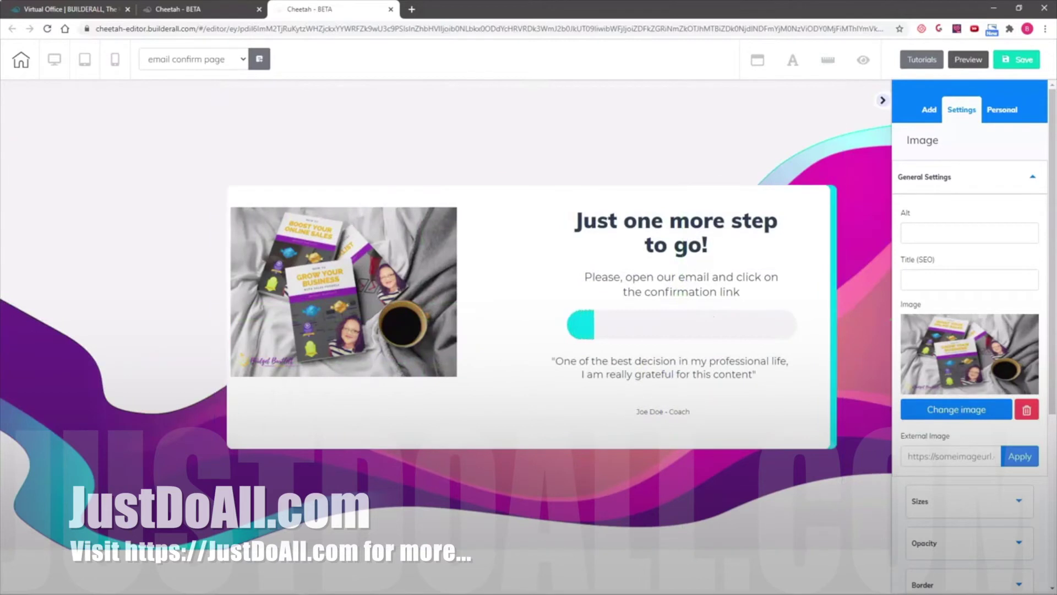
{"action": "left_click", "coordinate": [980, 113]}
{"action": "left_click", "coordinate": [929, 109]}
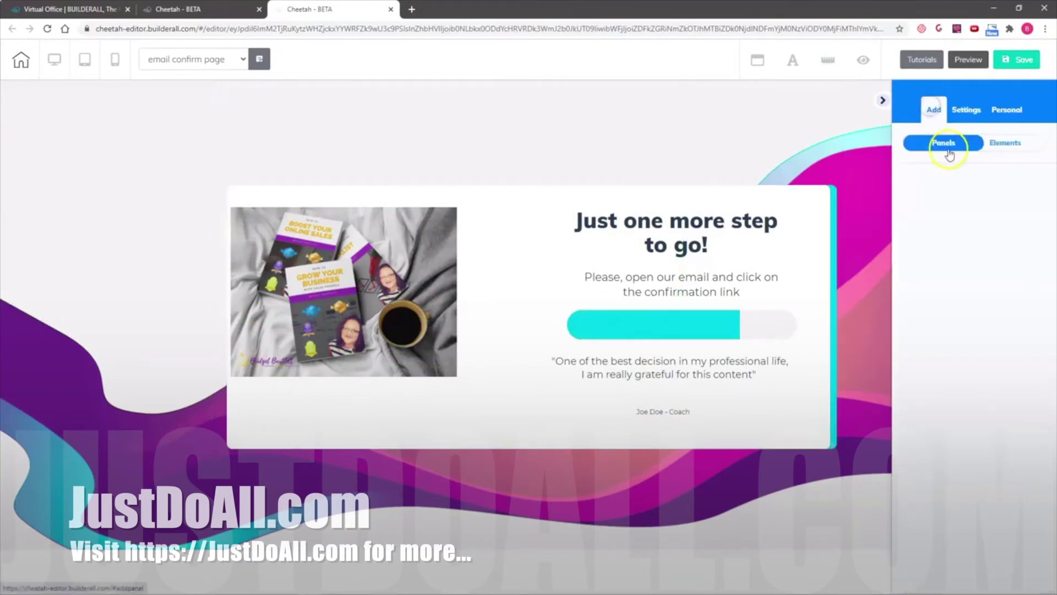
Add a Title H1 heading above the card reading 'CONGRATULATIONS!', with its spelling corrected.
{"action": "left_click", "coordinate": [1005, 145]}
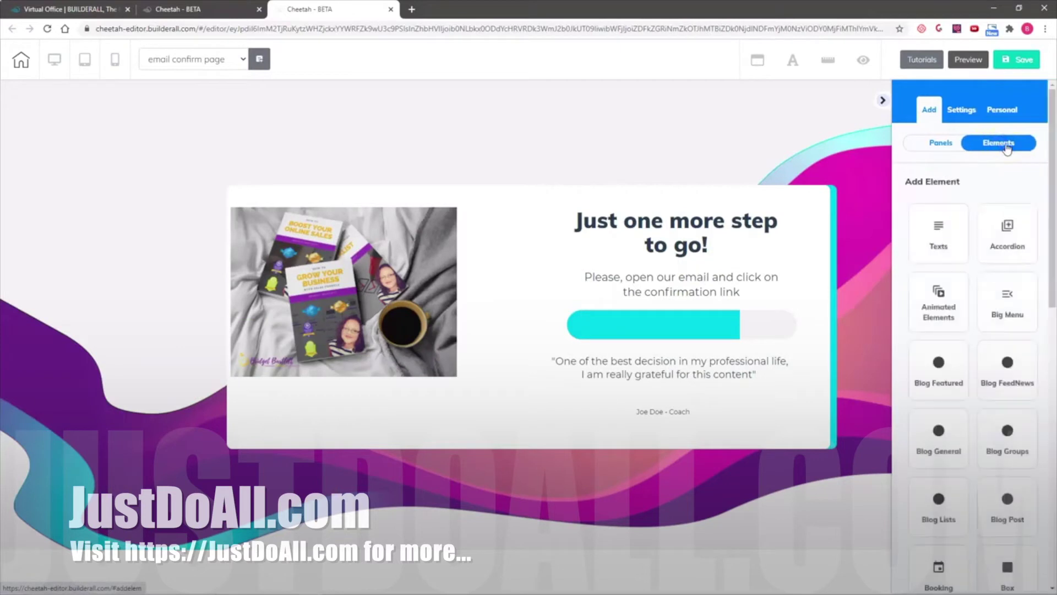
{"action": "left_click", "coordinate": [940, 233]}
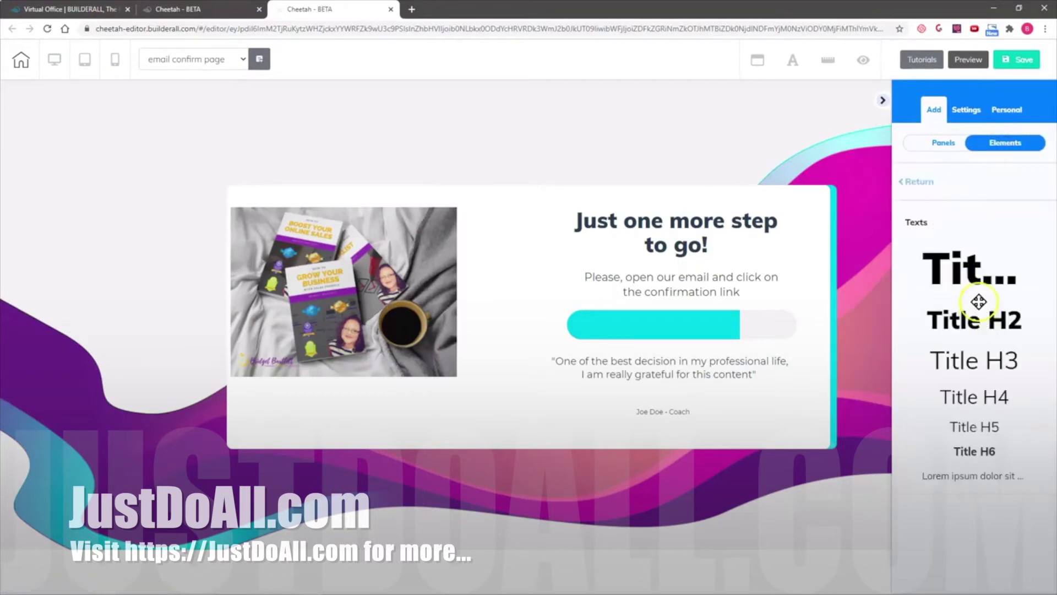
{"action": "left_click_drag", "start_coordinate": [951, 273], "coordinate": [468, 131]}
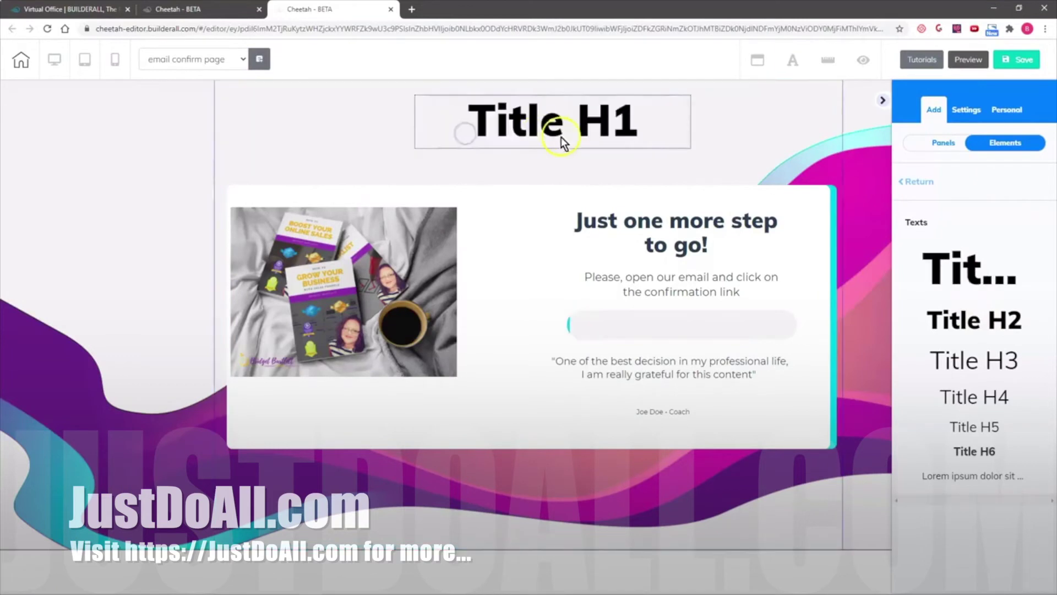
{"action": "left_click", "coordinate": [633, 128]}
{"action": "left_click_drag", "start_coordinate": [633, 128], "coordinate": [463, 110]}
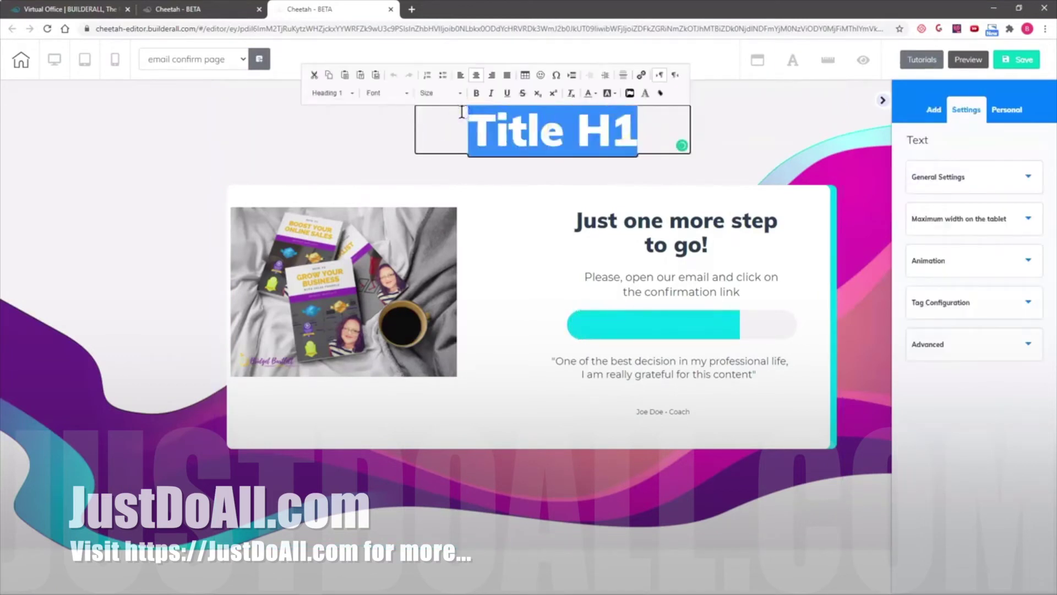
{"action": "type", "text": "CONGRTATULATIONS!"}
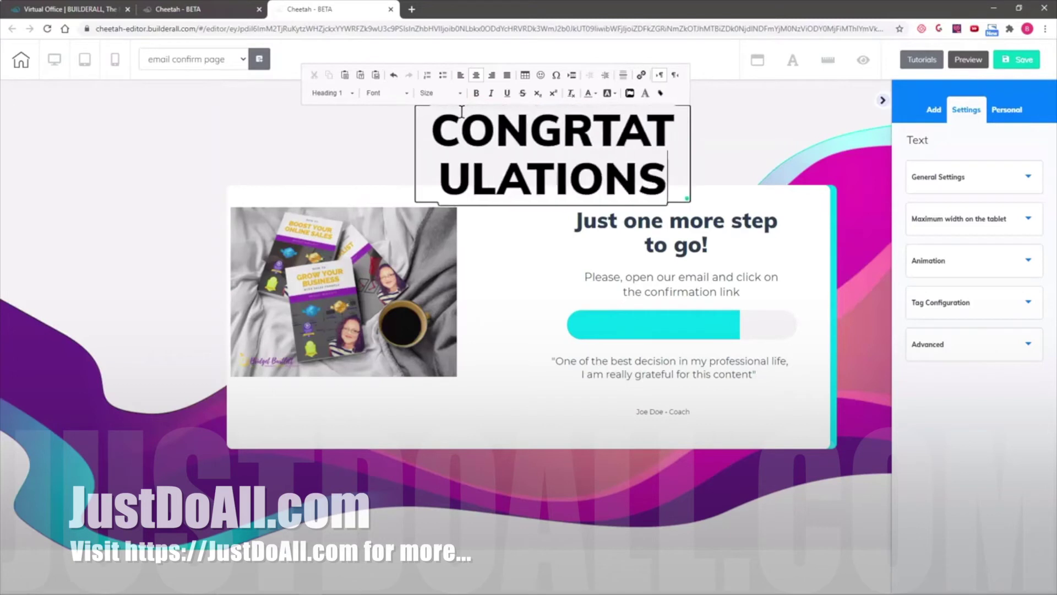
{"action": "left_click", "coordinate": [569, 148]}
{"action": "mouse_move", "coordinate": [512, 138]}
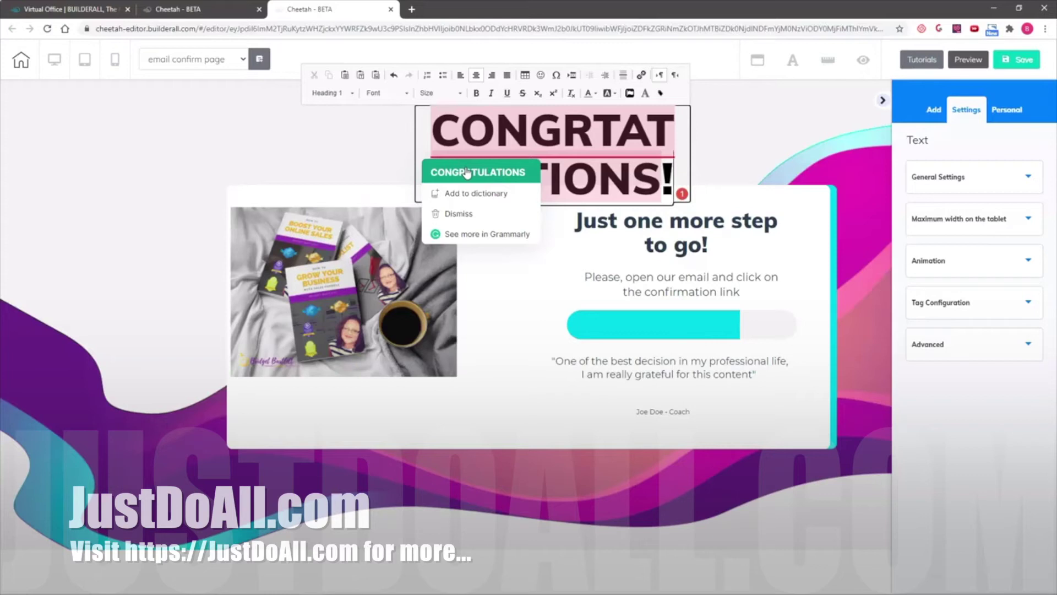
{"action": "left_click", "coordinate": [467, 173]}
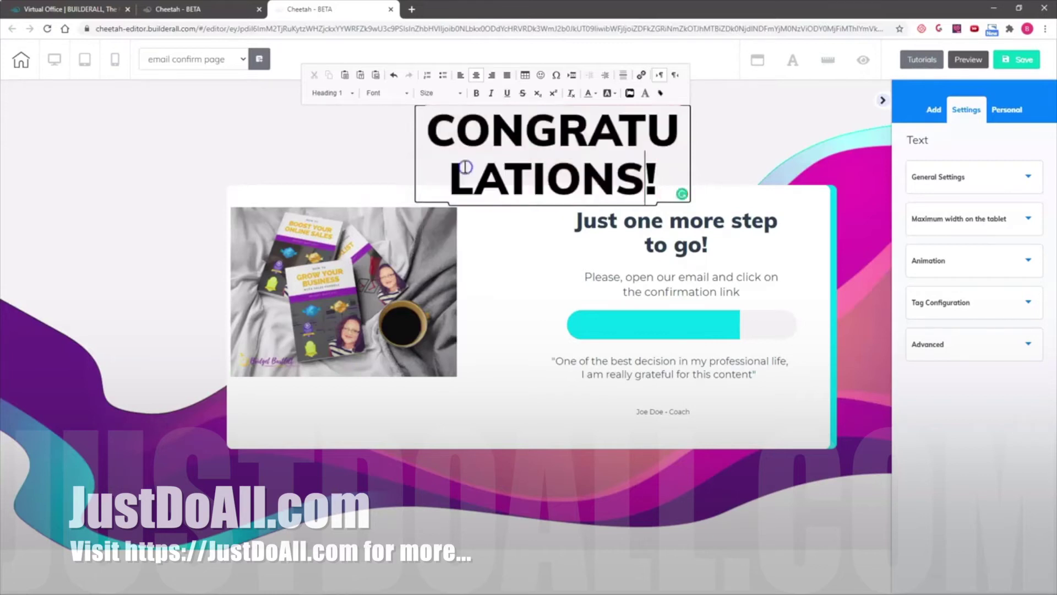
{"action": "left_click", "coordinate": [764, 141]}
{"action": "left_click", "coordinate": [653, 144]}
Widen the CONGRATULATIONS! heading onto one line and centre it above the card.
{"action": "left_click_drag", "start_coordinate": [574, 111], "coordinate": [398, 119]}
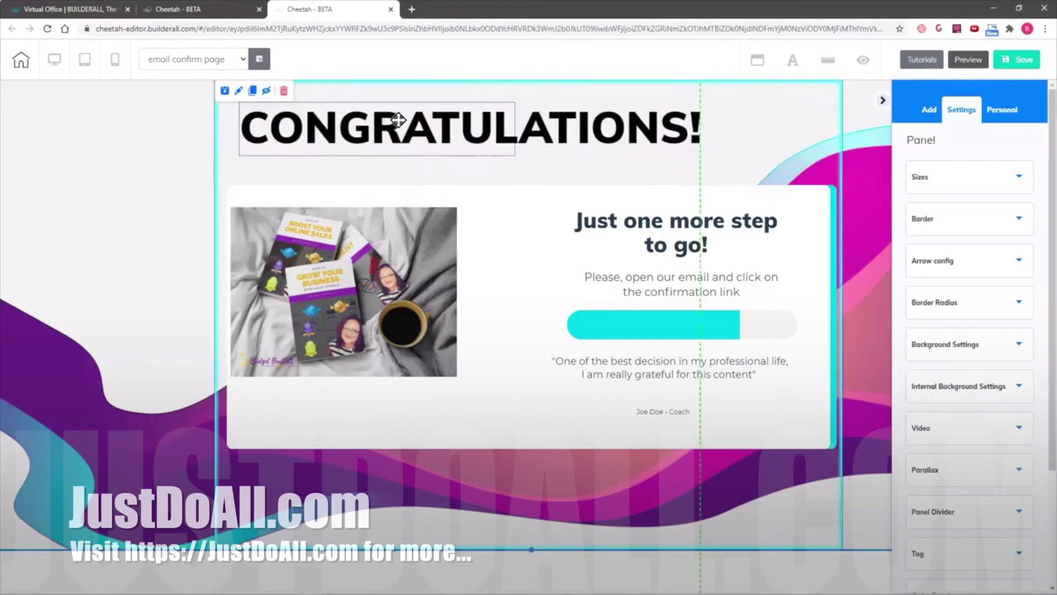
{"action": "left_click", "coordinate": [436, 130]}
{"action": "left_click_drag", "start_coordinate": [512, 157], "coordinate": [834, 134]}
{"action": "left_click_drag", "start_coordinate": [588, 121], "coordinate": [287, 142]}
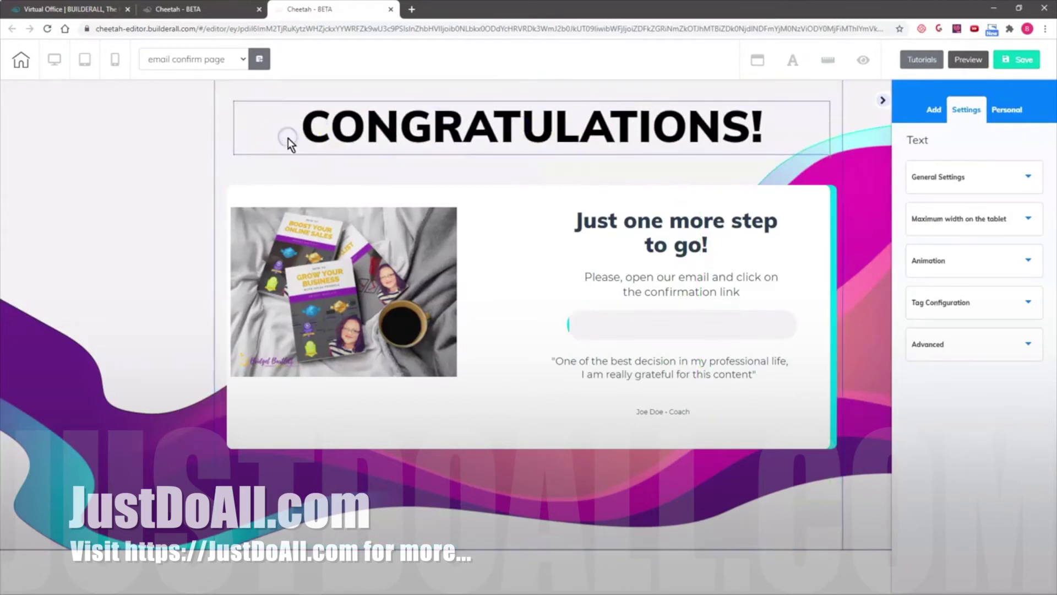
{"action": "left_click", "coordinate": [270, 110]}
Move the text card and its photo lower beneath the heading.
{"action": "left_click_drag", "start_coordinate": [804, 198], "coordinate": [798, 271]}
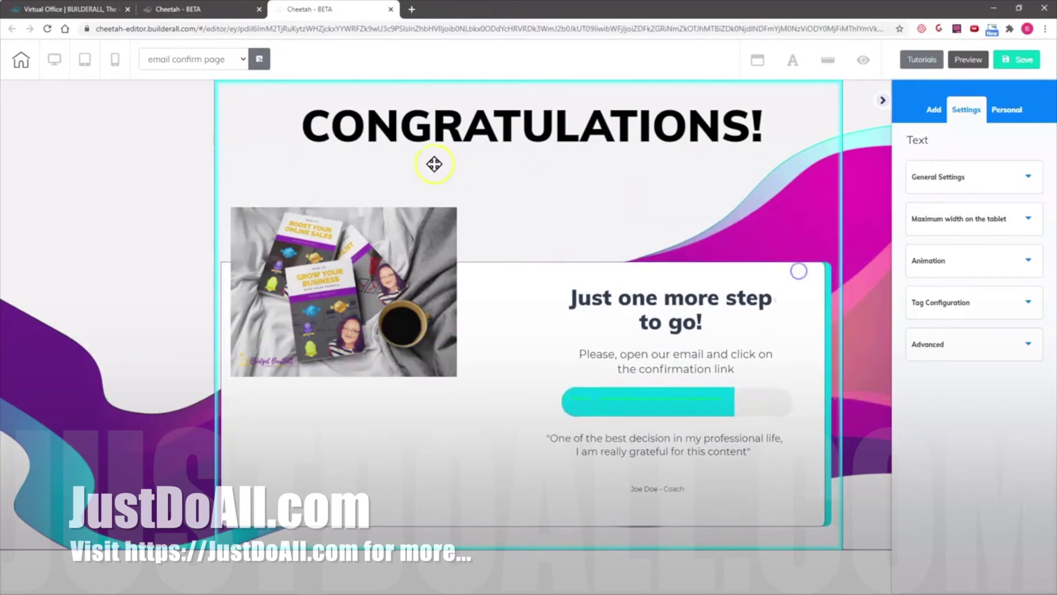
{"action": "left_click_drag", "start_coordinate": [385, 229], "coordinate": [412, 328]}
{"action": "left_click", "coordinate": [934, 109]}
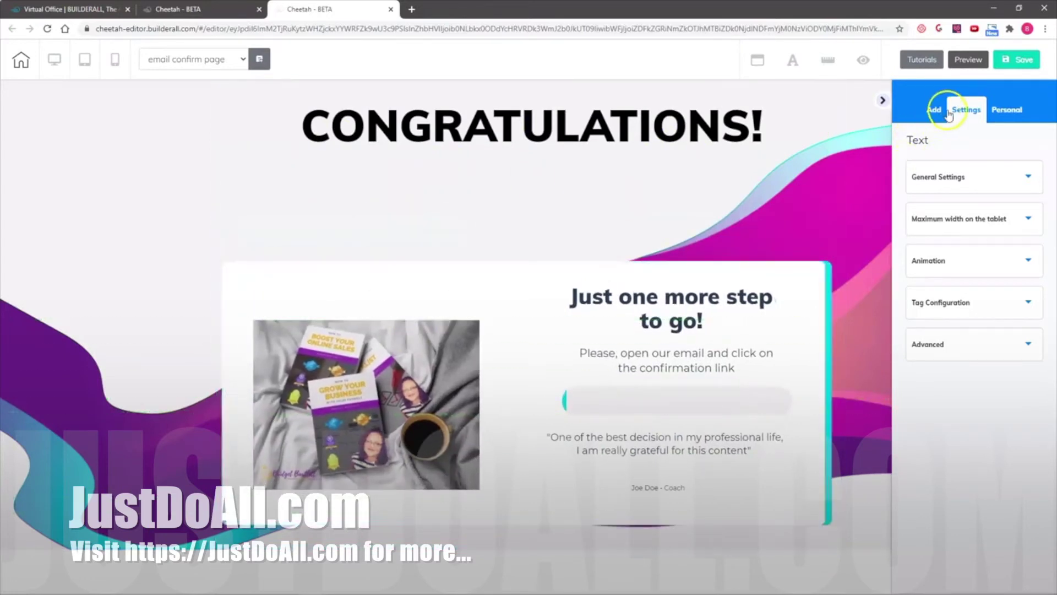
Add a 'YOU HAVE BEEN UPGRADED.....' subheading under CONGRATULATIONS!, widened to fit one line.
{"action": "left_click", "coordinate": [1007, 142]}
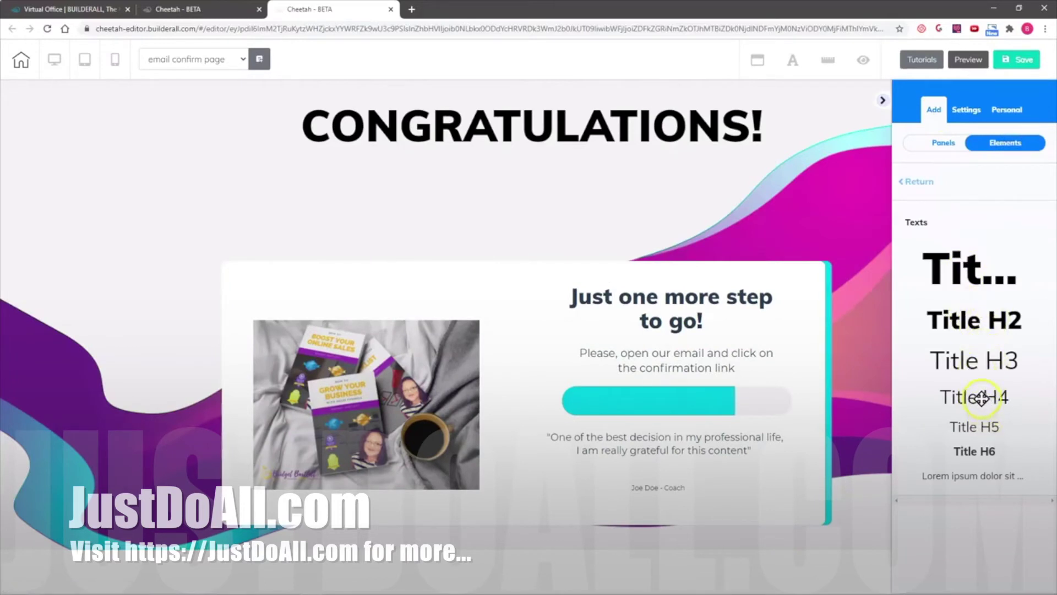
{"action": "left_click_drag", "start_coordinate": [978, 320], "coordinate": [460, 191]}
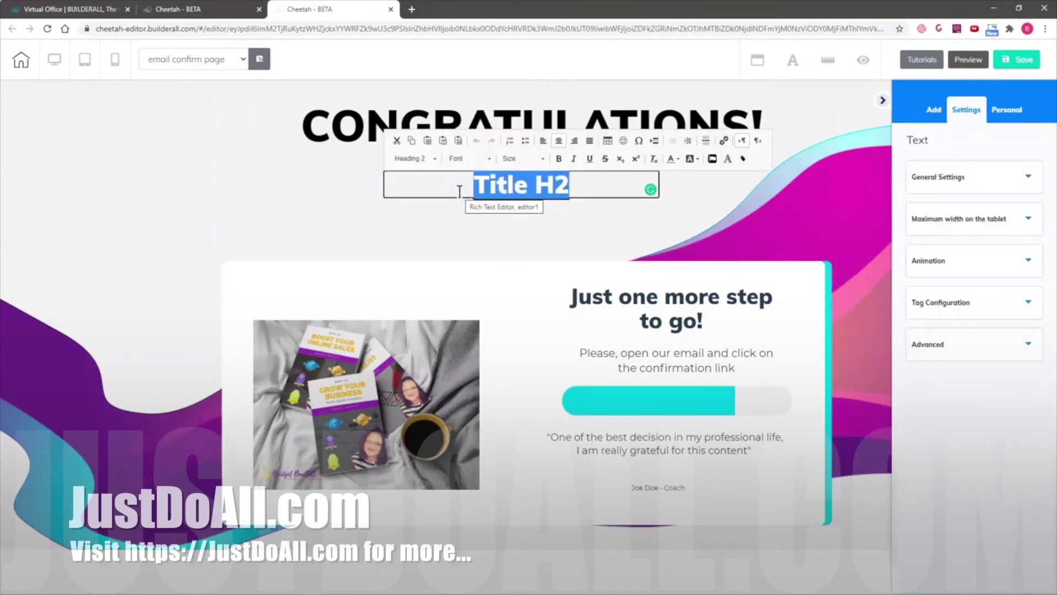
{"action": "type", "text": "YOU HAVE BEEN UPGRADED..... FOR FREE!"}
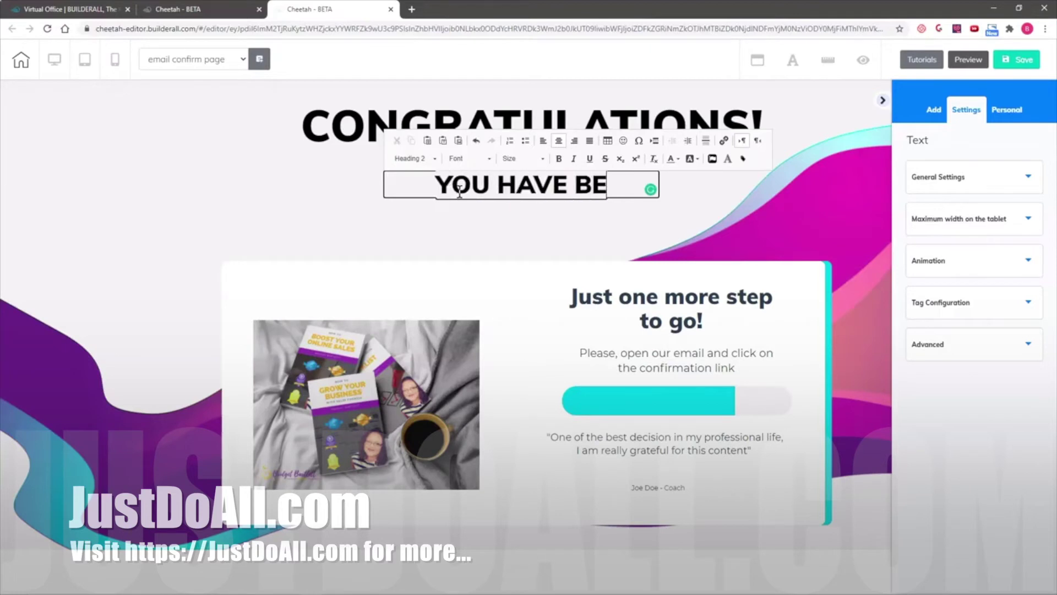
{"action": "left_click", "coordinate": [769, 193]}
{"action": "left_click", "coordinate": [605, 209]}
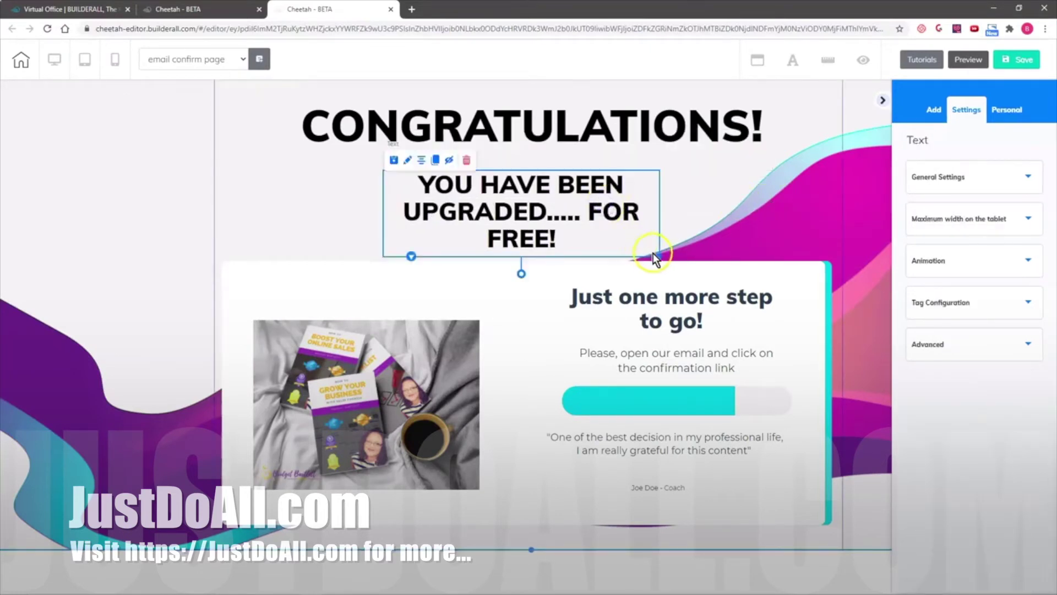
{"action": "left_click_drag", "start_coordinate": [658, 255], "coordinate": [918, 208]}
{"action": "left_click_drag", "start_coordinate": [727, 184], "coordinate": [610, 173]}
Drag the content card up to sit just under the upgraded headline.
{"action": "left_click", "coordinate": [455, 185]}
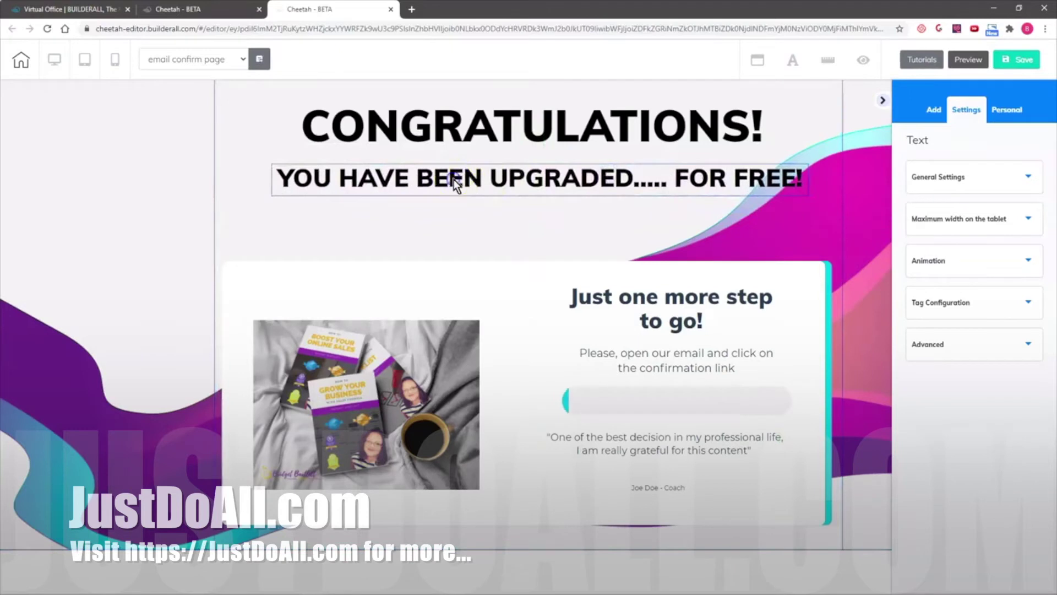
{"action": "left_click_drag", "start_coordinate": [460, 265], "coordinate": [517, 236]}
{"action": "left_click_drag", "start_coordinate": [404, 358], "coordinate": [391, 313]}
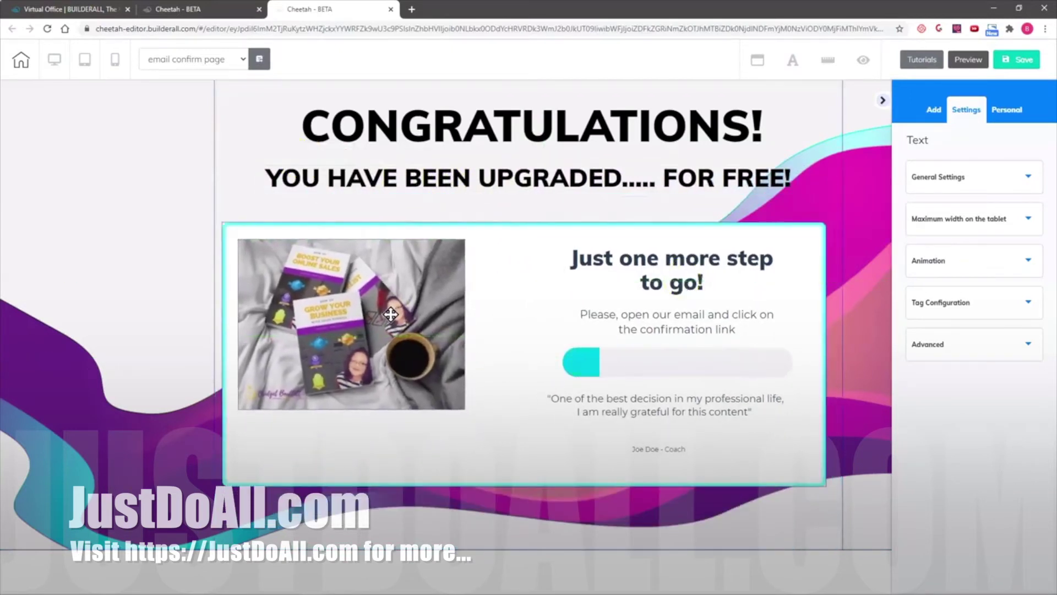
Enlarge the books-and-coffee photo inside the card.
{"action": "left_click", "coordinate": [465, 410]}
{"action": "left_click_drag", "start_coordinate": [466, 410], "coordinate": [536, 465]}
{"action": "left_click_drag", "start_coordinate": [412, 371], "coordinate": [411, 370]}
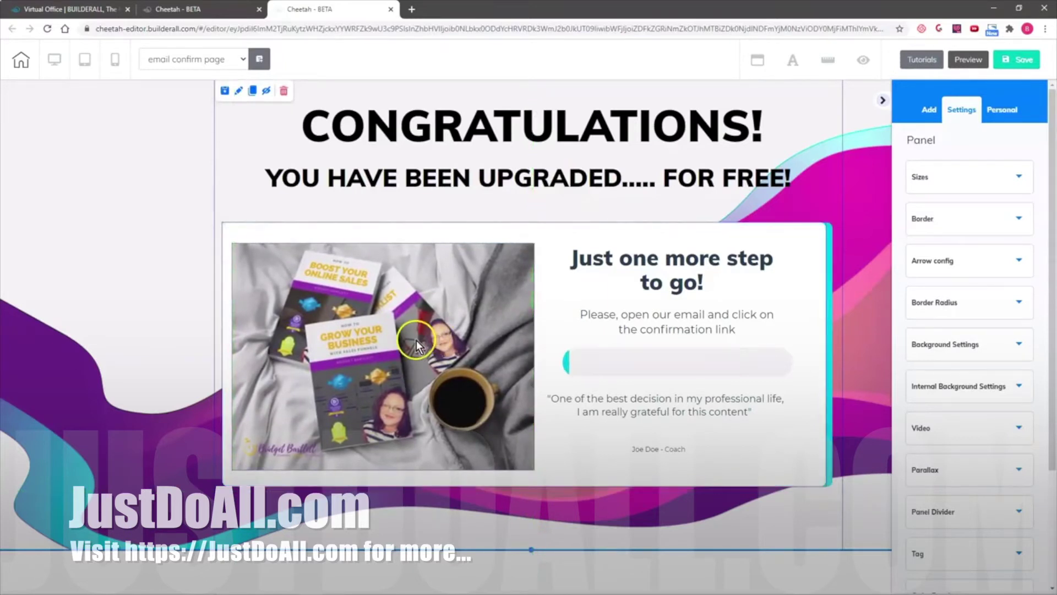
Retitle the card heading 'You have been pre-qualified to receive my Success Pack!' and widen it to three lines.
{"action": "left_click", "coordinate": [636, 256]}
{"action": "left_click_drag", "start_coordinate": [574, 258], "coordinate": [708, 283]}
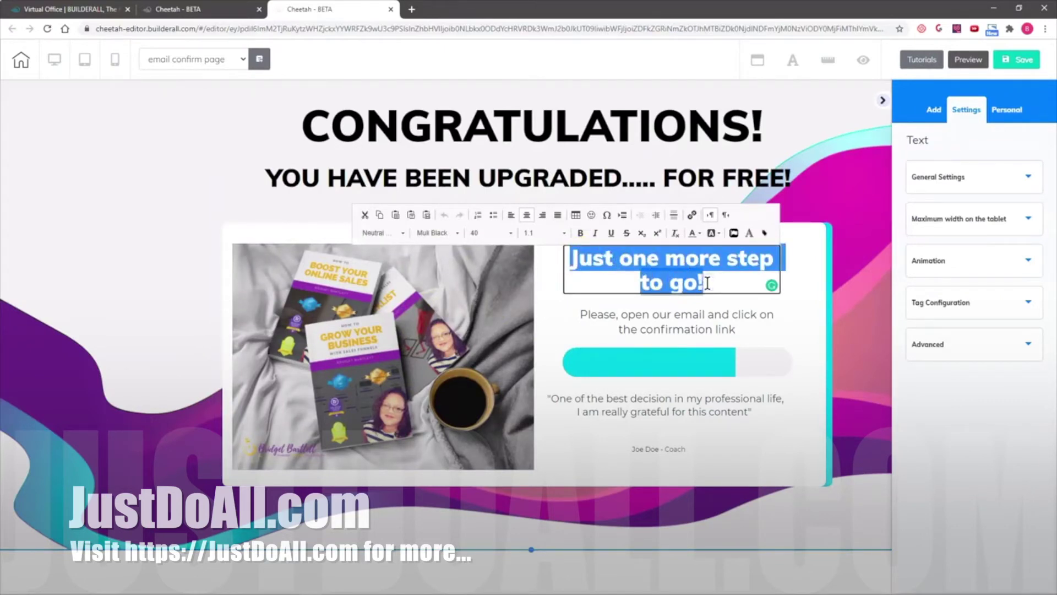
{"action": "type", "text": "You have been pre-qualifed to receive my succe"}
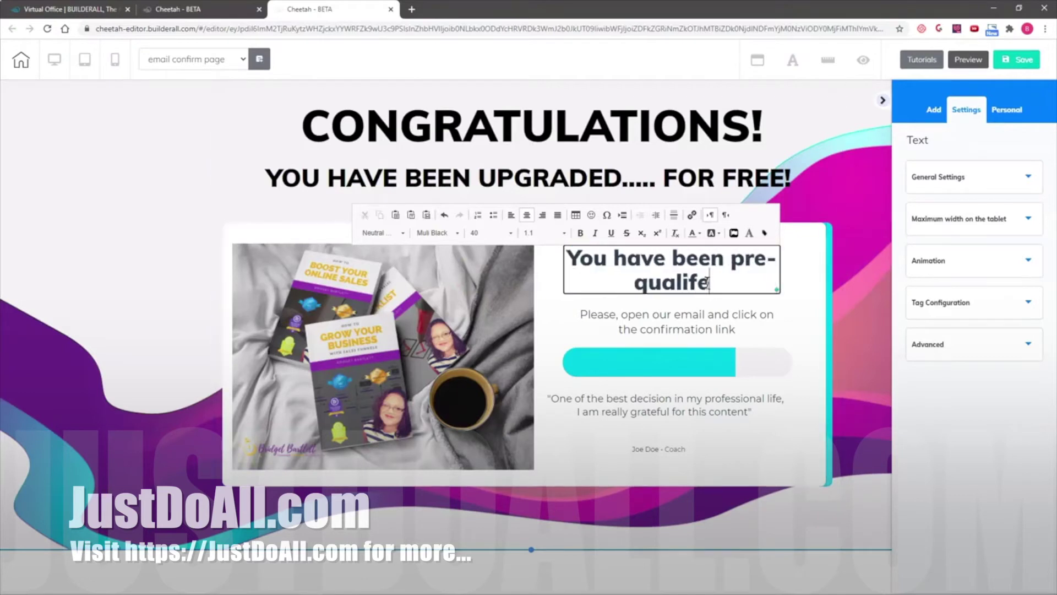
{"action": "key", "text": "BackSpace"}
{"action": "key", "text": "BackSpace"}
{"action": "key", "text": "BackSpace"}
{"action": "key", "text": "BackSpace"}
{"action": "key", "text": "BackSpace"}
{"action": "type", "text": "Success Pack!"}
{"action": "left_click", "coordinate": [615, 284]}
{"action": "left_click", "coordinate": [606, 304]}
{"action": "left_click", "coordinate": [808, 287]}
{"action": "left_click_drag", "start_coordinate": [684, 264], "coordinate": [661, 267]}
{"action": "left_click", "coordinate": [661, 267]}
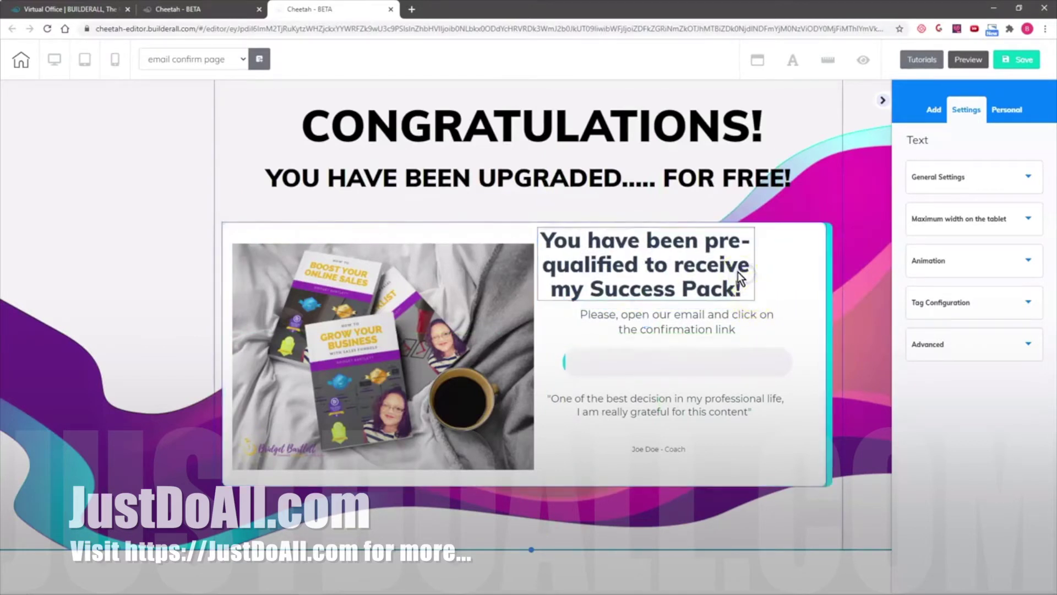
{"action": "left_click_drag", "start_coordinate": [756, 306], "coordinate": [818, 301]}
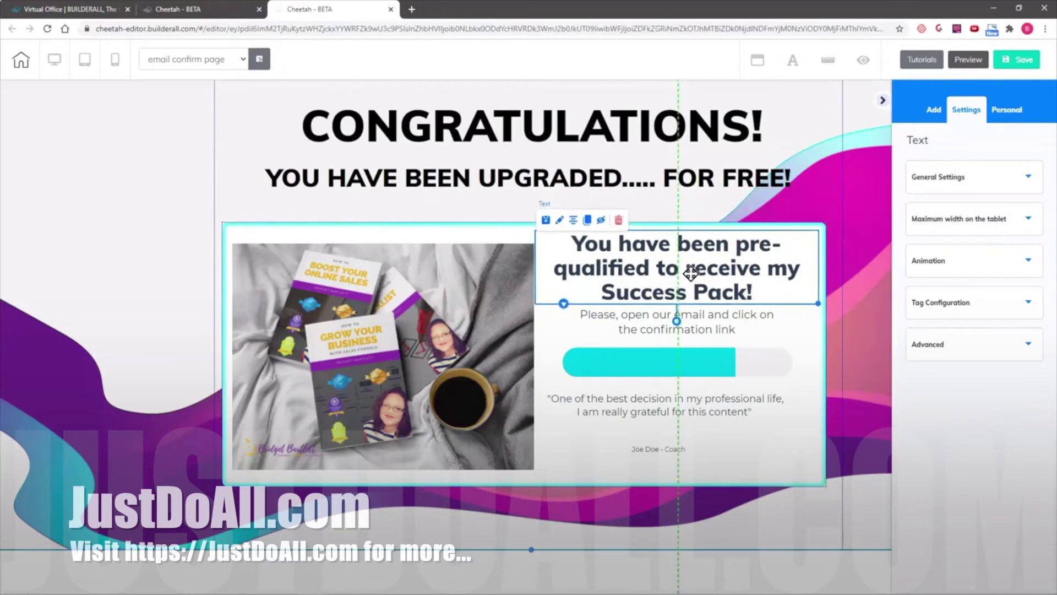
Move the confirmation paragraph, quote block and progress bar lower in the card.
{"action": "left_click_drag", "start_coordinate": [720, 323], "coordinate": [720, 328]}
{"action": "left_click_drag", "start_coordinate": [677, 418], "coordinate": [680, 474]}
{"action": "left_click_drag", "start_coordinate": [673, 362], "coordinate": [668, 394]}
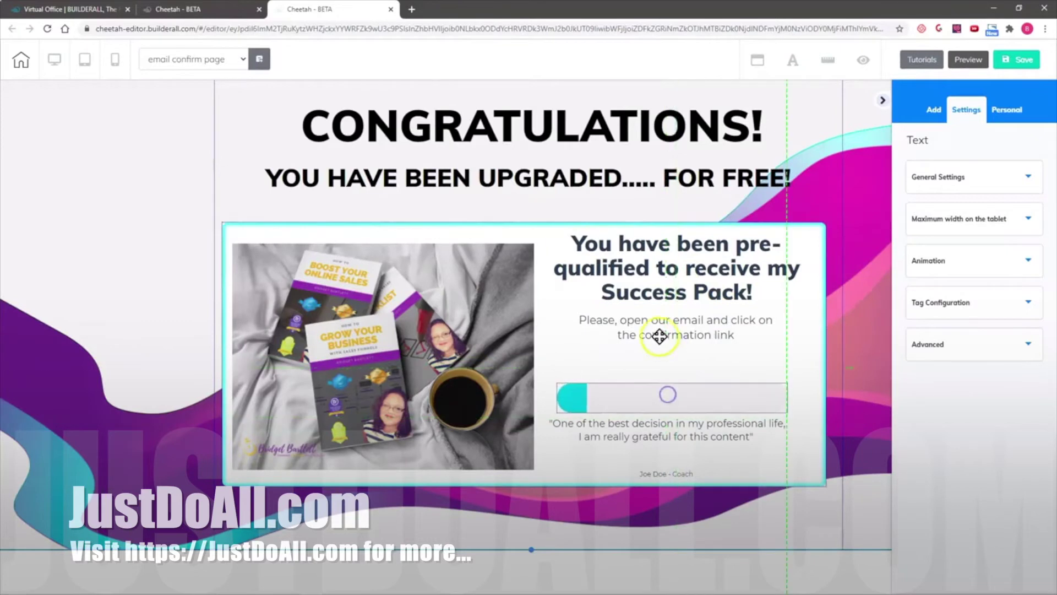
Change the confirmation paragraph to a left-aligned 'You are going to receive:' line.
{"action": "left_click", "coordinate": [639, 328]}
{"action": "left_click", "coordinate": [578, 320]}
{"action": "left_click_drag", "start_coordinate": [579, 320], "coordinate": [746, 336]}
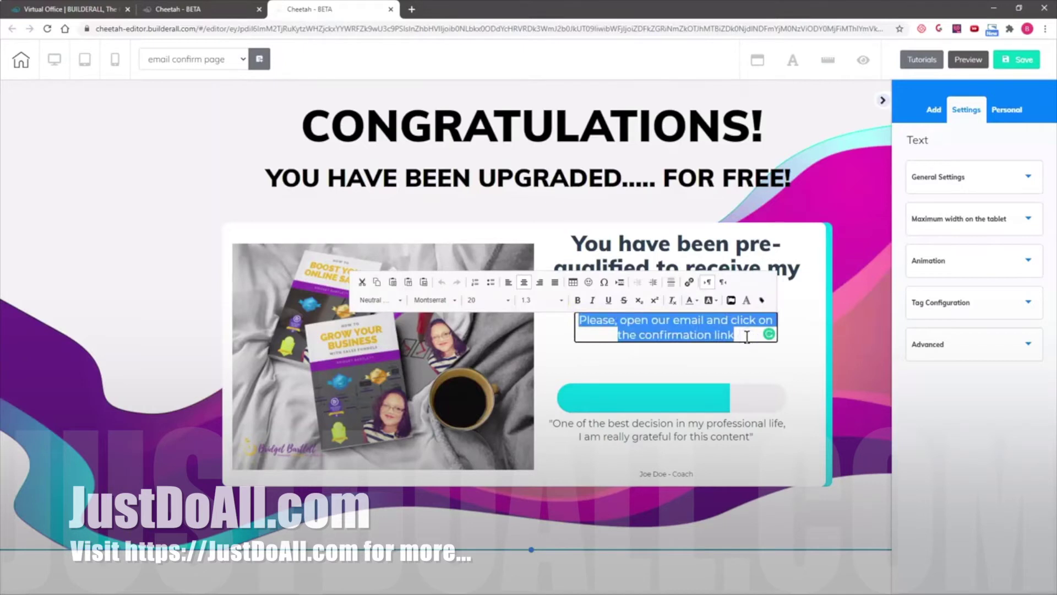
{"action": "type", "text": "You are going to receive:"}
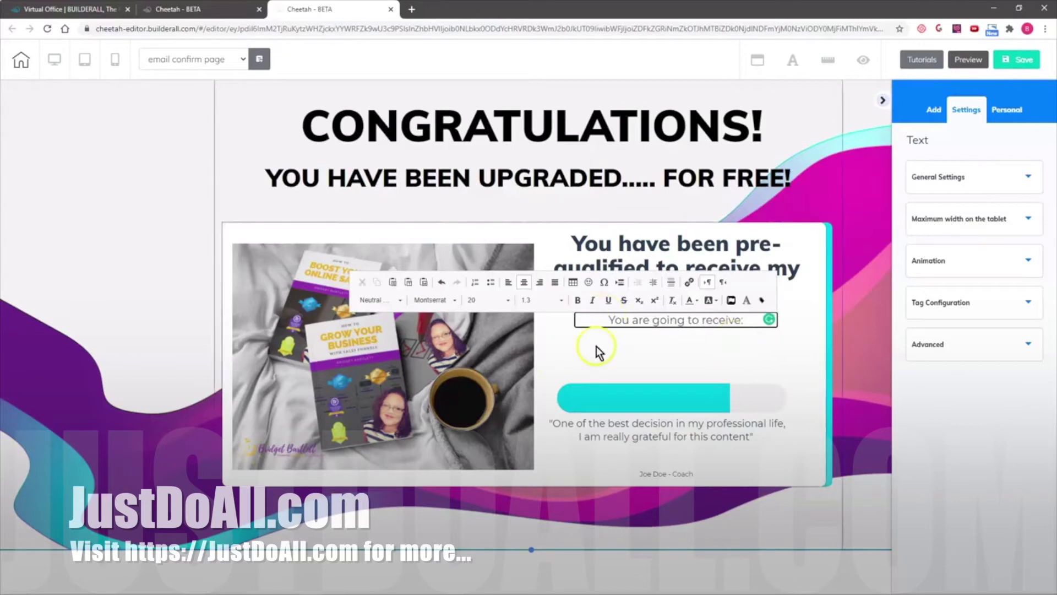
{"action": "left_click", "coordinate": [507, 285]}
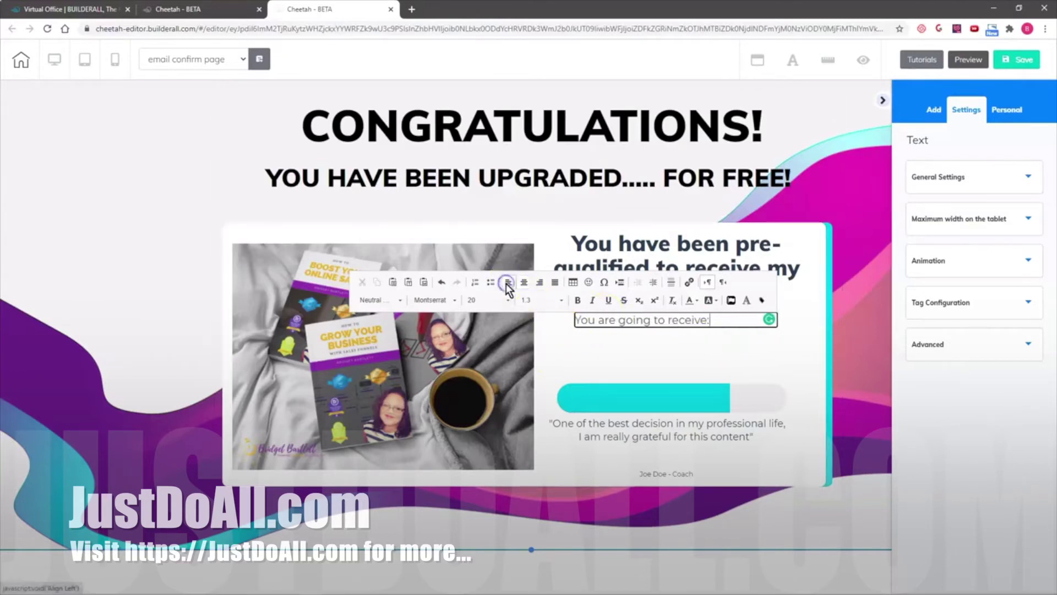
{"action": "left_click", "coordinate": [650, 347]}
Clone the line into a list: How to Grow Your Business with Sales Funnels, How to Boost Your Online Sales, Sales Boost Checklist.
{"action": "left_click", "coordinate": [627, 301]}
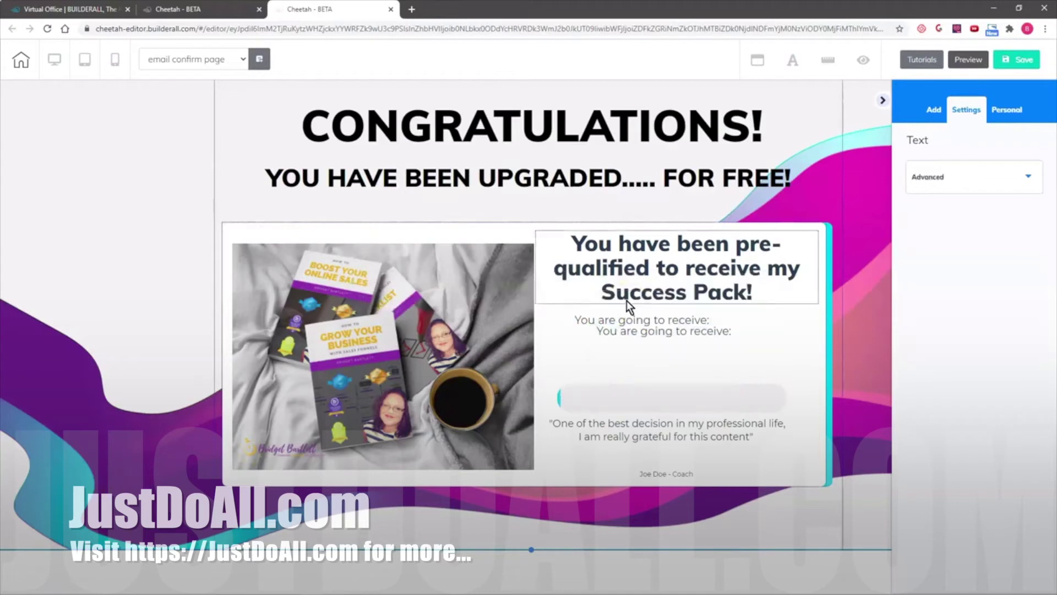
{"action": "left_click_drag", "start_coordinate": [681, 330], "coordinate": [662, 338]}
{"action": "left_click", "coordinate": [712, 347]}
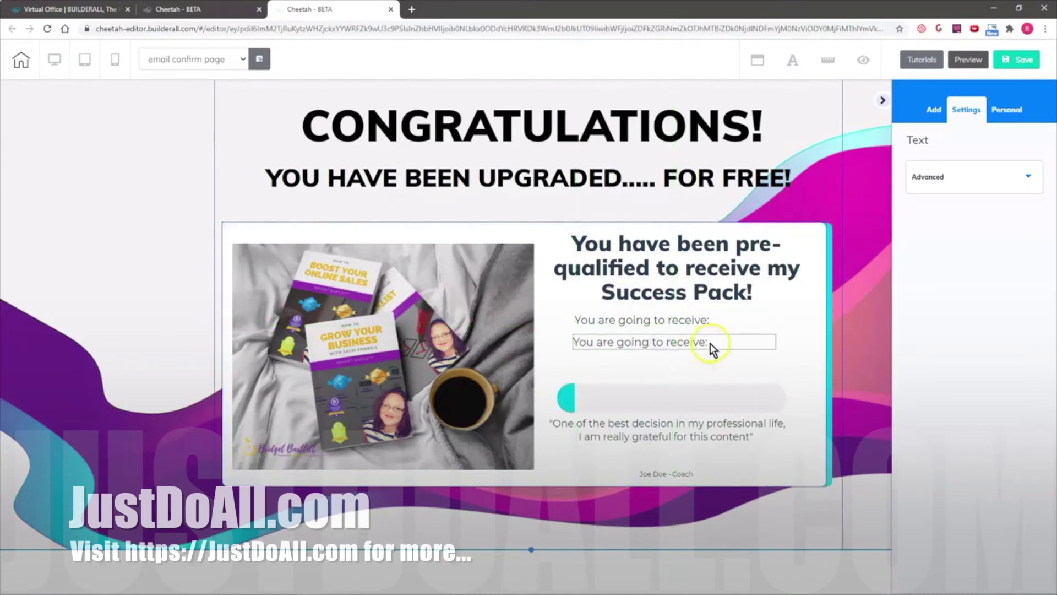
{"action": "double_click", "coordinate": [710, 341]}
{"action": "left_click_drag", "start_coordinate": [710, 342], "coordinate": [572, 343]}
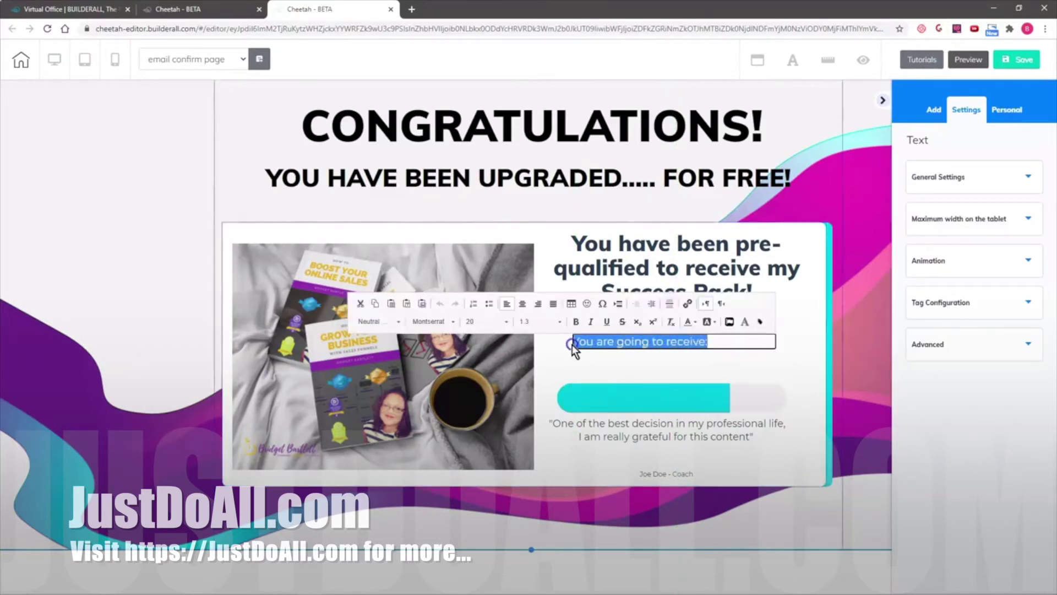
{"action": "type", "text": "How to Grow Your Business with Sales Funnels"}
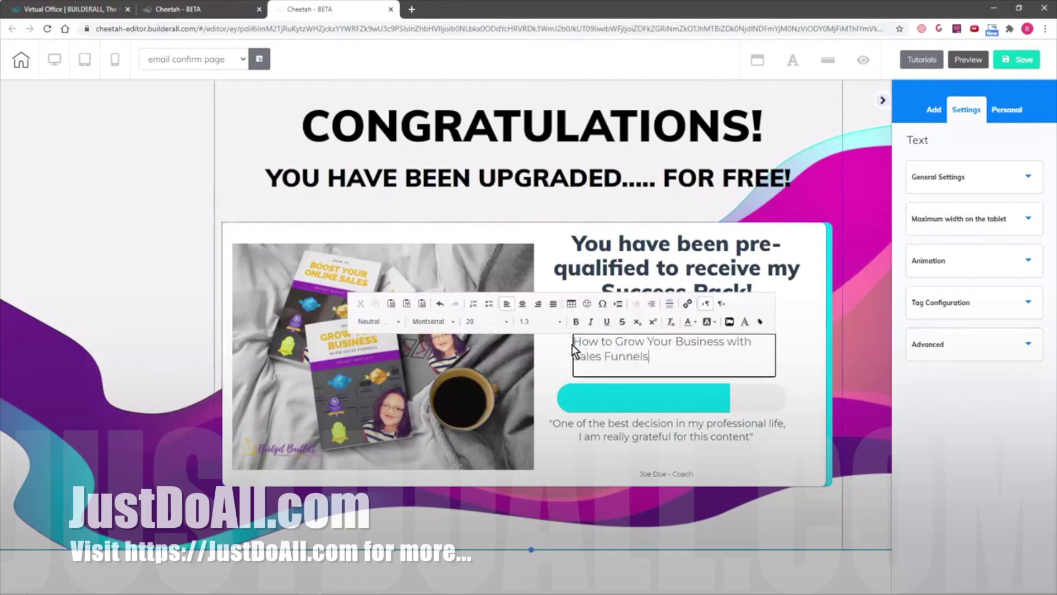
{"action": "key", "text": "Return"}
{"action": "type", "text": "How to "}
{"action": "type", "text": "Boost Your Online Sales"}
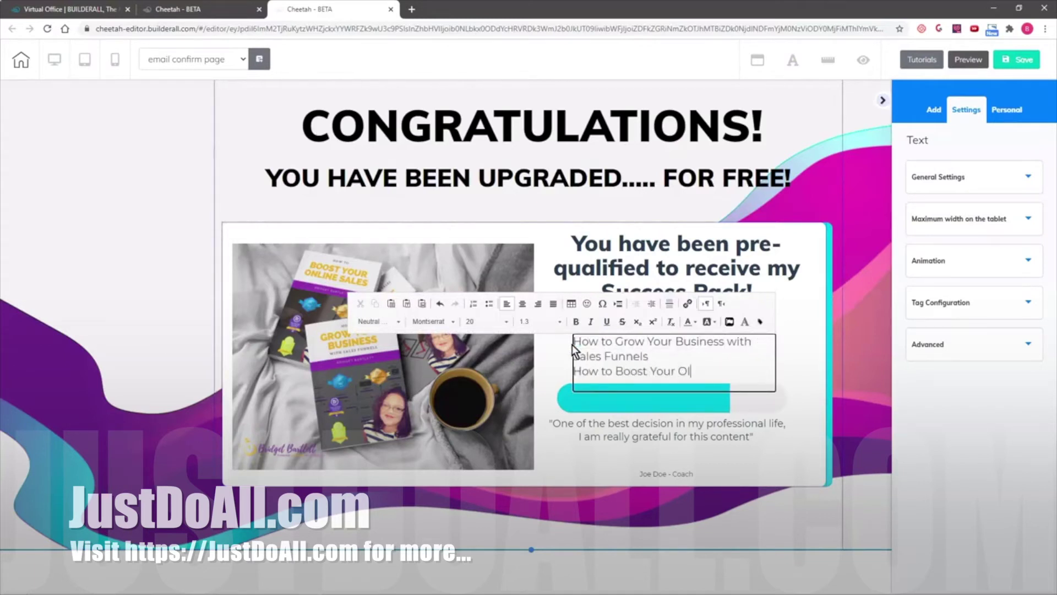
{"action": "key", "text": "Return"}
{"action": "type", "text": "Sales Boost Checklist"}
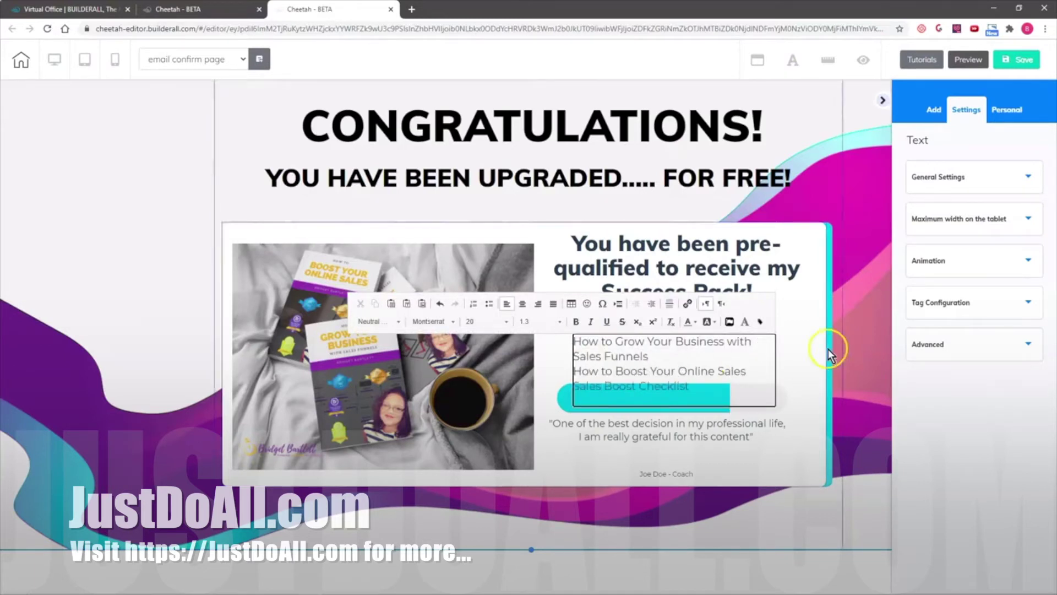
{"action": "left_click", "coordinate": [812, 378]}
Position the list under the intro line and widen it so the first item fits.
{"action": "left_click_drag", "start_coordinate": [679, 352], "coordinate": [647, 378]}
{"action": "left_click_drag", "start_coordinate": [761, 395], "coordinate": [822, 382]}
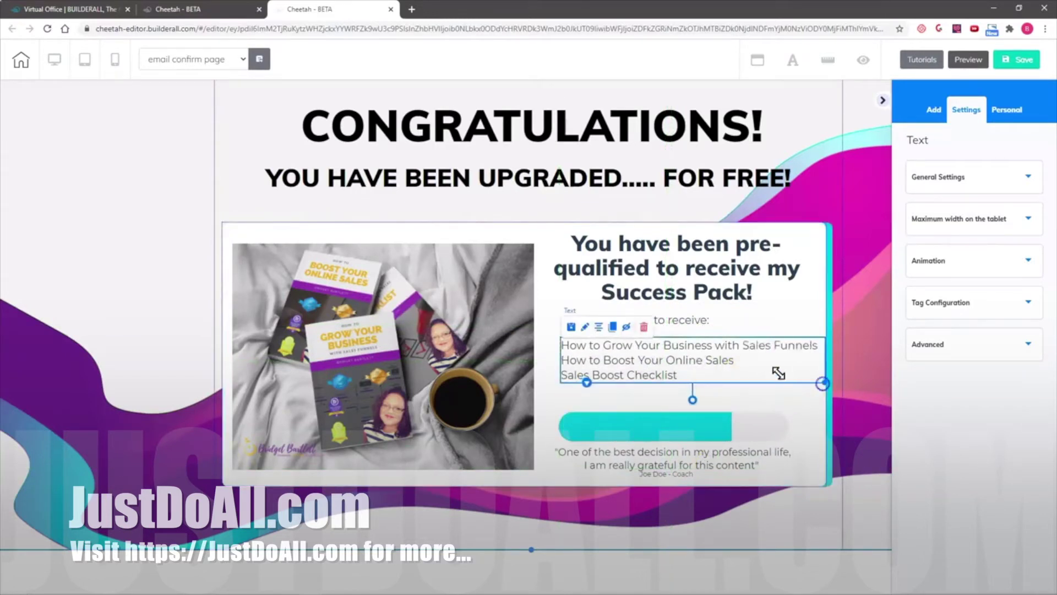
{"action": "left_click_drag", "start_coordinate": [583, 354], "coordinate": [564, 356]}
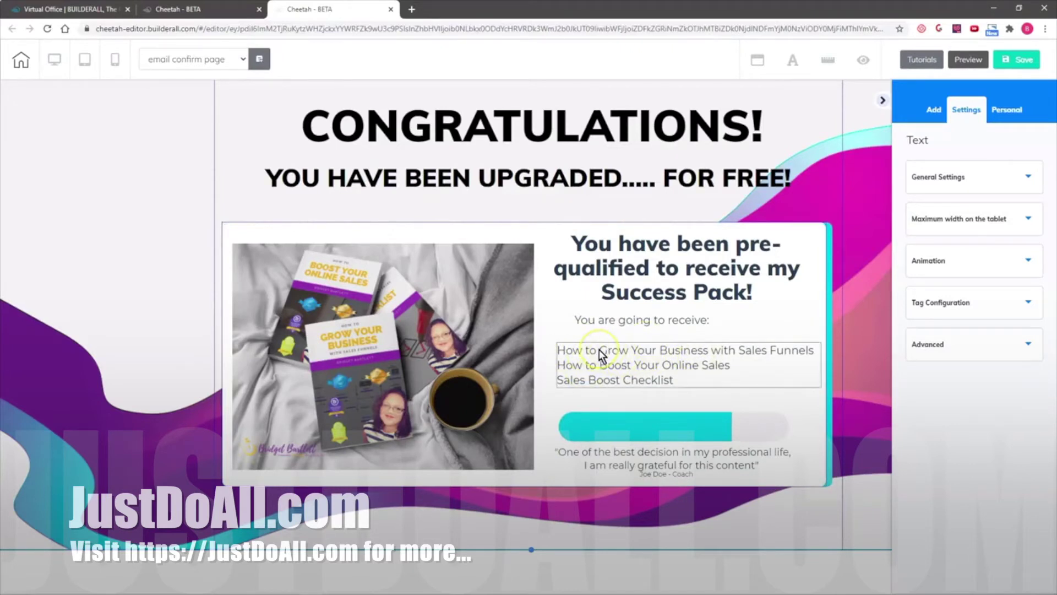
{"action": "left_click", "coordinate": [601, 353]}
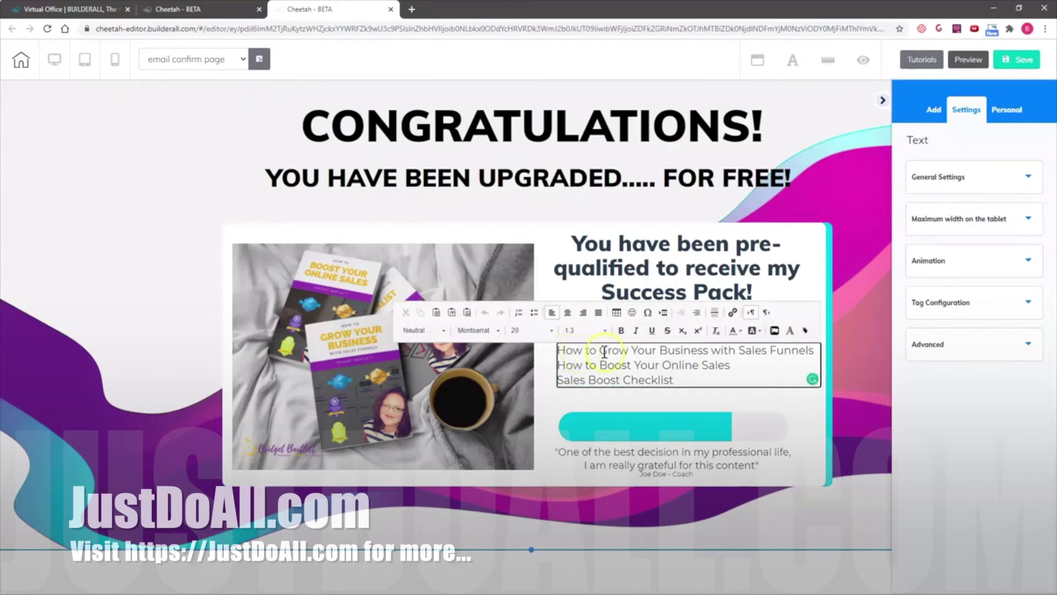
Insert a right-arrow icon, found by searching 'arrow', before each of the three list items.
{"action": "left_click", "coordinate": [775, 331]}
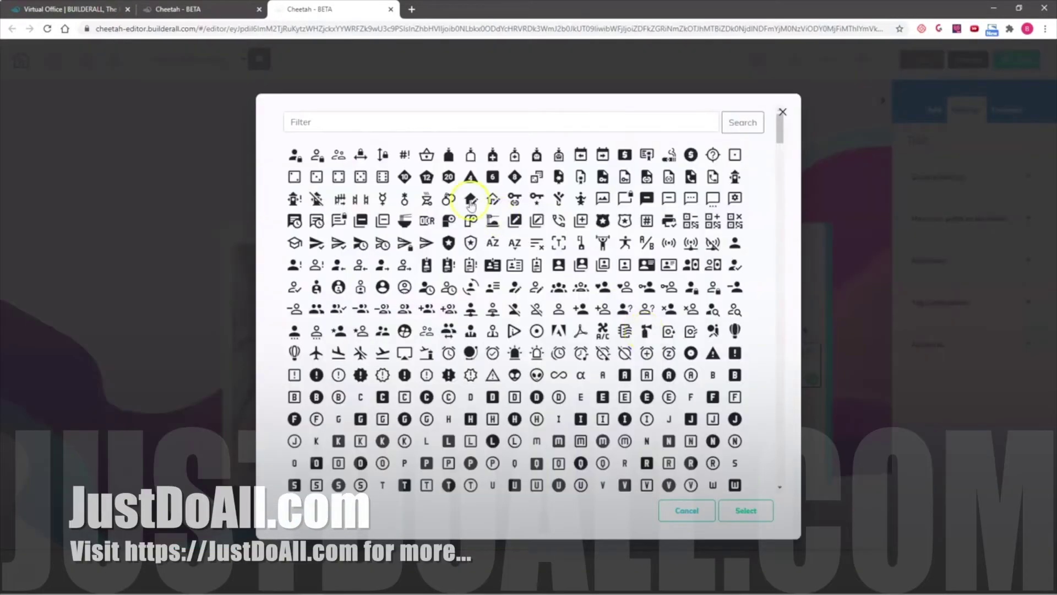
{"action": "left_click", "coordinate": [340, 118]}
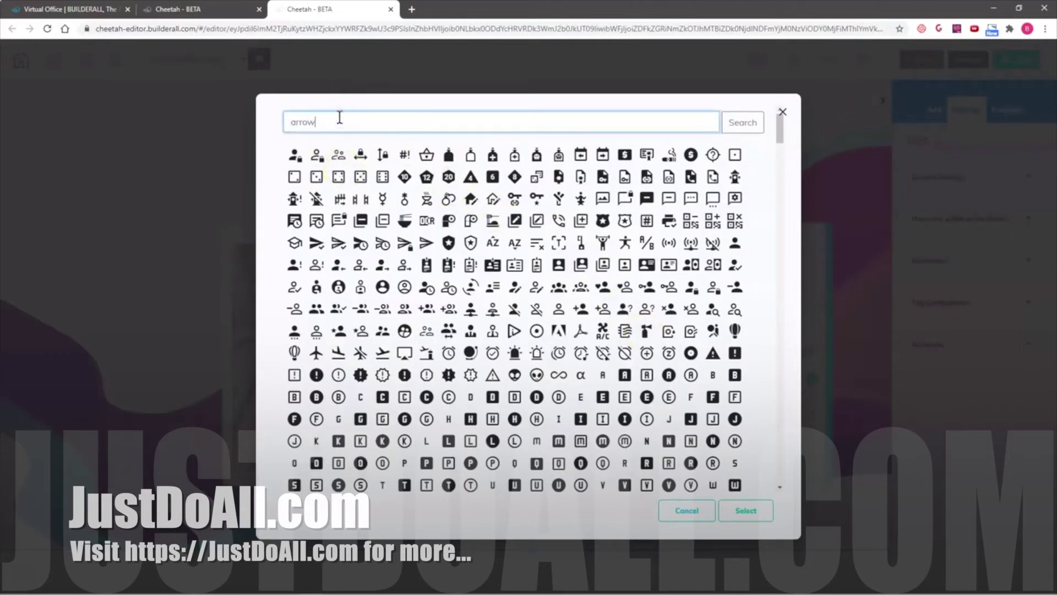
{"action": "left_click", "coordinate": [750, 120]}
{"action": "left_click", "coordinate": [672, 337]}
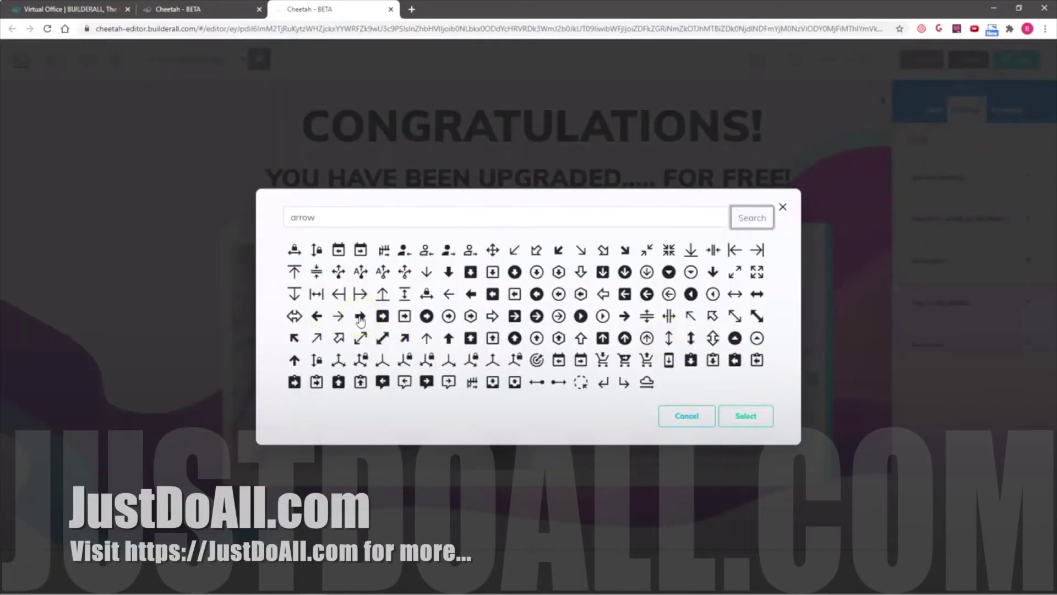
{"action": "left_click", "coordinate": [360, 316]}
{"action": "left_click", "coordinate": [746, 416]}
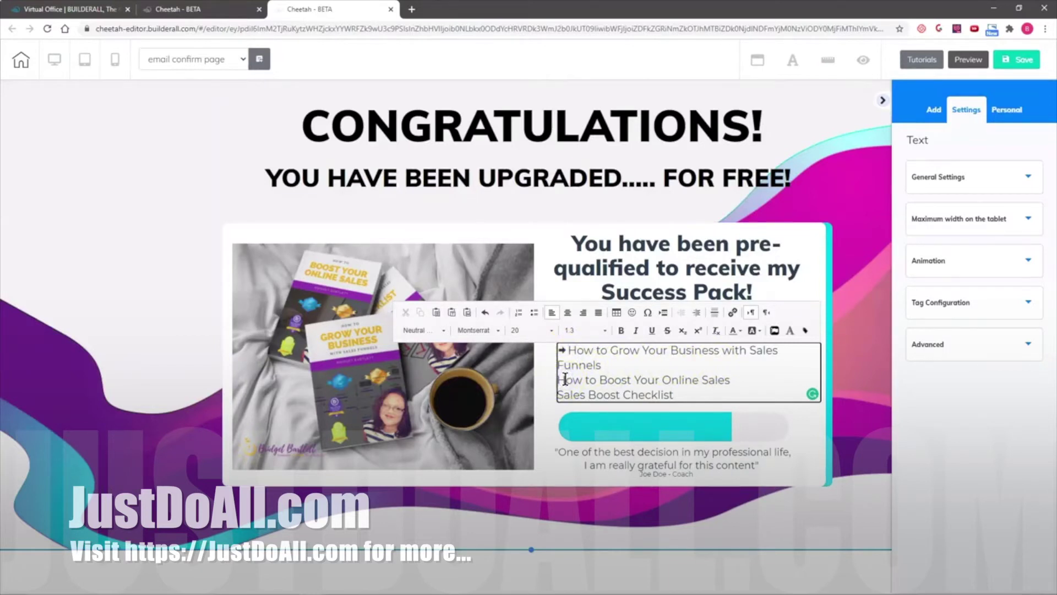
{"action": "left_click", "coordinate": [775, 331]}
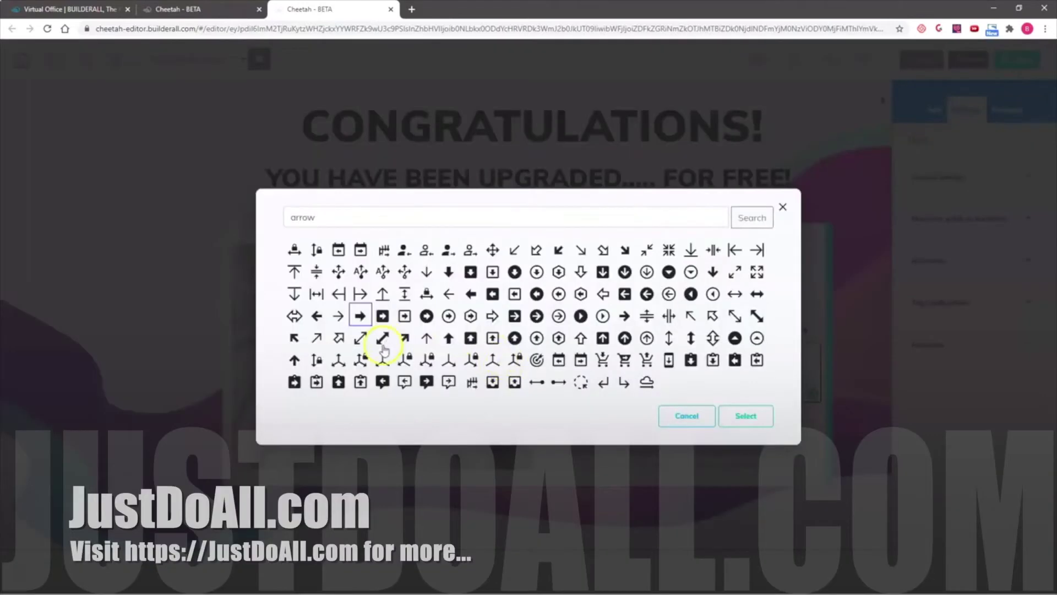
{"action": "left_click", "coordinate": [748, 414]}
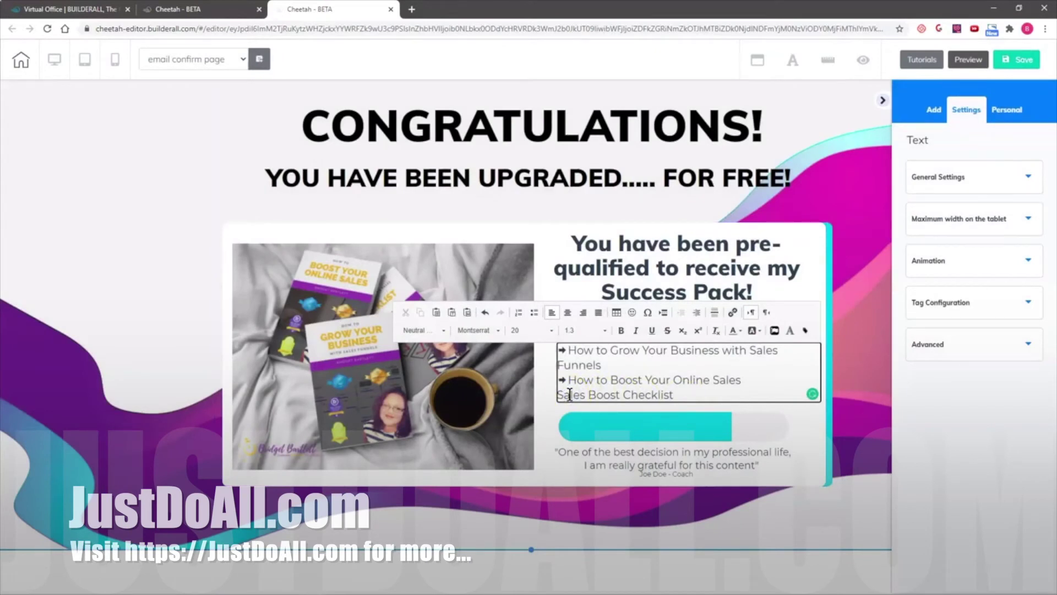
{"action": "left_click", "coordinate": [776, 330]}
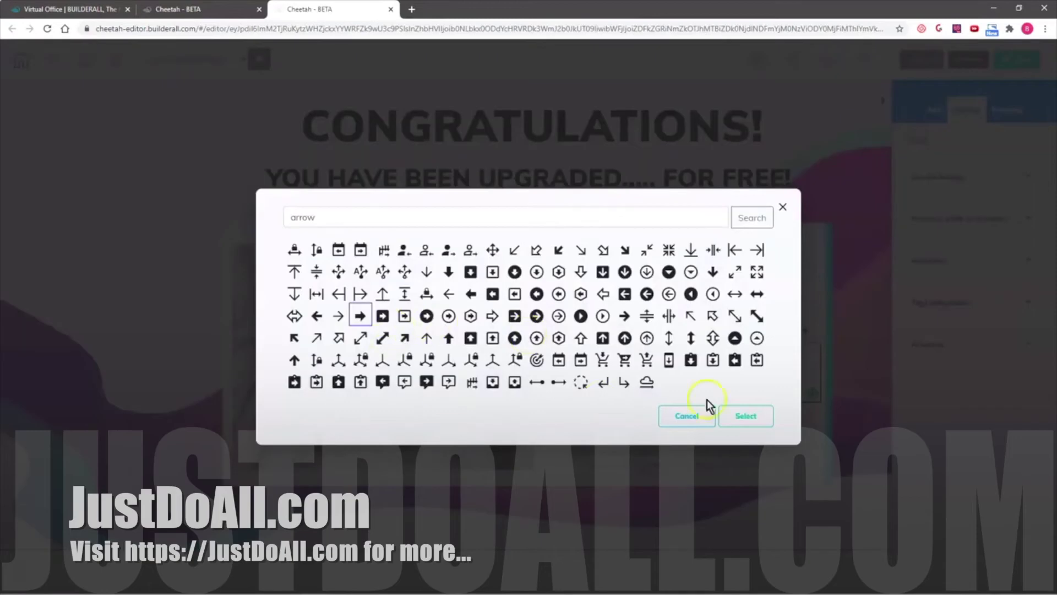
{"action": "left_click", "coordinate": [739, 414]}
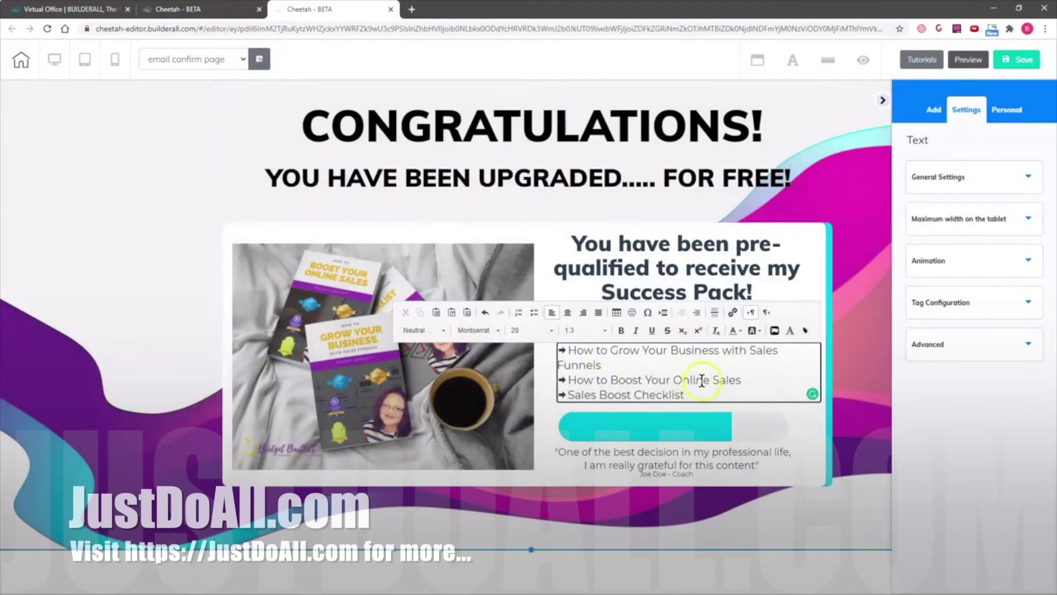
{"action": "left_click", "coordinate": [802, 426]}
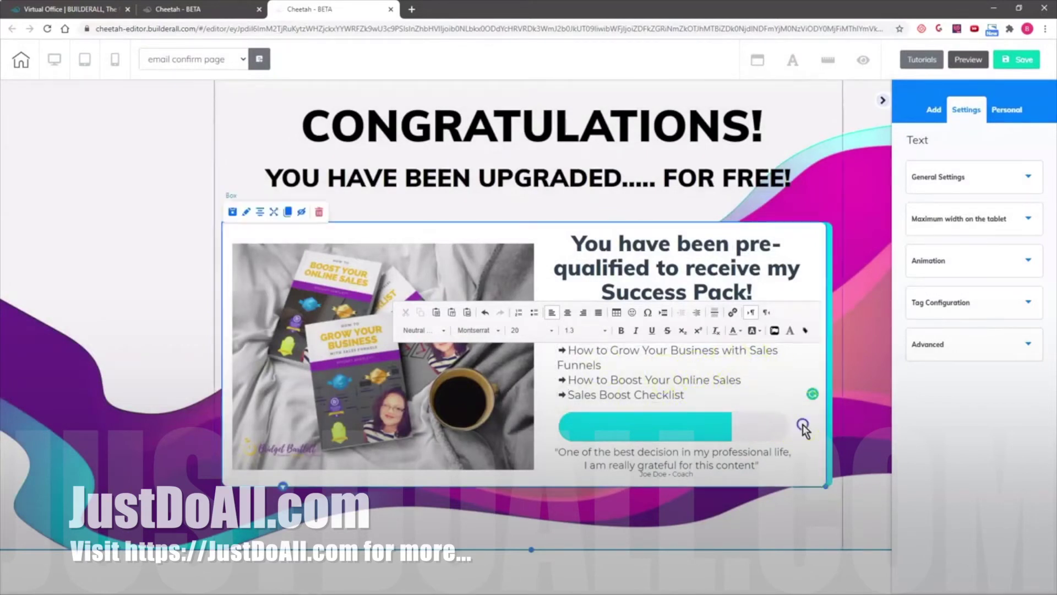
Widen the list so 'Funnels' fits on line one and bring the intro line toward it.
{"action": "left_click", "coordinate": [767, 379]}
{"action": "left_click_drag", "start_coordinate": [803, 397], "coordinate": [820, 399]}
{"action": "left_click_drag", "start_coordinate": [637, 358], "coordinate": [639, 368]}
{"action": "left_click_drag", "start_coordinate": [628, 329], "coordinate": [597, 342]}
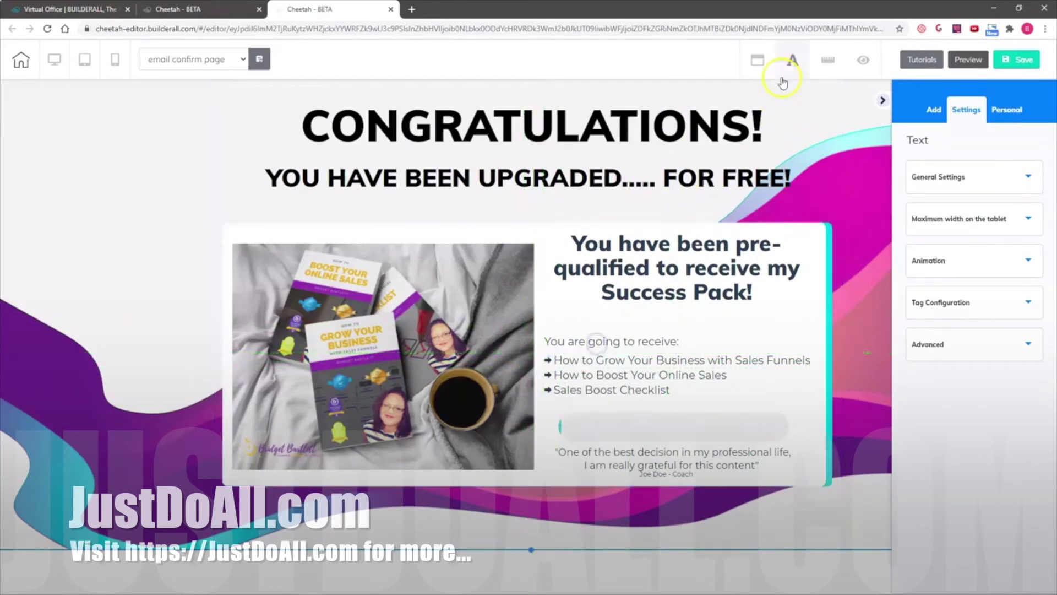
Show the canvas rulers and replace the vertical guide with a new one across the canvas.
{"action": "left_click", "coordinate": [827, 62]}
{"action": "left_click_drag", "start_coordinate": [215, 347], "coordinate": [514, 349]}
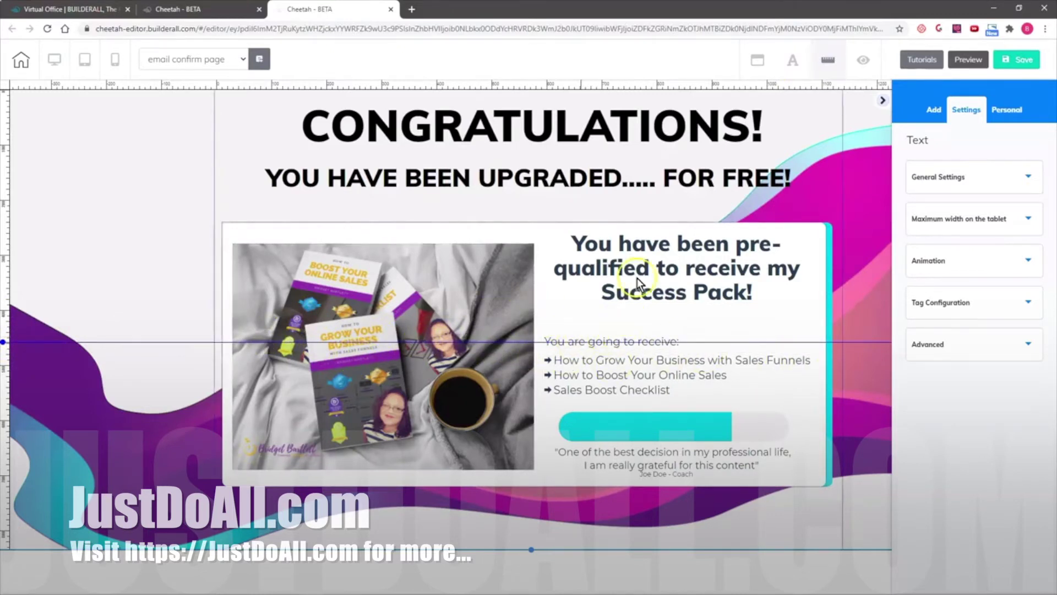
{"action": "left_click_drag", "start_coordinate": [577, 86], "coordinate": [577, 503]}
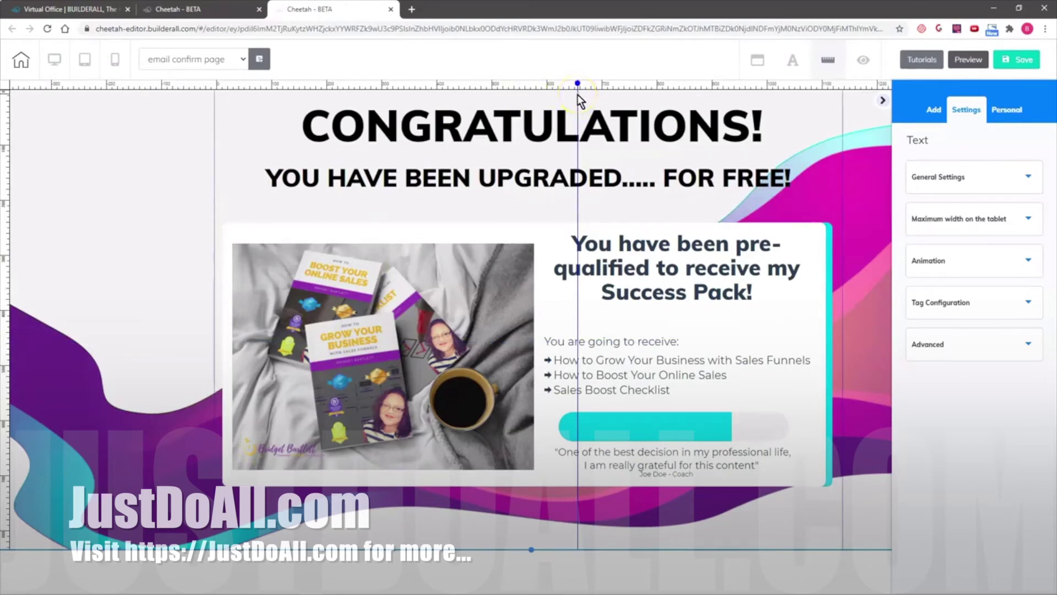
Tighten the heading, intro line, bullet list and progress bar together, aligning the bar left.
{"action": "left_click_drag", "start_coordinate": [675, 273], "coordinate": [674, 285]}
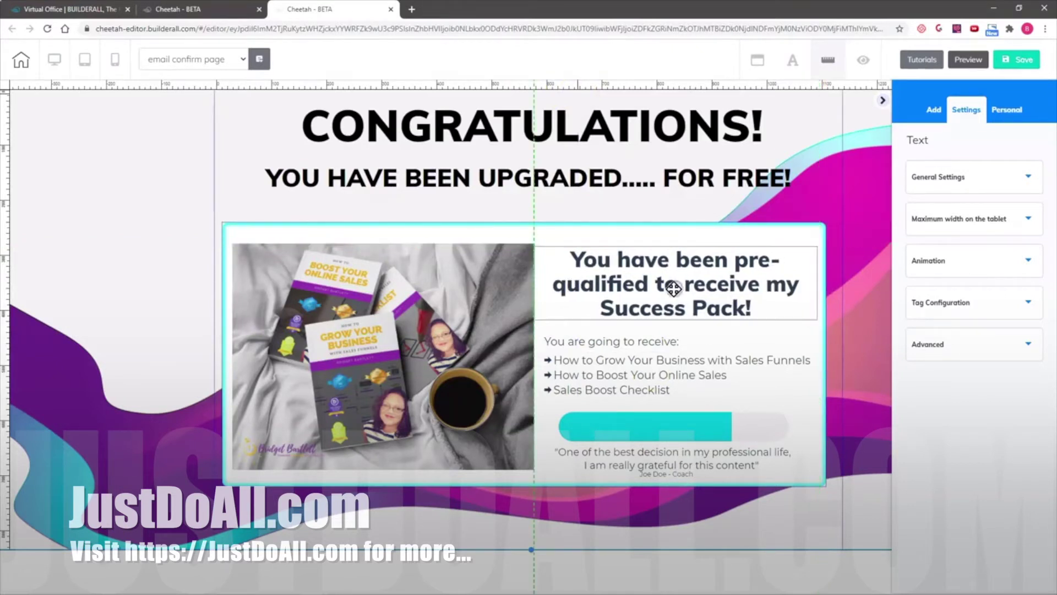
{"action": "left_click_drag", "start_coordinate": [658, 341], "coordinate": [658, 332]}
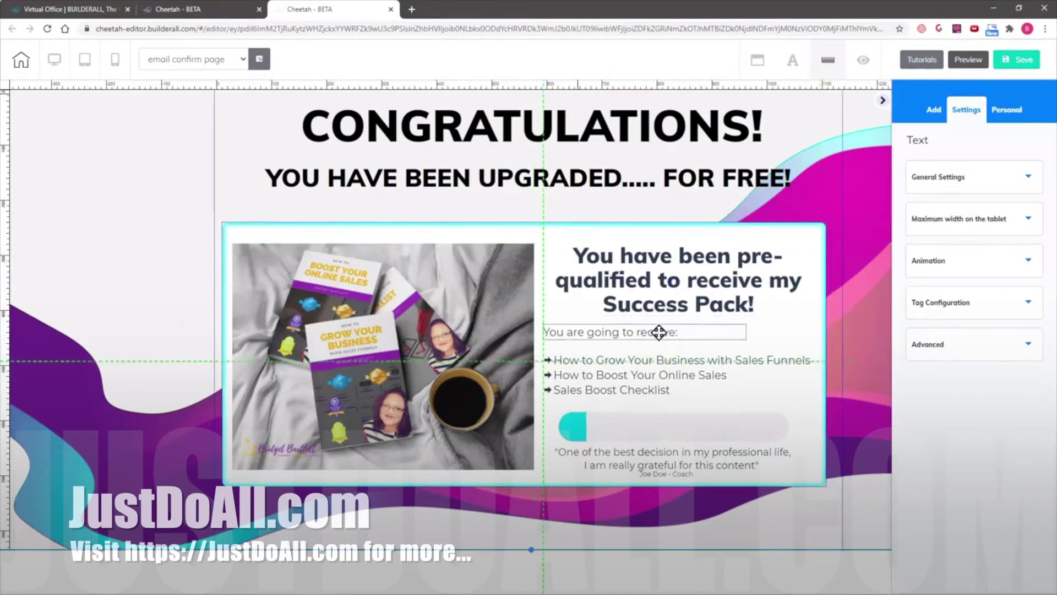
{"action": "left_click_drag", "start_coordinate": [665, 389], "coordinate": [661, 376]}
{"action": "mouse_move", "coordinate": [672, 427]}
{"action": "left_mouse_down"}
{"action": "mouse_move", "coordinate": [679, 410]}
{"action": "mouse_move", "coordinate": [666, 412]}
{"action": "left_mouse_up"}
{"action": "left_click_drag", "start_coordinate": [690, 408], "coordinate": [672, 476]}
Delete the coach credit line under the testimonial.
{"action": "left_click", "coordinate": [671, 475]}
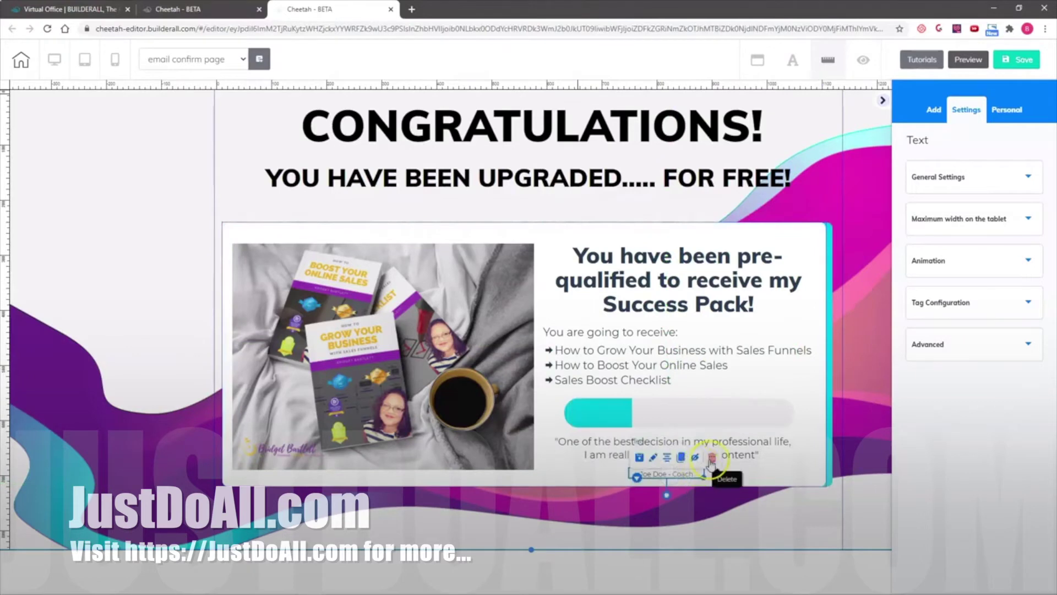
{"action": "left_click", "coordinate": [709, 458]}
{"action": "left_click", "coordinate": [568, 331]}
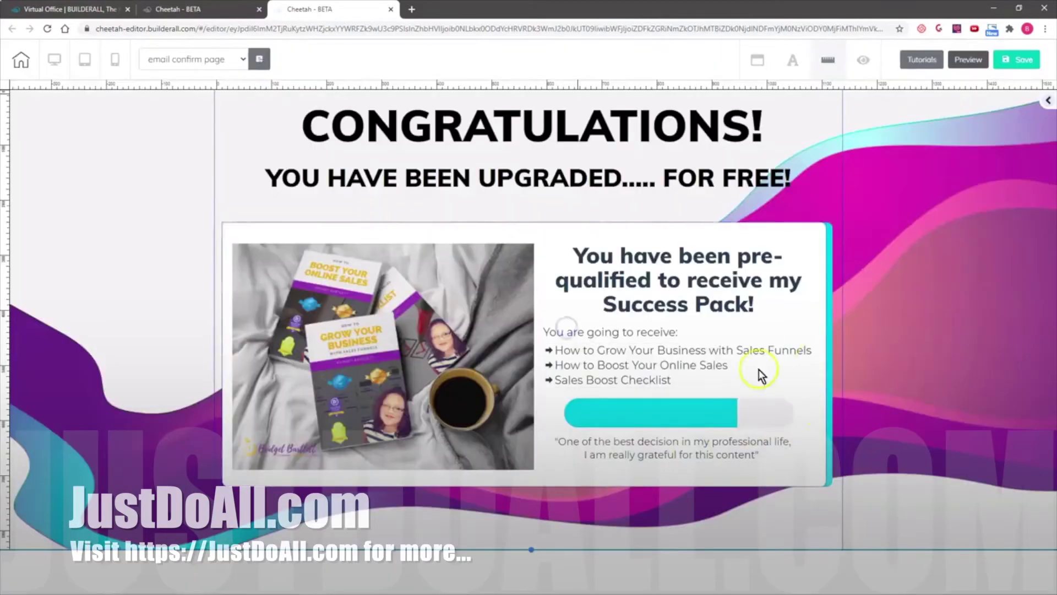
Replace the testimonial with bold text 'NEXT STEP: CHECK YOUR EMAIL TO CONFIRM!'.
{"action": "left_click", "coordinate": [624, 456]}
{"action": "left_click", "coordinate": [553, 442]}
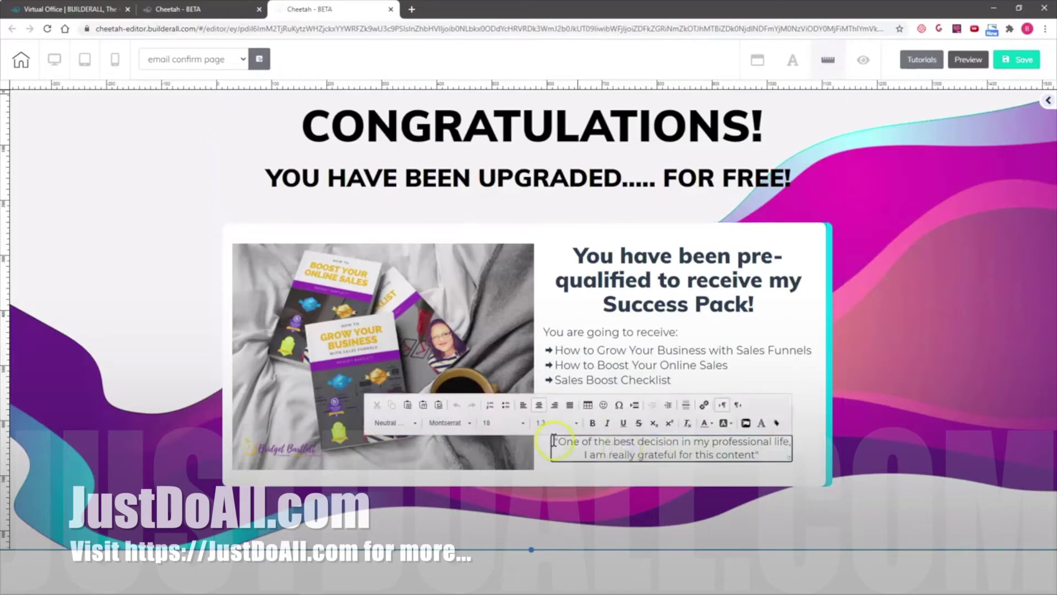
{"action": "left_click_drag", "start_coordinate": [553, 442], "coordinate": [773, 452]}
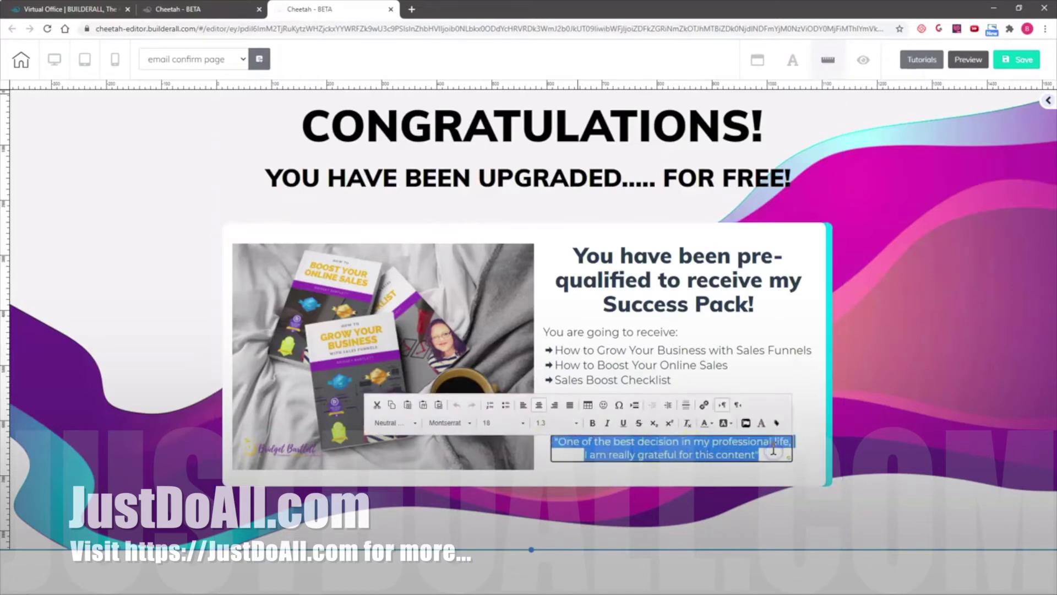
{"action": "key", "text": "BackSpace"}
{"action": "type", "text": "NEXT STEP"}
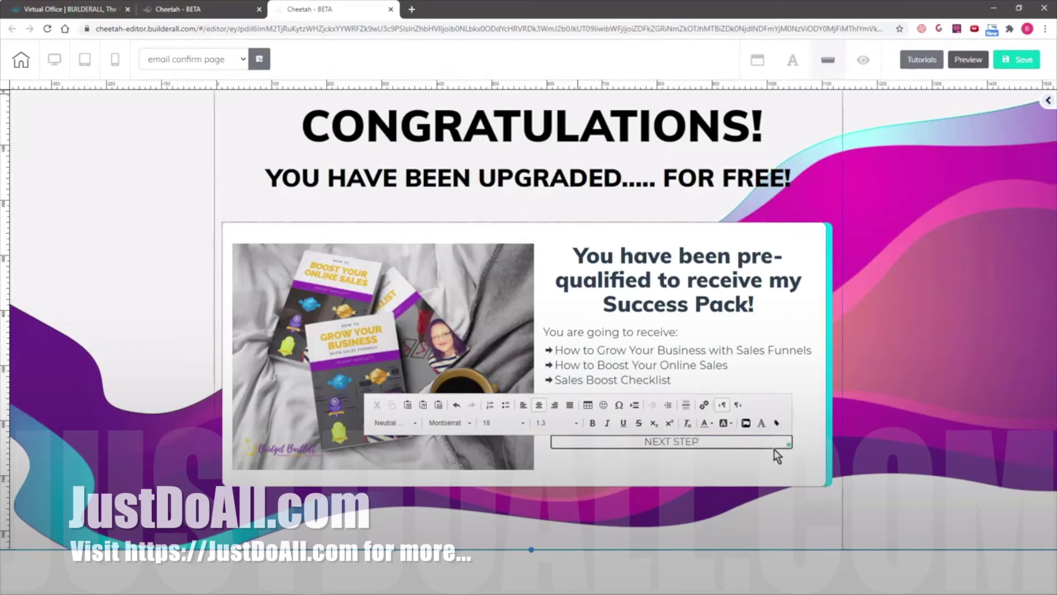
{"action": "type", "text": ": CHECK YOUR EMAIL TO CONFIRM!"}
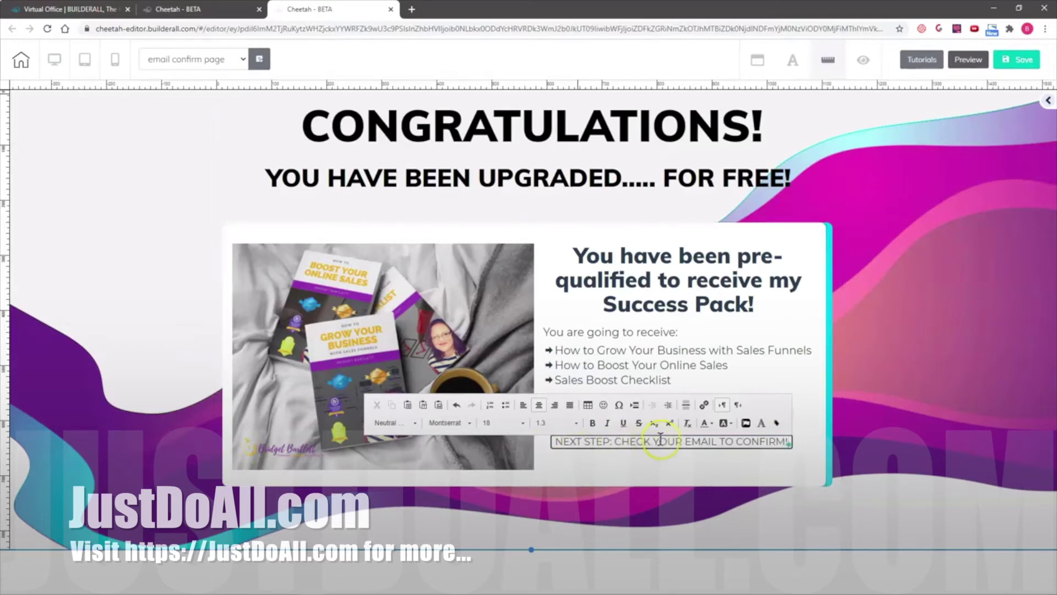
{"action": "left_click", "coordinate": [556, 450]}
{"action": "left_click_drag", "start_coordinate": [552, 442], "coordinate": [789, 445]}
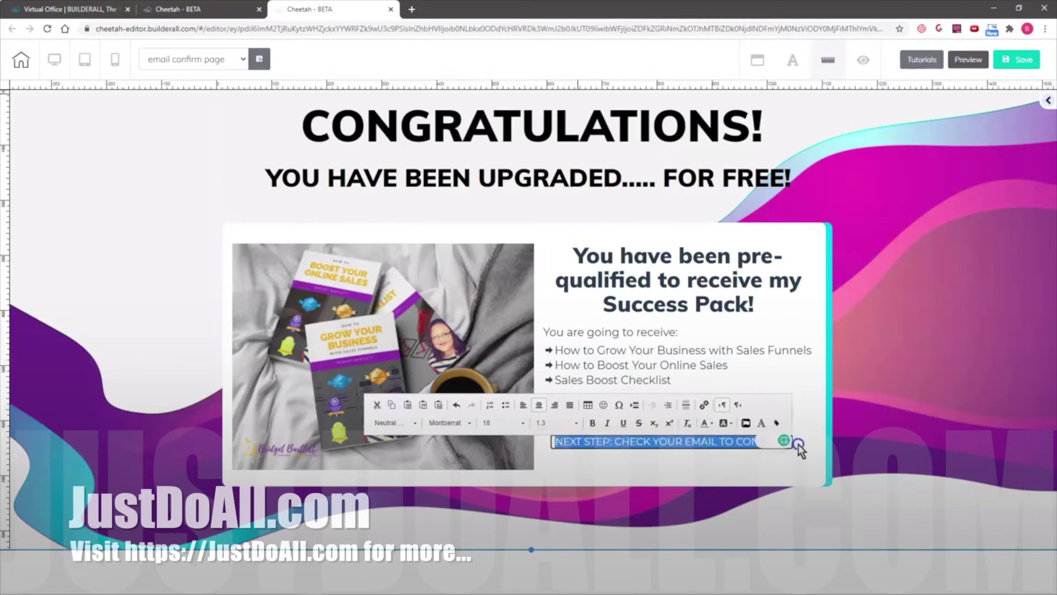
{"action": "left_click", "coordinate": [592, 423]}
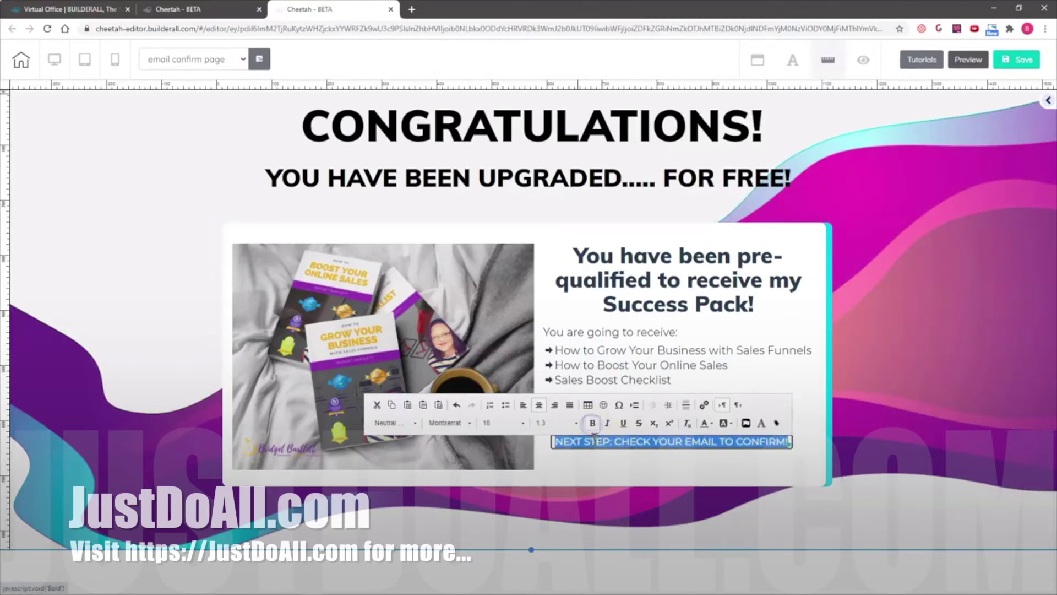
{"action": "left_click", "coordinate": [734, 457]}
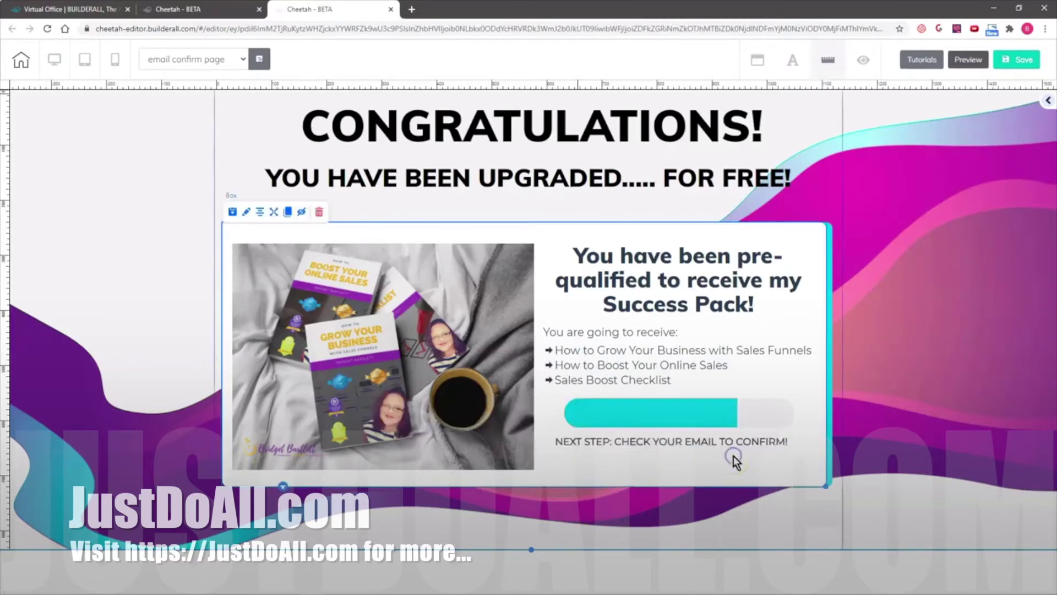
Move the NEXT STEP line slightly lower in the panel and reselect it.
{"action": "left_click_drag", "start_coordinate": [663, 444], "coordinate": [670, 456]}
{"action": "left_click", "coordinate": [643, 456]}
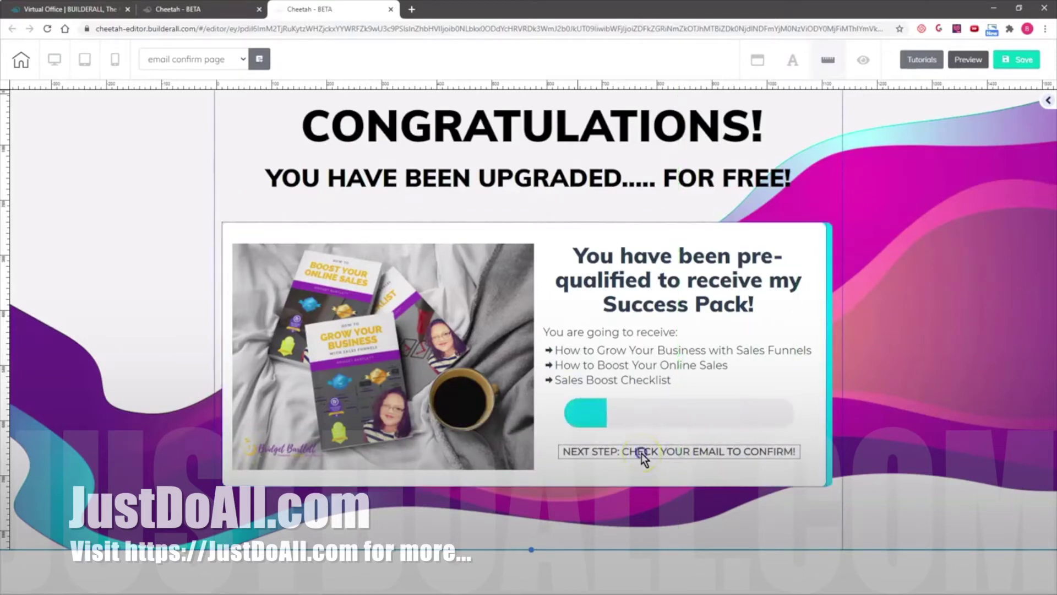
{"action": "left_click", "coordinate": [620, 456]}
{"action": "left_click", "coordinate": [595, 474]}
{"action": "left_click", "coordinate": [610, 454]}
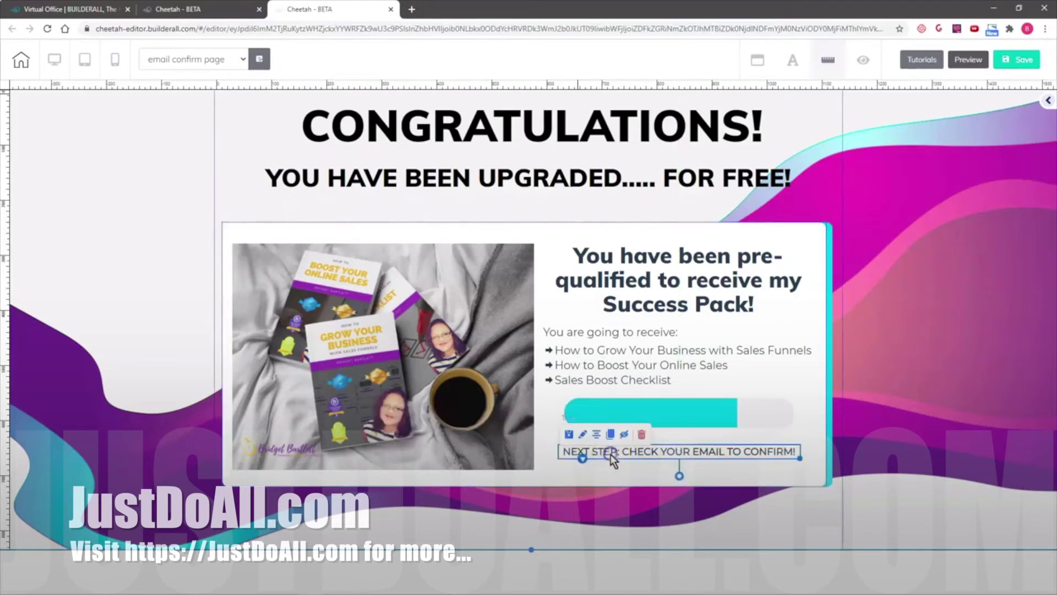
Give the NEXT STEP text a flash animation that repeats infinitely.
{"action": "left_click", "coordinate": [583, 435]}
{"action": "left_click_drag", "start_coordinate": [569, 472], "coordinate": [919, 149]}
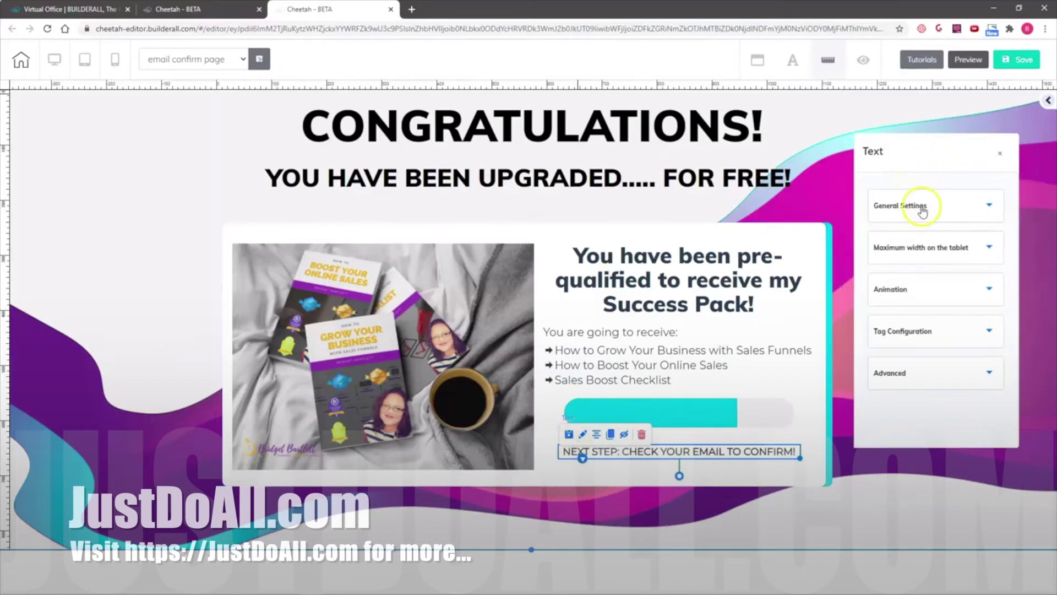
{"action": "left_click", "coordinate": [935, 286]}
{"action": "scroll", "coordinate": [958, 339], "scroll_direction": "down", "scroll_amount": 3}
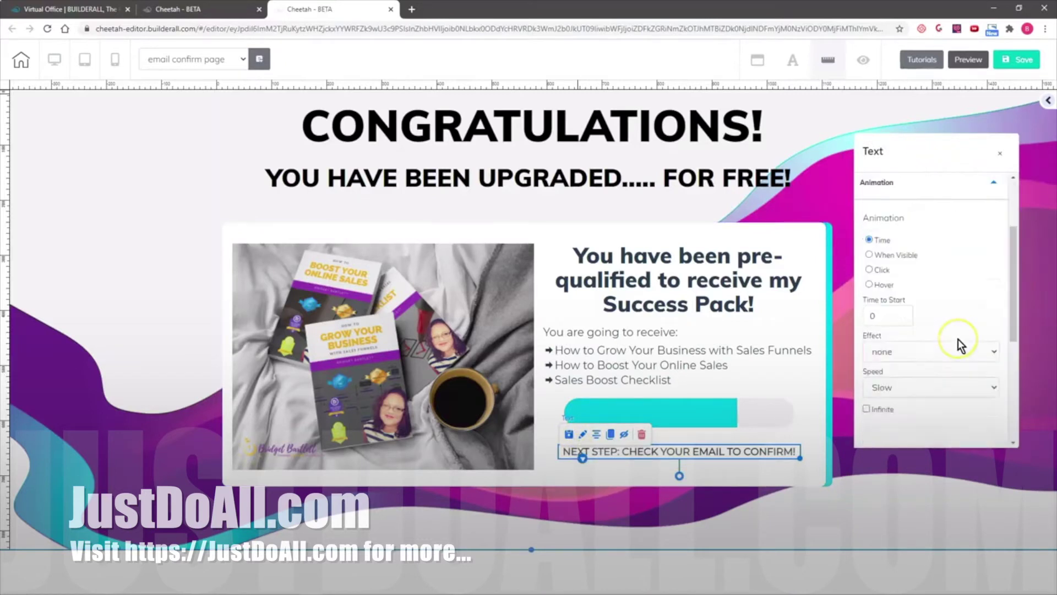
{"action": "scroll", "coordinate": [958, 300], "scroll_direction": "up", "scroll_amount": 2}
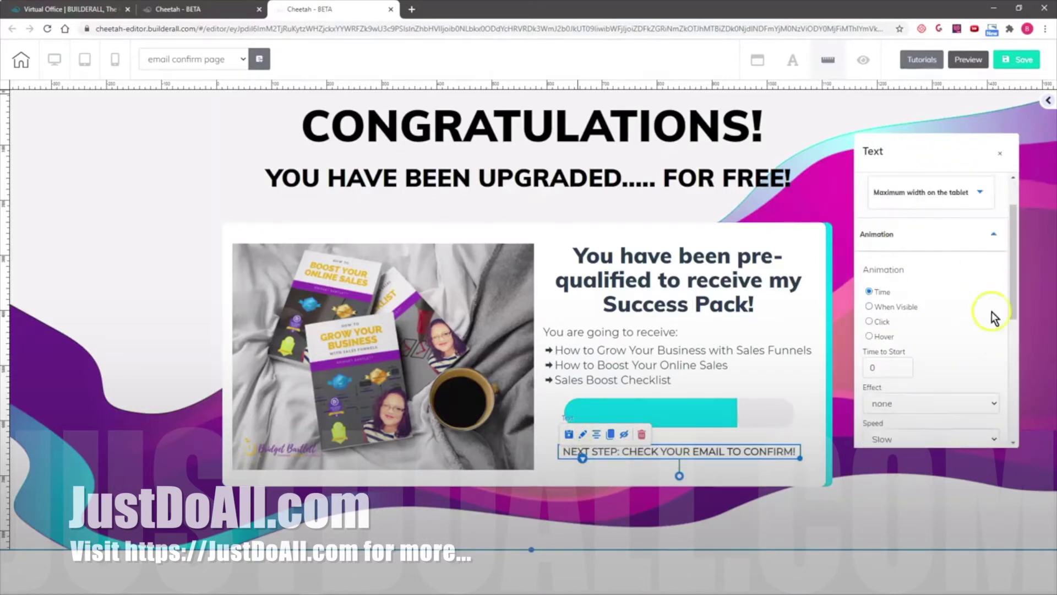
{"action": "scroll", "coordinate": [936, 322], "scroll_direction": "down", "scroll_amount": 1}
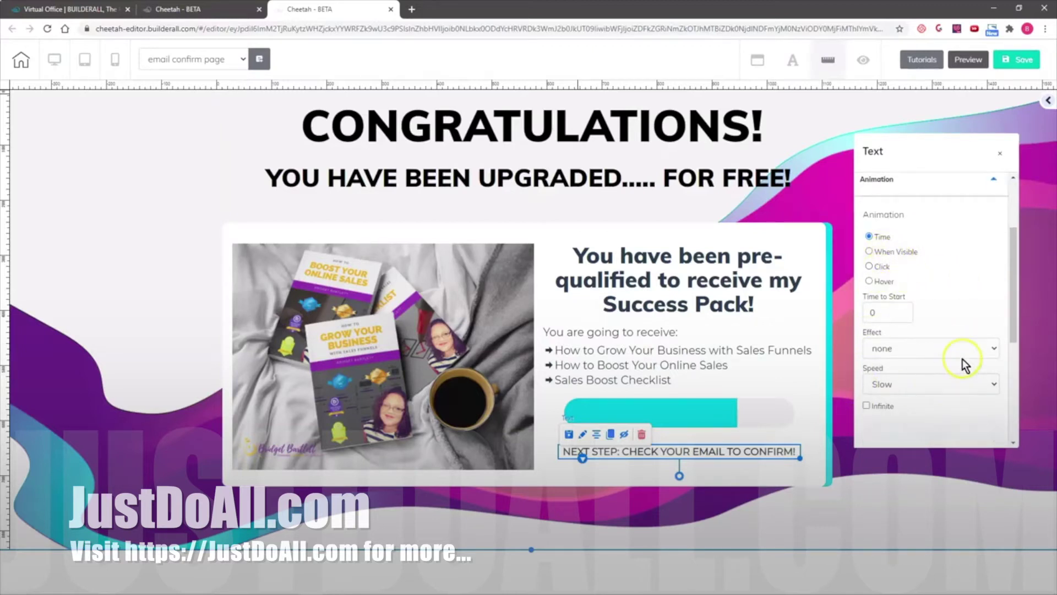
{"action": "left_click", "coordinate": [903, 346]}
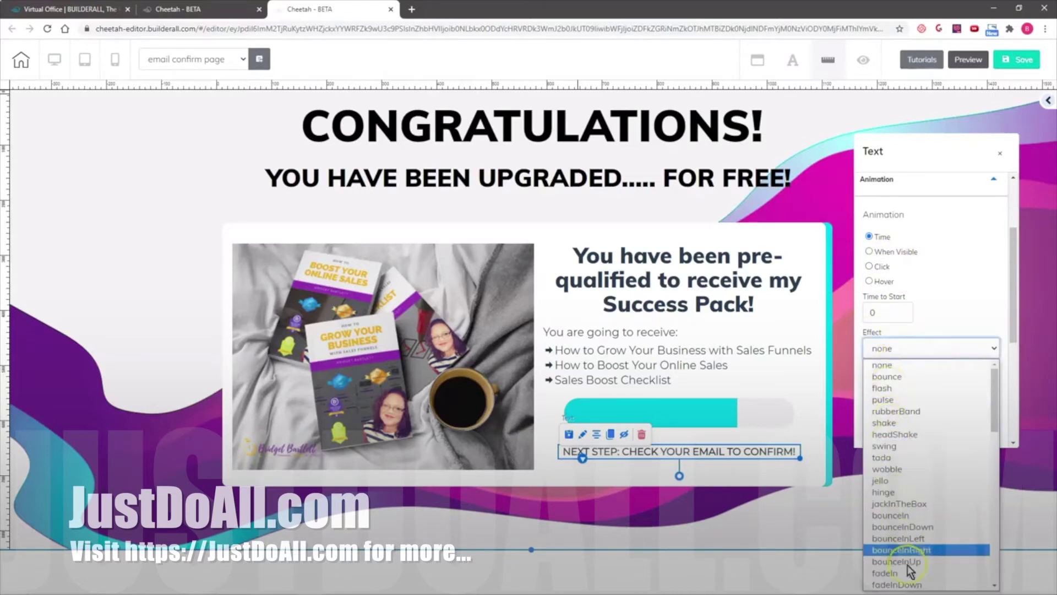
{"action": "left_click", "coordinate": [889, 388]}
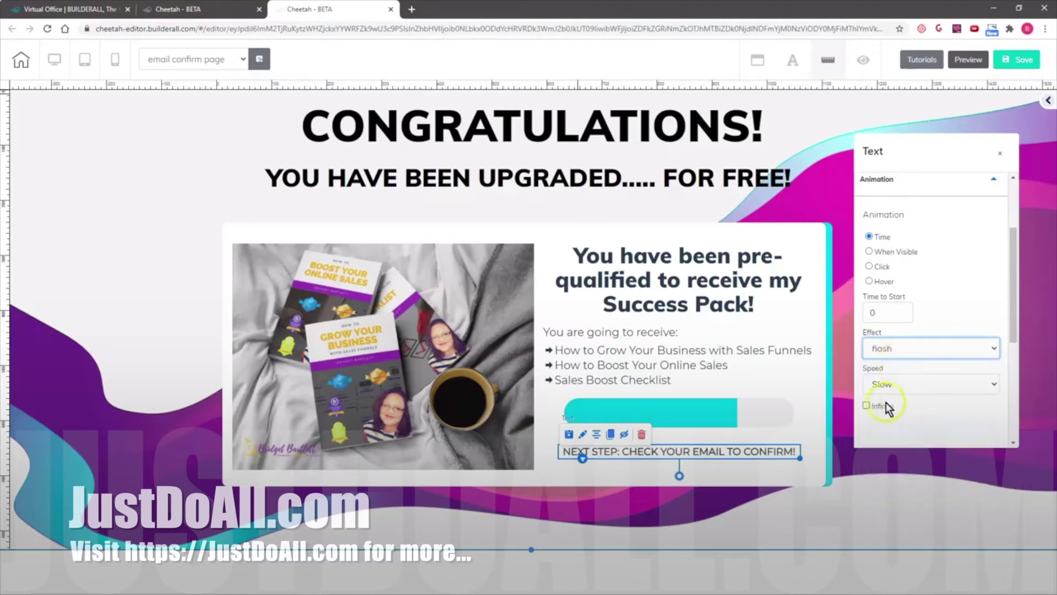
{"action": "left_click", "coordinate": [866, 406]}
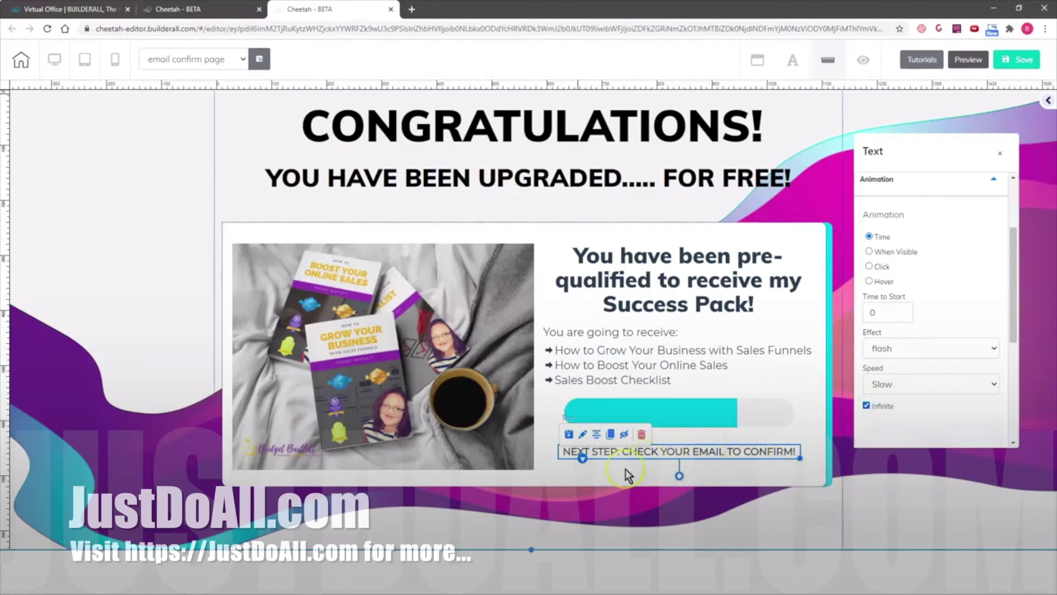
{"action": "left_click", "coordinate": [826, 182]}
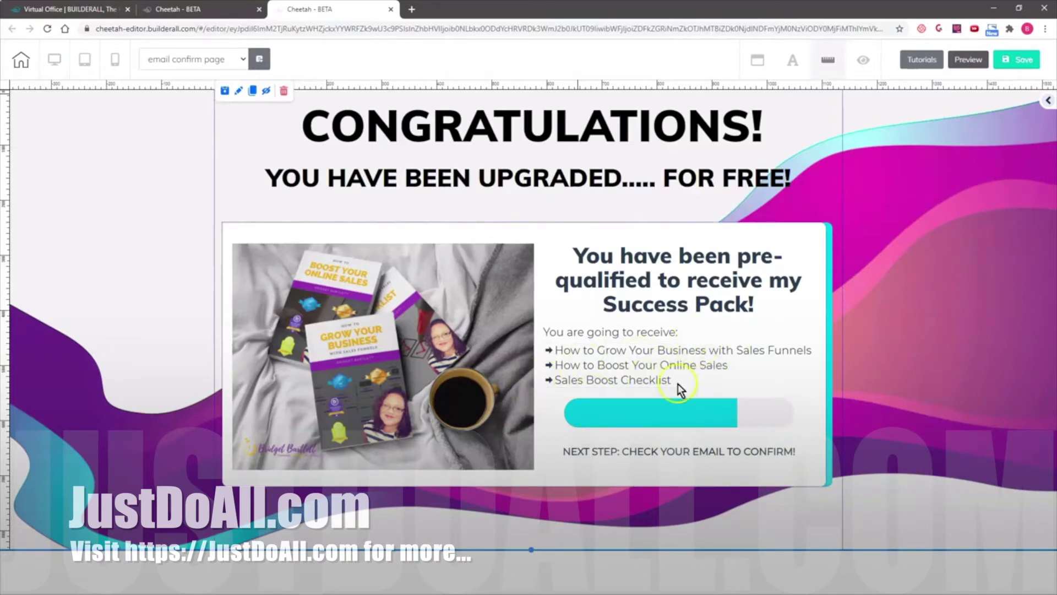
Save the page, dismiss the publish prompt, and switch to the mobile layout.
{"action": "left_click", "coordinate": [1018, 59]}
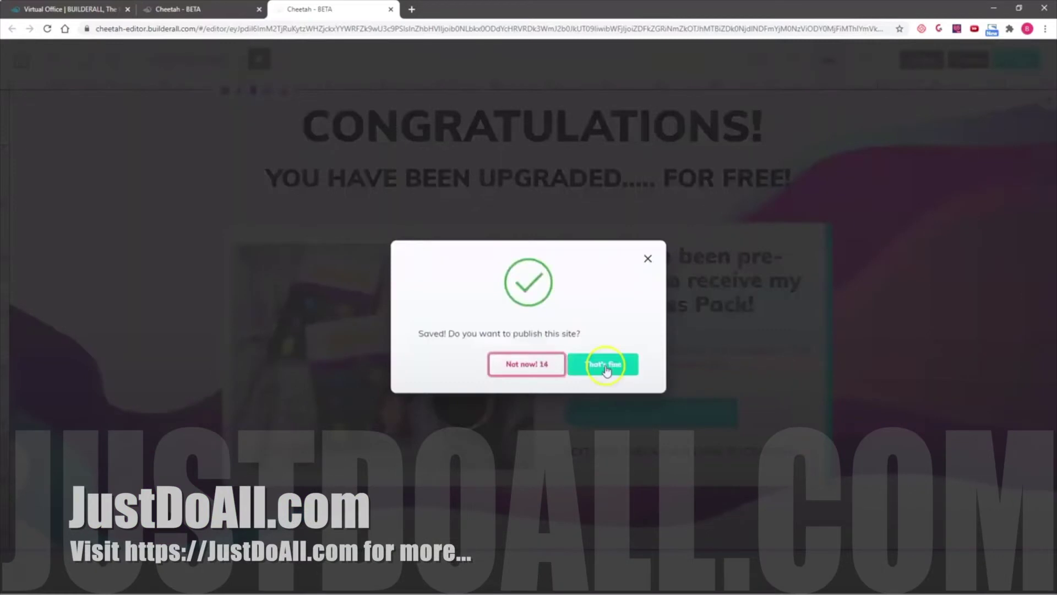
{"action": "left_click", "coordinate": [609, 362]}
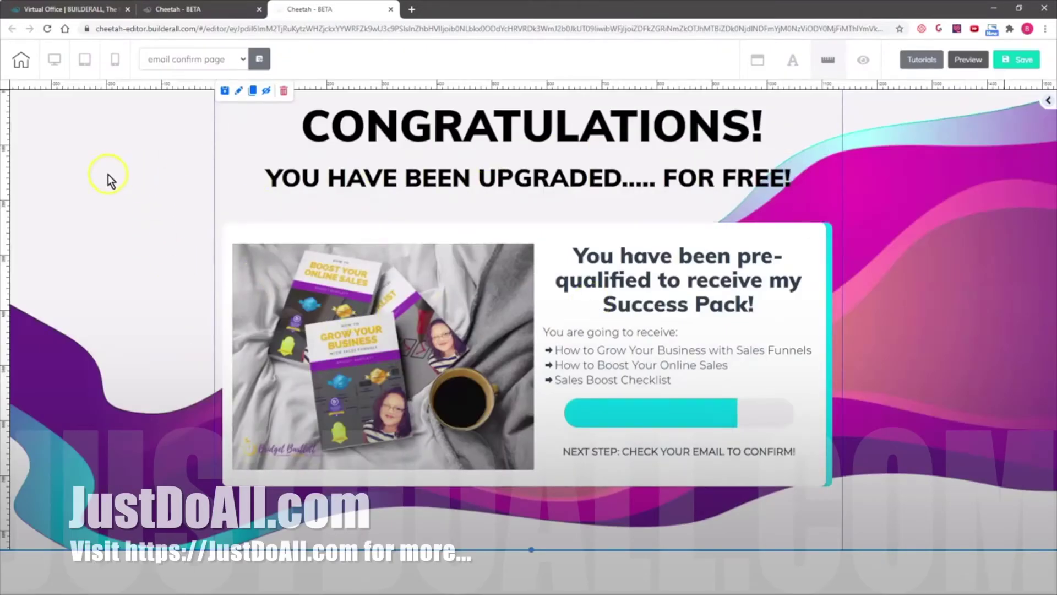
{"action": "left_click", "coordinate": [115, 59]}
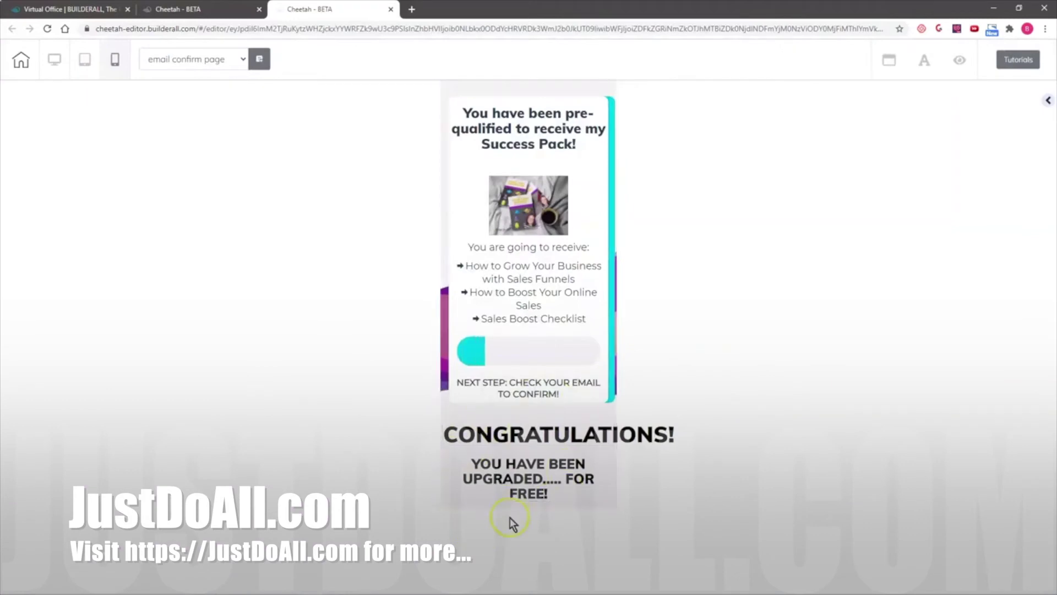
Move the CONGRATULATIONS! heading above the pre-qualified panel and open its general settings.
{"action": "left_click", "coordinate": [519, 438]}
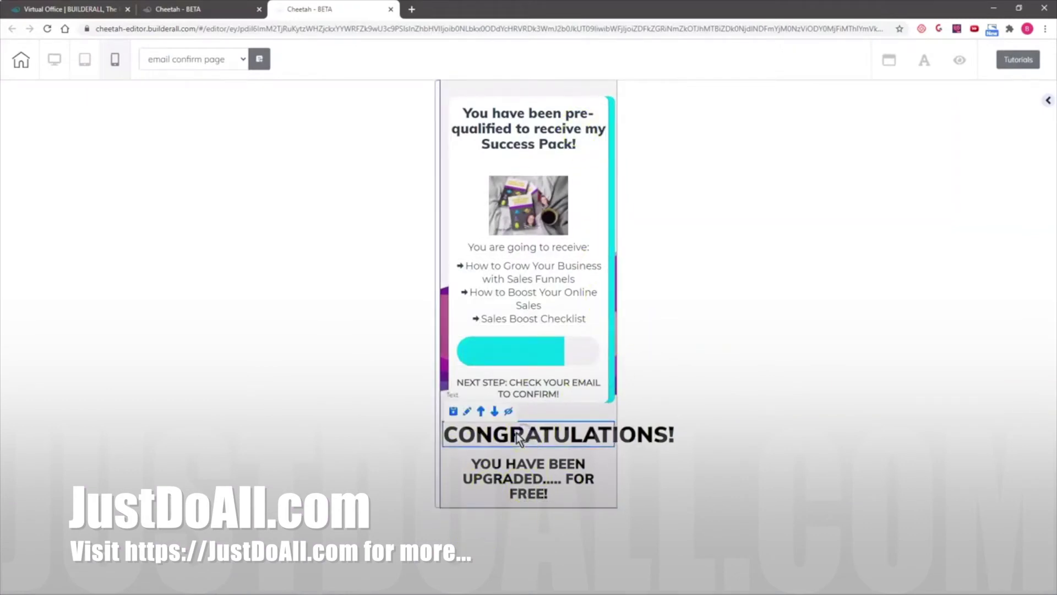
{"action": "left_click", "coordinate": [482, 411]}
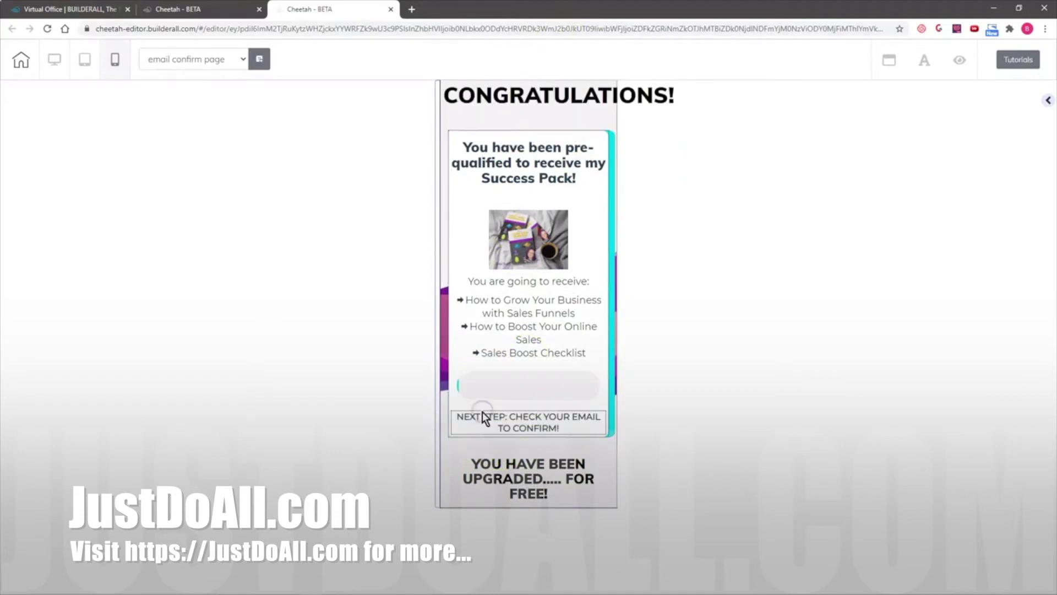
{"action": "left_click", "coordinate": [590, 103]}
{"action": "left_click", "coordinate": [467, 95]}
{"action": "left_click", "coordinate": [874, 174]}
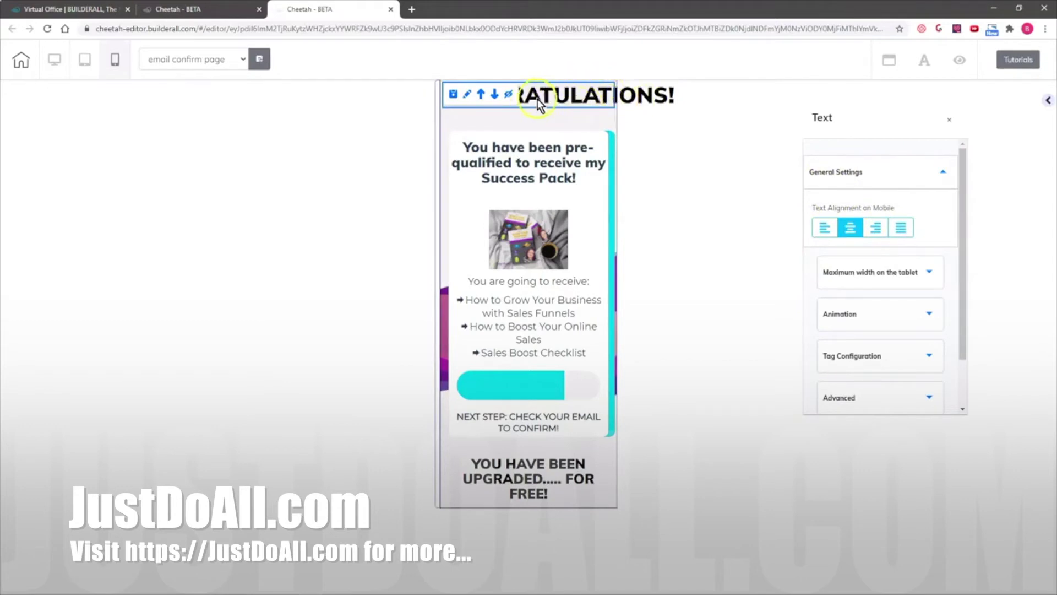
Look through the site-wide heading font settings, then close them.
{"action": "left_click", "coordinate": [924, 62]}
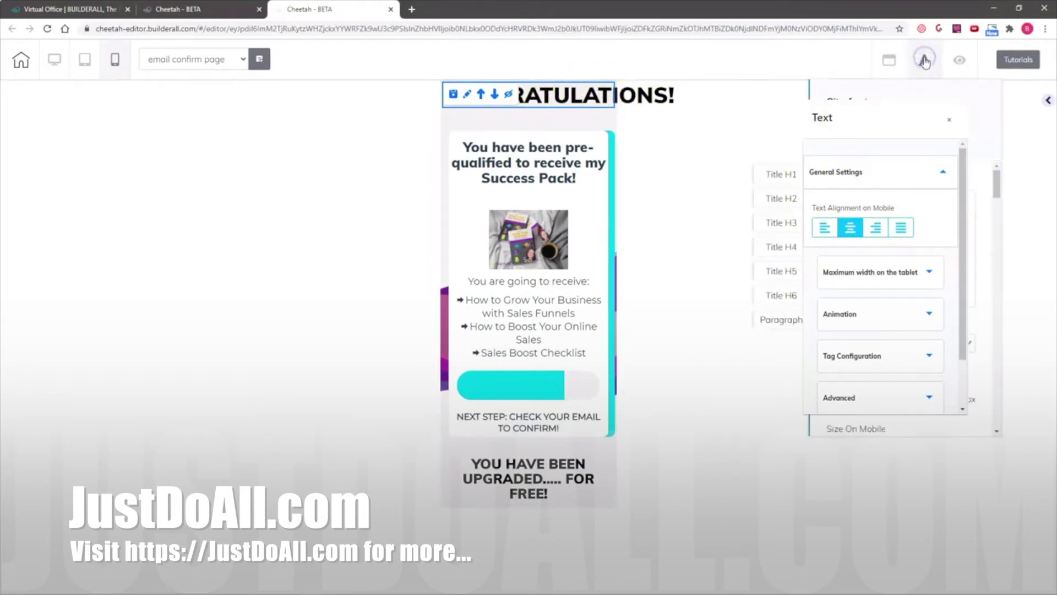
{"action": "left_click", "coordinate": [949, 121]}
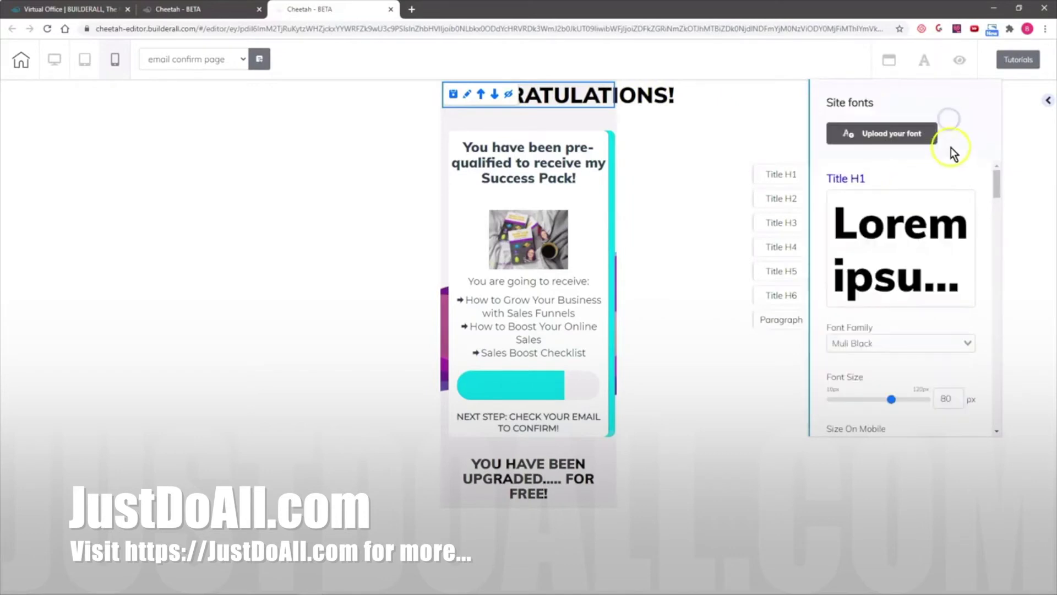
{"action": "scroll", "coordinate": [986, 223], "scroll_direction": "down", "scroll_amount": 3}
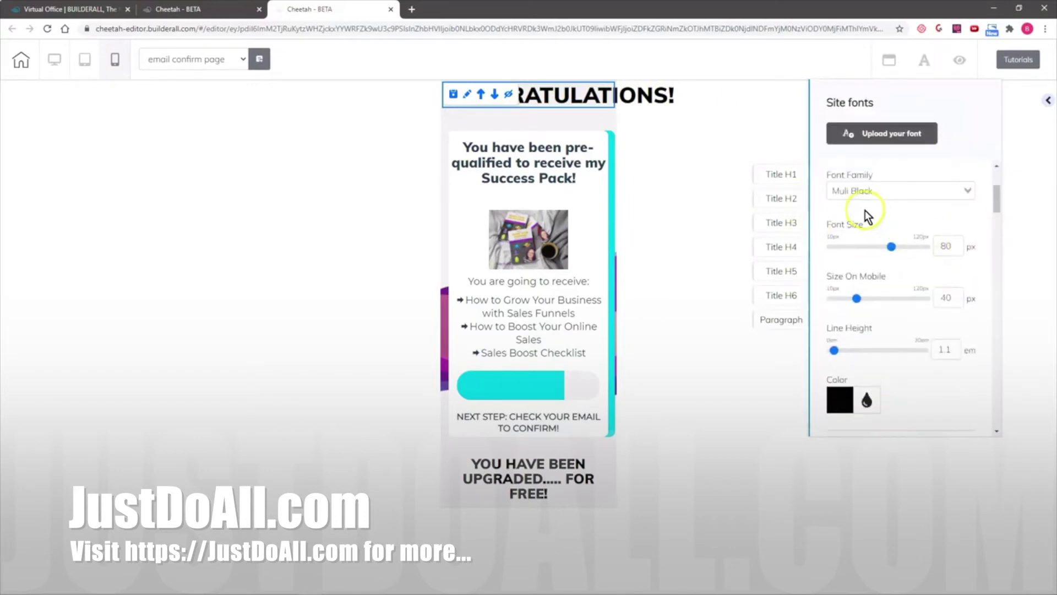
{"action": "scroll", "coordinate": [930, 264], "scroll_direction": "down", "scroll_amount": 1}
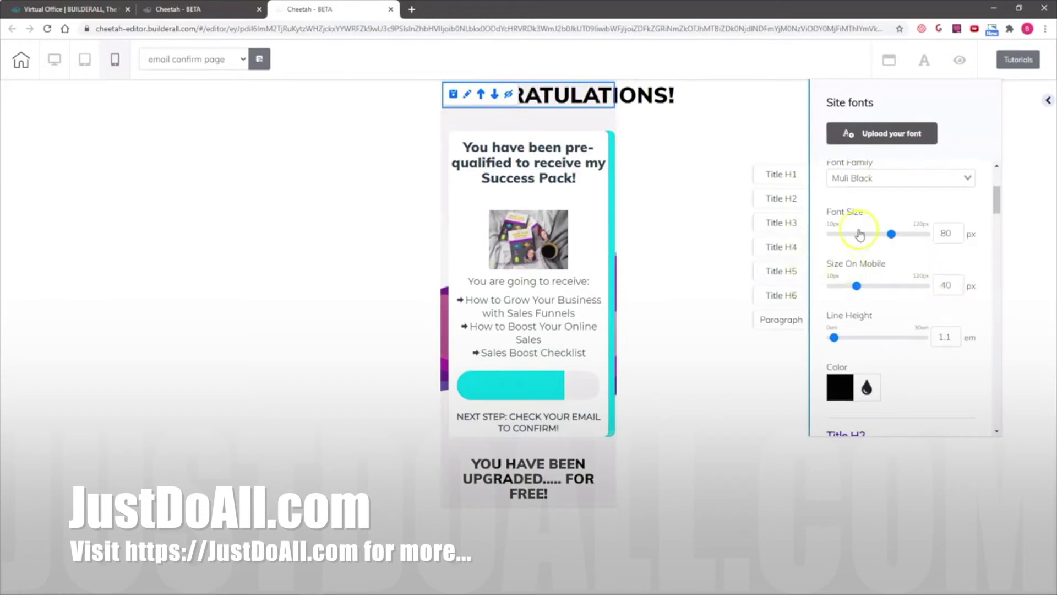
{"action": "scroll", "coordinate": [909, 223], "scroll_direction": "up", "scroll_amount": 3}
{"action": "scroll", "coordinate": [854, 236], "scroll_direction": "down", "scroll_amount": 3}
{"action": "left_click", "coordinate": [930, 62]}
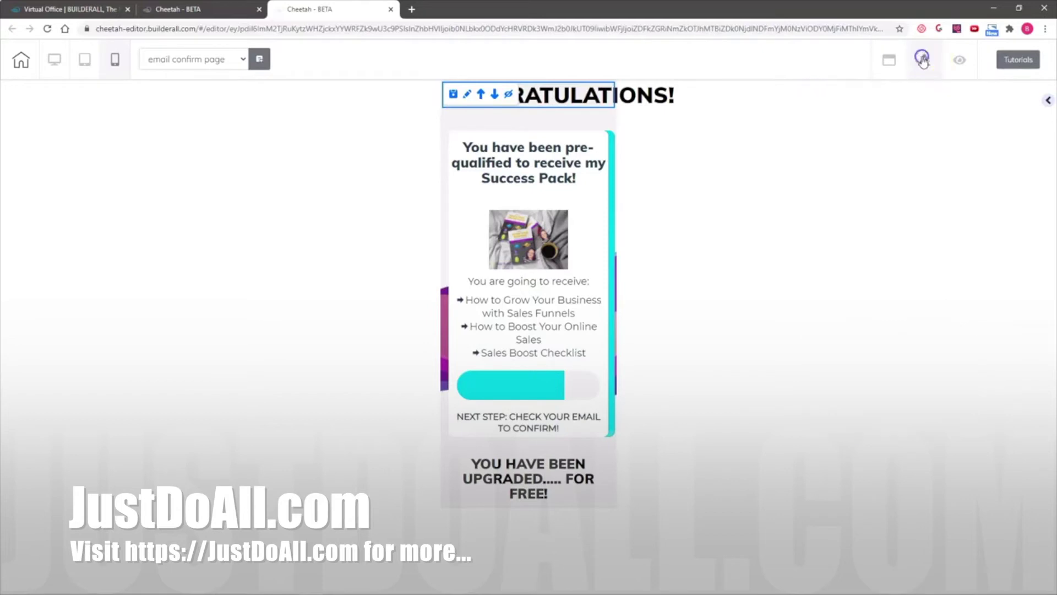
Back in the desktop layout, open the CONGRATULATIONS! heading for text editing.
{"action": "left_click", "coordinate": [54, 60]}
{"action": "left_click", "coordinate": [413, 125]}
{"action": "left_click", "coordinate": [402, 129]}
{"action": "left_click", "coordinate": [294, 130]}
Style the CONGRATULATIONS! heading as Neutral Heading 1 in the Muli Black font.
{"action": "left_click_drag", "start_coordinate": [294, 130], "coordinate": [831, 118]}
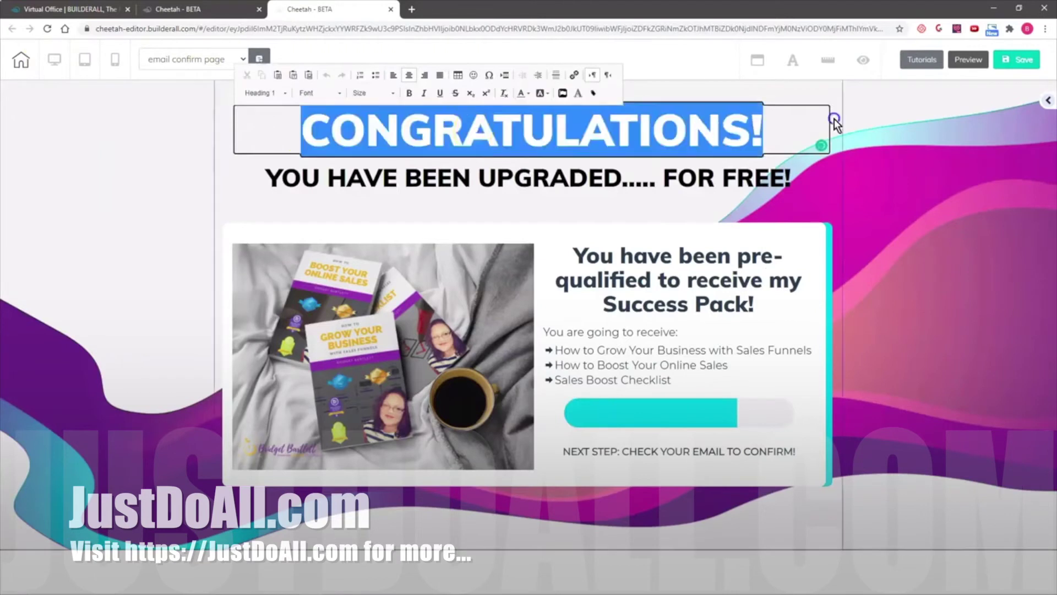
{"action": "left_click", "coordinate": [260, 94]}
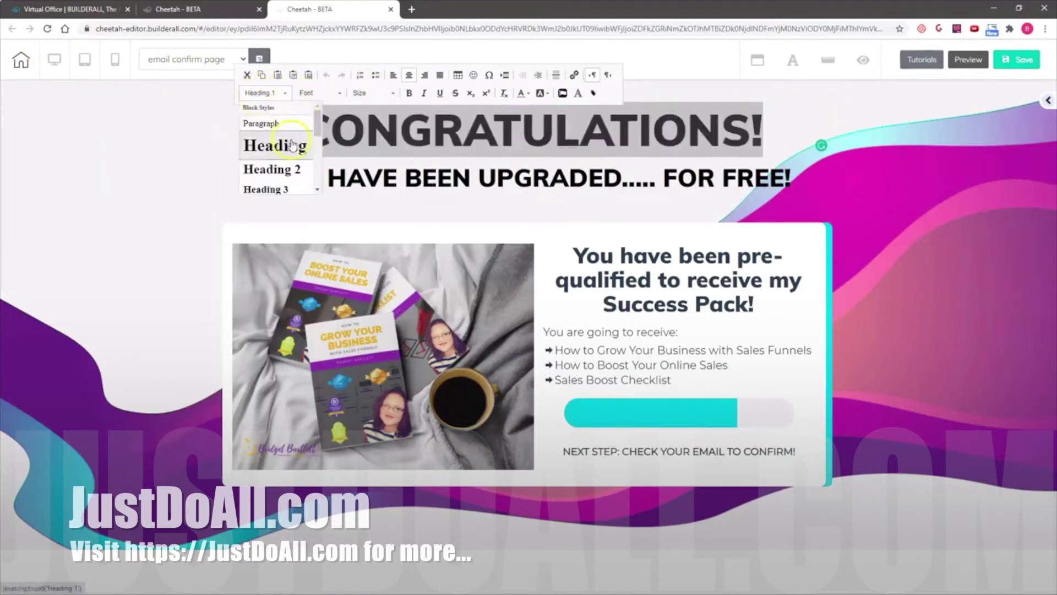
{"action": "left_click_drag", "start_coordinate": [317, 131], "coordinate": [316, 160]}
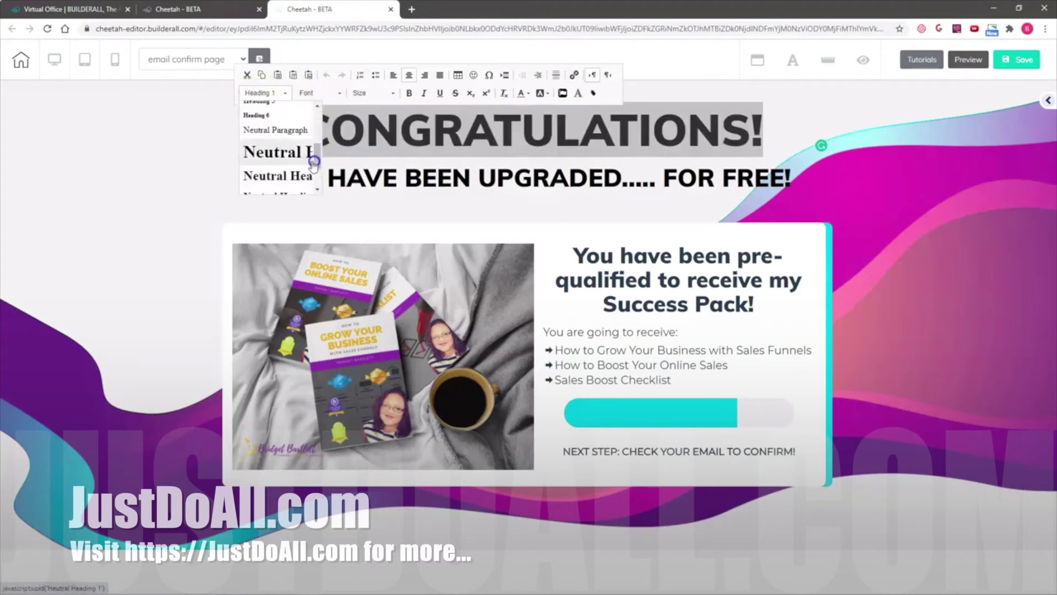
{"action": "left_click", "coordinate": [270, 157]}
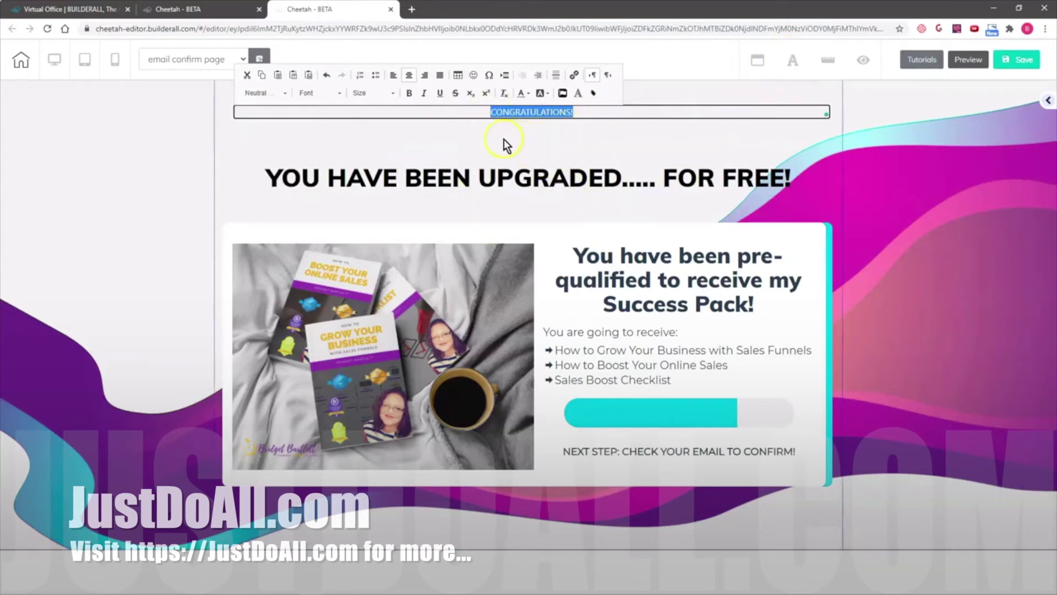
{"action": "left_click", "coordinate": [327, 92]}
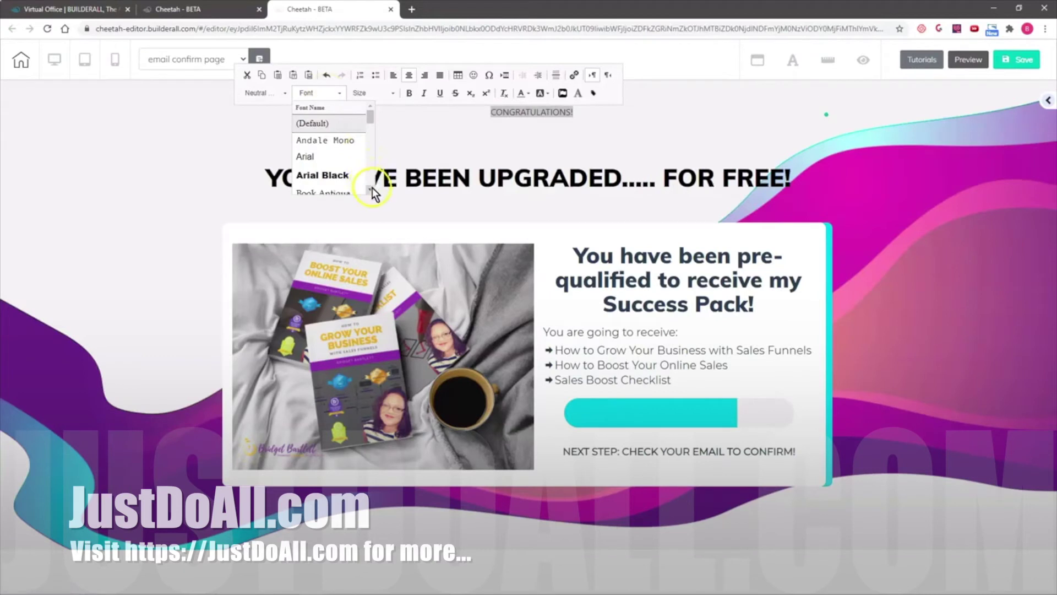
{"action": "left_click", "coordinate": [370, 188]}
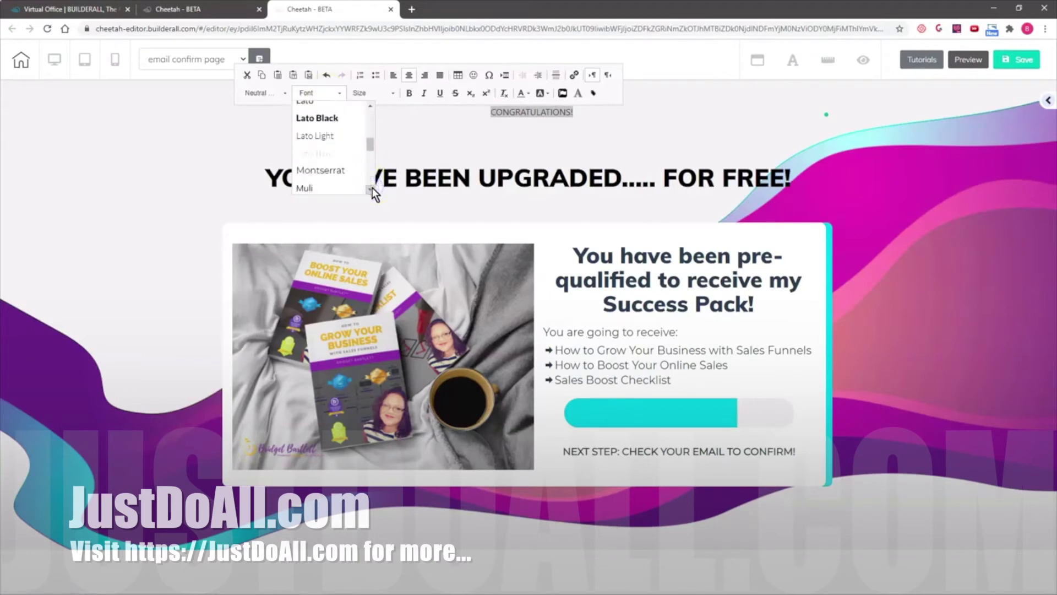
{"action": "left_click", "coordinate": [372, 189]}
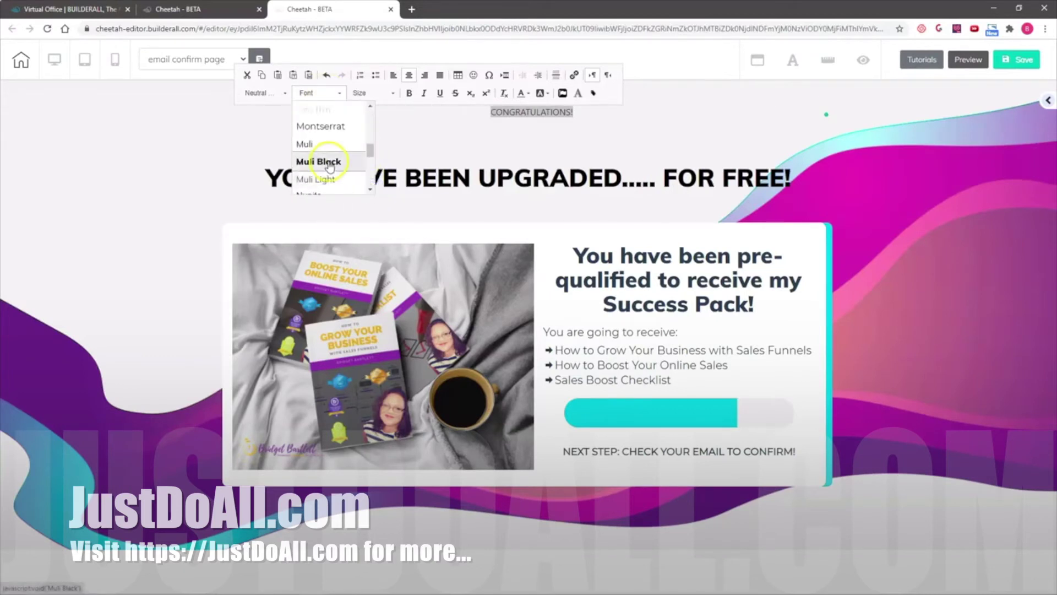
{"action": "left_click", "coordinate": [329, 162]}
Enlarge the CONGRATULATIONS! heading text to size 55.
{"action": "left_click", "coordinate": [368, 93]}
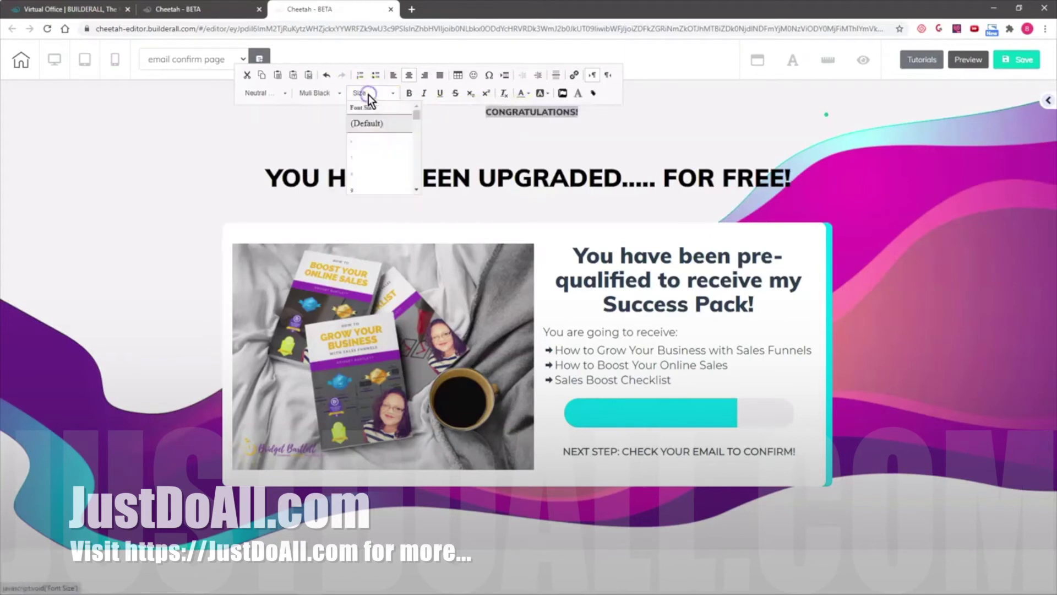
{"action": "left_click_drag", "start_coordinate": [417, 115], "coordinate": [418, 119]}
{"action": "left_click", "coordinate": [417, 189]}
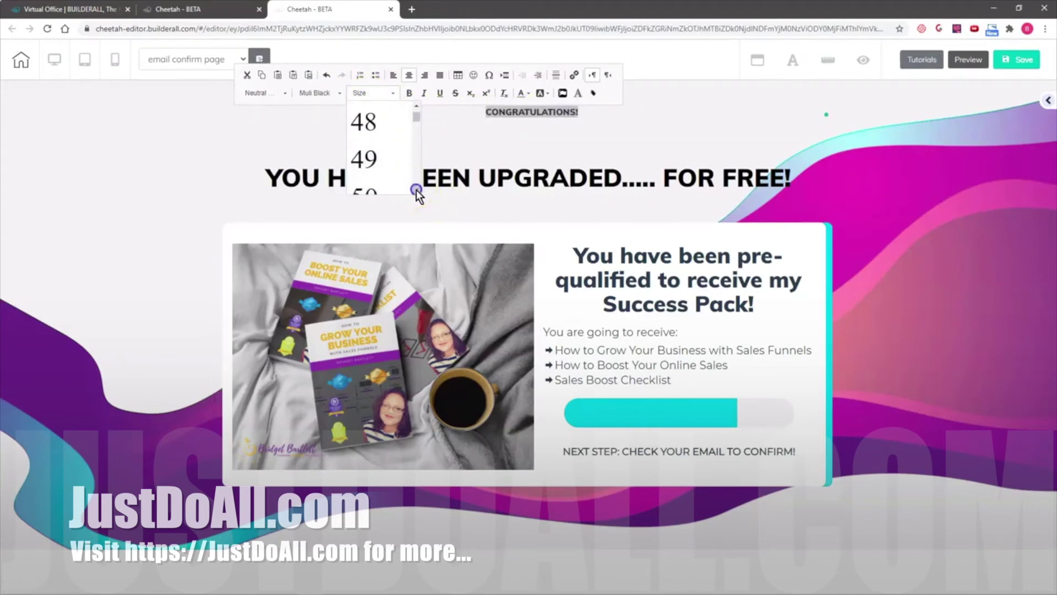
{"action": "left_click", "coordinate": [378, 190]}
{"action": "left_click", "coordinate": [621, 130]}
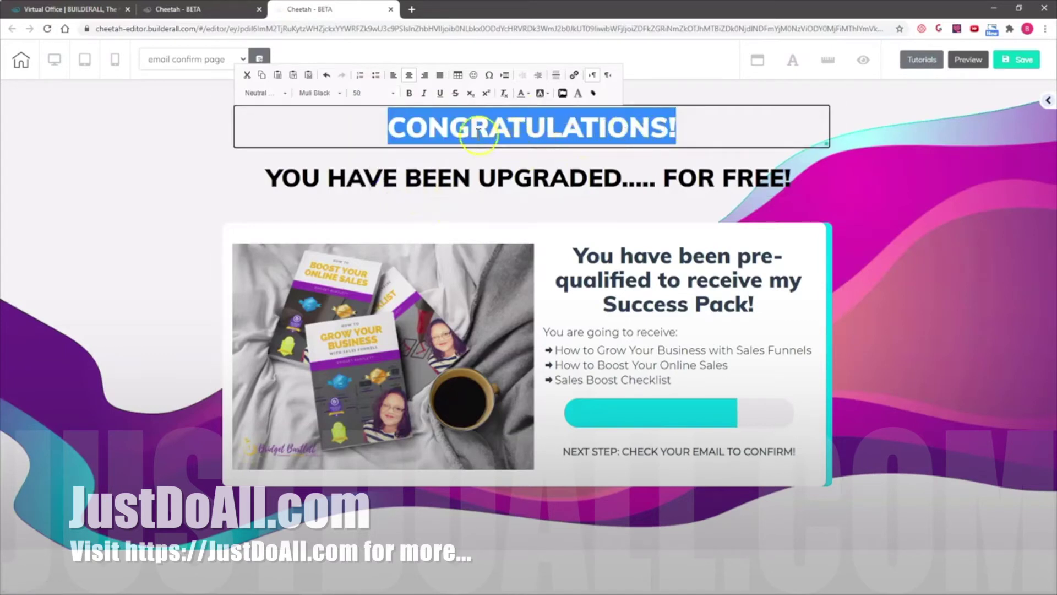
{"action": "left_click", "coordinate": [361, 93]}
{"action": "left_click", "coordinate": [418, 189]}
{"action": "left_click", "coordinate": [418, 187]}
{"action": "left_click", "coordinate": [419, 187]}
{"action": "left_click", "coordinate": [419, 187]}
{"action": "left_click", "coordinate": [414, 187]}
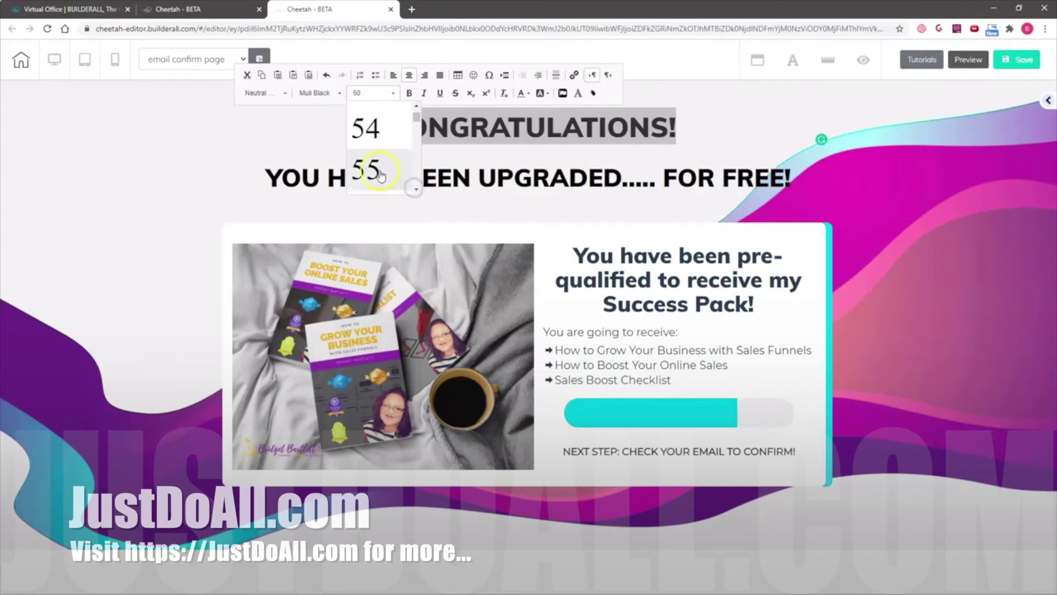
{"action": "left_click", "coordinate": [387, 183]}
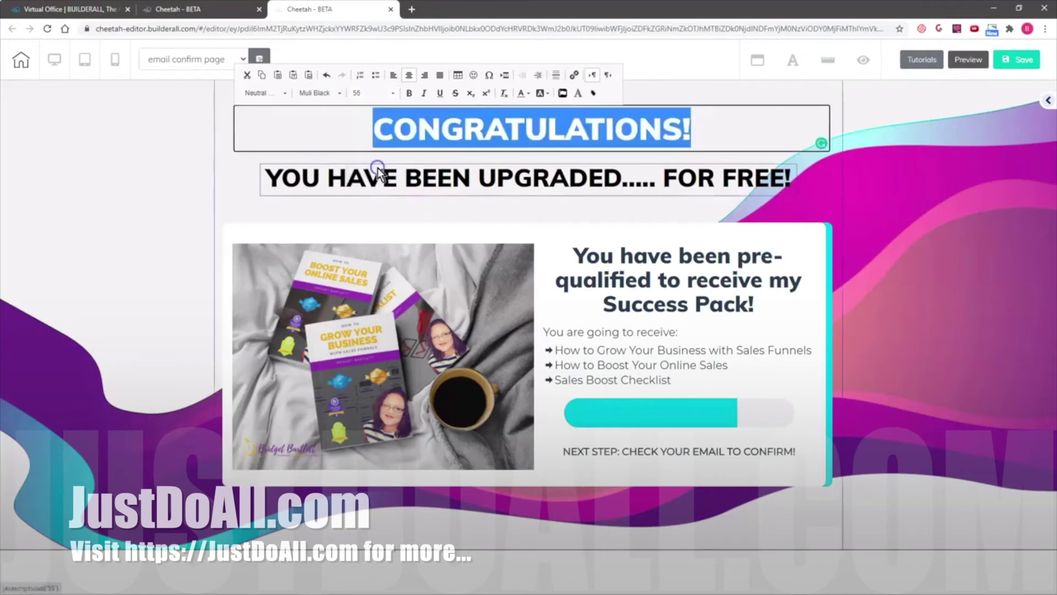
{"action": "left_click", "coordinate": [159, 160]}
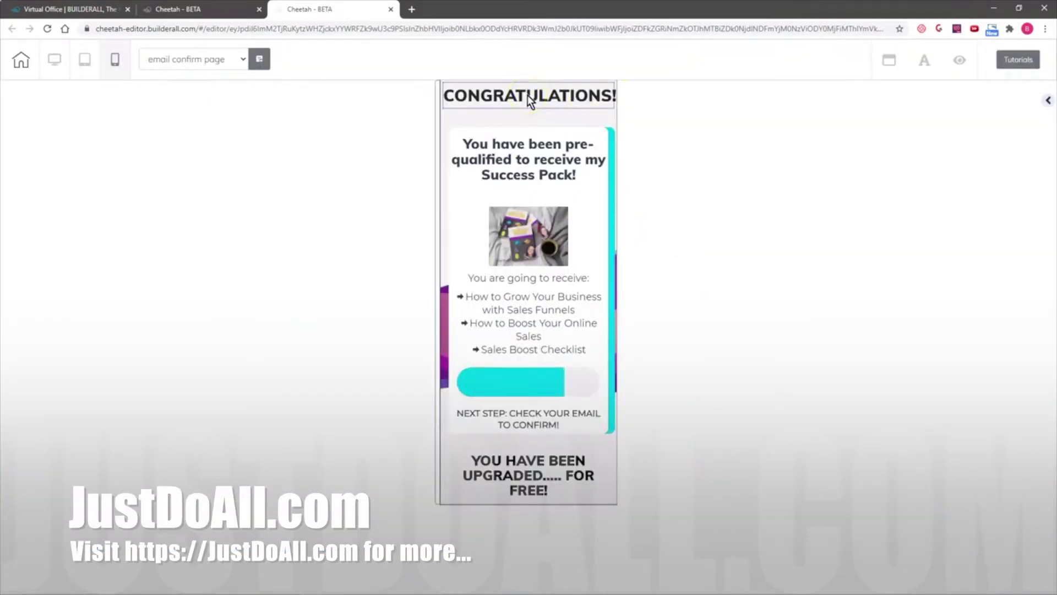
Set the CONGRATULATIONS! heading's Size On Mobile to 28.
{"action": "left_click", "coordinate": [470, 94]}
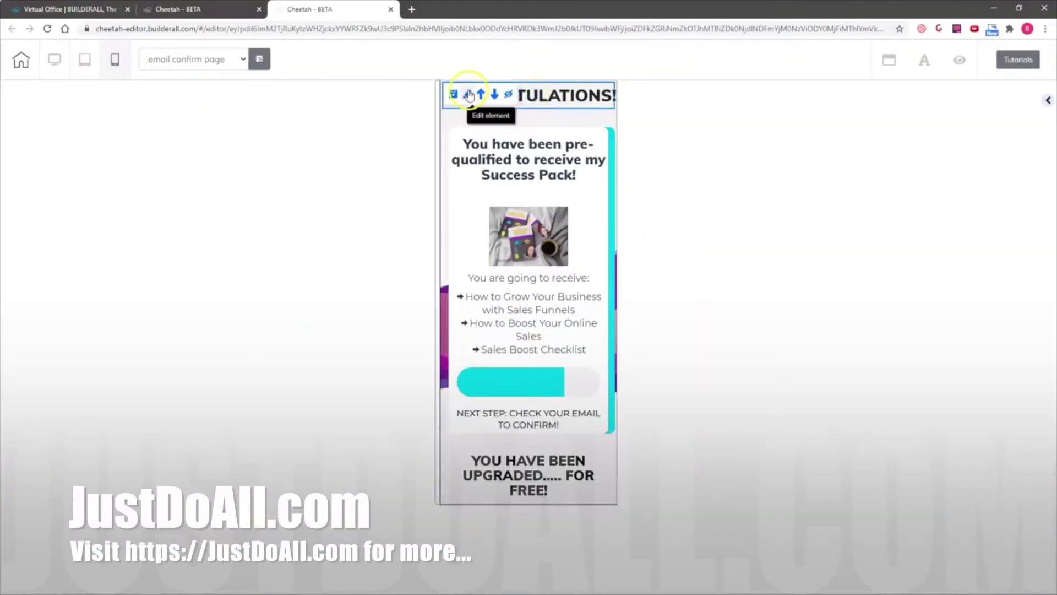
{"action": "left_click_drag", "start_coordinate": [590, 113], "coordinate": [823, 103]}
{"action": "left_click", "coordinate": [868, 198]}
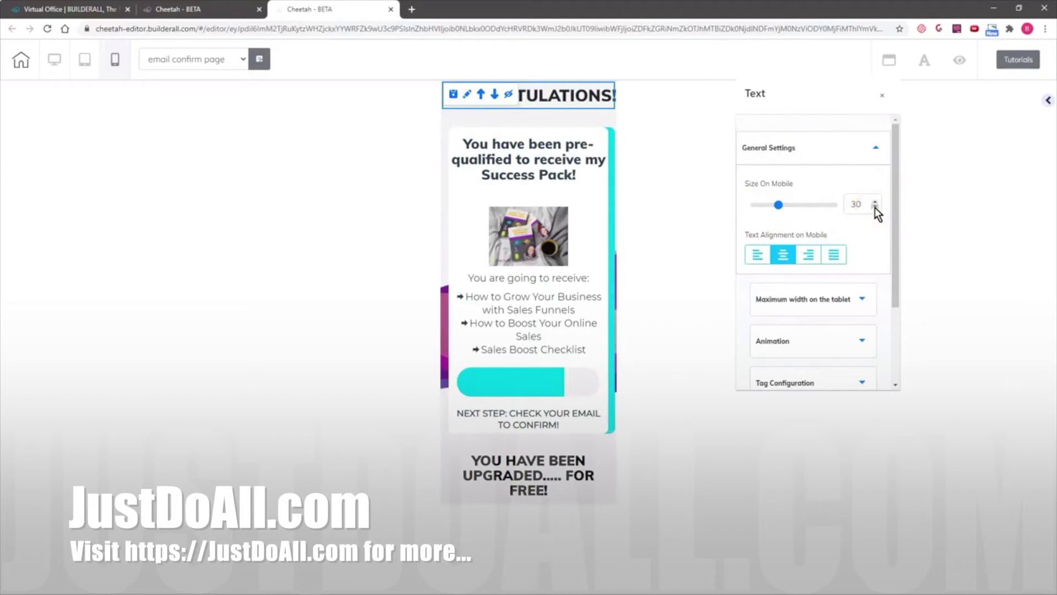
{"action": "left_click", "coordinate": [875, 207]}
{"action": "left_click", "coordinate": [876, 208]}
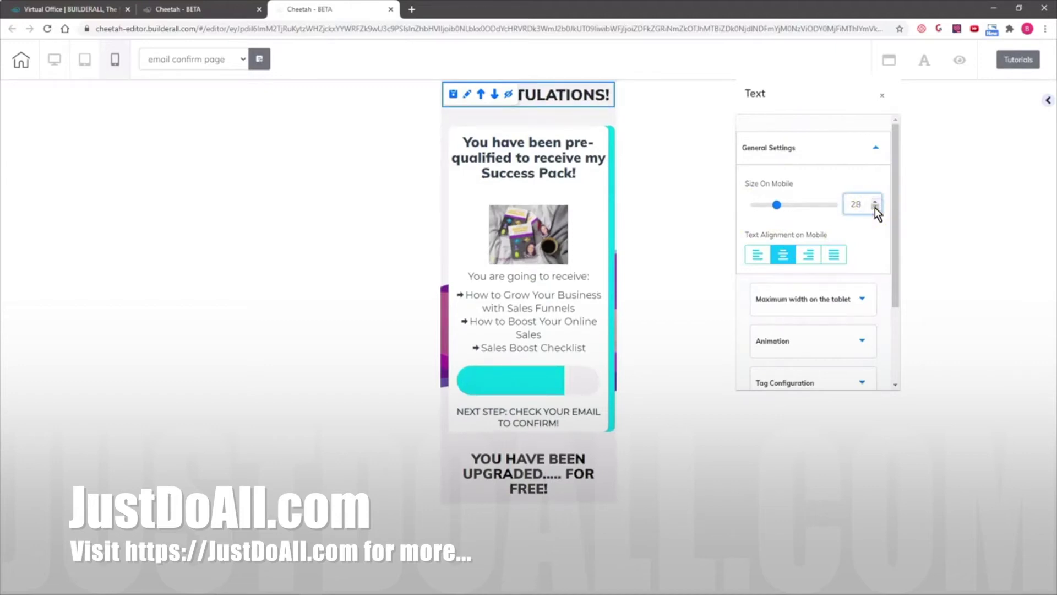
{"action": "left_click", "coordinate": [643, 145]}
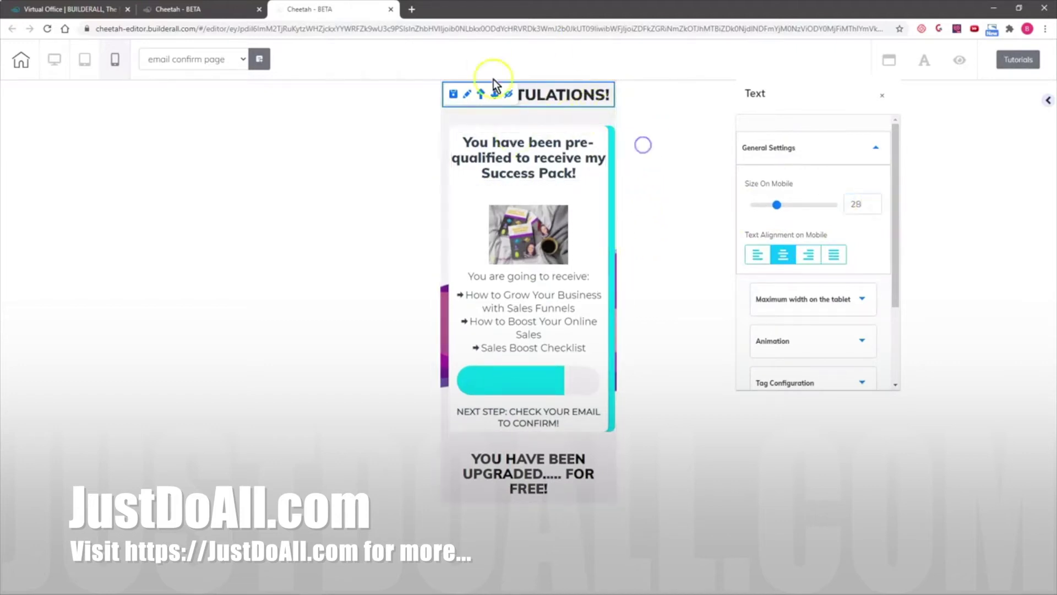
Move the upgraded-for-free line up directly beneath CONGRATULATIONS! and open its settings.
{"action": "left_click", "coordinate": [542, 475]}
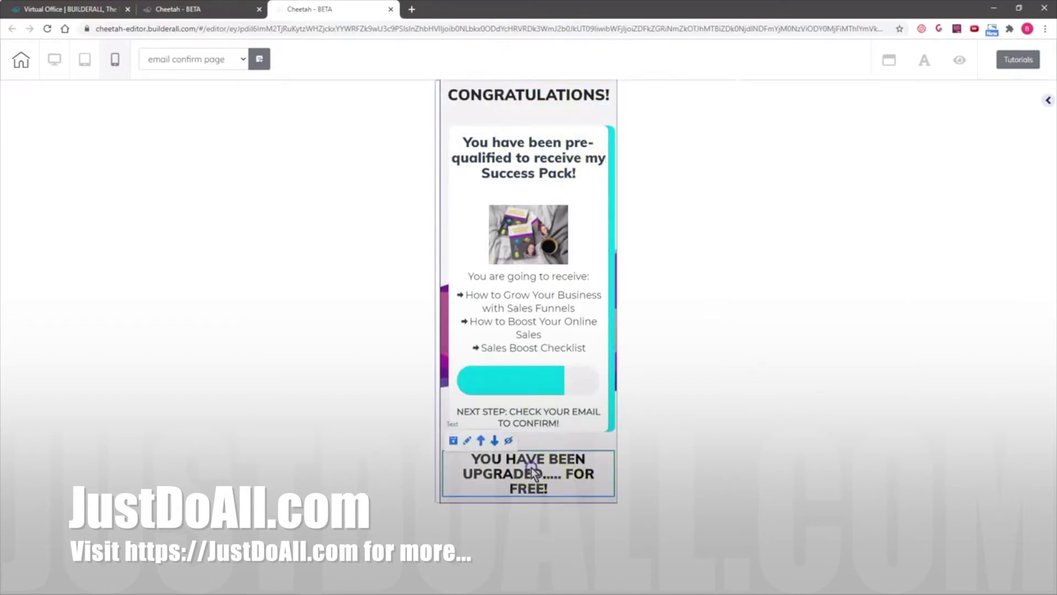
{"action": "left_click", "coordinate": [481, 441]}
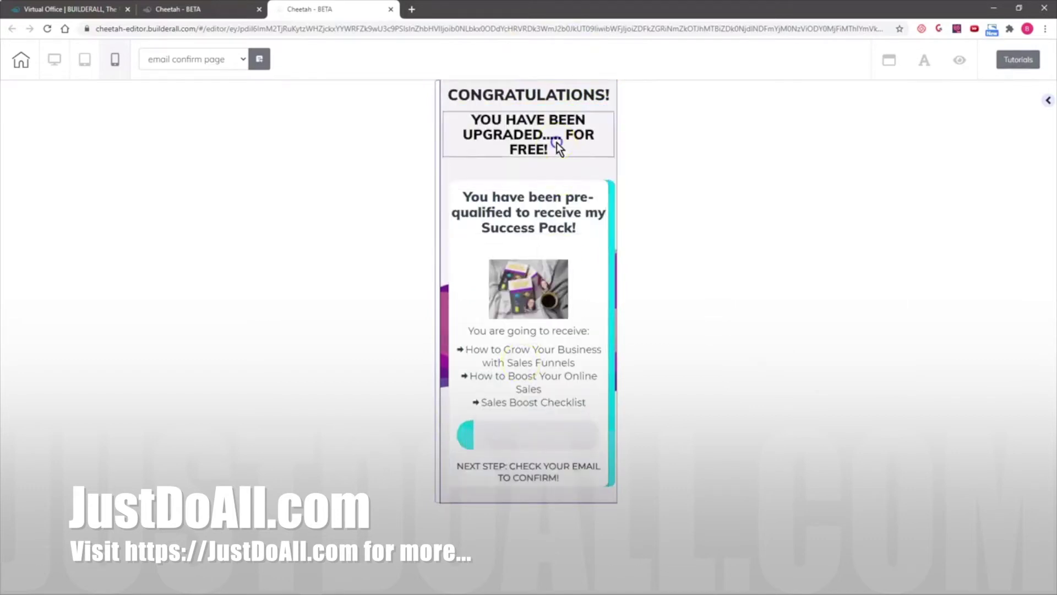
{"action": "mouse_move", "coordinate": [557, 142]}
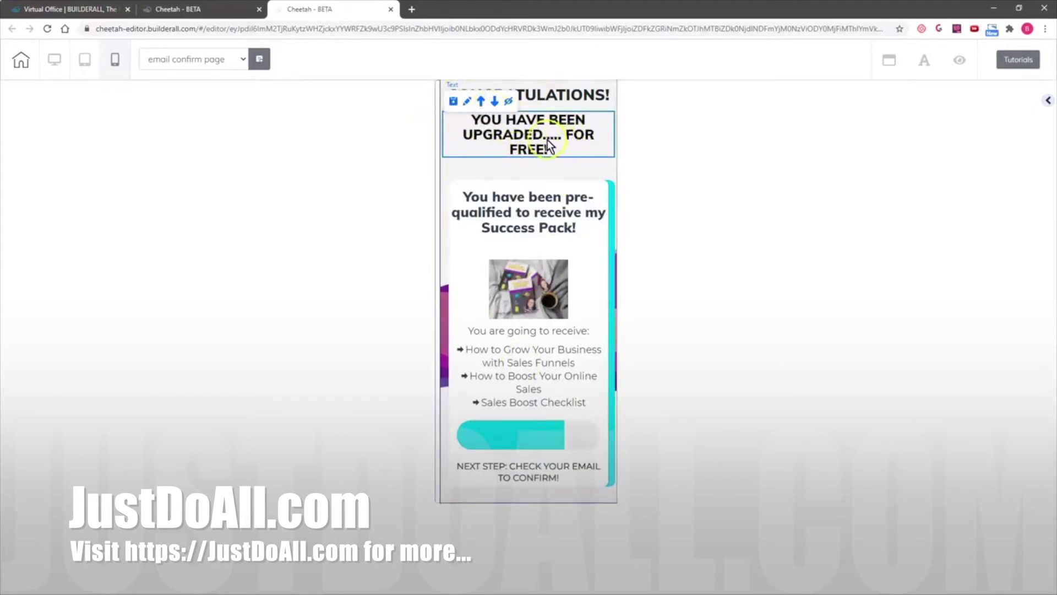
{"action": "left_click", "coordinate": [468, 102]}
{"action": "left_click_drag", "start_coordinate": [559, 142], "coordinate": [783, 103]}
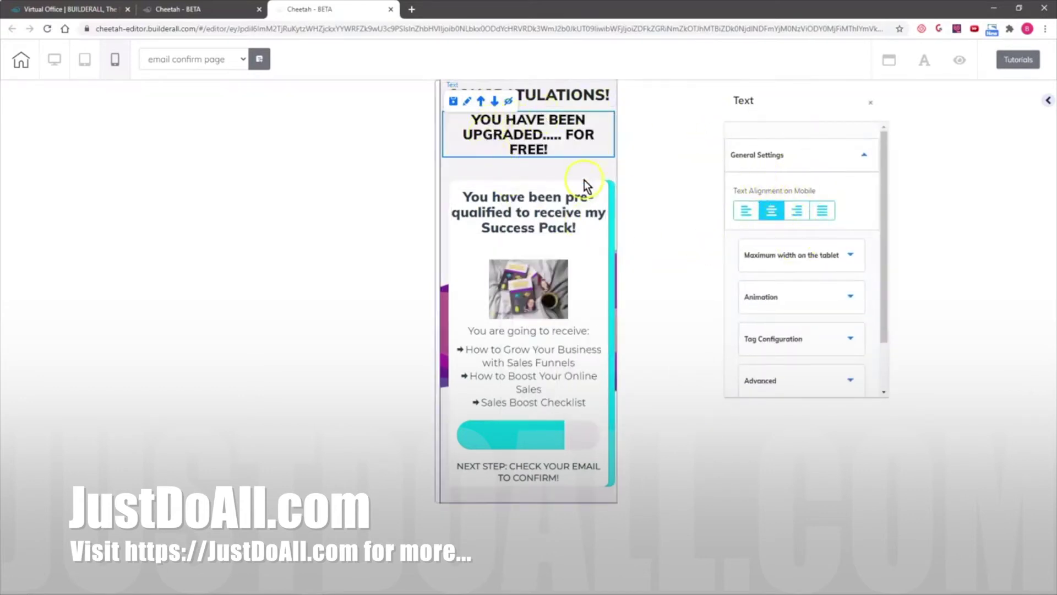
In desktop view, apply Neutral Heading 2 to the upgraded-for-free headline.
{"action": "left_click", "coordinate": [56, 62]}
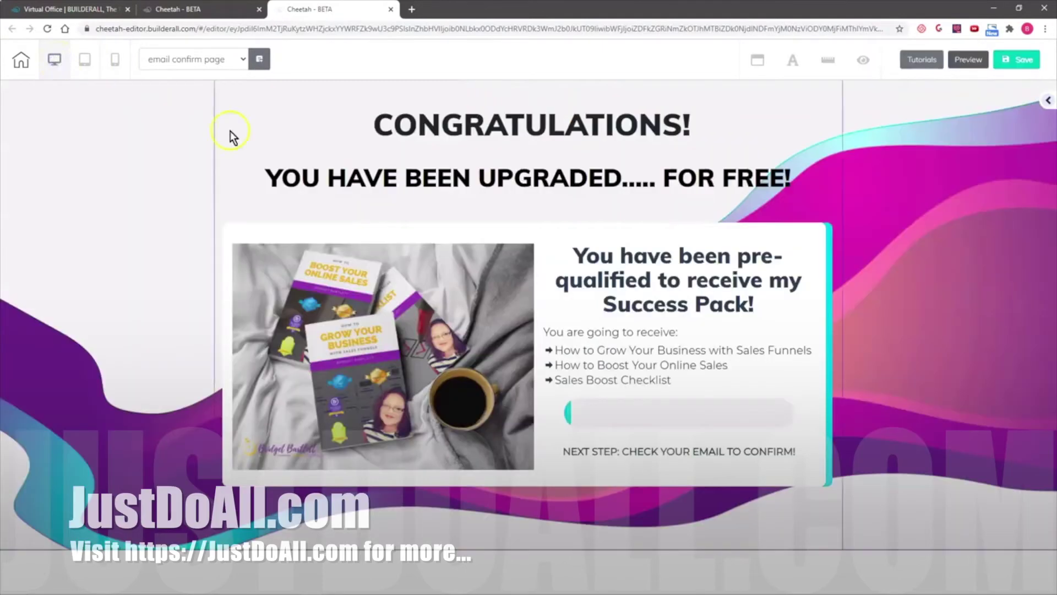
{"action": "left_click", "coordinate": [400, 175]}
{"action": "left_click", "coordinate": [400, 175]}
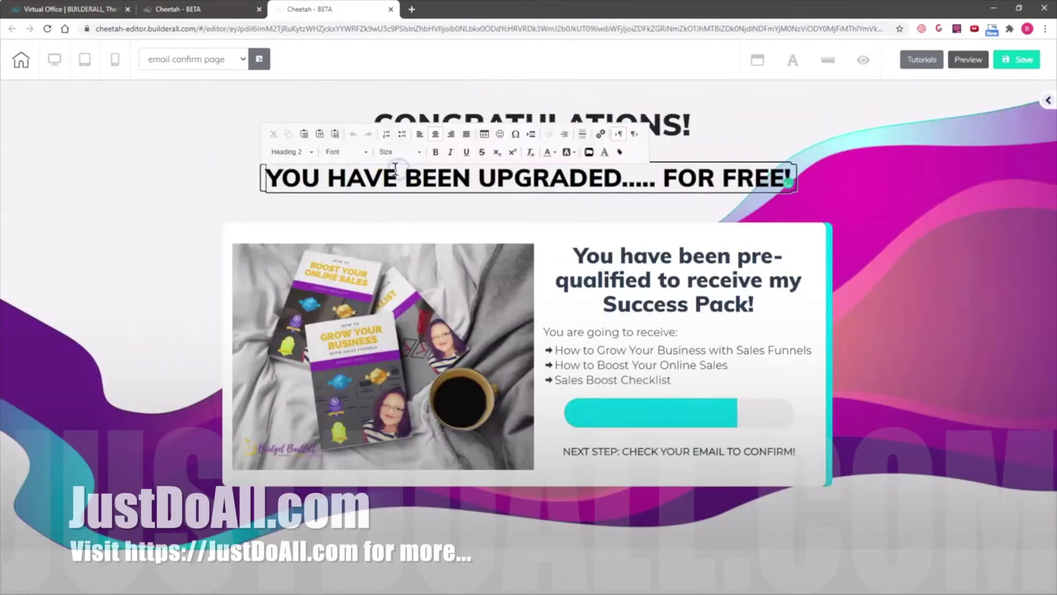
{"action": "left_click_drag", "start_coordinate": [265, 176], "coordinate": [799, 171]}
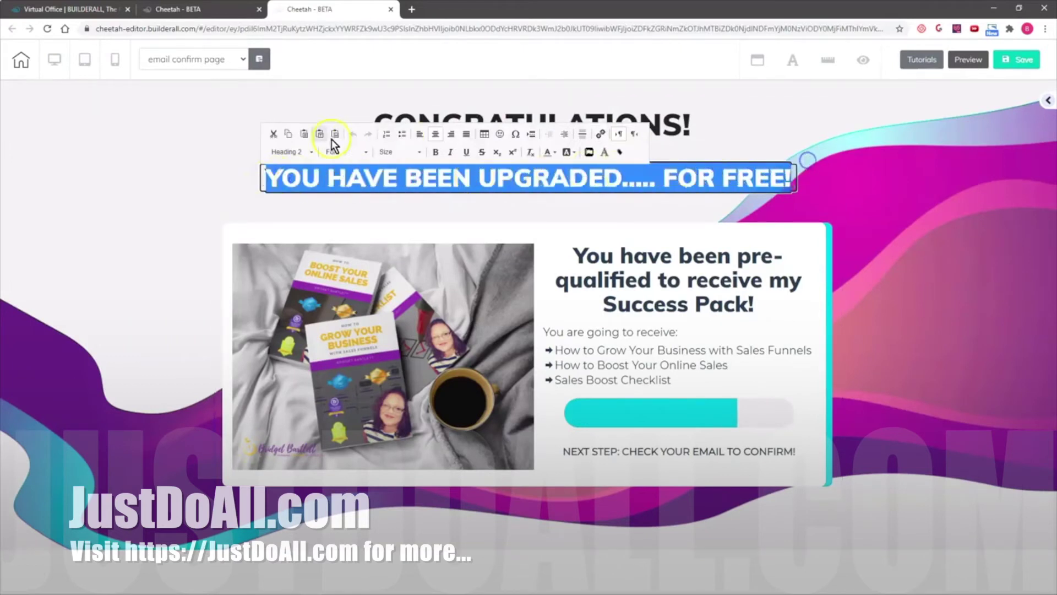
{"action": "left_click", "coordinate": [287, 153]}
{"action": "left_click", "coordinate": [343, 250]}
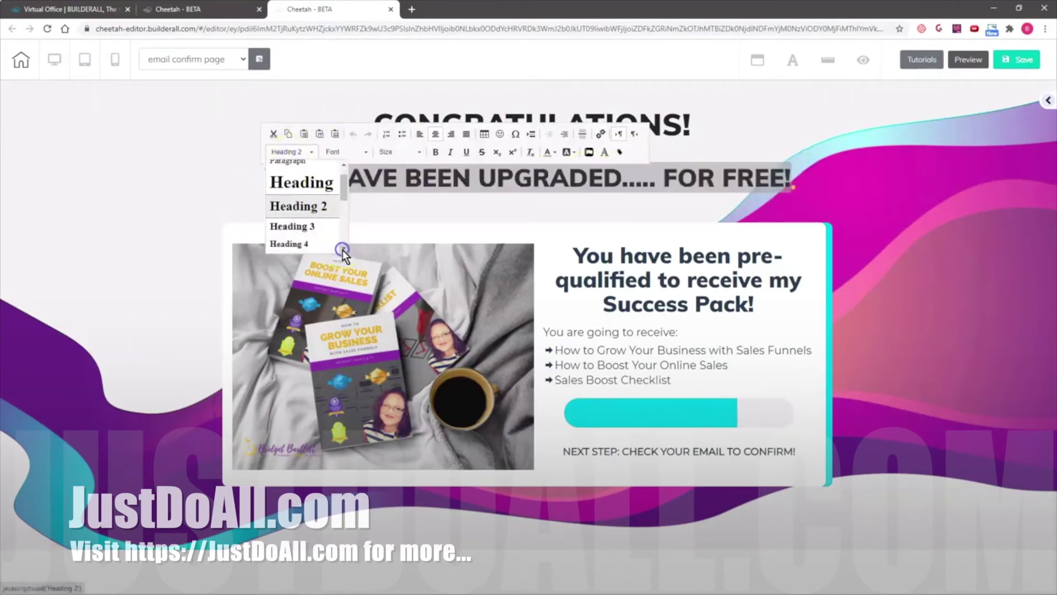
{"action": "scroll", "coordinate": [342, 249], "scroll_direction": "down", "scroll_amount": 5}
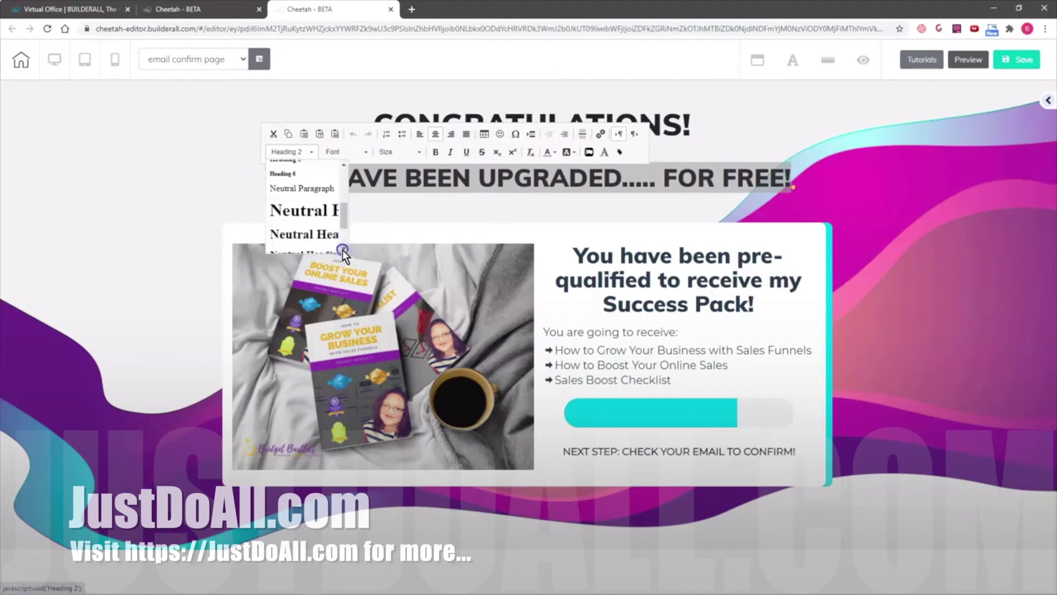
{"action": "left_click", "coordinate": [294, 223]}
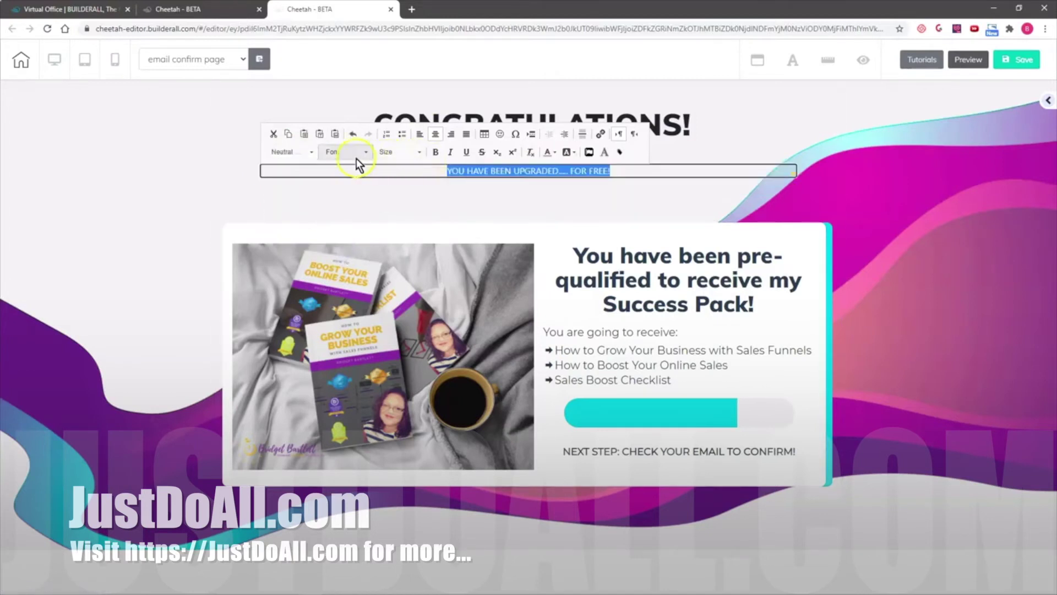
Set the upgraded-for-free headline font to Muli Black at size 40.
{"action": "left_click", "coordinate": [334, 153]}
{"action": "scroll", "coordinate": [391, 206], "scroll_direction": "down", "scroll_amount": 5}
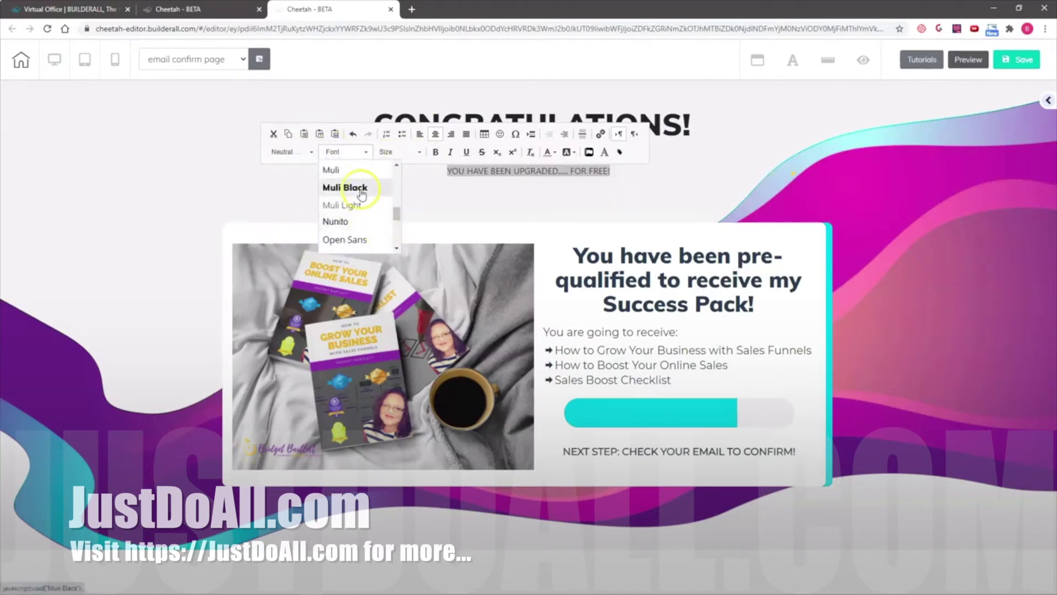
{"action": "left_click", "coordinate": [368, 183]}
{"action": "left_click", "coordinate": [419, 152]}
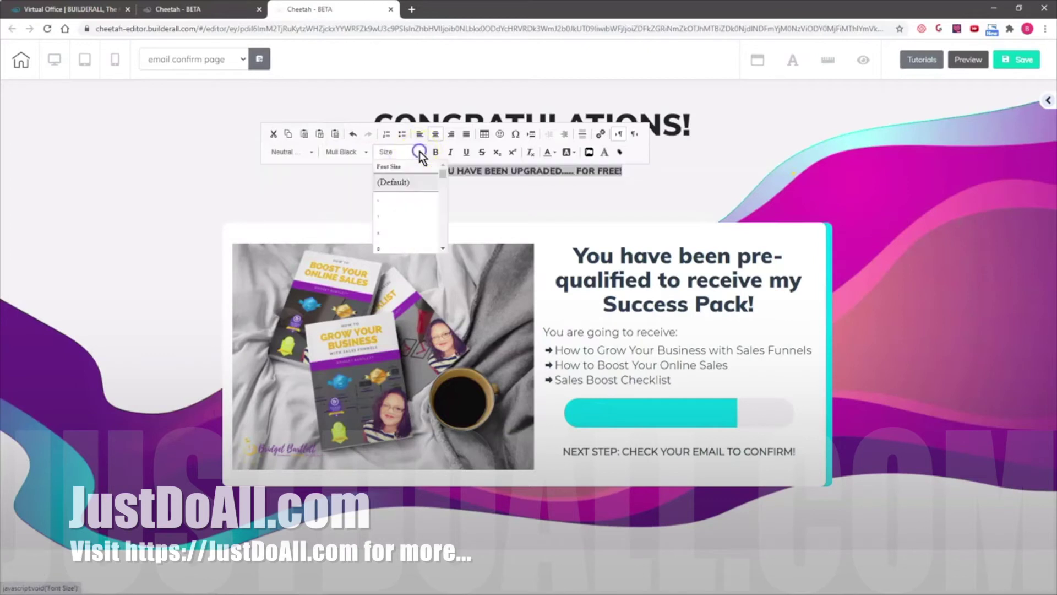
{"action": "left_click", "coordinate": [443, 247]}
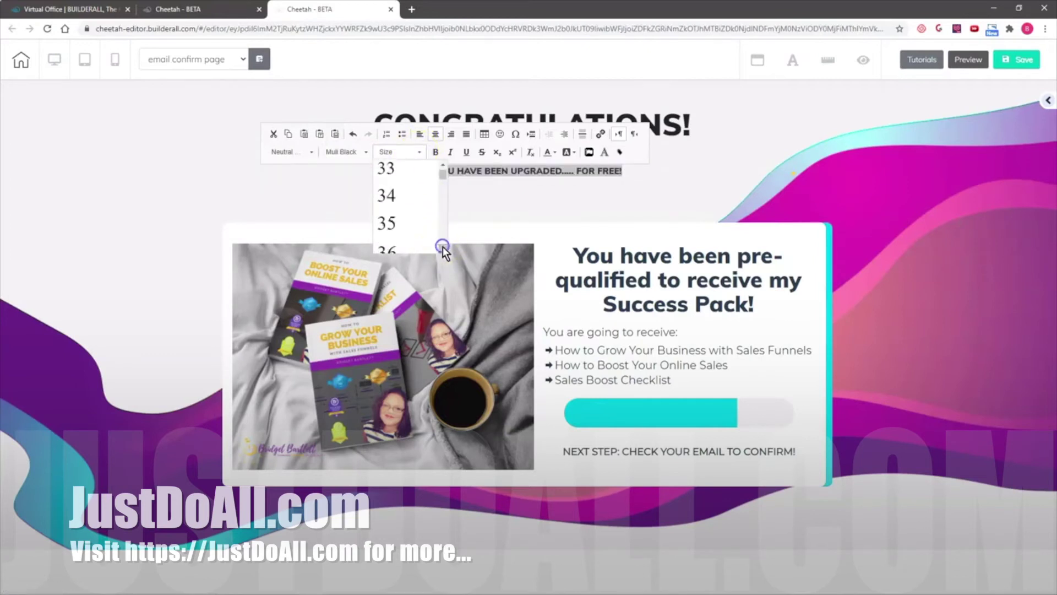
{"action": "left_click", "coordinate": [419, 237]}
{"action": "left_click", "coordinate": [134, 149]}
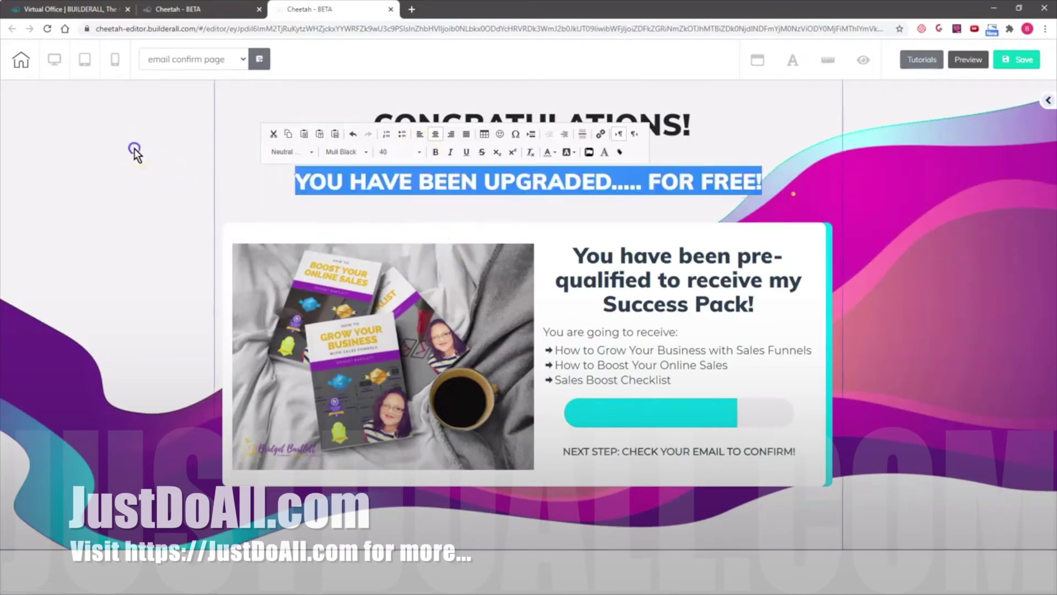
{"action": "left_click", "coordinate": [113, 62]}
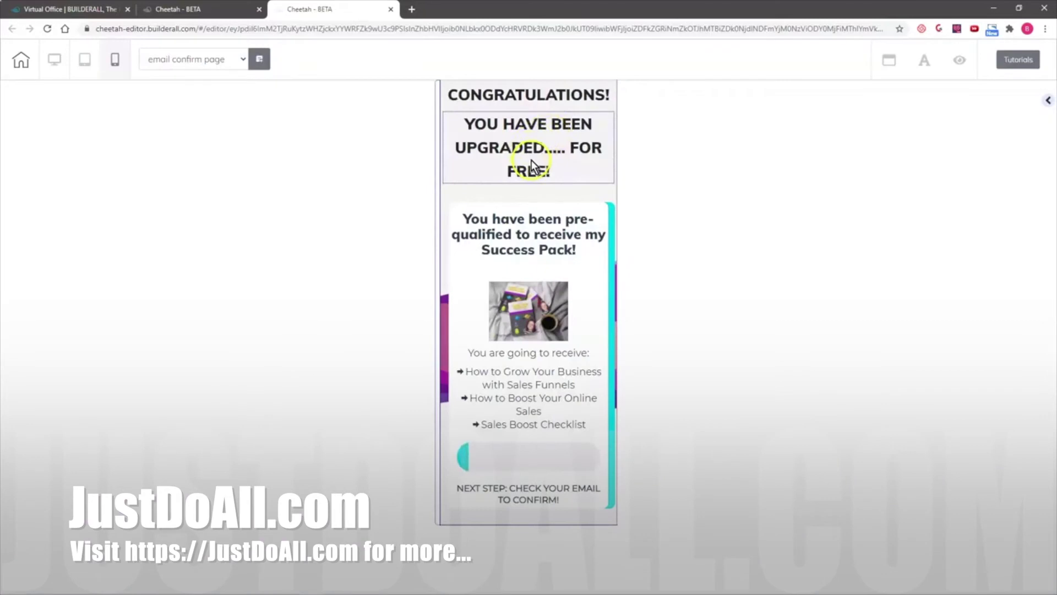
Lower the upgraded-for-free headline's Size On Mobile from 28 to 23.
{"action": "left_click", "coordinate": [531, 161]}
{"action": "left_click", "coordinate": [467, 101]}
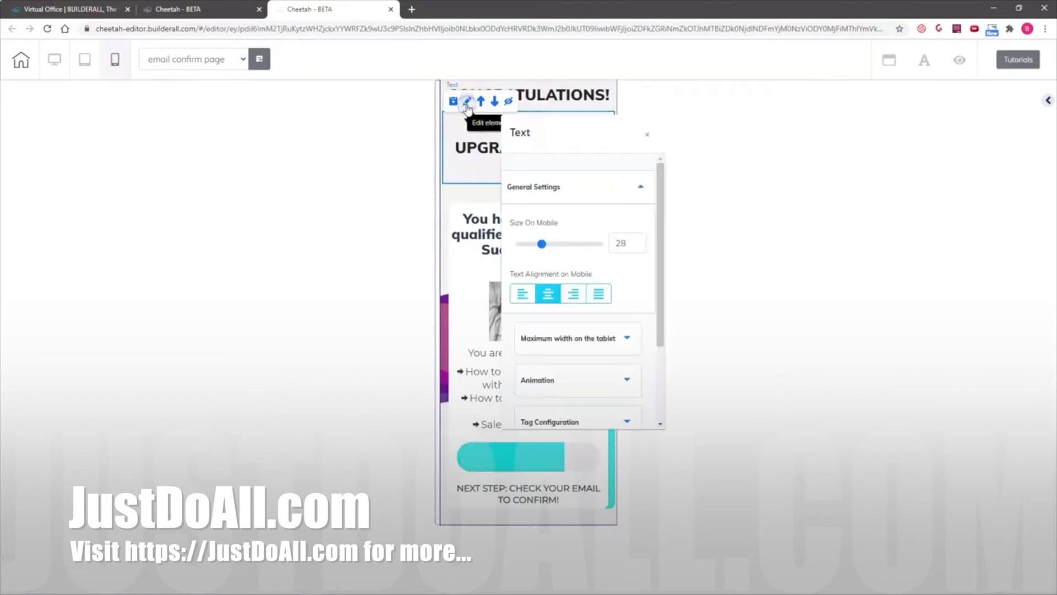
{"action": "left_click_drag", "start_coordinate": [583, 153], "coordinate": [800, 116]}
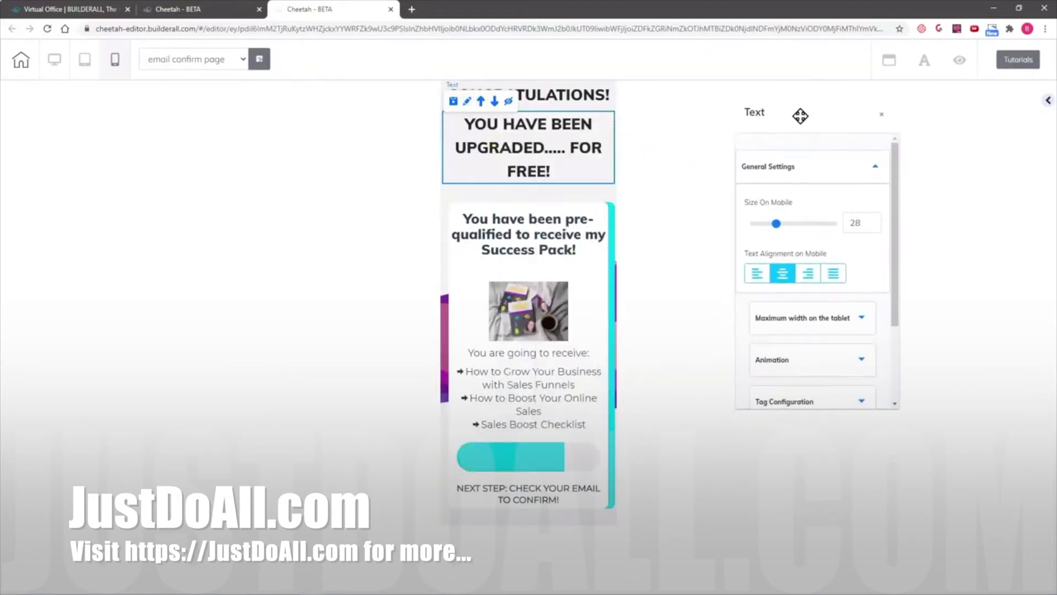
{"action": "left_click", "coordinate": [874, 225]}
{"action": "left_click", "coordinate": [874, 225]}
{"action": "left_click", "coordinate": [874, 226]}
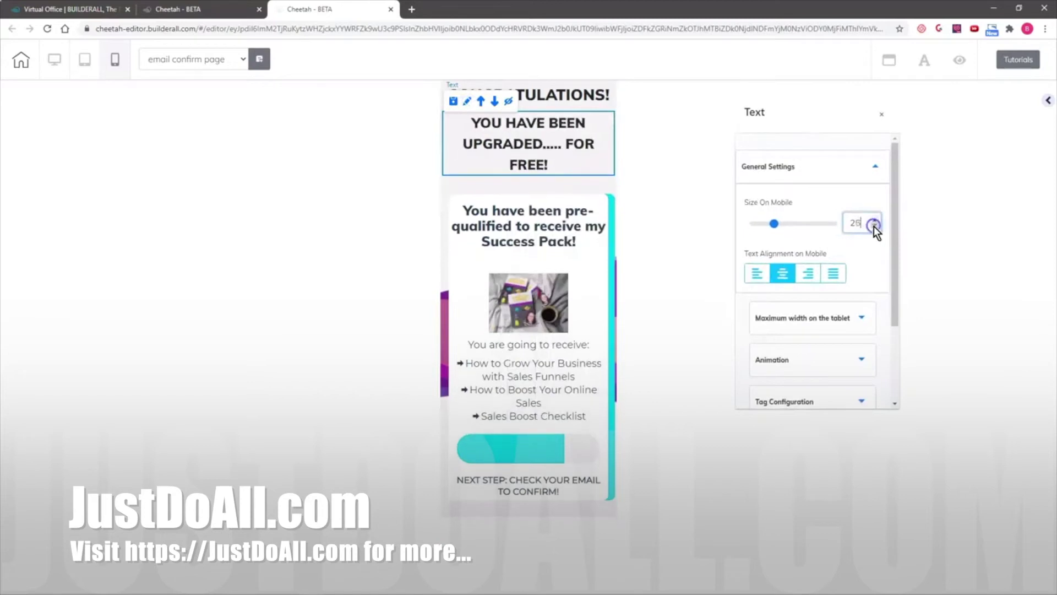
{"action": "left_click", "coordinate": [875, 225]}
{"action": "left_click", "coordinate": [875, 226]}
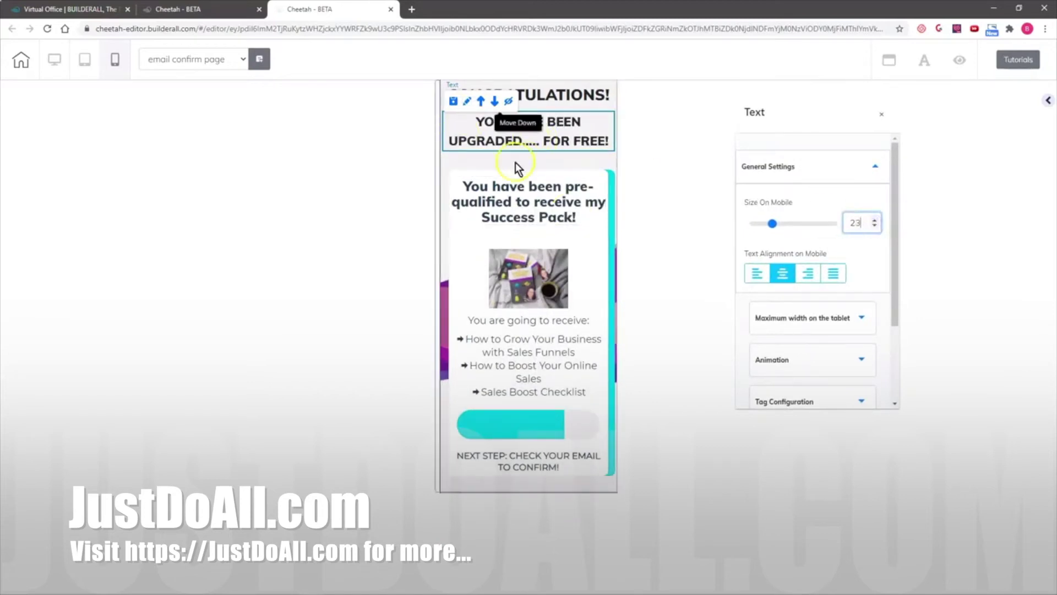
{"action": "left_click", "coordinate": [505, 200]}
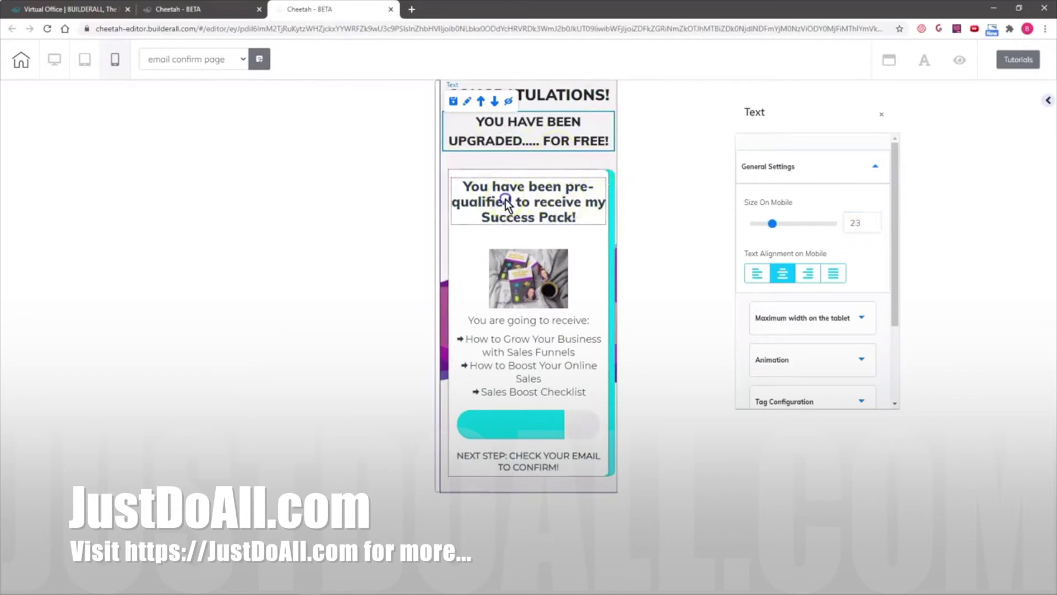
Reduce the success-pack image's lateral spacing to 14 so it appears wider.
{"action": "left_click", "coordinate": [532, 280]}
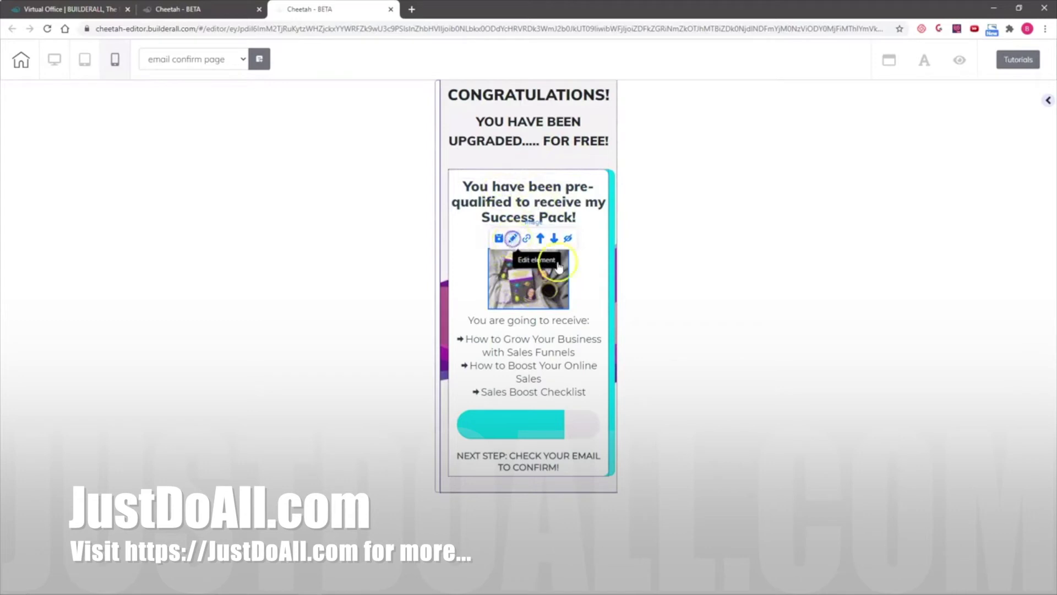
{"action": "left_click", "coordinate": [513, 238]}
{"action": "mouse_move", "coordinate": [583, 267]}
{"action": "left_mouse_down"}
{"action": "mouse_move", "coordinate": [791, 170]}
{"action": "mouse_move", "coordinate": [815, 141]}
{"action": "left_mouse_up"}
{"action": "scroll", "coordinate": [846, 269], "scroll_direction": "down", "scroll_amount": 5}
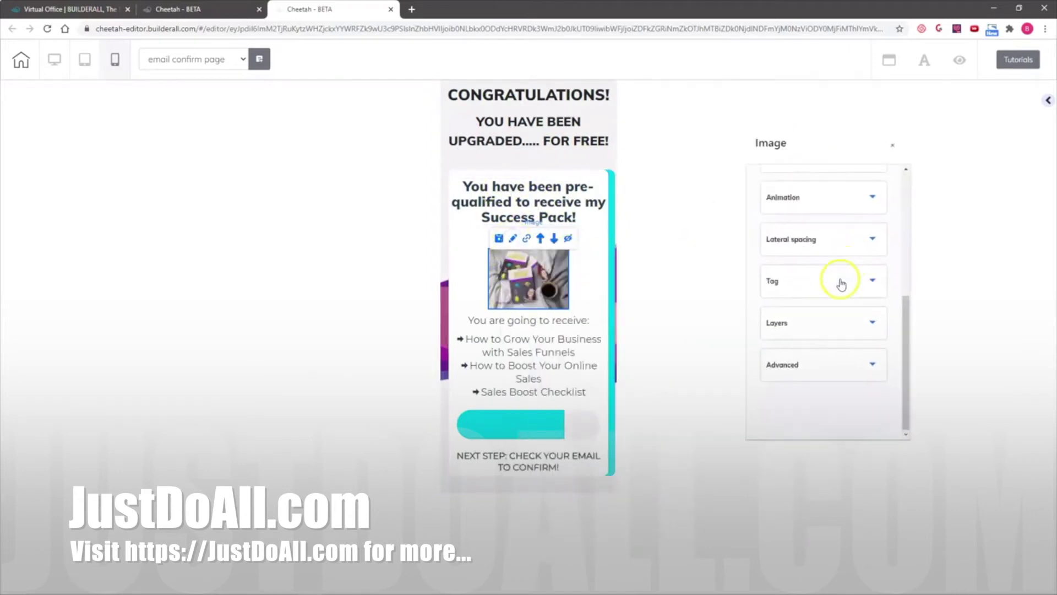
{"action": "left_click", "coordinate": [808, 239]}
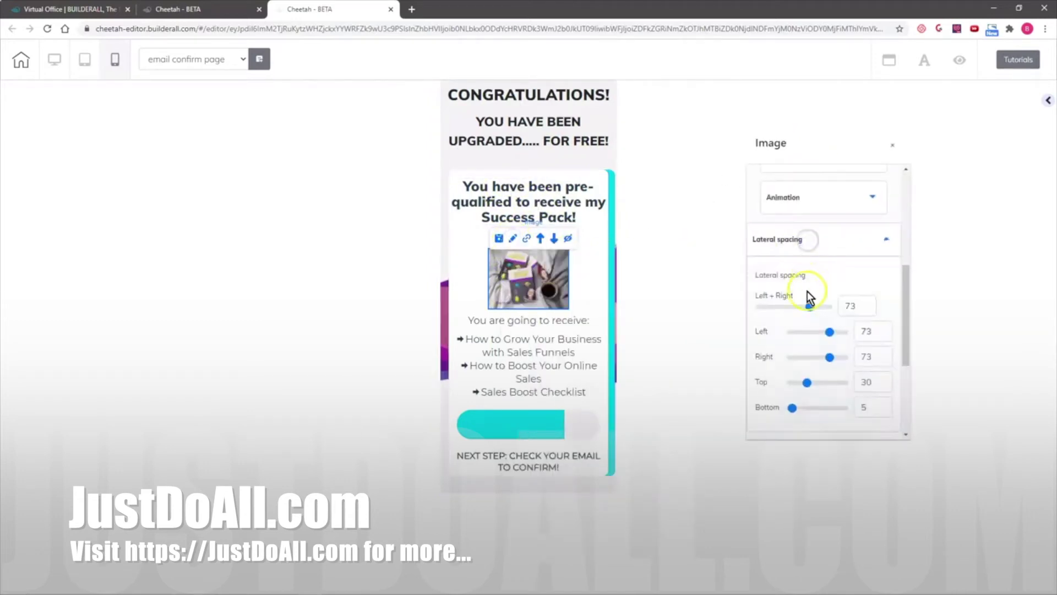
{"action": "left_click_drag", "start_coordinate": [809, 306], "coordinate": [769, 306]}
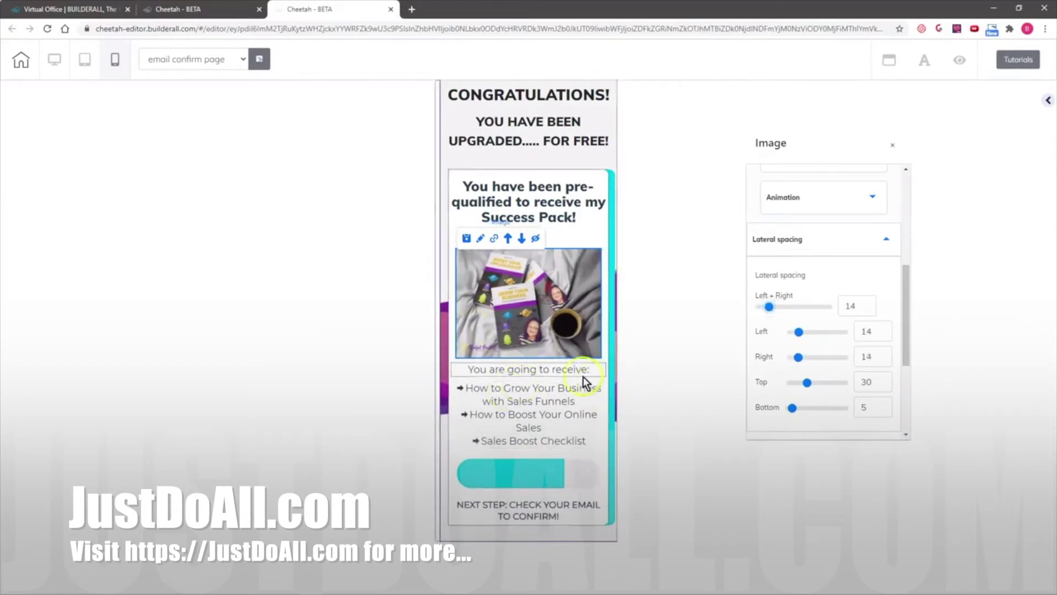
Left-align the 'You are going to receive' line and the bullet list on mobile.
{"action": "left_click", "coordinate": [493, 372]}
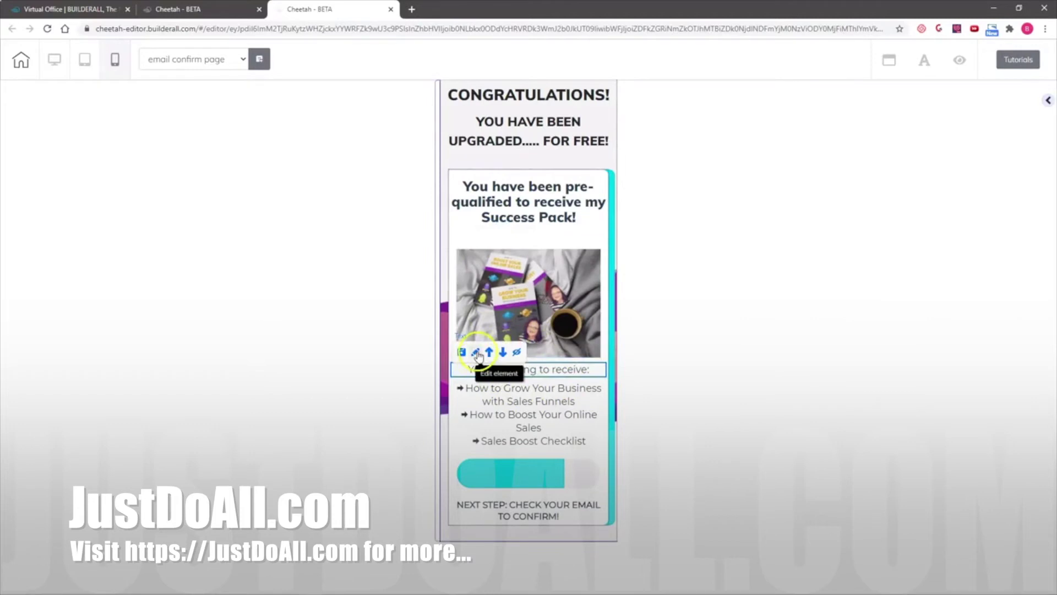
{"action": "left_click", "coordinate": [477, 353]}
{"action": "left_click_drag", "start_coordinate": [574, 381], "coordinate": [774, 160]}
{"action": "left_click", "coordinate": [787, 225]}
{"action": "left_click", "coordinate": [724, 326]}
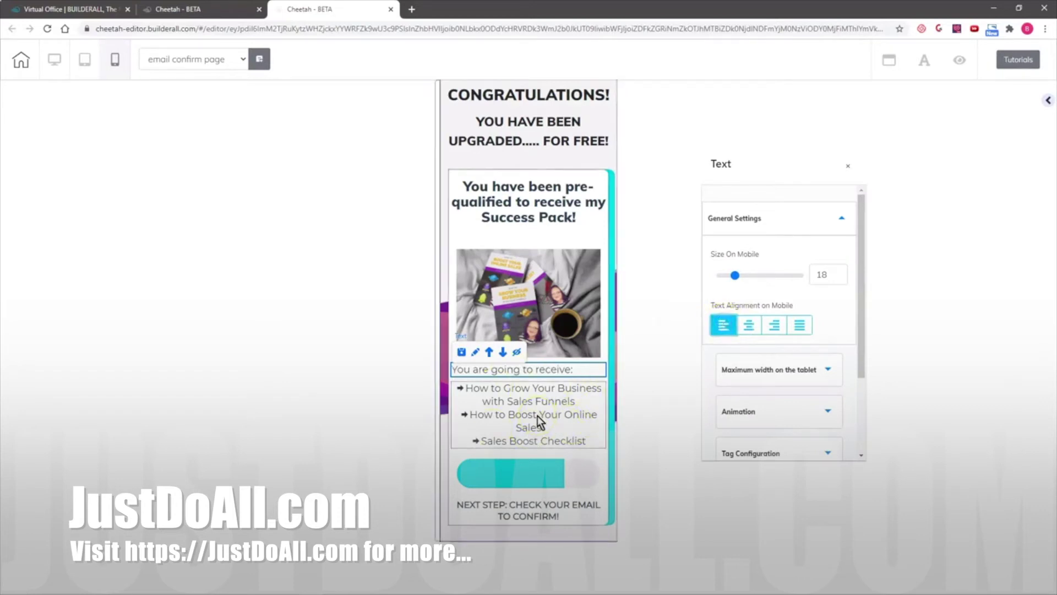
{"action": "left_click", "coordinate": [483, 416]}
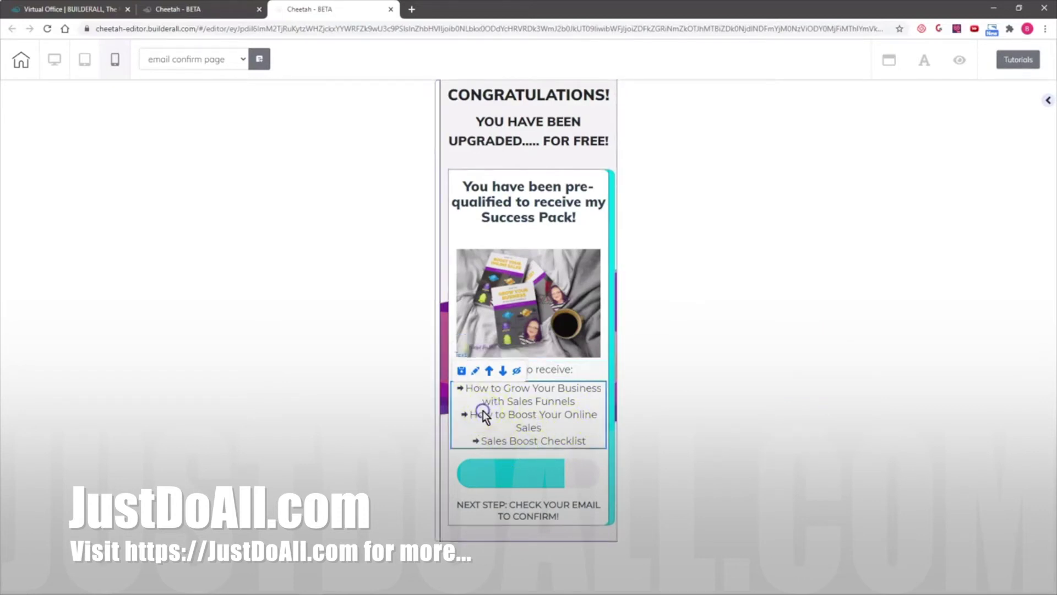
{"action": "left_click", "coordinate": [473, 371]}
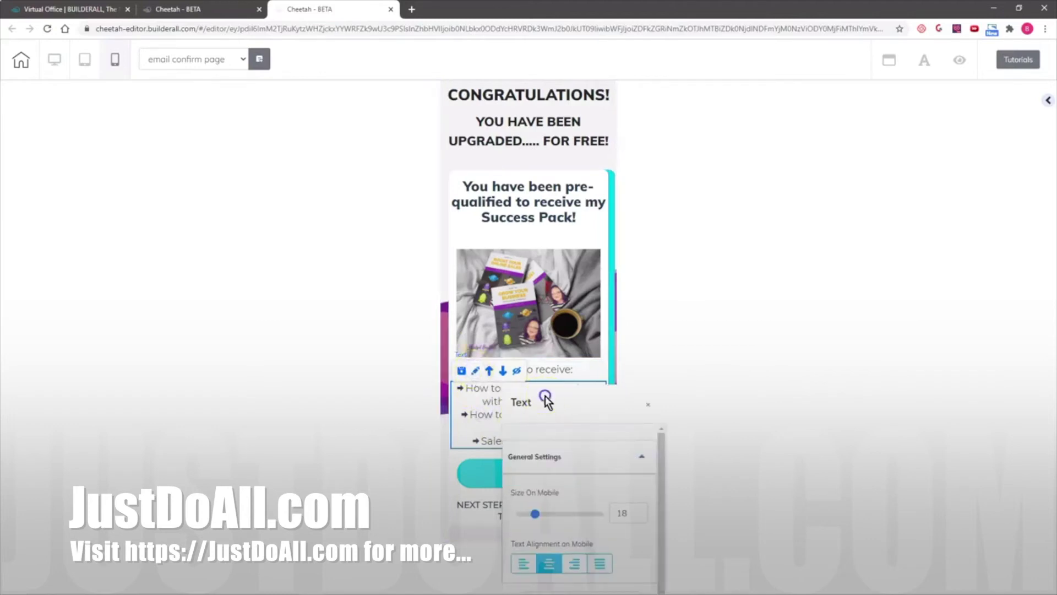
{"action": "left_click_drag", "start_coordinate": [548, 401], "coordinate": [765, 165]}
{"action": "left_click", "coordinate": [738, 335]}
{"action": "left_click", "coordinate": [545, 443]}
Add more bottom padding below the NEXT STEP text.
{"action": "left_click", "coordinate": [567, 518]}
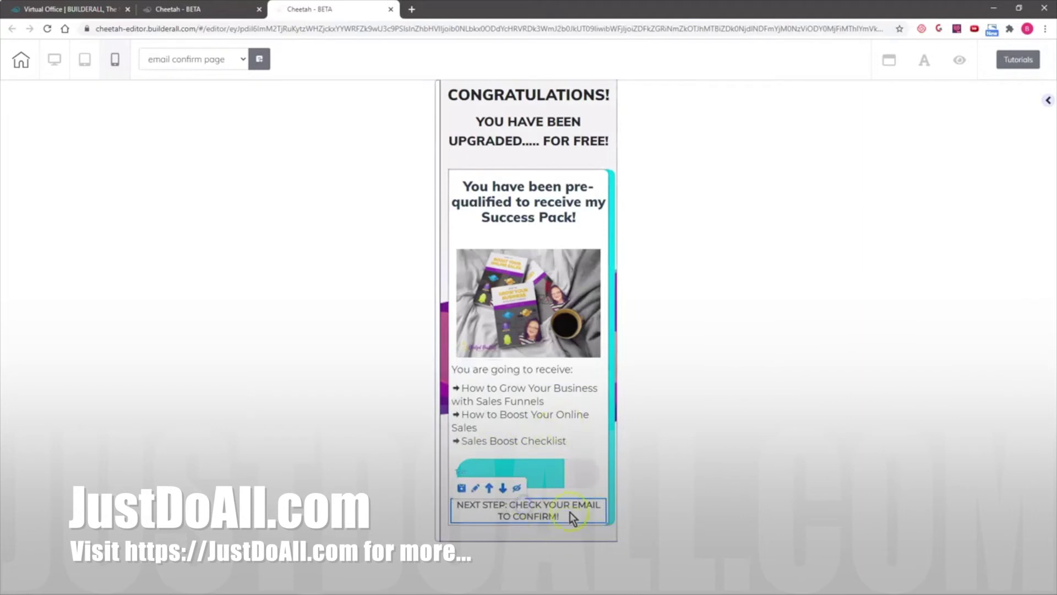
{"action": "left_click", "coordinate": [475, 488]}
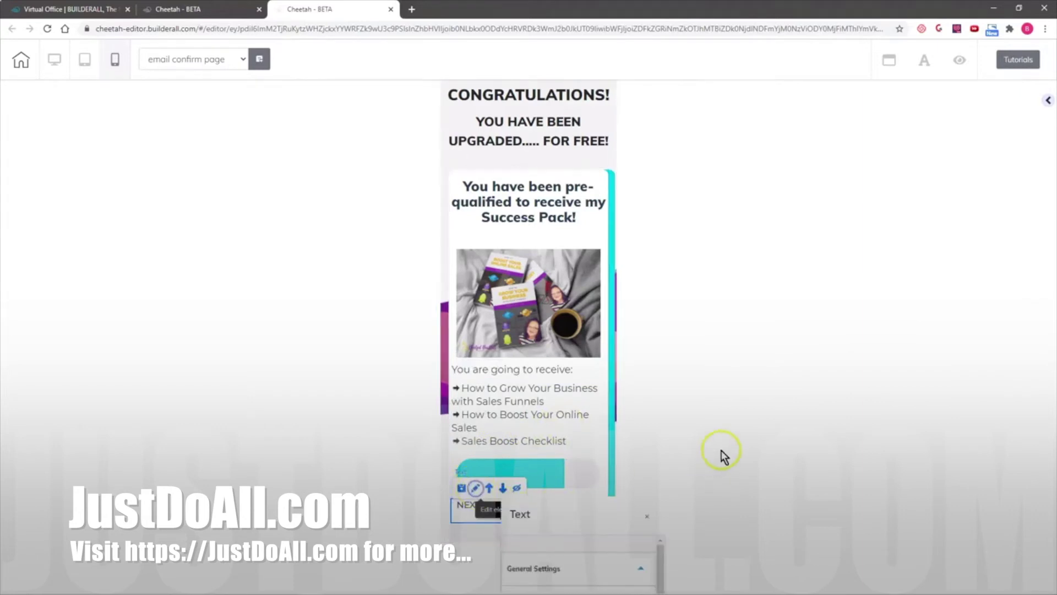
{"action": "left_click_drag", "start_coordinate": [570, 509], "coordinate": [786, 247]}
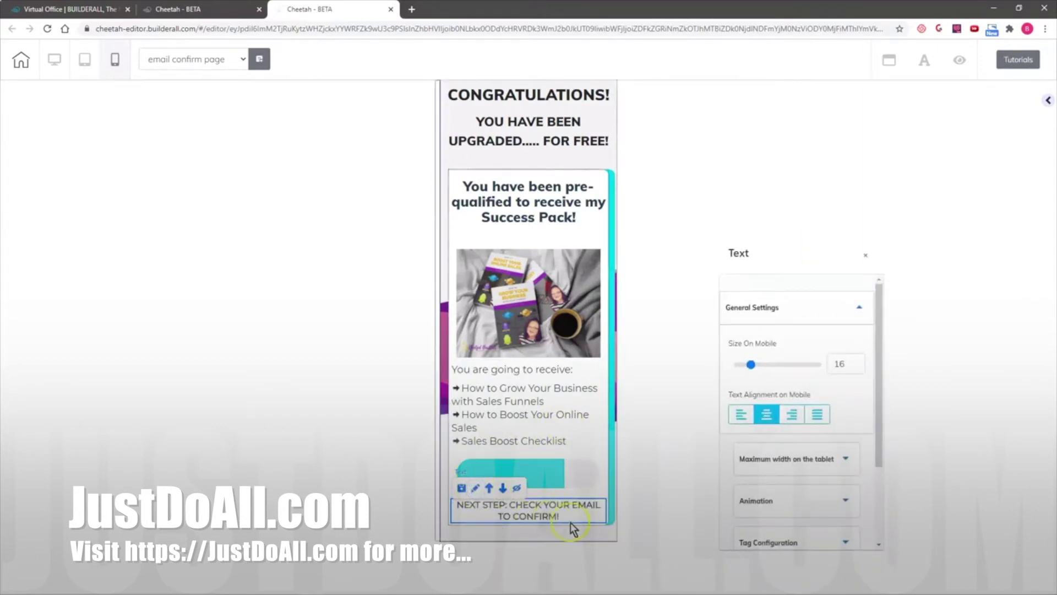
{"action": "scroll", "coordinate": [852, 439], "scroll_direction": "down", "scroll_amount": 2}
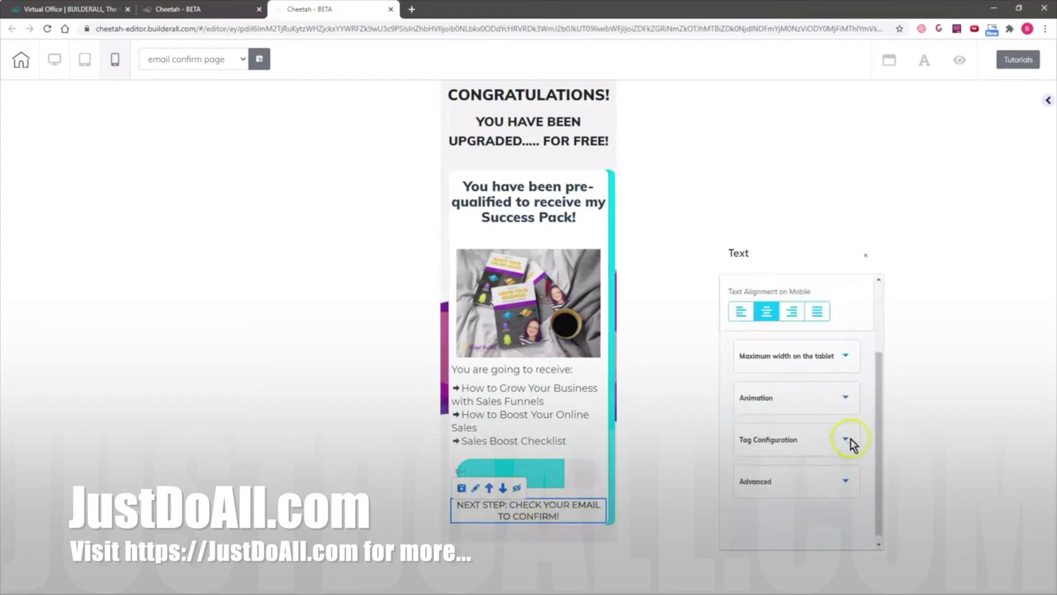
{"action": "left_click", "coordinate": [798, 481]}
{"action": "scroll", "coordinate": [854, 449], "scroll_direction": "down", "scroll_amount": 3}
{"action": "left_click_drag", "start_coordinate": [768, 357], "coordinate": [780, 358]}
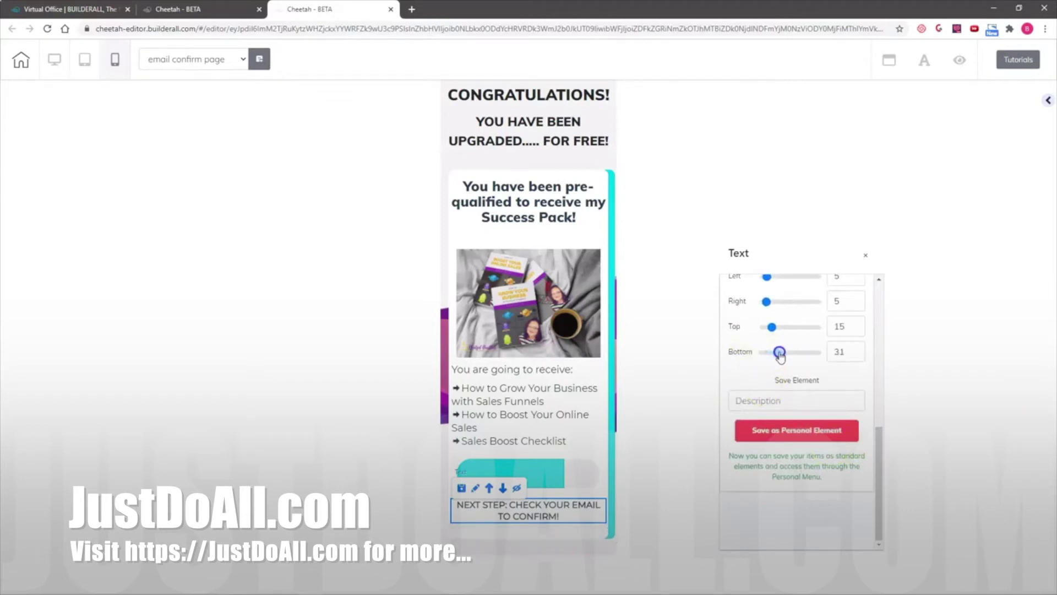
Raise the NEXT STEP text's mobile size to 20, then save from desktop view.
{"action": "left_click", "coordinate": [475, 489]}
{"action": "left_click_drag", "start_coordinate": [570, 515], "coordinate": [819, 170]}
{"action": "left_click", "coordinate": [791, 223]}
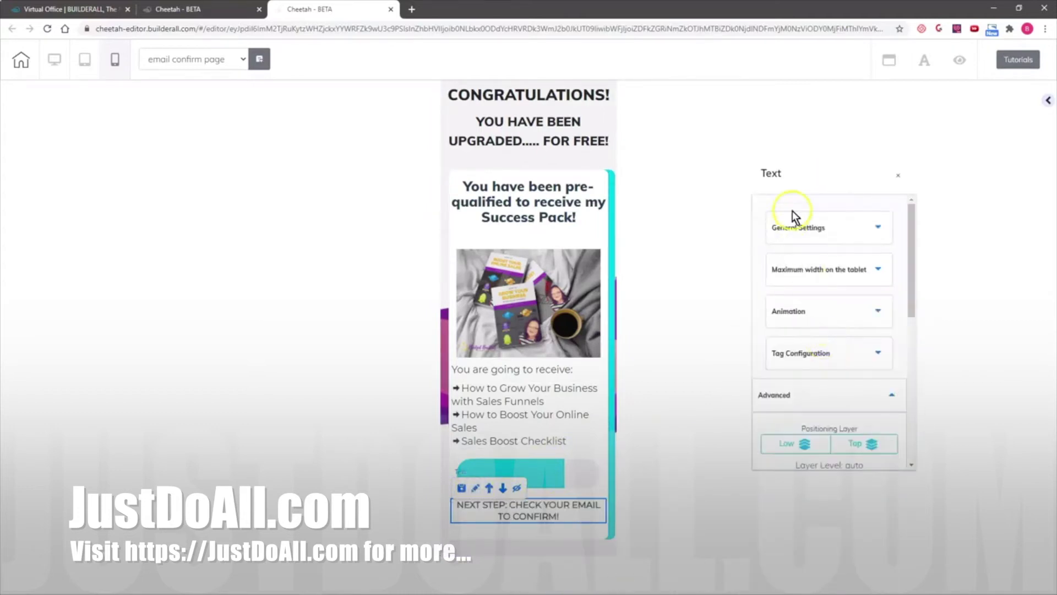
{"action": "left_click", "coordinate": [790, 224]}
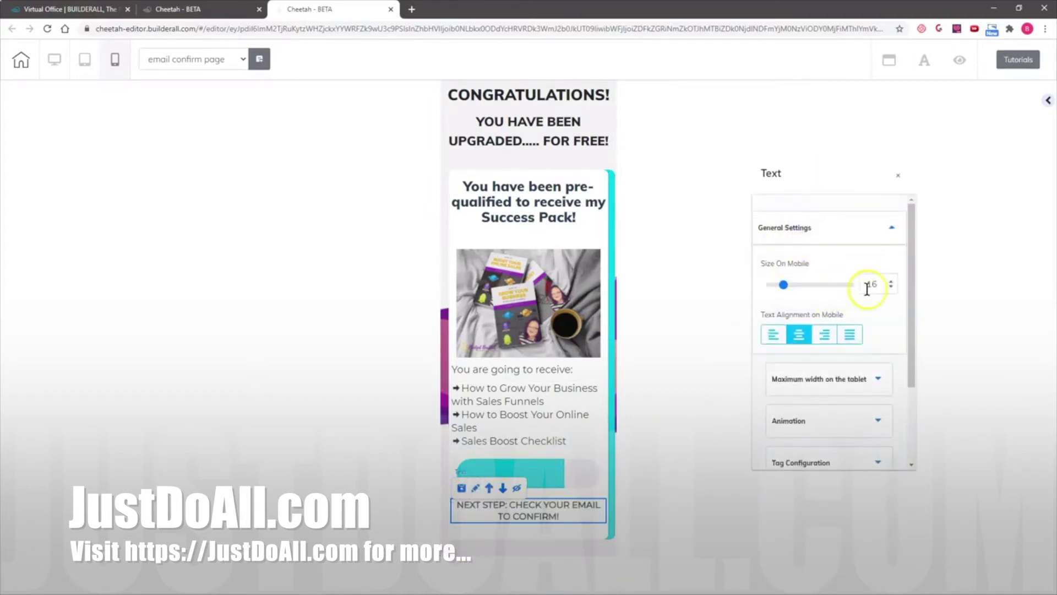
{"action": "left_click", "coordinate": [891, 281]}
{"action": "left_click", "coordinate": [891, 281]}
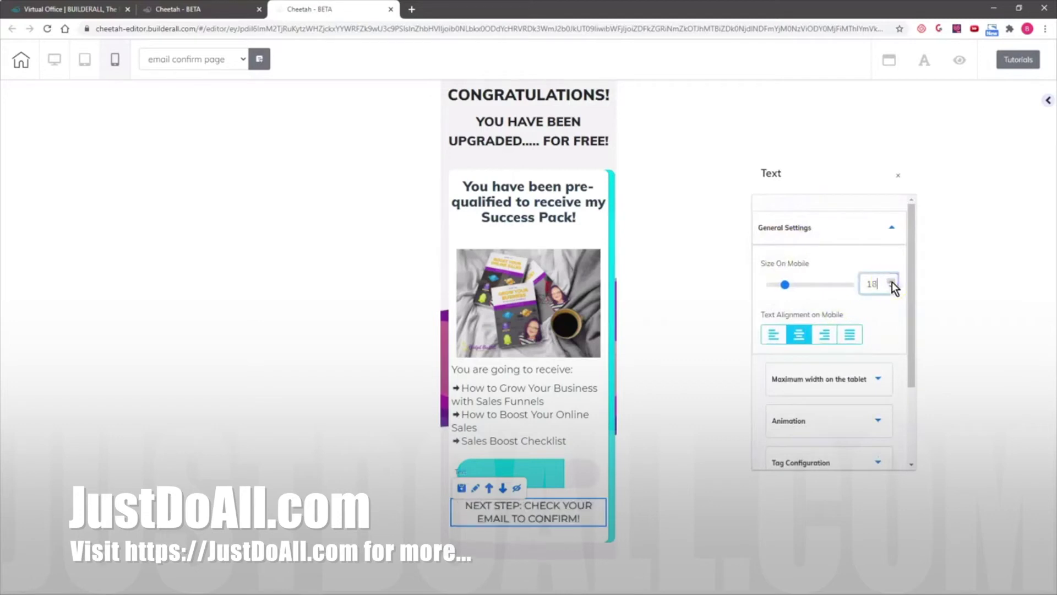
{"action": "left_click", "coordinate": [891, 281]}
{"action": "left_click", "coordinate": [890, 281]}
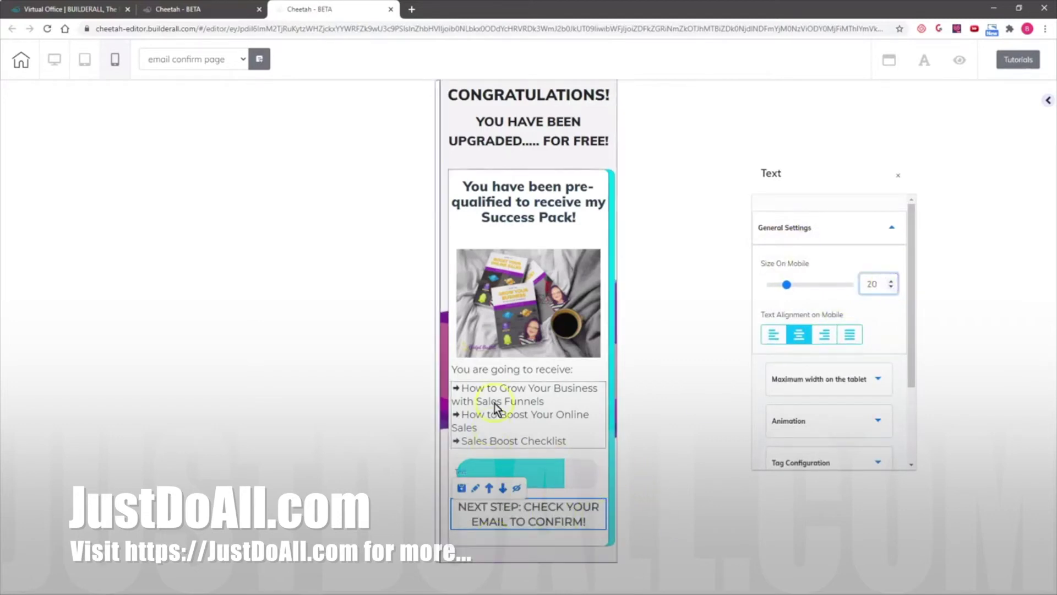
{"action": "left_click", "coordinate": [691, 348]}
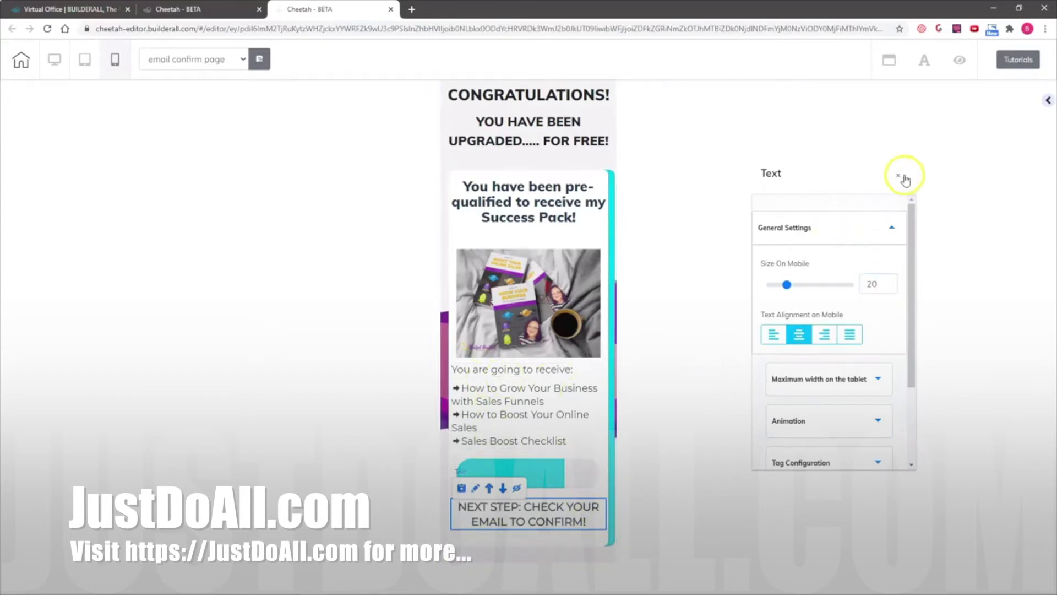
{"action": "left_click", "coordinate": [55, 60]}
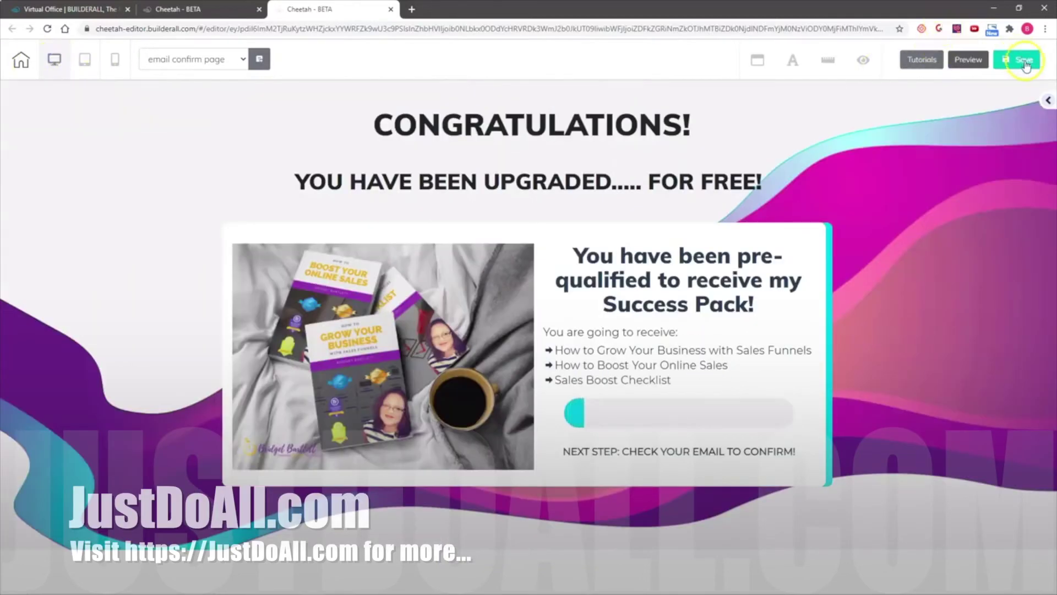
{"action": "left_click", "coordinate": [1020, 59]}
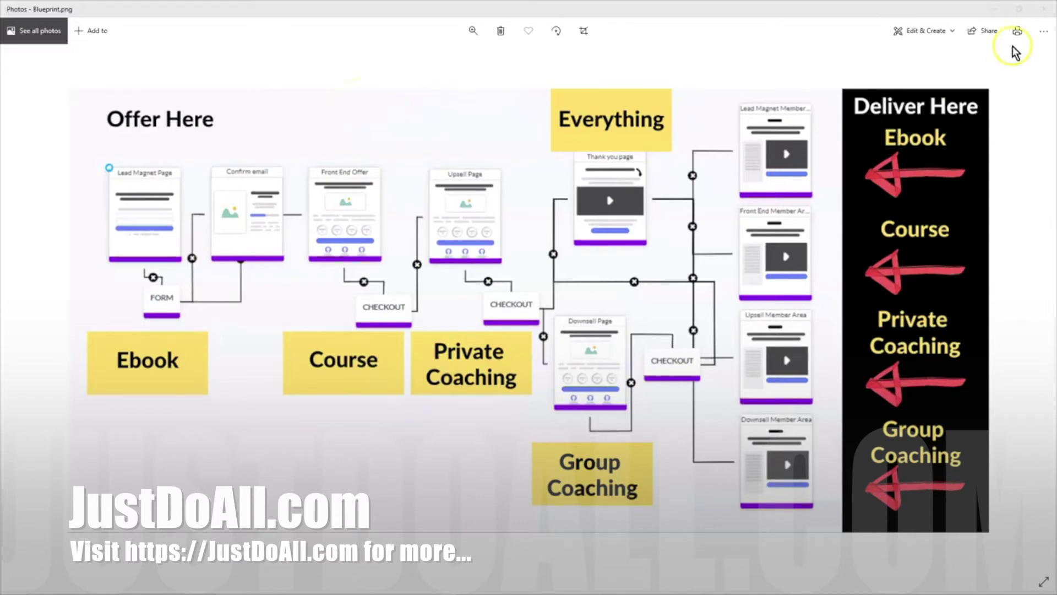
Minimize the Photos viewer showing the Blueprint.png funnel diagram.
{"action": "left_click", "coordinate": [994, 9]}
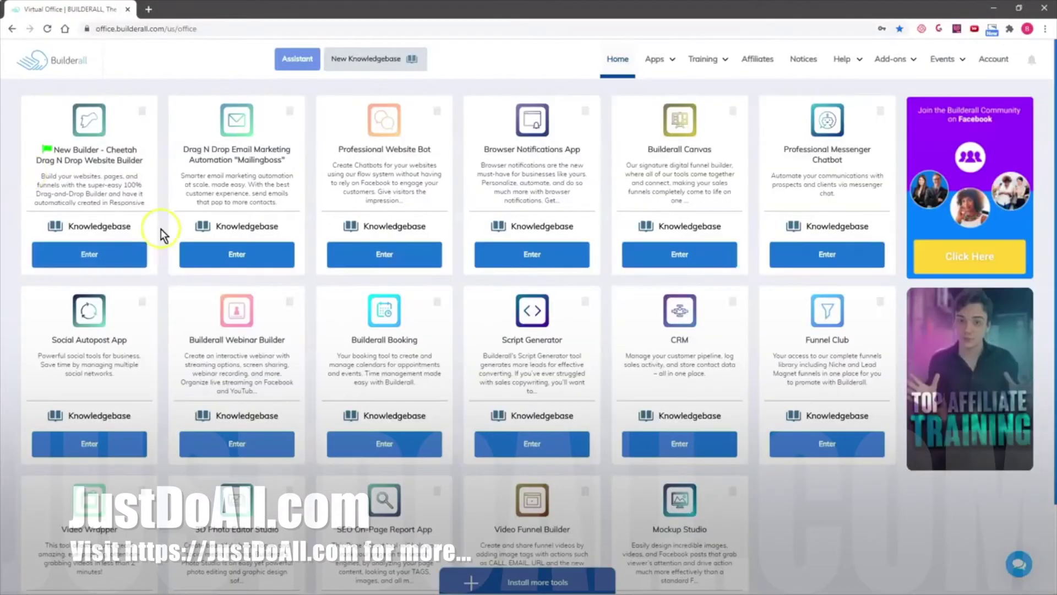
Enter Cheetah, open the Upsell Funnel site, and edit its Front End Sales Page.
{"action": "left_click", "coordinate": [82, 252]}
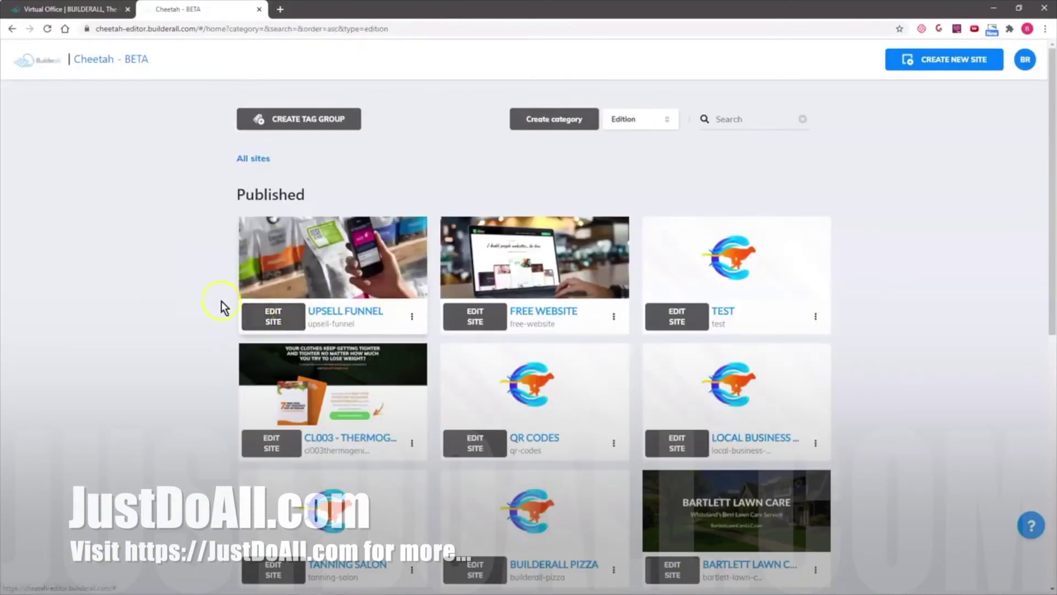
{"action": "left_click", "coordinate": [274, 315]}
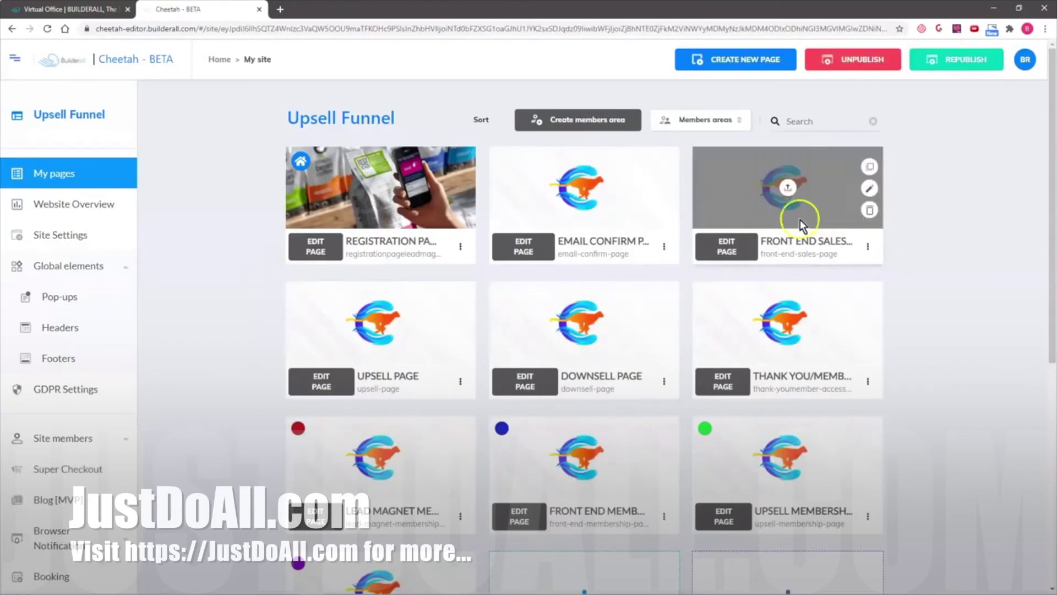
{"action": "left_click", "coordinate": [727, 246]}
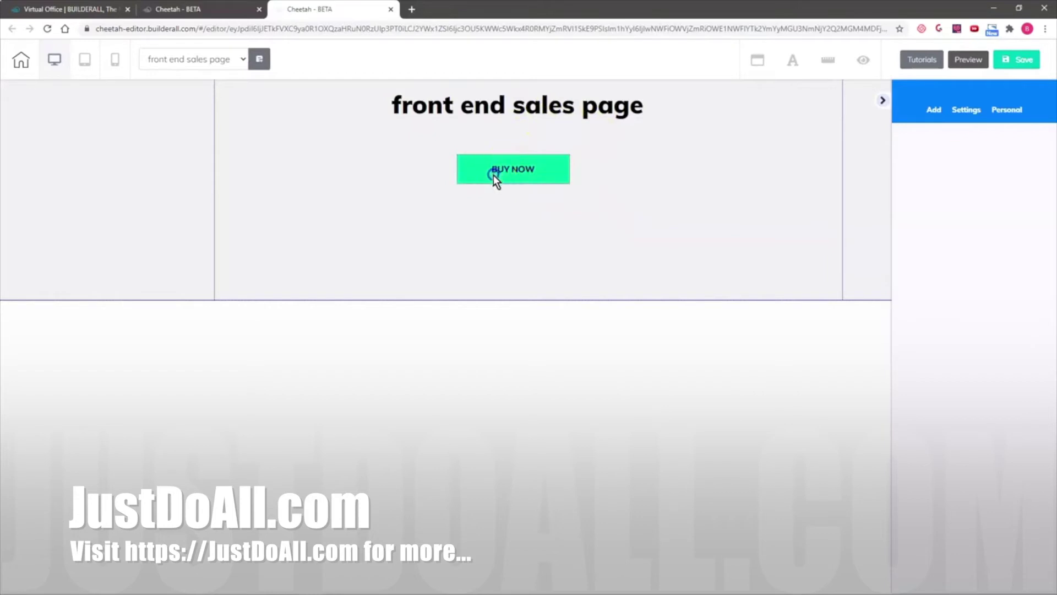
Nudge the BUY NOW button lower, then insert the Checkout template from the Checkout Banners panels.
{"action": "left_click_drag", "start_coordinate": [491, 180], "coordinate": [497, 180]}
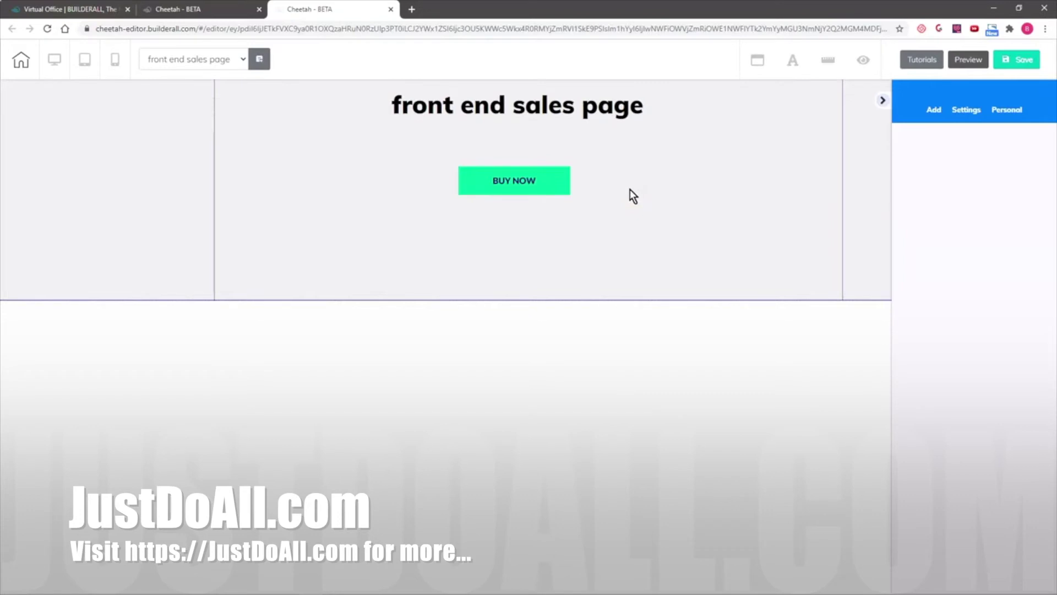
{"action": "left_click", "coordinate": [932, 111]}
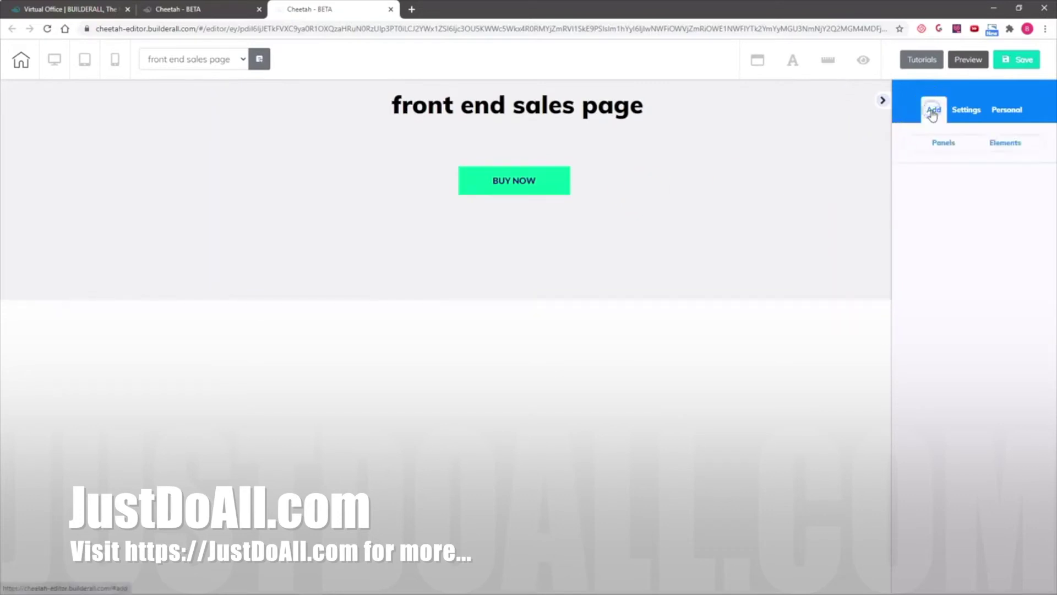
{"action": "left_click", "coordinate": [940, 145]}
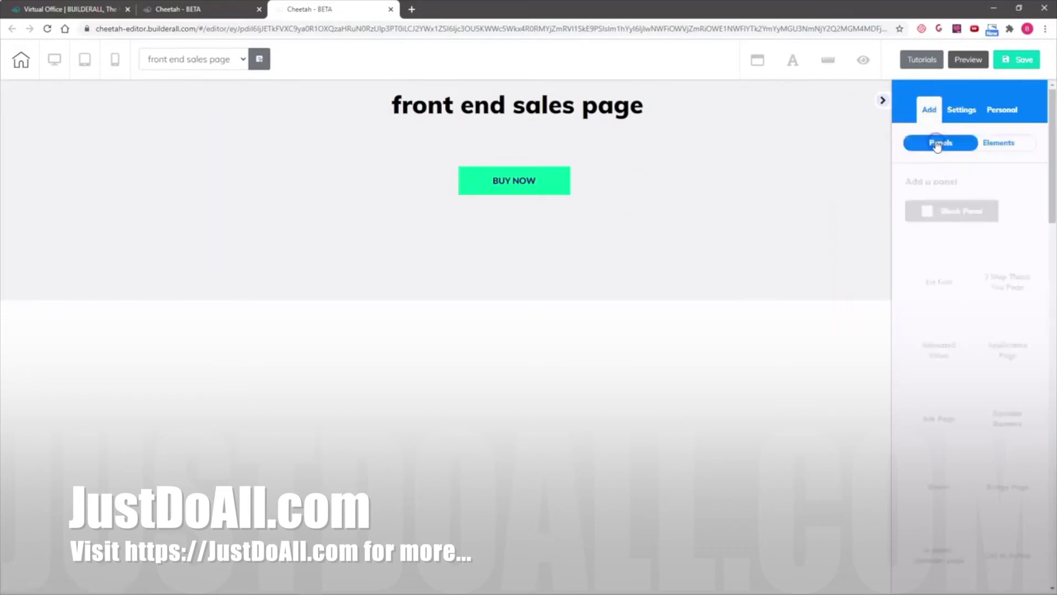
{"action": "scroll", "coordinate": [966, 361], "scroll_direction": "down", "scroll_amount": 7}
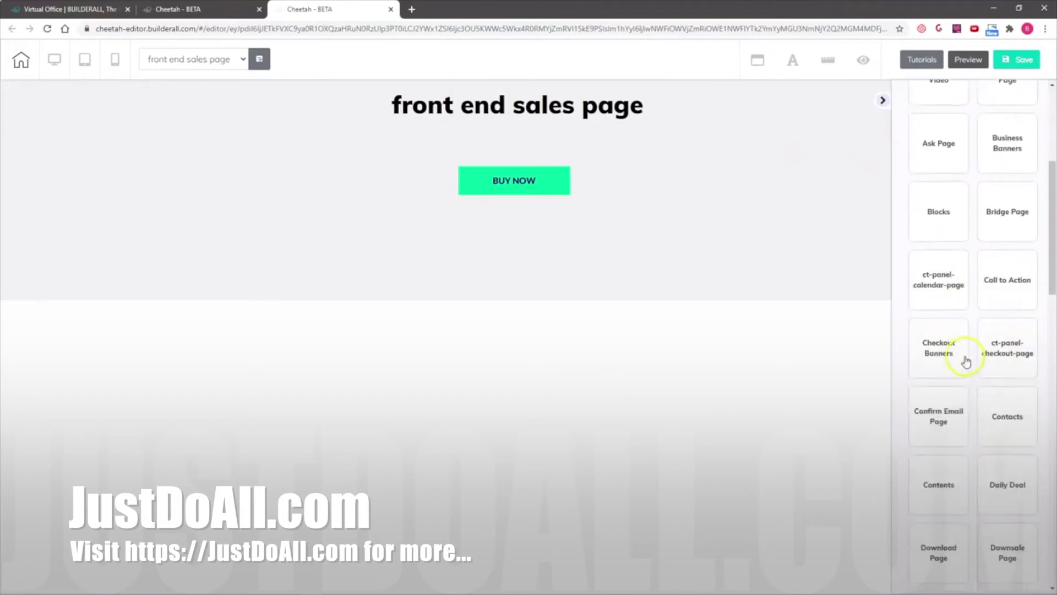
{"action": "scroll", "coordinate": [966, 355], "scroll_direction": "down", "scroll_amount": 1}
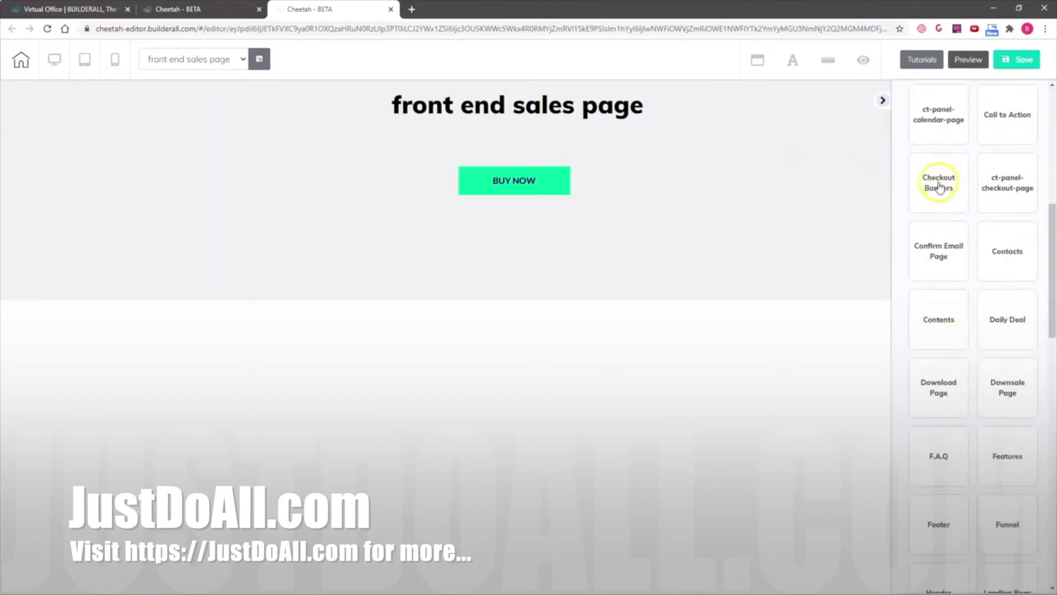
{"action": "left_click", "coordinate": [939, 184]}
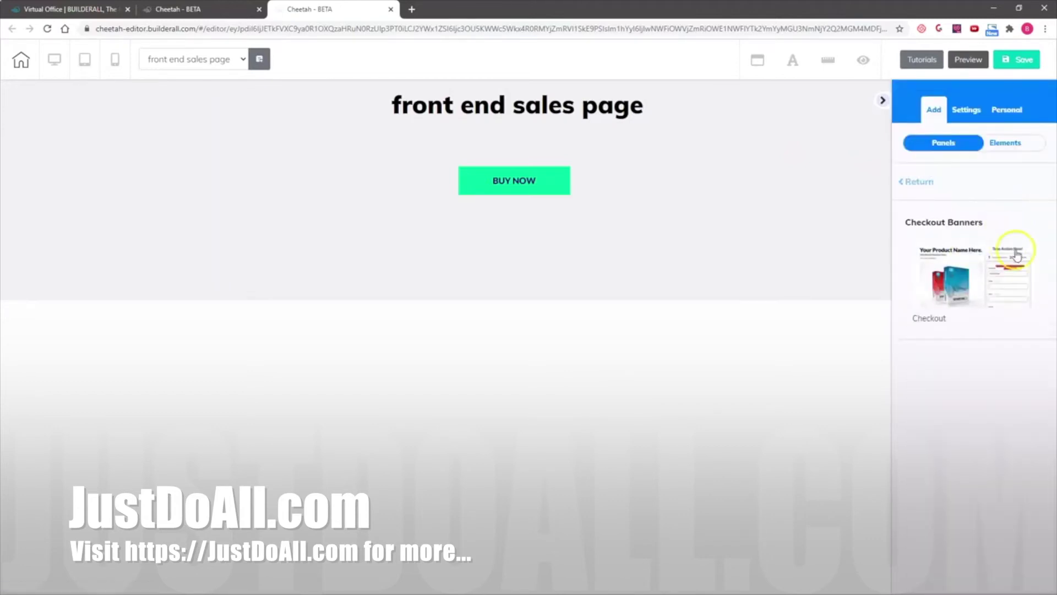
{"action": "left_click", "coordinate": [958, 266]}
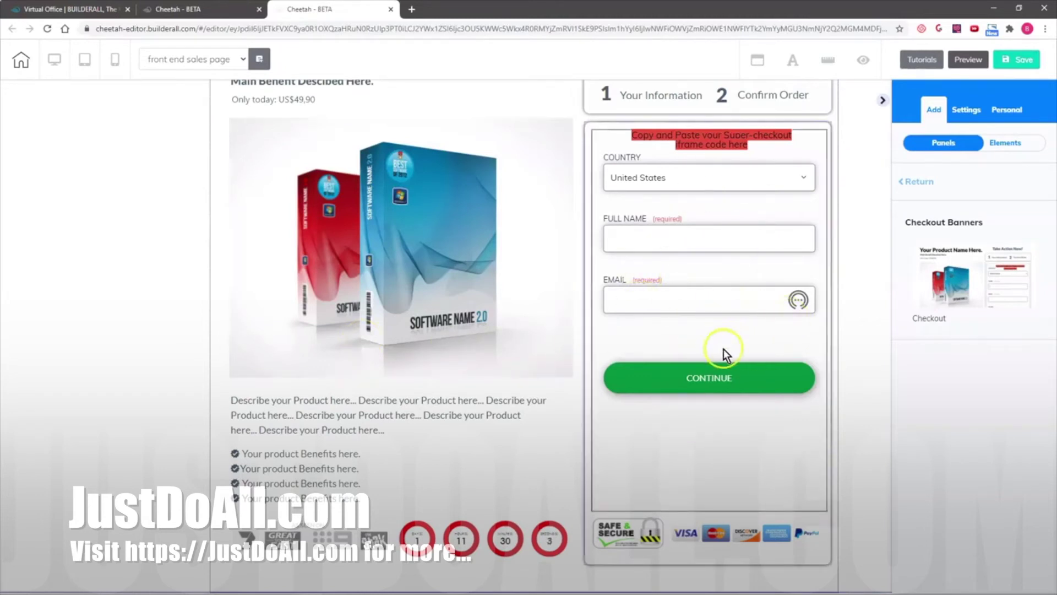
Delete the checkout iframe form and its iframe code placeholder text from the order box.
{"action": "left_click", "coordinate": [716, 245]}
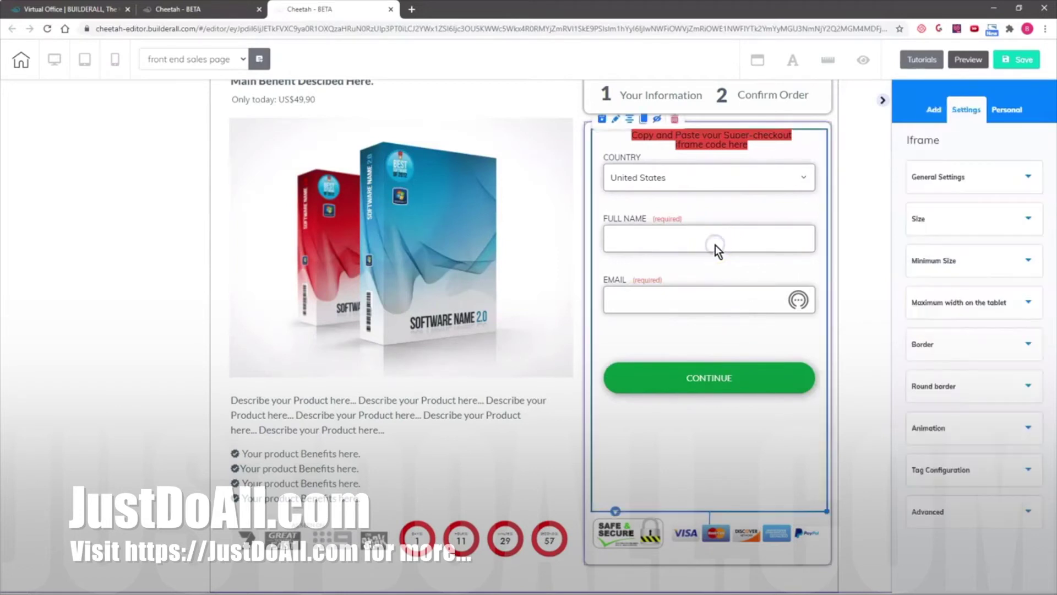
{"action": "left_click", "coordinate": [674, 119]}
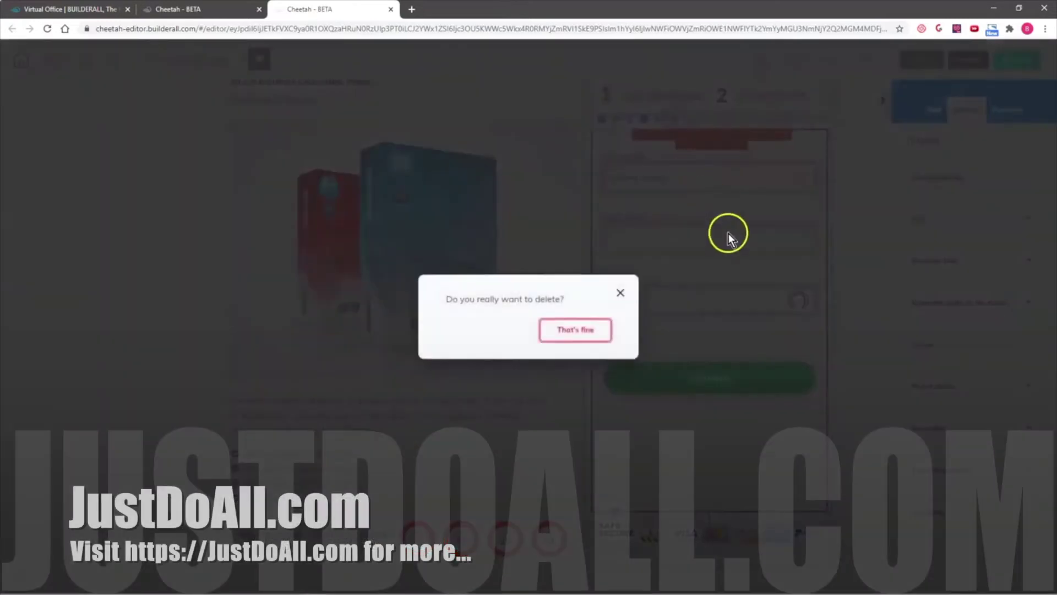
{"action": "left_click", "coordinate": [583, 327]}
{"action": "left_click", "coordinate": [729, 144]}
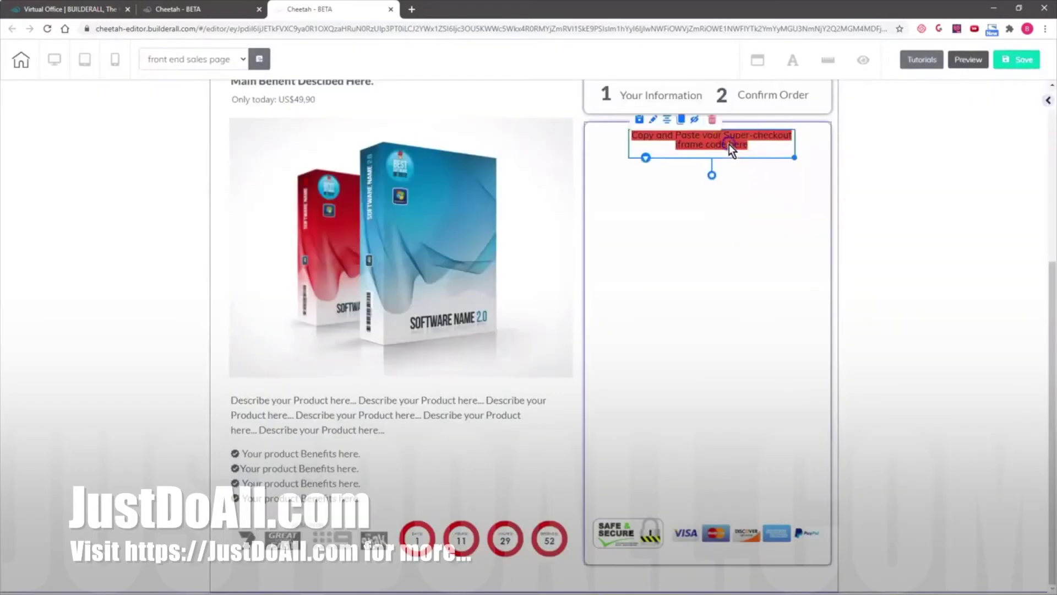
{"action": "left_click", "coordinate": [711, 120]}
{"action": "left_click", "coordinate": [580, 328]}
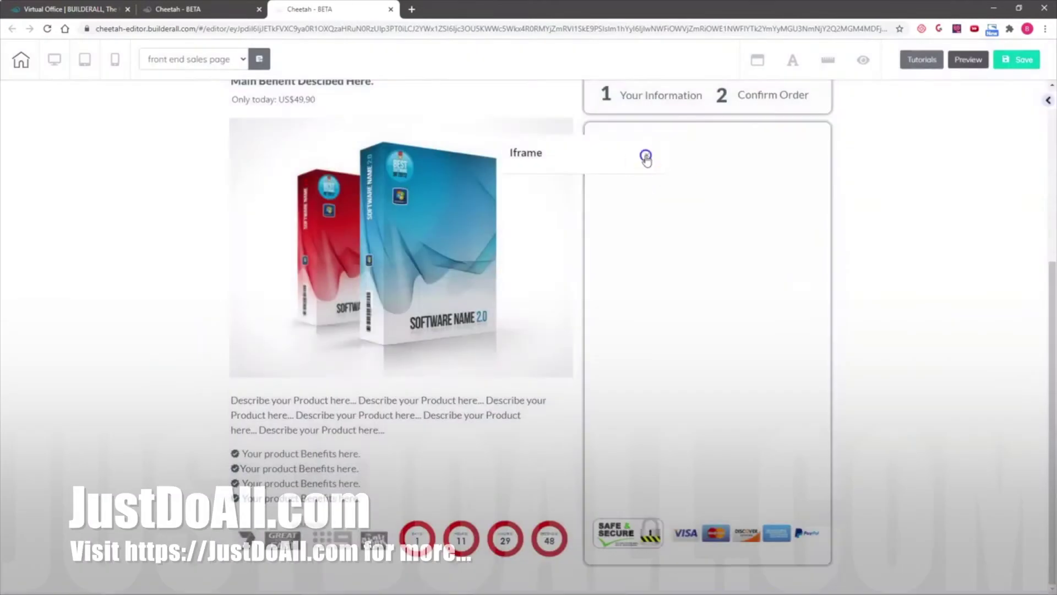
Place the Buy Now button inside the order box above the secure badges and widen it.
{"action": "left_click_drag", "start_coordinate": [514, 83], "coordinate": [717, 517]}
{"action": "scroll", "coordinate": [722, 476], "scroll_direction": "down", "scroll_amount": 3}
{"action": "left_click_drag", "start_coordinate": [702, 357], "coordinate": [799, 499]}
{"action": "left_click", "coordinate": [736, 494]}
{"action": "left_click_drag", "start_coordinate": [715, 489], "coordinate": [705, 490]}
{"action": "left_click", "coordinate": [725, 373]}
Delete the top panel holding the front end sales page title.
{"action": "scroll", "coordinate": [653, 317], "scroll_direction": "up", "scroll_amount": 5}
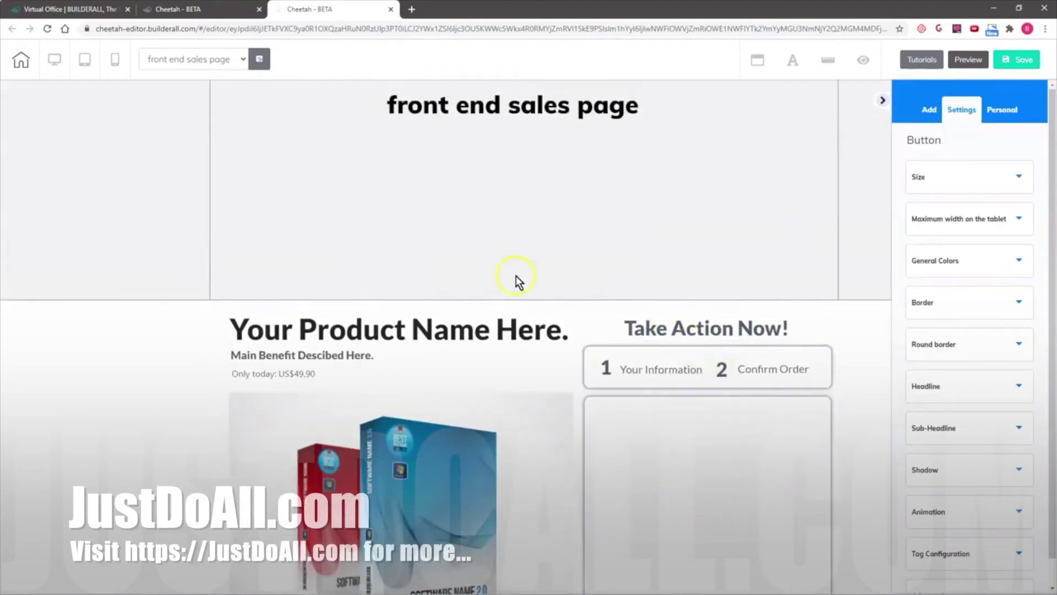
{"action": "left_click", "coordinate": [219, 171]}
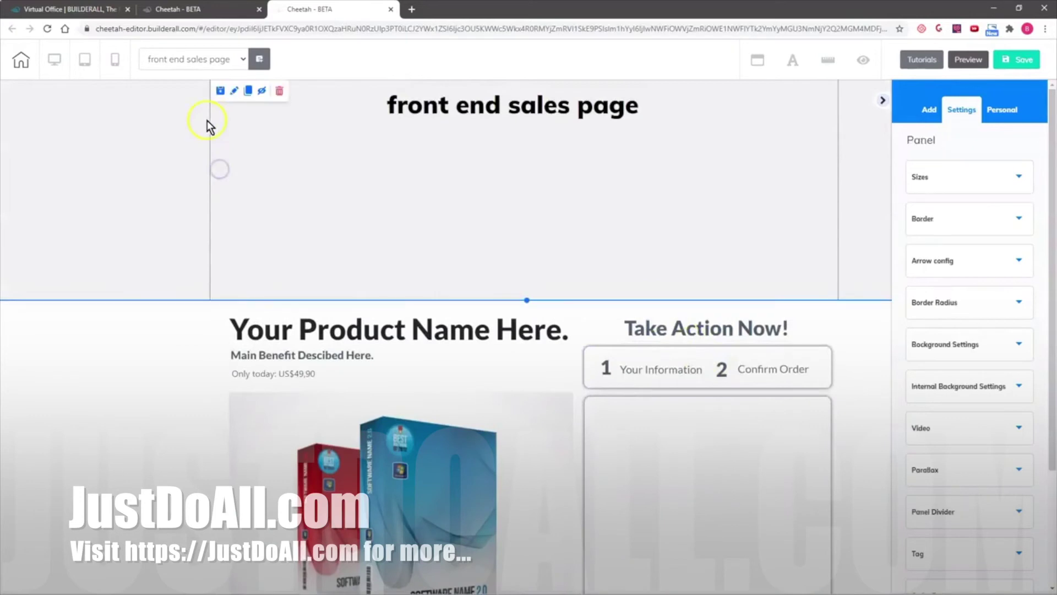
{"action": "left_click", "coordinate": [280, 92]}
{"action": "left_click", "coordinate": [588, 333]}
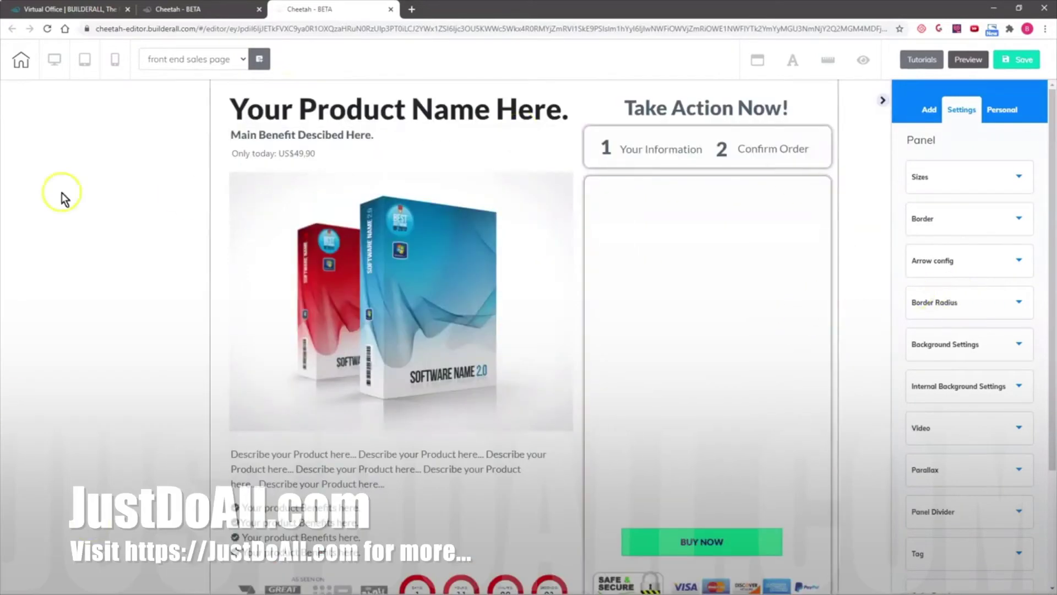
Save the sales page and publish the site.
{"action": "left_click", "coordinate": [1006, 57]}
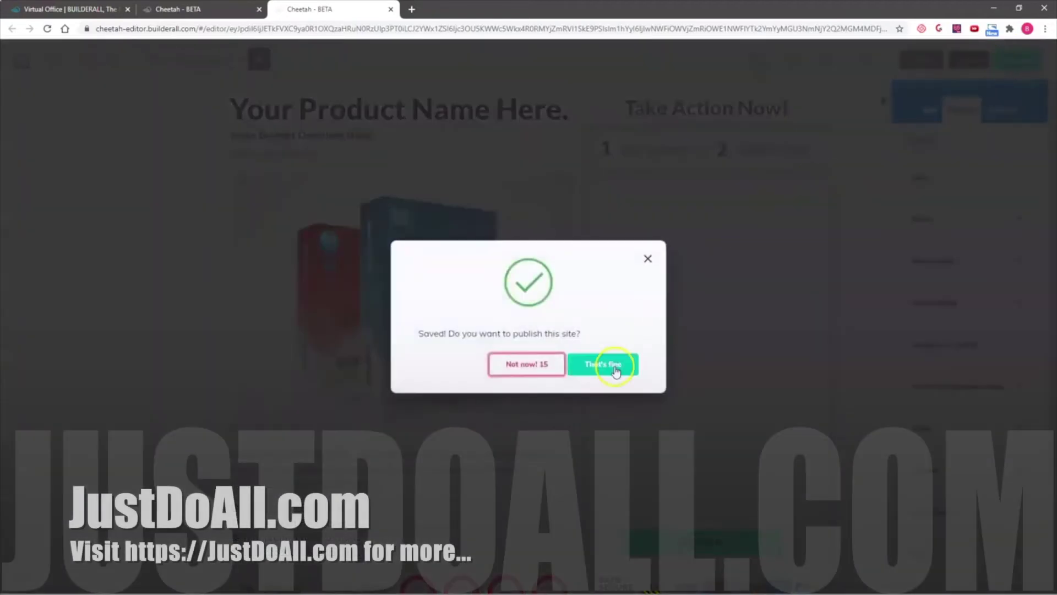
{"action": "left_click", "coordinate": [612, 366]}
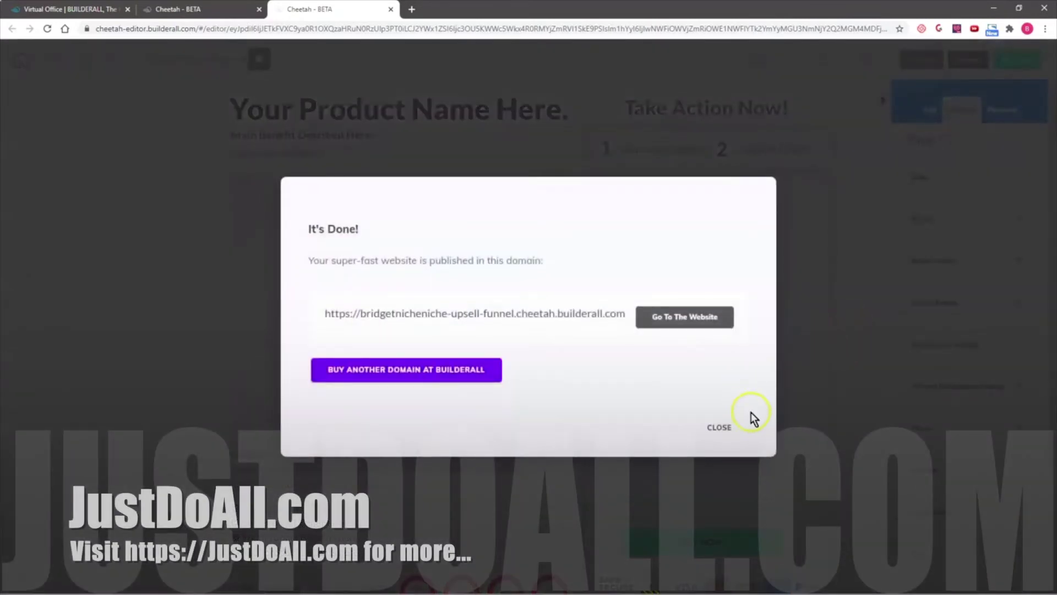
{"action": "left_click", "coordinate": [750, 416]}
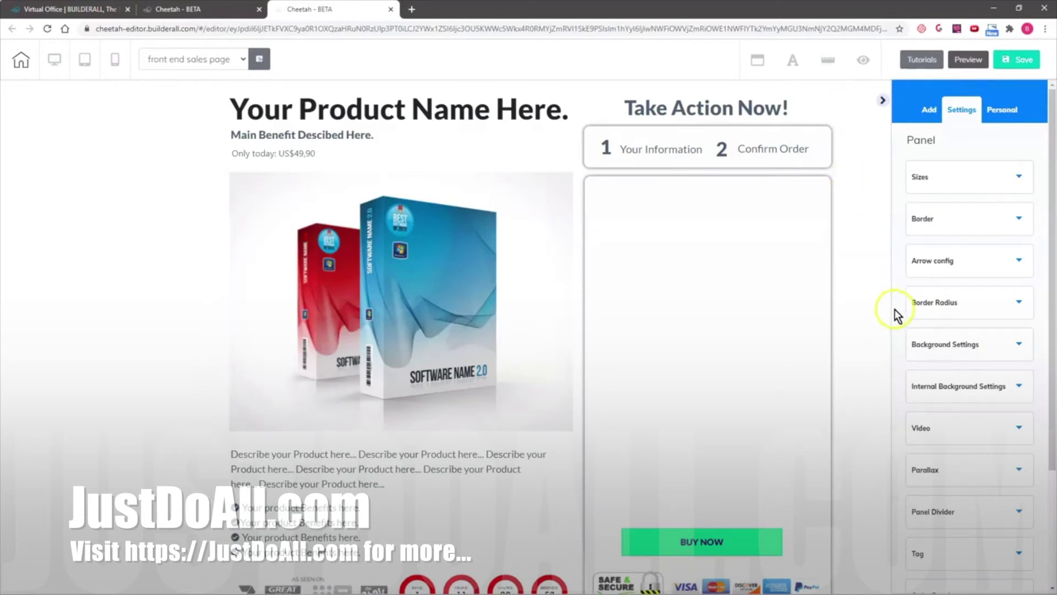
Swap the software box image for the uploaded 'challenge mock up' file and nudge it into place.
{"action": "left_click", "coordinate": [474, 264]}
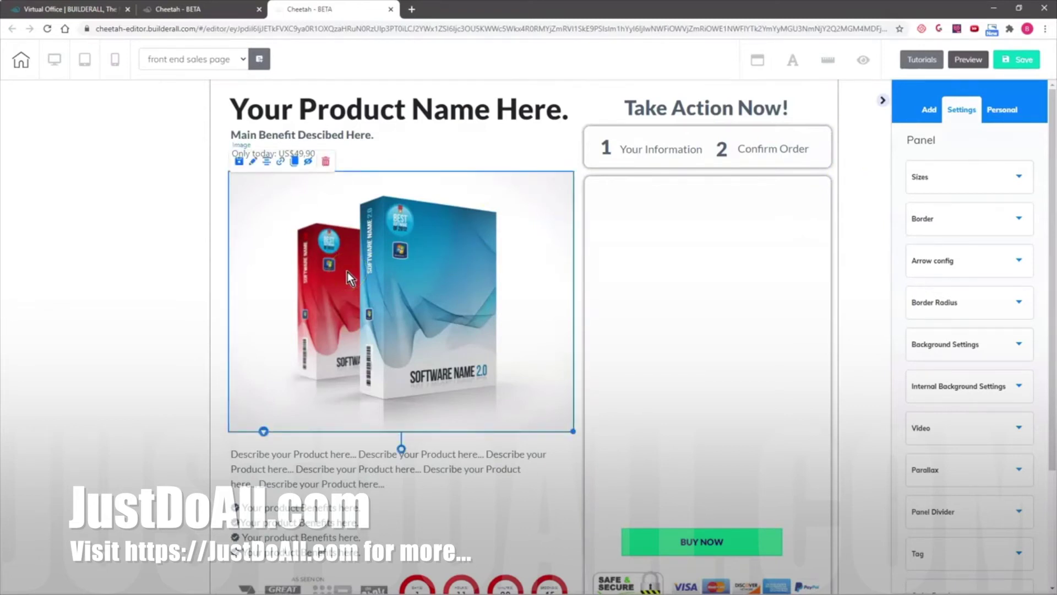
{"action": "left_click", "coordinate": [253, 161]}
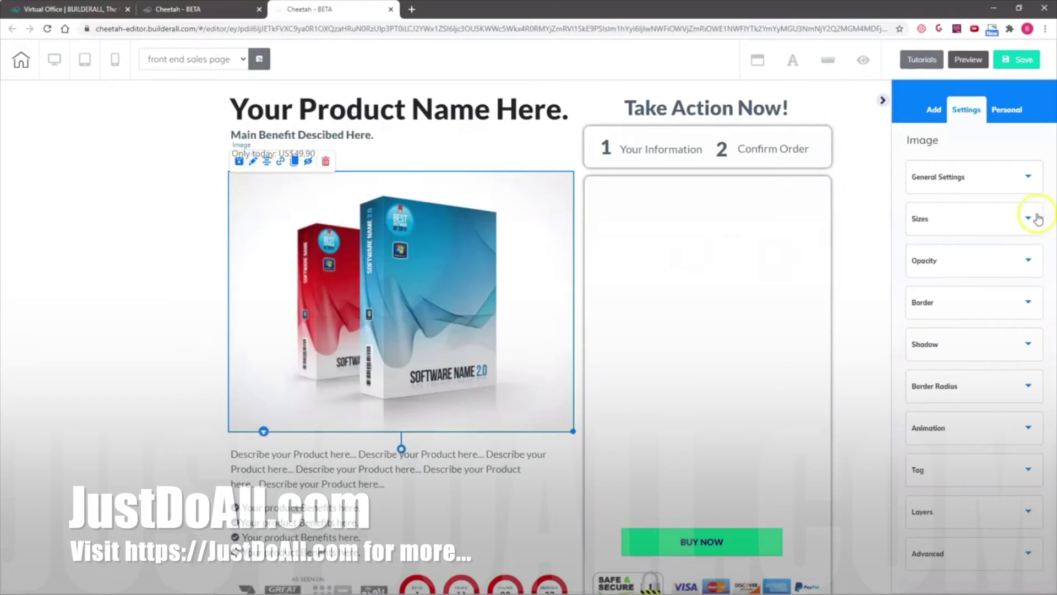
{"action": "left_click", "coordinate": [985, 176]}
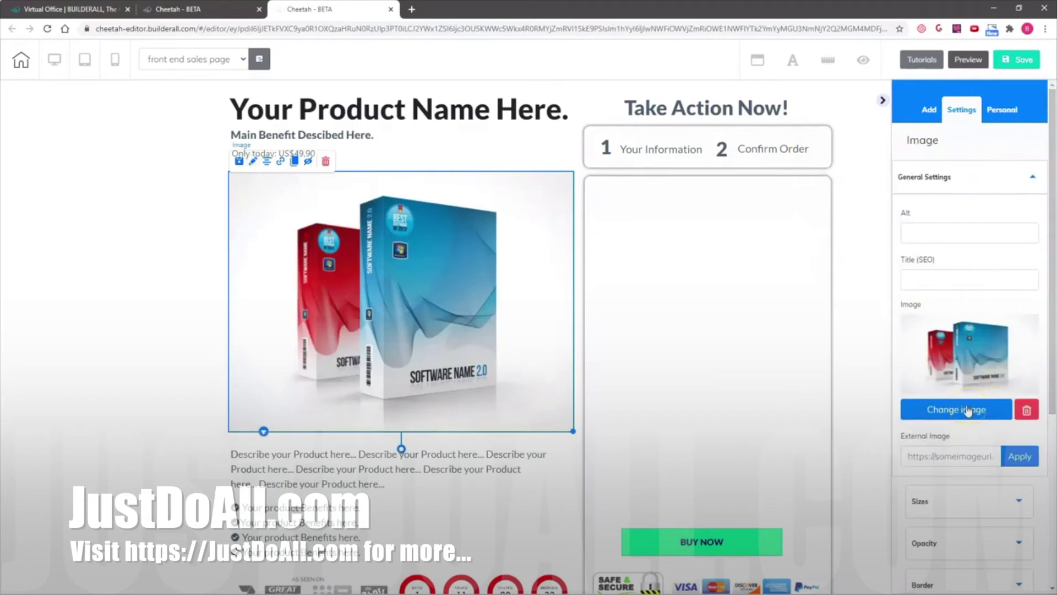
{"action": "left_click", "coordinate": [968, 410]}
{"action": "left_click", "coordinate": [900, 89]}
{"action": "left_click", "coordinate": [463, 28]}
{"action": "key", "text": "Return"}
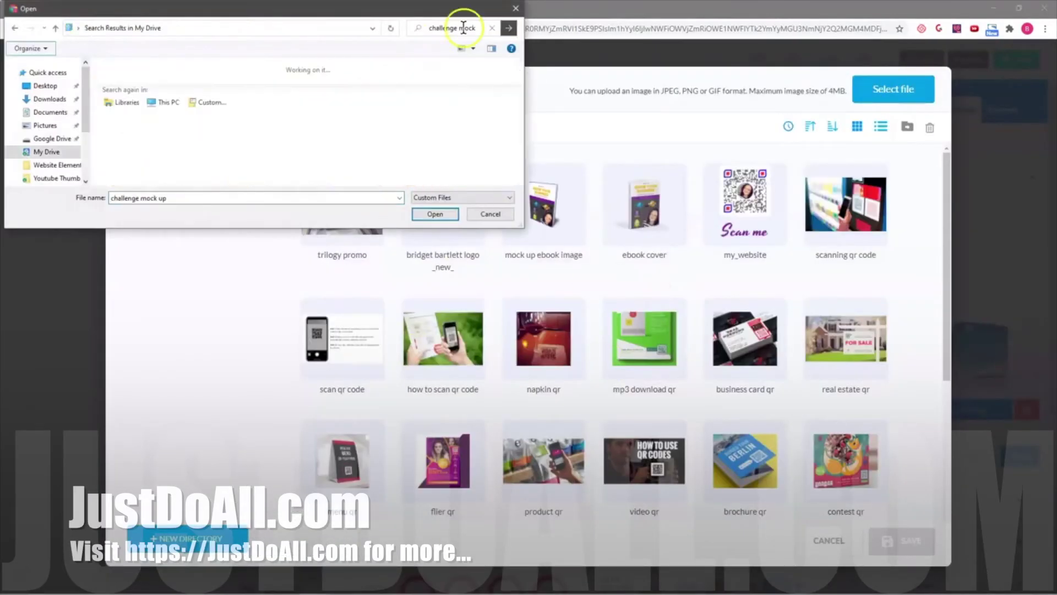
{"action": "double_click", "coordinate": [130, 133]}
{"action": "left_click", "coordinate": [342, 181]}
{"action": "left_click", "coordinate": [887, 542]}
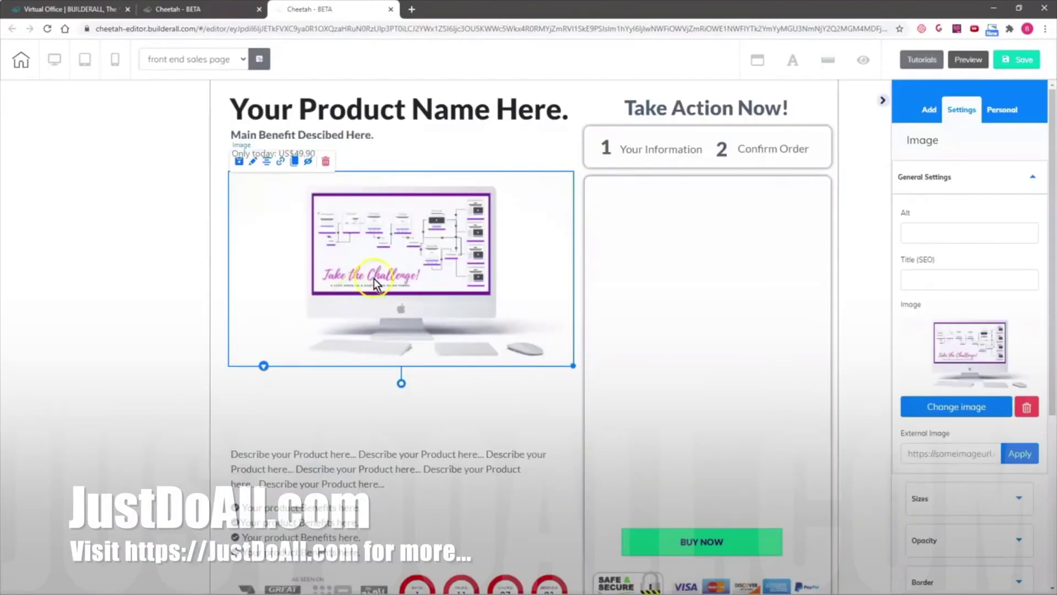
{"action": "left_click_drag", "start_coordinate": [373, 282], "coordinate": [371, 281]}
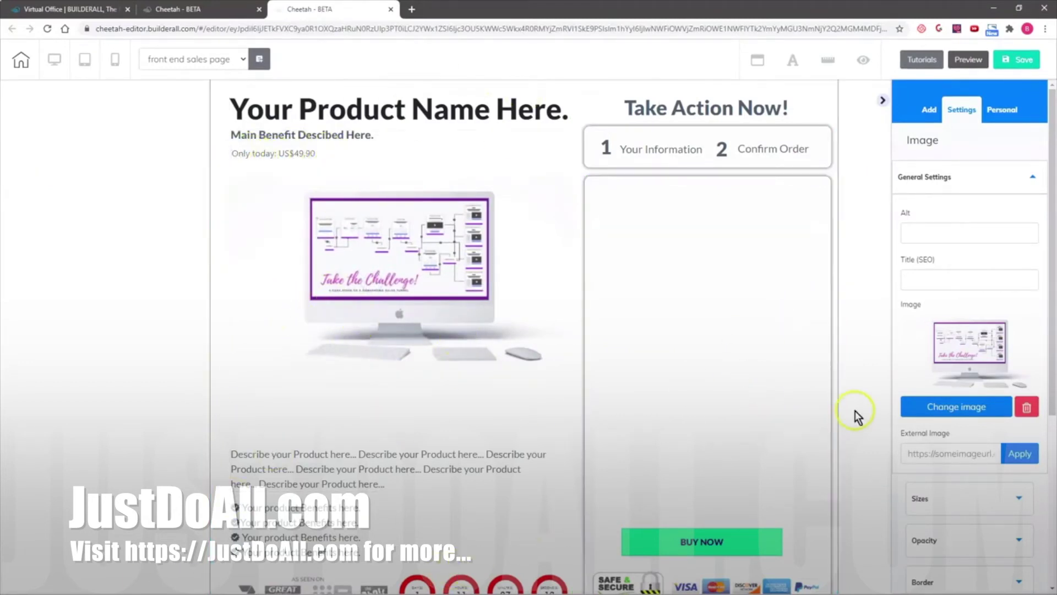
{"action": "scroll", "coordinate": [851, 412], "scroll_direction": "down", "scroll_amount": 1}
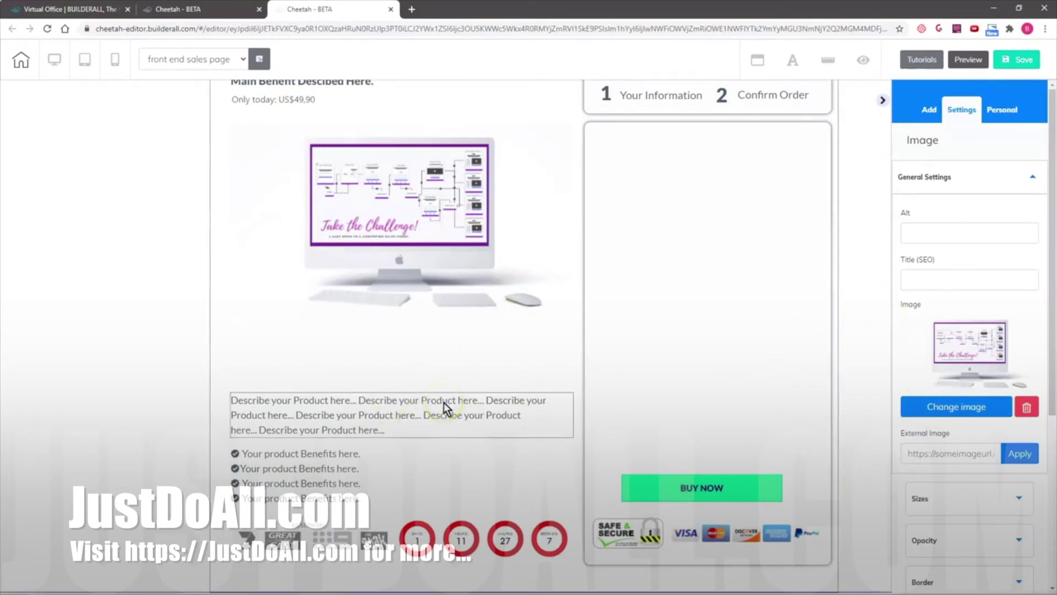
Narrow the description text box and move it, the benefits, countdown and As Seen On logos into the checkout box.
{"action": "left_click", "coordinate": [401, 410]}
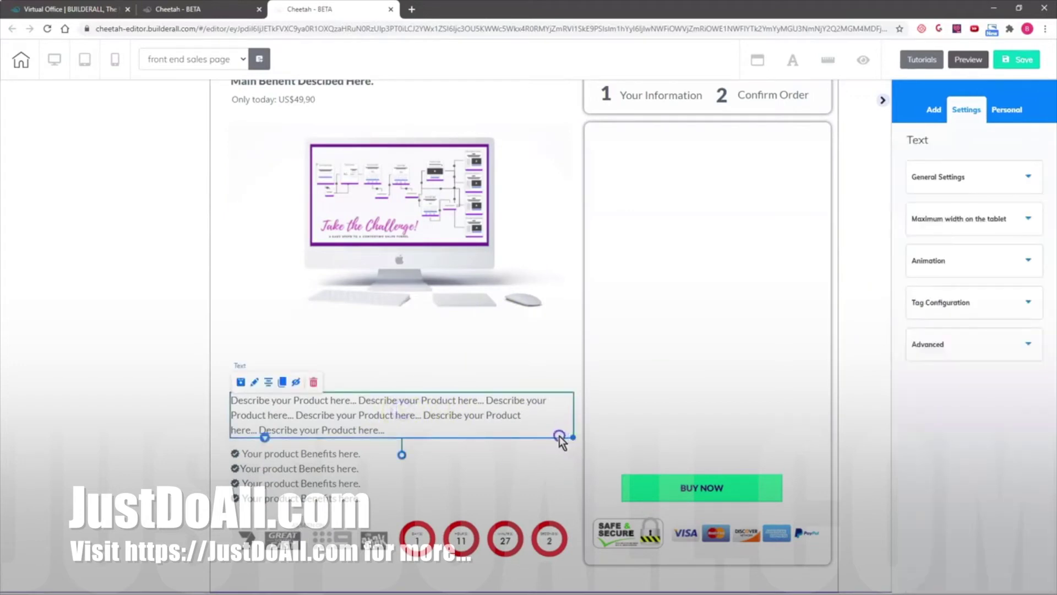
{"action": "left_click_drag", "start_coordinate": [573, 436], "coordinate": [712, 252]}
{"action": "left_click_drag", "start_coordinate": [505, 540], "coordinate": [678, 333]}
{"action": "left_click_drag", "start_coordinate": [357, 542], "coordinate": [751, 422]}
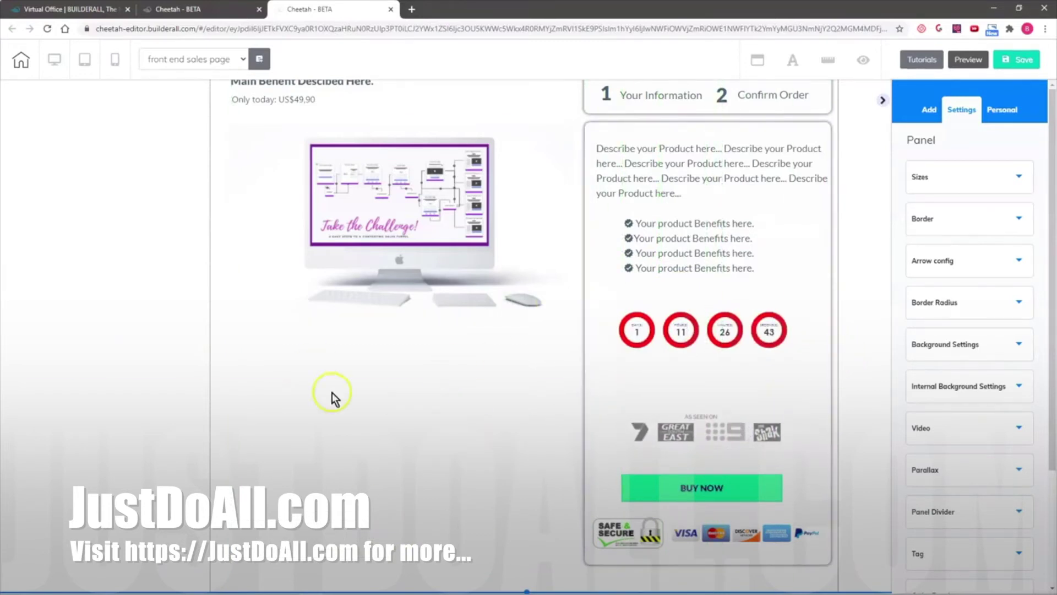
Drag the challenge mockup image lower in the section.
{"action": "scroll", "coordinate": [456, 478], "scroll_direction": "up", "scroll_amount": 1}
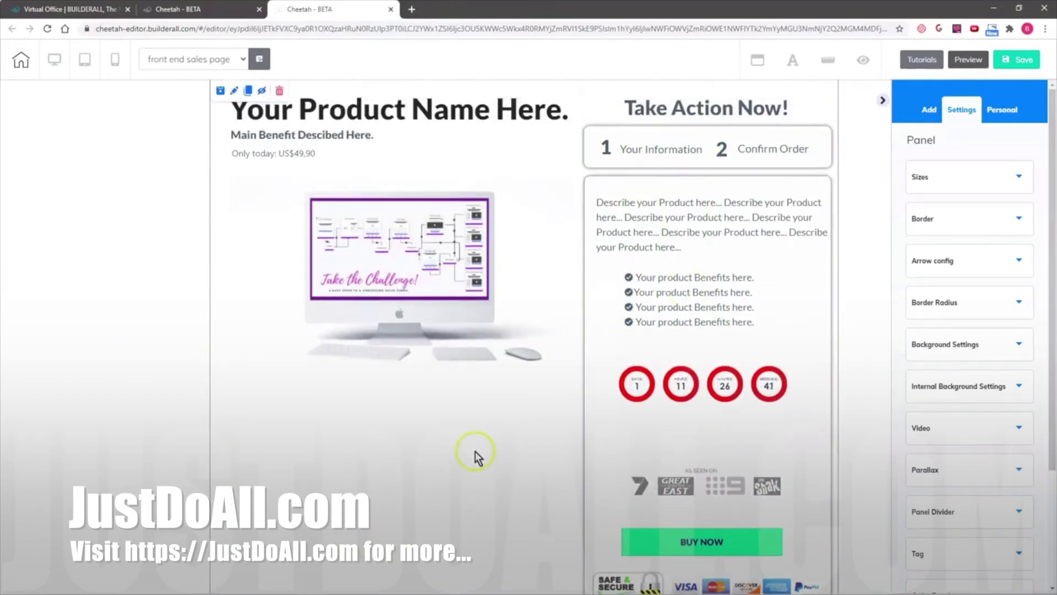
{"action": "left_click_drag", "start_coordinate": [404, 266], "coordinate": [309, 145]}
{"action": "scroll", "coordinate": [384, 207], "scroll_direction": "down", "scroll_amount": 1}
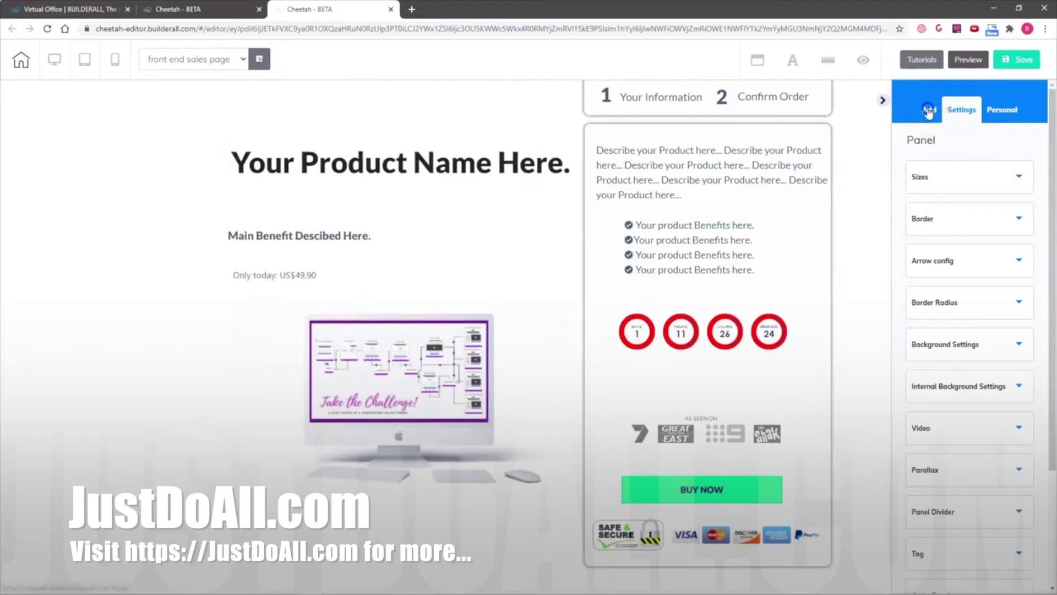
Add a Blank Panel below the checkout section and select its default text box.
{"action": "left_click", "coordinate": [932, 110]}
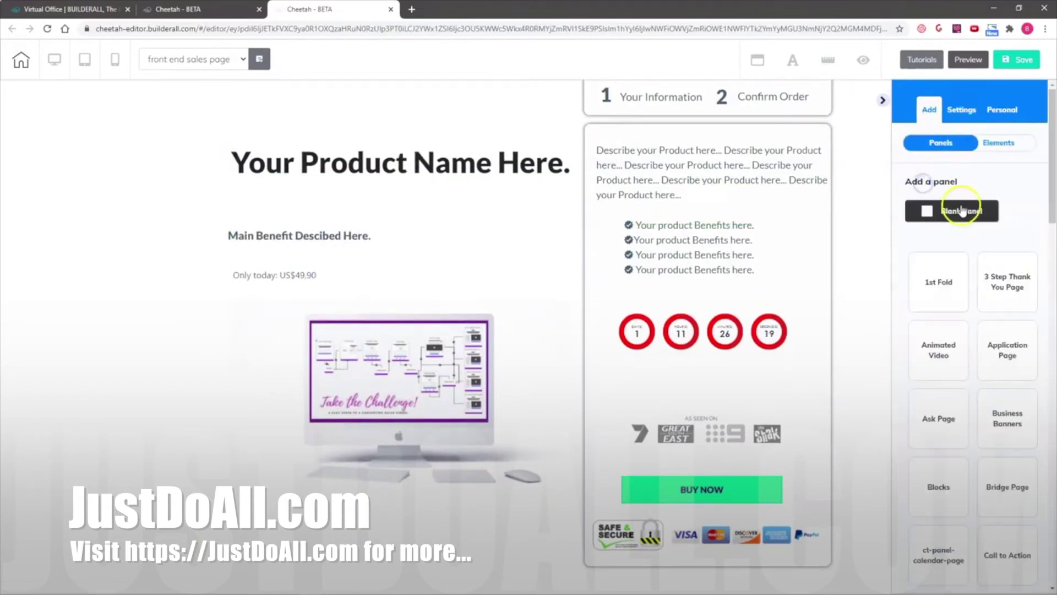
{"action": "left_click", "coordinate": [962, 206]}
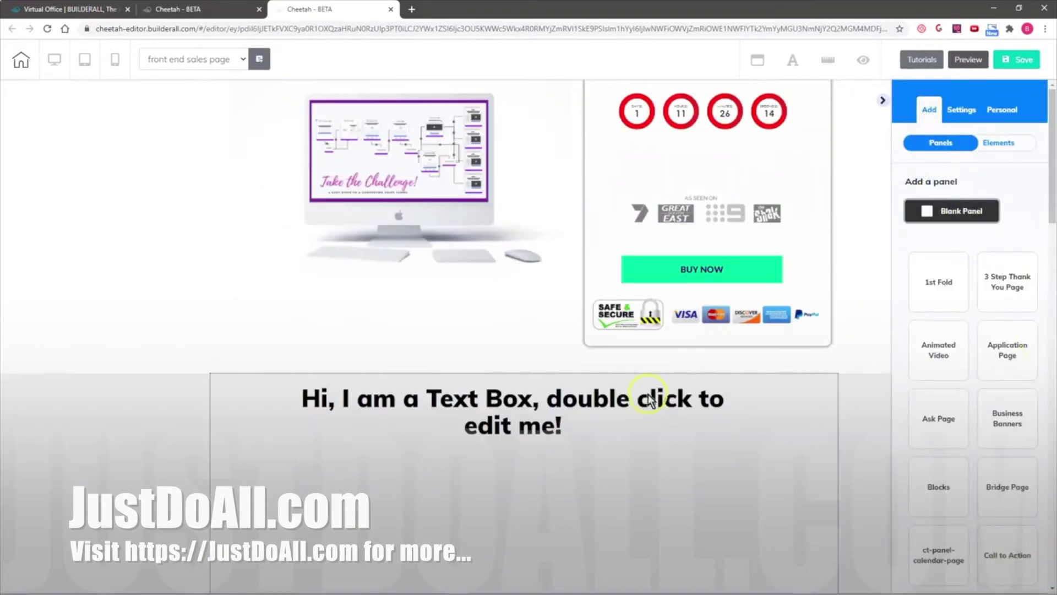
{"action": "left_click", "coordinate": [544, 407]}
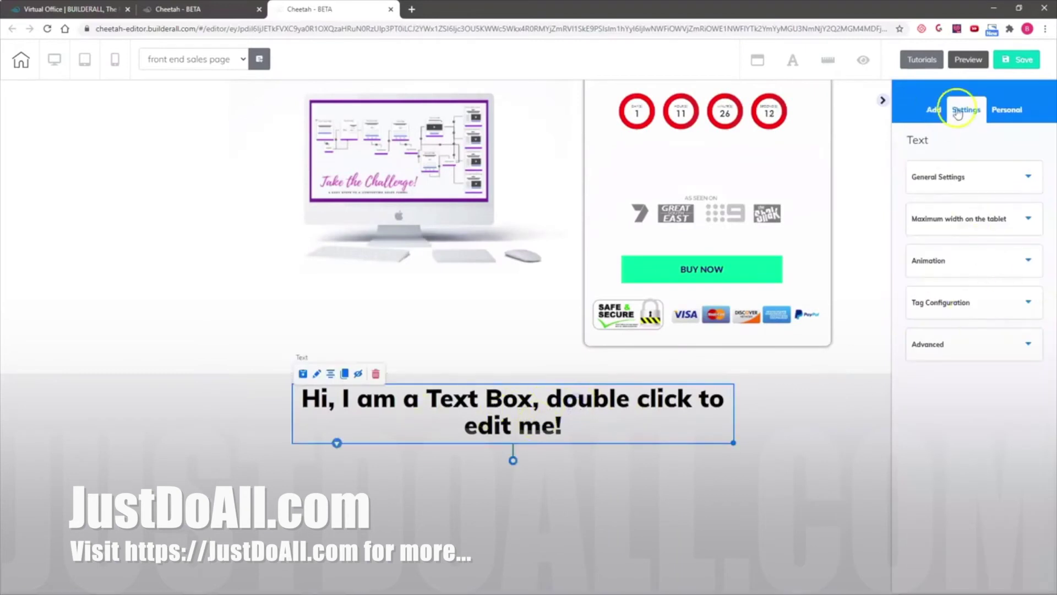
Bring up the Elements list in the Add sidebar and scroll through it.
{"action": "left_click", "coordinate": [934, 110]}
{"action": "left_click", "coordinate": [979, 145]}
{"action": "left_click", "coordinate": [944, 143]}
{"action": "left_click", "coordinate": [1005, 142]}
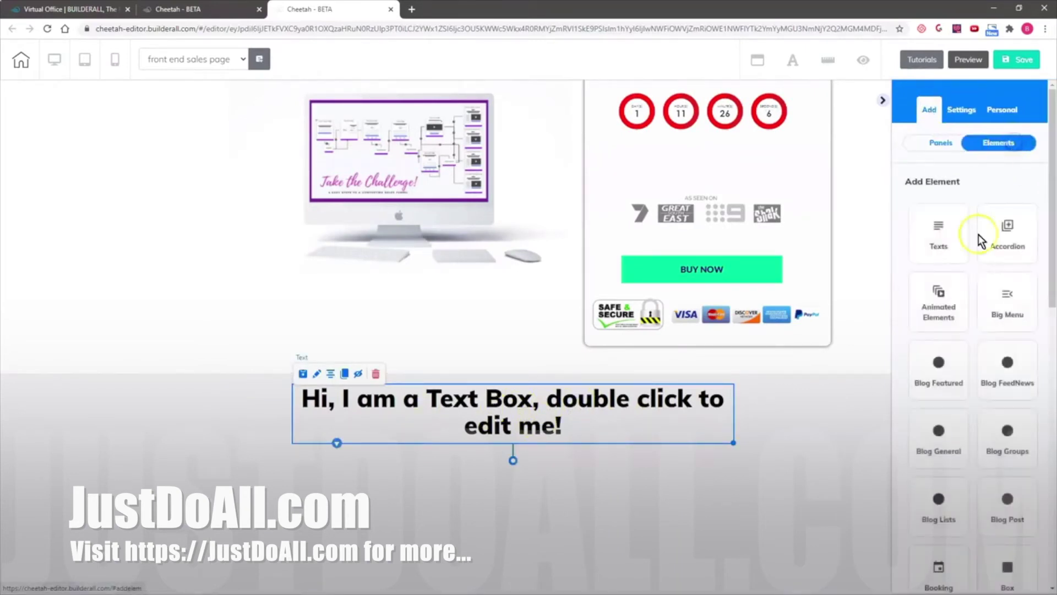
{"action": "scroll", "coordinate": [944, 333], "scroll_direction": "down", "scroll_amount": 4}
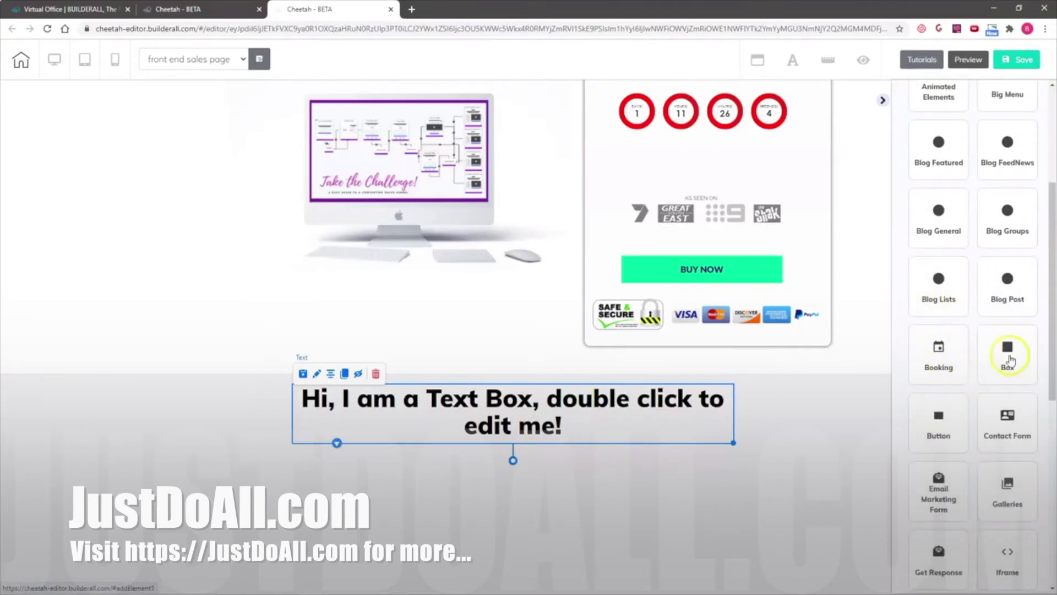
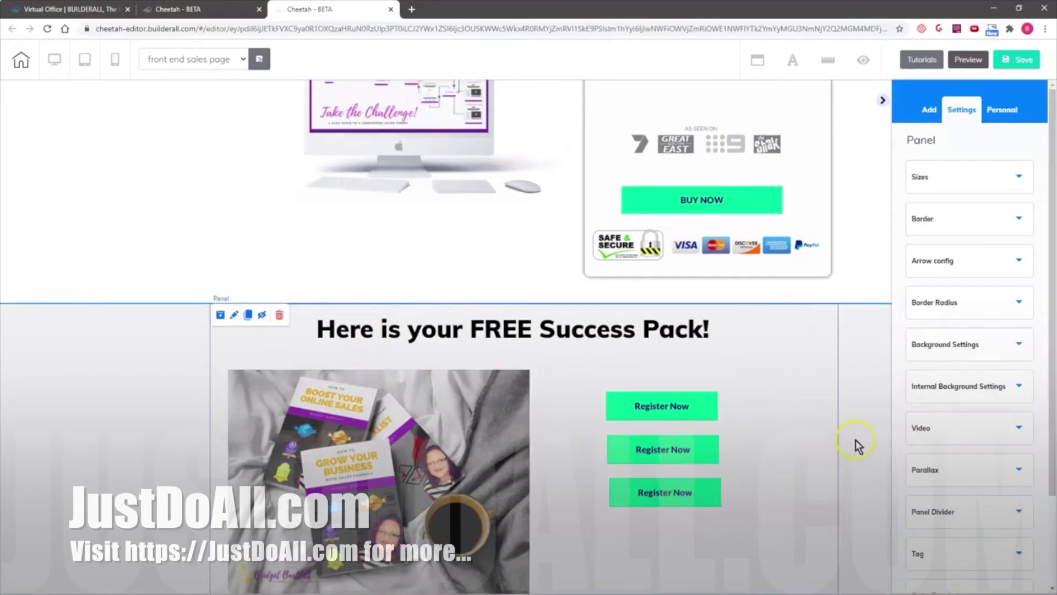
Scroll up to the top section of the front end sales page template.
{"action": "scroll", "coordinate": [857, 435], "scroll_direction": "up", "scroll_amount": 6}
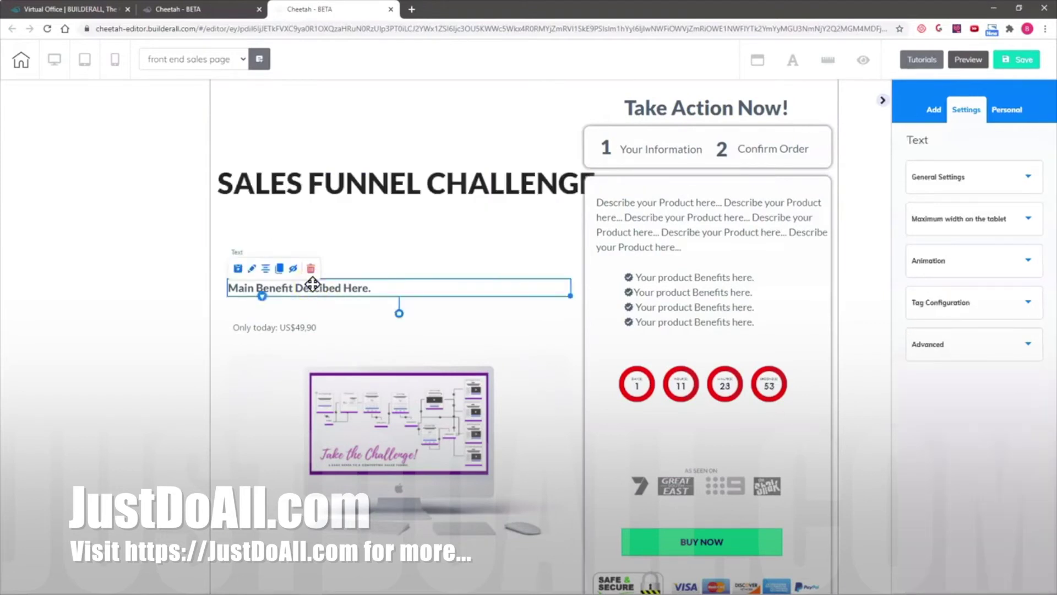
Change the subtitle to 'Create your own HIGH CONVERTING sales funnel in 6 easy steps' and raise the mockup image.
{"action": "left_click_drag", "start_coordinate": [307, 276], "coordinate": [303, 227]}
{"action": "left_click", "coordinate": [378, 233]}
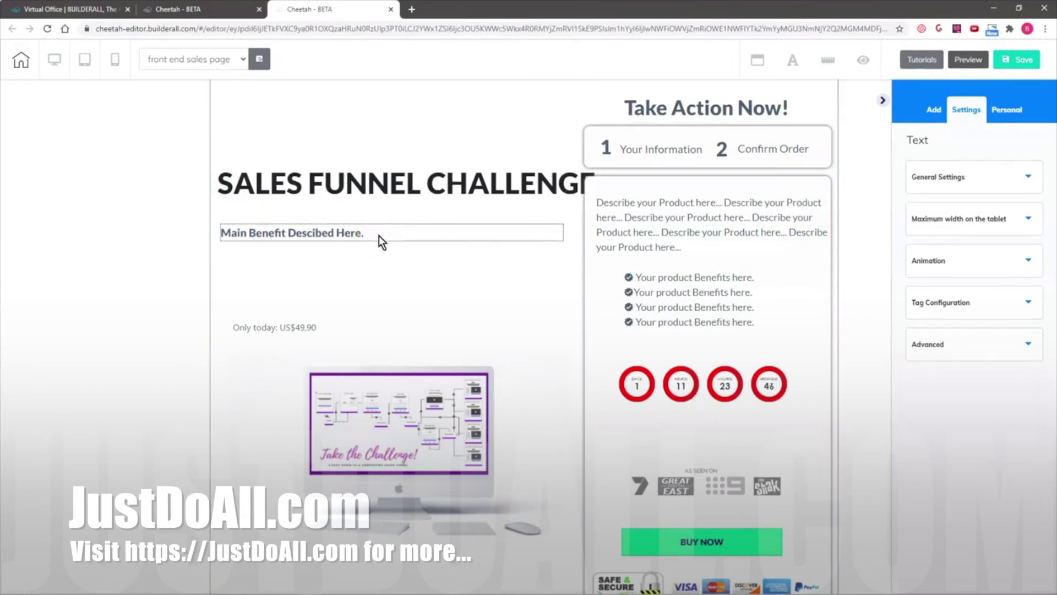
{"action": "double_click", "coordinate": [378, 238]}
{"action": "left_click_drag", "start_coordinate": [378, 238], "coordinate": [212, 240]}
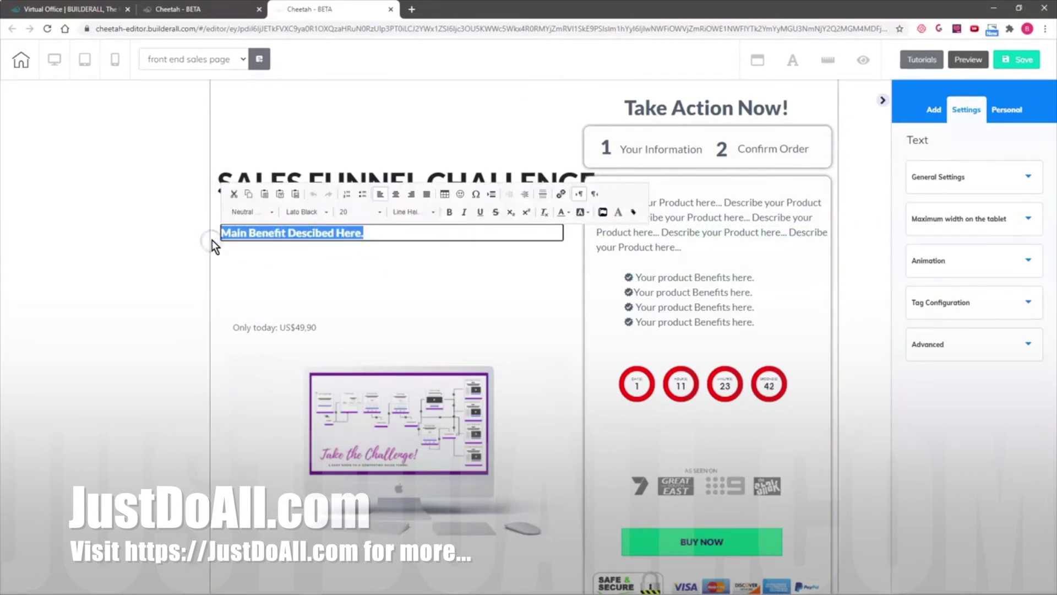
{"action": "type", "text": "Create your own HIGH COVNERTING sales funnel in 6 easy steps"}
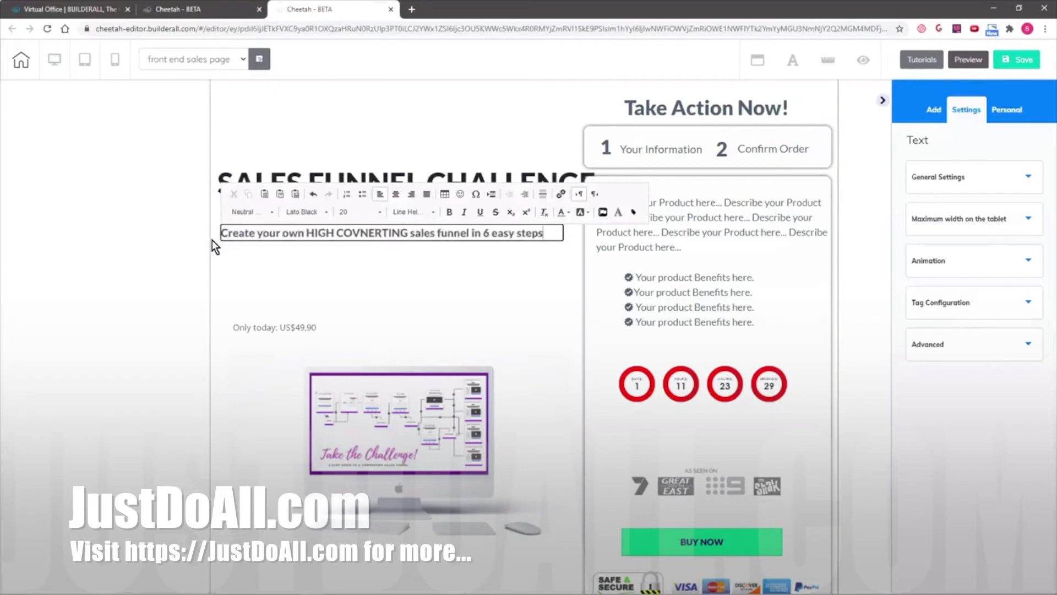
{"action": "double_click", "coordinate": [372, 233]}
{"action": "type", "text": "CONVERTING"}
{"action": "left_click", "coordinate": [290, 261]}
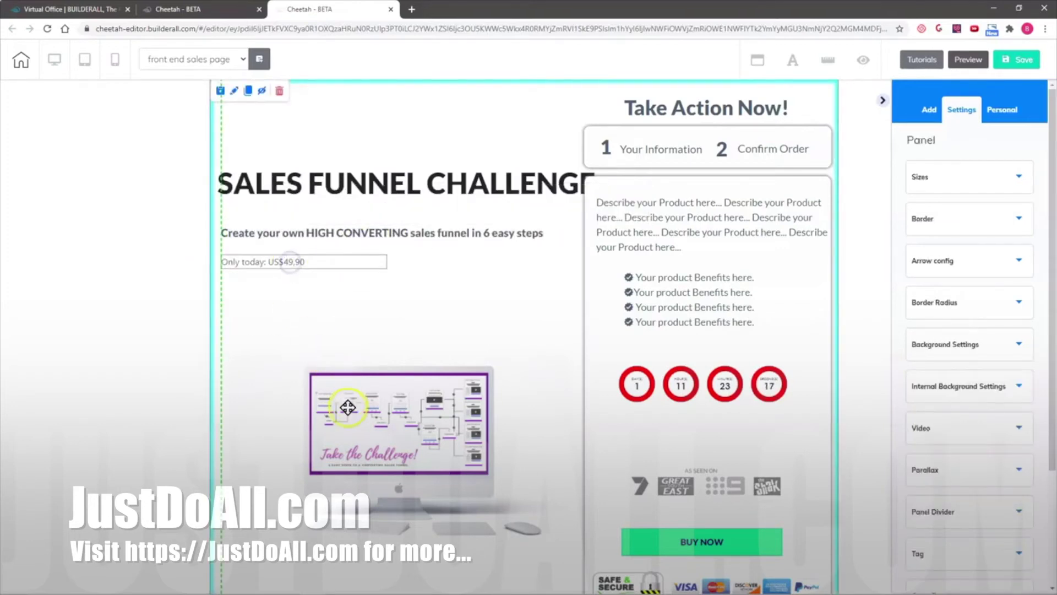
{"action": "left_click_drag", "start_coordinate": [347, 410], "coordinate": [341, 345]}
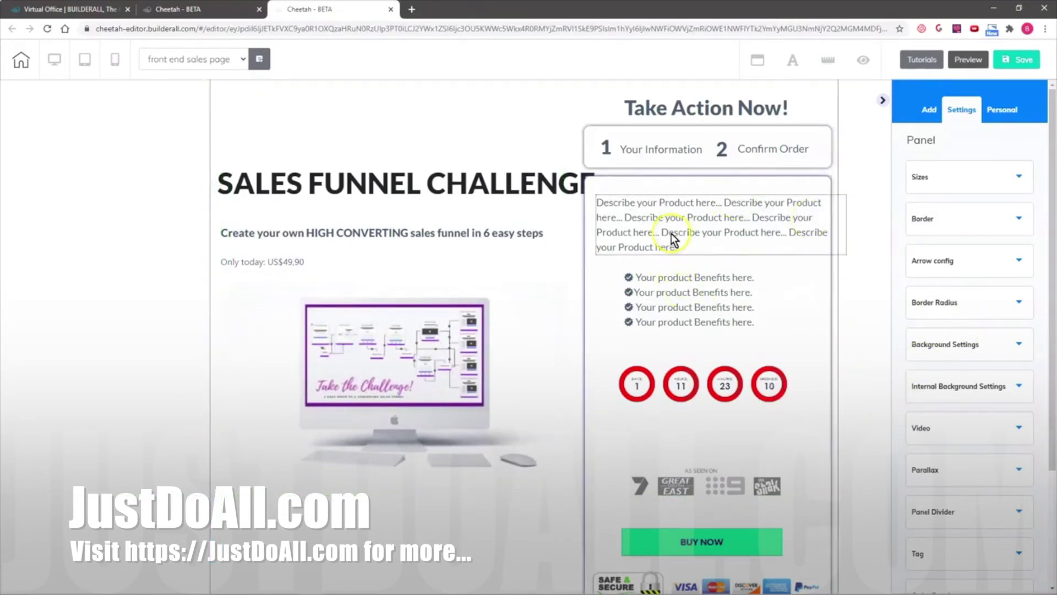
Paste the paragraph about learning to create a sales funnel over the placeholder product description.
{"action": "left_click", "coordinate": [602, 205]}
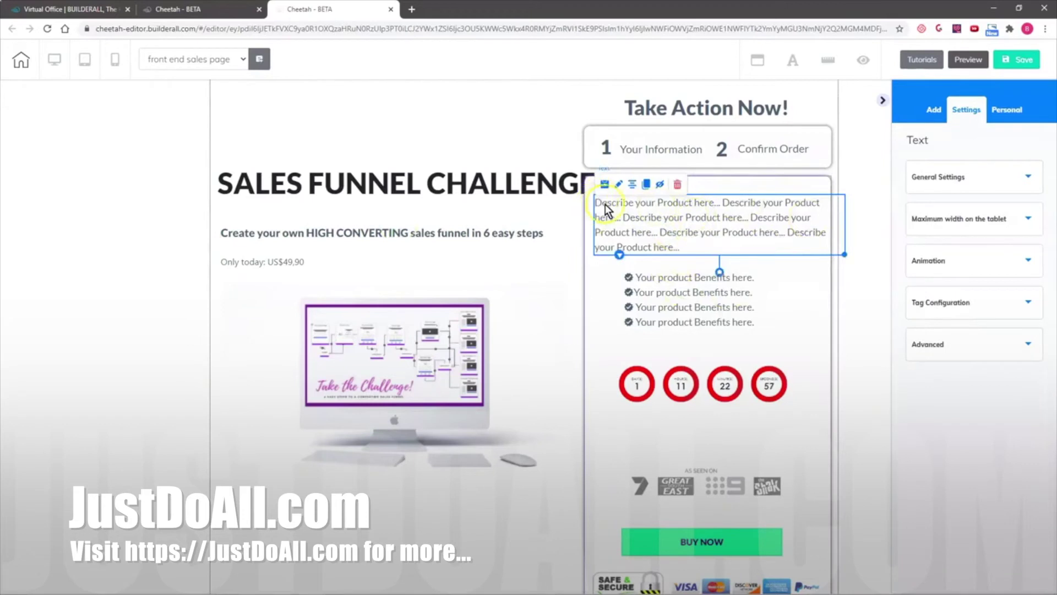
{"action": "double_click", "coordinate": [602, 205]}
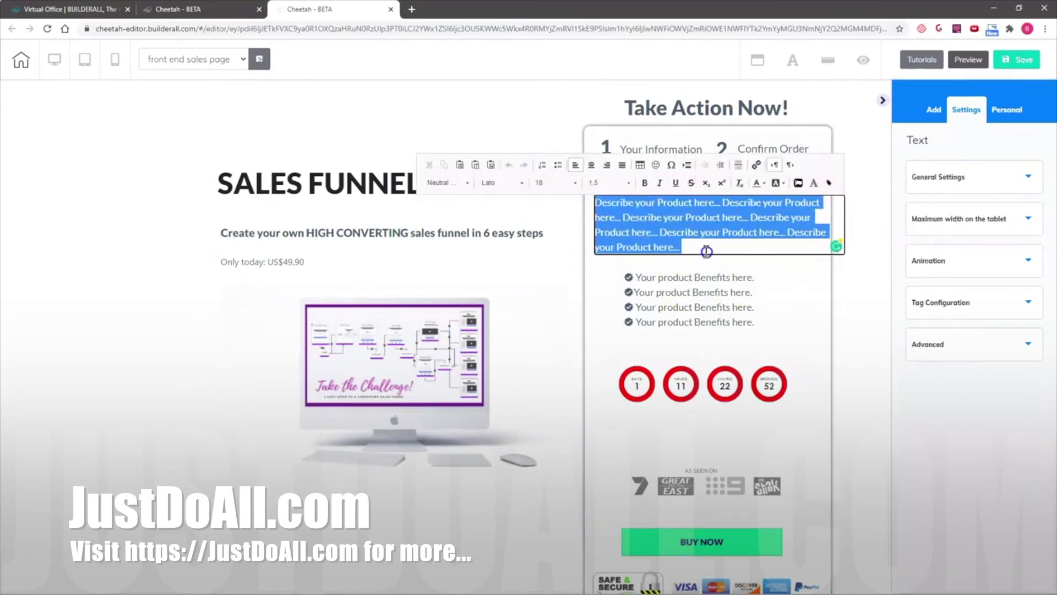
{"action": "key", "text": "ctrl+v"}
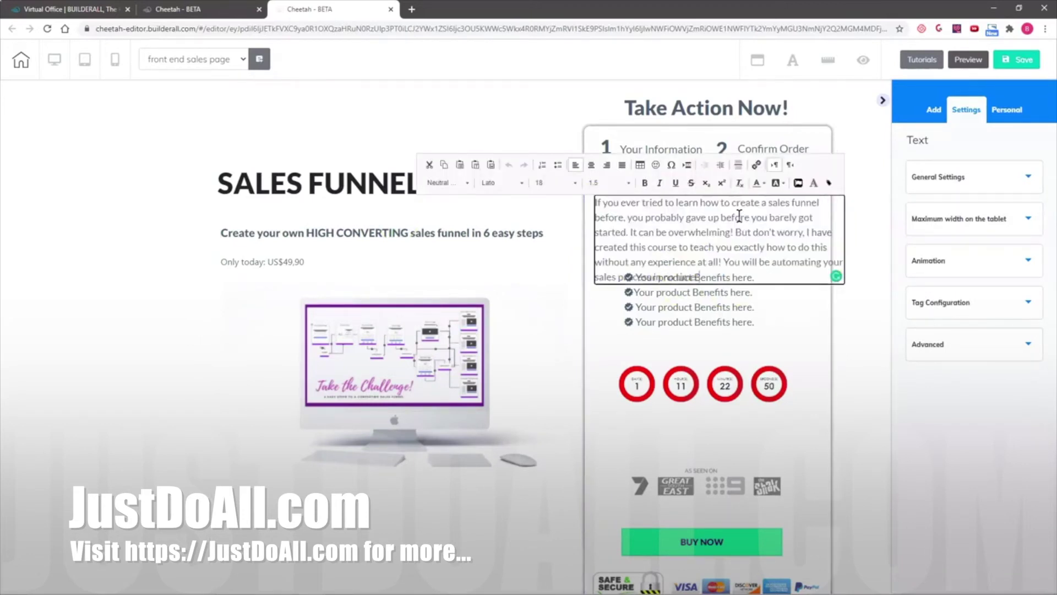
{"action": "left_click", "coordinate": [713, 319]}
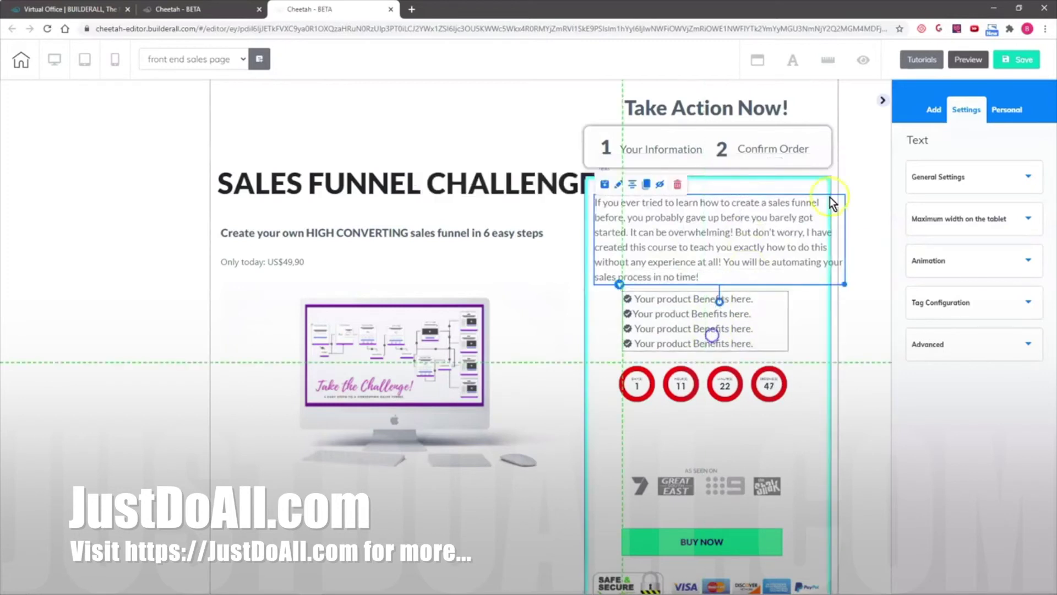
{"action": "left_click", "coordinate": [807, 254]}
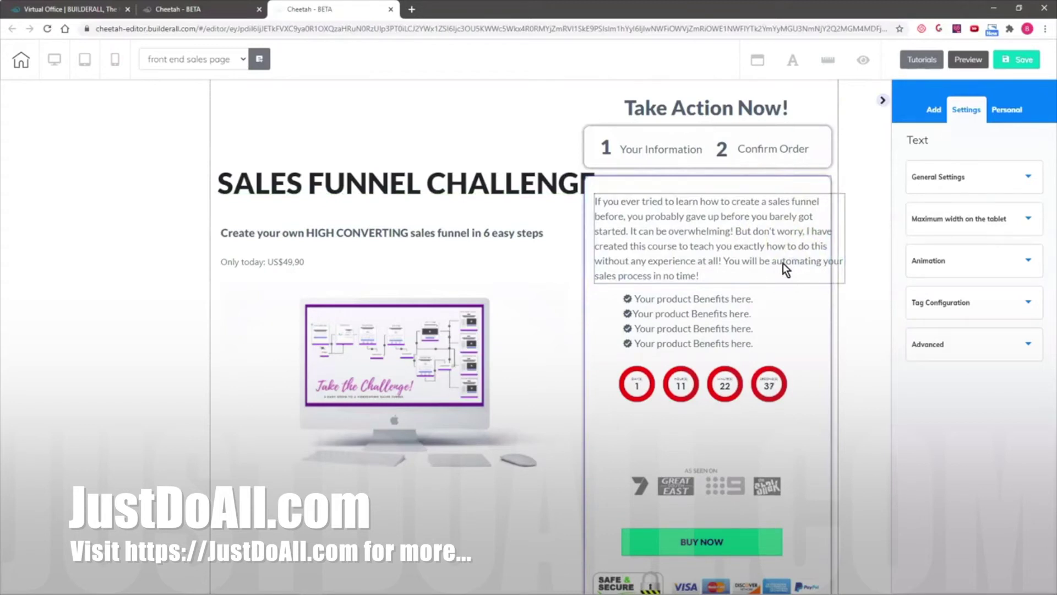
Paste the six Step 1–Step 6 lines over the four placeholder benefits, then move the list up.
{"action": "left_click", "coordinate": [759, 262]}
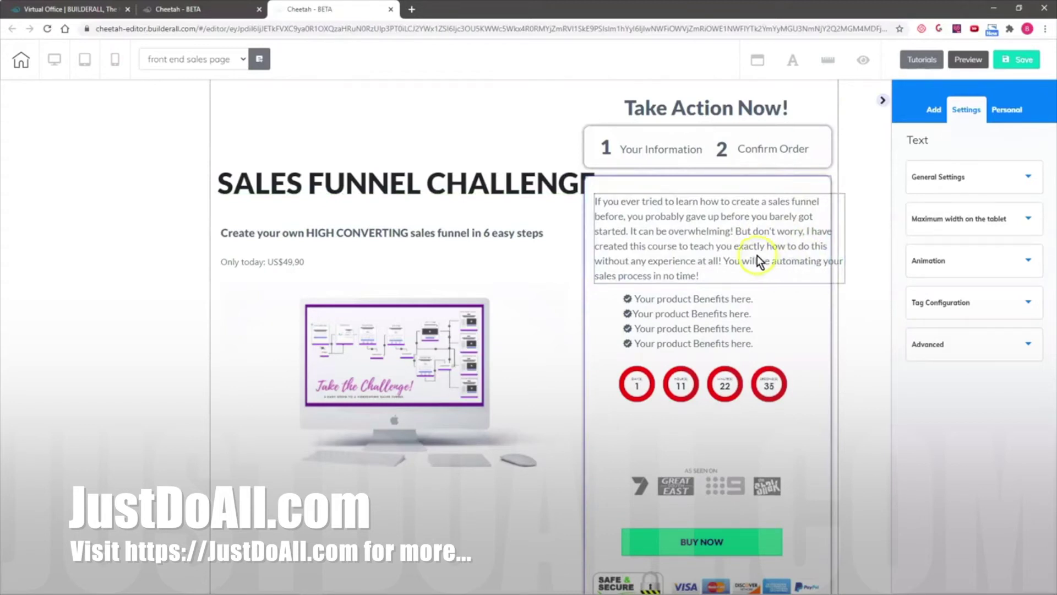
{"action": "left_click", "coordinate": [714, 324]}
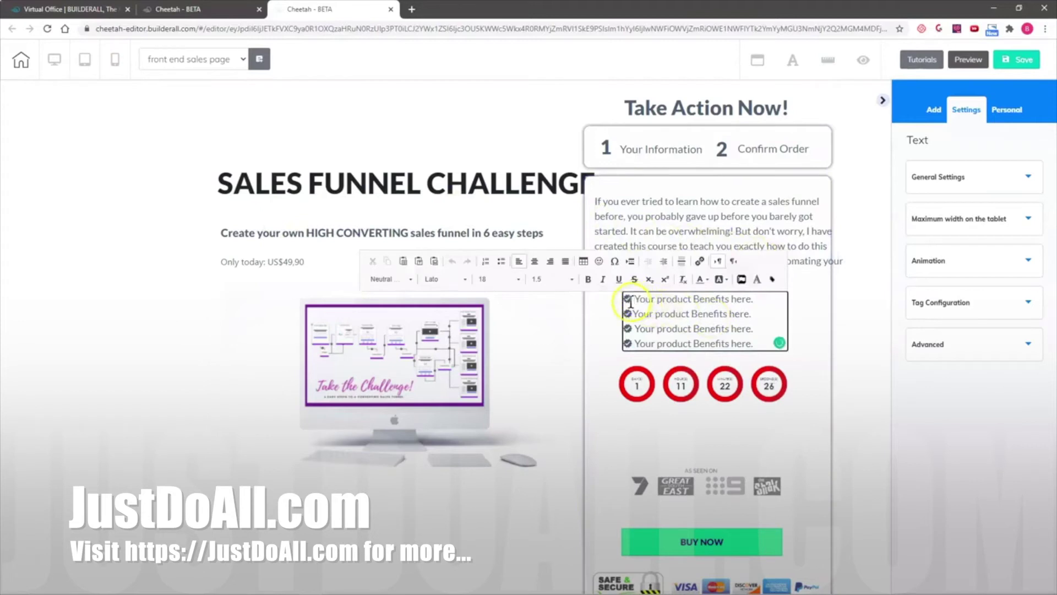
{"action": "left_click_drag", "start_coordinate": [625, 299], "coordinate": [760, 340]}
{"action": "type", "text": "Step 1: Create the blueprint of your upsell and downsell sales funnel. Step 2: Create and organize all of the pages you need for the funnel Step 3: Create an email list to capture your leads Step 4: Create the membership areas to restrict the offers until purchased Step 5: Create the items in the checkout system to automate the purchase Step 6: Connect and test our funnel!"}
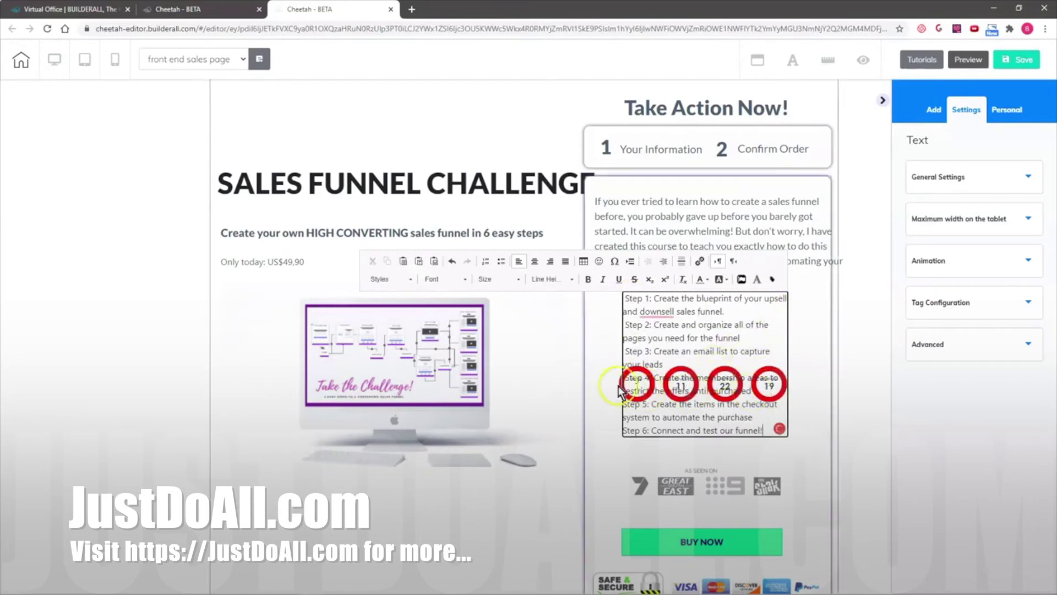
{"action": "left_click_drag", "start_coordinate": [728, 312], "coordinate": [762, 319]}
{"action": "left_click", "coordinate": [813, 307]}
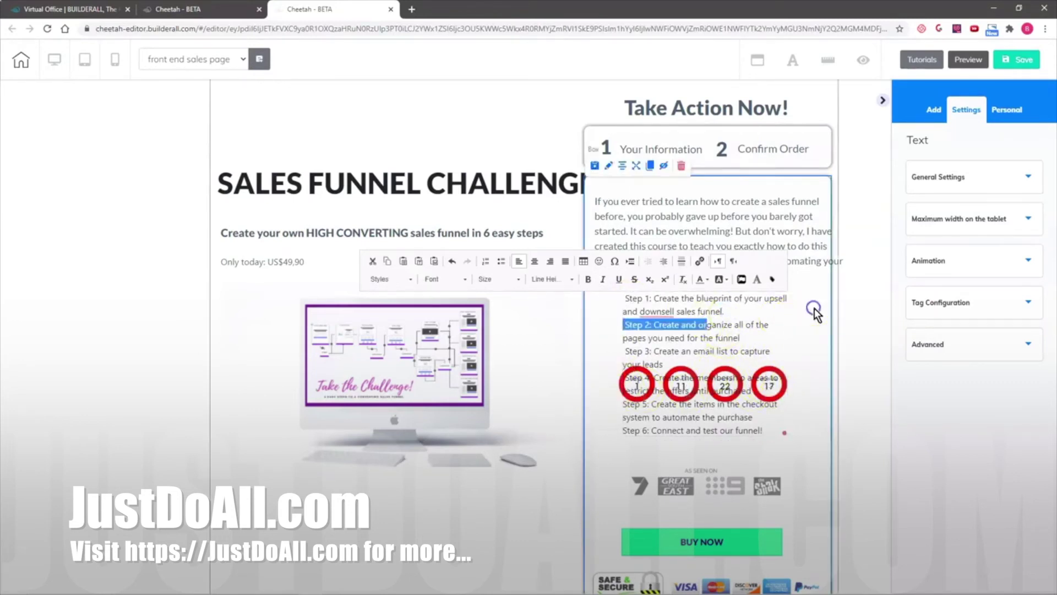
{"action": "left_click_drag", "start_coordinate": [781, 419], "coordinate": [722, 499]}
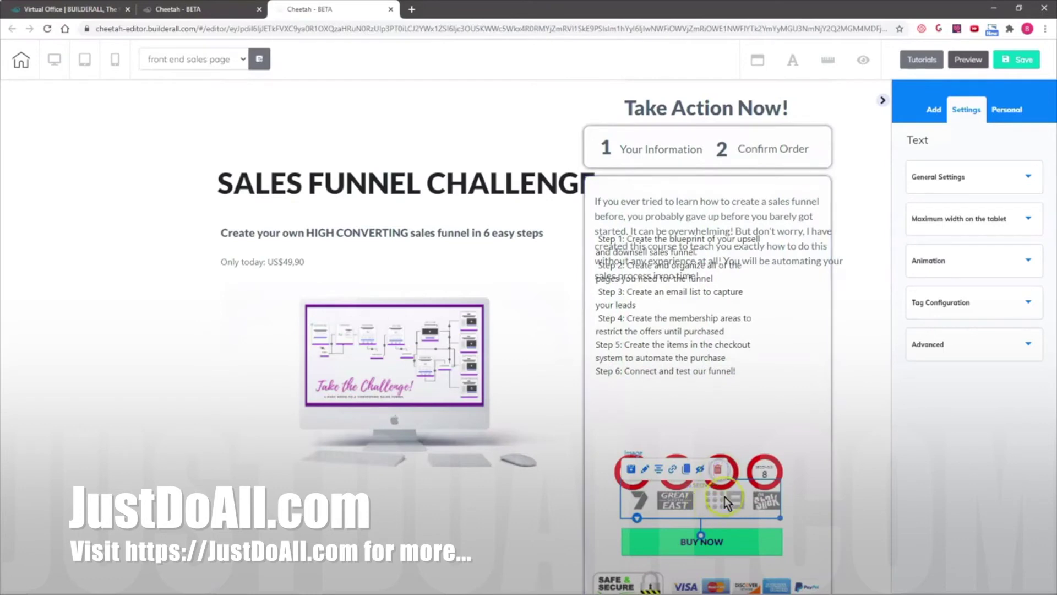
Delete the As Seen On logo image and lower the countdown to just above BUY NOW.
{"action": "left_click", "coordinate": [720, 470]}
{"action": "left_click", "coordinate": [575, 331]}
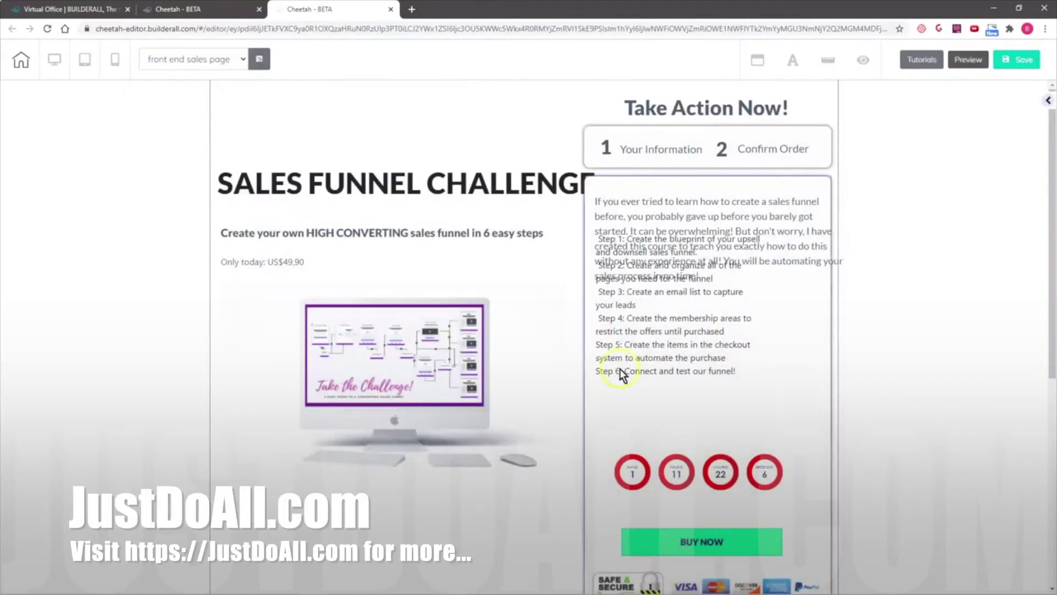
{"action": "left_click_drag", "start_coordinate": [715, 473], "coordinate": [714, 498]}
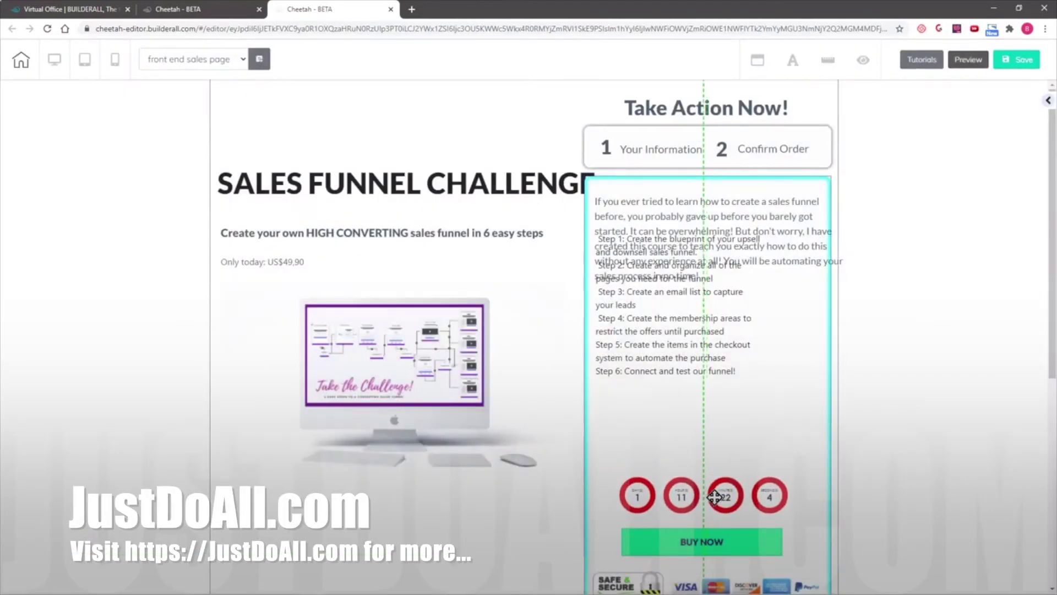
Move the steps list below the description paragraph and widen its box.
{"action": "left_click_drag", "start_coordinate": [709, 372], "coordinate": [705, 416]}
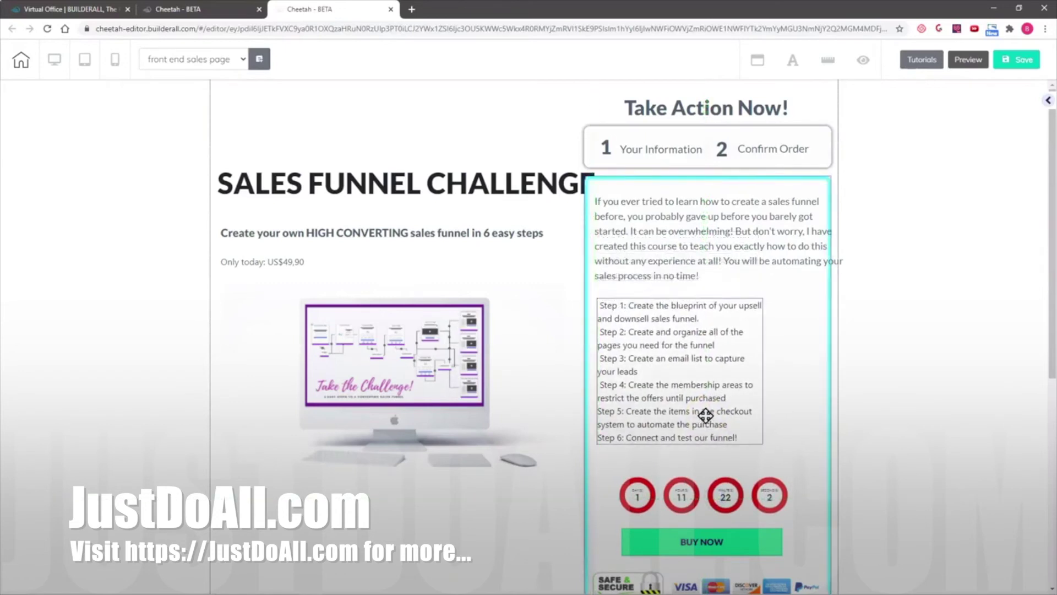
{"action": "left_click", "coordinate": [718, 384]}
{"action": "left_click_drag", "start_coordinate": [762, 443], "coordinate": [814, 415]}
{"action": "left_click", "coordinate": [612, 306]}
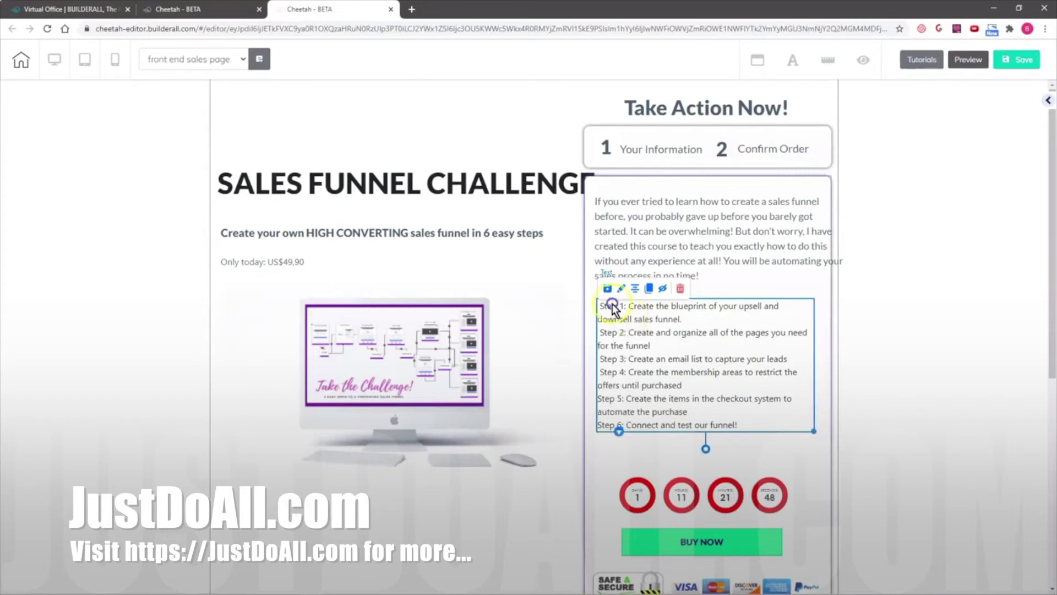
{"action": "left_click", "coordinate": [601, 308]}
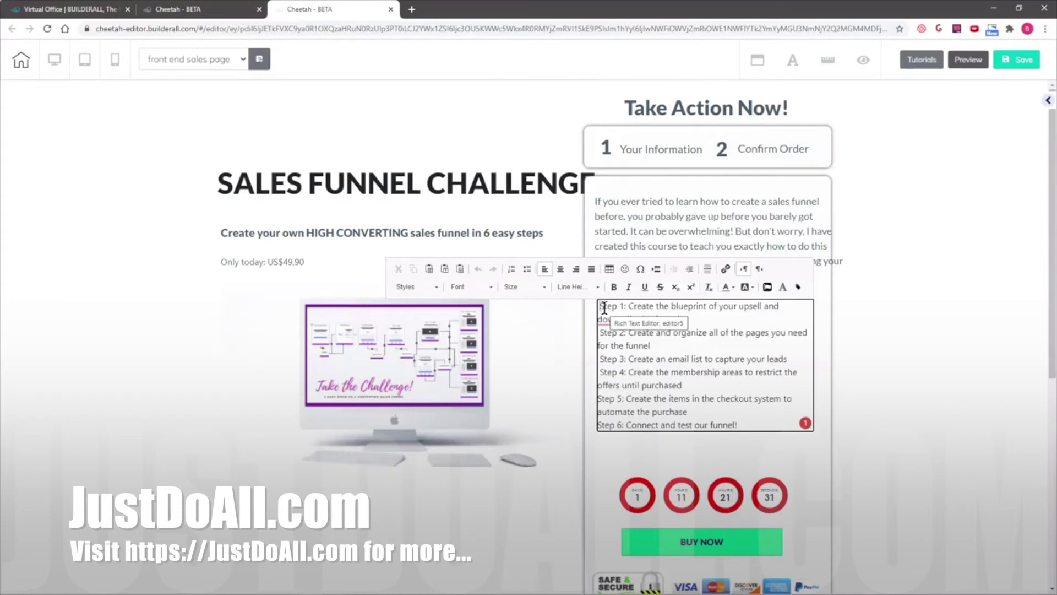
Remove the stray space and add check-circle icons before Step 1 and Step 2.
{"action": "left_click", "coordinate": [633, 318]}
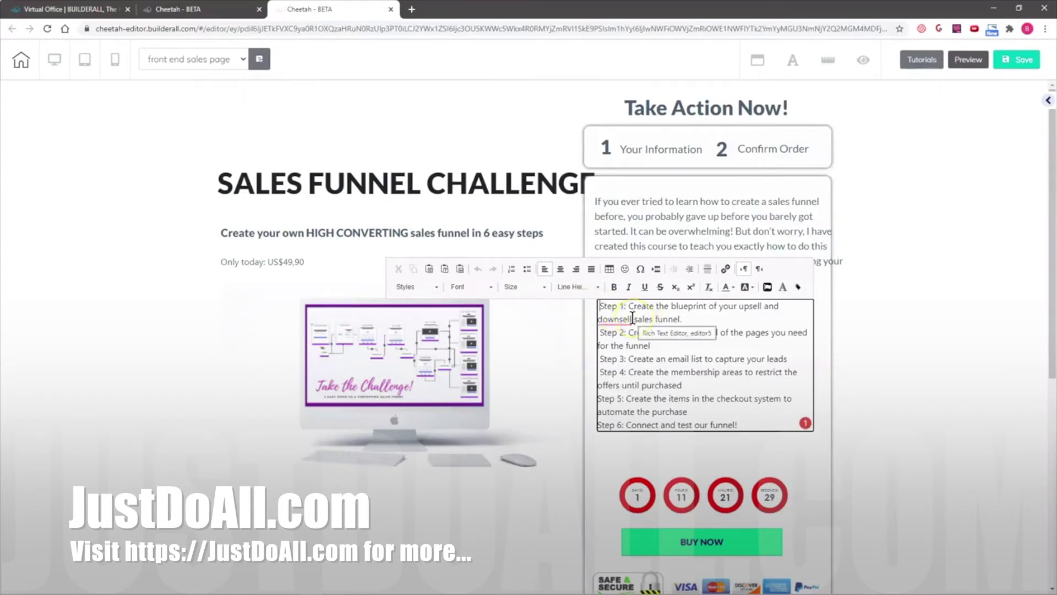
{"action": "key", "text": "Delete"}
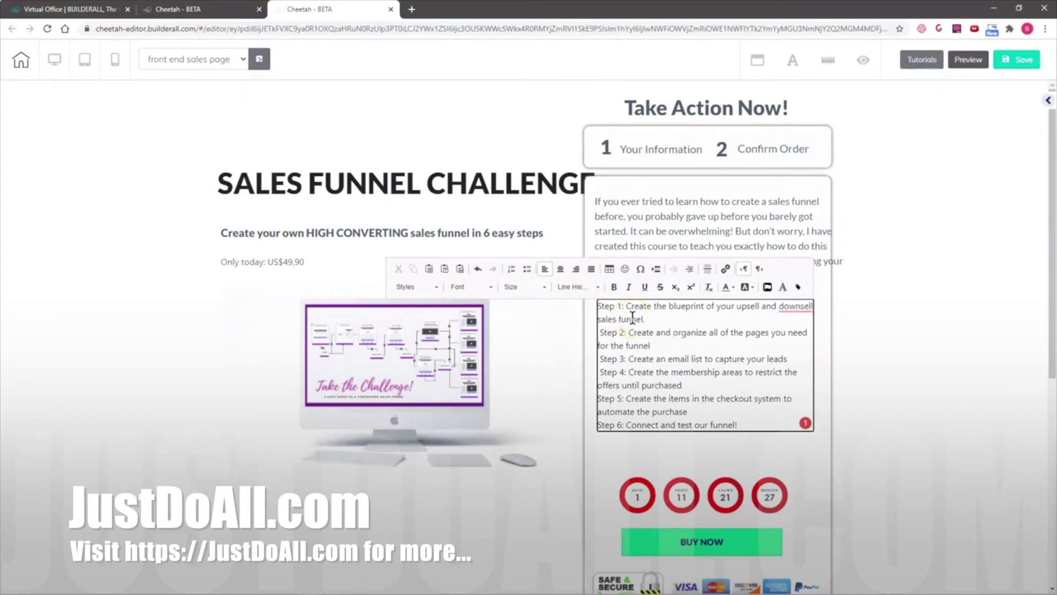
{"action": "left_click", "coordinate": [767, 287]}
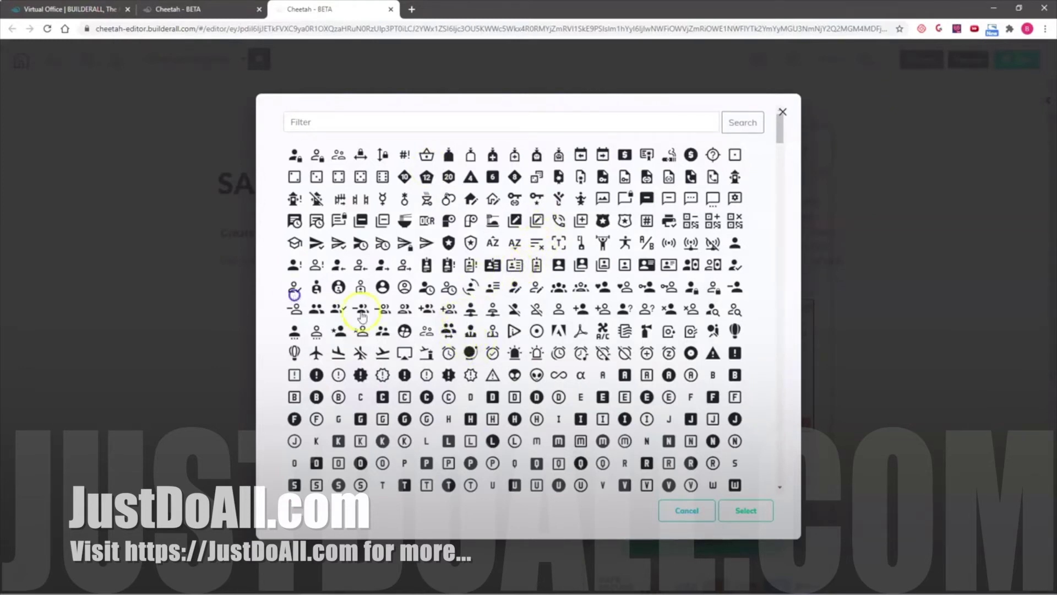
{"action": "left_click", "coordinate": [759, 508]}
{"action": "key", "text": "Escape"}
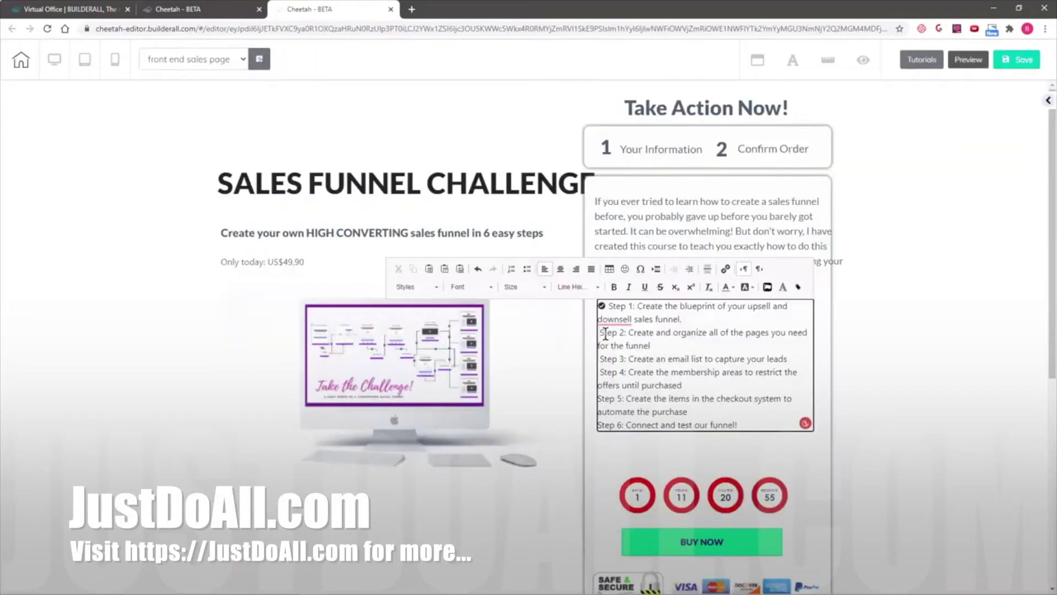
{"action": "left_click", "coordinate": [769, 287]}
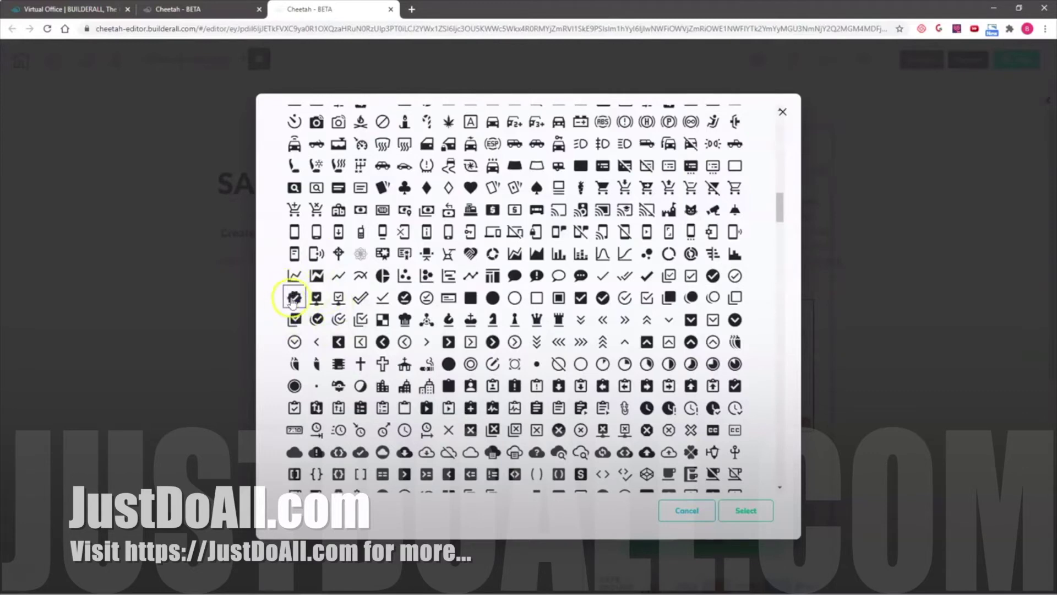
{"action": "left_click", "coordinate": [758, 512]}
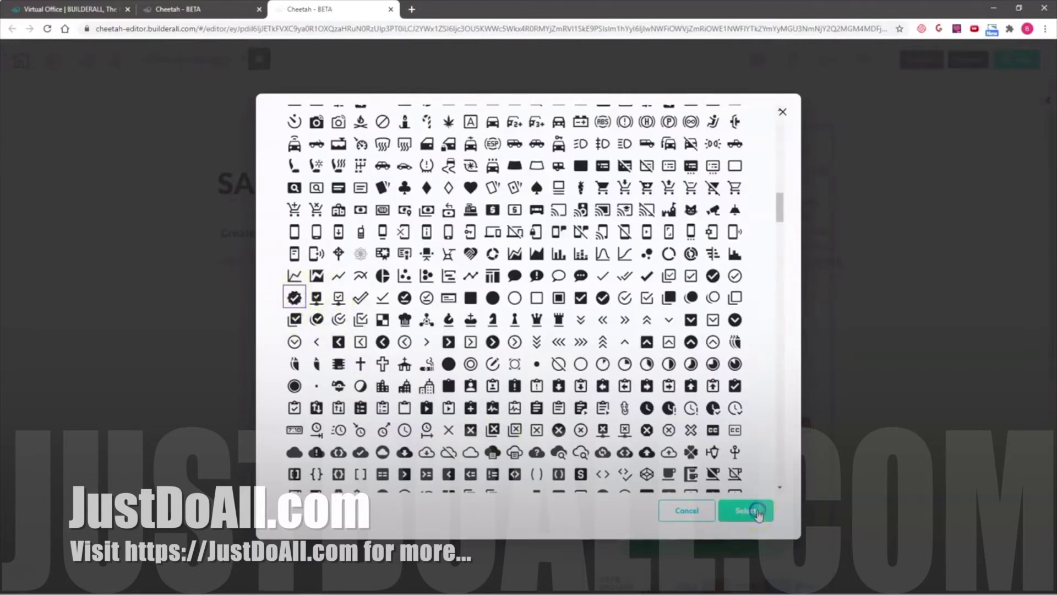
{"action": "left_click", "coordinate": [607, 333]}
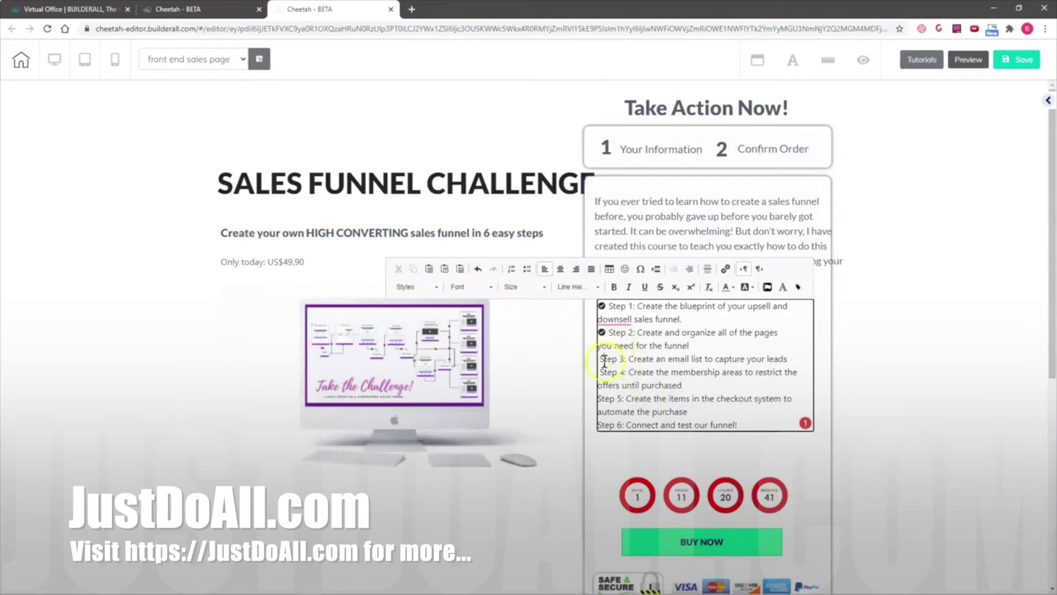
Add check-circle icons before Steps 3, 4, 5 and 6.
{"action": "left_click", "coordinate": [600, 358]}
{"action": "left_click", "coordinate": [767, 287]}
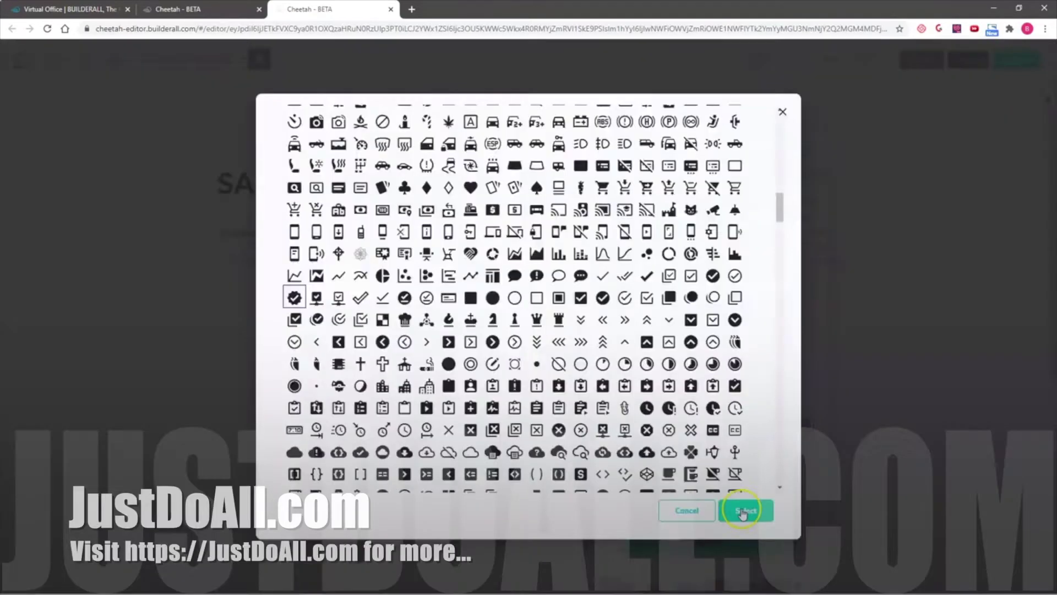
{"action": "left_click", "coordinate": [758, 512]}
{"action": "left_click", "coordinate": [600, 371]}
{"action": "left_click", "coordinate": [767, 287]}
{"action": "left_click", "coordinate": [757, 512]}
{"action": "left_click", "coordinate": [600, 398]}
{"action": "left_click", "coordinate": [767, 287]}
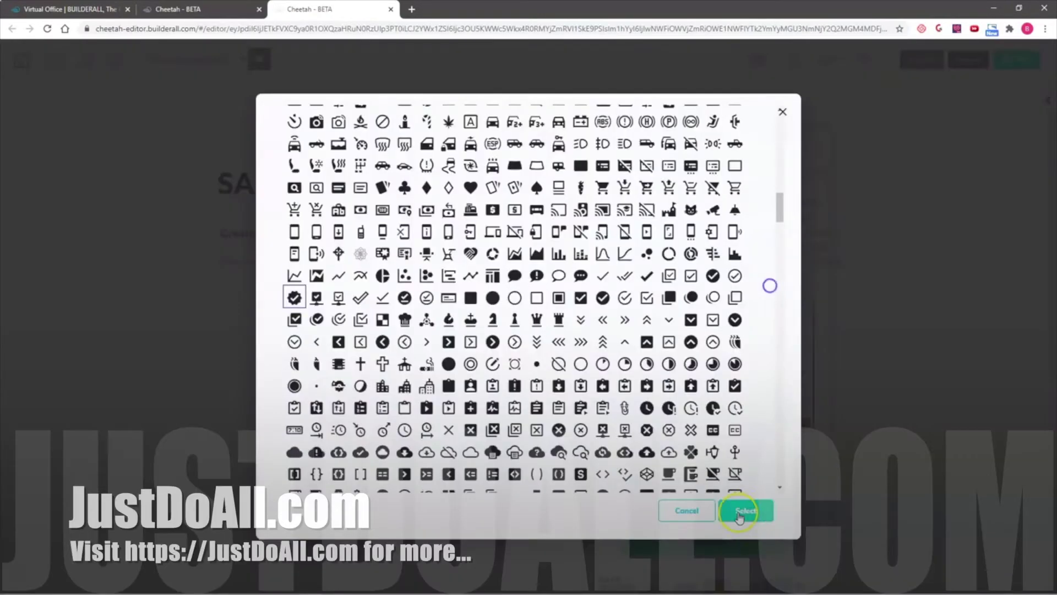
{"action": "left_click", "coordinate": [757, 512]}
{"action": "left_click", "coordinate": [601, 421]}
{"action": "left_click", "coordinate": [767, 287]}
{"action": "left_click", "coordinate": [746, 511]}
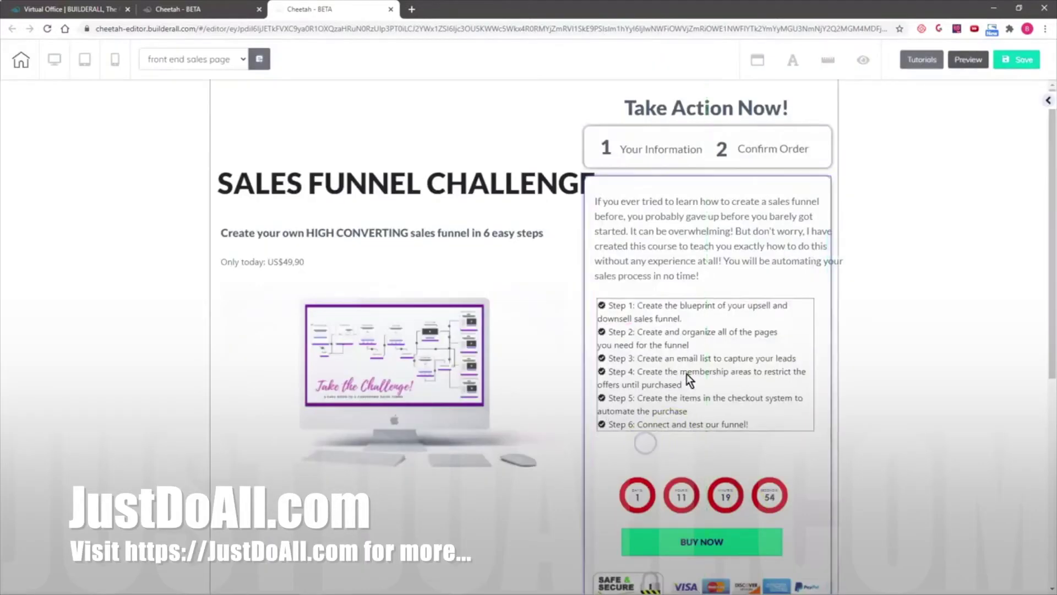
Nudge the steps box and insert a blank line after each of Steps 1 through 5.
{"action": "left_click_drag", "start_coordinate": [688, 377], "coordinate": [699, 339]}
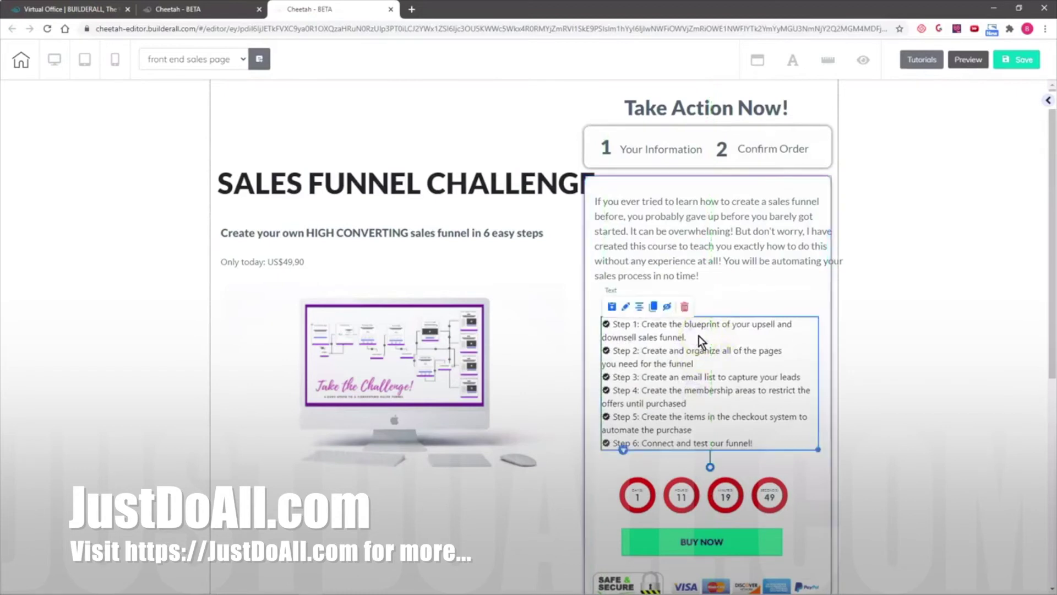
{"action": "double_click", "coordinate": [699, 338]}
{"action": "left_click", "coordinate": [778, 379]}
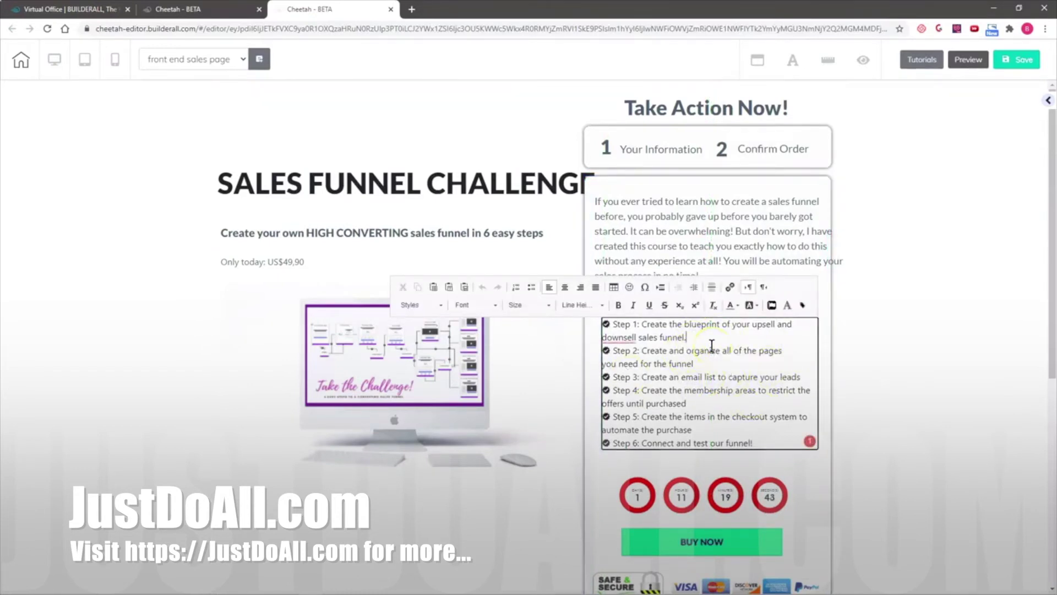
{"action": "key", "text": "Return"}
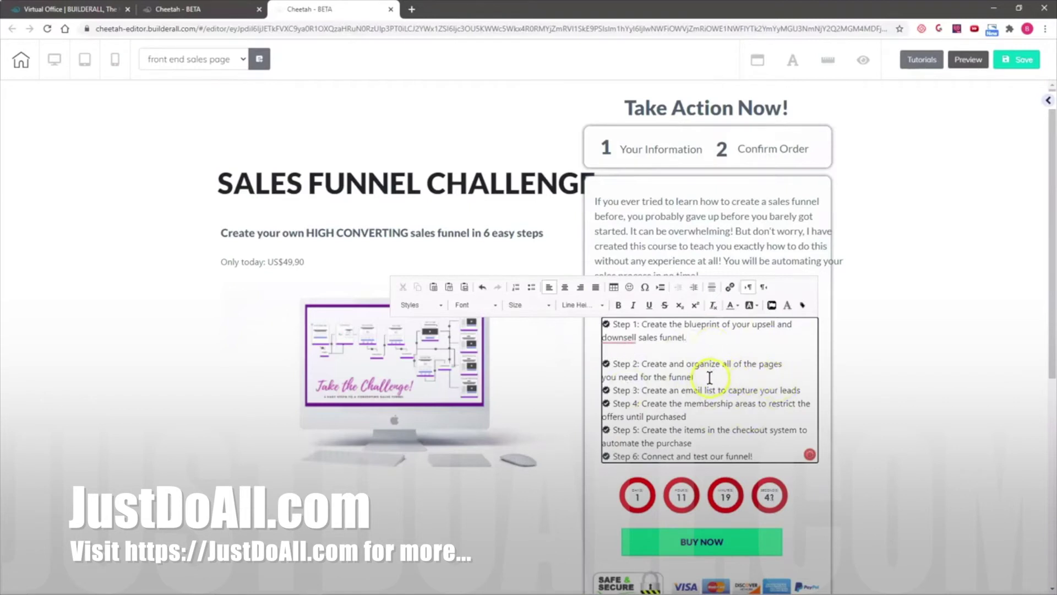
{"action": "left_click", "coordinate": [714, 380]}
{"action": "key", "text": "Return"}
{"action": "left_click", "coordinate": [806, 402]}
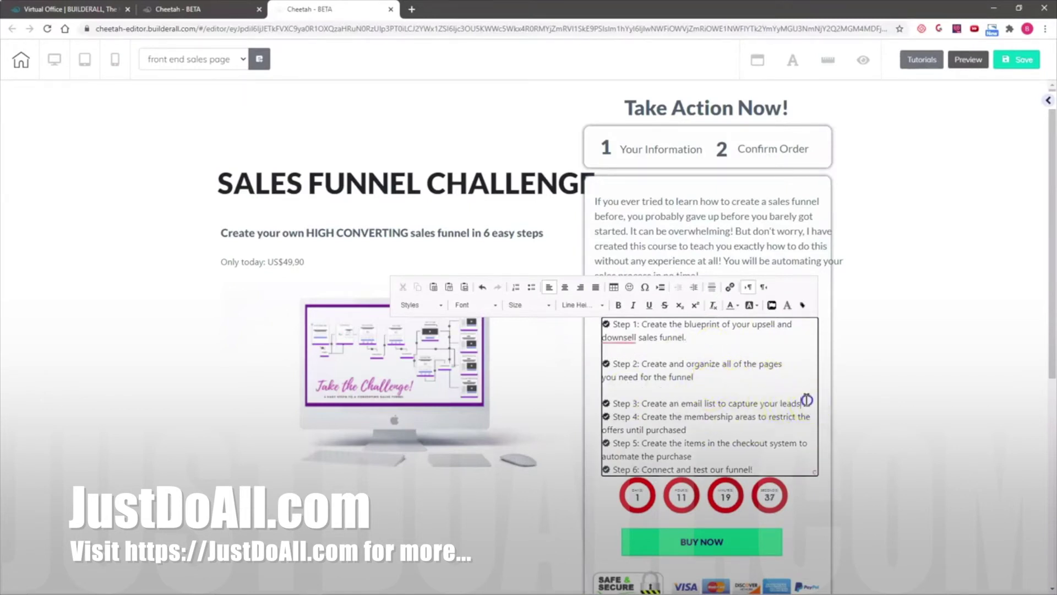
{"action": "key", "text": "Return"}
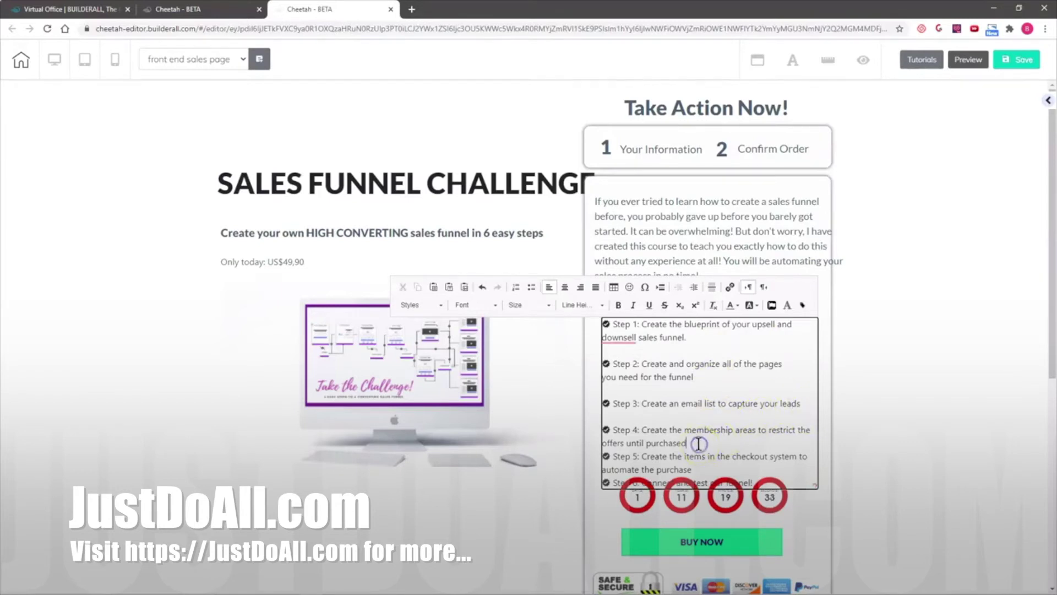
{"action": "key", "text": "Return"}
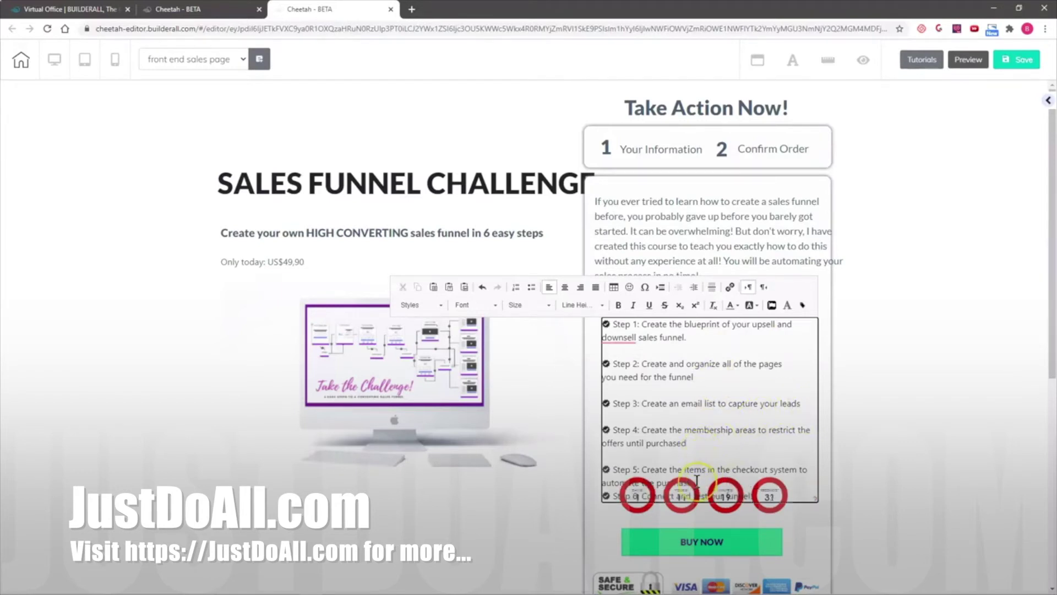
{"action": "key", "text": "Return"}
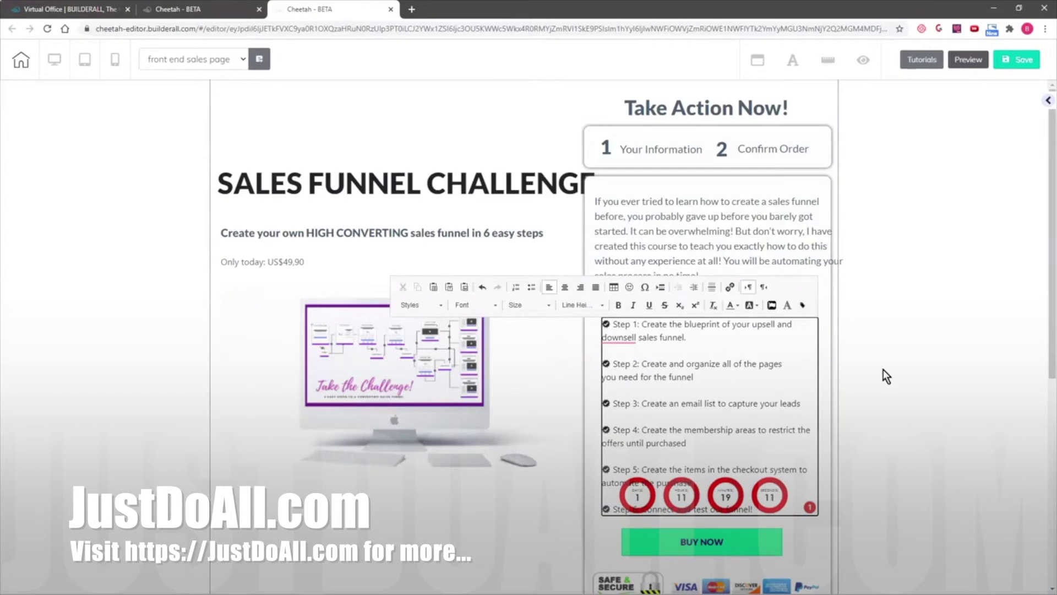
Save the sales page and publish the site.
{"action": "left_click", "coordinate": [883, 369]}
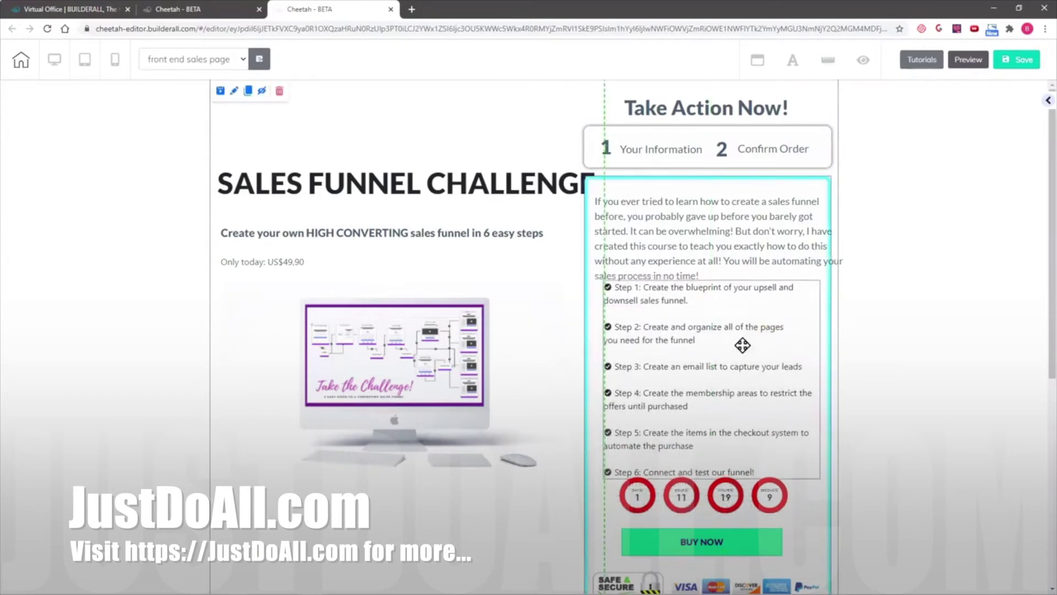
{"action": "left_click", "coordinate": [1017, 59]}
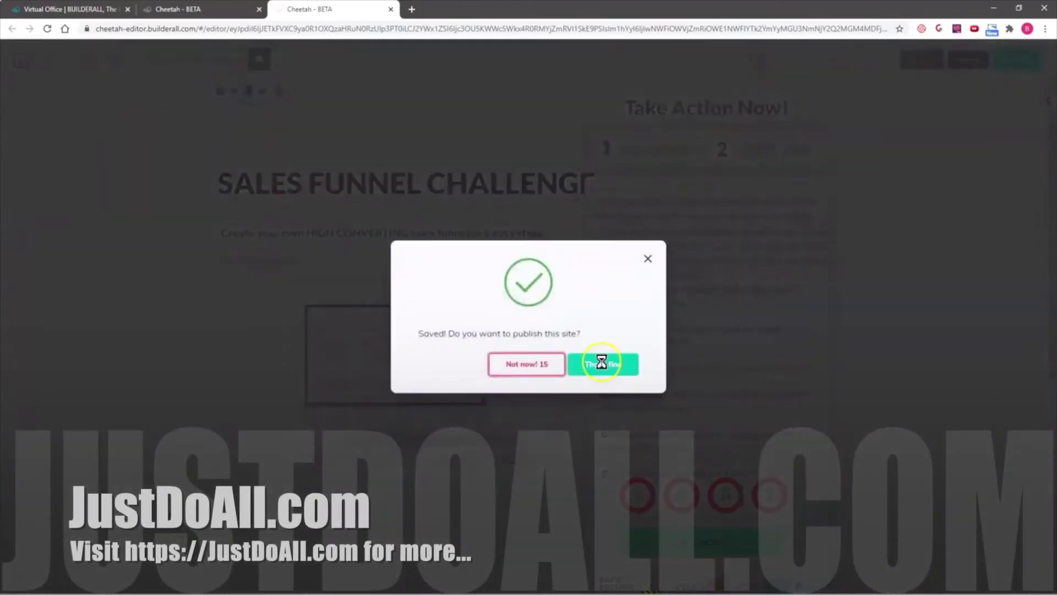
{"action": "left_click", "coordinate": [602, 363]}
{"action": "left_click", "coordinate": [720, 428]}
Move the countdown below the computer image and raise the BUY NOW button.
{"action": "scroll", "coordinate": [718, 438], "scroll_direction": "down", "scroll_amount": 2}
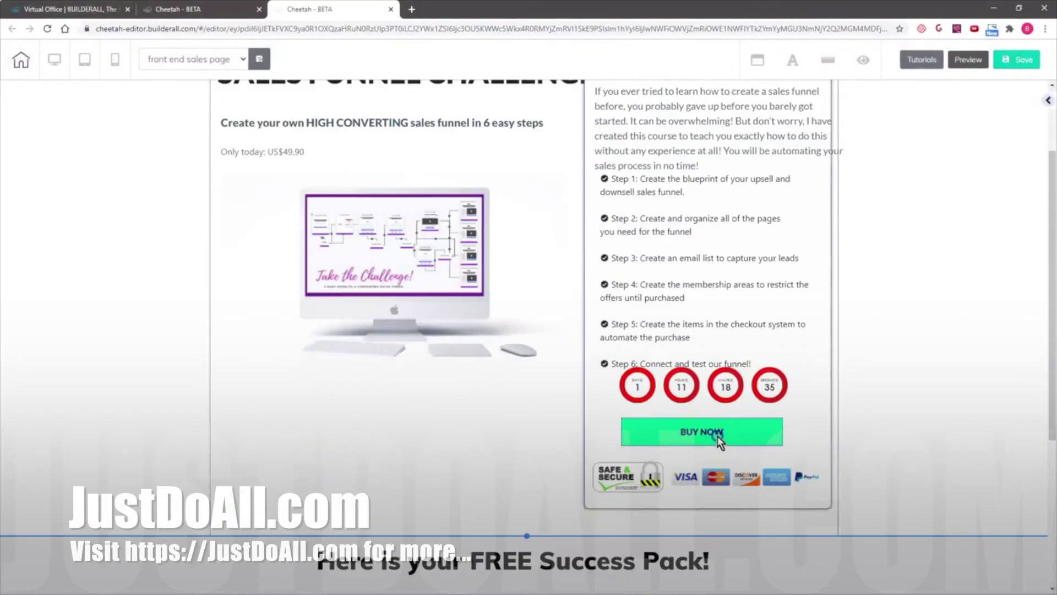
{"action": "left_click_drag", "start_coordinate": [720, 438], "coordinate": [722, 450]}
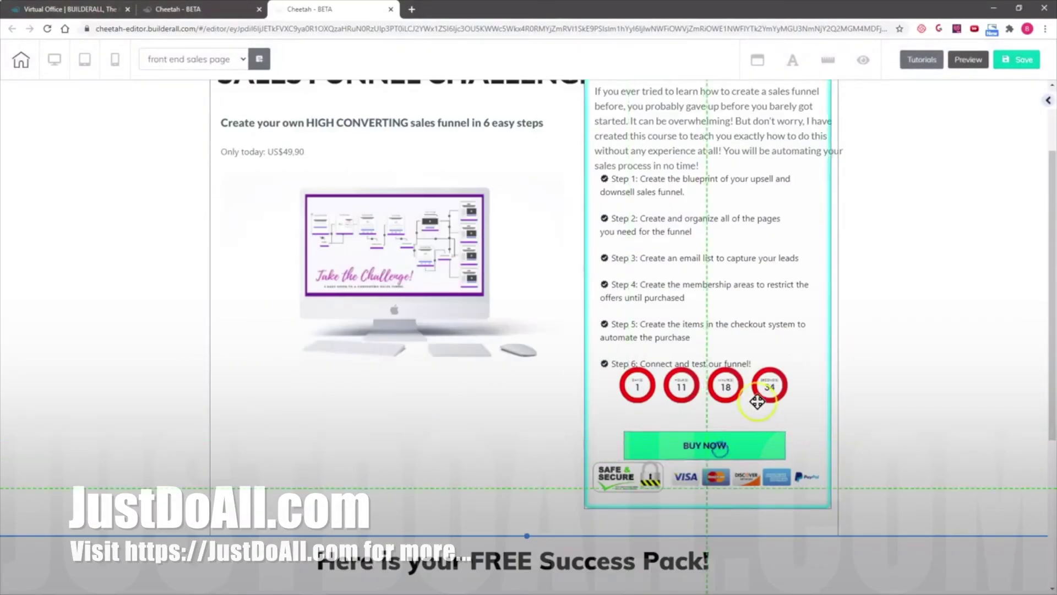
{"action": "left_click_drag", "start_coordinate": [757, 402], "coordinate": [449, 410]}
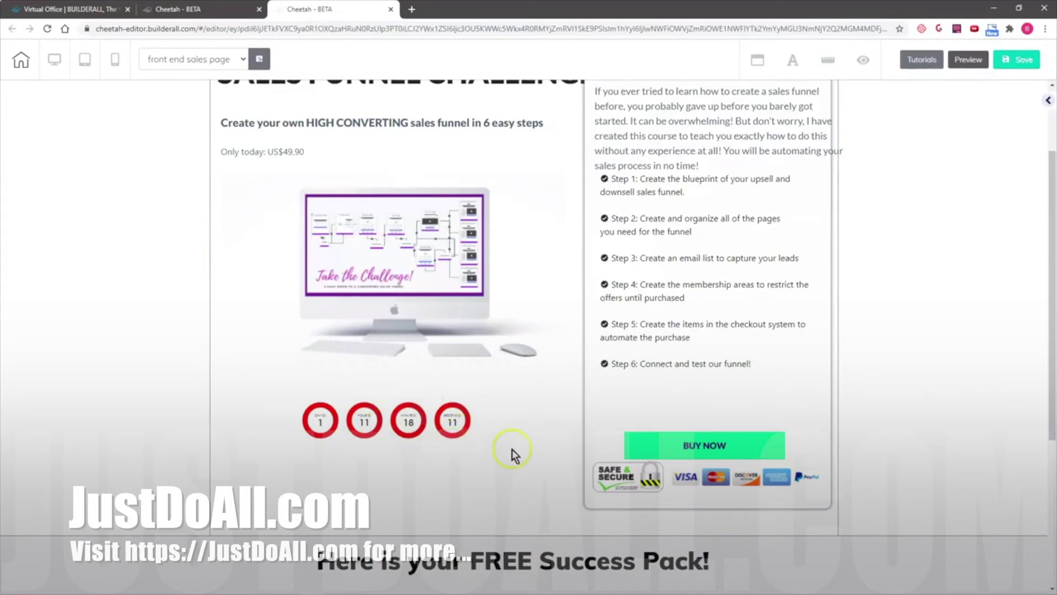
{"action": "left_click_drag", "start_coordinate": [702, 445], "coordinate": [708, 425]}
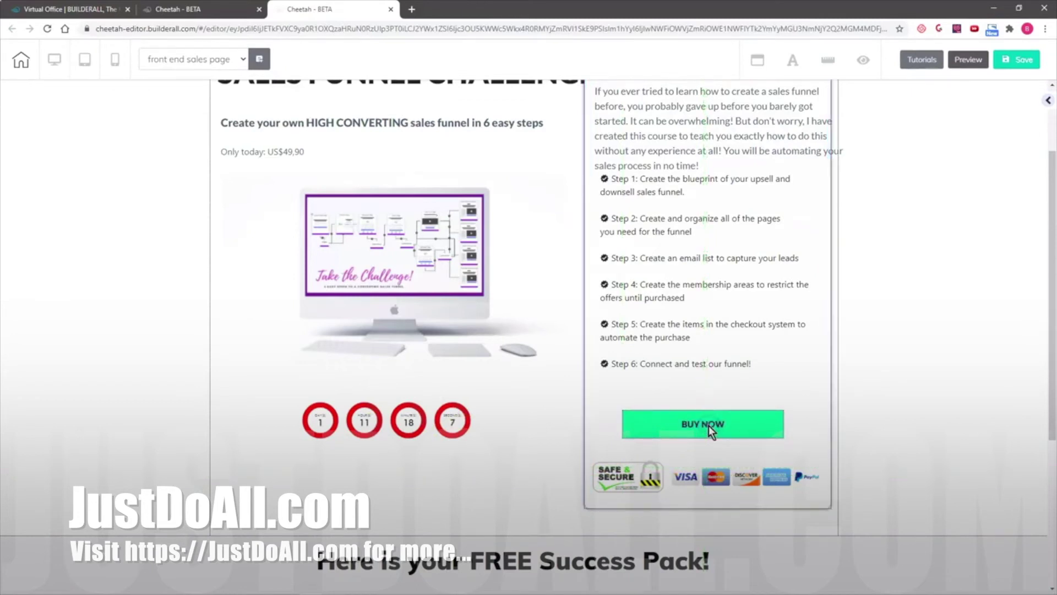
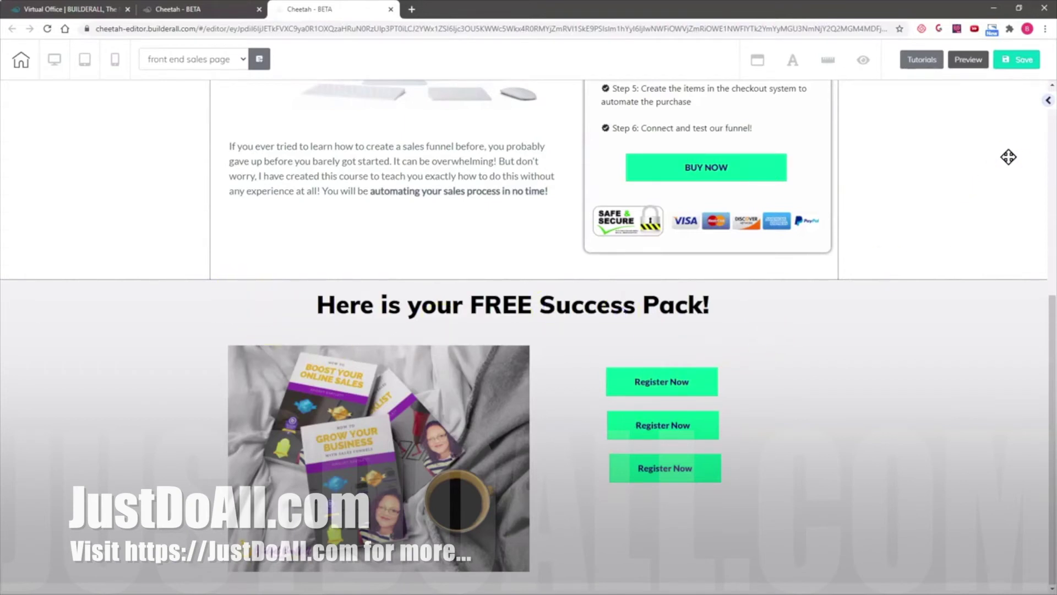
Give the Success Pack panel a purple background and save the purple as a swatch.
{"action": "left_click", "coordinate": [914, 251]}
{"action": "left_click", "coordinate": [859, 373]}
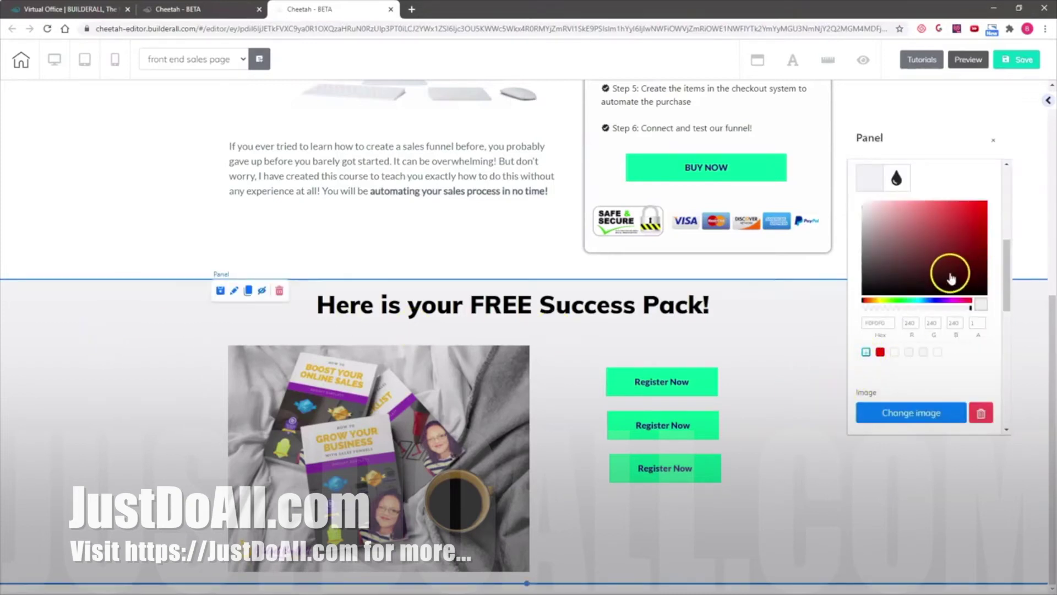
{"action": "left_click", "coordinate": [863, 323]}
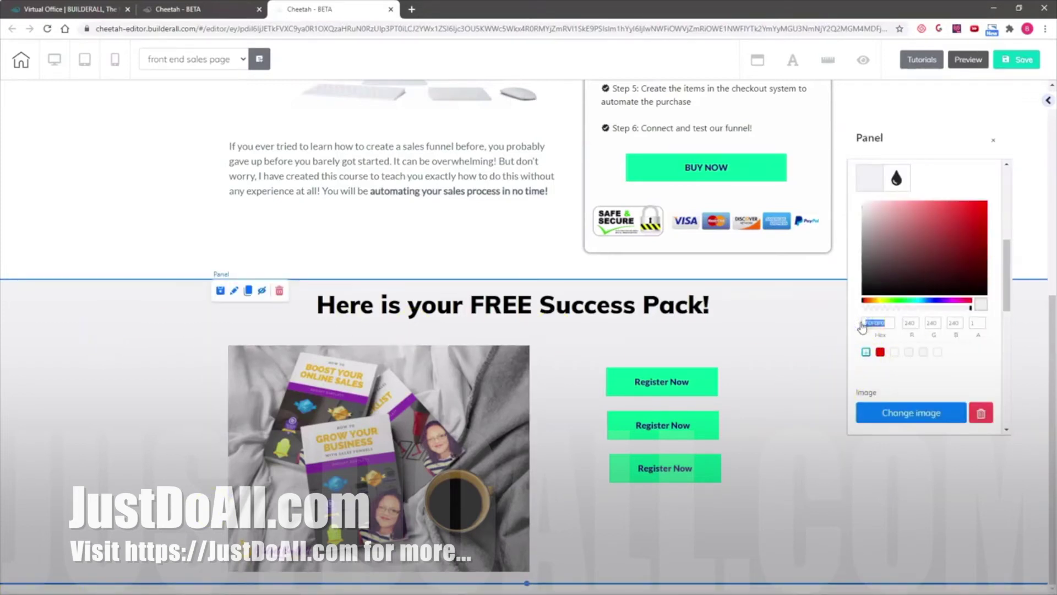
{"action": "type", "text": "742093"}
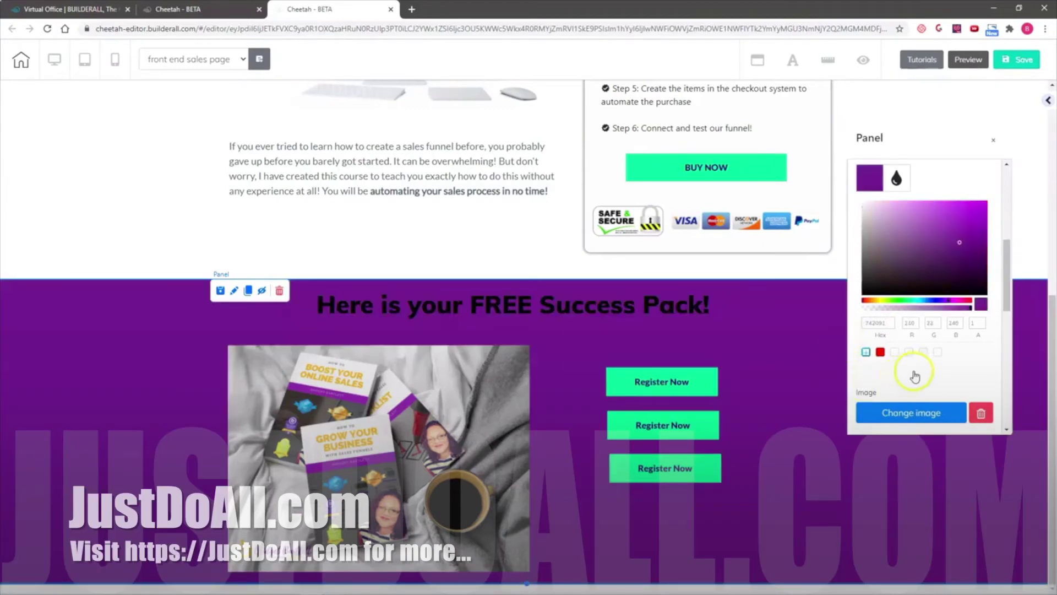
{"action": "left_click", "coordinate": [866, 353]}
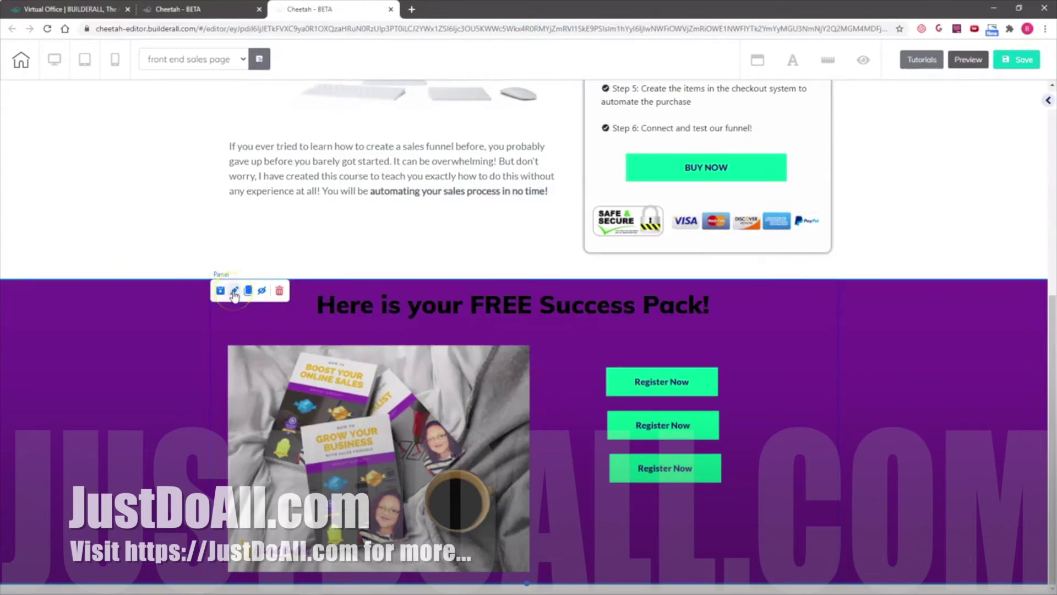
Make the 'Here is your FREE Success Pack!' heading text white.
{"action": "left_click", "coordinate": [325, 307]}
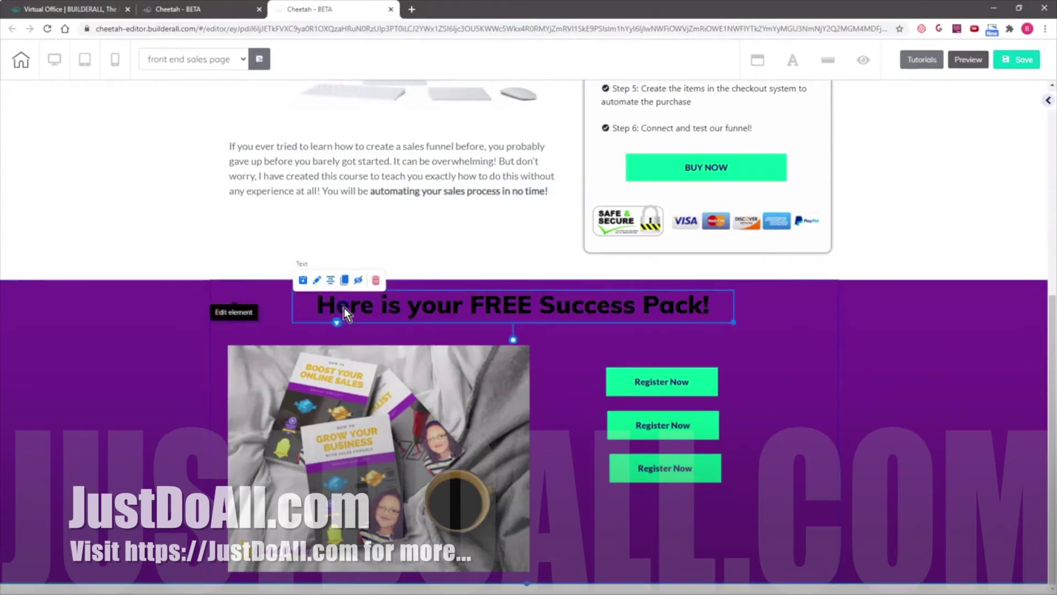
{"action": "double_click", "coordinate": [320, 307]}
{"action": "left_click_drag", "start_coordinate": [320, 307], "coordinate": [715, 313]}
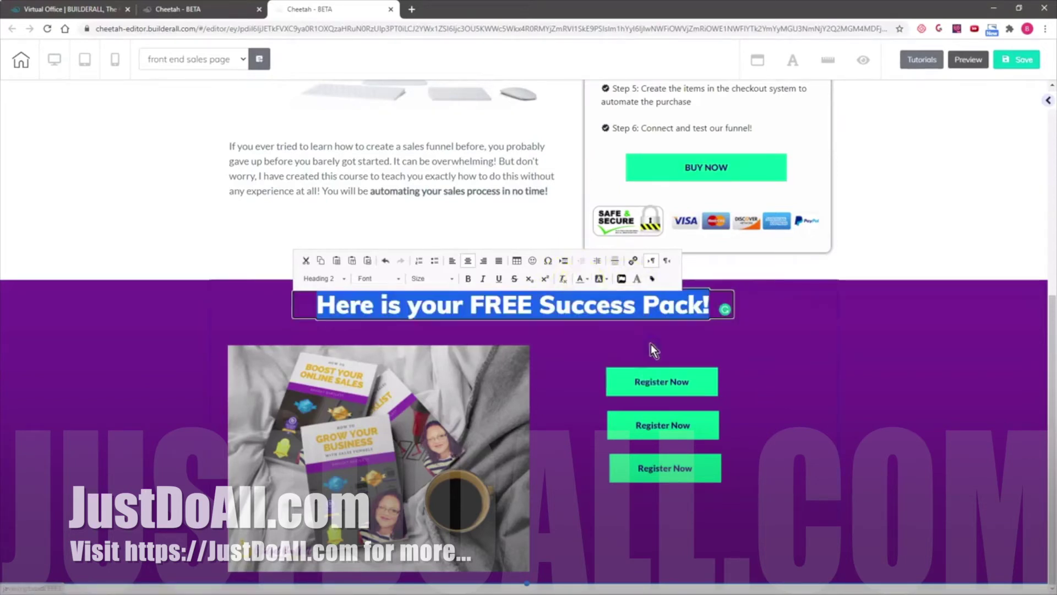
{"action": "left_click", "coordinate": [793, 354]}
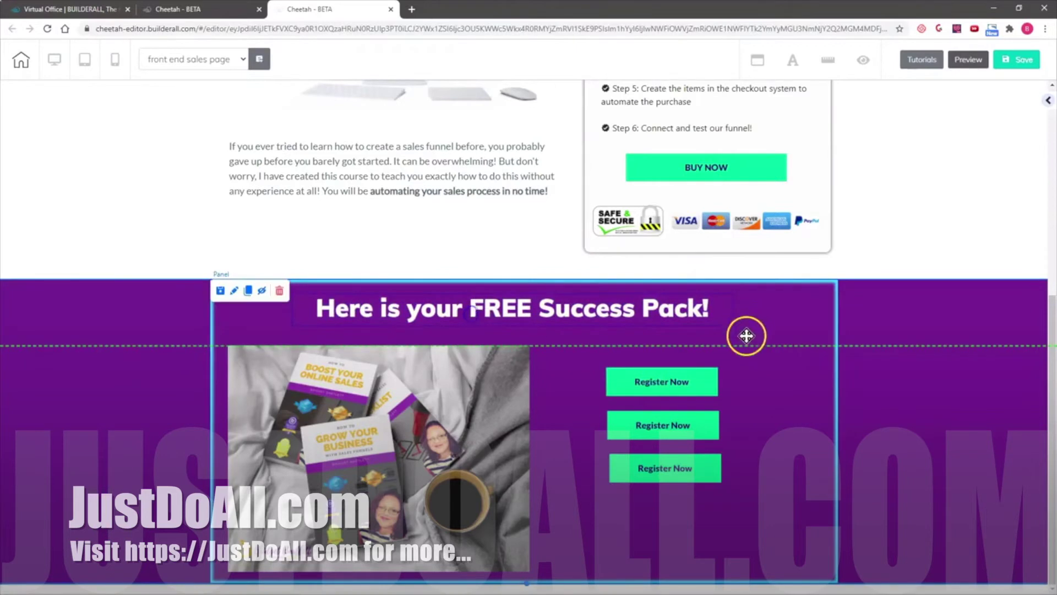
{"action": "scroll", "coordinate": [757, 352], "scroll_direction": "up", "scroll_amount": 1}
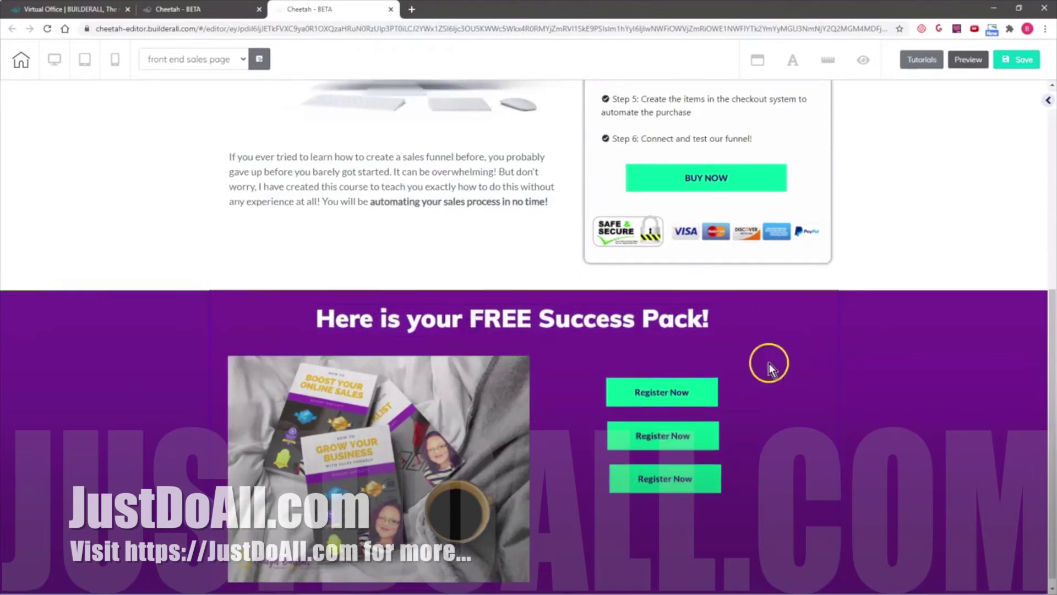
Add a Box element to the purple section and enlarge it to span the section.
{"action": "left_click", "coordinate": [1049, 103]}
{"action": "left_click", "coordinate": [915, 180]}
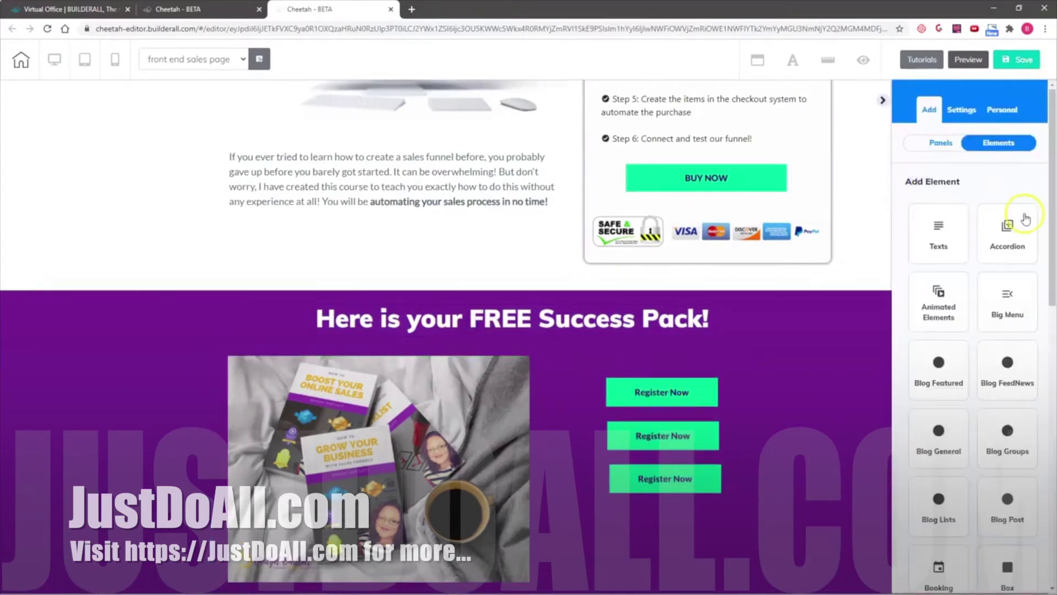
{"action": "scroll", "coordinate": [1003, 374], "scroll_direction": "down", "scroll_amount": 7}
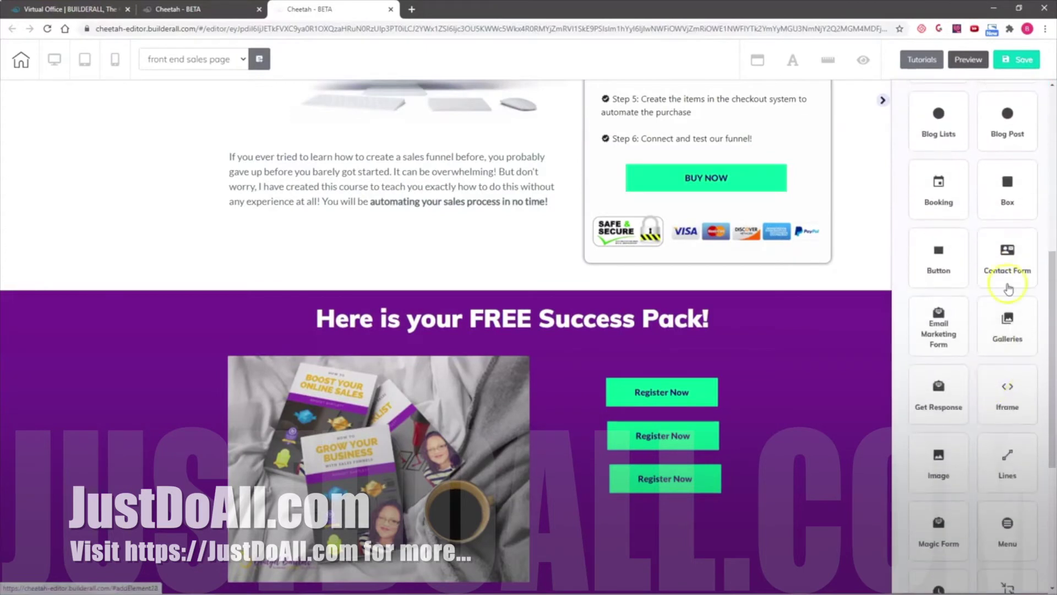
{"action": "left_click", "coordinate": [1006, 191]}
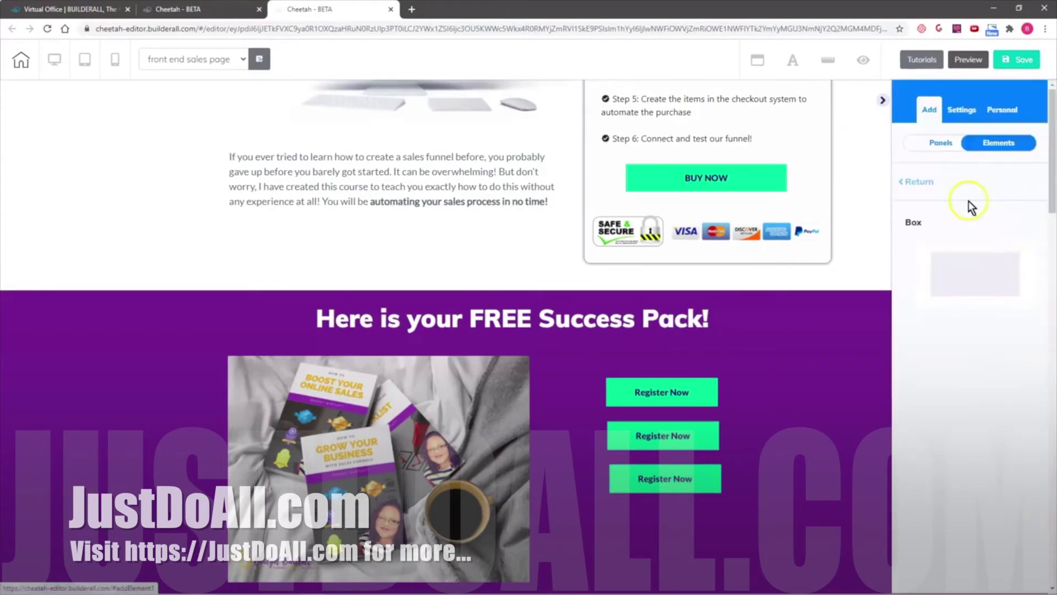
{"action": "scroll", "coordinate": [977, 288], "scroll_direction": "down", "scroll_amount": 7}
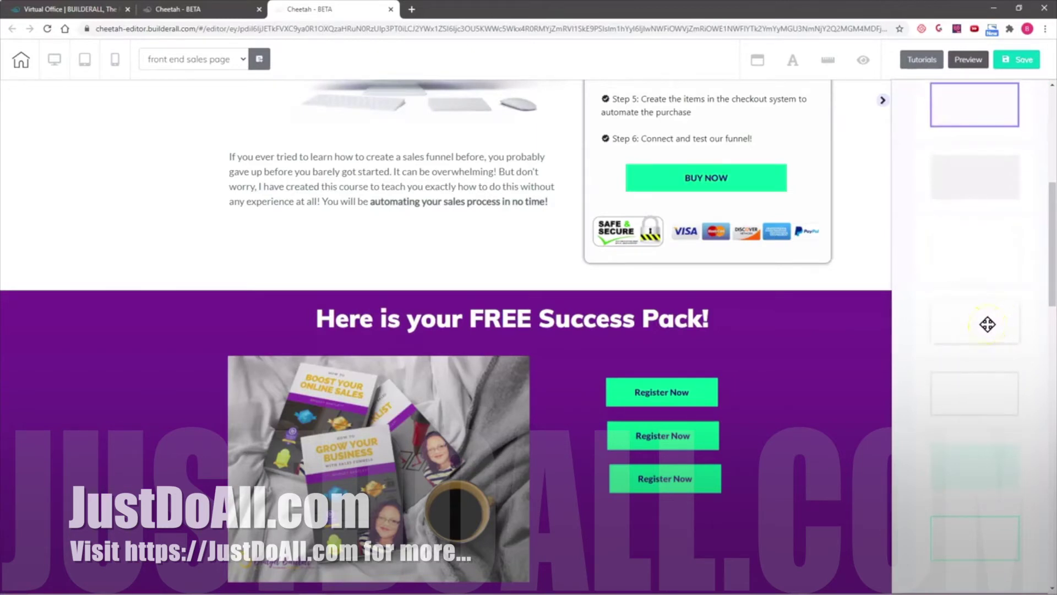
{"action": "left_click_drag", "start_coordinate": [991, 323], "coordinate": [397, 353]}
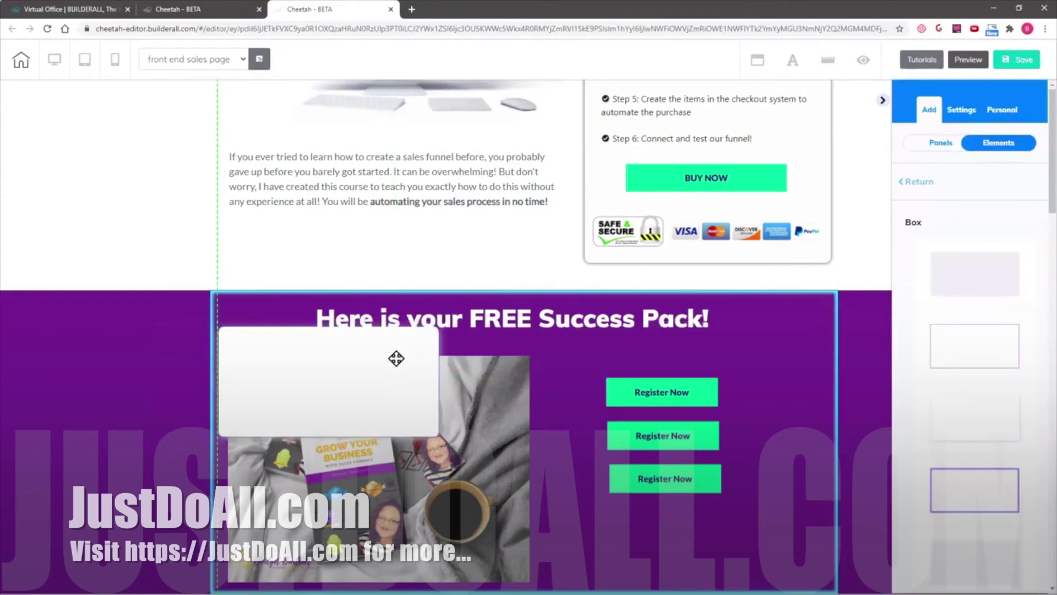
{"action": "left_click", "coordinate": [408, 414]}
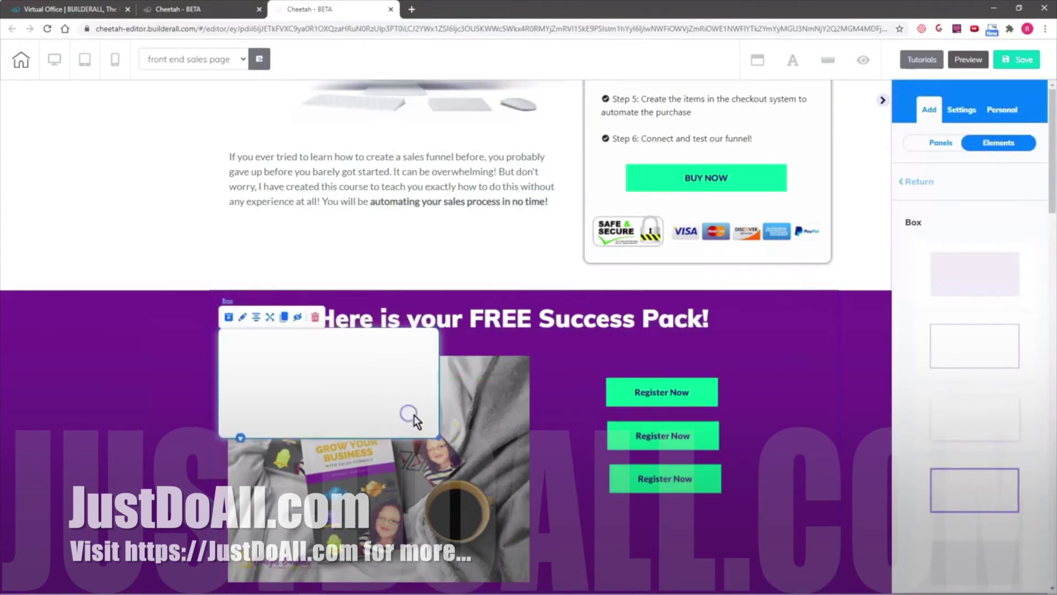
{"action": "left_click_drag", "start_coordinate": [438, 437], "coordinate": [793, 562]}
Move the book image and set its layer to Top, above the box.
{"action": "left_click_drag", "start_coordinate": [153, 322], "coordinate": [408, 453]}
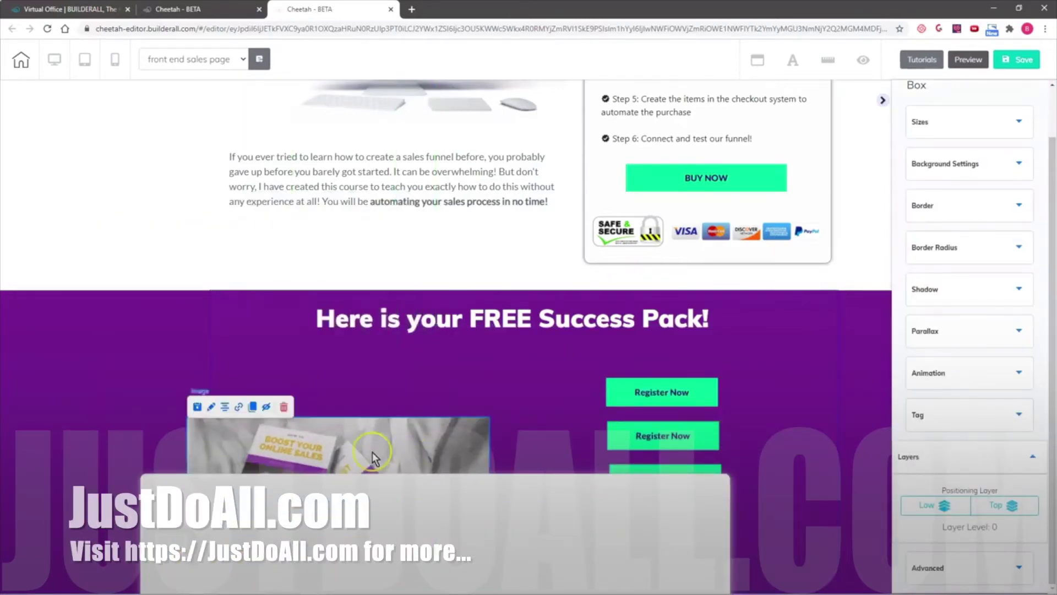
{"action": "left_click", "coordinate": [1001, 511]}
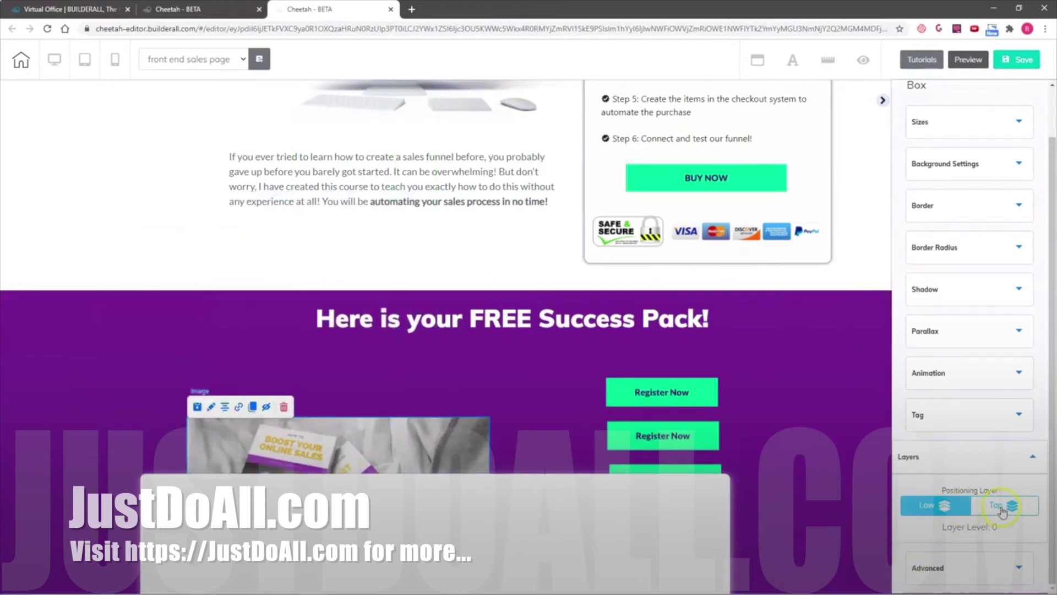
{"action": "left_click", "coordinate": [210, 408]}
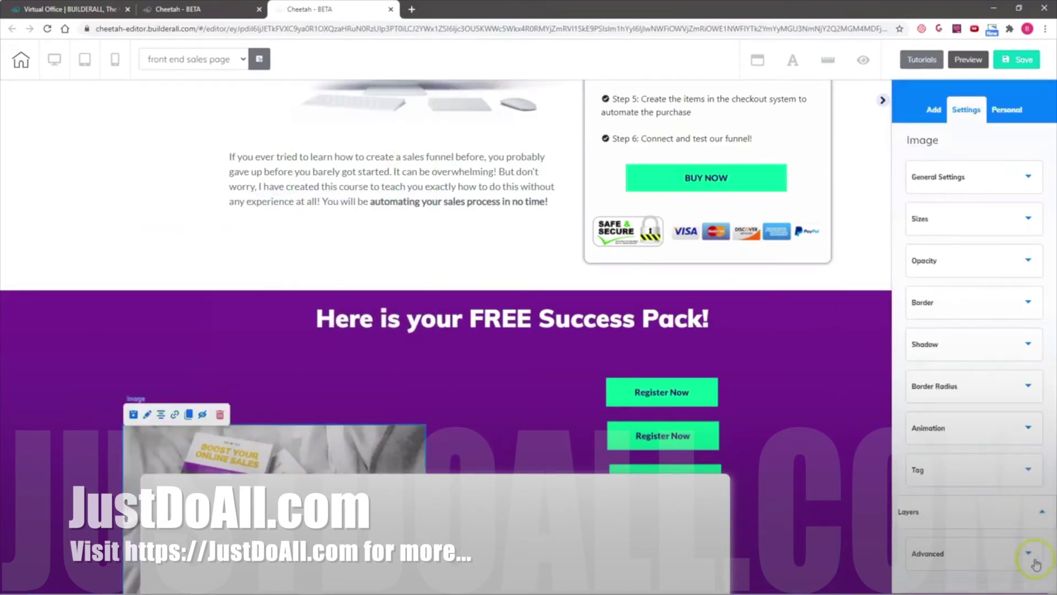
{"action": "left_click", "coordinate": [1048, 527]}
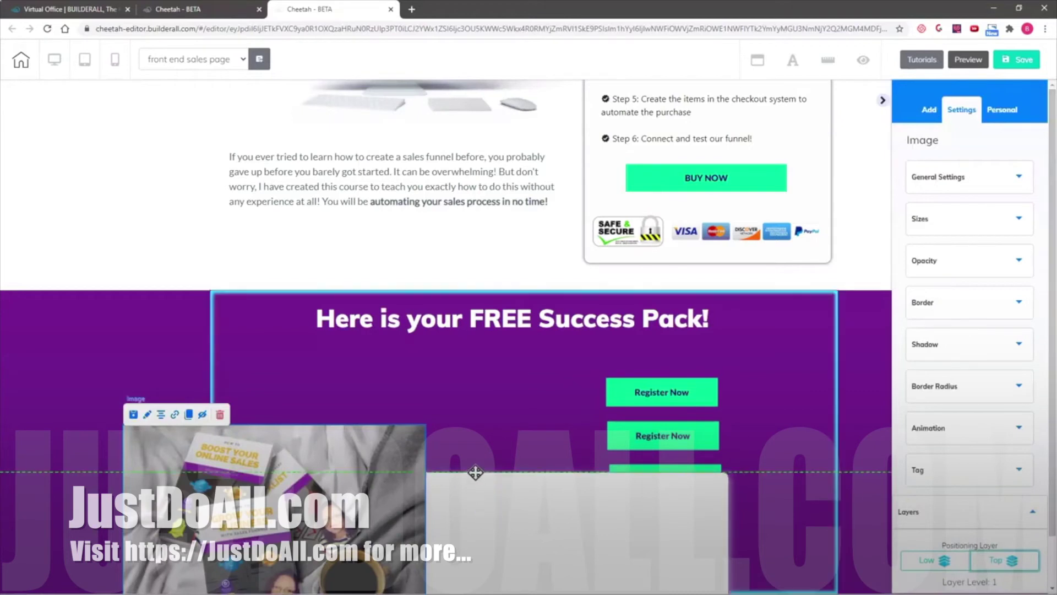
Place the book image on the left and both Register Now buttons on the right inside the box.
{"action": "left_click", "coordinate": [682, 395]}
{"action": "left_click_drag", "start_coordinate": [682, 395], "coordinate": [608, 384]}
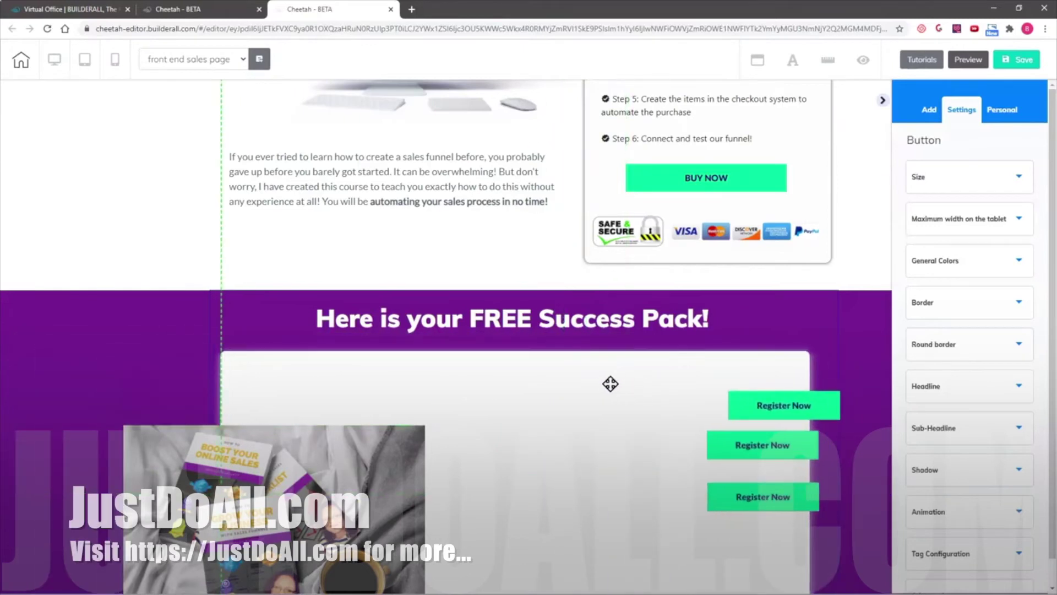
{"action": "left_click_drag", "start_coordinate": [406, 489], "coordinate": [460, 442]}
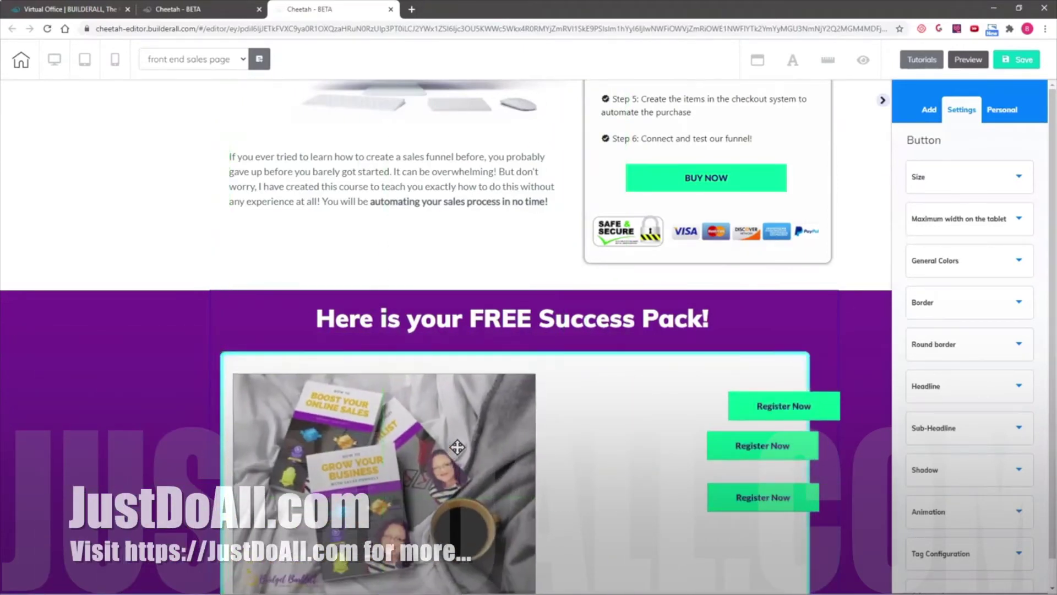
{"action": "left_click_drag", "start_coordinate": [820, 405], "coordinate": [683, 401]}
{"action": "left_click_drag", "start_coordinate": [754, 444], "coordinate": [627, 454]}
{"action": "scroll", "coordinate": [649, 419], "scroll_direction": "down", "scroll_amount": 1}
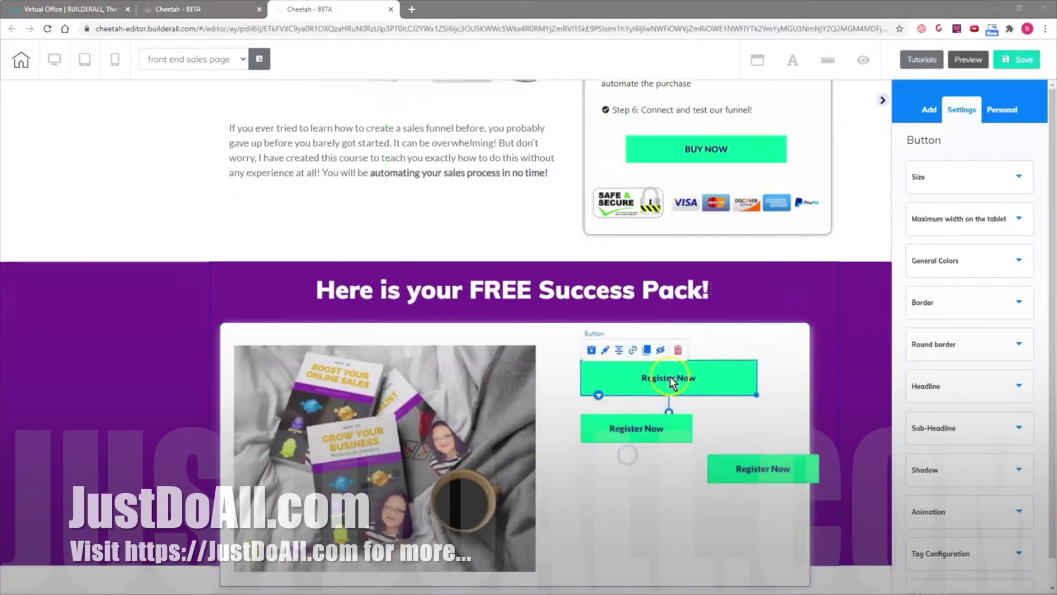
{"action": "left_click", "coordinate": [655, 383]}
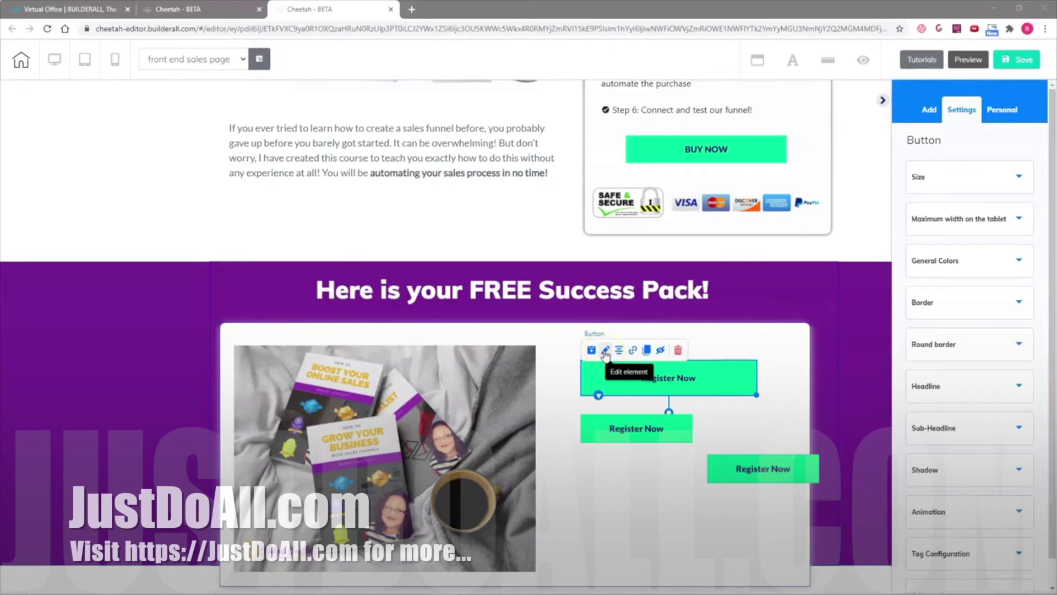
Give the top Register Now button an orange background using the saved swatch.
{"action": "left_click", "coordinate": [605, 353]}
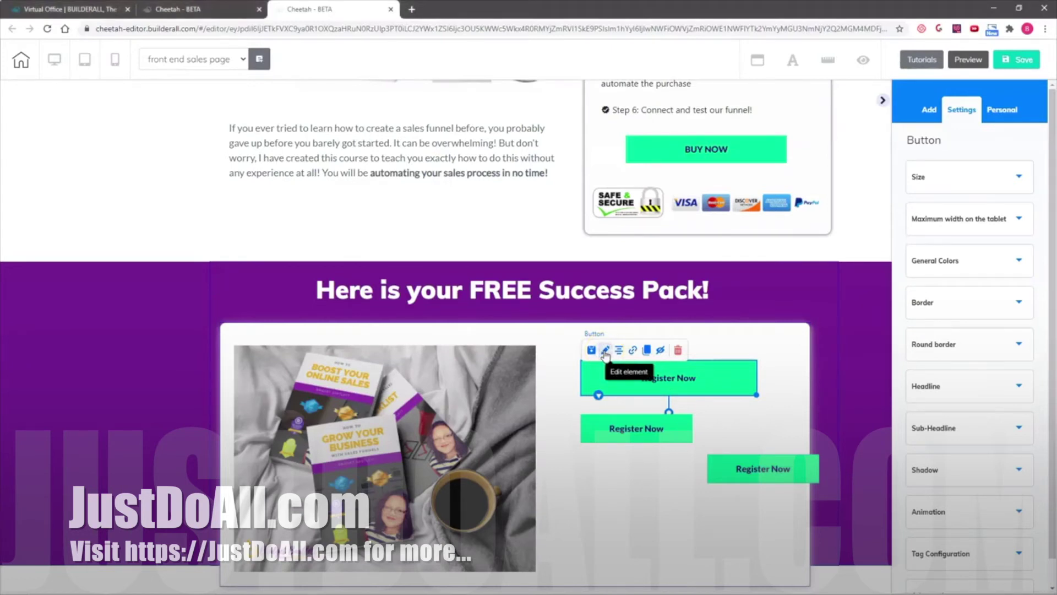
{"action": "left_click", "coordinate": [960, 260]}
{"action": "scroll", "coordinate": [996, 359], "scroll_direction": "down", "scroll_amount": 3}
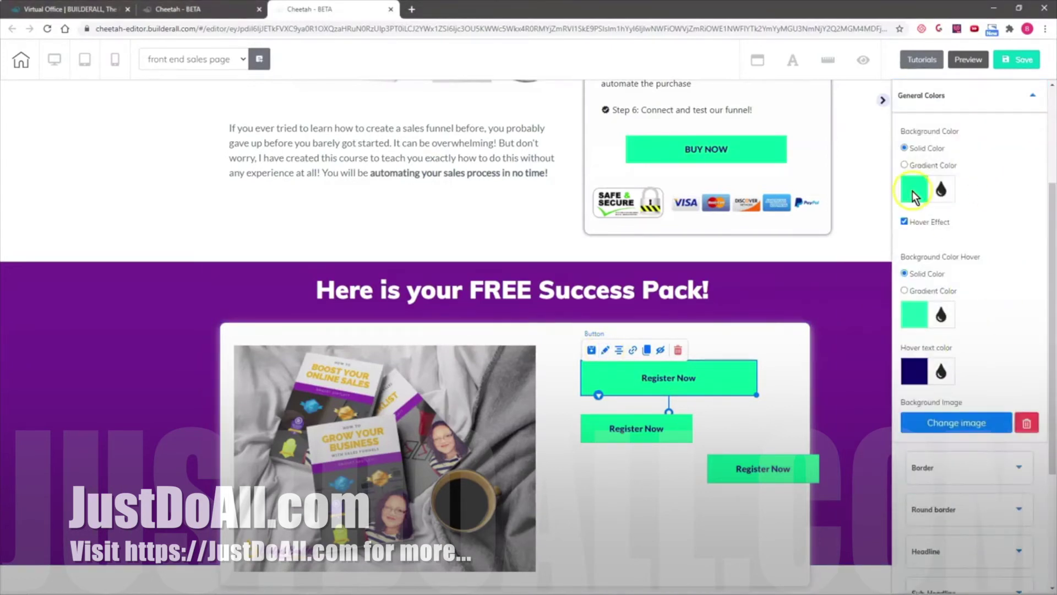
{"action": "left_click", "coordinate": [912, 191]}
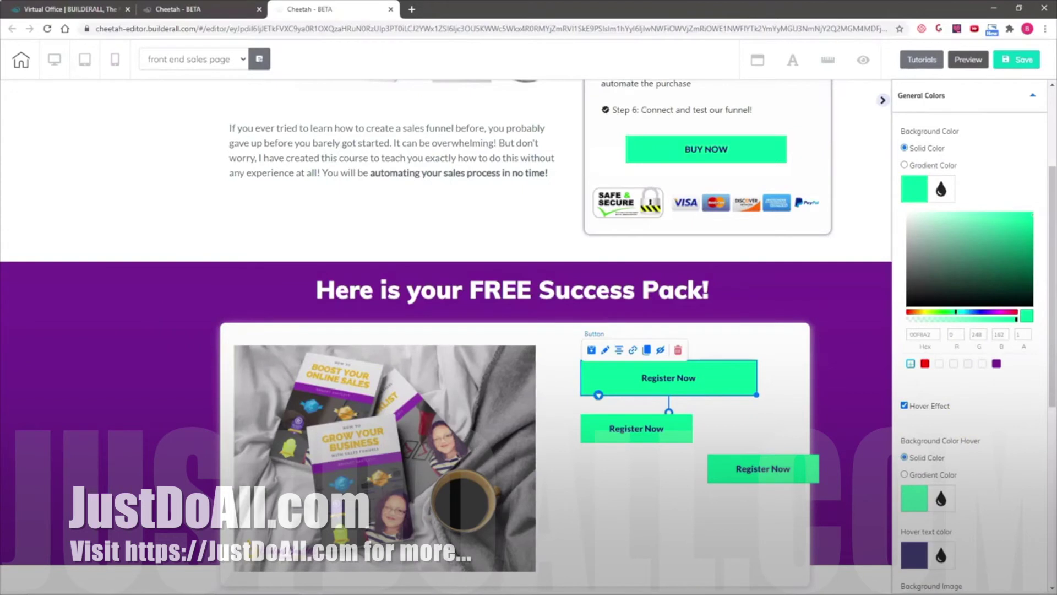
{"action": "left_click", "coordinate": [912, 365]}
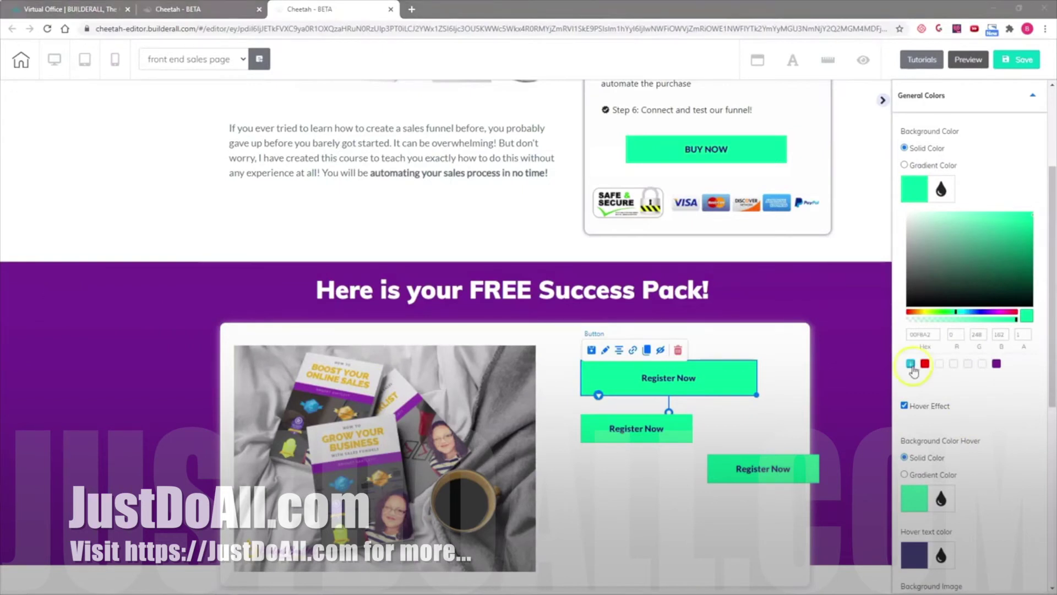
{"action": "double_click", "coordinate": [903, 332]}
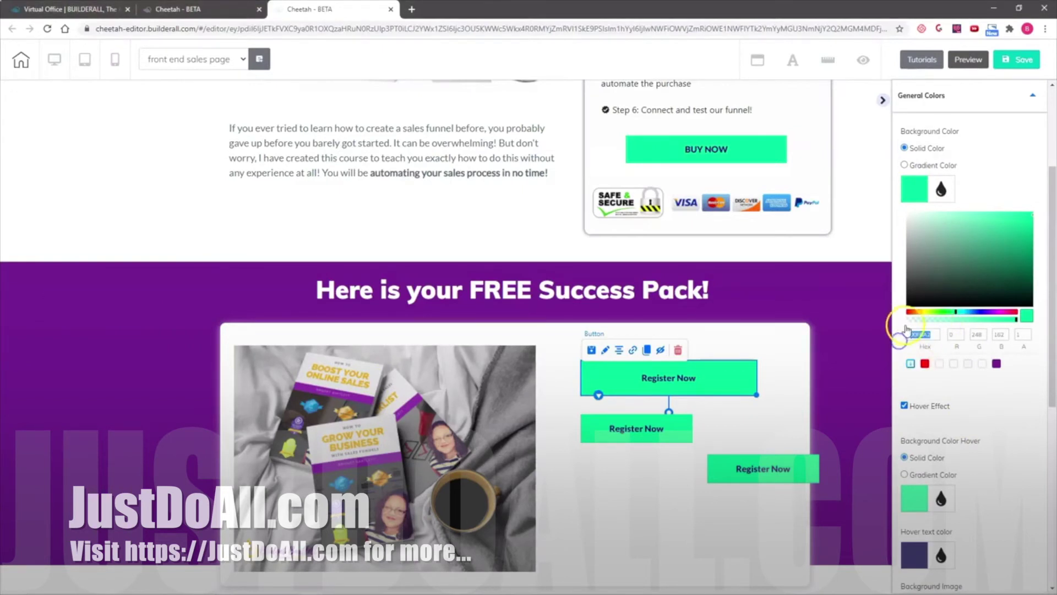
{"action": "type", "text": "F8AC0A"}
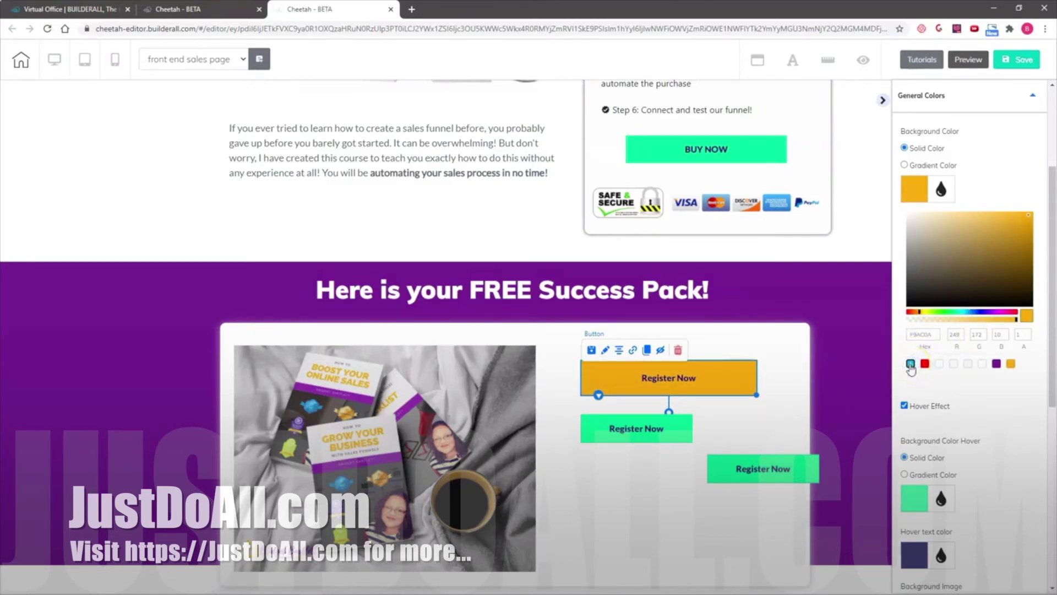
{"action": "left_click", "coordinate": [1012, 366]}
{"action": "left_click", "coordinate": [928, 337]}
{"action": "left_click", "coordinate": [606, 382]}
{"action": "left_click", "coordinate": [605, 367]}
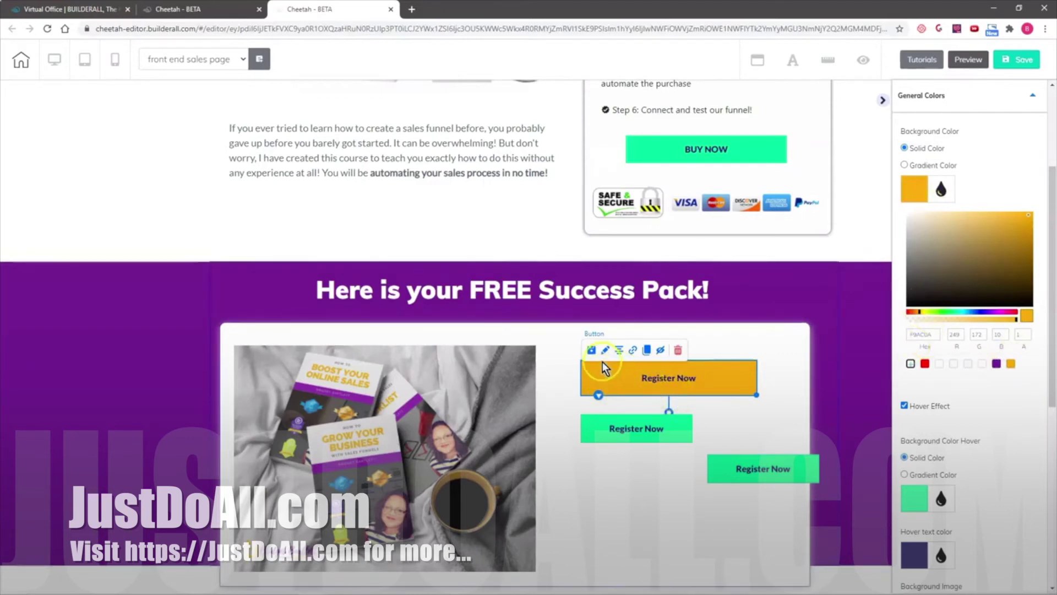
{"action": "scroll", "coordinate": [993, 458], "scroll_direction": "down", "scroll_amount": 4}
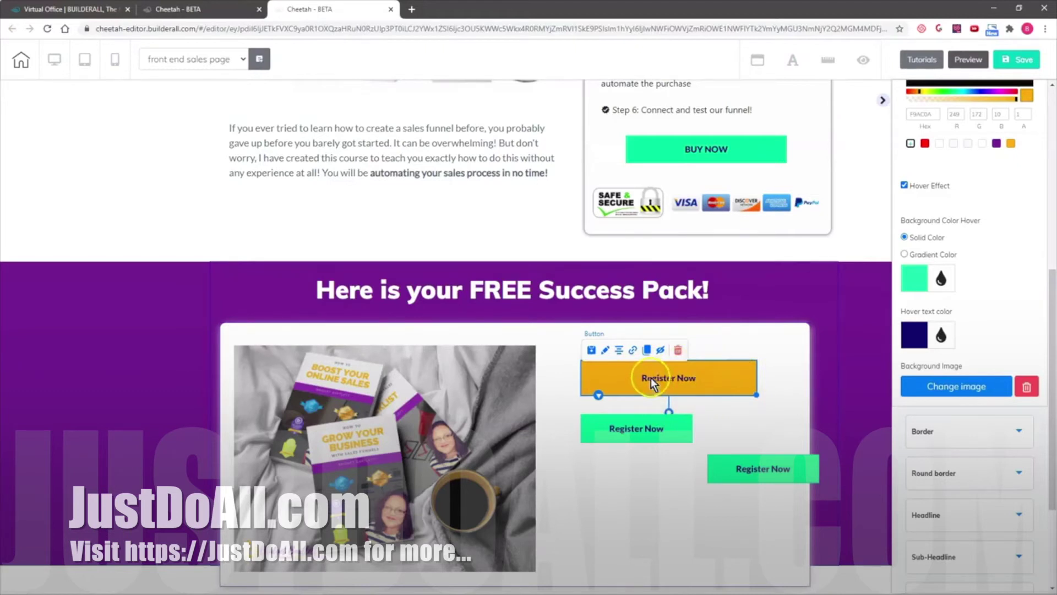
Set the button's hover background to yellow FBC81C, saved as a swatch, and hover text to black.
{"action": "left_click", "coordinate": [920, 280]}
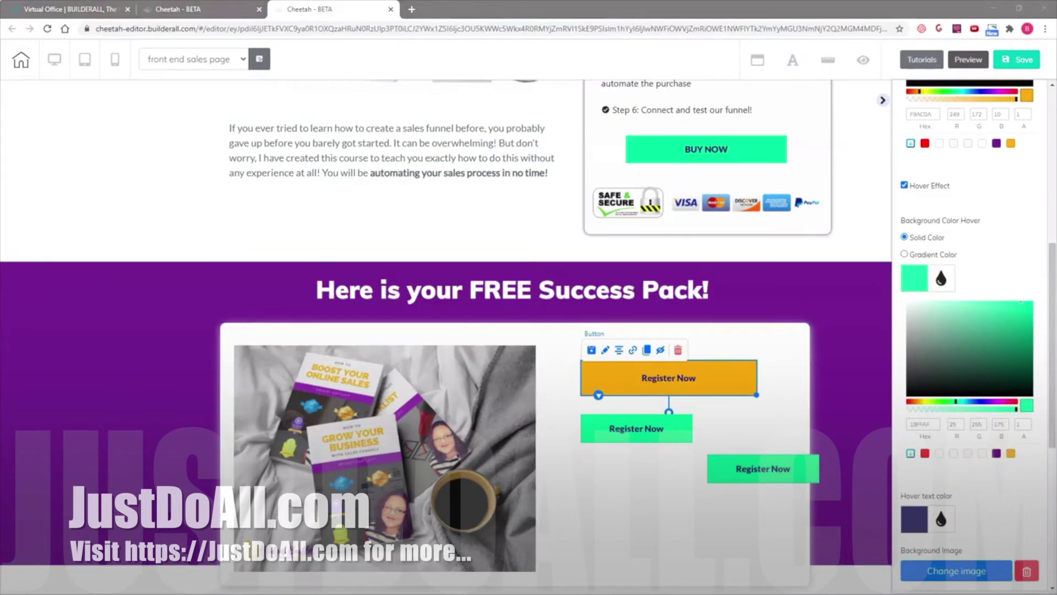
{"action": "left_click_drag", "start_coordinate": [935, 423], "coordinate": [900, 428]}
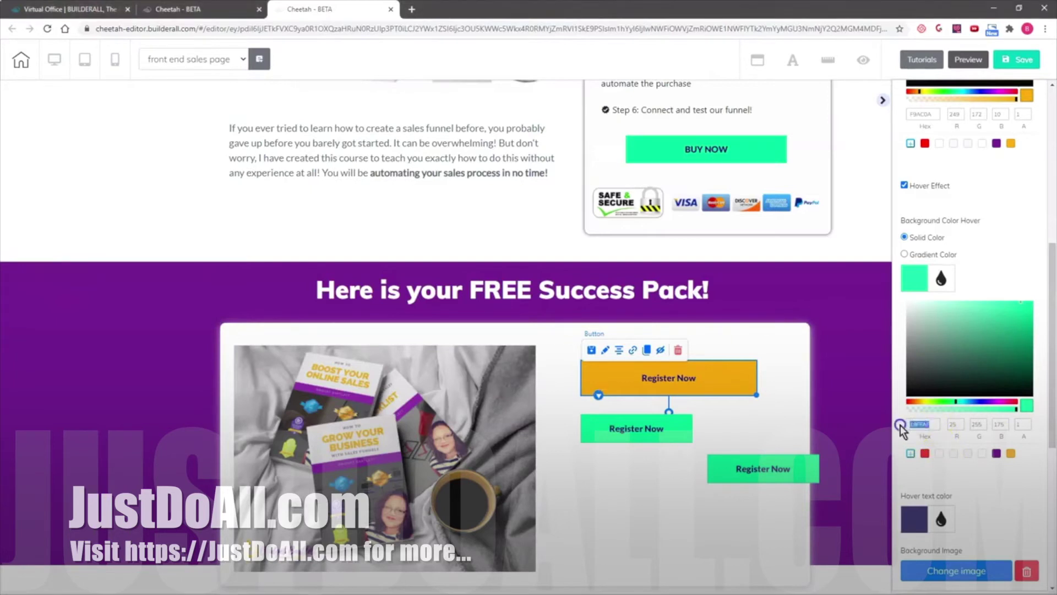
{"action": "type", "text": "FBC81C"}
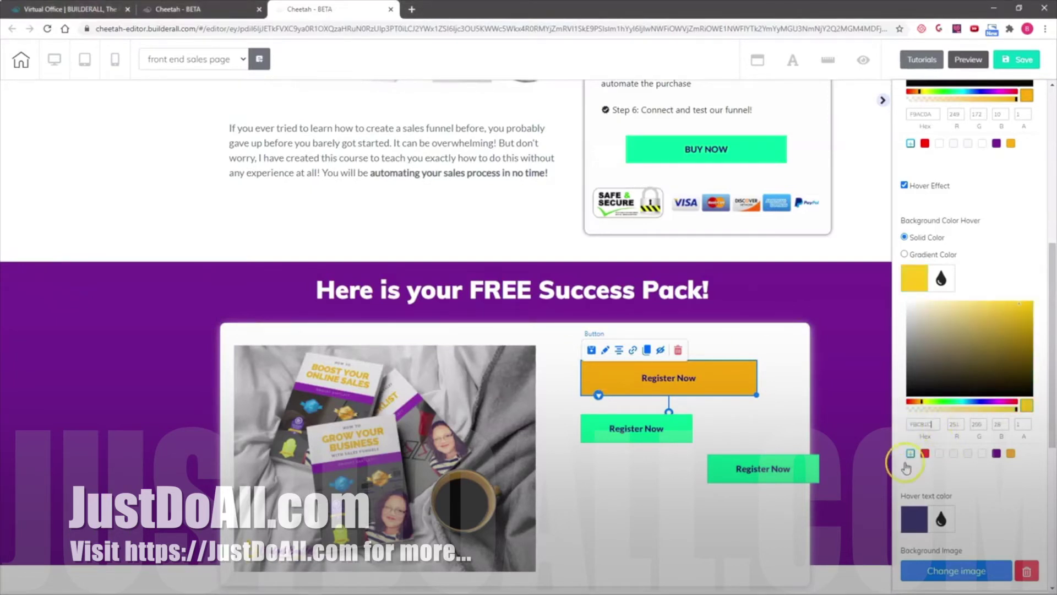
{"action": "left_click", "coordinate": [911, 455]}
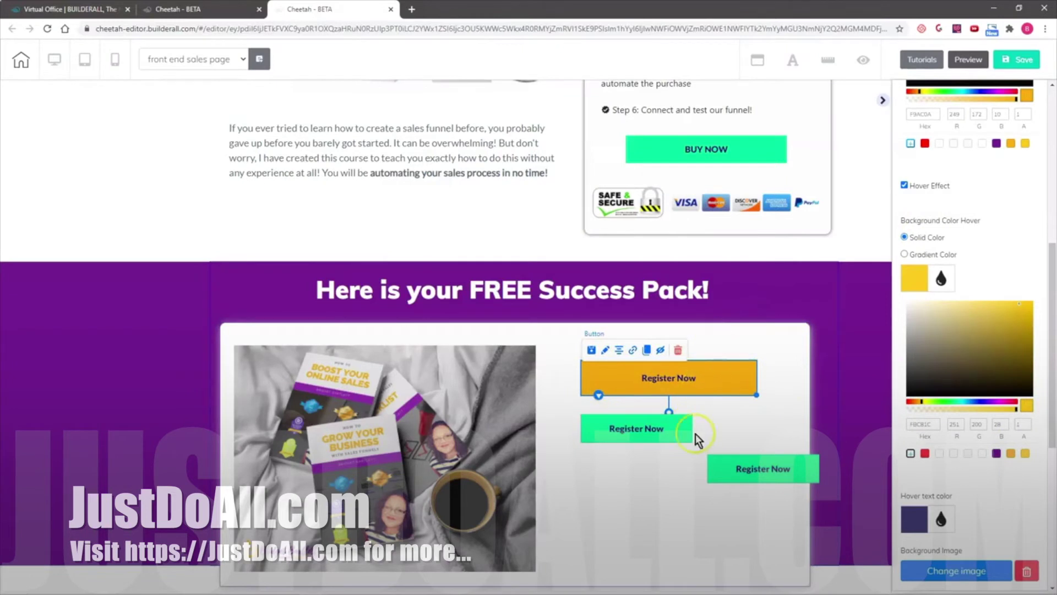
{"action": "scroll", "coordinate": [1000, 520], "scroll_direction": "down", "scroll_amount": 2}
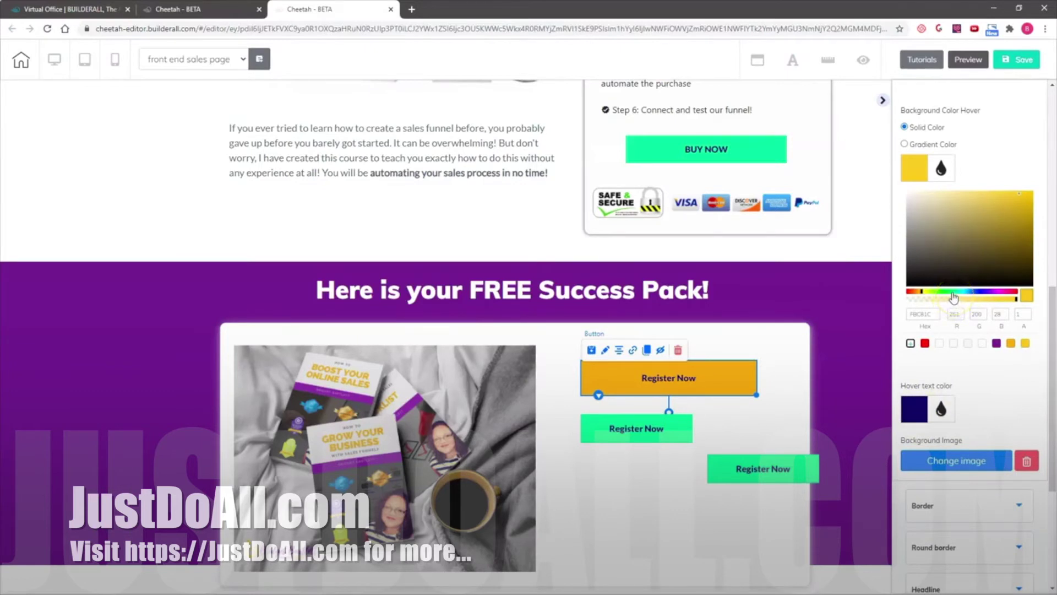
{"action": "scroll", "coordinate": [917, 264], "scroll_direction": "down", "scroll_amount": 4}
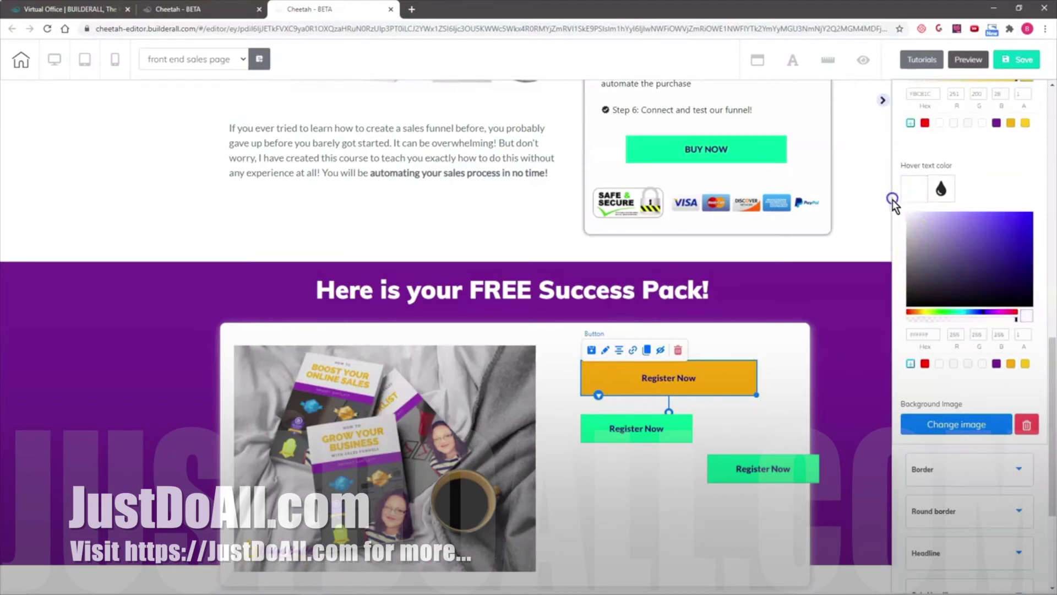
{"action": "left_click_drag", "start_coordinate": [917, 297], "coordinate": [899, 315]}
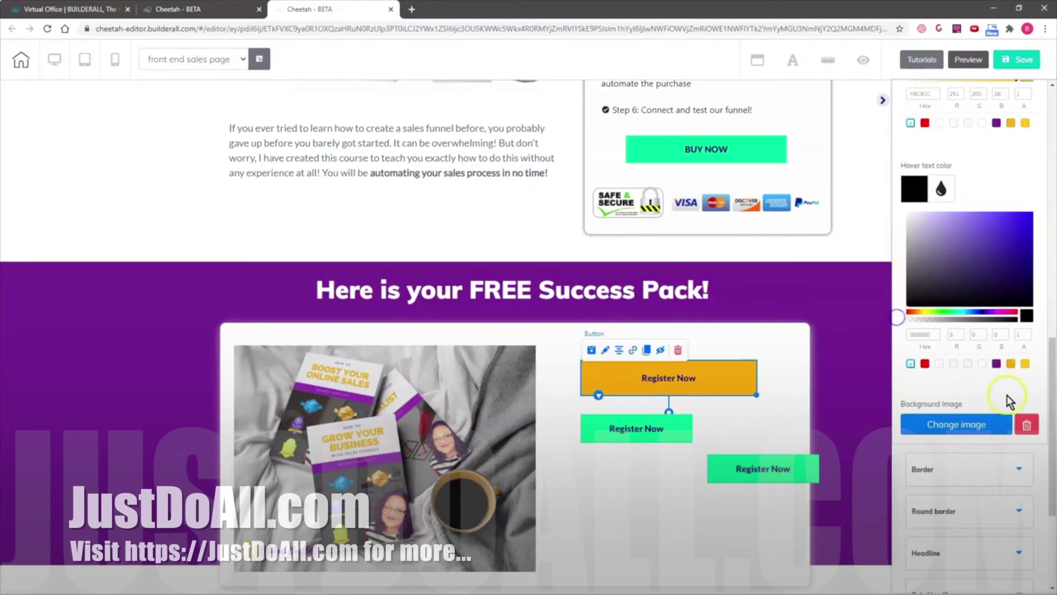
{"action": "left_click", "coordinate": [1023, 500]}
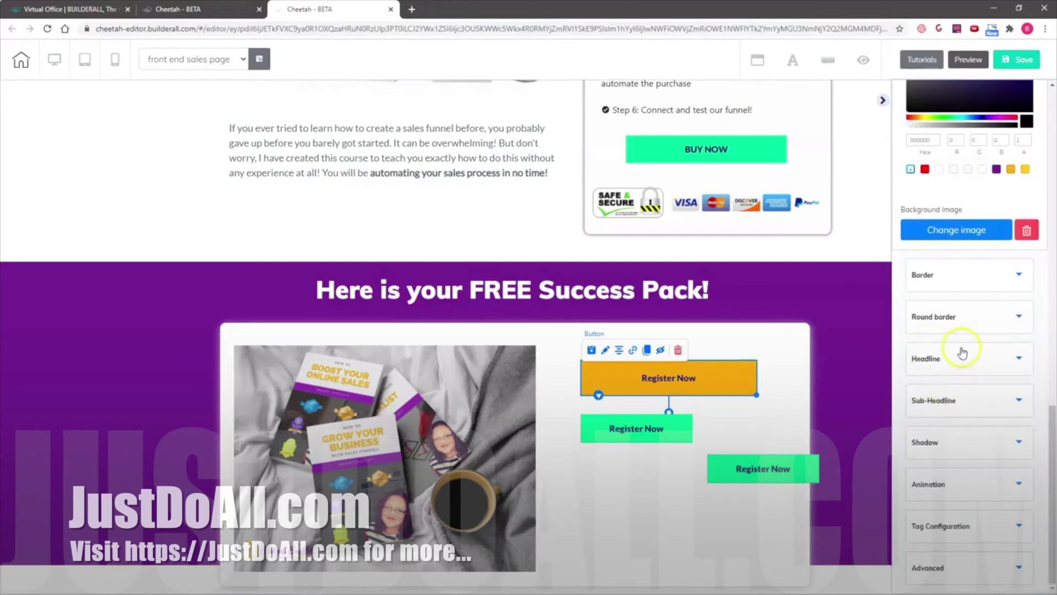
Set the button's Headline label colour to white.
{"action": "left_click", "coordinate": [934, 354]}
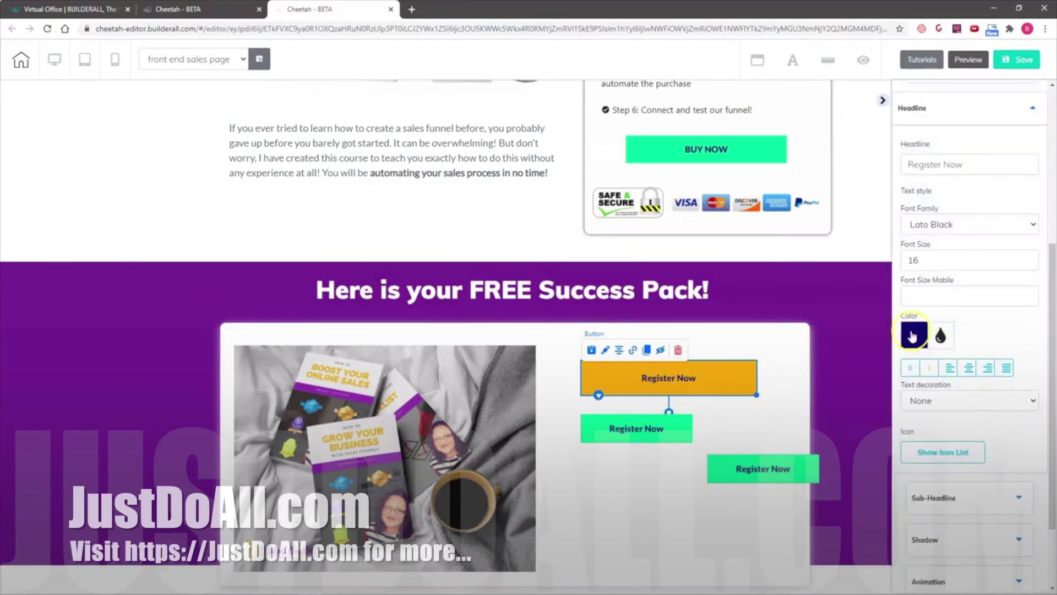
{"action": "left_click", "coordinate": [917, 343]}
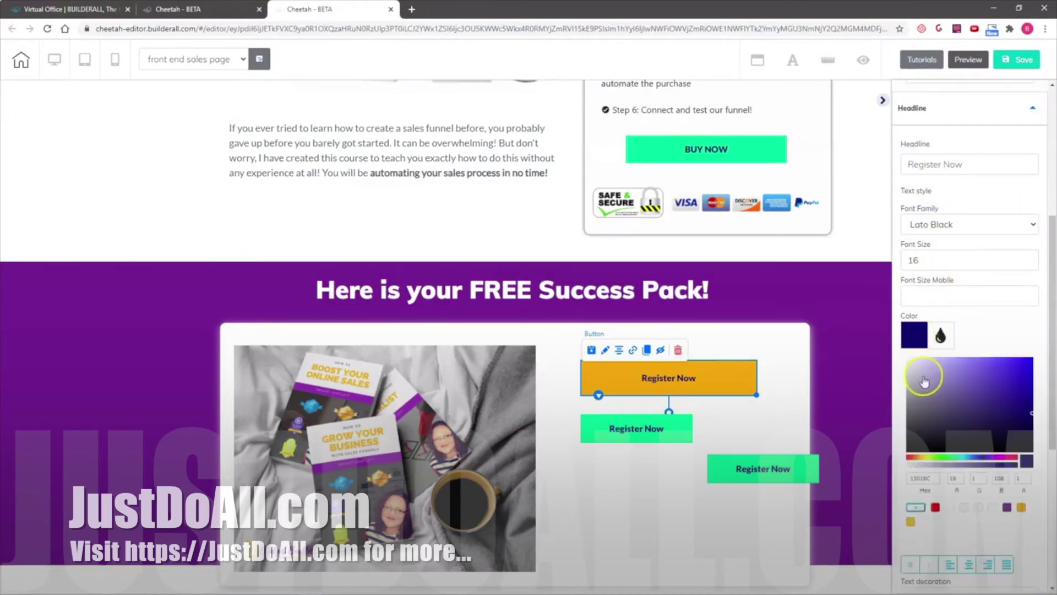
{"action": "left_click_drag", "start_coordinate": [924, 380], "coordinate": [885, 342]}
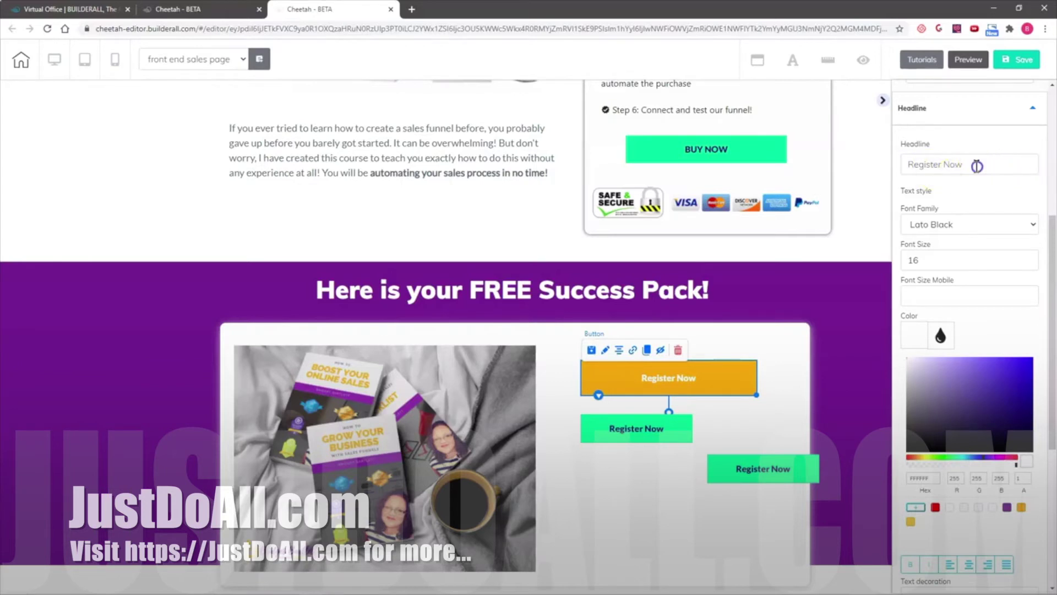
Relabel the orange button 'How to Grow Your Business Online'.
{"action": "left_click_drag", "start_coordinate": [972, 166], "coordinate": [845, 176]}
{"action": "type", "text": "How to Grow Your Business Online"}
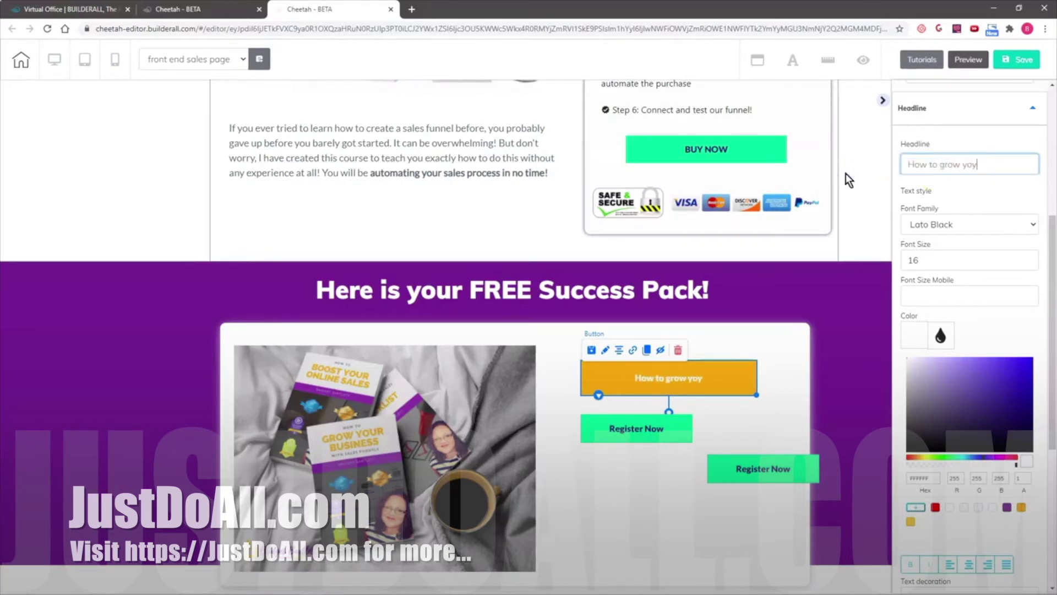
{"action": "left_click", "coordinate": [946, 167]}
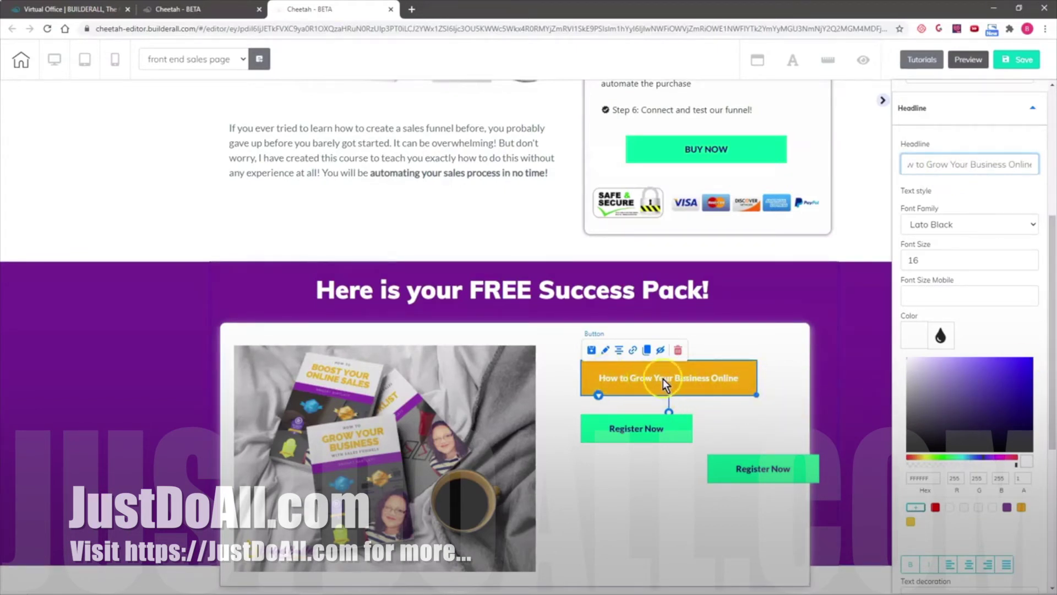
Delete both green Register Now buttons, then duplicate the orange button.
{"action": "left_click", "coordinate": [668, 431]}
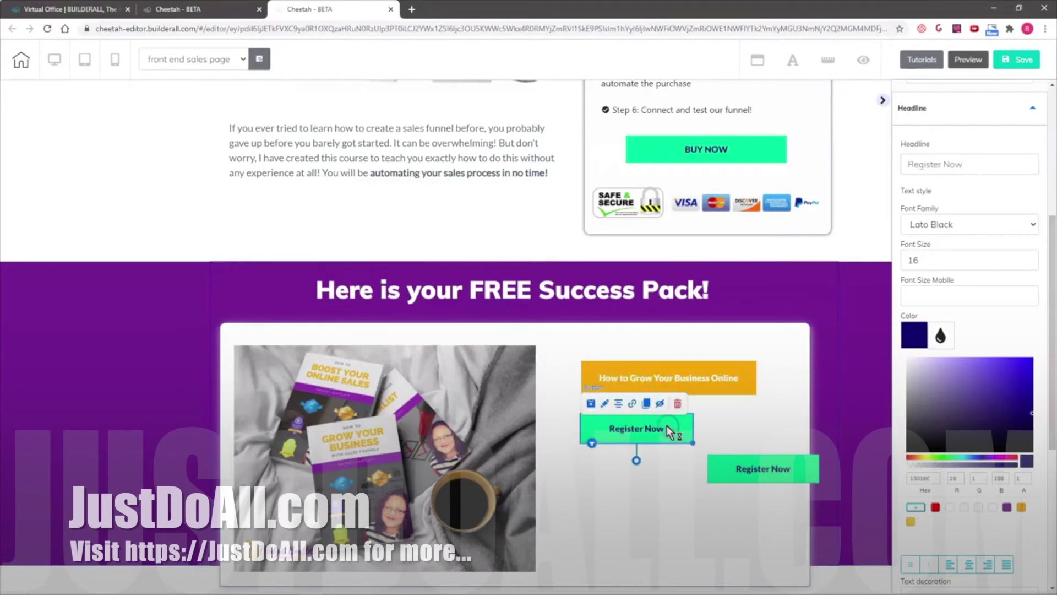
{"action": "scroll", "coordinate": [677, 406], "scroll_direction": "up", "scroll_amount": 1}
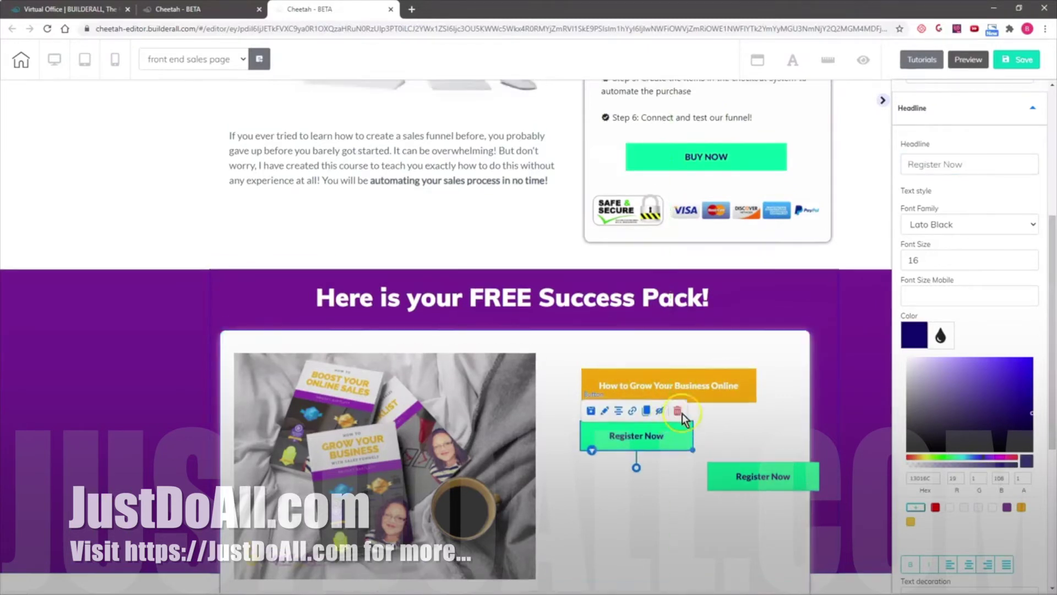
{"action": "left_click", "coordinate": [678, 412]}
{"action": "left_click", "coordinate": [678, 412]}
{"action": "left_click", "coordinate": [812, 468]}
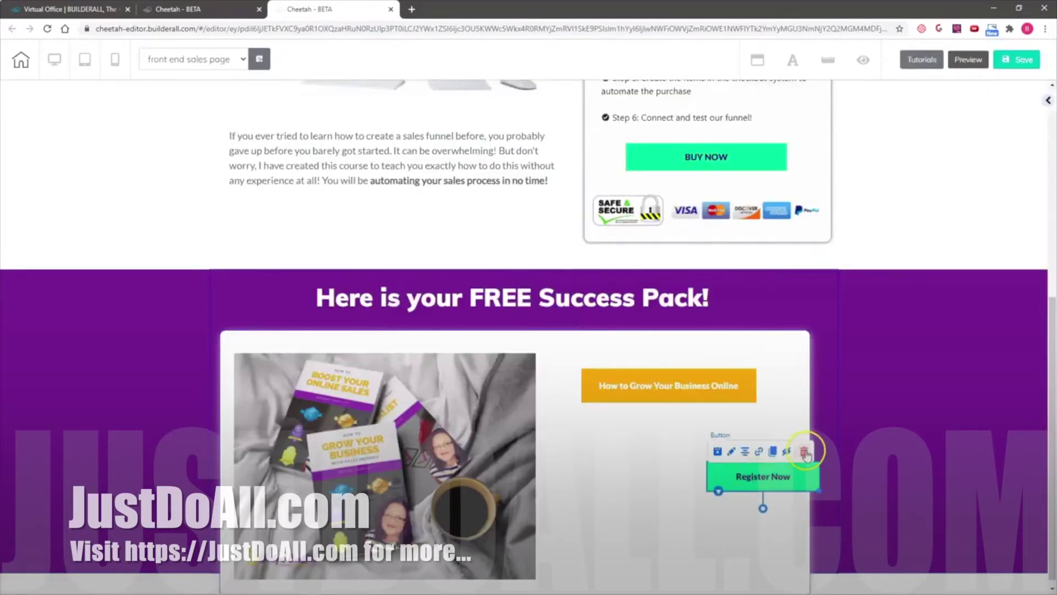
{"action": "left_click", "coordinate": [804, 451]}
{"action": "left_click", "coordinate": [573, 326]}
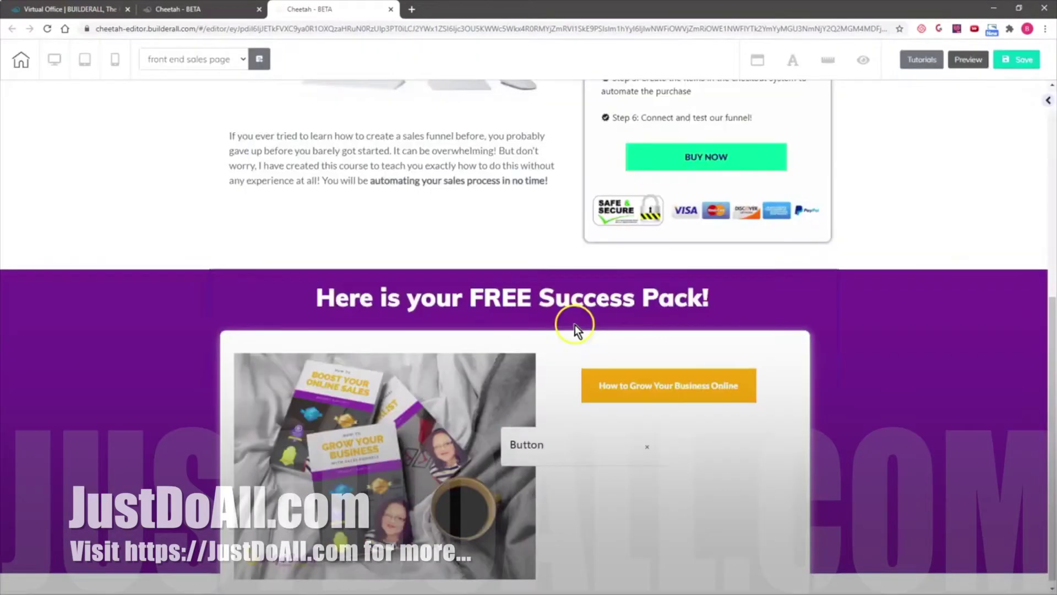
{"action": "left_click", "coordinate": [641, 386]}
{"action": "left_click", "coordinate": [647, 359]}
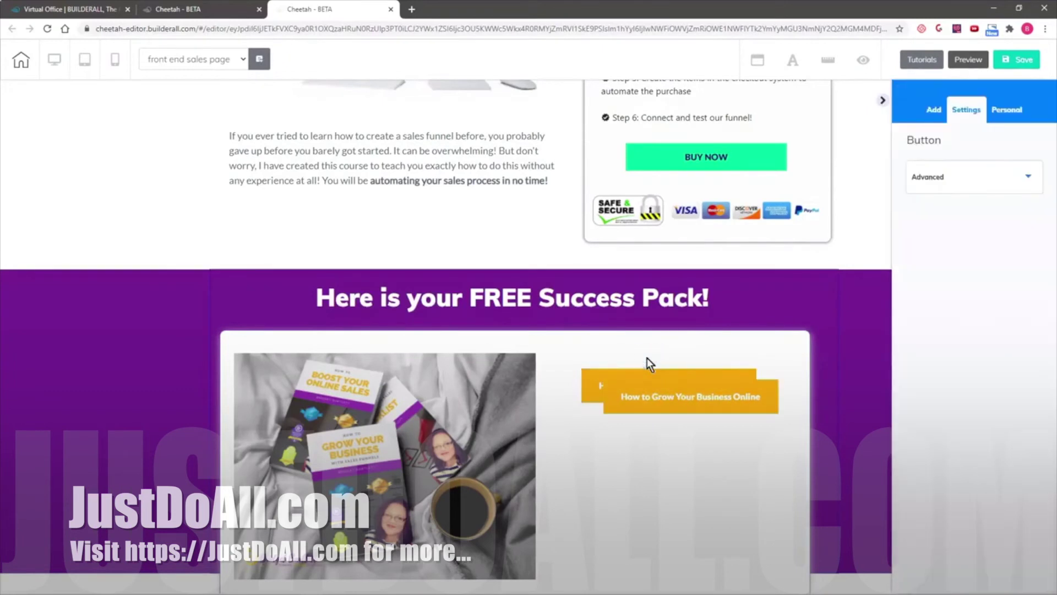
Make a third copy, align it, and relabel the second button 'How to Boost Your Online Sales'.
{"action": "left_click", "coordinate": [649, 444]}
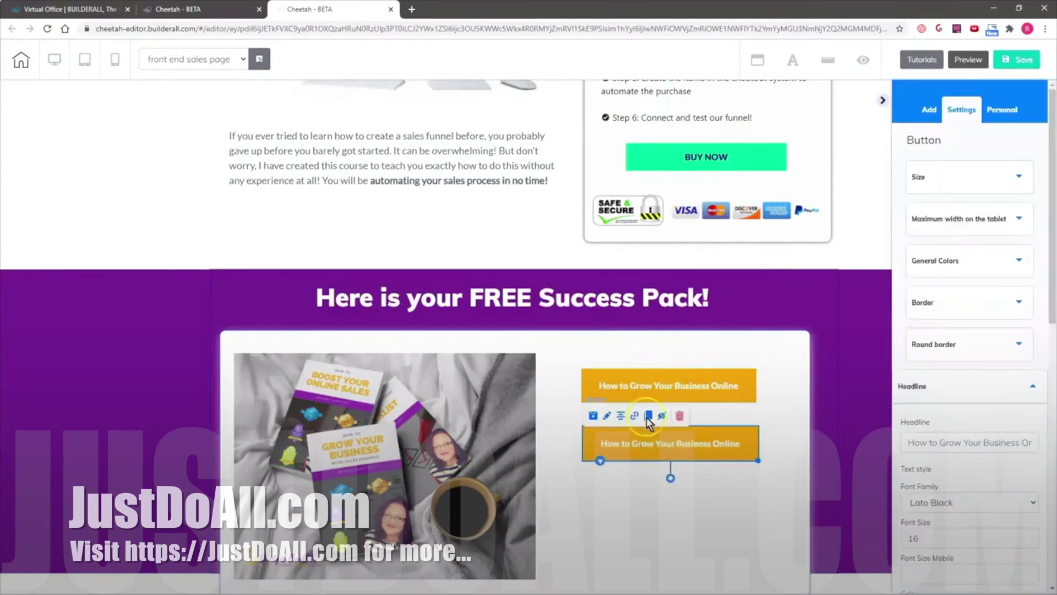
{"action": "left_click", "coordinate": [648, 415]}
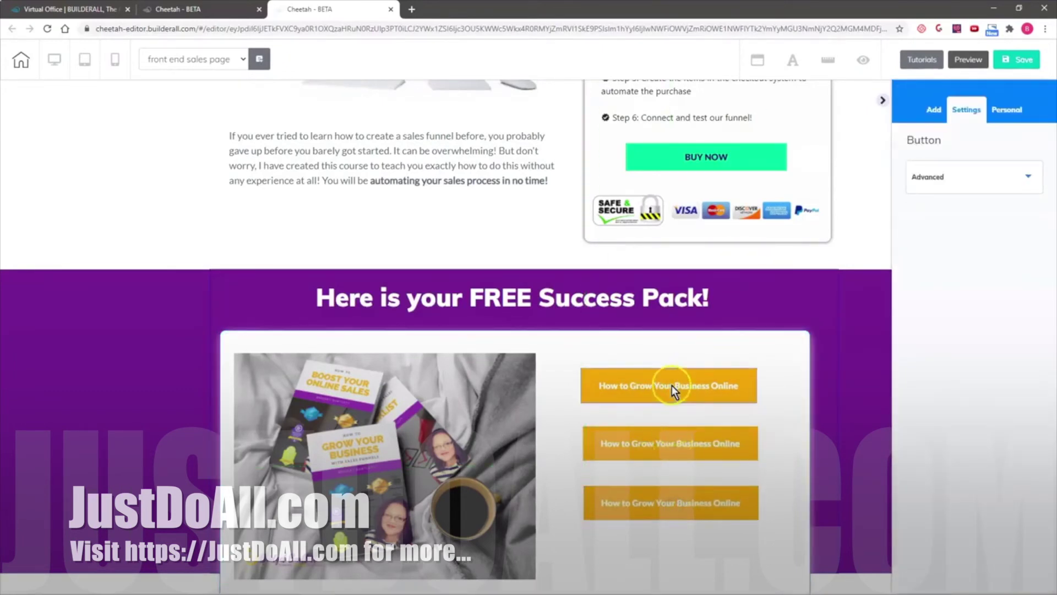
{"action": "left_click_drag", "start_coordinate": [668, 455], "coordinate": [667, 450]}
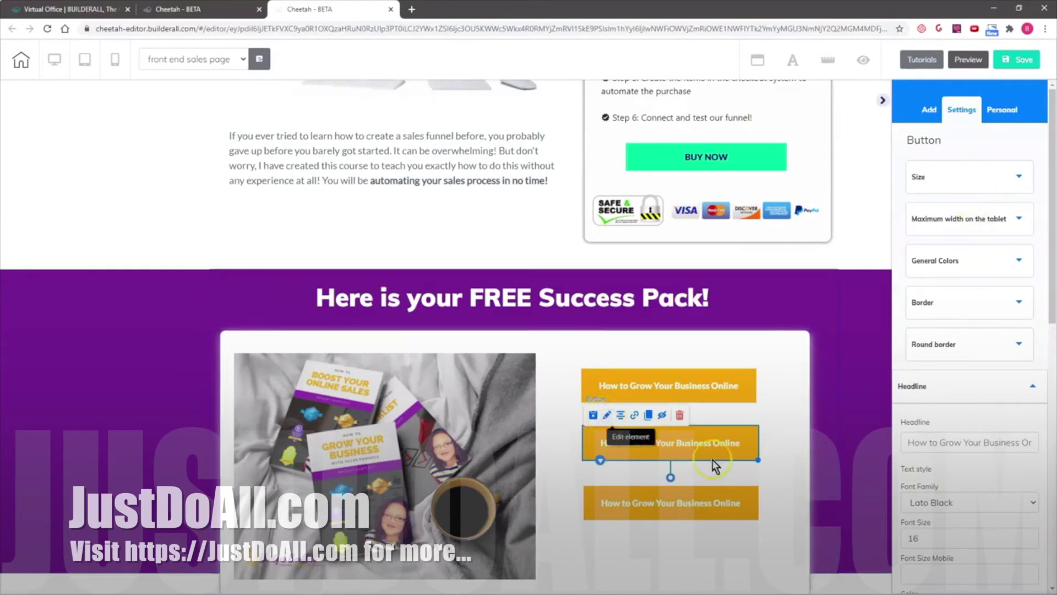
{"action": "triple_click", "coordinate": [912, 442]}
{"action": "type", "text": "How to Boost Your Online Sales"}
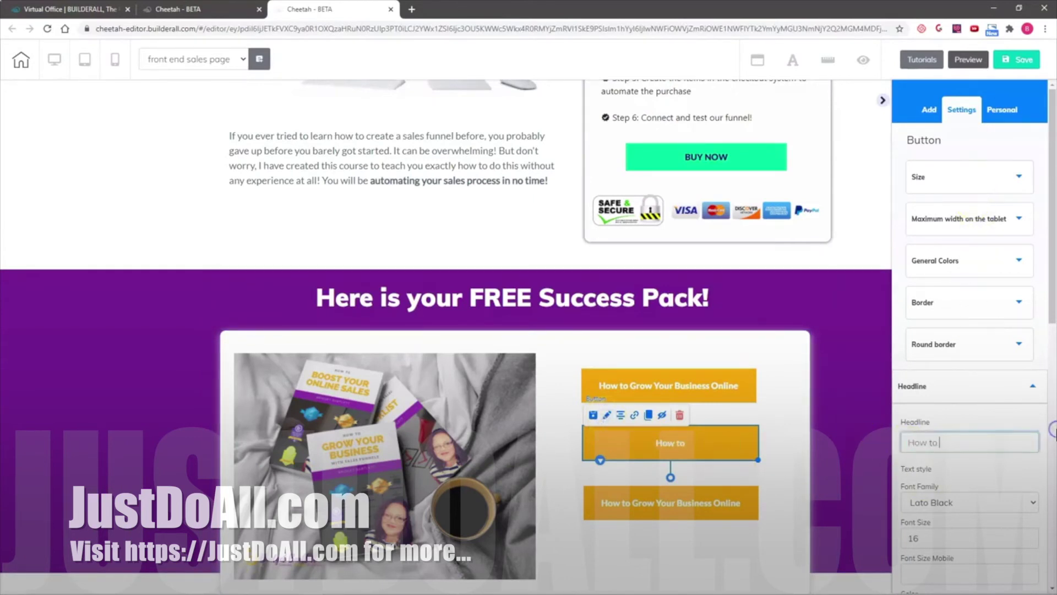
Relabel the third button 'Sales Boost Checklist'.
{"action": "left_click", "coordinate": [727, 509]}
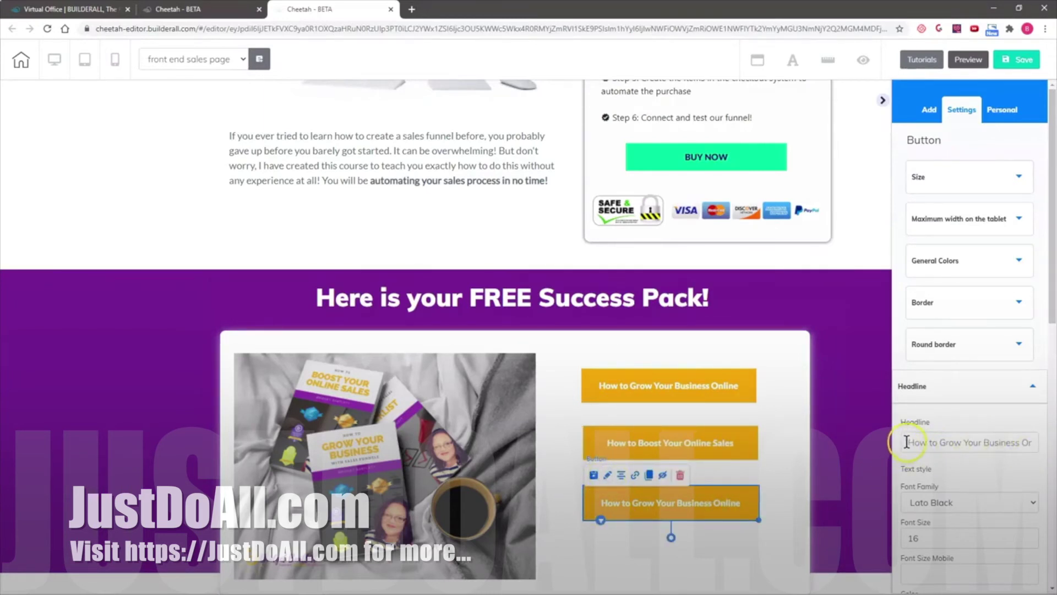
{"action": "left_click_drag", "start_coordinate": [907, 442], "coordinate": [1050, 439]}
{"action": "type", "text": "Sales Boost Checklist"}
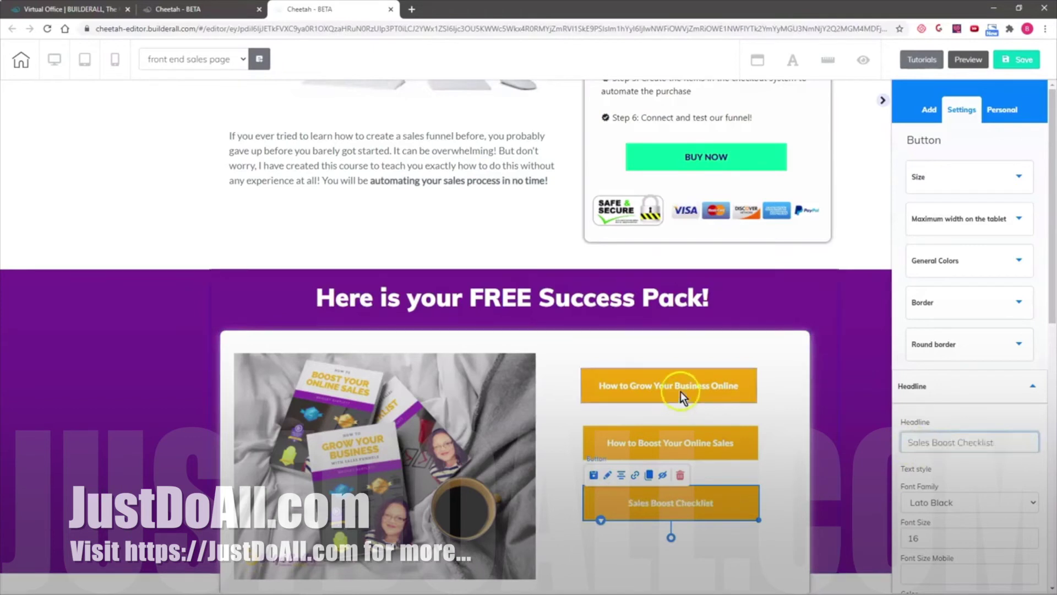
{"action": "left_click", "coordinate": [680, 391]}
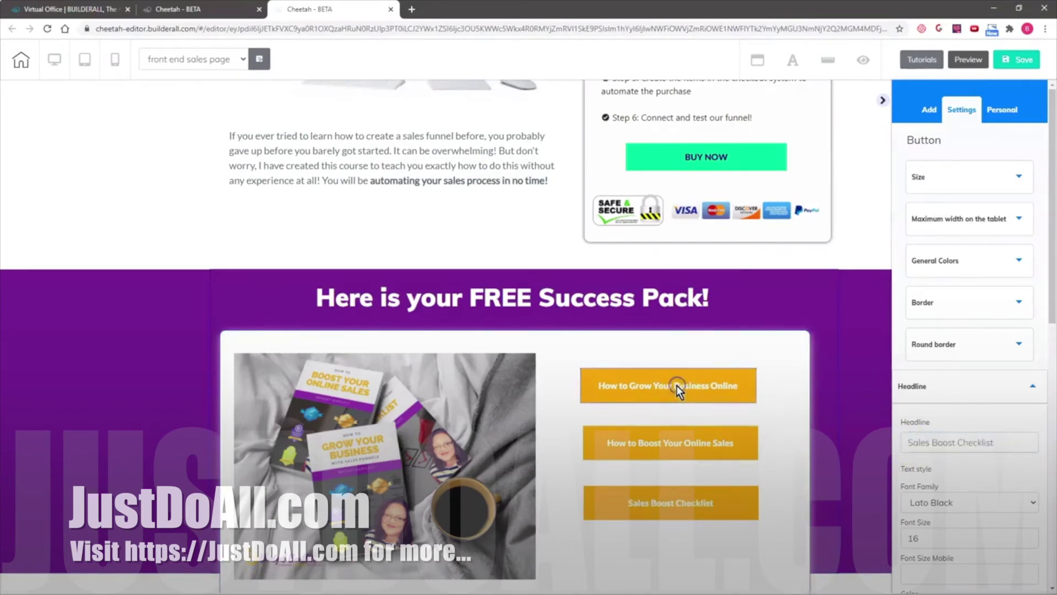
Set the first button's link to Download and upload the sales ebook and checklist PDFs.
{"action": "left_click", "coordinate": [634, 359]}
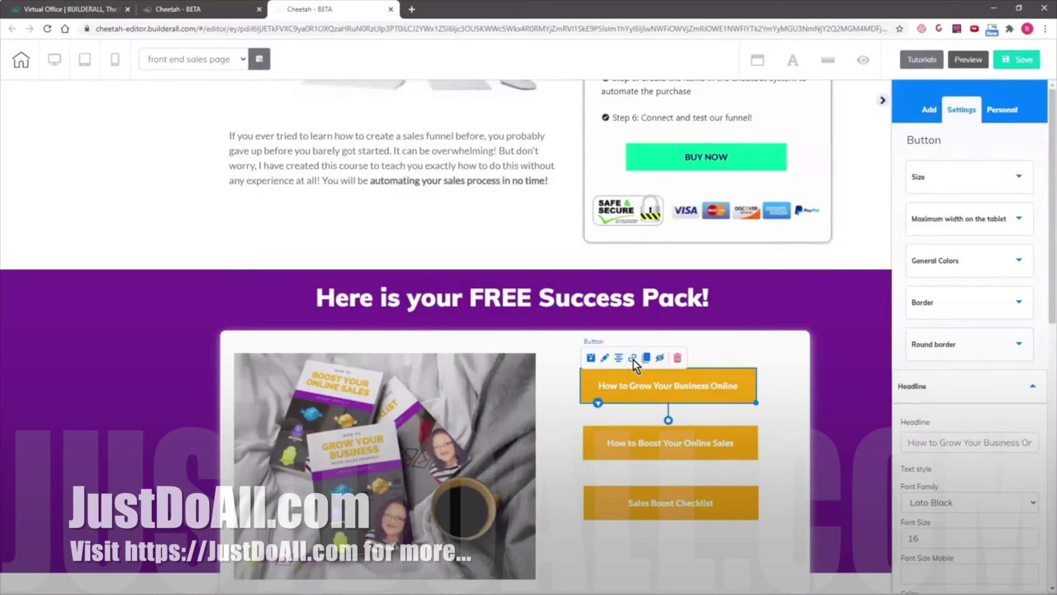
{"action": "left_click", "coordinate": [620, 357]}
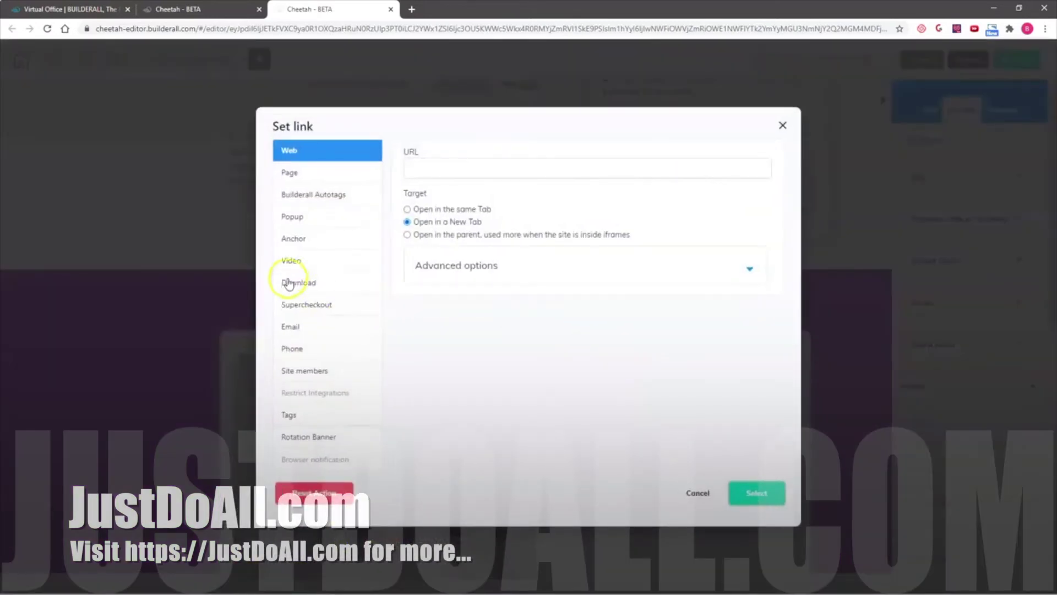
{"action": "left_click", "coordinate": [294, 284]}
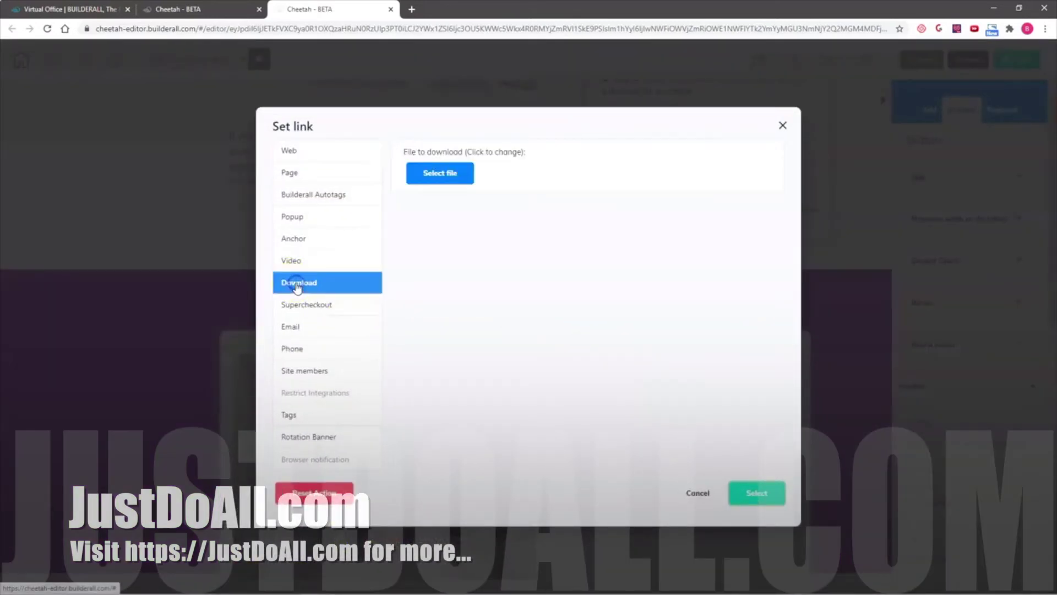
{"action": "left_click", "coordinate": [444, 174]}
{"action": "left_click", "coordinate": [895, 91]}
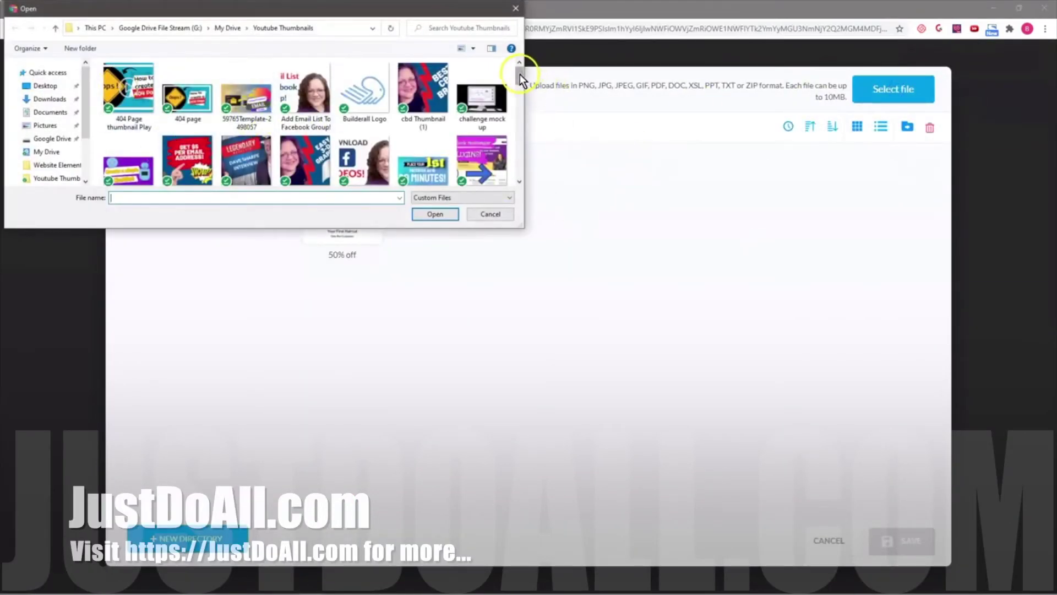
{"action": "scroll", "coordinate": [519, 75], "scroll_direction": "down", "scroll_amount": 1}
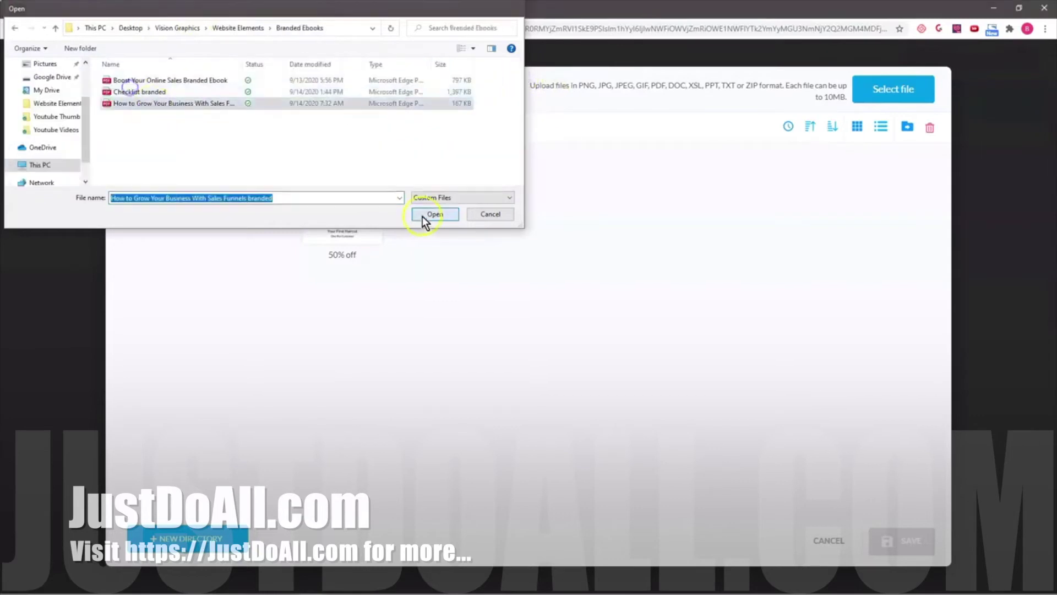
{"action": "left_click", "coordinate": [427, 214]}
{"action": "left_click", "coordinate": [893, 89]}
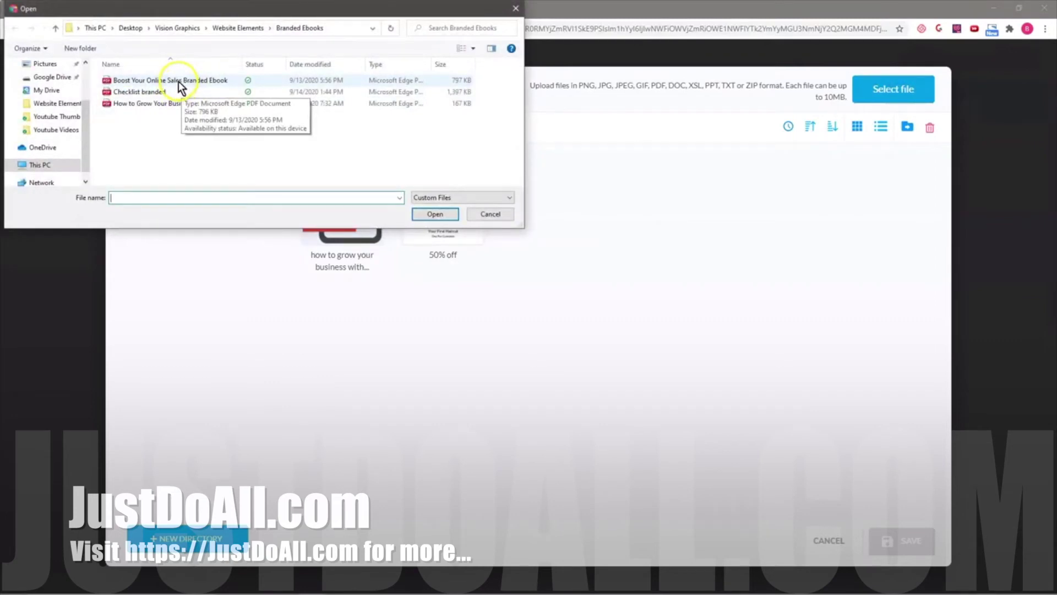
{"action": "left_click", "coordinate": [177, 80]}
{"action": "left_click", "coordinate": [173, 91], "text": "ctrl"}
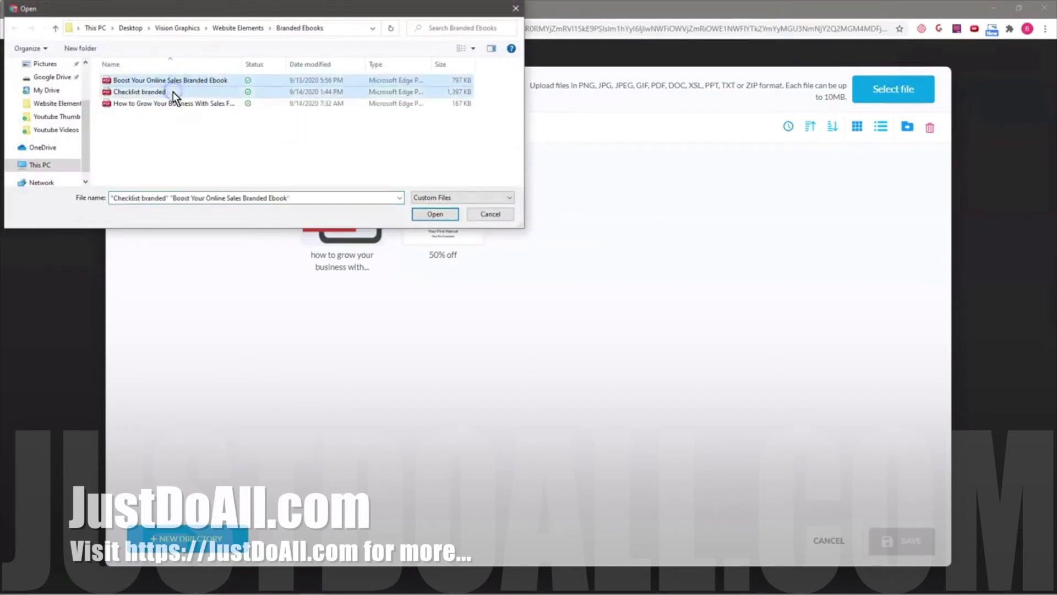
{"action": "left_click", "coordinate": [434, 213]}
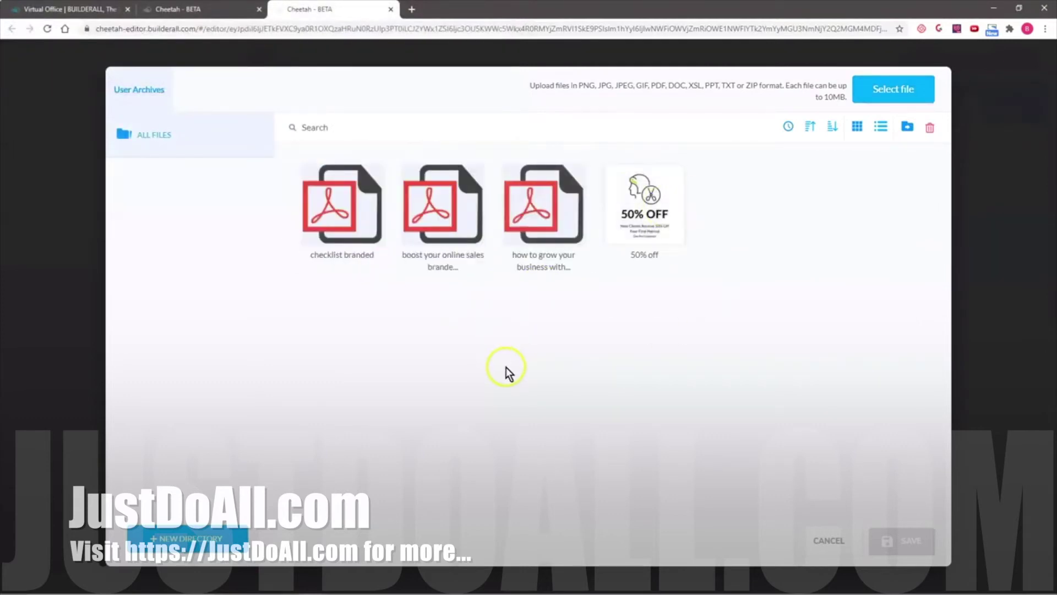
Link the first button to the 'how to grow your business' PDF.
{"action": "left_click", "coordinate": [533, 183]}
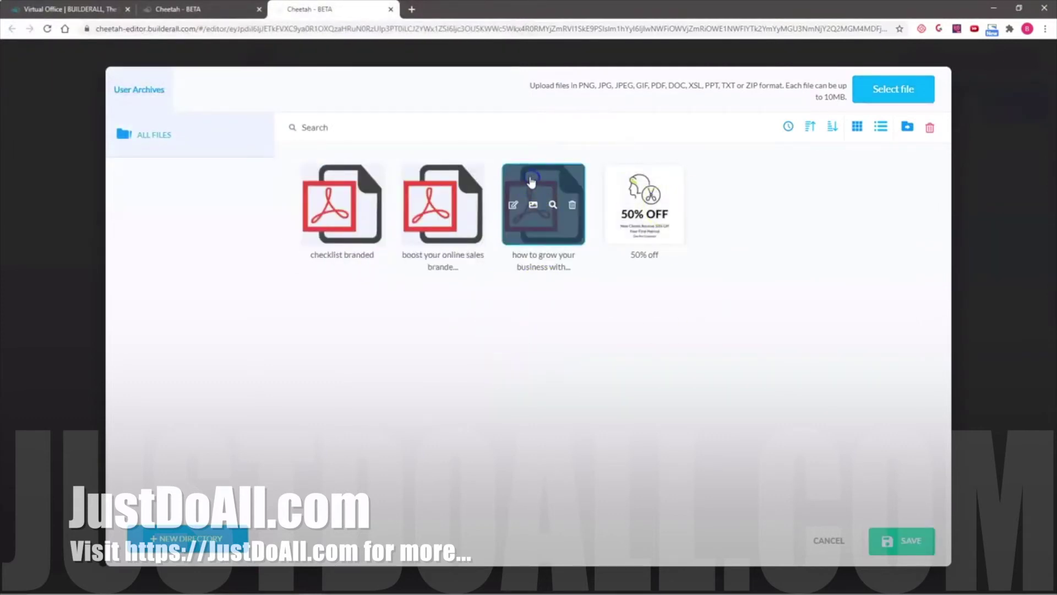
{"action": "left_click", "coordinate": [912, 542]}
{"action": "left_click", "coordinate": [742, 497]}
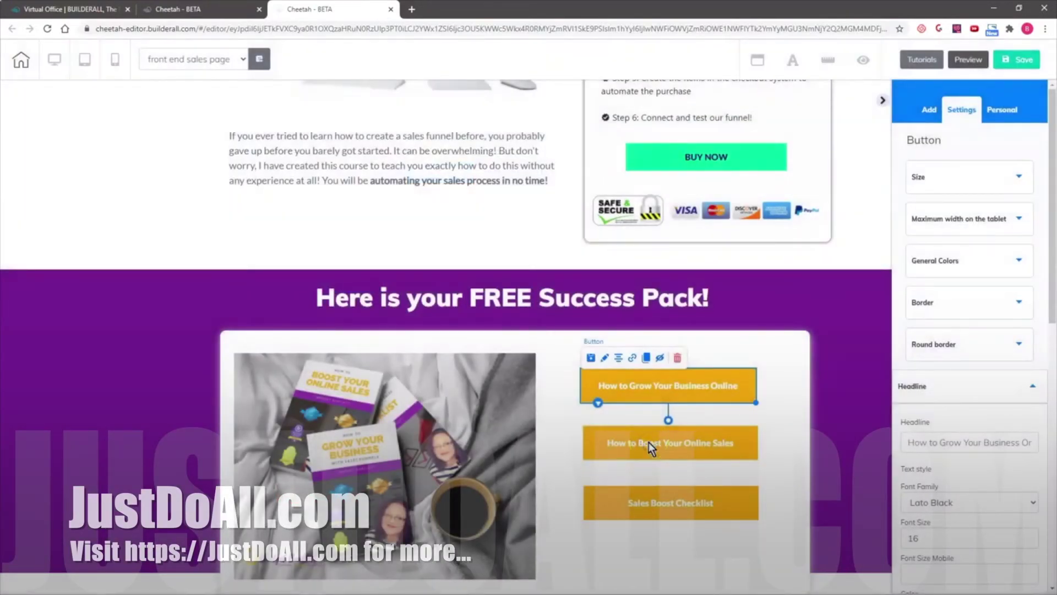
Make the How to Boost Your Online Sales button download the boost your online sales ebook.
{"action": "left_click", "coordinate": [699, 441]}
{"action": "left_click", "coordinate": [636, 416]}
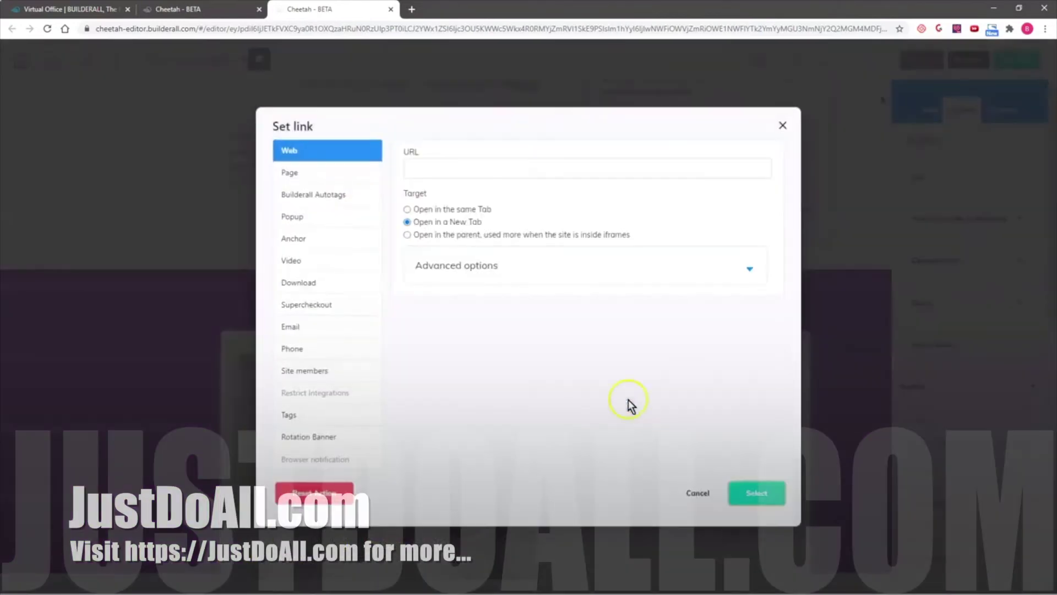
{"action": "left_click", "coordinate": [300, 287]}
{"action": "left_click", "coordinate": [438, 172]}
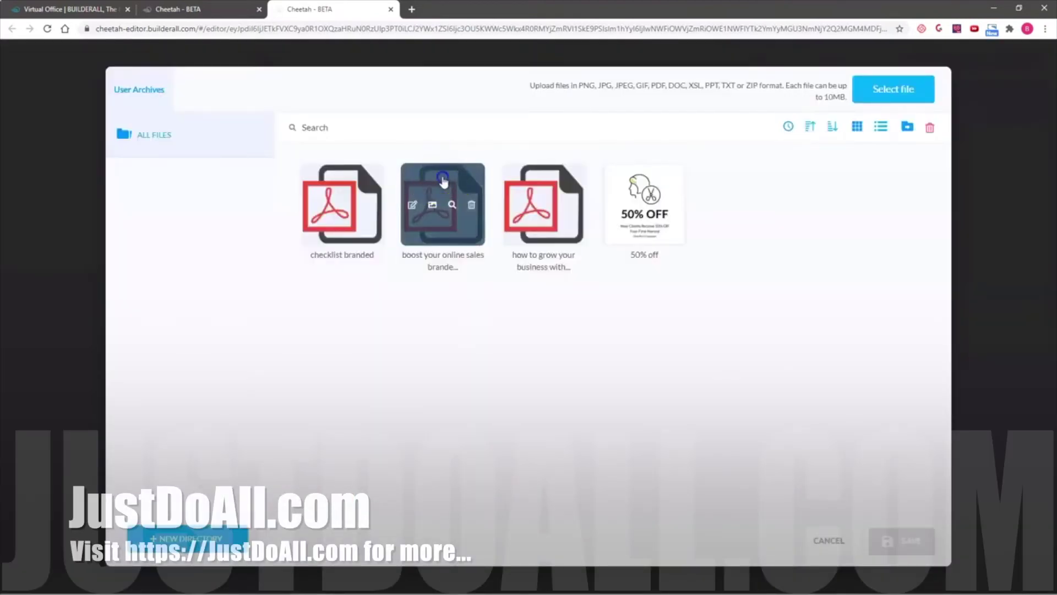
{"action": "left_click", "coordinate": [431, 188]}
{"action": "left_click", "coordinate": [887, 541]}
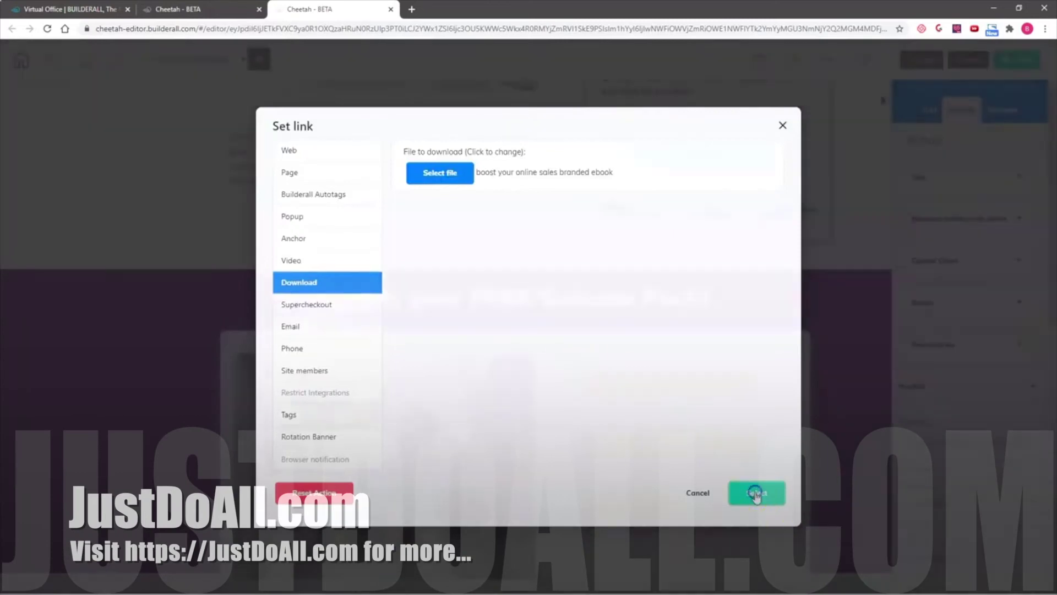
{"action": "left_click", "coordinate": [756, 493]}
Make the Sales Boost Checklist button download the checklist branded PDF, then save the page.
{"action": "left_click", "coordinate": [673, 503]}
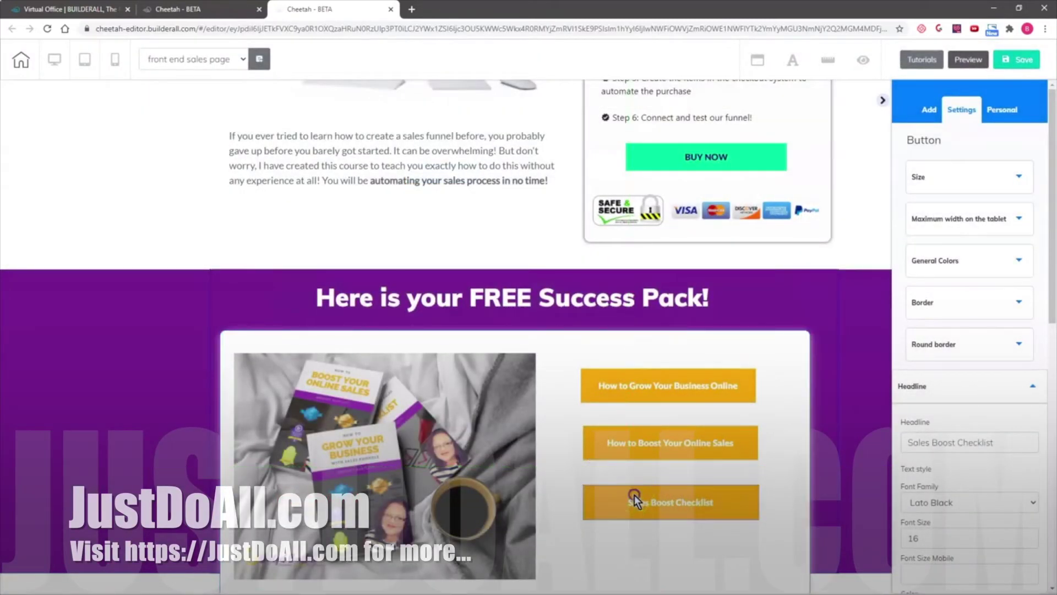
{"action": "left_click", "coordinate": [636, 476]}
{"action": "left_click", "coordinate": [455, 172]}
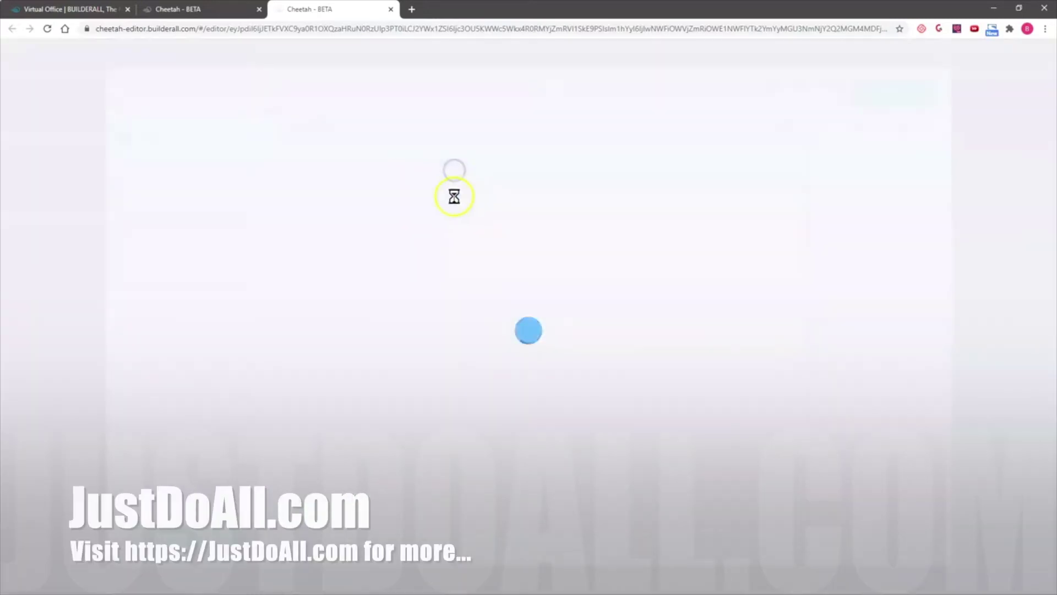
{"action": "left_click", "coordinate": [895, 542]}
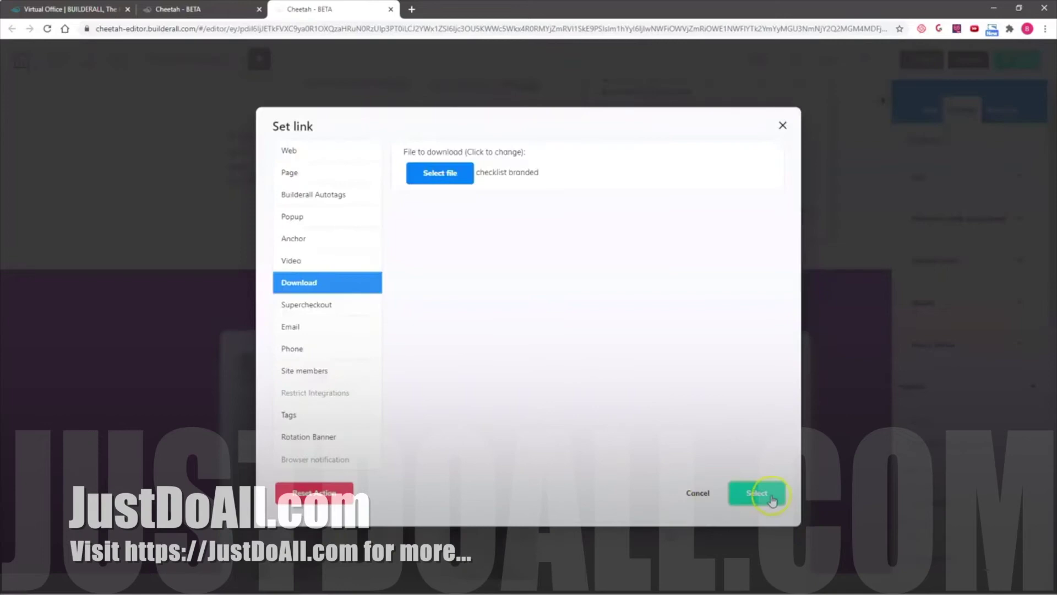
{"action": "left_click", "coordinate": [771, 495]}
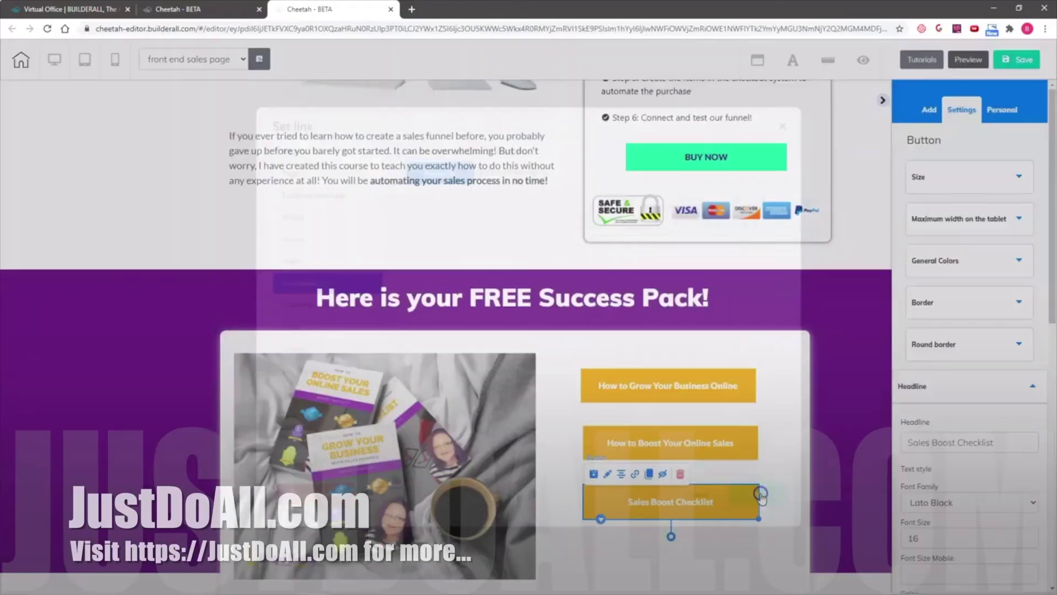
{"action": "left_click", "coordinate": [1022, 58]}
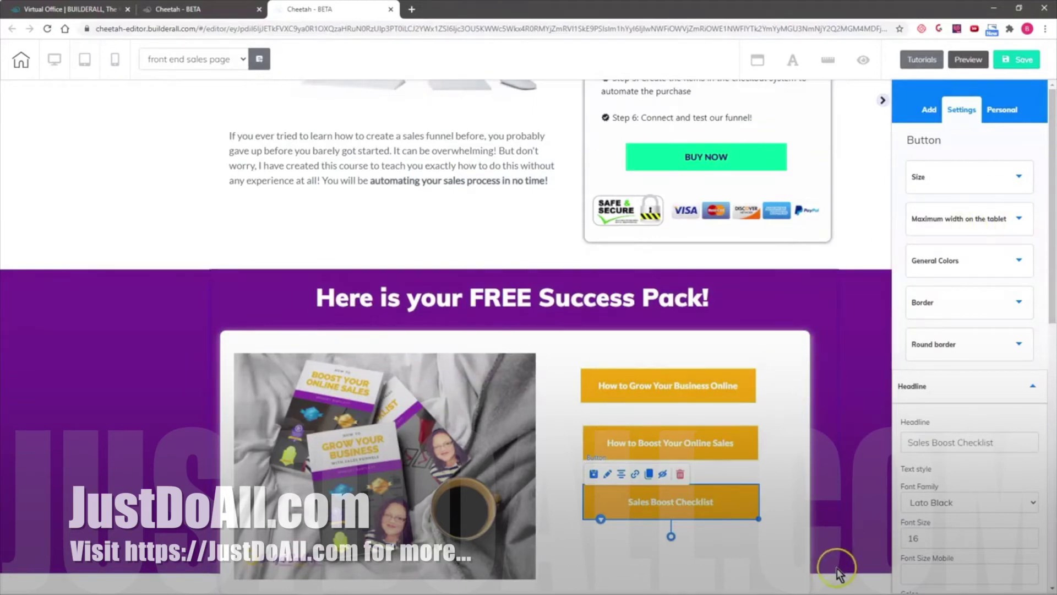
Set the Success Pack panel height to 750 in its Sizes settings.
{"action": "mouse_move", "coordinate": [798, 378]}
{"action": "left_mouse_down"}
{"action": "mouse_move", "coordinate": [771, 314]}
{"action": "mouse_move", "coordinate": [791, 377]}
{"action": "left_mouse_up"}
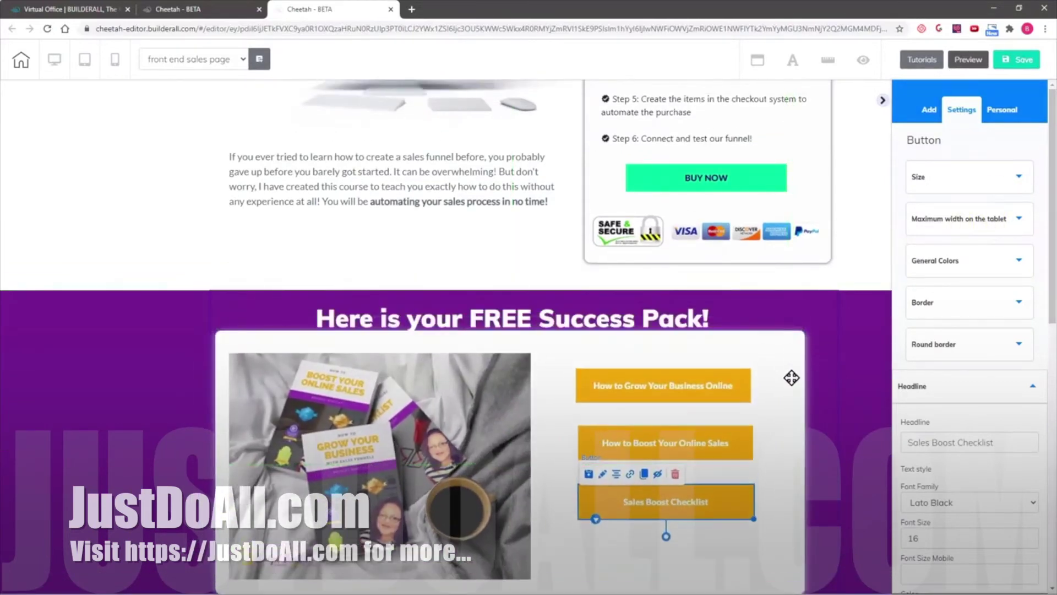
{"action": "left_click", "coordinate": [856, 344]}
{"action": "left_click", "coordinate": [856, 343]}
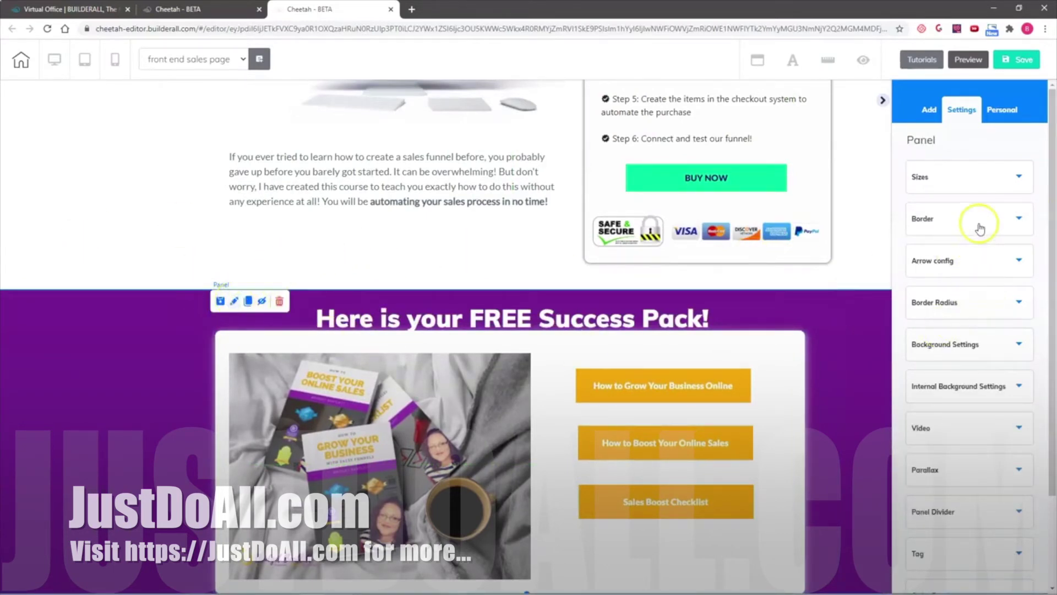
{"action": "left_click", "coordinate": [978, 177]}
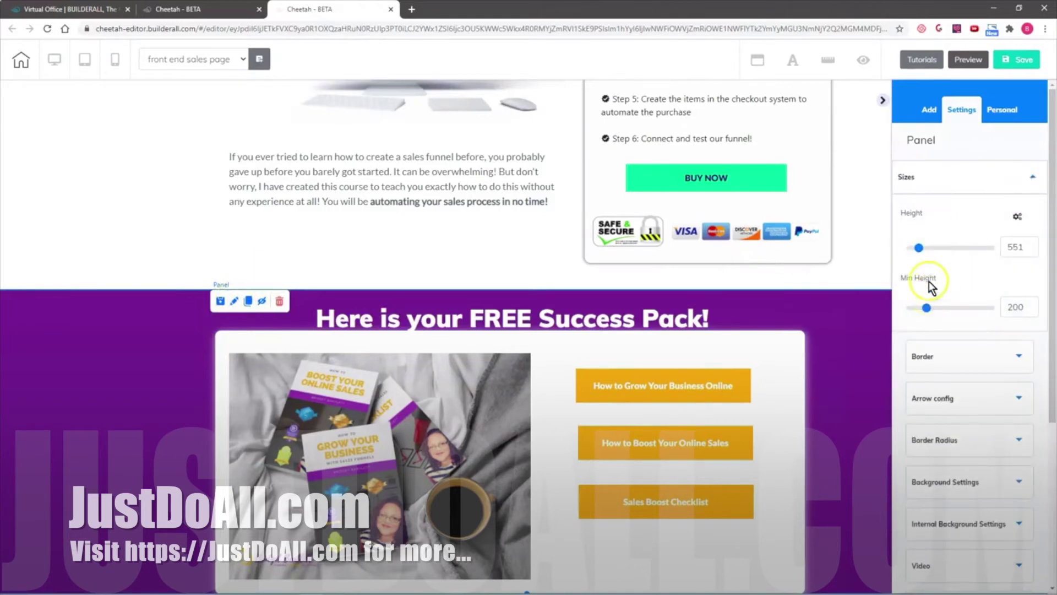
{"action": "left_click", "coordinate": [930, 308]}
{"action": "left_click", "coordinate": [920, 248]}
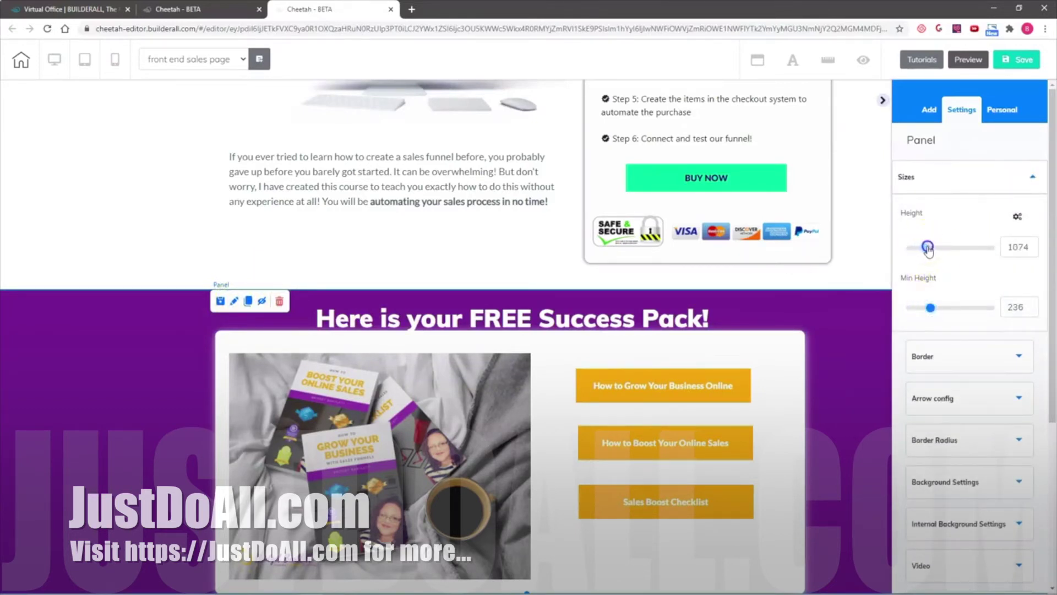
{"action": "scroll", "coordinate": [838, 411], "scroll_direction": "down", "scroll_amount": 5}
{"action": "scroll", "coordinate": [479, 453], "scroll_direction": "up", "scroll_amount": 1}
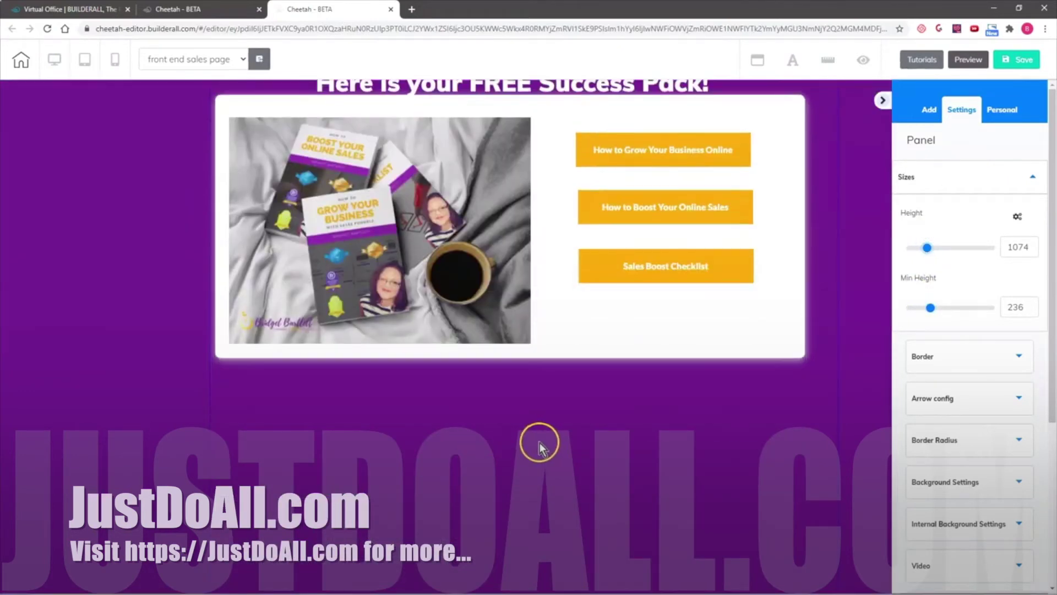
{"action": "scroll", "coordinate": [539, 446], "scroll_direction": "down", "scroll_amount": 1}
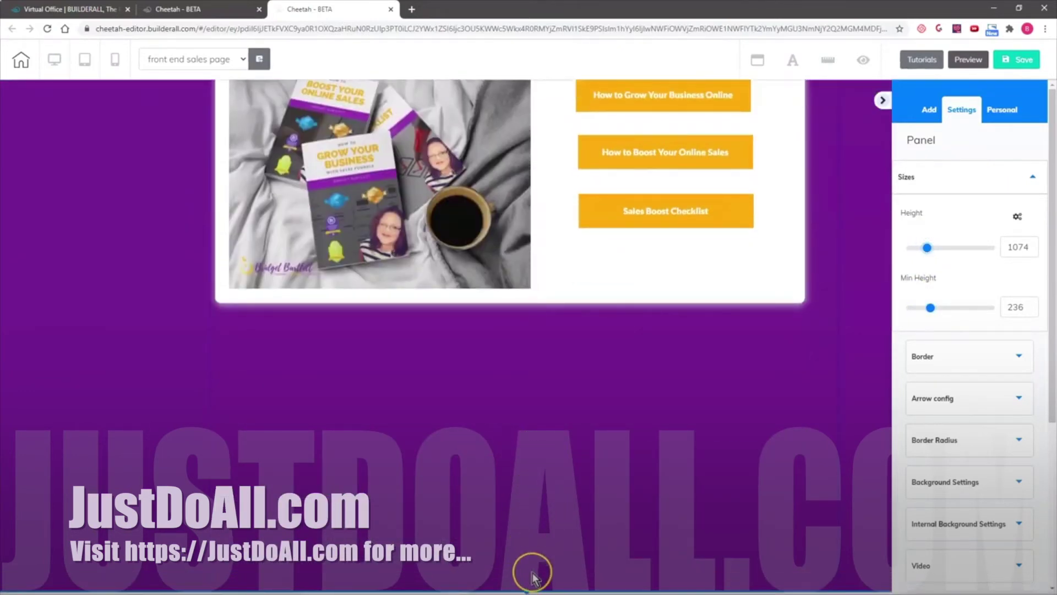
{"action": "scroll", "coordinate": [531, 545], "scroll_direction": "up", "scroll_amount": 3}
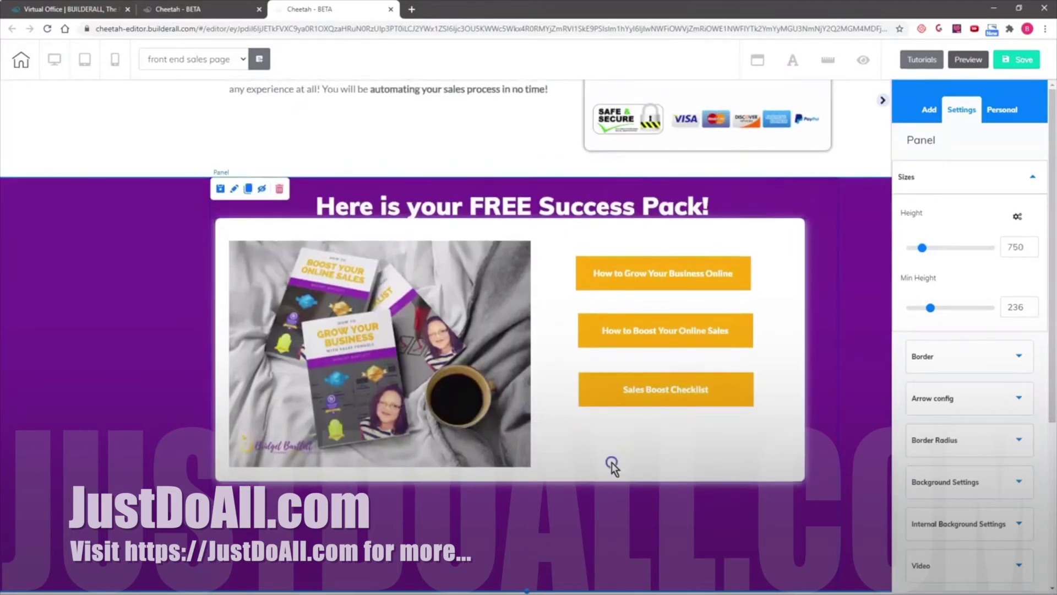
Move the white card and the FREE Success Pack heading slightly lower.
{"action": "left_click_drag", "start_coordinate": [611, 464], "coordinate": [616, 498]}
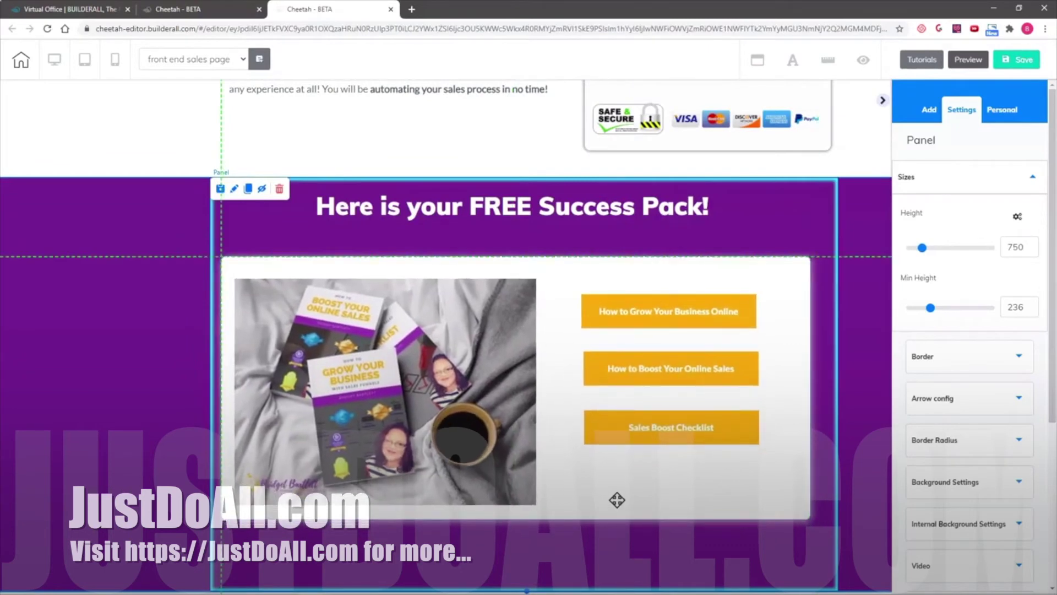
{"action": "left_click", "coordinate": [499, 211]}
{"action": "left_click_drag", "start_coordinate": [501, 209], "coordinate": [504, 221]}
{"action": "scroll", "coordinate": [865, 358], "scroll_direction": "up", "scroll_amount": 8}
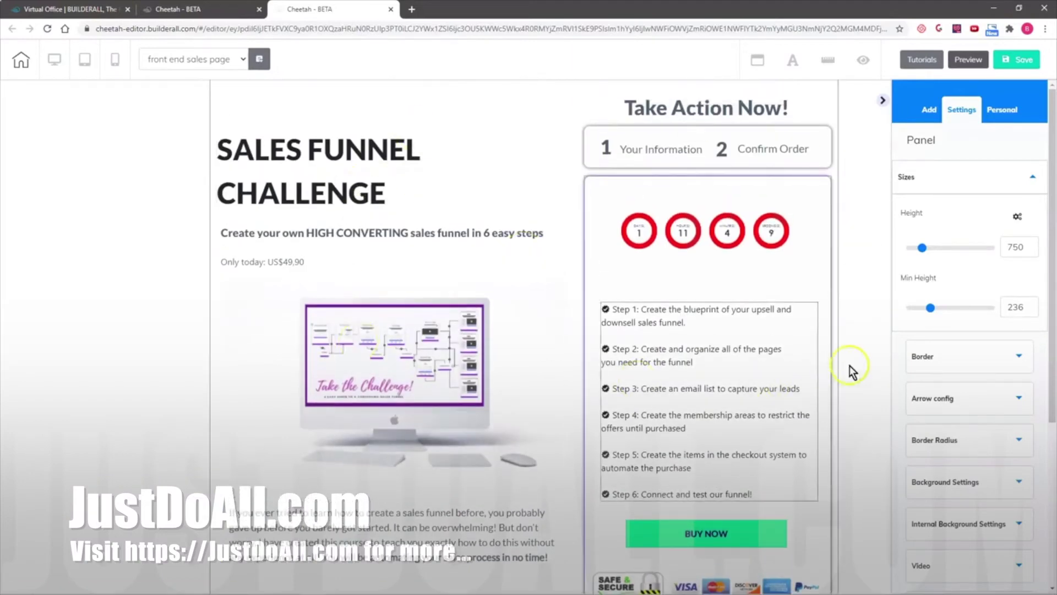
{"action": "scroll", "coordinate": [319, 361], "scroll_direction": "down", "scroll_amount": 7}
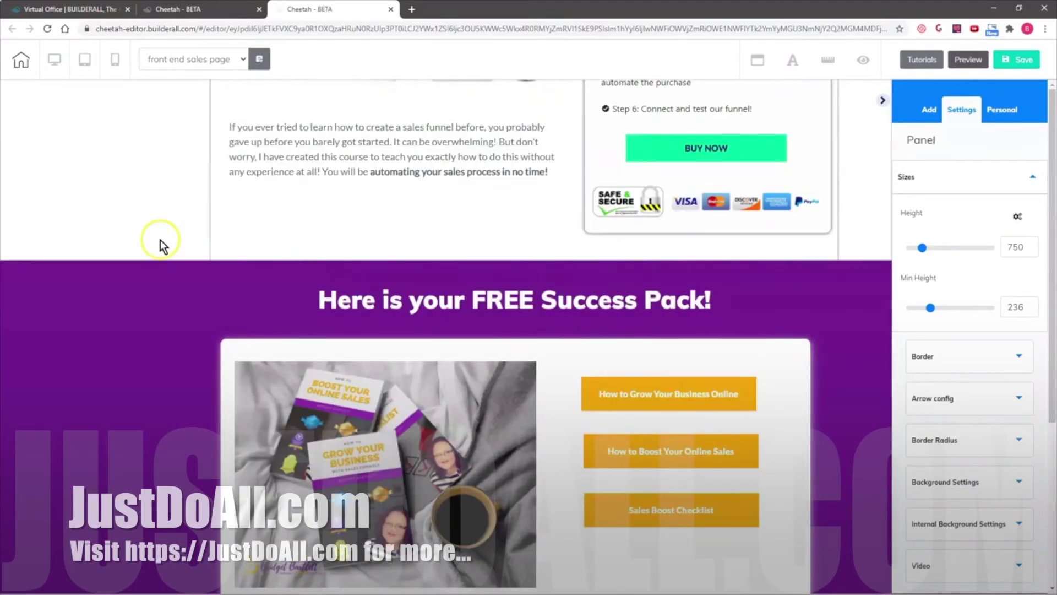
{"action": "scroll", "coordinate": [160, 239], "scroll_direction": "up", "scroll_amount": 7}
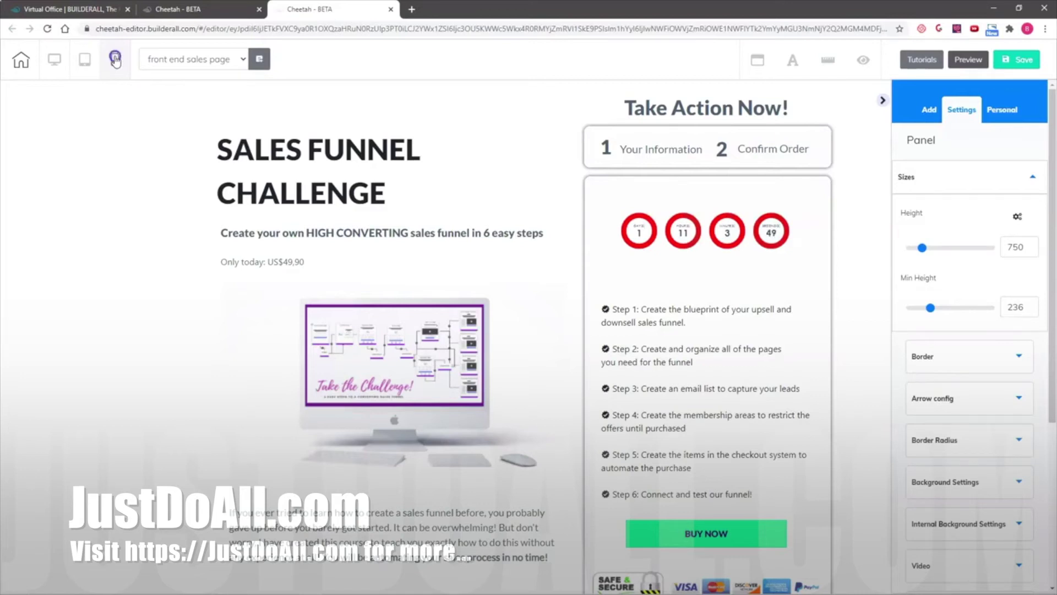
Switch to mobile view and move the BUY NOW button down two places, below Step 6.
{"action": "left_click", "coordinate": [115, 60]}
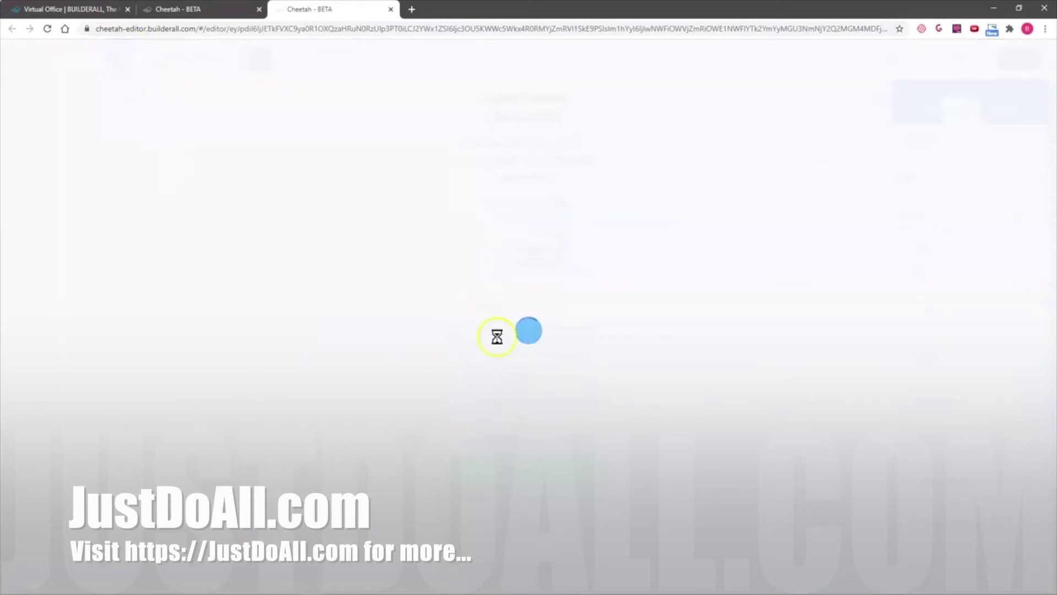
{"action": "scroll", "coordinate": [564, 289], "scroll_direction": "down", "scroll_amount": 8}
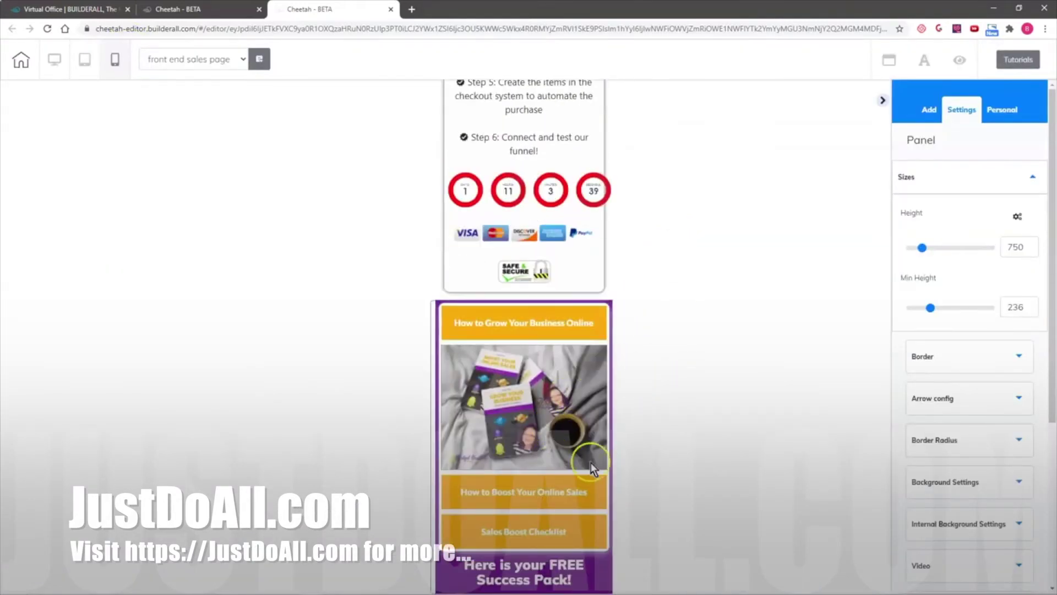
{"action": "scroll", "coordinate": [665, 292], "scroll_direction": "up", "scroll_amount": 10}
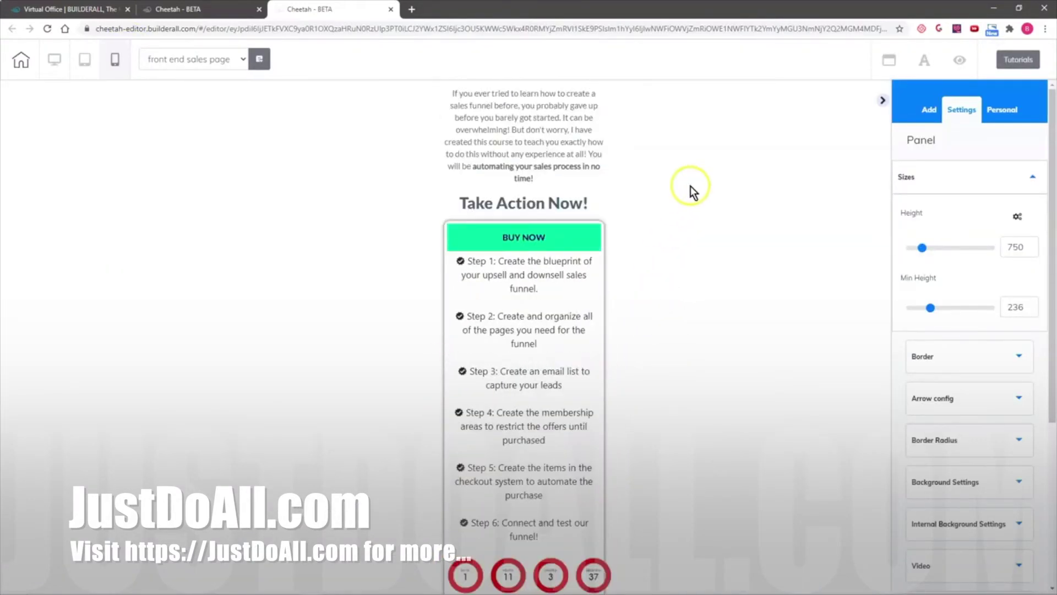
{"action": "left_click", "coordinate": [573, 105]}
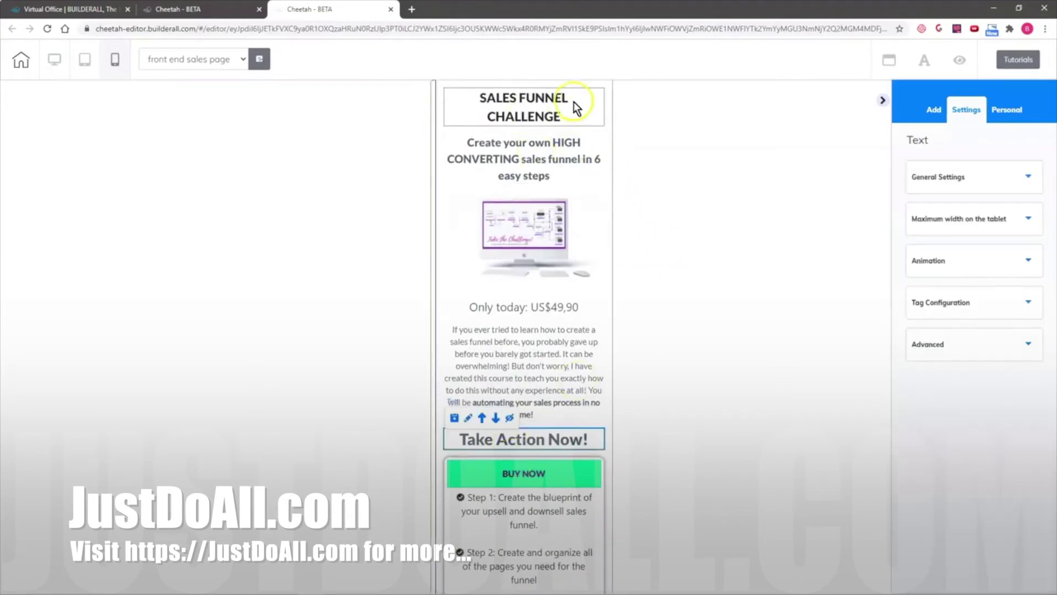
{"action": "scroll", "coordinate": [547, 293], "scroll_direction": "down", "scroll_amount": 6}
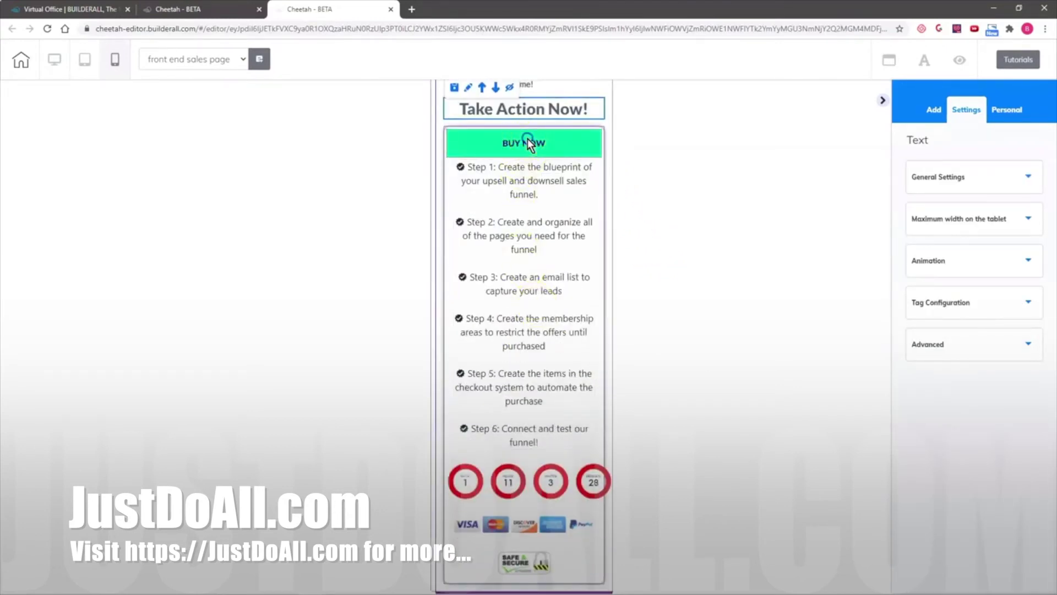
{"action": "left_click", "coordinate": [527, 141]}
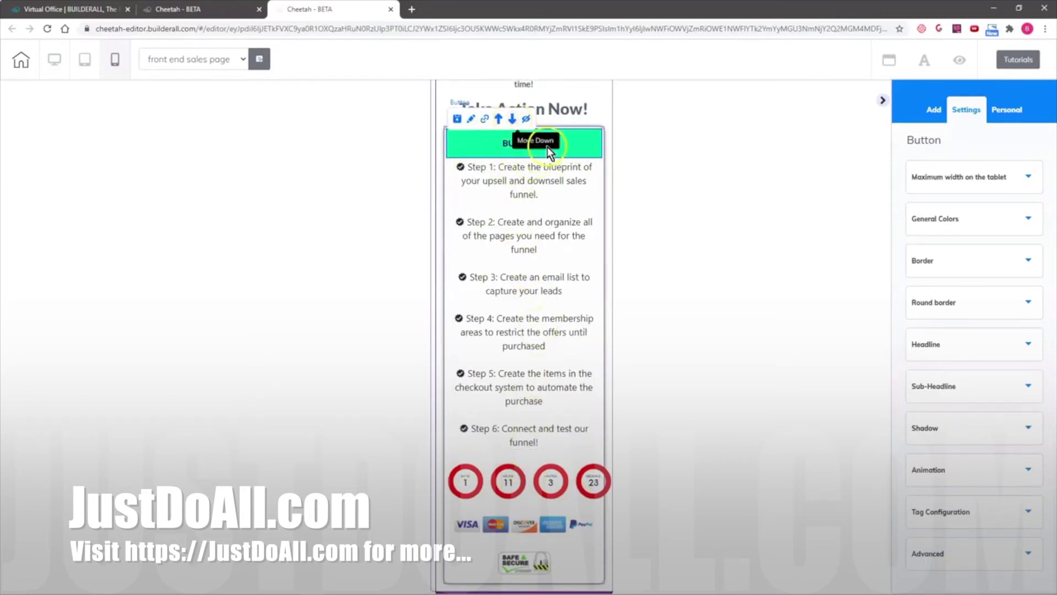
{"action": "left_click", "coordinate": [512, 120]}
{"action": "left_click", "coordinate": [520, 285]}
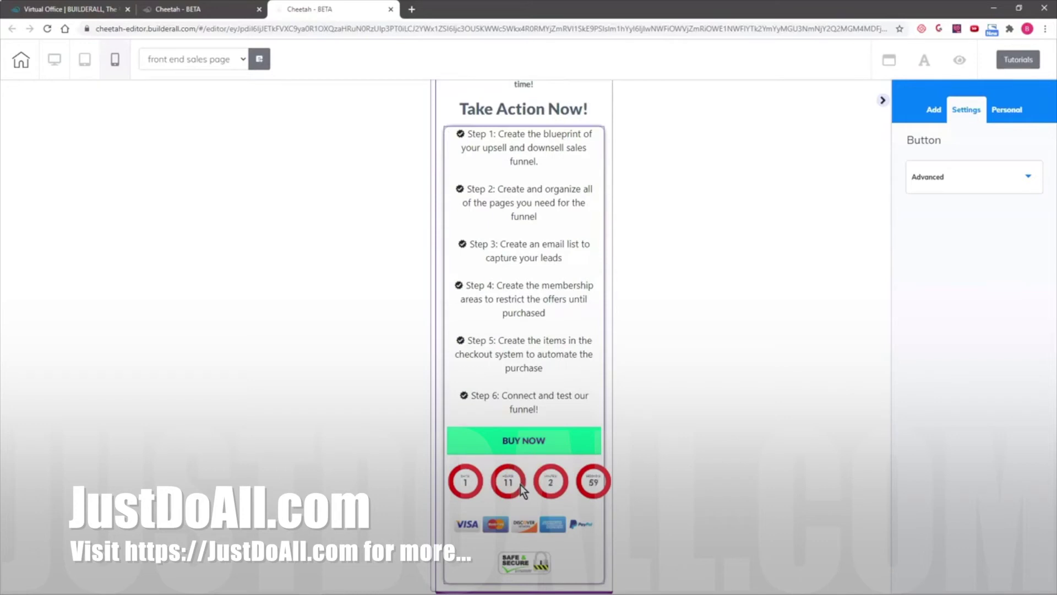
Move the countdown timer up repeatedly until it sits above Step 1.
{"action": "left_click", "coordinate": [521, 484]}
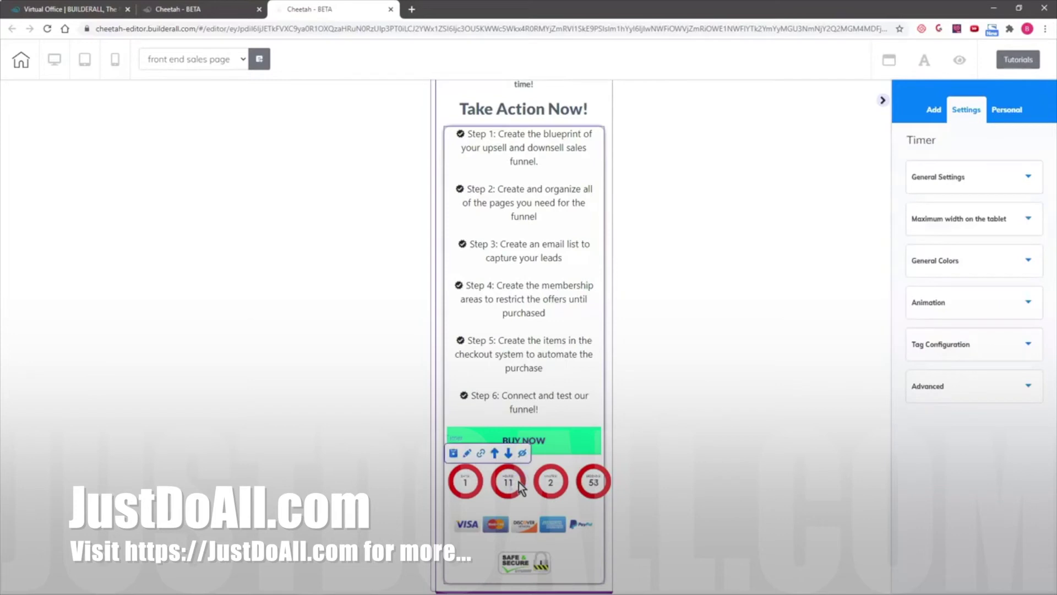
{"action": "left_click", "coordinate": [494, 460]}
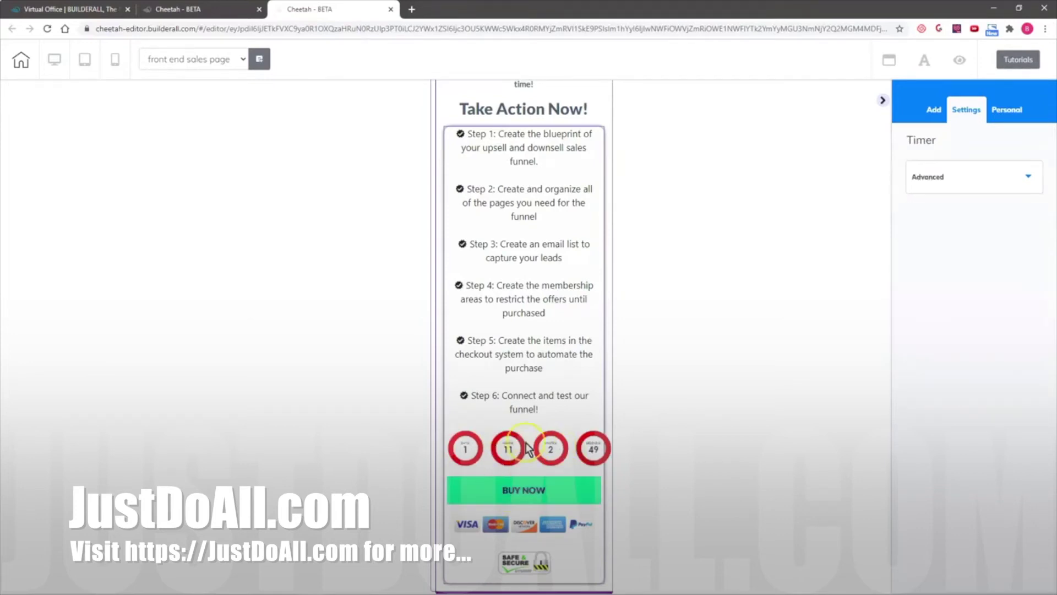
{"action": "left_click", "coordinate": [507, 449]}
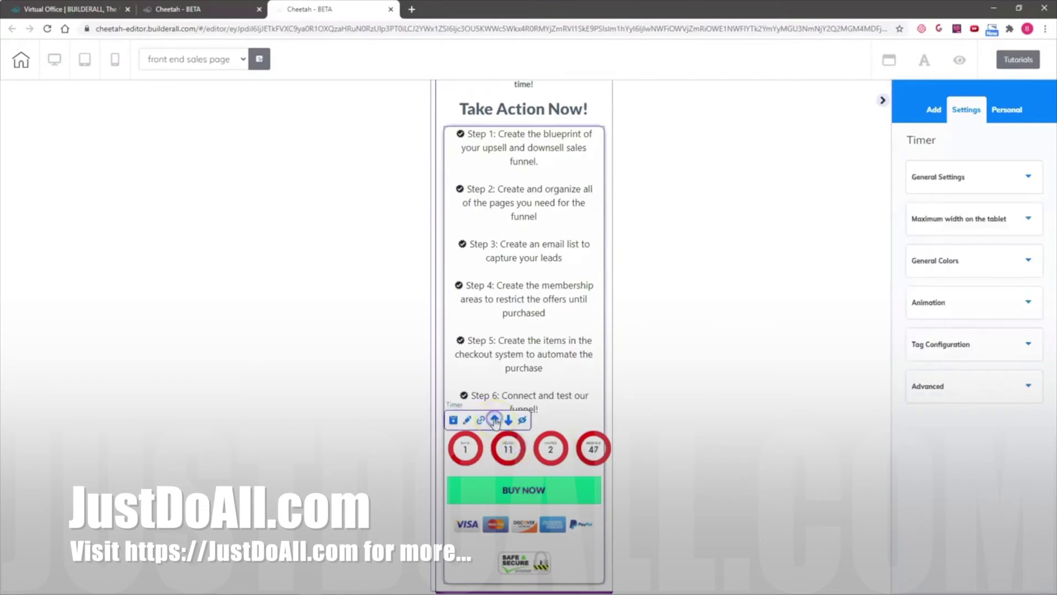
{"action": "left_click", "coordinate": [495, 421]}
{"action": "left_click", "coordinate": [601, 145]}
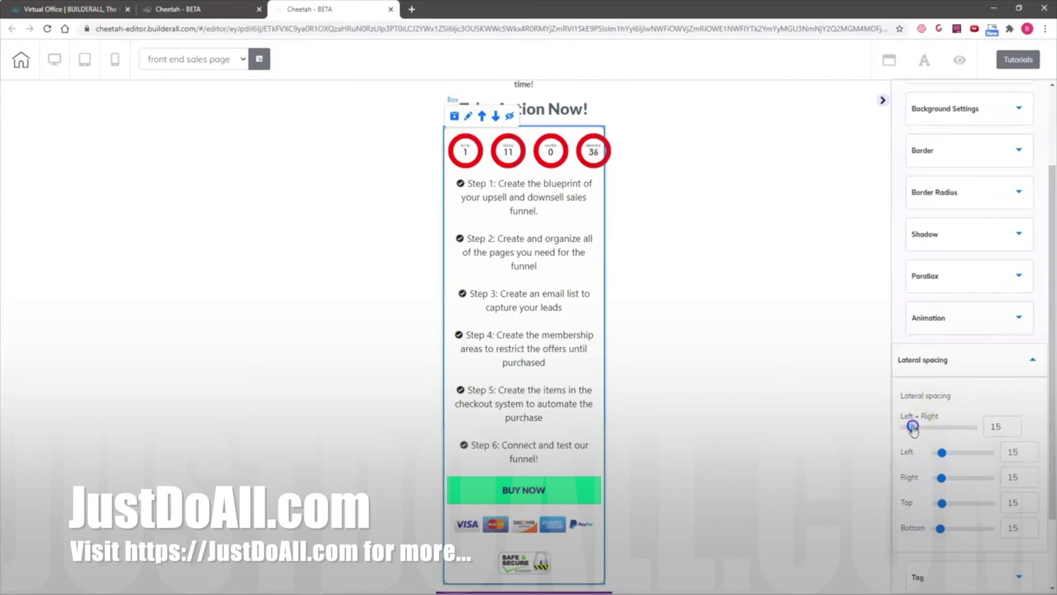
Set the Take Action Now box's left/right spacing to 0 and left-align its six steps on mobile.
{"action": "left_click_drag", "start_coordinate": [913, 429], "coordinate": [902, 421]}
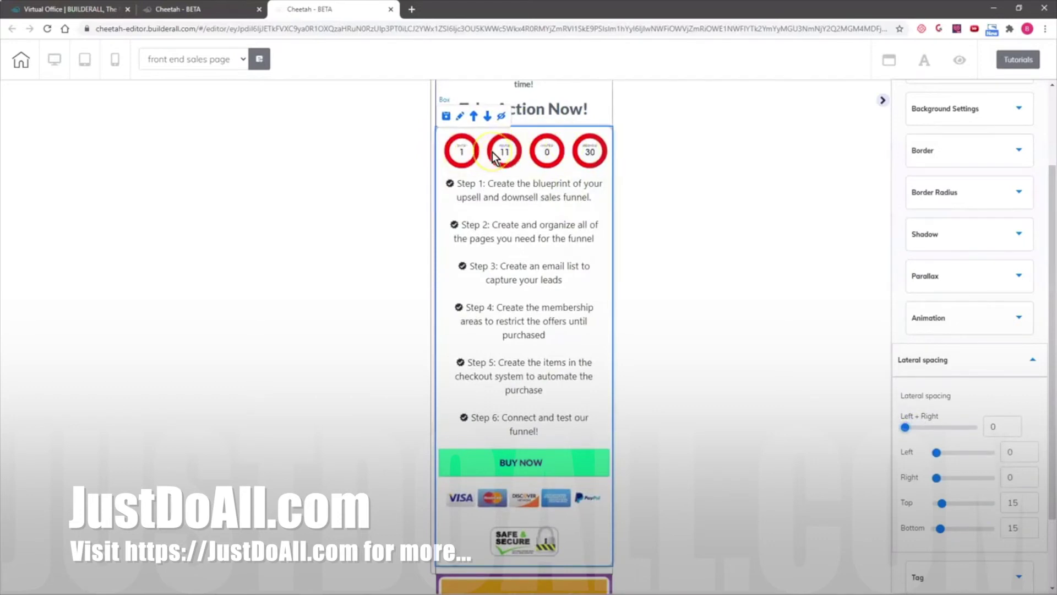
{"action": "left_click", "coordinate": [539, 245]}
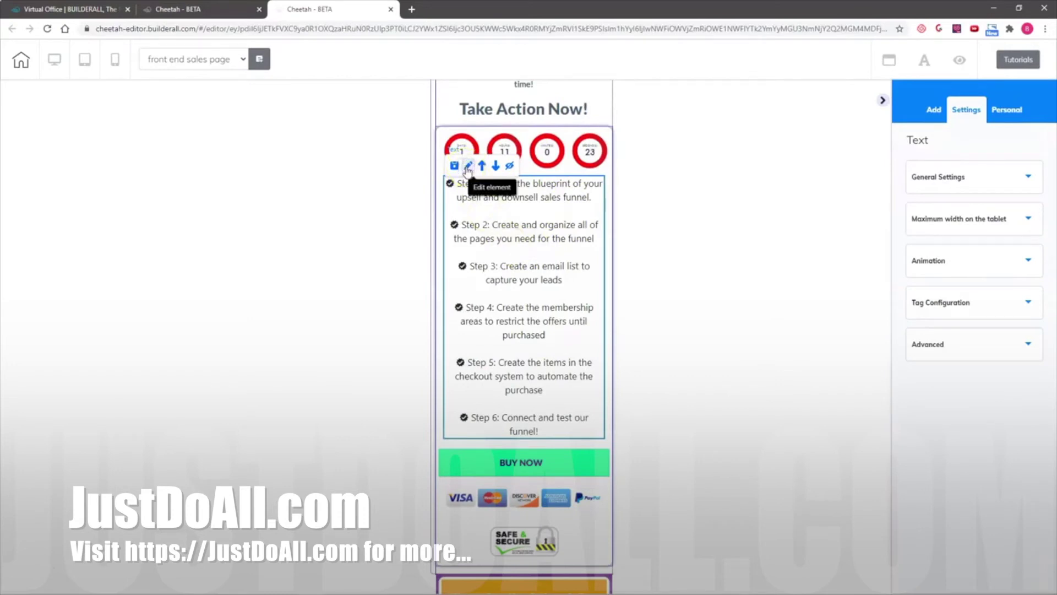
{"action": "left_click", "coordinate": [973, 180]}
{"action": "left_click", "coordinate": [913, 283]}
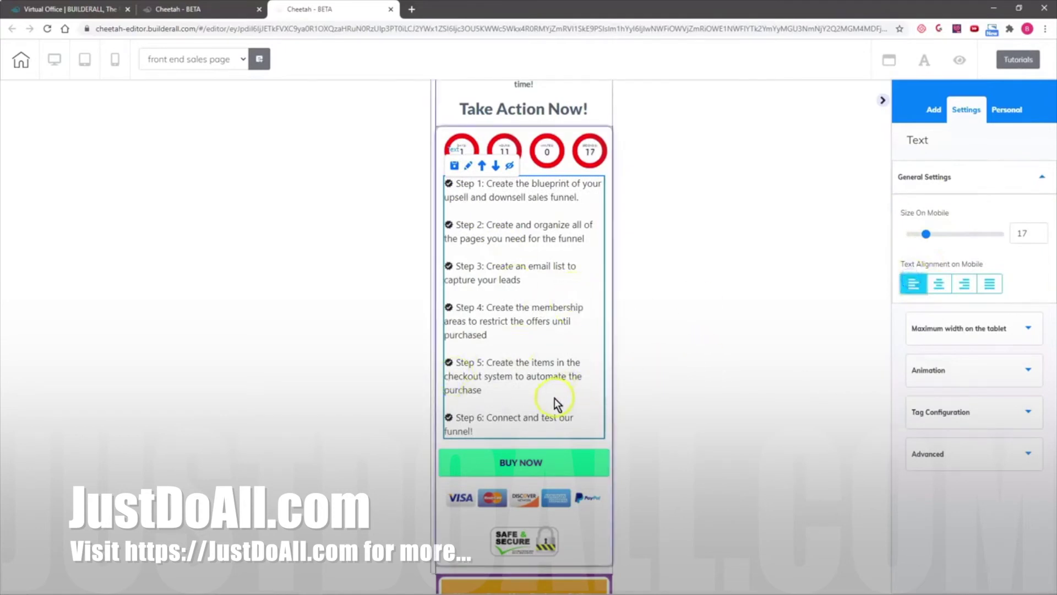
{"action": "scroll", "coordinate": [554, 398], "scroll_direction": "down", "scroll_amount": 2}
{"action": "left_click", "coordinate": [538, 352]}
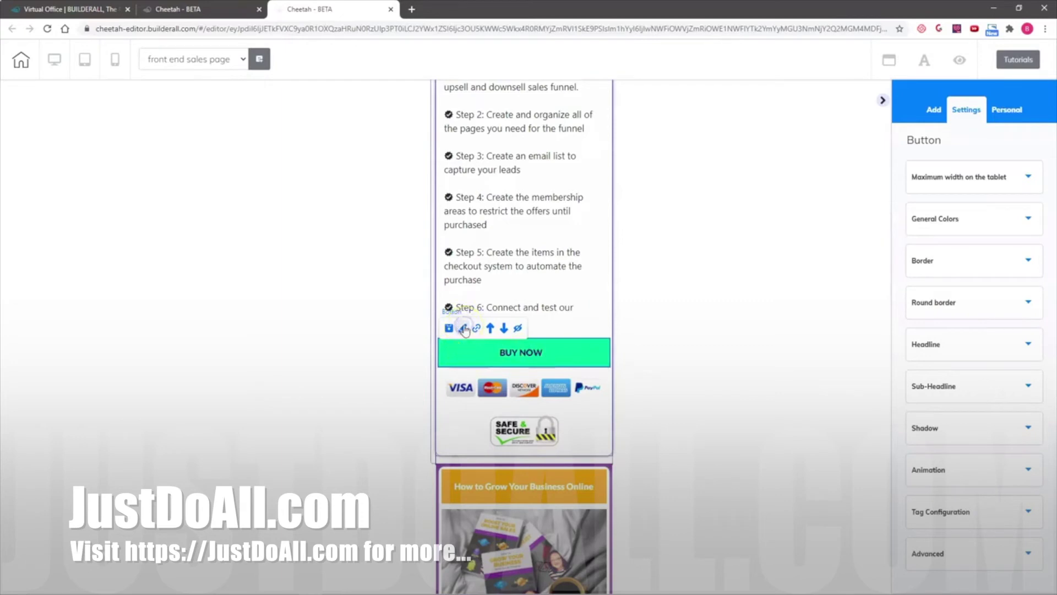
Narrow the BUY NOW button with a Left + Right lateral spacing of 28.
{"action": "left_click", "coordinate": [987, 552]}
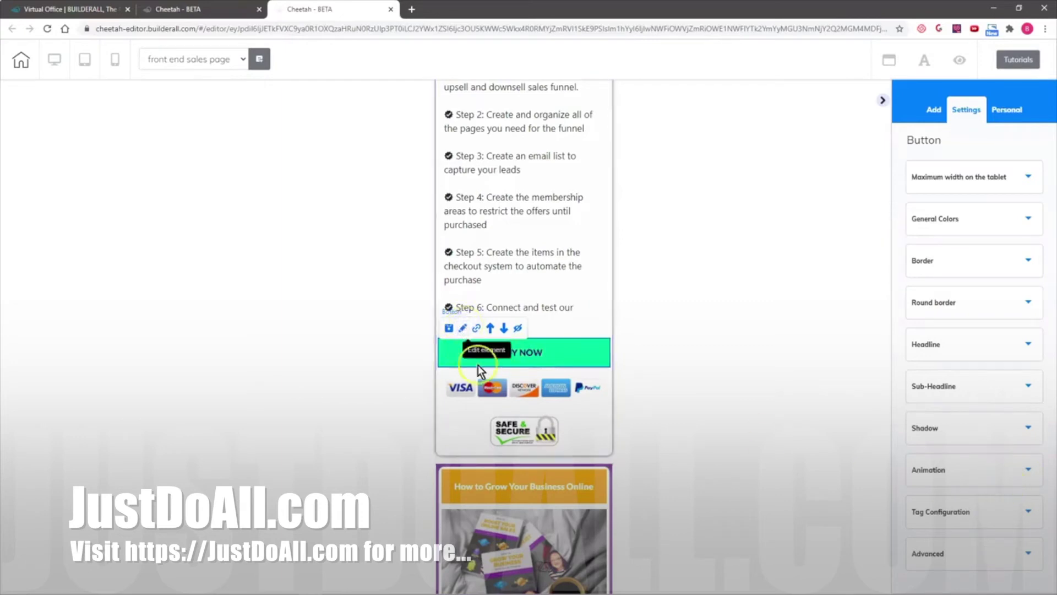
{"action": "scroll", "coordinate": [1025, 459], "scroll_direction": "down", "scroll_amount": 4}
{"action": "scroll", "coordinate": [1025, 459], "scroll_direction": "down", "scroll_amount": 2}
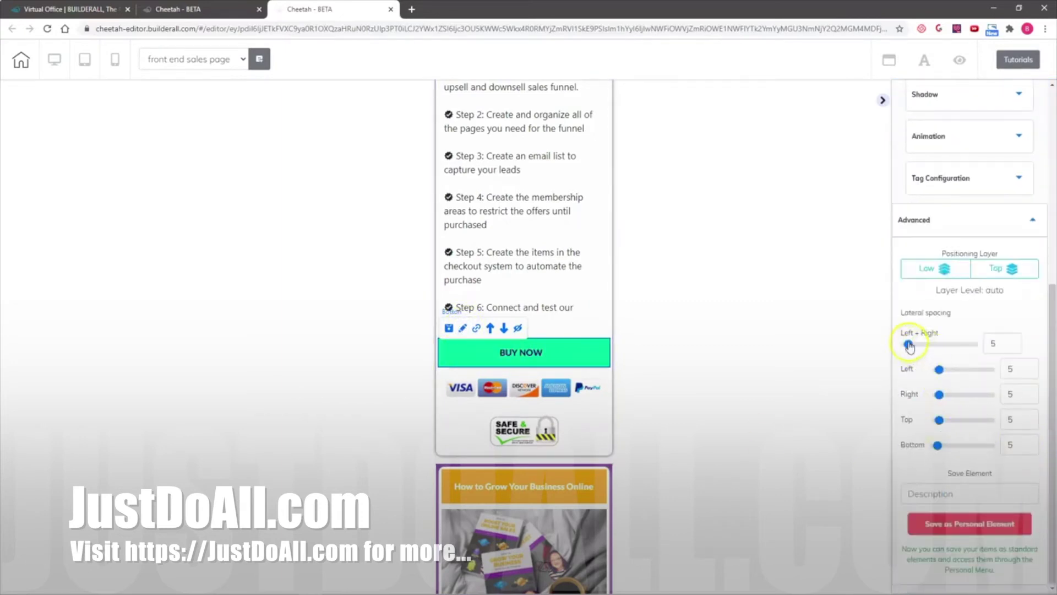
{"action": "left_click_drag", "start_coordinate": [909, 344], "coordinate": [925, 342]}
{"action": "scroll", "coordinate": [684, 489], "scroll_direction": "down", "scroll_amount": 3}
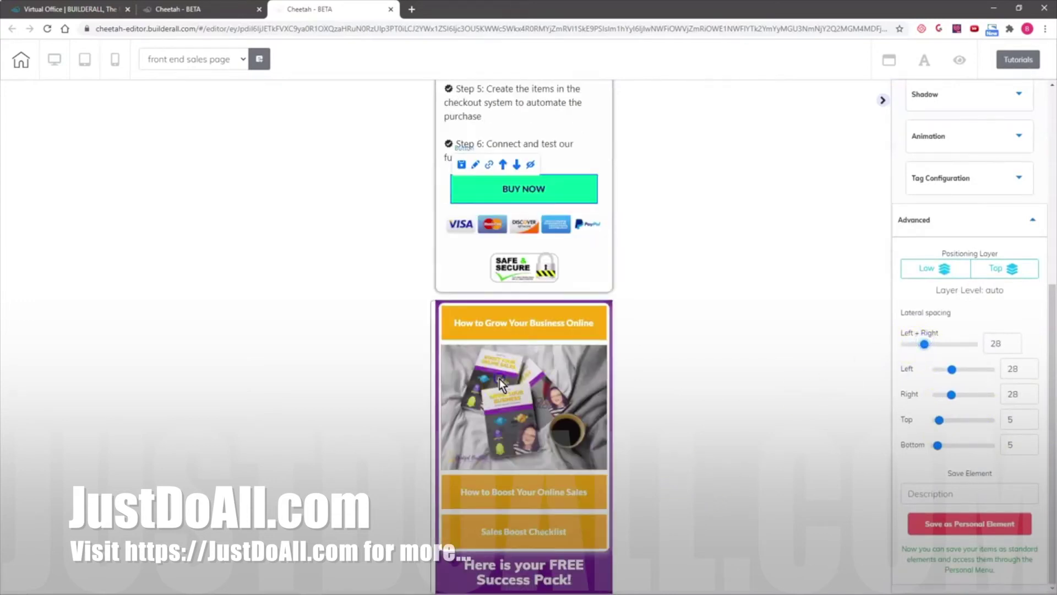
Move the book image above the orange buttons and give it about 29 left/right spacing.
{"action": "left_click", "coordinate": [493, 336]}
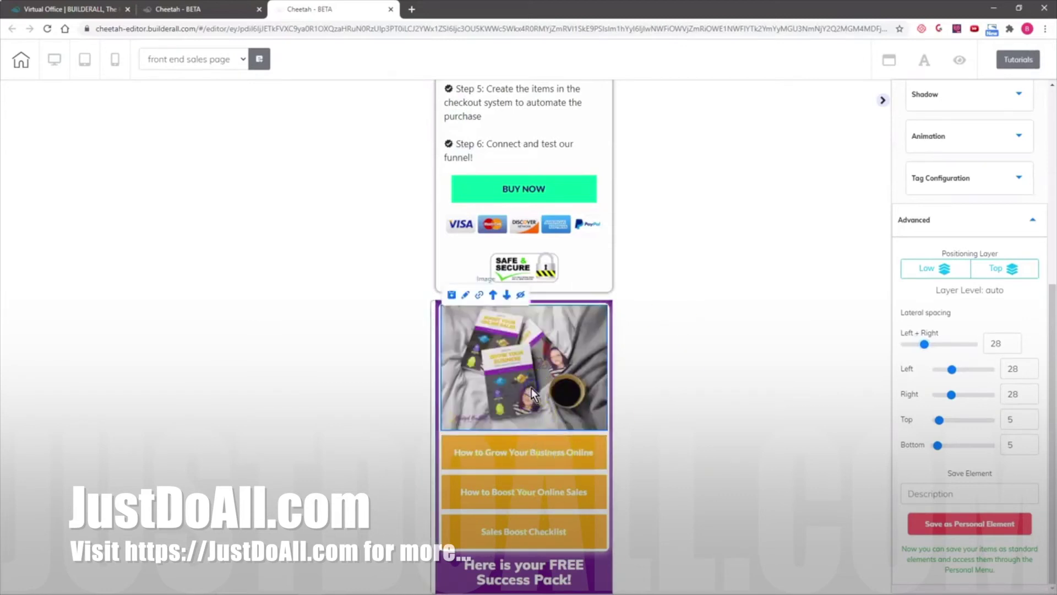
{"action": "left_click", "coordinate": [478, 332]}
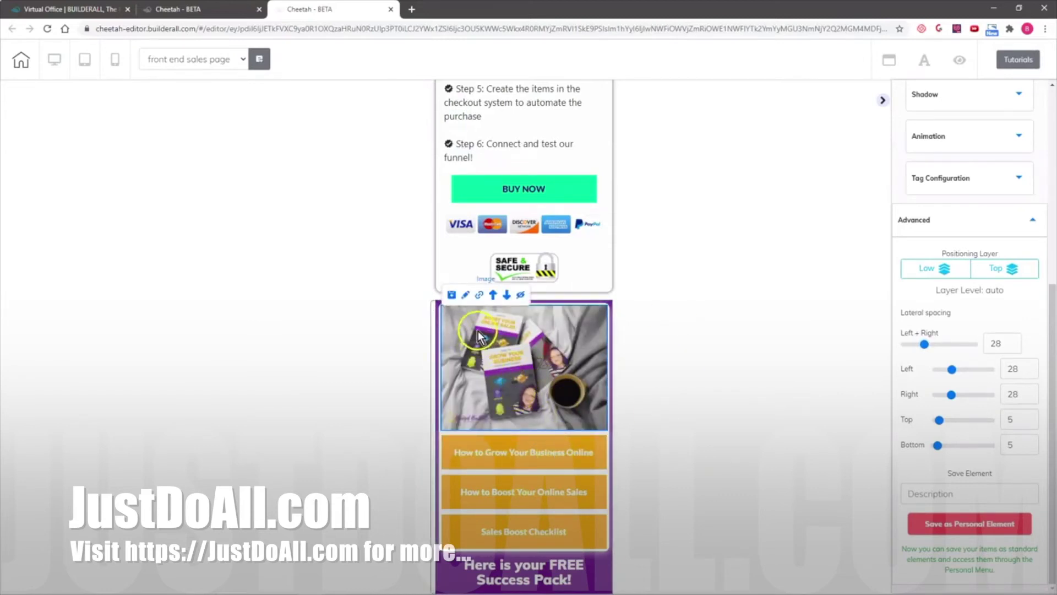
{"action": "left_click", "coordinate": [465, 296]}
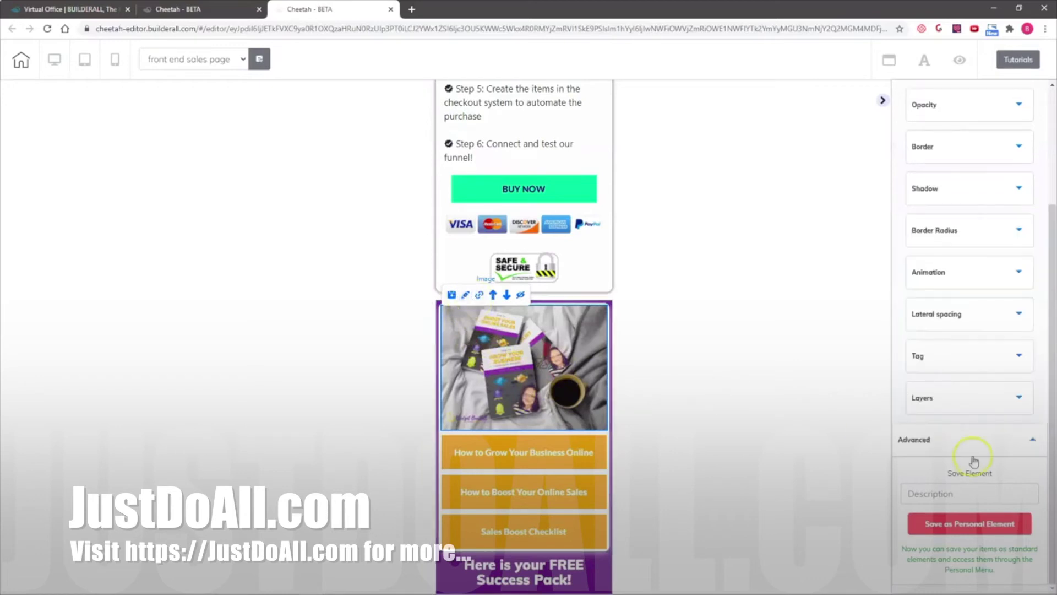
{"action": "left_click", "coordinate": [992, 317]}
{"action": "left_click", "coordinate": [911, 337]}
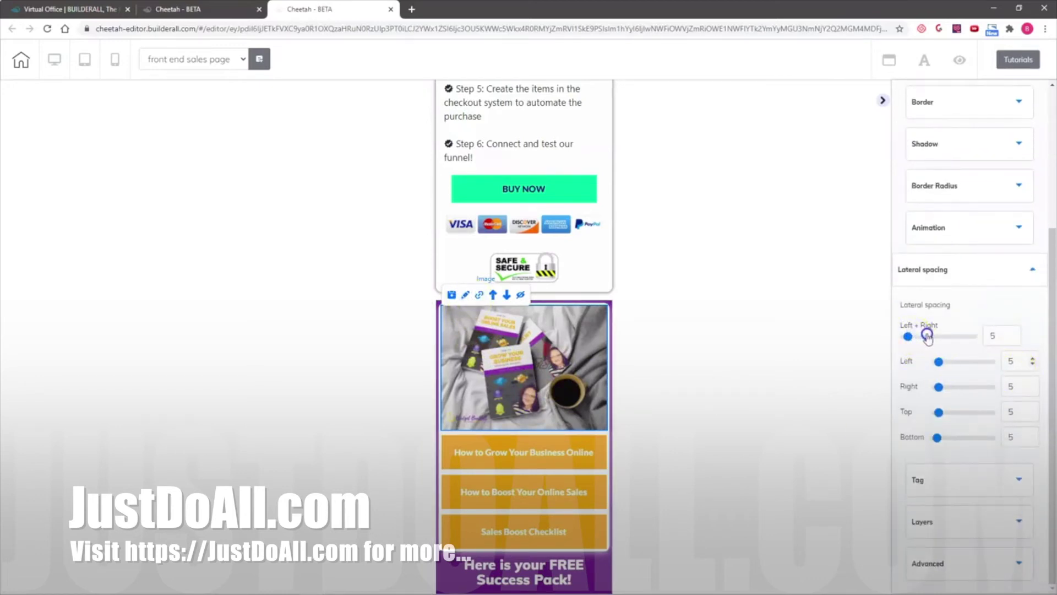
{"action": "left_click_drag", "start_coordinate": [927, 336], "coordinate": [925, 335]}
{"action": "left_click", "coordinate": [546, 453]}
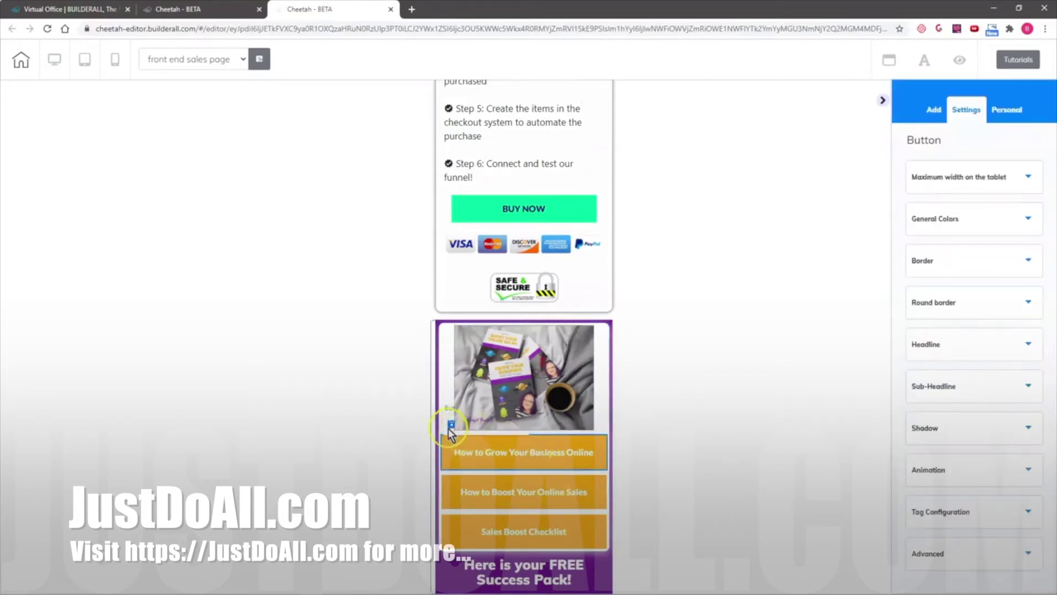
Give the How to Grow Your Business Online and How to Boost Your Online Sales buttons 20 side spacing.
{"action": "left_click", "coordinate": [913, 519]}
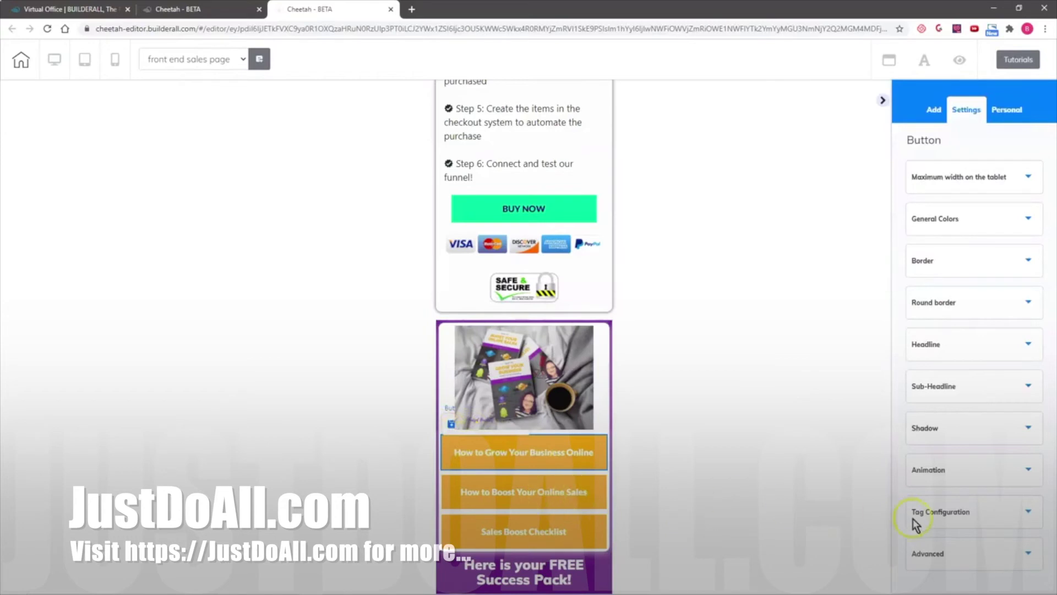
{"action": "left_click", "coordinate": [969, 552]}
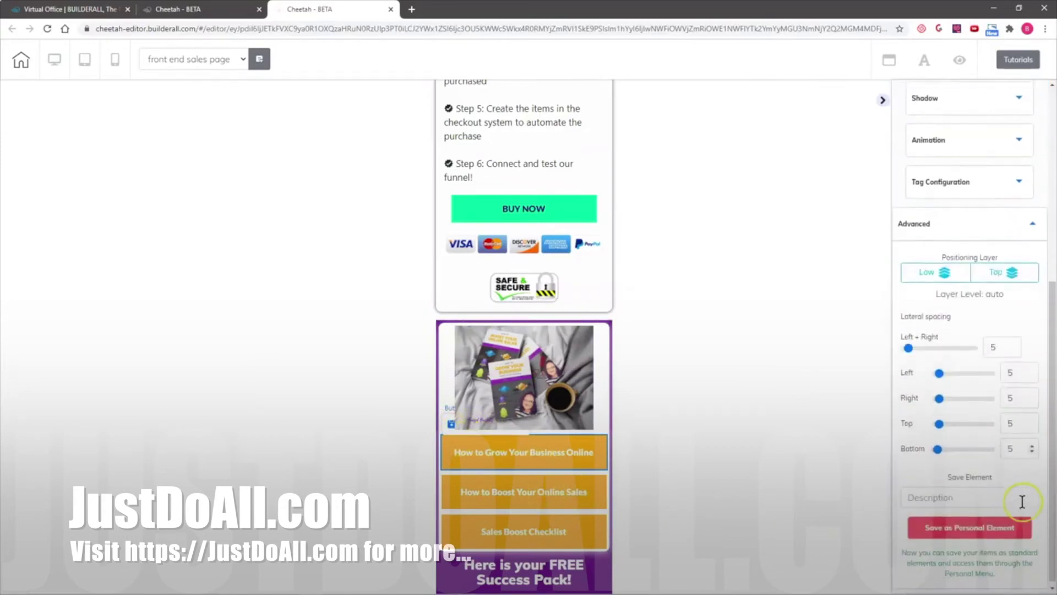
{"action": "left_click_drag", "start_coordinate": [914, 348], "coordinate": [917, 349]}
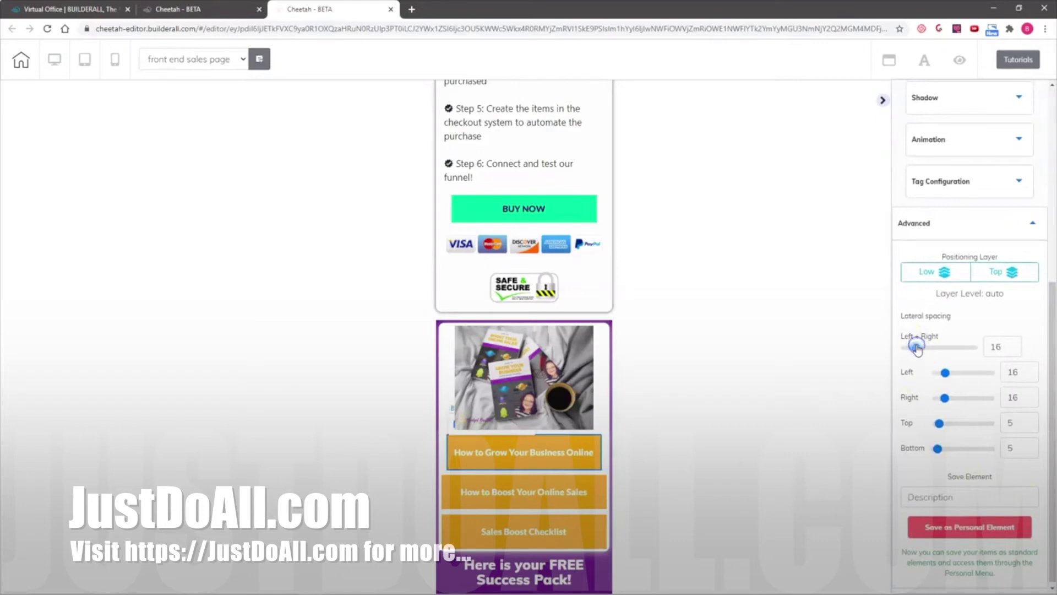
{"action": "left_click", "coordinate": [492, 454]}
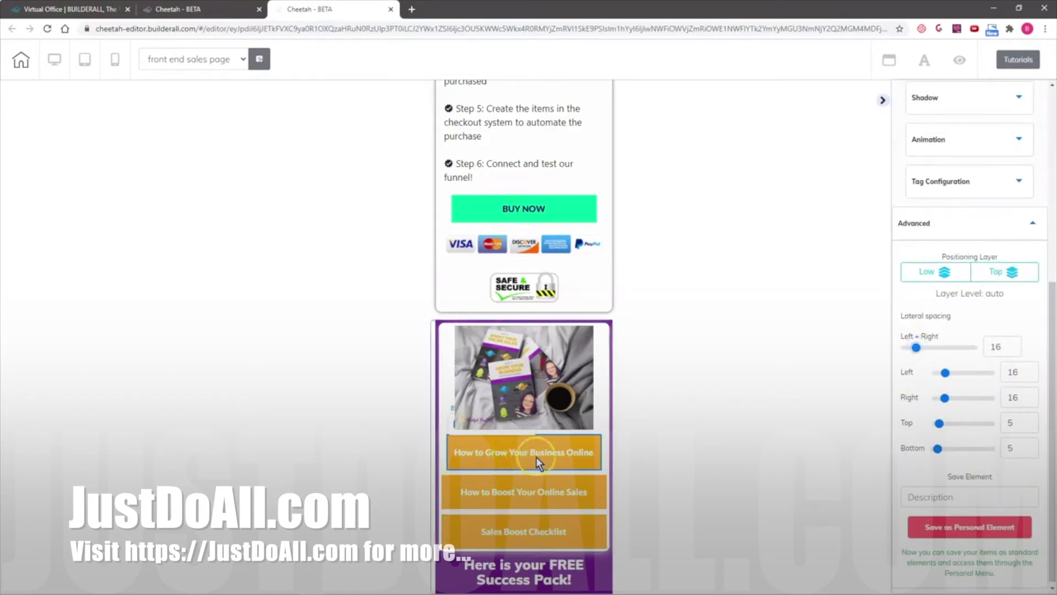
{"action": "left_click", "coordinate": [1015, 343]}
{"action": "left_click", "coordinate": [1016, 343]}
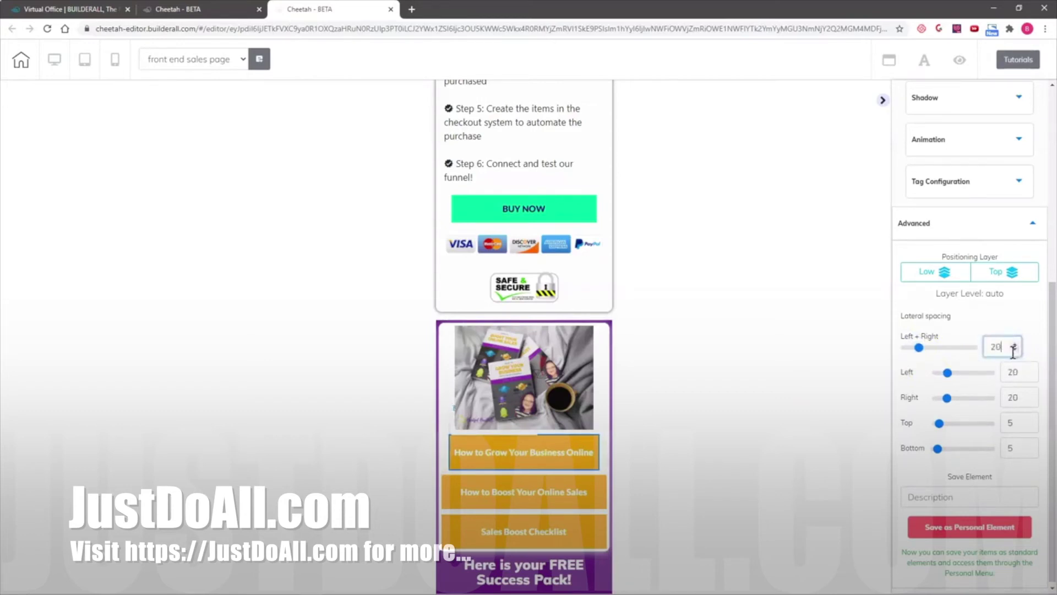
{"action": "left_click", "coordinate": [489, 501]}
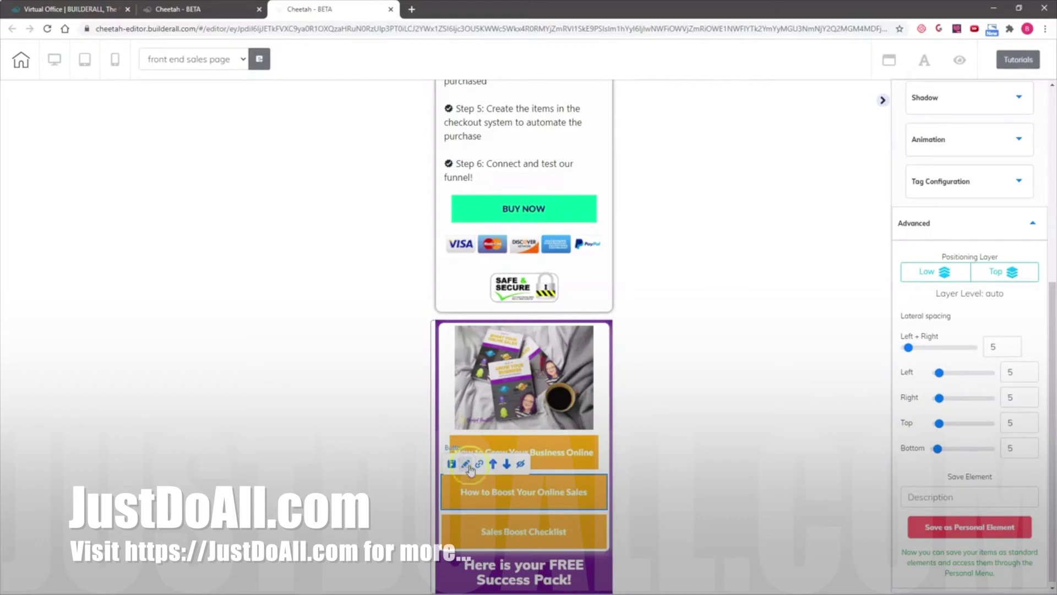
{"action": "left_click", "coordinate": [1015, 345]}
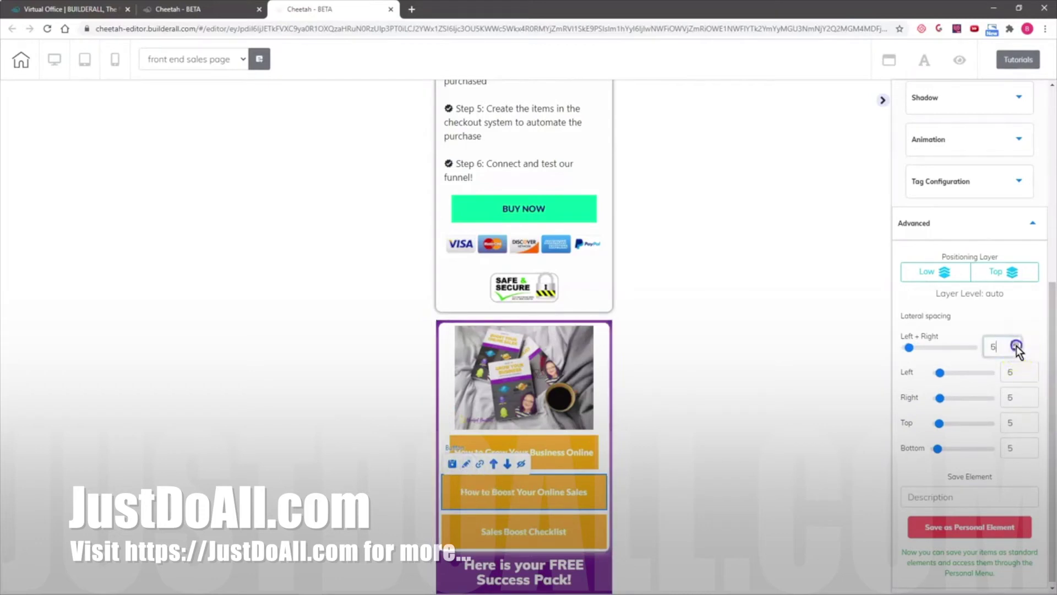
{"action": "left_click_drag", "start_coordinate": [1016, 345], "coordinate": [1016, 345]}
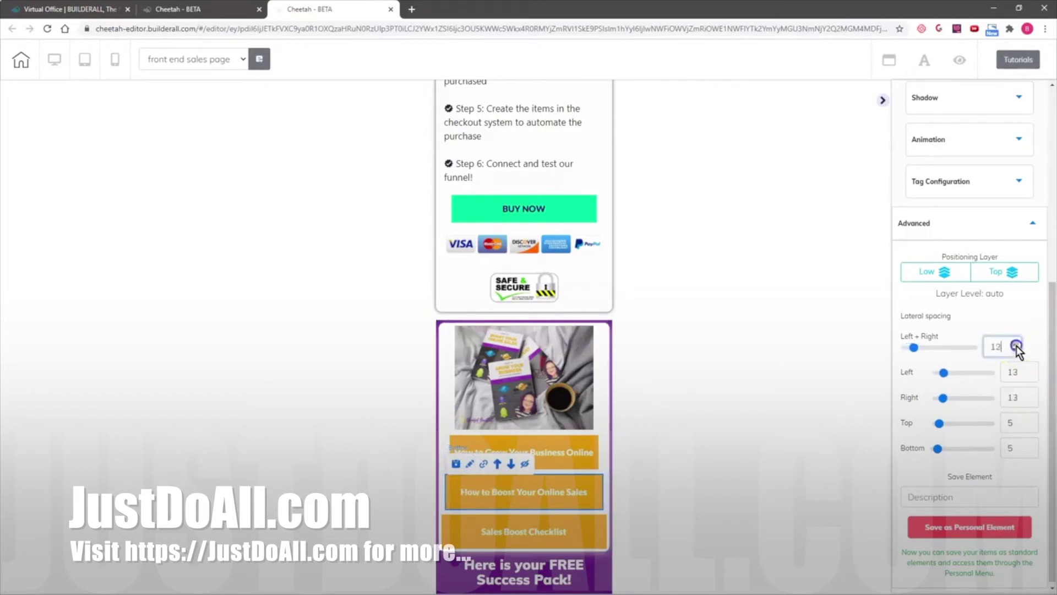
Set the Sales Boost Checklist button's left/right spacing to 20 and adjust its bottom spacing.
{"action": "left_click", "coordinate": [533, 534]}
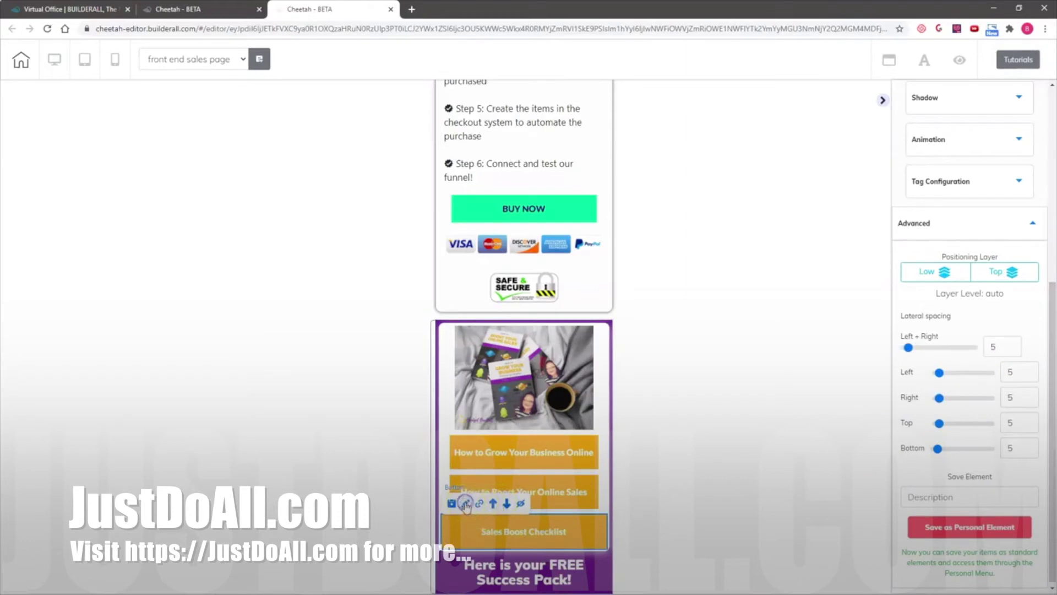
{"action": "left_click_drag", "start_coordinate": [1004, 345], "coordinate": [988, 347]}
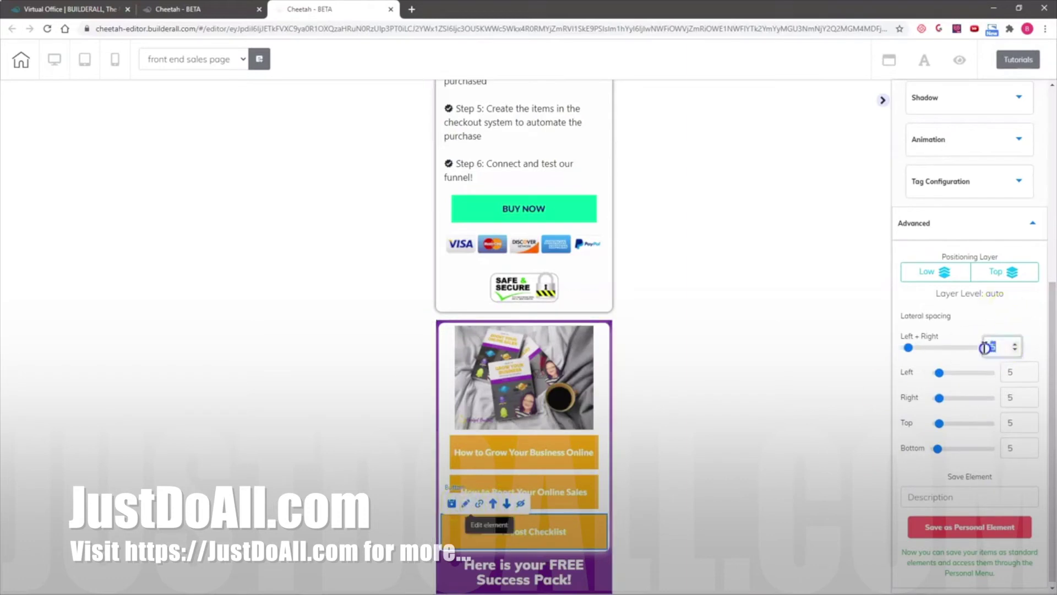
{"action": "type", "text": "20"}
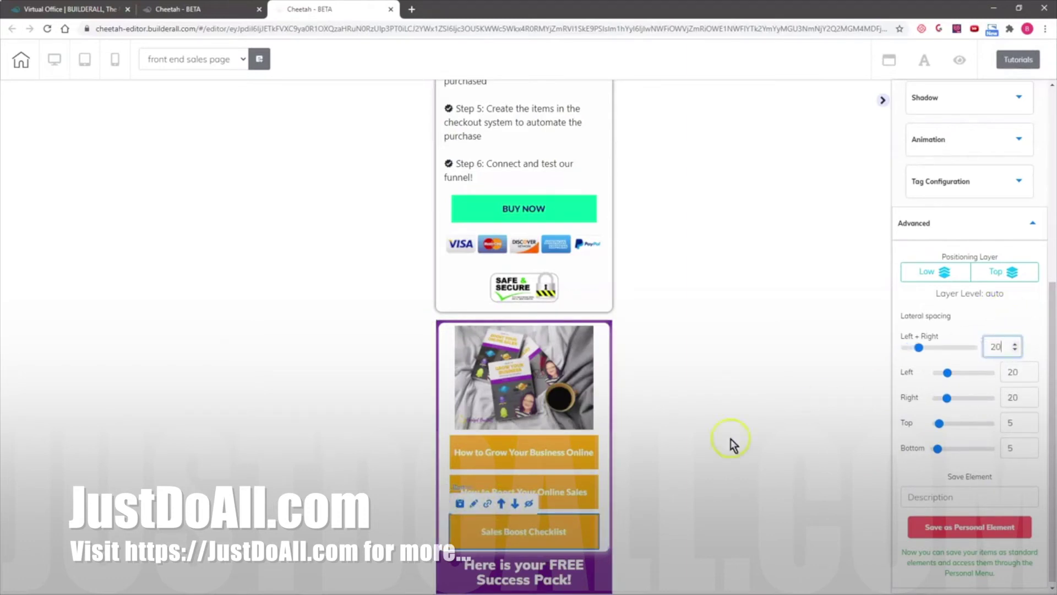
{"action": "left_click", "coordinate": [730, 443]}
{"action": "left_click", "coordinate": [473, 545]}
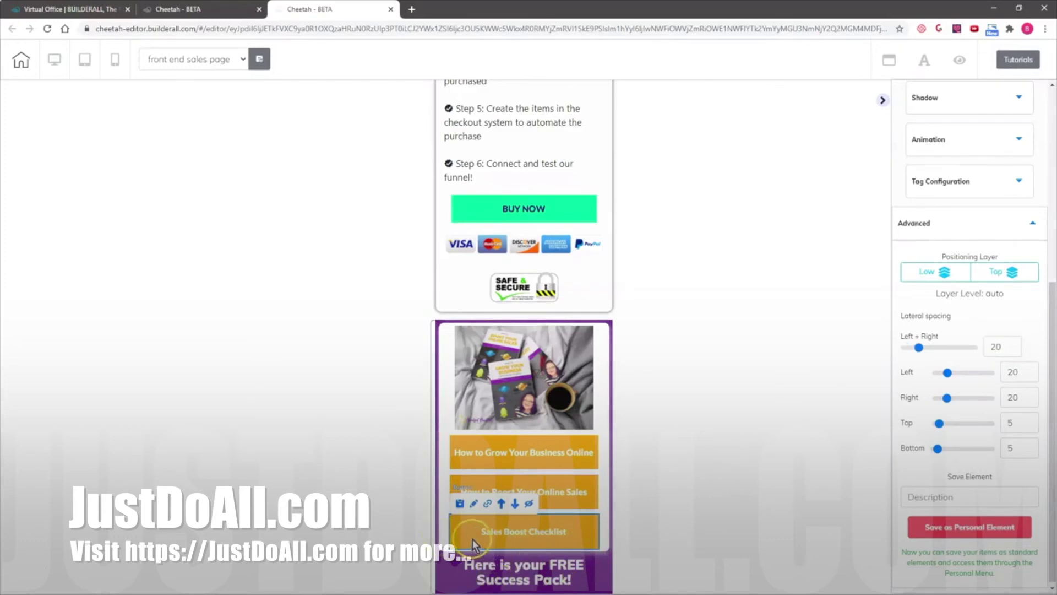
{"action": "left_click", "coordinate": [938, 451]}
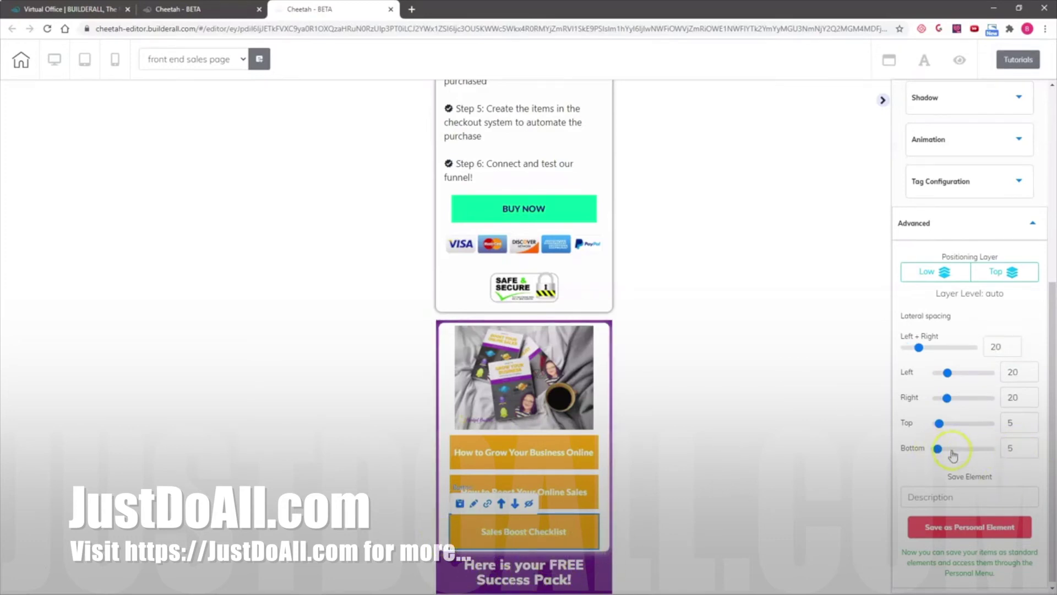
{"action": "mouse_move", "coordinate": [938, 450]}
{"action": "left_mouse_down"}
{"action": "mouse_move", "coordinate": [951, 448]}
{"action": "mouse_move", "coordinate": [938, 449]}
{"action": "left_mouse_up"}
Move the 'Here is your FREE Success Pack!' heading above the book image.
{"action": "left_click", "coordinate": [496, 570]}
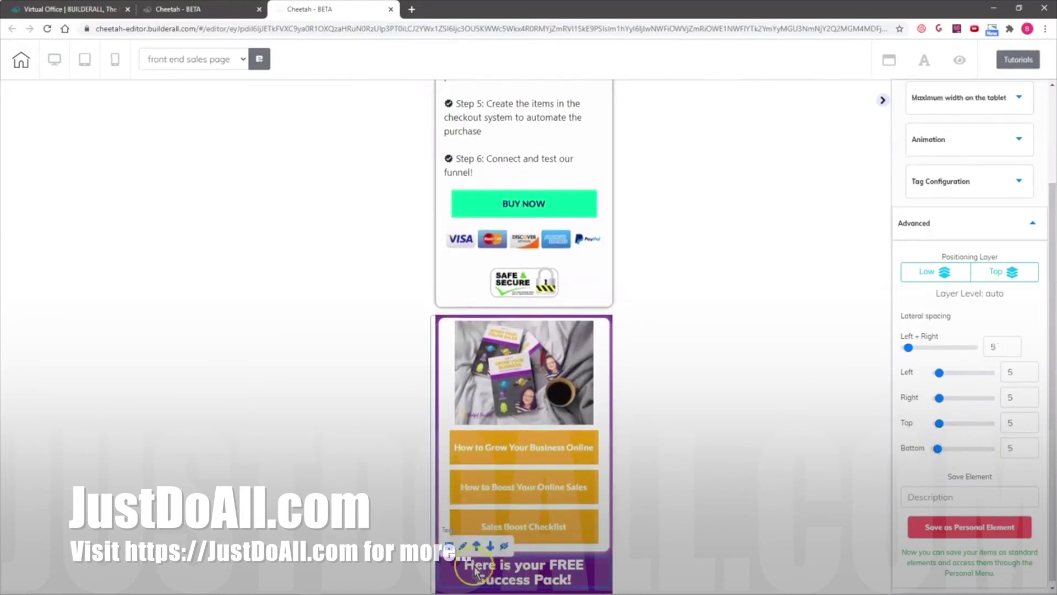
{"action": "left_click", "coordinate": [477, 545]}
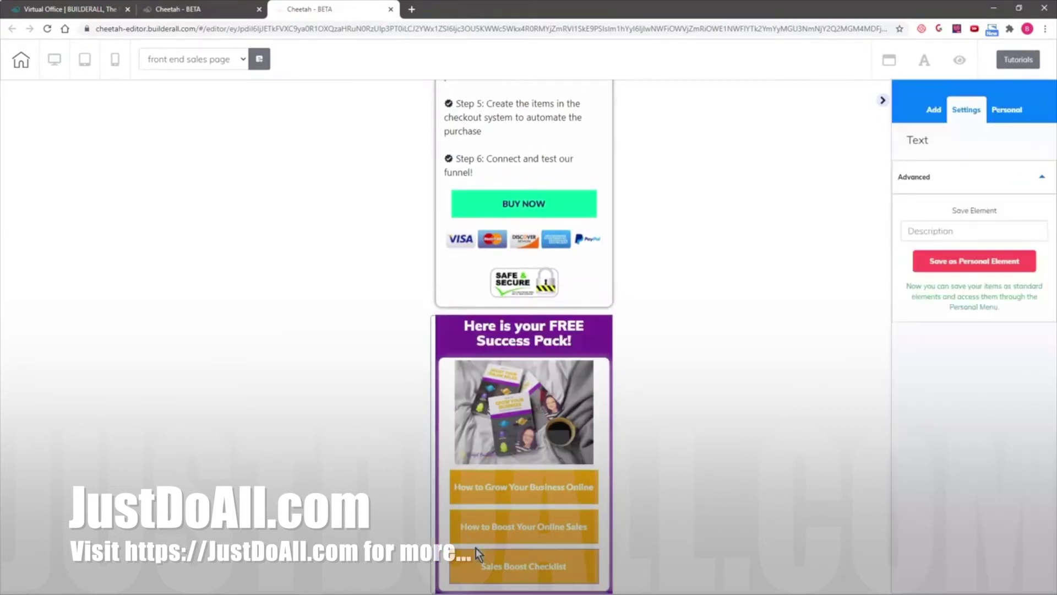
{"action": "scroll", "coordinate": [622, 473], "scroll_direction": "up", "scroll_amount": 2}
{"action": "scroll", "coordinate": [622, 511], "scroll_direction": "up", "scroll_amount": 8}
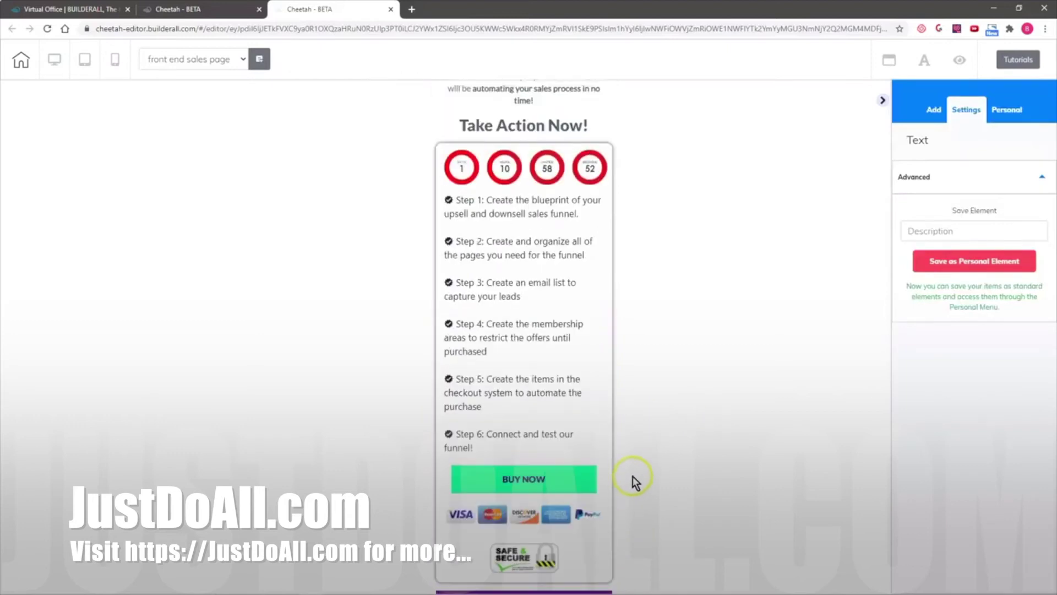
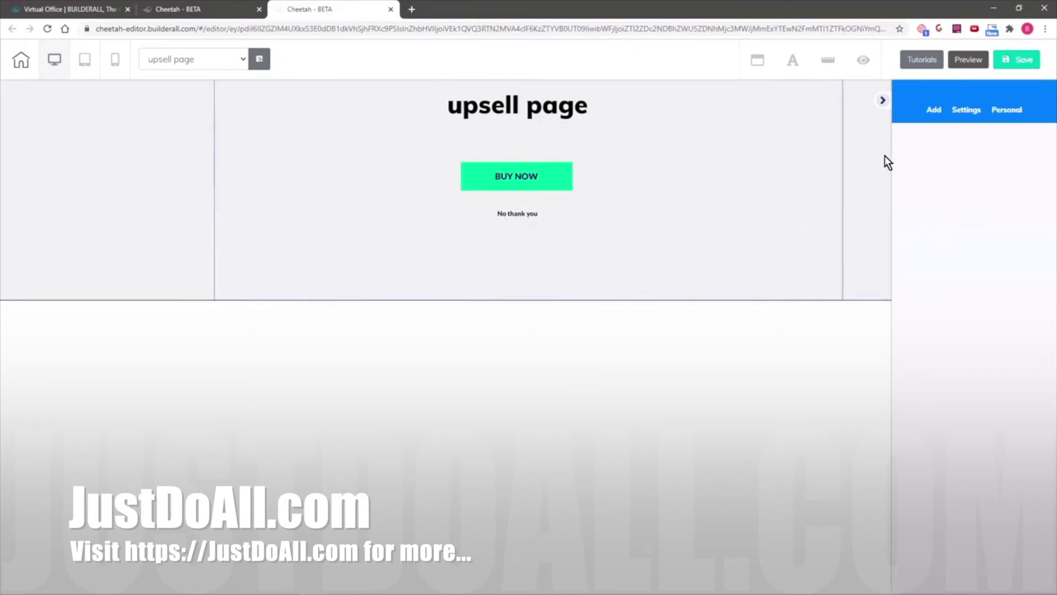
Insert the Course Application Page template from the Application Page panel category.
{"action": "left_click", "coordinate": [933, 113]}
{"action": "left_click", "coordinate": [943, 144]}
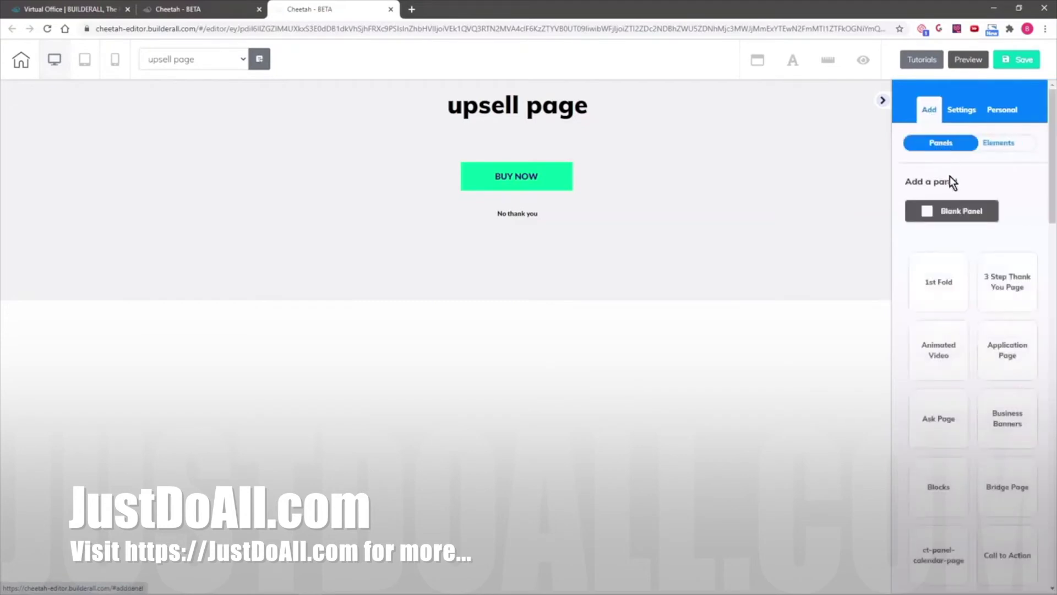
{"action": "scroll", "coordinate": [991, 350], "scroll_direction": "down", "scroll_amount": 9}
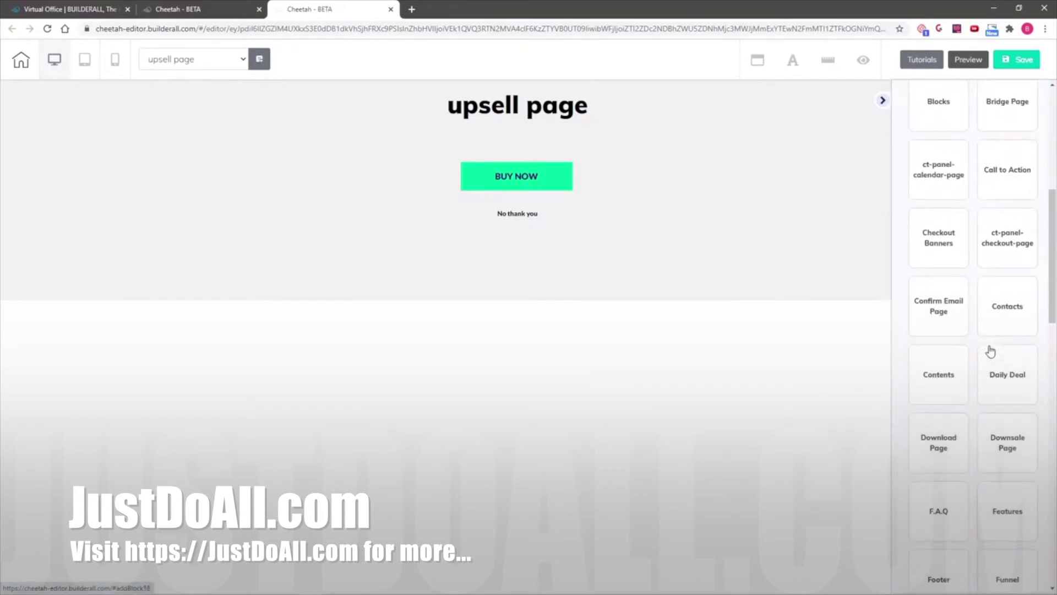
{"action": "scroll", "coordinate": [988, 354], "scroll_direction": "down", "scroll_amount": 3}
{"action": "scroll", "coordinate": [986, 354], "scroll_direction": "up", "scroll_amount": 12}
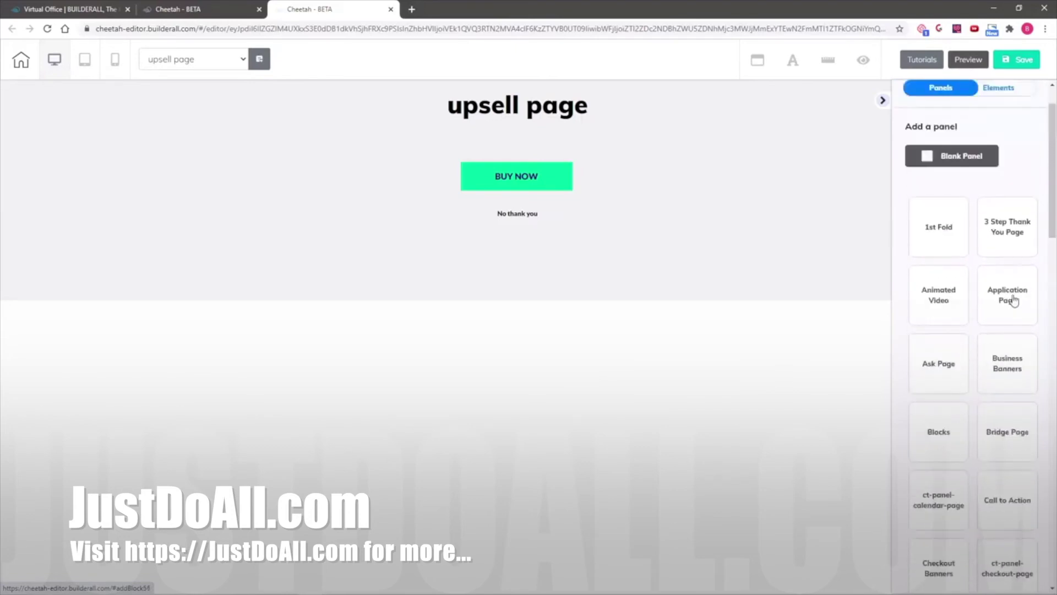
{"action": "left_click", "coordinate": [1013, 300]}
{"action": "scroll", "coordinate": [980, 338], "scroll_direction": "down", "scroll_amount": 5}
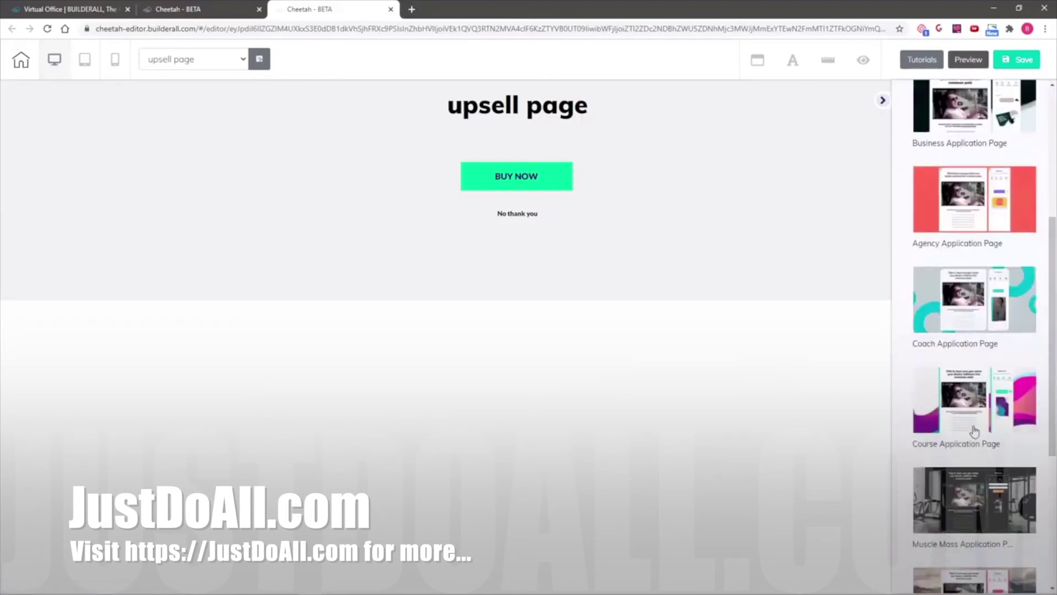
{"action": "scroll", "coordinate": [1021, 417], "scroll_direction": "down", "scroll_amount": 1}
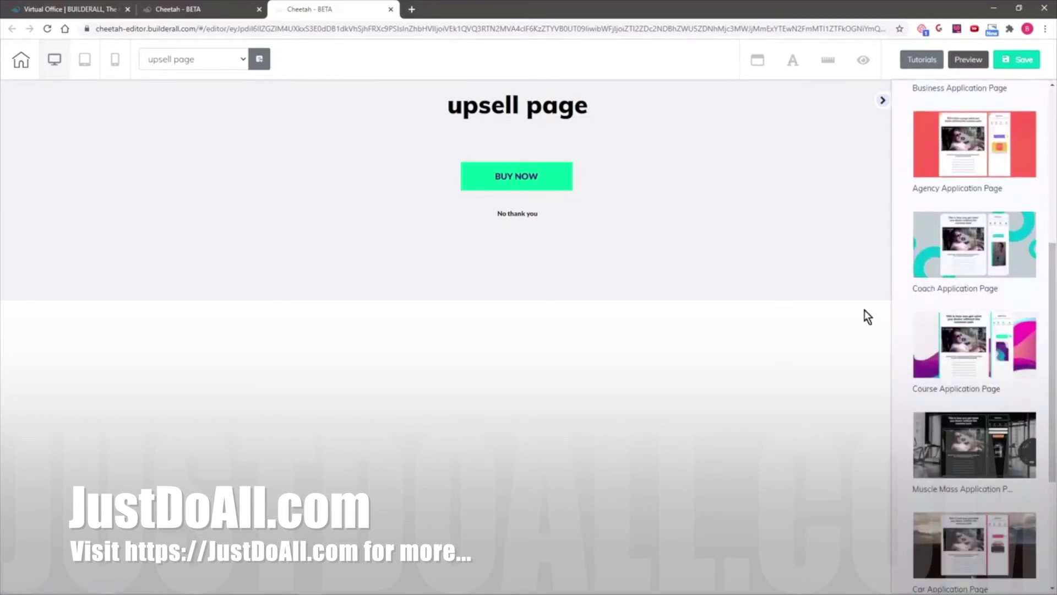
{"action": "left_click", "coordinate": [932, 336]}
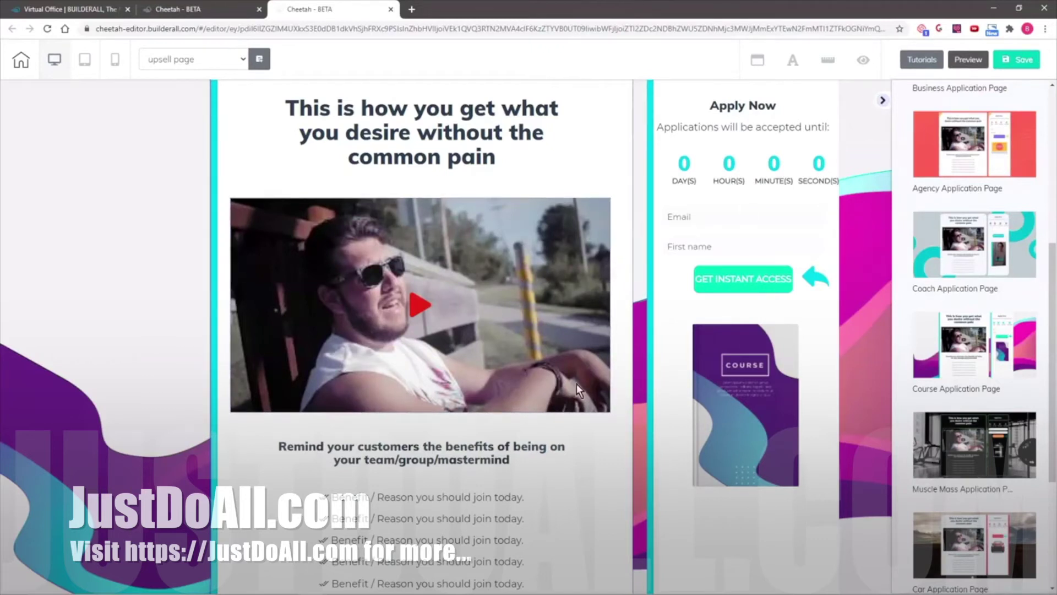
Swap the course book image for the cropped Business Blueprint image from the media library.
{"action": "left_click", "coordinate": [732, 435]}
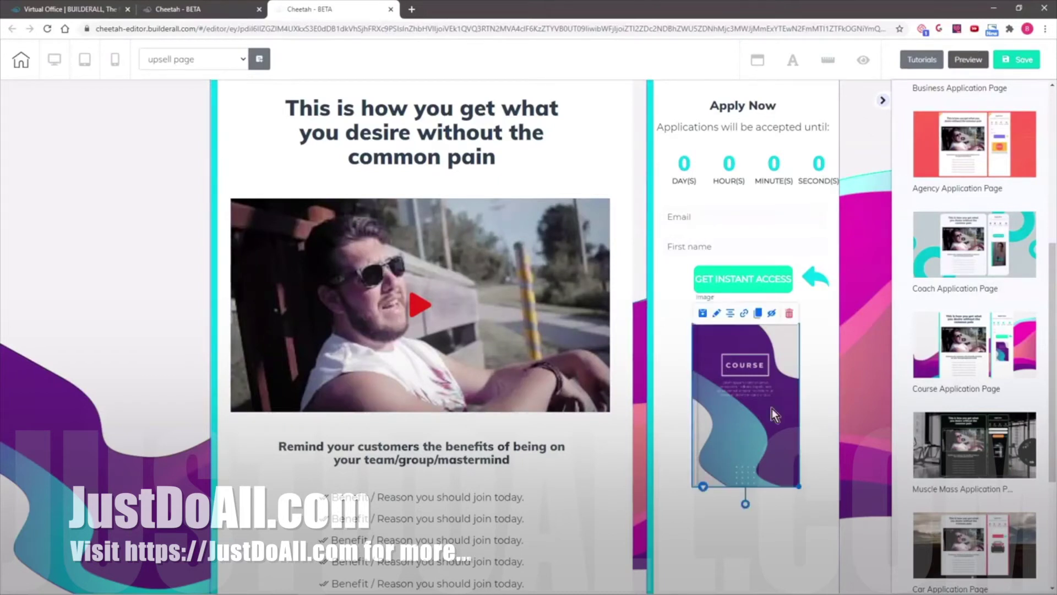
{"action": "left_click", "coordinate": [717, 314]}
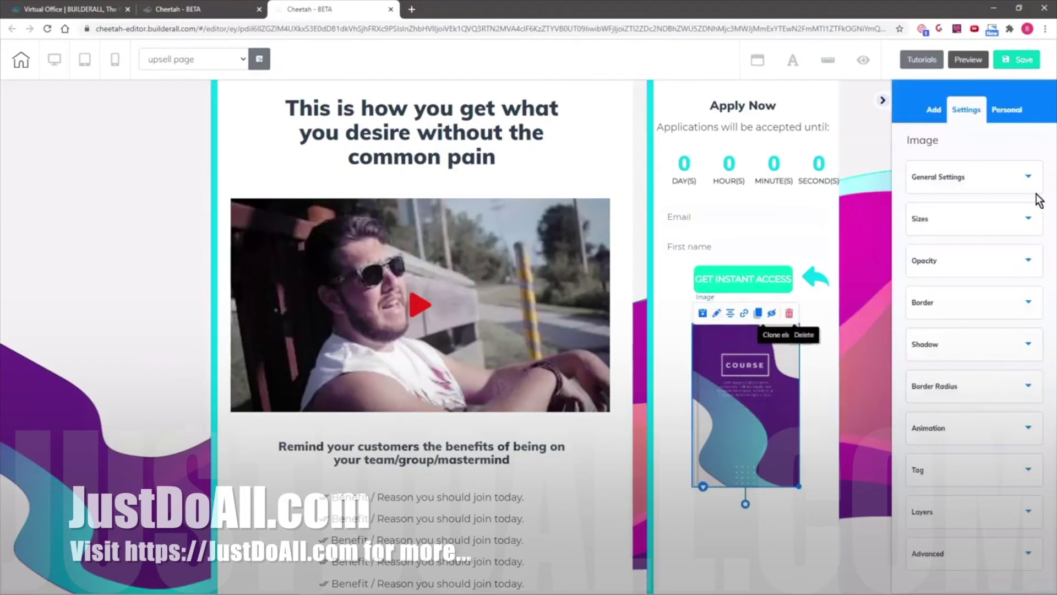
{"action": "left_click", "coordinate": [952, 177]}
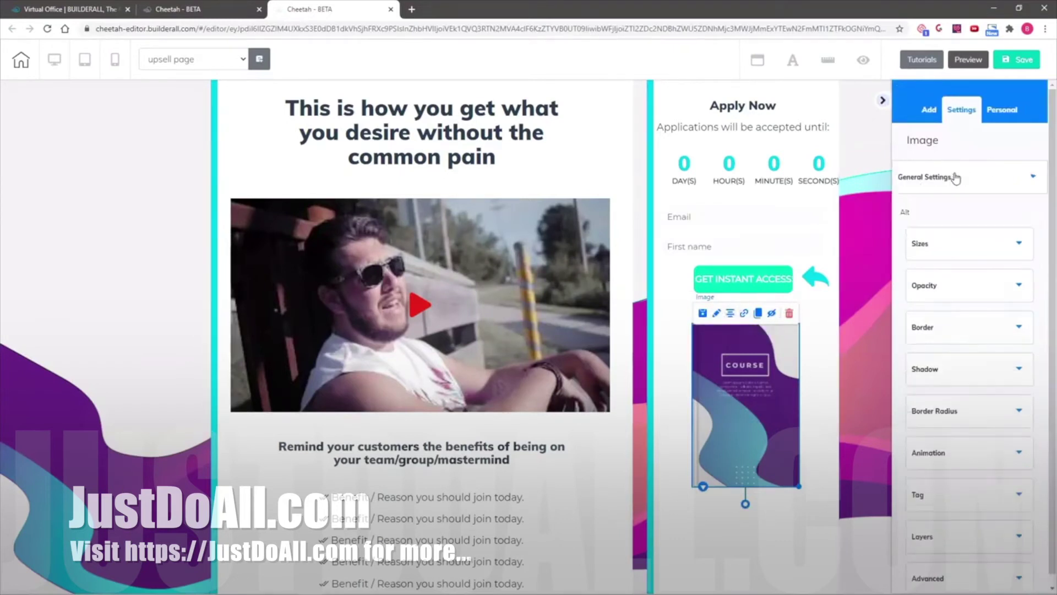
{"action": "left_click", "coordinate": [971, 417]}
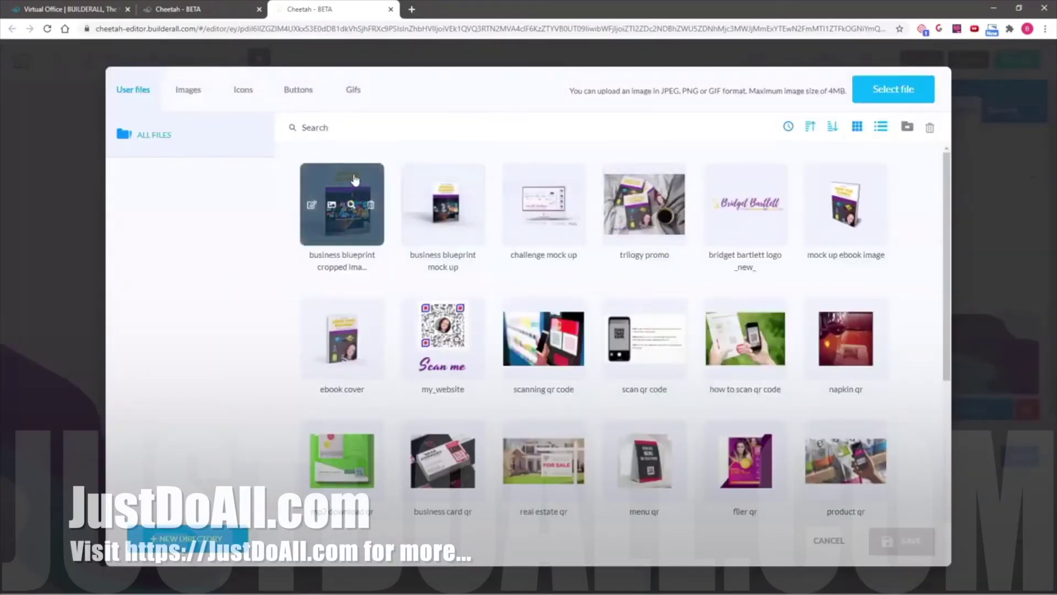
{"action": "left_click", "coordinate": [341, 203]}
{"action": "left_click", "coordinate": [901, 548]}
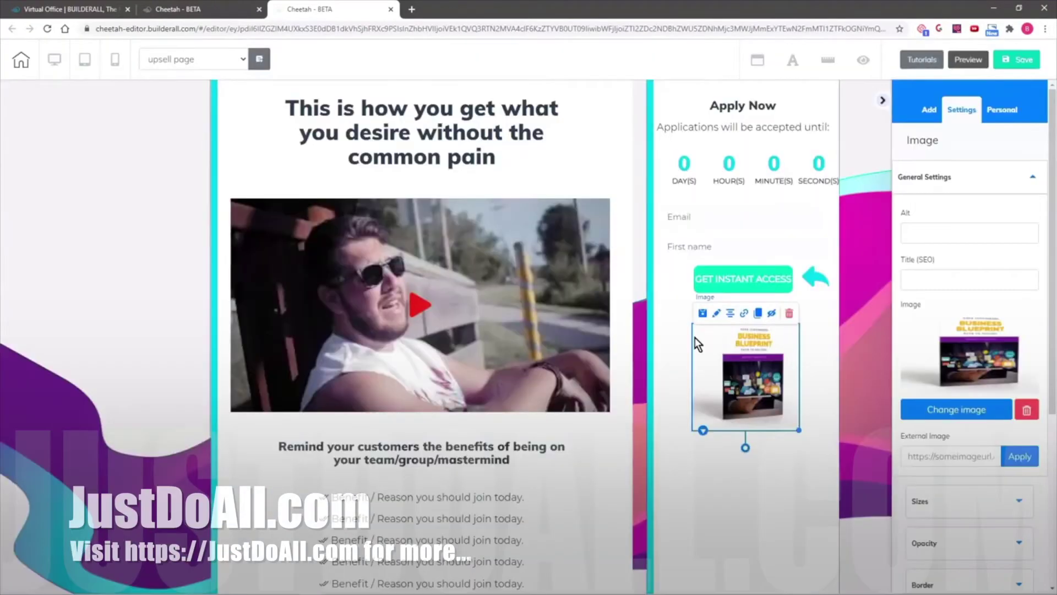
Enlarge the Business Blueprint image and reposition it within the form column.
{"action": "left_click_drag", "start_coordinate": [795, 430], "coordinate": [863, 493]}
{"action": "left_click_drag", "start_coordinate": [754, 380], "coordinate": [718, 387]}
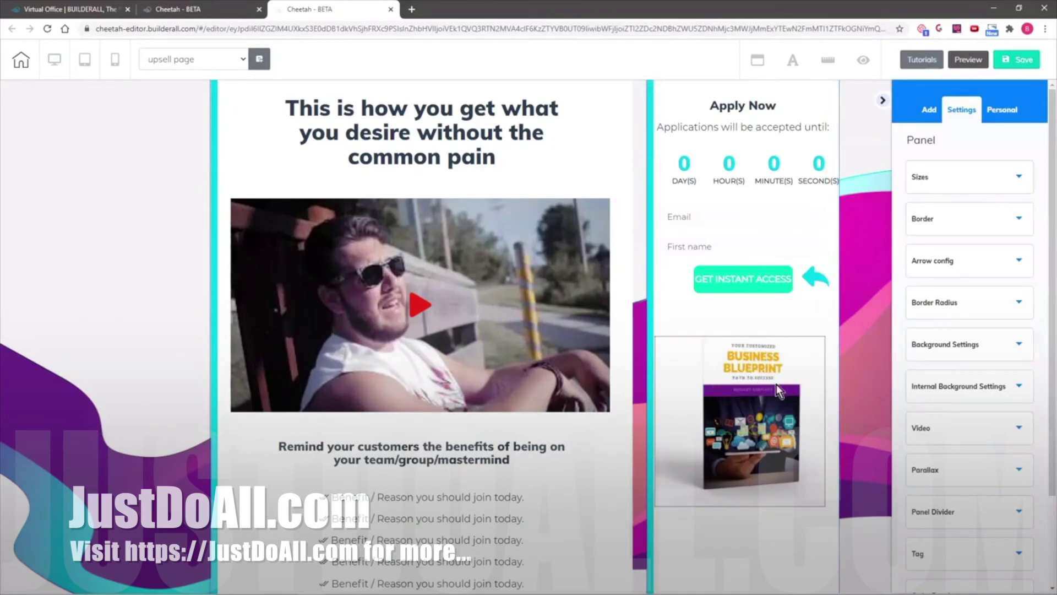
{"action": "left_click", "coordinate": [774, 417]}
Enlarge the blueprint book slightly and move it down to the lower-left of the page.
{"action": "left_click_drag", "start_coordinate": [826, 504], "coordinate": [839, 520]}
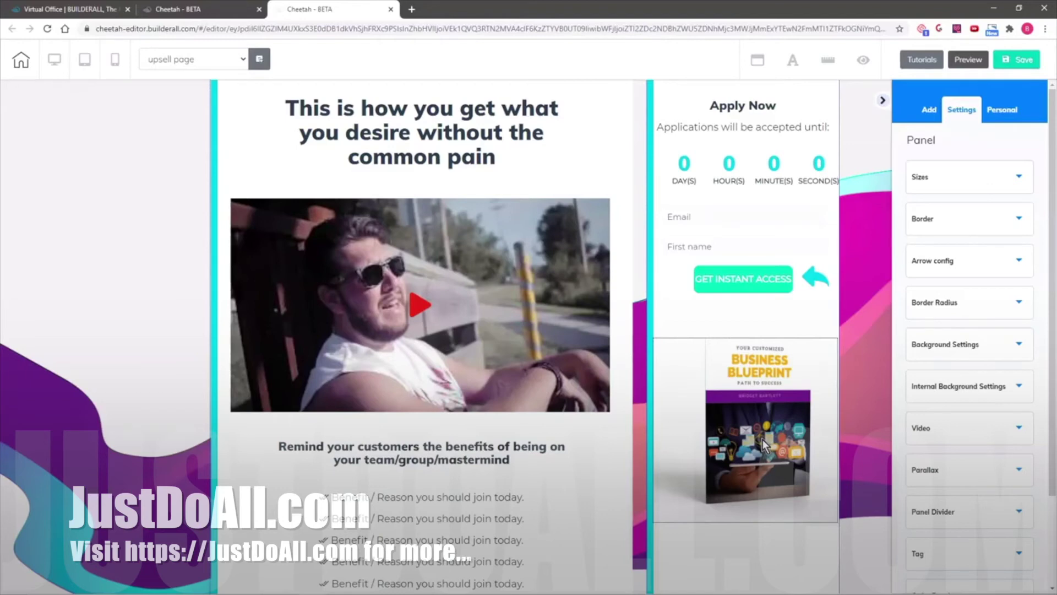
{"action": "left_click_drag", "start_coordinate": [765, 437], "coordinate": [252, 525]}
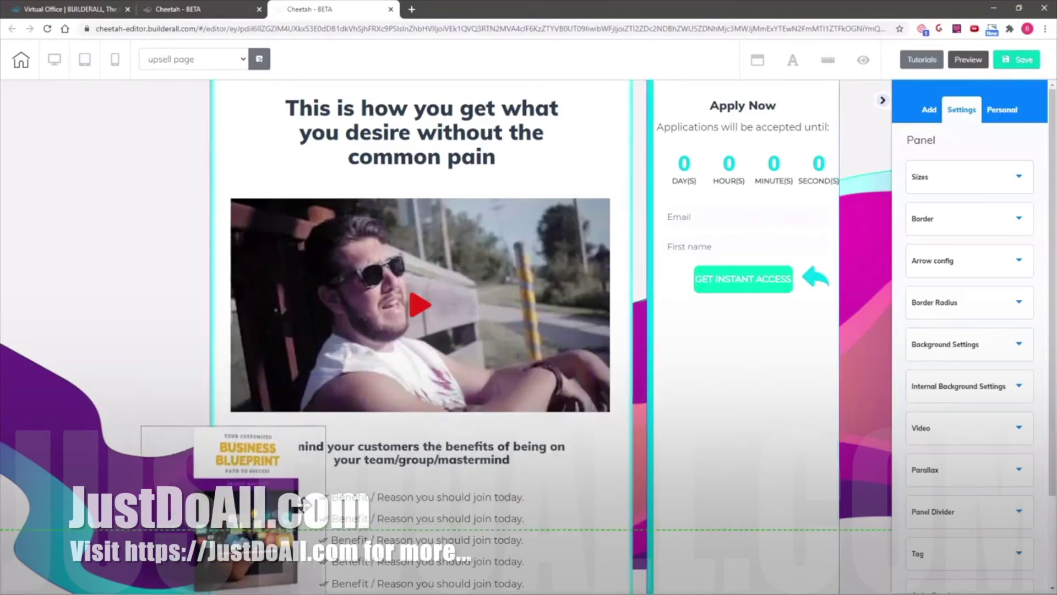
{"action": "scroll", "coordinate": [639, 412], "scroll_direction": "down", "scroll_amount": 2}
{"action": "left_click_drag", "start_coordinate": [462, 343], "coordinate": [498, 344]}
Shift all six benefit lines right and set the book image beside the list.
{"action": "left_click_drag", "start_coordinate": [455, 397], "coordinate": [530, 382]}
{"action": "left_click_drag", "start_coordinate": [472, 418], "coordinate": [549, 410]}
{"action": "left_click_drag", "start_coordinate": [474, 439], "coordinate": [557, 430]}
{"action": "left_click_drag", "start_coordinate": [472, 458], "coordinate": [544, 452]}
{"action": "left_click_drag", "start_coordinate": [468, 487], "coordinate": [543, 472]}
{"action": "left_click_drag", "start_coordinate": [449, 503], "coordinate": [522, 497]}
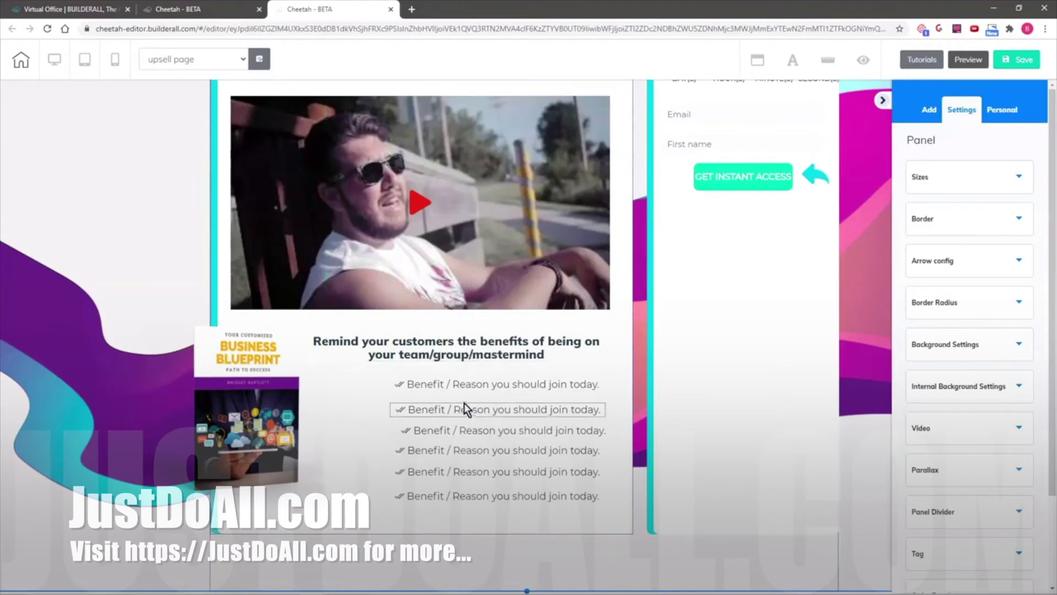
{"action": "left_click_drag", "start_coordinate": [248, 429], "coordinate": [328, 437]}
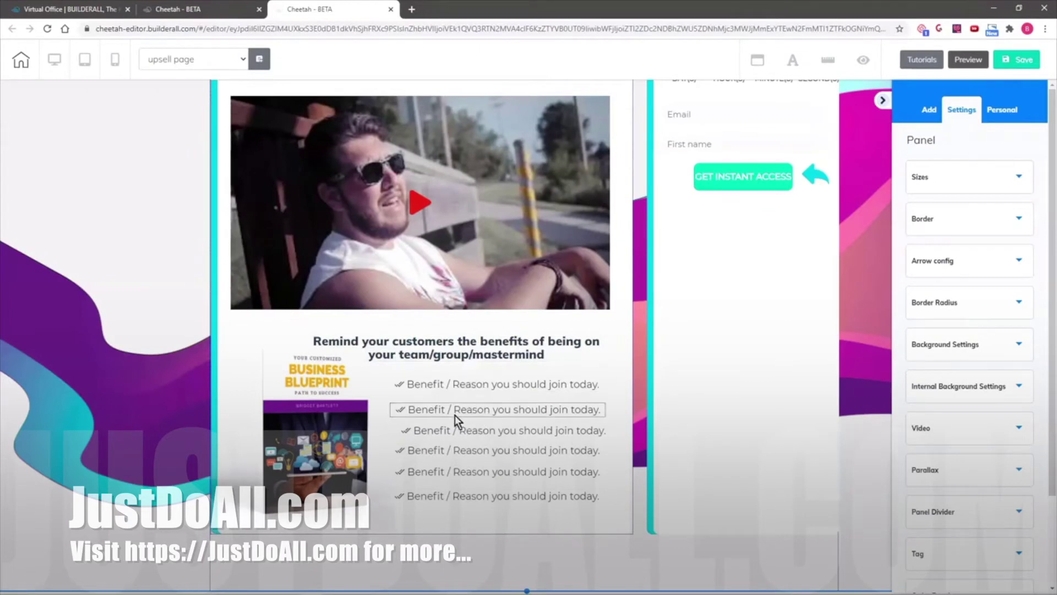
Line up the six benefit lines in one even column next to the book.
{"action": "left_click", "coordinate": [497, 388]}
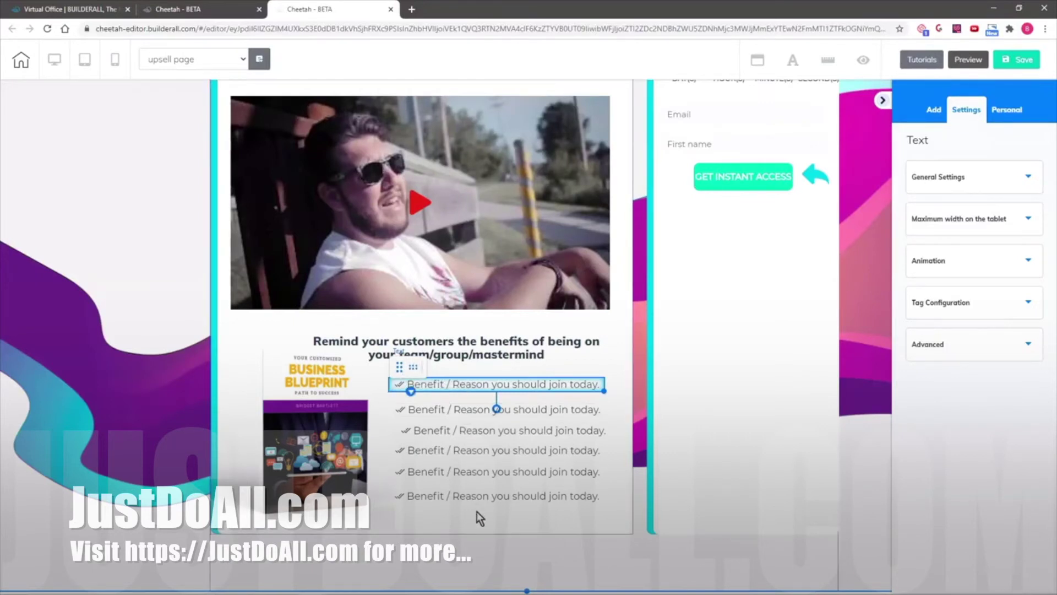
{"action": "left_click", "coordinate": [444, 412]}
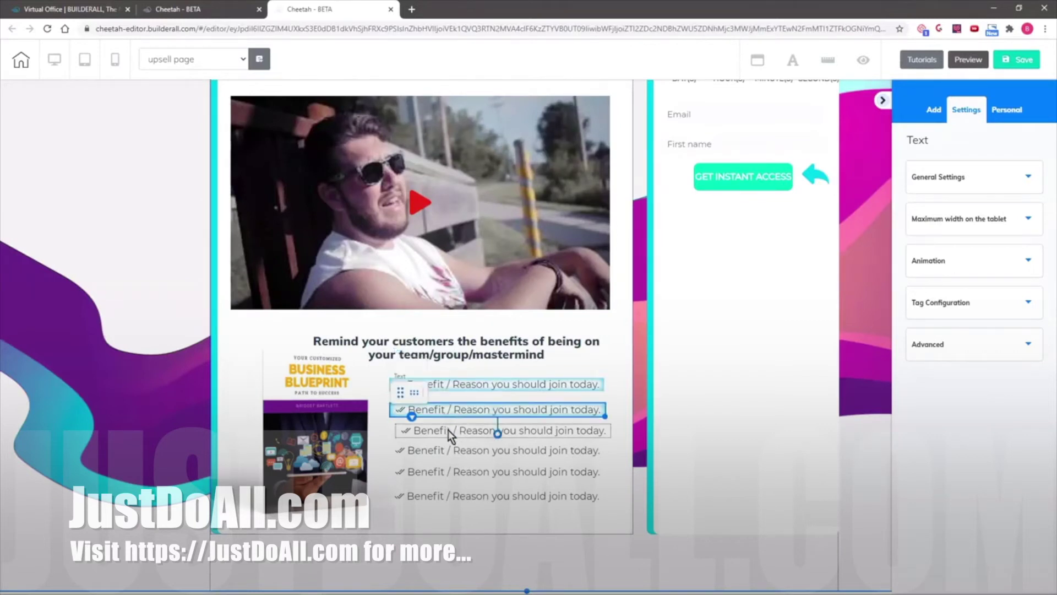
{"action": "left_click", "coordinate": [451, 435]}
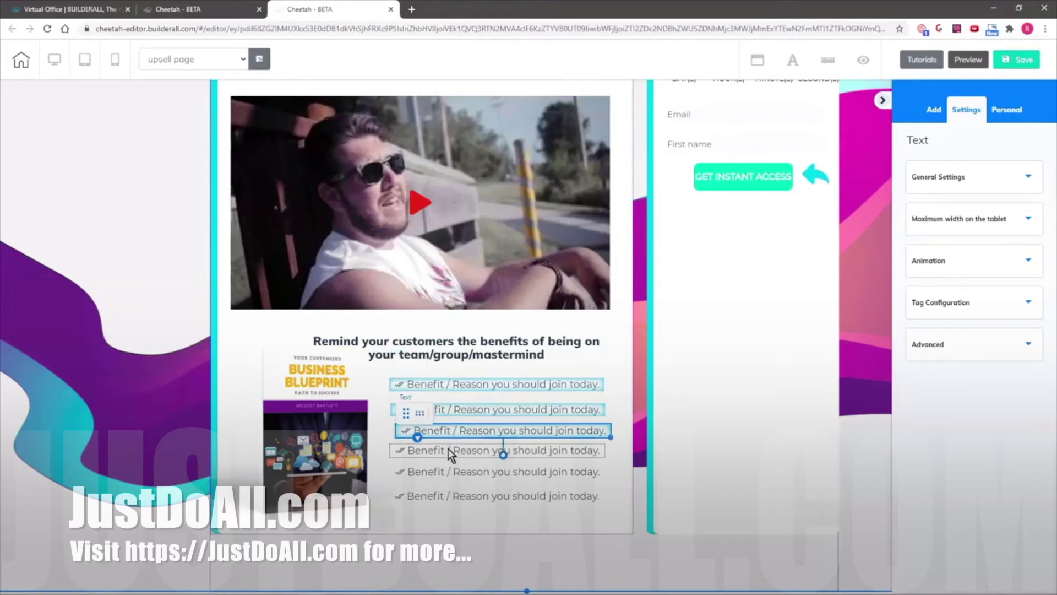
{"action": "left_click", "coordinate": [451, 452]}
{"action": "left_click", "coordinate": [446, 471]}
{"action": "left_click", "coordinate": [444, 486]}
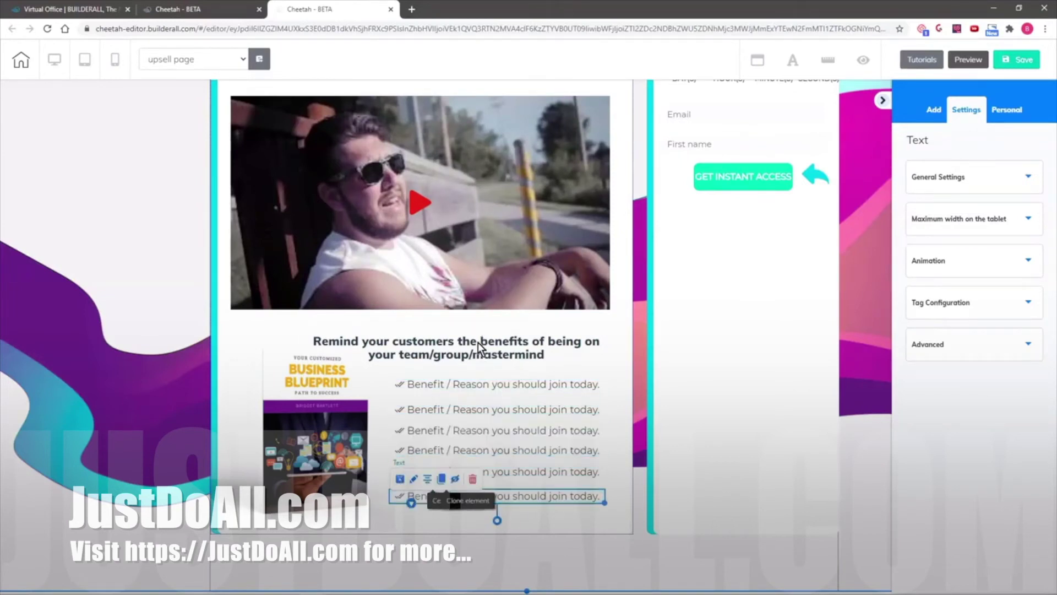
Save the page without publishing and drag an element down toward the Apply Now column.
{"action": "left_click", "coordinate": [1020, 63]}
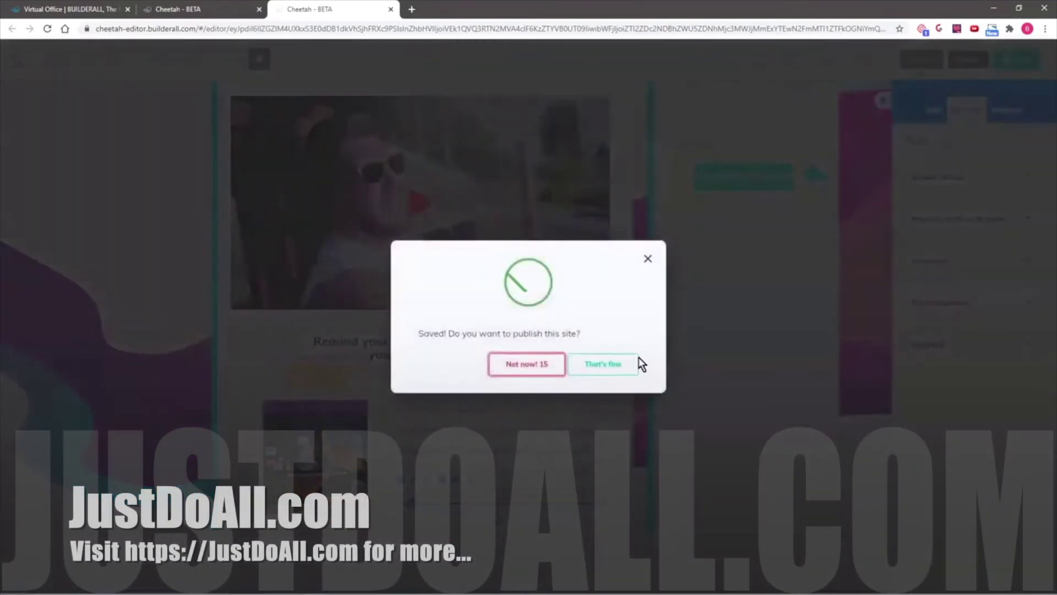
{"action": "left_click", "coordinate": [633, 364]}
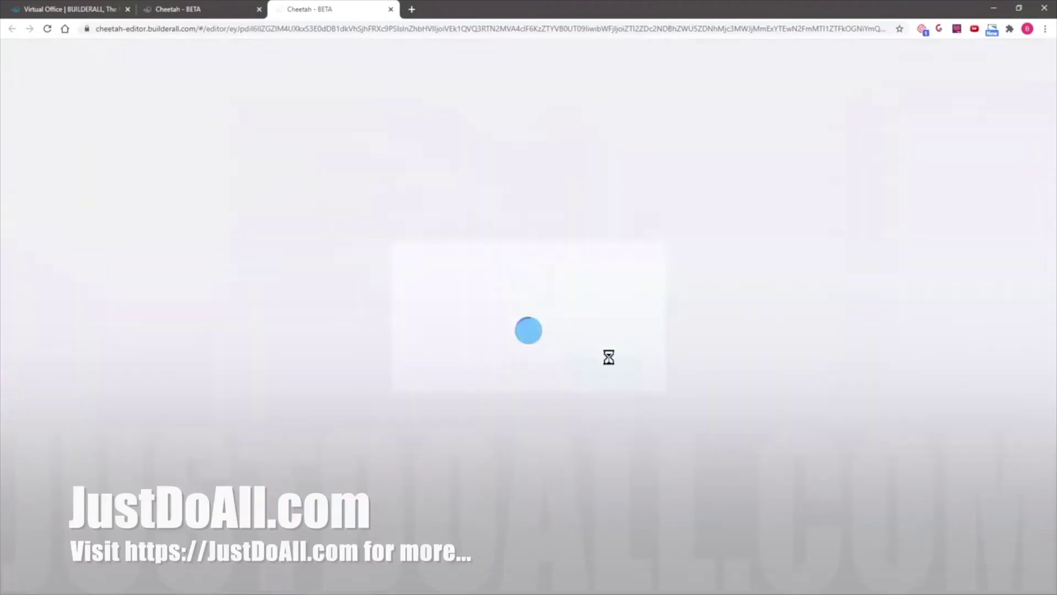
{"action": "scroll", "coordinate": [253, 287], "scroll_direction": "up", "scroll_amount": 5}
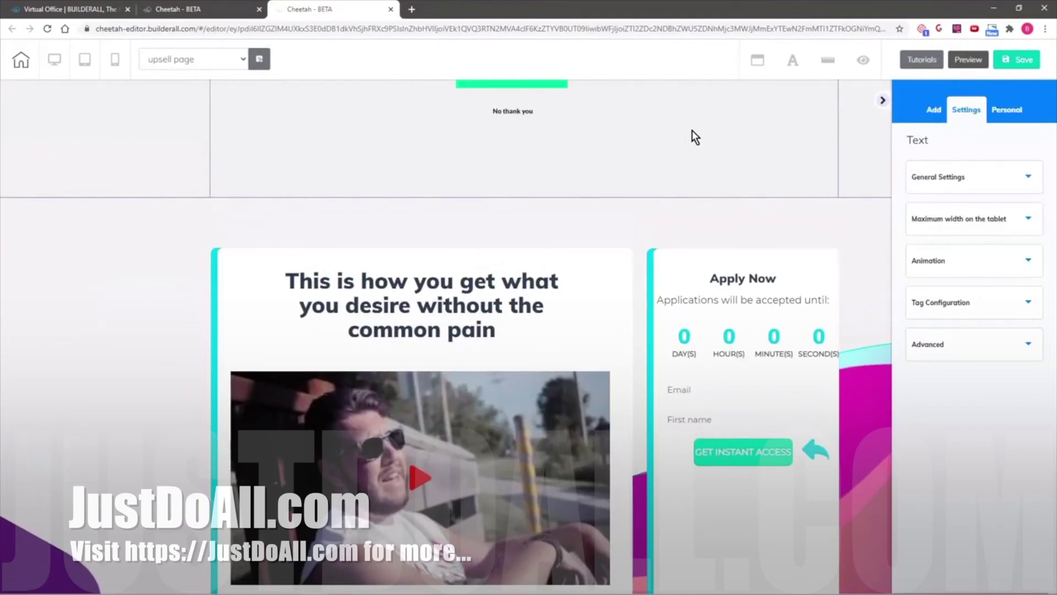
{"action": "scroll", "coordinate": [692, 130], "scroll_direction": "up", "scroll_amount": 2}
{"action": "left_click_drag", "start_coordinate": [522, 177], "coordinate": [714, 270]}
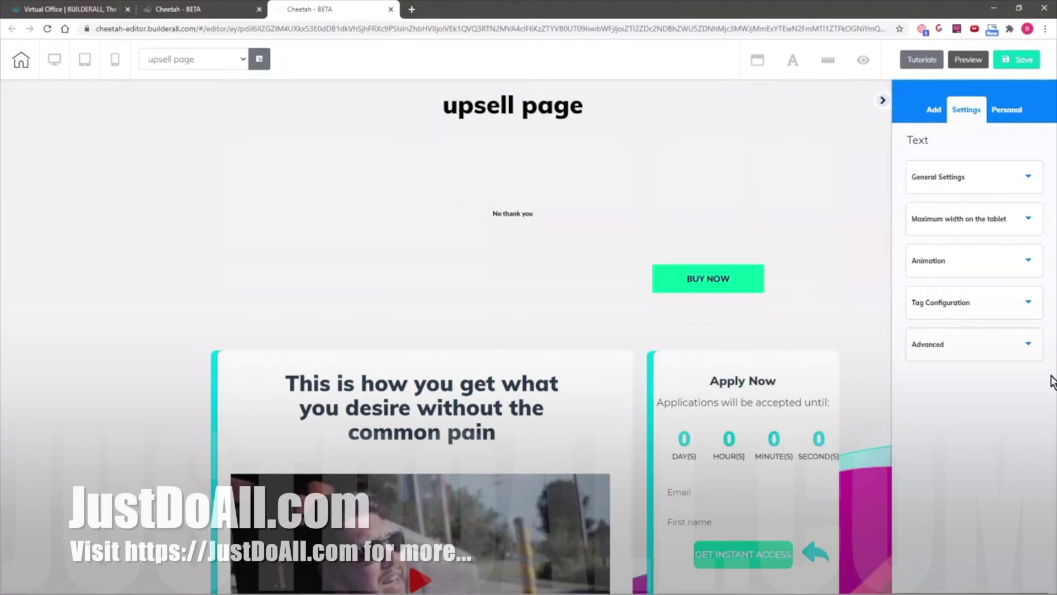
Bring the BUY NOW button to the top layer and move it down into the column.
{"action": "left_click", "coordinate": [718, 282]}
{"action": "scroll", "coordinate": [1013, 441], "scroll_direction": "down", "scroll_amount": 1}
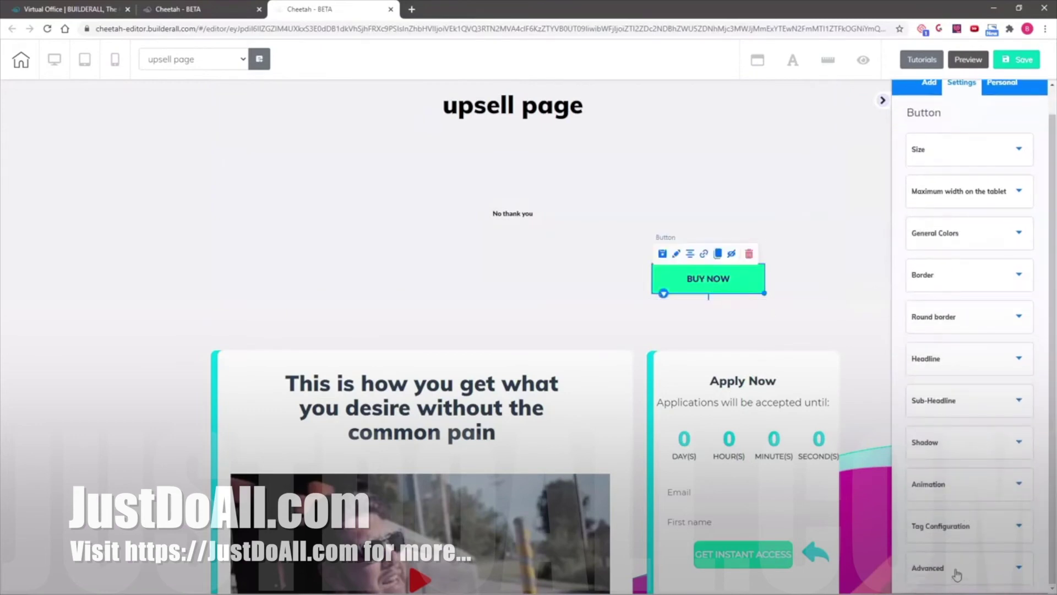
{"action": "left_click", "coordinate": [957, 576]}
{"action": "left_click", "coordinate": [1003, 435]}
{"action": "left_click_drag", "start_coordinate": [752, 290], "coordinate": [798, 586]}
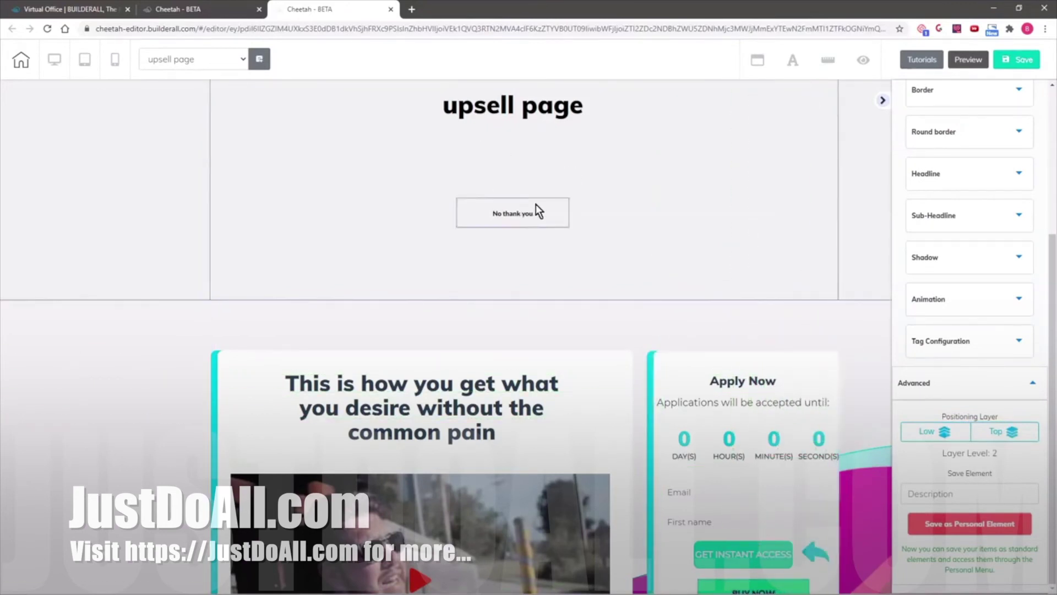
Bring No thank you to the top layer, set it below BUY NOW, and snug BUY NOW above it.
{"action": "left_click_drag", "start_coordinate": [547, 206], "coordinate": [714, 270]}
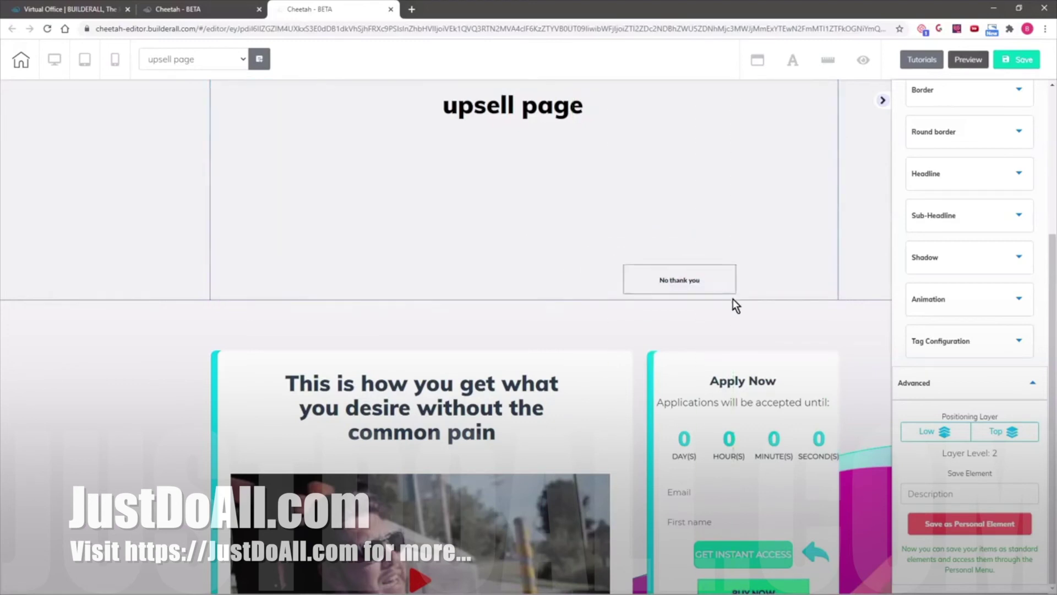
{"action": "left_click", "coordinate": [701, 278]}
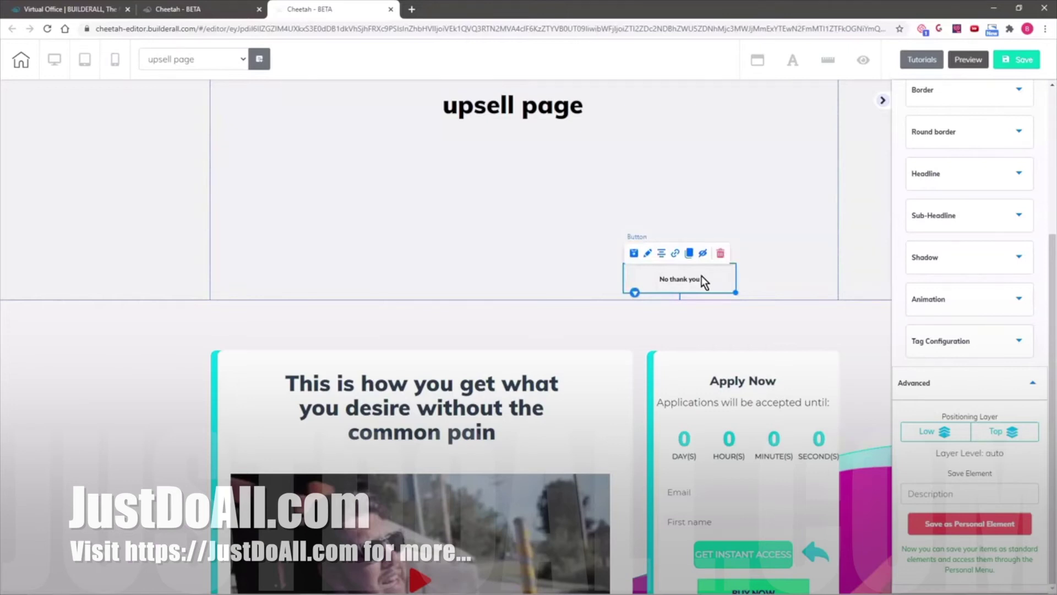
{"action": "left_click", "coordinate": [998, 433]}
{"action": "left_click_drag", "start_coordinate": [658, 278], "coordinate": [689, 320]}
{"action": "scroll", "coordinate": [856, 363], "scroll_direction": "down", "scroll_amount": 3}
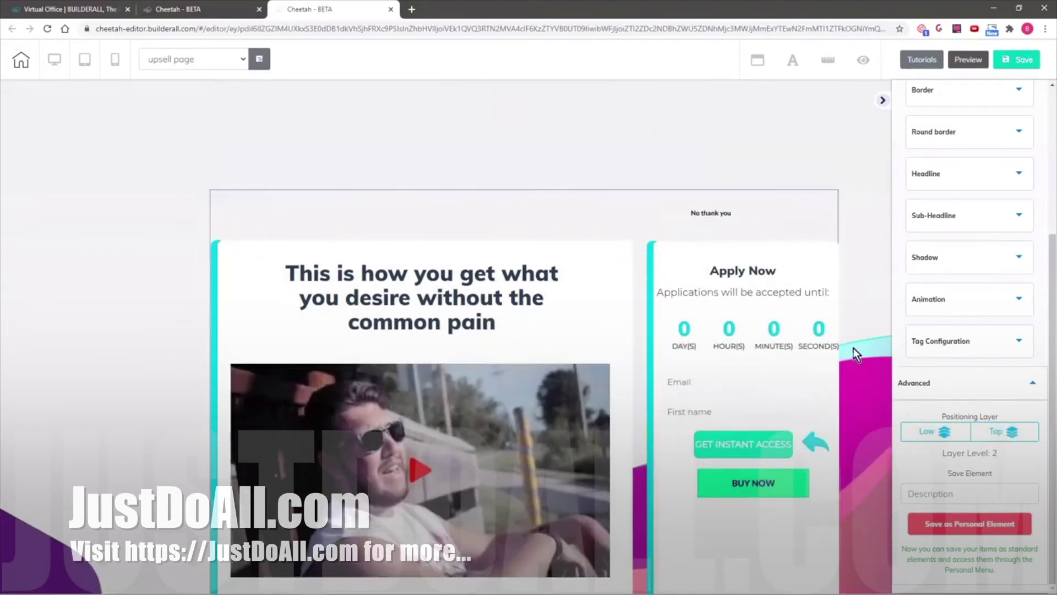
{"action": "left_click_drag", "start_coordinate": [717, 169], "coordinate": [739, 485]}
{"action": "left_click_drag", "start_coordinate": [748, 426], "coordinate": [738, 451]}
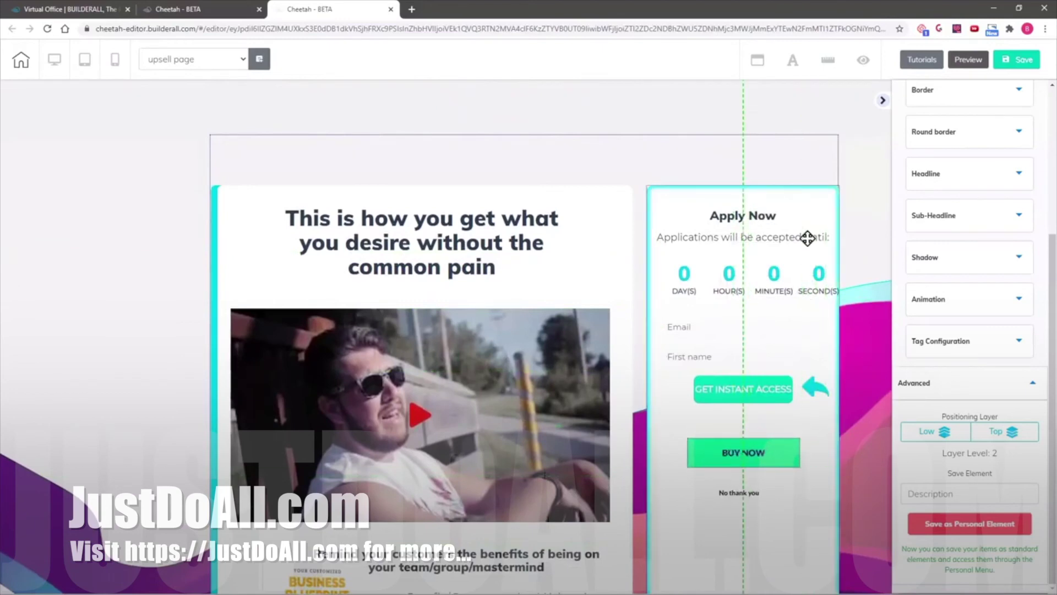
{"action": "scroll", "coordinate": [316, 172], "scroll_direction": "up", "scroll_amount": 3}
Delete the 'upsell page' heading section and move No thank you to the page bottom.
{"action": "left_click", "coordinate": [313, 164]}
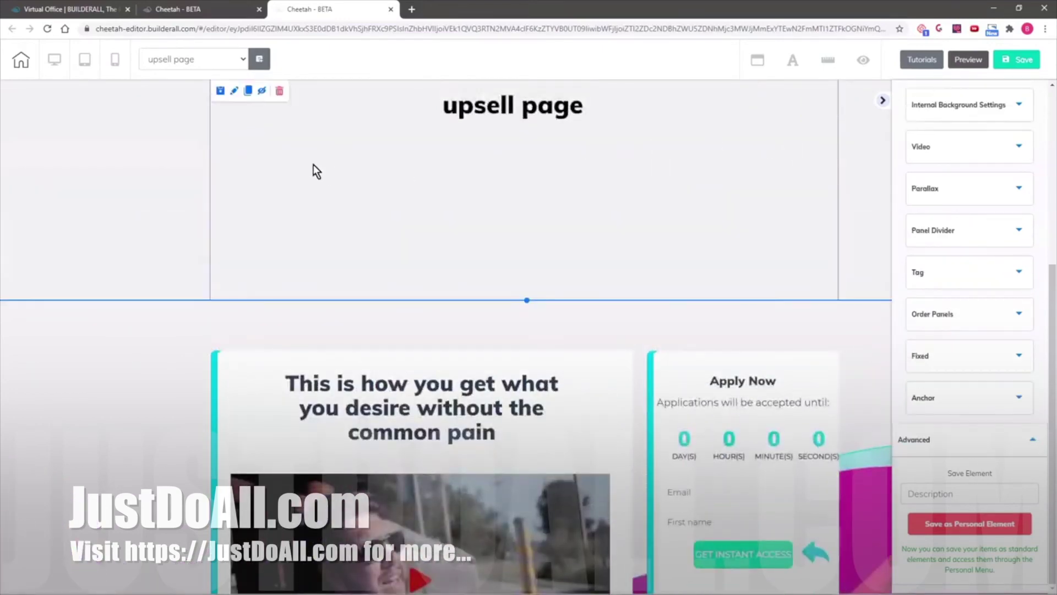
{"action": "left_click", "coordinate": [278, 89]}
{"action": "left_click", "coordinate": [575, 330]}
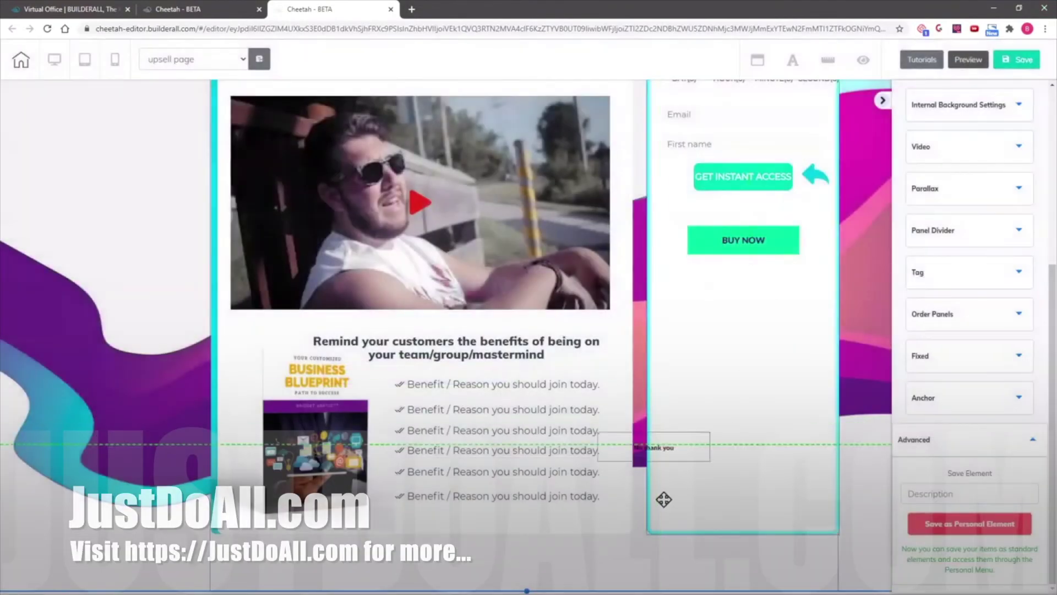
{"action": "left_click_drag", "start_coordinate": [665, 498], "coordinate": [548, 567]}
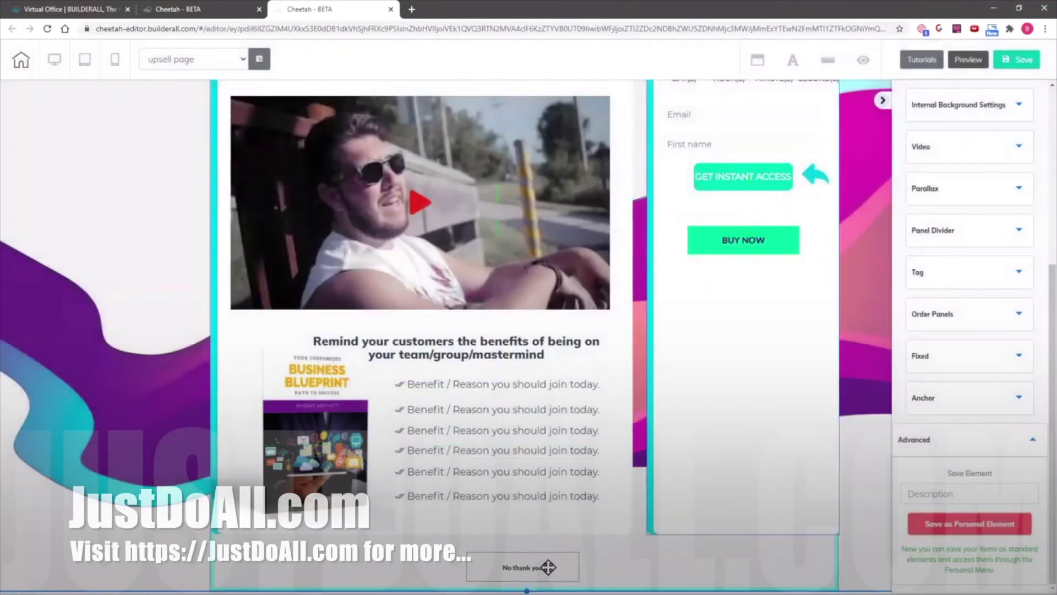
{"action": "left_click", "coordinate": [858, 441]}
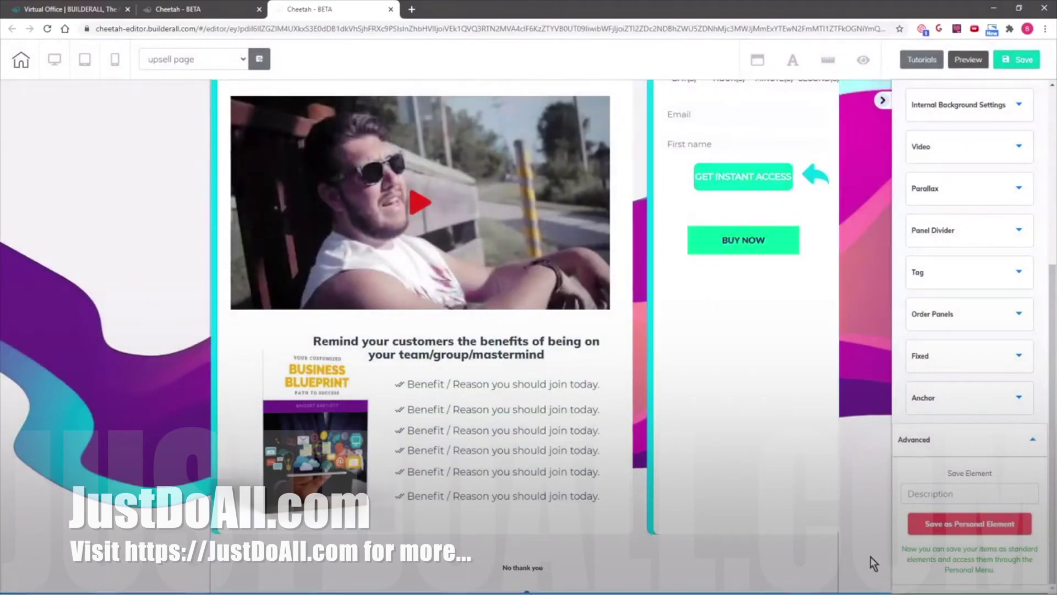
Centre the benefits heading, move BUY NOW to the column bottom, and shift the countdown left.
{"action": "scroll", "coordinate": [490, 584], "scroll_direction": "down", "scroll_amount": 1}
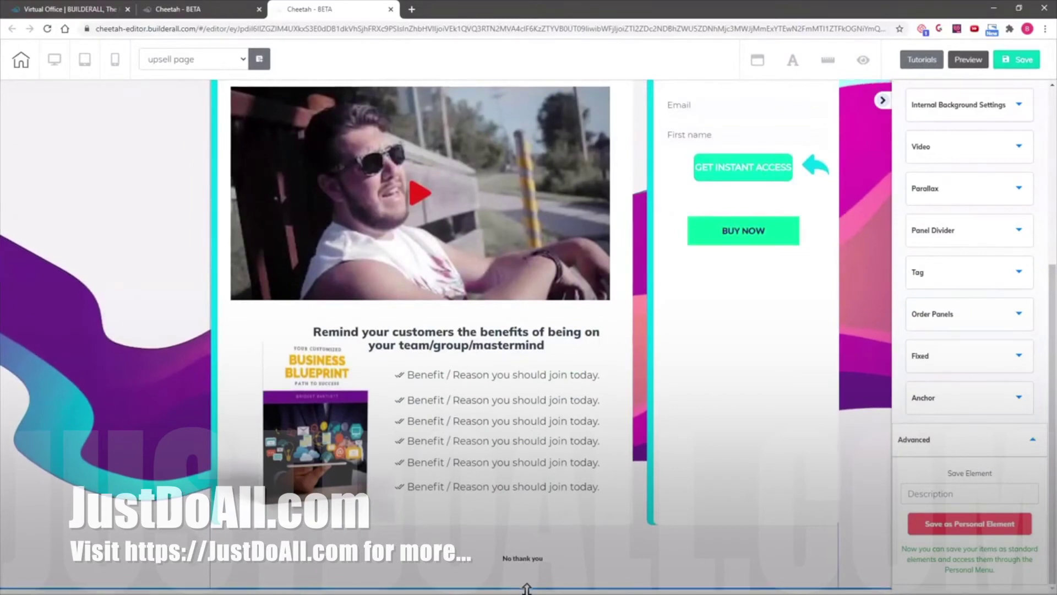
{"action": "scroll", "coordinate": [845, 539], "scroll_direction": "down", "scroll_amount": 1}
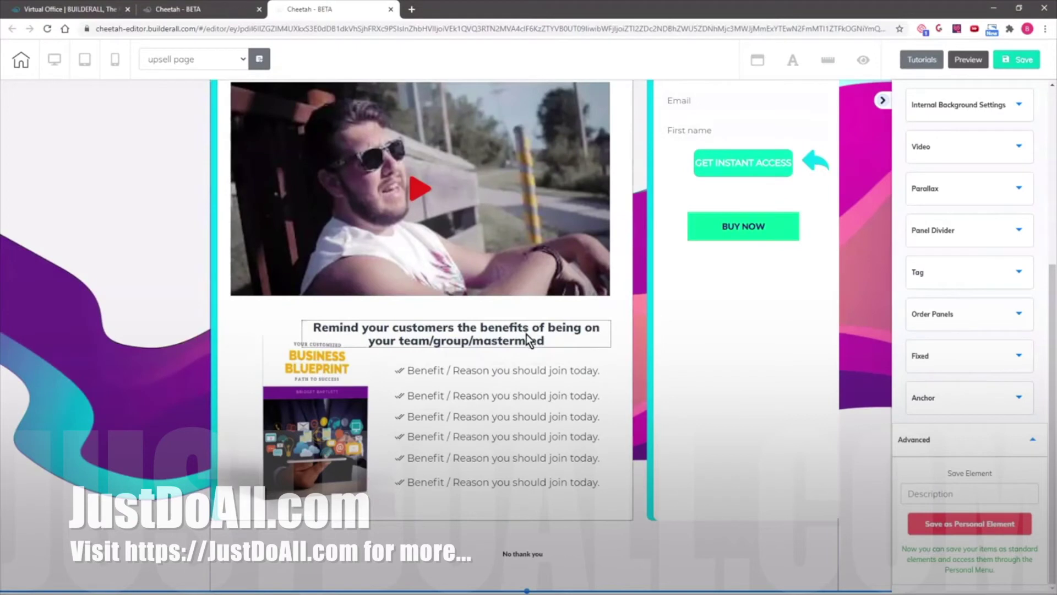
{"action": "left_click_drag", "start_coordinate": [527, 334], "coordinate": [488, 315]}
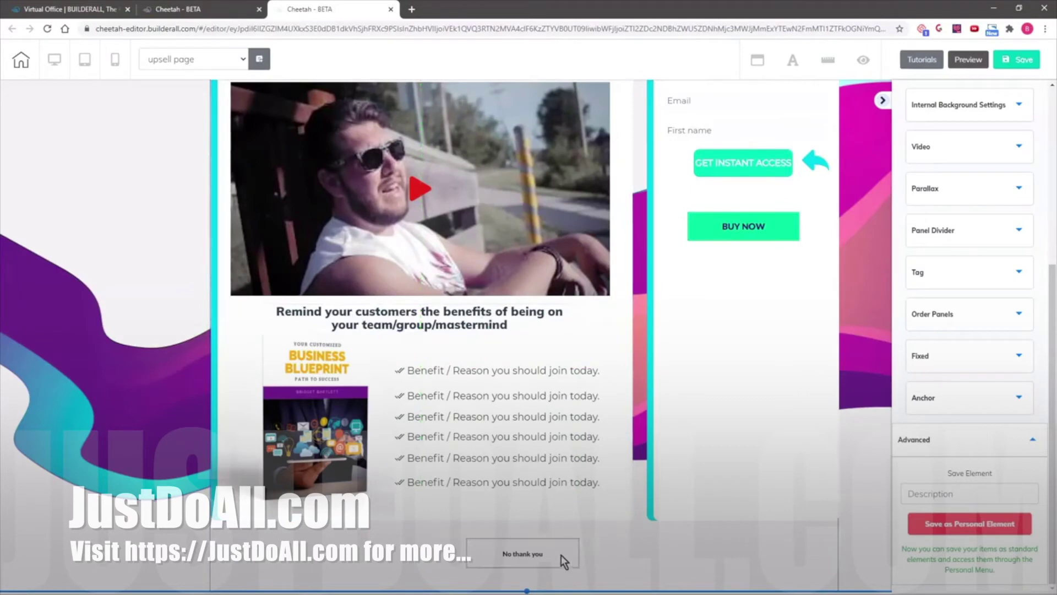
{"action": "left_click_drag", "start_coordinate": [530, 551], "coordinate": [531, 561]}
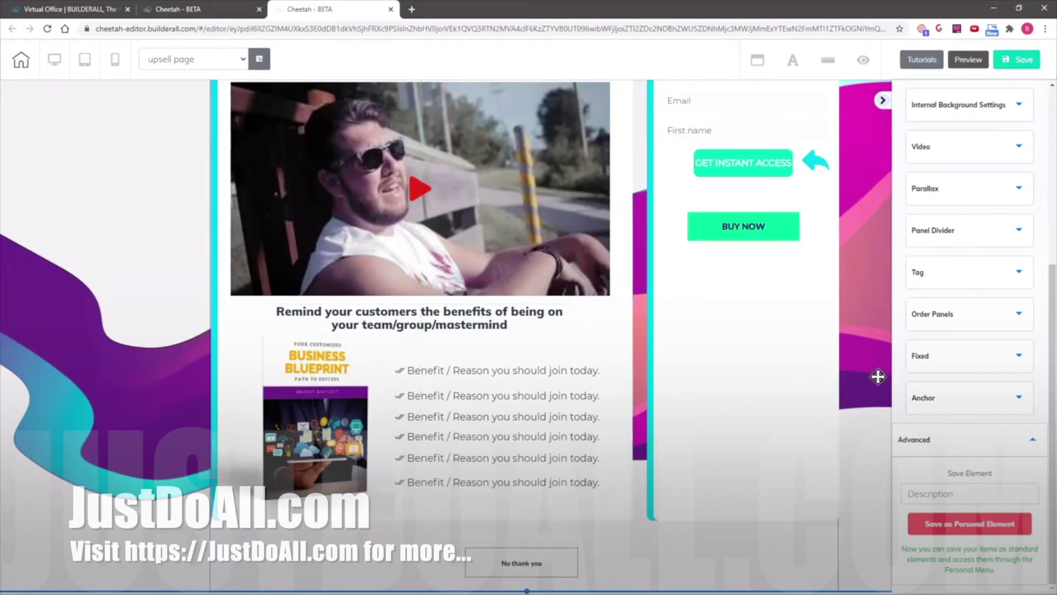
{"action": "scroll", "coordinate": [873, 369], "scroll_direction": "up", "scroll_amount": 3}
{"action": "left_click_drag", "start_coordinate": [744, 395], "coordinate": [743, 579]}
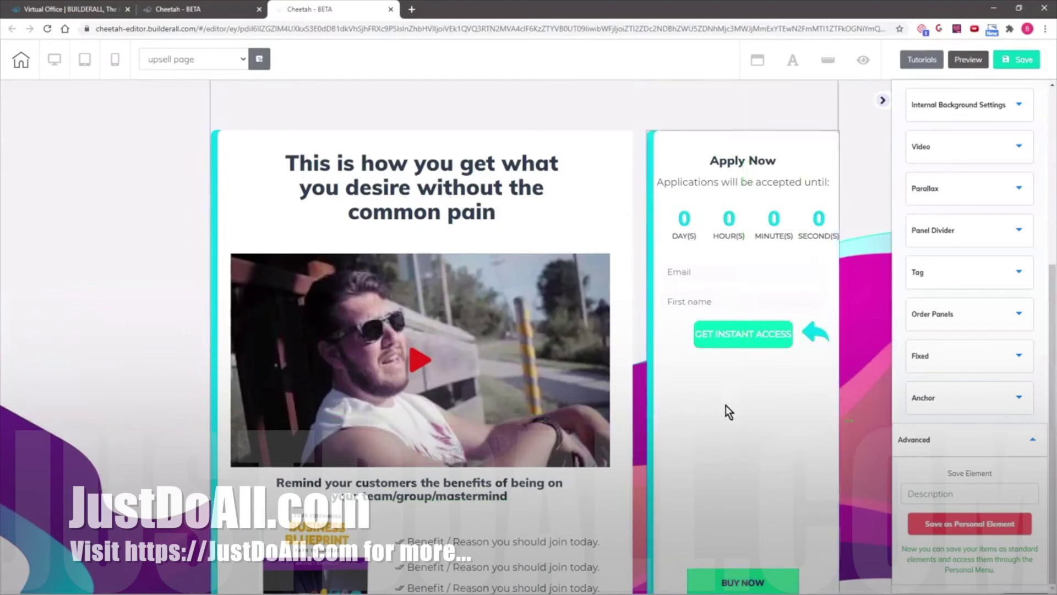
{"action": "left_click_drag", "start_coordinate": [751, 220], "coordinate": [738, 215]}
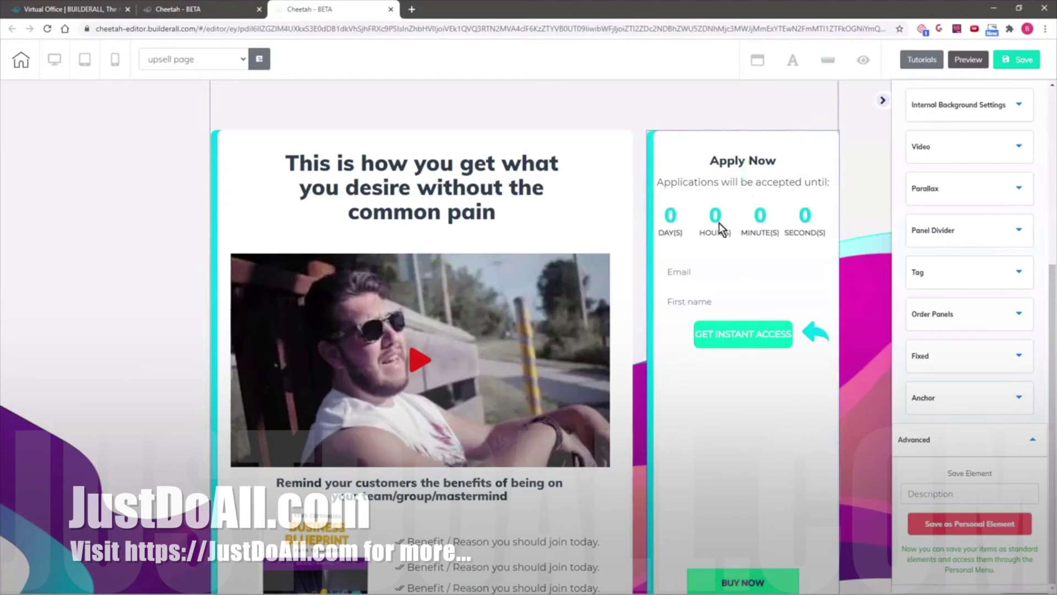
{"action": "left_click_drag", "start_coordinate": [744, 180], "coordinate": [788, 182]}
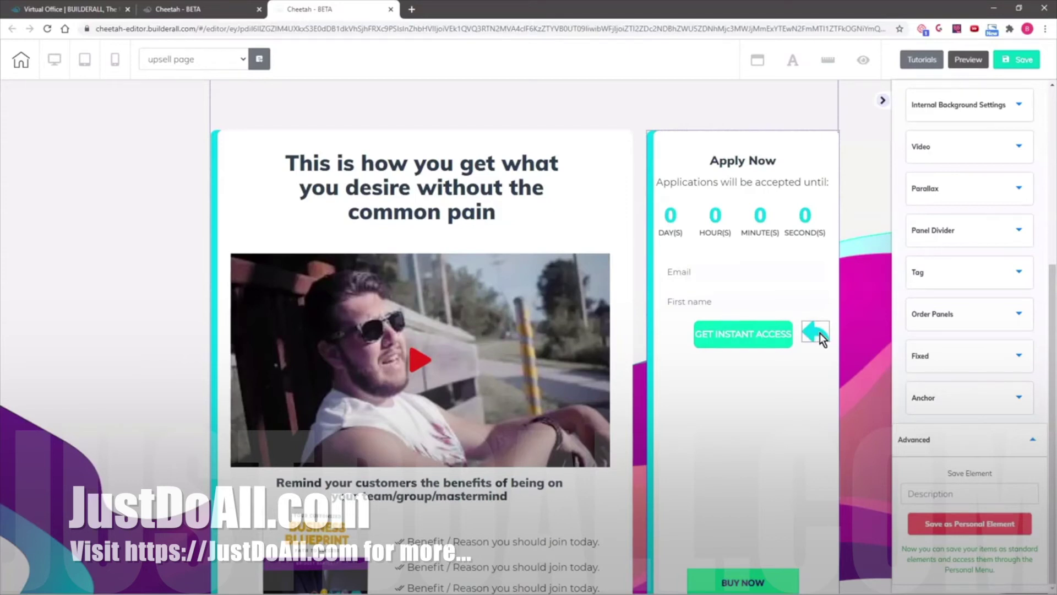
Move the cyan arrow beside BUY NOW and drop the MailingBoss form about 90 px lower.
{"action": "left_click_drag", "start_coordinate": [823, 340], "coordinate": [801, 413]}
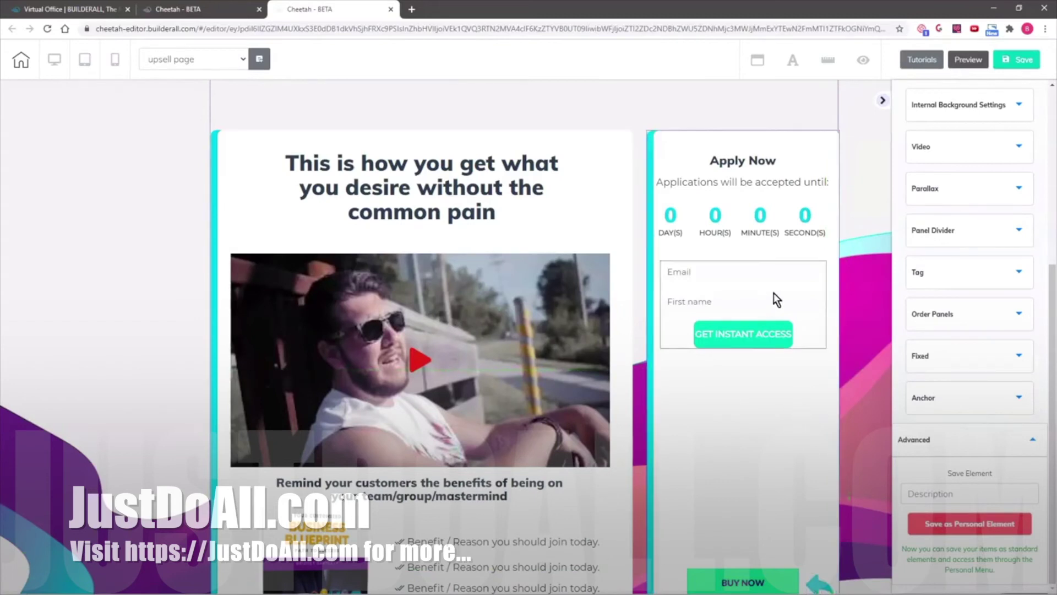
{"action": "left_click", "coordinate": [793, 293]}
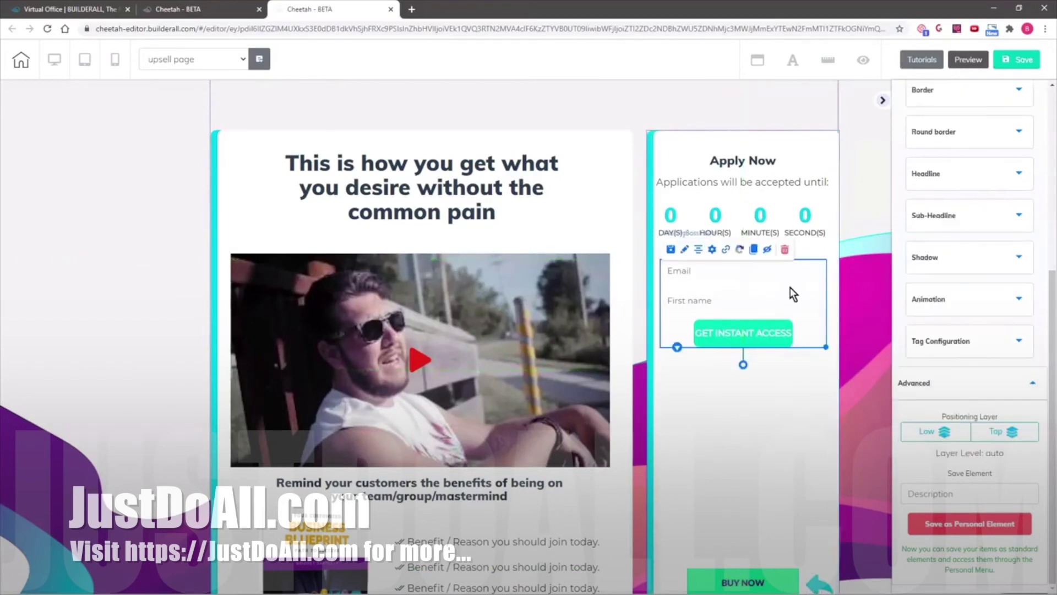
{"action": "left_click_drag", "start_coordinate": [715, 313], "coordinate": [720, 371]}
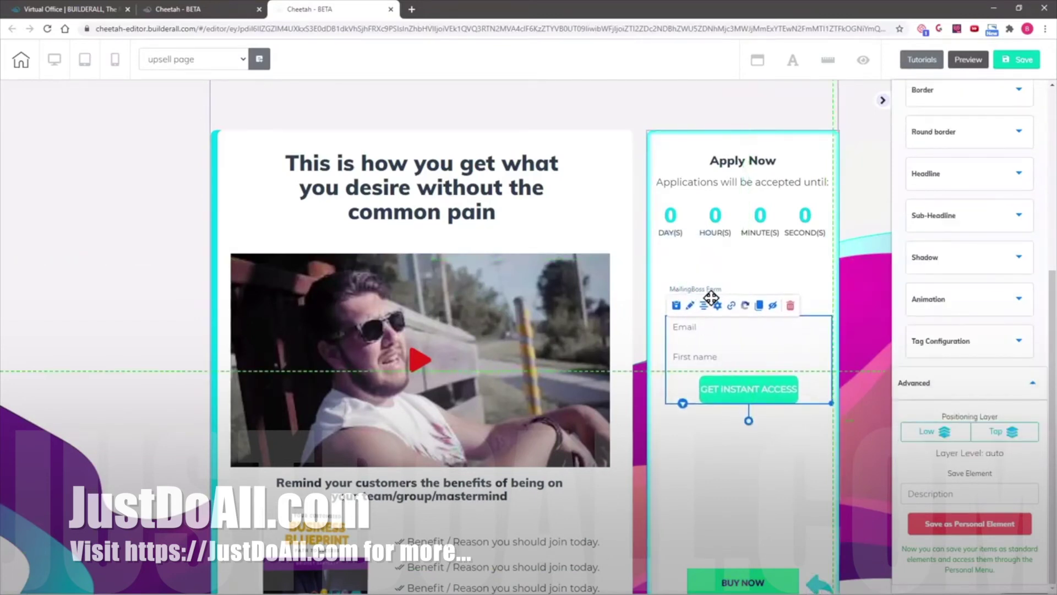
{"action": "left_click", "coordinate": [716, 346]}
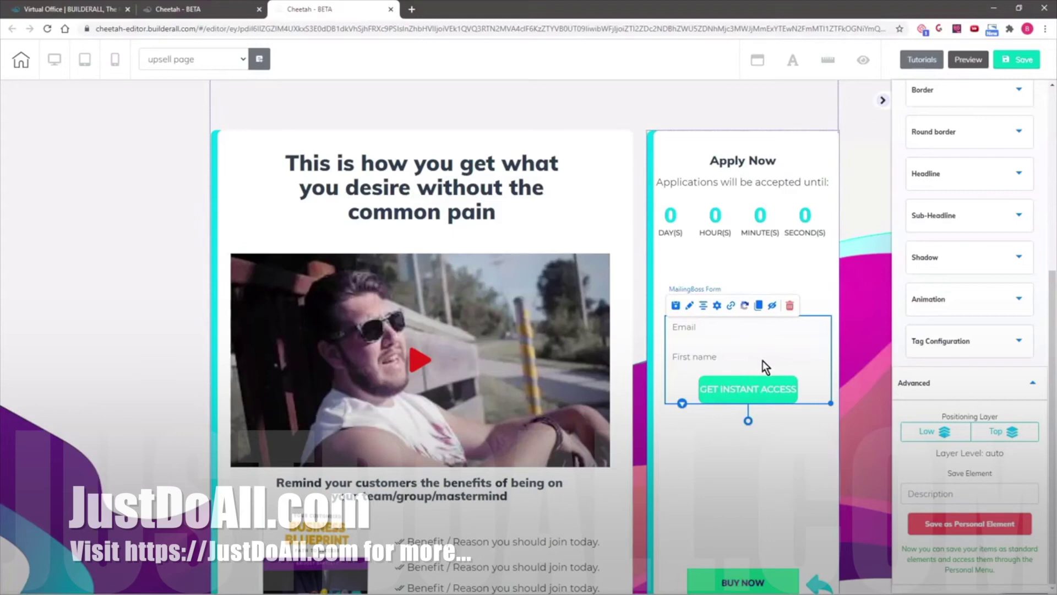
Delete the MailingBoss Email/First name form and bring up the Elements list.
{"action": "left_click", "coordinate": [791, 306]}
{"action": "left_click", "coordinate": [588, 330]}
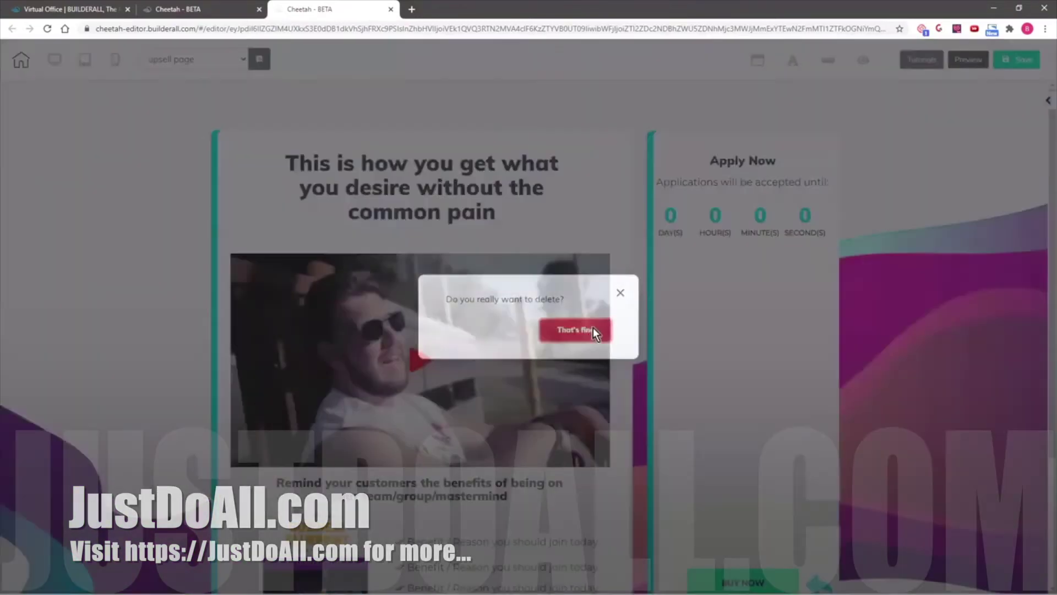
{"action": "left_click", "coordinate": [1048, 100]}
{"action": "scroll", "coordinate": [986, 316], "scroll_direction": "down", "scroll_amount": 3}
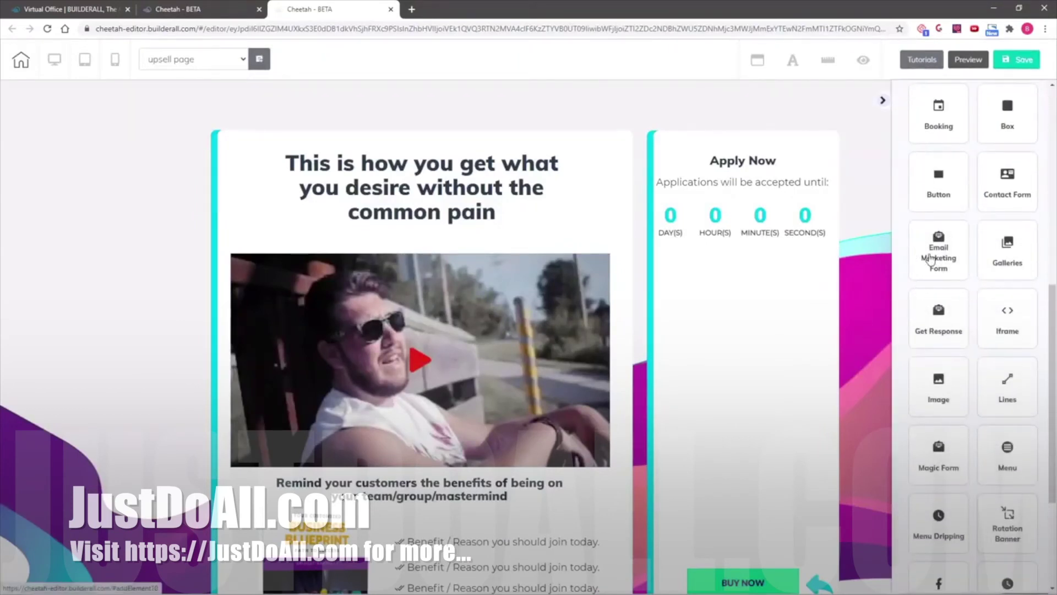
Drop a Contact Form template into the Apply Now column, narrow it, and centre it.
{"action": "left_click", "coordinate": [1005, 189]}
{"action": "left_click_drag", "start_coordinate": [991, 269], "coordinate": [749, 287]}
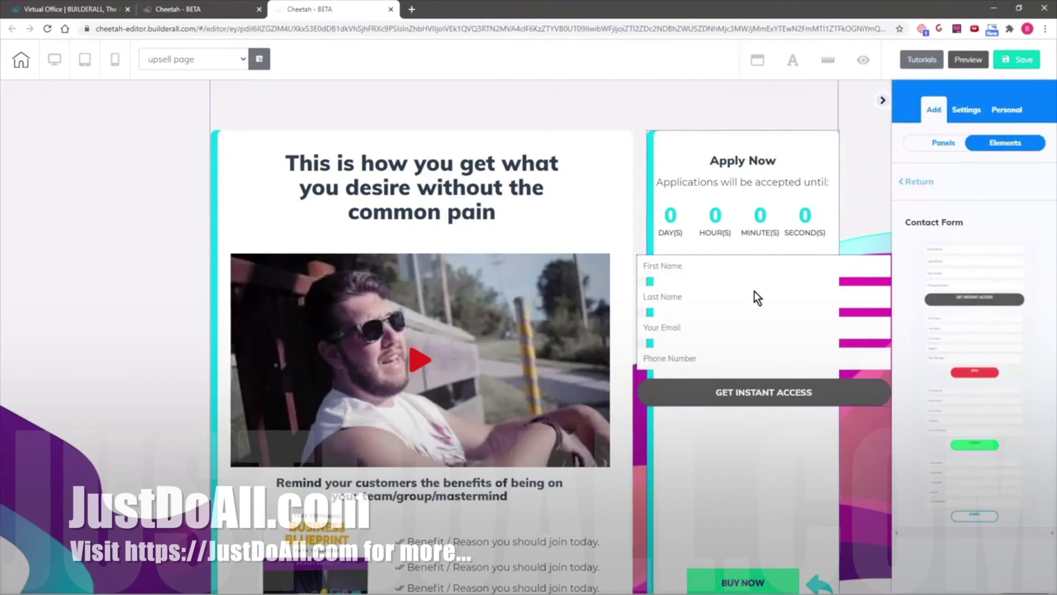
{"action": "left_click_drag", "start_coordinate": [878, 407], "coordinate": [801, 407]}
{"action": "left_click_drag", "start_coordinate": [717, 324], "coordinate": [751, 348]}
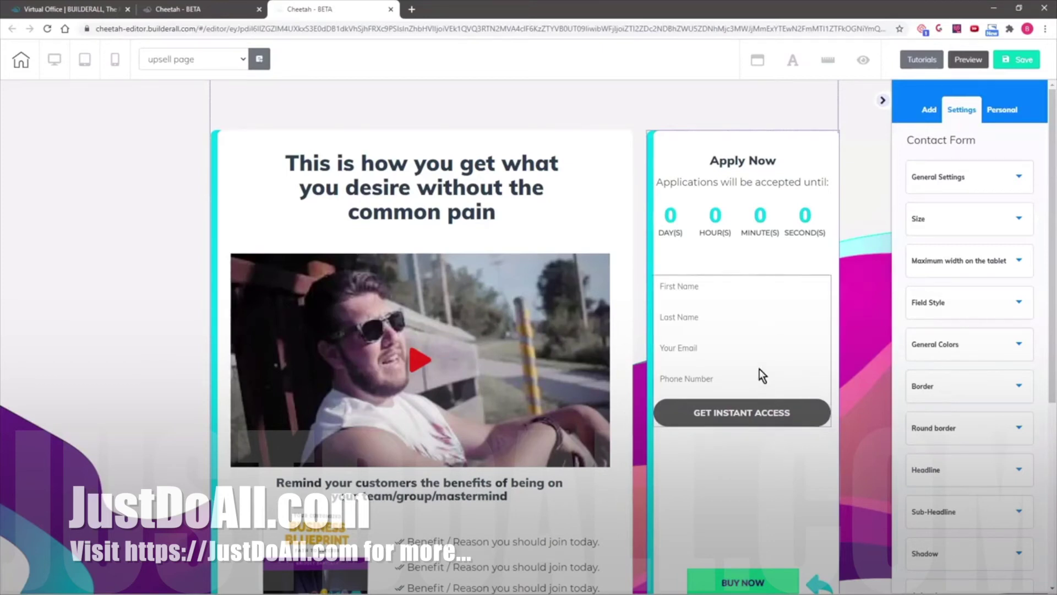
Copy BUY NOW's Supercheckout Upsell Product URL, cancel the link dialog, and nudge the contact form right.
{"action": "left_click", "coordinate": [747, 588]}
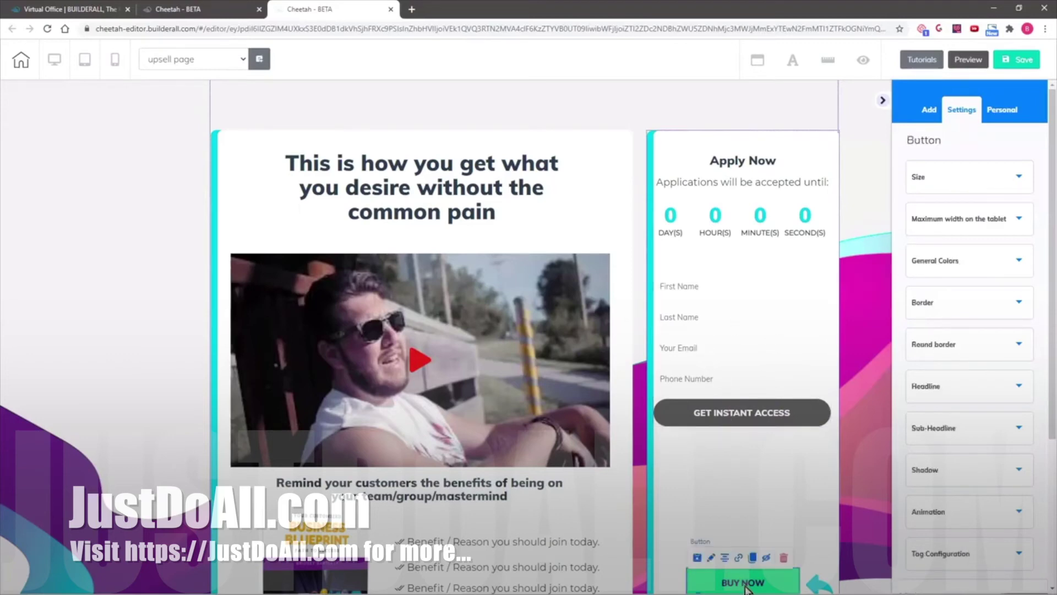
{"action": "left_click", "coordinate": [740, 558]}
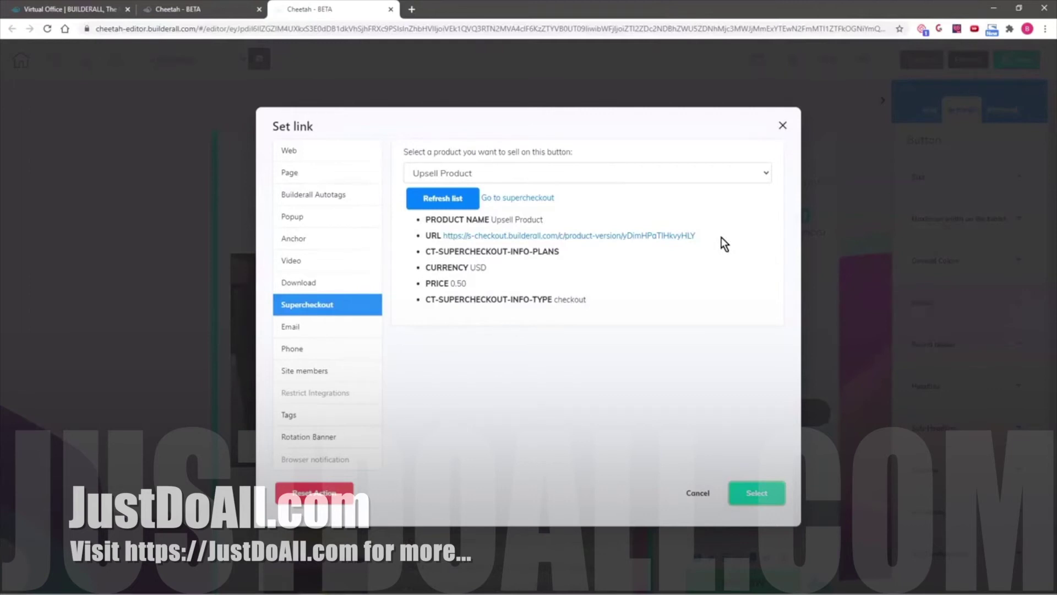
{"action": "left_click_drag", "start_coordinate": [707, 237], "coordinate": [443, 237]}
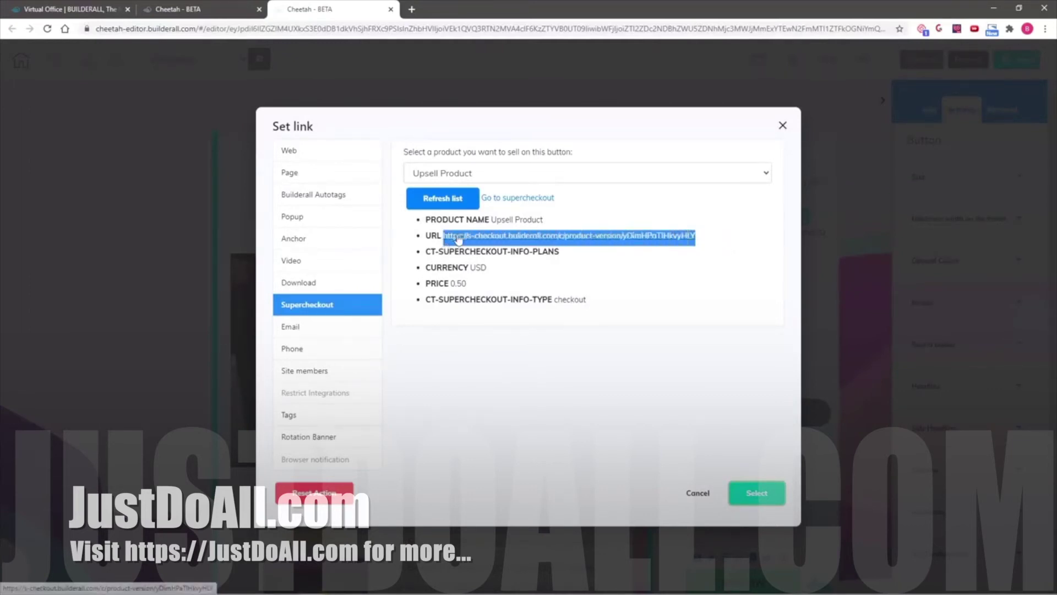
{"action": "right_click", "coordinate": [466, 238]}
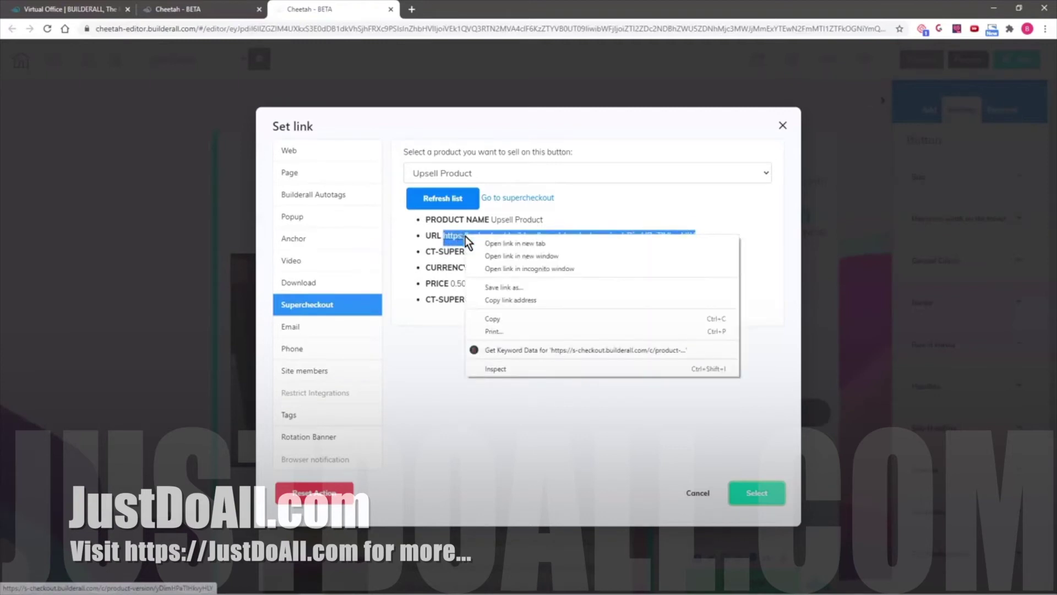
{"action": "left_click", "coordinate": [487, 319]}
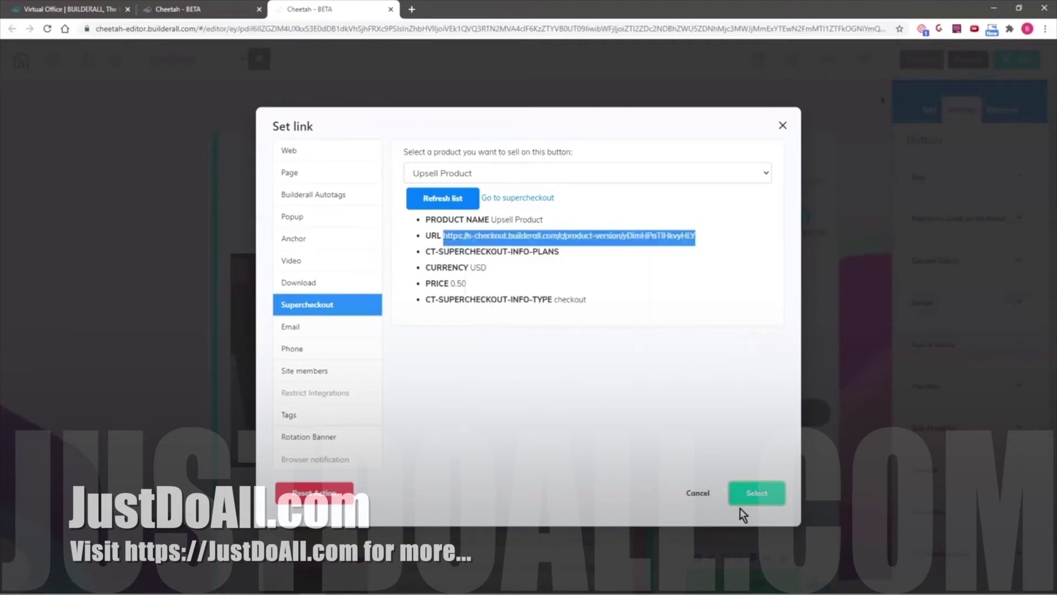
{"action": "left_click", "coordinate": [698, 494]}
{"action": "left_click_drag", "start_coordinate": [708, 339], "coordinate": [713, 338]}
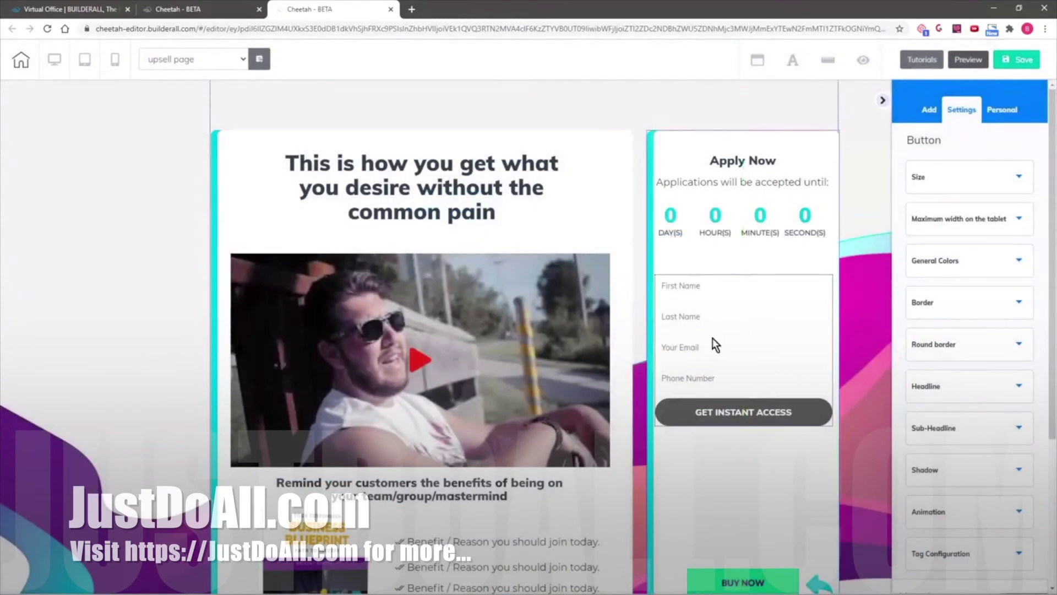
{"action": "left_click", "coordinate": [716, 345]}
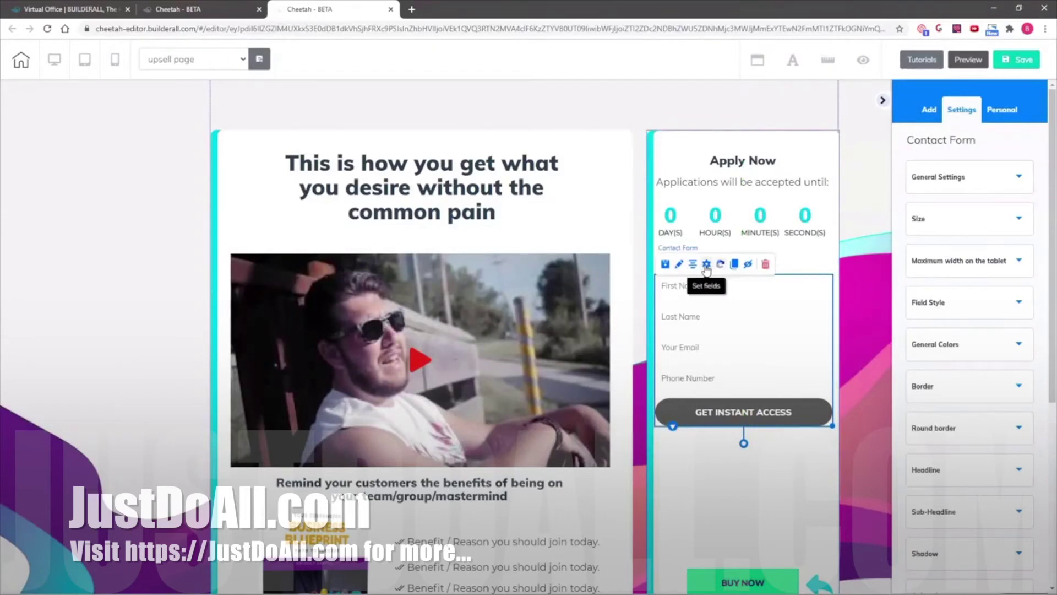
Paste the copied checkout URL as the contact form's redirect-after-submit address.
{"action": "left_click", "coordinate": [707, 265]}
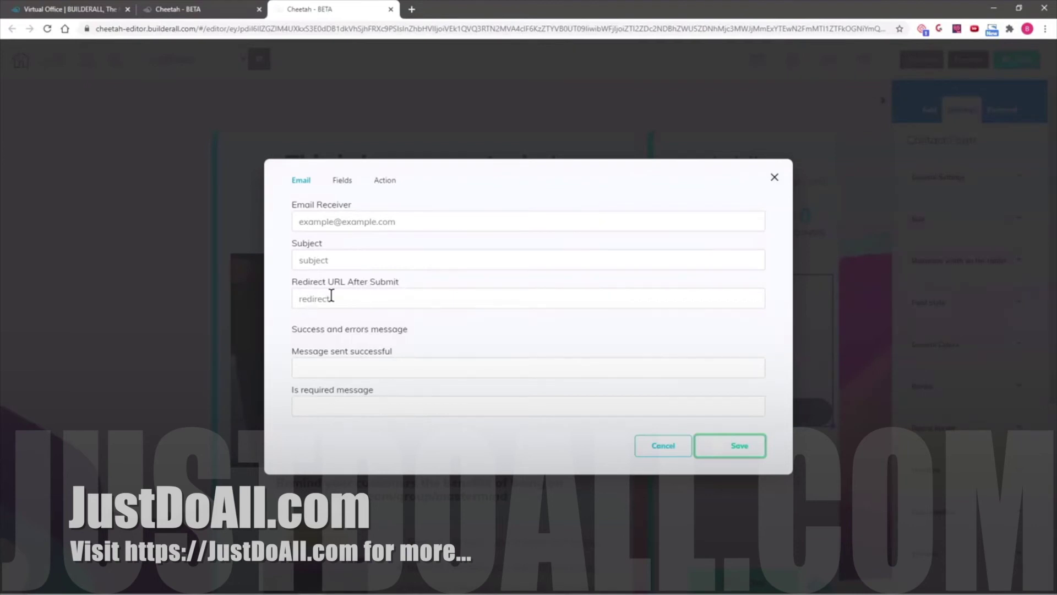
{"action": "left_click", "coordinate": [383, 297]}
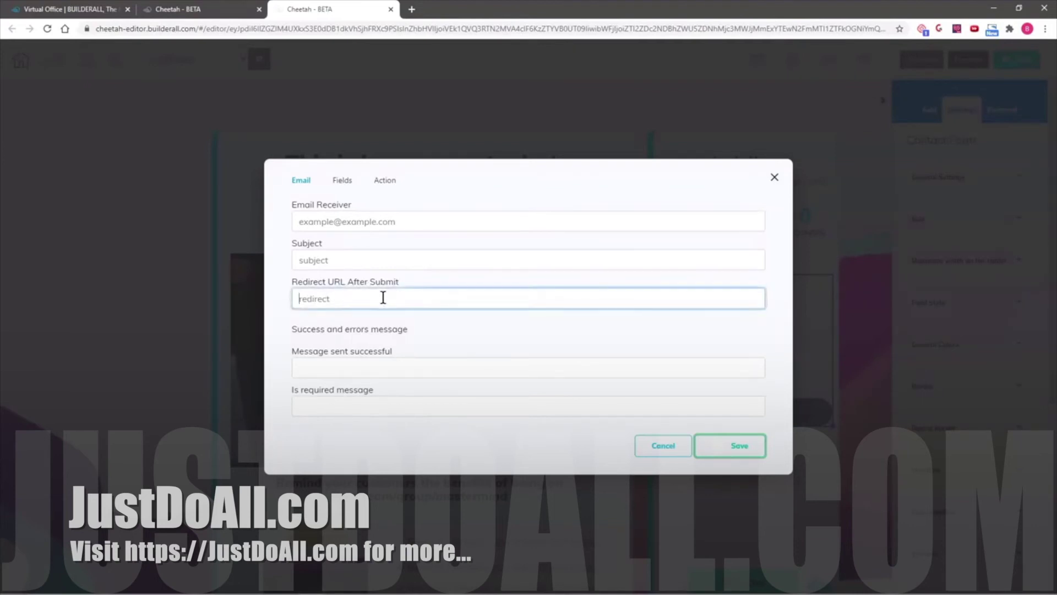
{"action": "key", "text": "ctrl+v"}
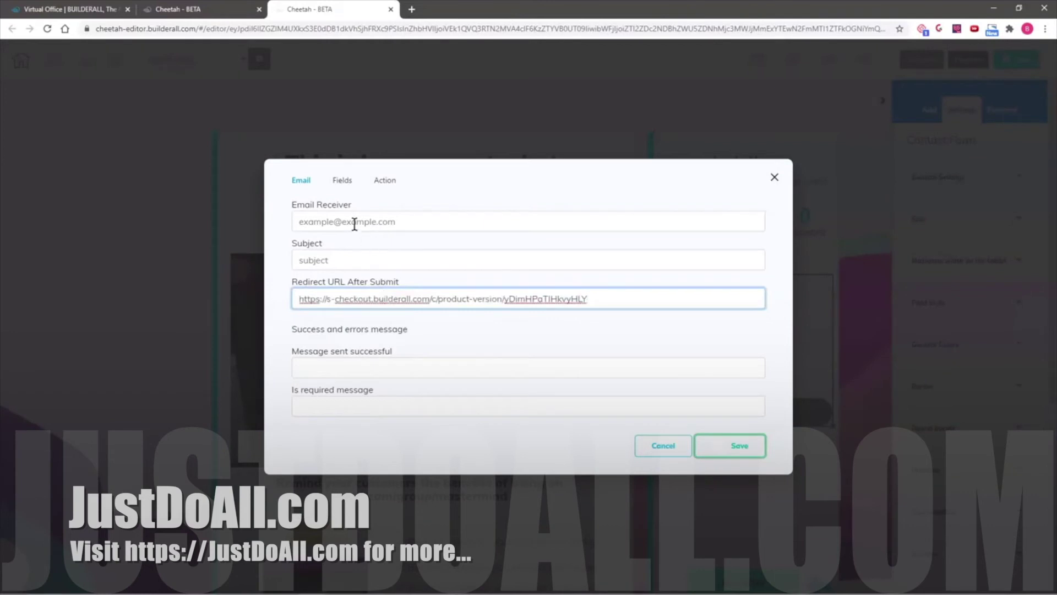
Enter the receiver email address and subject 'You have received an application for private coaching'.
{"action": "left_click", "coordinate": [355, 222]}
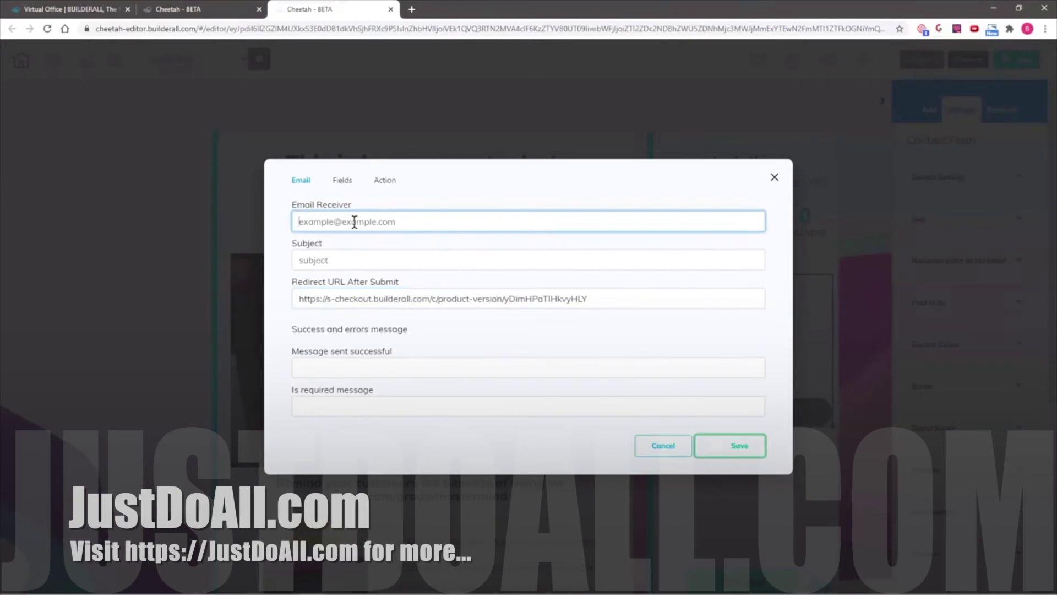
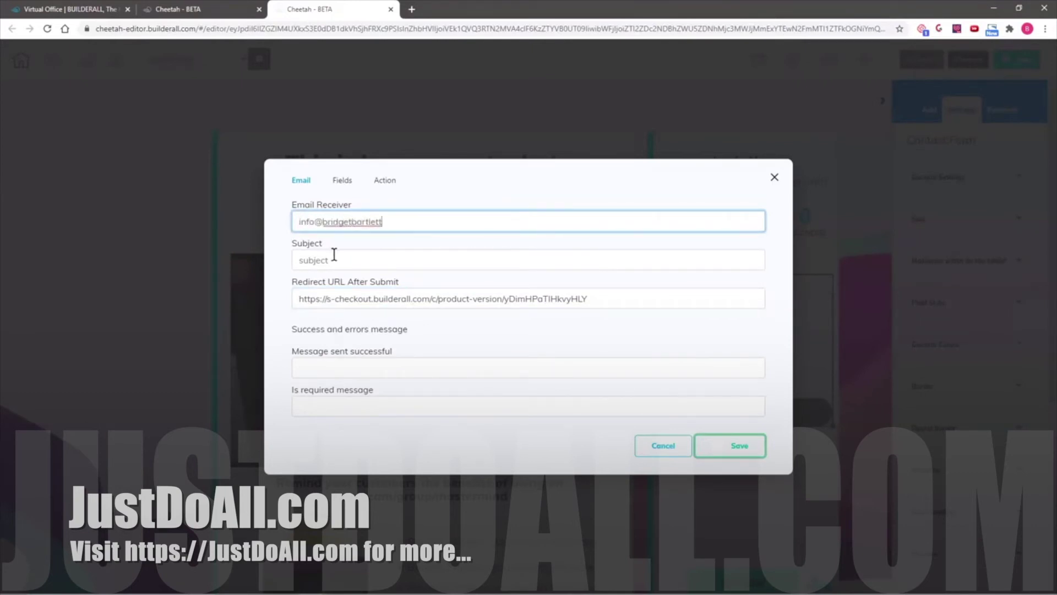
{"action": "left_click", "coordinate": [355, 260]}
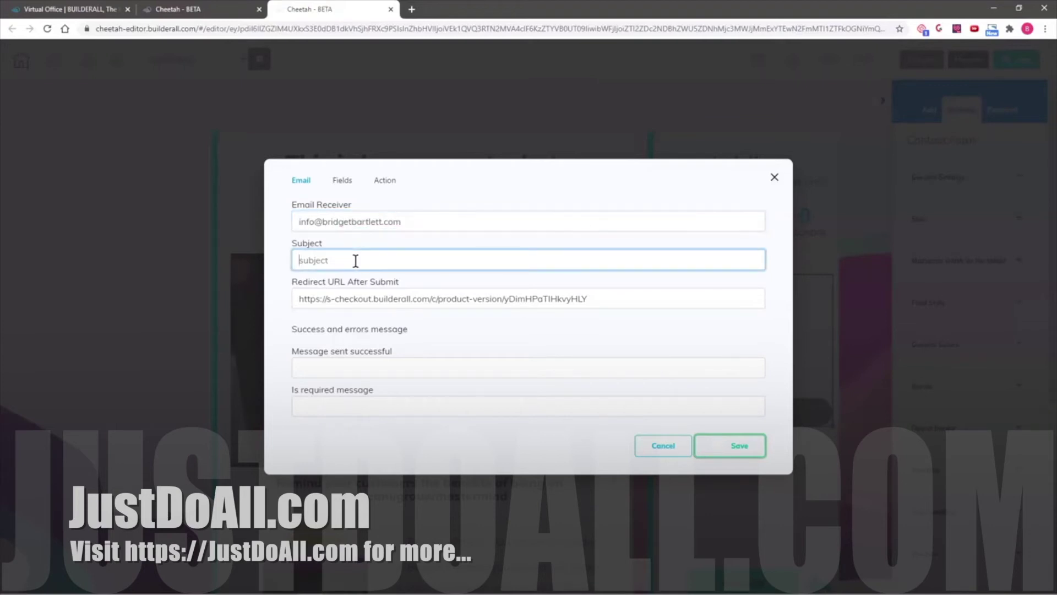
{"action": "type", "text": "You have received an application for private coaching"}
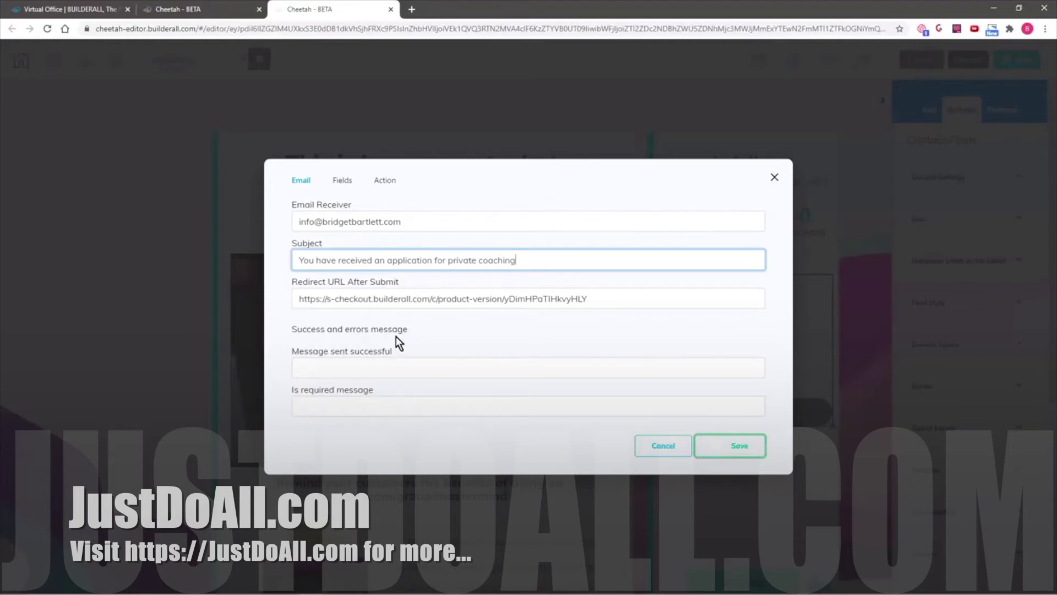
{"action": "left_click", "coordinate": [344, 180]}
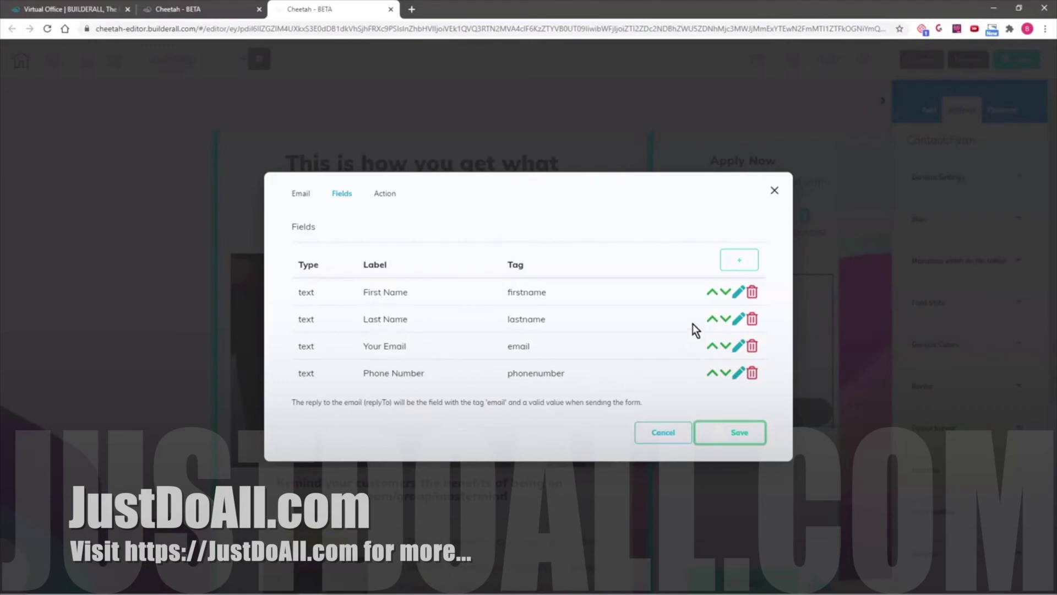
Create a required Text field labelled 'What are your promoting online?' with tag 'promoting'.
{"action": "left_click", "coordinate": [739, 260]}
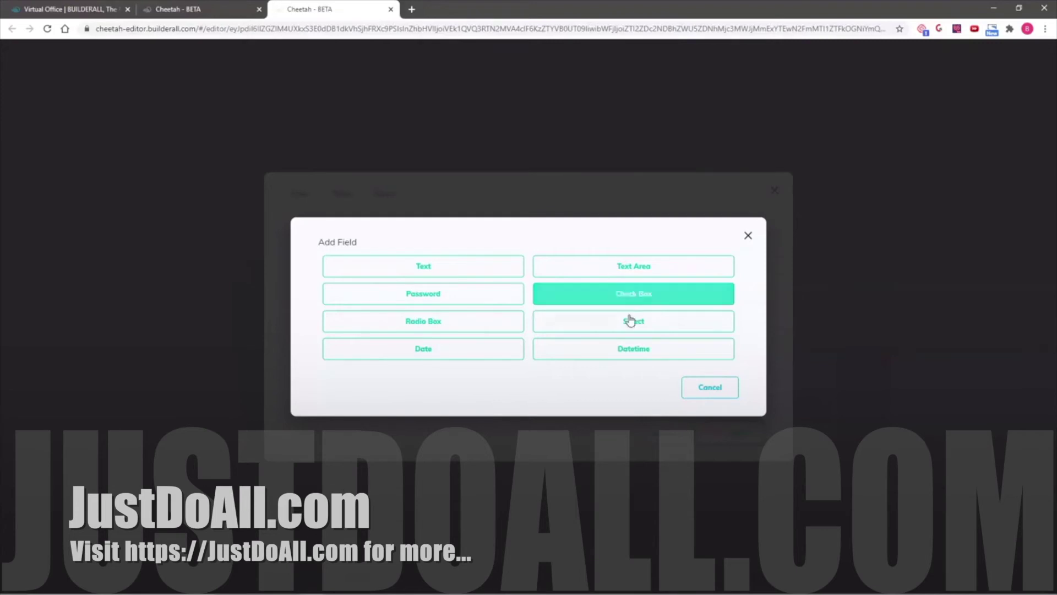
{"action": "left_click", "coordinate": [633, 324]}
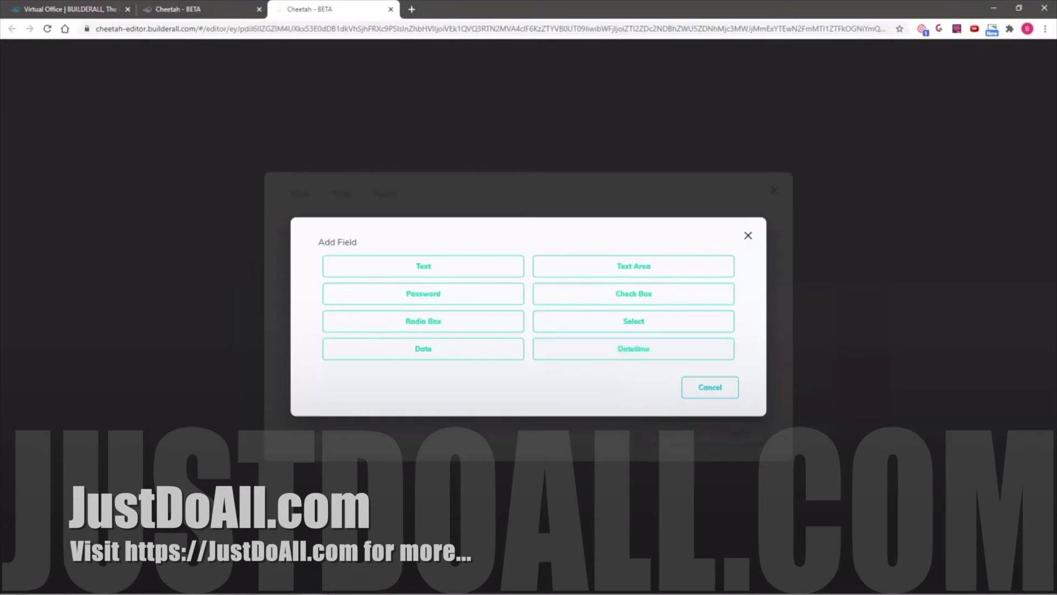
{"action": "left_click", "coordinate": [429, 272]}
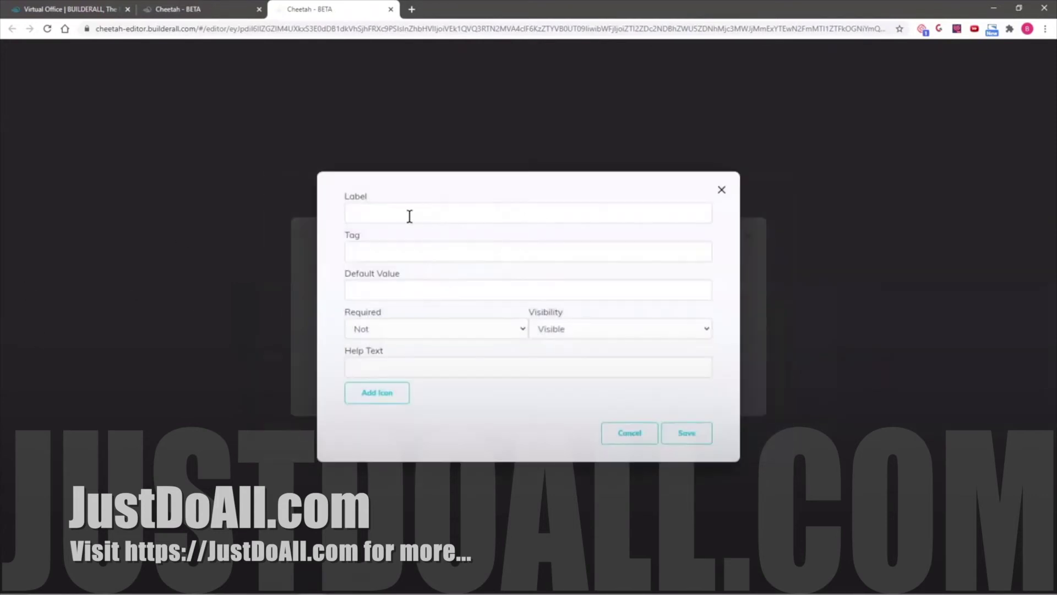
{"action": "left_click", "coordinate": [404, 213]}
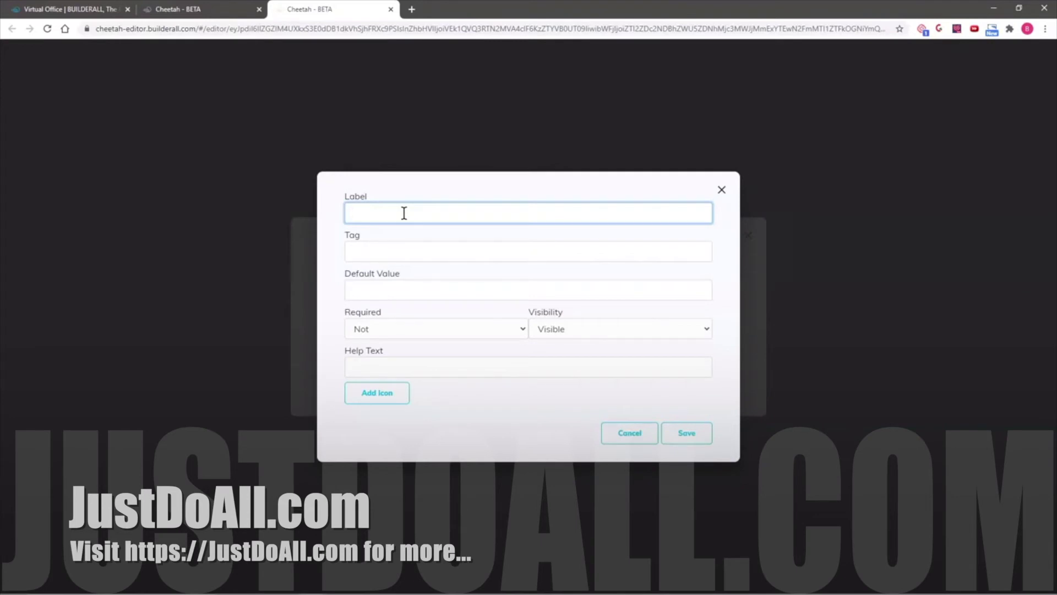
{"action": "type", "text": "What are your promoting online?"}
{"action": "left_click", "coordinate": [392, 250]}
{"action": "type", "text": "promoting"}
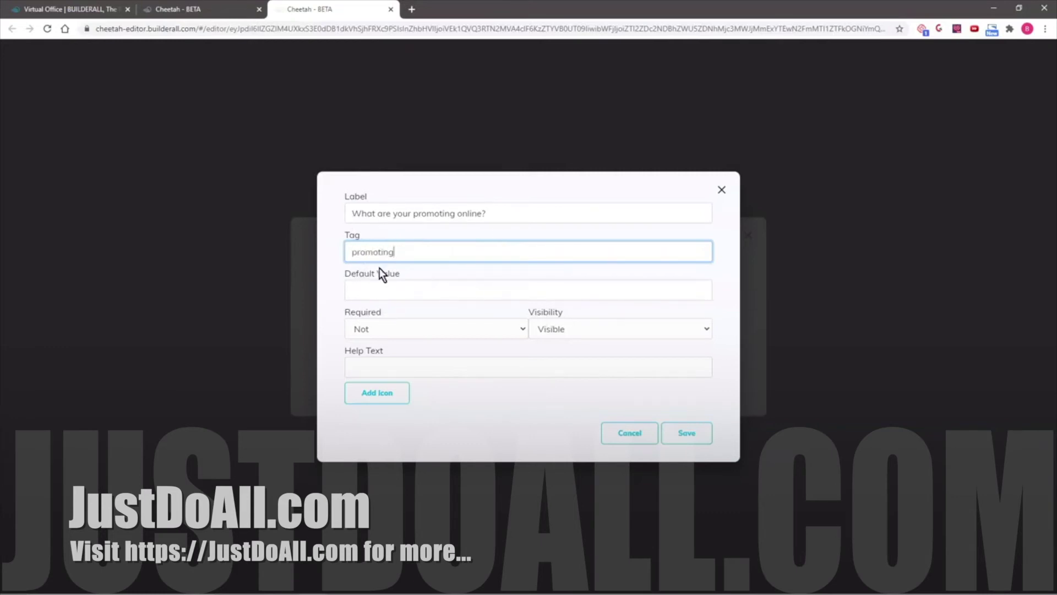
{"action": "left_click", "coordinate": [391, 329]}
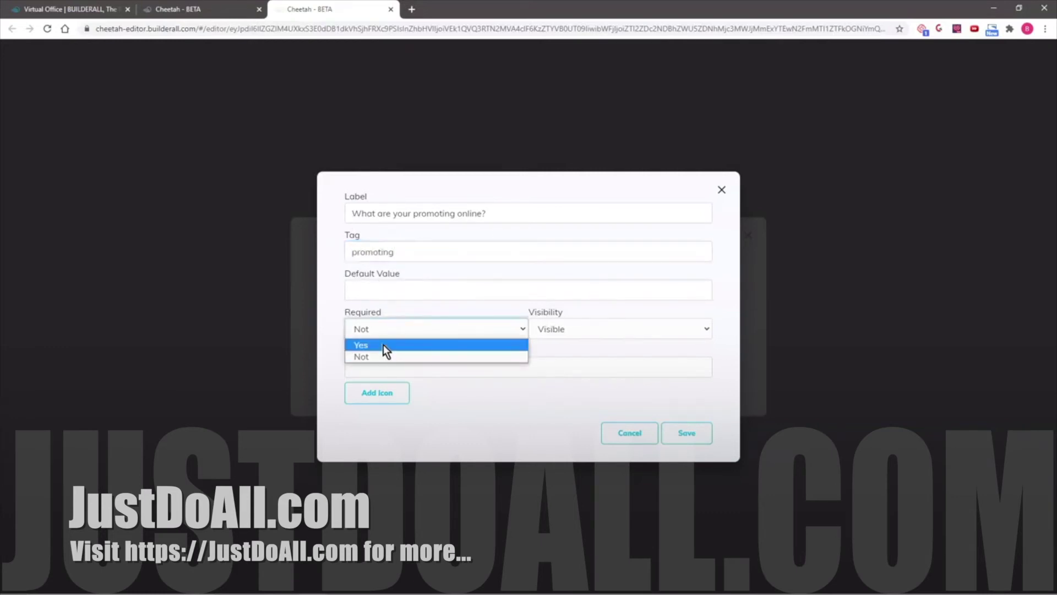
{"action": "left_click", "coordinate": [389, 344]}
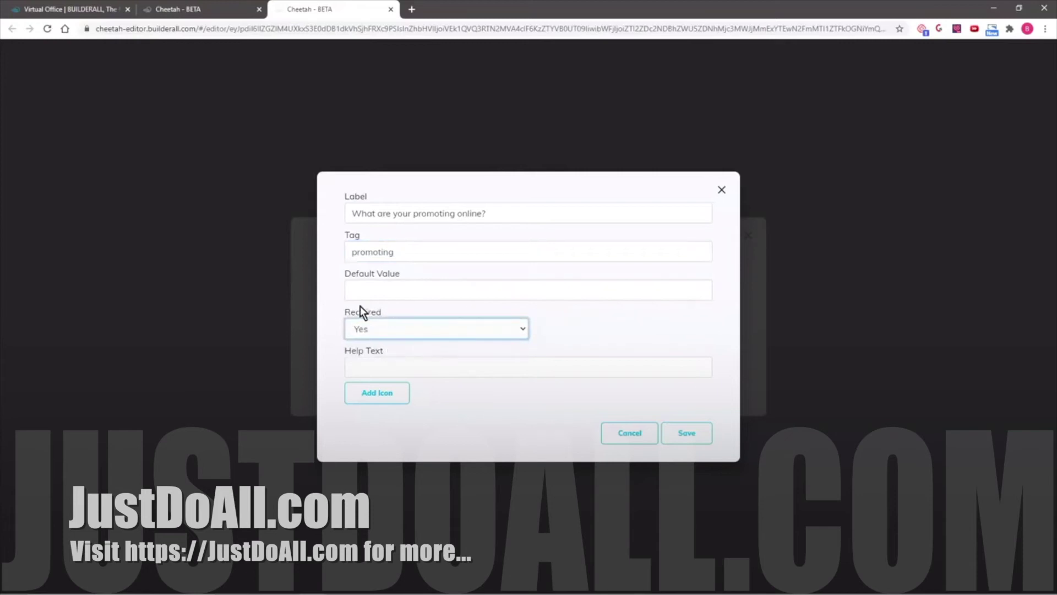
{"action": "left_click", "coordinate": [687, 434]}
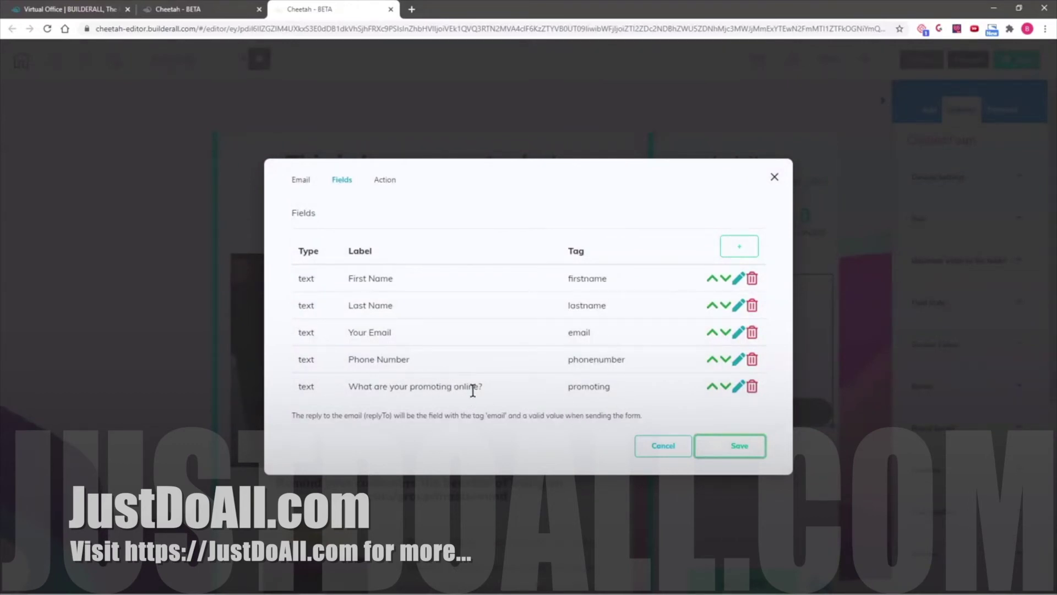
Start a required Check Box field tagged 'Options', labelled 'What are do you need to most help with?'.
{"action": "left_click", "coordinate": [739, 248]}
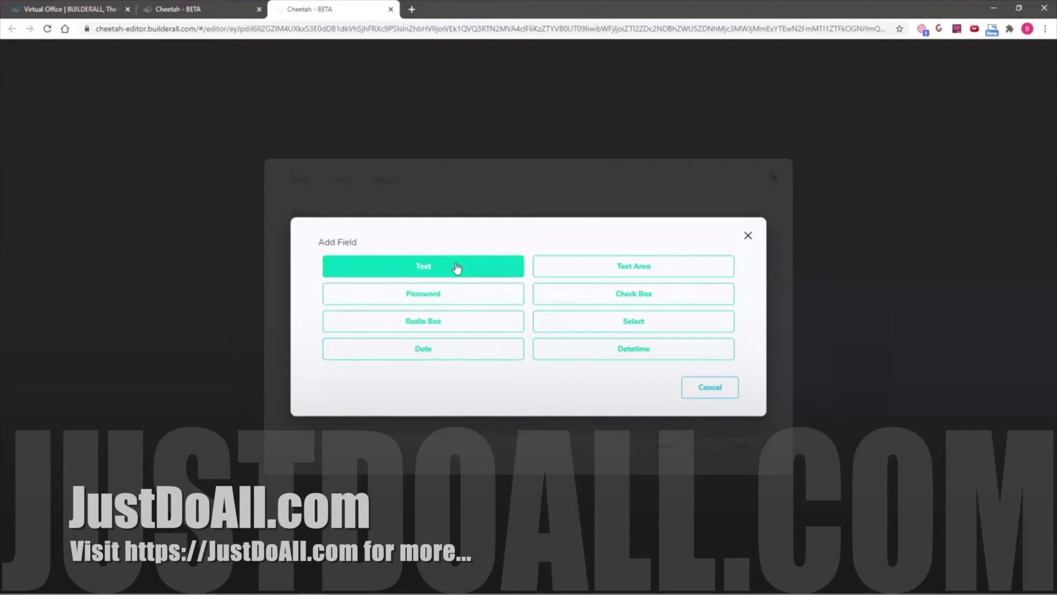
{"action": "left_click", "coordinate": [648, 298]}
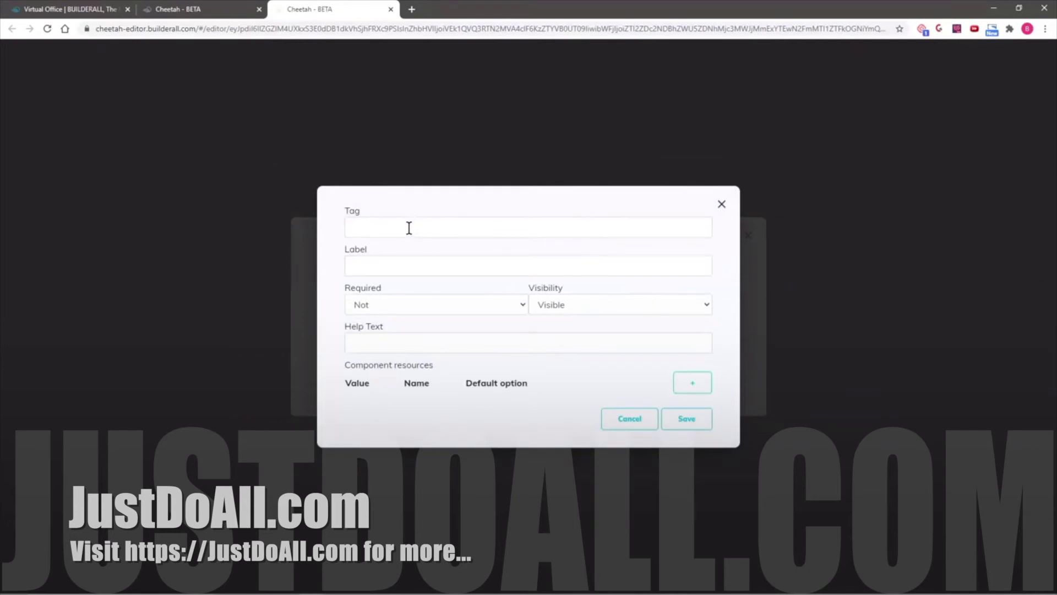
{"action": "left_click", "coordinate": [409, 228]}
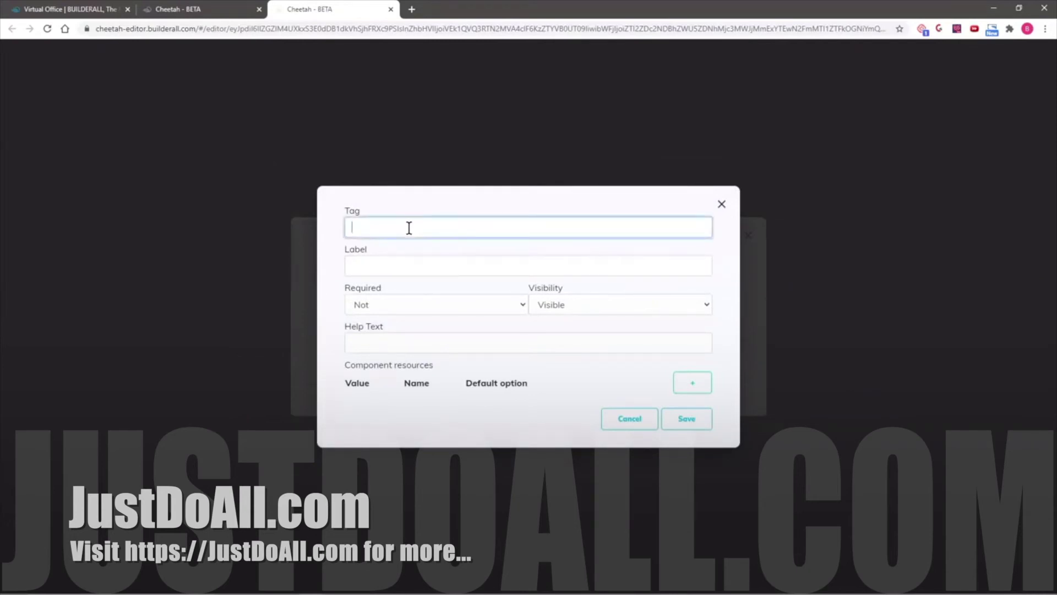
{"action": "type", "text": "Options"}
{"action": "left_click", "coordinate": [379, 268]}
{"action": "type", "text": "What are do  you need to most help with?"}
{"action": "left_click", "coordinate": [377, 309]}
{"action": "left_click", "coordinate": [376, 318]}
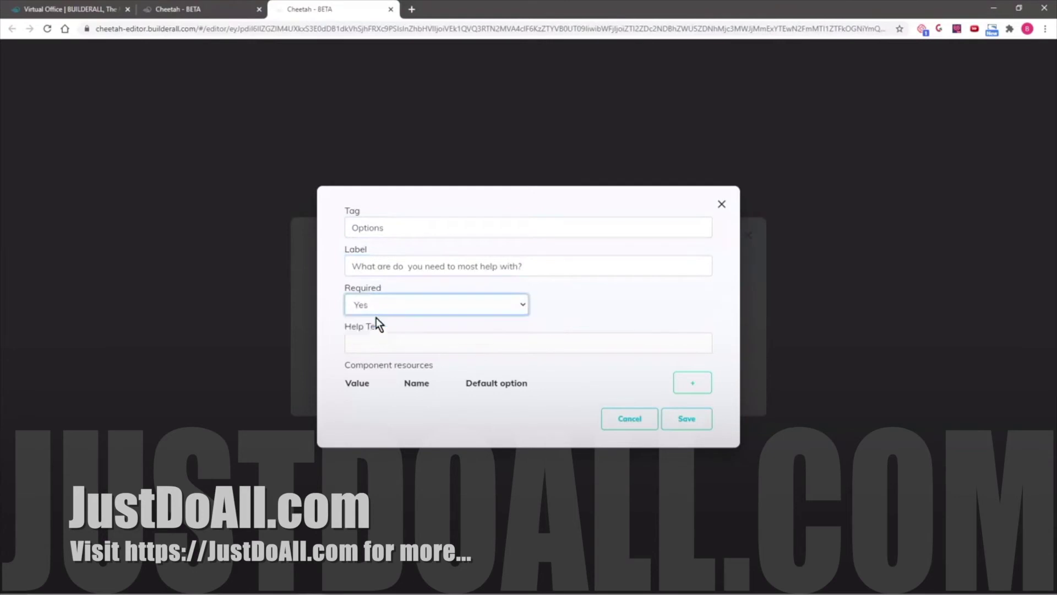
Add checkbox options 'Leads generation' and 'Marketing myself', each with matching value and name.
{"action": "left_click", "coordinate": [695, 385]}
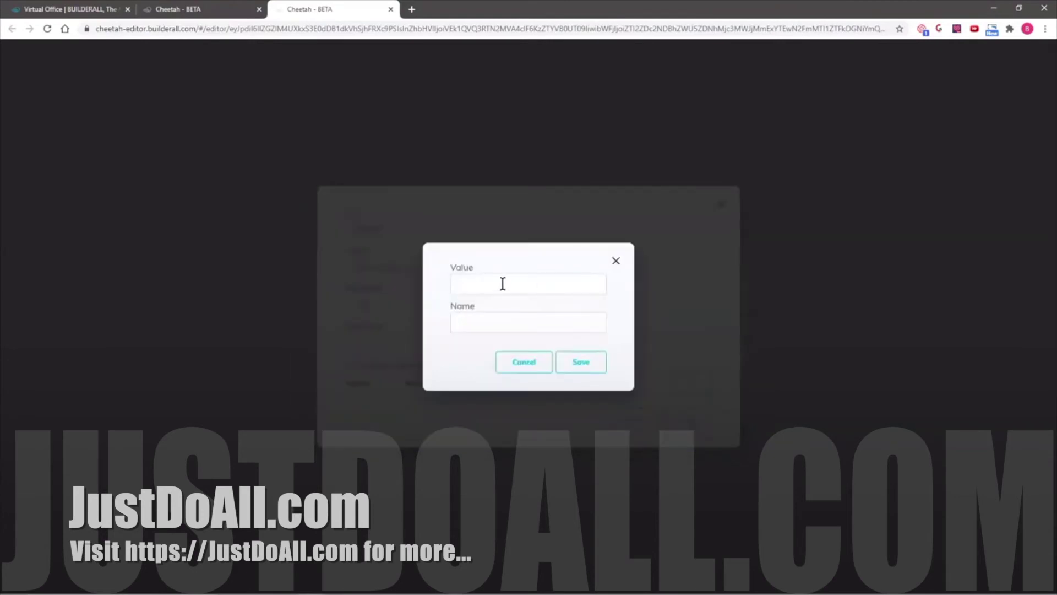
{"action": "left_click", "coordinate": [503, 283]}
{"action": "type", "text": "Leads generation"}
{"action": "triple_click", "coordinate": [481, 285]}
{"action": "key", "text": "ctrl+c"}
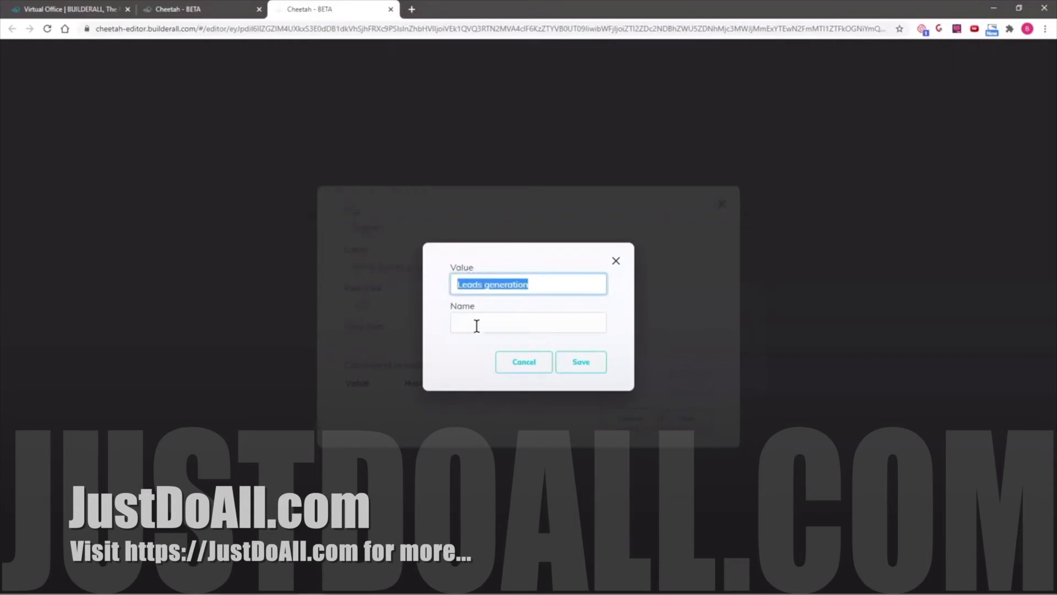
{"action": "left_click", "coordinate": [476, 326]}
{"action": "key", "text": "ctrl+v"}
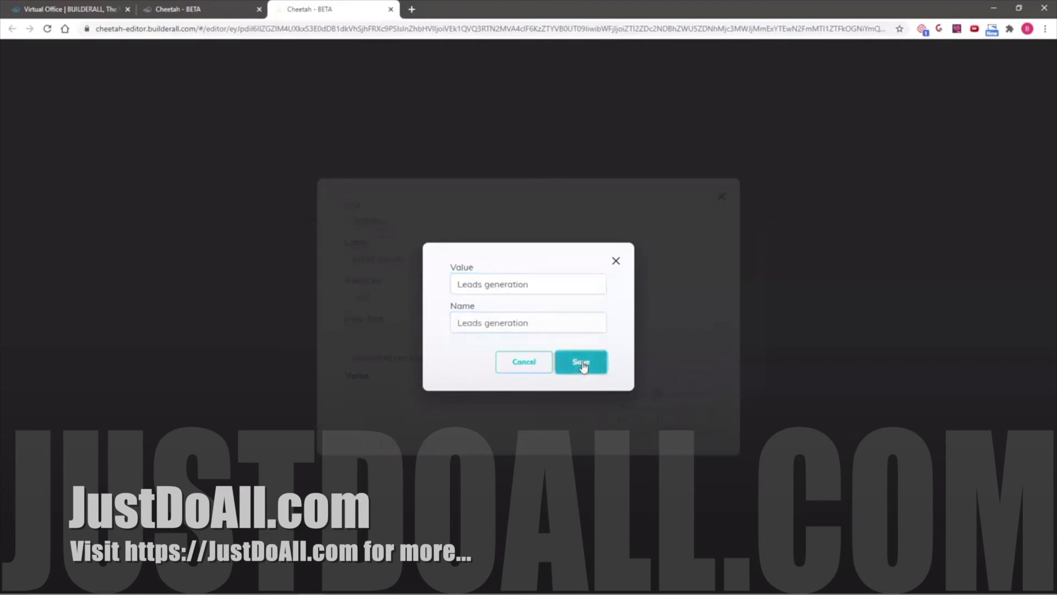
{"action": "left_click", "coordinate": [582, 364]}
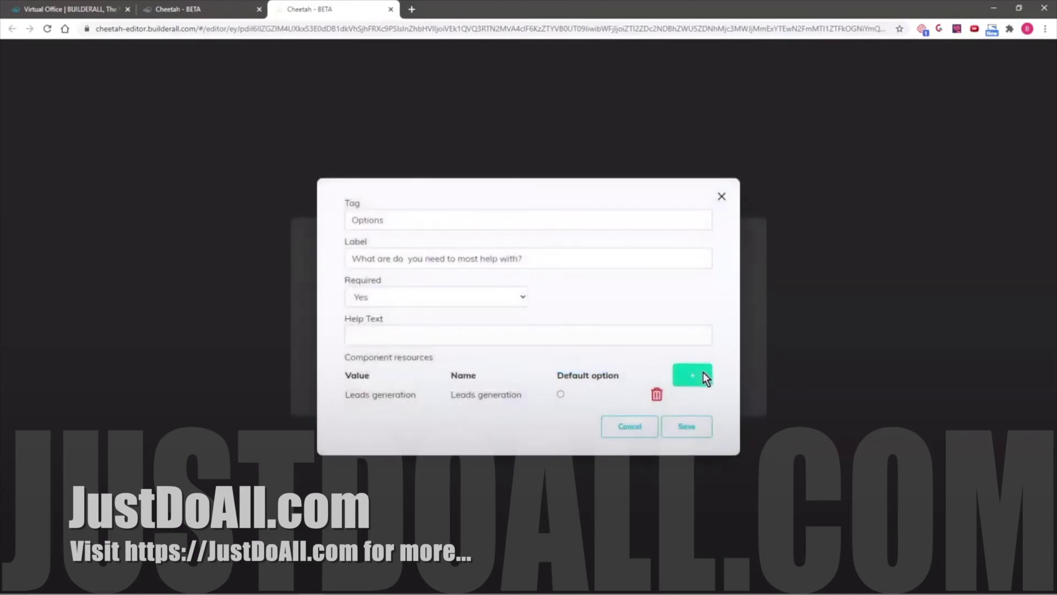
{"action": "left_click", "coordinate": [692, 376]}
{"action": "left_click", "coordinate": [482, 290]}
{"action": "type", "text": "Marketing myself"}
{"action": "left_click_drag", "start_coordinate": [528, 284], "coordinate": [441, 283]}
{"action": "key", "text": "ctrl+c"}
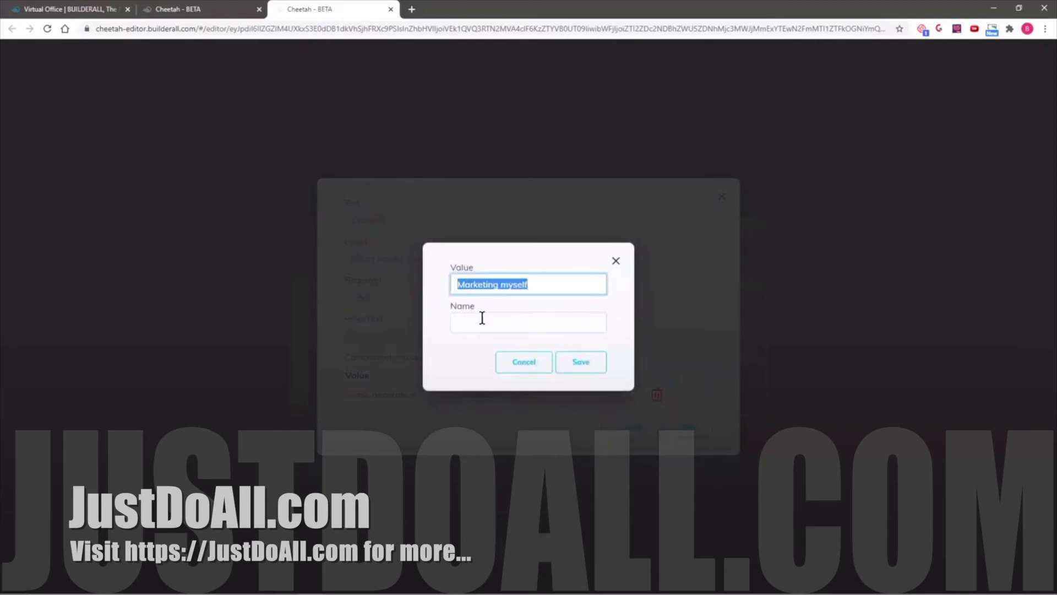
{"action": "left_click", "coordinate": [481, 322]}
{"action": "key", "text": "ctrl+v"}
{"action": "left_click", "coordinate": [581, 365]}
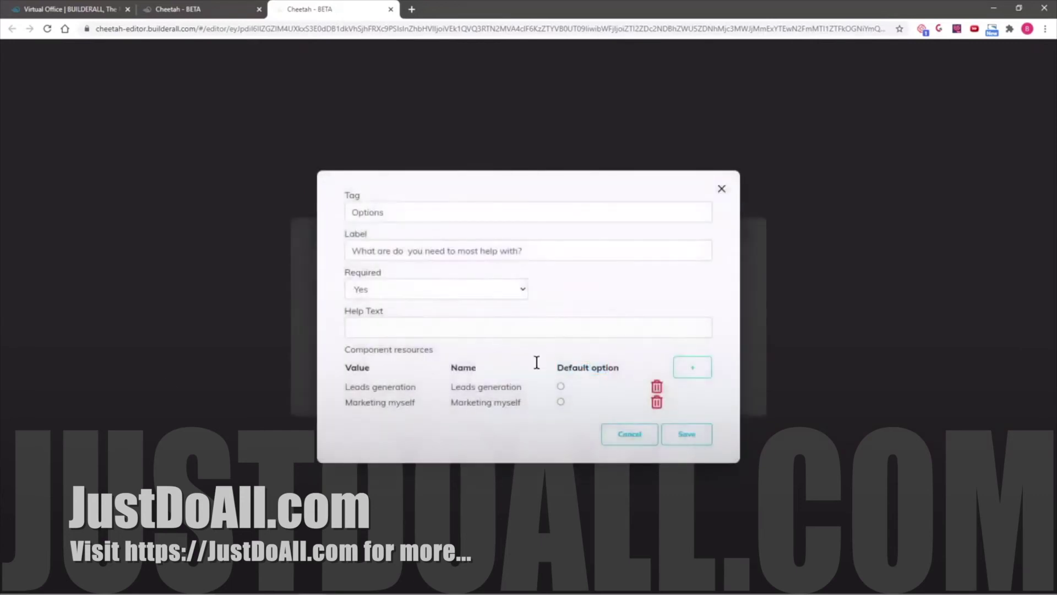
Add checkbox options 'Strategy' and 'Funnel Building'.
{"action": "left_click", "coordinate": [693, 367]}
{"action": "left_click", "coordinate": [467, 284]}
{"action": "type", "text": "Strateg"}
{"action": "type", "text": "gy"}
{"action": "left_click", "coordinate": [576, 361]}
{"action": "left_click", "coordinate": [693, 368]}
{"action": "left_click", "coordinate": [472, 285]}
{"action": "type", "text": "Funnel"}
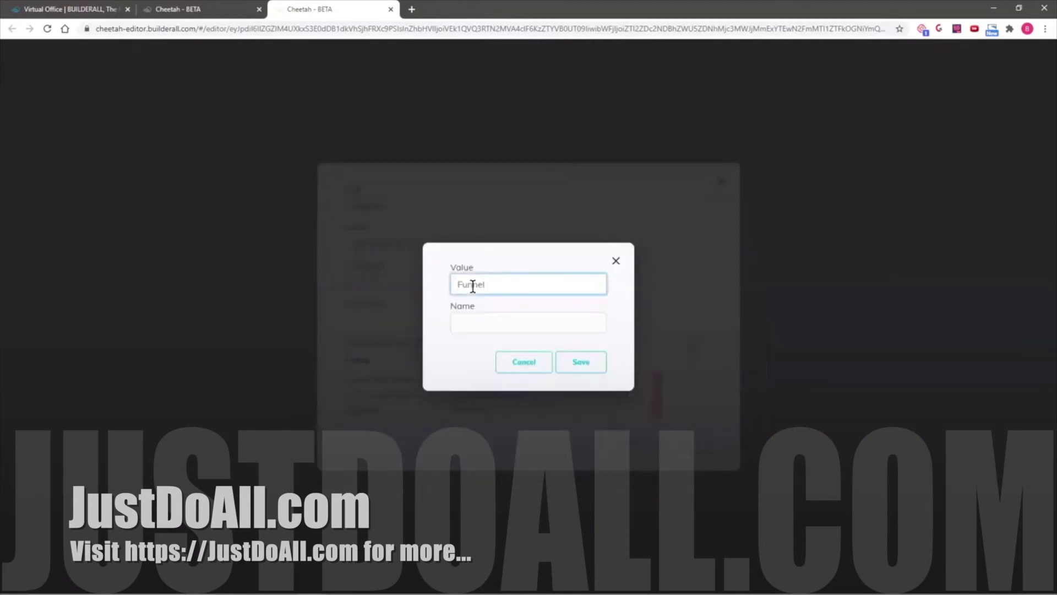
{"action": "type", "text": " Building"}
{"action": "left_click_drag", "start_coordinate": [524, 285], "coordinate": [447, 286]}
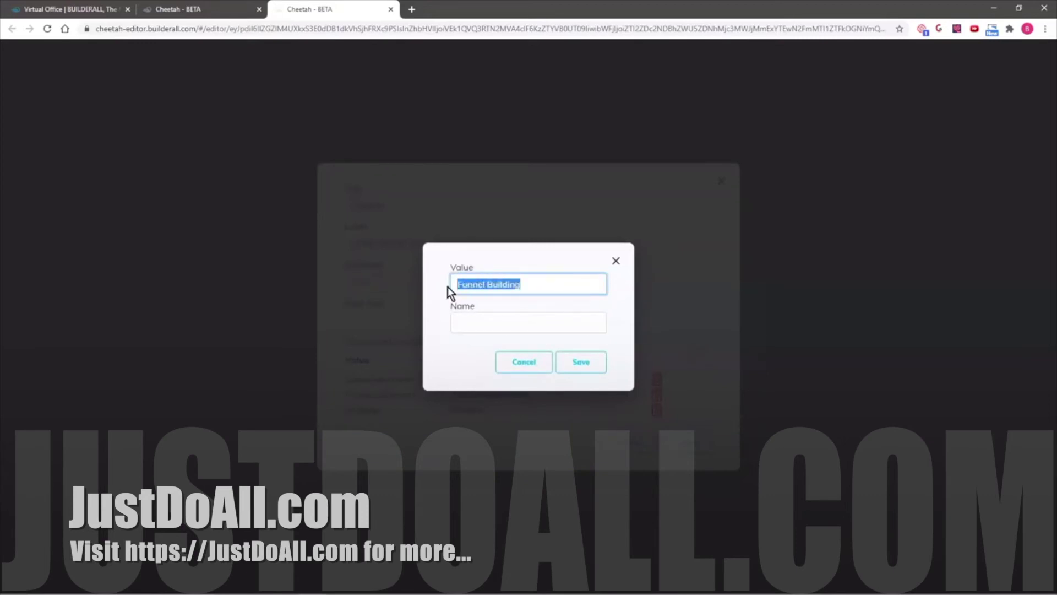
{"action": "key", "text": "ctrl+c"}
{"action": "left_click", "coordinate": [469, 325]}
{"action": "key", "text": "ctrl+v"}
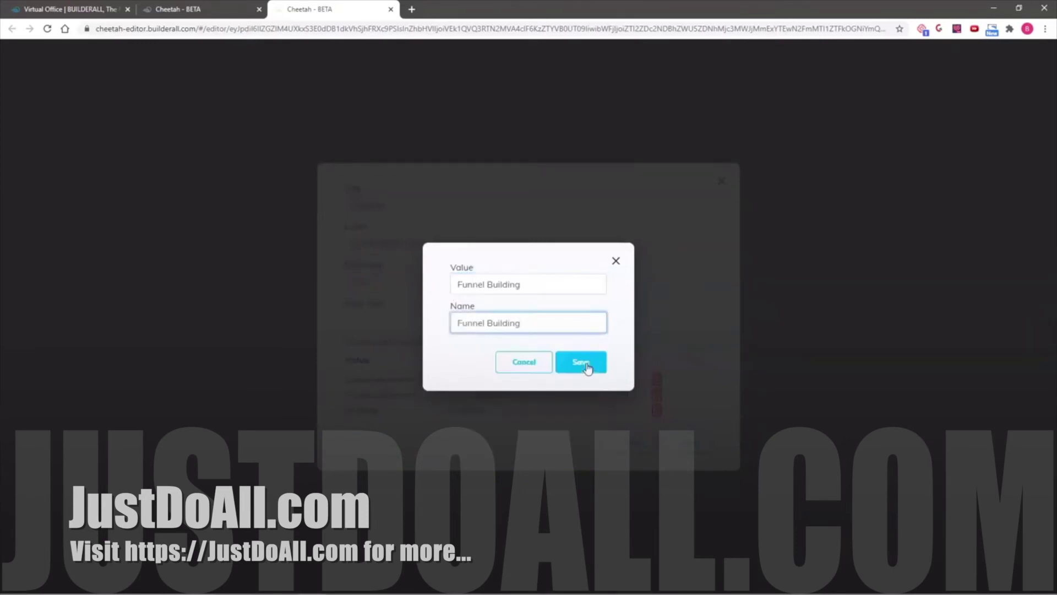
{"action": "left_click", "coordinate": [595, 362]}
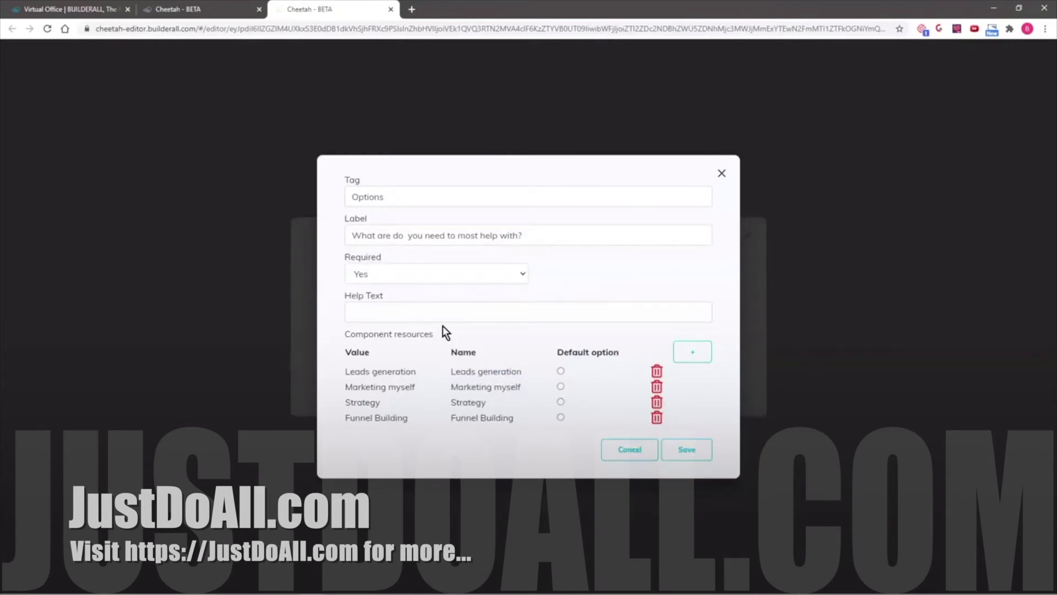
Save the new checkbox field and the updated form field list.
{"action": "left_click", "coordinate": [688, 450]}
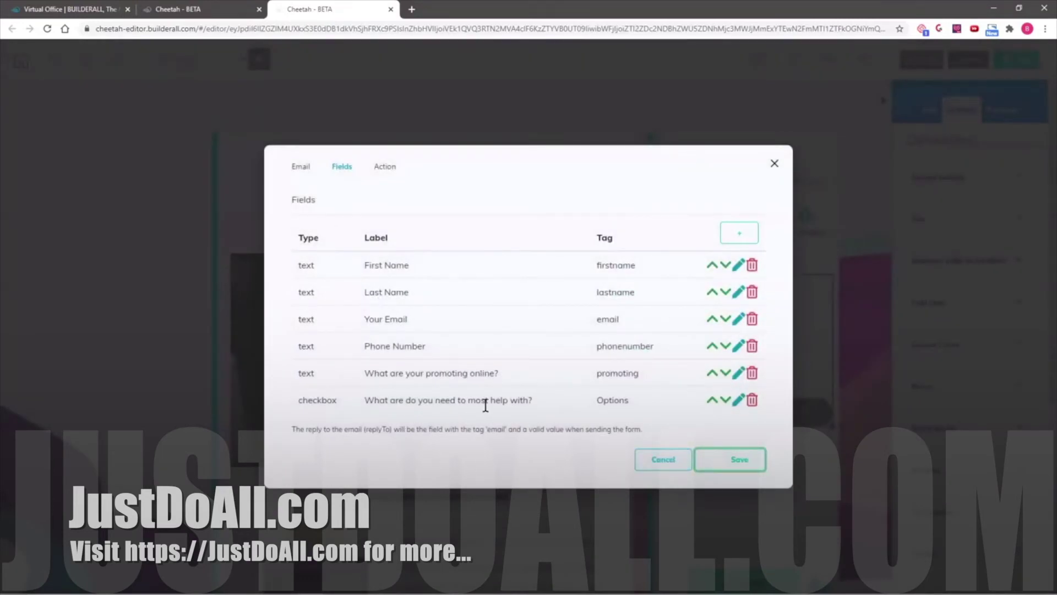
{"action": "left_click", "coordinate": [720, 462]}
{"action": "left_click", "coordinate": [740, 233]}
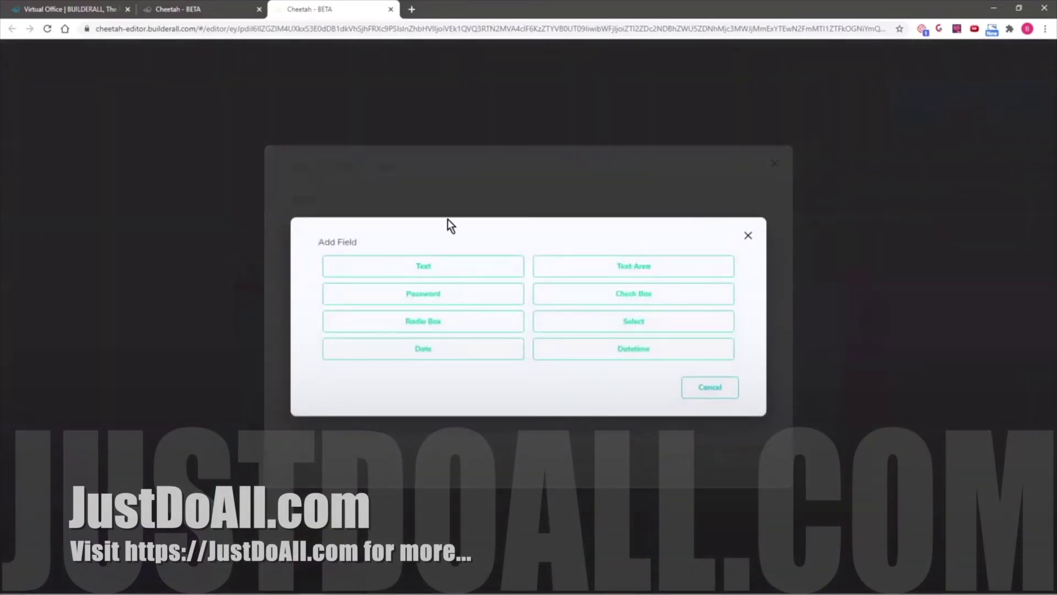
Add an optional Text Area field with label and tag 'Comments?', then save the field list.
{"action": "left_click", "coordinate": [647, 272]}
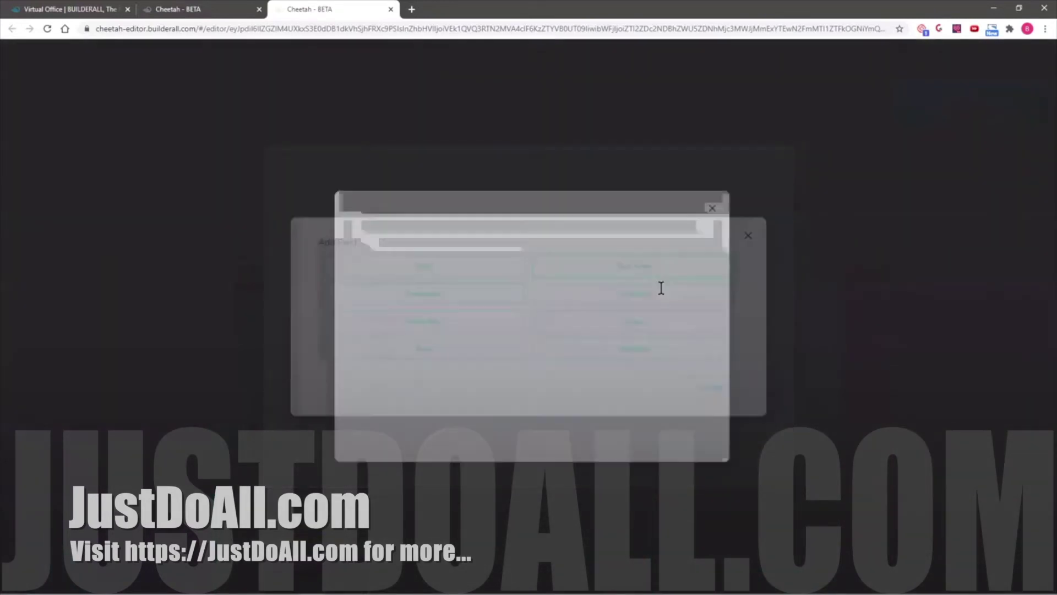
{"action": "left_click", "coordinate": [422, 213]}
{"action": "type", "text": "Commnets"}
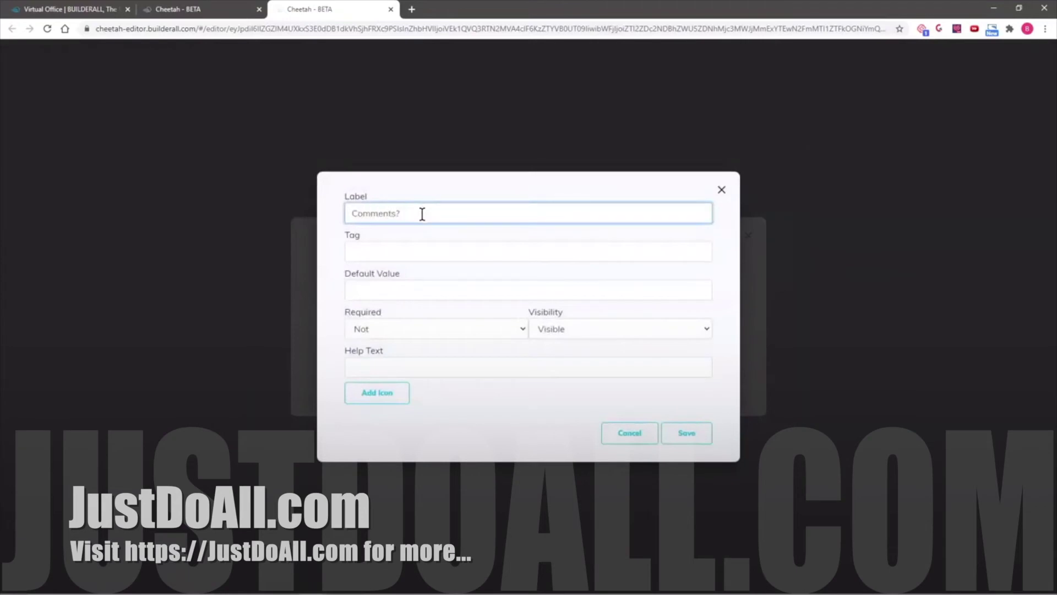
{"action": "left_click_drag", "start_coordinate": [422, 214], "coordinate": [347, 216]}
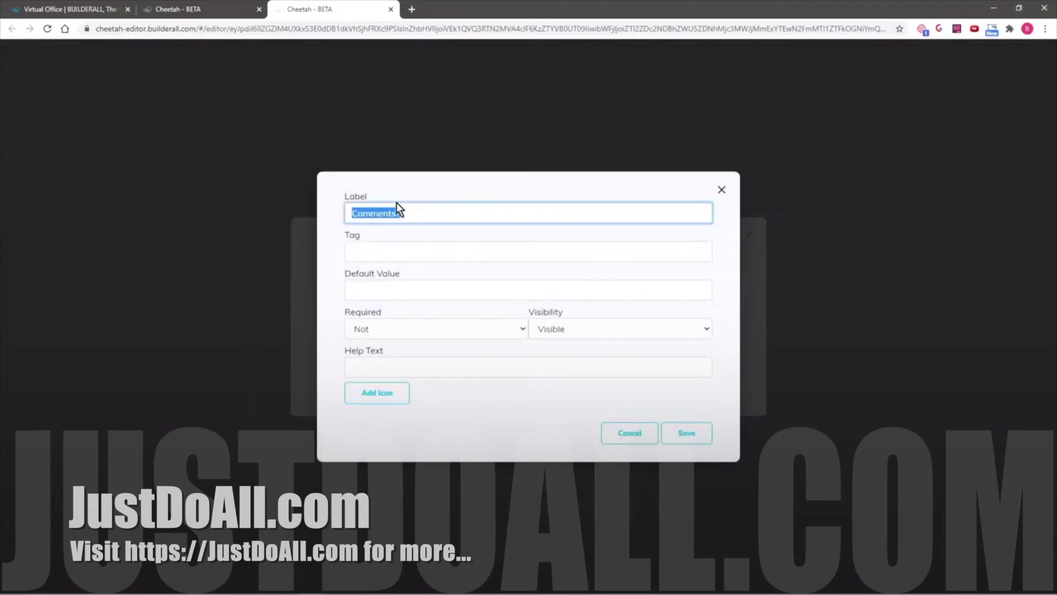
{"action": "left_click", "coordinate": [382, 290]}
{"action": "left_click", "coordinate": [376, 252]}
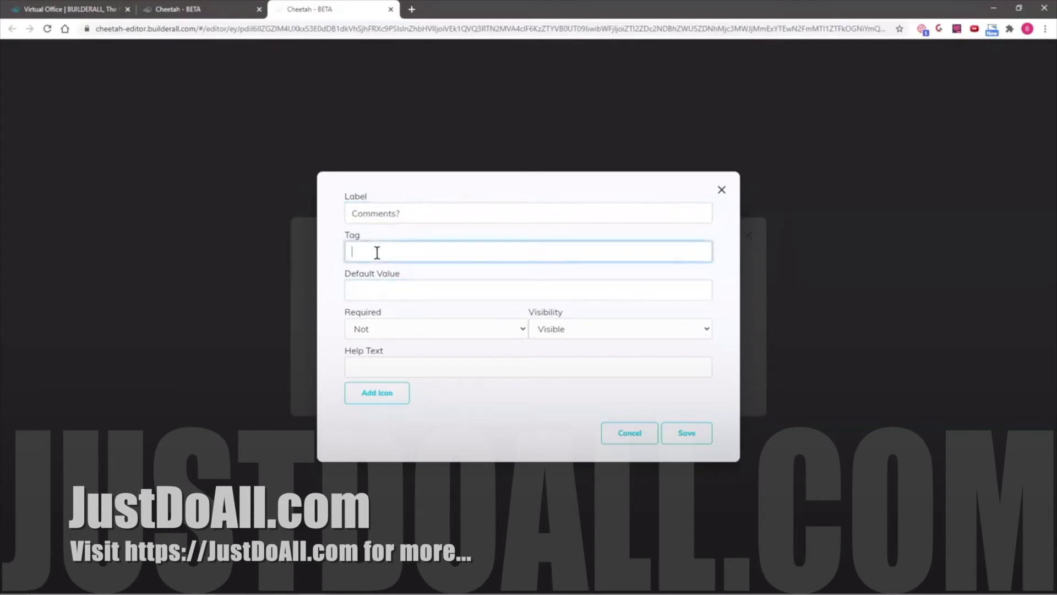
{"action": "key", "text": "ctrl+v"}
{"action": "left_click", "coordinate": [408, 330]}
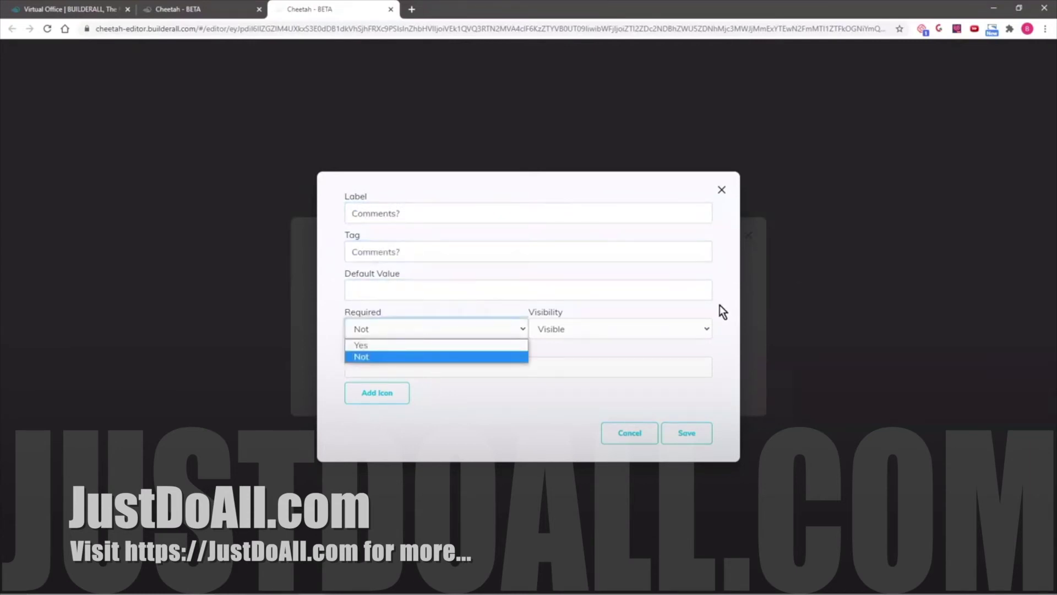
{"action": "key", "text": "Up"}
{"action": "left_click", "coordinate": [507, 416]}
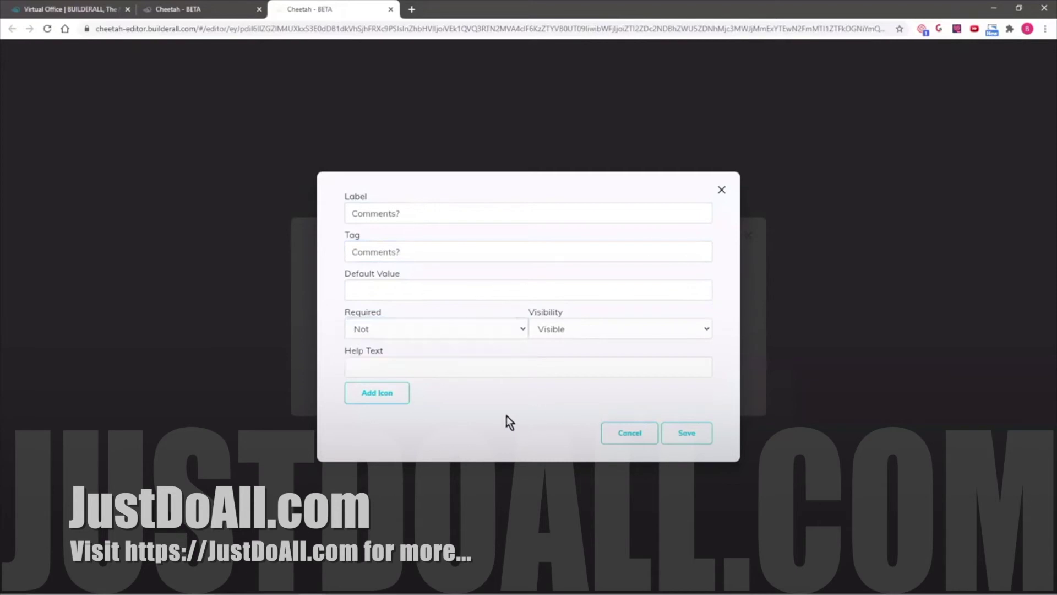
{"action": "left_click", "coordinate": [686, 433]}
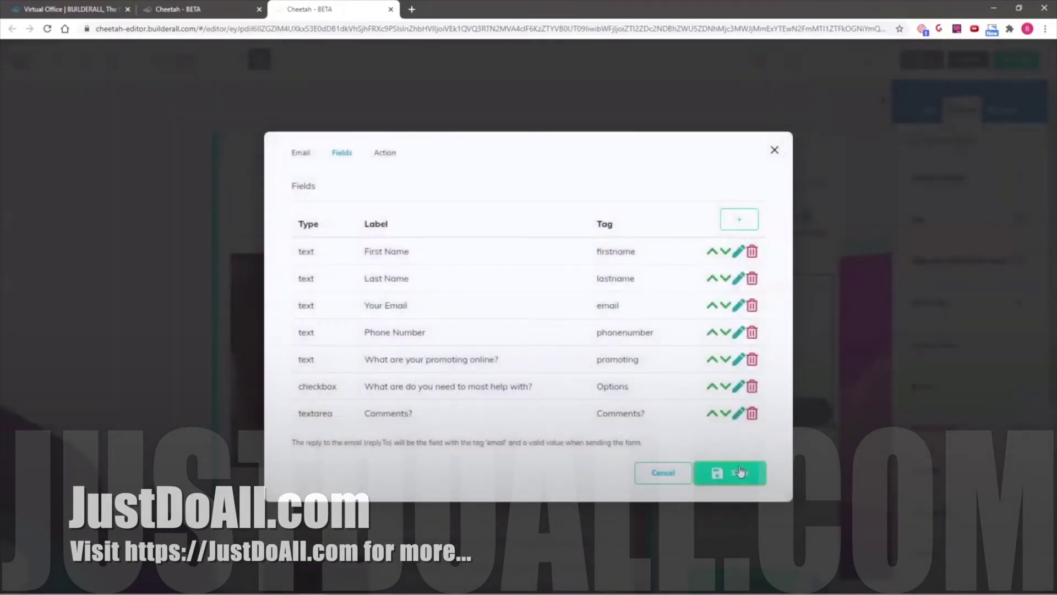
{"action": "left_click", "coordinate": [731, 472]}
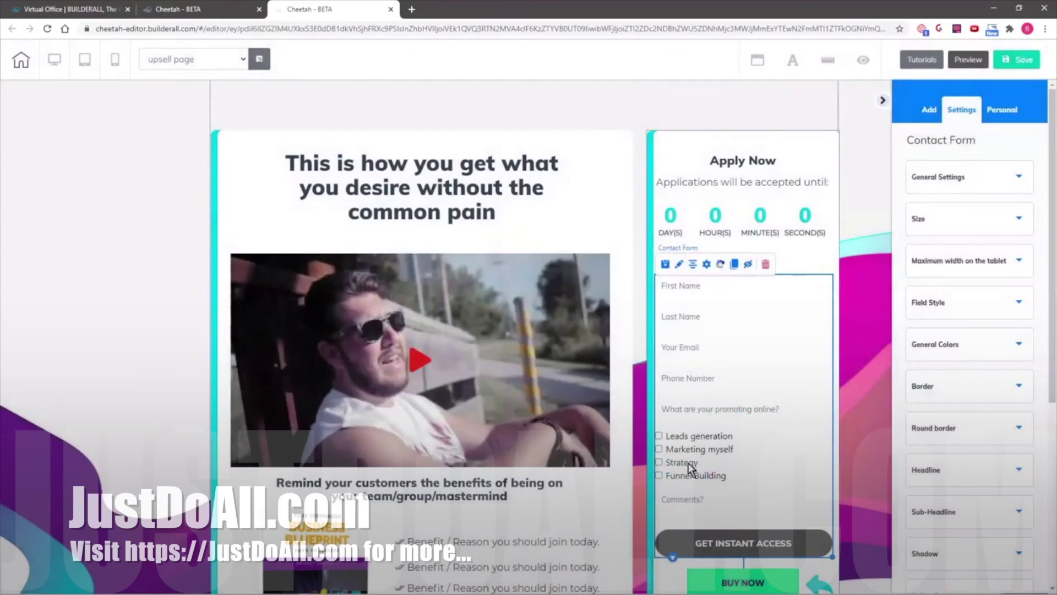
Nudge the contact form into position, then save and publish the page.
{"action": "left_click_drag", "start_coordinate": [742, 344], "coordinate": [741, 336]}
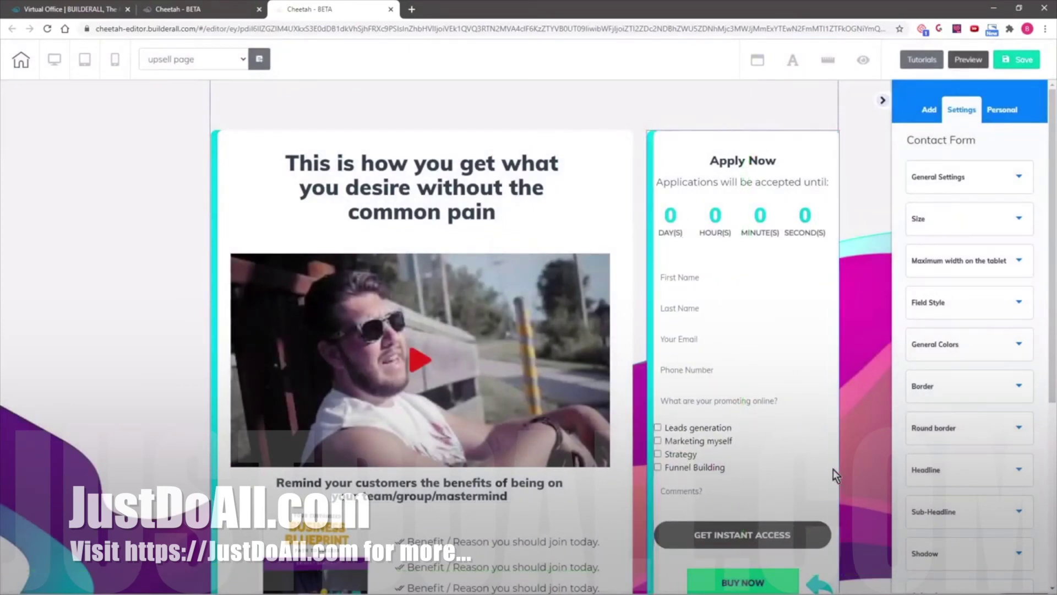
{"action": "left_click_drag", "start_coordinate": [764, 447], "coordinate": [818, 420]}
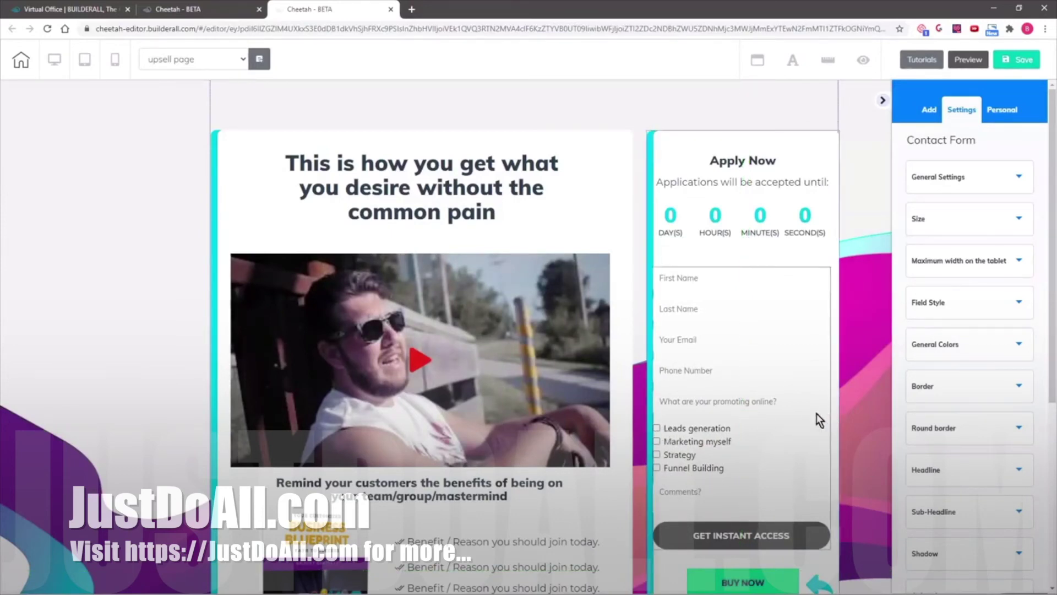
{"action": "left_click", "coordinate": [1018, 59]}
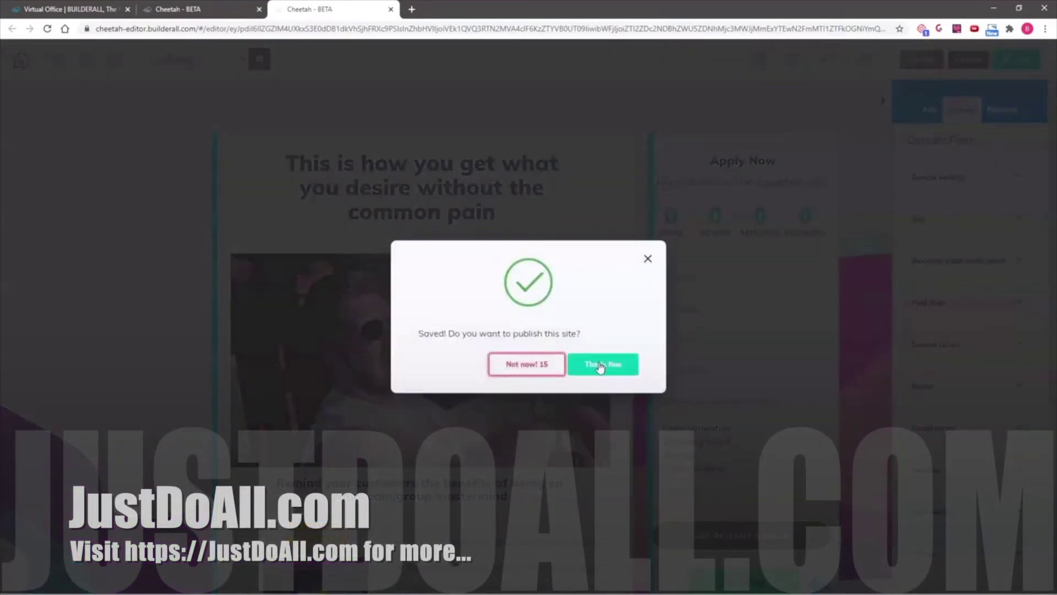
{"action": "left_click", "coordinate": [600, 365]}
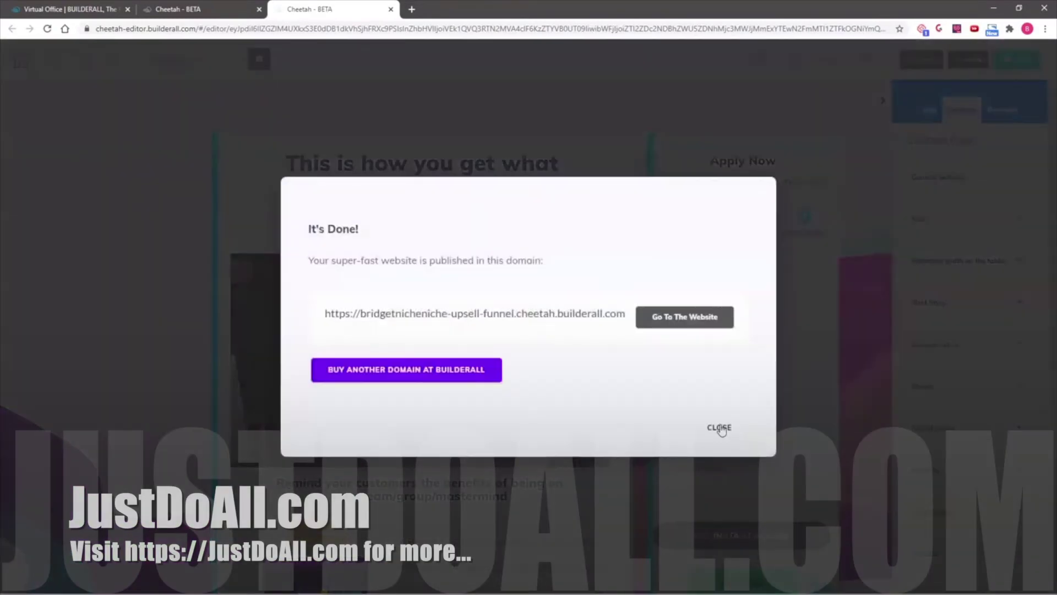
{"action": "left_click", "coordinate": [730, 426]}
{"action": "left_click_drag", "start_coordinate": [799, 410], "coordinate": [780, 389]}
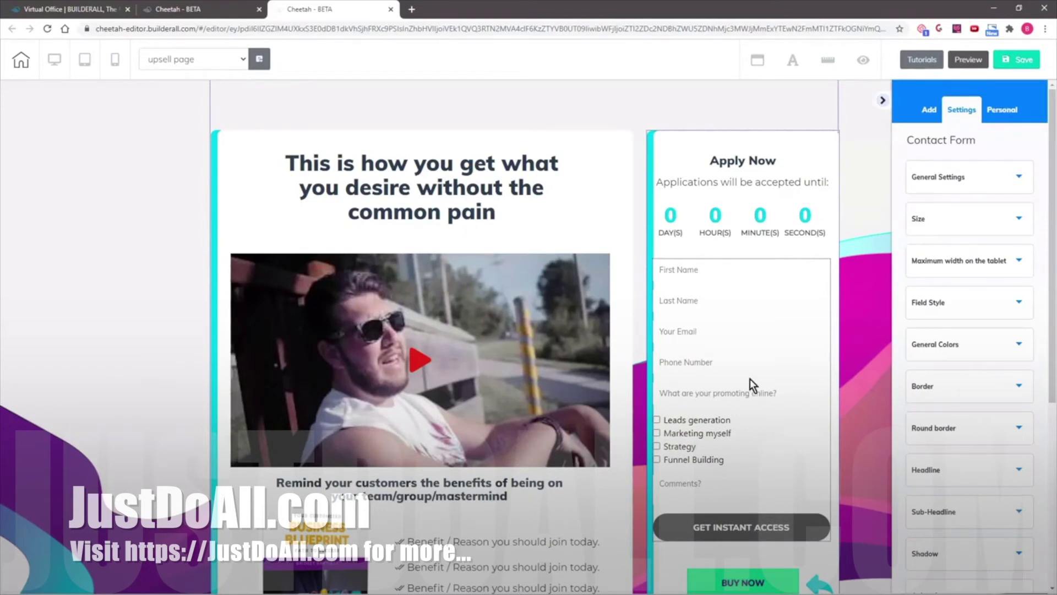
{"action": "left_click_drag", "start_coordinate": [740, 365], "coordinate": [741, 365]}
{"action": "scroll", "coordinate": [869, 411], "scroll_direction": "down", "scroll_amount": 3}
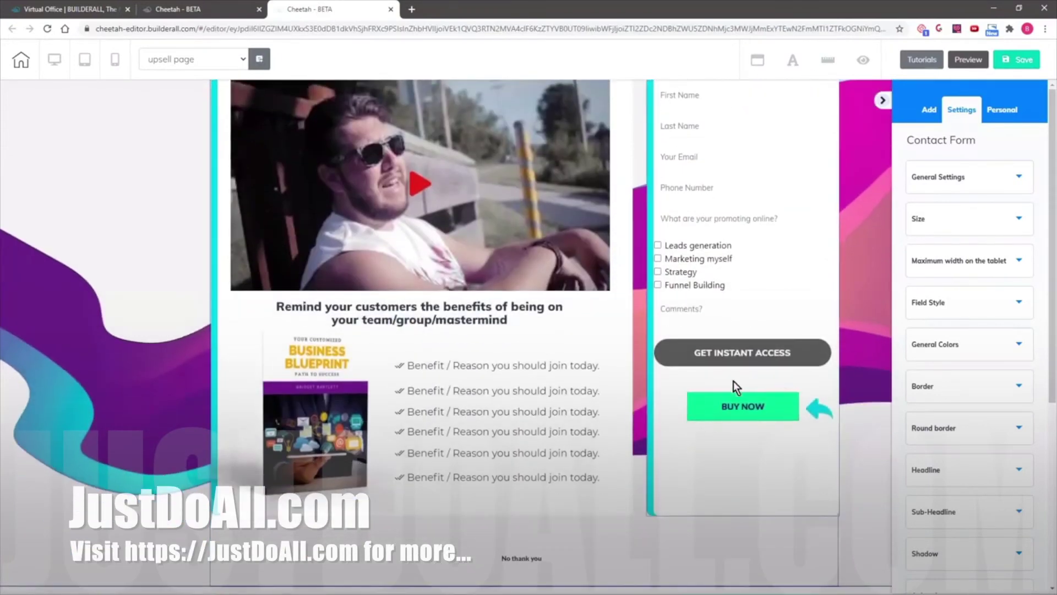
Delete the BUY NOW button from the form column.
{"action": "left_click", "coordinate": [744, 410]}
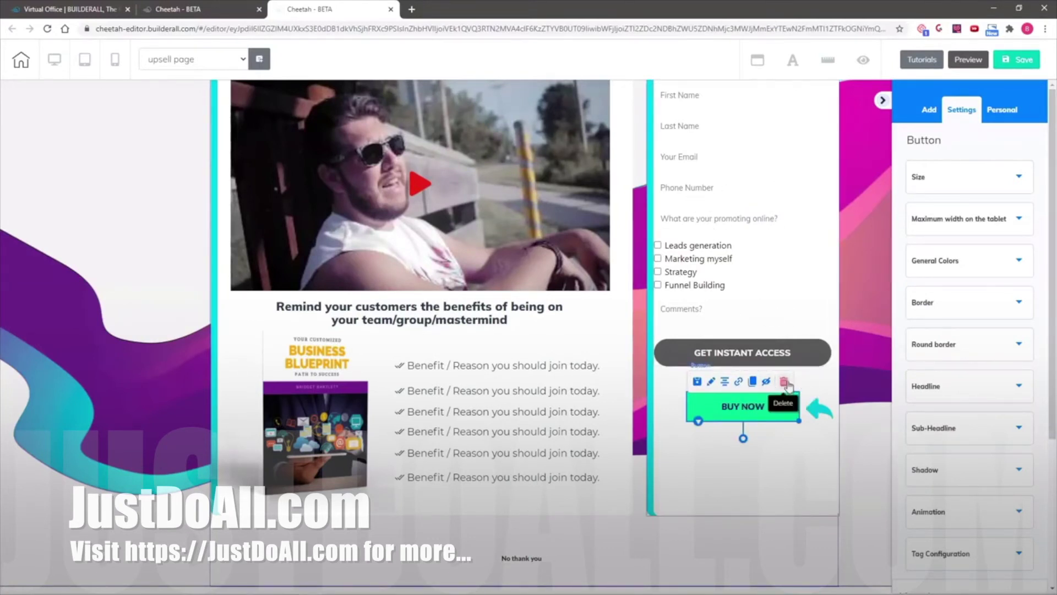
{"action": "left_click", "coordinate": [791, 385]}
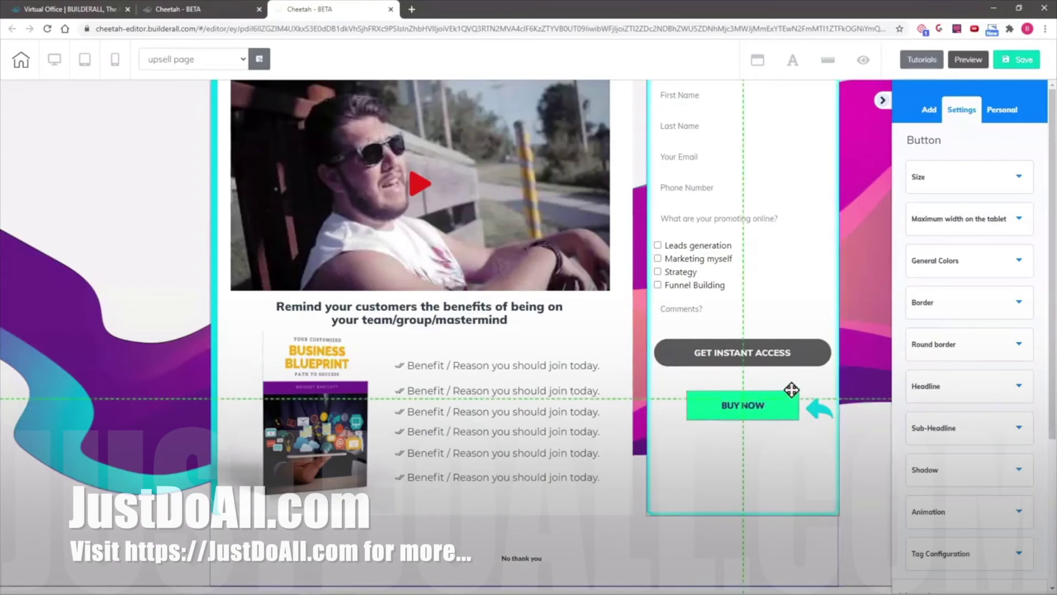
{"action": "left_click", "coordinate": [759, 404]}
{"action": "left_click", "coordinate": [784, 381]}
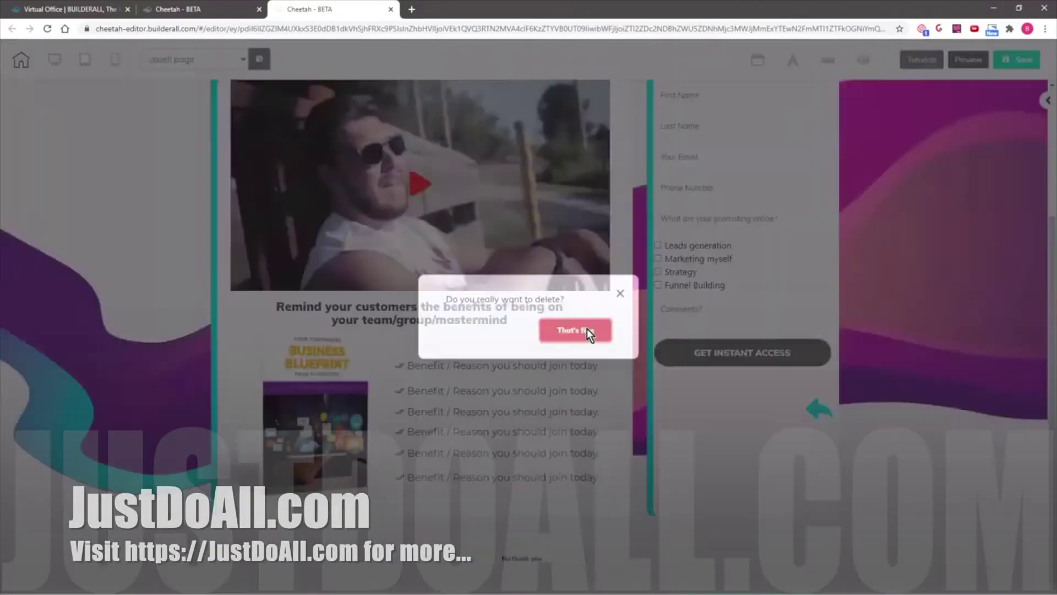
{"action": "left_click", "coordinate": [588, 333]}
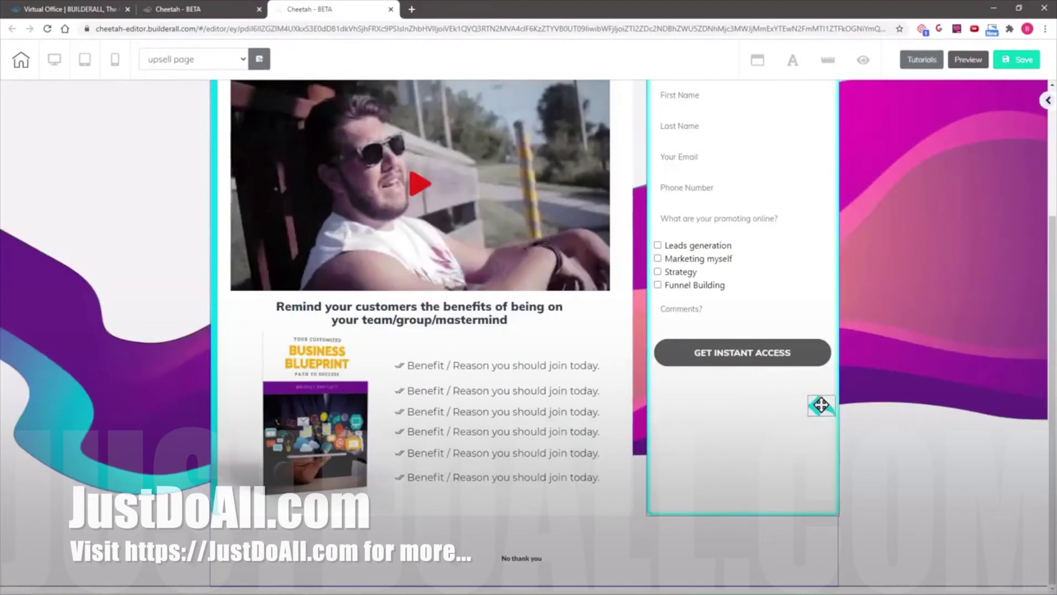
Place the teal arrow beneath GET INSTANT ACCESS and enlarge it.
{"action": "left_click_drag", "start_coordinate": [840, 345], "coordinate": [739, 438]}
{"action": "left_click", "coordinate": [792, 400]}
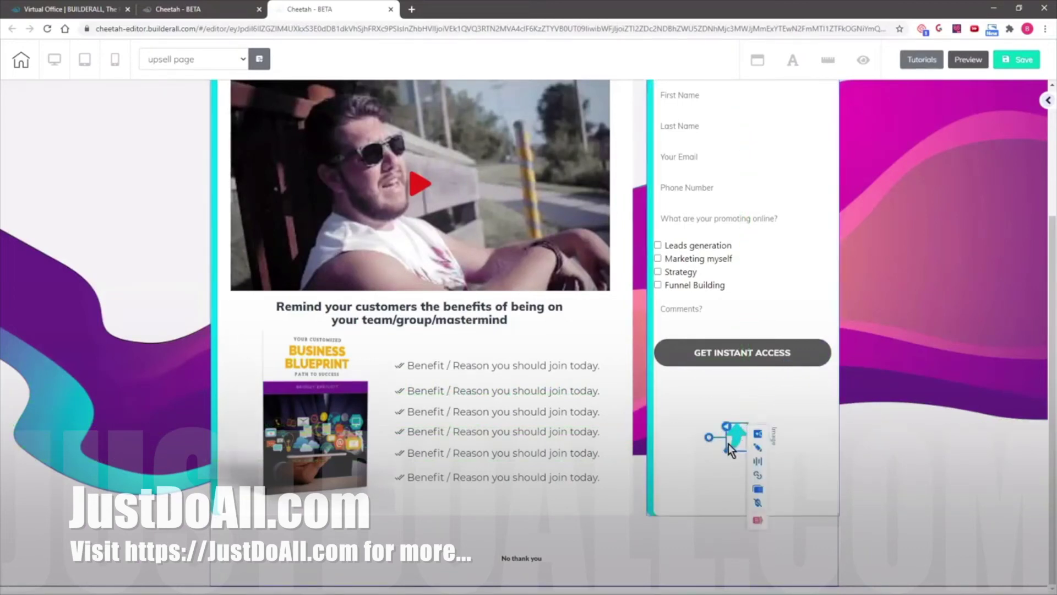
{"action": "left_click_drag", "start_coordinate": [728, 444], "coordinate": [708, 406]}
{"action": "left_click", "coordinate": [728, 424]}
{"action": "left_click", "coordinate": [736, 408]}
{"action": "mouse_move", "coordinate": [742, 433]}
{"action": "left_mouse_down"}
{"action": "mouse_move", "coordinate": [797, 417]}
{"action": "mouse_move", "coordinate": [737, 433]}
{"action": "left_mouse_up"}
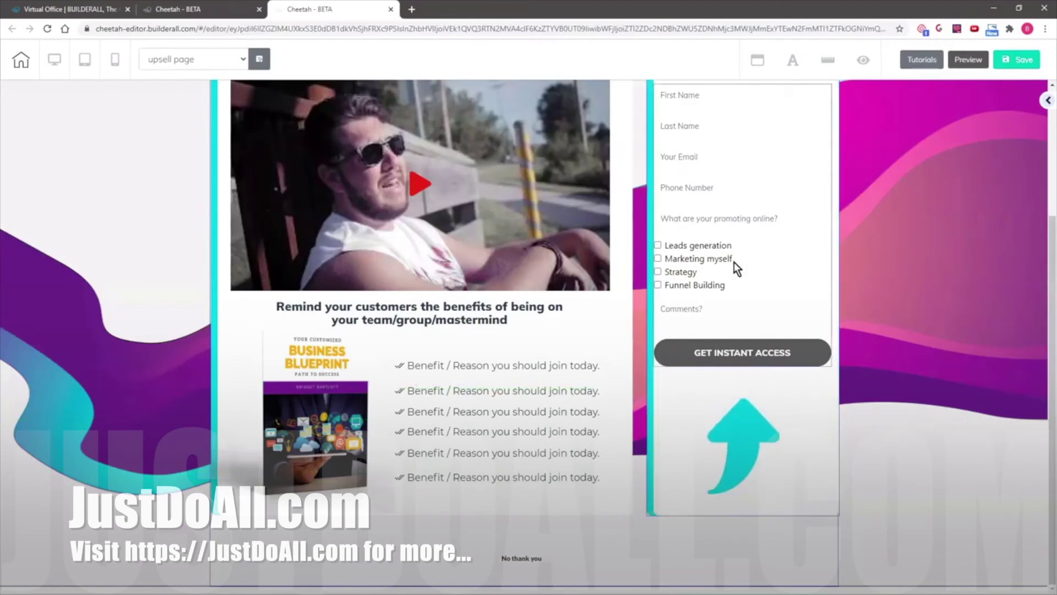
{"action": "left_click", "coordinate": [736, 278]}
Realign the form column back onto the centre line.
{"action": "scroll", "coordinate": [914, 319], "scroll_direction": "up", "scroll_amount": 3}
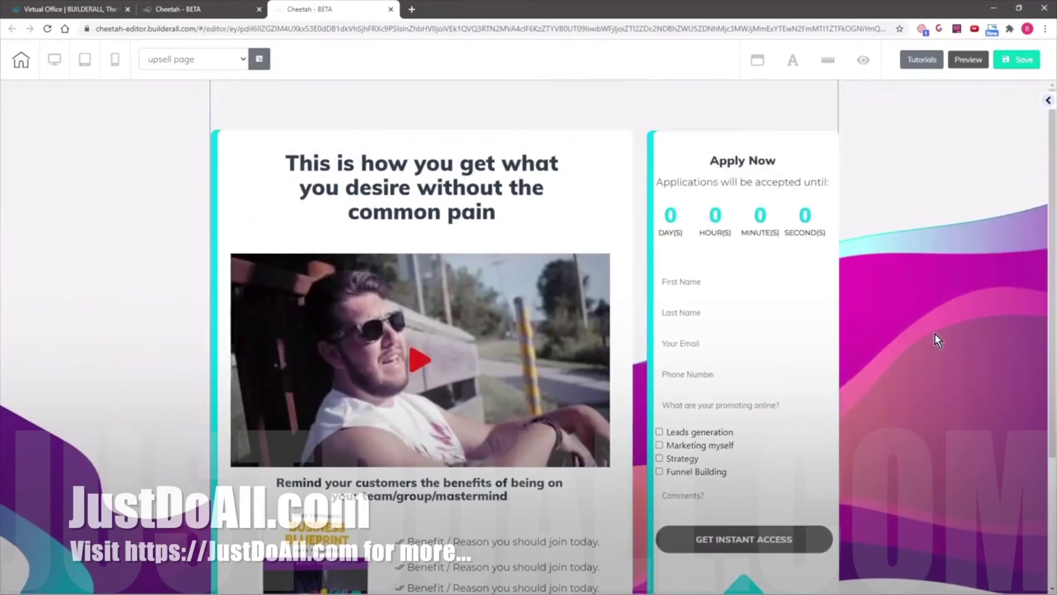
{"action": "left_click_drag", "start_coordinate": [748, 370], "coordinate": [746, 369]}
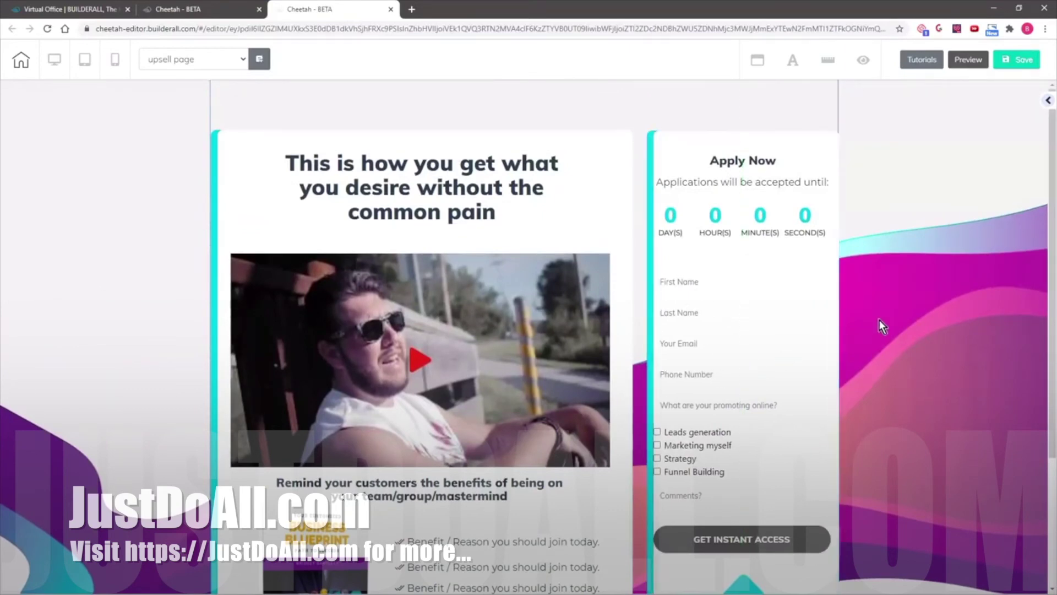
{"action": "scroll", "coordinate": [901, 315], "scroll_direction": "down", "scroll_amount": 3}
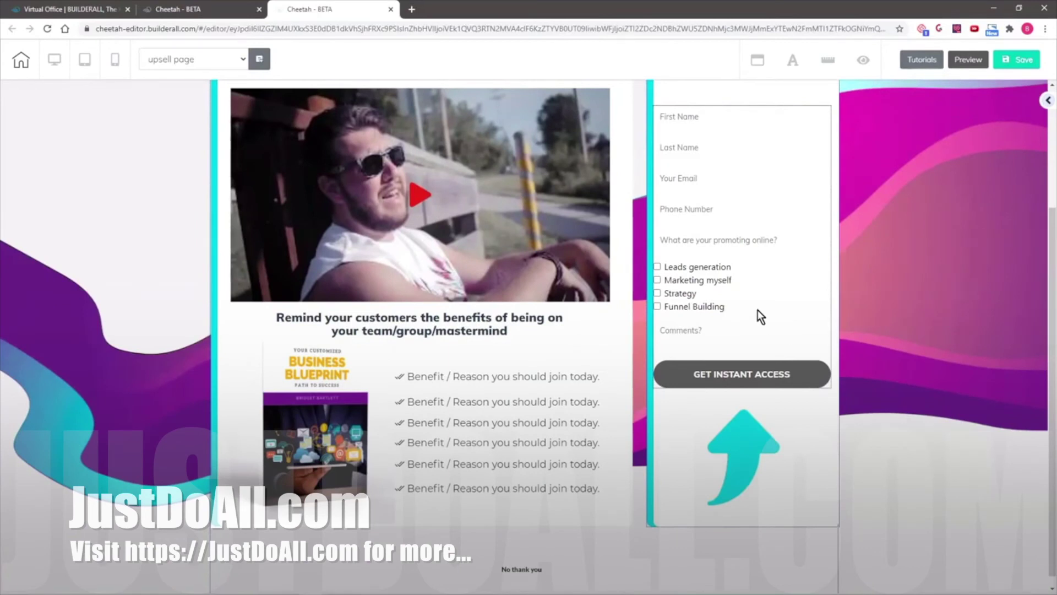
{"action": "left_click_drag", "start_coordinate": [758, 310], "coordinate": [773, 308]}
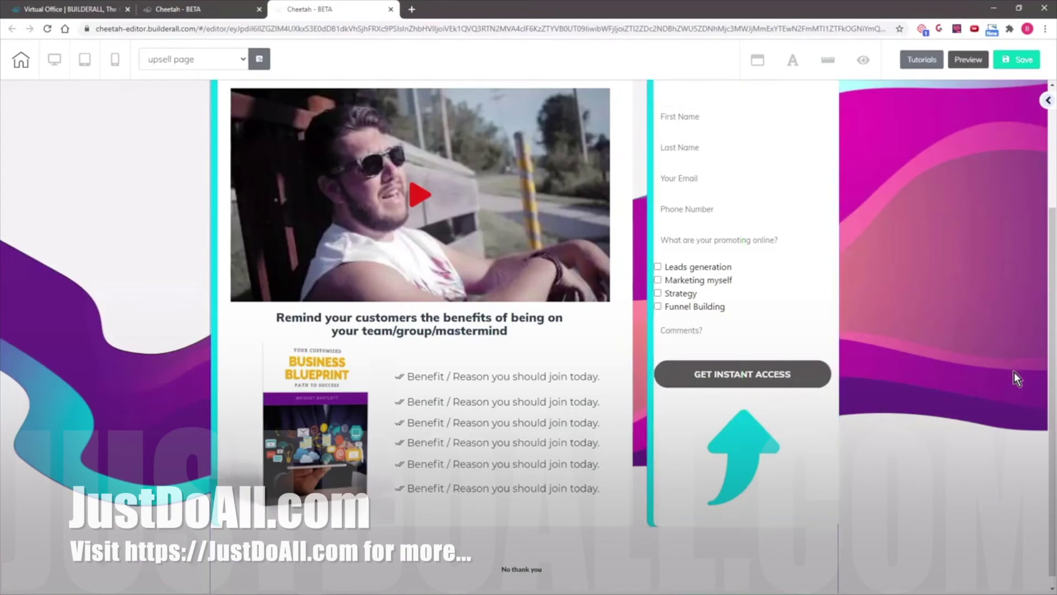
{"action": "scroll", "coordinate": [973, 364], "scroll_direction": "up", "scroll_amount": 3}
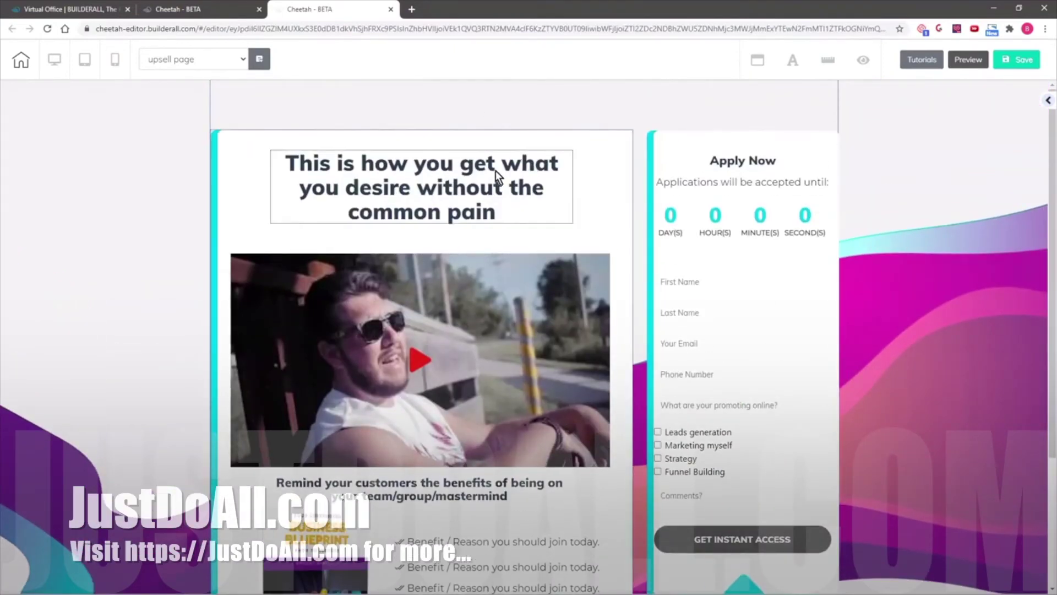
Replace the main headline text with 'GET PERSONAL COACHING! ONLY $147!'.
{"action": "left_click", "coordinate": [487, 194]}
{"action": "double_click", "coordinate": [487, 193]}
{"action": "key", "text": "ctrl+a"}
{"action": "type", "text": "GET PERSONAL COACHING! ONLY "}
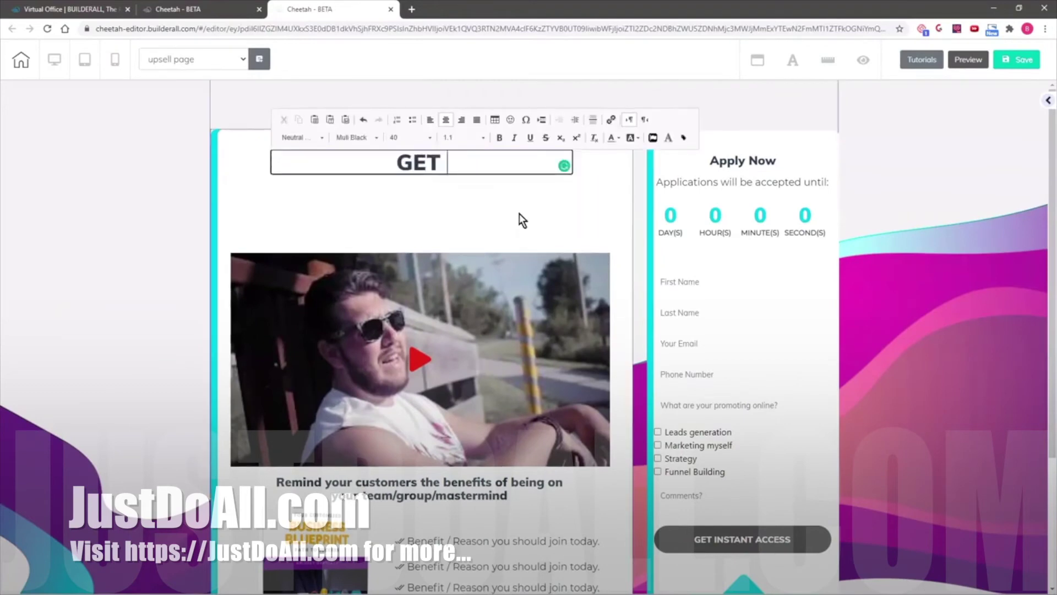
{"action": "type", "text": "$147!"}
{"action": "left_click", "coordinate": [522, 221]}
Save and publish the page with the new headline.
{"action": "left_click", "coordinate": [1016, 60]}
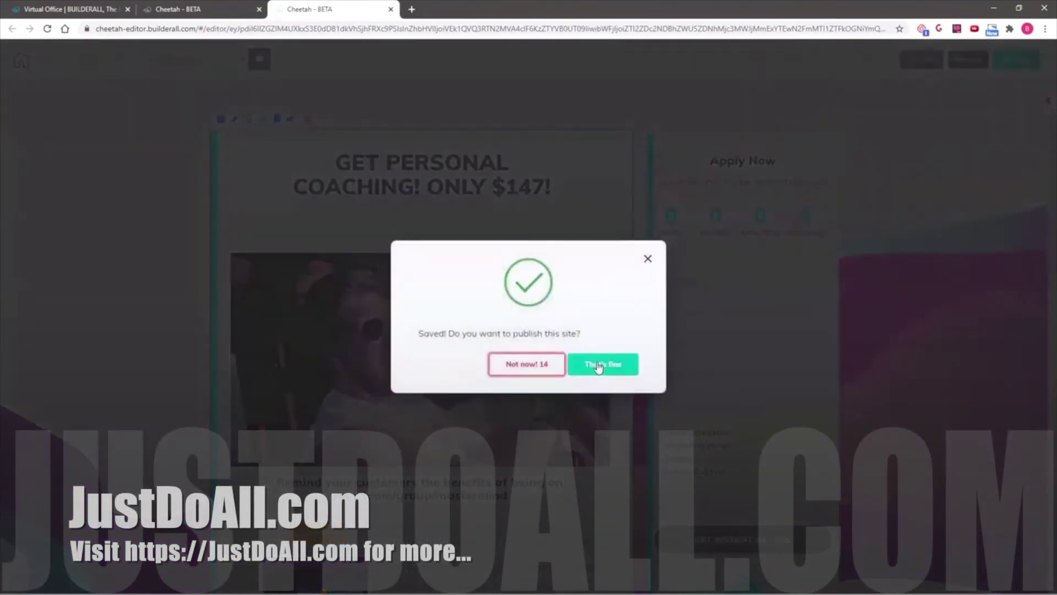
{"action": "left_click", "coordinate": [606, 363]}
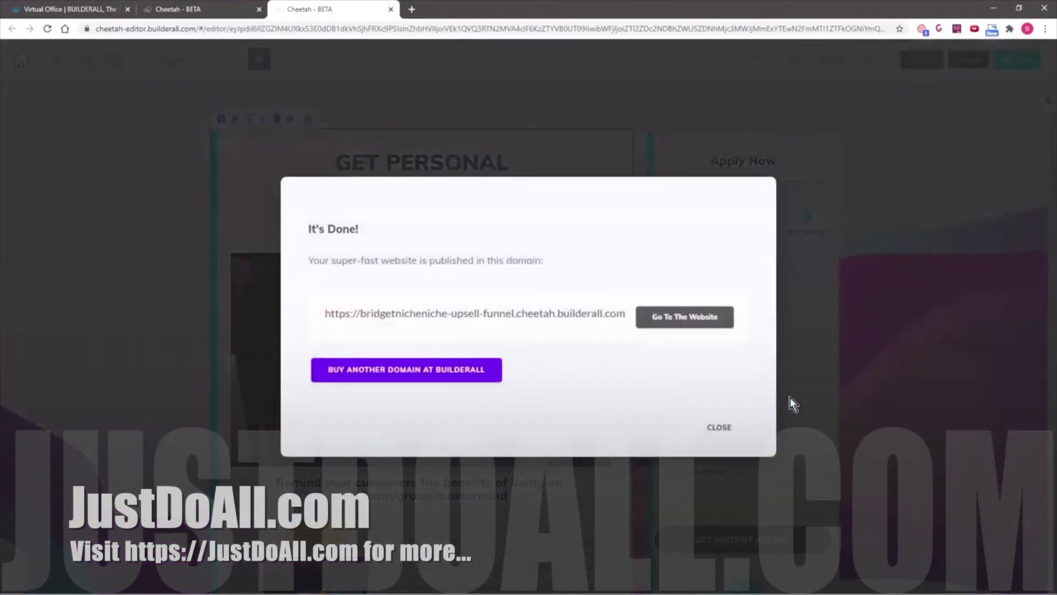
{"action": "left_click", "coordinate": [719, 427]}
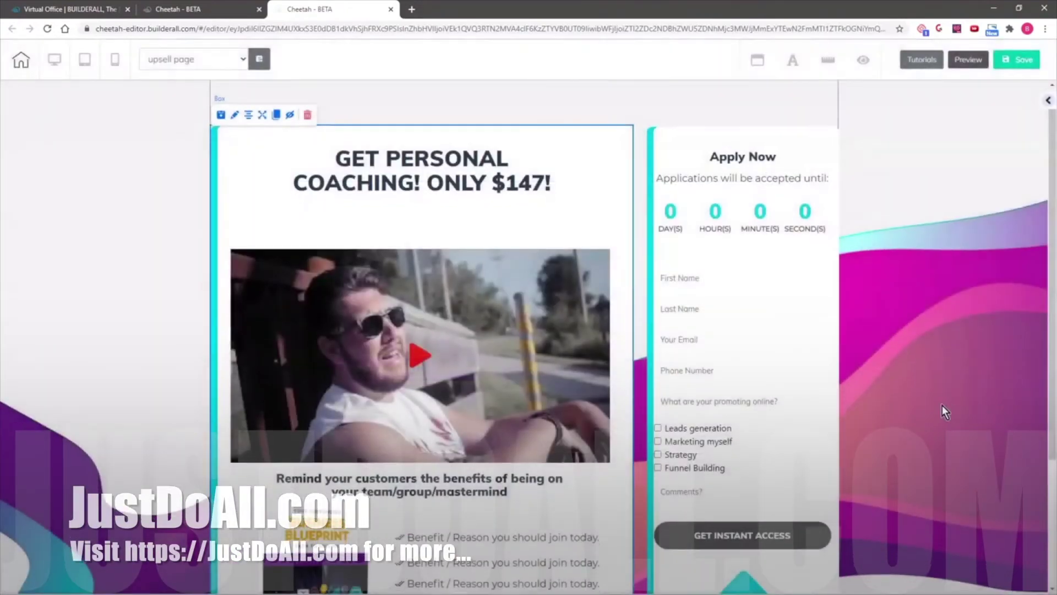
{"action": "scroll", "coordinate": [941, 407], "scroll_direction": "down", "scroll_amount": 3}
Set the No thank you button's headline font size to 16.
{"action": "left_click", "coordinate": [512, 564]}
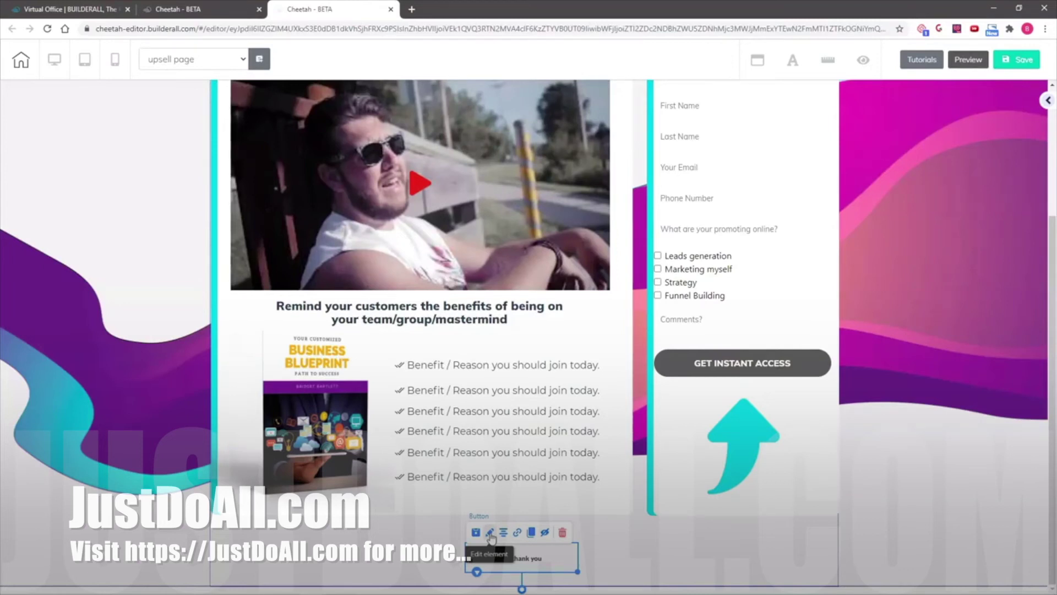
{"action": "left_click", "coordinate": [489, 533]}
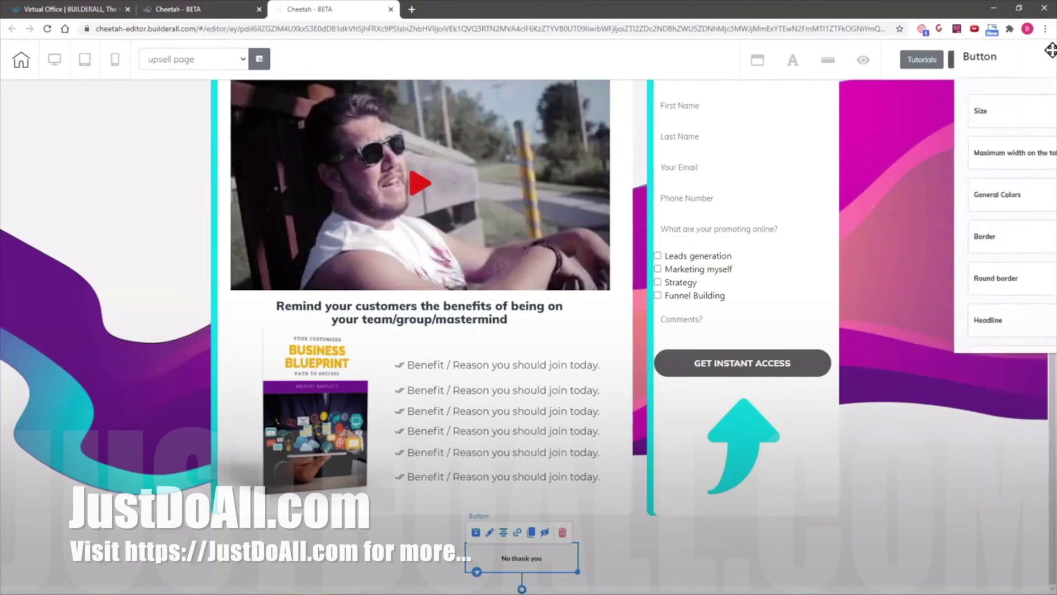
{"action": "left_click_drag", "start_coordinate": [931, 160], "coordinate": [960, 167]}
{"action": "scroll", "coordinate": [944, 402], "scroll_direction": "down", "scroll_amount": 3}
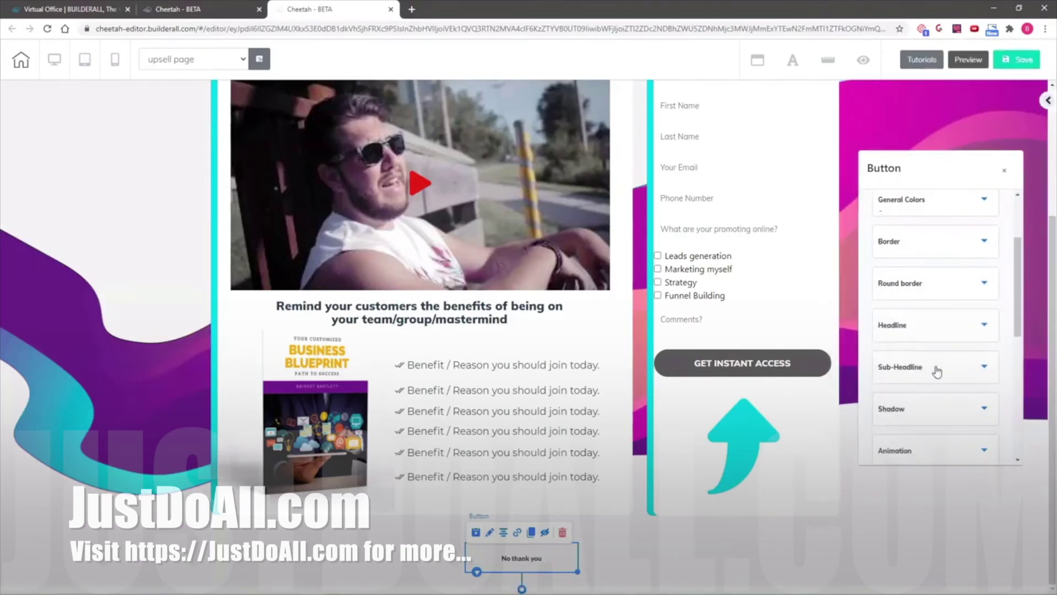
{"action": "left_click", "coordinate": [927, 331]}
{"action": "scroll", "coordinate": [972, 351], "scroll_direction": "down", "scroll_amount": 5}
{"action": "scroll", "coordinate": [1000, 256], "scroll_direction": "up", "scroll_amount": 1}
{"action": "left_click", "coordinate": [998, 251]}
{"action": "left_click", "coordinate": [998, 250]}
{"action": "left_click", "coordinate": [998, 250]}
{"action": "left_click", "coordinate": [998, 250]}
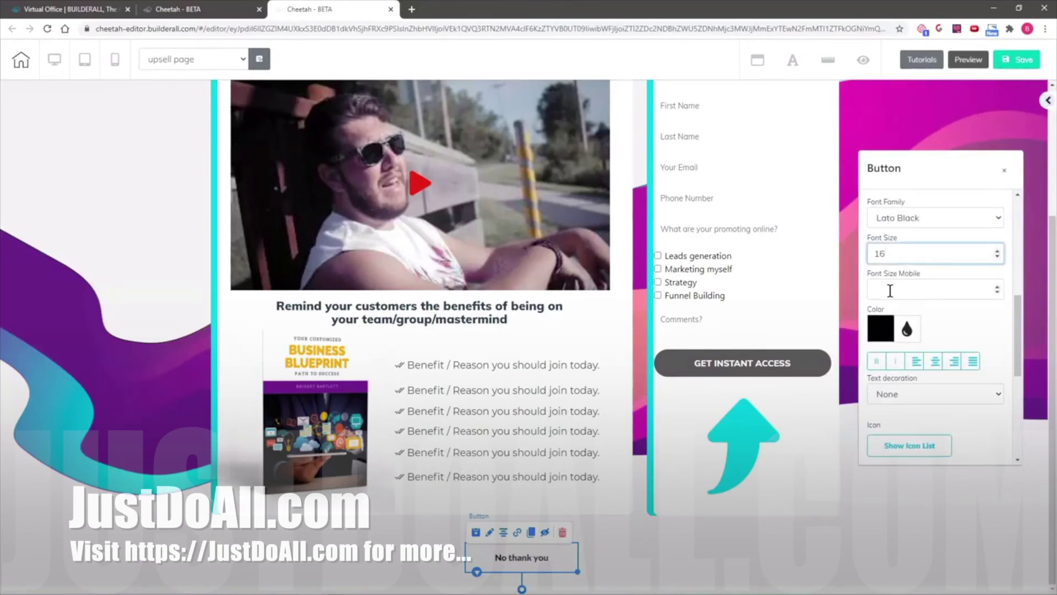
Extend the button text to 'No thank you. I will just take my course for now.' and widen it to one line.
{"action": "scroll", "coordinate": [944, 298], "scroll_direction": "up", "scroll_amount": 2}
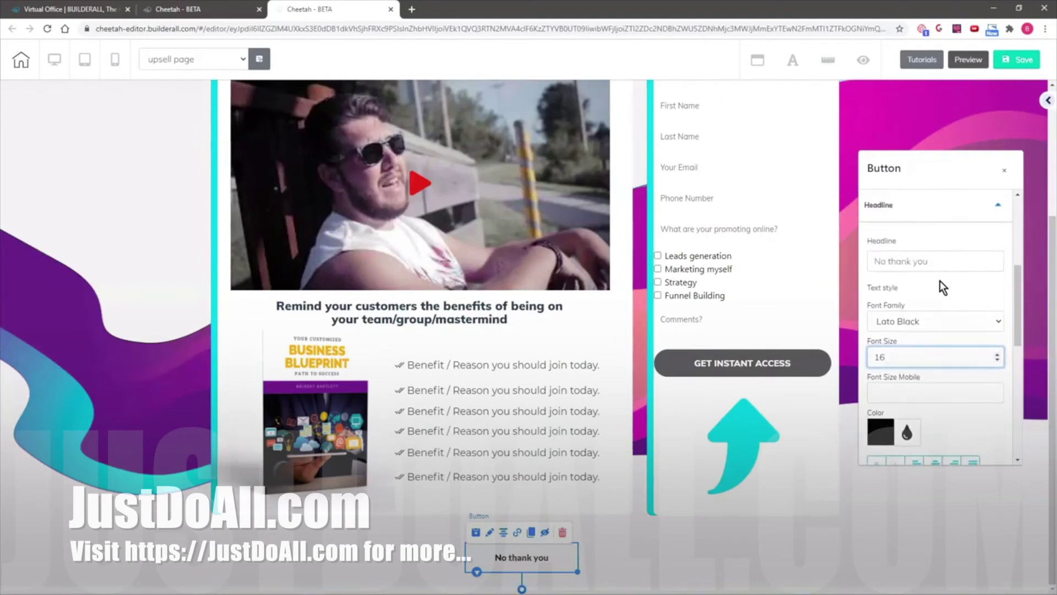
{"action": "type", "text": "."}
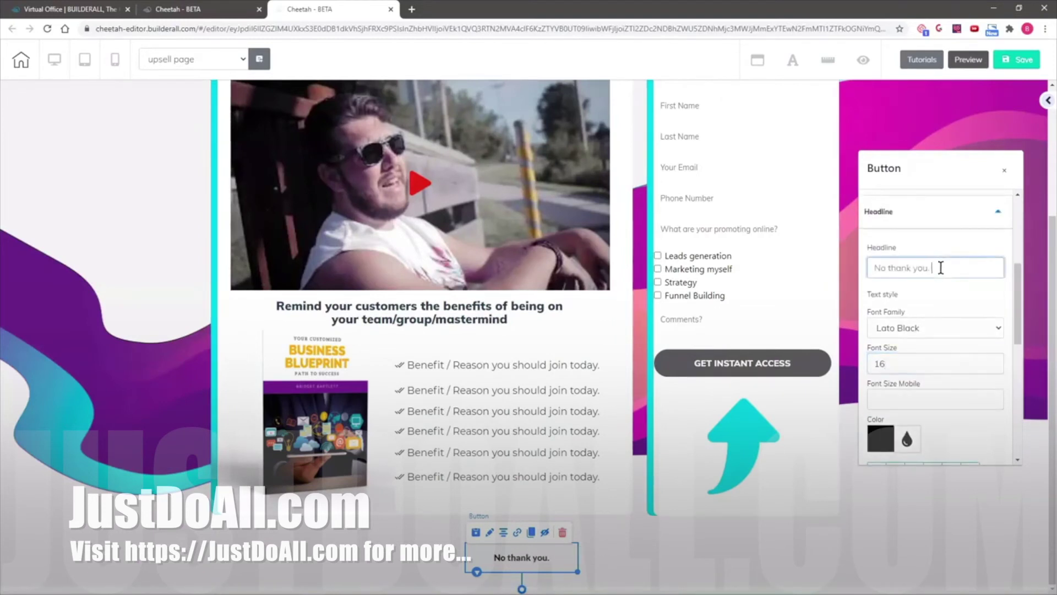
{"action": "type", "text": " I will just take my"}
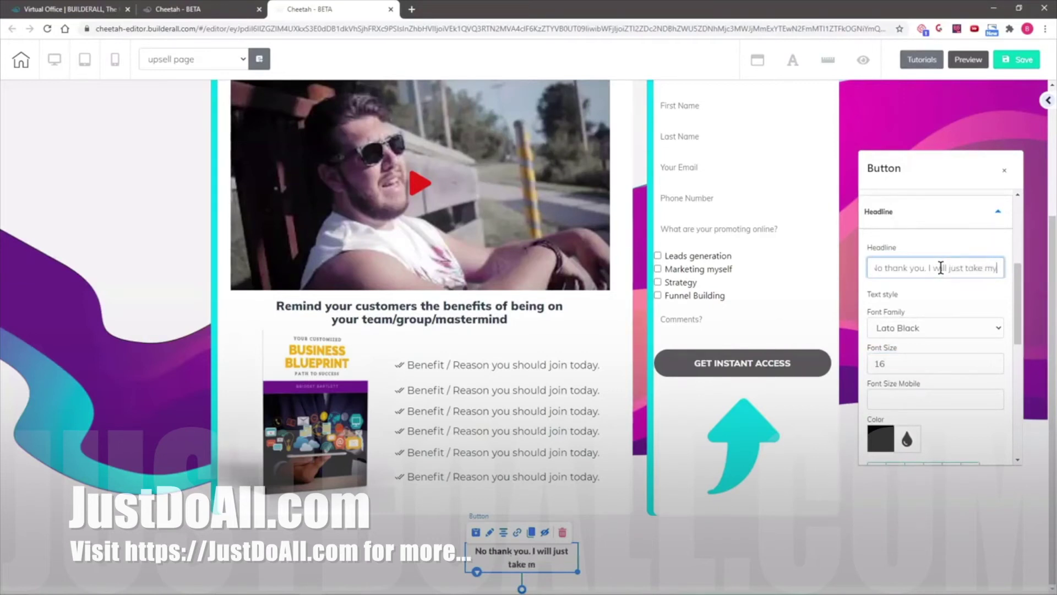
{"action": "type", "text": " course"}
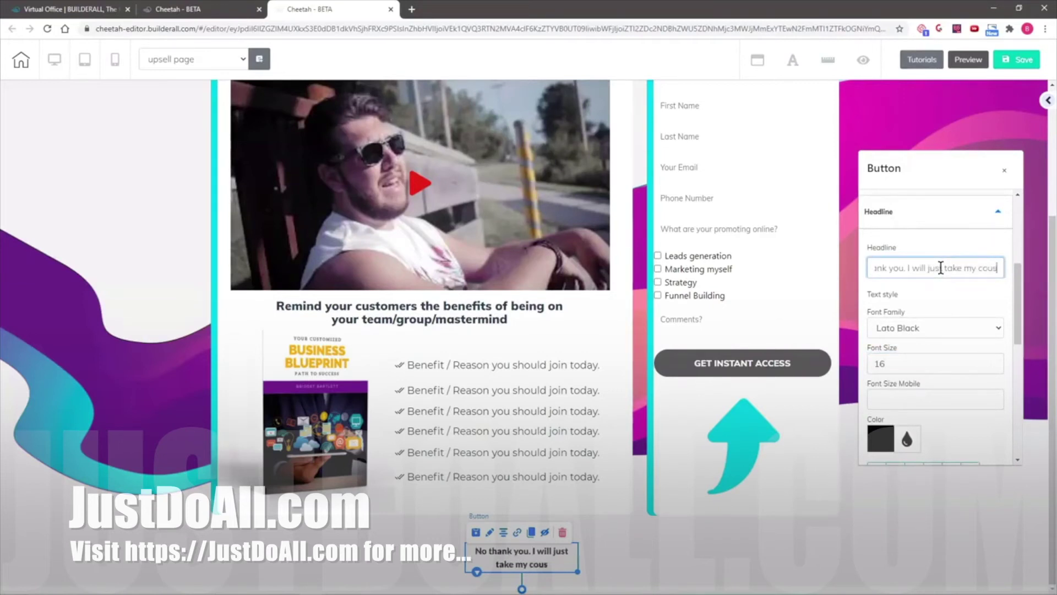
{"action": "type", "text": "now"}
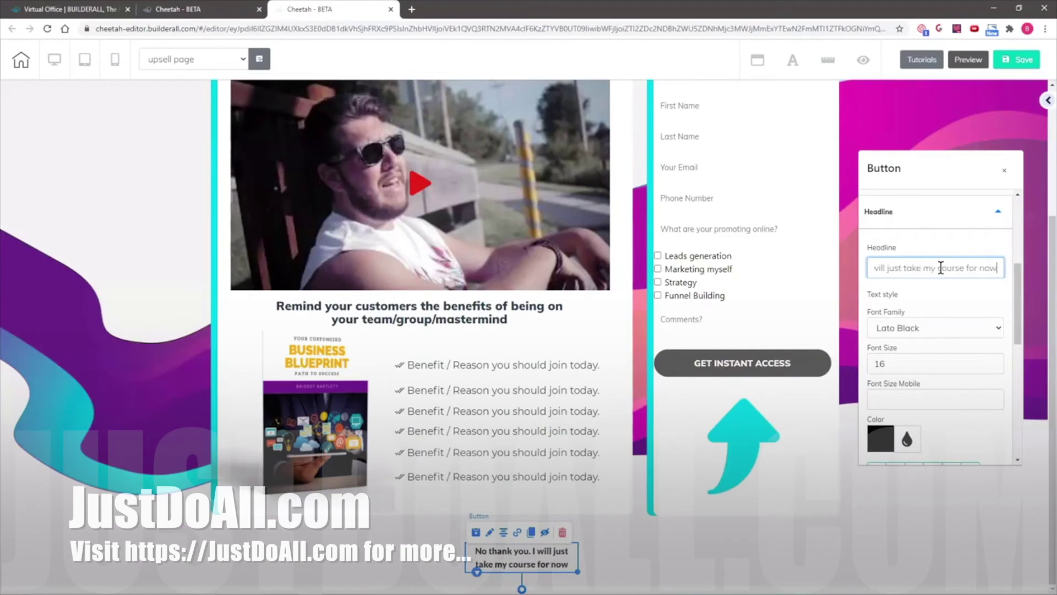
{"action": "type", "text": "."}
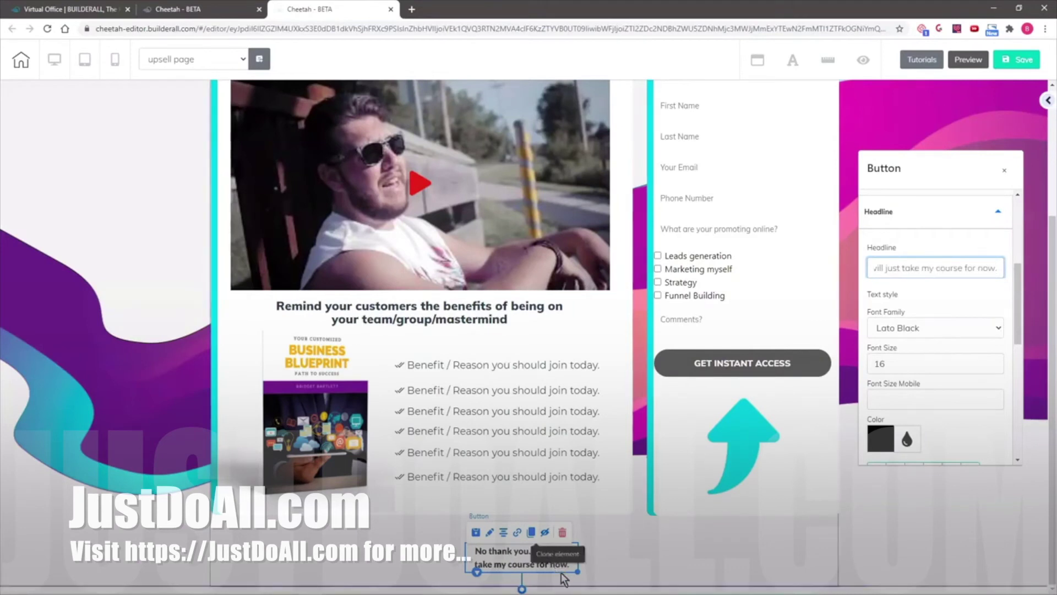
{"action": "left_click_drag", "start_coordinate": [577, 571], "coordinate": [753, 575]}
{"action": "left_click_drag", "start_coordinate": [608, 557], "coordinate": [540, 556]}
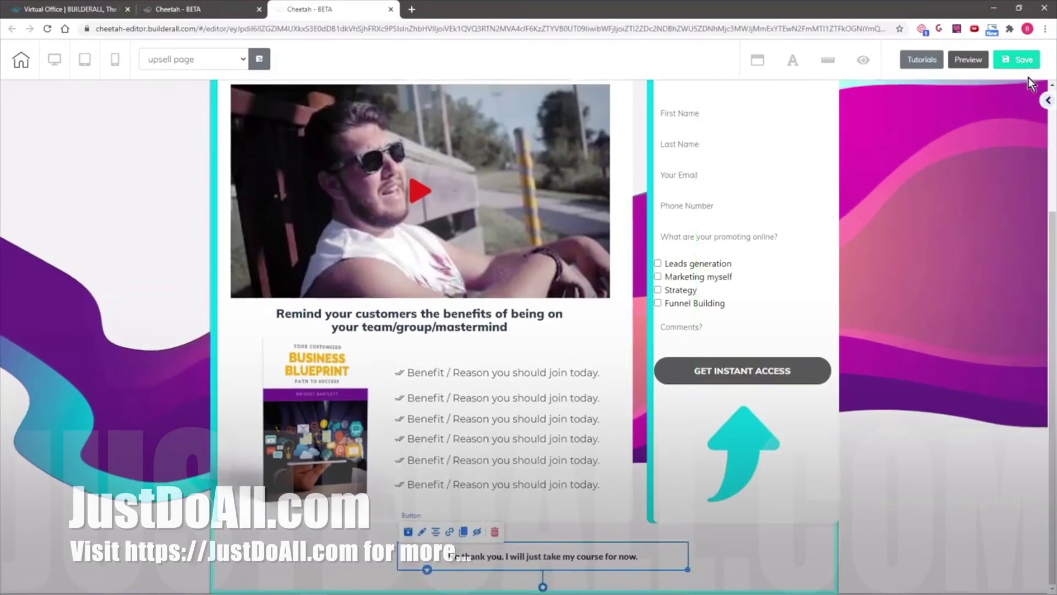
Save and publish the upsell page.
{"action": "left_click", "coordinate": [1021, 61]}
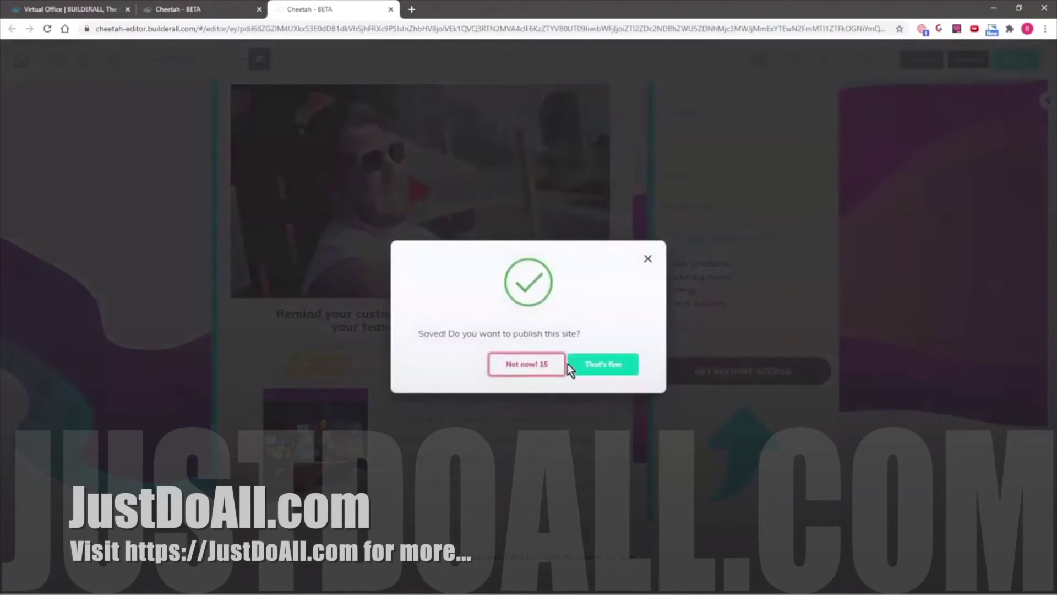
{"action": "left_click", "coordinate": [605, 364]}
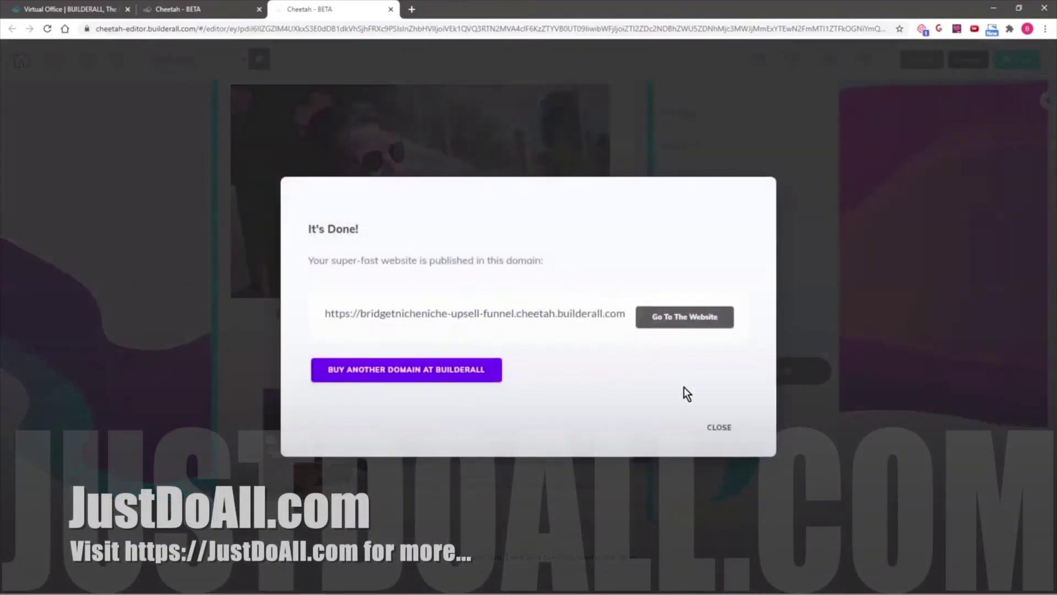
{"action": "left_click", "coordinate": [716, 427]}
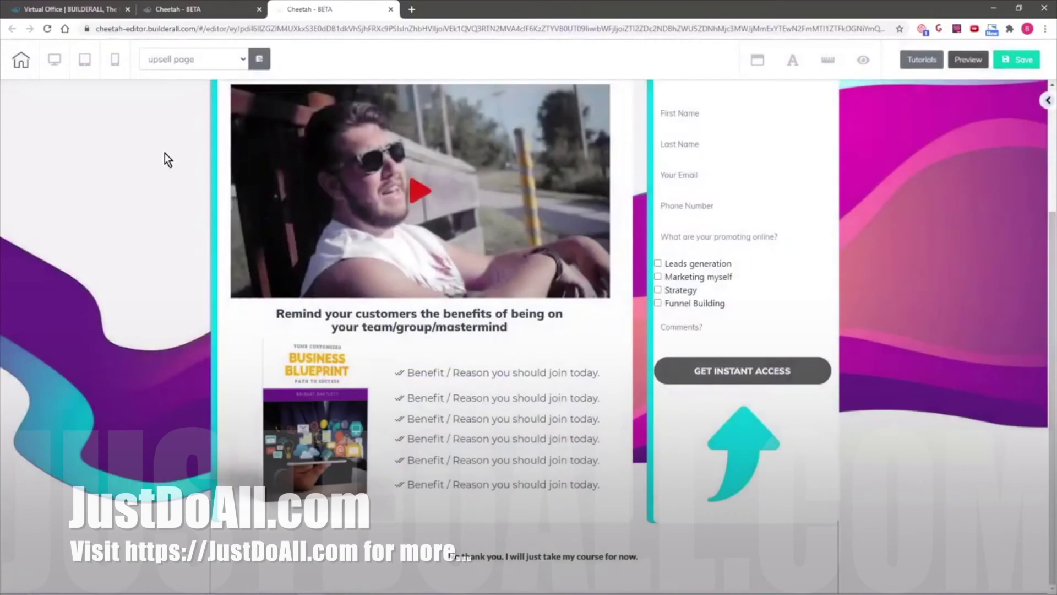
Switch the editor to the mobile layout view.
{"action": "scroll", "coordinate": [154, 170], "scroll_direction": "up", "scroll_amount": 2}
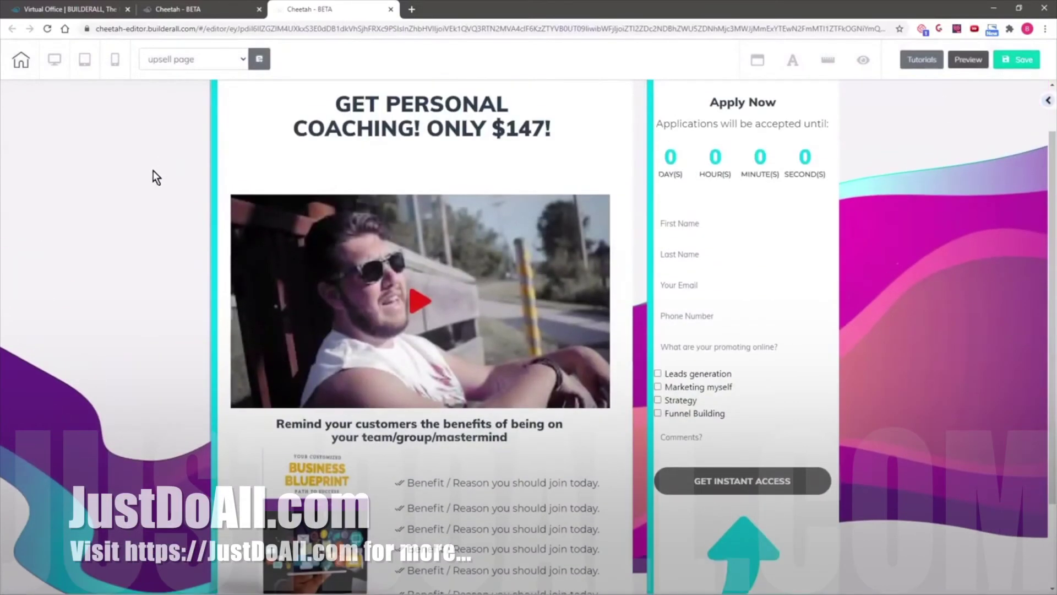
{"action": "scroll", "coordinate": [153, 170], "scroll_direction": "up", "scroll_amount": 1}
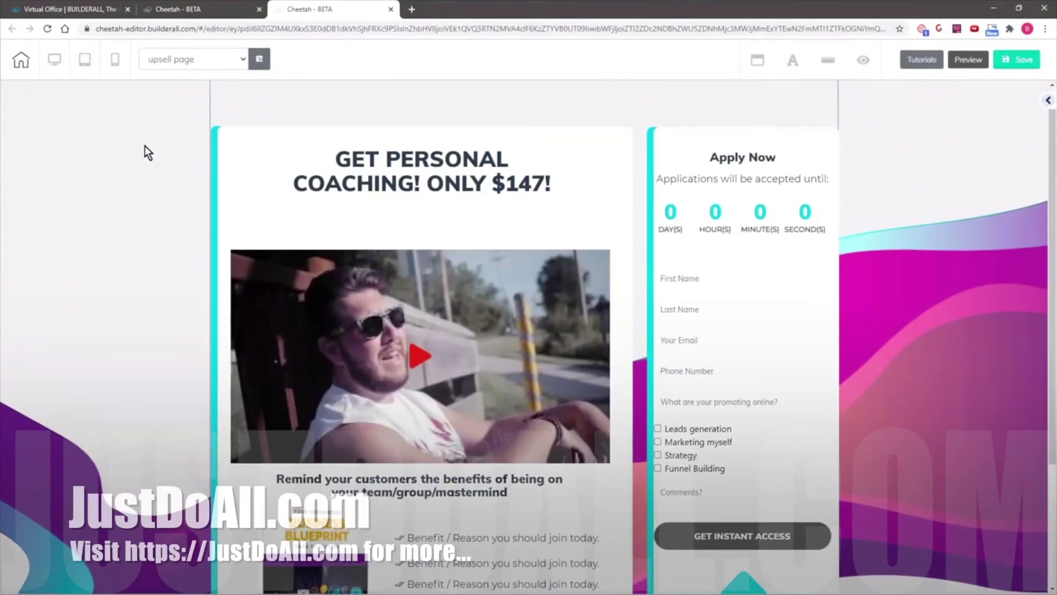
{"action": "left_click", "coordinate": [114, 60]}
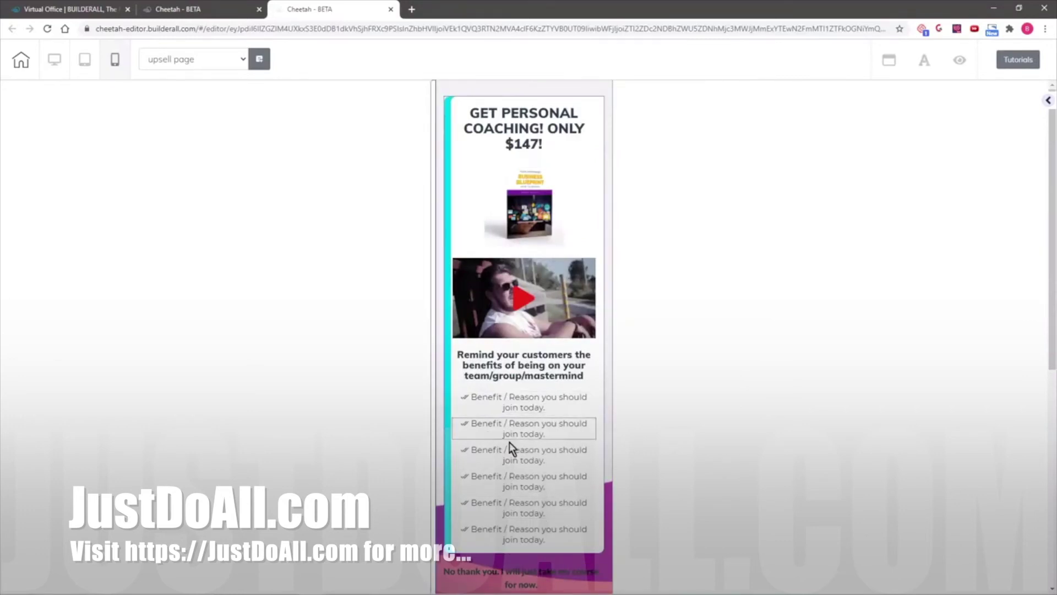
In mobile view, move the No thank you button below the Apply Now form's GET INSTANT ACCESS.
{"action": "left_click", "coordinate": [540, 399]}
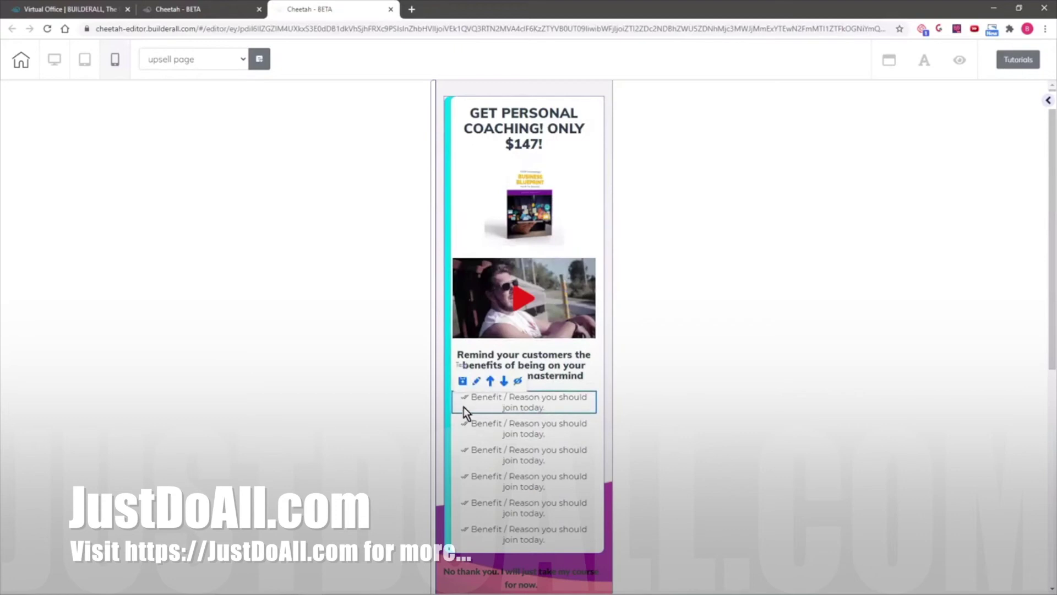
{"action": "scroll", "coordinate": [581, 569], "scroll_direction": "down", "scroll_amount": 3}
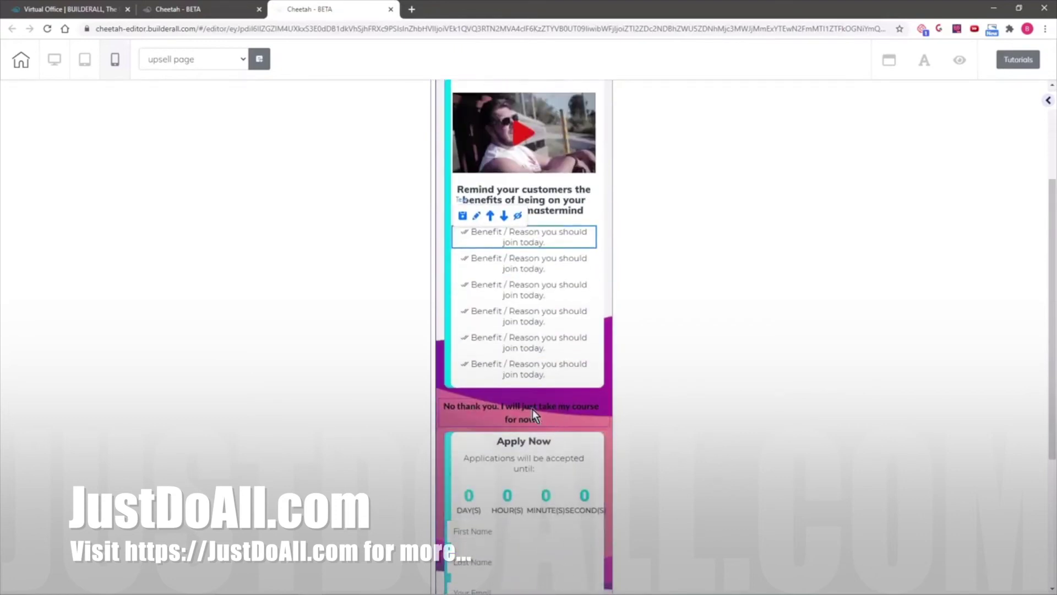
{"action": "left_click", "coordinate": [533, 415]}
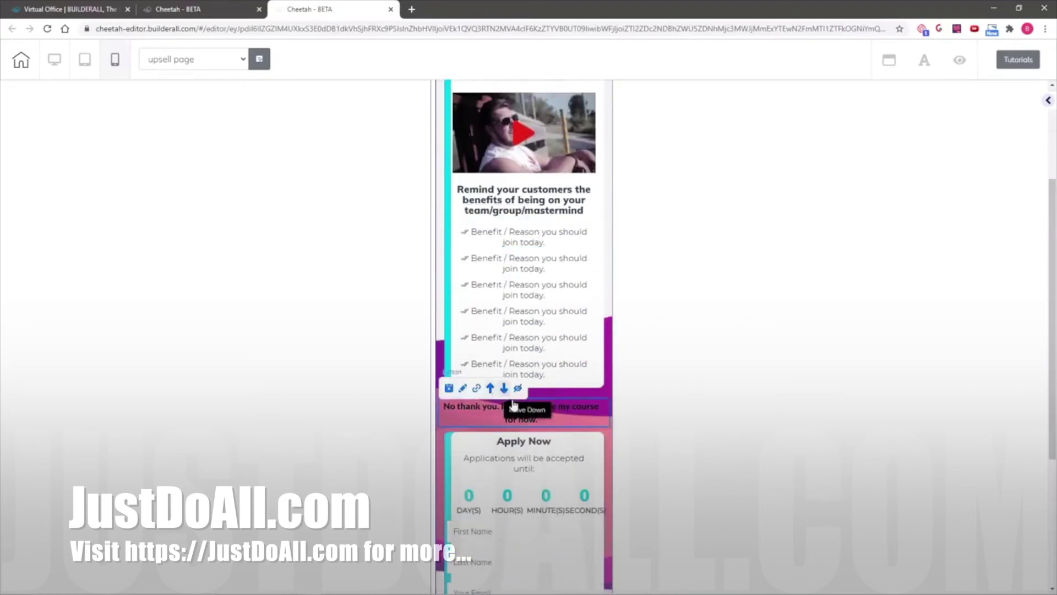
{"action": "left_click", "coordinate": [509, 396]}
{"action": "scroll", "coordinate": [602, 495], "scroll_direction": "down", "scroll_amount": 5}
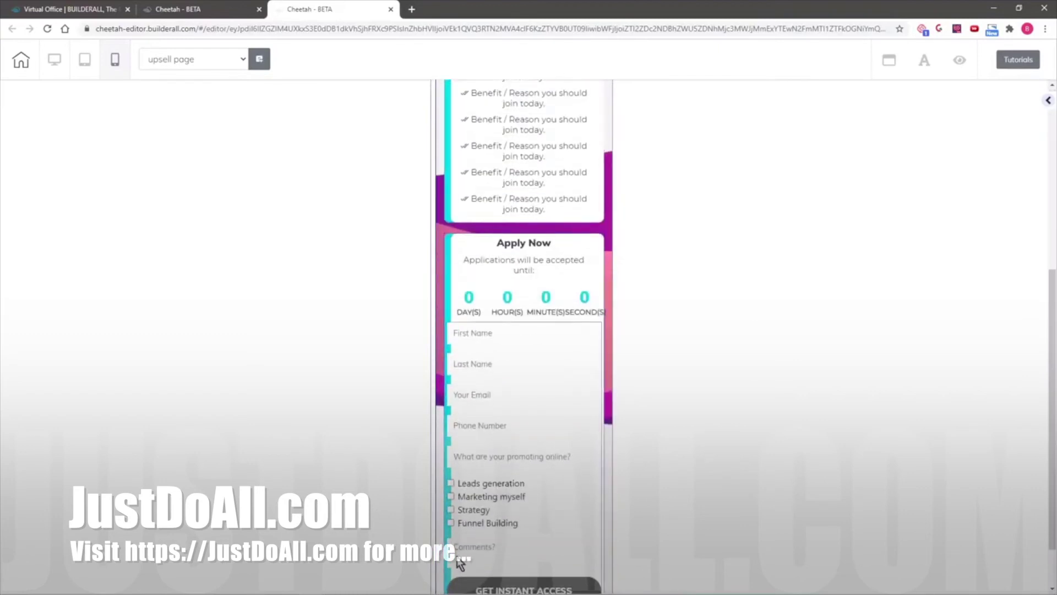
{"action": "scroll", "coordinate": [540, 437], "scroll_direction": "down", "scroll_amount": 1}
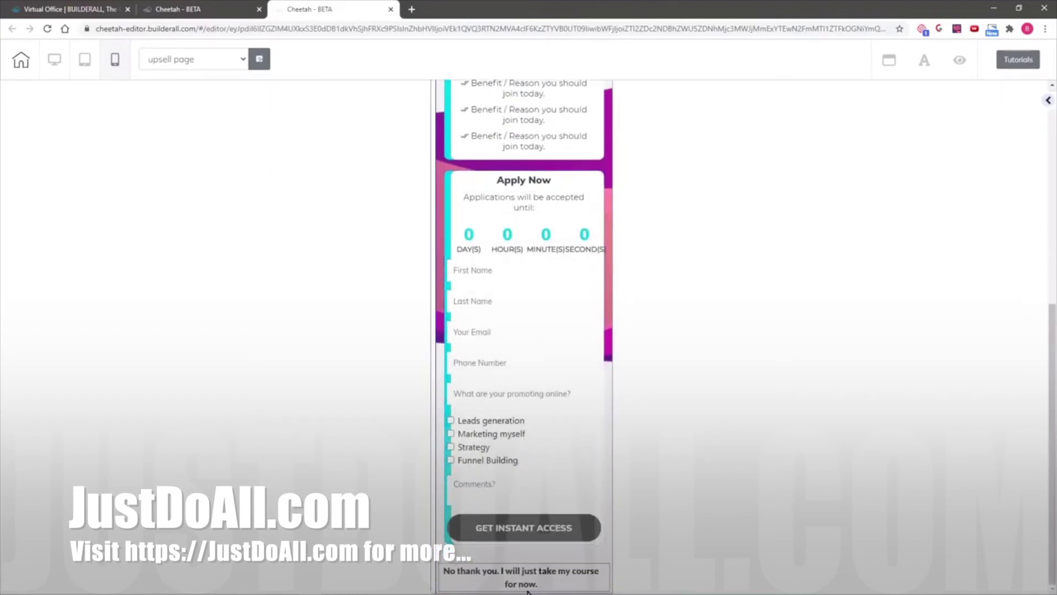
{"action": "scroll", "coordinate": [606, 338], "scroll_direction": "up", "scroll_amount": 6}
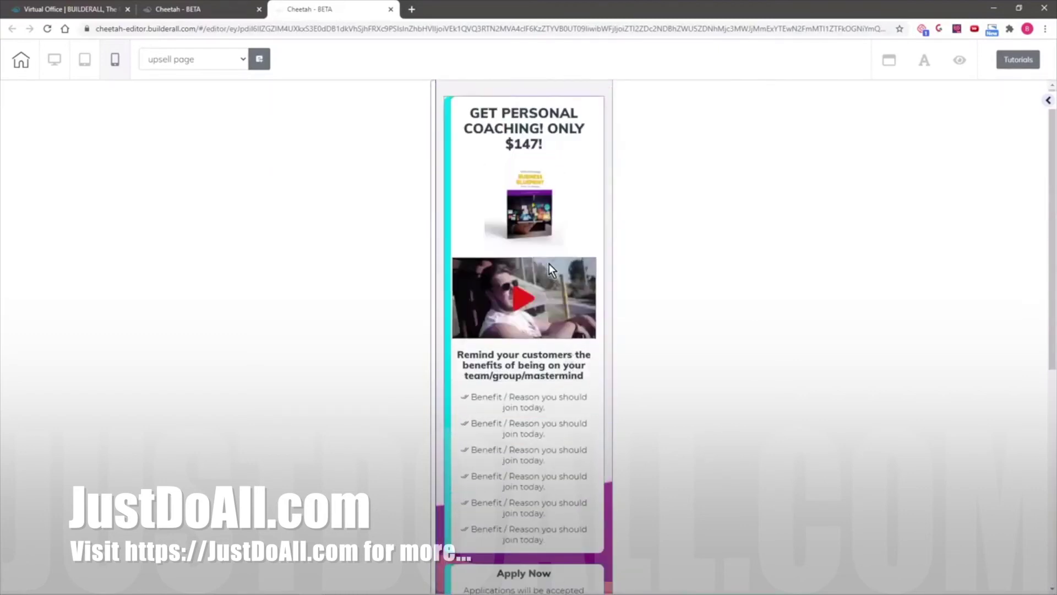
Enlarge the GET PERSONAL COACHING headline's mobile text size to 31.
{"action": "left_click", "coordinate": [534, 121]}
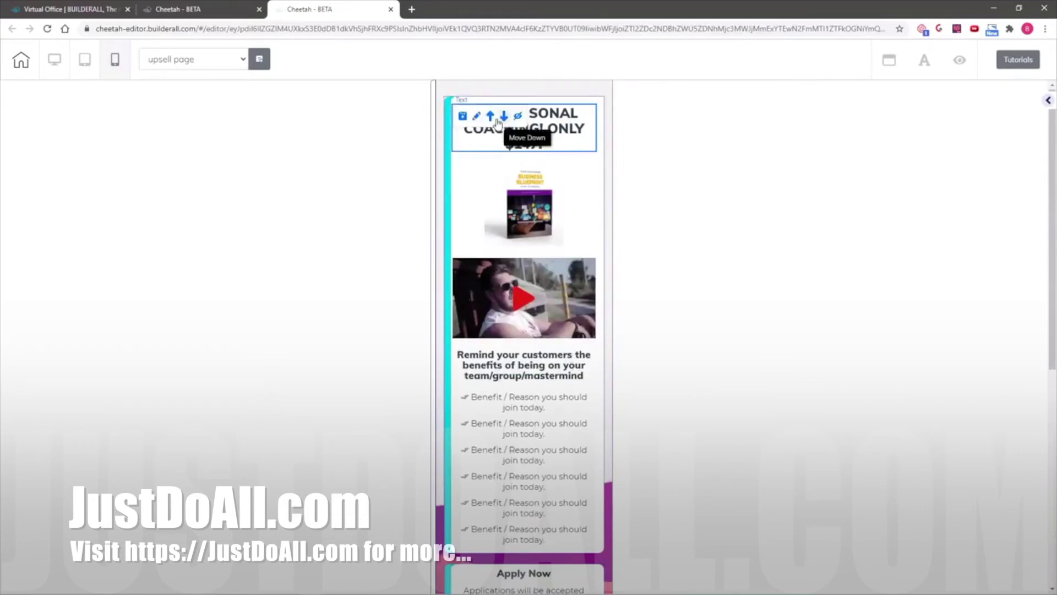
{"action": "left_click", "coordinate": [477, 118]}
{"action": "mouse_move", "coordinate": [584, 142]}
{"action": "left_mouse_down"}
{"action": "mouse_move", "coordinate": [803, 114]}
{"action": "mouse_move", "coordinate": [770, 125]}
{"action": "left_mouse_up"}
{"action": "left_click", "coordinate": [800, 180]}
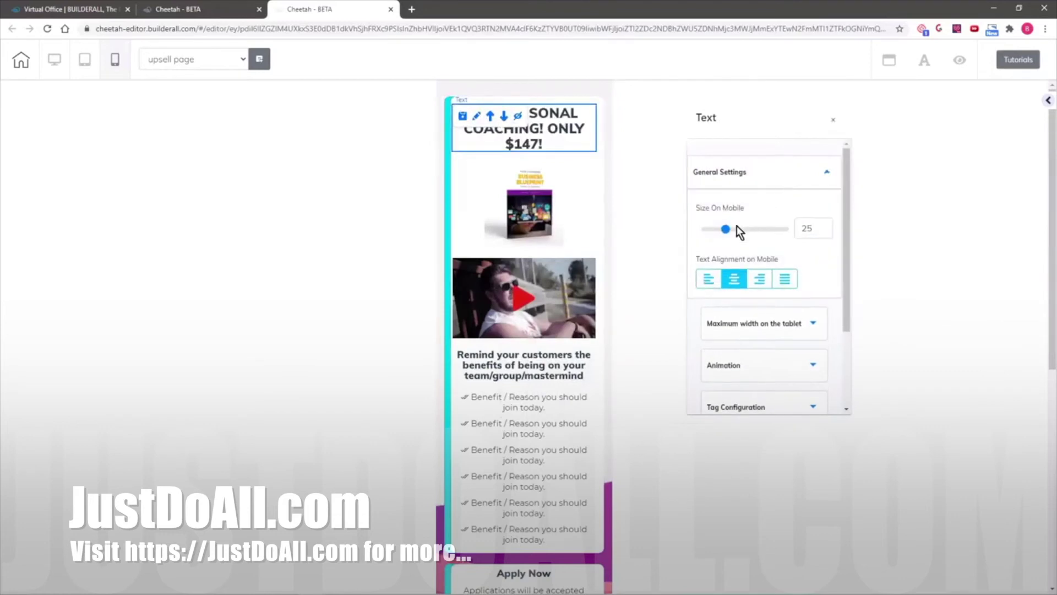
{"action": "left_click", "coordinate": [826, 226]}
{"action": "left_click", "coordinate": [826, 226]}
{"action": "left_click", "coordinate": [826, 226]}
{"action": "left_click", "coordinate": [826, 225]}
{"action": "left_click", "coordinate": [826, 226]}
{"action": "left_click", "coordinate": [826, 226]}
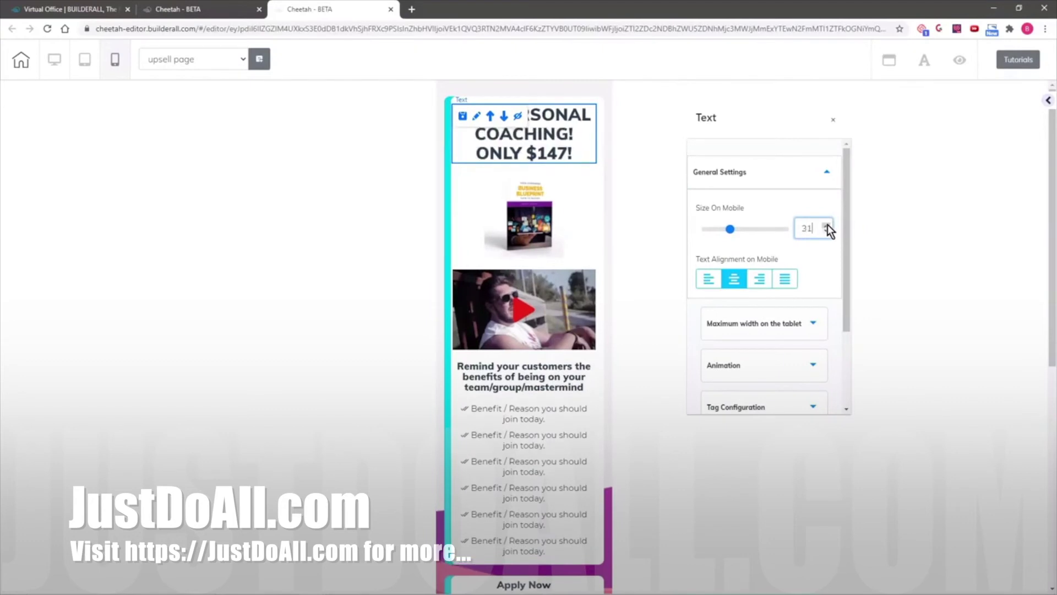
Cut the Business Blueprint image's mobile side spacing from 73 to 14 so it fills the column.
{"action": "left_click", "coordinate": [517, 227]}
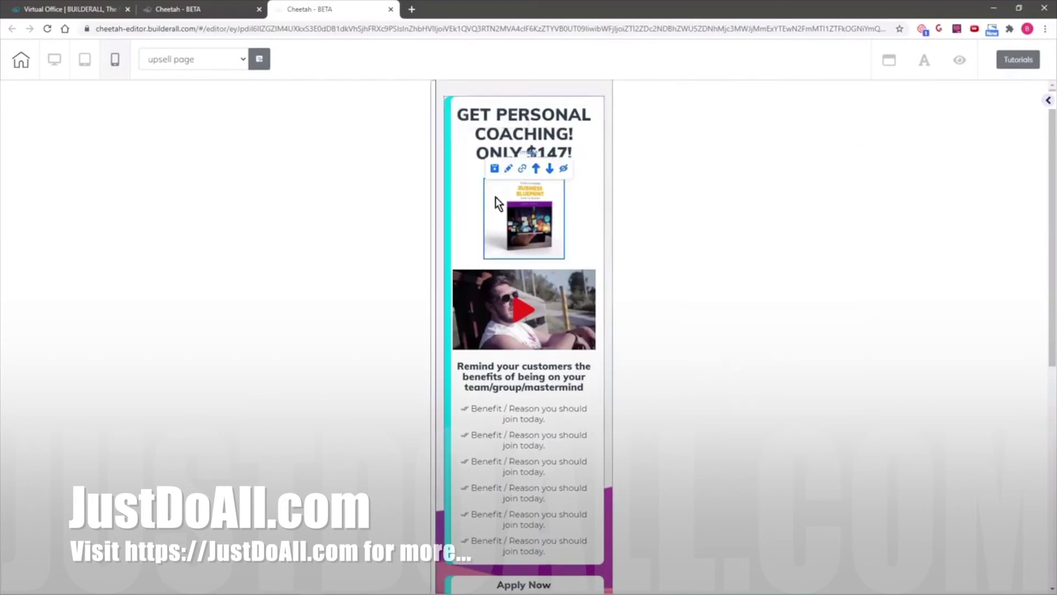
{"action": "left_click", "coordinate": [509, 170]}
{"action": "mouse_move", "coordinate": [567, 205]}
{"action": "left_mouse_down"}
{"action": "mouse_move", "coordinate": [721, 144]}
{"action": "mouse_move", "coordinate": [787, 92]}
{"action": "left_mouse_up"}
{"action": "left_click", "coordinate": [787, 164]}
{"action": "scroll", "coordinate": [807, 257], "scroll_direction": "down", "scroll_amount": 10}
{"action": "left_click", "coordinate": [759, 328]}
{"action": "scroll", "coordinate": [767, 313], "scroll_direction": "down", "scroll_amount": 3}
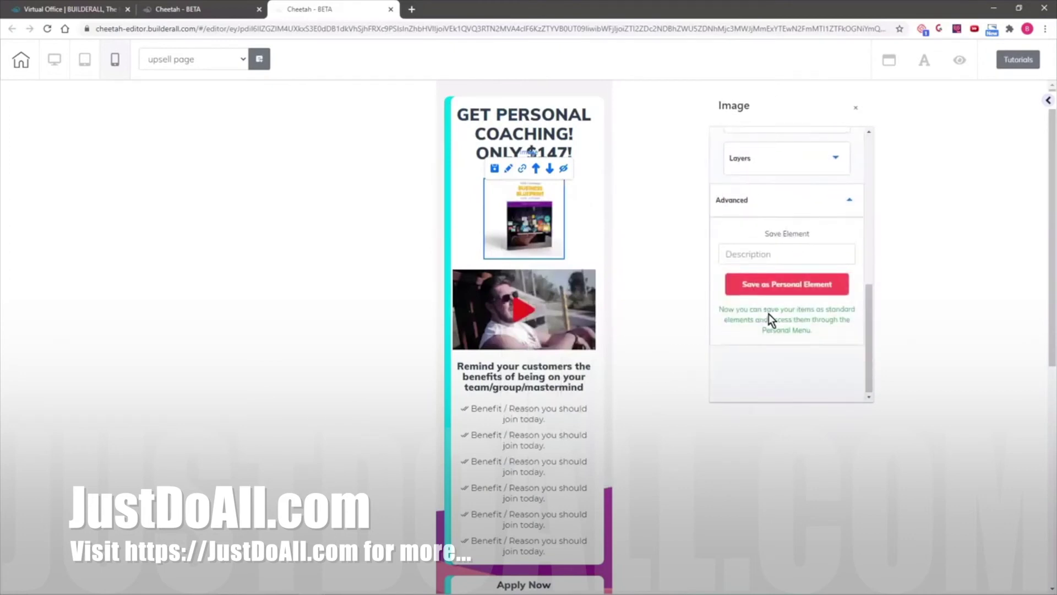
{"action": "scroll", "coordinate": [769, 287], "scroll_direction": "up", "scroll_amount": 4}
{"action": "left_click", "coordinate": [803, 292]}
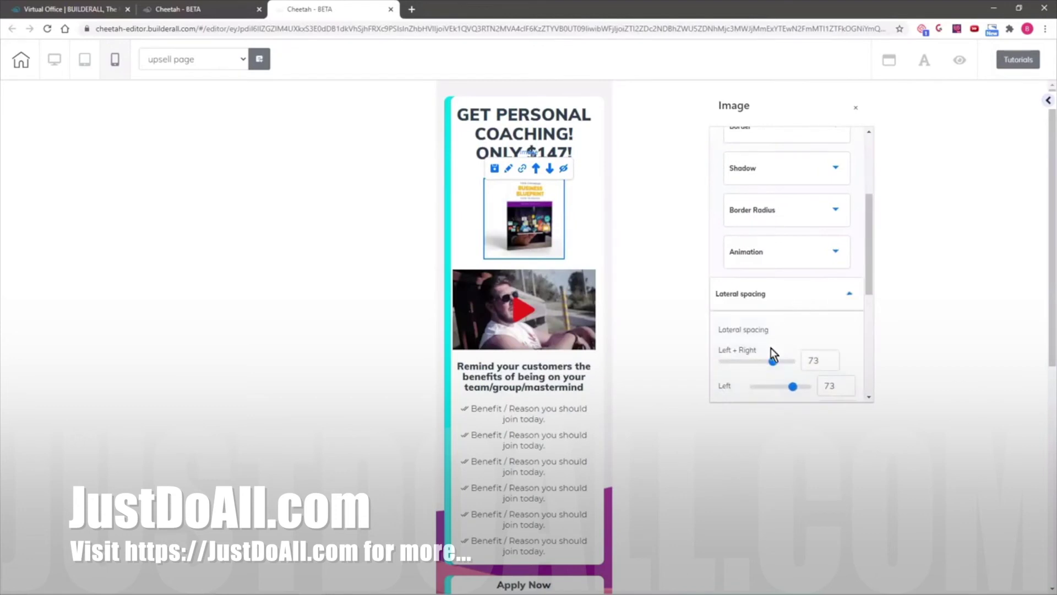
{"action": "scroll", "coordinate": [790, 342], "scroll_direction": "down", "scroll_amount": 2}
{"action": "left_click_drag", "start_coordinate": [774, 252], "coordinate": [733, 259]}
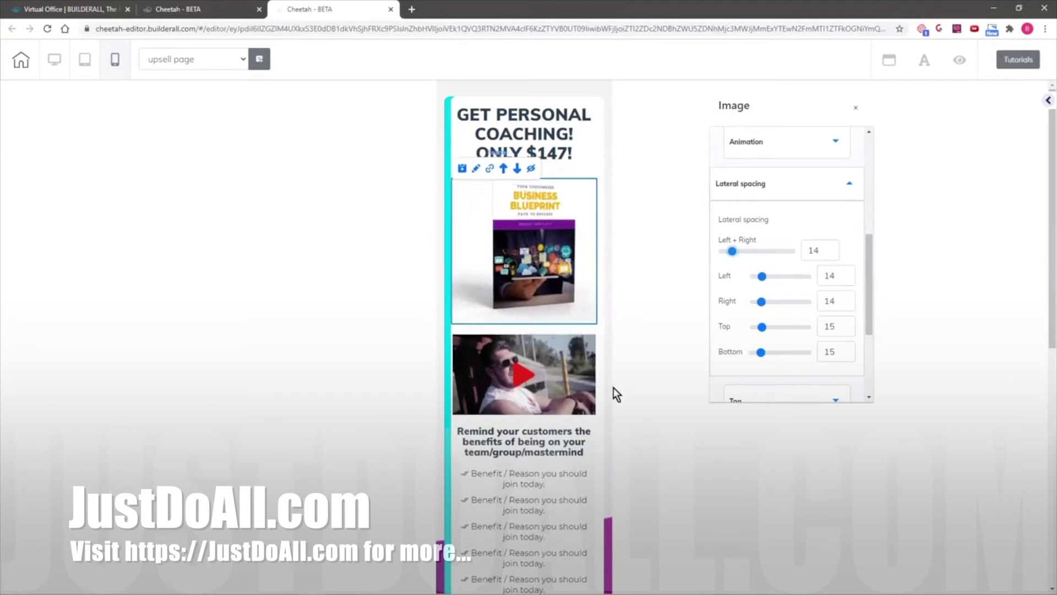
{"action": "left_click", "coordinate": [539, 263]}
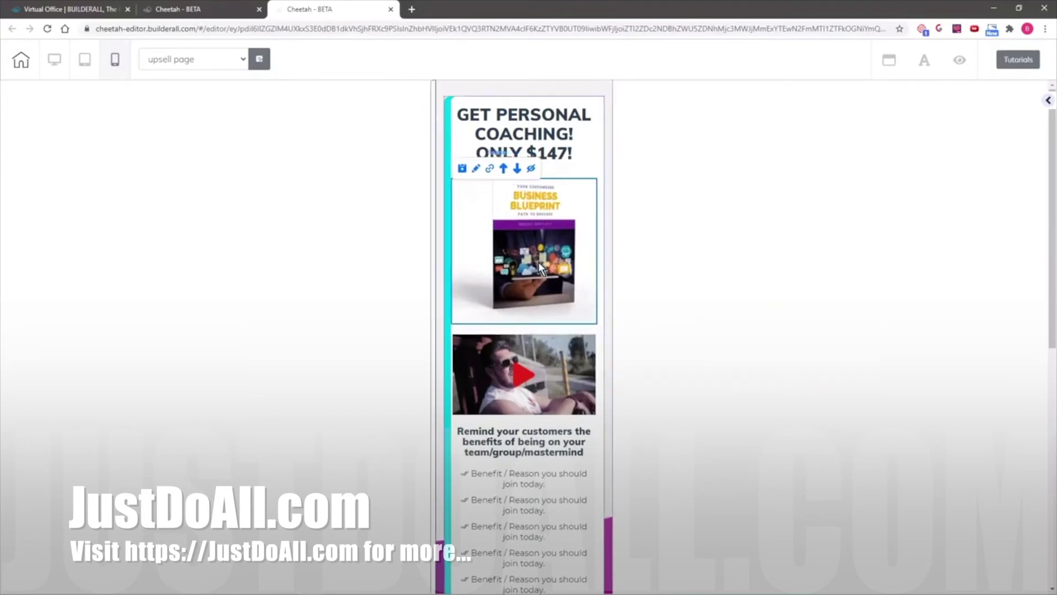
{"action": "left_click", "coordinate": [518, 169]}
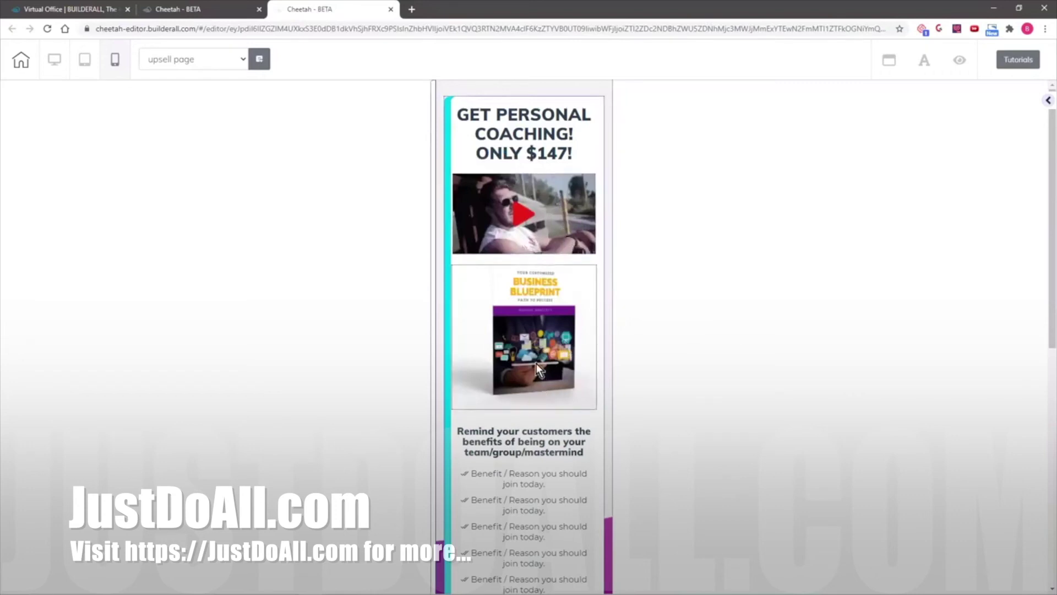
Set the 'Applications will be accepted until:' text's mobile size to 20.
{"action": "left_click", "coordinate": [566, 369]}
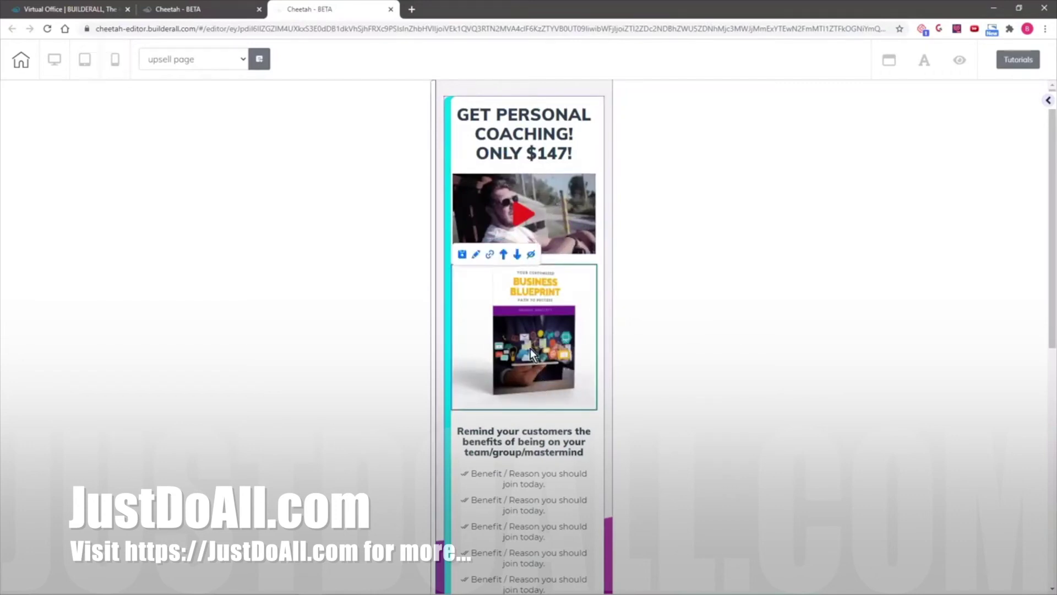
{"action": "scroll", "coordinate": [555, 325], "scroll_direction": "down", "scroll_amount": 5}
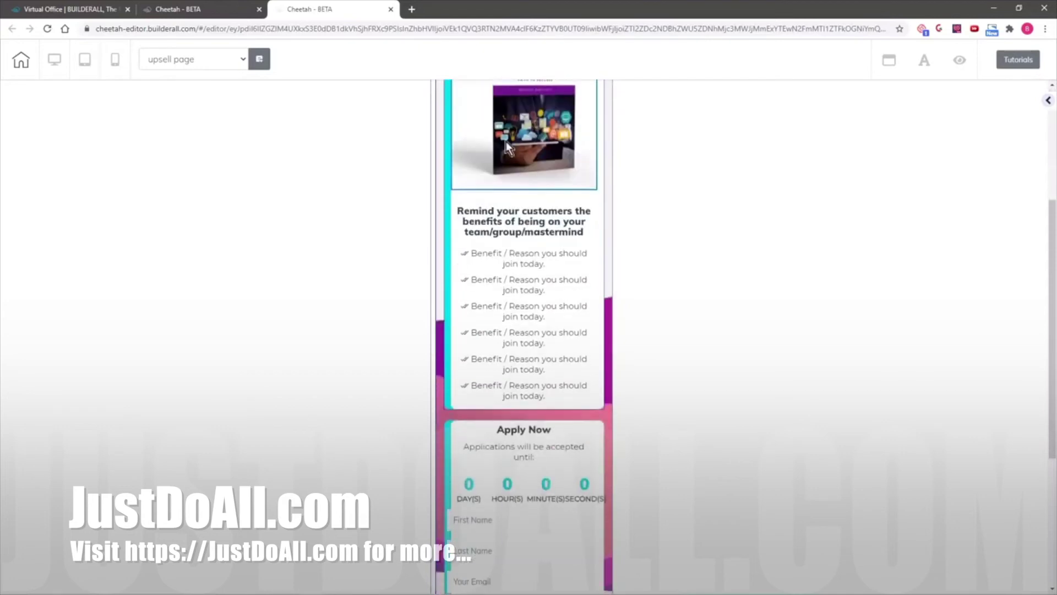
{"action": "scroll", "coordinate": [548, 340], "scroll_direction": "down", "scroll_amount": 1}
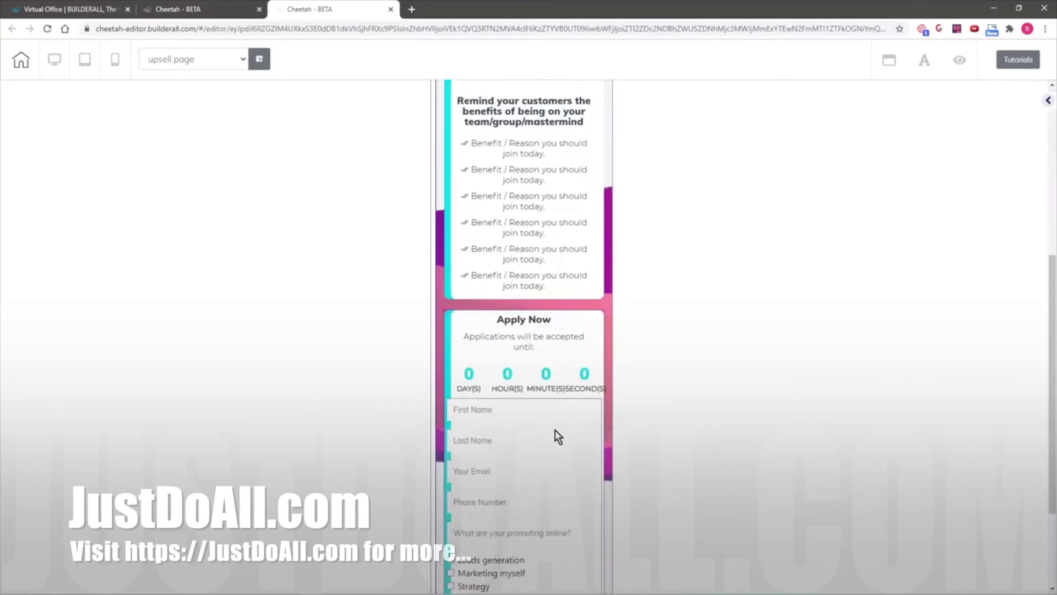
{"action": "scroll", "coordinate": [563, 330], "scroll_direction": "down", "scroll_amount": 1}
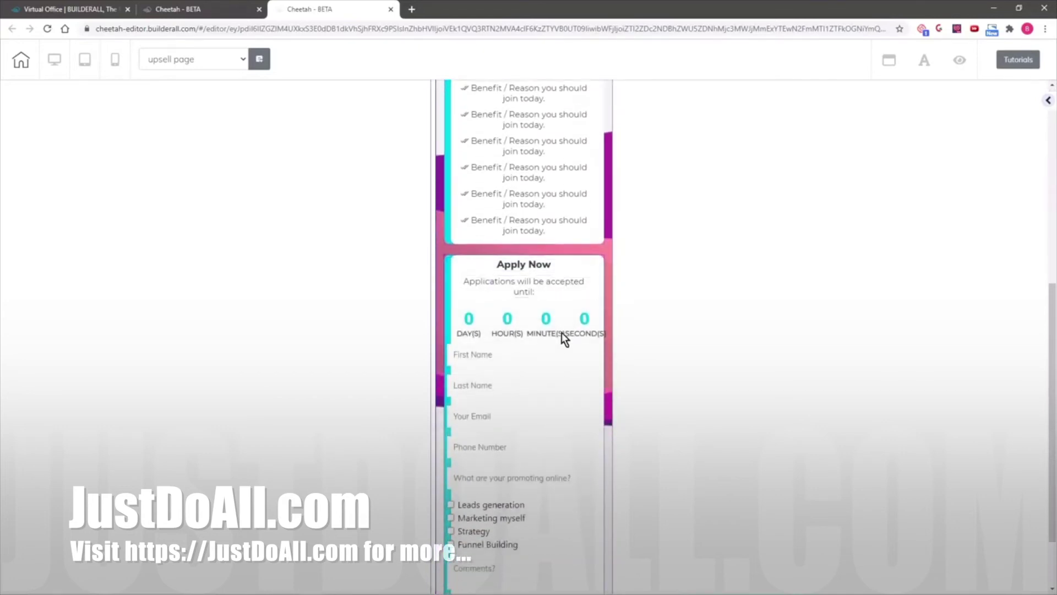
{"action": "left_click", "coordinate": [555, 287]}
{"action": "left_click", "coordinate": [476, 268]}
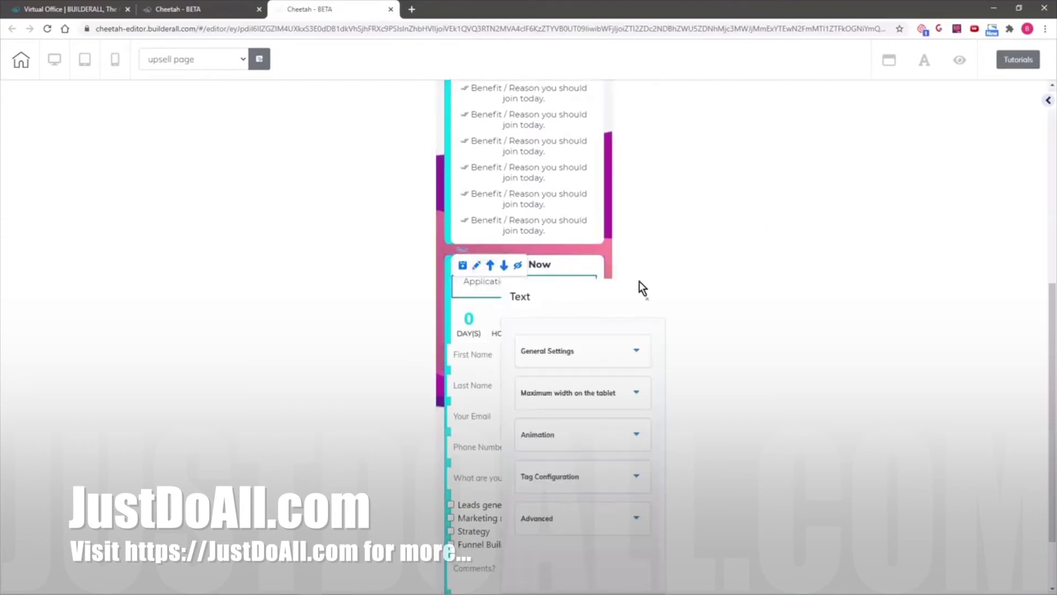
{"action": "left_click", "coordinate": [787, 249]}
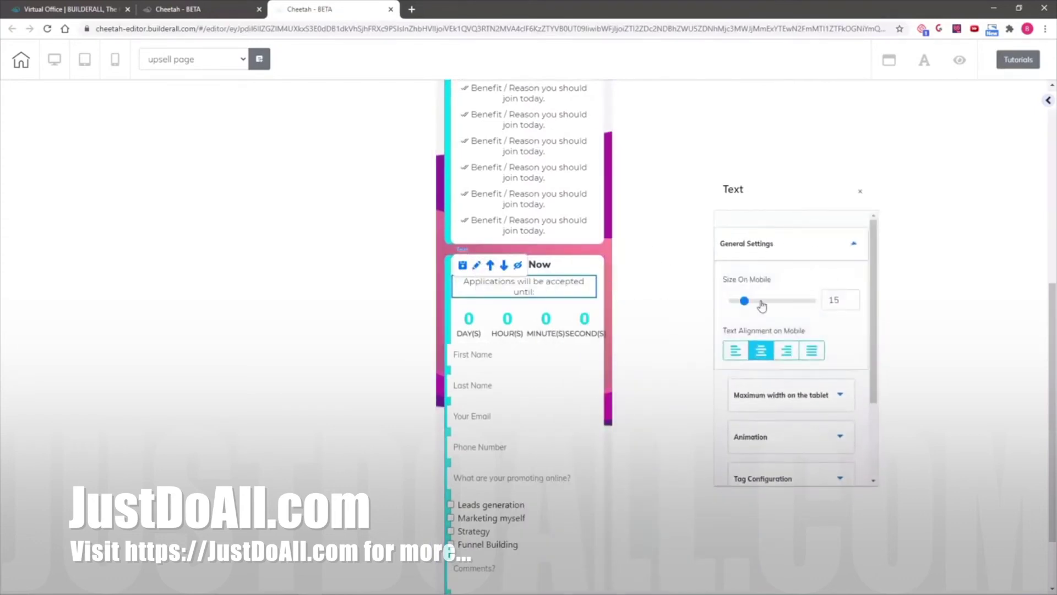
{"action": "left_click", "coordinate": [854, 298]}
{"action": "left_click", "coordinate": [854, 298]}
{"action": "left_click", "coordinate": [854, 297]}
{"action": "left_click", "coordinate": [854, 298]}
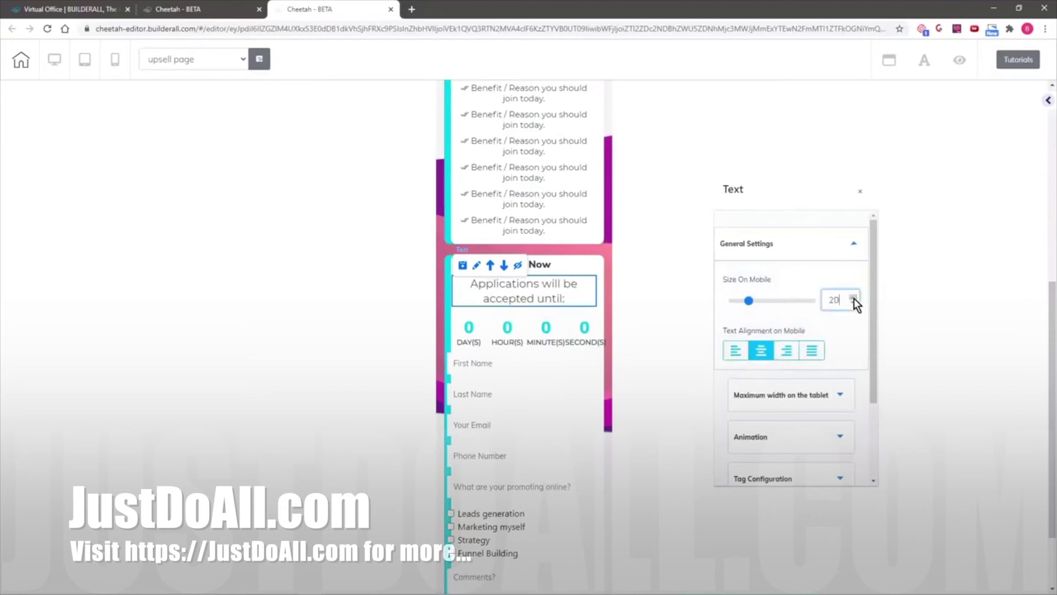
{"action": "left_click", "coordinate": [576, 331]}
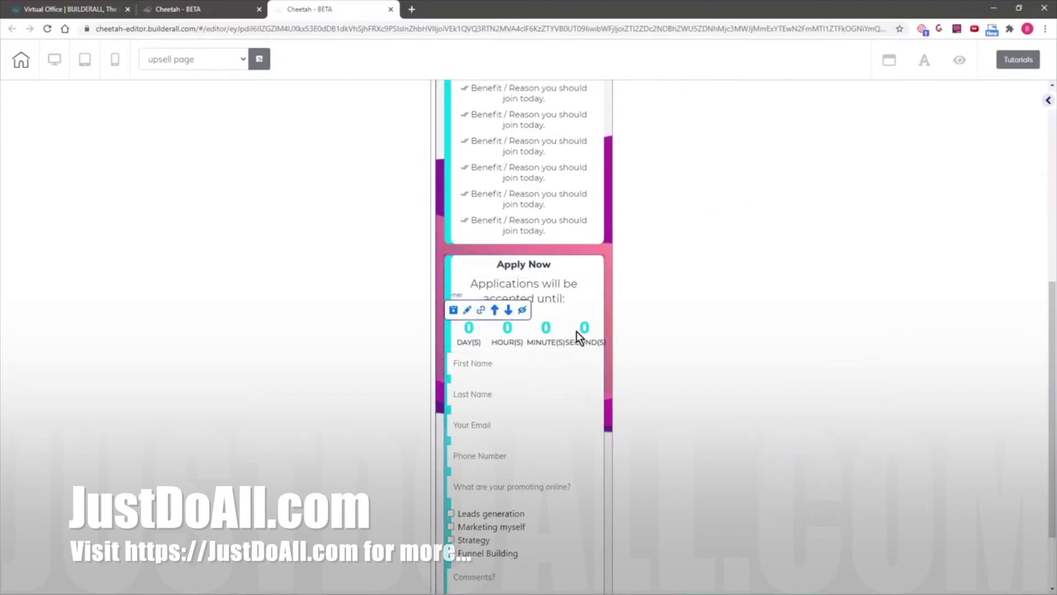
Reduce the Apply Now box's side spacing on mobile.
{"action": "left_click", "coordinate": [445, 278]}
{"action": "left_click", "coordinate": [444, 282]}
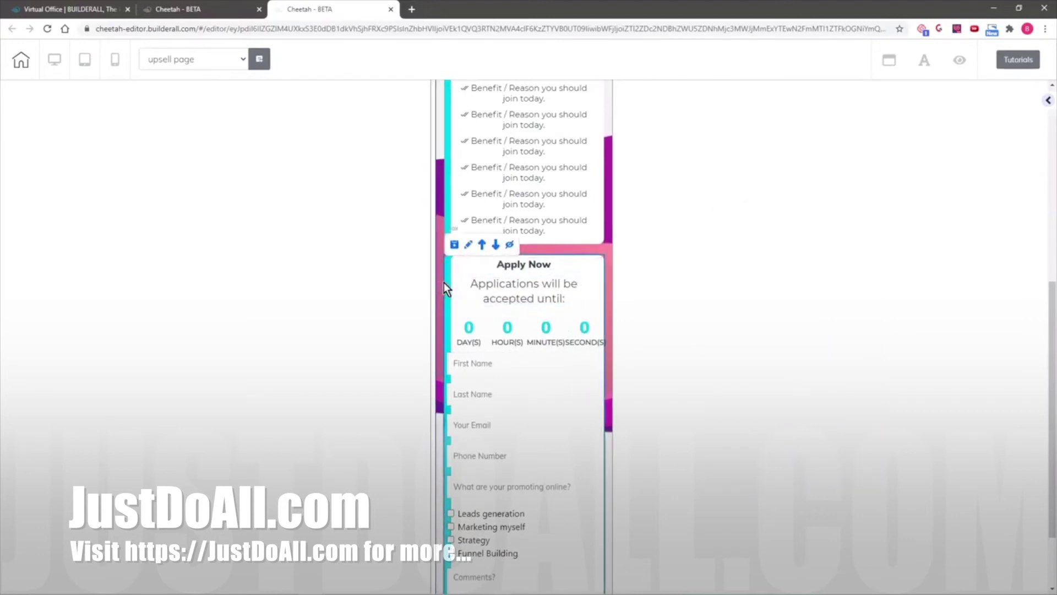
{"action": "left_click", "coordinate": [468, 245]}
{"action": "left_click_drag", "start_coordinate": [621, 269], "coordinate": [816, 127]}
{"action": "left_click", "coordinate": [808, 190]}
{"action": "scroll", "coordinate": [807, 283], "scroll_direction": "down", "scroll_amount": 5}
{"action": "left_click", "coordinate": [808, 282]}
{"action": "left_click_drag", "start_coordinate": [750, 348], "coordinate": [746, 348]}
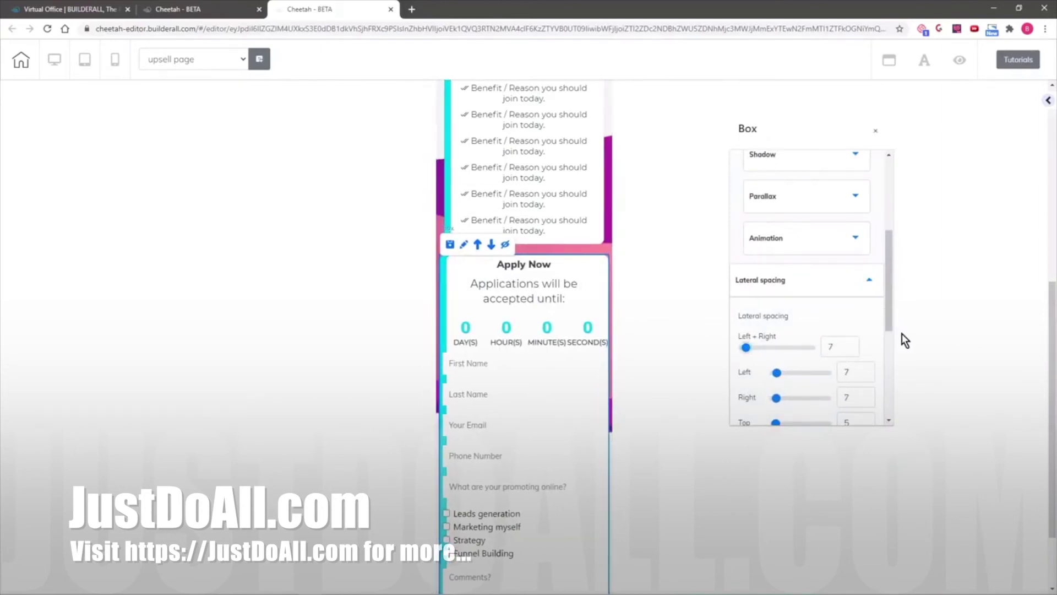
{"action": "left_click", "coordinate": [444, 184]}
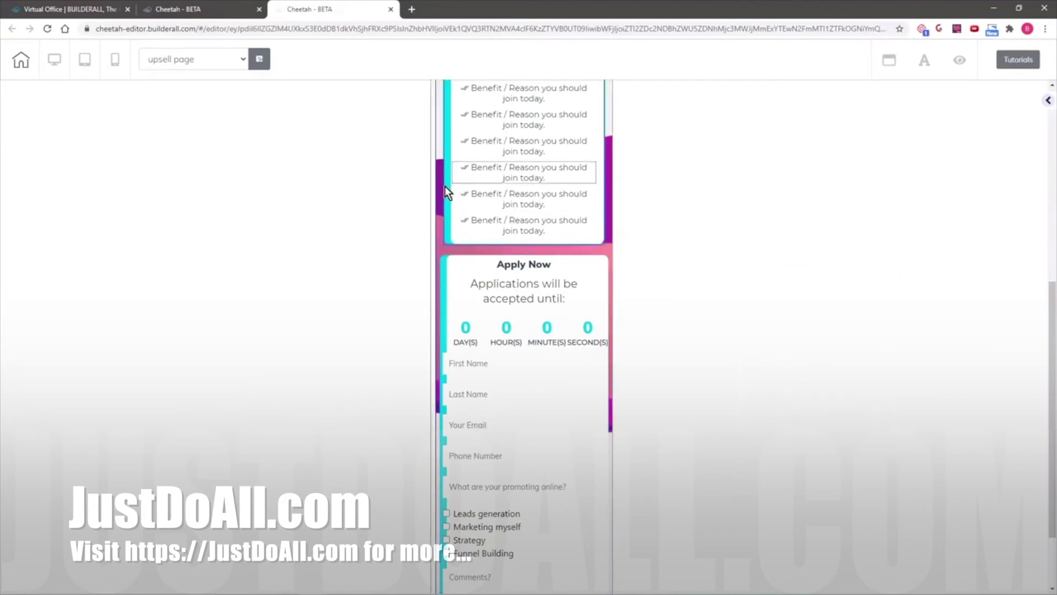
Reduce the top coaching box's side spacing to 7.
{"action": "scroll", "coordinate": [444, 186], "scroll_direction": "up", "scroll_amount": 4}
{"action": "scroll", "coordinate": [444, 187], "scroll_direction": "up", "scroll_amount": 3}
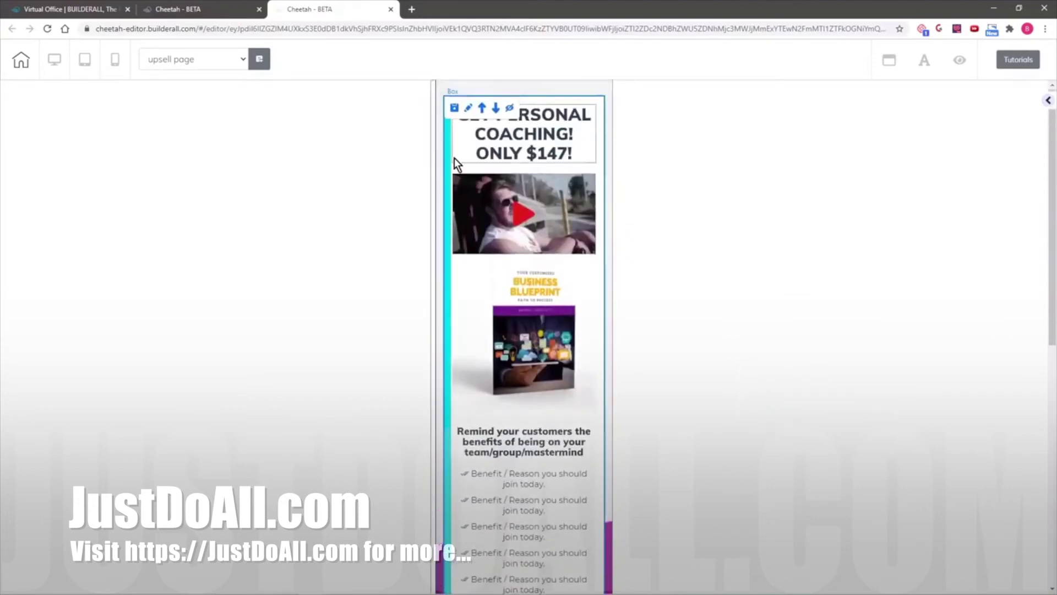
{"action": "left_click", "coordinate": [468, 109]}
{"action": "left_click_drag", "start_coordinate": [618, 323], "coordinate": [626, 324]}
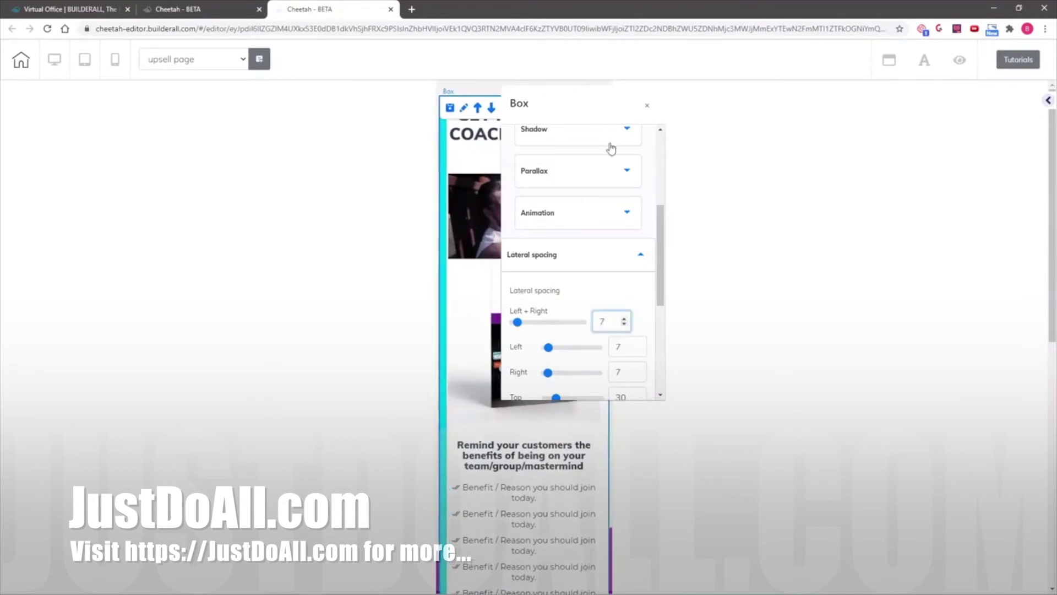
Increase the contact form's side spacing from 9 to 25.
{"action": "scroll", "coordinate": [520, 211], "scroll_direction": "down", "scroll_amount": 6}
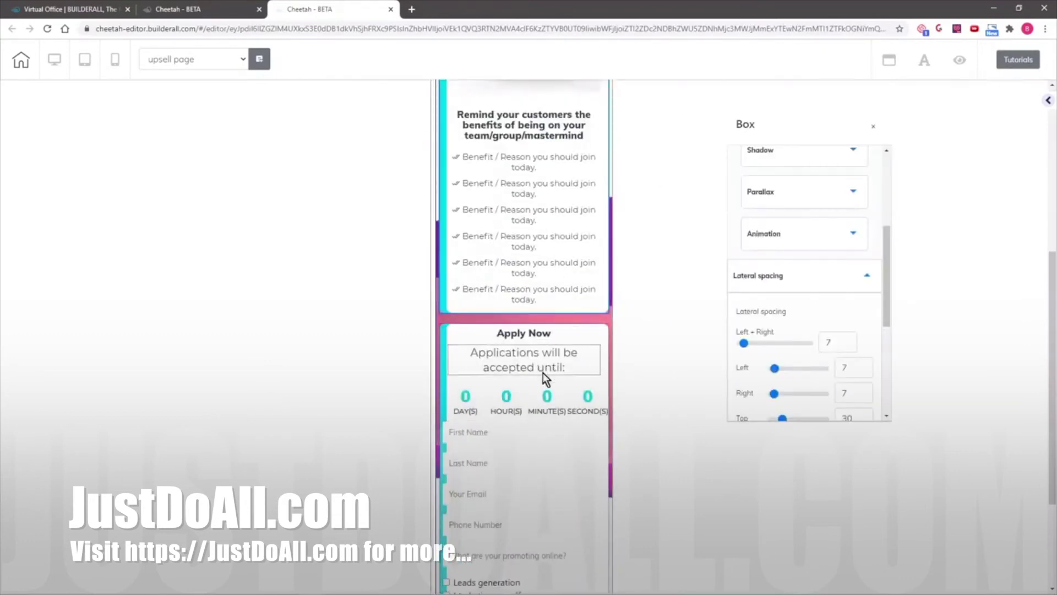
{"action": "scroll", "coordinate": [551, 395], "scroll_direction": "down", "scroll_amount": 3}
{"action": "left_click", "coordinate": [548, 328]}
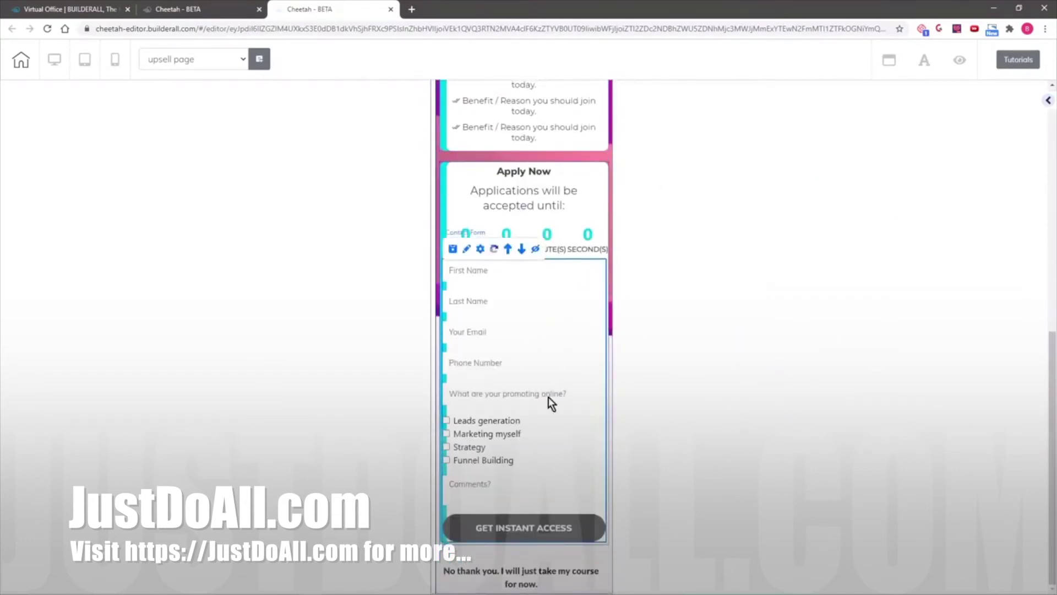
{"action": "left_click", "coordinate": [468, 250]}
{"action": "mouse_move", "coordinate": [507, 288]}
{"action": "left_mouse_down"}
{"action": "mouse_move", "coordinate": [642, 283]}
{"action": "mouse_move", "coordinate": [906, 127]}
{"action": "left_mouse_up"}
{"action": "scroll", "coordinate": [915, 274], "scroll_direction": "up", "scroll_amount": 4}
{"action": "scroll", "coordinate": [967, 338], "scroll_direction": "down", "scroll_amount": 10}
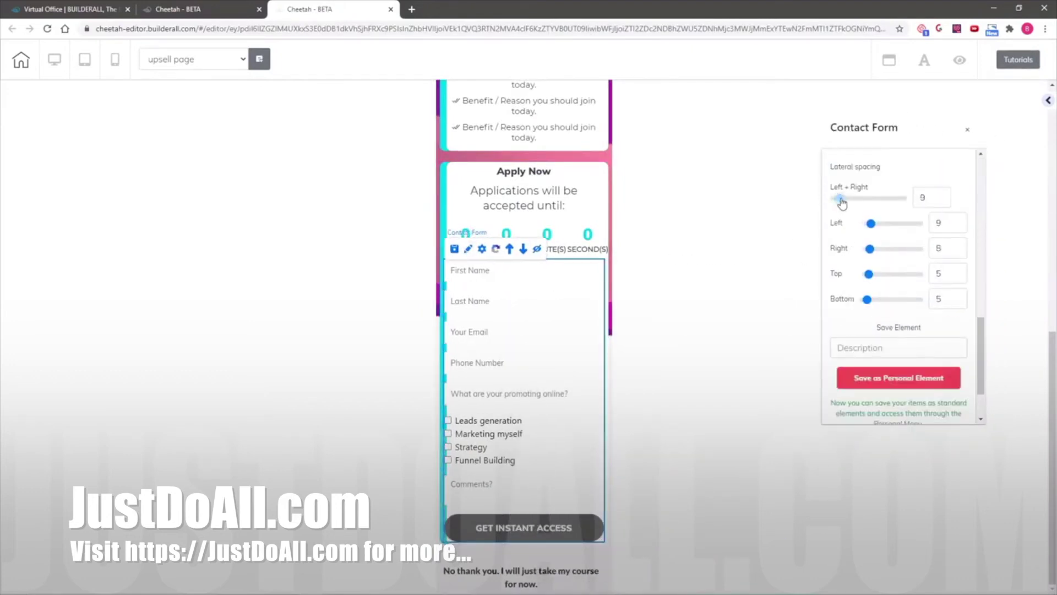
{"action": "left_click_drag", "start_coordinate": [841, 203], "coordinate": [851, 203]}
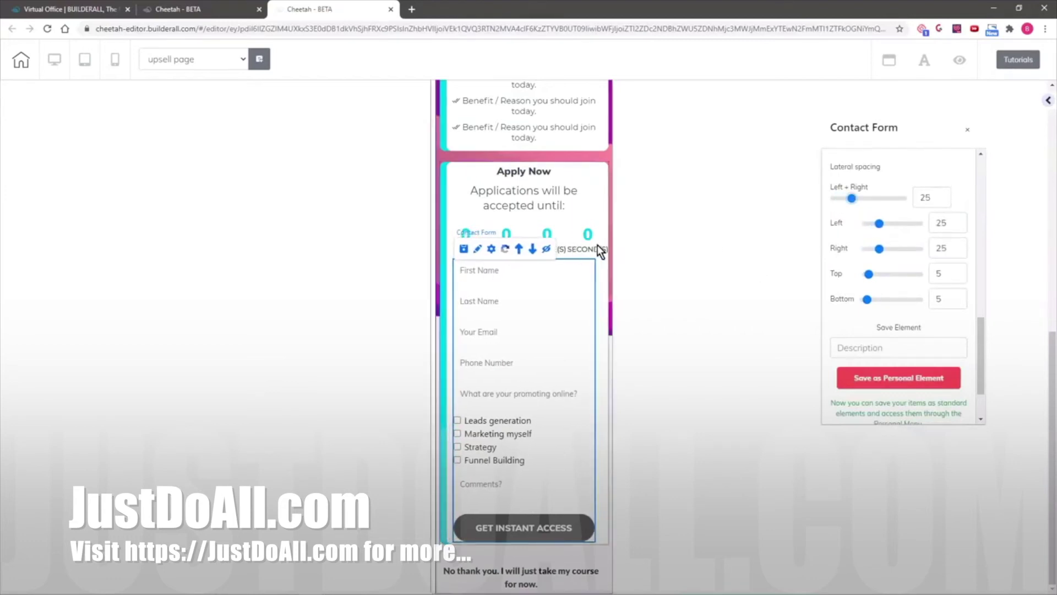
{"action": "left_click", "coordinate": [521, 578]}
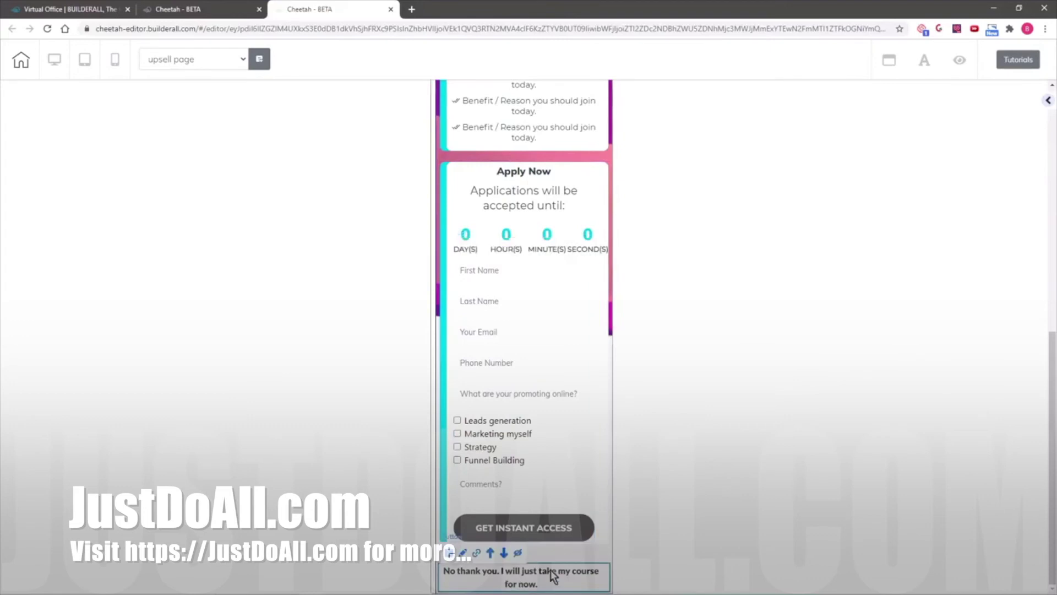
Set the 'No thank you' button's Left + Right spacing to 44 and Bottom spacing to 14.
{"action": "left_click", "coordinate": [465, 554]}
{"action": "left_click_drag", "start_coordinate": [795, 253], "coordinate": [784, 227]}
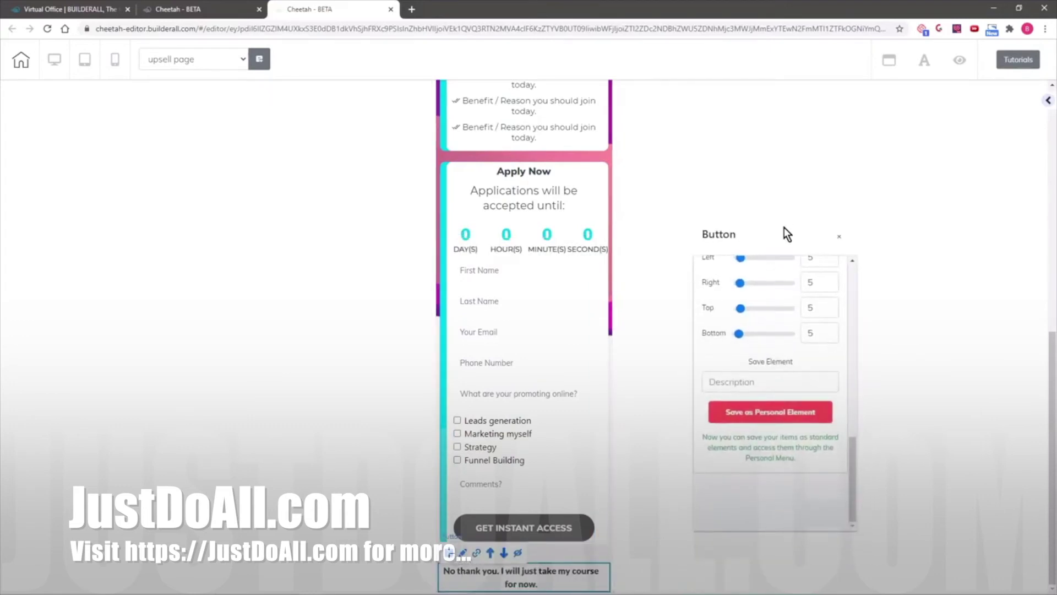
{"action": "scroll", "coordinate": [815, 319], "scroll_direction": "up", "scroll_amount": 1}
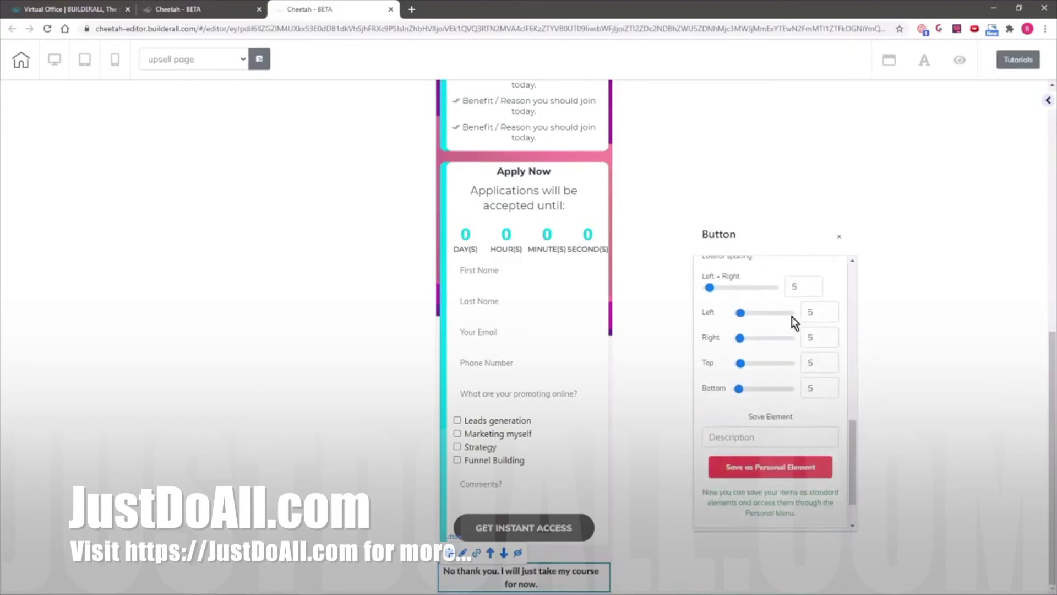
{"action": "left_click_drag", "start_coordinate": [712, 290], "coordinate": [738, 292]}
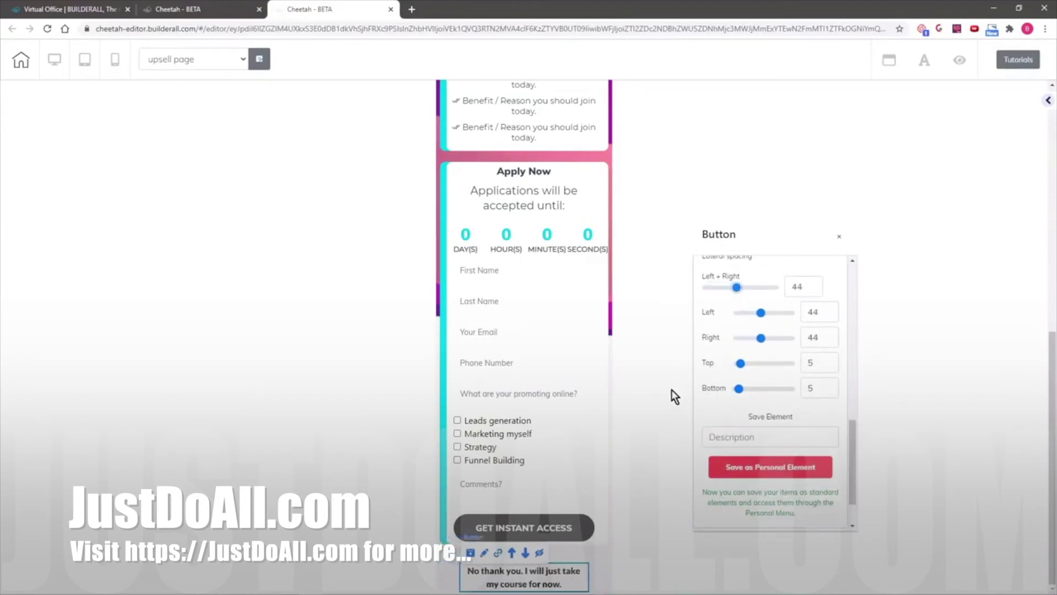
{"action": "left_click_drag", "start_coordinate": [739, 389], "coordinate": [745, 390]}
{"action": "scroll", "coordinate": [649, 383], "scroll_direction": "up", "scroll_amount": 10}
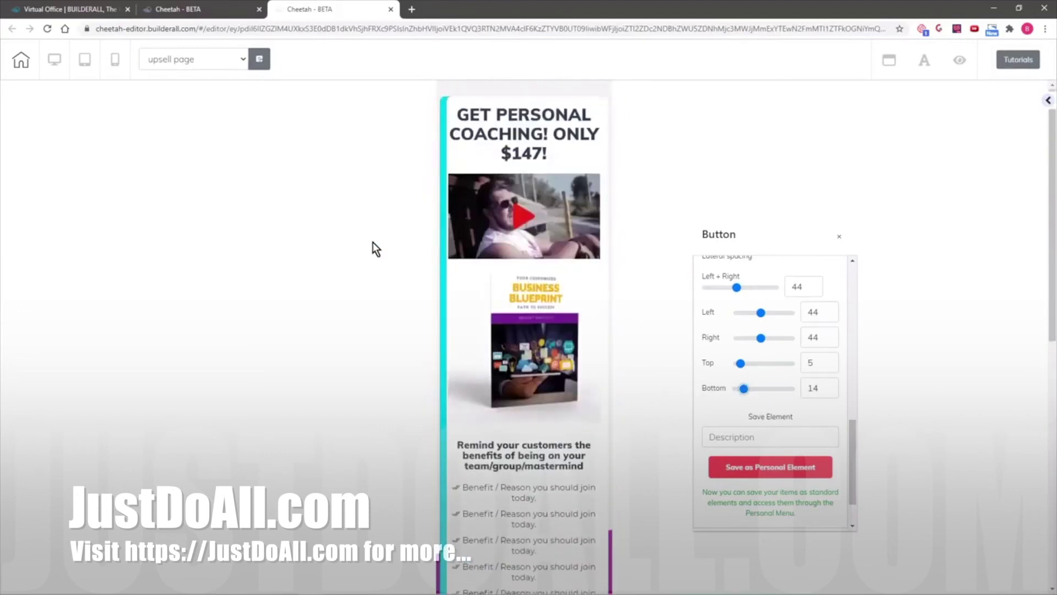
Return to the desktop view, save and publish the page, and close the It's Done! dialog.
{"action": "left_click", "coordinate": [54, 61]}
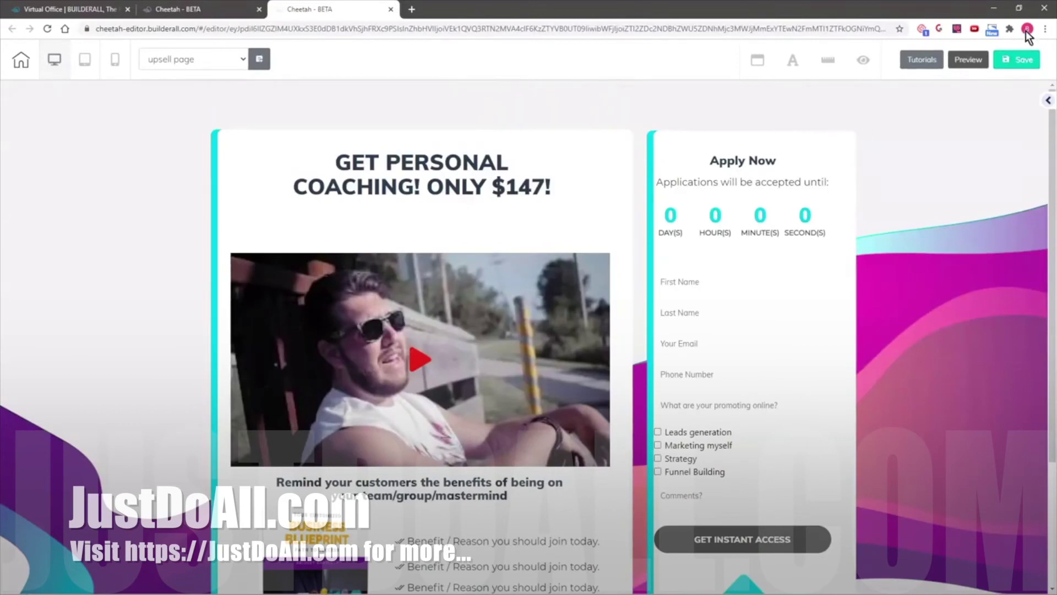
{"action": "left_click", "coordinate": [1021, 61]}
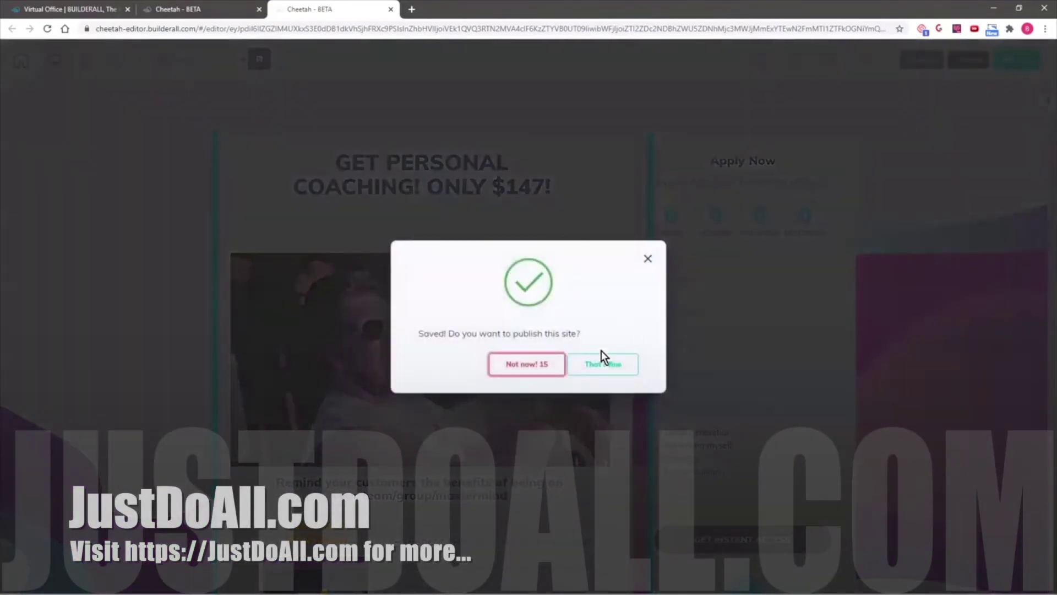
{"action": "left_click", "coordinate": [602, 361]}
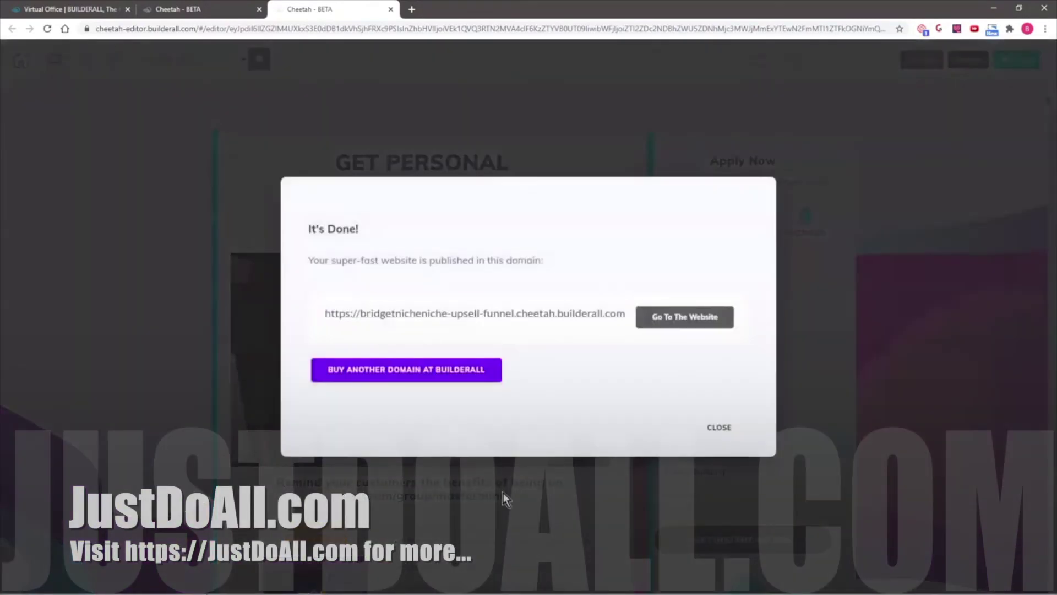
{"action": "left_click", "coordinate": [719, 428]}
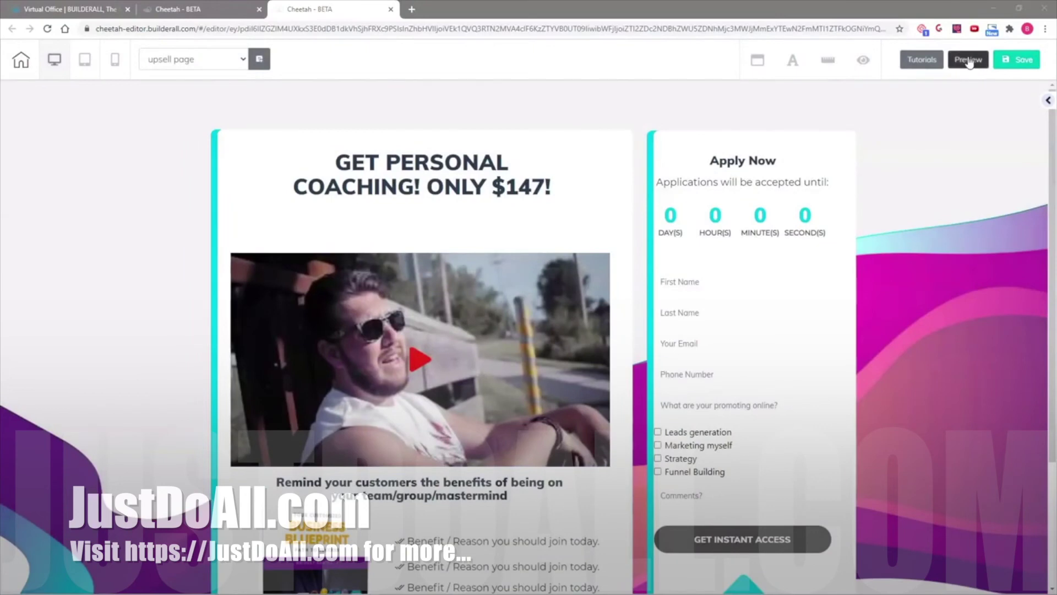
Preview the upsell page, reviewing the headline, video, blueprint benefits, form and buttons.
{"action": "left_click", "coordinate": [969, 59]}
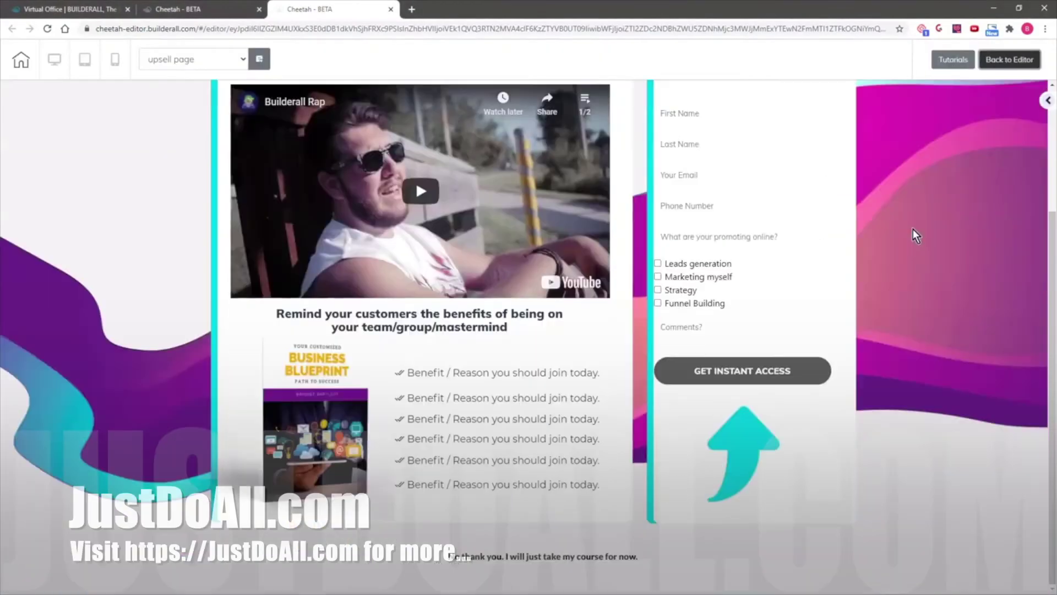
{"action": "scroll", "coordinate": [934, 353], "scroll_direction": "up", "scroll_amount": 3}
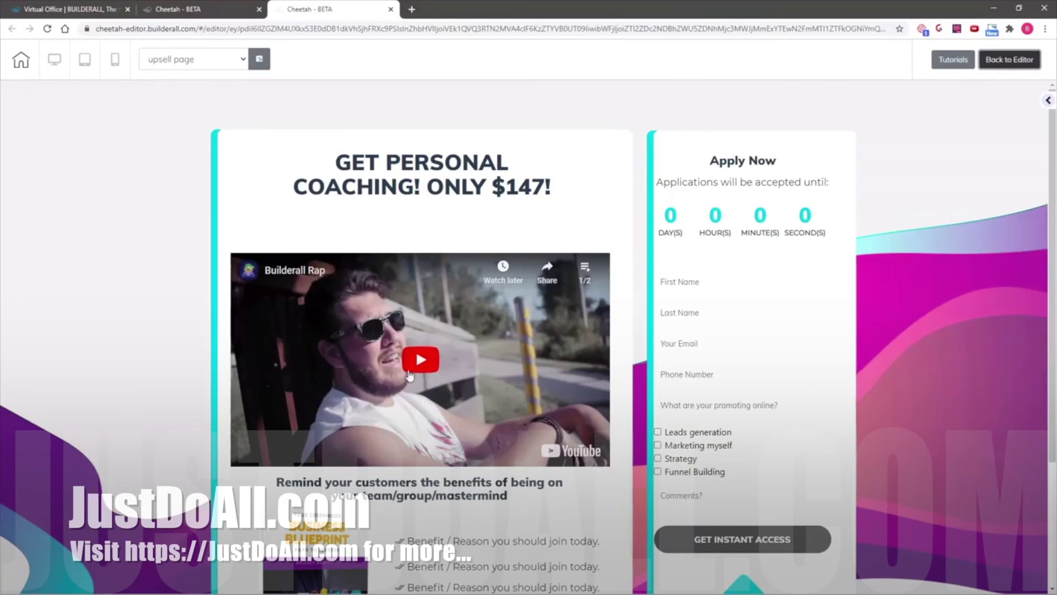
{"action": "scroll", "coordinate": [430, 359], "scroll_direction": "down", "scroll_amount": 3}
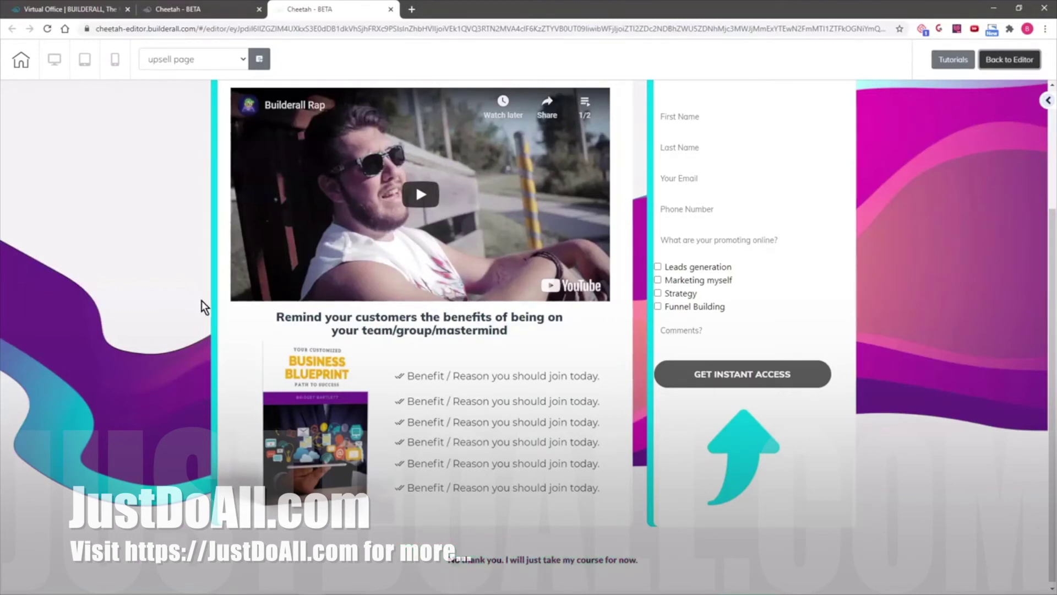
{"action": "scroll", "coordinate": [220, 300], "scroll_direction": "up", "scroll_amount": 2}
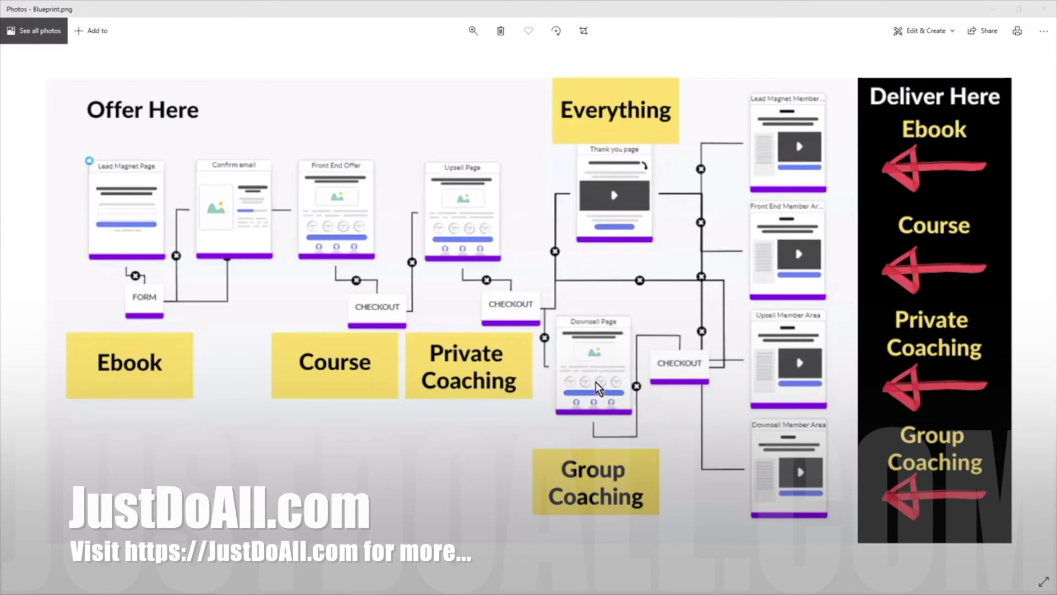
Close the Blueprint.png viewer to return to the Builderall Virtual Office.
{"action": "left_click", "coordinate": [1044, 8]}
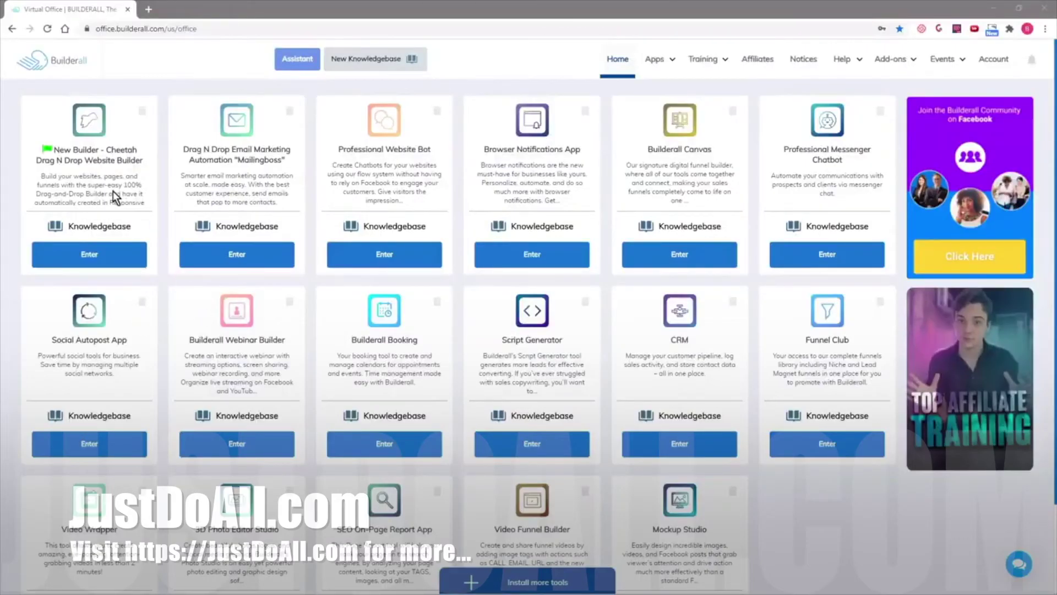
Enter Cheetah, open the Upsell Funnel site and edit its UPSELL PAGE.
{"action": "left_click", "coordinate": [90, 255]}
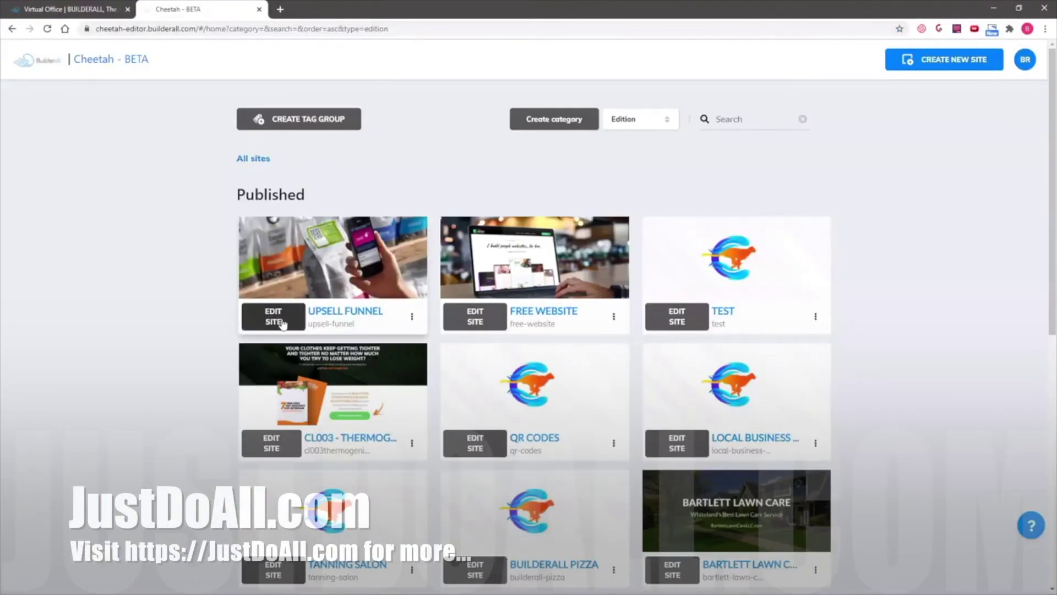
{"action": "left_click", "coordinate": [273, 317]}
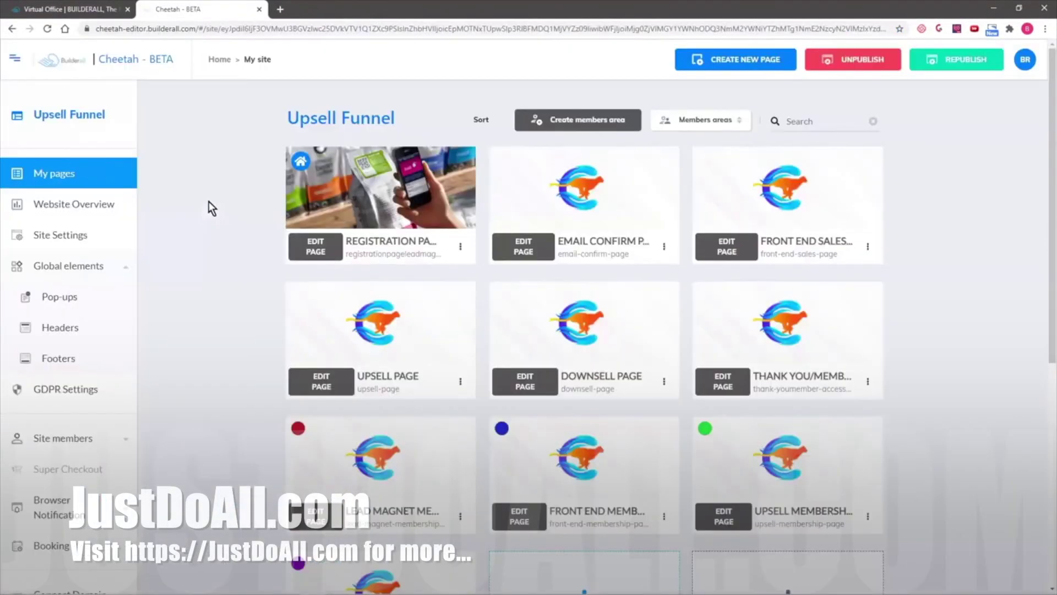
{"action": "scroll", "coordinate": [858, 370], "scroll_direction": "down", "scroll_amount": 2}
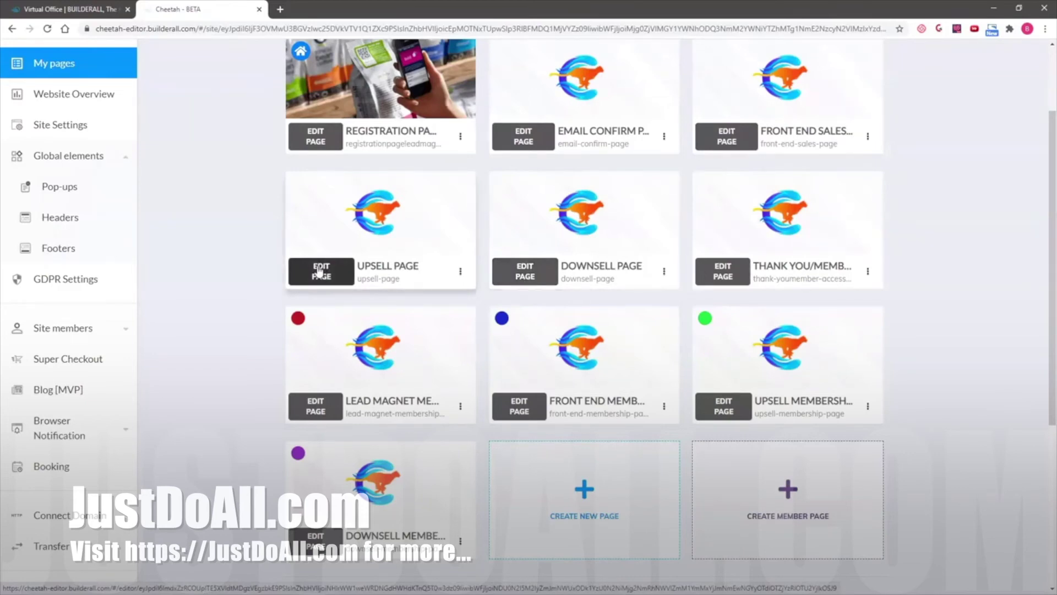
{"action": "left_click", "coordinate": [320, 271]}
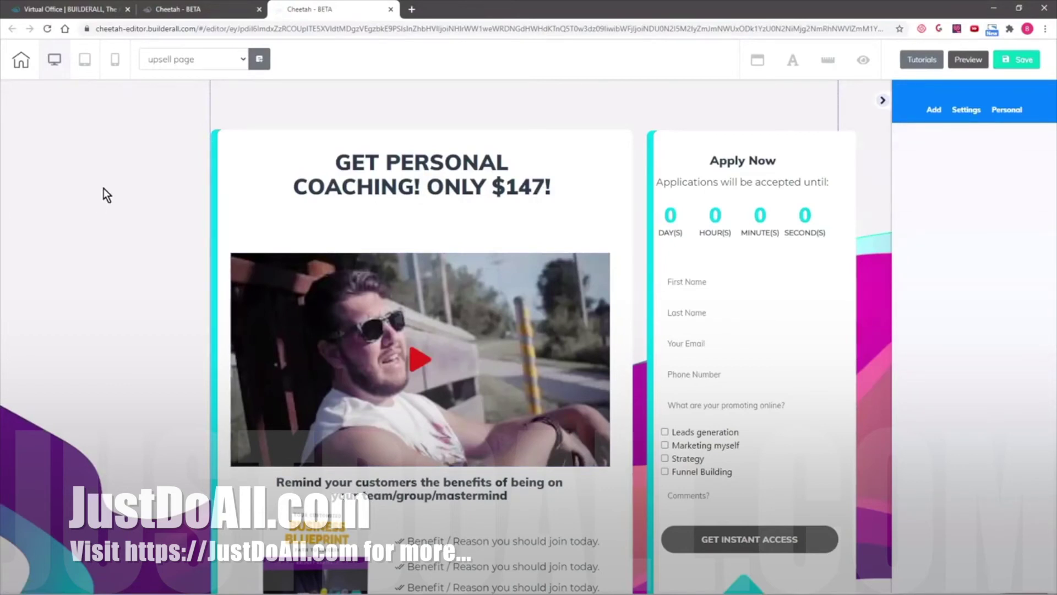
Save the coaching offer panel as a personal element described 'Upsell paenl'.
{"action": "left_click", "coordinate": [104, 188]}
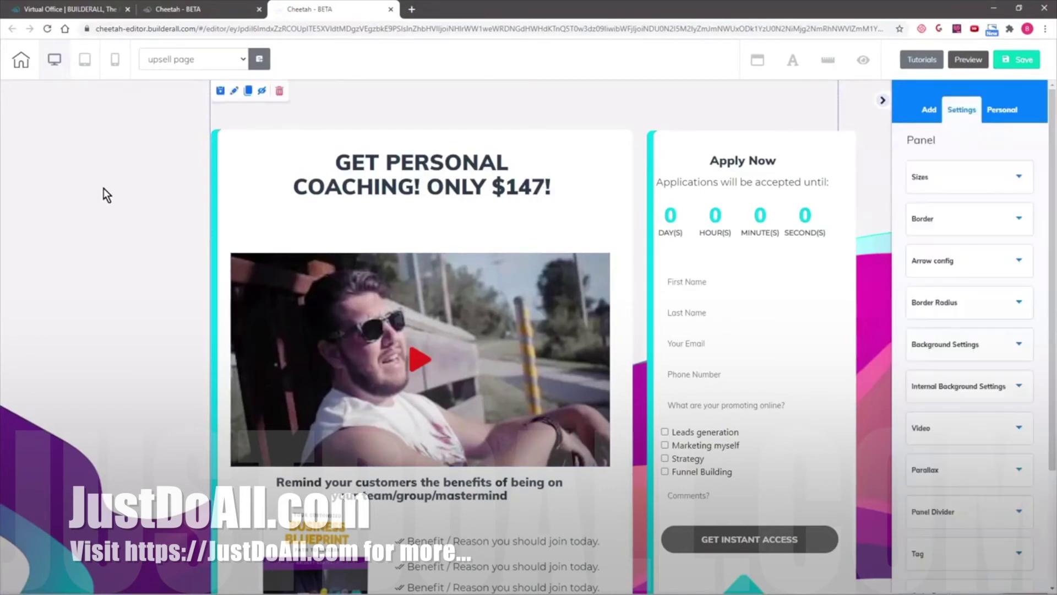
{"action": "left_click", "coordinate": [221, 91]}
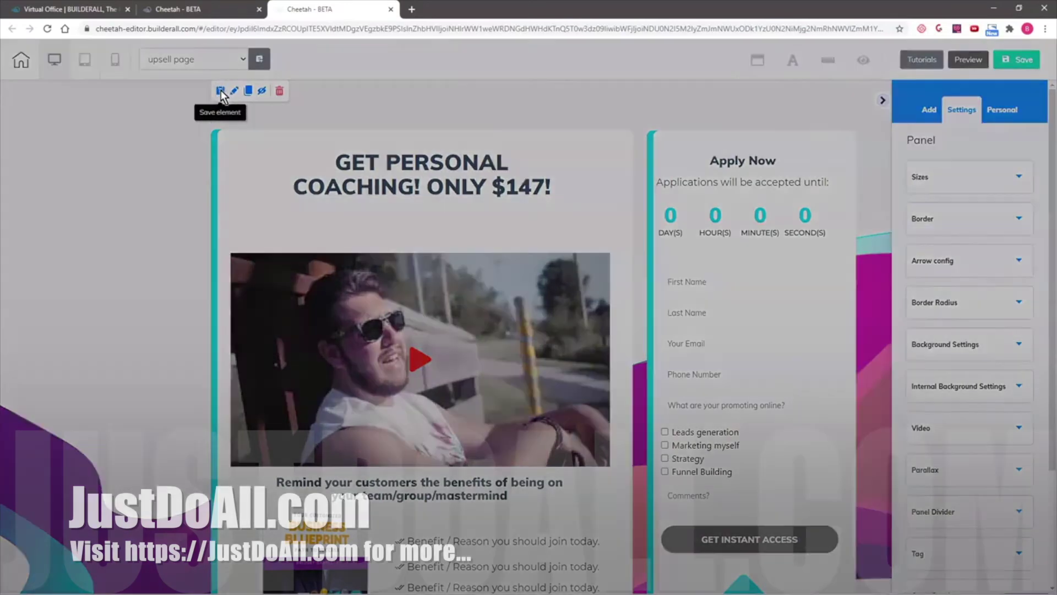
{"action": "left_click", "coordinate": [496, 288]}
{"action": "type", "text": "Upsell paenl"}
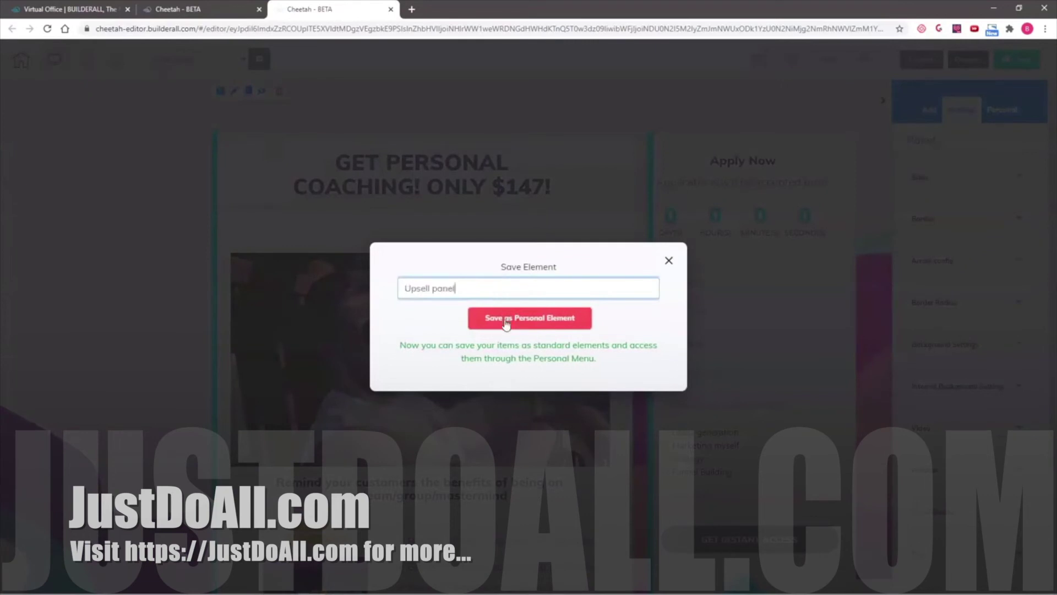
{"action": "left_click", "coordinate": [505, 321]}
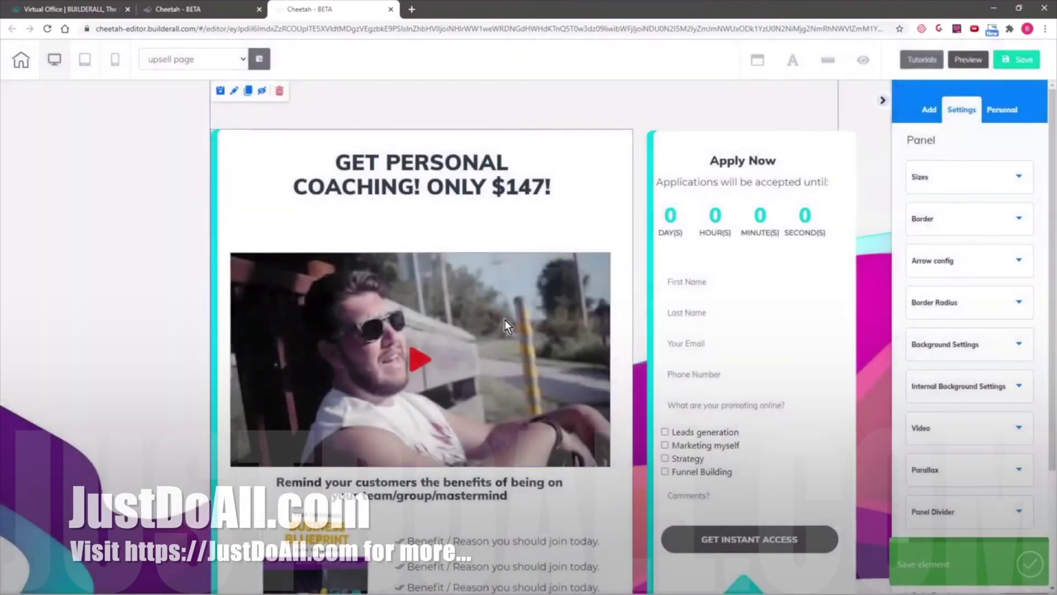
{"action": "left_click", "coordinate": [161, 58]}
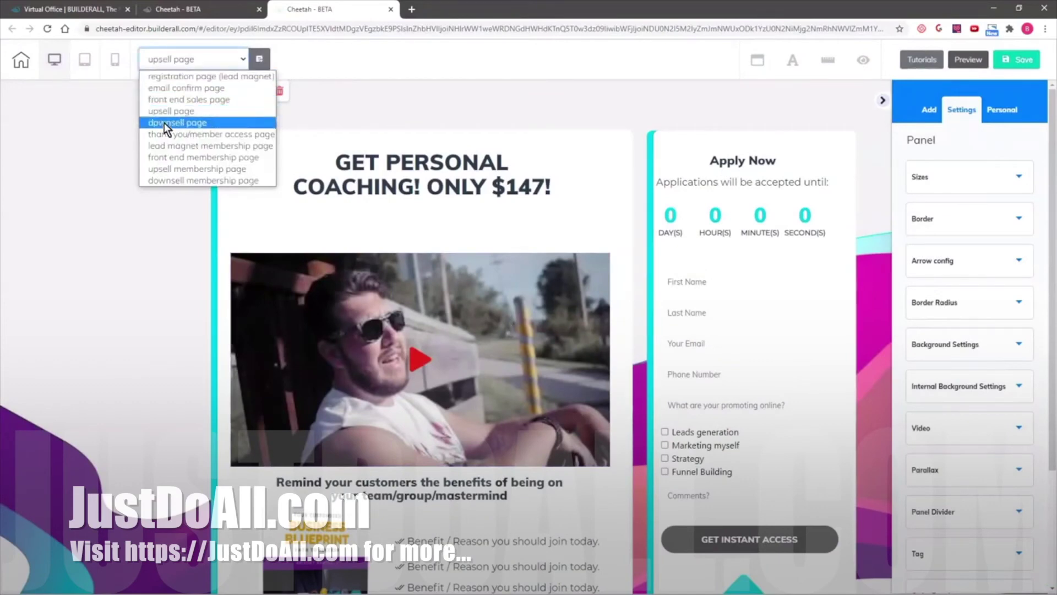
Load the downsell page and insert the saved Upsell panel from Personal > Panels.
{"action": "left_click", "coordinate": [163, 123]}
{"action": "left_click", "coordinate": [548, 325]}
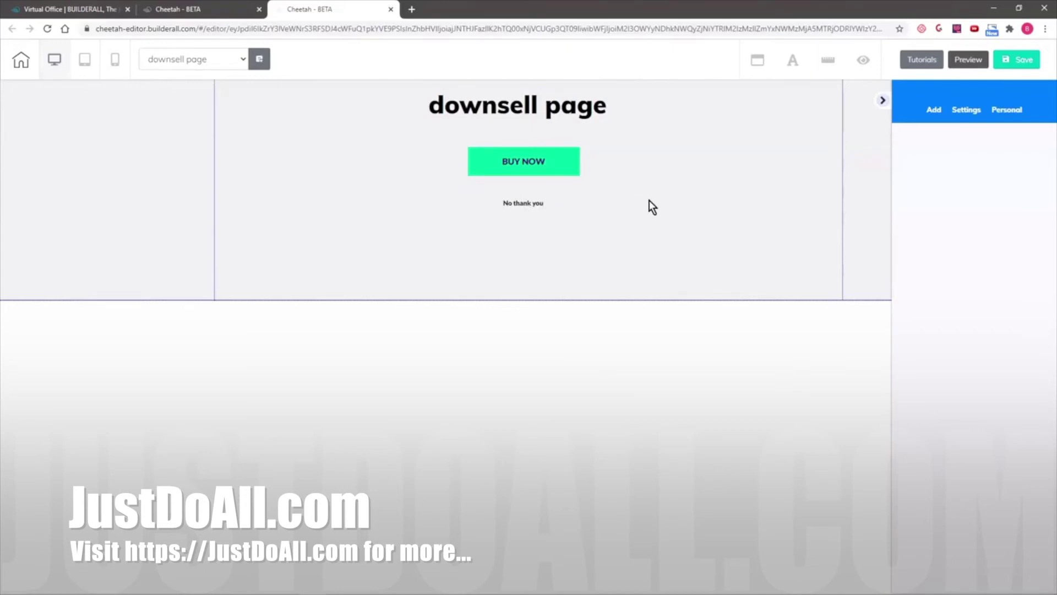
{"action": "left_click", "coordinate": [1014, 114]}
{"action": "left_click", "coordinate": [943, 143]}
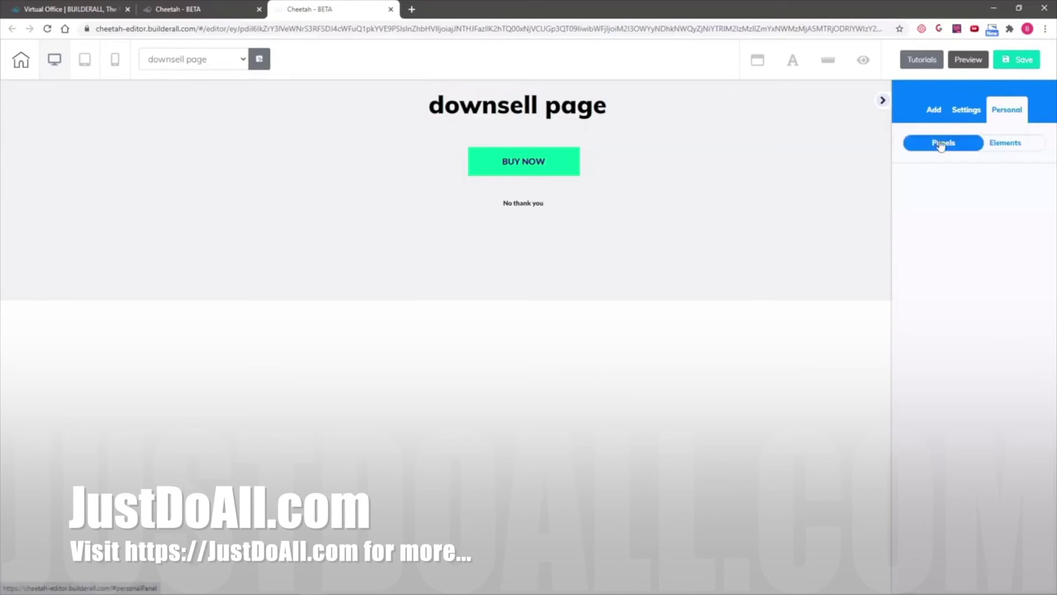
{"action": "left_click", "coordinate": [949, 190]}
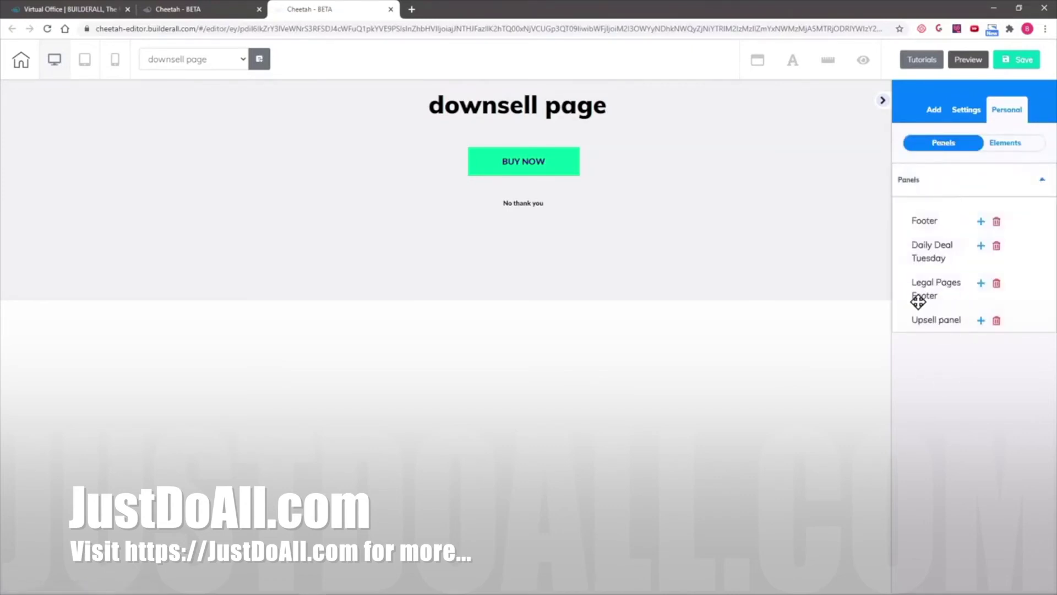
{"action": "left_click", "coordinate": [981, 322]}
Bring the No thank you button to the top layer and move it over the coaching panel.
{"action": "scroll", "coordinate": [66, 439], "scroll_direction": "down", "scroll_amount": 5}
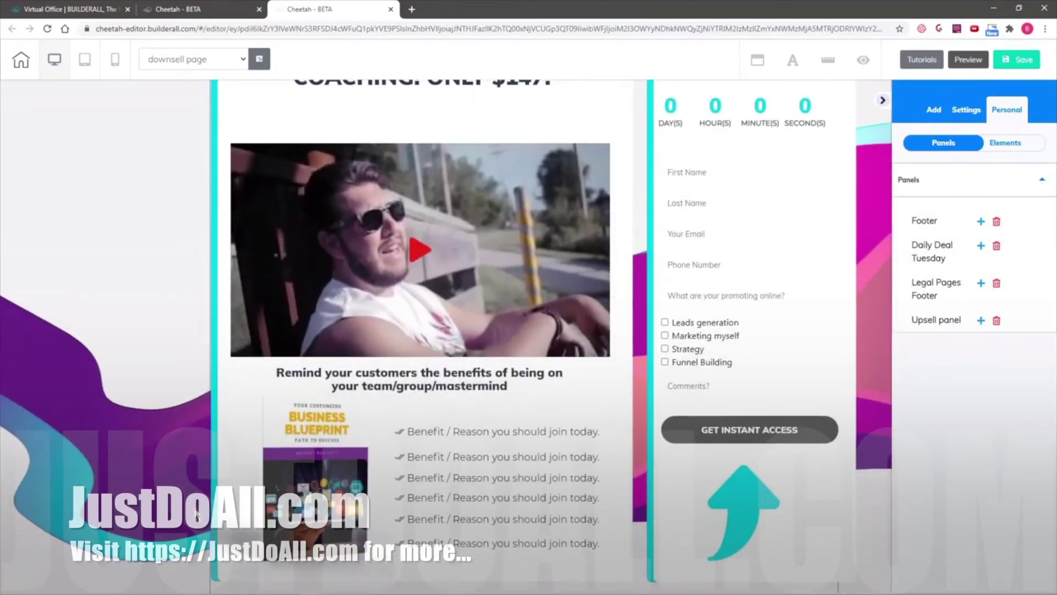
{"action": "scroll", "coordinate": [486, 268], "scroll_direction": "up", "scroll_amount": 5}
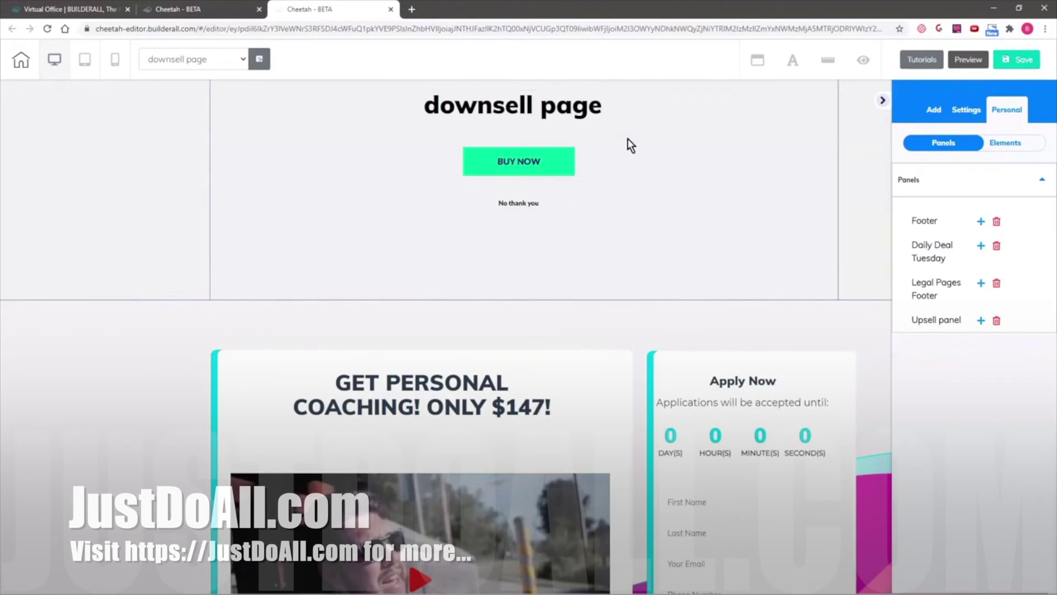
{"action": "scroll", "coordinate": [728, 144], "scroll_direction": "down", "scroll_amount": 2}
{"action": "mouse_move", "coordinate": [548, 93]}
{"action": "left_mouse_down"}
{"action": "mouse_move", "coordinate": [540, 97]}
{"action": "mouse_move", "coordinate": [597, 186]}
{"action": "mouse_move", "coordinate": [567, 99]}
{"action": "mouse_move", "coordinate": [555, 104]}
{"action": "left_mouse_up"}
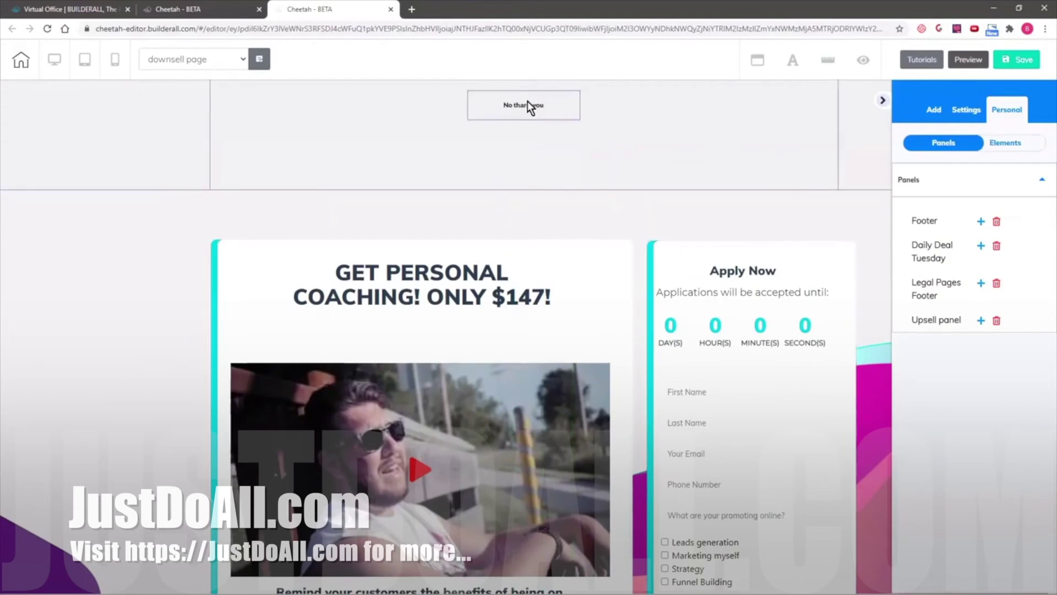
{"action": "left_click_drag", "start_coordinate": [528, 100], "coordinate": [602, 148]}
{"action": "left_click", "coordinate": [601, 148]}
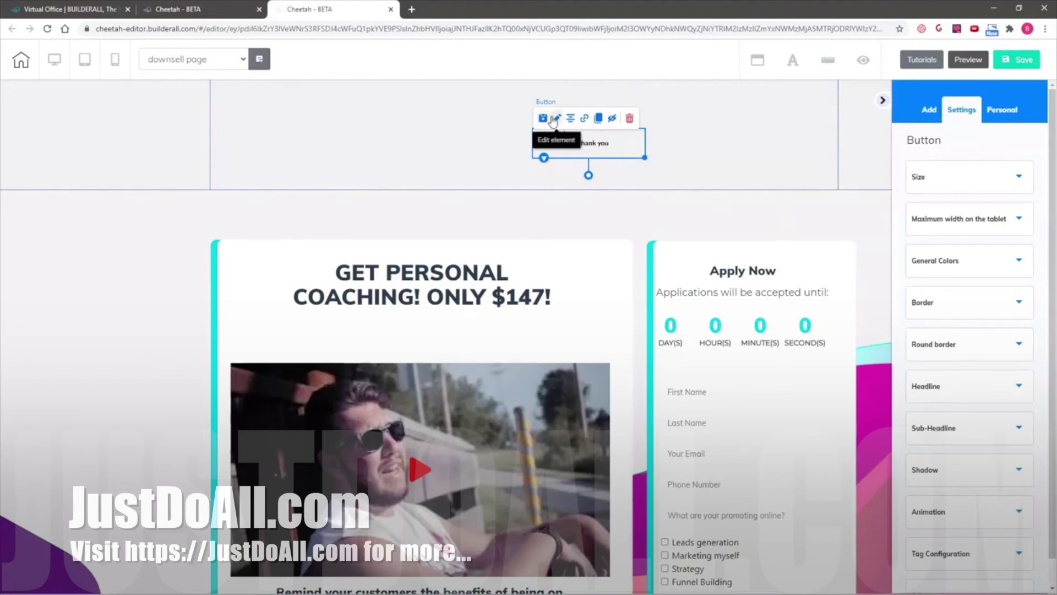
{"action": "scroll", "coordinate": [964, 374], "scroll_direction": "down", "scroll_amount": 1}
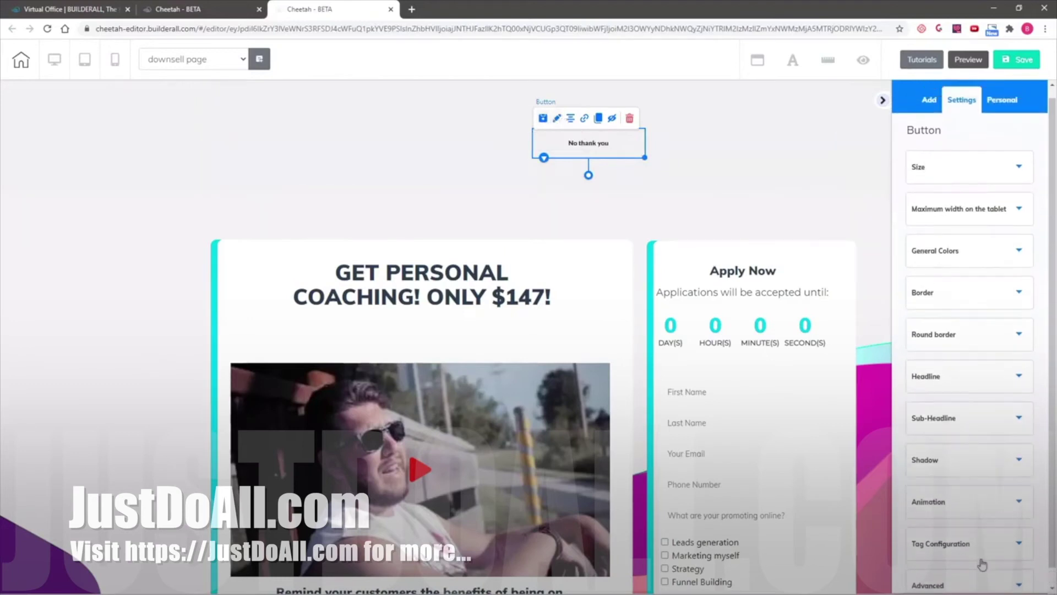
{"action": "left_click", "coordinate": [993, 569]}
{"action": "scroll", "coordinate": [1013, 485], "scroll_direction": "down", "scroll_amount": 5}
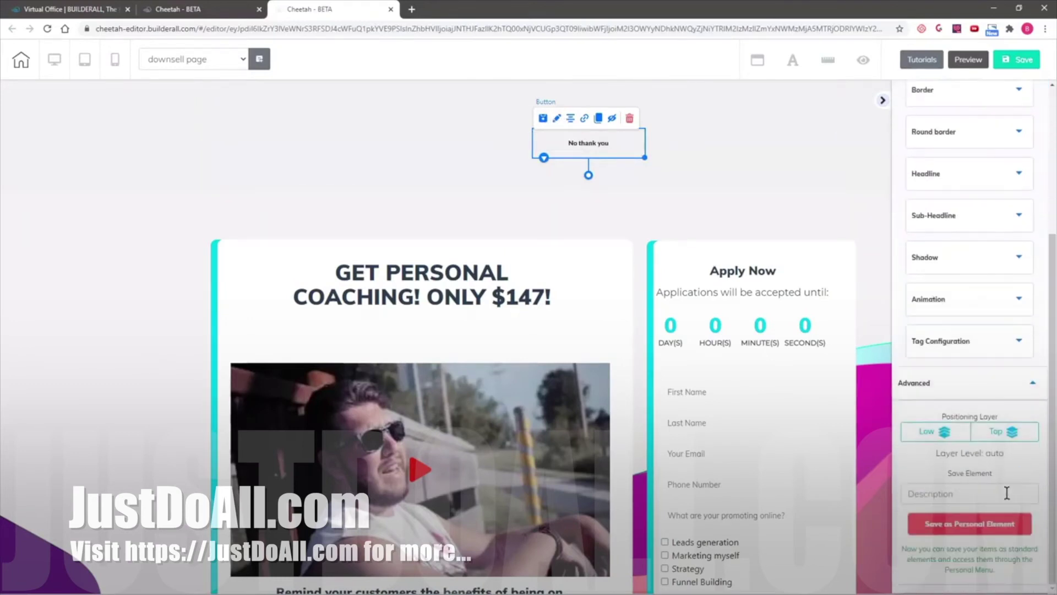
{"action": "left_click", "coordinate": [1013, 430]}
{"action": "left_click_drag", "start_coordinate": [625, 142], "coordinate": [765, 443]}
Bring BUY NOW to the top layer and place it over the Apply Now form.
{"action": "scroll", "coordinate": [511, 143], "scroll_direction": "up", "scroll_amount": 2}
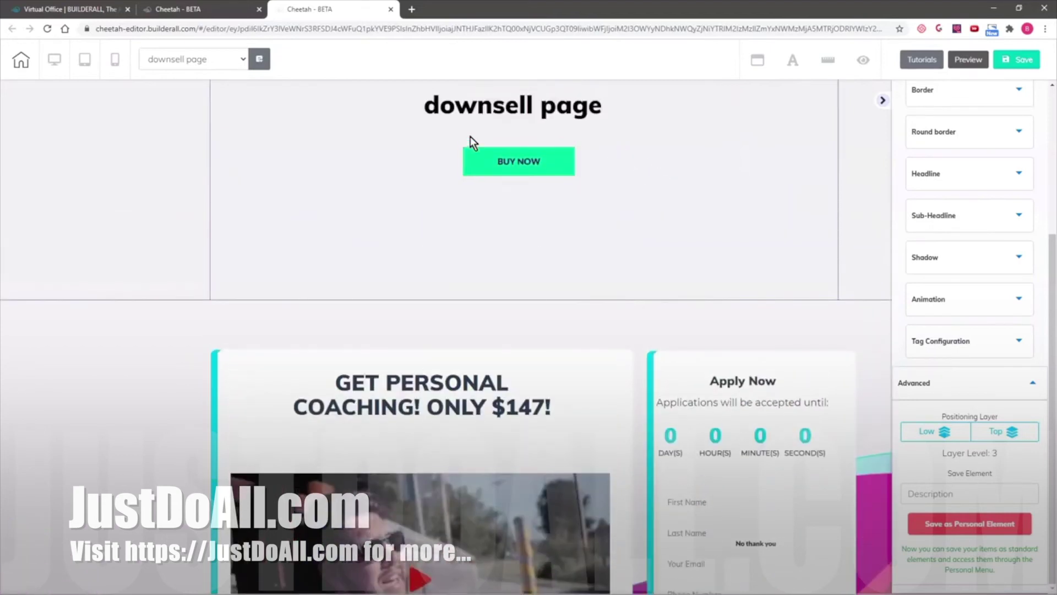
{"action": "left_click_drag", "start_coordinate": [568, 177], "coordinate": [679, 279]}
{"action": "left_click", "coordinate": [679, 279]}
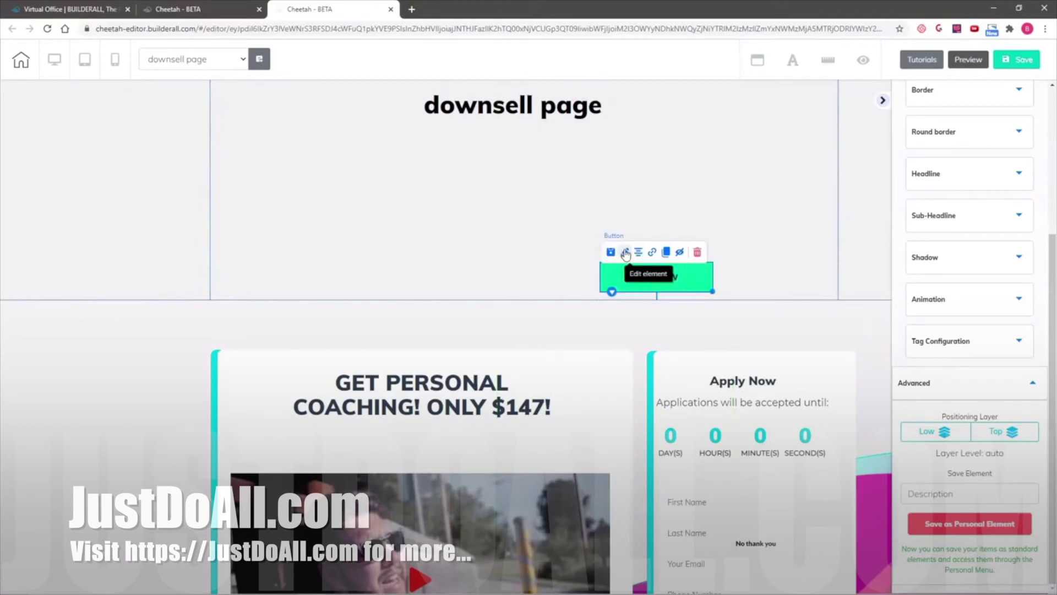
{"action": "left_click", "coordinate": [1005, 431]}
{"action": "left_click_drag", "start_coordinate": [682, 270], "coordinate": [793, 498]}
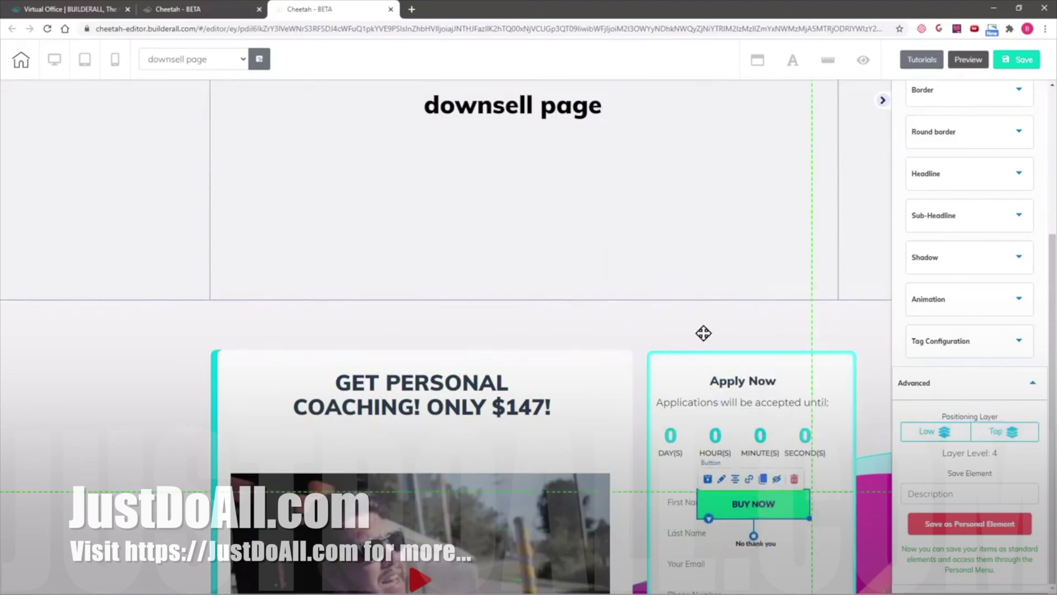
Delete the now-empty top section.
{"action": "left_click", "coordinate": [652, 137]}
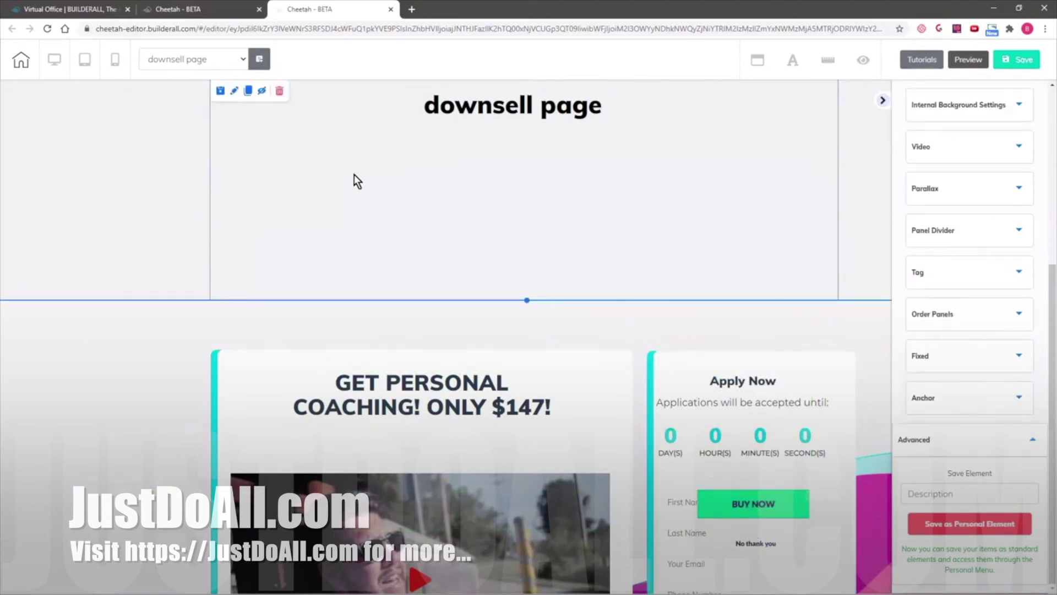
{"action": "left_click", "coordinate": [281, 92]}
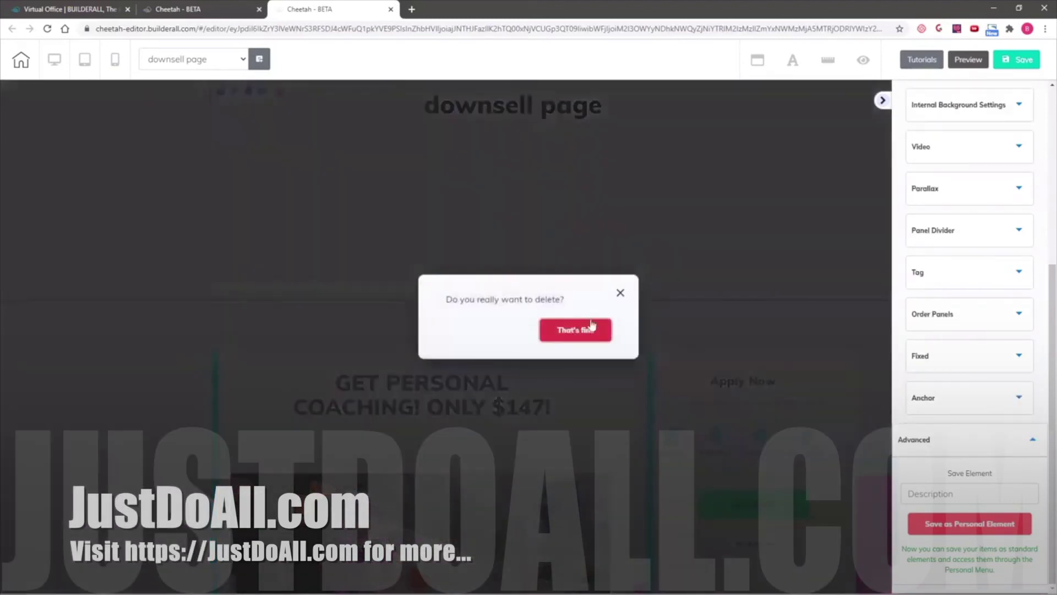
{"action": "left_click", "coordinate": [575, 329]}
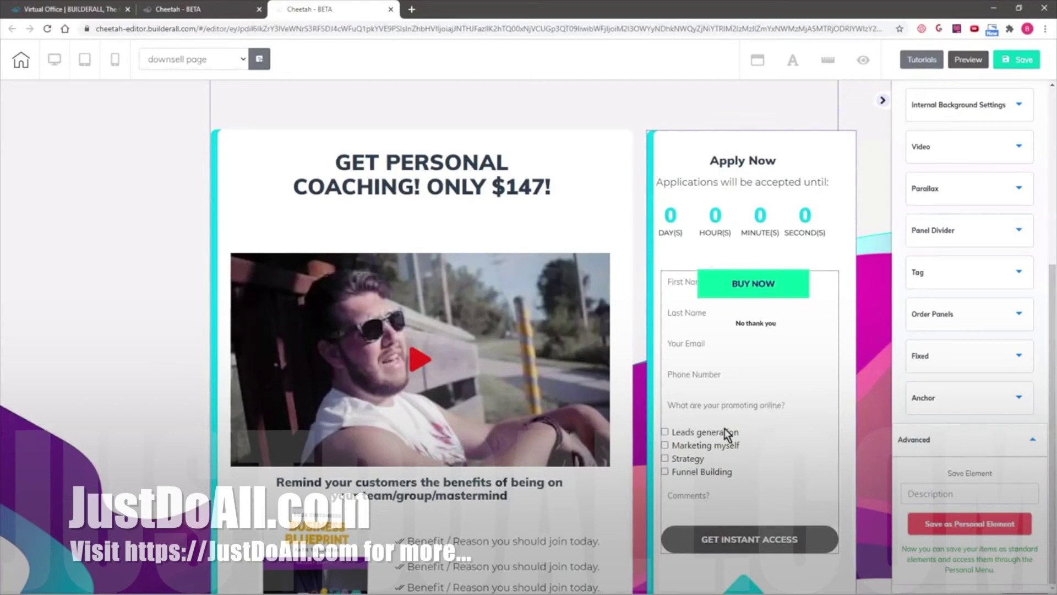
Delete the contact form and stack BUY NOW above No thank you in the Apply Now column.
{"action": "left_click_drag", "start_coordinate": [745, 282], "coordinate": [586, 151]}
{"action": "left_click_drag", "start_coordinate": [776, 325], "coordinate": [587, 196]}
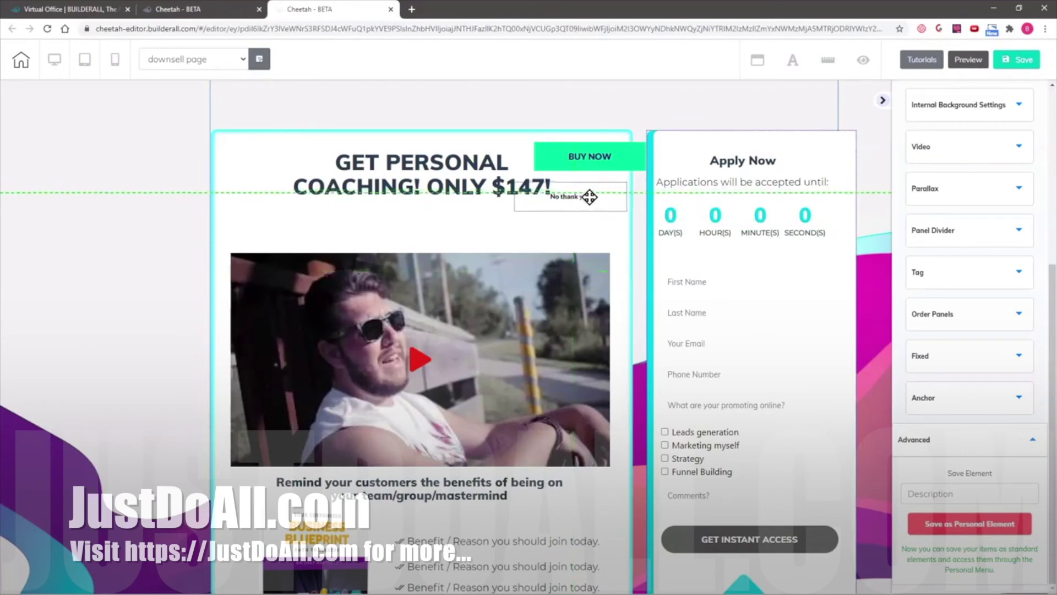
{"action": "left_click", "coordinate": [748, 355]}
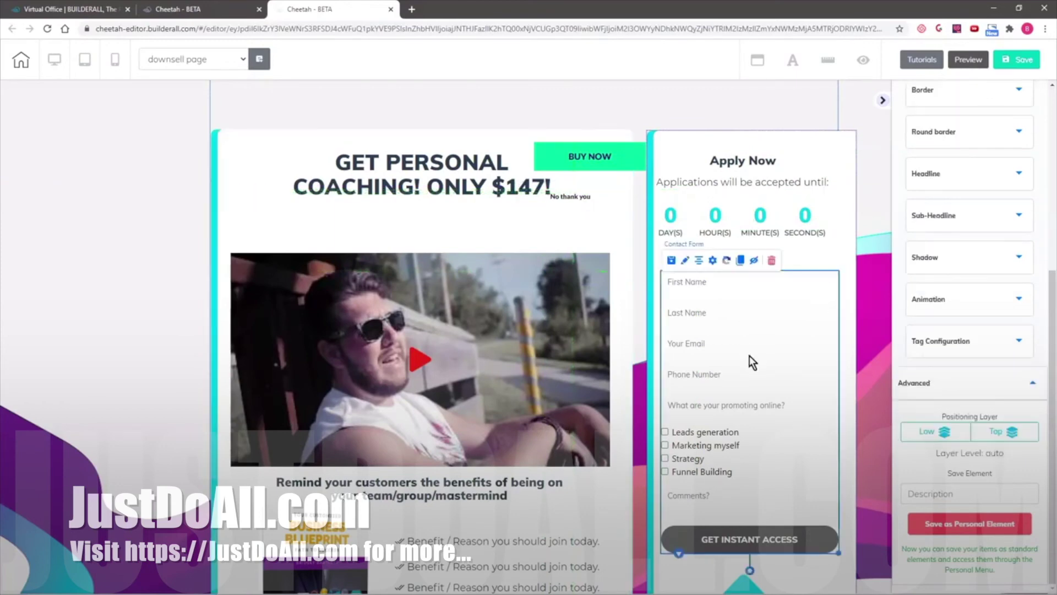
{"action": "left_click", "coordinate": [772, 260]}
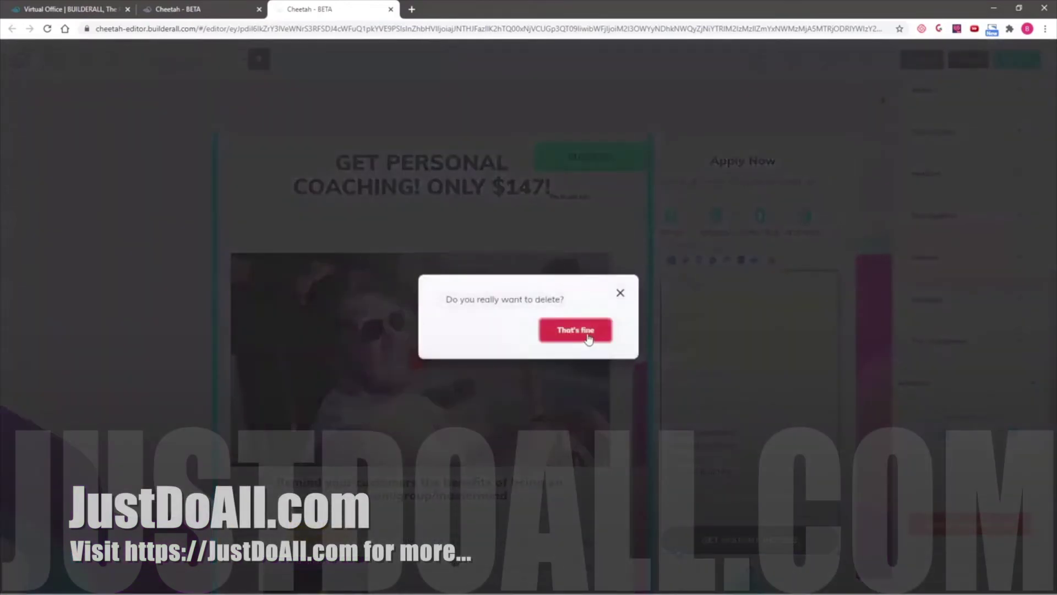
{"action": "left_click", "coordinate": [587, 332]}
{"action": "left_click_drag", "start_coordinate": [590, 165], "coordinate": [746, 438]}
{"action": "left_click_drag", "start_coordinate": [644, 344], "coordinate": [768, 502]}
Link the decline text to the thank you/member access page.
{"action": "scroll", "coordinate": [881, 408], "scroll_direction": "down", "scroll_amount": 3}
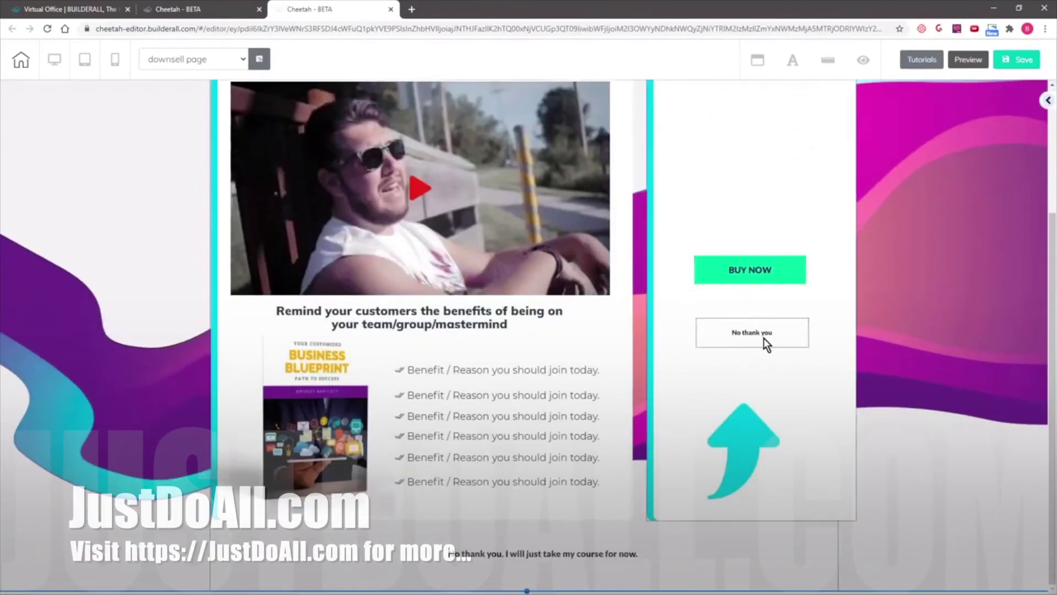
{"action": "left_click", "coordinate": [547, 553]}
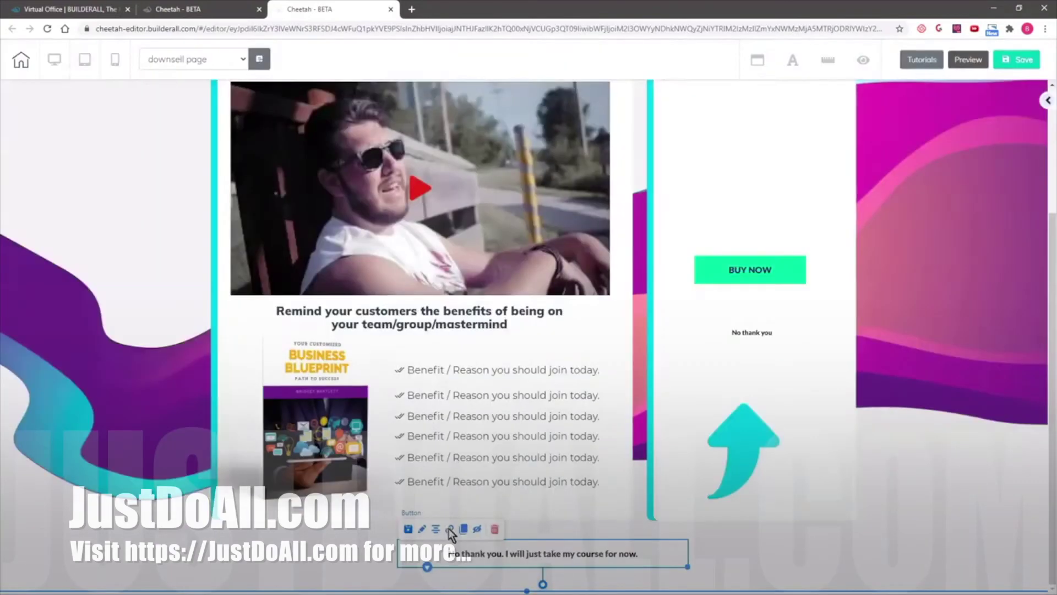
{"action": "left_click", "coordinate": [449, 528]}
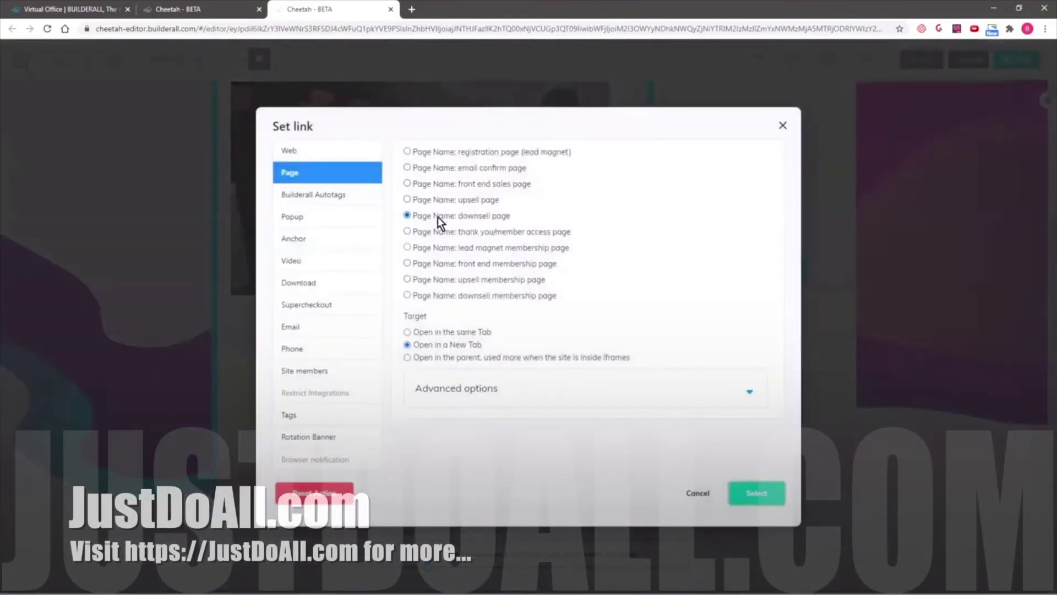
{"action": "left_click", "coordinate": [408, 231]}
{"action": "left_click", "coordinate": [752, 492]}
Delete the No thank you button.
{"action": "left_click", "coordinate": [759, 332]}
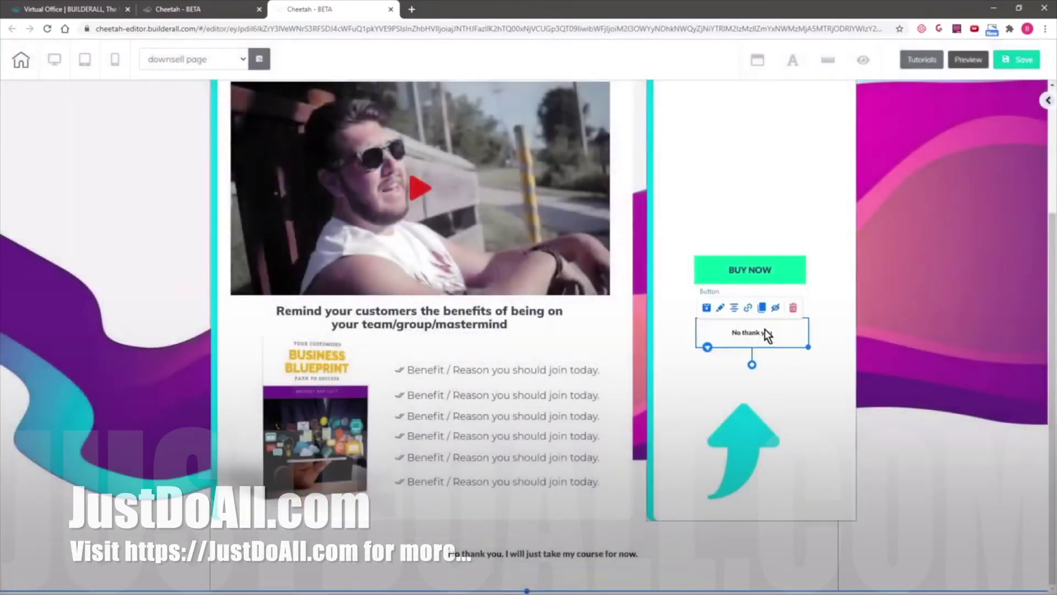
{"action": "left_click", "coordinate": [759, 355]}
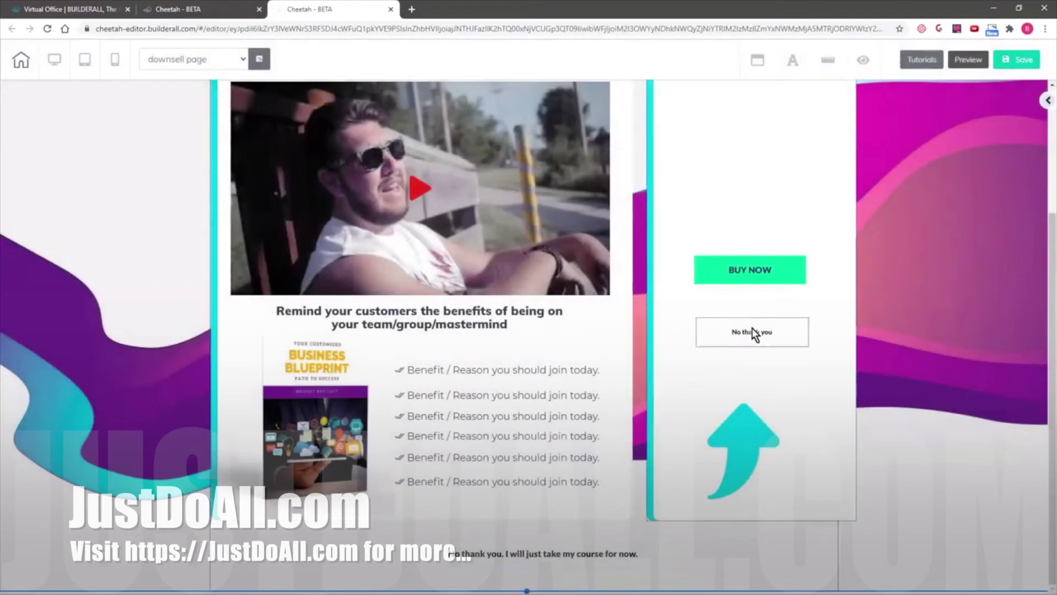
{"action": "left_click", "coordinate": [752, 330]}
{"action": "left_click", "coordinate": [793, 307]}
{"action": "key", "text": "Return"}
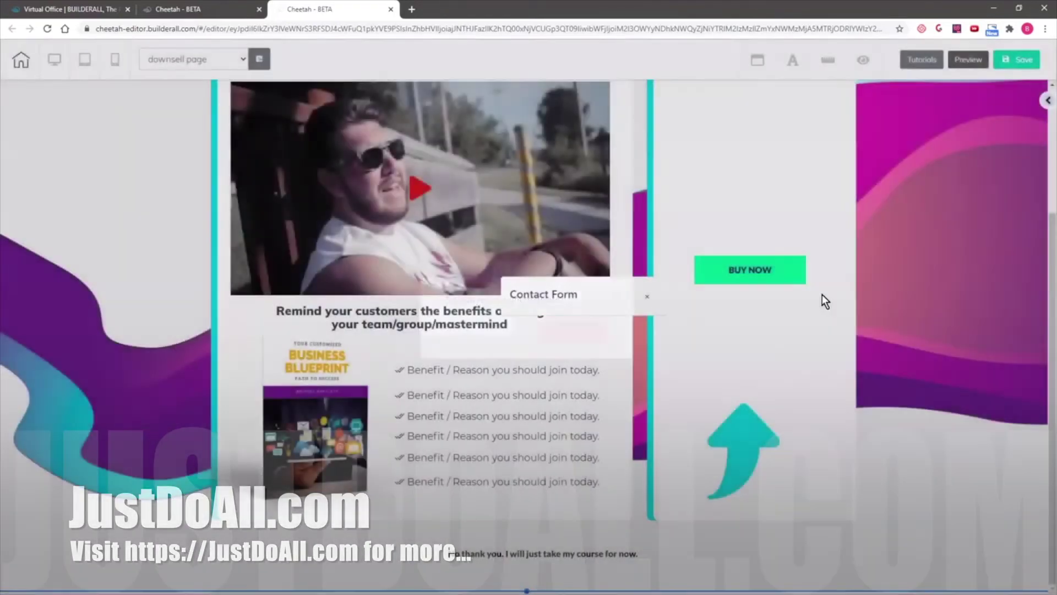
Move BUY NOW lower and link it to Supercheckout's Downsell Product.
{"action": "left_click_drag", "start_coordinate": [741, 272], "coordinate": [756, 346]}
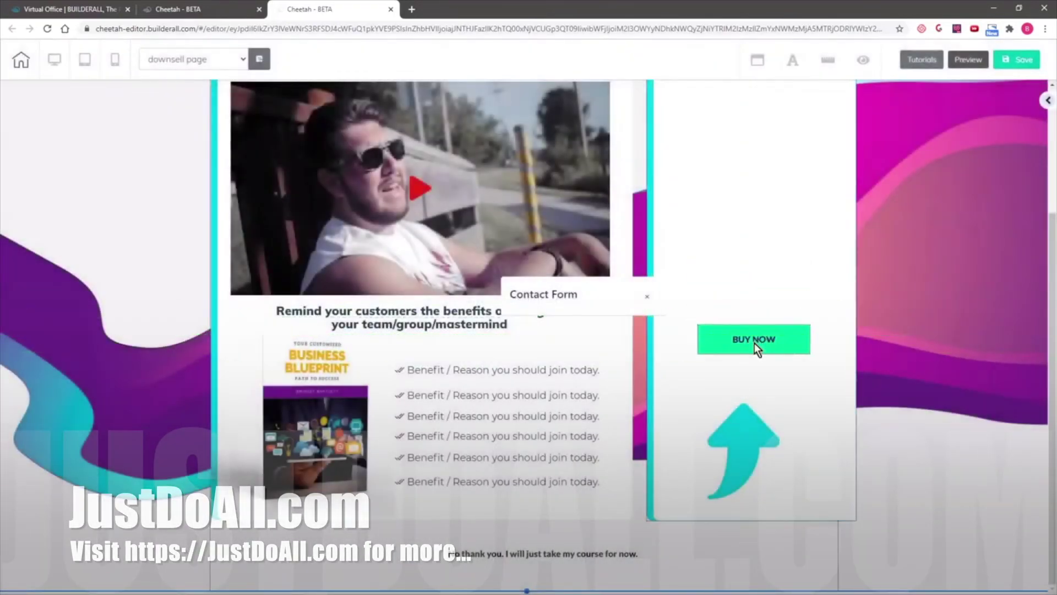
{"action": "left_click", "coordinate": [754, 342]}
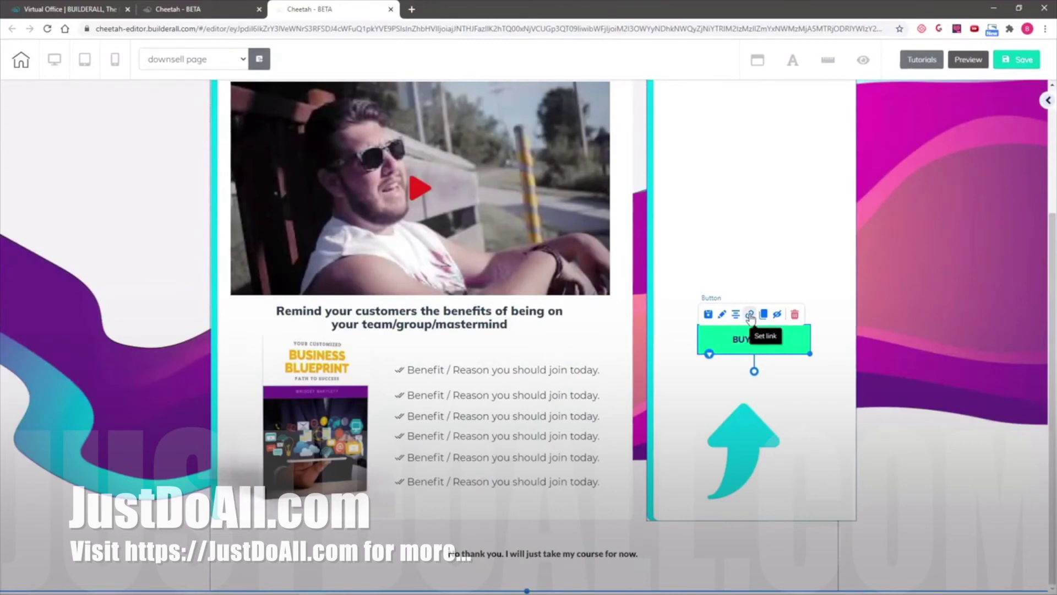
{"action": "left_click", "coordinate": [750, 315]}
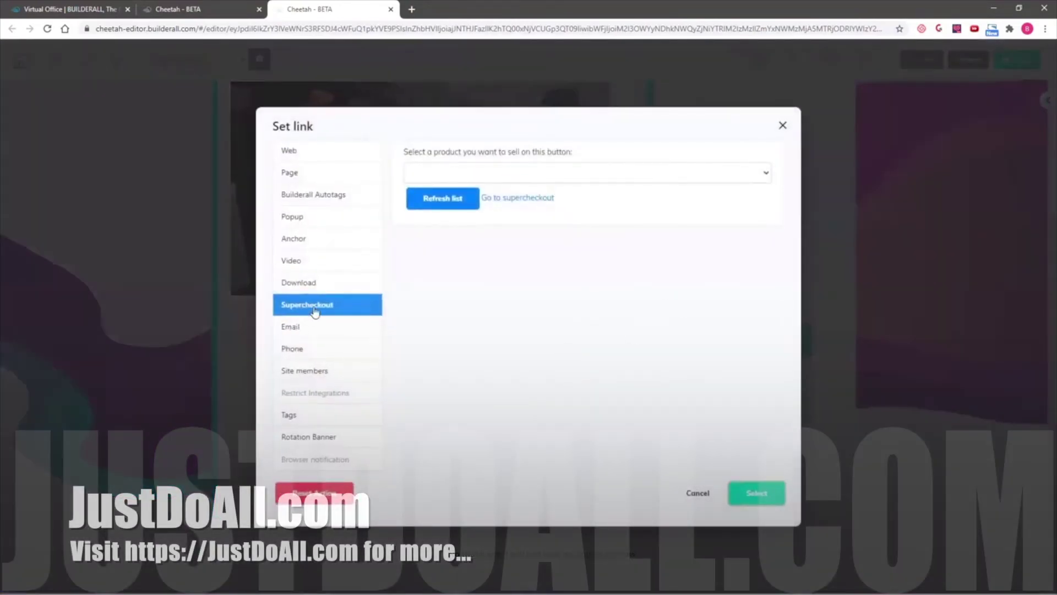
{"action": "left_click", "coordinate": [573, 168]}
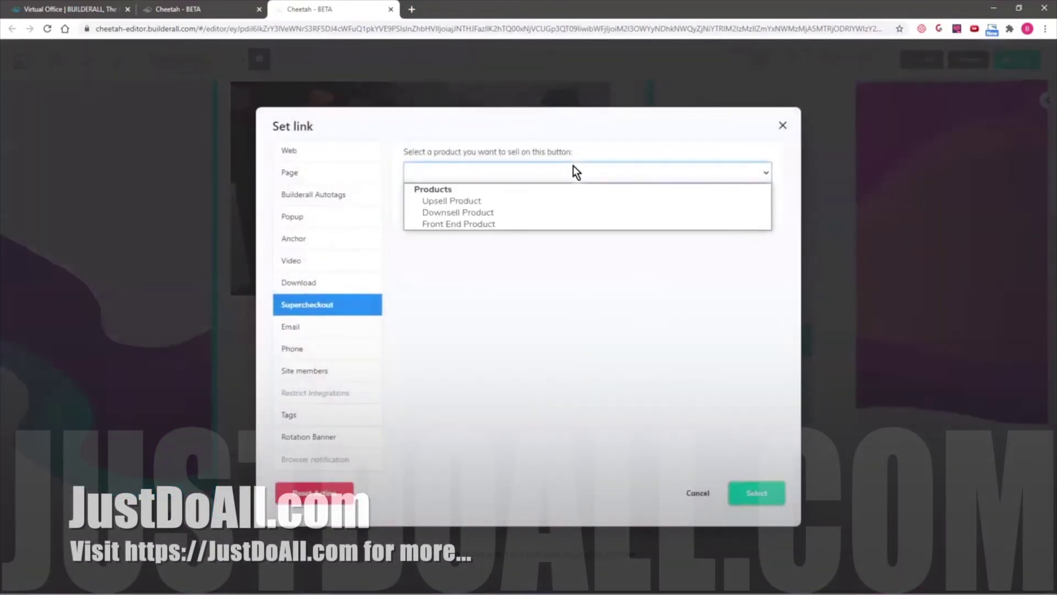
{"action": "left_click", "coordinate": [484, 212]}
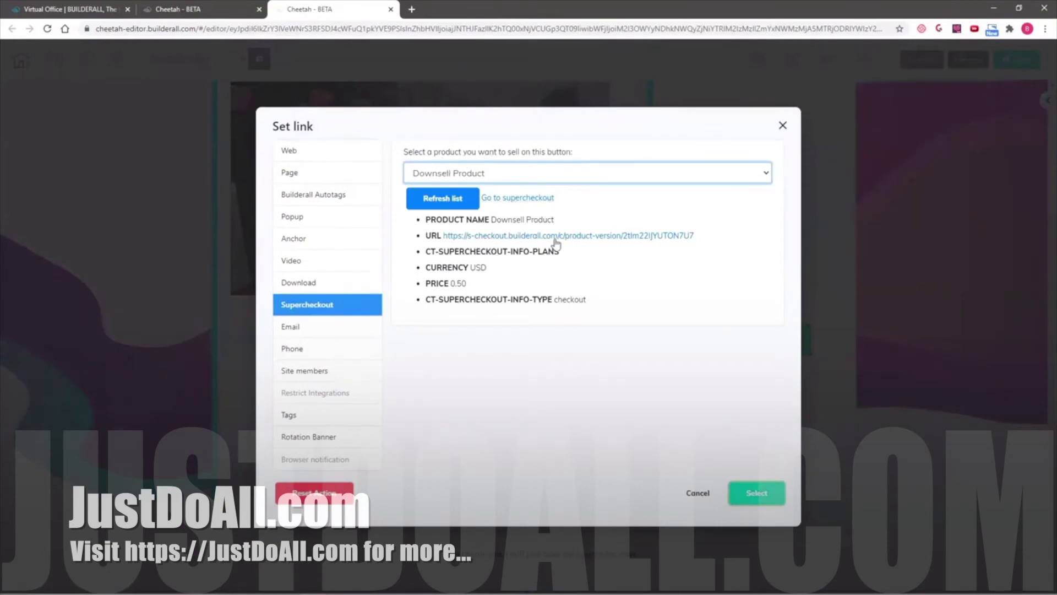
{"action": "left_click", "coordinate": [762, 497]}
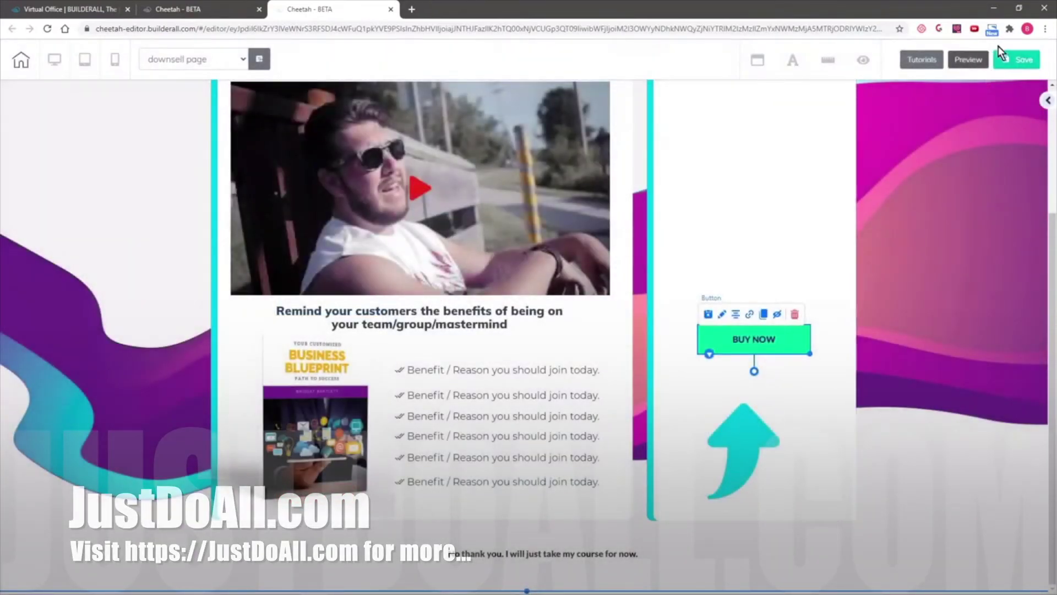
Save the downsell page and publish the site.
{"action": "left_click", "coordinate": [1017, 59]}
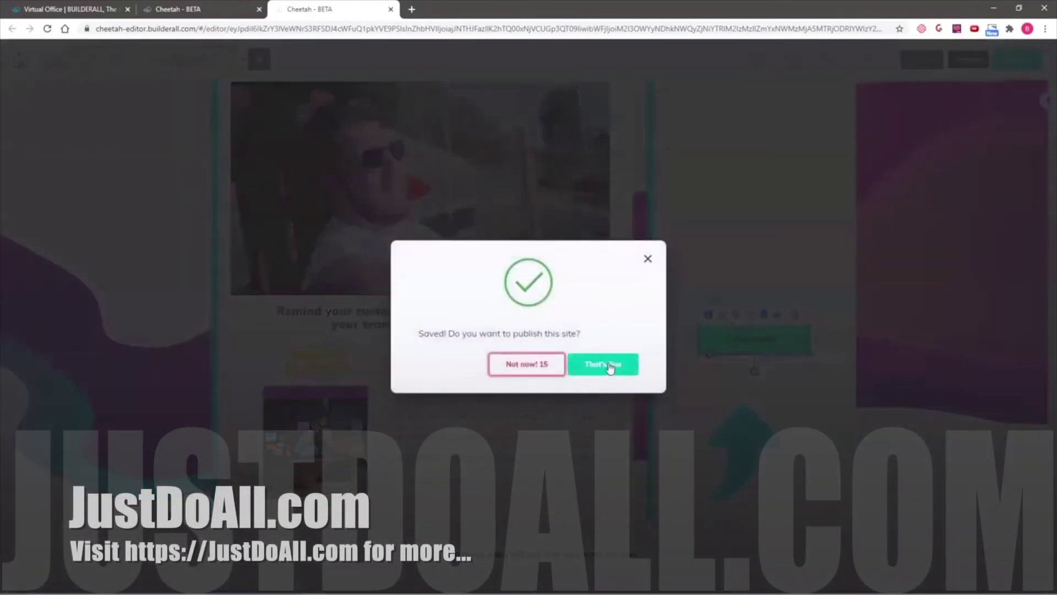
{"action": "left_click", "coordinate": [610, 366]}
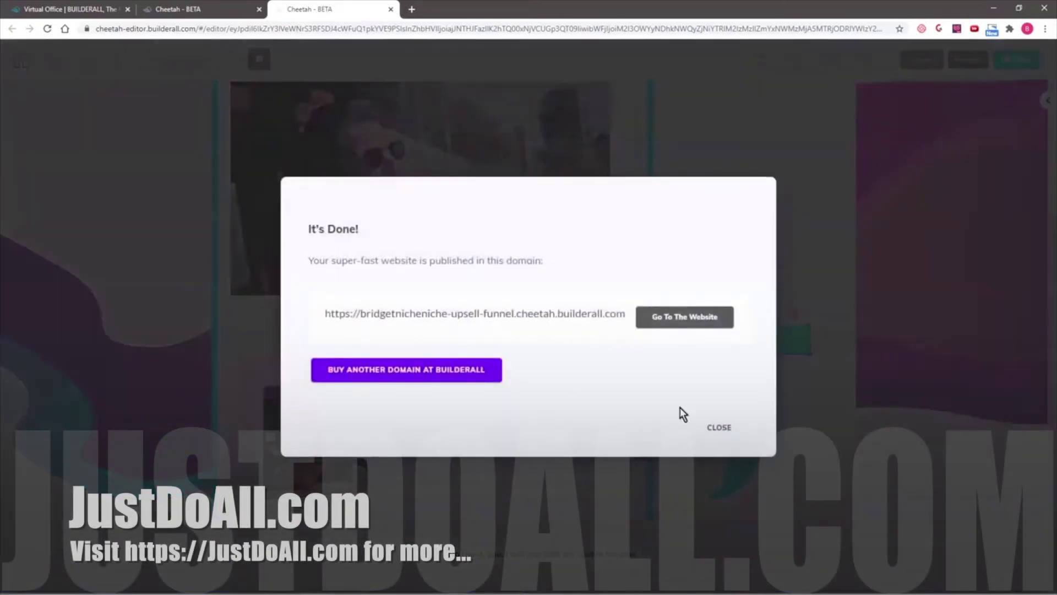
{"action": "left_click", "coordinate": [719, 428]}
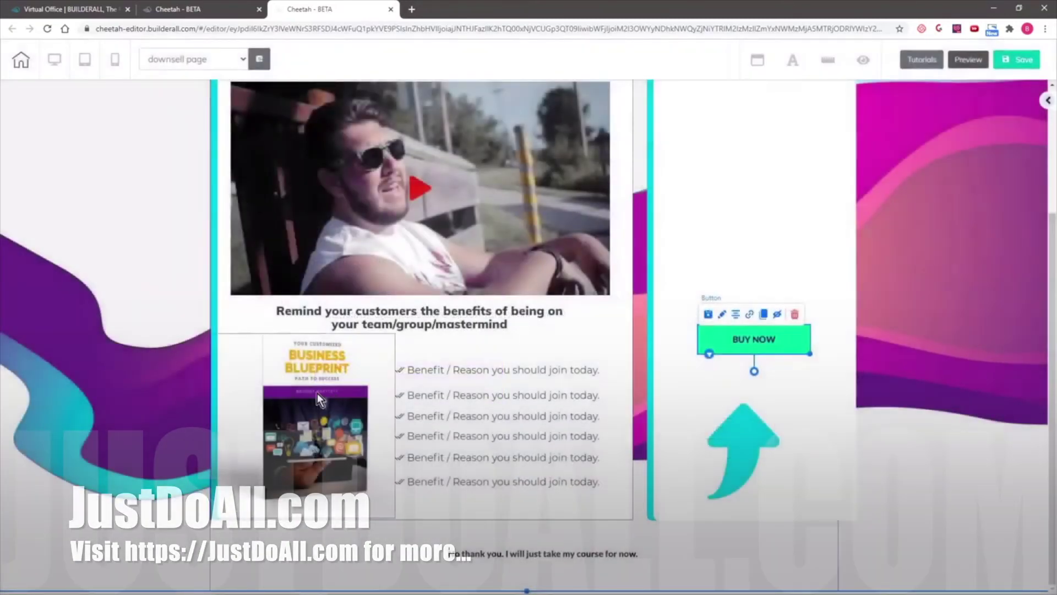
Open the settings for the Business Blueprint book cover image.
{"action": "left_click", "coordinate": [317, 394]}
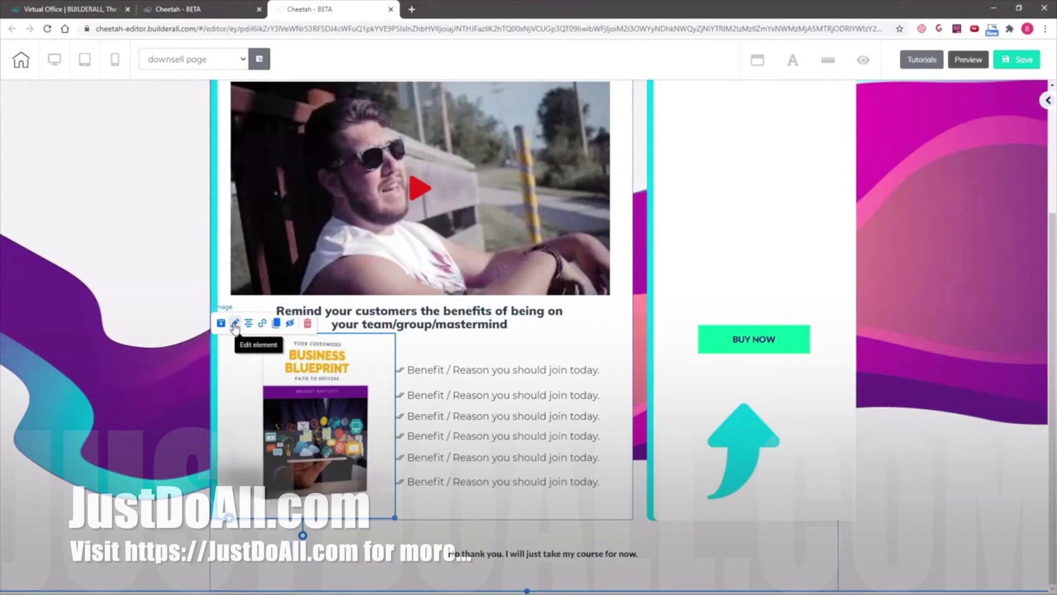
{"action": "left_click", "coordinate": [235, 326]}
{"action": "mouse_move", "coordinate": [484, 369]}
{"action": "left_mouse_down"}
{"action": "mouse_move", "coordinate": [828, 279]}
{"action": "mouse_move", "coordinate": [957, 149]}
{"action": "left_mouse_up"}
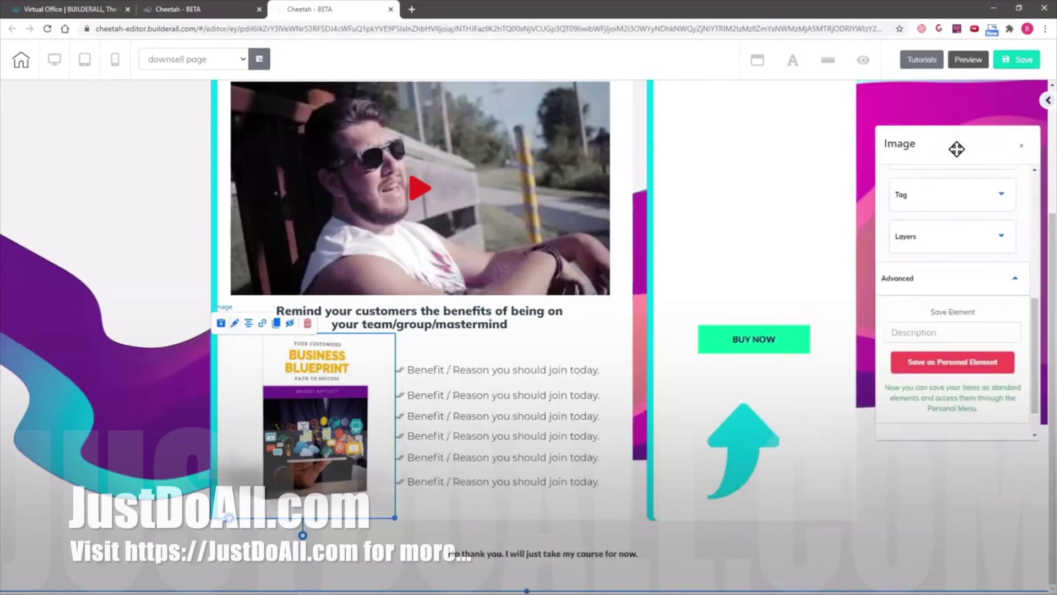
Swap the book image for the 'group meeting' media-library picture and shift it lower.
{"action": "scroll", "coordinate": [960, 264], "scroll_direction": "up", "scroll_amount": 5}
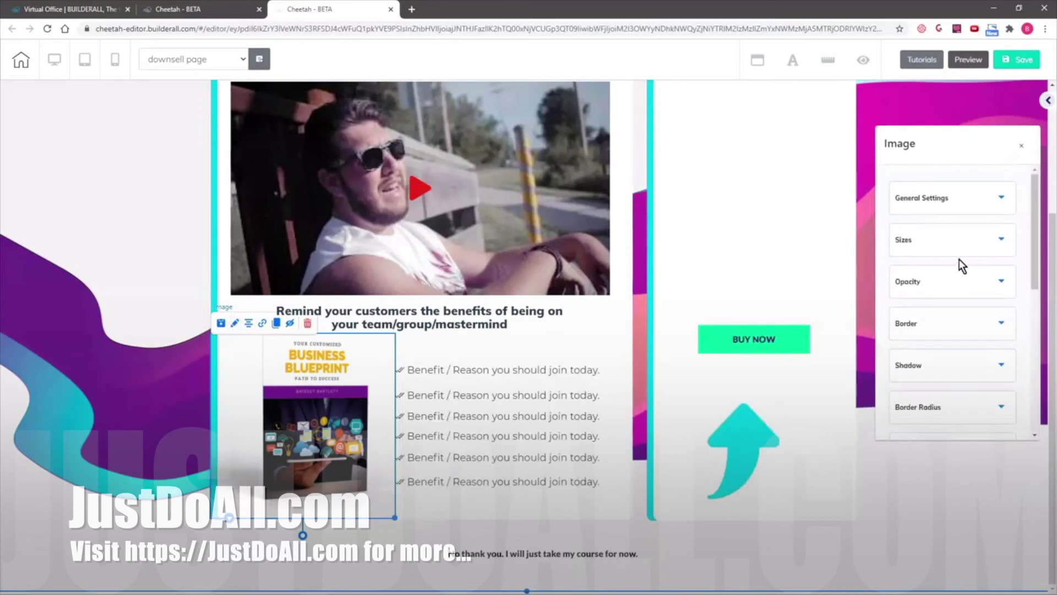
{"action": "left_click", "coordinate": [943, 197]}
{"action": "left_click", "coordinate": [945, 431]}
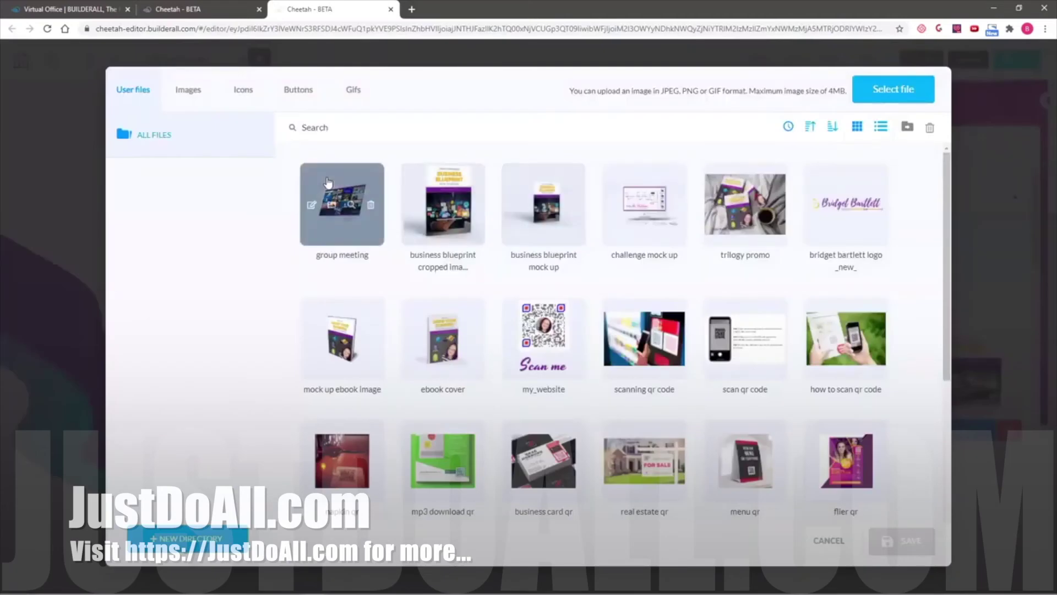
{"action": "left_click", "coordinate": [342, 204]}
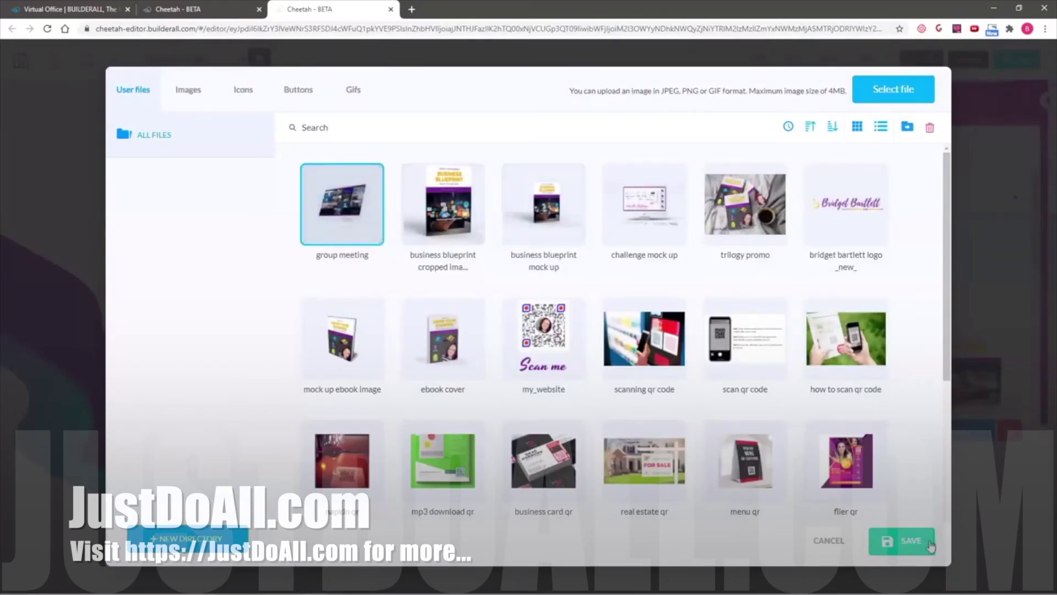
{"action": "left_click", "coordinate": [903, 541]}
{"action": "left_click_drag", "start_coordinate": [340, 425], "coordinate": [380, 383]}
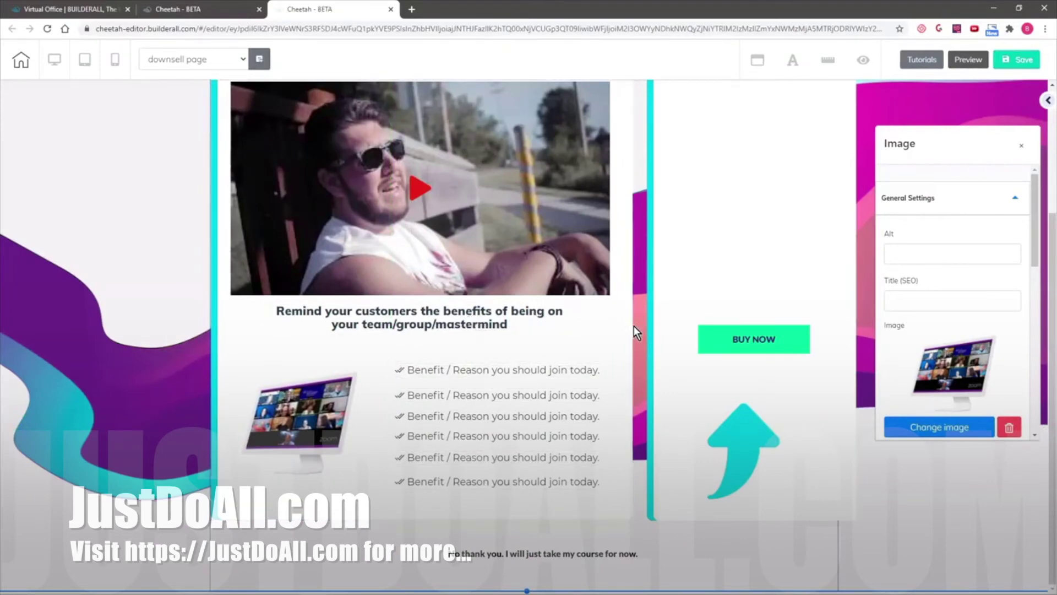
{"action": "scroll", "coordinate": [638, 327], "scroll_direction": "up", "scroll_amount": 3}
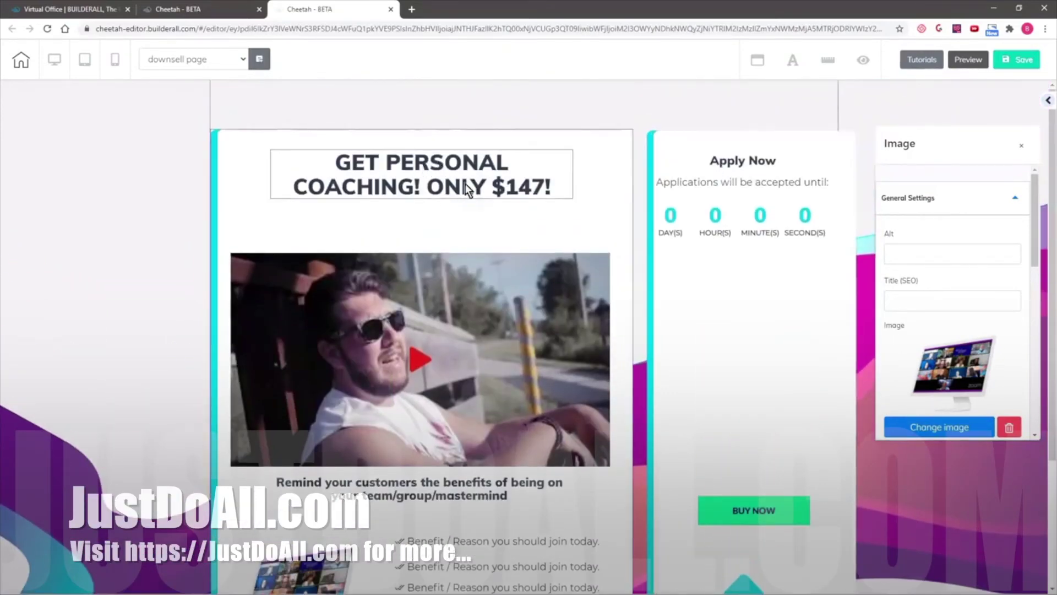
Change the top heading text to 'LIMITED TIME OFFER!'.
{"action": "left_click", "coordinate": [388, 167]}
{"action": "left_click", "coordinate": [389, 168]}
{"action": "left_click_drag", "start_coordinate": [335, 162], "coordinate": [559, 190]}
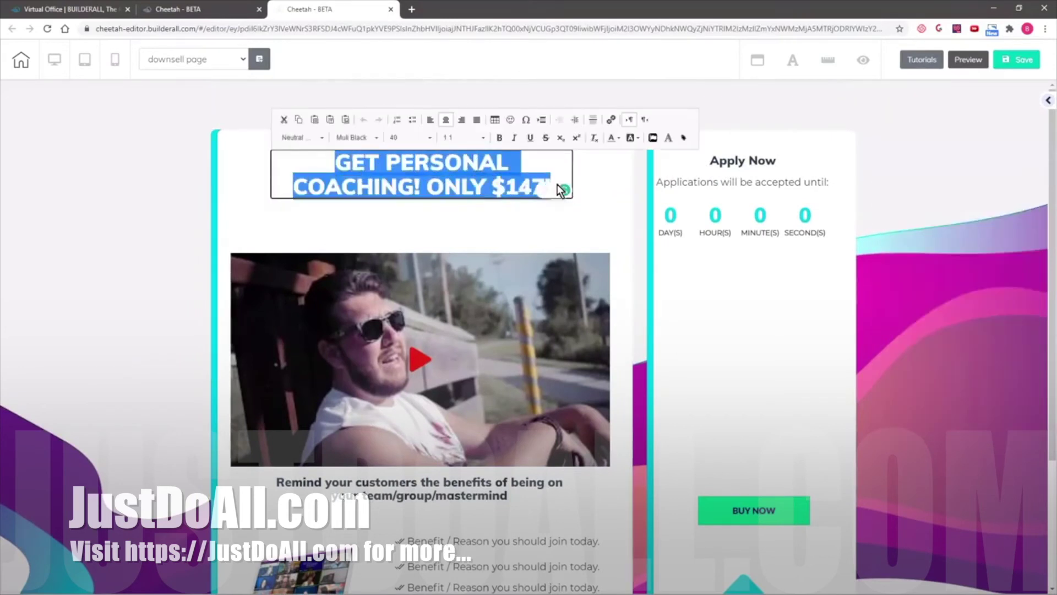
{"action": "type", "text": "LIMITED"}
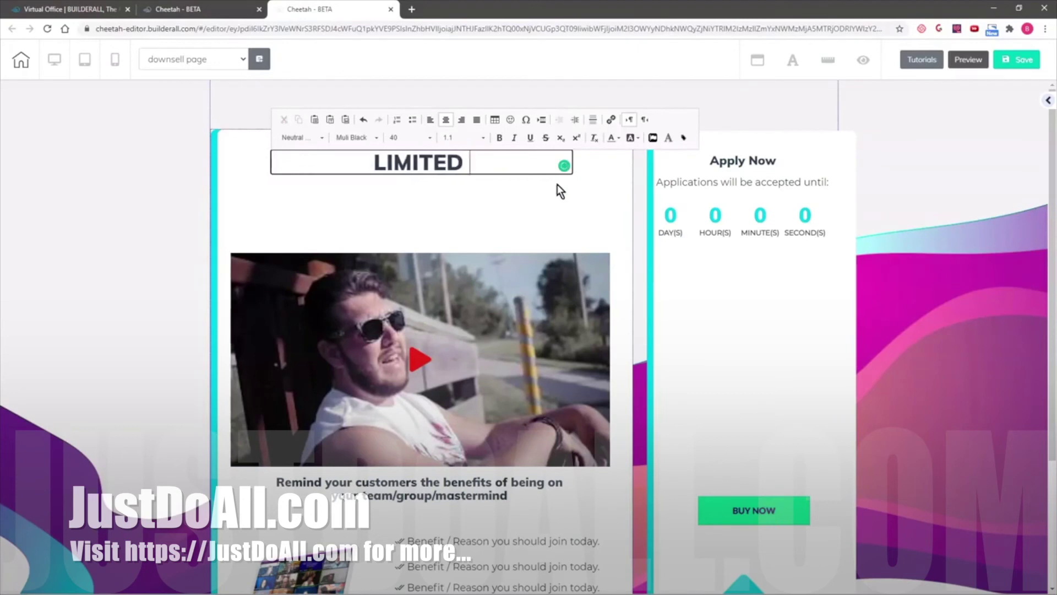
{"action": "type", "text": " TIME OFFER!"}
{"action": "left_click", "coordinate": [560, 190]}
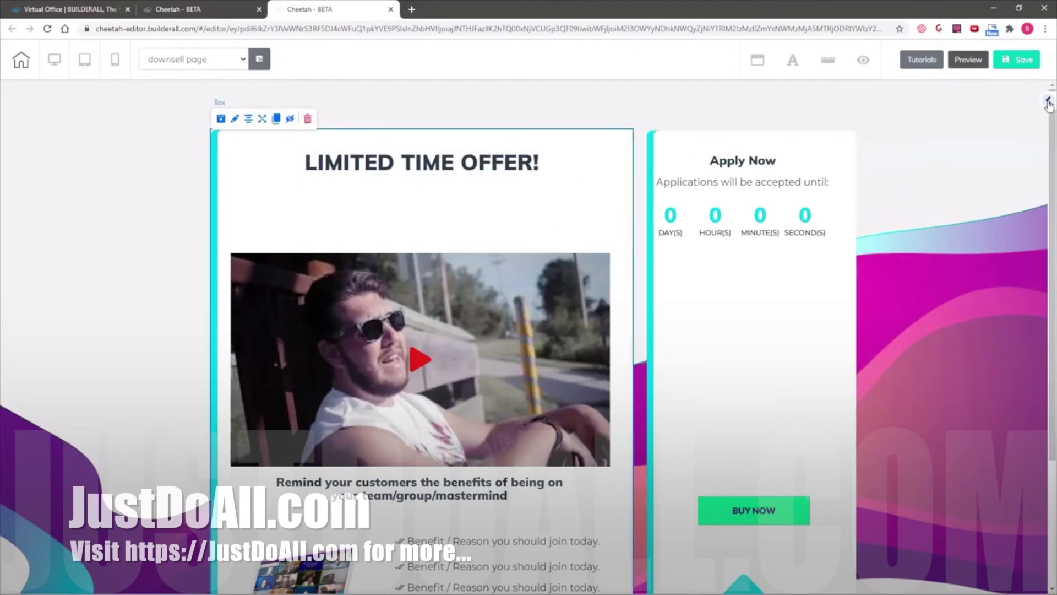
Add a Title H4 text element beneath the heading.
{"action": "left_click", "coordinate": [1048, 102]}
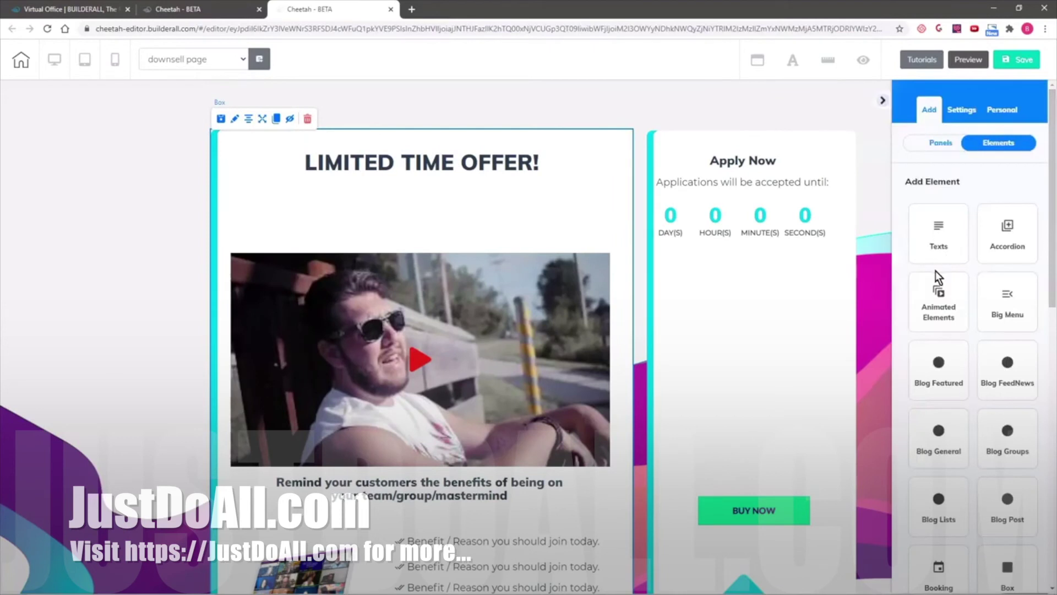
{"action": "left_click", "coordinate": [936, 226]}
{"action": "left_click_drag", "start_coordinate": [986, 413], "coordinate": [449, 200]}
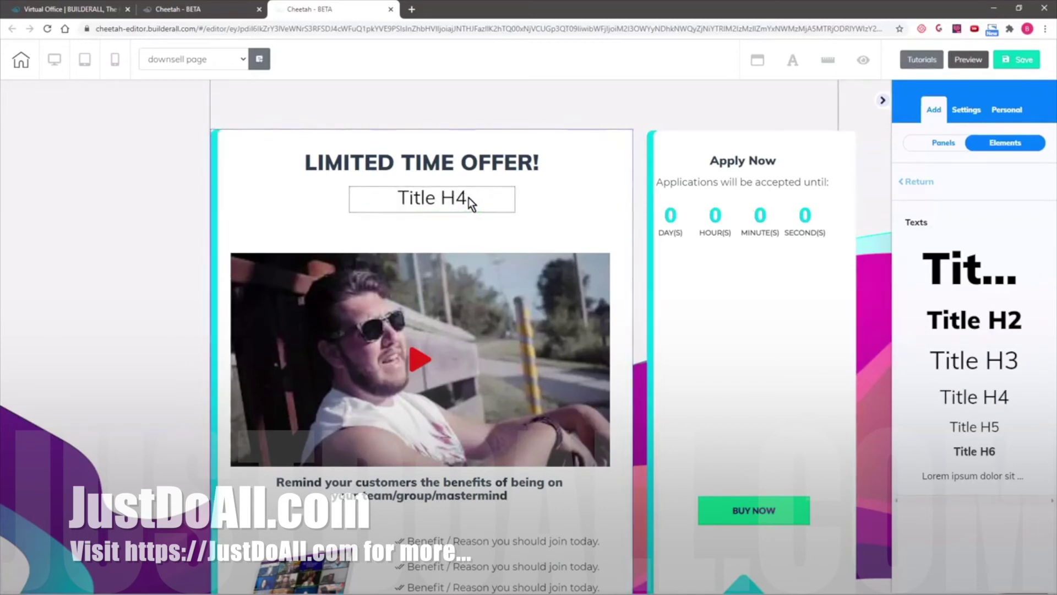
Replace the Title H4 placeholder with 'JOIN US FOR OUR GROUP COACHING SESSION!'.
{"action": "left_click", "coordinate": [469, 197]}
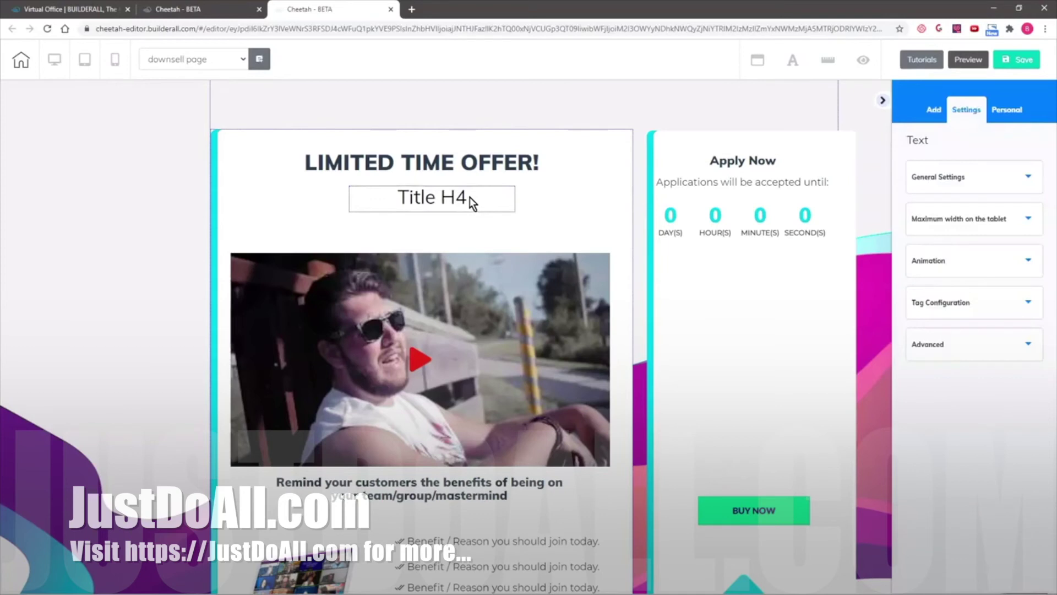
{"action": "left_click", "coordinate": [471, 199]}
{"action": "left_click_drag", "start_coordinate": [468, 200], "coordinate": [382, 202]}
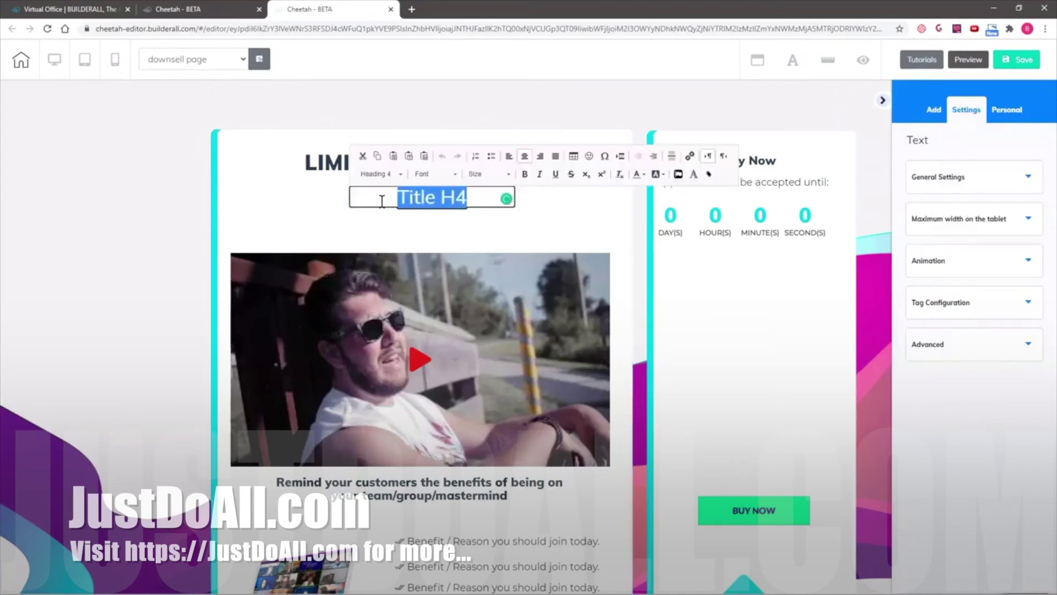
{"action": "type", "text": "JOIN US FOR OUR GROUP COACHING SESSION!"}
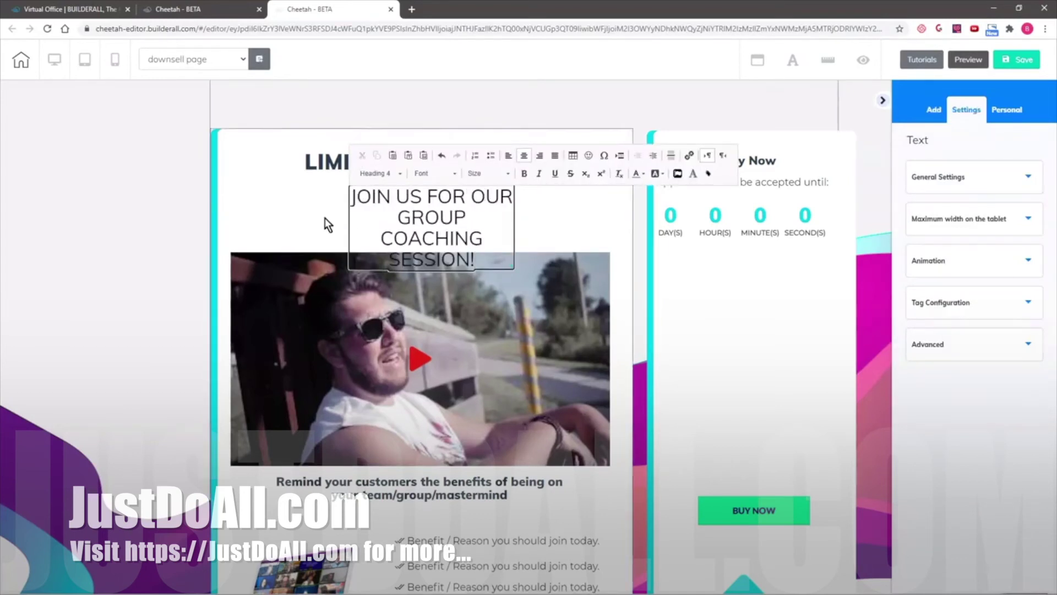
{"action": "left_click", "coordinate": [325, 217]}
Centre the subheading under LIMITED TIME OFFER! and shift the Apply Now heading.
{"action": "left_click_drag", "start_coordinate": [406, 220], "coordinate": [302, 189]}
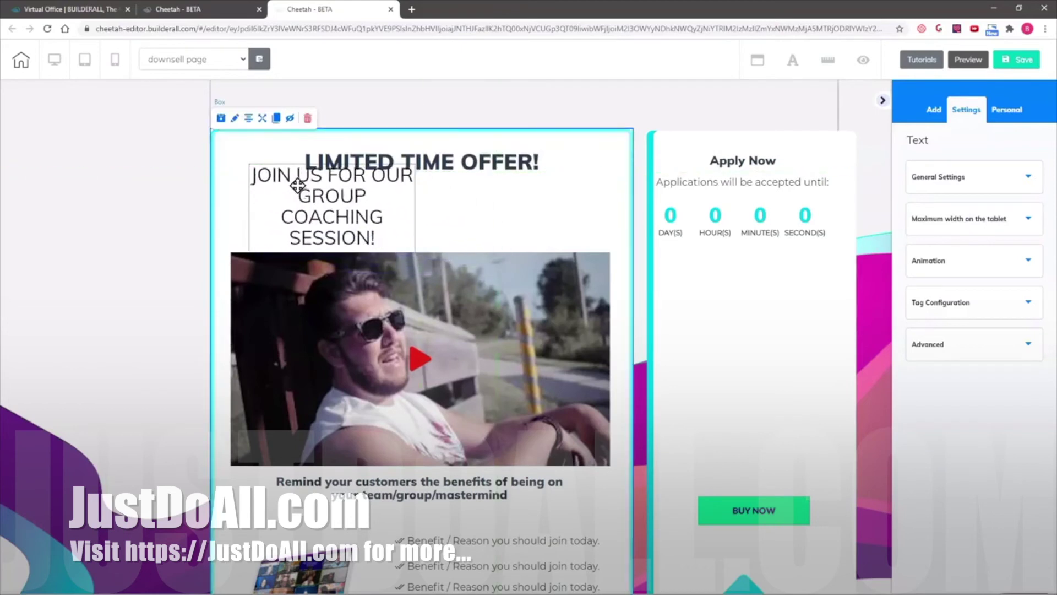
{"action": "left_click_drag", "start_coordinate": [387, 230], "coordinate": [549, 202]}
{"action": "left_click_drag", "start_coordinate": [447, 182], "coordinate": [470, 207]}
{"action": "left_click_drag", "start_coordinate": [787, 165], "coordinate": [719, 165]}
Retitle 'Apply Now' to 'REGISTER FOR OUR NEXT CLASS' and lower the countdown, deadline text and heading.
{"action": "double_click", "coordinate": [782, 160]}
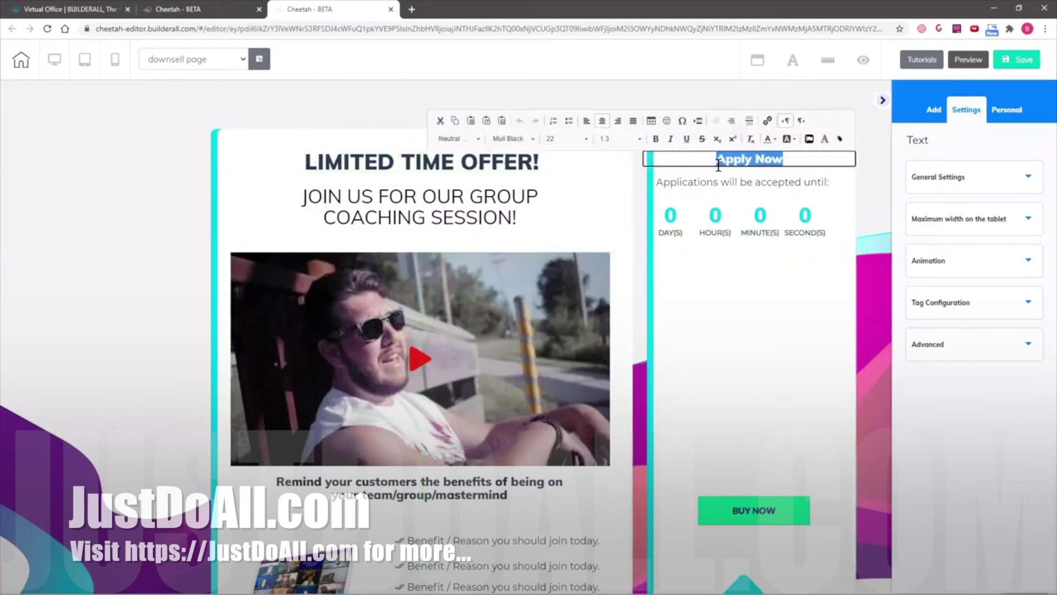
{"action": "type", "text": "REGISTER FOR OUR NEXT CLASS"}
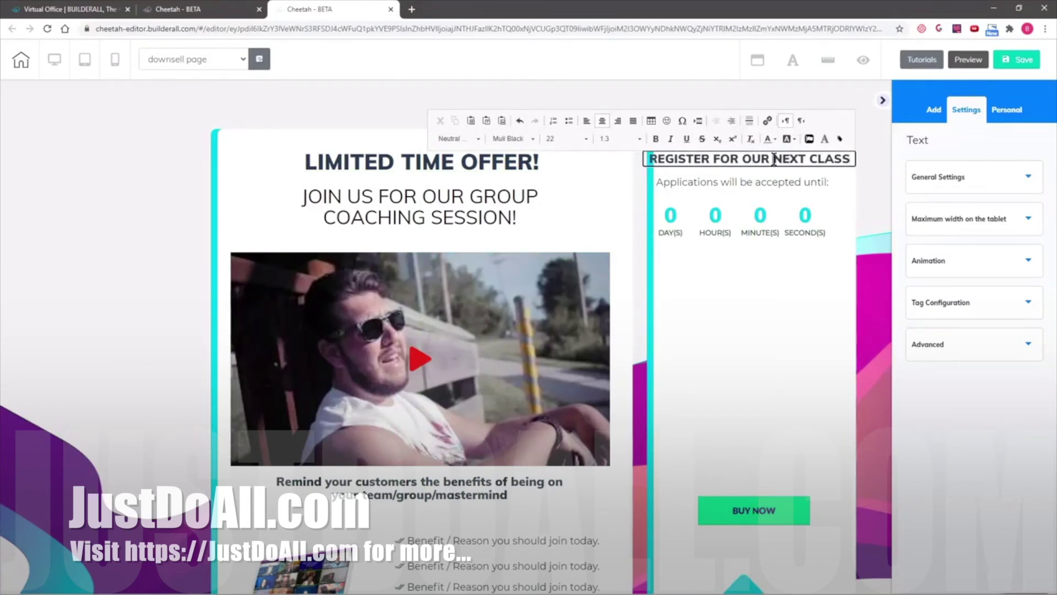
{"action": "left_click", "coordinate": [759, 195]}
{"action": "left_click_drag", "start_coordinate": [760, 229], "coordinate": [768, 258]}
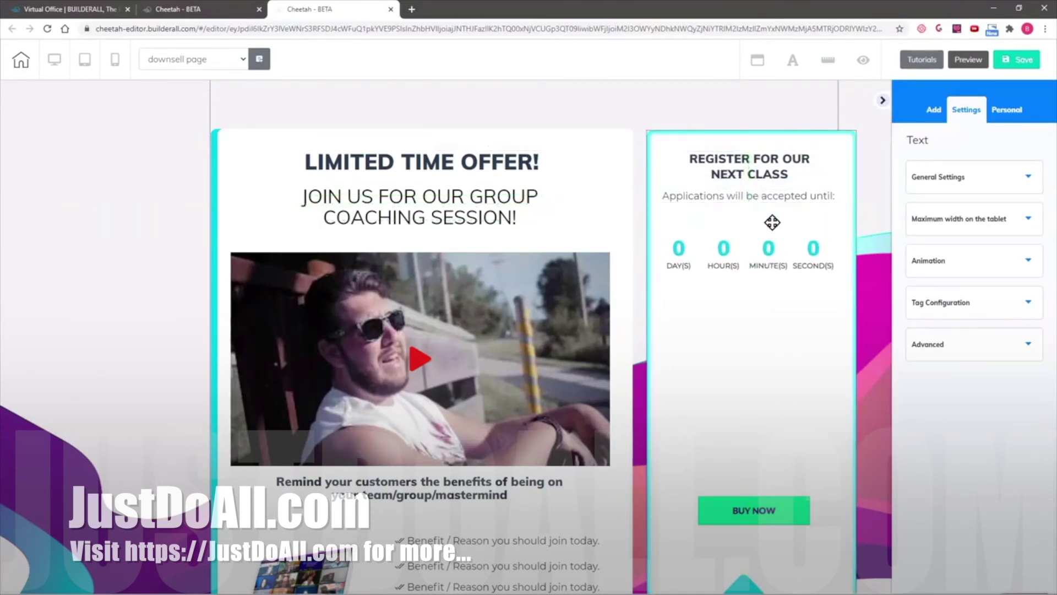
{"action": "left_click_drag", "start_coordinate": [777, 195], "coordinate": [776, 220]}
{"action": "left_click_drag", "start_coordinate": [765, 160], "coordinate": [767, 173]}
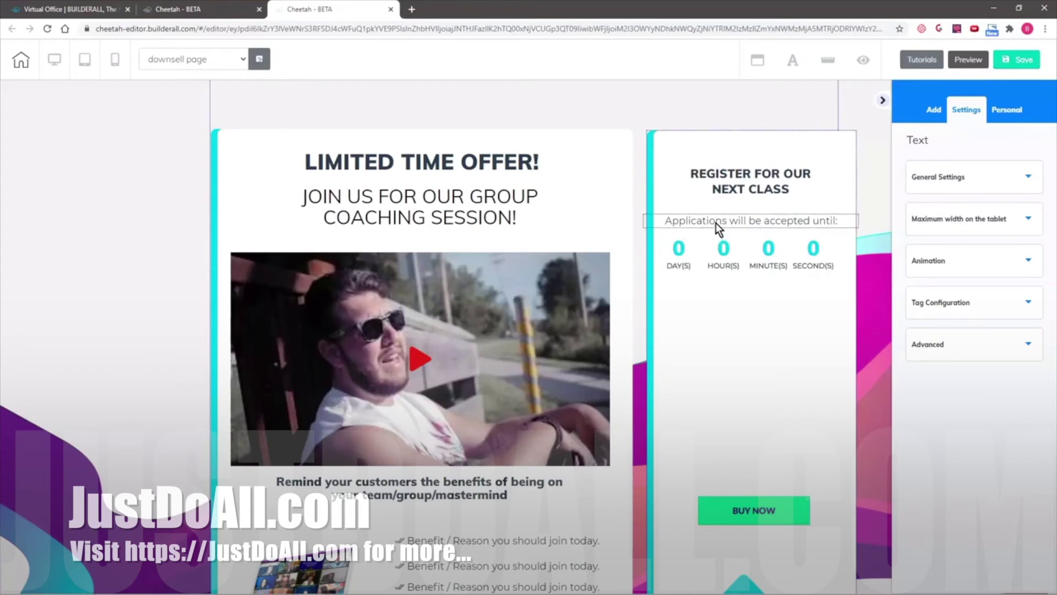
Drag a Title H2 into the right column, retype it as 'ONLY $29' and centre it.
{"action": "left_click", "coordinate": [936, 111]}
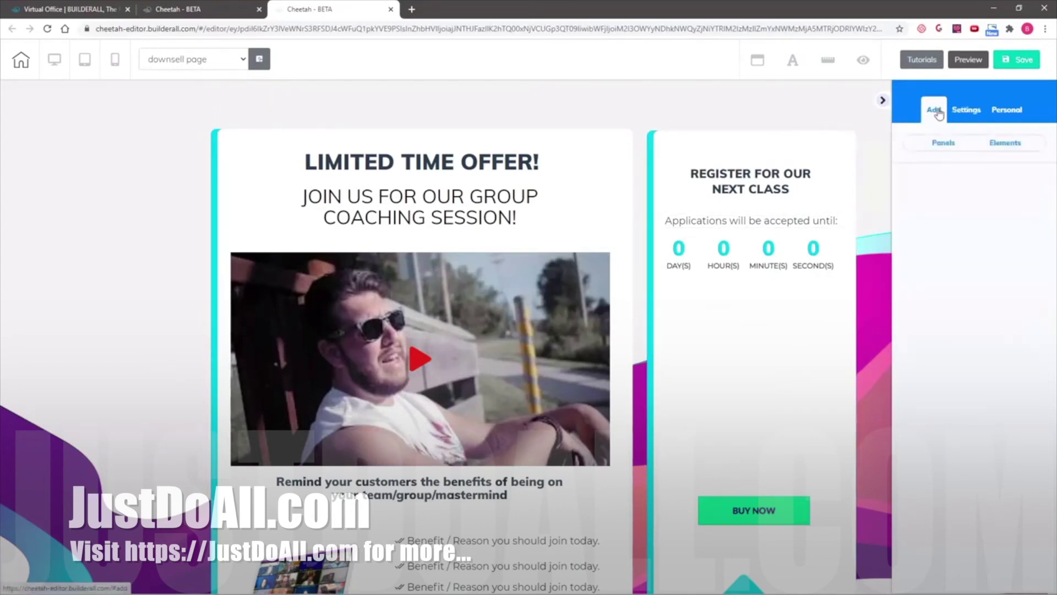
{"action": "left_click", "coordinate": [1019, 142]}
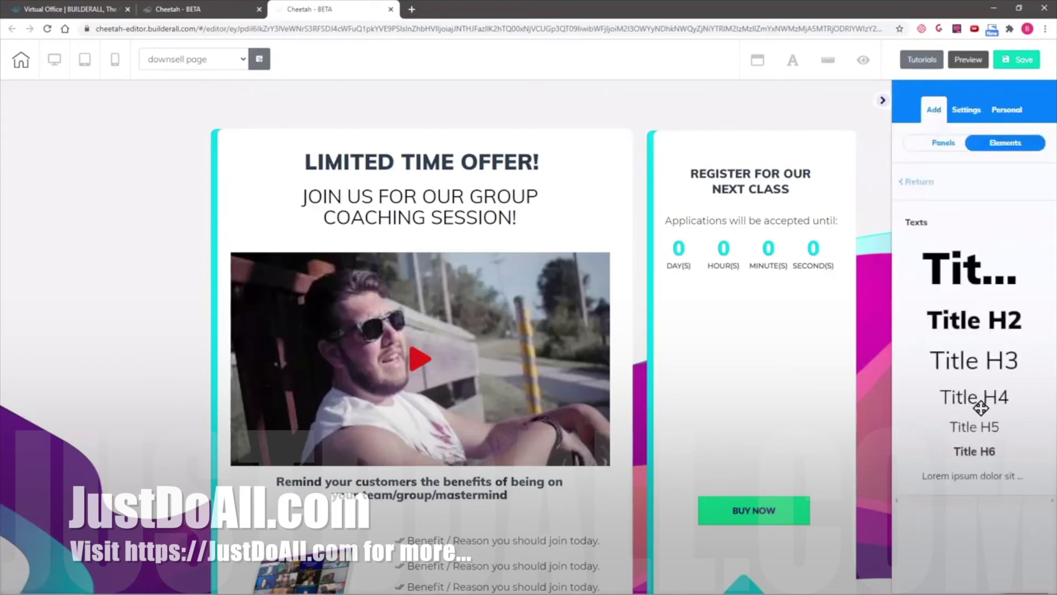
{"action": "left_click_drag", "start_coordinate": [985, 325], "coordinate": [741, 318]}
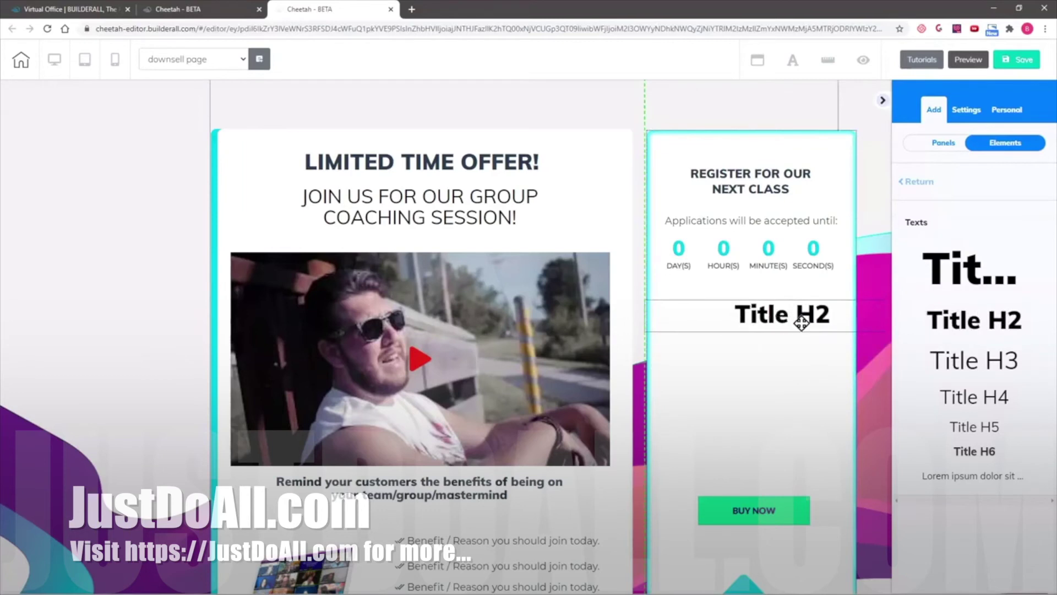
{"action": "left_click", "coordinate": [828, 316]}
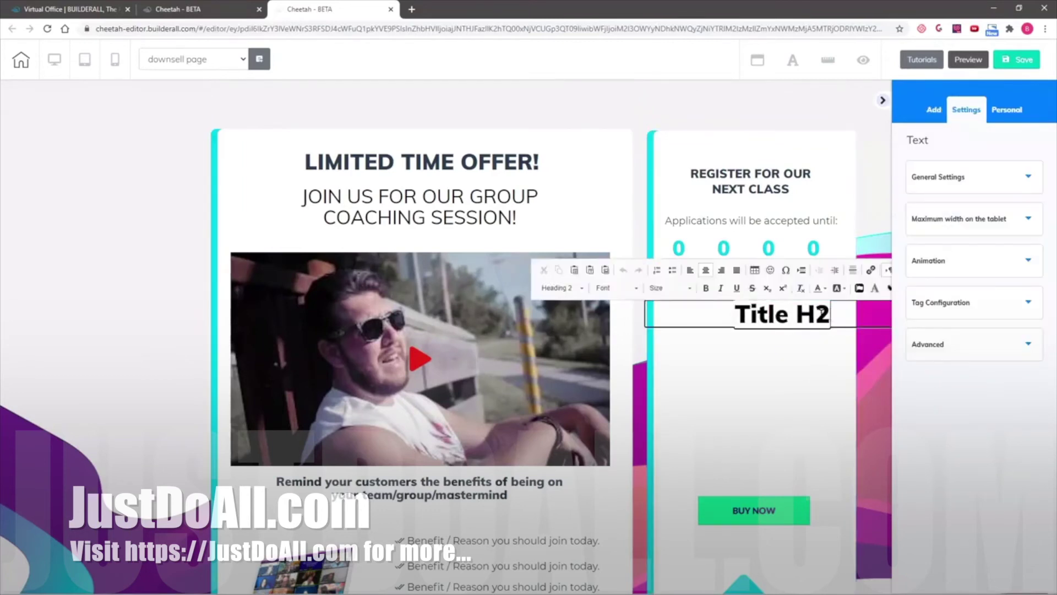
{"action": "left_click_drag", "start_coordinate": [829, 315], "coordinate": [741, 315]}
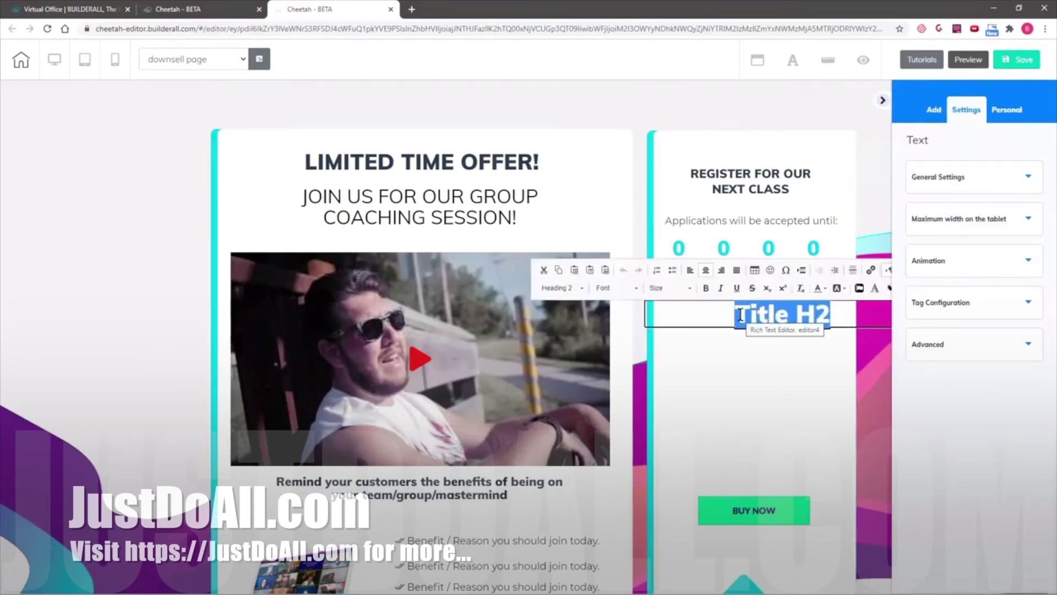
{"action": "type", "text": "$29"}
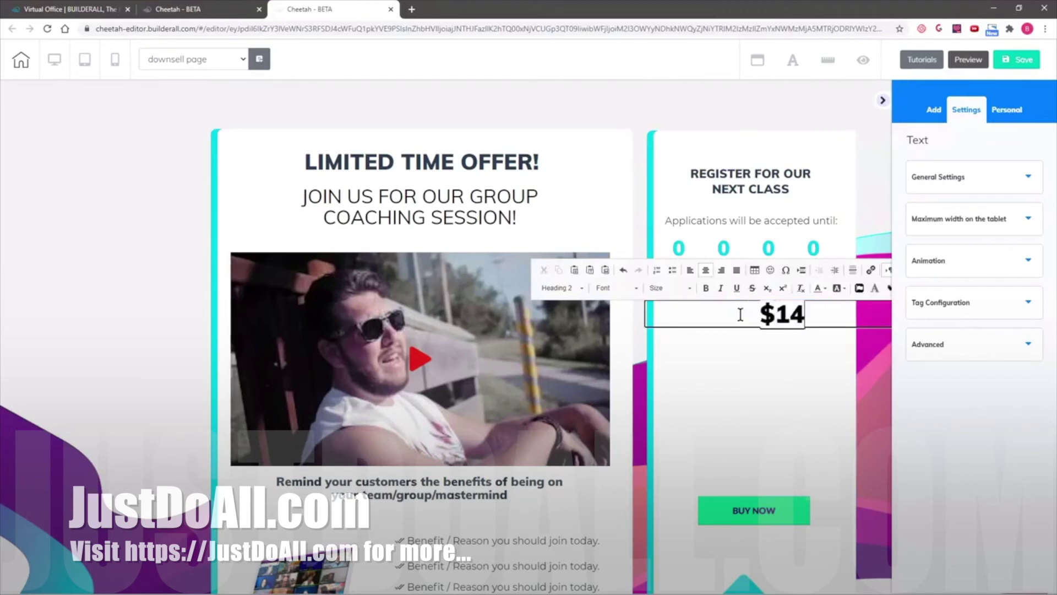
{"action": "key", "text": "Home"}
{"action": "type", "text": "ONLY"}
{"action": "mouse_move", "coordinate": [739, 314]}
{"action": "left_mouse_down"}
{"action": "mouse_move", "coordinate": [721, 301]}
{"action": "mouse_move", "coordinate": [735, 304]}
{"action": "left_mouse_up"}
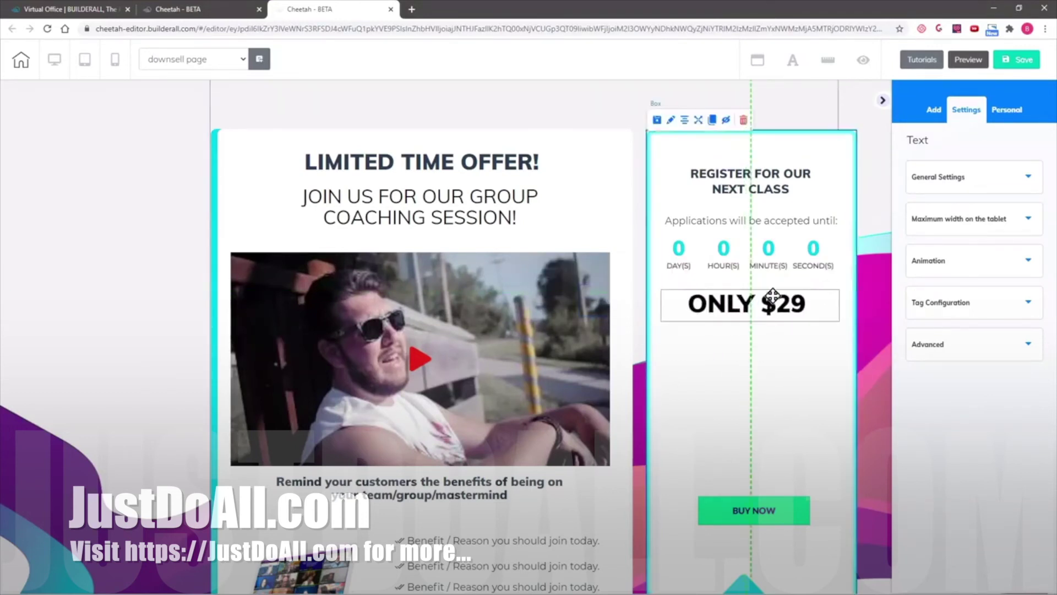
{"action": "left_click", "coordinate": [934, 112]}
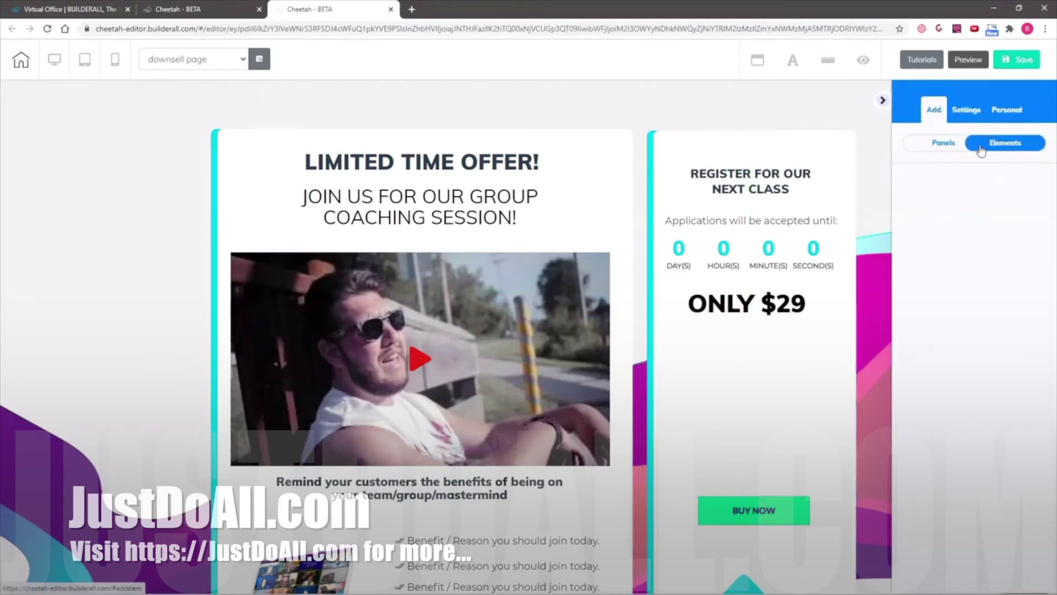
Add a 'ONE TIME OFFER ONLY $10!' title as Heading 4, broken onto two lines before ONLY.
{"action": "left_click", "coordinate": [1003, 144]}
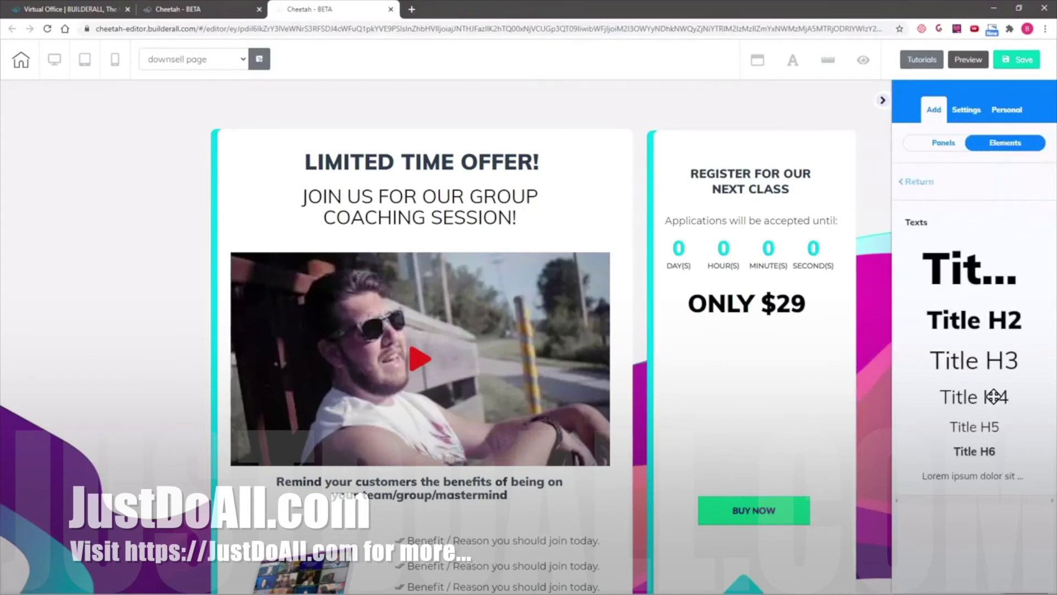
{"action": "left_click_drag", "start_coordinate": [956, 288], "coordinate": [857, 380]}
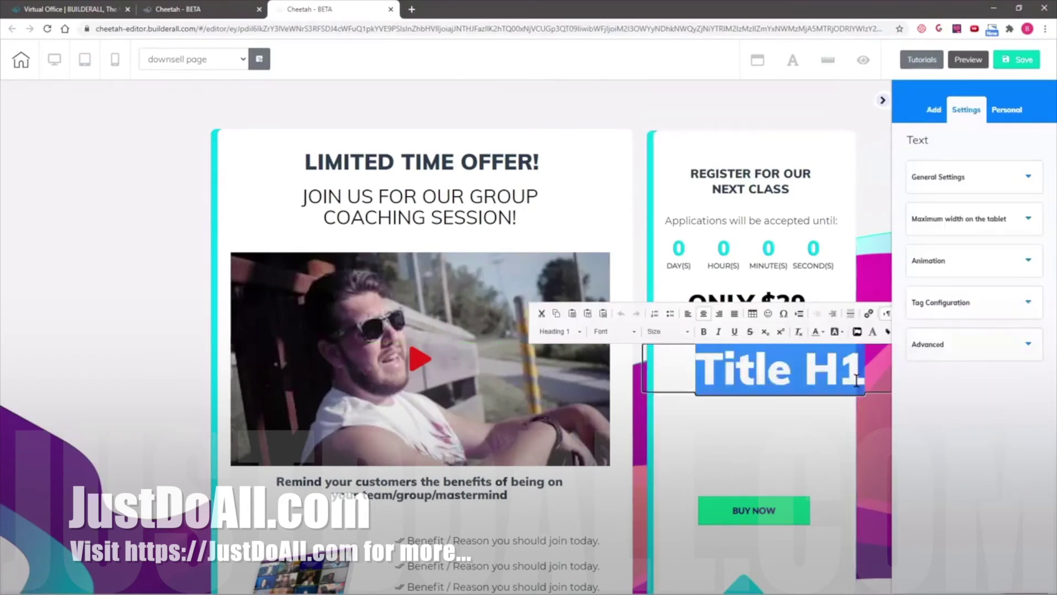
{"action": "type", "text": "ONE TIME OFFER ONLY $10!"}
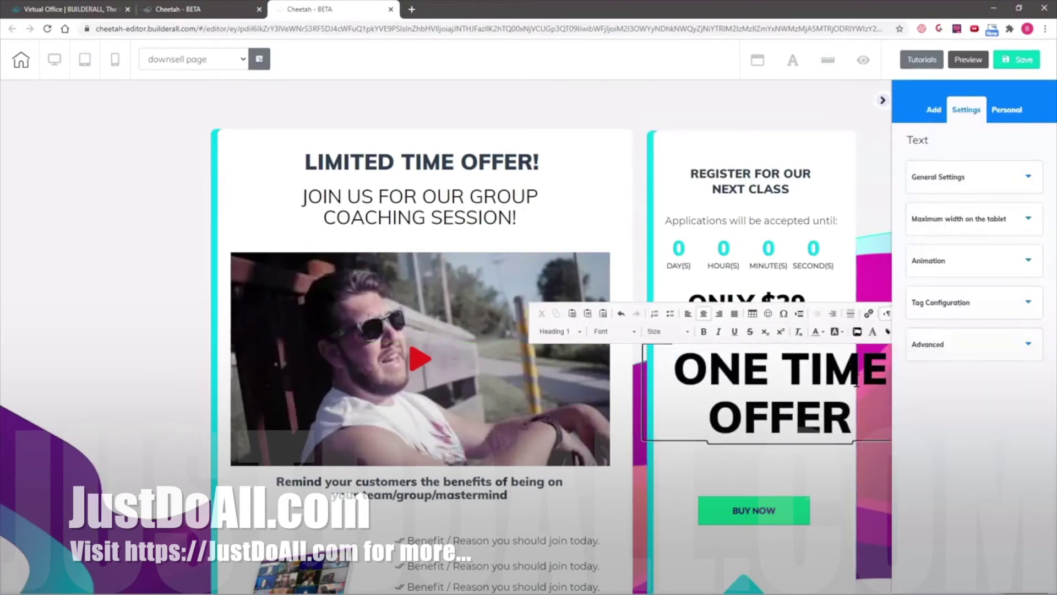
{"action": "triple_click", "coordinate": [685, 359]}
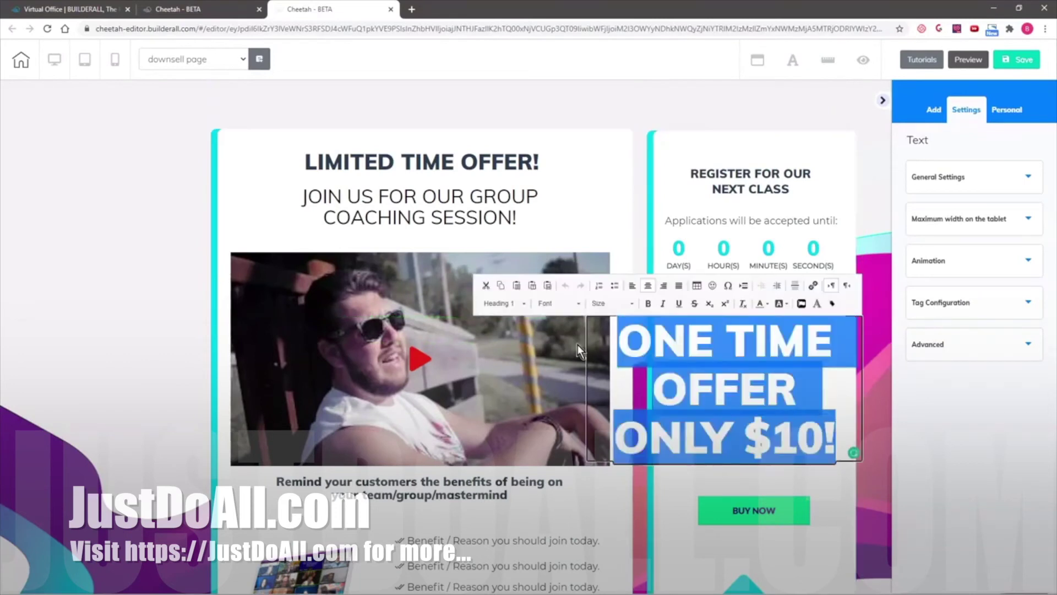
{"action": "left_click", "coordinate": [523, 304]}
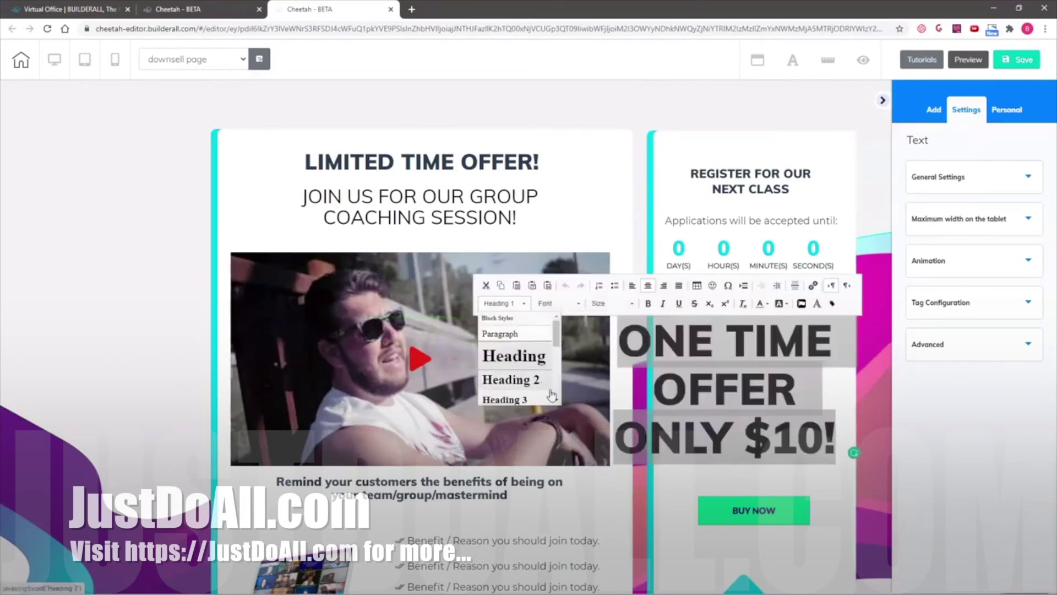
{"action": "scroll", "coordinate": [554, 401], "scroll_direction": "down", "scroll_amount": 3}
{"action": "left_click", "coordinate": [514, 369]}
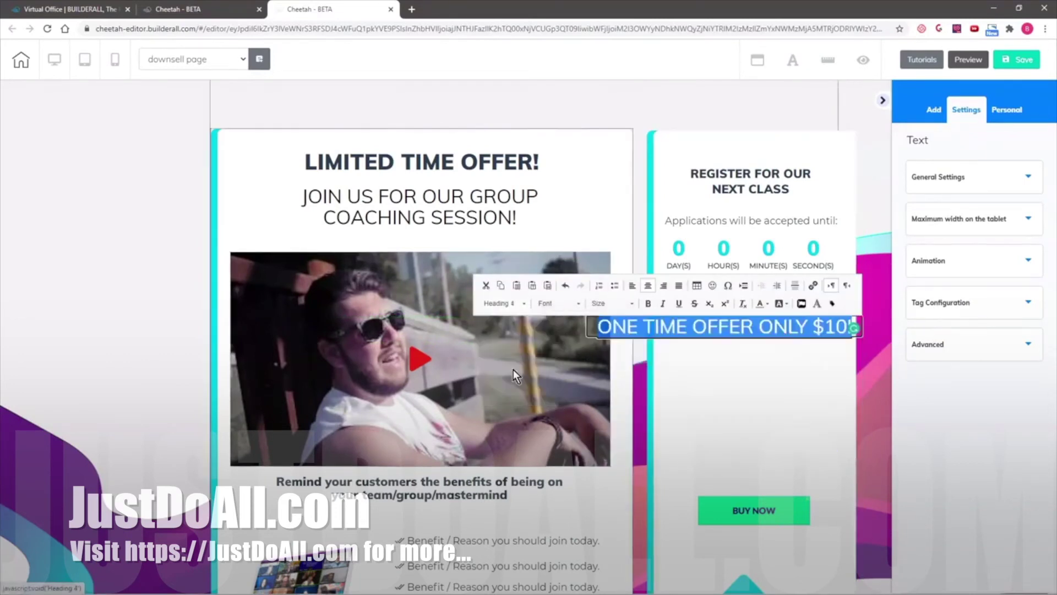
{"action": "left_click", "coordinate": [762, 327]}
{"action": "key", "text": "Return"}
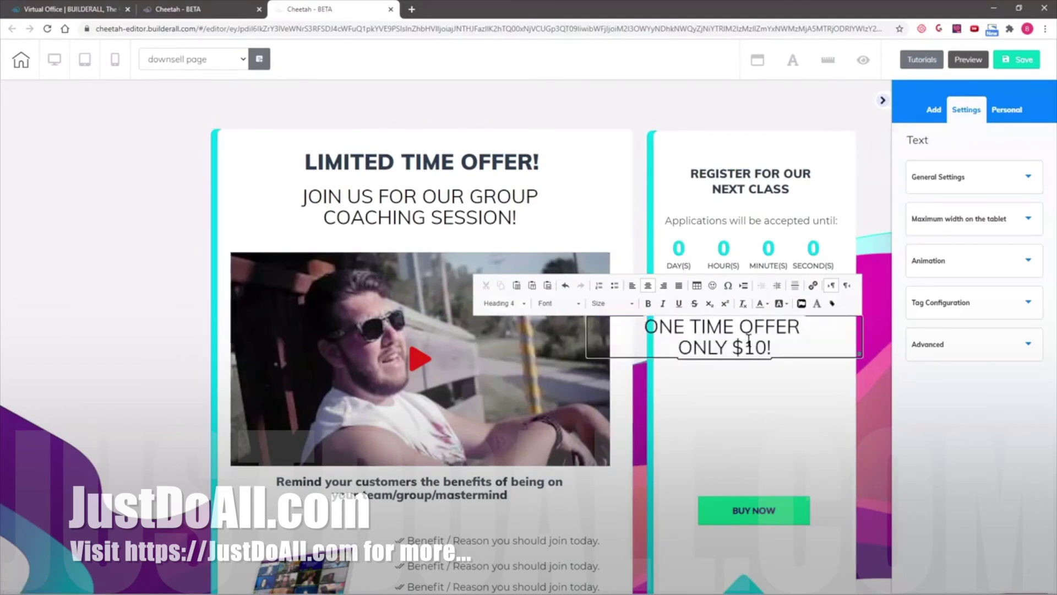
{"action": "left_click", "coordinate": [776, 450]}
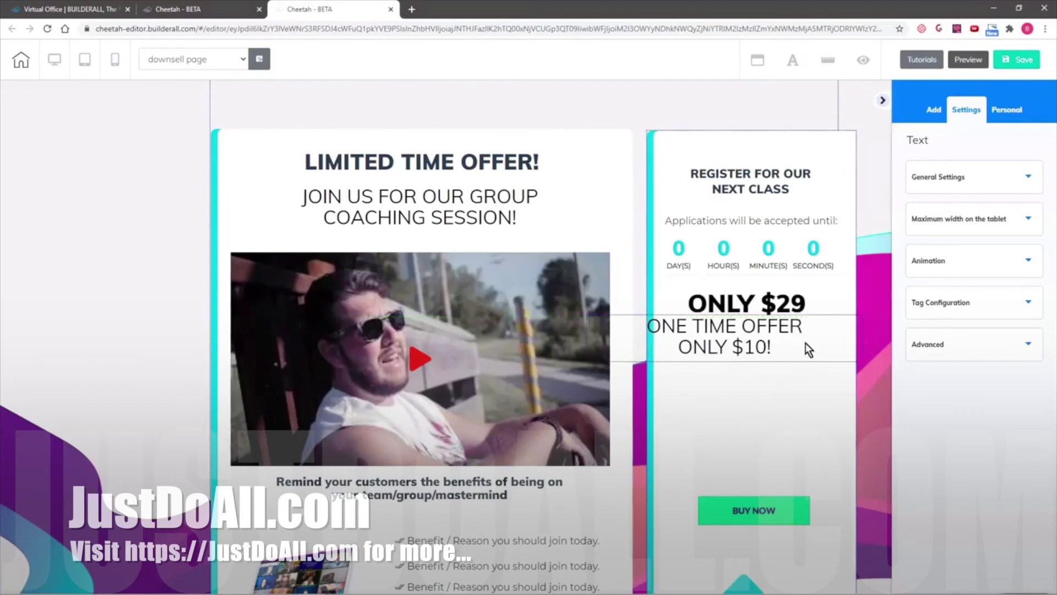
Narrow the offer box, move it under ONLY $29, and colour its text red.
{"action": "left_click", "coordinate": [805, 343]}
{"action": "left_click_drag", "start_coordinate": [857, 360], "coordinate": [785, 358]}
{"action": "left_click_drag", "start_coordinate": [670, 347], "coordinate": [738, 374]}
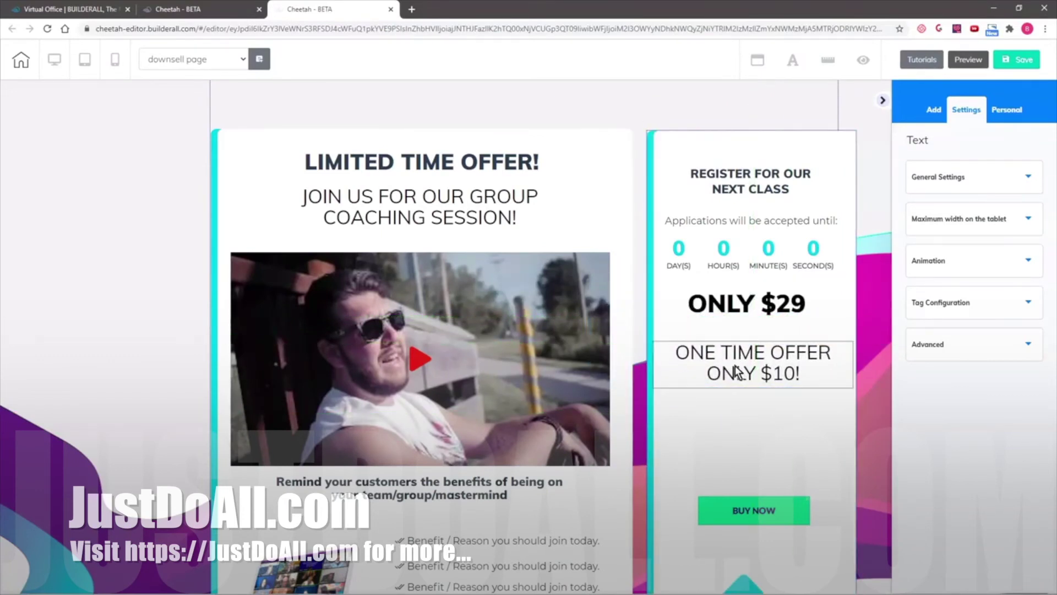
{"action": "left_click", "coordinate": [703, 363]}
{"action": "left_click_drag", "start_coordinate": [672, 351], "coordinate": [802, 375]}
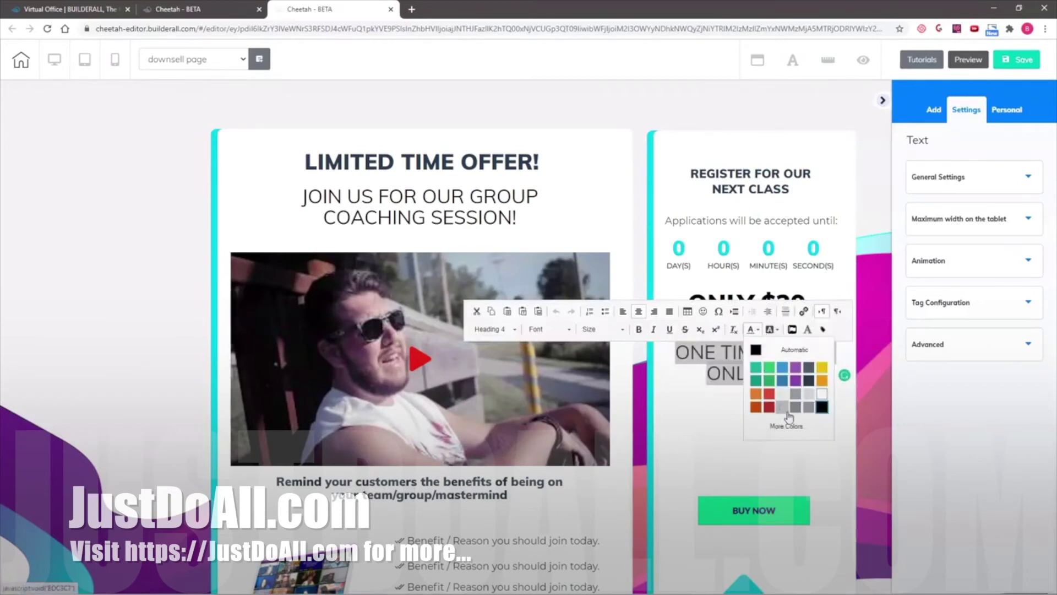
{"action": "left_click", "coordinate": [822, 393]}
{"action": "left_click", "coordinate": [723, 417]}
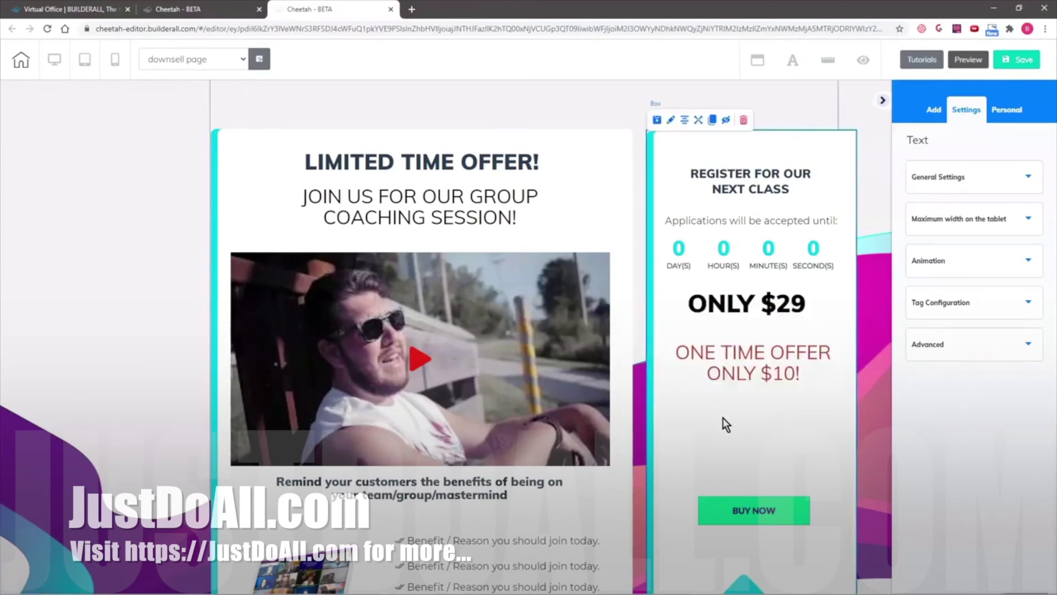
Give the $10 offer heading a flash animation set to Infinite.
{"action": "left_click", "coordinate": [706, 361]}
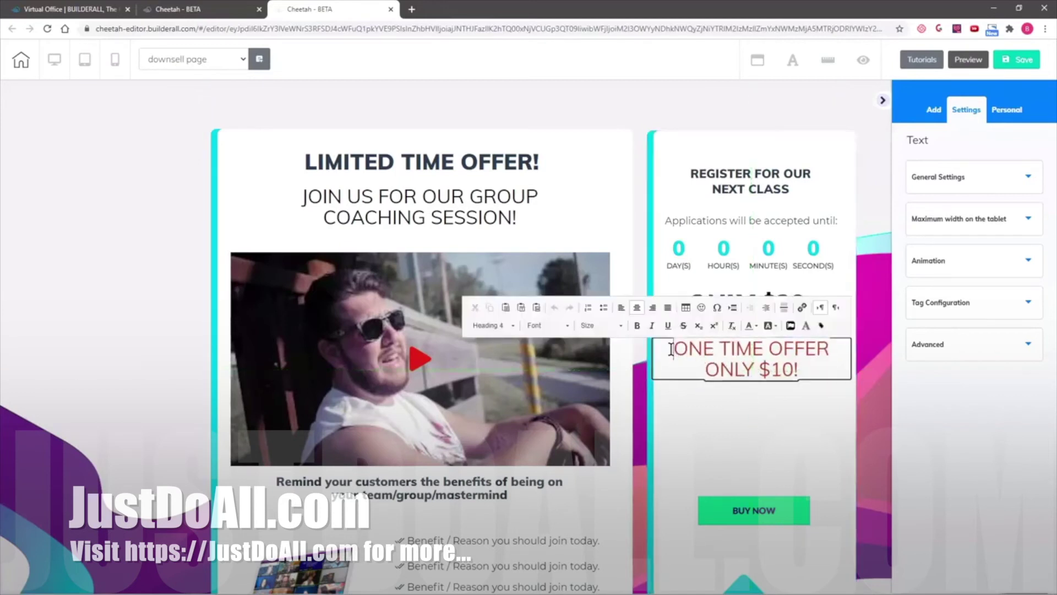
{"action": "left_click_drag", "start_coordinate": [673, 348], "coordinate": [802, 369]}
{"action": "left_click", "coordinate": [975, 262]}
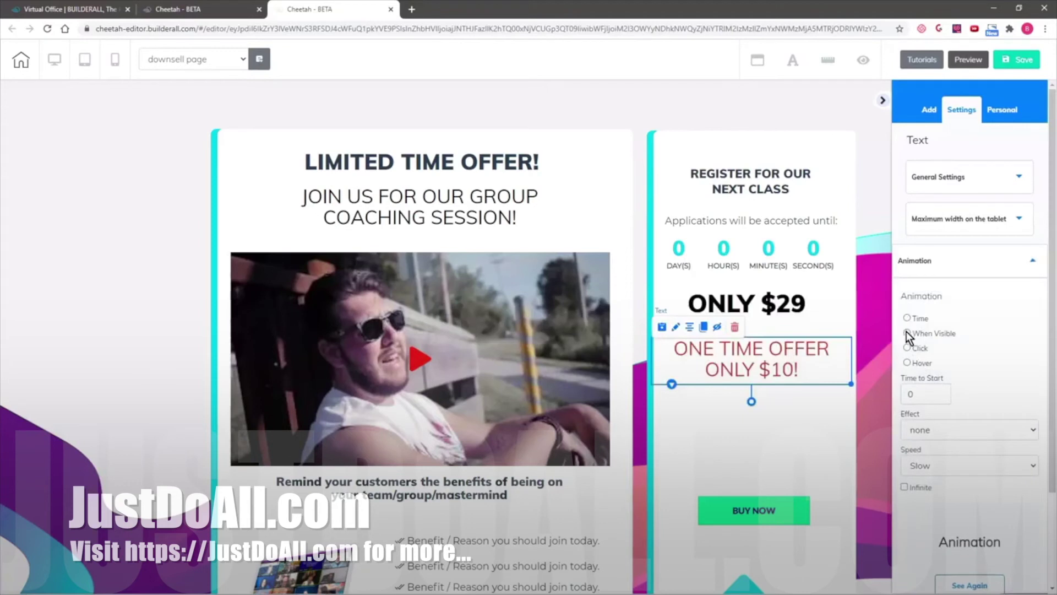
{"action": "left_click", "coordinate": [943, 428]}
{"action": "left_click", "coordinate": [930, 216]}
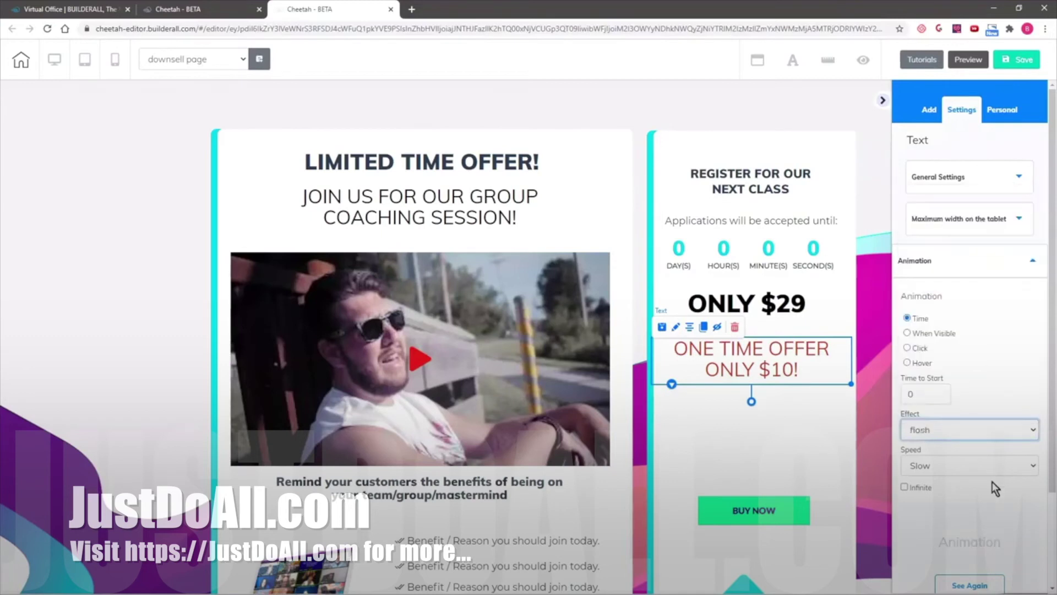
{"action": "left_click", "coordinate": [904, 486]}
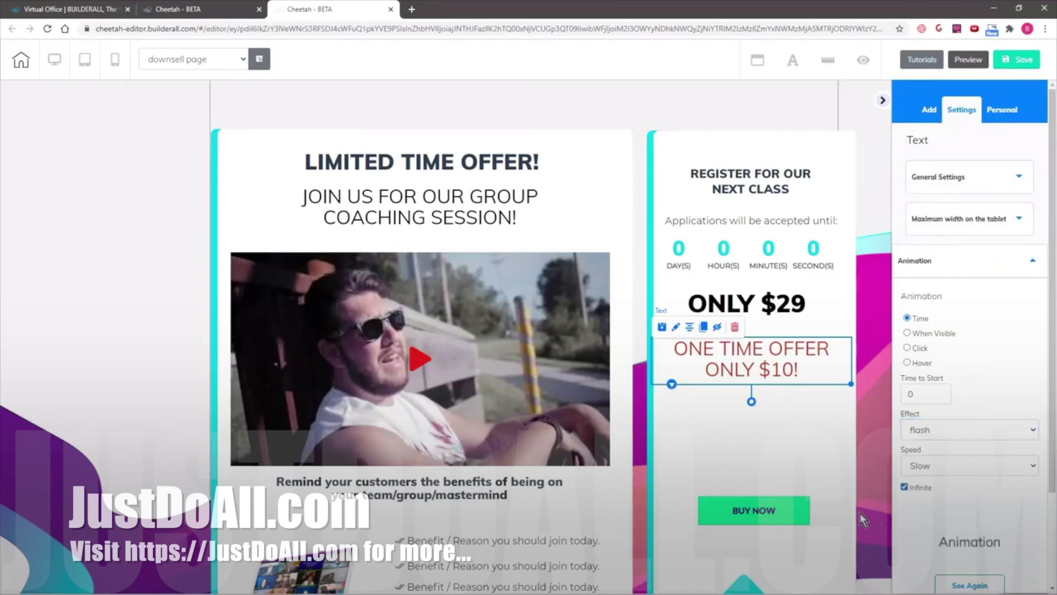
Lower ONLY $29 and the offer, then place BUY NOW beneath it, wider and centred.
{"action": "left_click_drag", "start_coordinate": [777, 361], "coordinate": [760, 384]}
{"action": "left_click_drag", "start_coordinate": [770, 307], "coordinate": [769, 338]}
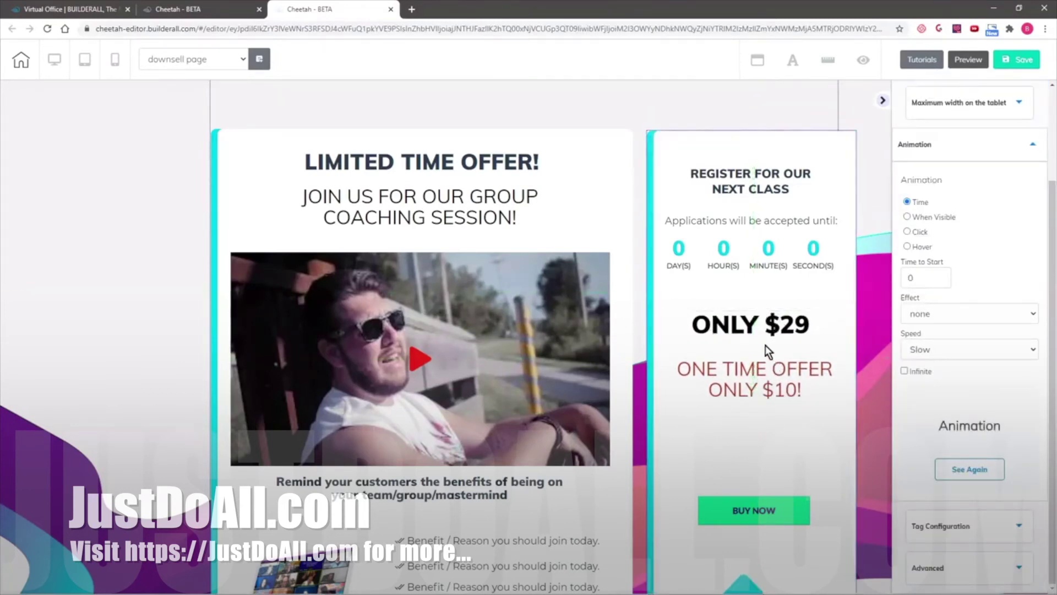
{"action": "left_click_drag", "start_coordinate": [771, 392], "coordinate": [772, 410]}
{"action": "left_click_drag", "start_coordinate": [768, 504], "coordinate": [852, 478]}
{"action": "left_click_drag", "start_coordinate": [771, 474], "coordinate": [738, 414]}
{"action": "scroll", "coordinate": [835, 501], "scroll_direction": "down", "scroll_amount": 3}
{"action": "scroll", "coordinate": [989, 370], "scroll_direction": "up", "scroll_amount": 1}
{"action": "scroll", "coordinate": [890, 431], "scroll_direction": "up", "scroll_amount": 3}
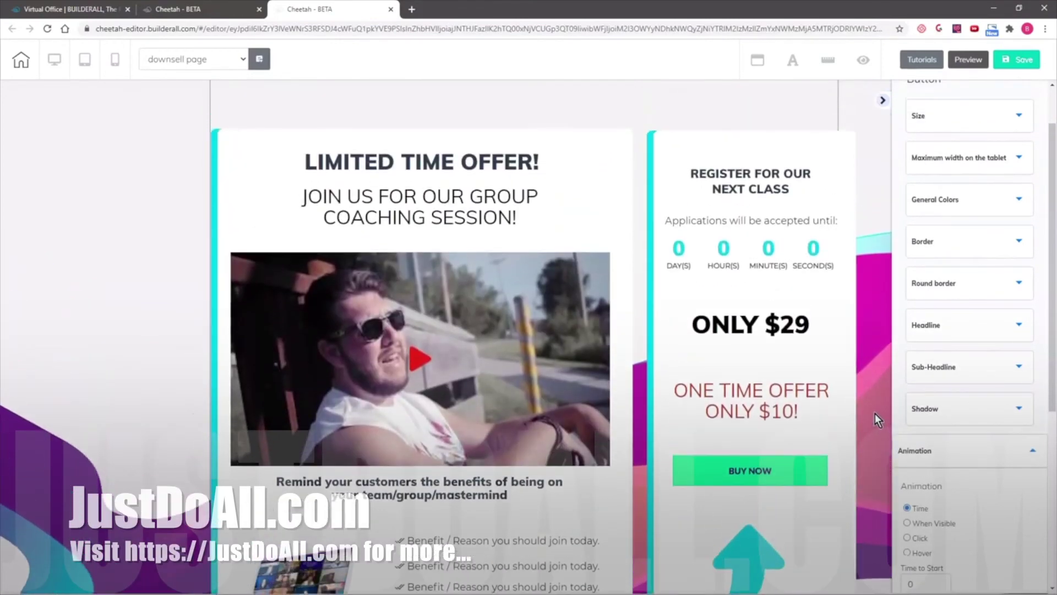
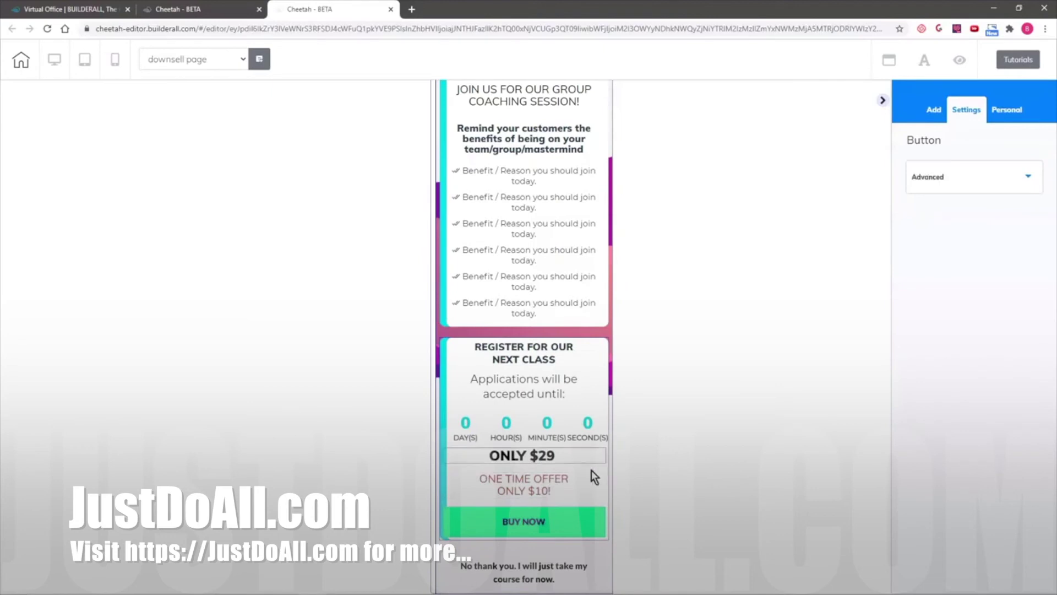
Give the mobile BUY NOW button 46 left/right spacing and 32 bottom spacing.
{"action": "left_click", "coordinate": [502, 523]}
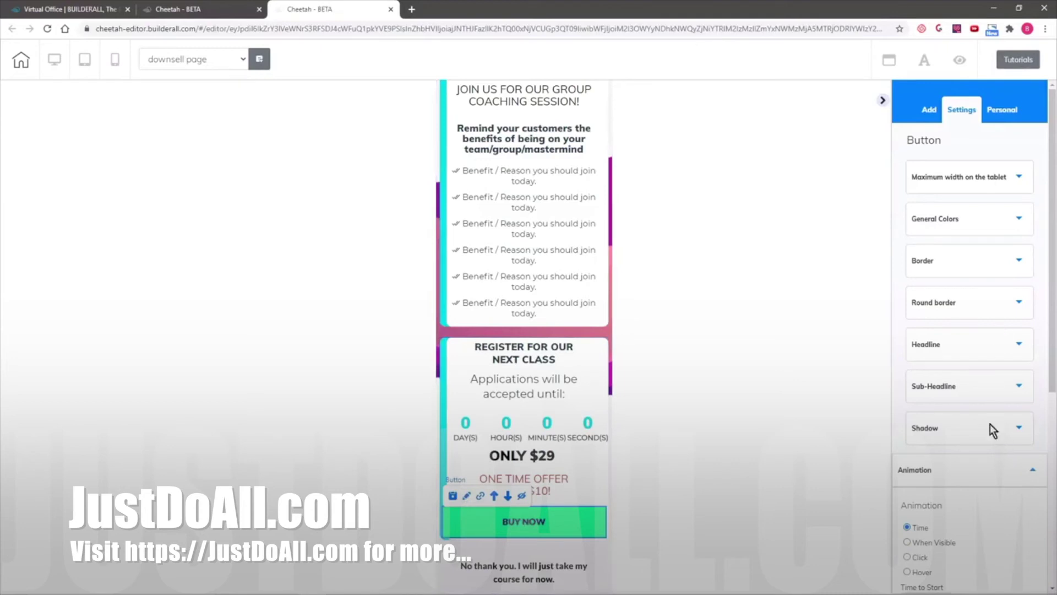
{"action": "scroll", "coordinate": [983, 484], "scroll_direction": "down", "scroll_amount": 1}
{"action": "scroll", "coordinate": [983, 484], "scroll_direction": "down", "scroll_amount": 2}
{"action": "left_click", "coordinate": [914, 566]}
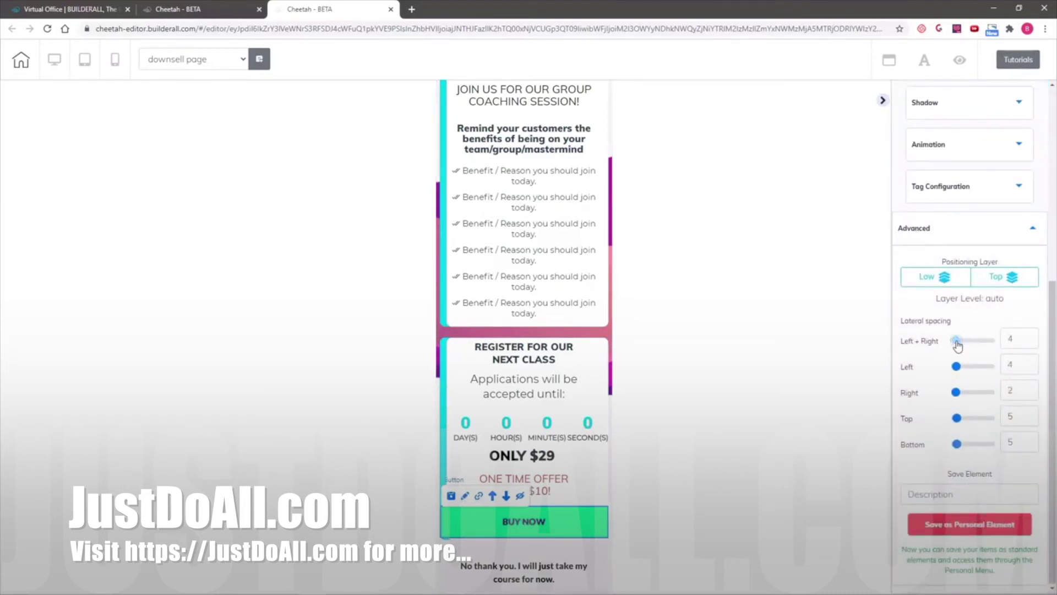
{"action": "left_click_drag", "start_coordinate": [957, 344], "coordinate": [973, 346]}
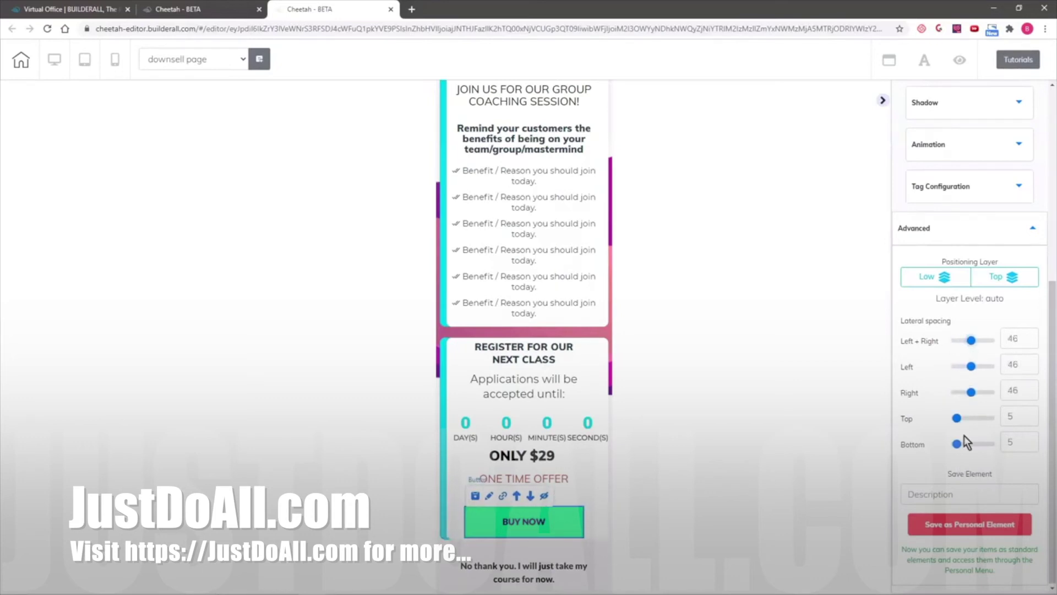
{"action": "left_click_drag", "start_coordinate": [960, 446], "coordinate": [966, 444]}
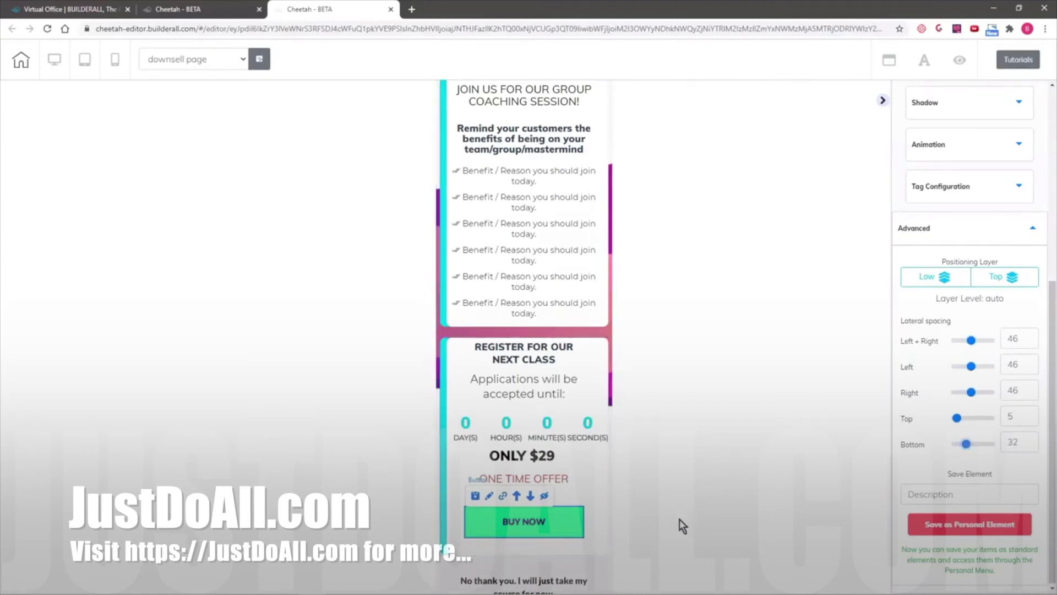
{"action": "scroll", "coordinate": [678, 520], "scroll_direction": "down", "scroll_amount": 1}
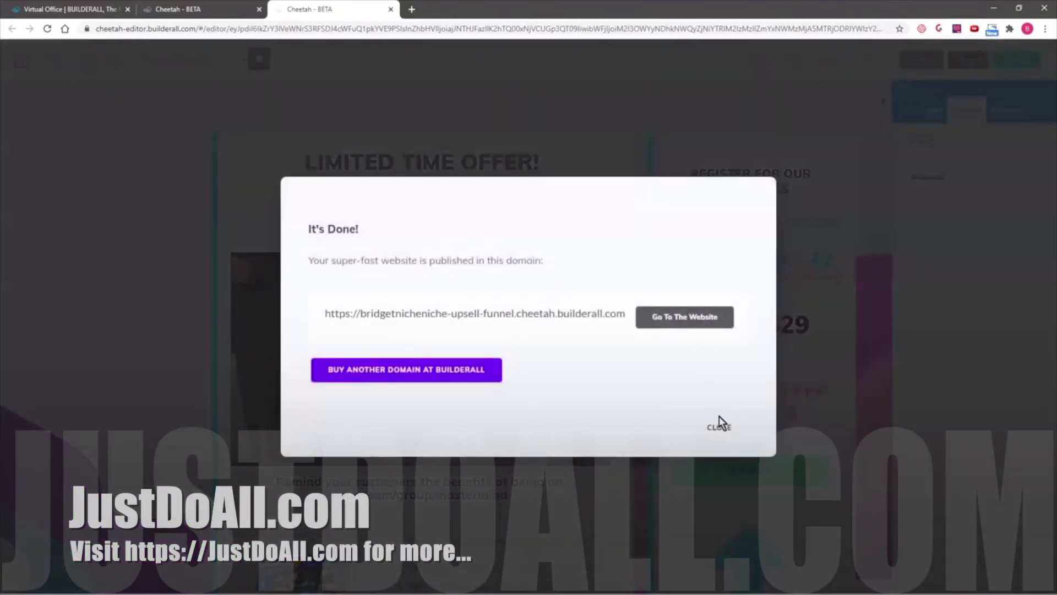
Dismiss the publish confirmation and preview the downsell page from top to bottom.
{"action": "left_click", "coordinate": [720, 428]}
{"action": "left_click", "coordinate": [966, 59]}
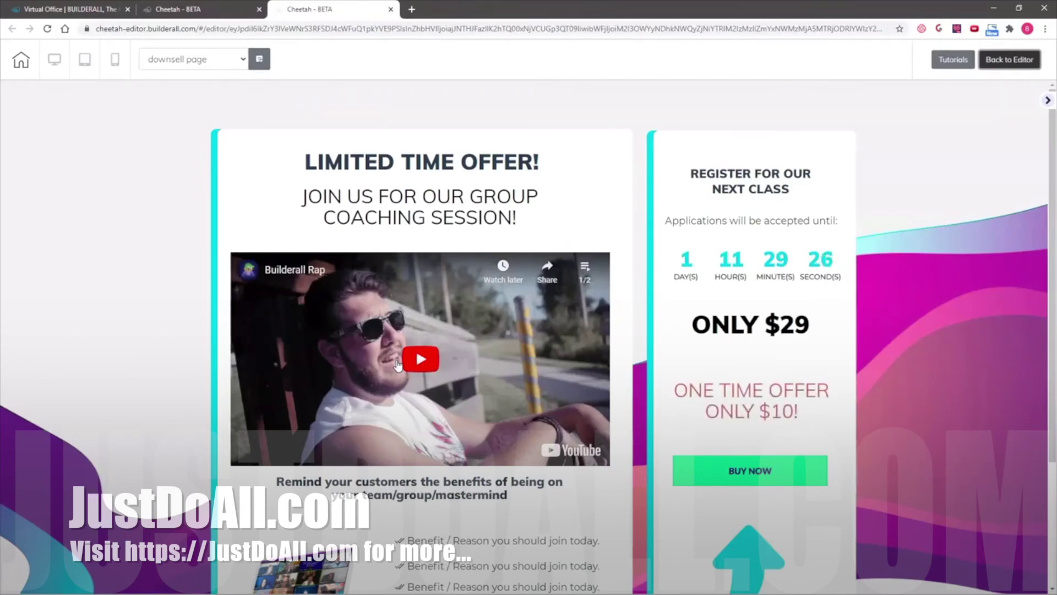
{"action": "scroll", "coordinate": [418, 364], "scroll_direction": "down", "scroll_amount": 3}
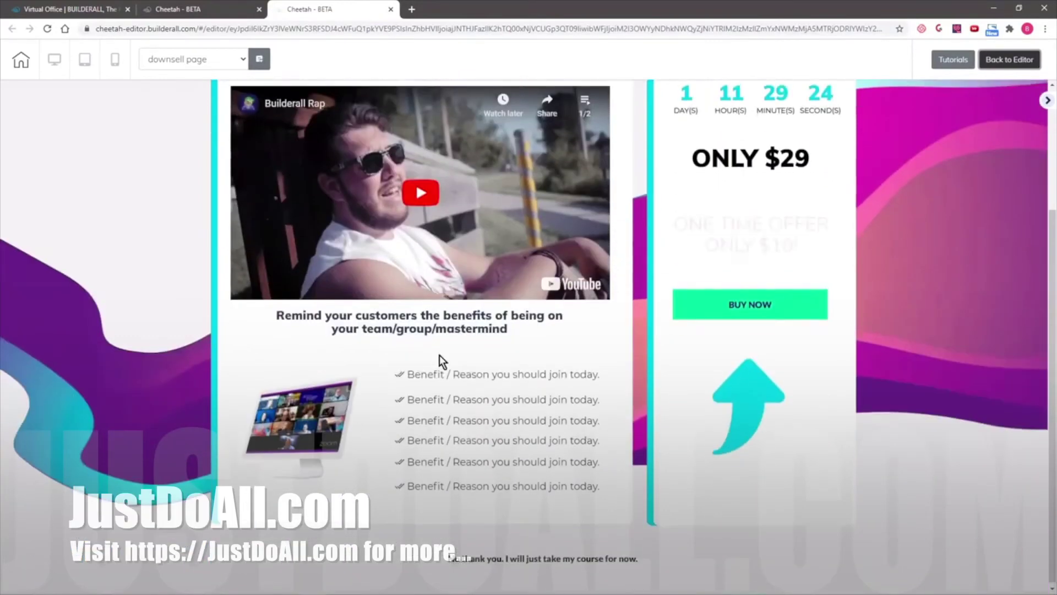
{"action": "scroll", "coordinate": [385, 381], "scroll_direction": "up", "scroll_amount": 2}
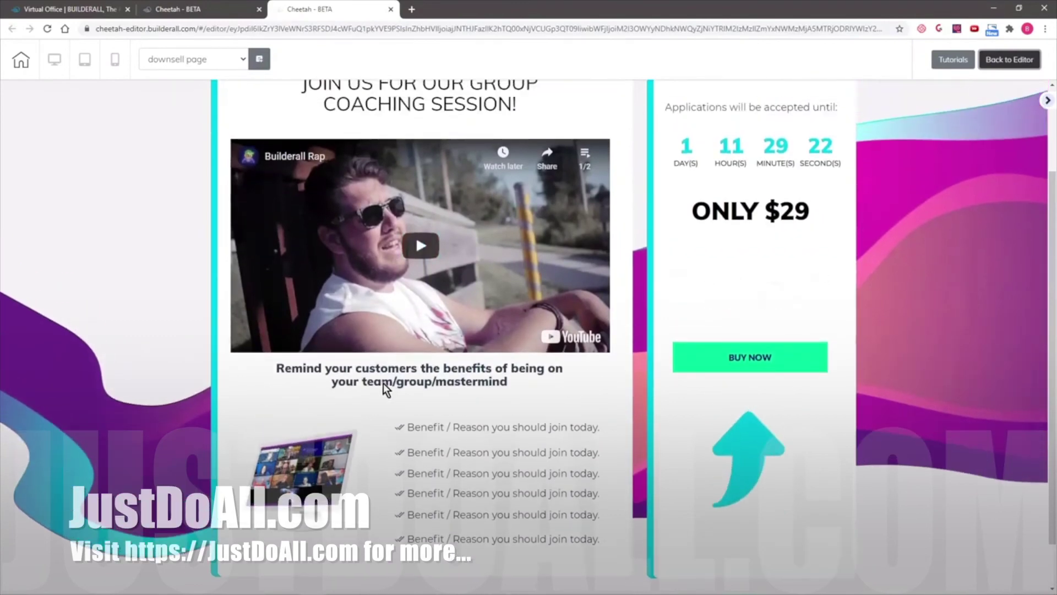
{"action": "scroll", "coordinate": [383, 382], "scroll_direction": "down", "scroll_amount": 2}
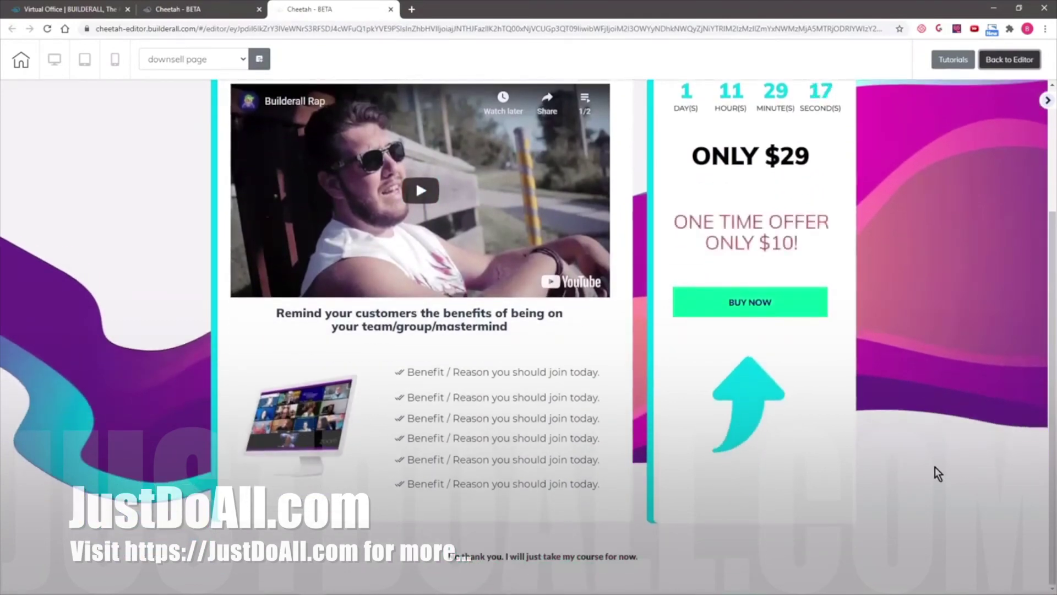
{"action": "scroll", "coordinate": [903, 396], "scroll_direction": "up", "scroll_amount": 2}
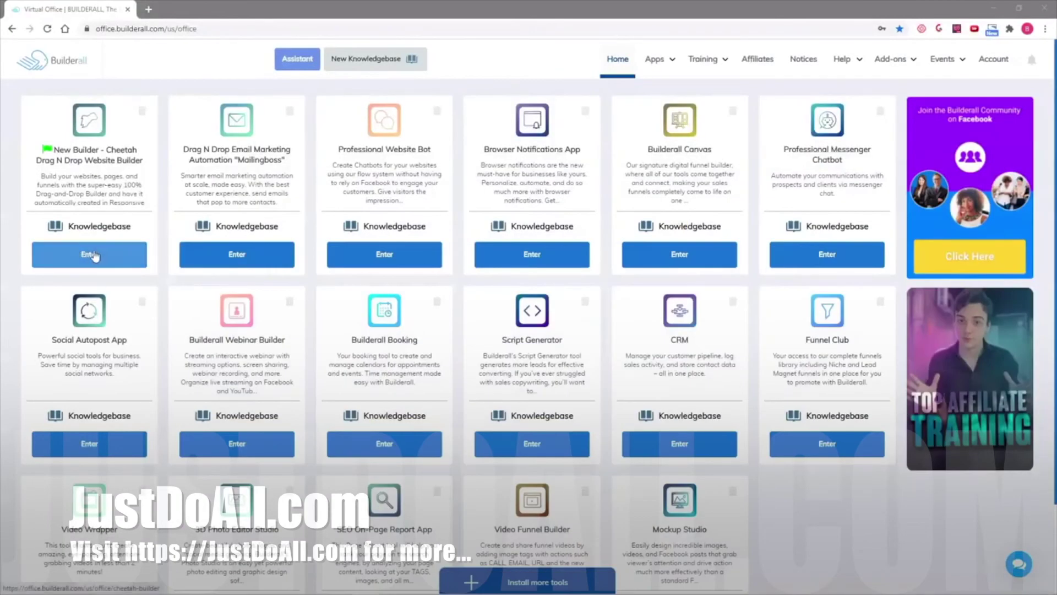
Launch Cheetah, open the Upsell Funnel site and edit its THANK YOU/MEMBER page.
{"action": "left_click", "coordinate": [94, 254]}
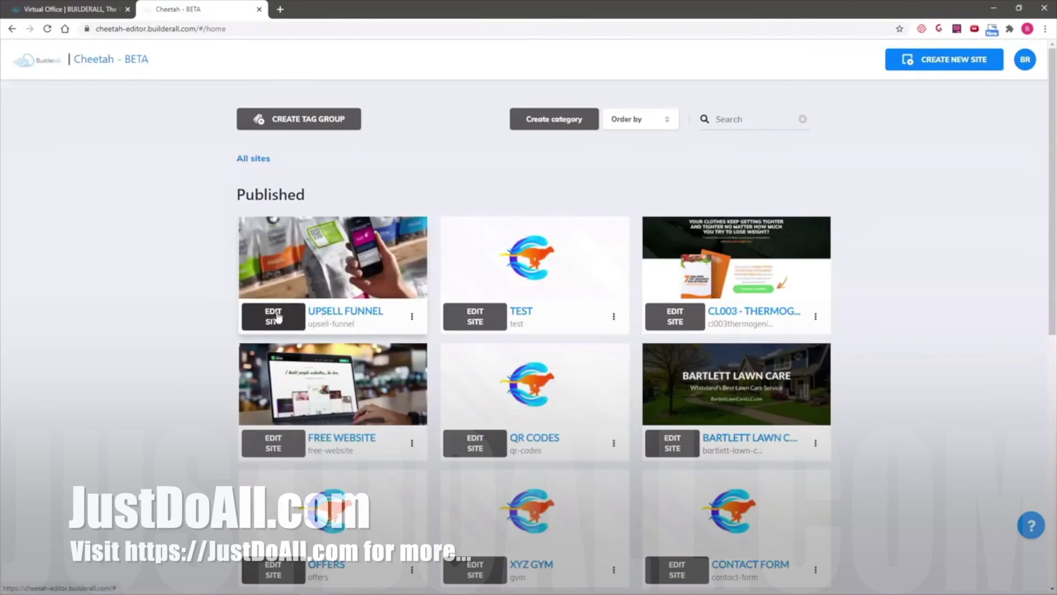
{"action": "left_click", "coordinate": [273, 316]}
{"action": "scroll", "coordinate": [975, 325], "scroll_direction": "down", "scroll_amount": 1}
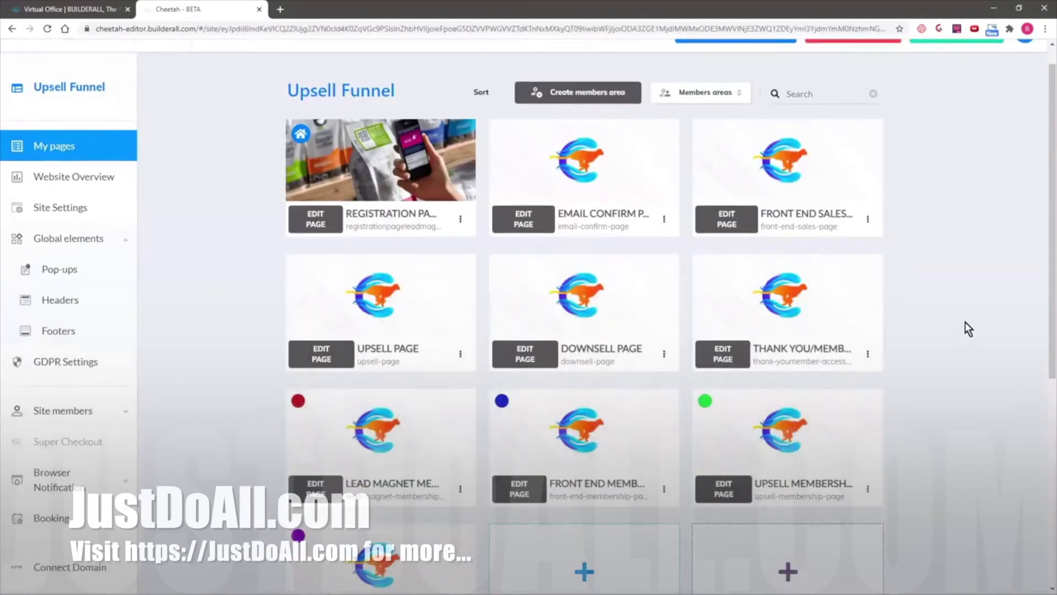
{"action": "scroll", "coordinate": [969, 326], "scroll_direction": "down", "scroll_amount": 3}
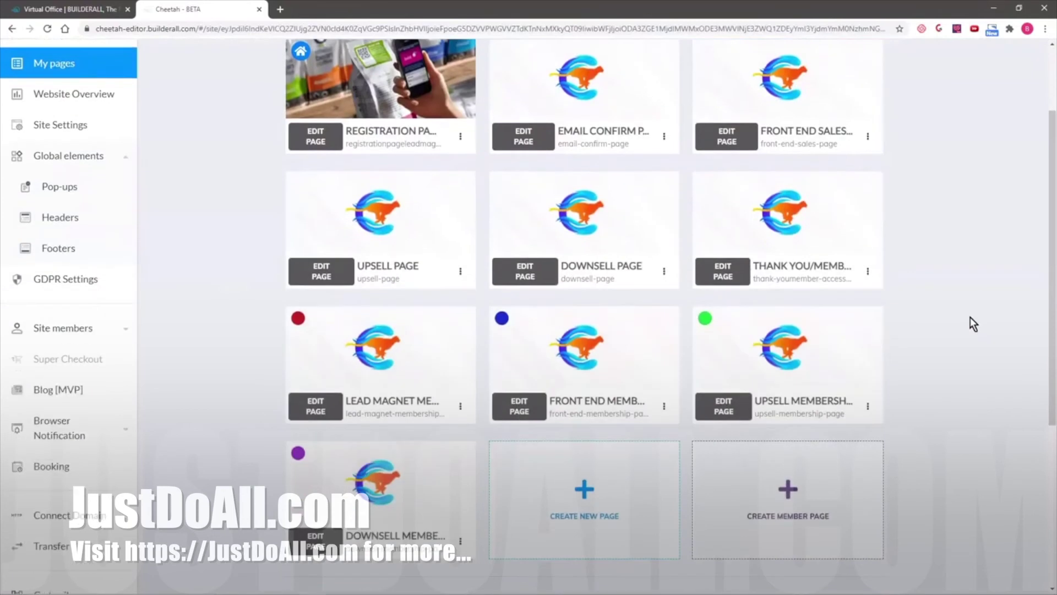
{"action": "left_click", "coordinate": [724, 274]}
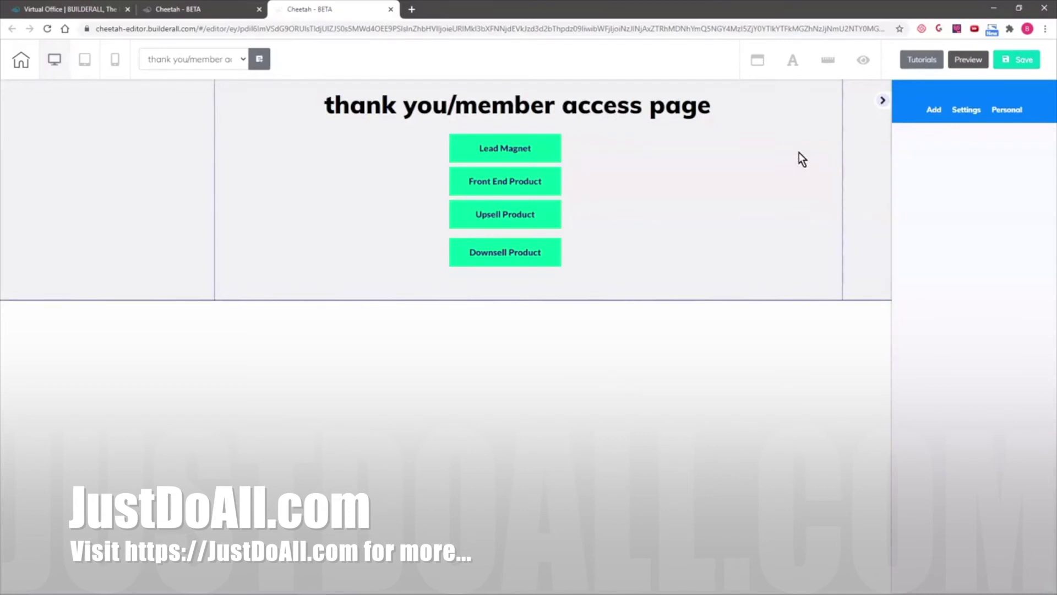
Add a blank panel below the product buttons.
{"action": "left_click", "coordinate": [931, 111]}
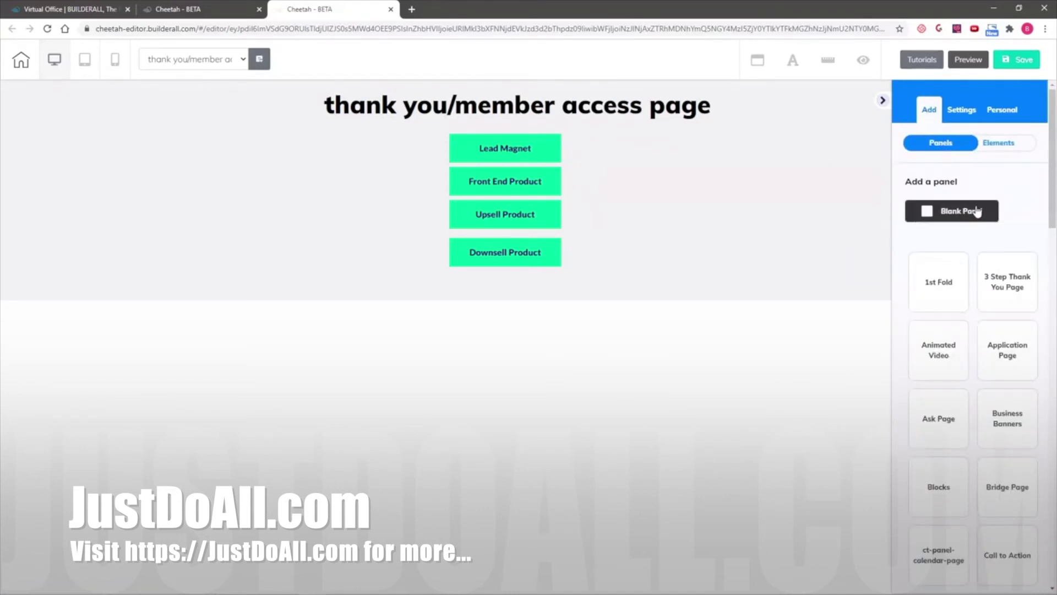
{"action": "left_click", "coordinate": [976, 212]}
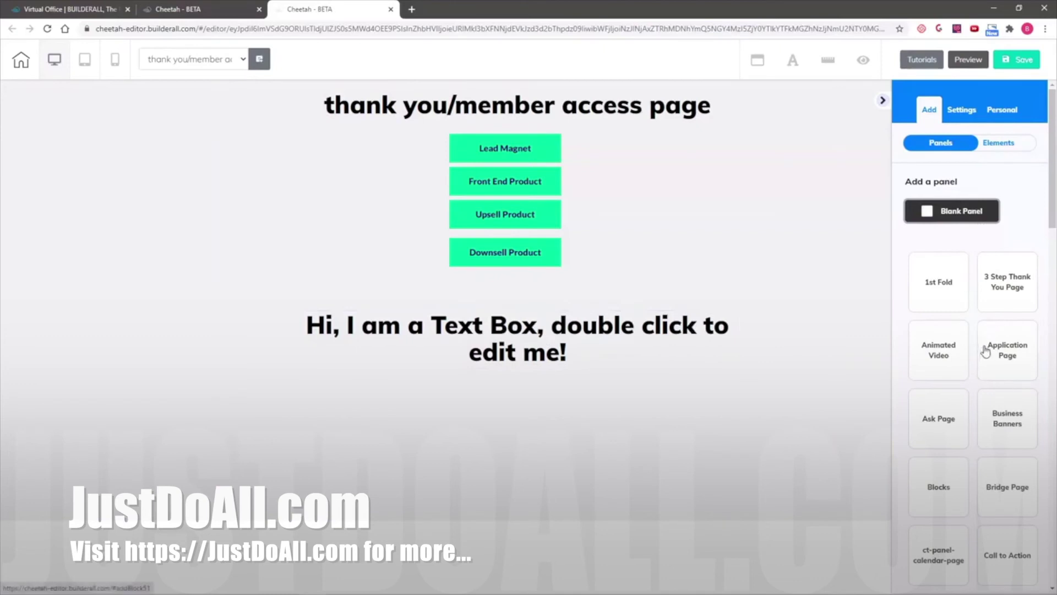
{"action": "scroll", "coordinate": [986, 353], "scroll_direction": "down", "scroll_amount": 10}
{"action": "scroll", "coordinate": [986, 350], "scroll_direction": "up", "scroll_amount": 10}
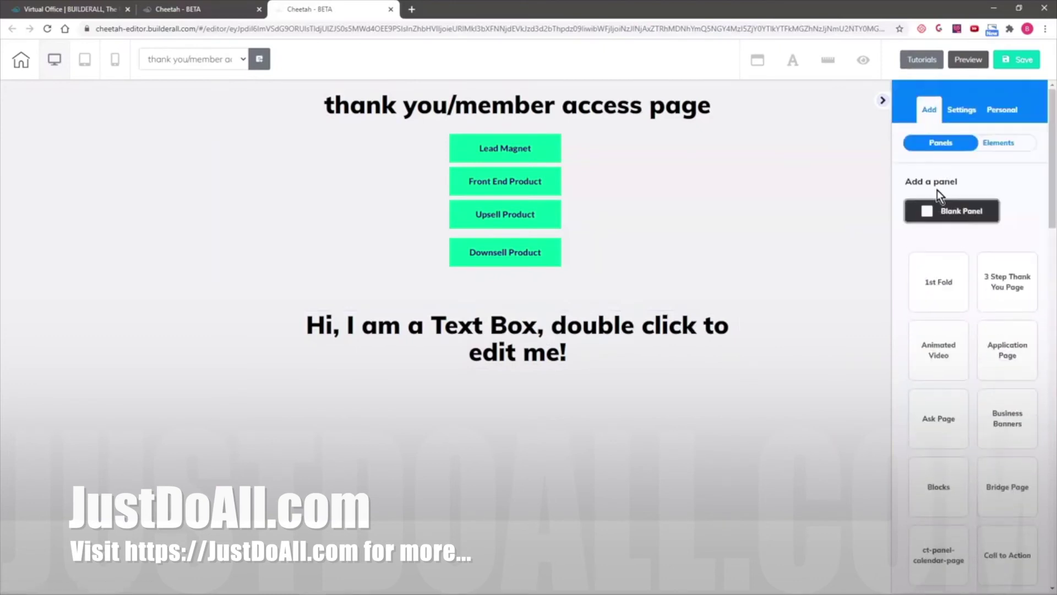
Place a horizontal image and a Title H5 heading into the new panel.
{"action": "left_click", "coordinate": [998, 143]}
{"action": "scroll", "coordinate": [1042, 363], "scroll_direction": "down", "scroll_amount": 8}
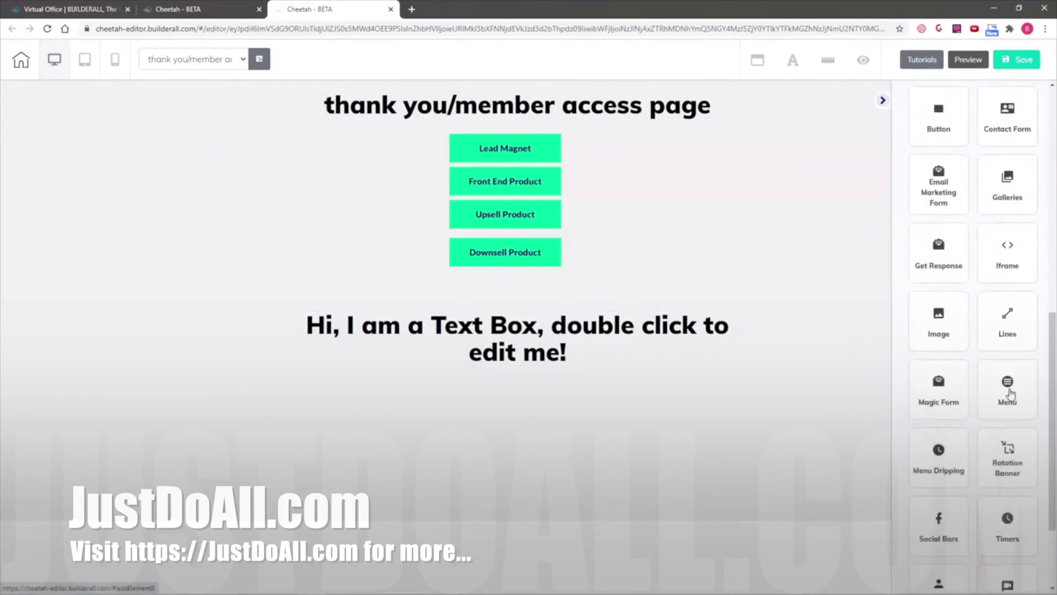
{"action": "left_click", "coordinate": [943, 234]}
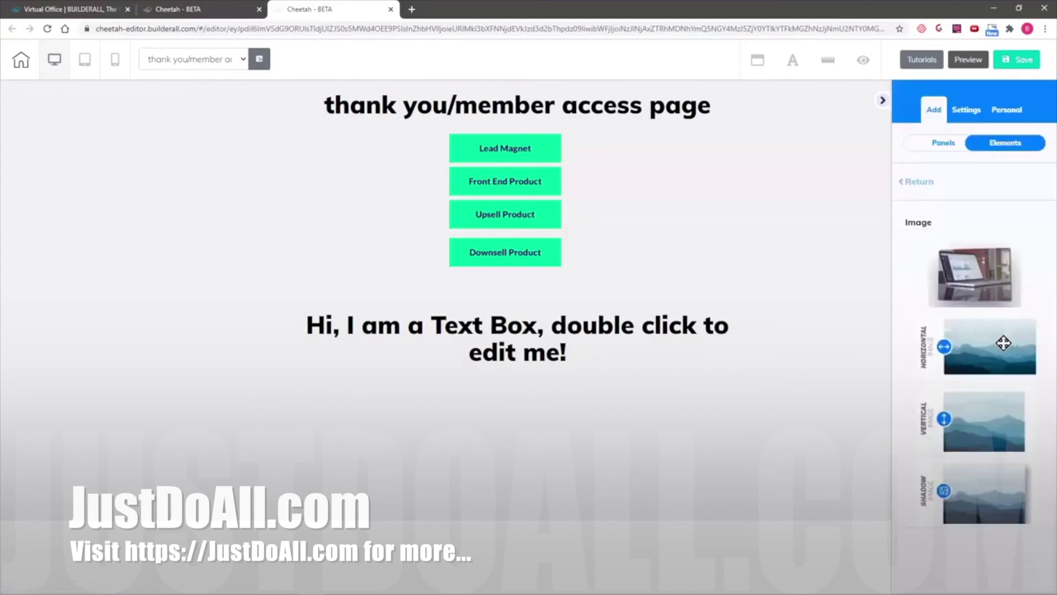
{"action": "left_click_drag", "start_coordinate": [1002, 345], "coordinate": [727, 347]}
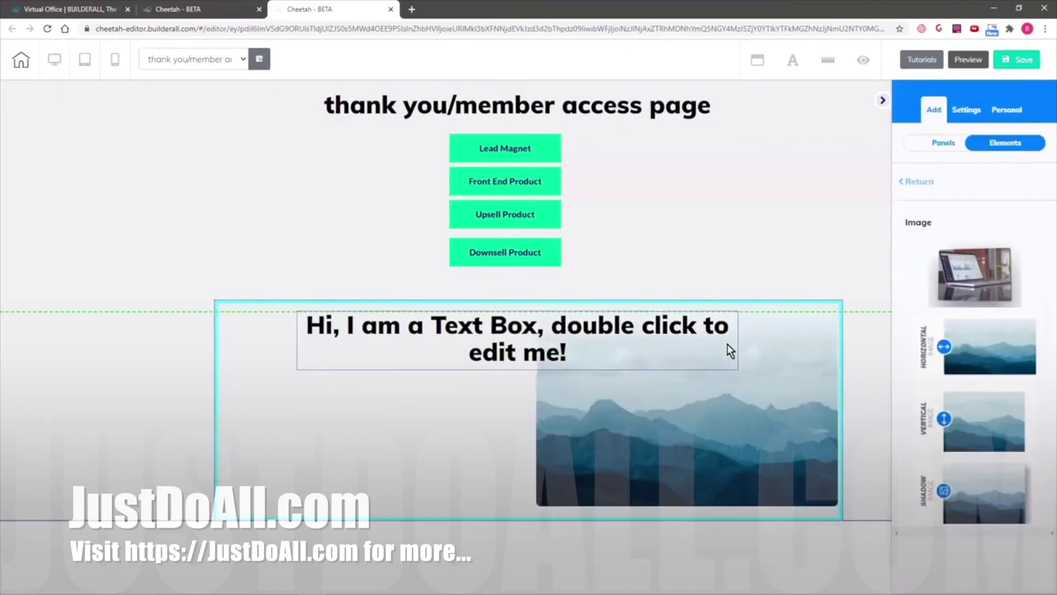
{"action": "left_click", "coordinate": [915, 181]}
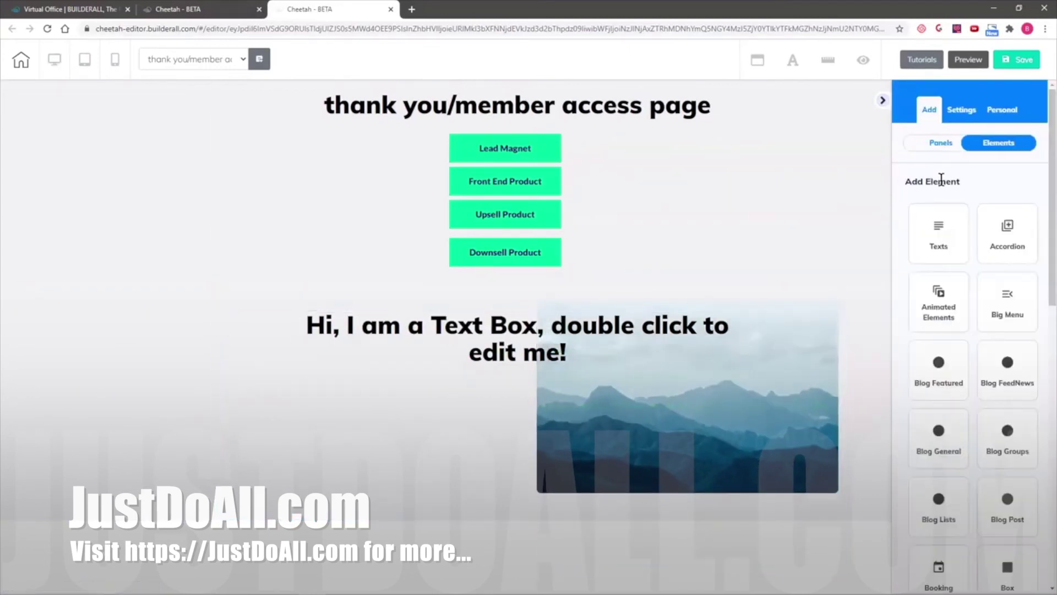
{"action": "left_click", "coordinate": [944, 235]}
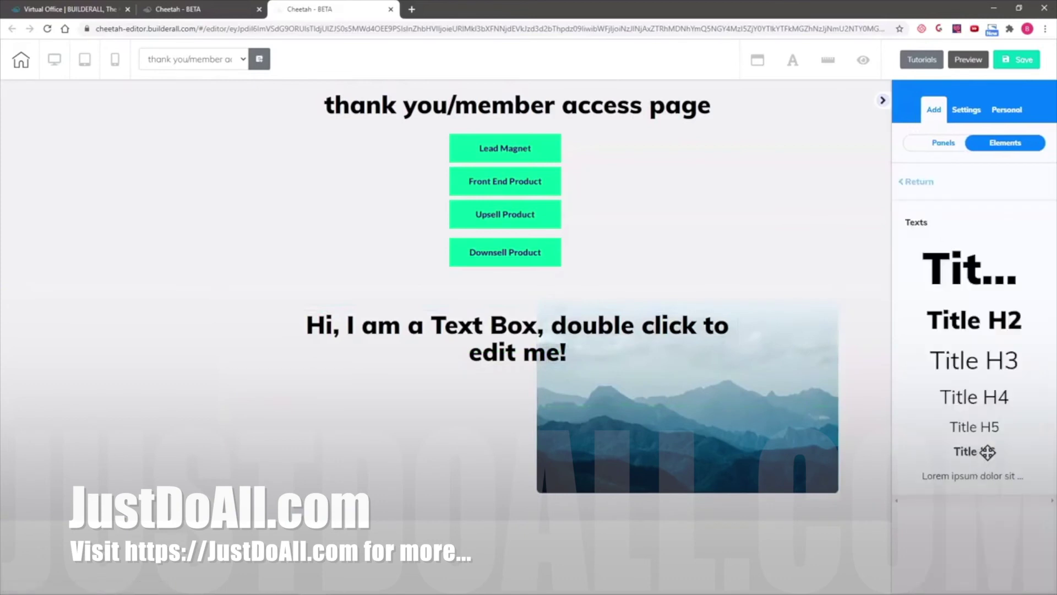
{"action": "left_click_drag", "start_coordinate": [983, 427], "coordinate": [373, 402]}
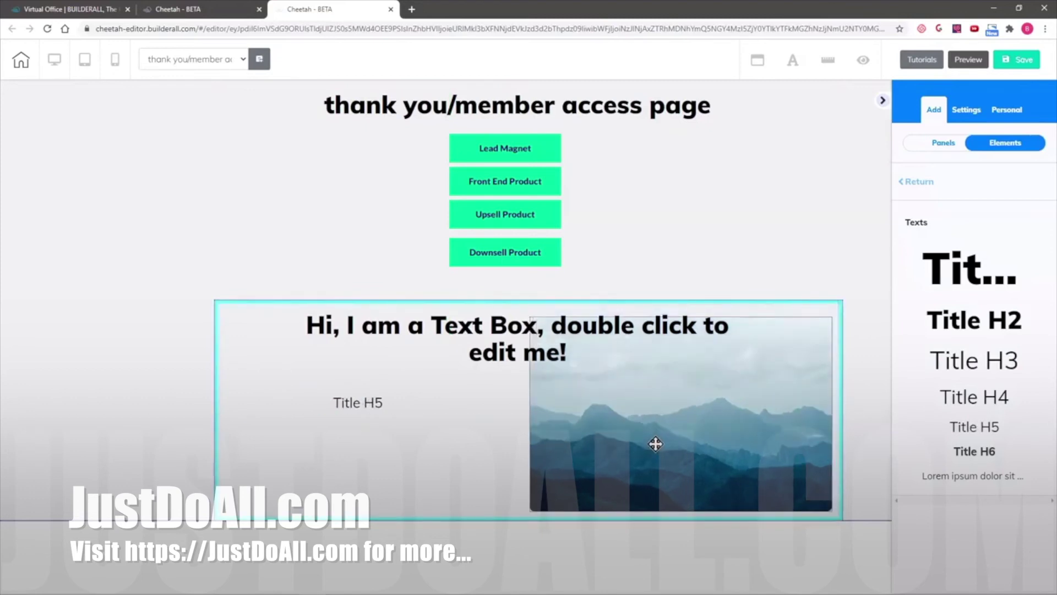
{"action": "left_click", "coordinate": [532, 523]}
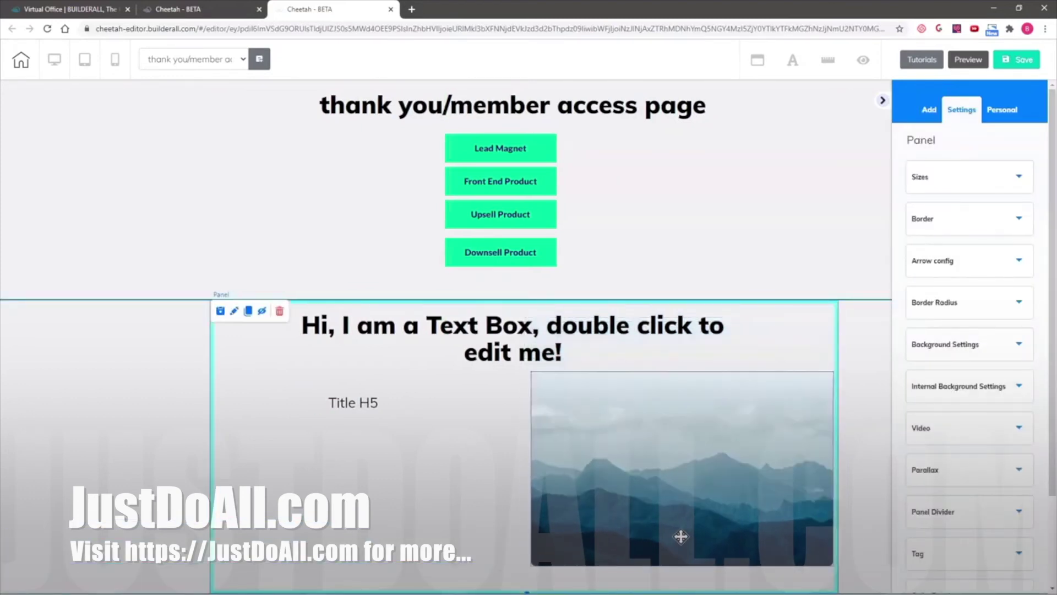
Replace the mountain image with an uploaded profile photo.
{"action": "left_click", "coordinate": [673, 465]}
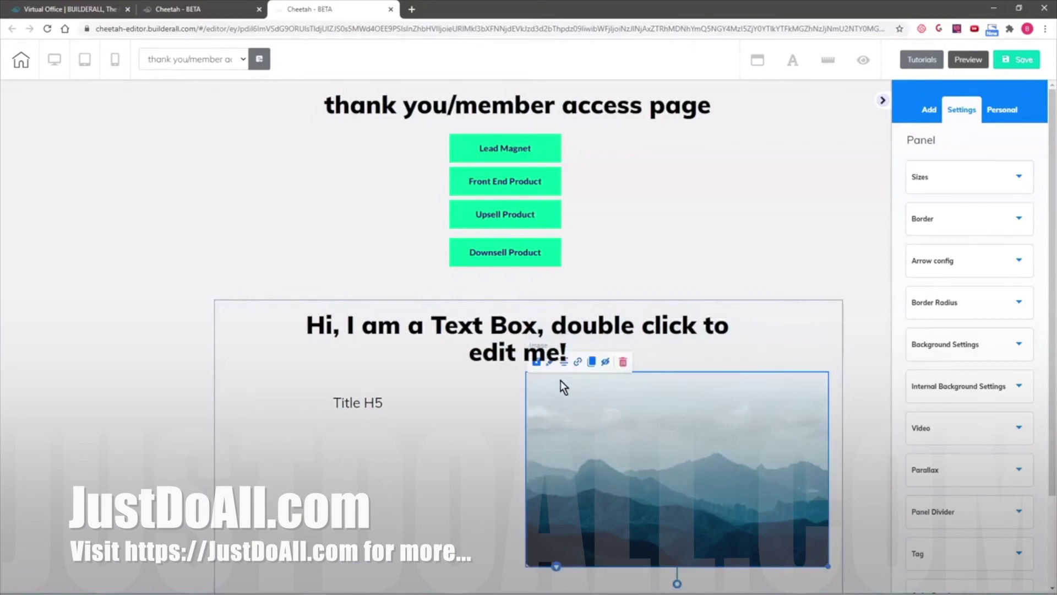
{"action": "mouse_move", "coordinate": [553, 380]}
{"action": "left_mouse_down"}
{"action": "mouse_move", "coordinate": [567, 427]}
{"action": "mouse_move", "coordinate": [579, 425]}
{"action": "mouse_move", "coordinate": [554, 388]}
{"action": "left_mouse_up"}
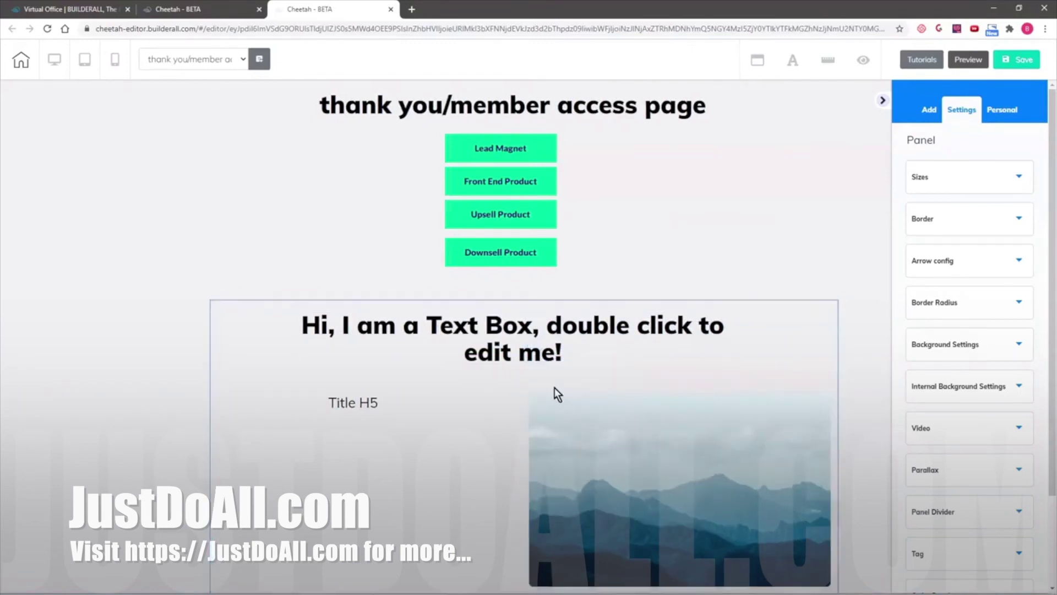
{"action": "left_click", "coordinate": [554, 395]}
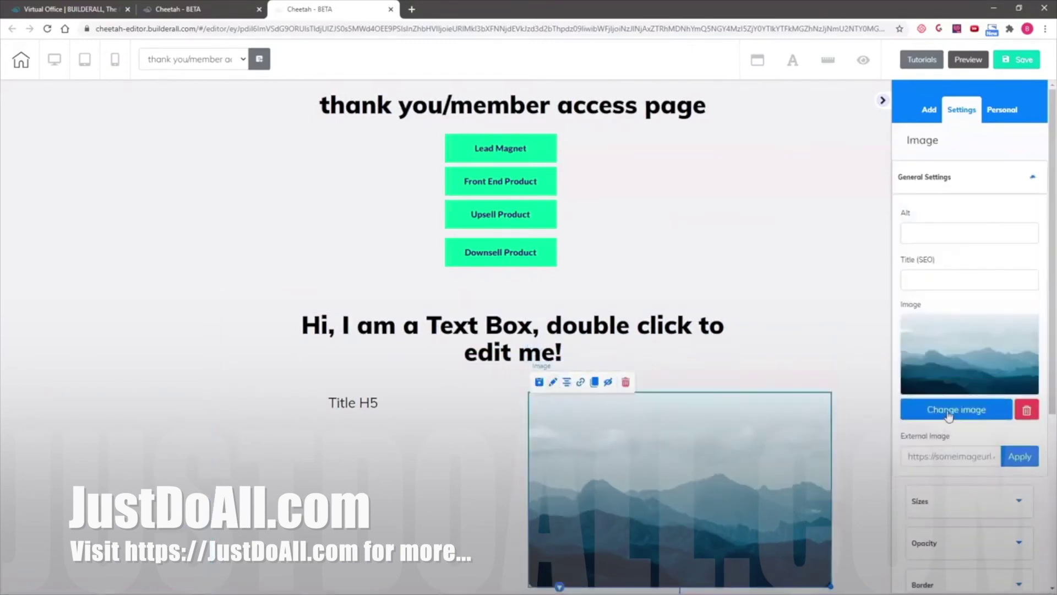
{"action": "left_click", "coordinate": [948, 416]}
{"action": "left_click", "coordinate": [906, 83]}
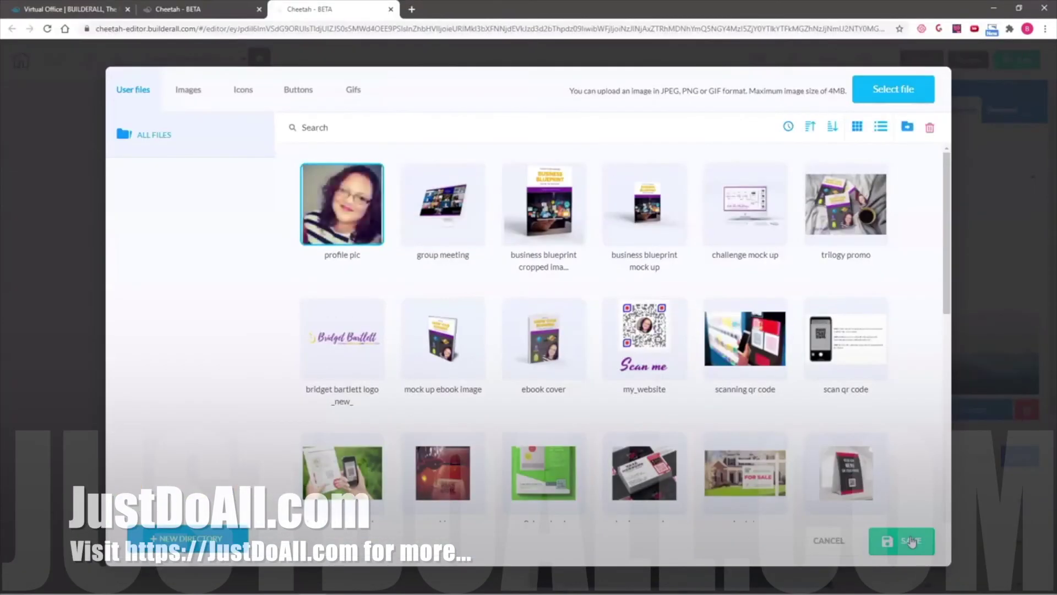
{"action": "left_click", "coordinate": [912, 542]}
Move the profile photo up and shrink it to sit beside the headline.
{"action": "left_click_drag", "start_coordinate": [733, 458], "coordinate": [729, 354]}
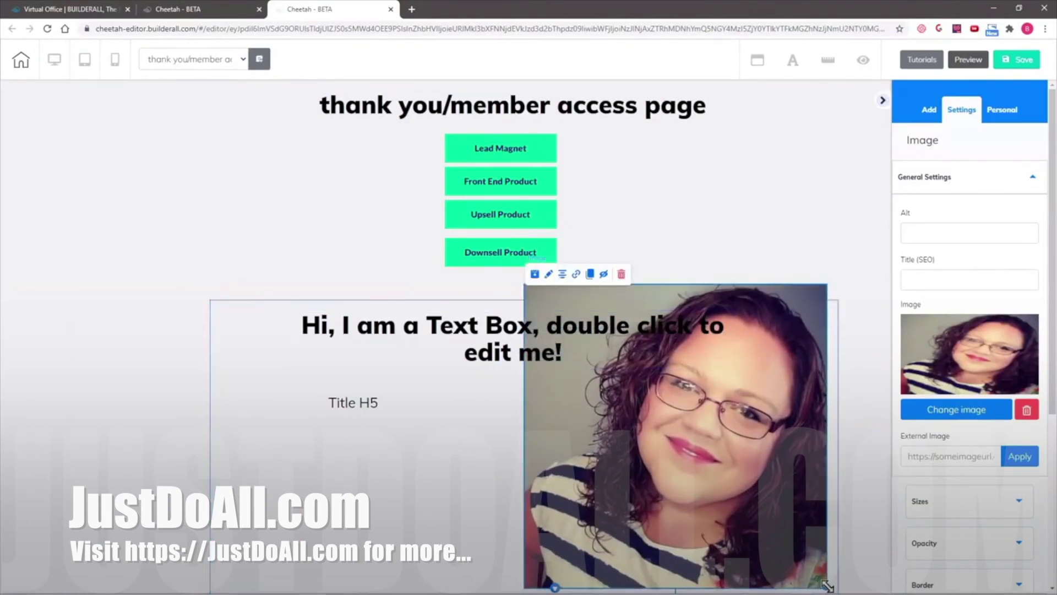
{"action": "left_click_drag", "start_coordinate": [827, 586], "coordinate": [744, 503]}
{"action": "double_click", "coordinate": [370, 337]}
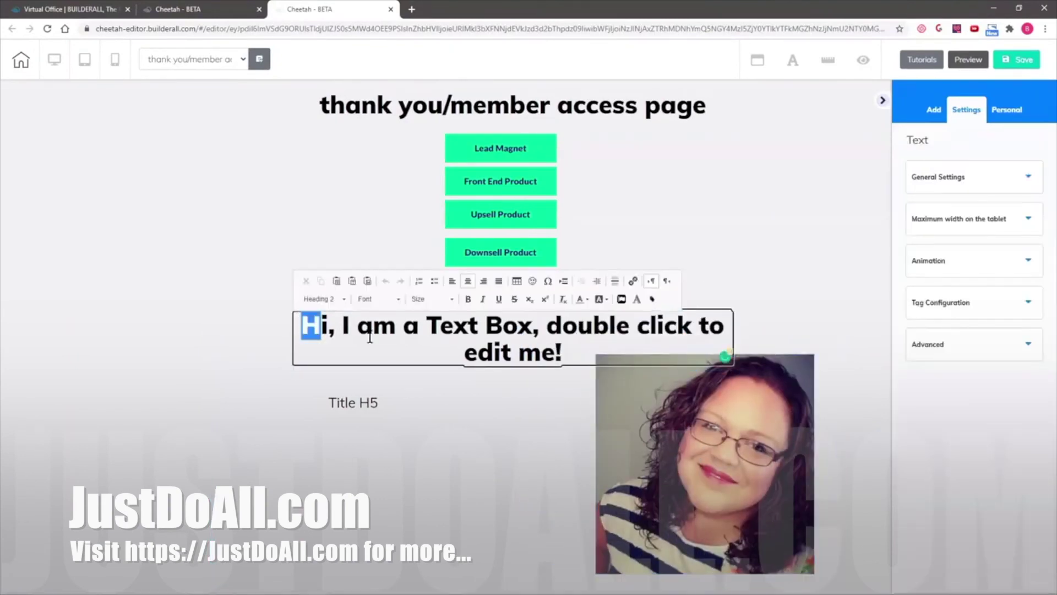
Change the headline to 'Welcome!!!' and shift the heading and Title H5 text left.
{"action": "left_click_drag", "start_coordinate": [370, 337], "coordinate": [573, 366]}
{"action": "type", "text": "Welcome!!!"}
{"action": "left_click", "coordinate": [514, 331]}
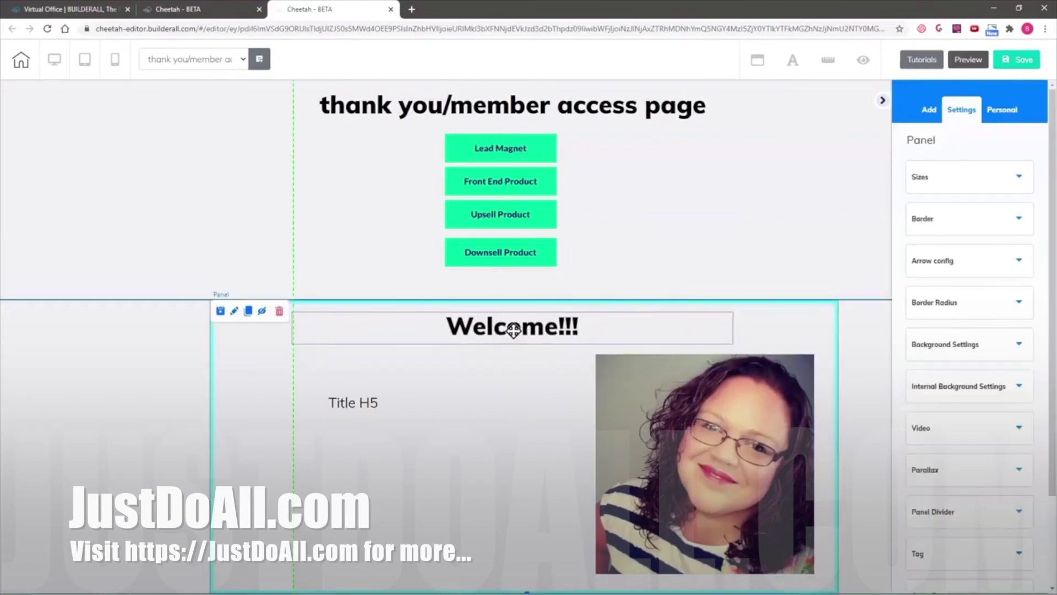
{"action": "left_click_drag", "start_coordinate": [513, 331], "coordinate": [349, 340]}
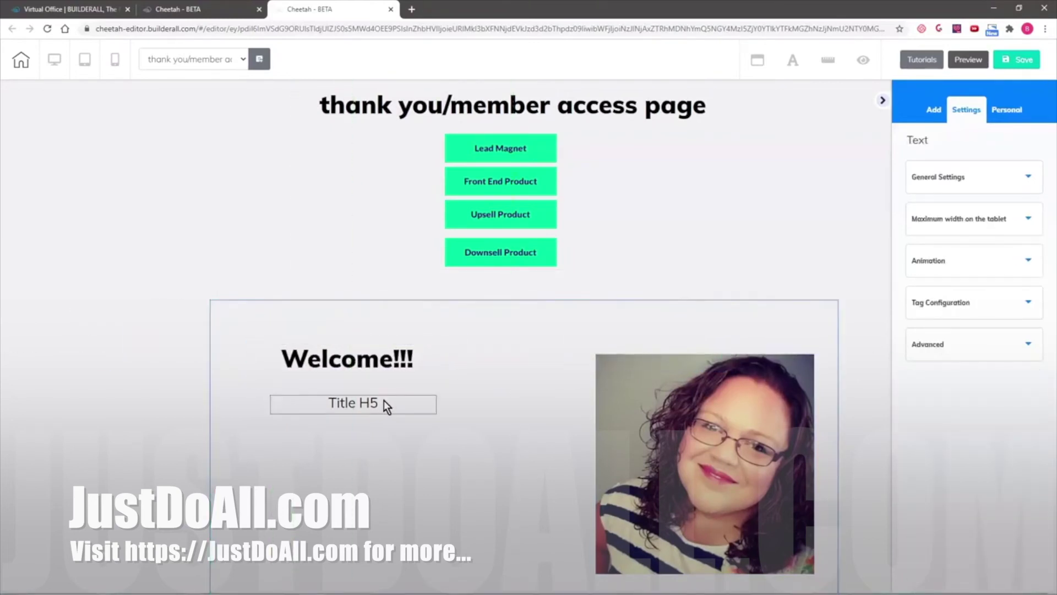
{"action": "left_click_drag", "start_coordinate": [384, 401], "coordinate": [368, 406]}
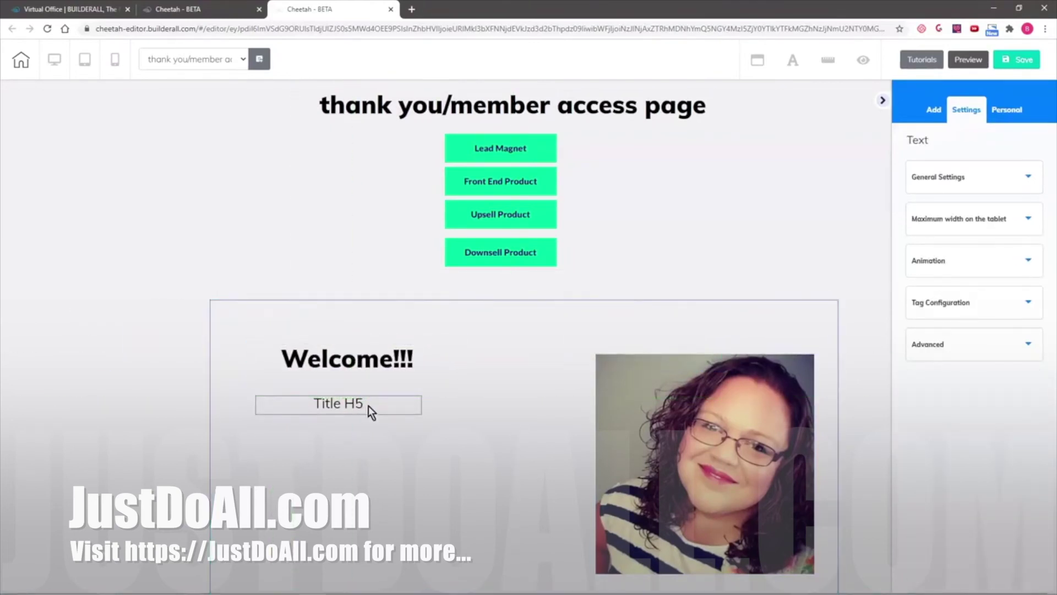
Replace Title H5 with a widened experience paragraph and pull the Upsell Product button aside.
{"action": "double_click", "coordinate": [368, 405]}
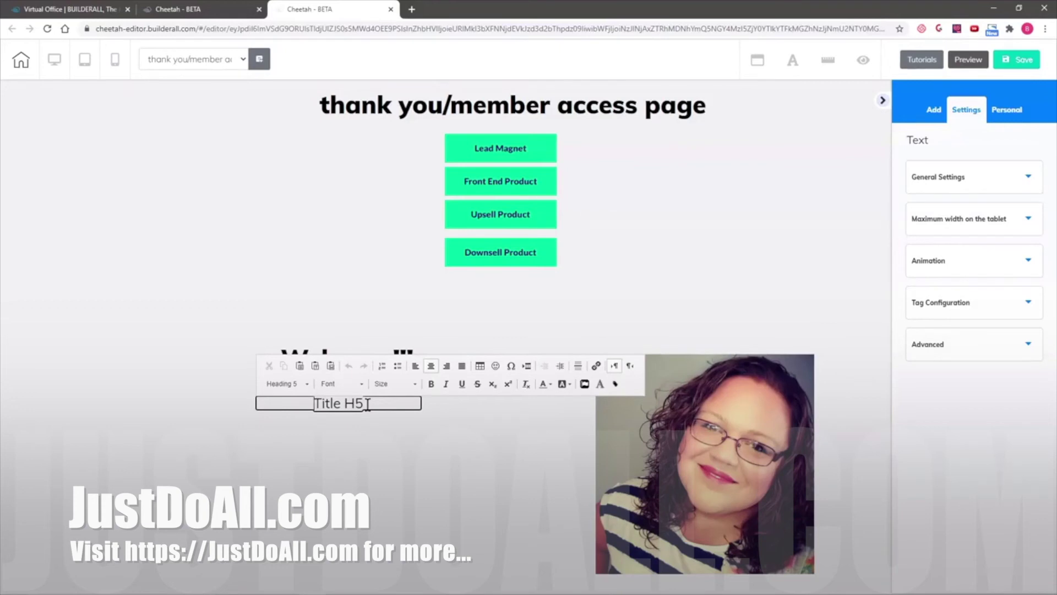
{"action": "type", "text": "I have a lot of experin"}
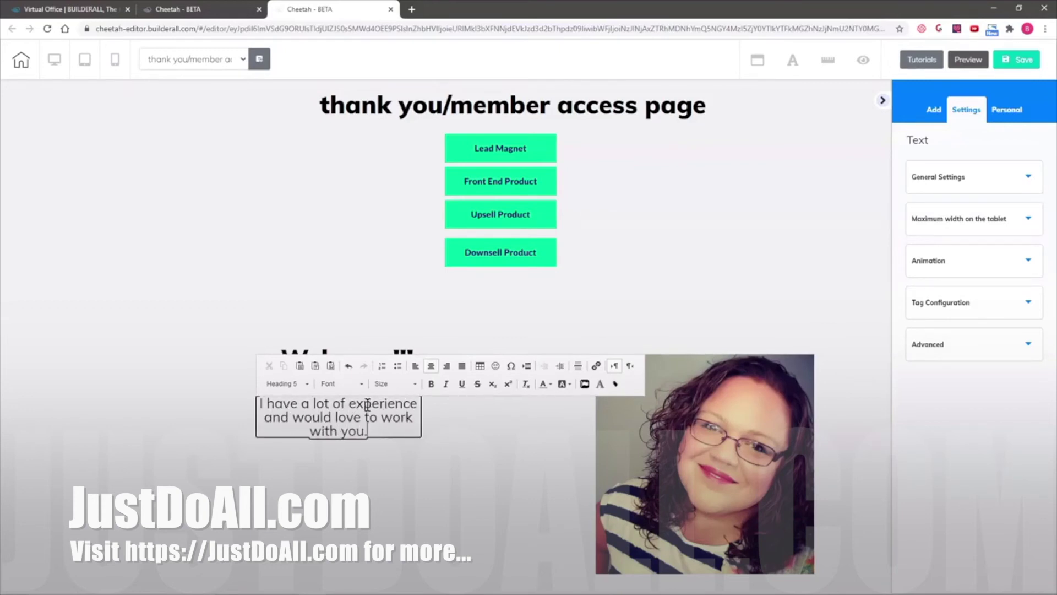
{"action": "left_click_drag", "start_coordinate": [259, 403], "coordinate": [374, 430]}
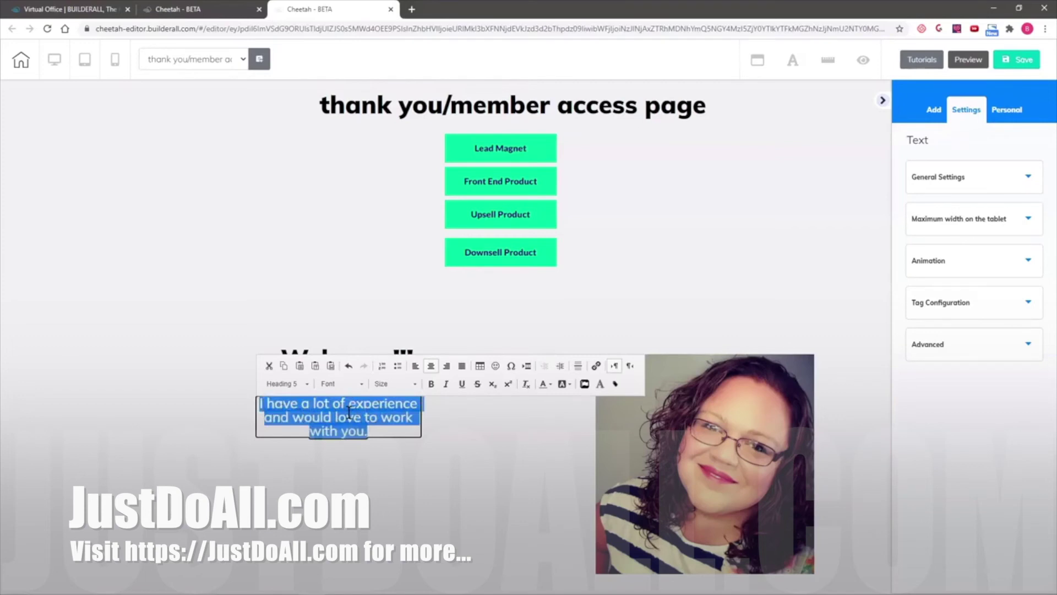
{"action": "left_click", "coordinate": [376, 452]}
{"action": "left_click", "coordinate": [419, 573]}
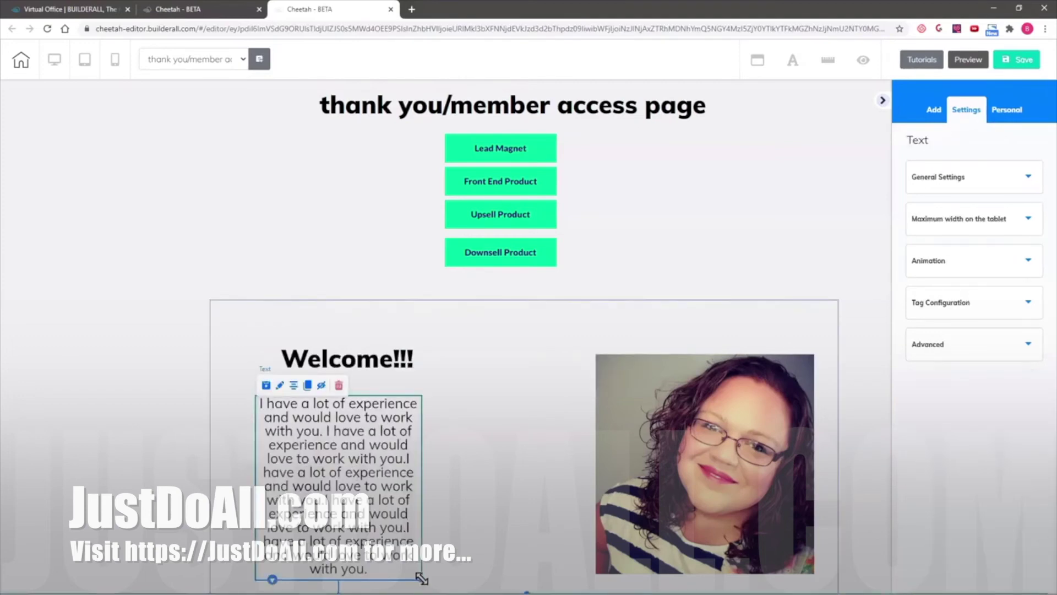
{"action": "left_click_drag", "start_coordinate": [421, 579], "coordinate": [569, 557]}
{"action": "left_click", "coordinate": [570, 557]}
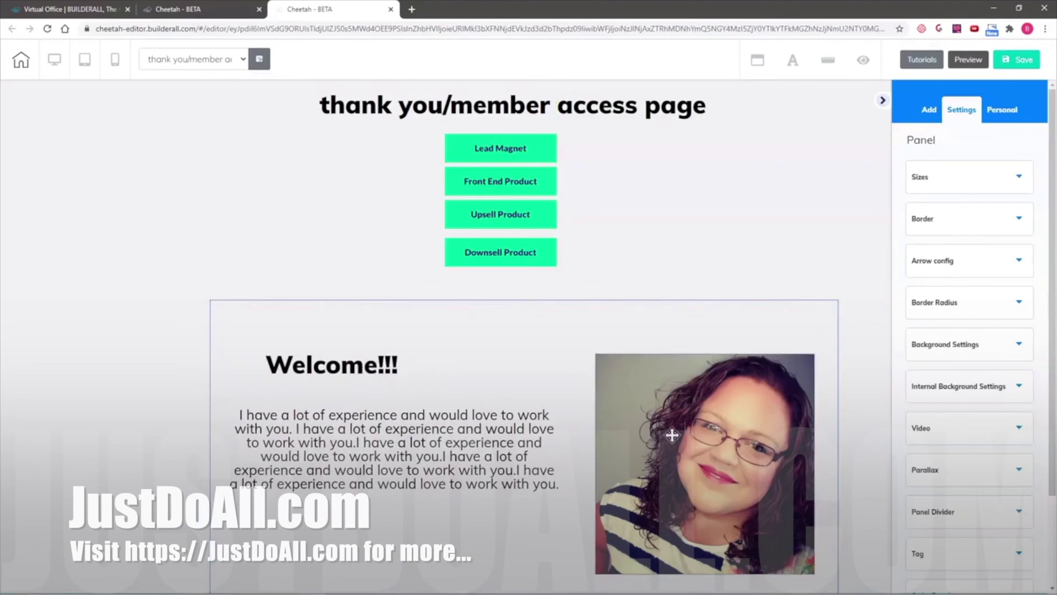
{"action": "left_click_drag", "start_coordinate": [667, 421], "coordinate": [664, 429]}
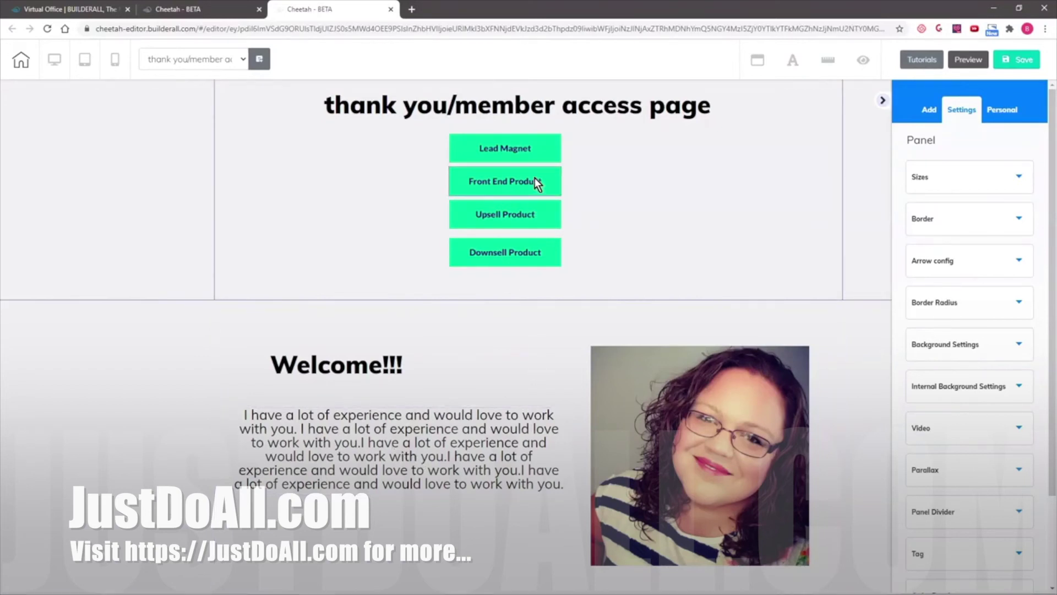
{"action": "left_click_drag", "start_coordinate": [518, 223], "coordinate": [381, 270]}
Move the Upsell Product button below the welcome paragraph.
{"action": "left_click", "coordinate": [341, 266]}
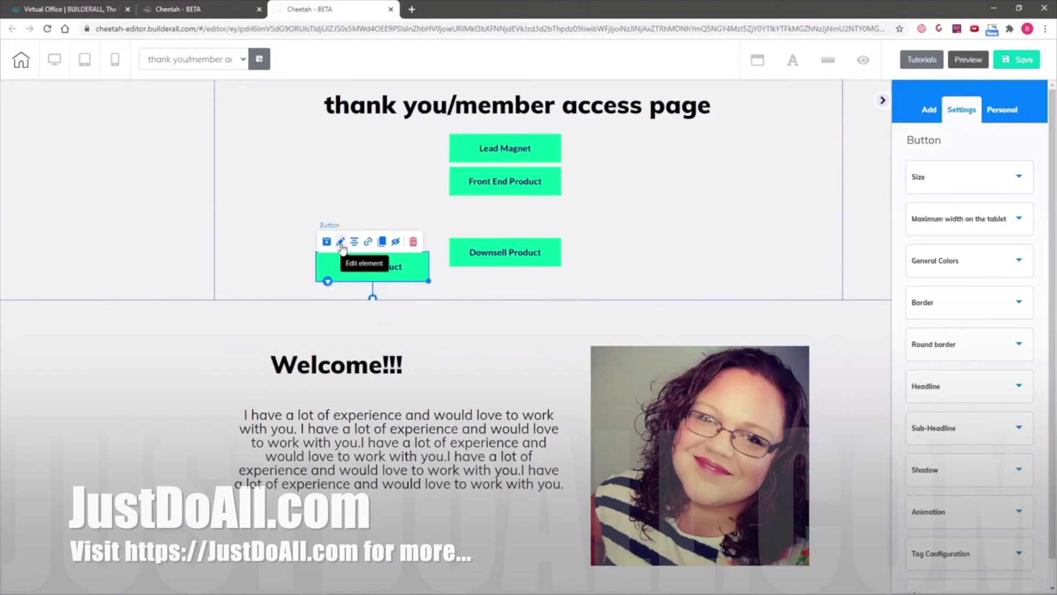
{"action": "scroll", "coordinate": [974, 484], "scroll_direction": "down", "scroll_amount": 1}
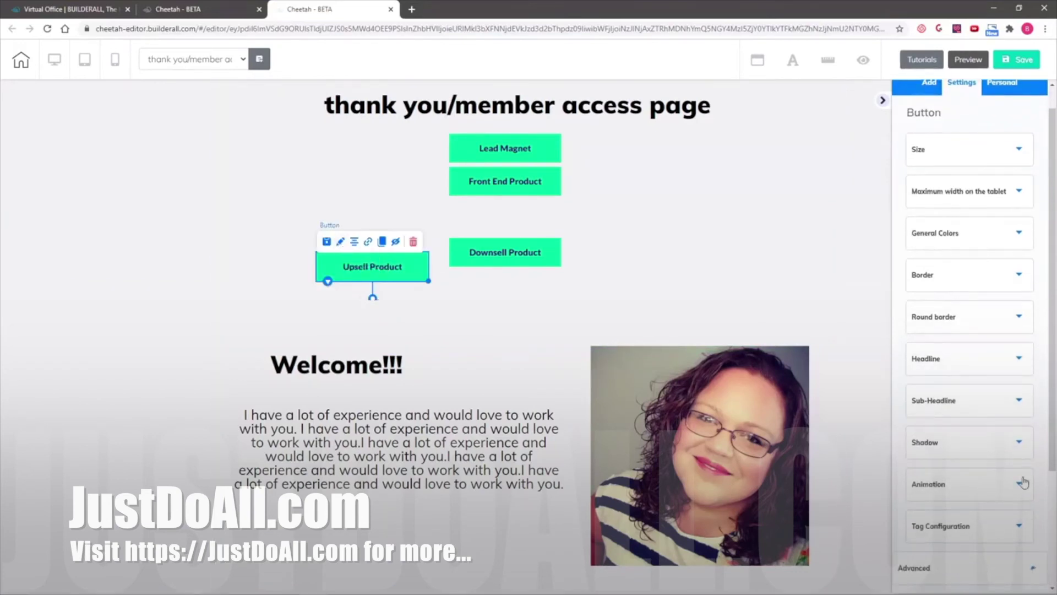
{"action": "scroll", "coordinate": [1023, 482], "scroll_direction": "down", "scroll_amount": 5}
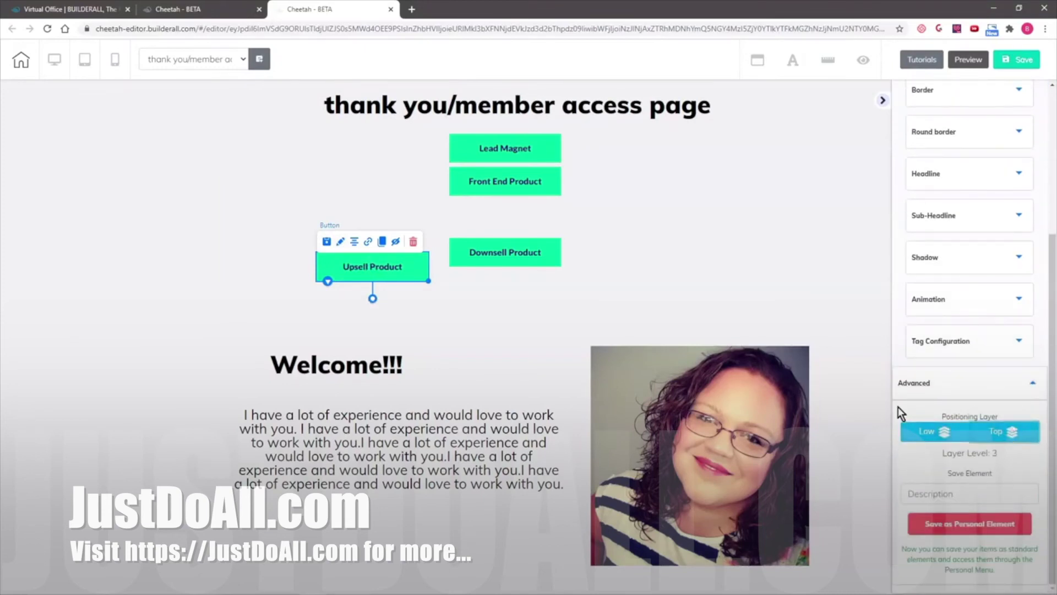
{"action": "left_click_drag", "start_coordinate": [418, 274], "coordinate": [353, 559]}
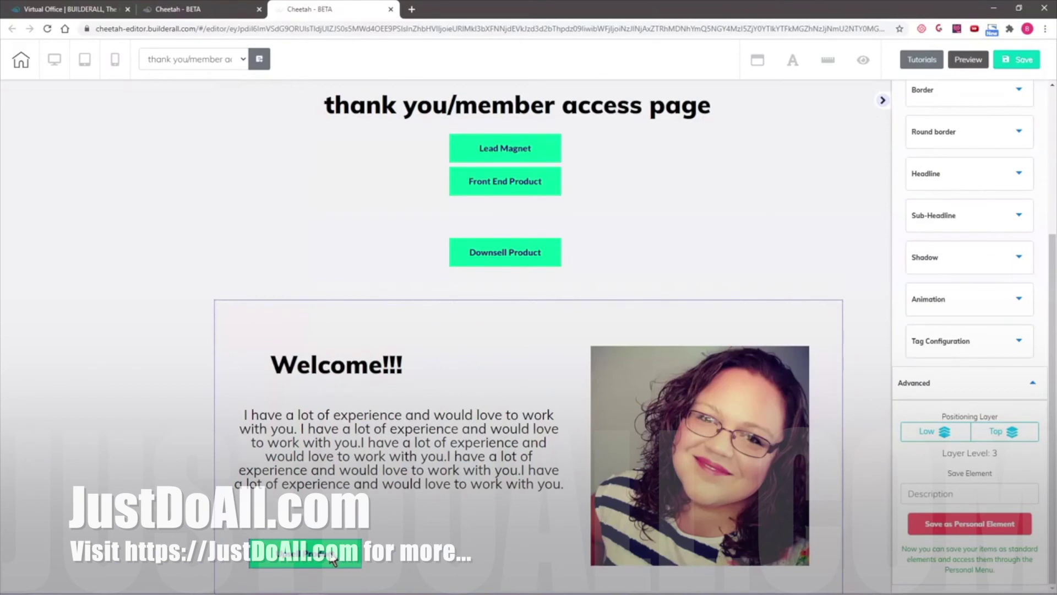
Left-align the welcome paragraph and add the two missing spaces between its sentences.
{"action": "left_click", "coordinate": [321, 442]}
{"action": "left_click", "coordinate": [318, 438]}
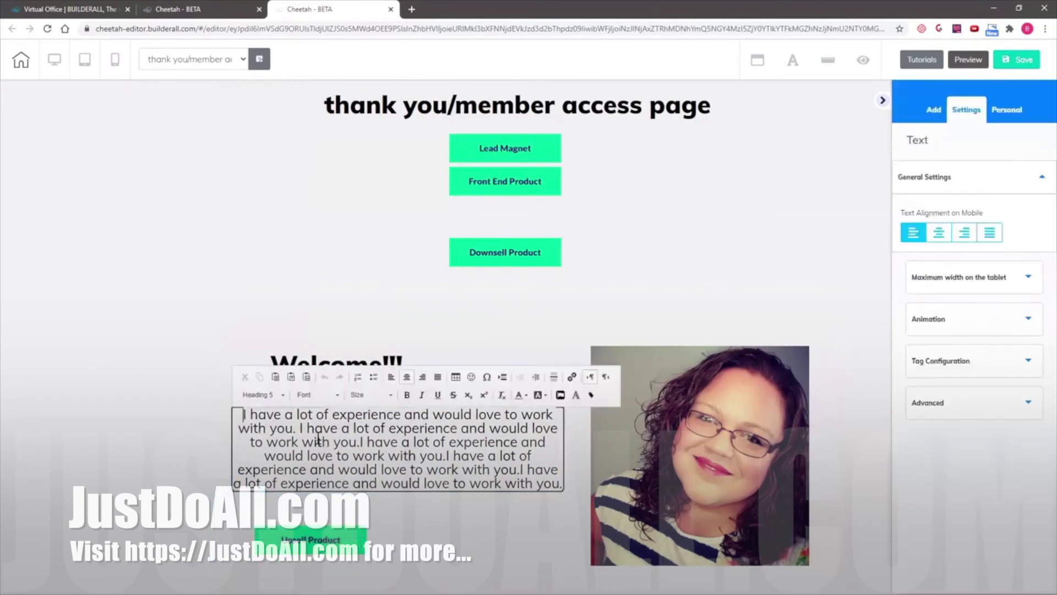
{"action": "left_click", "coordinate": [390, 378]}
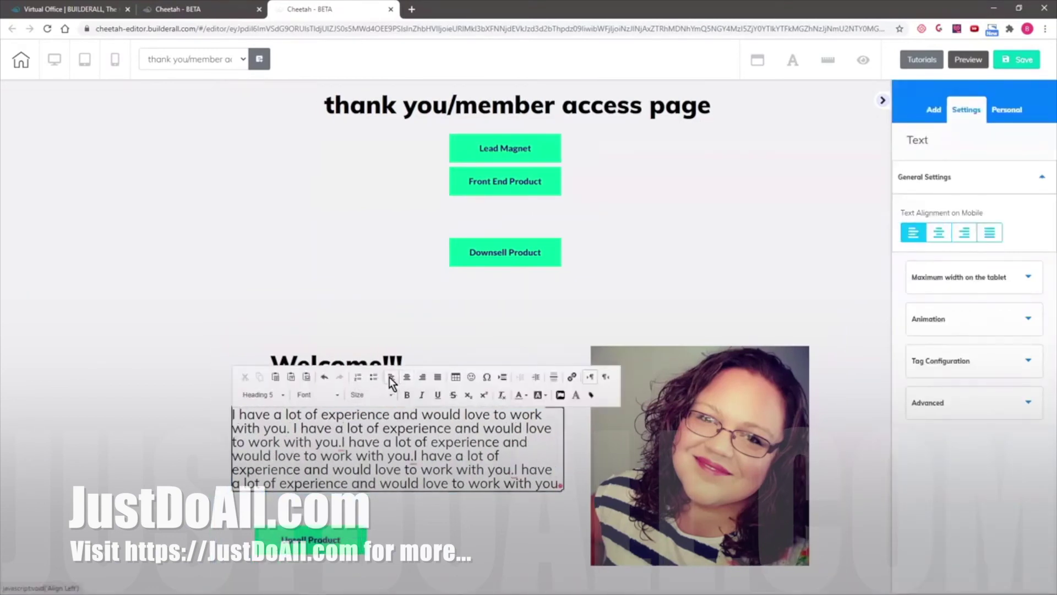
{"action": "mouse_move", "coordinate": [342, 442]}
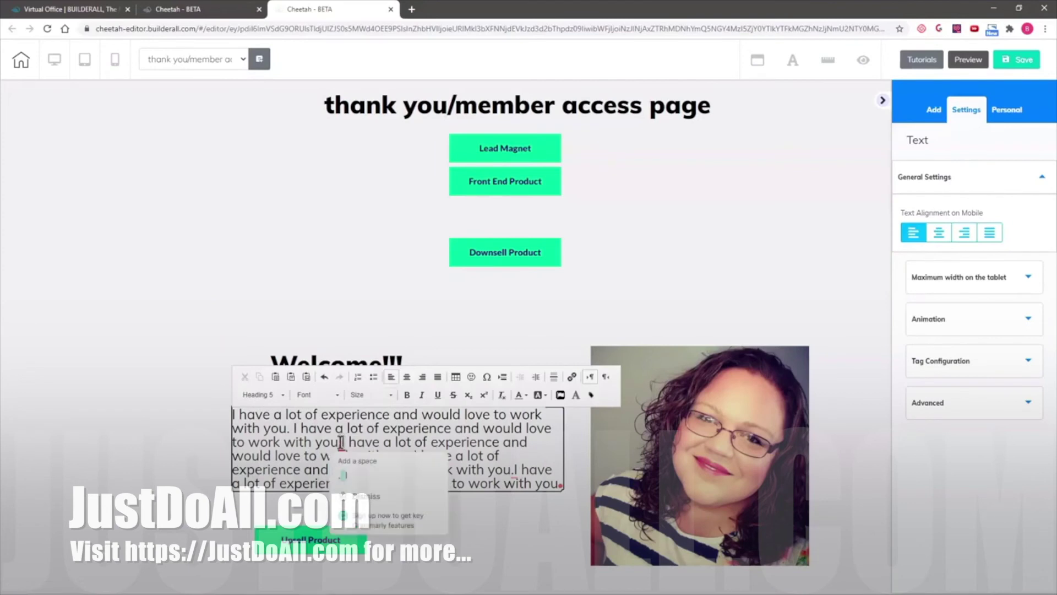
{"action": "left_click", "coordinate": [352, 469]}
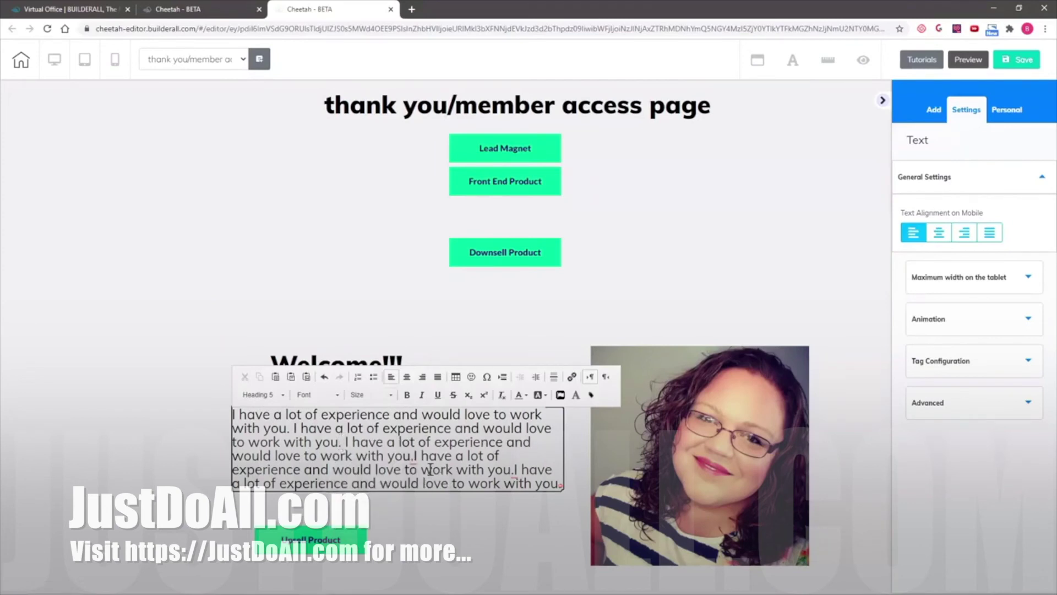
{"action": "mouse_move", "coordinate": [413, 458]}
{"action": "left_click", "coordinate": [416, 488]}
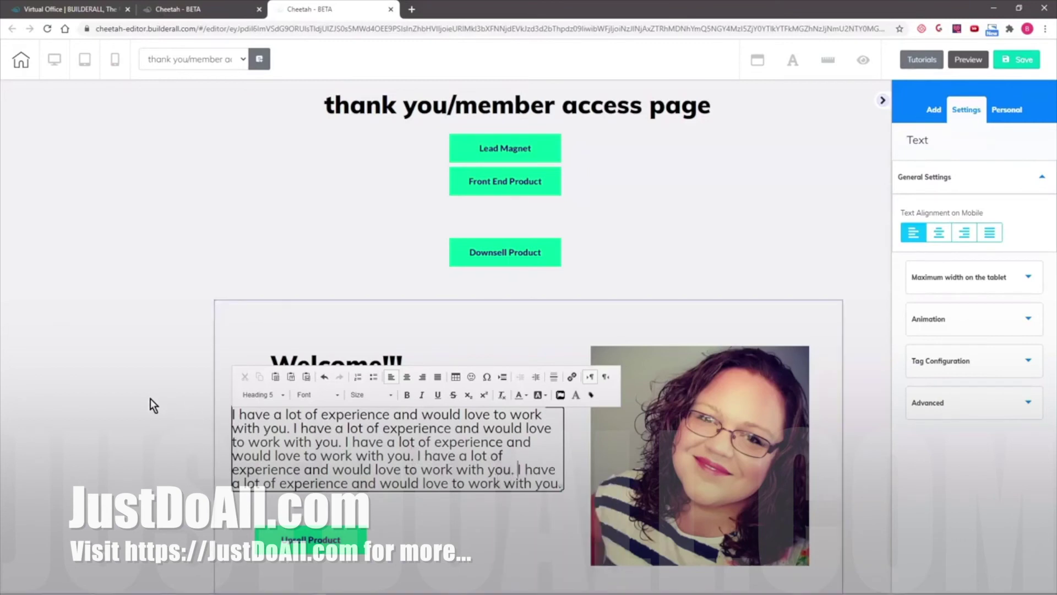
{"action": "left_click", "coordinate": [378, 449]}
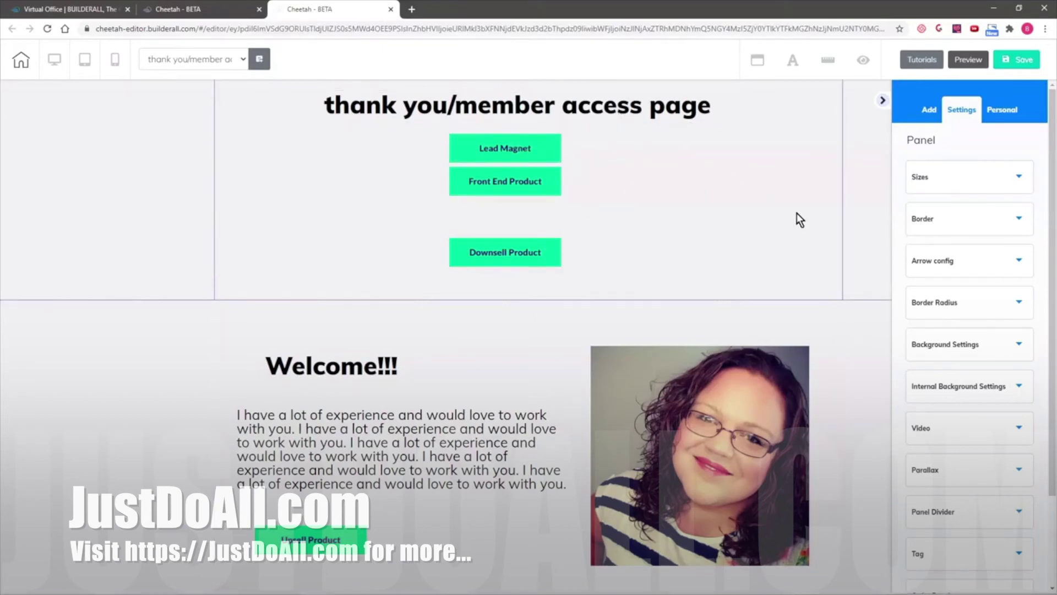
Insert the Course Offer Wall panel template below the welcome panel.
{"action": "left_click", "coordinate": [931, 110]}
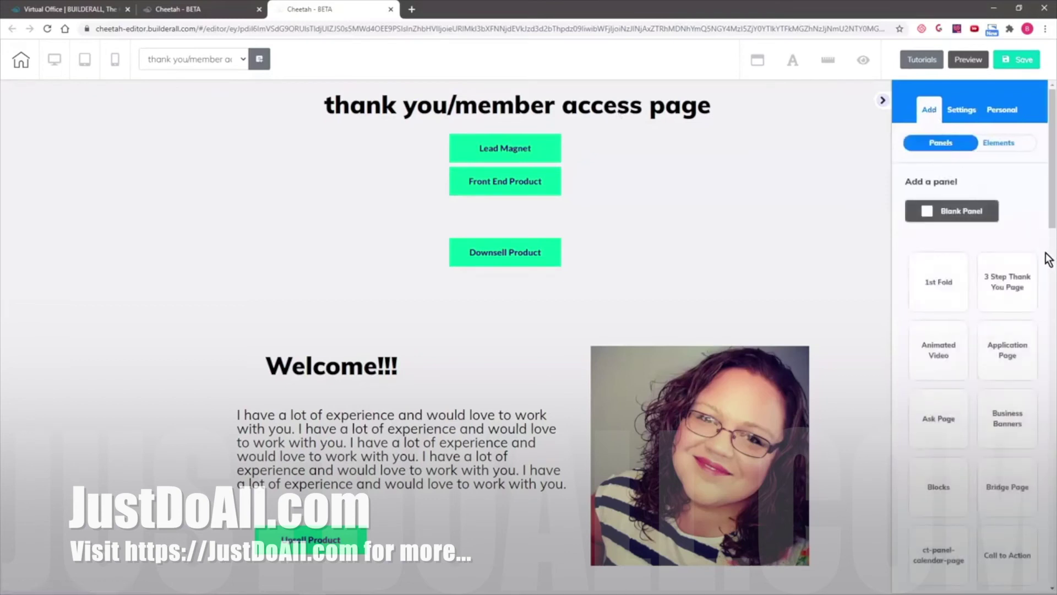
{"action": "scroll", "coordinate": [1010, 335], "scroll_direction": "down", "scroll_amount": 15}
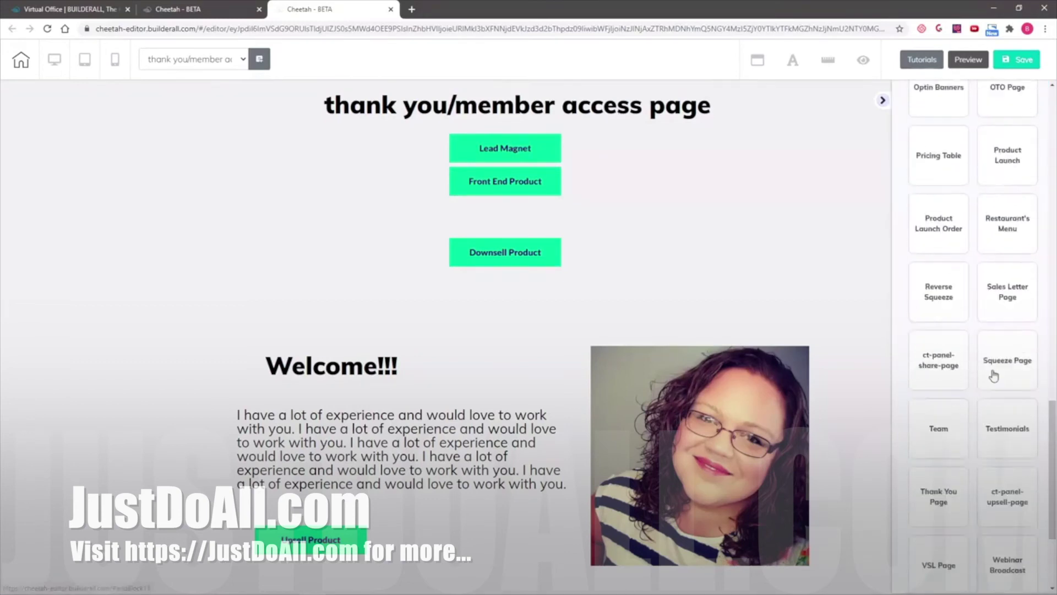
{"action": "scroll", "coordinate": [1000, 331], "scroll_direction": "up", "scroll_amount": 5}
{"action": "left_click", "coordinate": [1003, 238]}
{"action": "scroll", "coordinate": [1027, 342], "scroll_direction": "down", "scroll_amount": 4}
{"action": "scroll", "coordinate": [1027, 341], "scroll_direction": "down", "scroll_amount": 5}
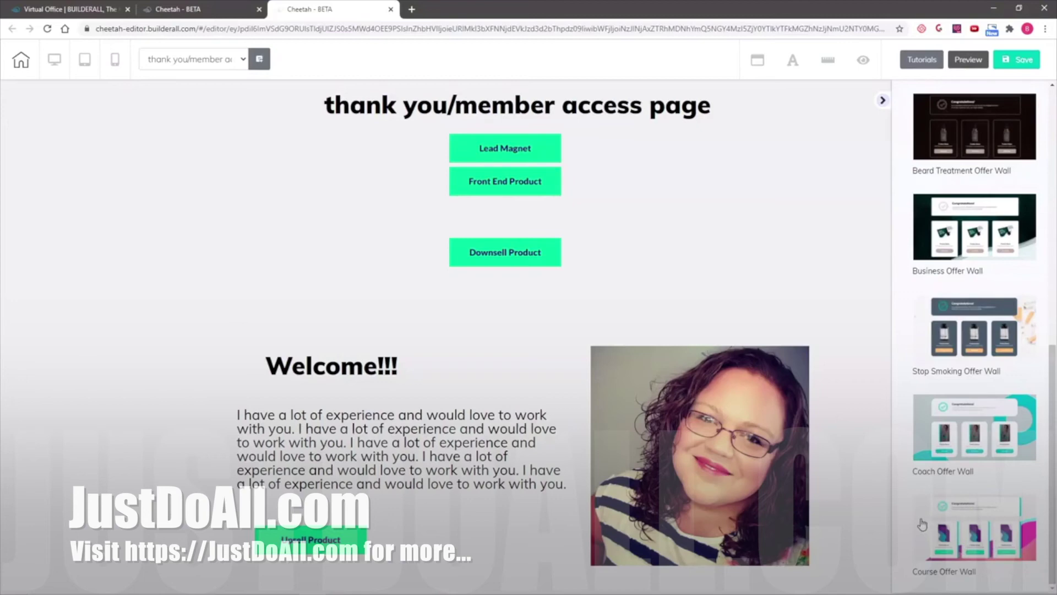
{"action": "left_click_drag", "start_coordinate": [921, 523], "coordinate": [870, 406]}
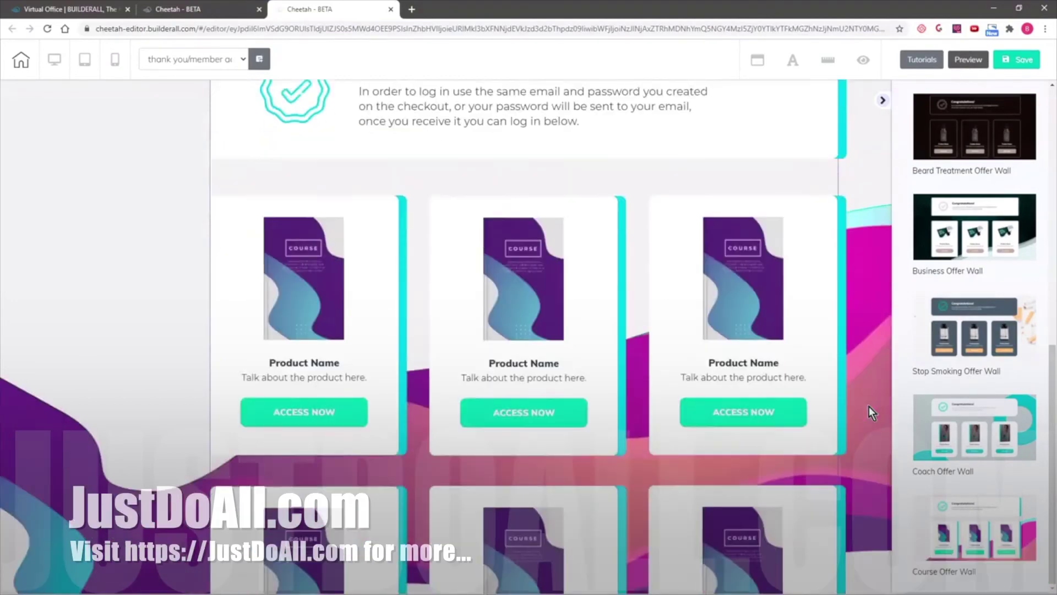
{"action": "scroll", "coordinate": [453, 432], "scroll_direction": "down", "scroll_amount": 3}
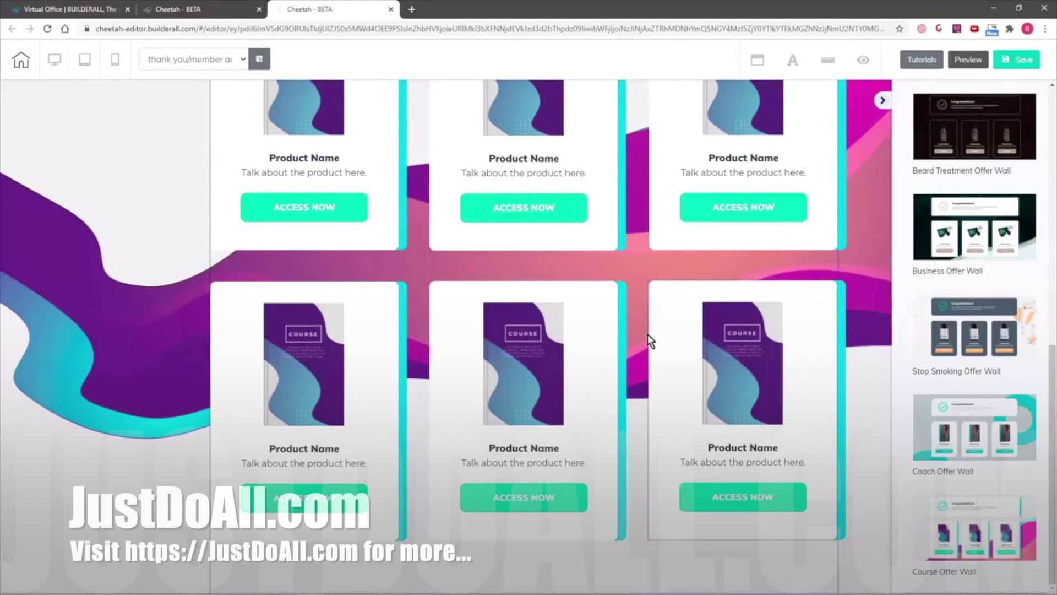
Delete the duplicate lower row of course cards, leaving one row of three.
{"action": "left_click_drag", "start_coordinate": [614, 286], "coordinate": [614, 284]}
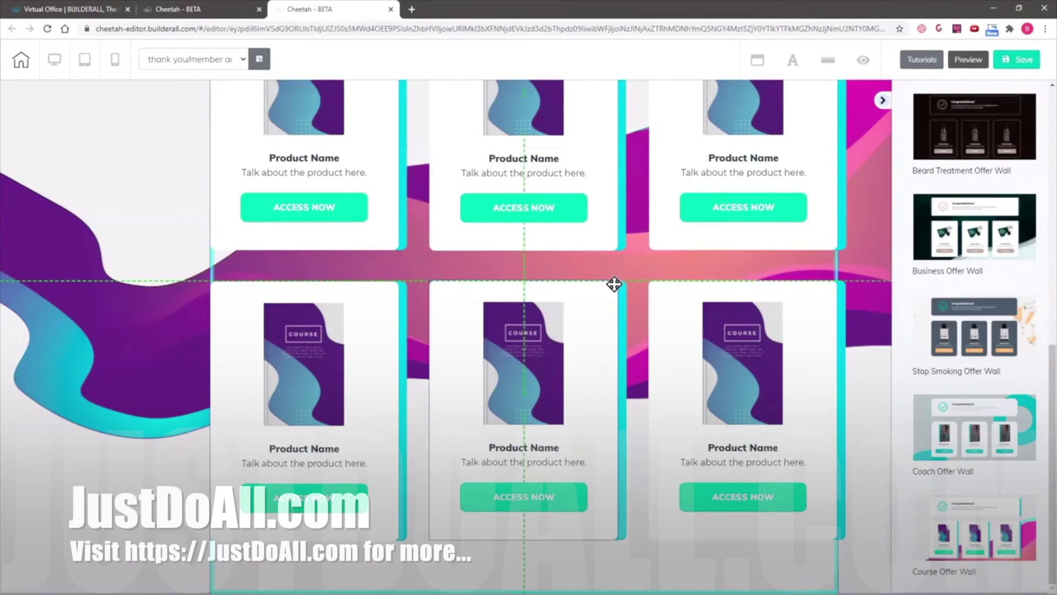
{"action": "key", "text": "Delete"}
{"action": "left_click", "coordinate": [290, 271]}
{"action": "key", "text": "Delete"}
{"action": "scroll", "coordinate": [963, 345], "scroll_direction": "up", "scroll_amount": 10}
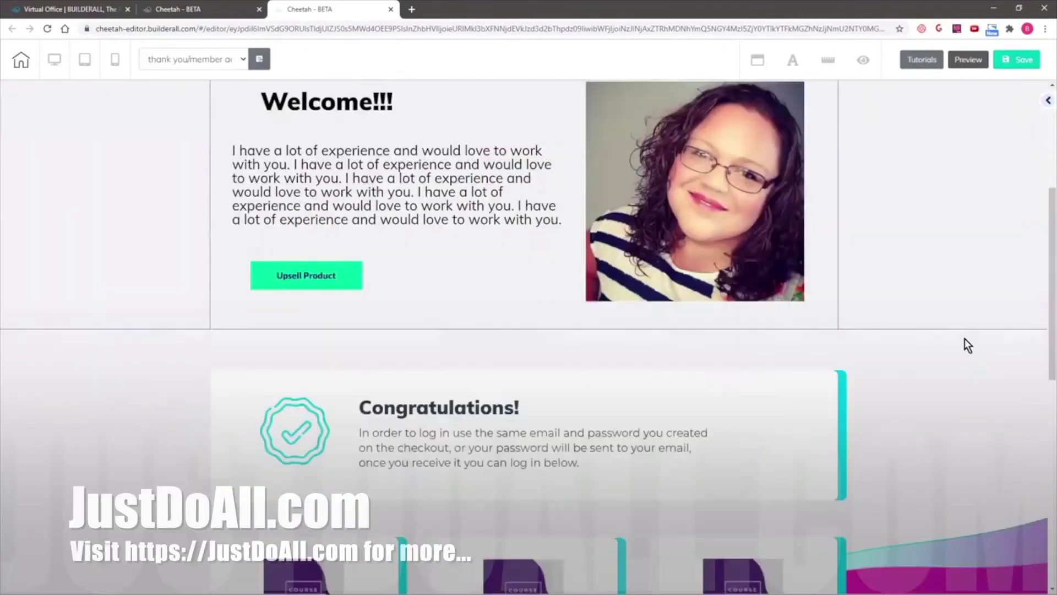
{"action": "scroll", "coordinate": [963, 345], "scroll_direction": "down", "scroll_amount": 10}
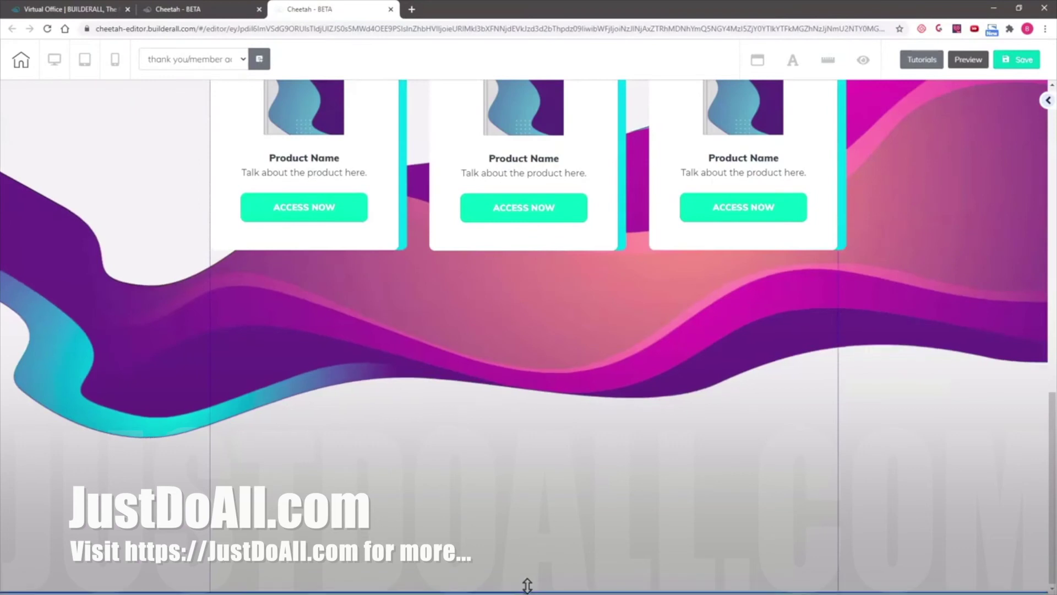
{"action": "scroll", "coordinate": [514, 471], "scroll_direction": "up", "scroll_amount": 5}
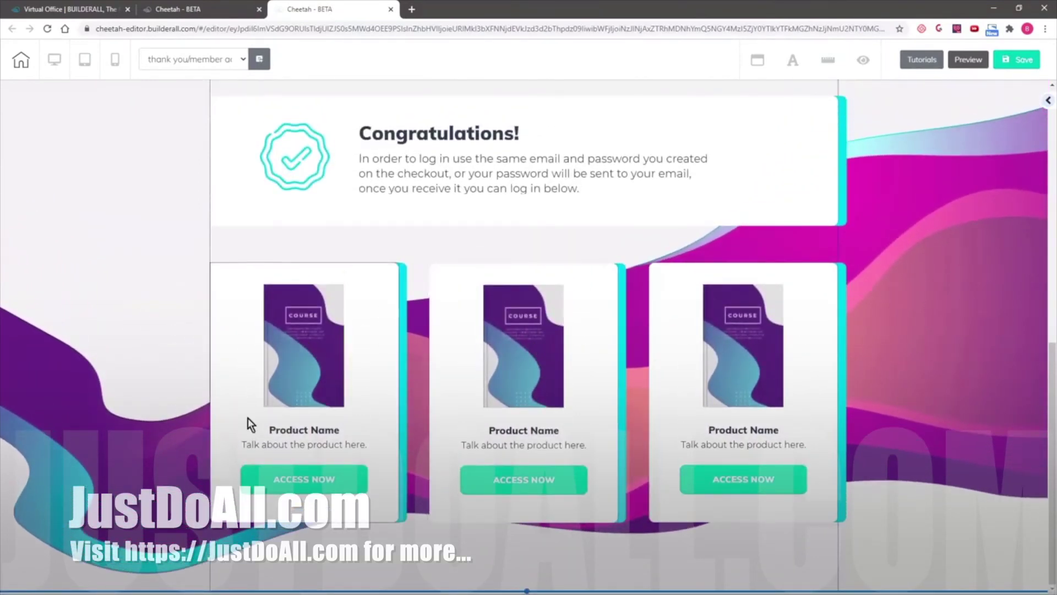
{"action": "scroll", "coordinate": [909, 292], "scroll_direction": "up", "scroll_amount": 15}
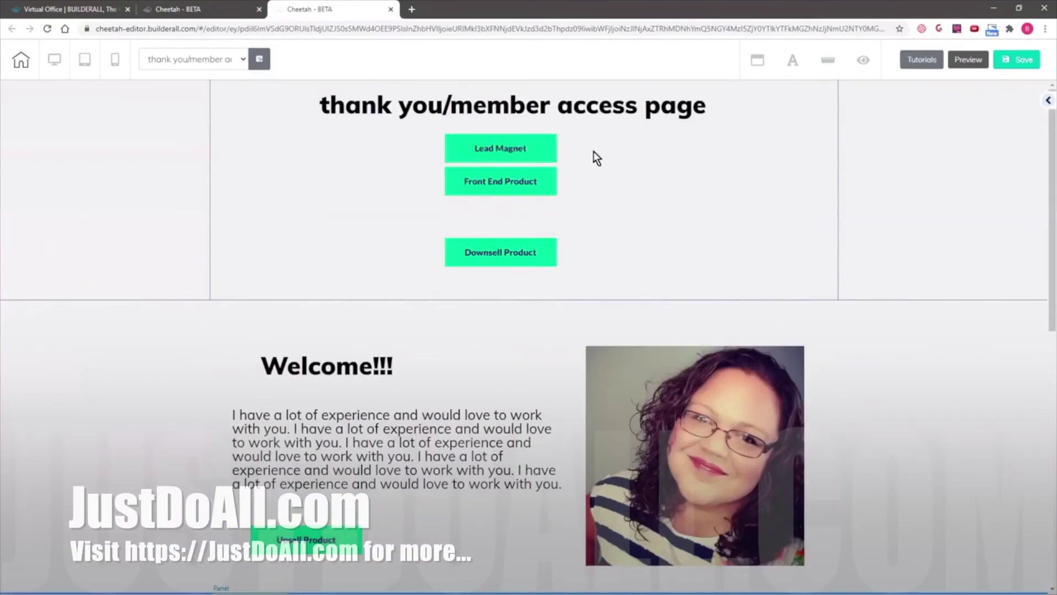
Use Order Panels in the header section's settings to move it below the course offer wall.
{"action": "left_click", "coordinate": [857, 174]}
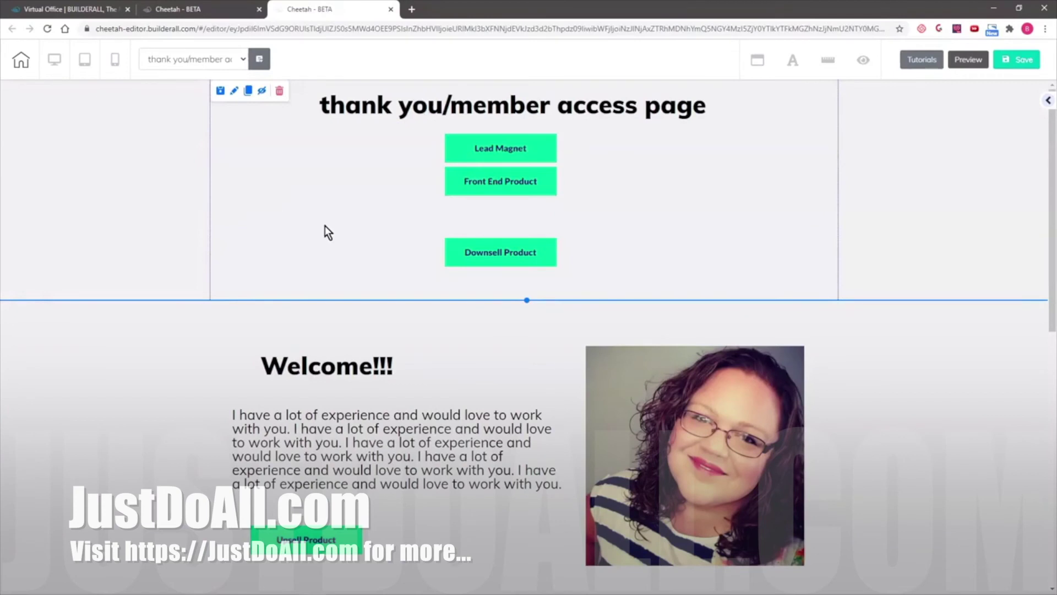
{"action": "left_click", "coordinate": [234, 91]}
{"action": "left_click_drag", "start_coordinate": [510, 104], "coordinate": [947, 152]}
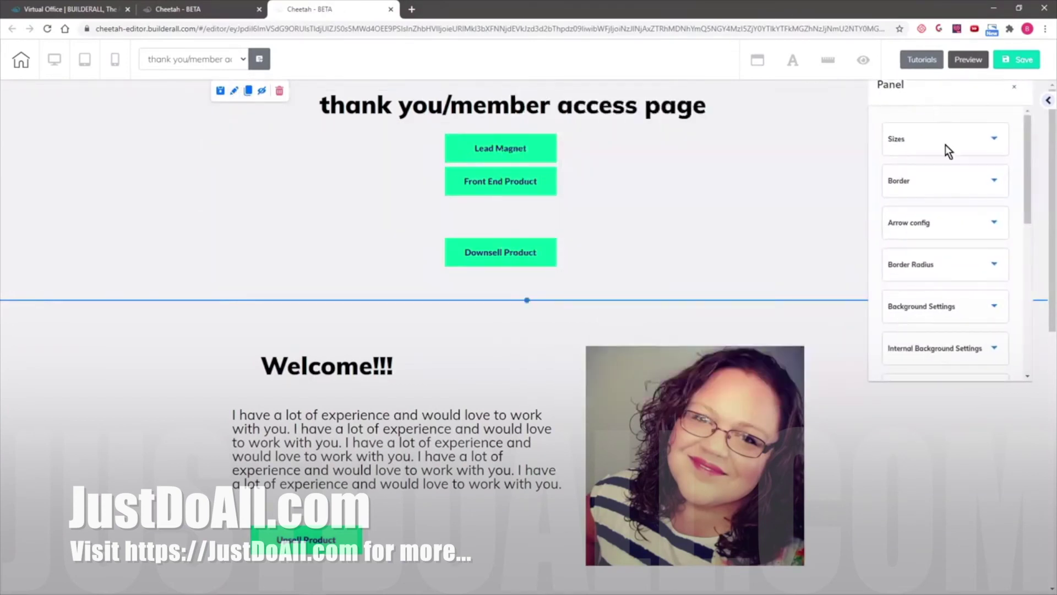
{"action": "scroll", "coordinate": [963, 193], "scroll_direction": "down", "scroll_amount": 7}
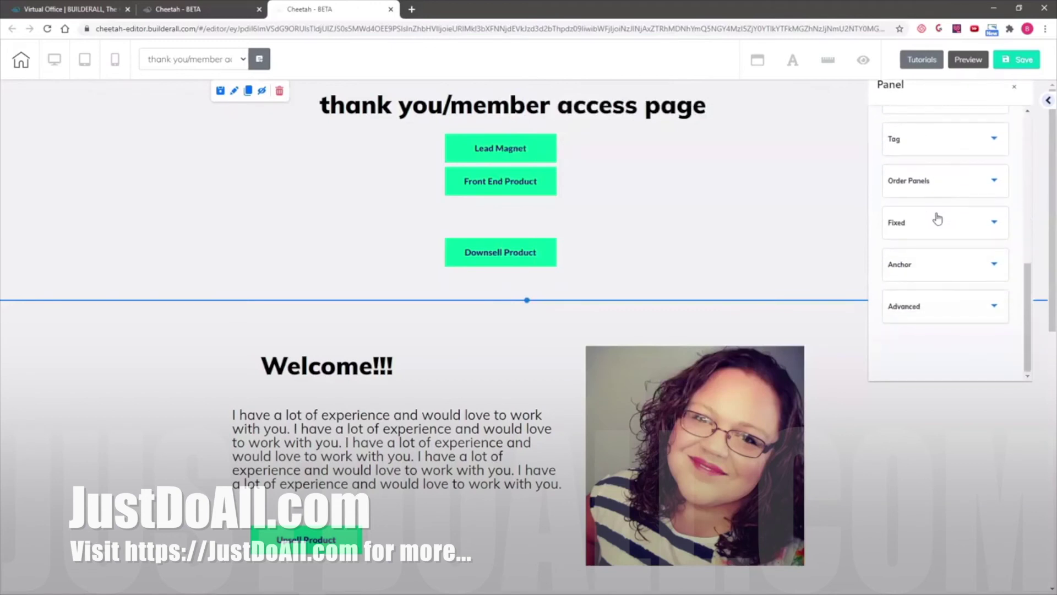
{"action": "scroll", "coordinate": [931, 242], "scroll_direction": "up", "scroll_amount": 2}
{"action": "left_click", "coordinate": [933, 290]}
{"action": "scroll", "coordinate": [991, 330], "scroll_direction": "down", "scroll_amount": 1}
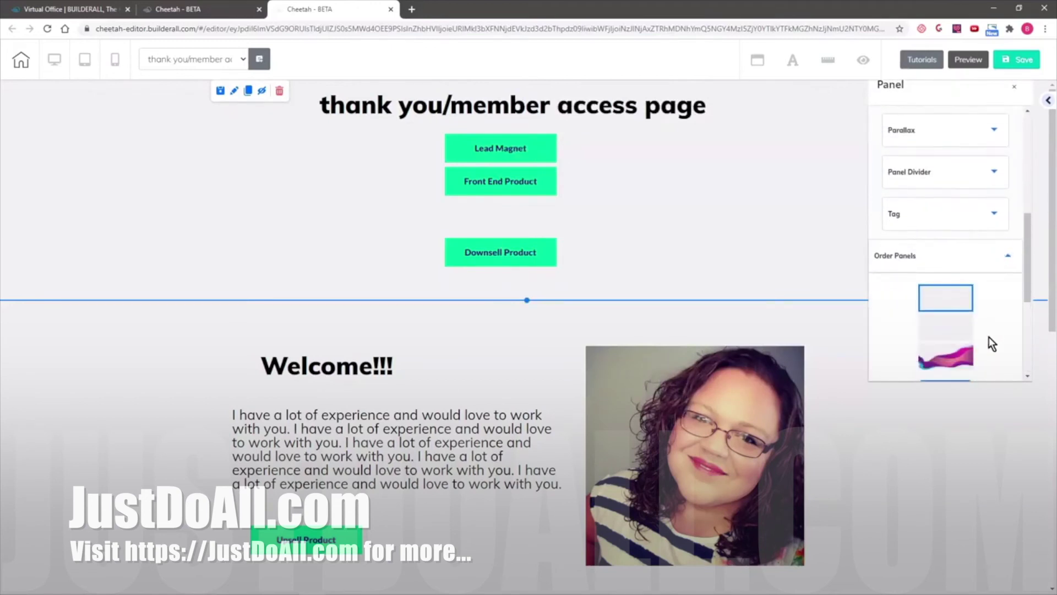
{"action": "scroll", "coordinate": [989, 336], "scroll_direction": "down", "scroll_amount": 2}
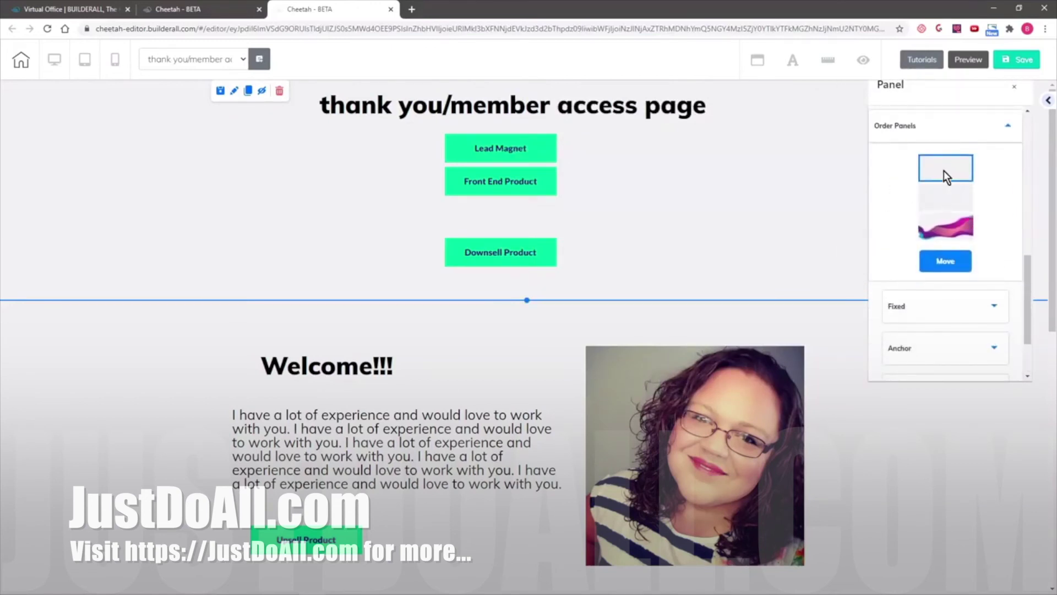
{"action": "left_click_drag", "start_coordinate": [942, 169], "coordinate": [943, 240]}
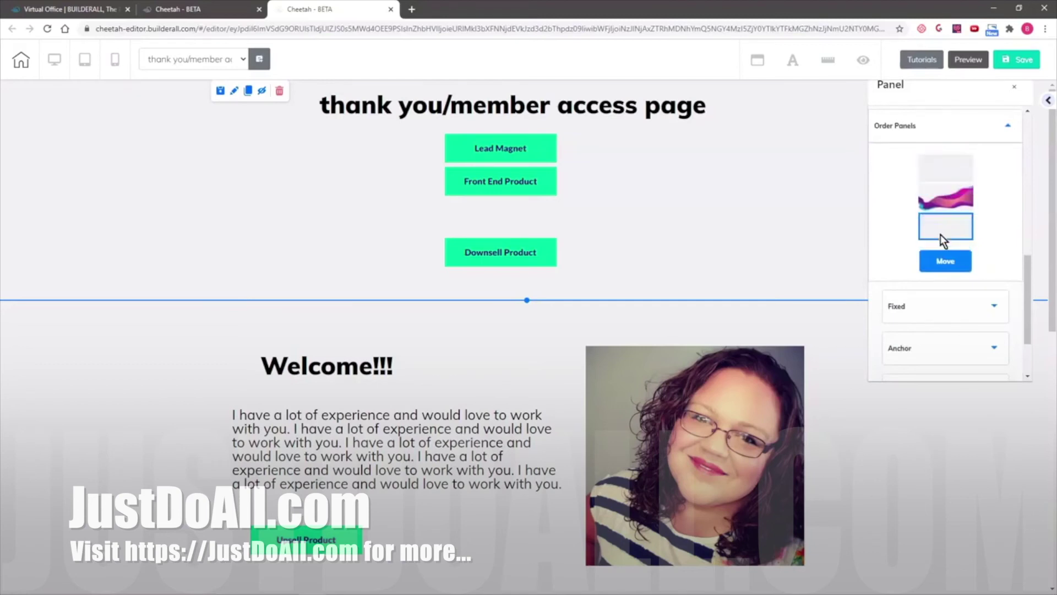
{"action": "left_click", "coordinate": [949, 264]}
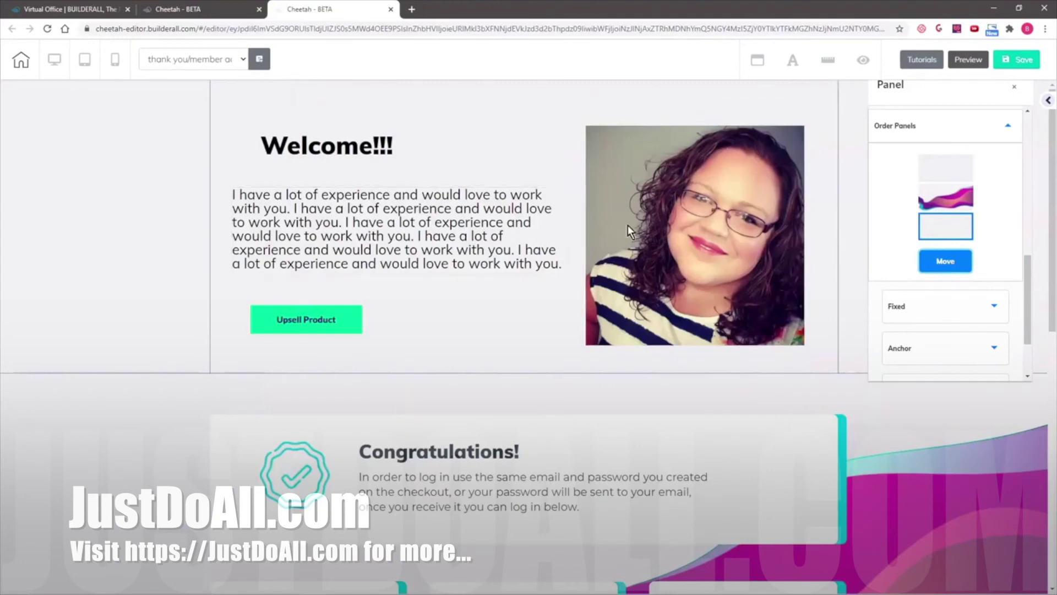
{"action": "scroll", "coordinate": [953, 501], "scroll_direction": "down", "scroll_amount": 10}
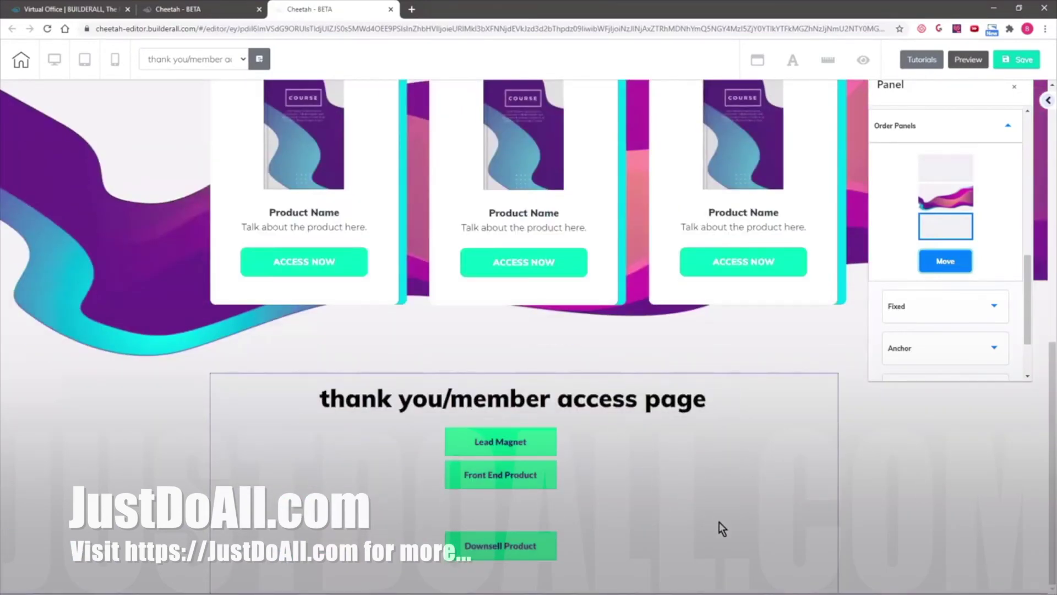
Replace each card's Product Name heading with Lead Magent, Front End Product and Downsell Product.
{"action": "left_click", "coordinate": [743, 526]}
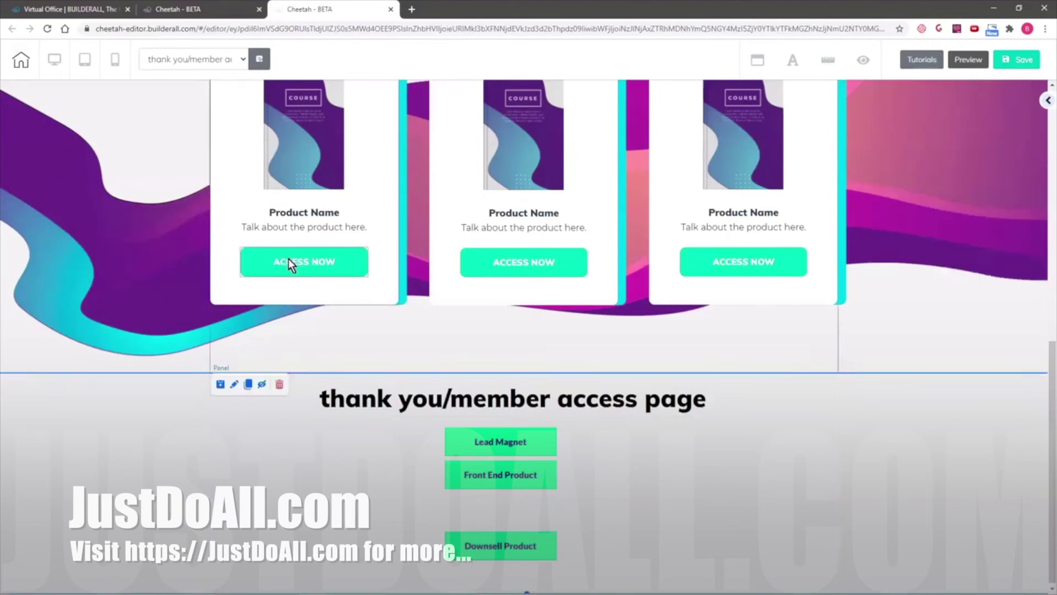
{"action": "double_click", "coordinate": [295, 213]}
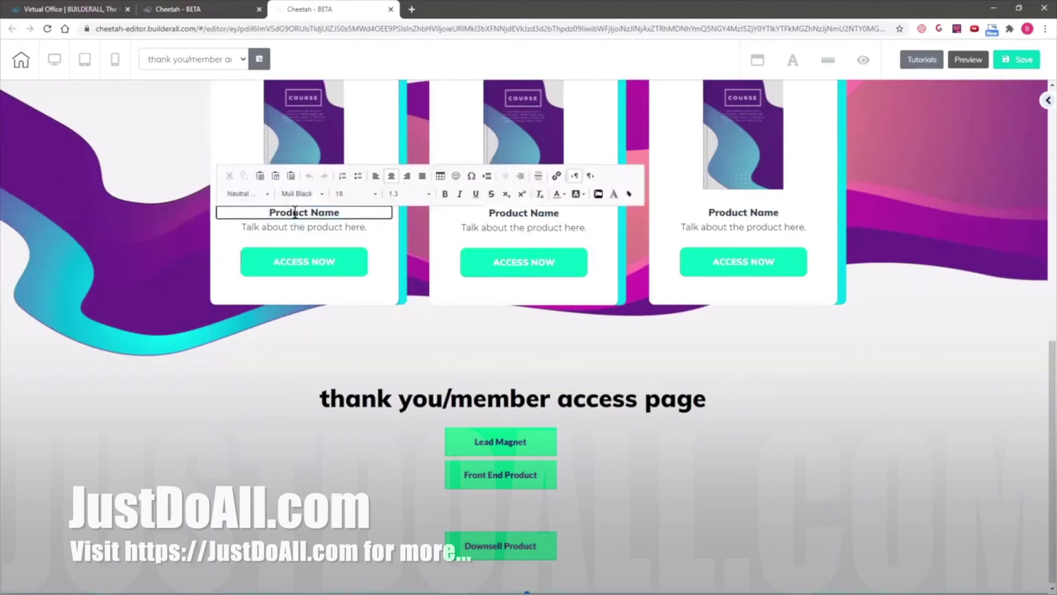
{"action": "type", "text": "Lead Ma"}
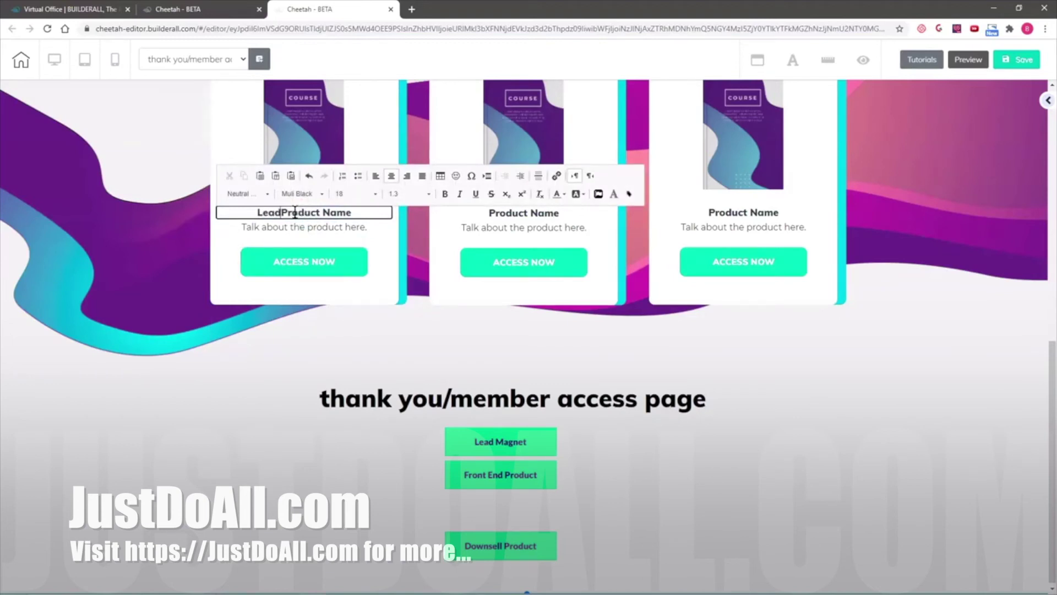
{"action": "type", "text": "gent"}
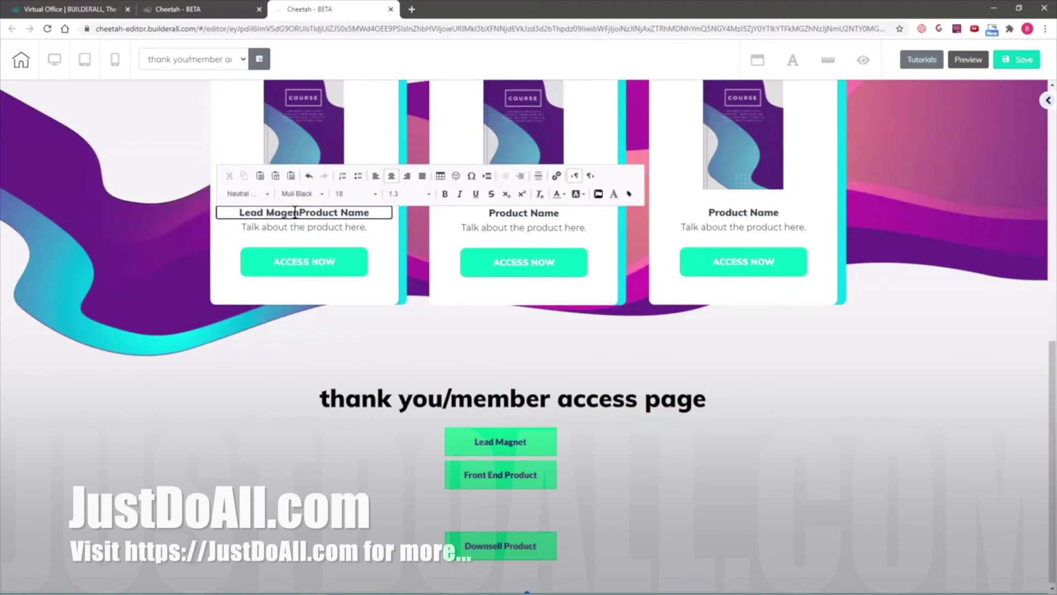
{"action": "key", "text": "Delete"}
{"action": "key", "text": "Delete"}
{"action": "key", "text": "Delete"}
{"action": "key", "text": "Delete"}
{"action": "key", "text": "Delete"}
{"action": "key", "text": "Delete"}
{"action": "key", "text": "Delete"}
{"action": "key", "text": "Delete"}
{"action": "key", "text": "Delete"}
{"action": "key", "text": "Delete"}
{"action": "key", "text": "Delete"}
{"action": "key", "text": "Delete"}
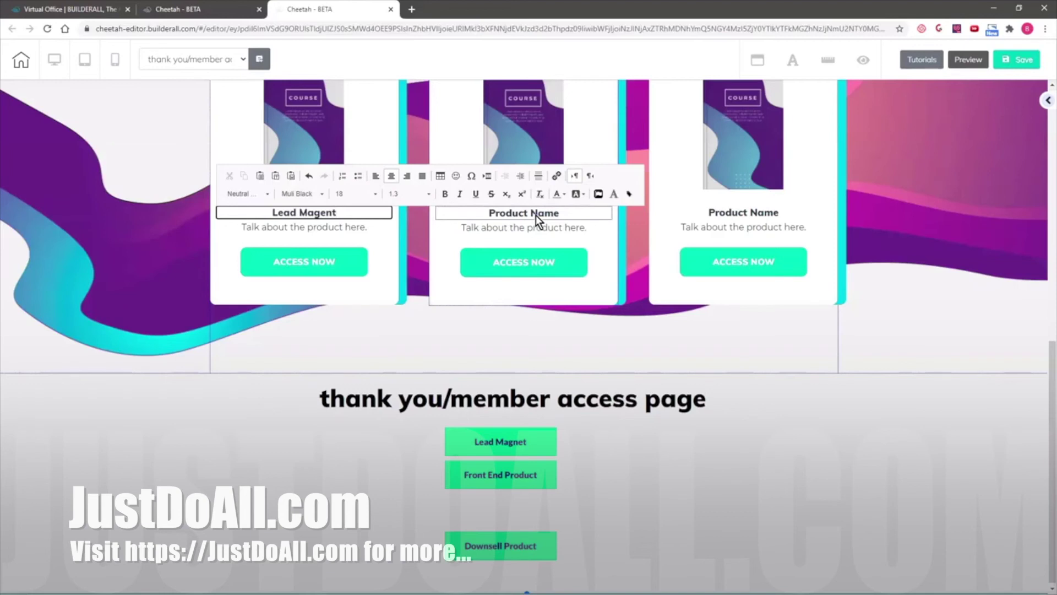
{"action": "left_click", "coordinate": [537, 219]}
{"action": "left_click_drag", "start_coordinate": [560, 214], "coordinate": [490, 213]}
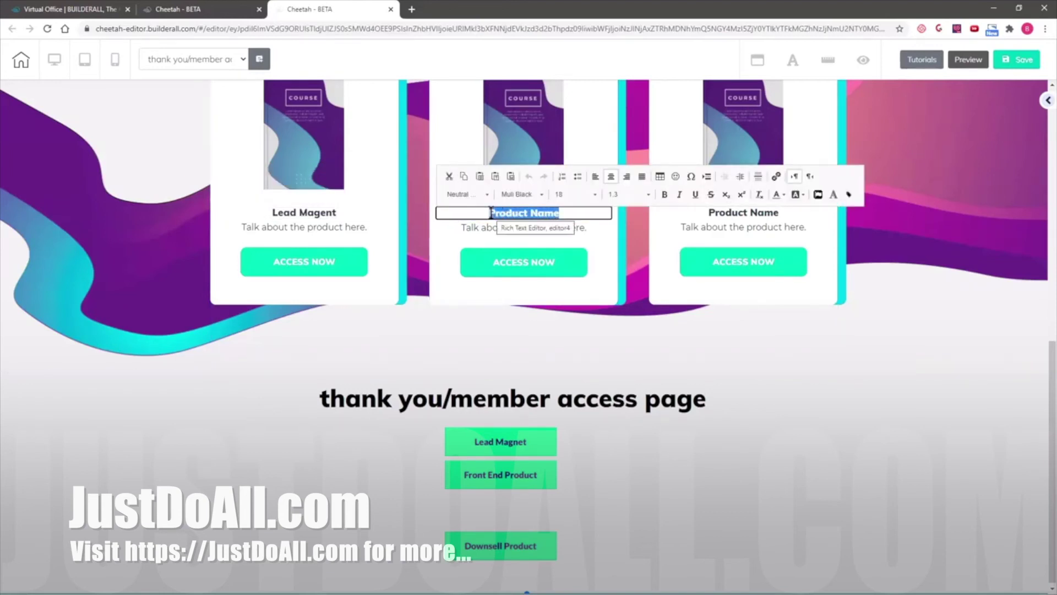
{"action": "type", "text": "Front End Product"}
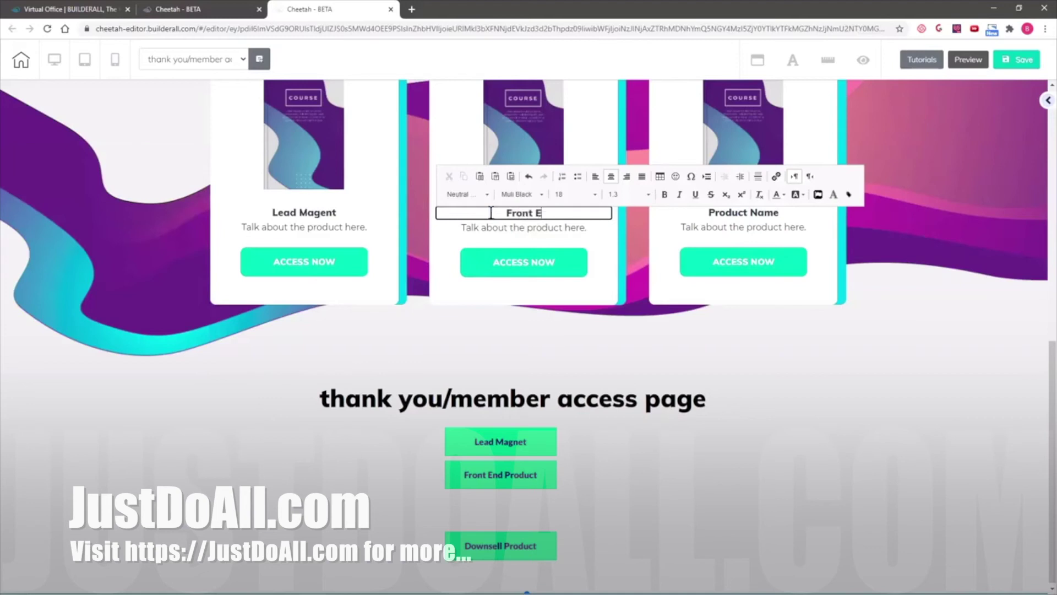
{"action": "left_click", "coordinate": [716, 213]}
{"action": "left_click_drag", "start_coordinate": [708, 213], "coordinate": [793, 228]}
{"action": "key", "text": "BackSpace"}
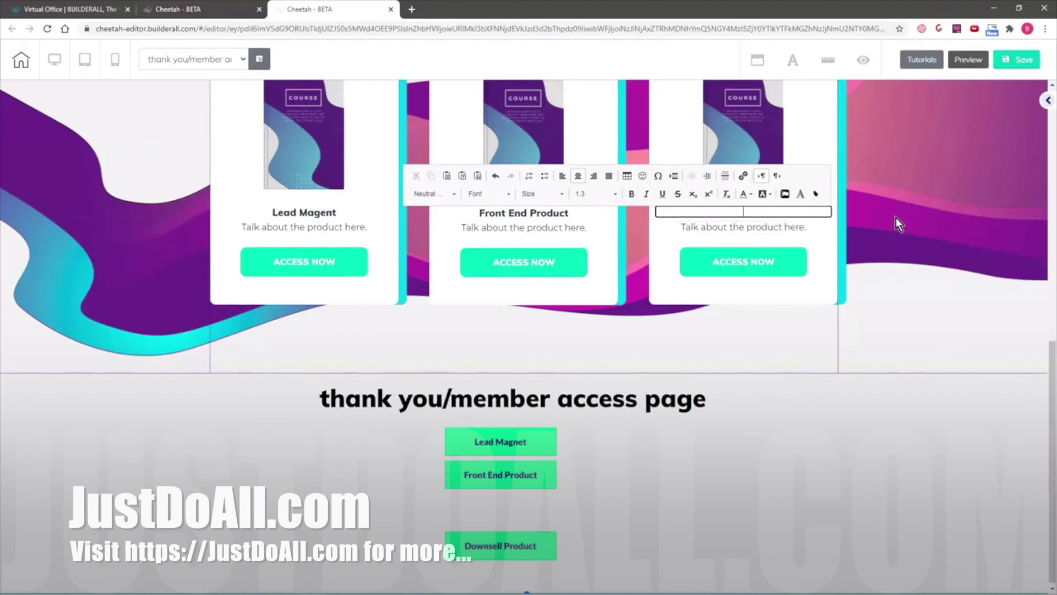
{"action": "type", "text": "Downsel"}
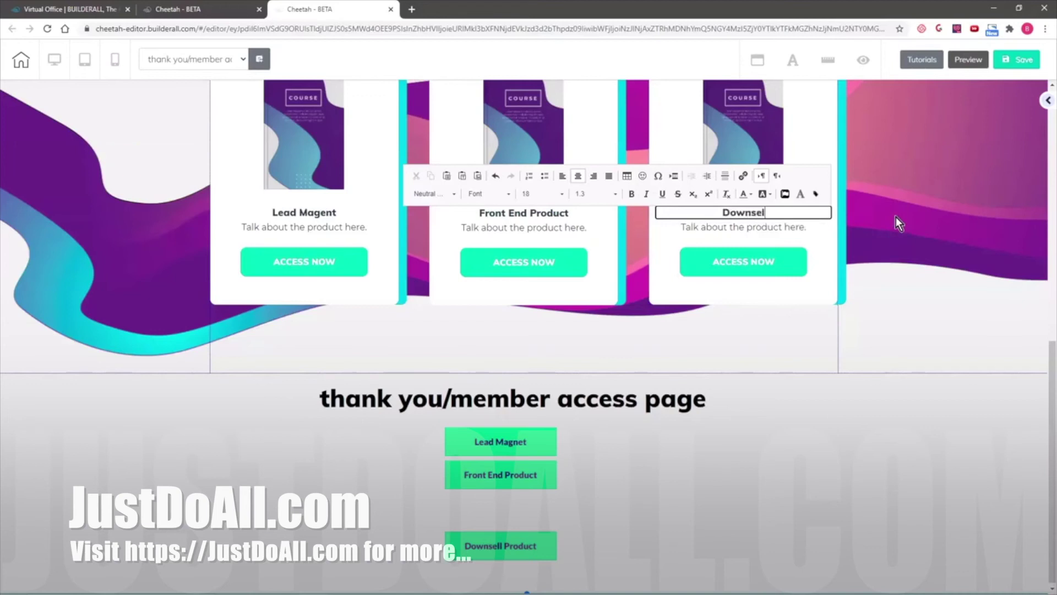
{"action": "type", "text": "l Product"}
{"action": "left_click", "coordinate": [323, 263]}
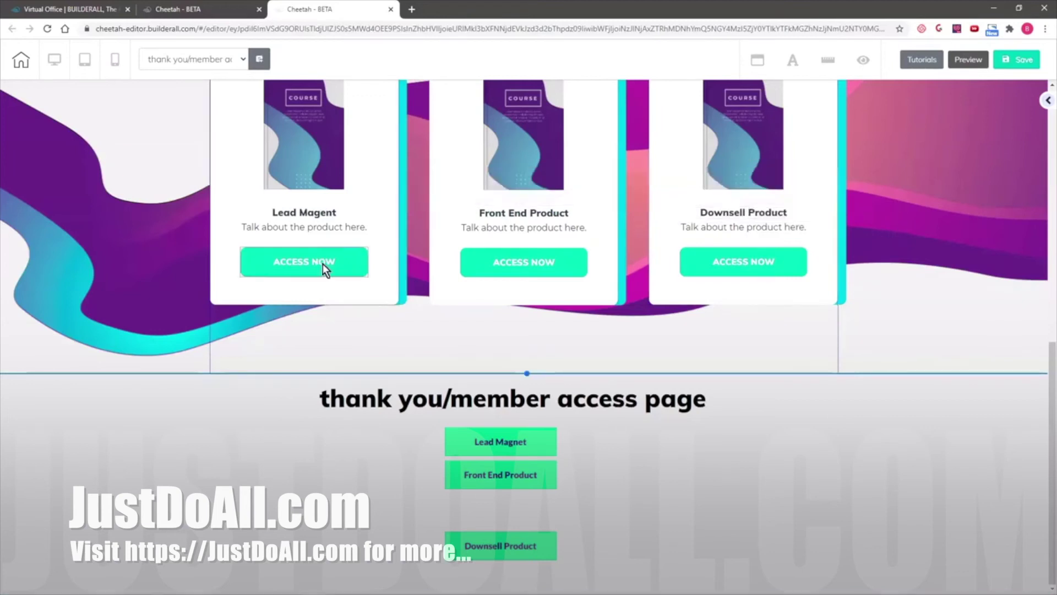
Link the Lead Magnet card's ACCESS NOW button to the lead magnet membership page.
{"action": "left_click", "coordinate": [307, 266]}
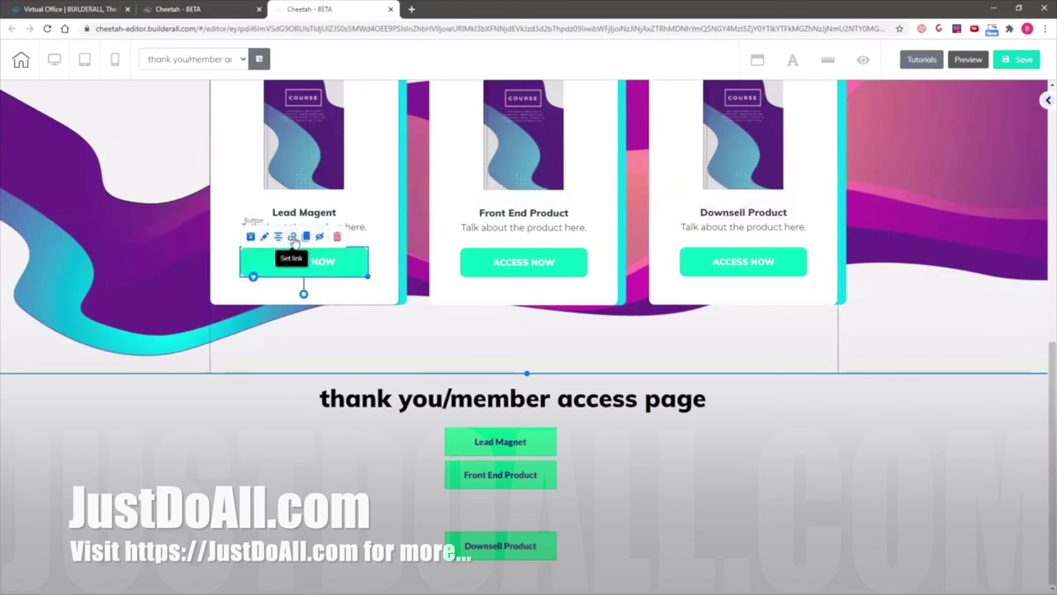
{"action": "left_click", "coordinate": [292, 238]}
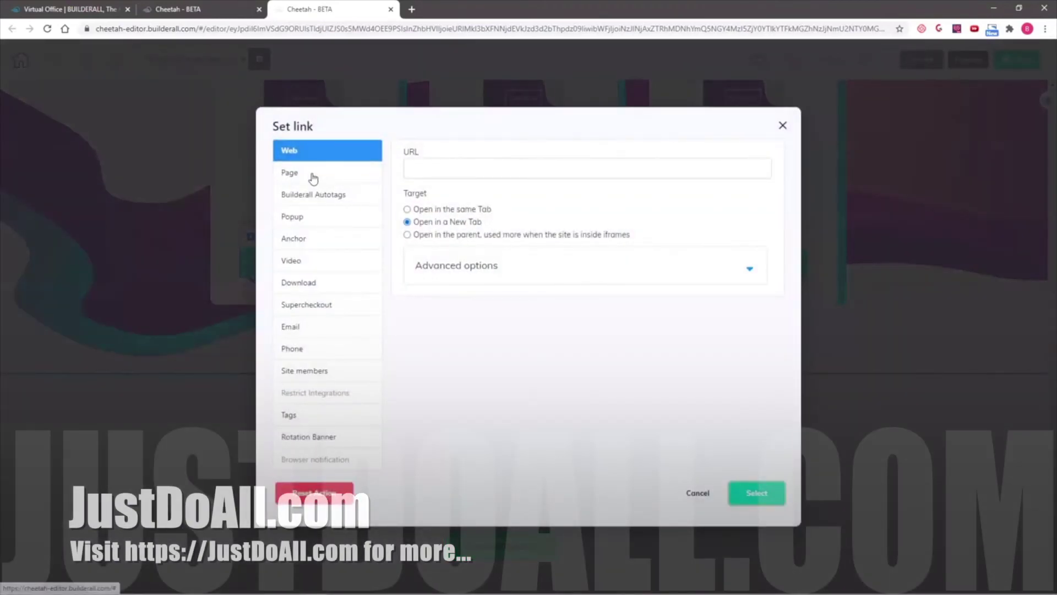
{"action": "left_click", "coordinate": [313, 176]}
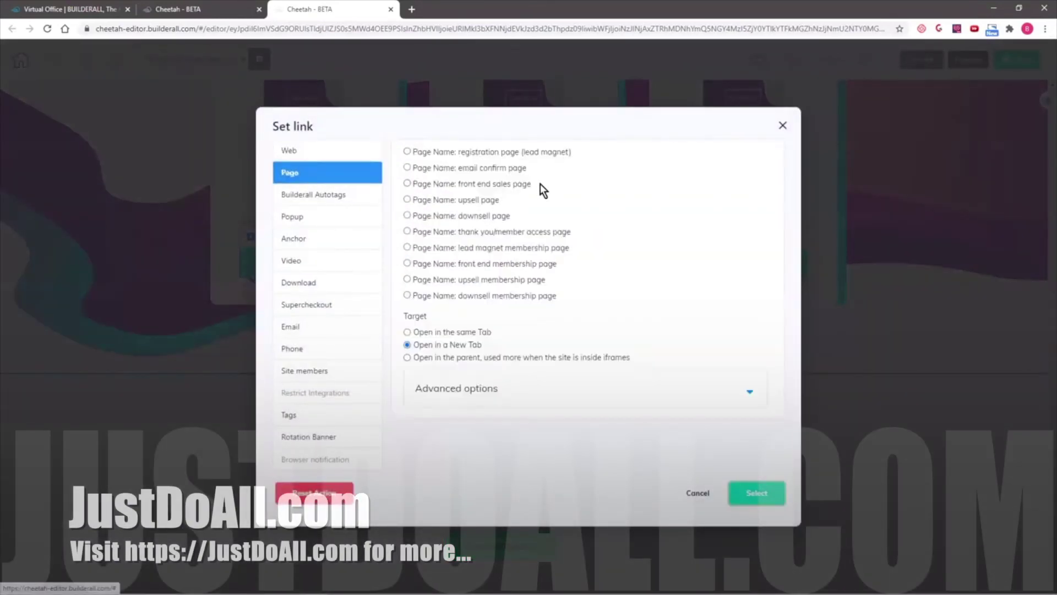
{"action": "left_click", "coordinate": [407, 247]}
{"action": "left_click", "coordinate": [756, 490]}
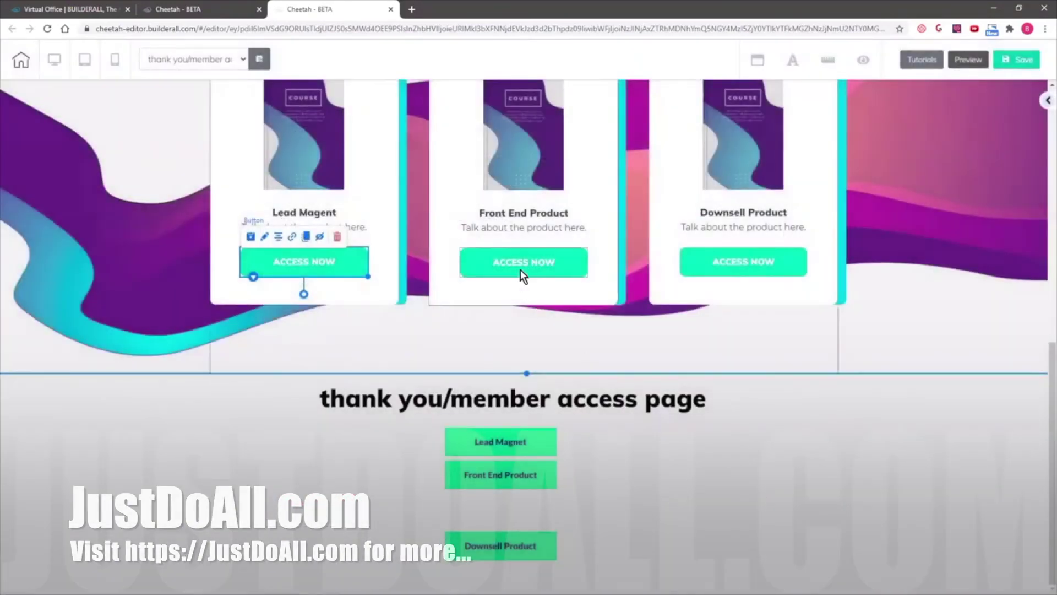
Link the Front End Product card's button to the front end membership page.
{"action": "left_click", "coordinate": [520, 269]}
{"action": "left_click", "coordinate": [514, 237]}
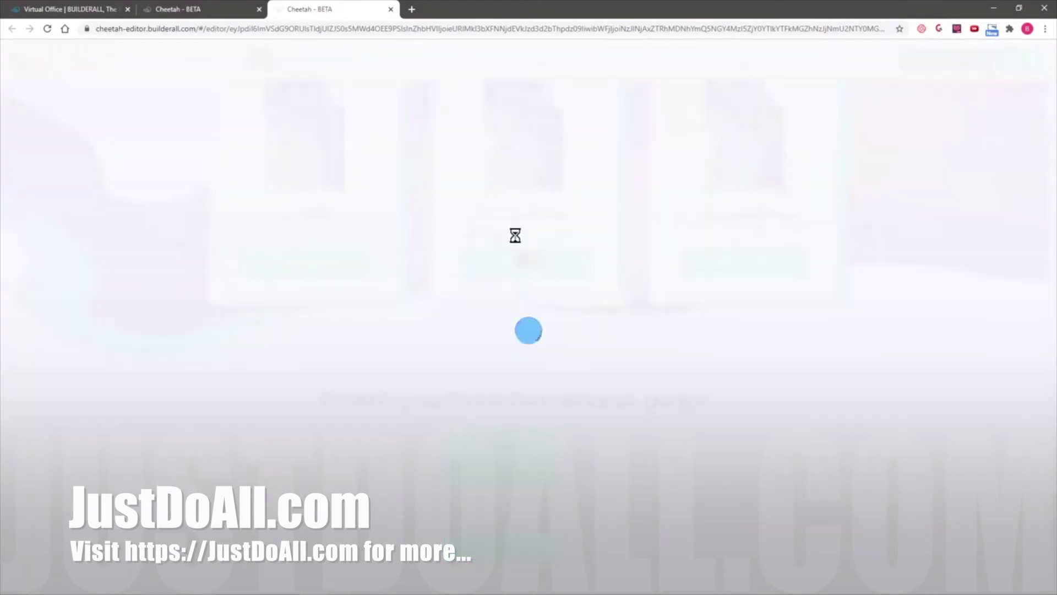
{"action": "left_click", "coordinate": [326, 175]}
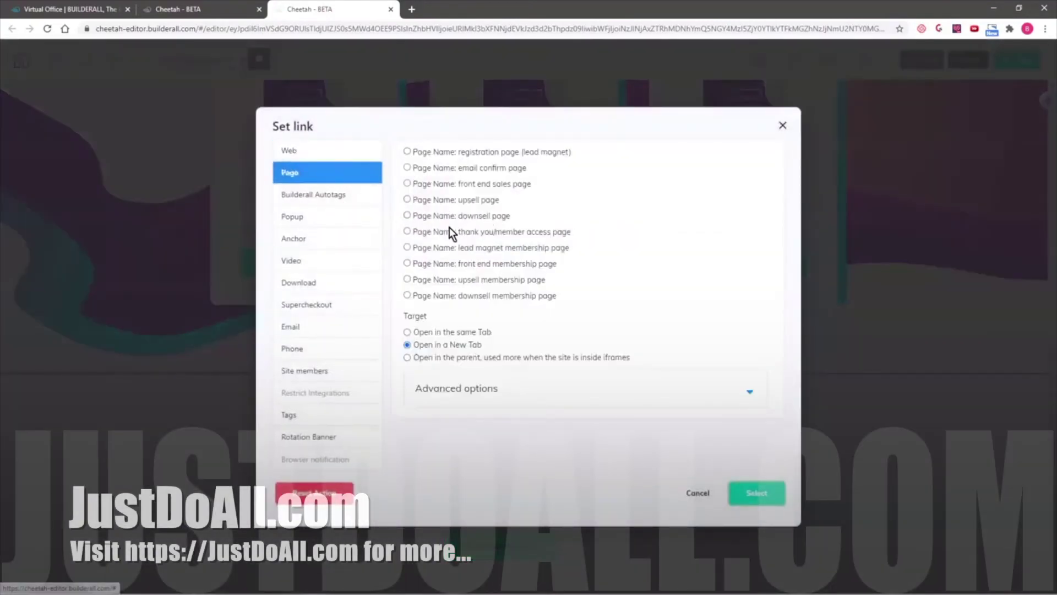
{"action": "left_click", "coordinate": [755, 496]}
Link the Downsell Product ACCESS NOW button to the downsell membership page and save.
{"action": "left_click", "coordinate": [747, 256]}
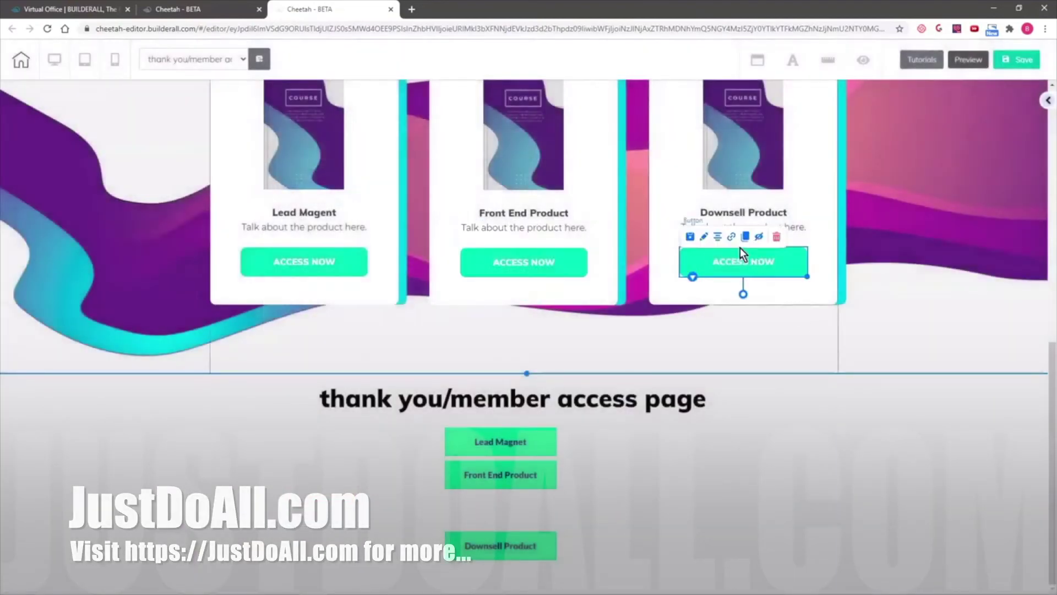
{"action": "left_click", "coordinate": [735, 238]}
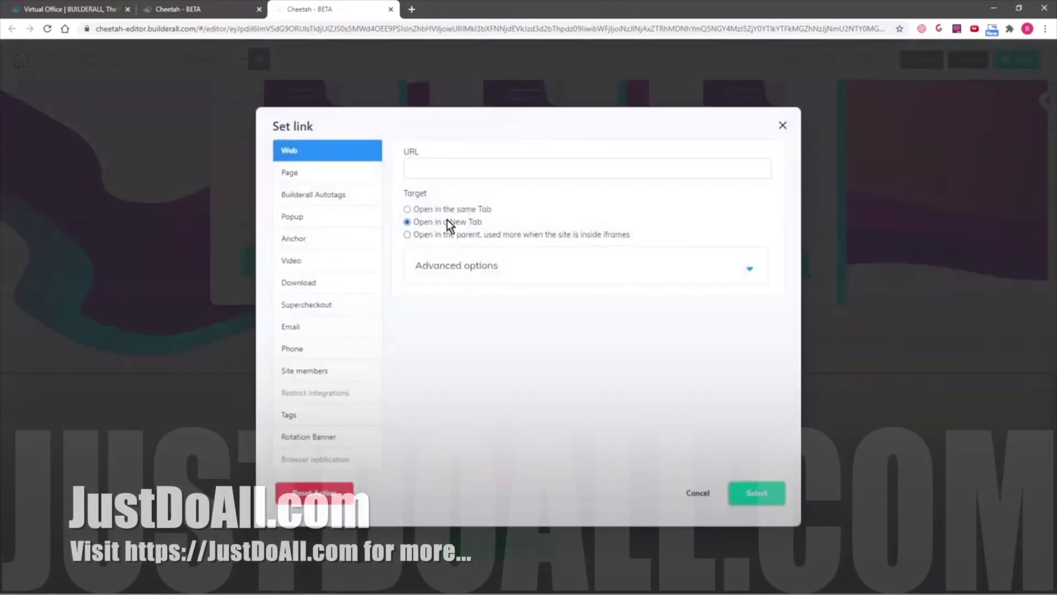
{"action": "left_click", "coordinate": [324, 175]}
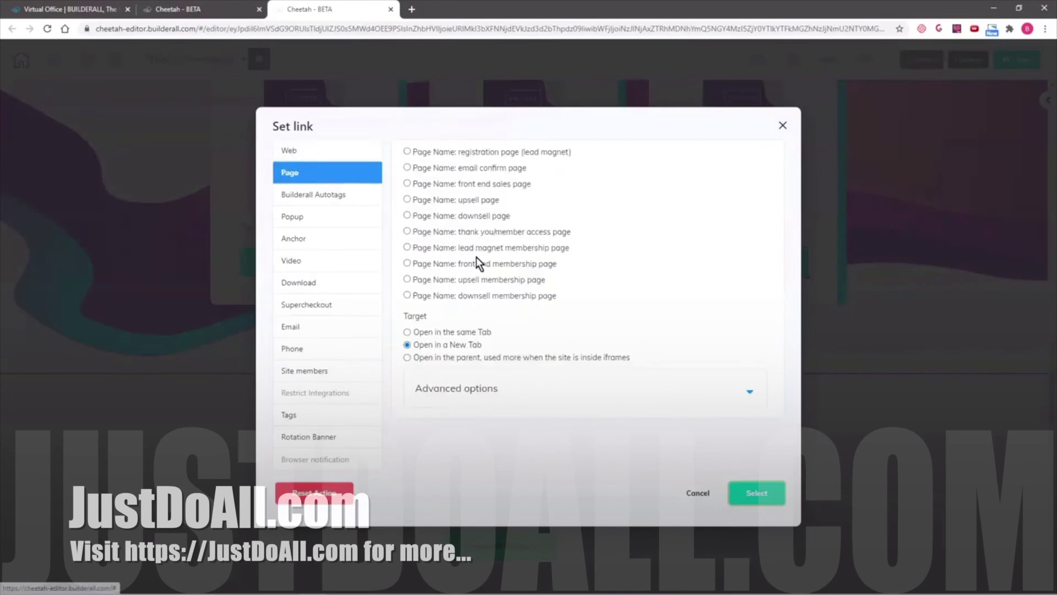
{"action": "left_click", "coordinate": [408, 295]}
{"action": "left_click", "coordinate": [762, 492]}
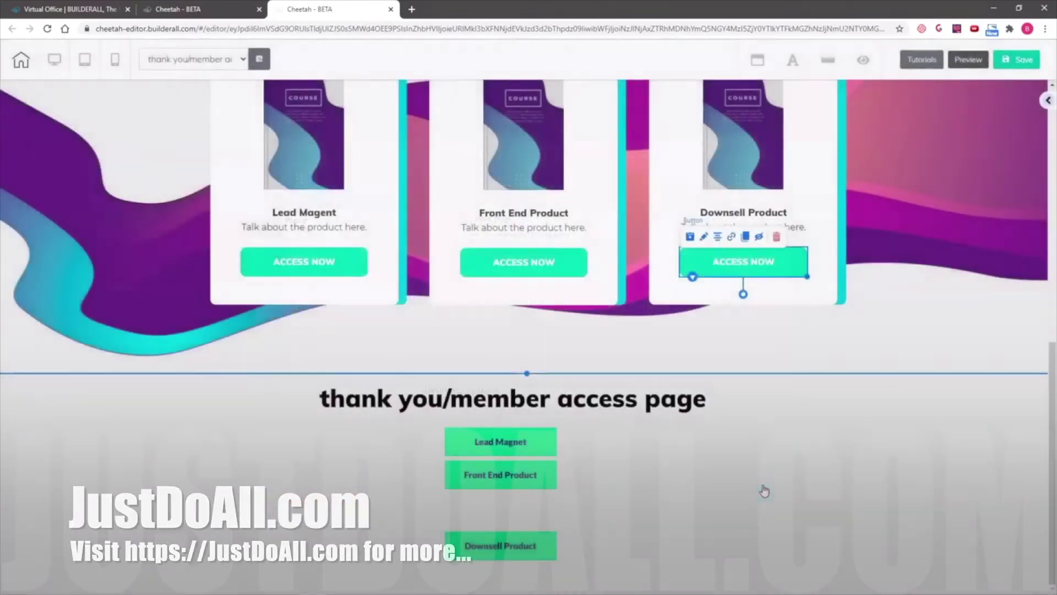
{"action": "left_click", "coordinate": [1013, 58]}
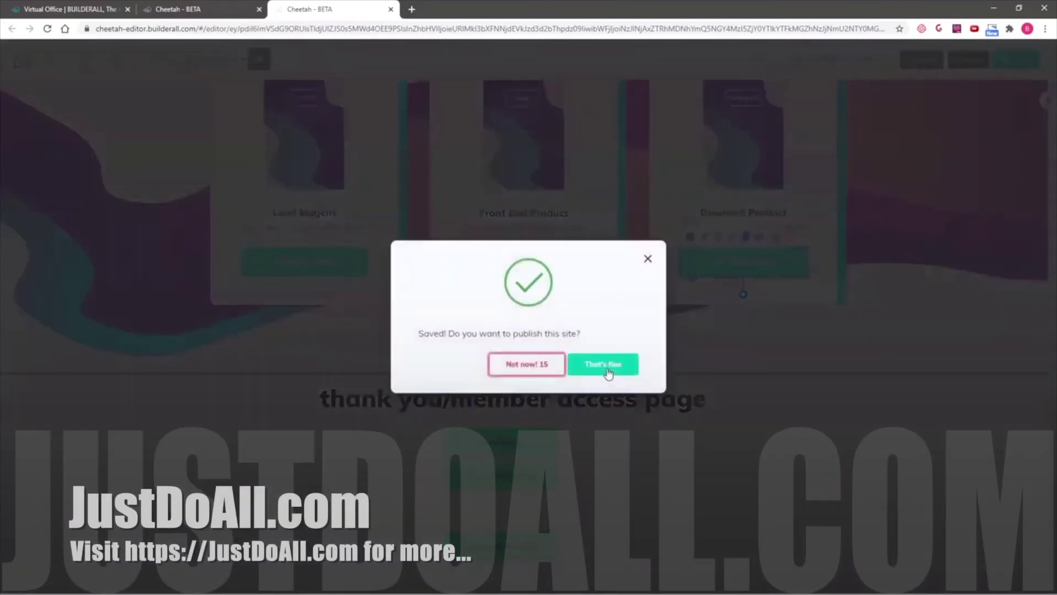
Publish the site, delete the page-name buttons section below the cards, and republish.
{"action": "left_click", "coordinate": [607, 363]}
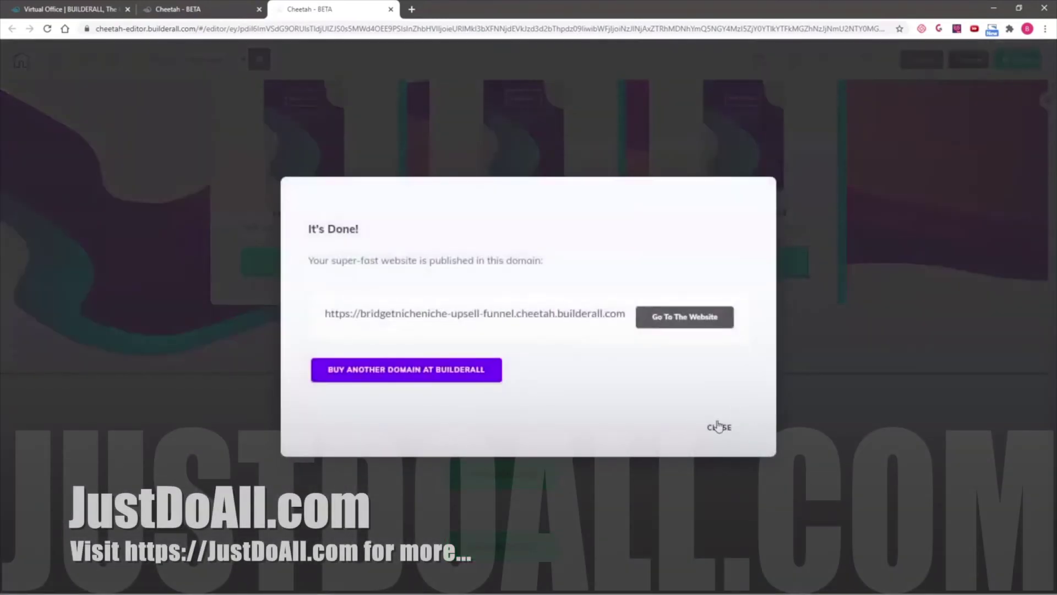
{"action": "left_click", "coordinate": [718, 429]}
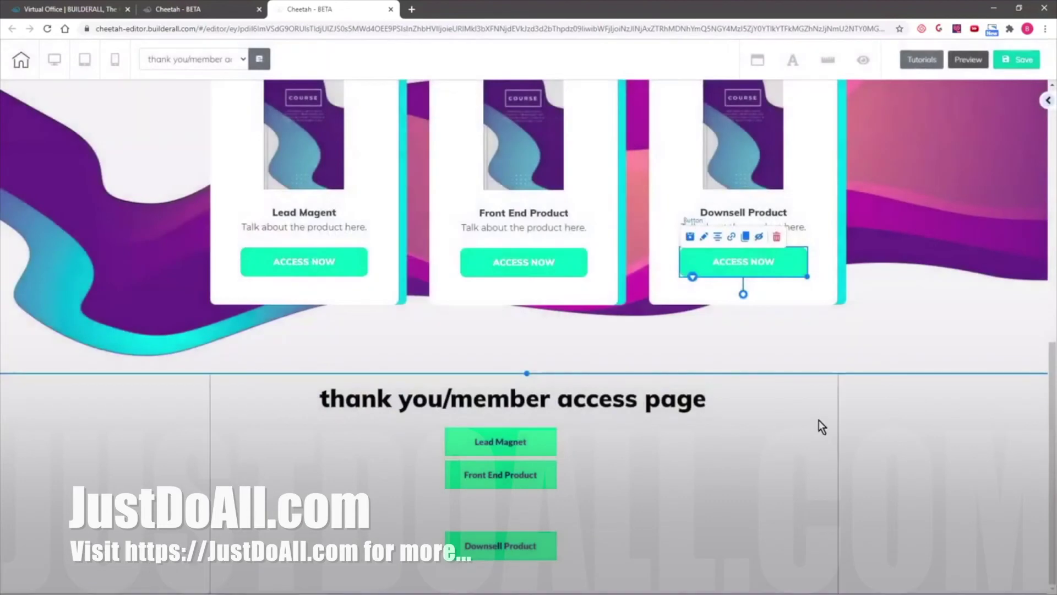
{"action": "left_click", "coordinate": [279, 384]}
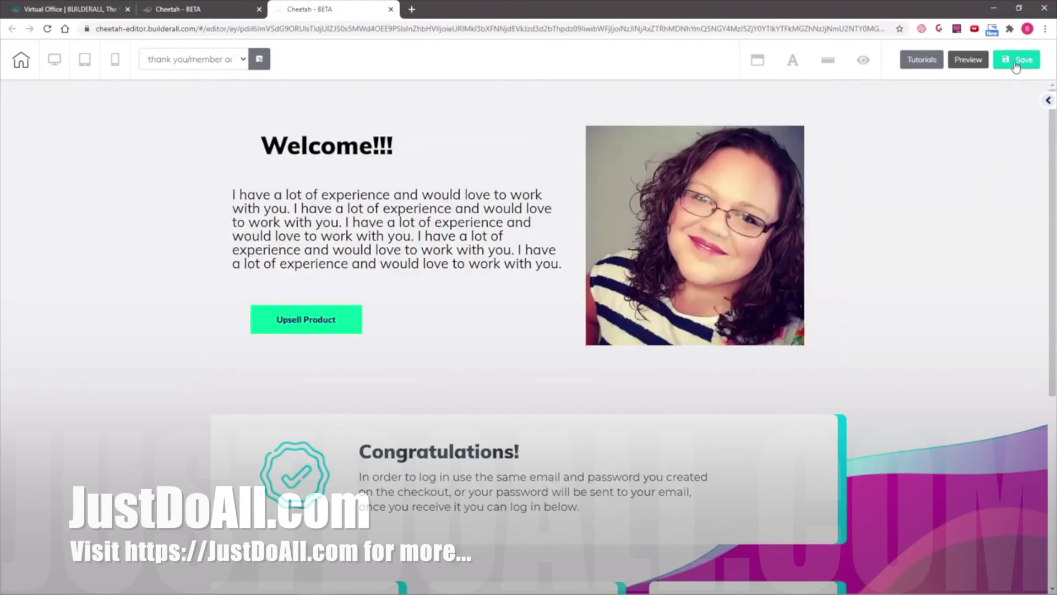
{"action": "left_click", "coordinate": [1016, 59]}
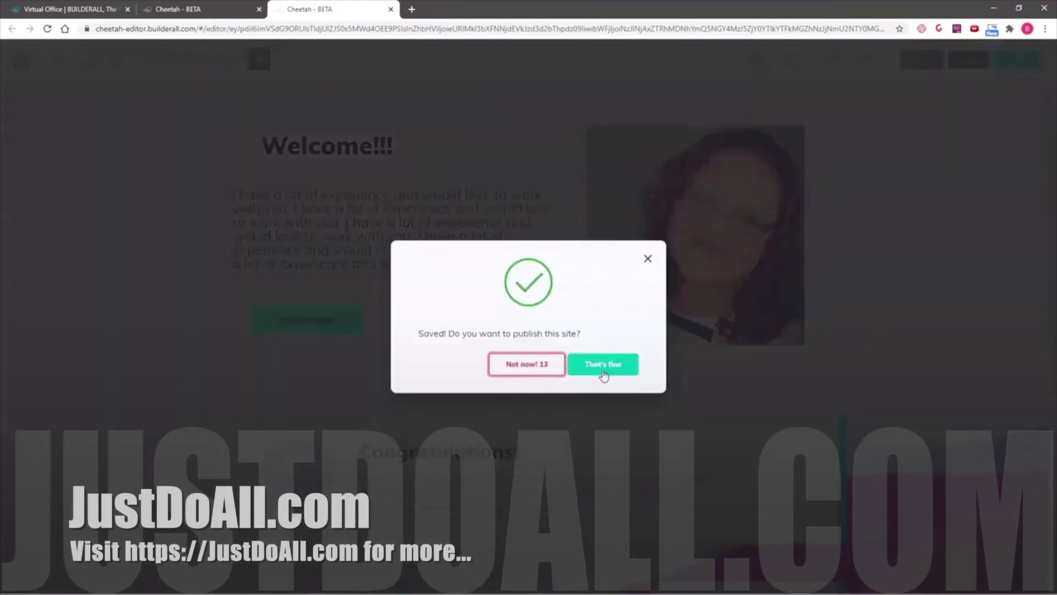
{"action": "left_click", "coordinate": [604, 365]}
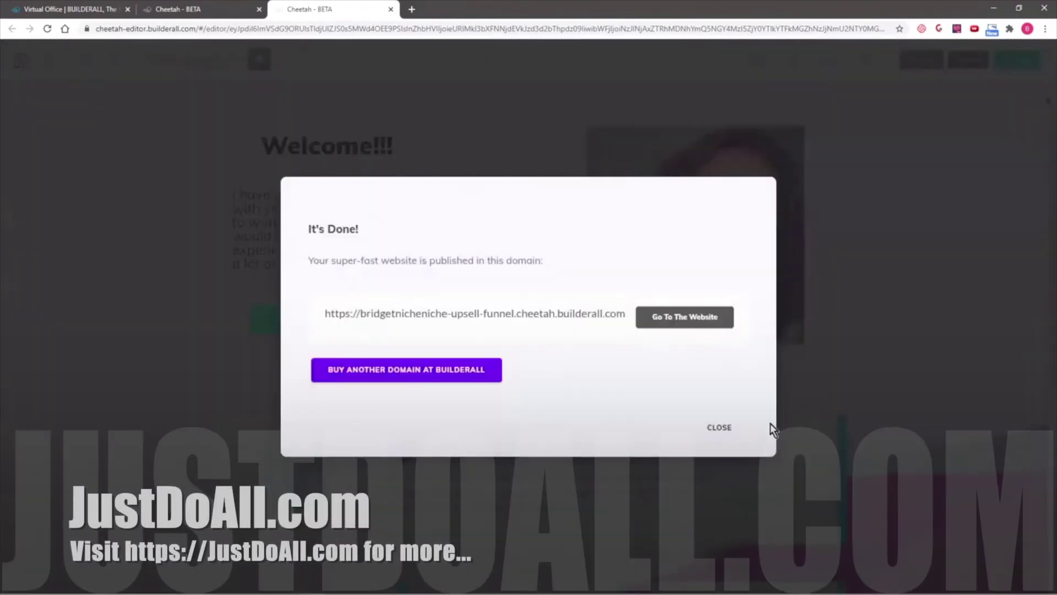
{"action": "left_click", "coordinate": [719, 427]}
{"action": "scroll", "coordinate": [974, 332], "scroll_direction": "down", "scroll_amount": 5}
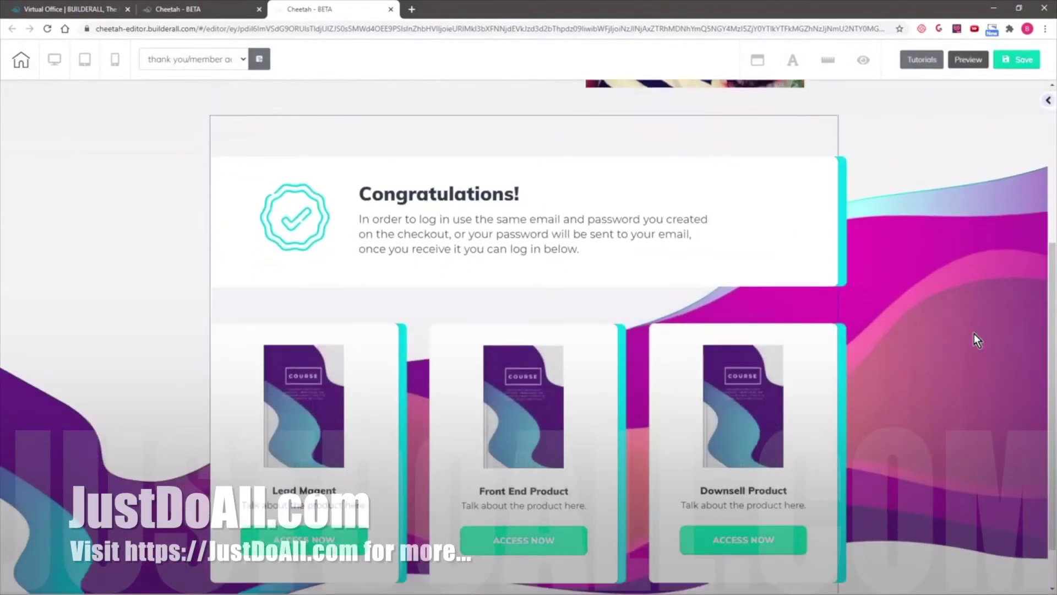
{"action": "scroll", "coordinate": [976, 334], "scroll_direction": "up", "scroll_amount": 5}
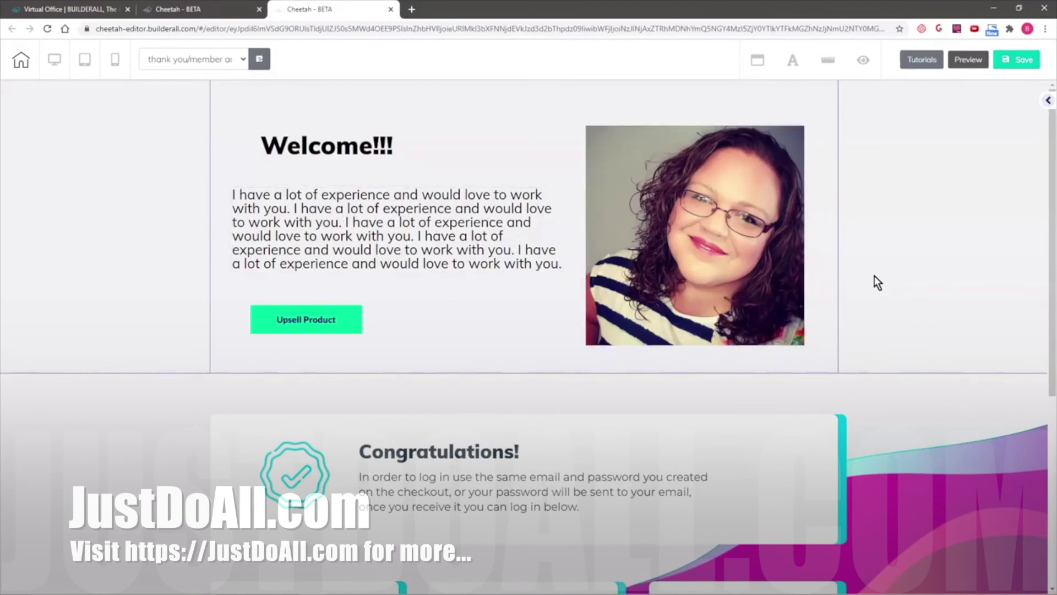
{"action": "scroll", "coordinate": [879, 285], "scroll_direction": "down", "scroll_amount": 1}
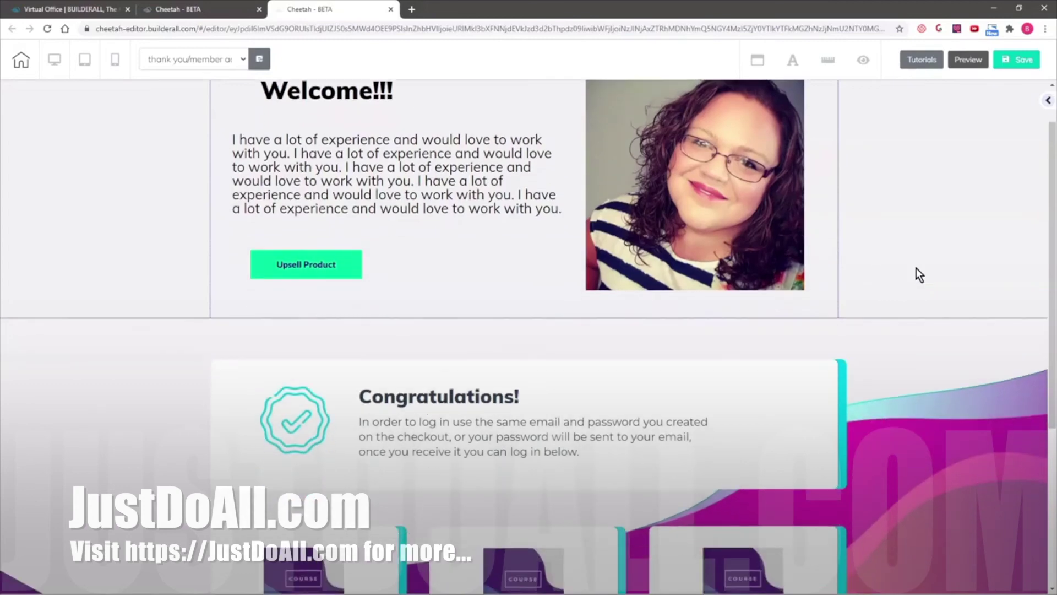
{"action": "scroll", "coordinate": [928, 292], "scroll_direction": "down", "scroll_amount": 3}
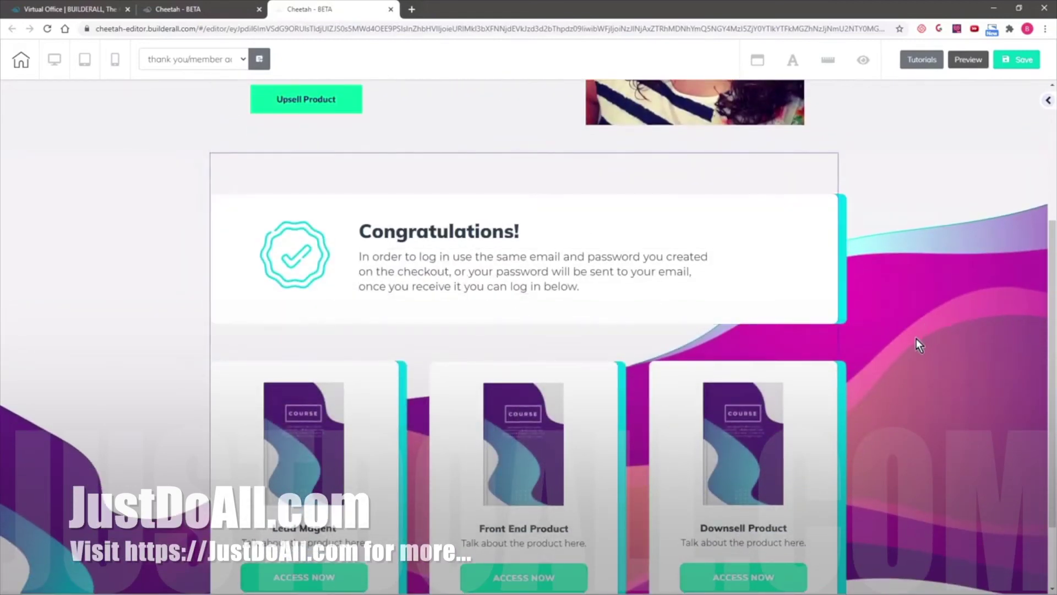
{"action": "scroll", "coordinate": [916, 338], "scroll_direction": "down", "scroll_amount": 1}
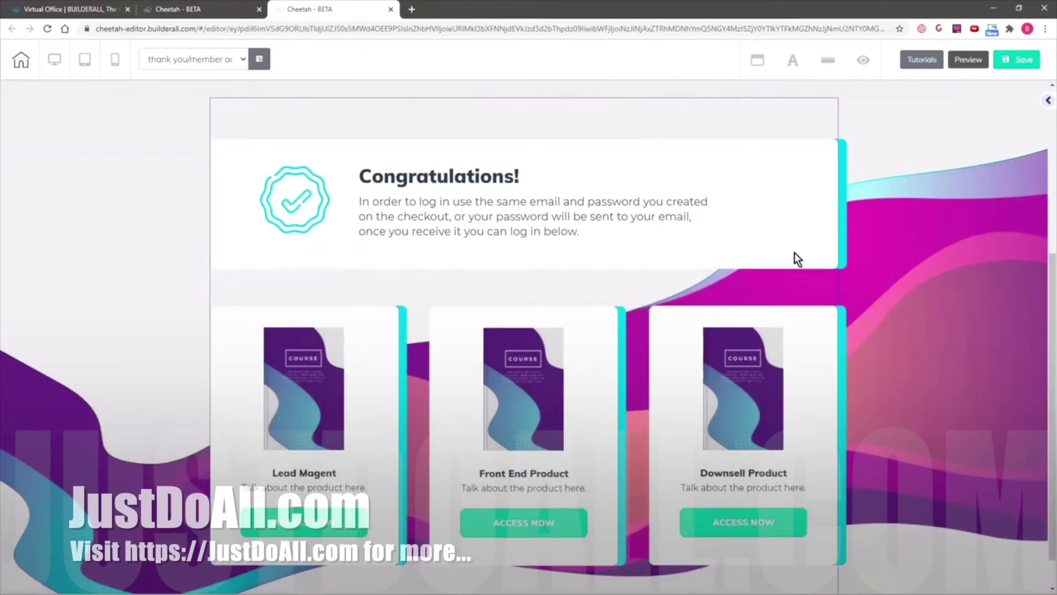
Replace the Lead Magnet card image with the trilogy promo image, enlarged and shifted left.
{"action": "left_click", "coordinate": [296, 357]}
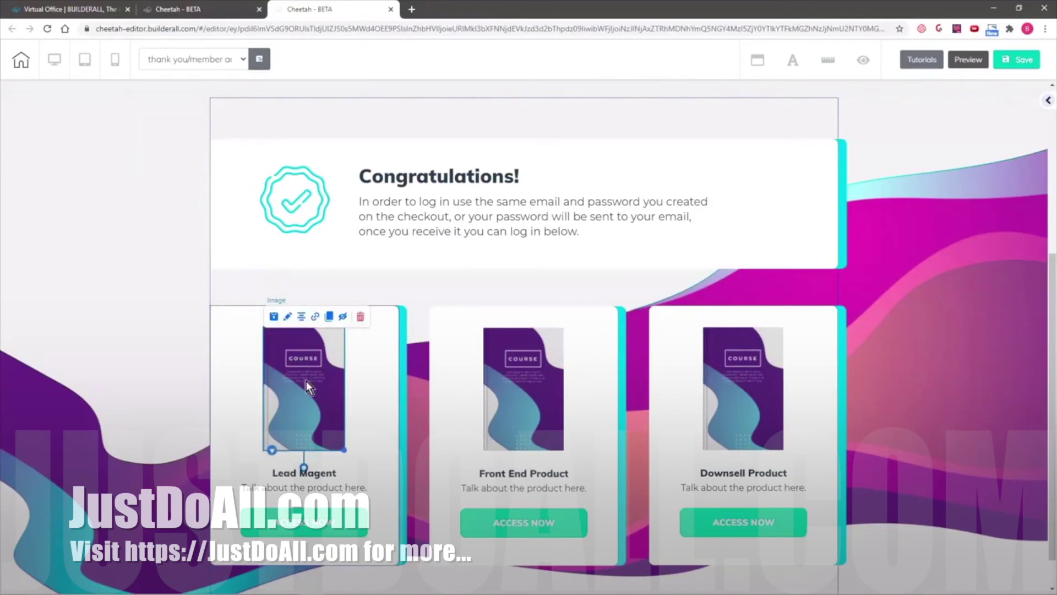
{"action": "left_click", "coordinate": [288, 316]}
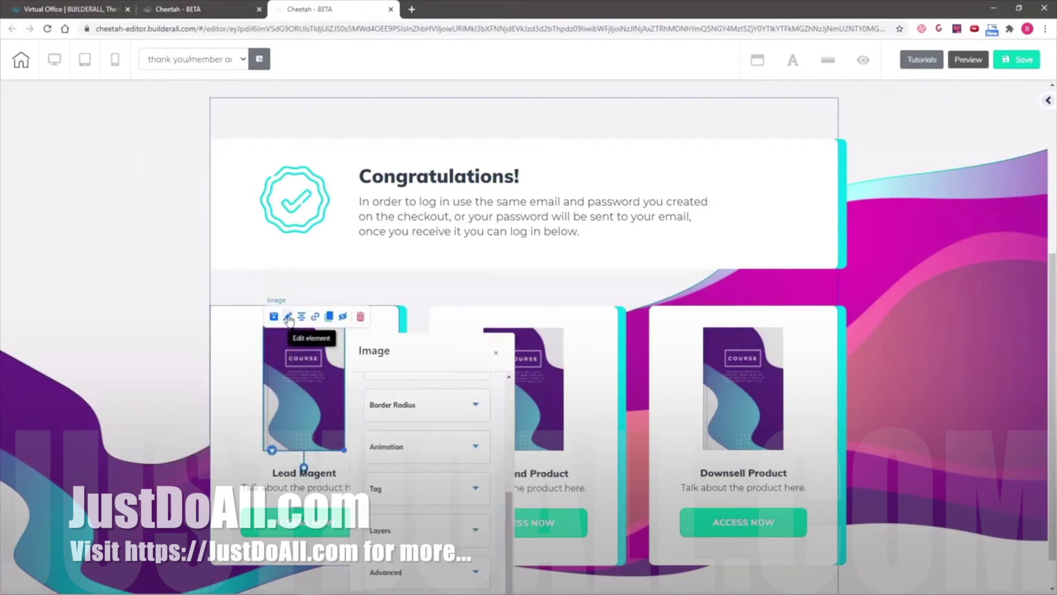
{"action": "left_click_drag", "start_coordinate": [365, 352], "coordinate": [950, 90]}
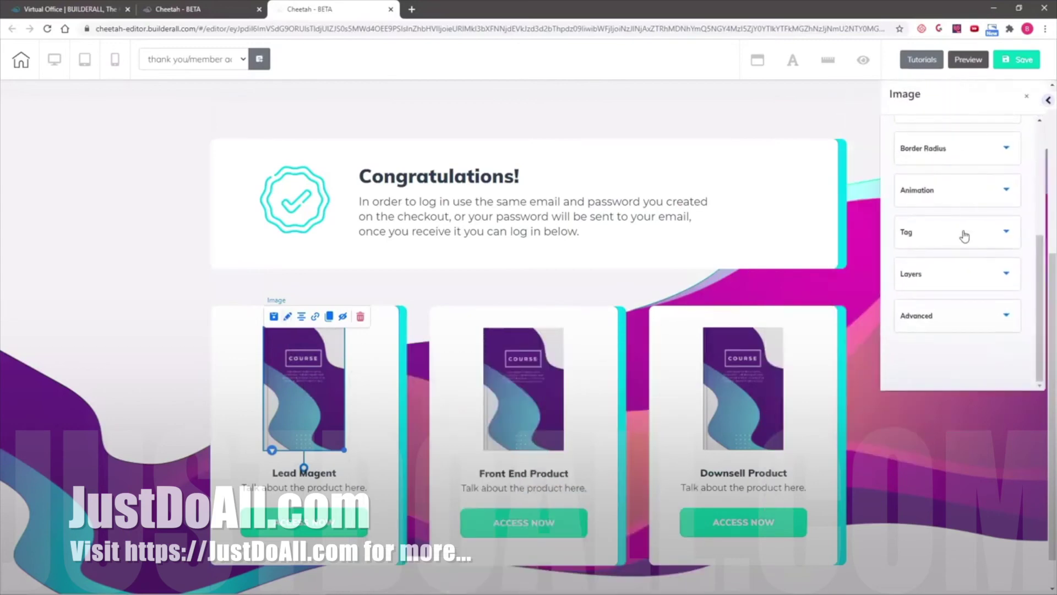
{"action": "scroll", "coordinate": [961, 231], "scroll_direction": "up", "scroll_amount": 5}
{"action": "left_click", "coordinate": [946, 148]}
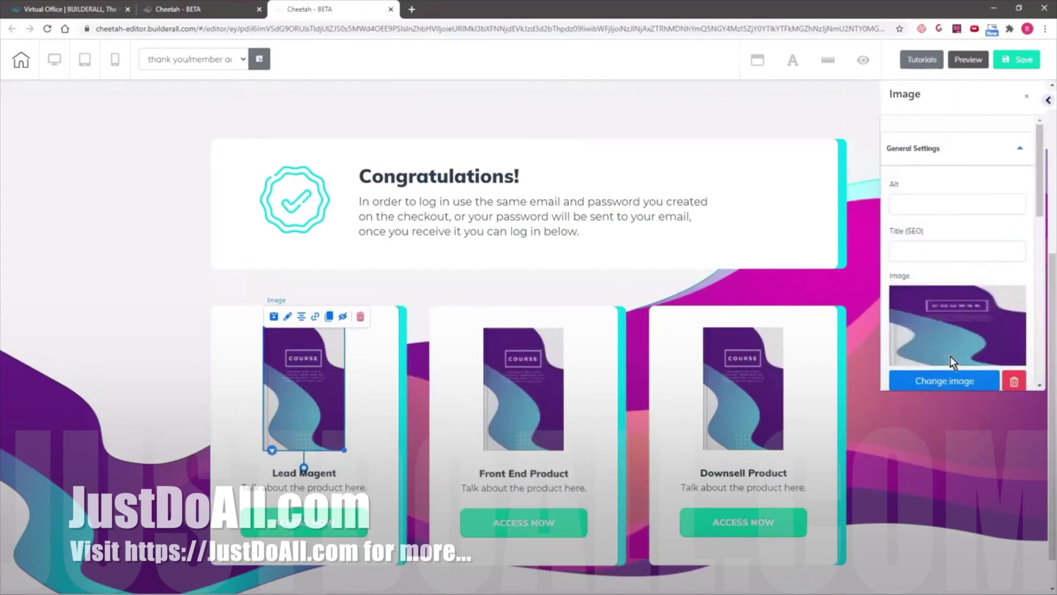
{"action": "left_click", "coordinate": [946, 381]}
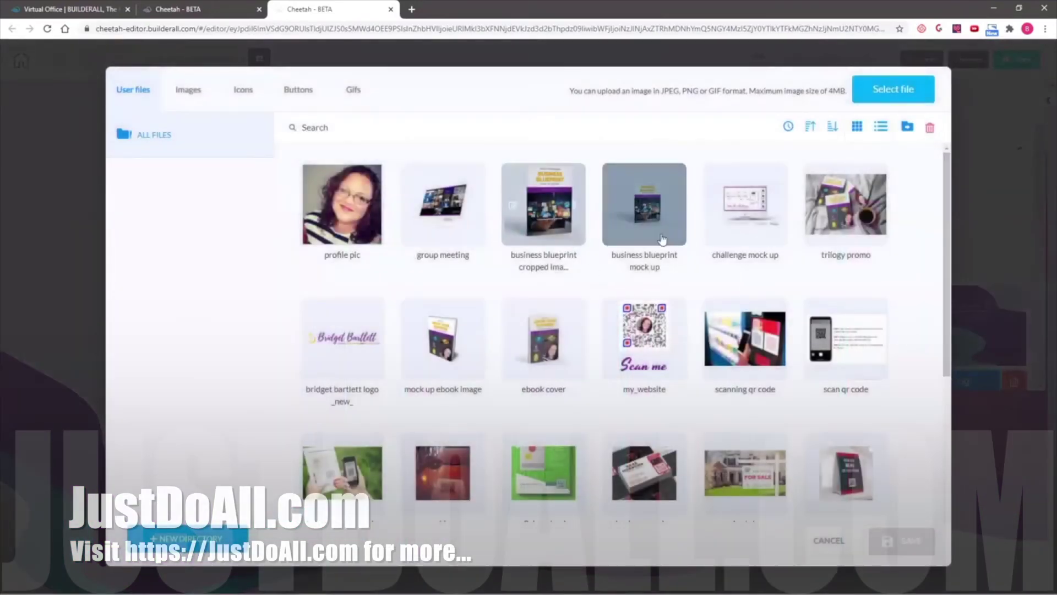
{"action": "left_click", "coordinate": [870, 187]}
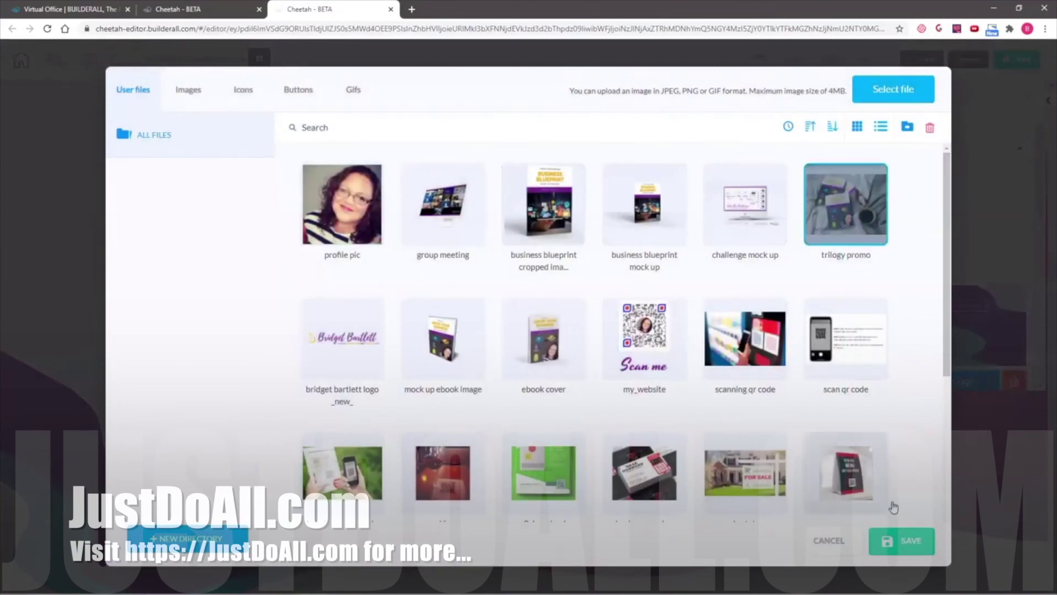
{"action": "left_click", "coordinate": [908, 540]}
{"action": "left_click_drag", "start_coordinate": [344, 386], "coordinate": [425, 510]}
{"action": "left_click_drag", "start_coordinate": [350, 377], "coordinate": [287, 389]}
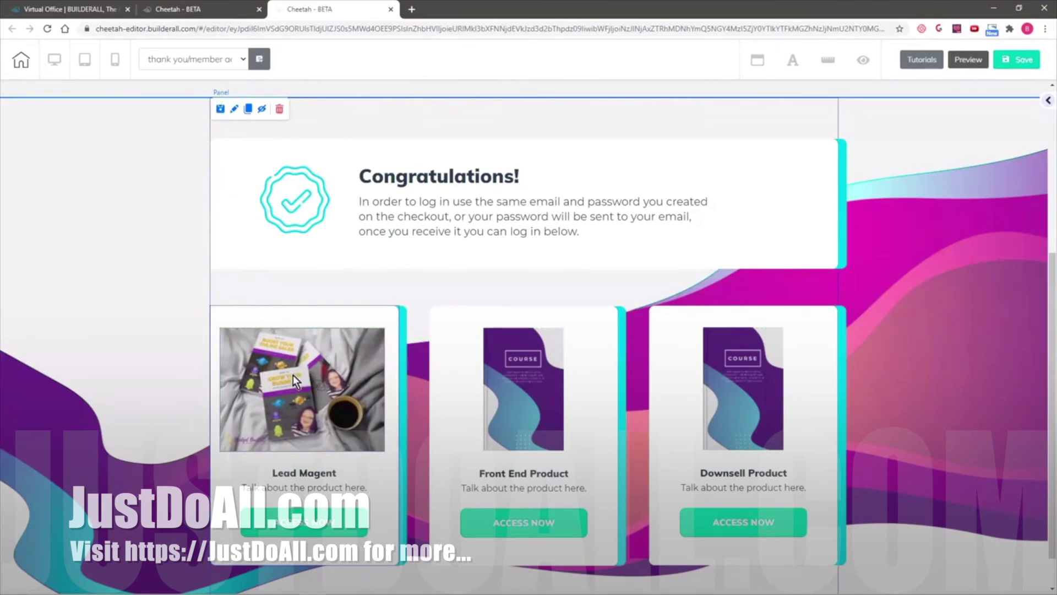
Replace the Front End Product card image with the challenge mock up image.
{"action": "left_click", "coordinate": [508, 385]}
{"action": "left_click", "coordinate": [507, 317]}
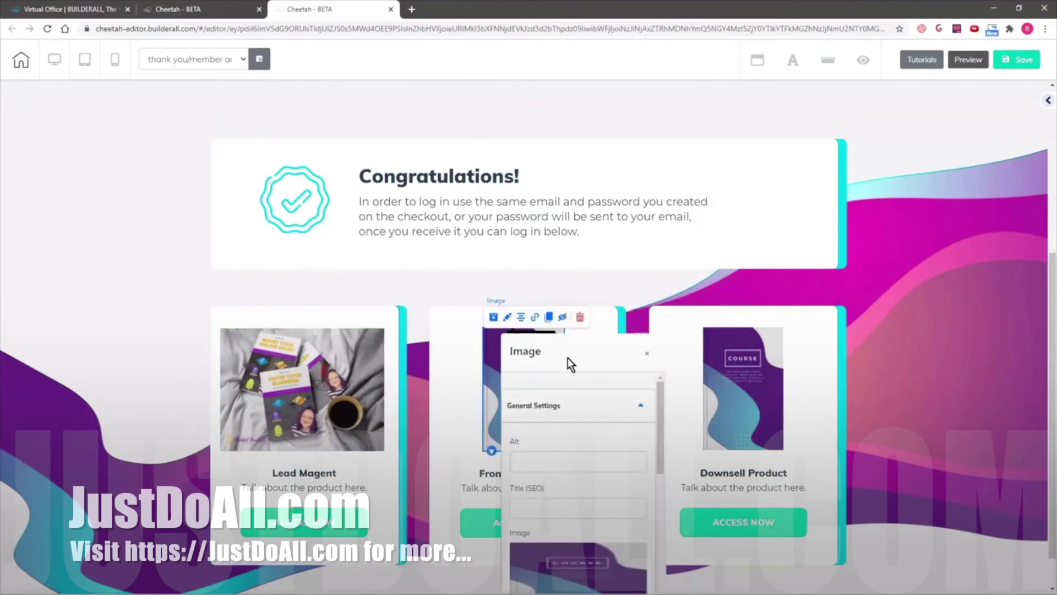
{"action": "left_click_drag", "start_coordinate": [567, 358], "coordinate": [899, 176]}
{"action": "left_click", "coordinate": [904, 464]}
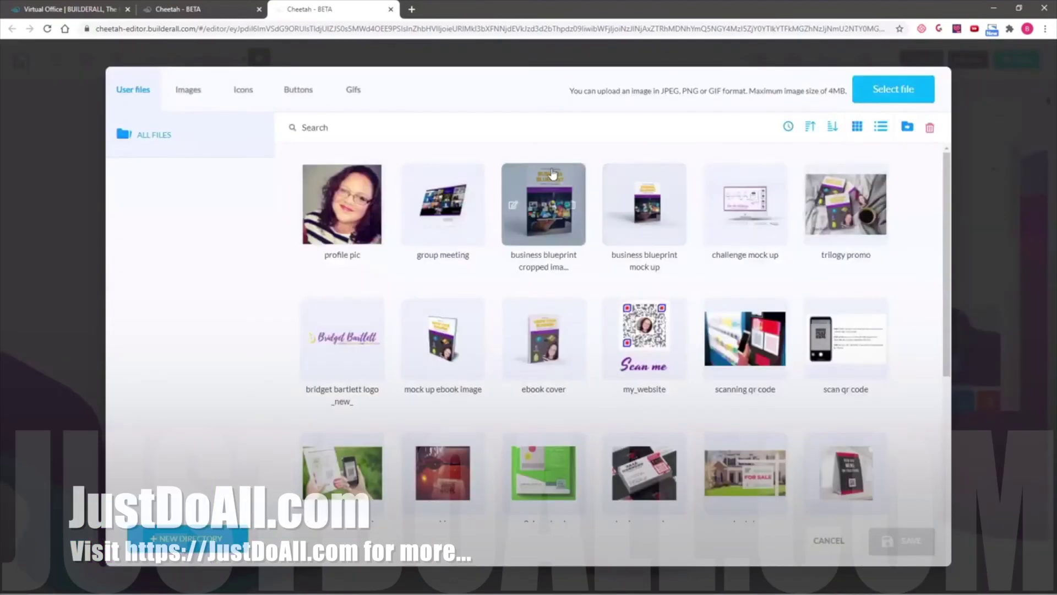
{"action": "left_click", "coordinate": [756, 175]}
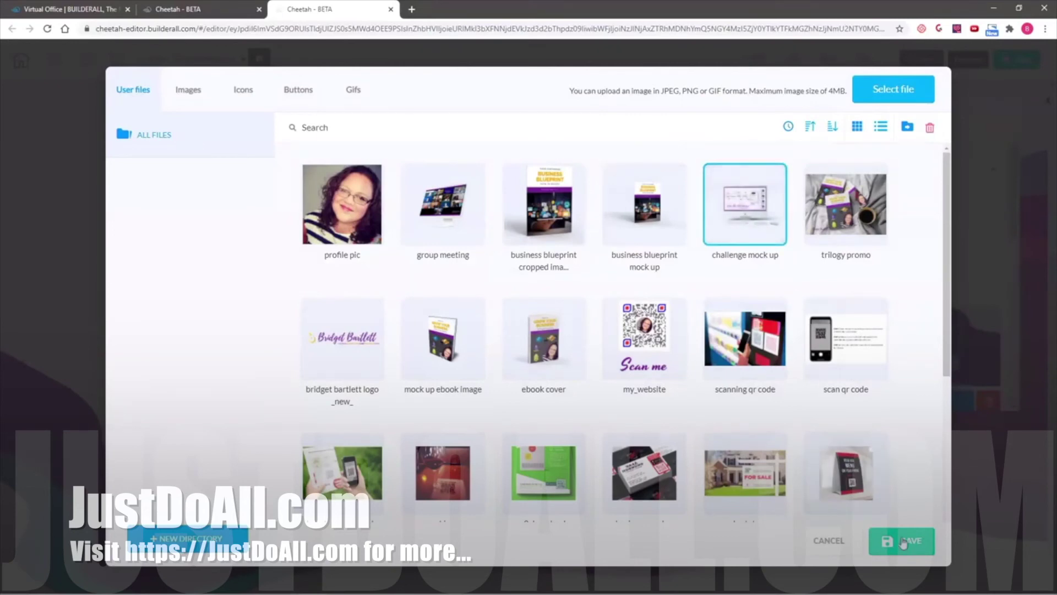
{"action": "left_click", "coordinate": [904, 542]}
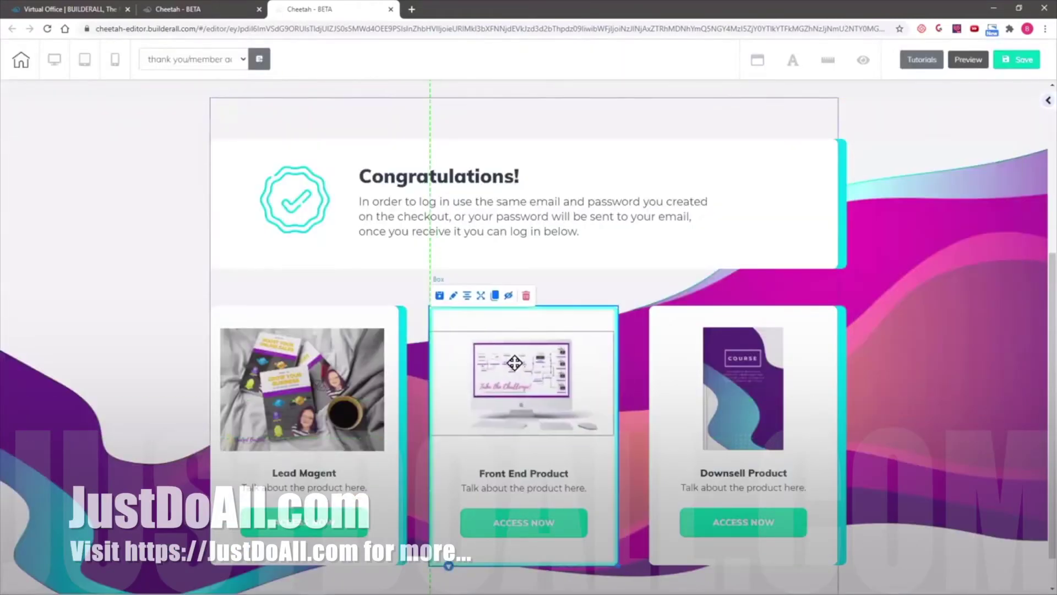
Put the monitor photo of a video call into the Downsell Product card.
{"action": "left_click", "coordinate": [733, 385]}
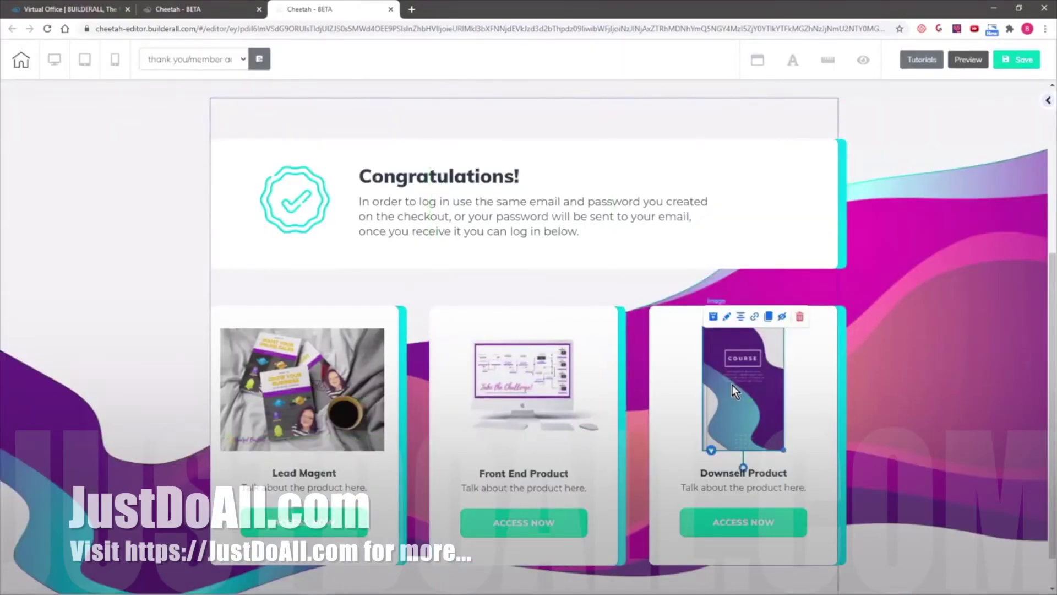
{"action": "left_click", "coordinate": [727, 318]}
{"action": "left_click_drag", "start_coordinate": [595, 356], "coordinate": [941, 110]}
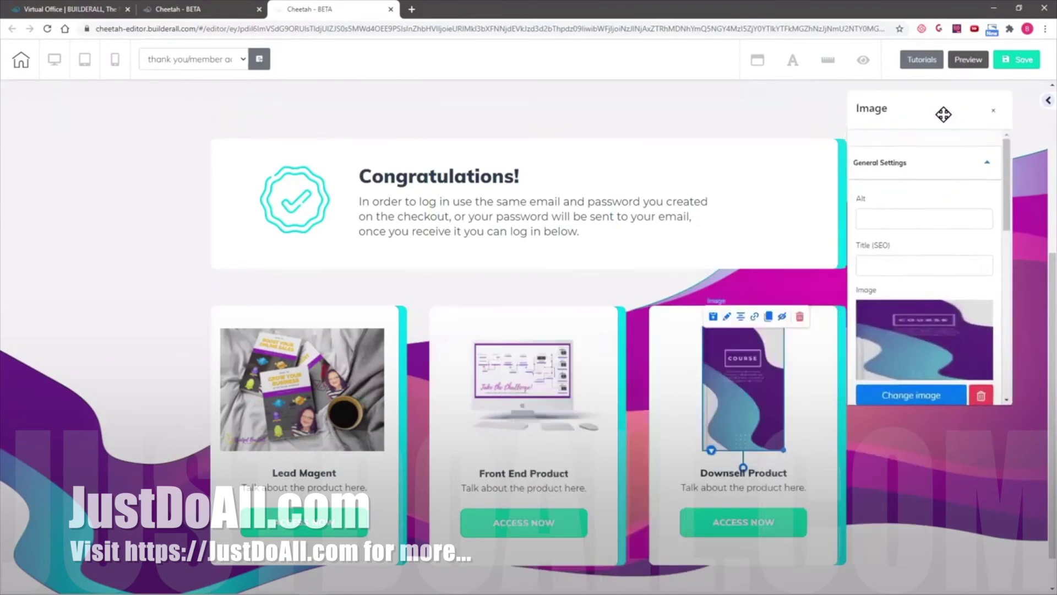
{"action": "left_click", "coordinate": [930, 405]}
{"action": "left_click", "coordinate": [440, 203]}
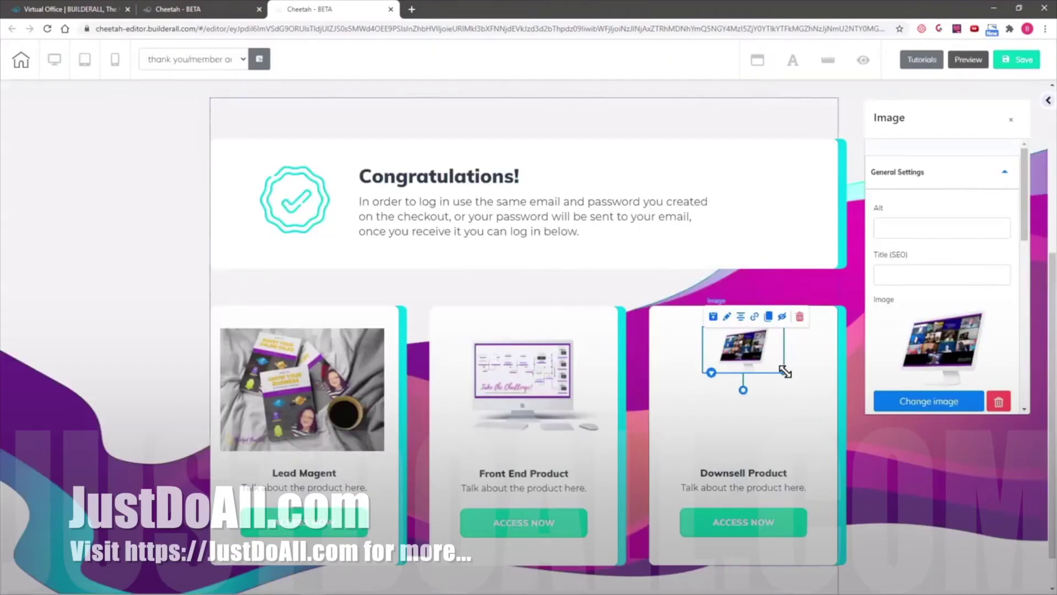
{"action": "left_click", "coordinate": [867, 479]}
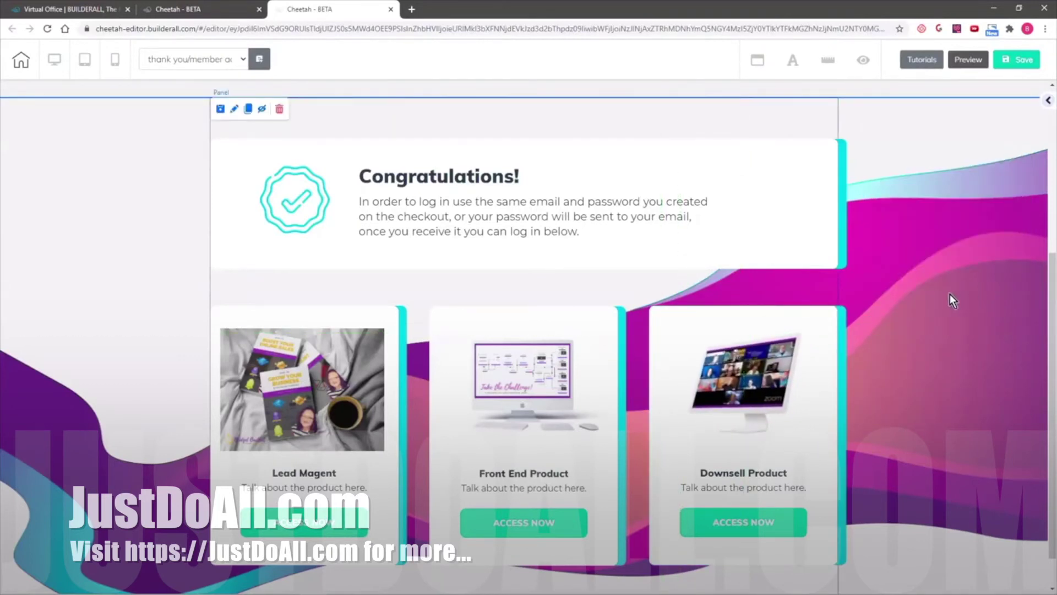
{"action": "scroll", "coordinate": [931, 373], "scroll_direction": "up", "scroll_amount": 2}
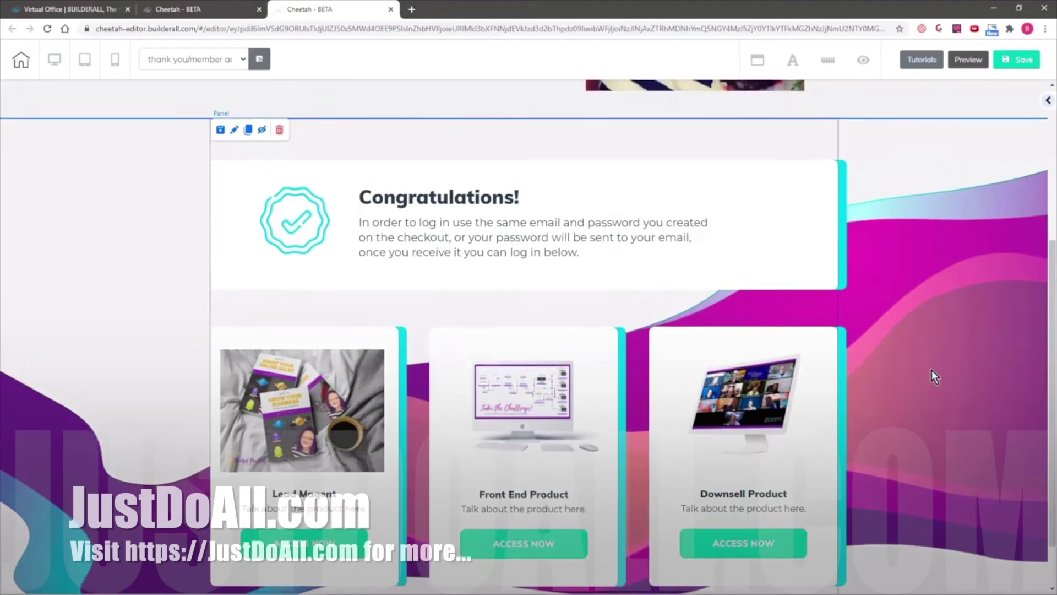
{"action": "scroll", "coordinate": [930, 372], "scroll_direction": "down", "scroll_amount": 2}
{"action": "scroll", "coordinate": [924, 368], "scroll_direction": "up", "scroll_amount": 1}
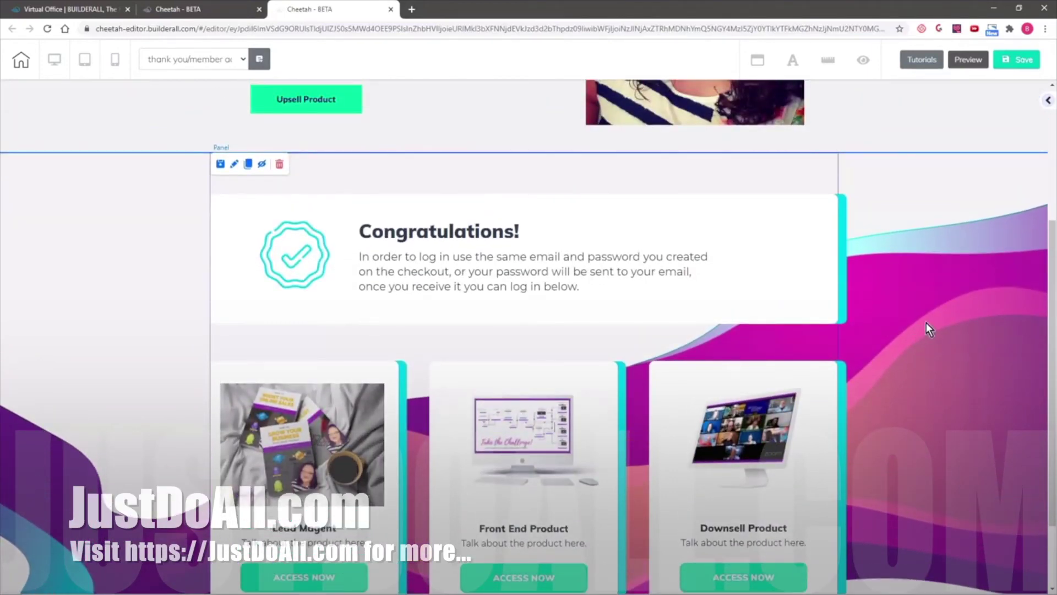
Save the page.
{"action": "left_click", "coordinate": [1015, 62]}
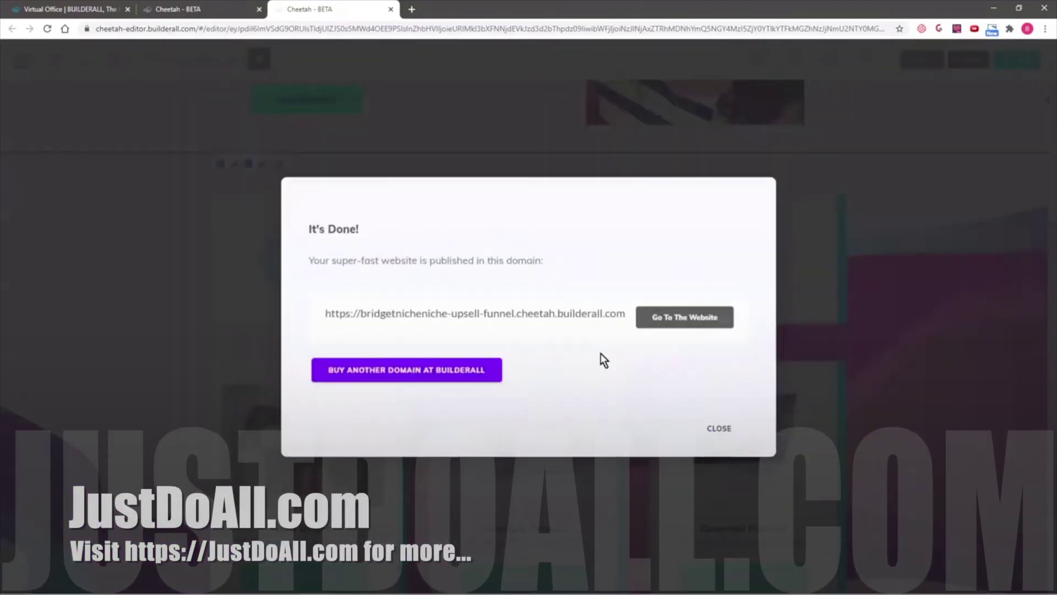
{"action": "left_click", "coordinate": [965, 358]}
{"action": "scroll", "coordinate": [965, 359], "scroll_direction": "up", "scroll_amount": 4}
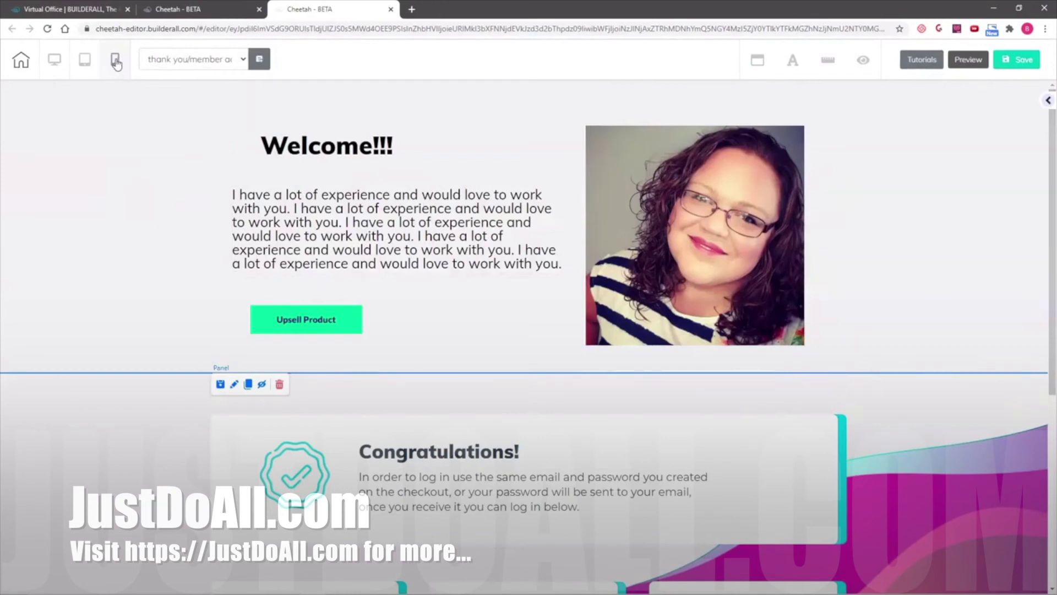
In the mobile layout, move the Upsell Product button below the heading and paragraph.
{"action": "left_click", "coordinate": [116, 63]}
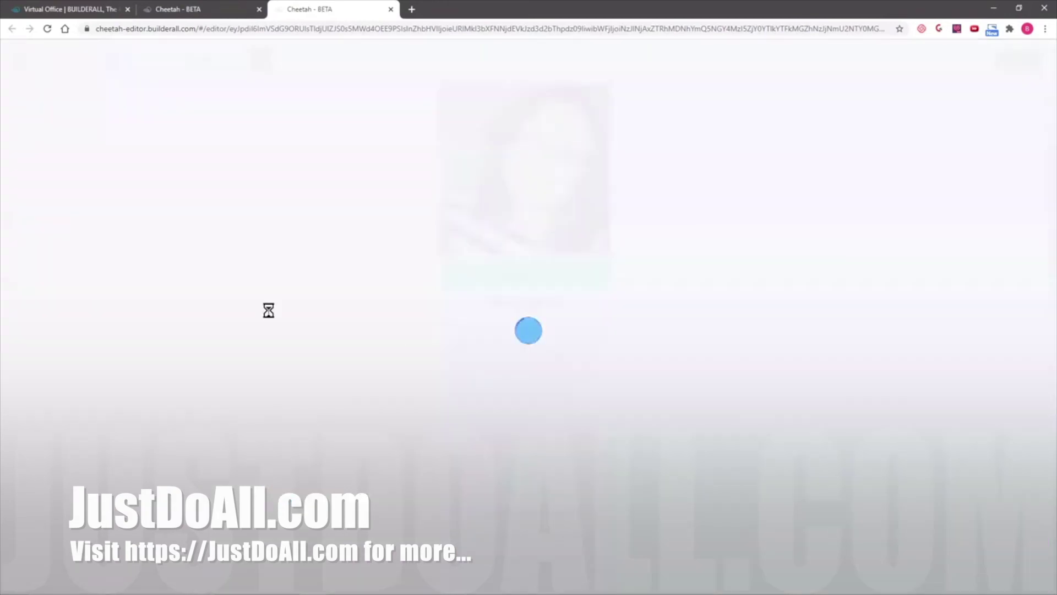
{"action": "mouse_move", "coordinate": [532, 269]}
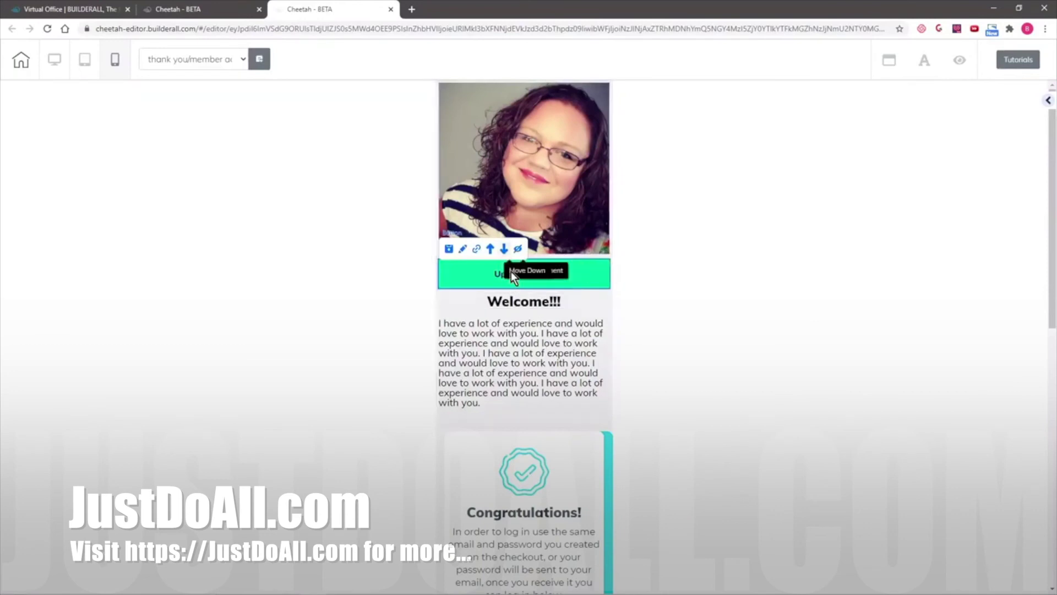
{"action": "left_click", "coordinate": [504, 250]}
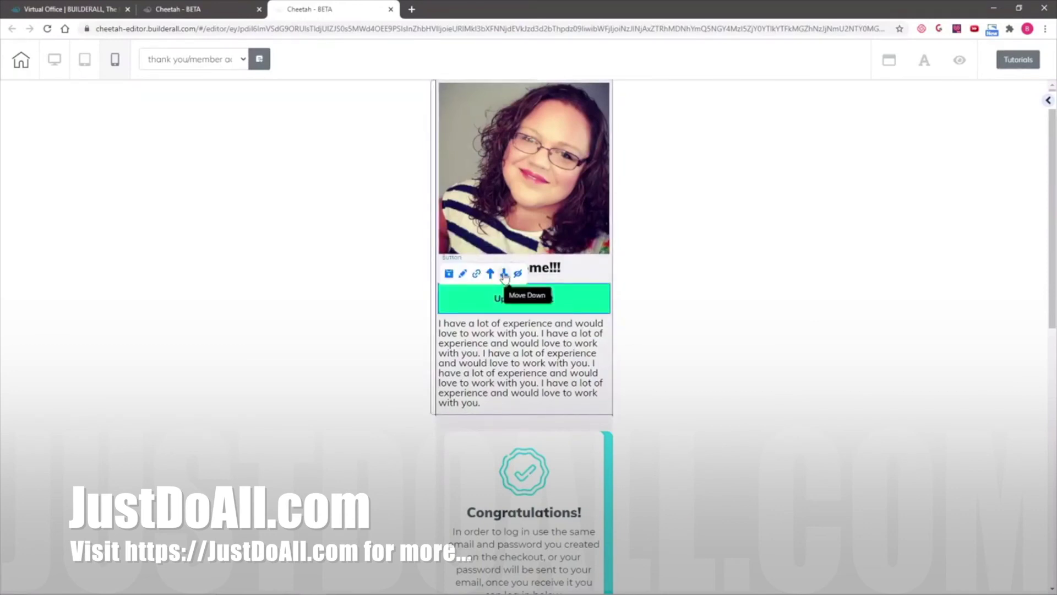
{"action": "left_click", "coordinate": [503, 275]}
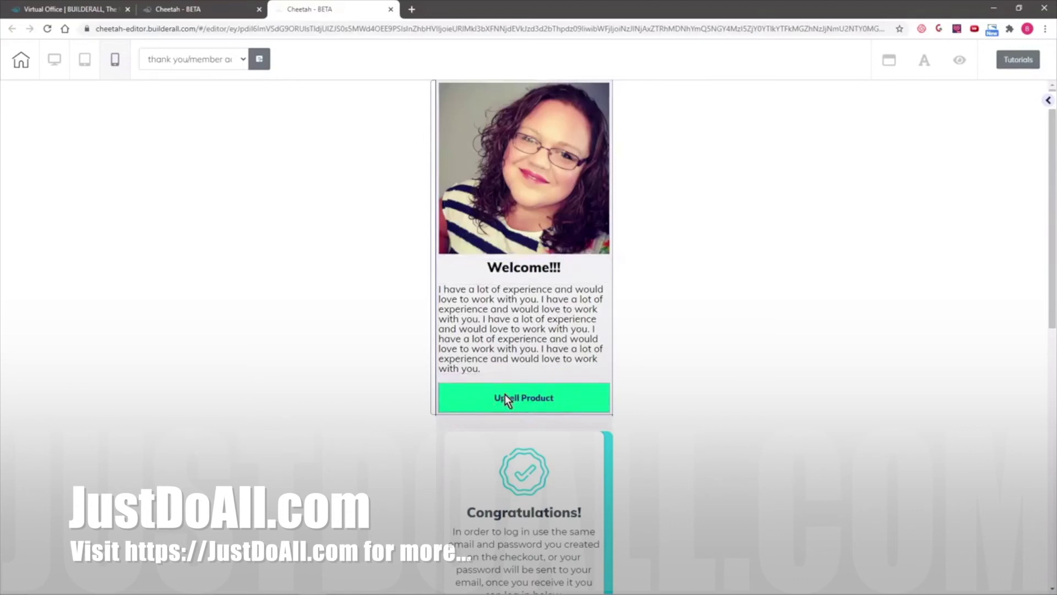
Give the Upsell Product button a bottom spacing of 37.
{"action": "mouse_move", "coordinate": [505, 396]}
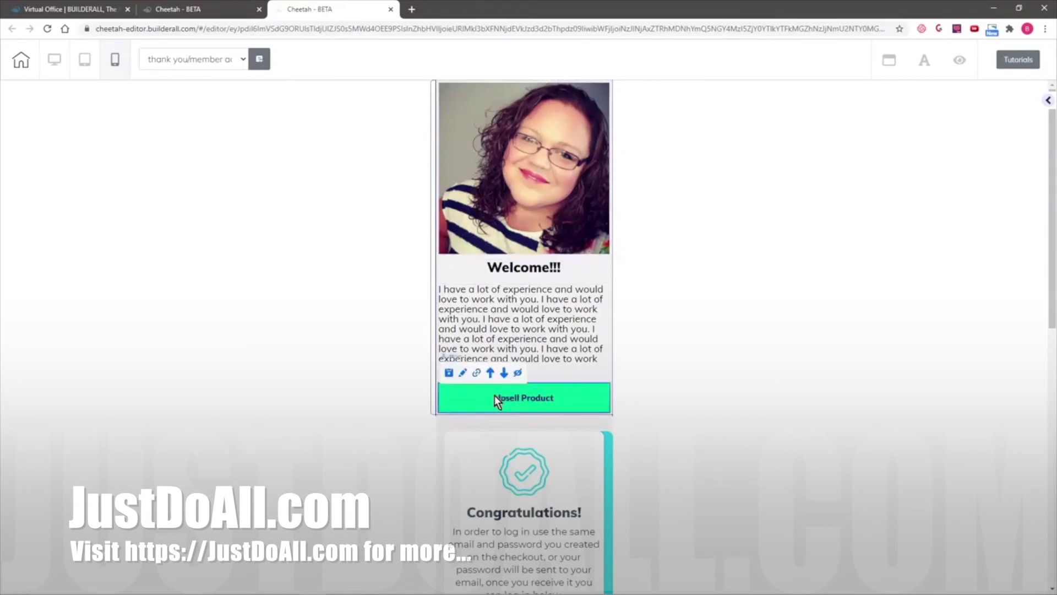
{"action": "left_click", "coordinate": [462, 374]}
{"action": "left_click_drag", "start_coordinate": [589, 406], "coordinate": [854, 130]}
{"action": "scroll", "coordinate": [888, 282], "scroll_direction": "down", "scroll_amount": 3}
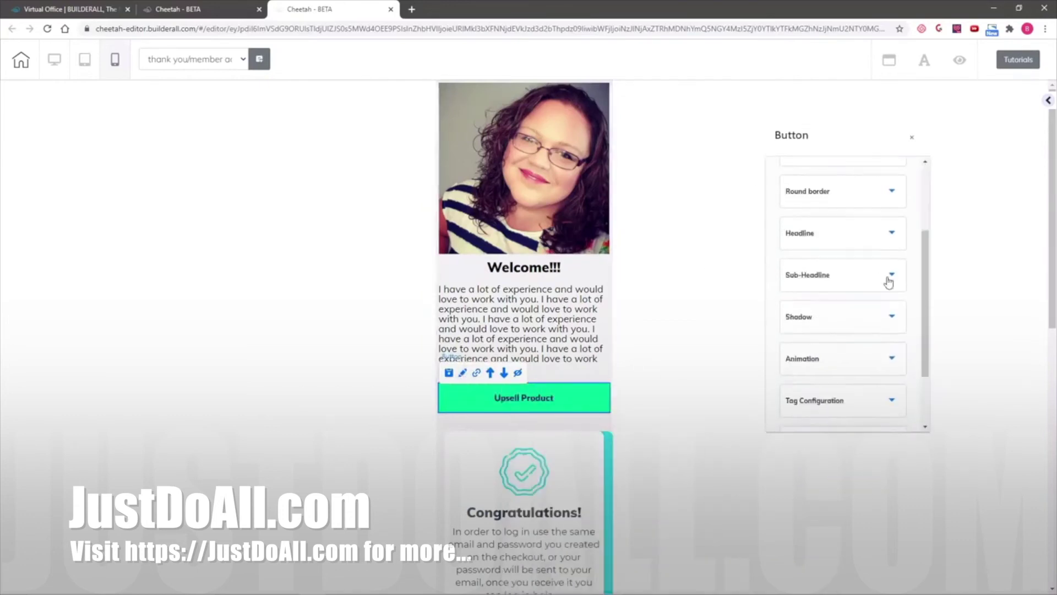
{"action": "scroll", "coordinate": [859, 330], "scroll_direction": "down", "scroll_amount": 2}
{"action": "left_click", "coordinate": [832, 359]}
{"action": "scroll", "coordinate": [847, 330], "scroll_direction": "down", "scroll_amount": 4}
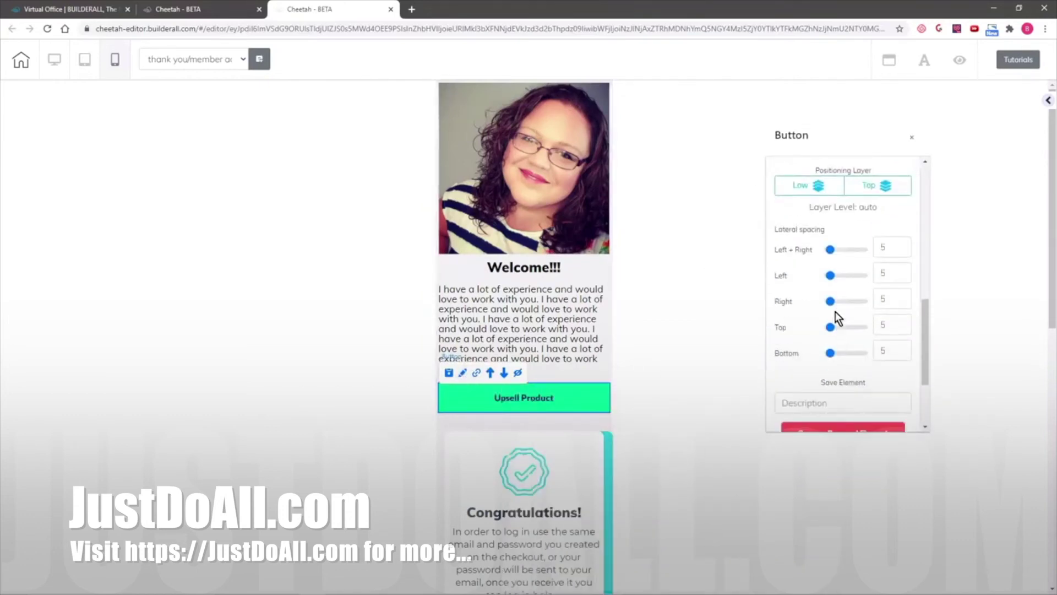
{"action": "left_click_drag", "start_coordinate": [830, 353], "coordinate": [840, 355]}
{"action": "scroll", "coordinate": [697, 394], "scroll_direction": "down", "scroll_amount": 5}
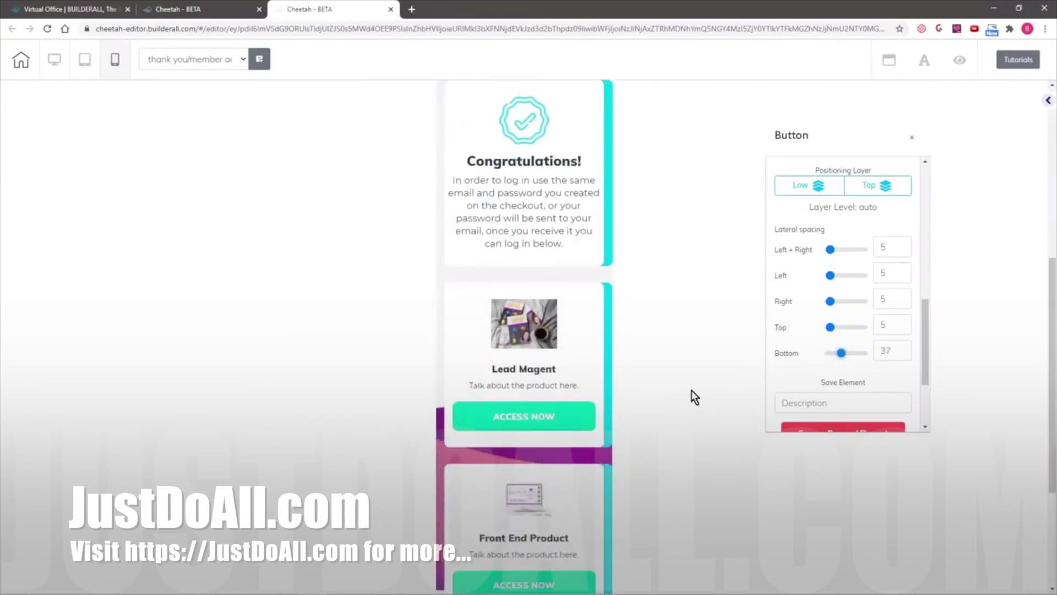
{"action": "scroll", "coordinate": [692, 390], "scroll_direction": "down", "scroll_amount": 3}
{"action": "scroll", "coordinate": [672, 419], "scroll_direction": "up", "scroll_amount": 10}
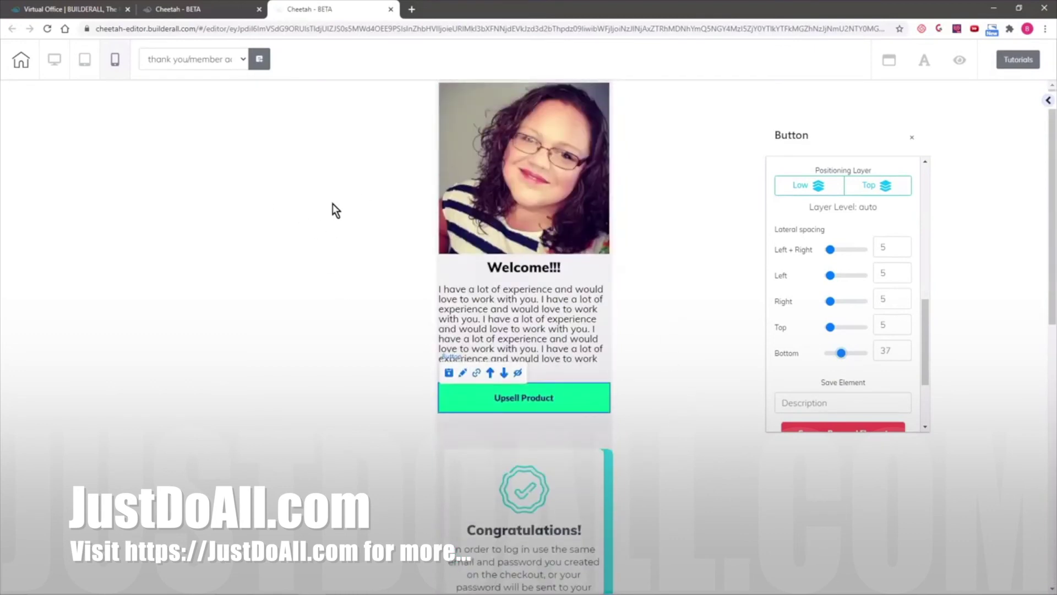
Back in the desktop layout, save and publish the site.
{"action": "left_click", "coordinate": [54, 60]}
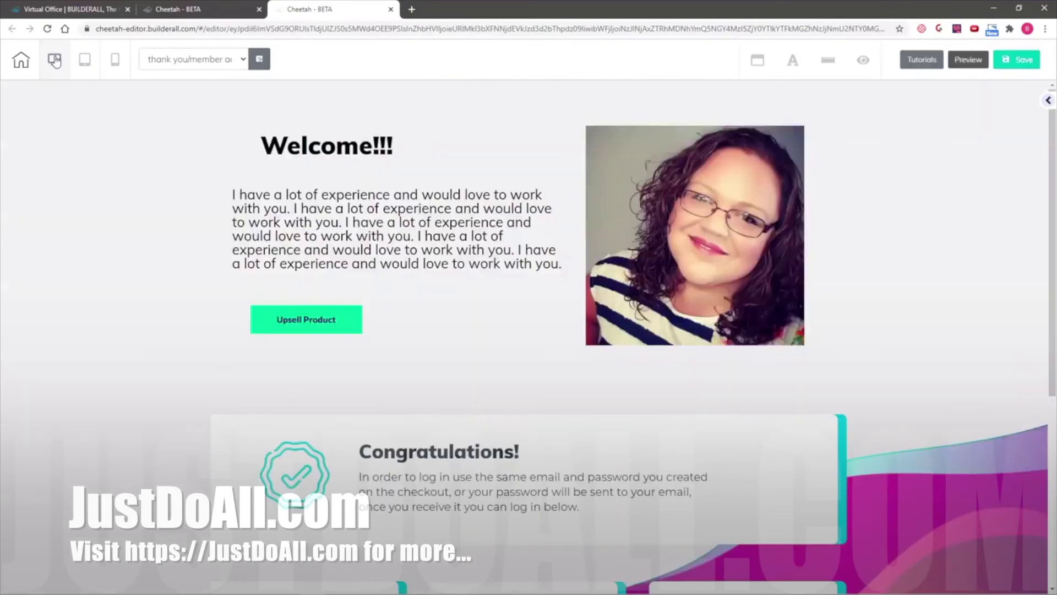
{"action": "left_click", "coordinate": [1020, 59]}
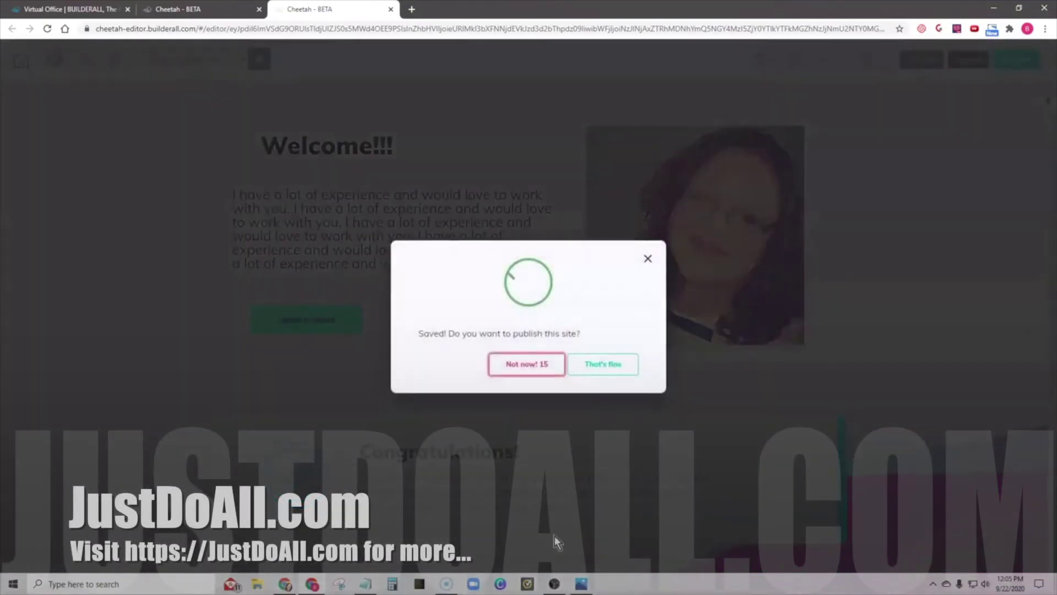
{"action": "left_click", "coordinate": [614, 363]}
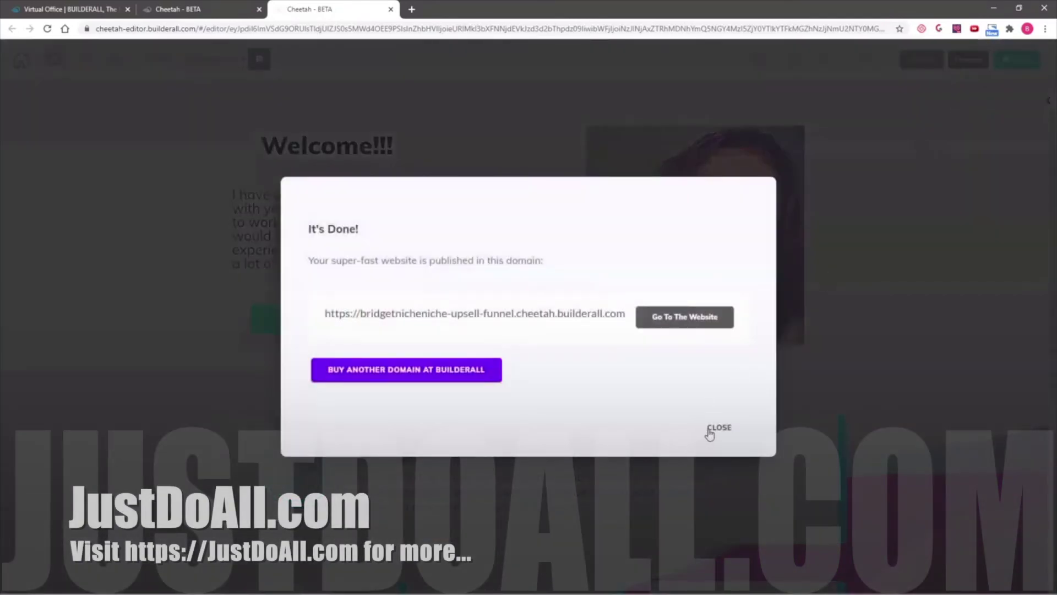
{"action": "left_click", "coordinate": [710, 434]}
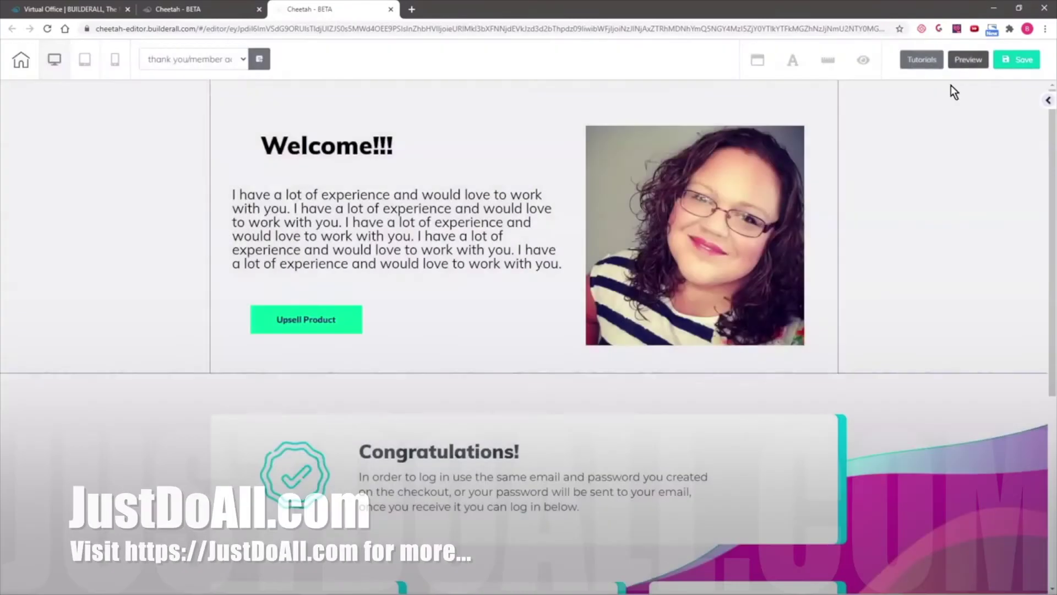
Preview the page, scrolling through the Welcome panel, Congratulations message and course cards.
{"action": "left_click", "coordinate": [969, 59]}
{"action": "scroll", "coordinate": [898, 305], "scroll_direction": "down", "scroll_amount": 5}
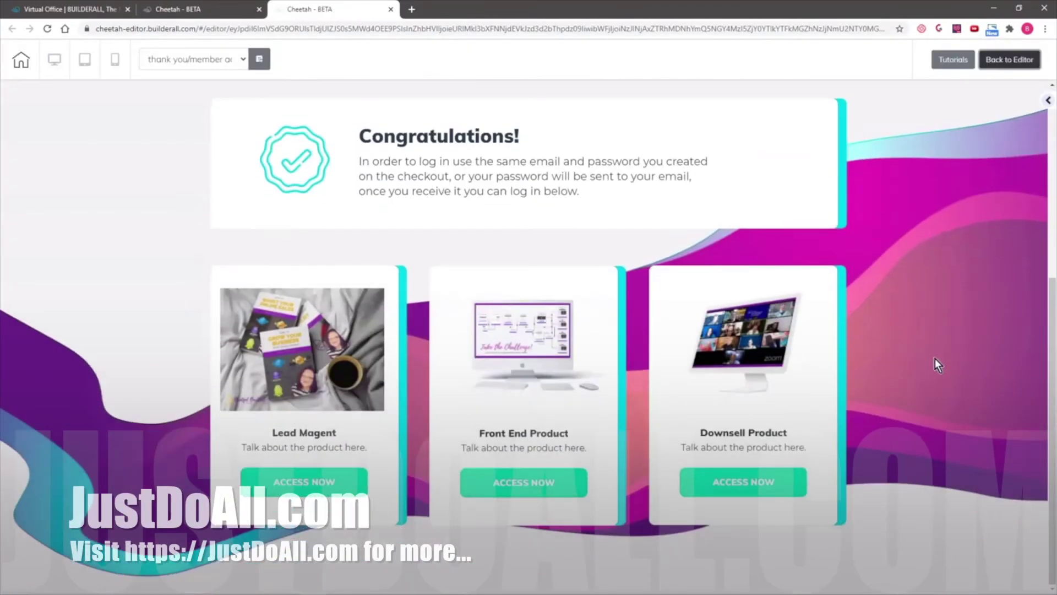
{"action": "scroll", "coordinate": [935, 359], "scroll_direction": "up", "scroll_amount": 5}
{"action": "scroll", "coordinate": [914, 334], "scroll_direction": "down", "scroll_amount": 1}
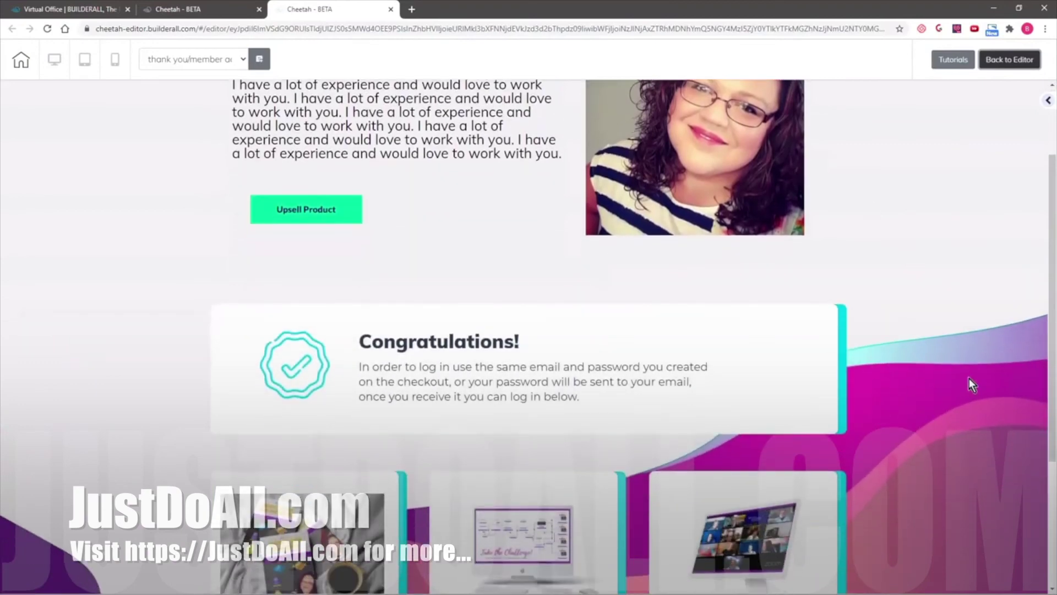
{"action": "scroll", "coordinate": [955, 432], "scroll_direction": "up", "scroll_amount": 2}
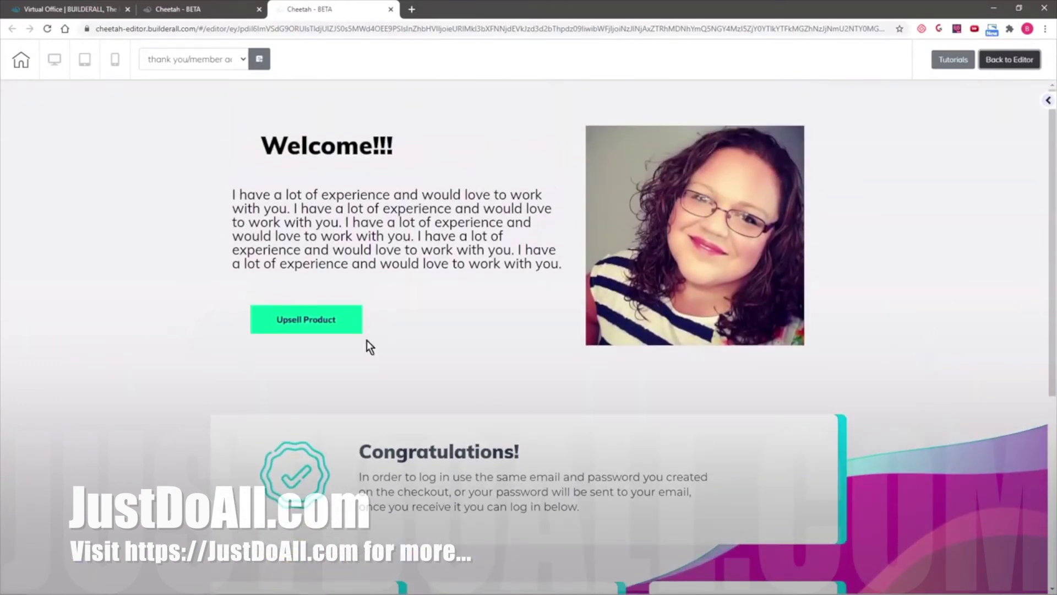
{"action": "scroll", "coordinate": [1026, 406], "scroll_direction": "down", "scroll_amount": 5}
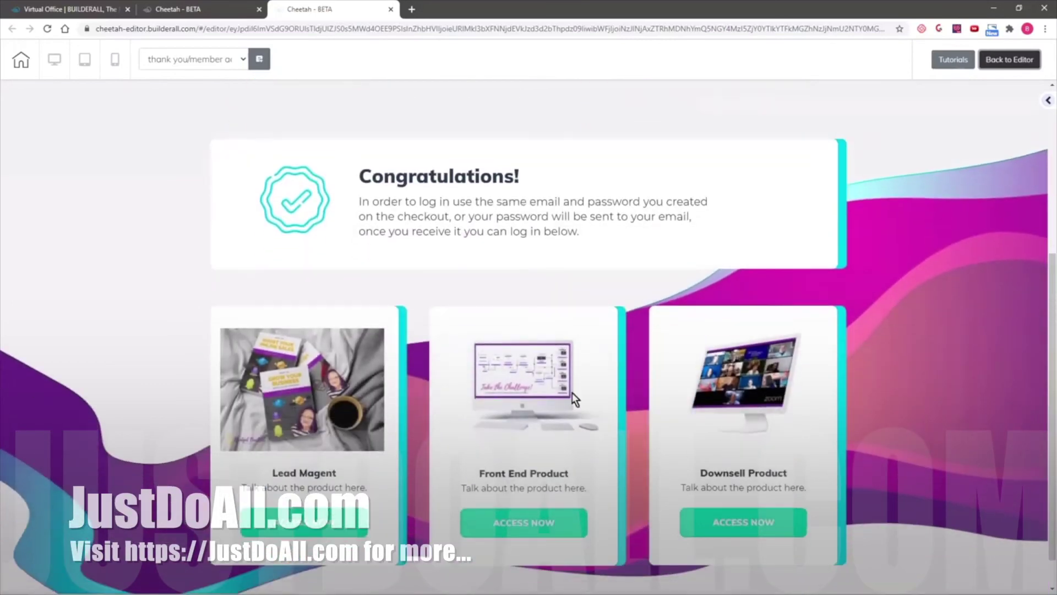
{"action": "scroll", "coordinate": [575, 398], "scroll_direction": "up", "scroll_amount": 5}
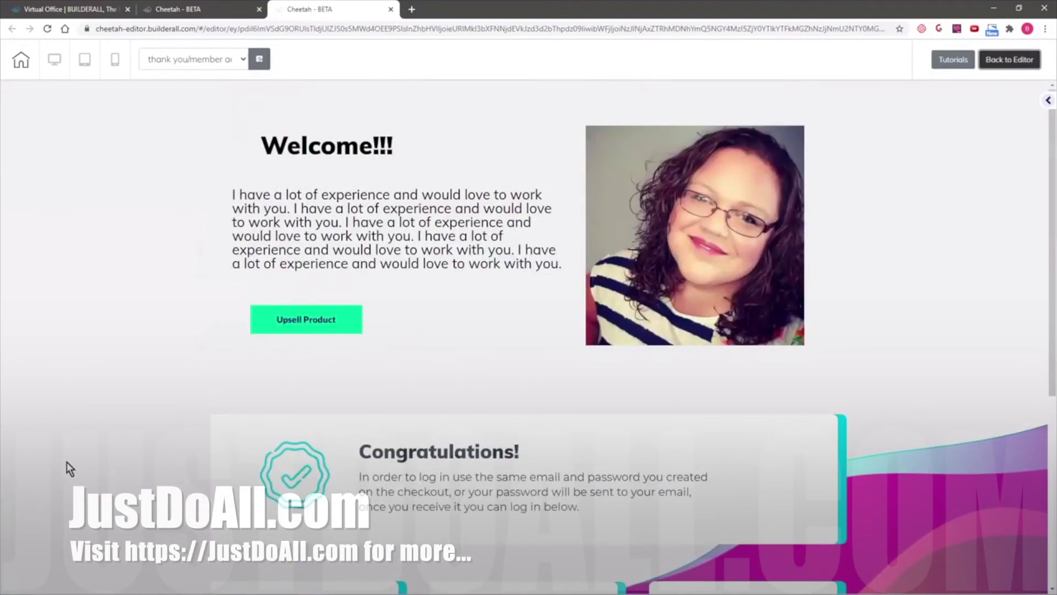
{"action": "scroll", "coordinate": [65, 461], "scroll_direction": "down", "scroll_amount": 1}
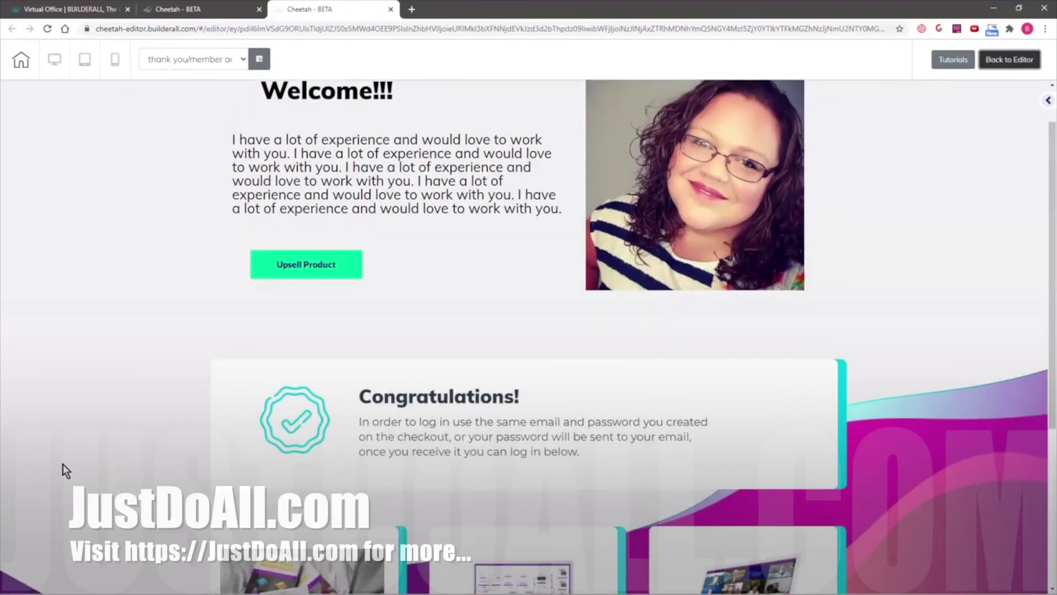
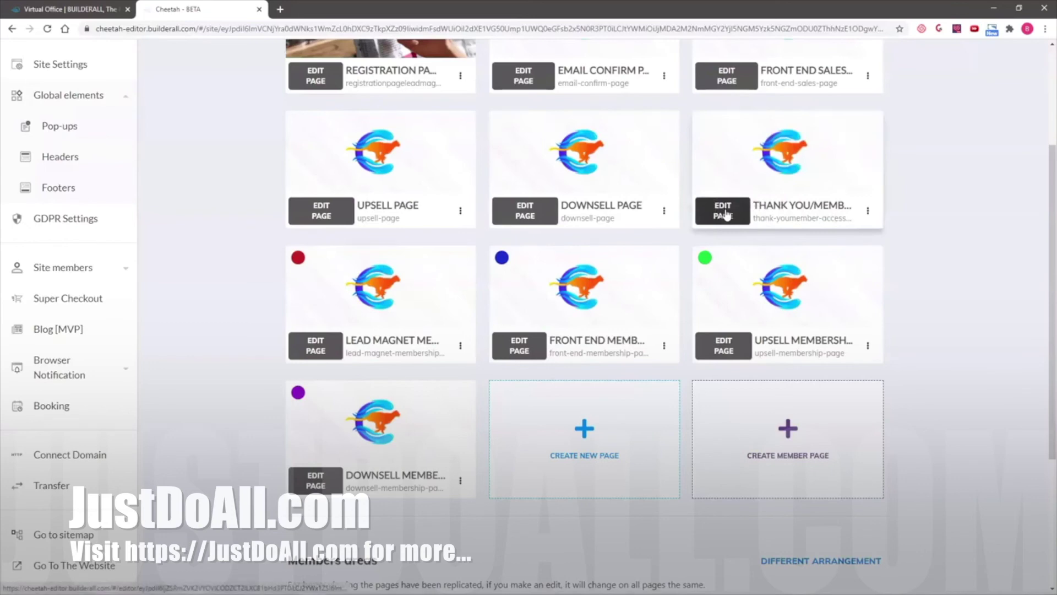
Open the Thank You/Member Access page in the editor, scroll through it, and select the Welcome header panel.
{"action": "left_click", "coordinate": [726, 214]}
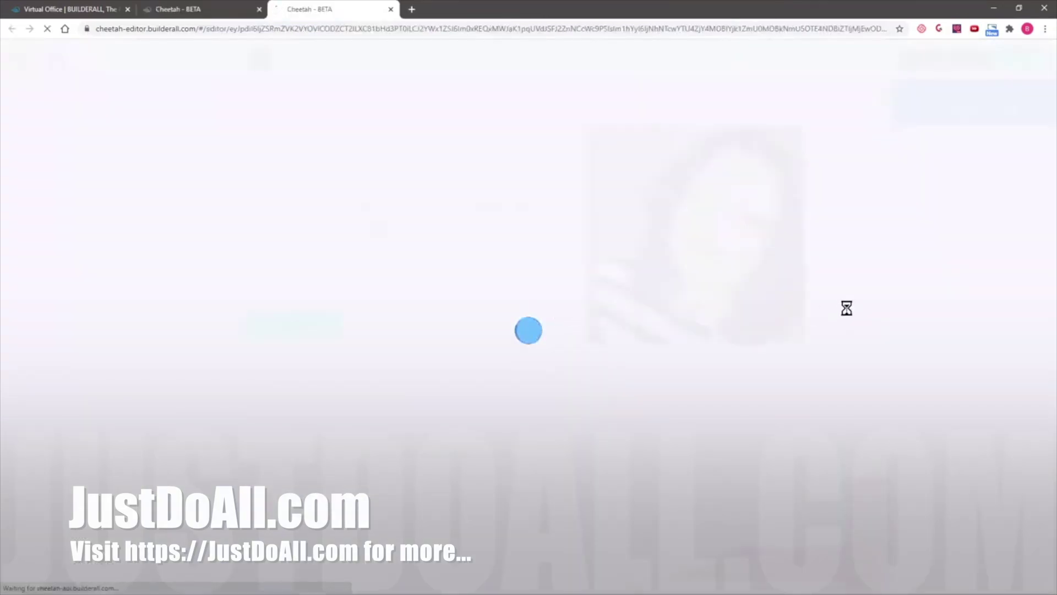
{"action": "scroll", "coordinate": [855, 396], "scroll_direction": "down", "scroll_amount": 2}
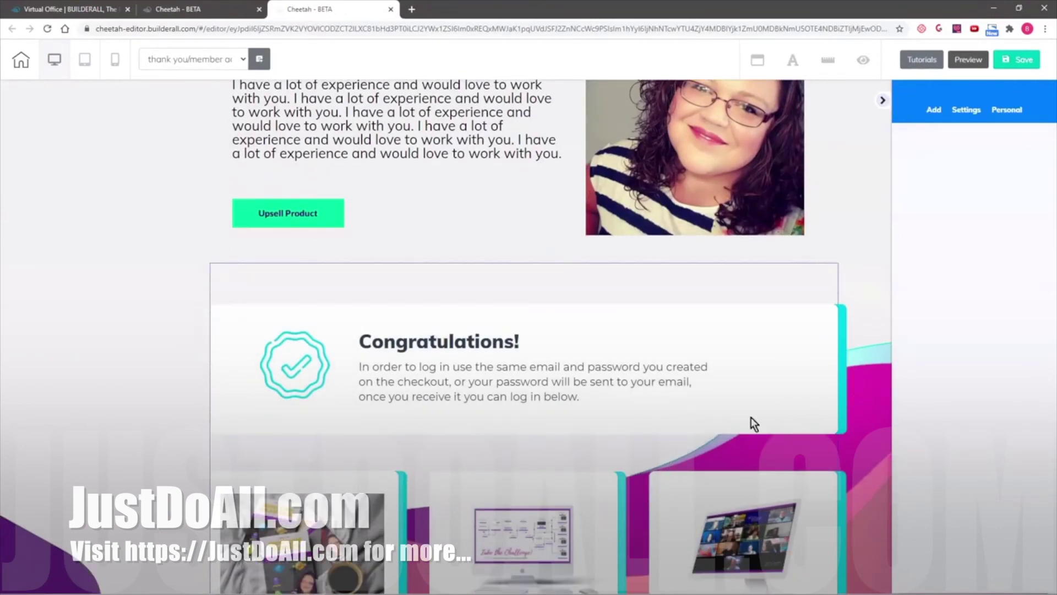
{"action": "scroll", "coordinate": [860, 459], "scroll_direction": "down", "scroll_amount": 3}
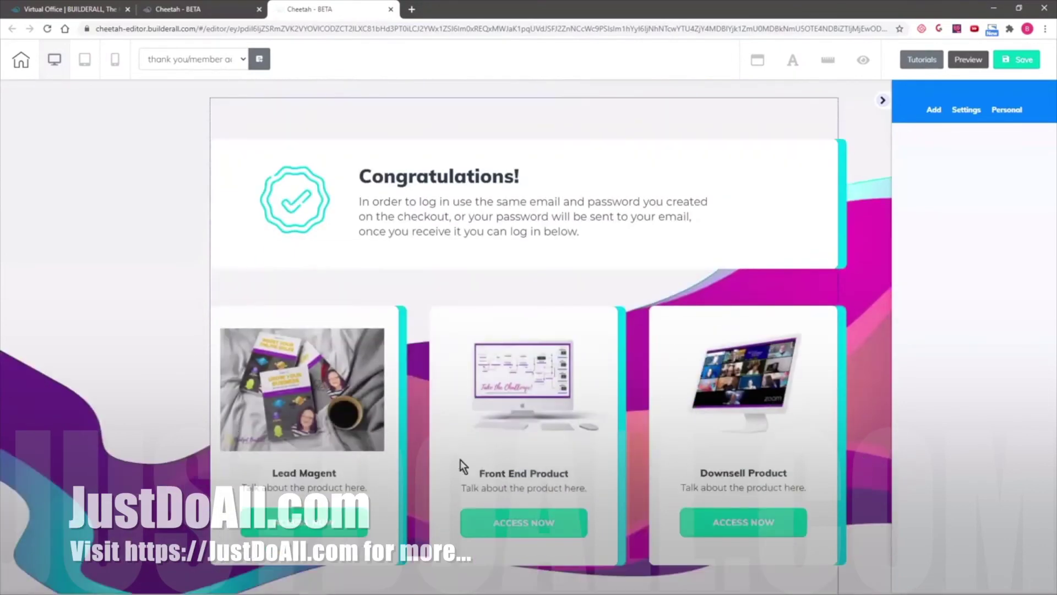
{"action": "scroll", "coordinate": [119, 357], "scroll_direction": "up", "scroll_amount": 3}
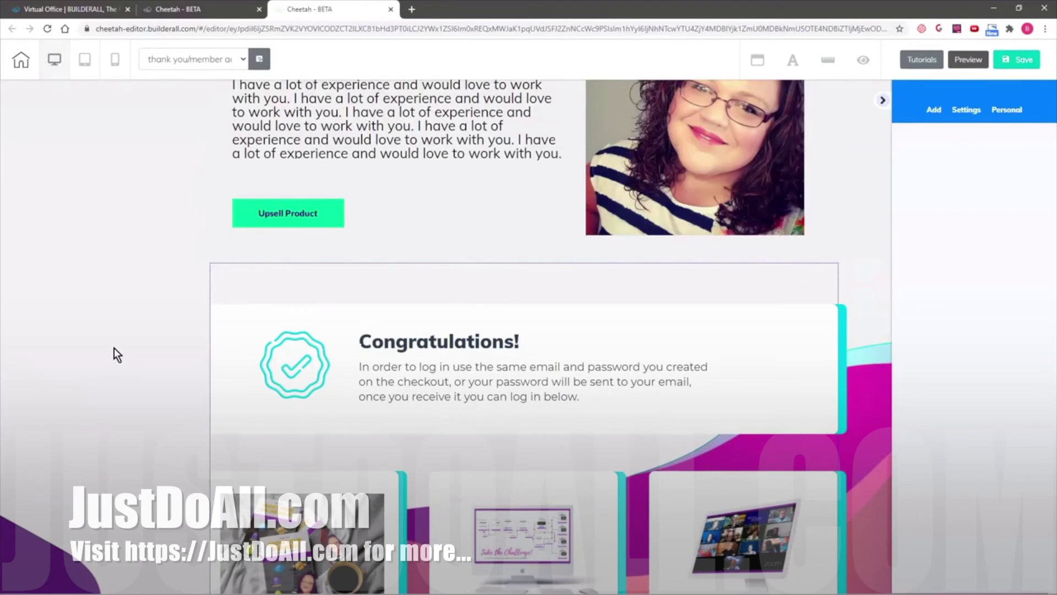
{"action": "scroll", "coordinate": [126, 347], "scroll_direction": "up", "scroll_amount": 1}
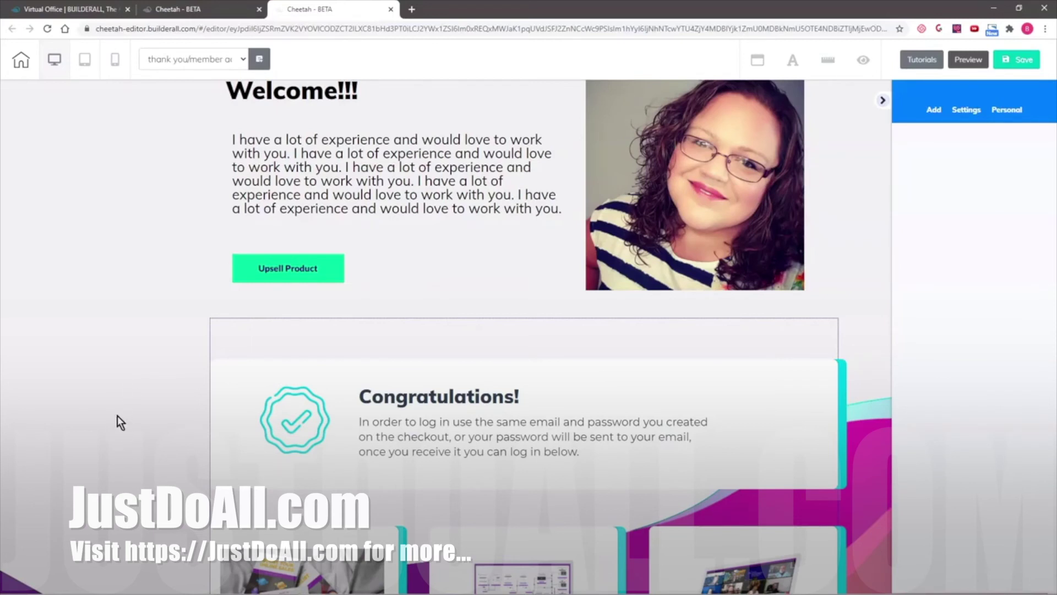
{"action": "scroll", "coordinate": [147, 177], "scroll_direction": "up", "scroll_amount": 1}
{"action": "left_click", "coordinate": [146, 175]}
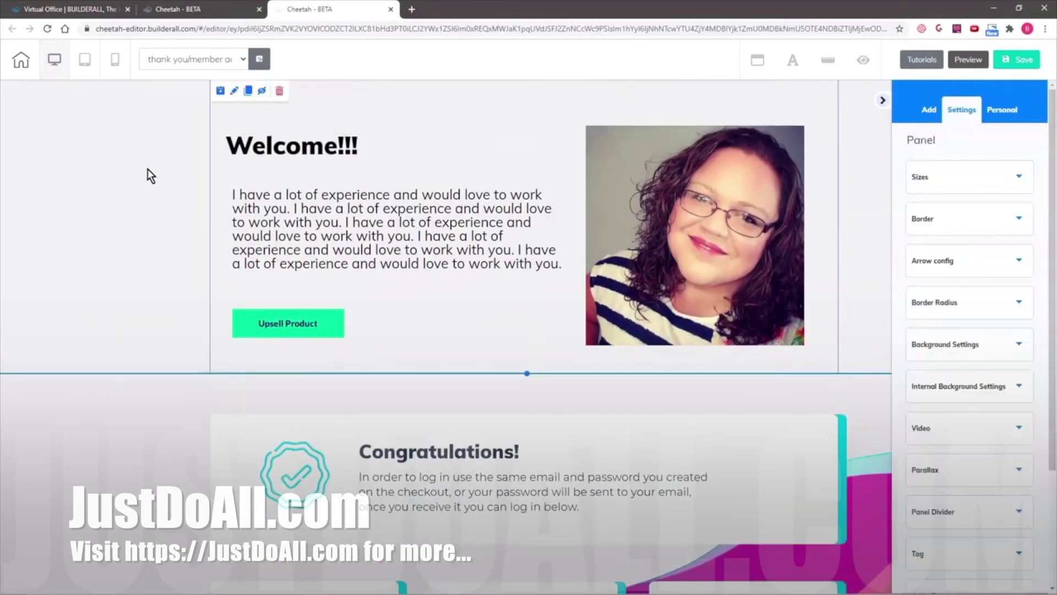
Save the Welcome header panel as the personal panel 'Restricted Header'.
{"action": "left_click", "coordinate": [220, 91]}
{"action": "left_click", "coordinate": [438, 288]}
{"action": "type", "text": "Restricted Header"}
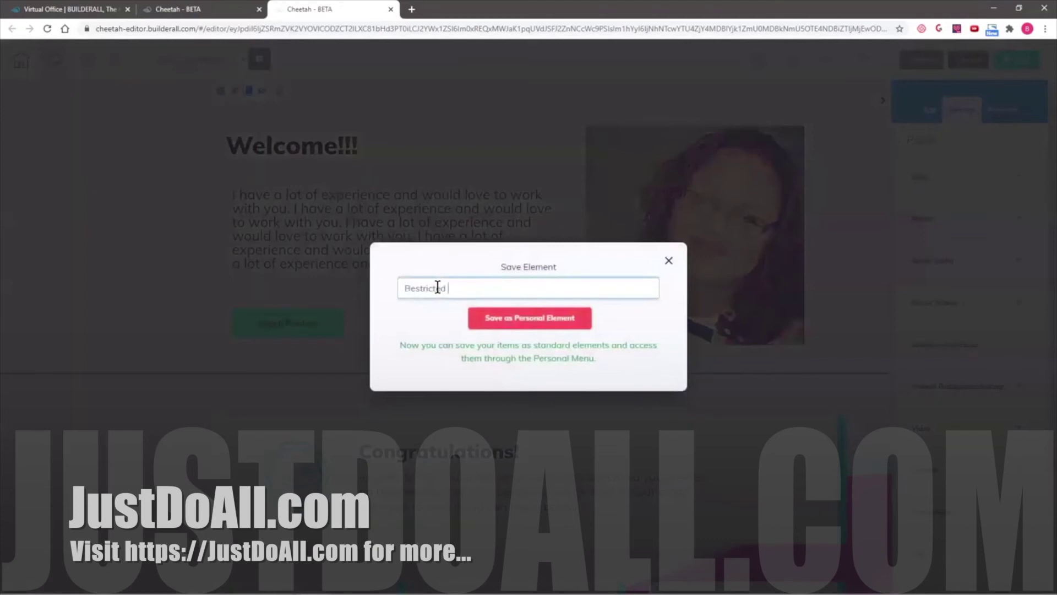
{"action": "left_click", "coordinate": [491, 320]}
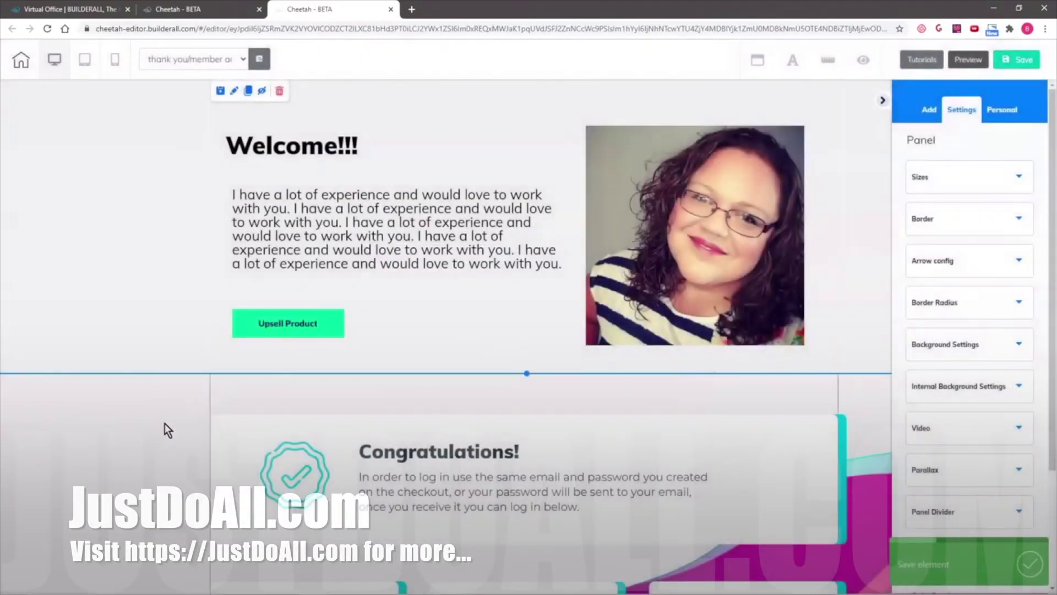
Save the offers panel below it as the personal panel 'Restricted Offers'.
{"action": "mouse_move", "coordinate": [190, 410]}
{"action": "left_click", "coordinate": [219, 386]}
{"action": "left_click", "coordinate": [419, 290]}
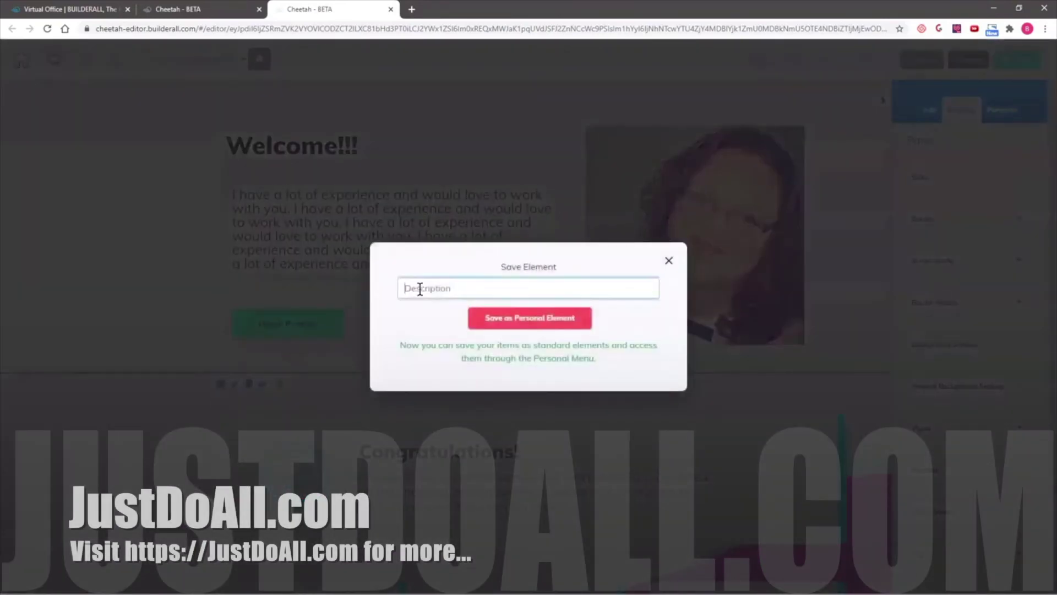
{"action": "type", "text": "Restricted Offers"}
{"action": "left_click", "coordinate": [545, 325]}
{"action": "left_click", "coordinate": [185, 60]}
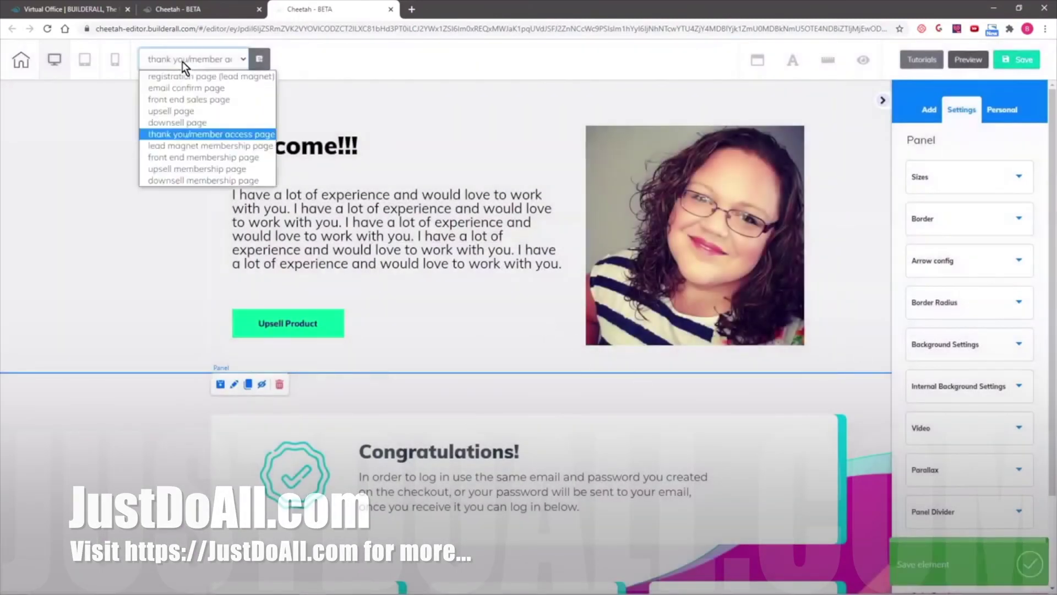
On the lead magnet membership page, insert Restricted Header from Personal > Panels.
{"action": "left_click", "coordinate": [176, 146]}
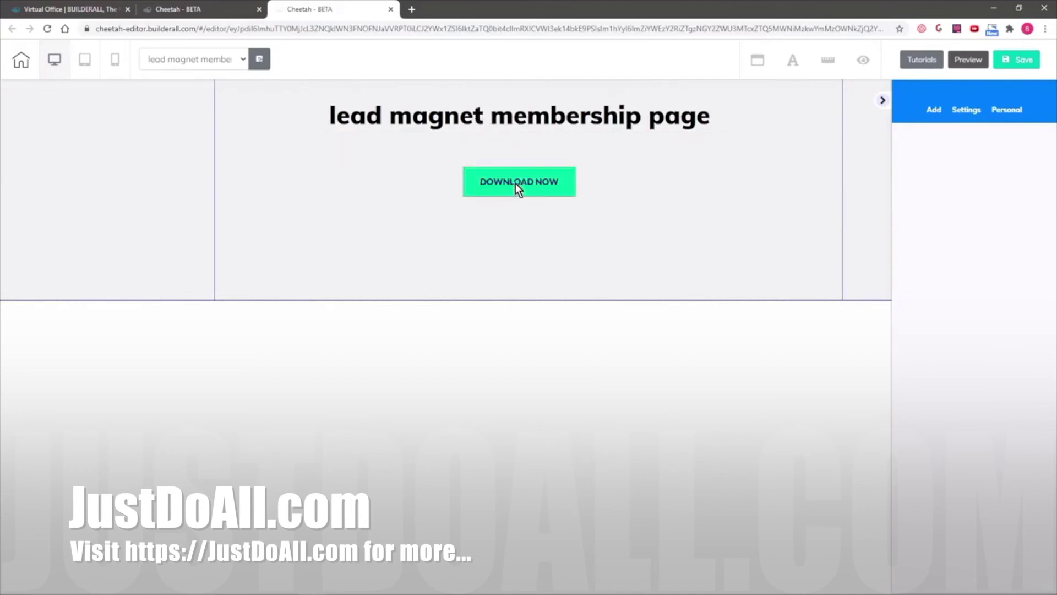
{"action": "left_click", "coordinate": [1005, 111]}
{"action": "left_click", "coordinate": [949, 143]}
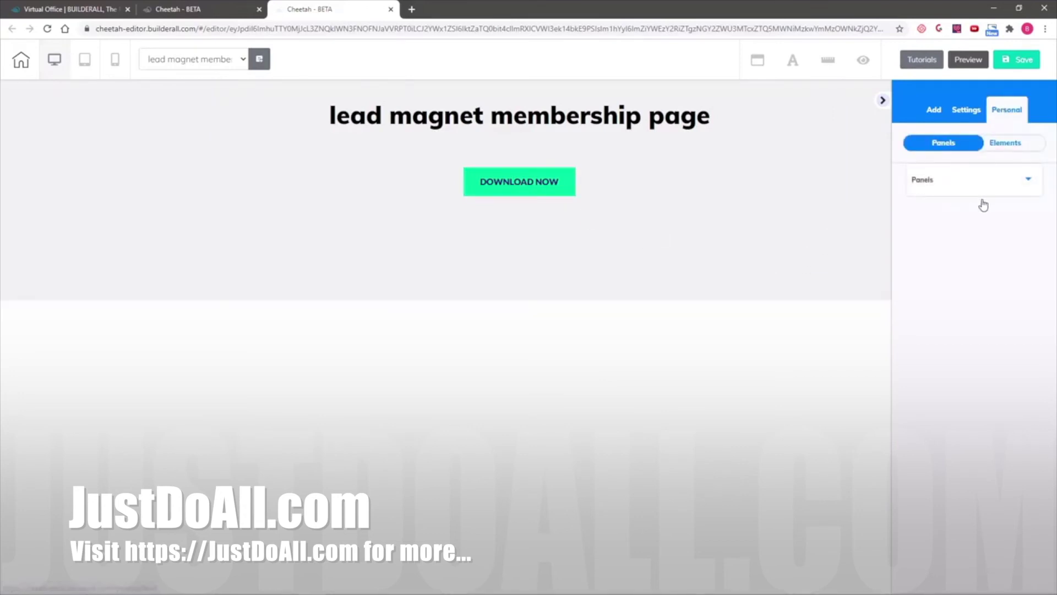
{"action": "left_click", "coordinate": [944, 187]}
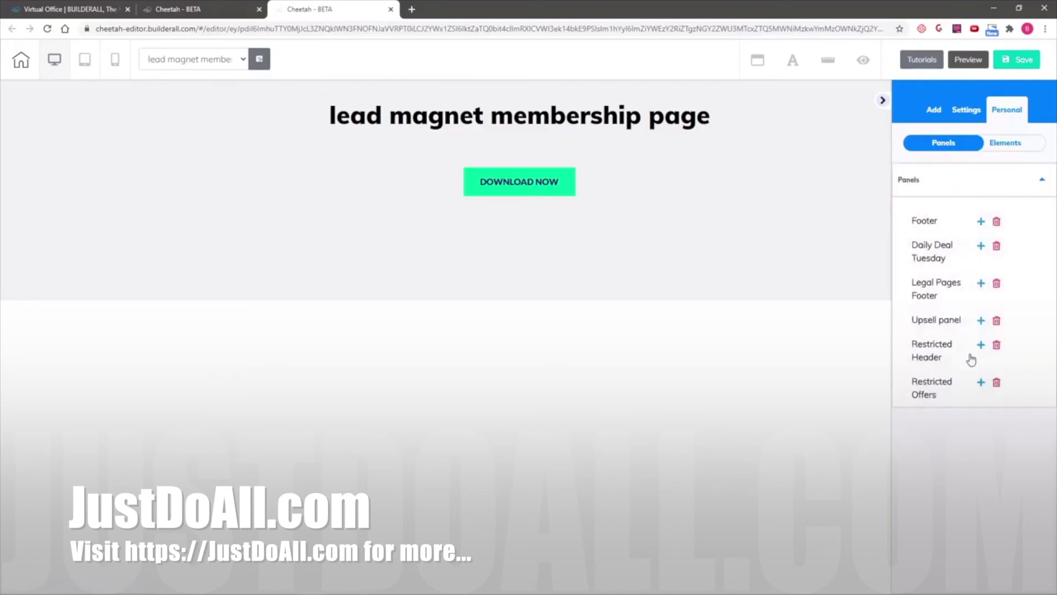
{"action": "left_click", "coordinate": [981, 382]}
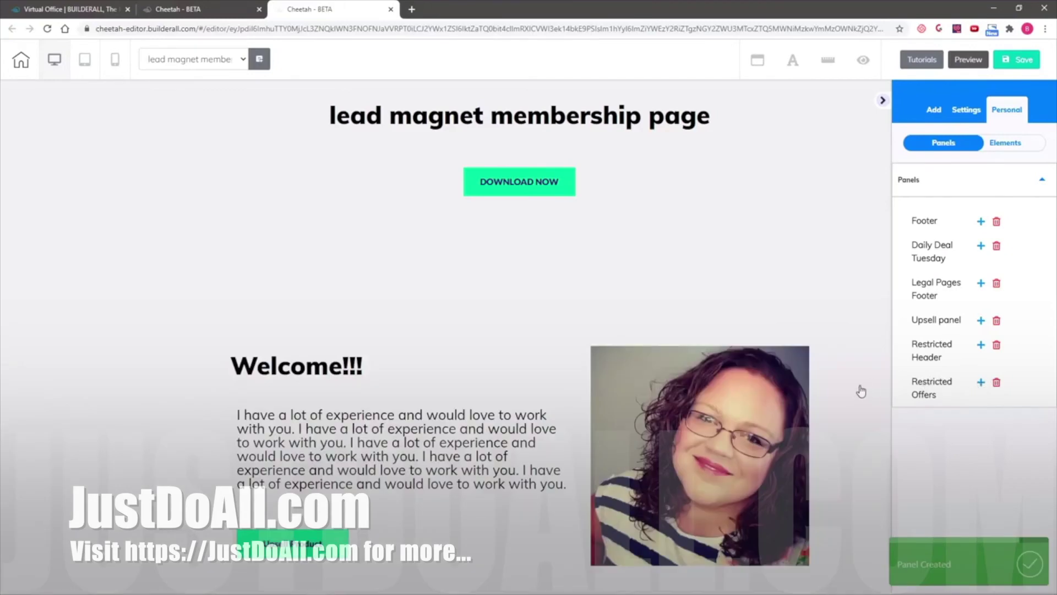
{"action": "scroll", "coordinate": [858, 366], "scroll_direction": "down", "scroll_amount": 3}
{"action": "scroll", "coordinate": [857, 359], "scroll_direction": "down", "scroll_amount": 5}
{"action": "scroll", "coordinate": [858, 352], "scroll_direction": "up", "scroll_amount": 8}
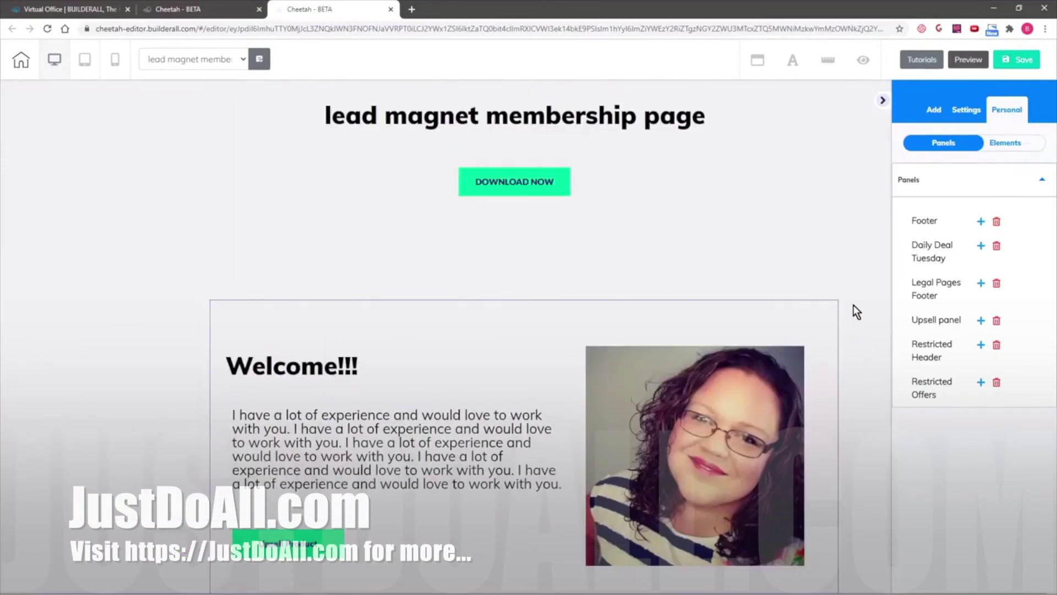
{"action": "scroll", "coordinate": [858, 336], "scroll_direction": "down", "scroll_amount": 3}
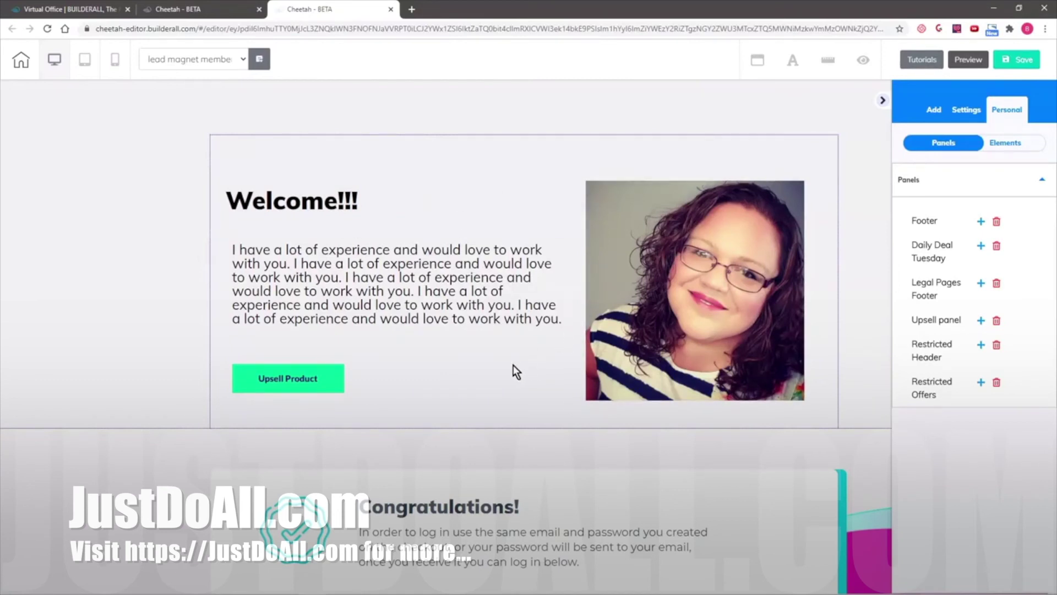
{"action": "left_click_drag", "start_coordinate": [721, 280], "coordinate": [650, 222]}
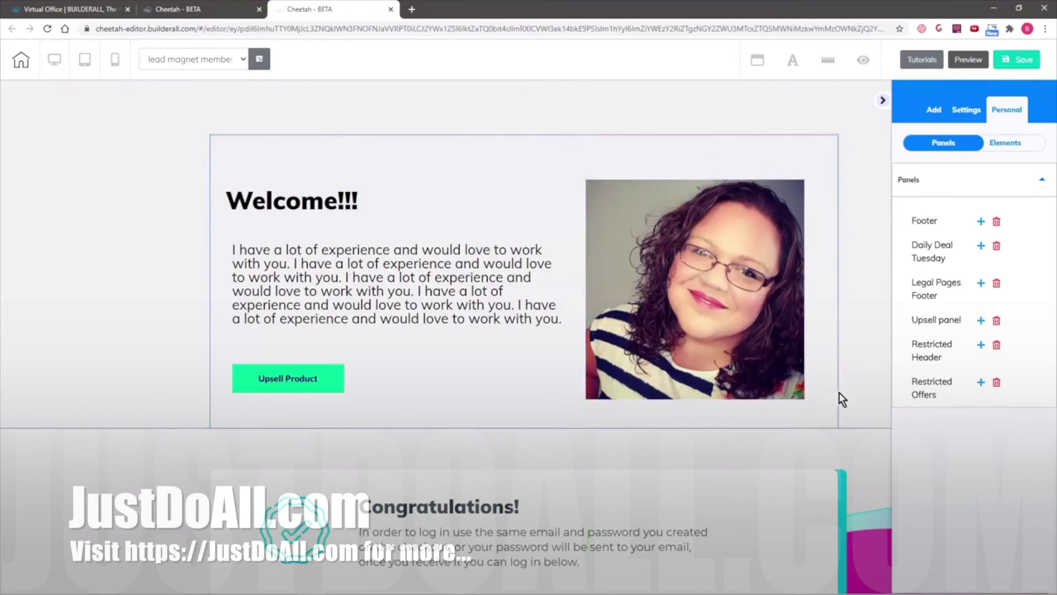
{"action": "scroll", "coordinate": [860, 428], "scroll_direction": "down", "scroll_amount": 2}
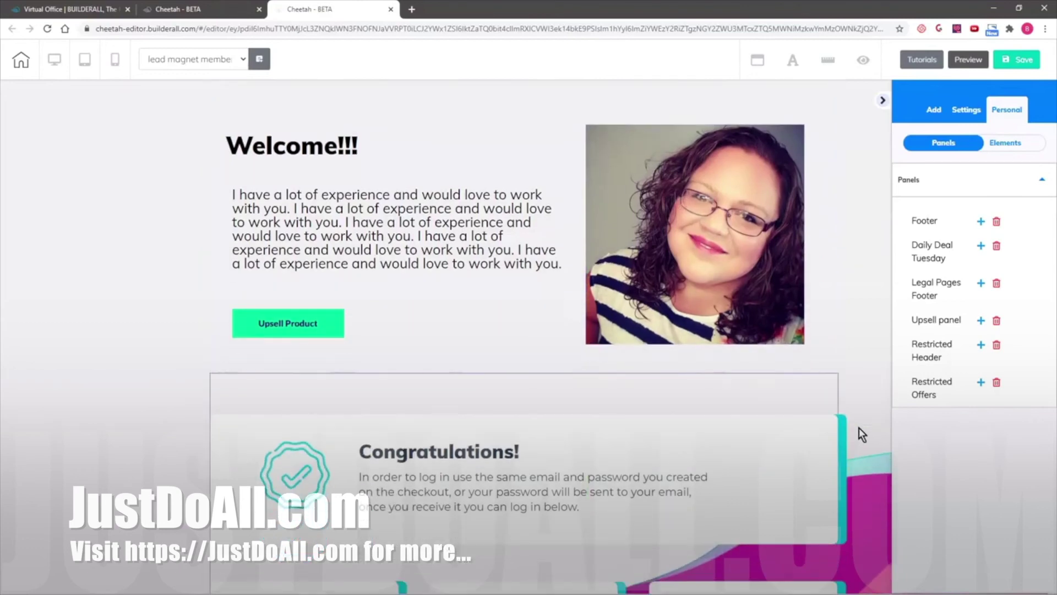
Save the lead magnet membership page and switch to the front end sales page.
{"action": "left_click", "coordinate": [1013, 61]}
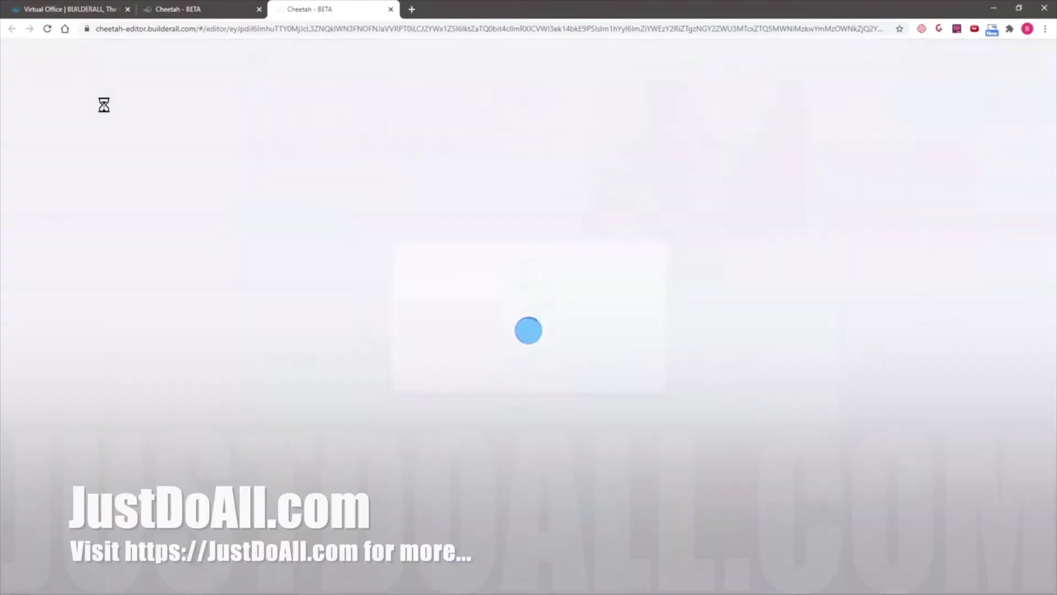
{"action": "left_click", "coordinate": [225, 60]}
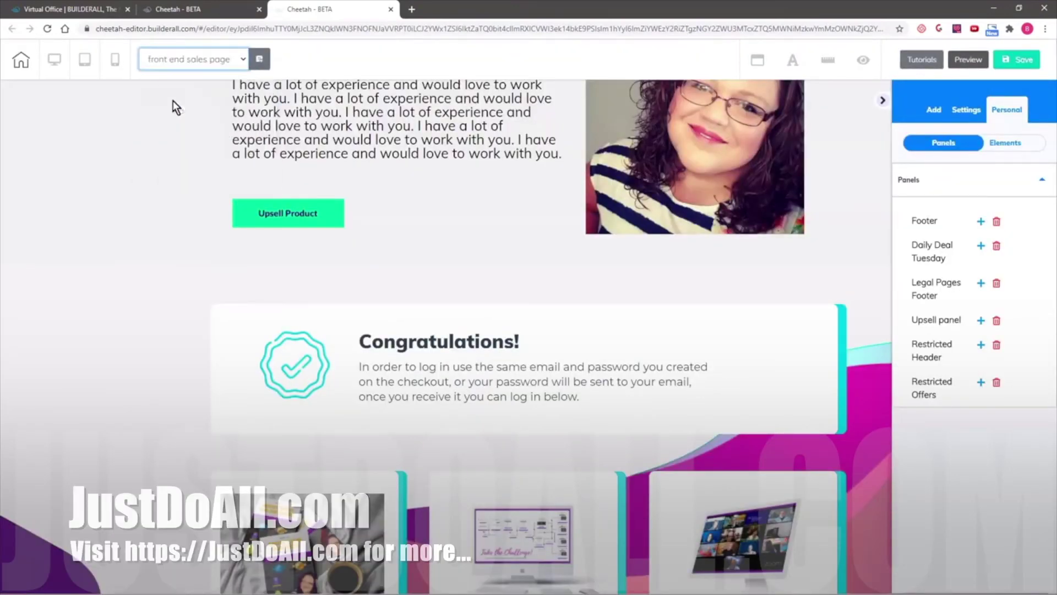
{"action": "left_click", "coordinate": [173, 100]}
{"action": "left_click", "coordinate": [564, 329]}
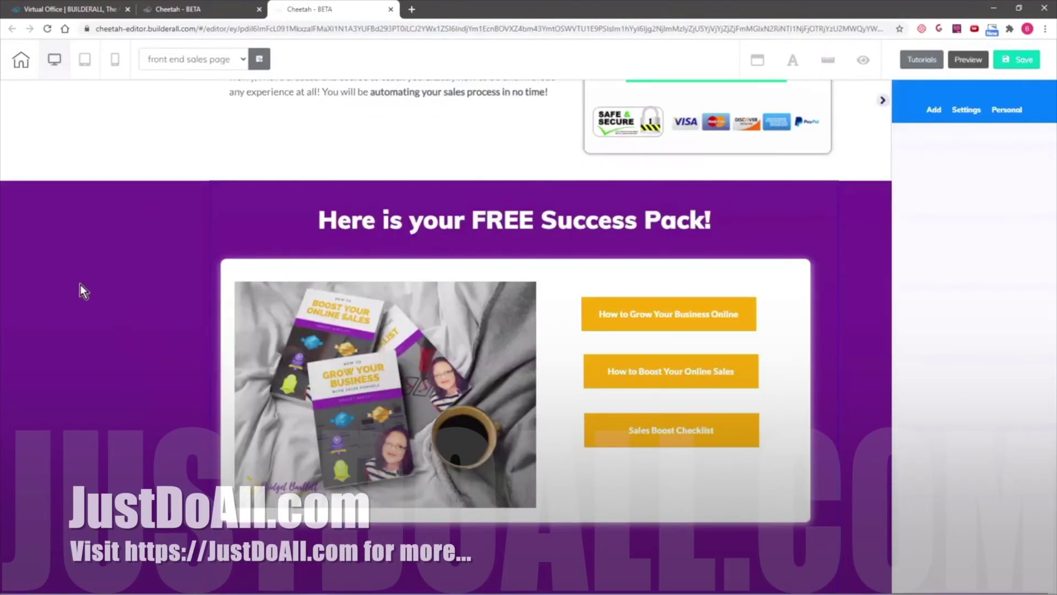
Save the purple FREE Success Pack panel as the personal panel 'Lead magnet panel'.
{"action": "left_click", "coordinate": [172, 256]}
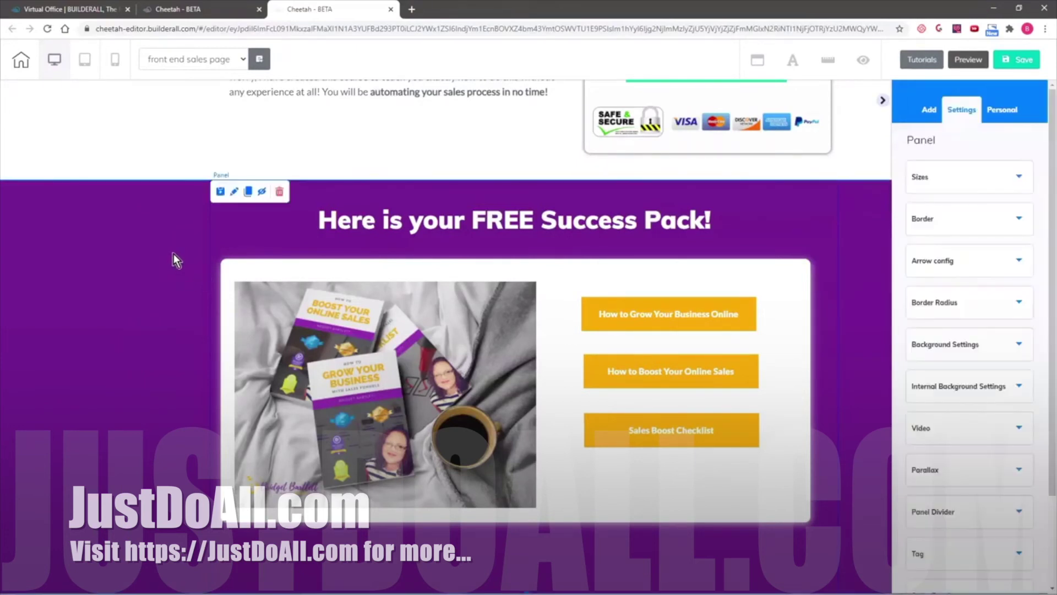
{"action": "left_click", "coordinate": [220, 193]}
{"action": "left_click", "coordinate": [432, 285]}
{"action": "type", "text": "Lead magnet panel"}
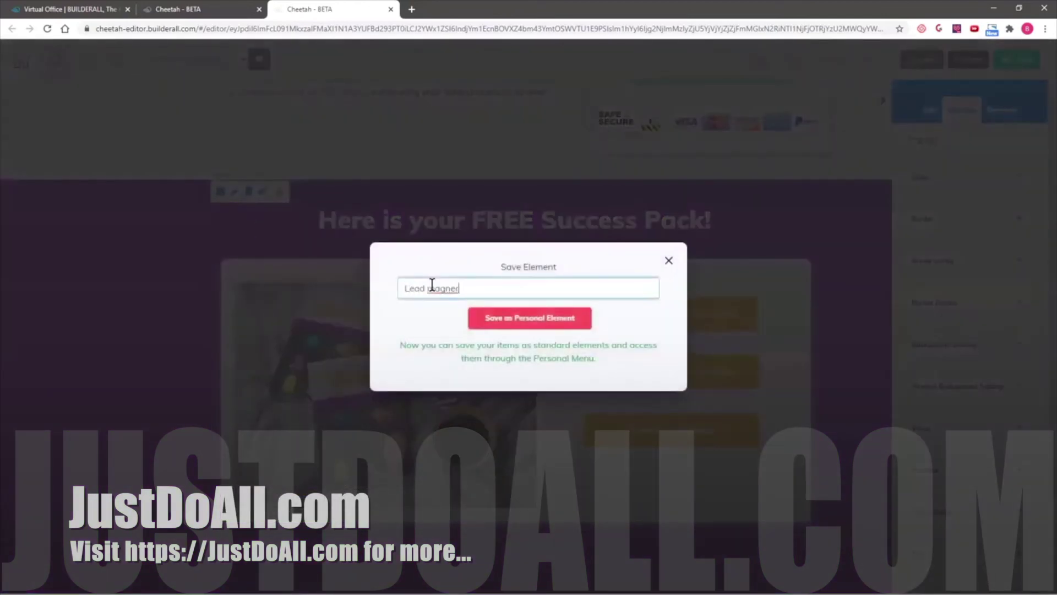
{"action": "left_click", "coordinate": [524, 320]}
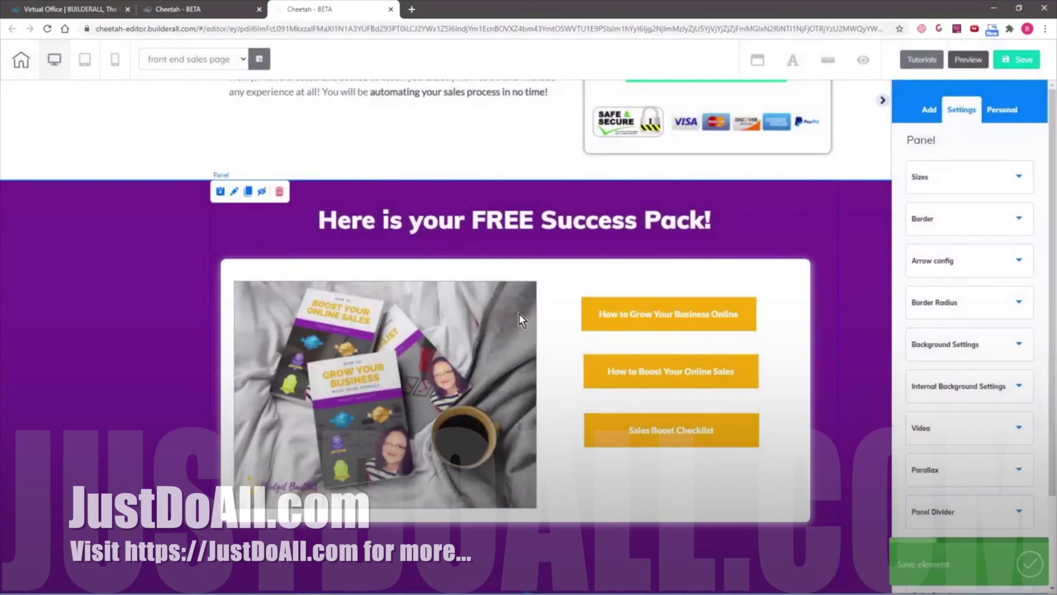
Return to the lead magnet membership page and list the saved personal panels.
{"action": "left_click", "coordinate": [188, 59]}
{"action": "left_click", "coordinate": [183, 144]}
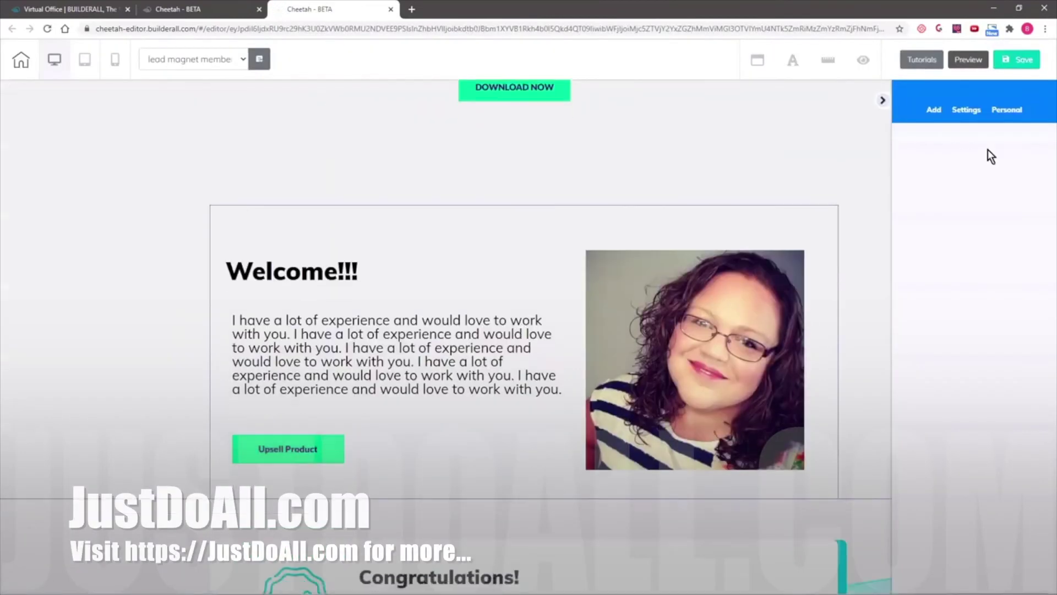
{"action": "left_click", "coordinate": [1012, 110]}
{"action": "left_click", "coordinate": [939, 192]}
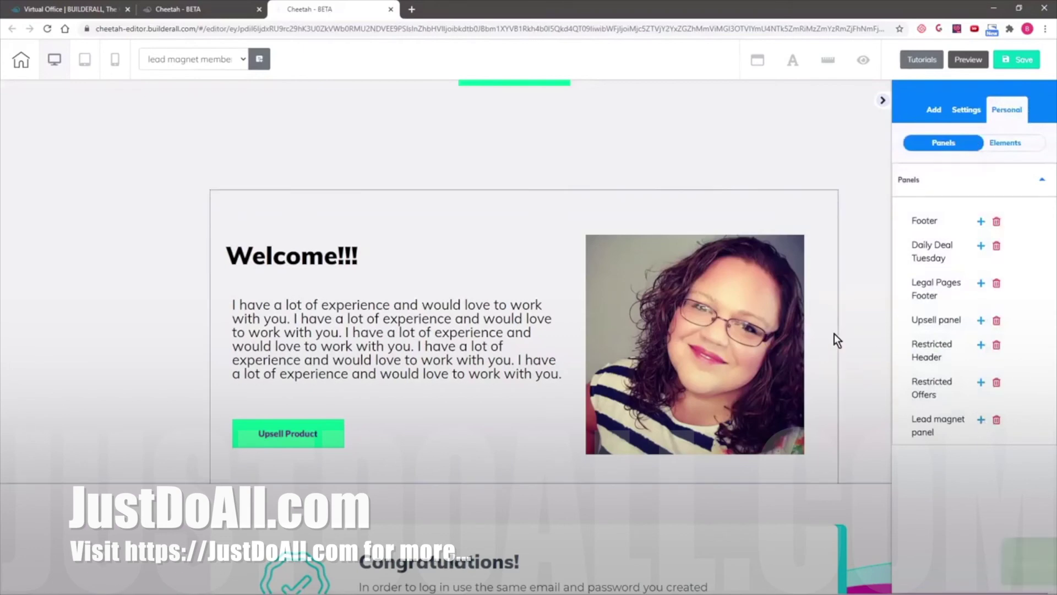
{"action": "scroll", "coordinate": [704, 211], "scroll_direction": "down", "scroll_amount": 10}
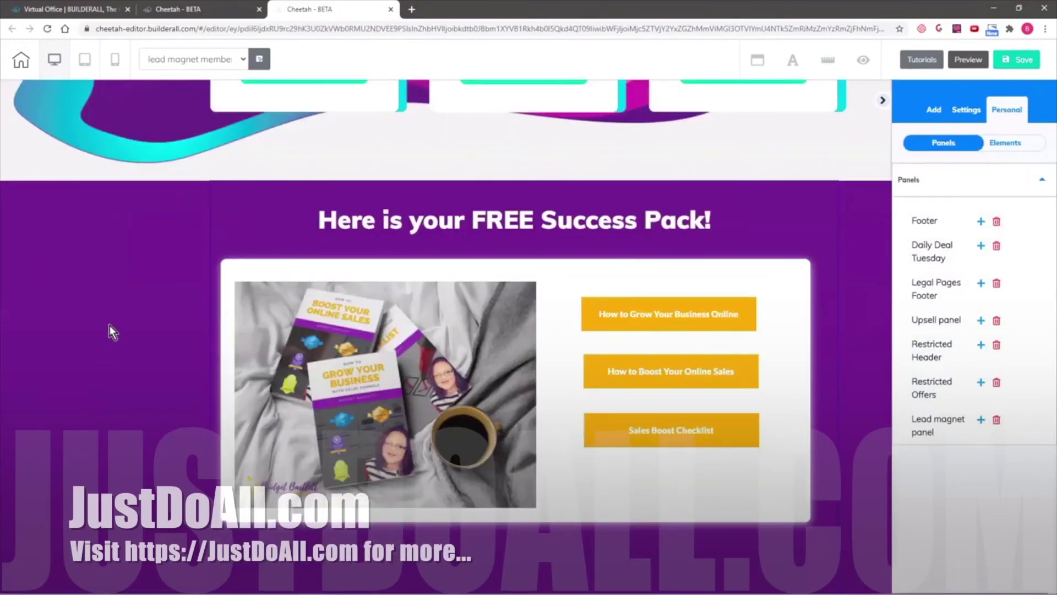
Move the FREE Success Pack panel to the top of the page's panel order.
{"action": "left_click", "coordinate": [110, 256]}
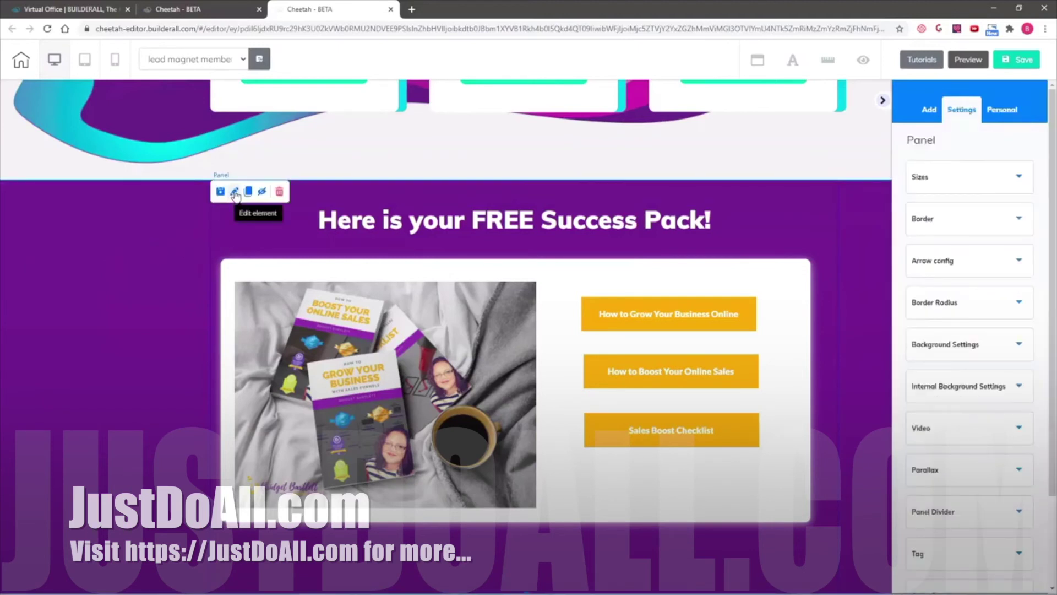
{"action": "scroll", "coordinate": [963, 420], "scroll_direction": "down", "scroll_amount": 2}
{"action": "left_click", "coordinate": [965, 486]}
{"action": "scroll", "coordinate": [985, 347], "scroll_direction": "down", "scroll_amount": 3}
{"action": "left_click_drag", "start_coordinate": [986, 444], "coordinate": [982, 357]}
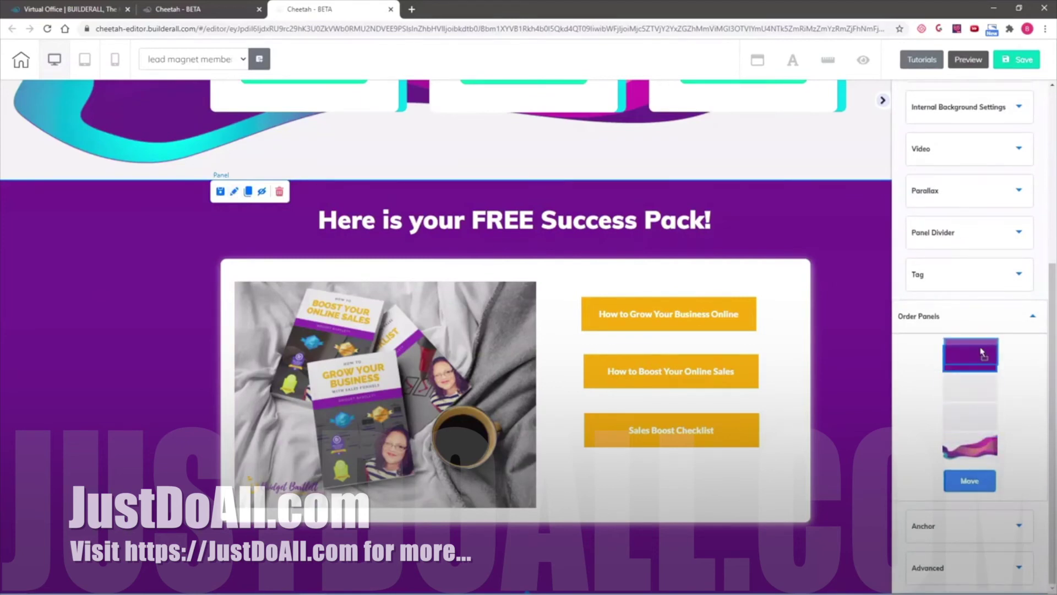
{"action": "left_click", "coordinate": [971, 482]}
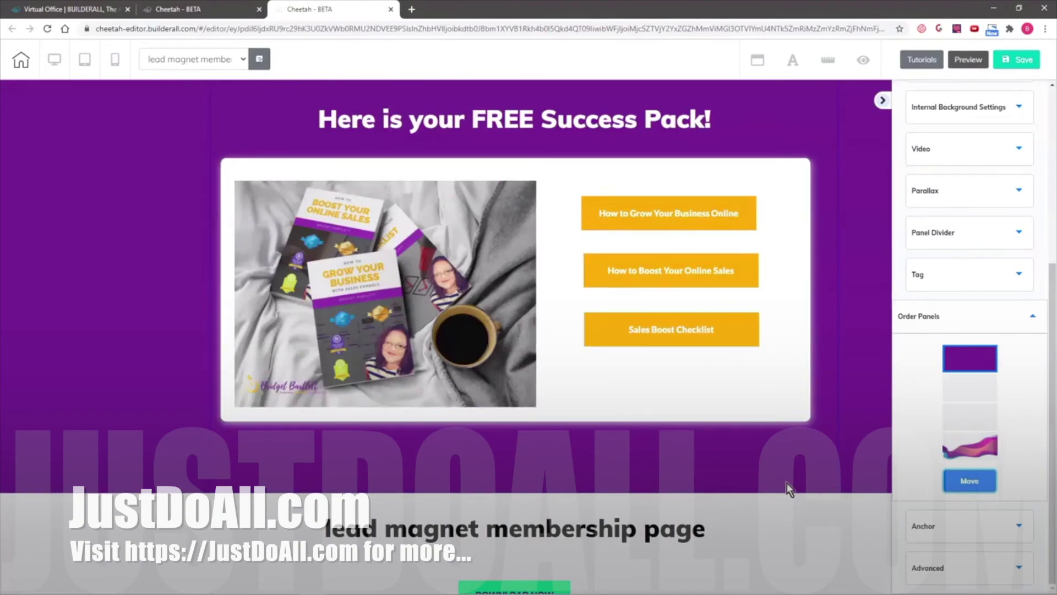
Delete the lead magnet membership page panel and the Welcome panel.
{"action": "scroll", "coordinate": [745, 498], "scroll_direction": "down", "scroll_amount": 4}
{"action": "scroll", "coordinate": [770, 417], "scroll_direction": "up", "scroll_amount": 2}
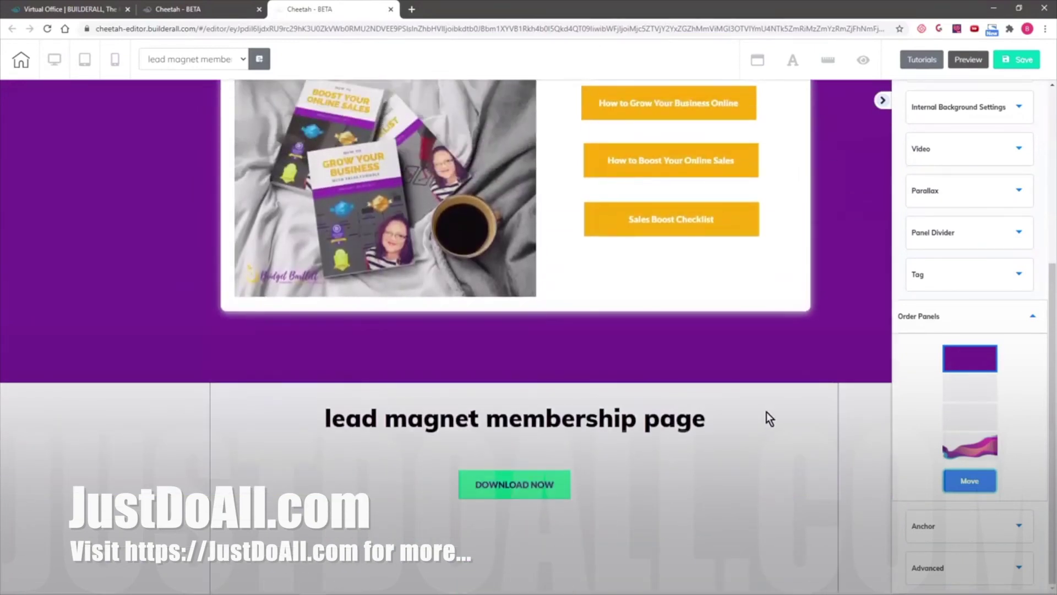
{"action": "left_click", "coordinate": [767, 412]}
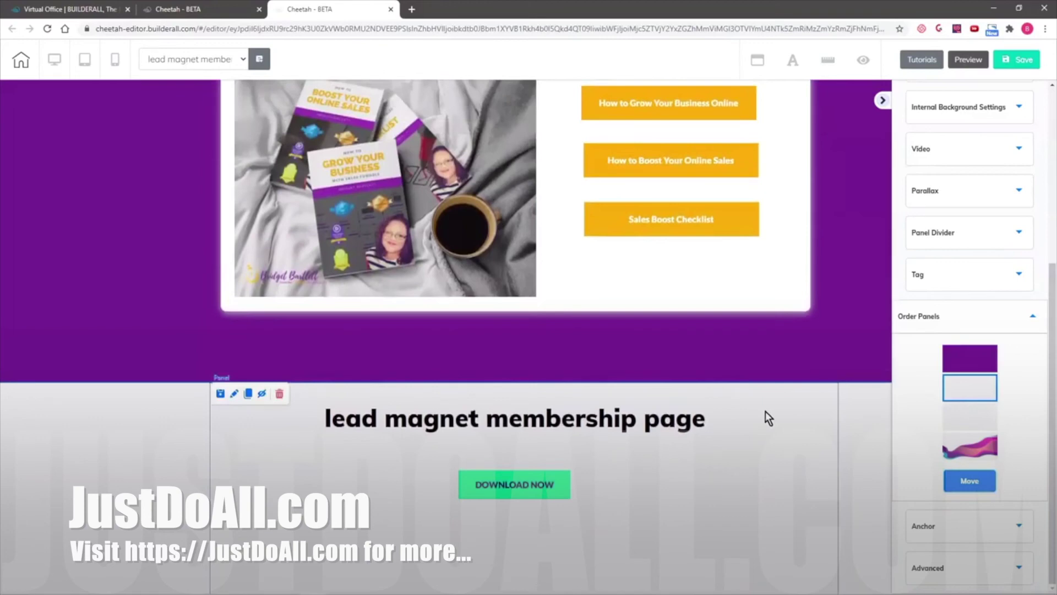
{"action": "left_click", "coordinate": [279, 393]}
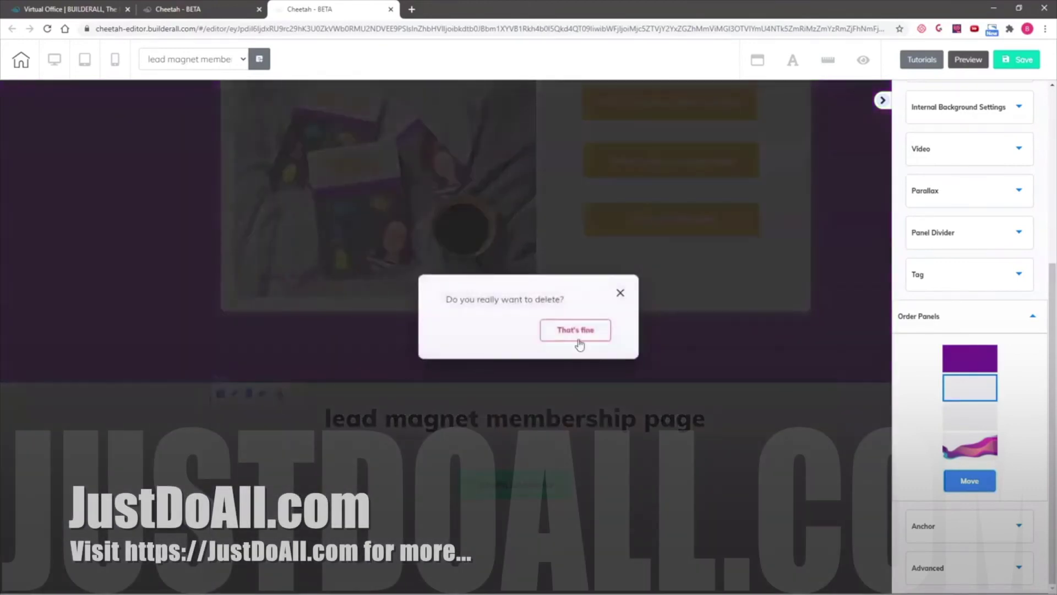
{"action": "left_click", "coordinate": [576, 333]}
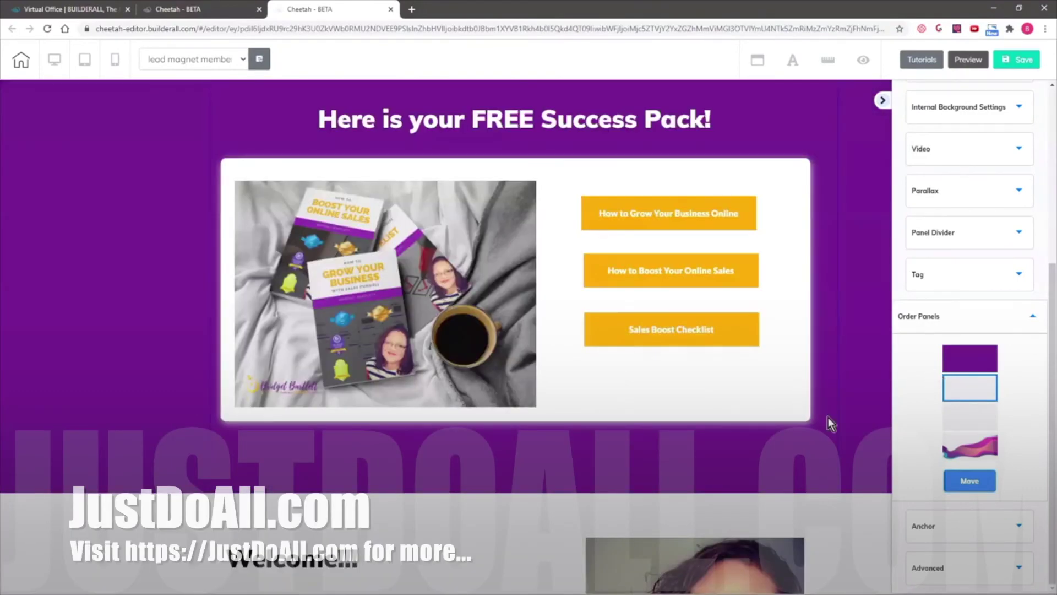
{"action": "scroll", "coordinate": [857, 447], "scroll_direction": "down", "scroll_amount": 5}
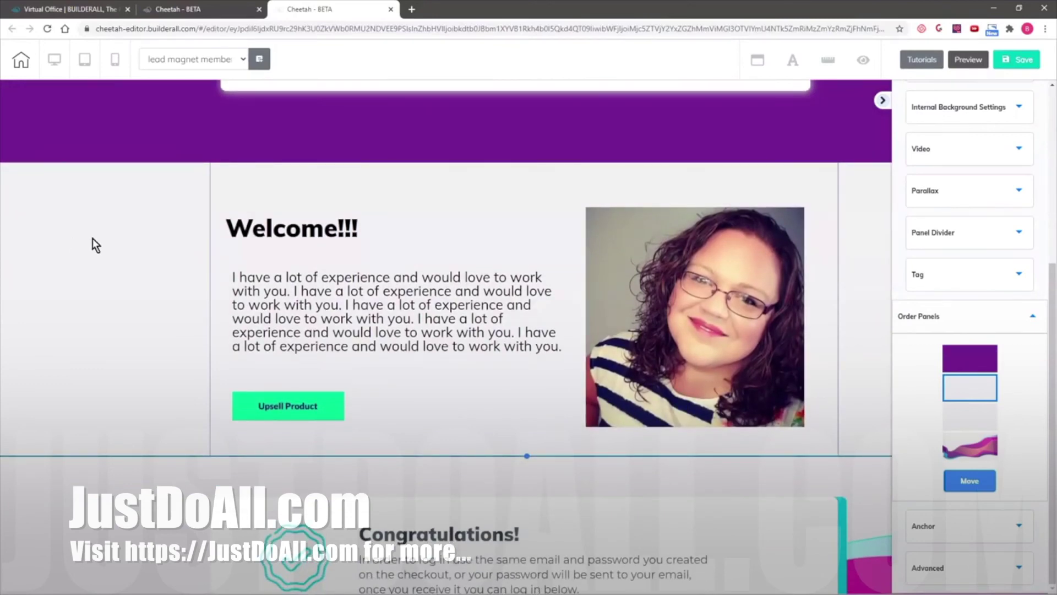
{"action": "left_click", "coordinate": [279, 173]}
{"action": "left_click", "coordinate": [576, 328]}
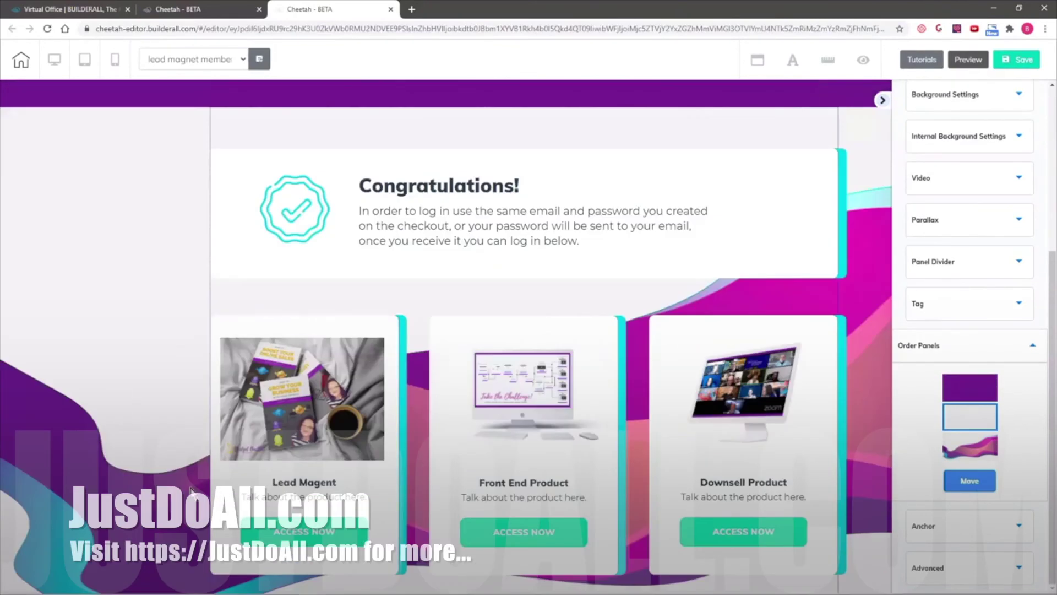
{"action": "scroll", "coordinate": [146, 440], "scroll_direction": "up", "scroll_amount": 5}
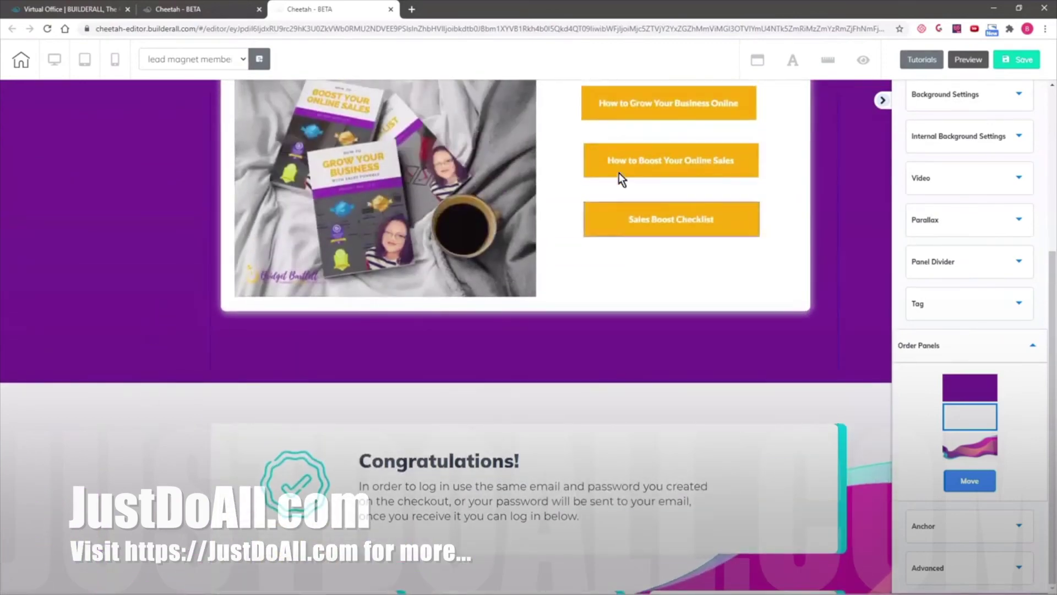
Swap the first card's book image for 'profile pic', then shrink and centre it.
{"action": "scroll", "coordinate": [154, 374], "scroll_direction": "down", "scroll_amount": 6}
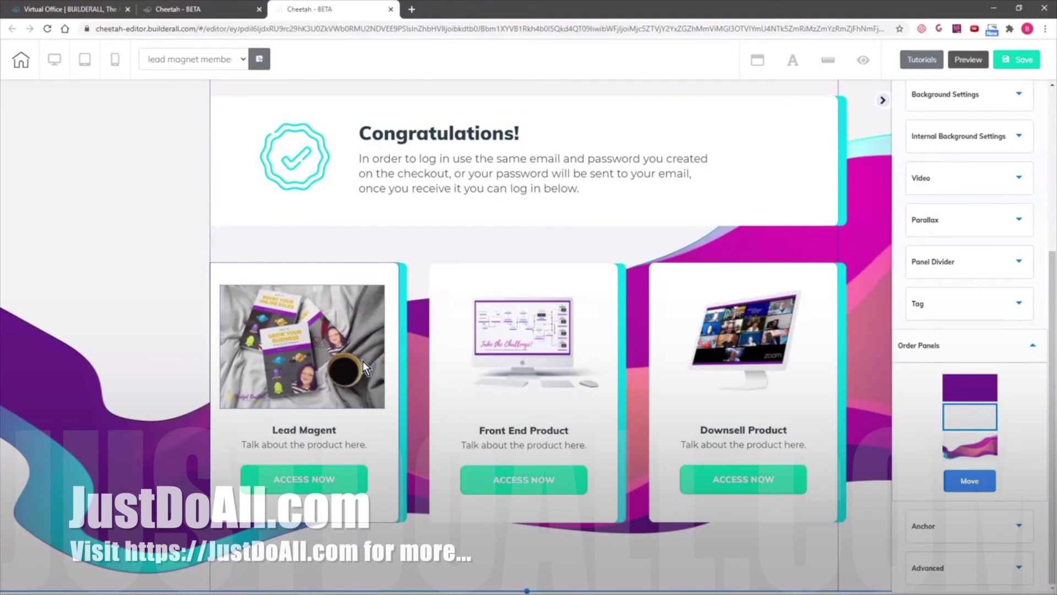
{"action": "left_click", "coordinate": [320, 371]}
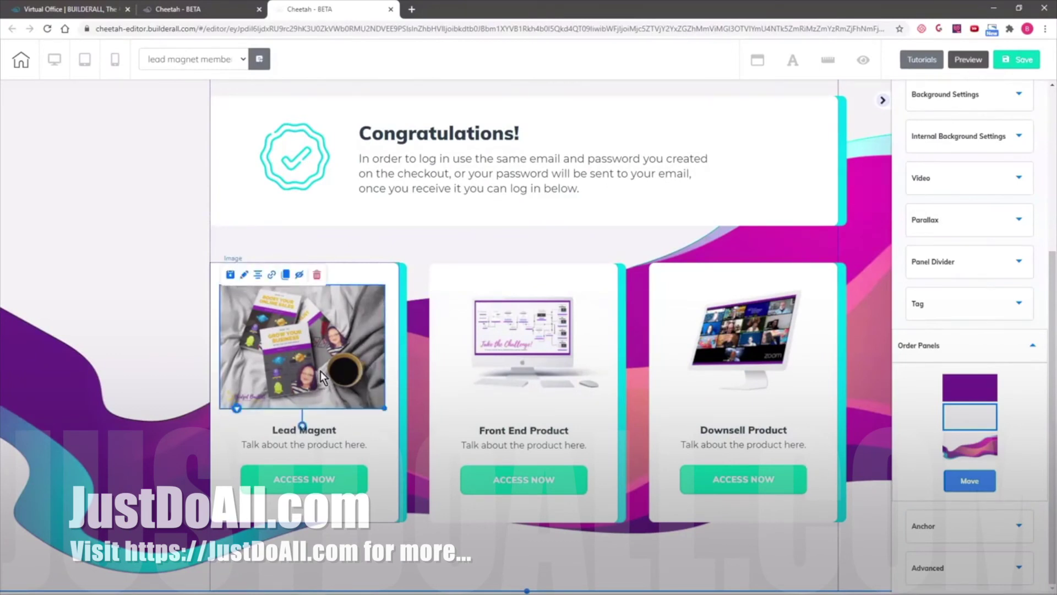
{"action": "left_click", "coordinate": [244, 277]}
{"action": "left_click", "coordinate": [995, 181]}
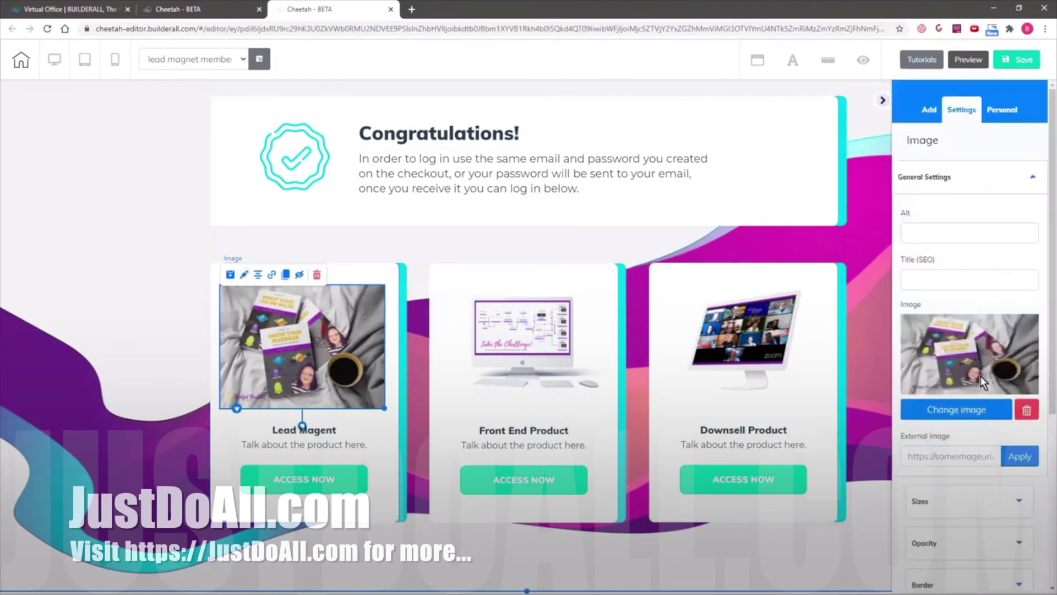
{"action": "left_click", "coordinate": [967, 408]}
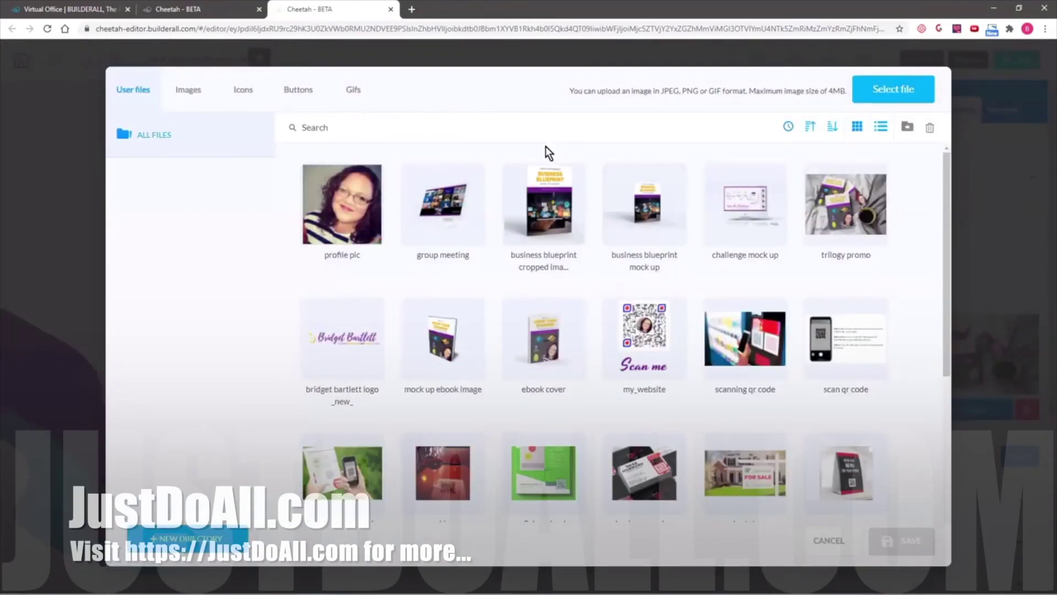
{"action": "mouse_move", "coordinate": [559, 182]}
{"action": "left_click", "coordinate": [340, 182]}
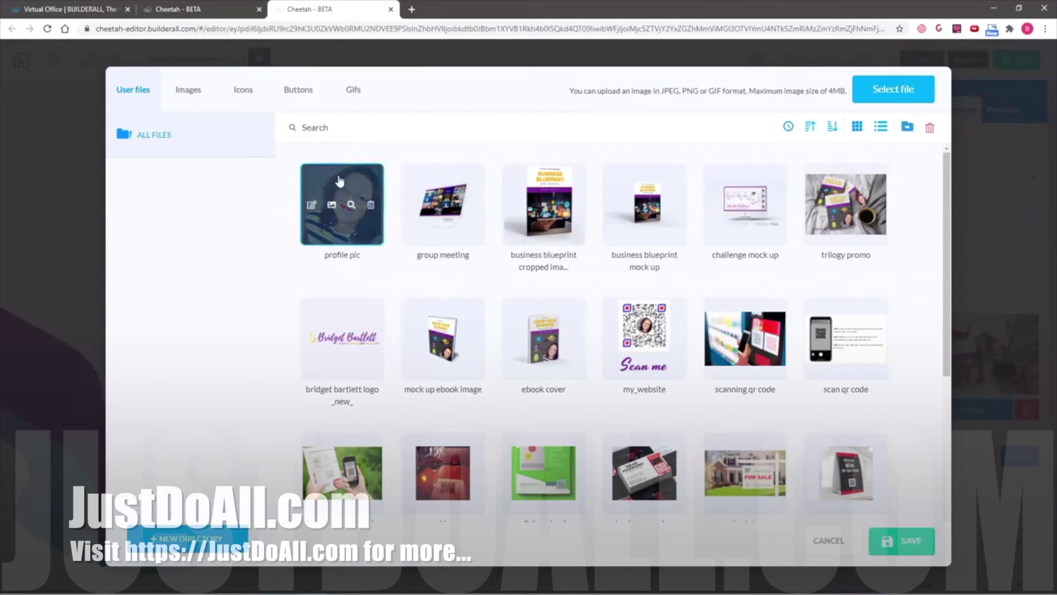
{"action": "left_click", "coordinate": [899, 545]}
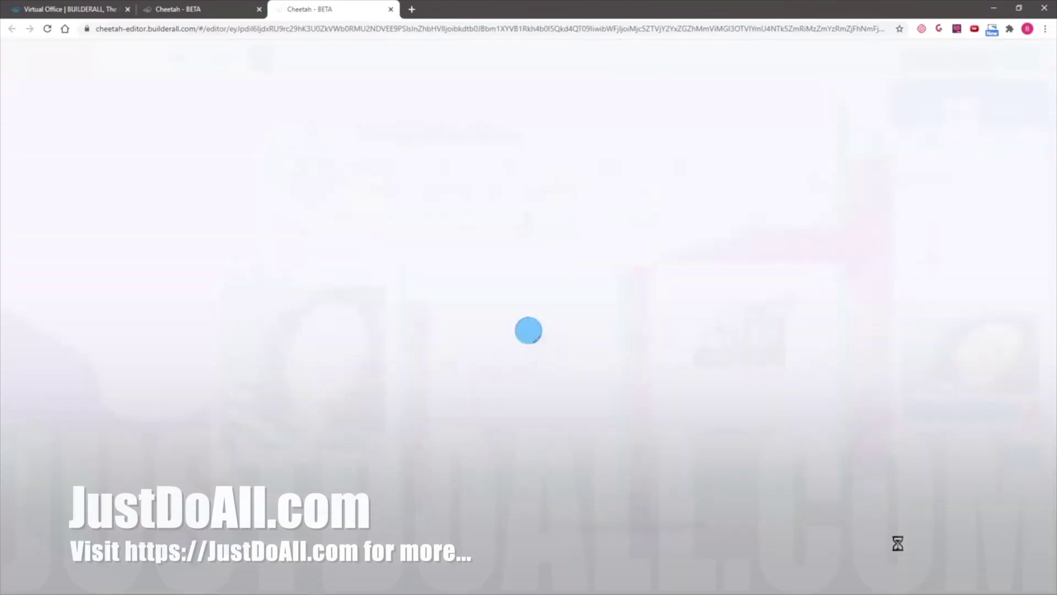
{"action": "left_click_drag", "start_coordinate": [386, 451], "coordinate": [335, 401]}
{"action": "left_click_drag", "start_coordinate": [276, 355], "coordinate": [299, 355]}
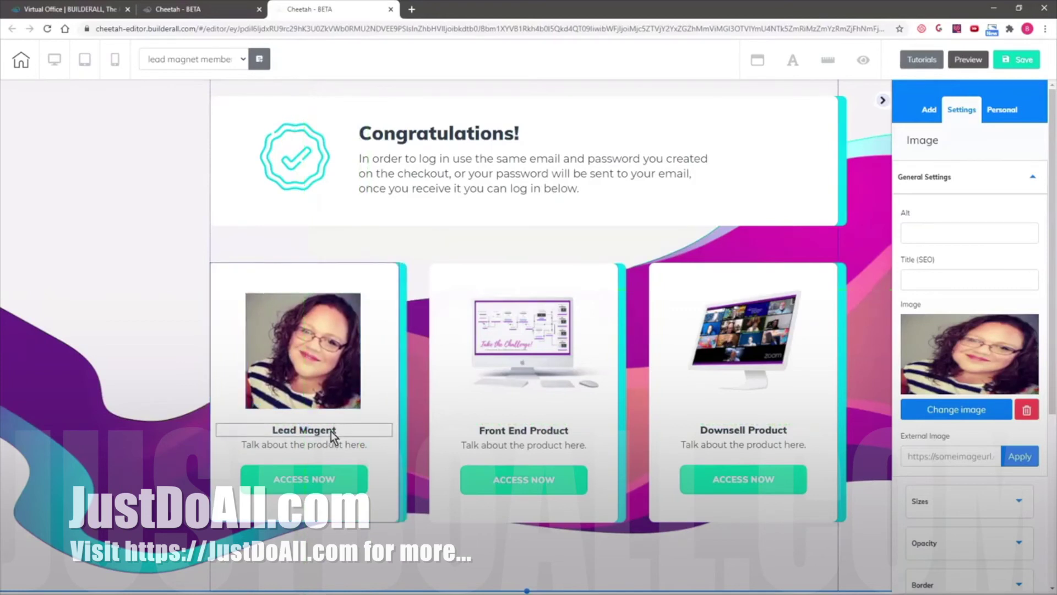
Retitle the first card's Lead Magent heading to 'Upsell Offer'.
{"action": "left_click", "coordinate": [332, 436]}
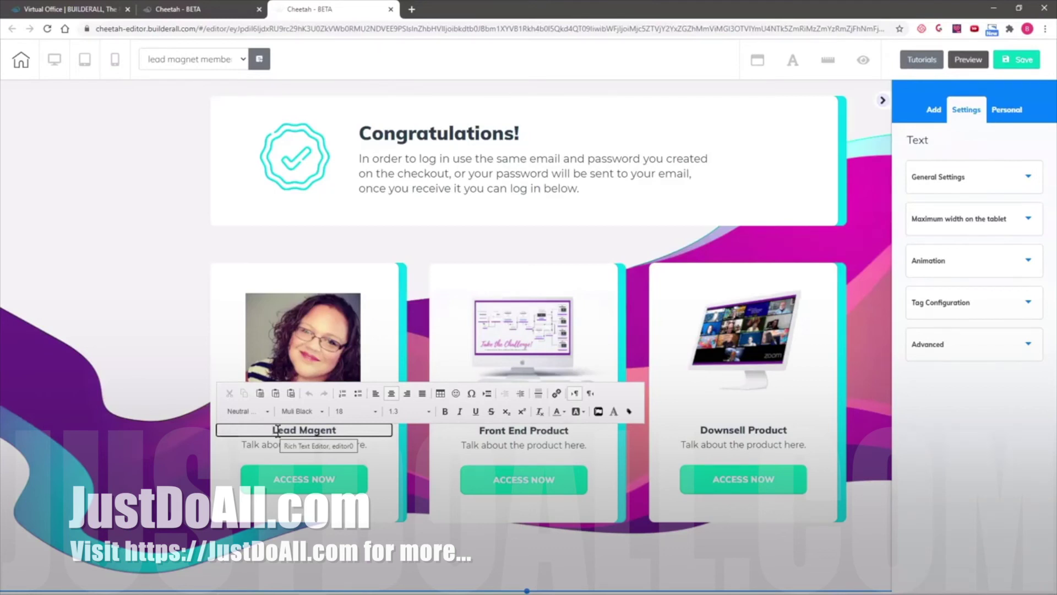
{"action": "type", "text": "Upsell Offer"}
{"action": "key", "text": "Delete"}
{"action": "key", "text": "Delete"}
{"action": "key", "text": "Delete"}
{"action": "key", "text": "Delete"}
{"action": "key", "text": "Delete"}
{"action": "key", "text": "Delete"}
{"action": "key", "text": "Delete"}
{"action": "key", "text": "Delete"}
{"action": "key", "text": "Delete"}
{"action": "key", "text": "Delete"}
{"action": "key", "text": "Delete"}
Link the Access Now button to the upsell membership page and save the page.
{"action": "left_click", "coordinate": [319, 473]}
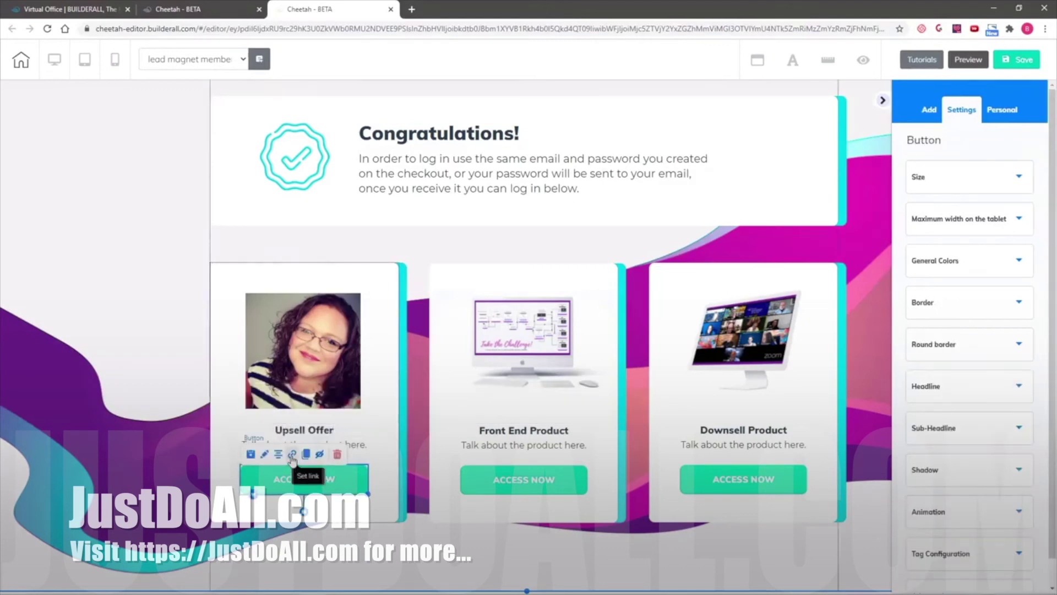
{"action": "left_click", "coordinate": [292, 455]}
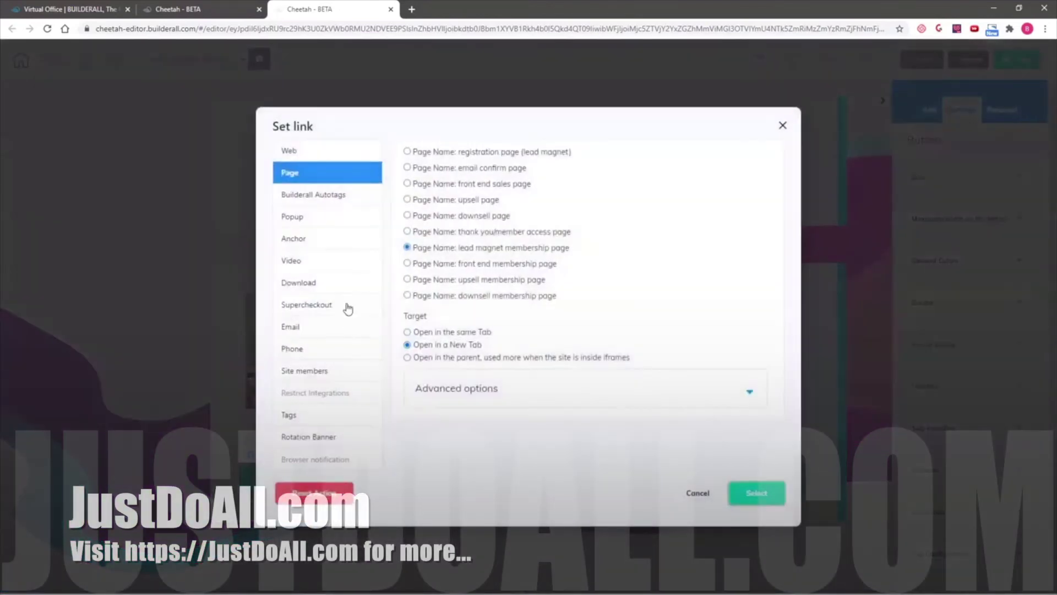
{"action": "left_click", "coordinate": [408, 279]}
{"action": "left_click", "coordinate": [756, 494]}
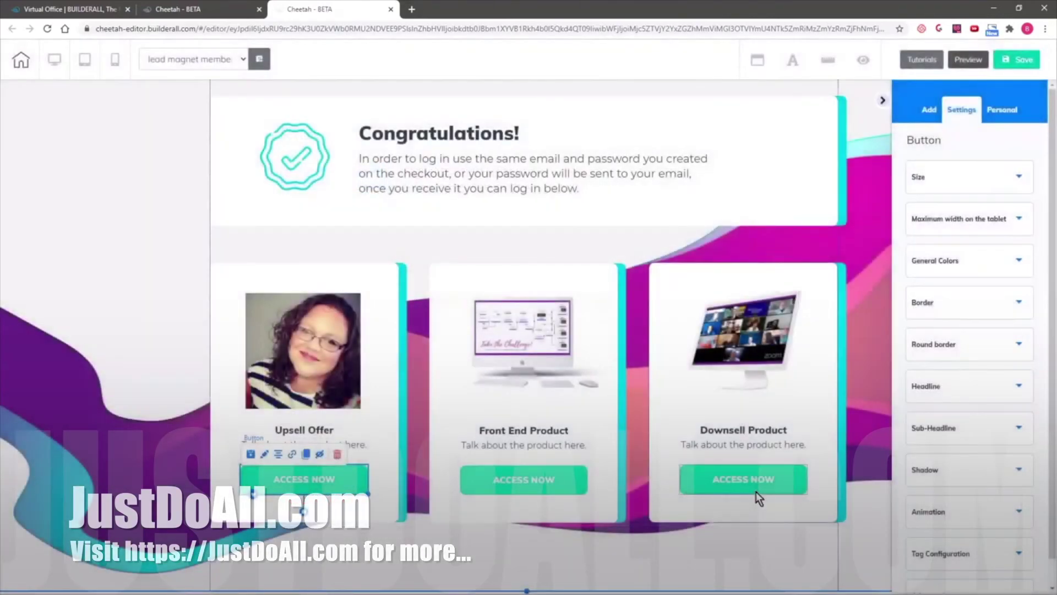
{"action": "left_click", "coordinate": [1022, 61]}
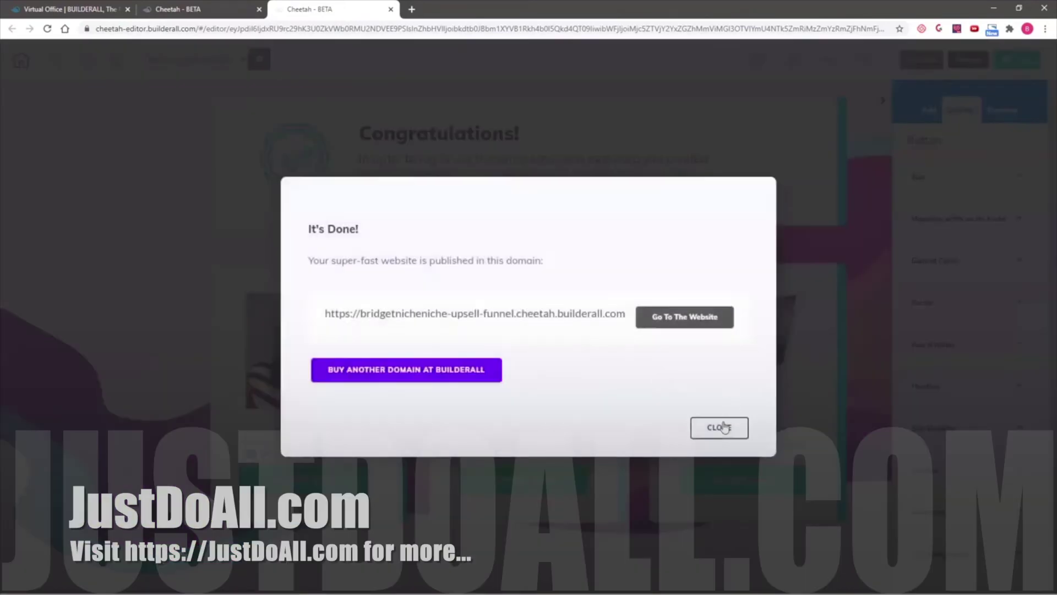
{"action": "left_click", "coordinate": [719, 427]}
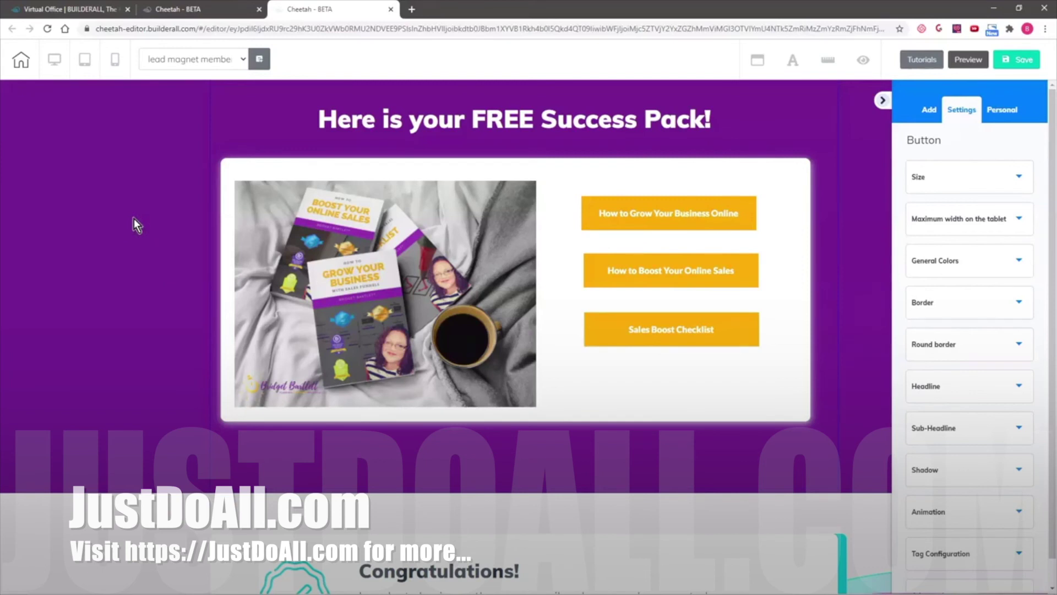
Review the page in mobile view, go back to desktop, save, and list the funnel pages.
{"action": "left_click", "coordinate": [117, 61]}
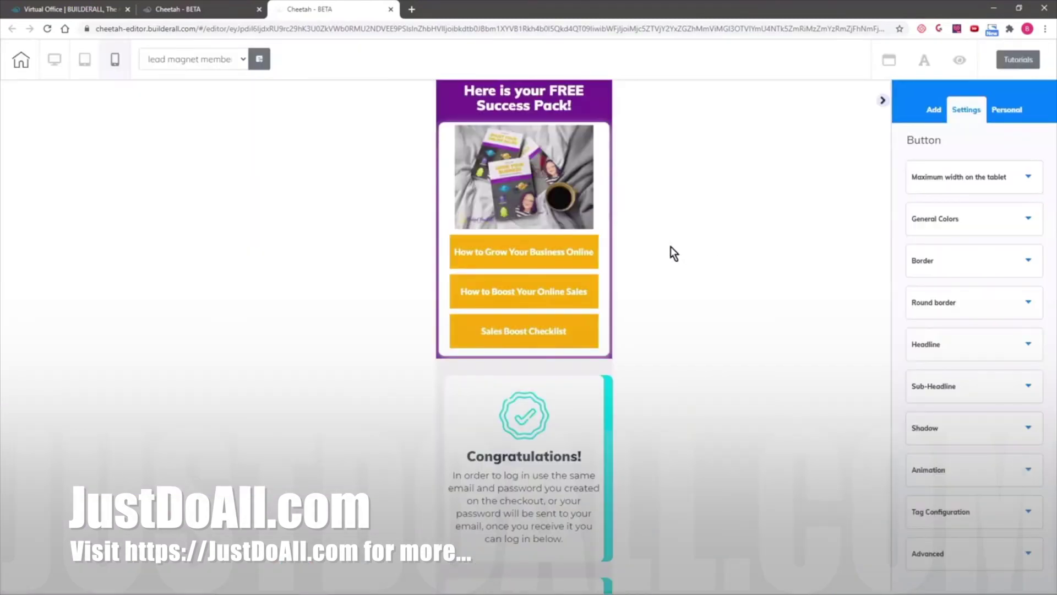
{"action": "scroll", "coordinate": [667, 247], "scroll_direction": "down", "scroll_amount": 9}
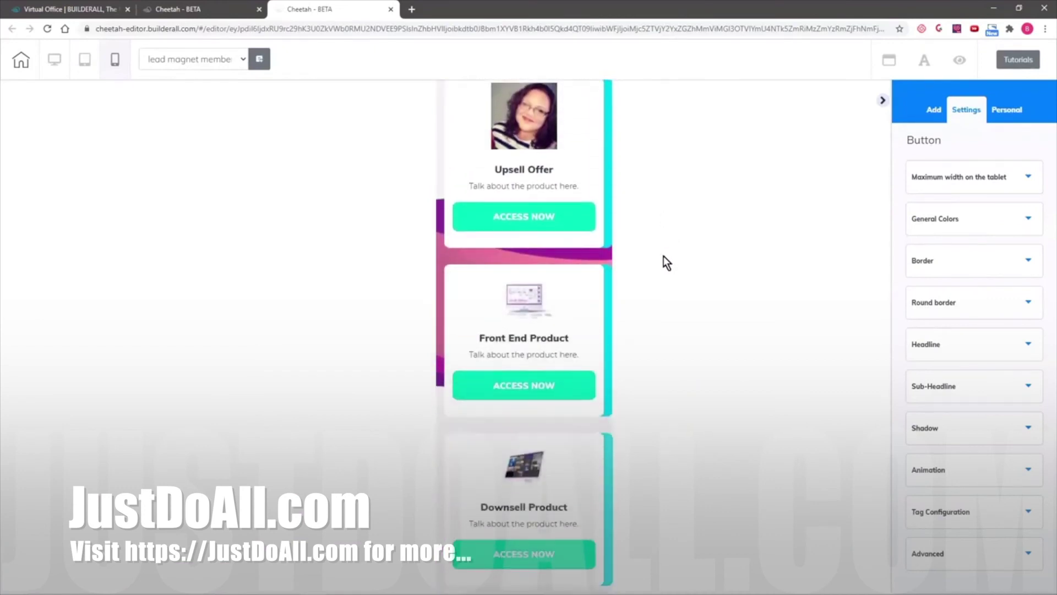
{"action": "scroll", "coordinate": [663, 256], "scroll_direction": "up", "scroll_amount": 8}
{"action": "left_click", "coordinate": [65, 64]}
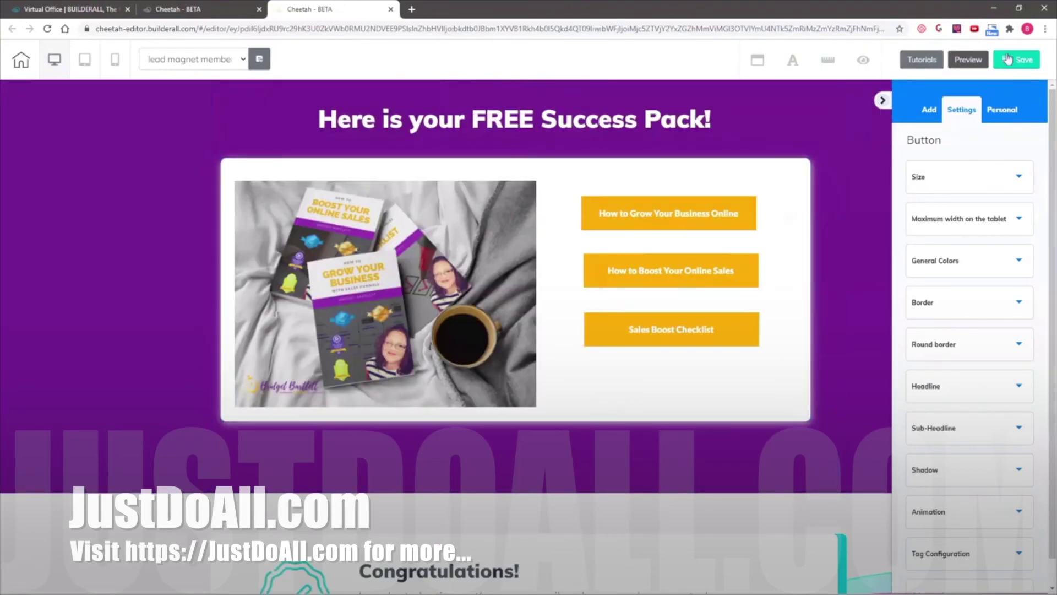
{"action": "left_click", "coordinate": [1007, 59]}
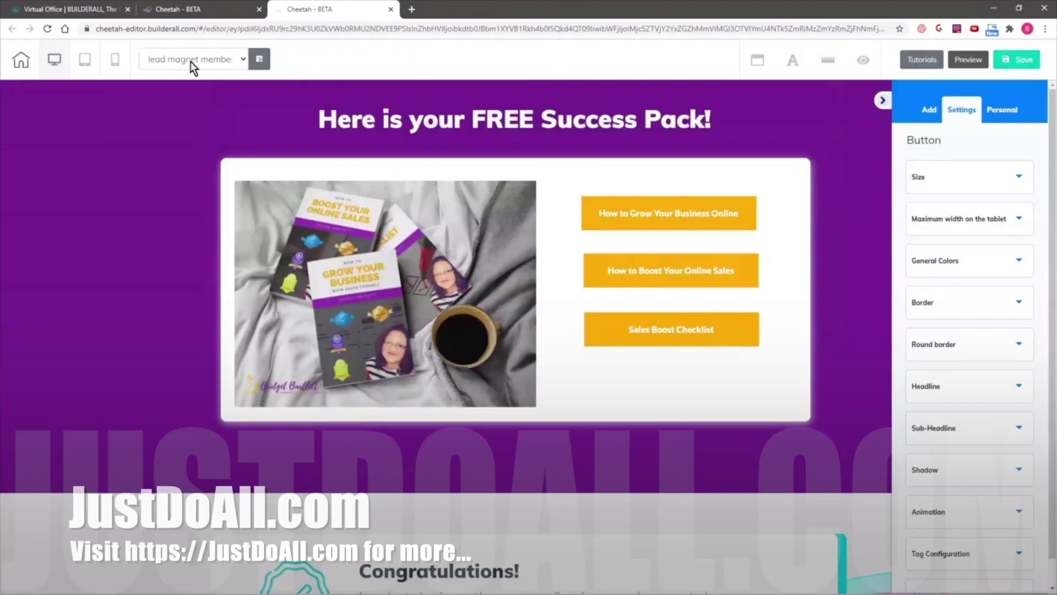
{"action": "left_click", "coordinate": [191, 60]}
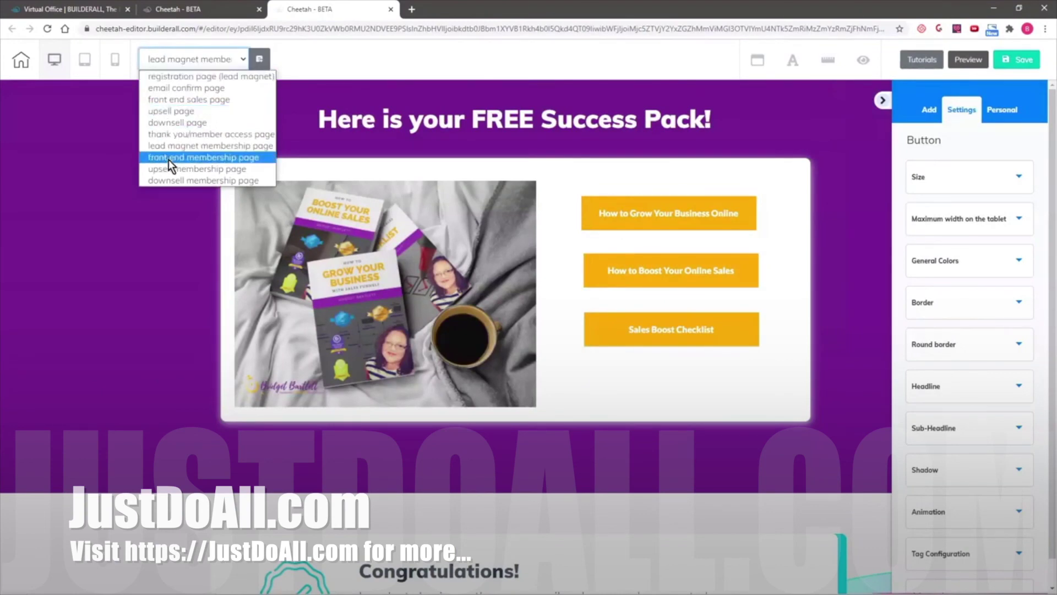
On the front end membership page, add the Course Membership Area template and select its lesson panel.
{"action": "left_click", "coordinate": [169, 158]}
{"action": "left_click", "coordinate": [611, 336]}
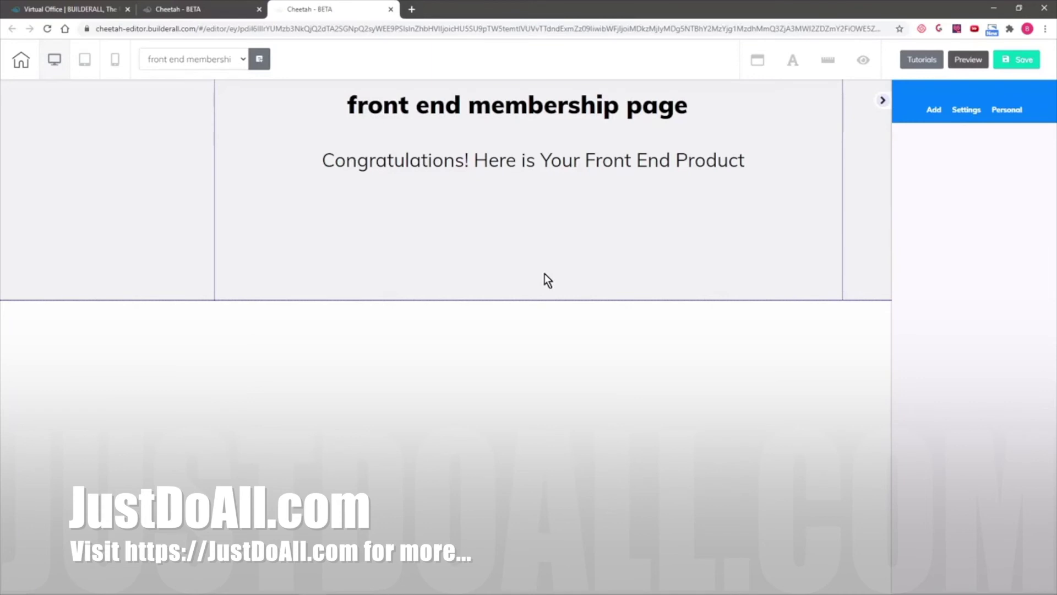
{"action": "left_click", "coordinate": [933, 113]}
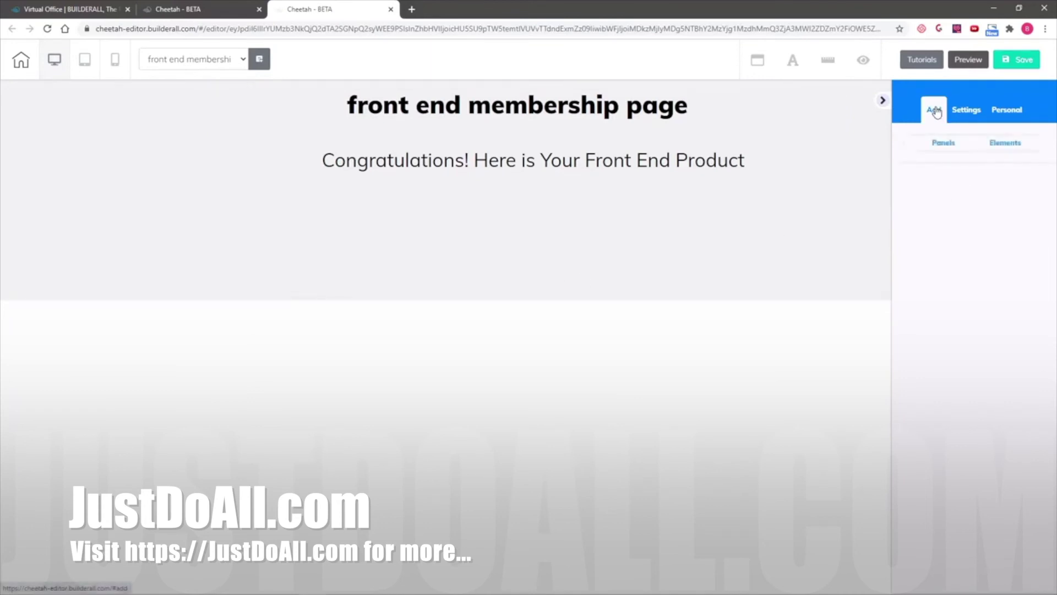
{"action": "left_click", "coordinate": [937, 142]}
{"action": "scroll", "coordinate": [1013, 370], "scroll_direction": "down", "scroll_amount": 10}
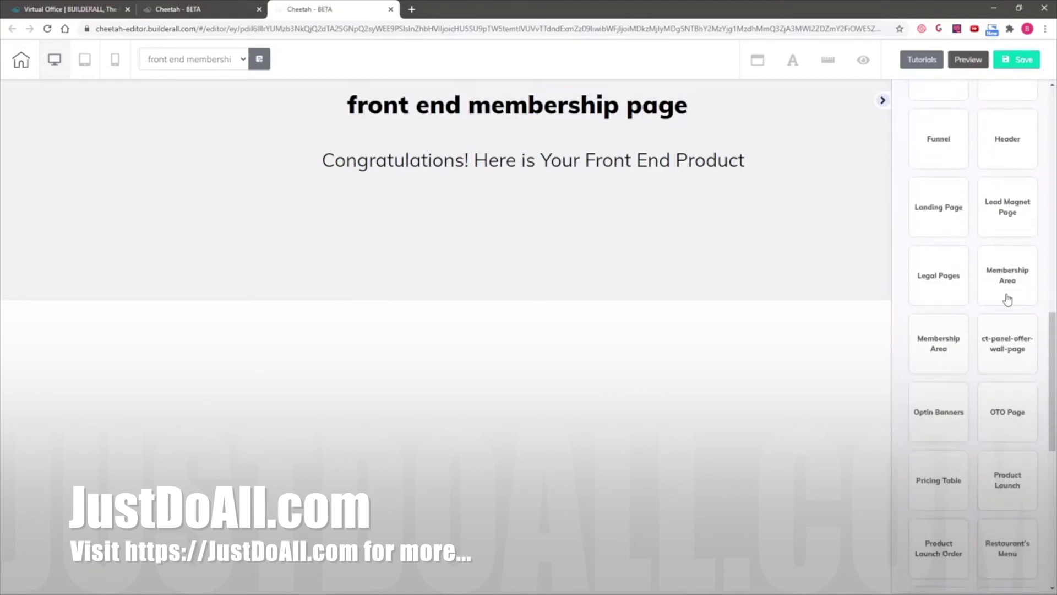
{"action": "left_click", "coordinate": [1006, 275]}
{"action": "scroll", "coordinate": [1028, 371], "scroll_direction": "down", "scroll_amount": 6}
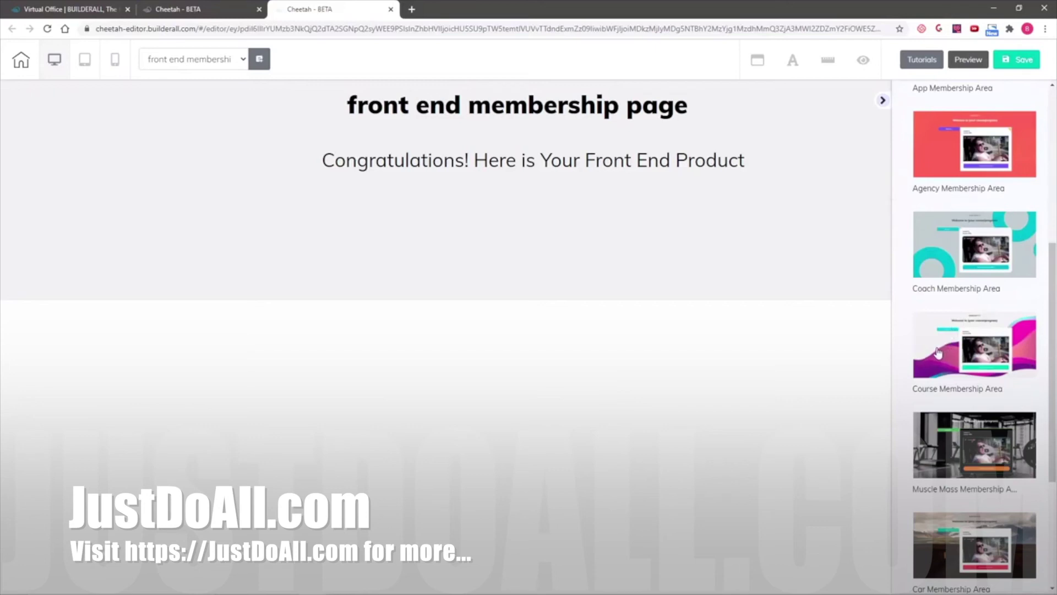
{"action": "left_click", "coordinate": [941, 352]}
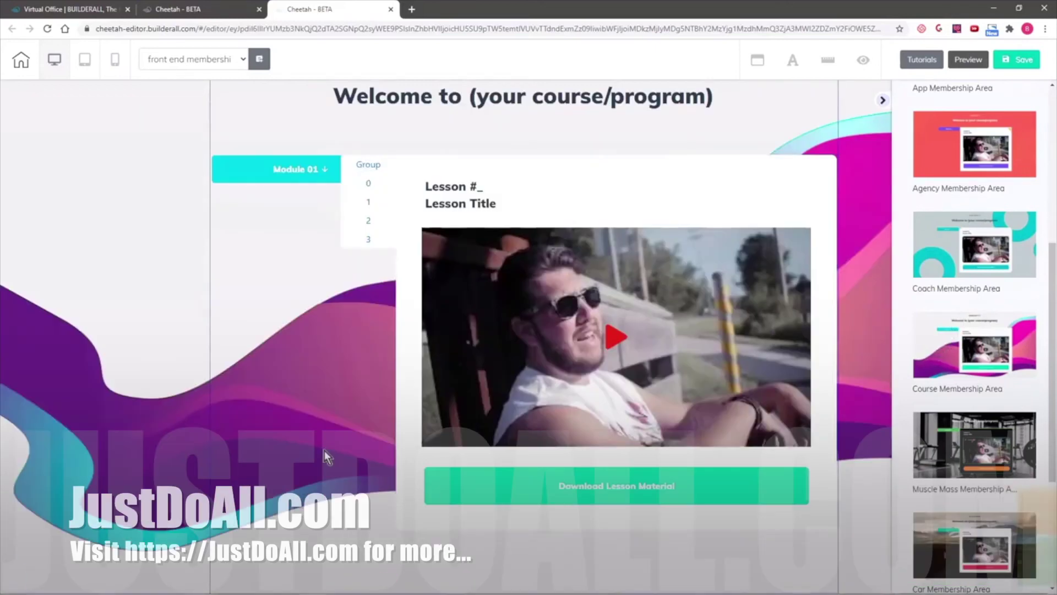
{"action": "left_click", "coordinate": [407, 157]}
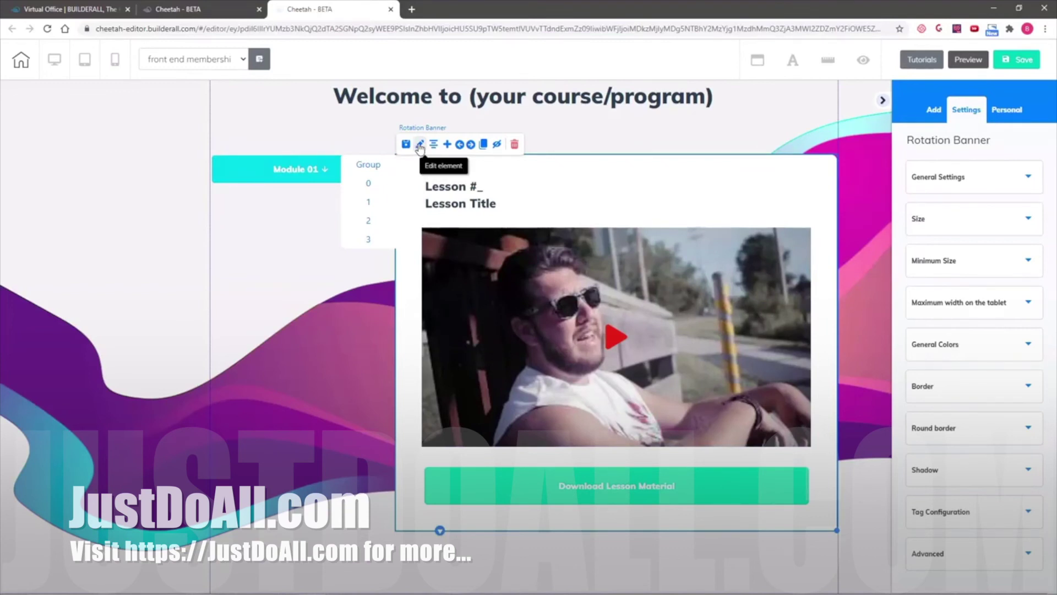
{"action": "left_click", "coordinate": [336, 377]}
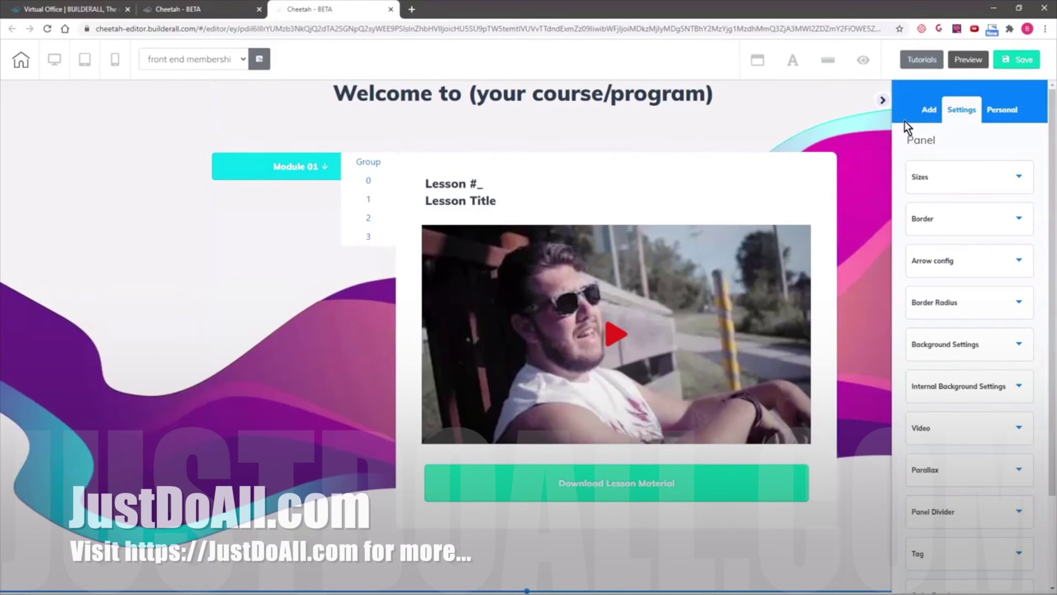
Show the saved personal panels (Footer, Upsell panel, Restricted Offers) and select the Front End Product image.
{"action": "left_click", "coordinate": [1008, 111]}
{"action": "left_click", "coordinate": [943, 142]}
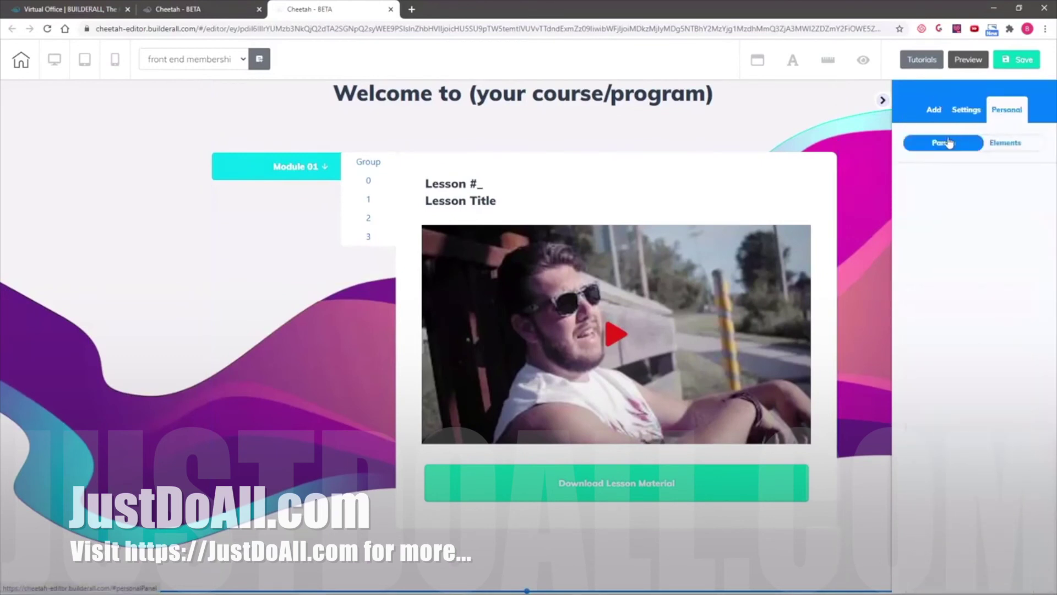
{"action": "left_click", "coordinate": [943, 183]}
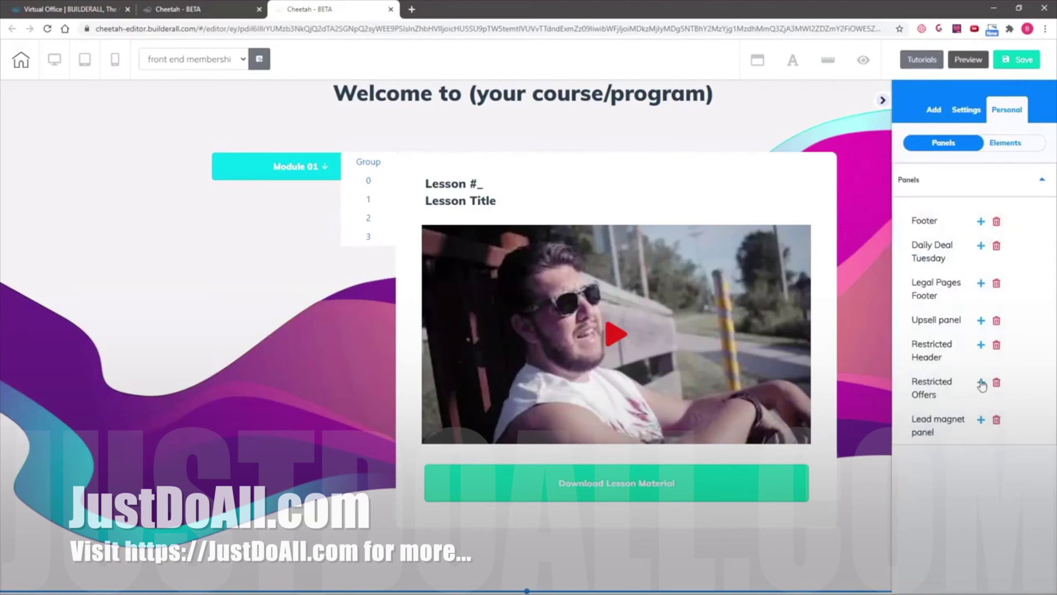
{"action": "scroll", "coordinate": [862, 497], "scroll_direction": "down", "scroll_amount": 10}
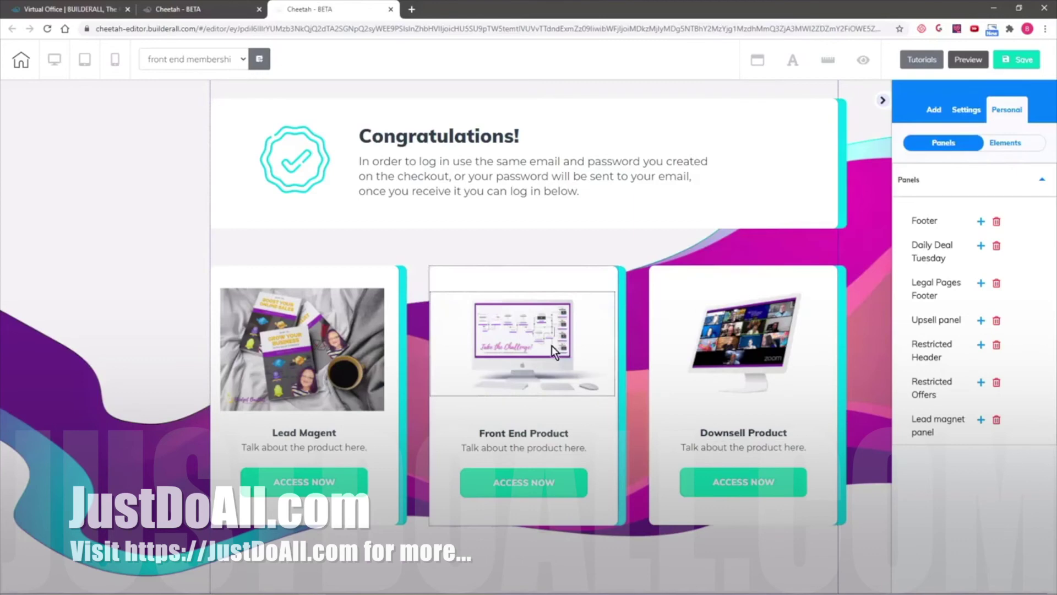
{"action": "scroll", "coordinate": [425, 378], "scroll_direction": "up", "scroll_amount": 8}
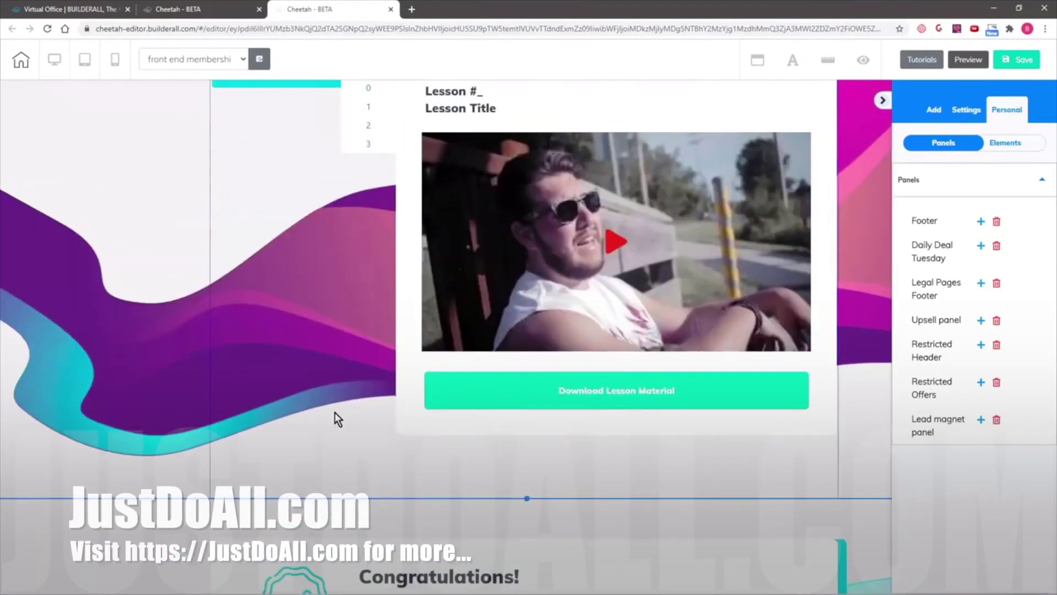
{"action": "scroll", "coordinate": [338, 418], "scroll_direction": "down", "scroll_amount": 8}
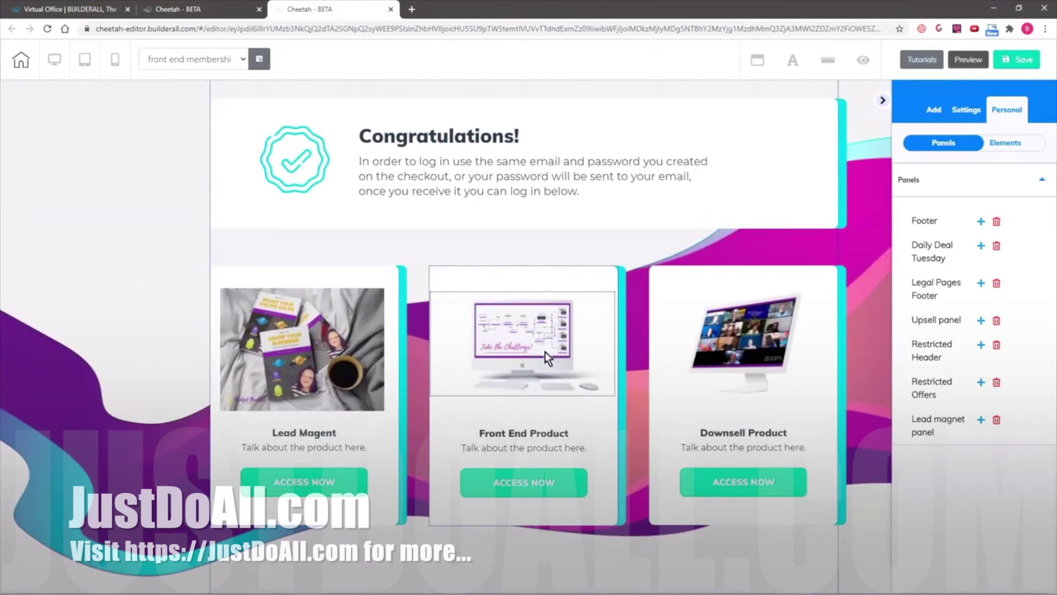
{"action": "left_click", "coordinate": [545, 352]}
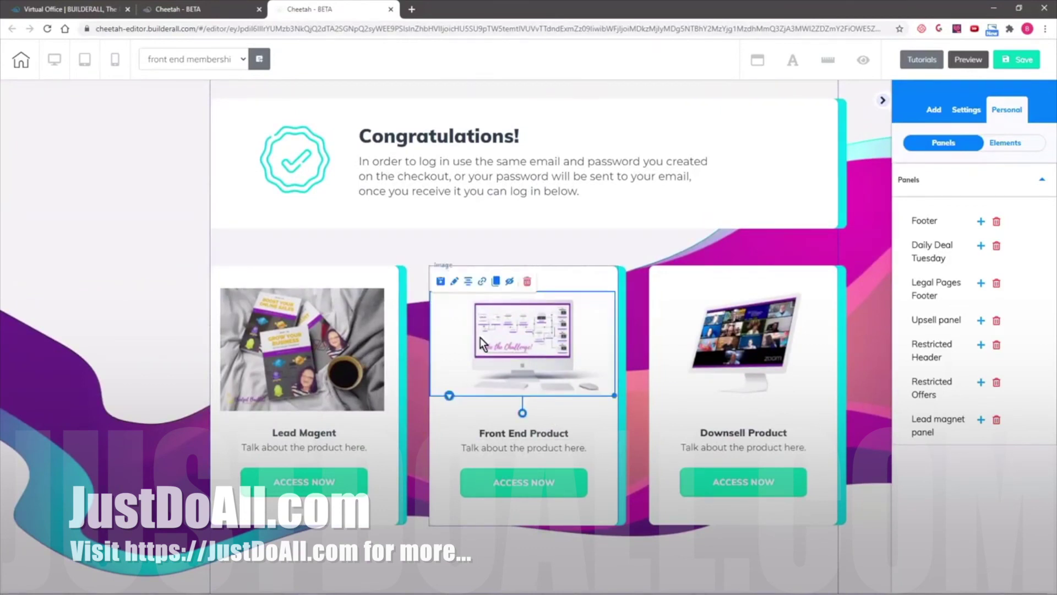
Replace the middle card's image with 'profile pic' and resize it to fit the card.
{"action": "left_click", "coordinate": [455, 283]}
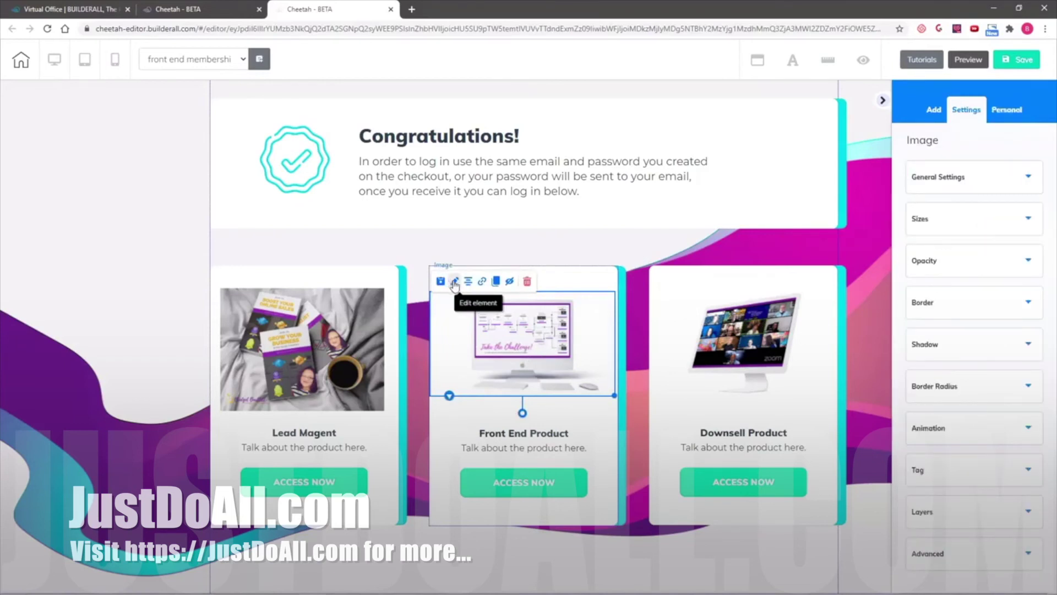
{"action": "left_click", "coordinate": [1009, 176]}
{"action": "left_click", "coordinate": [976, 404]}
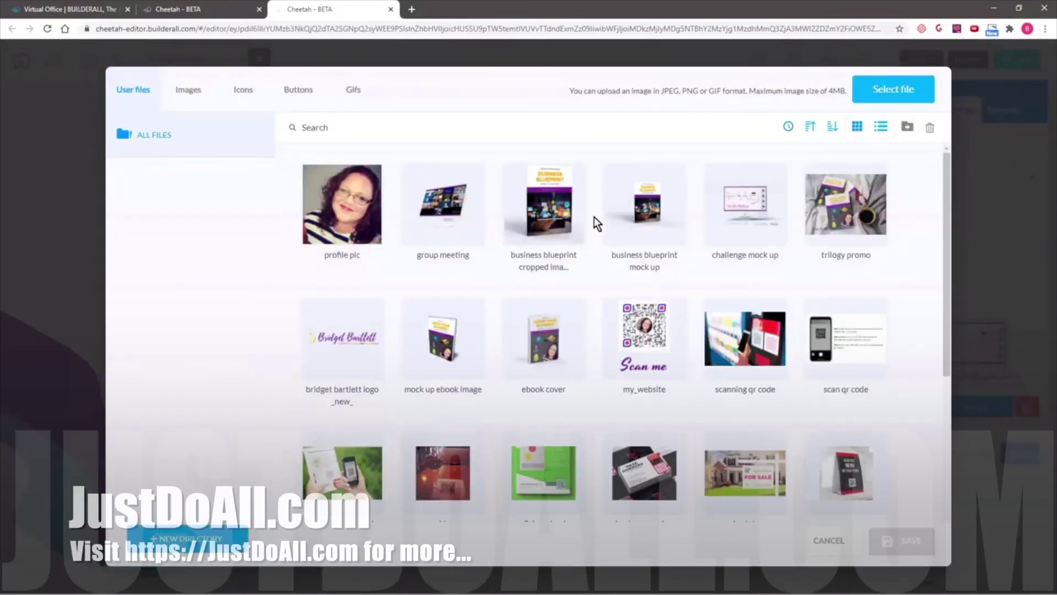
{"action": "left_click", "coordinate": [351, 178]}
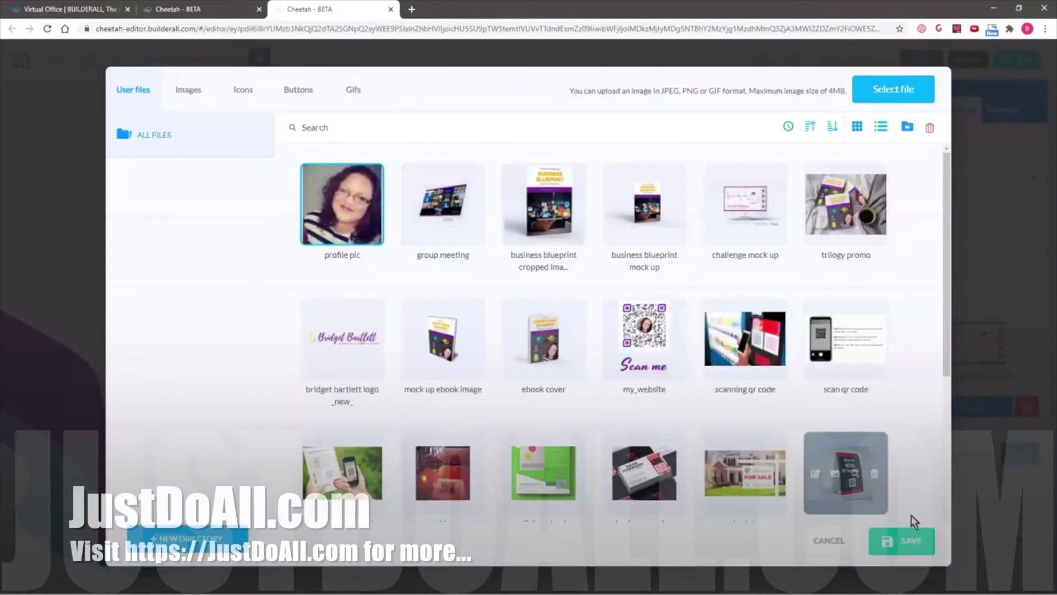
{"action": "left_click", "coordinate": [902, 541]}
{"action": "left_click_drag", "start_coordinate": [613, 473], "coordinate": [572, 438]}
{"action": "left_click_drag", "start_coordinate": [518, 362], "coordinate": [538, 355]}
{"action": "left_click", "coordinate": [507, 483]}
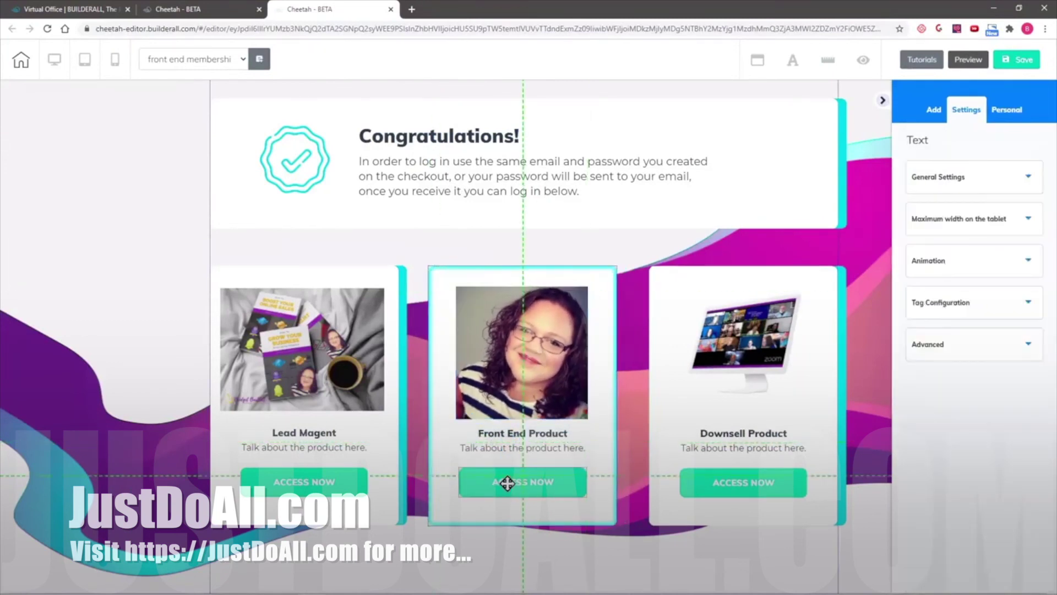
Link the middle card's ACCESS NOW button to the upsell membership page.
{"action": "left_click", "coordinate": [508, 483]}
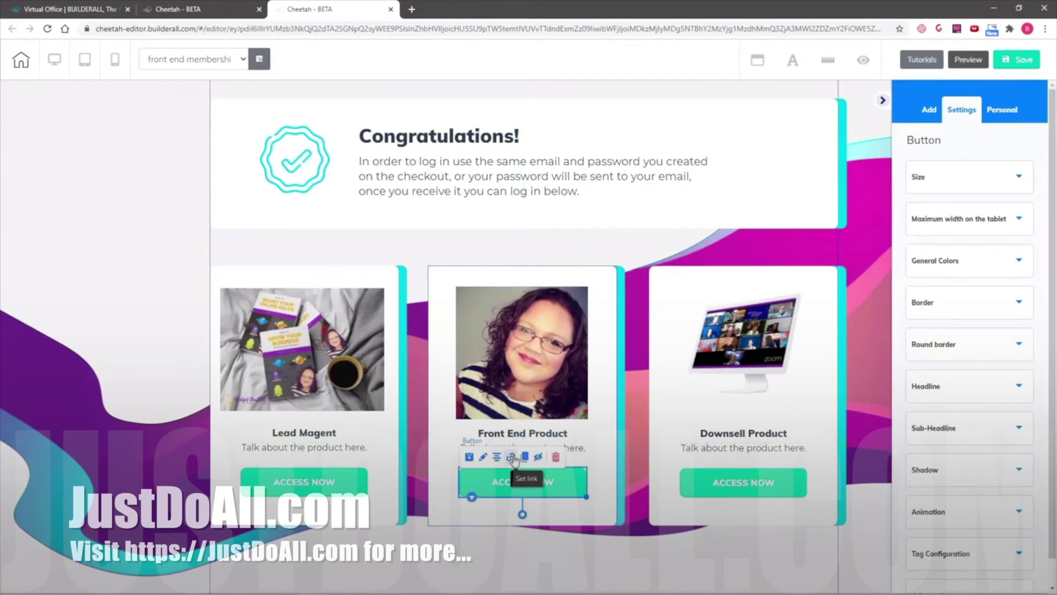
{"action": "left_click", "coordinate": [512, 456]}
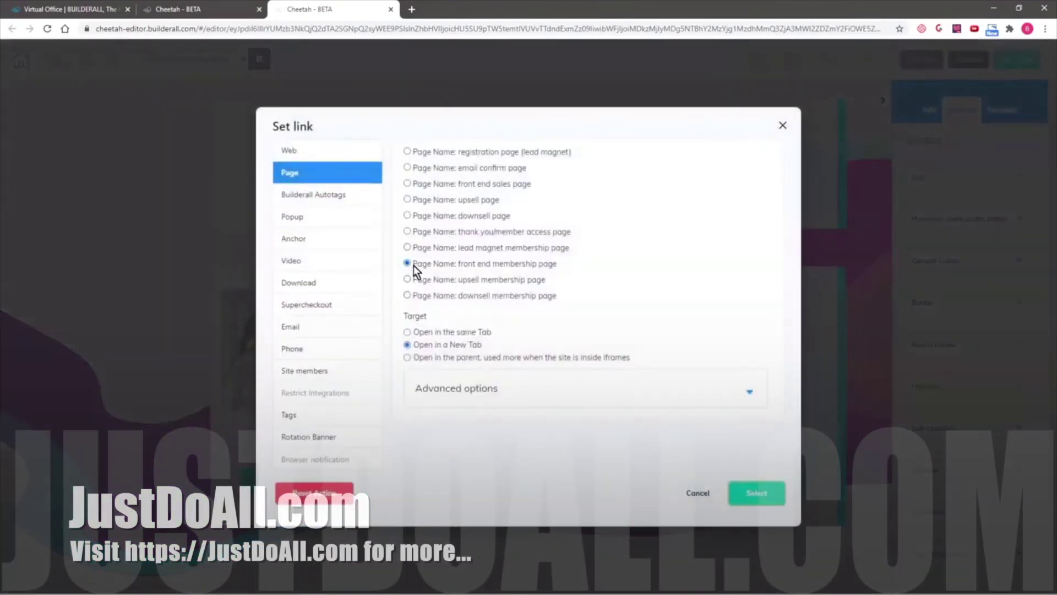
{"action": "left_click", "coordinate": [407, 279]}
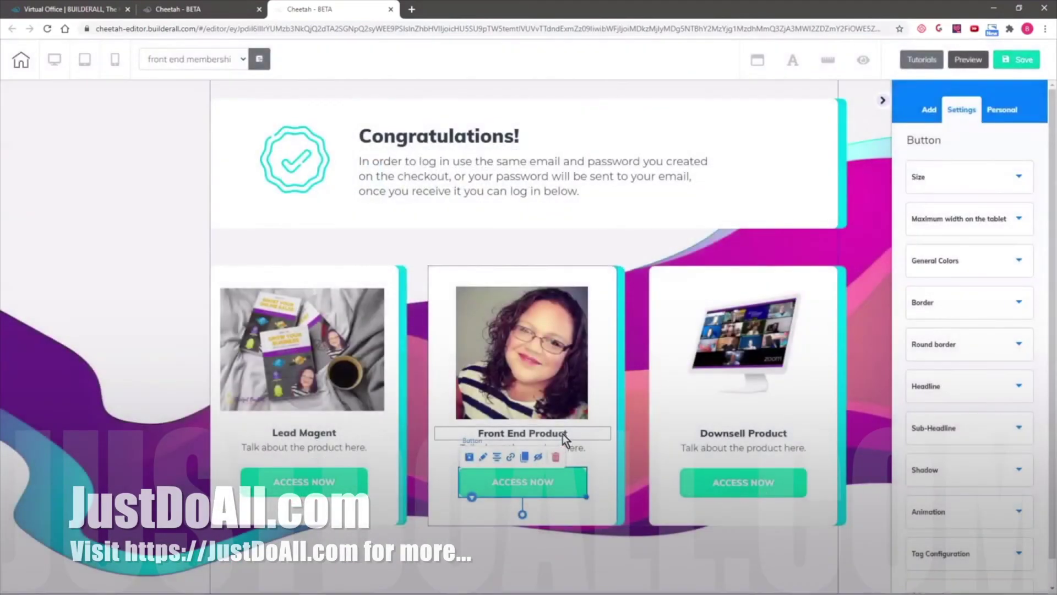
Rename the Front End Product heading to 'Upsell Offer'.
{"action": "left_click", "coordinate": [475, 433]}
{"action": "left_click_drag", "start_coordinate": [567, 433], "coordinate": [475, 433]}
{"action": "type", "text": "Upsell Offer"}
{"action": "left_click", "coordinate": [606, 386]}
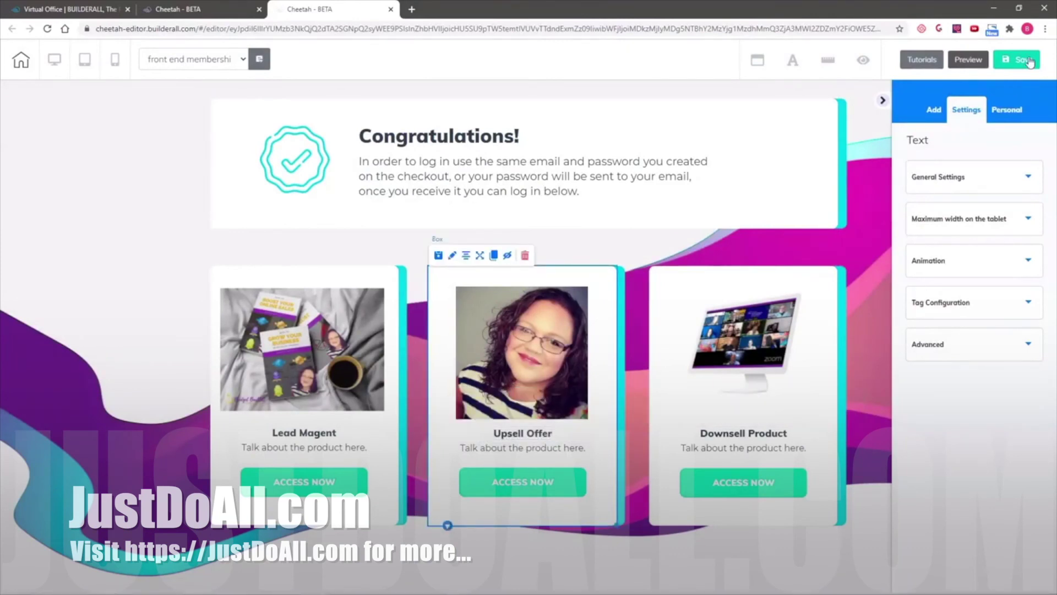
Save the page and dismiss the publish confirmation.
{"action": "left_click", "coordinate": [1028, 60]}
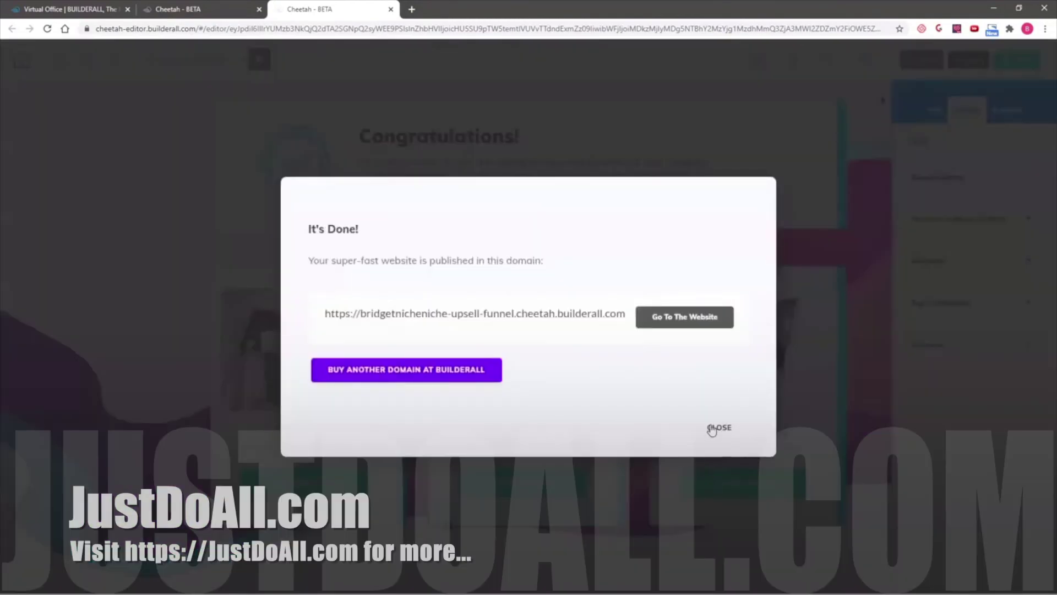
{"action": "left_click", "coordinate": [849, 259]}
{"action": "scroll", "coordinate": [872, 248], "scroll_direction": "down", "scroll_amount": 8}
{"action": "scroll", "coordinate": [873, 248], "scroll_direction": "up", "scroll_amount": 2}
{"action": "scroll", "coordinate": [874, 246], "scroll_direction": "down", "scroll_amount": 10}
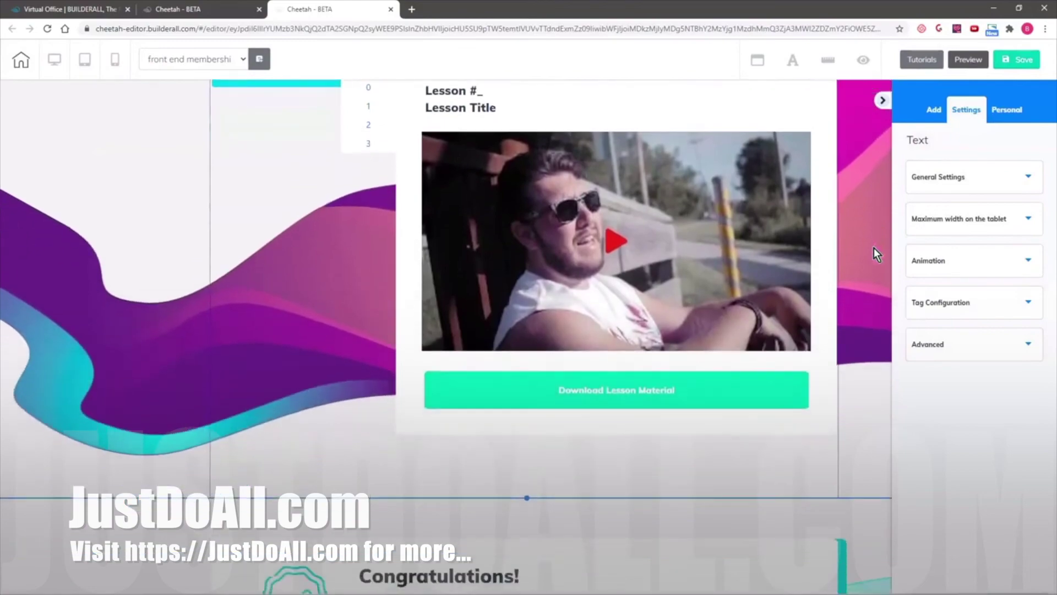
{"action": "scroll", "coordinate": [875, 253], "scroll_direction": "up", "scroll_amount": 9}
{"action": "scroll", "coordinate": [876, 253], "scroll_direction": "up", "scroll_amount": 1}
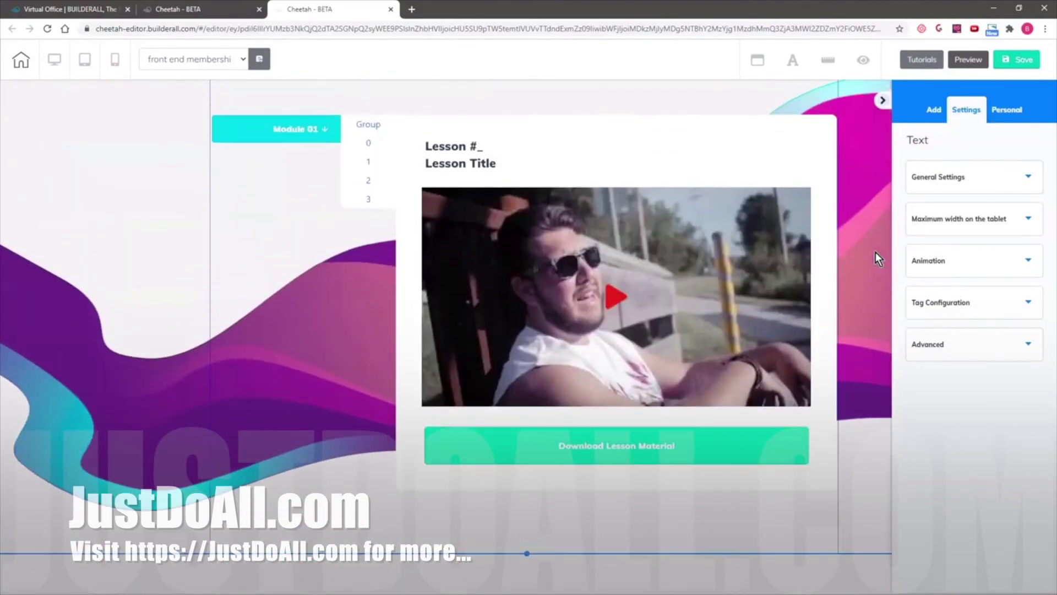
{"action": "scroll", "coordinate": [876, 253], "scroll_direction": "down", "scroll_amount": 5}
{"action": "scroll", "coordinate": [875, 259], "scroll_direction": "down", "scroll_amount": 4}
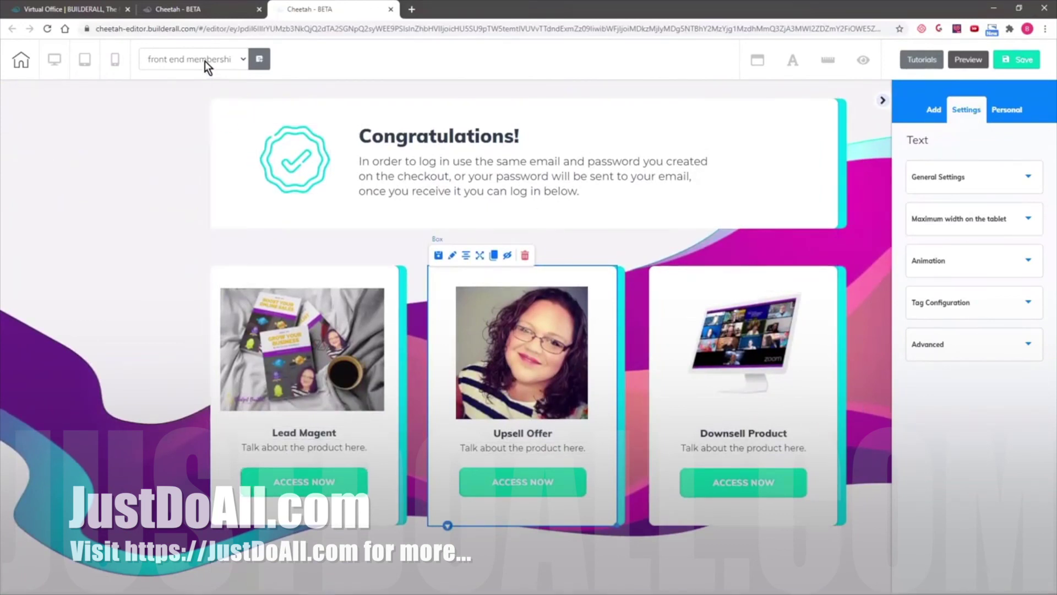
Hide the title banner in the mobile layout.
{"action": "left_click", "coordinate": [115, 62]}
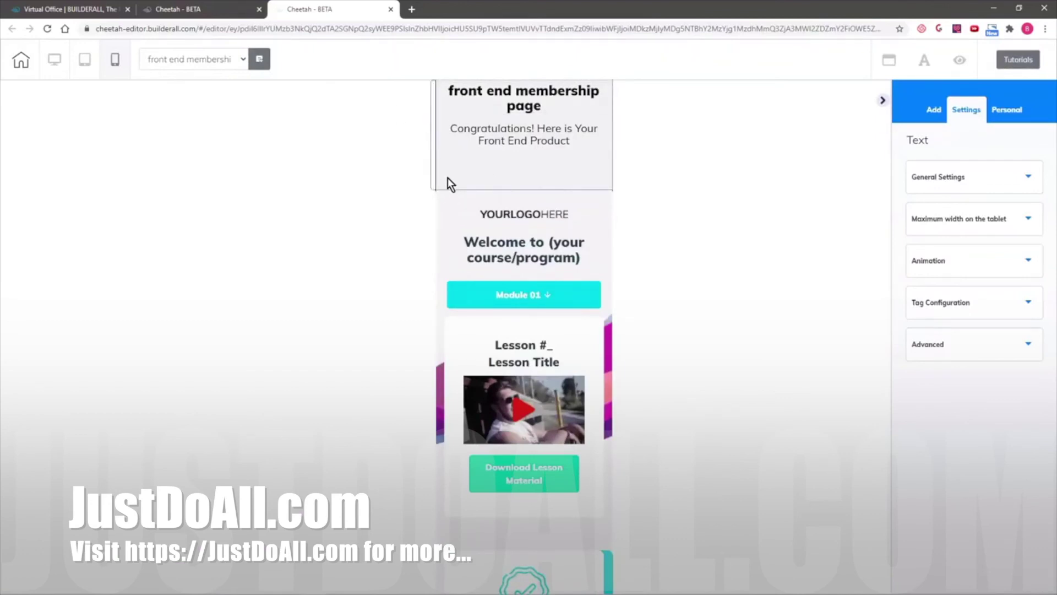
{"action": "left_click", "coordinate": [447, 179]}
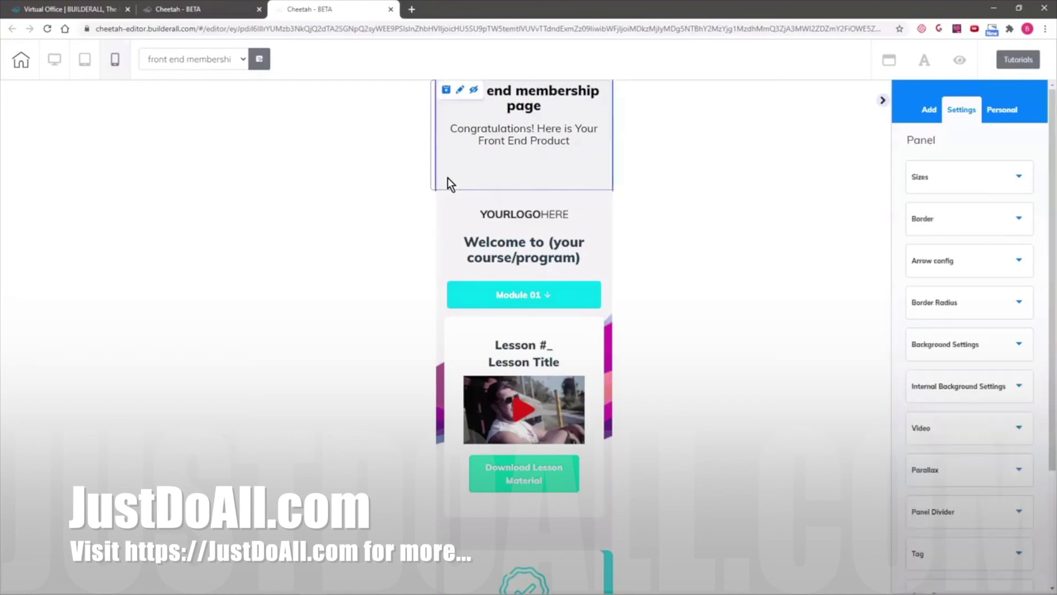
{"action": "left_click", "coordinate": [474, 92]}
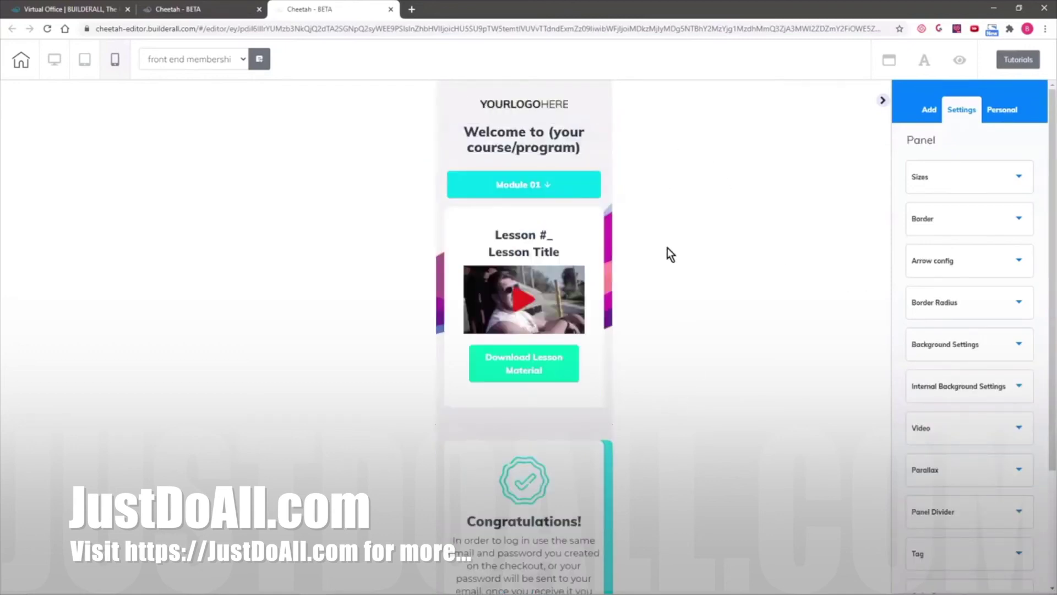
Delete the title banner panel from the page.
{"action": "scroll", "coordinate": [683, 286], "scroll_direction": "down", "scroll_amount": 10}
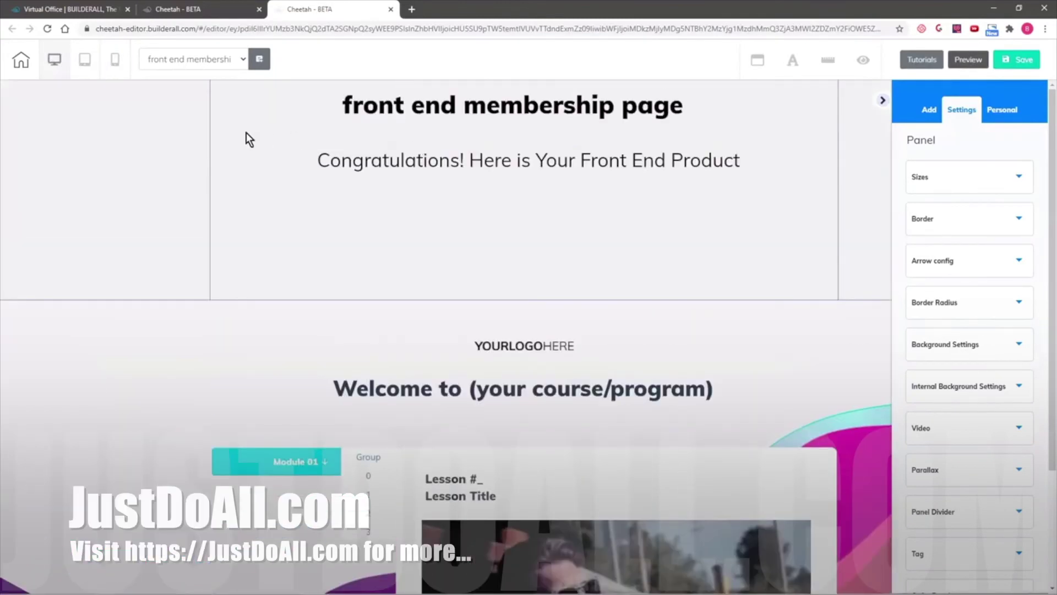
{"action": "mouse_move", "coordinate": [247, 132]}
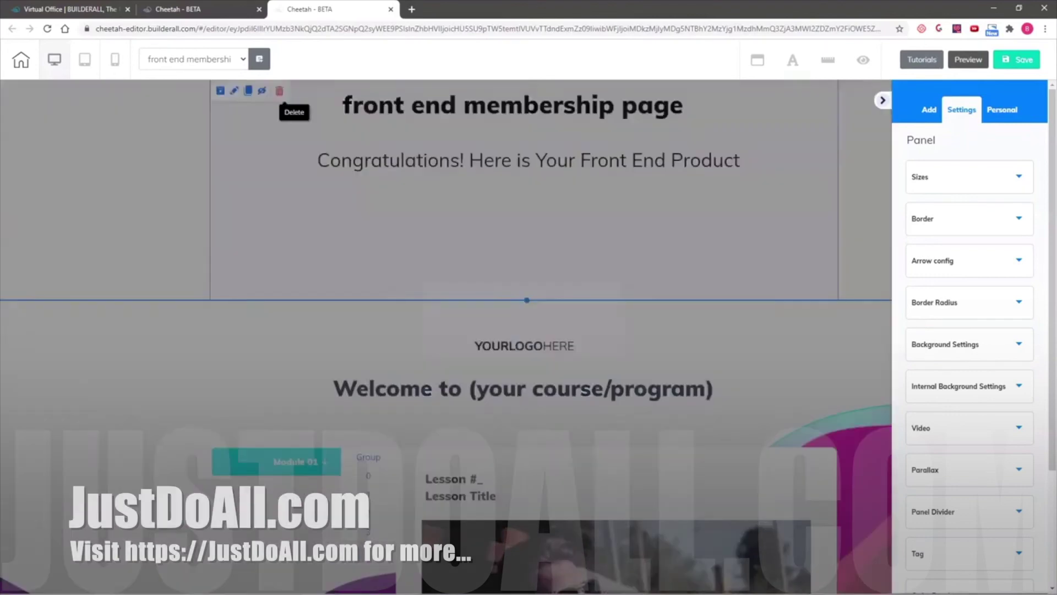
{"action": "left_click", "coordinate": [280, 92]}
{"action": "key", "text": "Return"}
Save the page and publish the site.
{"action": "left_click", "coordinate": [1017, 60]}
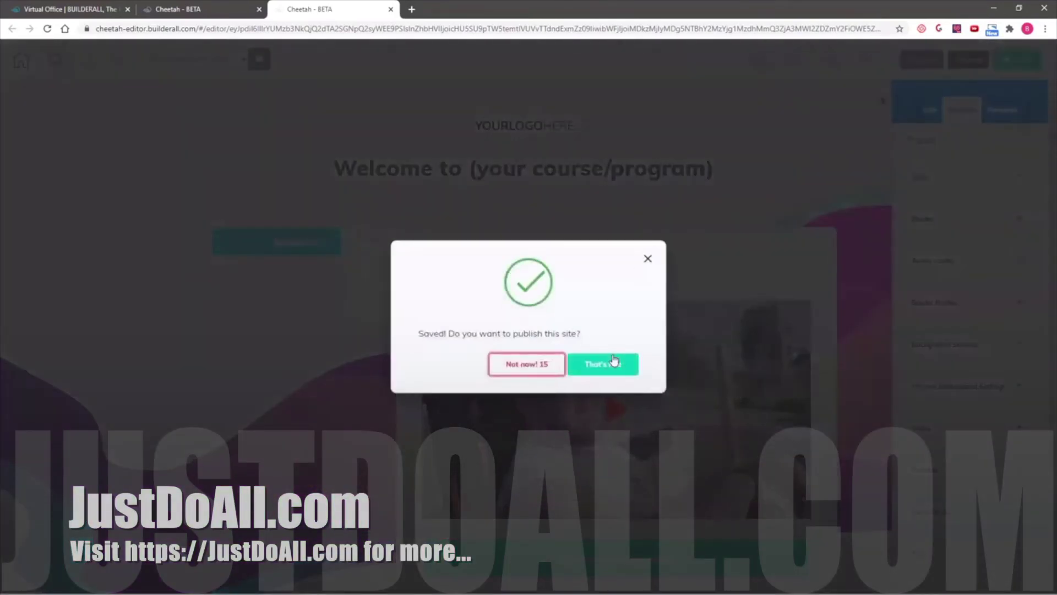
{"action": "left_click", "coordinate": [604, 361]}
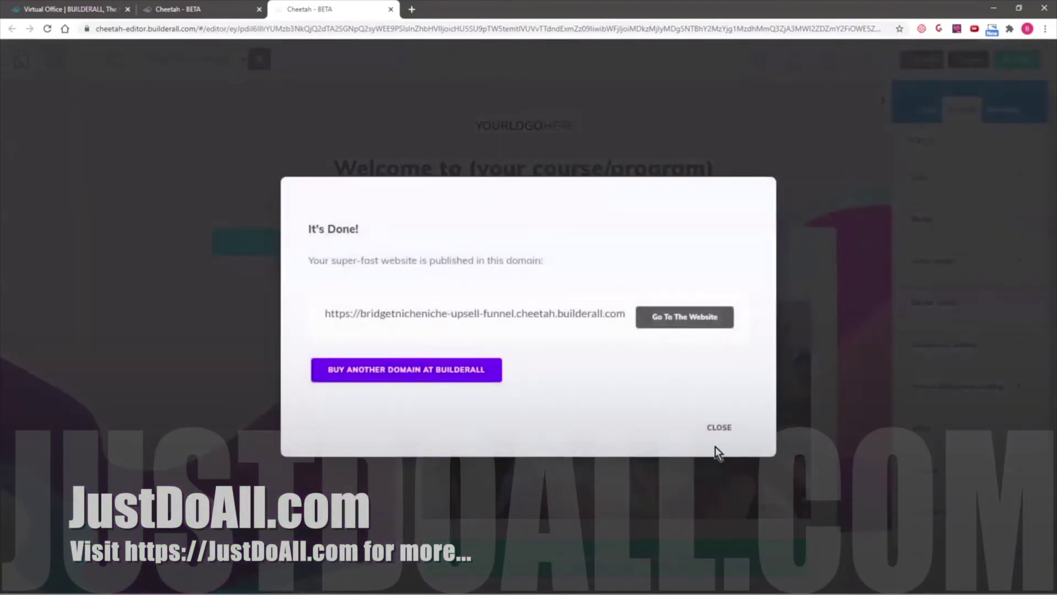
{"action": "left_click", "coordinate": [718, 428]}
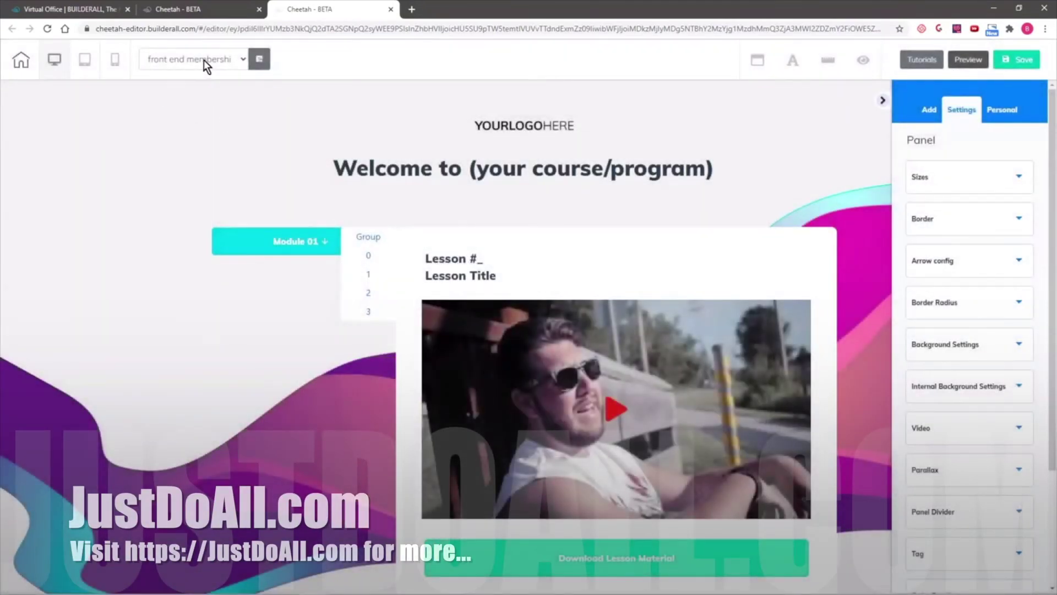
Save changes, move to the upsell membership page, then bring up the funnel page list.
{"action": "left_click", "coordinate": [205, 65]}
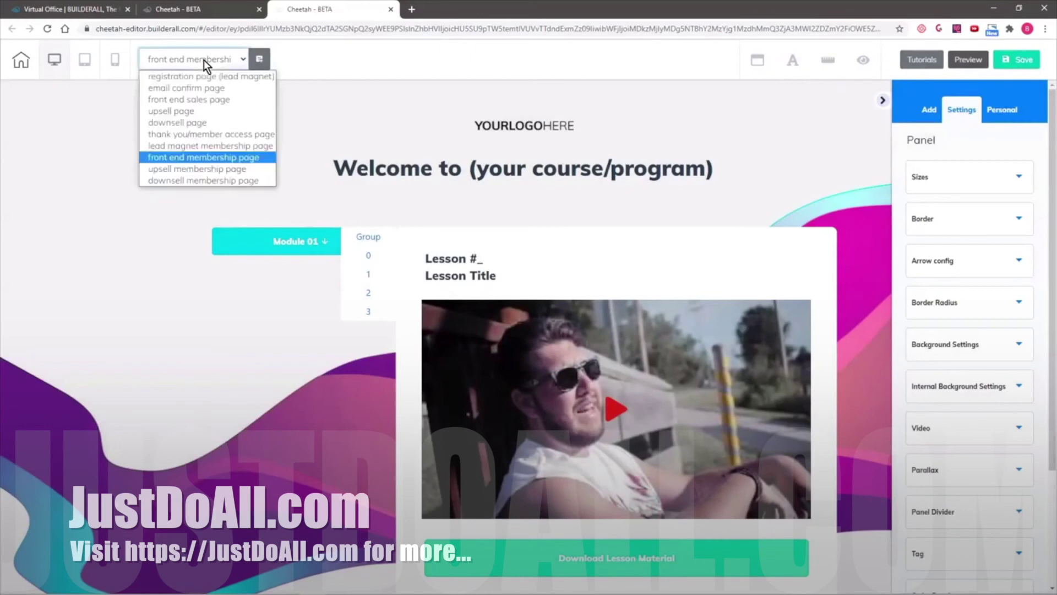
{"action": "left_click", "coordinate": [187, 169]}
{"action": "left_click", "coordinate": [566, 336]}
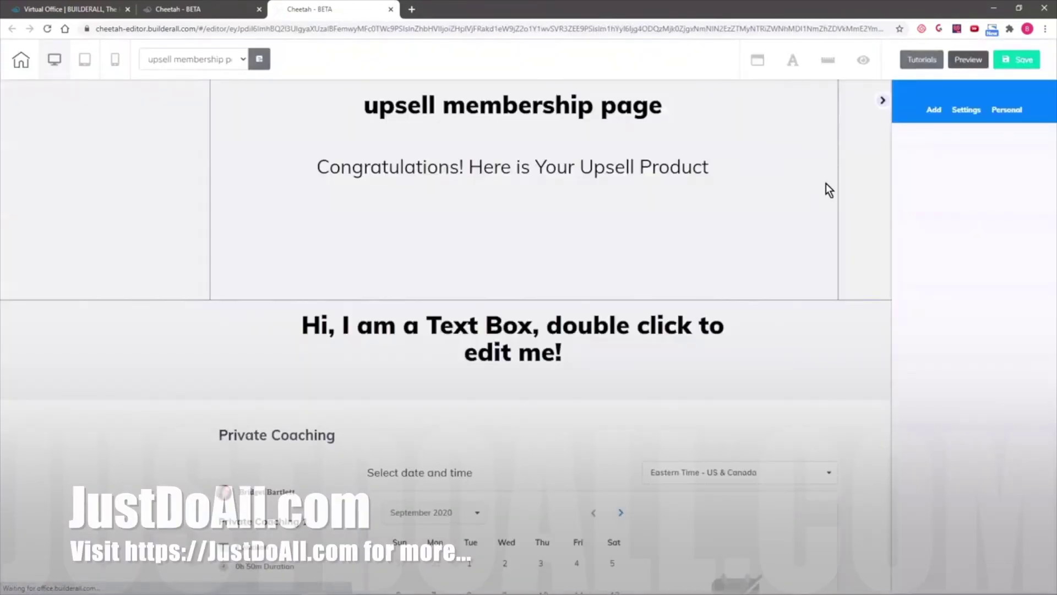
{"action": "scroll", "coordinate": [842, 291], "scroll_direction": "down", "scroll_amount": 4}
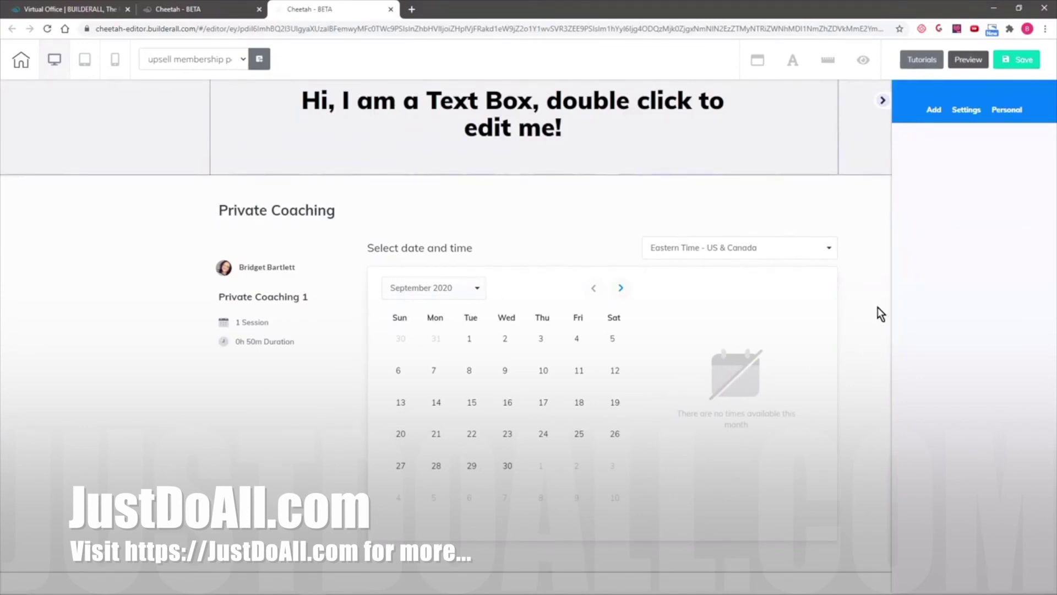
{"action": "scroll", "coordinate": [879, 313], "scroll_direction": "up", "scroll_amount": 3}
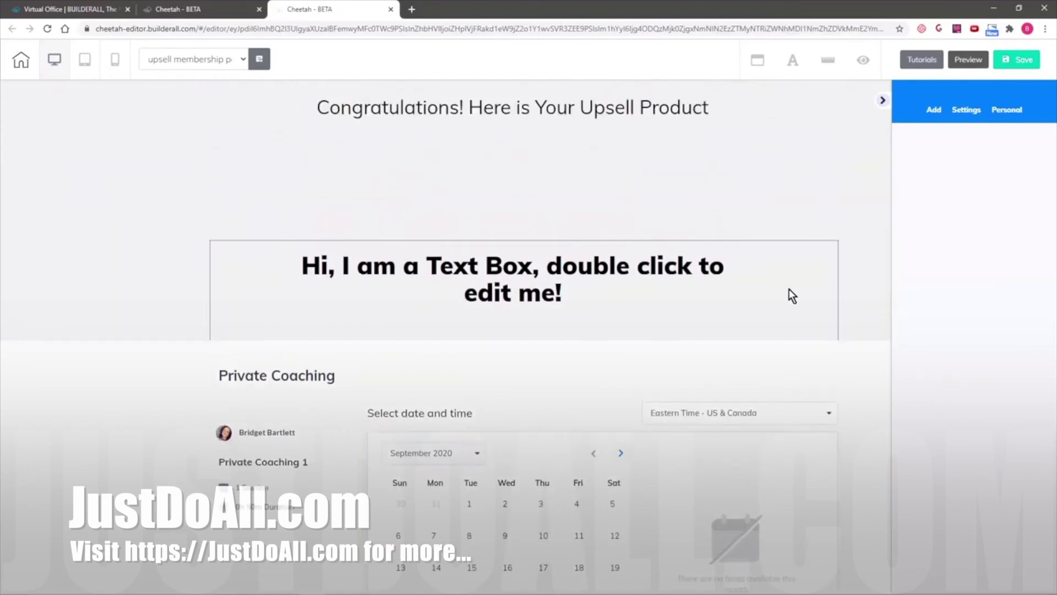
{"action": "scroll", "coordinate": [825, 248], "scroll_direction": "up", "scroll_amount": 1}
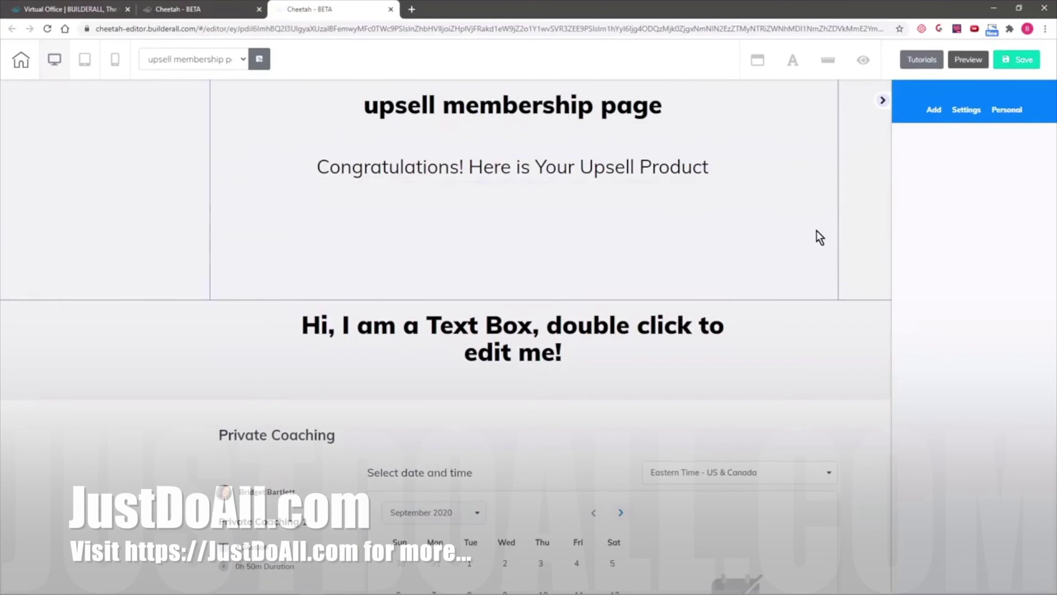
{"action": "left_click", "coordinate": [220, 60]}
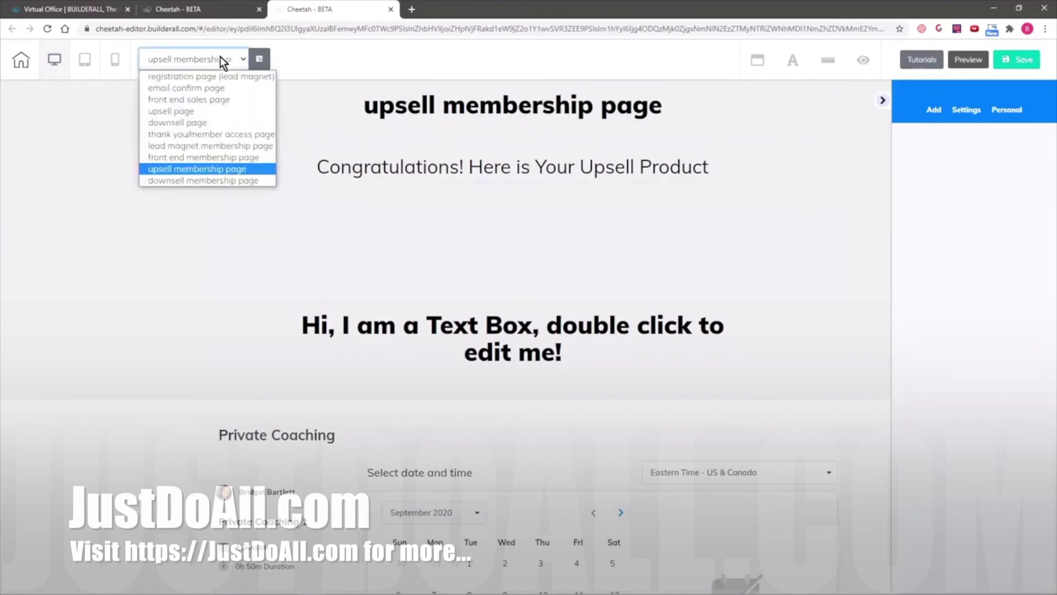
On the thank you/member access page, save the Welcome panel as personal element 'Upsell Header'.
{"action": "left_click", "coordinate": [206, 134]}
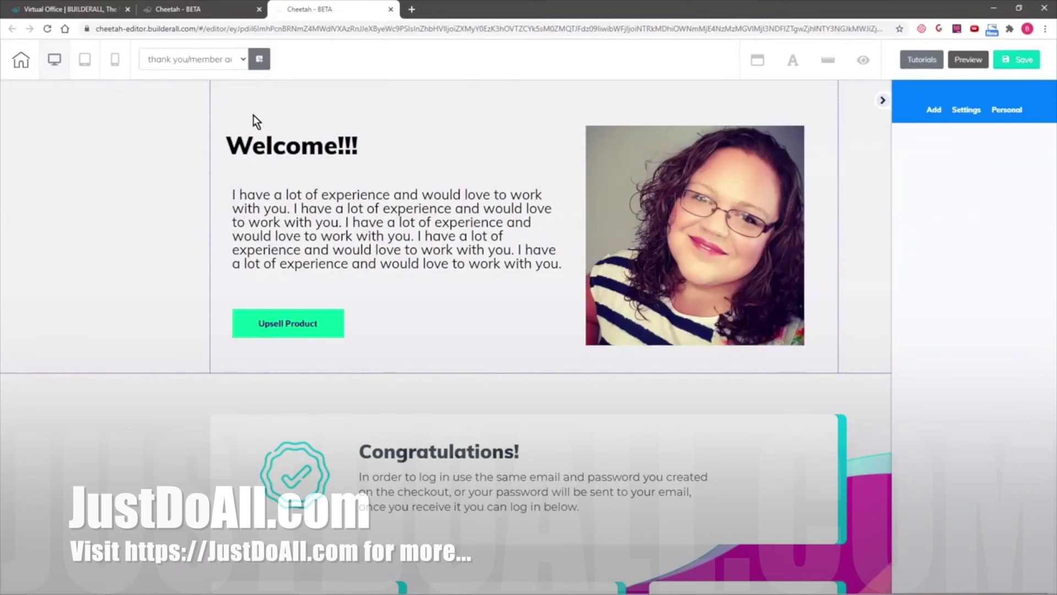
{"action": "left_click", "coordinate": [218, 123]}
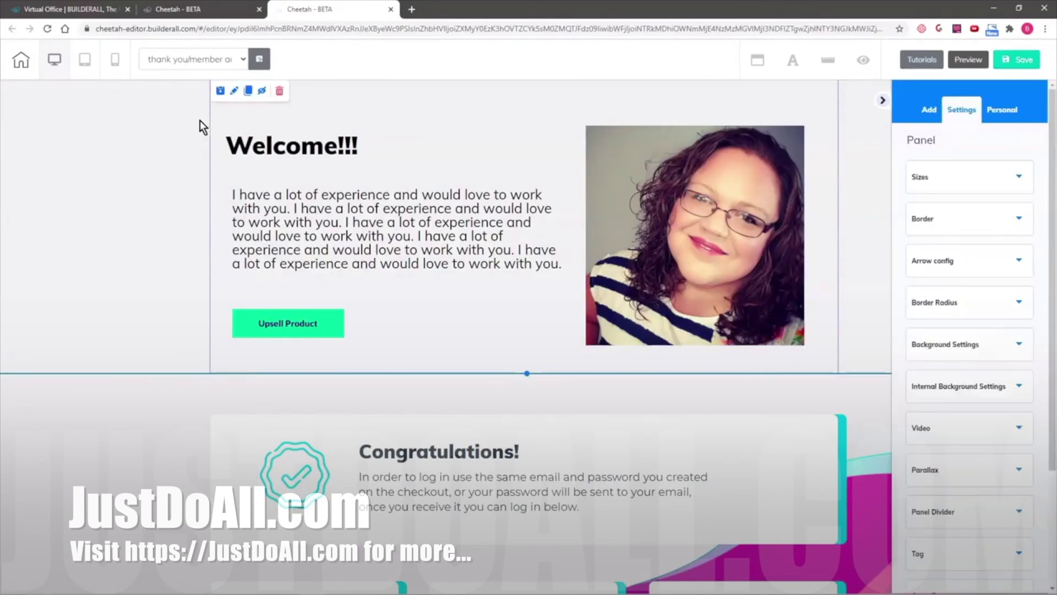
{"action": "left_click", "coordinate": [220, 92]}
{"action": "left_click", "coordinate": [450, 286]}
{"action": "type", "text": "u"}
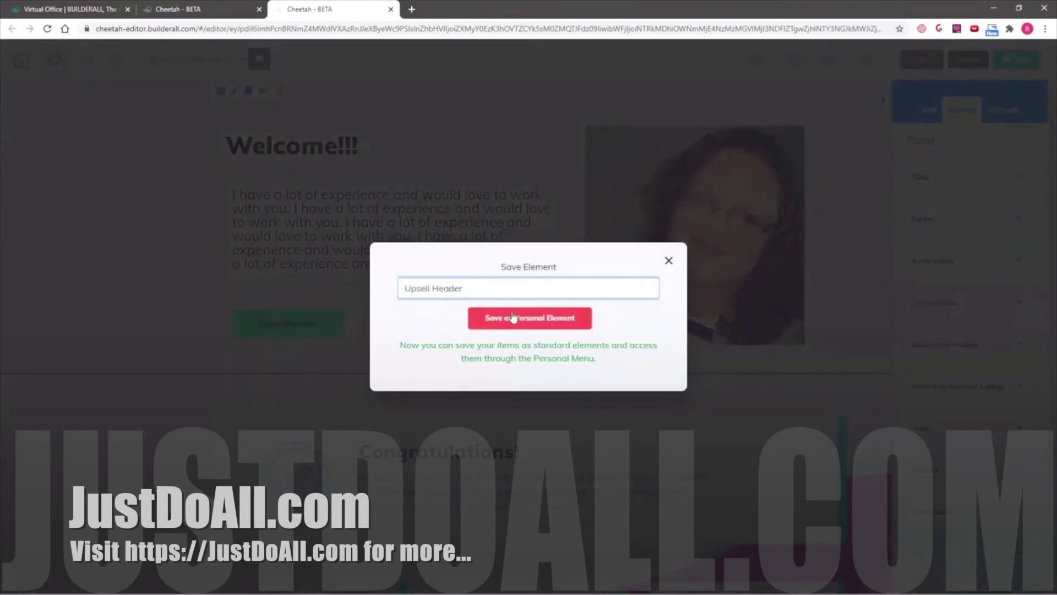
{"action": "left_click", "coordinate": [530, 319]}
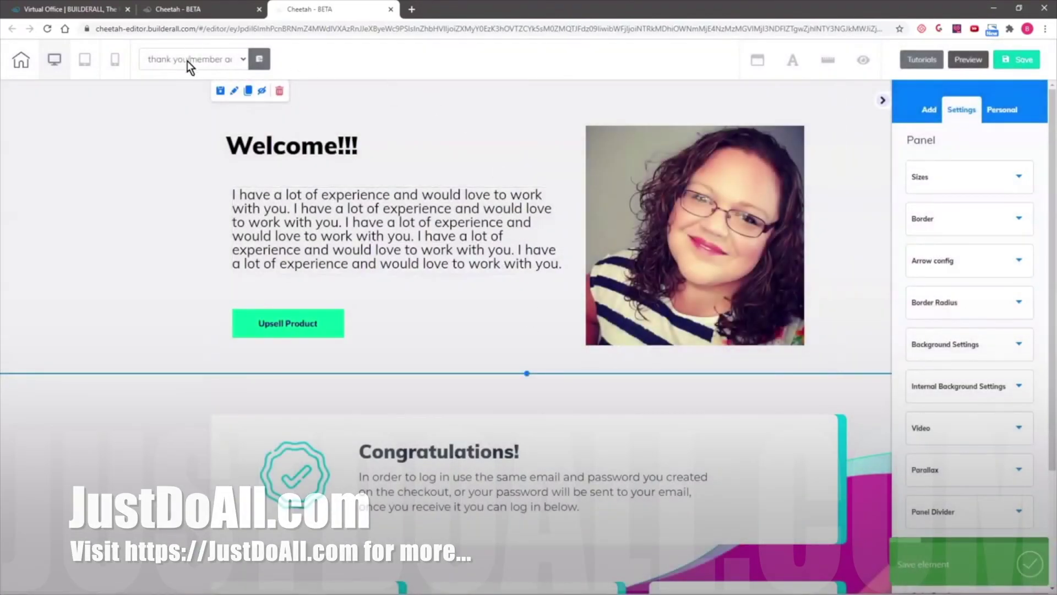
Return to the upsell membership page, saving changes before leaving.
{"action": "left_click", "coordinate": [187, 60]}
{"action": "left_click", "coordinate": [169, 168]}
{"action": "left_click", "coordinate": [580, 326]}
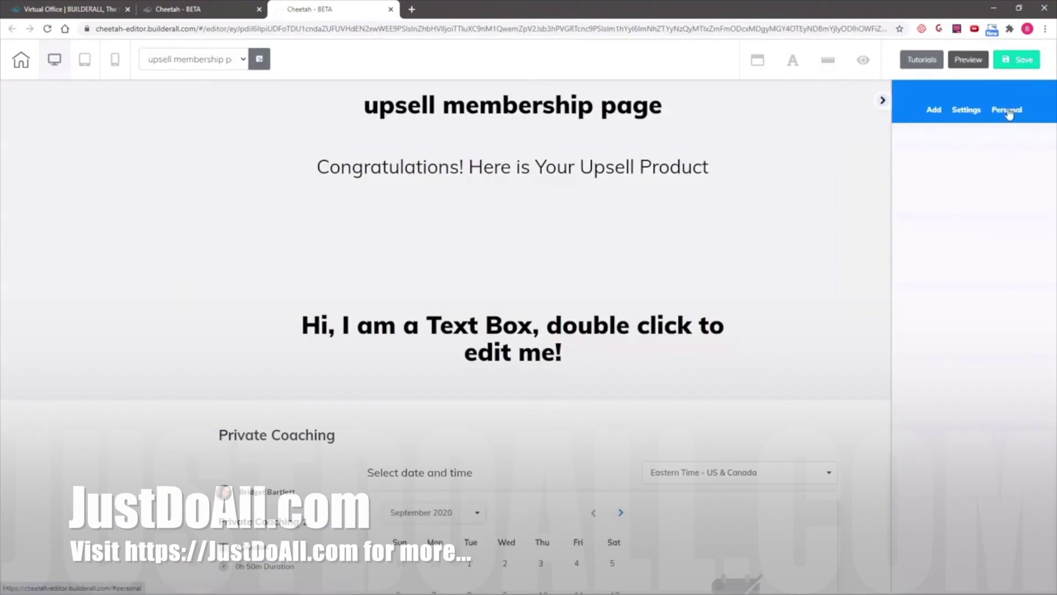
Insert the saved Upsell Header panel from Personal > Panels.
{"action": "left_click", "coordinate": [1007, 110]}
{"action": "left_click", "coordinate": [930, 149]}
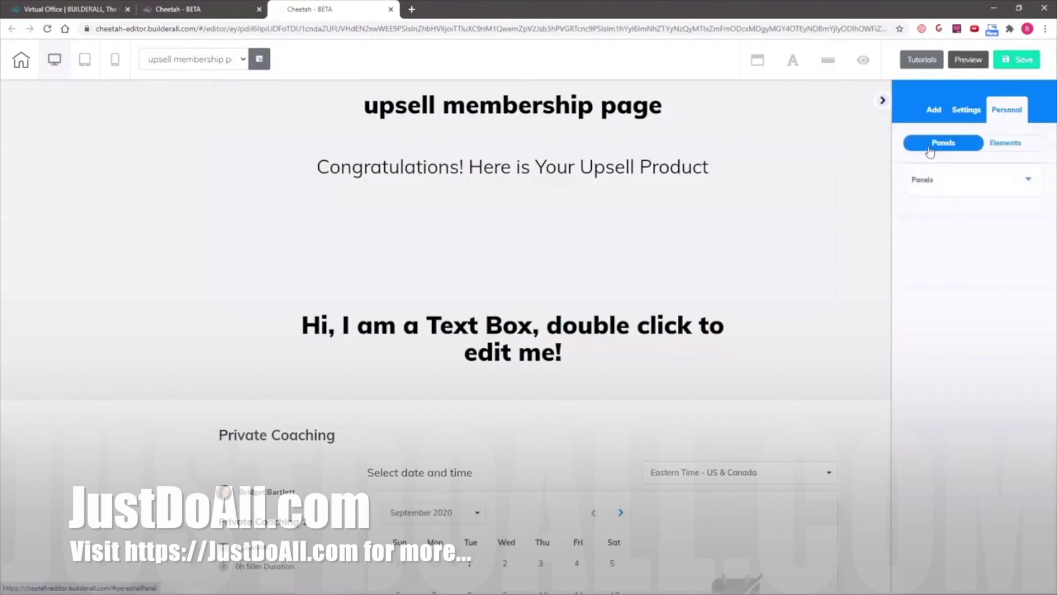
{"action": "left_click", "coordinate": [935, 184]}
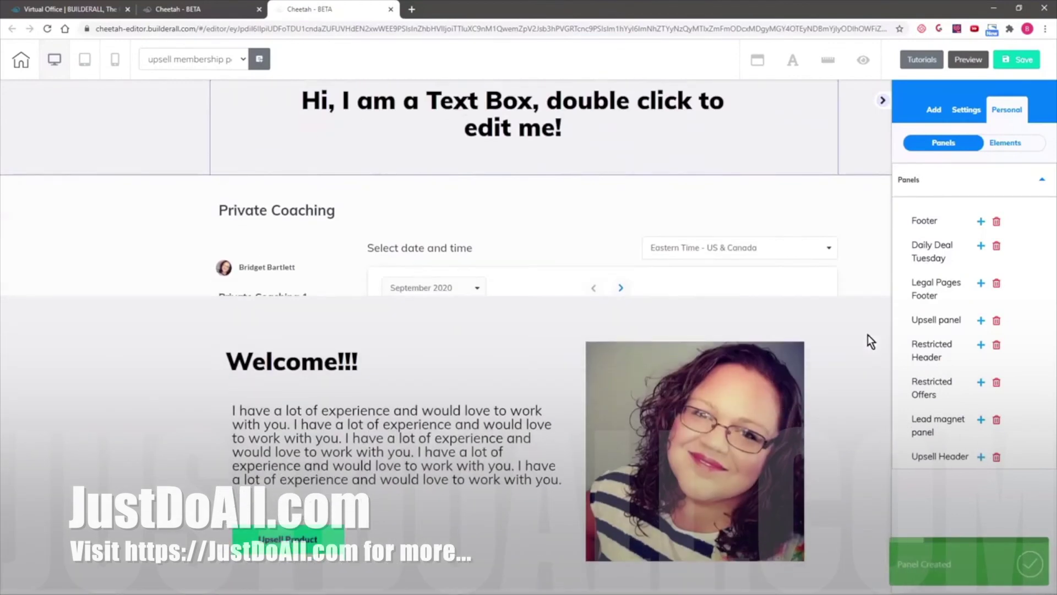
{"action": "left_click", "coordinate": [868, 342]}
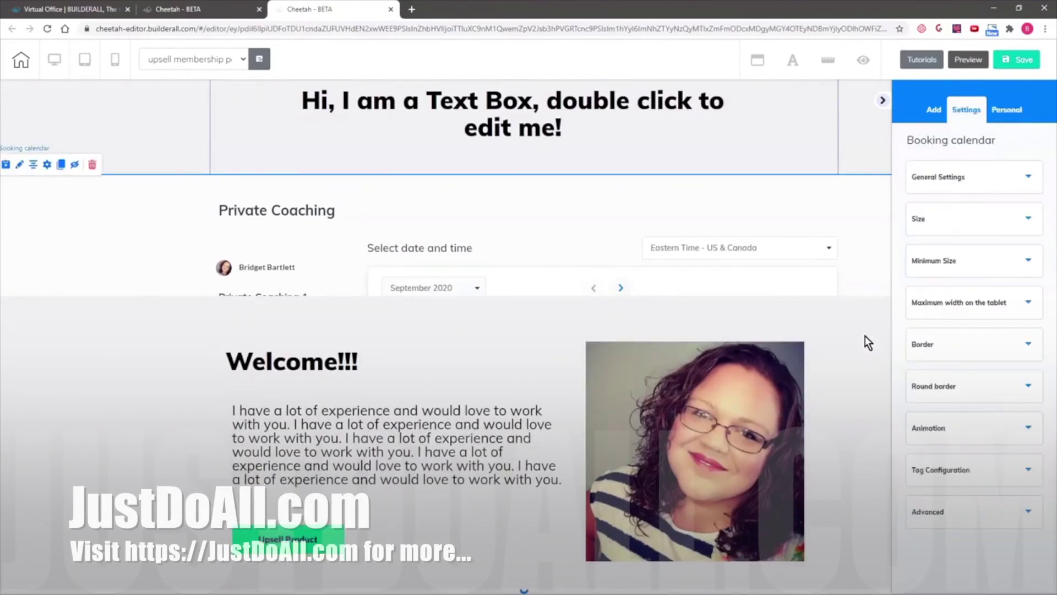
Reorder panels so the Welcome panel sits above the text box.
{"action": "left_click", "coordinate": [227, 172]}
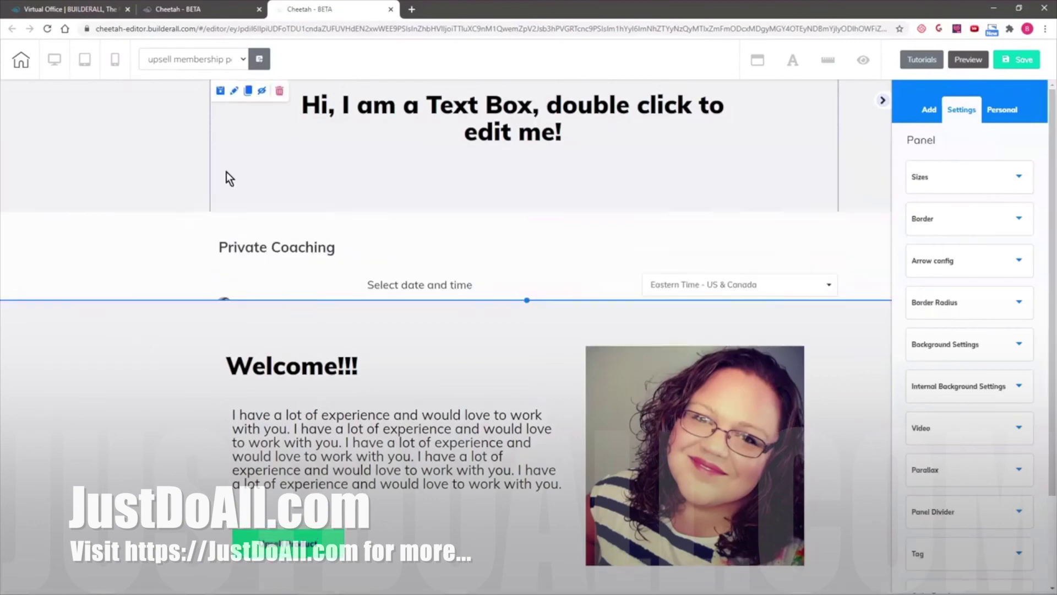
{"action": "scroll", "coordinate": [172, 236], "scroll_direction": "up", "scroll_amount": 4}
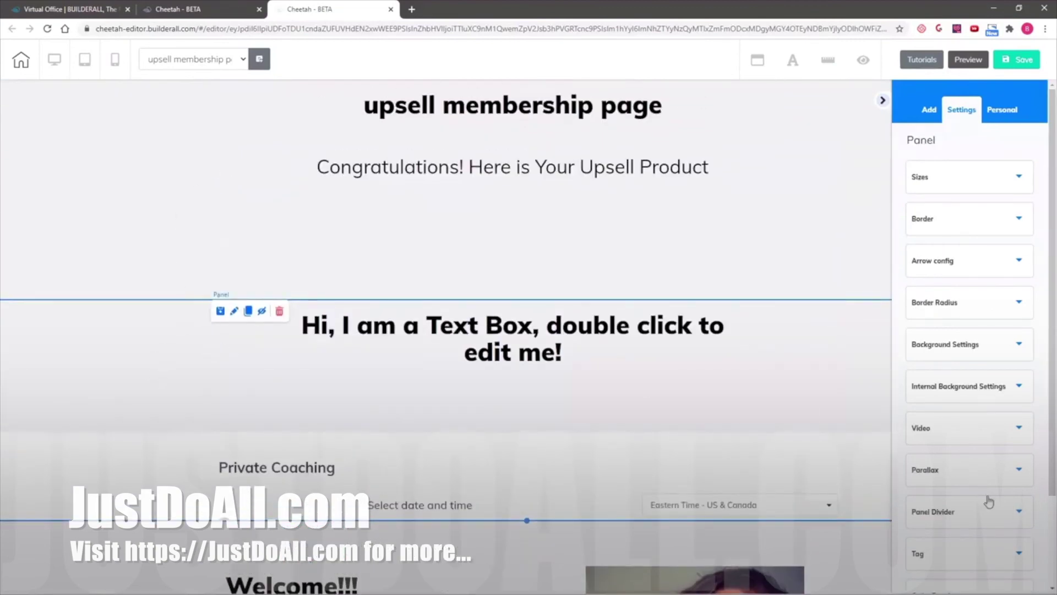
{"action": "scroll", "coordinate": [969, 498], "scroll_direction": "down", "scroll_amount": 2}
{"action": "left_click", "coordinate": [958, 497]}
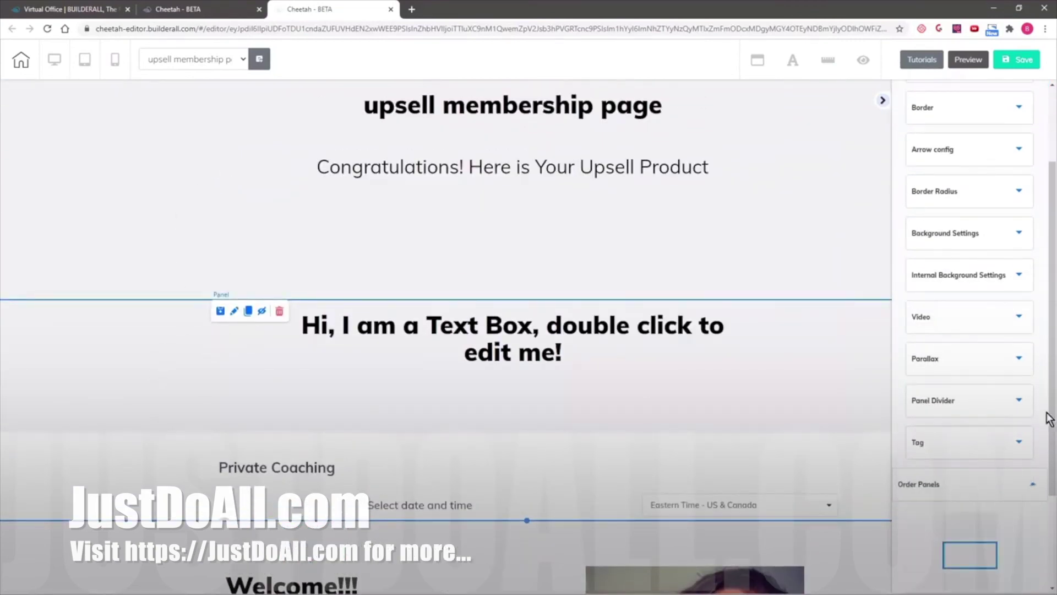
{"action": "scroll", "coordinate": [1048, 425], "scroll_direction": "down", "scroll_amount": 3}
{"action": "left_click_drag", "start_coordinate": [972, 451], "coordinate": [969, 464]}
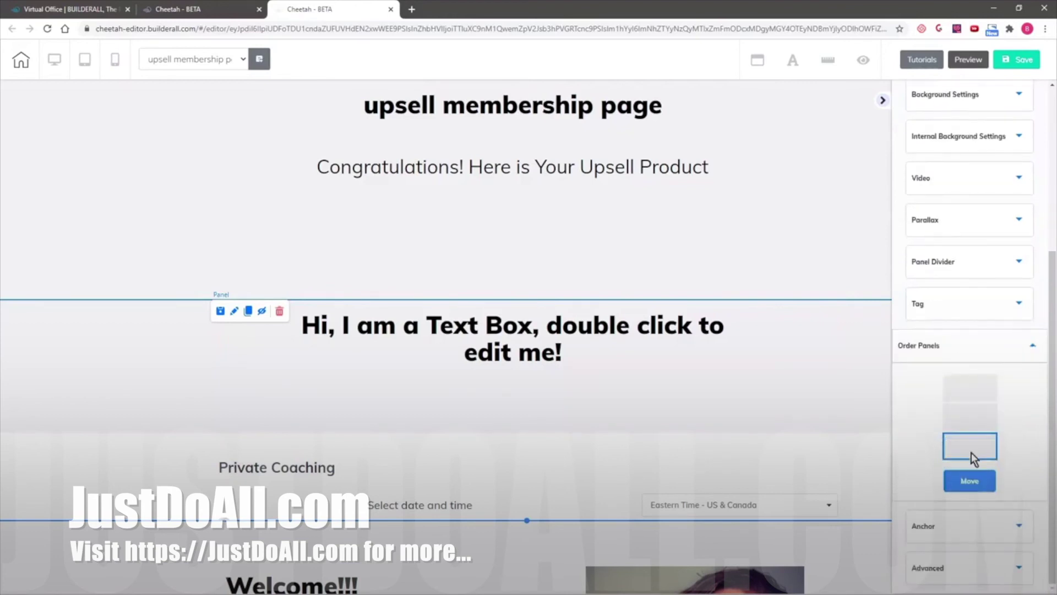
{"action": "left_click", "coordinate": [971, 481]}
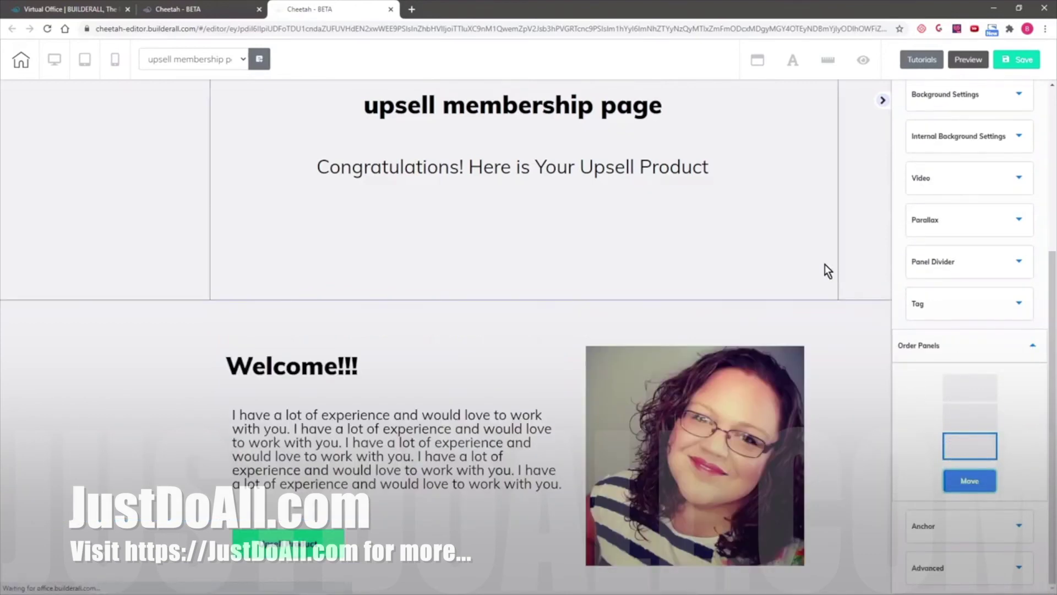
Delete the old upsell membership header panel.
{"action": "scroll", "coordinate": [865, 362], "scroll_direction": "down", "scroll_amount": 8}
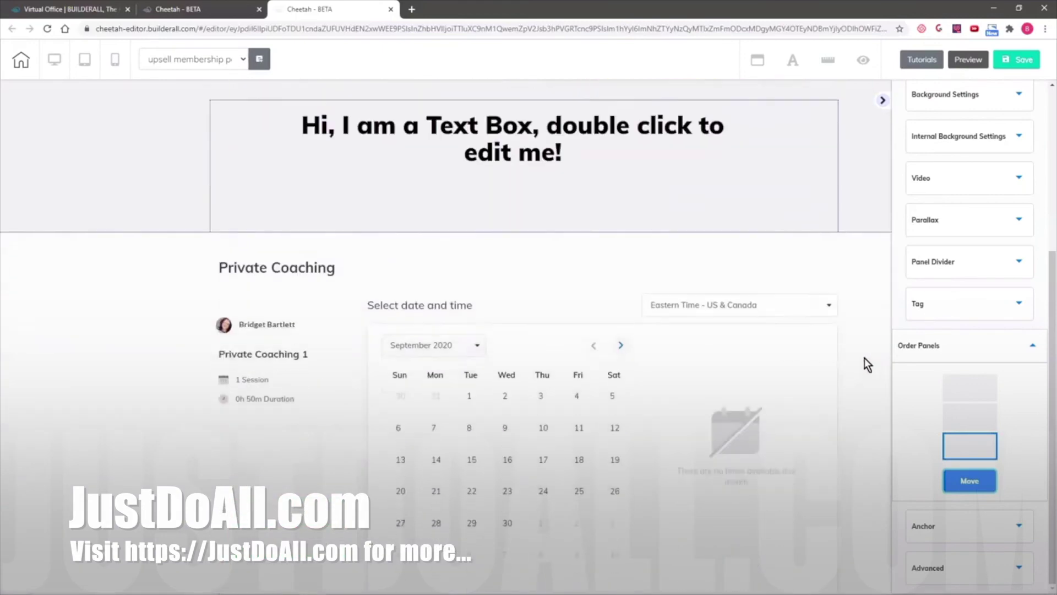
{"action": "scroll", "coordinate": [881, 311], "scroll_direction": "up", "scroll_amount": 6}
{"action": "scroll", "coordinate": [876, 297], "scroll_direction": "down", "scroll_amount": 3}
{"action": "scroll", "coordinate": [871, 288], "scroll_direction": "up", "scroll_amount": 5}
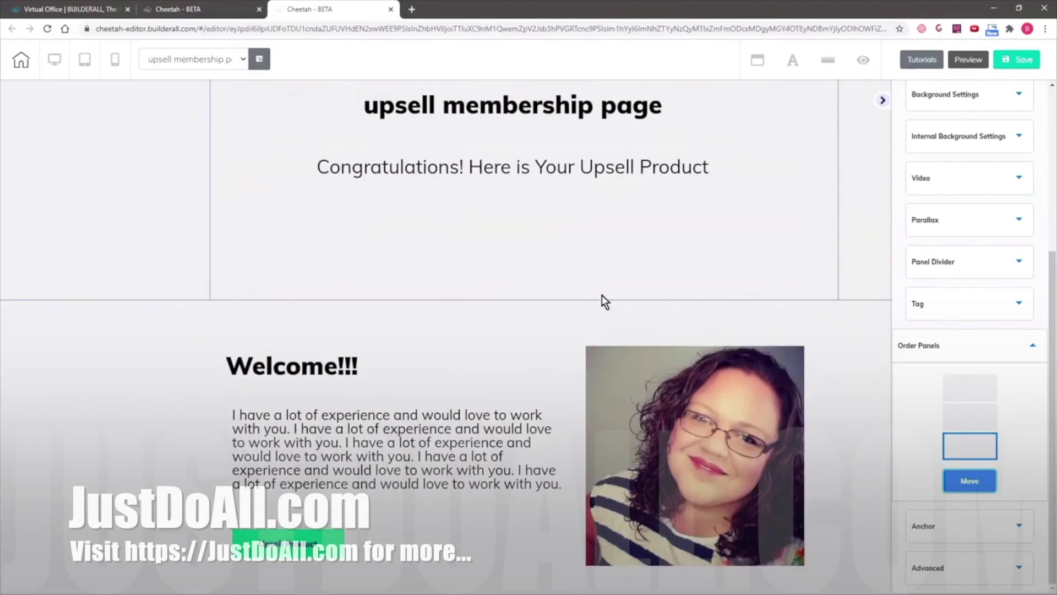
{"action": "left_click", "coordinate": [382, 237]}
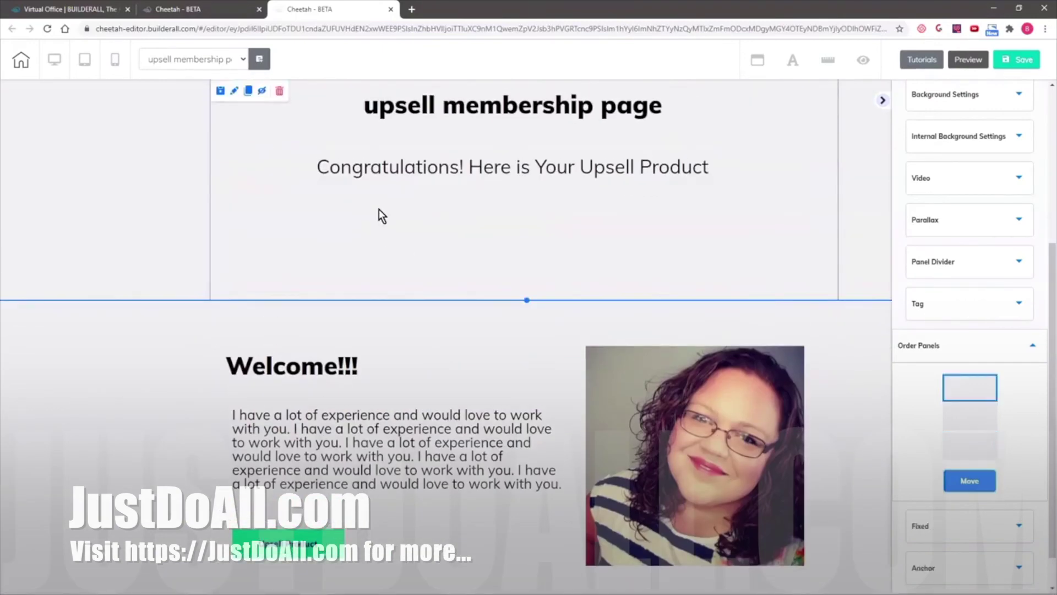
{"action": "left_click", "coordinate": [280, 92]}
{"action": "left_click", "coordinate": [573, 329]}
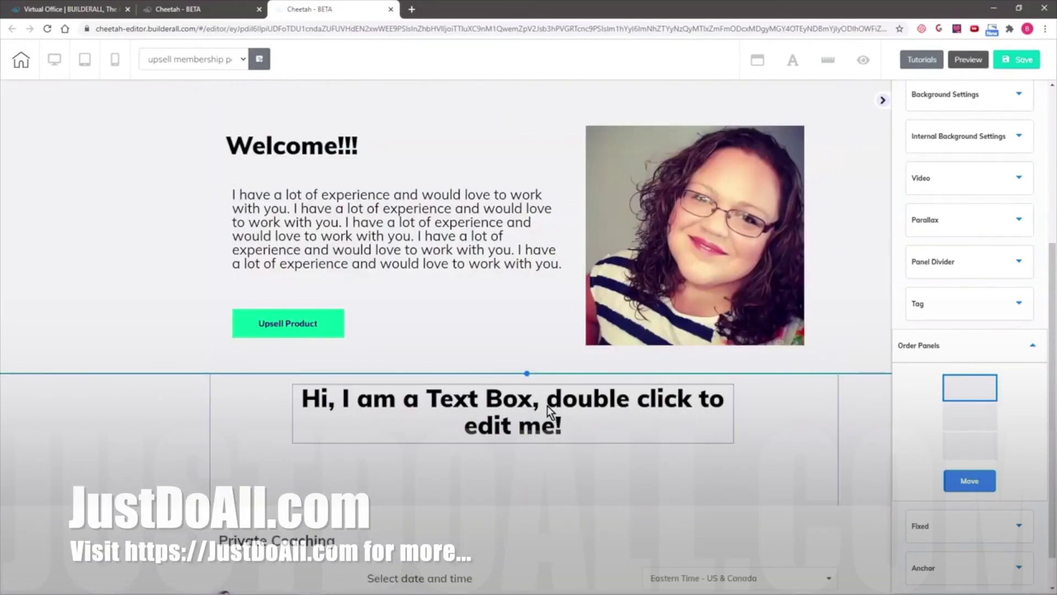
{"action": "double_click", "coordinate": [537, 404]}
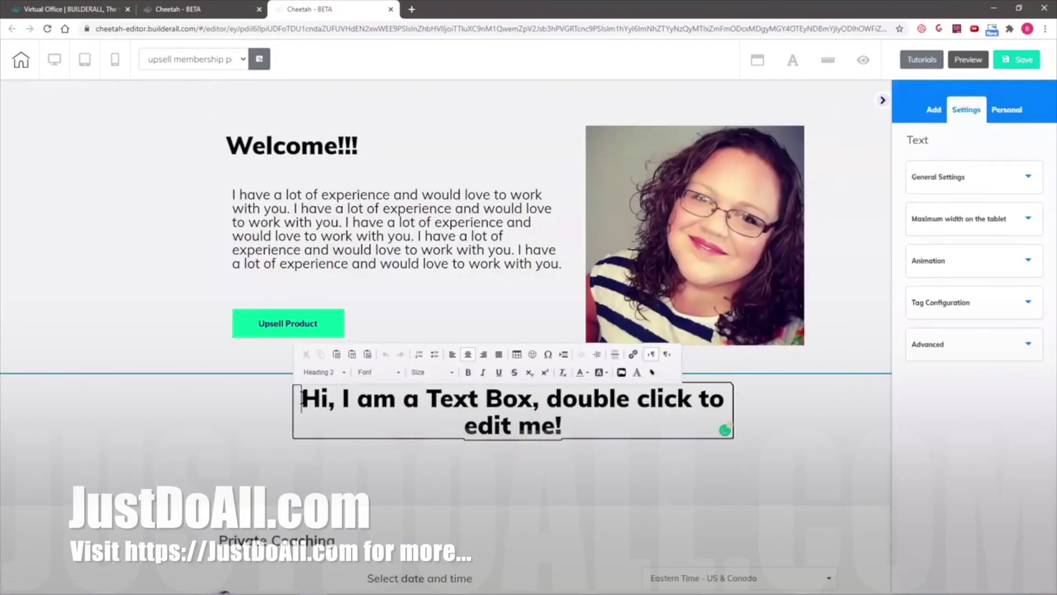
Replace the placeholder text above the booking calendar with 'Schedule Below'.
{"action": "key", "text": "ctrl+a"}
{"action": "type", "text": "Schedule Below"}
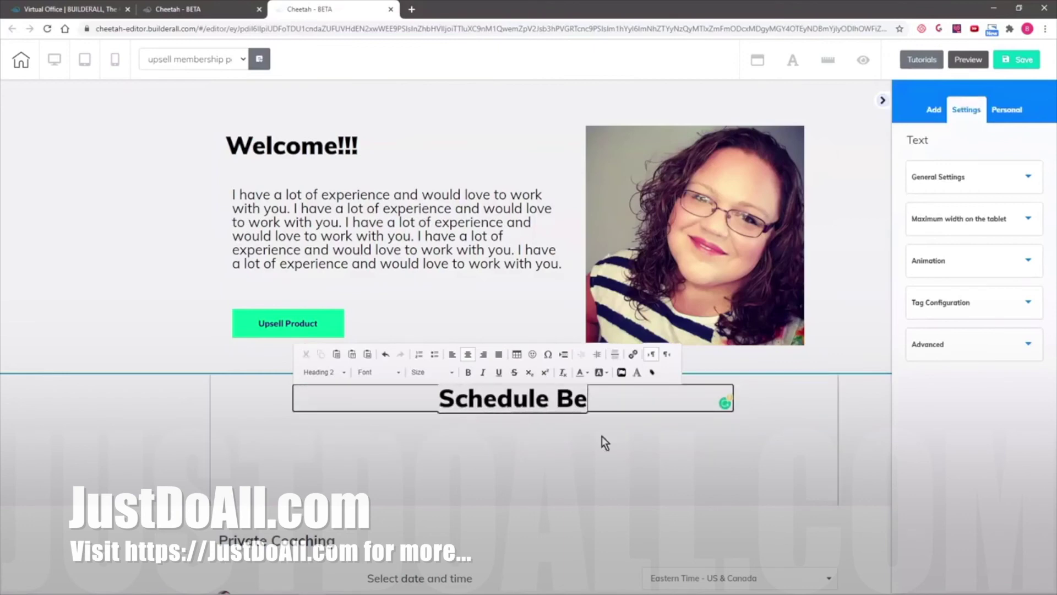
{"action": "left_click", "coordinate": [836, 472]}
{"action": "scroll", "coordinate": [861, 421], "scroll_direction": "down", "scroll_amount": 5}
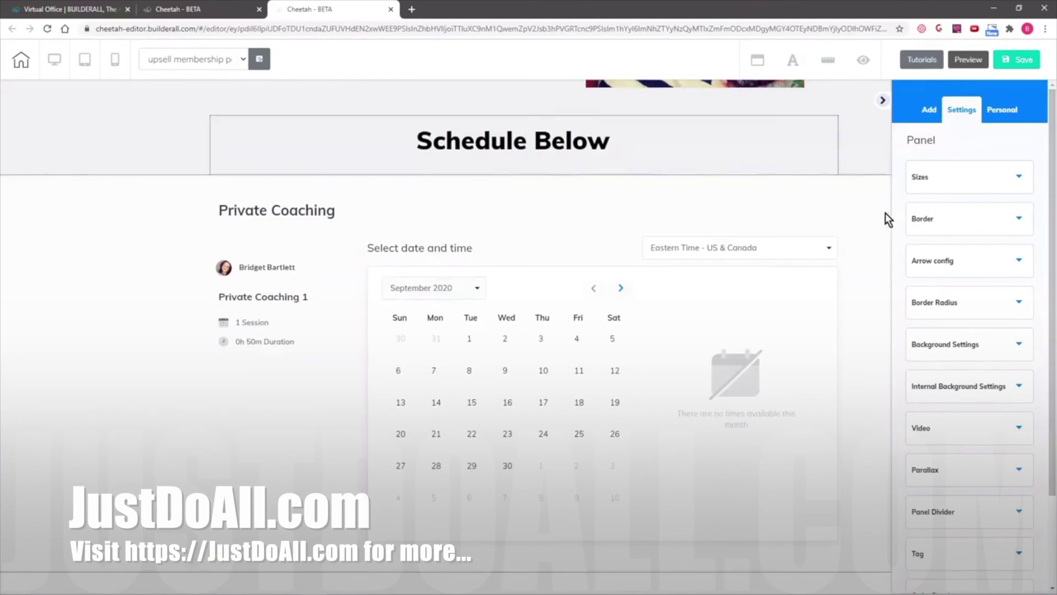
{"action": "scroll", "coordinate": [881, 206], "scroll_direction": "up", "scroll_amount": 5}
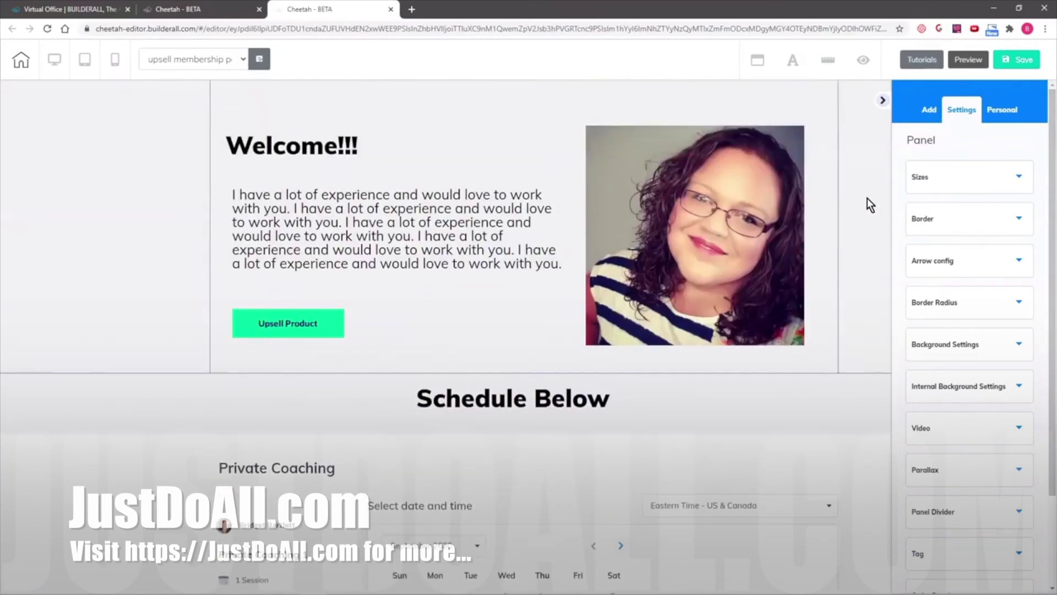
Delete the Upsell Product button and show the Personal > Panels list.
{"action": "left_click", "coordinate": [258, 325]}
{"action": "left_click", "coordinate": [329, 299]}
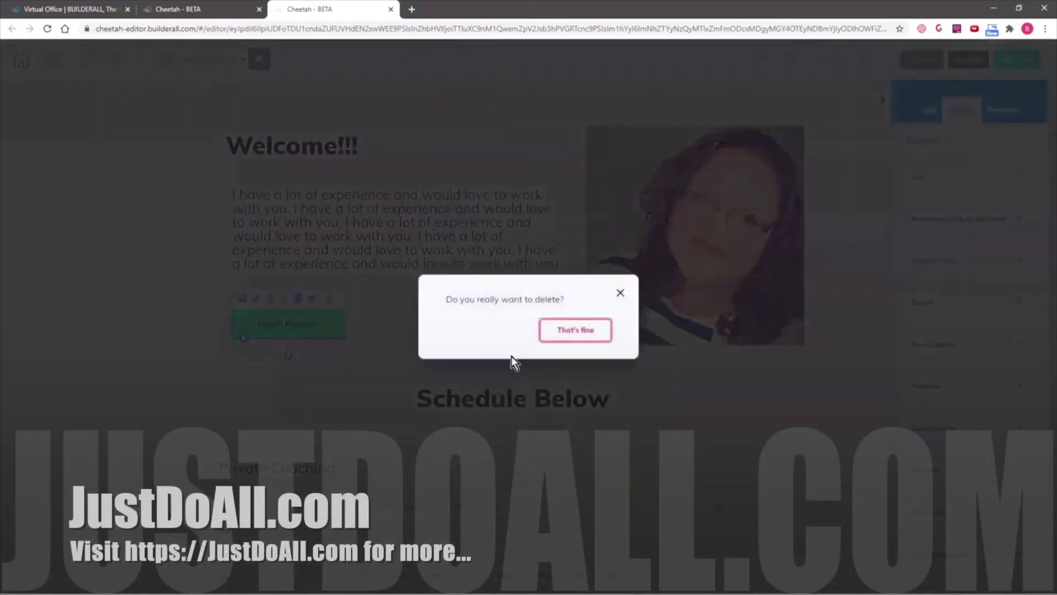
{"action": "left_click", "coordinate": [573, 328]}
{"action": "scroll", "coordinate": [899, 354], "scroll_direction": "down", "scroll_amount": 5}
{"action": "scroll", "coordinate": [903, 342], "scroll_direction": "up", "scroll_amount": 5}
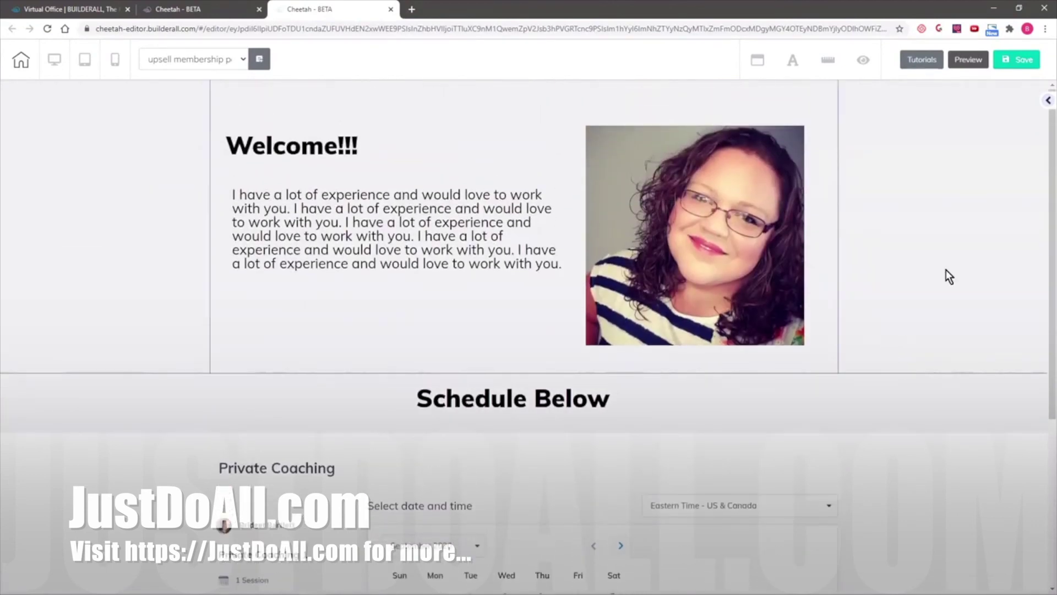
{"action": "left_click", "coordinate": [1049, 102]}
{"action": "left_click", "coordinate": [942, 145]}
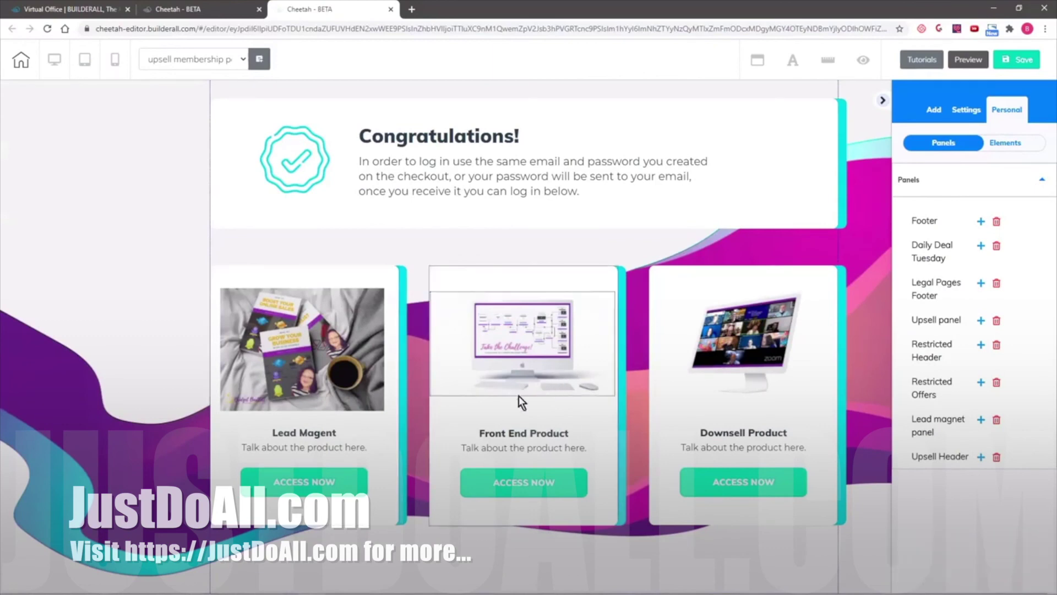
Increase the Schedule Below section's height and set its minimum height to 272.
{"action": "scroll", "coordinate": [519, 433], "scroll_direction": "up", "scroll_amount": 8}
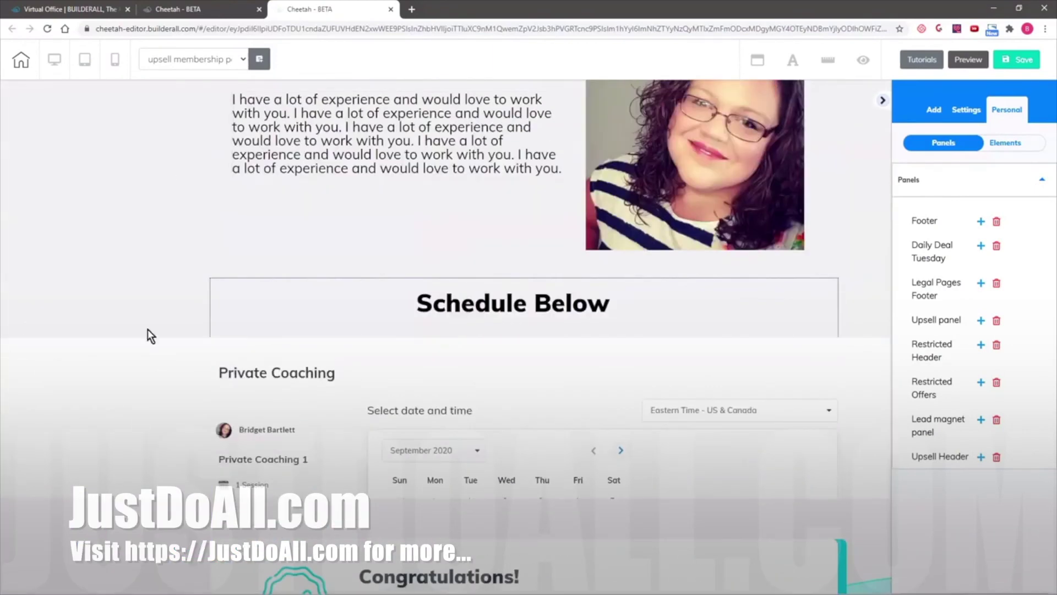
{"action": "scroll", "coordinate": [38, 482], "scroll_direction": "down", "scroll_amount": 3}
{"action": "scroll", "coordinate": [57, 477], "scroll_direction": "down", "scroll_amount": 4}
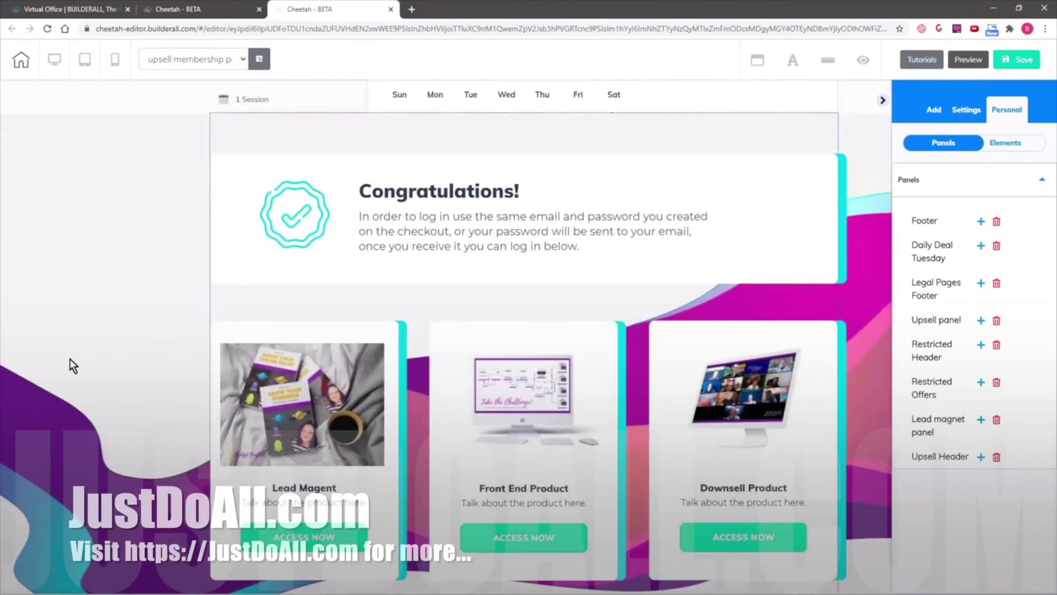
{"action": "scroll", "coordinate": [67, 411], "scroll_direction": "up", "scroll_amount": 2}
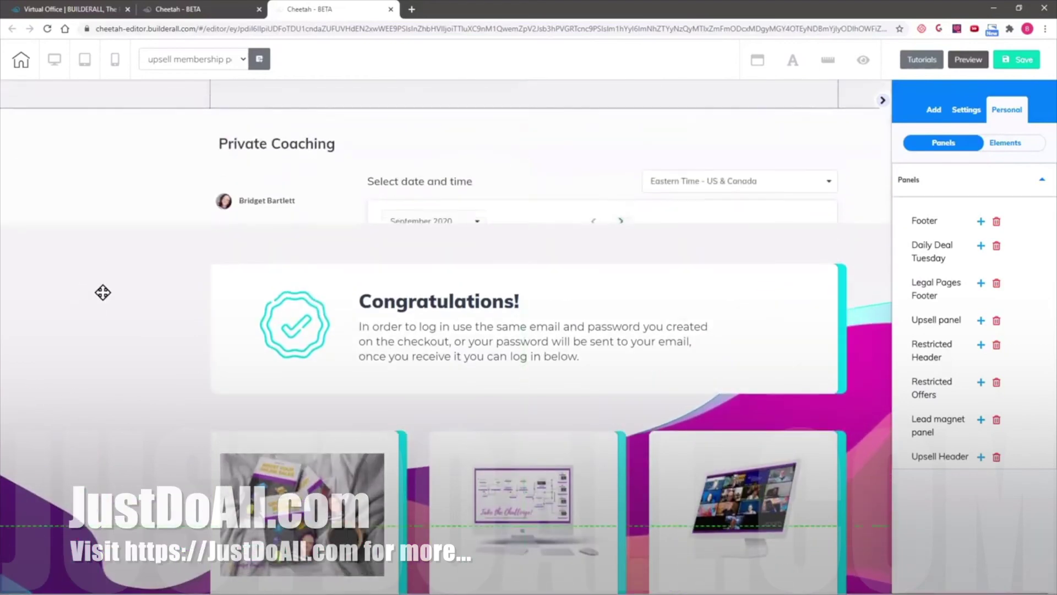
{"action": "scroll", "coordinate": [863, 279], "scroll_direction": "up", "scroll_amount": 6}
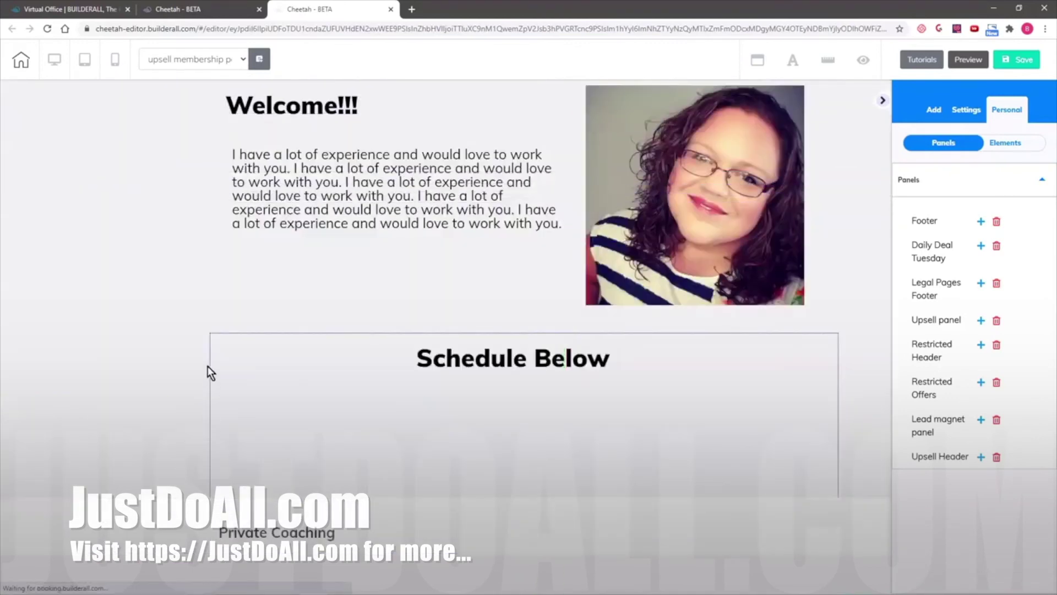
{"action": "left_click", "coordinate": [207, 366]}
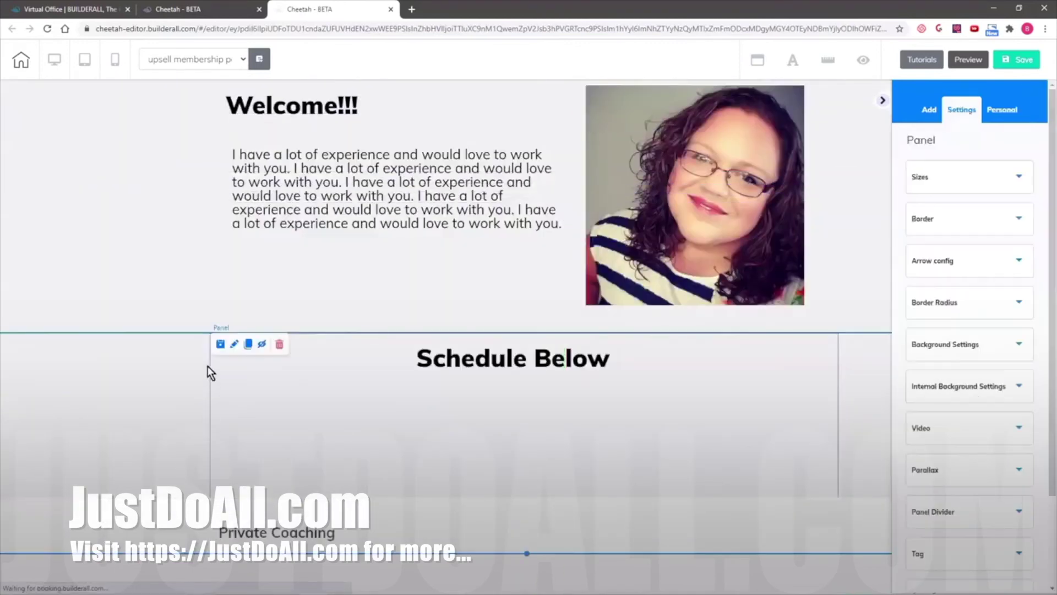
{"action": "left_click", "coordinate": [945, 177]}
{"action": "left_click_drag", "start_coordinate": [917, 249], "coordinate": [928, 247]}
{"action": "left_click_drag", "start_coordinate": [928, 308], "coordinate": [935, 308]}
Pull the section's bottom edge up to height 815, removing the empty gap.
{"action": "scroll", "coordinate": [828, 433], "scroll_direction": "down", "scroll_amount": 7}
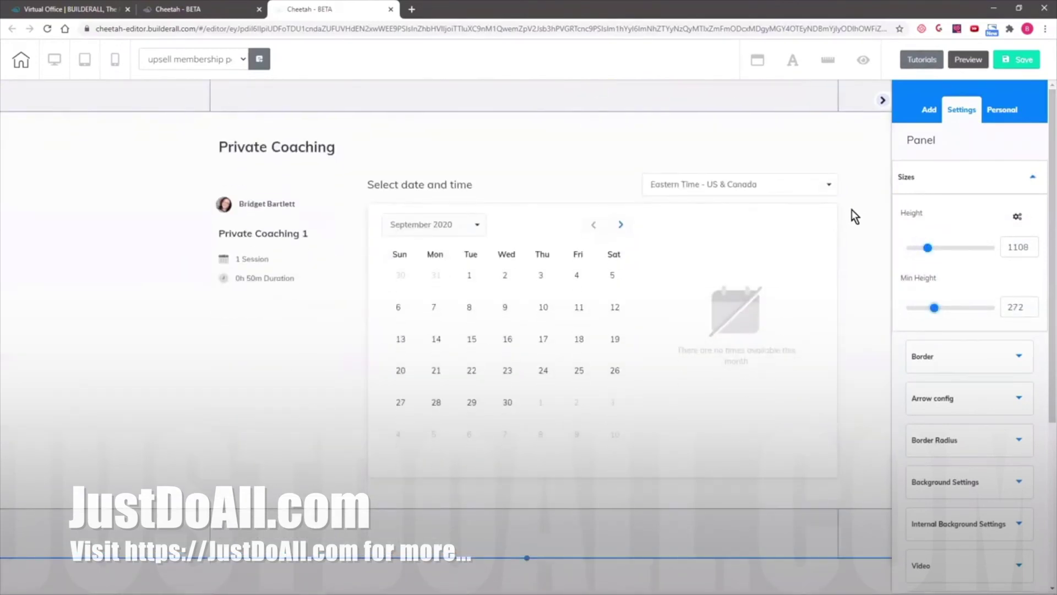
{"action": "scroll", "coordinate": [853, 203], "scroll_direction": "down", "scroll_amount": 1}
{"action": "scroll", "coordinate": [851, 247], "scroll_direction": "up", "scroll_amount": 4}
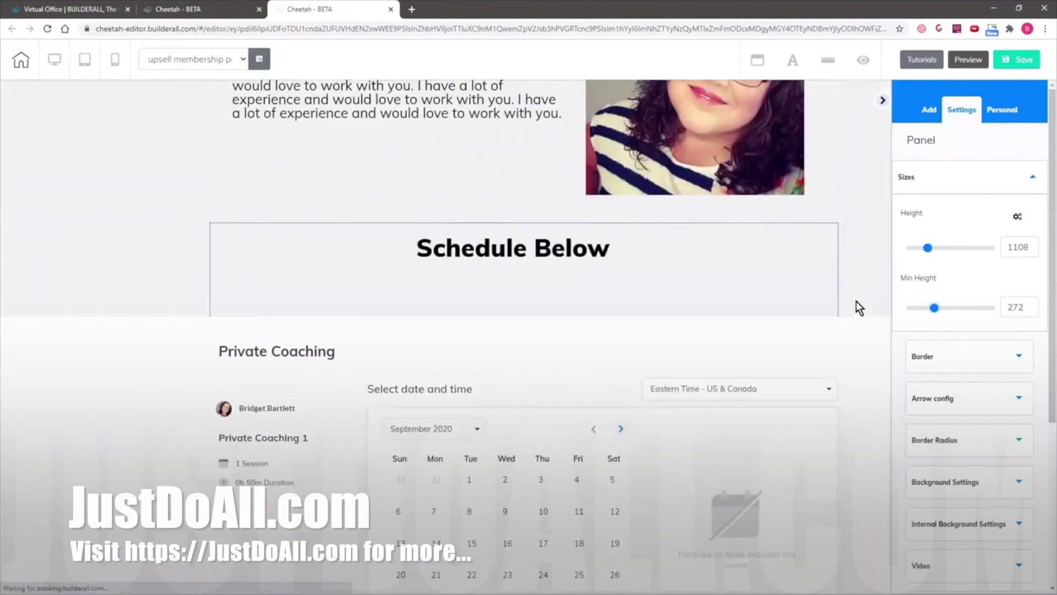
{"action": "scroll", "coordinate": [877, 372], "scroll_direction": "down", "scroll_amount": 8}
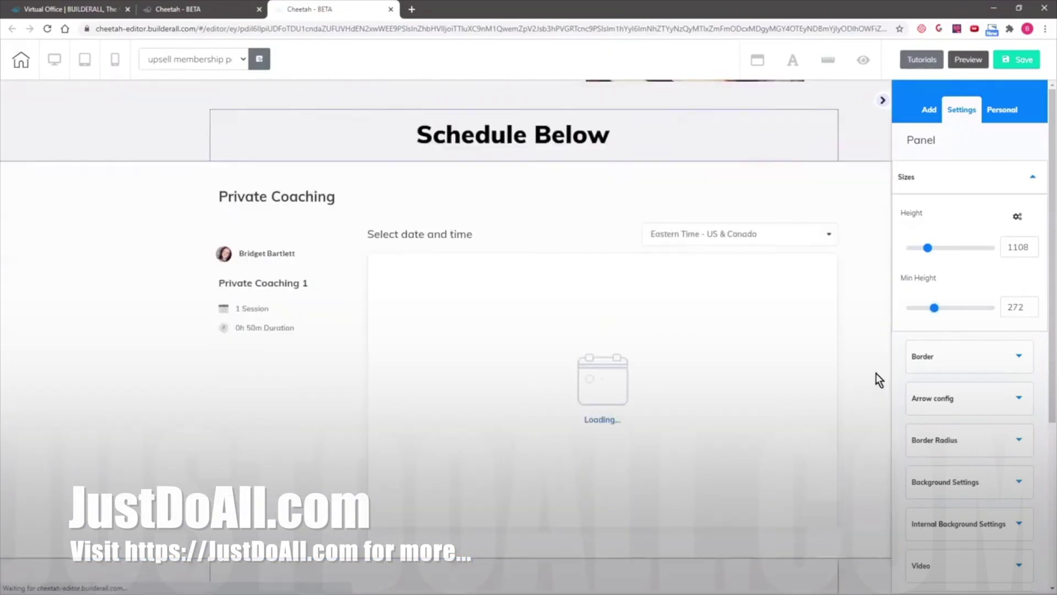
{"action": "left_click_drag", "start_coordinate": [526, 393], "coordinate": [521, 232]}
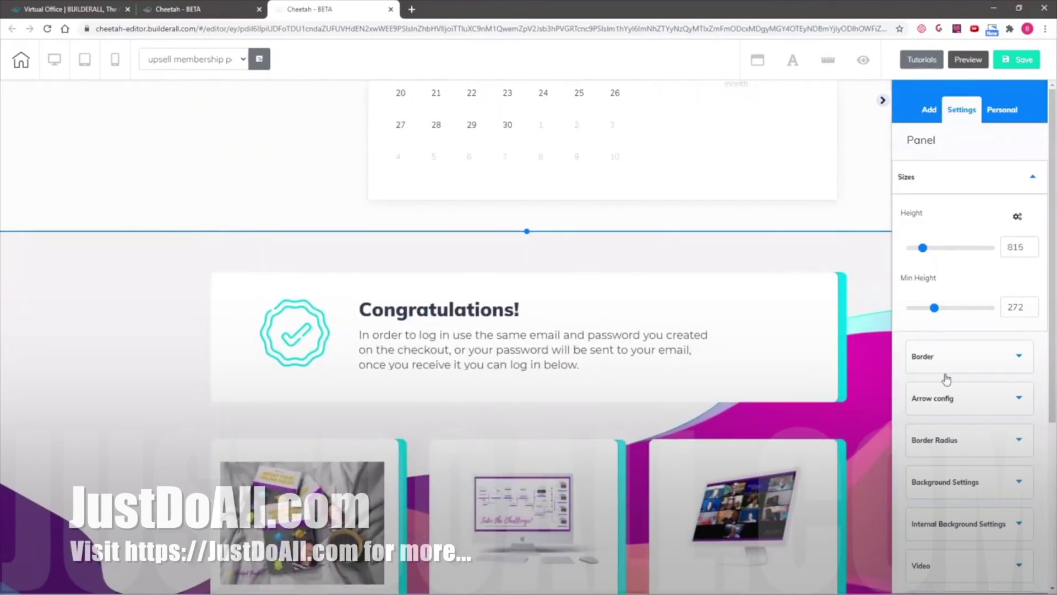
{"action": "scroll", "coordinate": [872, 419], "scroll_direction": "up", "scroll_amount": 10}
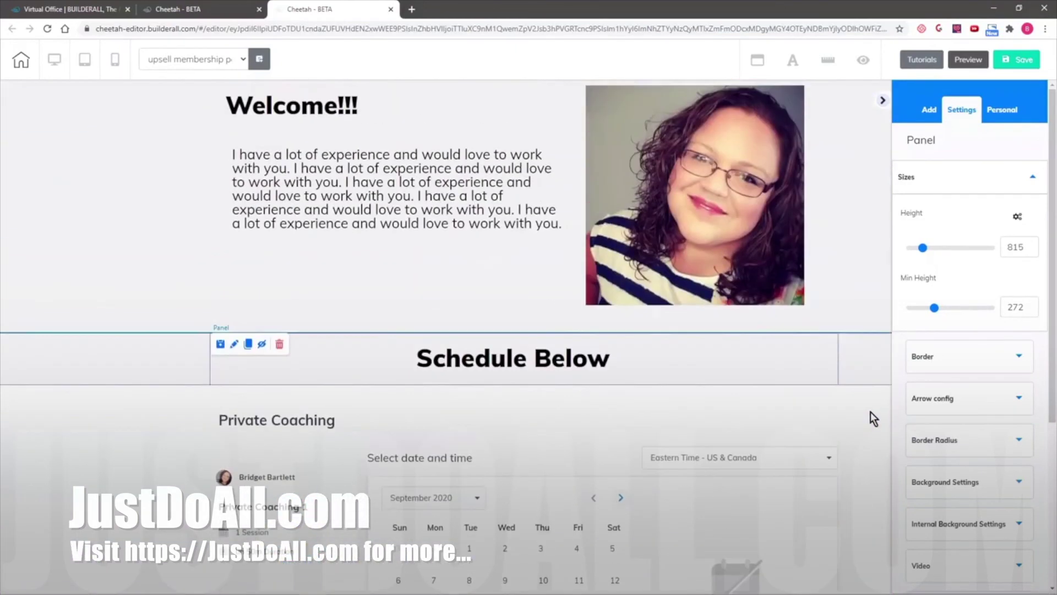
In the mobile layout, set the booking calendar's left and right spacing to 0.
{"action": "left_click", "coordinate": [116, 60]}
{"action": "scroll", "coordinate": [574, 385], "scroll_direction": "down", "scroll_amount": 10}
{"action": "scroll", "coordinate": [570, 369], "scroll_direction": "down", "scroll_amount": 6}
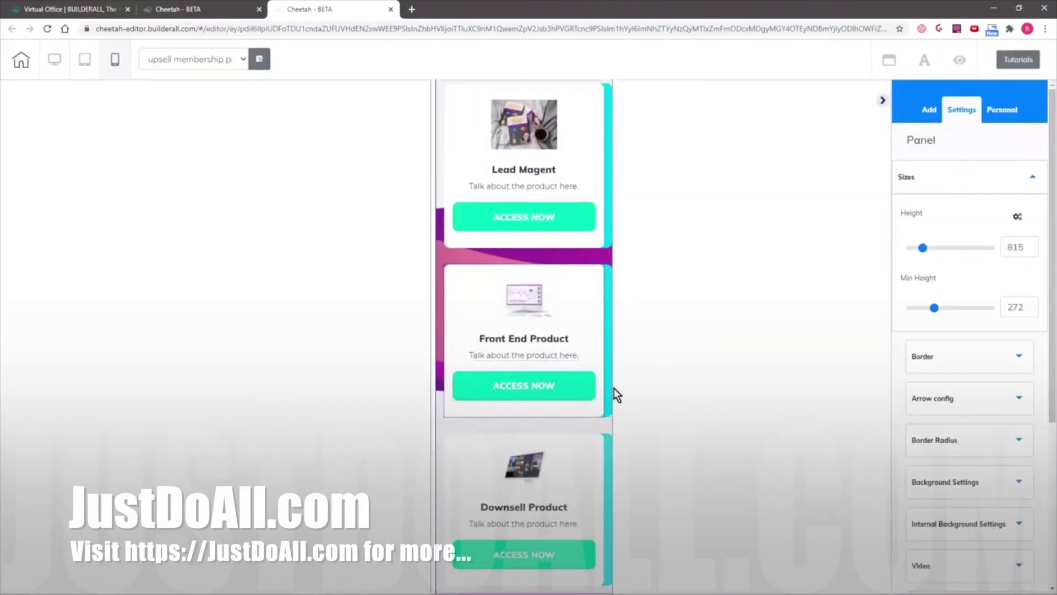
{"action": "scroll", "coordinate": [611, 405], "scroll_direction": "up", "scroll_amount": 6}
{"action": "scroll", "coordinate": [611, 404], "scroll_direction": "up", "scroll_amount": 6}
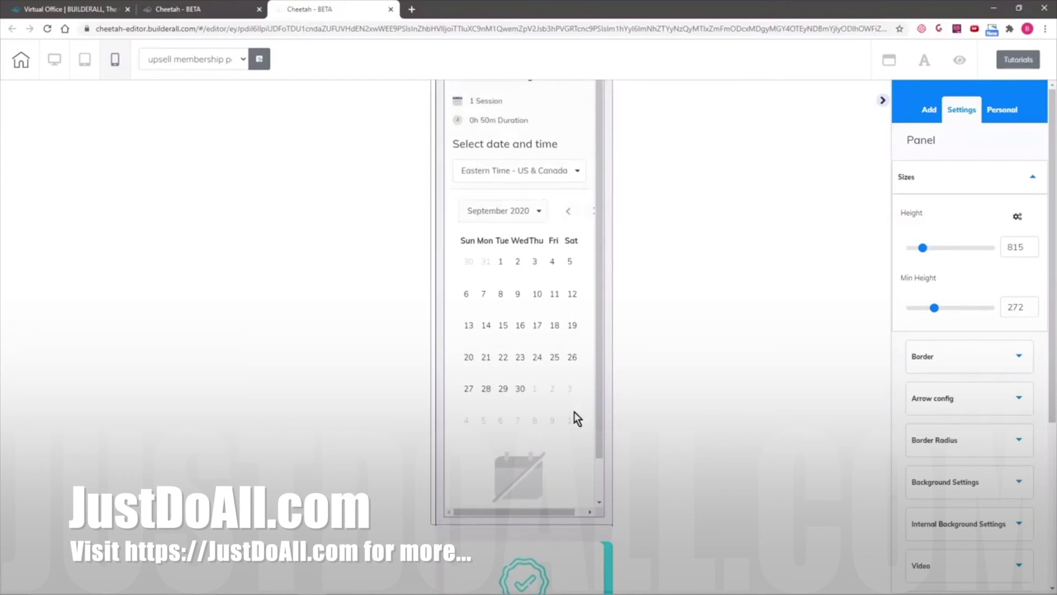
{"action": "scroll", "coordinate": [485, 283], "scroll_direction": "up", "scroll_amount": 4}
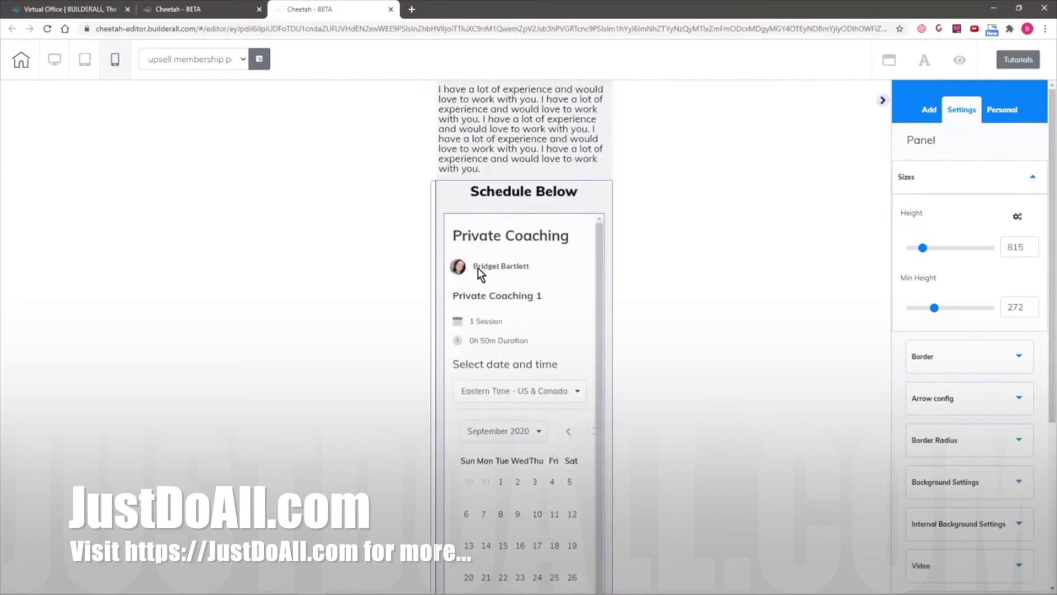
{"action": "left_click", "coordinate": [478, 272]}
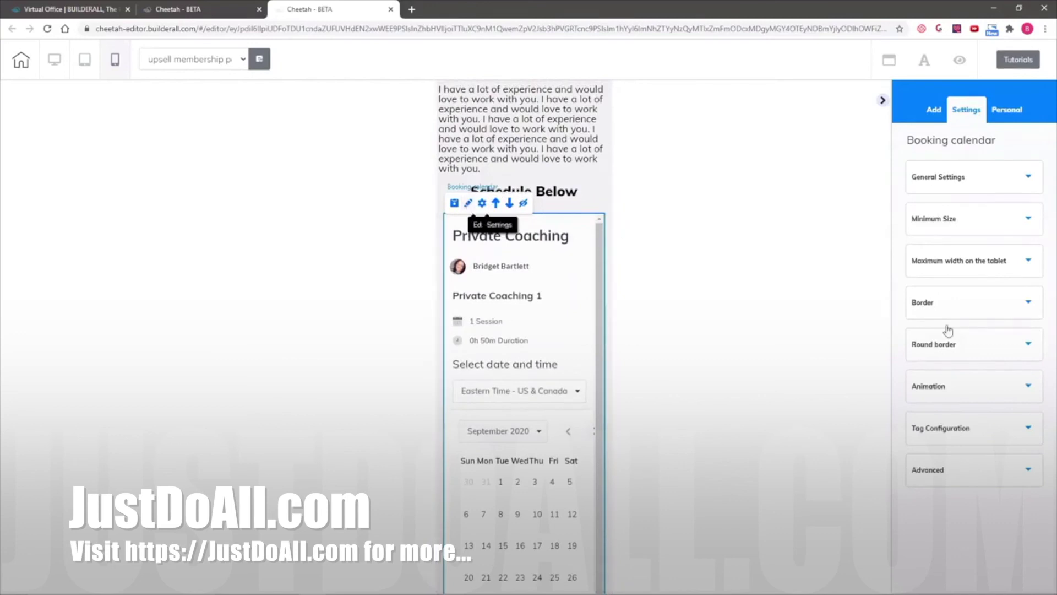
{"action": "left_click", "coordinate": [976, 482]}
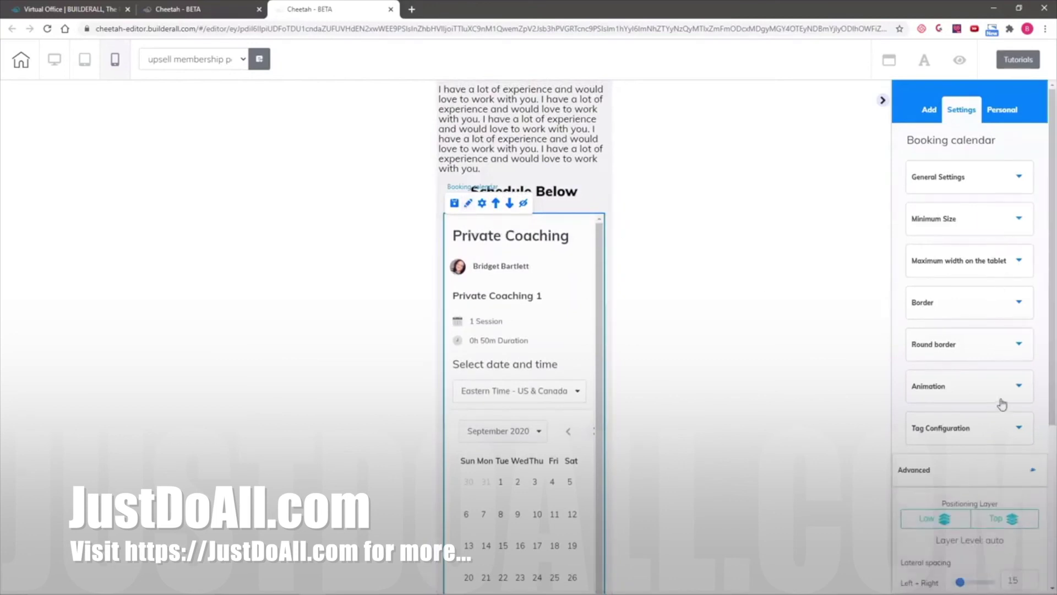
{"action": "scroll", "coordinate": [958, 396], "scroll_direction": "down", "scroll_amount": 4}
{"action": "left_click_drag", "start_coordinate": [960, 340], "coordinate": [955, 341]}
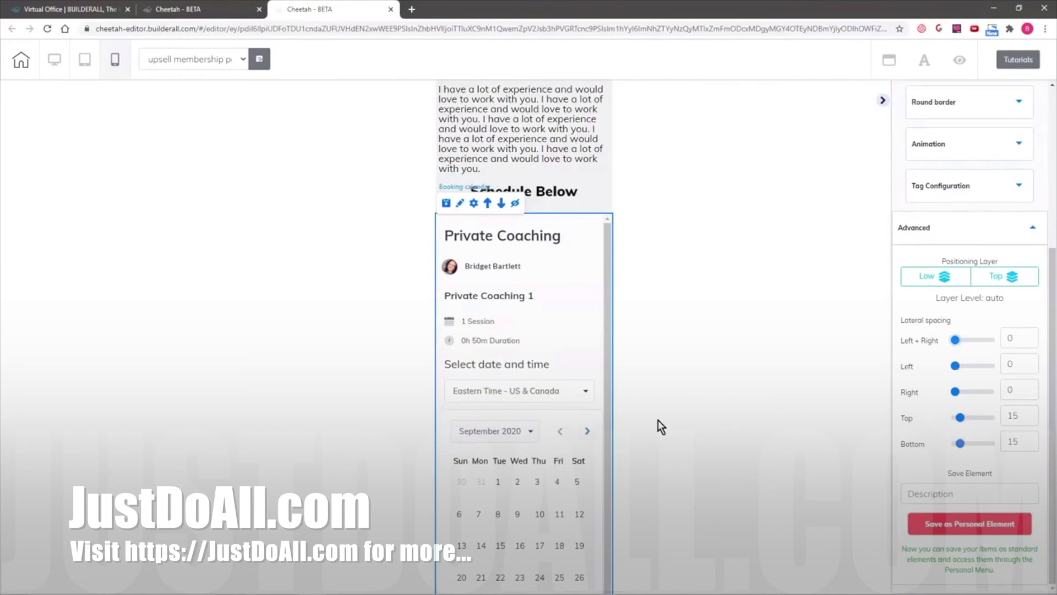
Raise the booking calendar's bottom spacing to 66.
{"action": "scroll", "coordinate": [661, 427], "scroll_direction": "down", "scroll_amount": 5}
{"action": "left_click_drag", "start_coordinate": [959, 442], "coordinate": [981, 442]}
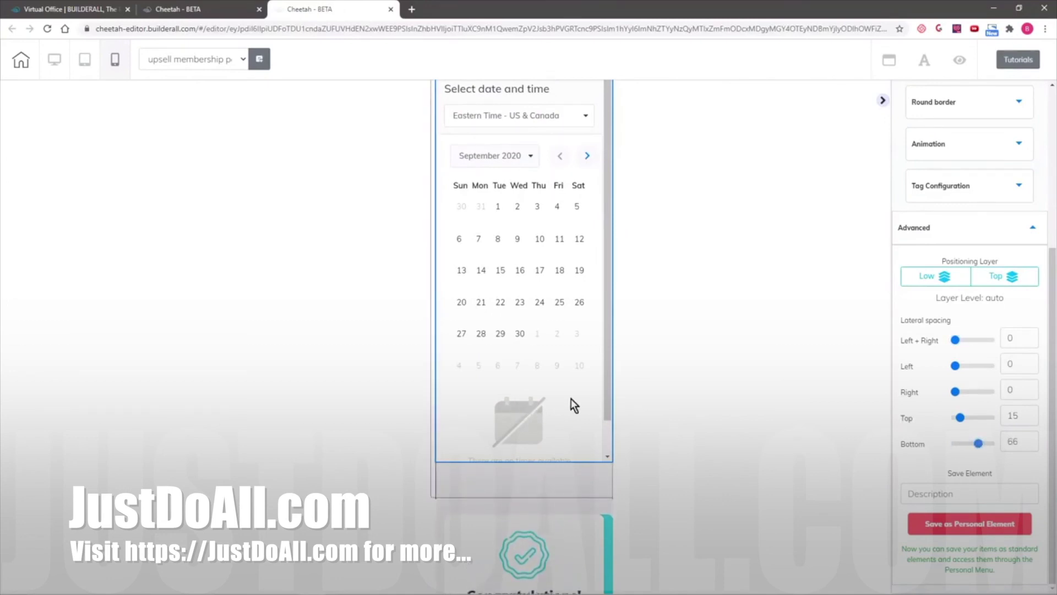
{"action": "scroll", "coordinate": [567, 399], "scroll_direction": "up", "scroll_amount": 7}
{"action": "scroll", "coordinate": [958, 169], "scroll_direction": "up", "scroll_amount": 5}
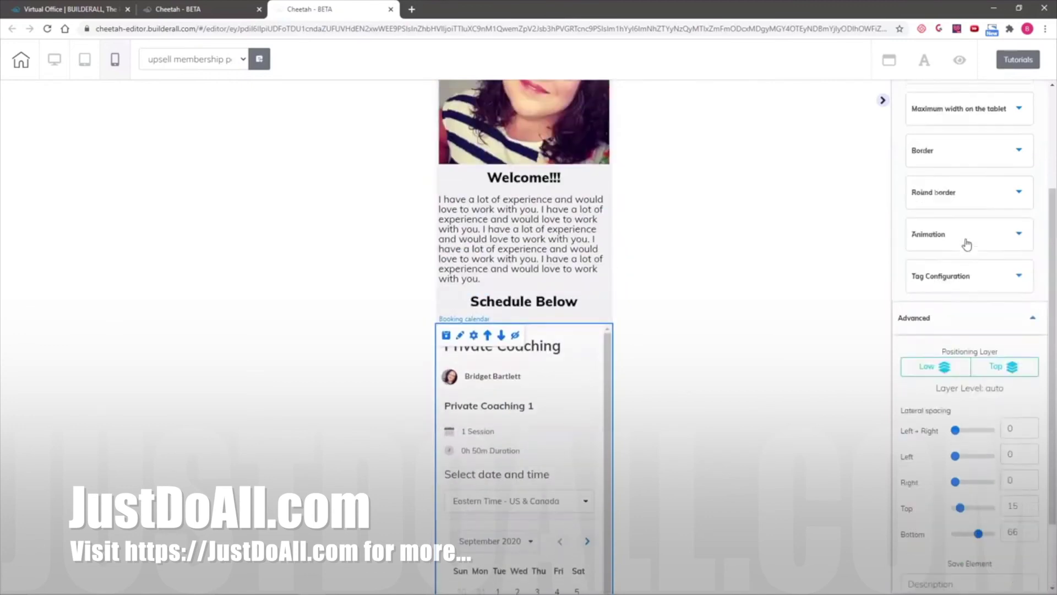
Drag the calendar's minimum height down to 1272.
{"action": "left_click", "coordinate": [954, 221]}
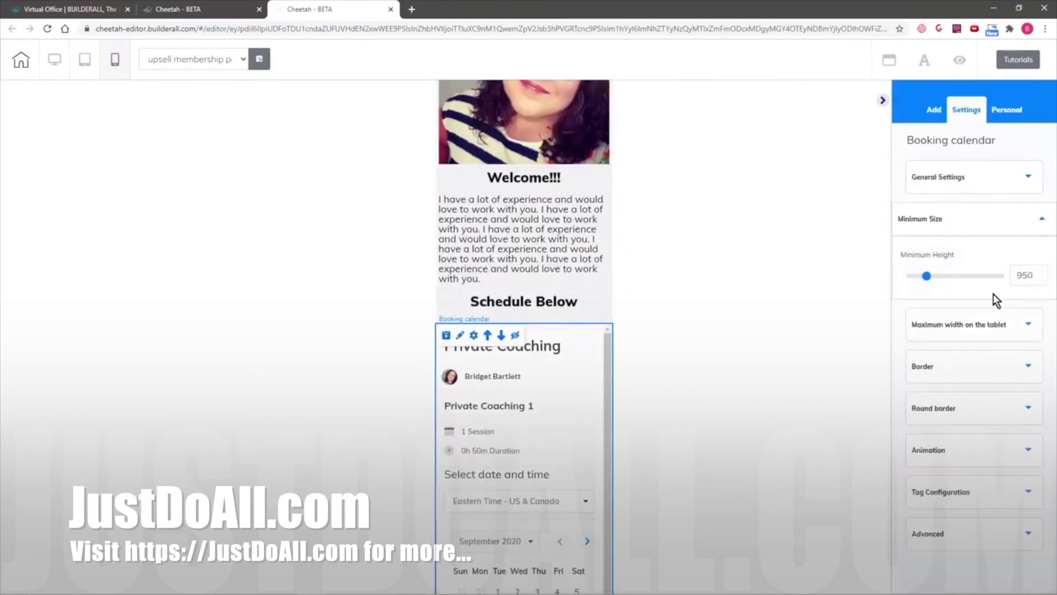
{"action": "left_click_drag", "start_coordinate": [932, 281], "coordinate": [938, 276]}
{"action": "scroll", "coordinate": [705, 409], "scroll_direction": "down", "scroll_amount": 10}
{"action": "scroll", "coordinate": [562, 432], "scroll_direction": "down", "scroll_amount": 2}
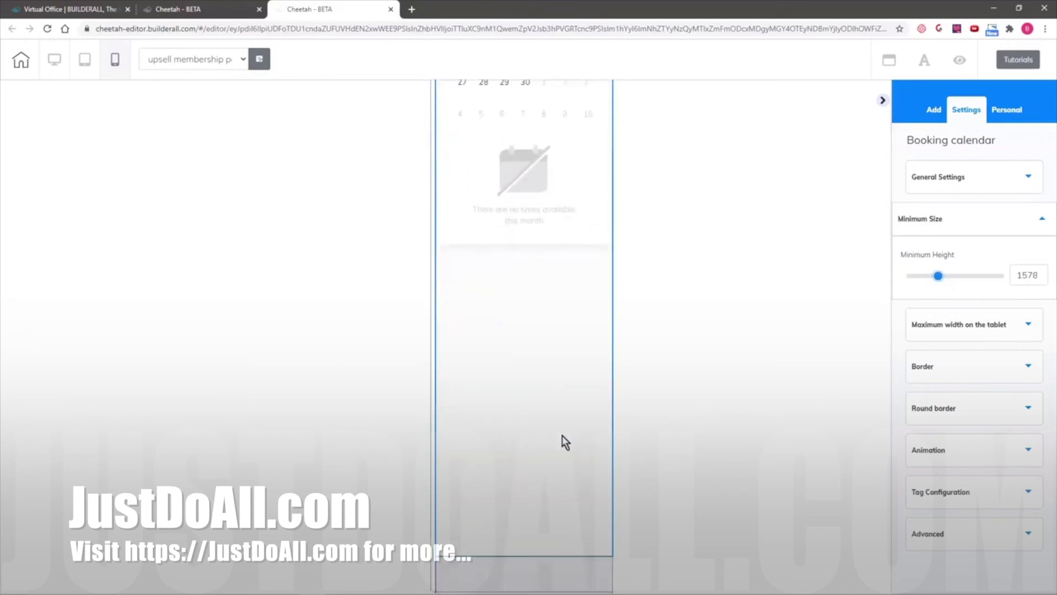
{"action": "scroll", "coordinate": [551, 422], "scroll_direction": "up", "scroll_amount": 2}
{"action": "left_click_drag", "start_coordinate": [937, 275], "coordinate": [934, 279]}
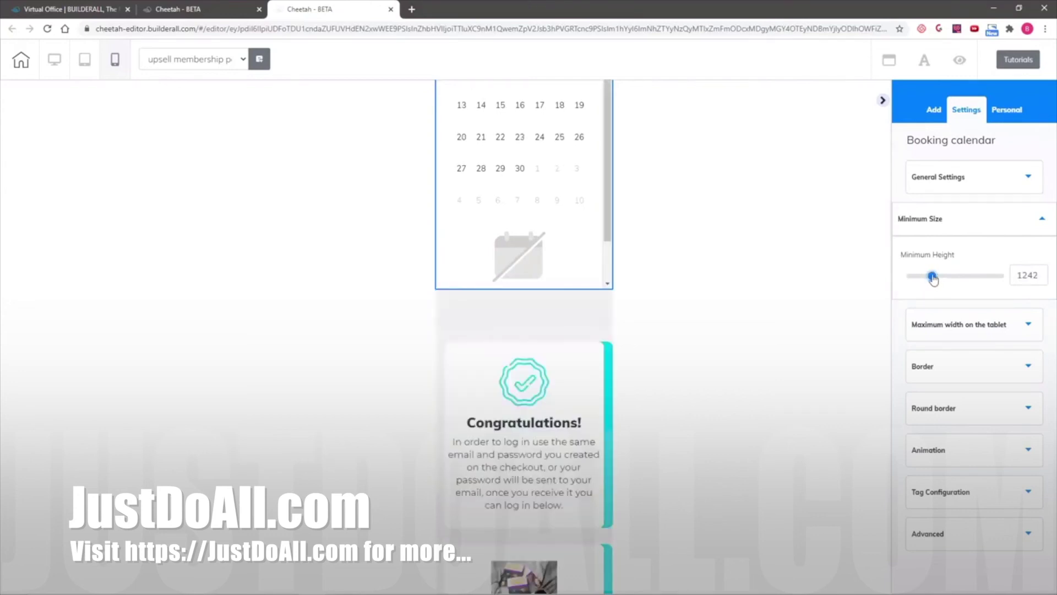
Step the minimum height down to 1052 and return to the desktop layout.
{"action": "left_click", "coordinate": [1041, 277]}
{"action": "left_click", "coordinate": [1041, 277]}
{"action": "left_click", "coordinate": [1041, 278]}
{"action": "left_click", "coordinate": [1041, 278]}
{"action": "left_click", "coordinate": [1041, 277]}
{"action": "left_click", "coordinate": [1041, 277]}
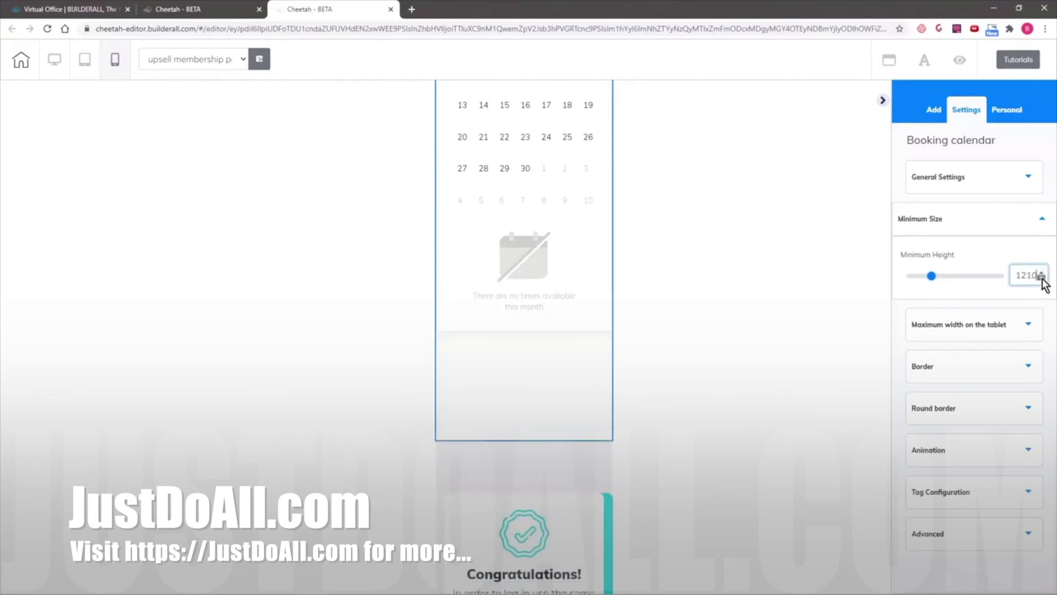
{"action": "left_click", "coordinate": [1041, 278]}
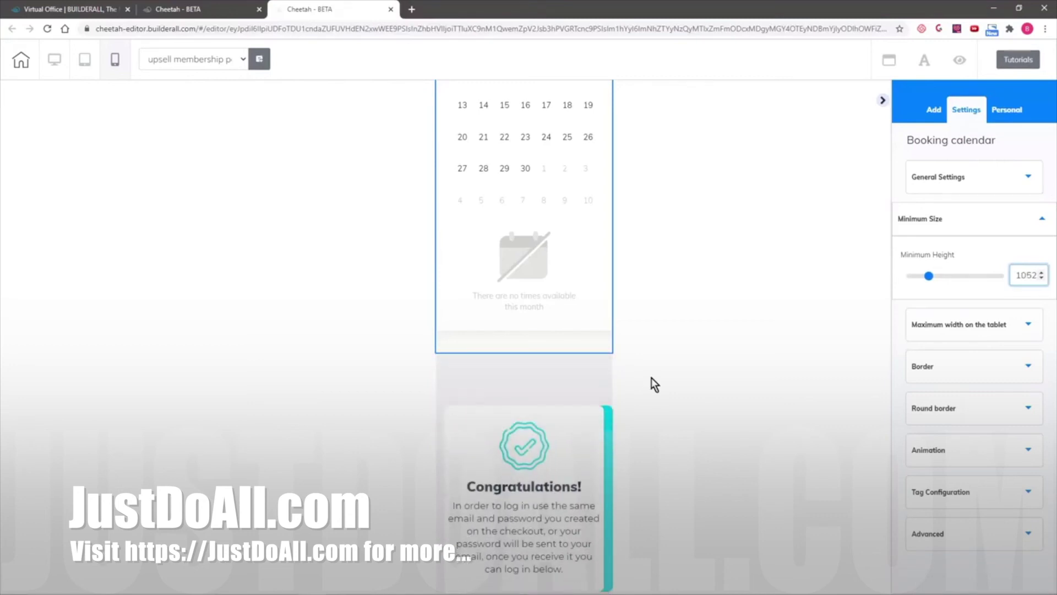
{"action": "scroll", "coordinate": [650, 363], "scroll_direction": "up", "scroll_amount": 10}
{"action": "scroll", "coordinate": [682, 428], "scroll_direction": "down", "scroll_amount": 10}
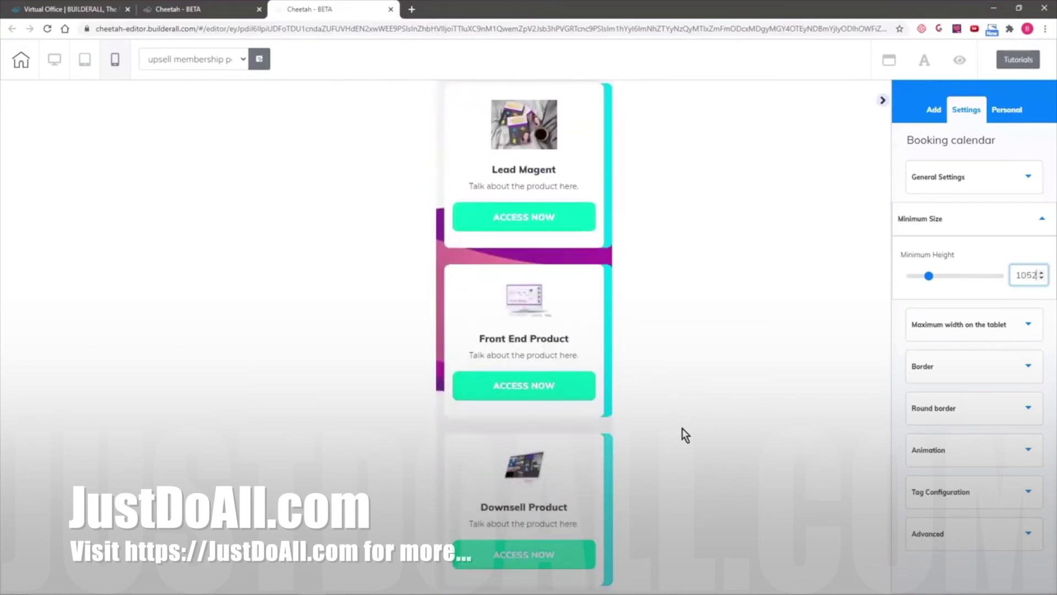
{"action": "left_click", "coordinate": [54, 62]}
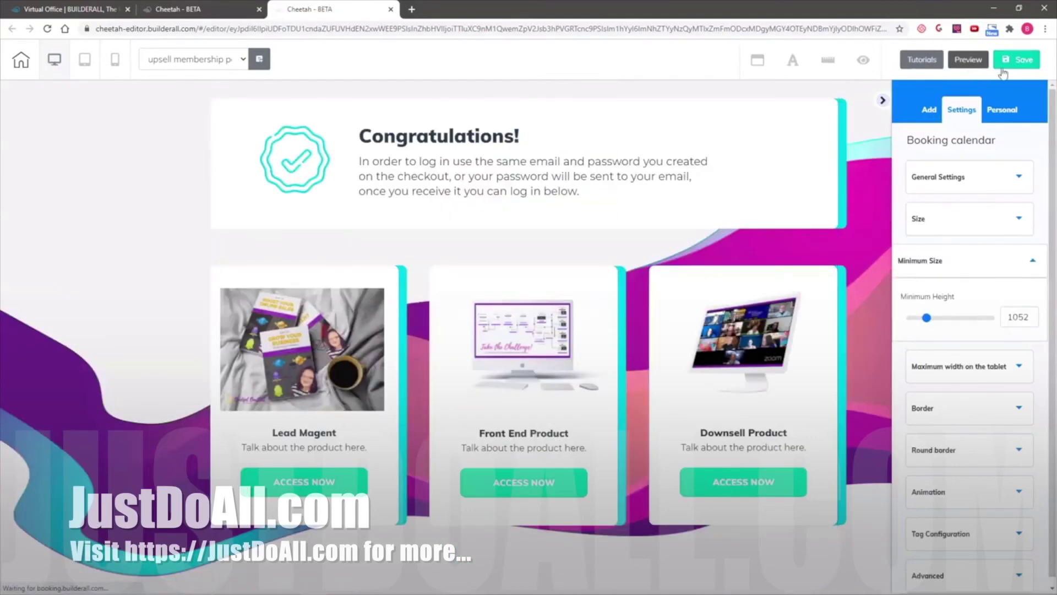
Save and publish the upsell membership page, dismiss the confirmation, then choose the downsell membership page.
{"action": "left_click", "coordinate": [1020, 59]}
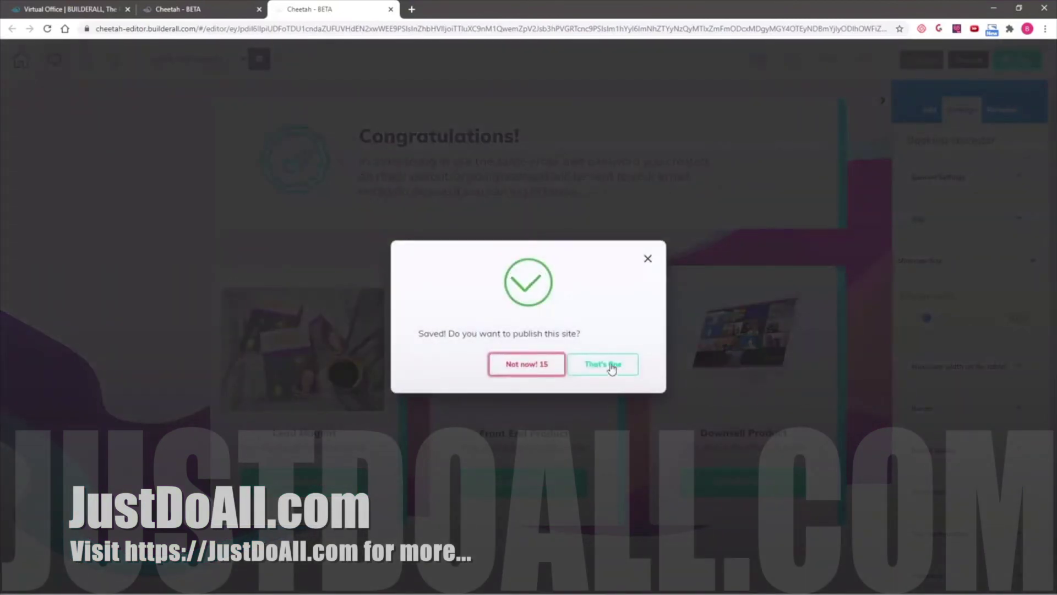
{"action": "left_click", "coordinate": [612, 366]}
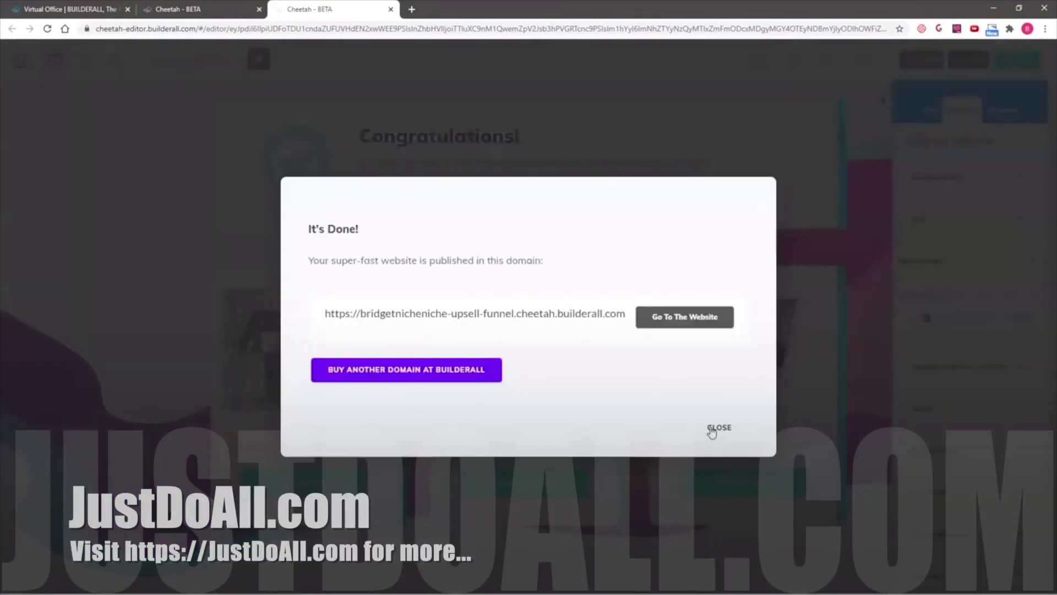
{"action": "left_click", "coordinate": [711, 429]}
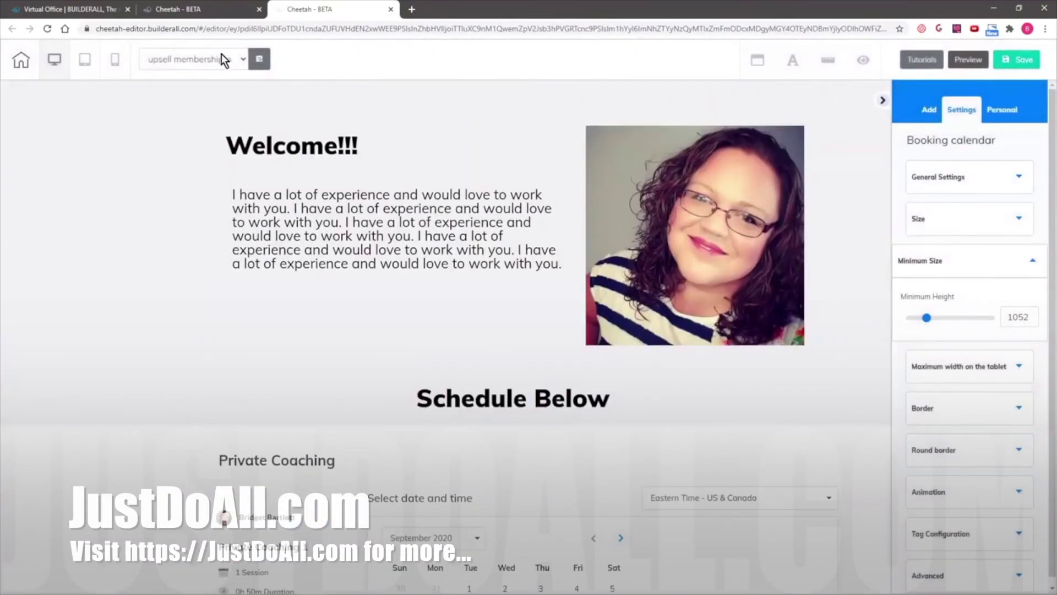
{"action": "left_click", "coordinate": [222, 54]}
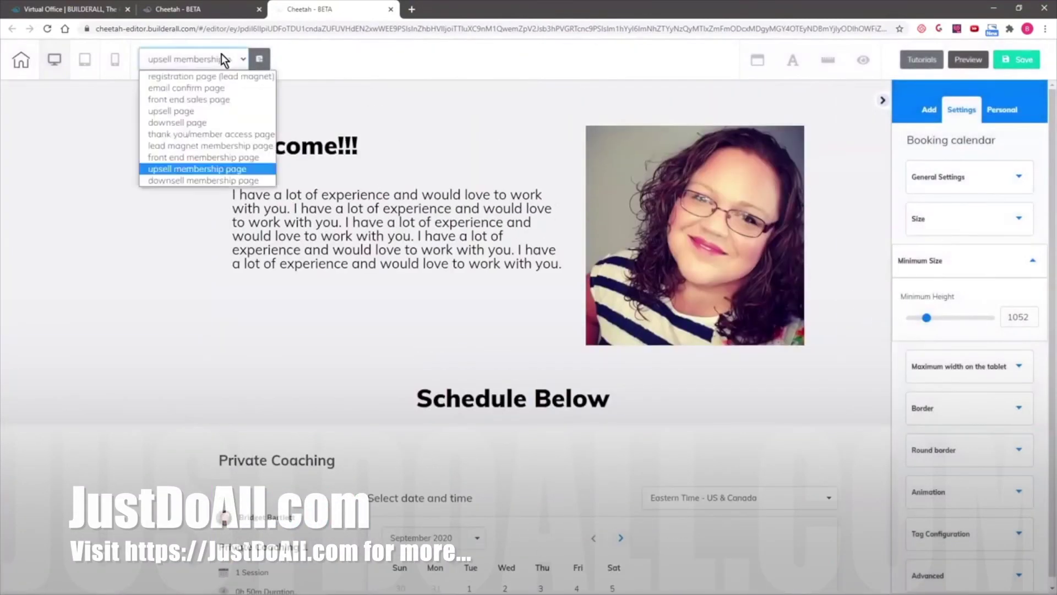
{"action": "left_click", "coordinate": [208, 182]}
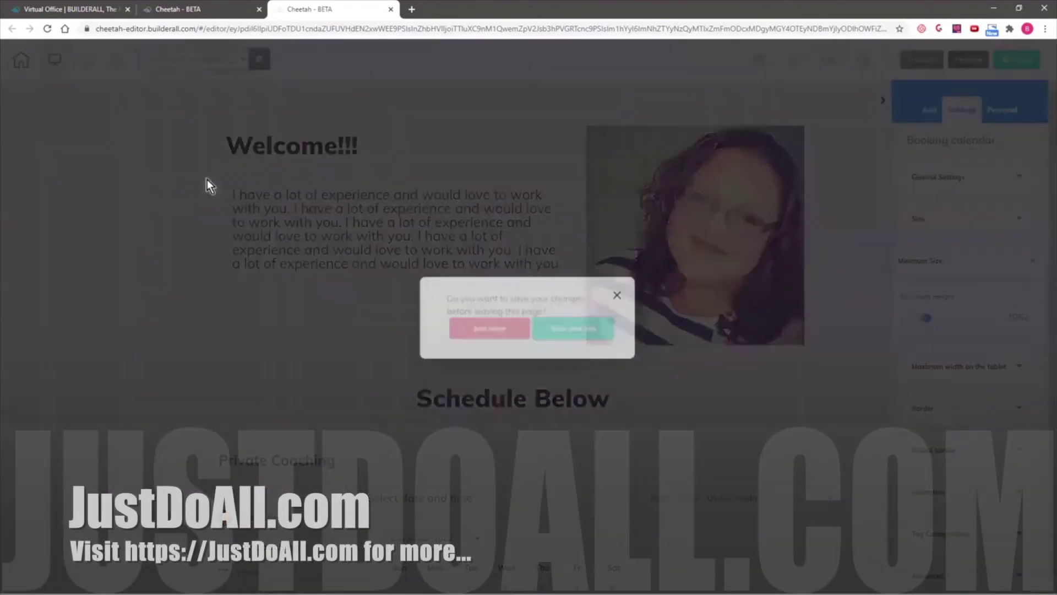
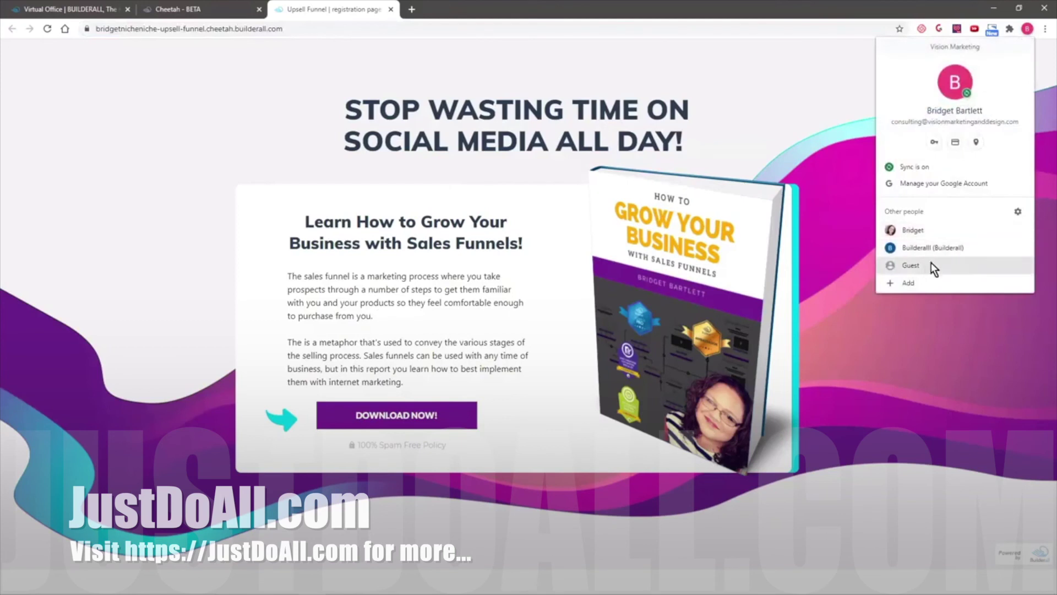
Open a Chrome Guest window and load the pasted funnel registration page URL.
{"action": "left_click", "coordinate": [916, 266]}
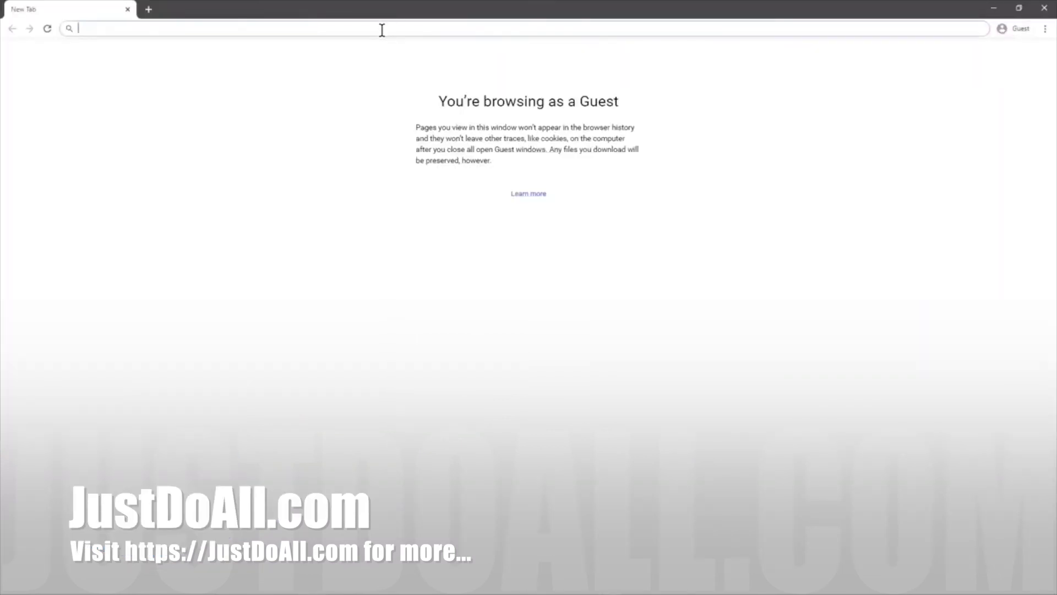
{"action": "type", "text": "https://bridgetnicheniche-upsell-funnel.cheetah.builderall.com/"}
{"action": "key", "text": "Return"}
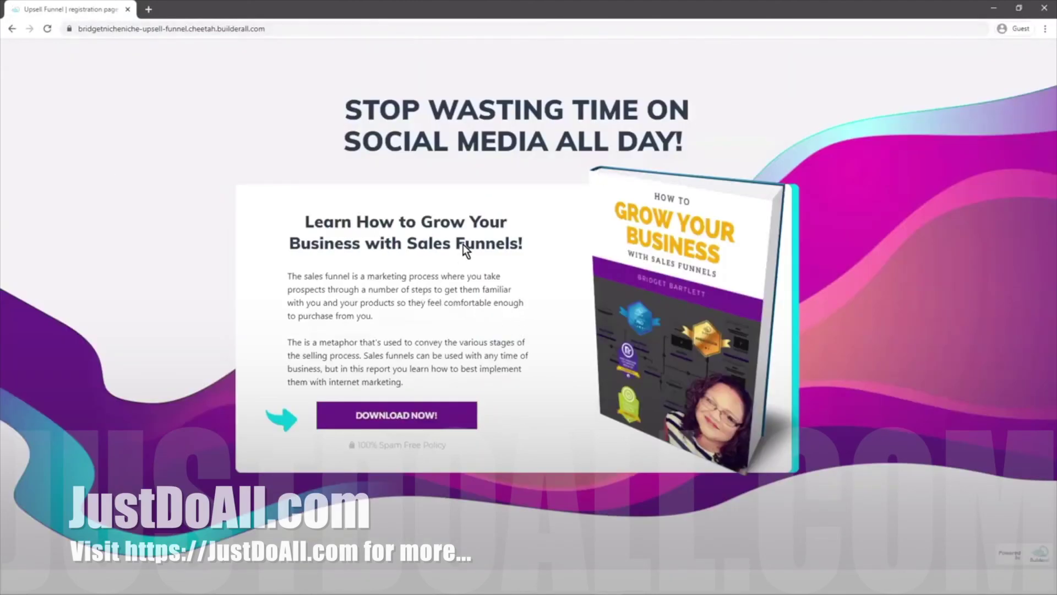
Register a test lead via DOWNLOAD NOW! with a full name, e-mail and matching password.
{"action": "left_click", "coordinate": [404, 422]}
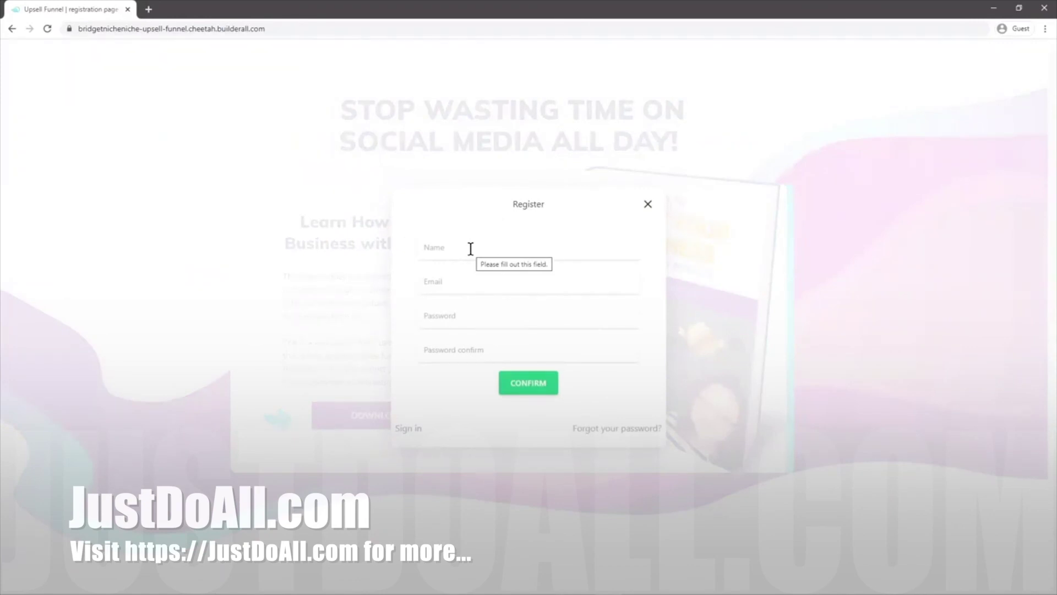
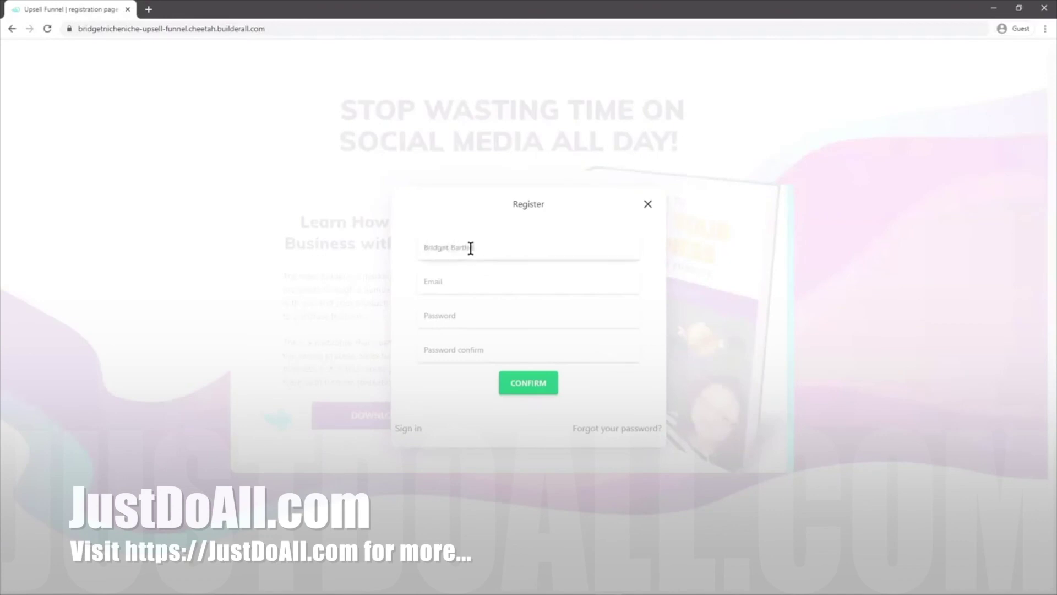
{"action": "key", "text": "Tab"}
{"action": "key", "text": "Tab"}
{"action": "key", "text": "Tab"}
{"action": "left_click", "coordinate": [522, 384]}
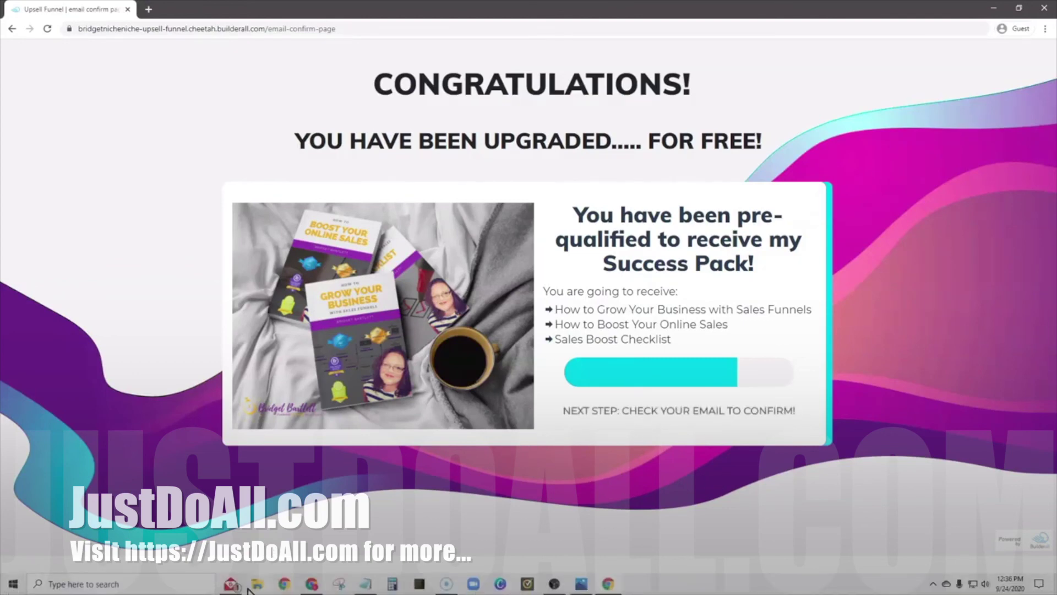
Read the Welcome email, then confirm the subscription via the 'click here' link.
{"action": "left_click", "coordinate": [245, 587]}
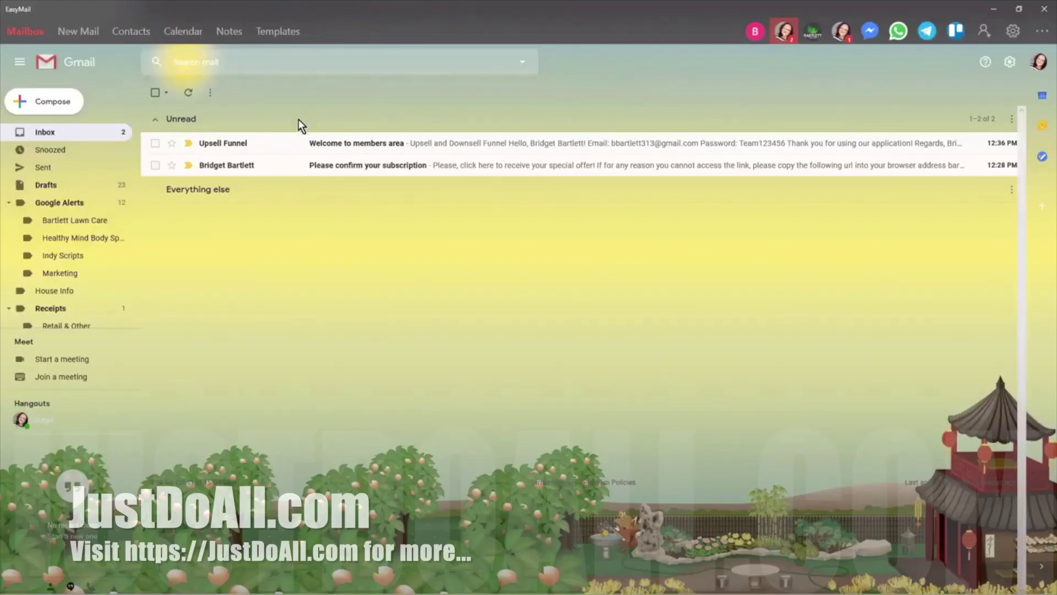
{"action": "left_click", "coordinate": [438, 144]}
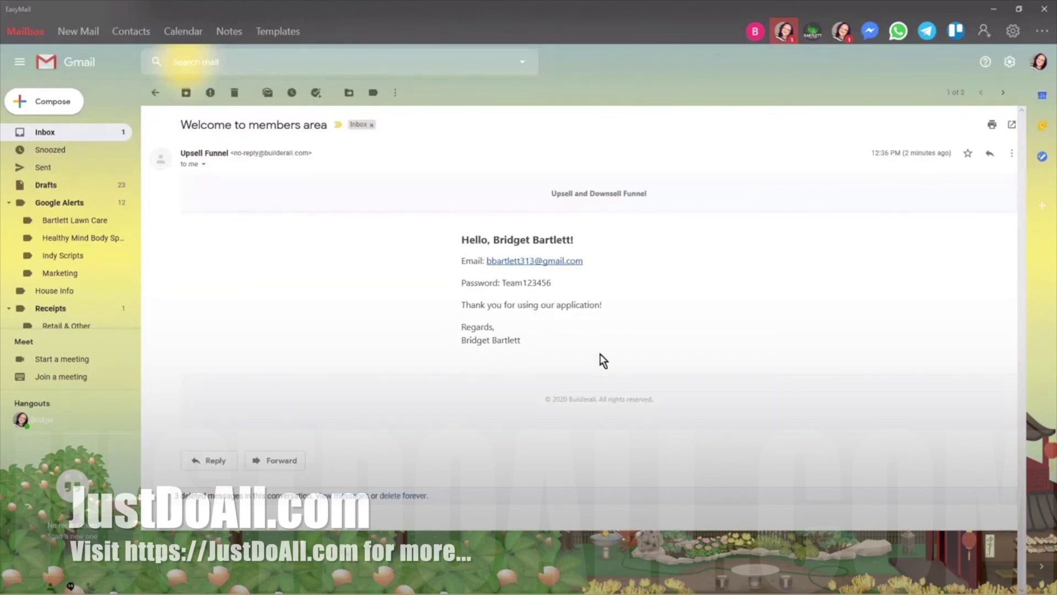
{"action": "left_click", "coordinate": [156, 93]}
{"action": "left_click", "coordinate": [557, 143]}
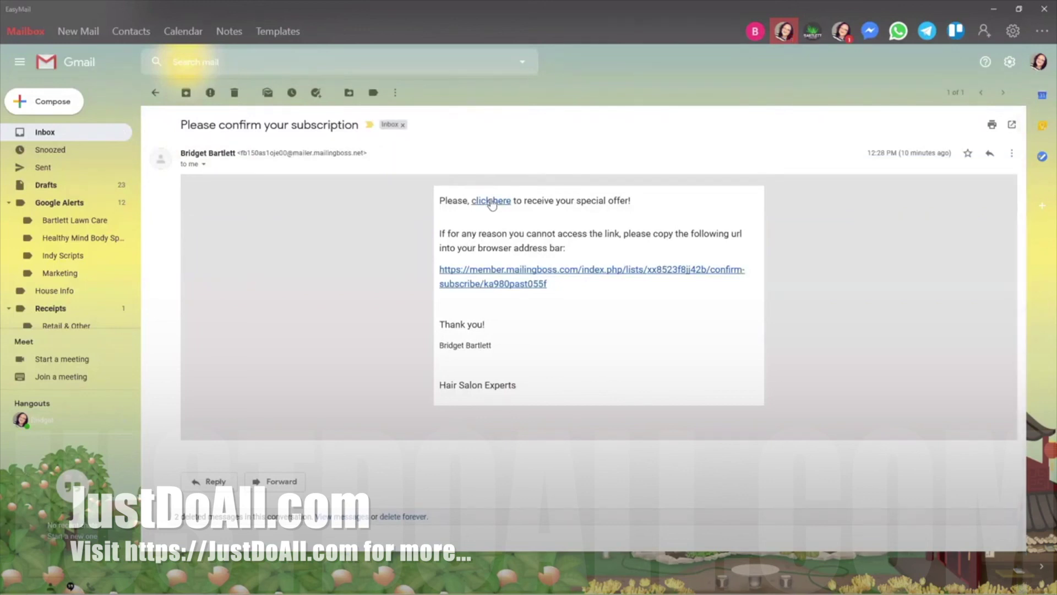
{"action": "left_click", "coordinate": [491, 201]}
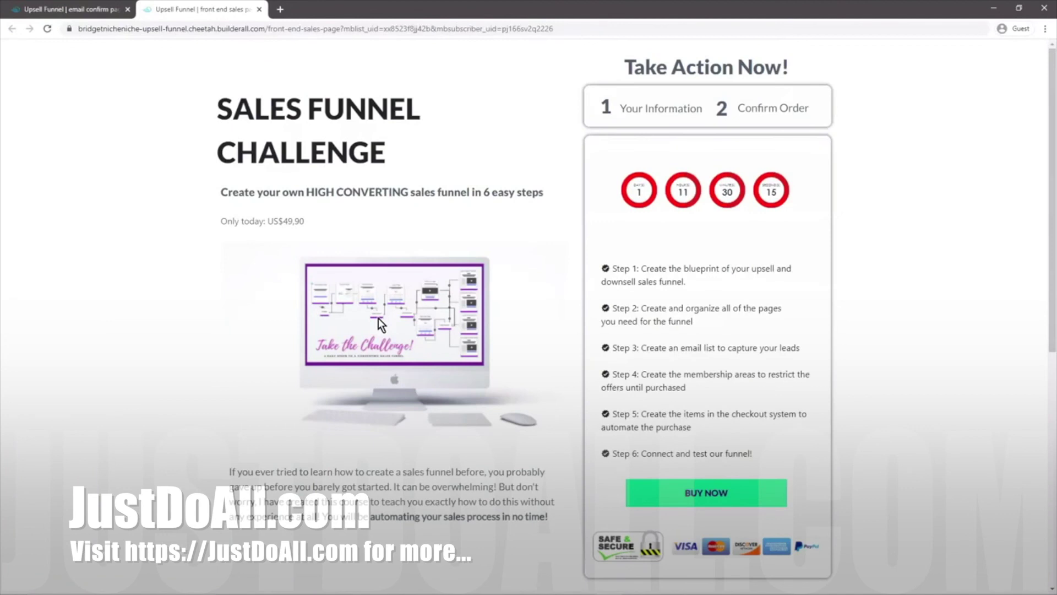
Review the Sales Funnel Challenge page and start buying the course with BUY NOW.
{"action": "scroll", "coordinate": [220, 328], "scroll_direction": "down", "scroll_amount": 3}
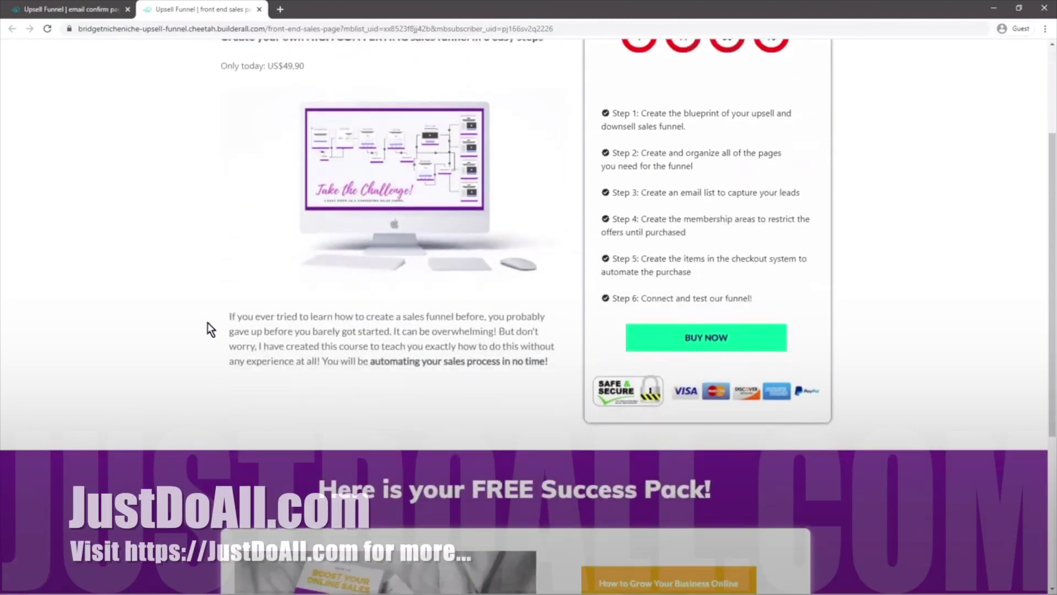
{"action": "scroll", "coordinate": [197, 319], "scroll_direction": "up", "scroll_amount": 4}
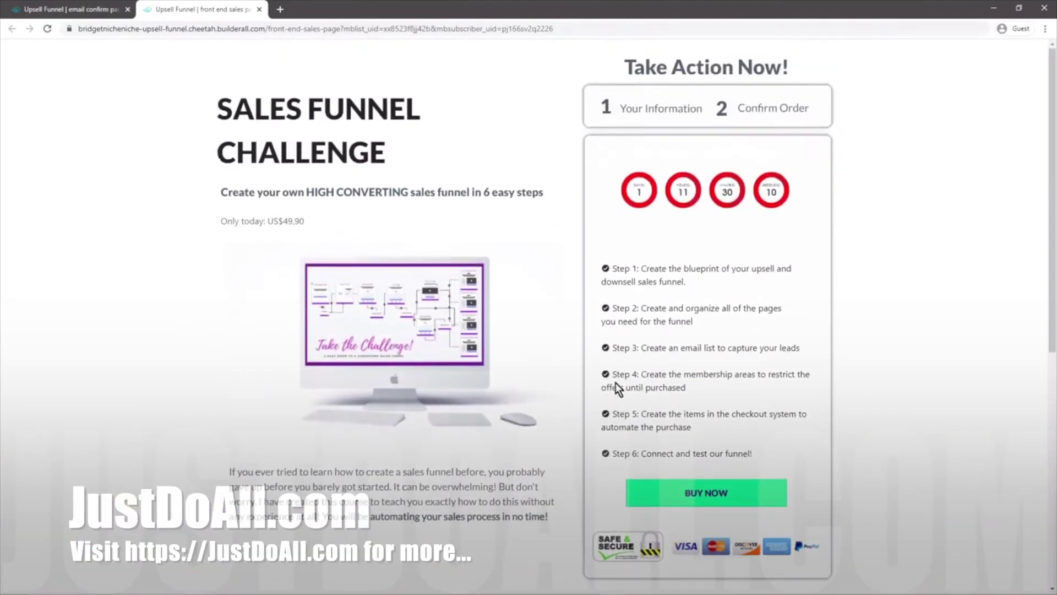
{"action": "scroll", "coordinate": [978, 361], "scroll_direction": "down", "scroll_amount": 7}
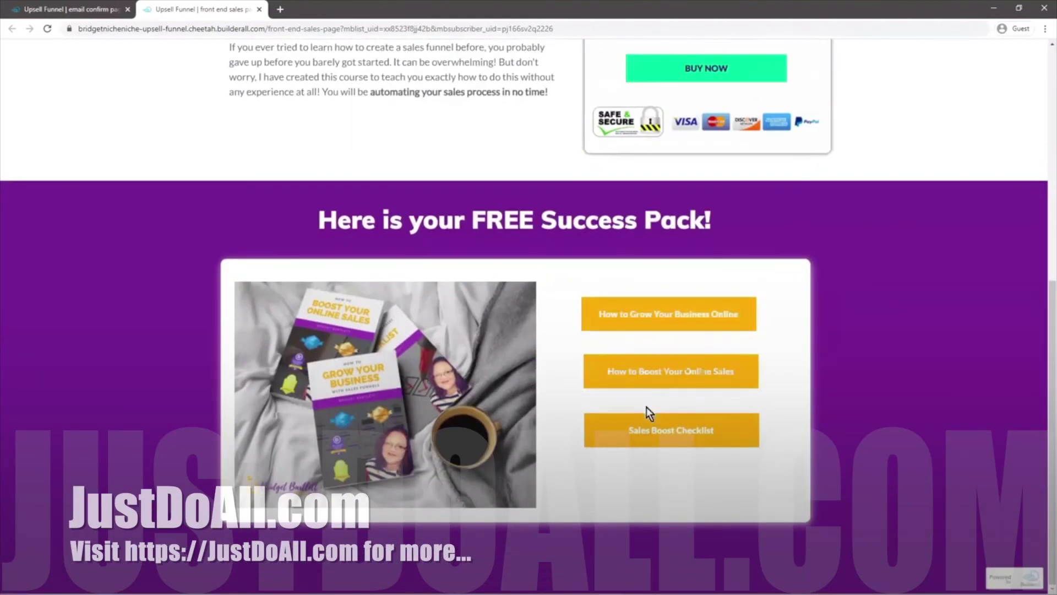
{"action": "scroll", "coordinate": [930, 397], "scroll_direction": "up", "scroll_amount": 4}
{"action": "scroll", "coordinate": [945, 389], "scroll_direction": "up", "scroll_amount": 3}
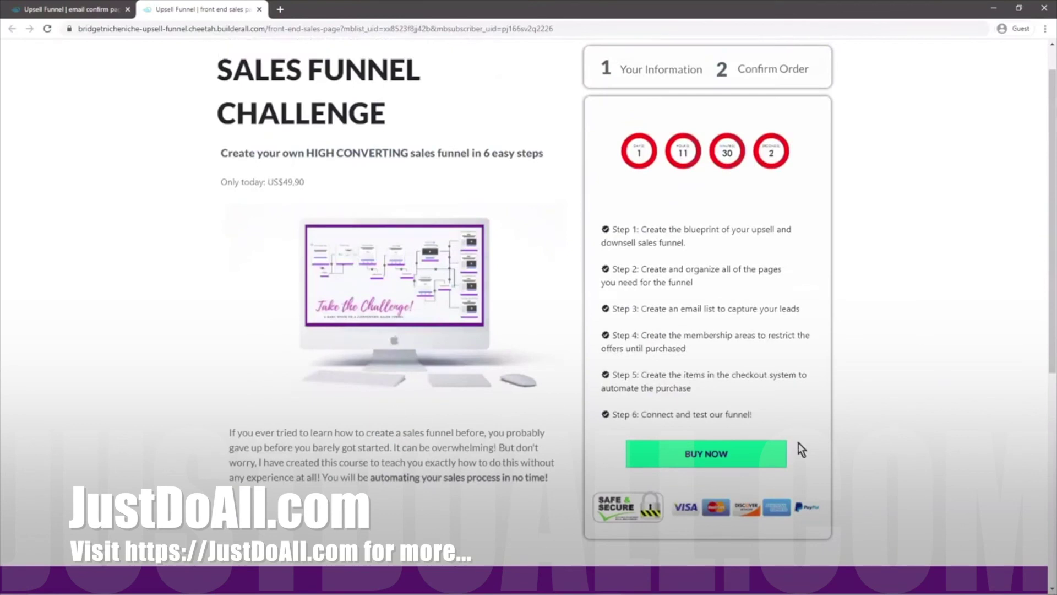
{"action": "left_click", "coordinate": [717, 457]}
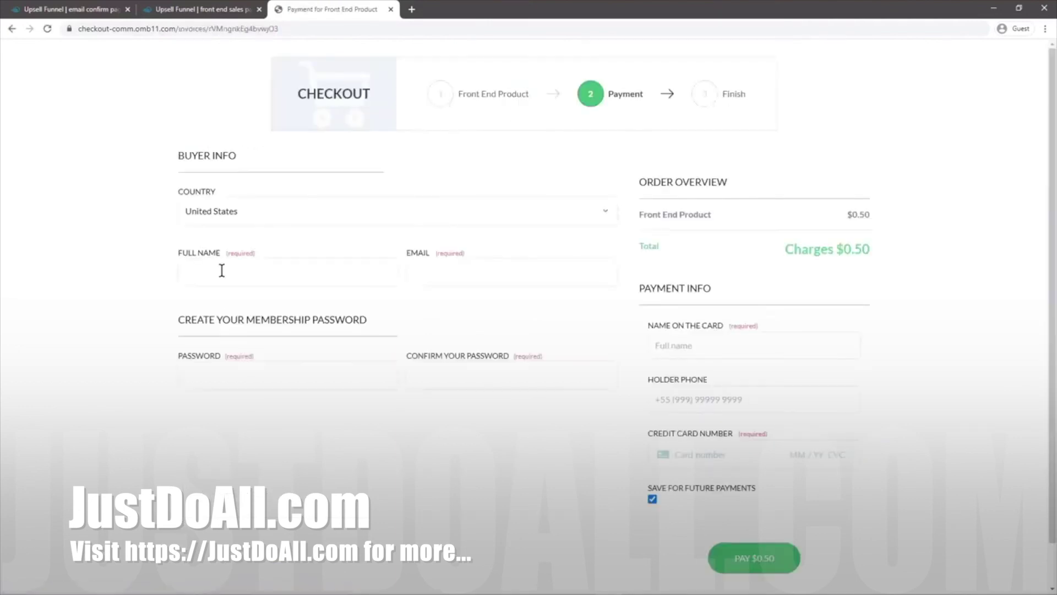
Enter buyer name, e-mail, membership password and phone, pay $0.50, then continue.
{"action": "left_click", "coordinate": [222, 271]}
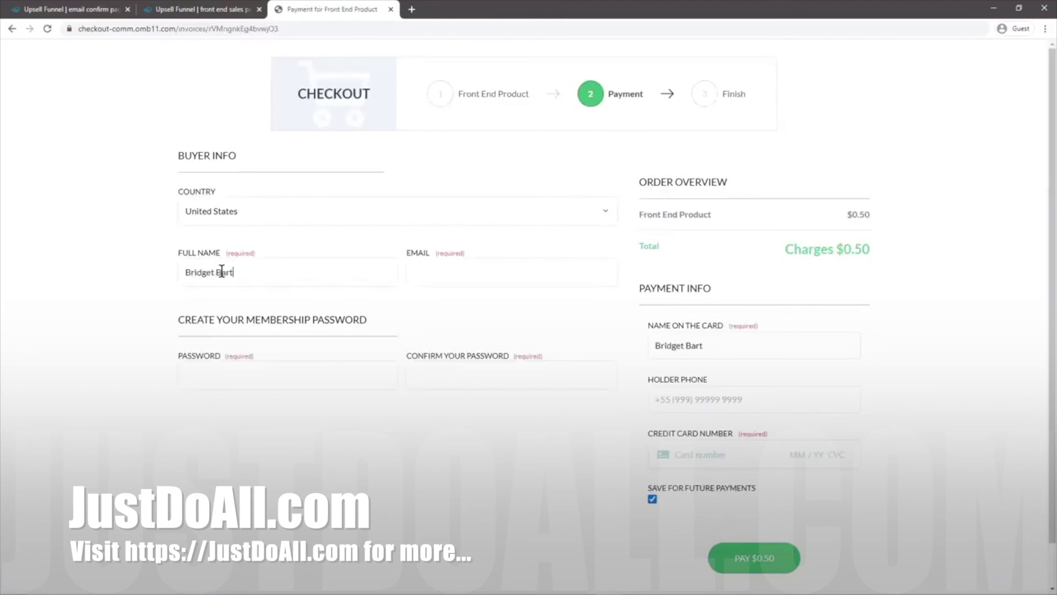
{"action": "key", "text": "Tab"}
{"action": "key", "text": "Tab"}
{"action": "type", "text": "•••••••••••"}
{"action": "left_click", "coordinate": [441, 365]}
{"action": "type", "text": "•••••••••••"}
{"action": "key", "text": "Tab"}
{"action": "key", "text": "Tab"}
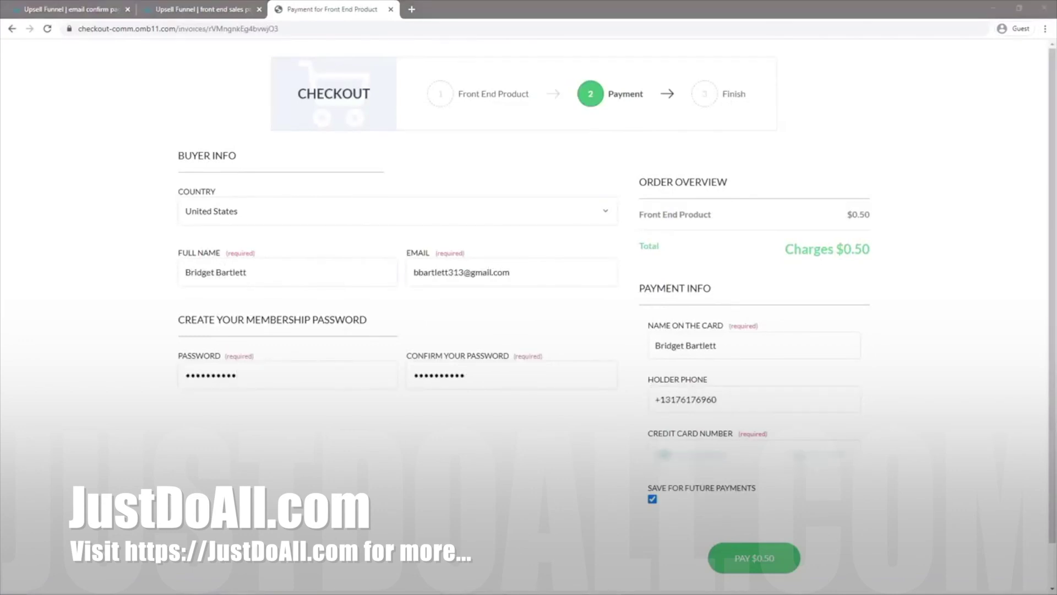
{"action": "type", "text": "4242424242424242122412312345"}
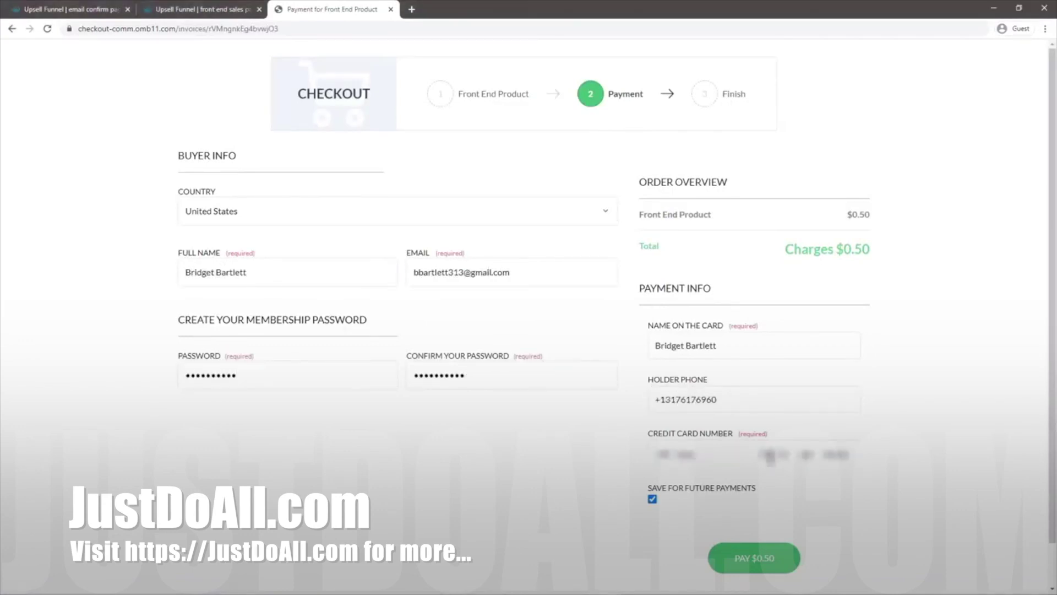
{"action": "left_click", "coordinate": [758, 560]}
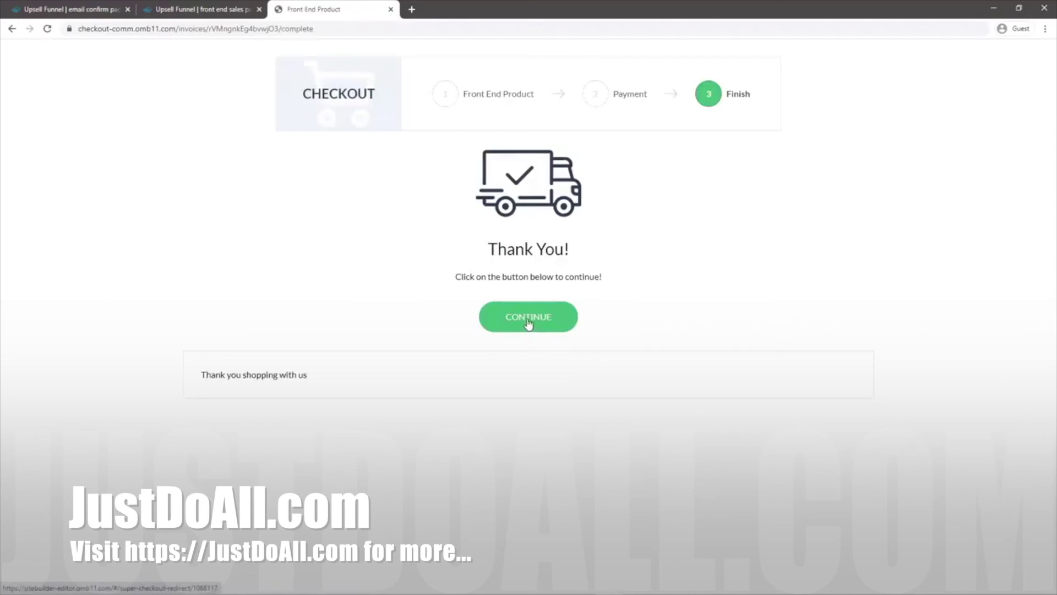
{"action": "left_click", "coordinate": [527, 321]}
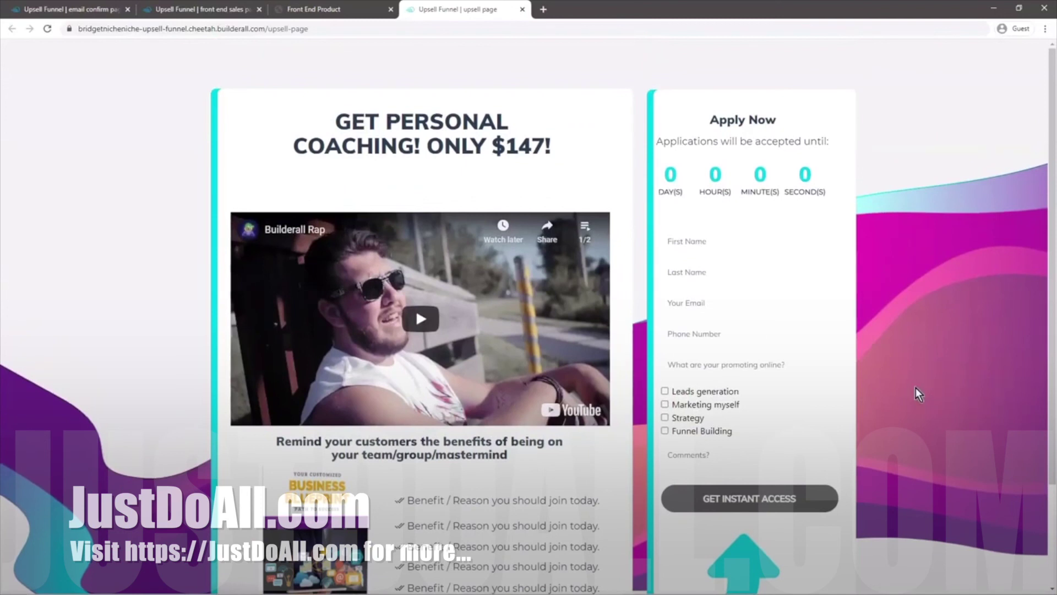
Decline the $147 coaching upsell with 'No thank you' and review the $10 downsell.
{"action": "scroll", "coordinate": [915, 391], "scroll_direction": "down", "scroll_amount": 1}
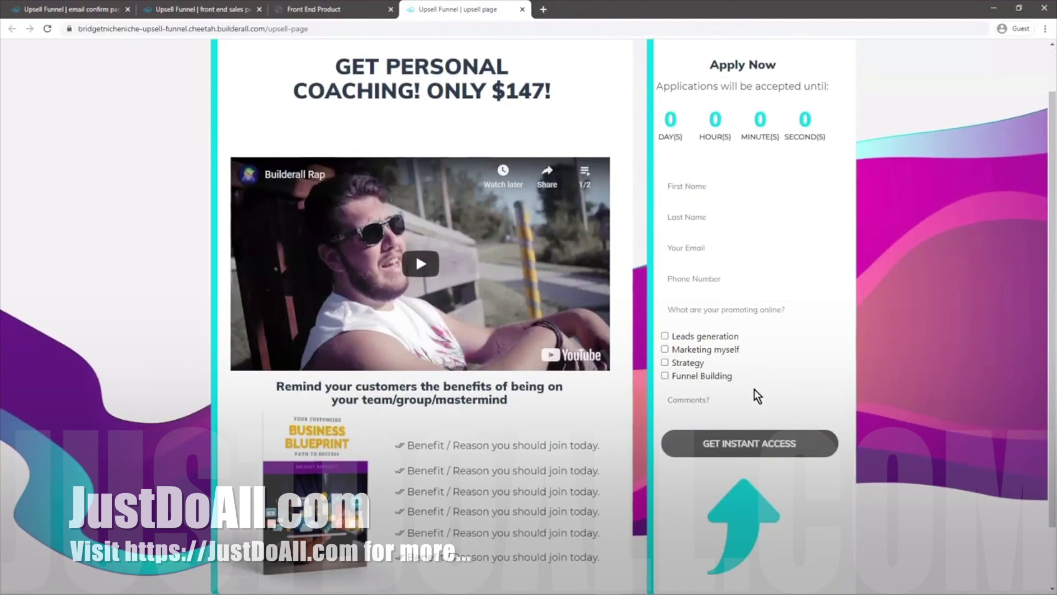
{"action": "scroll", "coordinate": [893, 435], "scroll_direction": "up", "scroll_amount": 1}
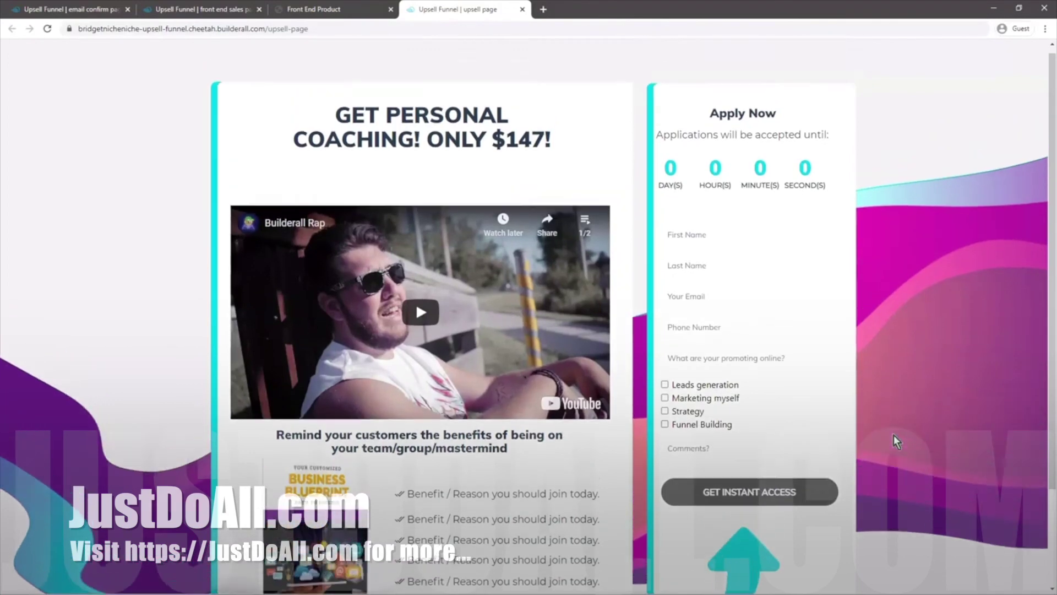
{"action": "scroll", "coordinate": [894, 435], "scroll_direction": "down", "scroll_amount": 2}
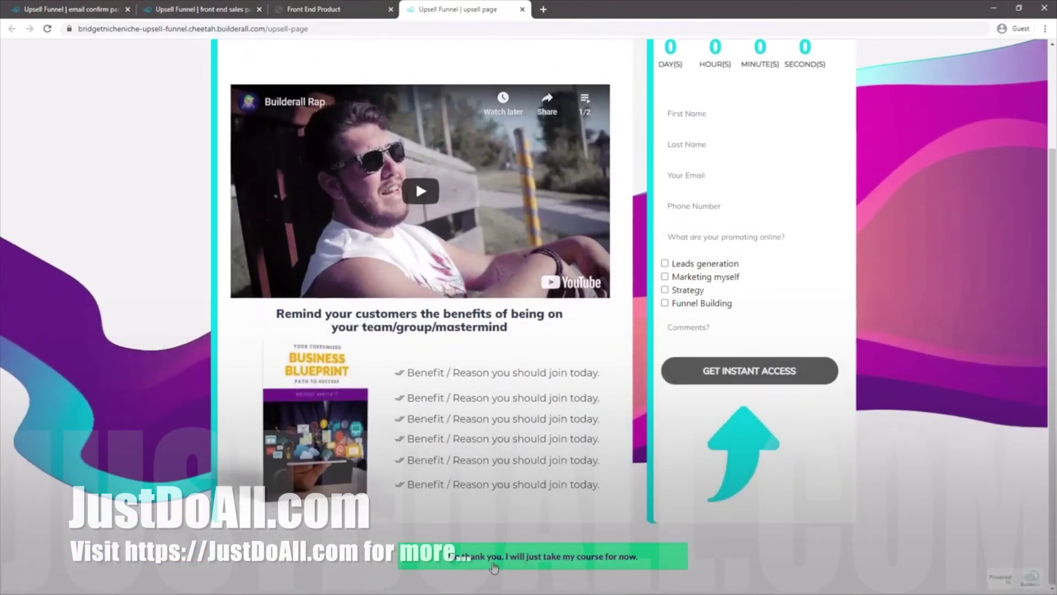
{"action": "left_click", "coordinate": [530, 557]}
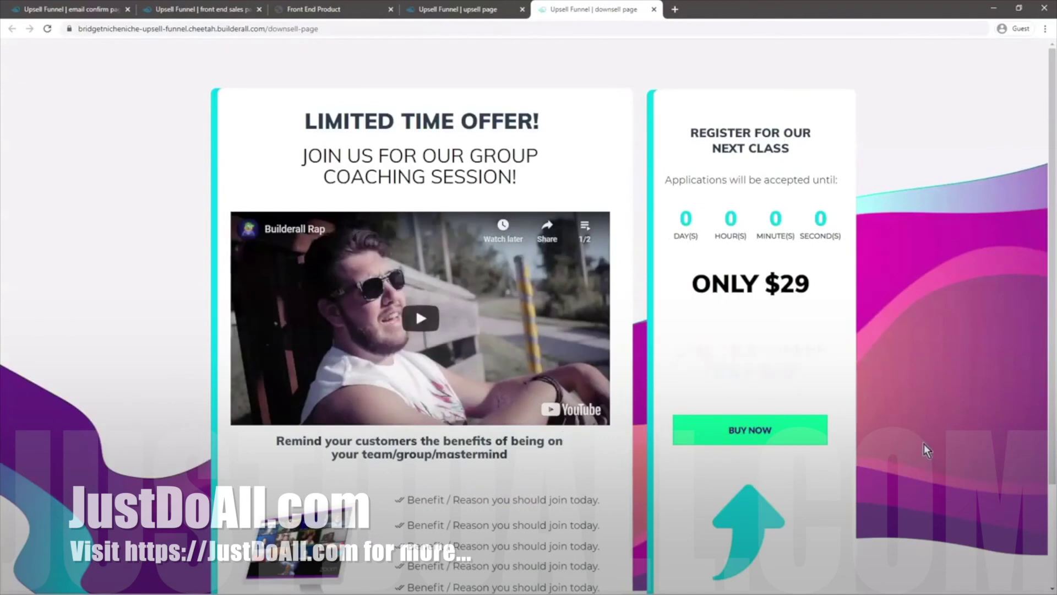
{"action": "scroll", "coordinate": [924, 424], "scroll_direction": "down", "scroll_amount": 1}
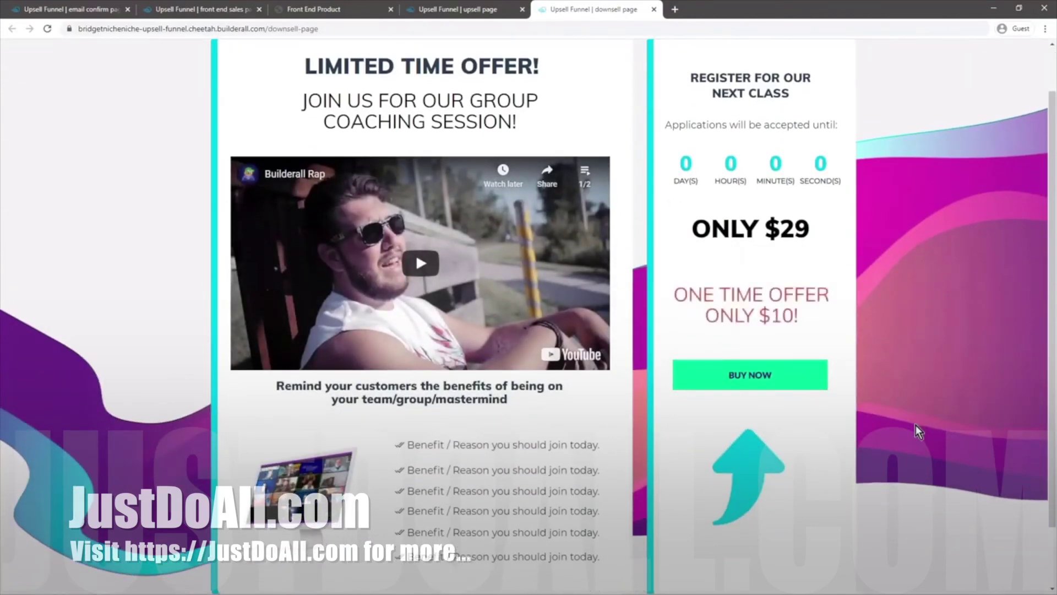
{"action": "scroll", "coordinate": [915, 425], "scroll_direction": "down", "scroll_amount": 1}
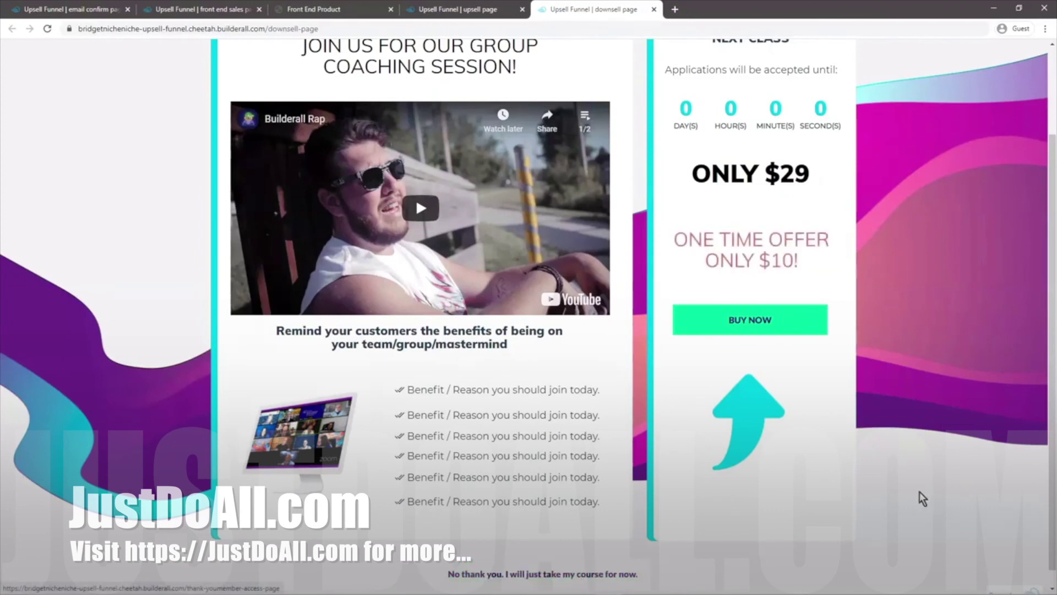
Buy the group coaching offer, entering buyer name, e-mail and membership password.
{"action": "left_click", "coordinate": [760, 321]}
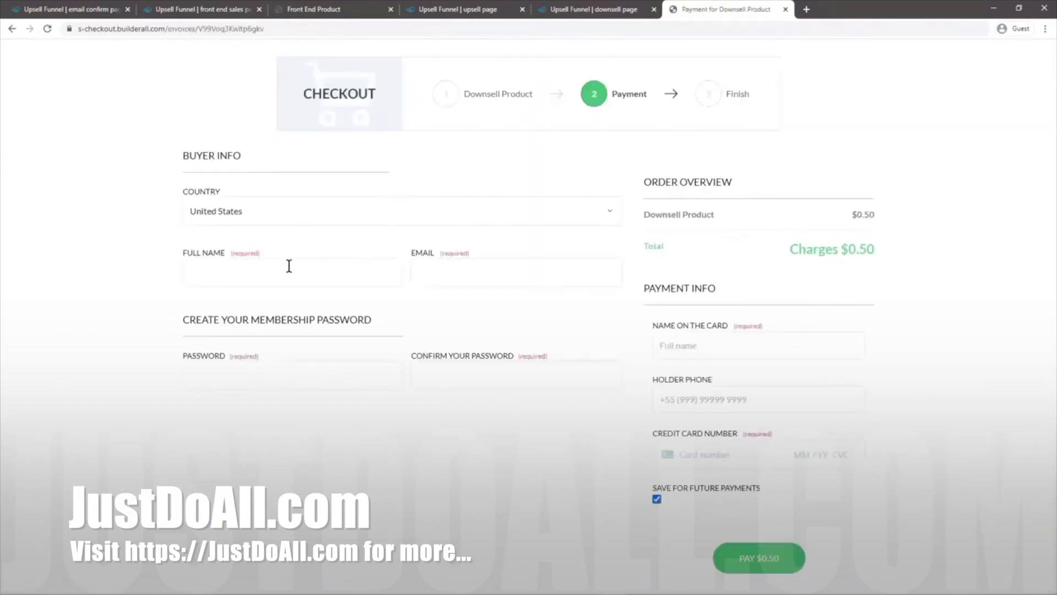
{"action": "left_click", "coordinate": [286, 270]}
{"action": "key", "text": "Tab"}
{"action": "key", "text": "Tab"}
{"action": "type", "text": "•••••••••••"}
{"action": "key", "text": "Tab"}
{"action": "type", "text": "•••••••••••"}
Add the holder's phone number, pay $0.50 and continue past the Thank You step.
{"action": "left_click", "coordinate": [698, 399]}
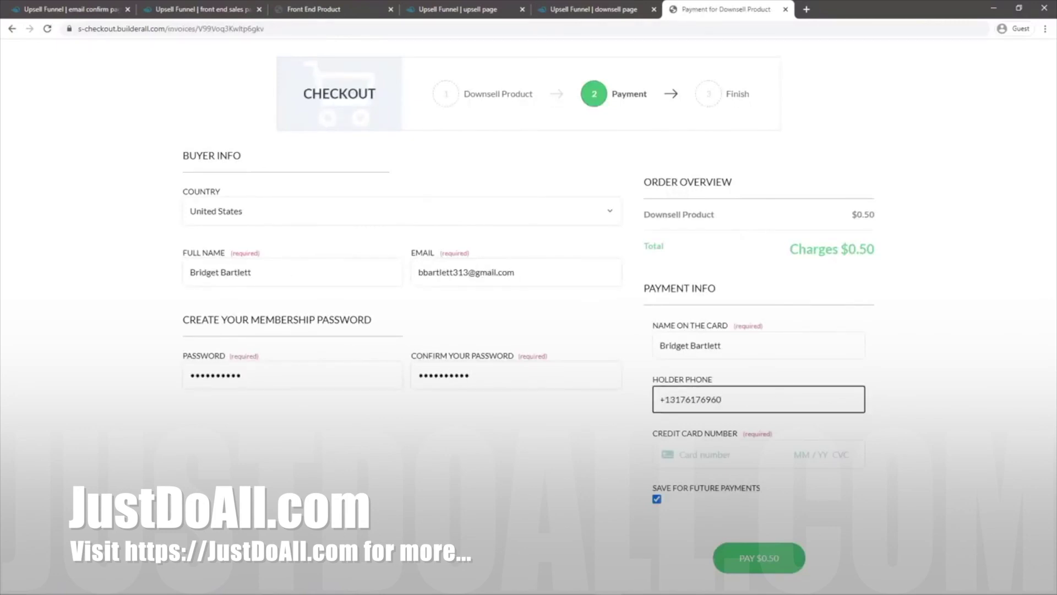
{"action": "key", "text": "Tab"}
{"action": "left_click", "coordinate": [760, 558]}
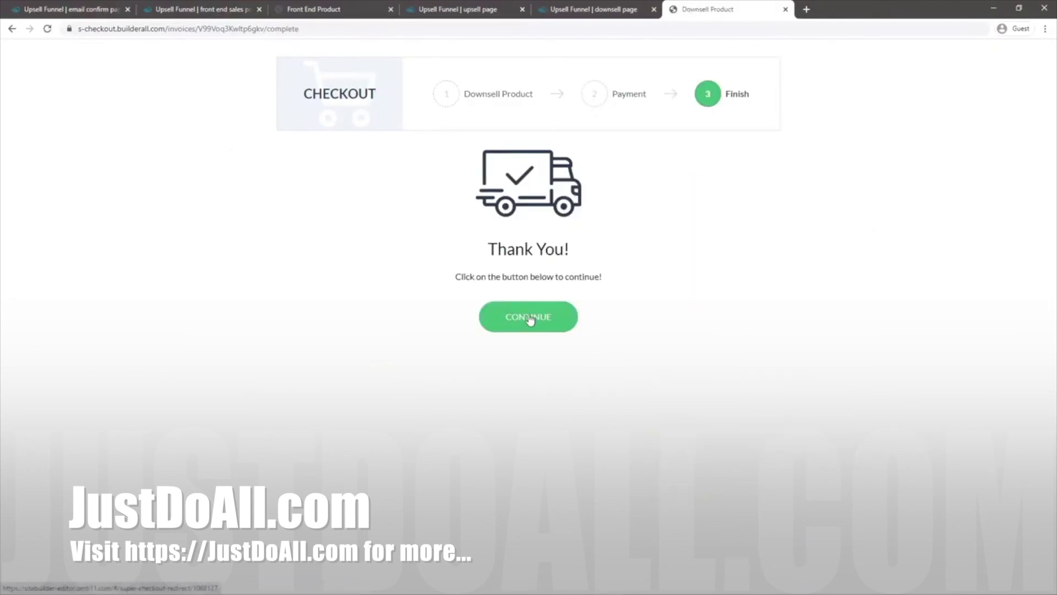
{"action": "left_click", "coordinate": [531, 319]}
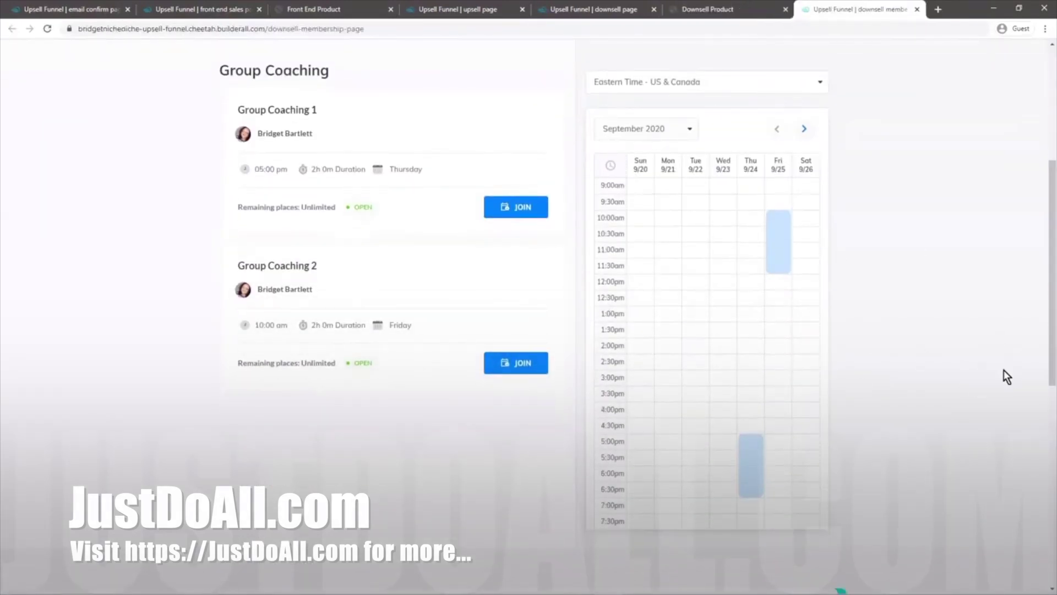
Join Group Coaching 2 and enter the attendee's name and e-mail in the booking form.
{"action": "scroll", "coordinate": [971, 368], "scroll_direction": "up", "scroll_amount": 1}
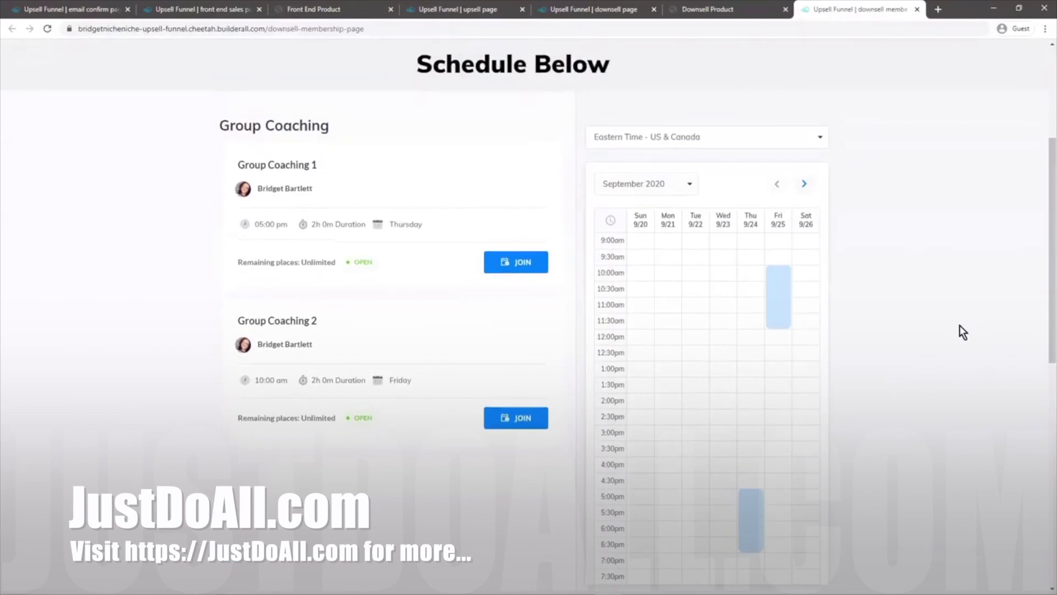
{"action": "left_click", "coordinate": [519, 419]}
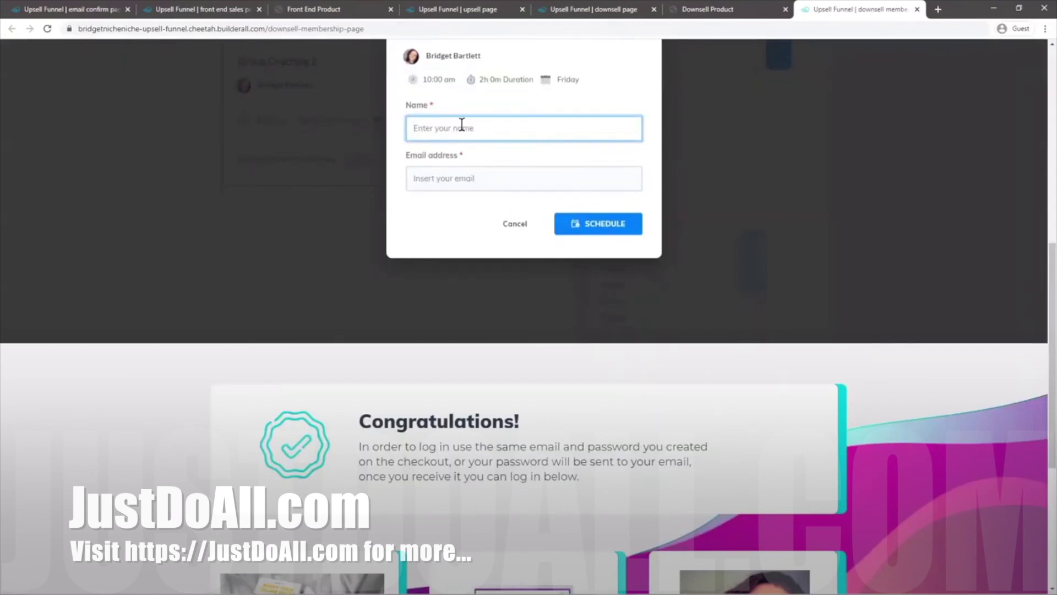
{"action": "key", "text": "Tab"}
{"action": "scroll", "coordinate": [975, 443], "scroll_direction": "down", "scroll_amount": 2}
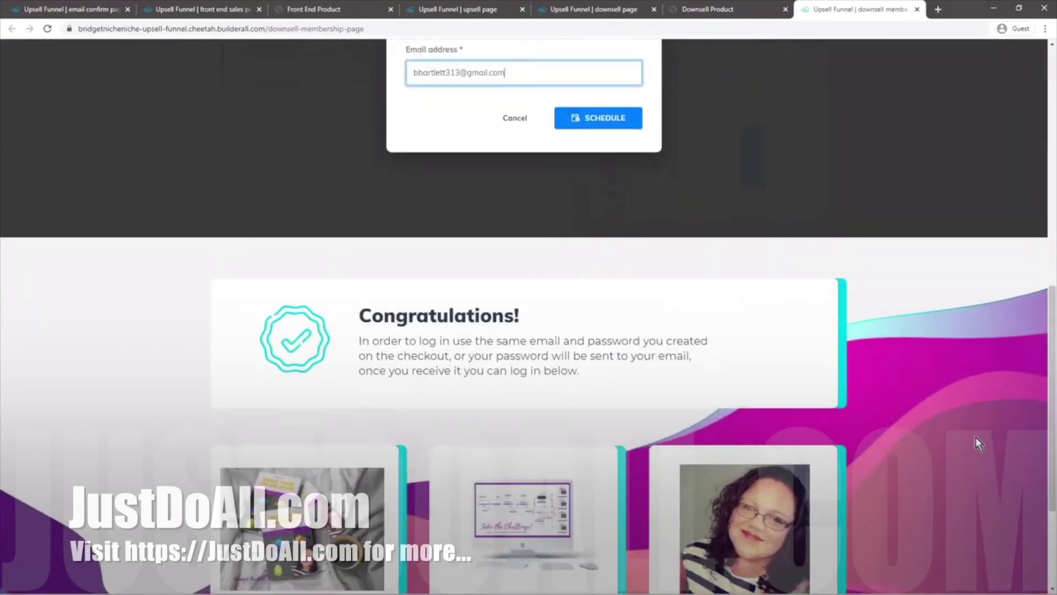
{"action": "scroll", "coordinate": [977, 443], "scroll_direction": "down", "scroll_amount": 2}
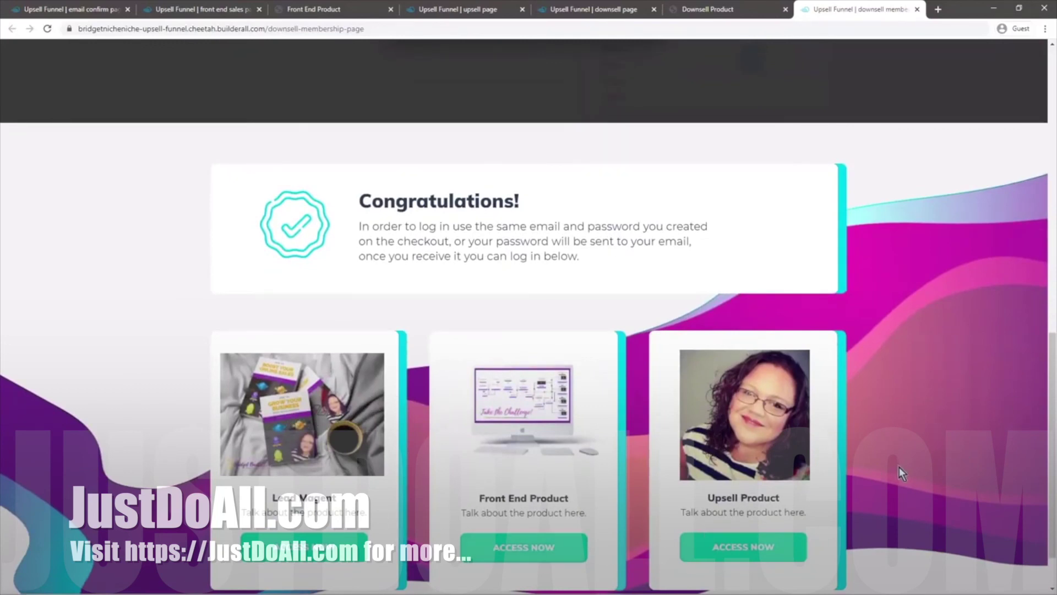
{"action": "scroll", "coordinate": [929, 458], "scroll_direction": "up", "scroll_amount": 3}
Submit the Group Coaching 2 booking with SCHEDULE and review the thank-you page.
{"action": "left_click", "coordinate": [584, 170]}
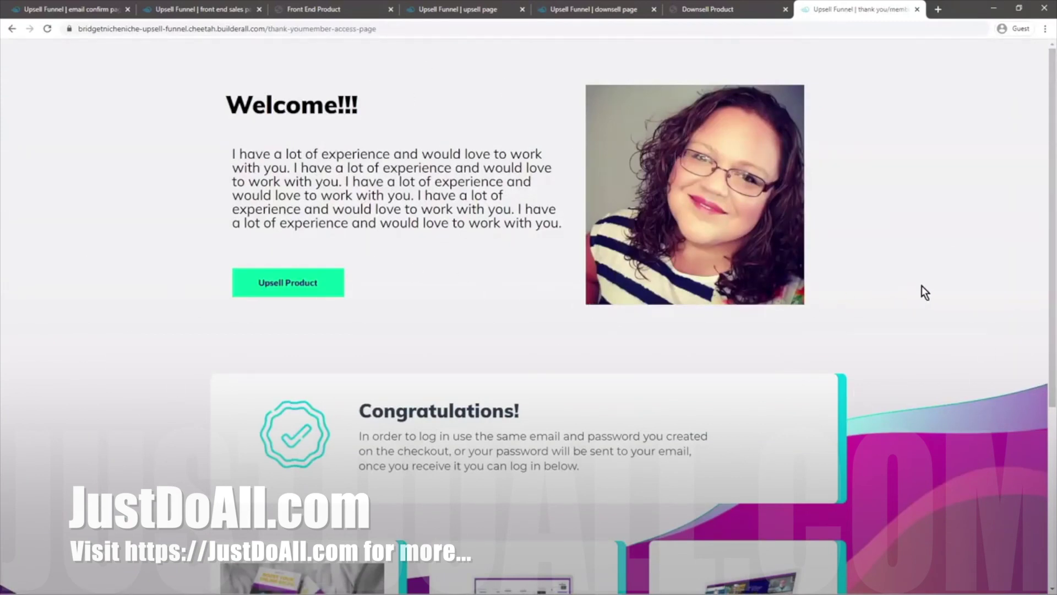
{"action": "scroll", "coordinate": [927, 290], "scroll_direction": "down", "scroll_amount": 5}
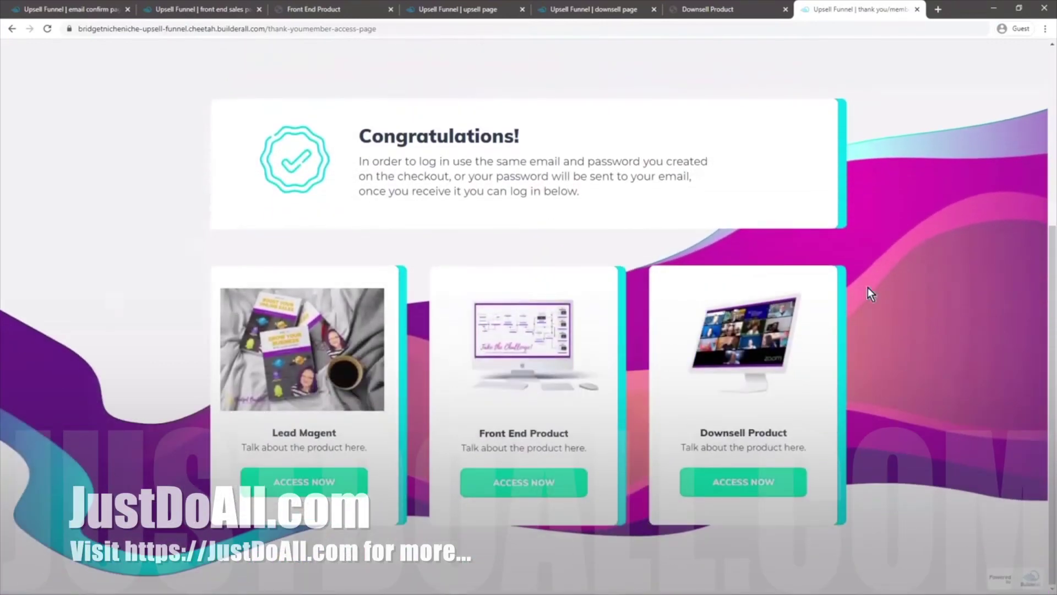
{"action": "scroll", "coordinate": [894, 395], "scroll_direction": "up", "scroll_amount": 3}
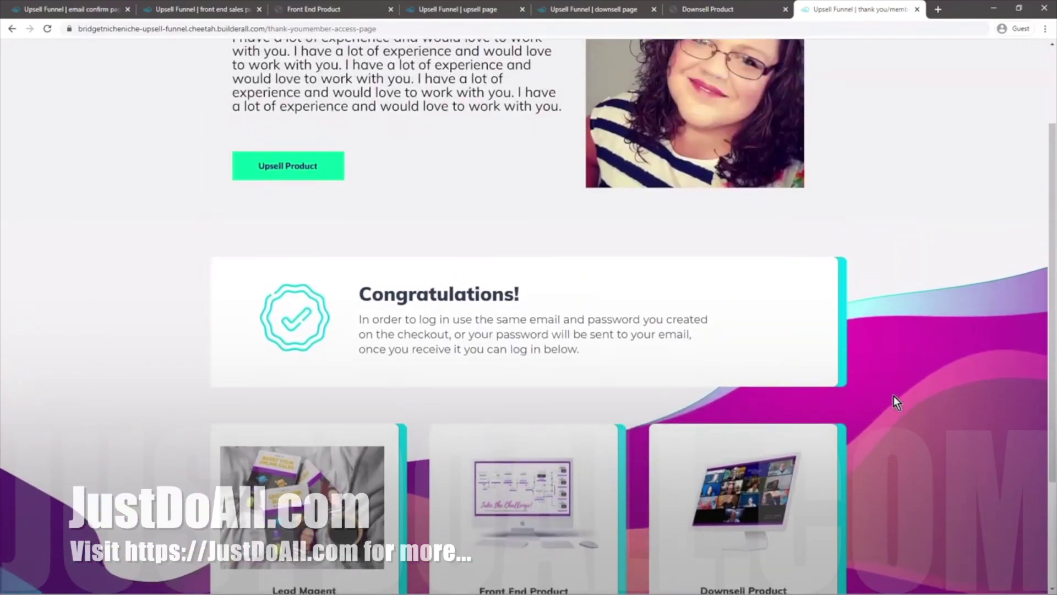
{"action": "scroll", "coordinate": [893, 395], "scroll_direction": "down", "scroll_amount": 3}
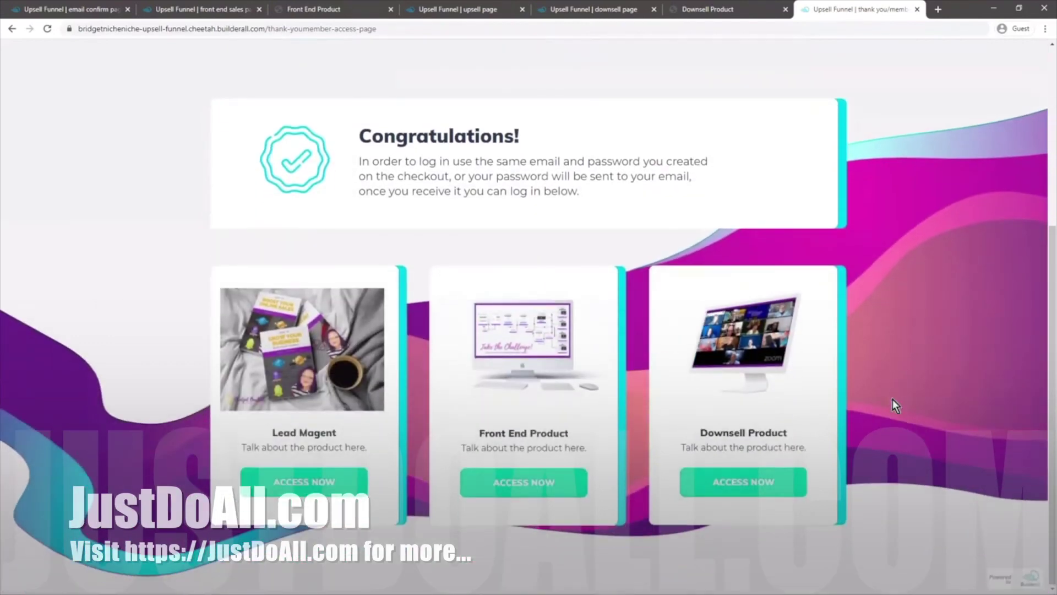
Check the Downsell Product and Upsell Product member pages, closing each tab.
{"action": "left_click", "coordinate": [749, 486]}
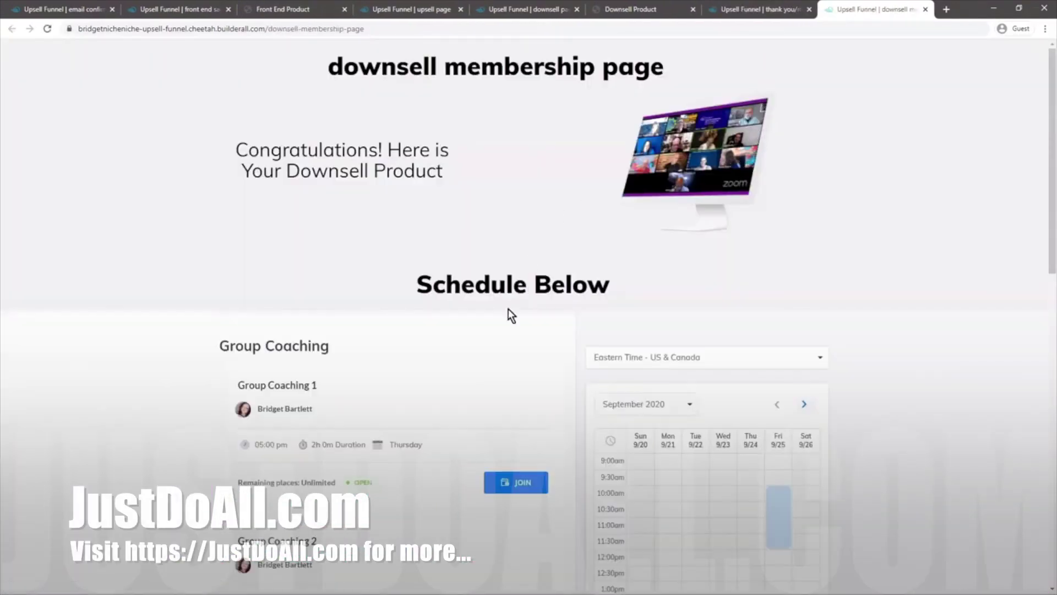
{"action": "left_click", "coordinate": [924, 8]}
{"action": "scroll", "coordinate": [605, 270], "scroll_direction": "up", "scroll_amount": 5}
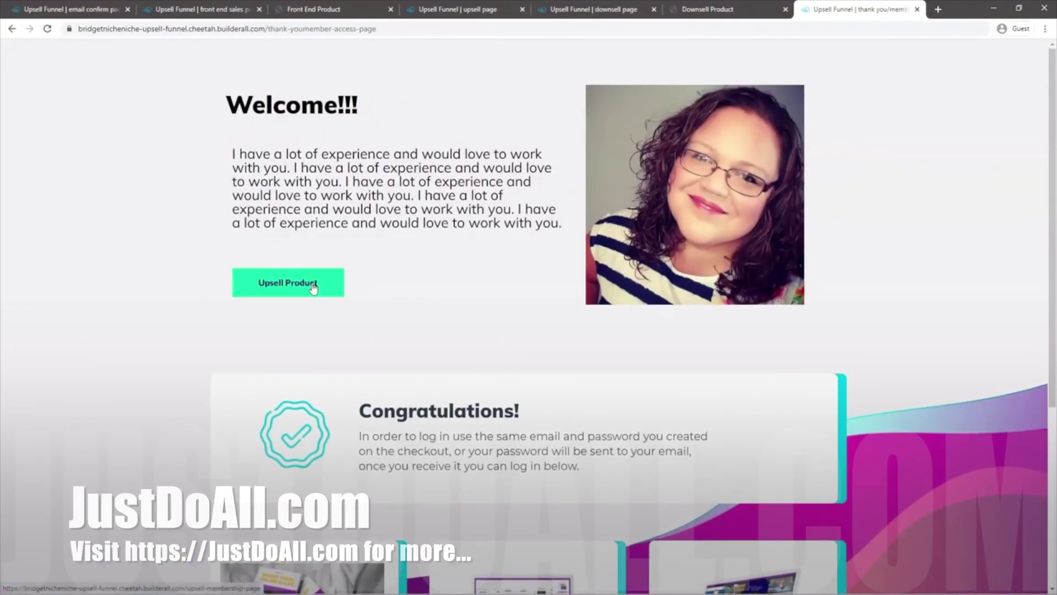
{"action": "left_click", "coordinate": [313, 284]}
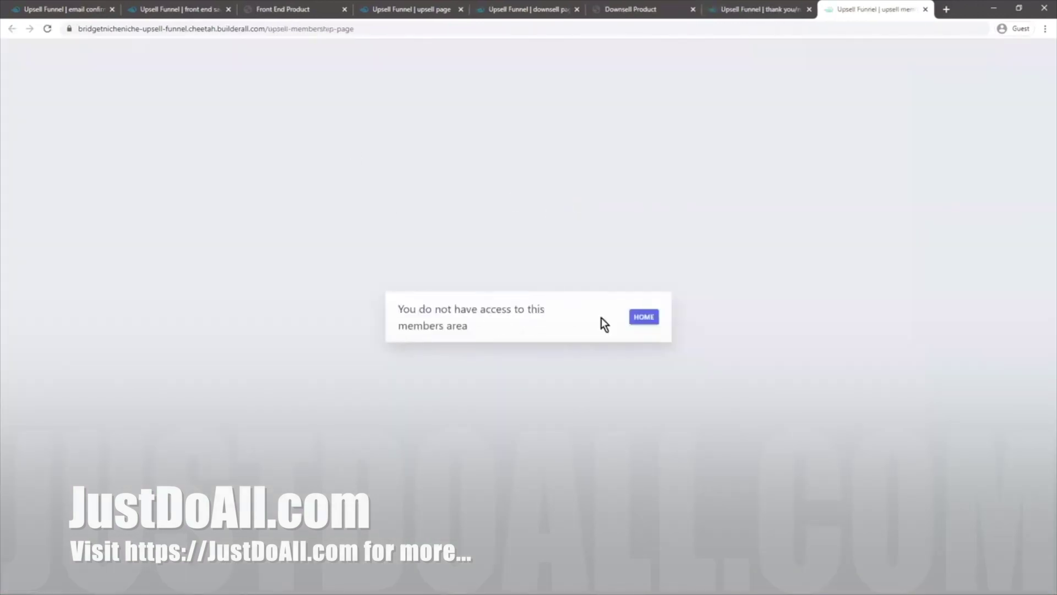
{"action": "left_click", "coordinate": [925, 10]}
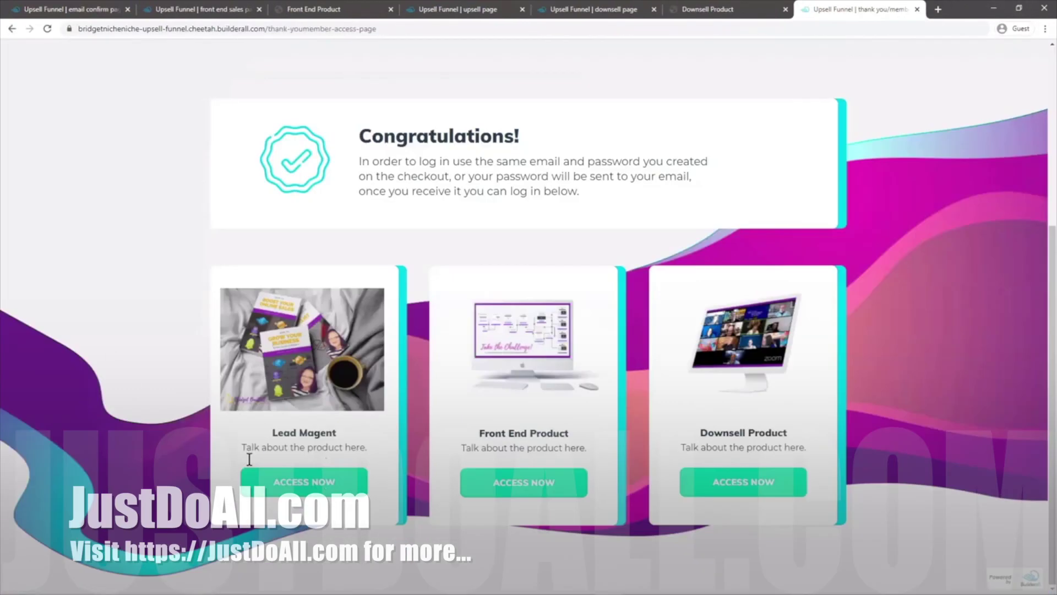
Check the lead-magnet page, then open the Front End Product membership page.
{"action": "left_click", "coordinate": [328, 483]}
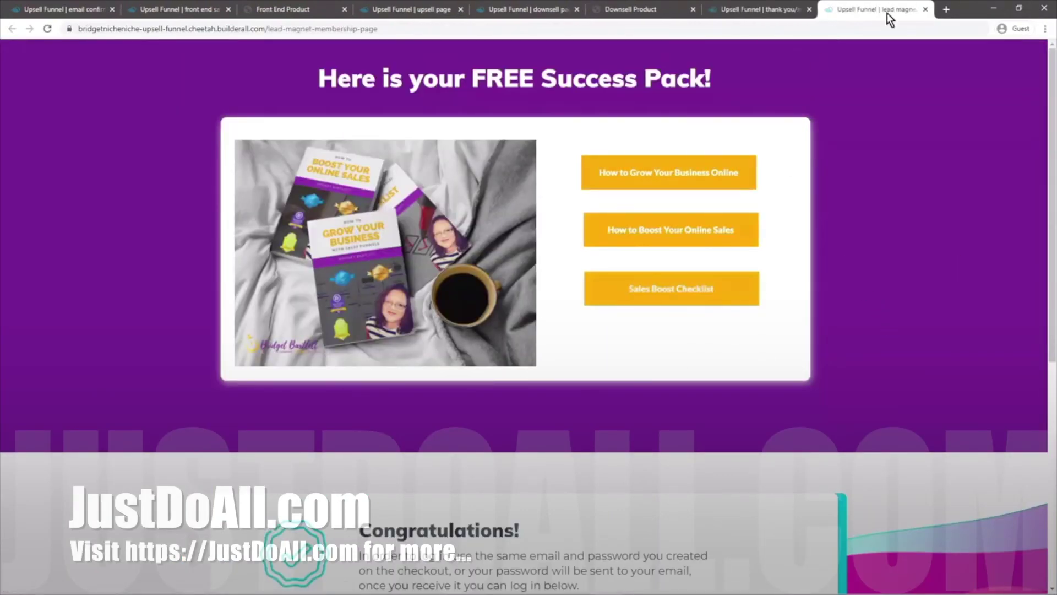
{"action": "scroll", "coordinate": [899, 303], "scroll_direction": "down", "scroll_amount": 7}
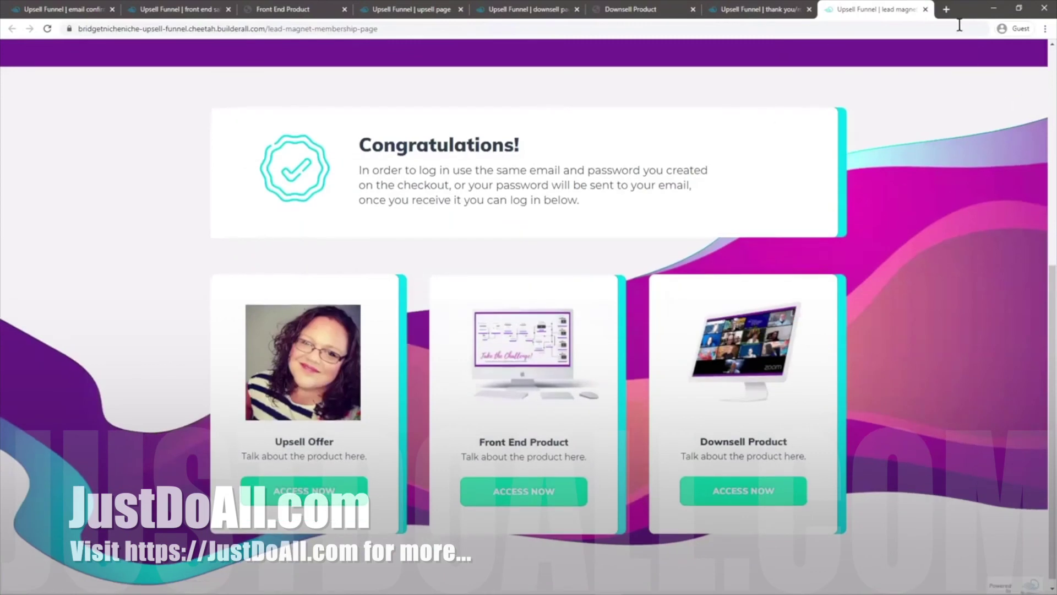
{"action": "left_click", "coordinate": [926, 10]}
{"action": "scroll", "coordinate": [963, 503], "scroll_direction": "down", "scroll_amount": 5}
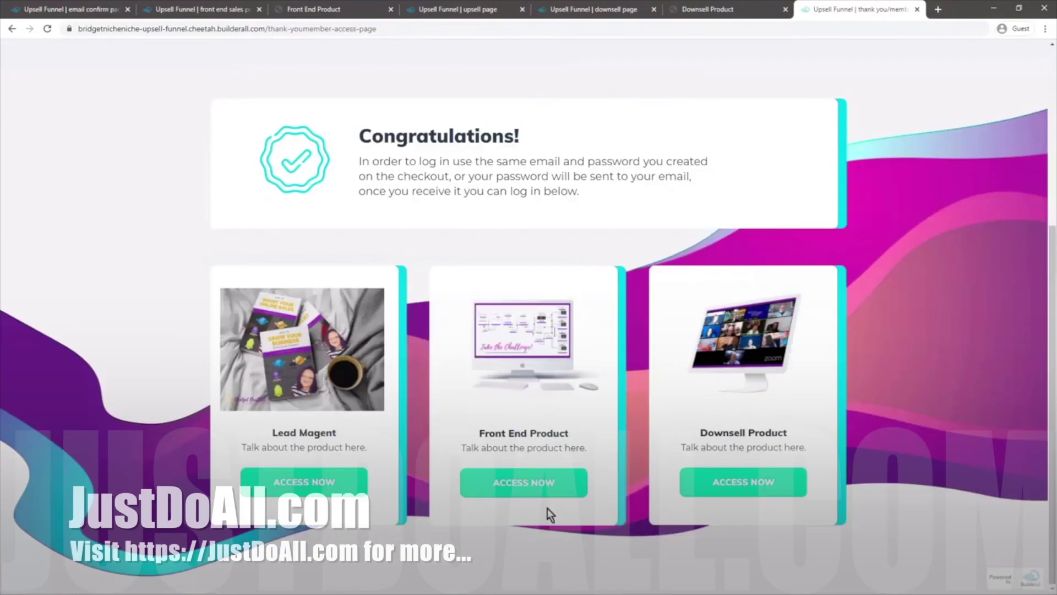
{"action": "left_click", "coordinate": [537, 484]}
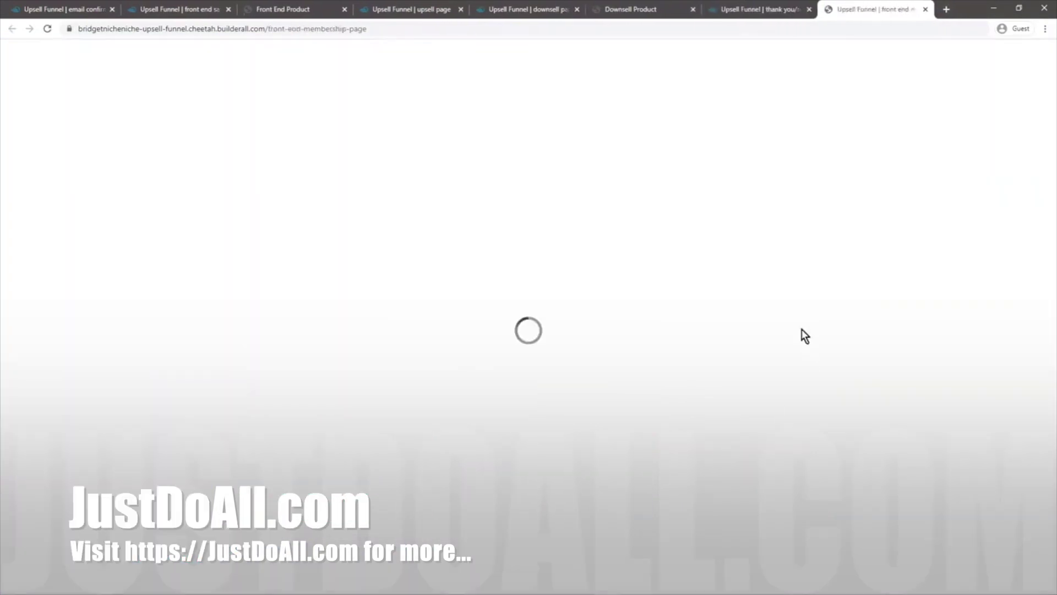
{"action": "scroll", "coordinate": [894, 375], "scroll_direction": "down", "scroll_amount": 4}
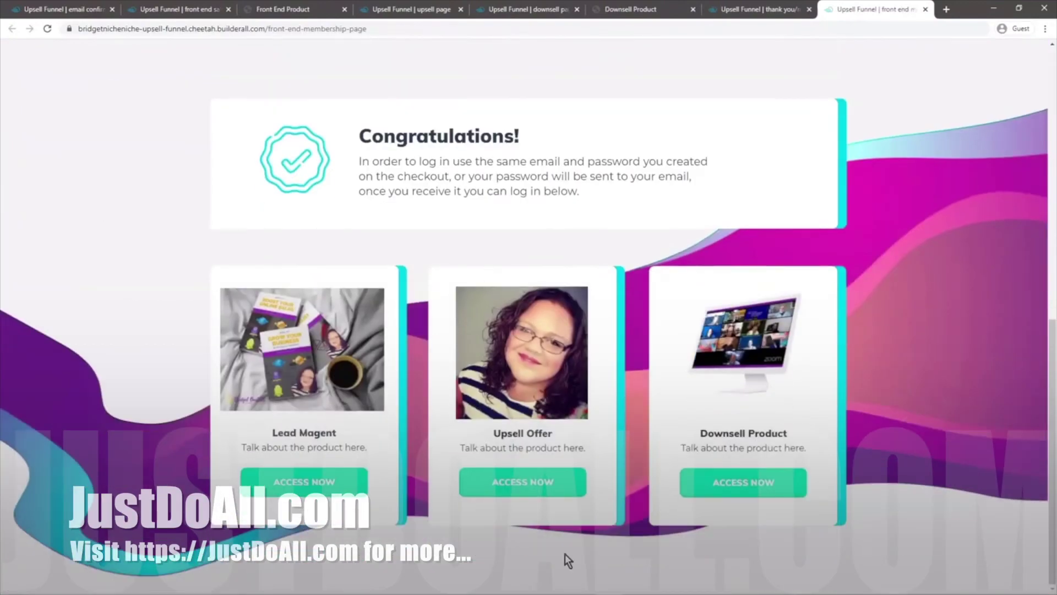
{"action": "scroll", "coordinate": [909, 404], "scroll_direction": "up", "scroll_amount": 9}
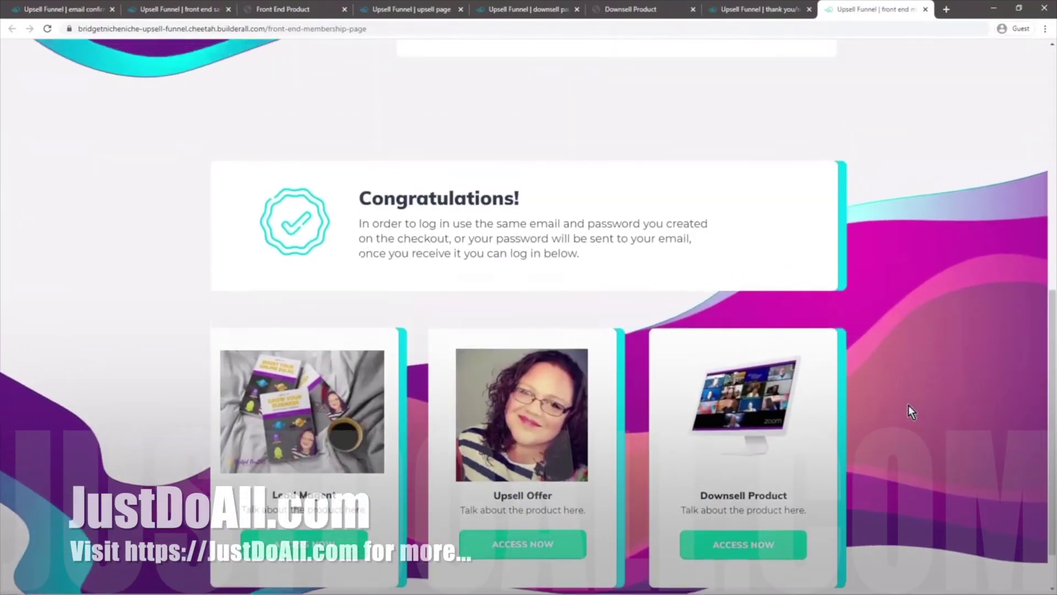
Scroll up on the Virtual Office Apps dashboard listing Mailingboss, CRM and Funnel Club.
{"action": "scroll", "coordinate": [914, 410], "scroll_direction": "up", "scroll_amount": 1}
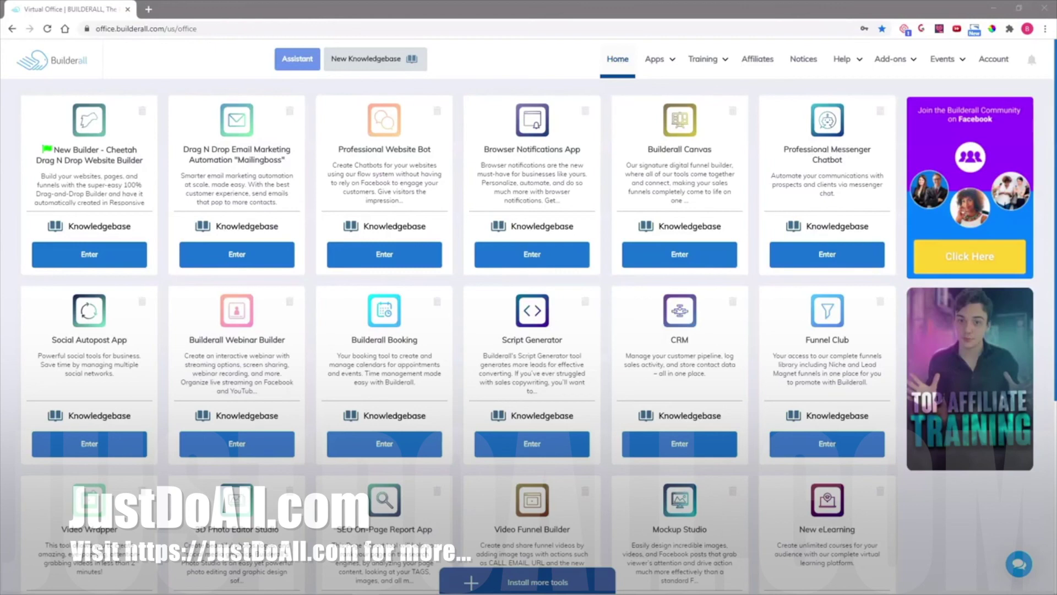
Load the Sales Funnel workflow in MailingBoss and start a next step from its Upsell Downsell Funnel list node.
{"action": "left_click", "coordinate": [234, 254]}
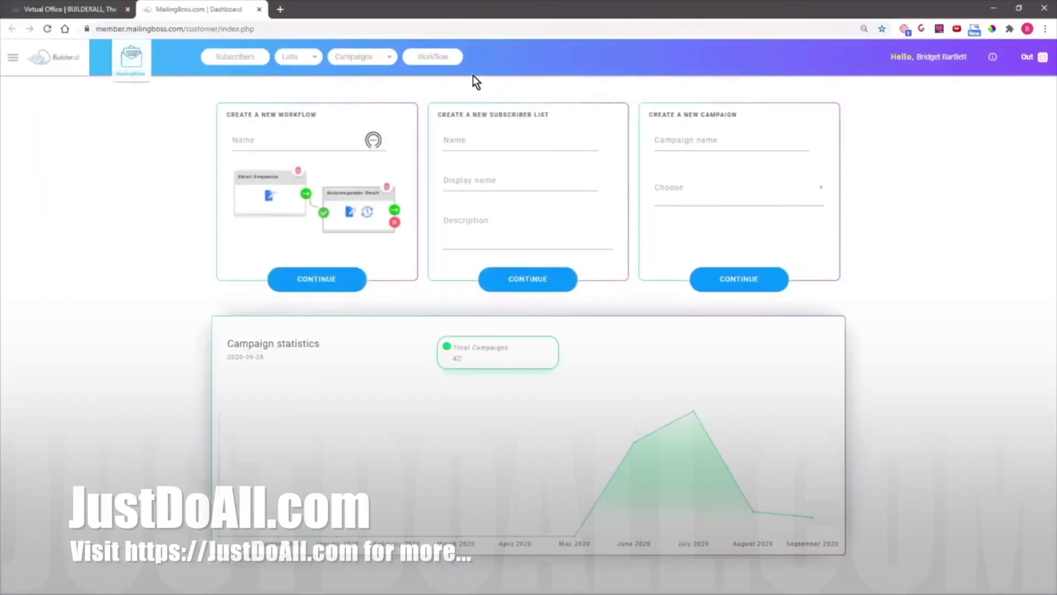
{"action": "left_click", "coordinate": [438, 58]}
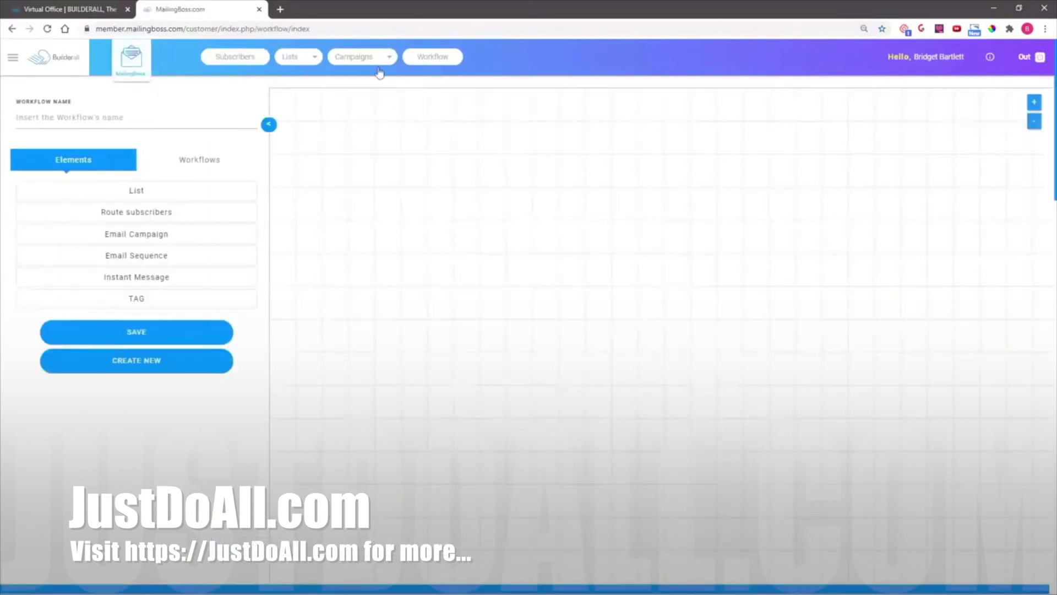
{"action": "left_click", "coordinate": [195, 160]}
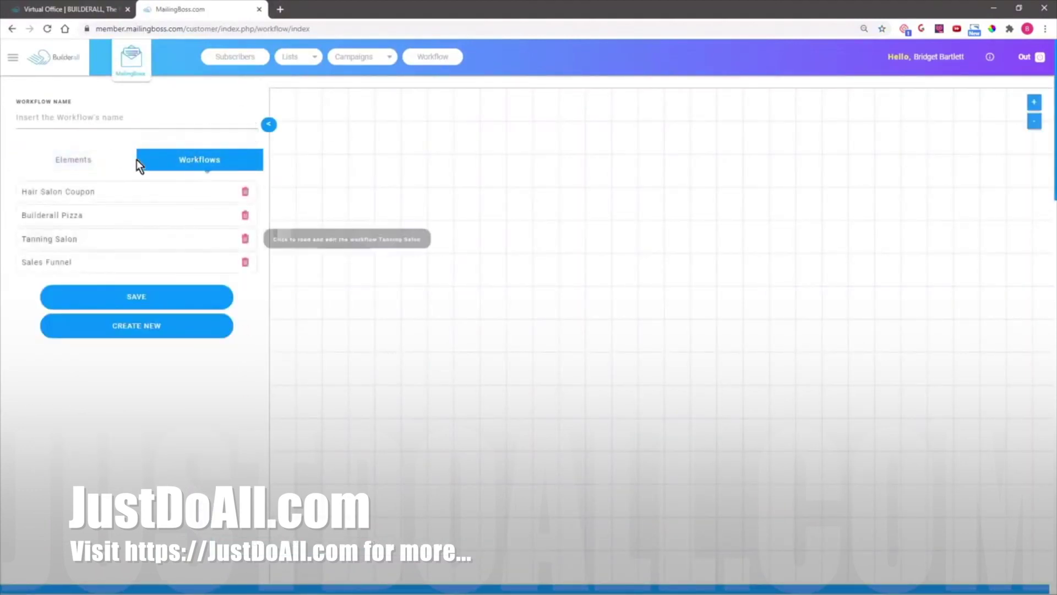
{"action": "left_click", "coordinate": [71, 263]}
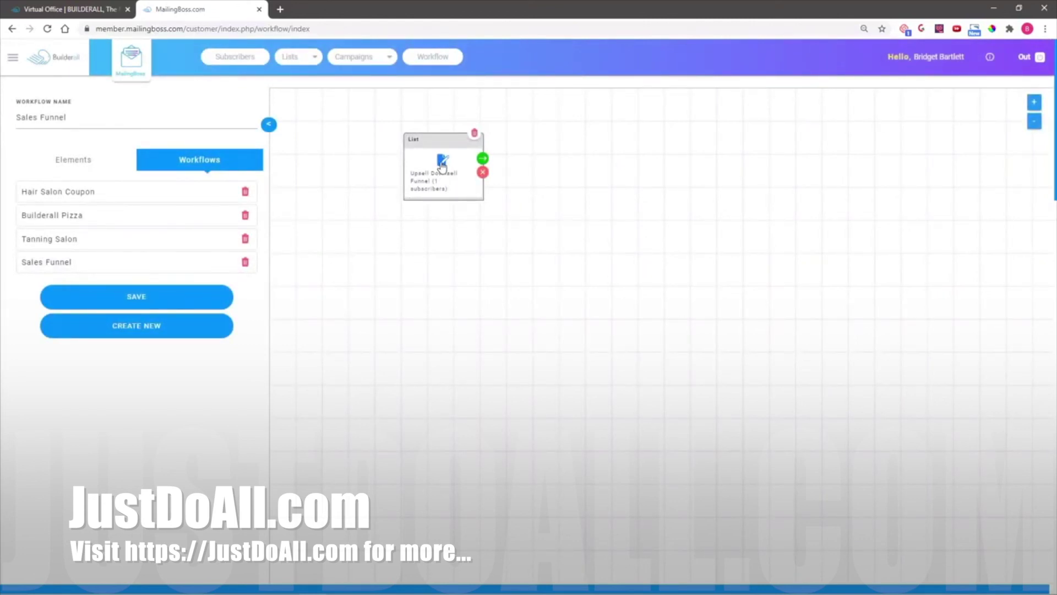
{"action": "left_click", "coordinate": [483, 158]}
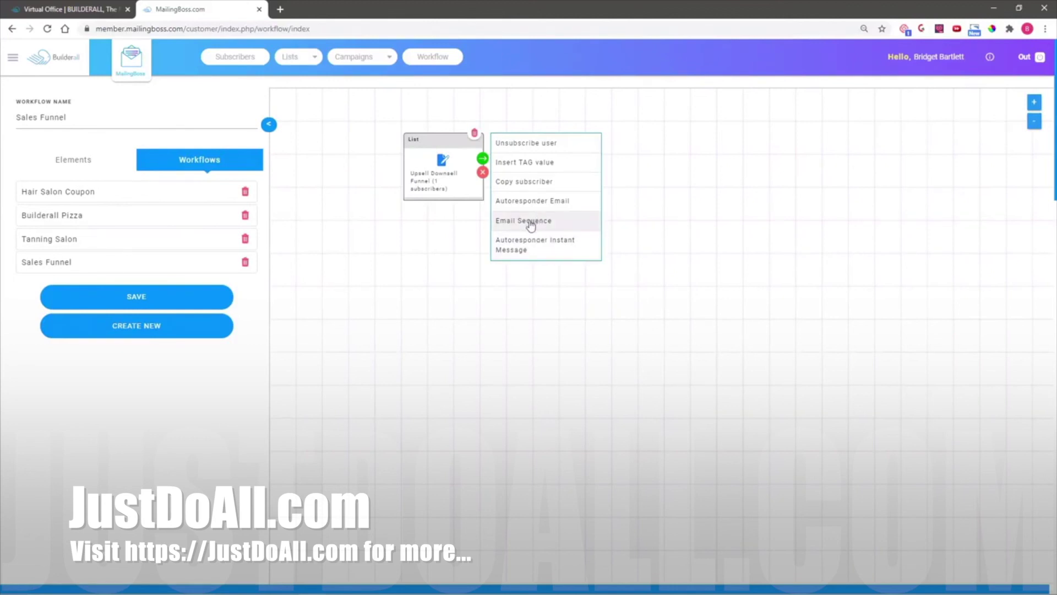
Add a new 7-message email sequence named 'Sales Funnel Sequence' for future subscribers only.
{"action": "left_click", "coordinate": [531, 223]}
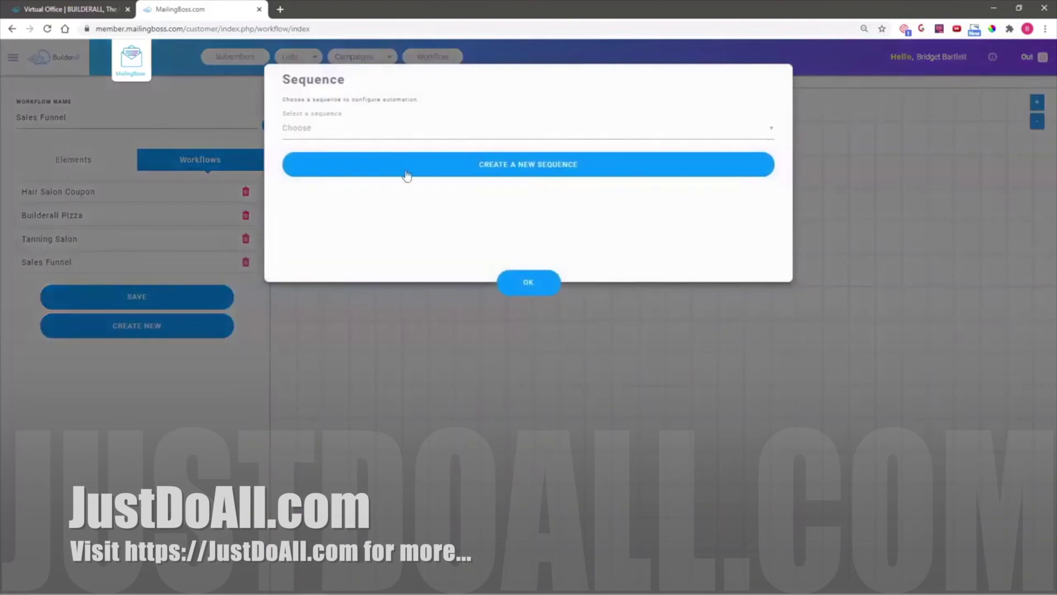
{"action": "left_click", "coordinate": [533, 173]}
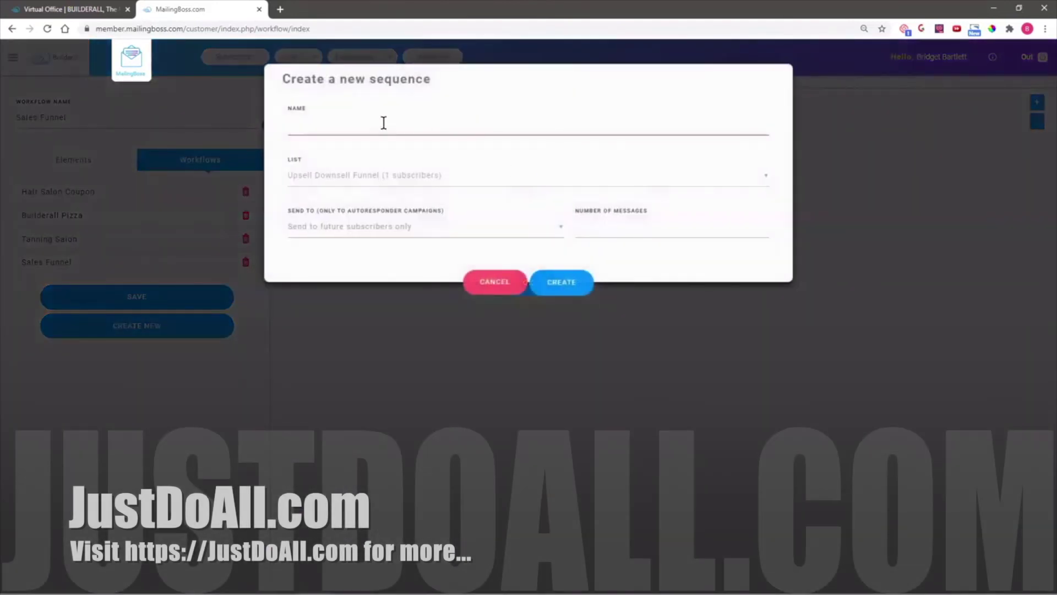
{"action": "left_click", "coordinate": [383, 123]}
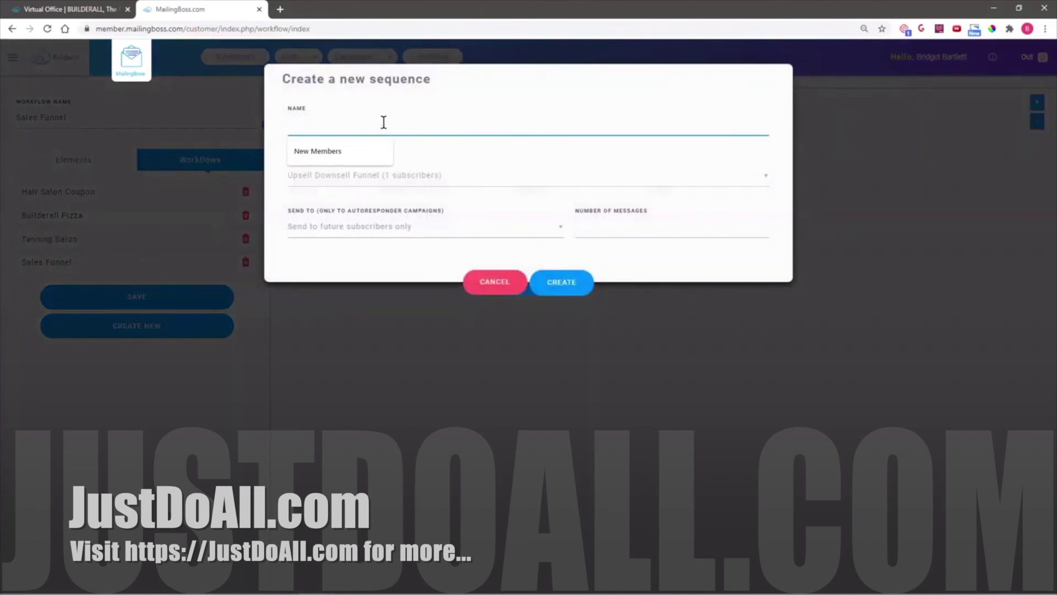
{"action": "type", "text": "Sales Funnel Sequence"}
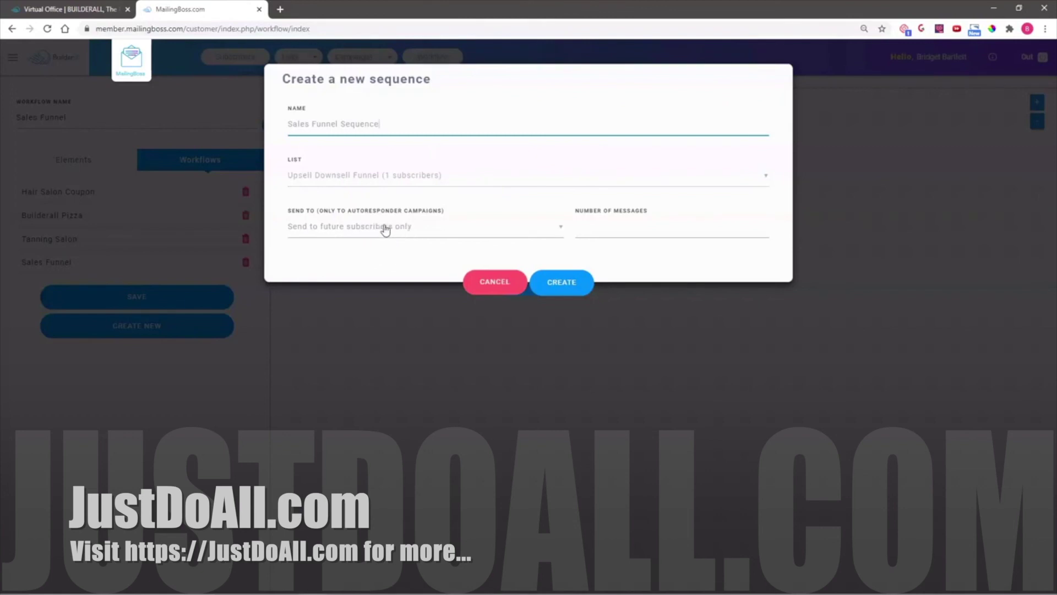
{"action": "left_click", "coordinate": [364, 230]}
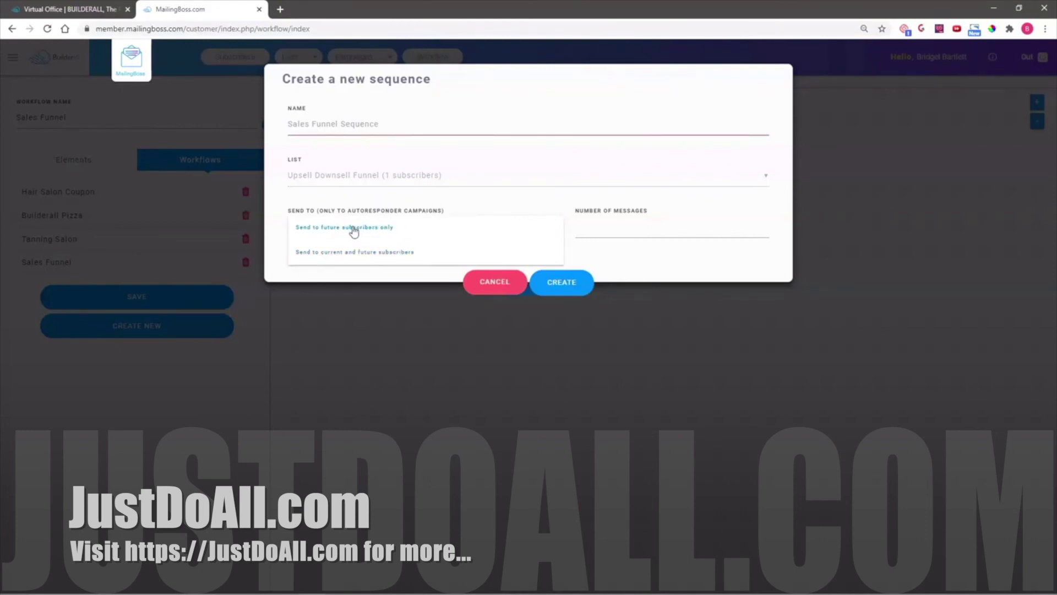
{"action": "left_click", "coordinate": [354, 229]}
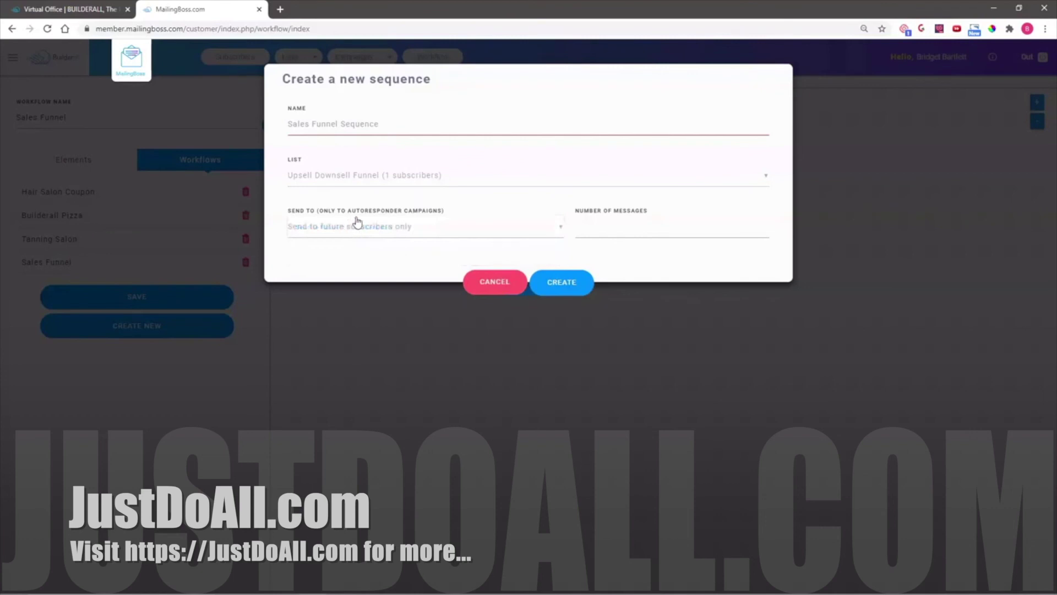
{"action": "left_click", "coordinate": [605, 228]}
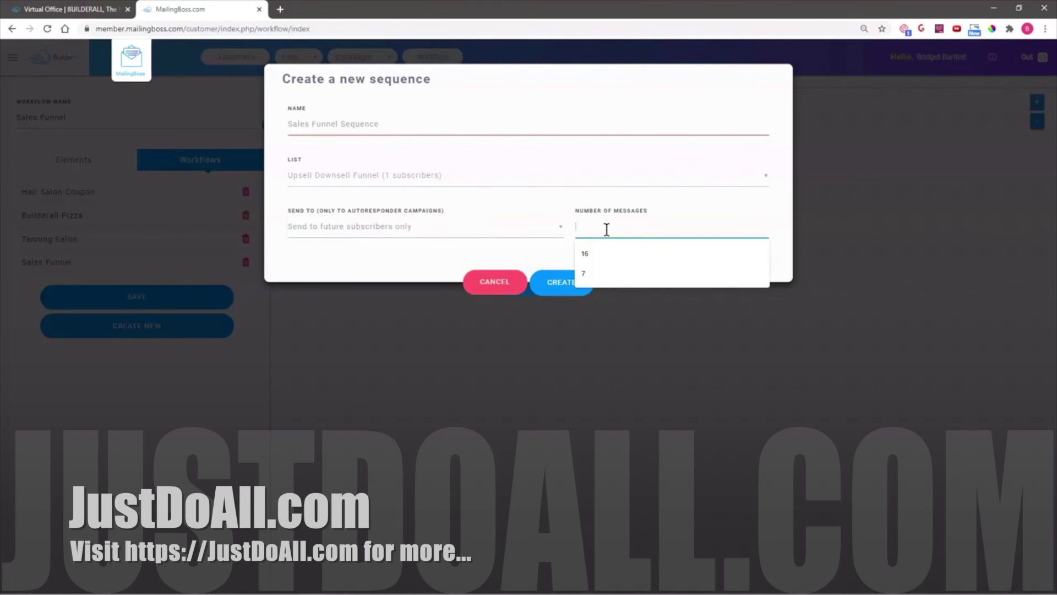
{"action": "type", "text": "7"}
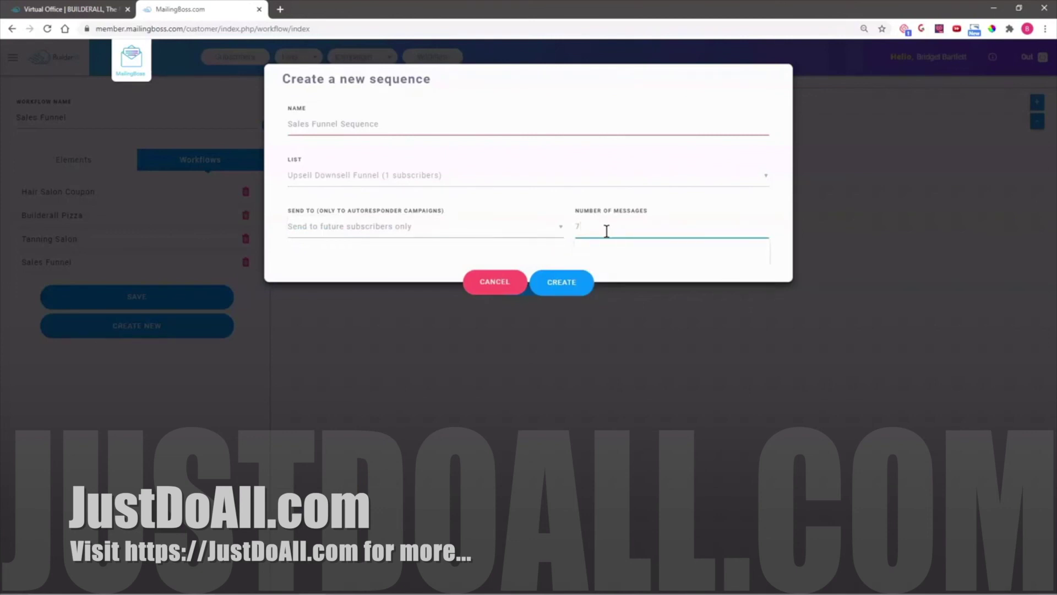
{"action": "left_click", "coordinate": [567, 282]}
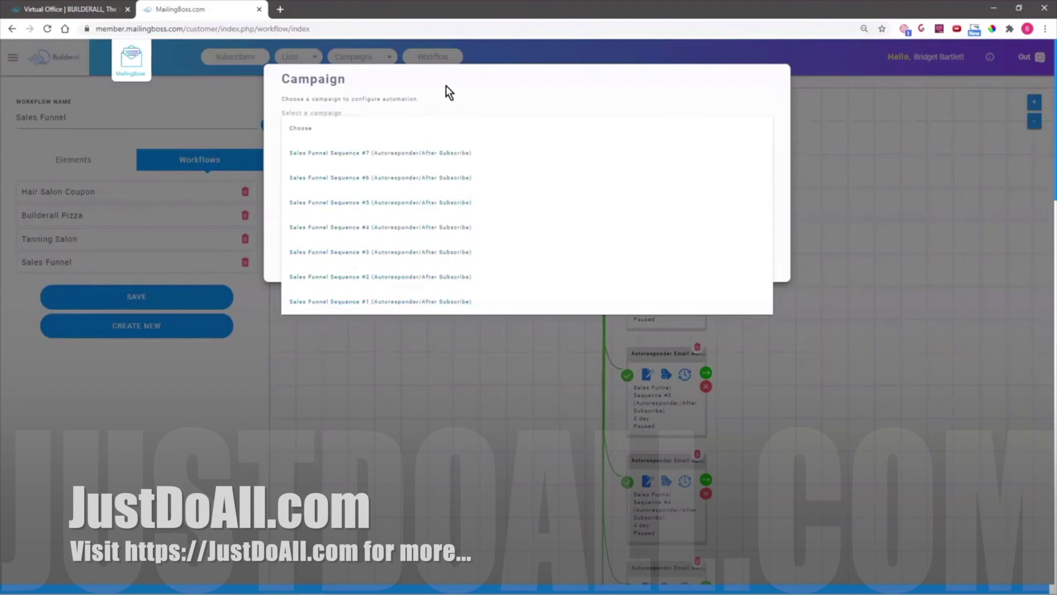
Select Sales Funnel Sequence #1 and open its Email Information / Filter Tags details.
{"action": "left_click", "coordinate": [385, 304]}
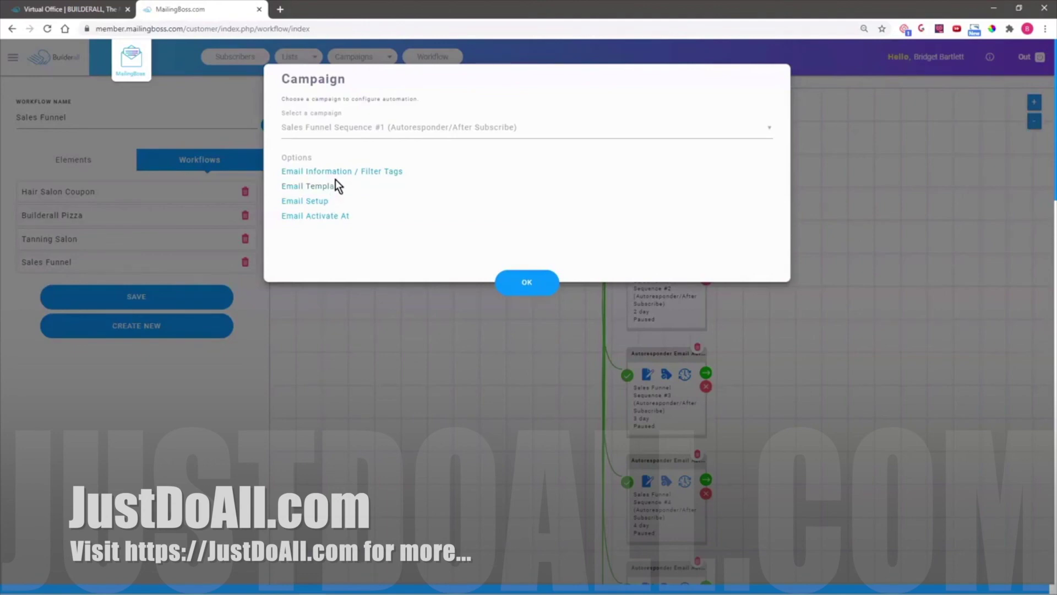
{"action": "left_click", "coordinate": [336, 173]}
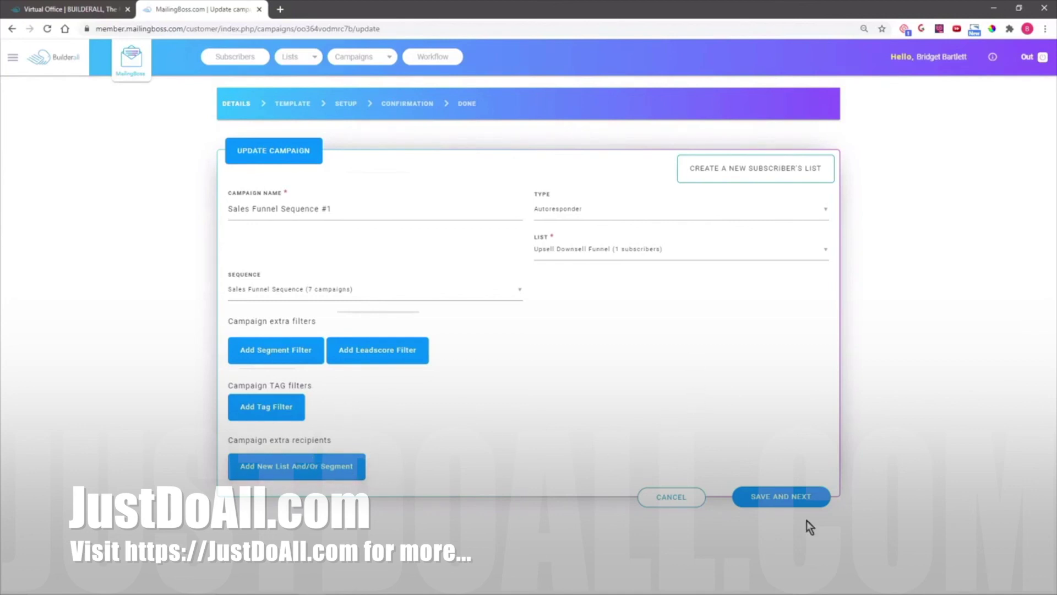
Save the campaign details and apply the first Builderall Pizza template to the email.
{"action": "left_click", "coordinate": [773, 496]}
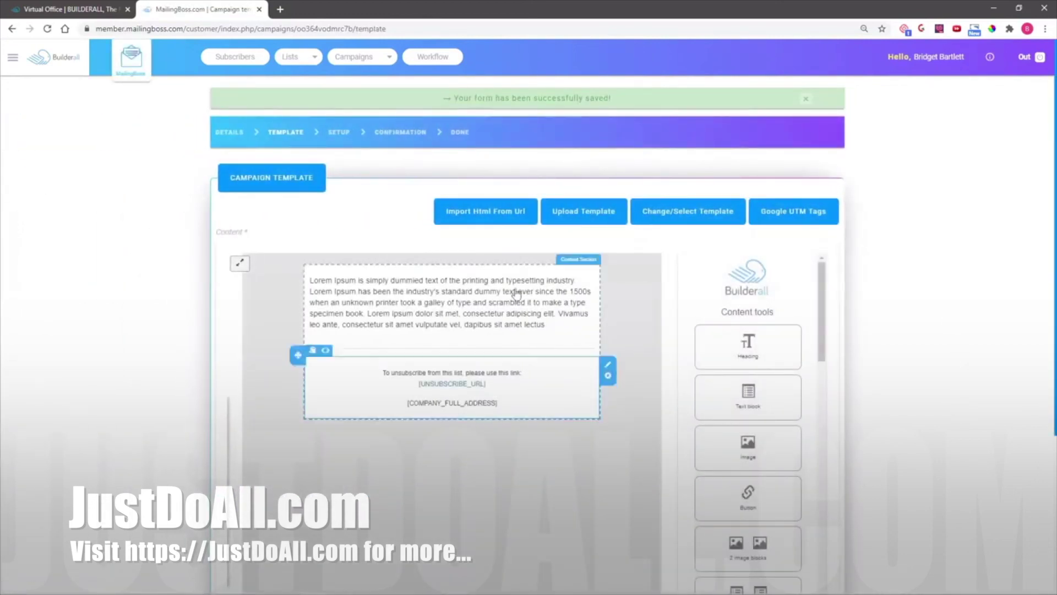
{"action": "scroll", "coordinate": [438, 478], "scroll_direction": "down", "scroll_amount": 2}
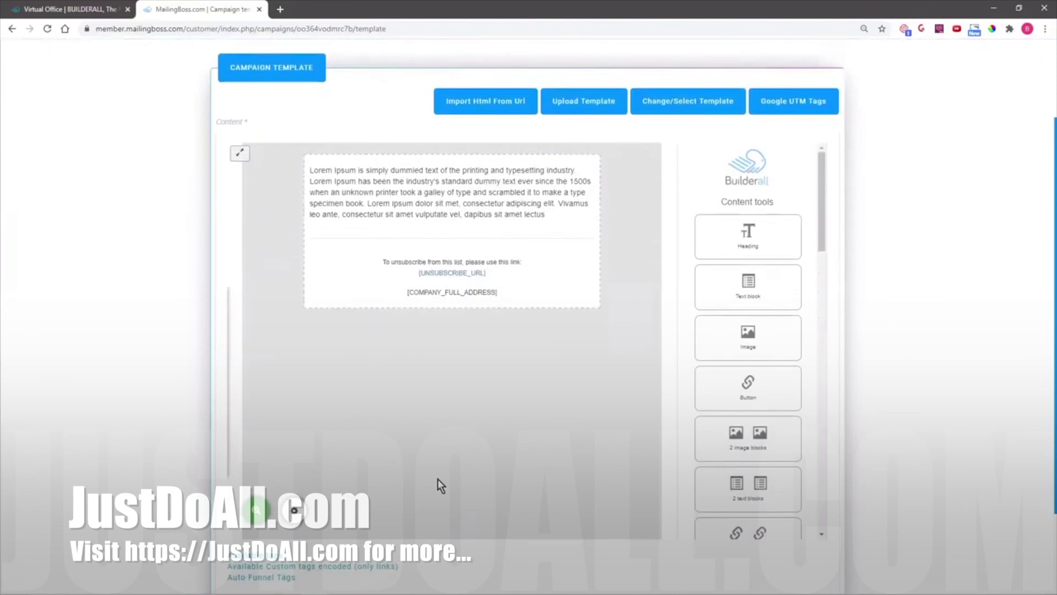
{"action": "scroll", "coordinate": [437, 478], "scroll_direction": "up", "scroll_amount": 1}
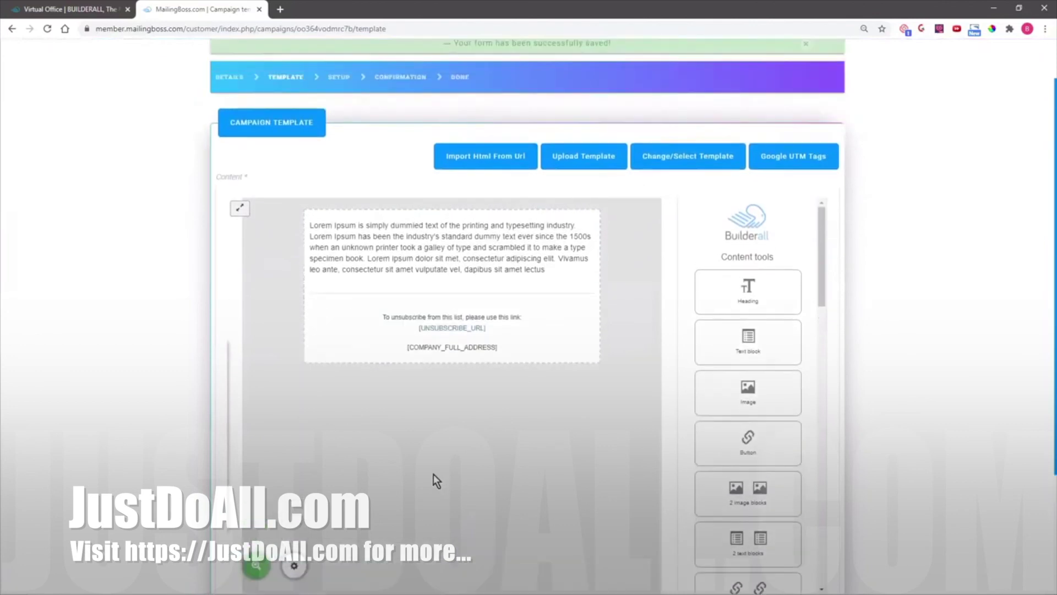
{"action": "left_click", "coordinate": [682, 160]}
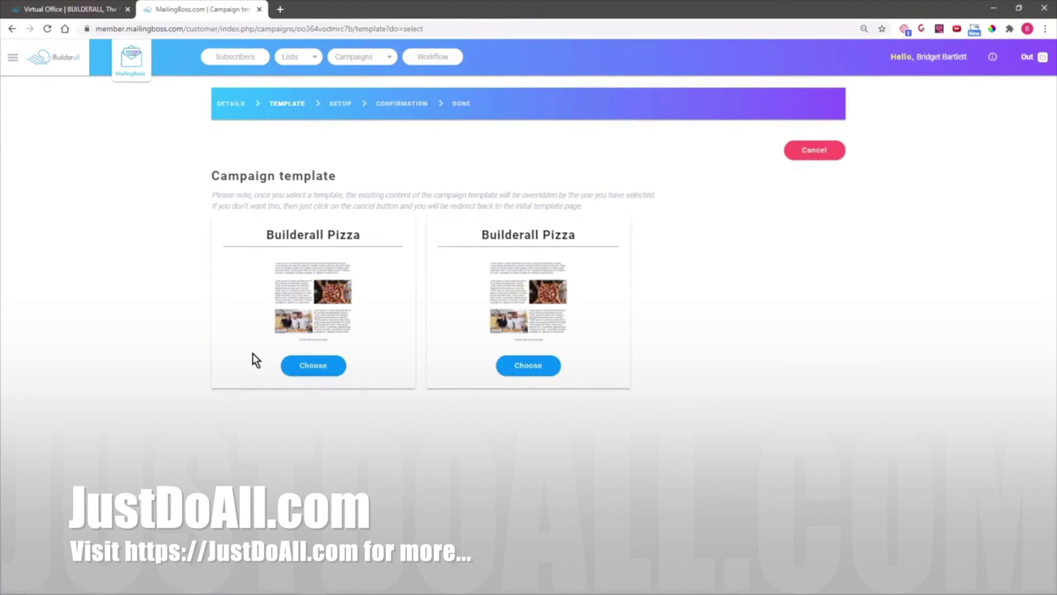
{"action": "left_click", "coordinate": [309, 366]}
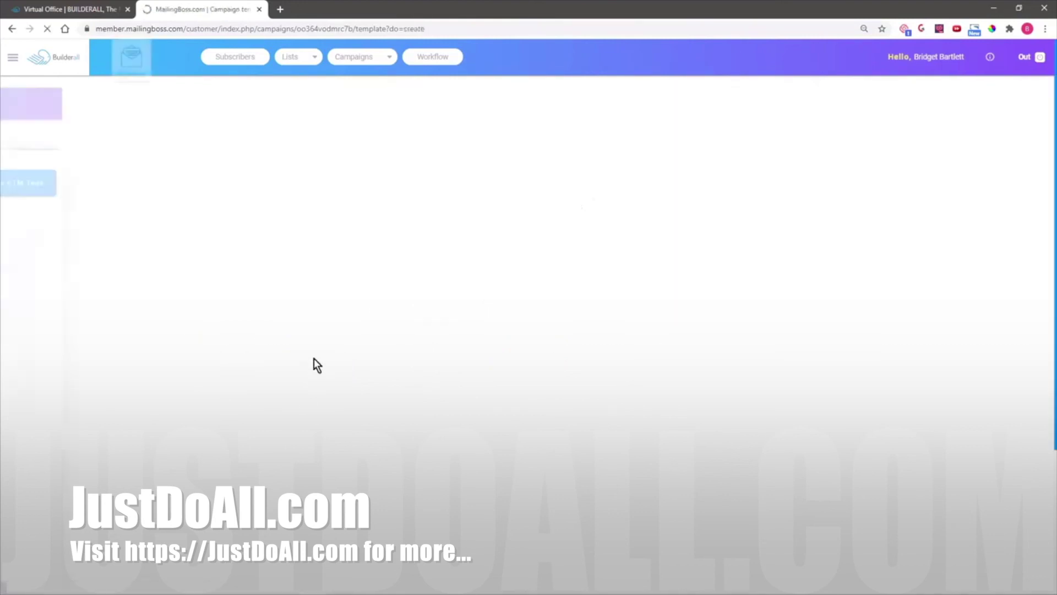
Look over the Pizza template email, then save it and continue to Setup.
{"action": "scroll", "coordinate": [648, 402], "scroll_direction": "down", "scroll_amount": 8}
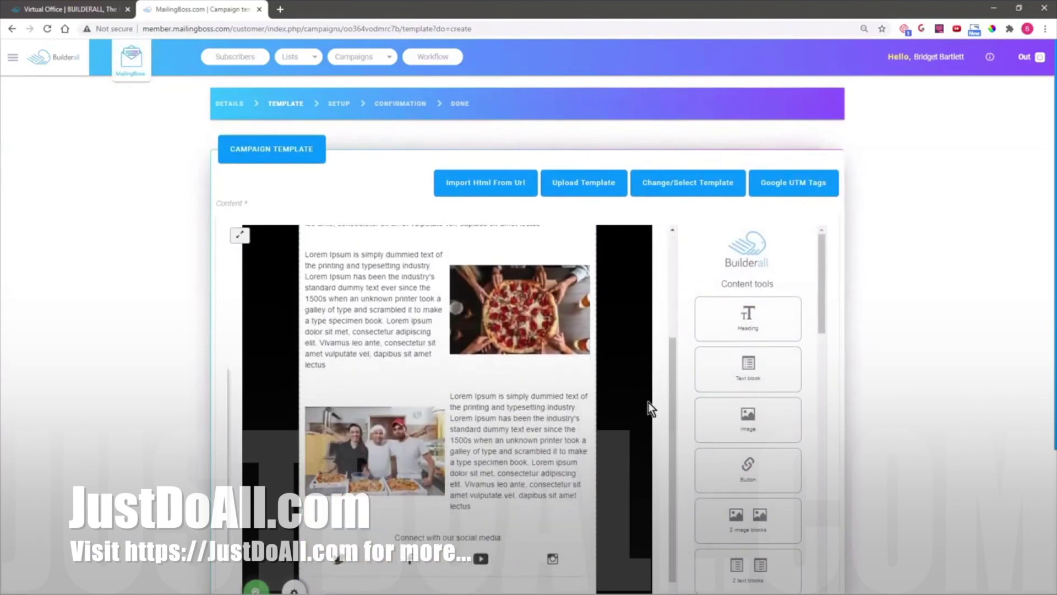
{"action": "scroll", "coordinate": [936, 393], "scroll_direction": "down", "scroll_amount": 2}
{"action": "scroll", "coordinate": [630, 358], "scroll_direction": "up", "scroll_amount": 10}
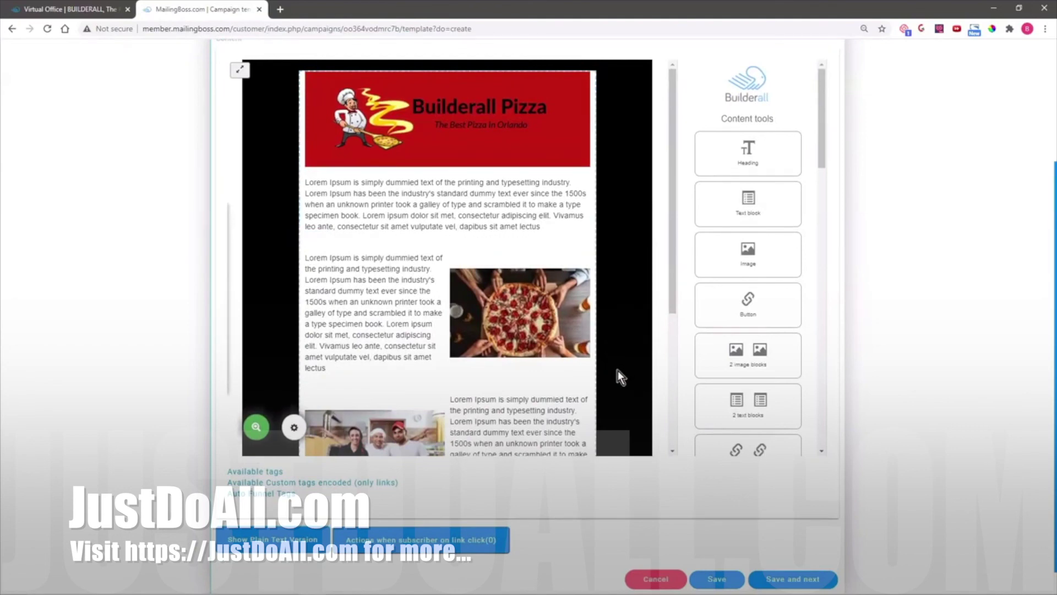
{"action": "scroll", "coordinate": [618, 370], "scroll_direction": "up", "scroll_amount": 1}
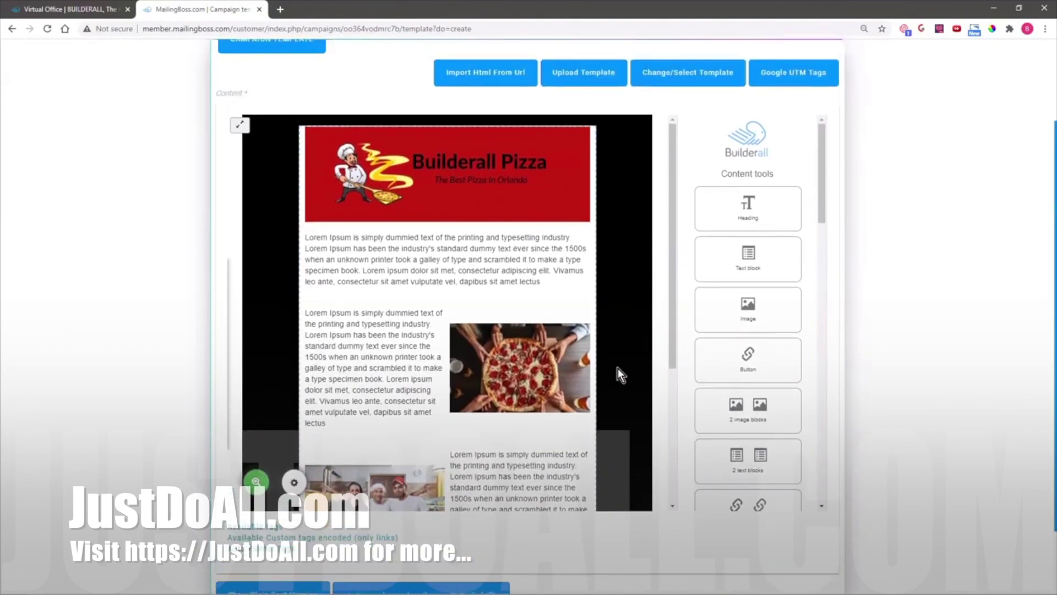
{"action": "scroll", "coordinate": [618, 366], "scroll_direction": "down", "scroll_amount": 3}
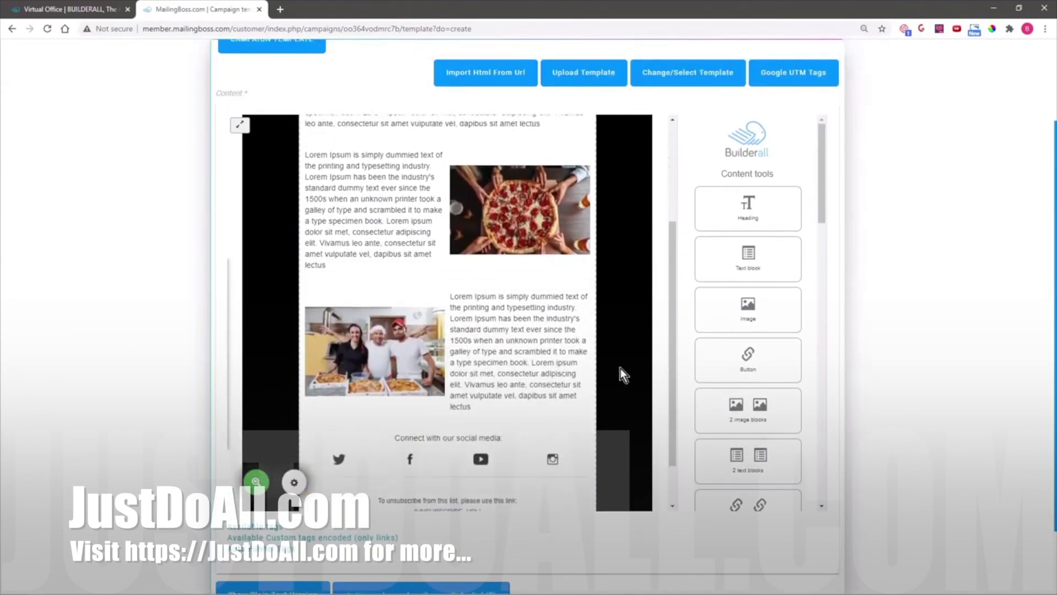
{"action": "scroll", "coordinate": [620, 369], "scroll_direction": "up", "scroll_amount": 2}
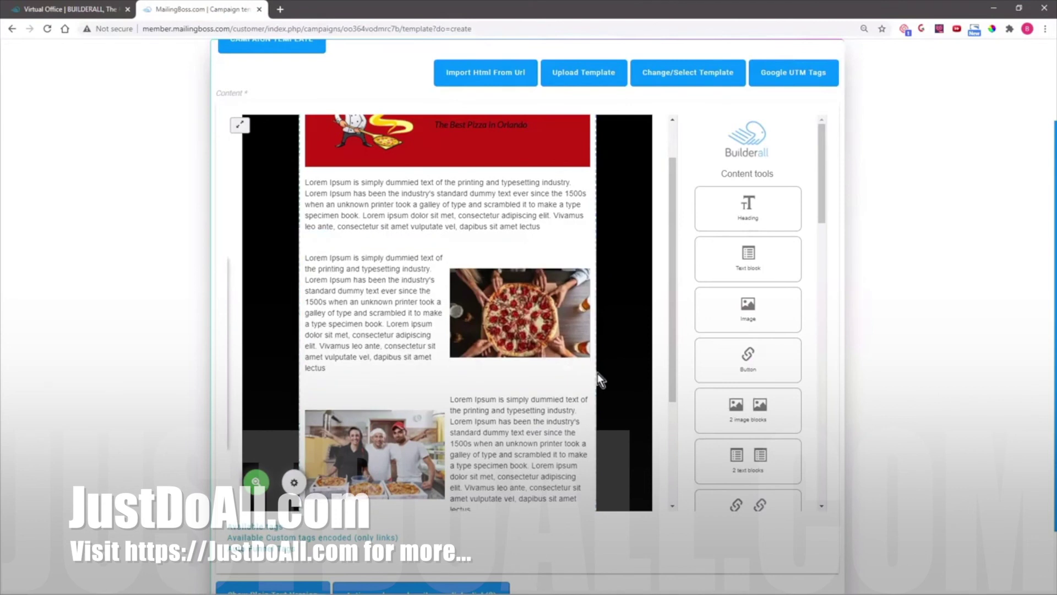
{"action": "scroll", "coordinate": [612, 379], "scroll_direction": "up", "scroll_amount": 1}
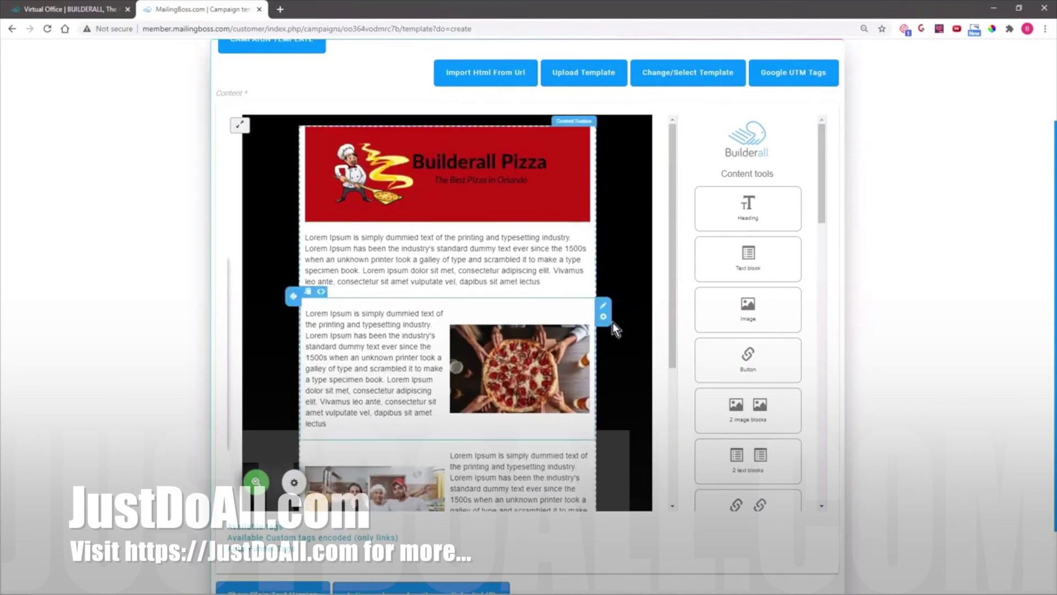
{"action": "scroll", "coordinate": [620, 335], "scroll_direction": "down", "scroll_amount": 4}
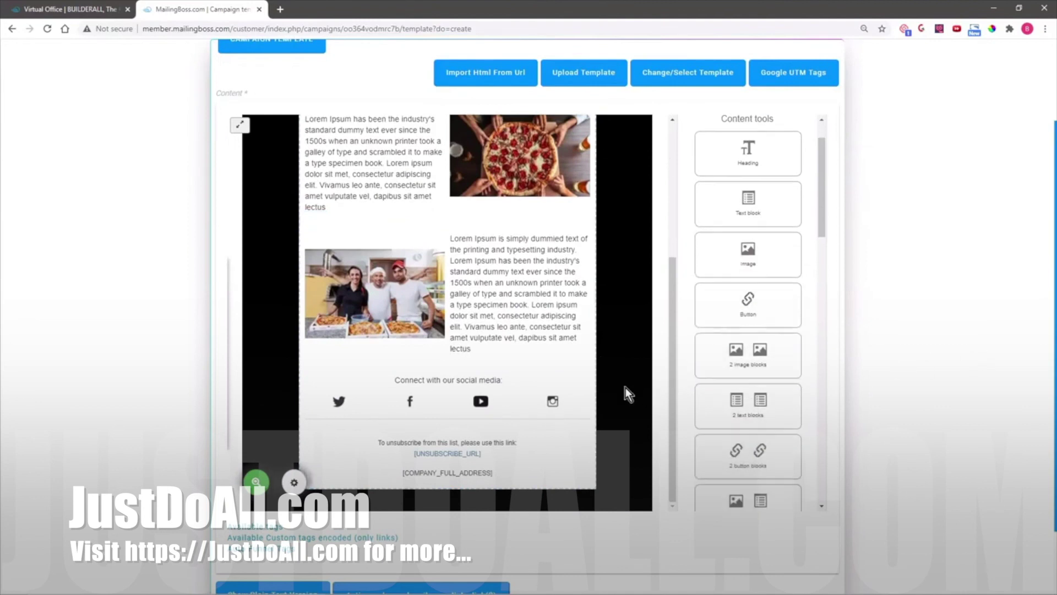
{"action": "scroll", "coordinate": [629, 382], "scroll_direction": "up", "scroll_amount": 2}
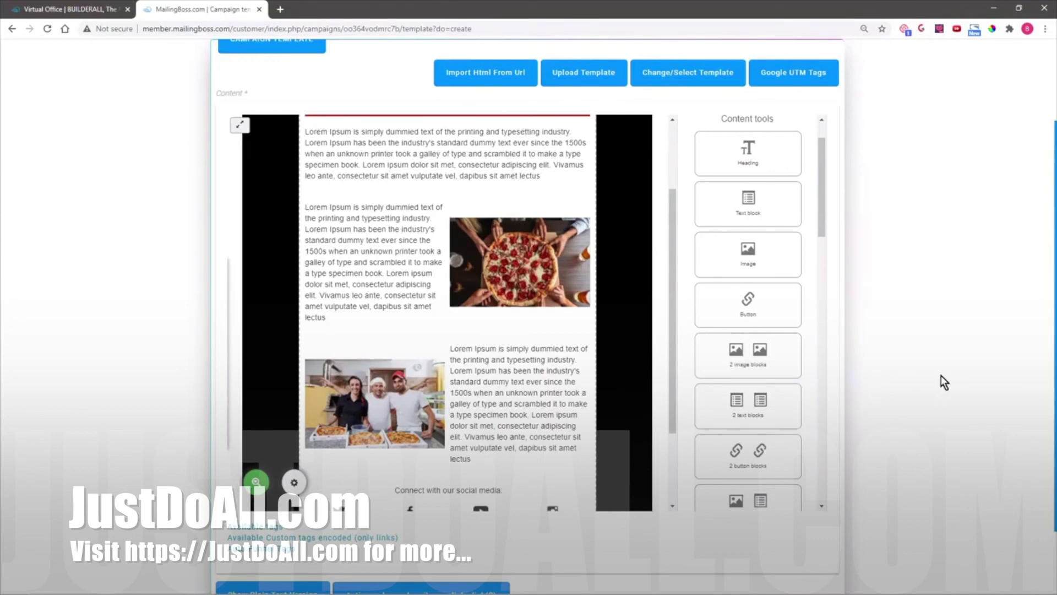
{"action": "scroll", "coordinate": [666, 349], "scroll_direction": "up", "scroll_amount": 3}
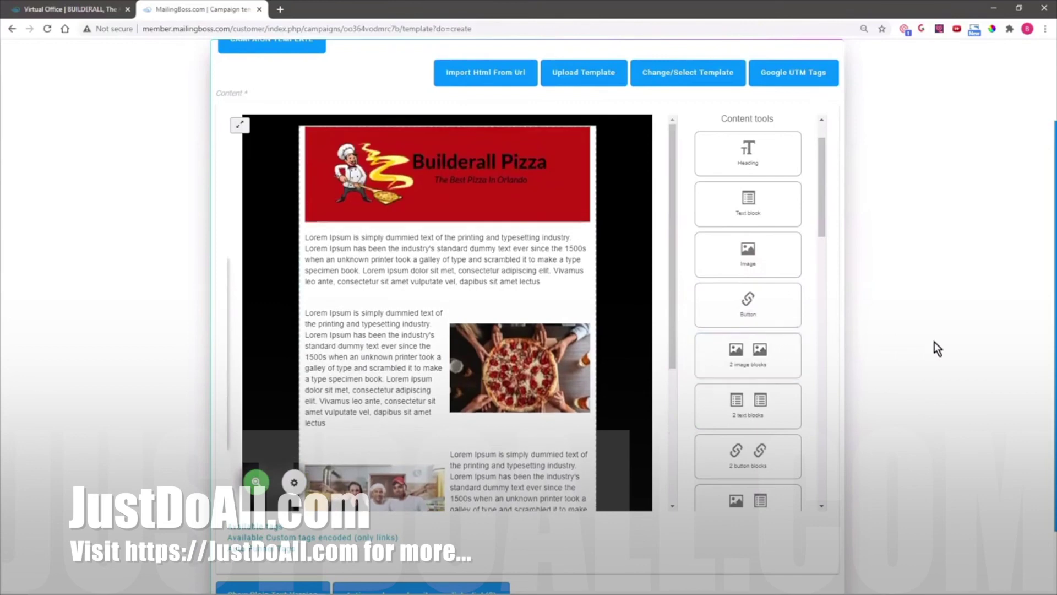
{"action": "scroll", "coordinate": [900, 342], "scroll_direction": "up", "scroll_amount": 1}
{"action": "scroll", "coordinate": [897, 341], "scroll_direction": "down", "scroll_amount": 3}
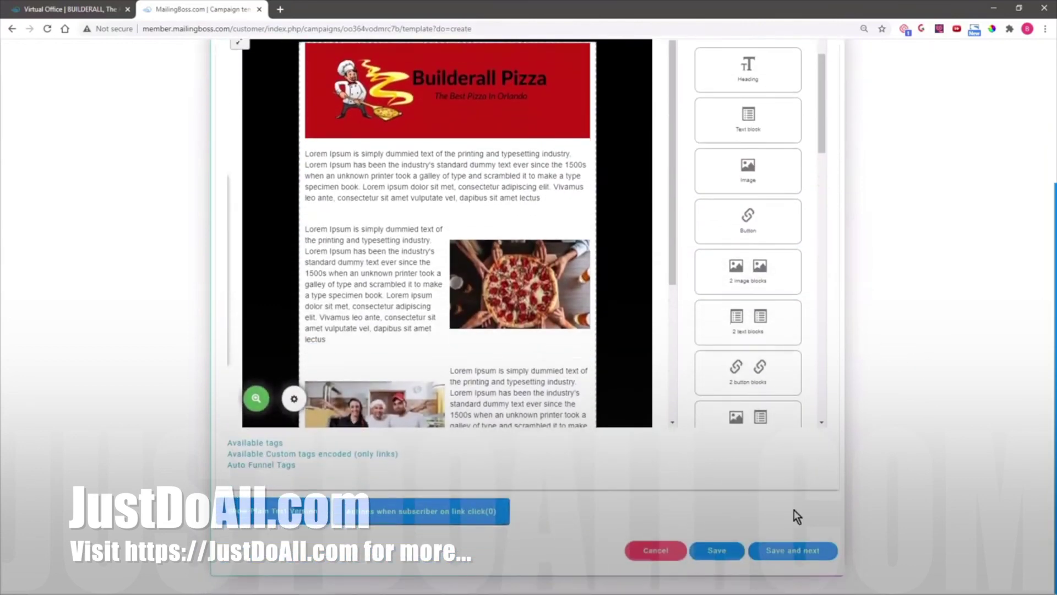
{"action": "left_click", "coordinate": [787, 552]}
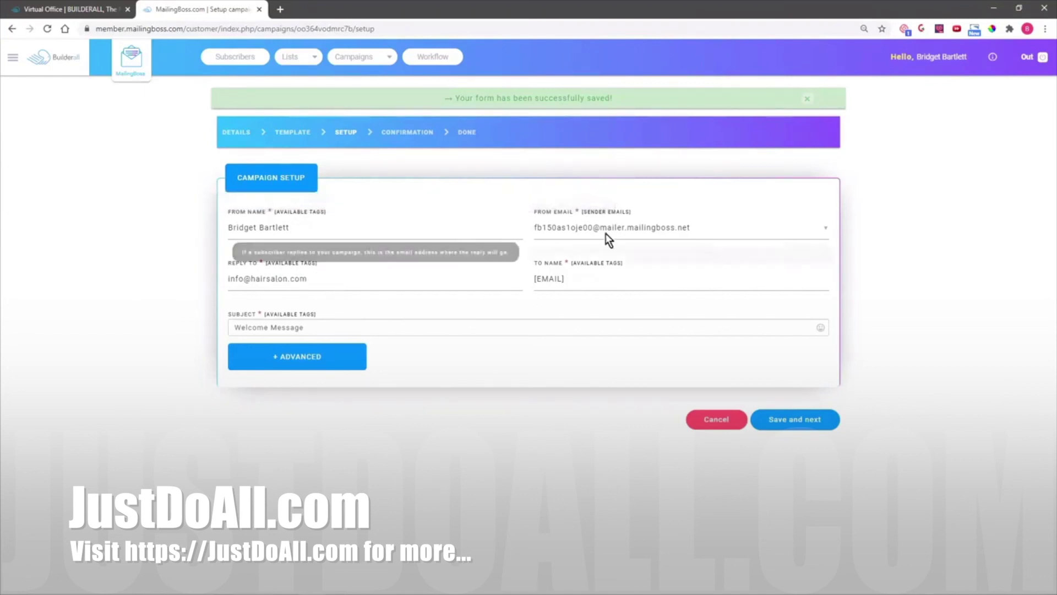
Choose the sender address and review the available personalisation tags.
{"action": "left_click", "coordinate": [570, 227]}
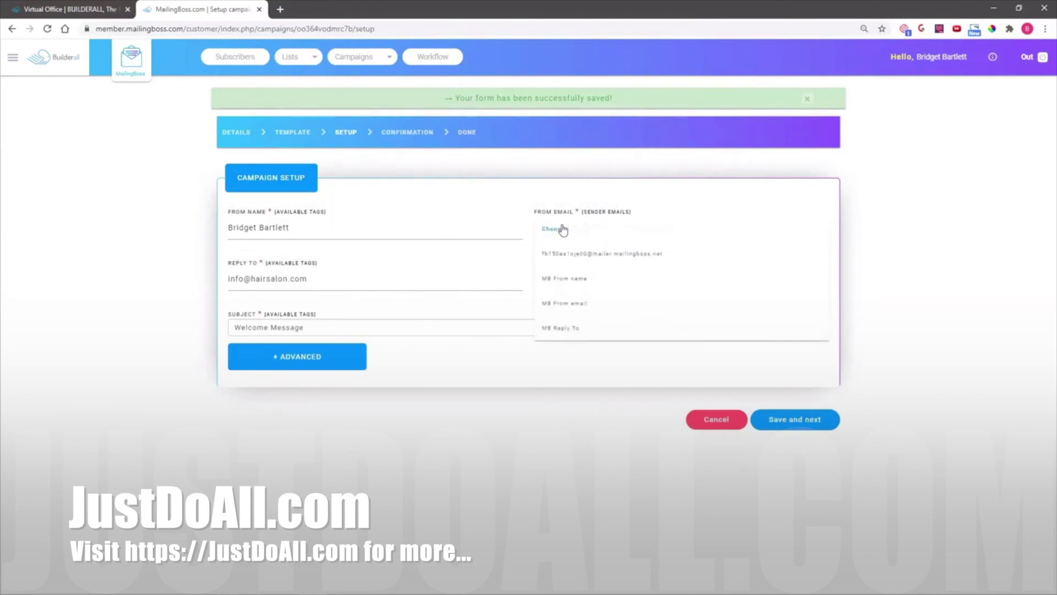
{"action": "key", "text": "Down"}
{"action": "key", "text": "Return"}
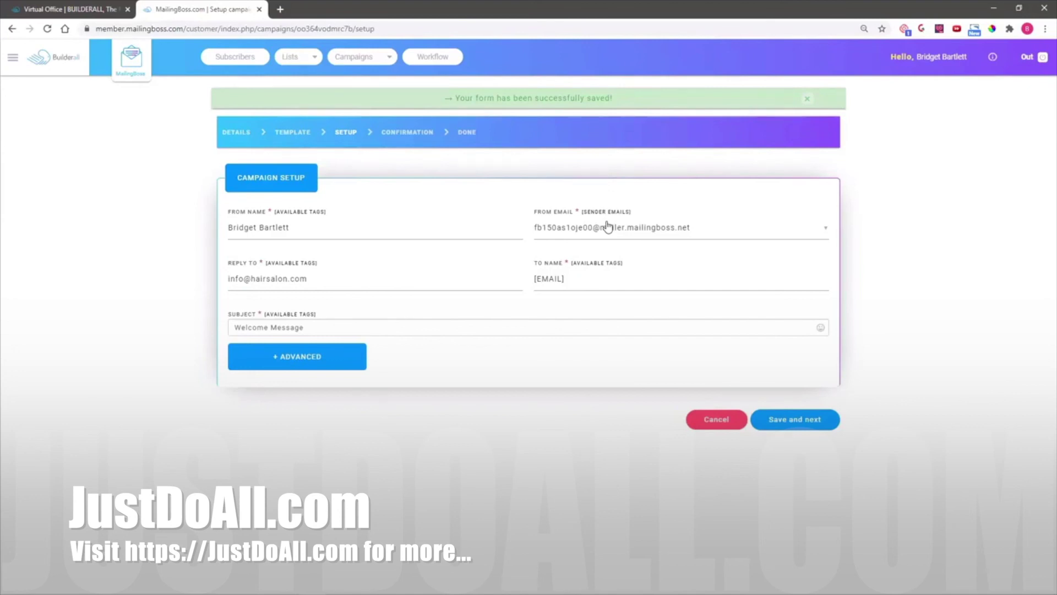
{"action": "mouse_move", "coordinate": [625, 280]}
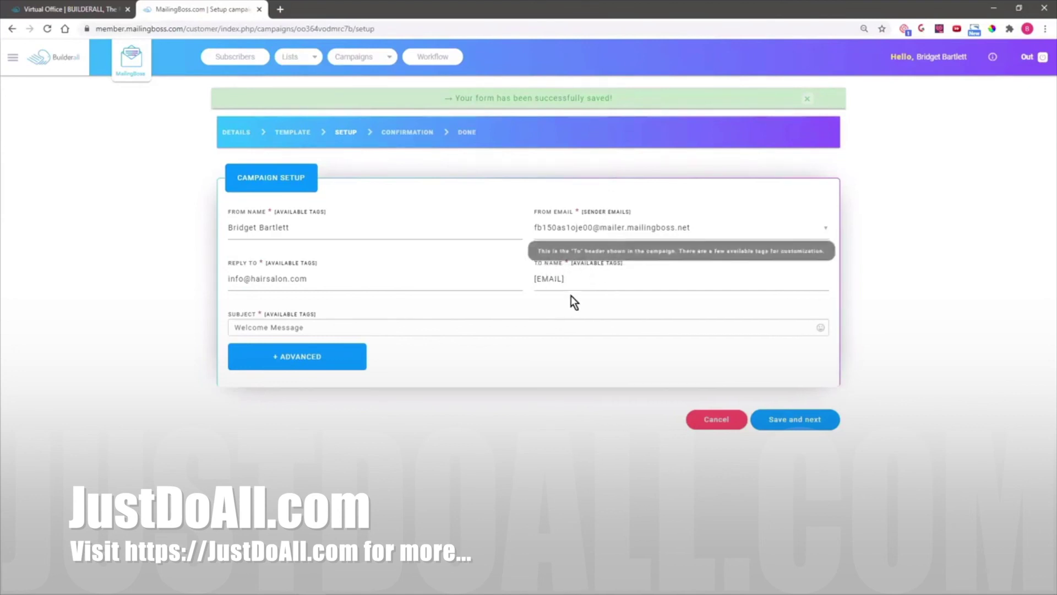
{"action": "left_click", "coordinate": [595, 264]}
{"action": "scroll", "coordinate": [547, 196], "scroll_direction": "down", "scroll_amount": 5}
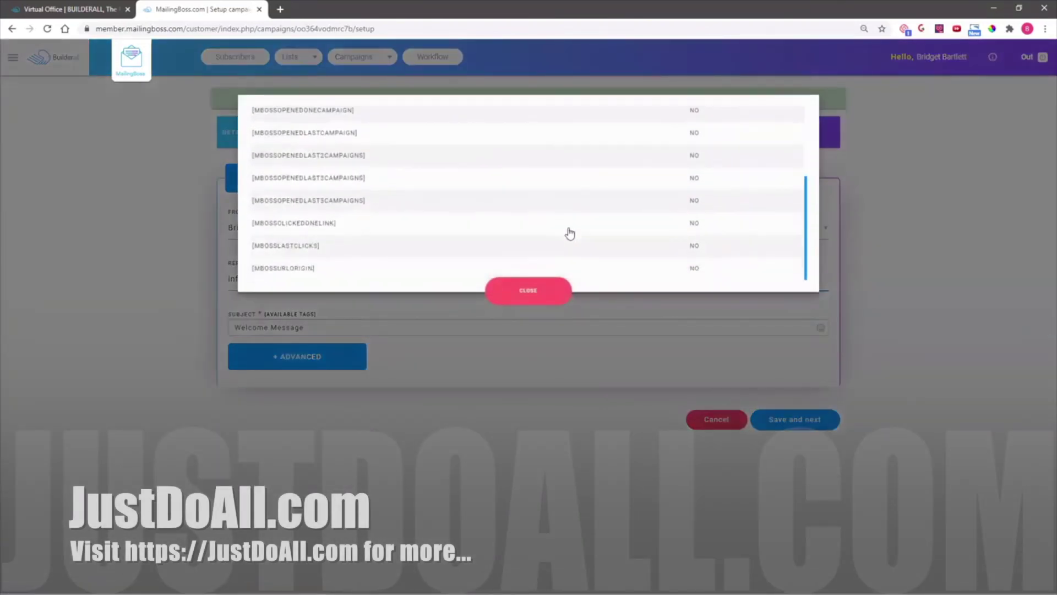
{"action": "scroll", "coordinate": [566, 231], "scroll_direction": "up", "scroll_amount": 5}
{"action": "left_click", "coordinate": [525, 285]}
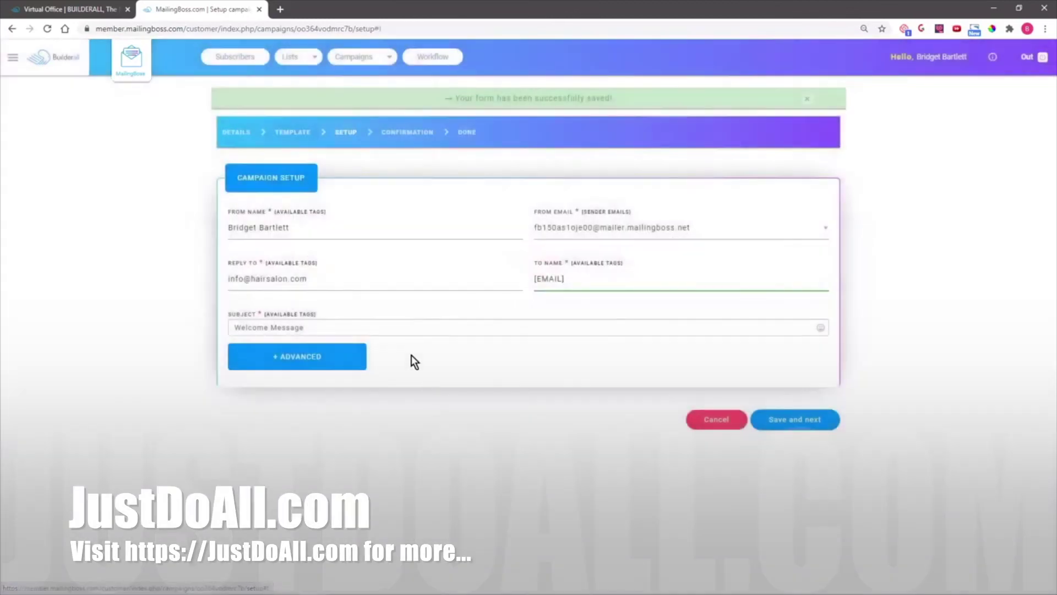
Replace the 'Welcome Message' subject with 'Thank you for signing up [FNAME]!' and show the advanced options.
{"action": "left_click_drag", "start_coordinate": [317, 327], "coordinate": [206, 325]}
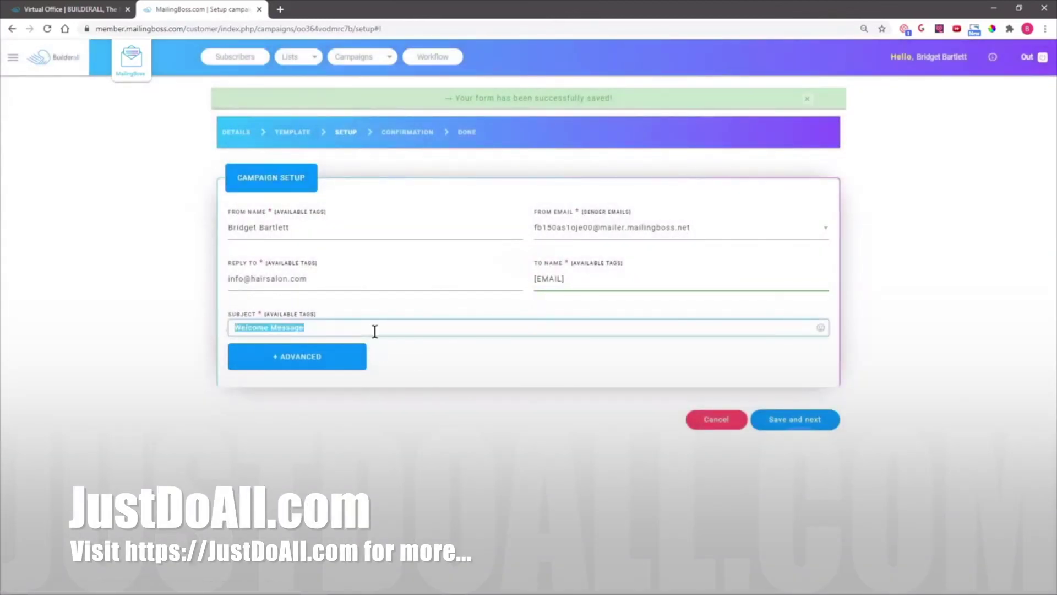
{"action": "type", "text": "Thank you "}
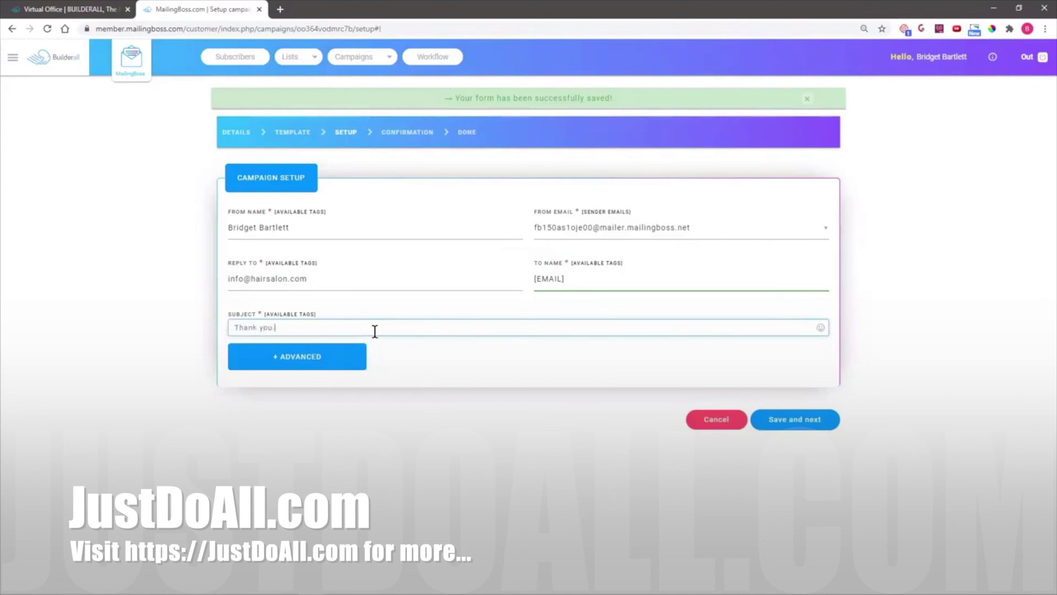
{"action": "type", "text": "for signing up"}
{"action": "left_click", "coordinate": [298, 314]}
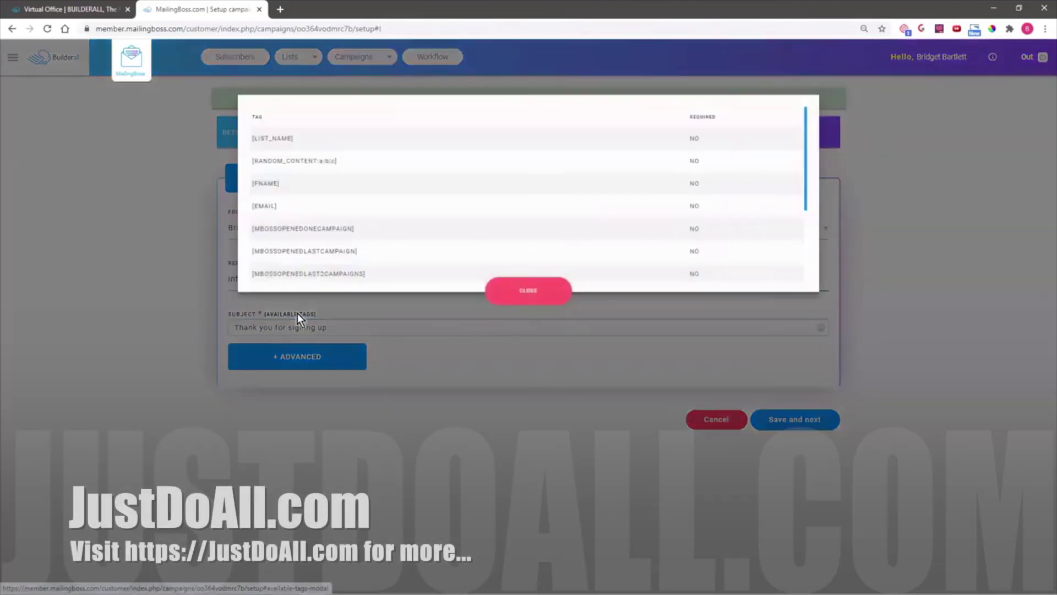
{"action": "left_click", "coordinate": [262, 183]}
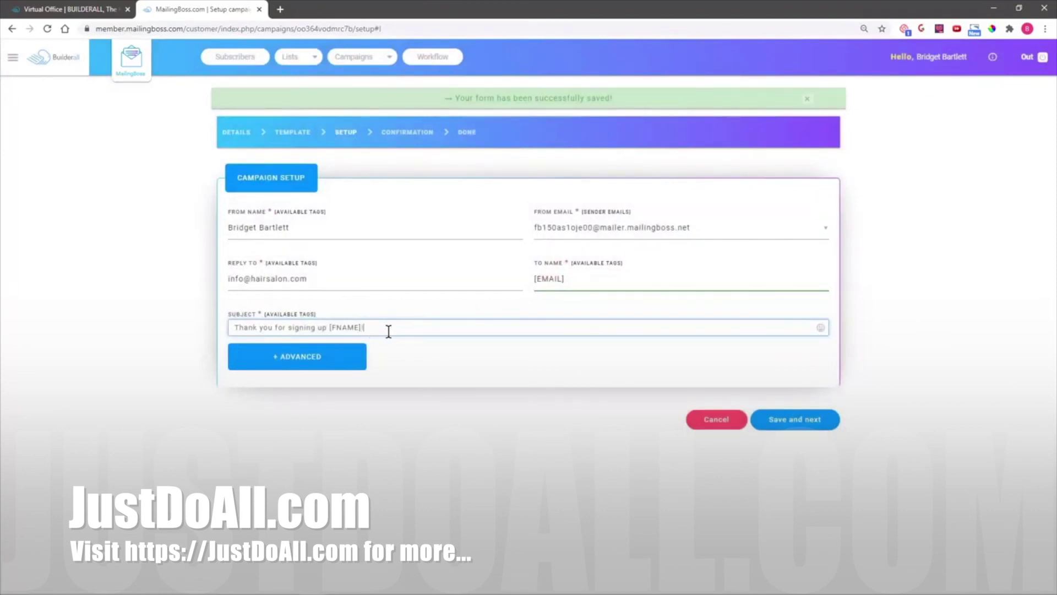
{"action": "left_click", "coordinate": [302, 362]}
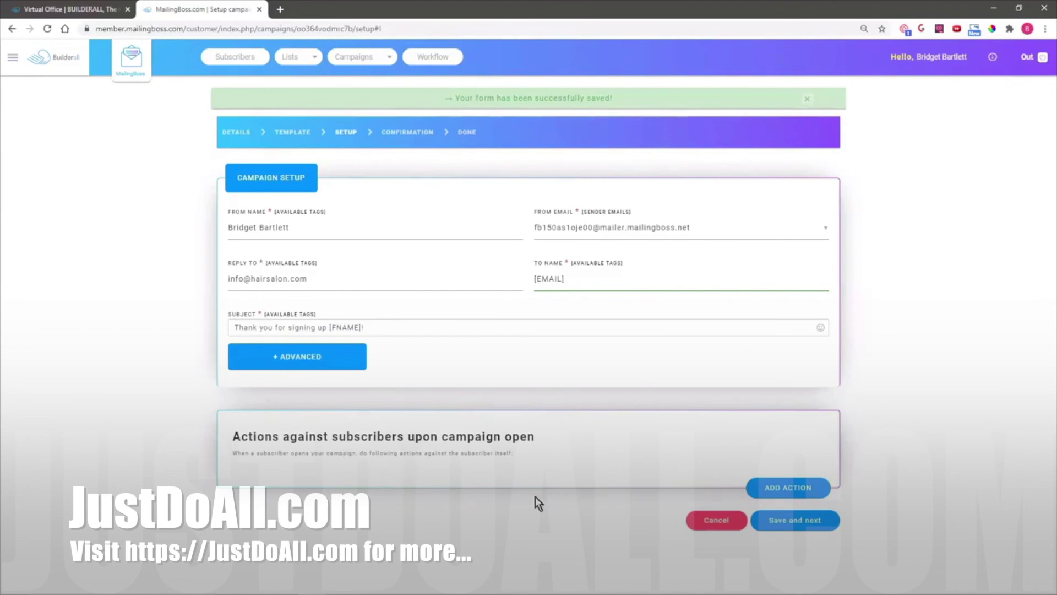
Save the setup and schedule the email After Subscribe with a time value of 0.
{"action": "left_click", "coordinate": [795, 523]}
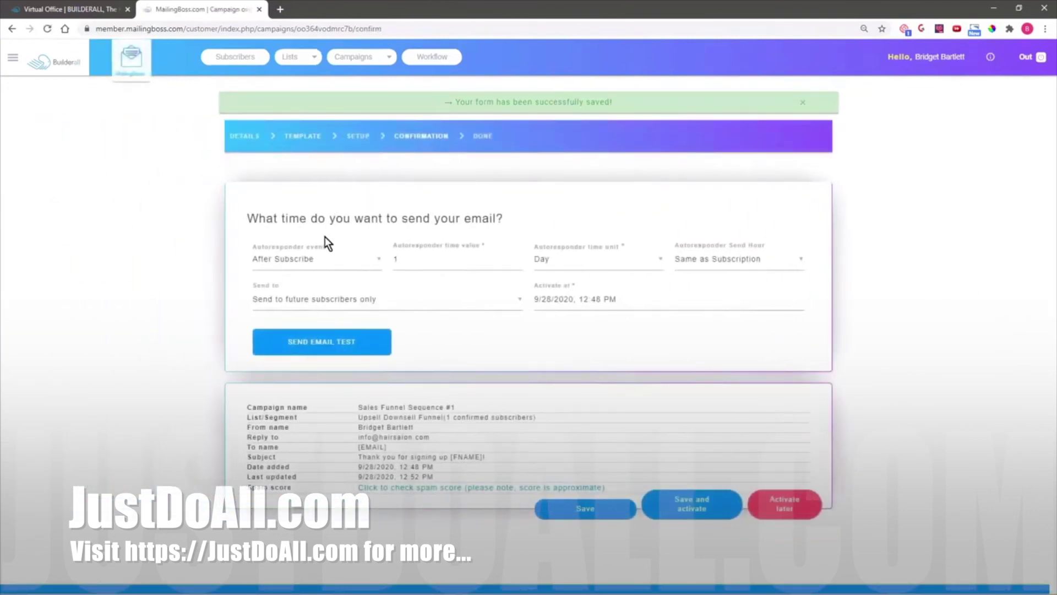
{"action": "left_click", "coordinate": [301, 259]}
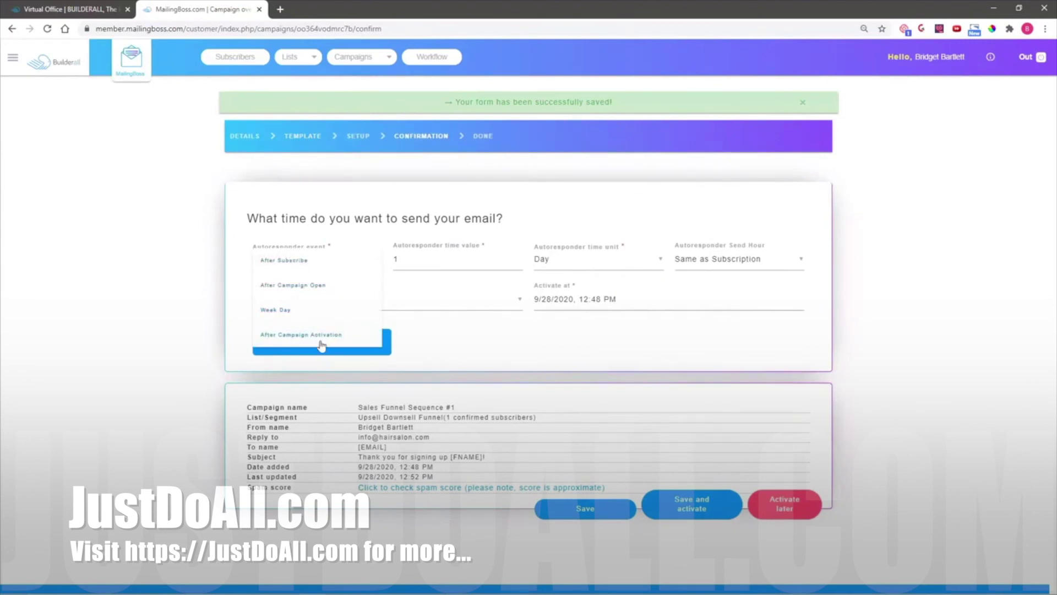
{"action": "left_click", "coordinate": [505, 210]}
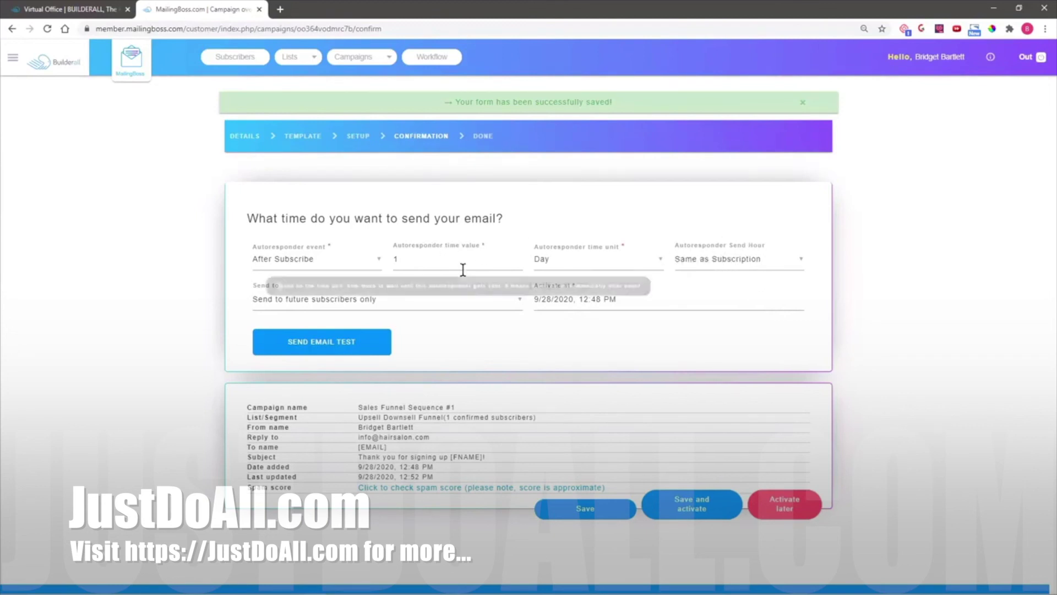
{"action": "double_click", "coordinate": [386, 261]}
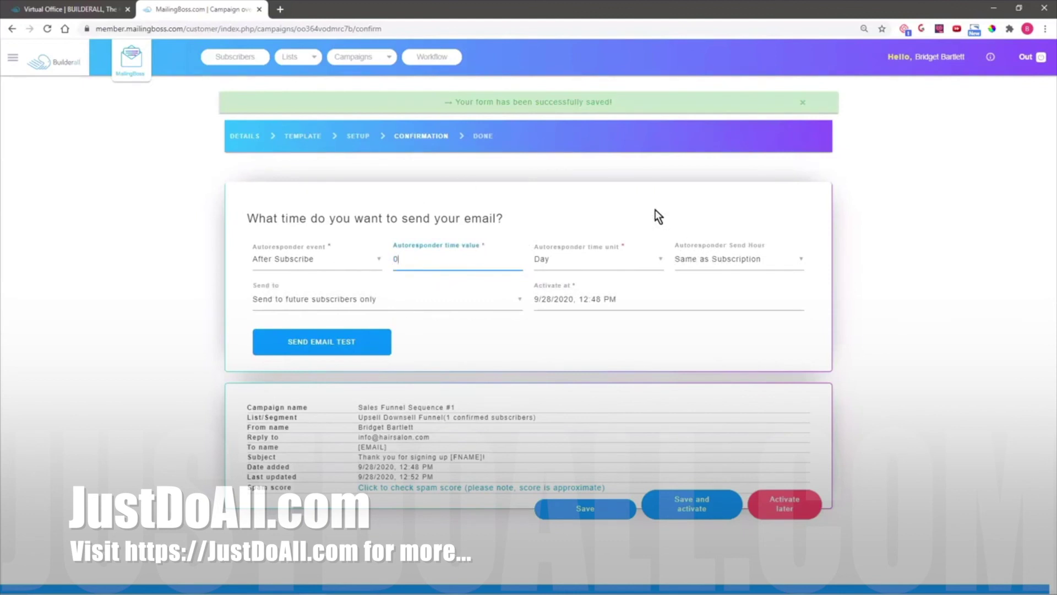
{"action": "left_click", "coordinate": [714, 260]}
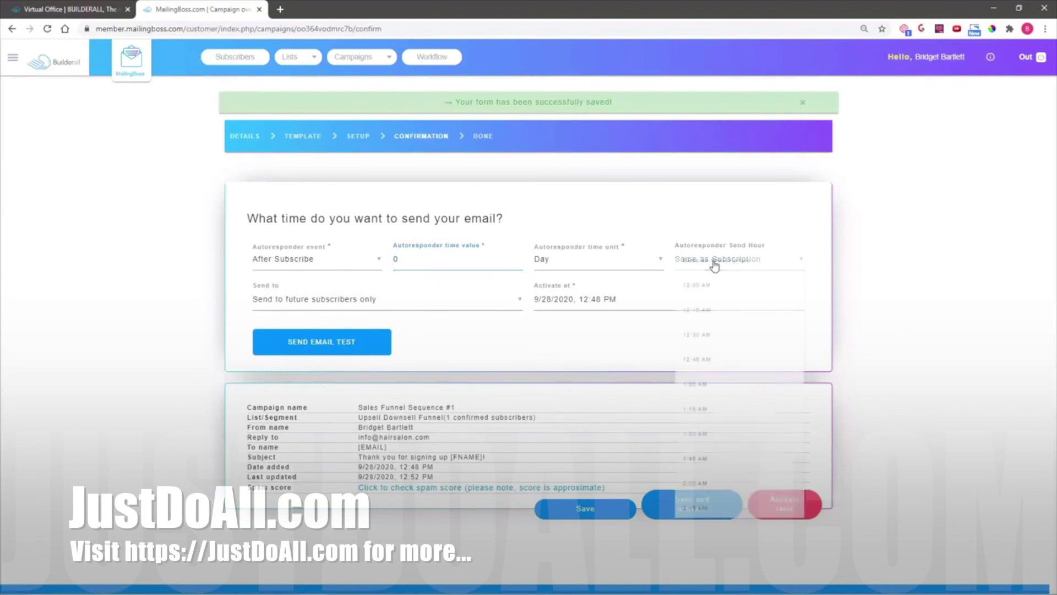
{"action": "scroll", "coordinate": [728, 471], "scroll_direction": "down", "scroll_amount": 1}
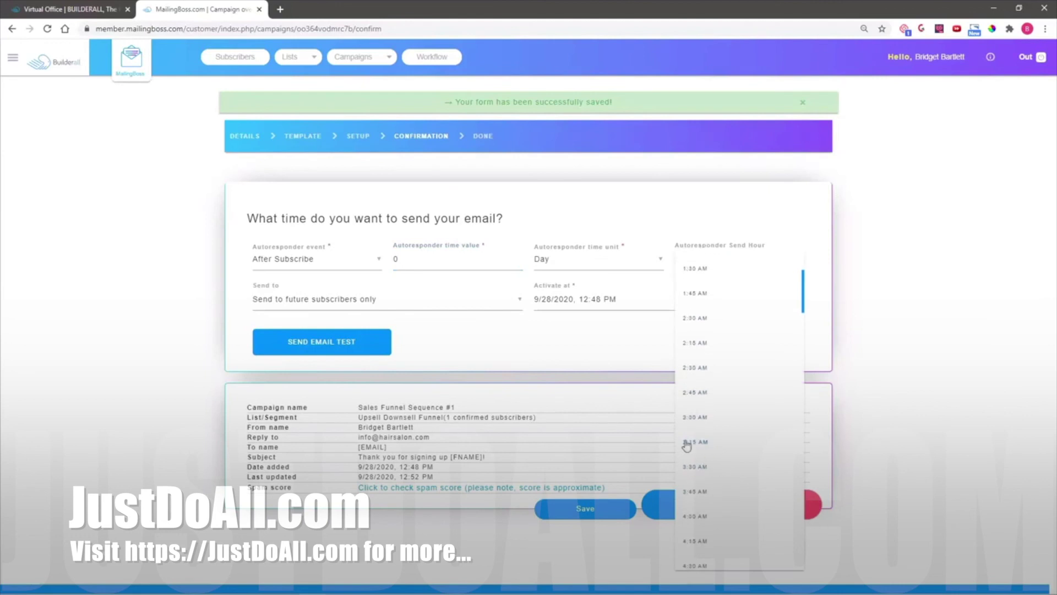
Review recipients and activation date, run the spam score check, and save the schedule.
{"action": "left_click", "coordinate": [349, 302]}
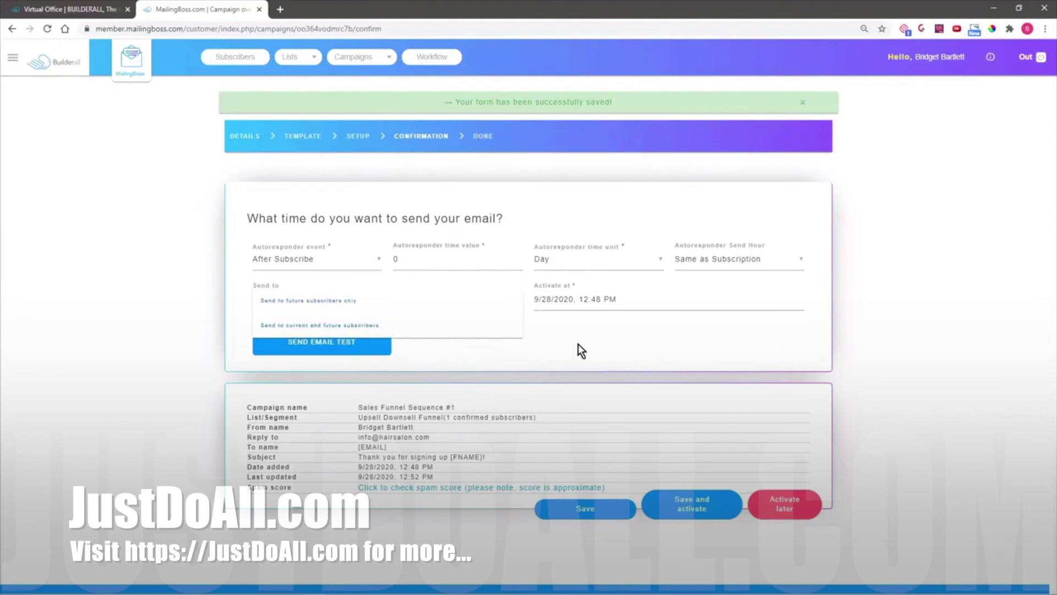
{"action": "left_click", "coordinate": [641, 293]}
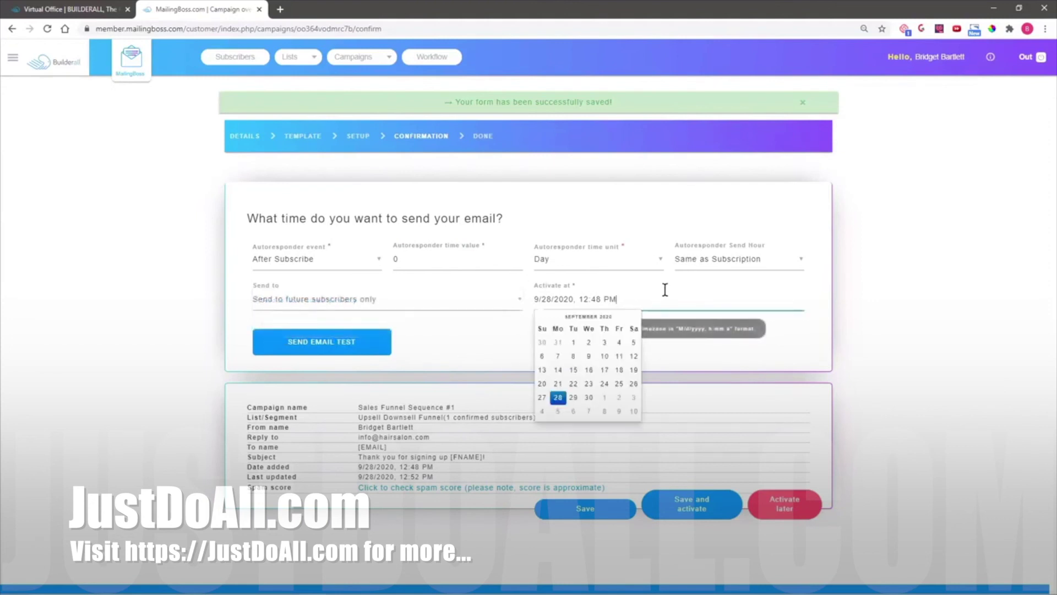
{"action": "left_click", "coordinate": [658, 199]}
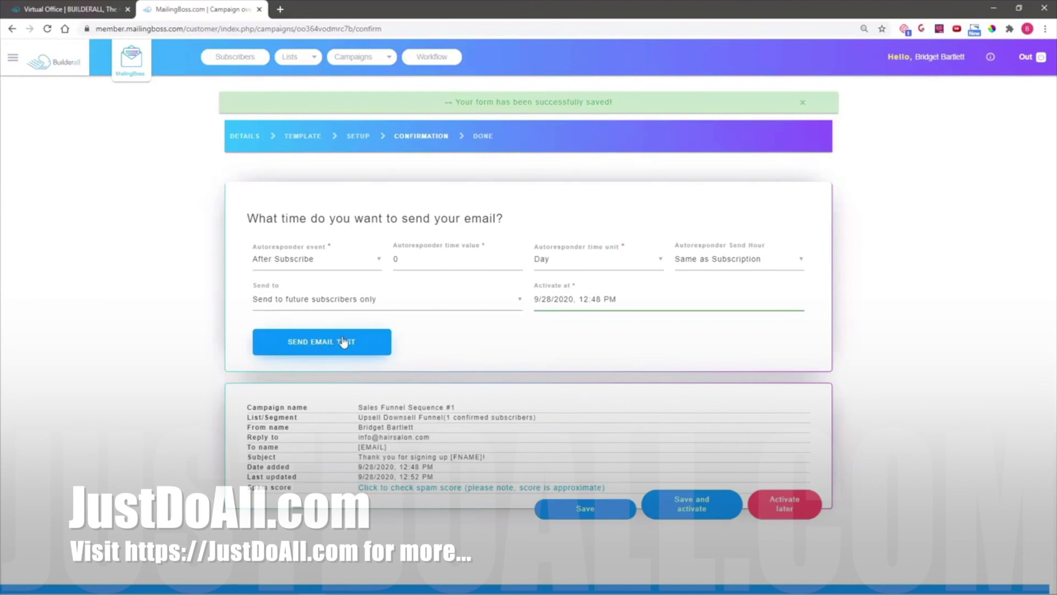
{"action": "left_click", "coordinate": [421, 489]}
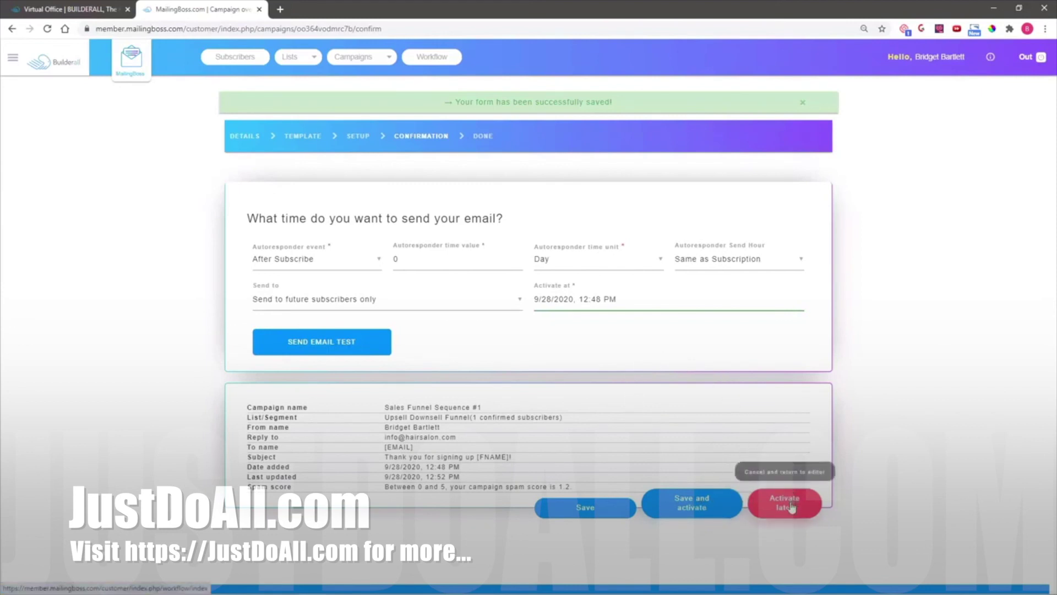
{"action": "left_click", "coordinate": [585, 508]}
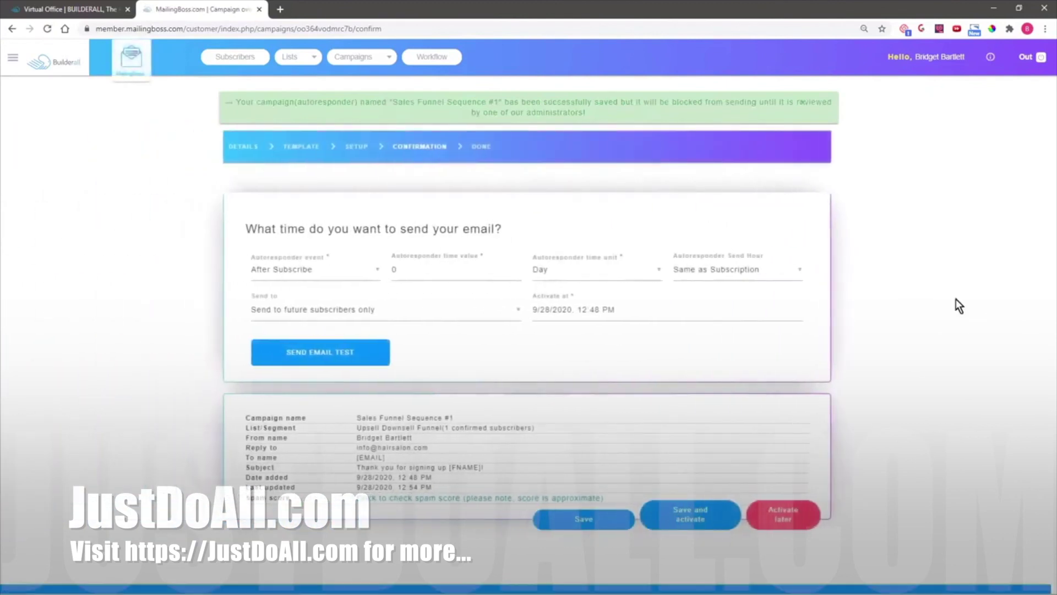
Leave Sequence #1 for later activation and open Sequence #2's Email Information / Filter Tags details.
{"action": "left_click", "coordinate": [788, 511]}
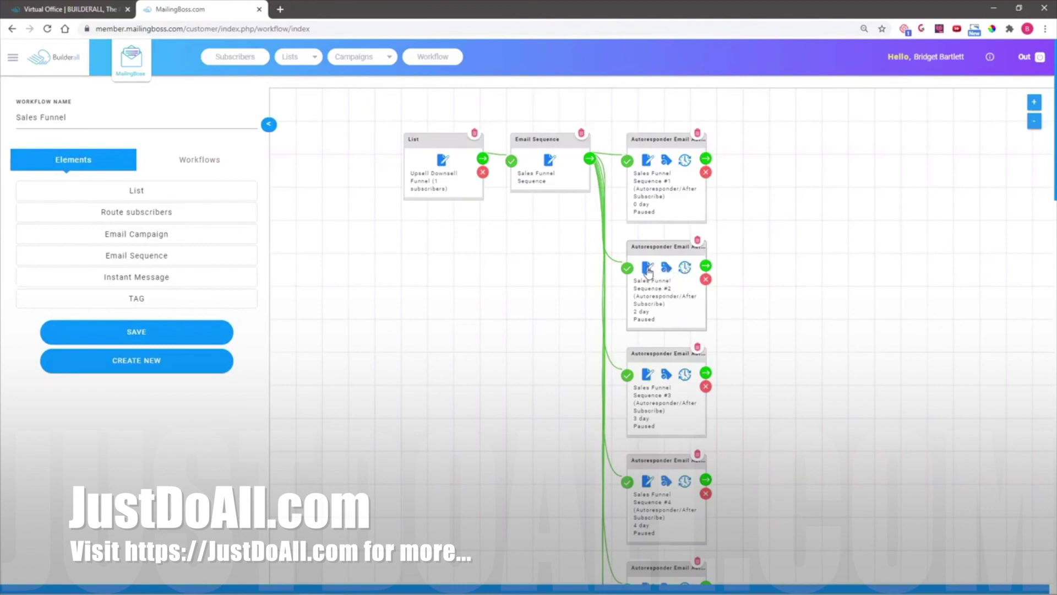
{"action": "left_click", "coordinate": [649, 269]}
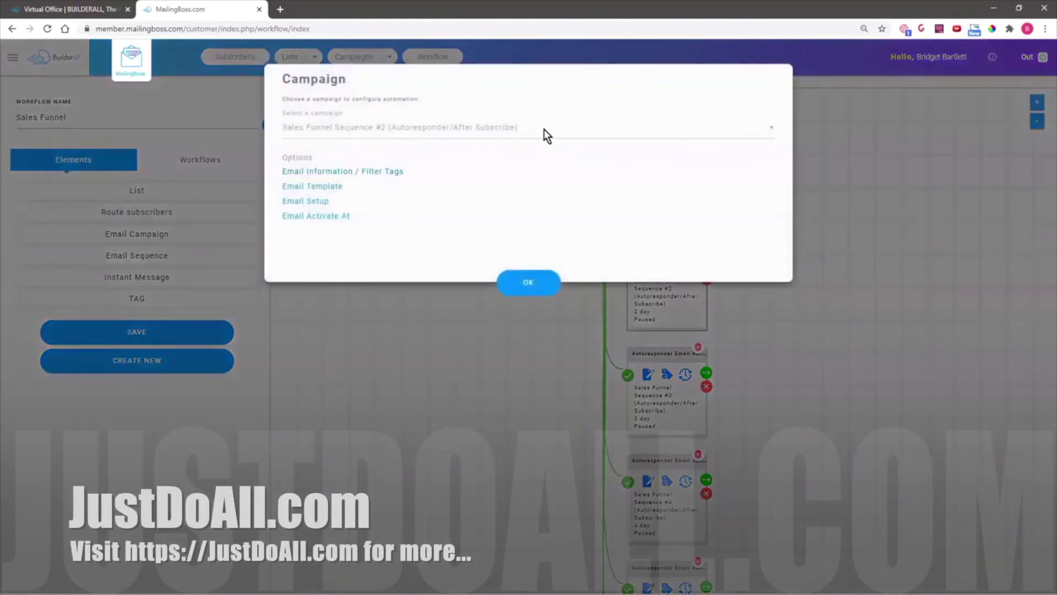
{"action": "left_click", "coordinate": [380, 171]}
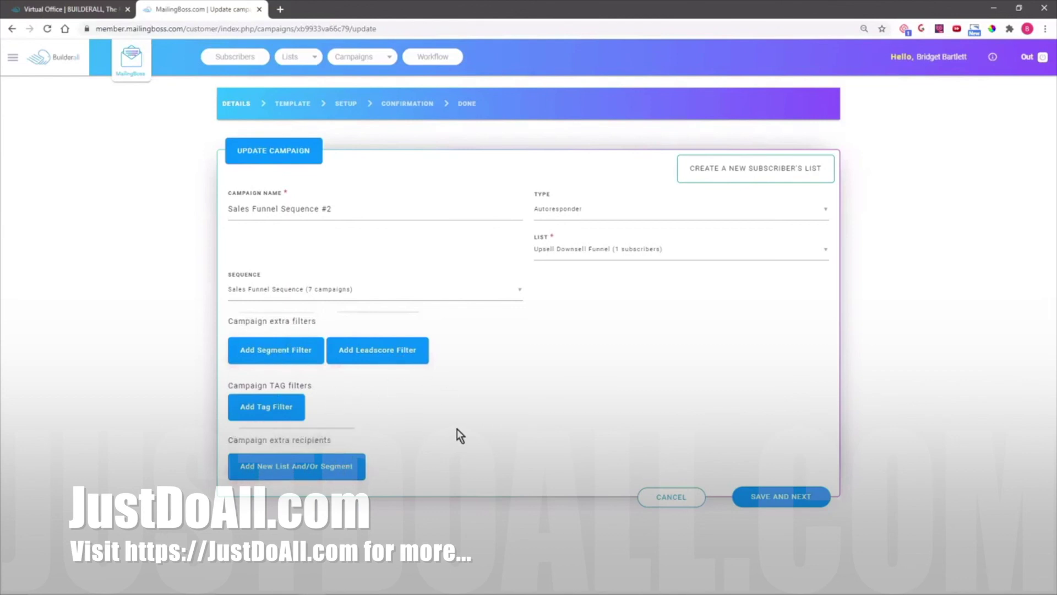
Save Sequence #2's details and set its template layout background colour to #3d2424.
{"action": "left_click", "coordinate": [781, 496]}
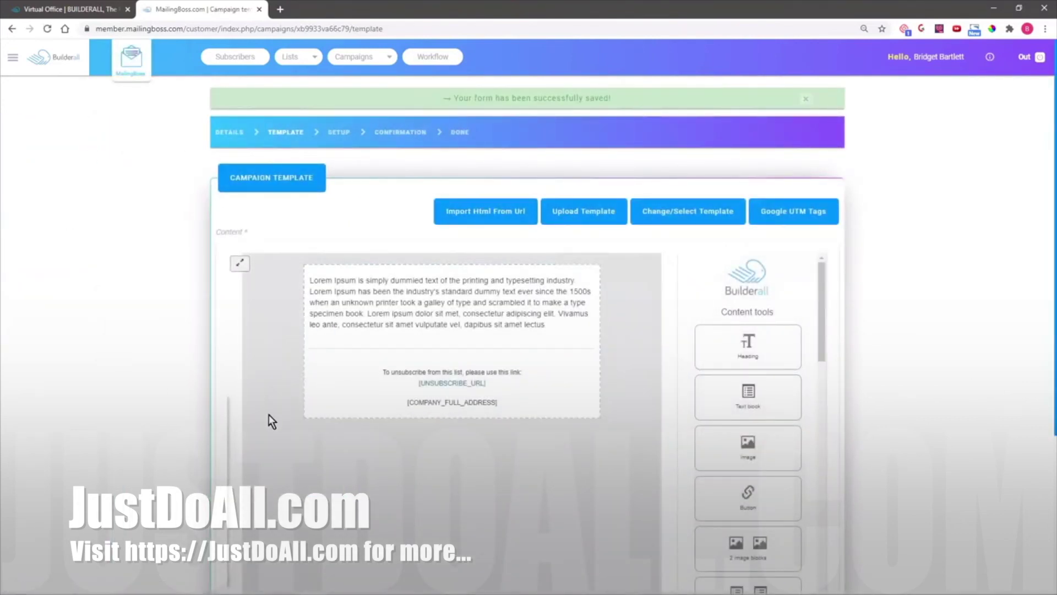
{"action": "scroll", "coordinate": [268, 414], "scroll_direction": "down", "scroll_amount": 4}
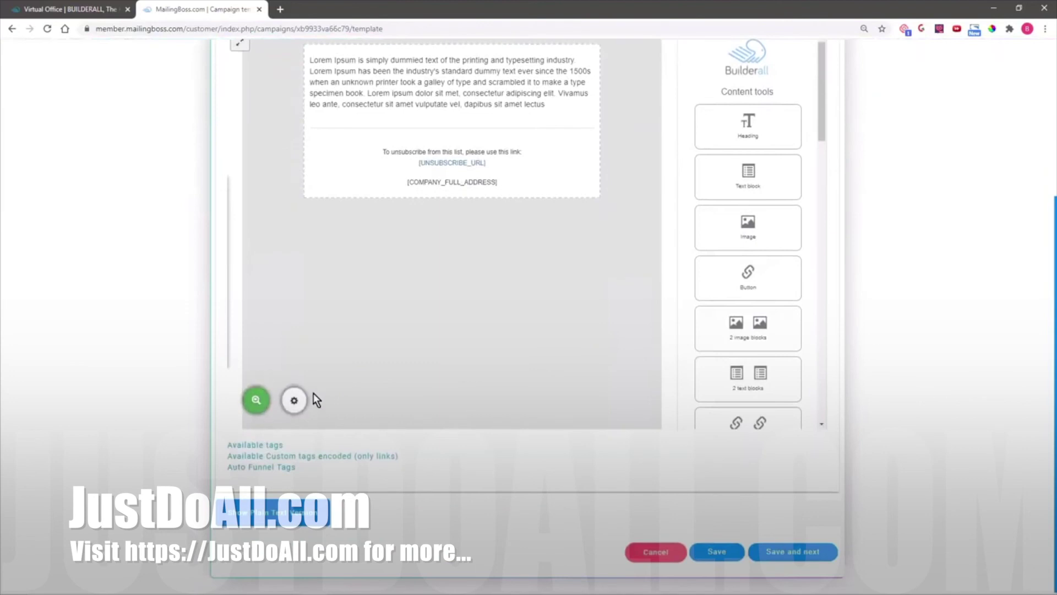
{"action": "left_click", "coordinate": [294, 400]}
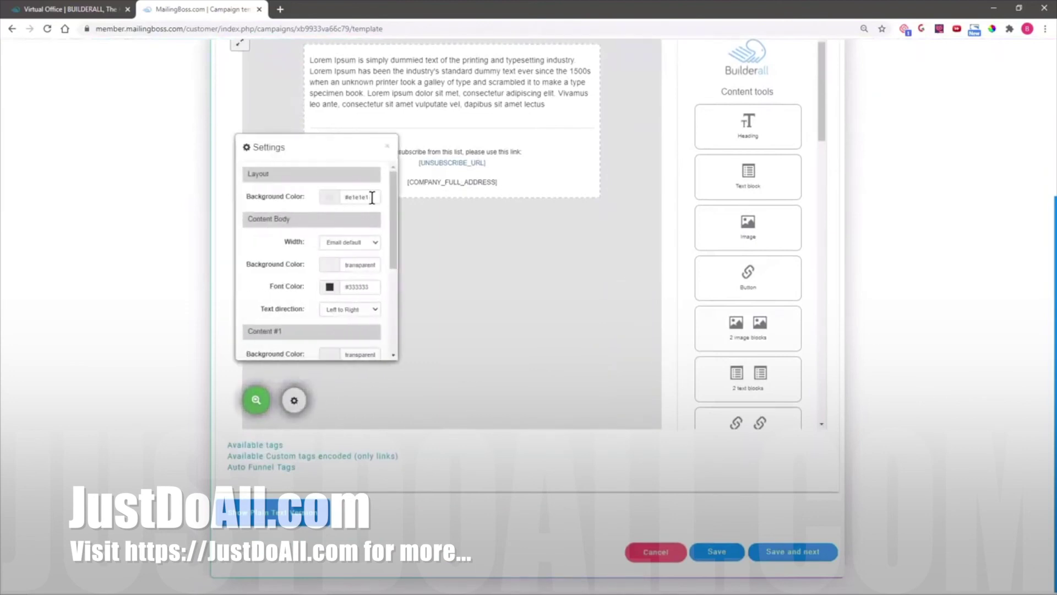
{"action": "left_click", "coordinate": [329, 197]}
{"action": "left_click", "coordinate": [305, 249]}
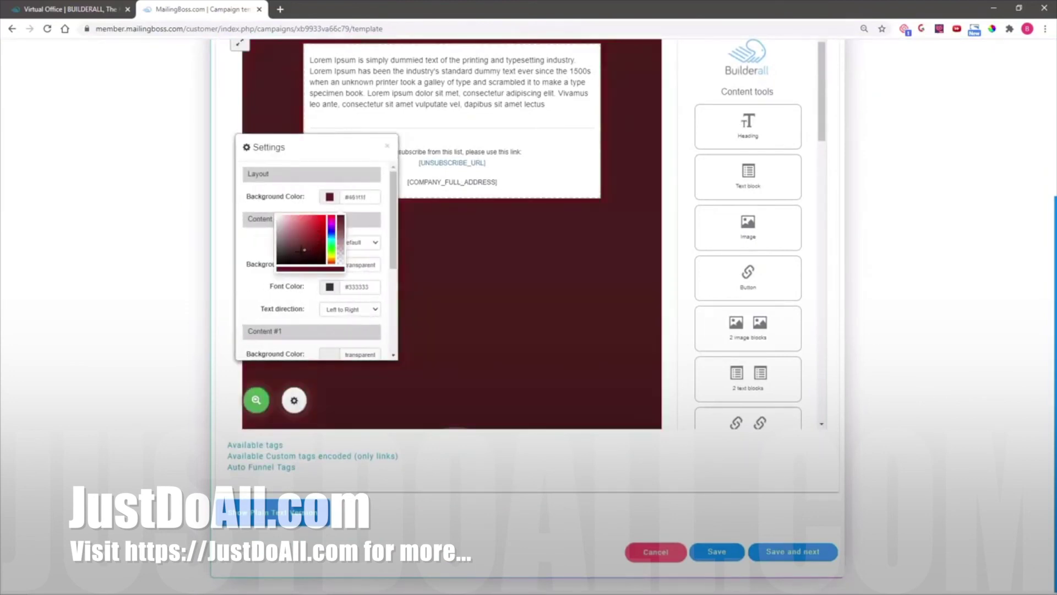
{"action": "left_click", "coordinate": [300, 250]}
{"action": "left_click", "coordinate": [439, 262]}
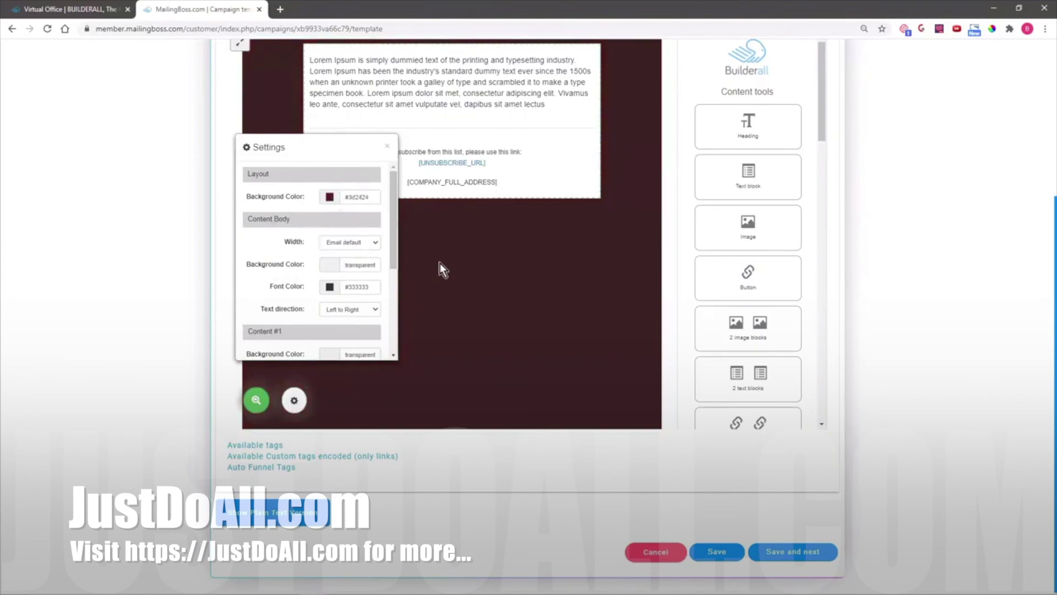
{"action": "left_click", "coordinate": [389, 148]}
{"action": "scroll", "coordinate": [645, 354], "scroll_direction": "up", "scroll_amount": 4}
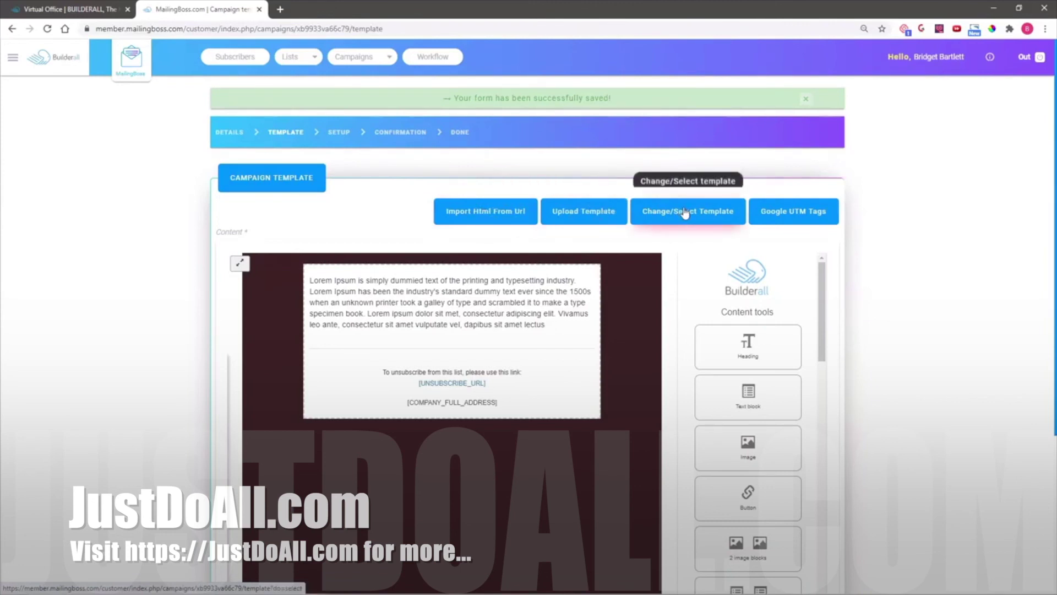
Apply the first Builderall Pizza template to Sequence #2's email and review it.
{"action": "left_click", "coordinate": [685, 214]}
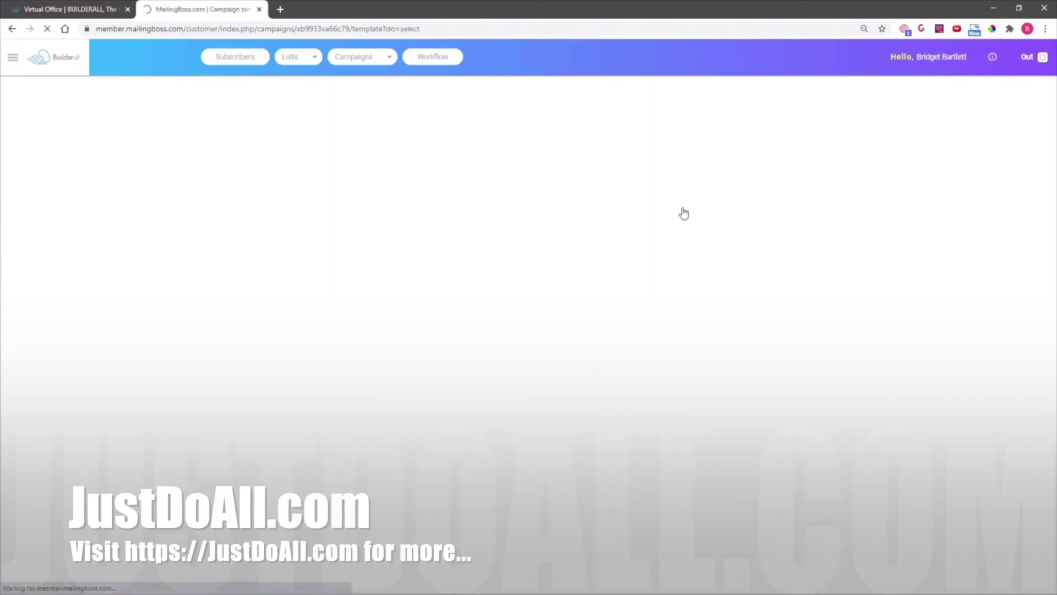
{"action": "left_click", "coordinate": [310, 372]}
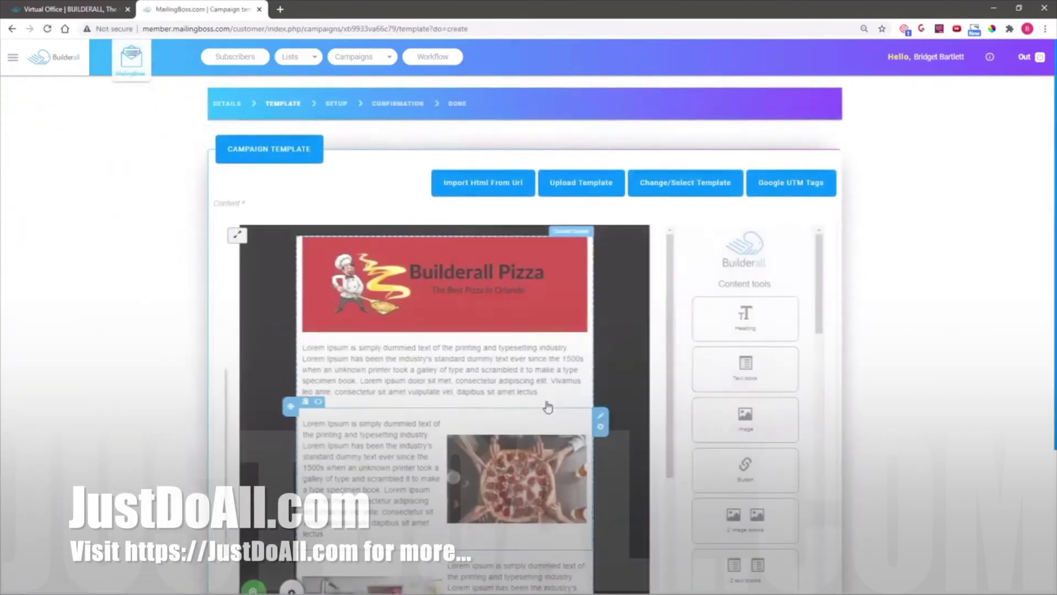
{"action": "scroll", "coordinate": [605, 386], "scroll_direction": "down", "scroll_amount": 4}
{"action": "scroll", "coordinate": [628, 391], "scroll_direction": "up", "scroll_amount": 4}
{"action": "scroll", "coordinate": [1016, 380], "scroll_direction": "down", "scroll_amount": 4}
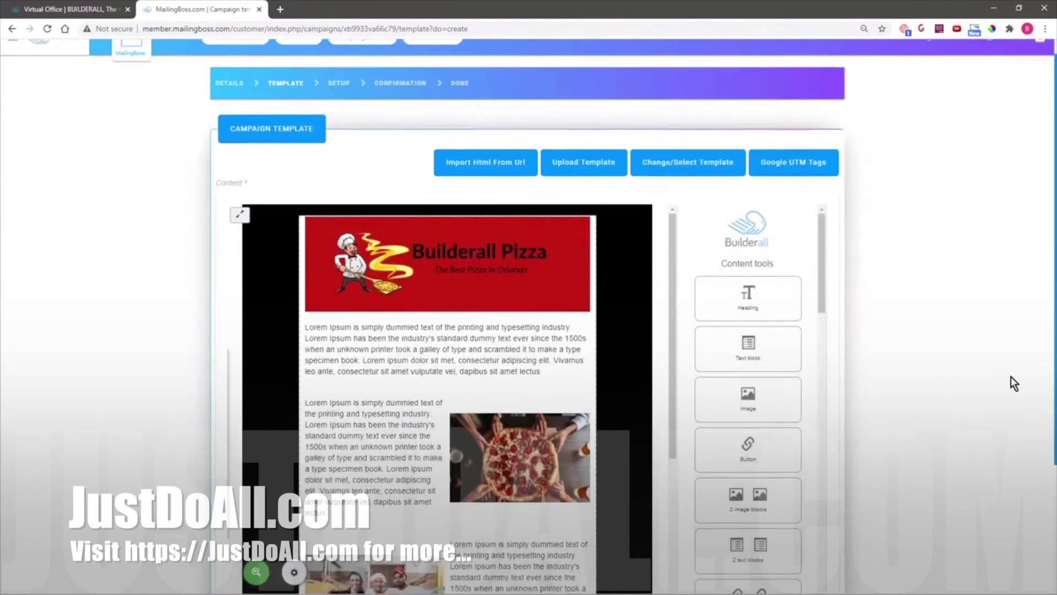